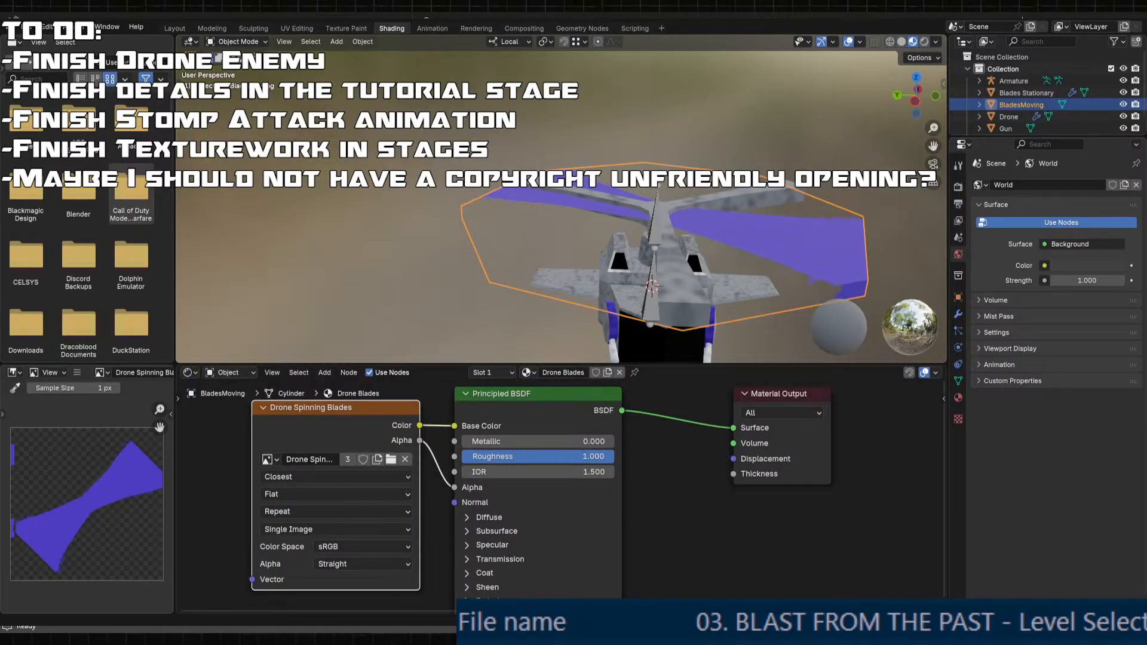
# - Select the drone's armature and switch to the Layout workspace
pyautogui.moveTo(657, 161); pyautogui.dragTo(577, 191, button='middle')
pyautogui.click(577, 191)
pyautogui.click(755, 297)
pyautogui.moveTo(755, 297); pyautogui.dragTo(635, 243, button='middle')
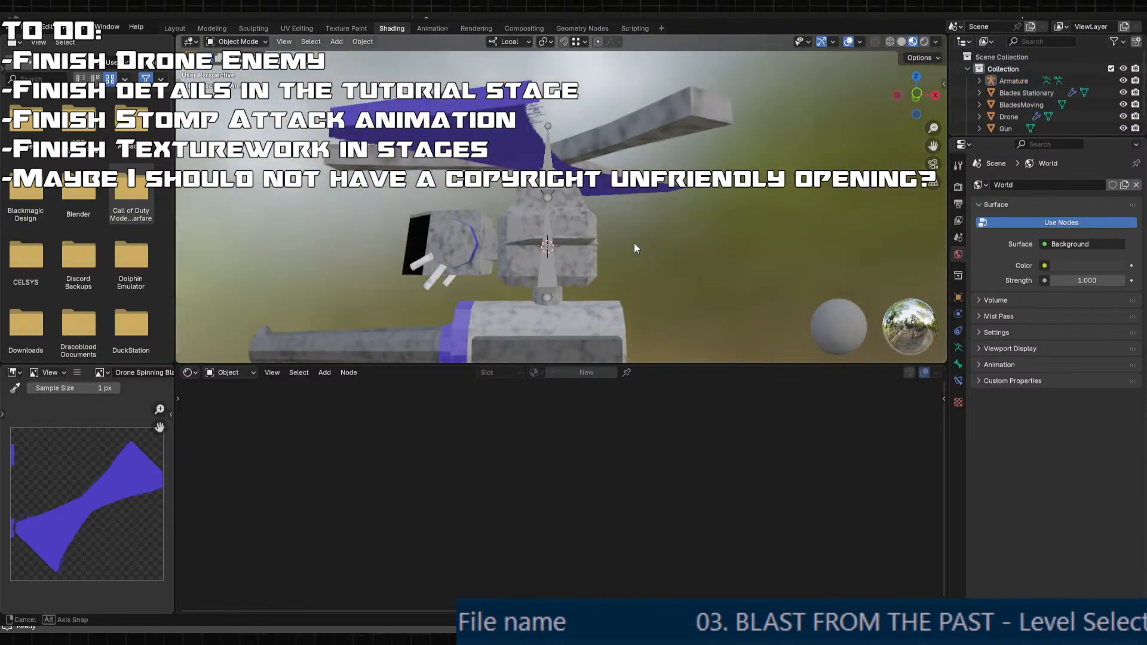
pyautogui.click(507, 235)
pyautogui.moveTo(507, 235); pyautogui.dragTo(656, 254, button='middle')
pyautogui.click(571, 263)
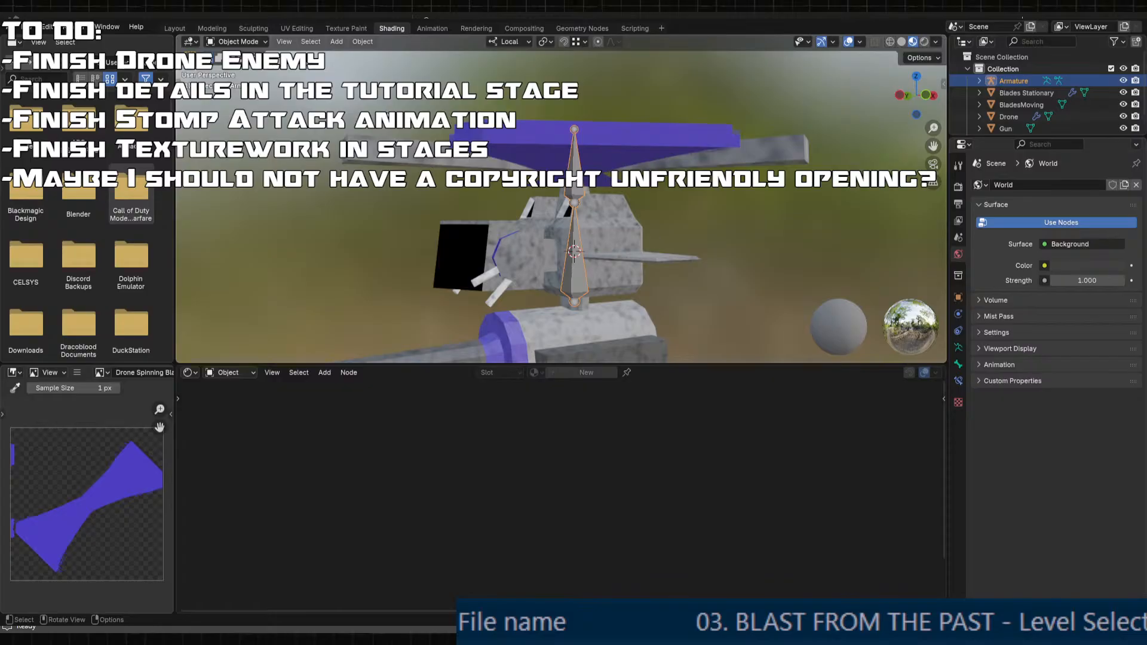
pyautogui.click(205, 29)
pyautogui.click(178, 28)
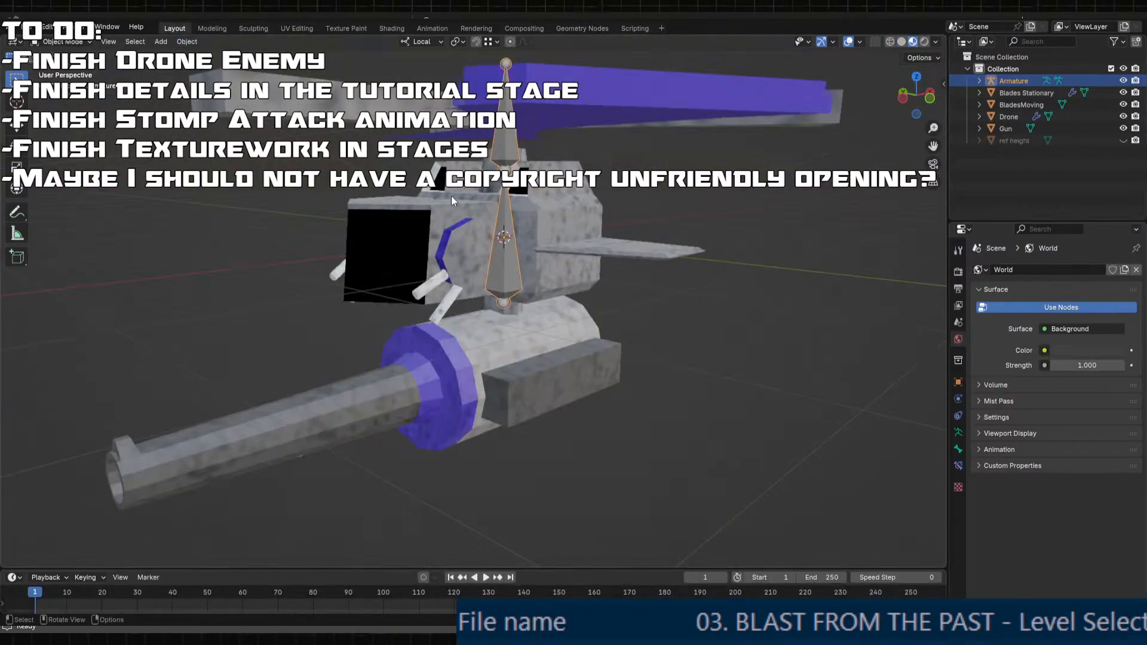
# - Put the armature into Pose Mode and turn off Lock Object Modes
pyautogui.moveTo(450, 195); pyautogui.dragTo(494, 185, button='middle')
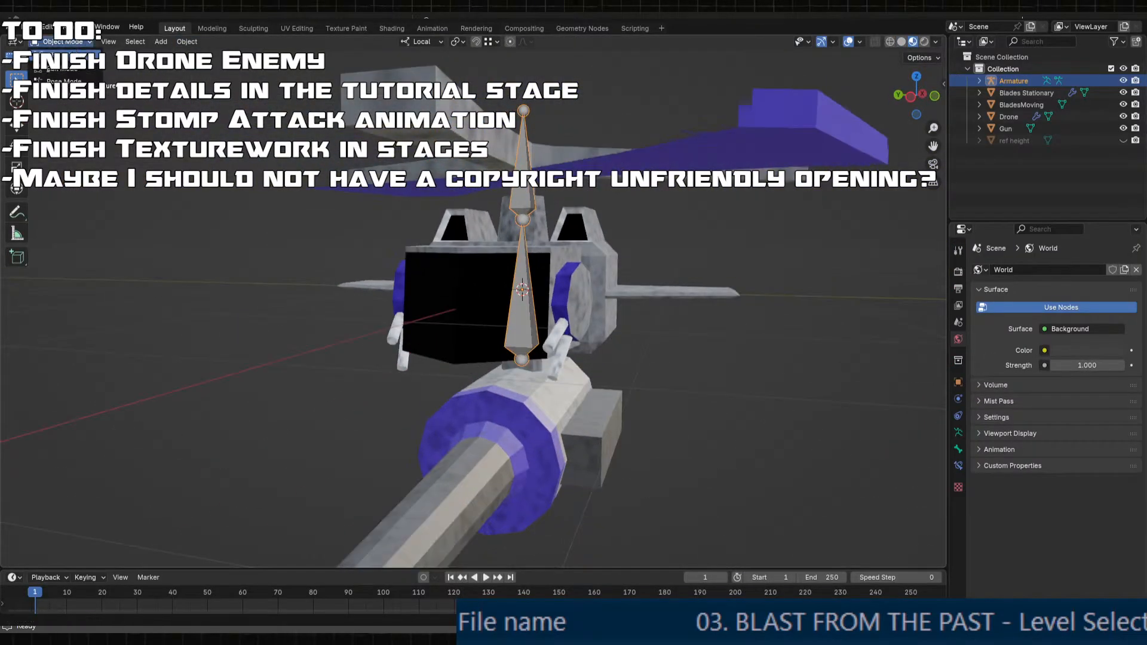
pyautogui.click(63, 41)
pyautogui.click(60, 82)
pyautogui.click(61, 28)
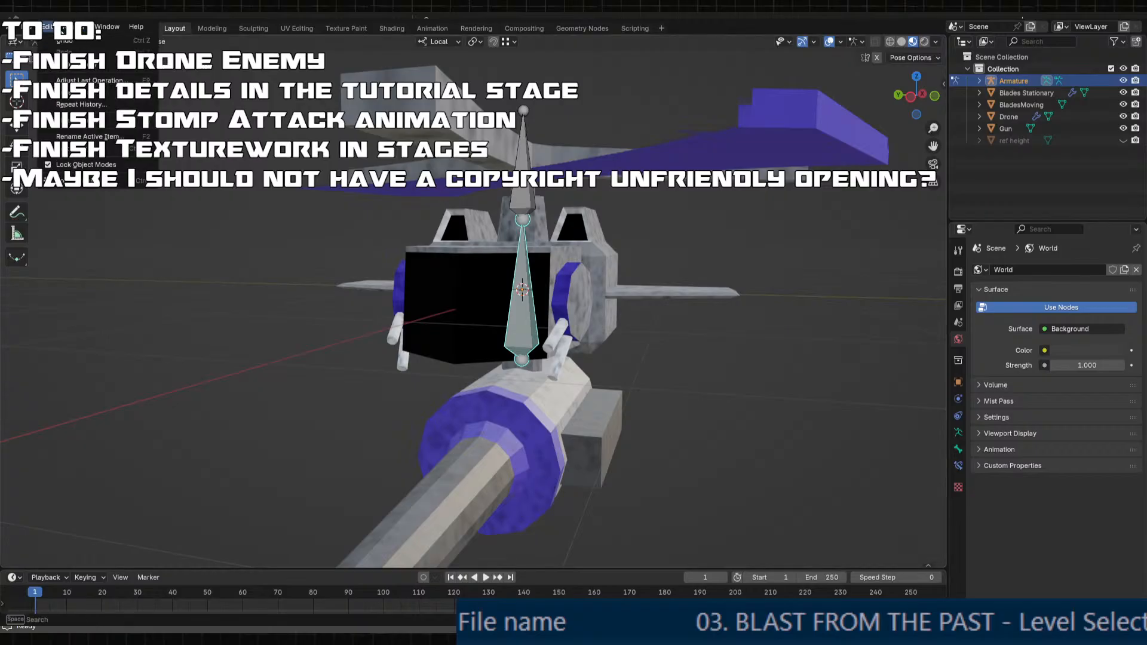
# - Parent the Drone body mesh to the armature's lower bone using the Bone parent type
pyautogui.moveTo(292, 272); pyautogui.dragTo(523, 294, button='middle')
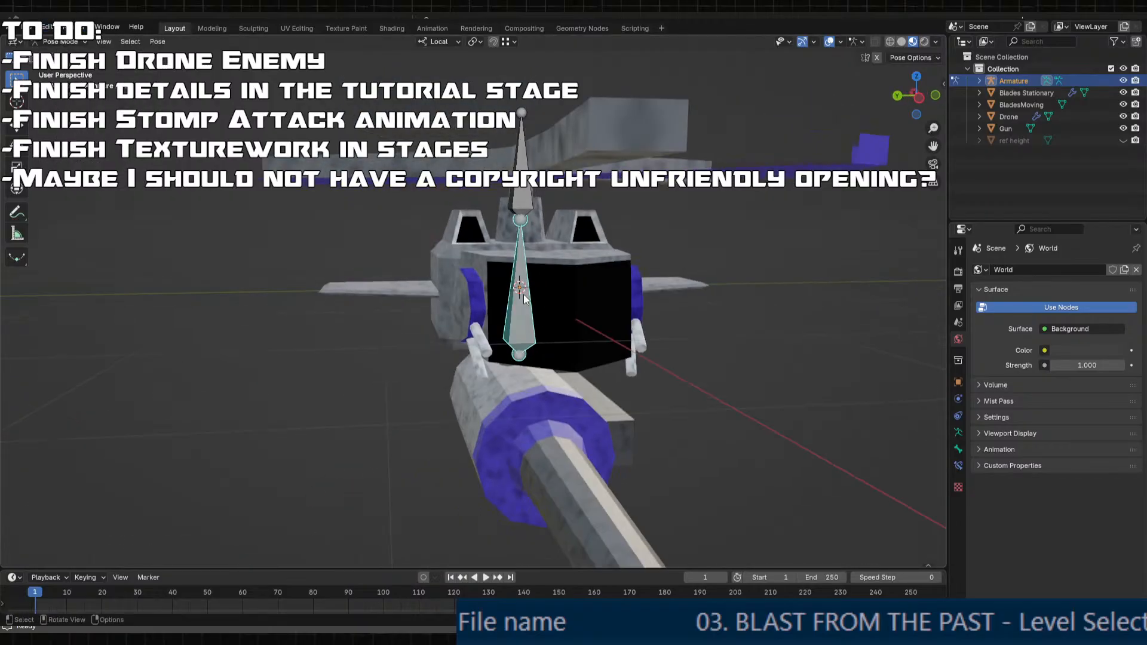
pyautogui.click(597, 272)
pyautogui.keyDown('shift'); pyautogui.click(514, 311); pyautogui.keyUp('shift')
pyautogui.hotkey('ctrl', 'Tab')
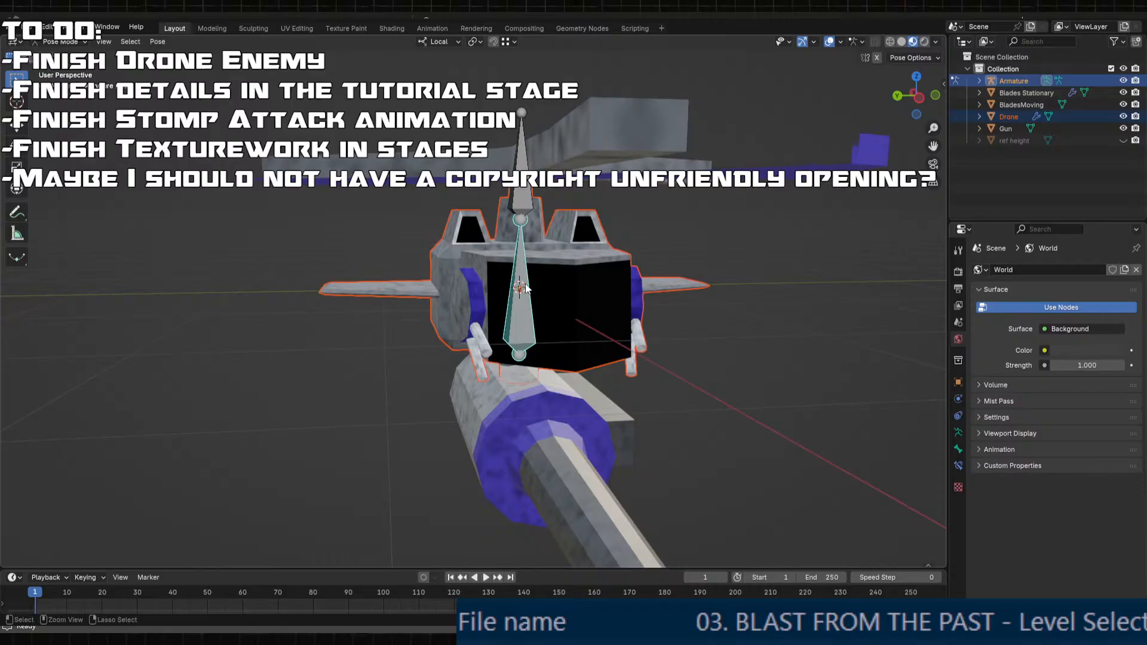
pyautogui.hotkey('ctrl', 'p')
pyautogui.click(467, 379)
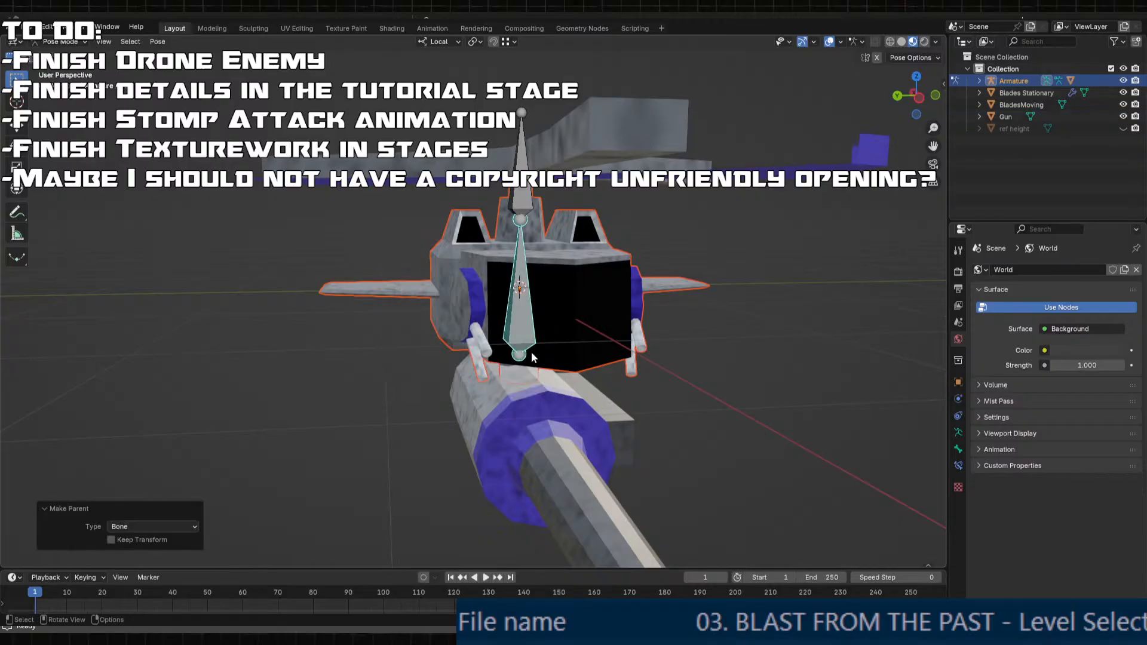
# - Rotate the lower bone to test that the drone body follows it, and undo the rotation
pyautogui.press('r')
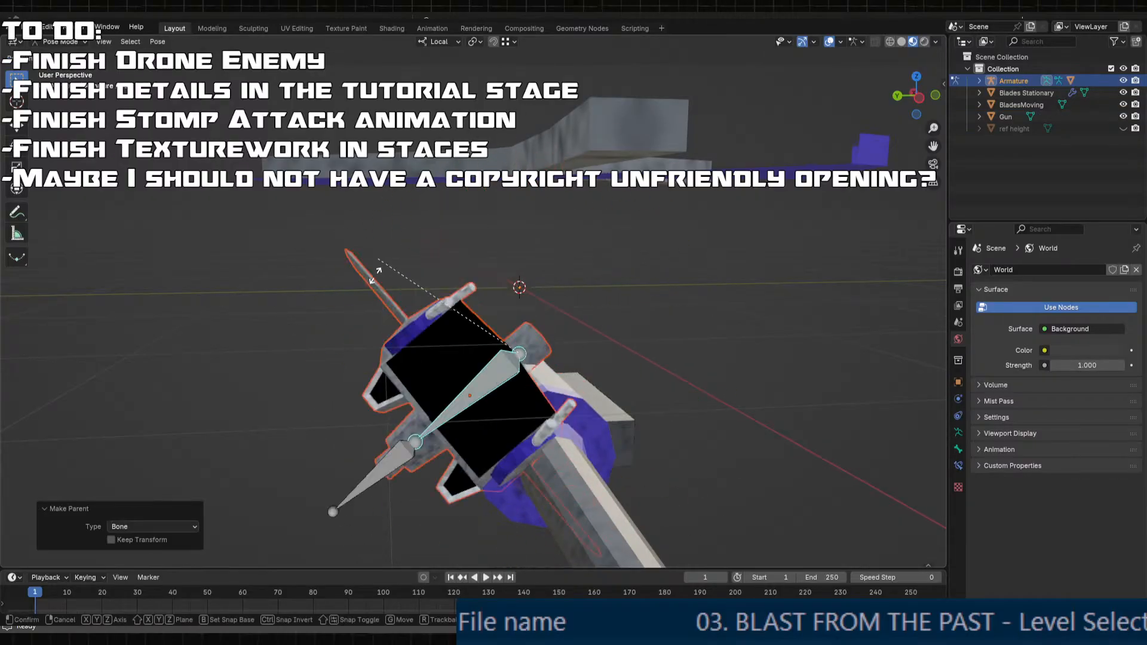
pyautogui.click(454, 525)
pyautogui.hotkey('ctrl', 'z')
# - Parent the Blades Stationary mesh to the armature's upper bone using the Bone parent type
pyautogui.scroll(-2, 575, 306)
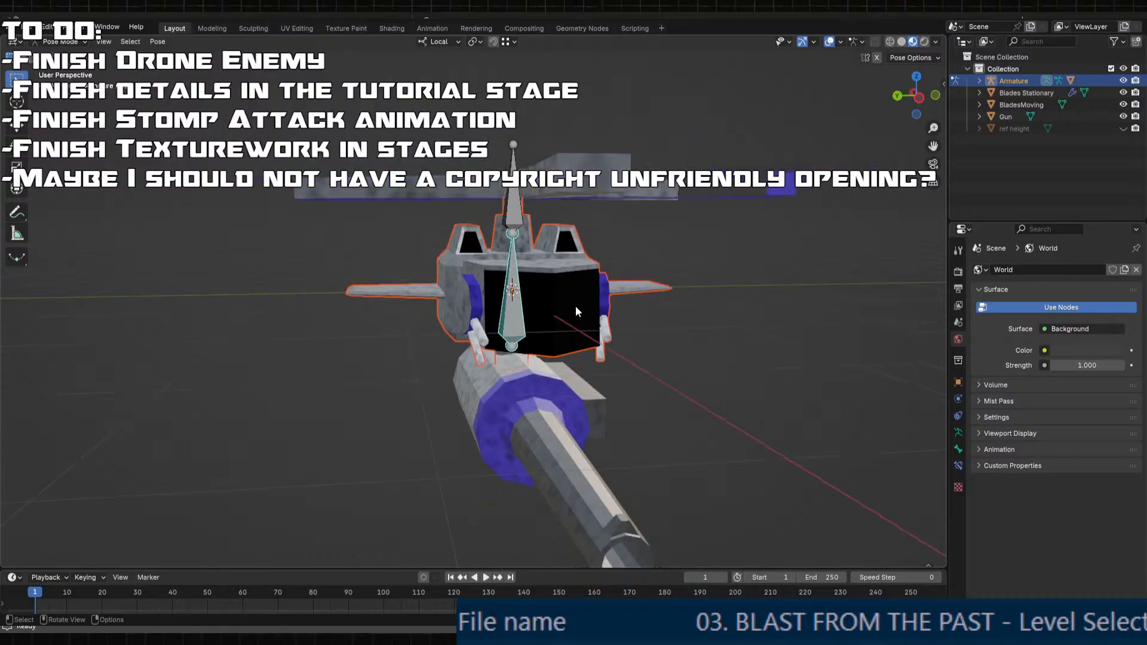
pyautogui.moveTo(575, 306); pyautogui.dragTo(489, 281, button='middle')
pyautogui.click(497, 209)
pyautogui.moveTo(489, 280); pyautogui.dragTo(539, 299, button='middle')
pyautogui.hotkey('ctrl', 'Tab')
pyautogui.click(494, 306)
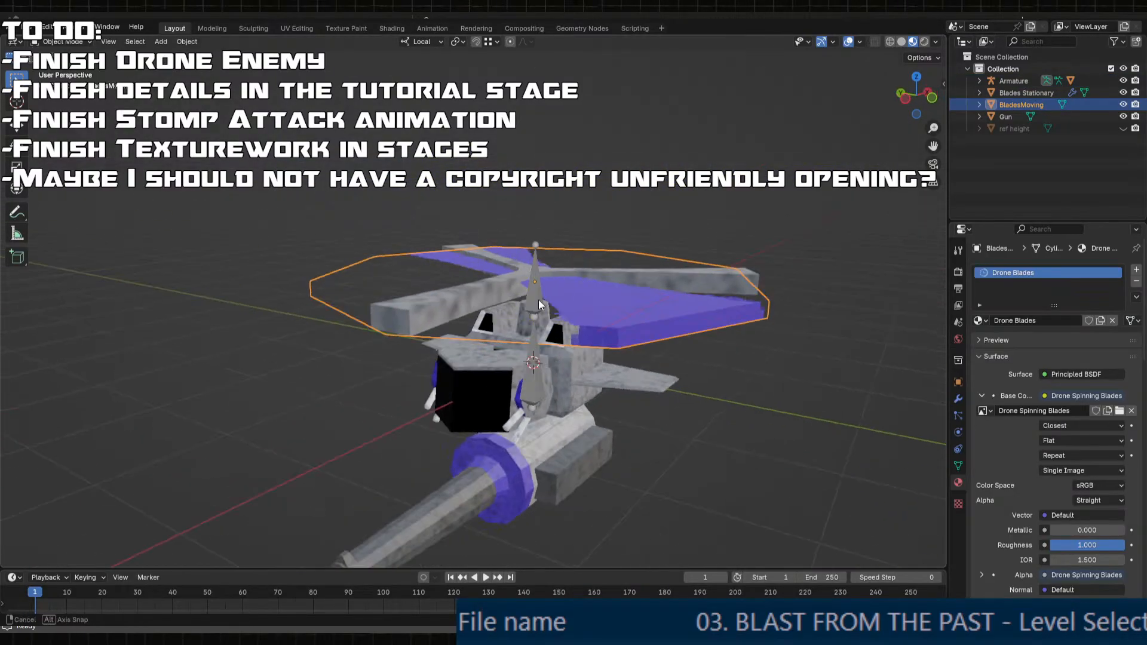
pyautogui.scroll(2, 526, 304)
pyautogui.moveTo(326, 355); pyautogui.dragTo(518, 288, button='middle')
pyautogui.click(418, 399)
pyautogui.keyDown('shift'); pyautogui.click(556, 220); pyautogui.keyUp('shift')
pyautogui.hotkey('ctrl', 'Tab')
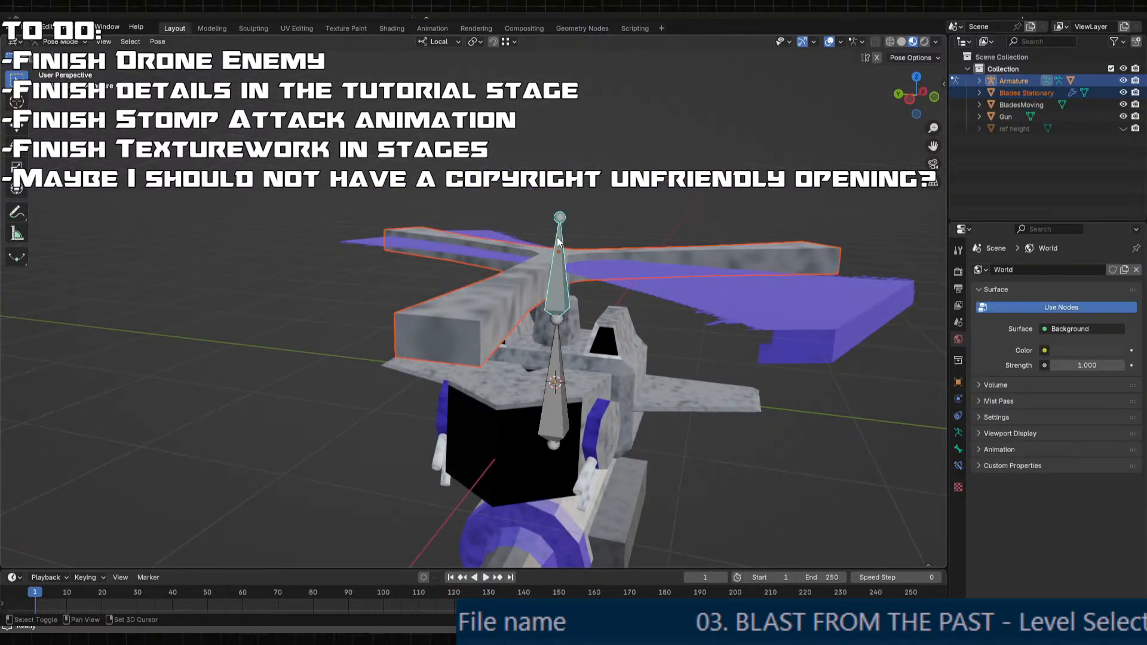
pyautogui.hotkey('ctrl', 'p')
pyautogui.click(557, 237)
# - Rotate the upper bone to test the stationary blades' parenting, and undo the rotation
pyautogui.press('r')
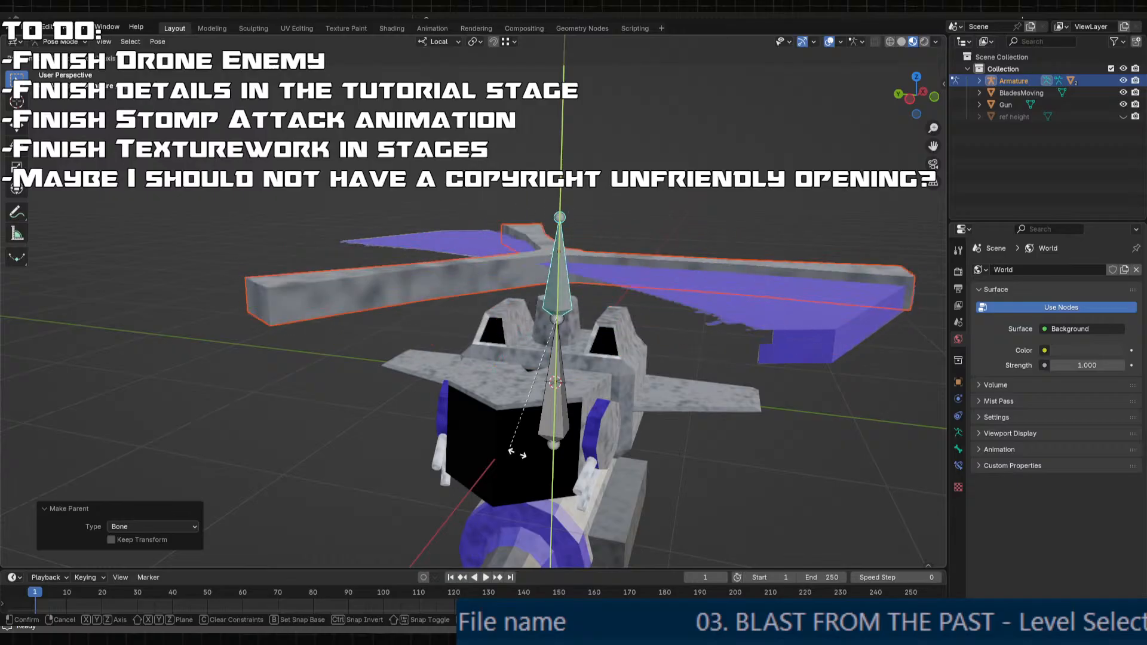
pyautogui.click(589, 357)
pyautogui.hotkey('ctrl', 'z')
# - Parent the BladesMoving mesh to the armature's upper bone using the Bone parent type
pyautogui.click(707, 293)
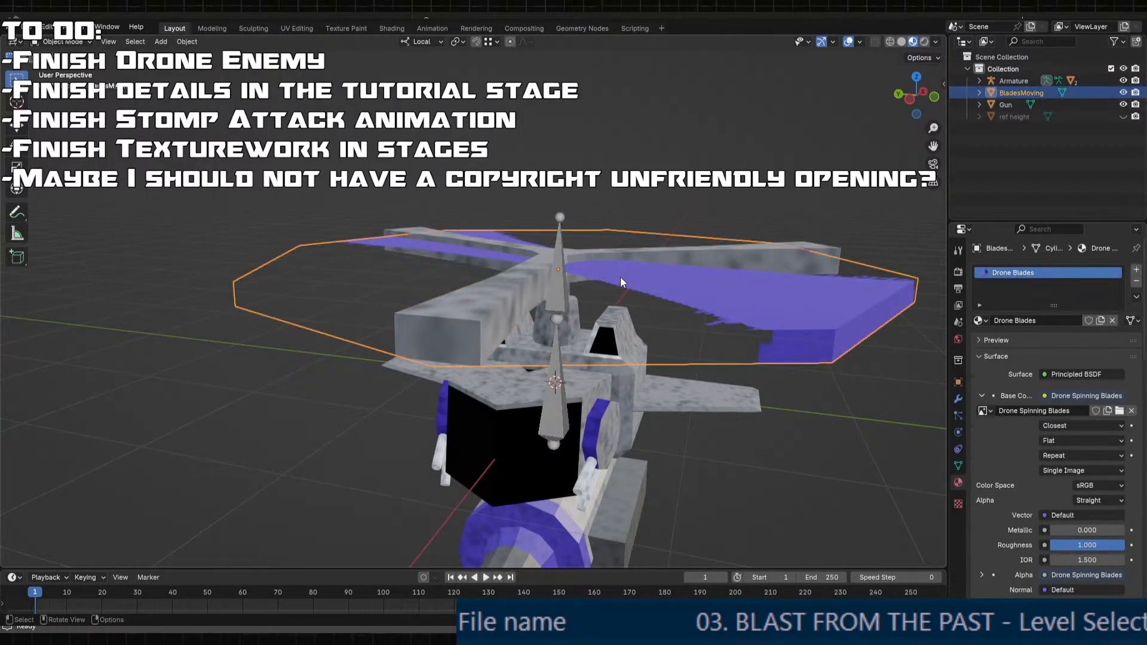
pyautogui.keyDown('shift'); pyautogui.click(559, 236); pyautogui.keyUp('shift')
pyautogui.keyDown('shift'); pyautogui.click(559, 235); pyautogui.keyUp('shift')
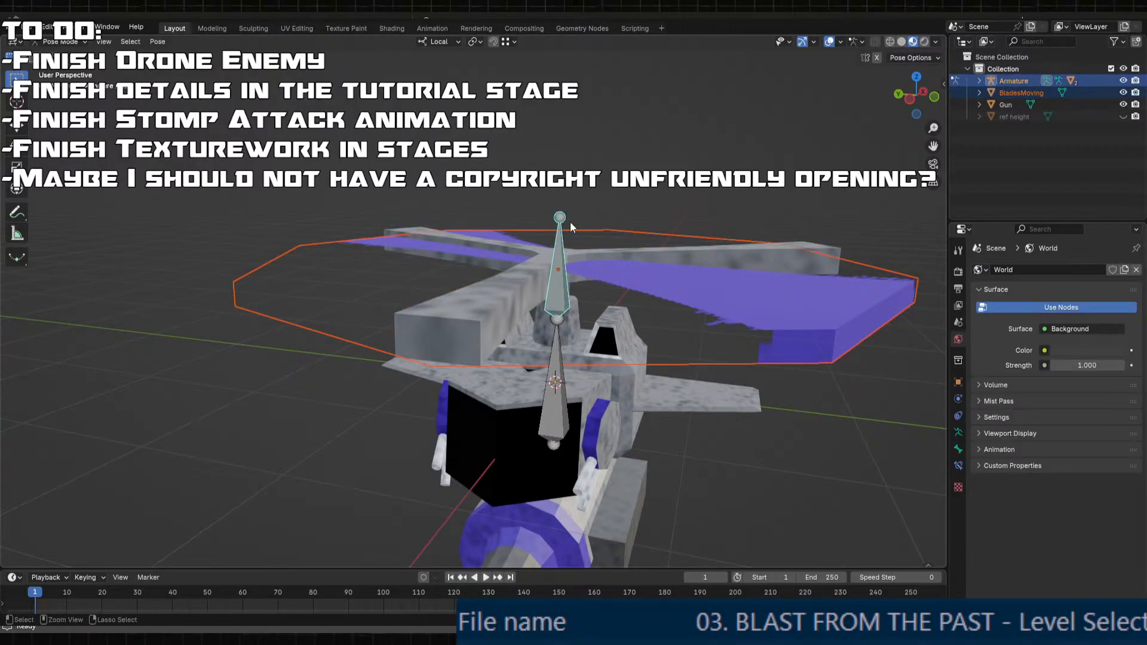
pyautogui.hotkey('ctrl', 'p')
pyautogui.click(570, 221)
# - Rotate the upper bone about its Y axis to test both blade meshes together, and undo the rotation
pyautogui.press('r')
pyautogui.press('y')
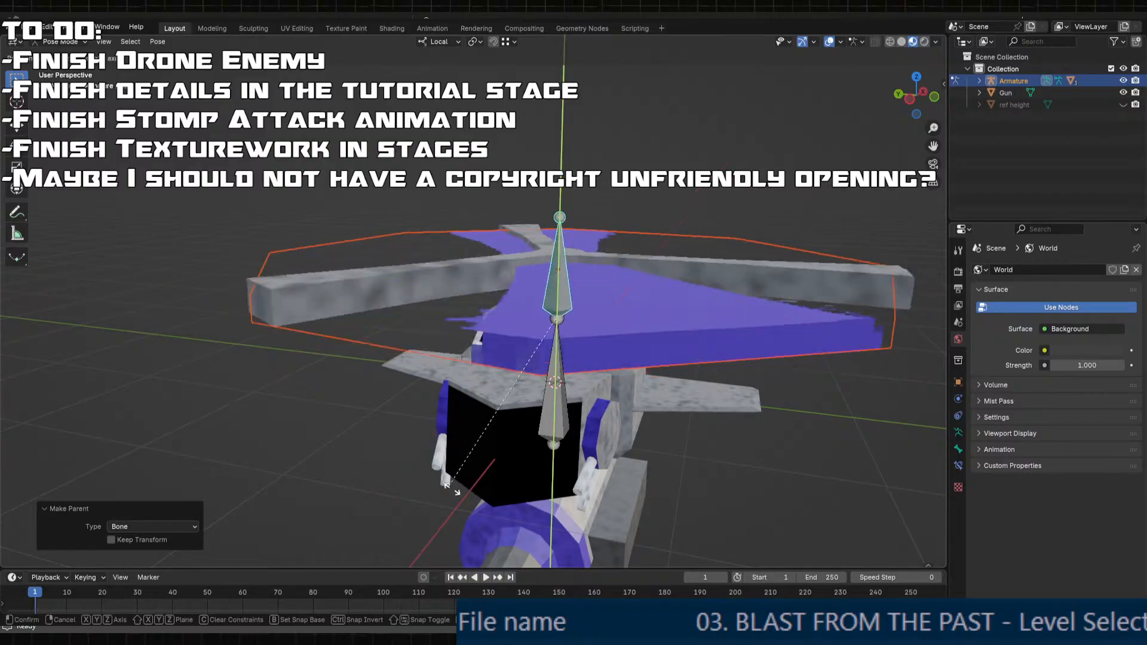
pyautogui.click(505, 354)
pyautogui.moveTo(508, 359); pyautogui.dragTo(555, 449, button='middle')
pyautogui.hotkey('ctrl', 'z')
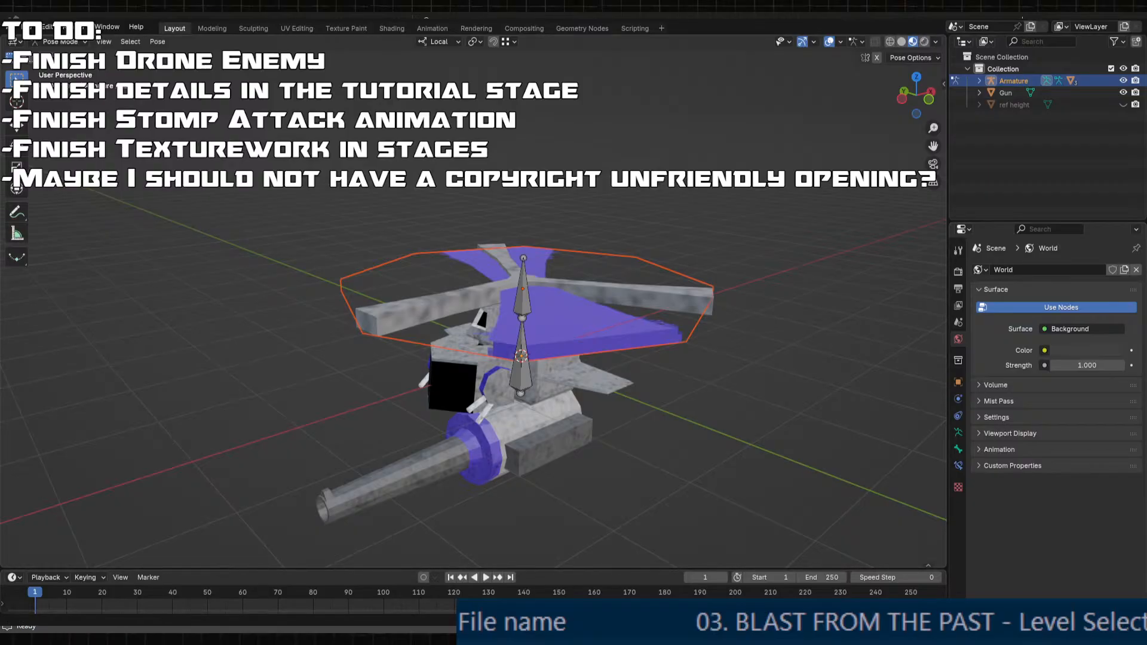
pyautogui.moveTo(412, 442); pyautogui.dragTo(476, 423, button='middle')
pyautogui.scroll(3, 609, 440)
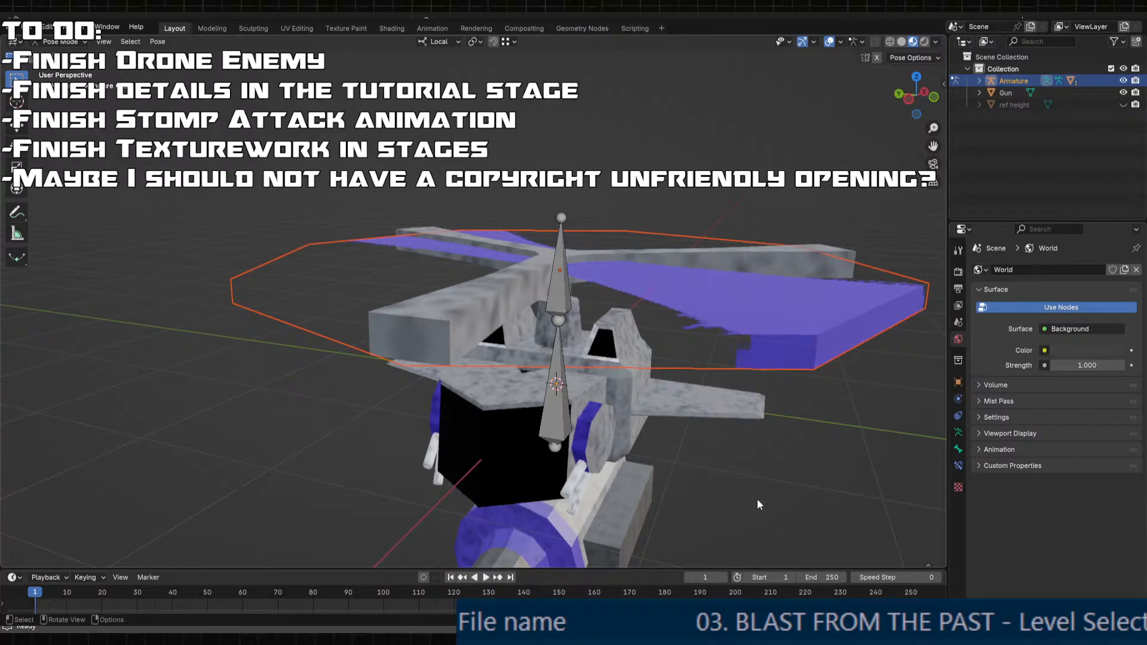
pyautogui.moveTo(758, 500); pyautogui.dragTo(736, 471, button='middle')
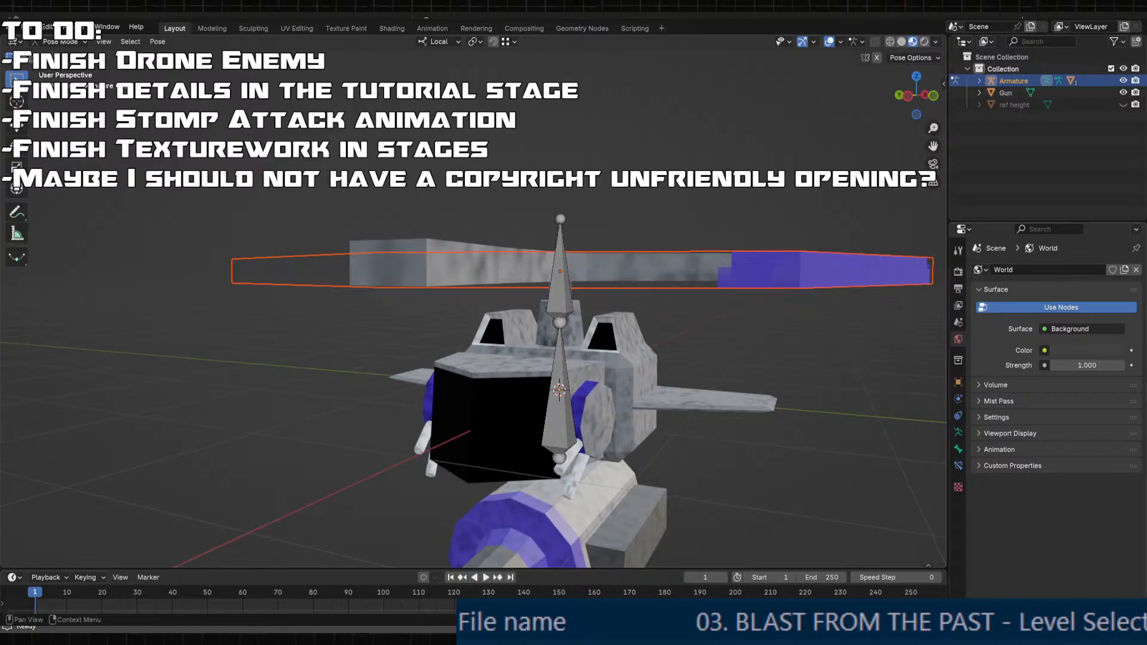
pyautogui.moveTo(651, 359); pyautogui.dragTo(605, 452, button='middle')
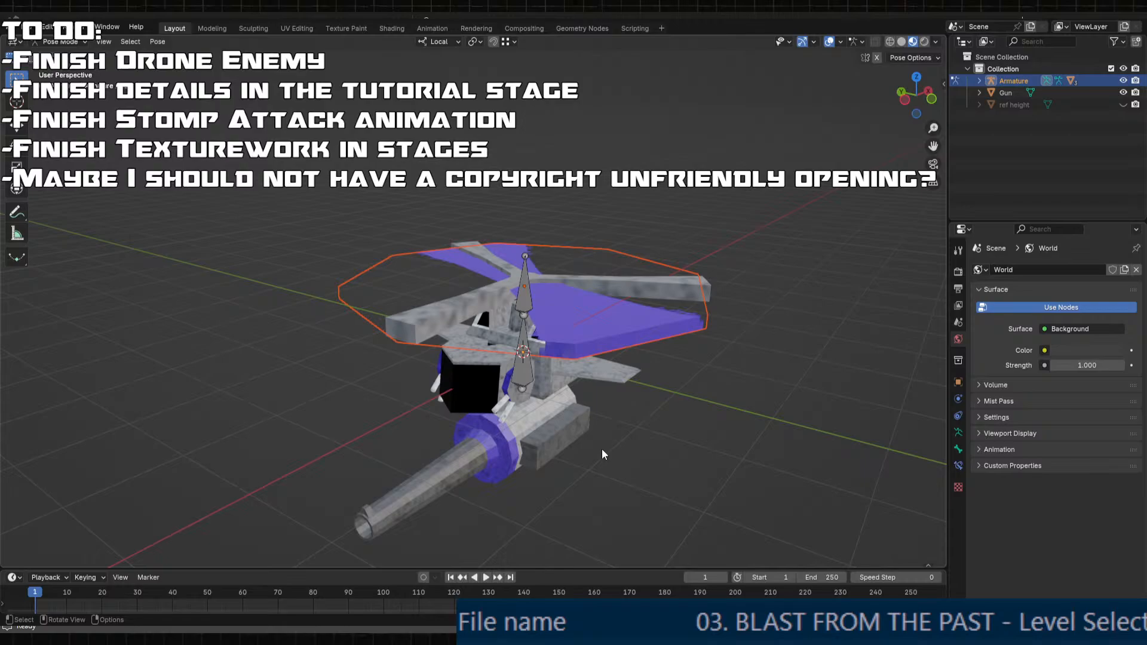
pyautogui.moveTo(602, 453); pyautogui.dragTo(436, 273, button='middle')
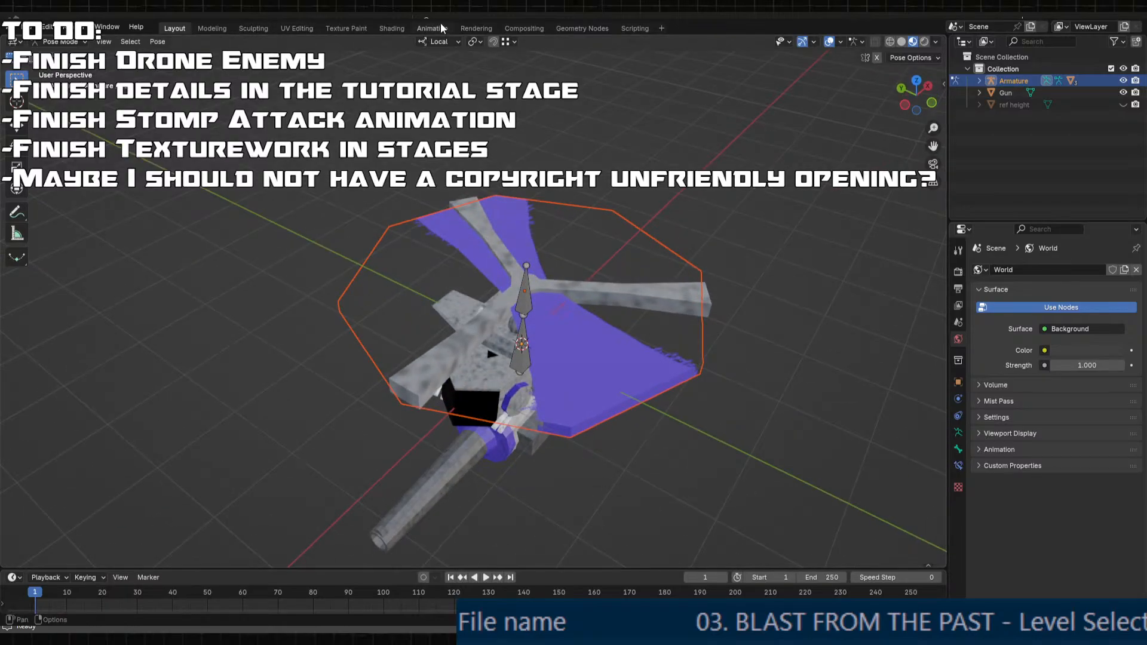
# - Switch to the Animation workspace and display the drone in Material Preview shading
pyautogui.click(304, 27)
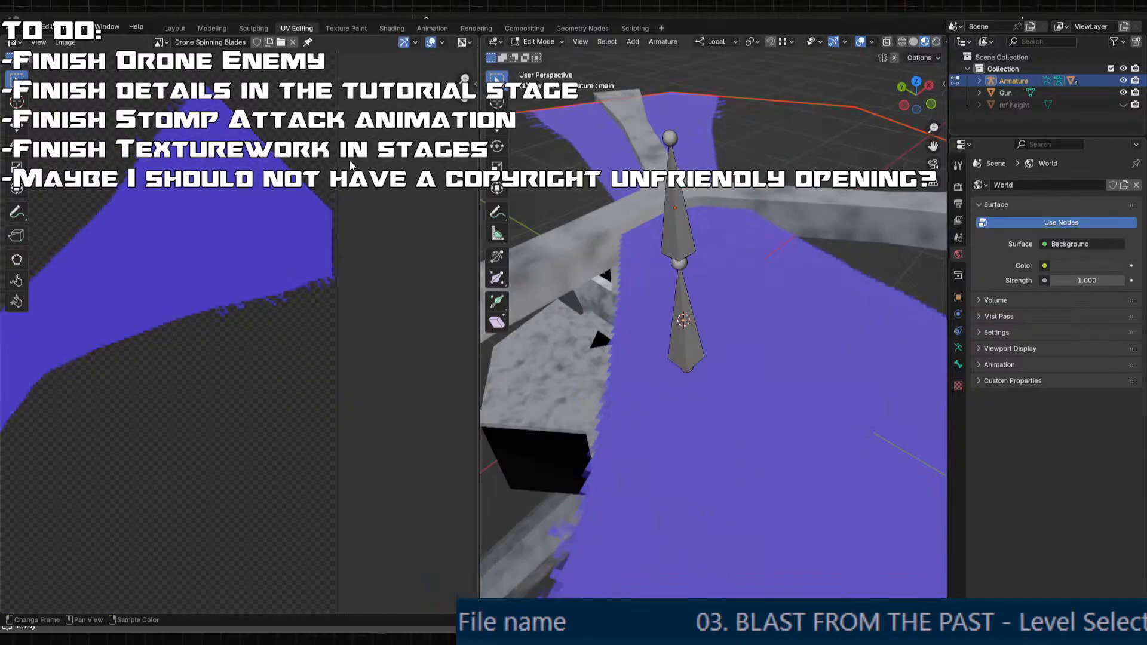
pyautogui.click(429, 26)
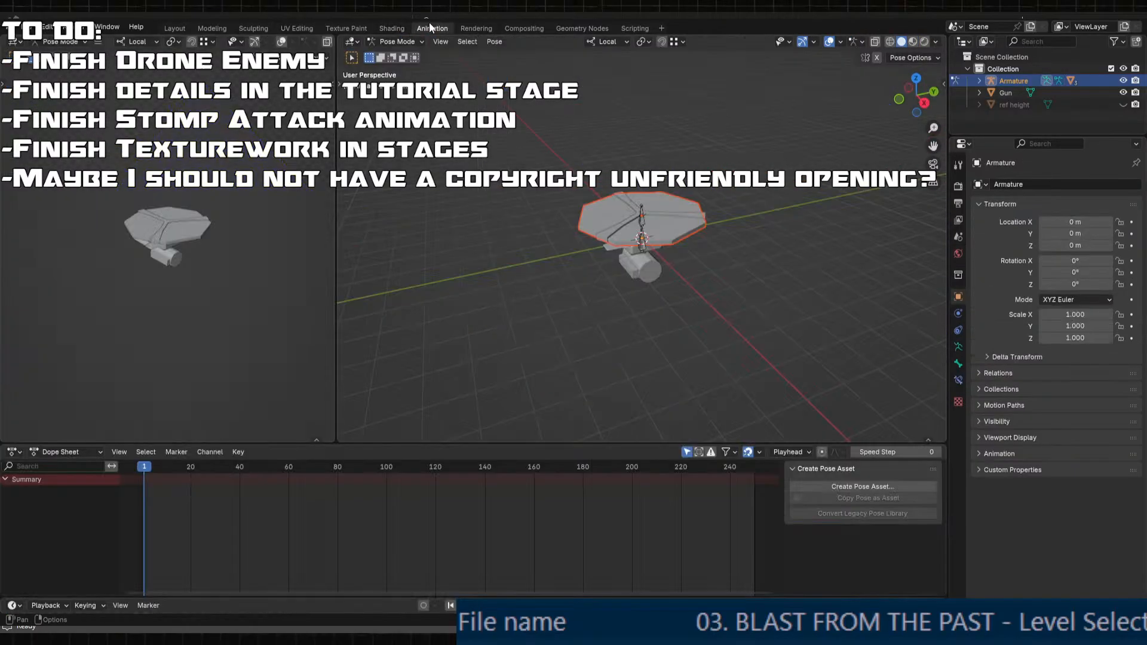
pyautogui.moveTo(571, 239); pyautogui.dragTo(612, 208, button='middle')
pyautogui.scroll(5, 612, 208)
pyautogui.click(913, 42)
pyautogui.moveTo(669, 307)
pyautogui.mouseDown(button='middle')
pyautogui.moveTo(722, 315)
pyautogui.moveTo(636, 250)
pyautogui.mouseUp(button='middle')
pyautogui.moveTo(675, 216); pyautogui.dragTo(621, 430, button='middle')
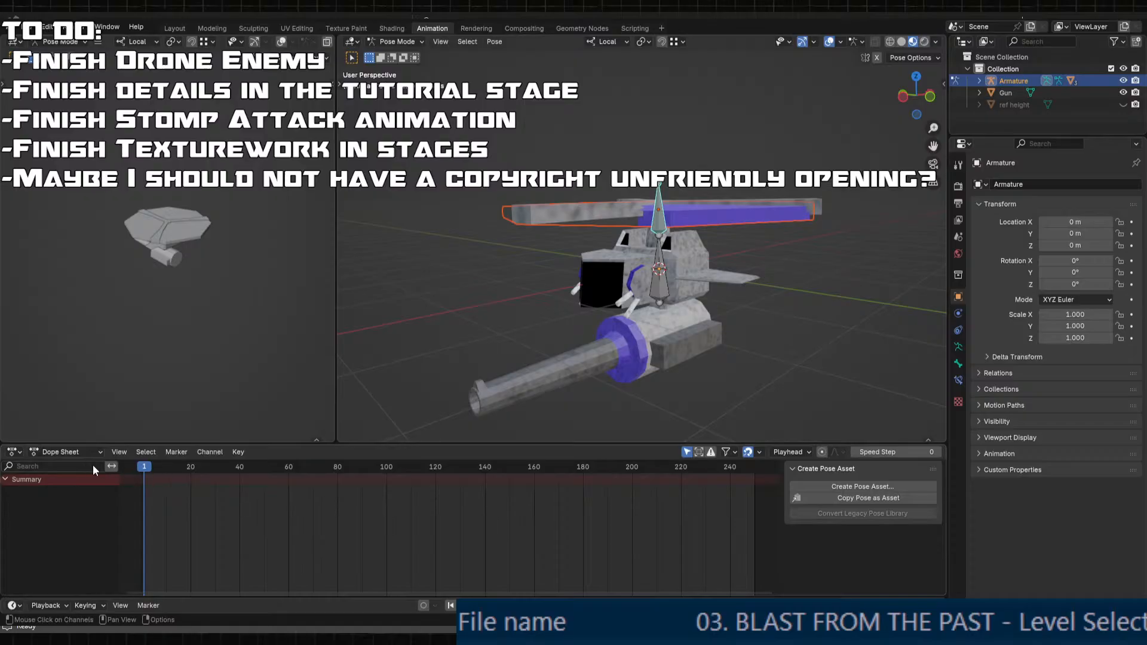
# - Create a new armature action named WindUp in the Action Editor and protect it with a fake user
pyautogui.click(66, 452)
pyautogui.click(69, 493)
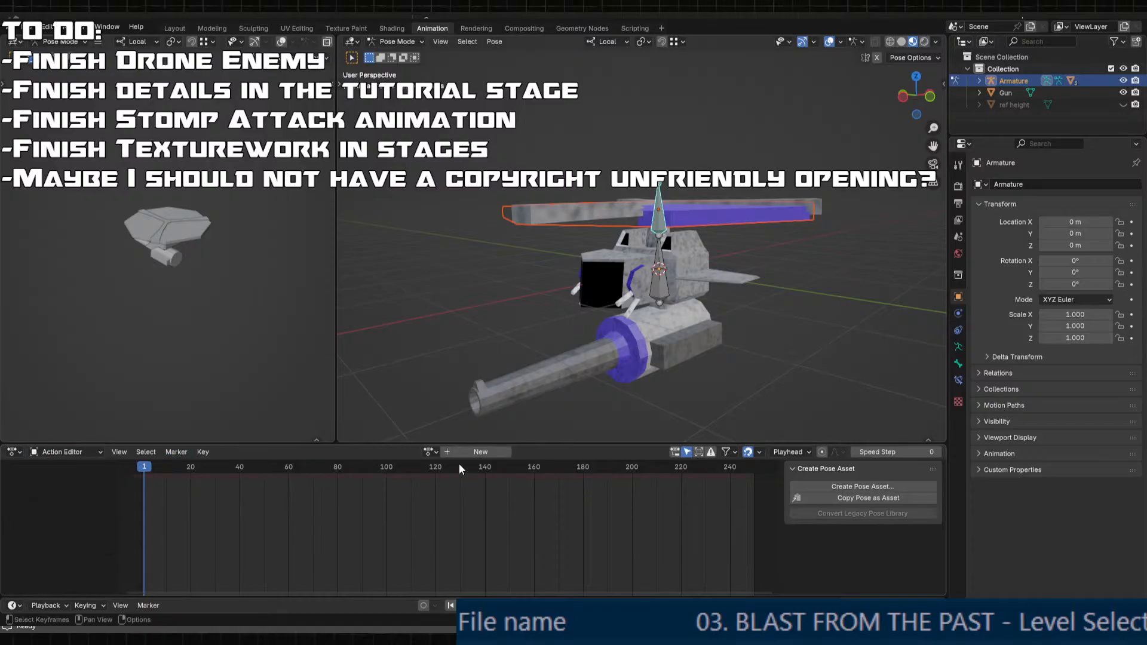
pyautogui.click(462, 453)
pyautogui.click(428, 452)
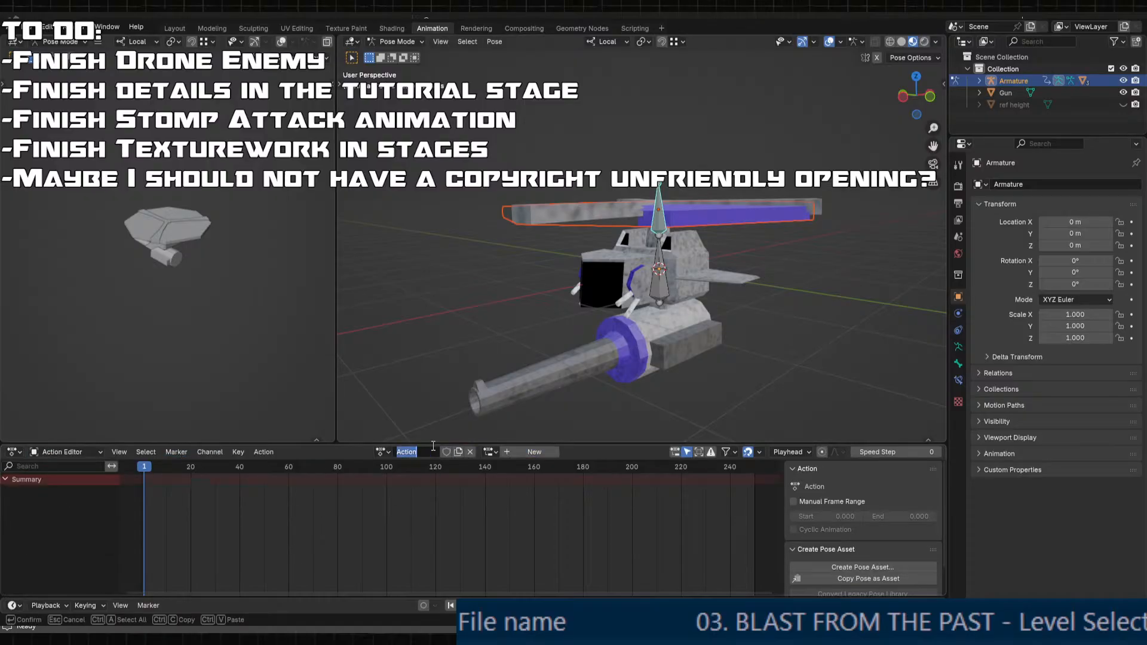
pyautogui.write('WindUp')
pyautogui.press('Return')
pyautogui.click(446, 452)
# - Set the current frame to 0 for the WindUp action
pyautogui.moveTo(555, 298); pyautogui.dragTo(705, 377, button='middle')
pyautogui.scroll(2, 257, 477)
pyautogui.scroll(-3, 251, 477)
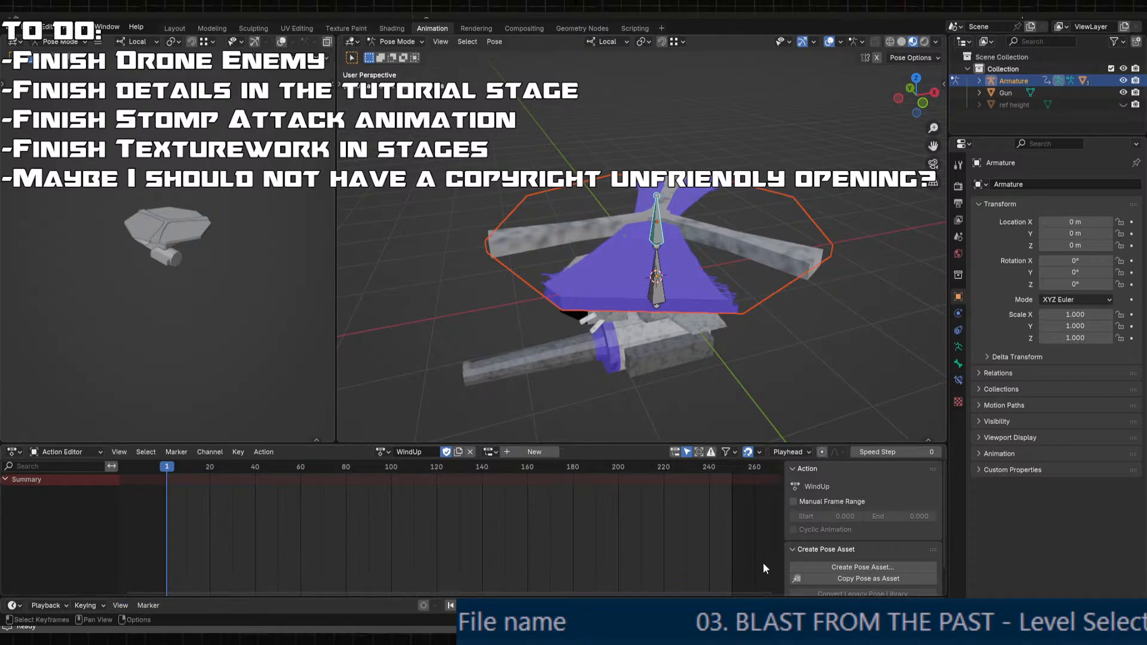
pyautogui.moveTo(777, 597); pyautogui.dragTo(777, 599)
pyautogui.moveTo(593, 547); pyautogui.dragTo(723, 497, button='middle')
pyautogui.scroll(8, 464, 516)
pyautogui.moveTo(213, 515); pyautogui.dragTo(394, 492, button='middle')
pyautogui.click(442, 467)
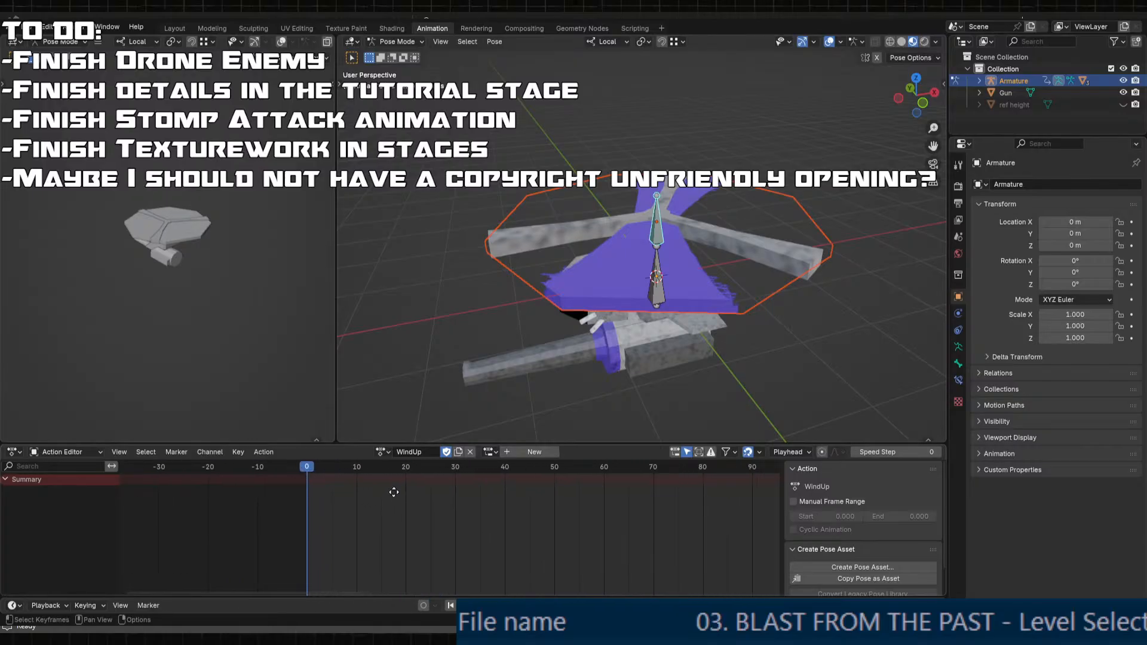
# - Insert a Location, Rotation & Scale keyframe for the Blades bone at frame 0
pyautogui.moveTo(681, 358); pyautogui.dragTo(687, 279, button='middle')
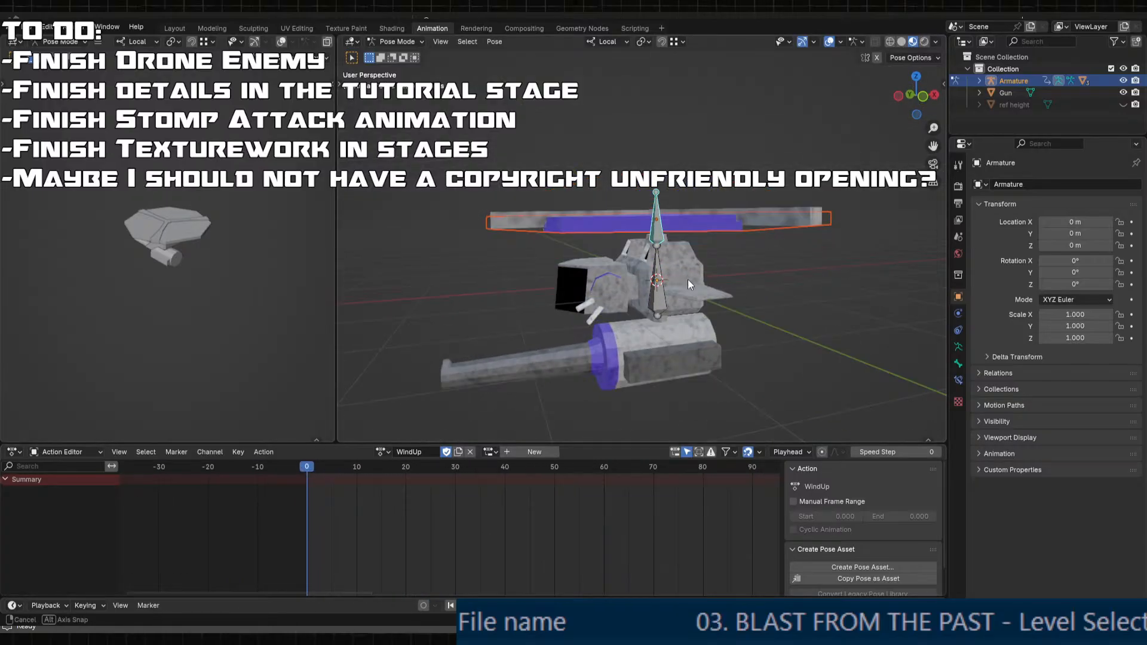
pyautogui.rightClick(307, 477)
pyautogui.moveTo(648, 253); pyautogui.dragTo(650, 294, button='middle')
pyautogui.press('i')
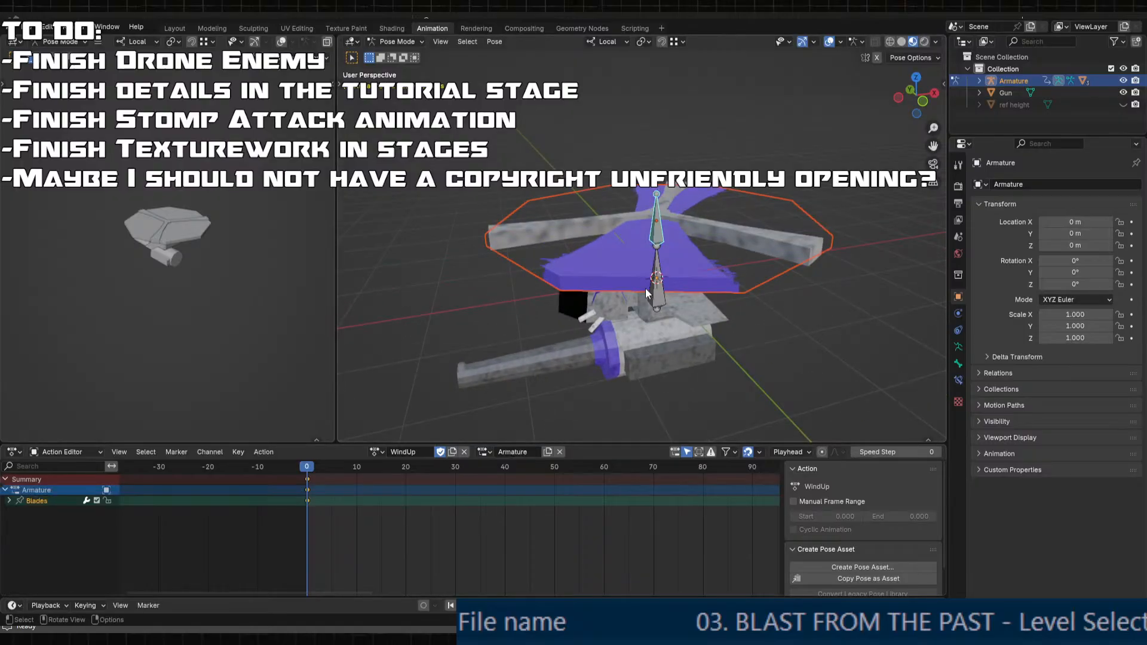
pyautogui.hotkey('ctrl', 'z')
pyautogui.press('k')
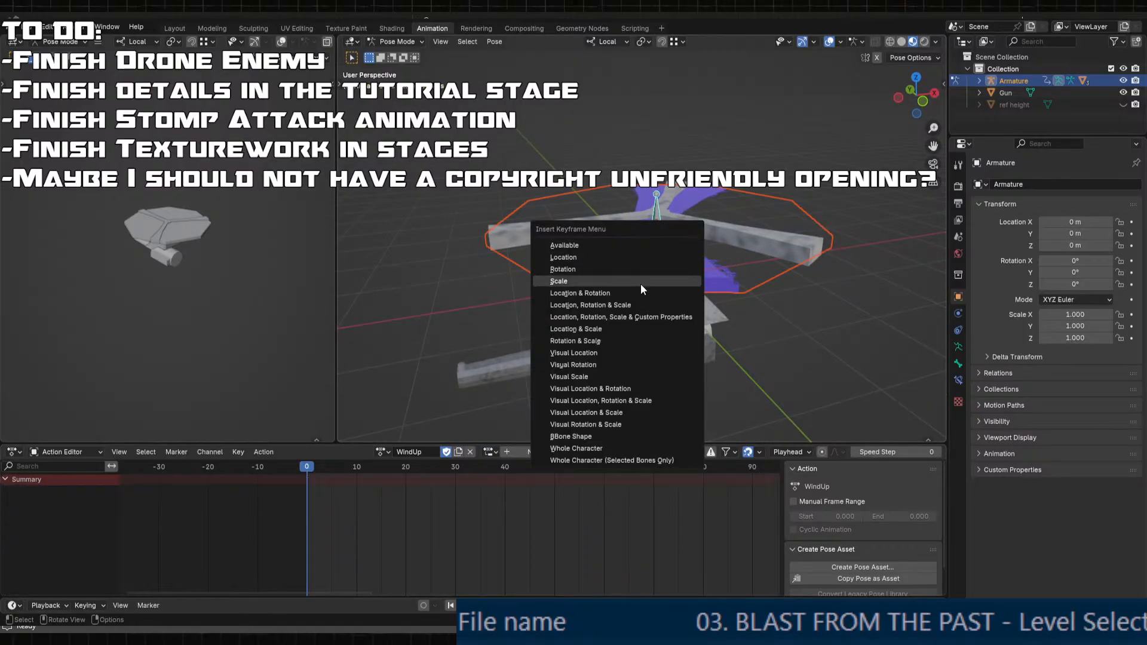
pyautogui.click(637, 303)
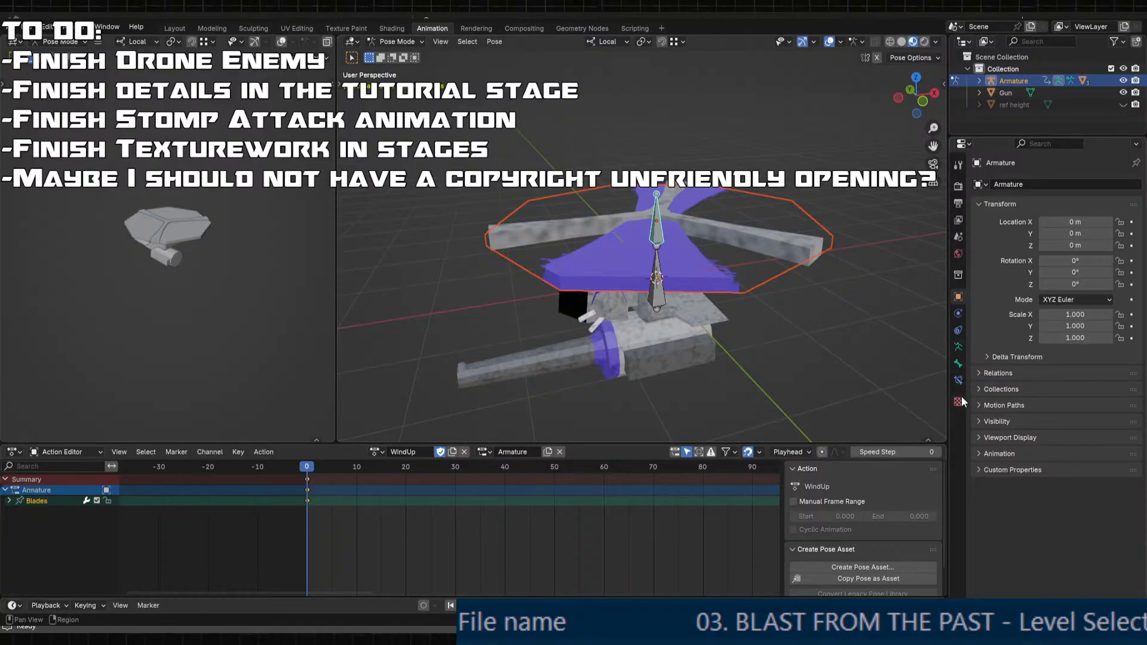
pyautogui.click(958, 167)
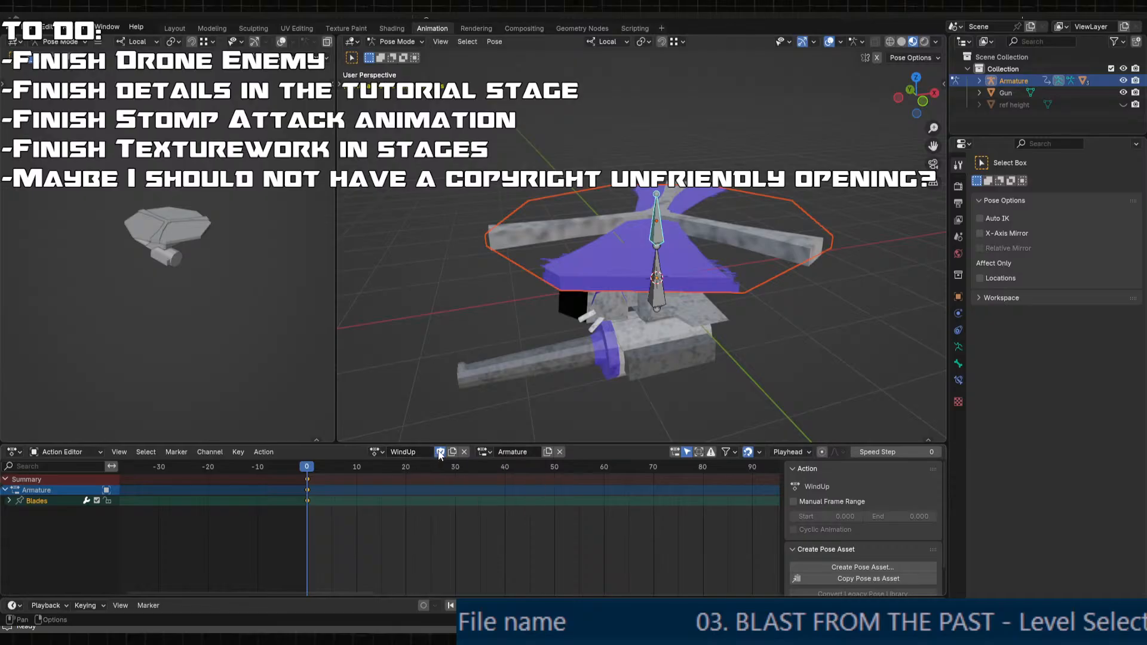
pyautogui.moveTo(681, 296); pyautogui.dragTo(734, 280, button='middle')
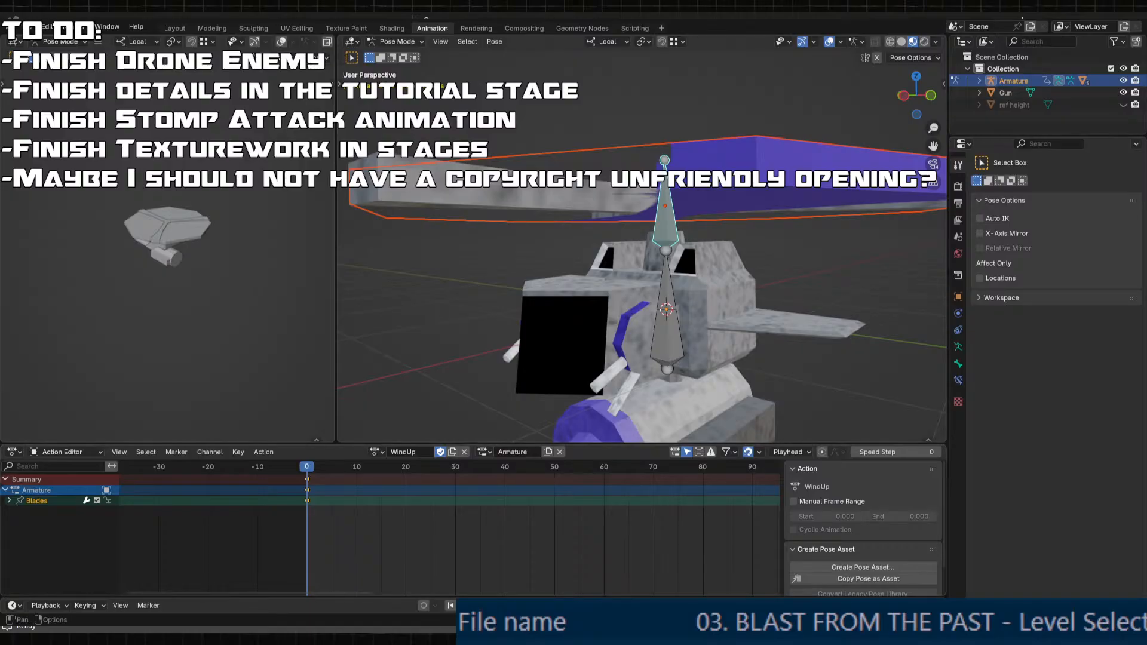
pyautogui.moveTo(604, 359); pyautogui.dragTo(353, 417, button='middle')
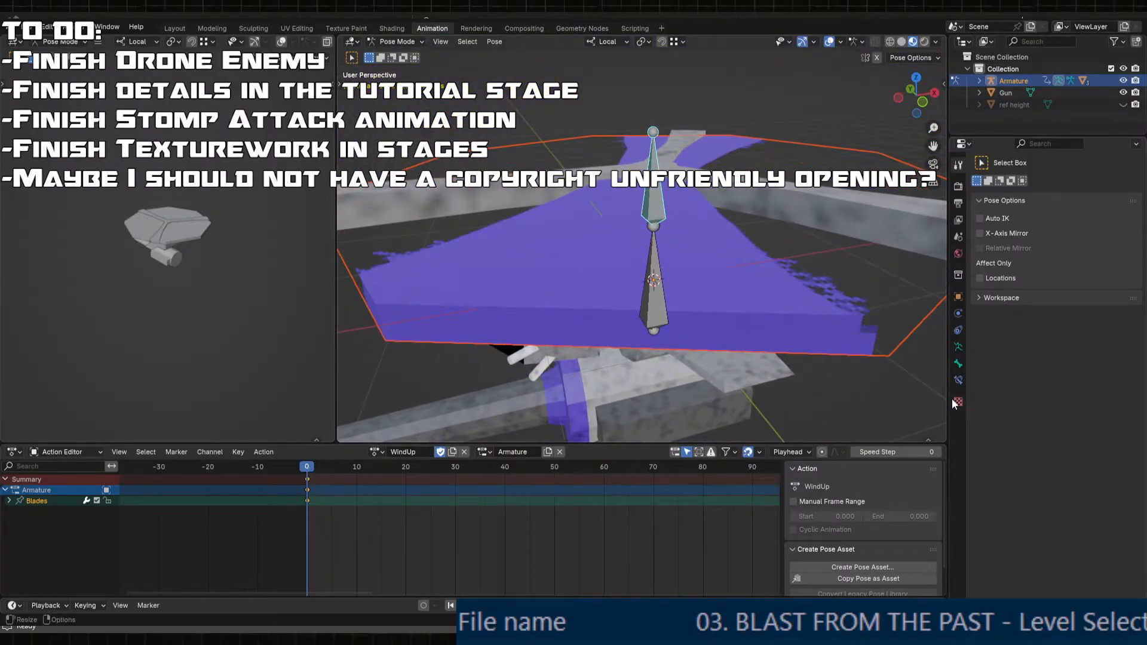
# - Set the scene's output frame rate to 60 fps
pyautogui.click(958, 187)
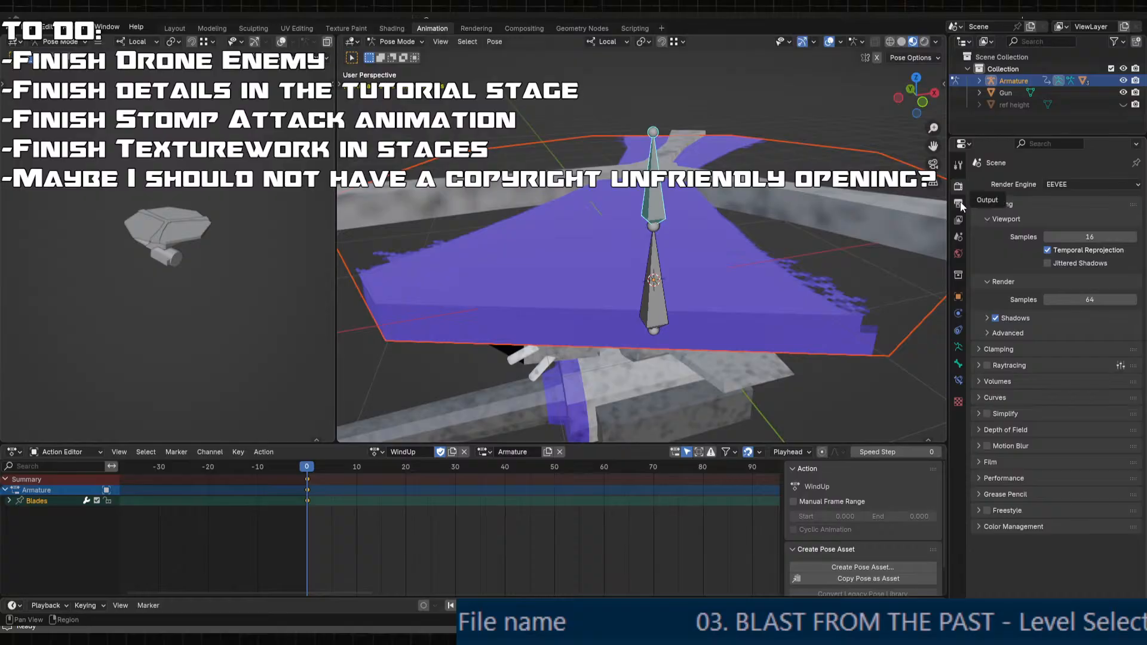
pyautogui.click(958, 203)
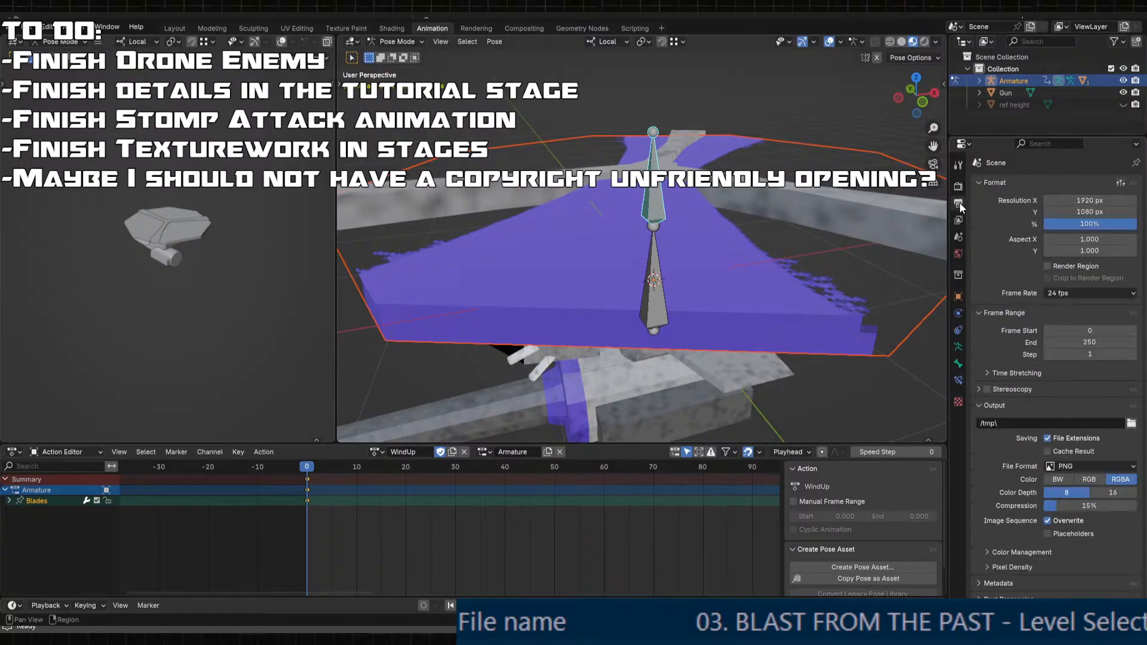
pyautogui.click(1086, 291)
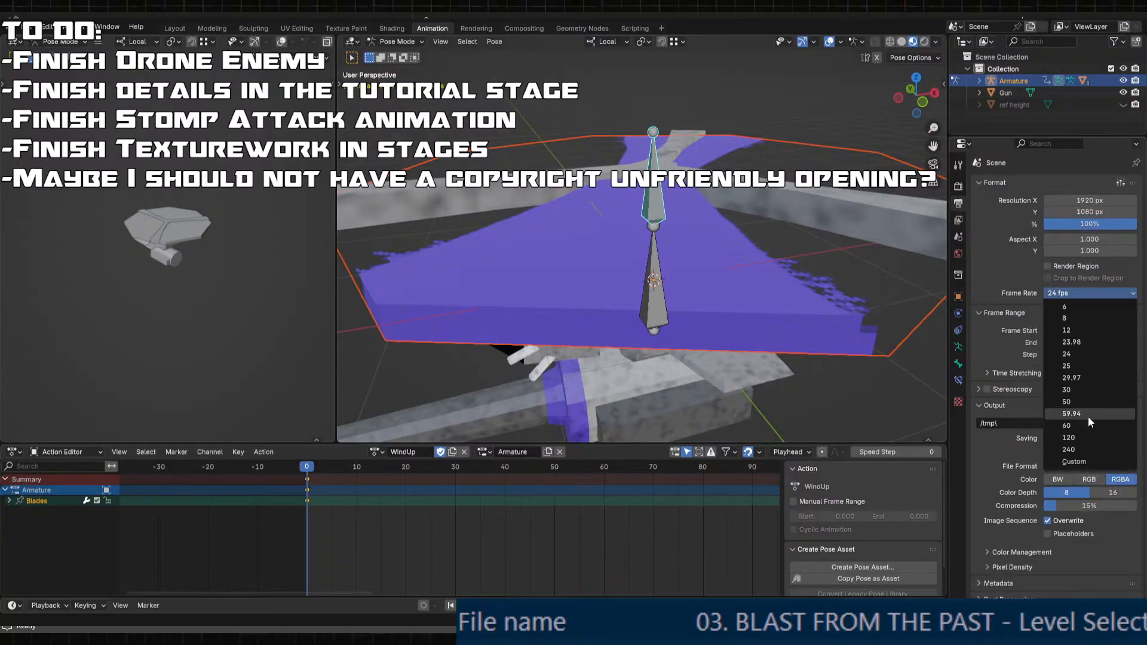
pyautogui.click(1084, 432)
pyautogui.moveTo(670, 329); pyautogui.dragTo(711, 302, button='middle')
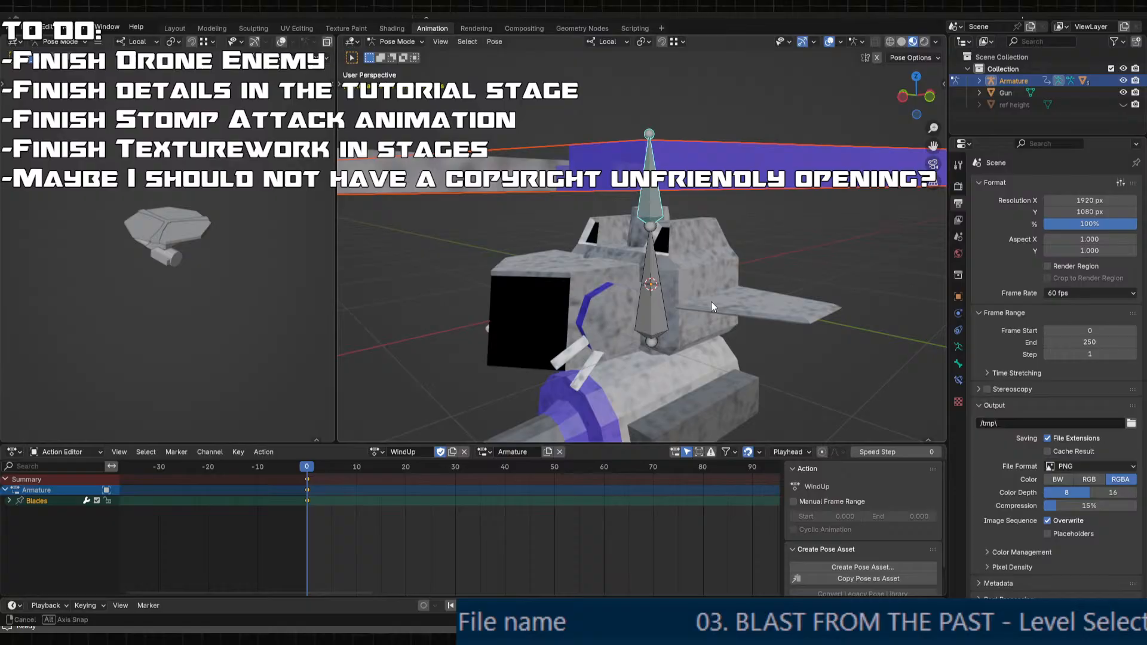
pyautogui.click(1066, 292)
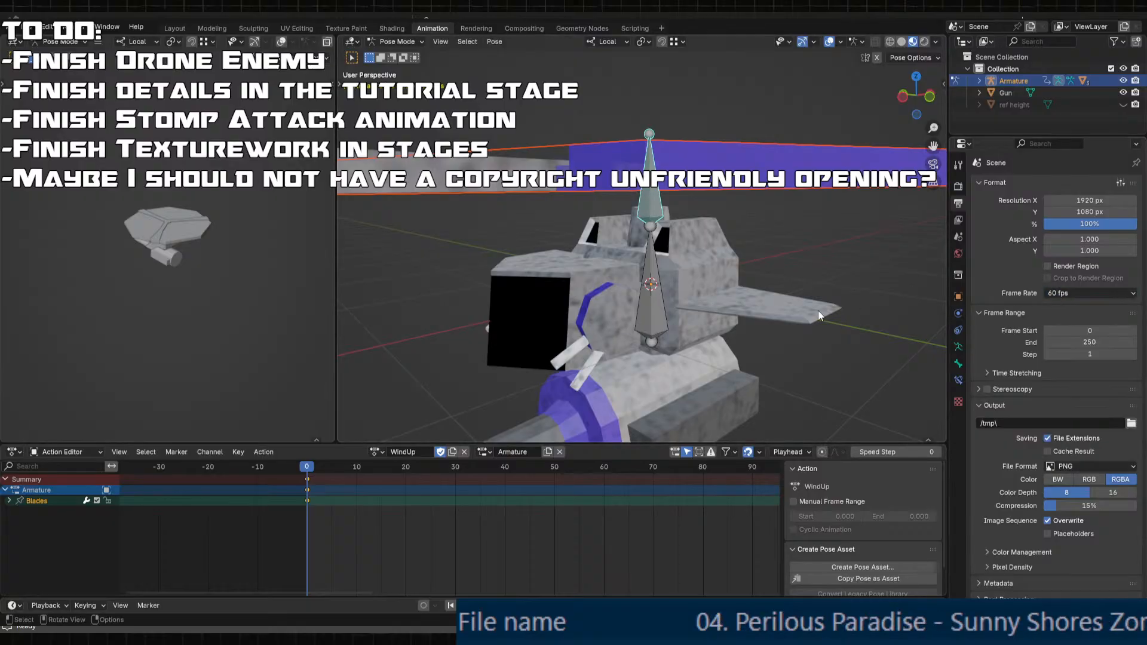
pyautogui.moveTo(818, 310); pyautogui.dragTo(650, 330, button='middle')
pyautogui.press('r')
pyautogui.press('y')
pyautogui.press('y')
pyautogui.press('Escape')
pyautogui.hotkey('ctrl', 'z')
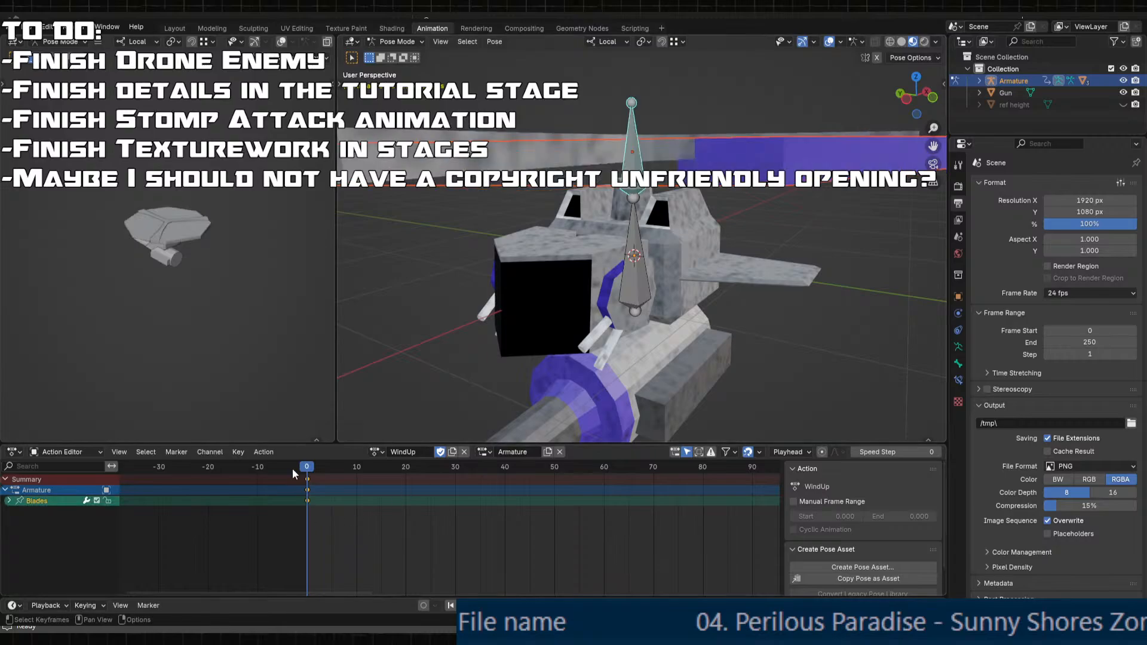
# - At frame 5, rotate the Blades bone 90° about its local Y axis and insert a keyframe
pyautogui.moveTo(310, 468); pyautogui.dragTo(331, 485)
pyautogui.press('r')
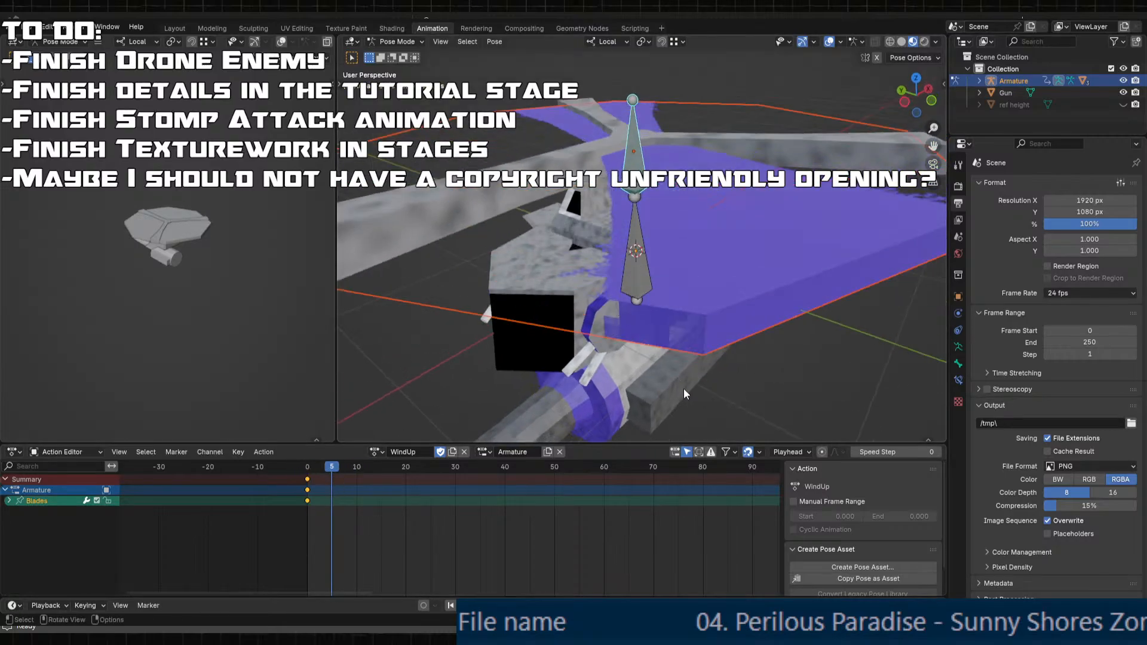
pyautogui.press('y')
pyautogui.press('y')
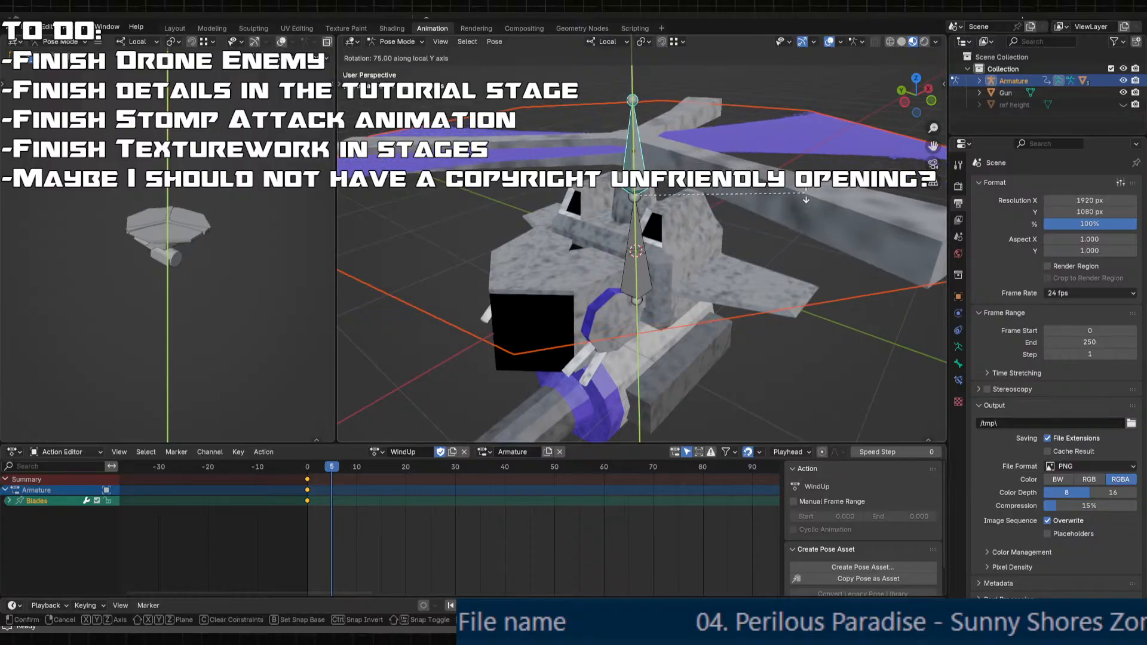
pyautogui.click(599, 374)
pyautogui.click(358, 418)
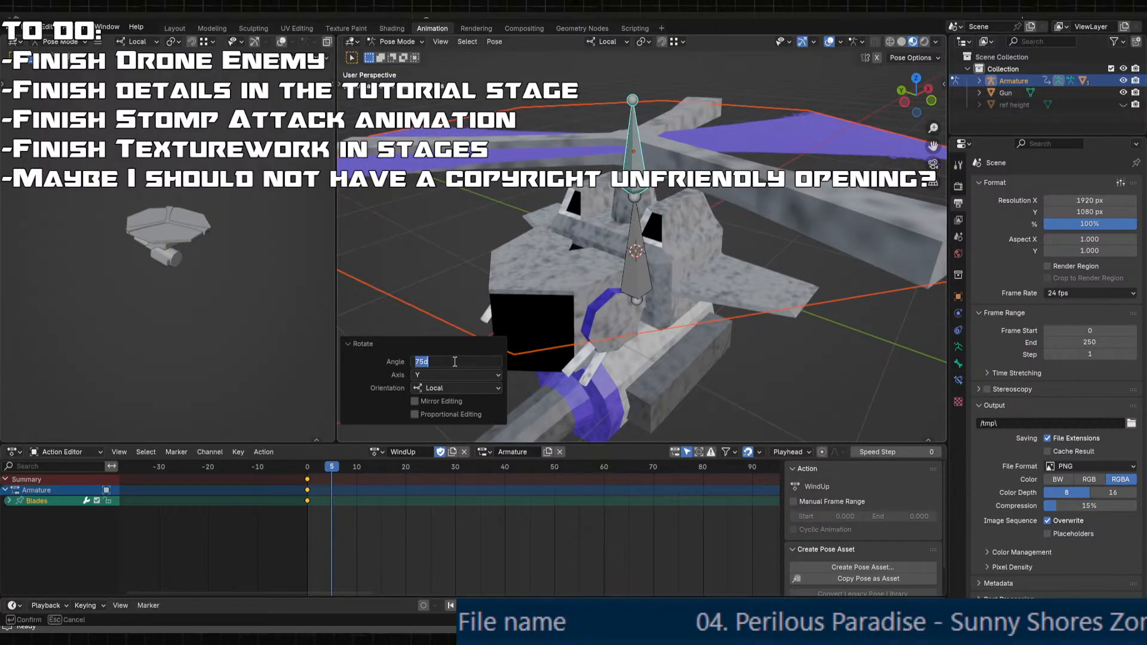
pyautogui.moveTo(442, 362); pyautogui.dragTo(454, 362)
pyautogui.write('90')
pyautogui.press('Return')
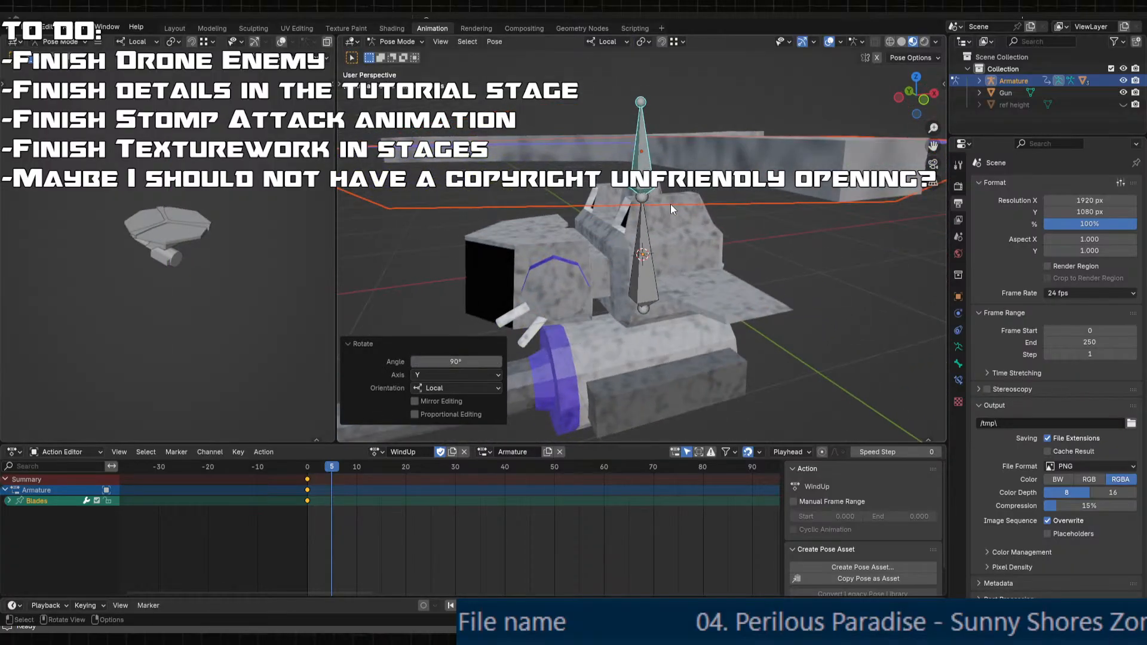
pyautogui.press('k')
pyautogui.click(671, 206)
# - Play back the blade rotation from frame 0 to judge its speed
pyautogui.click(385, 490)
pyautogui.moveTo(304, 463); pyautogui.dragTo(292, 470)
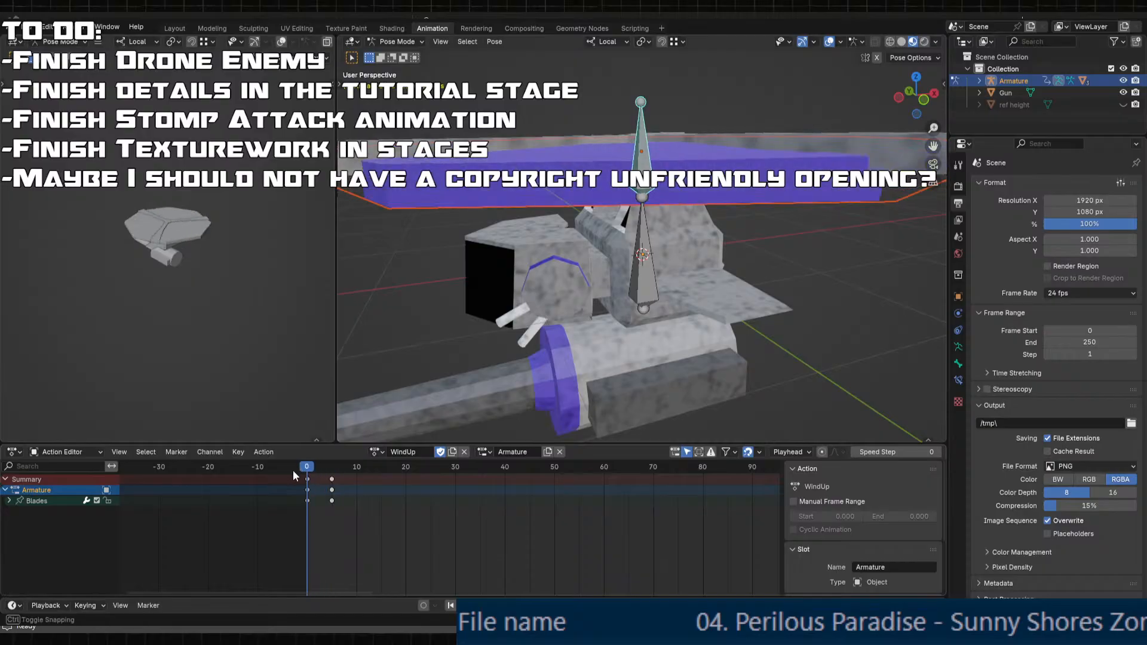
pyautogui.press('space')
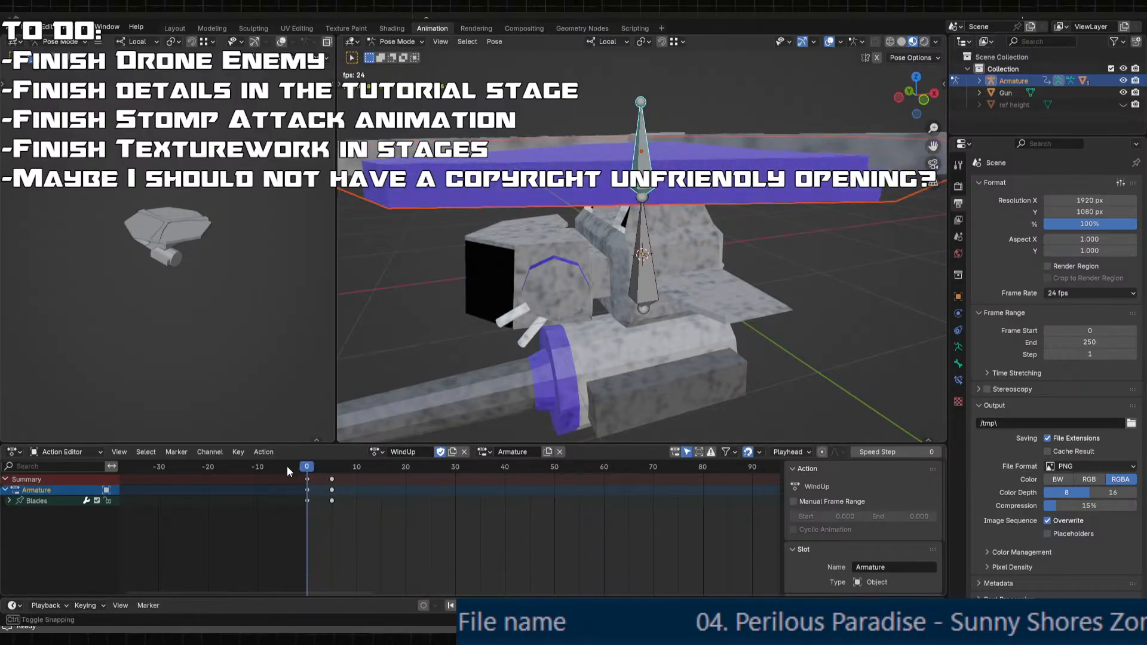
pyautogui.scroll(-2, 697, 314)
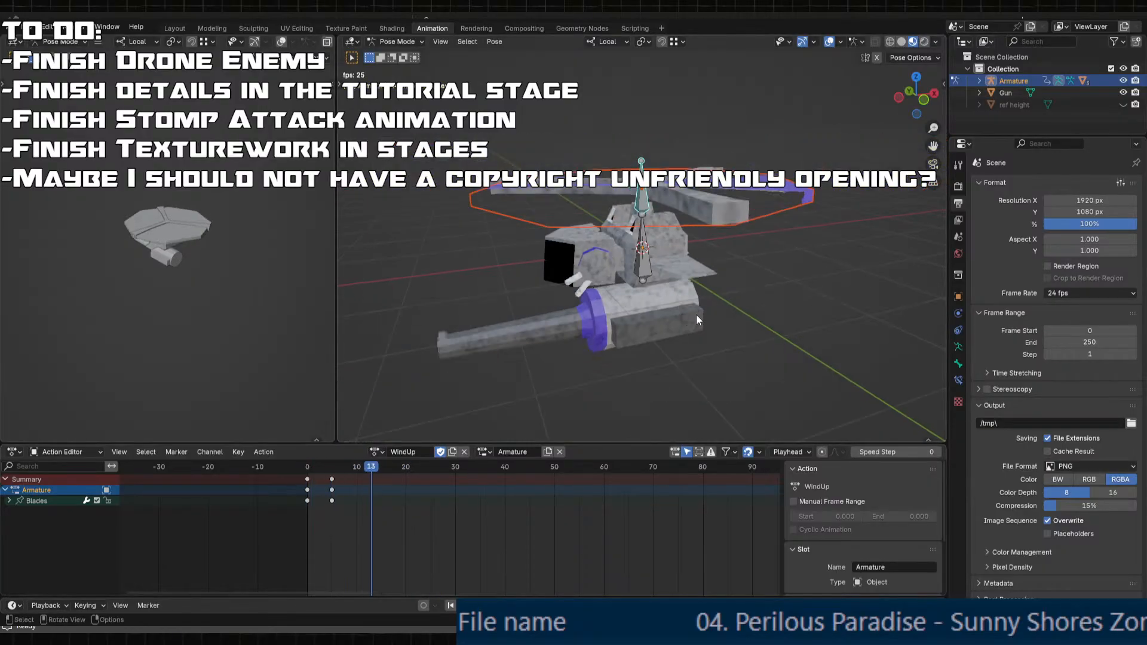
pyautogui.press('space')
# - Set the output frame rate to 60 fps and move the second Blades keyframe to frame 10
pyautogui.click(1067, 293)
pyautogui.click(1081, 421)
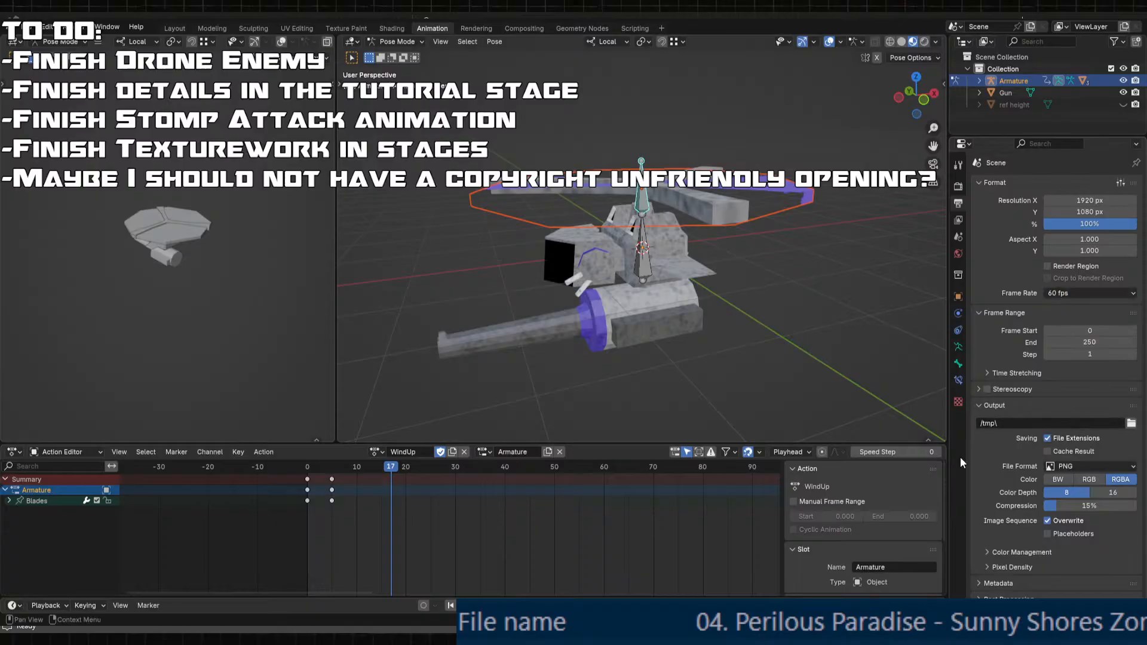
pyautogui.moveTo(327, 463); pyautogui.dragTo(380, 484)
pyautogui.press('space')
pyautogui.press('space')
pyautogui.click(487, 605)
pyautogui.click(487, 605)
# - Rotate the Blades bone 90° about its local Y axis at frame 15 and insert a keyframe
pyautogui.moveTo(586, 335); pyautogui.dragTo(736, 368, button='middle')
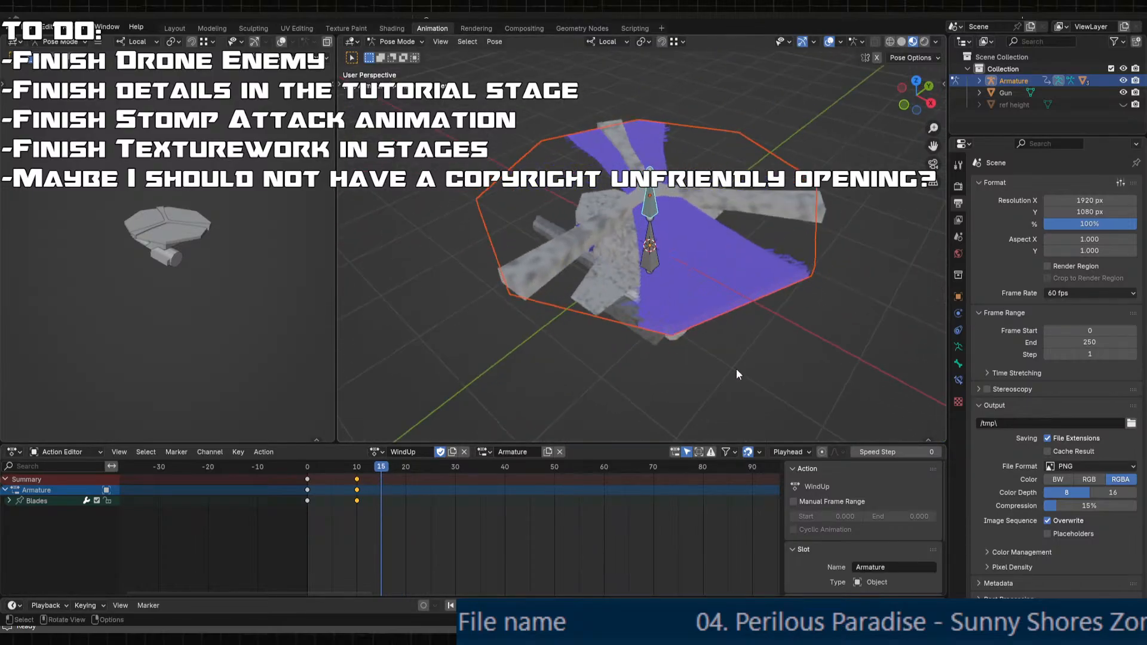
pyautogui.press('r')
pyautogui.press('y')
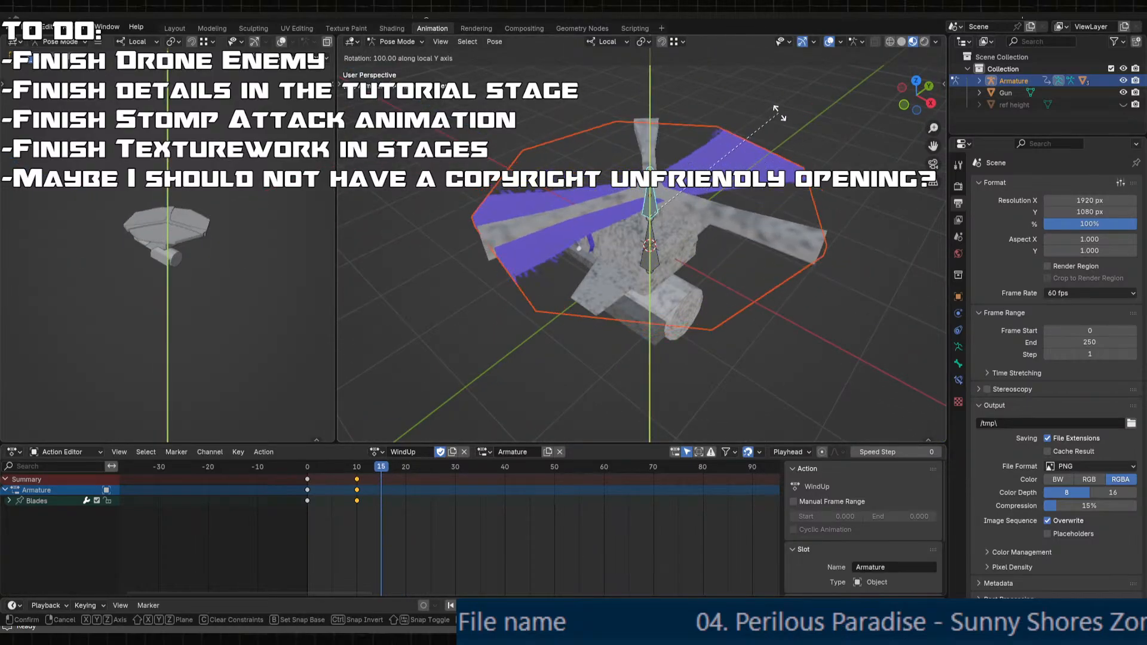
pyautogui.press('Return')
pyautogui.click(455, 362)
pyautogui.write('90')
pyautogui.press('Return')
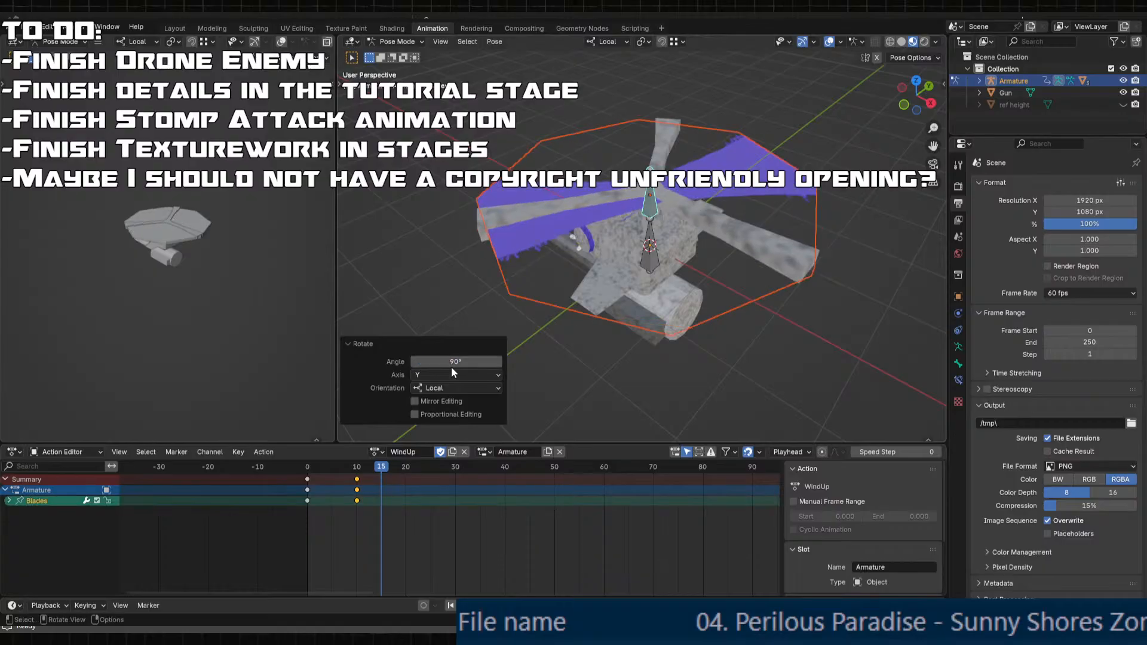
pyautogui.moveTo(657, 287); pyautogui.dragTo(691, 233, button='middle')
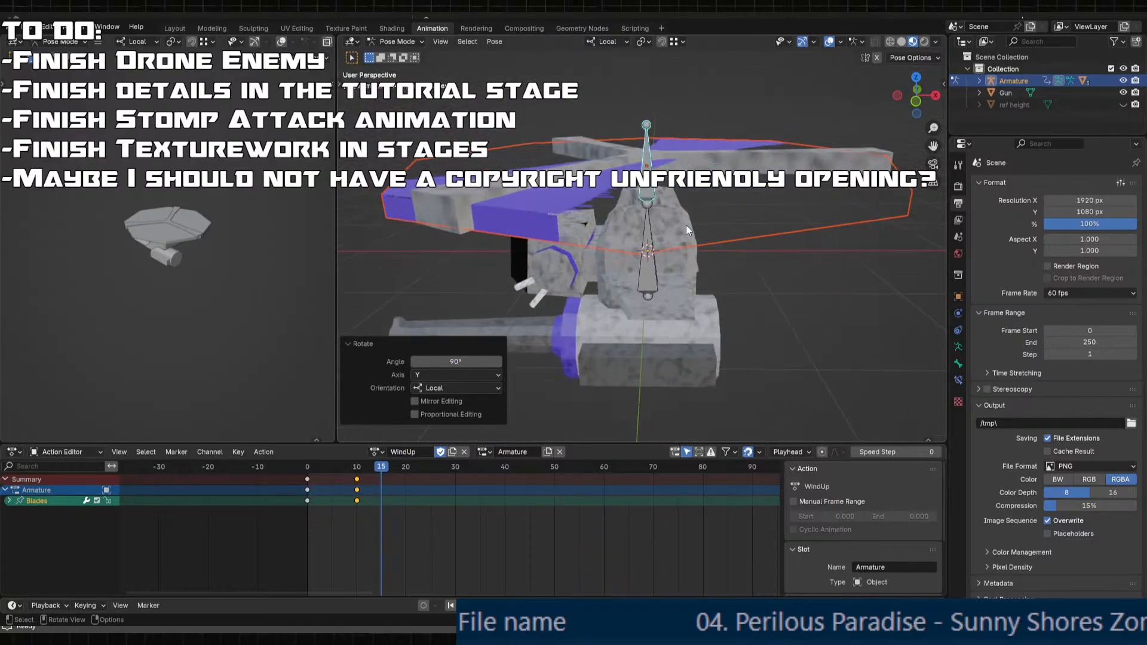
pyautogui.press('i')
pyautogui.click(685, 224)
# - At frame 20, rotate the Blades bone 180° about its local Y axis and insert a Location, Rotation & Scale keyframe
pyautogui.moveTo(381, 466); pyautogui.dragTo(405, 471)
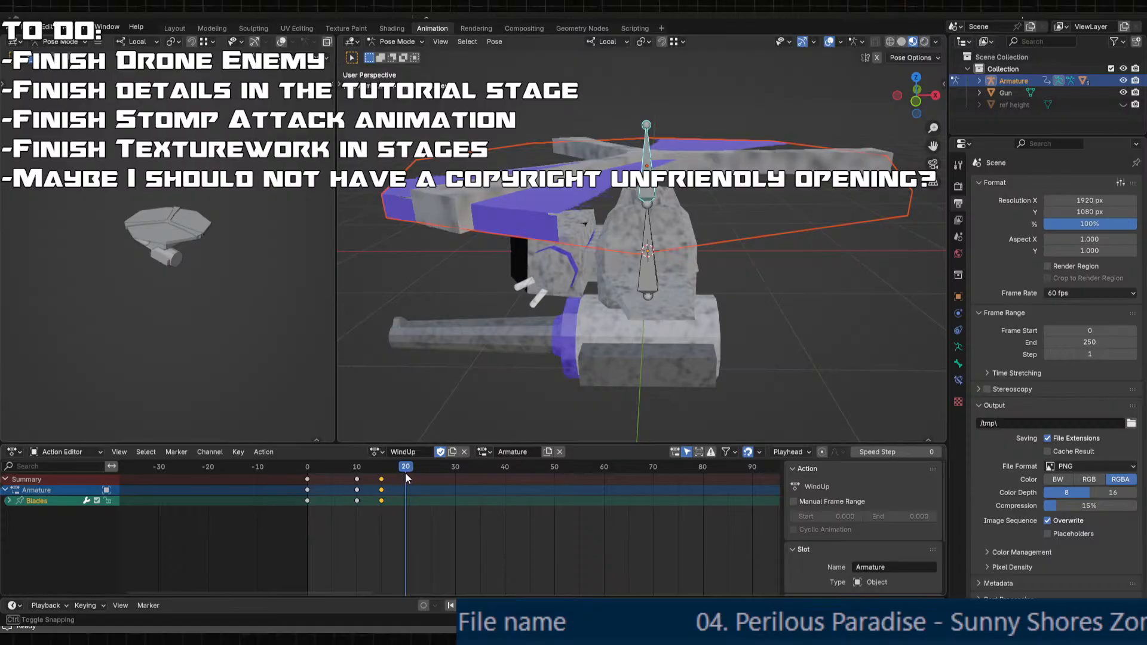
pyautogui.moveTo(514, 421); pyautogui.dragTo(622, 373, button='middle')
pyautogui.moveTo(439, 413); pyautogui.dragTo(510, 394, button='middle')
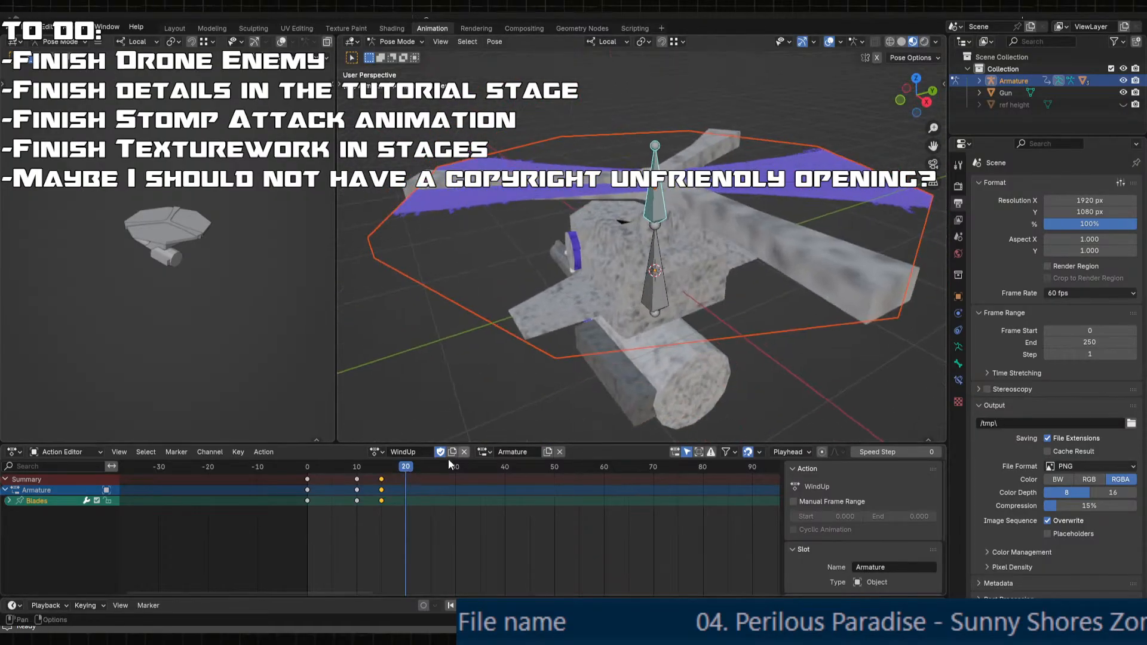
pyautogui.moveTo(603, 335); pyautogui.dragTo(573, 376, button='middle')
pyautogui.press('r')
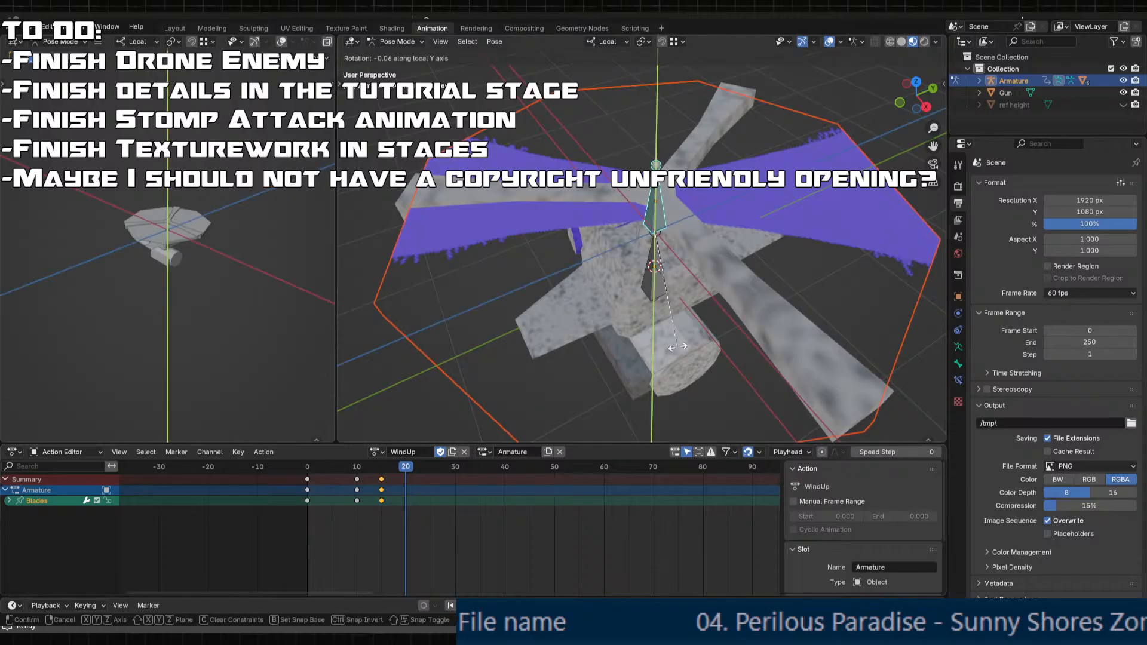
pyautogui.press('y')
pyautogui.click(639, 198)
pyautogui.doubleClick(456, 362)
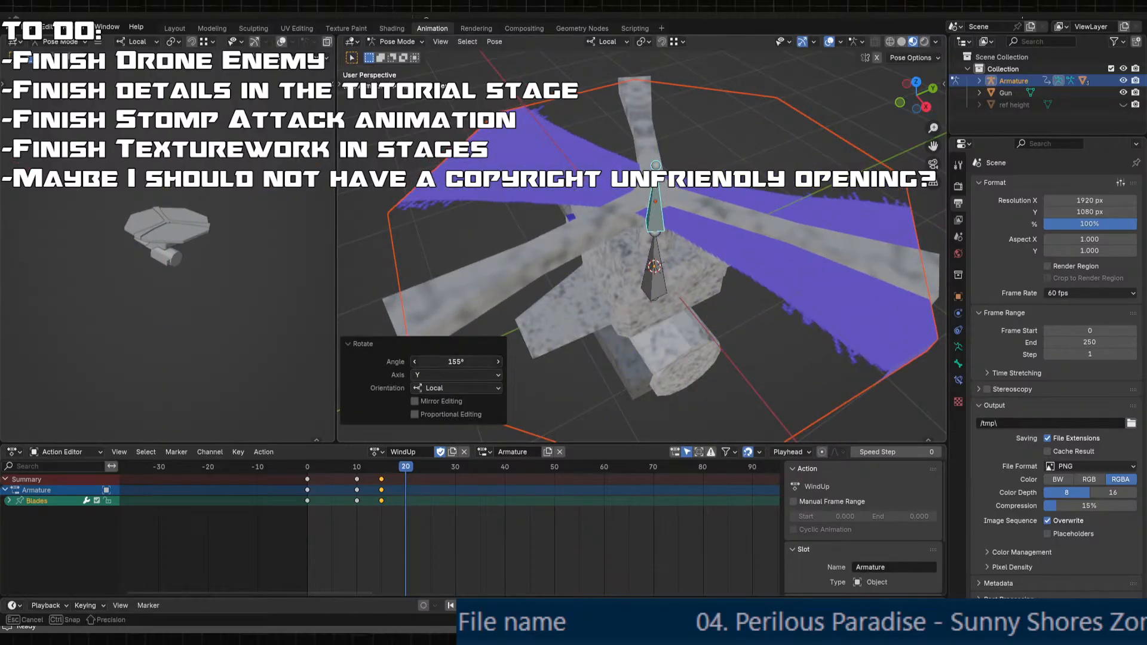
pyautogui.write('180')
pyautogui.press('Return')
pyautogui.press('k')
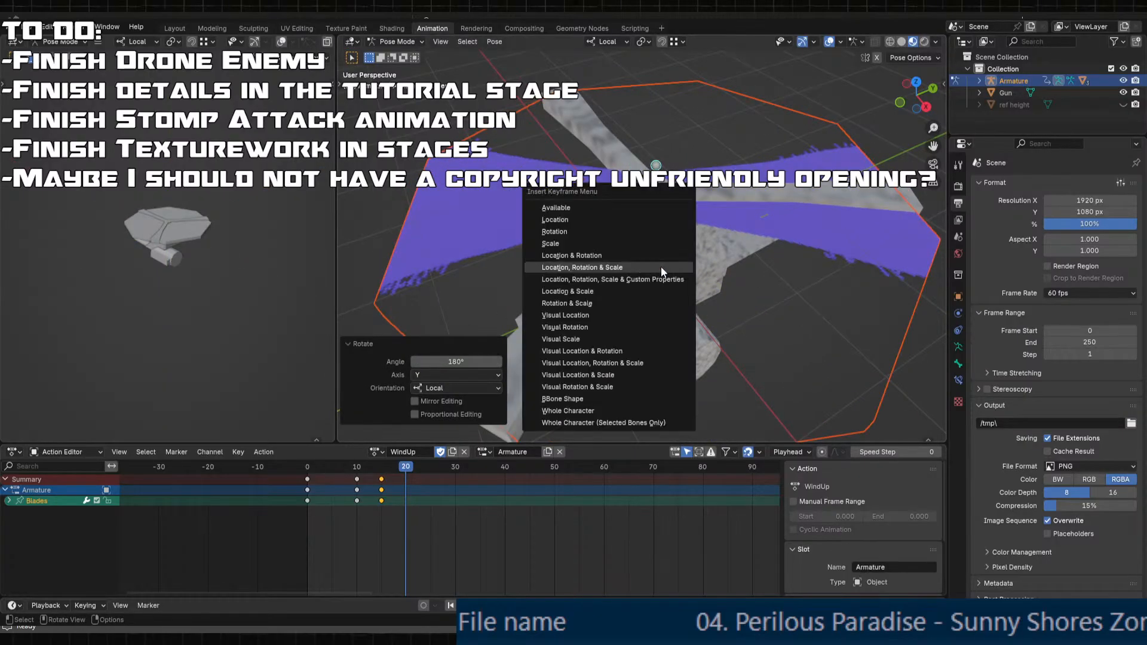
pyautogui.click(641, 289)
# - Play back the WindUp action from the start and check the blade spin from different angles
pyautogui.moveTo(406, 467); pyautogui.dragTo(223, 464)
pyautogui.press('space')
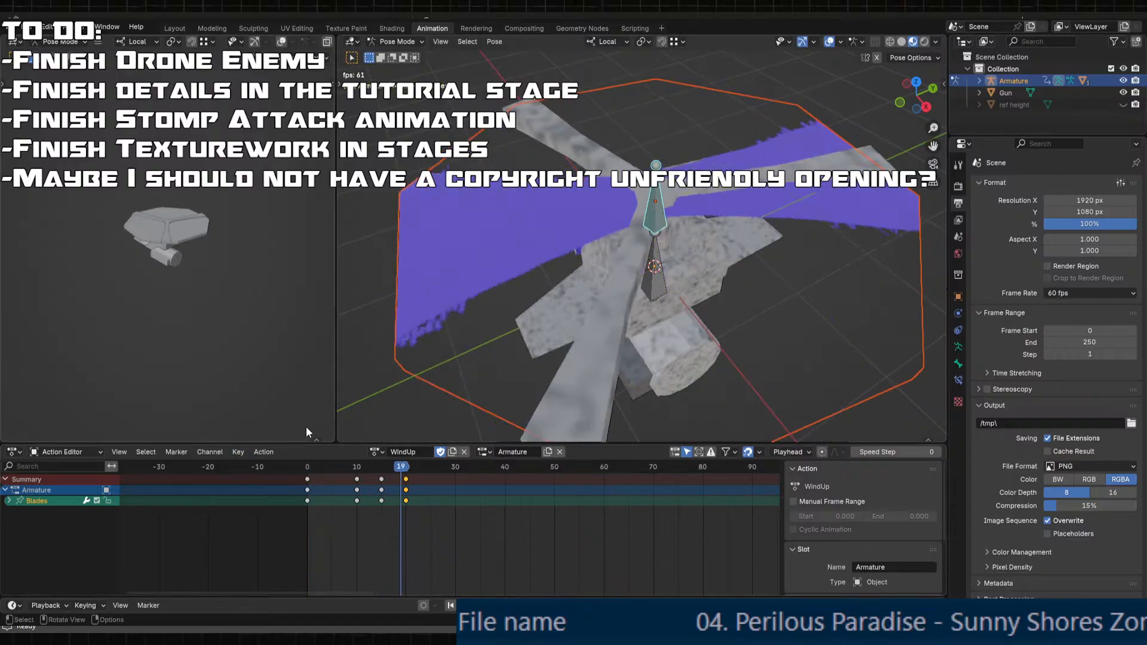
pyautogui.press('space')
pyautogui.click(277, 467)
pyautogui.moveTo(484, 317); pyautogui.dragTo(621, 257, button='middle')
pyautogui.press('space')
pyautogui.press('space')
# - Scrub through the blade rotation up to frame 20 and delete the Blades keyframe there
pyautogui.click(312, 466)
pyautogui.moveTo(312, 468); pyautogui.dragTo(405, 478)
pyautogui.moveTo(573, 269); pyautogui.dragTo(603, 266, button='middle')
pyautogui.moveTo(386, 467); pyautogui.dragTo(392, 465)
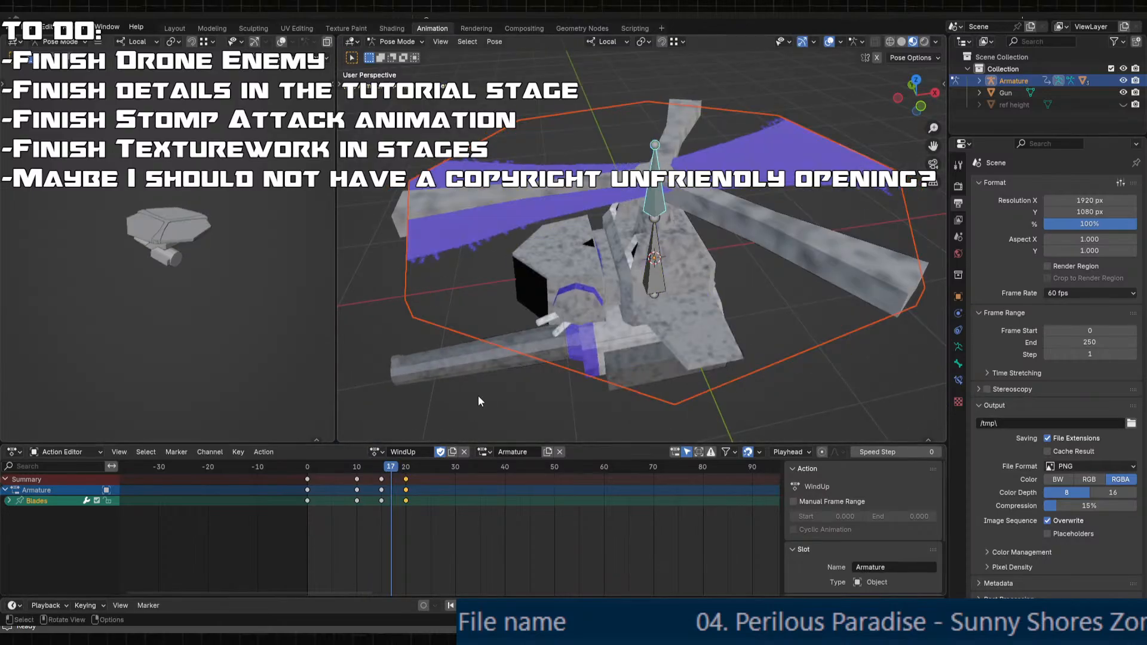
pyautogui.moveTo(478, 395); pyautogui.dragTo(611, 347, button='middle')
pyautogui.press('Delete')
pyautogui.moveTo(379, 469); pyautogui.dragTo(394, 477)
pyautogui.press('r')
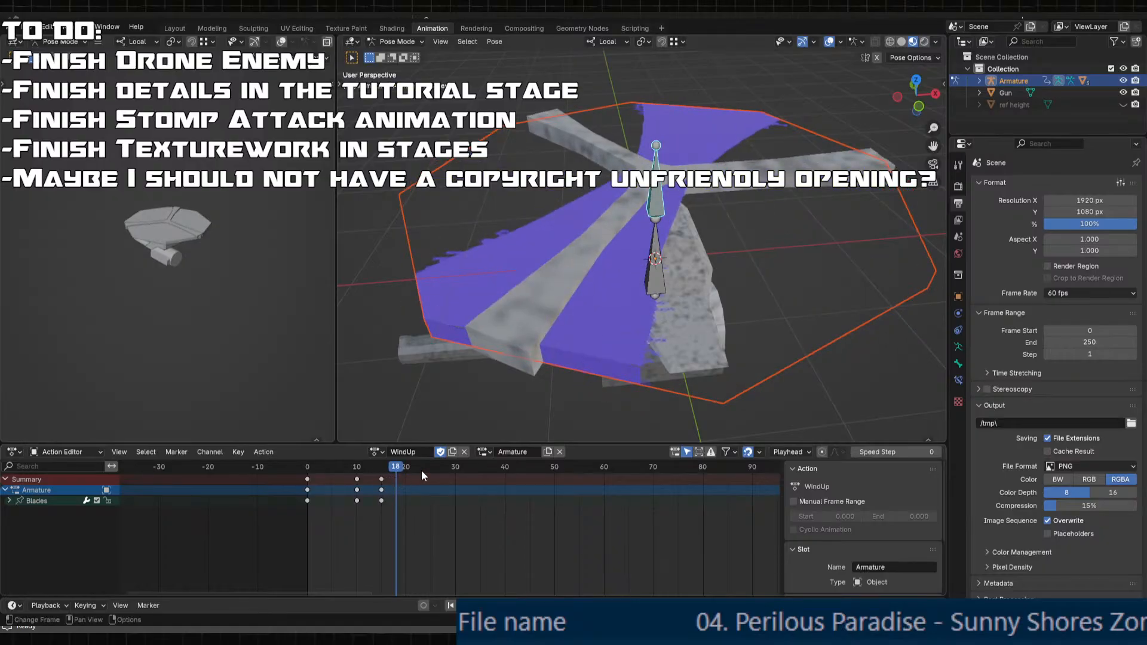
pyautogui.press('y')
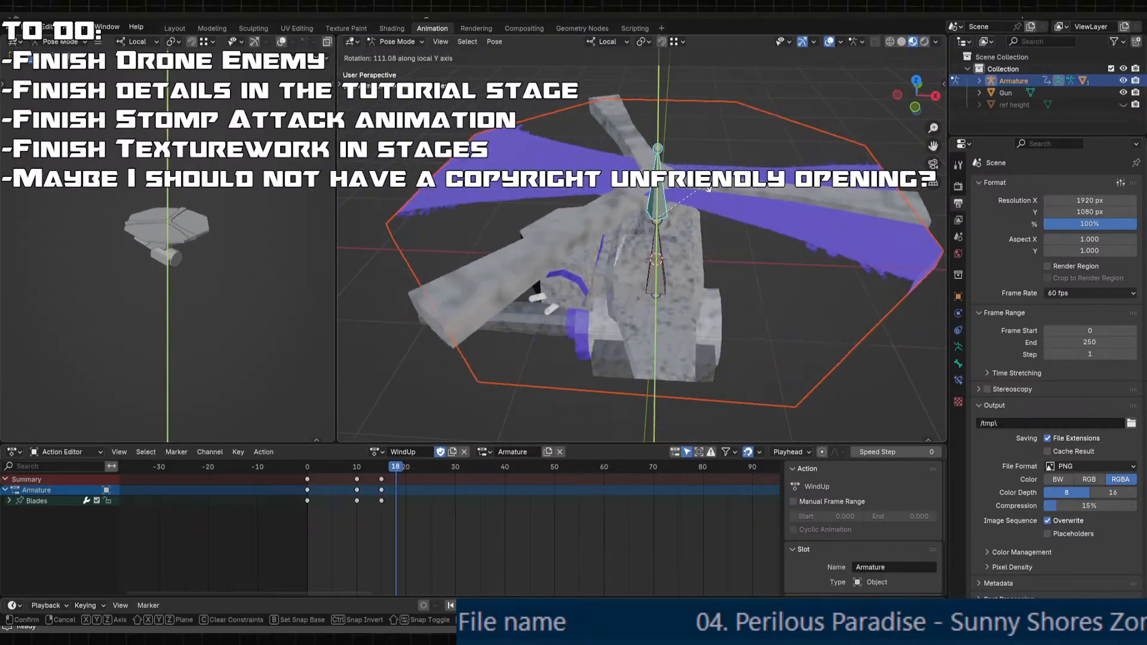
pyautogui.click(714, 130)
pyautogui.hotkey('ctrl', 'z')
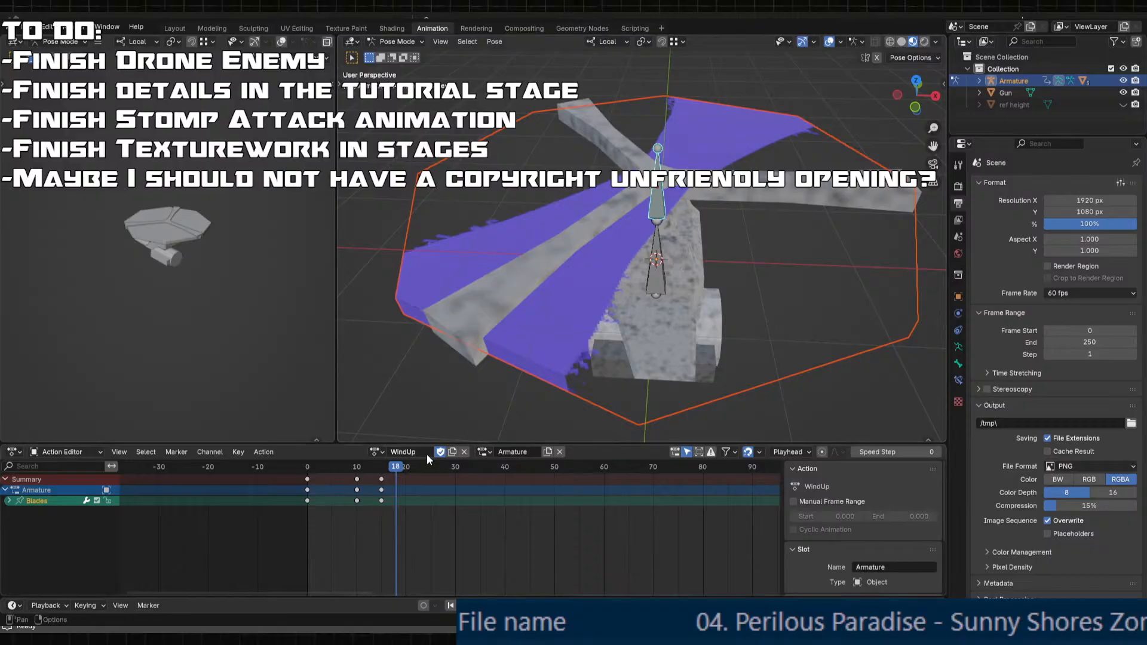
# - Move the second and third Blades keyframes to frames 8 and 12, and go to frame 14
pyautogui.moveTo(396, 470); pyautogui.dragTo(347, 472)
pyautogui.moveTo(358, 478)
pyautogui.mouseDown()
pyautogui.moveTo(289, 468)
pyautogui.moveTo(367, 480)
pyautogui.moveTo(378, 470)
pyautogui.mouseUp()
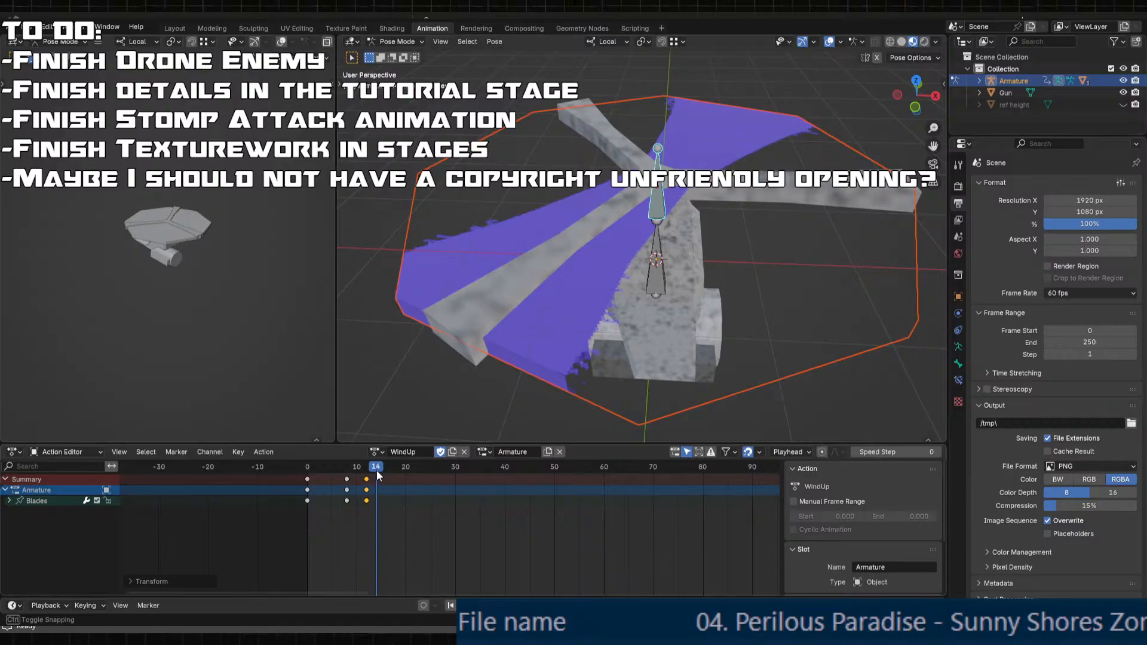
# - Rotate the Blades bone 90° about its local Y axis and insert a keyframe at frame 14
pyautogui.moveTo(597, 333); pyautogui.dragTo(680, 389, button='middle')
pyautogui.press('r')
pyautogui.moveTo(680, 390); pyautogui.dragTo(683, 394, button='middle')
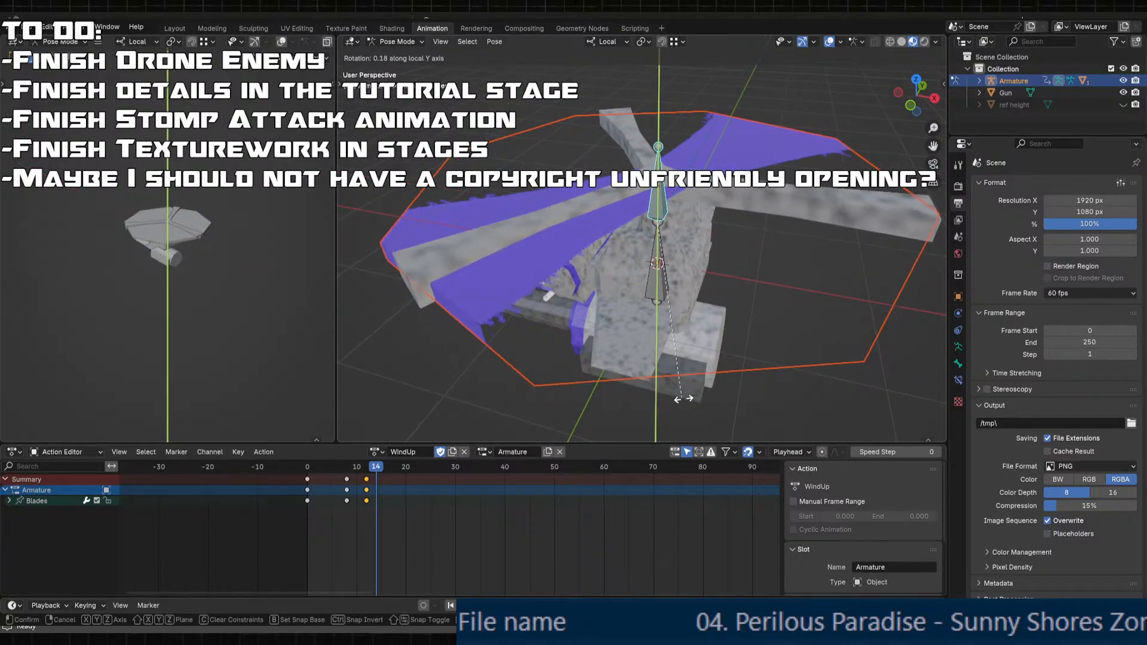
pyautogui.click(813, 202)
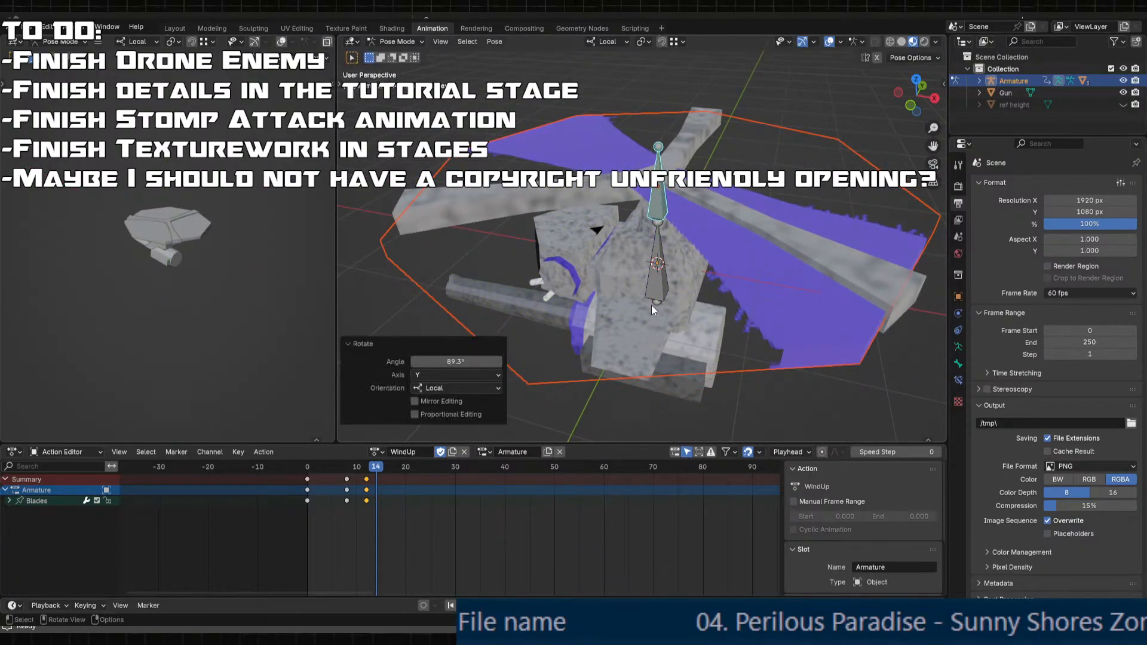
pyautogui.click(464, 364)
pyautogui.write('90')
pyautogui.press('Return')
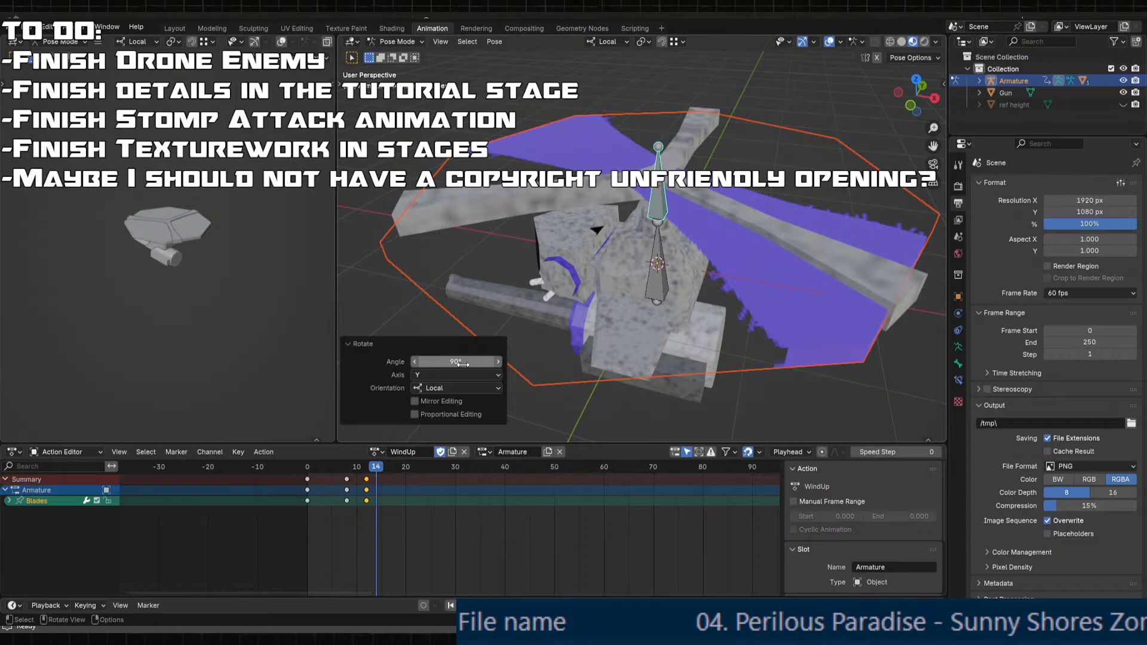
pyautogui.press('k')
pyautogui.click(632, 258)
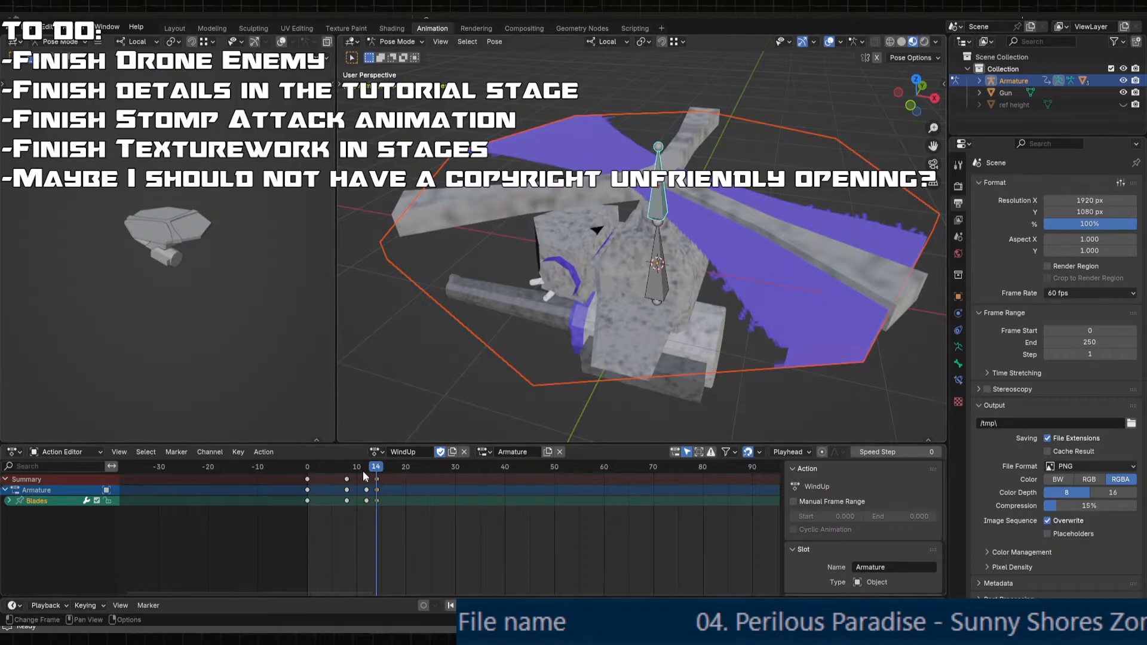
# - Rotate the Blades bone 90° about its local Y axis at frame 16 and insert a keyframe there
pyautogui.moveTo(380, 469); pyautogui.dragTo(387, 469)
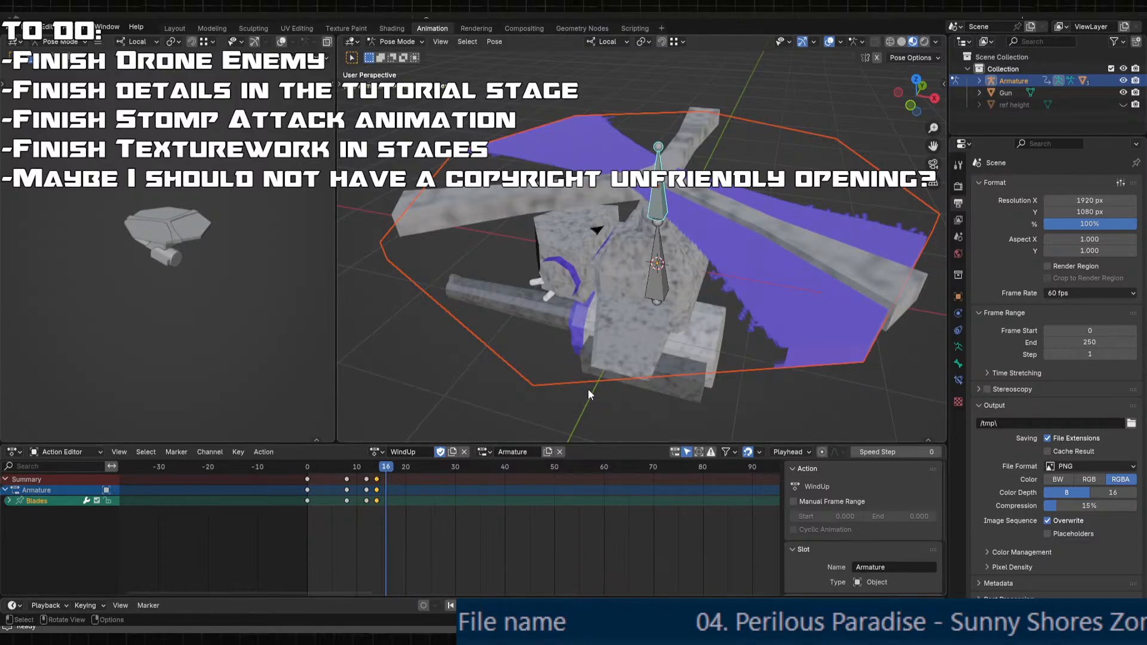
pyautogui.press('r')
pyautogui.press('y')
pyautogui.click(724, 199)
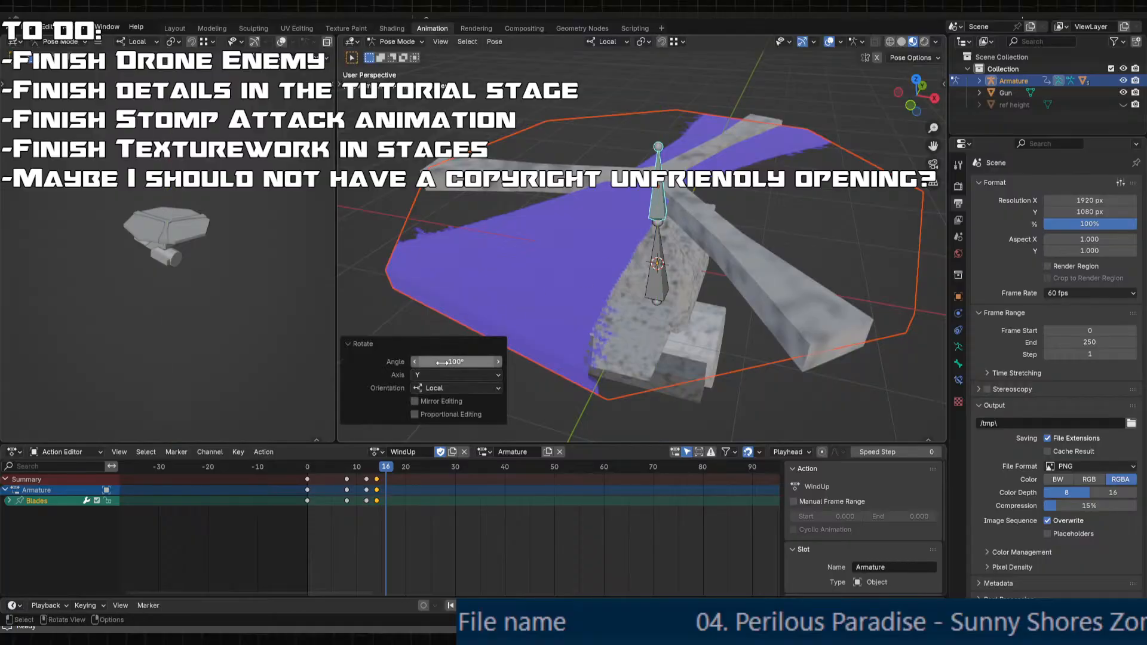
pyautogui.click(442, 362)
pyautogui.write('90')
pyautogui.press('Return')
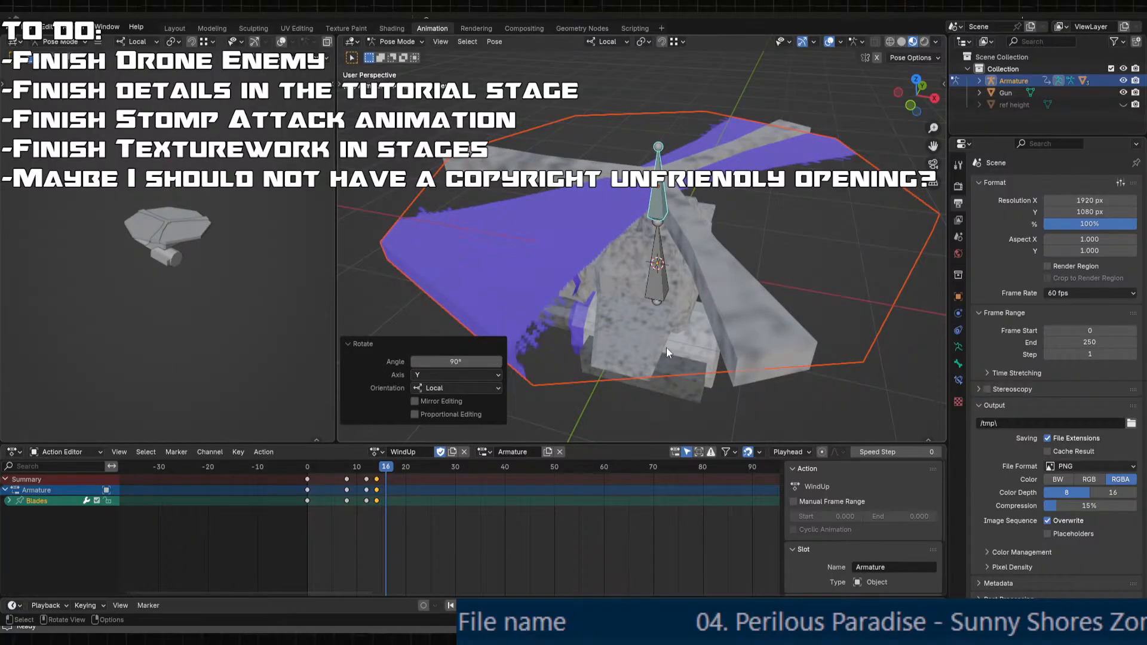
pyautogui.press('k')
pyautogui.click(703, 310)
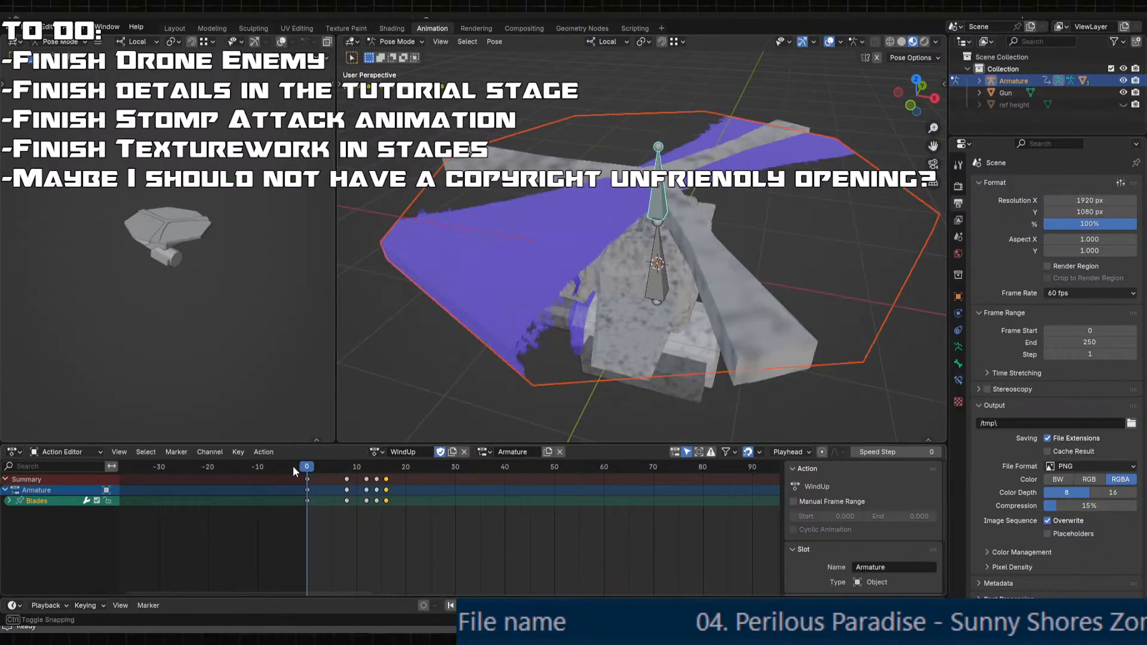
# - Play back the WindUp action repeatedly from frame 0 to check how the blades accelerate
pyautogui.press('space')
pyautogui.moveTo(316, 467); pyautogui.dragTo(266, 459)
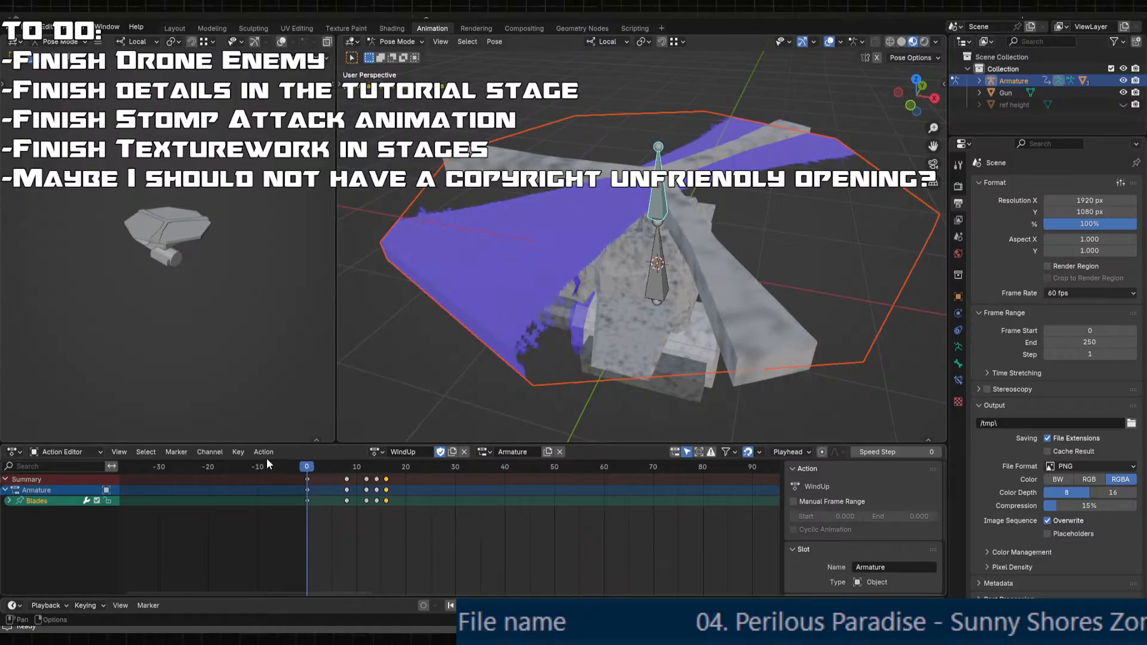
pyautogui.press('space')
pyautogui.press('space')
pyautogui.click(309, 472)
pyautogui.press('space')
pyautogui.press('space')
# - Go to frame 16 and enable the manual frame range for the WindUp action
pyautogui.moveTo(356, 467); pyautogui.dragTo(385, 479)
pyautogui.moveTo(487, 496)
pyautogui.mouseDown(button='middle')
pyautogui.moveTo(504, 497)
pyautogui.moveTo(470, 502)
pyautogui.mouseUp(button='middle')
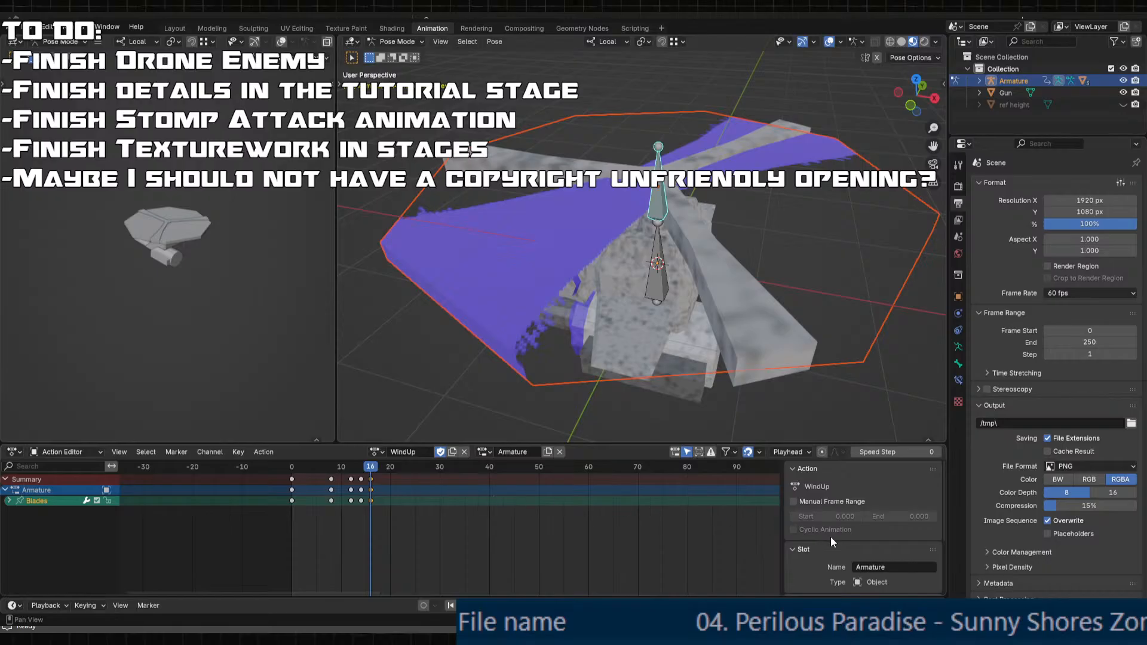
pyautogui.click(833, 502)
pyautogui.moveTo(626, 516); pyautogui.dragTo(641, 517, button='middle')
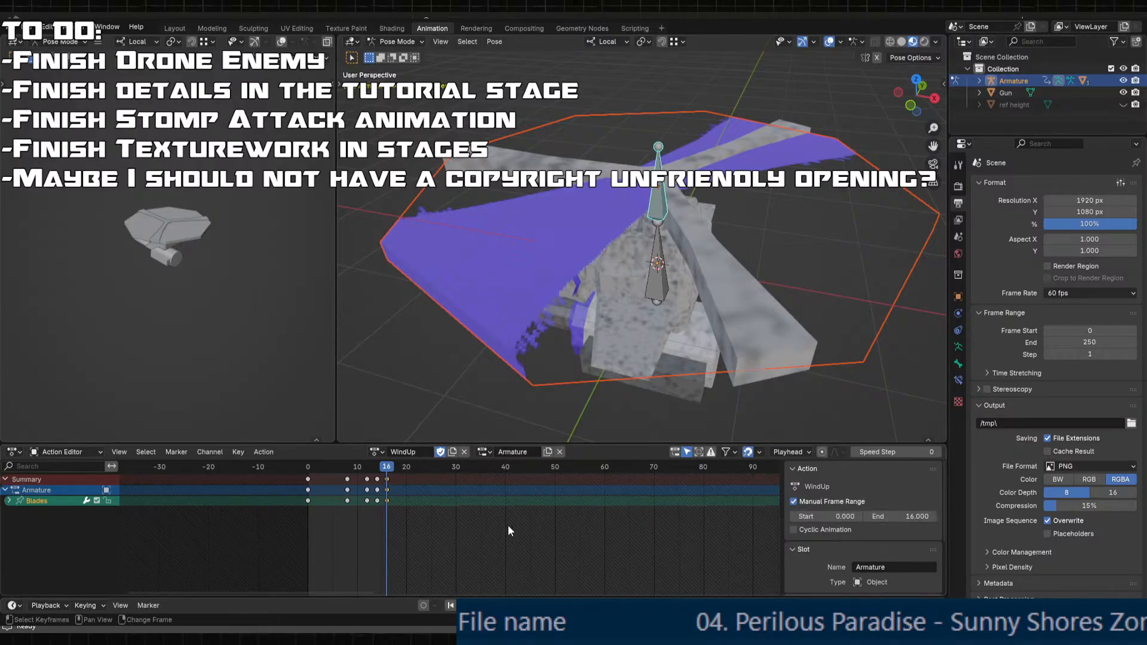
# - Scrub through the WindUp action and examine the drone from several angles, selecting the main bone and returning to frame 0
pyautogui.moveTo(508, 525); pyautogui.dragTo(665, 515, button='middle')
pyautogui.moveTo(415, 465); pyautogui.dragTo(557, 472)
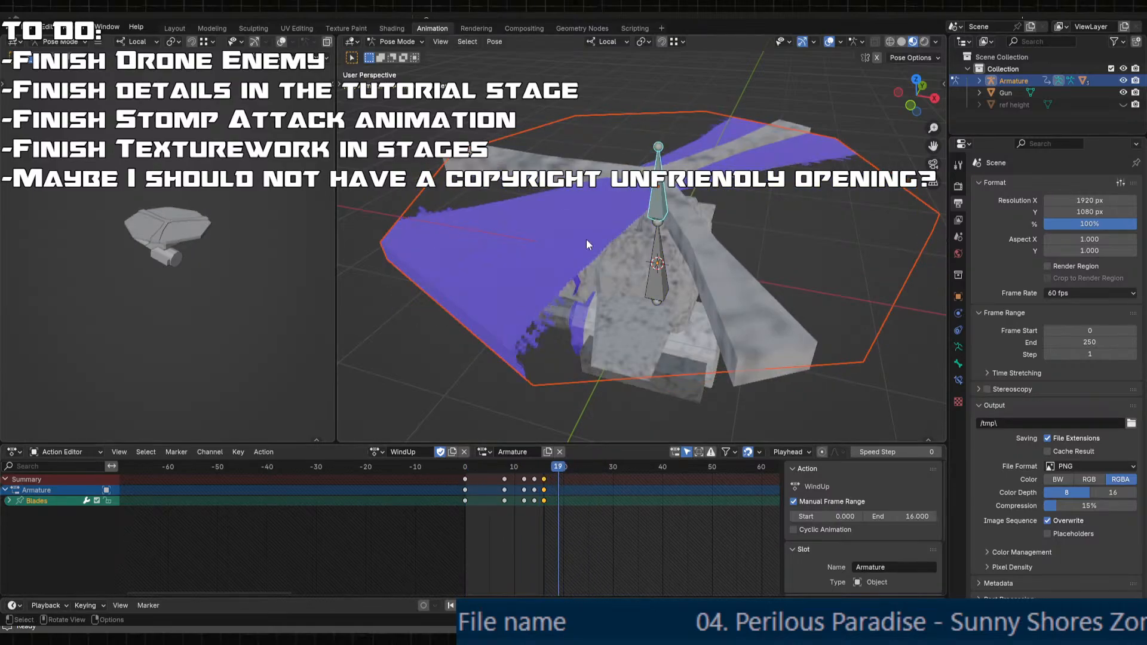
pyautogui.moveTo(460, 469)
pyautogui.mouseDown()
pyautogui.moveTo(443, 458)
pyautogui.moveTo(593, 457)
pyautogui.moveTo(479, 454)
pyautogui.moveTo(503, 456)
pyautogui.moveTo(469, 472)
pyautogui.mouseUp()
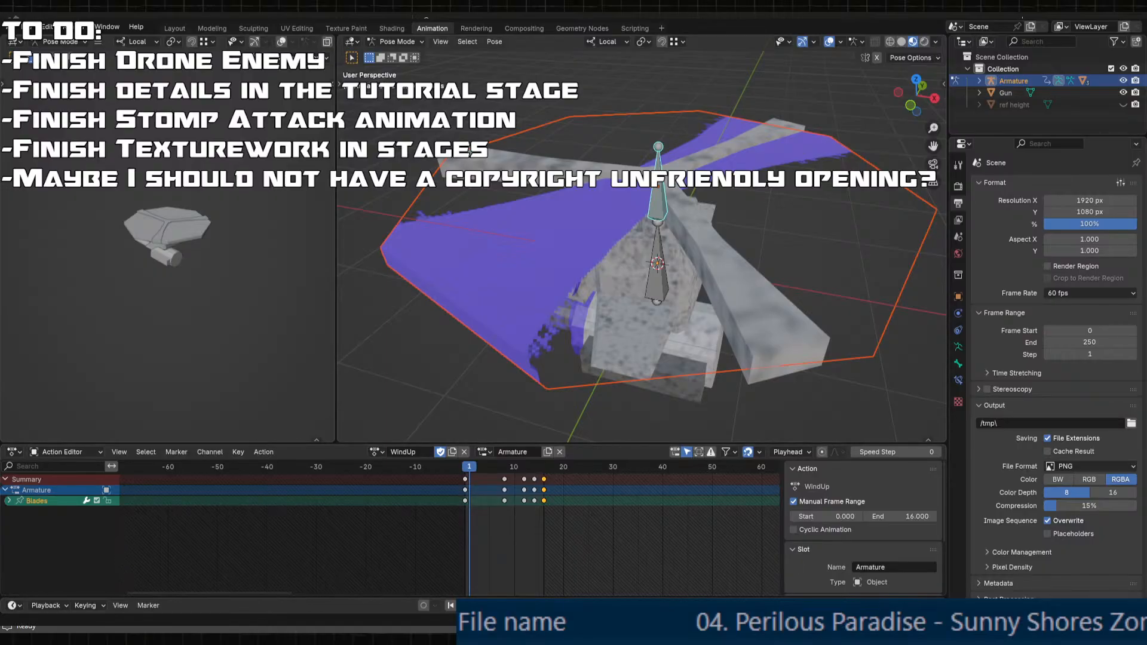
pyautogui.moveTo(633, 209); pyautogui.dragTo(711, 284, button='middle')
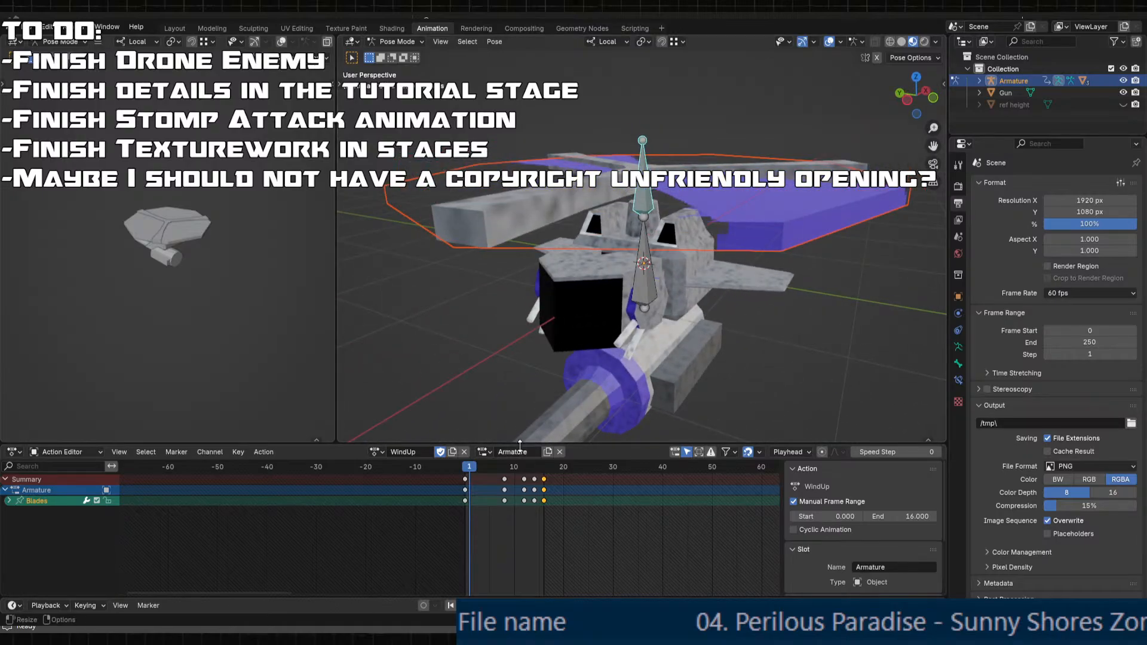
pyautogui.moveTo(459, 471); pyautogui.dragTo(598, 472)
pyautogui.click(772, 214)
pyautogui.moveTo(772, 213); pyautogui.dragTo(580, 349, button='middle')
pyautogui.moveTo(581, 349); pyautogui.dragTo(565, 344)
pyautogui.click(658, 299)
pyautogui.moveTo(658, 301); pyautogui.dragTo(608, 326, button='middle')
pyautogui.moveTo(597, 464); pyautogui.dragTo(417, 467)
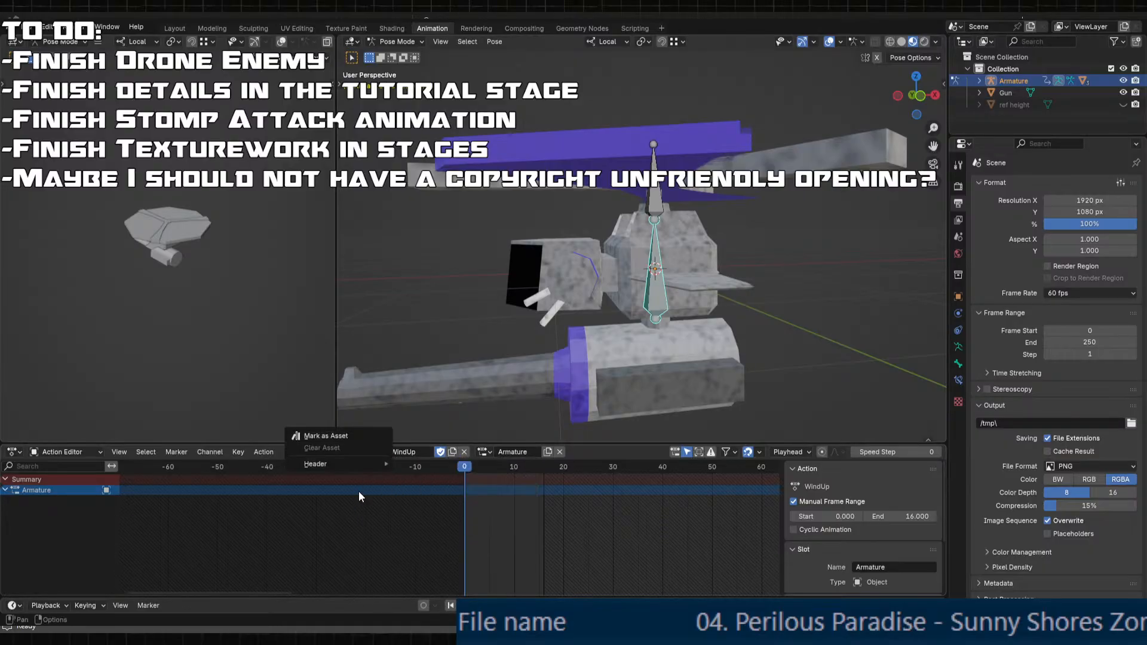
# - Duplicate the WindUp action, give the copy a fake user, and rename it Fire
pyautogui.click(263, 451)
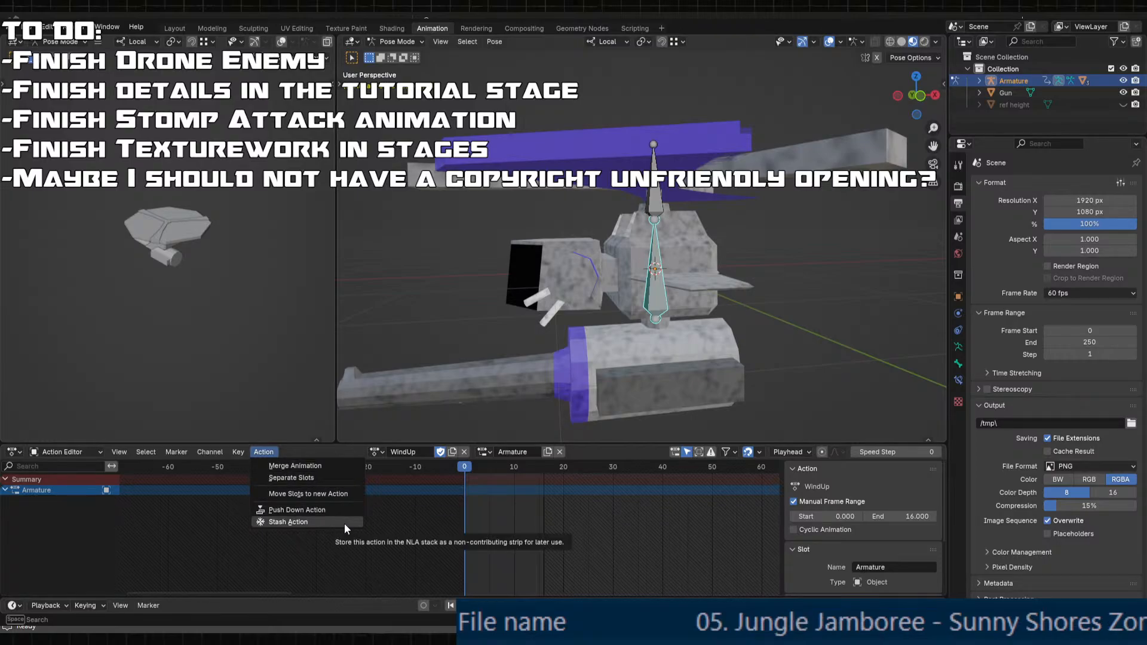
pyautogui.click(325, 453)
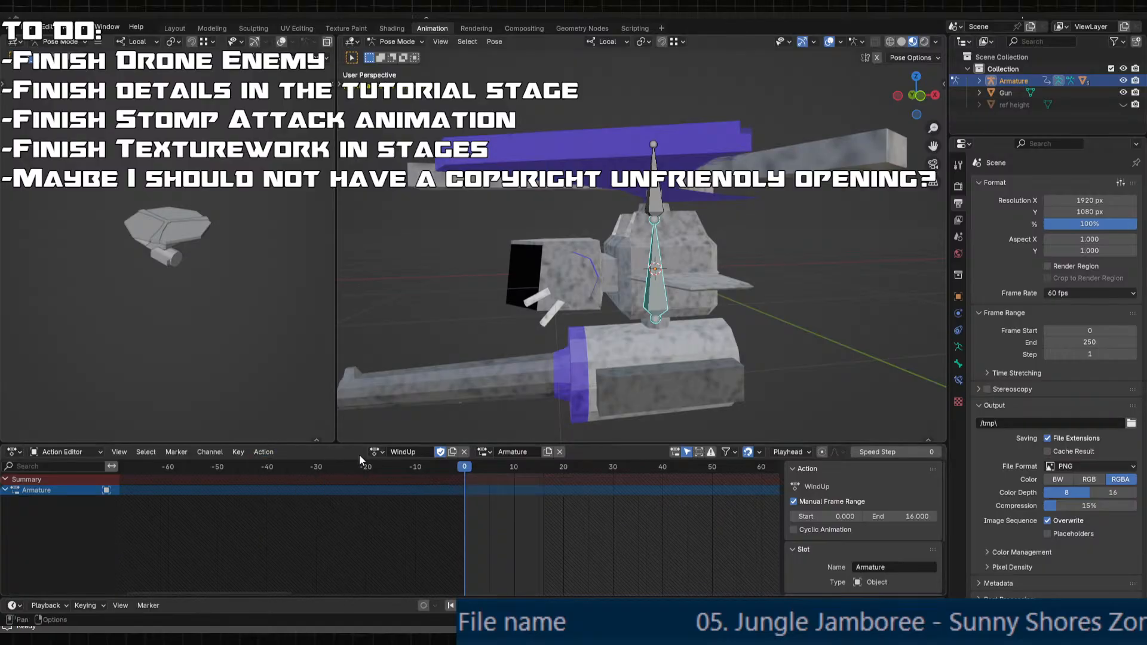
pyautogui.click(376, 451)
pyautogui.click(379, 452)
pyautogui.click(452, 451)
pyautogui.click(378, 452)
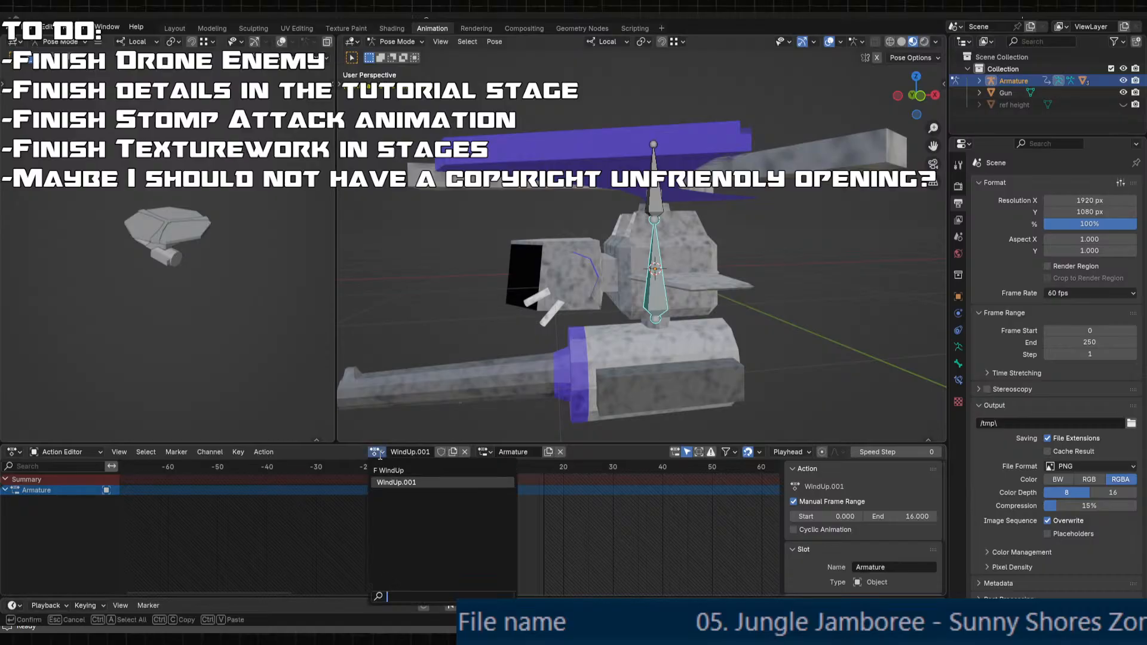
pyautogui.doubleClick(409, 452)
pyautogui.click(441, 452)
pyautogui.doubleClick(418, 452)
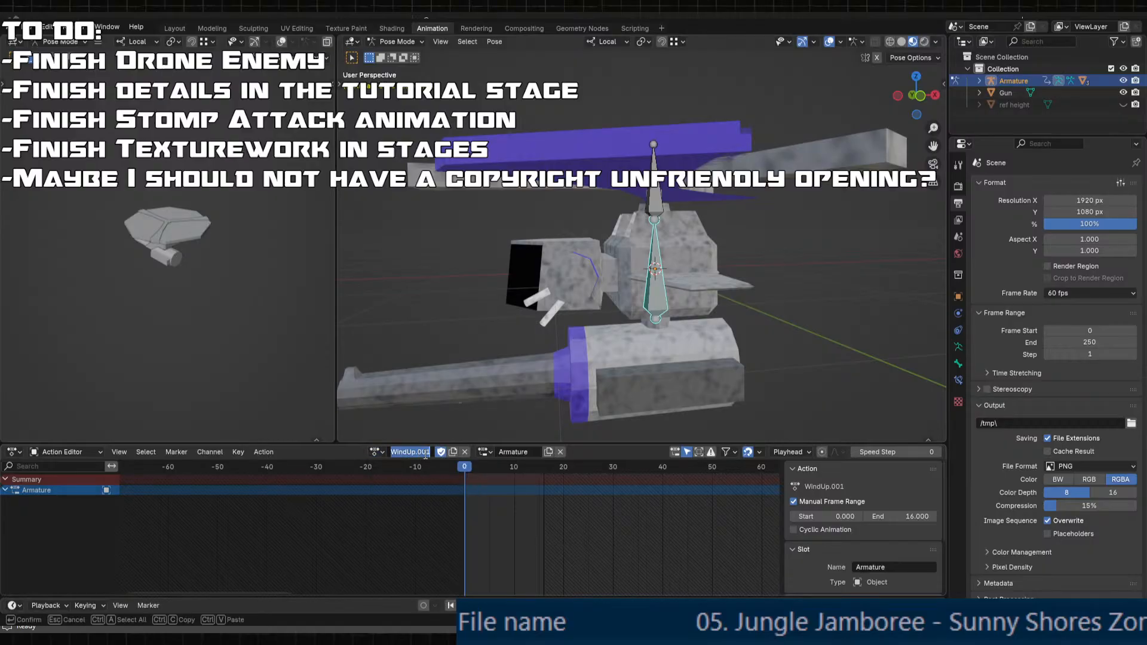
pyautogui.write('Fire')
pyautogui.press('Return')
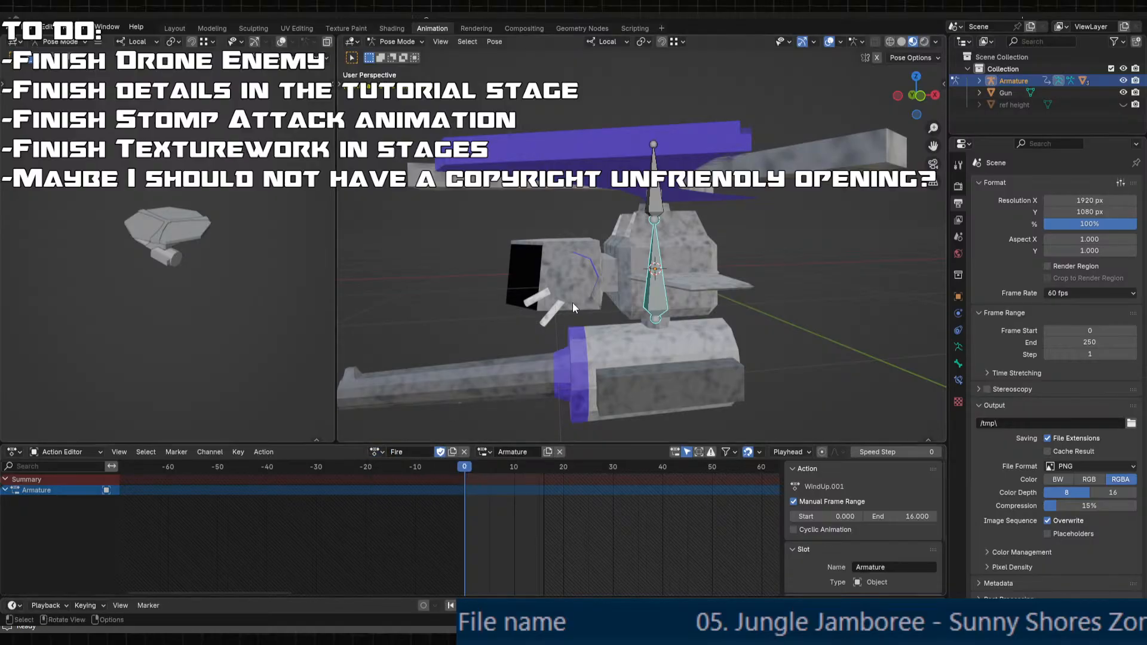
pyautogui.moveTo(573, 302); pyautogui.dragTo(625, 327, button='middle')
pyautogui.scroll(5, 633, 341)
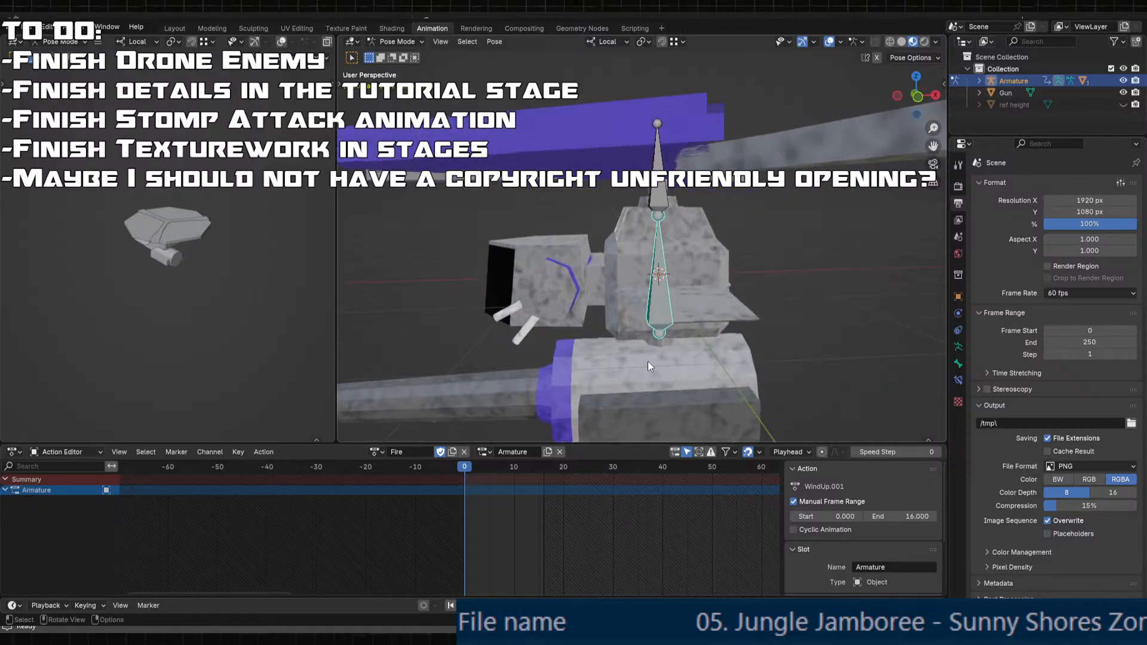
pyautogui.press('g')
pyautogui.press('x')
pyautogui.rightClick(658, 384)
pyautogui.moveTo(658, 383); pyautogui.dragTo(711, 313, button='middle')
pyautogui.scroll(-2, 658, 372)
pyautogui.click(590, 351)
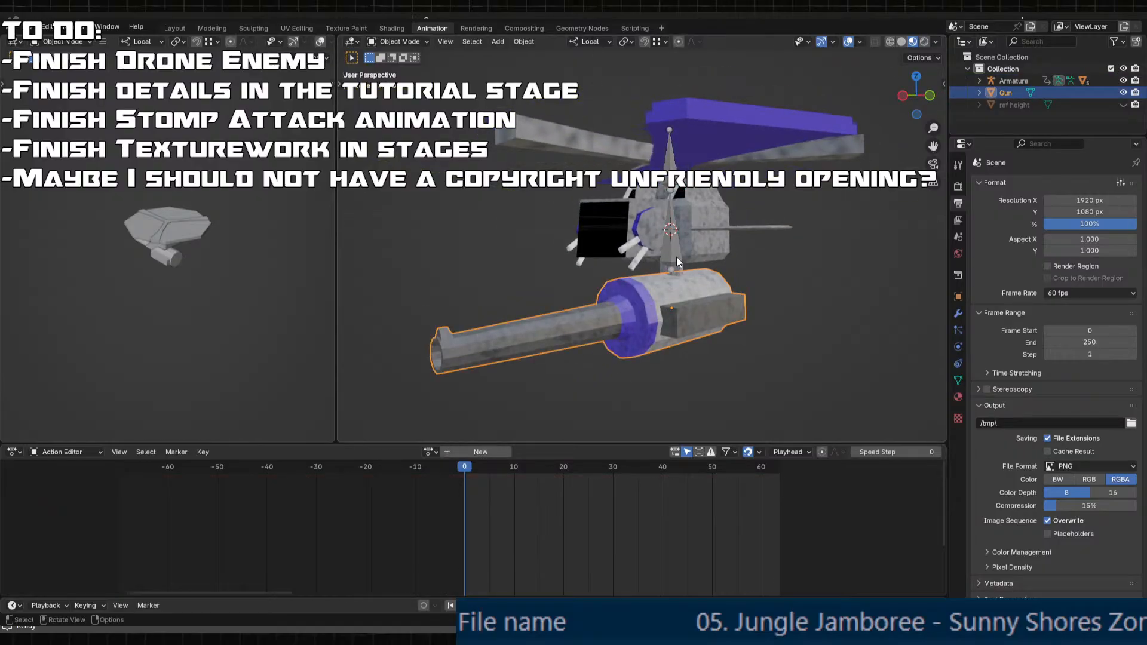
pyautogui.hotkey('ctrl', 'z')
pyautogui.moveTo(676, 256); pyautogui.dragTo(671, 302, button='middle')
pyautogui.scroll(-1, 671, 303)
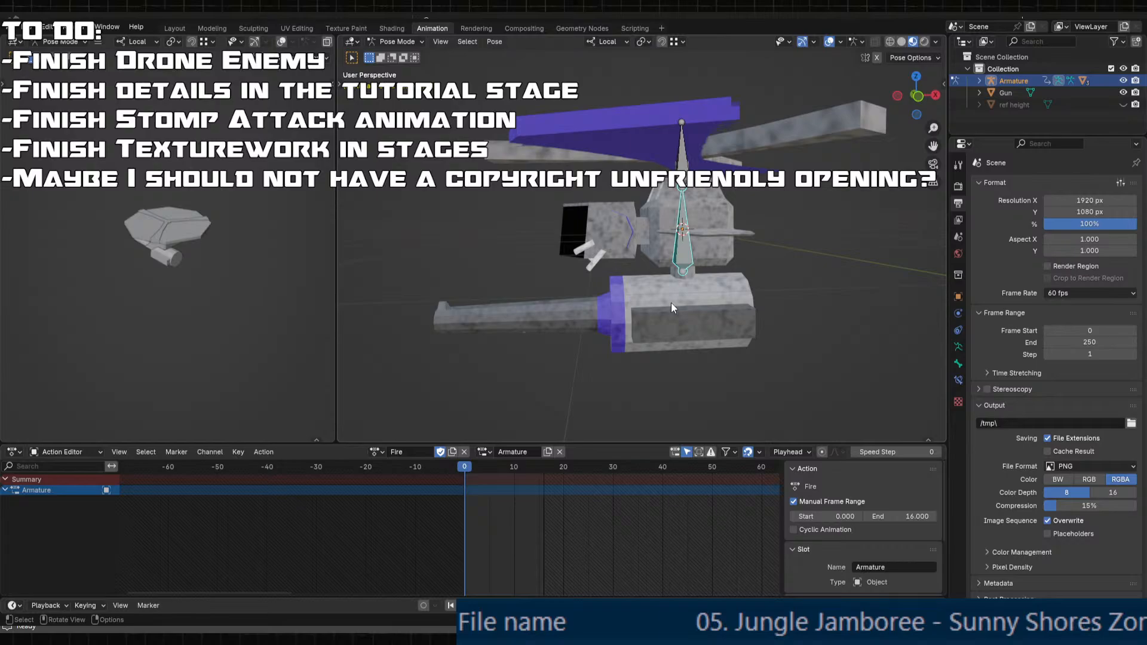
pyautogui.moveTo(671, 302)
pyautogui.mouseDown(button='middle')
pyautogui.moveTo(432, 289)
pyautogui.moveTo(536, 263)
pyautogui.moveTo(693, 260)
pyautogui.moveTo(614, 304)
pyautogui.moveTo(672, 293)
pyautogui.moveTo(663, 303)
pyautogui.mouseUp(button='middle')
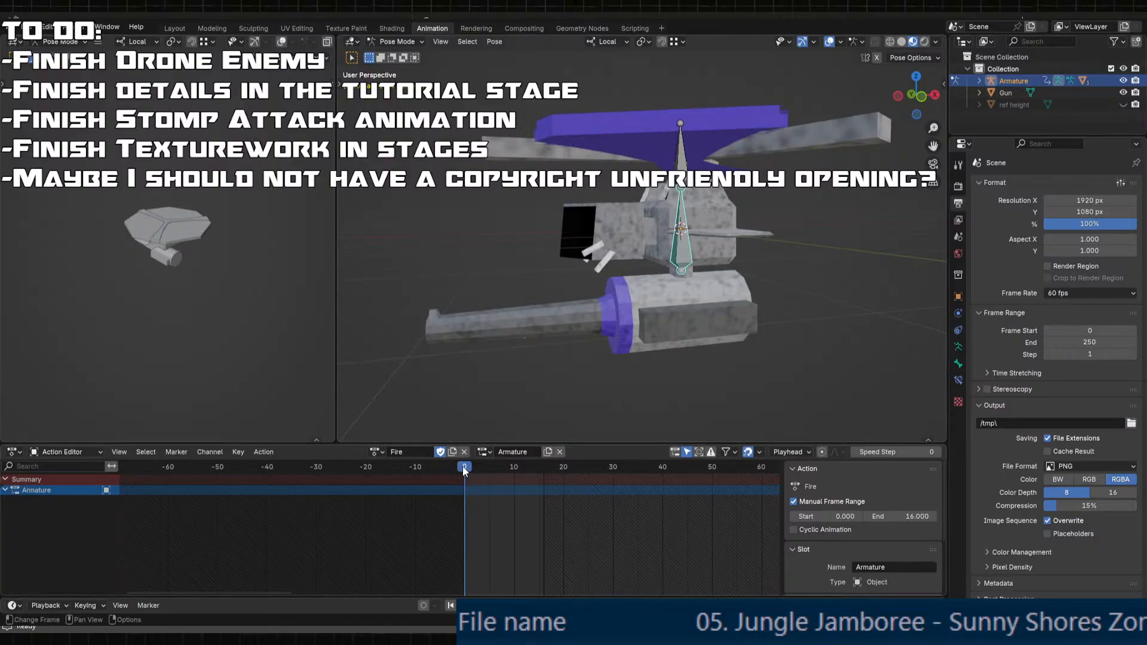
pyautogui.click(902, 517)
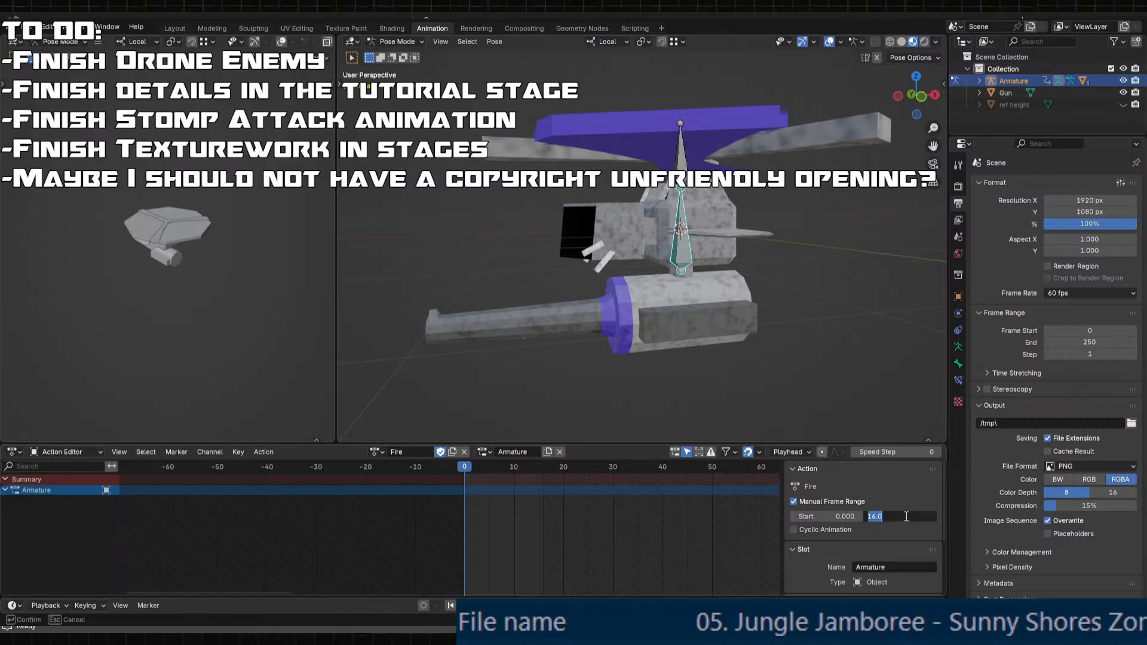
pyautogui.press('Return')
pyautogui.moveTo(467, 467); pyautogui.dragTo(589, 485)
pyautogui.click(681, 156)
pyautogui.press('Delete')
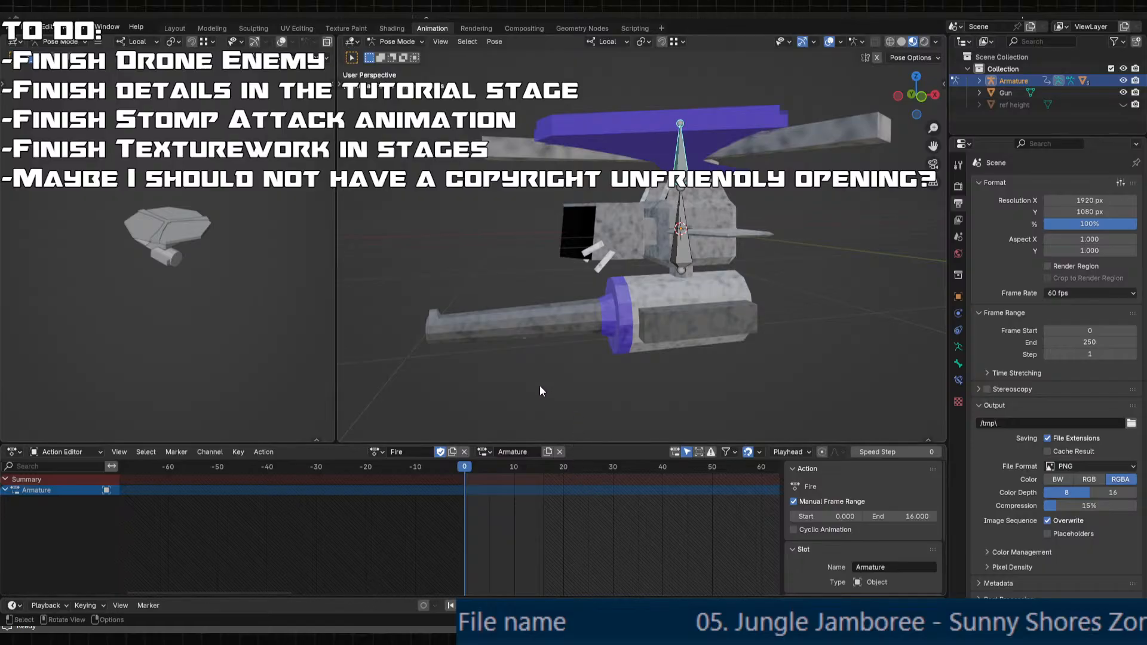
# - Select the main bone and insert a keyframe for it at frame 0 of the Fire action
pyautogui.click(685, 251)
pyautogui.scroll(1, 496, 472)
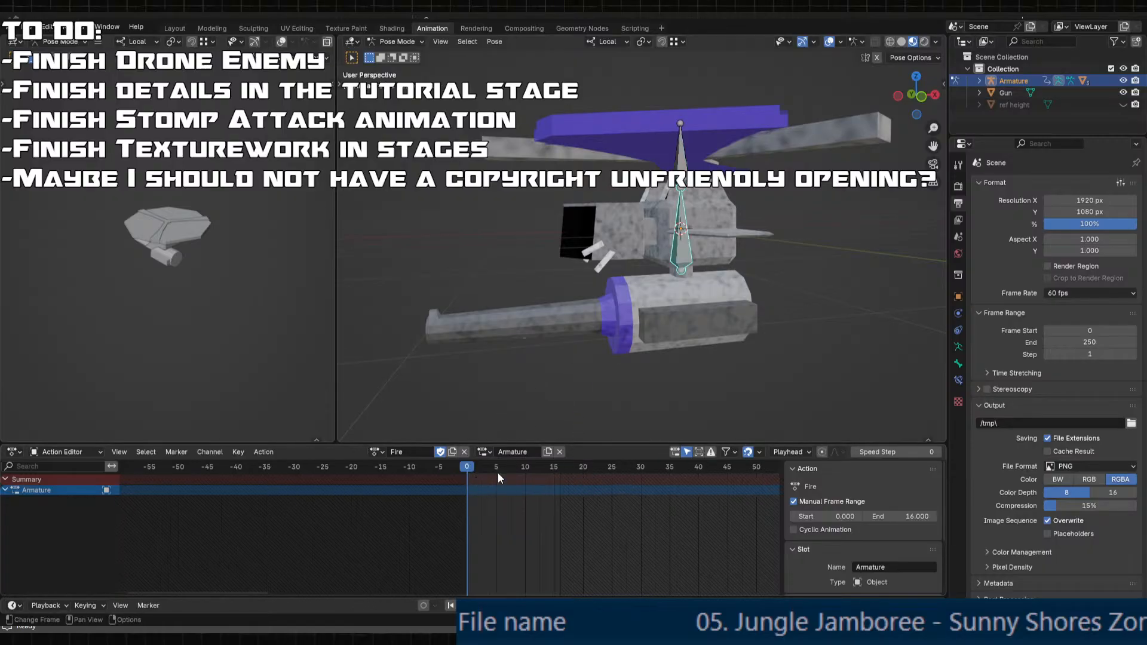
pyautogui.press('k')
pyautogui.click(669, 308)
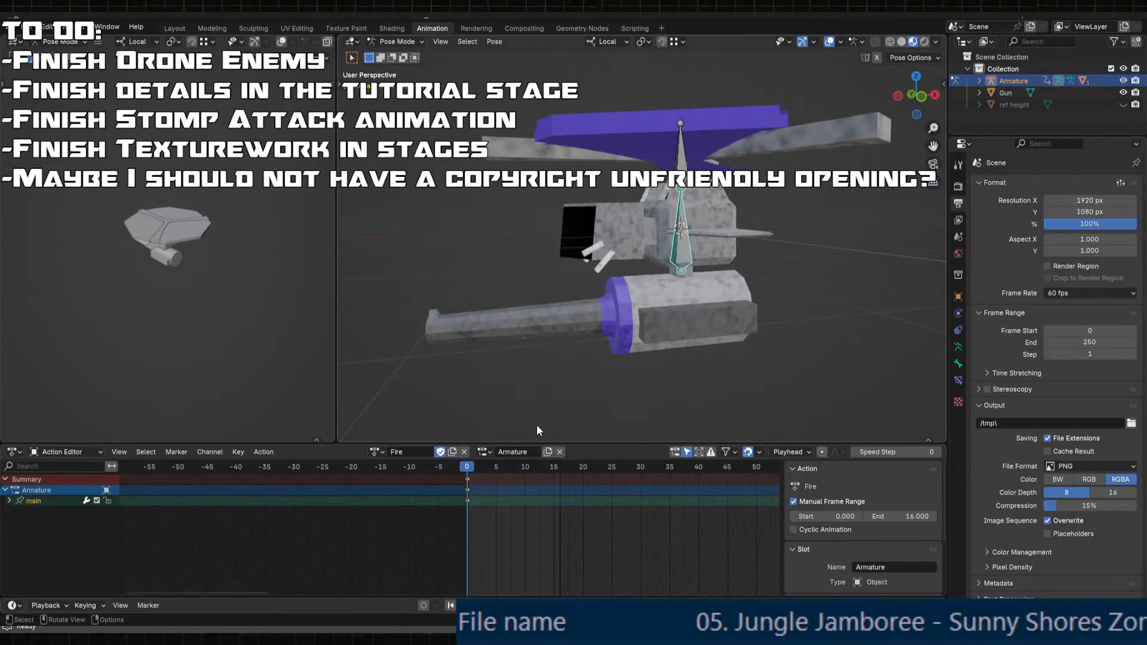
# - At frame 4, move the main bone 0.2 m along its local X axis and insert a Location, Rotation & Scale keyframe
pyautogui.moveTo(469, 467); pyautogui.dragTo(492, 468)
pyautogui.press('g')
pyautogui.moveTo(515, 358); pyautogui.dragTo(530, 358, button='middle')
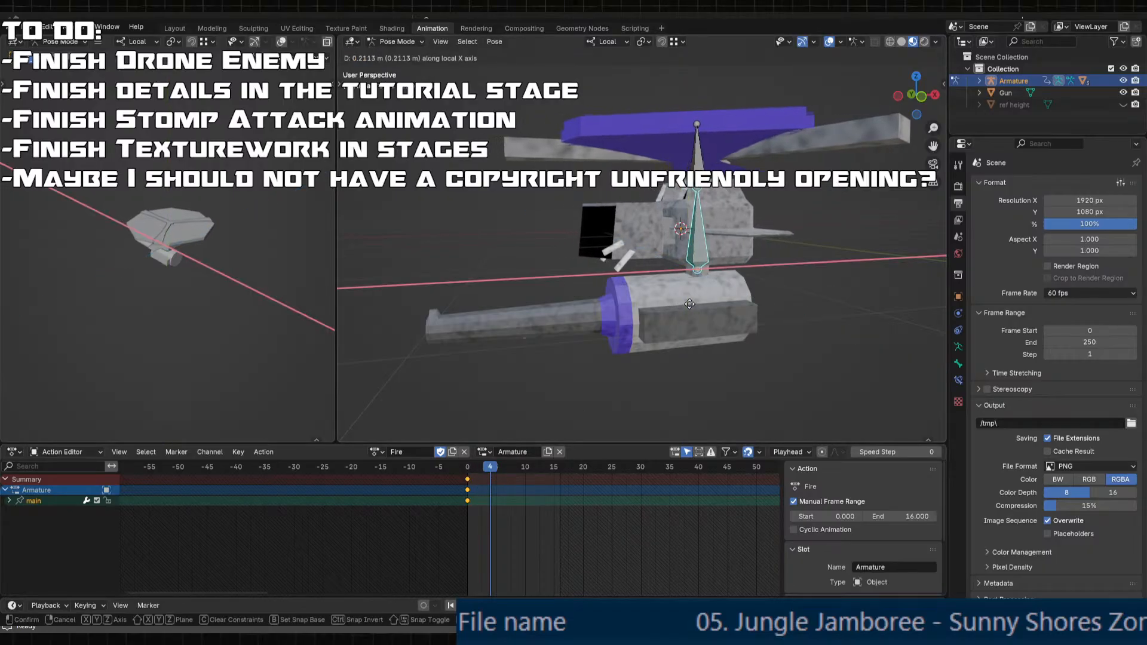
pyautogui.click(530, 358)
pyautogui.click(471, 352)
pyautogui.write('0.')
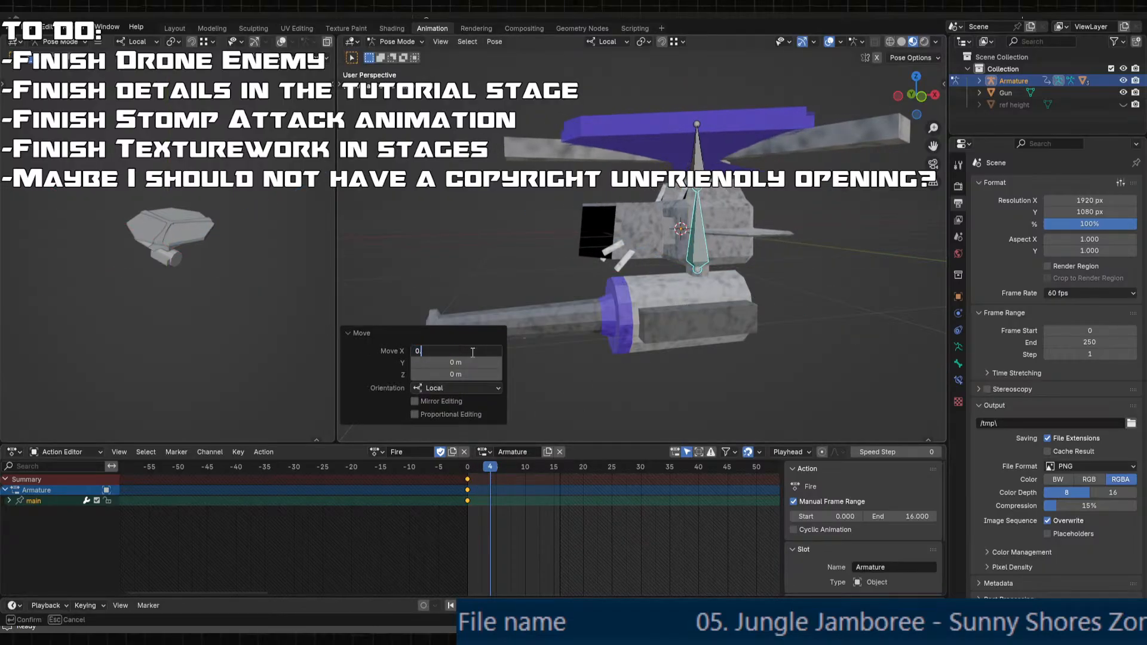
pyautogui.write('2')
pyautogui.press('Return')
pyautogui.press('i')
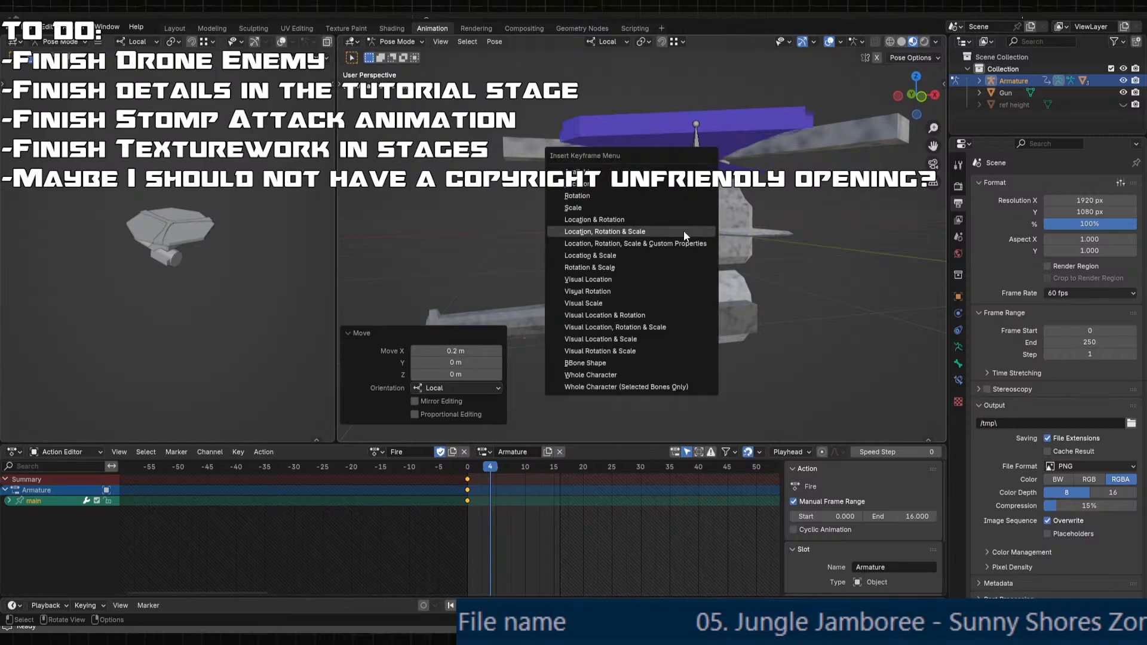
pyautogui.click(683, 230)
# - At frame 12, move the main bone -0.15 m along its local X axis and insert a keyframe
pyautogui.moveTo(504, 467); pyautogui.dragTo(537, 476)
pyautogui.press('g')
pyautogui.press('x')
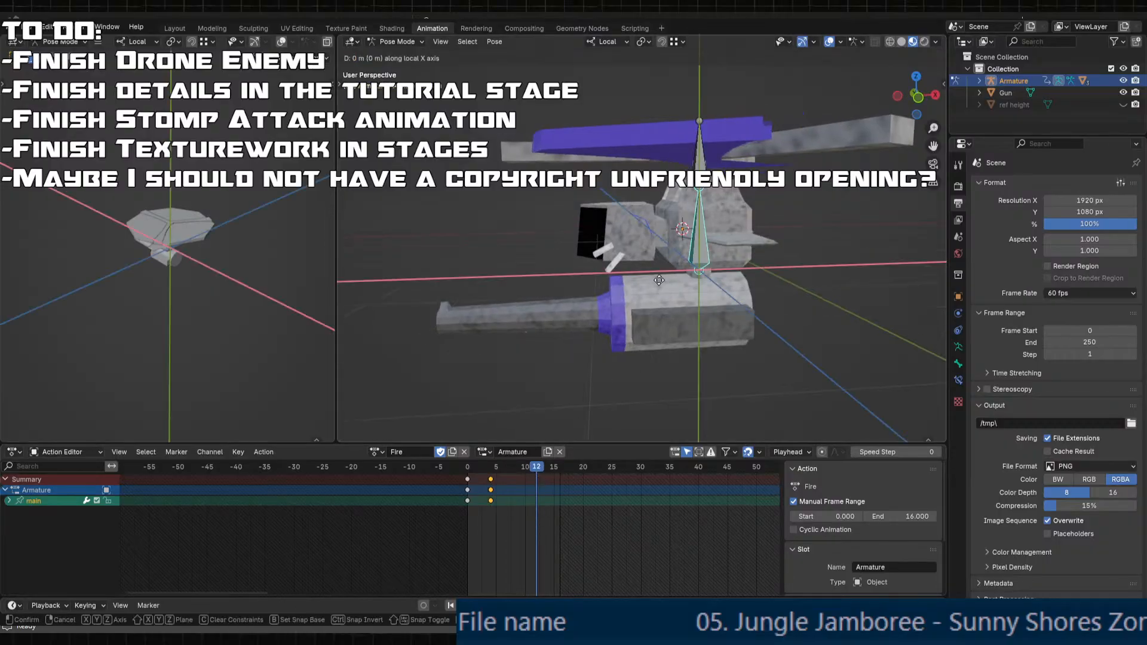
pyautogui.click(649, 280)
pyautogui.click(443, 354)
pyautogui.write('-')
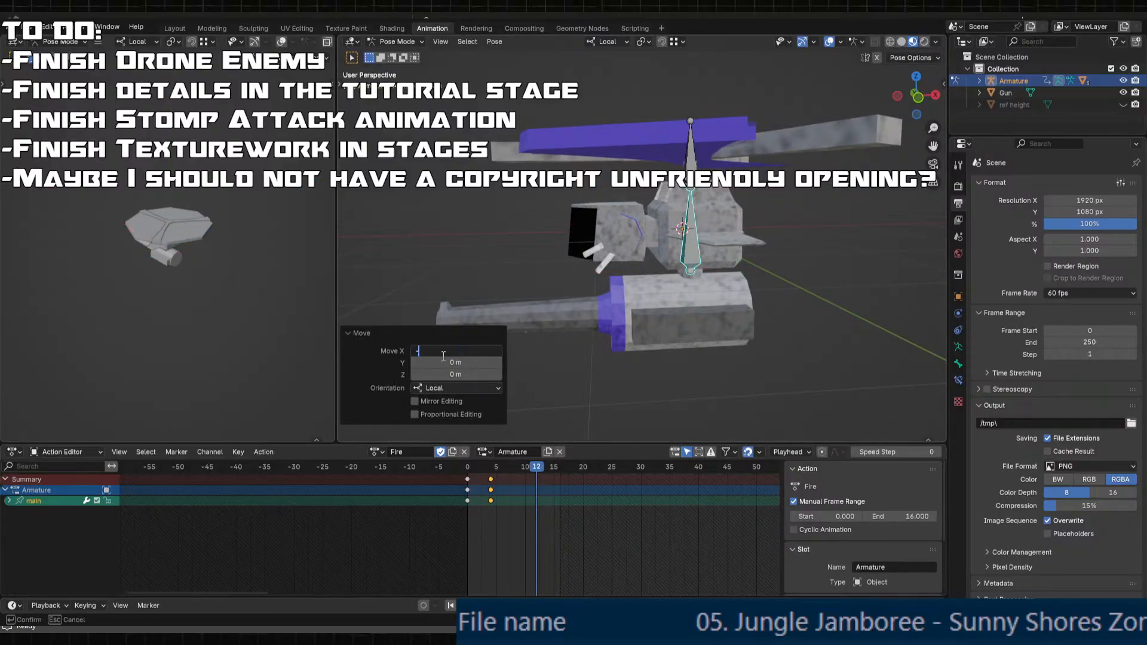
pyautogui.write('0.15')
pyautogui.press('Return')
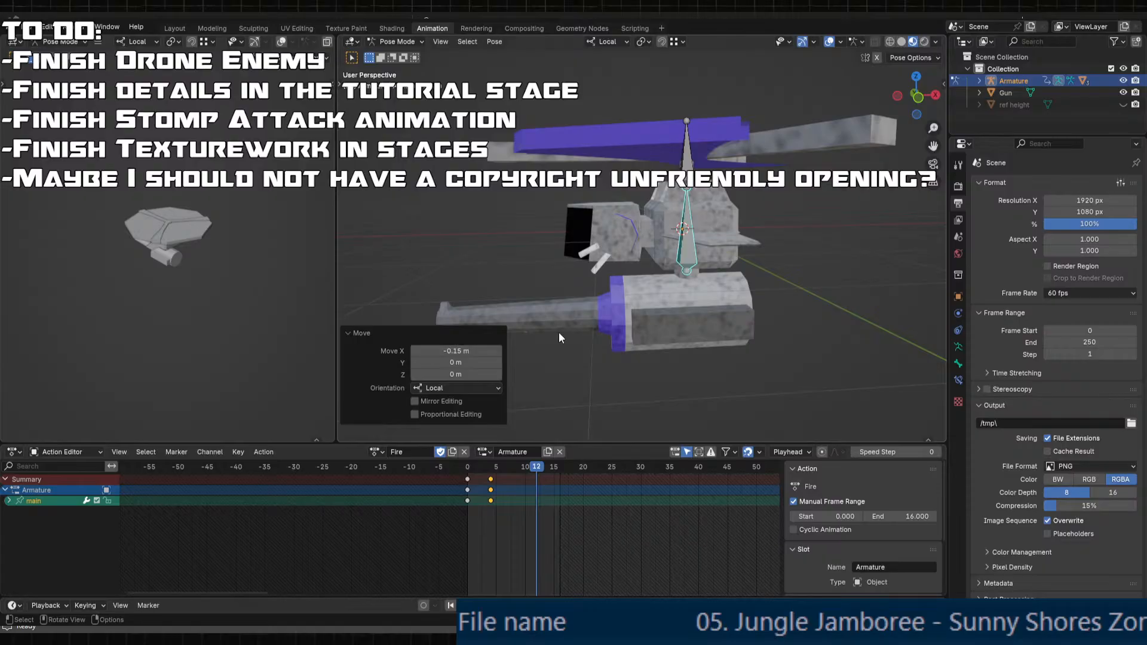
pyautogui.press('k')
pyautogui.click(669, 271)
# - At frame 16, move the main bone -0.05 m along its local X axis, insert a keyframe, and deselect the bone
pyautogui.click(558, 468)
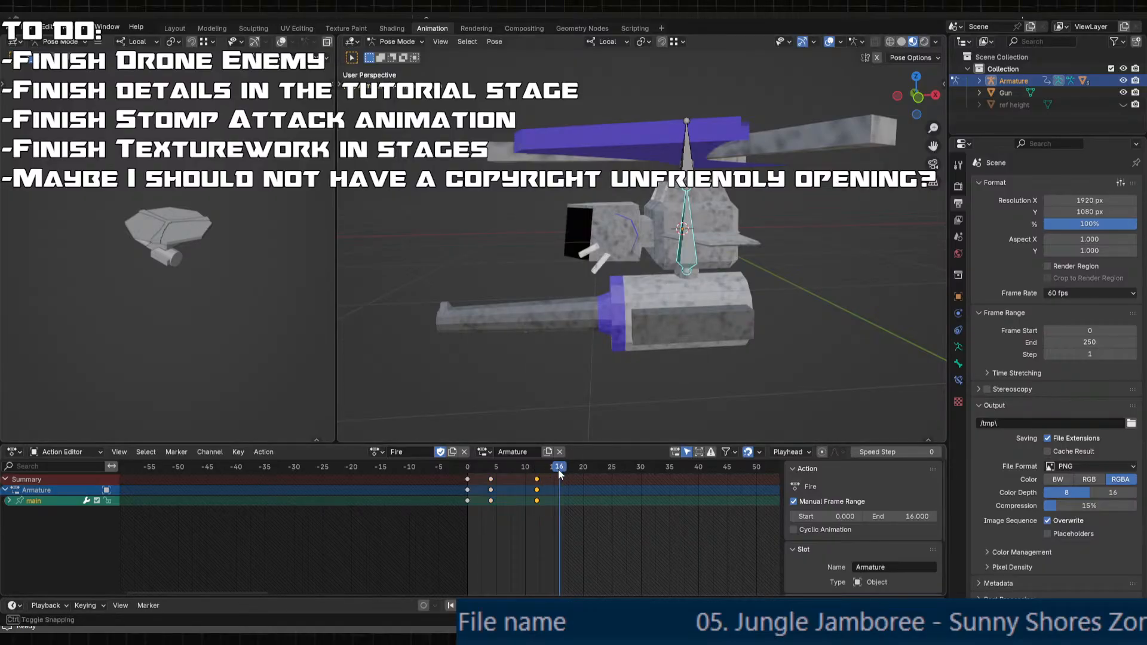
pyautogui.press('g')
pyautogui.press('x')
pyautogui.click(668, 321)
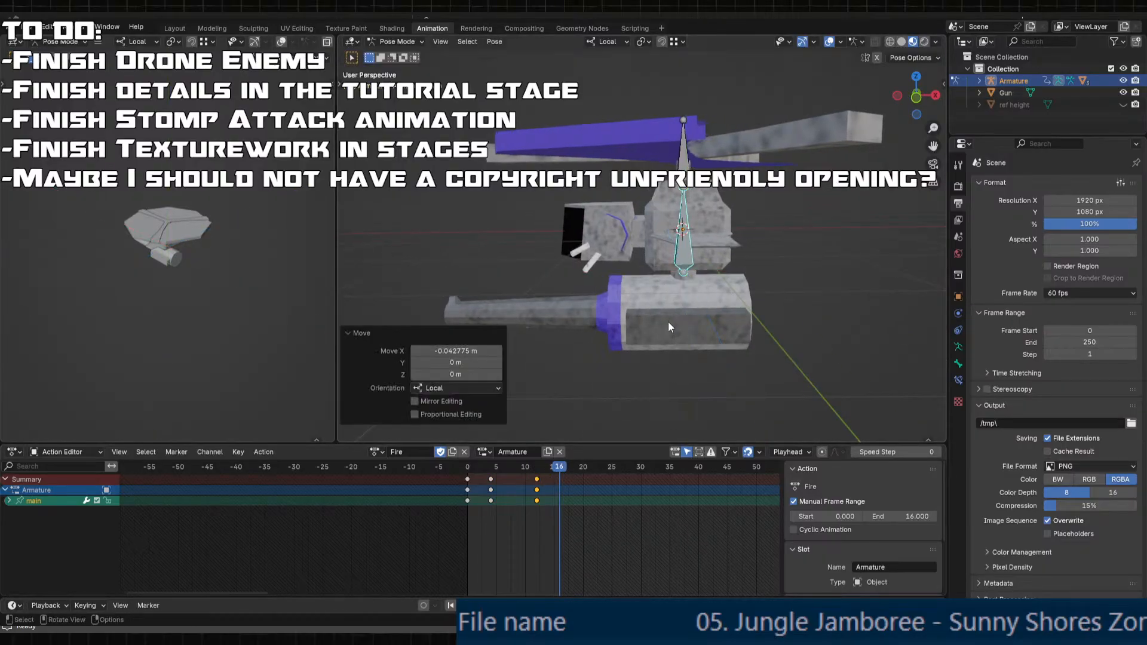
pyautogui.click(456, 350)
pyautogui.write('-0.05')
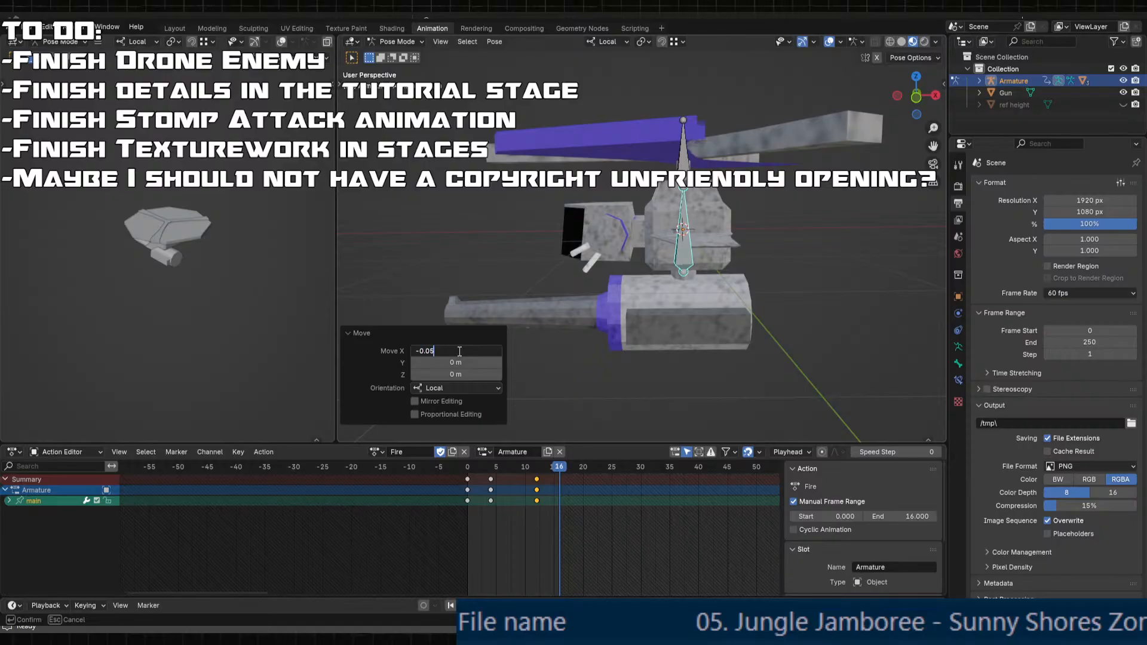
pyautogui.press('Return')
pyautogui.press('i')
pyautogui.click(632, 299)
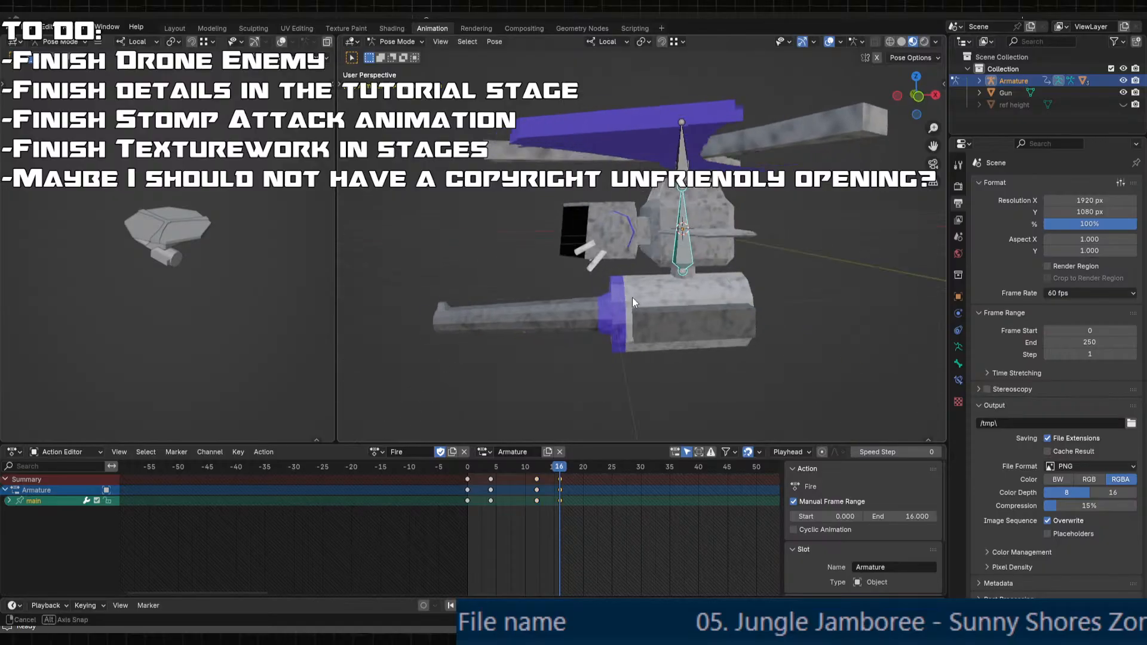
pyautogui.moveTo(632, 297); pyautogui.dragTo(701, 301, button='middle')
pyautogui.click(736, 325)
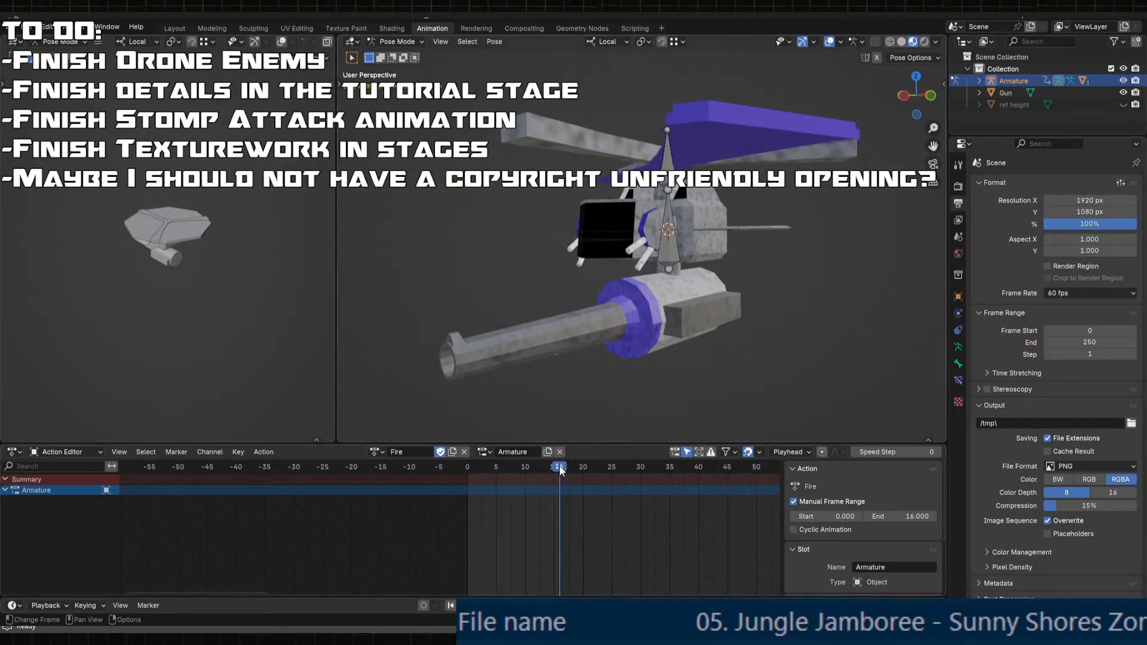
# - Play back the Fire action from frame 0 to review the recoil motion of the drone
pyautogui.moveTo(560, 466); pyautogui.dragTo(463, 469)
pyautogui.moveTo(675, 333); pyautogui.dragTo(637, 385, button='middle')
pyautogui.press('space')
pyautogui.press('space')
pyautogui.moveTo(483, 467); pyautogui.dragTo(411, 458)
pyautogui.moveTo(666, 310); pyautogui.dragTo(676, 239, button='middle')
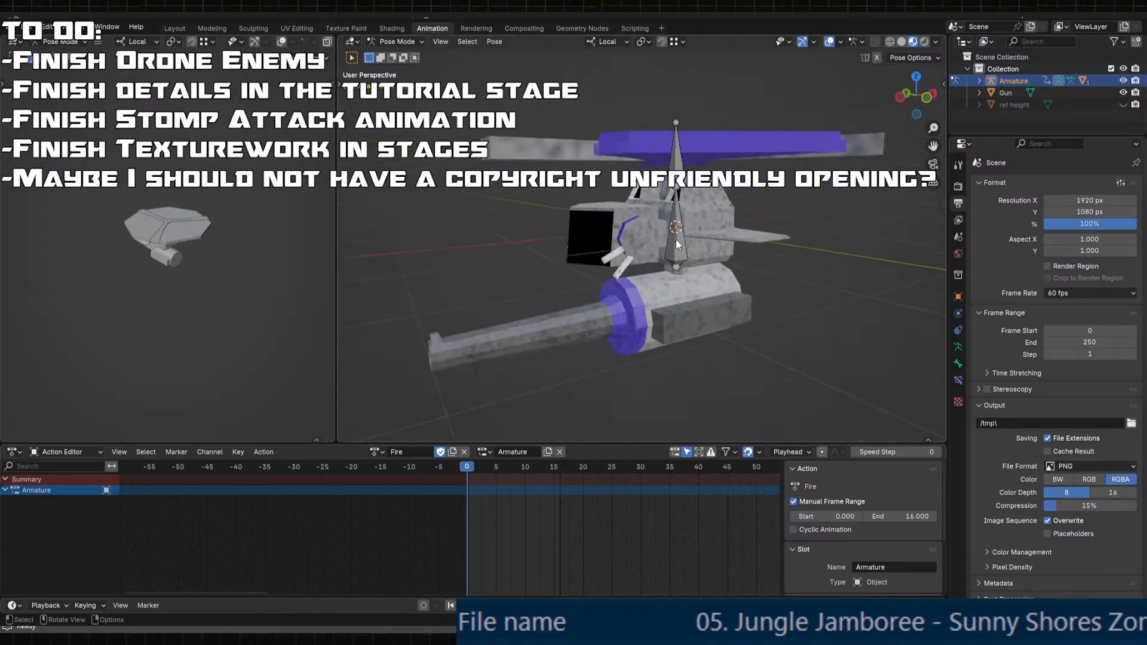
# - At frame 4, rotate the main bone about 3° around its local Z axis and insert a keyframe
pyautogui.click(676, 240)
pyautogui.moveTo(477, 468); pyautogui.dragTo(491, 469)
pyautogui.moveTo(683, 280); pyautogui.dragTo(726, 362, button='middle')
pyautogui.press('r')
pyautogui.press('z')
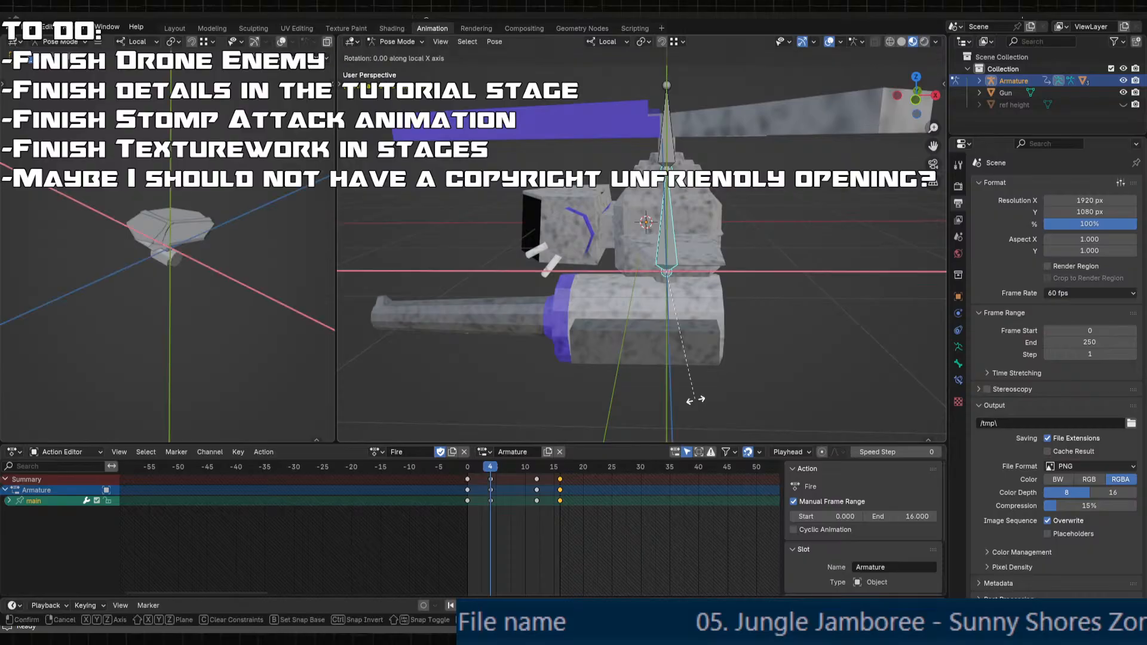
pyautogui.click(699, 406)
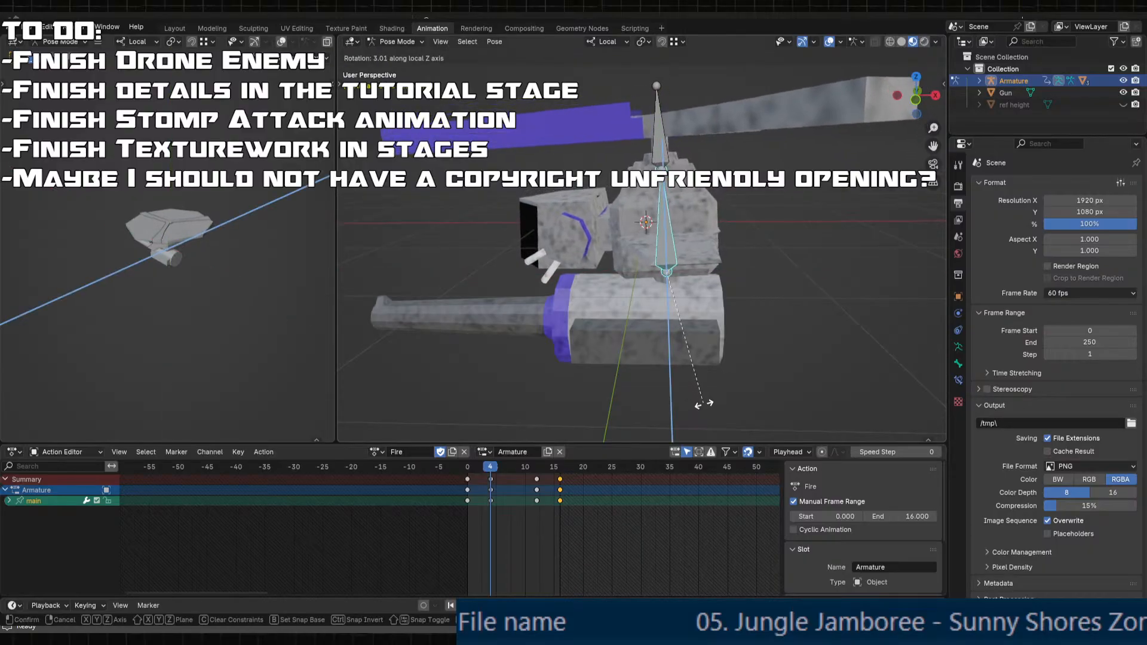
pyautogui.press('i')
# - Replay the Fire action from different angles to check the rotation added to the recoil
pyautogui.moveTo(466, 468); pyautogui.dragTo(398, 479)
pyautogui.press('space')
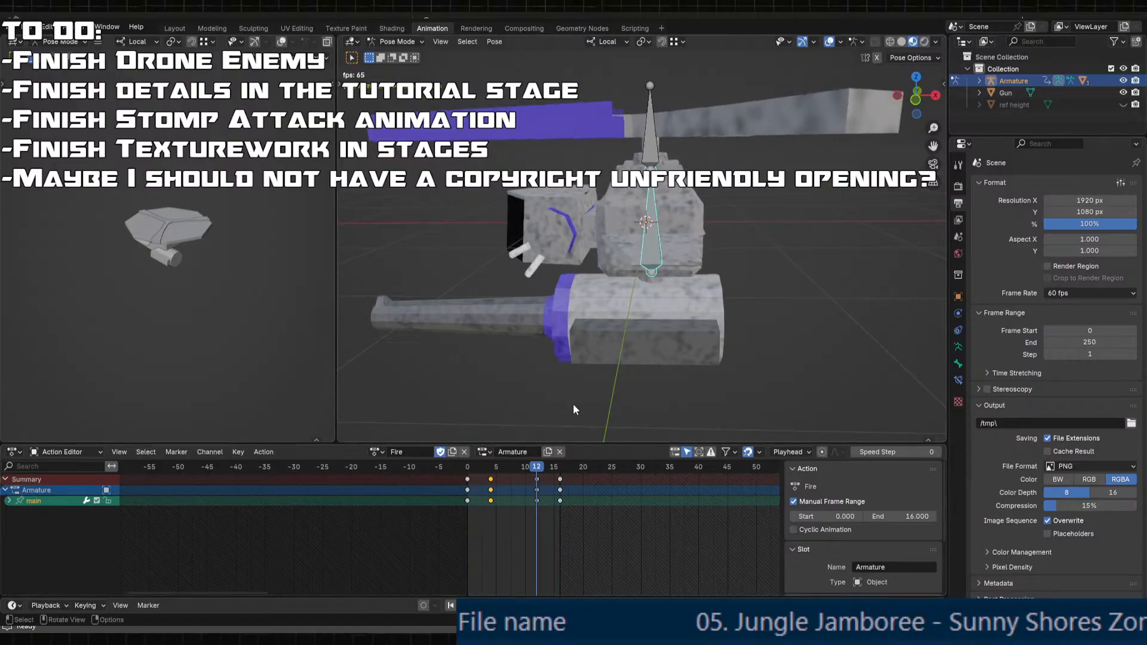
pyautogui.moveTo(586, 361); pyautogui.dragTo(652, 347, button='middle')
pyautogui.press('Escape')
pyautogui.moveTo(446, 469); pyautogui.dragTo(439, 467)
pyautogui.press('space')
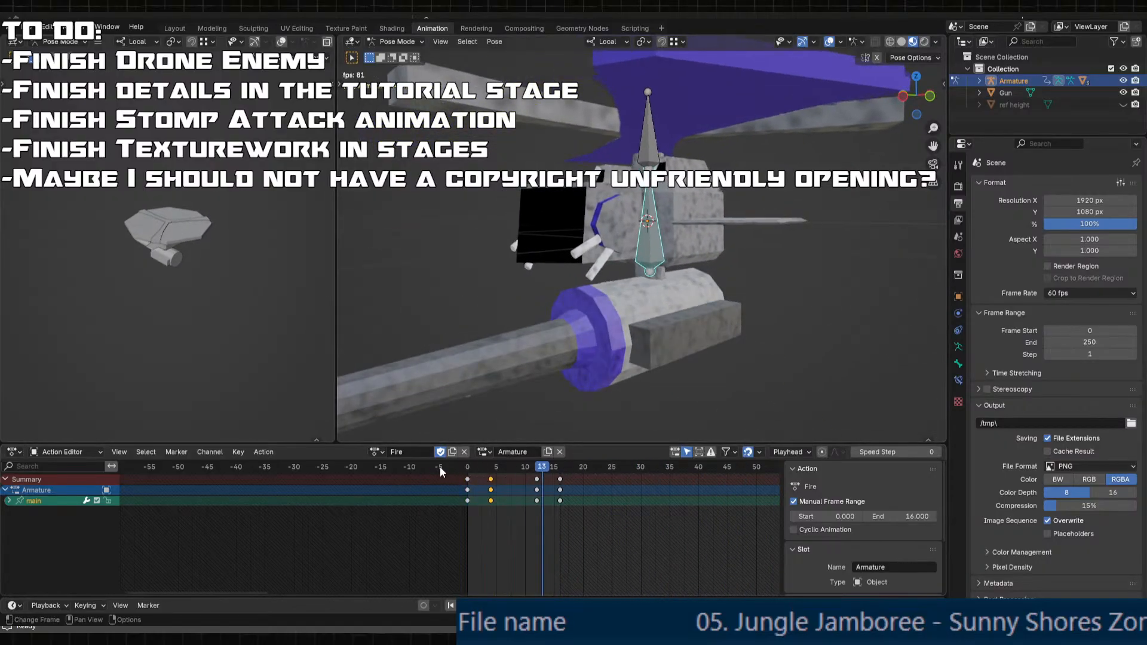
pyautogui.press('space')
# - Select the Blades bone and insert a keyframe for it at frame 0 of the Fire action
pyautogui.click(468, 466)
pyautogui.moveTo(667, 275); pyautogui.dragTo(602, 273, button='middle')
pyautogui.click(645, 154)
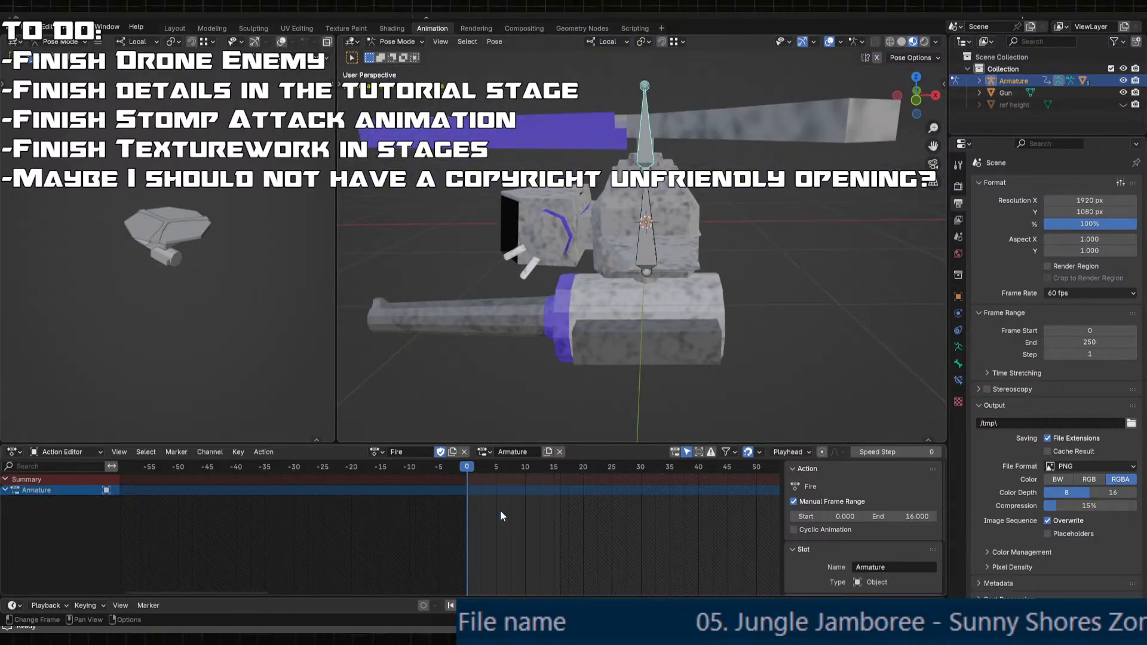
pyautogui.press('k')
pyautogui.click(676, 247)
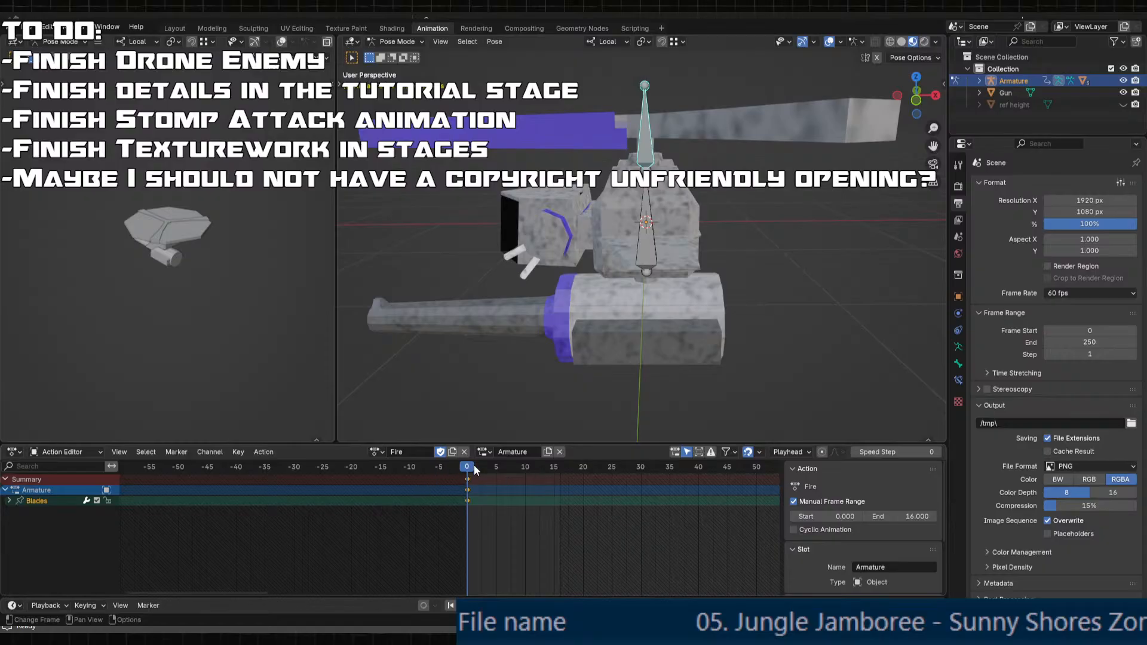
# - At frame 4, rotate the Blades bone -4.32° around its local Z axis and insert a Location, Rotation & Scale keyframe
pyautogui.moveTo(474, 465); pyautogui.dragTo(489, 475)
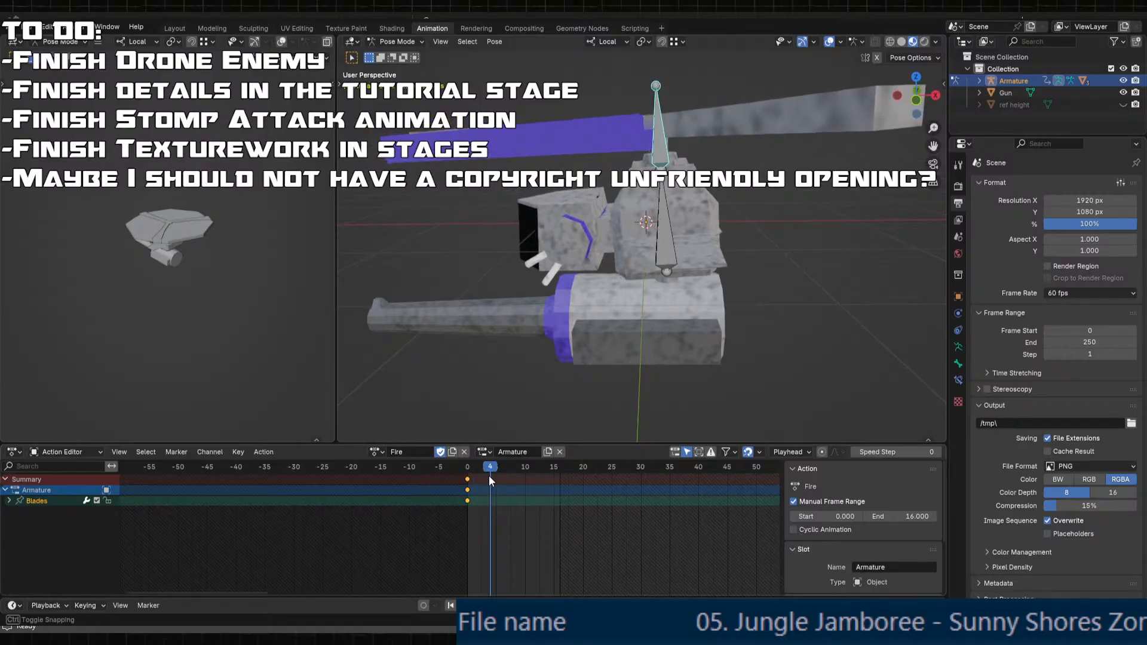
pyautogui.scroll(3, 629, 262)
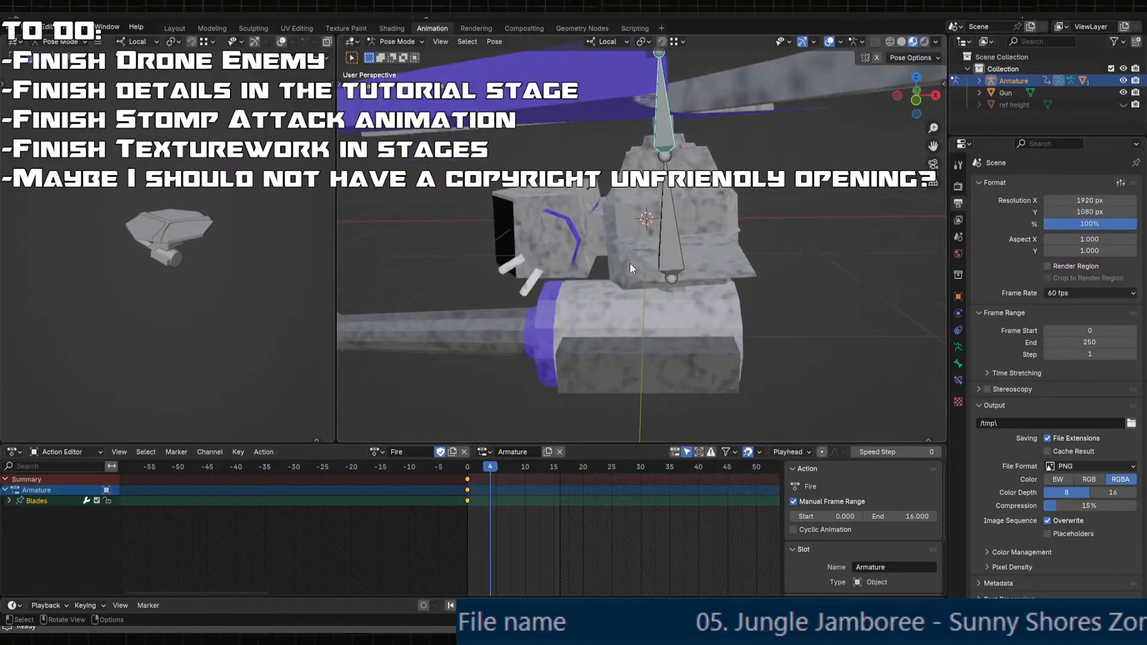
pyautogui.press('r')
pyautogui.press('z')
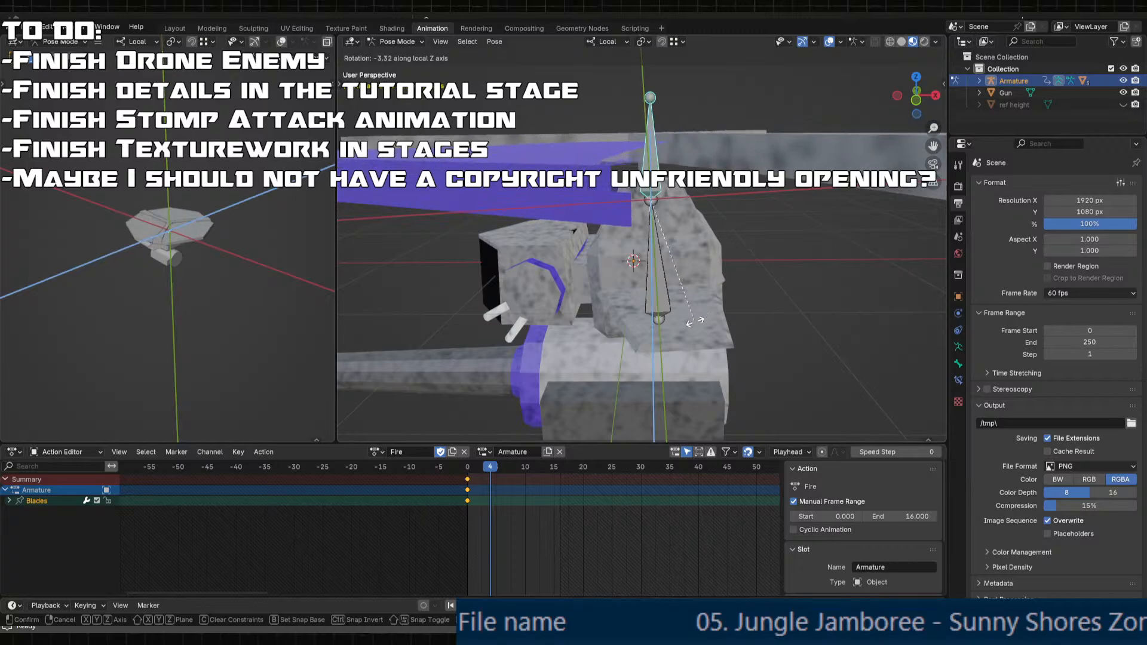
pyautogui.press('k')
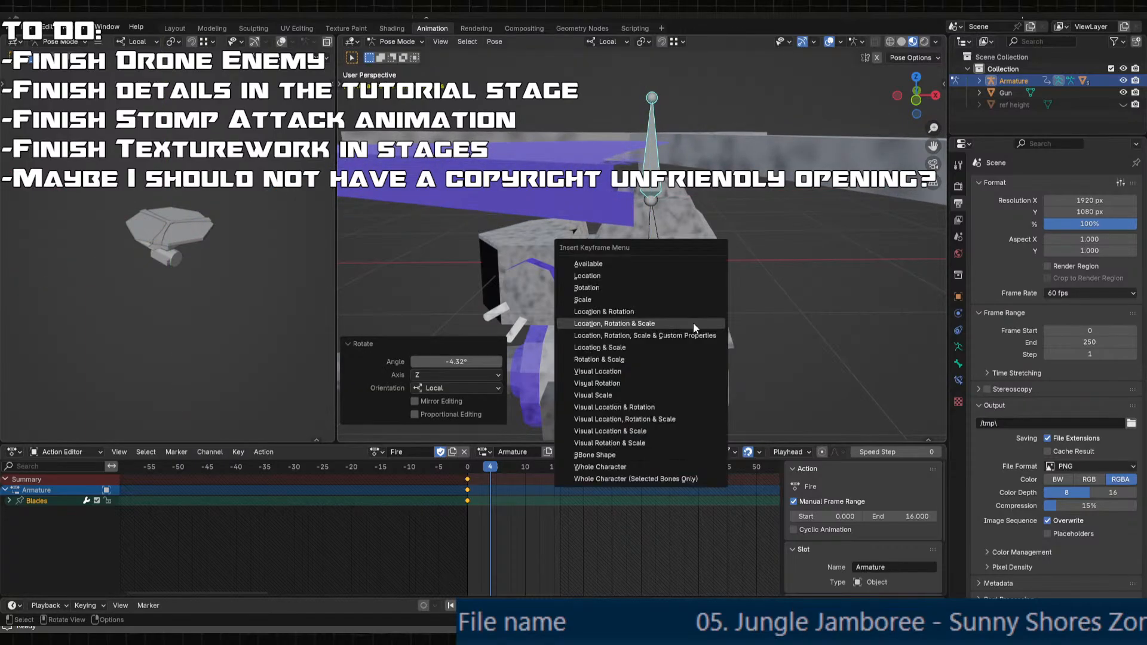
pyautogui.click(693, 323)
# - Copy the Blades keyframe from frame 0 and paste it at frame 12
pyautogui.moveTo(491, 466); pyautogui.dragTo(465, 468)
pyautogui.click(467, 479)
pyautogui.hotkey('ctrl', 'c')
pyautogui.hotkey('ctrl', 'v')
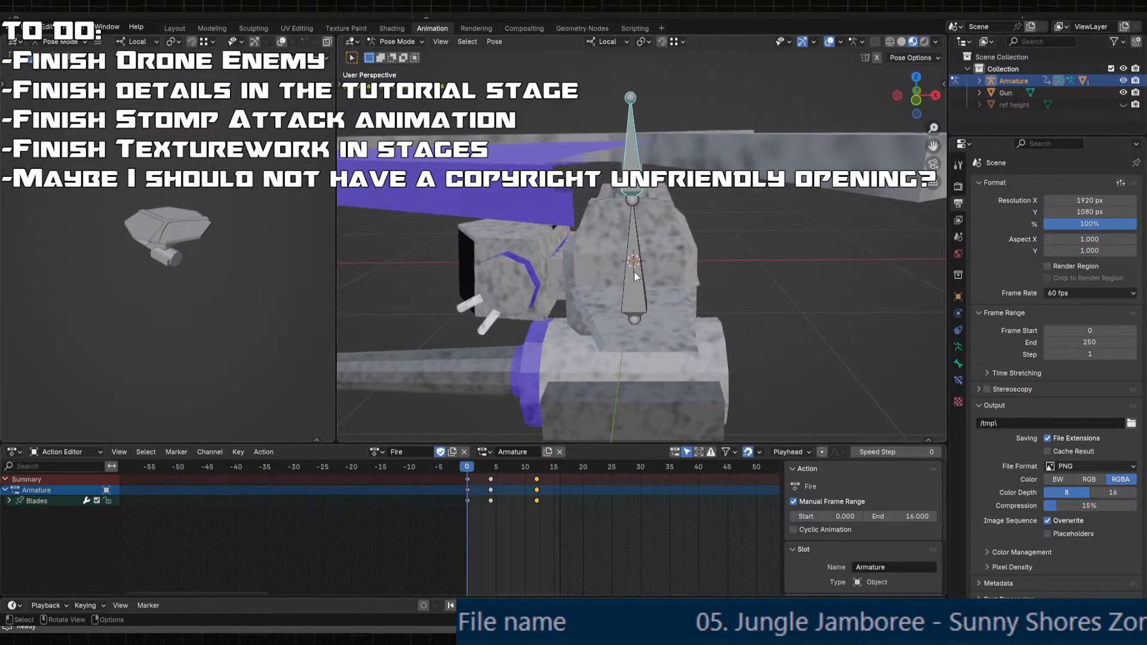
# - Play back the Fire action and examine the combined motion of the body and blades
pyautogui.scroll(-4, 633, 272)
pyautogui.moveTo(639, 270); pyautogui.dragTo(720, 249, button='middle')
pyautogui.press('space')
pyautogui.moveTo(675, 295); pyautogui.dragTo(654, 318, button='middle')
pyautogui.press('space')
pyautogui.click(452, 470)
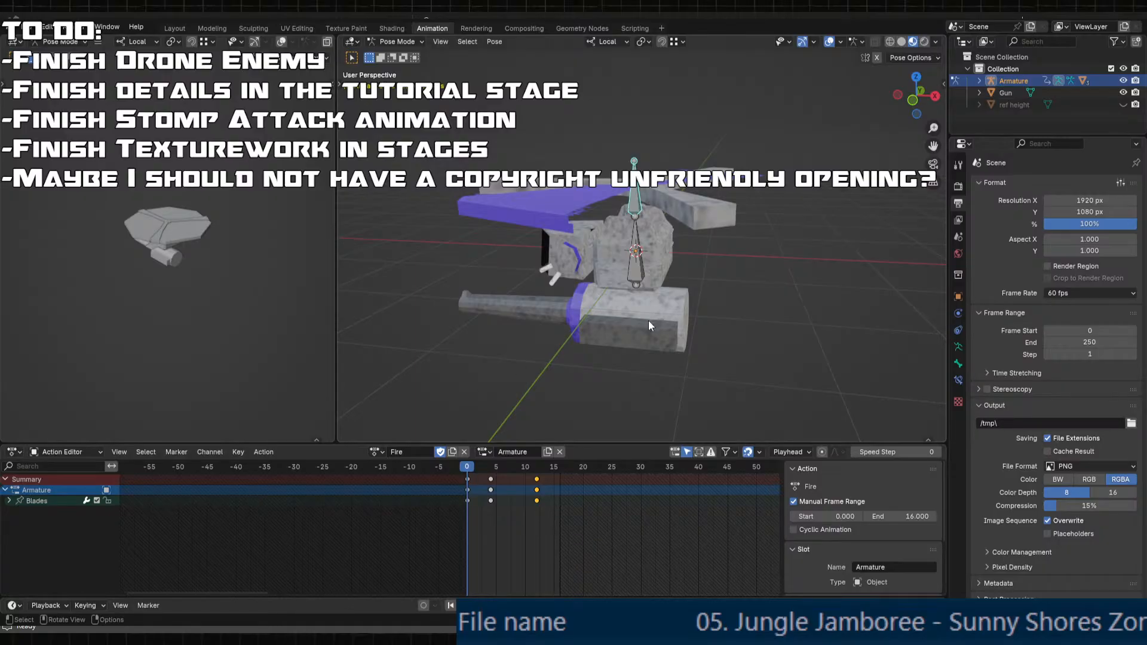
pyautogui.moveTo(648, 320); pyautogui.dragTo(561, 409, button='middle')
pyautogui.scroll(4, 672, 394)
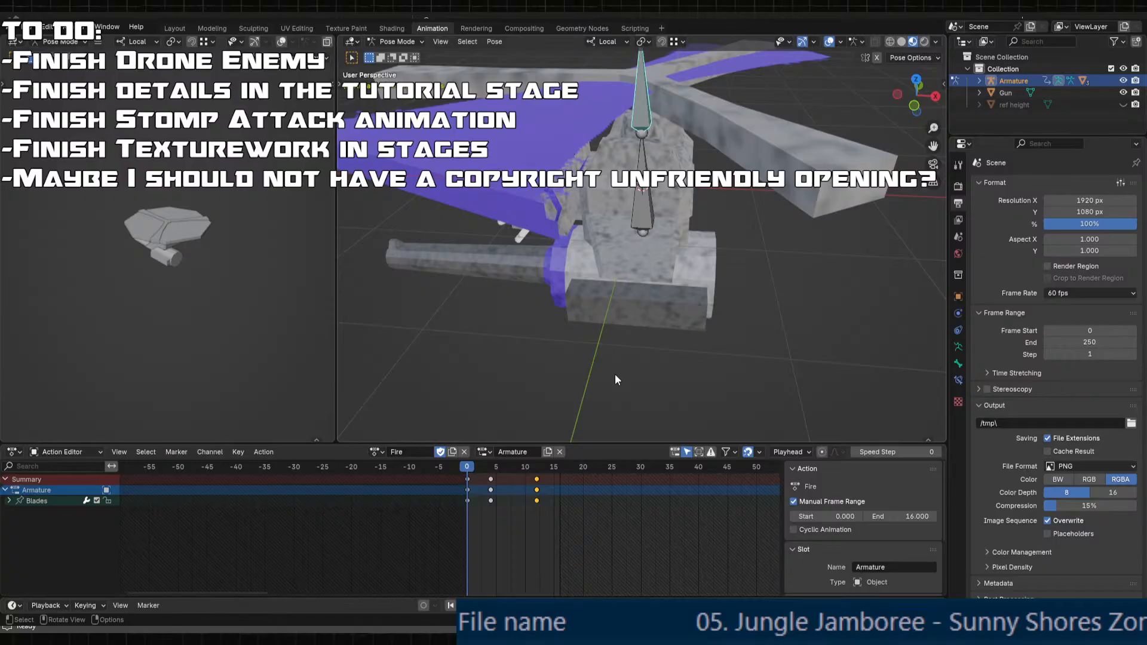
# - Duplicate the Fire action, rename the copy Default, and protect it with a fake user
pyautogui.click(452, 451)
pyautogui.click(403, 452)
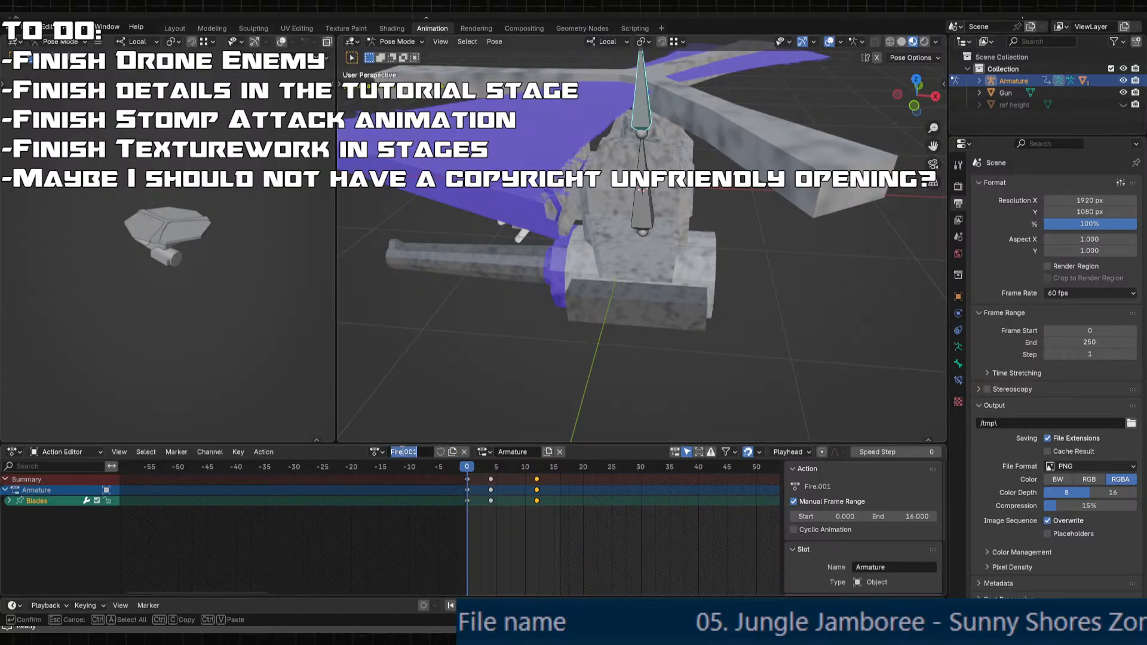
pyautogui.write('Default')
pyautogui.press('Return')
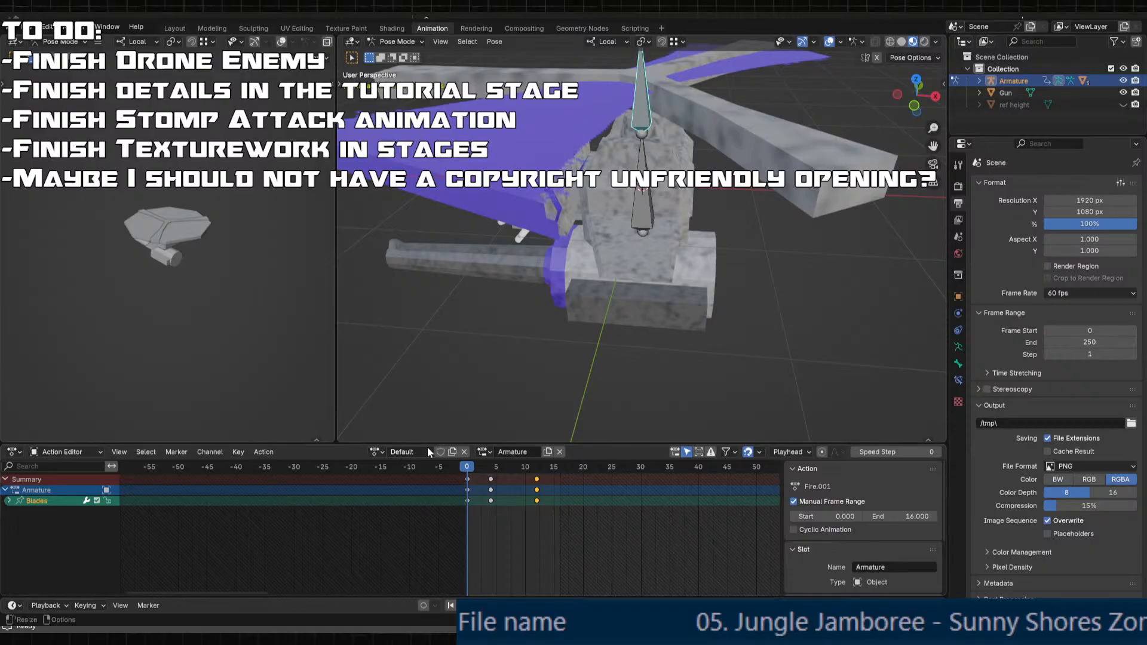
pyautogui.click(441, 452)
pyautogui.click(375, 451)
pyautogui.click(399, 458)
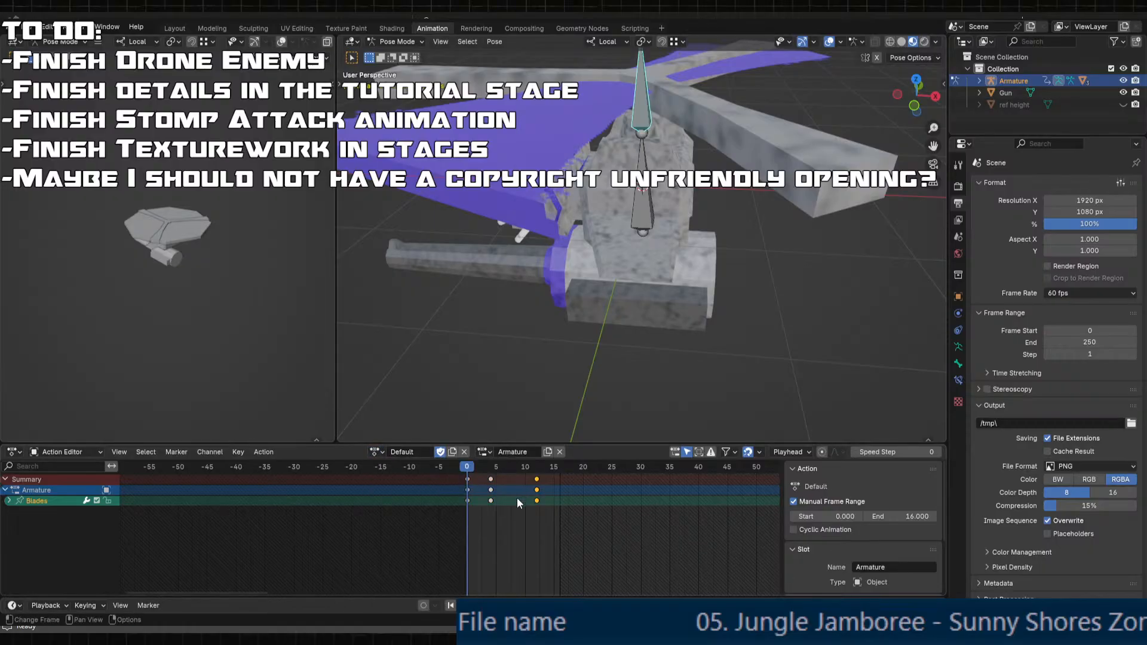
# - In the Default action, delete all keyframes after frame 0 for both bones, and deselect the bones
pyautogui.press('a')
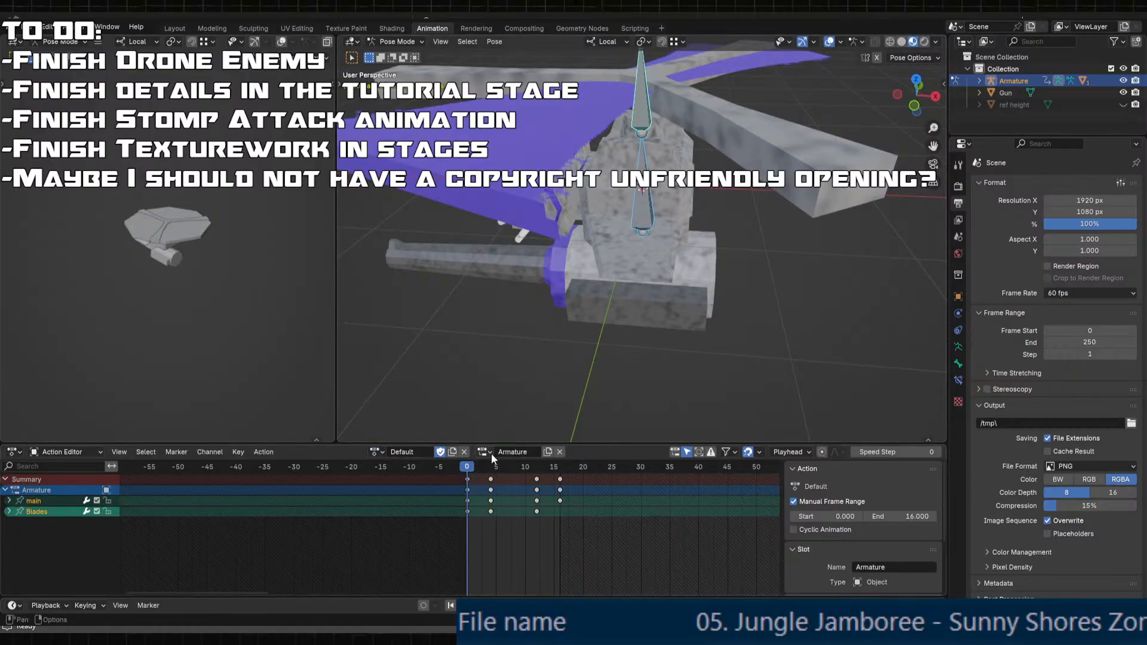
pyautogui.click(481, 477)
pyautogui.moveTo(482, 467); pyautogui.dragTo(571, 467)
pyautogui.moveTo(588, 477); pyautogui.dragTo(429, 456)
pyautogui.press('Delete')
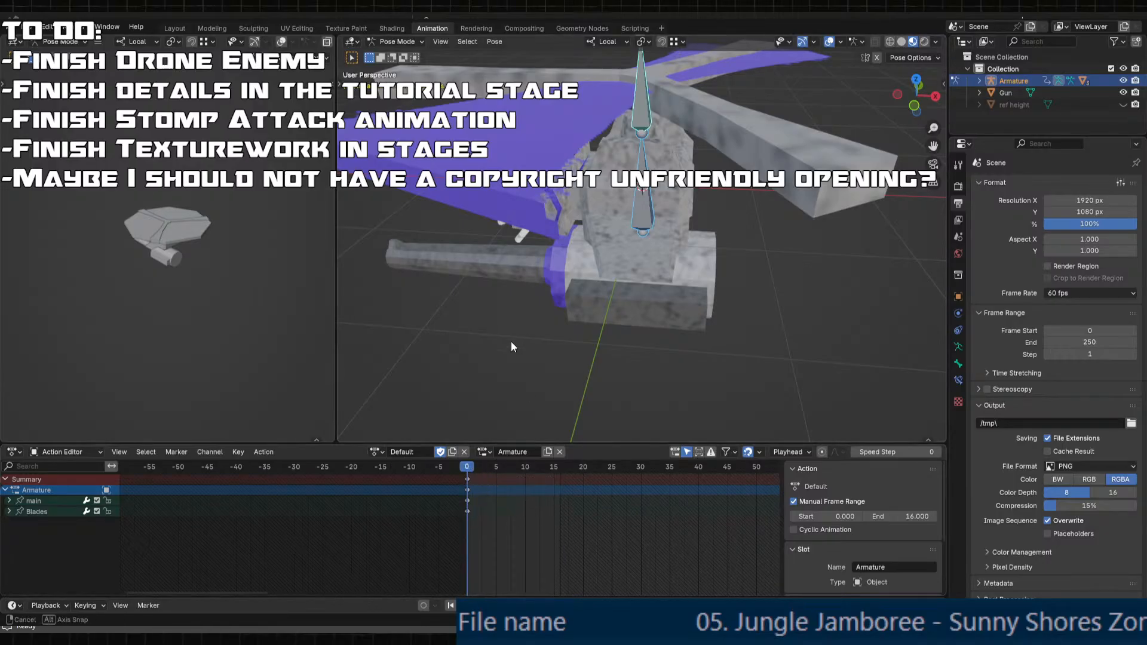
pyautogui.moveTo(511, 341); pyautogui.dragTo(617, 373, button='middle')
pyautogui.click(751, 363)
pyautogui.scroll(-3, 723, 296)
pyautogui.scroll(5, 675, 326)
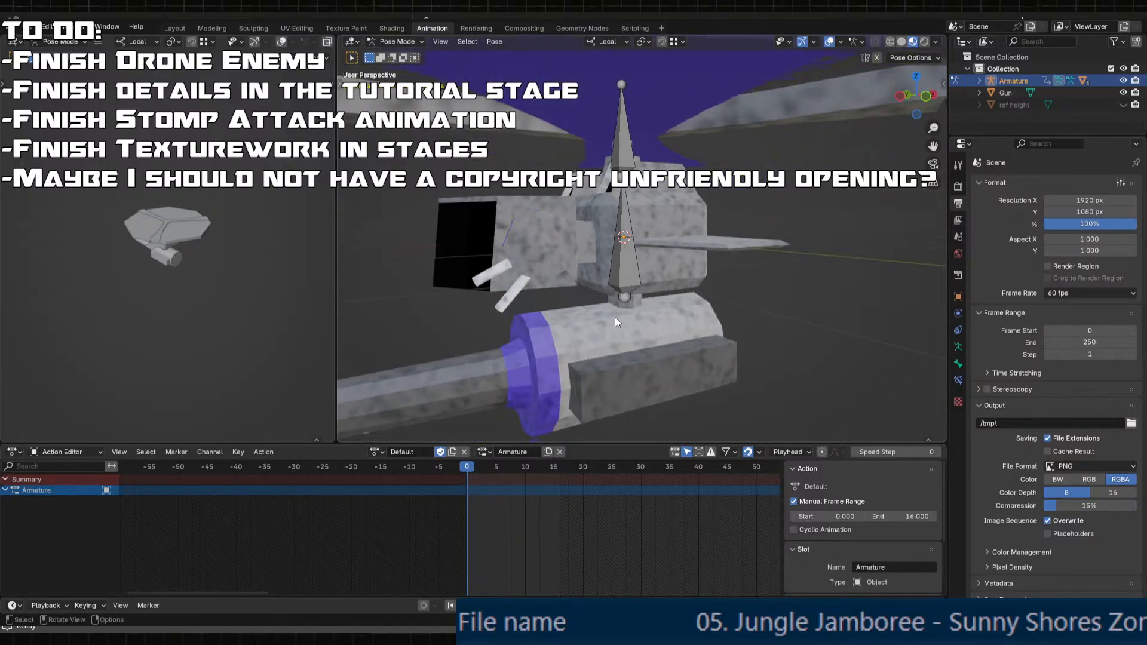
# - Switch to Godot and reparent the Gun2 node under the main node in the BaseEnemyFlight scene
pyautogui.click(377, 640)
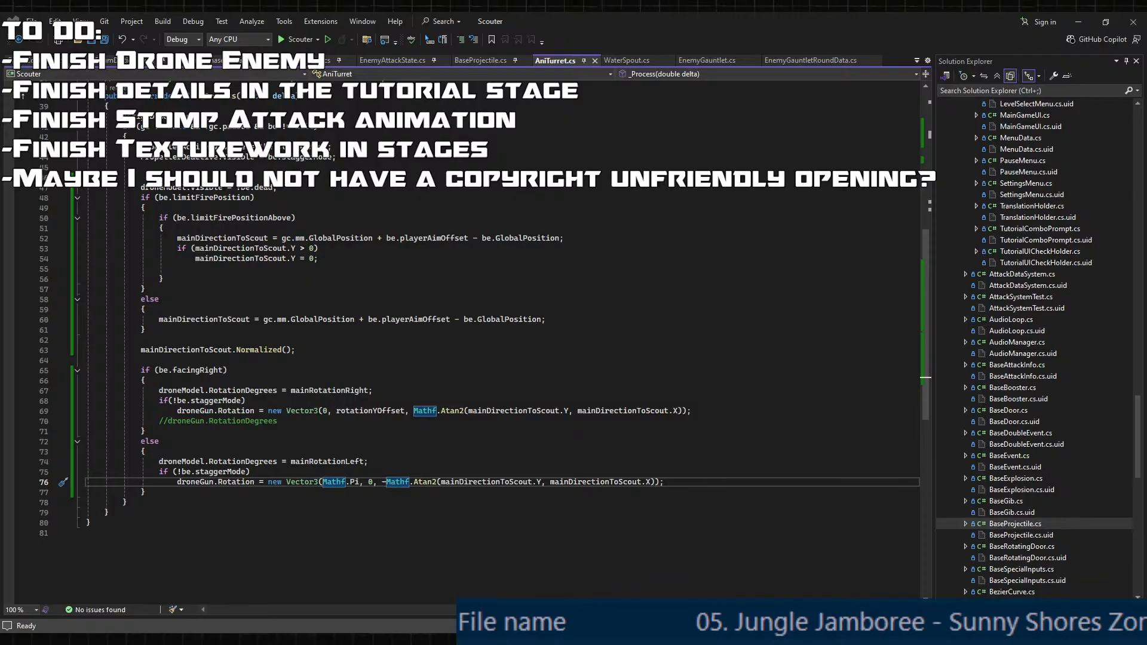
pyautogui.hotkey('alt', 'Tab')
pyautogui.scroll(-10, 101, 532)
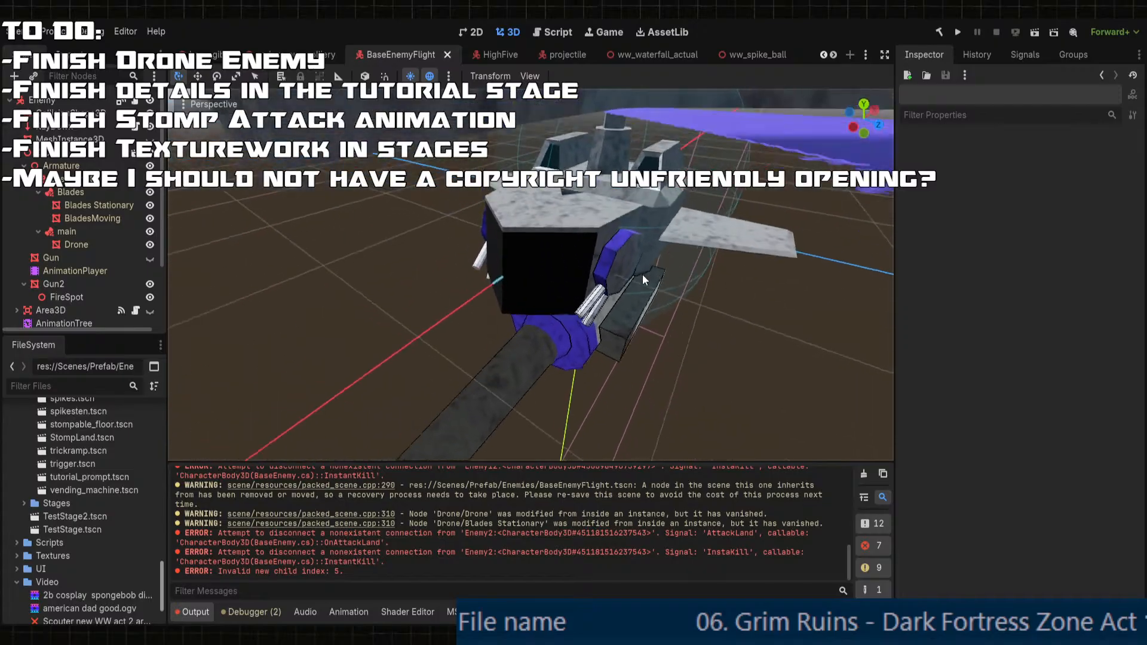
pyautogui.moveTo(643, 274); pyautogui.dragTo(478, 338, button='middle')
pyautogui.click(478, 310)
pyautogui.scroll(3, 525, 323)
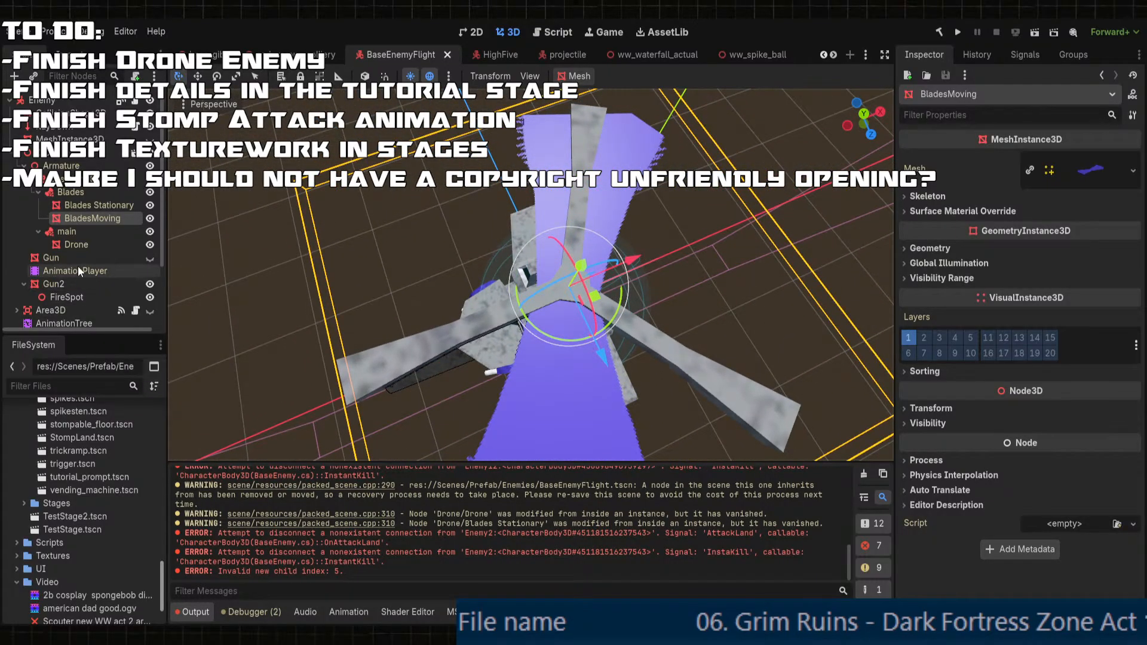
pyautogui.moveTo(54, 284); pyautogui.dragTo(98, 256)
# - Select the Drone mesh and assign a new ShaderMaterial to its surface material override 0
pyautogui.moveTo(540, 366); pyautogui.dragTo(568, 280, button='middle')
pyautogui.scroll(6, 532, 227)
pyautogui.click(568, 280)
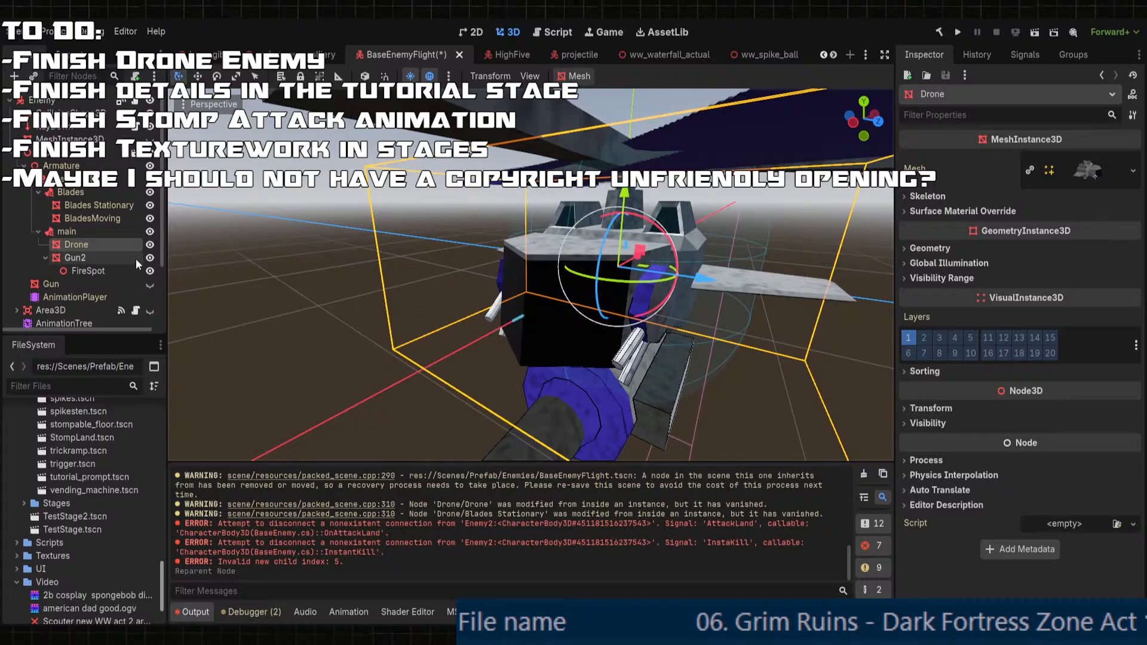
pyautogui.click(925, 247)
pyautogui.click(924, 247)
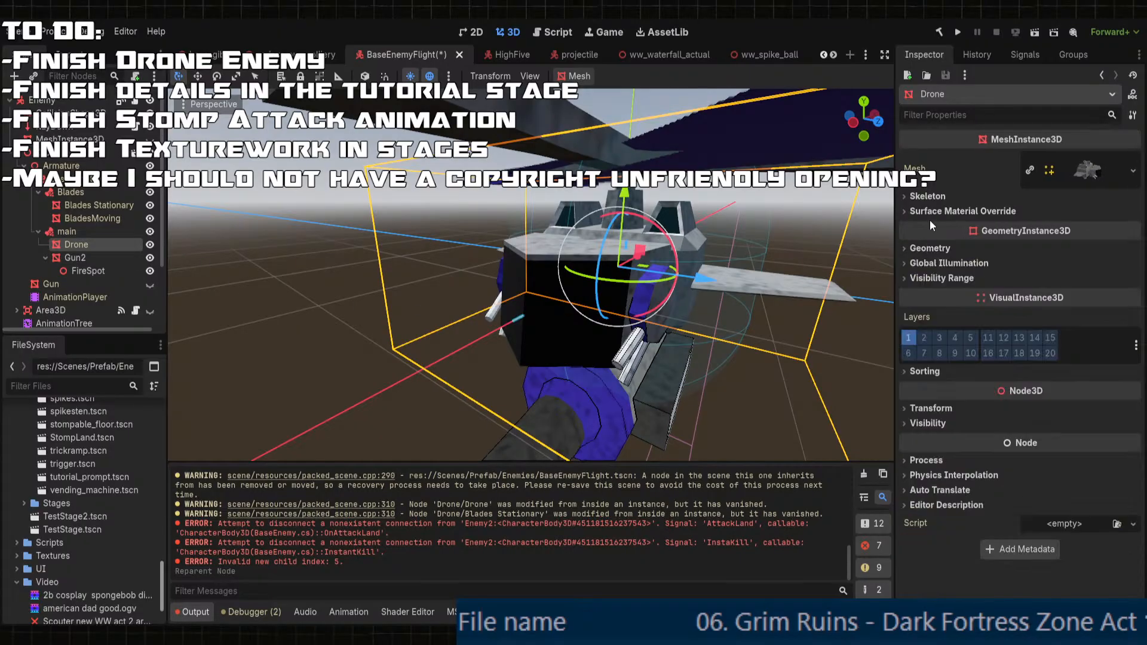
pyautogui.click(927, 212)
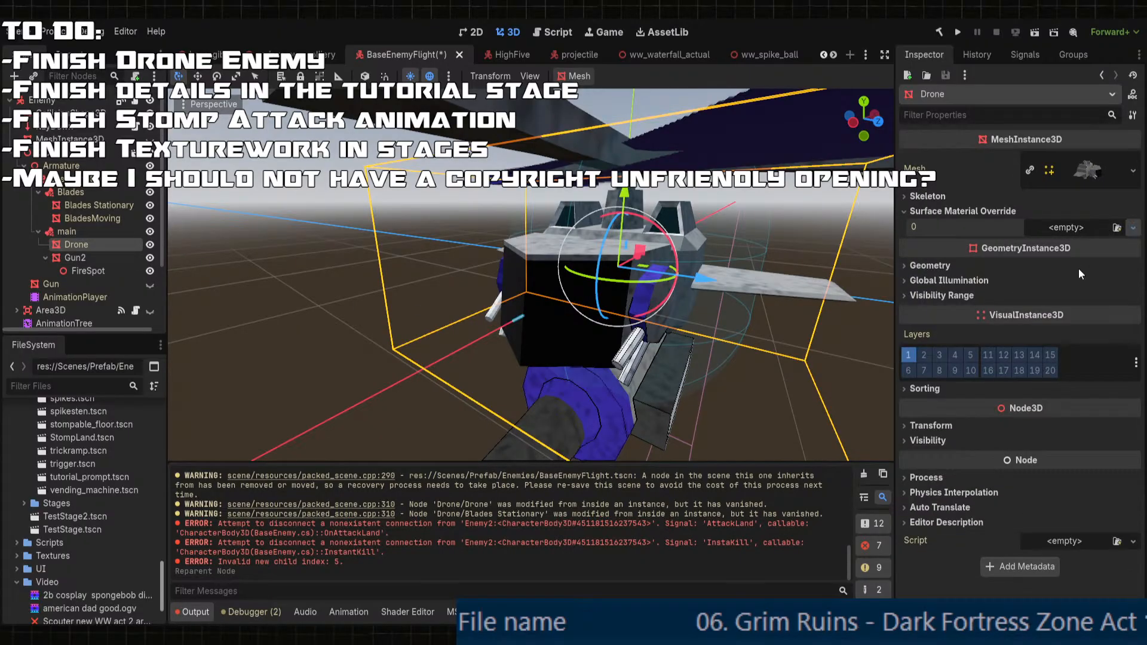
pyautogui.click(1068, 293)
pyautogui.click(1079, 248)
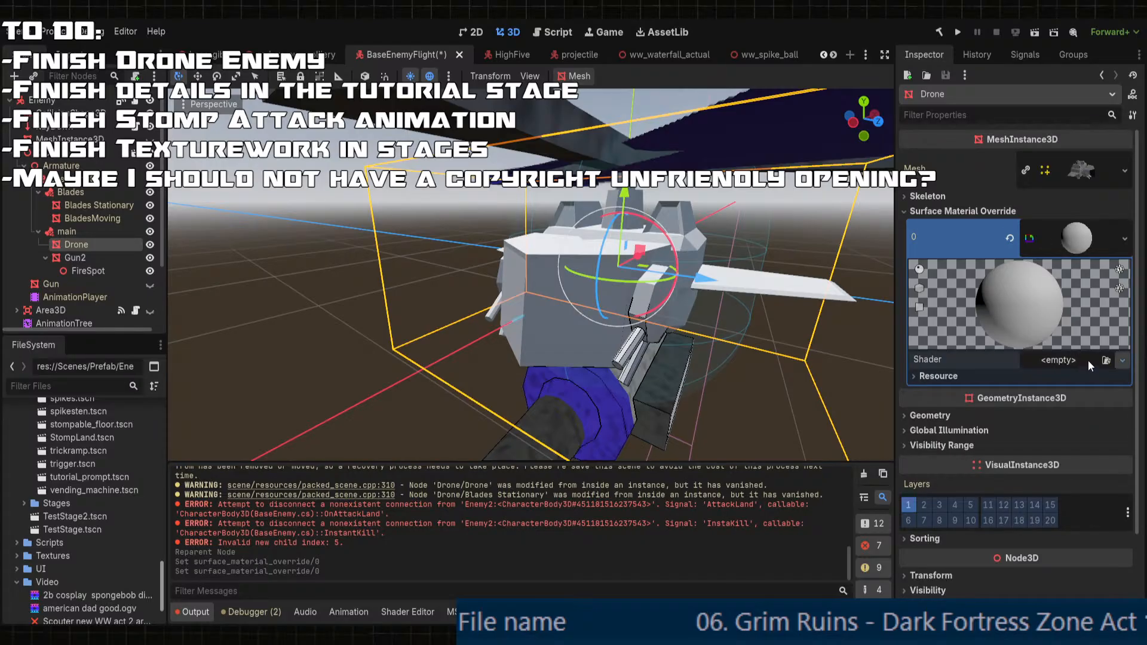
# - Load the character shader into the Drone's override material and assign the drone's texture image as its Texture Albedo
pyautogui.click(1077, 401)
pyautogui.doubleClick(454, 210)
pyautogui.click(553, 268)
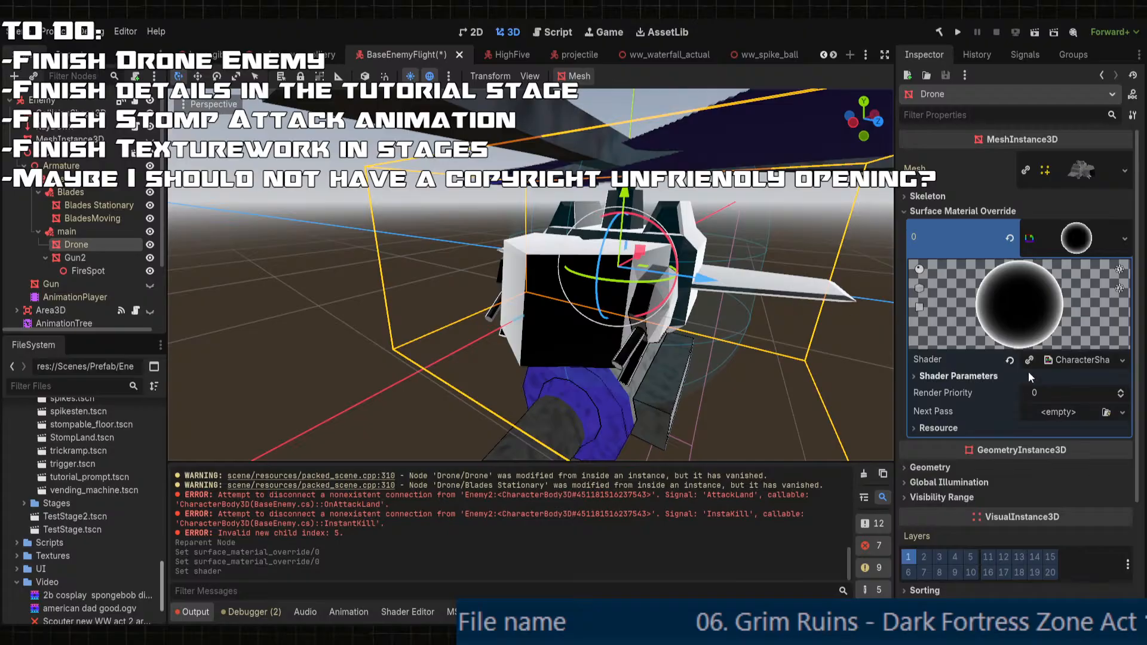
pyautogui.click(937, 427)
pyautogui.click(956, 376)
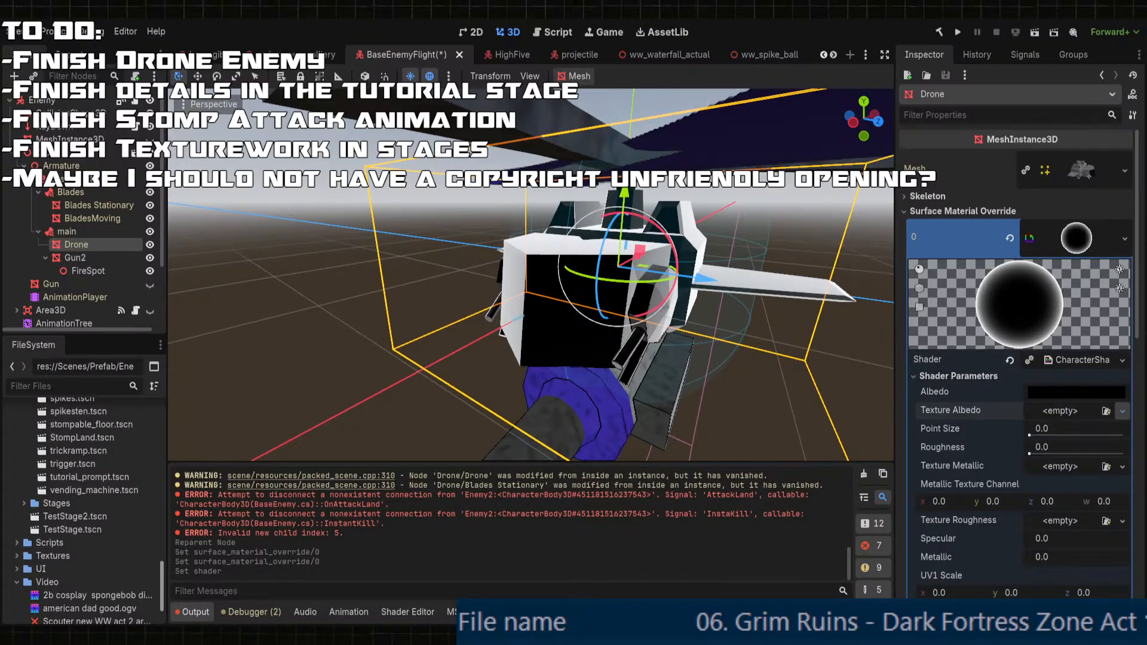
pyautogui.doubleClick(524, 192)
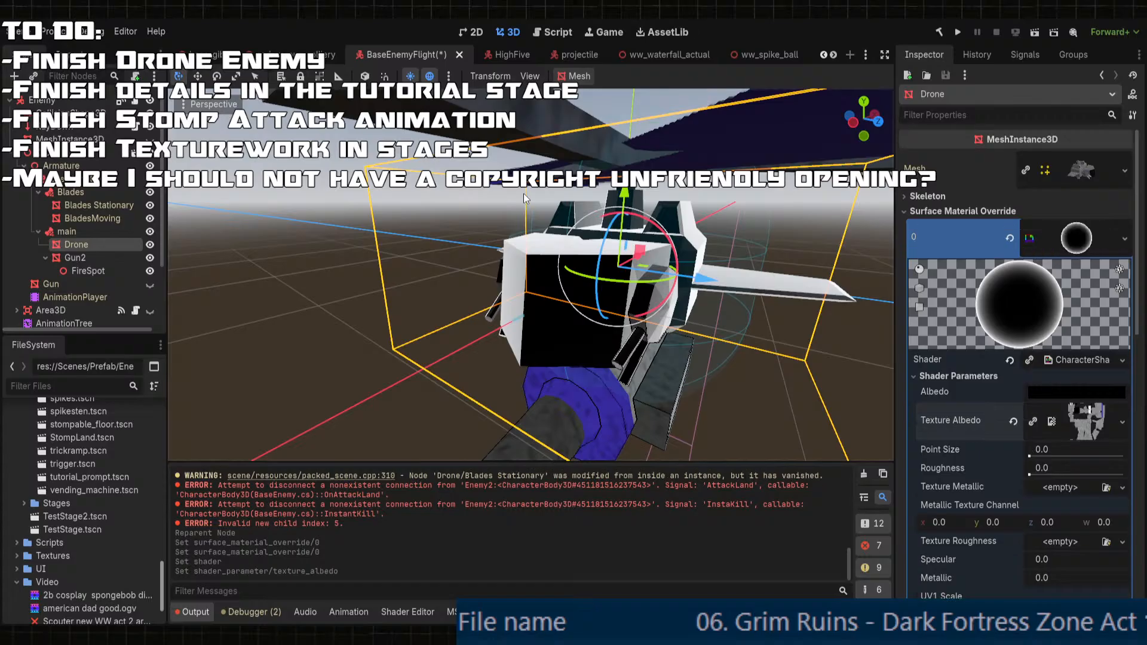
# - Set the UV1 Scale of the Drone's shader material to 1 in x and y
pyautogui.scroll(-4, 1040, 482)
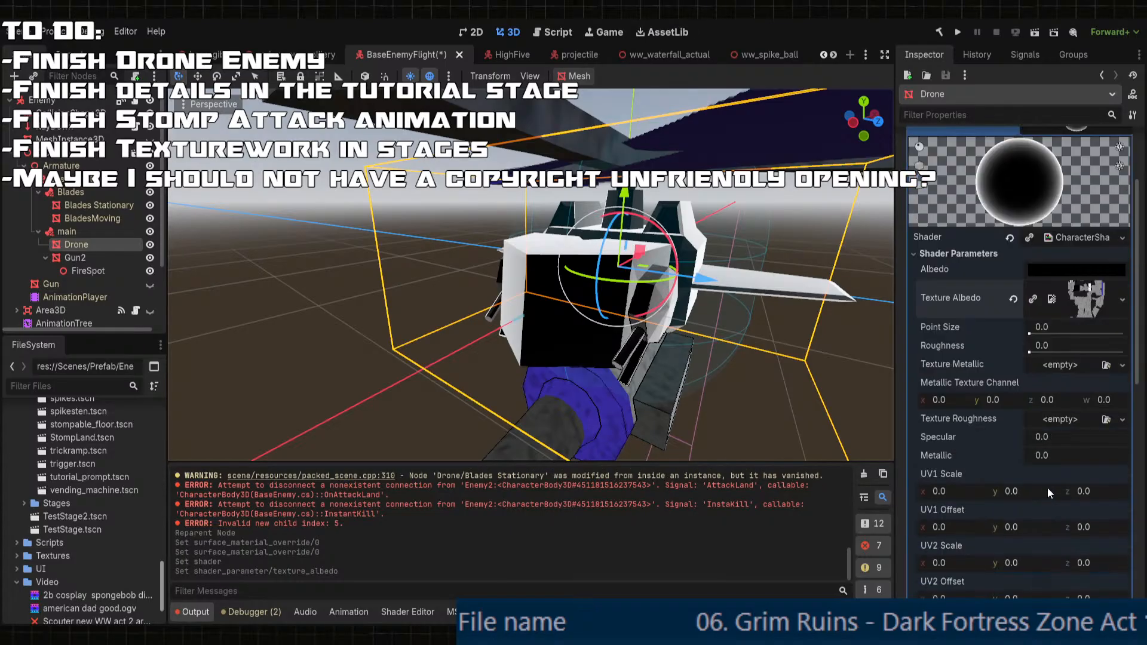
pyautogui.press('Tab')
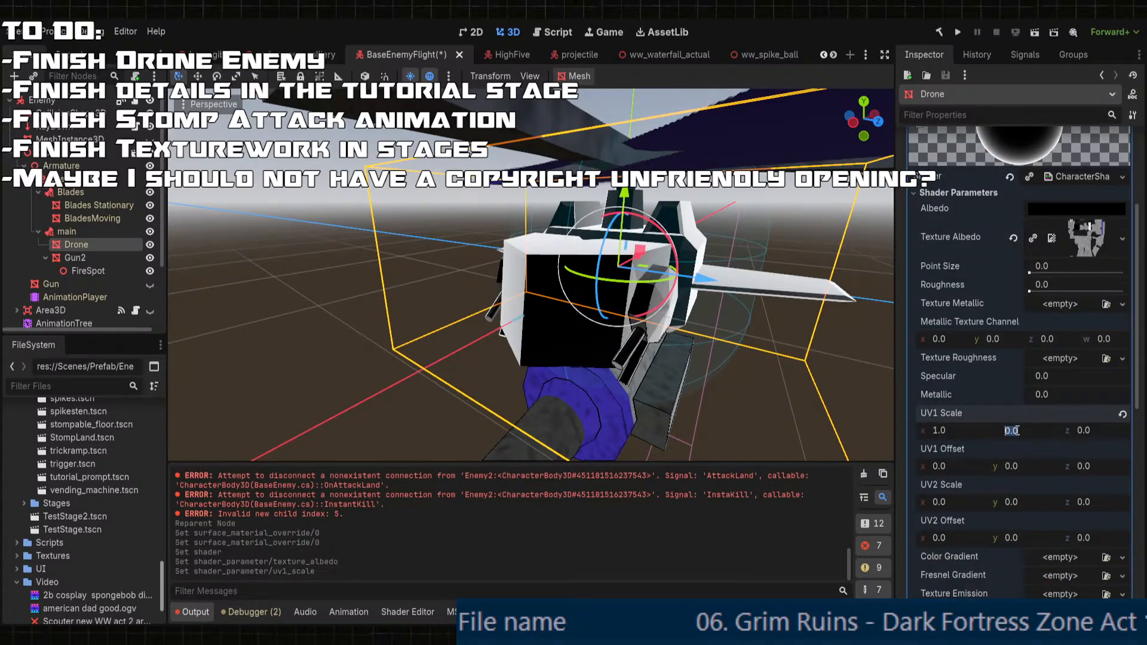
pyautogui.write('1')
pyautogui.click(955, 504)
pyautogui.scroll(-3, 1003, 526)
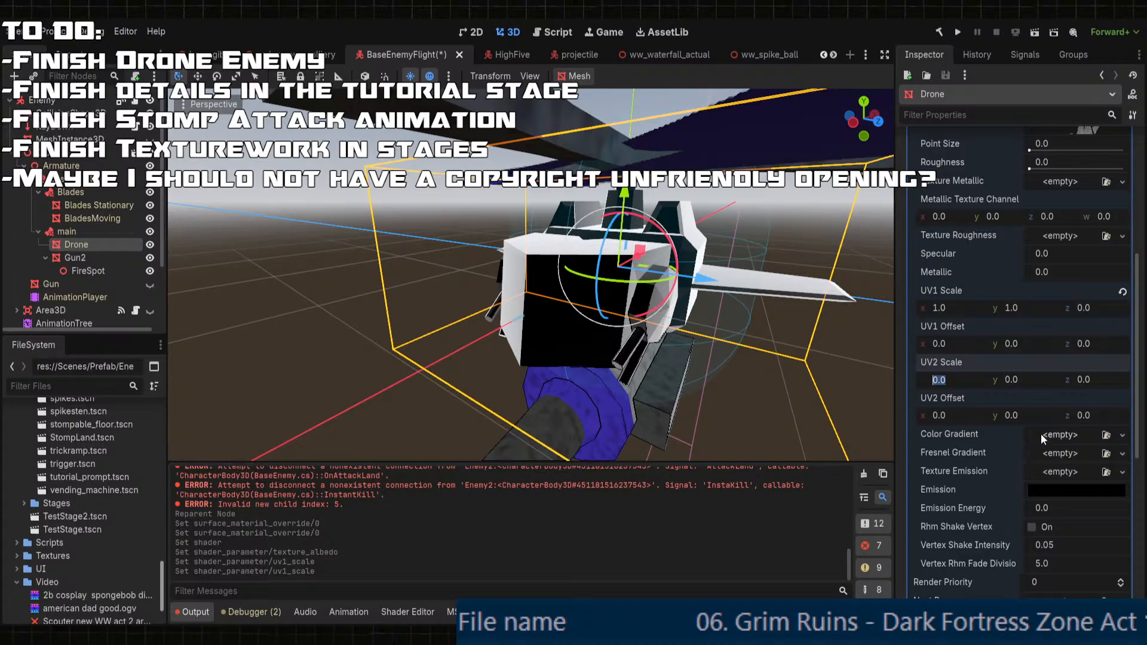
# - Examine the Gun2 mesh's settings, including its shadow mesh, its surface 0 material and its geometry properties
pyautogui.click(96, 258)
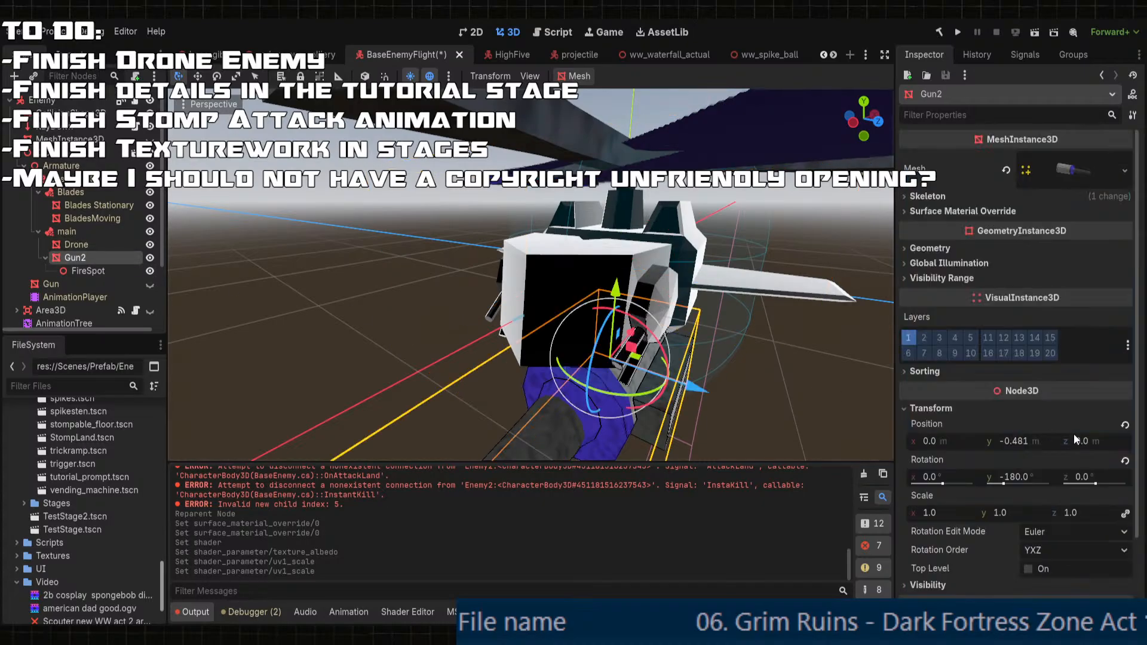
pyautogui.click(1068, 196)
pyautogui.click(1033, 199)
pyautogui.click(1001, 210)
pyautogui.click(1001, 210)
pyautogui.click(1057, 169)
pyautogui.click(1060, 373)
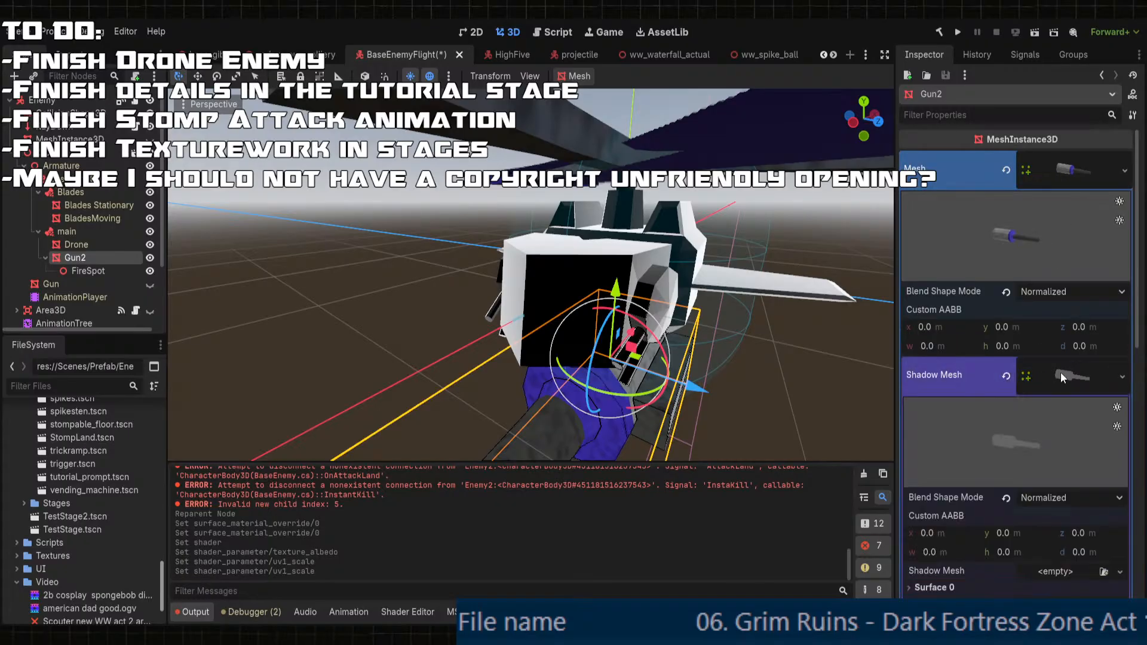
pyautogui.click(1071, 373)
pyautogui.click(932, 403)
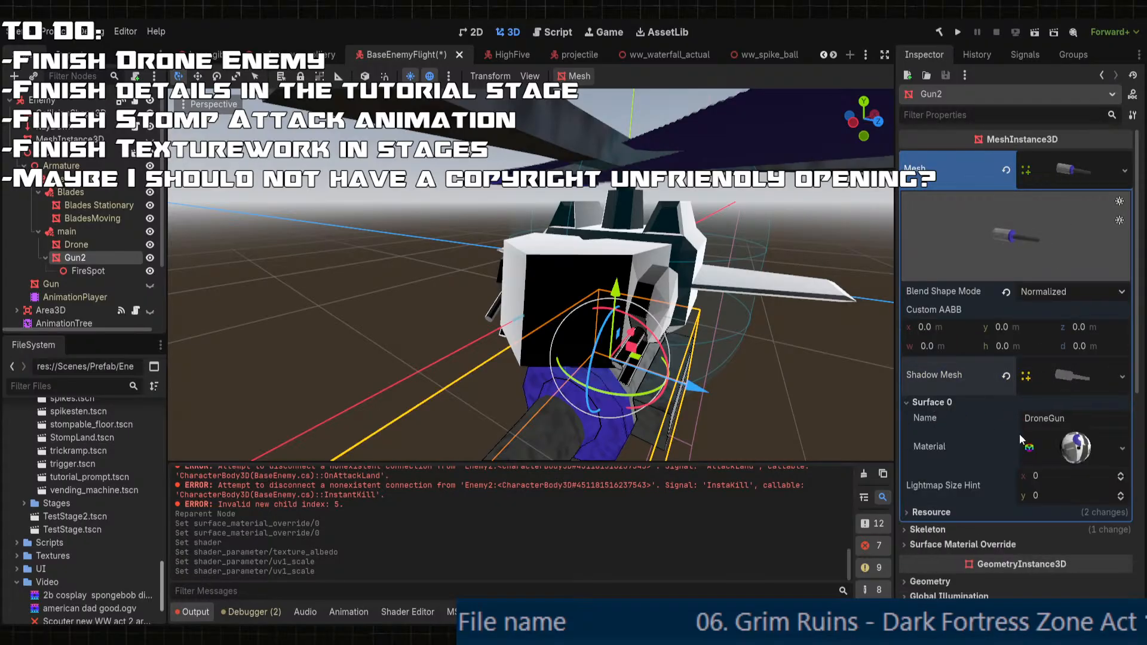
pyautogui.click(1063, 443)
pyautogui.scroll(-5, 950, 430)
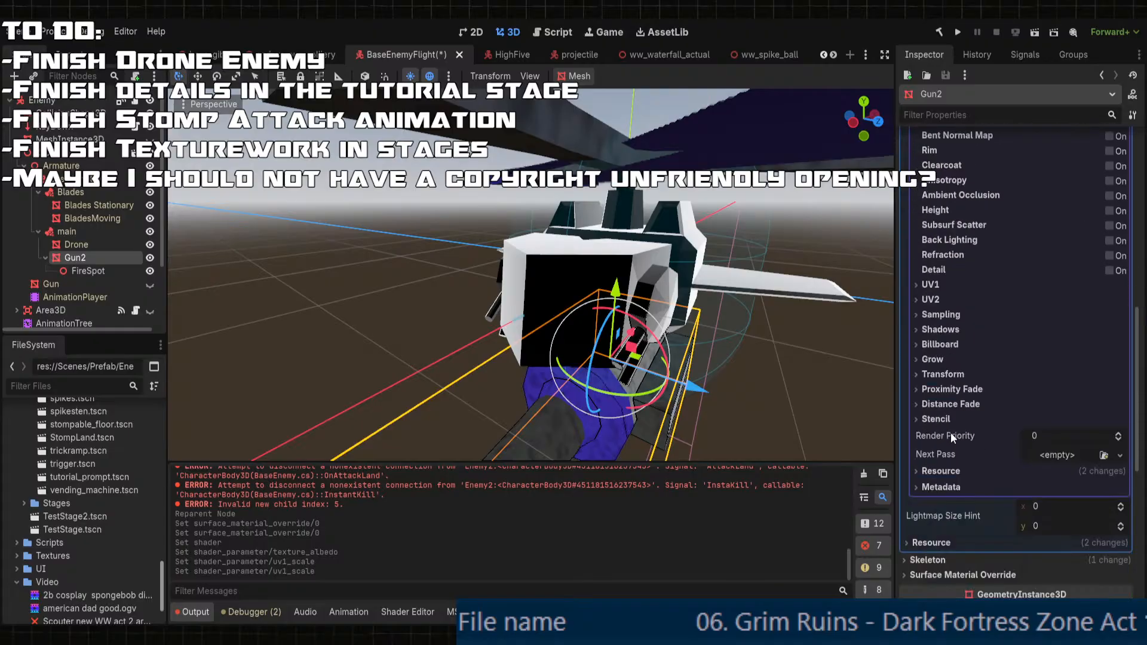
pyautogui.scroll(4, 951, 432)
pyautogui.scroll(2, 959, 328)
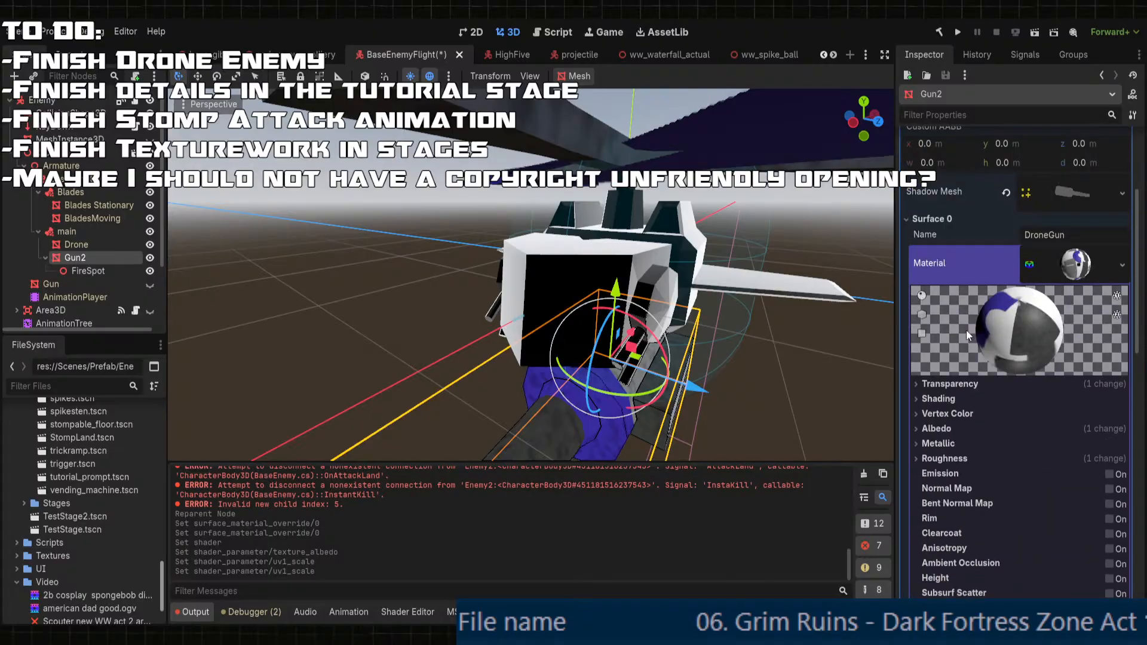
pyautogui.click(1079, 266)
pyautogui.click(927, 399)
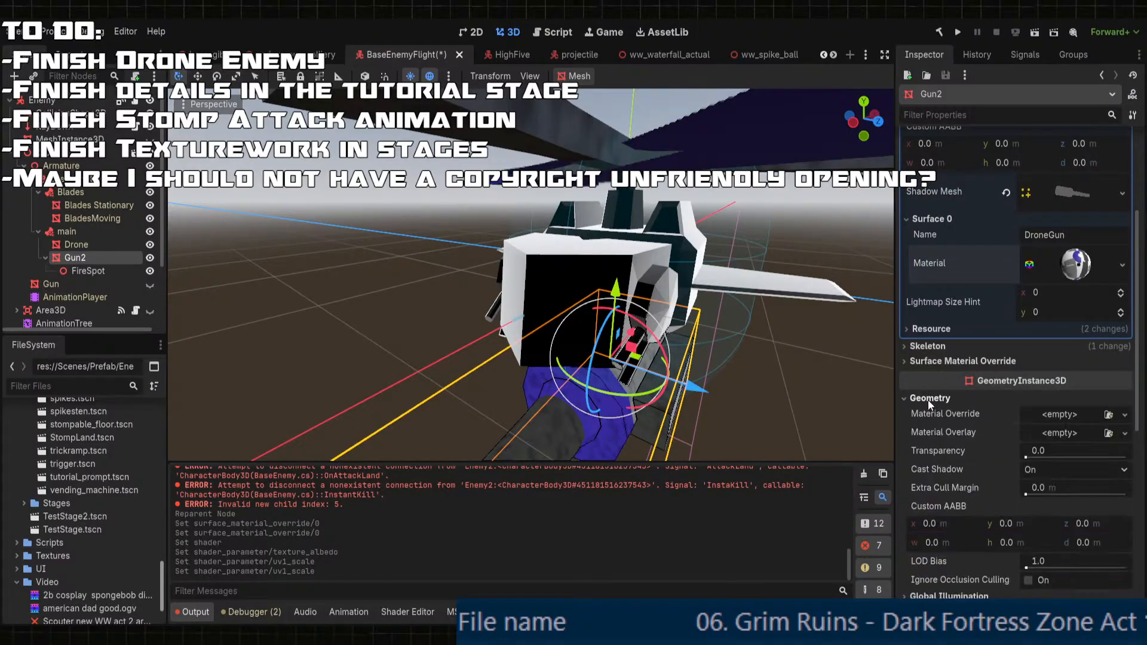
pyautogui.click(926, 399)
# - Toggle the hidden Gun node's visibility to compare it with Gun2, leaving it hidden
pyautogui.moveTo(836, 398); pyautogui.dragTo(634, 311, button='middle')
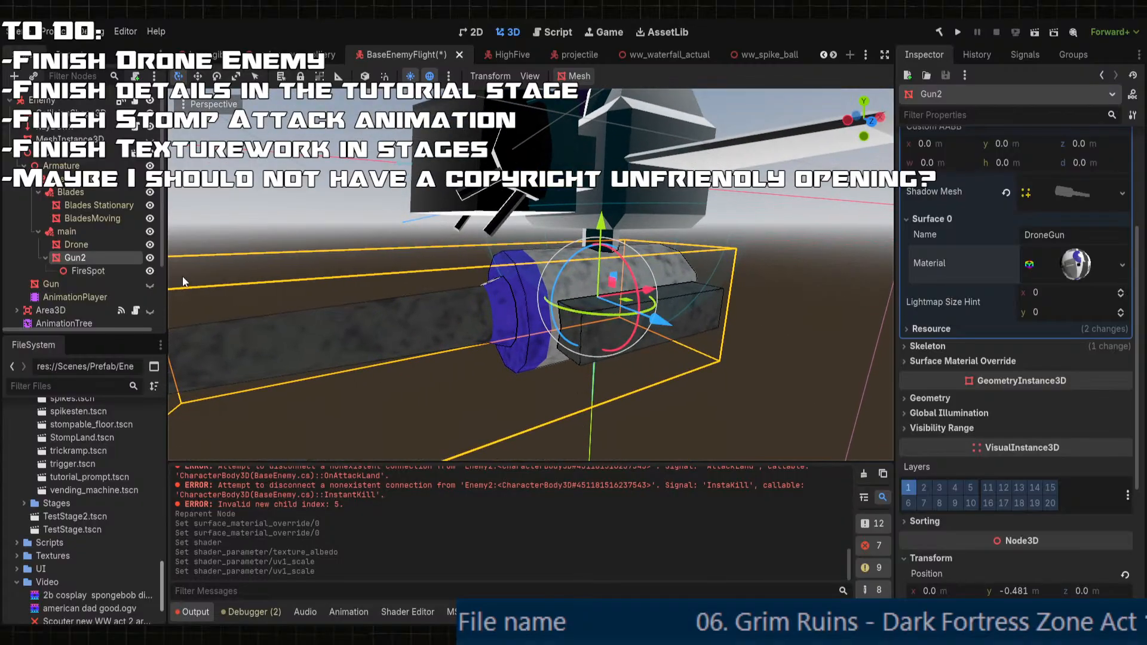
pyautogui.click(150, 285)
pyautogui.click(150, 285)
pyautogui.click(150, 285)
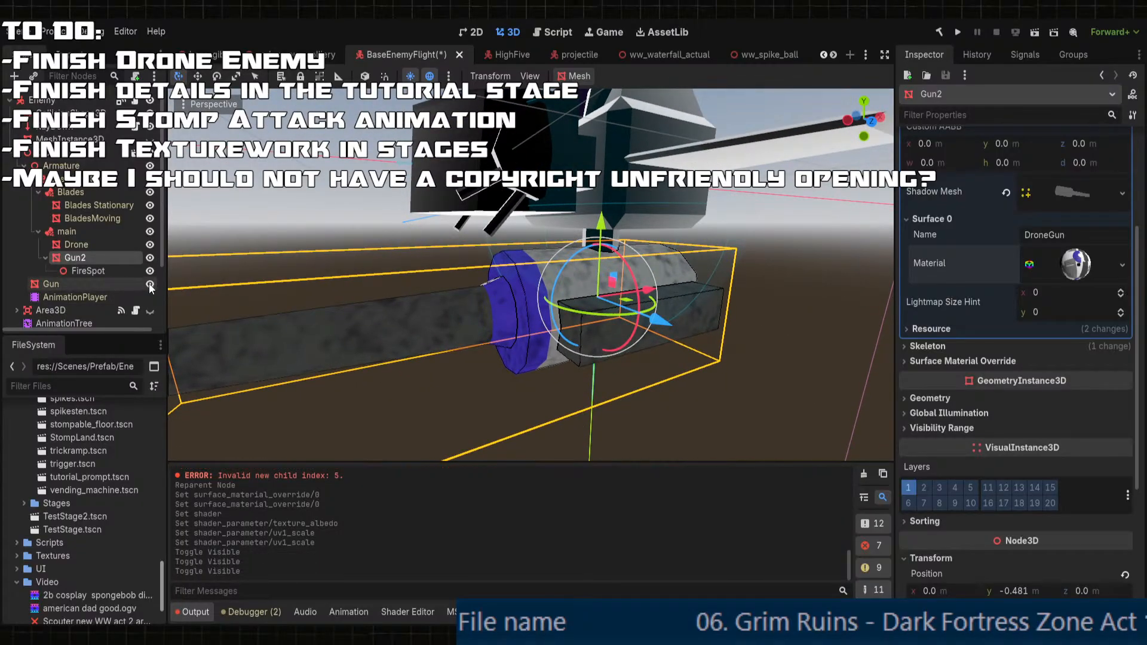
pyautogui.click(150, 285)
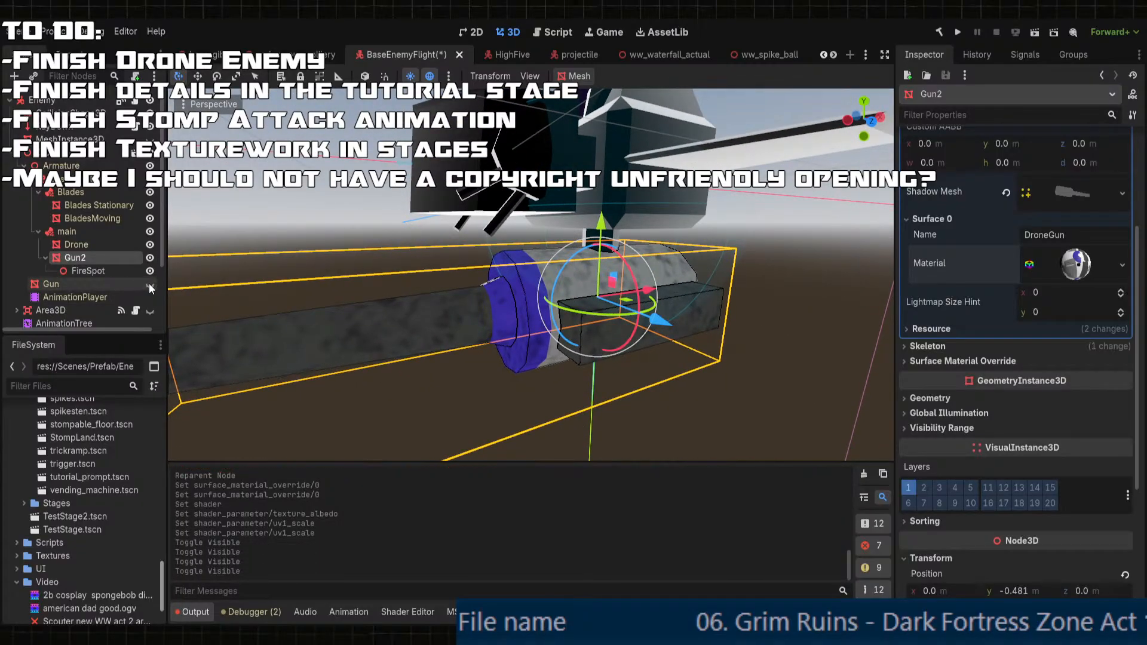
# - Inspect Gun2's skeleton and surface material override settings and view the gun from the side
pyautogui.click(949, 347)
pyautogui.click(950, 398)
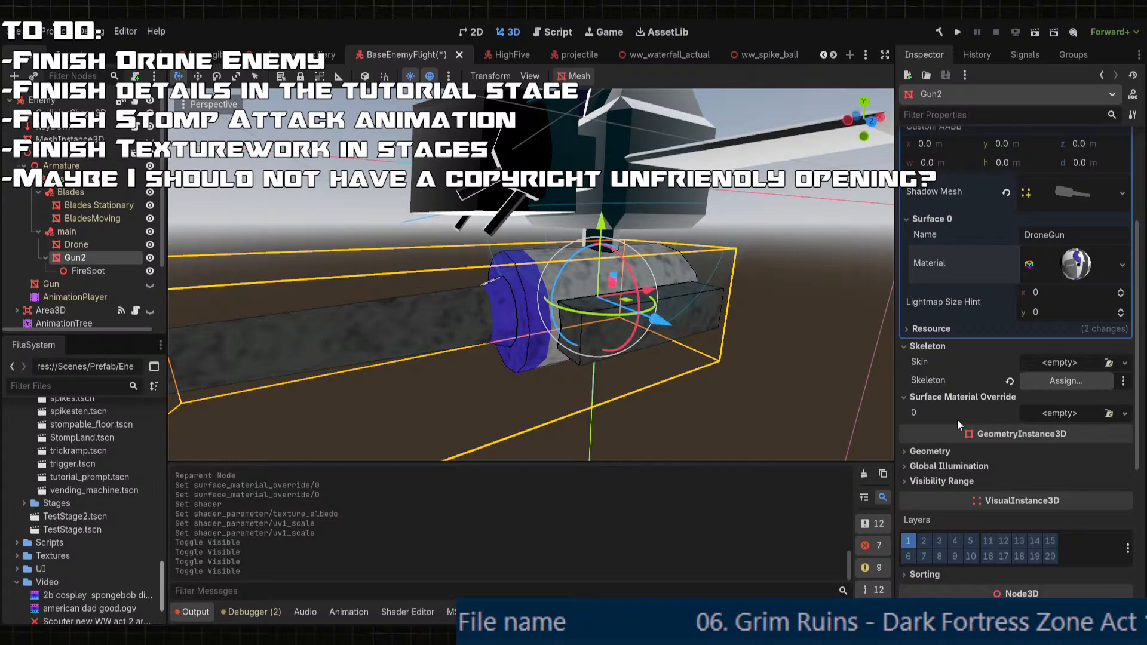
pyautogui.moveTo(611, 272)
pyautogui.mouseDown(button='middle')
pyautogui.moveTo(530, 272)
pyautogui.moveTo(643, 278)
pyautogui.moveTo(567, 272)
pyautogui.moveTo(615, 276)
pyautogui.mouseUp(button='middle')
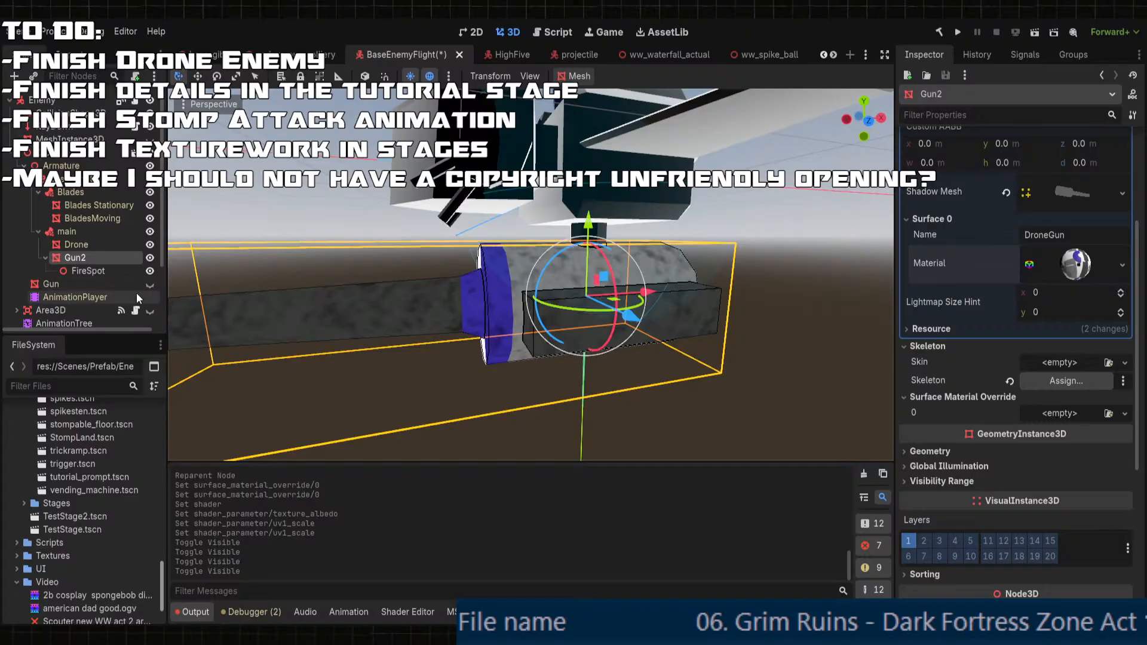
pyautogui.moveTo(473, 315); pyautogui.dragTo(445, 321, button='middle')
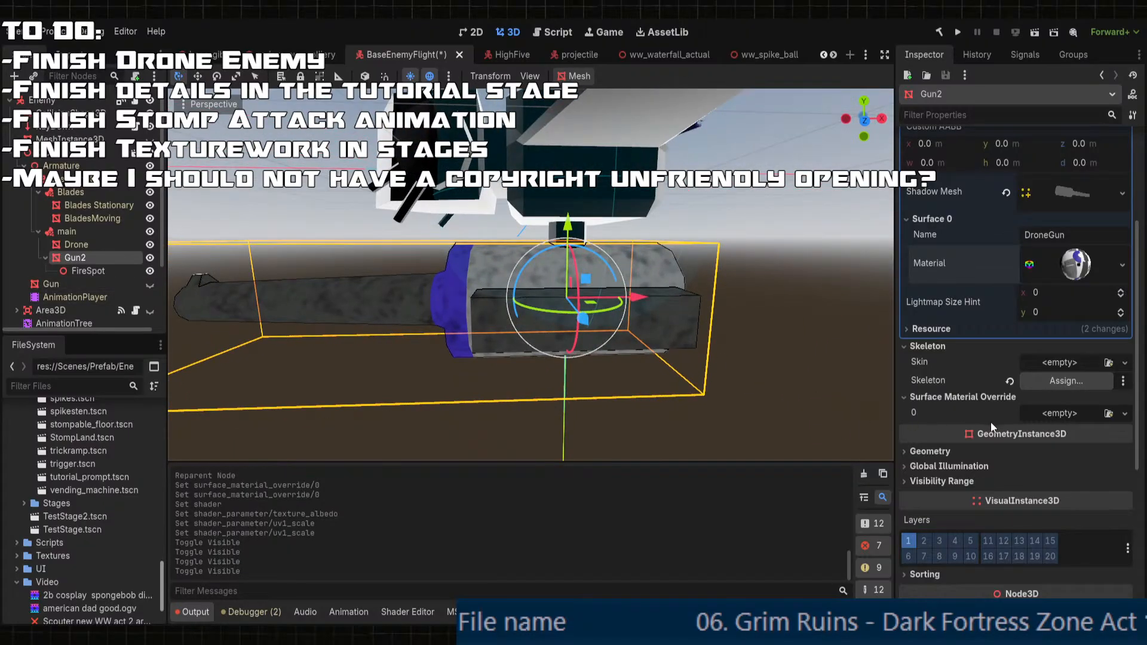
pyautogui.scroll(-3, 955, 481)
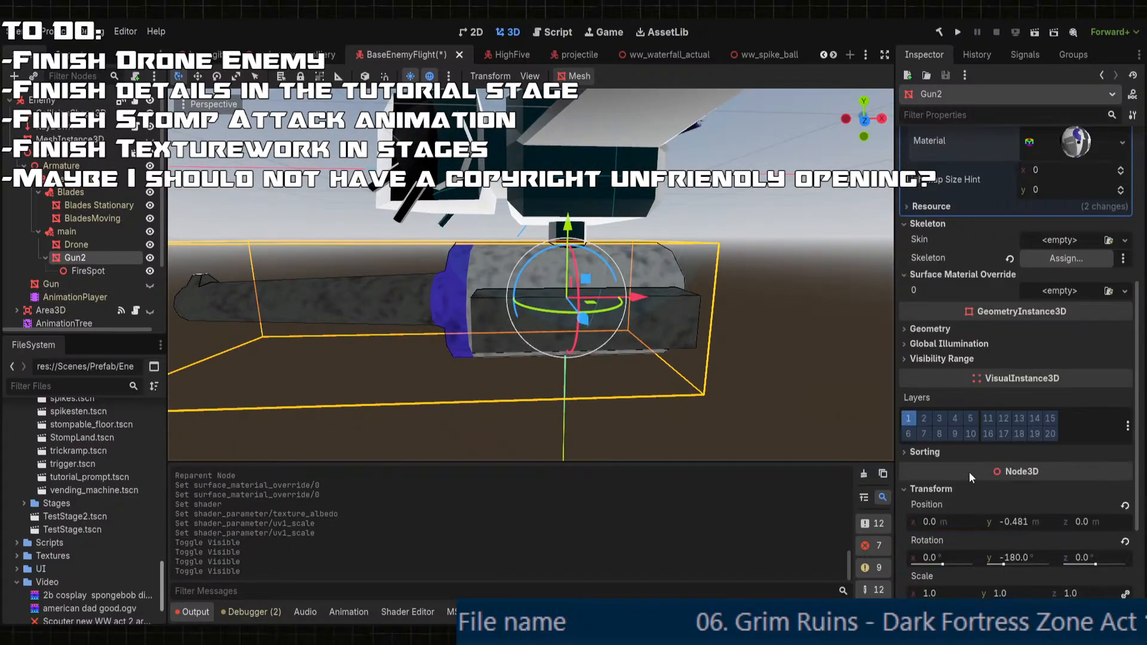
# - Copy the Color Gradient from the Gun's override material into the Drone's shader material
pyautogui.click(76, 284)
pyautogui.click(966, 208)
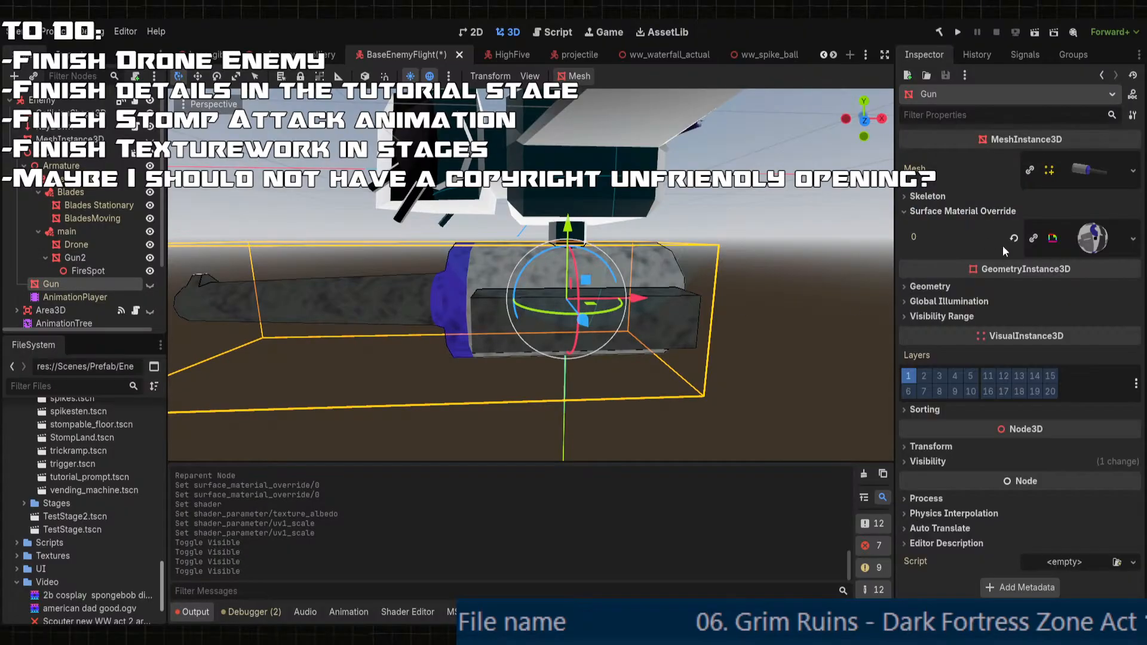
pyautogui.click(1095, 237)
pyautogui.scroll(-4, 1019, 402)
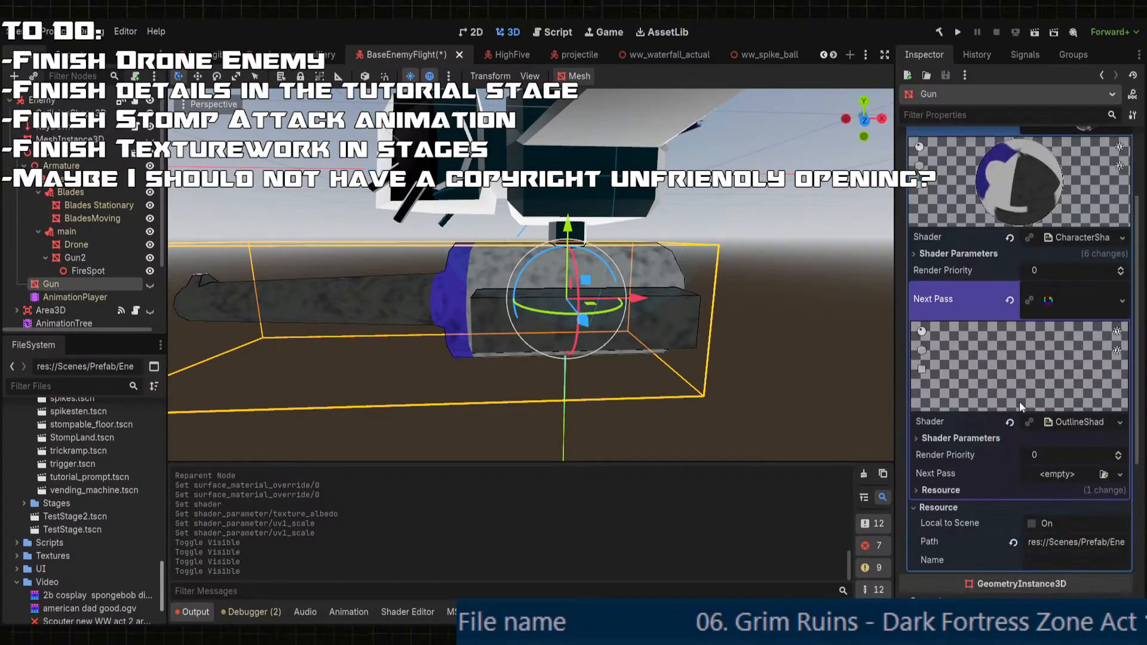
pyautogui.scroll(3, 948, 340)
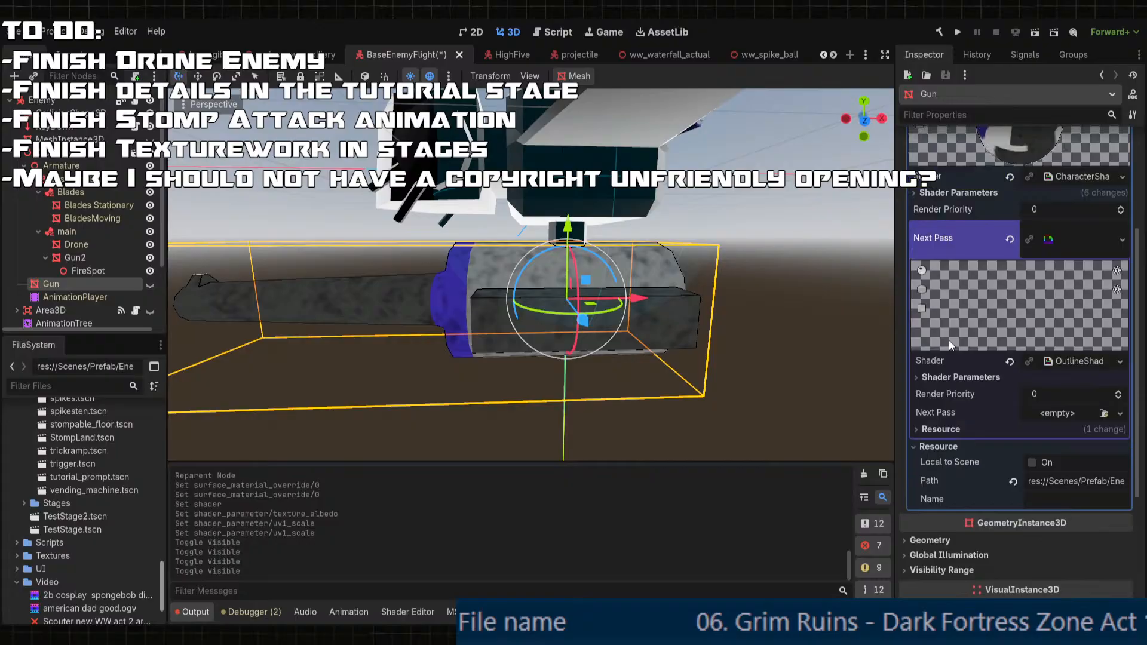
pyautogui.click(945, 323)
pyautogui.scroll(-5, 970, 396)
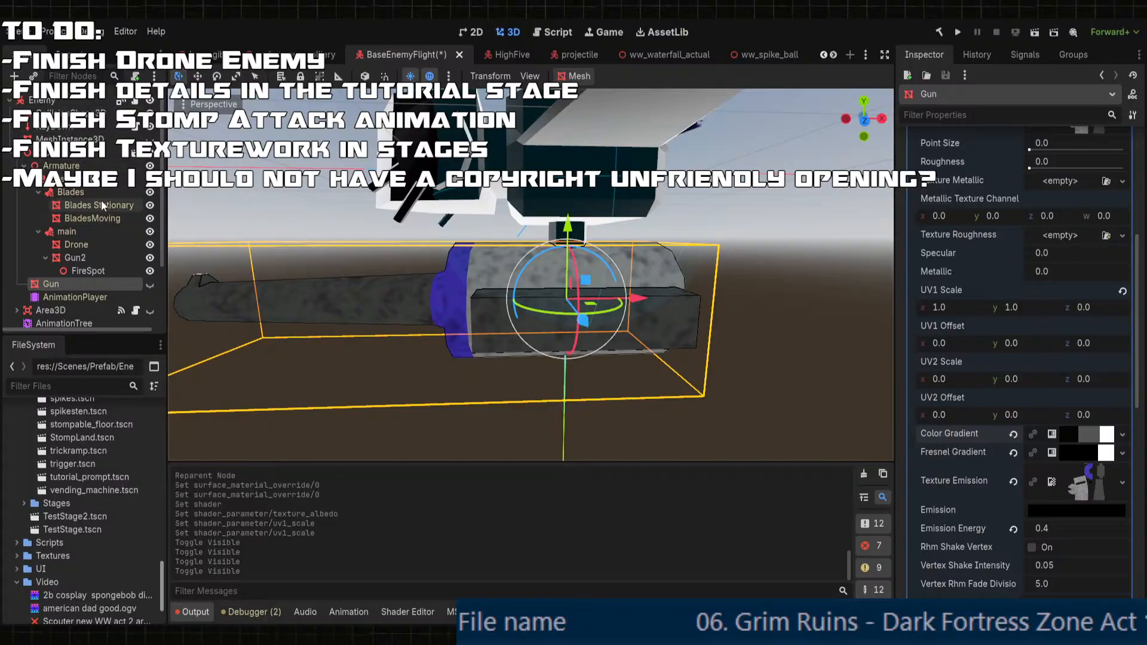
pyautogui.click(93, 244)
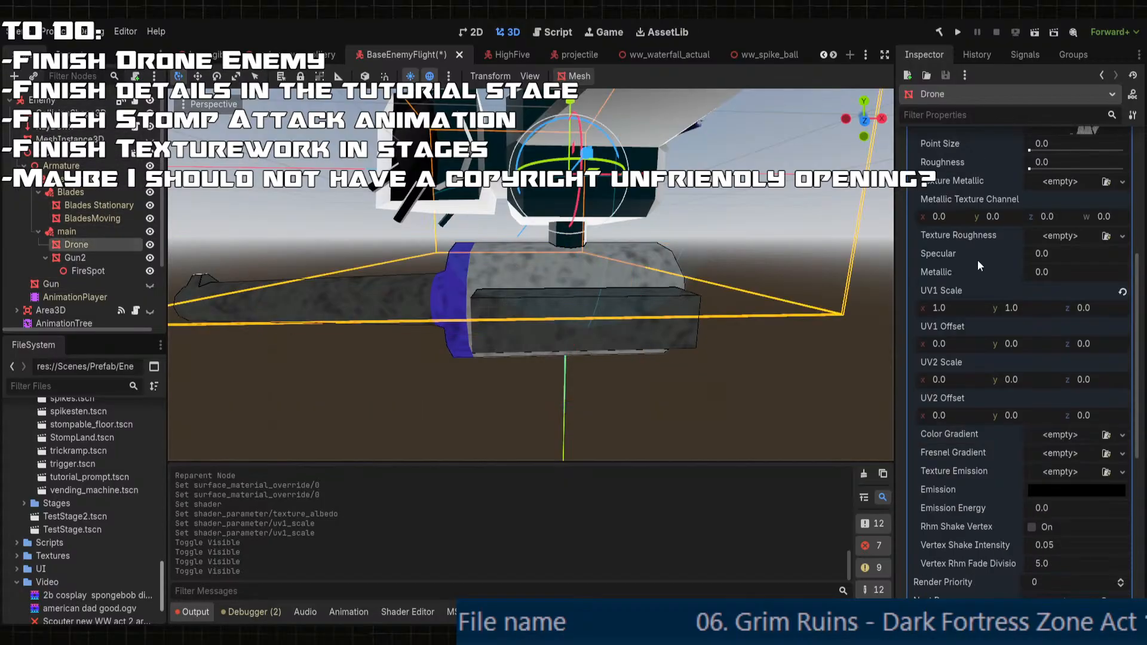
pyautogui.rightClick(966, 440)
pyautogui.click(999, 460)
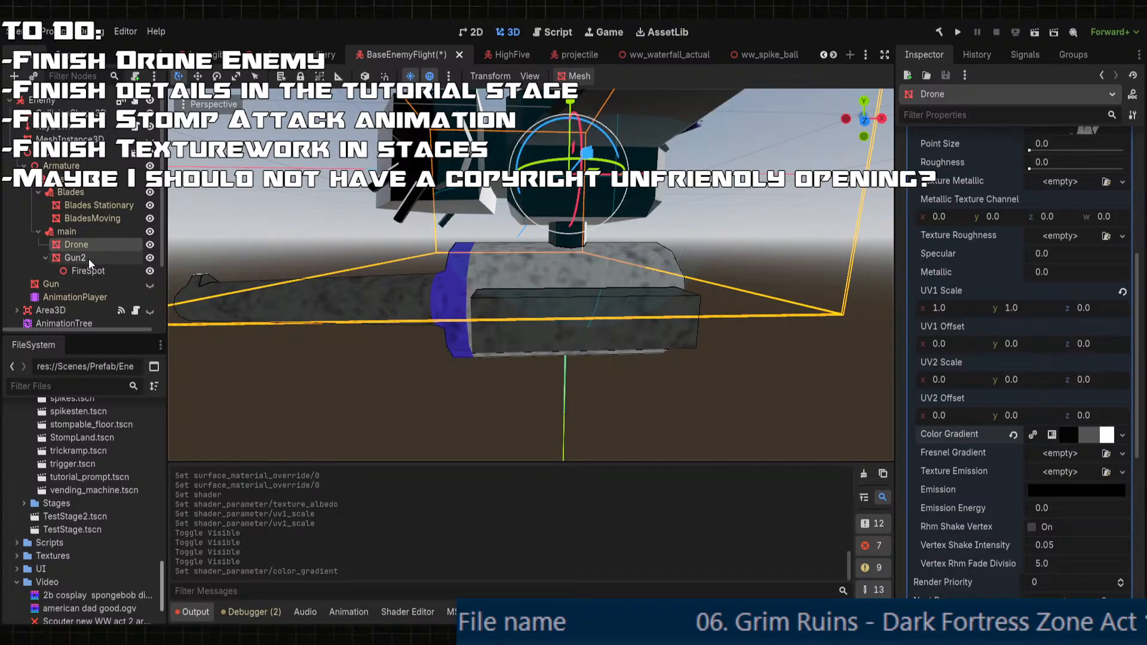
# - Copy the Gun material's Fresnel Gradient into the Drone's shader material
pyautogui.click(72, 284)
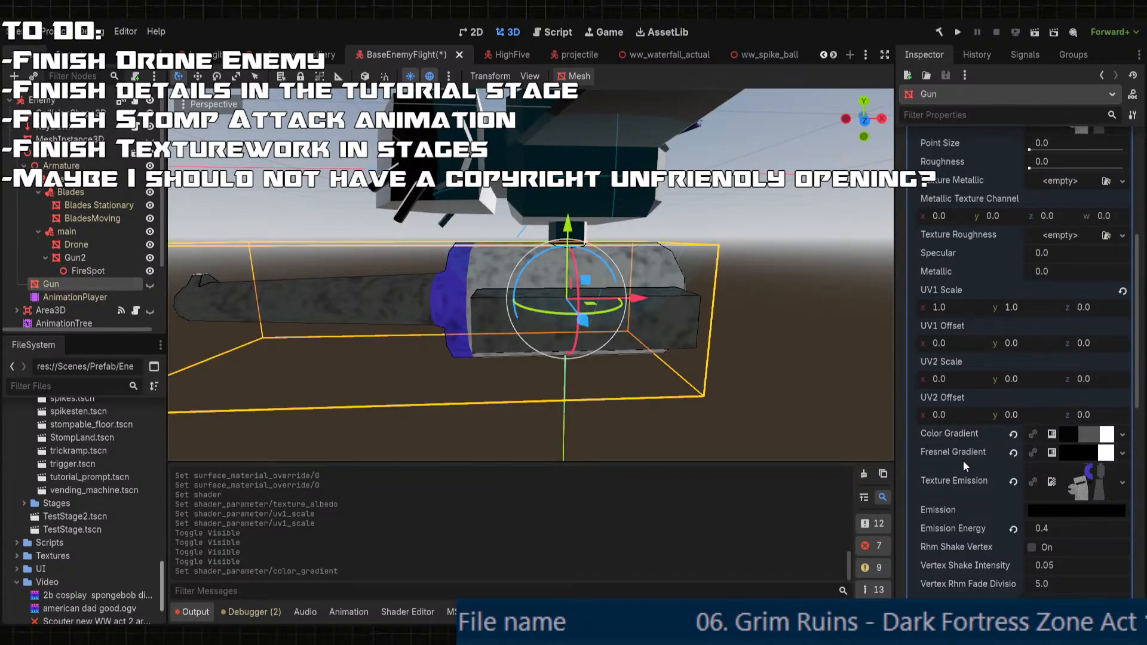
pyautogui.click(98, 258)
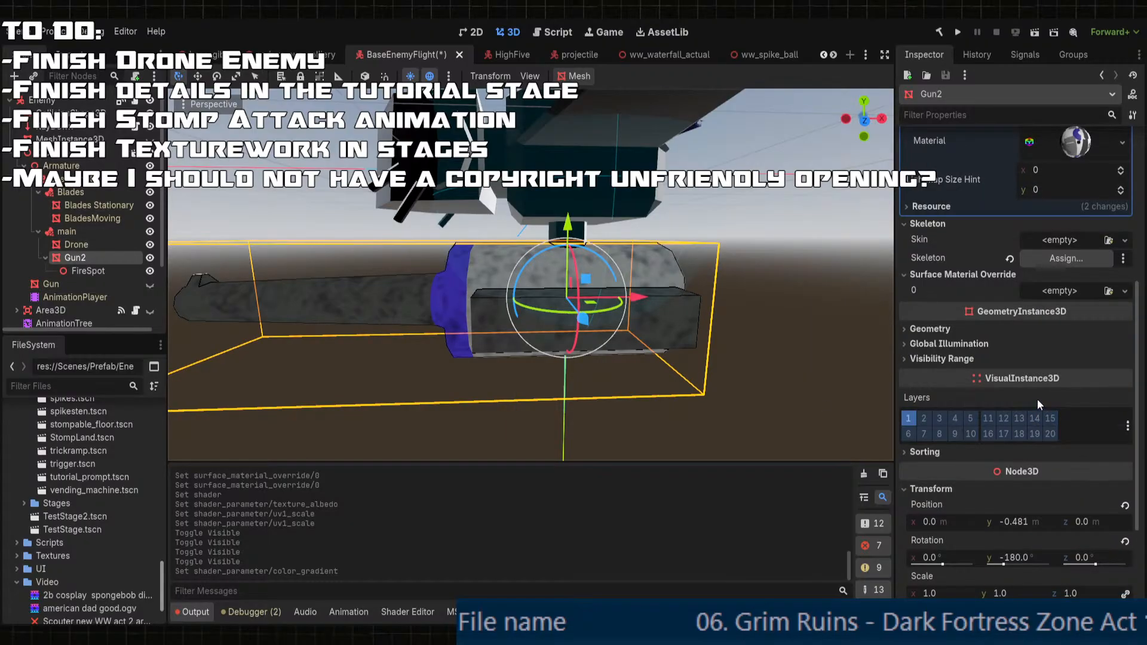
pyautogui.scroll(-2, 1037, 399)
pyautogui.scroll(4, 1034, 399)
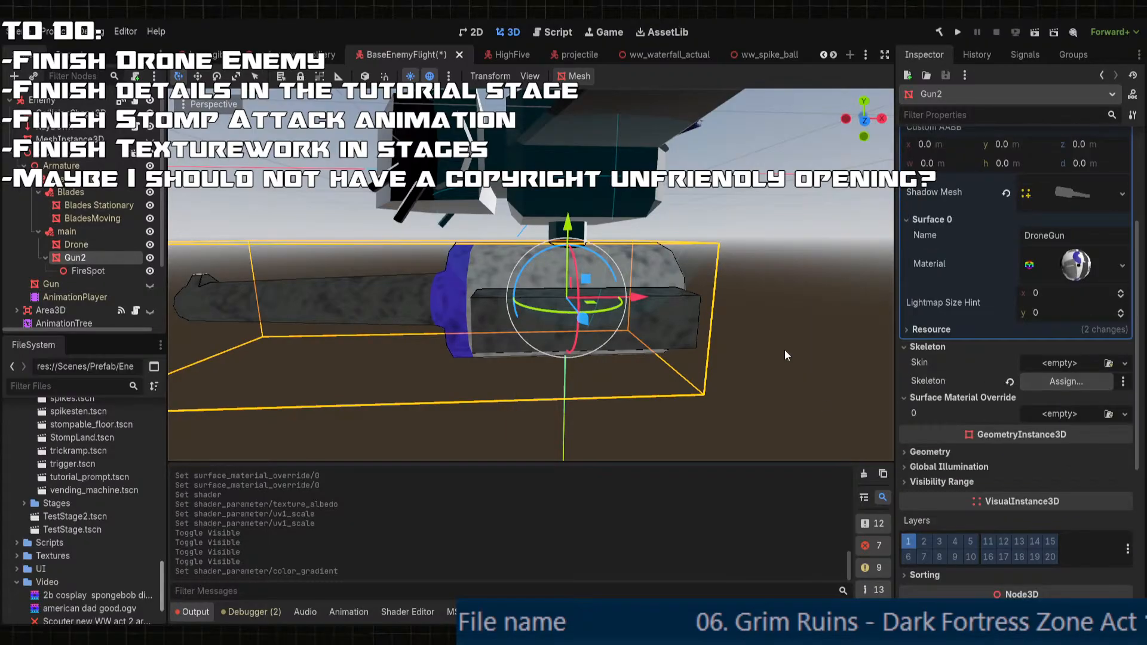
pyautogui.click(84, 243)
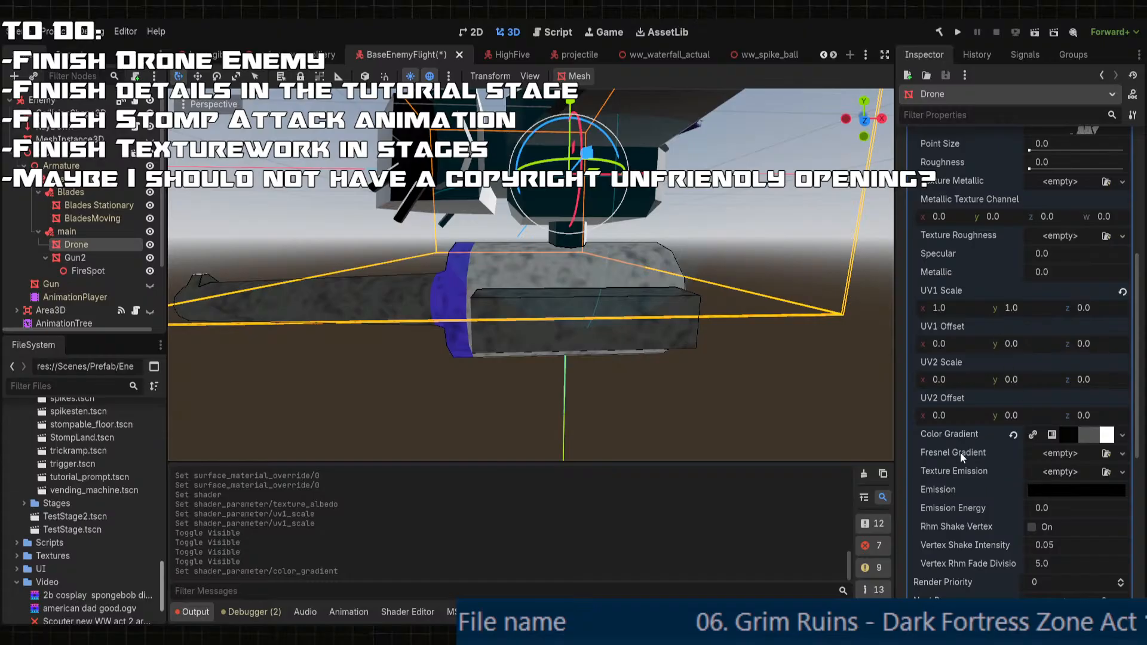
pyautogui.rightClick(960, 452)
pyautogui.click(994, 482)
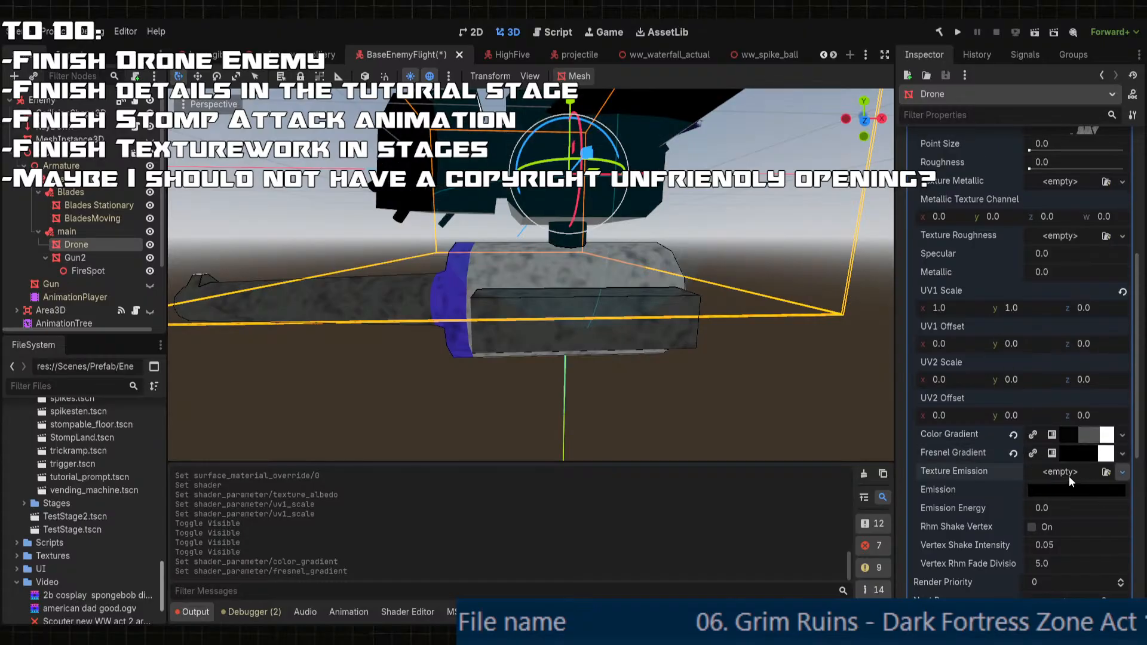
# - Assign the drone's texture image as the Drone material's Texture Emission and set its Emission Energy to 0.4
pyautogui.doubleClick(414, 216)
pyautogui.click(1070, 528)
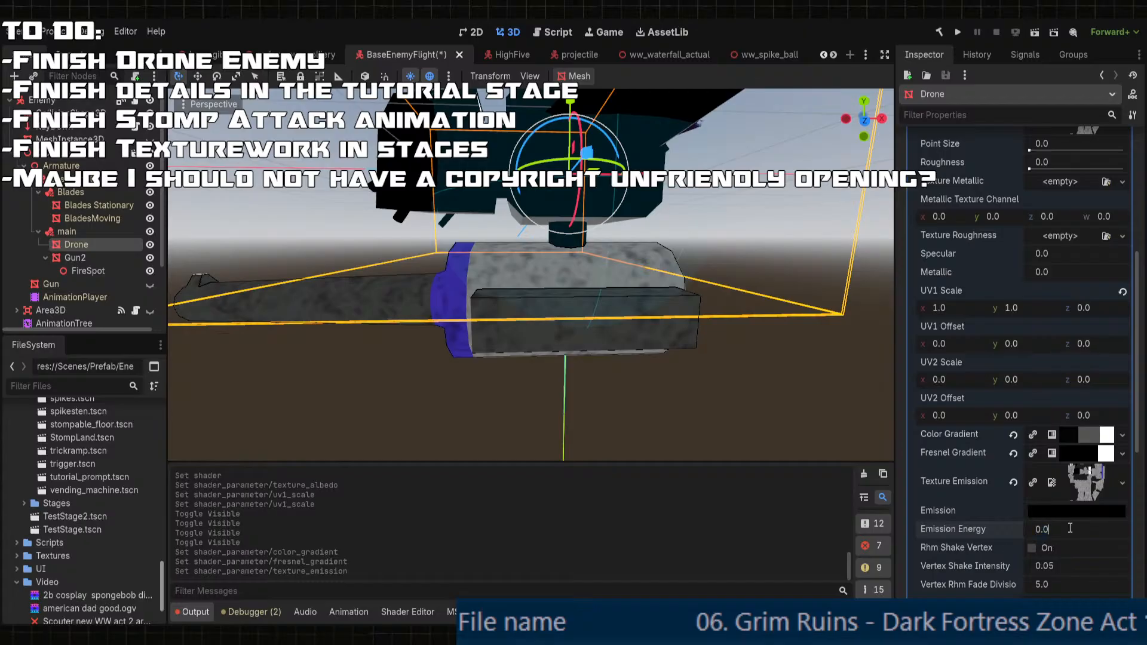
pyautogui.write('0.4')
pyautogui.press('Return')
# - Add a new ShaderMaterial as the Drone material's Next Pass and load the outline shader into it
pyautogui.scroll(4, 1043, 320)
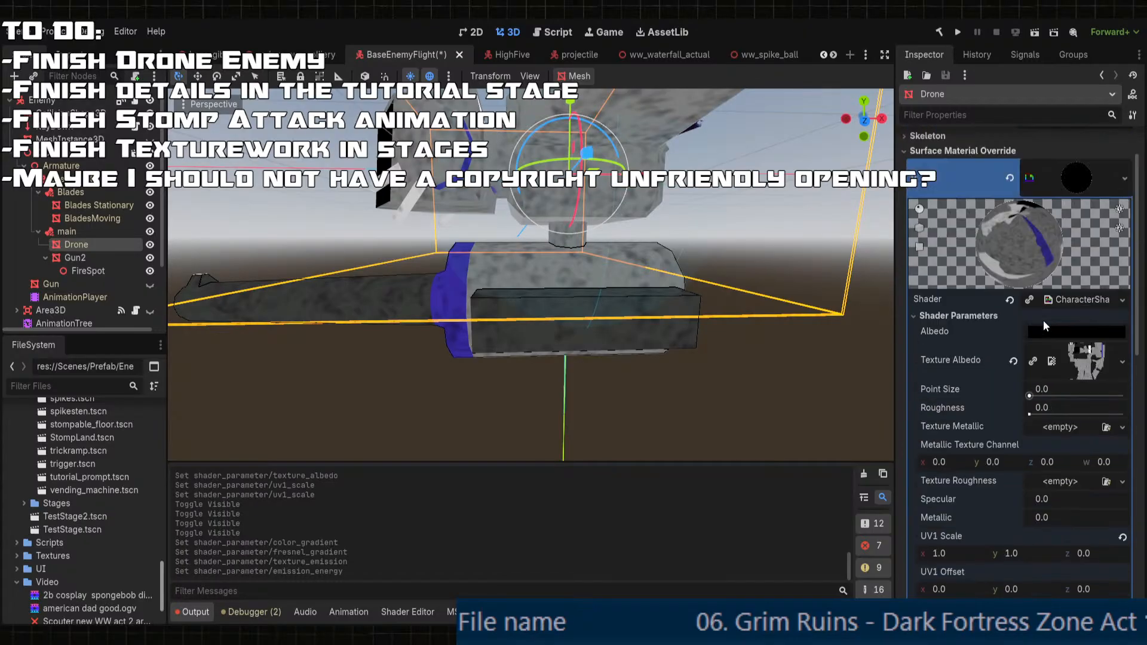
pyautogui.scroll(-5, 1044, 378)
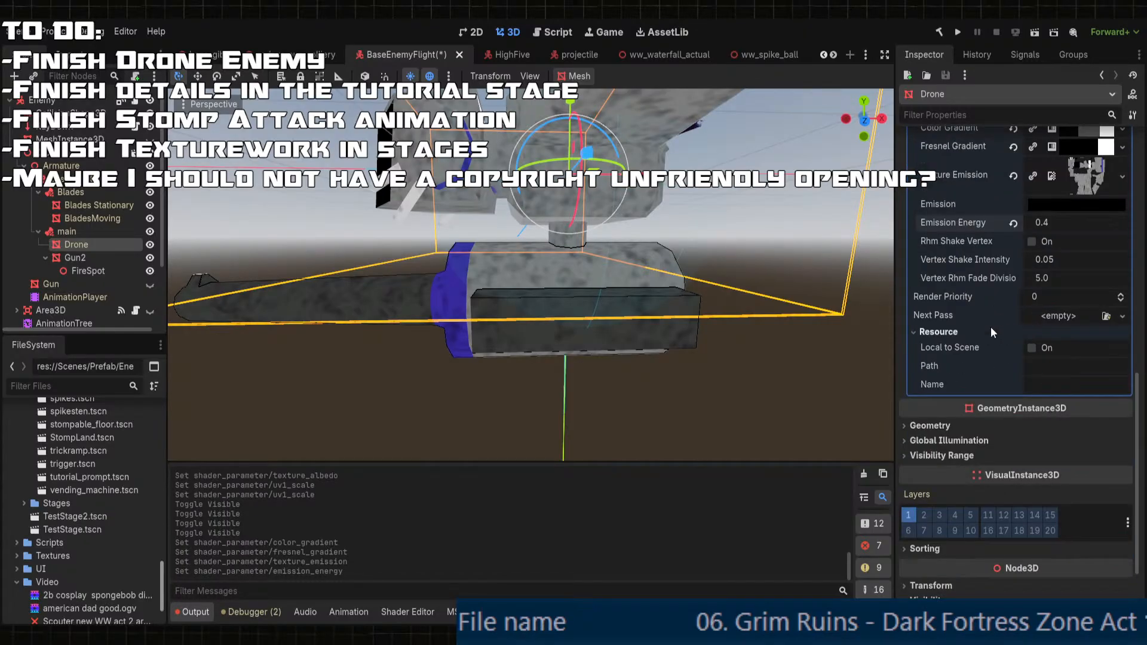
pyautogui.scroll(10, 1002, 406)
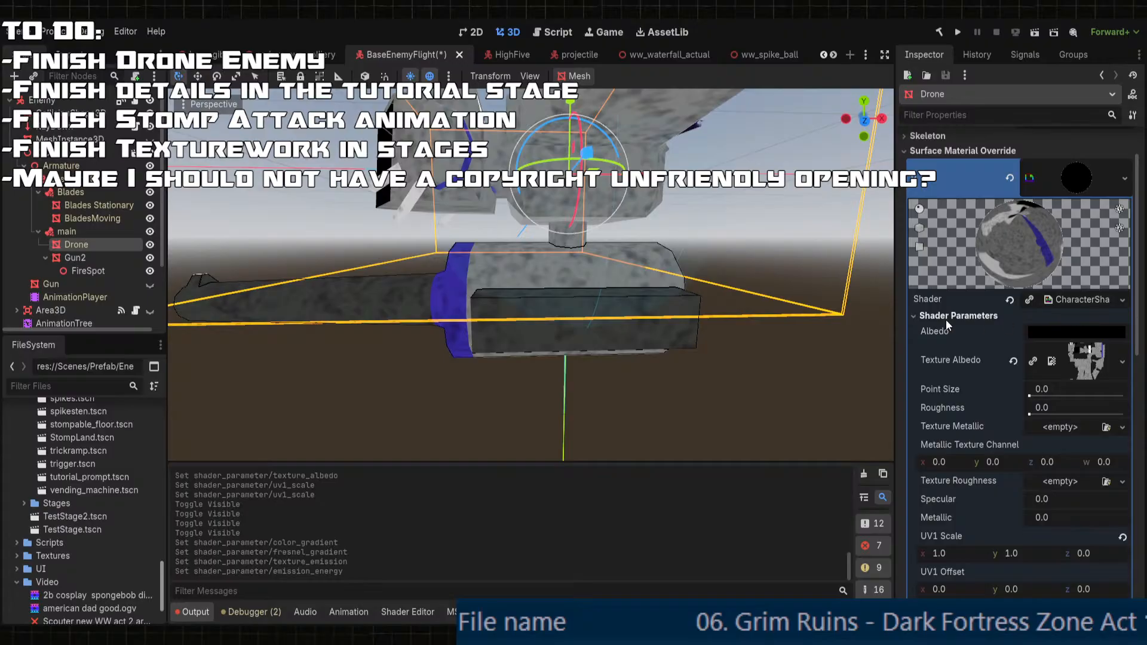
pyautogui.scroll(-3, 946, 323)
pyautogui.scroll(3, 1056, 303)
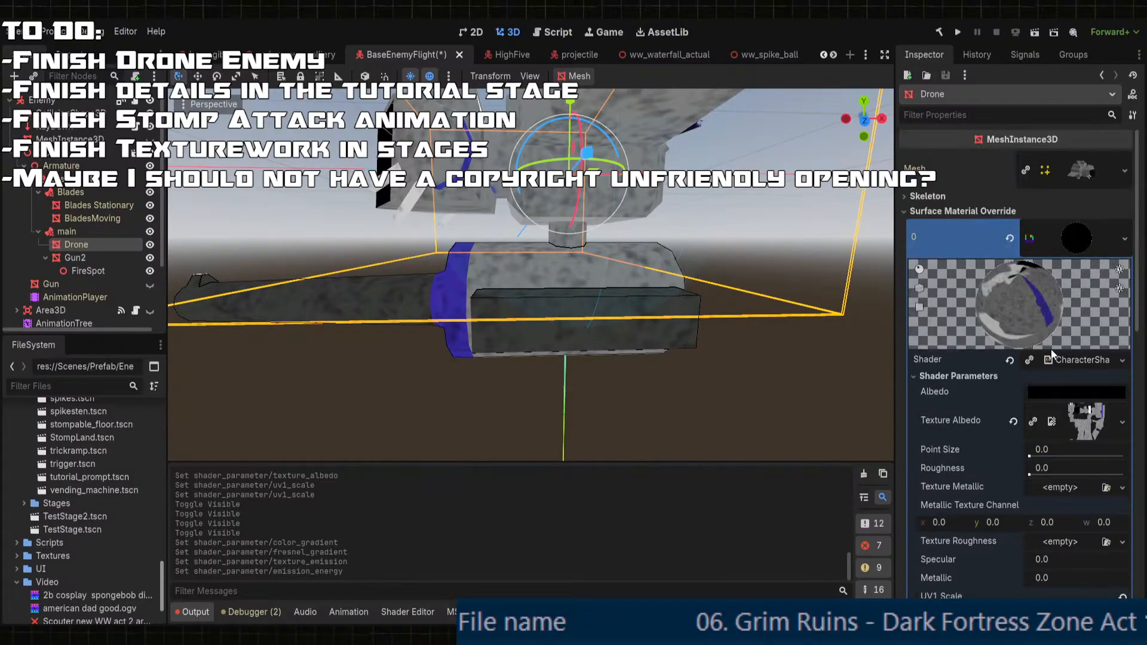
pyautogui.scroll(-9, 1051, 349)
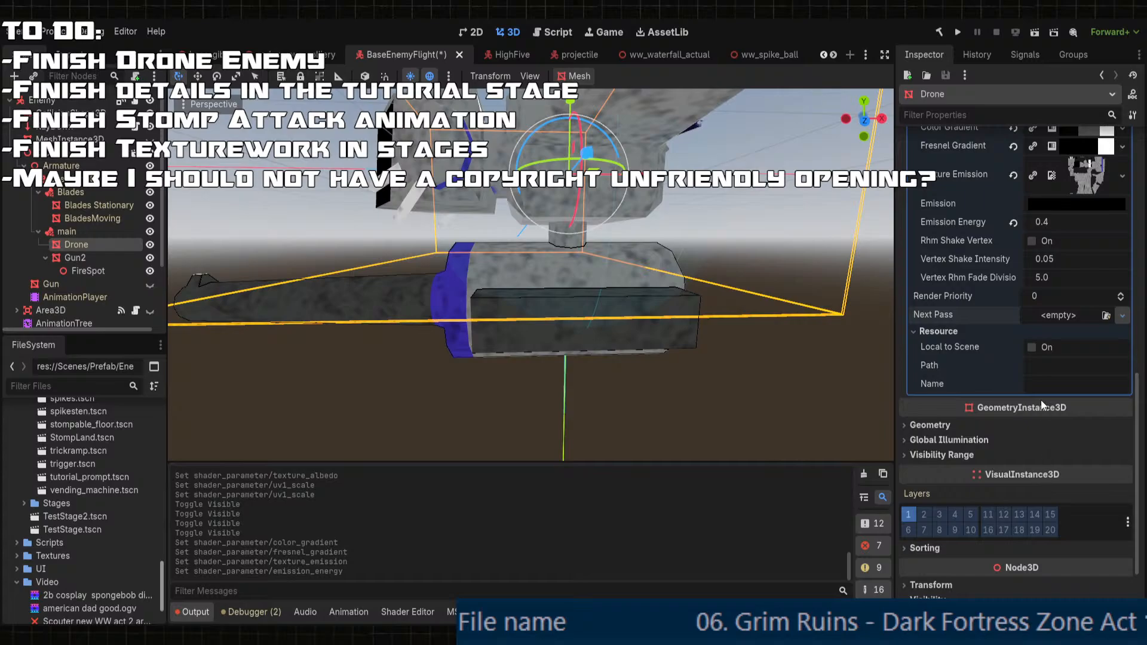
pyautogui.click(1045, 375)
pyautogui.click(1072, 335)
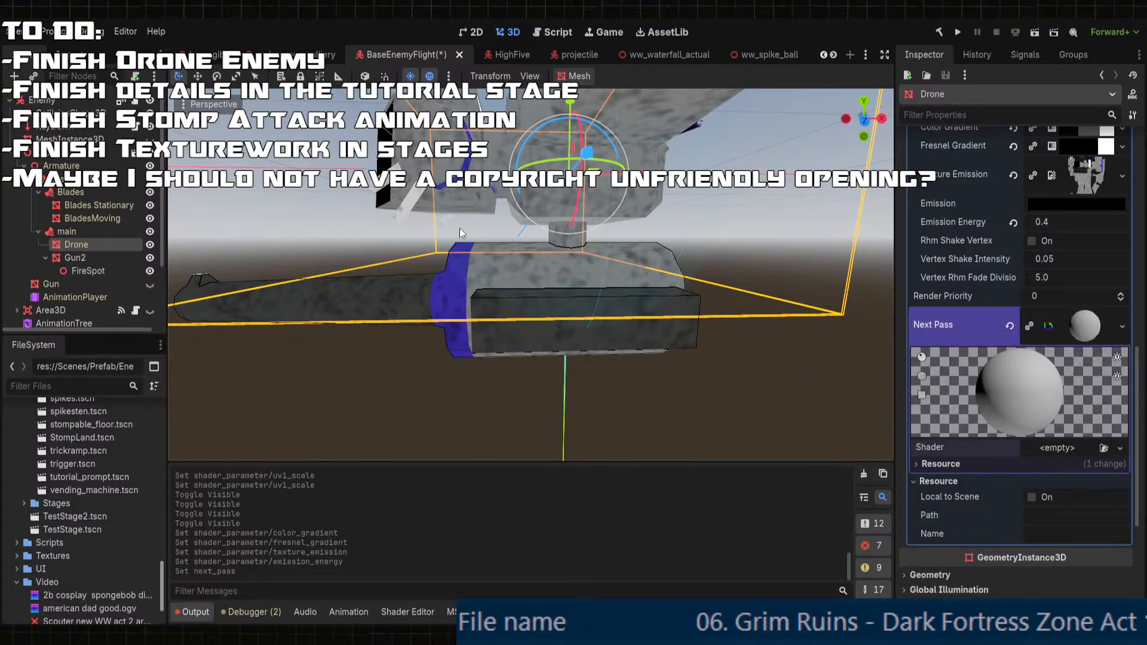
pyautogui.doubleClick(454, 214)
# - Select the Blades Stationary mesh and assign a new ShaderMaterial to its surface material override 0
pyautogui.moveTo(565, 297); pyautogui.dragTo(611, 316, button='middle')
pyautogui.click(490, 259)
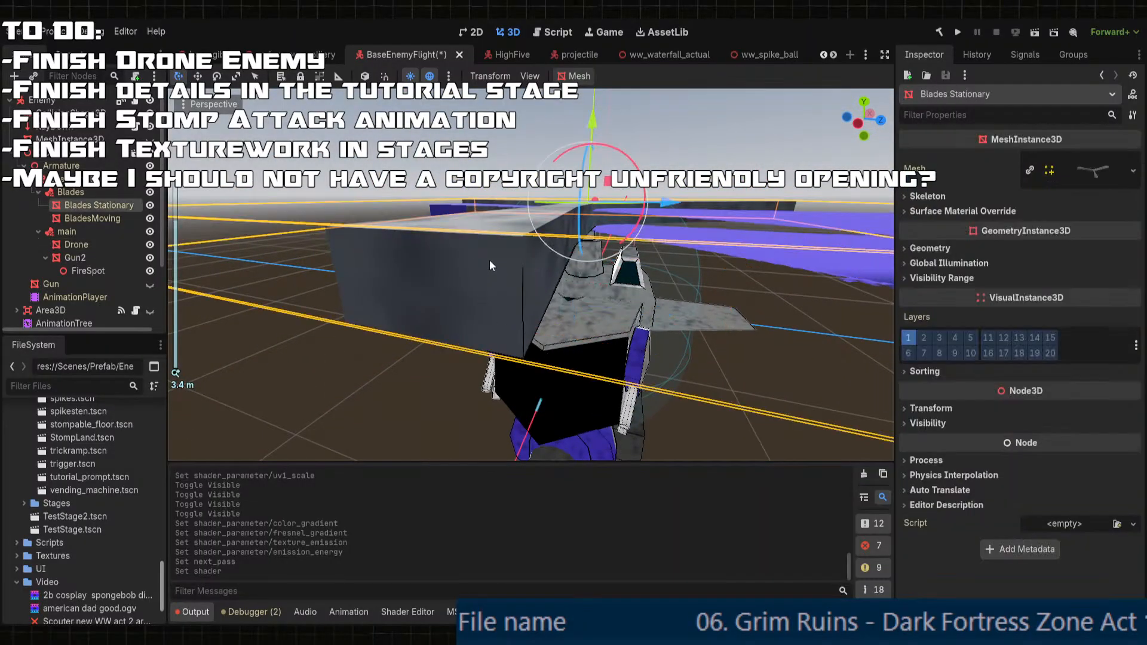
pyautogui.moveTo(489, 259); pyautogui.dragTo(644, 318, button='middle')
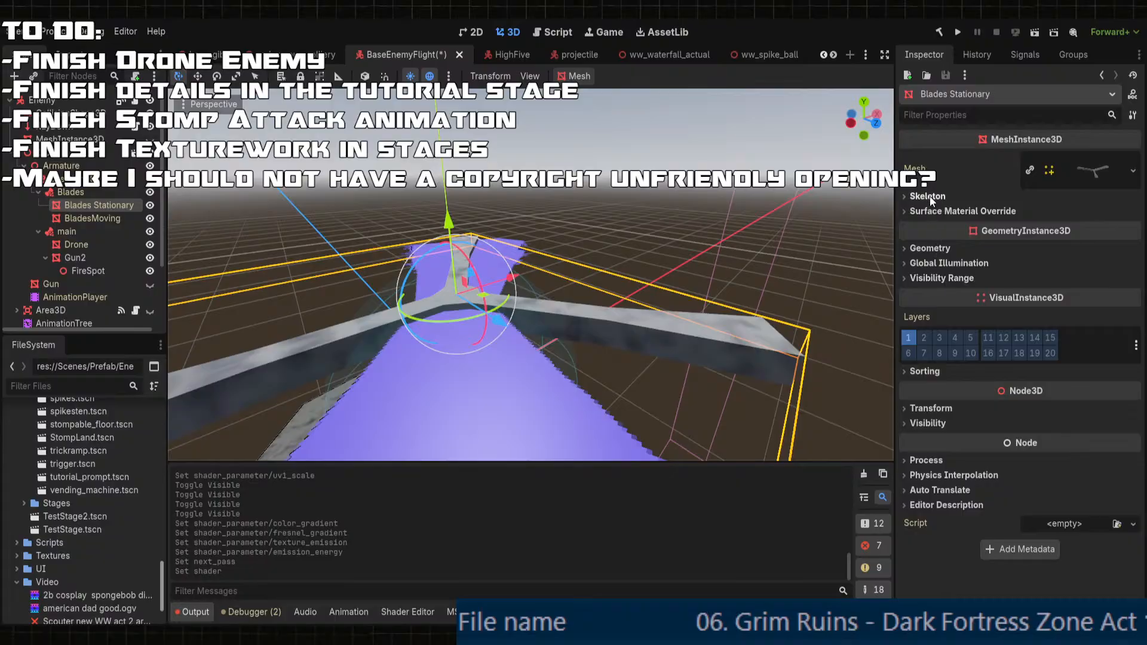
pyautogui.click(938, 212)
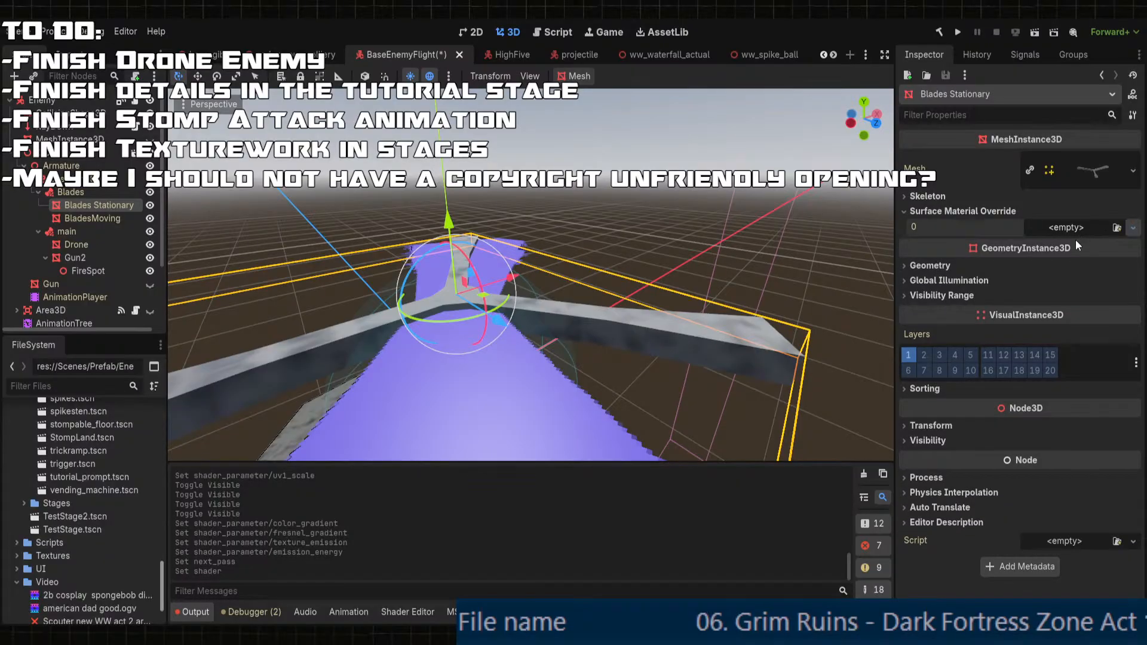
pyautogui.click(1067, 289)
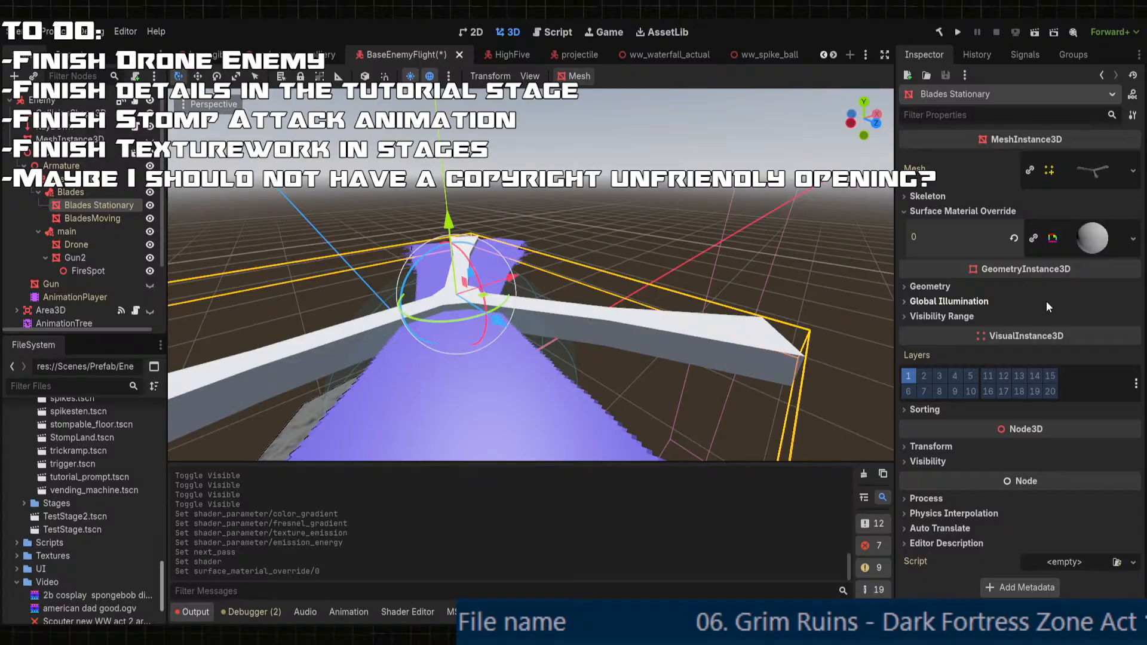
# - Load the character shader into the Blades Stationary mesh's new ShaderMaterial
pyautogui.click(1088, 234)
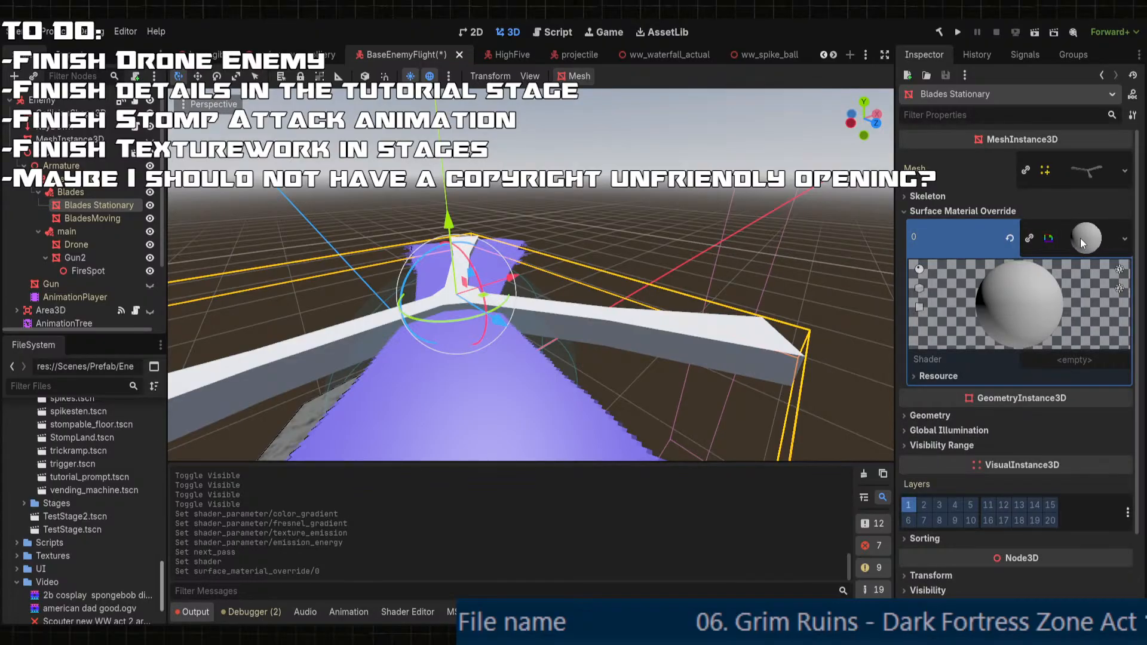
pyautogui.click(1066, 361)
pyautogui.click(1065, 360)
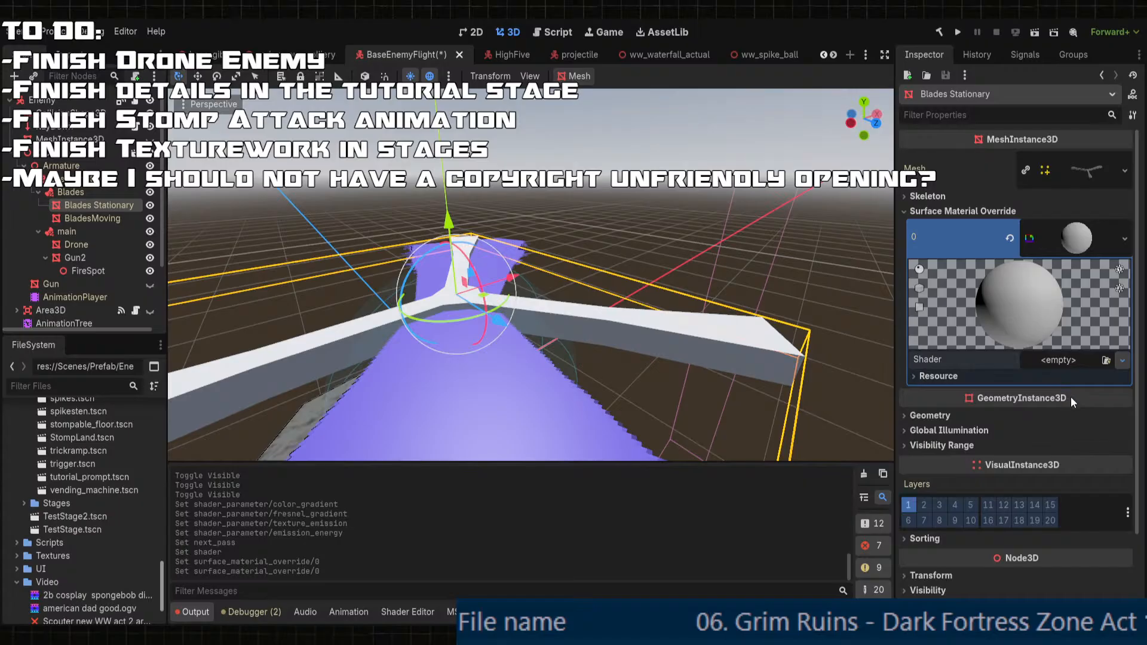
pyautogui.click(1071, 398)
pyautogui.doubleClick(471, 209)
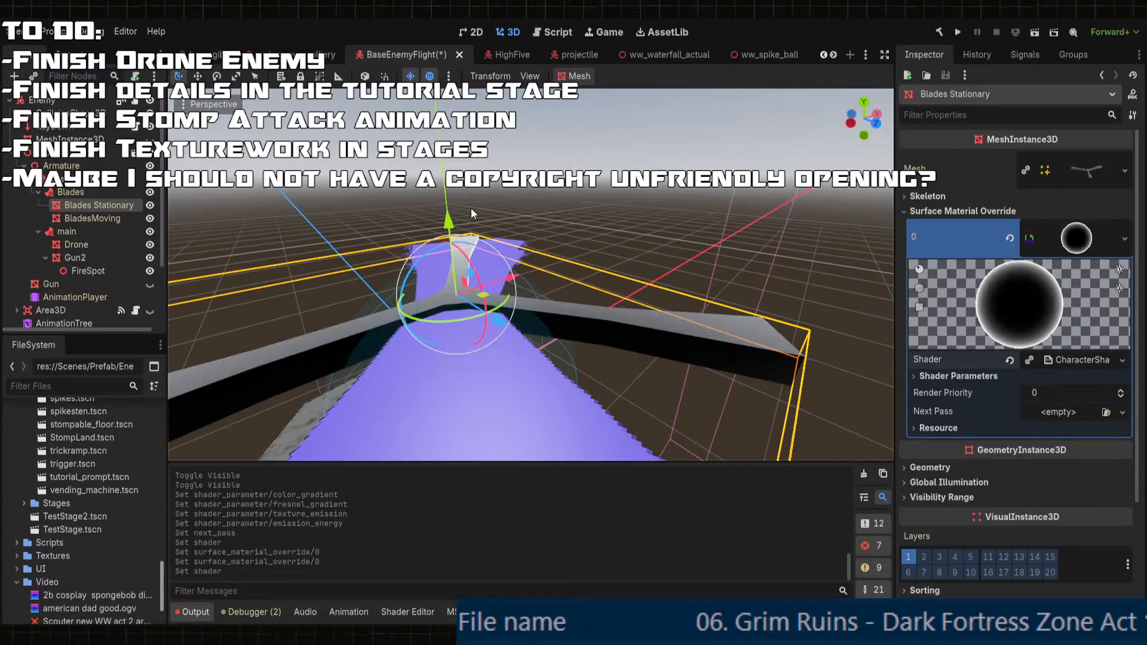
# - Assign the drone's texture image as the Texture Albedo of the Blades Stationary shader material
pyautogui.click(967, 376)
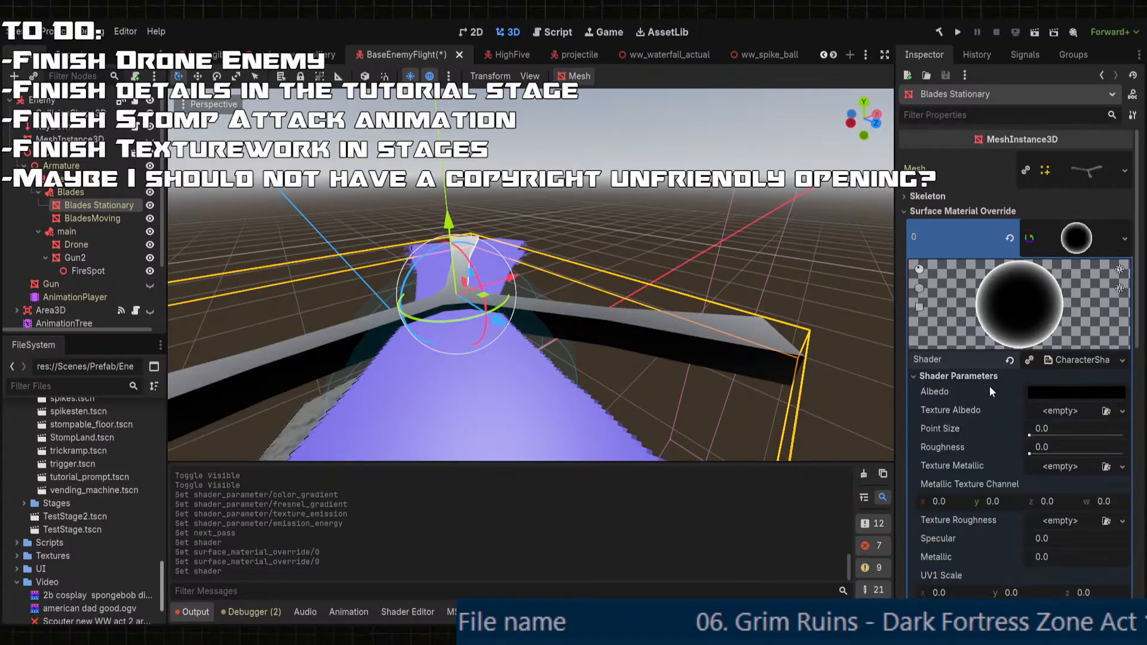
pyautogui.scroll(-2, 989, 386)
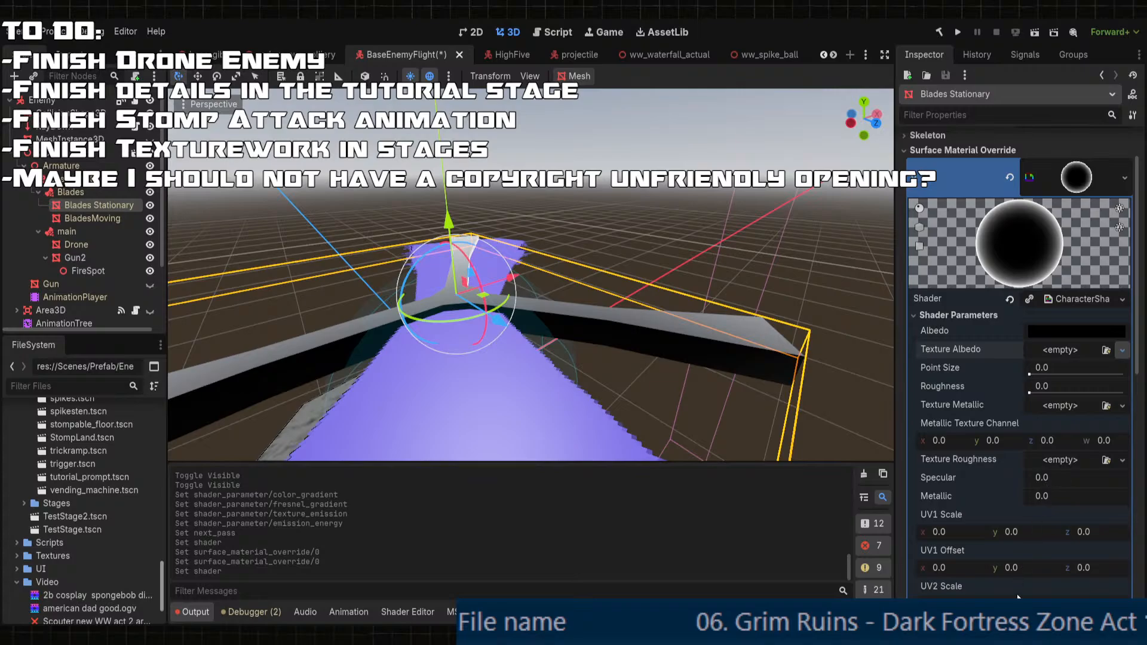
pyautogui.click(1063, 614)
pyautogui.doubleClick(400, 206)
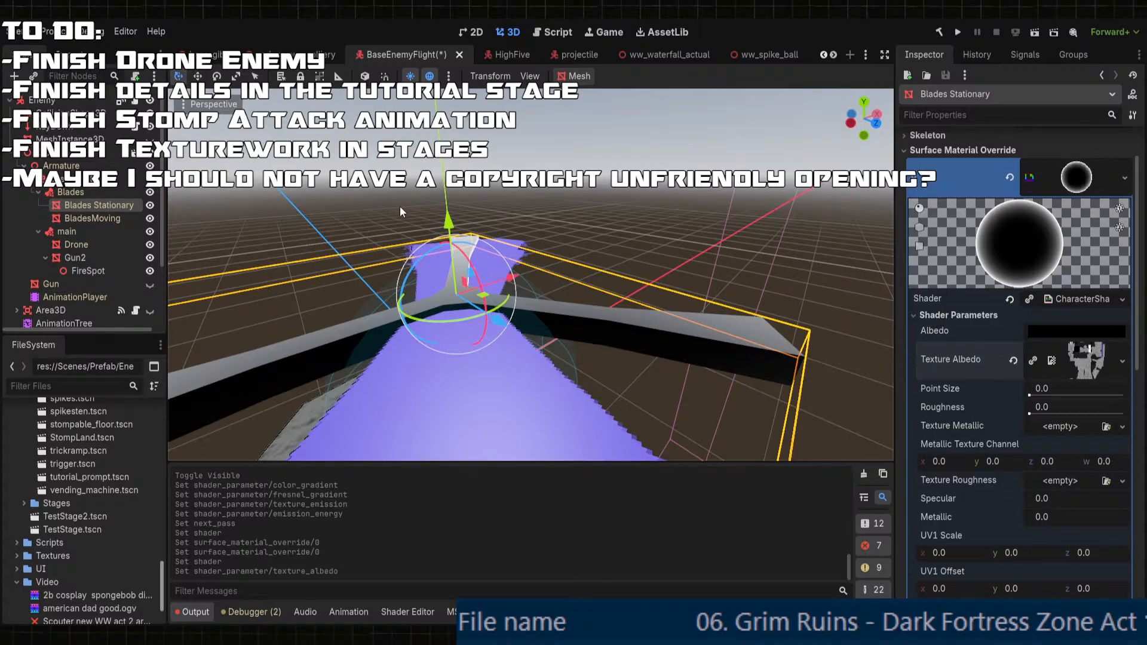
# - Set the Blades Stationary material's UV1 Scale to 1 in both x and y
pyautogui.scroll(-4, 1016, 358)
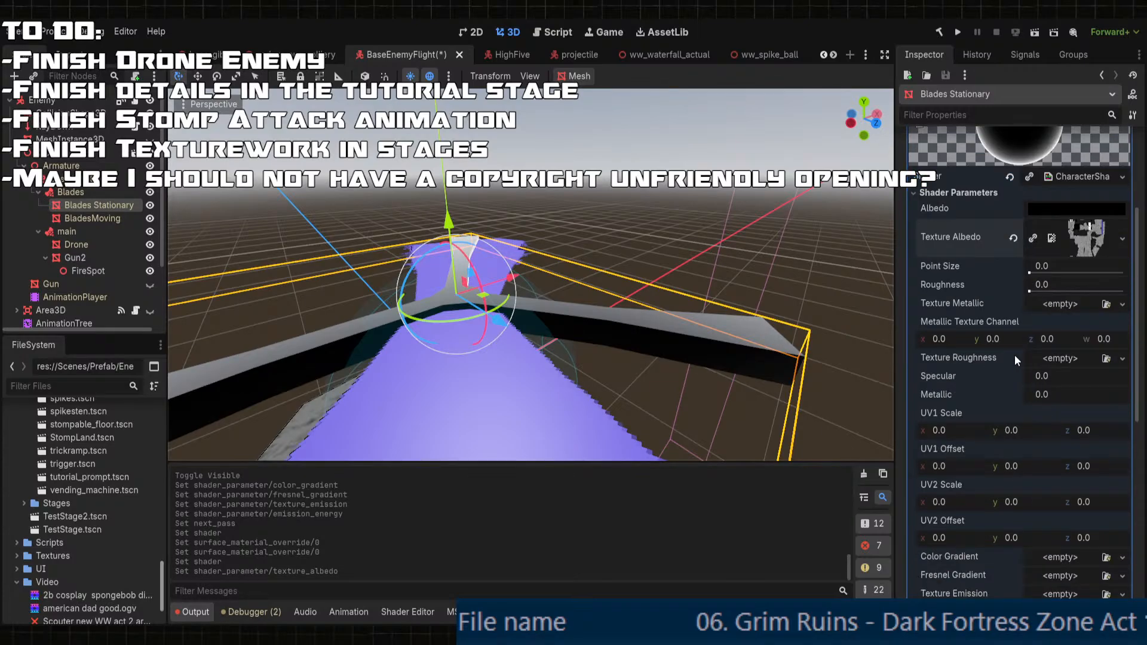
pyautogui.click(951, 430)
pyautogui.write('1')
pyautogui.press('Return')
pyautogui.write('1')
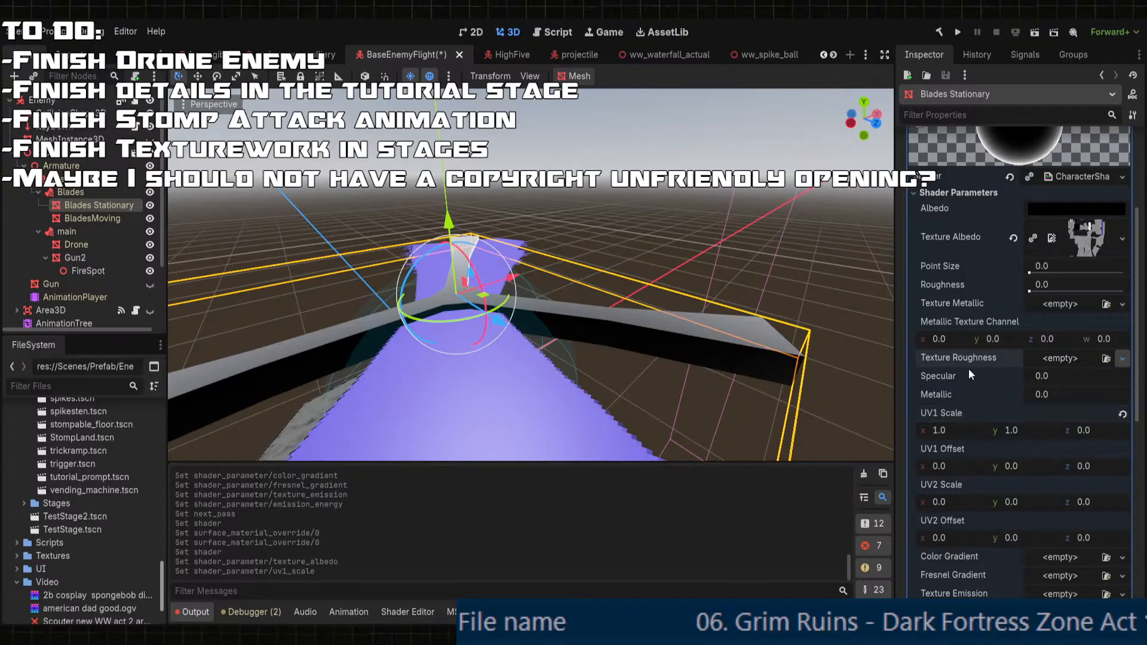
# - Paste the copied Fresnel Gradient into the Blades Stationary material and copy the Gun material's Color Gradient into it as well
pyautogui.scroll(-10, 943, 358)
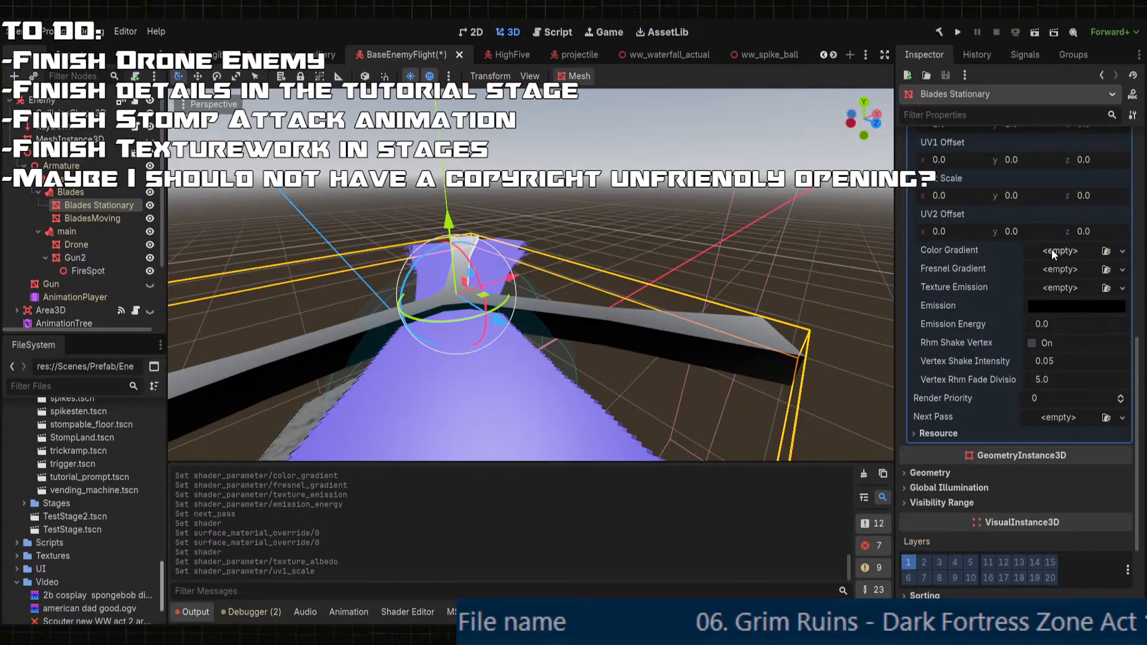
pyautogui.hotkey('ctrl', 'v')
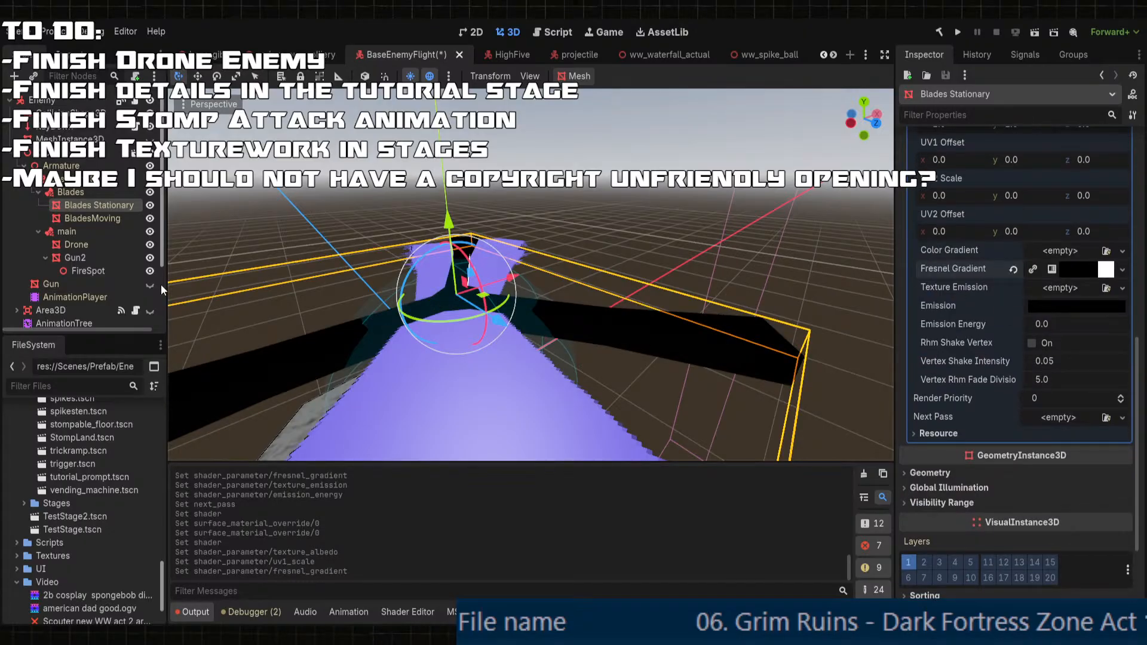
pyautogui.click(90, 285)
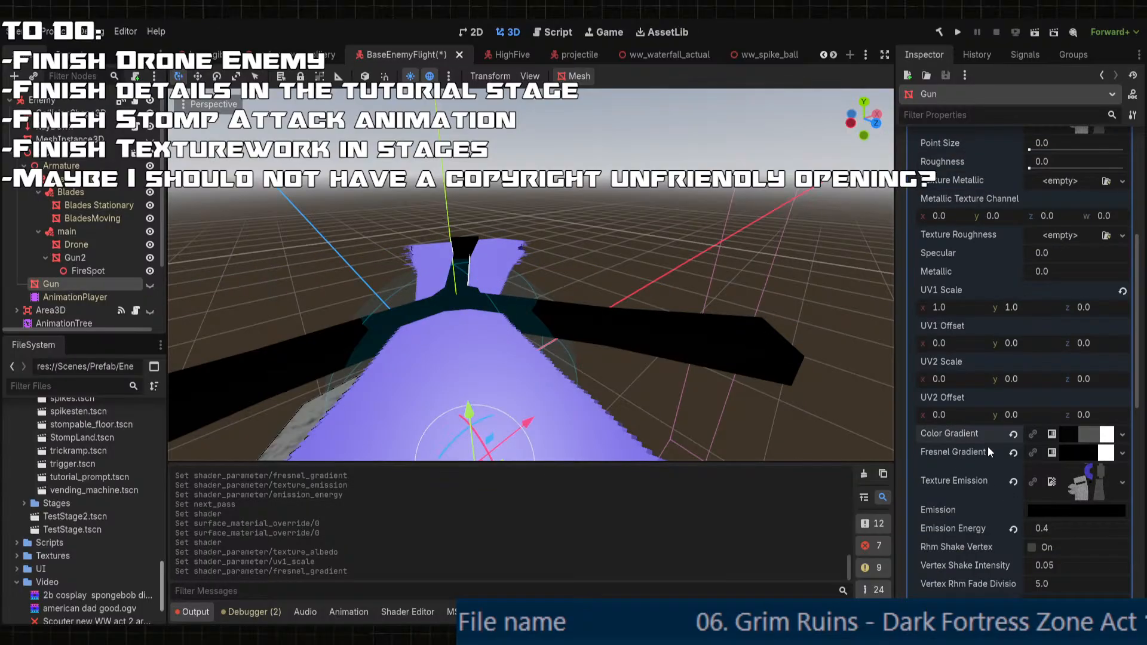
pyautogui.click(95, 205)
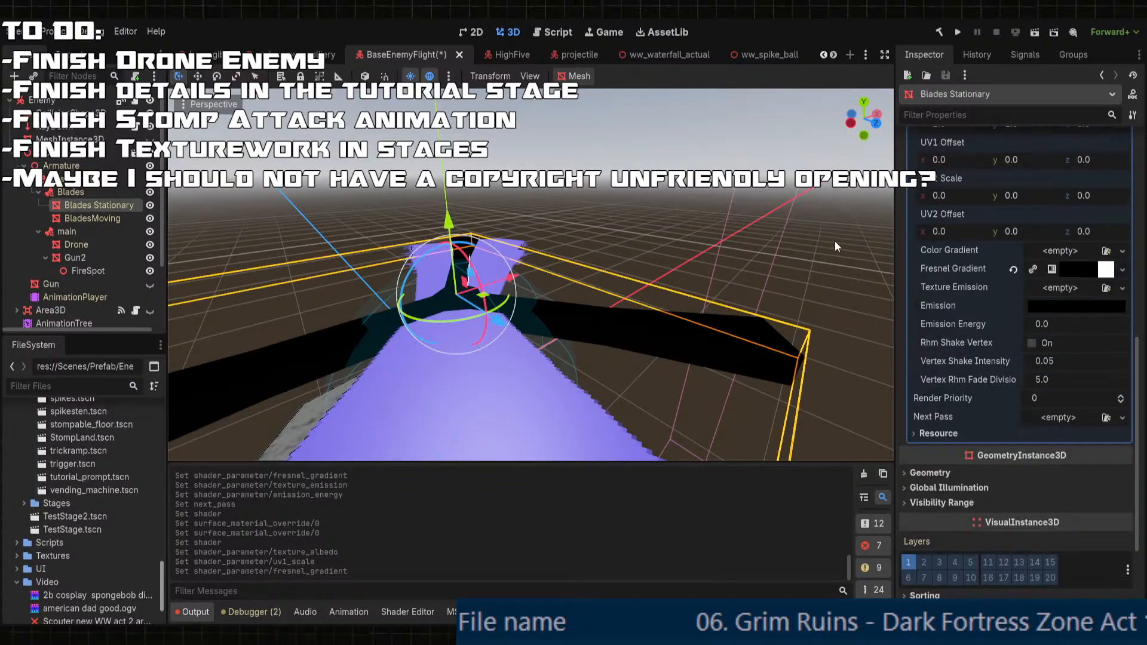
pyautogui.click(1001, 276)
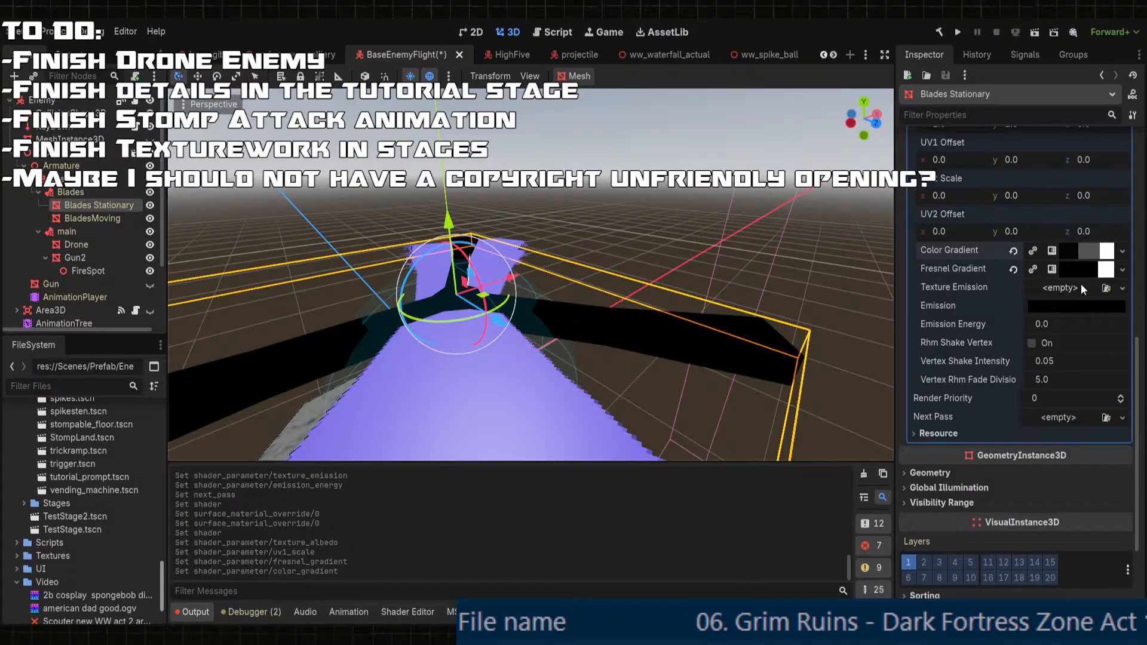
# - Assign the drone's texture image as the Blades Stationary material's Texture Emission and set its Emission Energy to 0.4
pyautogui.click(1077, 286)
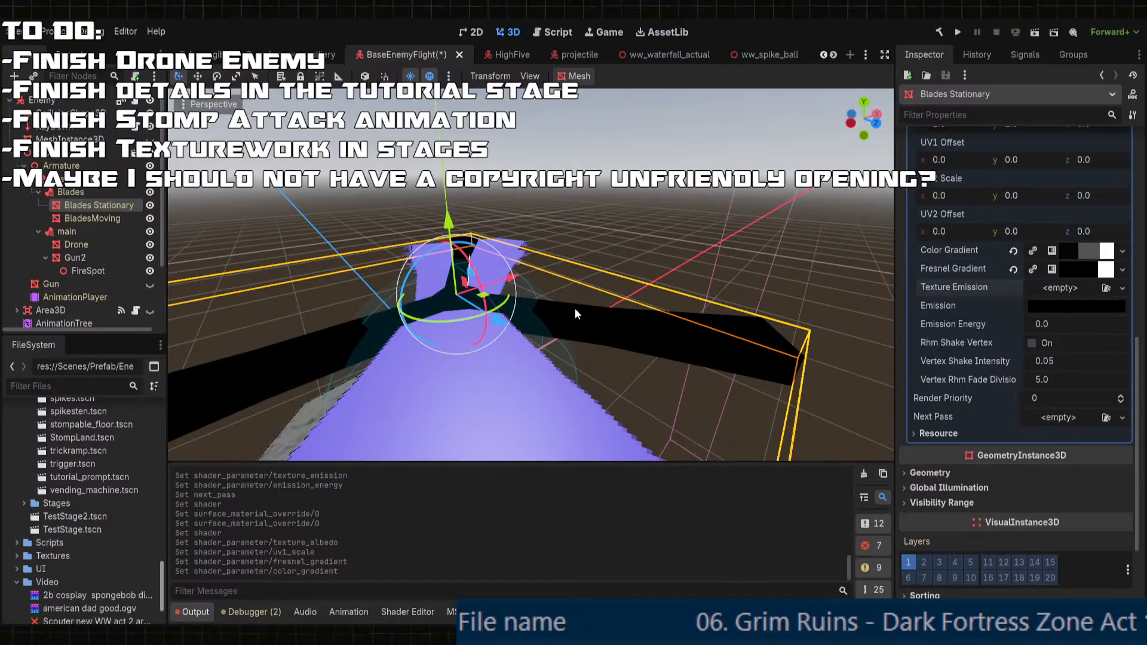
pyautogui.doubleClick(395, 197)
pyautogui.click(1075, 346)
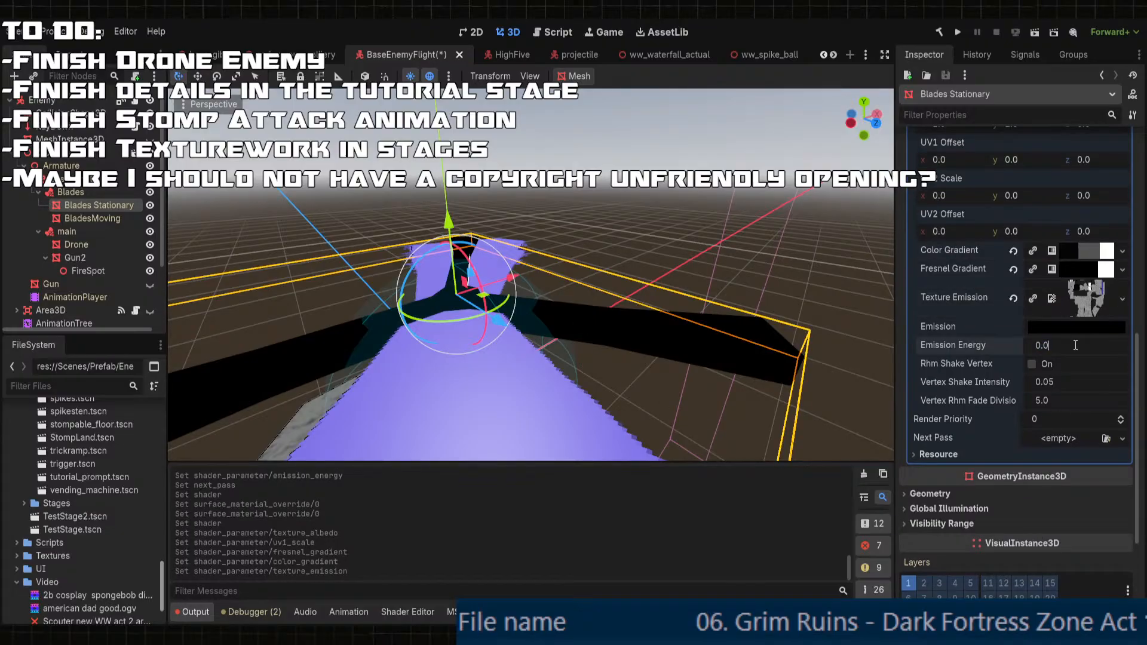
pyautogui.press('BackSpace')
pyautogui.write('4')
pyautogui.press('Return')
# - Add a new ShaderMaterial as the Blades Stationary material's Next Pass and load the outline shader into it
pyautogui.scroll(-3, 526, 323)
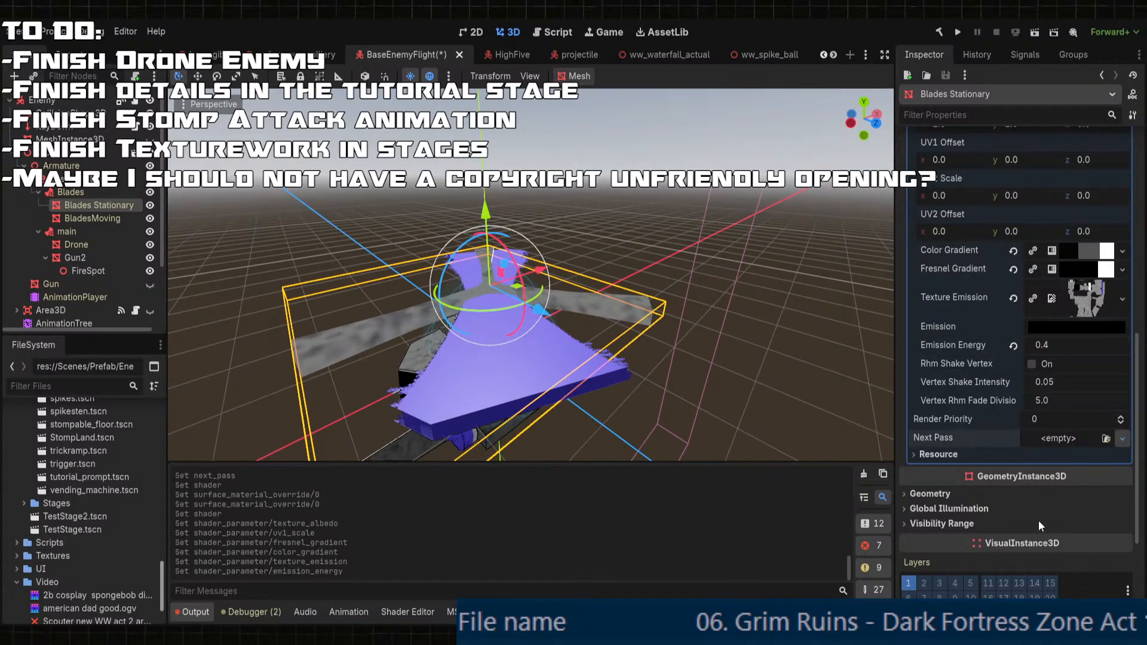
pyautogui.click(1058, 438)
pyautogui.click(1066, 449)
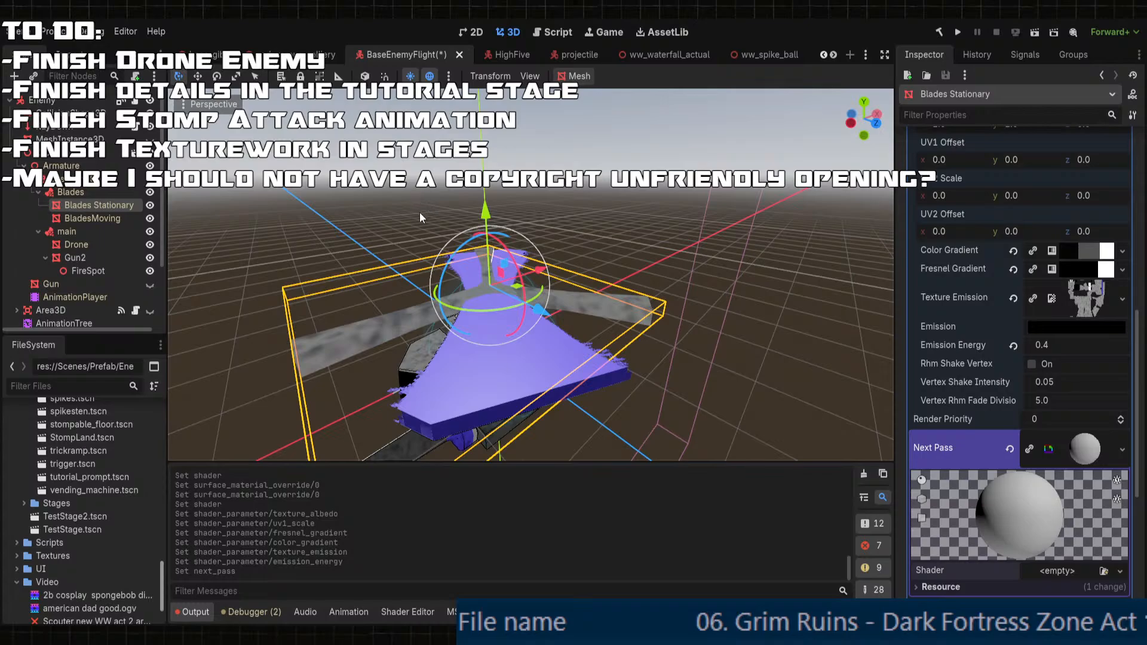
# - Deselect the mesh, check the shaded drone from the side and save the BaseEnemyFlight scene
pyautogui.click(654, 382)
pyautogui.moveTo(654, 382); pyautogui.dragTo(496, 341, button='middle')
pyautogui.scroll(9, 654, 306)
pyautogui.scroll(-8, 496, 341)
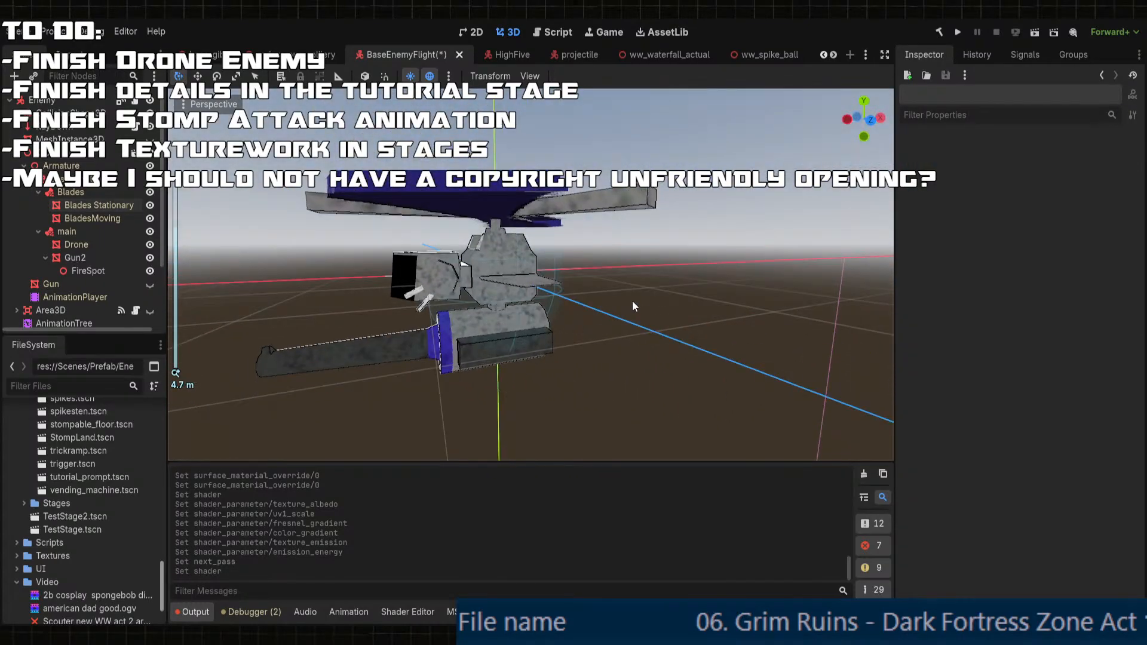
pyautogui.moveTo(633, 302); pyautogui.dragTo(683, 348, button='middle')
pyautogui.hotkey('ctrl', 's')
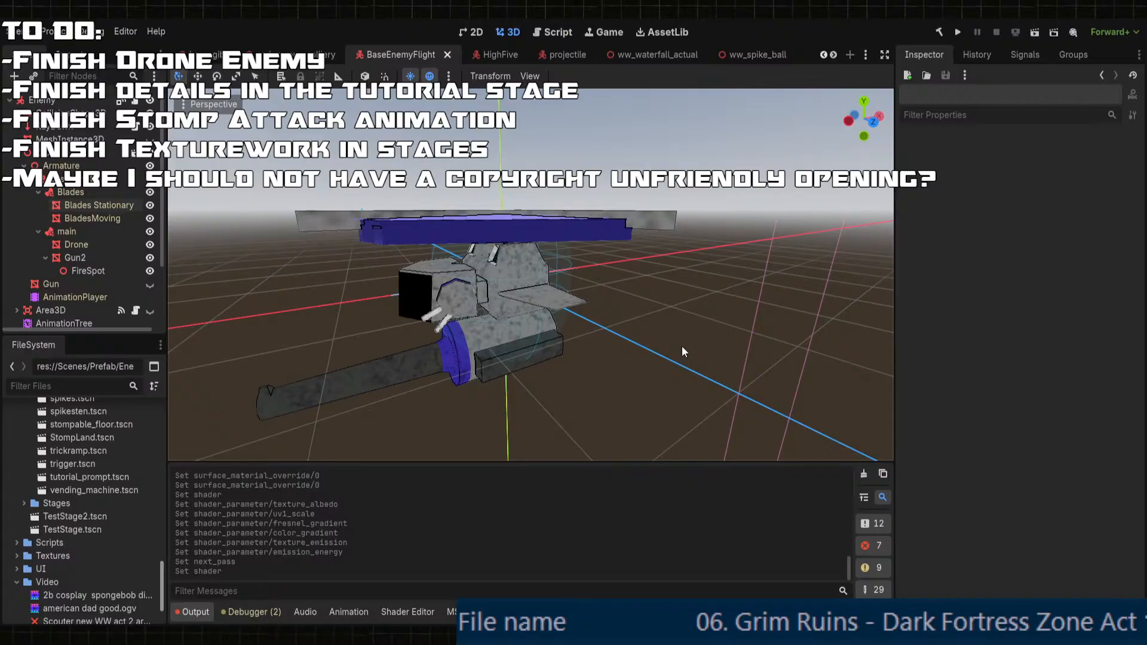
pyautogui.scroll(18, 102, 597)
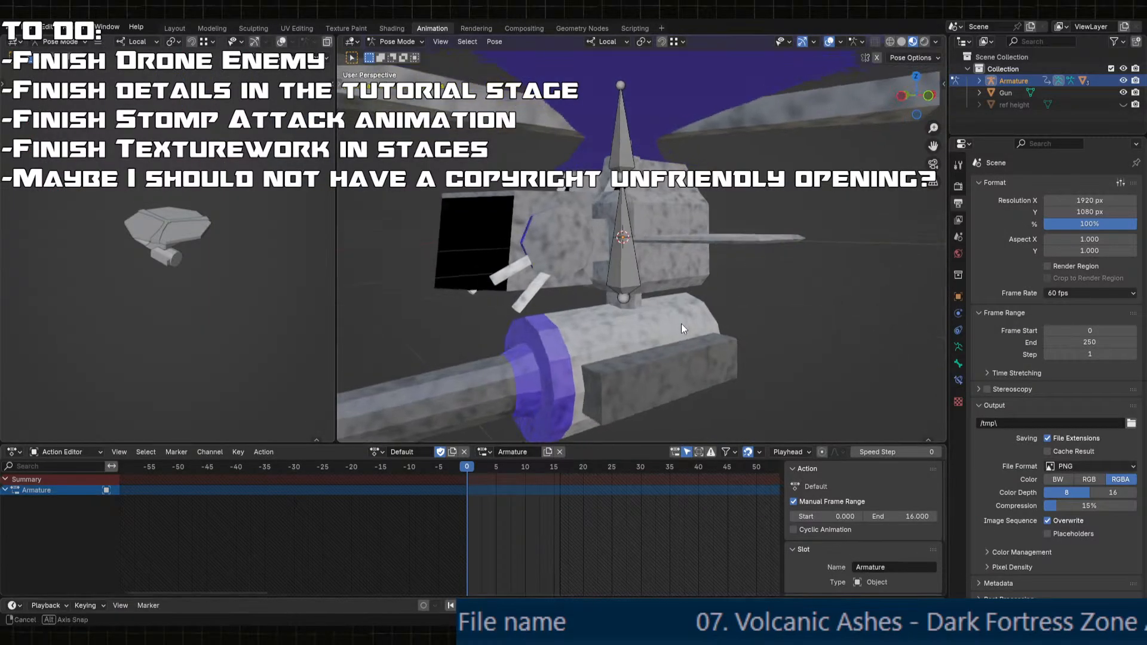
pyautogui.moveTo(681, 324)
pyautogui.mouseDown(button='middle')
pyautogui.moveTo(730, 342)
pyautogui.moveTo(694, 341)
pyautogui.mouseUp(button='middle')
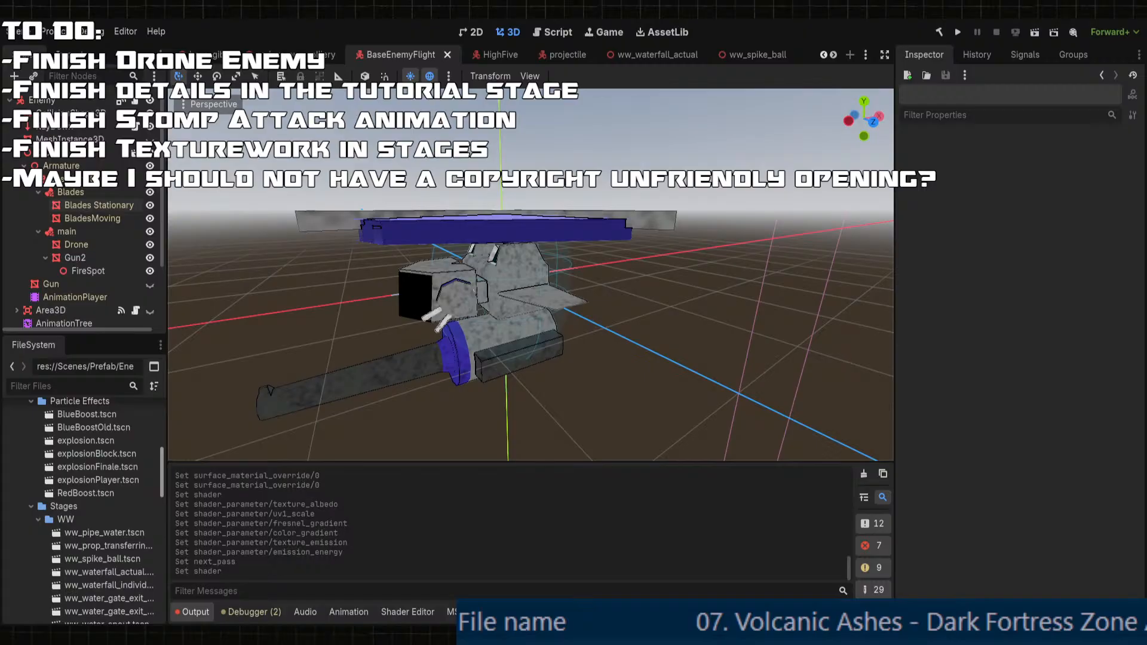
# - Try to open the Scouter new WW act 2 area video from the project's Video folder
pyautogui.scroll(-10, 131, 543)
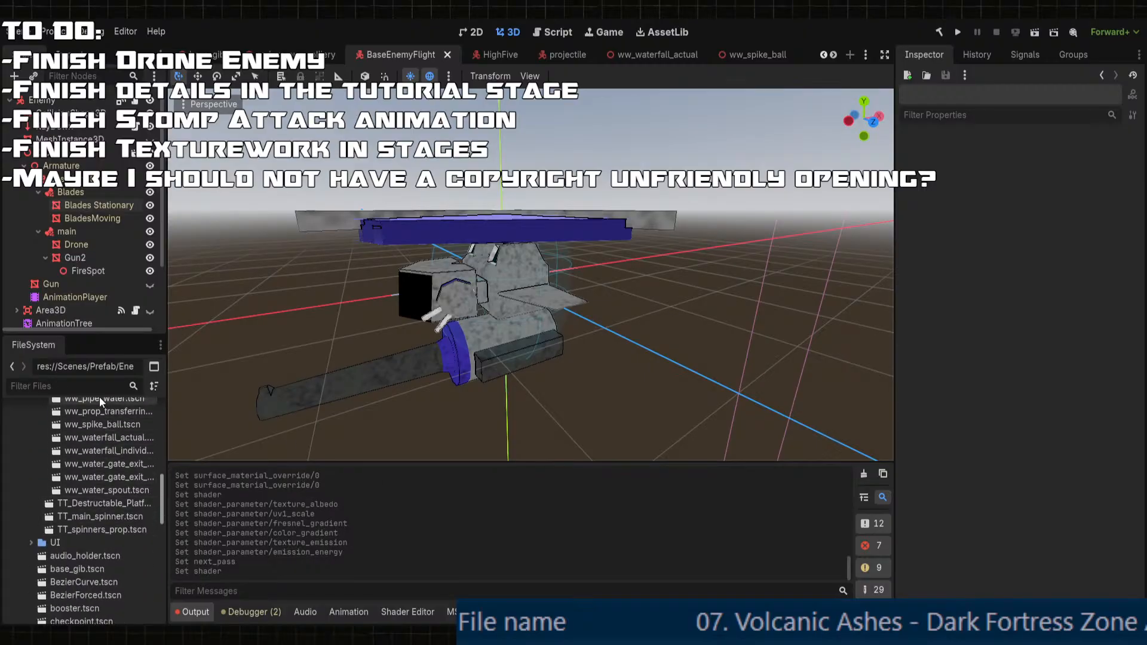
pyautogui.scroll(-8, 98, 478)
pyautogui.doubleClick(66, 561)
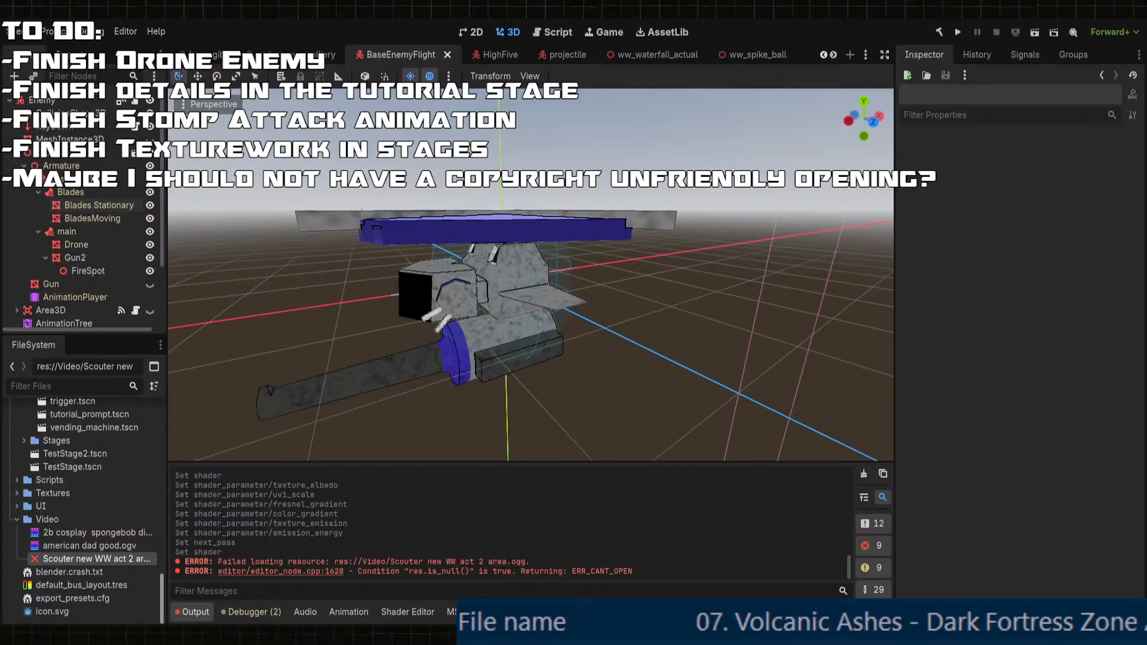
# - In the MainMenu scene, replace the Main Trailer player's stream with the Scouter new WW act 2 area video
pyautogui.scroll(10, 110, 539)
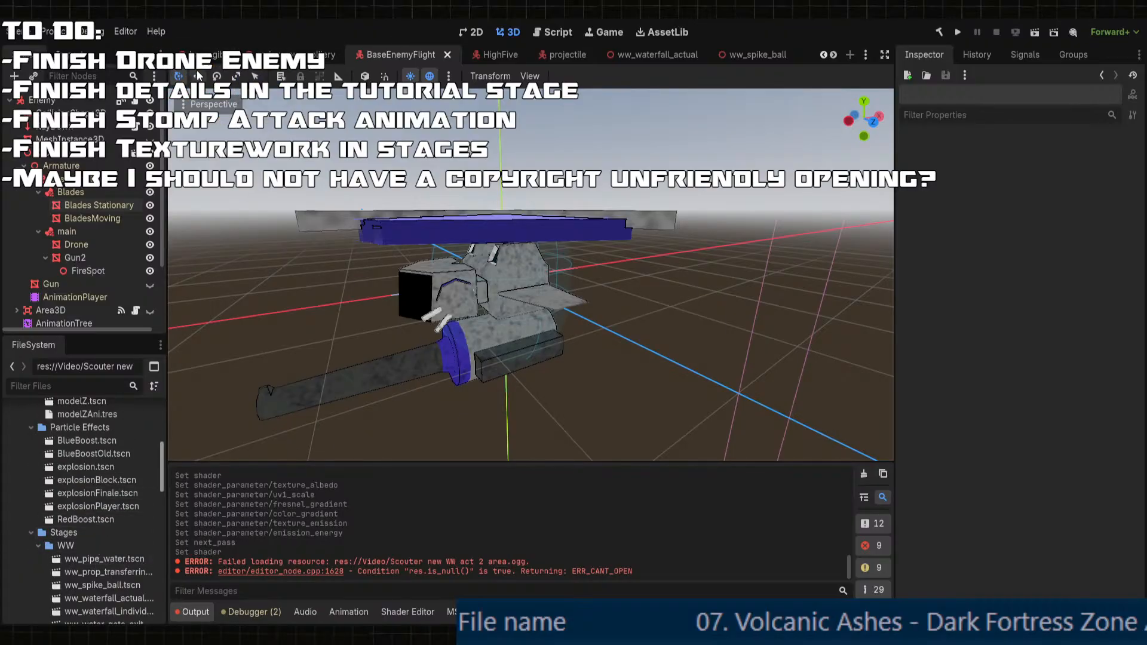
pyautogui.scroll(6, 202, 56)
pyautogui.scroll(10, 202, 56)
pyautogui.click(206, 56)
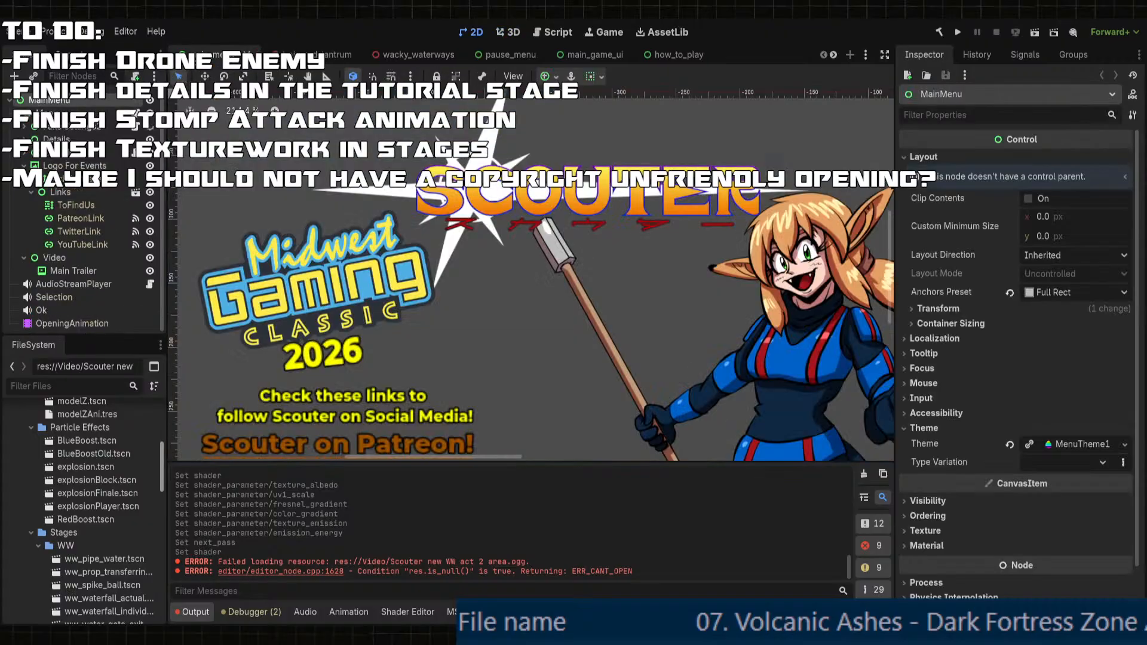
pyautogui.scroll(-5, 417, 357)
pyautogui.scroll(-2, 92, 267)
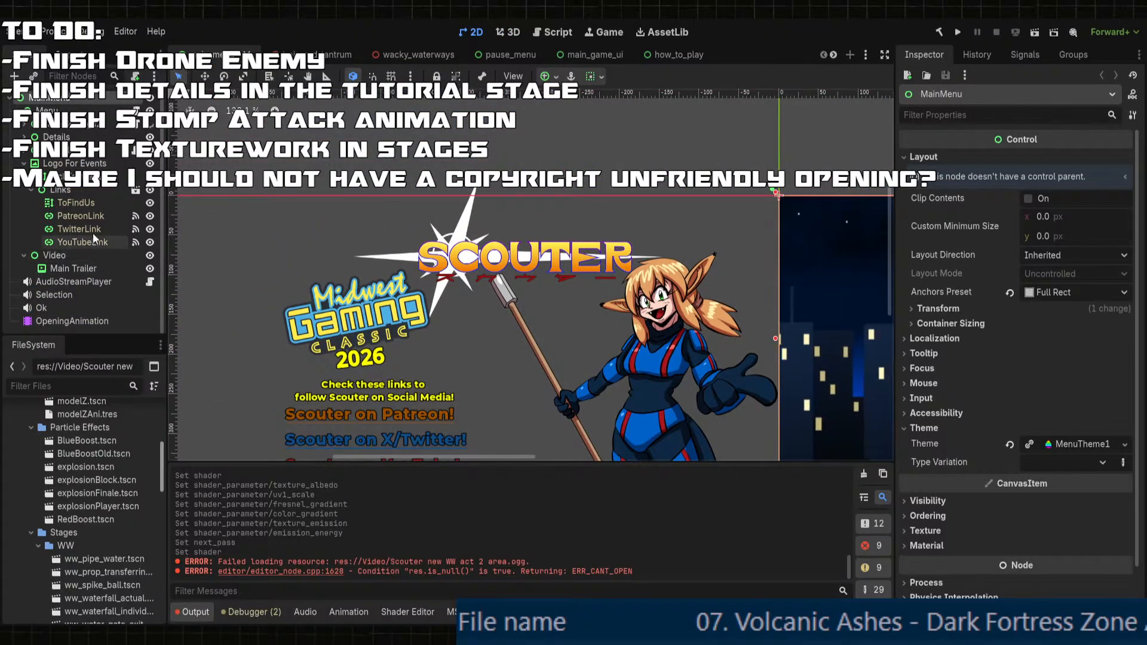
pyautogui.click(93, 270)
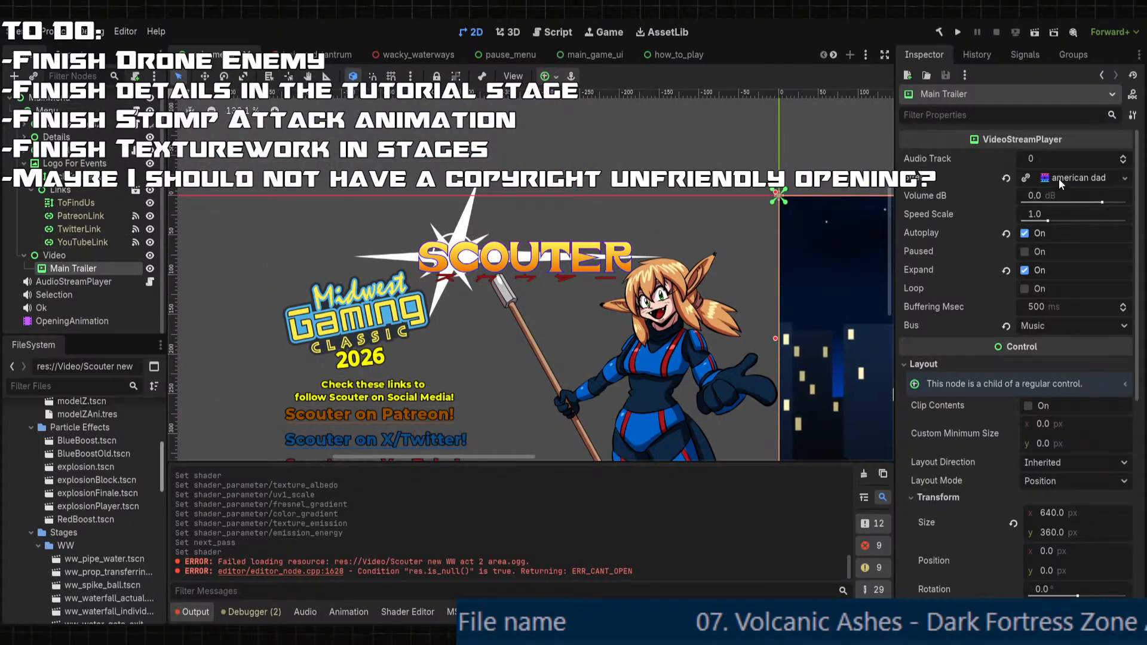
pyautogui.click(1060, 180)
pyautogui.click(1006, 179)
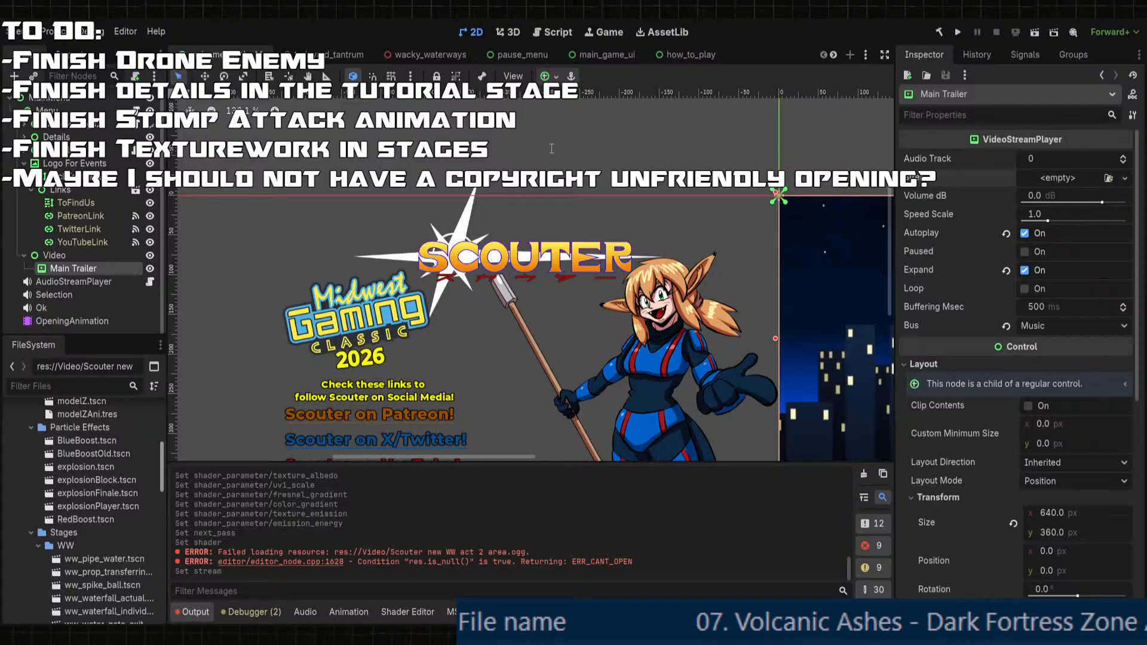
pyautogui.doubleClick(467, 255)
pyautogui.scroll(-5, 532, 259)
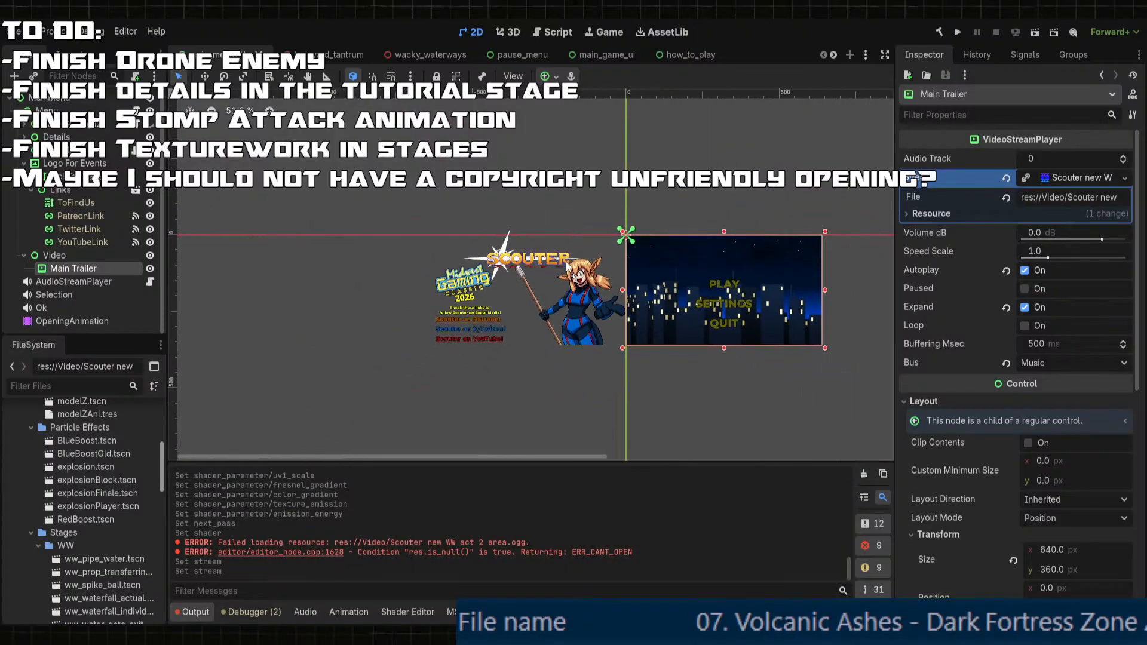
# - Run the project, view the Audio page in the game's settings and return to its main menu
pyautogui.click(958, 33)
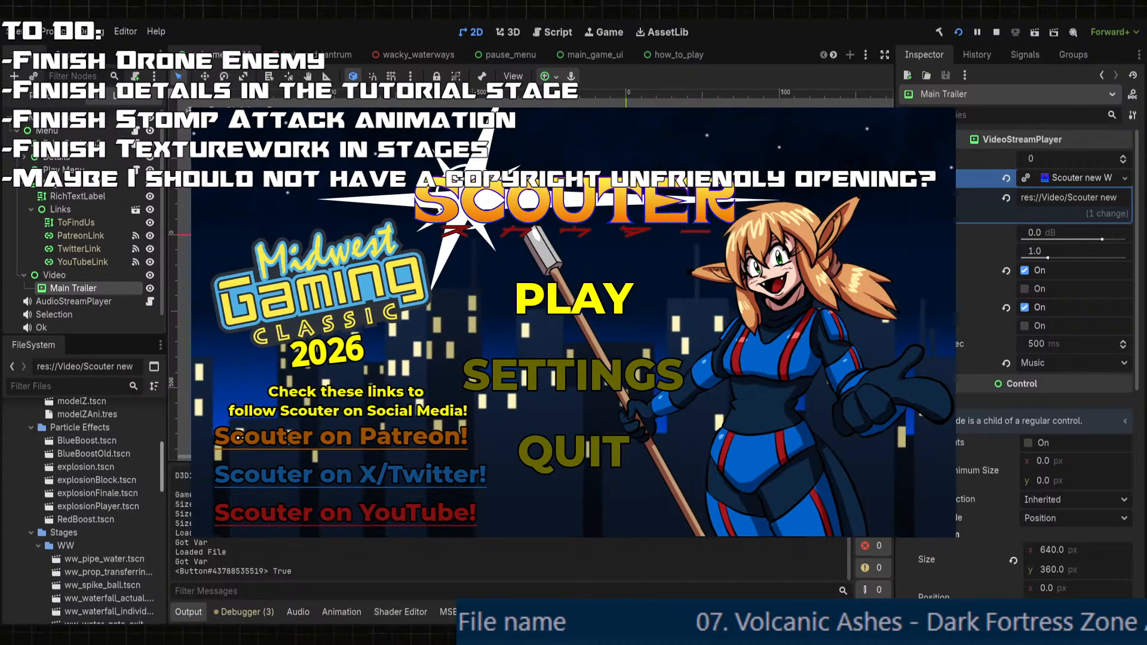
pyautogui.press('Down')
pyautogui.press('Return')
pyautogui.press('Down')
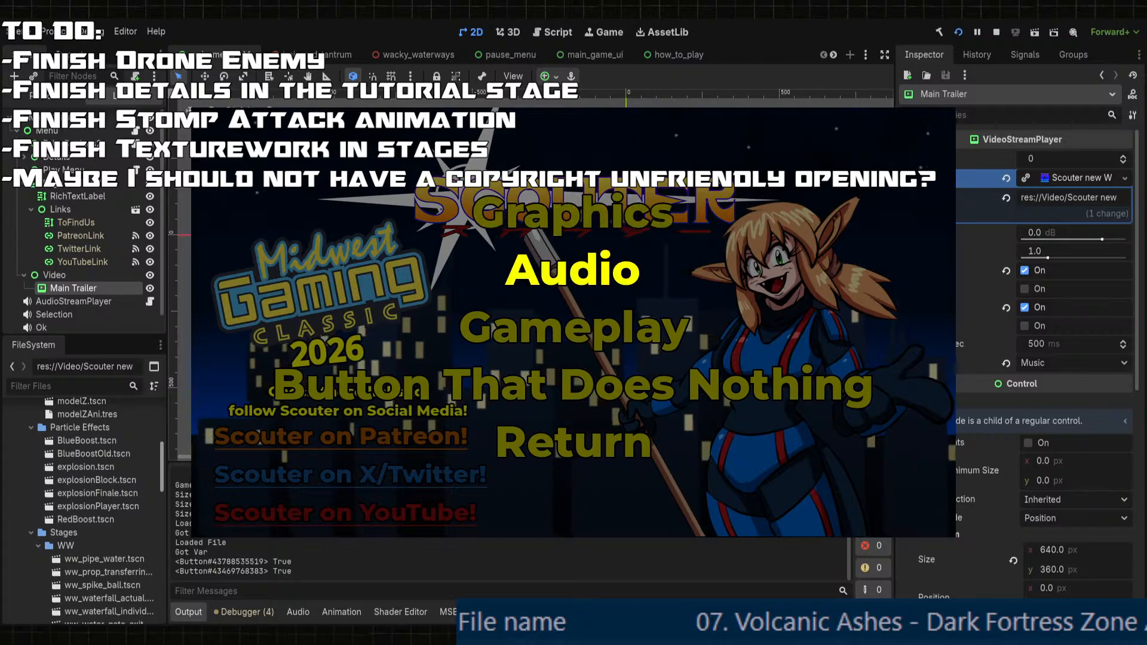
pyautogui.press('Return')
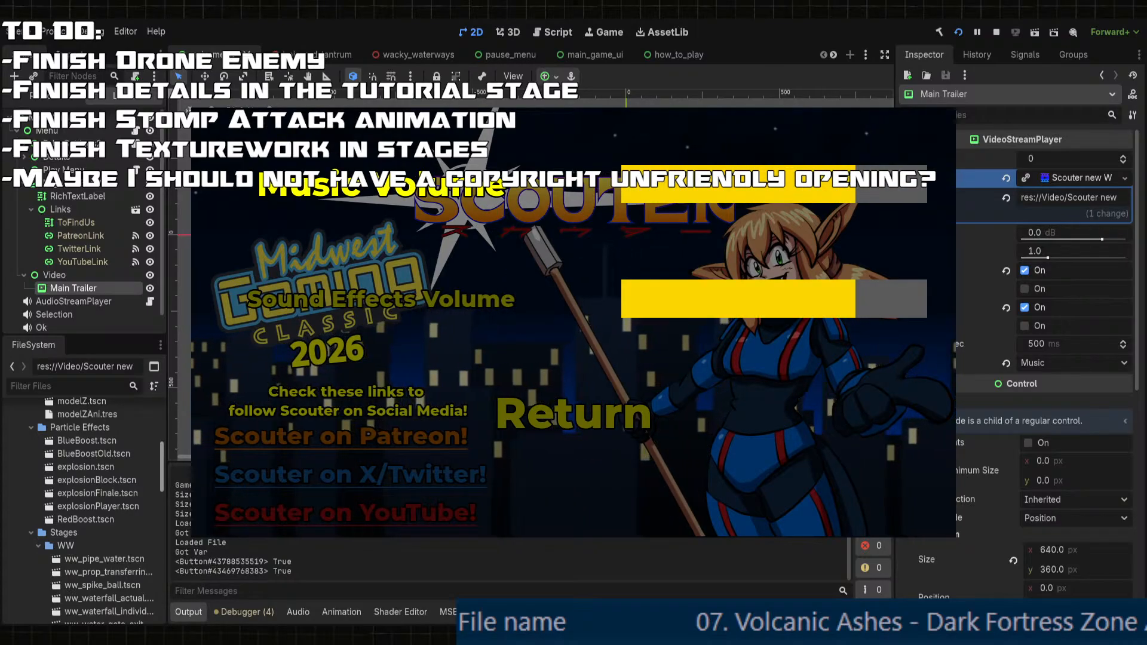
pyautogui.press('Up')
pyautogui.press('Return')
pyautogui.press('Up')
pyautogui.press('Return')
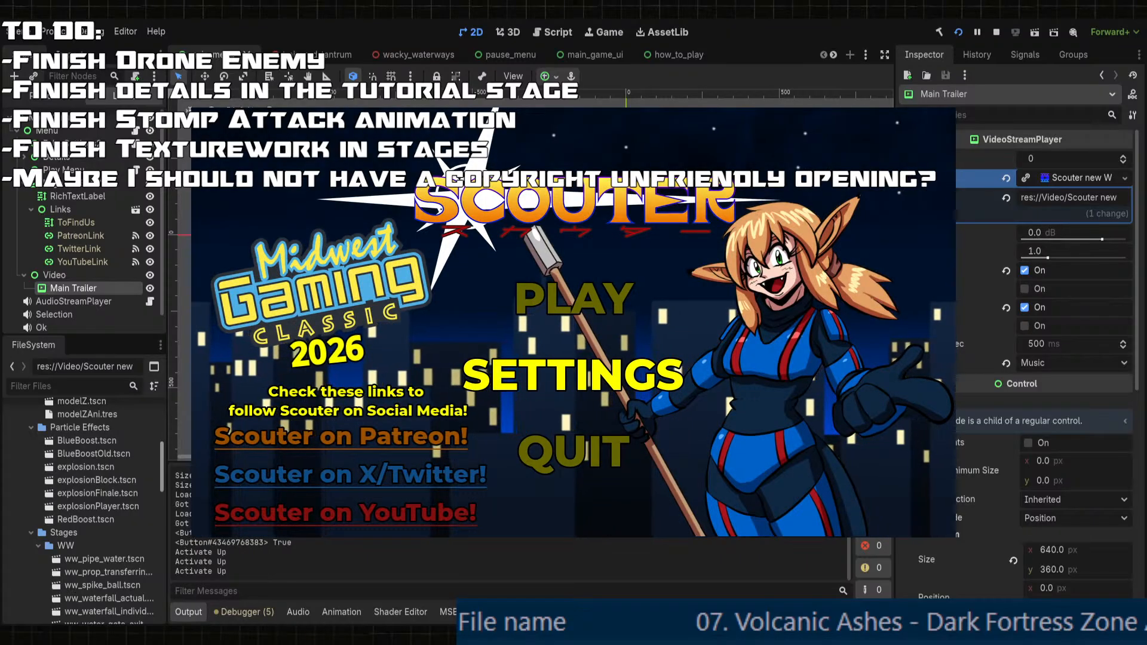
# - Inspect the running game's AudioStreamPlayer node in the remote scene tree
pyautogui.click(44, 97)
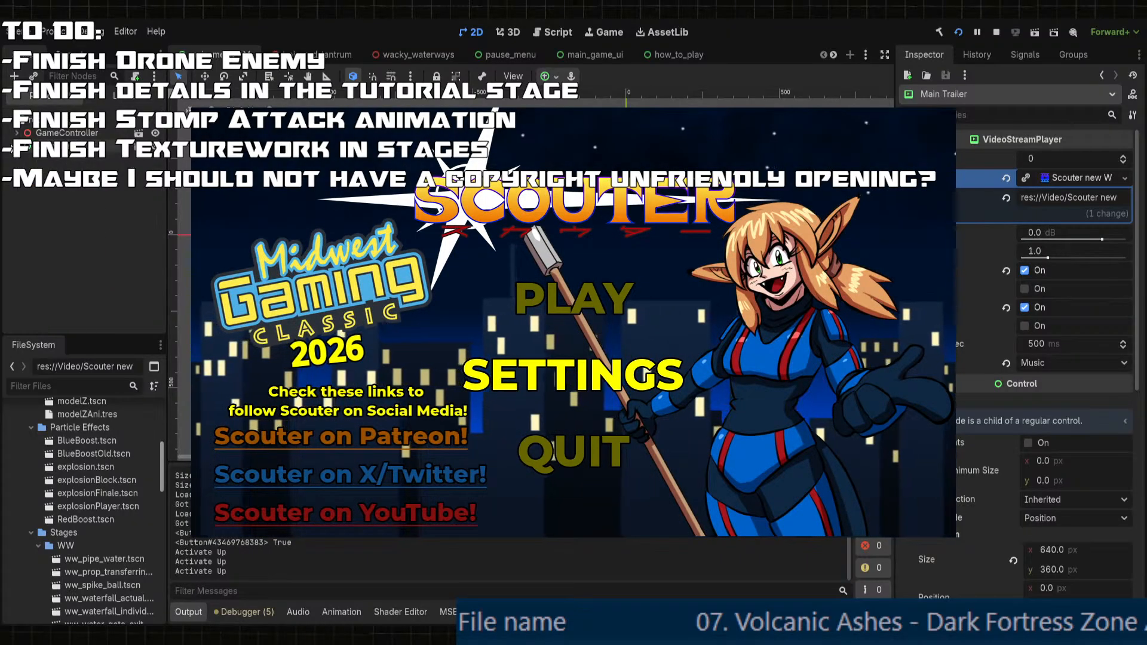
pyautogui.click(16, 147)
pyautogui.click(77, 173)
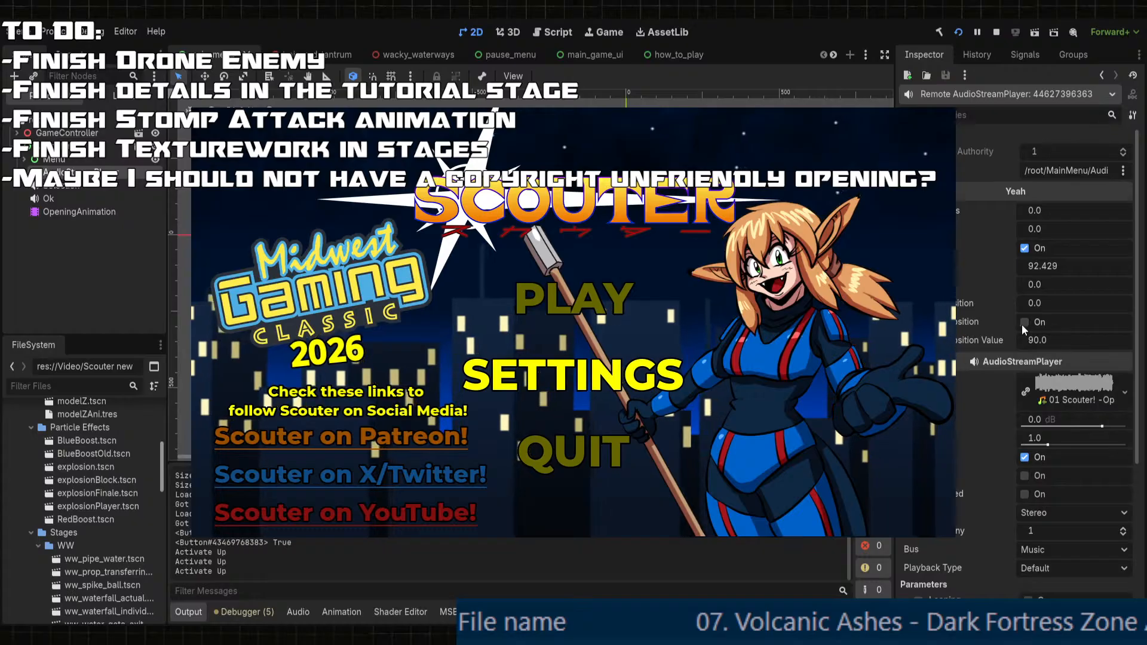
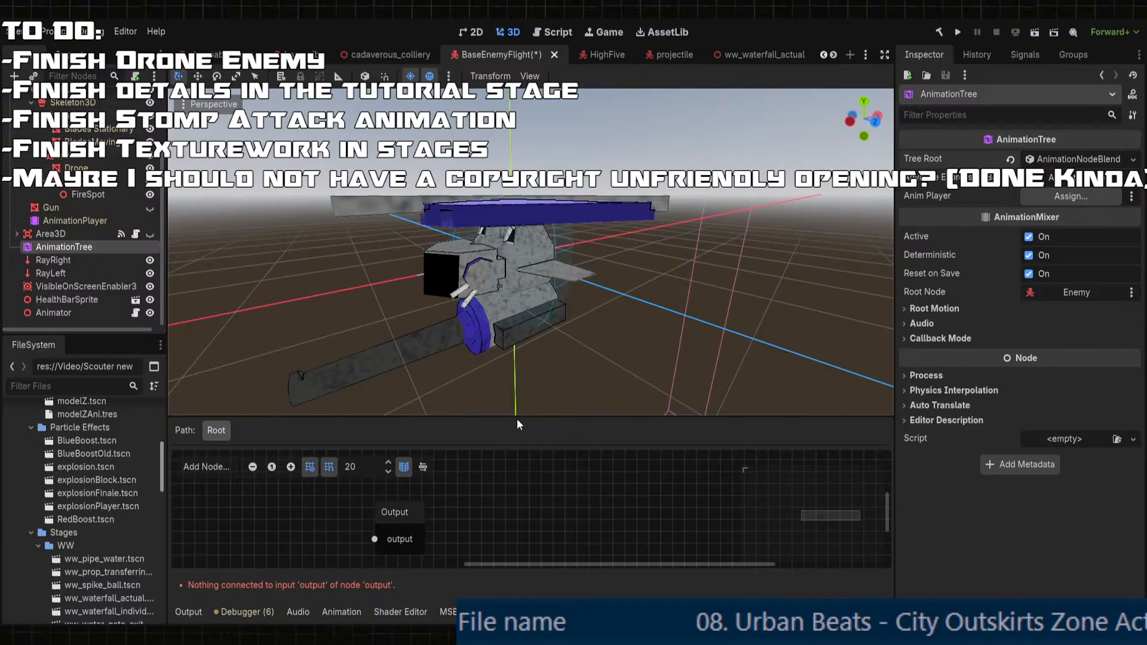
# - Enlarge the AnimationTree's blend tree editor, shift Output aside and add an Animation node named idle before it
pyautogui.moveTo(512, 418); pyautogui.dragTo(512, 322)
pyautogui.moveTo(452, 480); pyautogui.dragTo(652, 498, button='middle')
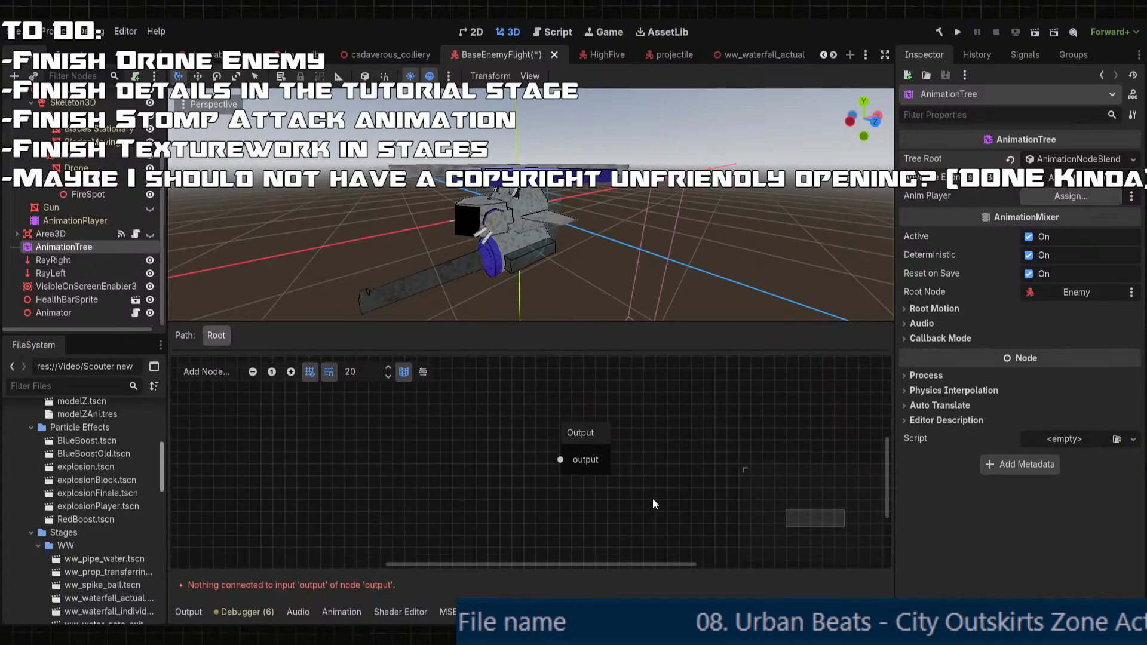
pyautogui.moveTo(614, 445); pyautogui.dragTo(722, 439)
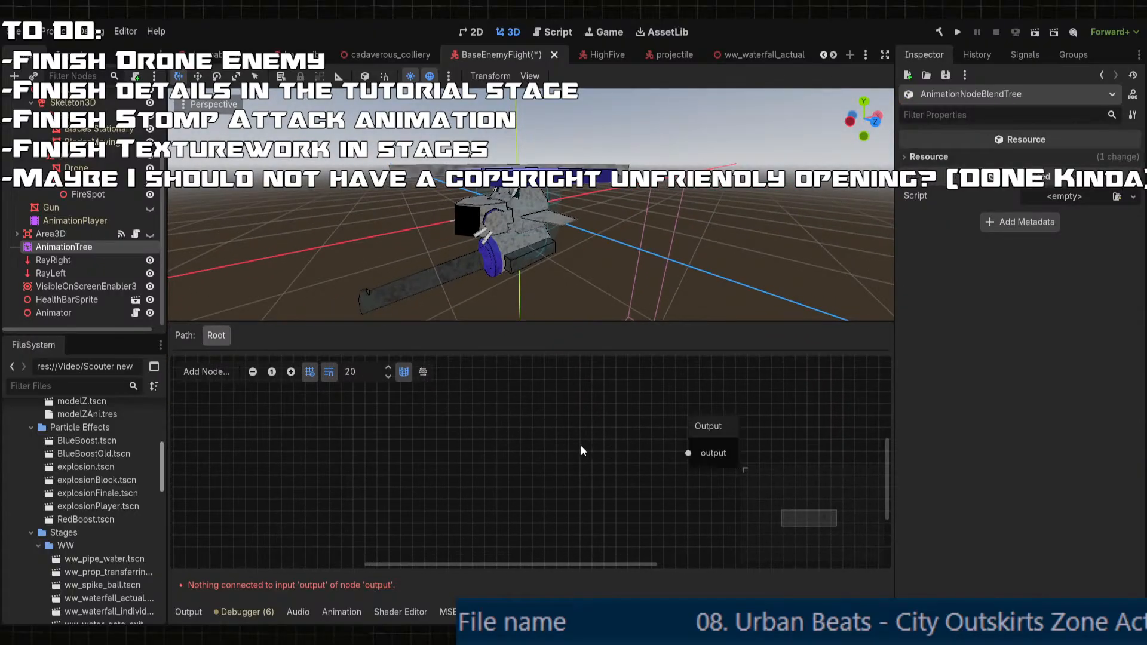
pyautogui.moveTo(548, 221); pyautogui.dragTo(524, 275, button='middle')
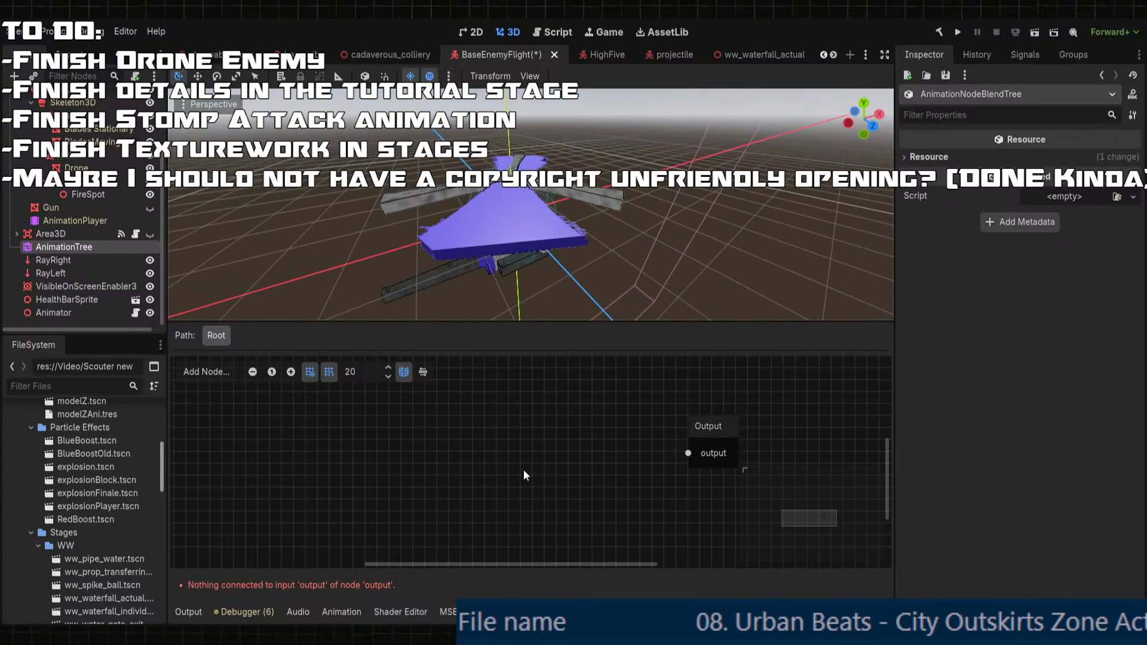
pyautogui.click(567, 414)
pyautogui.moveTo(528, 460); pyautogui.dragTo(401, 407)
pyautogui.doubleClick(433, 446)
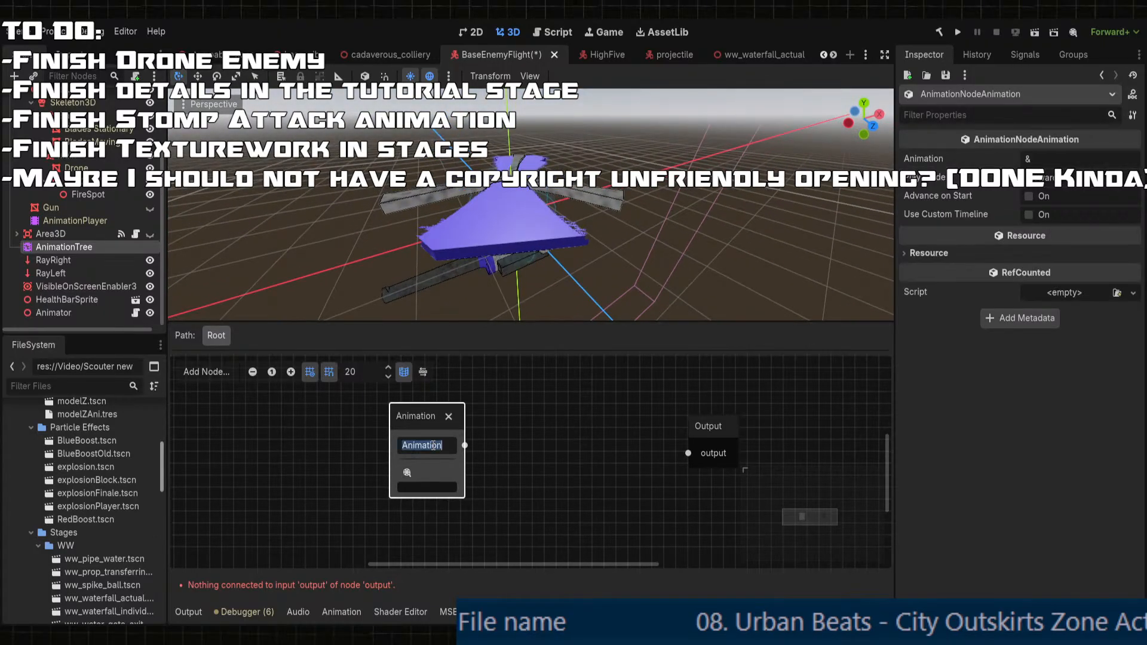
pyautogui.write('idle')
# - Assign the AnimationPlayer to the AnimationTree and connect the idle node, using the Default animation, to Output
pyautogui.click(73, 249)
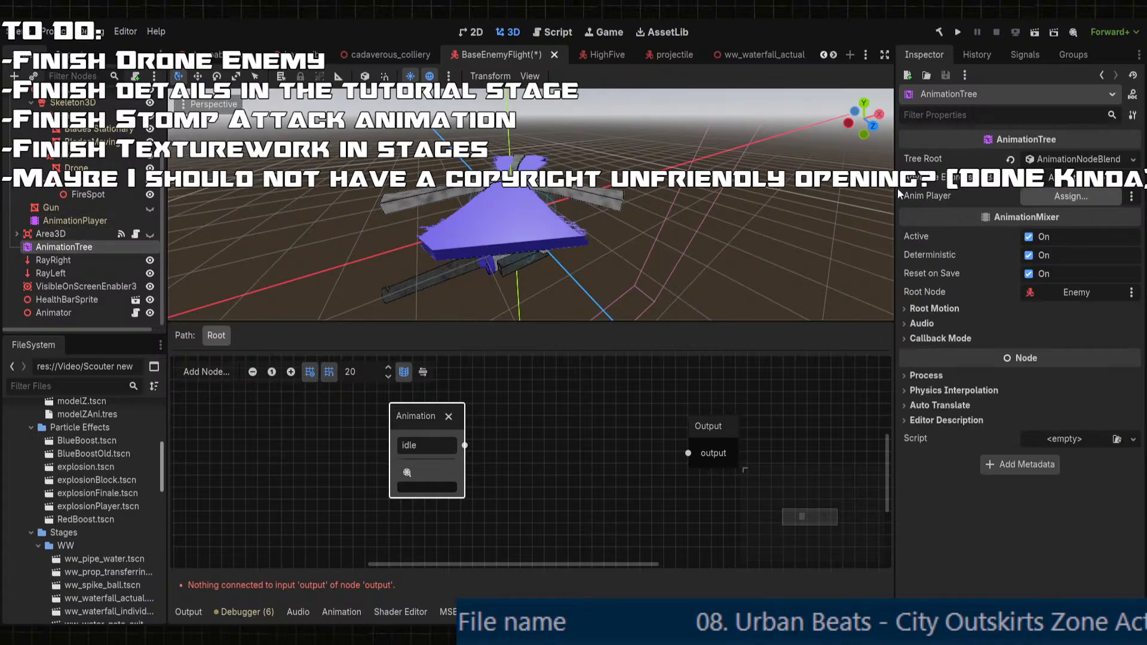
pyautogui.moveTo(53, 219); pyautogui.dragTo(1094, 191)
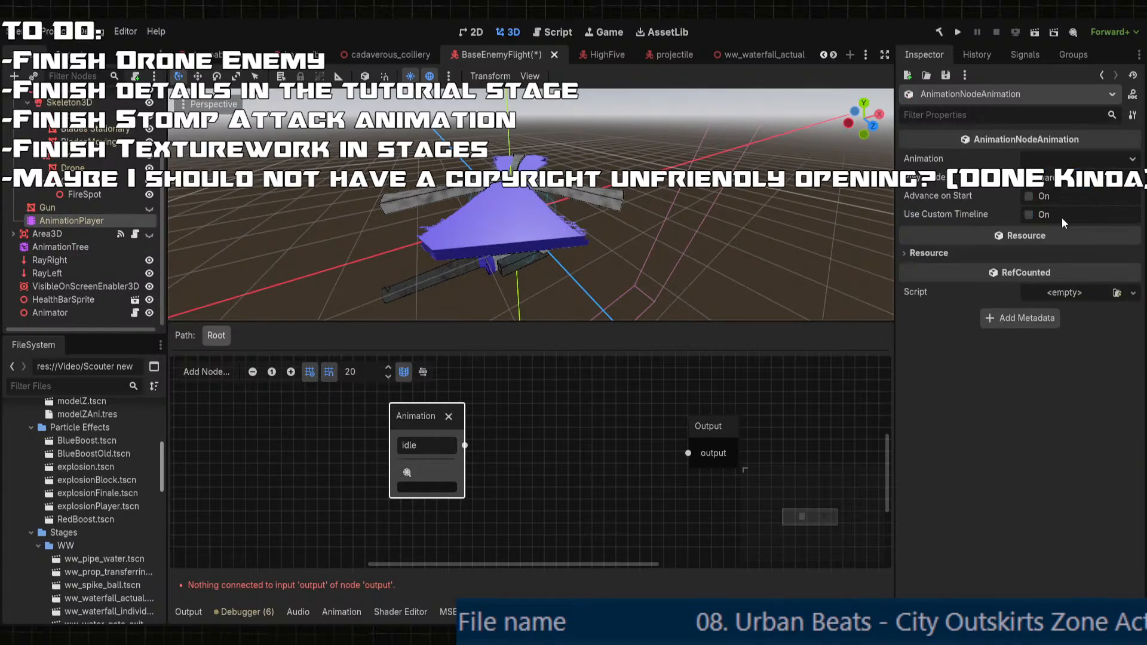
pyautogui.click(407, 425)
pyautogui.click(407, 471)
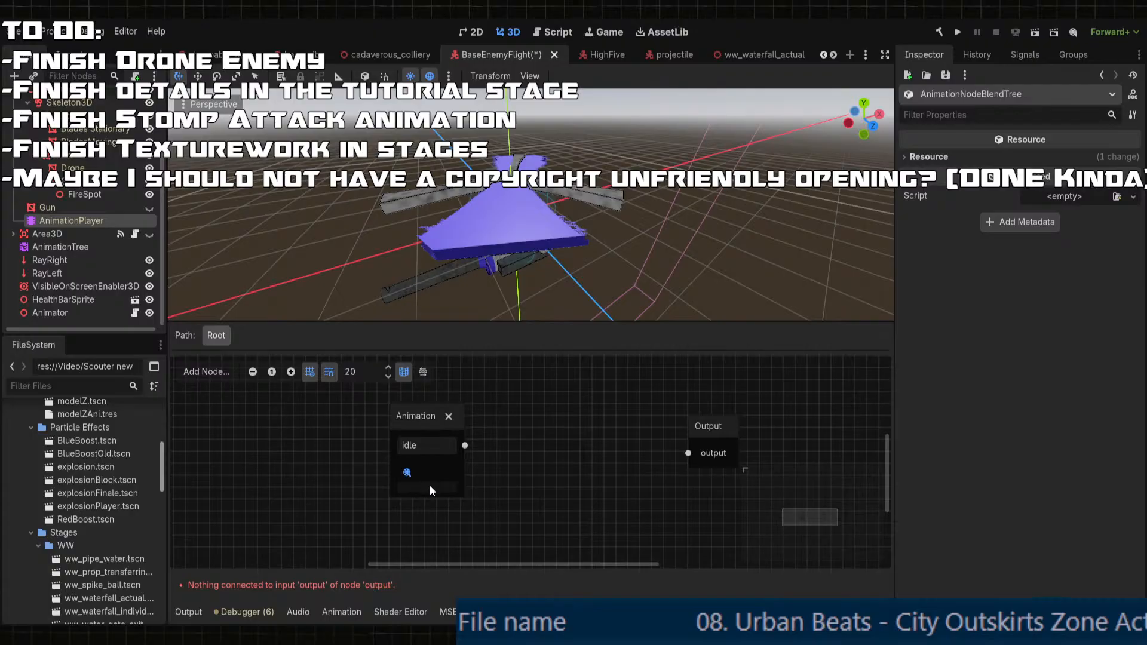
pyautogui.moveTo(464, 445); pyautogui.dragTo(688, 453)
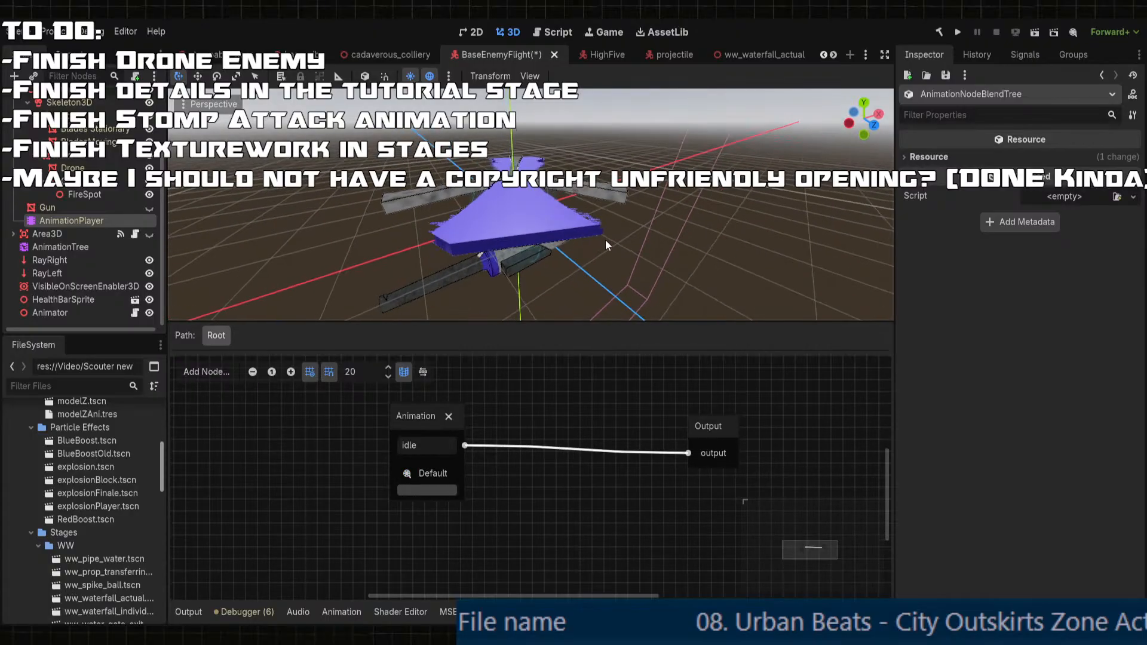
# - Add a second Animation node below idle in the blend tree and name it WindUp
pyautogui.moveTo(606, 240); pyautogui.dragTo(673, 200, button='middle')
pyautogui.scroll(6, 655, 238)
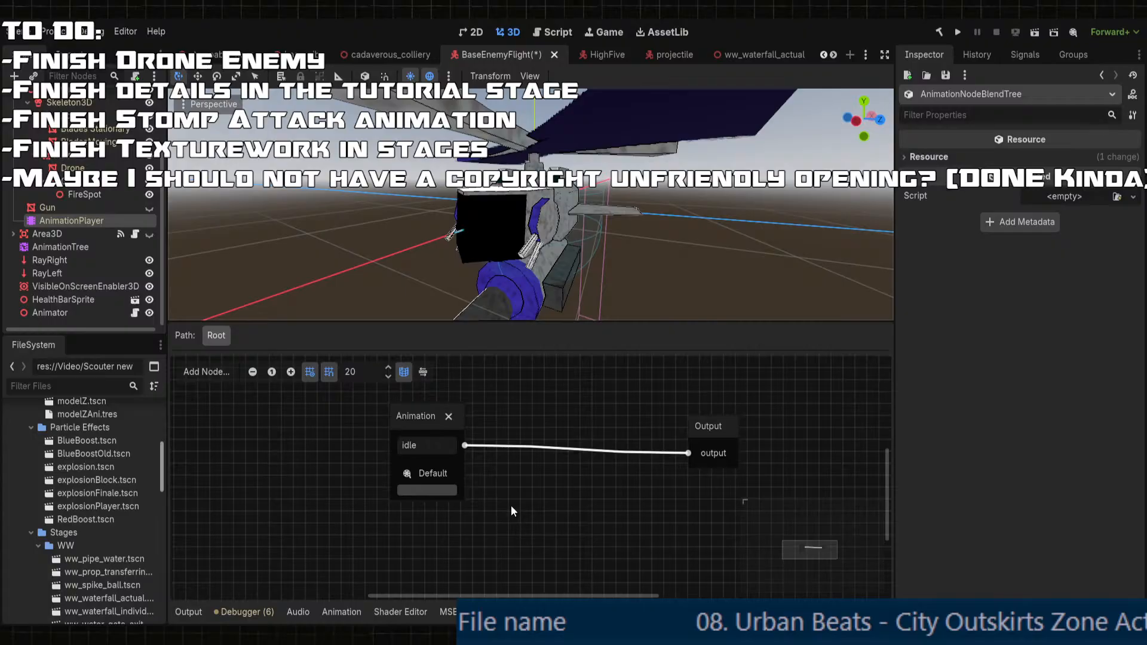
pyautogui.rightClick(479, 523)
pyautogui.click(536, 418)
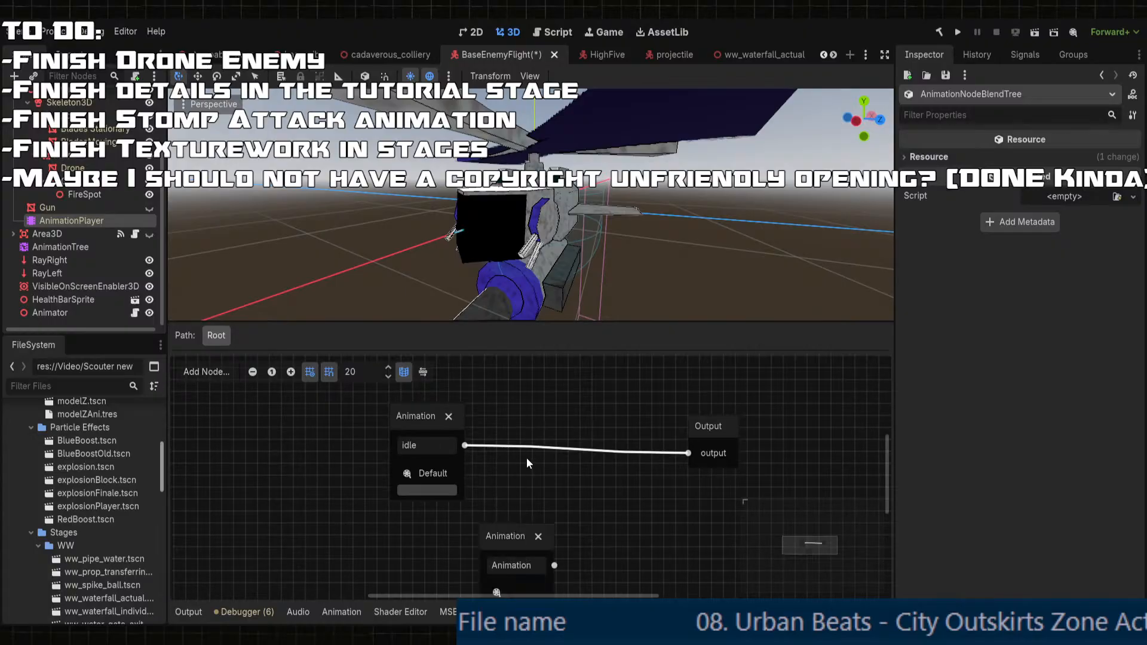
pyautogui.moveTo(507, 536); pyautogui.dragTo(507, 491)
pyautogui.doubleClick(516, 518)
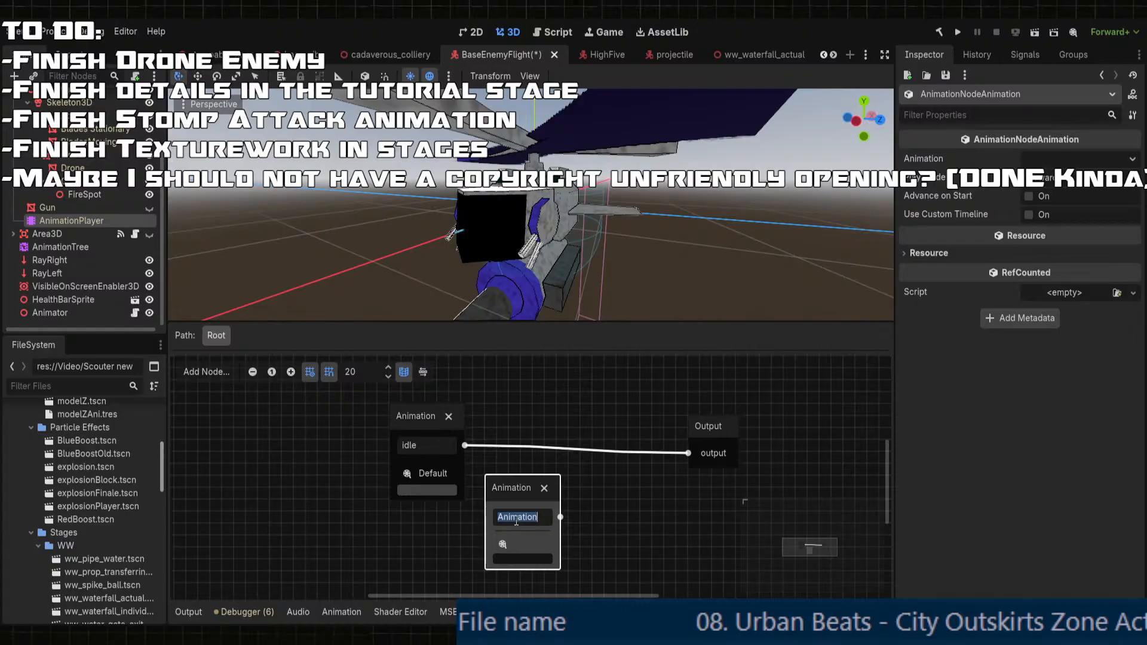
pyautogui.write('WindUp')
# - Connect the WindUp node to Output, assign it the WindUp animation and align it beneath the idle node
pyautogui.moveTo(561, 518); pyautogui.dragTo(687, 455)
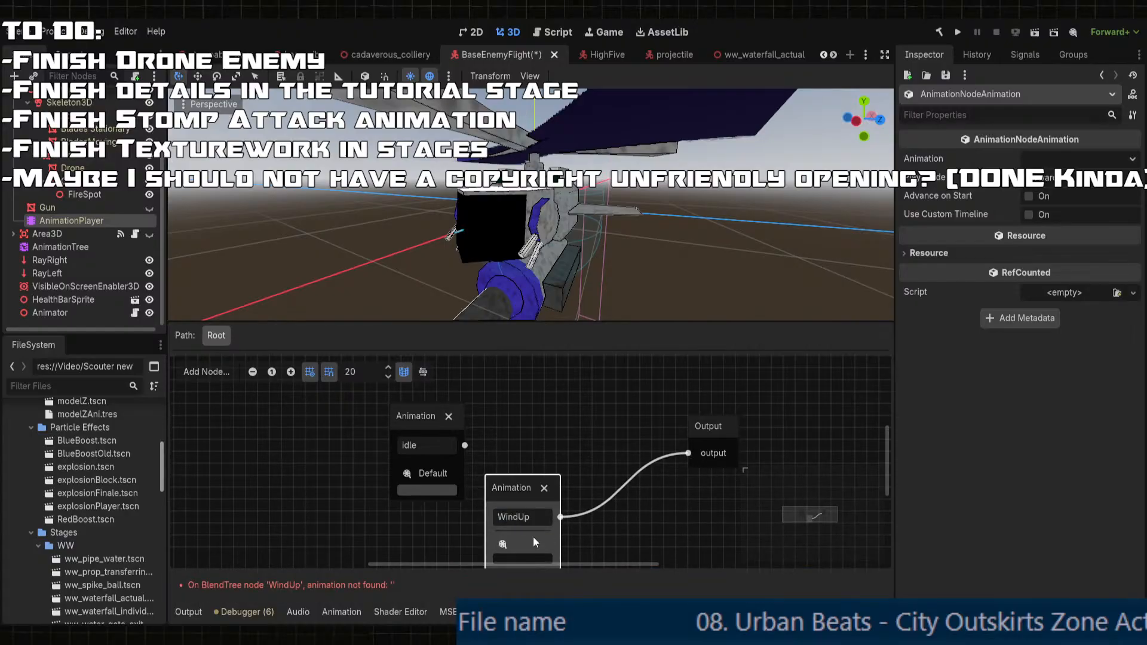
pyautogui.click(517, 586)
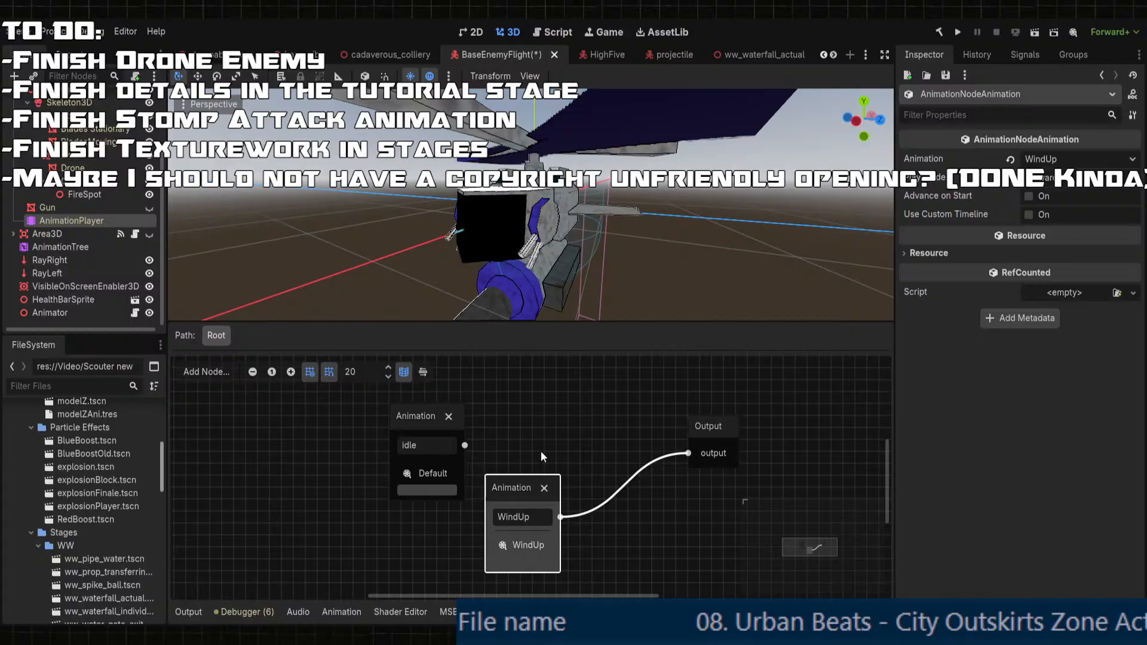
pyautogui.scroll(1, 539, 451)
pyautogui.moveTo(500, 485); pyautogui.dragTo(392, 529)
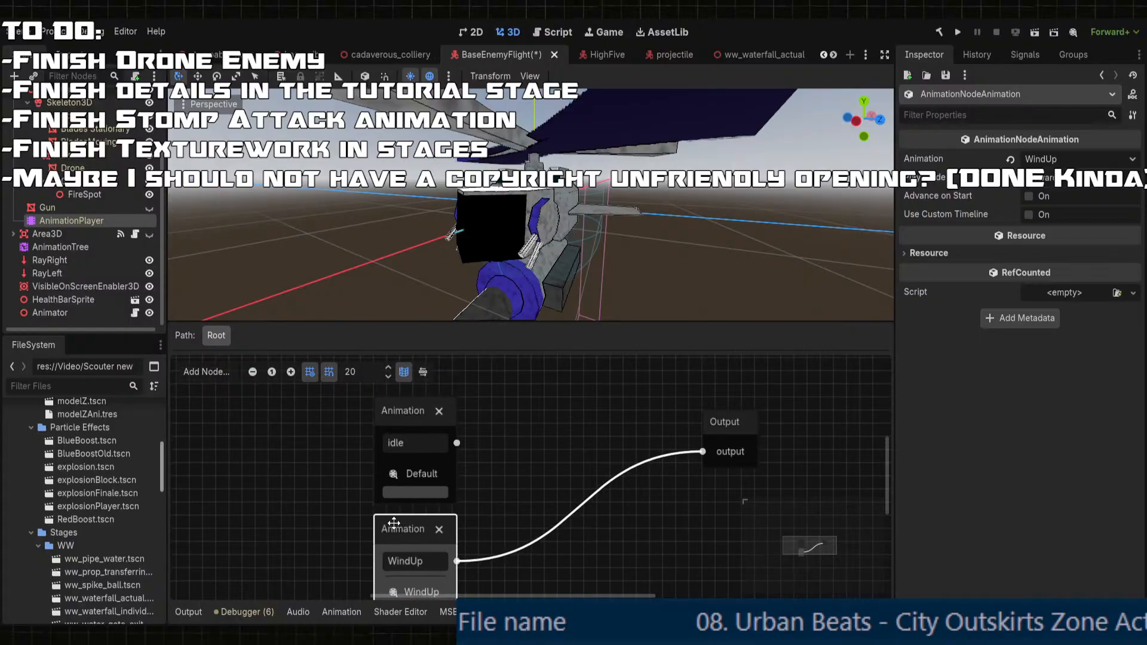
# - Add a third Animation node above idle in the blend tree and name it Fire
pyautogui.scroll(-2, 508, 454)
pyautogui.rightClick(443, 449)
pyautogui.click(468, 418)
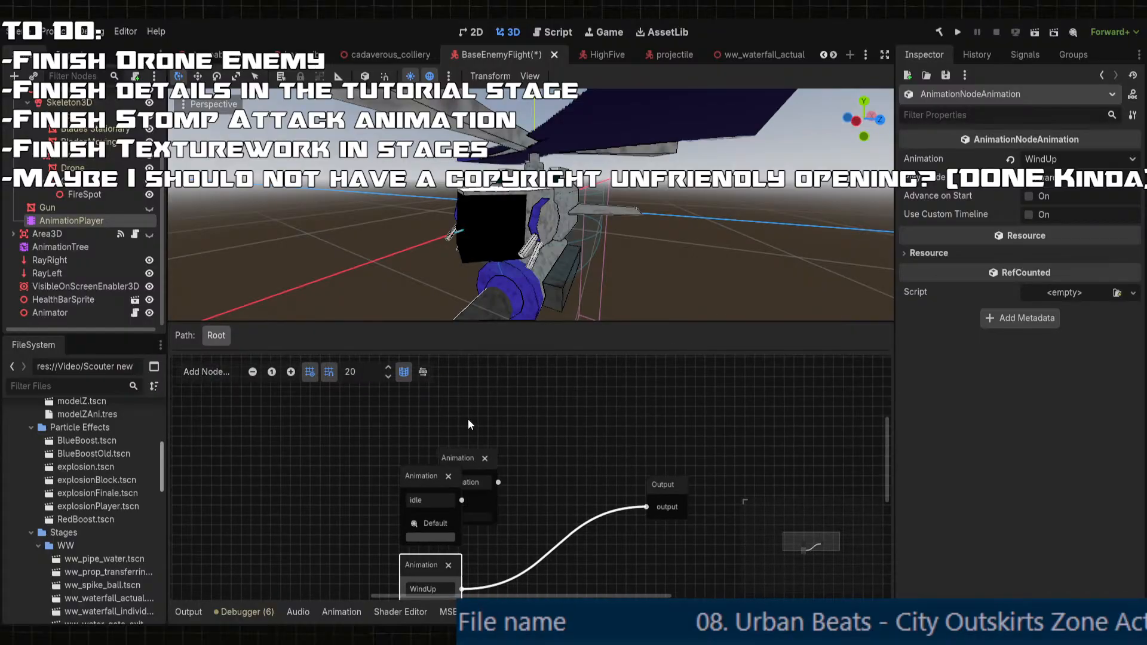
pyautogui.moveTo(466, 460); pyautogui.dragTo(439, 408)
pyautogui.doubleClick(438, 421)
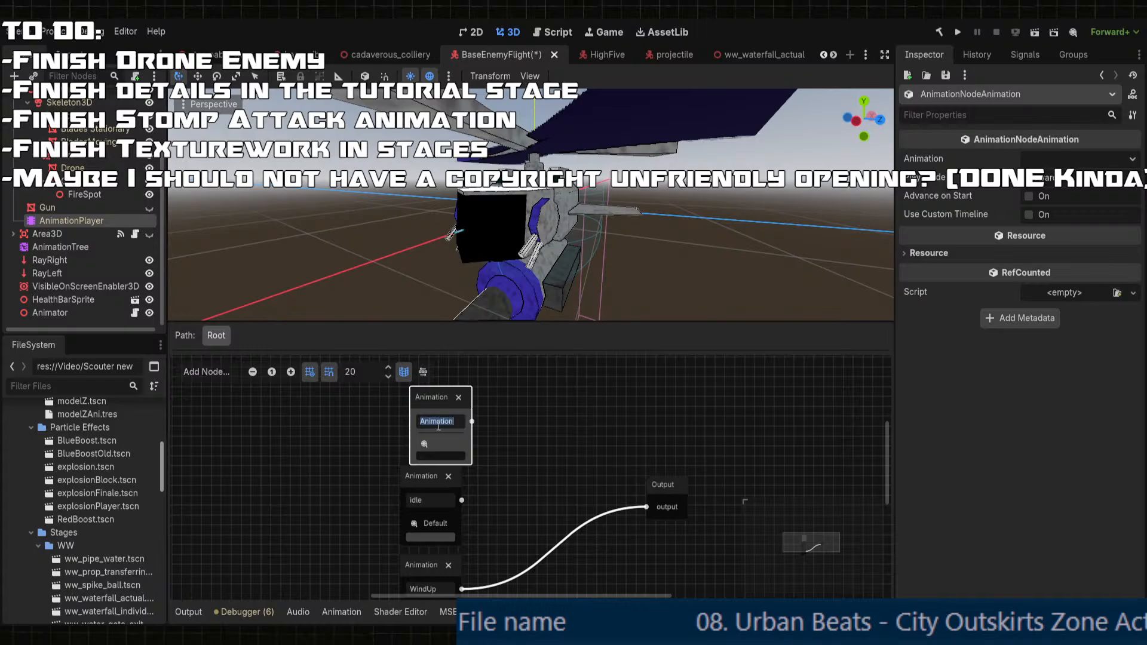
pyautogui.write('Fire')
# - Assign the Fire animation to the Fire node, connect it to Output and align it above idle
pyautogui.click(449, 484)
pyautogui.moveTo(470, 423); pyautogui.dragTo(646, 507)
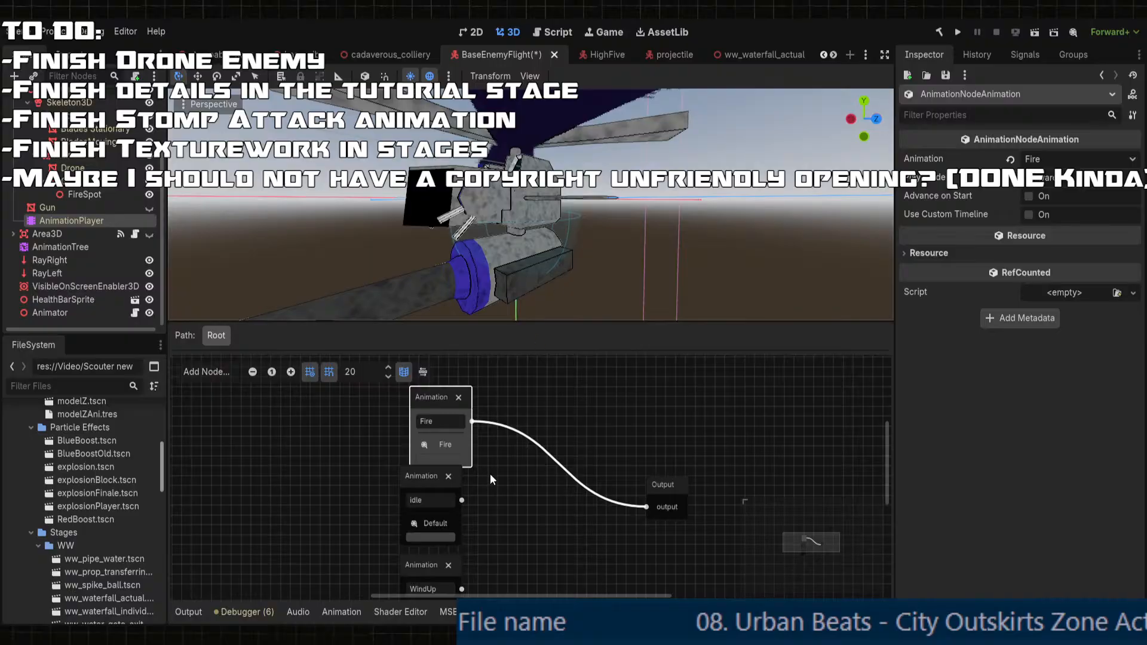
pyautogui.moveTo(436, 397); pyautogui.dragTo(427, 387)
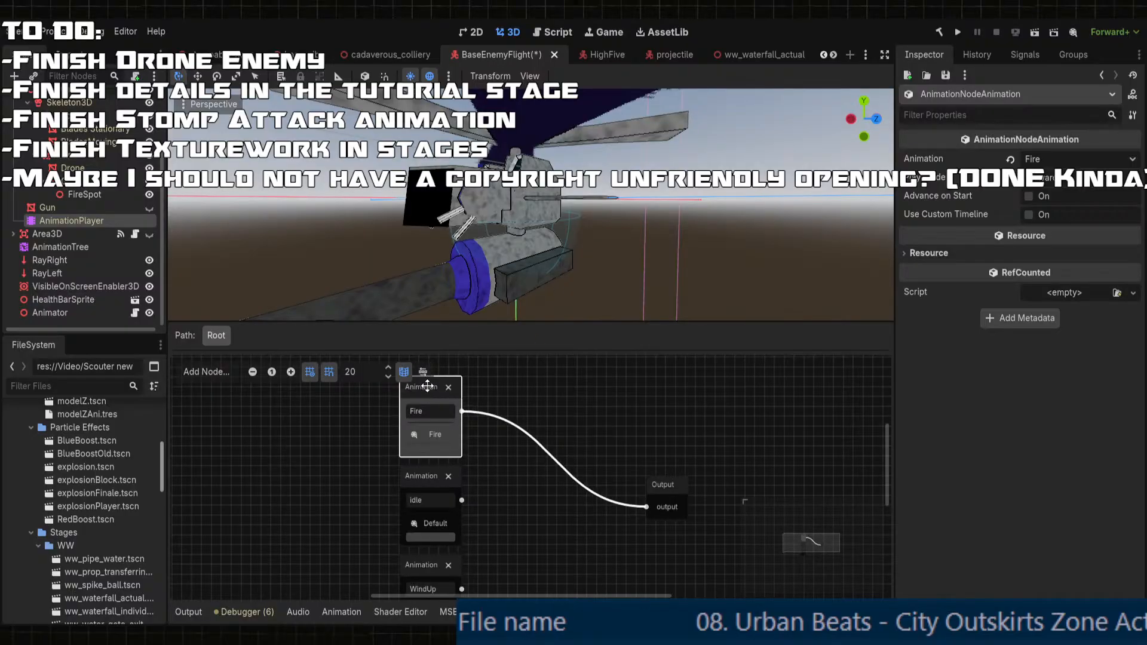
# - Preview the Fire animation on the drone with the AnimationPlayer, viewing the whole model
pyautogui.click(74, 220)
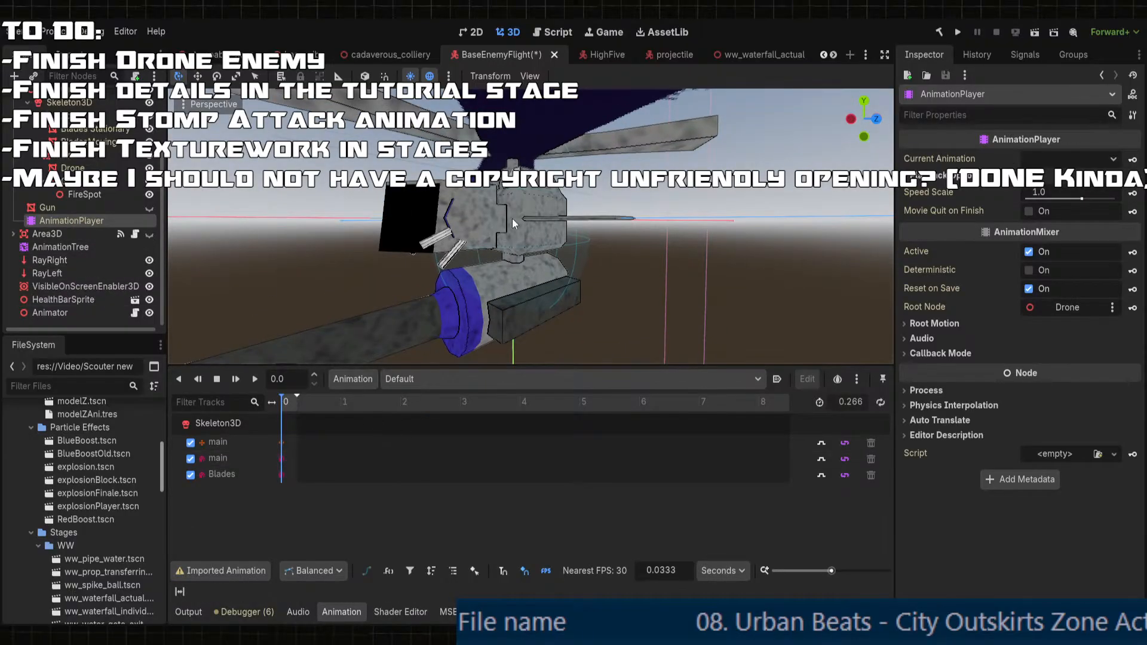
pyautogui.scroll(-6, 511, 219)
pyautogui.moveTo(512, 219); pyautogui.dragTo(502, 298, button='middle')
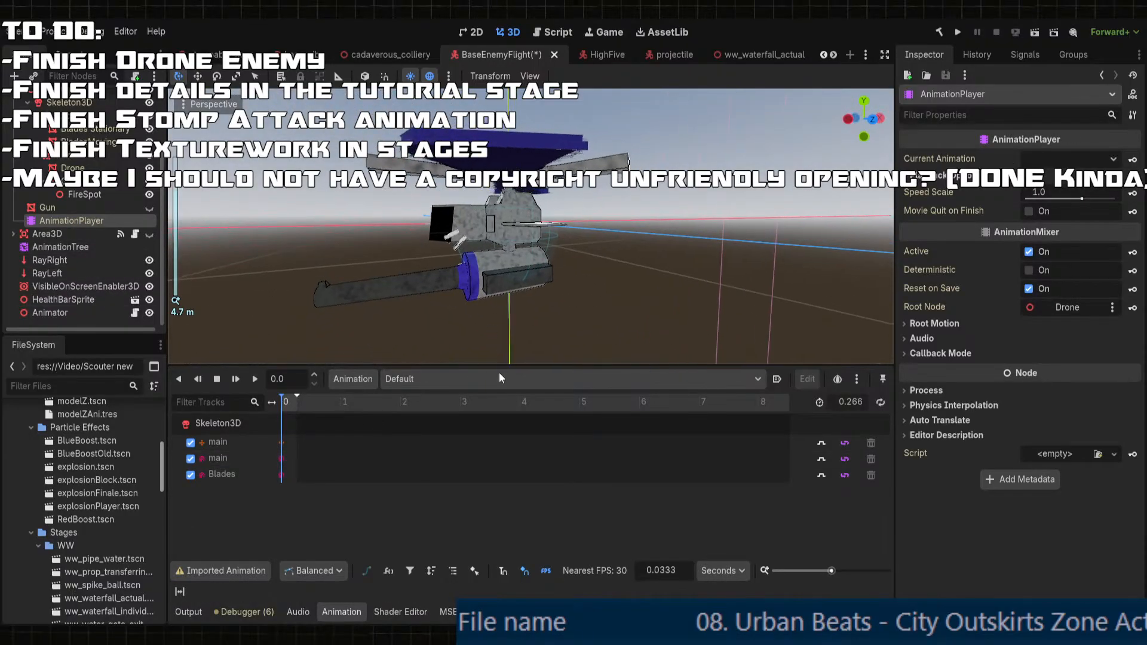
pyautogui.click(421, 420)
pyautogui.click(238, 381)
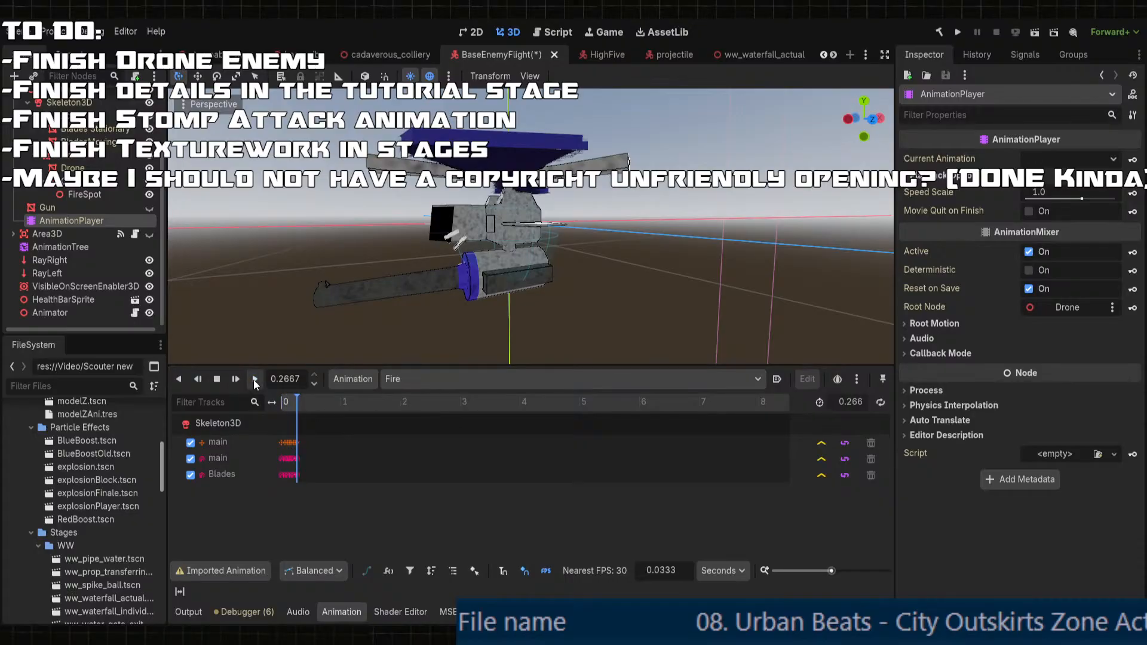
pyautogui.click(254, 382)
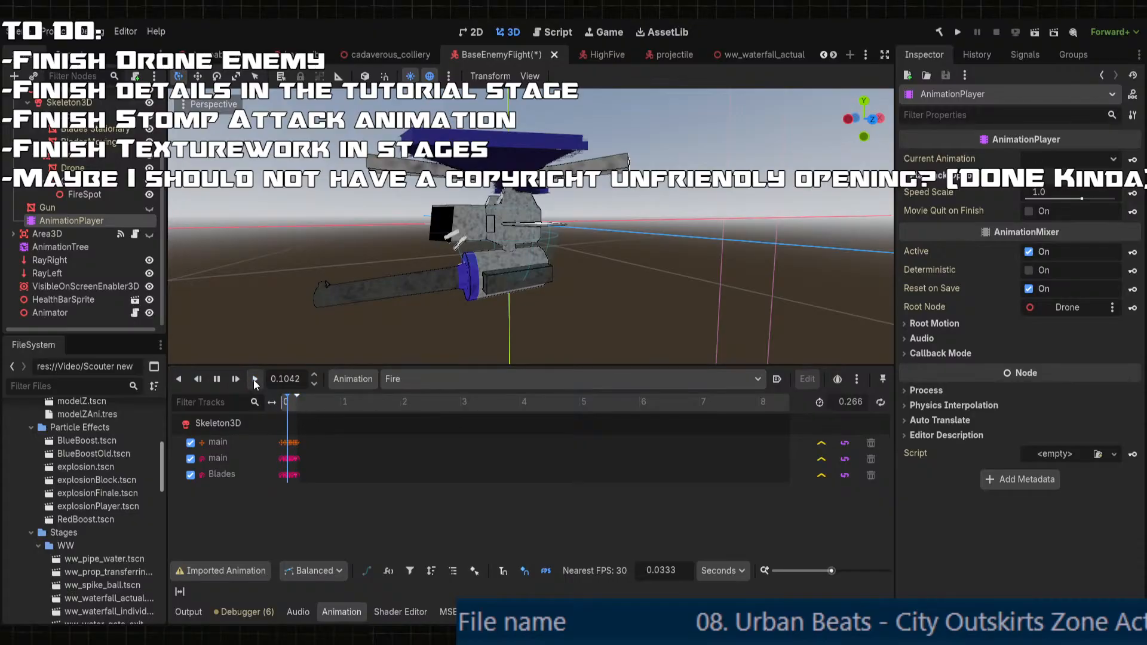
# - In the AnimationTree's blend tree, make room before Output and add a OneShot node there
pyautogui.click(61, 247)
pyautogui.moveTo(499, 505); pyautogui.dragTo(474, 485, button='middle')
pyautogui.scroll(-1, 460, 495)
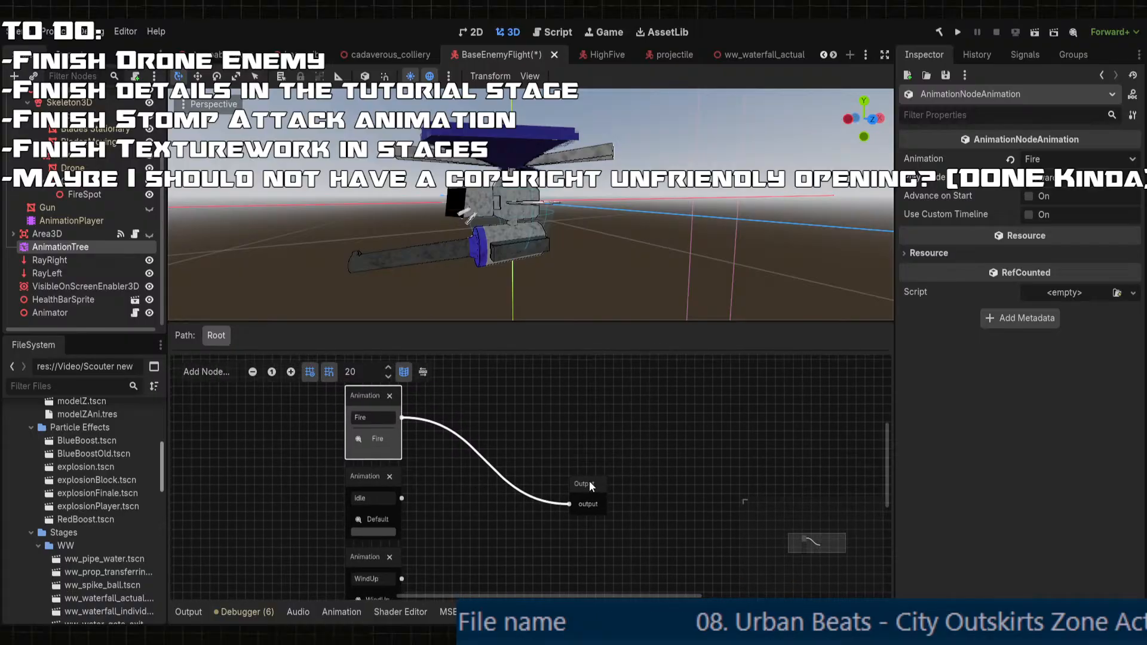
pyautogui.moveTo(589, 481); pyautogui.dragTo(616, 482)
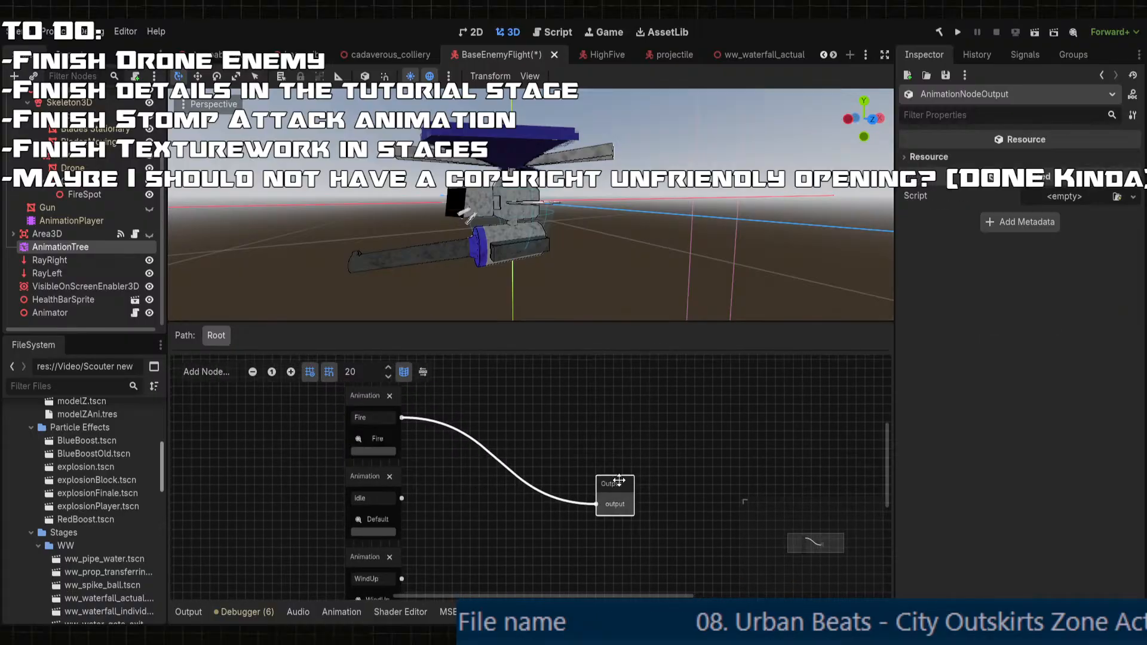
pyautogui.click(496, 435)
pyautogui.moveTo(479, 518); pyautogui.dragTo(508, 466)
pyautogui.moveTo(437, 420); pyautogui.dragTo(428, 425)
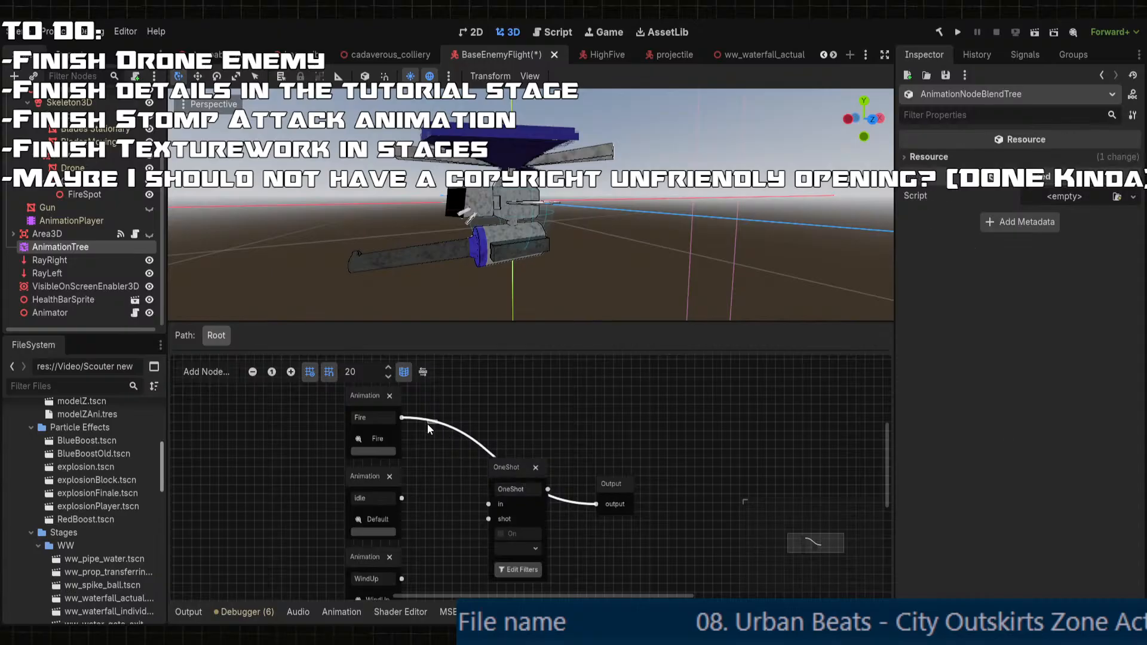
# - Wire idle into the OneShot's in port and Fire into its shot port, and connect the OneShot to Output
pyautogui.moveTo(365, 396); pyautogui.dragTo(317, 413)
pyautogui.moveTo(367, 477); pyautogui.dragTo(346, 467)
pyautogui.moveTo(503, 492); pyautogui.dragTo(495, 506)
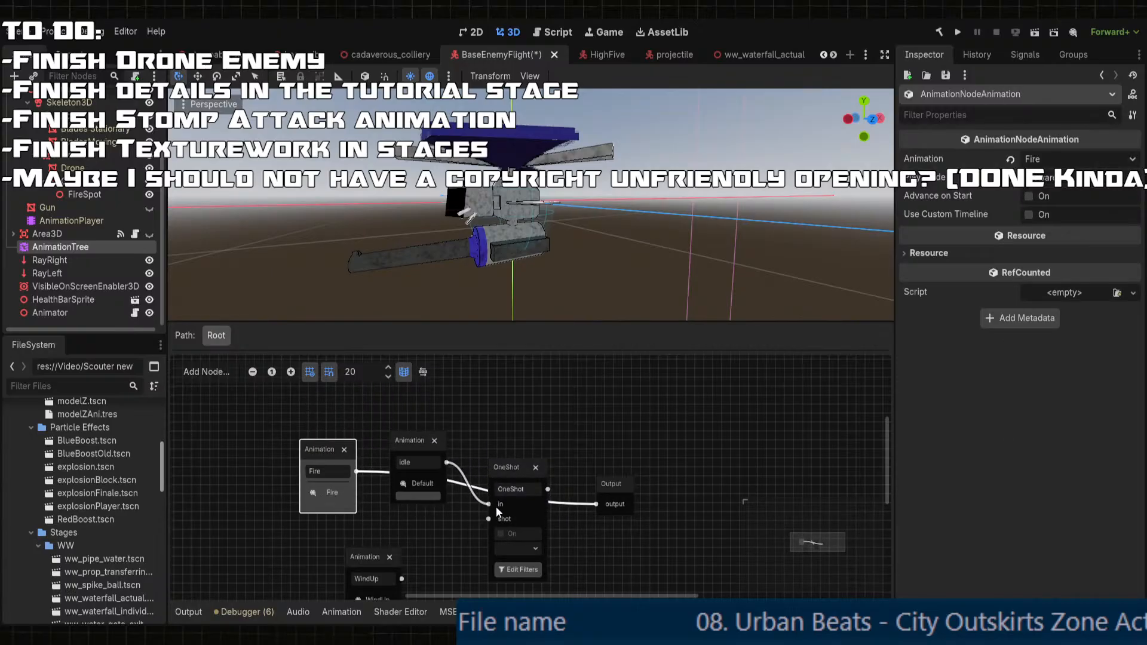
pyautogui.moveTo(595, 504); pyautogui.dragTo(489, 519)
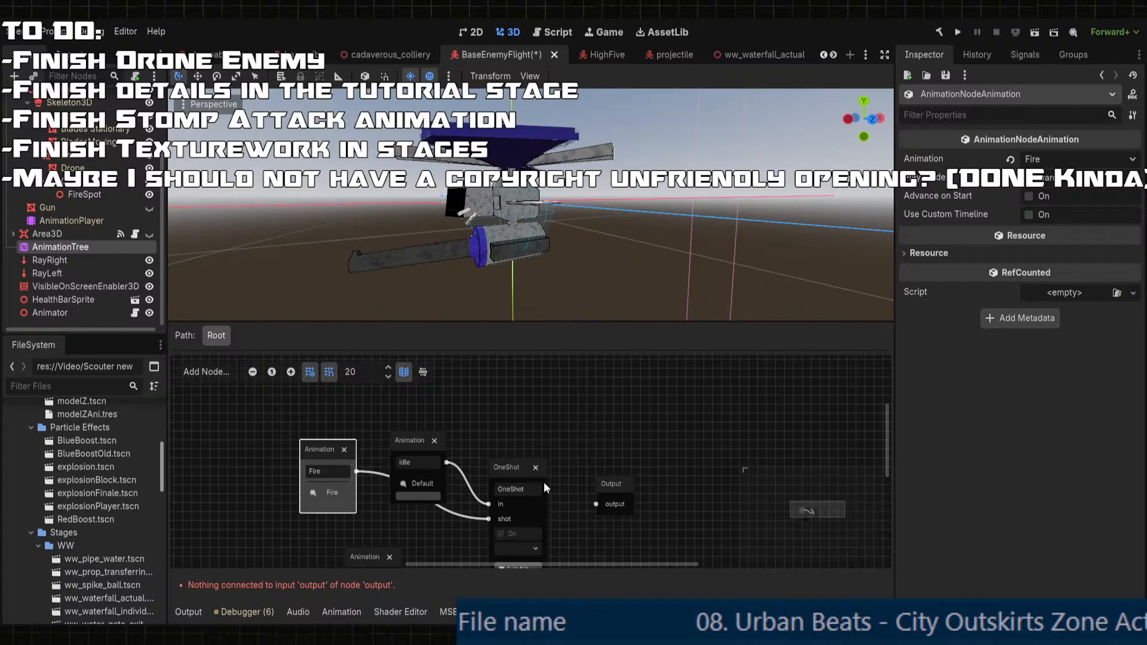
pyautogui.moveTo(547, 490); pyautogui.dragTo(594, 501)
# - Tidy the idle, Fire and OneShot nodes' layout and rename the OneShot node FireGun
pyautogui.moveTo(493, 463); pyautogui.dragTo(493, 428)
pyautogui.moveTo(399, 441); pyautogui.dragTo(381, 396)
pyautogui.moveTo(328, 444)
pyautogui.mouseDown()
pyautogui.moveTo(335, 457)
pyautogui.moveTo(322, 449)
pyautogui.moveTo(337, 435)
pyautogui.mouseUp()
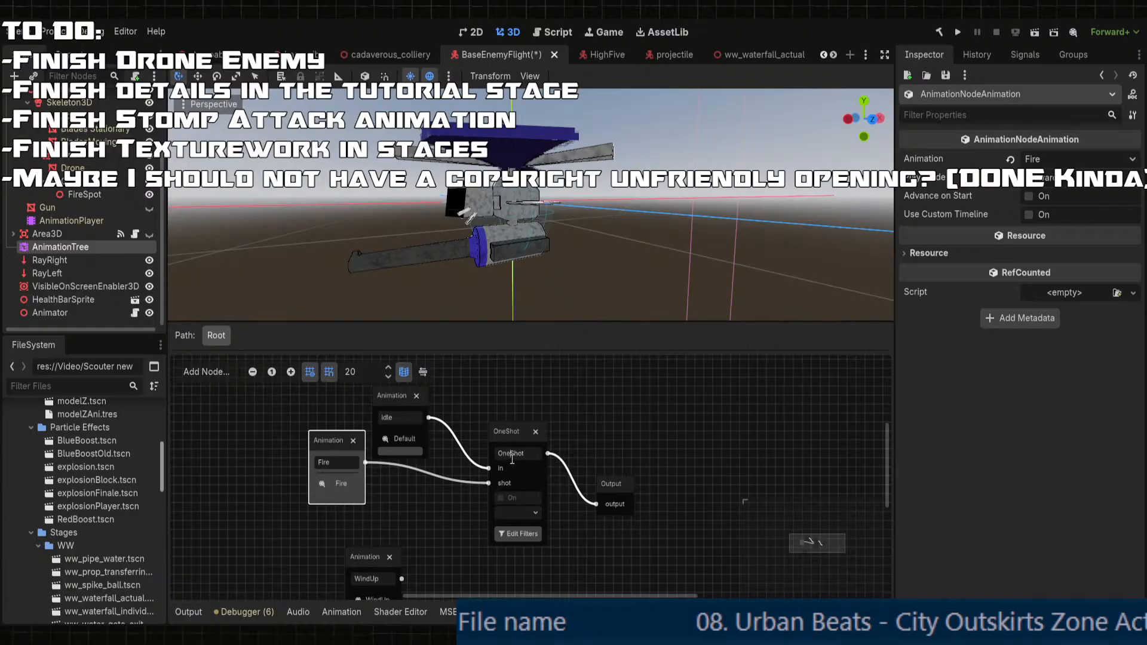
pyautogui.doubleClick(512, 456)
pyautogui.write('Fire 2')
pyautogui.press('BackSpace')
pyautogui.press('BackSpace')
pyautogui.write('Gun')
# - Move Output farther from the FireGun node and place the WindUp node below the gap between them
pyautogui.moveTo(497, 246); pyautogui.dragTo(479, 246, button='middle')
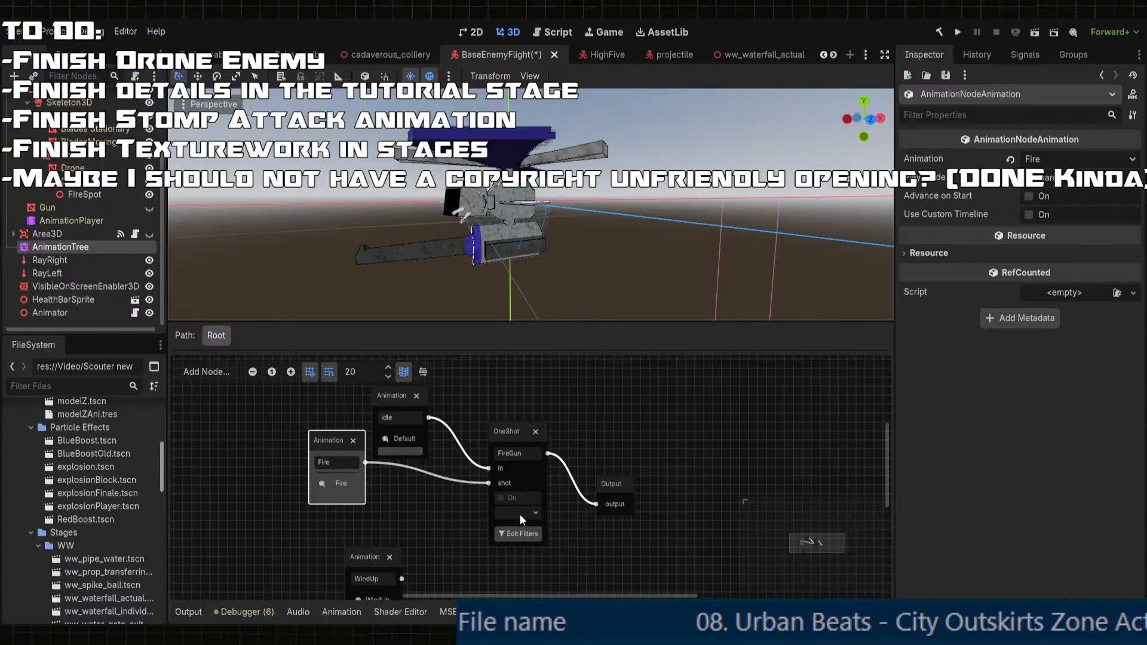
pyautogui.moveTo(457, 543); pyautogui.dragTo(440, 487, button='middle')
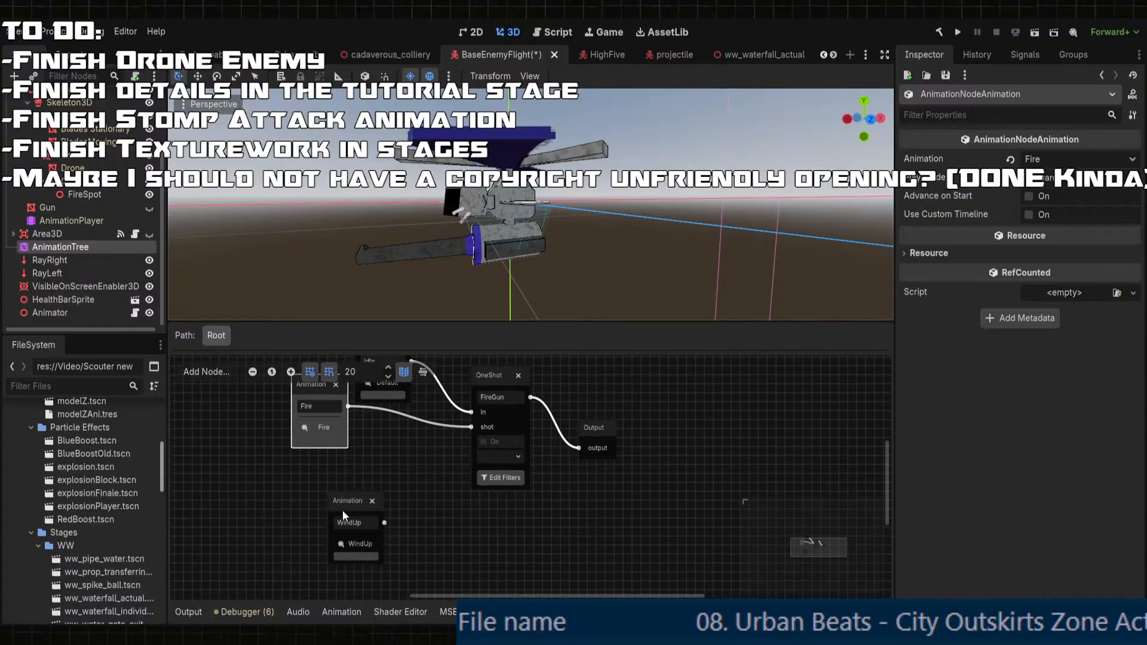
pyautogui.moveTo(342, 510); pyautogui.dragTo(387, 501)
pyautogui.moveTo(601, 426); pyautogui.dragTo(705, 399)
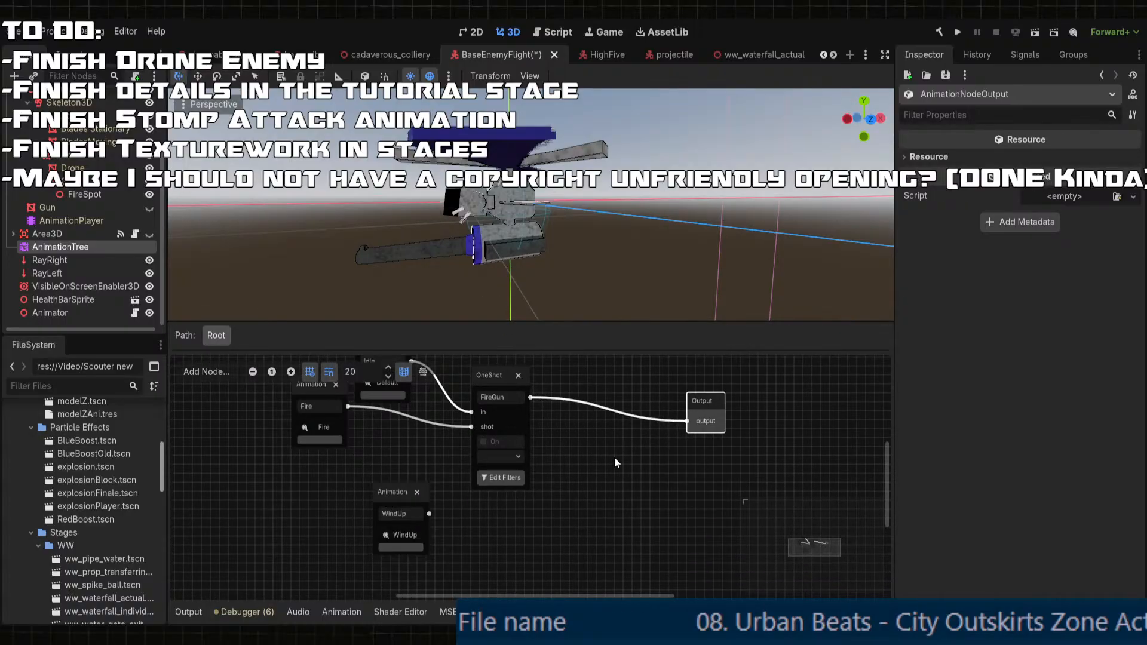
pyautogui.moveTo(614, 457); pyautogui.dragTo(530, 500, button='middle')
pyautogui.moveTo(300, 534); pyautogui.dragTo(464, 521)
pyautogui.moveTo(480, 469); pyautogui.dragTo(482, 435, button='middle')
pyautogui.moveTo(472, 493); pyautogui.dragTo(474, 500)
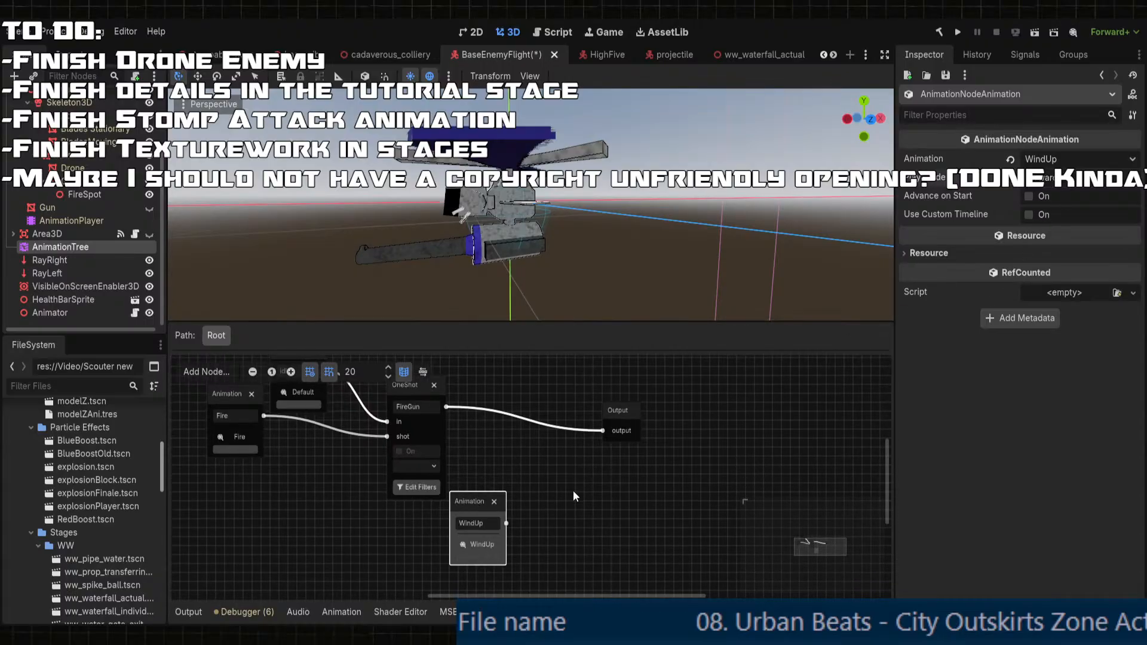
# - Move Output farther from FireGun and add a Transition node between the WindUp node and Output
pyautogui.moveTo(524, 492); pyautogui.dragTo(517, 467, button='middle')
pyautogui.moveTo(598, 399); pyautogui.dragTo(629, 389)
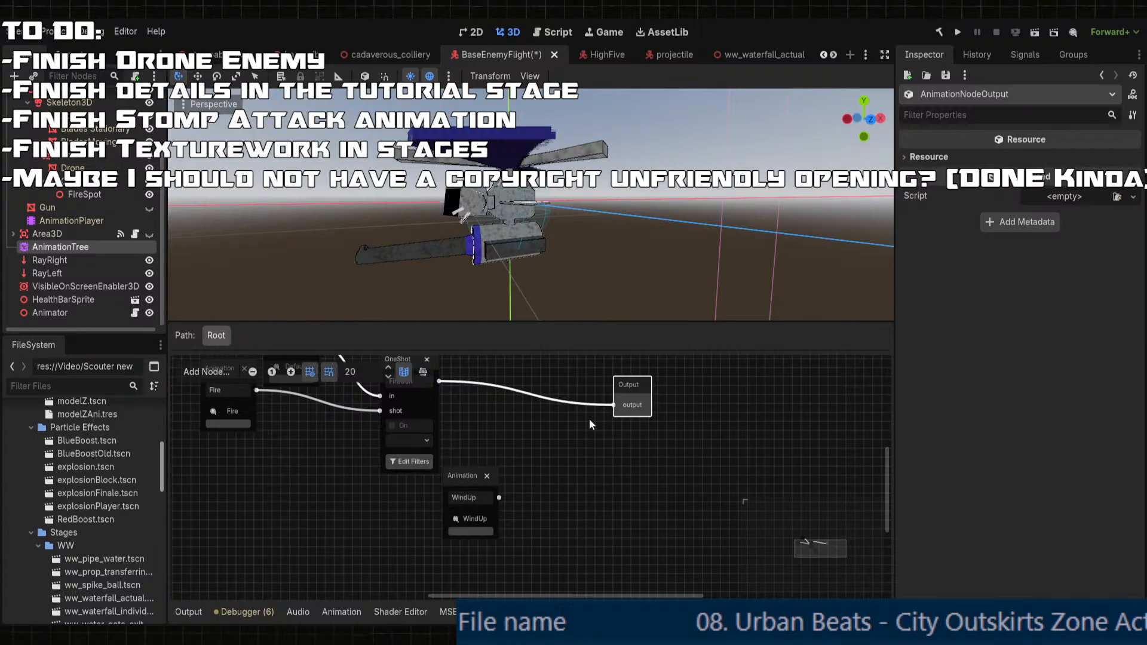
pyautogui.click(605, 542)
pyautogui.moveTo(576, 450); pyautogui.dragTo(542, 431)
# - Add two inputs to the Transition node and name them normal and stagger
pyautogui.click(944, 213)
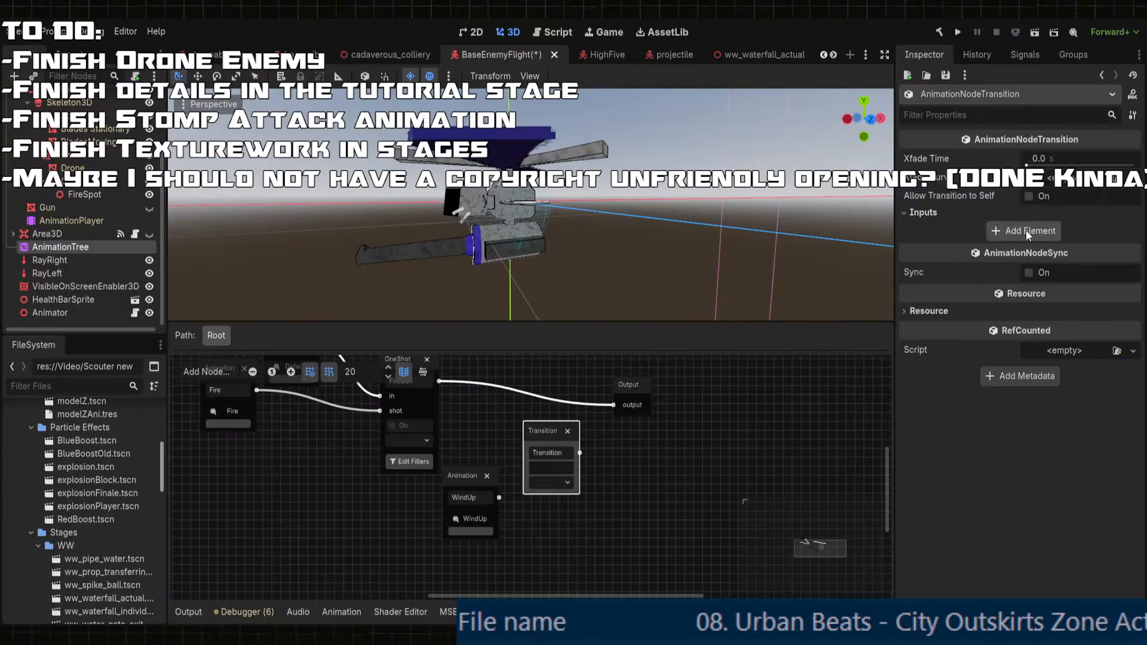
pyautogui.click(1029, 234)
pyautogui.moveTo(1058, 232); pyautogui.dragTo(1007, 234)
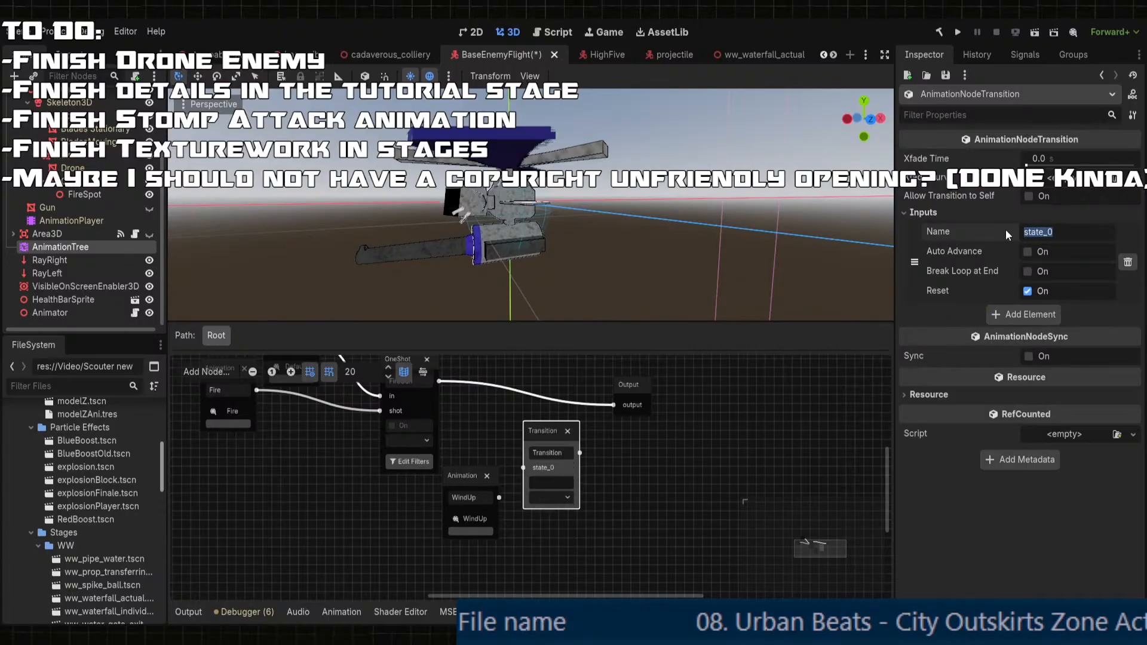
pyautogui.write('Normal')
pyautogui.click(1024, 314)
pyautogui.moveTo(1060, 315); pyautogui.dragTo(1019, 317)
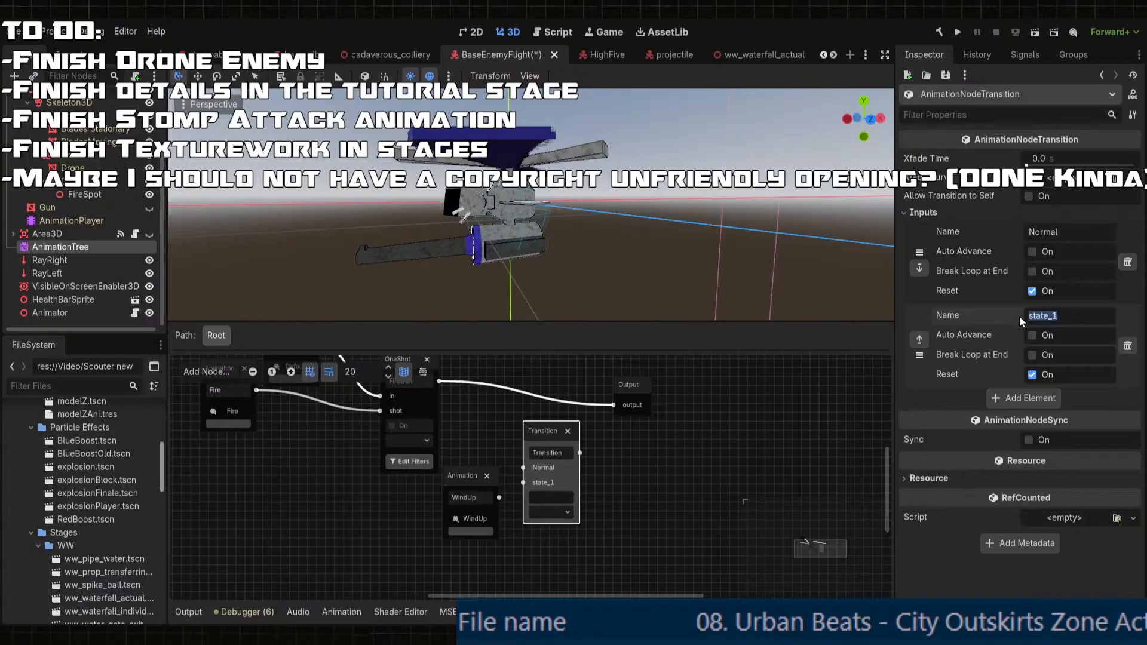
pyautogui.write('Stagger')
pyautogui.moveTo(1057, 232); pyautogui.dragTo(1008, 232)
pyautogui.write('normal')
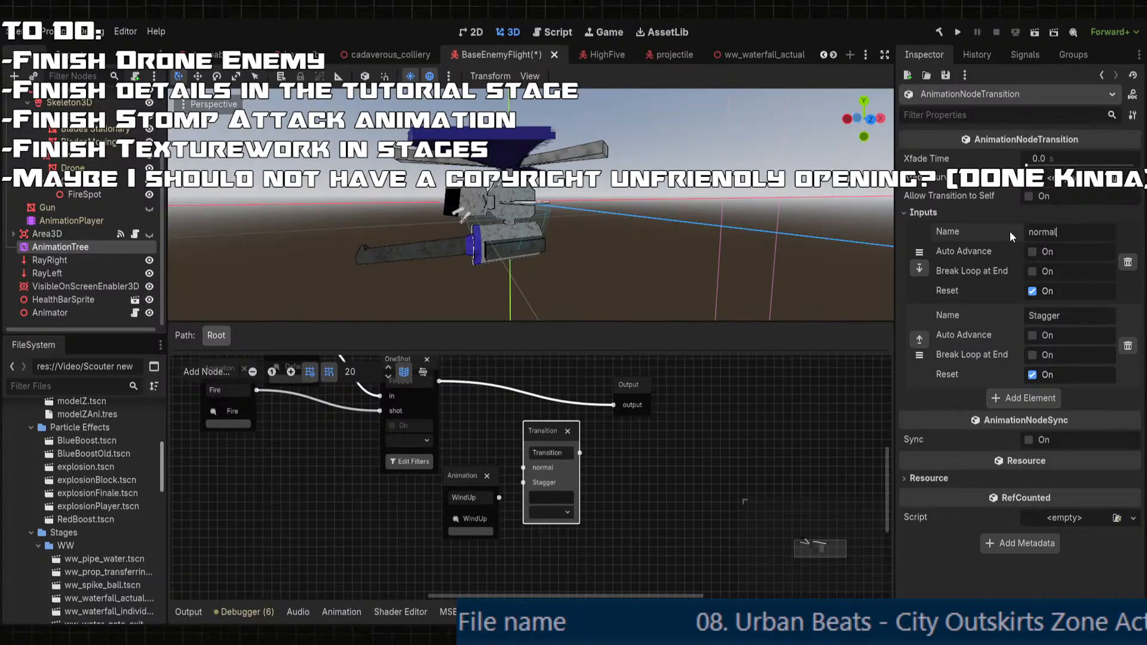
pyautogui.doubleClick(1062, 311)
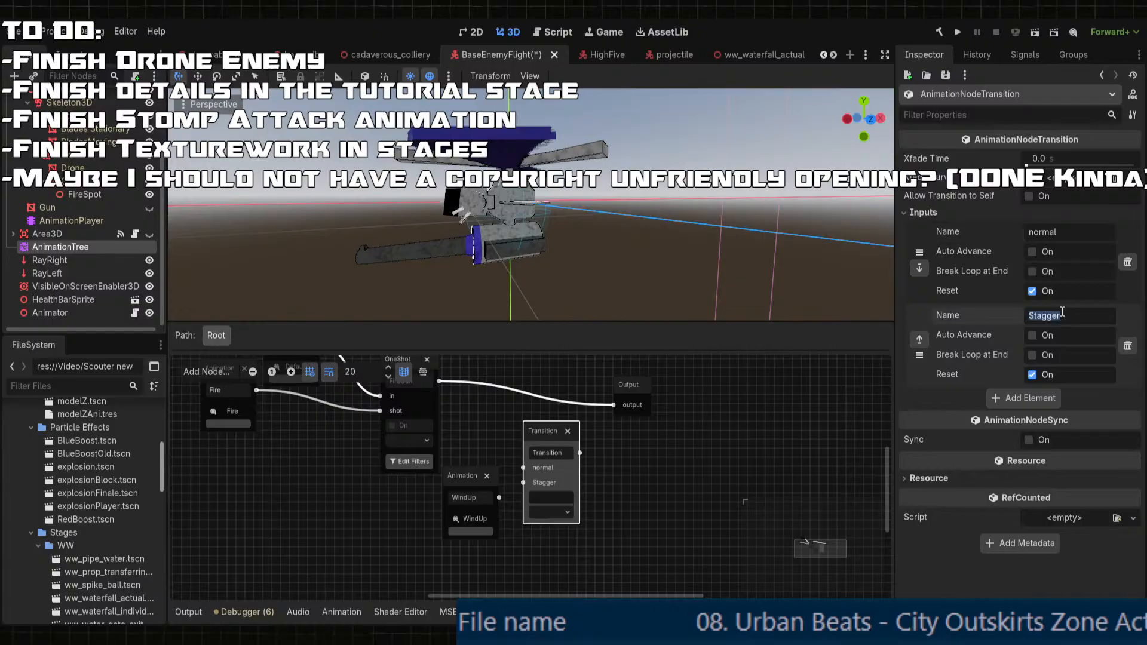
pyautogui.write('stagge')
# - Connect FireGun to the Transition's normal input and the Transition to Output, spacing the WindUp and Transition nodes around the wires
pyautogui.moveTo(463, 476); pyautogui.dragTo(400, 493)
pyautogui.moveTo(643, 484); pyautogui.dragTo(634, 521, button='middle')
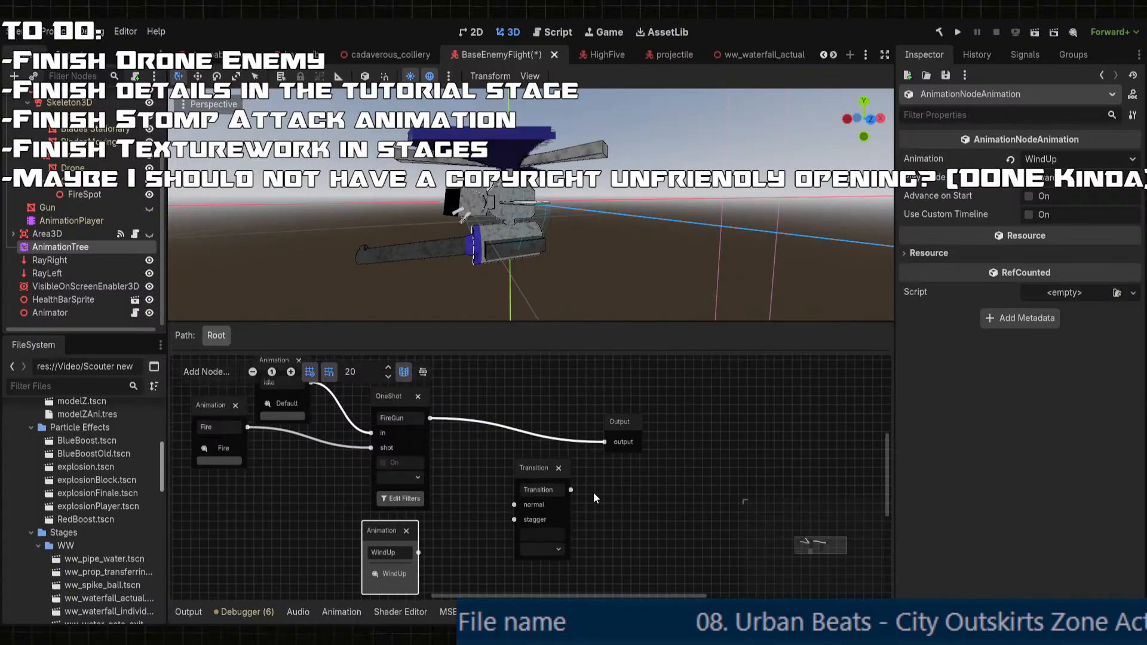
pyautogui.moveTo(535, 466); pyautogui.dragTo(548, 496)
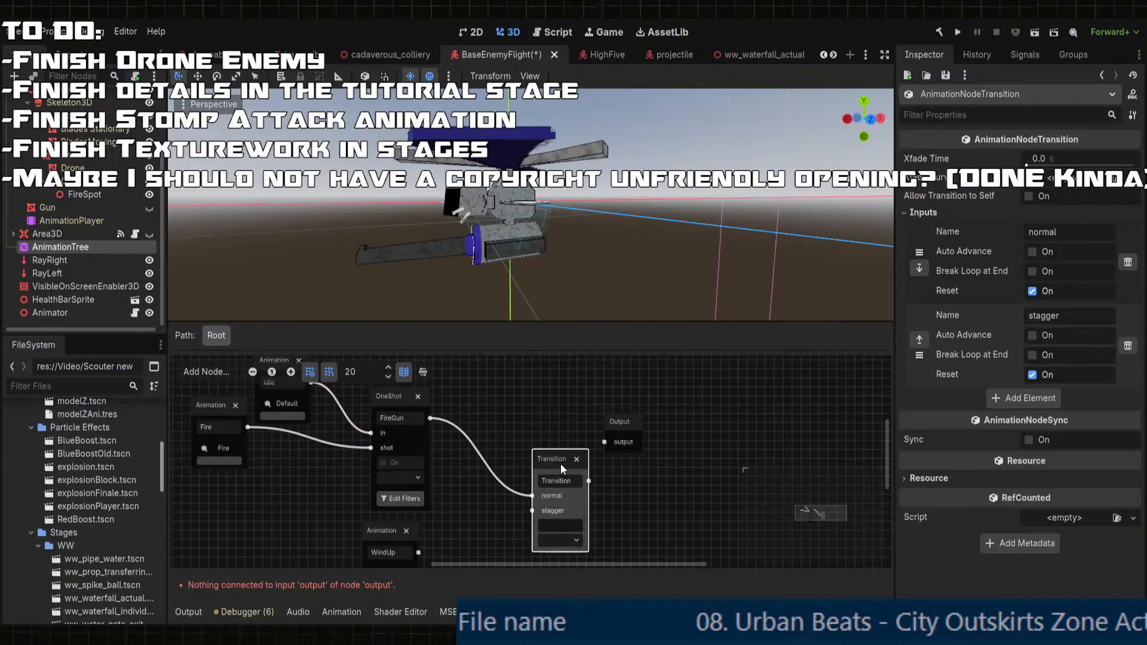
pyautogui.moveTo(560, 463); pyautogui.dragTo(600, 443)
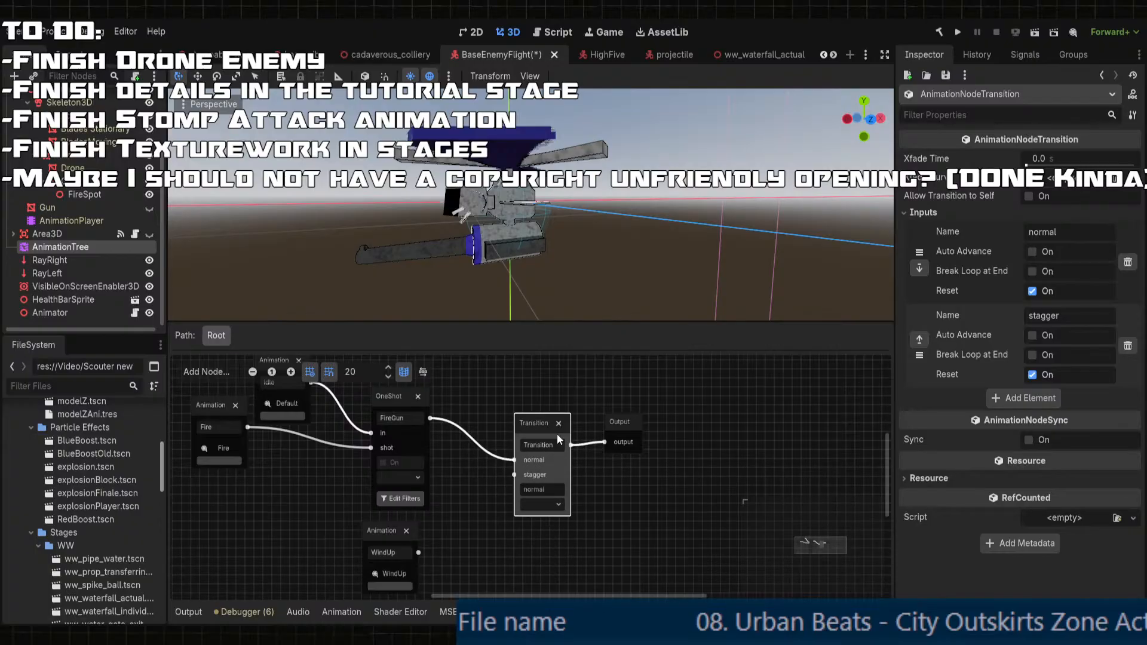
pyautogui.moveTo(523, 421)
pyautogui.mouseDown()
pyautogui.moveTo(533, 414)
pyautogui.moveTo(541, 429)
pyautogui.mouseUp()
# - Reposition WindUp below the FireGun node and add a second Transition node beside it
pyautogui.scroll(-3, 493, 496)
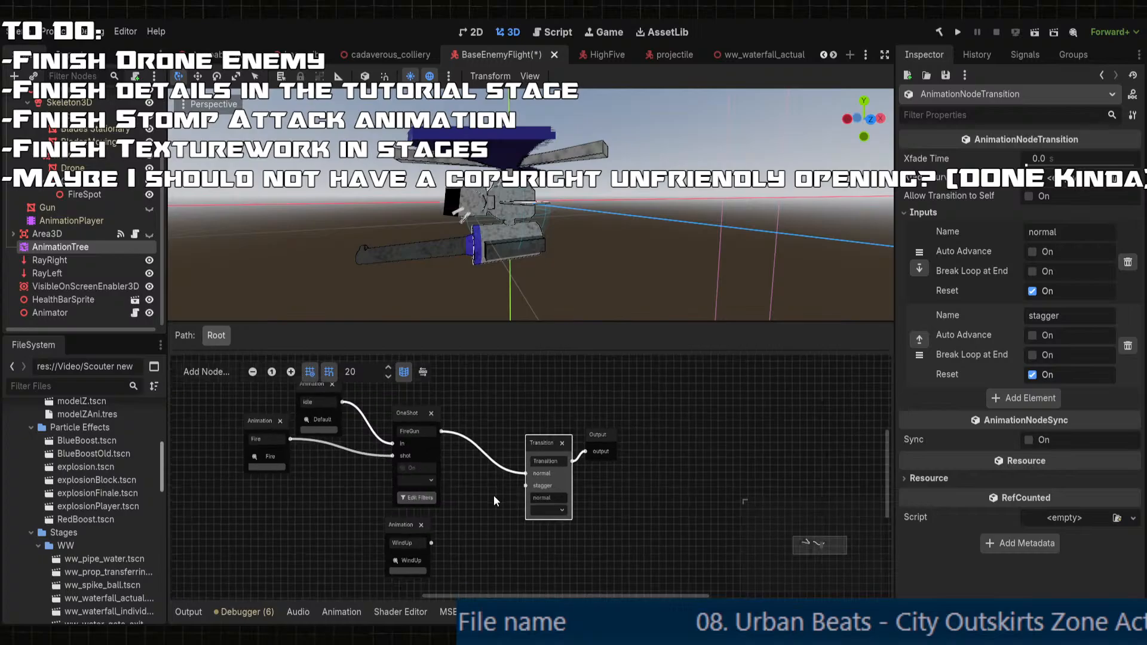
pyautogui.moveTo(406, 470); pyautogui.dragTo(446, 484)
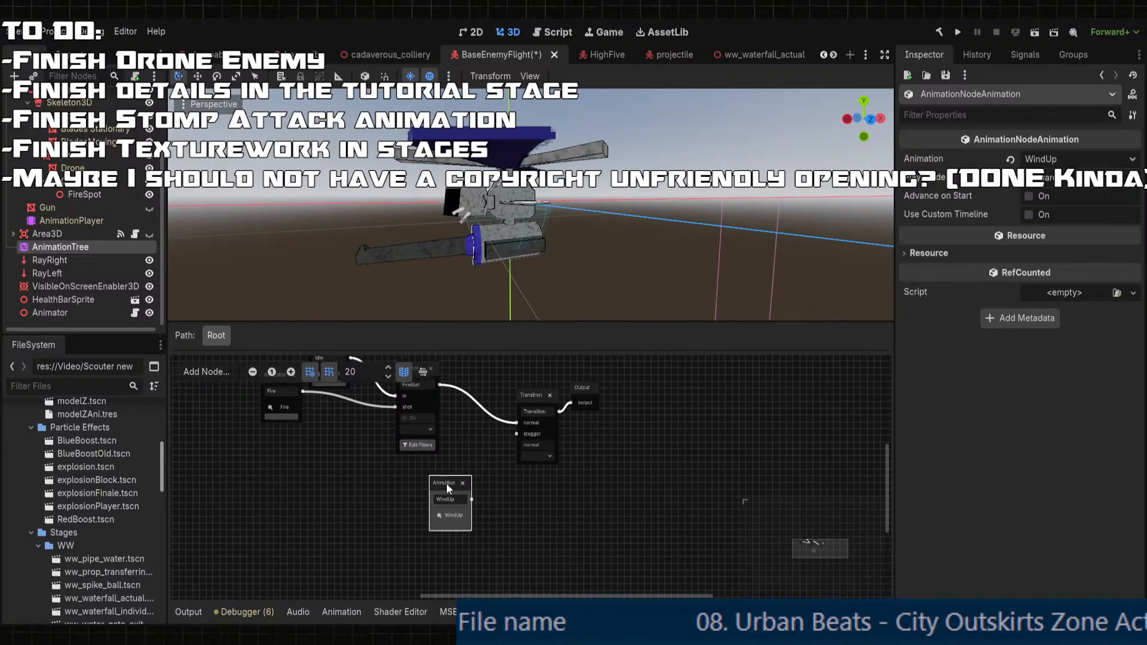
pyautogui.moveTo(490, 447); pyautogui.dragTo(480, 457, button='middle')
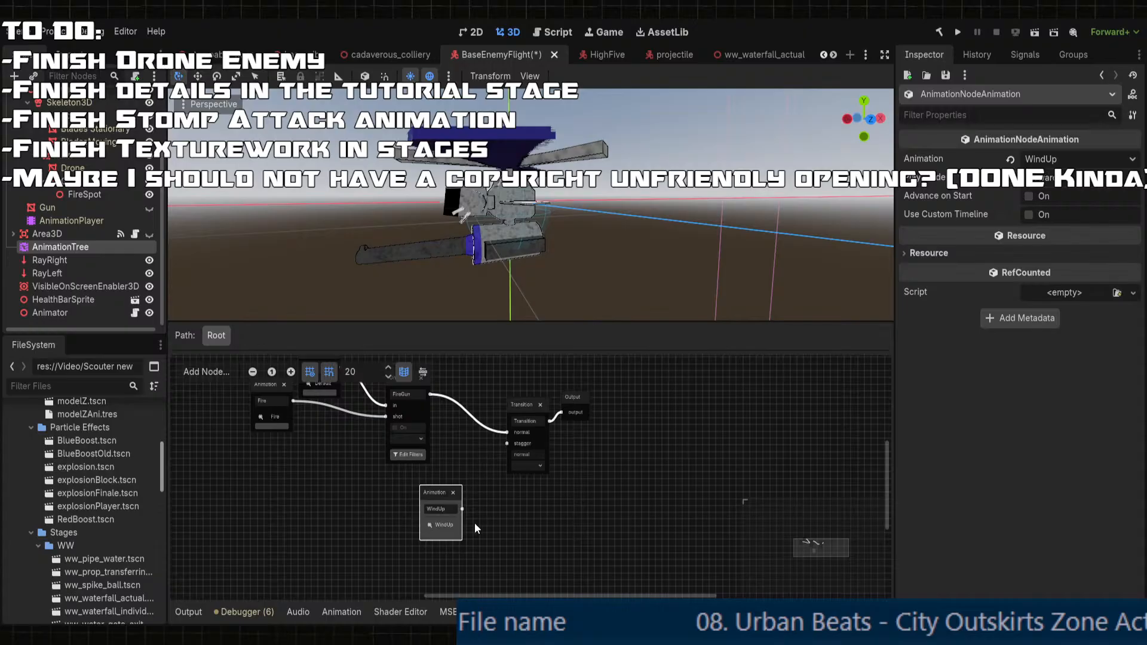
pyautogui.scroll(2, 474, 522)
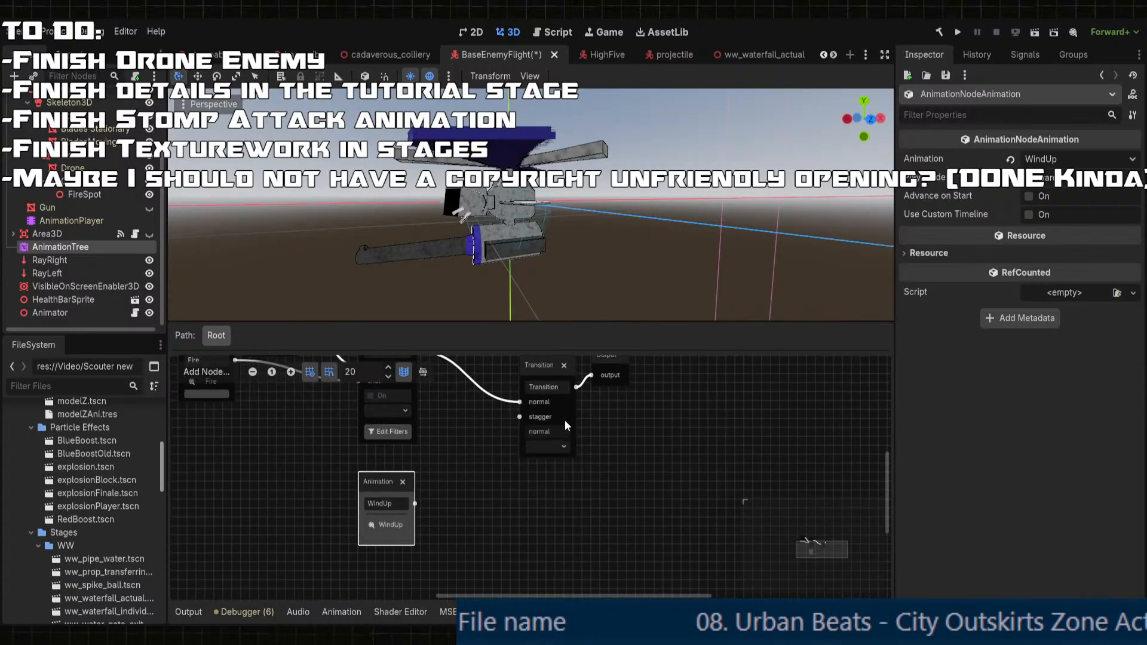
pyautogui.click(568, 542)
pyautogui.moveTo(534, 517); pyautogui.dragTo(477, 477)
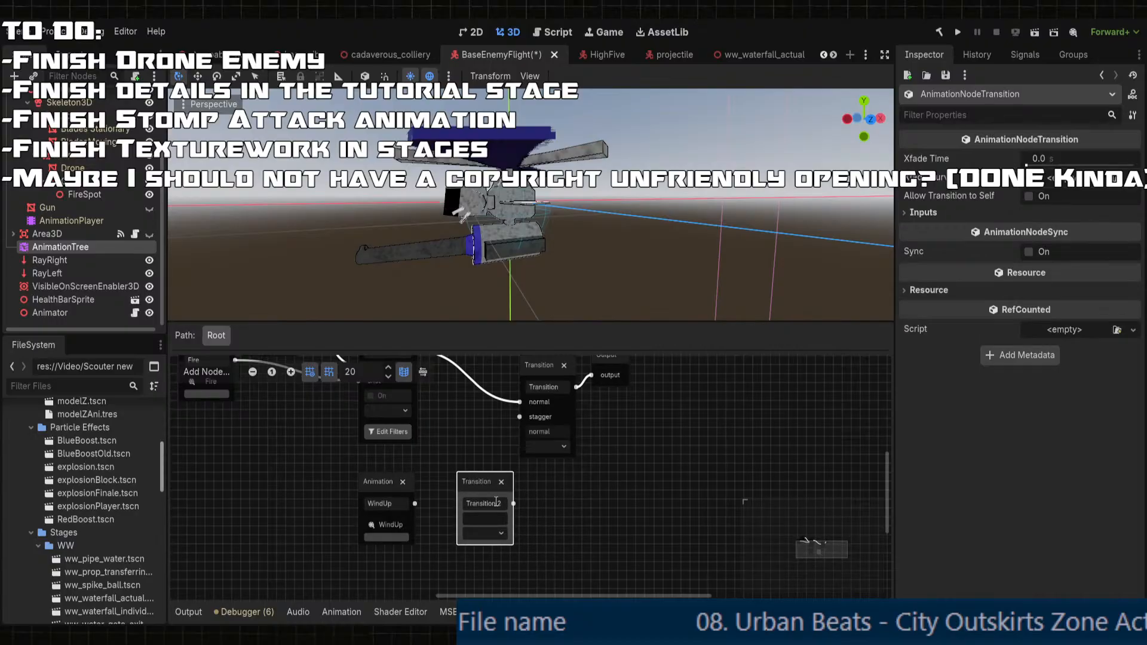
# - Rename the second Transition node propeller and connect it to the first Transition's stagger input
pyautogui.doubleClick(494, 503)
pyautogui.hotkey('ctrl', 'a')
pyautogui.press('BackSpace')
pyautogui.write('propellerState')
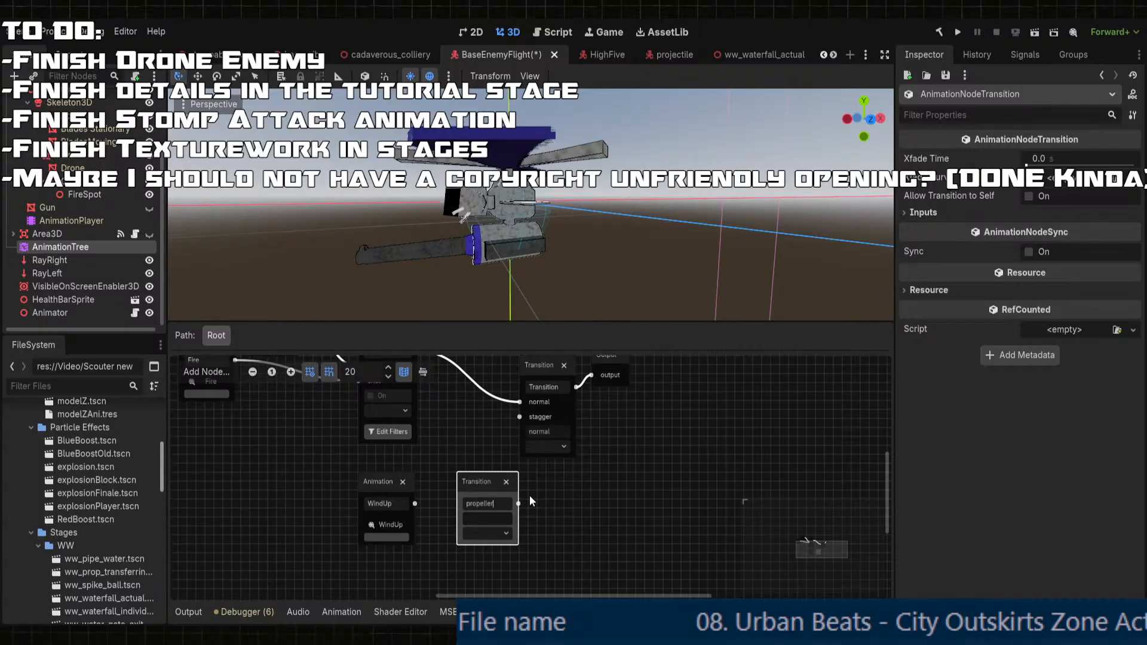
pyautogui.press('BackSpace')
pyautogui.press('BackSpace')
pyautogui.moveTo(514, 505); pyautogui.dragTo(521, 422)
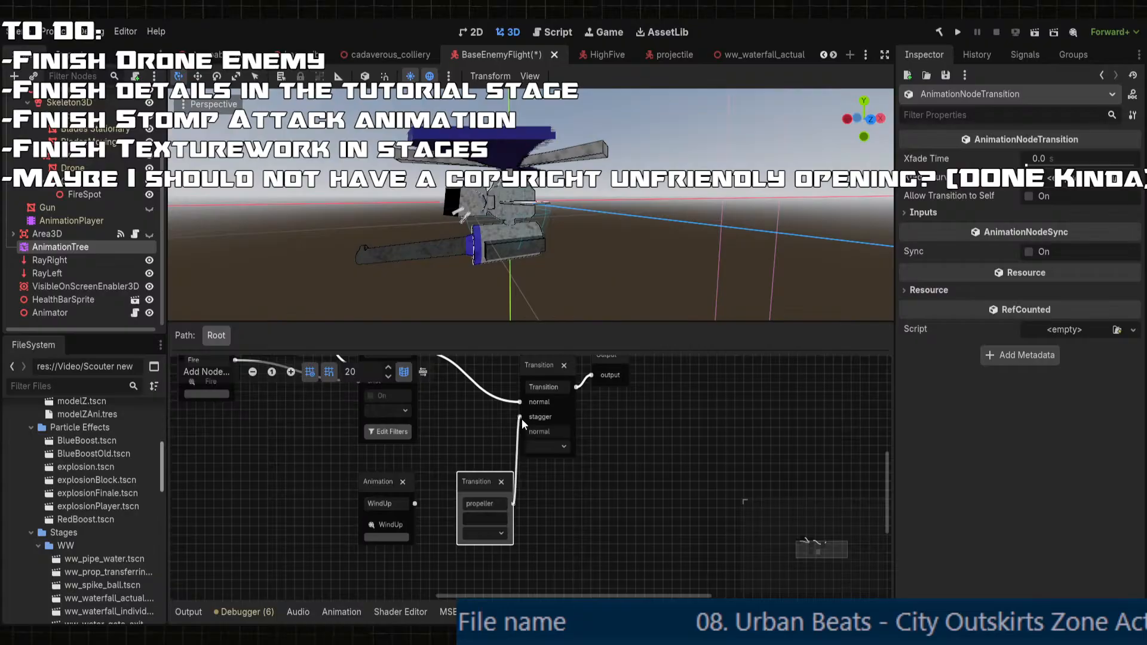
pyautogui.moveTo(473, 479); pyautogui.dragTo(446, 461)
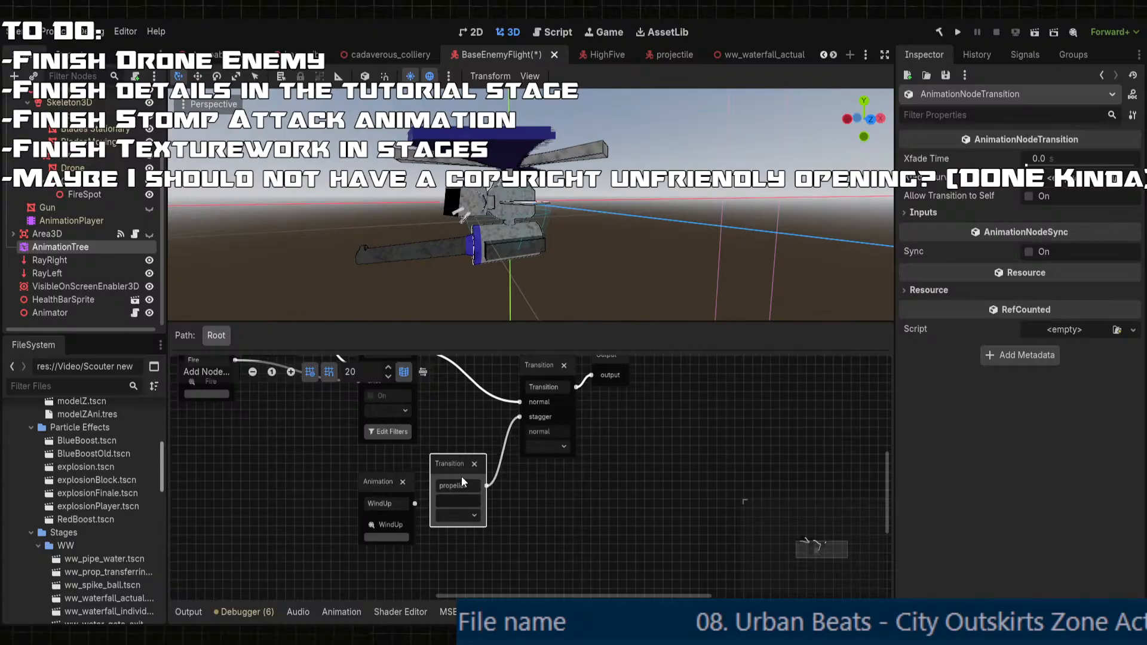
# - Add two inputs to the propeller node and name them windup and winddown
pyautogui.click(940, 216)
pyautogui.click(1013, 232)
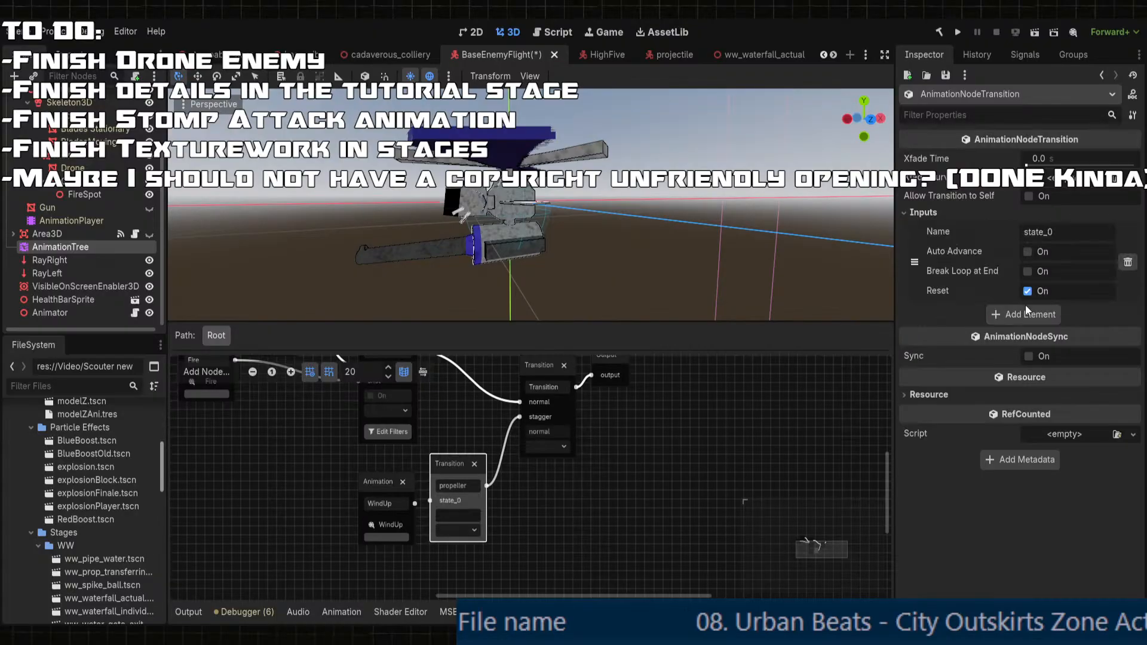
pyautogui.click(1026, 316)
pyautogui.click(1028, 212)
pyautogui.click(1013, 215)
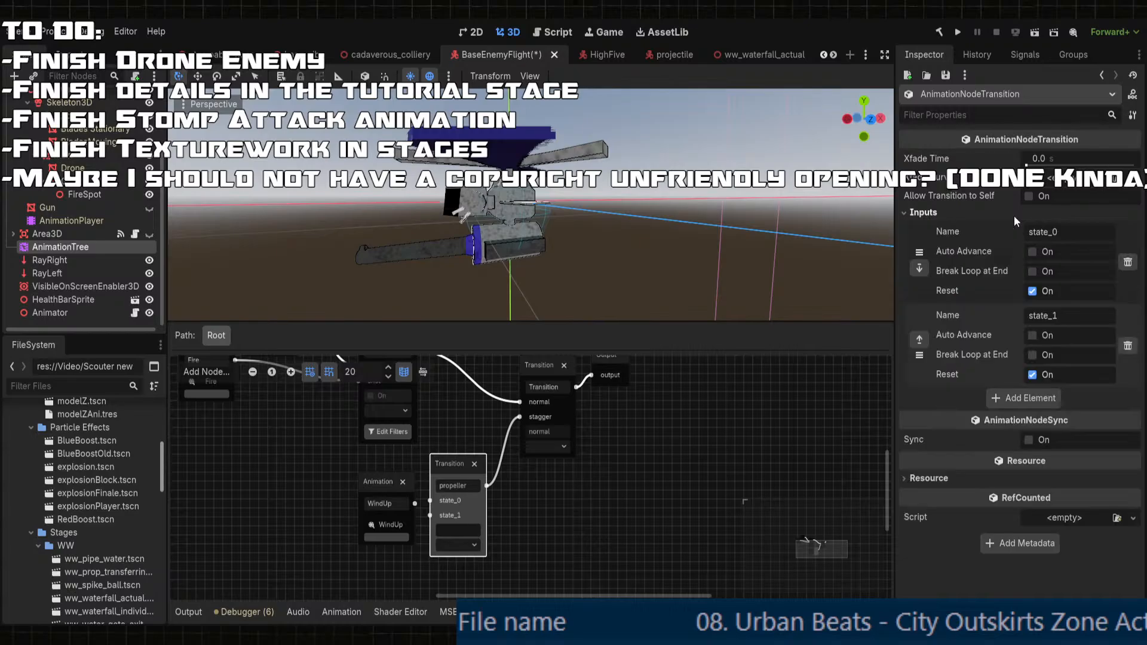
pyautogui.doubleClick(1054, 233)
pyautogui.write('windup')
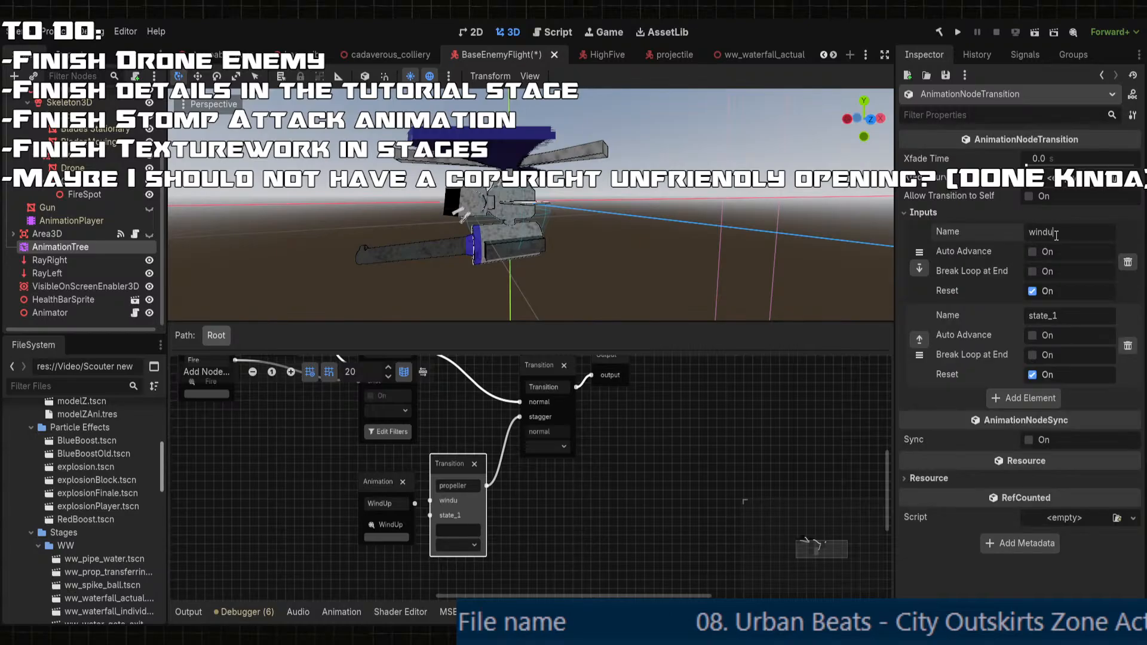
pyautogui.press('Tab')
pyautogui.press('Tab')
pyautogui.press('Tab')
pyautogui.press('Tab')
pyautogui.press('Tab')
pyautogui.press('Tab')
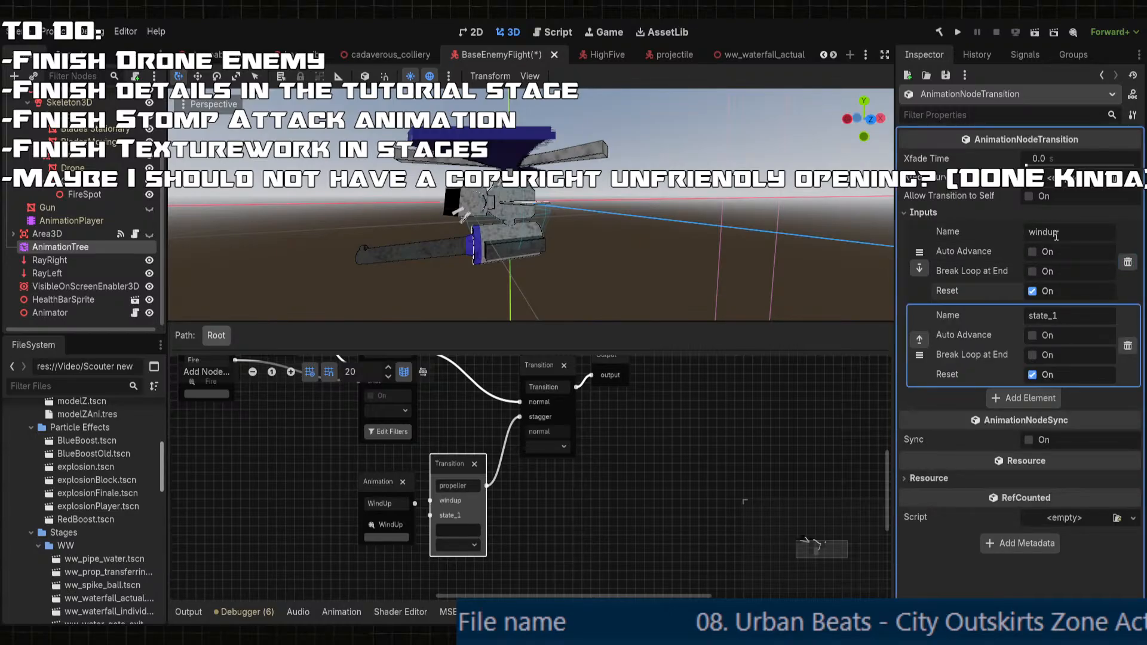
pyautogui.write('winddown')
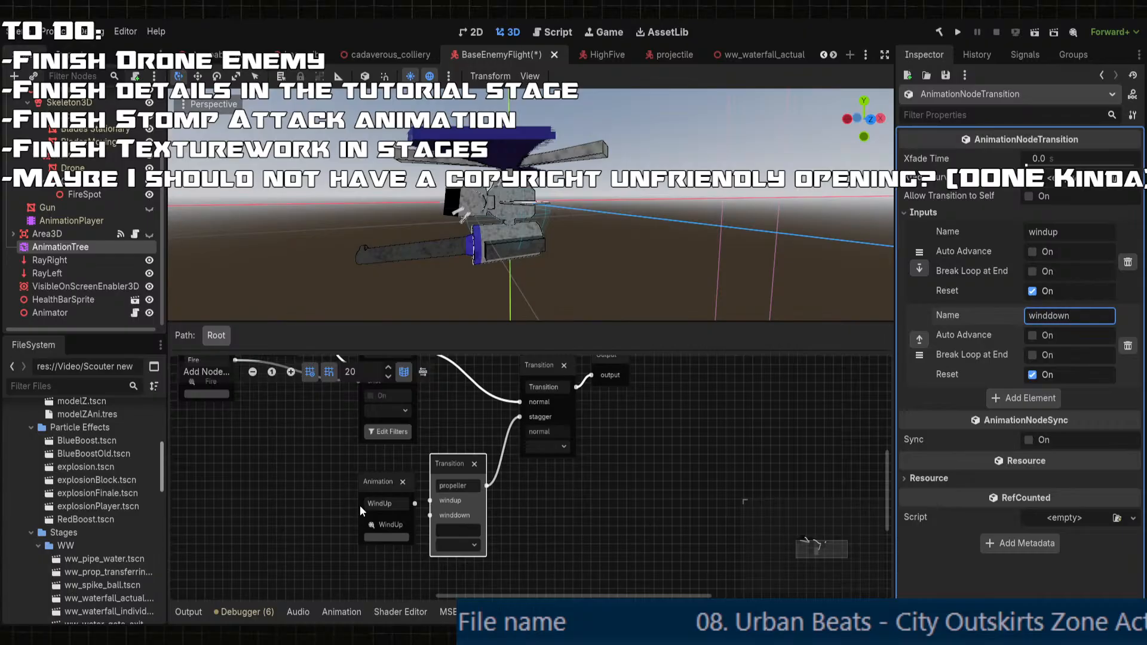
# - Wire the WindUp node into the propeller node's windup input and move WindUp farther from it
pyautogui.moveTo(359, 505); pyautogui.dragTo(324, 479)
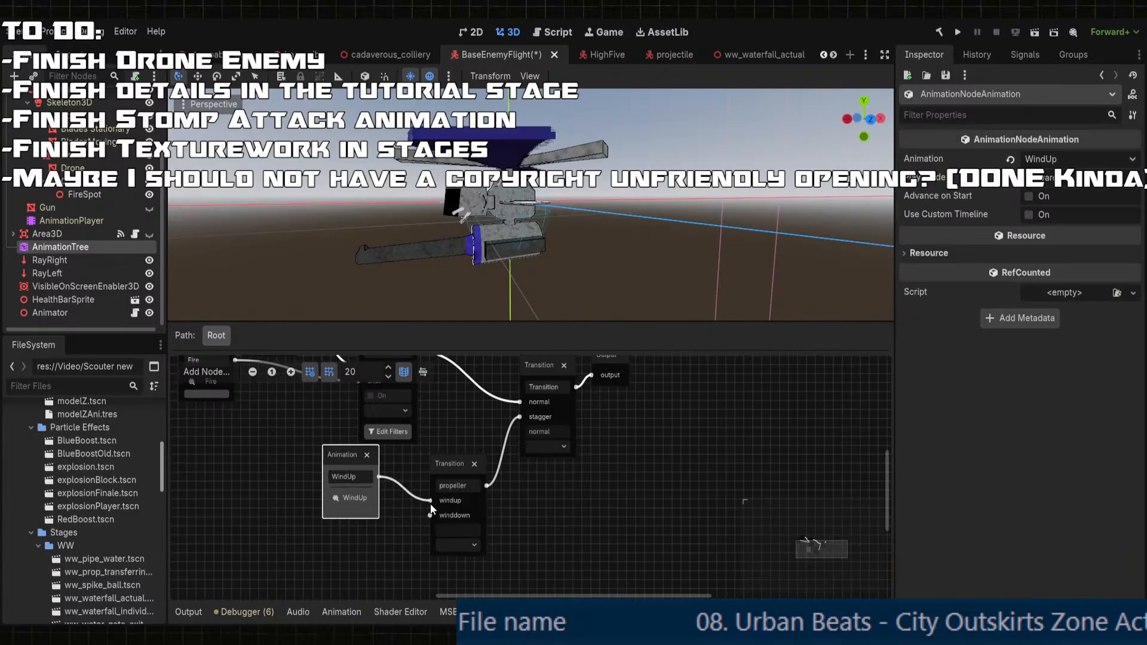
pyautogui.moveTo(348, 527); pyautogui.dragTo(424, 526, button='middle')
pyautogui.moveTo(425, 457); pyautogui.dragTo(396, 455)
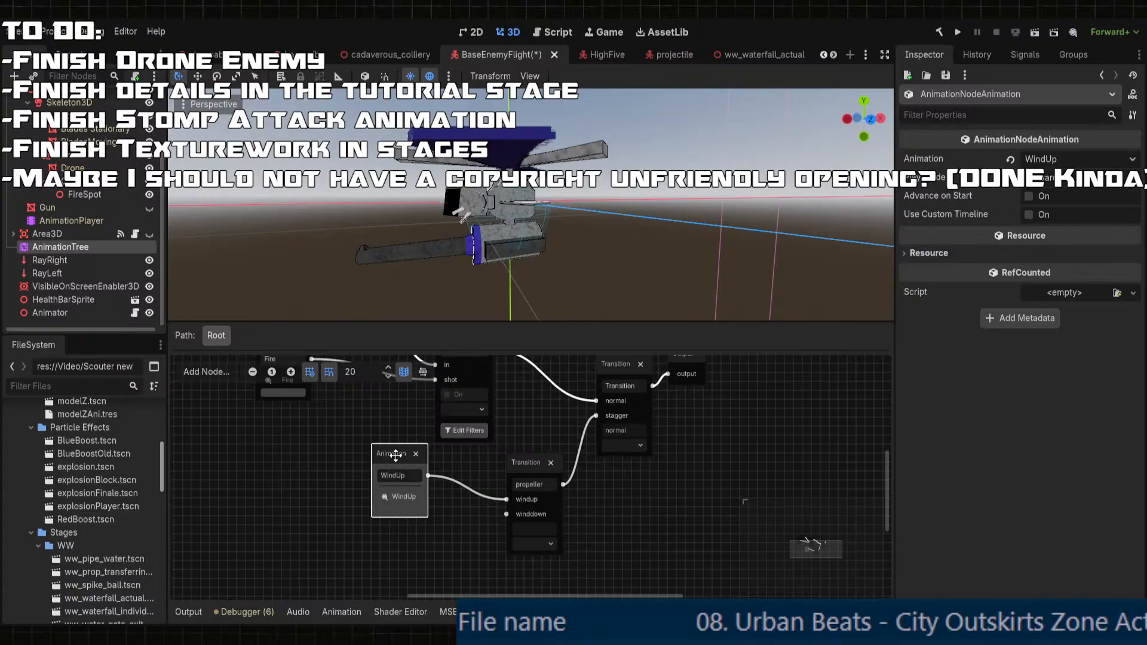
# - Add another Animation node below WindUp, connect it to the propeller's winddown input and assign it the WindUp animation
pyautogui.rightClick(380, 554)
pyautogui.click(415, 418)
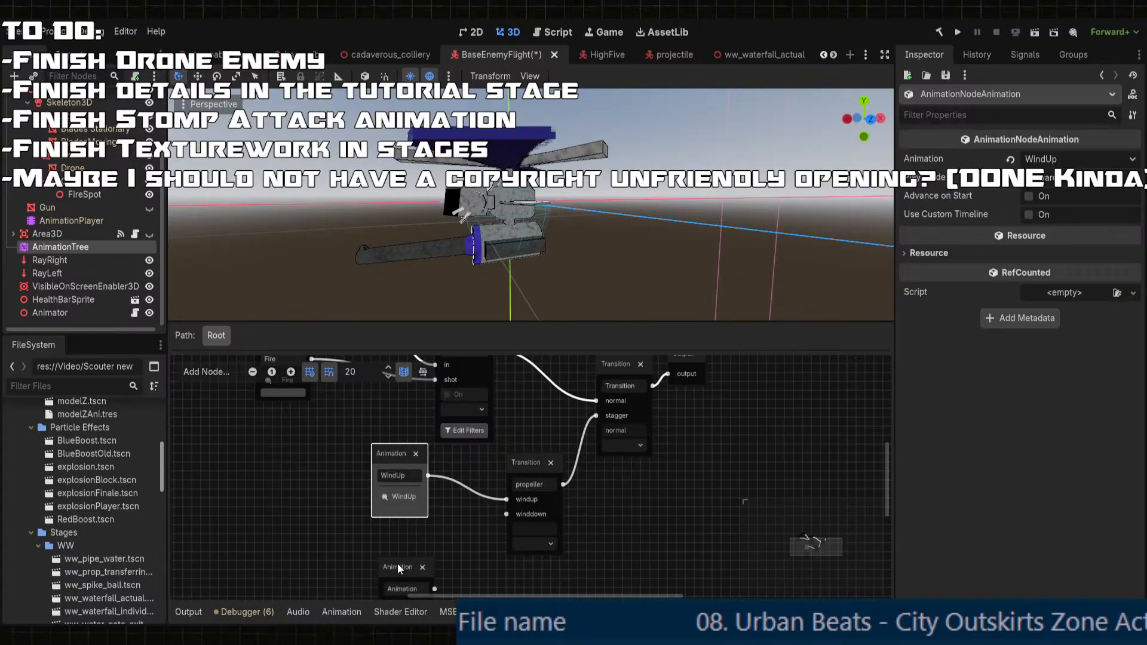
pyautogui.moveTo(397, 565); pyautogui.dragTo(506, 514)
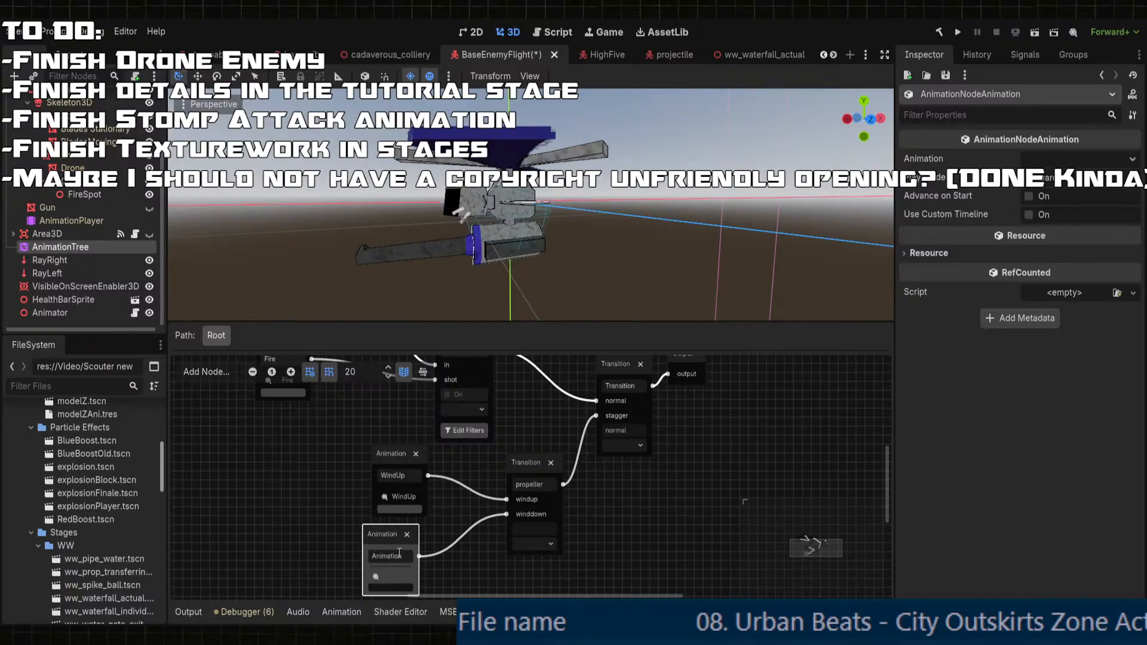
pyautogui.click(395, 613)
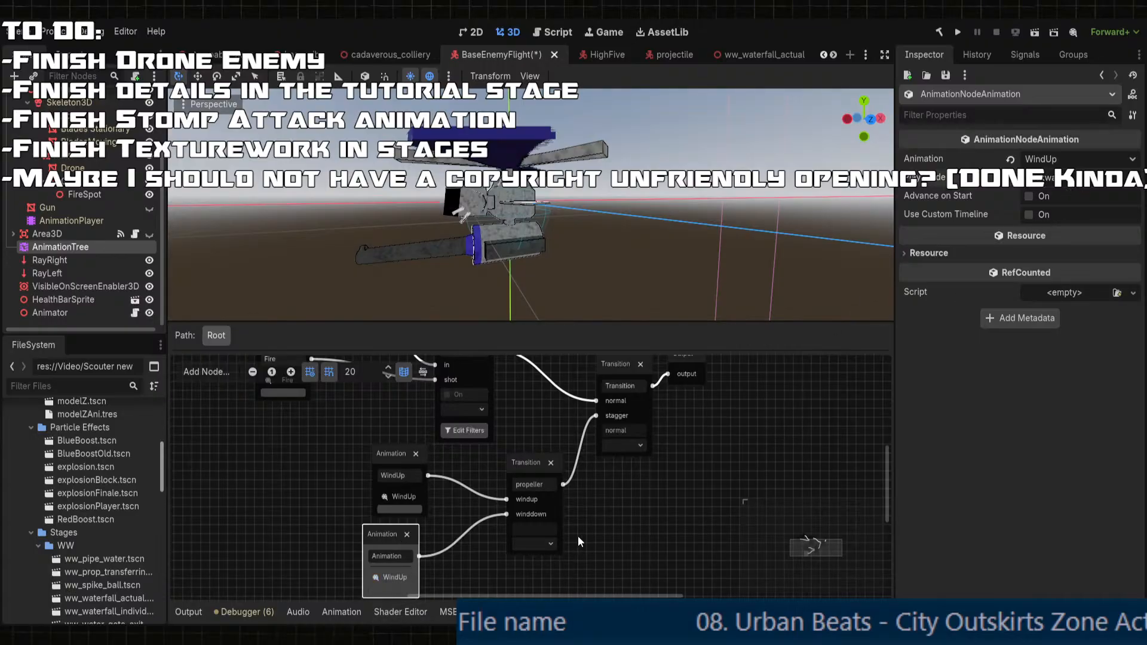
# - Switch the first Transition node's current state to stagger and the propeller node's to winddown
pyautogui.click(633, 443)
pyautogui.click(631, 479)
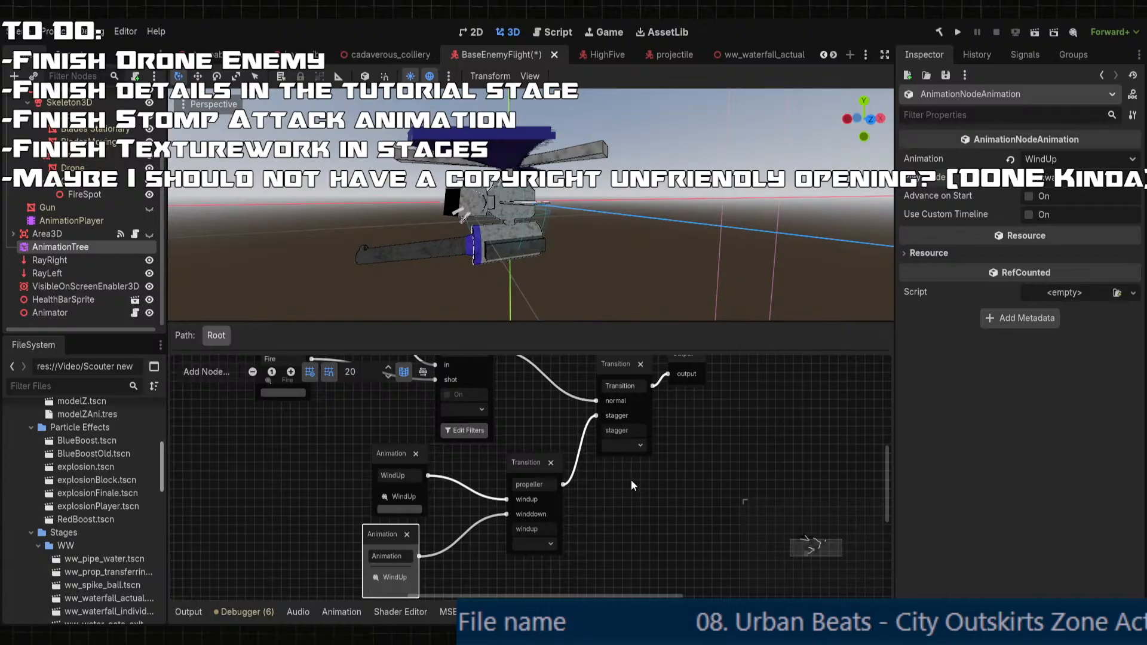
pyautogui.moveTo(570, 510); pyautogui.dragTo(579, 490, button='middle')
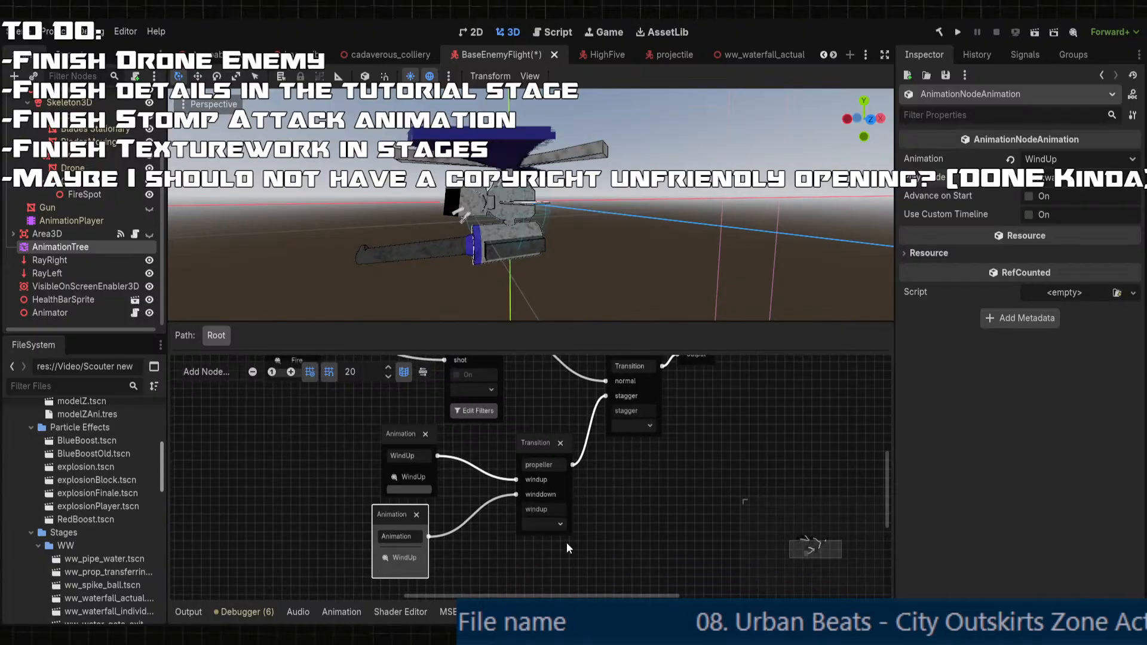
pyautogui.click(542, 532)
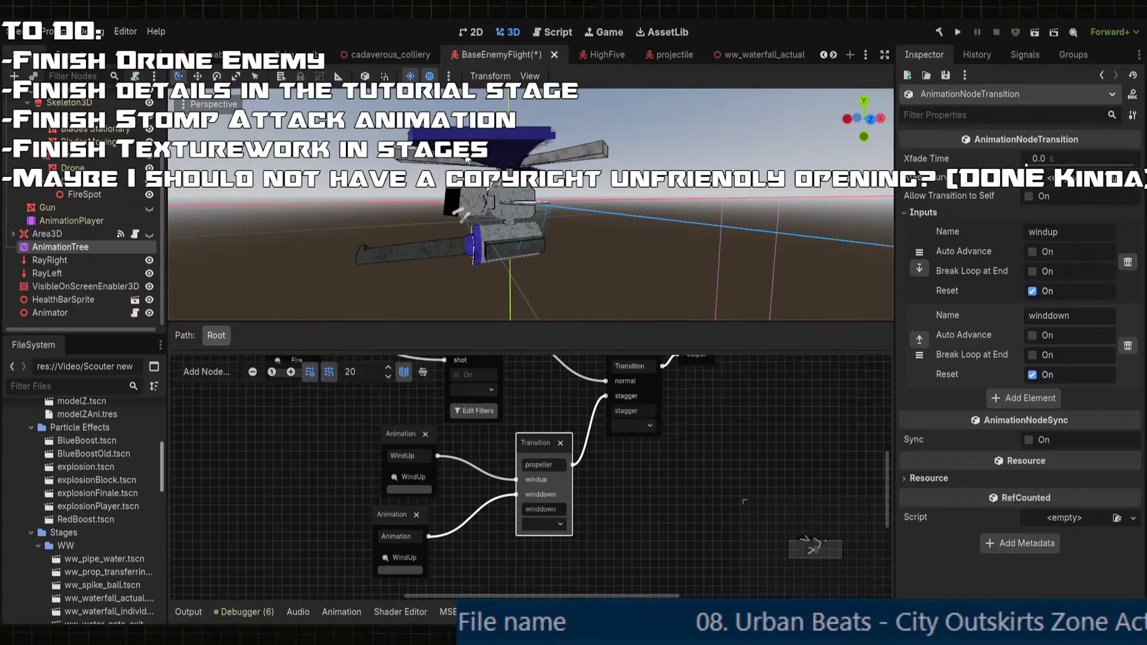
# - Switch the first Transition node's current state to normal
pyautogui.moveTo(640, 446); pyautogui.dragTo(631, 468, button='middle')
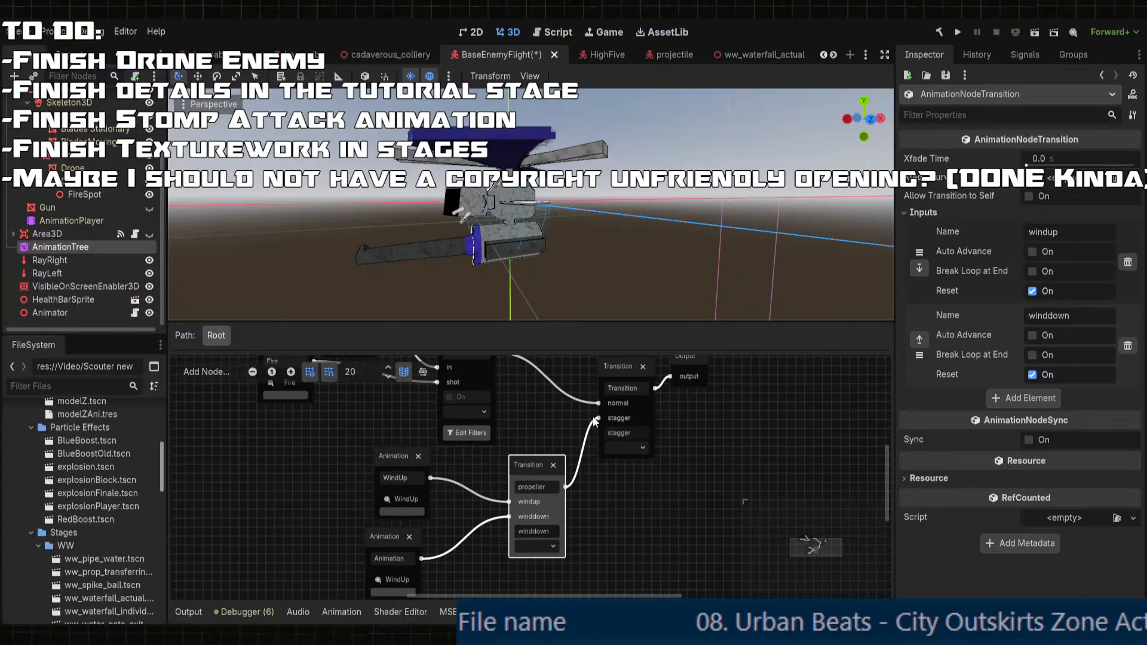
pyautogui.moveTo(539, 412); pyautogui.dragTo(562, 446, button='middle')
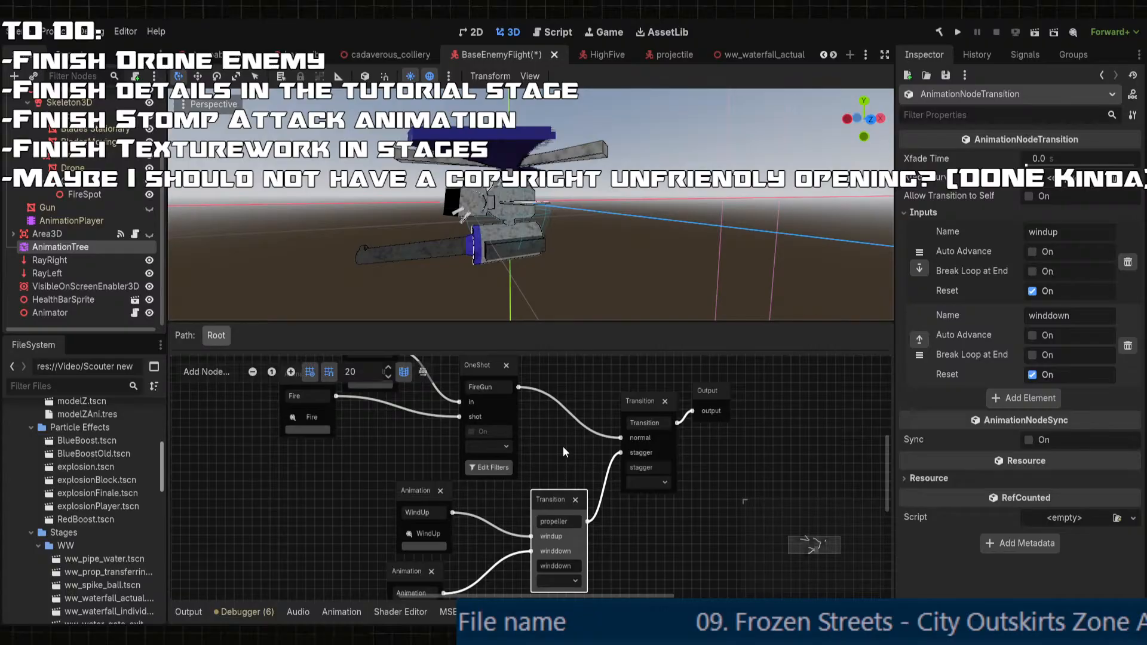
pyautogui.moveTo(563, 446); pyautogui.dragTo(571, 508, button='middle')
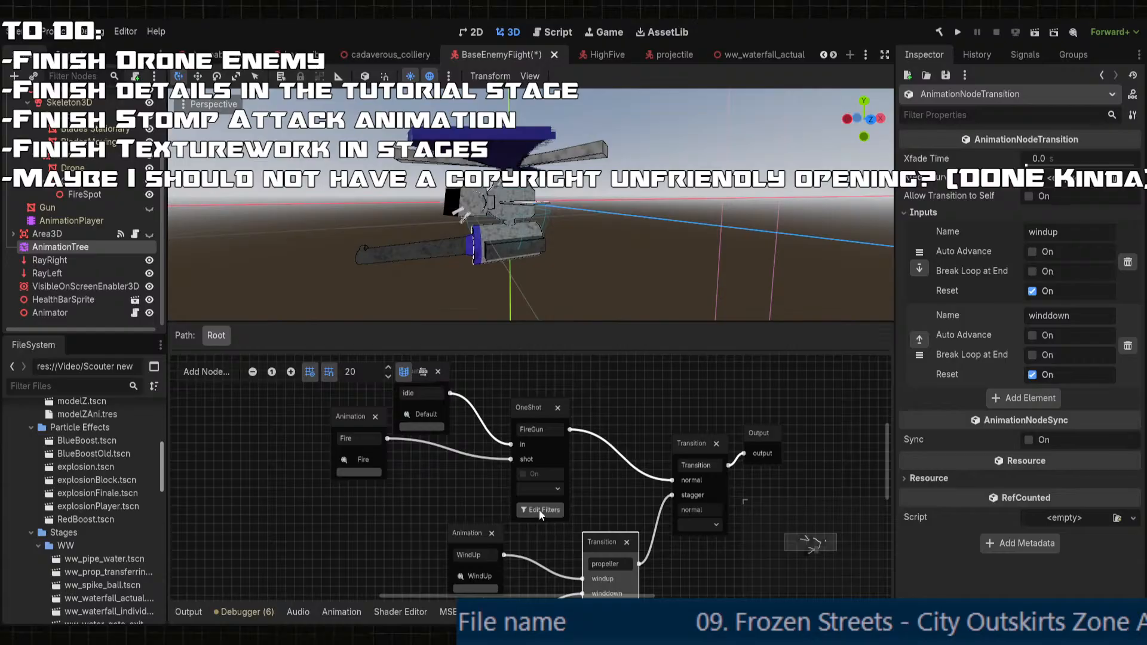
# - Select the drone's BladesMoving mesh in the 3D viewport
pyautogui.moveTo(640, 196); pyautogui.dragTo(599, 250, button='middle')
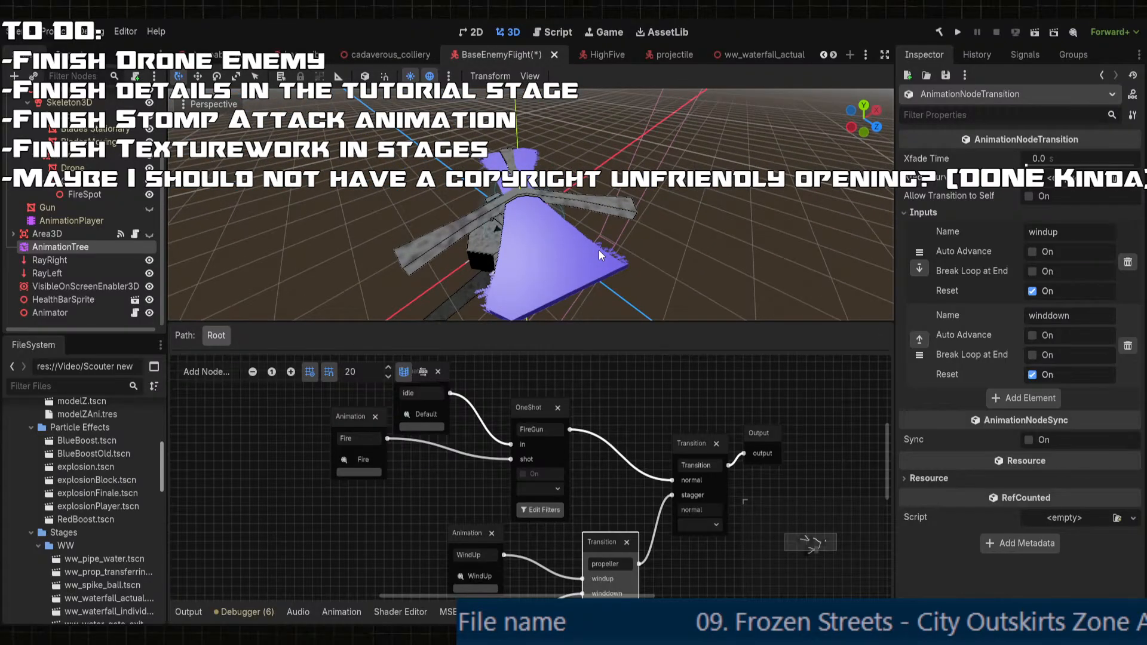
pyautogui.click(574, 274)
pyautogui.scroll(-2, 520, 365)
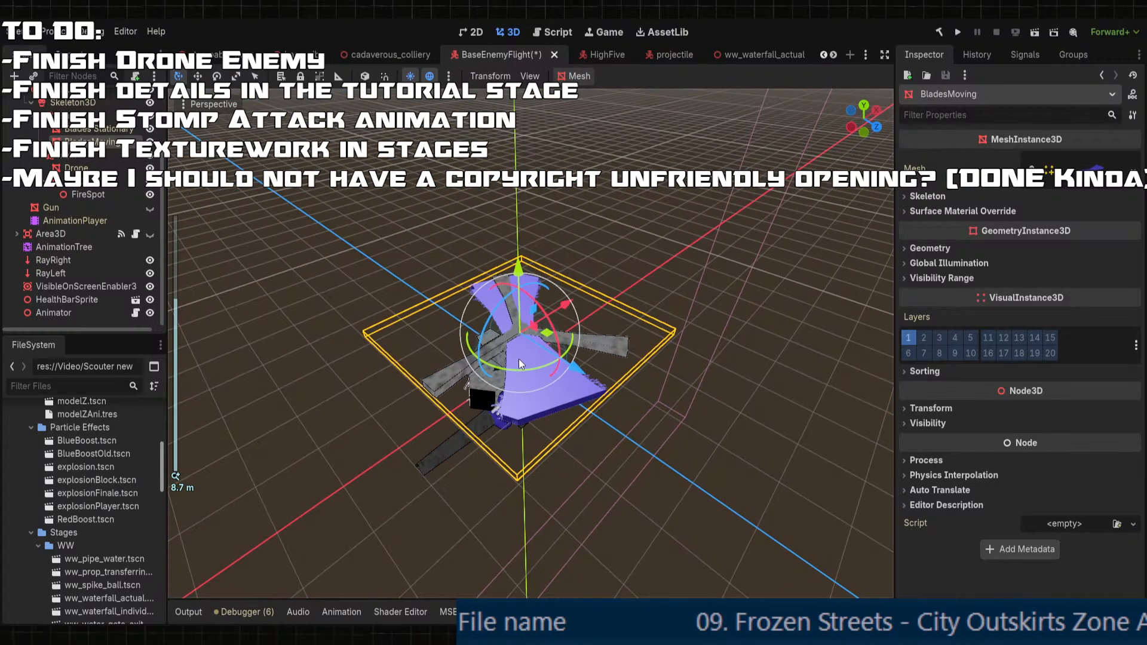
# - Examine the BladesMoving mesh from several angles and distances, checking the rough texture edges of the spinning blade
pyautogui.scroll(4, 519, 363)
pyautogui.scroll(-4, 519, 363)
pyautogui.scroll(2, 520, 363)
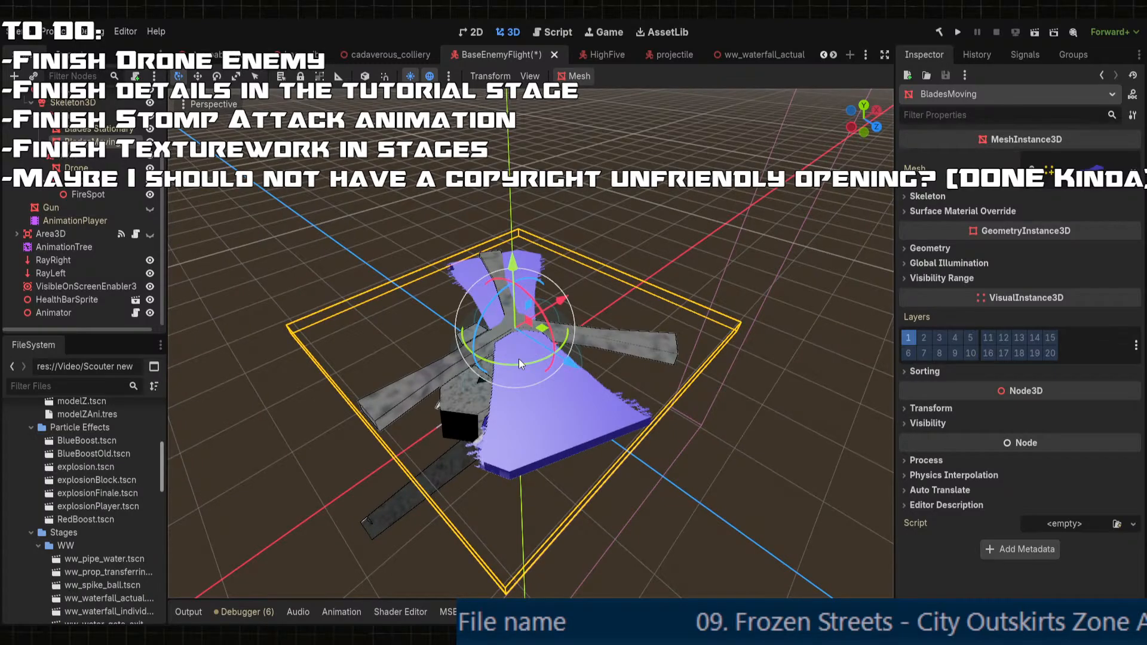
pyautogui.scroll(5, 563, 368)
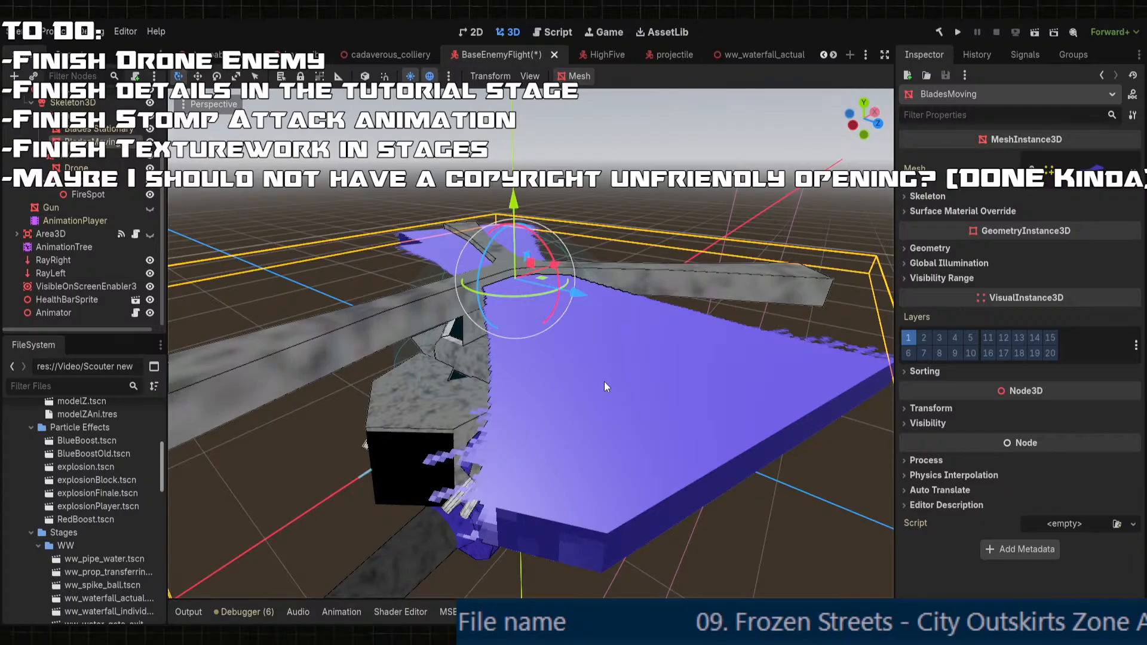
pyautogui.scroll(-3, 616, 367)
pyautogui.moveTo(615, 367); pyautogui.dragTo(589, 375, button='middle')
pyautogui.scroll(2, 589, 375)
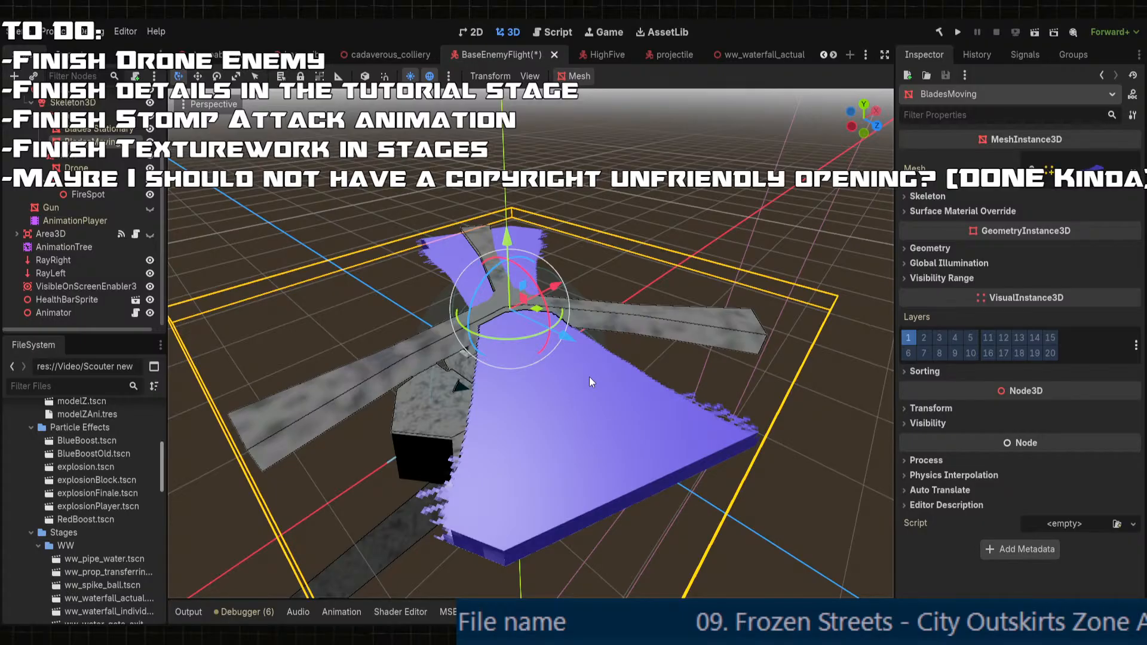
pyautogui.moveTo(589, 377); pyautogui.dragTo(600, 298, button='middle')
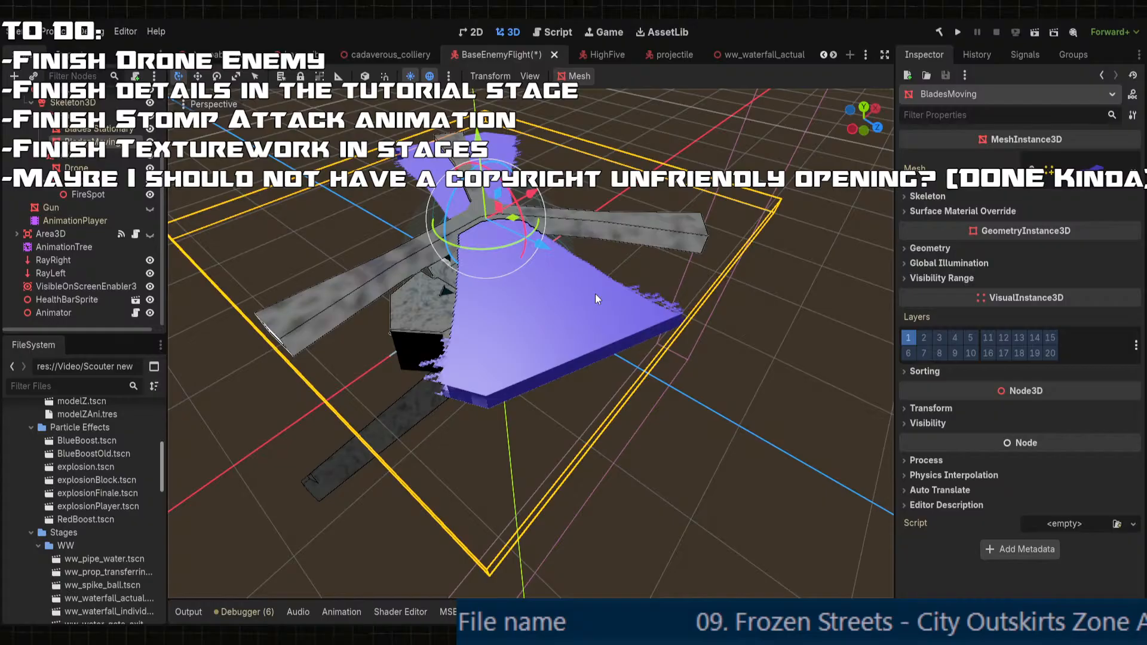
pyautogui.moveTo(595, 293); pyautogui.dragTo(521, 289, button='middle')
pyautogui.scroll(3, 541, 285)
pyautogui.scroll(2, 521, 289)
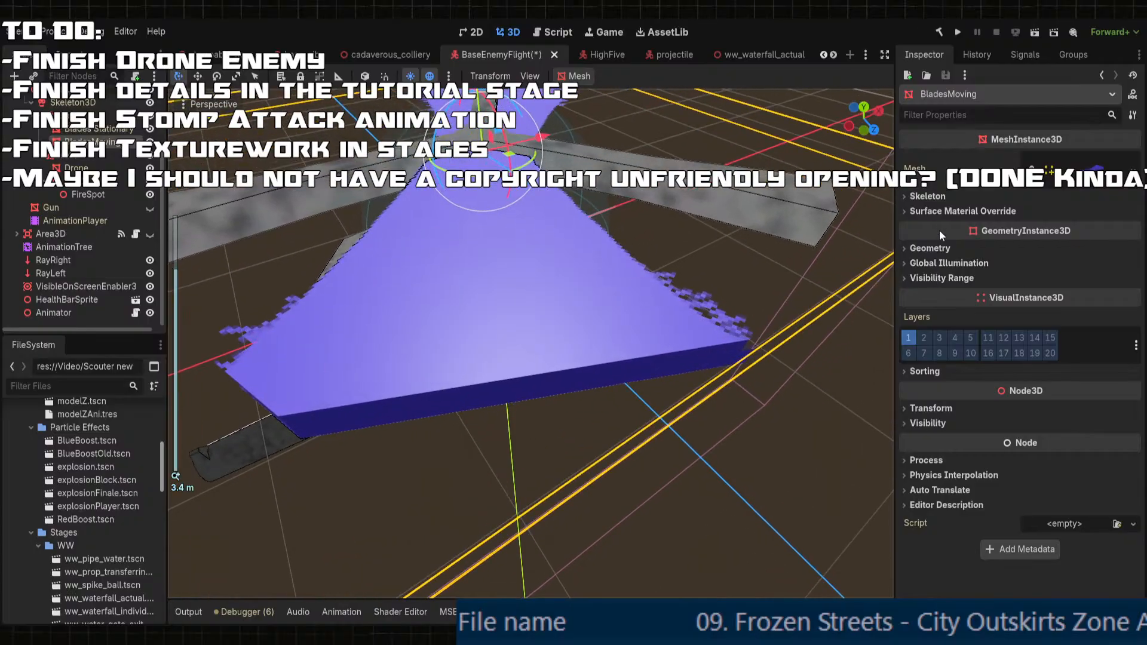
pyautogui.press('f')
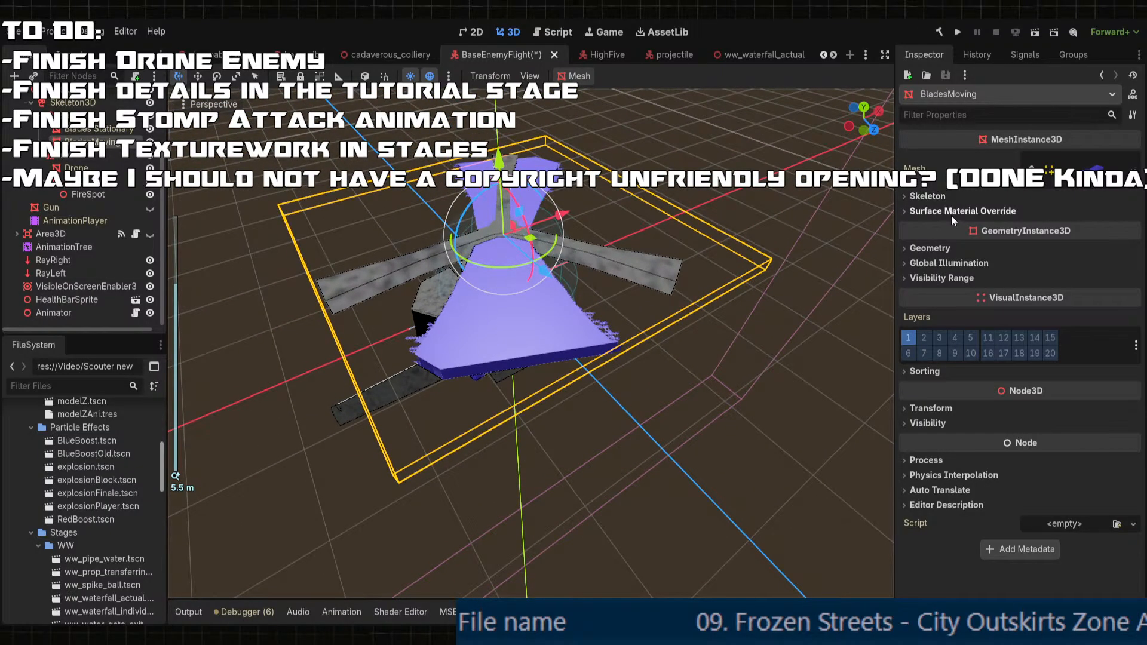
# - Give the BladesMoving mesh a new StandardMaterial3D in surface material override slot 0
pyautogui.click(951, 212)
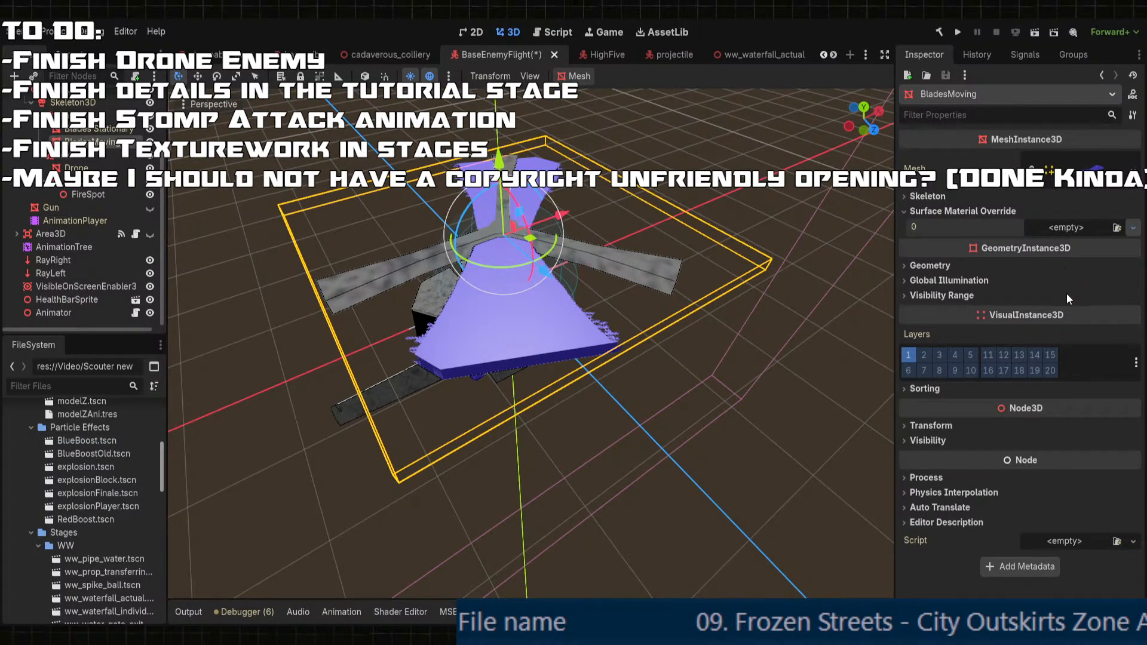
pyautogui.click(1082, 236)
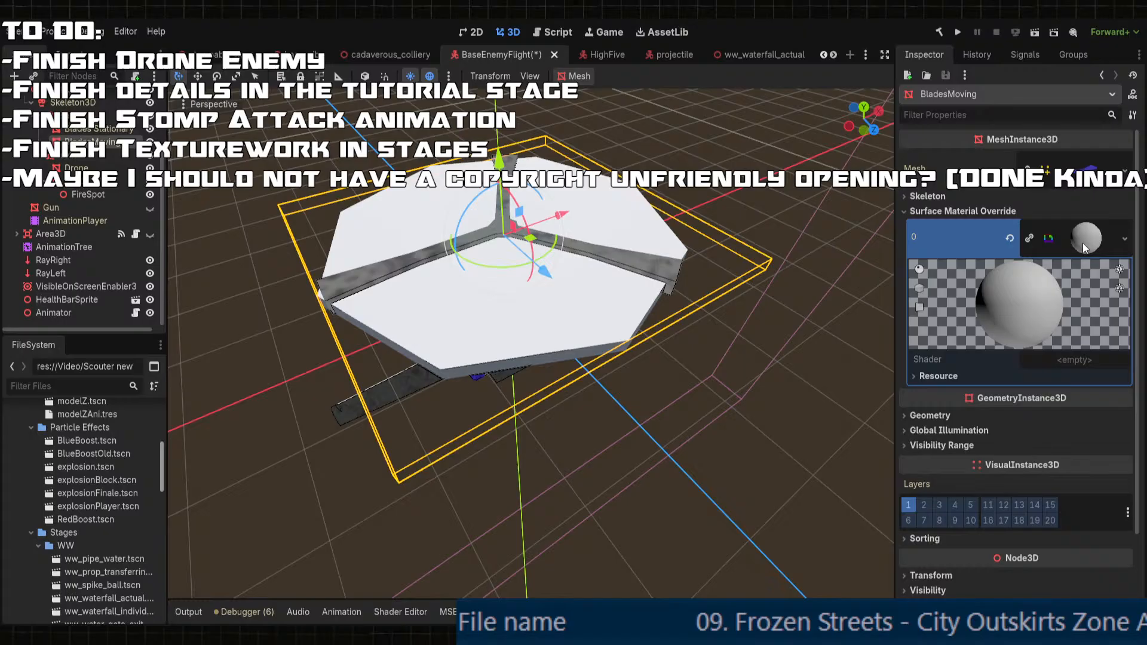
pyautogui.click(1010, 240)
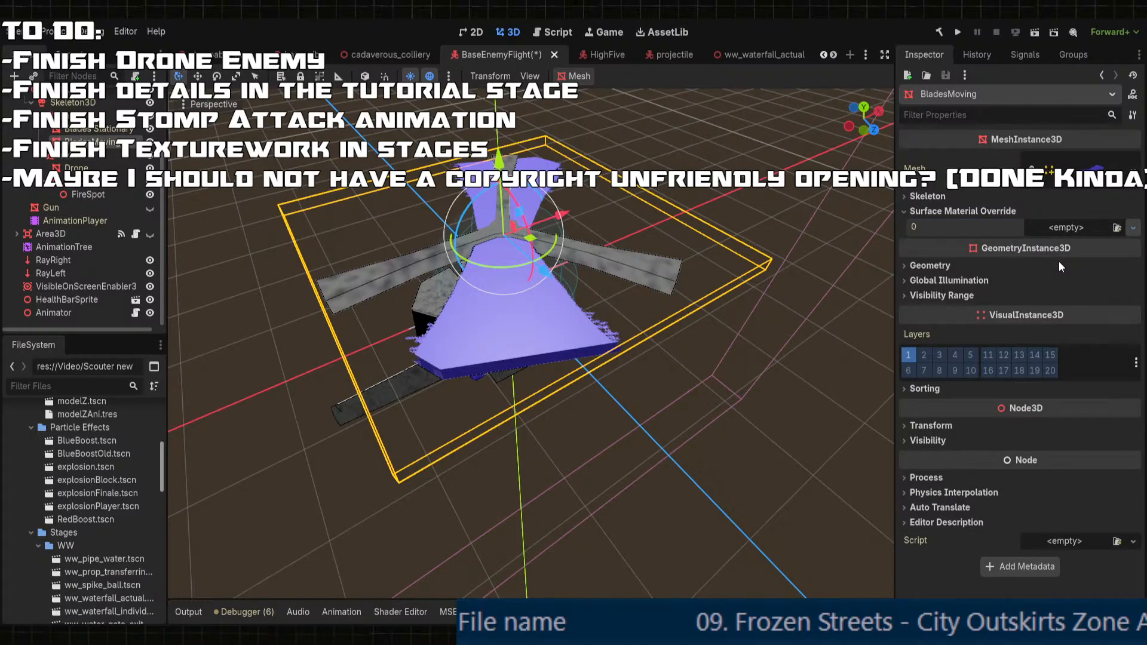
pyautogui.hotkey('ctrl', 'z')
pyautogui.scroll(-3, 1015, 347)
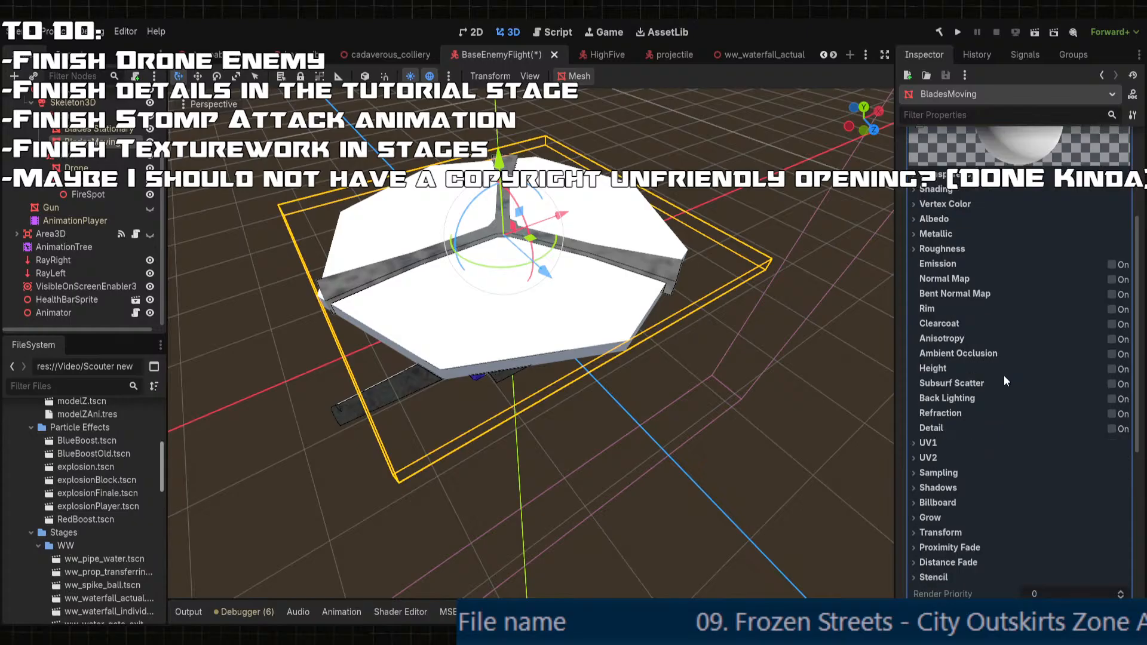
pyautogui.scroll(-3, 1004, 377)
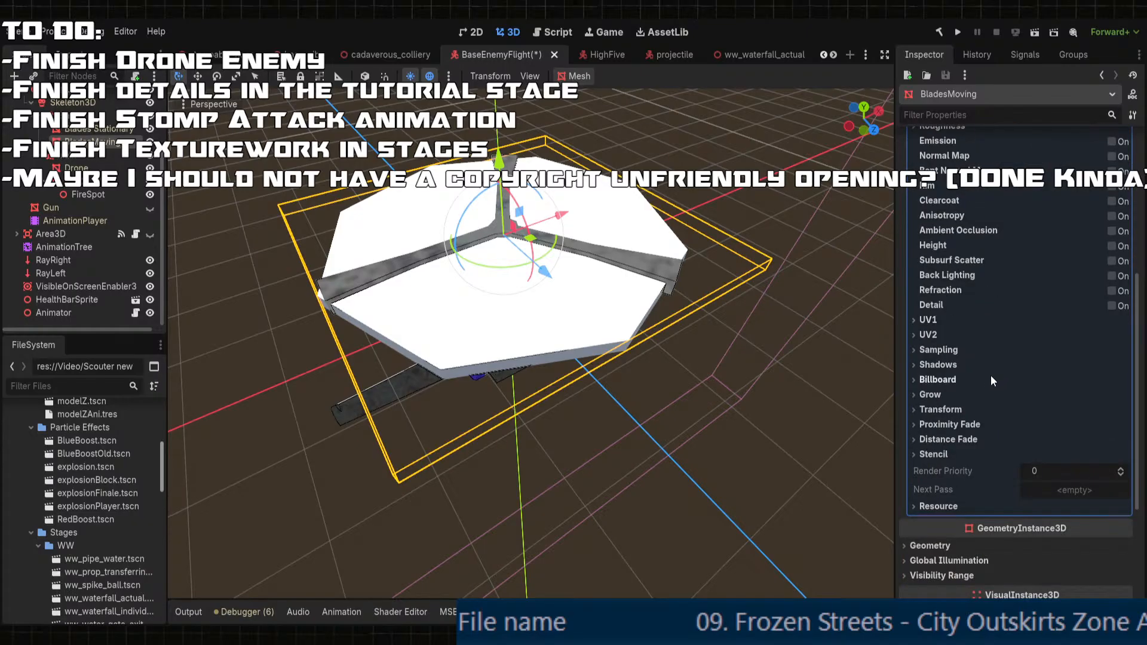
# - Assign the purple Drone Spinning Blades image as the override material's albedo texture
pyautogui.moveTo(636, 338); pyautogui.dragTo(691, 307, button='middle')
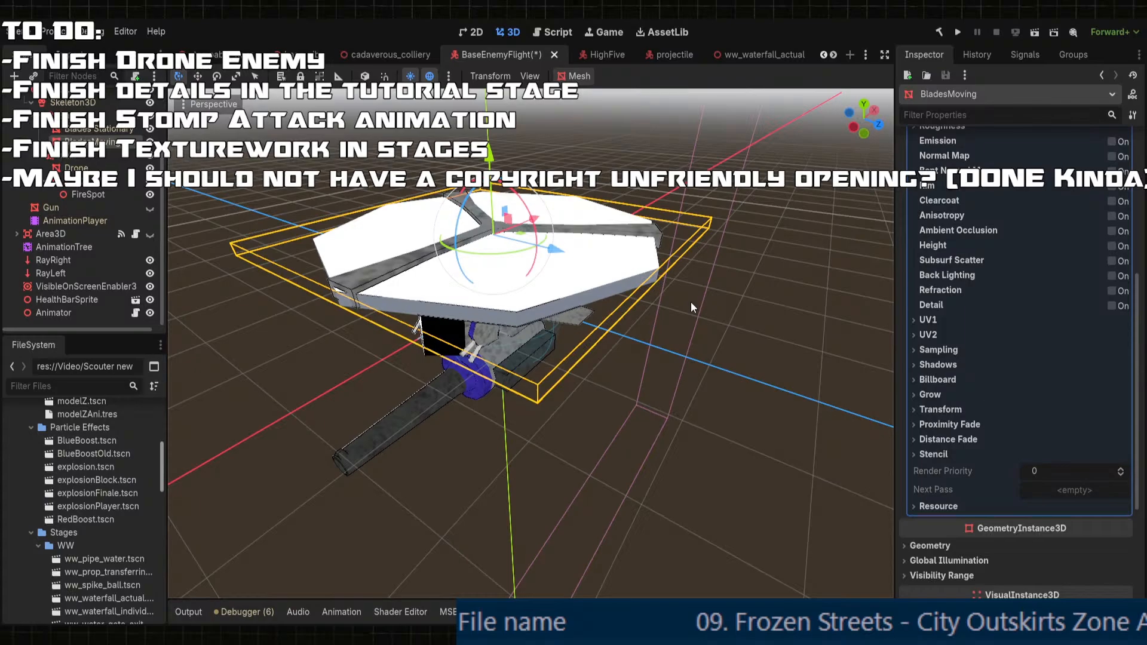
pyautogui.click(959, 318)
pyautogui.scroll(7, 960, 354)
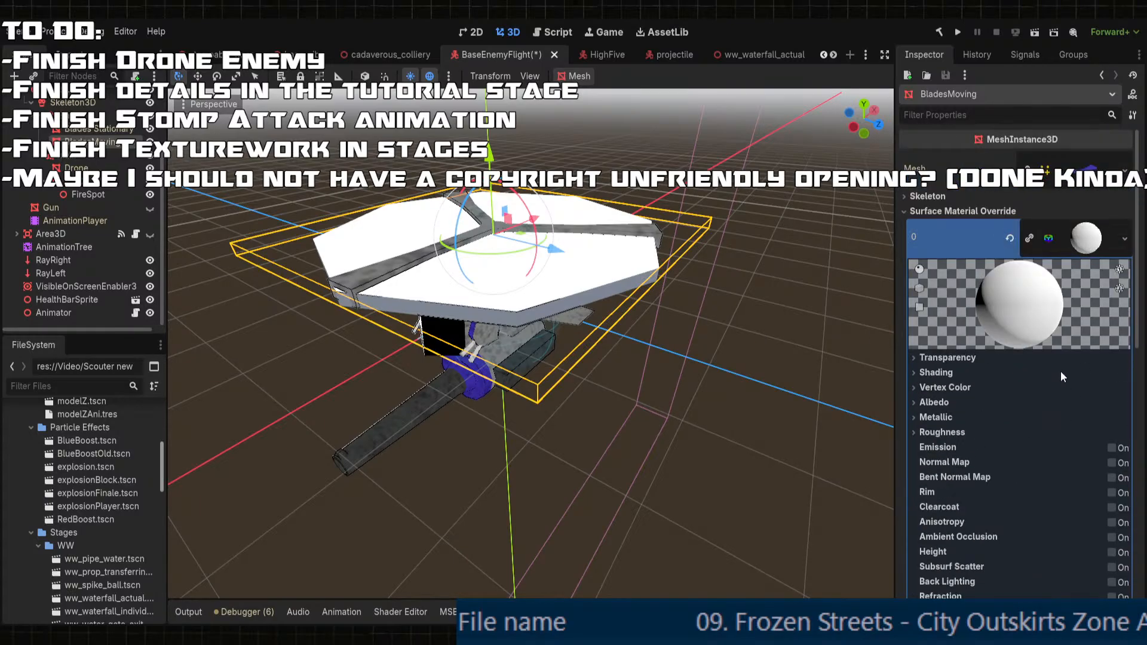
pyautogui.scroll(-8, 1060, 371)
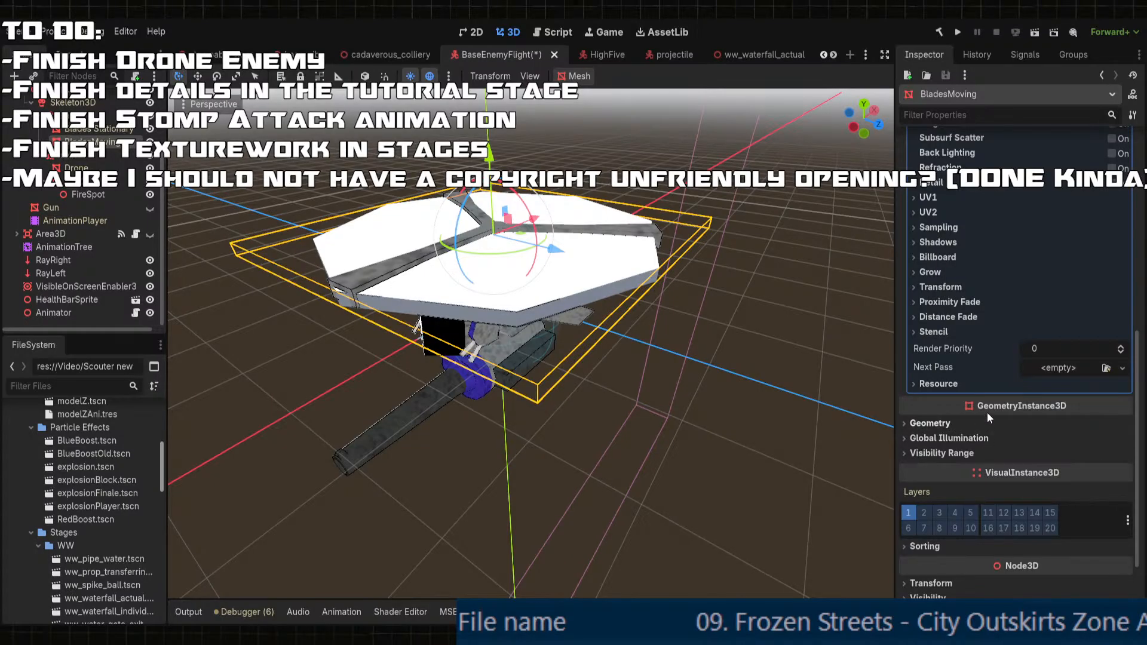
pyautogui.scroll(6, 1026, 383)
pyautogui.scroll(-3, 1023, 386)
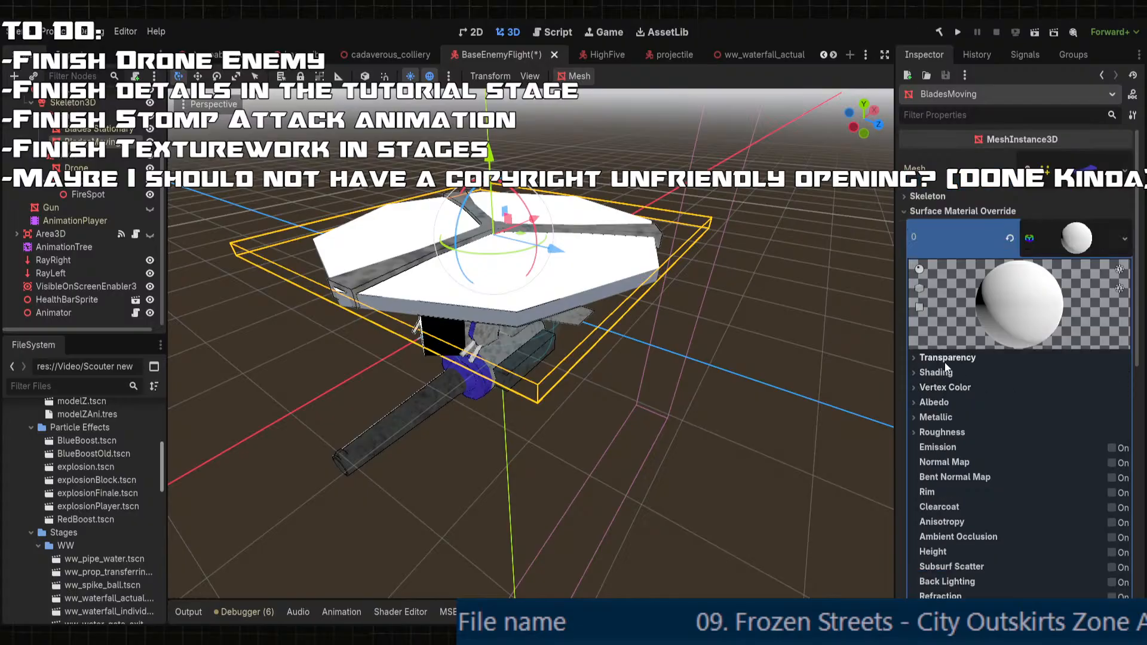
pyautogui.click(931, 219)
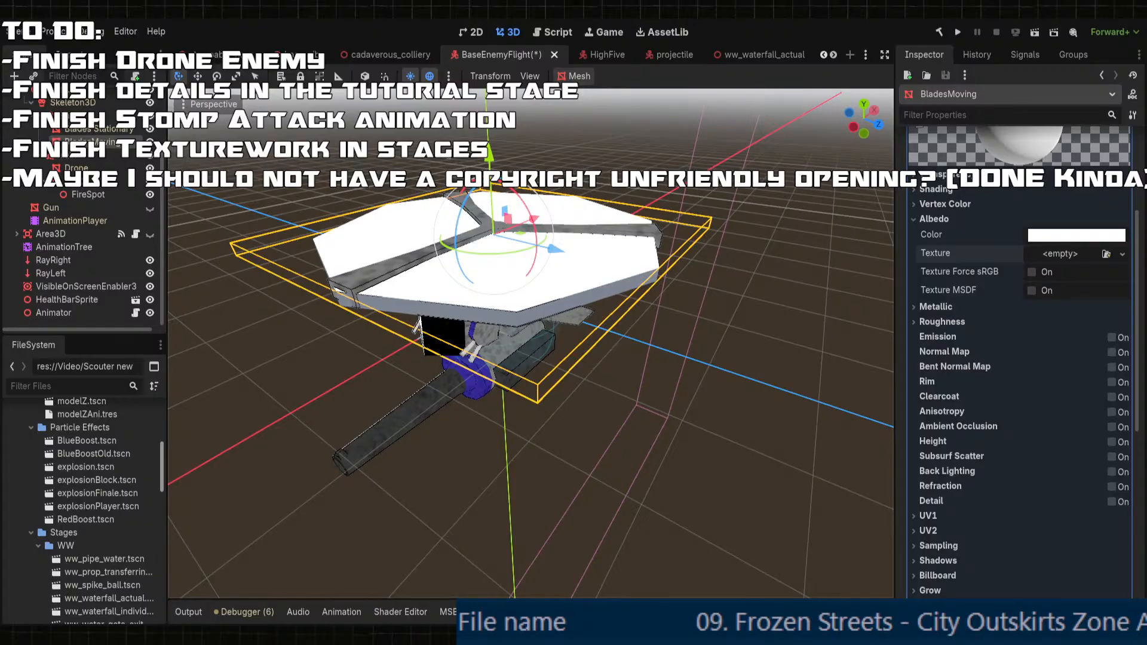
pyautogui.doubleClick(612, 192)
pyautogui.moveTo(610, 236); pyautogui.dragTo(629, 263, button='middle')
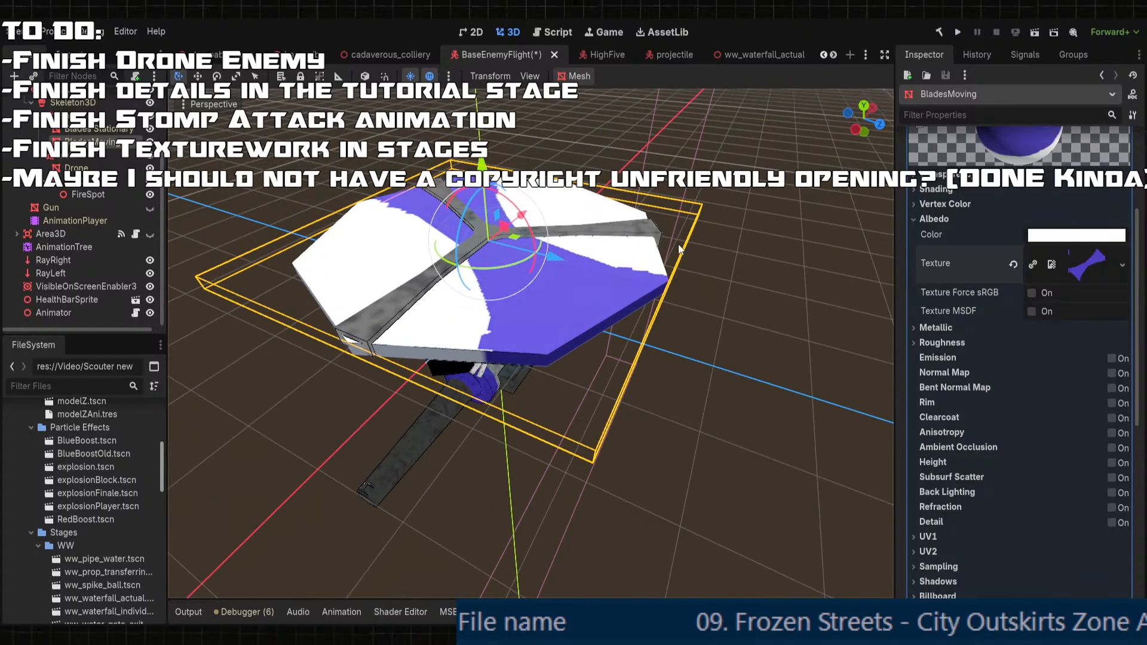
# - Set the override material's transparency mode to Alpha and inspect the blade edges
pyautogui.click(947, 217)
pyautogui.click(944, 219)
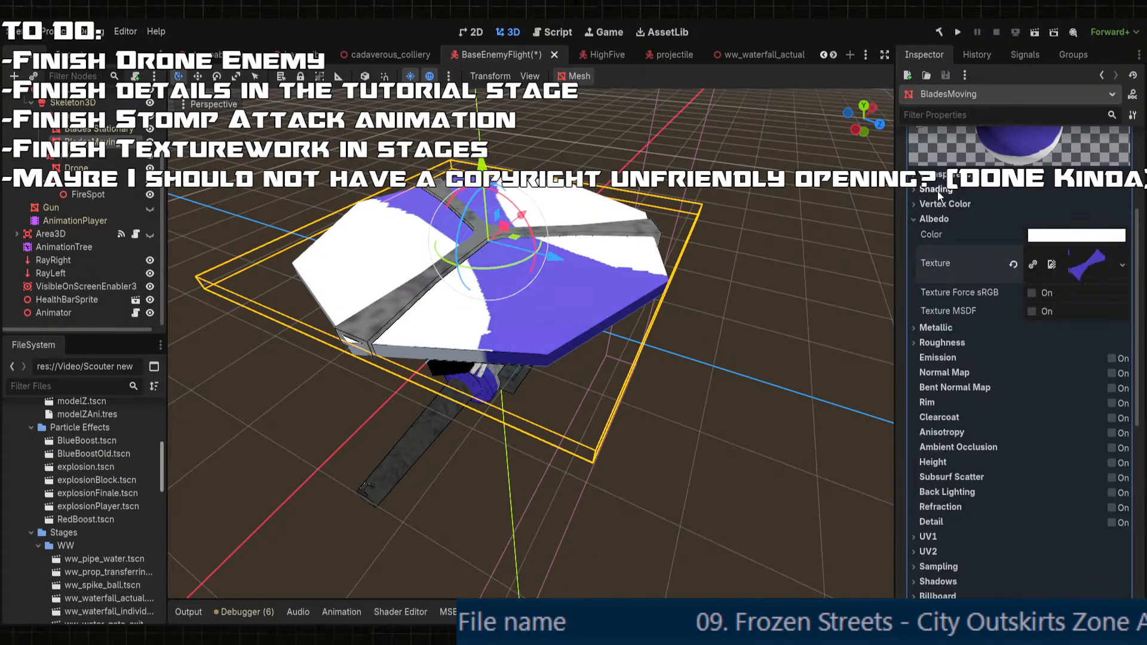
pyautogui.scroll(3, 955, 200)
pyautogui.click(1069, 190)
pyautogui.click(1059, 221)
pyautogui.moveTo(657, 269); pyautogui.dragTo(601, 323, button='middle')
pyautogui.scroll(2, 621, 288)
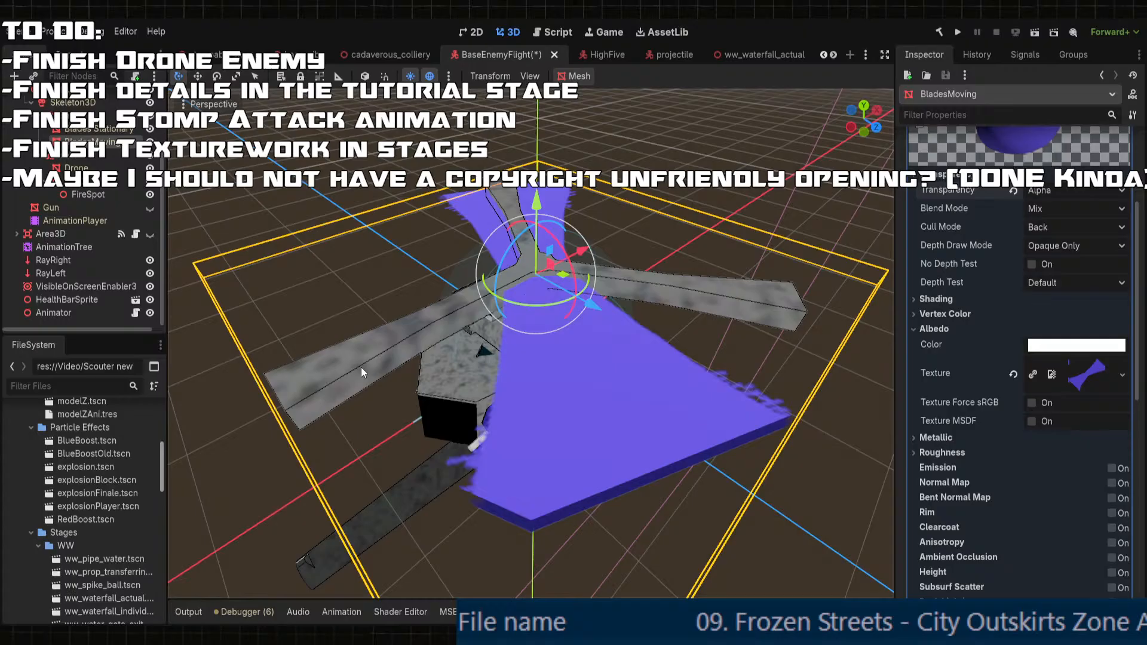
# - Look through the project's Scenes and Prefab folders for the drone's texture file
pyautogui.moveTo(161, 470); pyautogui.dragTo(158, 417)
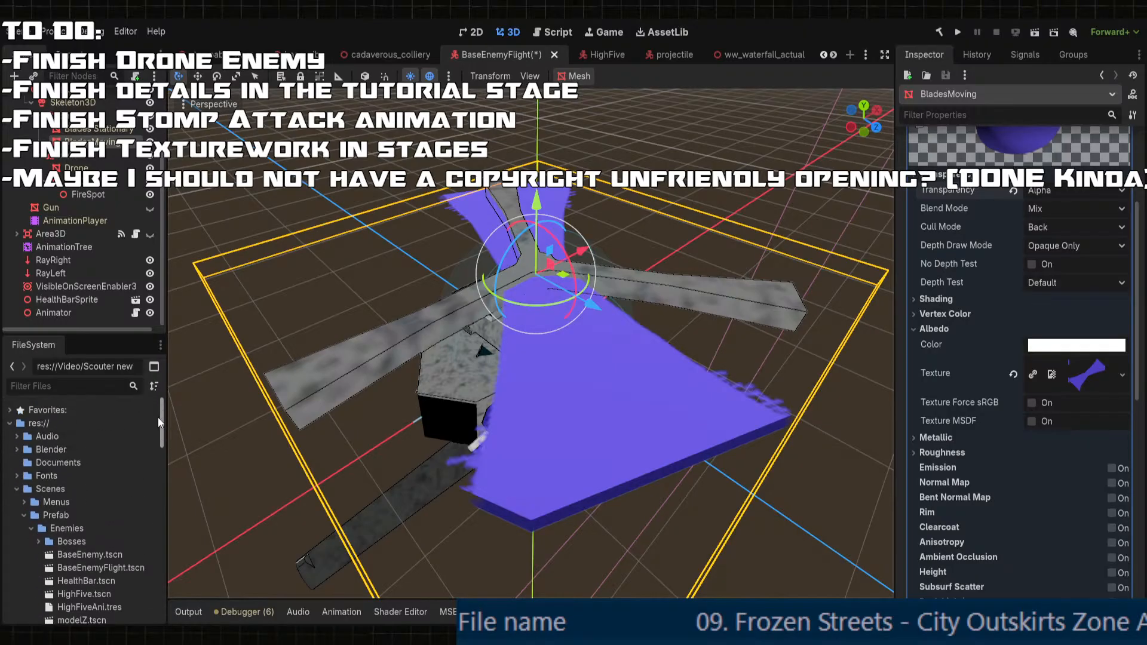
pyautogui.scroll(-5, 91, 507)
pyautogui.scroll(1, 84, 482)
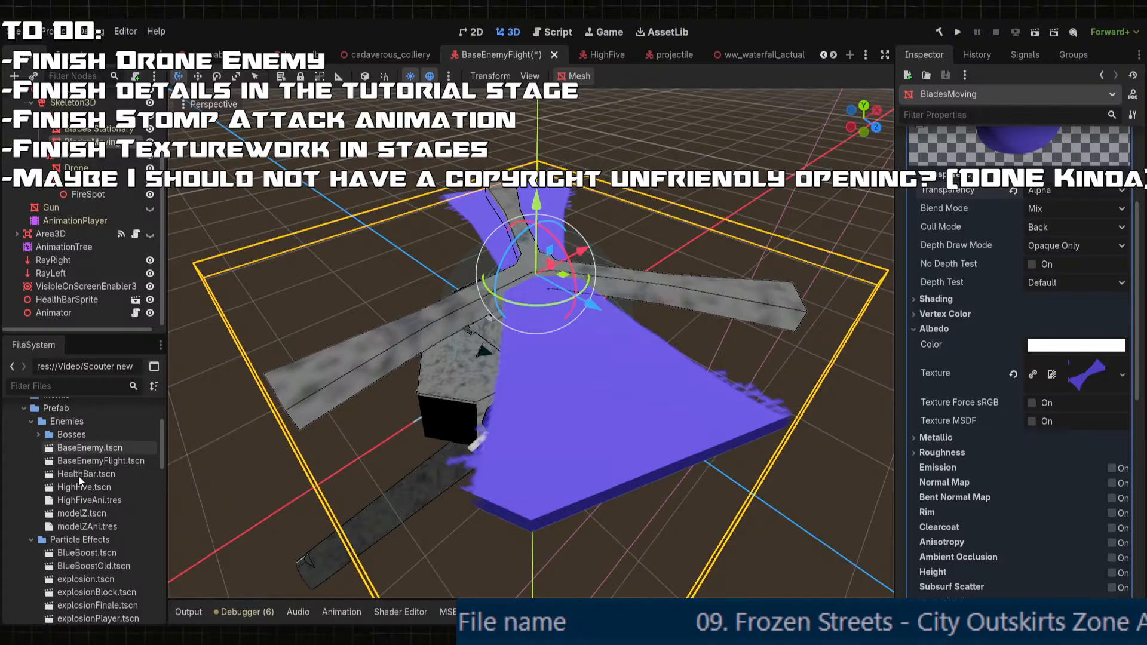
pyautogui.scroll(2, 106, 504)
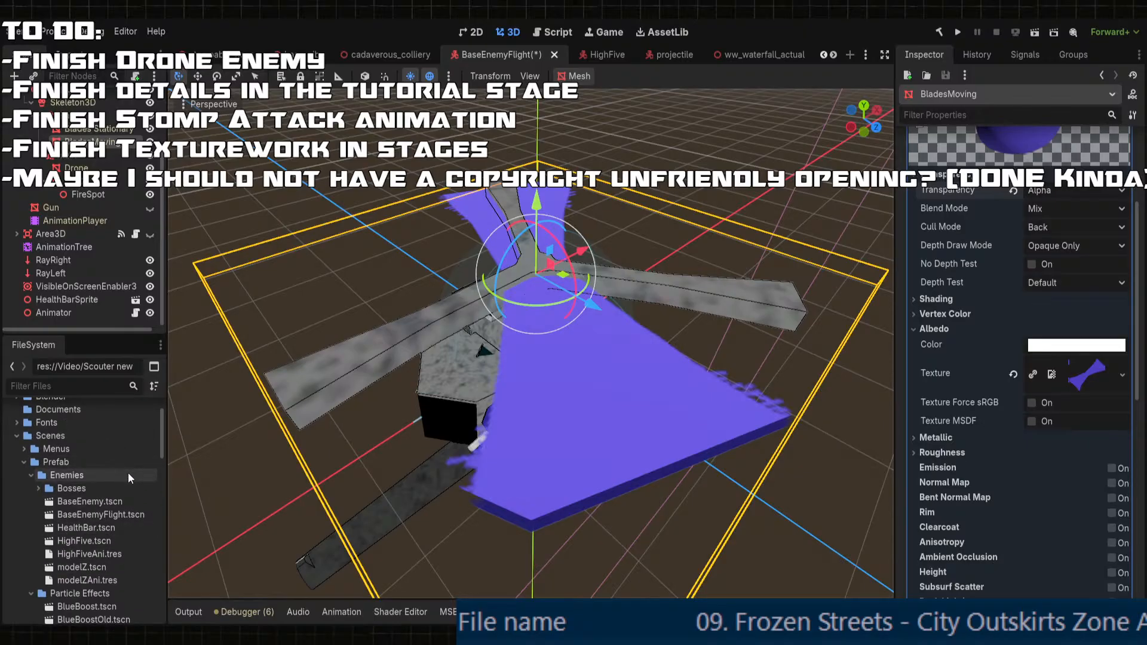
pyautogui.click(104, 554)
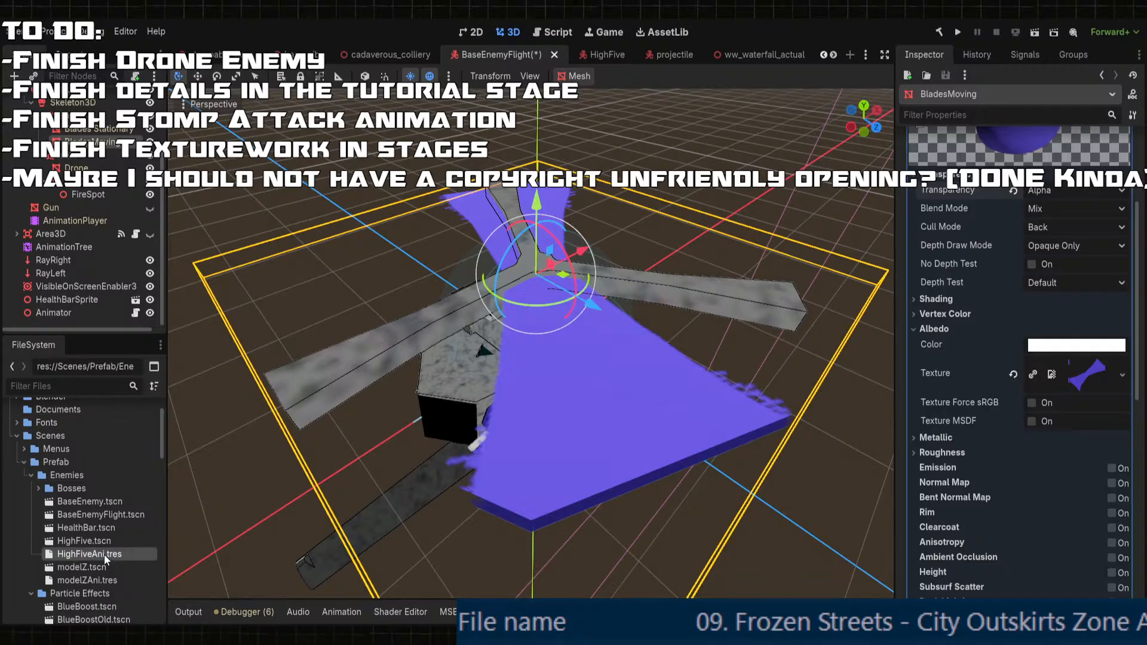
pyautogui.click(87, 579)
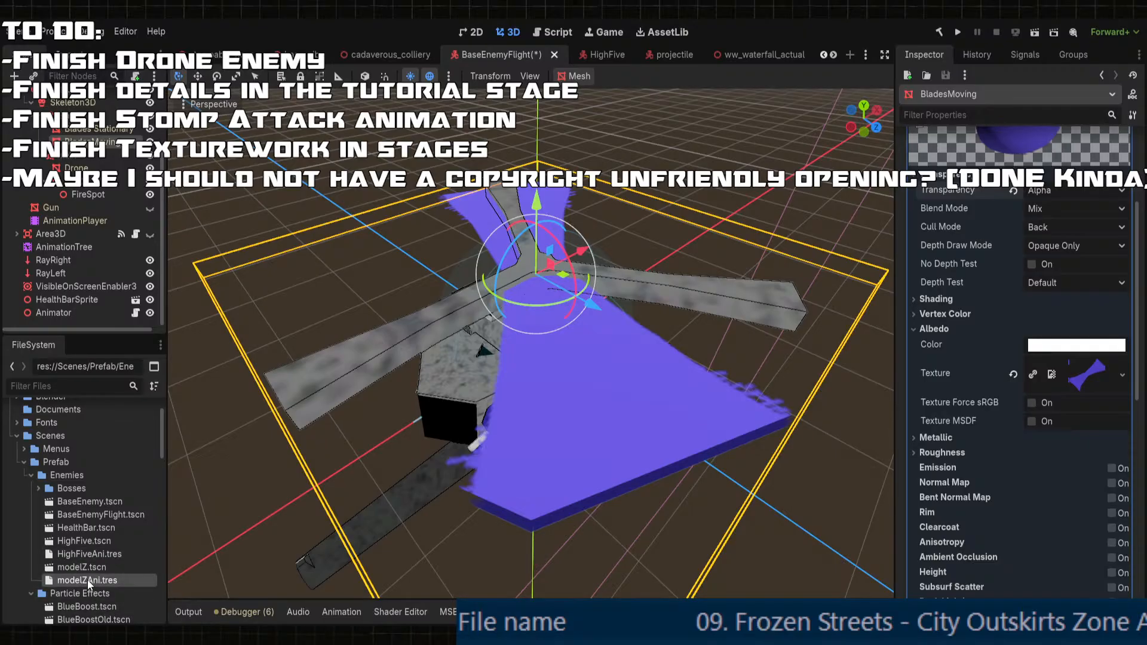
pyautogui.click(85, 554)
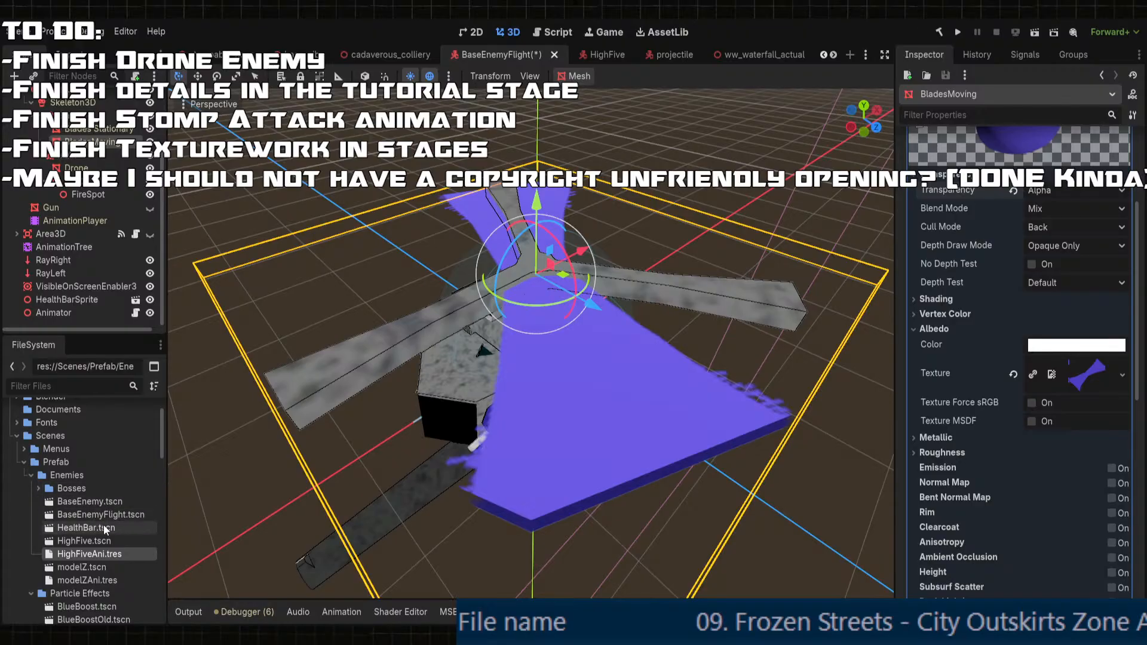
pyautogui.scroll(-5, 123, 537)
pyautogui.scroll(4, 125, 533)
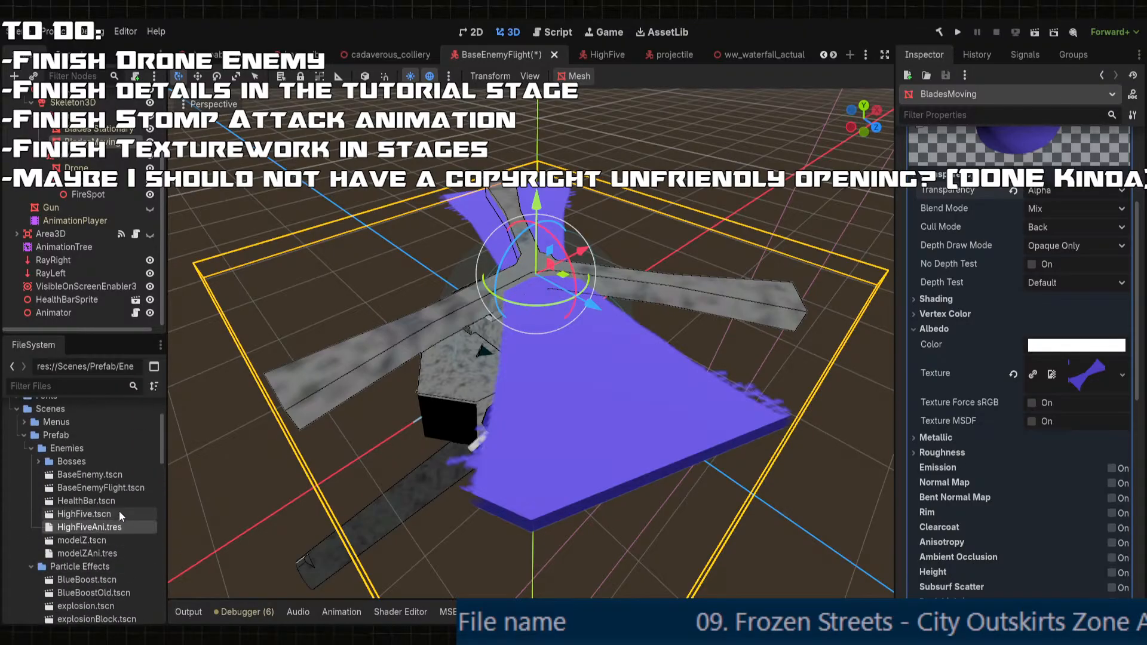
pyautogui.click(95, 500)
pyautogui.scroll(3, 74, 457)
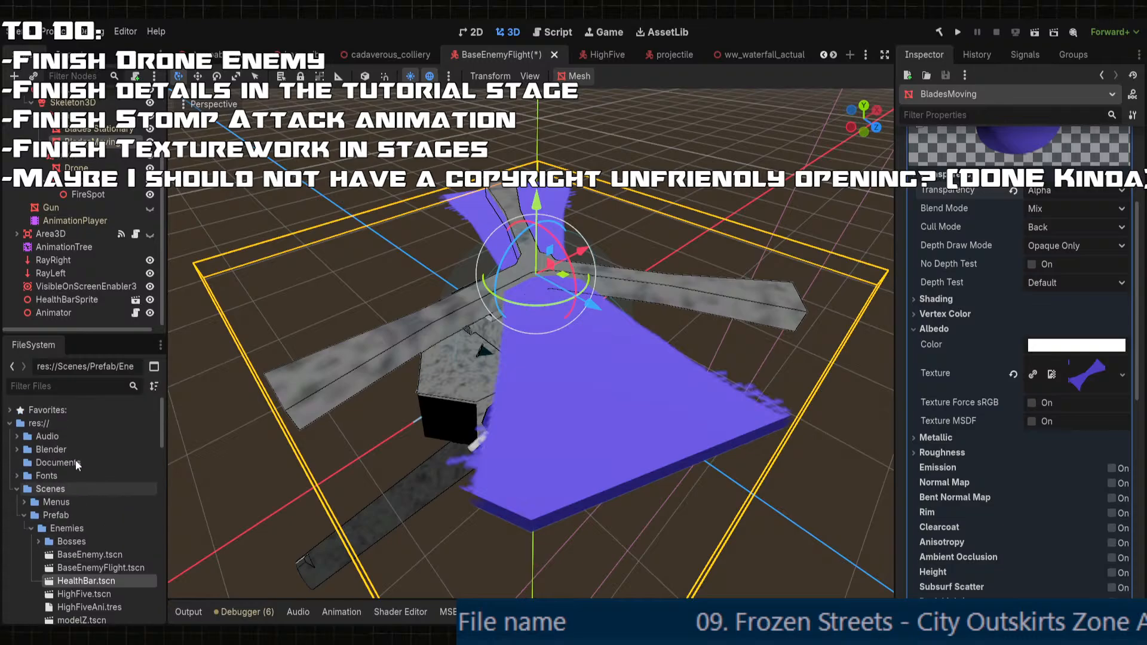
pyautogui.click(58, 528)
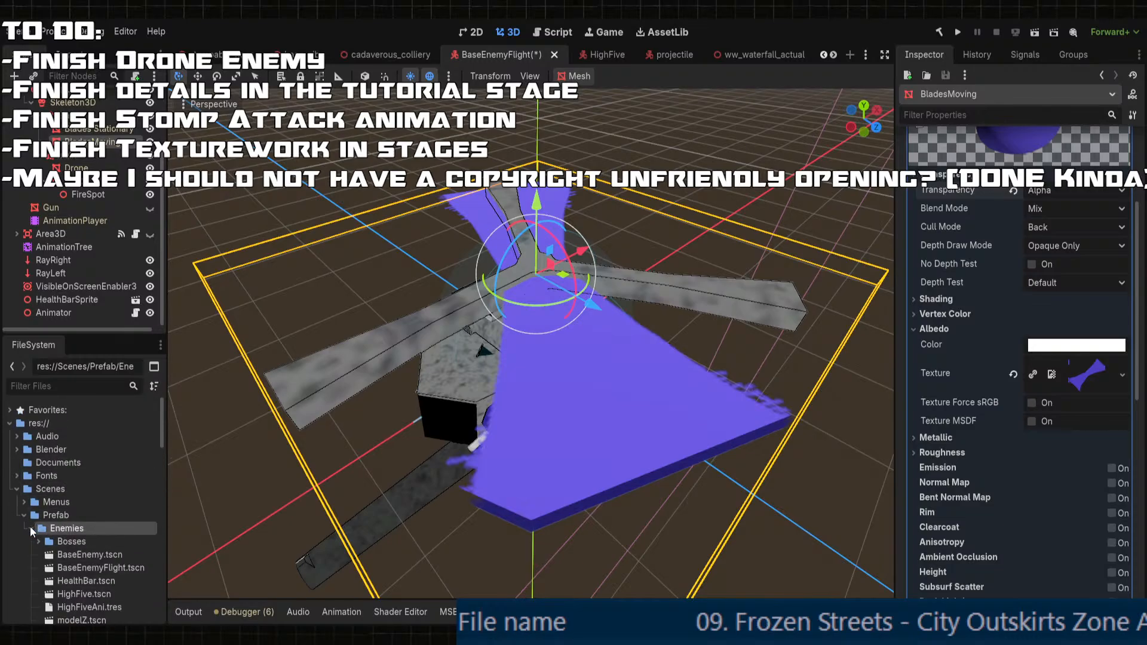
pyautogui.scroll(-10, 91, 528)
pyautogui.scroll(-5, 91, 525)
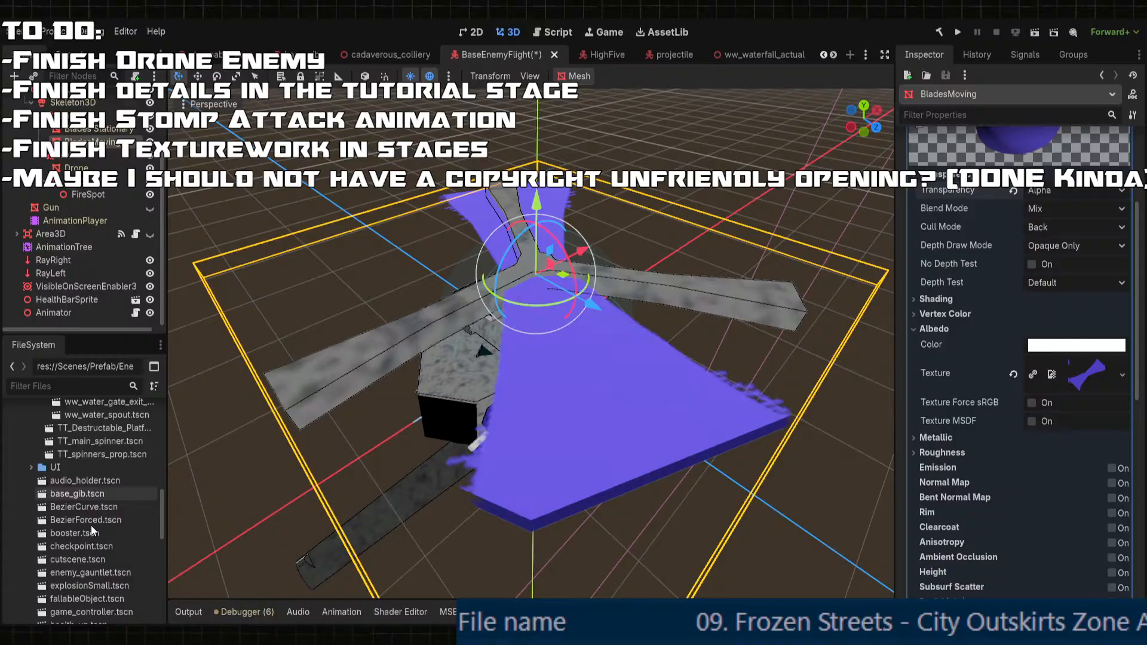
# - Filter the project files by "dron" and select the Drone Spinning Blades texture in the Drones folder
pyautogui.click(77, 388)
pyautogui.write('dron')
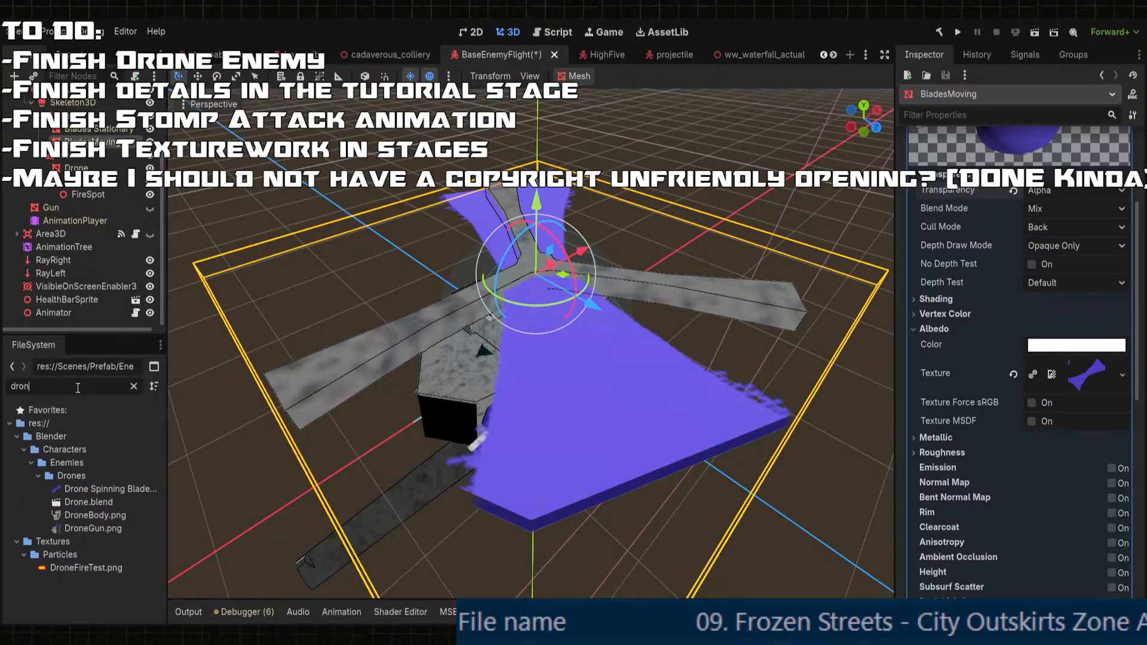
pyautogui.click(61, 476)
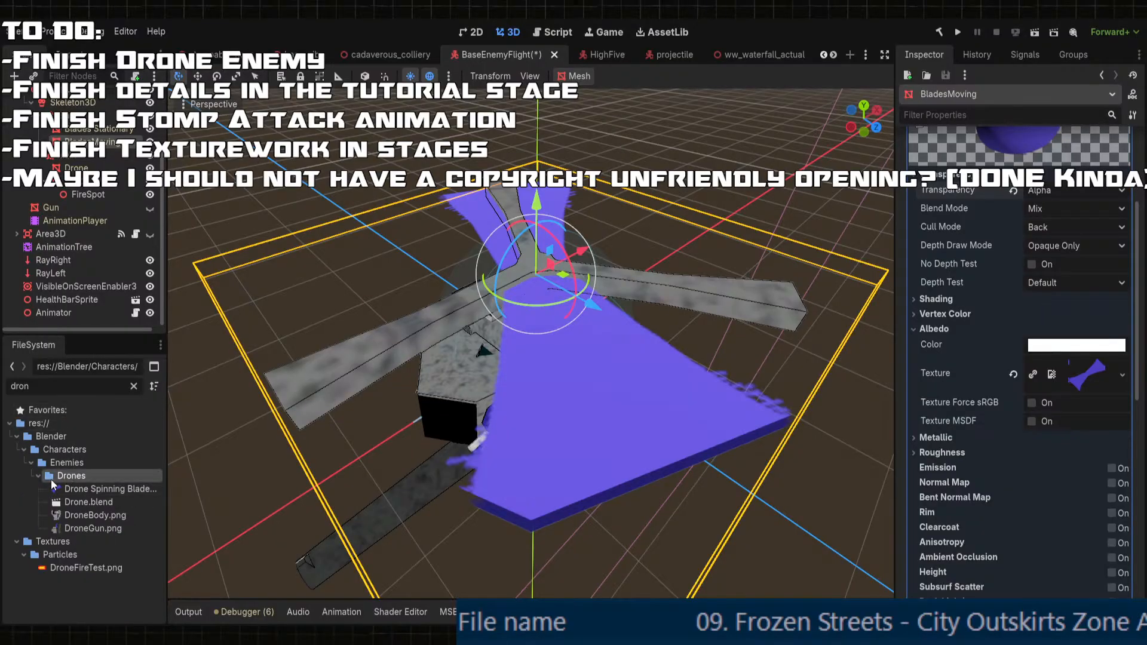
pyautogui.click(38, 476)
pyautogui.click(37, 476)
pyautogui.click(88, 486)
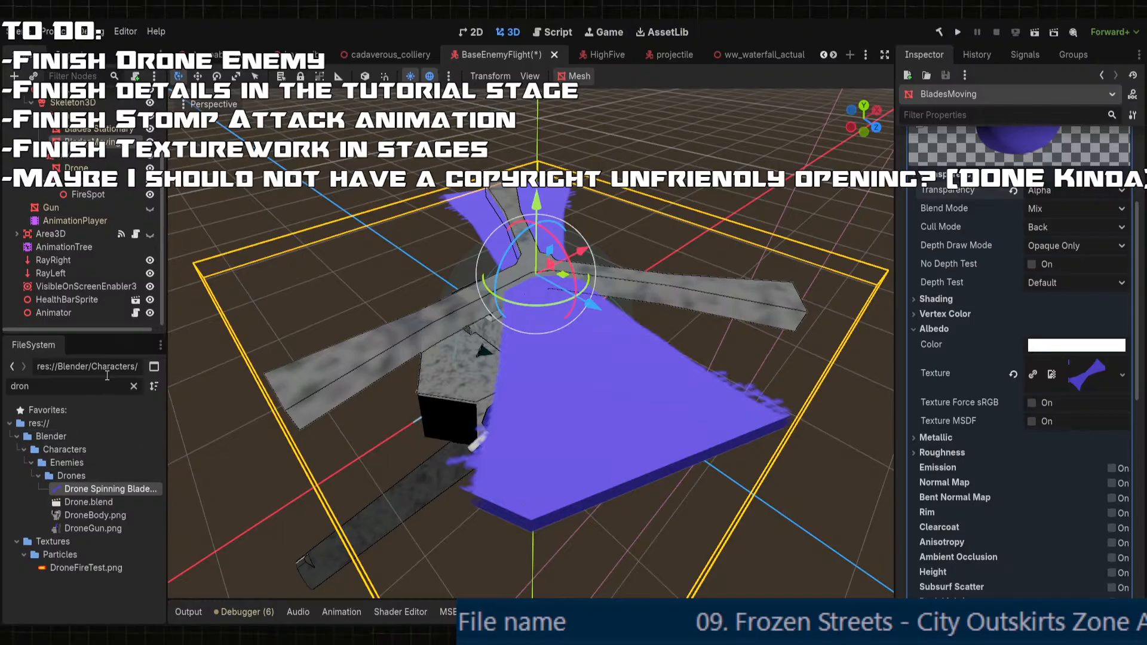
# - Clear the file filter and reimport the Drone Spinning Blades texture with Lossless compression
pyautogui.click(134, 386)
pyautogui.scroll(-1, 116, 528)
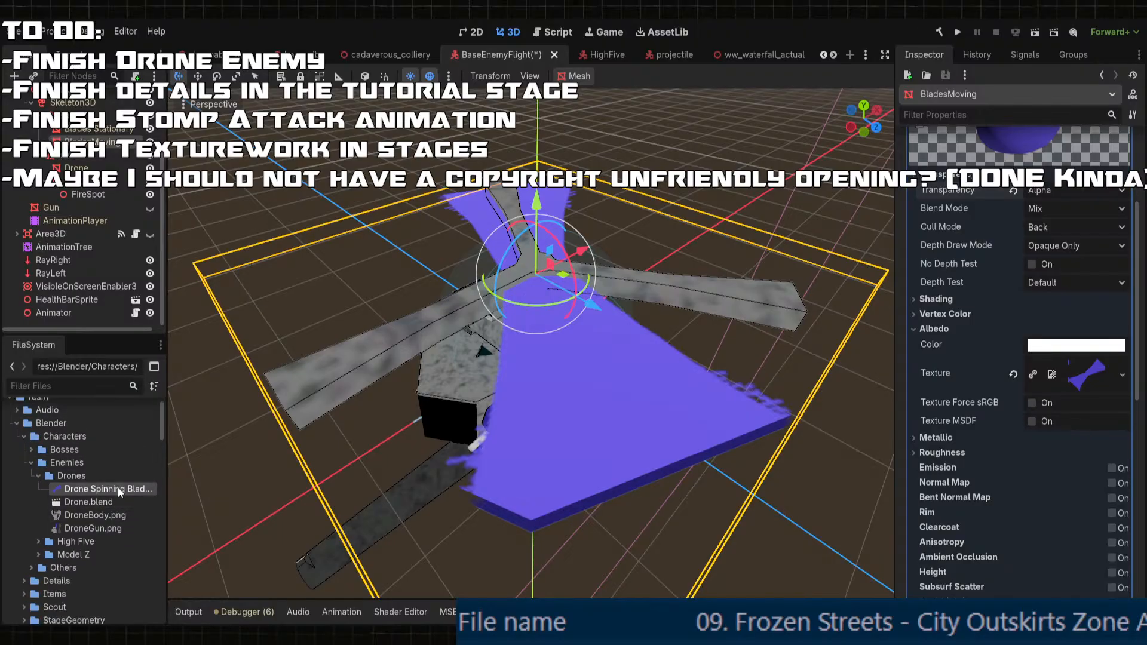
pyautogui.click(70, 52)
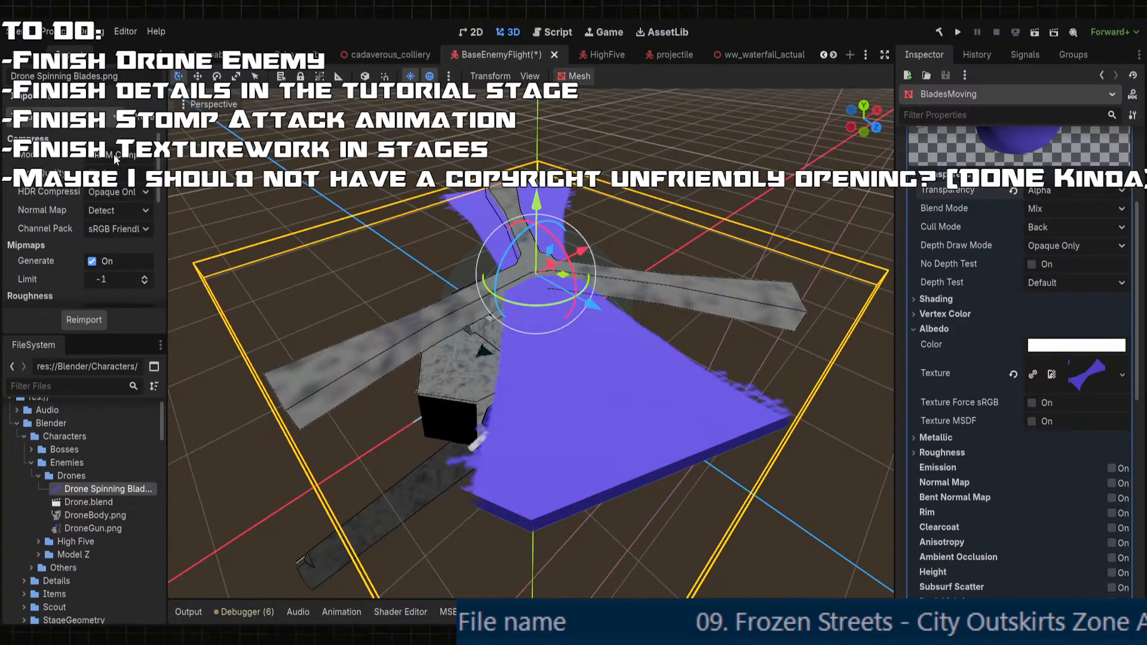
pyautogui.scroll(-2, 128, 210)
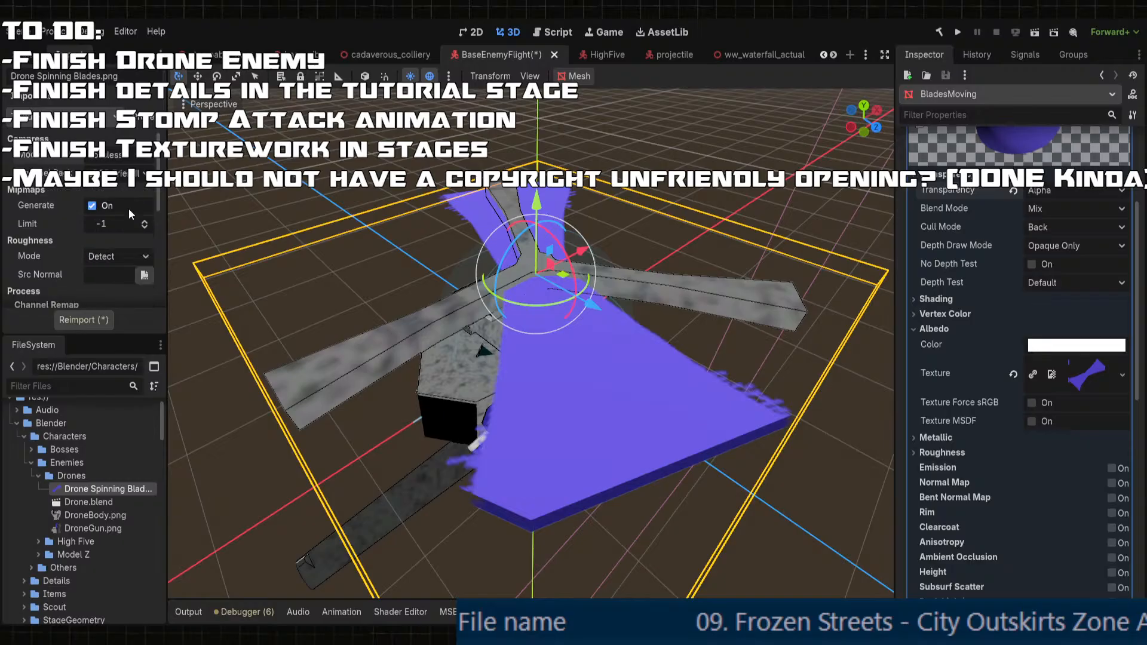
pyautogui.click(95, 323)
pyautogui.moveTo(598, 368); pyautogui.dragTo(653, 377, button='middle')
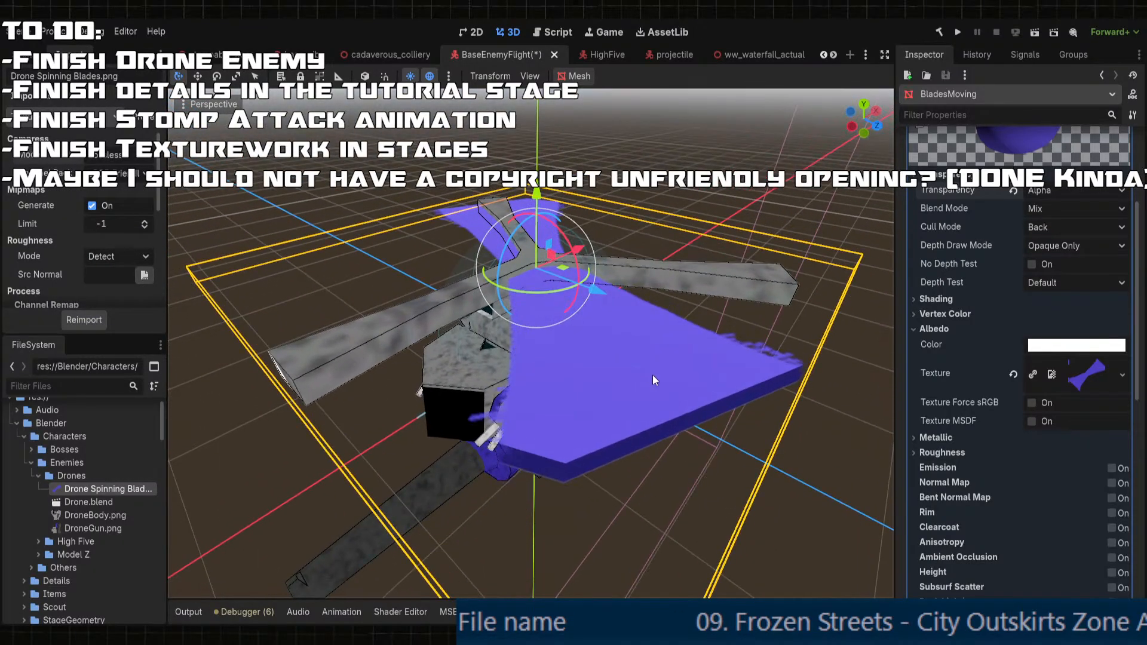
# - Set the blade material's depth draw mode to Always and inspect the blades from another angle
pyautogui.click(1074, 246)
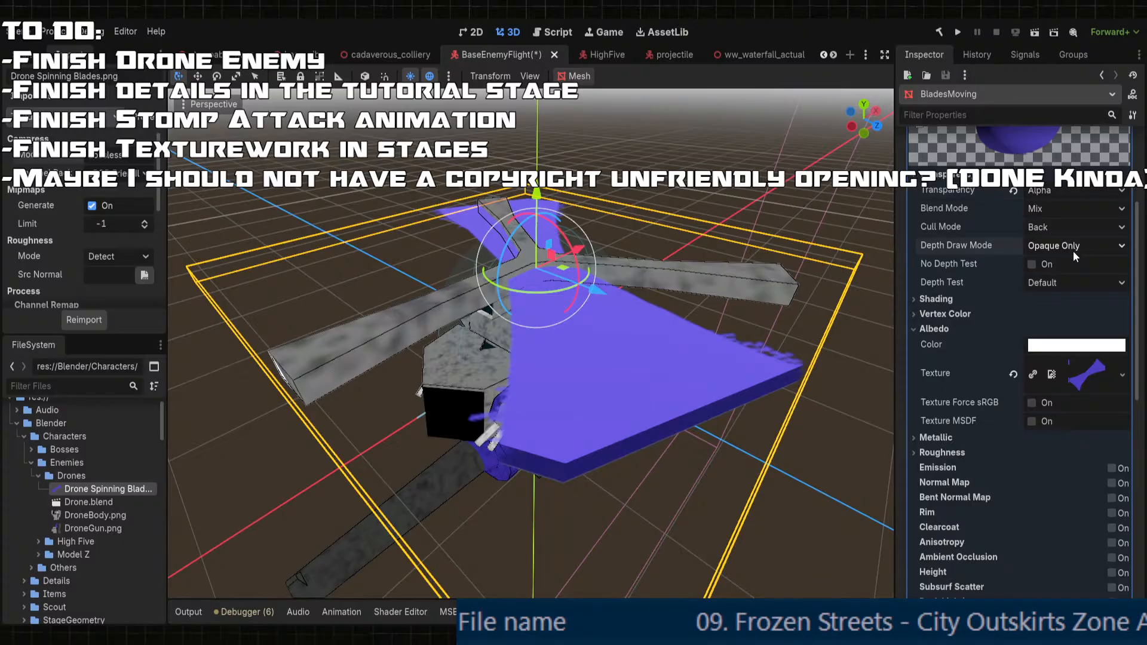
pyautogui.click(1073, 282)
pyautogui.moveTo(846, 314)
pyautogui.mouseDown(button='middle')
pyautogui.moveTo(799, 256)
pyautogui.moveTo(737, 213)
pyautogui.moveTo(679, 327)
pyautogui.moveTo(731, 335)
pyautogui.mouseUp(button='middle')
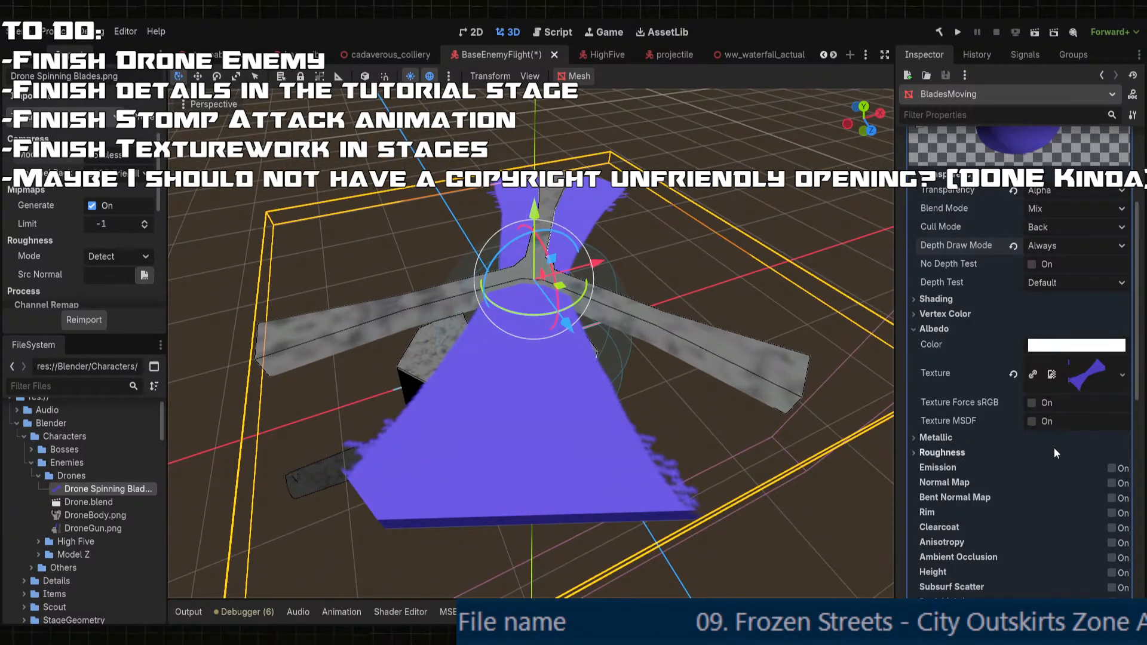
# - Expand the material's UV1 and UV2 settings, try a UV1 X offset of -0.005 and return it to 0
pyautogui.scroll(-5, 1054, 447)
pyautogui.click(931, 355)
pyautogui.click(935, 344)
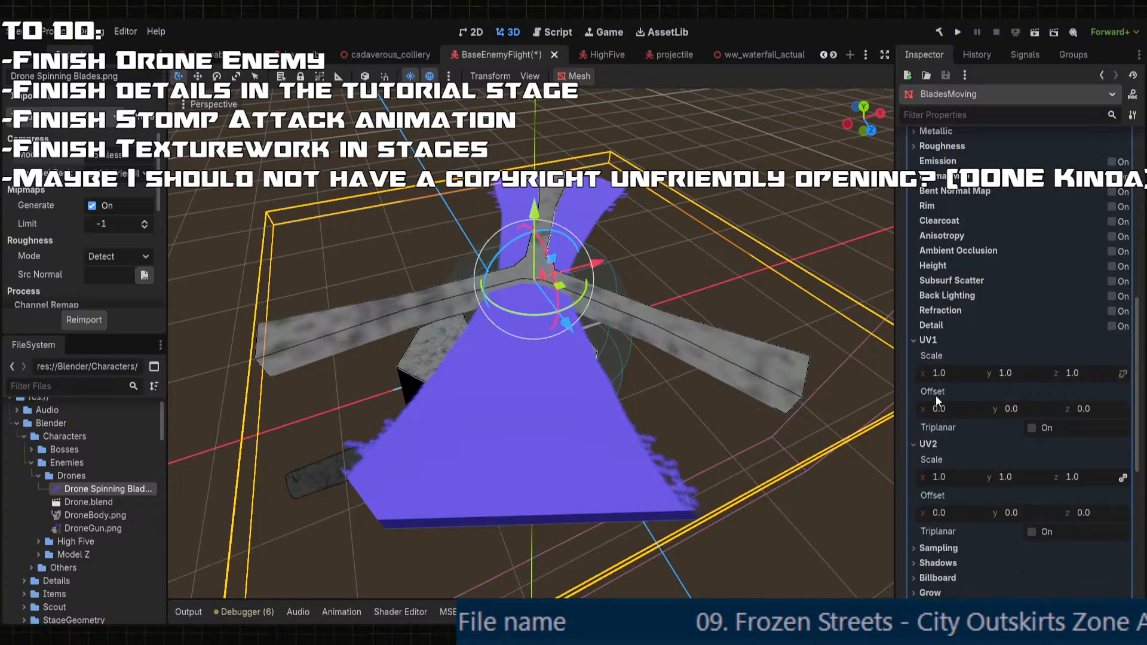
pyautogui.moveTo(953, 410)
pyautogui.mouseDown()
pyautogui.moveTo(925, 410)
pyautogui.moveTo(963, 410)
pyautogui.moveTo(942, 411)
pyautogui.mouseUp()
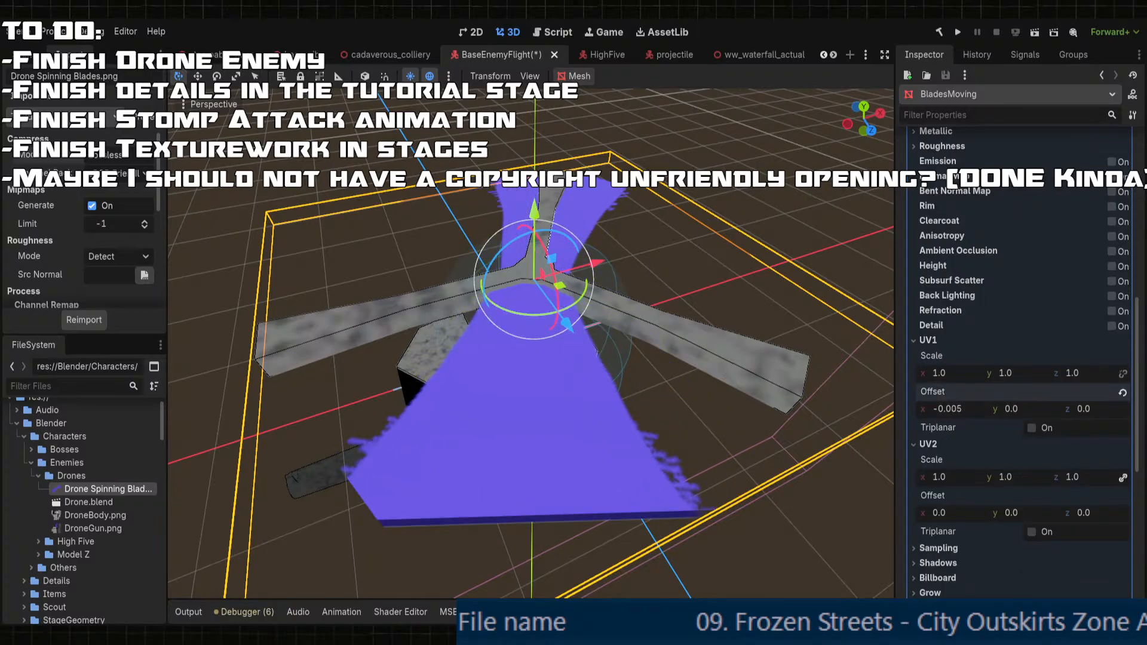
pyautogui.click(964, 411)
pyautogui.press('BackSpace')
pyautogui.press('BackSpace')
pyautogui.press('BackSpace')
pyautogui.press('BackSpace')
pyautogui.press('BackSpace')
pyautogui.write('0')
# - Try a UV1 Y offset of 0.1 on the blade material and set it back to 0
pyautogui.click(1023, 408)
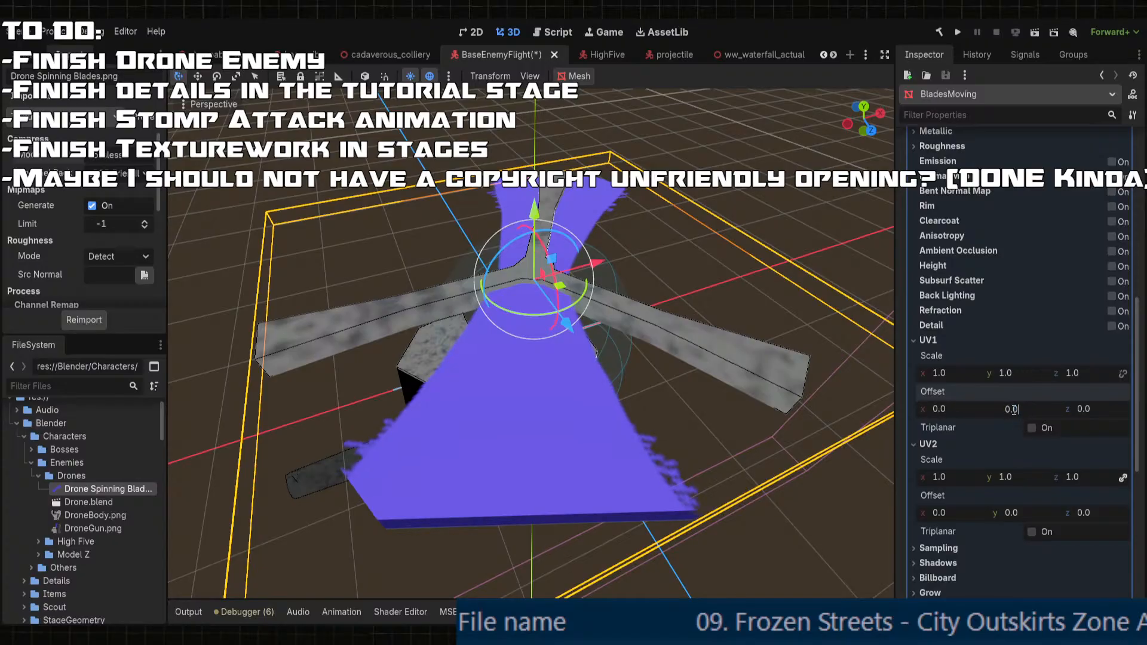
pyautogui.press('BackSpace')
pyautogui.write('1')
pyautogui.press('Return')
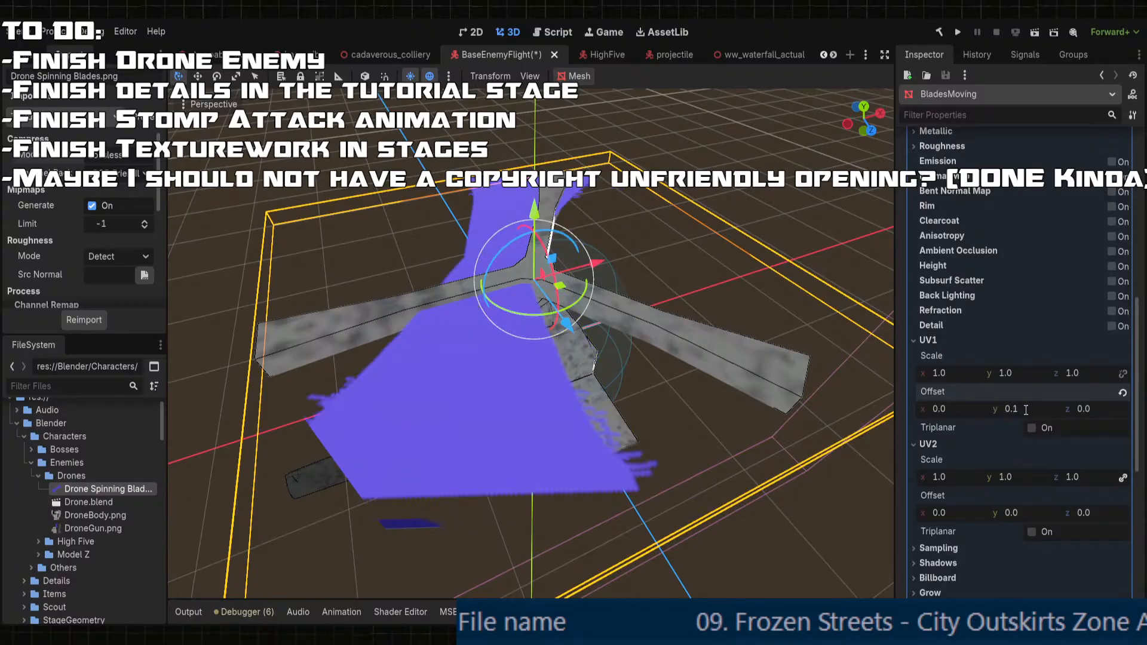
pyautogui.press('BackSpace')
pyautogui.write('0')
pyautogui.press('Return')
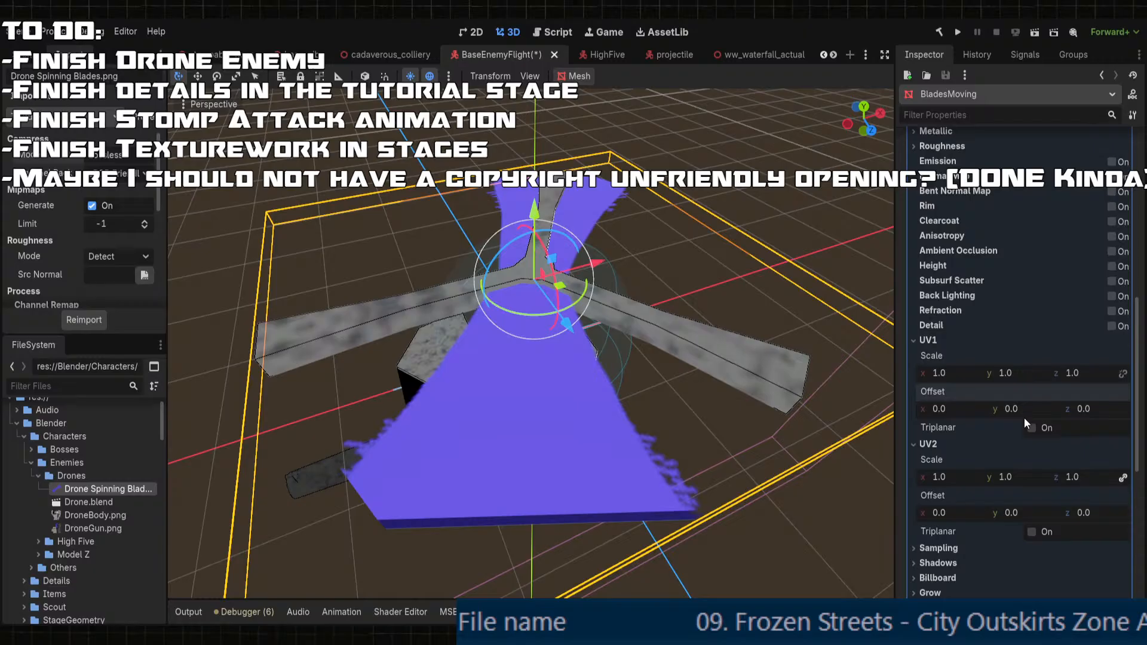
# - Try UV1 offsets of 0.05 on both X and Y for the blade texture and undo the Y offset
pyautogui.click(968, 410)
pyautogui.write('5')
pyautogui.press('Return')
pyautogui.click(1010, 409)
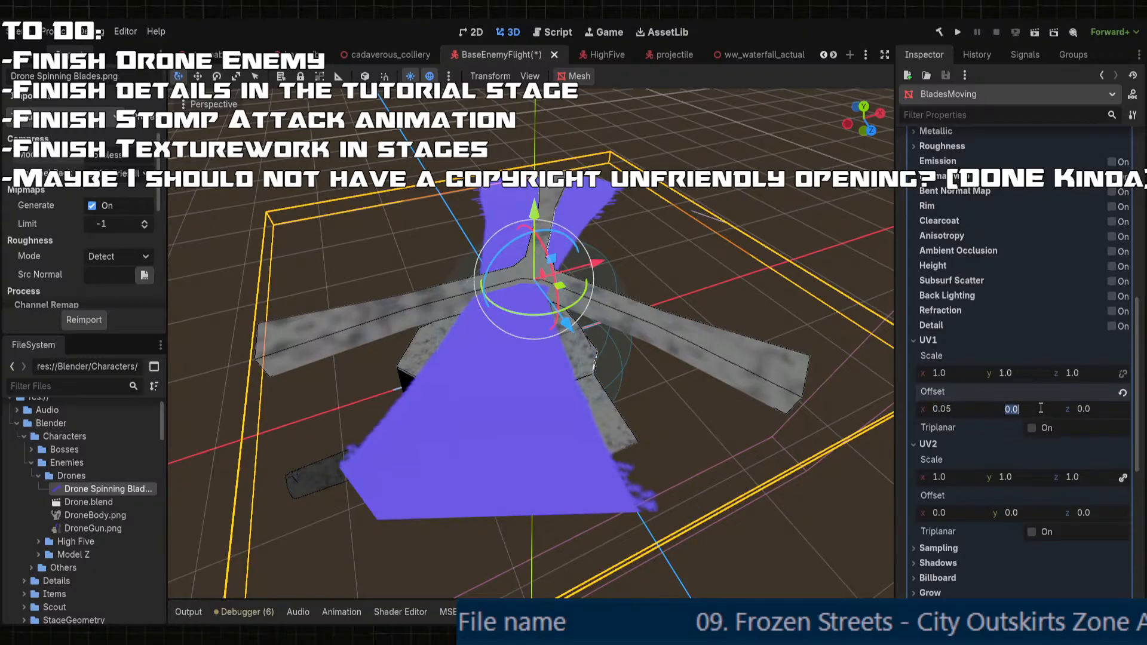
pyautogui.write('5')
pyautogui.press('Return')
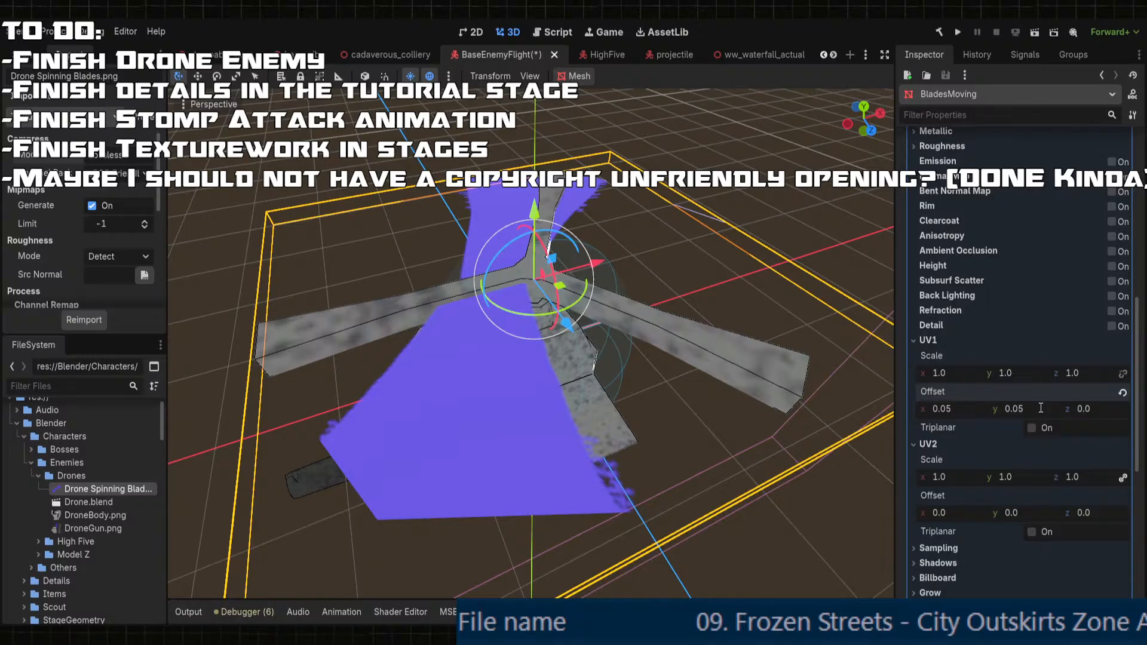
pyautogui.moveTo(603, 352); pyautogui.dragTo(602, 318, button='middle')
pyautogui.hotkey('ctrl', 'z')
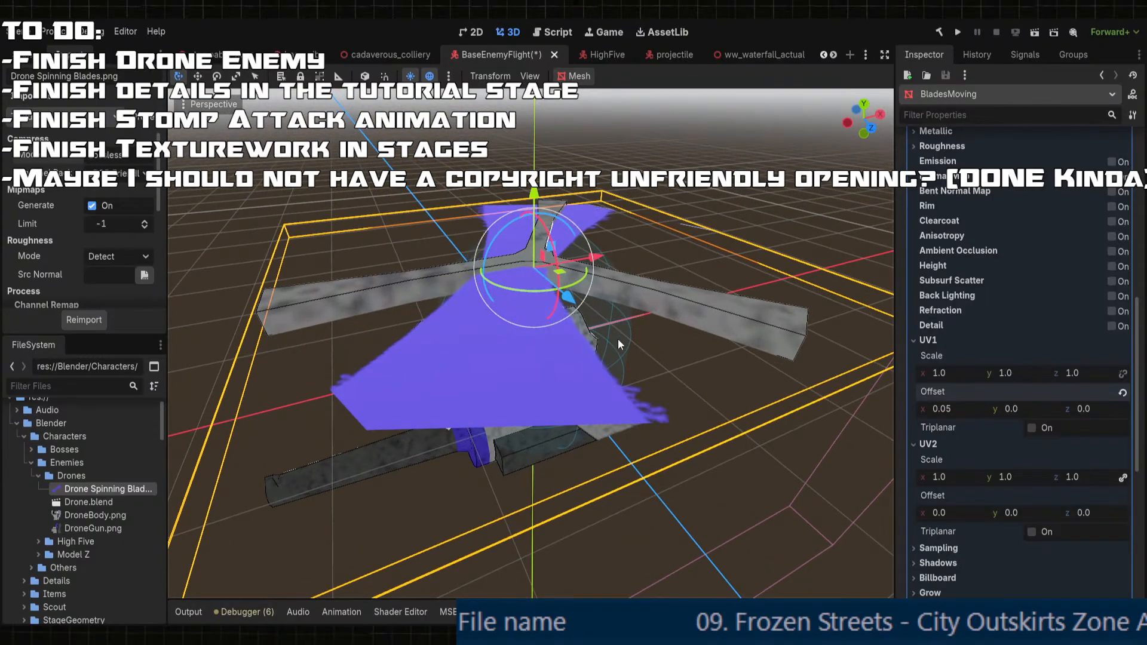
# - Try a UV1 Y offset of -0.05, reset the whole UV1 offset to its default and inspect the blades
pyautogui.click(1032, 408)
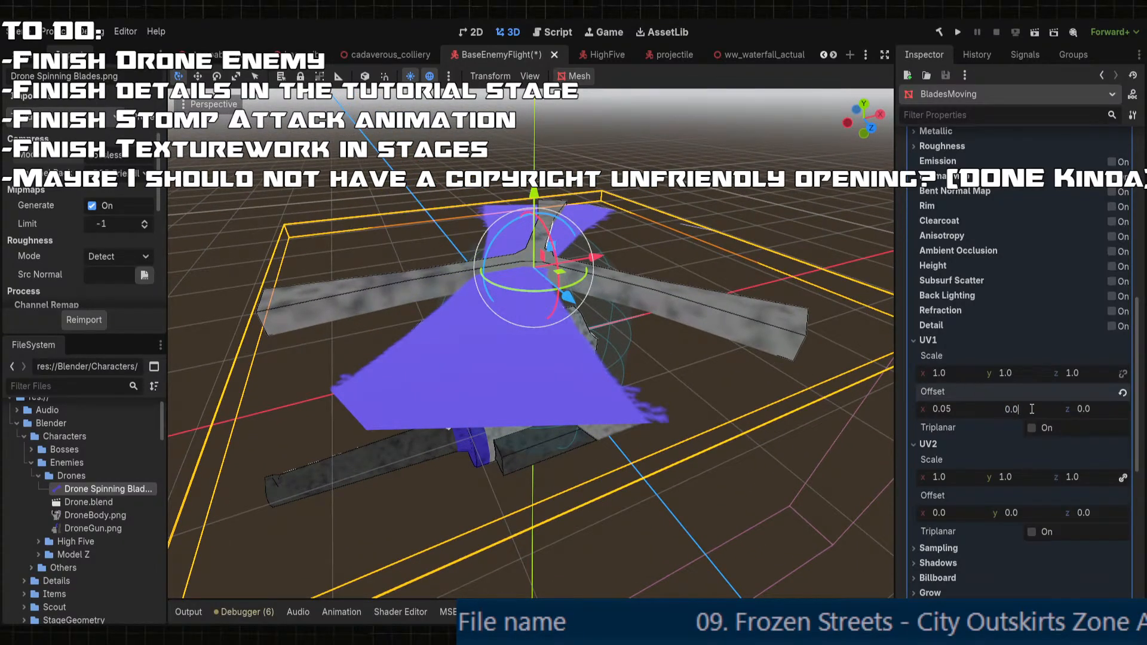
pyautogui.write('5')
pyautogui.write('-')
pyautogui.press('Return')
pyautogui.moveTo(713, 343); pyautogui.dragTo(733, 364, button='middle')
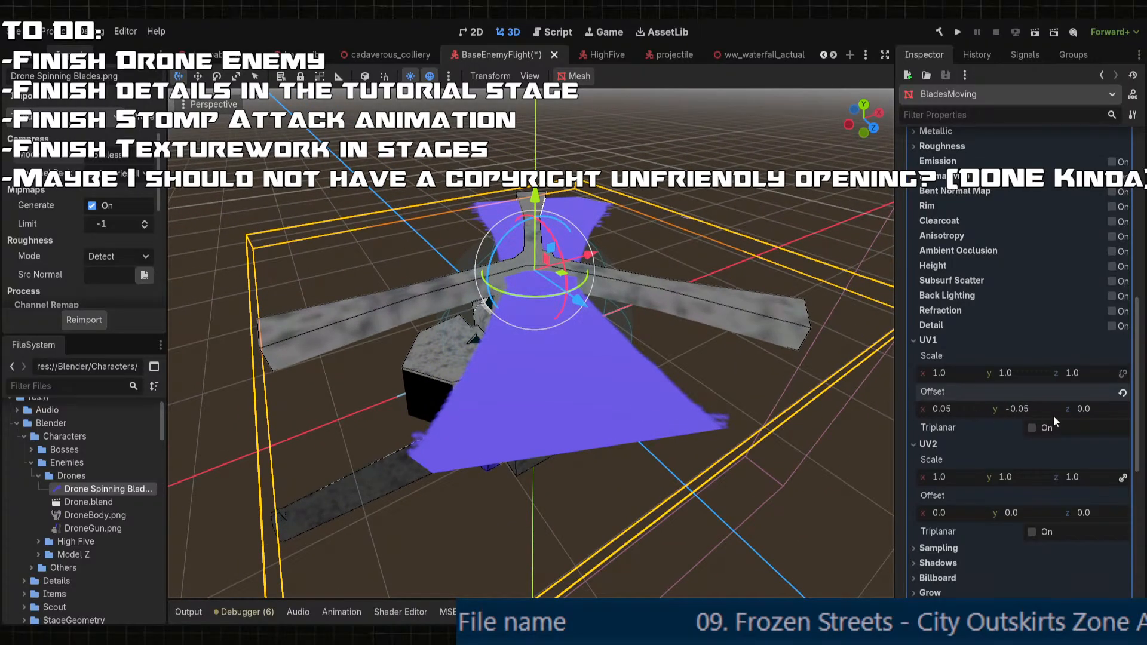
pyautogui.click(1123, 394)
pyautogui.moveTo(598, 354); pyautogui.dragTo(631, 342, button='middle')
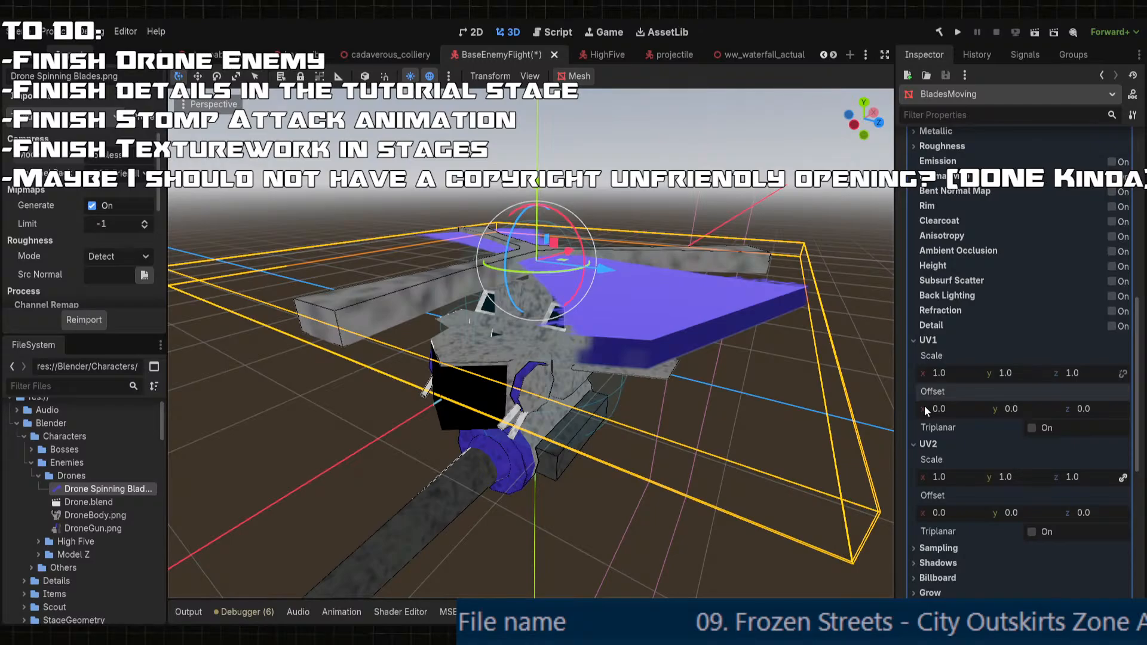
pyautogui.moveTo(526, 406); pyautogui.dragTo(166, 243, button='middle')
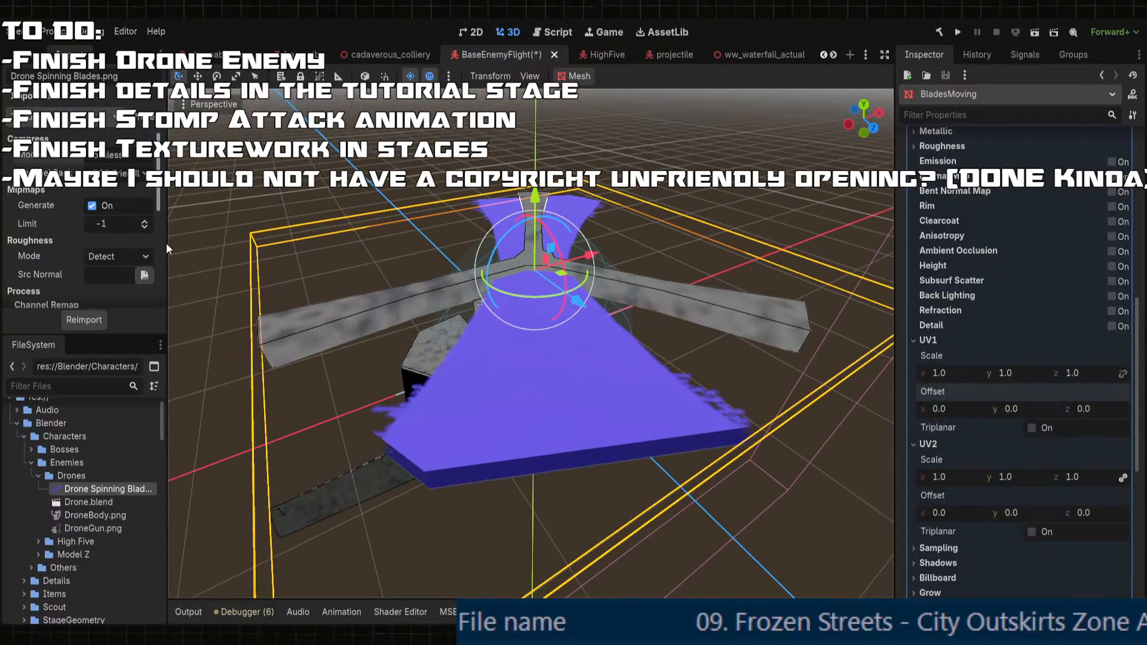
# - Add an AnimationPlayer named SpinningBlades under the Enemy root node and reselect the BladesMoving mesh
pyautogui.click(23, 55)
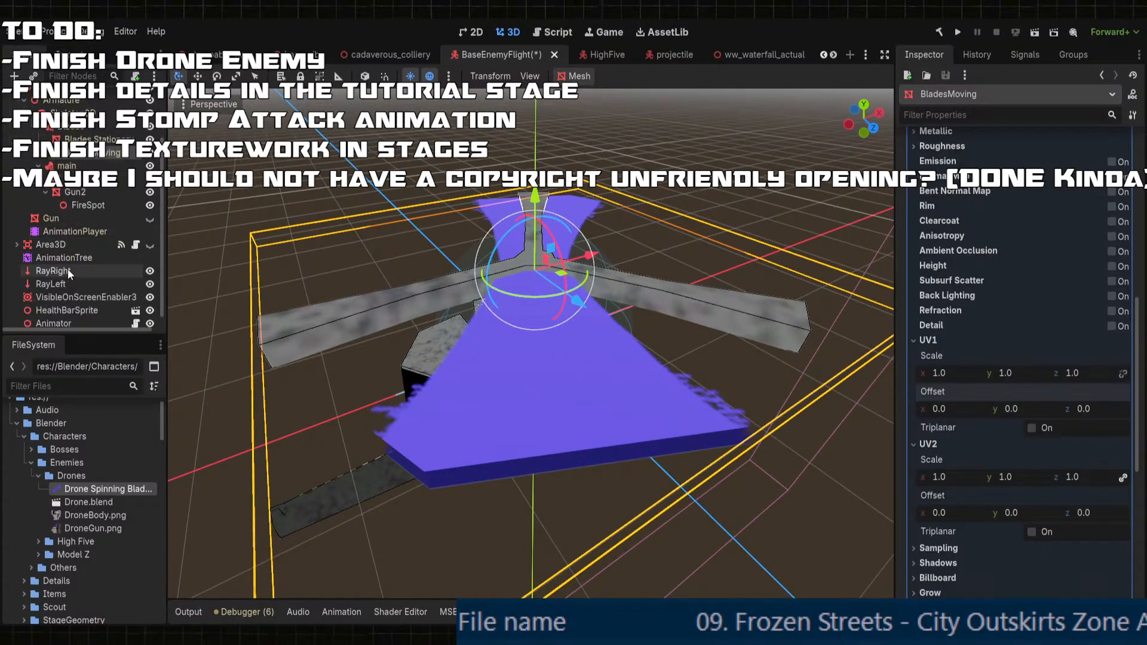
pyautogui.scroll(3, 61, 256)
pyautogui.click(54, 100)
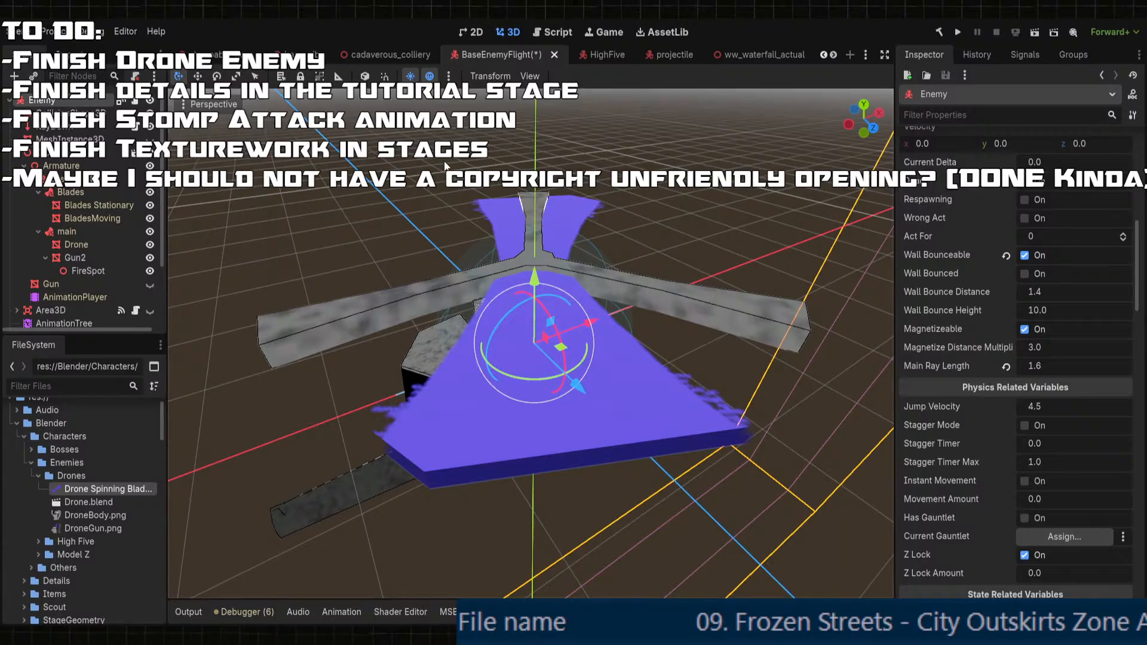
pyautogui.scroll(-3, 90, 268)
pyautogui.click(89, 317)
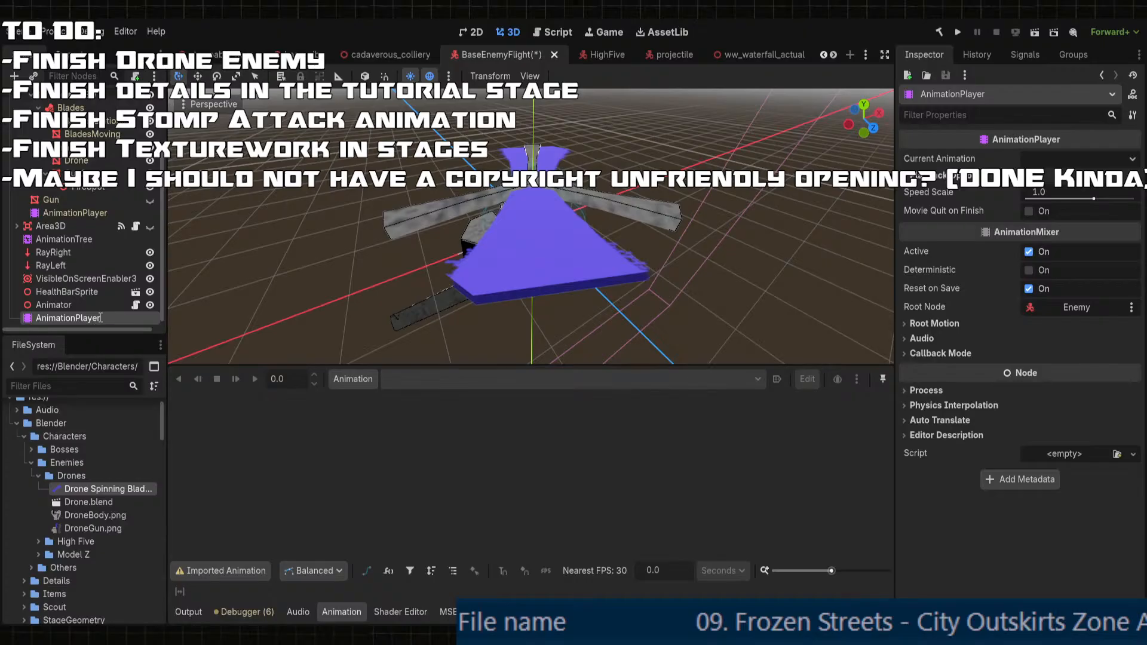
pyautogui.press('Return')
pyautogui.click(589, 280)
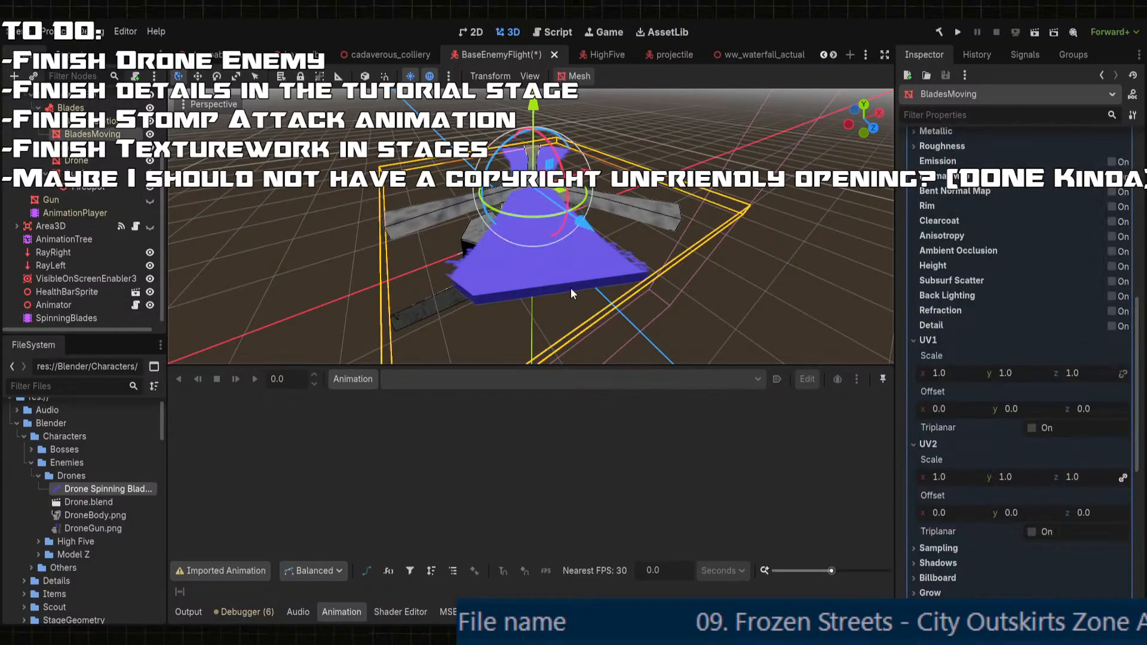
pyautogui.moveTo(571, 288); pyautogui.dragTo(601, 279, button='middle')
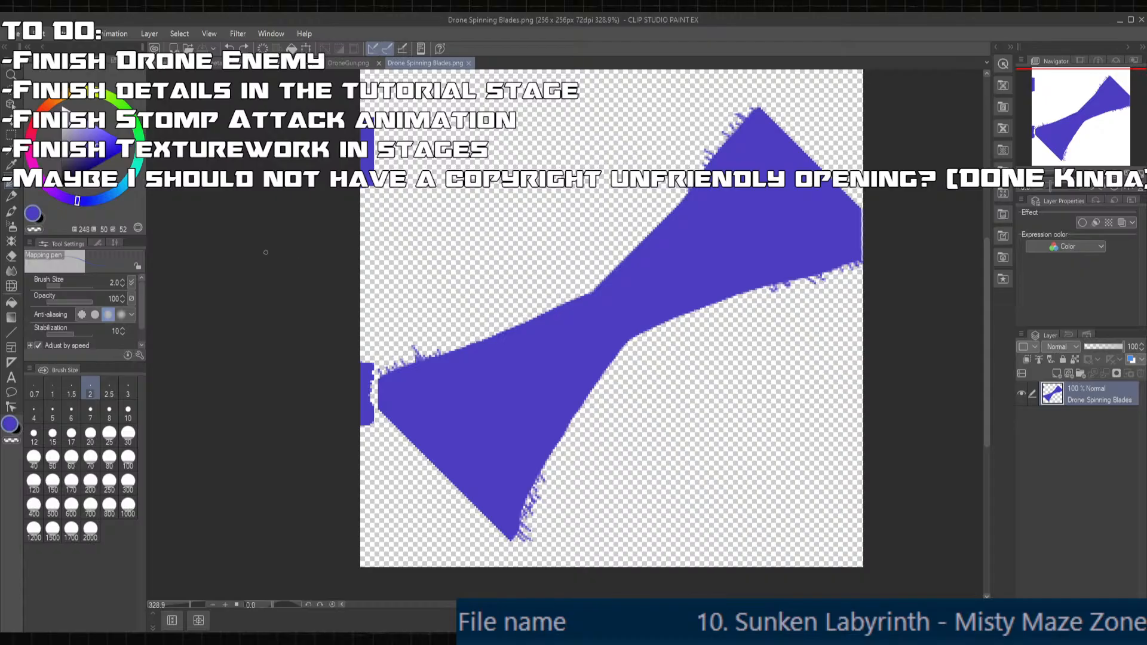
# - In Clip Studio Paint, lasso the large purple blade shape, rotate it slightly counterclockwise and deselect it
pyautogui.scroll(-1, 272, 252)
pyautogui.scroll(2, 313, 279)
pyautogui.scroll(-3, 334, 281)
pyautogui.scroll(2, 509, 330)
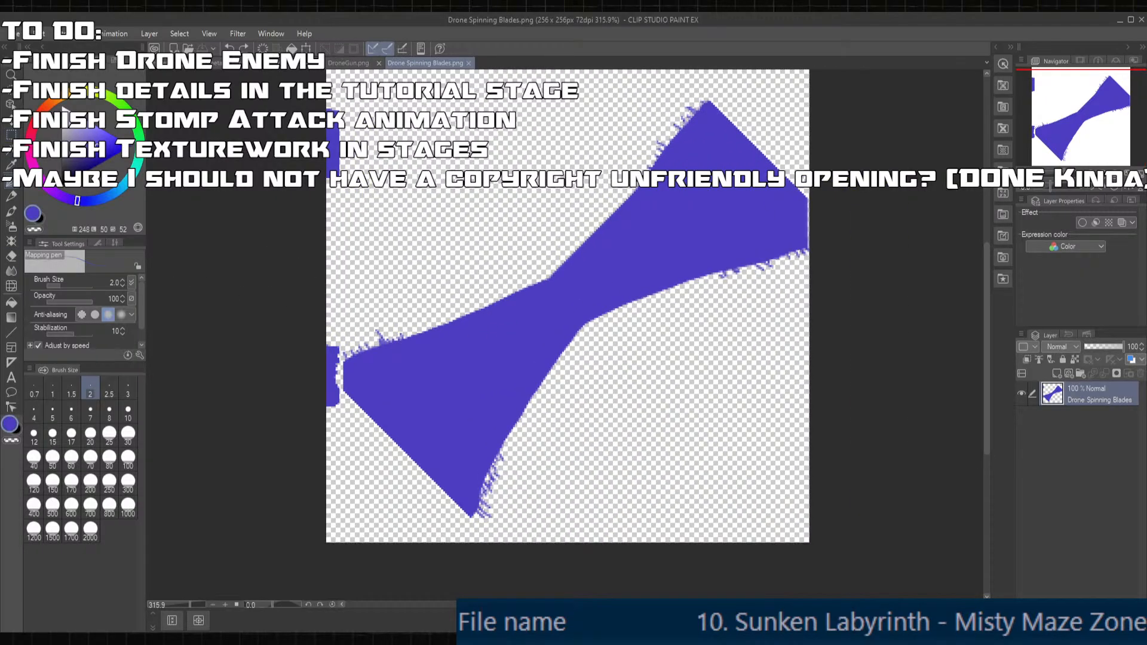
pyautogui.press('m')
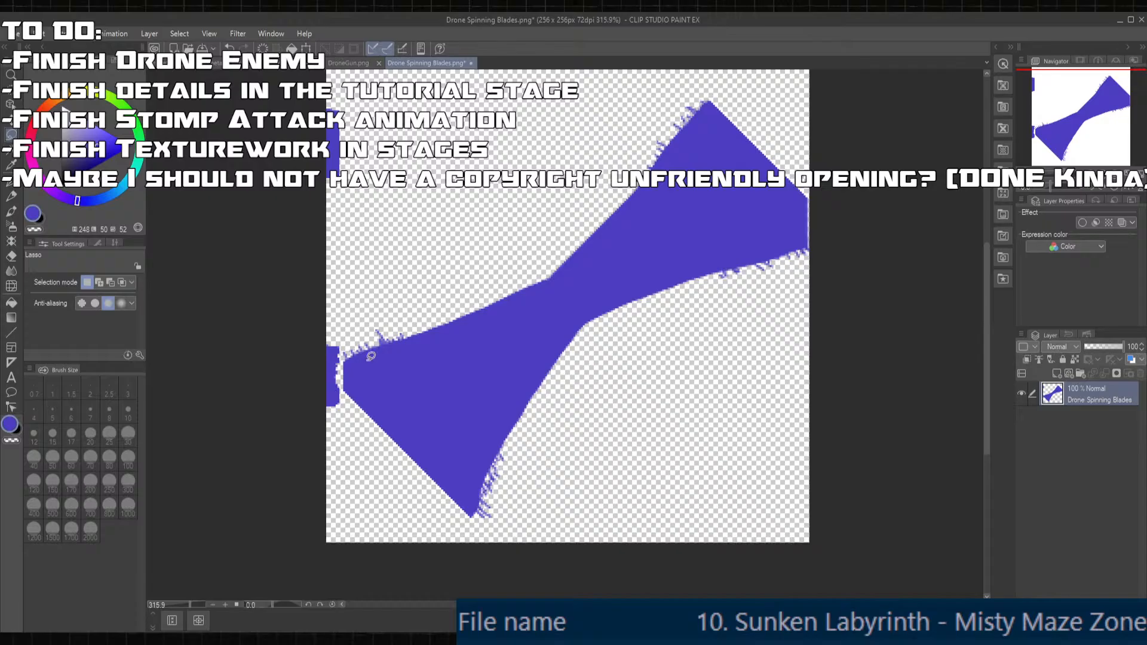
pyautogui.moveTo(344, 347)
pyautogui.mouseDown()
pyautogui.moveTo(353, 417)
pyautogui.moveTo(493, 544)
pyautogui.moveTo(832, 308)
pyautogui.moveTo(787, 103)
pyautogui.moveTo(518, 154)
pyautogui.mouseUp()
pyautogui.hotkey('ctrl', 't')
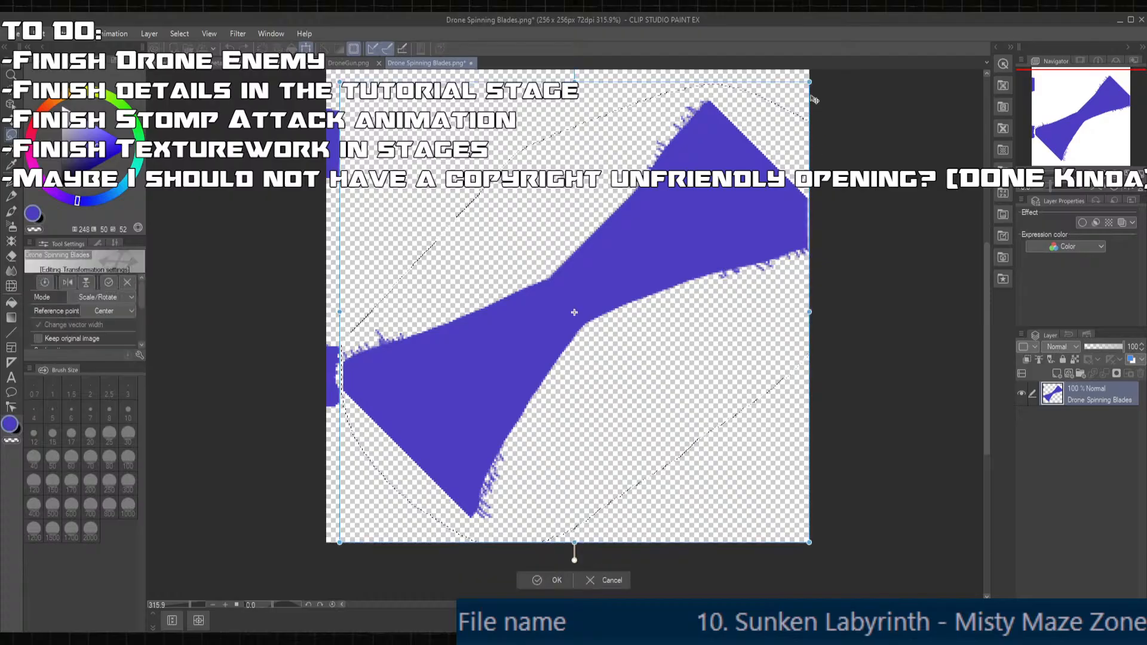
pyautogui.moveTo(822, 80); pyautogui.dragTo(800, 71)
pyautogui.press('Return')
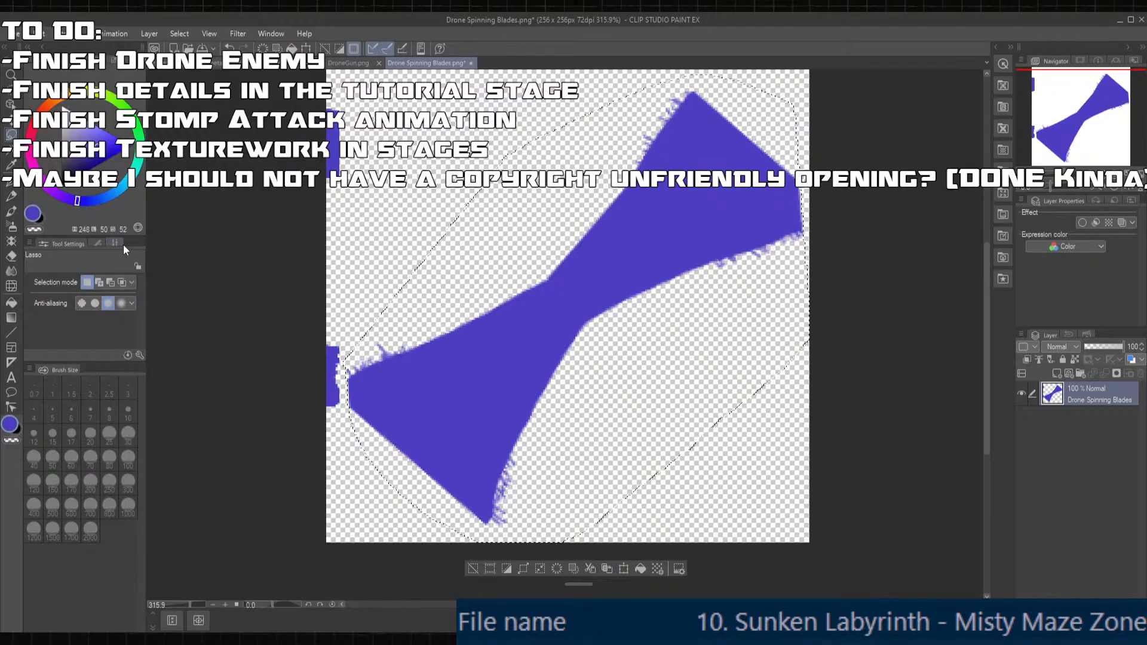
pyautogui.hotkey('ctrl', 'd')
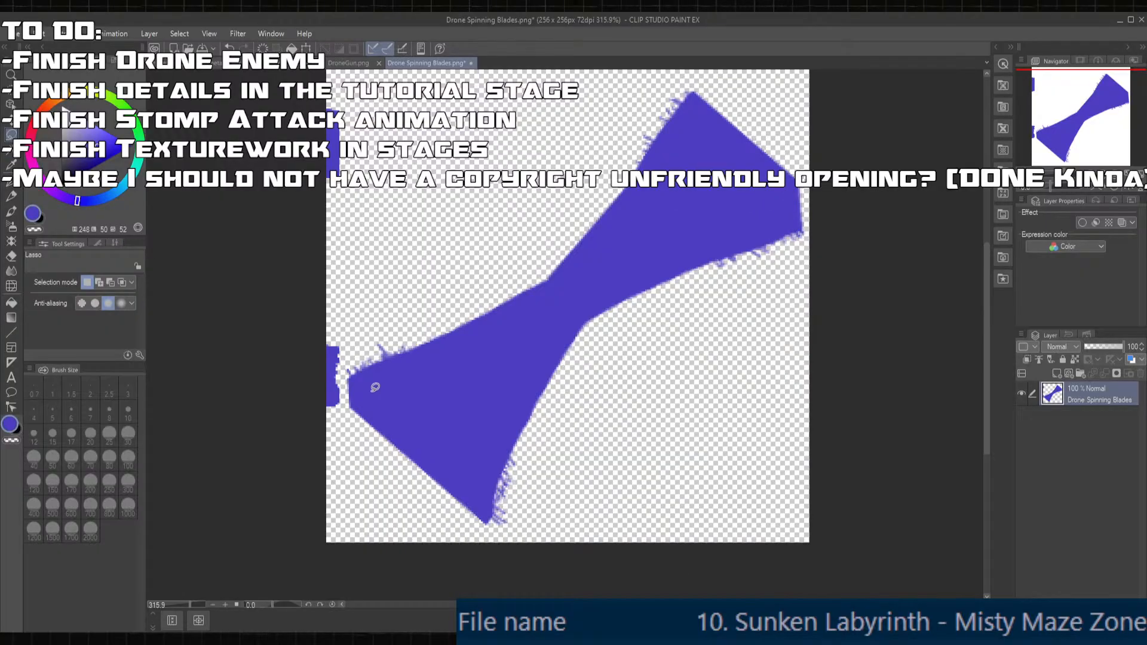
# - Lasso the small purple pieces along the image's left edge, nudge them slightly downward and deselect them
pyautogui.moveTo(341, 397)
pyautogui.mouseDown()
pyautogui.moveTo(348, 408)
pyautogui.moveTo(373, 107)
pyautogui.moveTo(228, 376)
pyautogui.moveTo(253, 597)
pyautogui.moveTo(344, 441)
pyautogui.mouseUp()
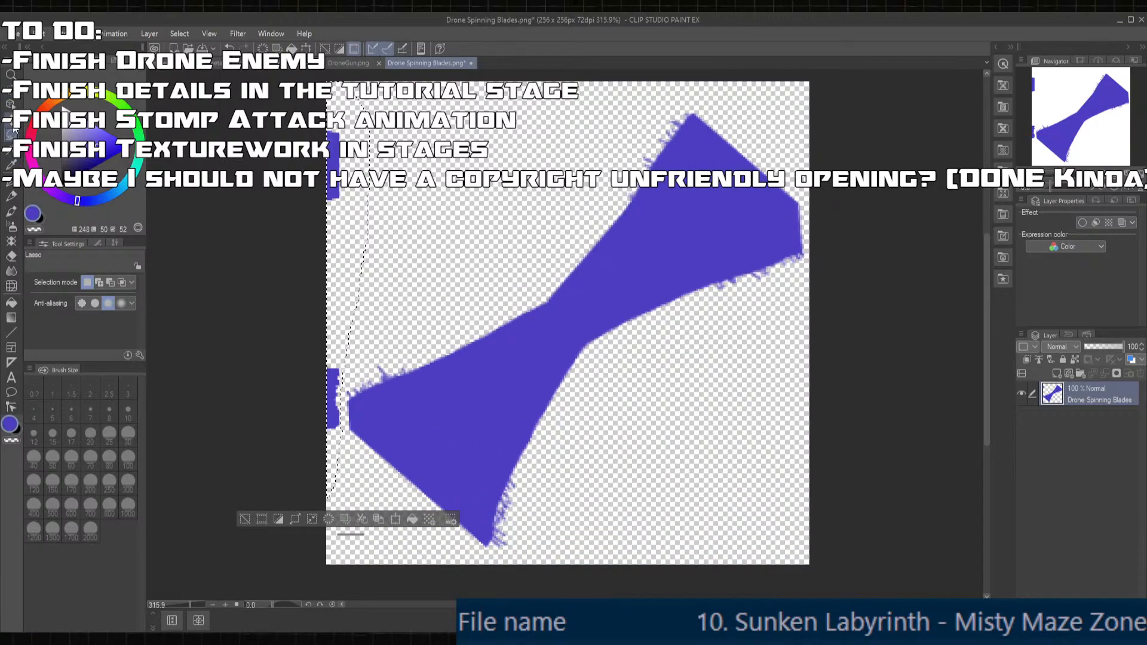
pyautogui.press('k')
pyautogui.press('Down')
pyautogui.press('Down')
pyautogui.press('Down')
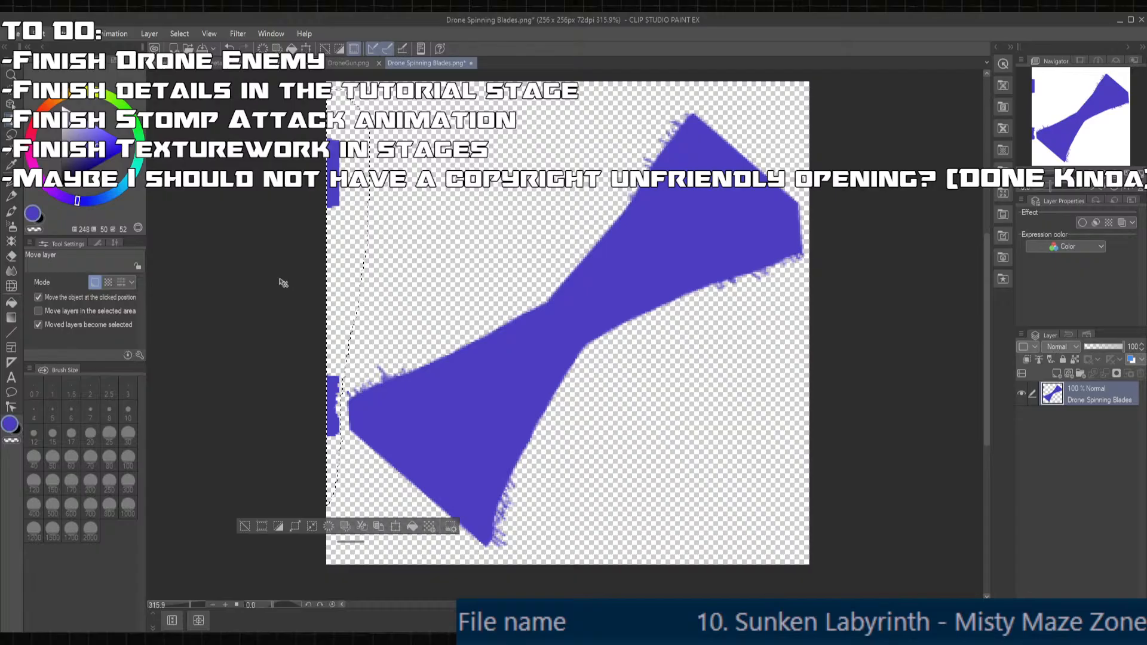
pyautogui.press('m')
pyautogui.hotkey('ctrl', 'd')
# - Save the edited texture as a new file named Drone Spinning Blades 2.png
pyautogui.click(7, 39)
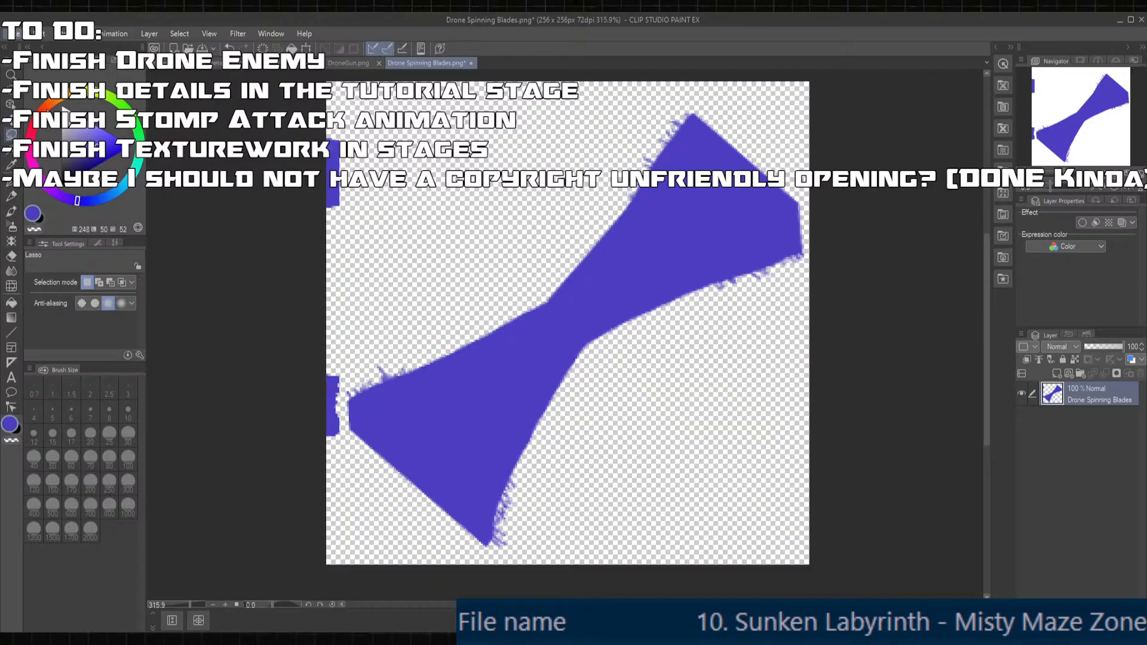
pyautogui.click(67, 159)
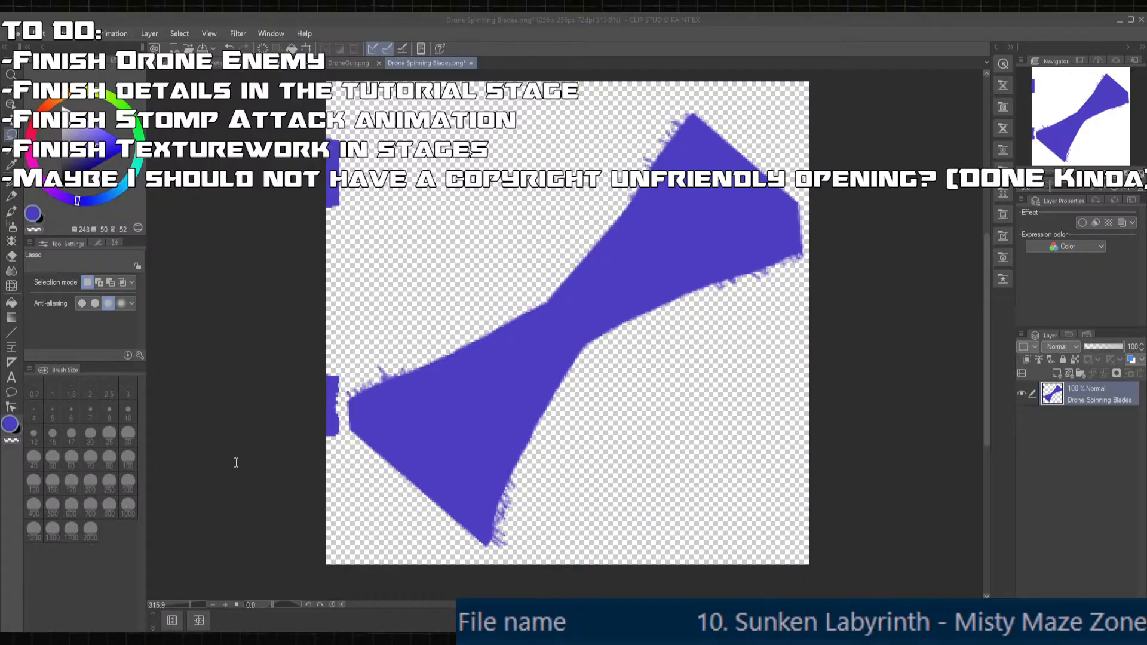
pyautogui.press('Return')
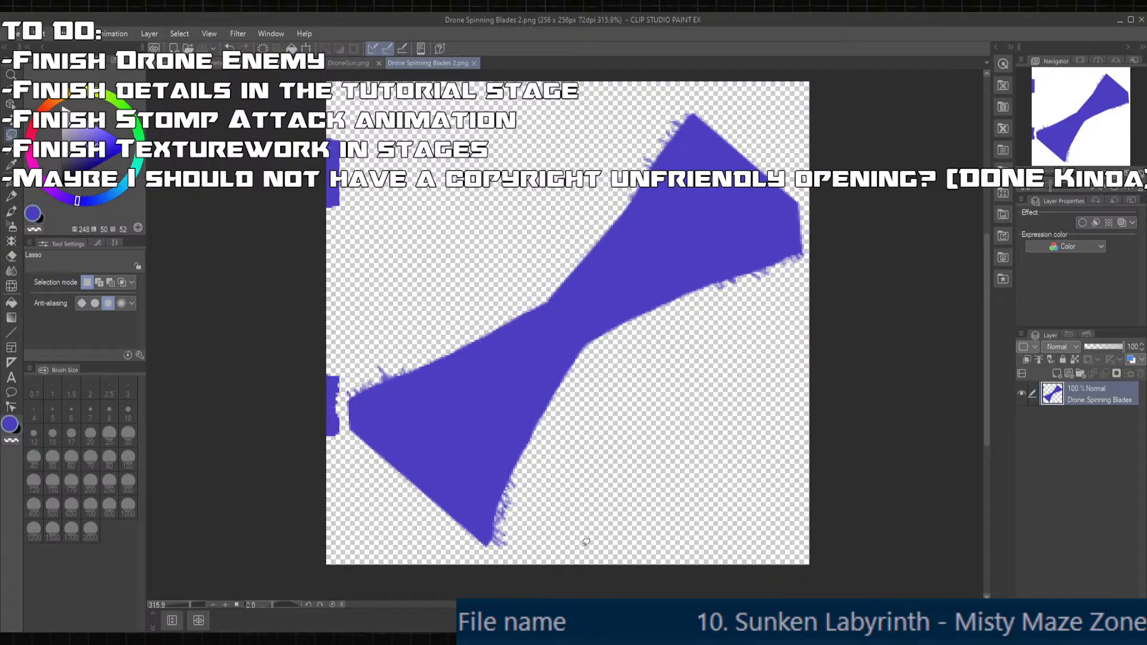
# - Switch to Godot, select the new Drone Spinning Blades 2 texture file, and create a SpinningBlades animation in the SpinningBlades player
pyautogui.hotkey('alt', 'Tab')
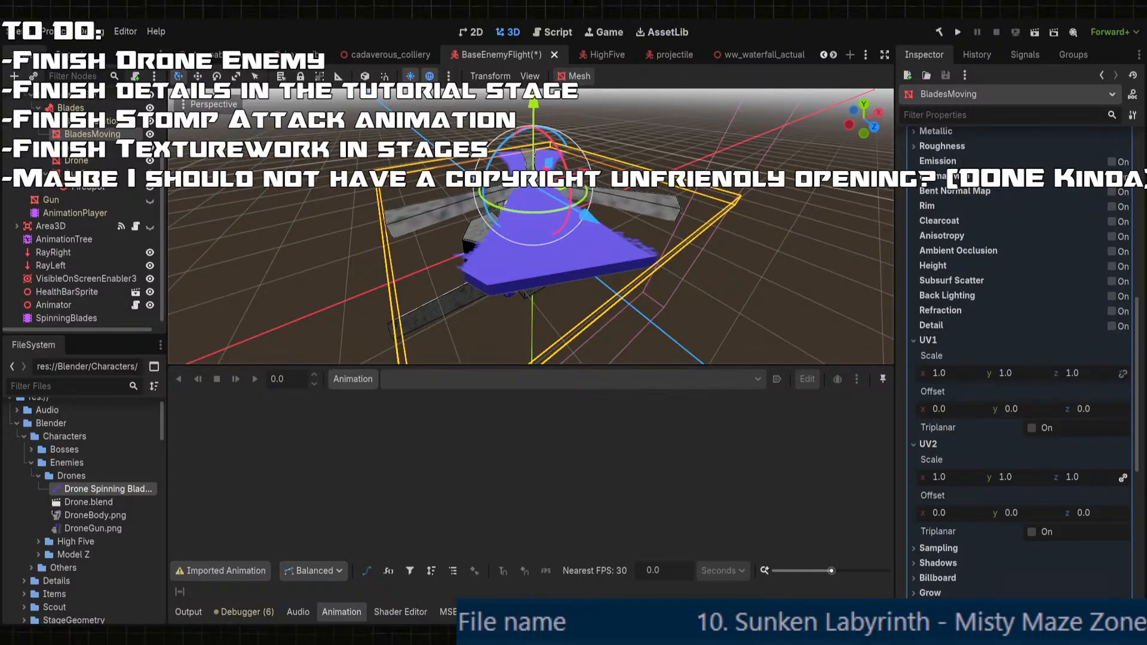
pyautogui.click(127, 454)
pyautogui.click(111, 490)
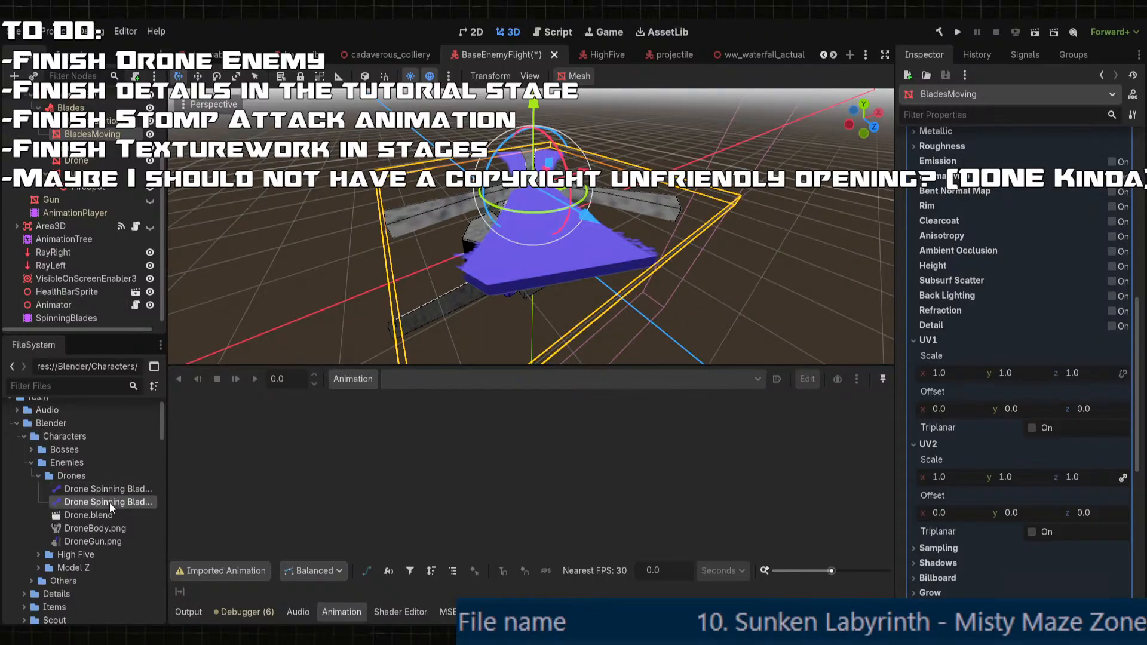
pyautogui.click(108, 502)
pyautogui.click(57, 320)
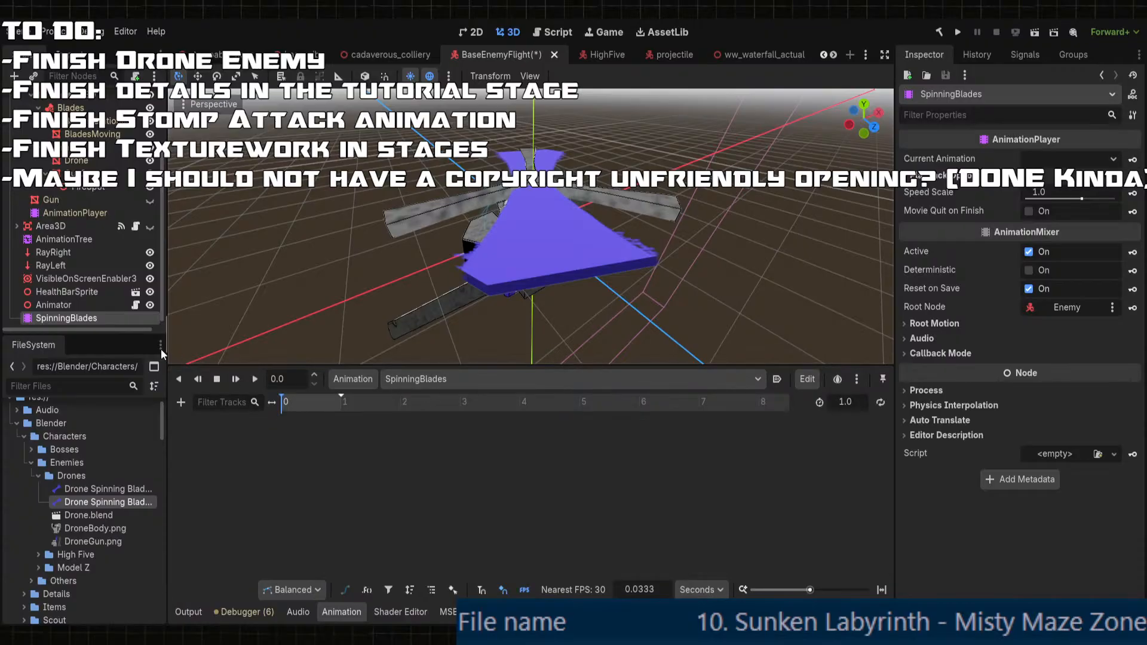
# - Keyframe the albedo texture of the BladesMoving material at 0 s in the SpinningBlades animation, creating its track
pyautogui.scroll(2, 99, 242)
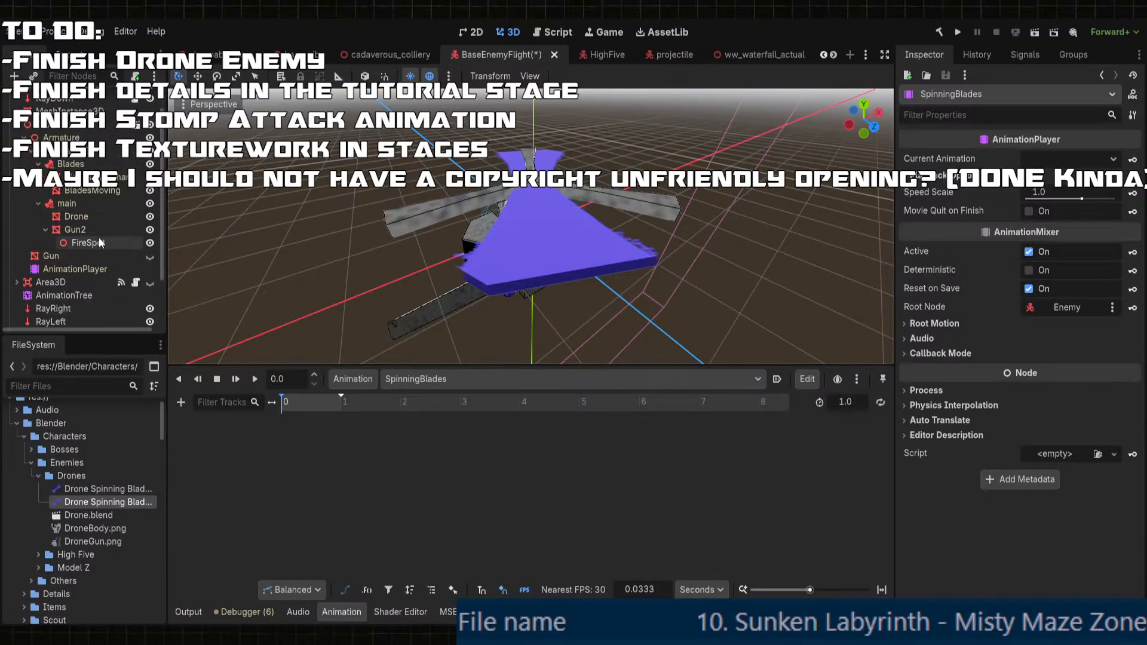
pyautogui.click(90, 176)
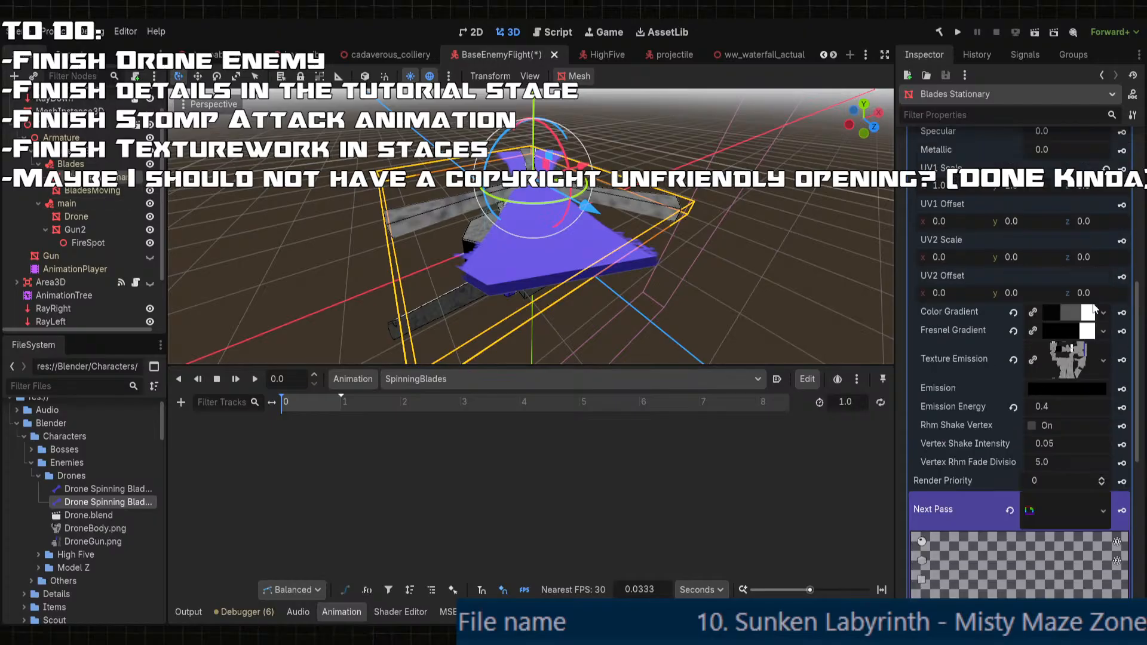
pyautogui.scroll(7, 1095, 309)
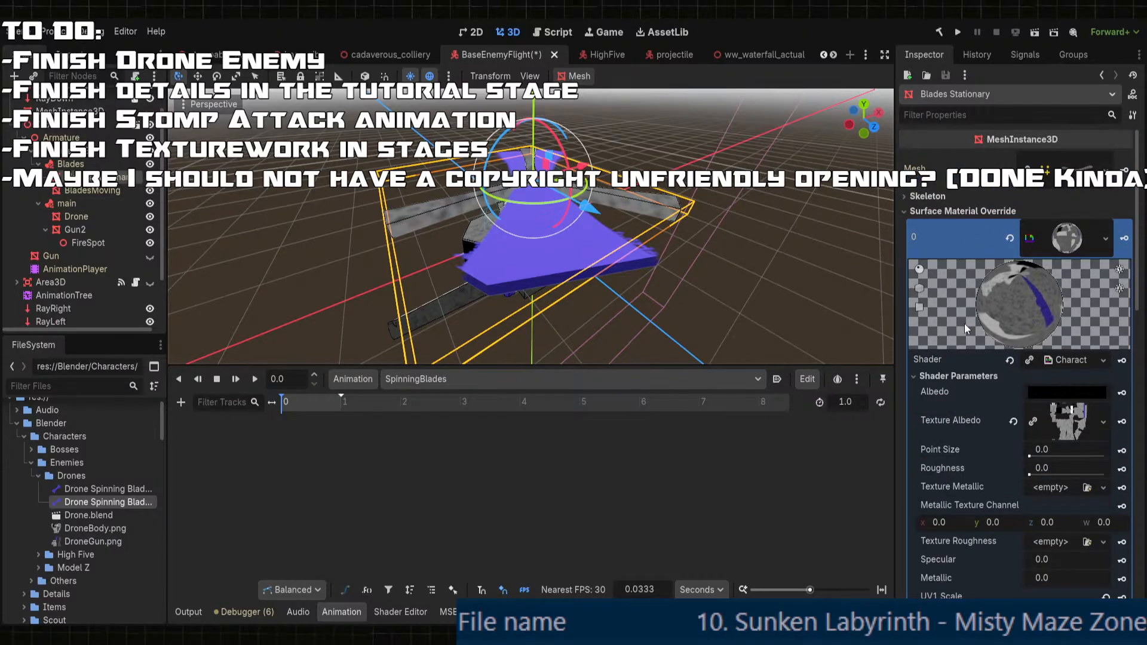
pyautogui.scroll(-10, 964, 323)
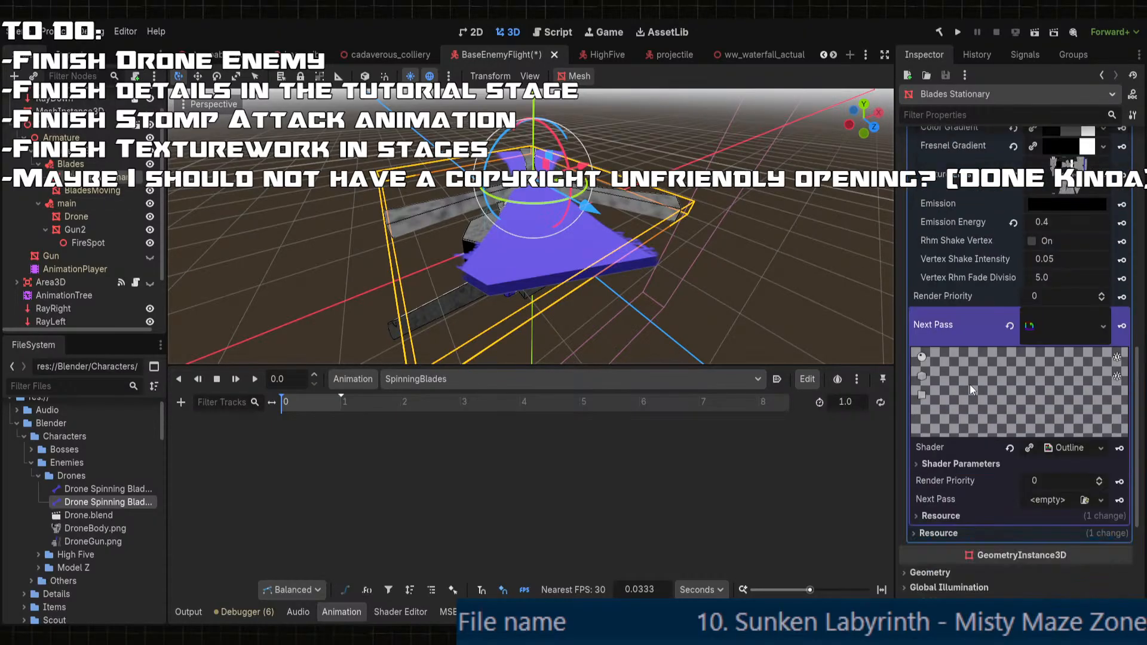
pyautogui.scroll(10, 969, 383)
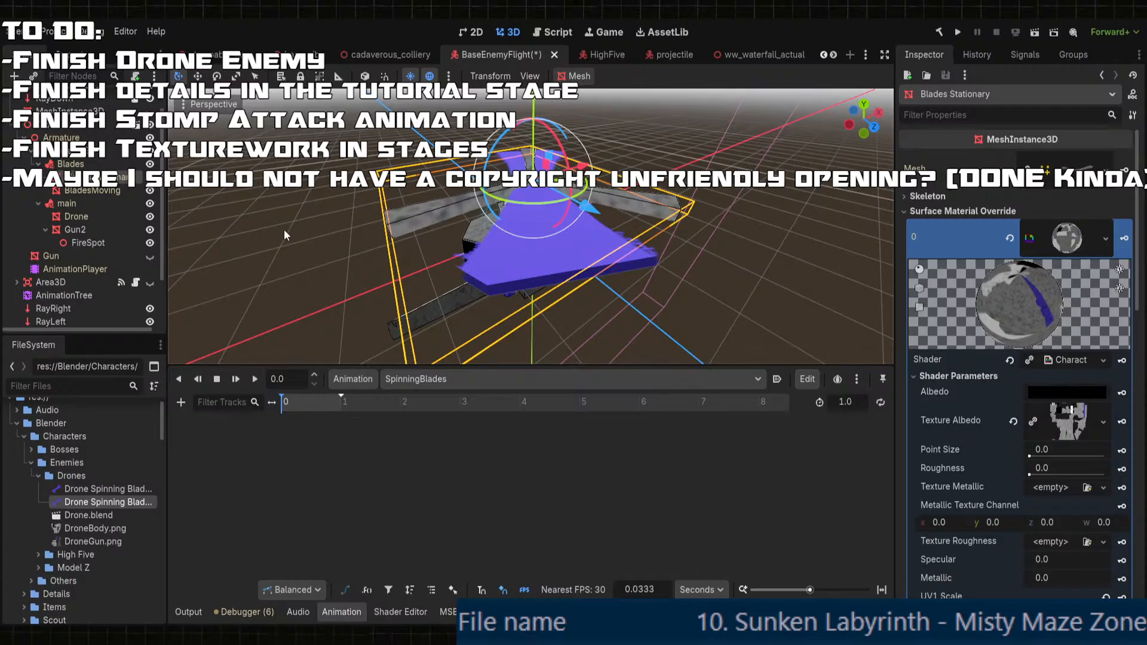
pyautogui.click(93, 190)
pyautogui.scroll(5, 1026, 333)
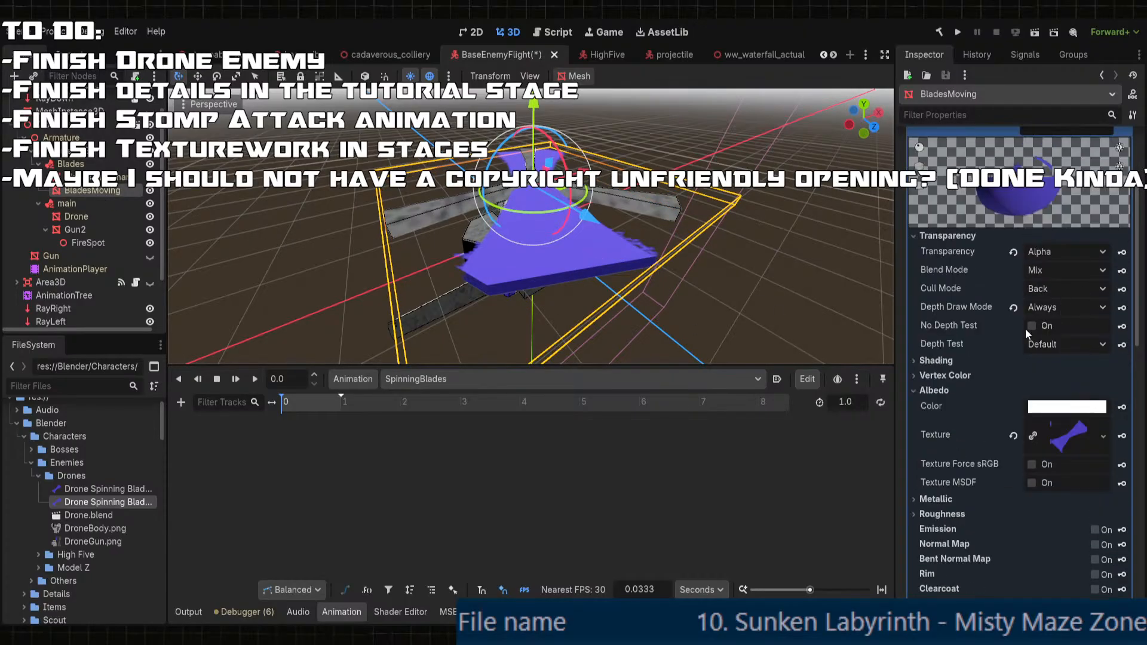
pyautogui.scroll(-2, 1027, 333)
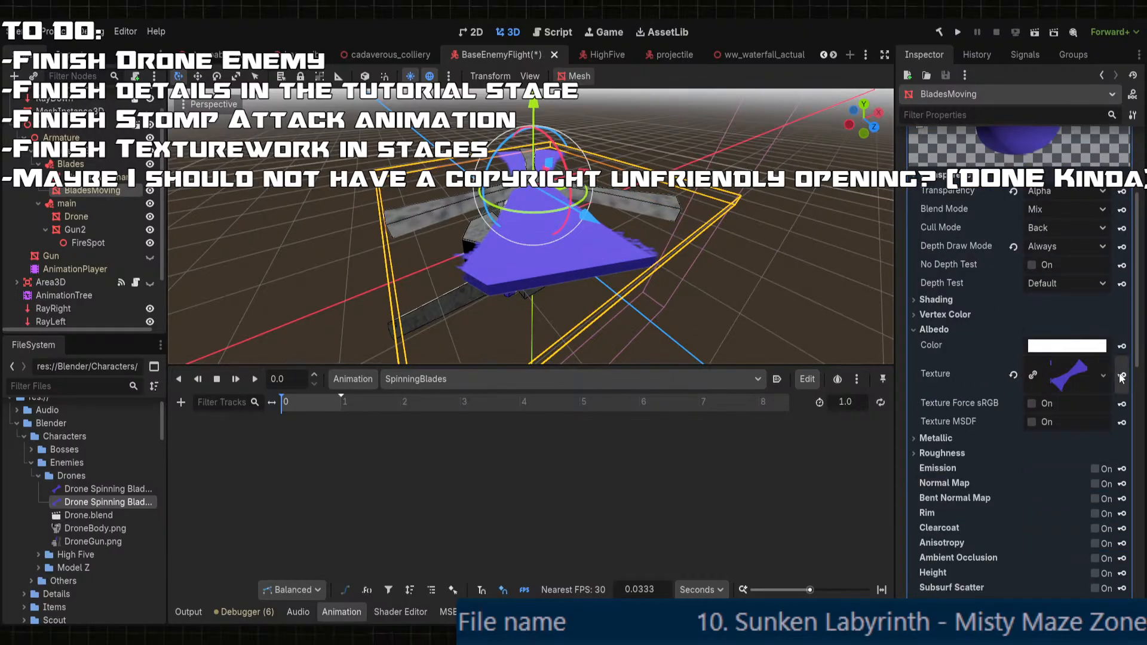
pyautogui.click(491, 361)
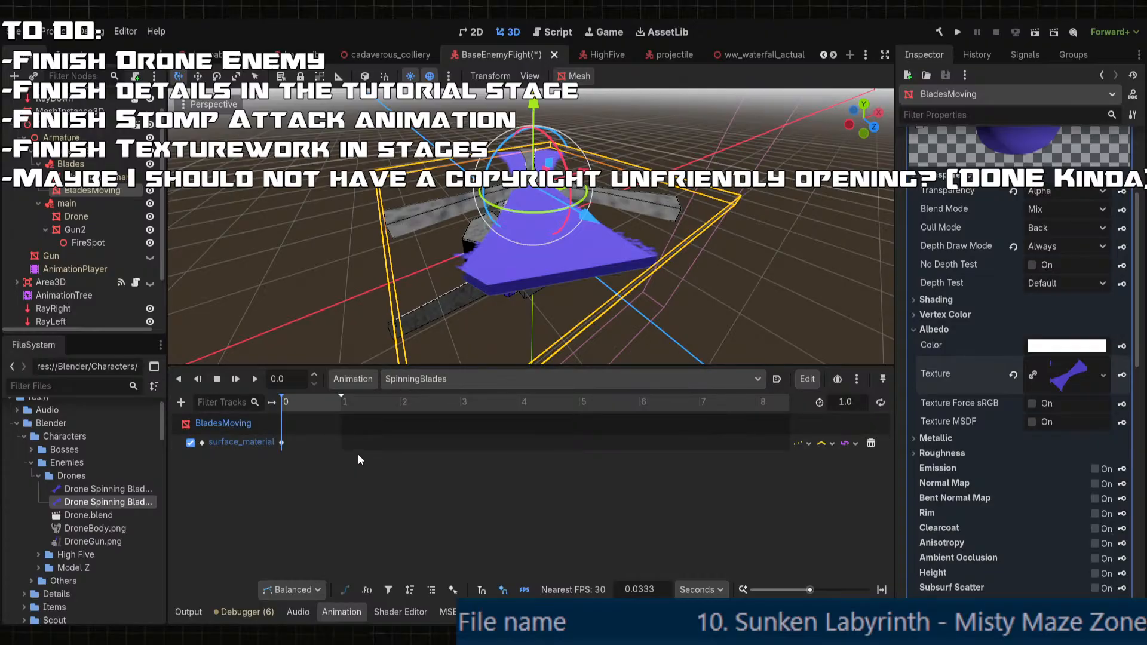
# - Set the playback position to 0.05 s and duplicate the BladesMoving texture key close to it
pyautogui.click(252, 380)
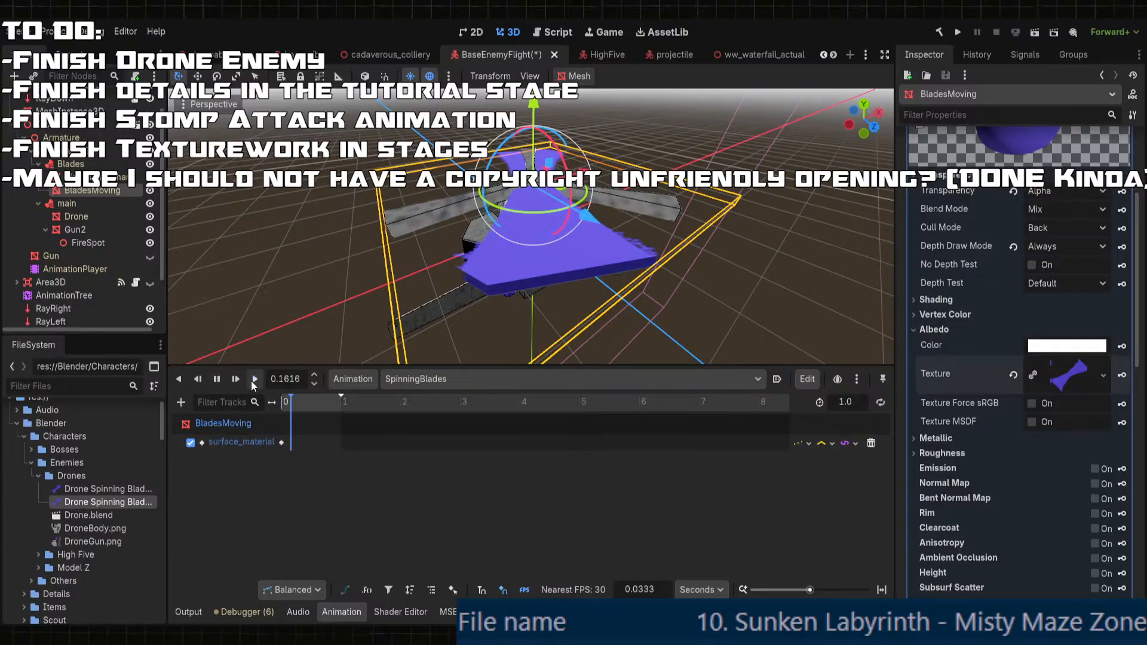
pyautogui.click(217, 380)
pyautogui.click(282, 404)
pyautogui.moveTo(281, 406); pyautogui.dragTo(285, 406)
pyautogui.click(298, 380)
pyautogui.write('0.05')
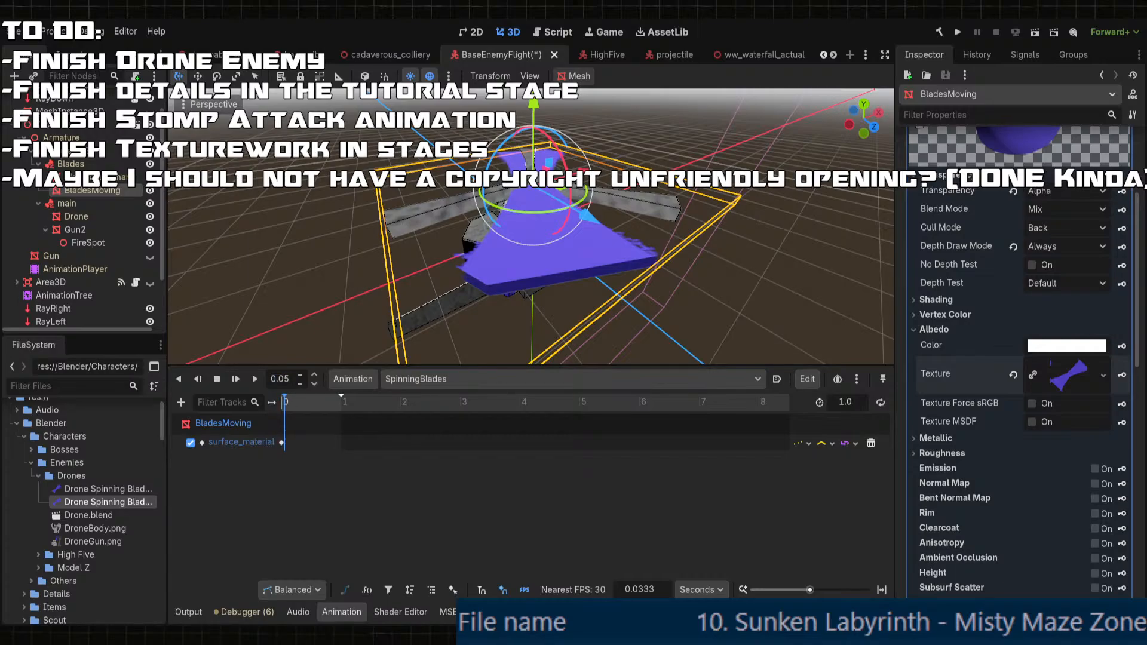
pyautogui.click(283, 442)
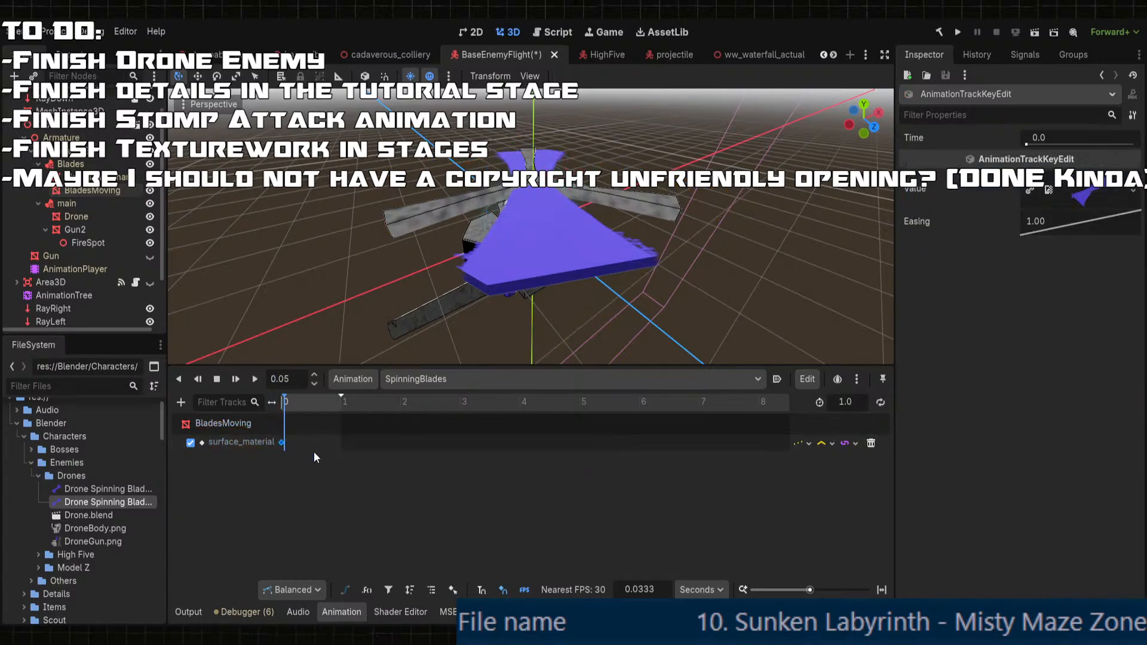
# - Examine the texture assigned to the key at 0 s, then collapse its details
pyautogui.click(1092, 197)
pyautogui.click(1027, 193)
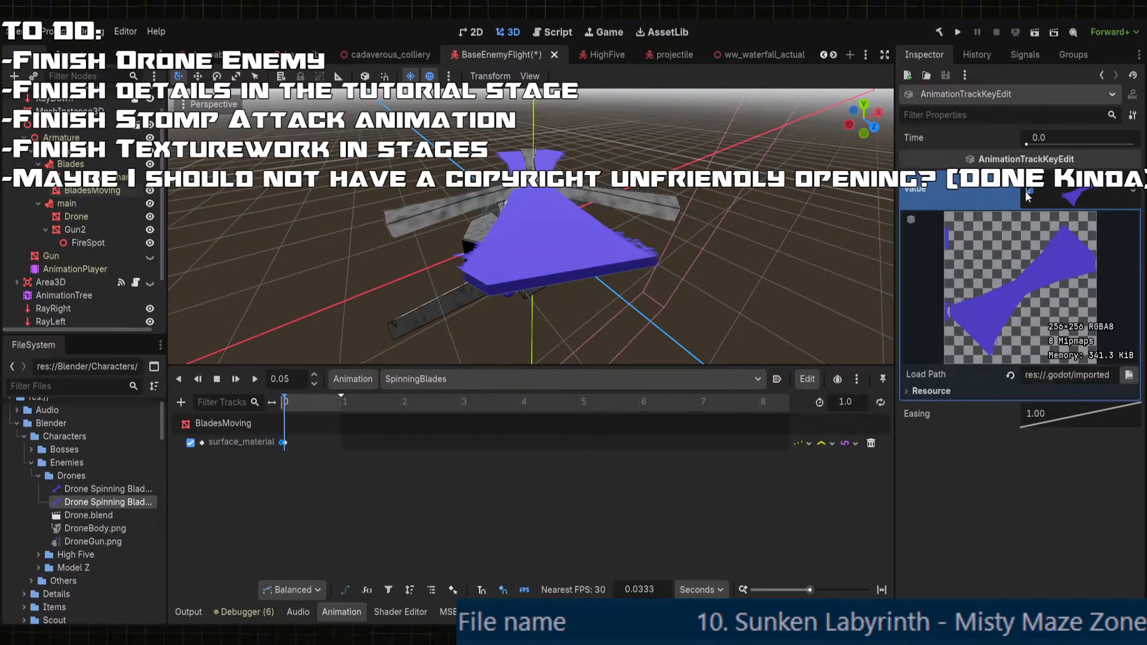
pyautogui.click(1099, 190)
pyautogui.click(1023, 190)
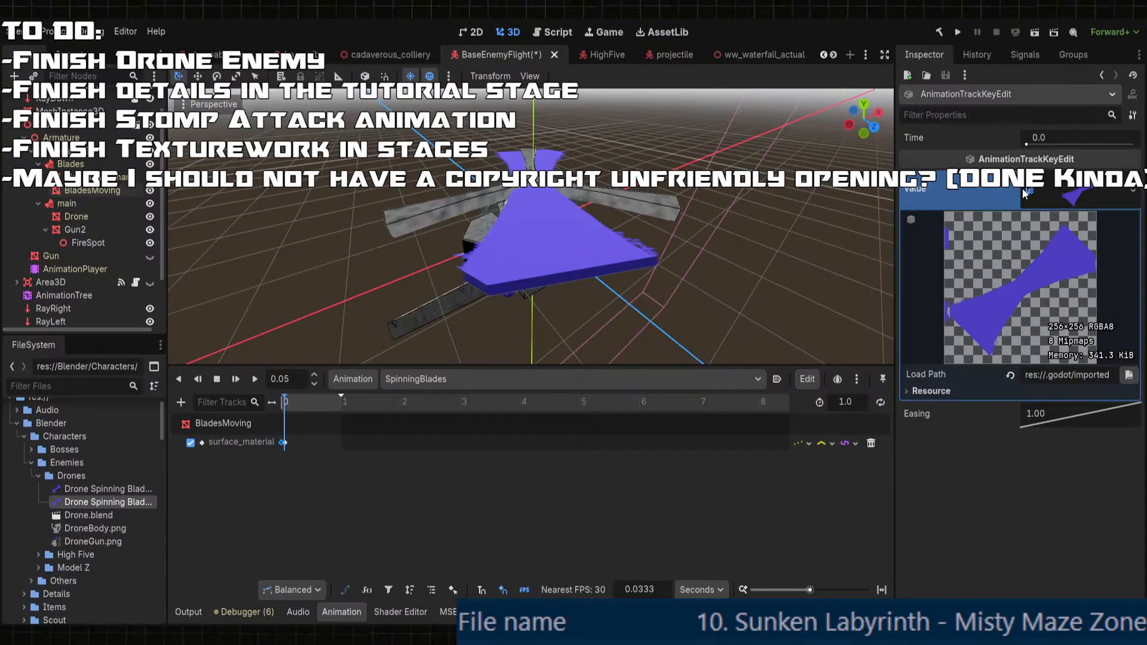
pyautogui.click(1123, 194)
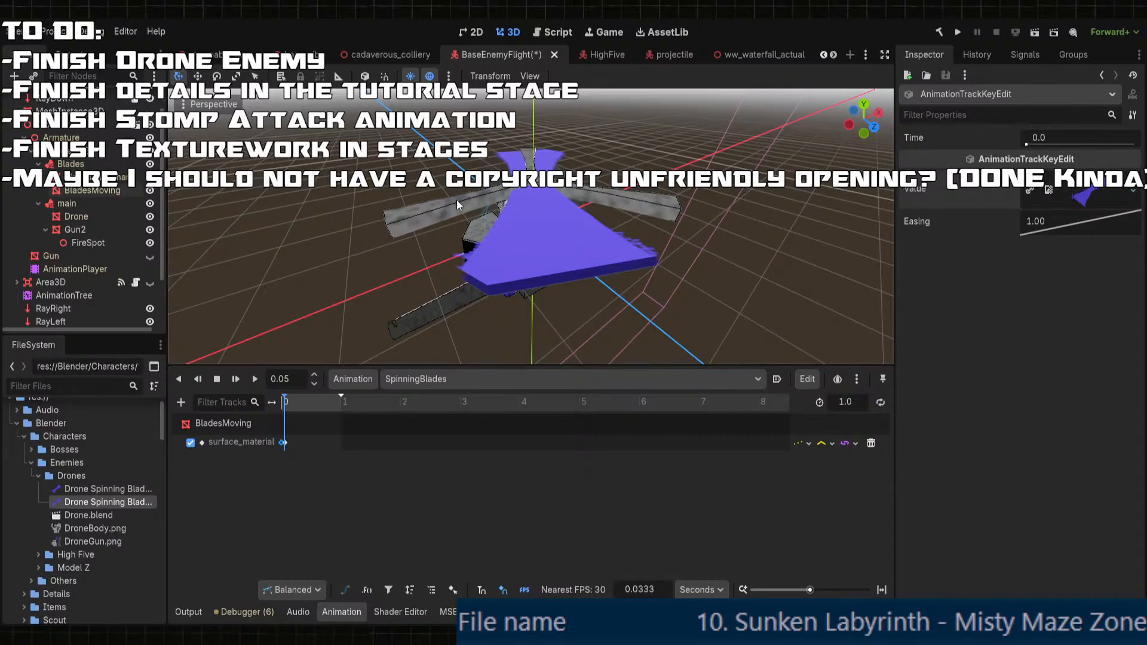
# - Play the SpinningBlades animation from the start to check the blade texture keys
pyautogui.keyDown('ctrl'); pyautogui.scroll(5, 298, 439); pyautogui.keyUp('ctrl')
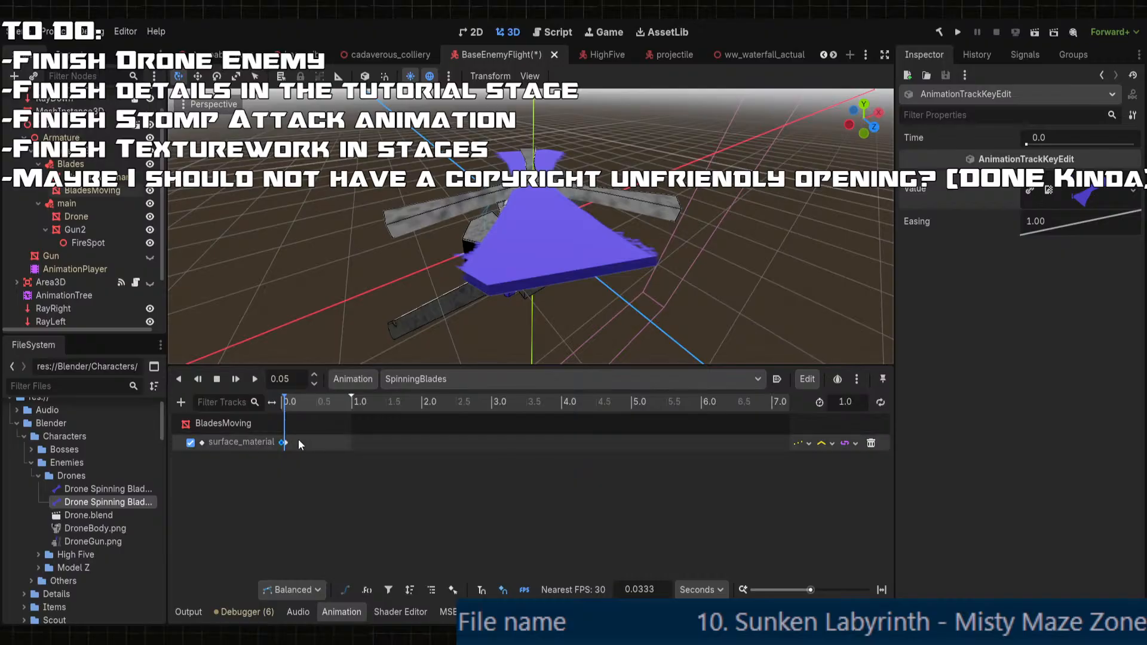
pyautogui.hscroll(-1, 299, 397)
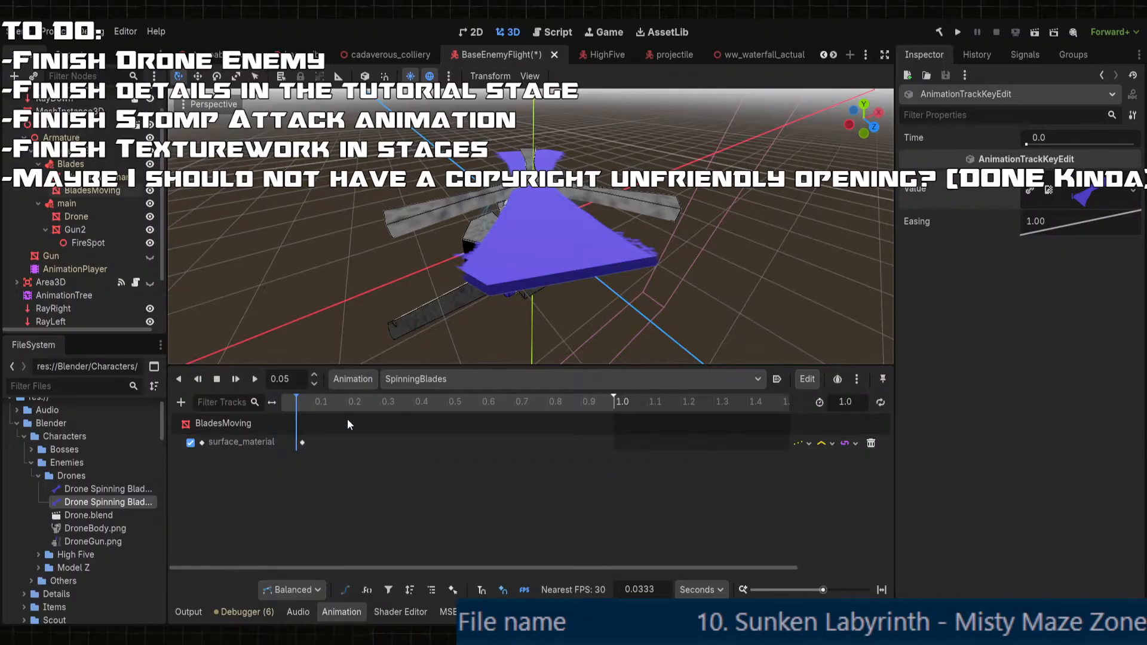
pyautogui.moveTo(295, 401); pyautogui.dragTo(256, 397)
pyautogui.click(254, 378)
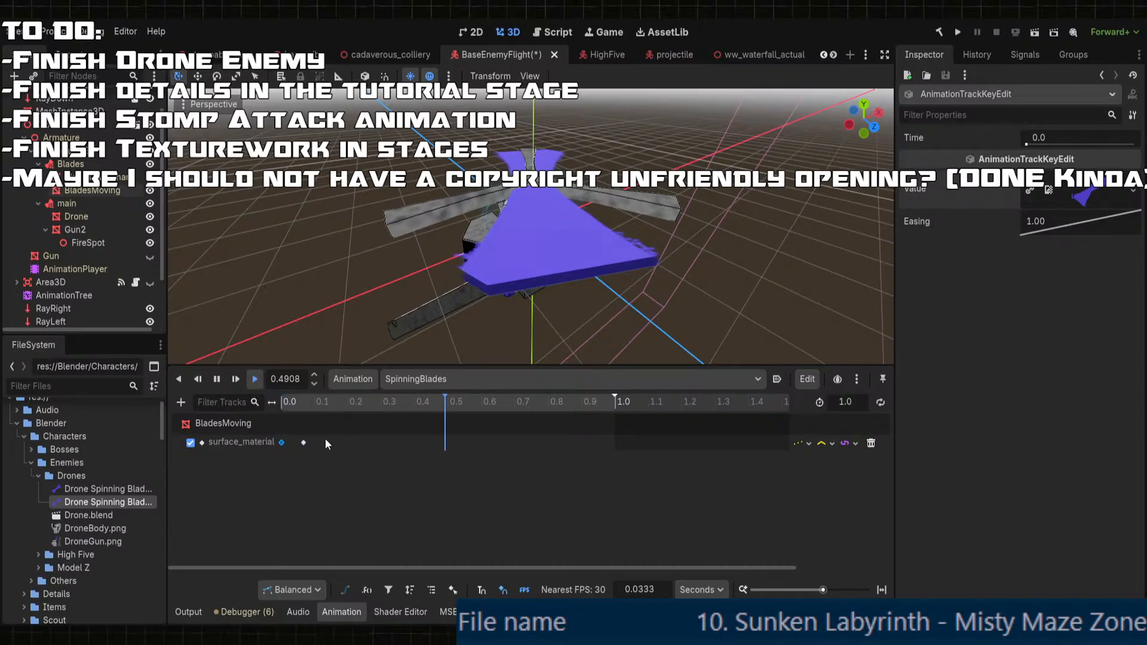
# - Duplicate the first two surface_material keyframes of the SpinningBlades track so the copies start at 0.1 s
pyautogui.click(304, 442)
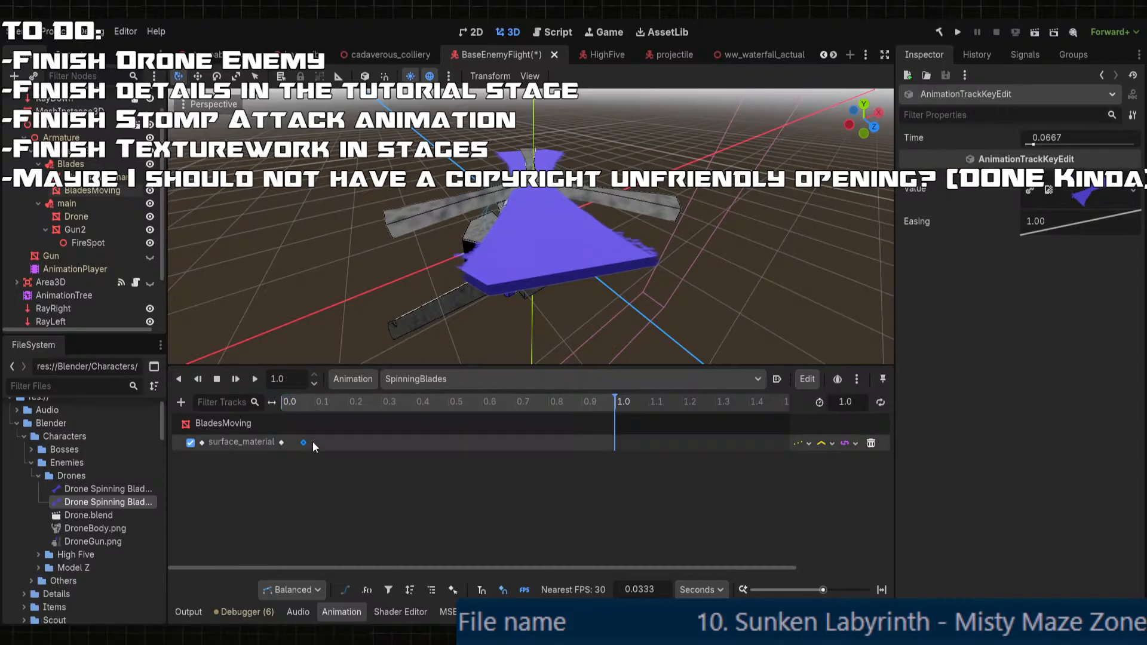
pyautogui.keyDown('shift'); pyautogui.click(281, 442); pyautogui.keyUp('shift')
pyautogui.click(316, 405)
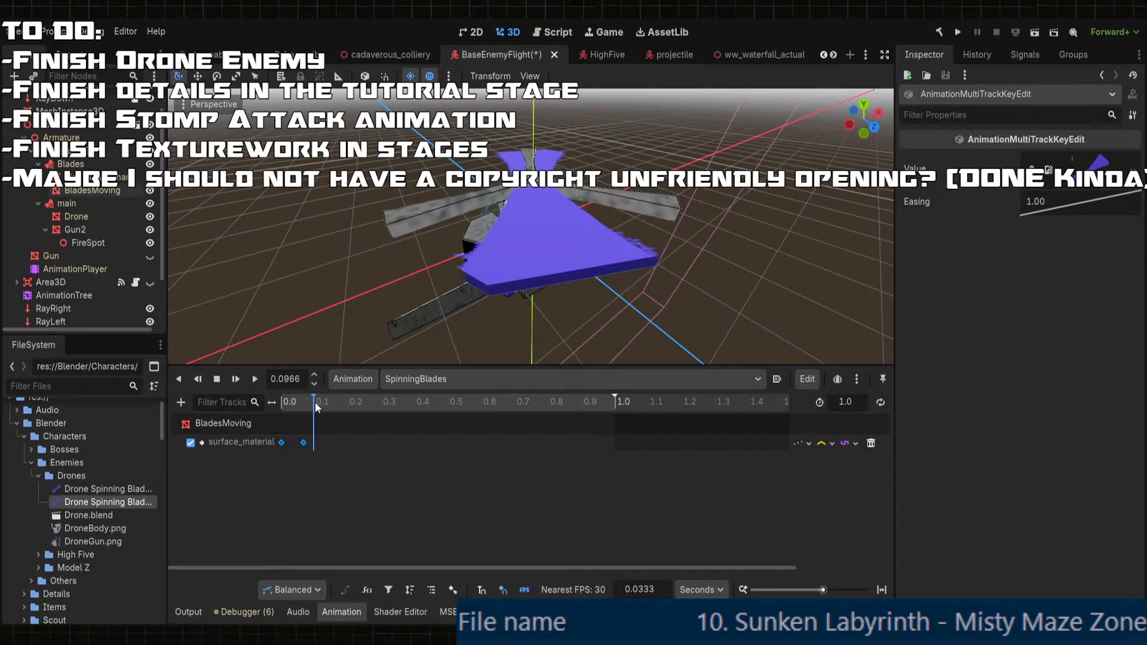
pyautogui.moveTo(315, 403); pyautogui.dragTo(319, 405)
pyautogui.click(325, 443)
pyautogui.moveTo(339, 445); pyautogui.dragTo(231, 439)
pyautogui.click(317, 404)
pyautogui.click(309, 379)
pyautogui.write('0.1')
pyautogui.hotkey('ctrl', 'd')
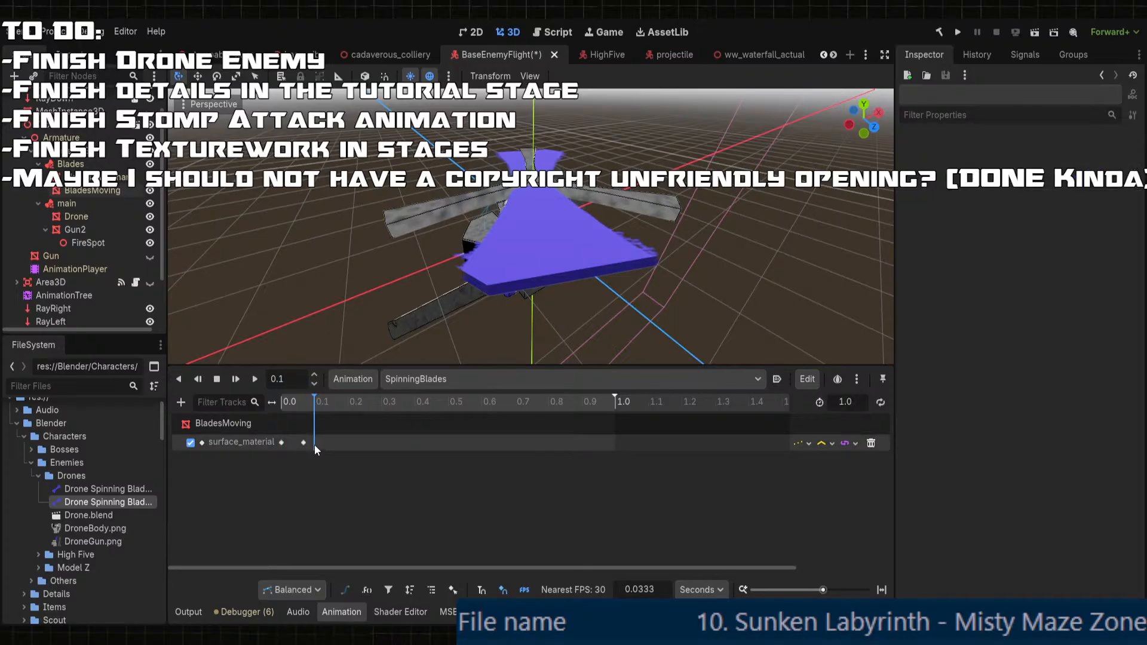
# - Set the second surface_material keyframe's time to 0.05 s and the last one's to 0.15 s for even spacing
pyautogui.click(304, 442)
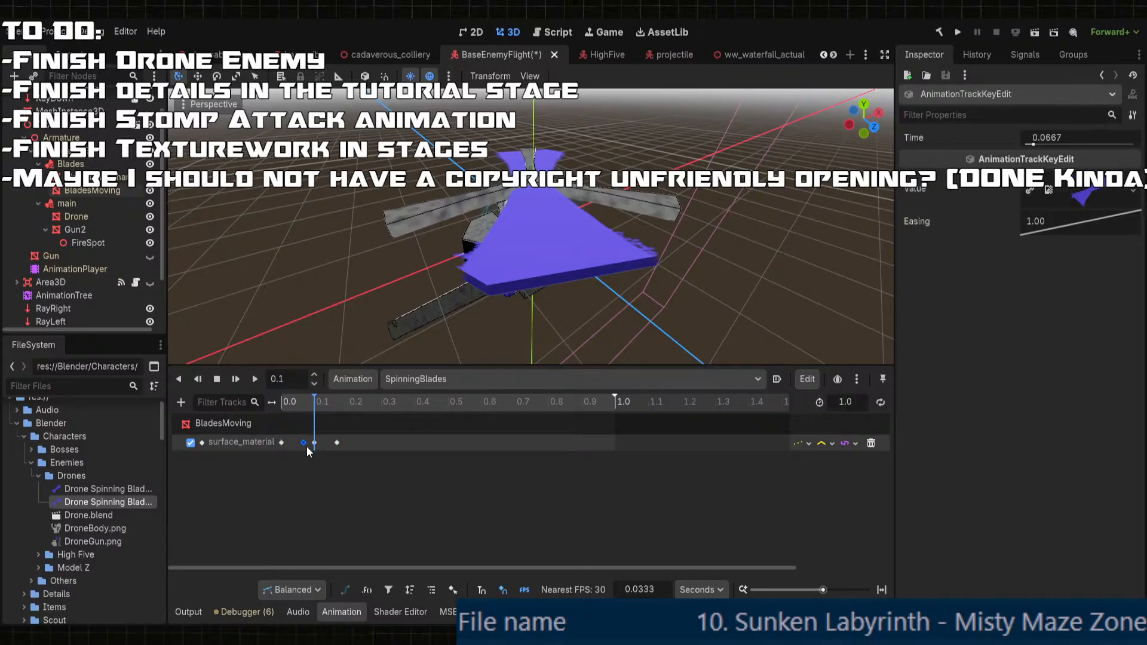
pyautogui.doubleClick(1072, 137)
pyautogui.press('BackSpace')
pyautogui.press('BackSpace')
pyautogui.write('5')
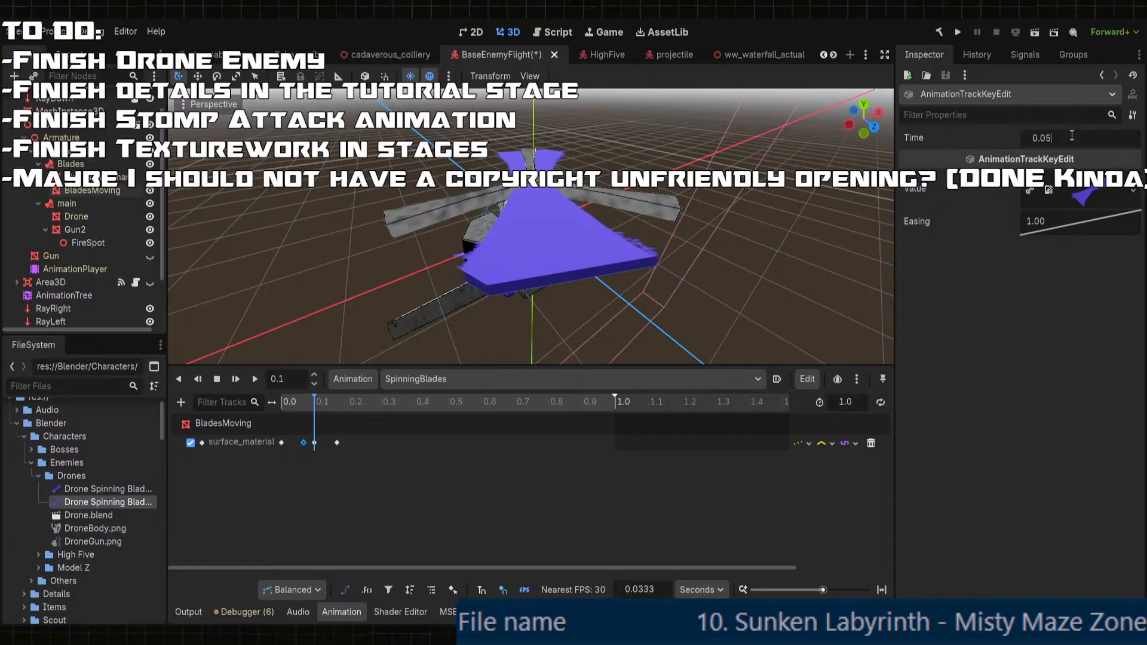
pyautogui.press('Return')
pyautogui.click(337, 442)
pyautogui.write('1')
pyautogui.press('Return')
# - Switch the animation timeline from seconds to FPS and set its frame rate to 60
pyautogui.moveTo(356, 458); pyautogui.dragTo(228, 439)
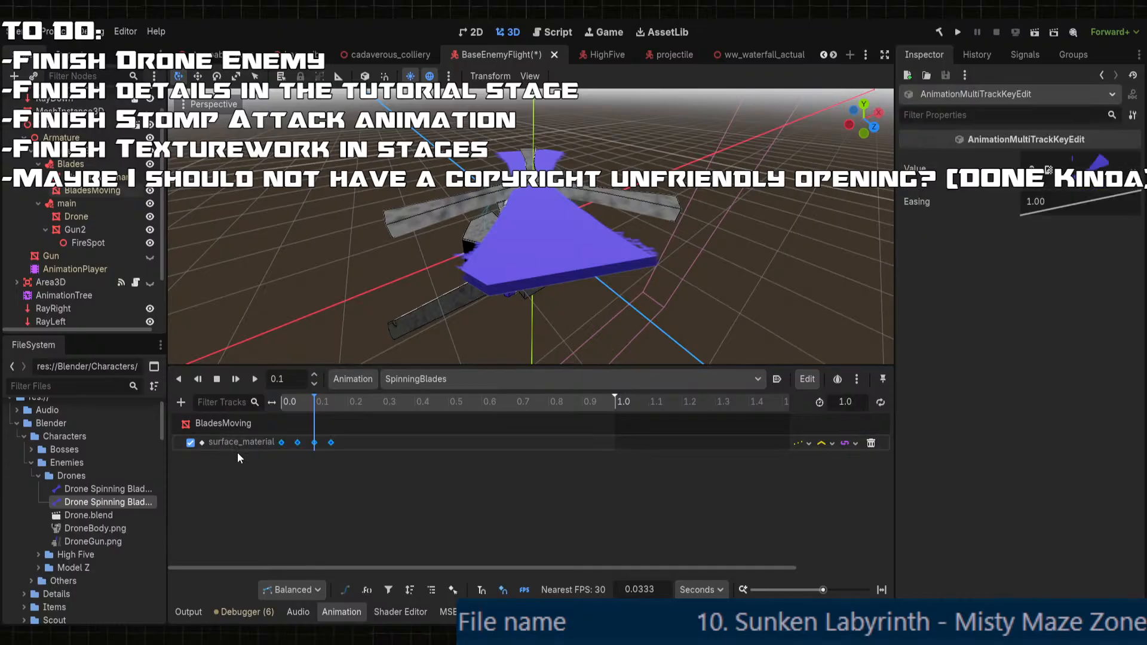
pyautogui.click(693, 592)
pyautogui.click(691, 622)
pyautogui.click(640, 591)
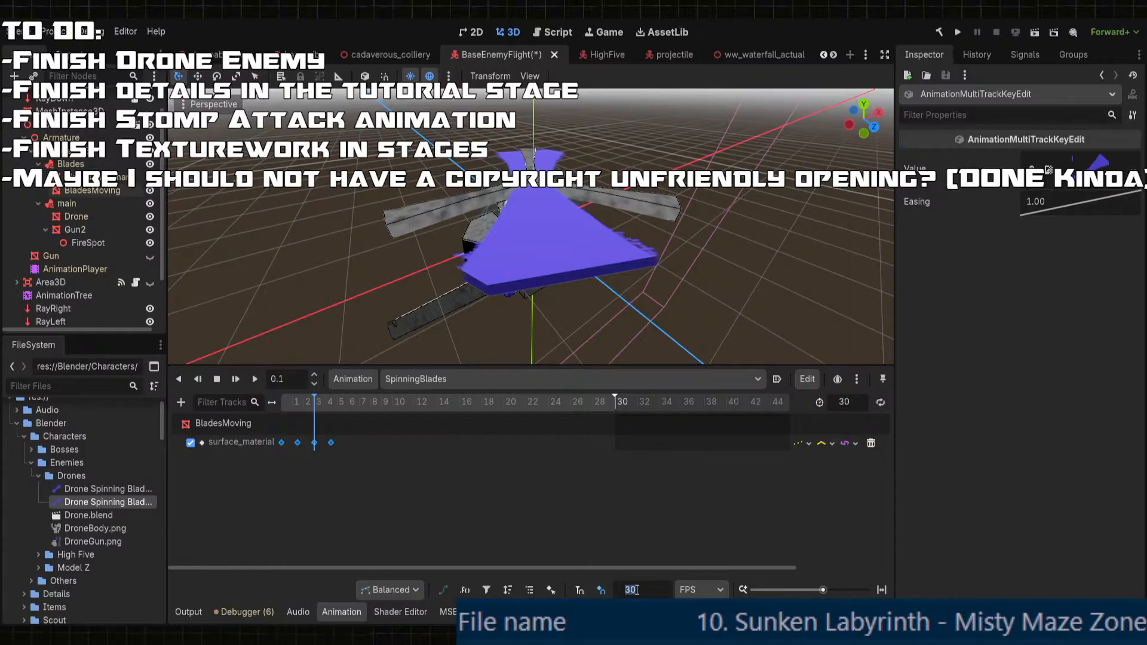
pyautogui.write('60')
pyautogui.press('Return')
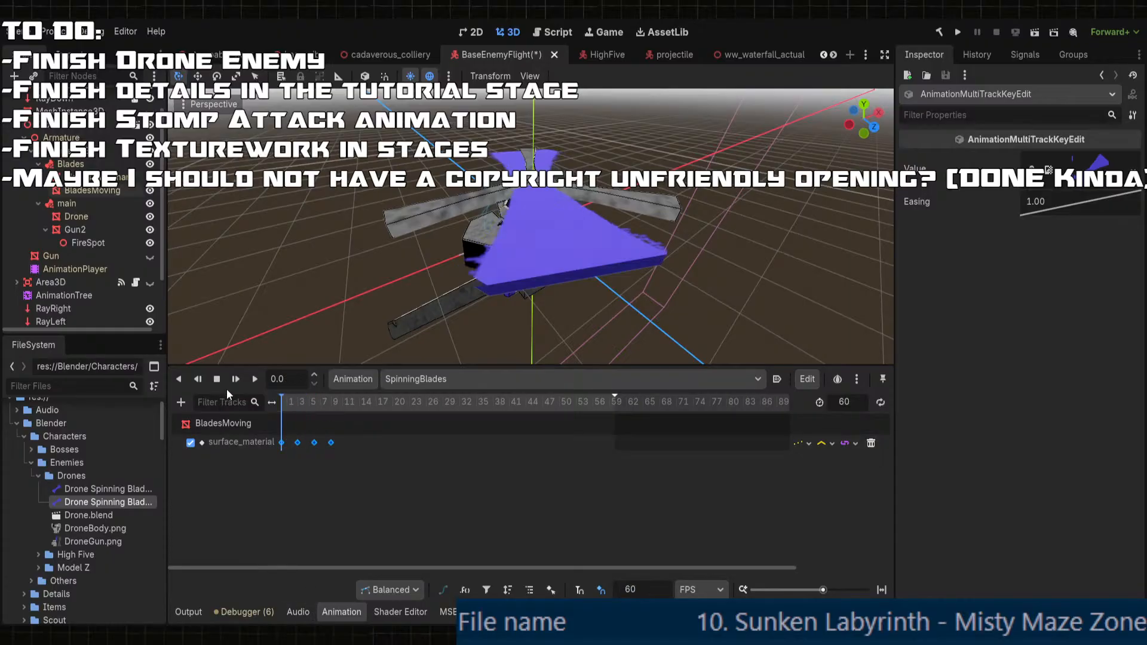
# - Play the SpinningBlades animation, and shorten its length to 10 frames
pyautogui.click(260, 379)
pyautogui.click(255, 378)
pyautogui.click(343, 447)
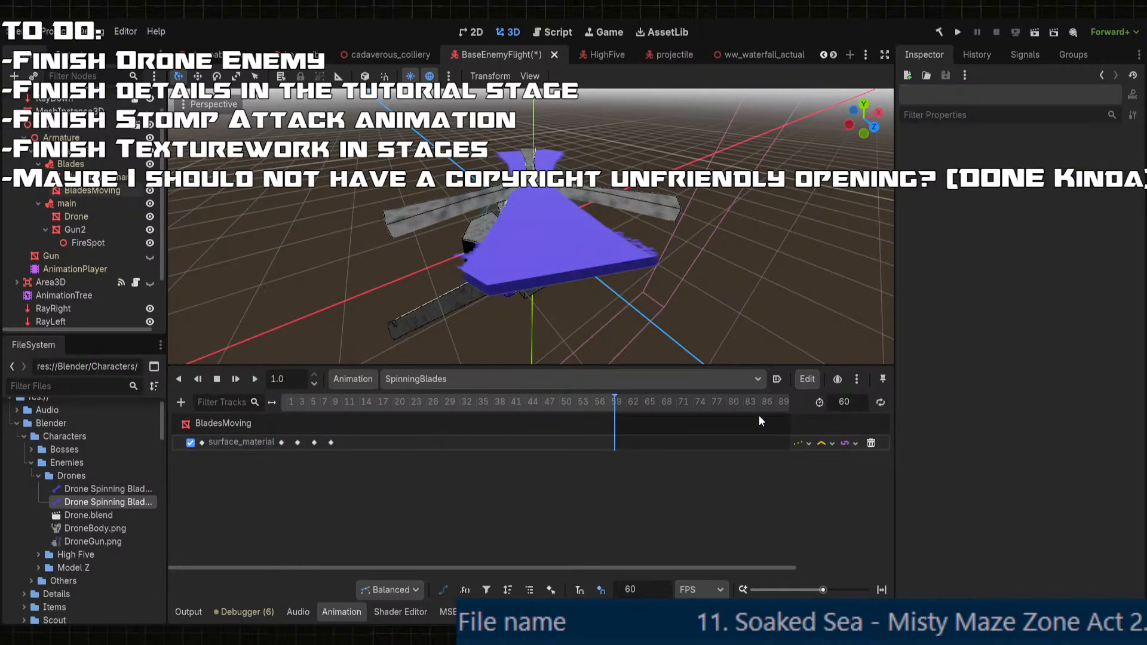
pyautogui.doubleClick(852, 402)
pyautogui.write('20')
pyautogui.press('Return')
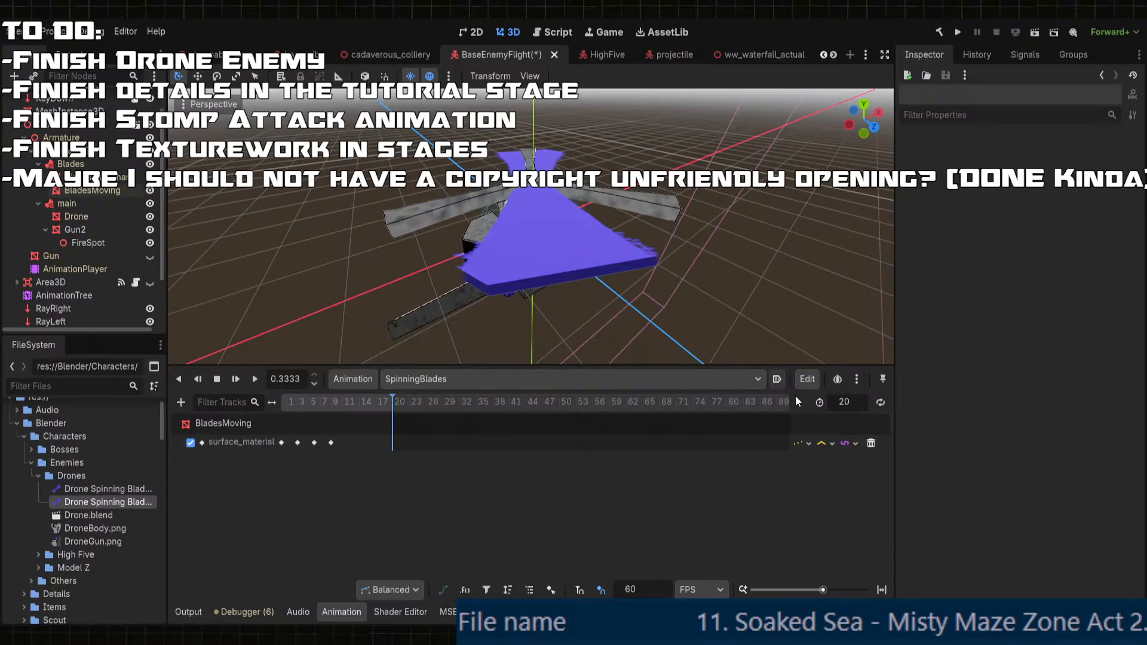
pyautogui.write('10')
pyautogui.press('Return')
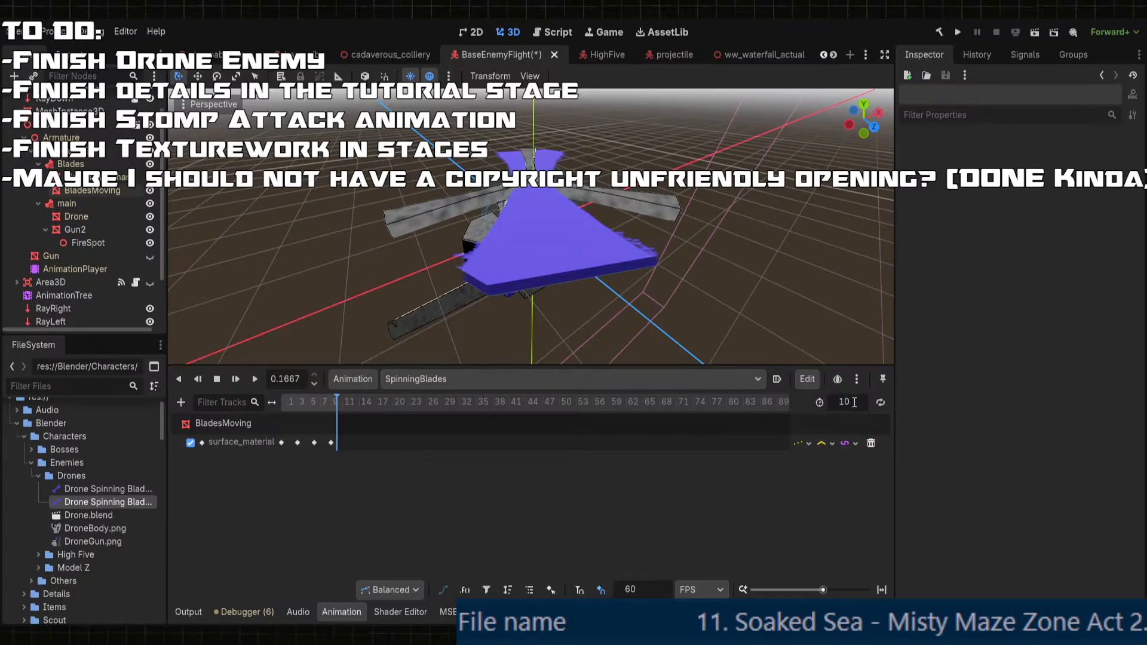
# - Rewind SpinningBlades to the start and enable autoplay on load and looping for it
pyautogui.click(285, 402)
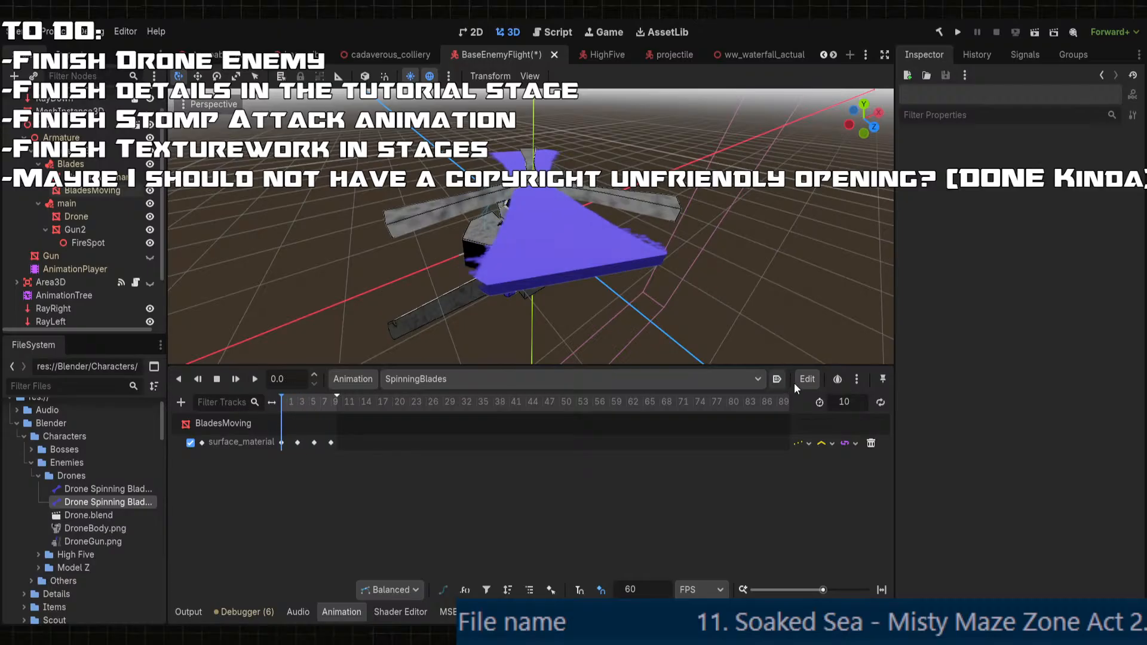
pyautogui.click(777, 380)
pyautogui.click(880, 402)
# - Play the looping SpinningBlades animation, examine the blades from several angles, and return to time 0
pyautogui.click(257, 374)
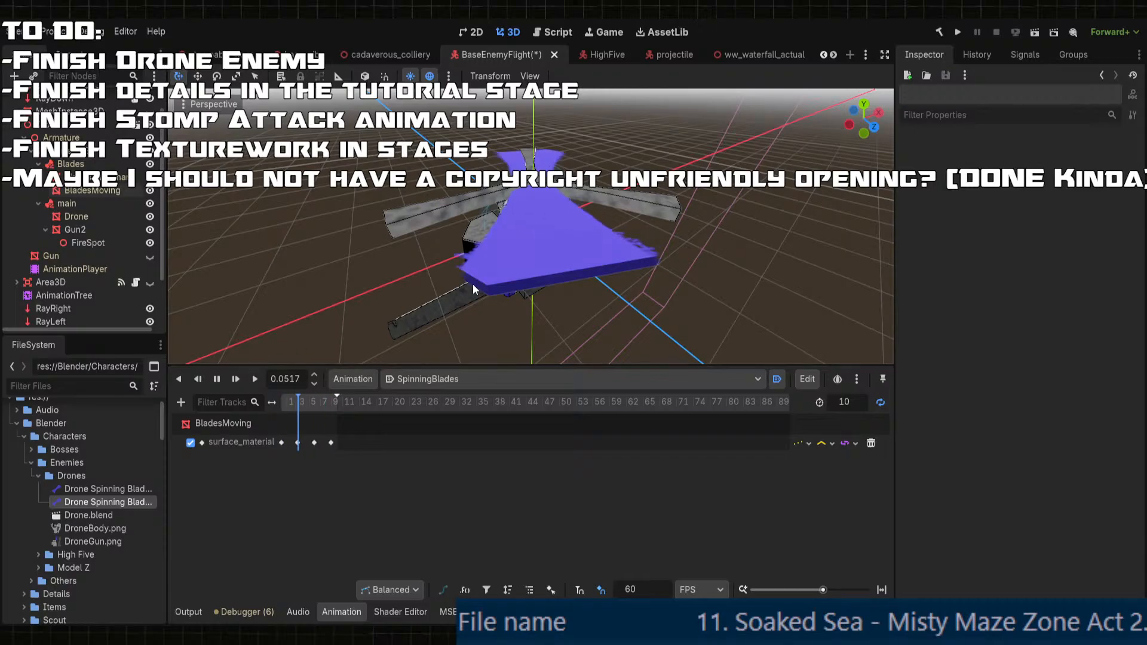
pyautogui.moveTo(472, 285)
pyautogui.mouseDown(button='middle')
pyautogui.moveTo(582, 256)
pyautogui.moveTo(465, 190)
pyautogui.moveTo(310, 280)
pyautogui.moveTo(684, 266)
pyautogui.moveTo(565, 264)
pyautogui.moveTo(718, 234)
pyautogui.moveTo(622, 157)
pyautogui.moveTo(474, 219)
pyautogui.moveTo(553, 275)
pyautogui.moveTo(457, 250)
pyautogui.moveTo(440, 281)
pyautogui.moveTo(487, 260)
pyautogui.moveTo(487, 270)
pyautogui.mouseUp(button='middle')
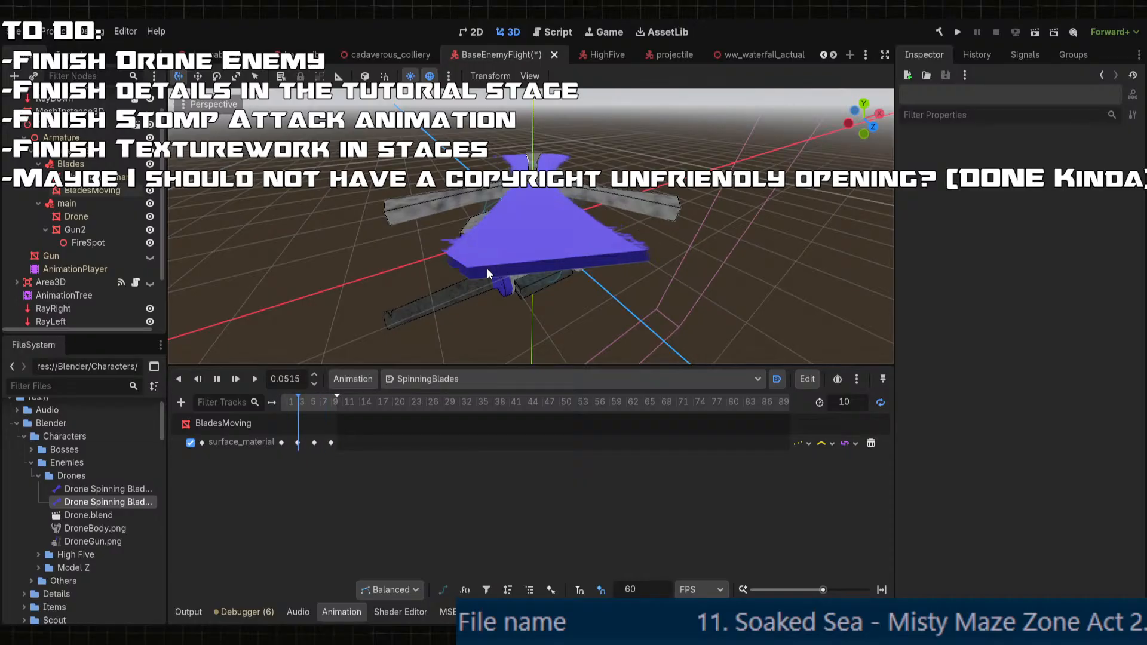
pyautogui.moveTo(489, 268)
pyautogui.mouseDown(button='middle')
pyautogui.moveTo(374, 346)
pyautogui.moveTo(469, 274)
pyautogui.moveTo(669, 238)
pyautogui.moveTo(368, 252)
pyautogui.moveTo(410, 208)
pyautogui.moveTo(331, 282)
pyautogui.moveTo(467, 213)
pyautogui.moveTo(460, 221)
pyautogui.moveTo(533, 256)
pyautogui.moveTo(533, 302)
pyautogui.moveTo(590, 263)
pyautogui.moveTo(593, 238)
pyautogui.moveTo(466, 268)
pyautogui.moveTo(546, 211)
pyautogui.moveTo(558, 215)
pyautogui.moveTo(511, 269)
pyautogui.mouseUp(button='middle')
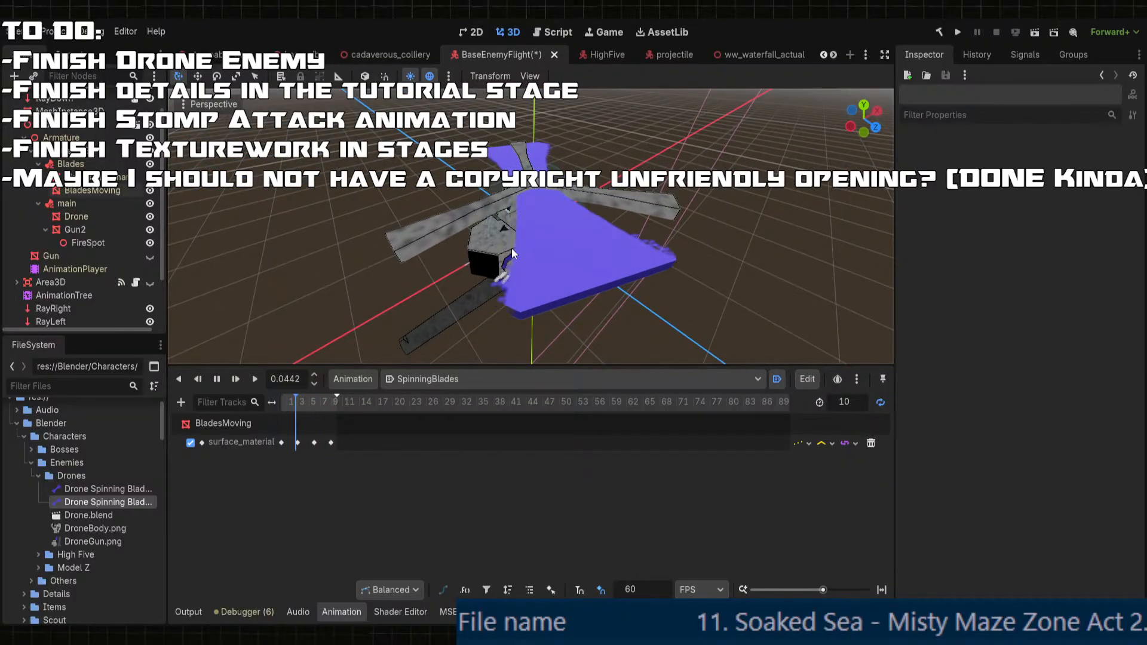
pyautogui.moveTo(511, 248); pyautogui.dragTo(471, 213, button='middle')
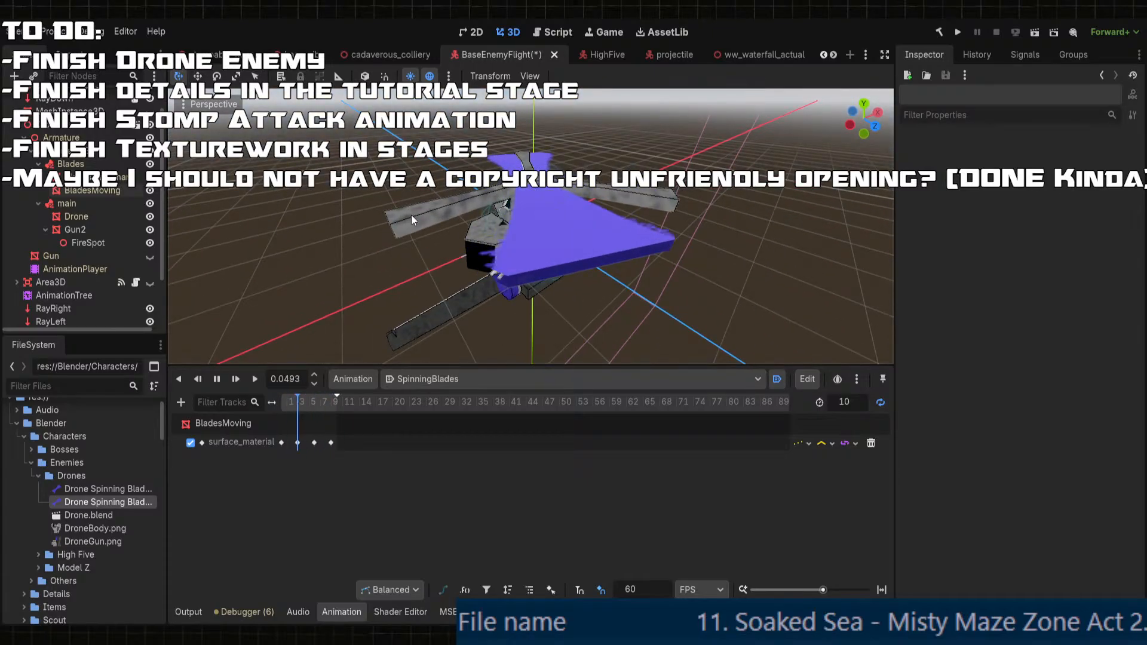
pyautogui.moveTo(621, 194); pyautogui.dragTo(582, 288, button='middle')
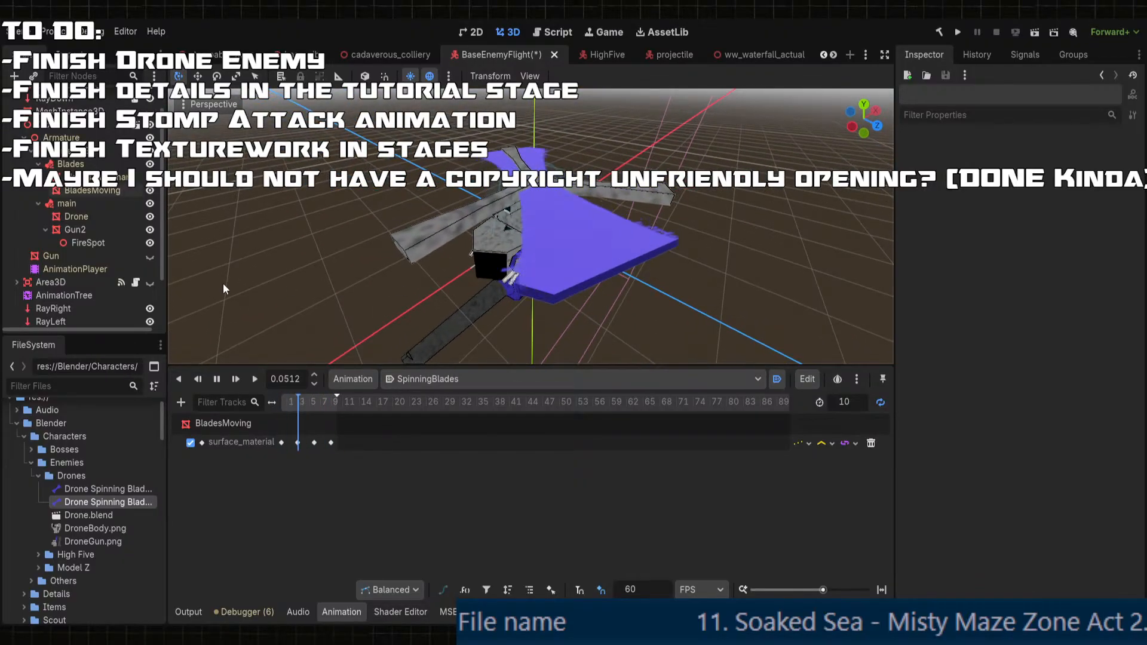
pyautogui.click(219, 381)
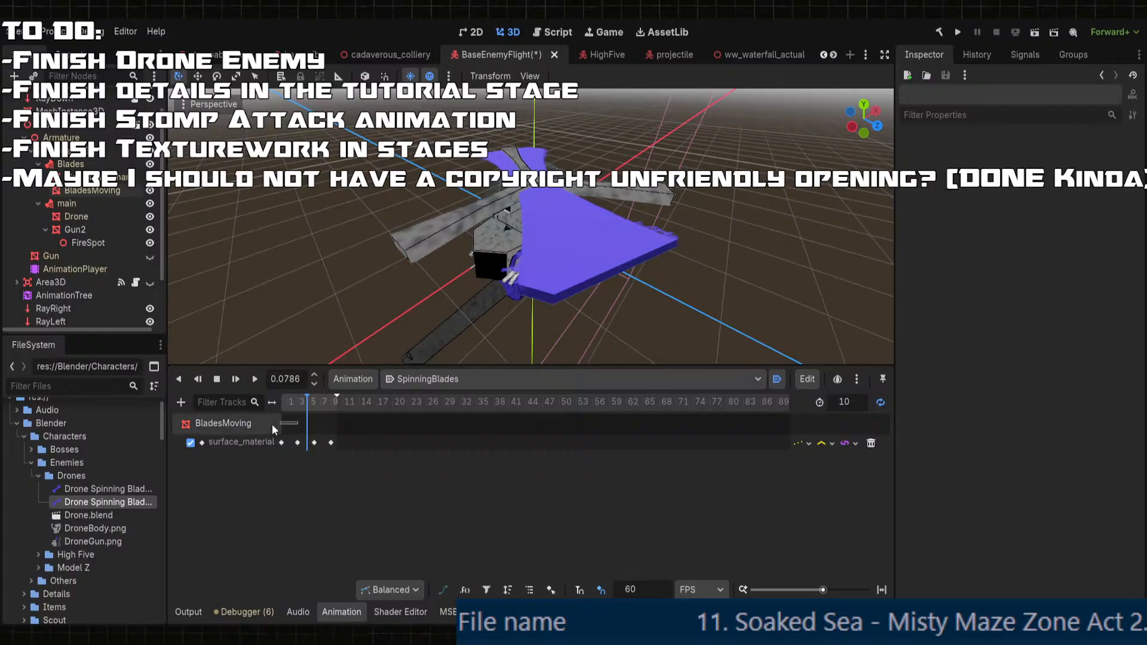
pyautogui.moveTo(304, 403); pyautogui.dragTo(272, 403)
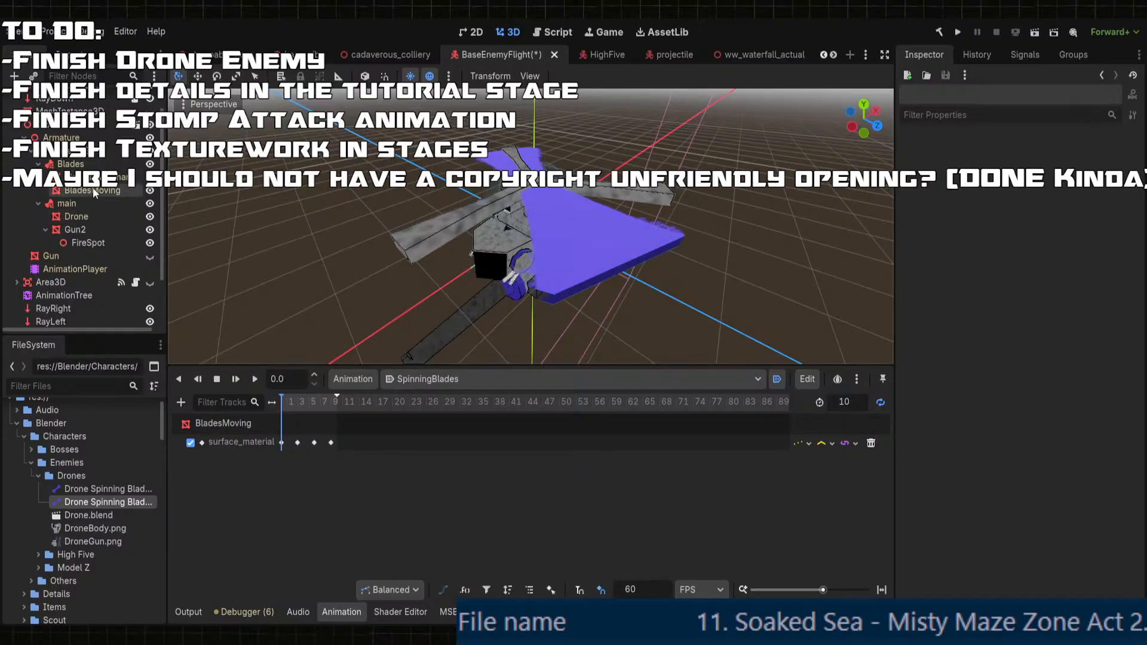
# - Enable Emission on the BladesMoving material, using the spinning blade texture as its emission texture
pyautogui.click(93, 190)
pyautogui.scroll(-5, 1050, 377)
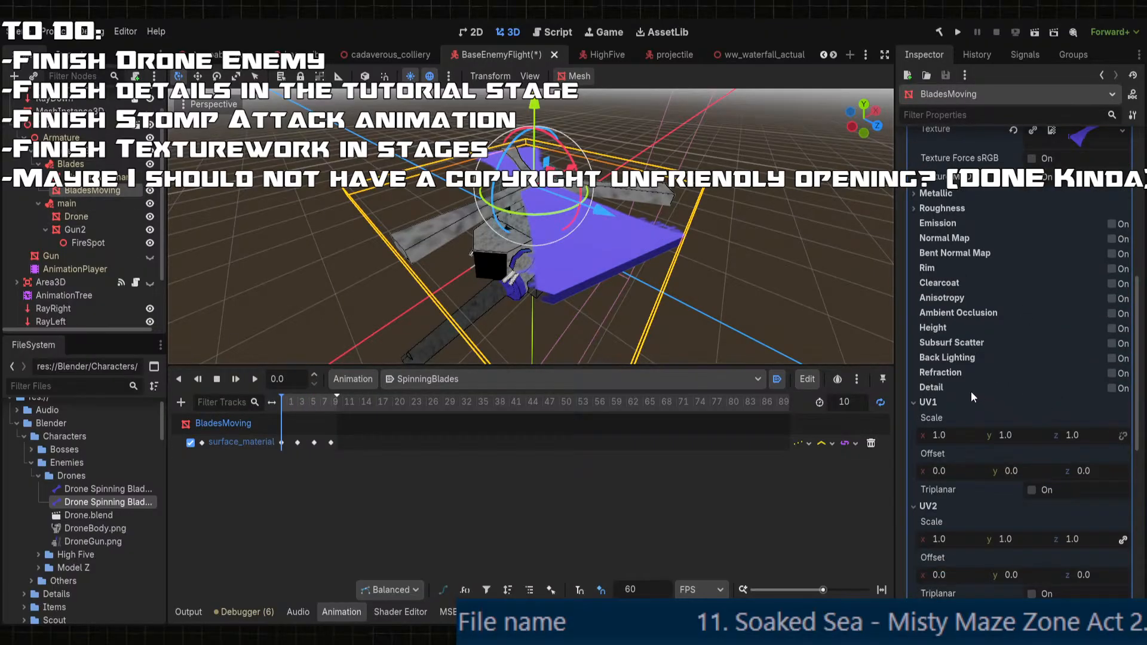
pyautogui.scroll(-5, 962, 382)
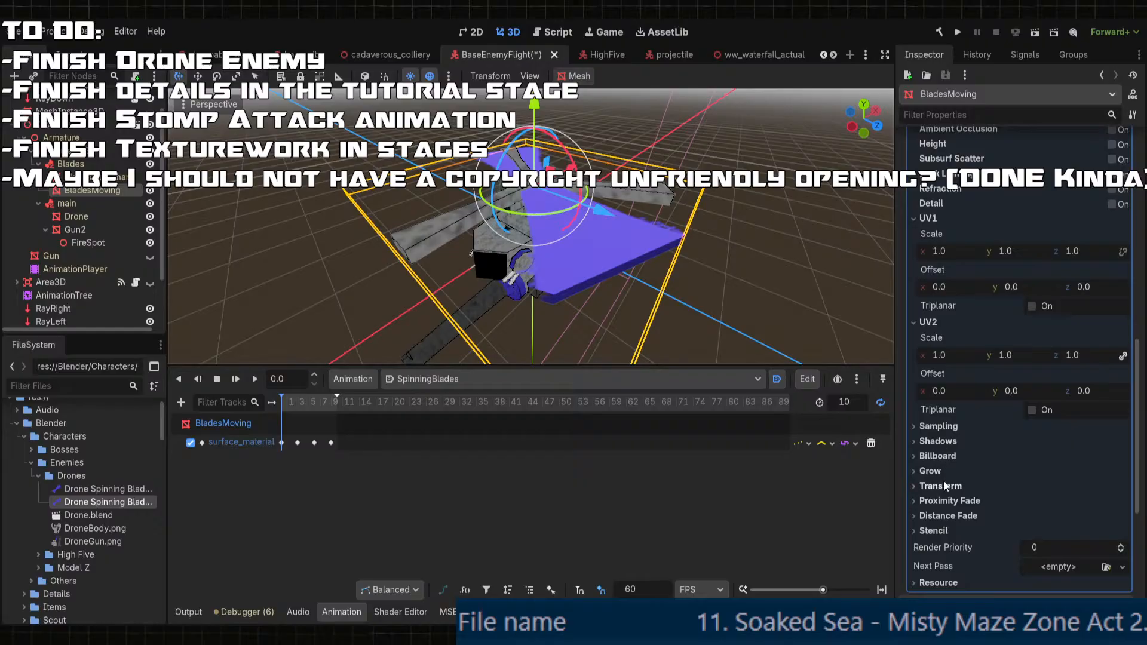
pyautogui.scroll(3, 961, 318)
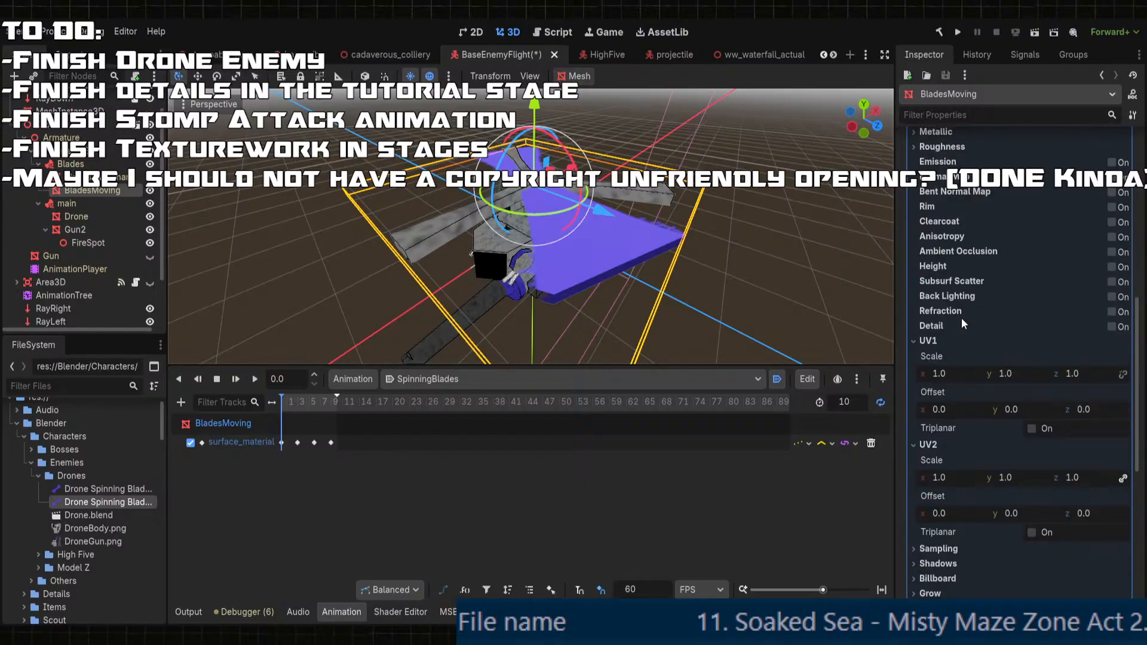
pyautogui.click(925, 340)
pyautogui.scroll(2, 962, 314)
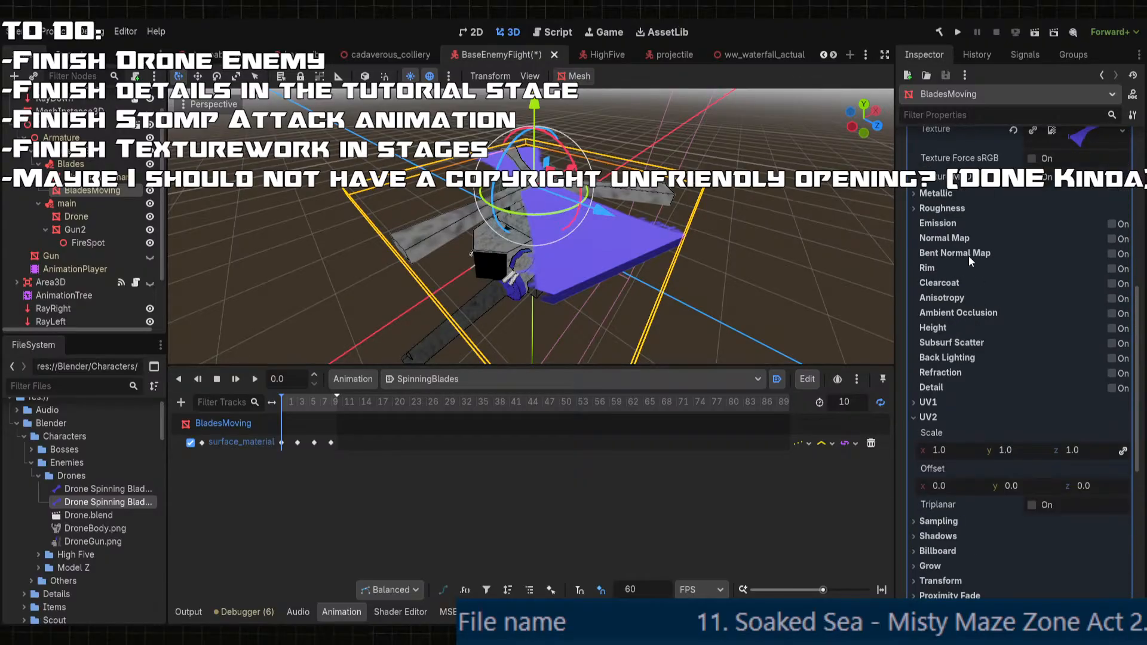
pyautogui.click(1112, 225)
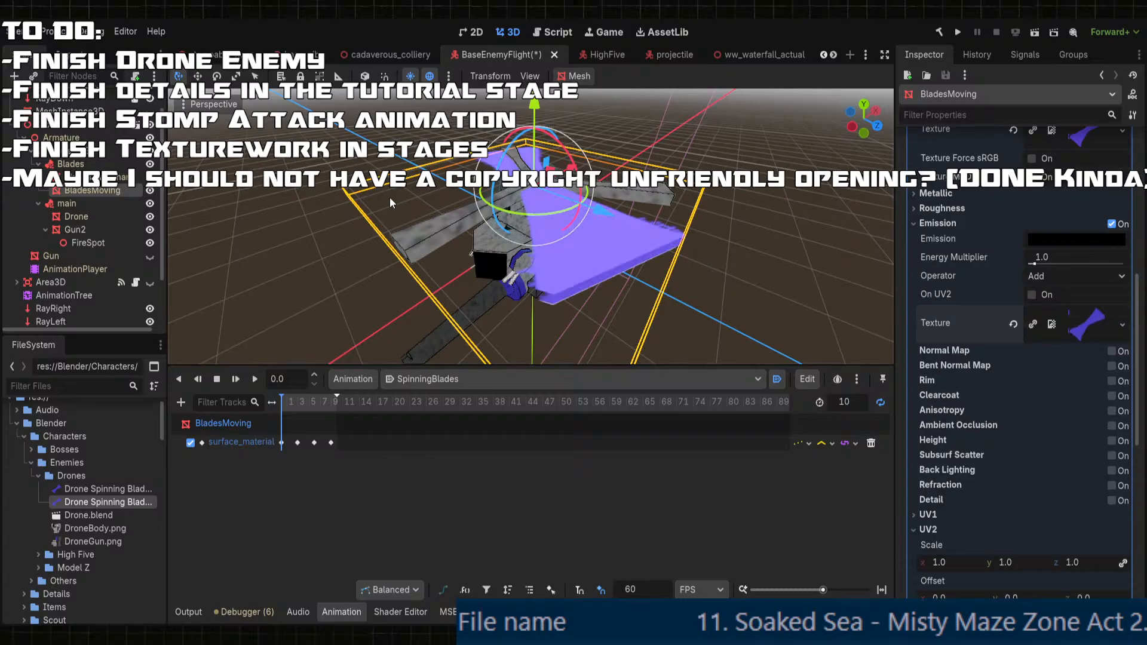
# - Scrub through the SpinningBlades animation and examine the emissive blades up close at different keyframes
pyautogui.moveTo(622, 303); pyautogui.dragTo(628, 239, button='middle')
pyautogui.click(290, 402)
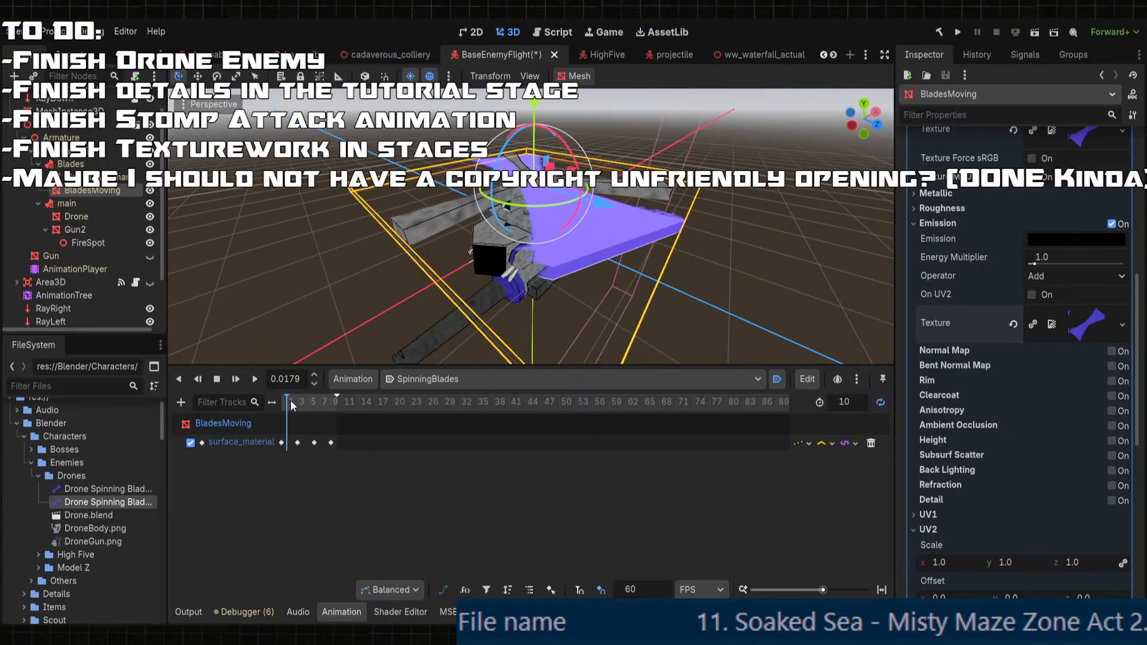
pyautogui.moveTo(318, 400)
pyautogui.mouseDown()
pyautogui.moveTo(281, 403)
pyautogui.moveTo(309, 403)
pyautogui.mouseUp()
pyautogui.scroll(5, 547, 265)
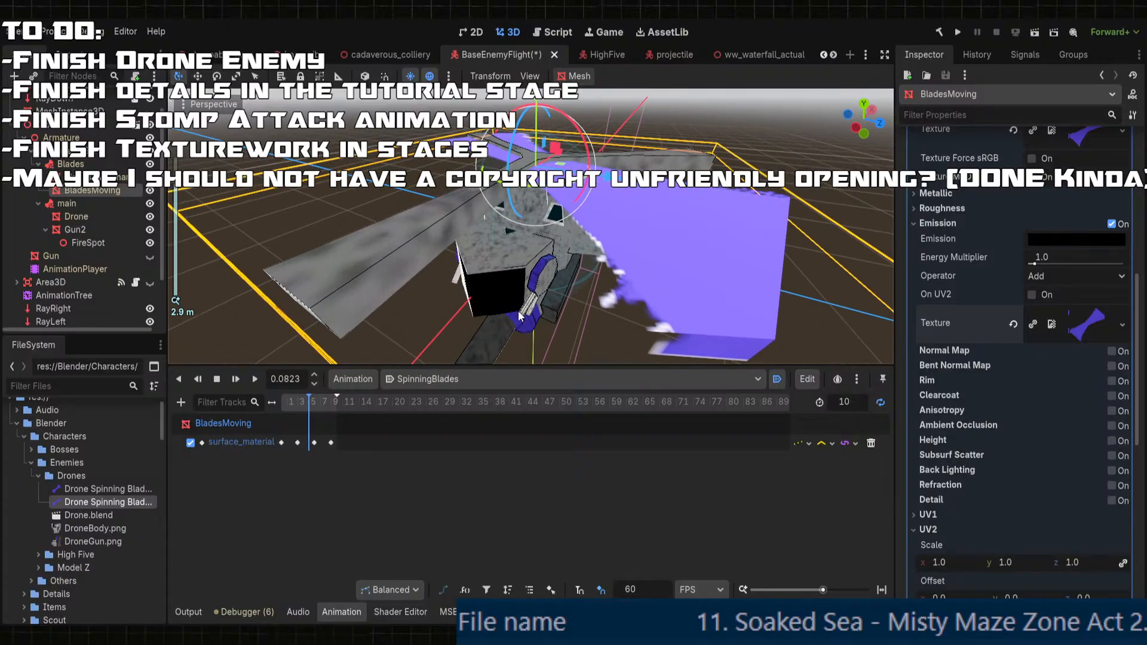
pyautogui.click(298, 401)
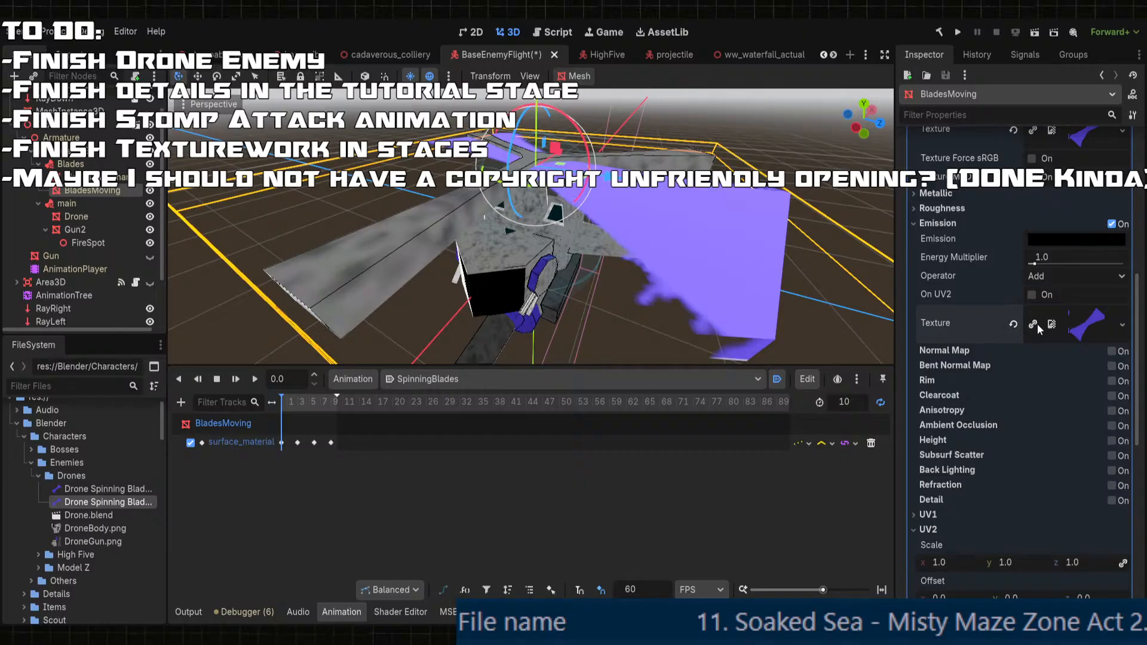
# - Compare the albedo and emission textures of the BladesMoving material, previewing the emission texture
pyautogui.scroll(3, 1092, 335)
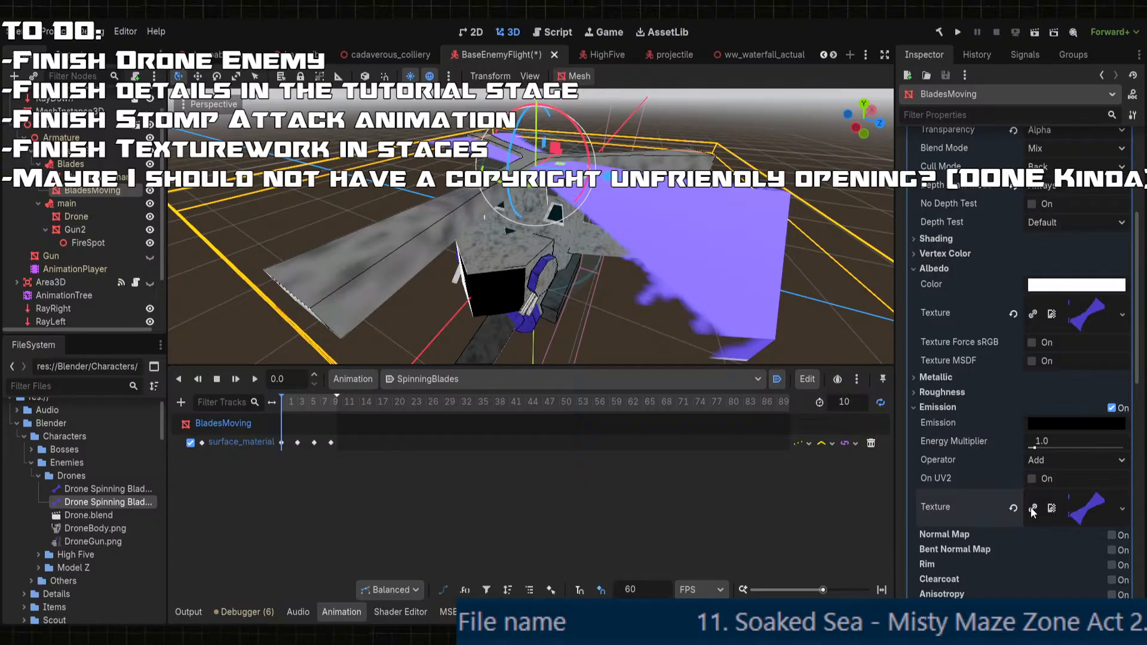
pyautogui.scroll(3, 1000, 455)
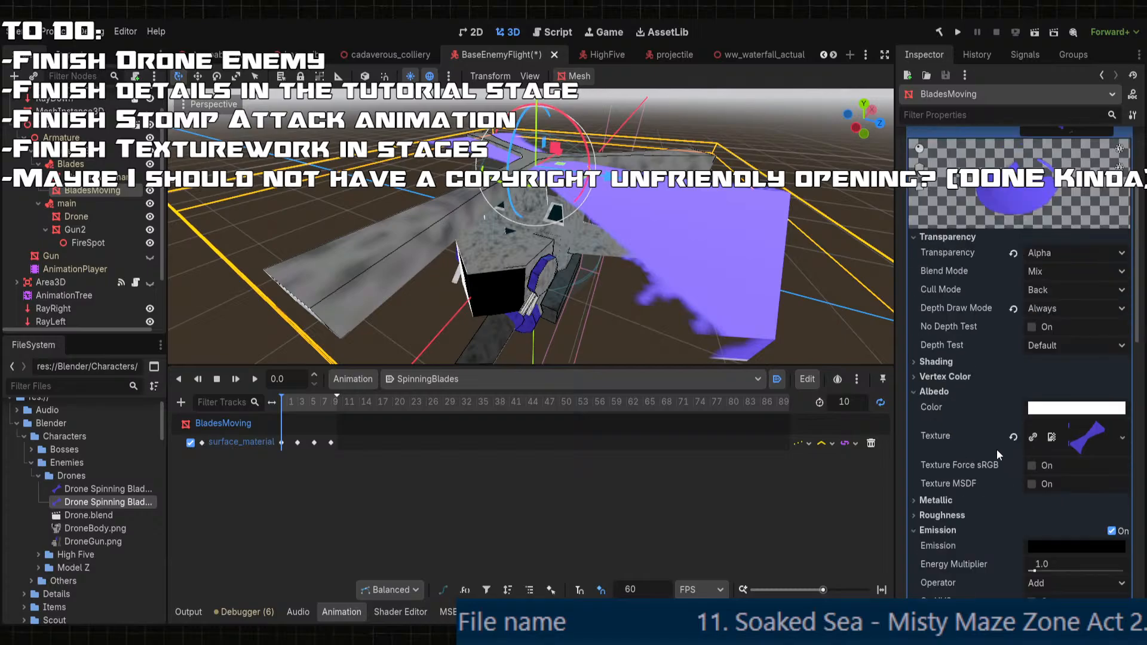
pyautogui.scroll(-3, 1009, 452)
pyautogui.click(1051, 447)
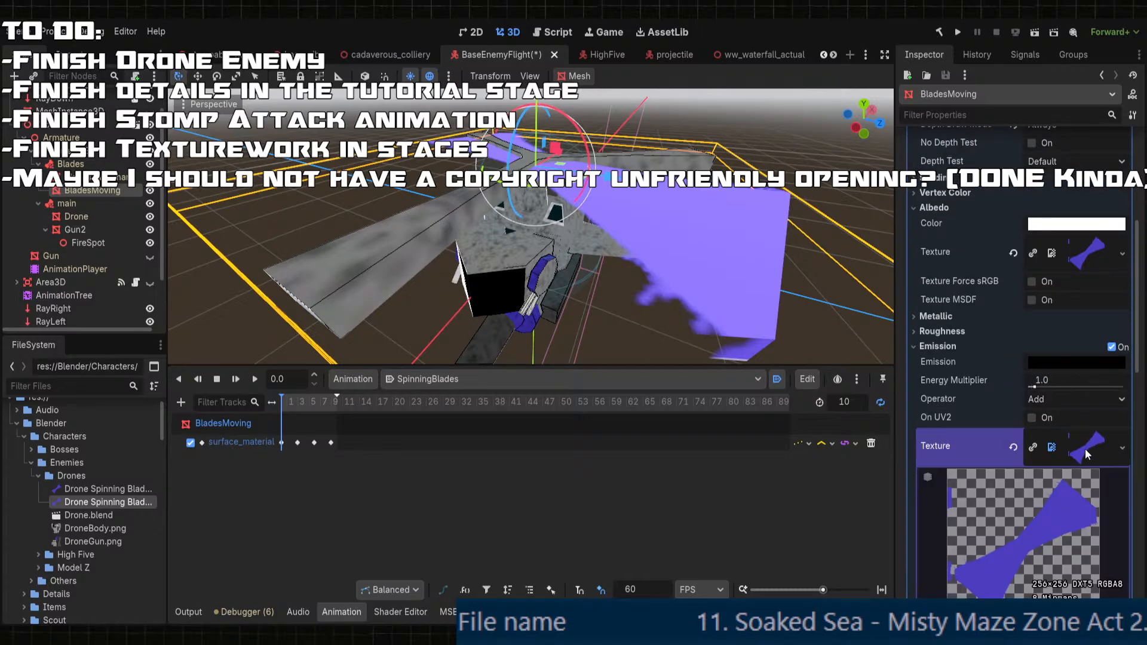
pyautogui.scroll(-3, 1084, 449)
pyautogui.click(1090, 267)
pyautogui.scroll(3, 1094, 274)
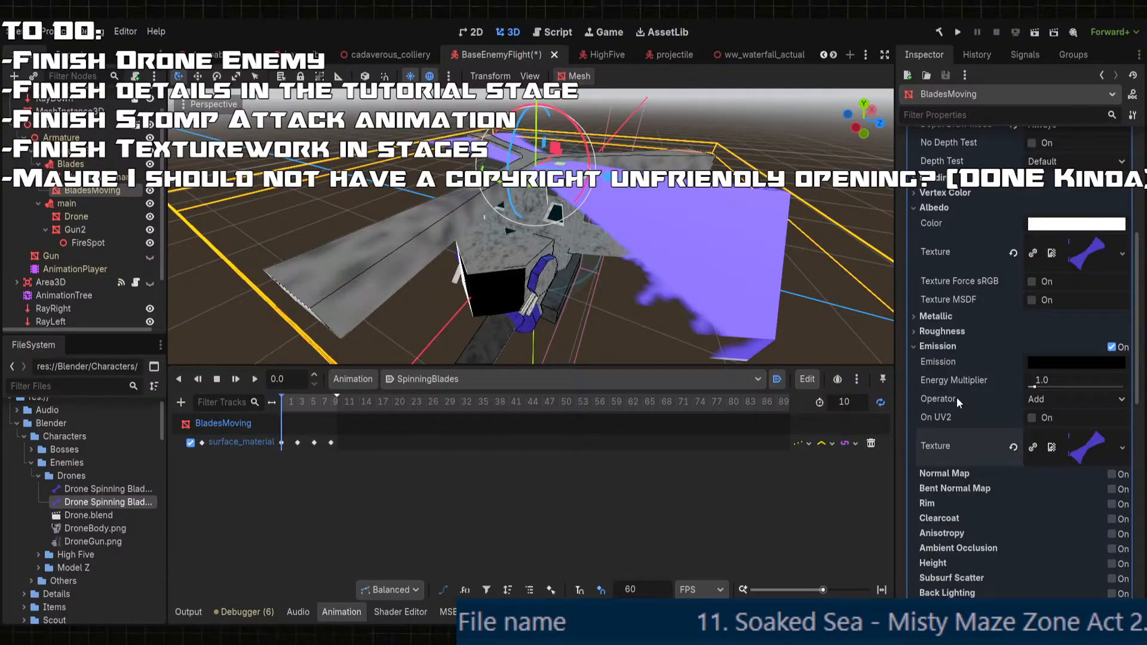
pyautogui.scroll(3, 983, 415)
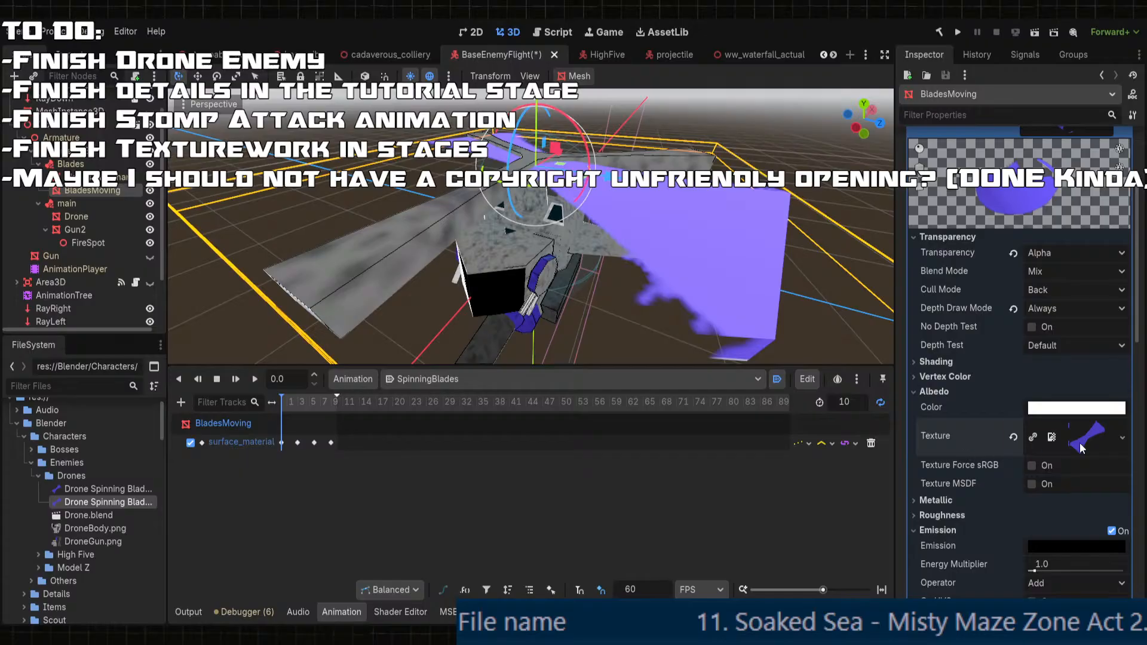
# - Try clearing the albedo texture of the BladesMoving material, and undo the removal
pyautogui.click(1013, 437)
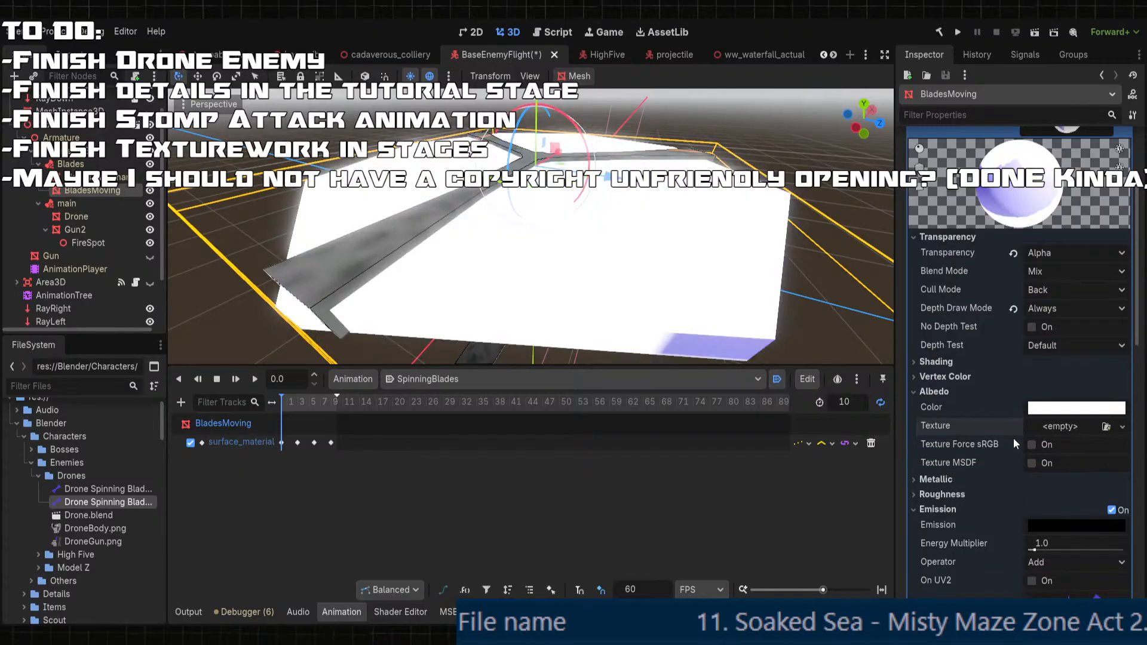
pyautogui.hotkey('ctrl', 'z')
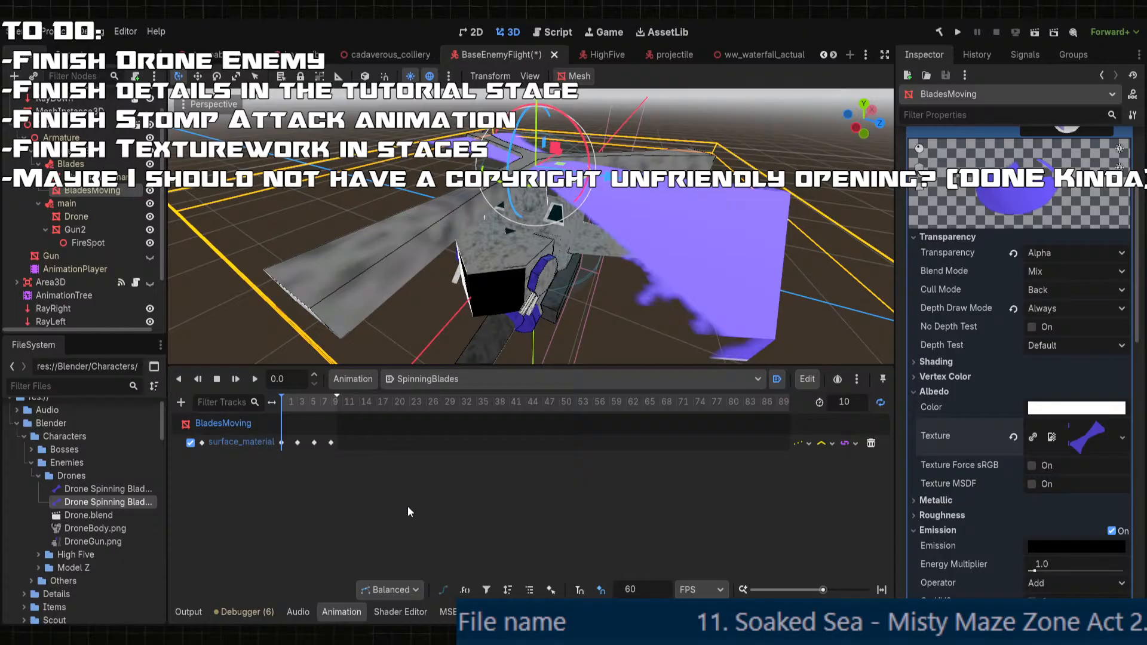
pyautogui.scroll(-2, 1084, 482)
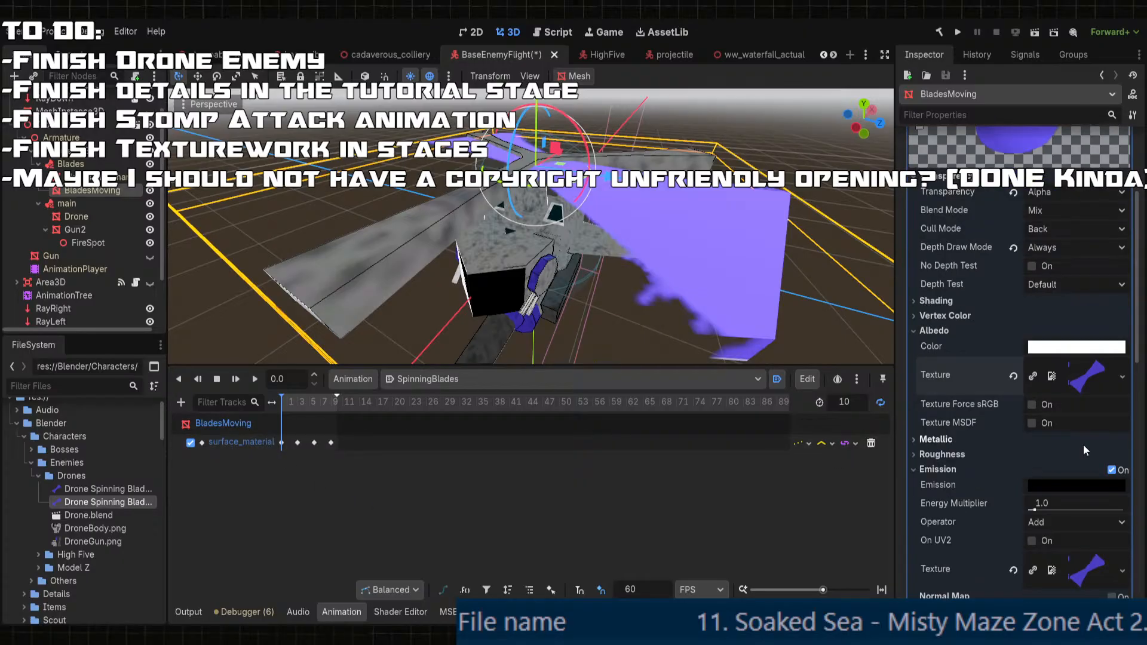
# - Try keyframing the BladesMoving material's texture at frame 0 on a second SpinningBlades track, and delete that track
pyautogui.scroll(-2, 1078, 466)
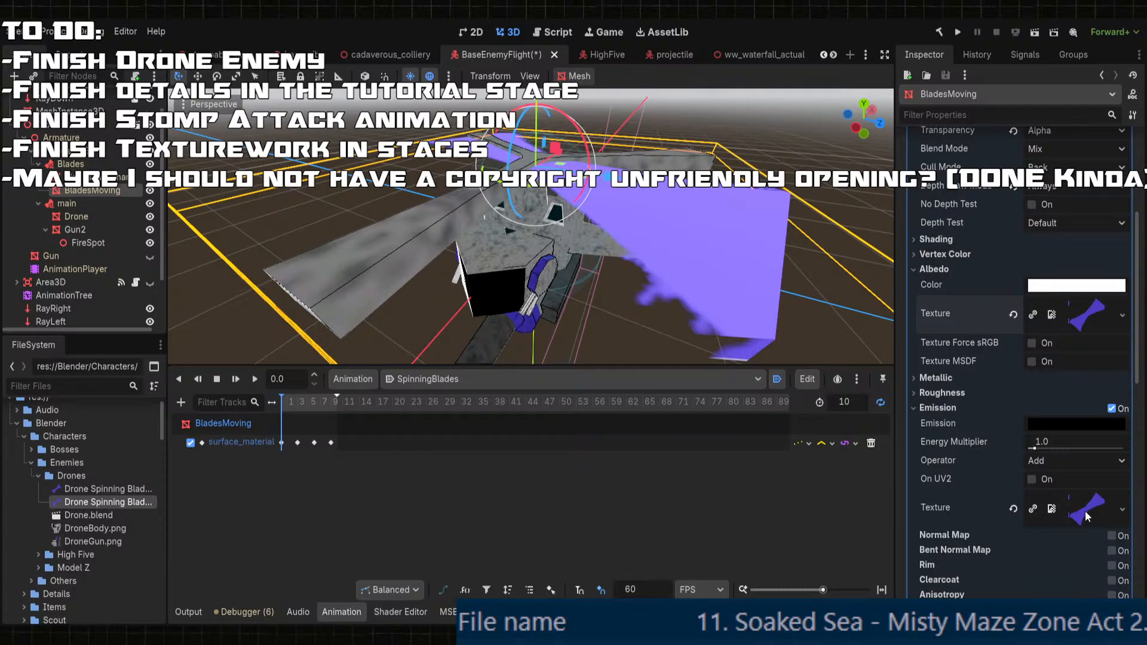
pyautogui.scroll(5, 1006, 445)
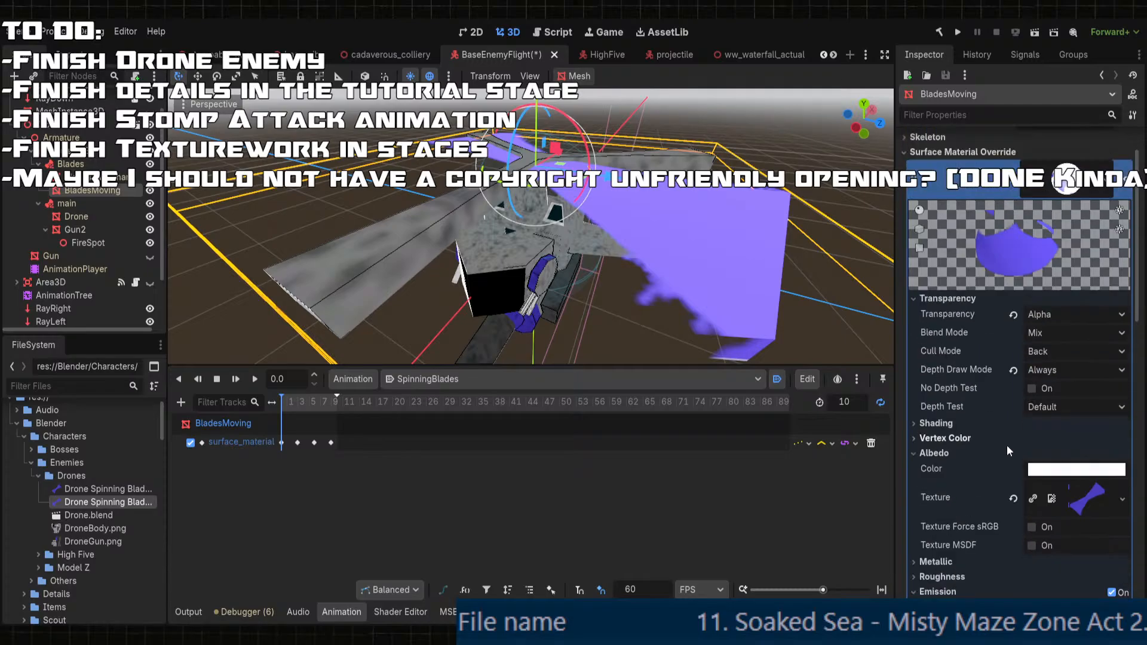
pyautogui.scroll(-3, 1012, 393)
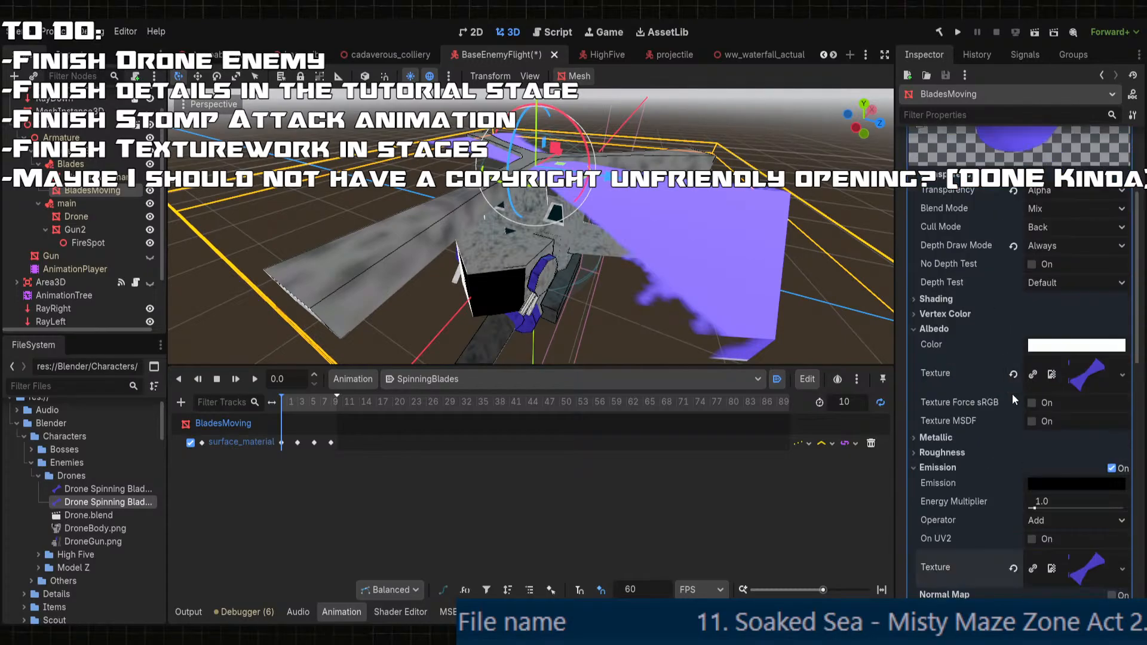
pyautogui.scroll(3, 1012, 393)
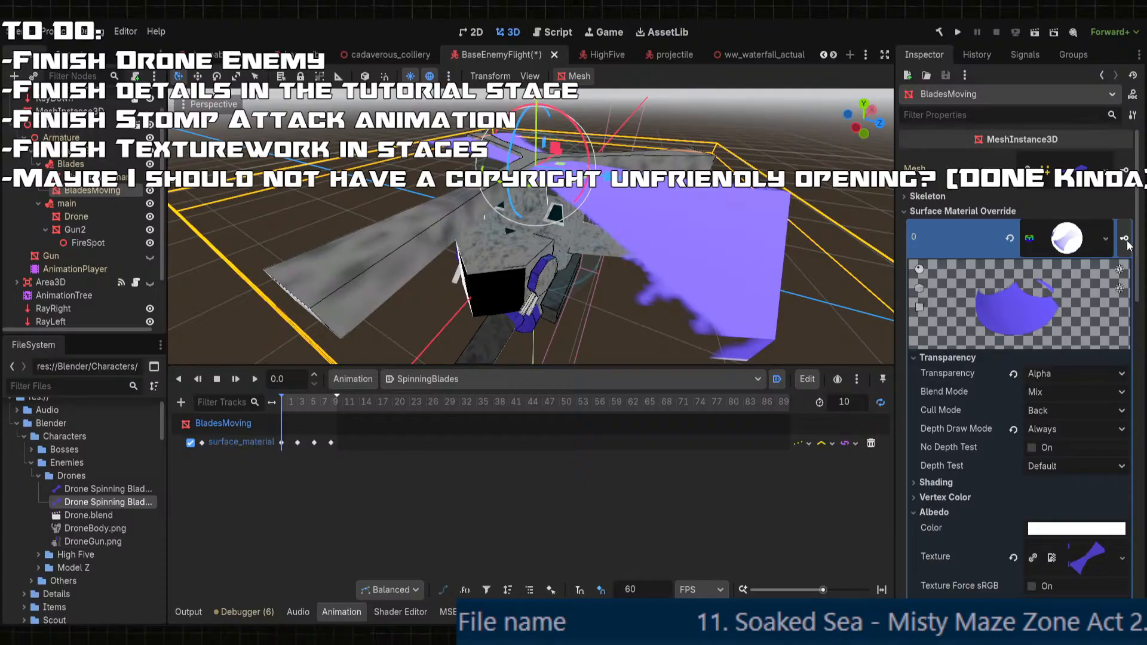
pyautogui.scroll(-5, 1099, 515)
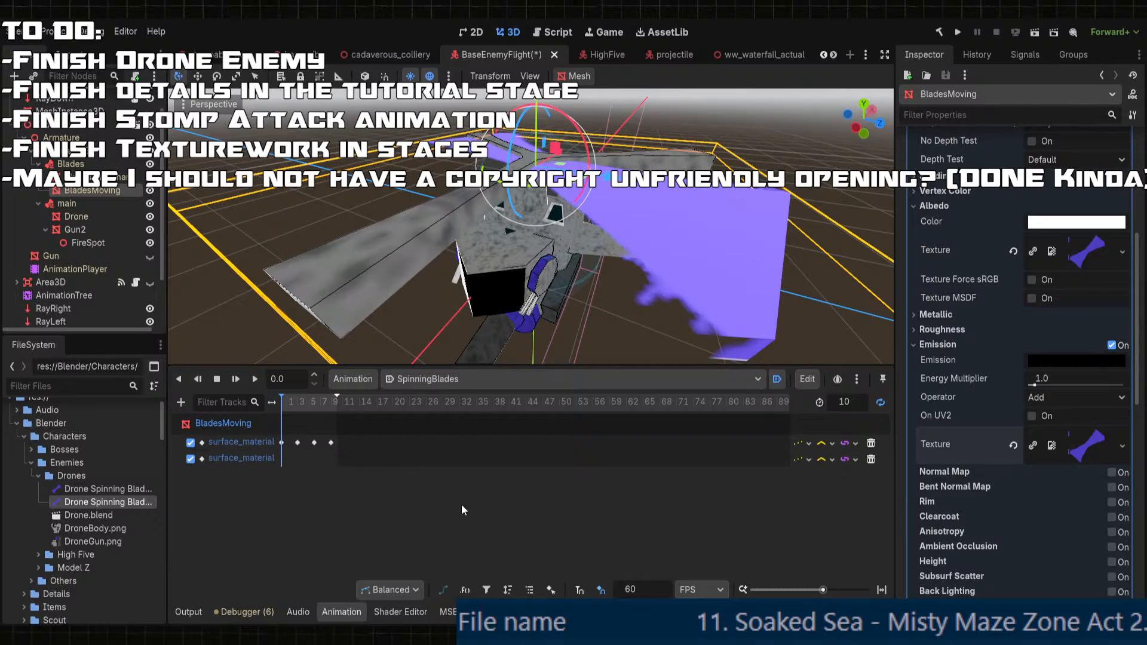
pyautogui.rightClick(283, 461)
pyautogui.click(313, 472)
pyautogui.click(282, 461)
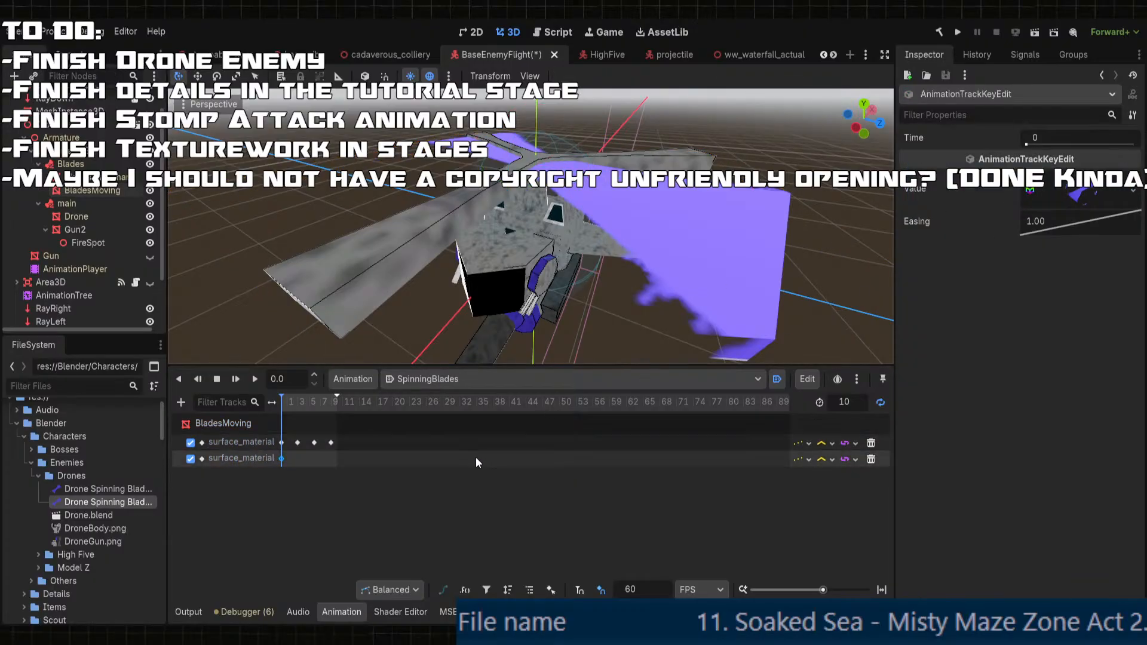
pyautogui.click(871, 459)
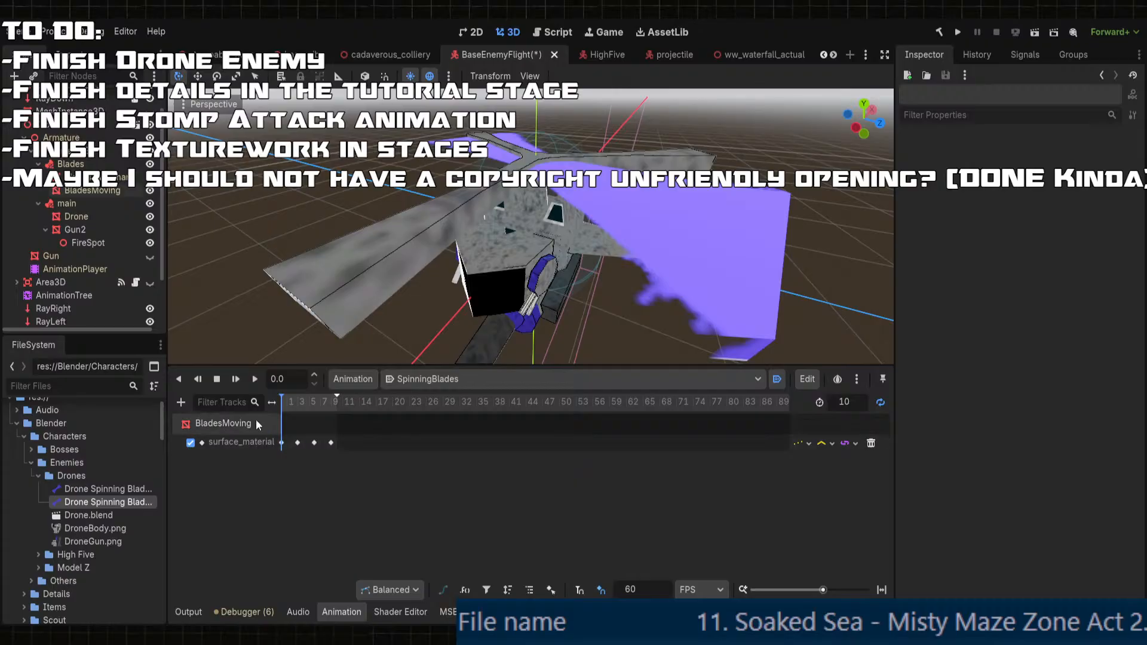
# - Select BladesMoving and scrub the SpinningBlades animation to compare the blades at different frames, returning to the start
pyautogui.click(87, 191)
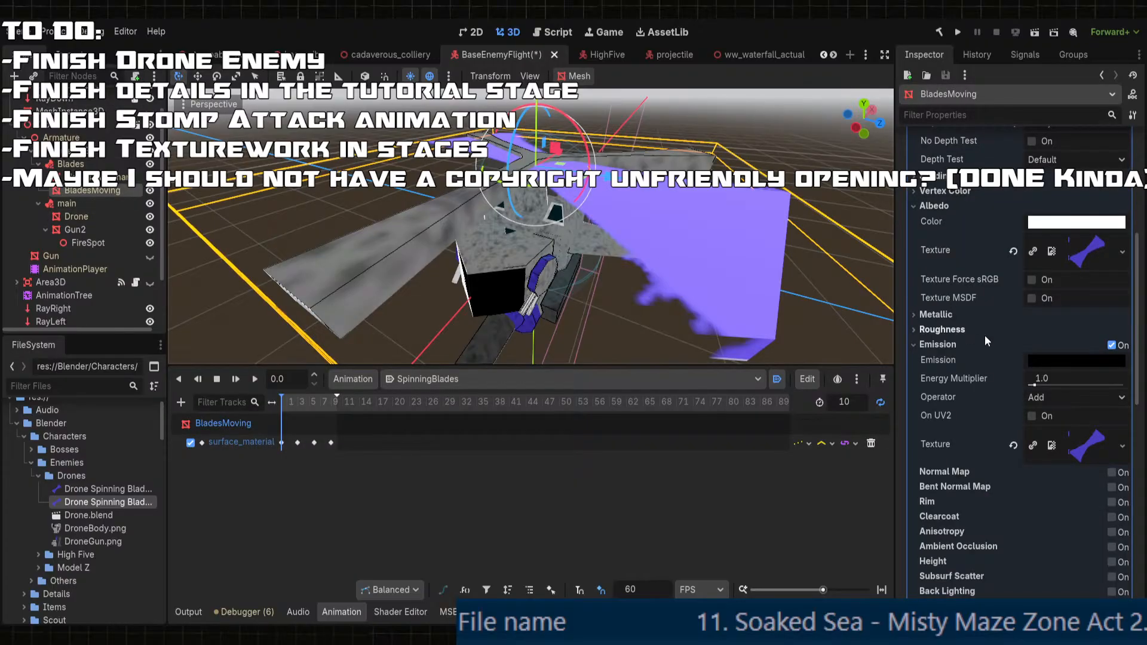
pyautogui.scroll(5, 1068, 365)
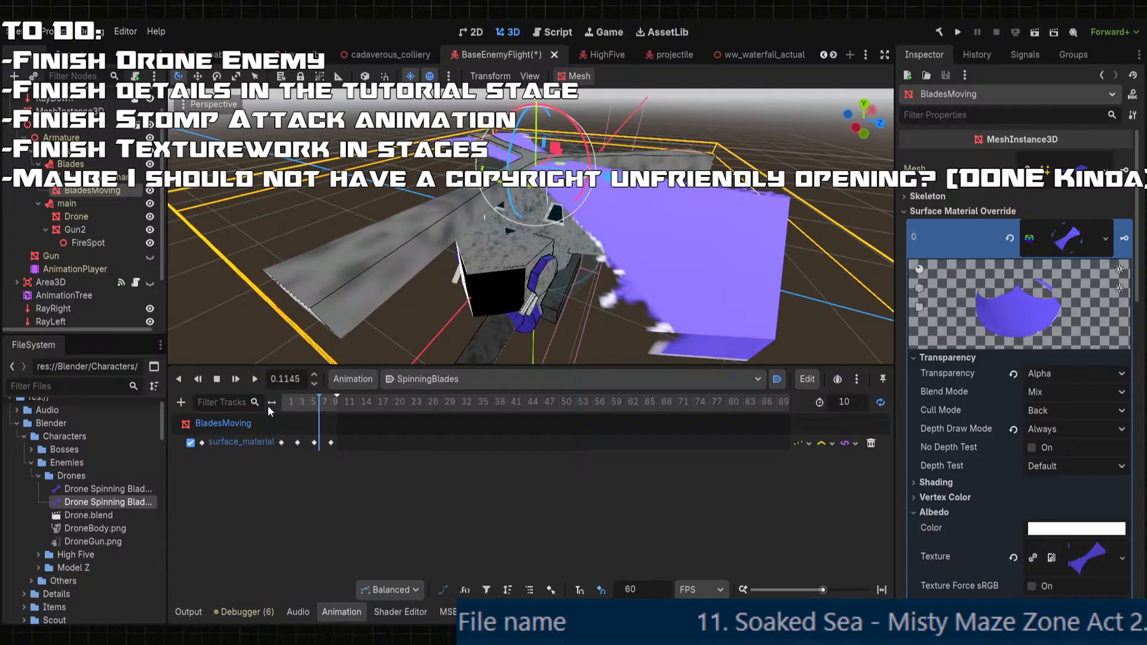
pyautogui.click(297, 404)
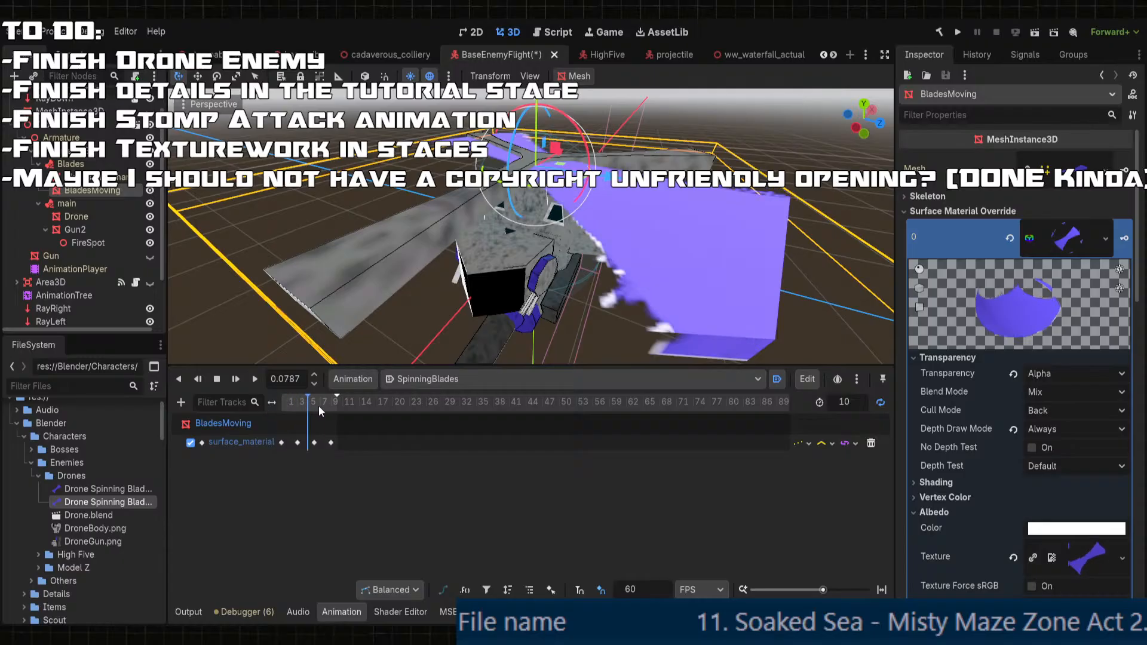
pyautogui.click(282, 404)
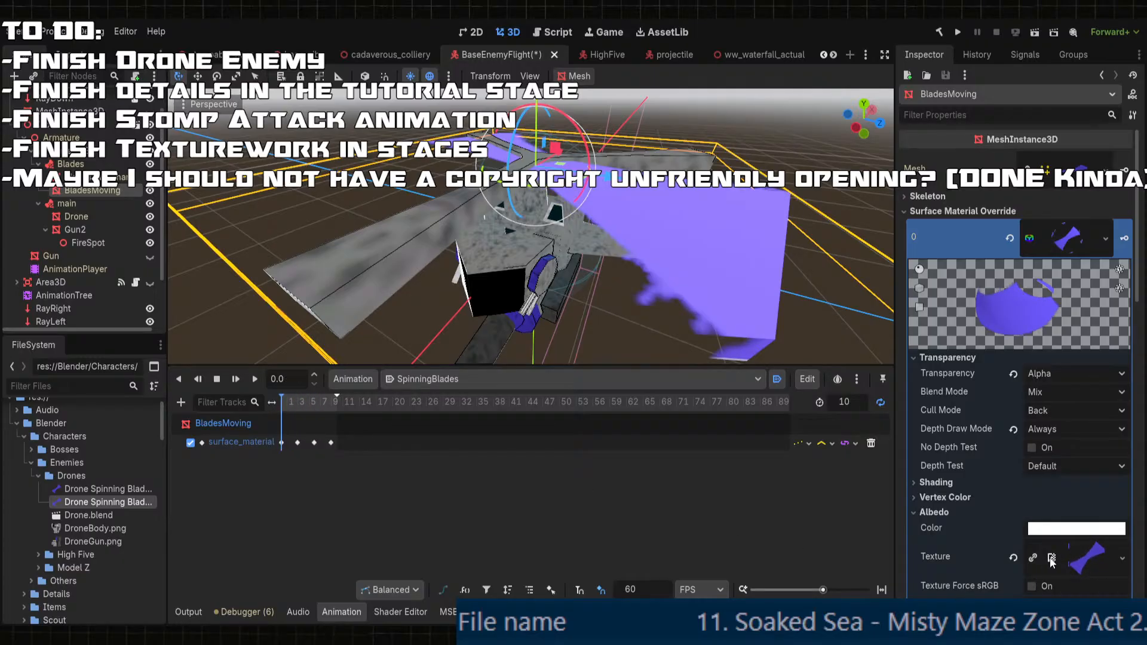
# - Try clearing the emission texture of the BladesMoving material, and undo the removal
pyautogui.scroll(-5, 1051, 560)
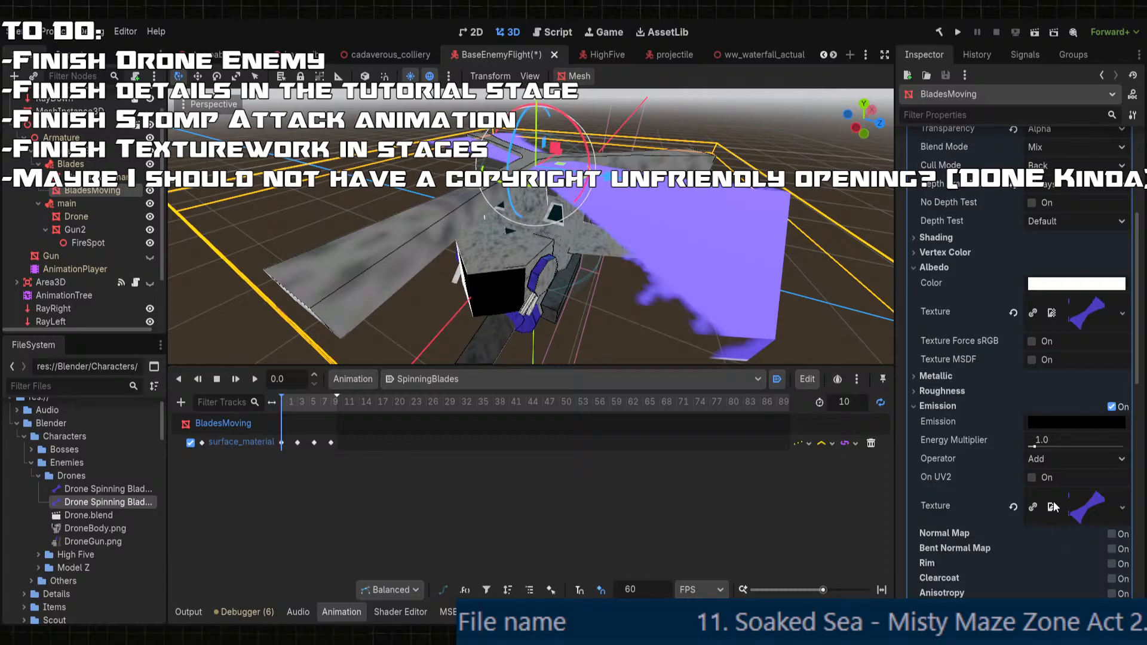
pyautogui.click(1013, 509)
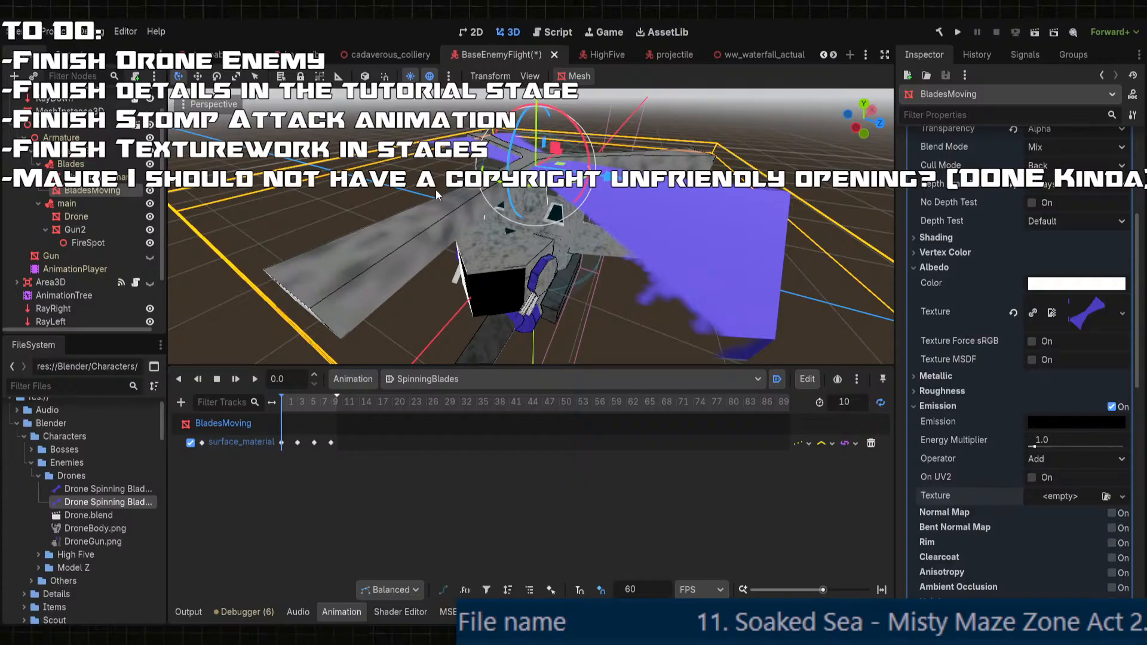
pyautogui.hotkey('ctrl', 'z')
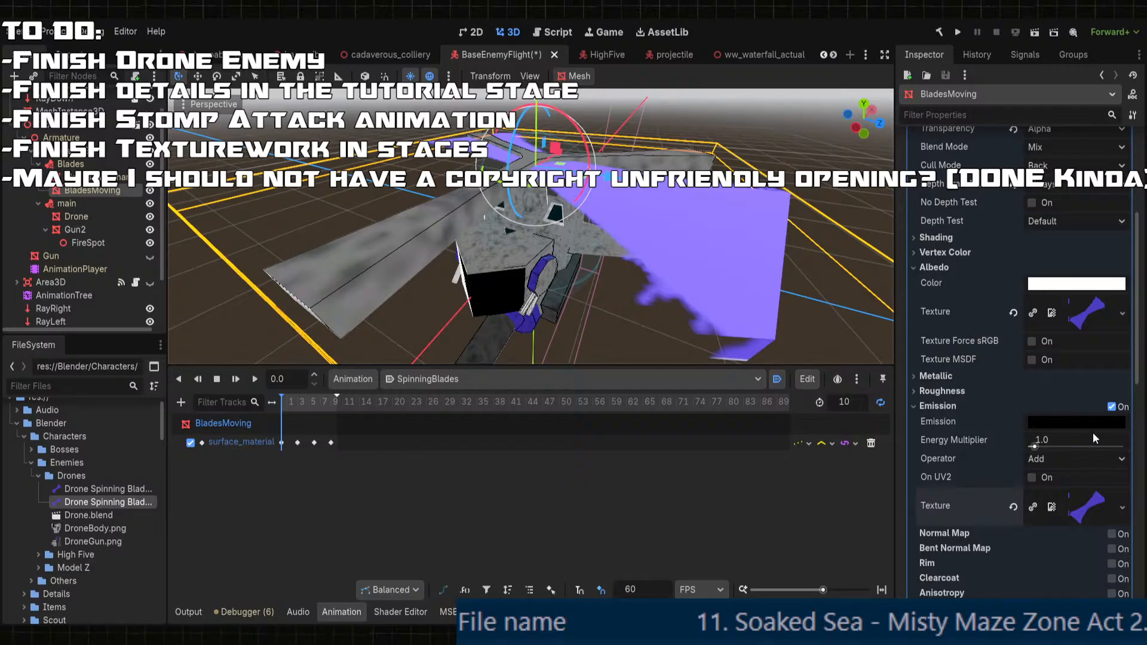
# - Add a SpinningBlades track for the BladesMoving material's emission texture, keyed at frame 0
pyautogui.scroll(3, 1061, 400)
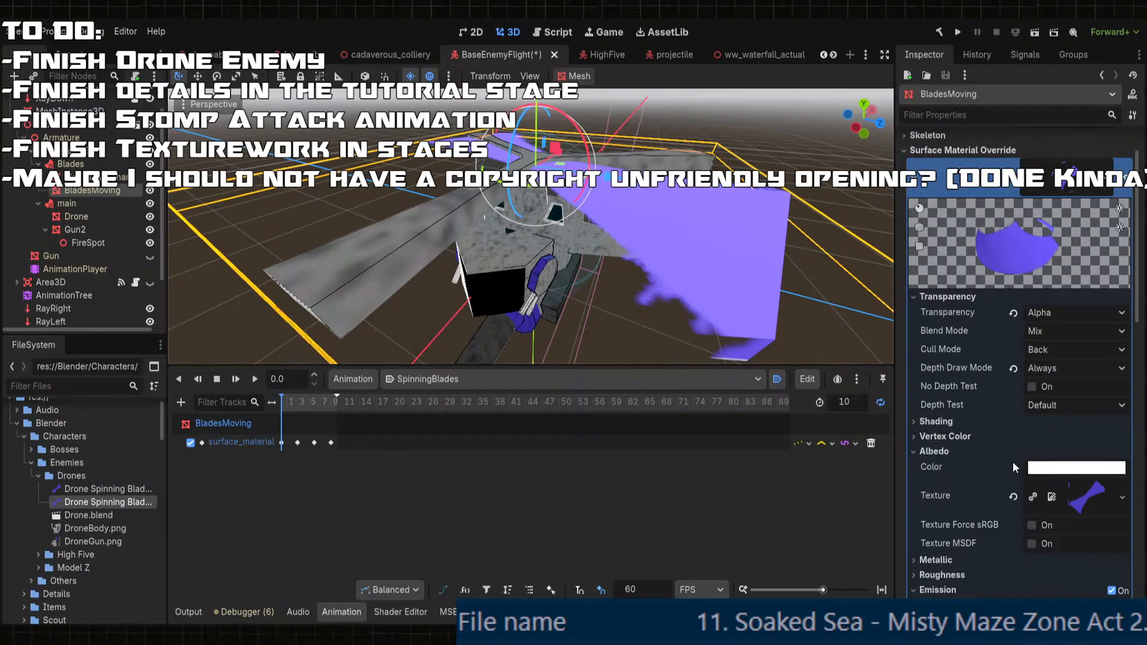
pyautogui.click(1077, 197)
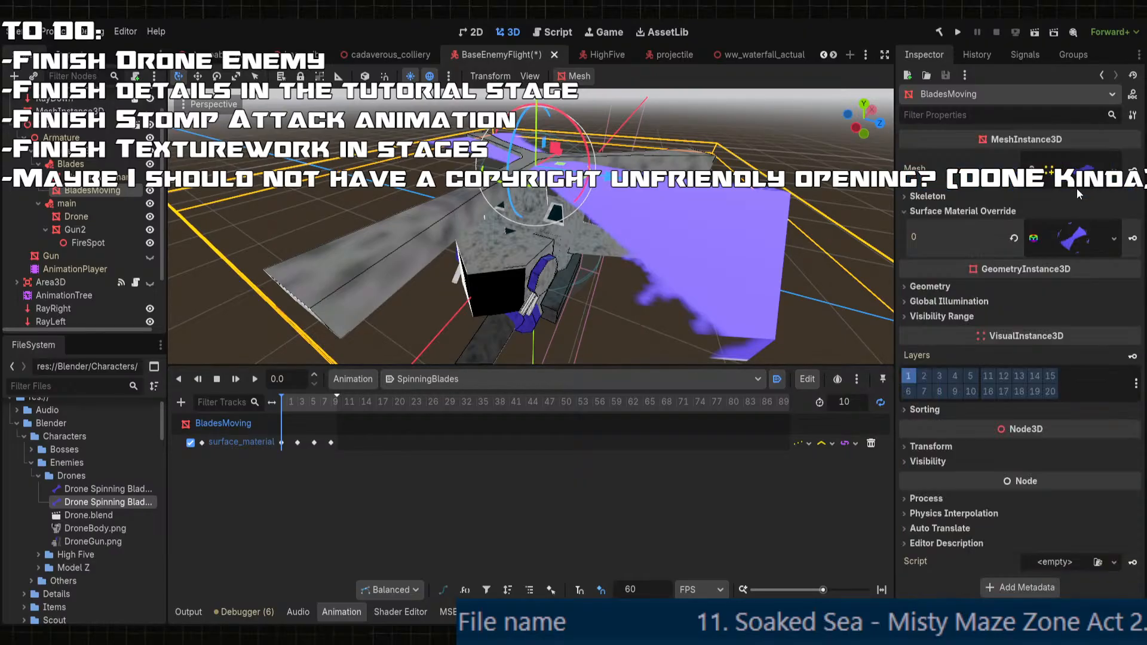
pyautogui.click(1077, 242)
pyautogui.scroll(-5, 991, 364)
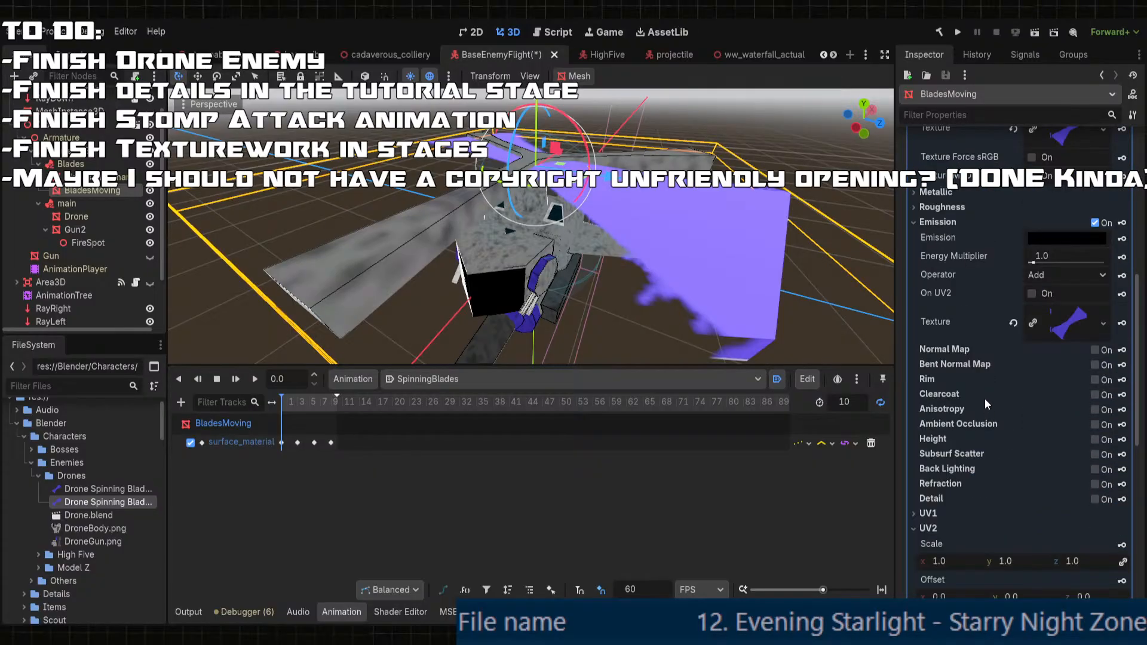
pyautogui.scroll(6, 986, 398)
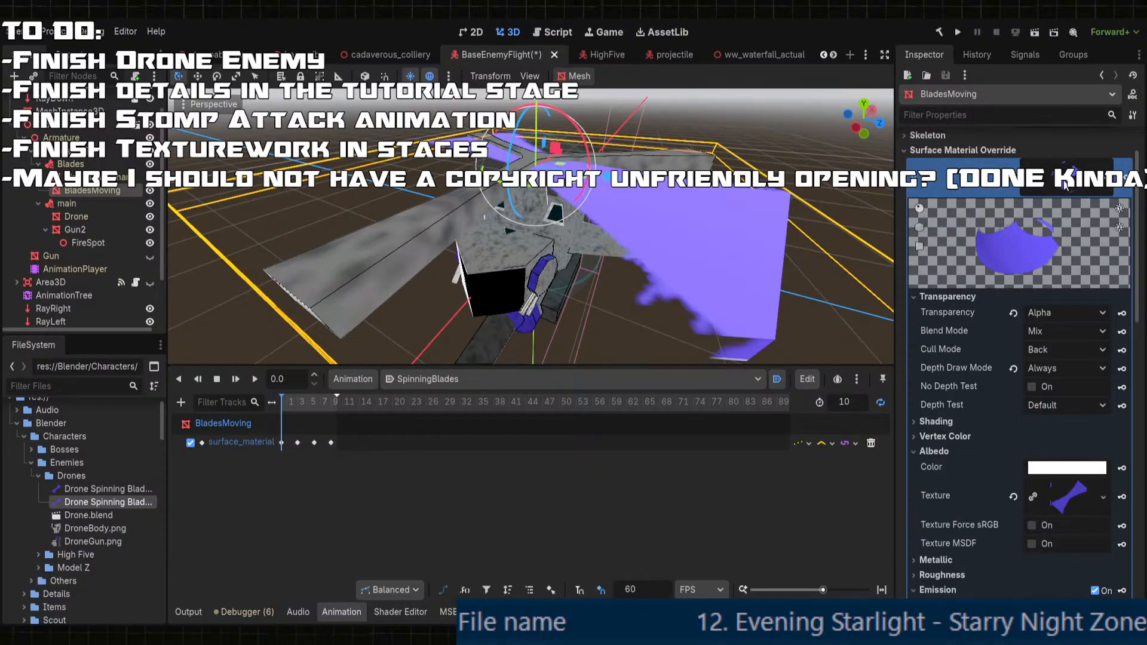
pyautogui.click(1065, 187)
pyautogui.click(1074, 248)
pyautogui.scroll(-5, 1082, 360)
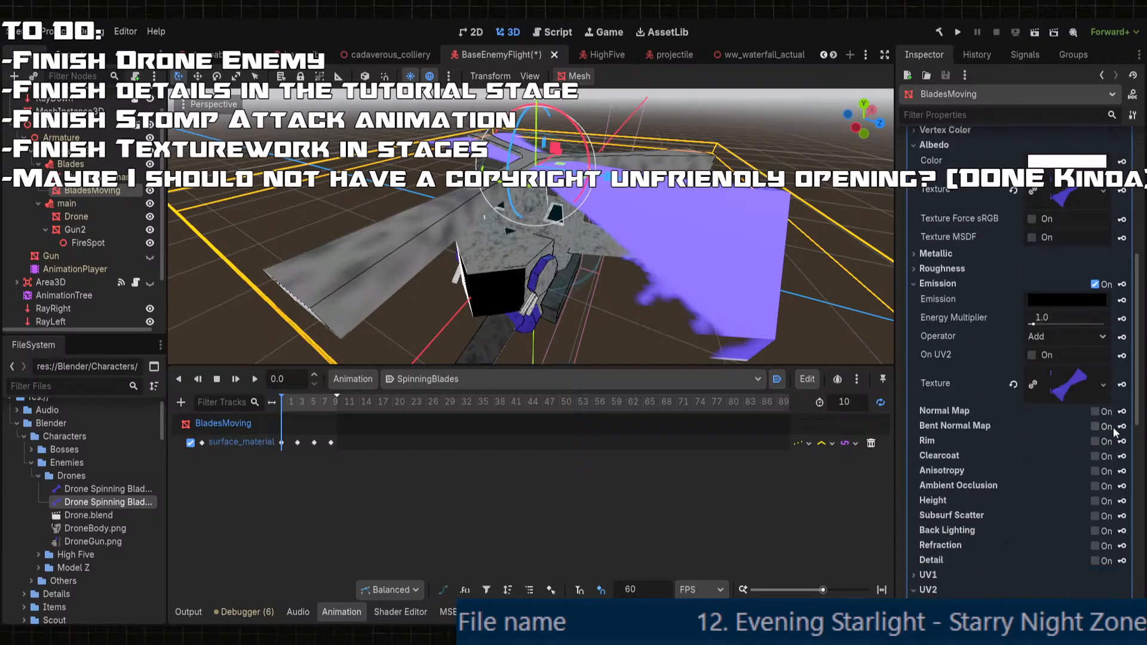
pyautogui.click(1120, 390)
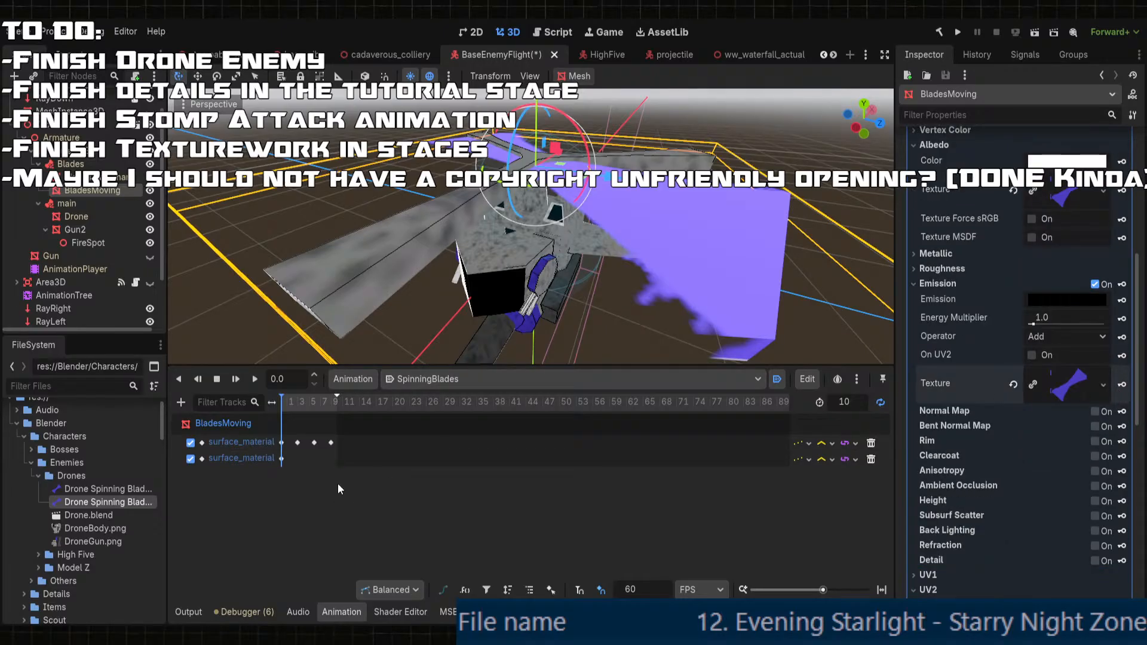
# - Add an emission texture key at frame 3 and swap its value for the other spinning blade texture
pyautogui.moveTo(283, 403); pyautogui.dragTo(299, 406)
pyautogui.click(297, 444)
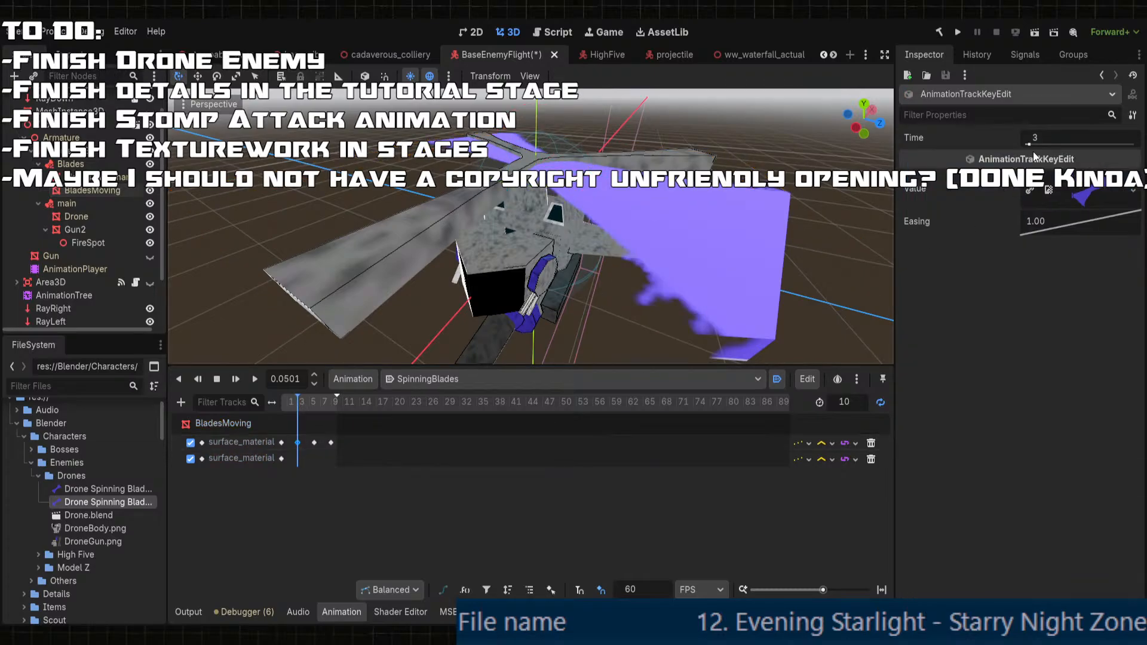
pyautogui.click(300, 422)
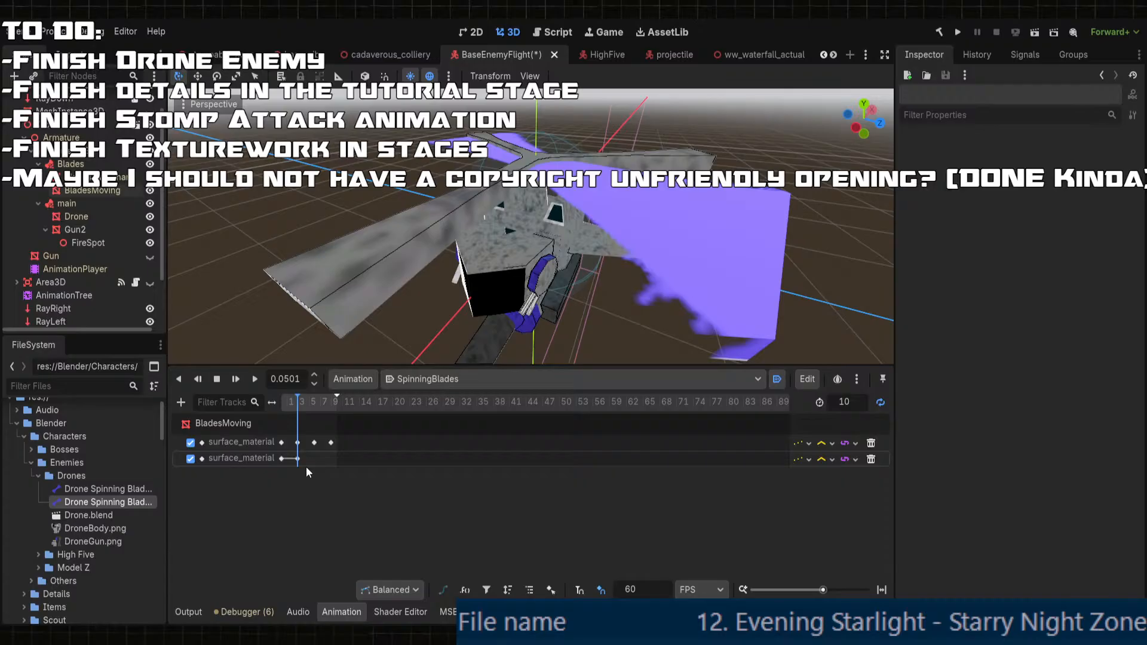
pyautogui.click(297, 459)
pyautogui.click(1087, 193)
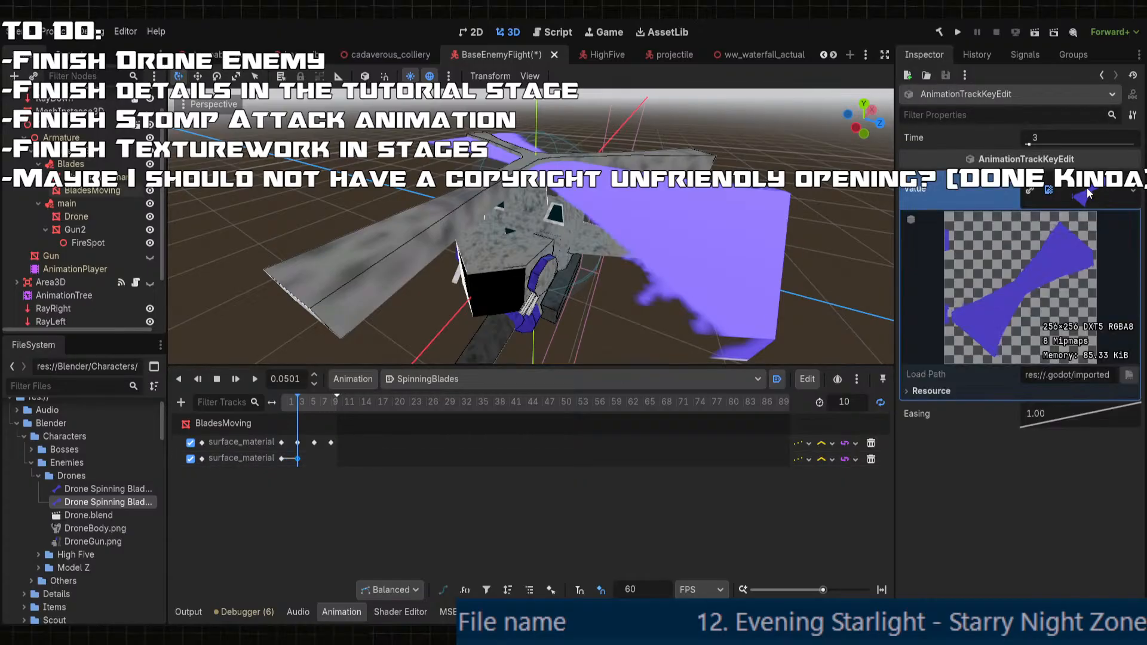
pyautogui.click(1028, 191)
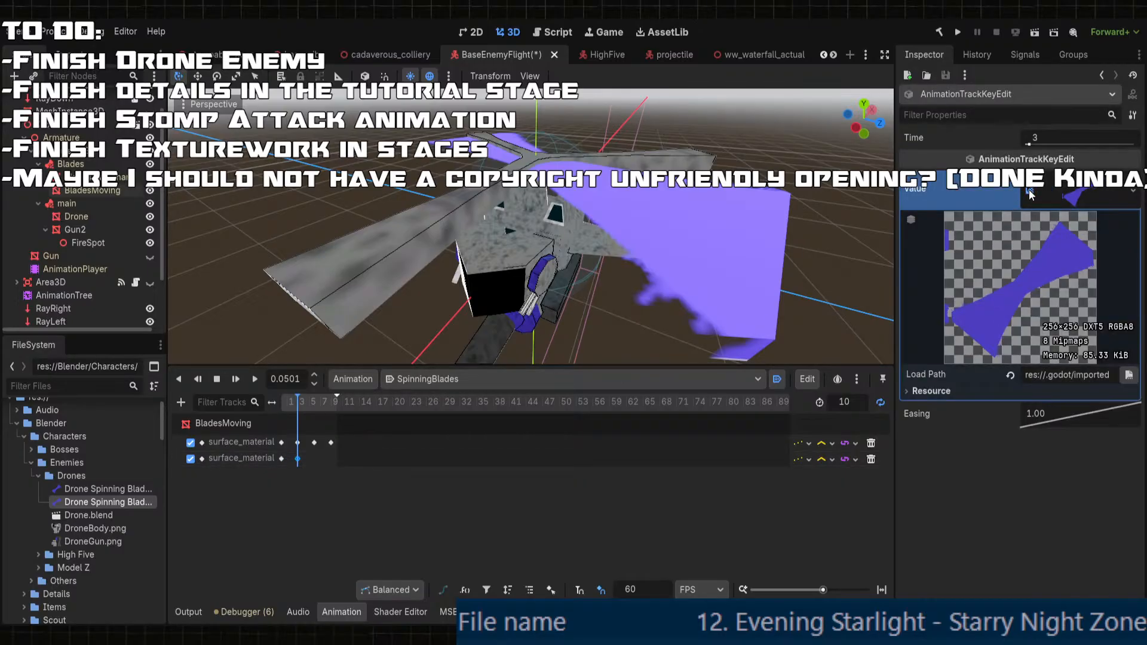
pyautogui.click(1023, 191)
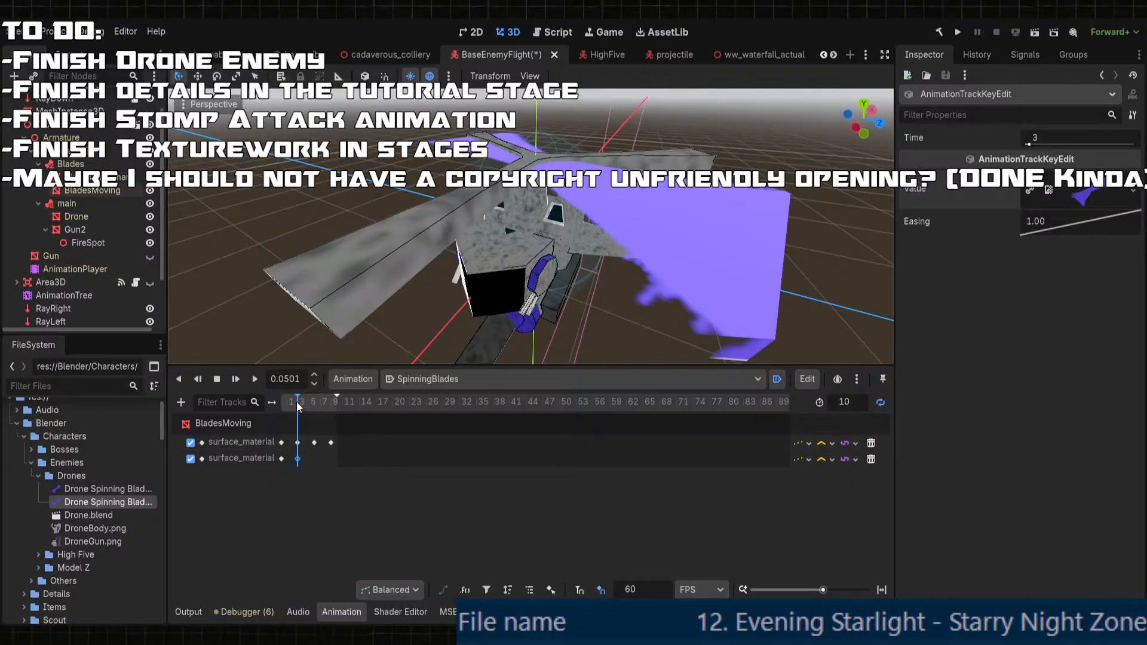
# - Duplicate the two emission texture keys to frames 6 and 9, matching the keys on the albedo texture track
pyautogui.moveTo(296, 402); pyautogui.dragTo(284, 405)
pyautogui.moveTo(314, 458); pyautogui.dragTo(246, 453)
pyautogui.moveTo(287, 404); pyautogui.dragTo(314, 407)
pyautogui.hotkey('ctrl', 'd')
pyautogui.click(376, 456)
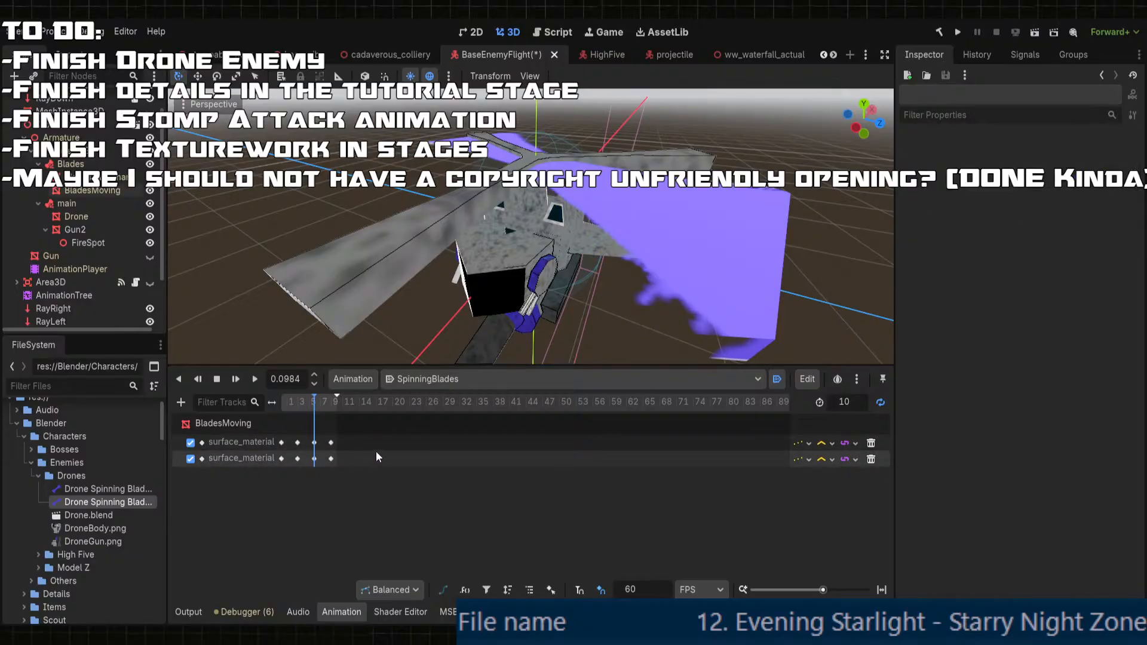
# - Play the SpinningBlades animation, examine the emissive blades from several angles, and stop playback
pyautogui.click(255, 379)
pyautogui.scroll(-4, 631, 289)
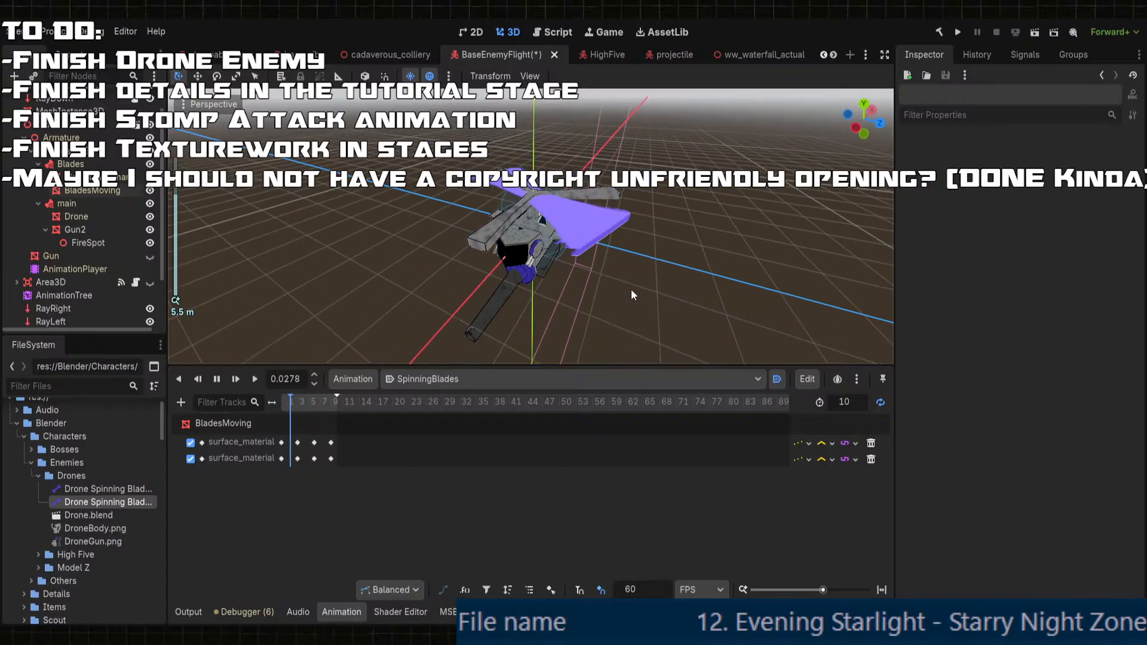
pyautogui.moveTo(630, 290); pyautogui.dragTo(551, 310, button='middle')
pyautogui.scroll(2, 636, 249)
pyautogui.moveTo(682, 333); pyautogui.dragTo(504, 314, button='middle')
pyautogui.scroll(3, 666, 262)
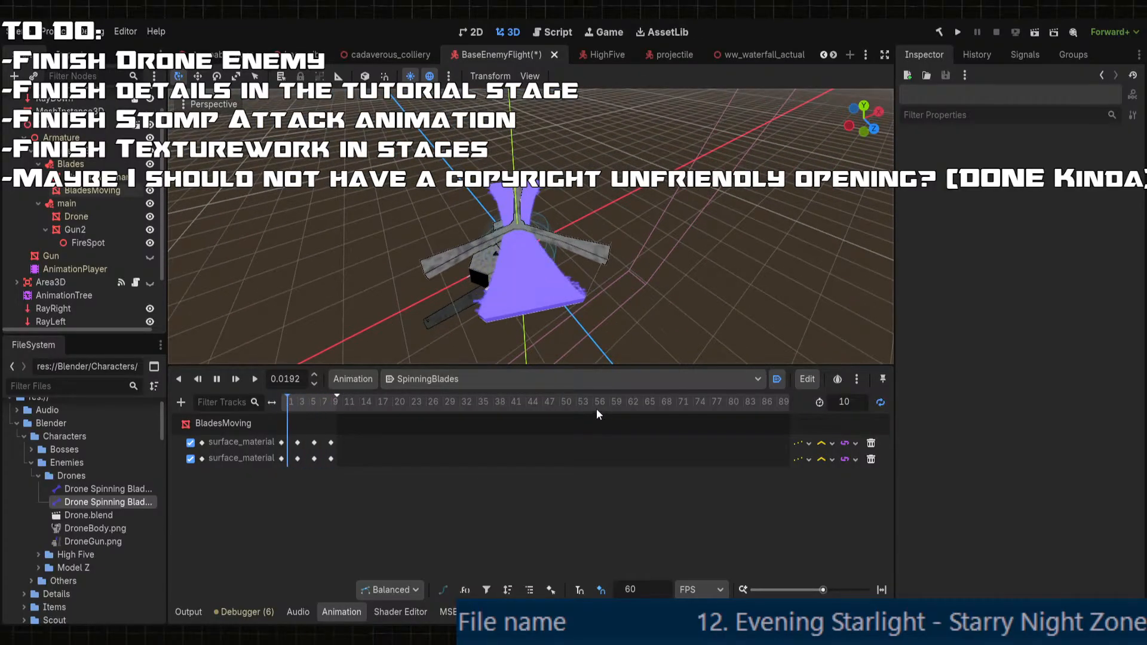
pyautogui.moveTo(596, 269); pyautogui.dragTo(532, 295, button='middle')
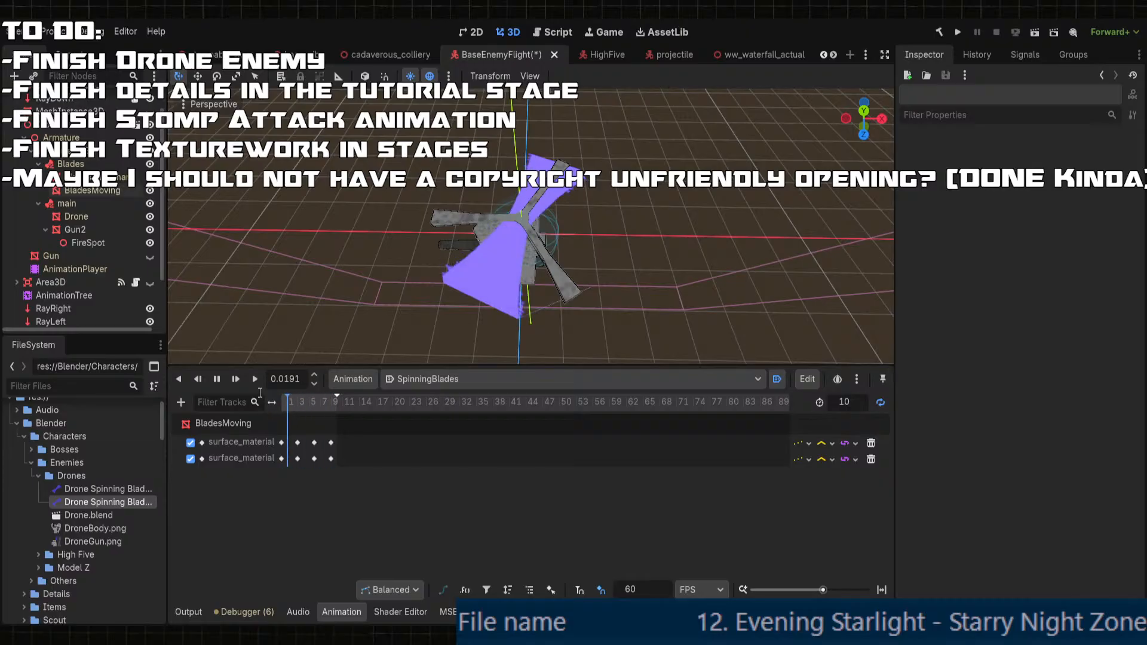
pyautogui.click(217, 380)
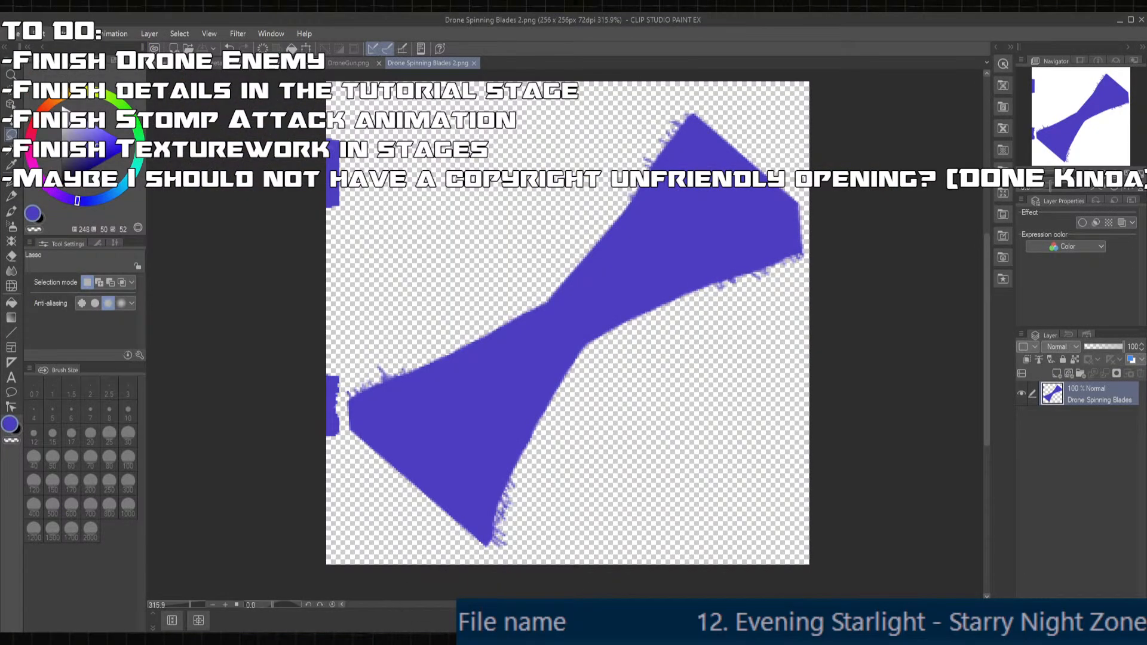
# - Switch to Clip Studio Paint, try drawing an Ellipse balloon across the Drone Spinning Blades 2.png canvas, and undo it
pyautogui.scroll(-1, 633, 322)
pyautogui.scroll(1, 571, 295)
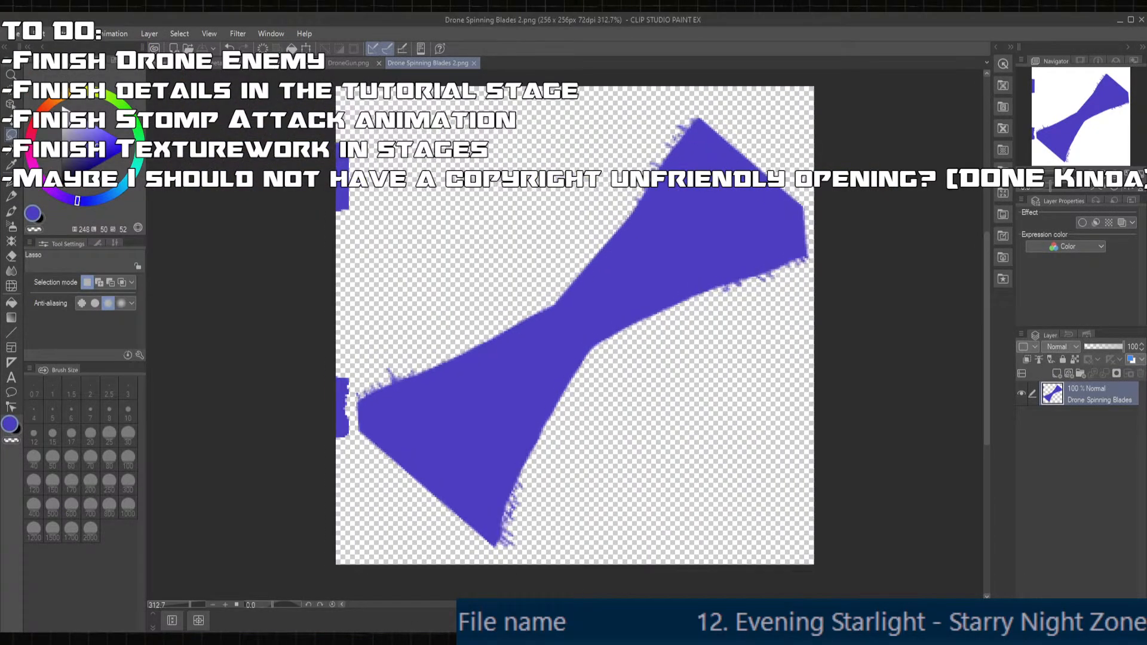
pyautogui.click(10, 397)
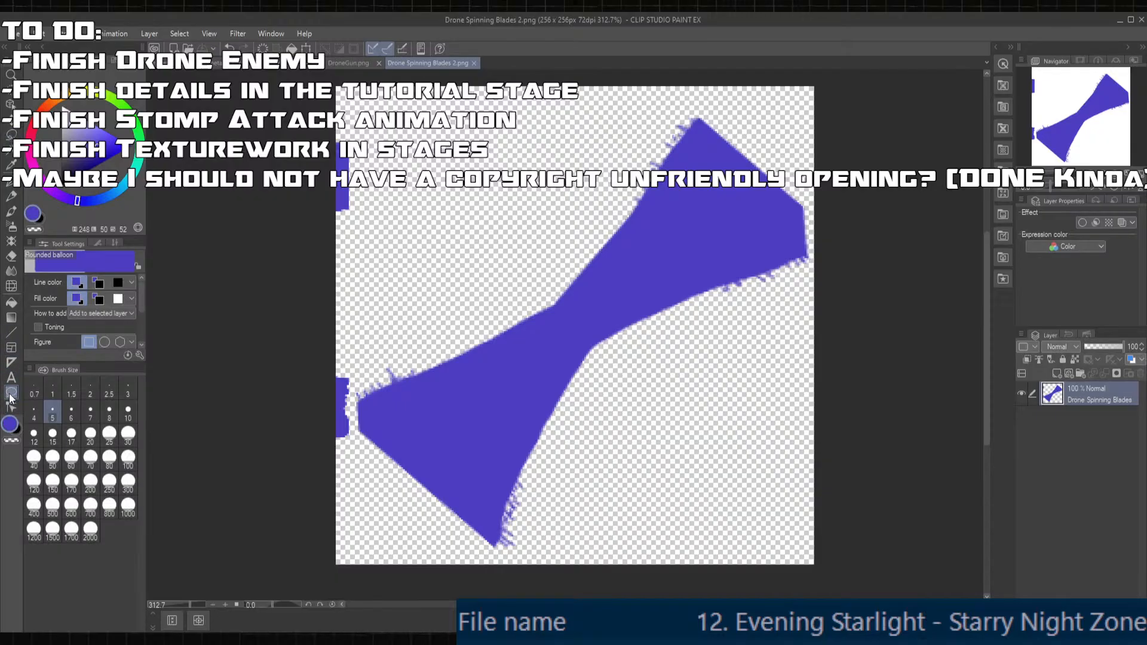
pyautogui.click(97, 245)
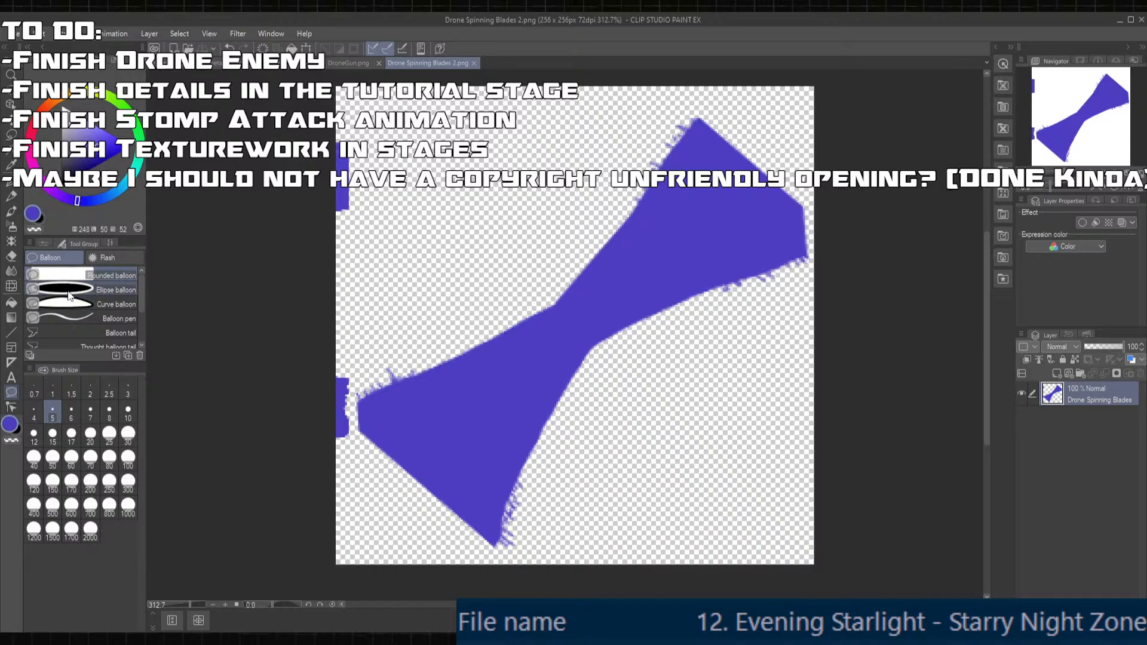
pyautogui.click(69, 292)
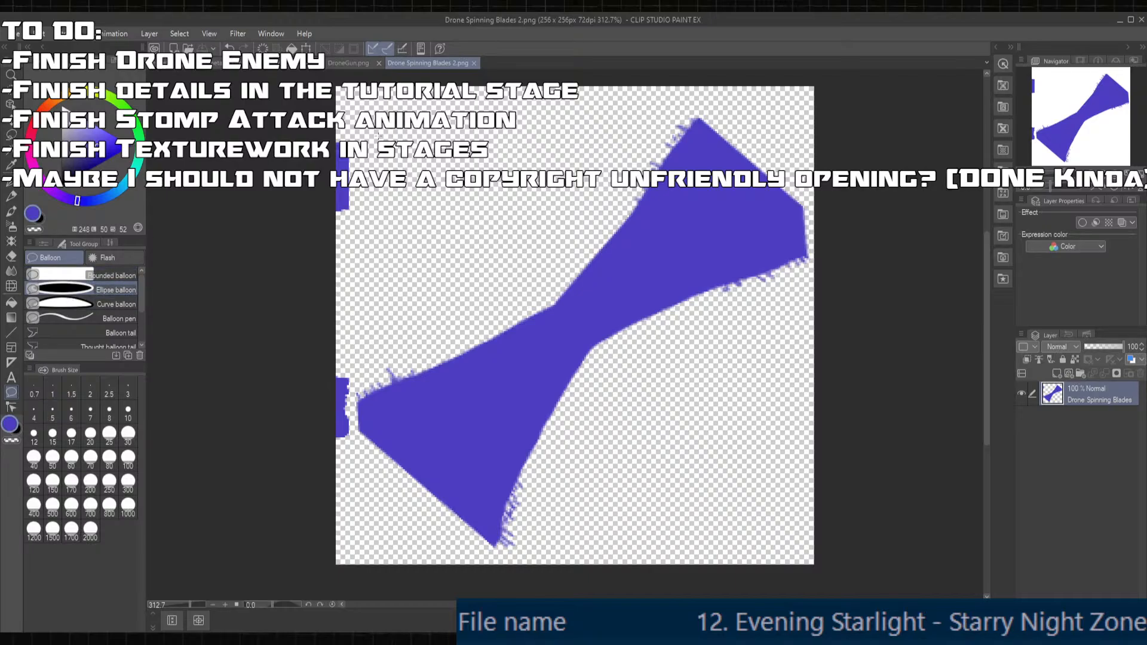
pyautogui.moveTo(376, 126)
pyautogui.mouseDown()
pyautogui.moveTo(430, 203)
pyautogui.moveTo(744, 499)
pyautogui.moveTo(887, 560)
pyautogui.mouseUp()
pyautogui.hotkey('ctrl', 'z')
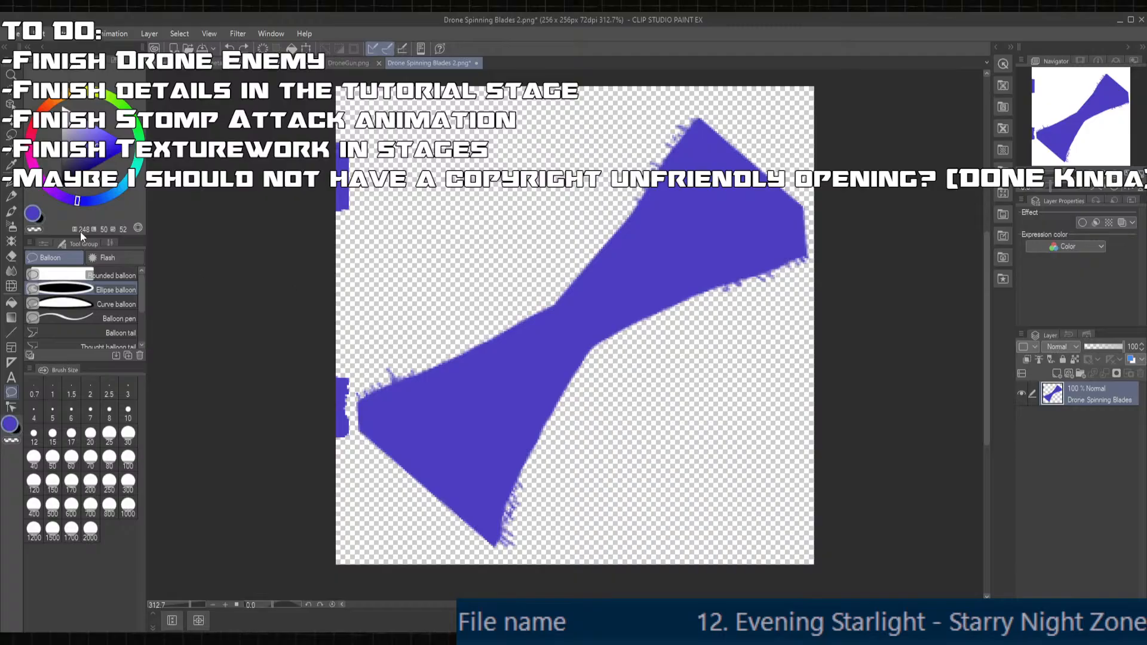
# - Set the Ellipse balloon's line color to the main drawing color, trying the polygon figure and returning to ellipse
pyautogui.click(43, 243)
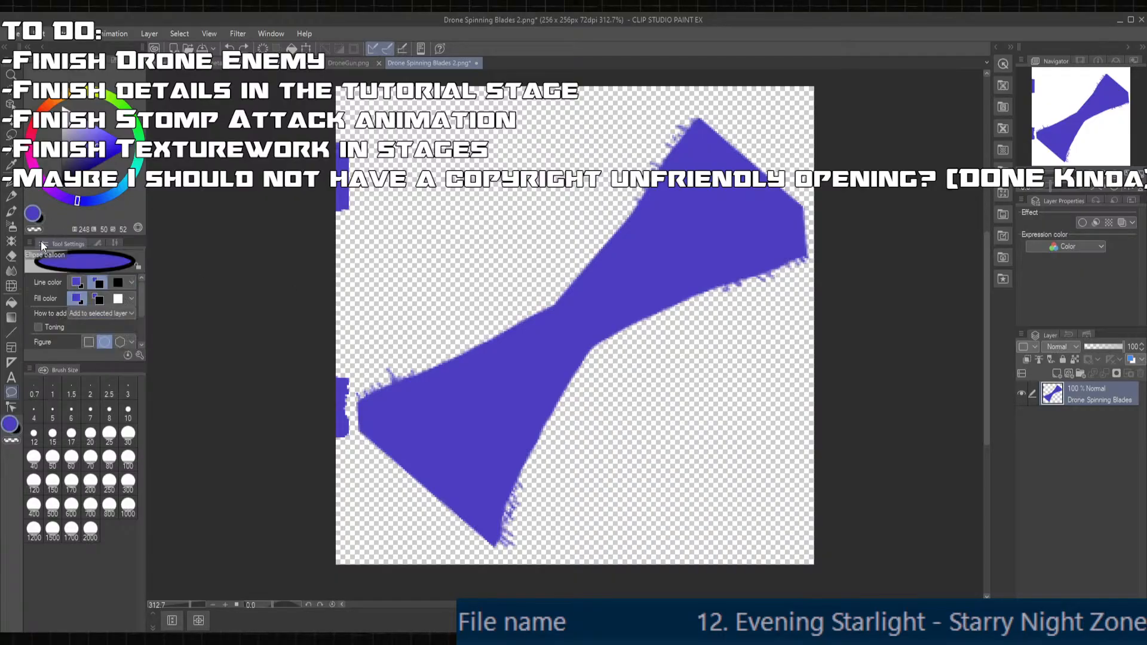
pyautogui.click(76, 282)
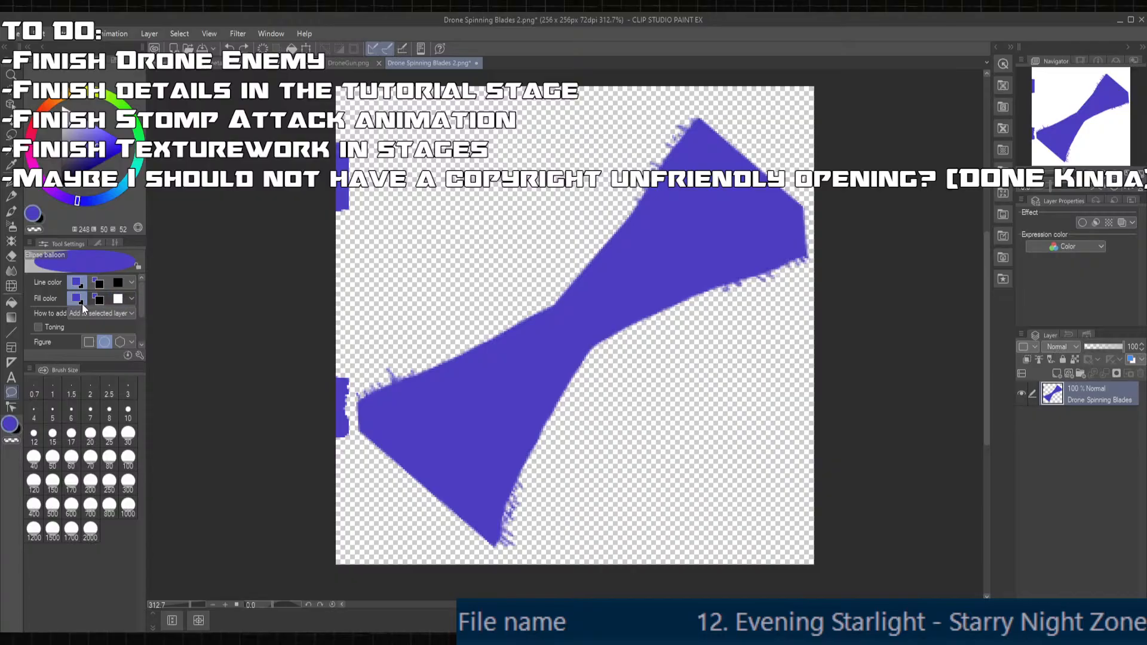
pyautogui.click(119, 342)
pyautogui.scroll(-1, 73, 327)
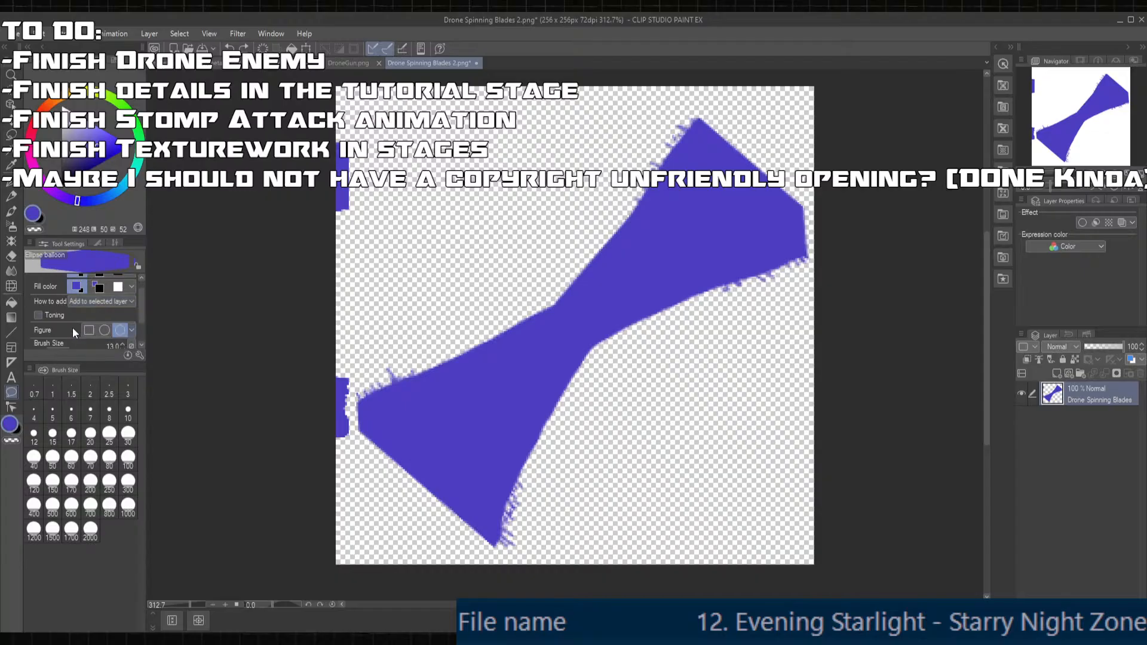
pyautogui.click(104, 330)
pyautogui.scroll(-3, 62, 345)
pyautogui.scroll(4, 47, 341)
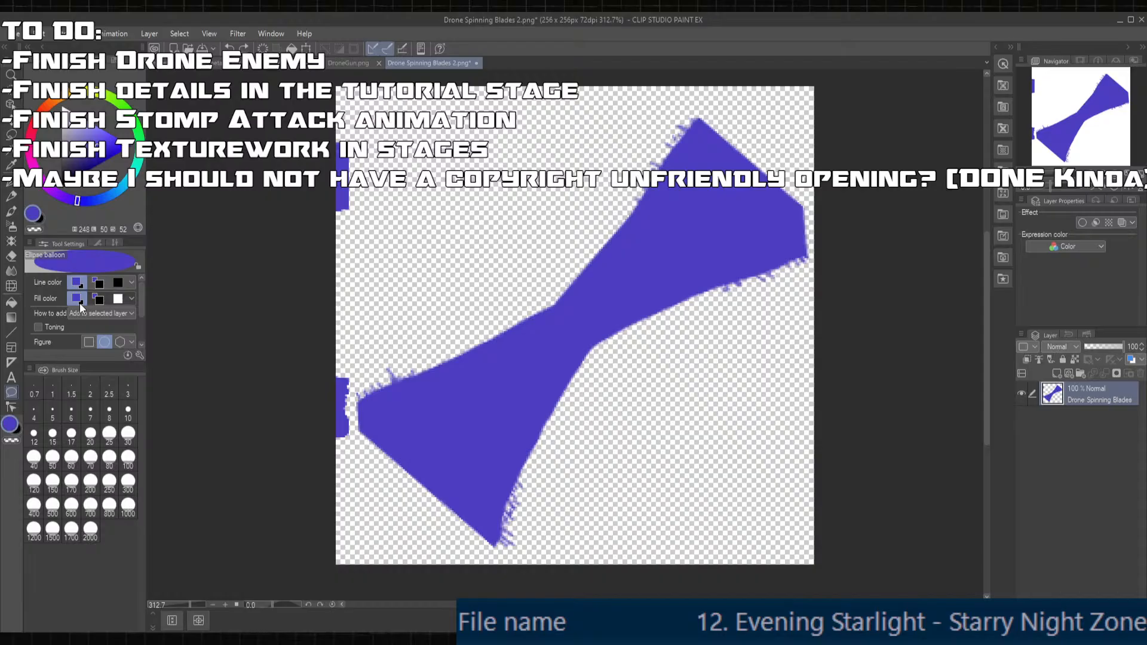
# - Draw a solid purple circular balloon over the blades, scale it down with a transform, and center it on the canvas
pyautogui.keyDown('shift'); pyautogui.moveTo(388, 142); pyautogui.dragTo(865, 558); pyautogui.keyUp('shift')
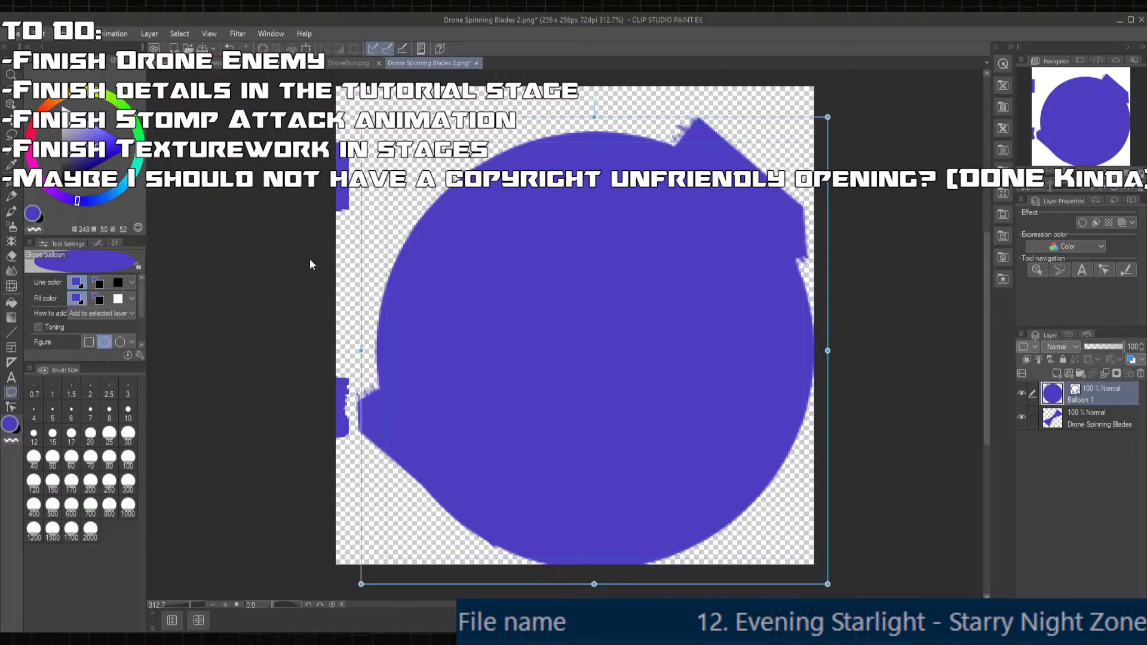
pyautogui.hotkey('ctrl', 't')
pyautogui.moveTo(634, 321); pyautogui.dragTo(616, 308)
pyautogui.moveTo(793, 538); pyautogui.dragTo(826, 558)
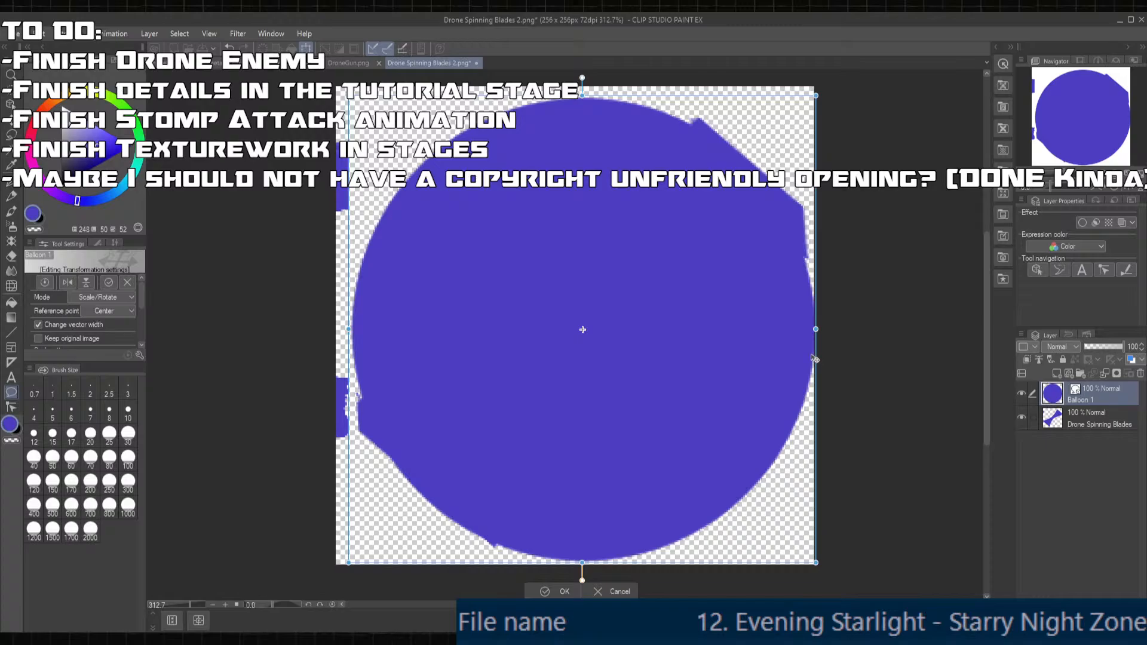
pyautogui.moveTo(816, 95); pyautogui.dragTo(751, 160)
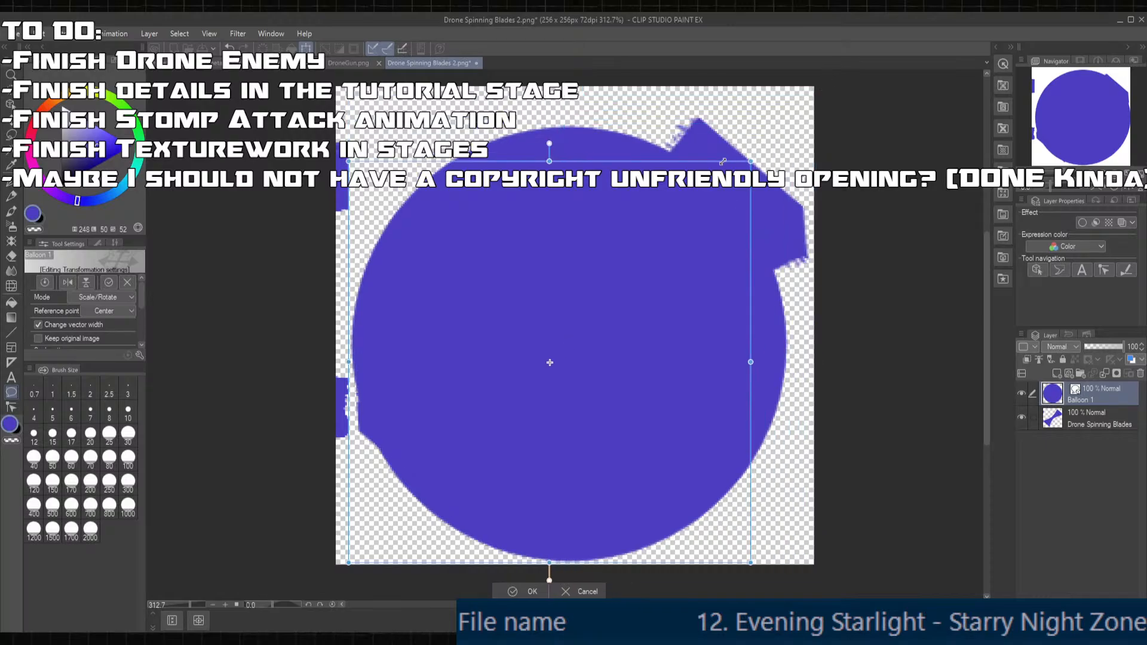
pyautogui.moveTo(607, 301); pyautogui.dragTo(649, 271)
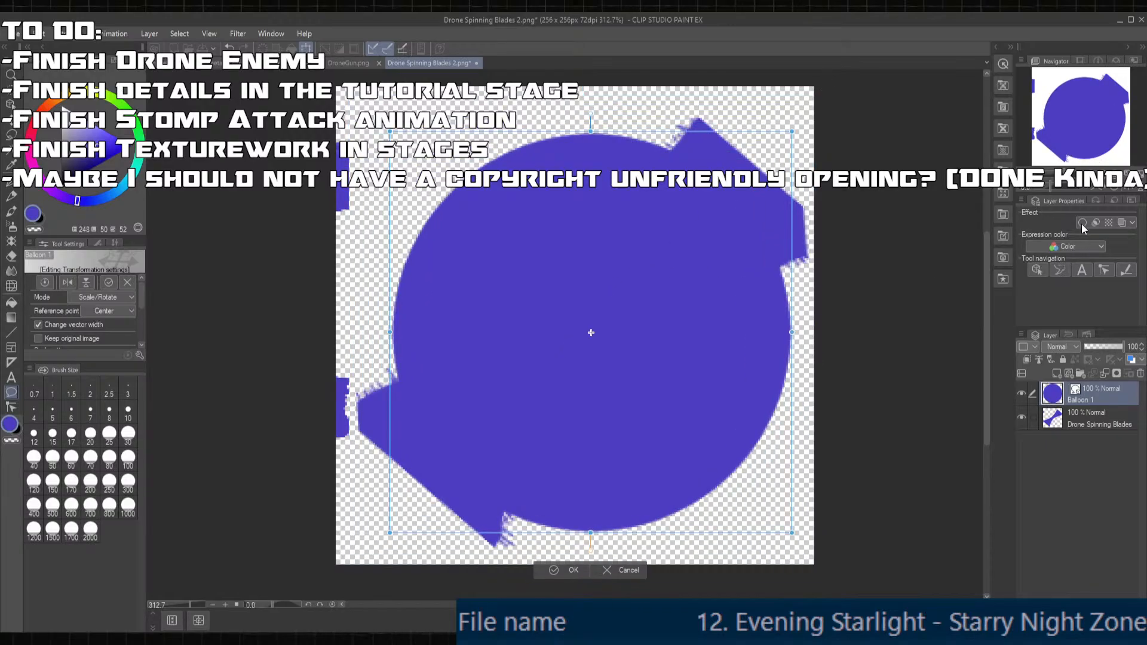
pyautogui.press('Return')
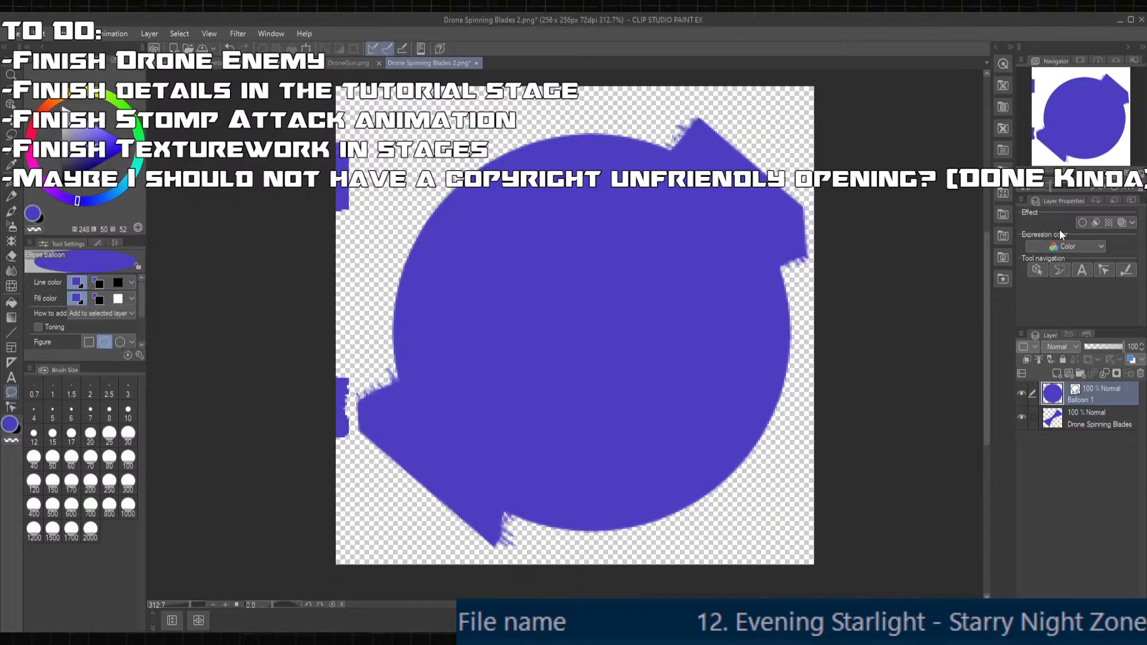
# - Try a thick white border effect and an opacity change on the Balloon 1 layer, and remove both
pyautogui.click(1081, 222)
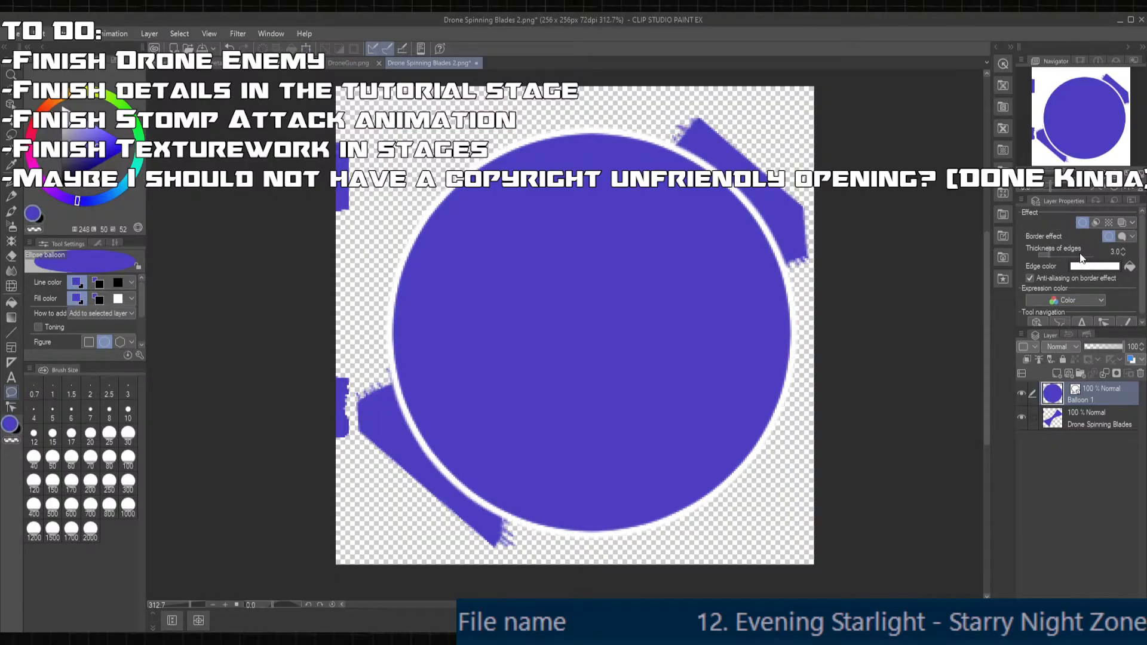
pyautogui.moveTo(1078, 255); pyautogui.dragTo(1066, 254)
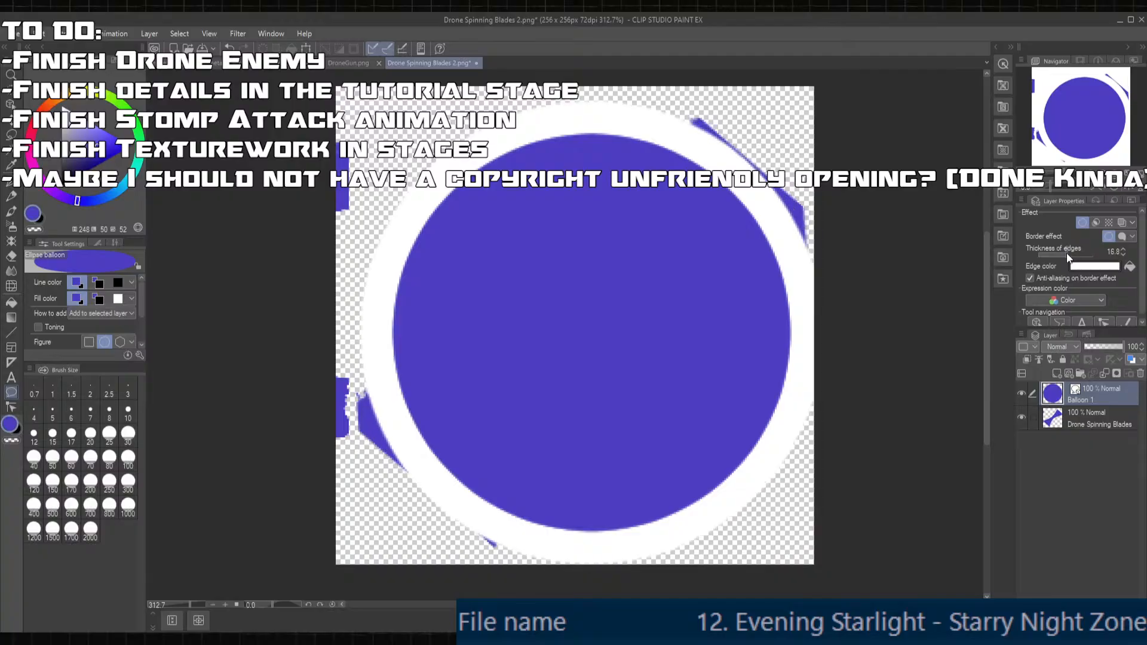
pyautogui.click(1021, 392)
pyautogui.click(1021, 392)
pyautogui.moveTo(1098, 345); pyautogui.dragTo(1124, 347)
pyautogui.hotkey('ctrl', 'z')
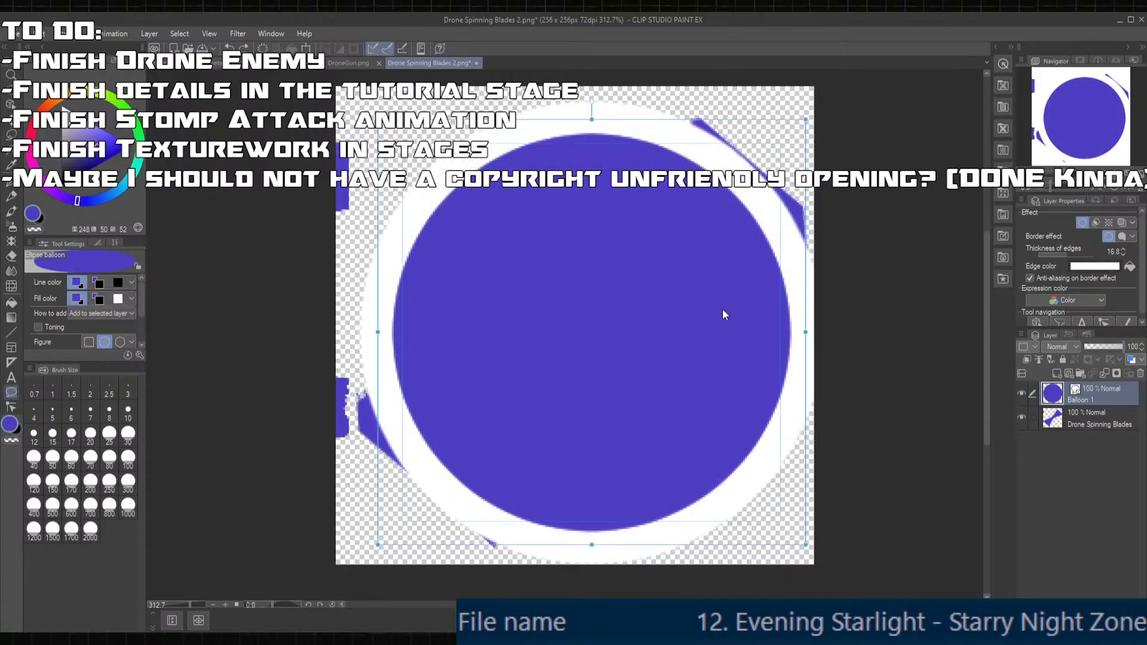
pyautogui.hotkey('ctrl', 'z')
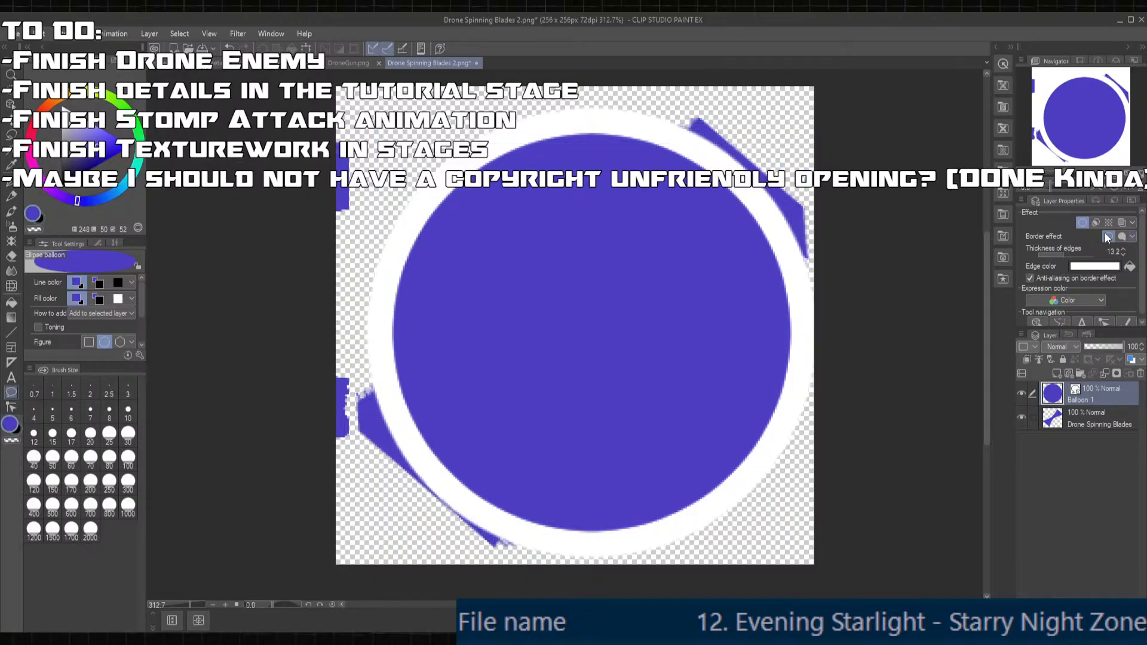
pyautogui.click(1083, 223)
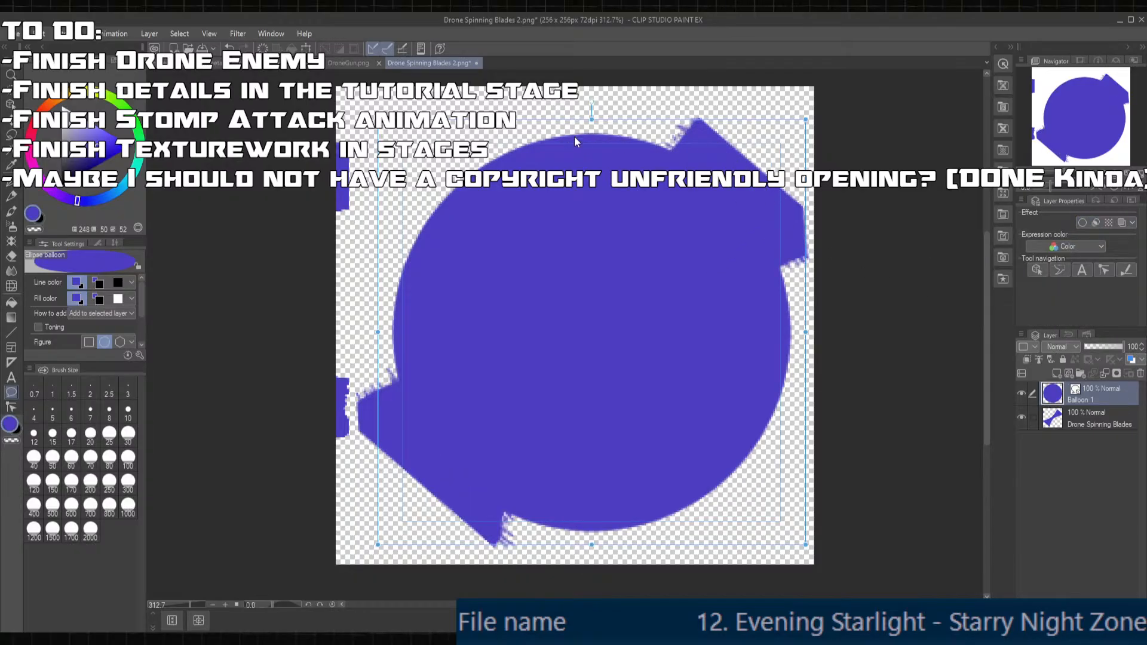
# - Nudge the purple circle slightly and set the Ellipse balloon's fill color to a custom purple
pyautogui.moveTo(482, 209); pyautogui.dragTo(536, 220)
pyautogui.click(274, 232)
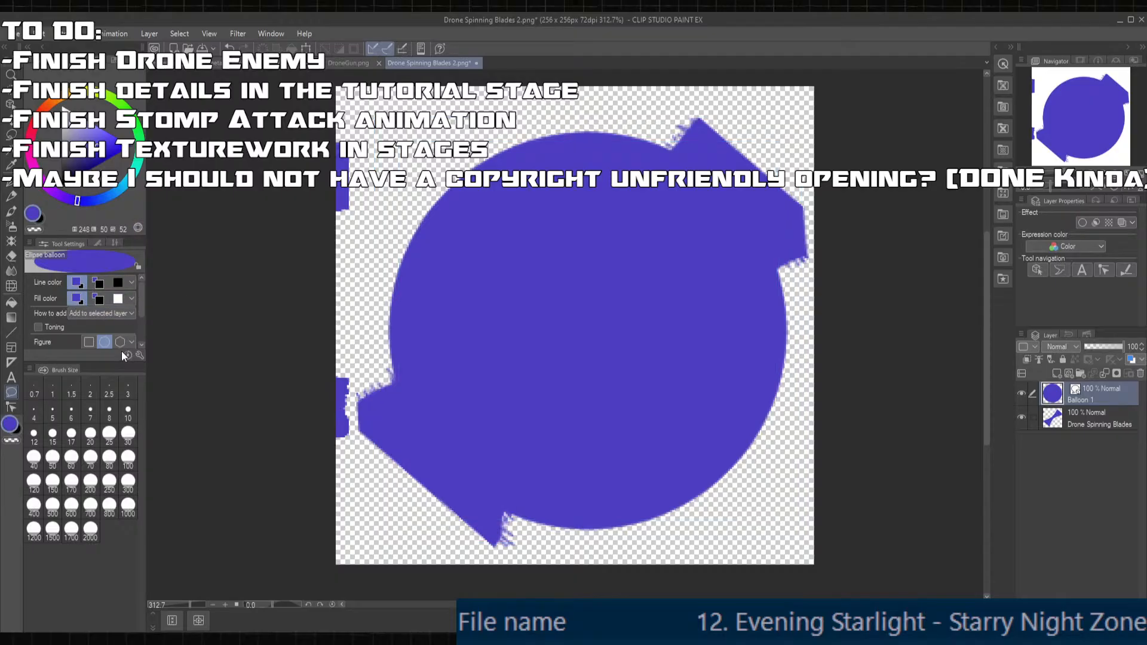
pyautogui.click(119, 298)
pyautogui.click(120, 299)
pyautogui.click(113, 363)
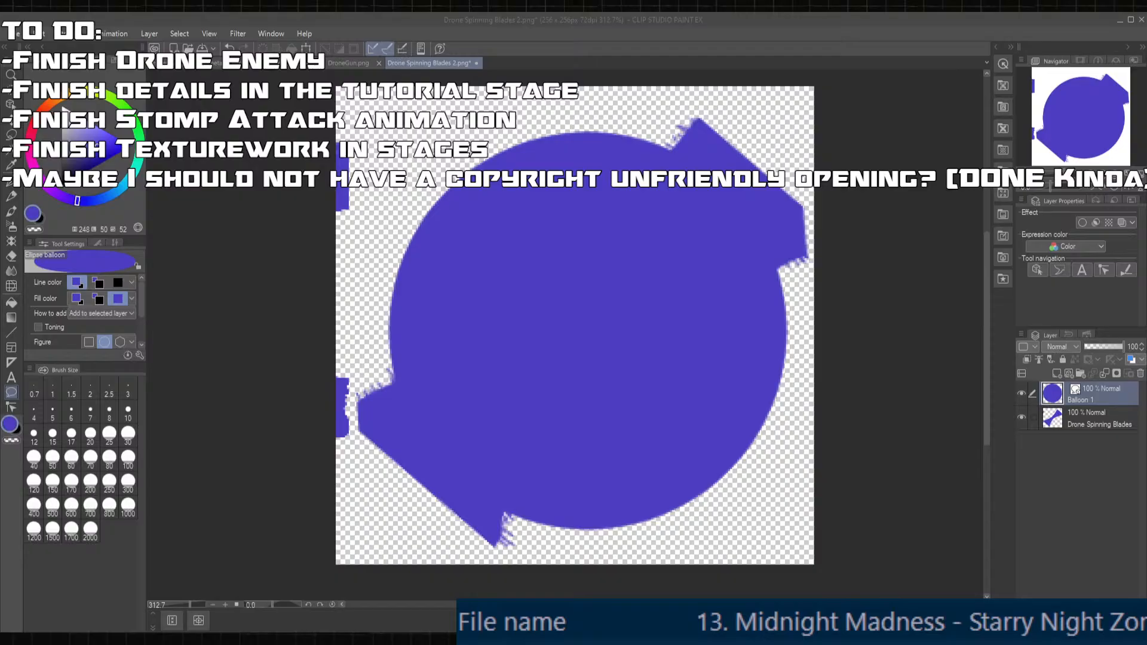
pyautogui.click(311, 587)
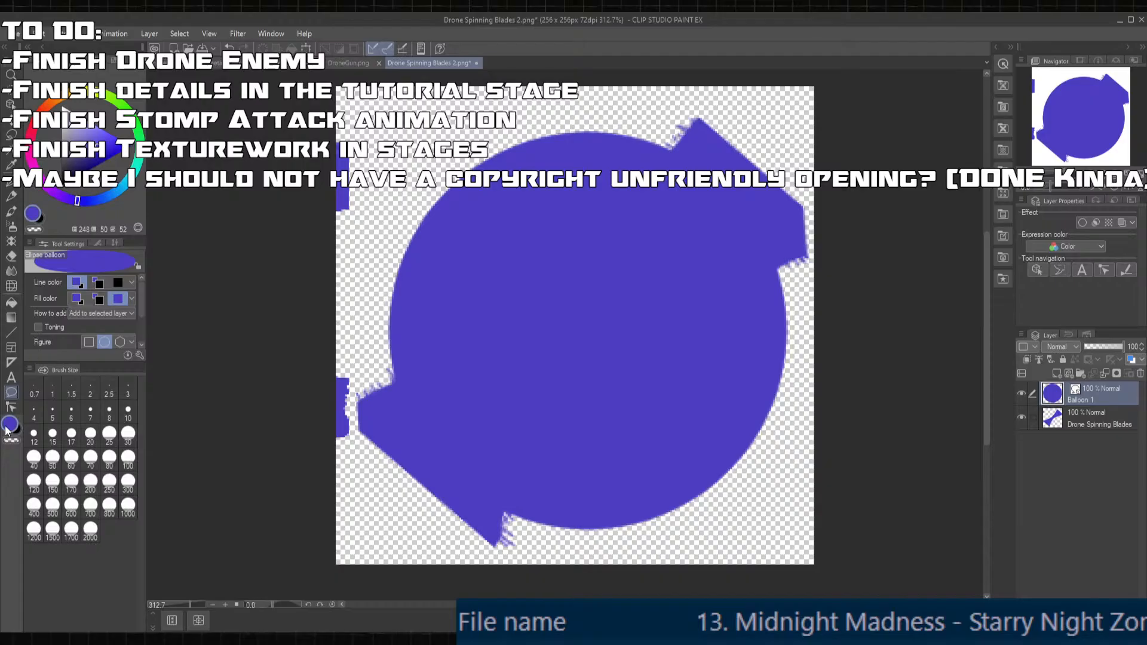
# - Browse the available balloon tools and check the Rounded balloon's settings and sliders
pyautogui.click(98, 243)
pyautogui.scroll(-2, 88, 311)
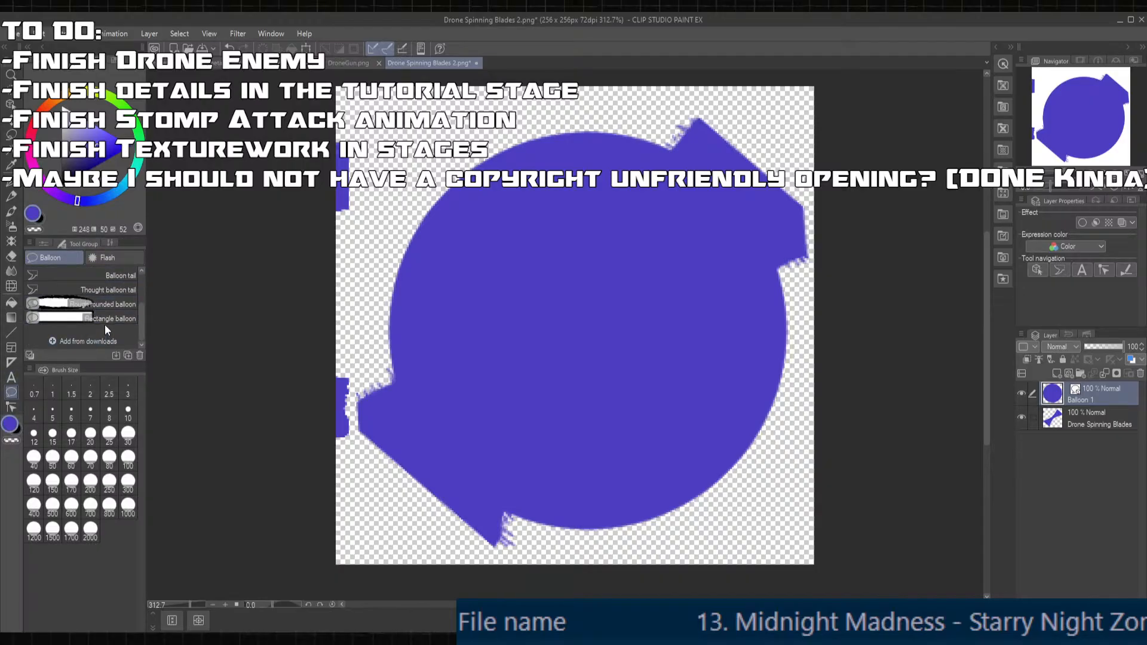
pyautogui.scroll(2, 105, 324)
pyautogui.scroll(-3, 105, 327)
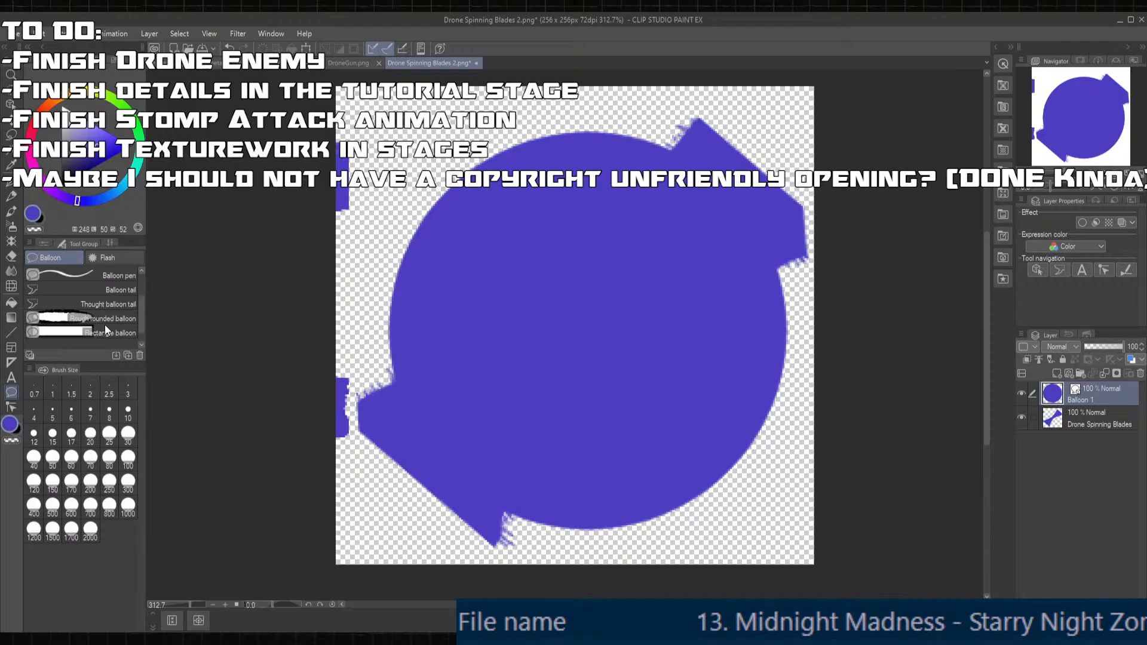
pyautogui.scroll(3, 105, 324)
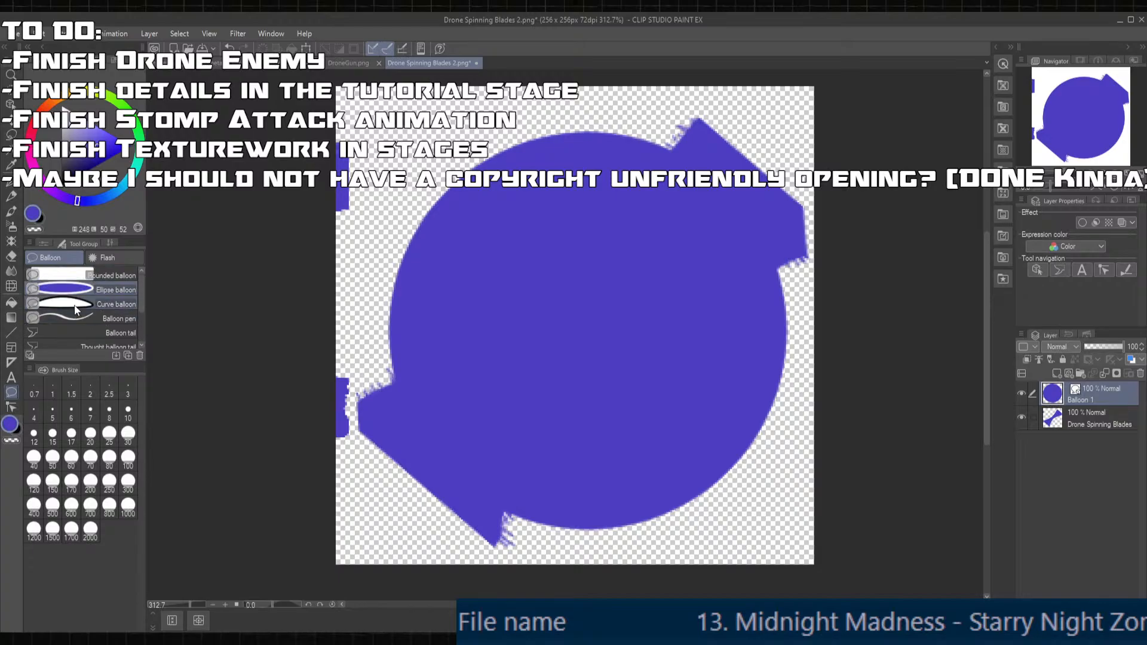
pyautogui.click(100, 275)
pyautogui.click(41, 243)
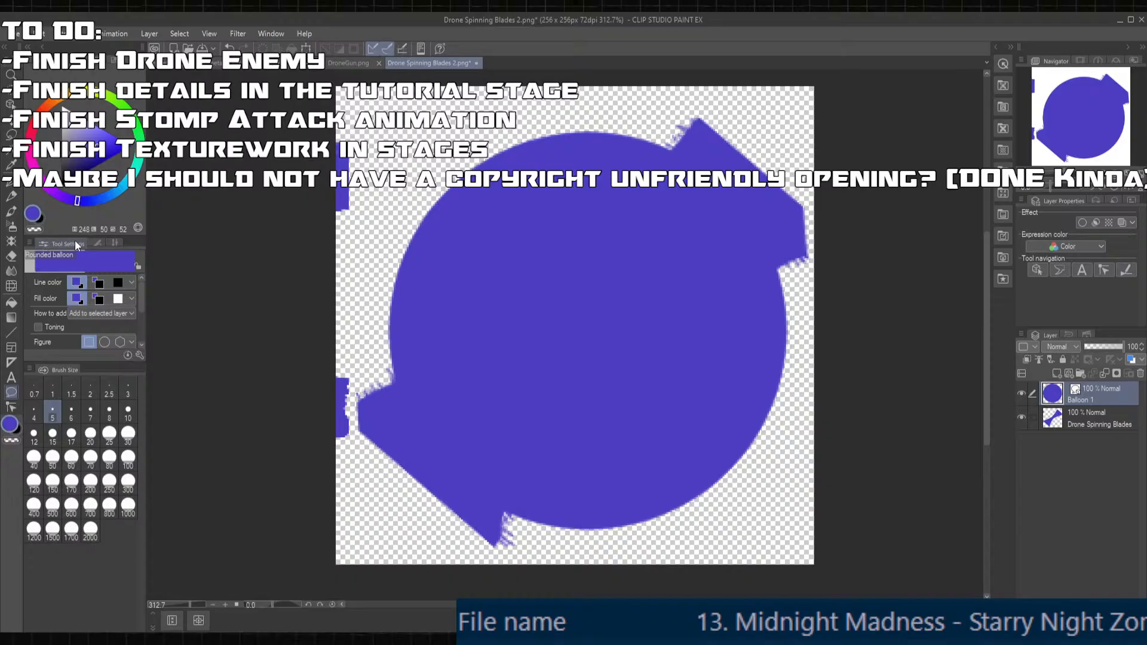
pyautogui.click(96, 243)
pyautogui.click(106, 243)
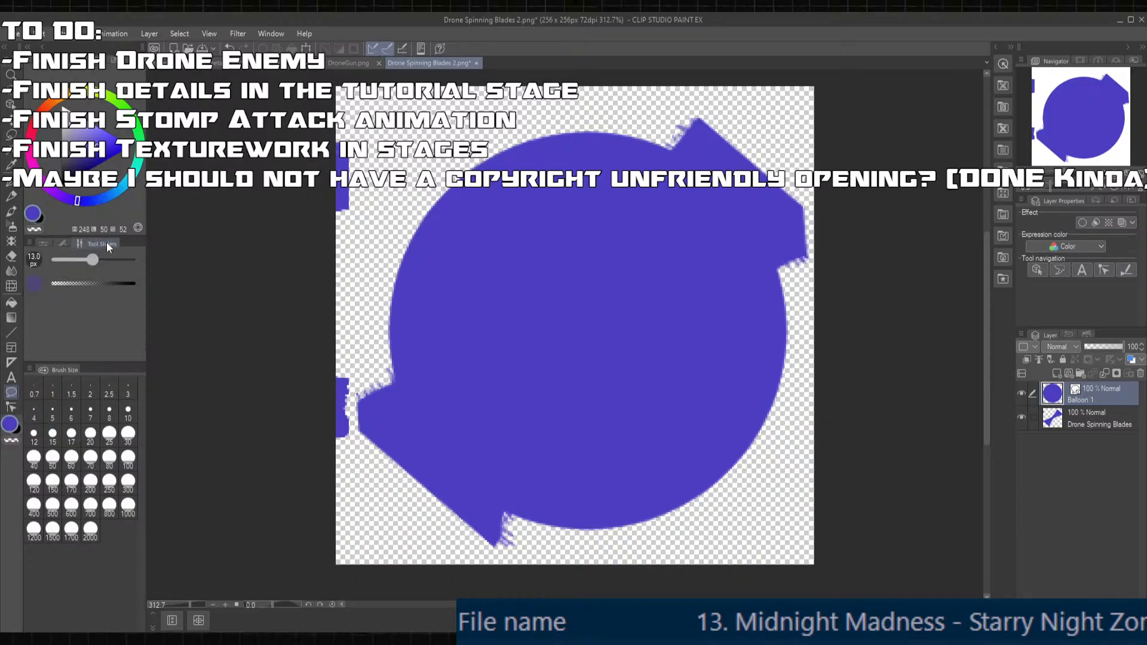
pyautogui.click(64, 641)
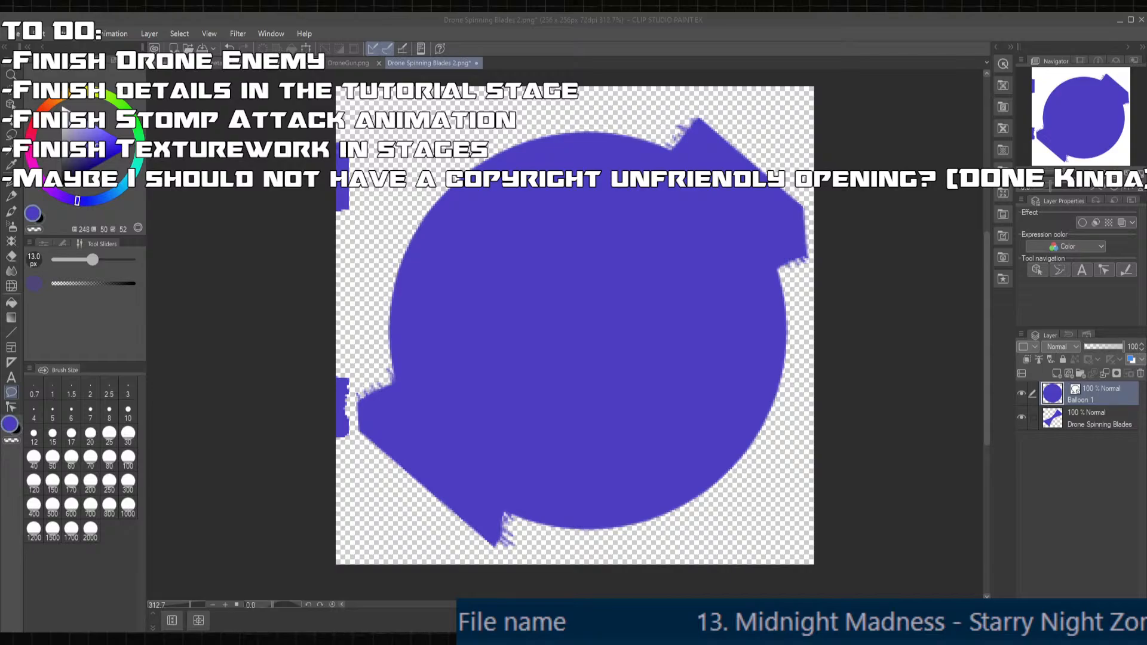
# - Try drawing another balloon over the purple circle, and return to the Ellipse balloon's settings
pyautogui.click(558, 587)
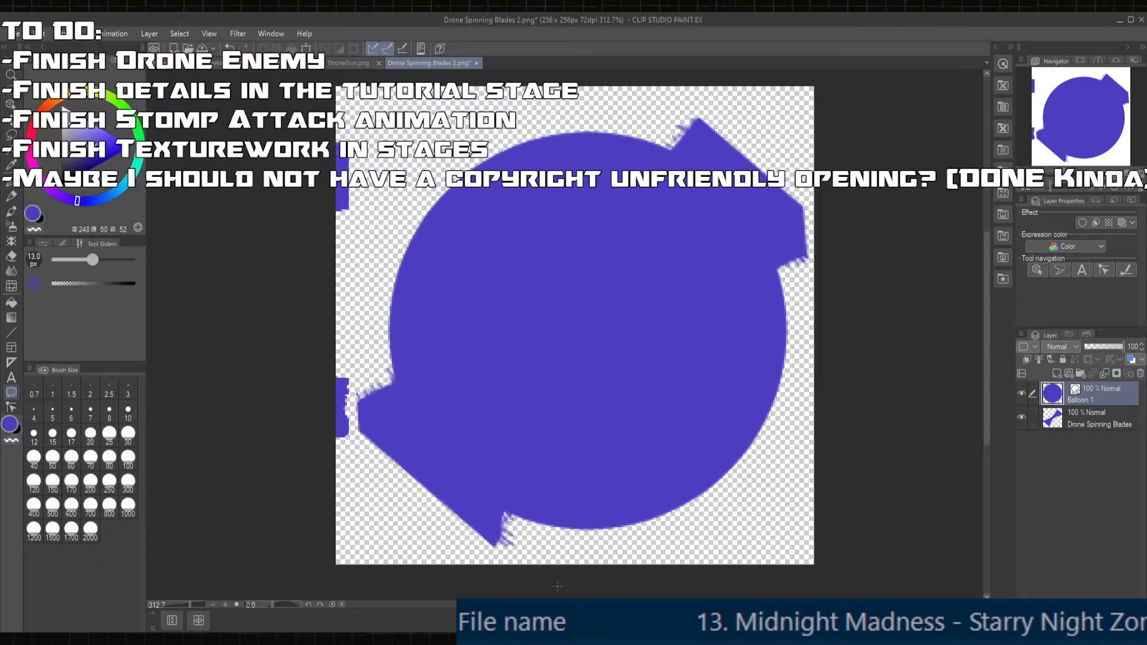
pyautogui.moveTo(461, 202); pyautogui.dragTo(713, 453)
pyautogui.click(966, 394)
pyautogui.click(46, 244)
pyautogui.scroll(-1, 595, 244)
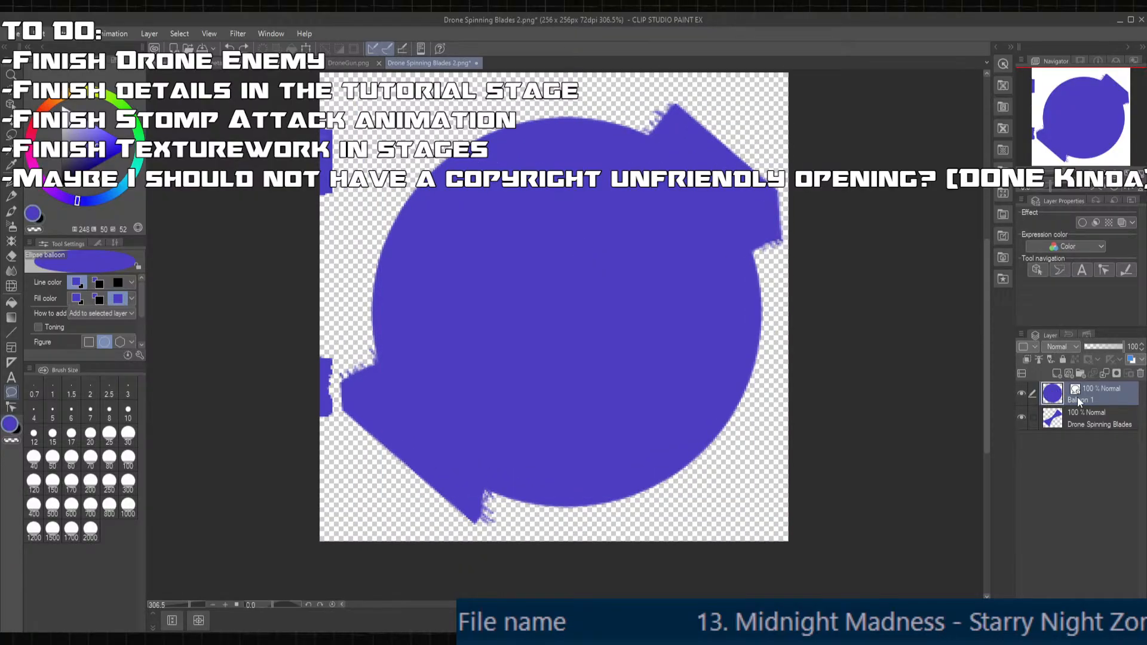
# - Try rotating the canvas view slightly, and reset it to an unrotated view at 100% zoom
pyautogui.click(9, 97)
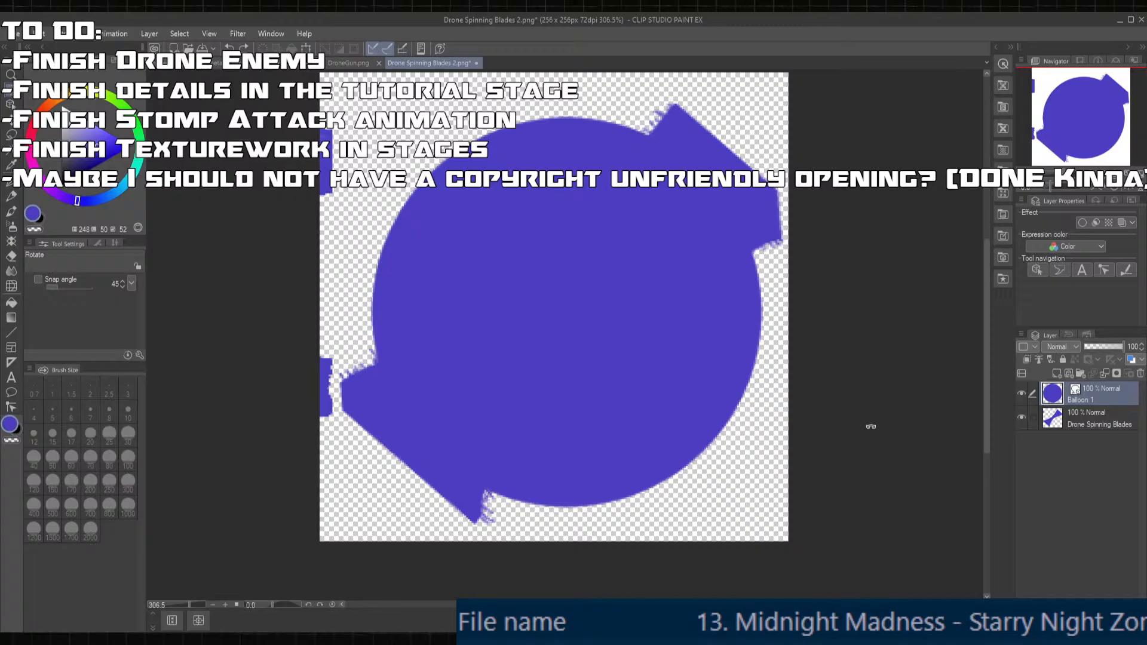
pyautogui.moveTo(871, 427); pyautogui.dragTo(852, 448)
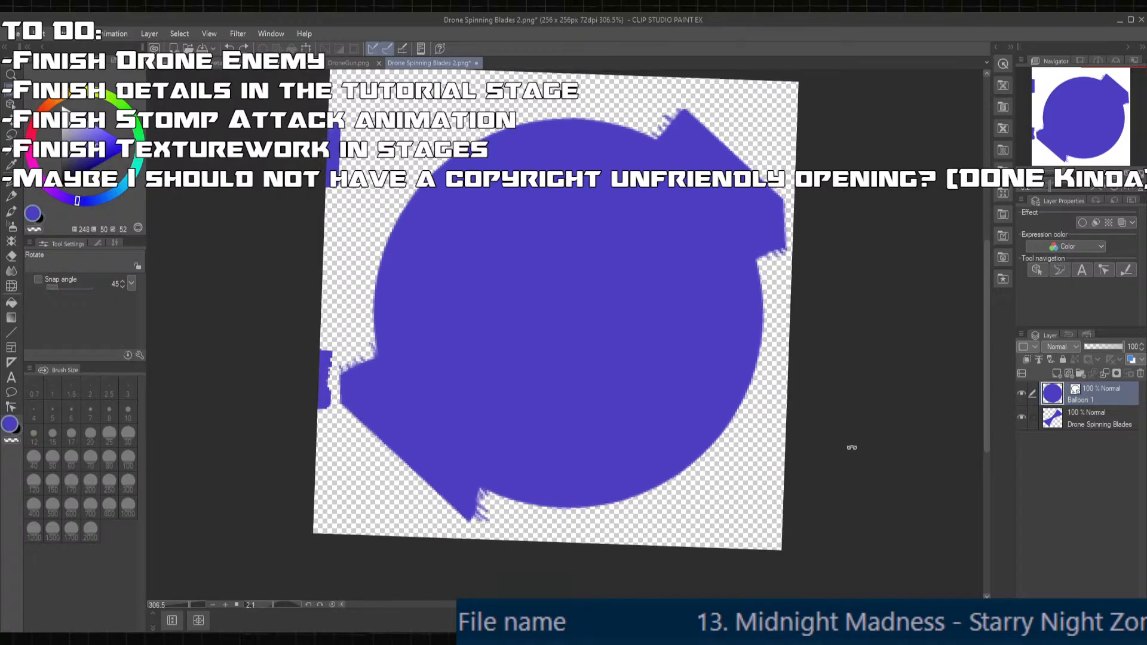
pyautogui.click(1113, 174)
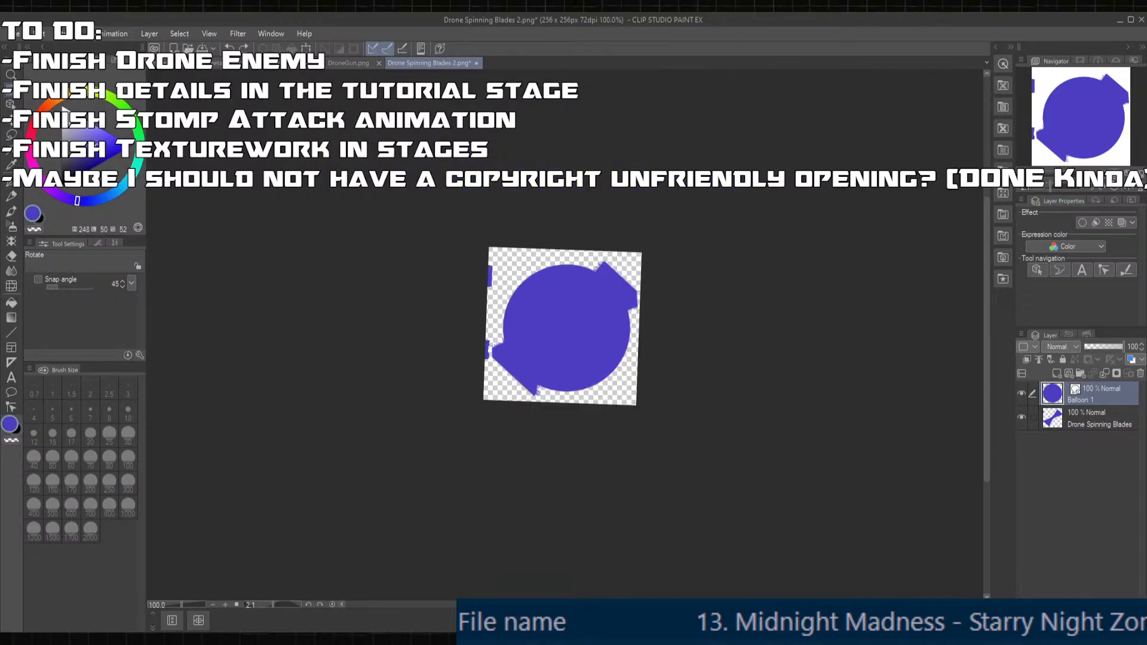
pyautogui.click(1112, 187)
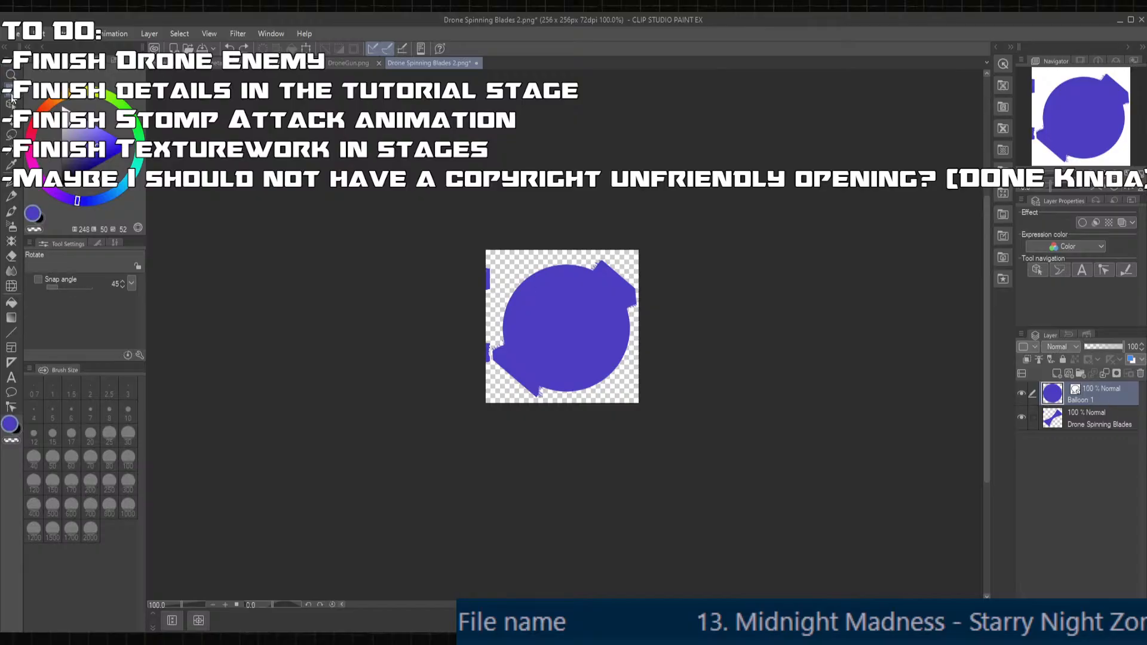
# - Switch to the Lasso tool and delete the Balloon 1 layer
pyautogui.click(11, 135)
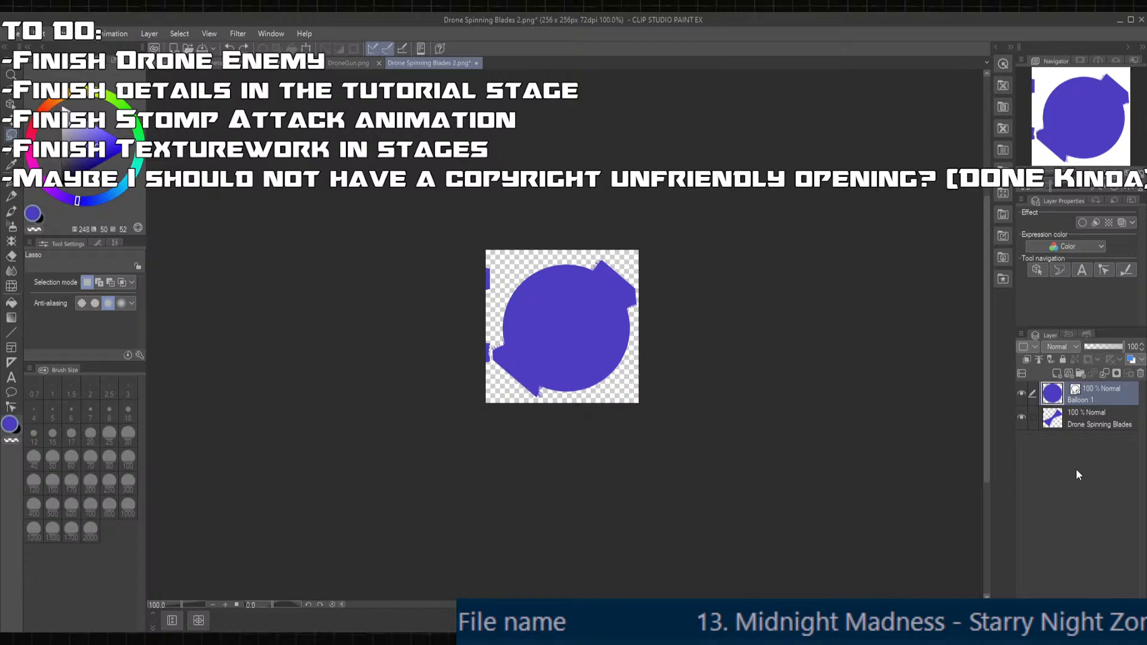
pyautogui.click(1140, 374)
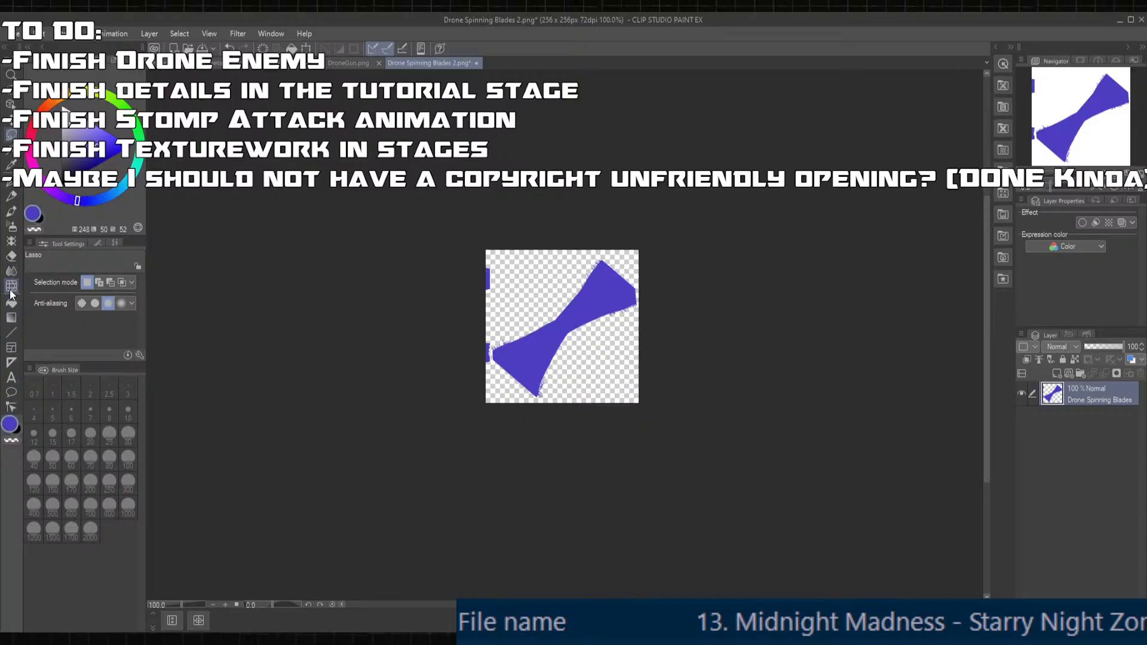
# - Try drawing a smaller Ellipse balloon circle over the blades, and undo it
pyautogui.click(10, 393)
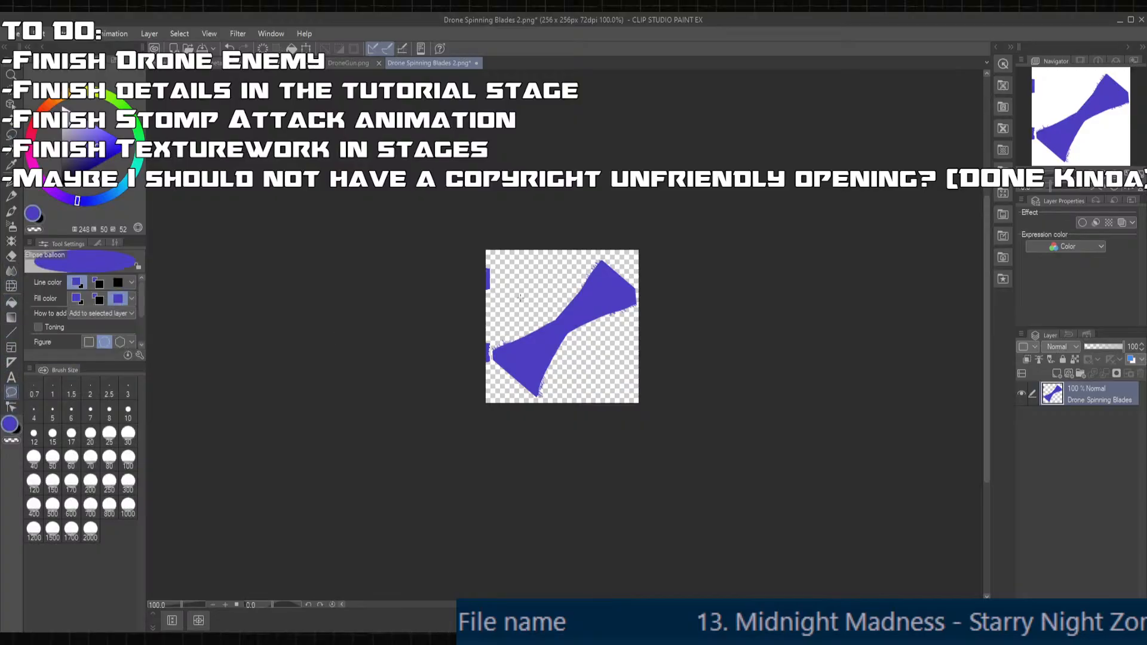
pyautogui.moveTo(508, 279); pyautogui.dragTo(628, 399)
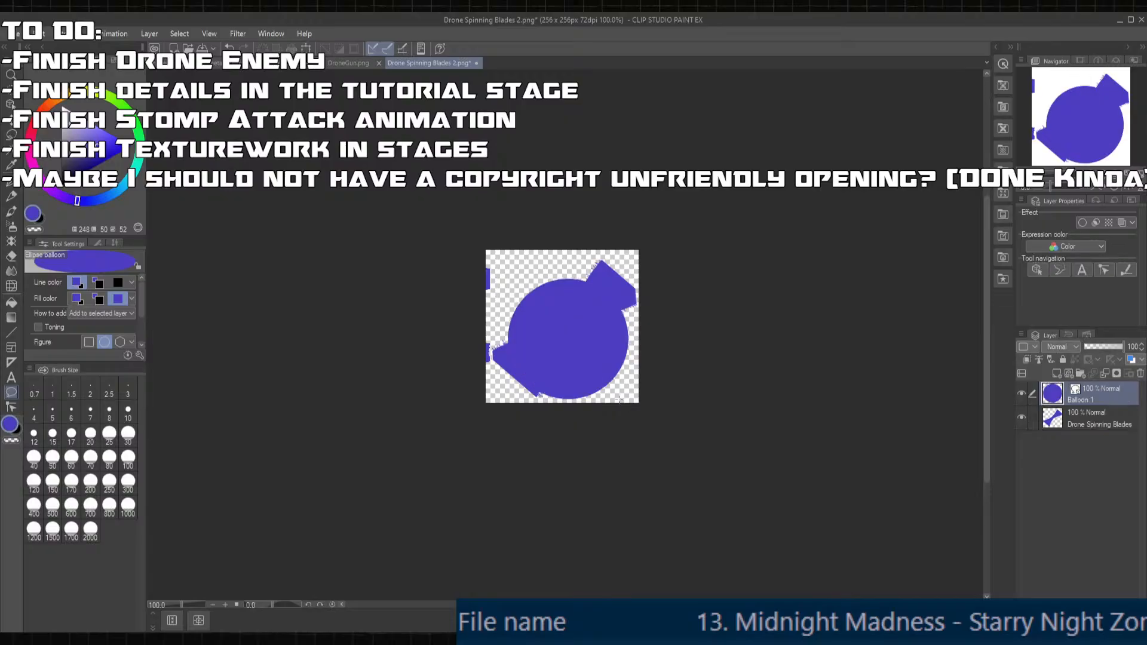
pyautogui.hotkey('ctrl', 'z')
# - Try the polygon and rectangle figures for the Ellipse balloon, and return to the ellipse figure
pyautogui.scroll(-1, 96, 313)
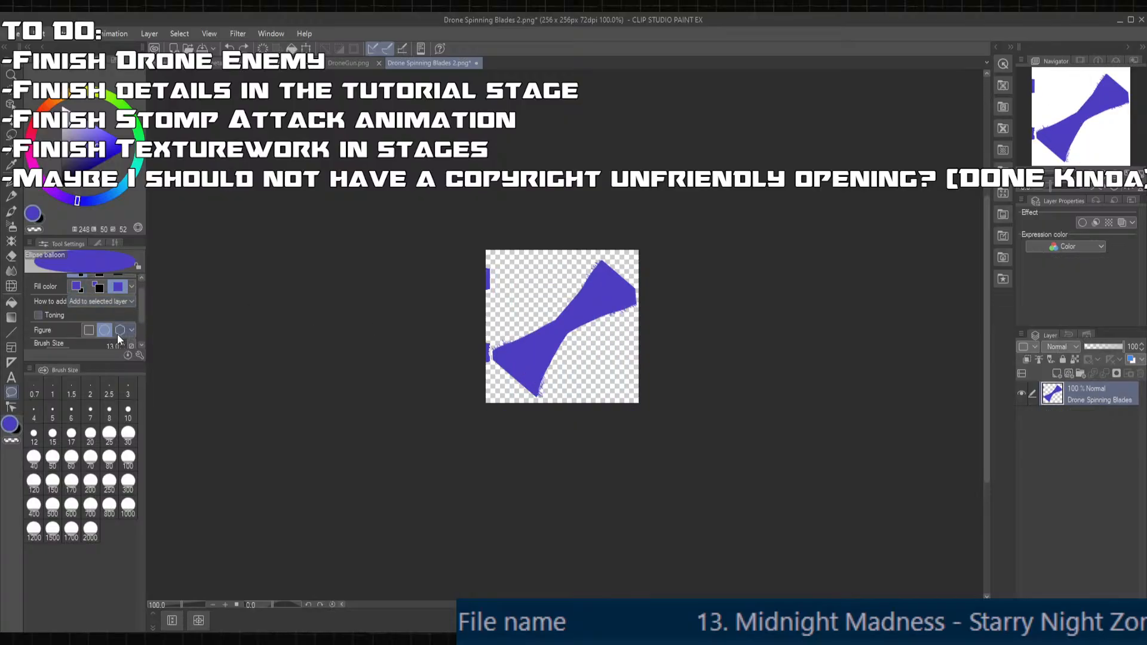
pyautogui.click(120, 330)
pyautogui.scroll(-1, 67, 306)
pyautogui.click(88, 319)
pyautogui.click(104, 319)
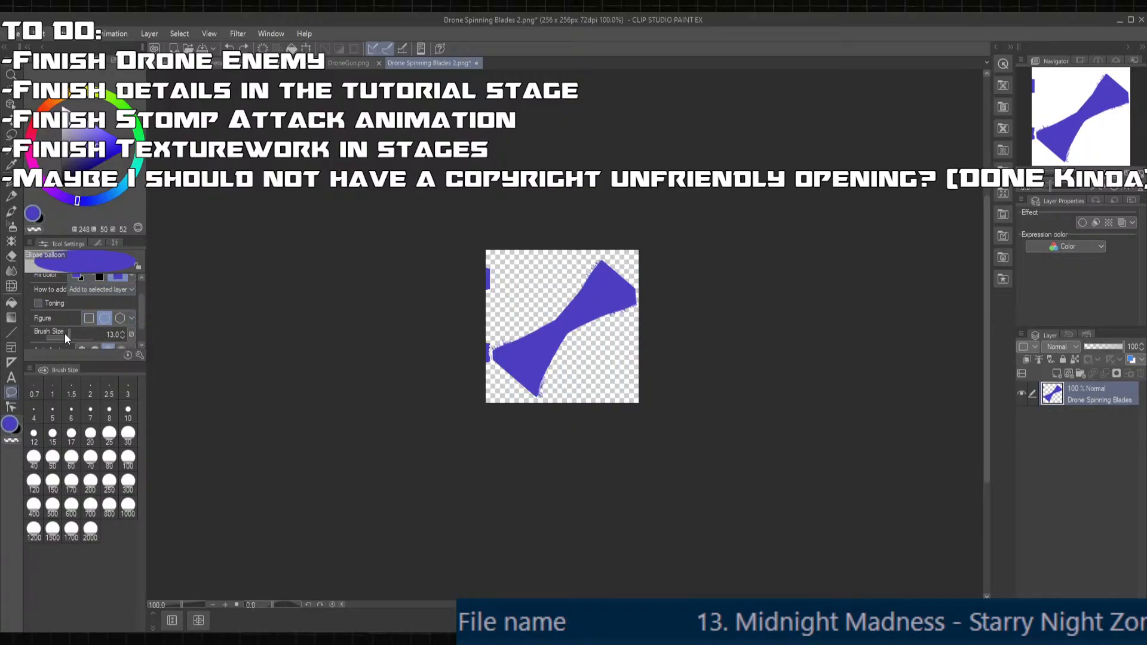
# - Set the Ellipse balloon's brush size to 9 and have new balloons create a new layer
pyautogui.click(63, 337)
pyautogui.click(62, 336)
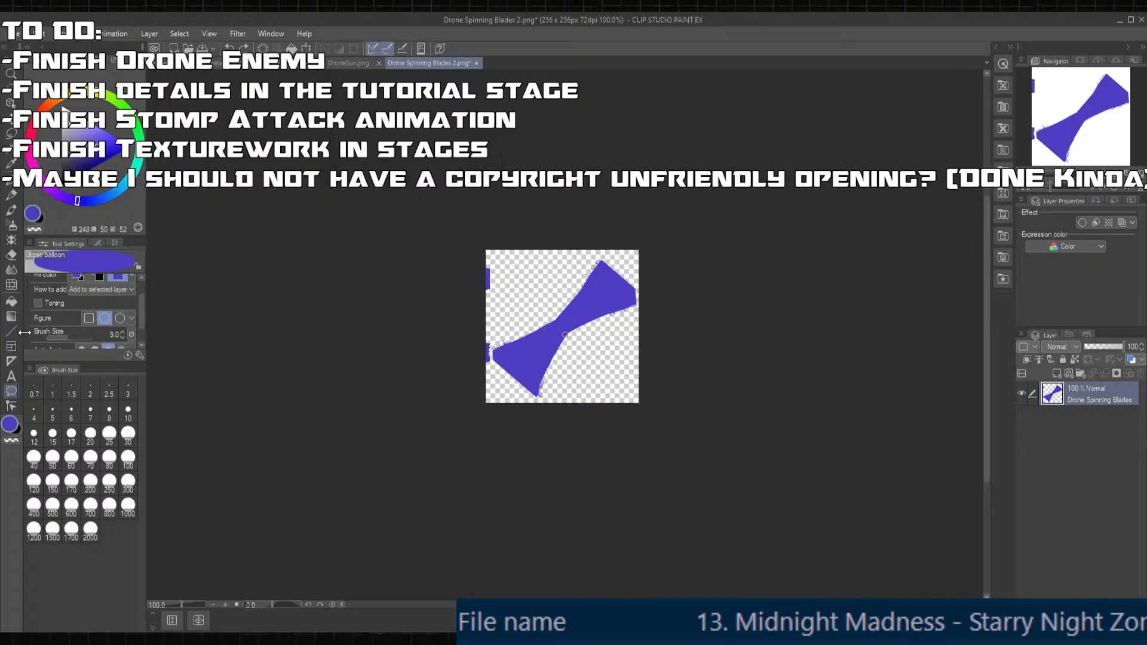
pyautogui.scroll(-2, 40, 334)
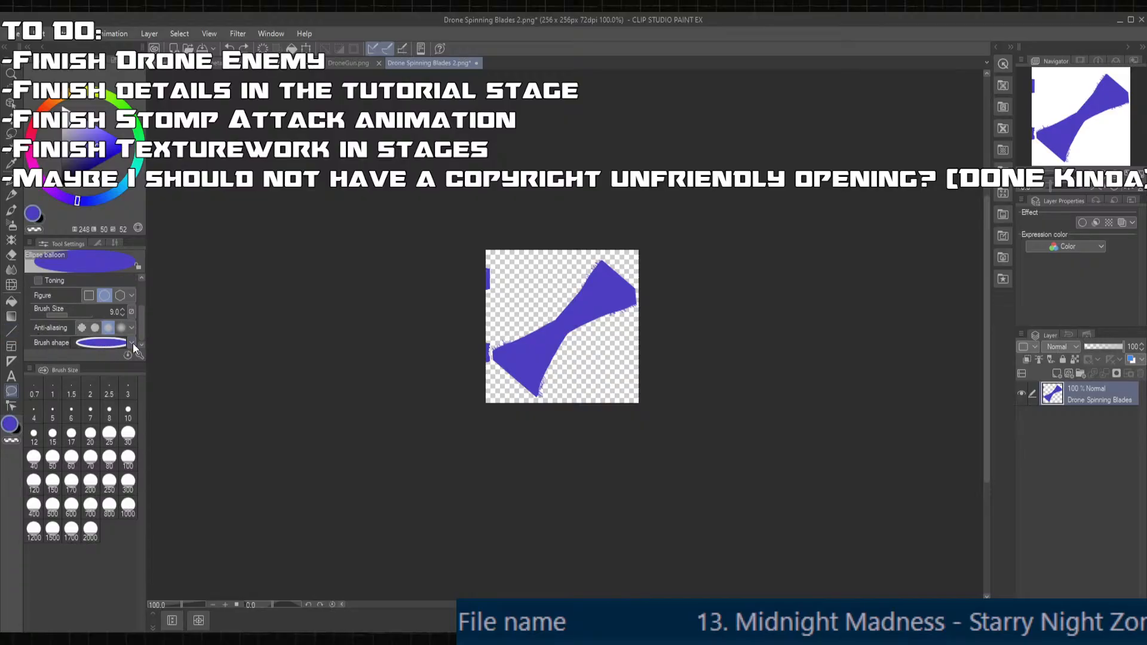
pyautogui.moveTo(141, 325); pyautogui.dragTo(131, 300)
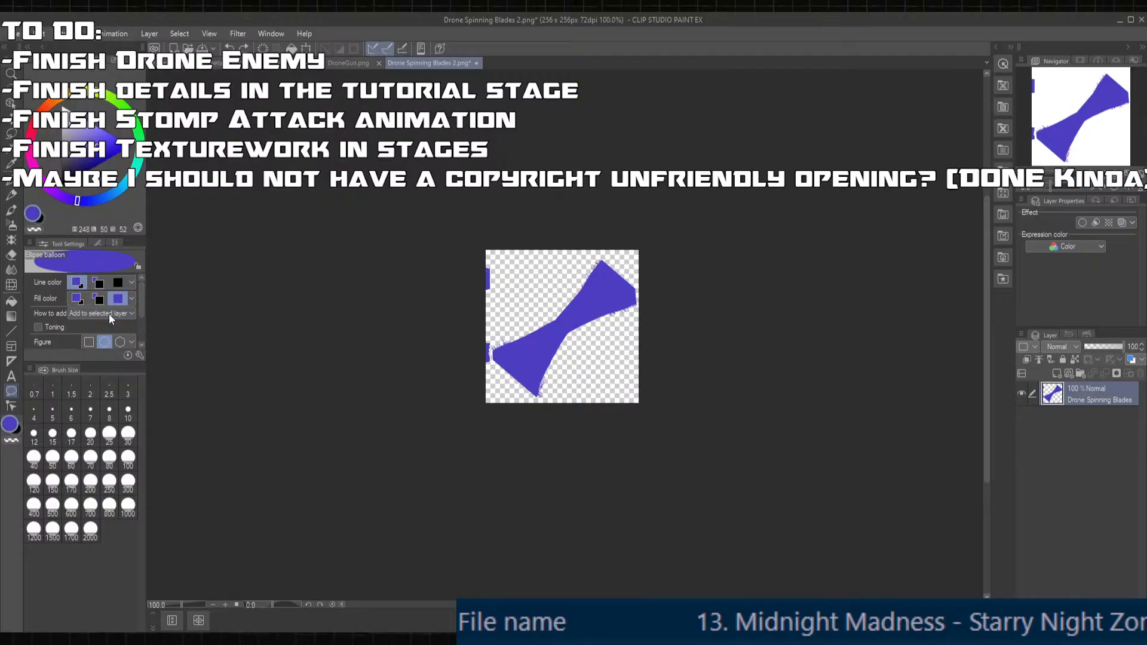
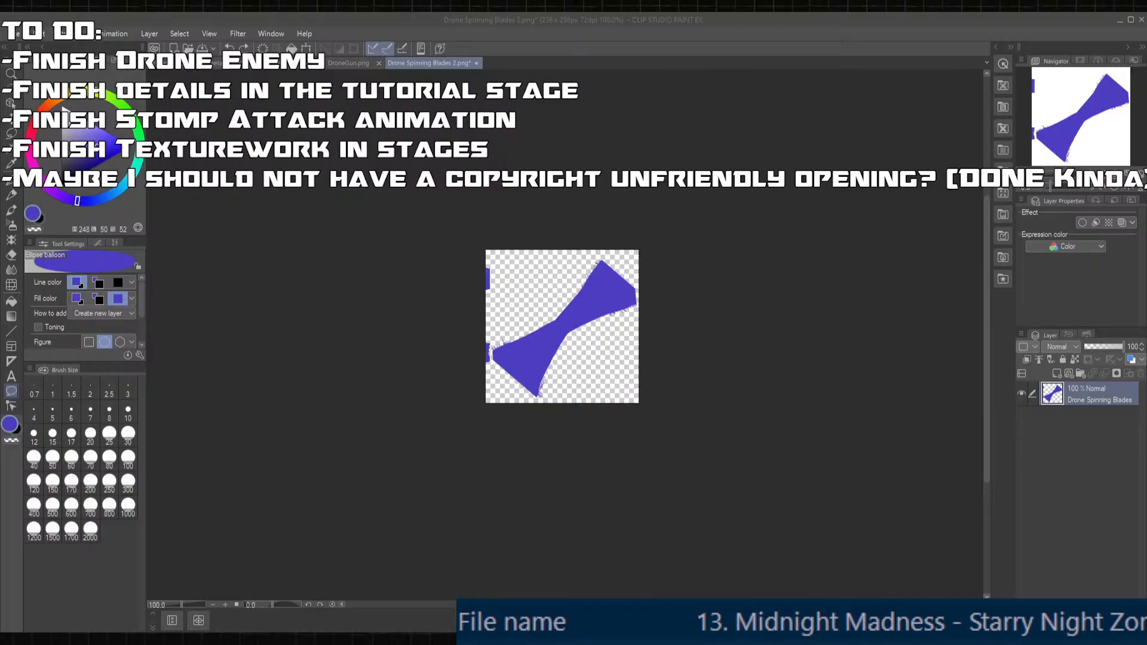
# - Draw a large filled Ellipse balloon circle over most of the blades
pyautogui.click(548, 577)
pyautogui.scroll(12, 563, 338)
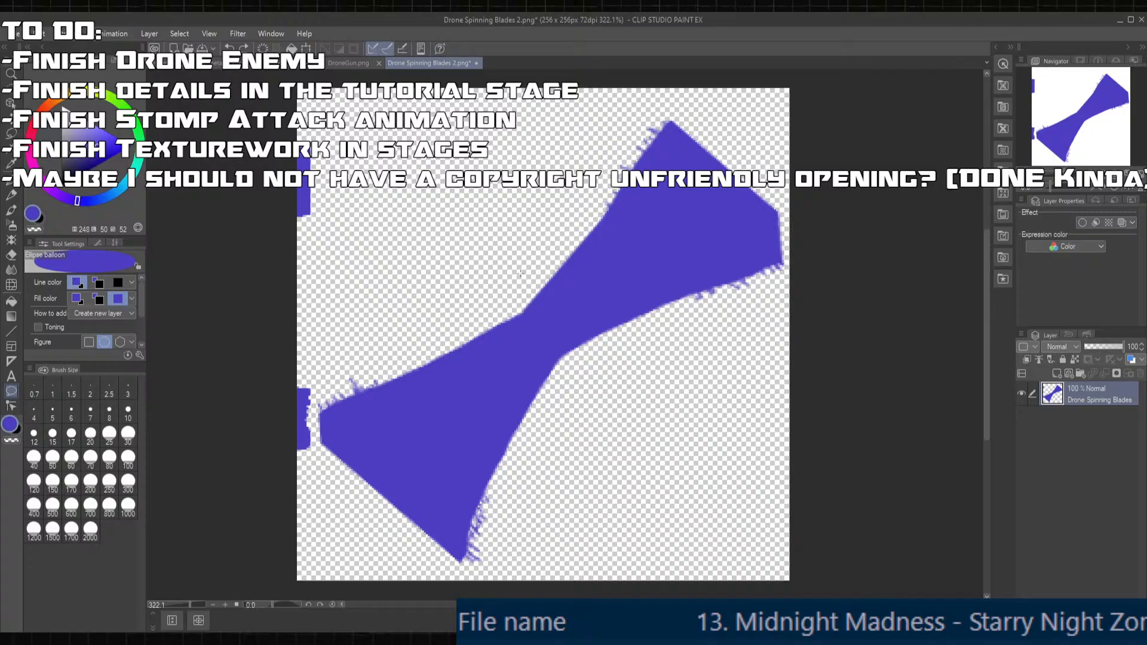
pyautogui.moveTo(351, 143); pyautogui.dragTo(806, 550)
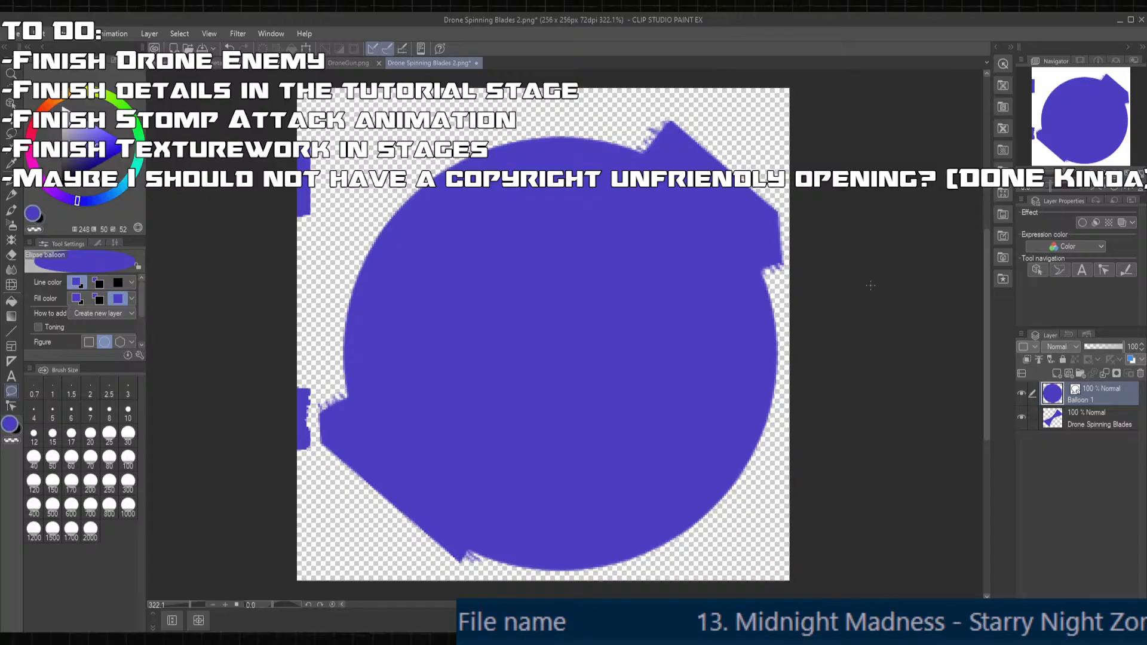
# - Select the circle balloon with the Object tool and set its brush size to 7
pyautogui.click(1037, 270)
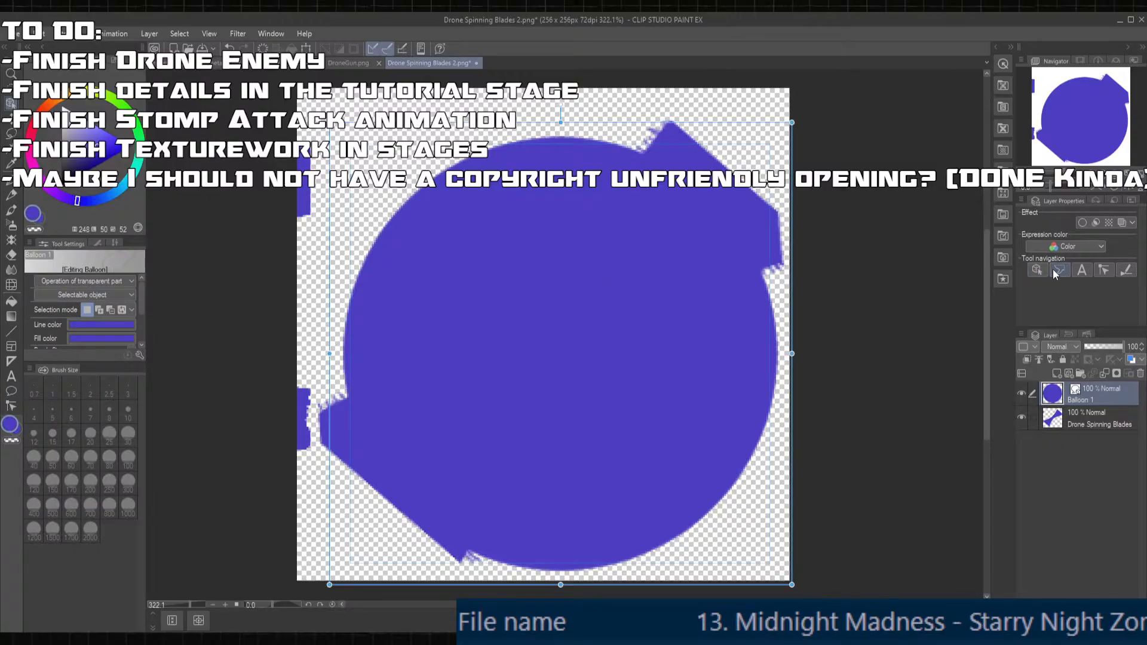
pyautogui.scroll(-2, 101, 322)
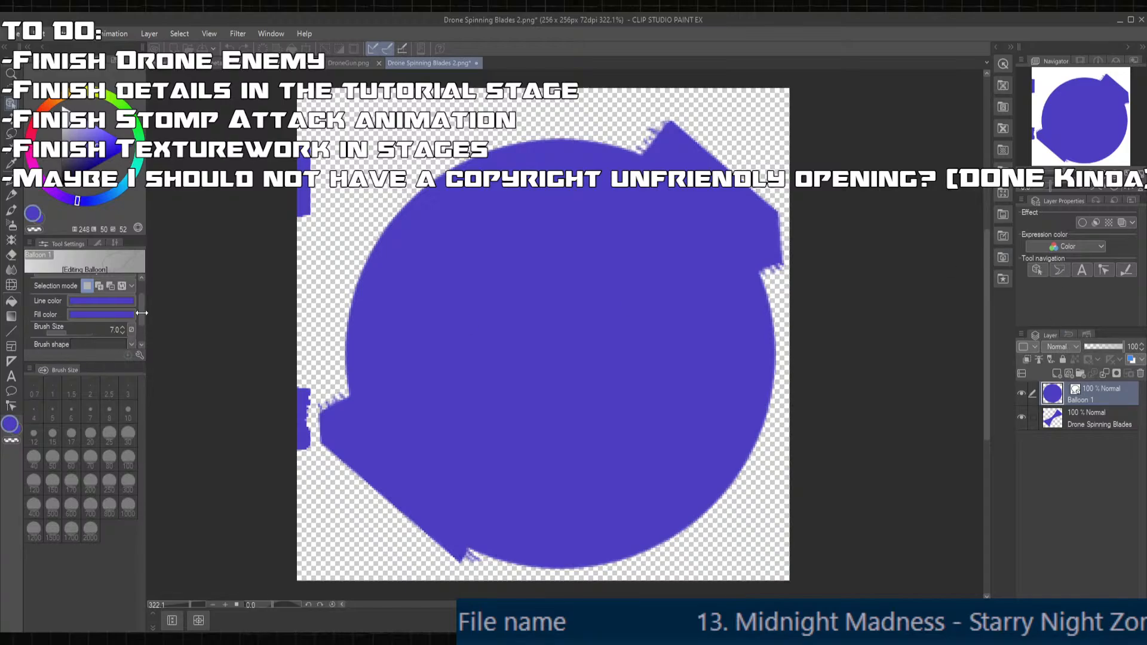
pyautogui.moveTo(162, 309)
pyautogui.mouseDown()
pyautogui.moveTo(170, 314)
pyautogui.moveTo(148, 315)
pyautogui.mouseUp()
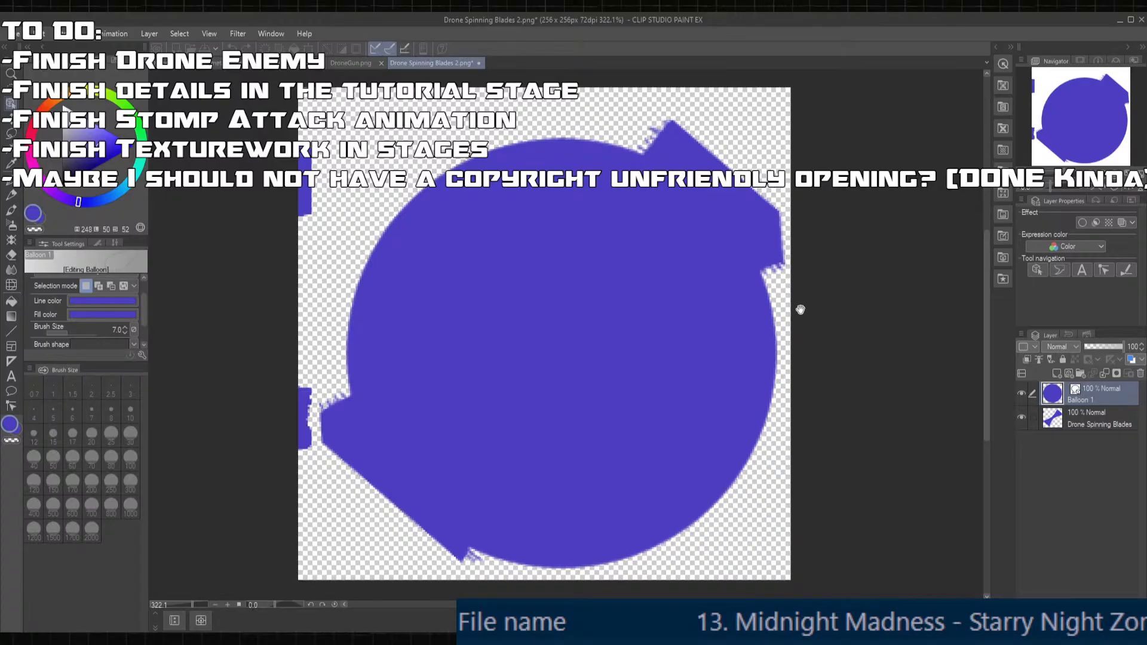
pyautogui.moveTo(765, 310); pyautogui.dragTo(724, 289, button='middle')
pyautogui.scroll(-2, 725, 293)
pyautogui.scroll(3, 494, 308)
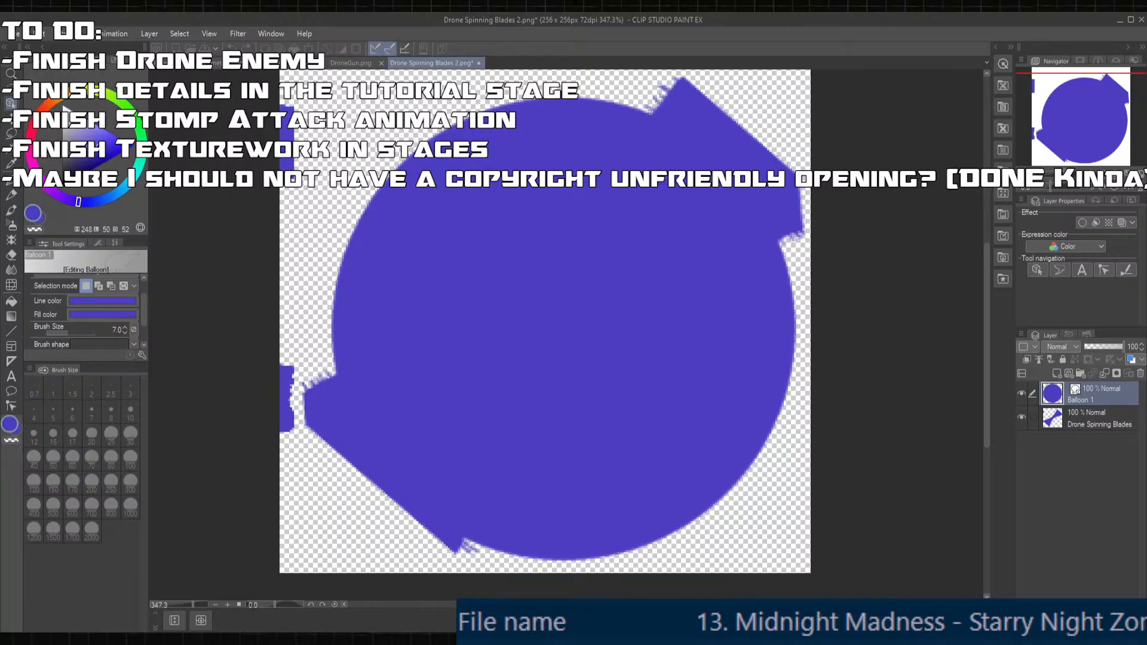
pyautogui.moveTo(22, 291); pyautogui.dragTo(22, 290)
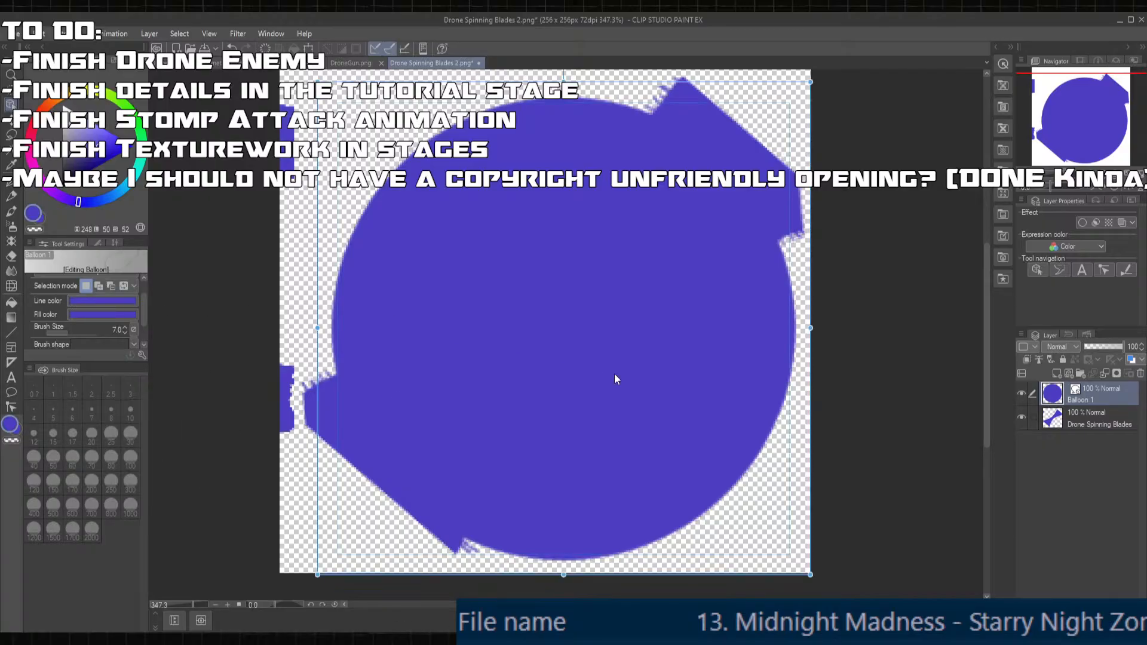
# - Look through the settings of the Balloon tail, Text and Control point tools, and return to the Object tool
pyautogui.click(1059, 270)
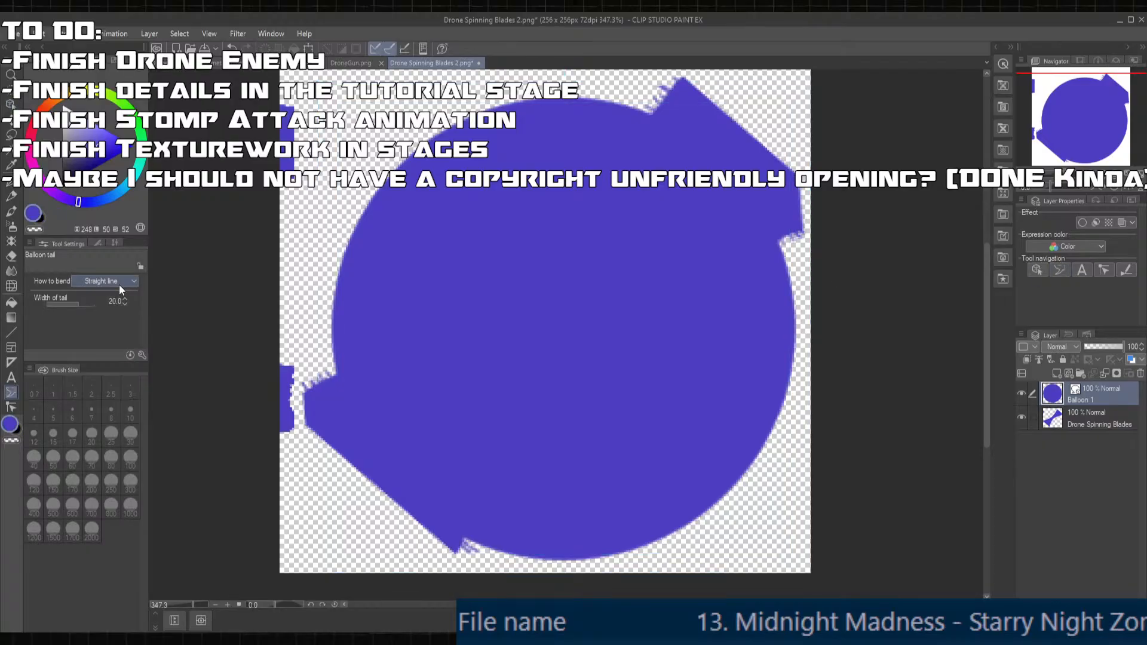
pyautogui.click(1082, 270)
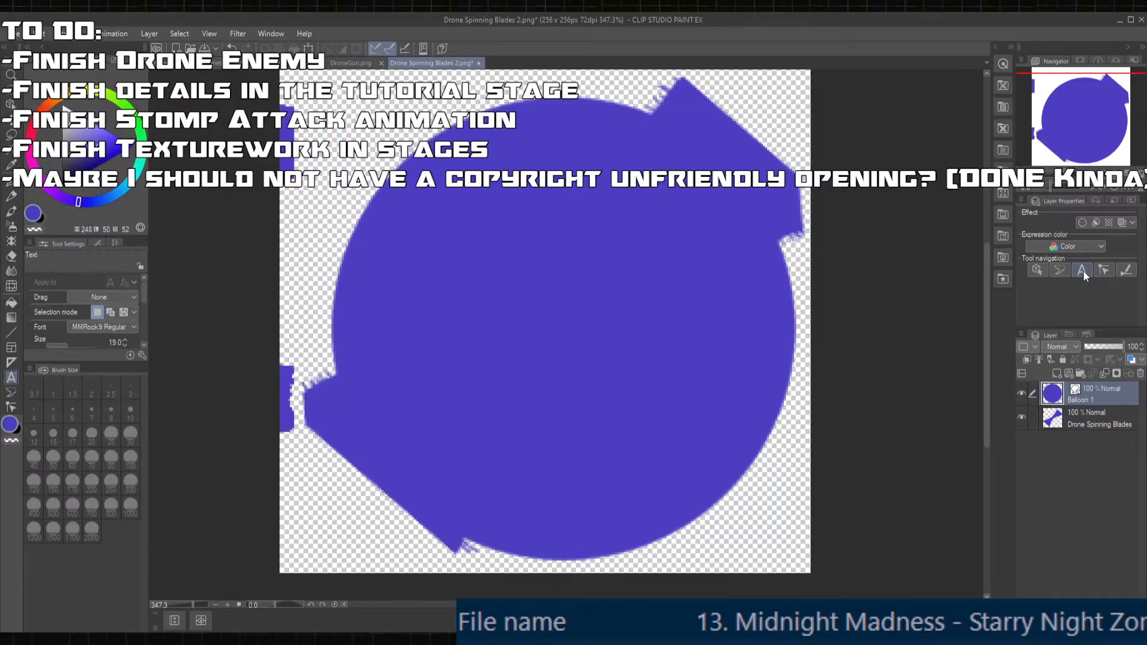
pyautogui.click(1108, 270)
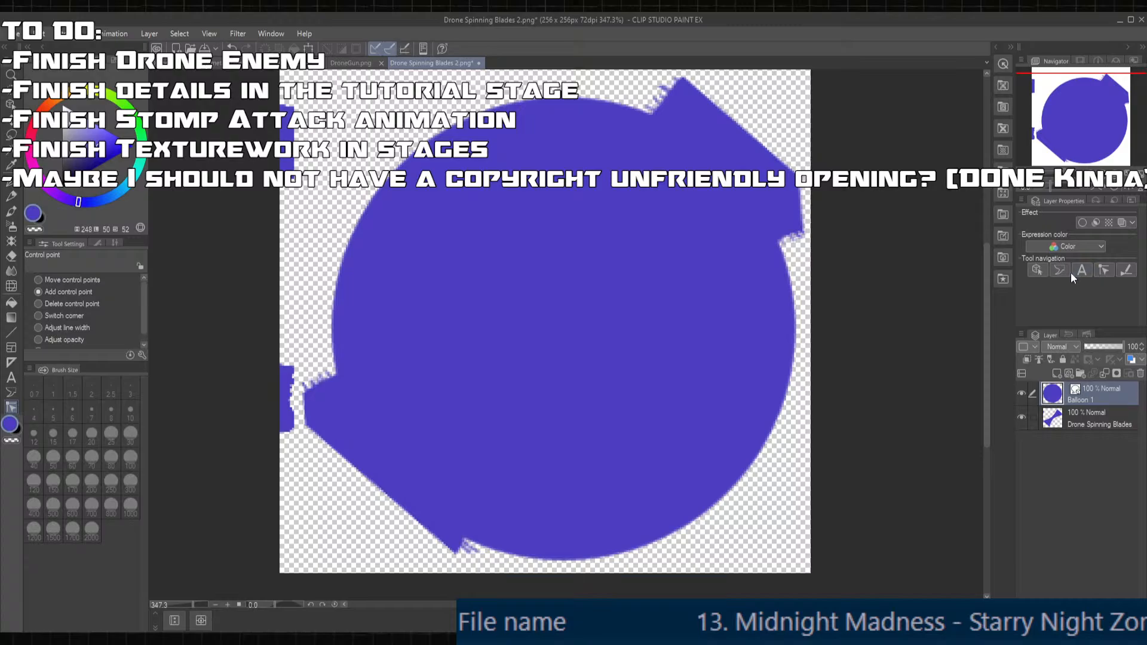
pyautogui.click(1037, 270)
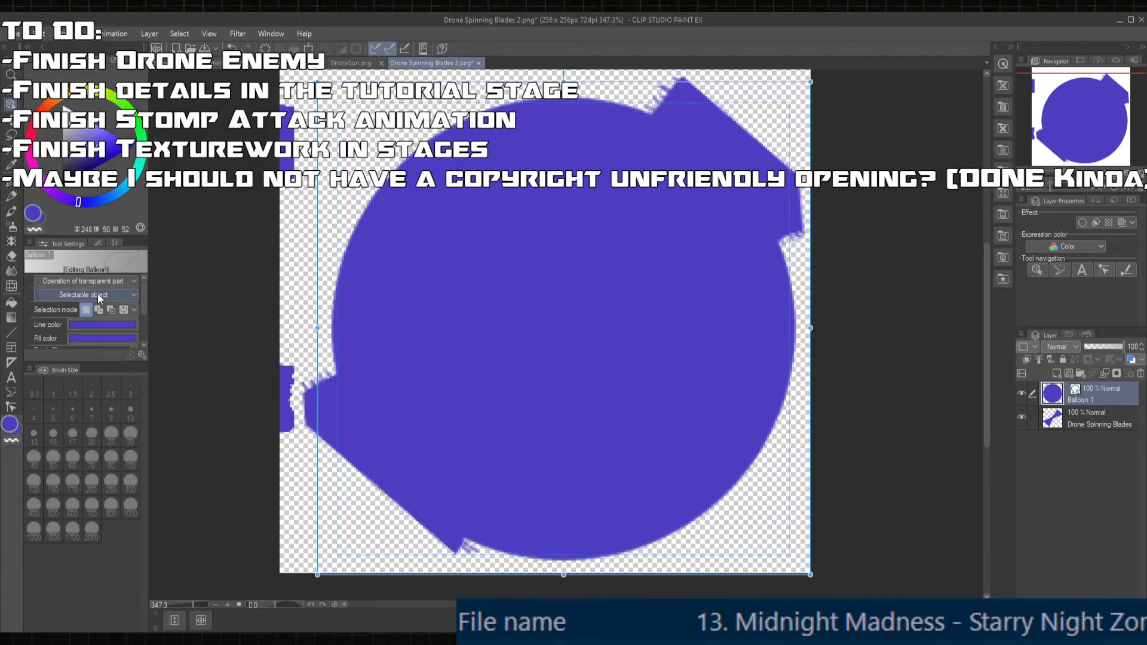
pyautogui.click(99, 243)
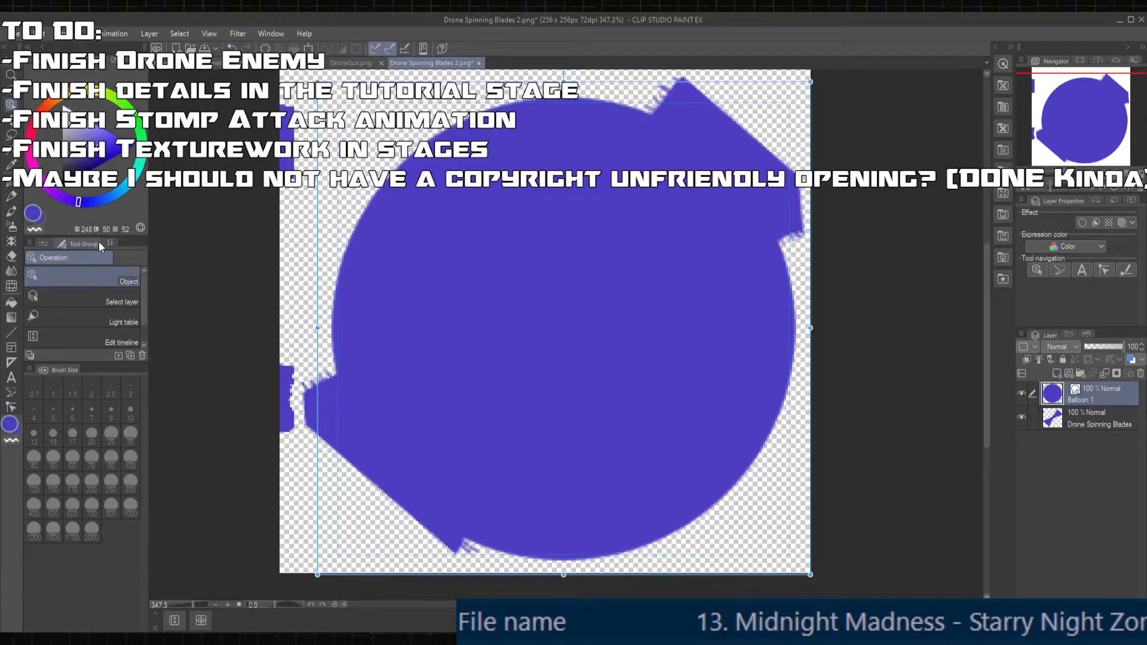
pyautogui.click(41, 242)
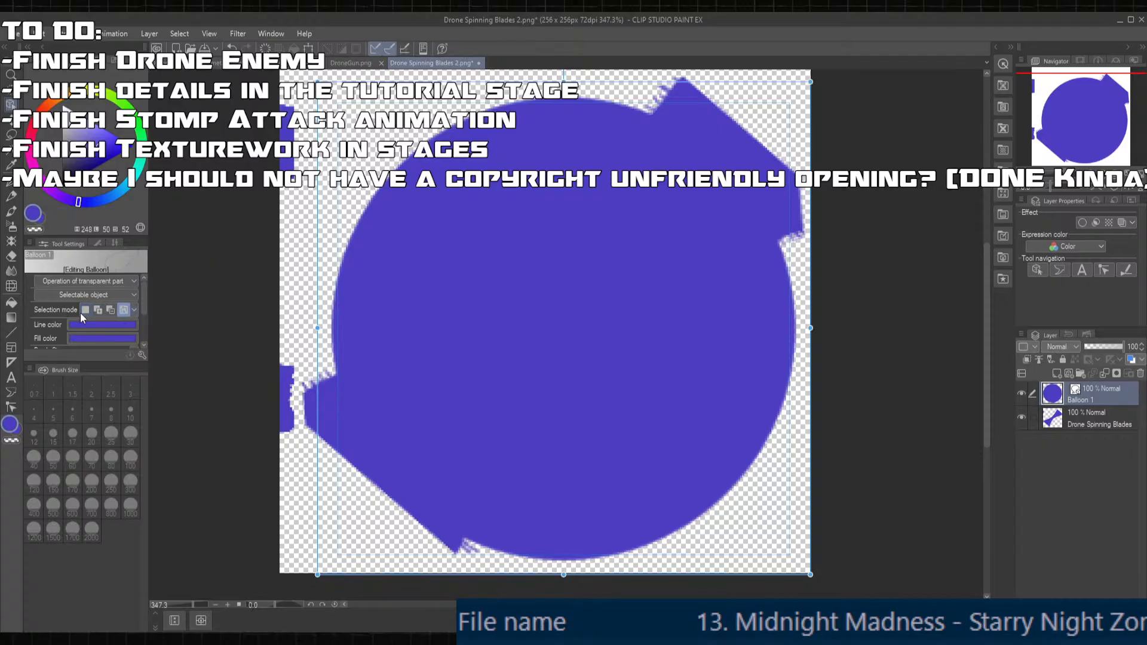
# - Try brush sizes 6 and 8 on the circle balloon's outline, and return to 7
pyautogui.scroll(-2, 80, 313)
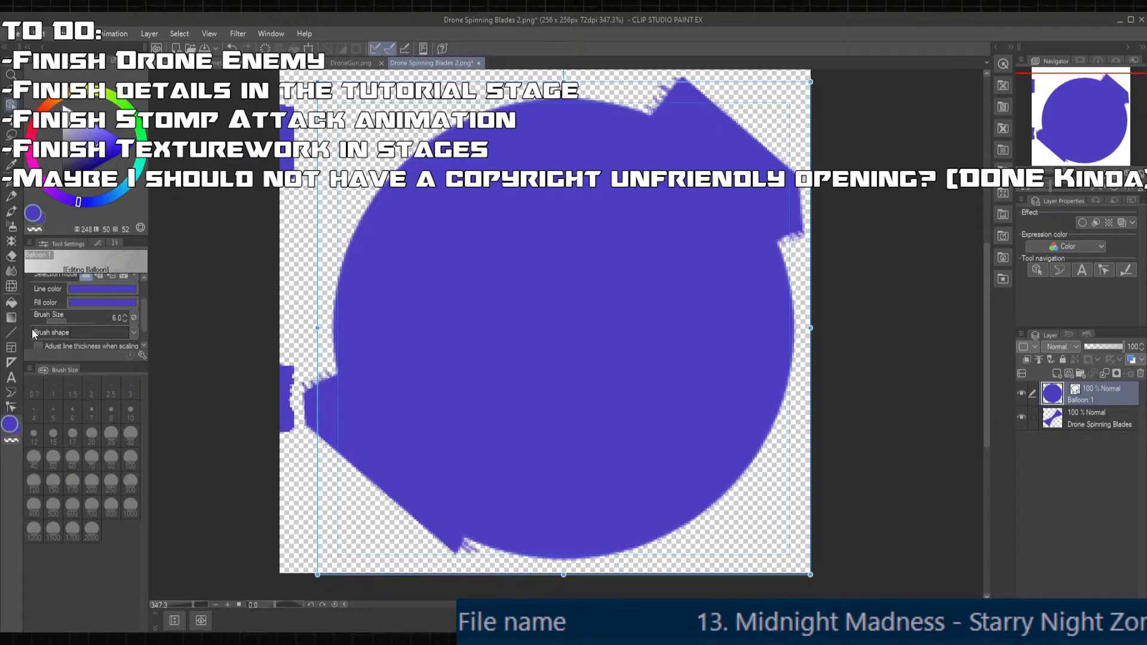
pyautogui.scroll(5, 74, 317)
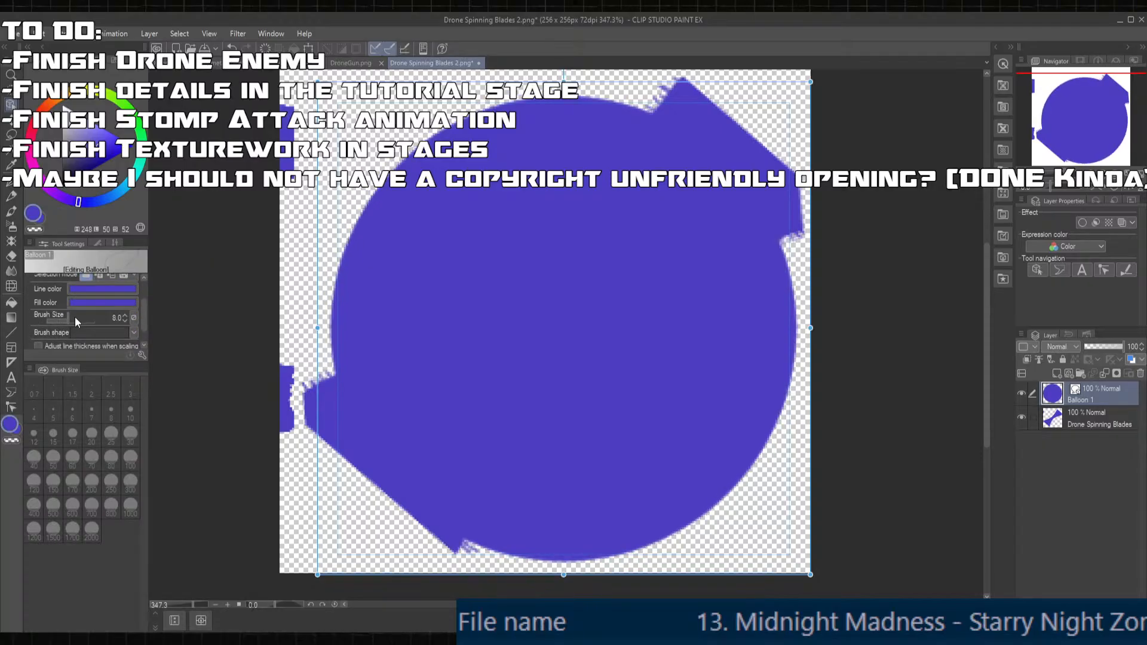
pyautogui.scroll(-4, 74, 317)
pyautogui.scroll(-1, 31, 320)
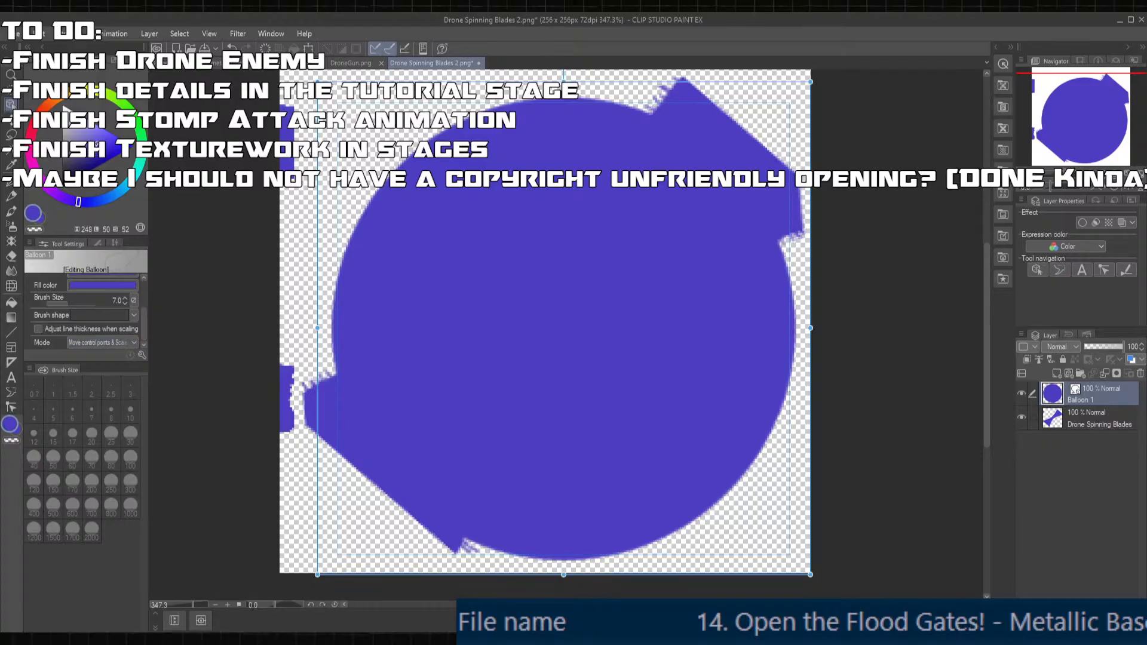
# - Make the circle balloon's outline black and increase its brush size to 24.5
pyautogui.click(63, 118)
pyautogui.click(62, 187)
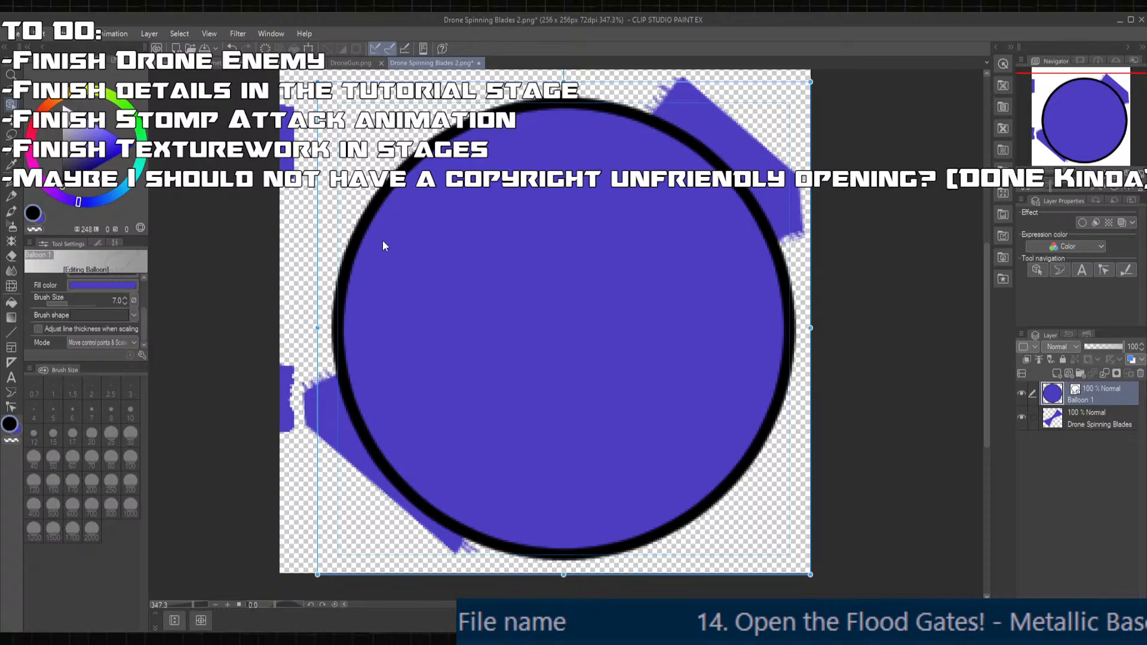
pyautogui.moveTo(74, 303); pyautogui.dragTo(73, 300)
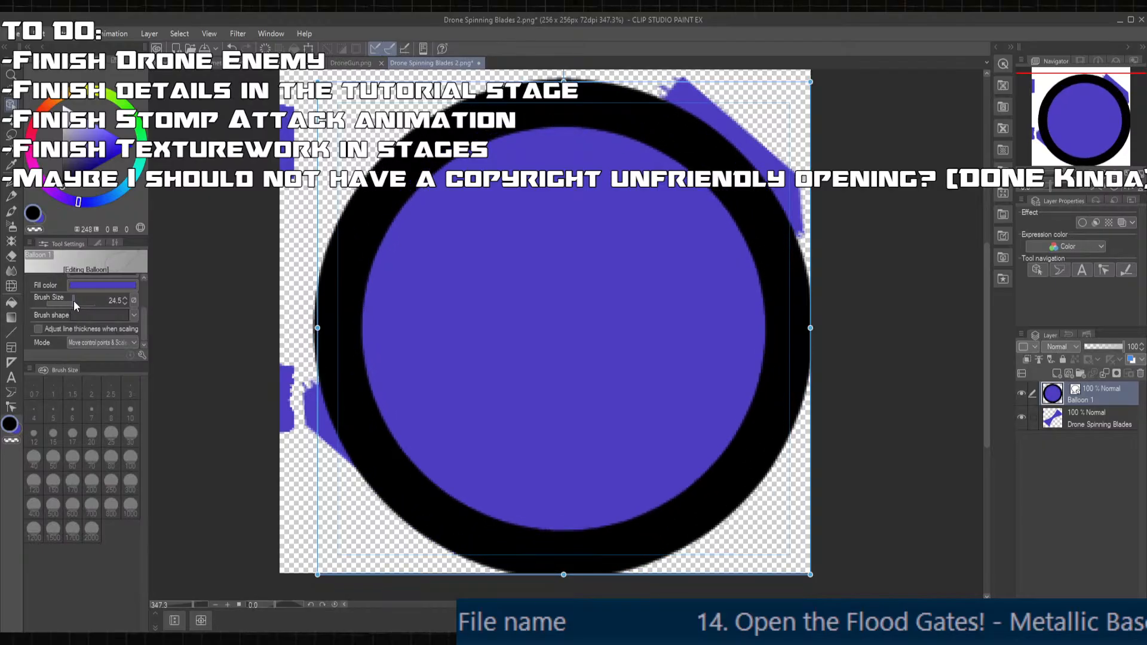
# - Pick the circle's purple as the drawing color with the eyedropper
pyautogui.click(51, 219)
pyautogui.press('x')
pyautogui.press('i')
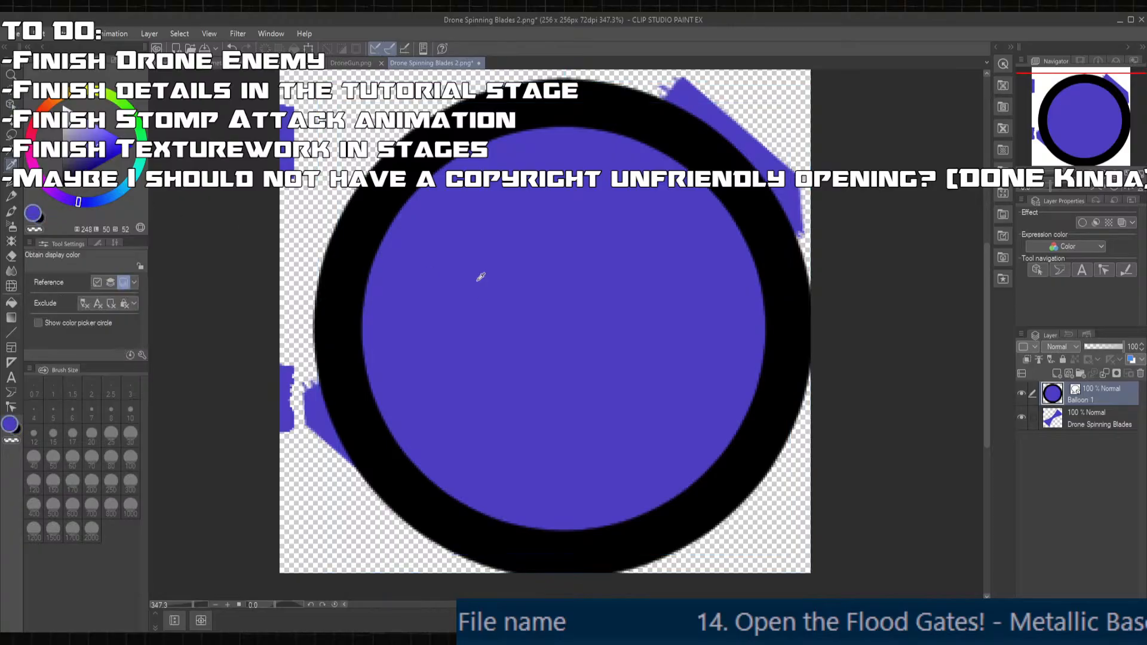
pyautogui.click(470, 276)
pyautogui.press('x')
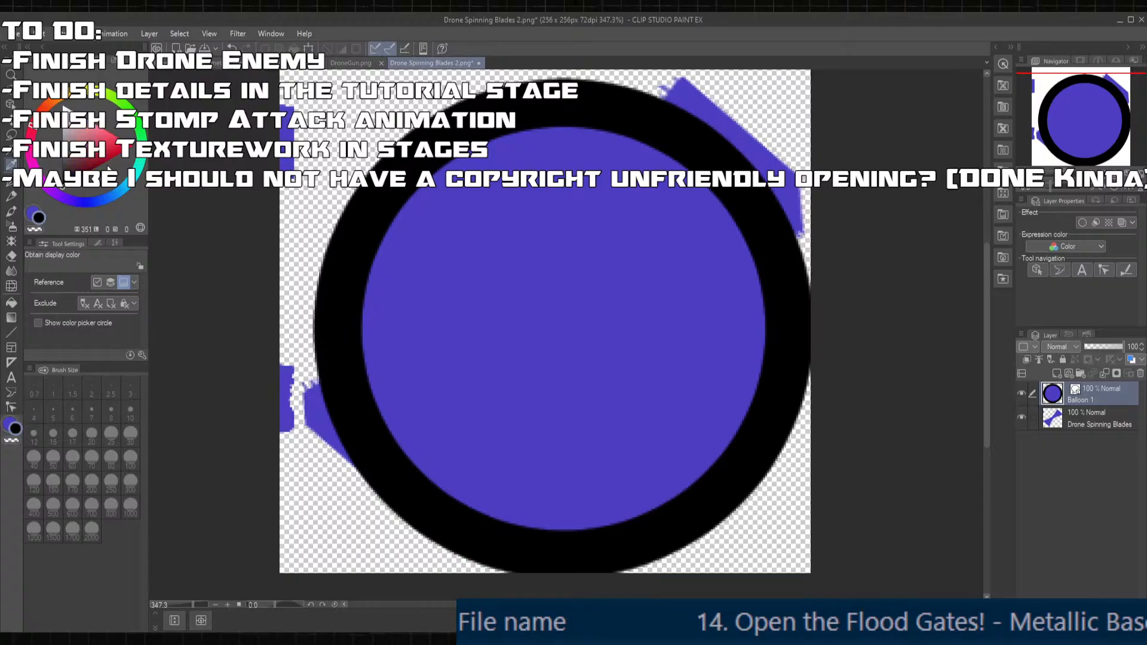
pyautogui.press('x')
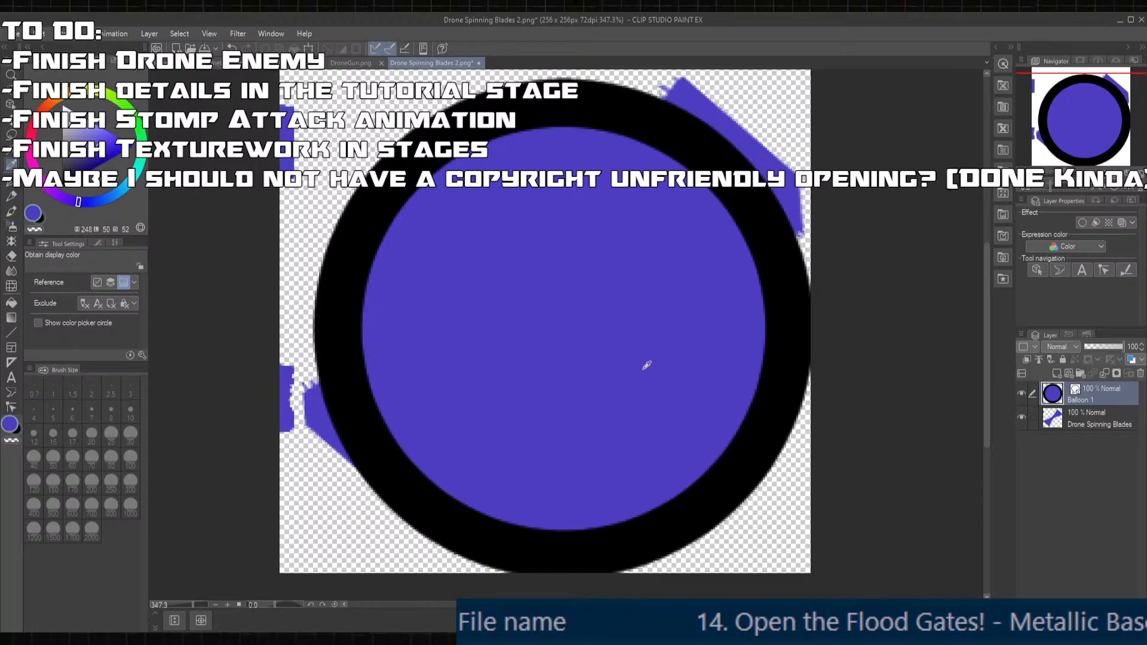
# - Recolor the circle balloon with a purple line color and a black fill color
pyautogui.click(1039, 272)
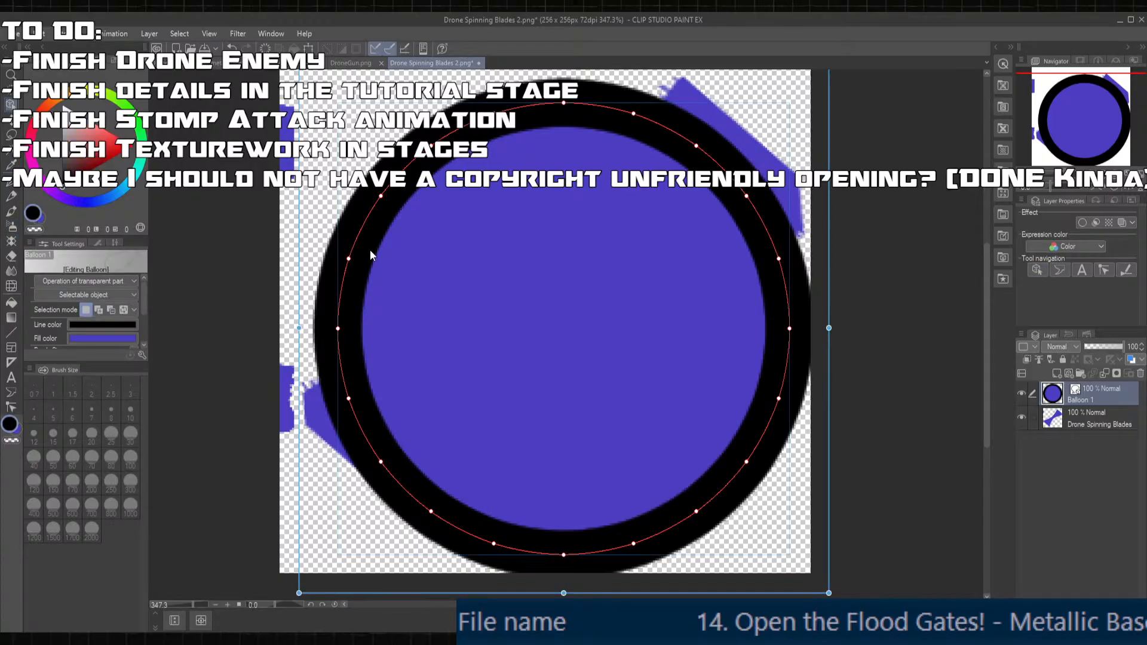
pyautogui.click(69, 325)
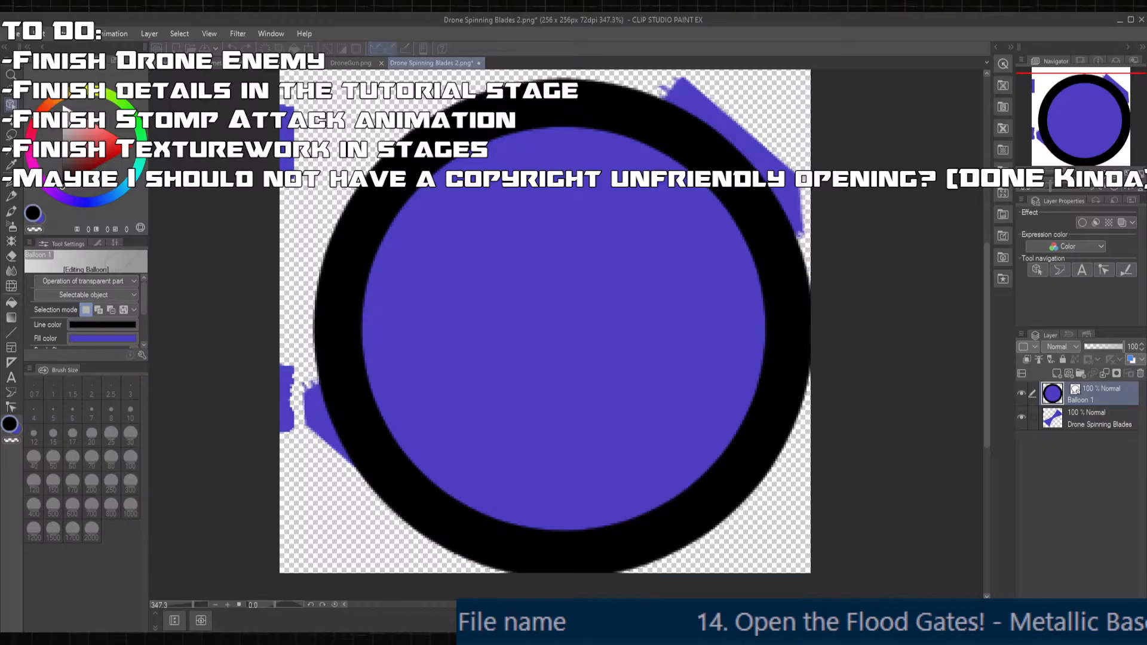
pyautogui.keyDown('alt'); pyautogui.click(586, 371); pyautogui.keyUp('alt')
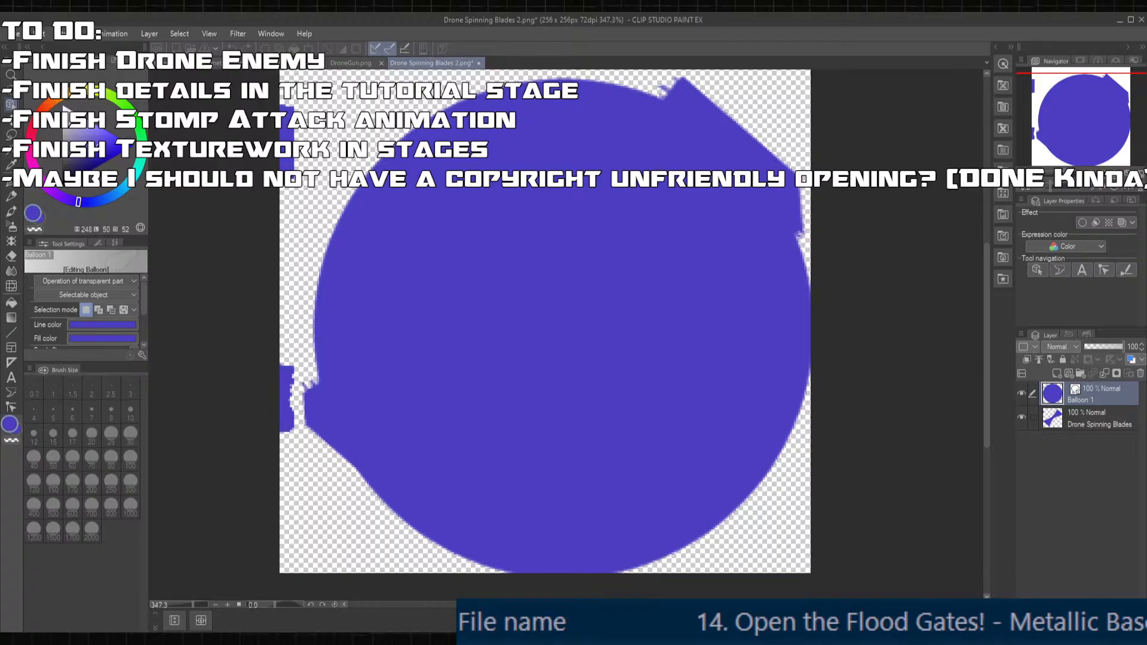
pyautogui.click(100, 336)
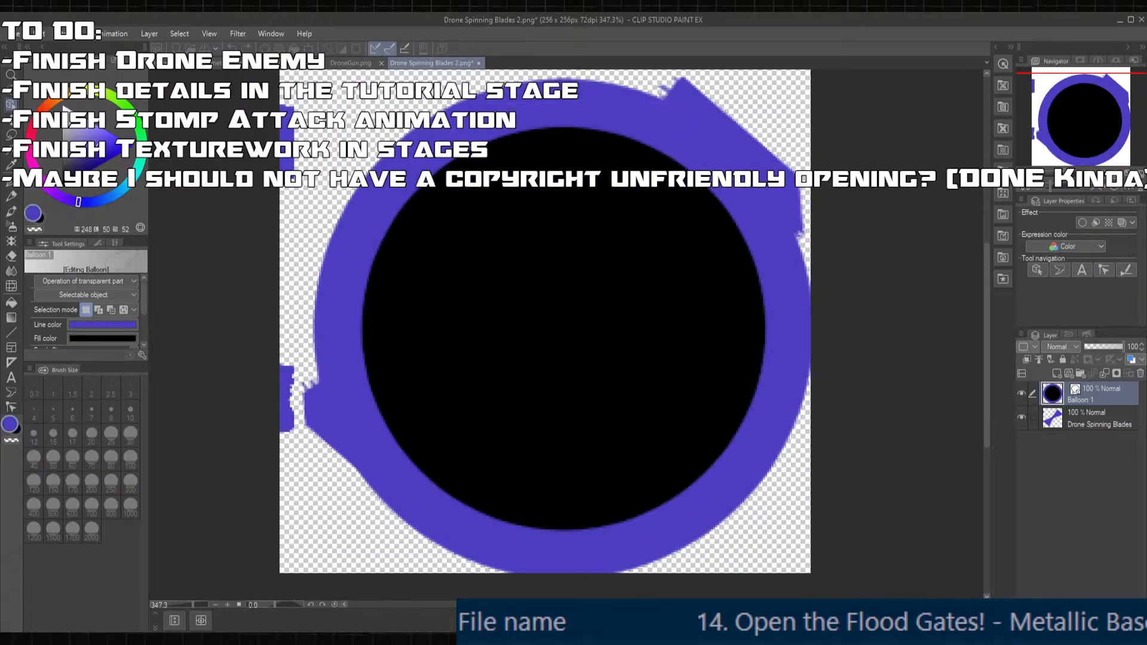
pyautogui.click(582, 439)
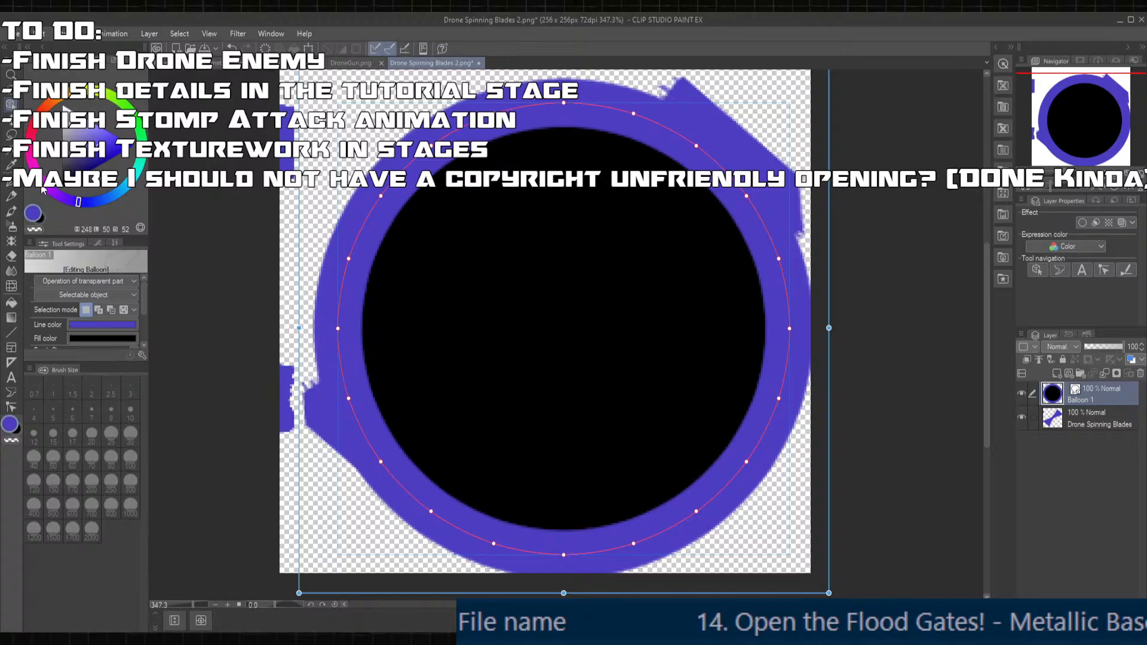
# - Try auto-selecting the circle's black interior, then clear the selection and return to the Lasso tool
pyautogui.press('g')
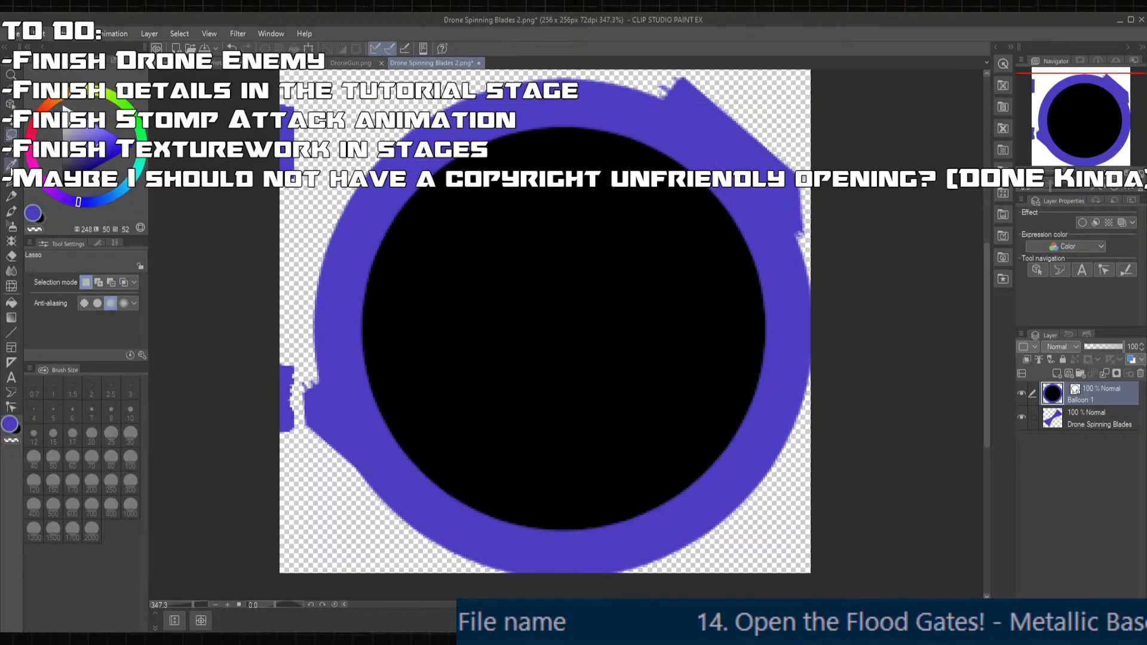
pyautogui.click(580, 307)
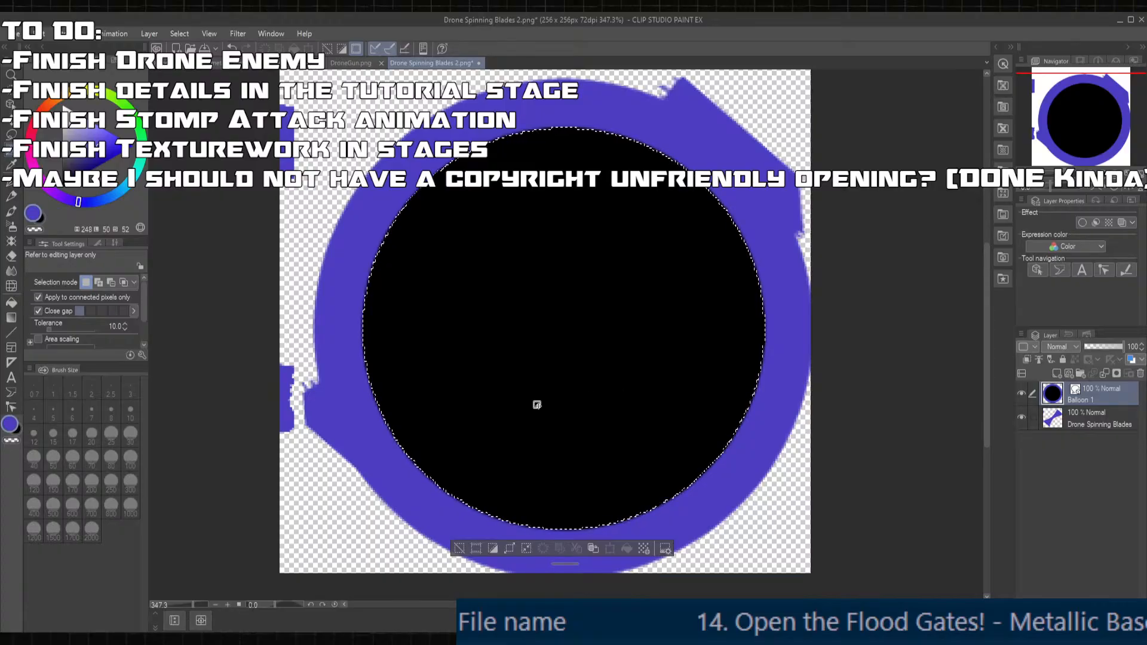
pyautogui.keyDown('alt'); pyautogui.click(535, 350); pyautogui.keyUp('alt')
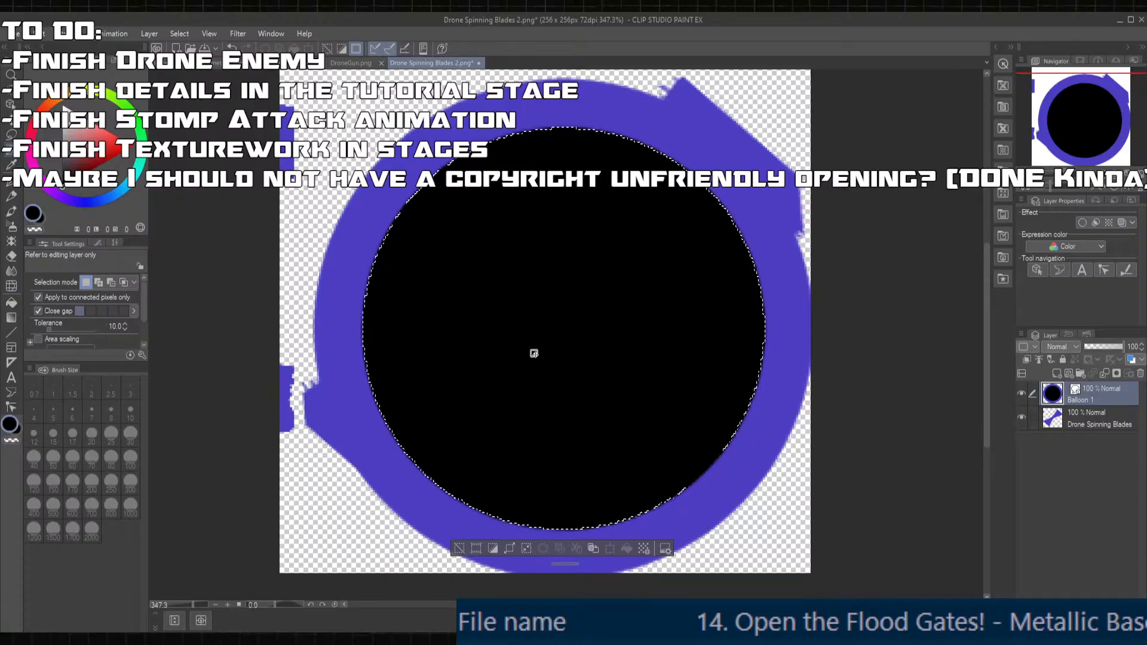
pyautogui.keyDown('alt'); pyautogui.click(330, 248); pyautogui.keyUp('alt')
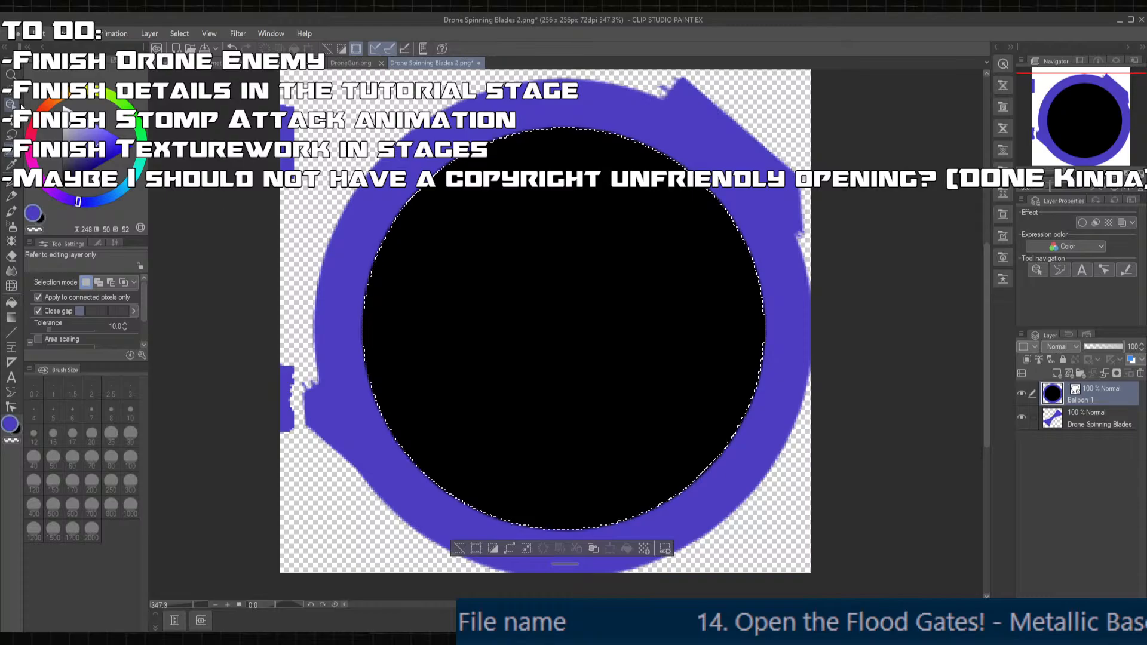
pyautogui.click(11, 134)
pyautogui.hotkey('ctrl', 'd')
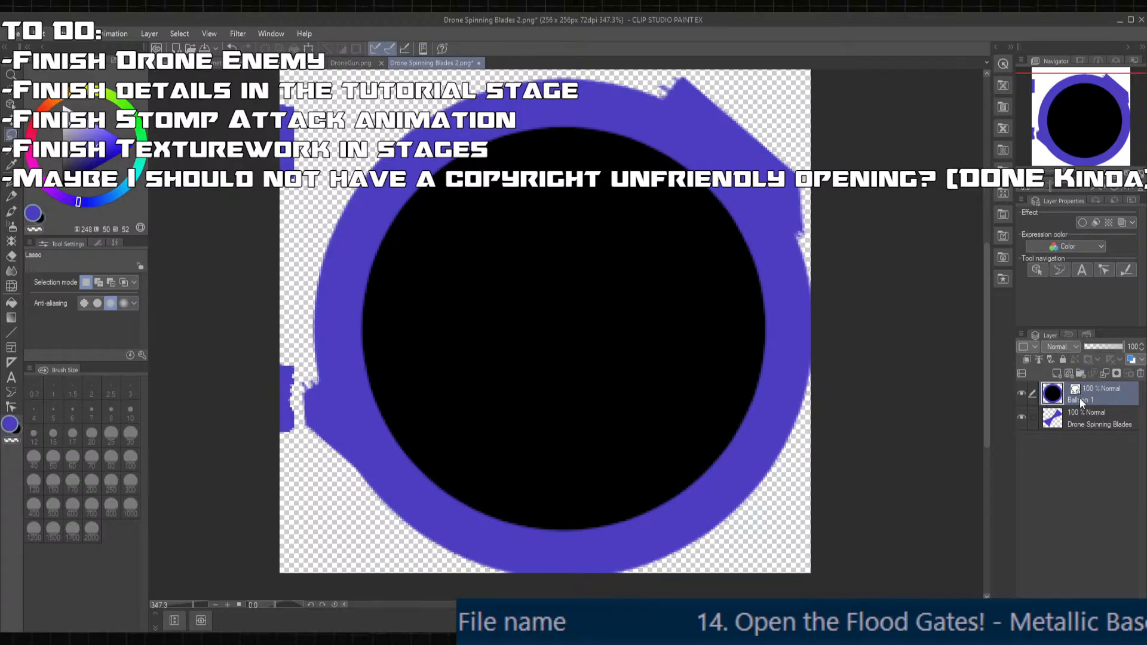
# - Delete the old circle balloon layer and draw a new purple Ellipse balloon that nearly fills the canvas
pyautogui.click(1141, 374)
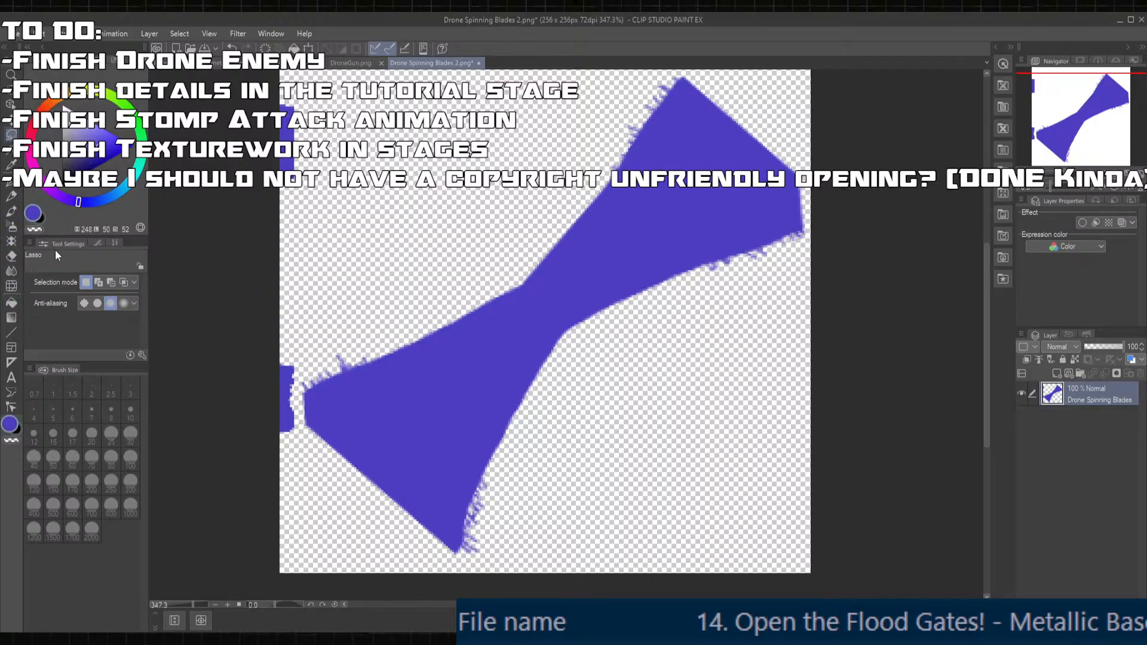
pyautogui.click(12, 317)
pyautogui.click(12, 333)
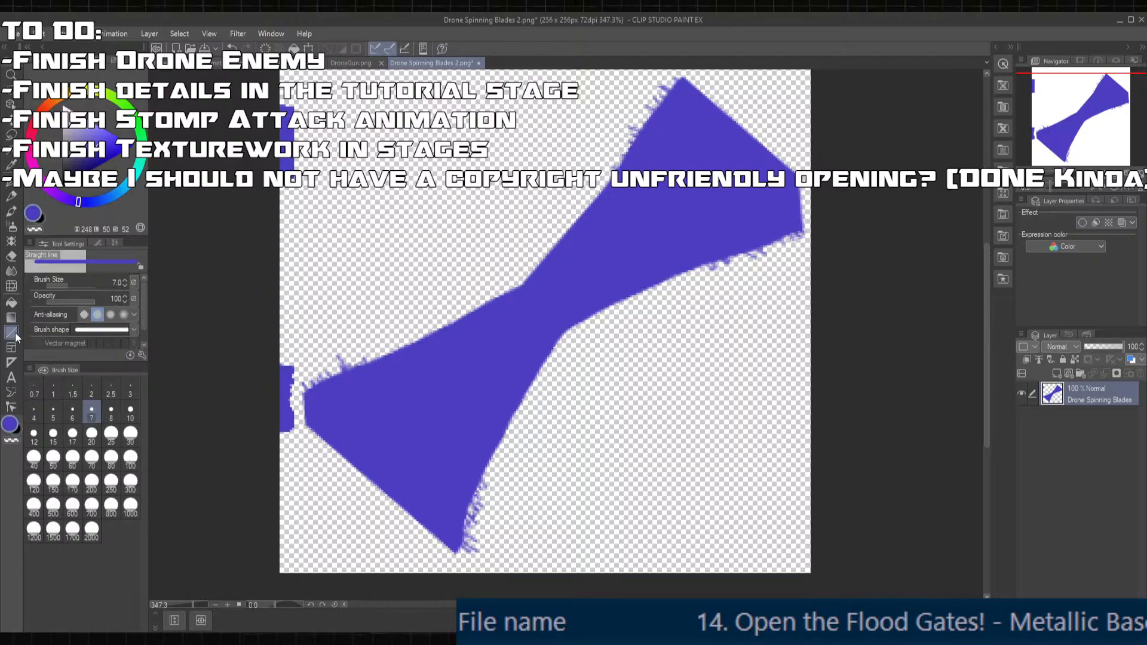
pyautogui.click(11, 392)
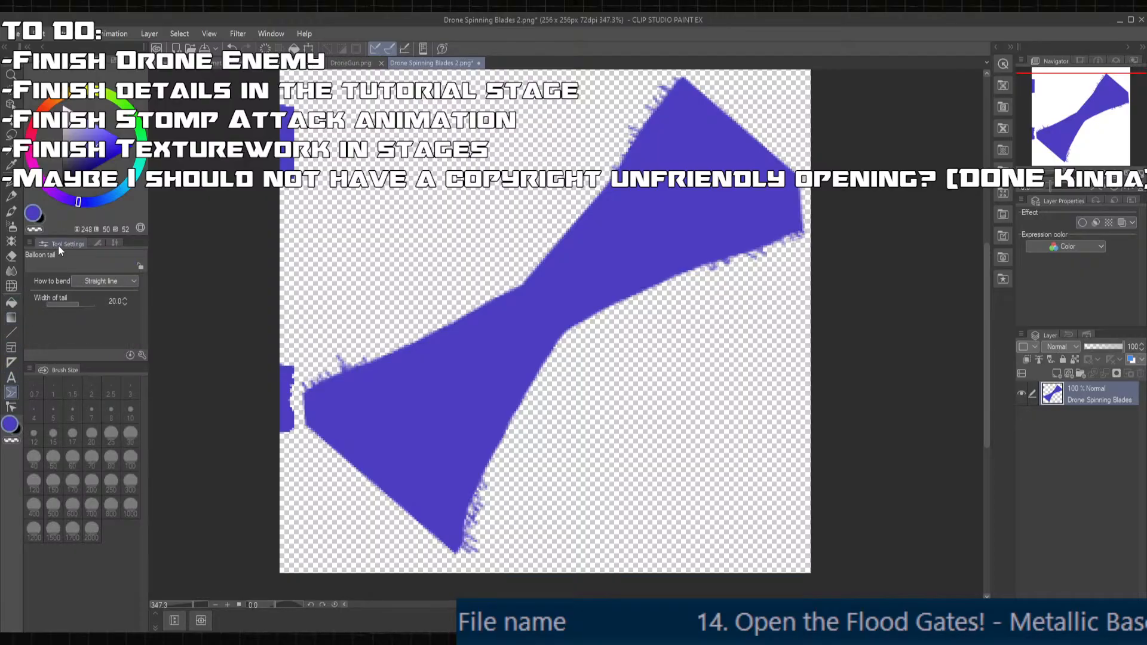
pyautogui.click(95, 242)
pyautogui.click(66, 290)
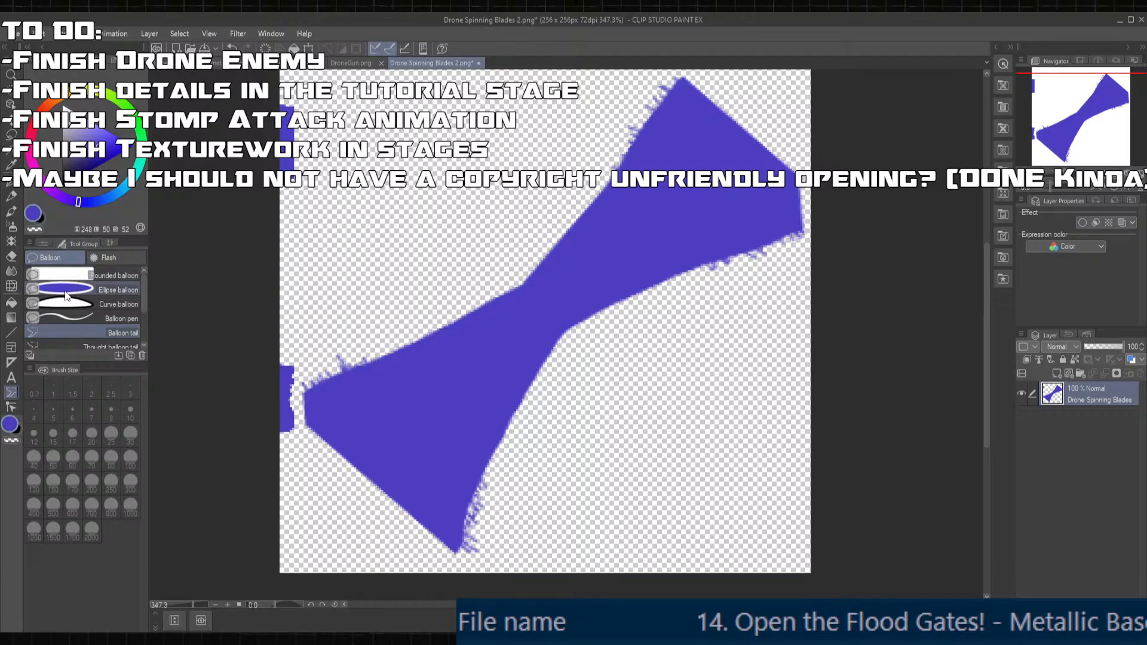
pyautogui.click(52, 243)
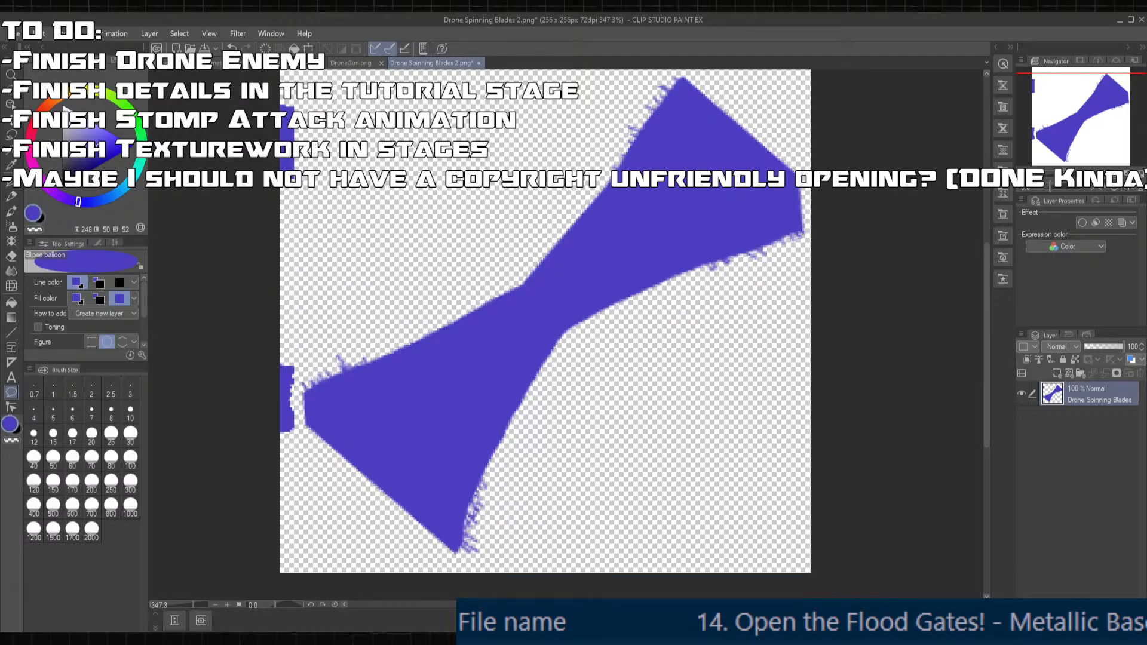
pyautogui.moveTo(328, 95); pyautogui.dragTo(778, 562)
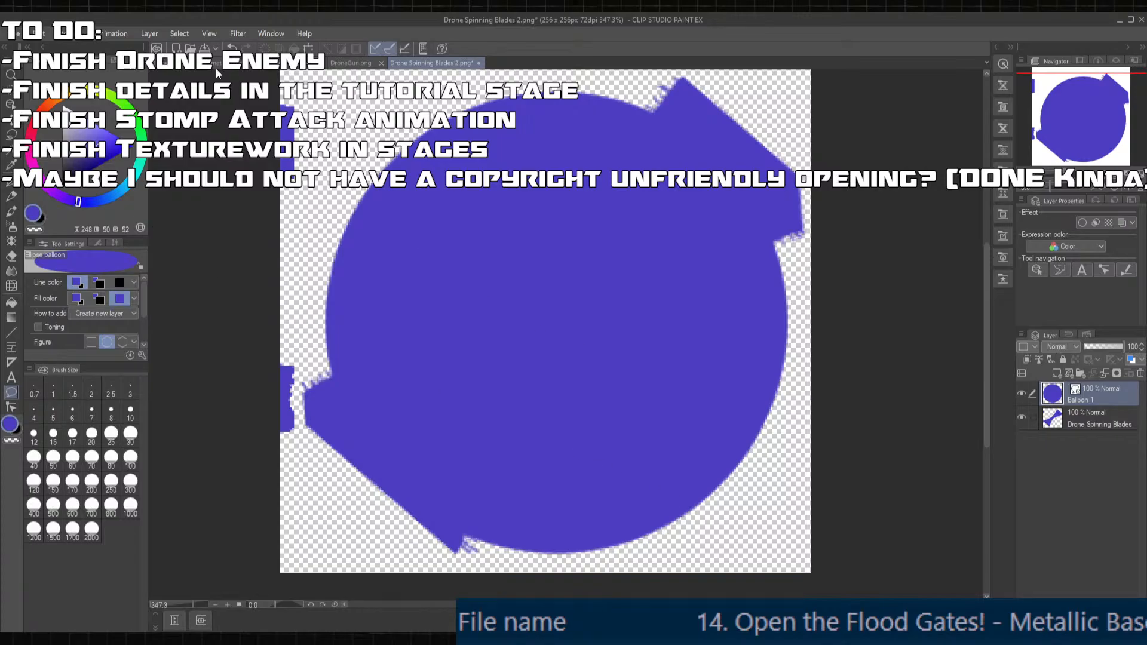
# - Add a new layer, try selecting the balloon circle's area from its layer, and clear the selection
pyautogui.click(1056, 374)
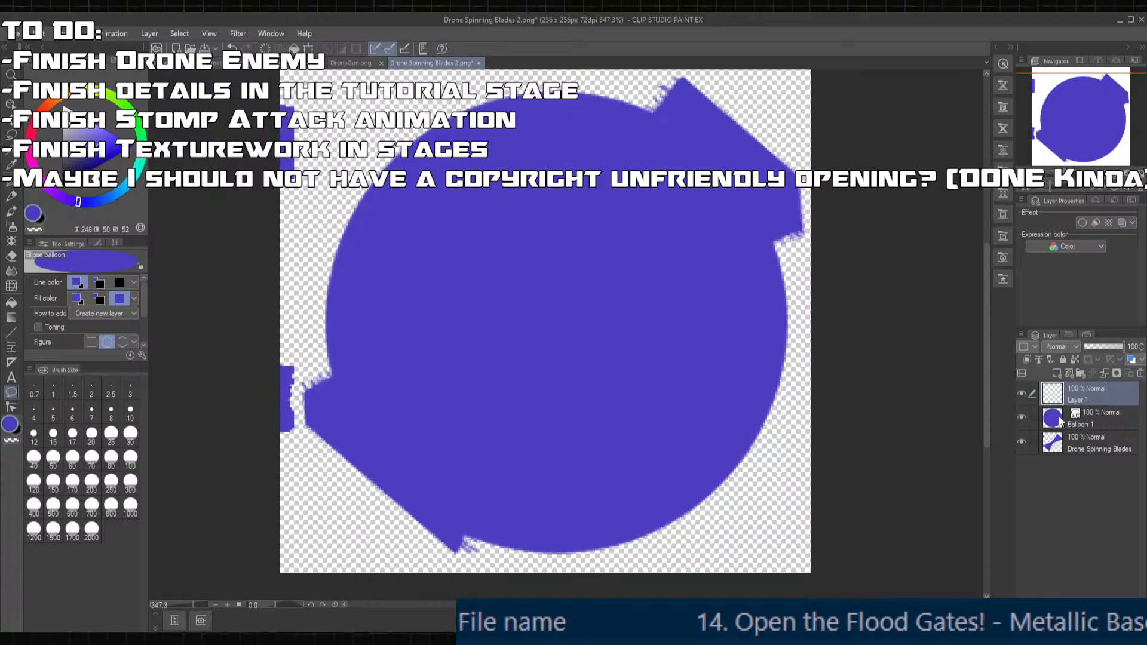
pyautogui.keyDown('ctrl'); pyautogui.click(1053, 418); pyautogui.keyUp('ctrl')
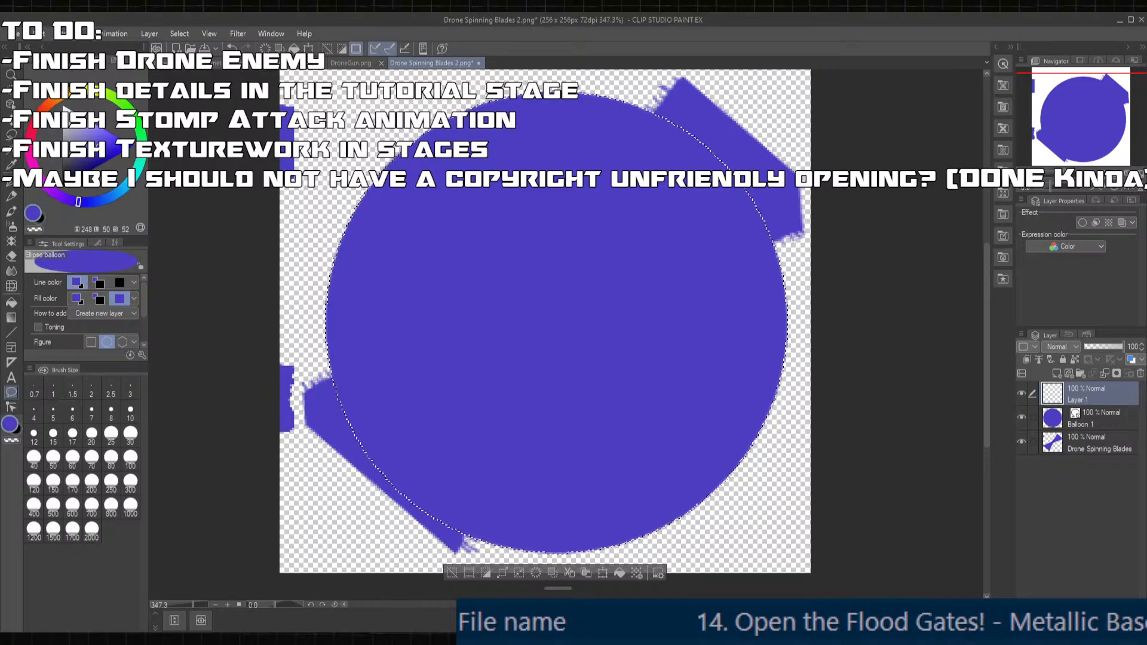
pyautogui.click(11, 121)
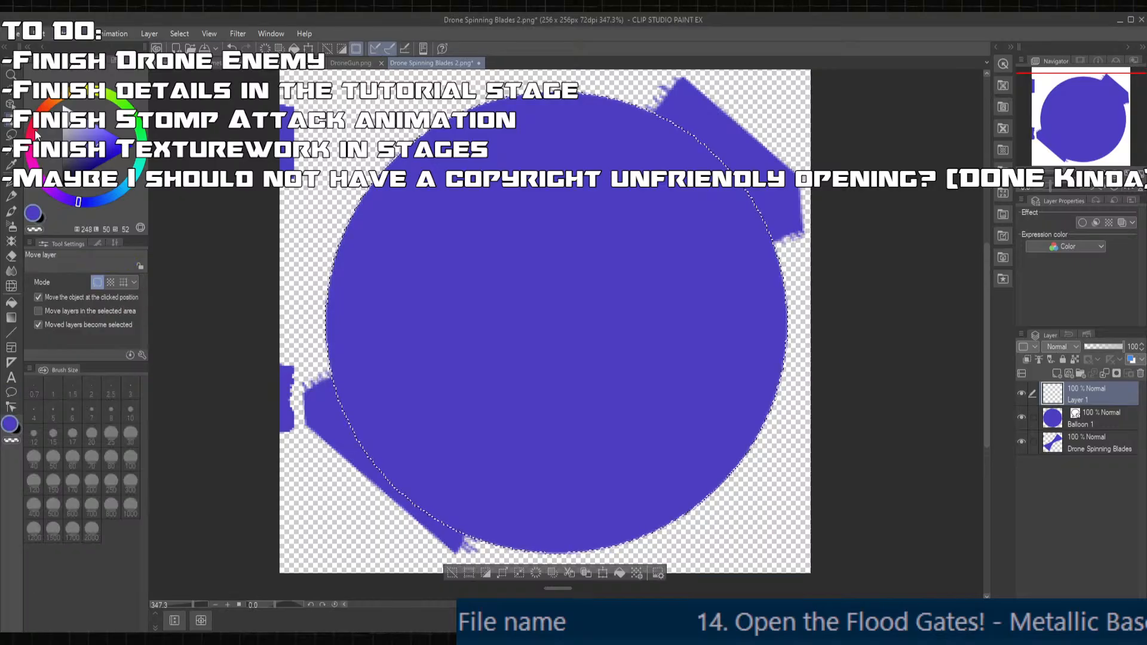
pyautogui.click(738, 344)
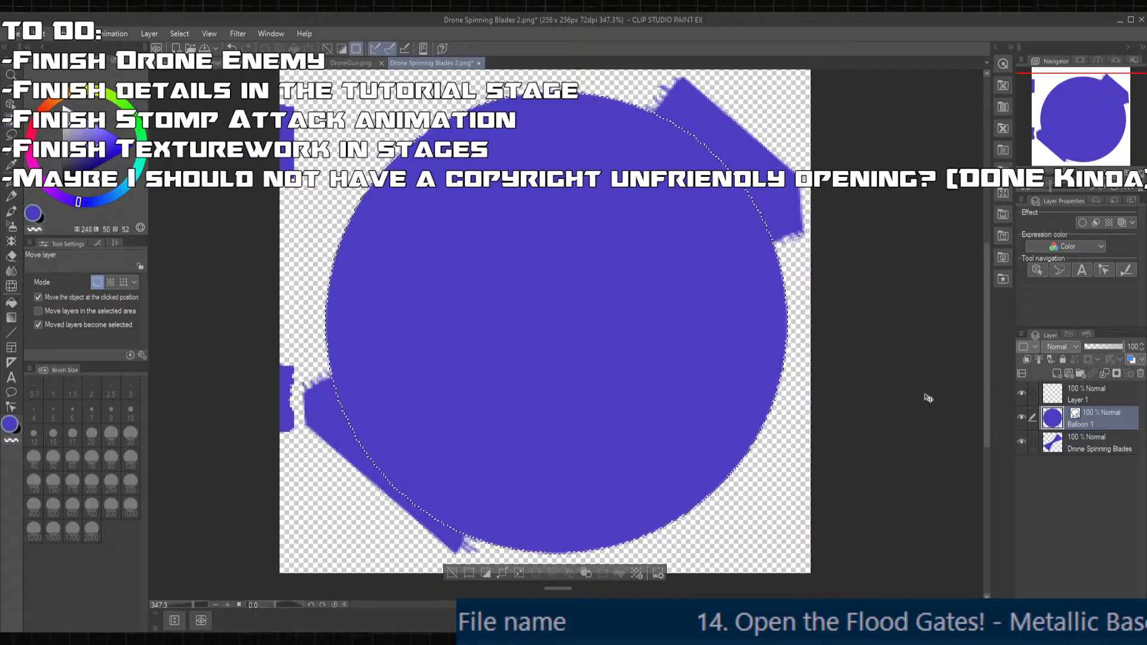
pyautogui.click(11, 134)
pyautogui.click(281, 255)
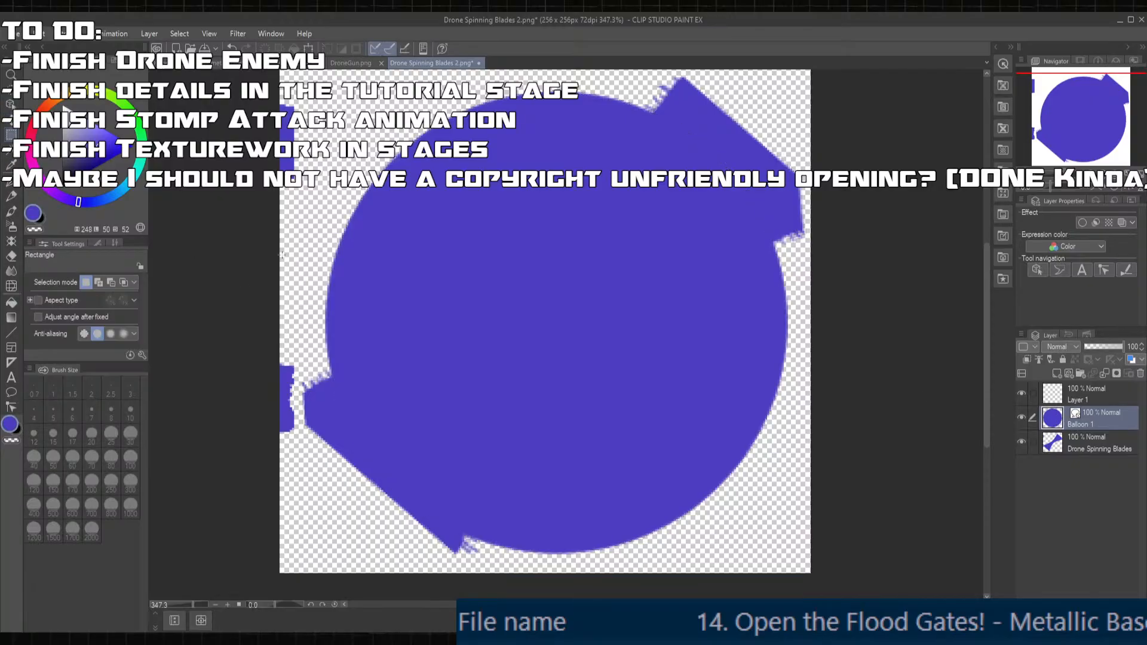
# - Scale the balloon circle down slightly and recenter it over the blade
pyautogui.keyDown('ctrl'); pyautogui.click(1054, 420); pyautogui.keyUp('ctrl')
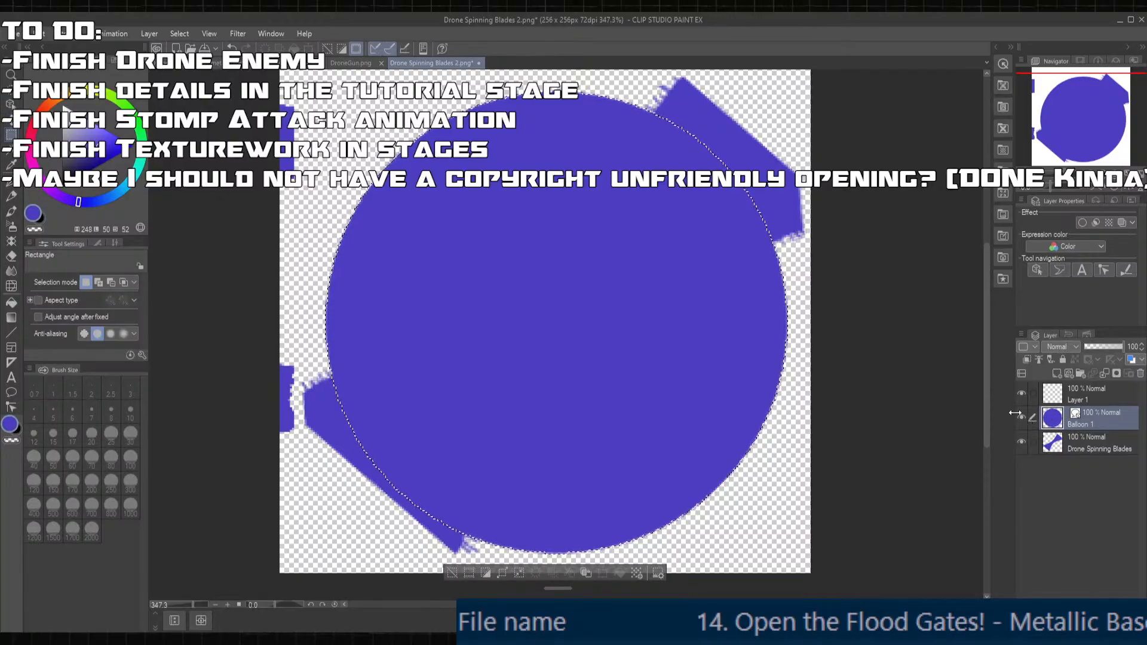
pyautogui.hotkey('ctrl', 't')
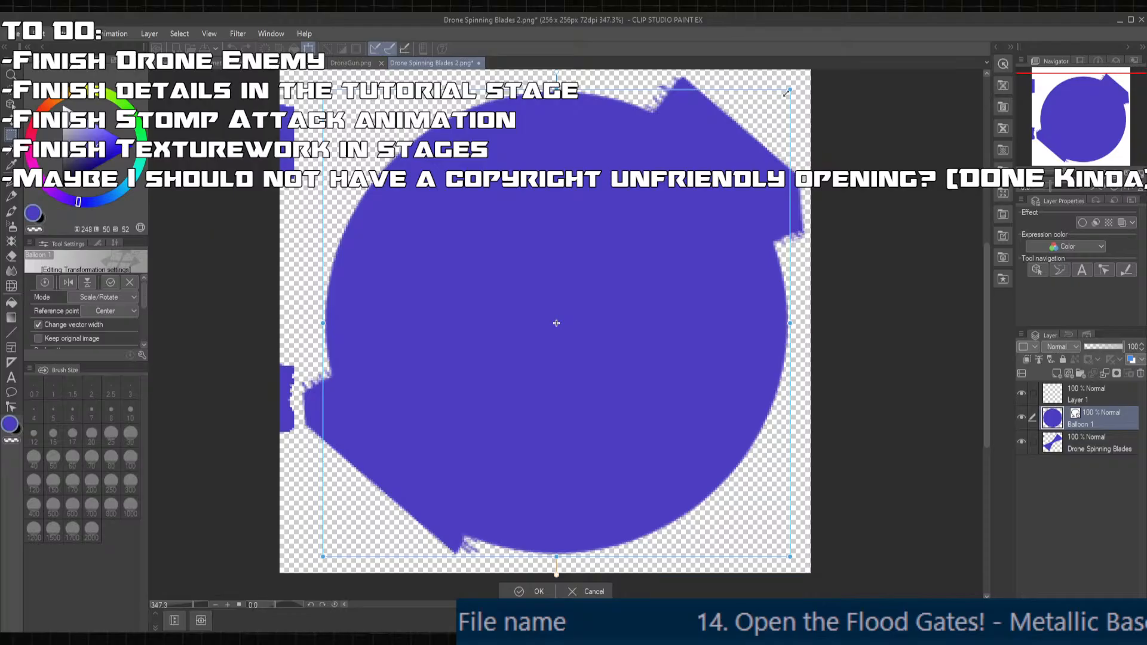
pyautogui.moveTo(788, 90); pyautogui.dragTo(727, 152)
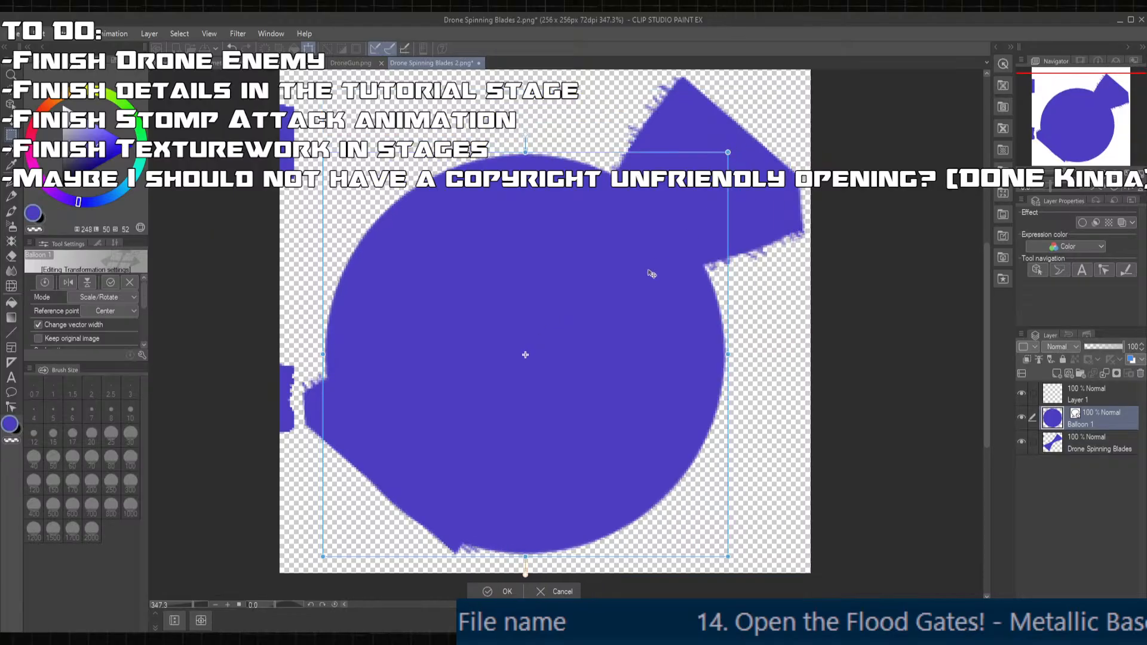
pyautogui.moveTo(618, 292); pyautogui.dragTo(652, 253)
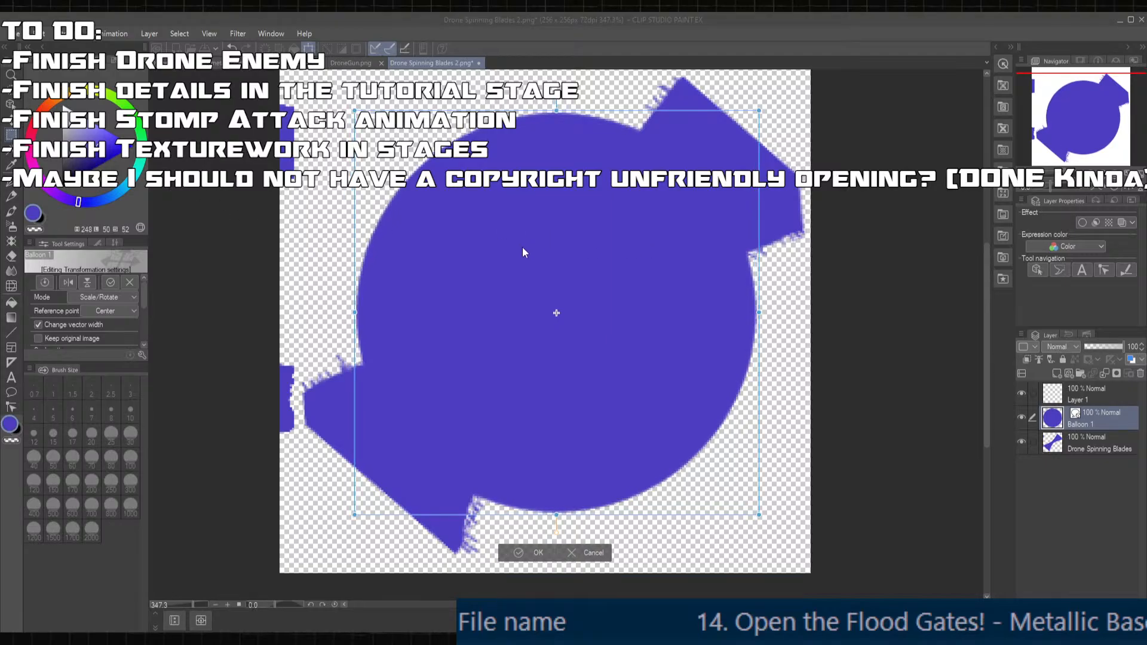
pyautogui.press('Return')
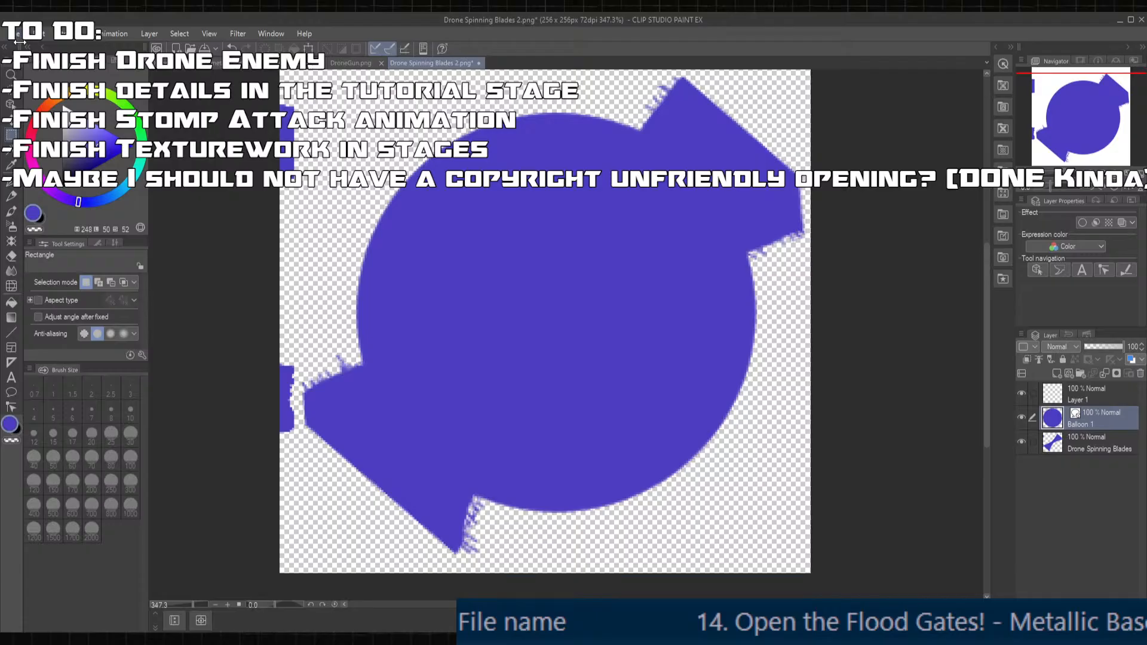
# - Select the balloon circle's area, try outlining it in purple on the empty layer, and undo each attempt
pyautogui.keyDown('ctrl'); pyautogui.click(1043, 420); pyautogui.keyUp('ctrl')
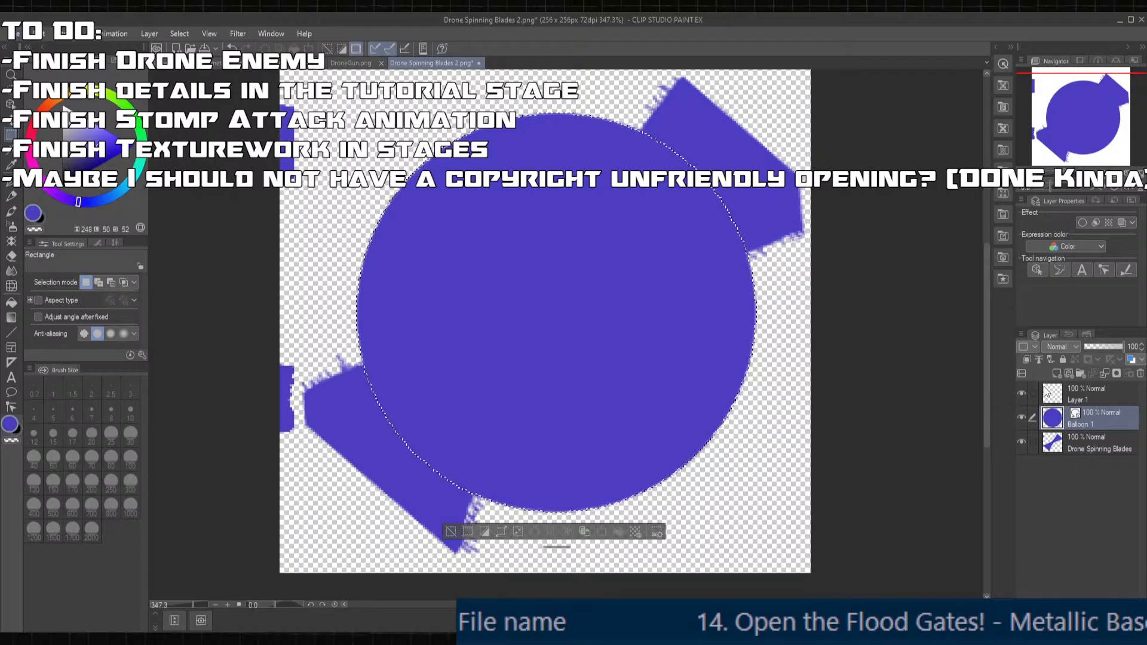
pyautogui.click(1050, 393)
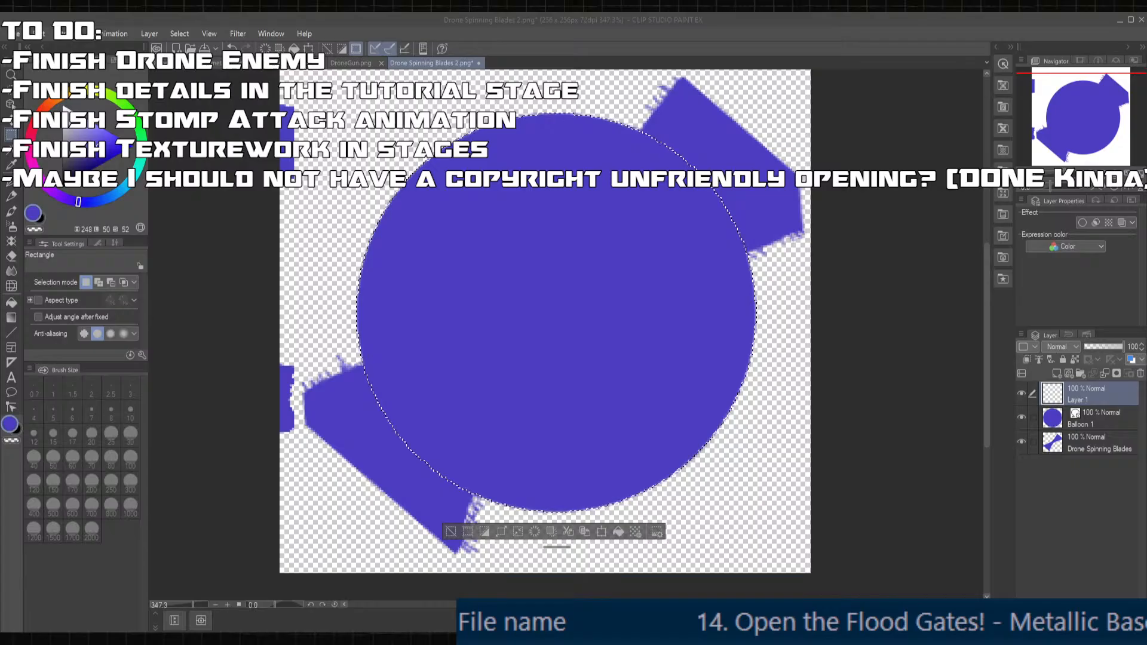
pyautogui.hotkey('alt', 'Delete')
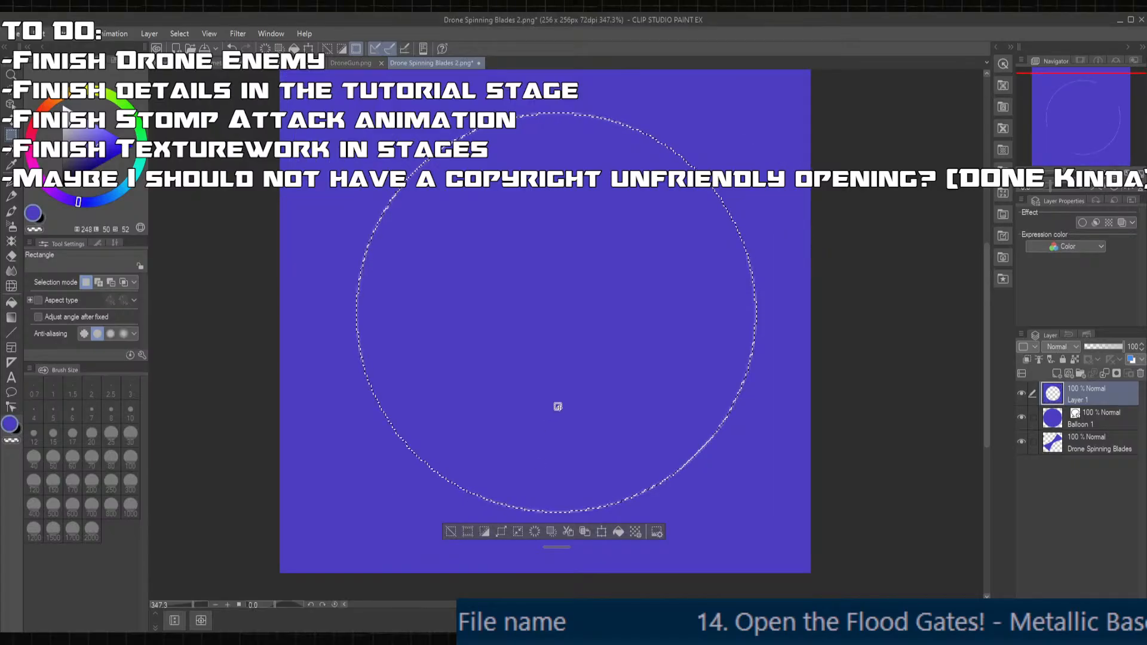
pyautogui.hotkey('ctrl', 'z')
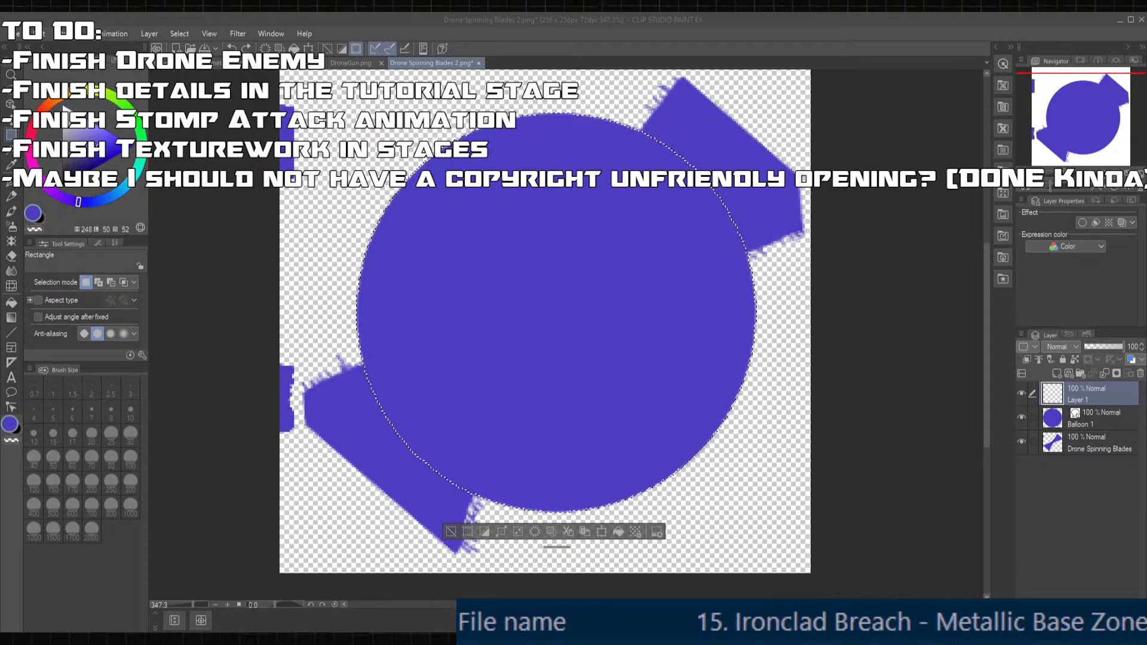
pyautogui.press('Return')
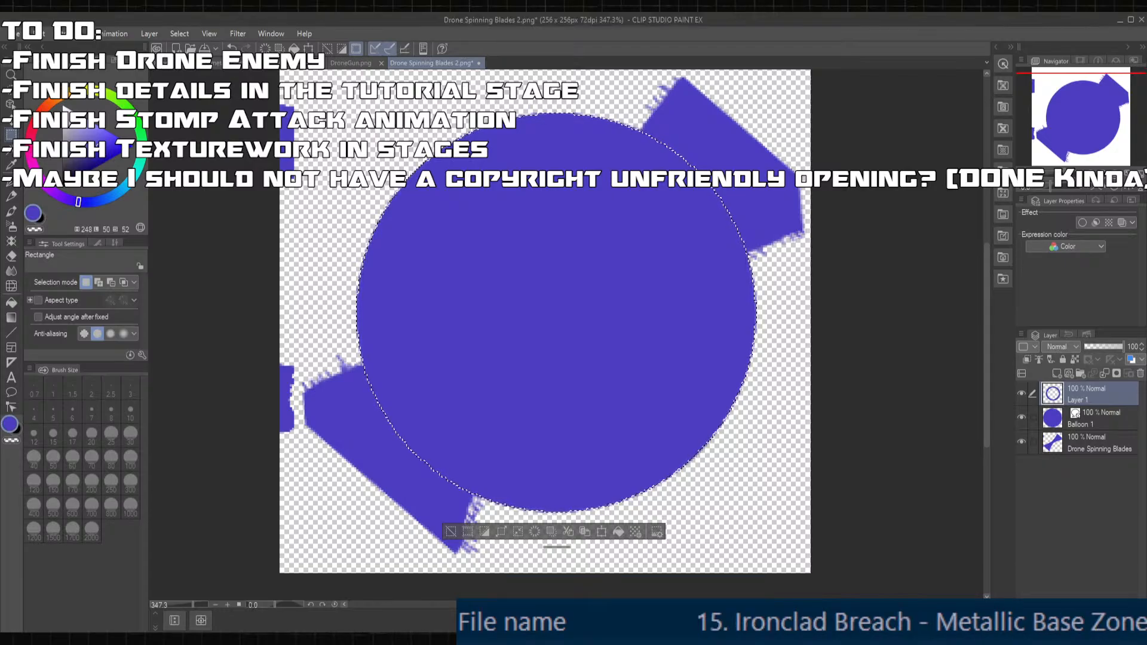
pyautogui.hotkey('ctrl', 'z')
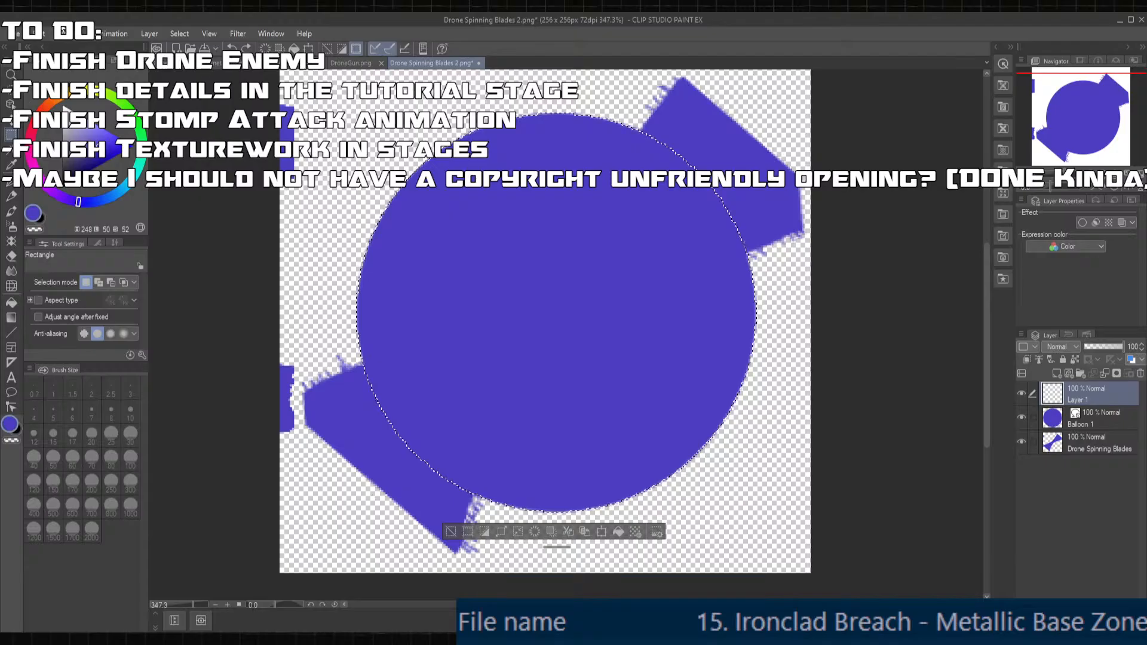
# - Outline the circular selection outward in purple on the empty layer, then hide the balloon circle and deselect to check the ring
pyautogui.click(120, 288)
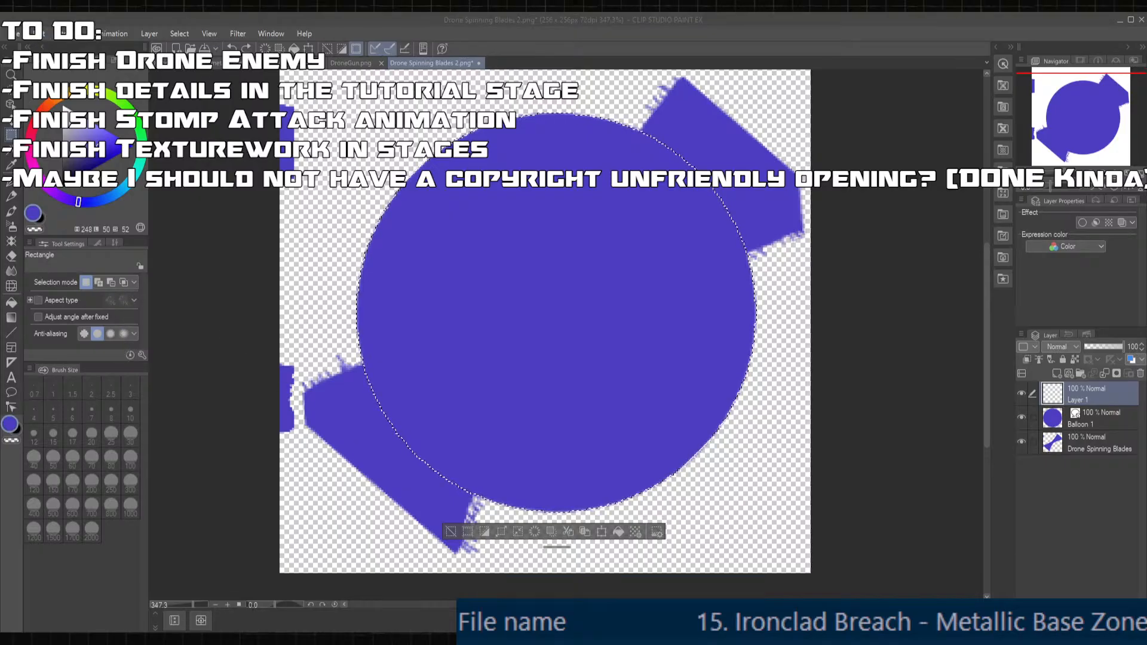
pyautogui.press('Return')
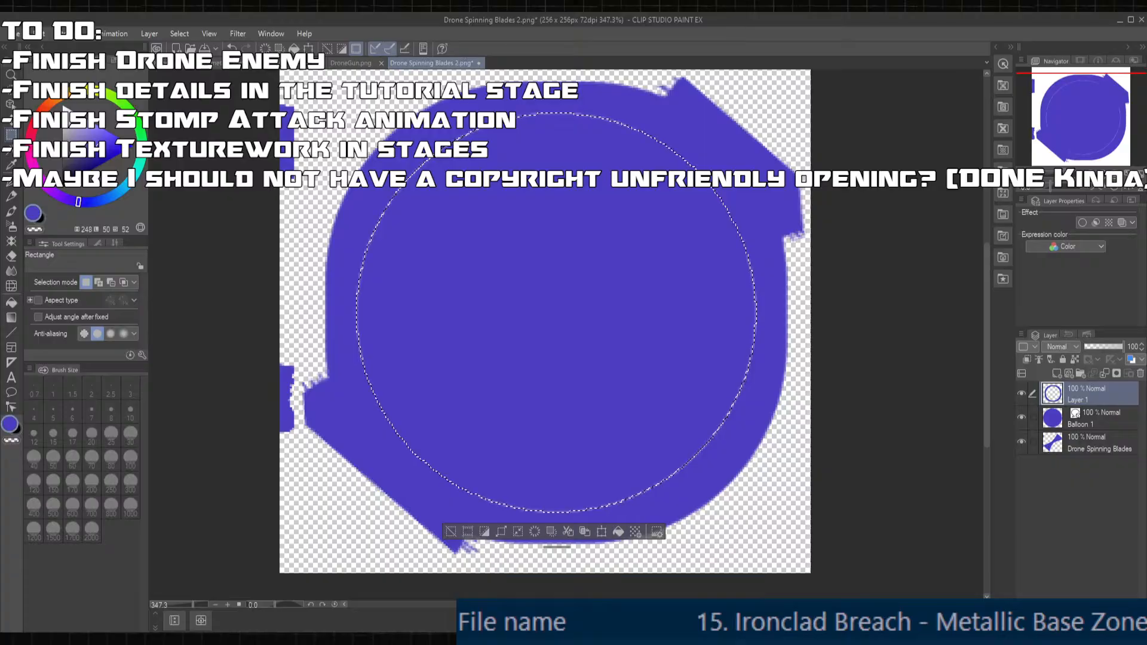
pyautogui.scroll(-1, 594, 463)
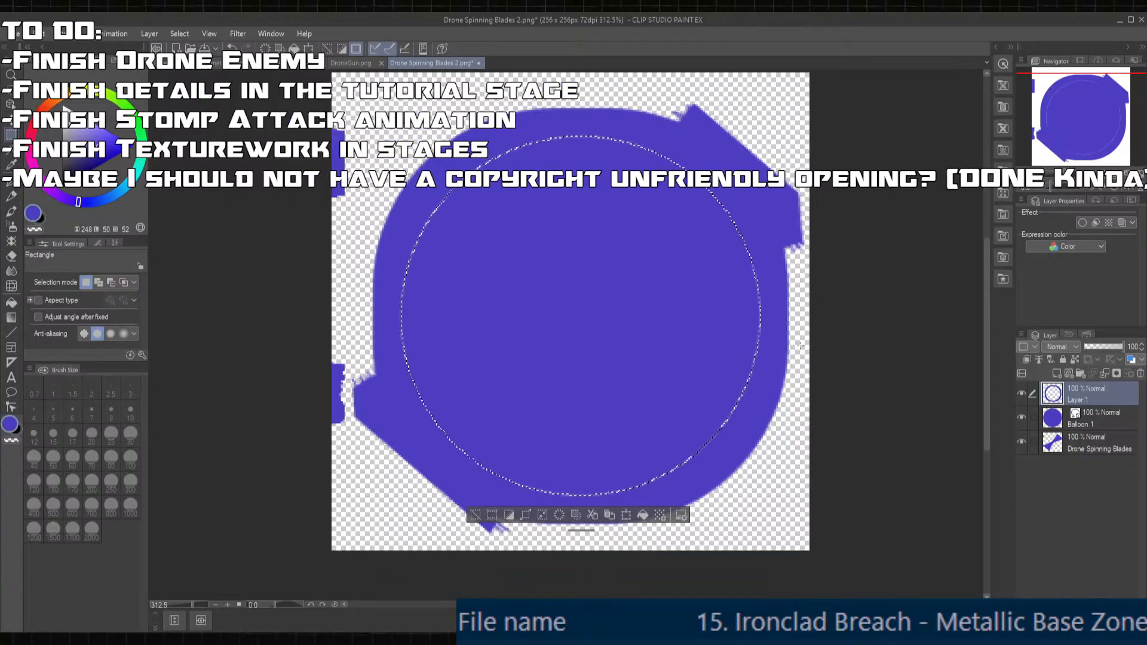
pyautogui.click(1020, 416)
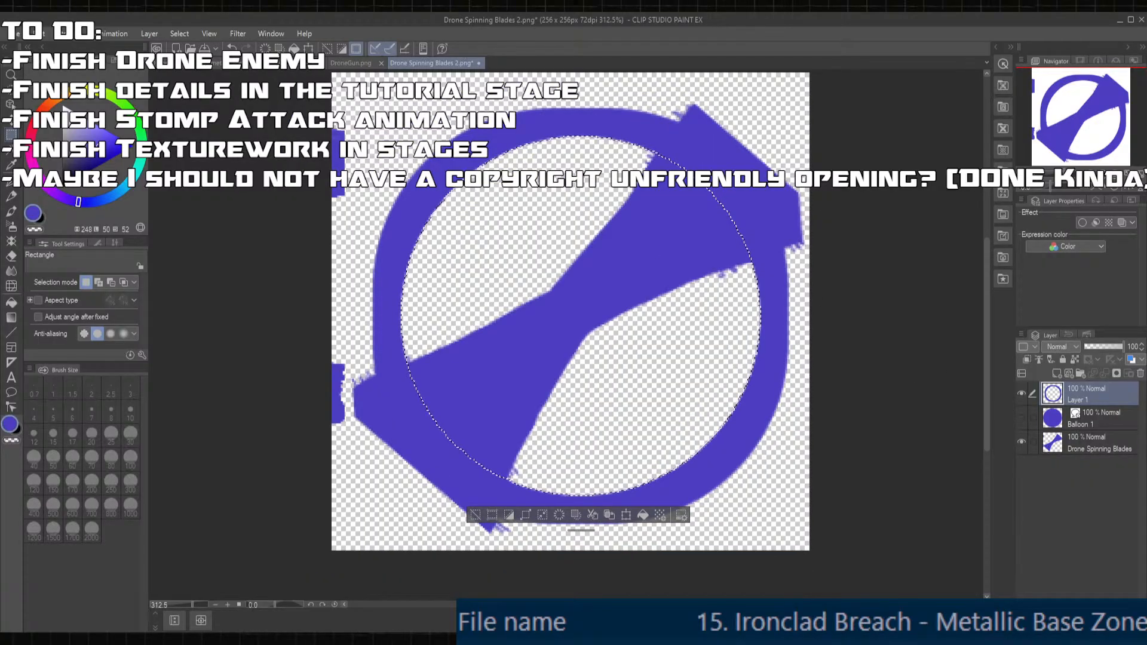
pyautogui.hotkey('ctrl', 'd')
pyautogui.scroll(2, 487, 307)
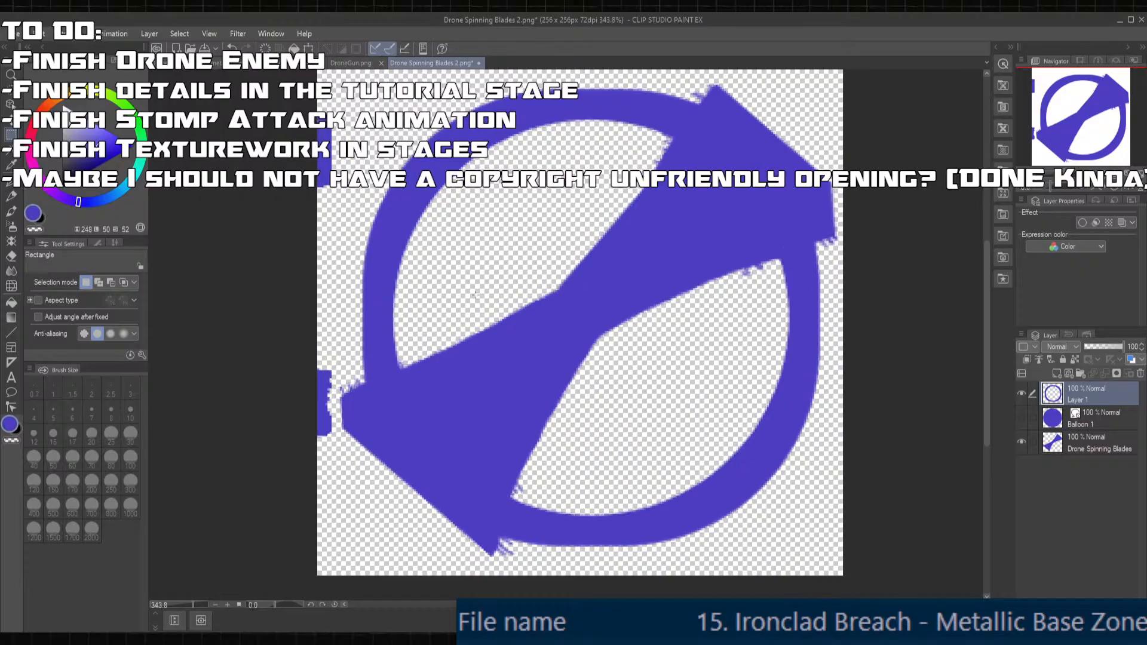
pyautogui.scroll(-3, 486, 308)
pyautogui.scroll(3, 486, 308)
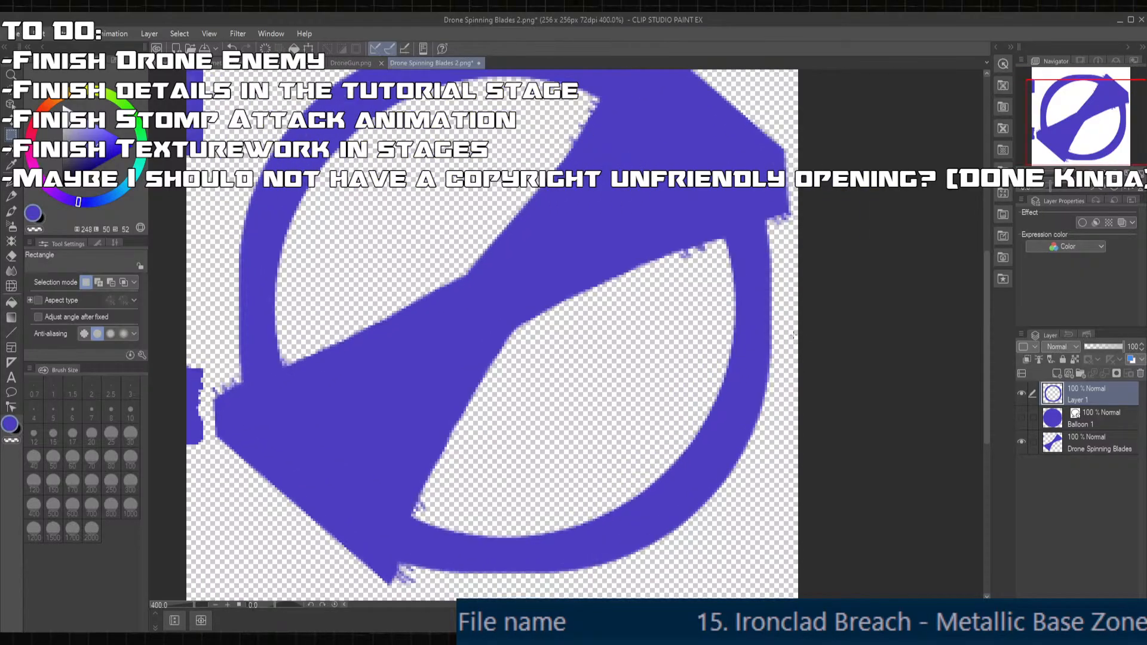
pyautogui.scroll(-3, 499, 320)
pyautogui.scroll(1, 615, 214)
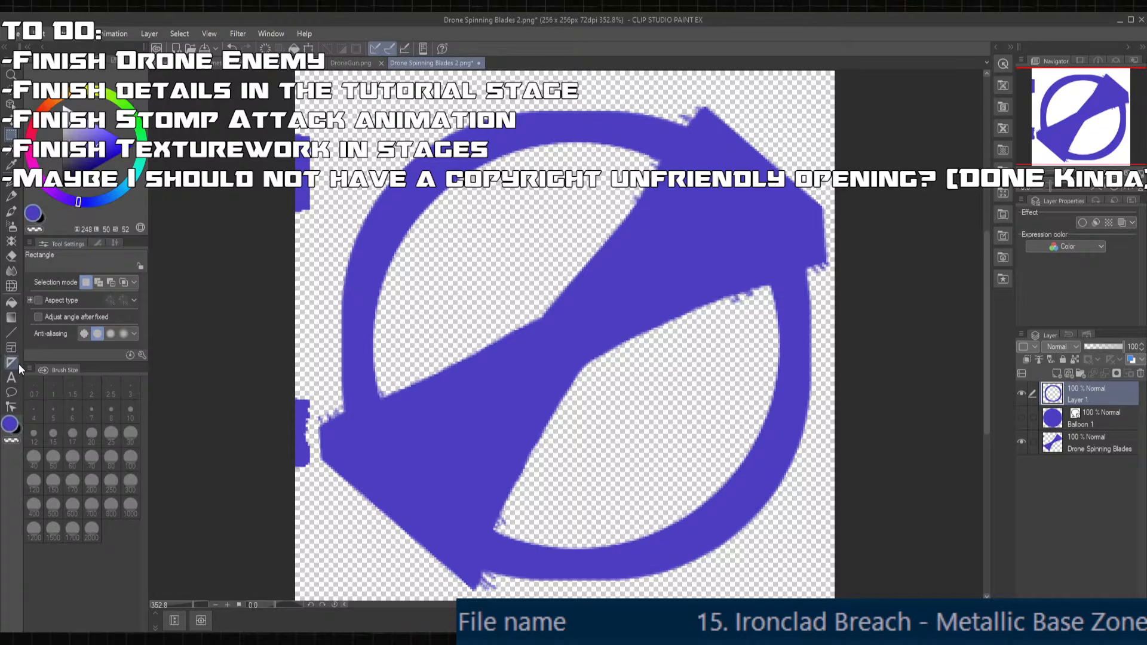
pyautogui.click(10, 391)
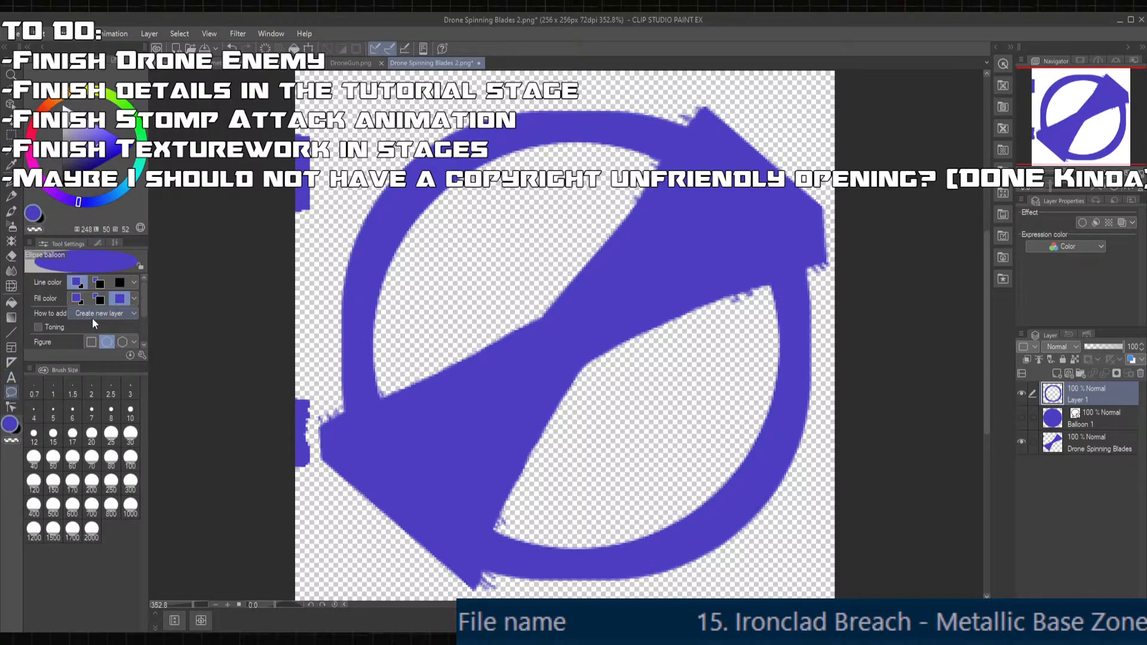
pyautogui.scroll(-1, 84, 325)
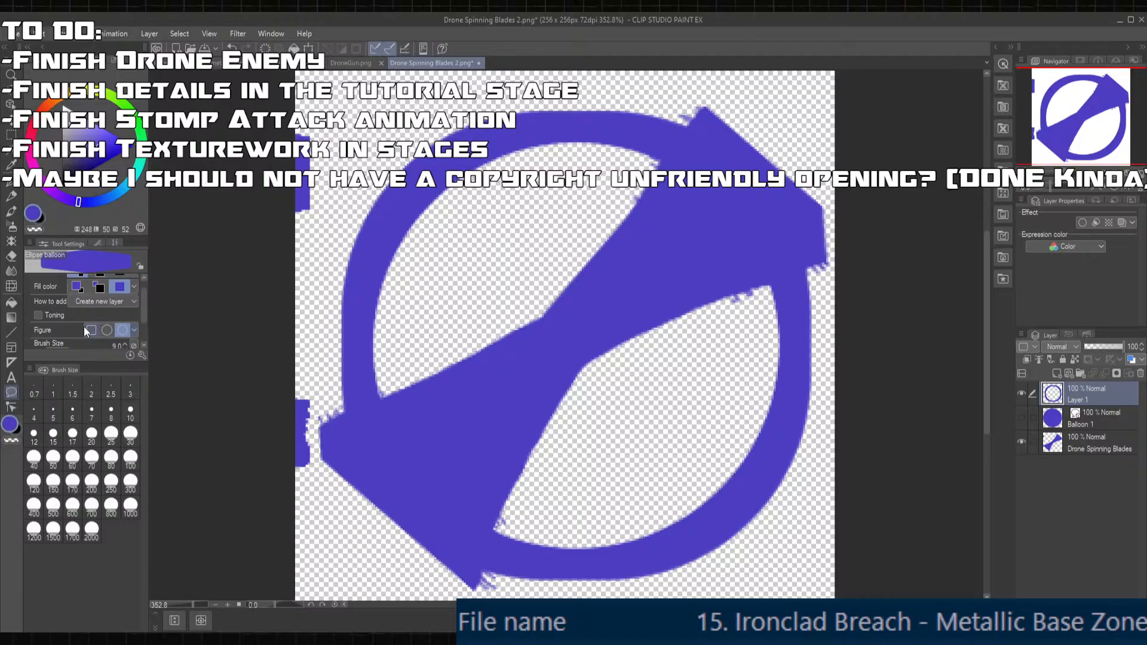
pyautogui.click(84, 327)
pyautogui.scroll(1, 84, 327)
pyautogui.scroll(1, 38, 300)
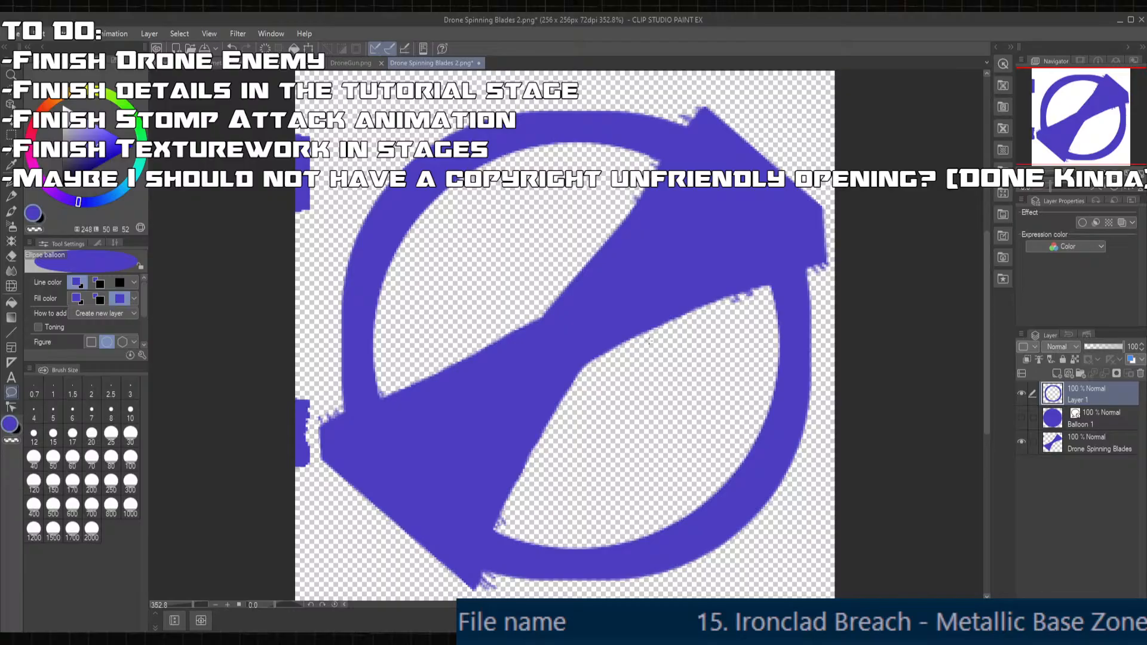
# - Delete the layer holding the purple ring and show the balloon circle layer again
pyautogui.click(1056, 424)
pyautogui.click(1054, 399)
pyautogui.click(1140, 373)
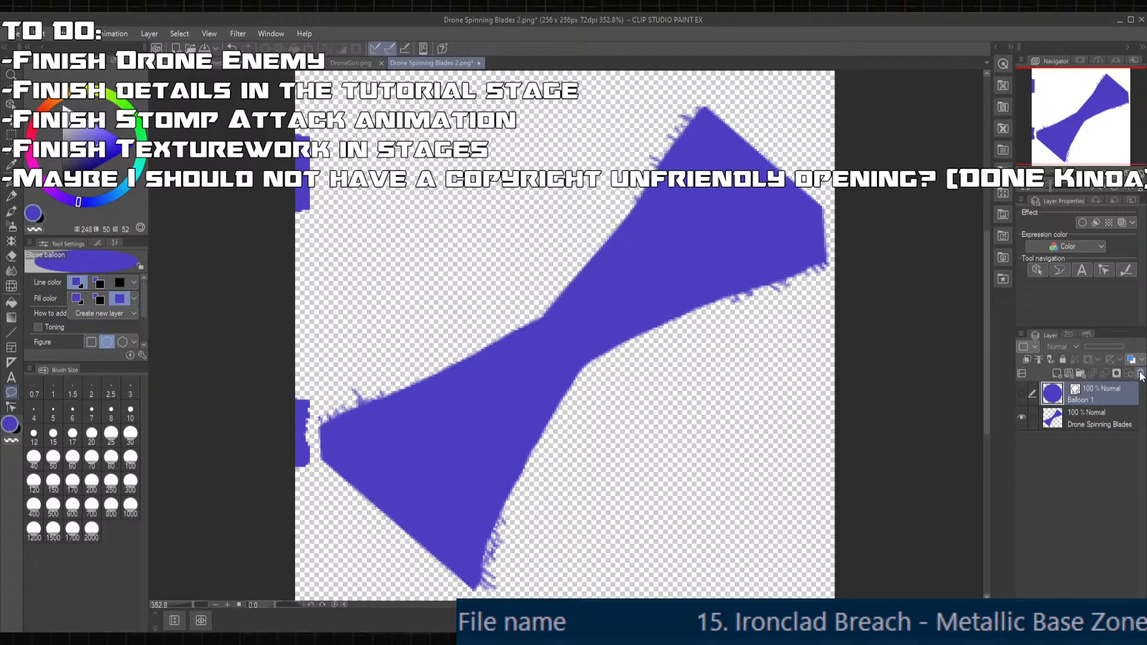
pyautogui.click(1020, 390)
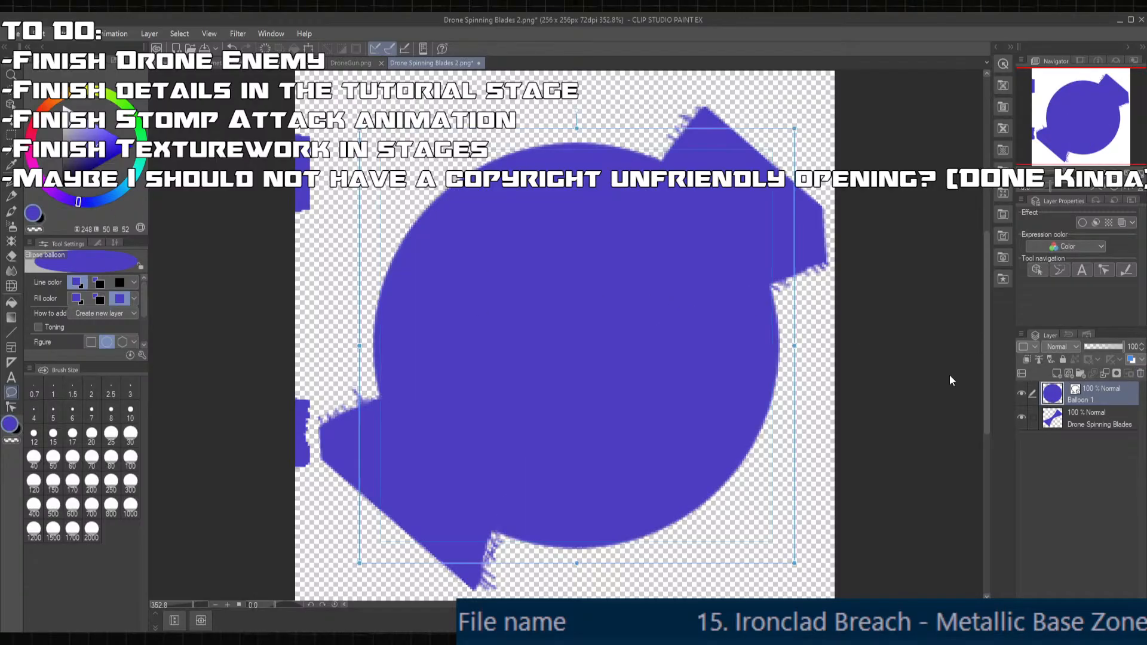
# - Copy the whole balloon circle layer and paste it as a duplicate layer
pyautogui.hotkey('ctrl', 'a')
pyautogui.hotkey('ctrl', 'c')
pyautogui.hotkey('ctrl', 'v')
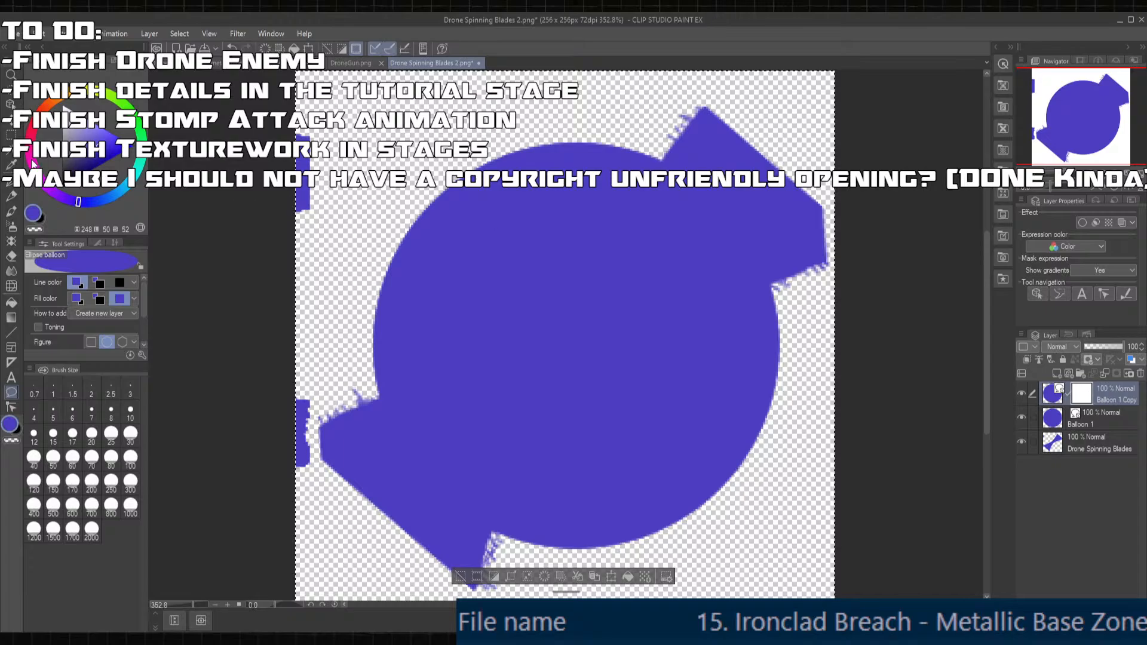
# - Try to shift the duplicate balloon circle sideways with a transform
pyautogui.hotkey('ctrl', 't')
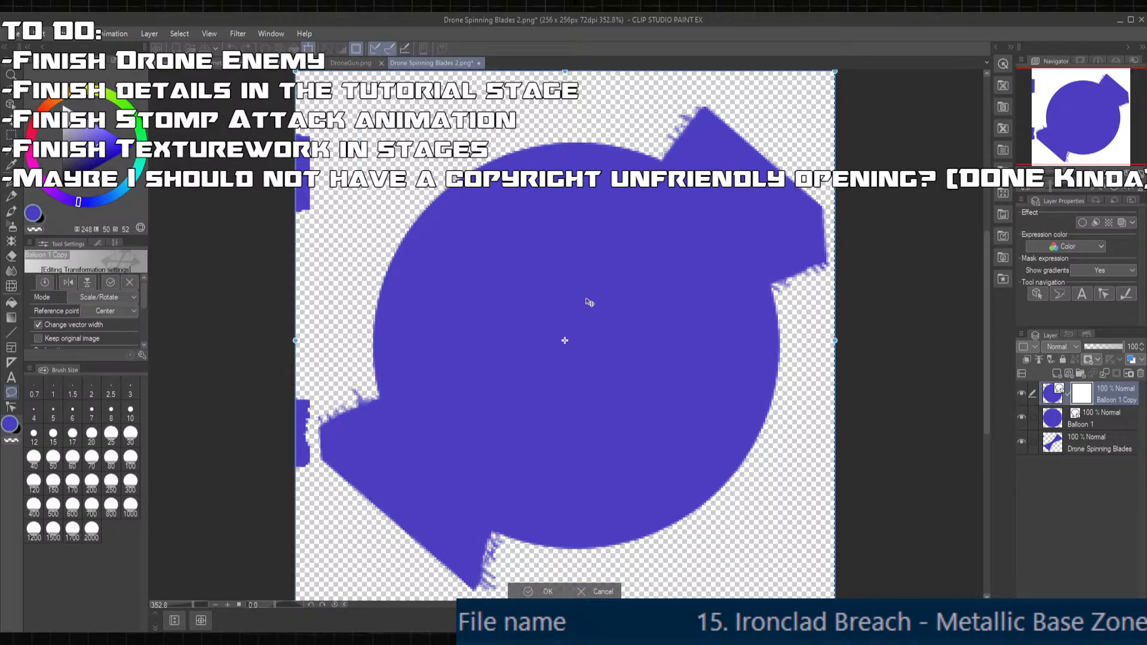
pyautogui.moveTo(591, 306); pyautogui.dragTo(440, 325)
pyautogui.press('Return')
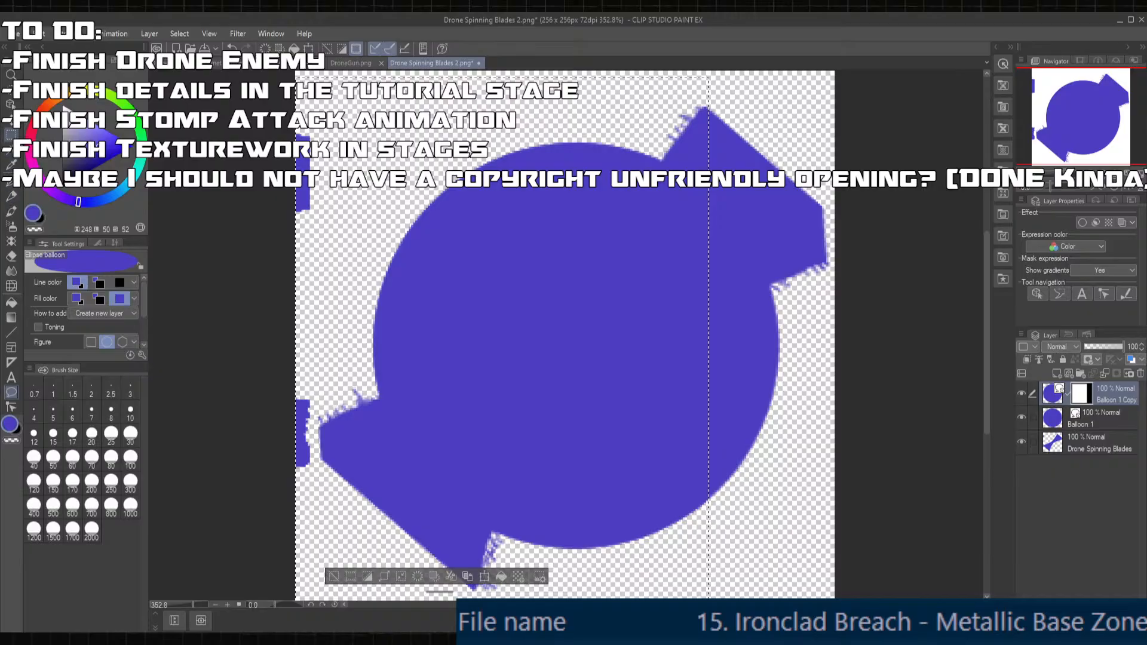
# - Clear the selection and delete the layer mask from the duplicate balloon circle layer
pyautogui.click(11, 134)
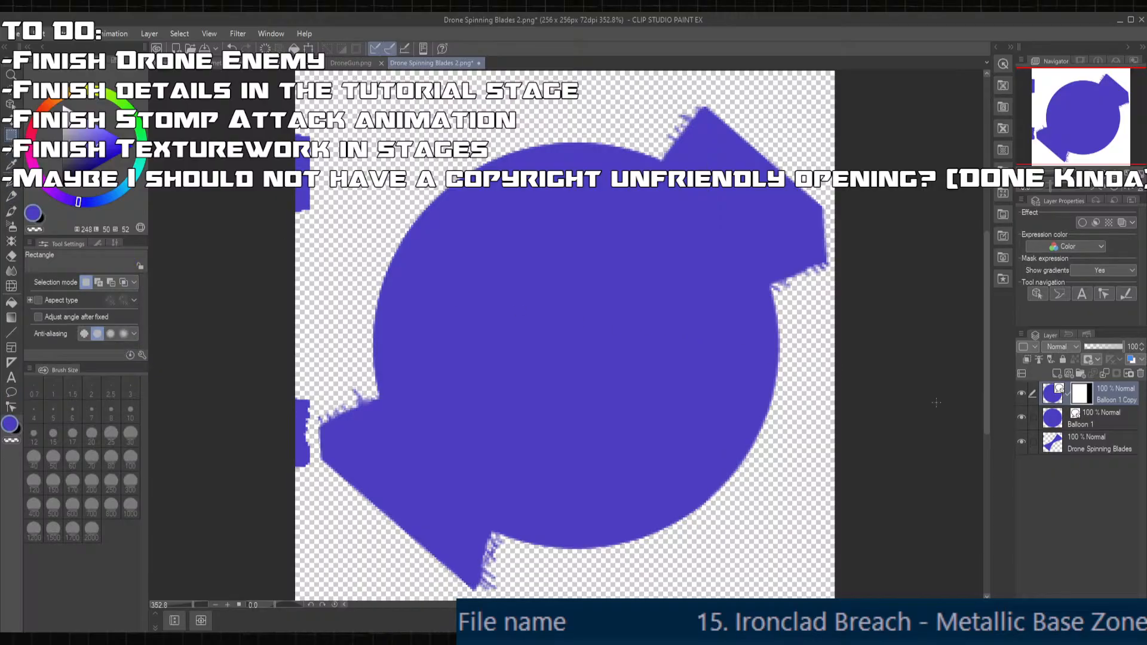
pyautogui.click(1140, 374)
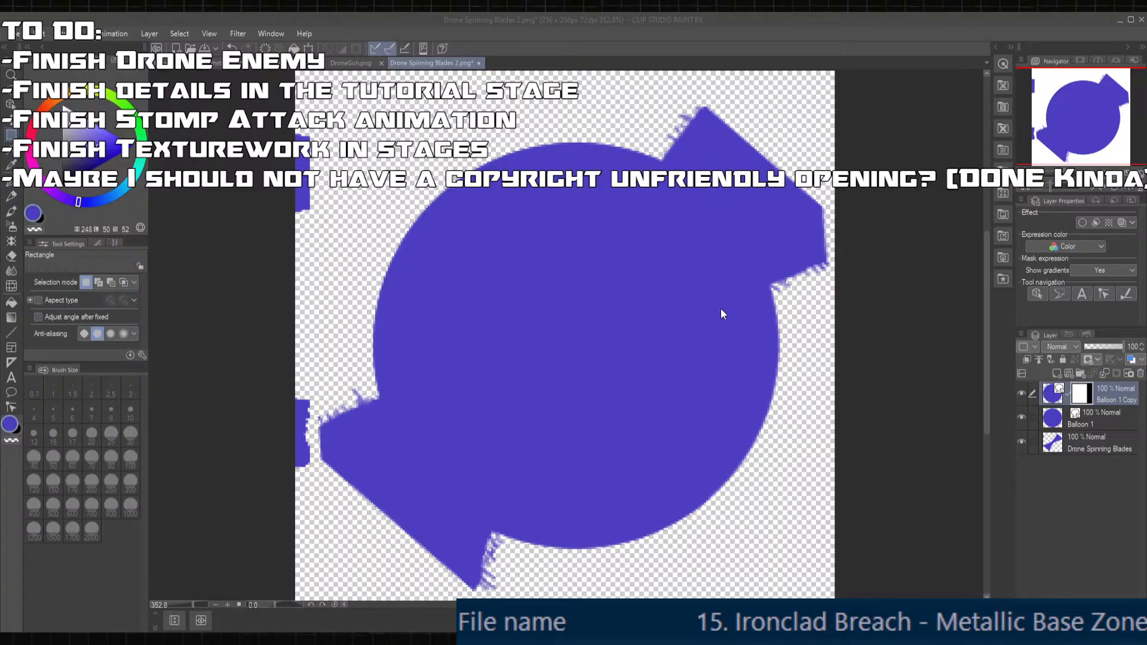
pyautogui.click(594, 245)
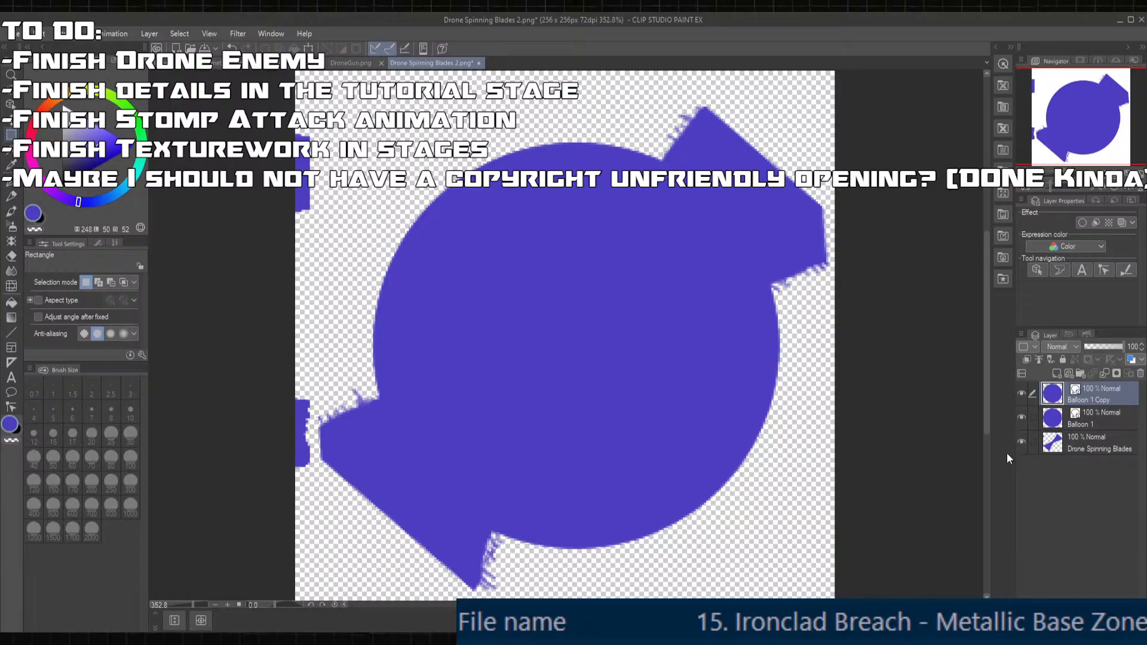
# - Scale up and reposition the duplicate balloon circle so it nearly fills the canvas around the smaller circle
pyautogui.hotkey('ctrl', 't')
pyautogui.moveTo(698, 330); pyautogui.dragTo(637, 284)
pyautogui.moveTo(721, 505); pyautogui.dragTo(884, 585)
pyautogui.moveTo(754, 431); pyautogui.dragTo(746, 400)
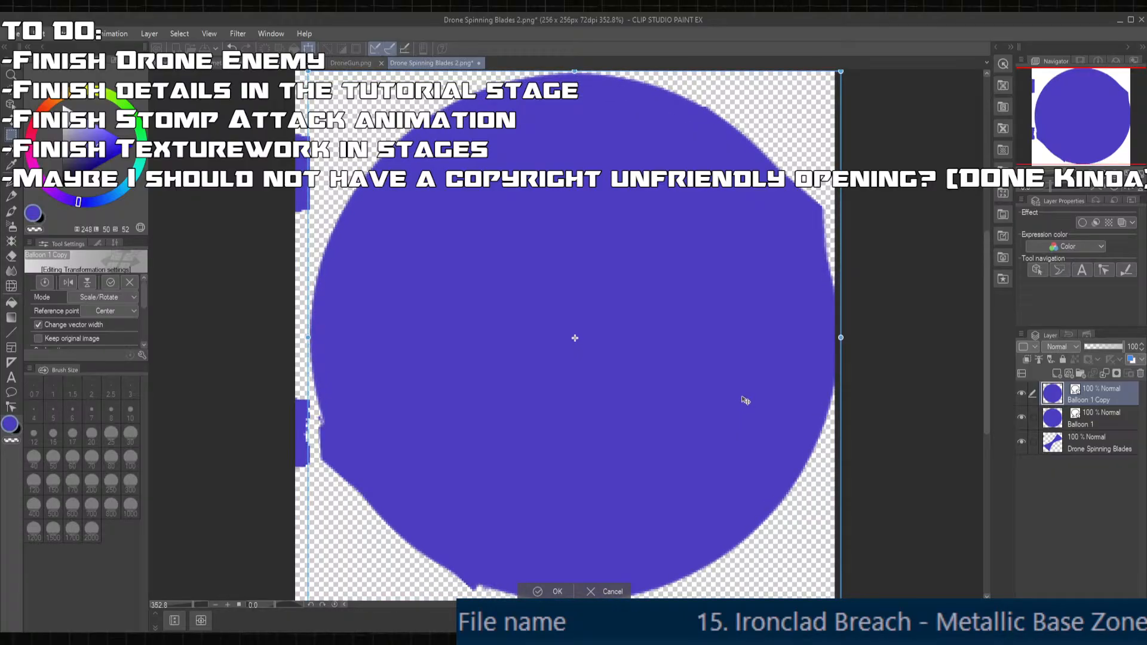
pyautogui.press('Return')
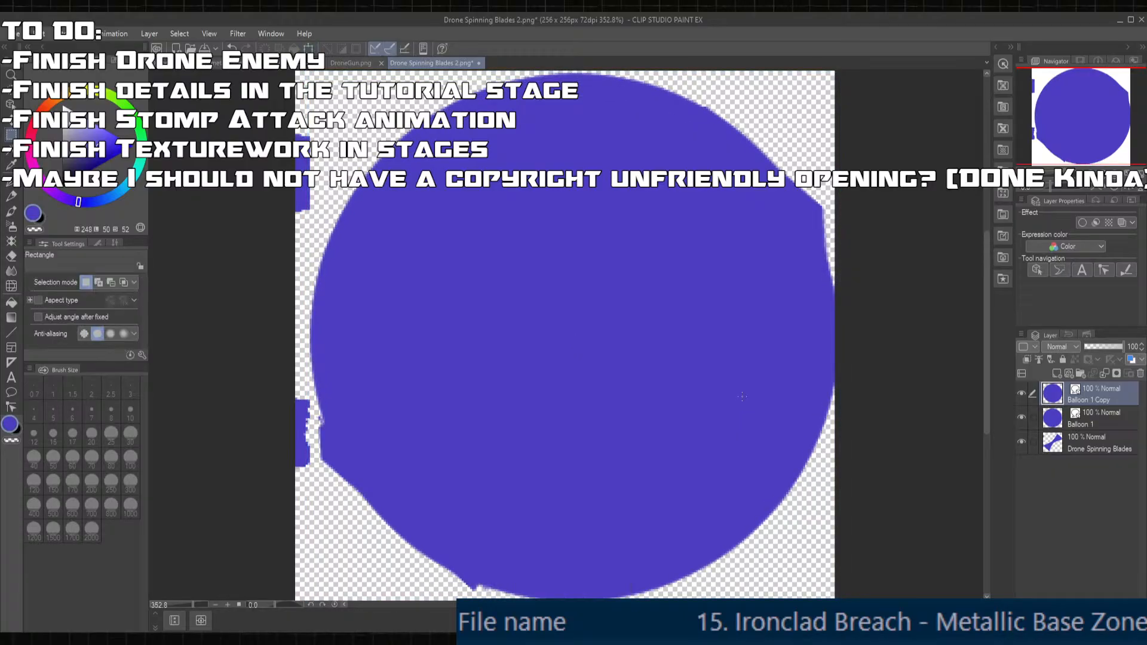
pyautogui.click(1054, 417)
pyautogui.keyDown('ctrl'); pyautogui.click(1054, 417); pyautogui.keyUp('ctrl')
pyautogui.click(1054, 394)
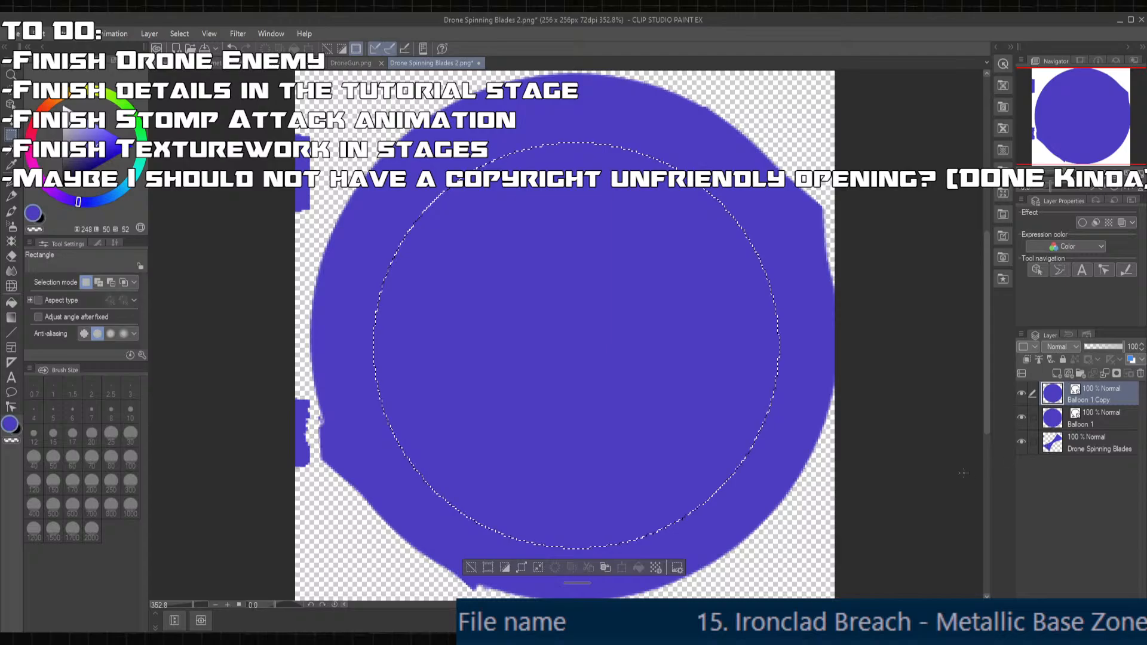
pyautogui.hotkey('ctrl', 'd')
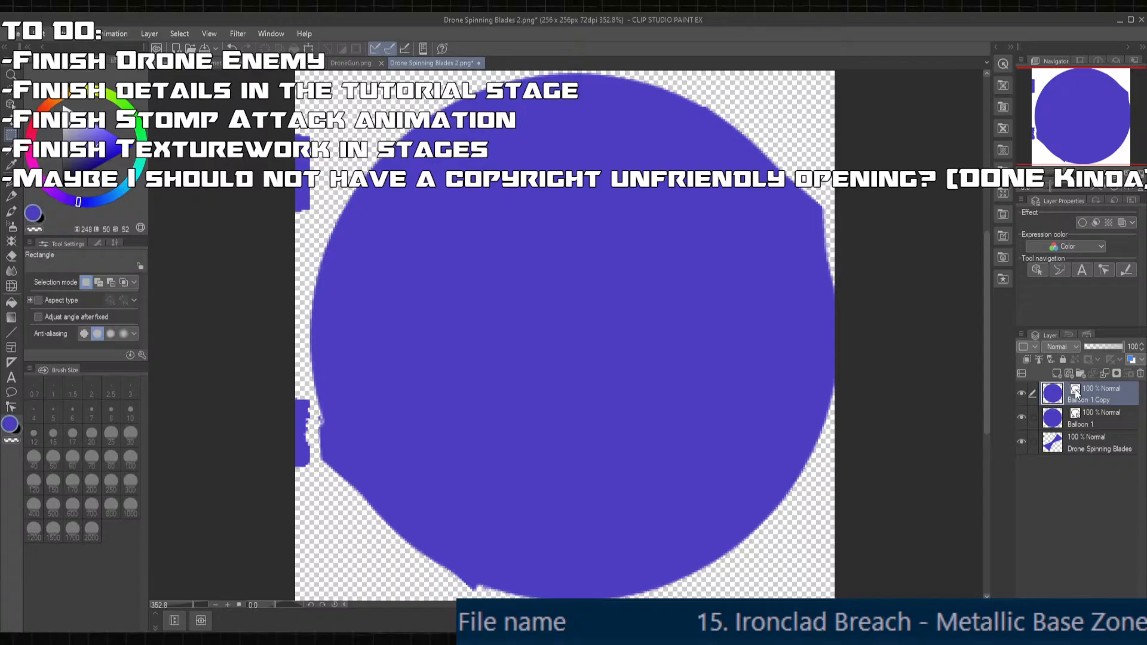
# - Rasterize the enlarged circle layer and cut the smaller circle's area out of it to form a ring
pyautogui.click(1055, 255)
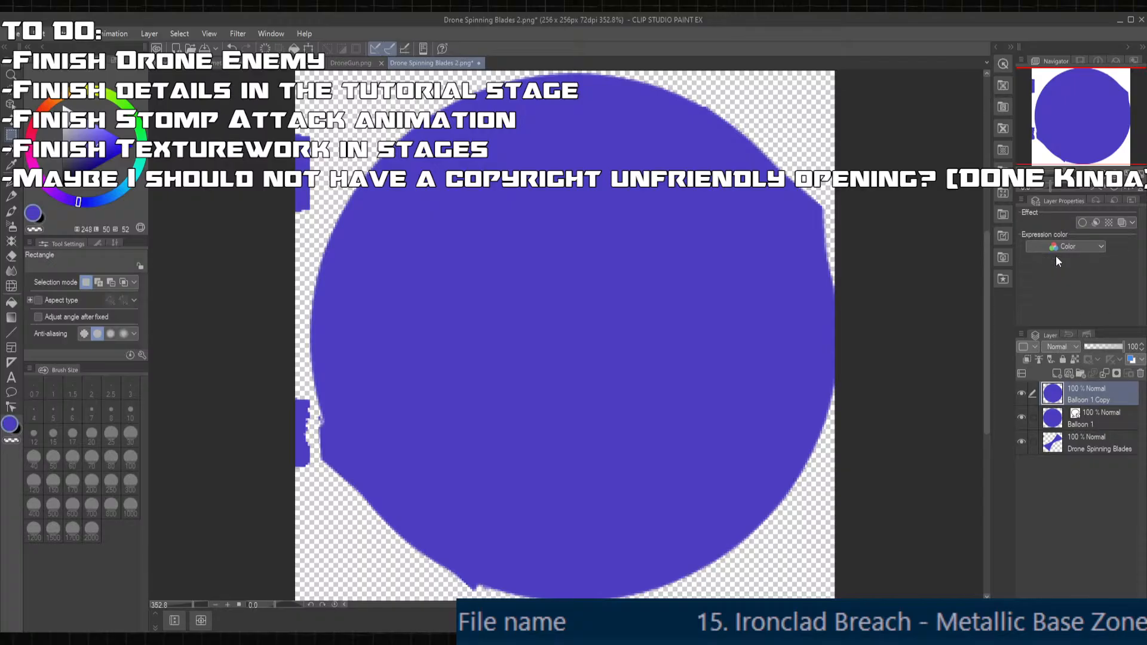
pyautogui.click(1057, 424)
pyautogui.keyDown('ctrl'); pyautogui.click(1057, 424); pyautogui.keyUp('ctrl')
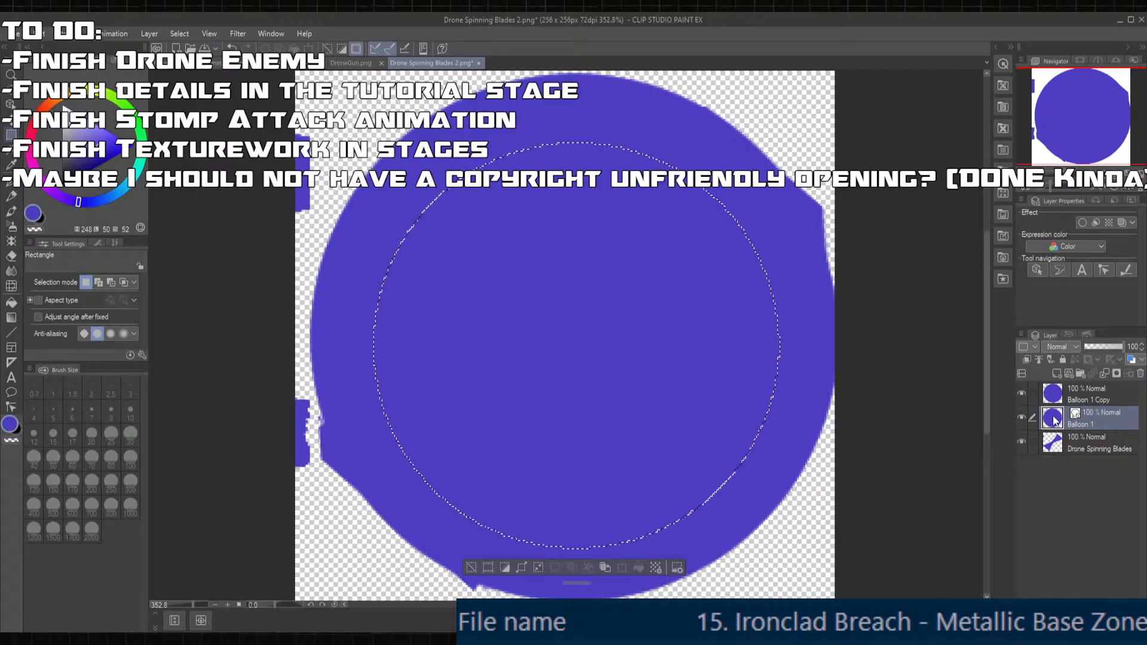
pyautogui.click(1056, 397)
pyautogui.press('Delete')
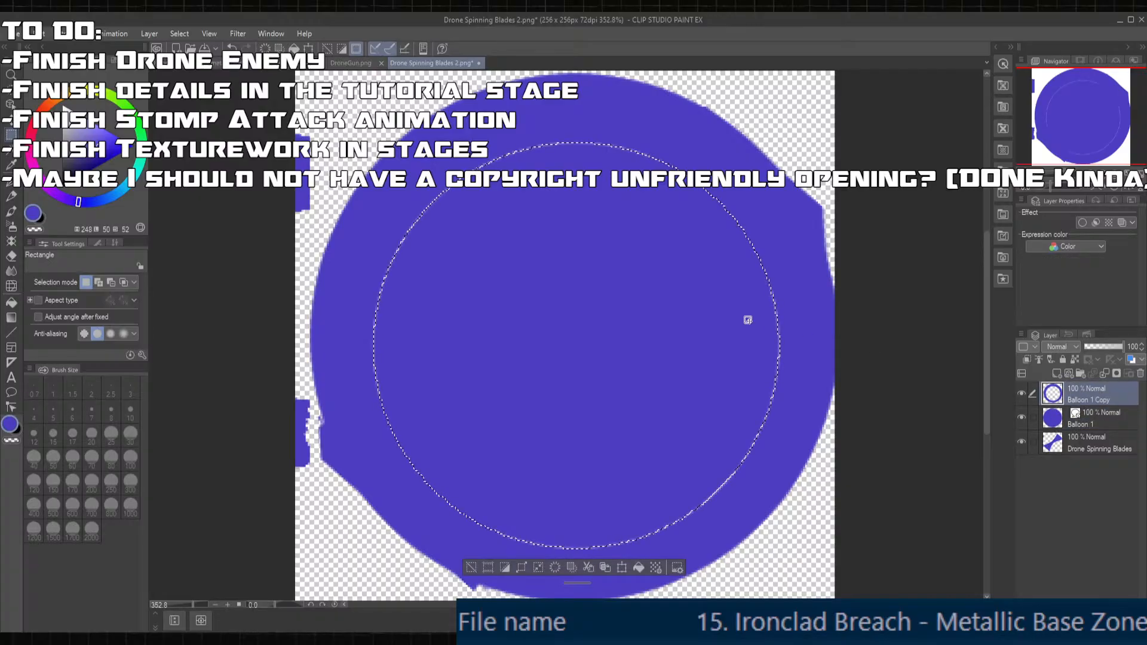
# - Hide the smaller circle layer, clear the selection and compare the ring with and without the blades
pyautogui.click(1021, 417)
pyautogui.hotkey('ctrl', 'd')
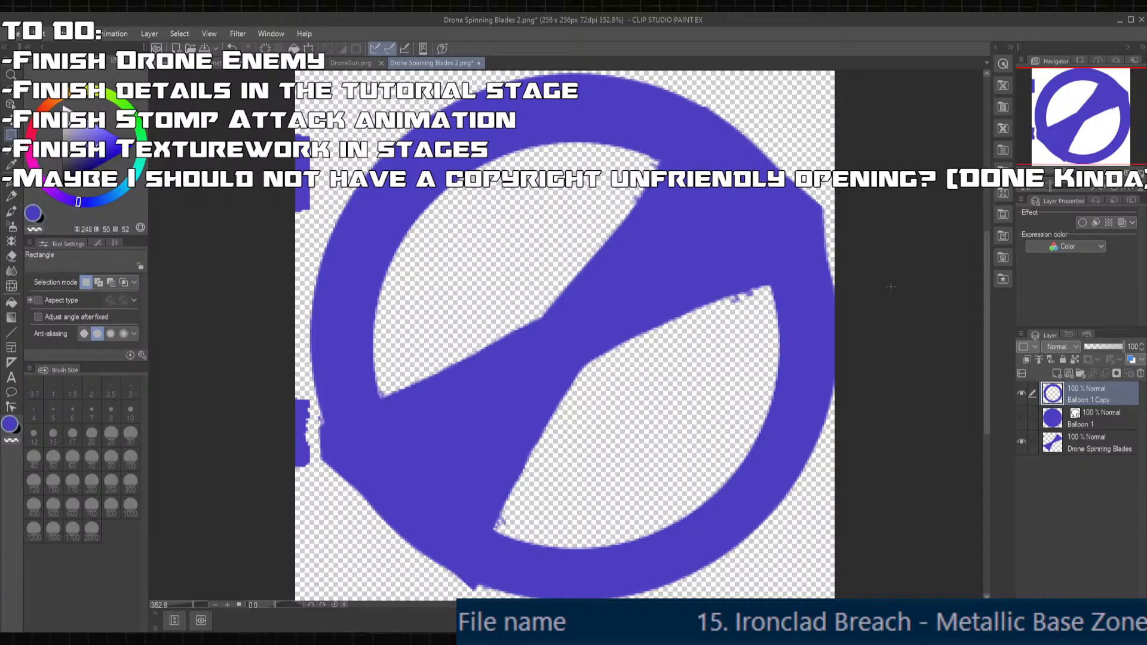
pyautogui.click(1022, 442)
pyautogui.click(1021, 442)
# - Add a new layer above Drone Spinning Blades and fill a narrow full-height strip along the canvas's left edge with purple
pyautogui.click(1073, 449)
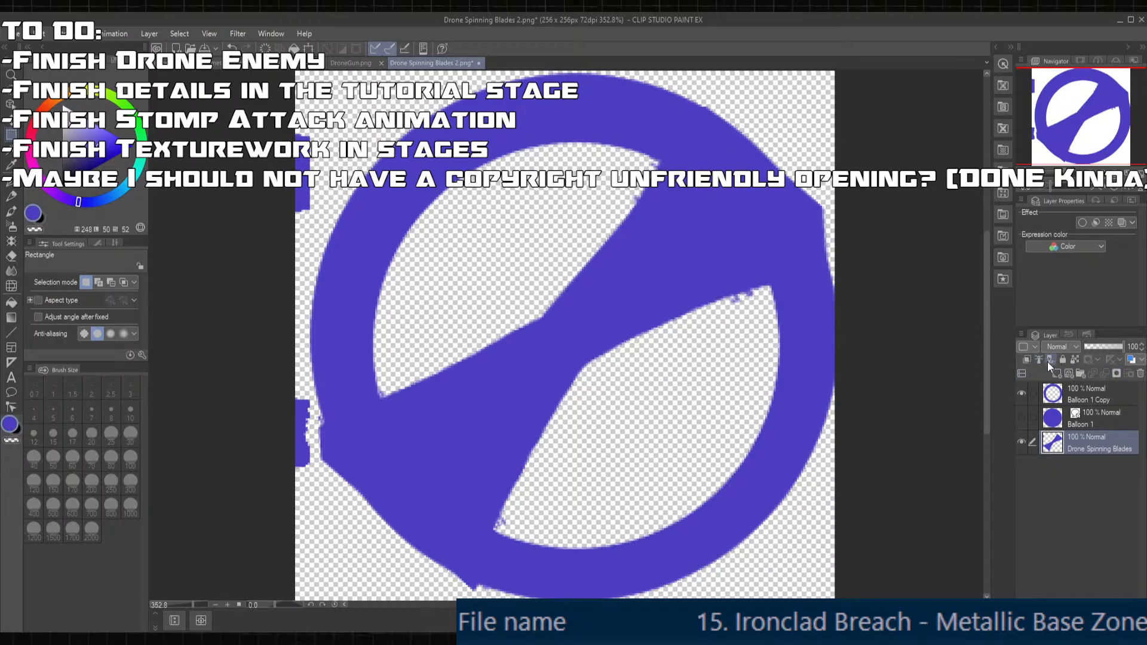
pyautogui.click(1057, 373)
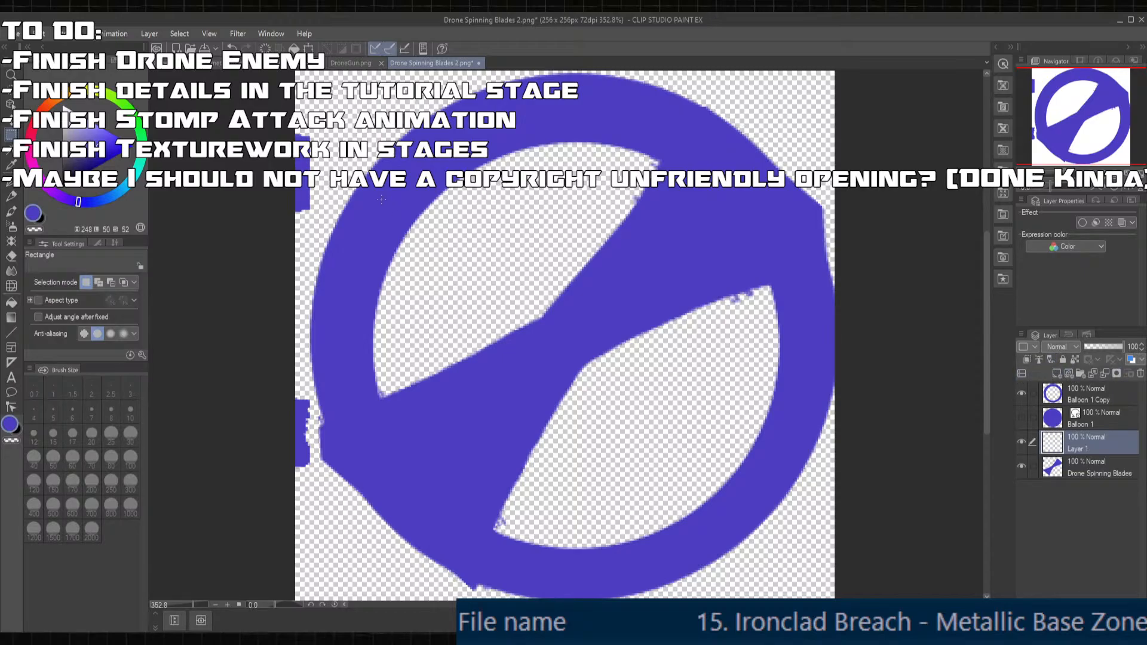
pyautogui.scroll(2, 305, 222)
pyautogui.scroll(-5, 303, 214)
pyautogui.scroll(2, 290, 207)
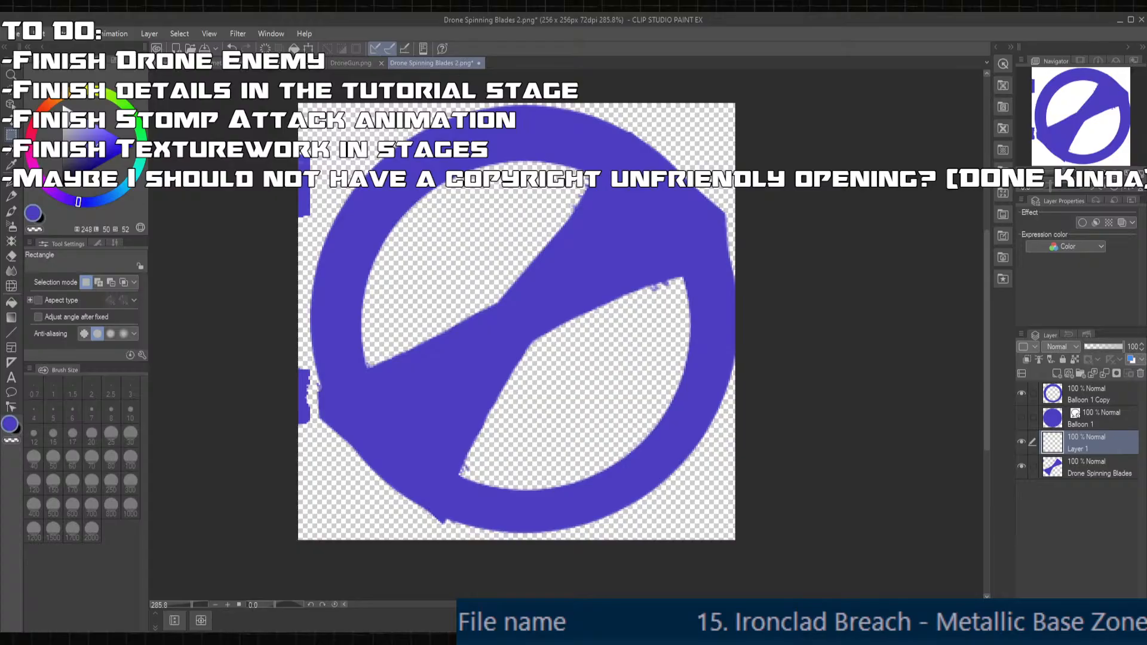
pyautogui.moveTo(293, 99); pyautogui.dragTo(312, 573)
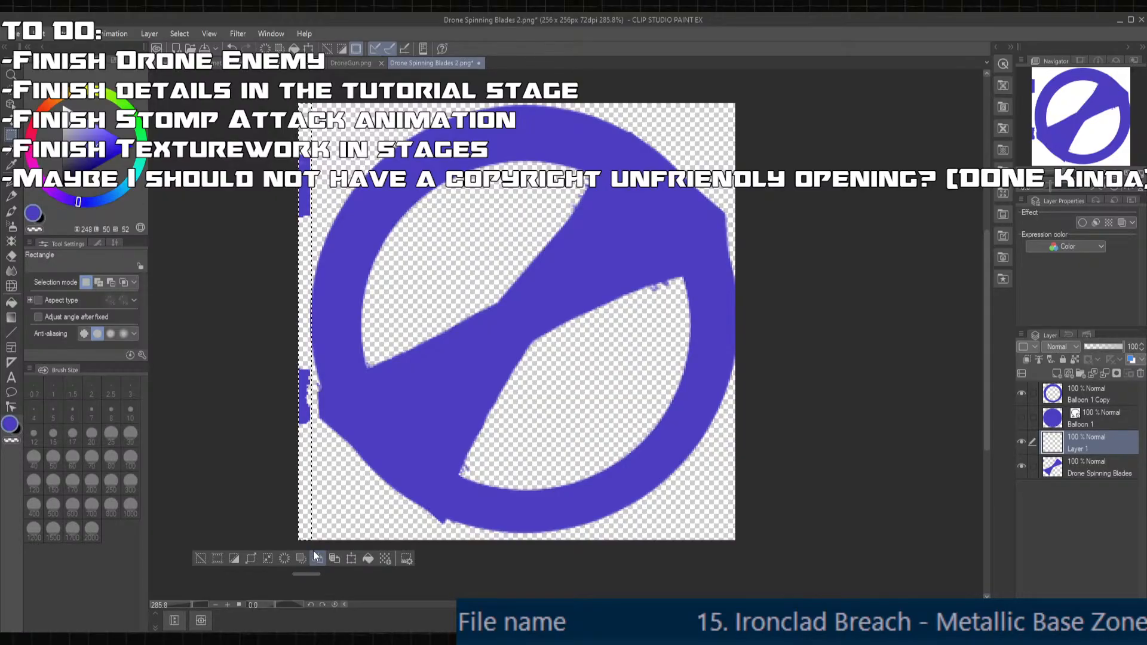
pyautogui.click(316, 556)
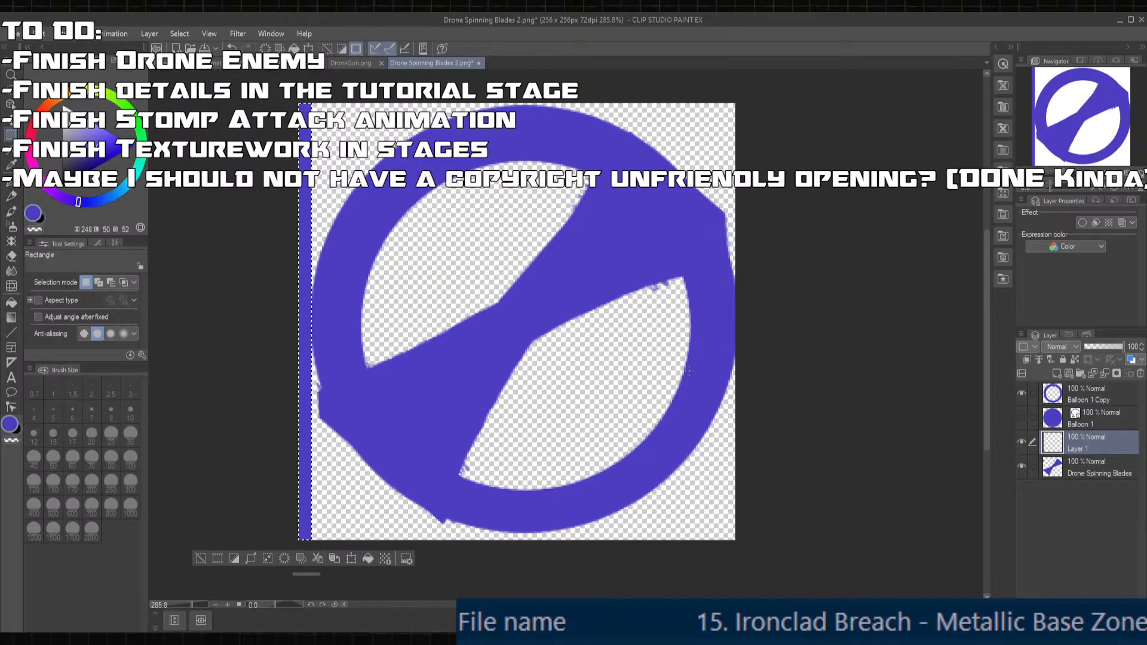
pyautogui.click(804, 360)
# - Hide the Drone Spinning Blades layer so only the ring and edge strip show
pyautogui.click(1031, 468)
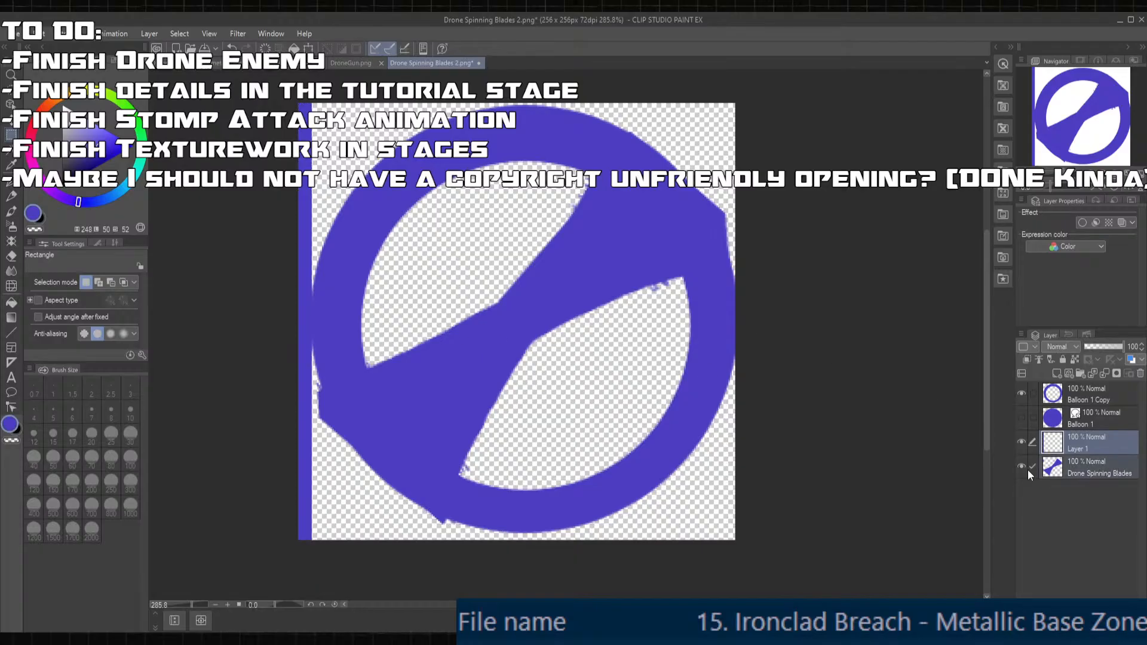
pyautogui.click(1021, 467)
pyautogui.scroll(2, 401, 292)
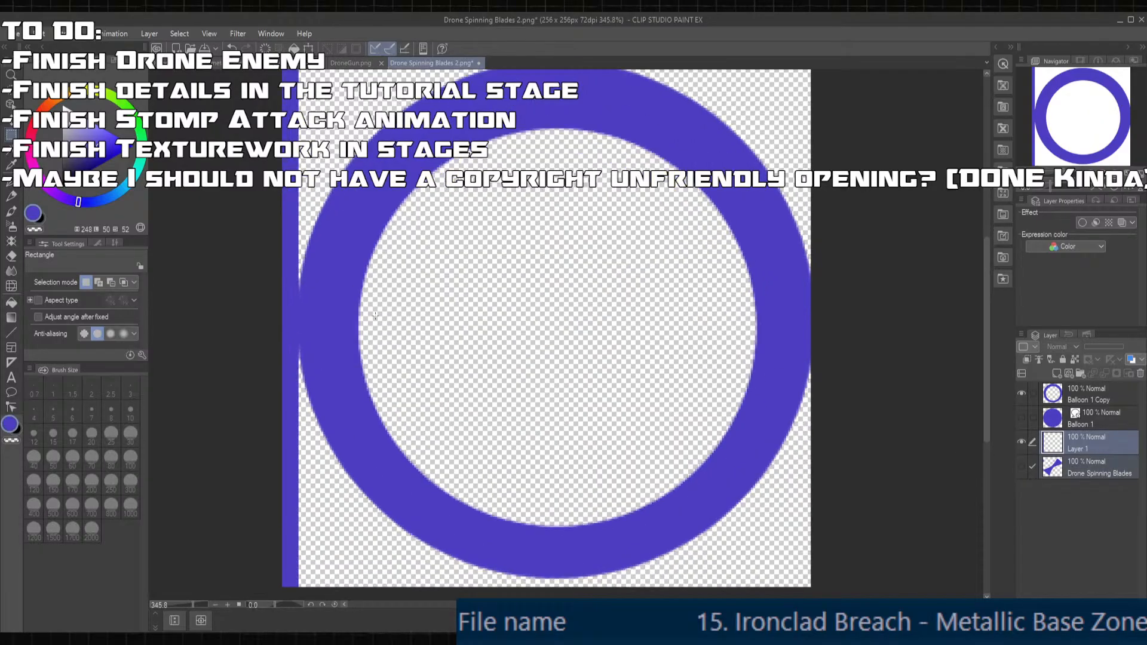
pyautogui.scroll(-2, 397, 297)
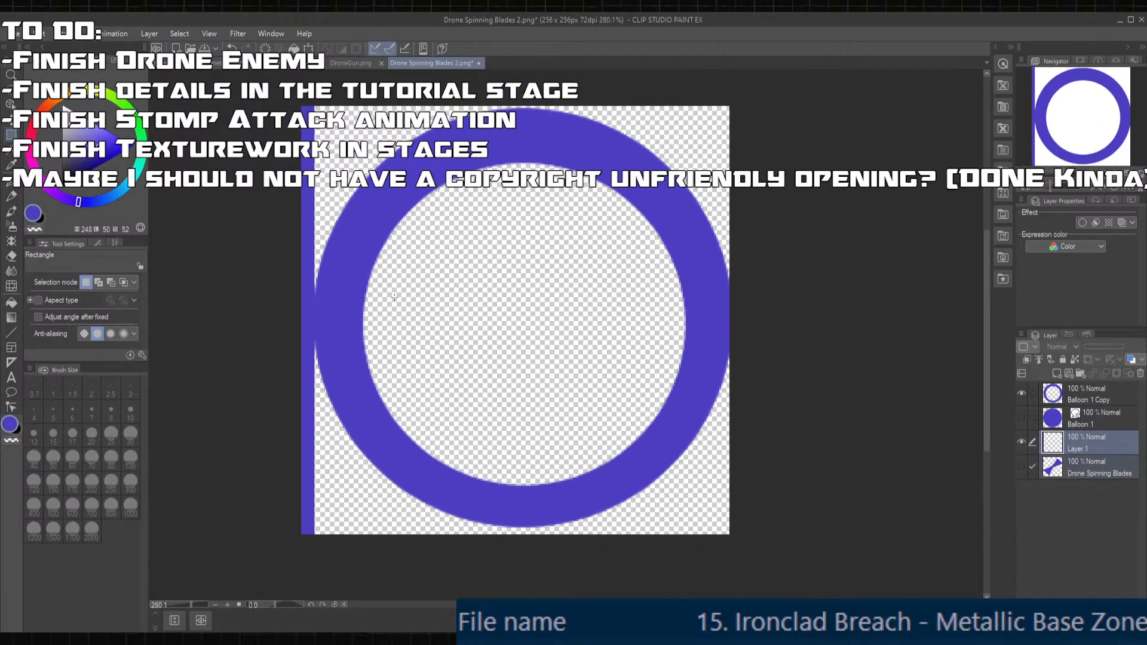
# - Save the layered artwork as a Photoshop document named Drone Spinning Blades.psd
pyautogui.click(56, 158)
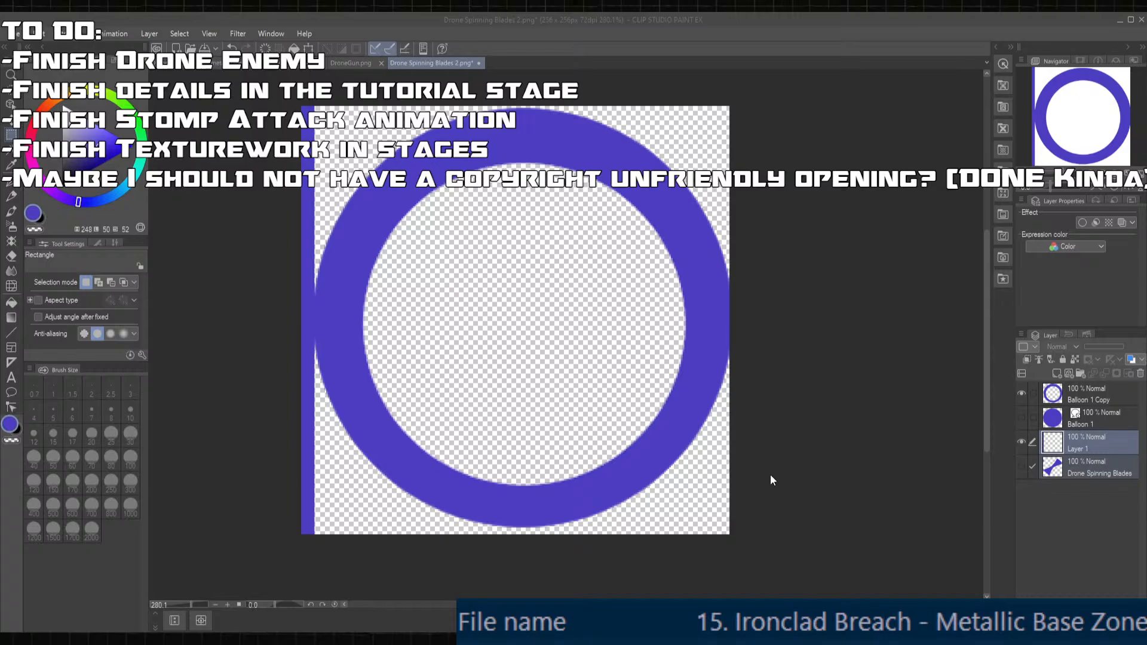
pyautogui.click(607, 253)
pyautogui.click(478, 421)
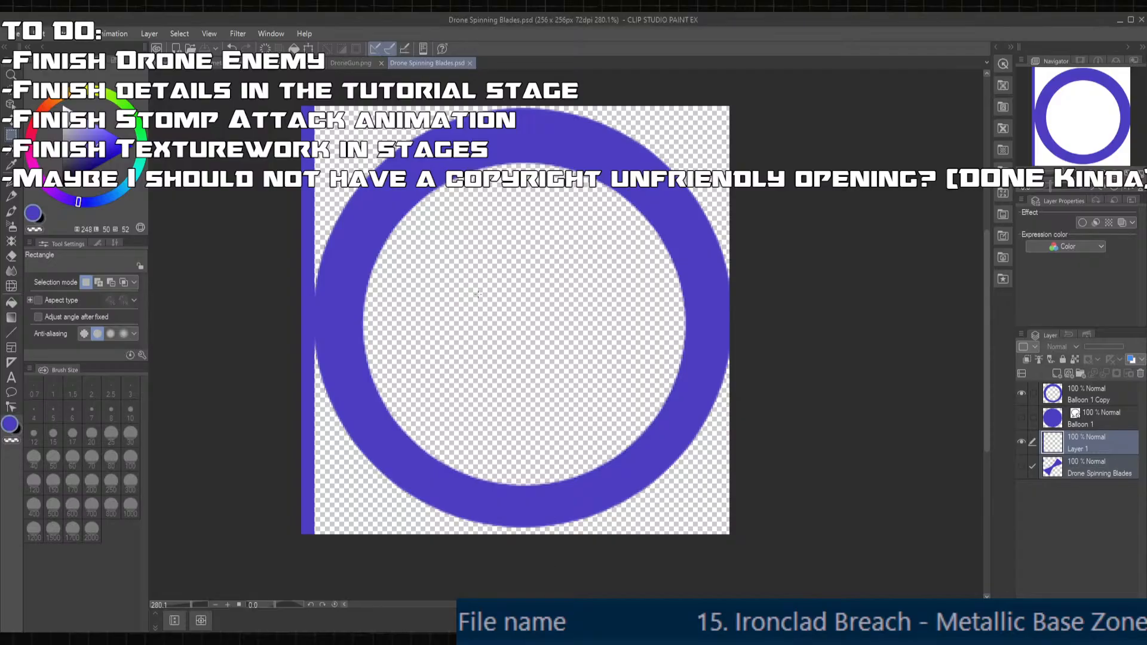
# - Add a new layer above Layer 1 and name it v1
pyautogui.scroll(-1, 477, 421)
pyautogui.scroll(3, 478, 421)
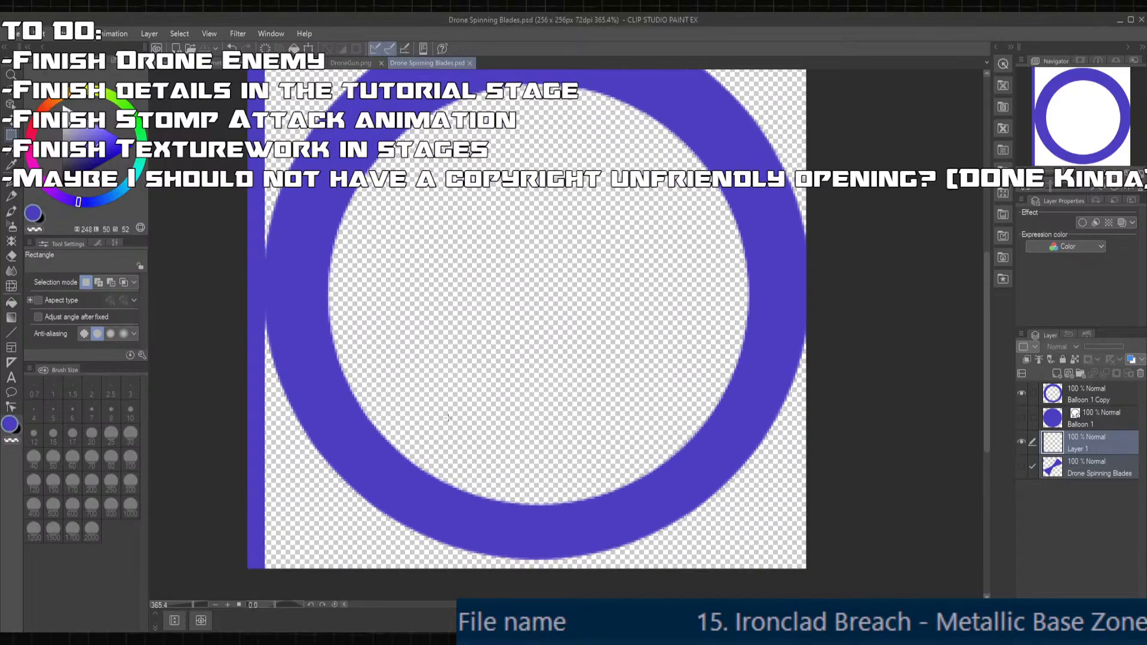
pyautogui.click(1056, 374)
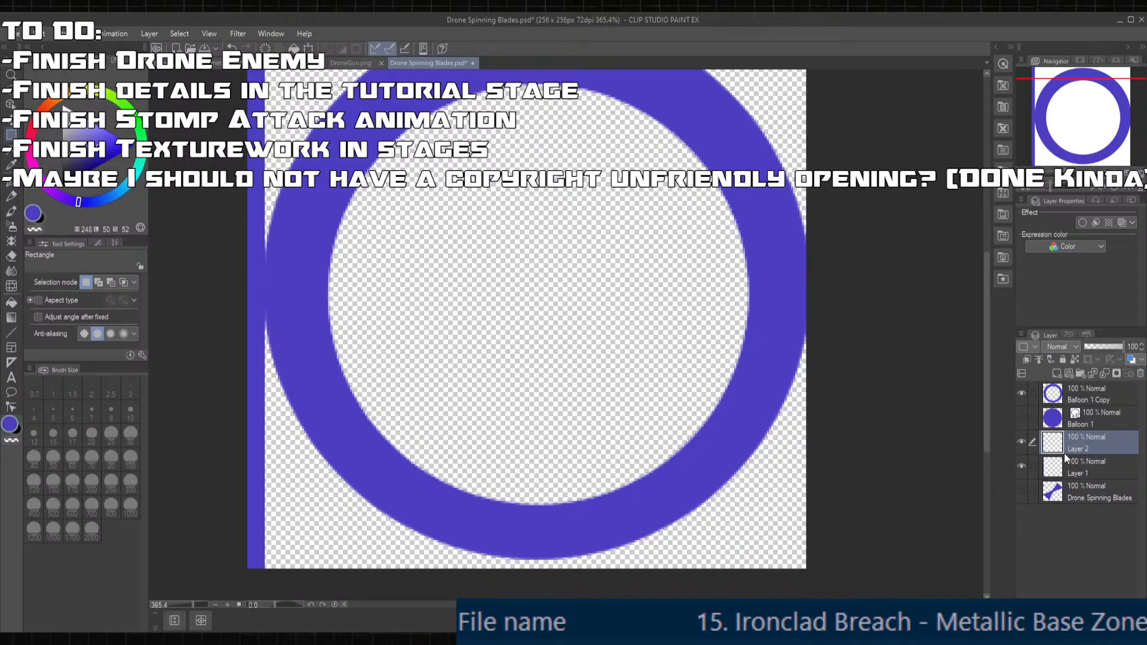
pyautogui.doubleClick(1066, 454)
pyautogui.write('v1')
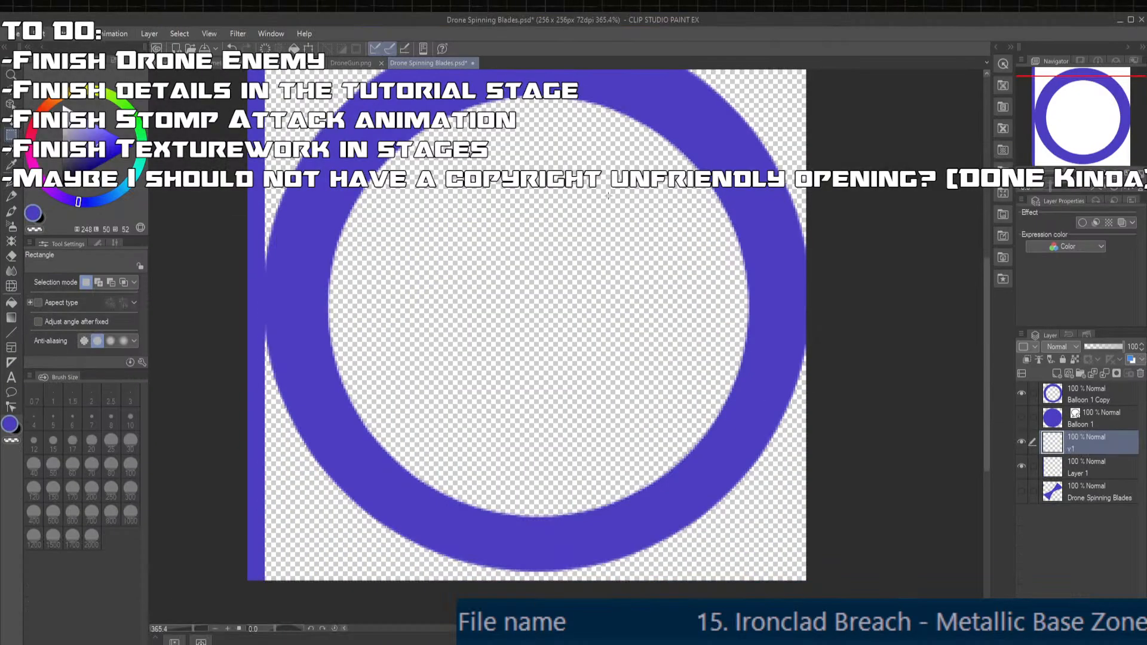
# - Sketch two hatched purple blades diagonally across the ring's interior on layer v1 with the size 8 Mechanical pencil
pyautogui.hotkey('ctrl', '-')
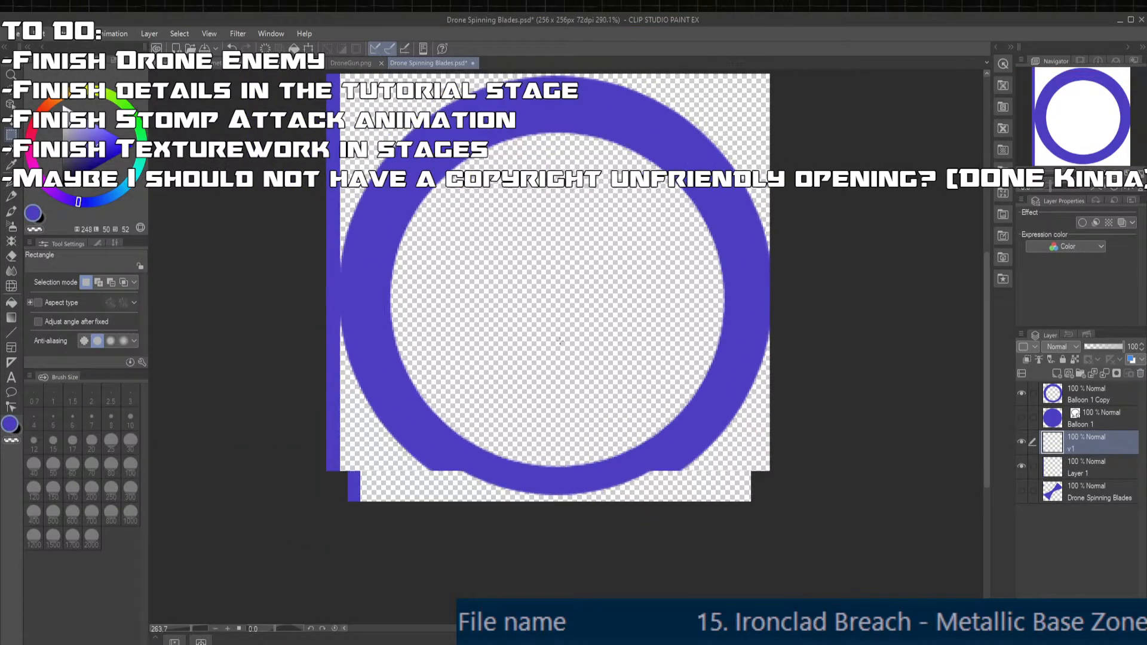
pyautogui.press('p')
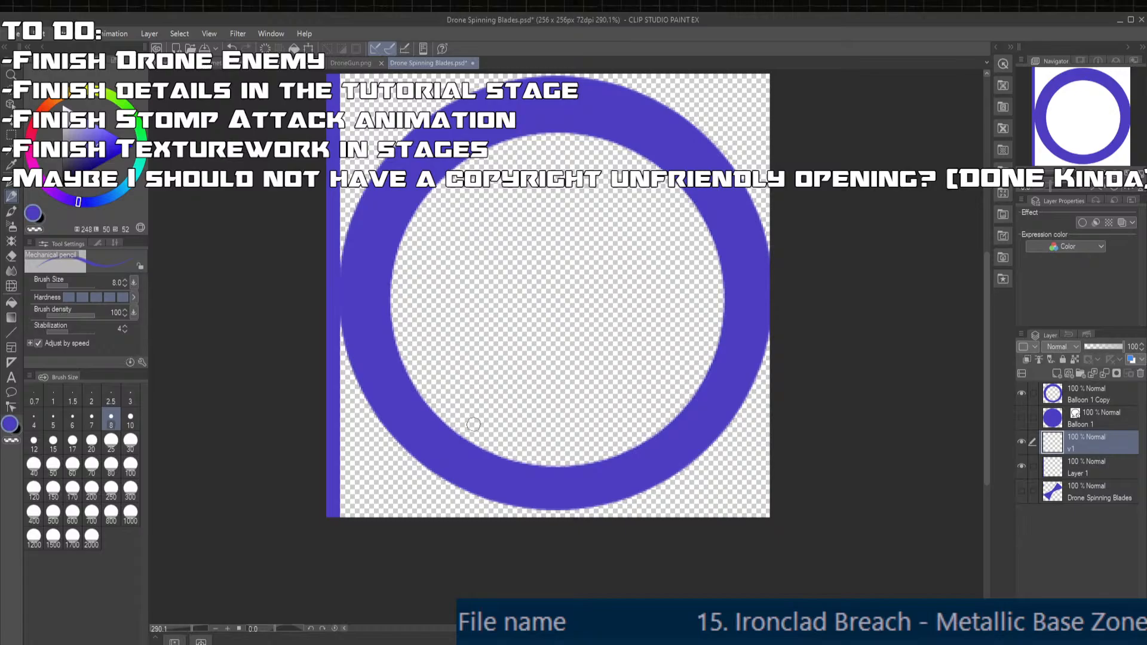
pyautogui.moveTo(421, 372)
pyautogui.mouseDown()
pyautogui.moveTo(495, 441)
pyautogui.moveTo(492, 421)
pyautogui.mouseUp()
pyautogui.moveTo(440, 377); pyautogui.dragTo(505, 418)
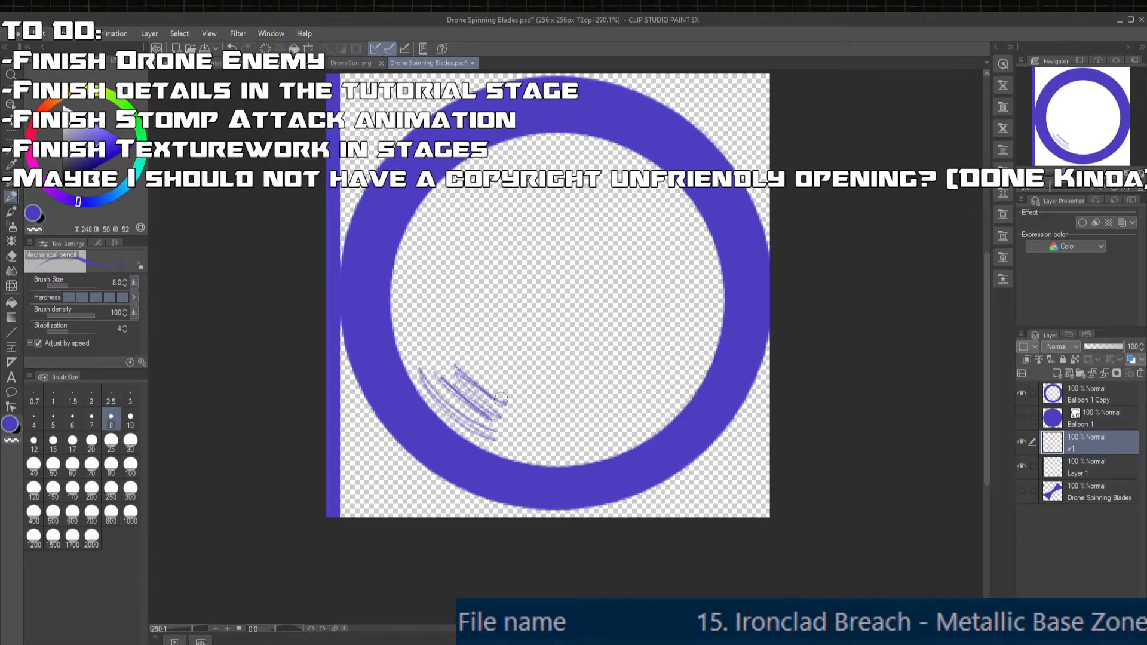
pyautogui.moveTo(460, 355)
pyautogui.mouseDown()
pyautogui.moveTo(511, 403)
pyautogui.moveTo(532, 377)
pyautogui.mouseUp()
pyautogui.moveTo(510, 327)
pyautogui.mouseDown()
pyautogui.moveTo(536, 349)
pyautogui.moveTo(588, 259)
pyautogui.moveTo(640, 223)
pyautogui.moveTo(613, 207)
pyautogui.moveTo(658, 249)
pyautogui.mouseUp()
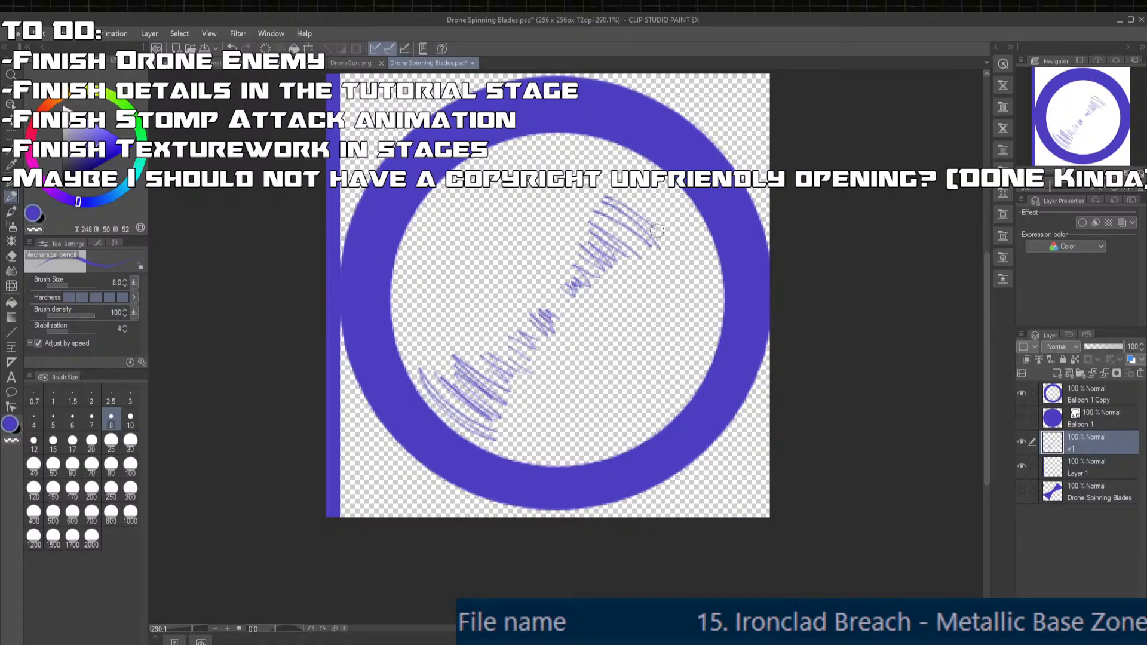
pyautogui.moveTo(599, 190)
pyautogui.mouseDown()
pyautogui.moveTo(661, 233)
pyautogui.moveTo(655, 221)
pyautogui.mouseUp()
pyautogui.moveTo(603, 177)
pyautogui.mouseDown()
pyautogui.moveTo(675, 222)
pyautogui.moveTo(650, 188)
pyautogui.moveTo(693, 222)
pyautogui.mouseUp()
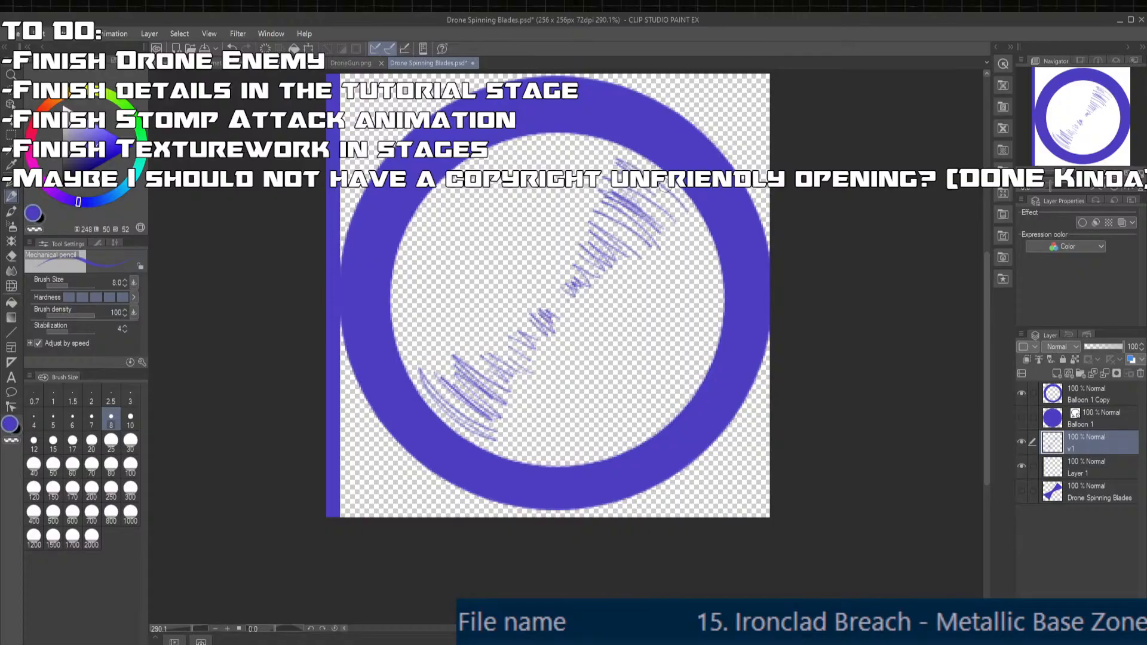
pyautogui.moveTo(628, 157)
pyautogui.mouseDown()
pyautogui.moveTo(696, 225)
pyautogui.moveTo(668, 213)
pyautogui.moveTo(651, 226)
pyautogui.moveTo(654, 215)
pyautogui.moveTo(642, 254)
pyautogui.mouseUp()
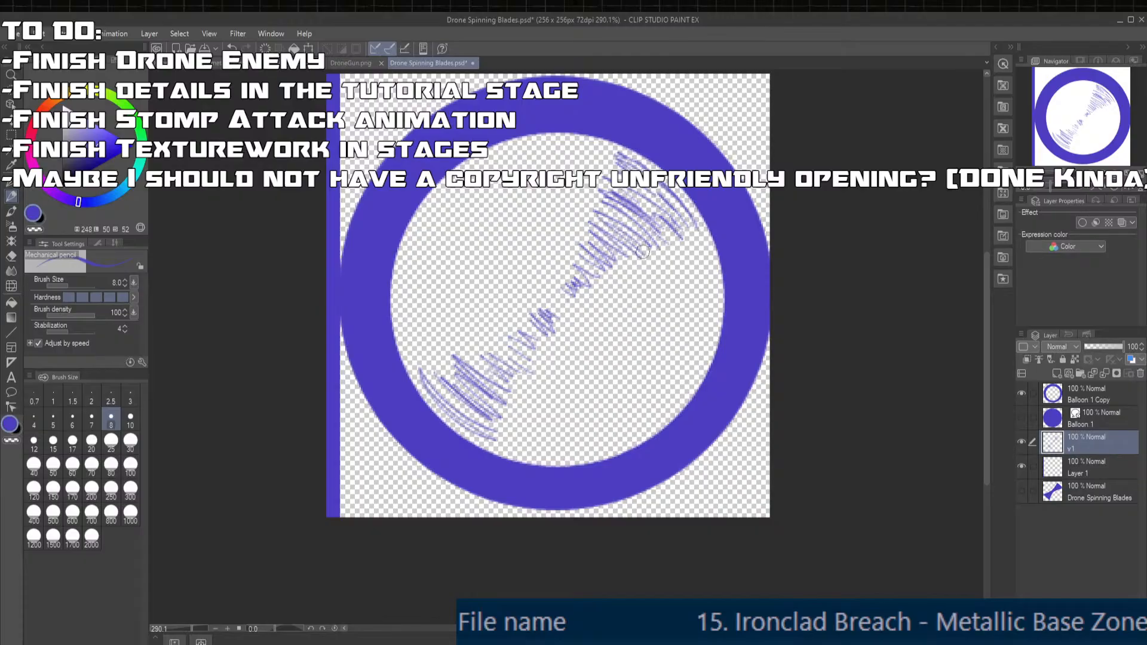
# - Add a layer named v2 above v1 and lower layer v1's opacity to 53%
pyautogui.click(1057, 373)
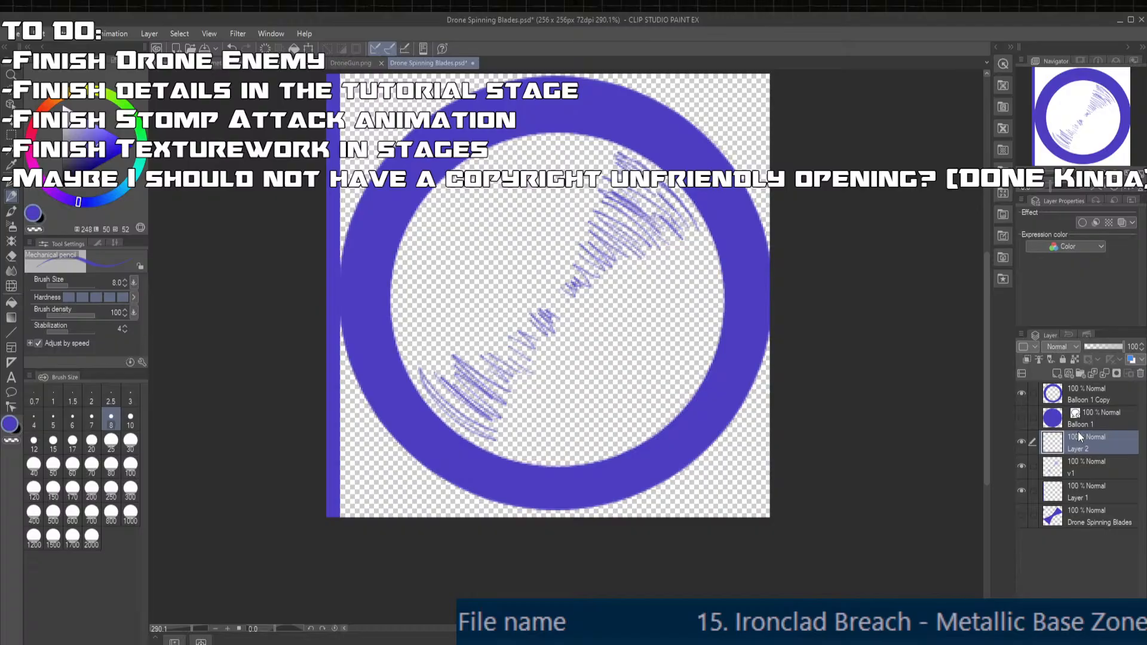
pyautogui.click(1099, 466)
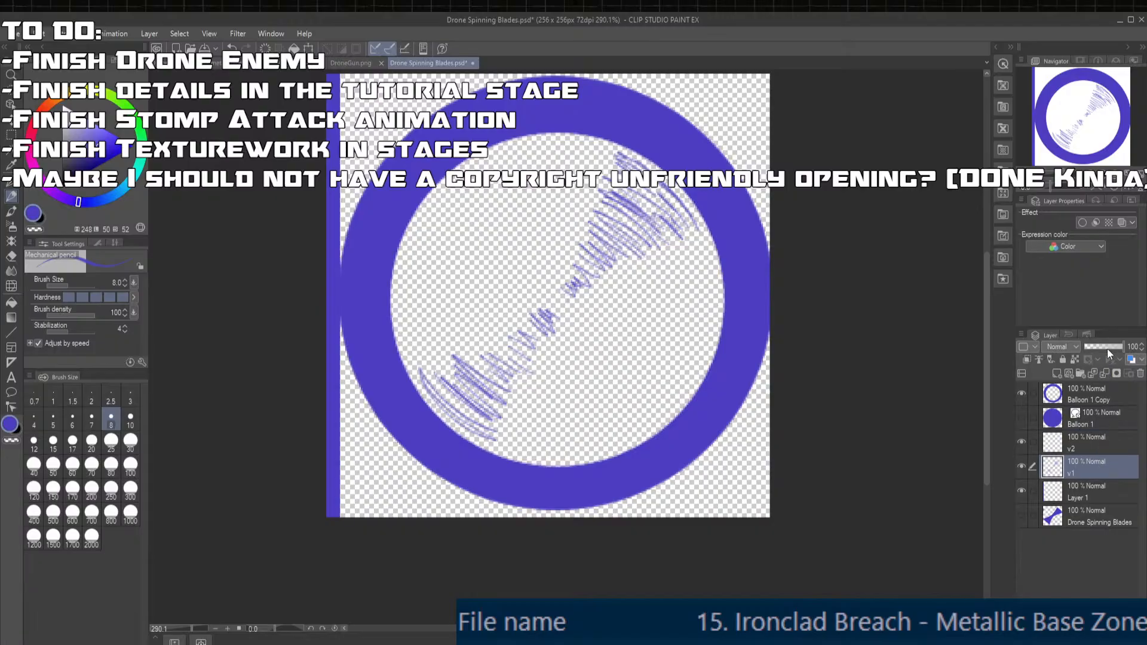
pyautogui.moveTo(1107, 349); pyautogui.dragTo(1105, 347)
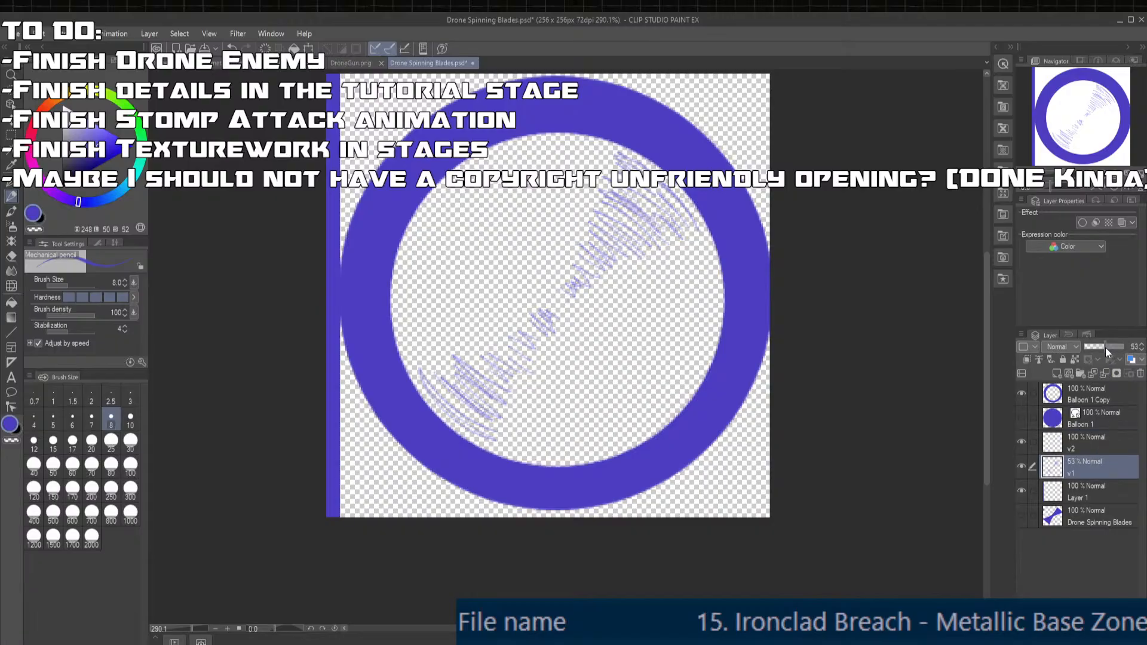
# - Sketch two hatched purple blades diagonally across the ring's interior on layer v2, using the faded v1 blades as a guide
pyautogui.click(1099, 445)
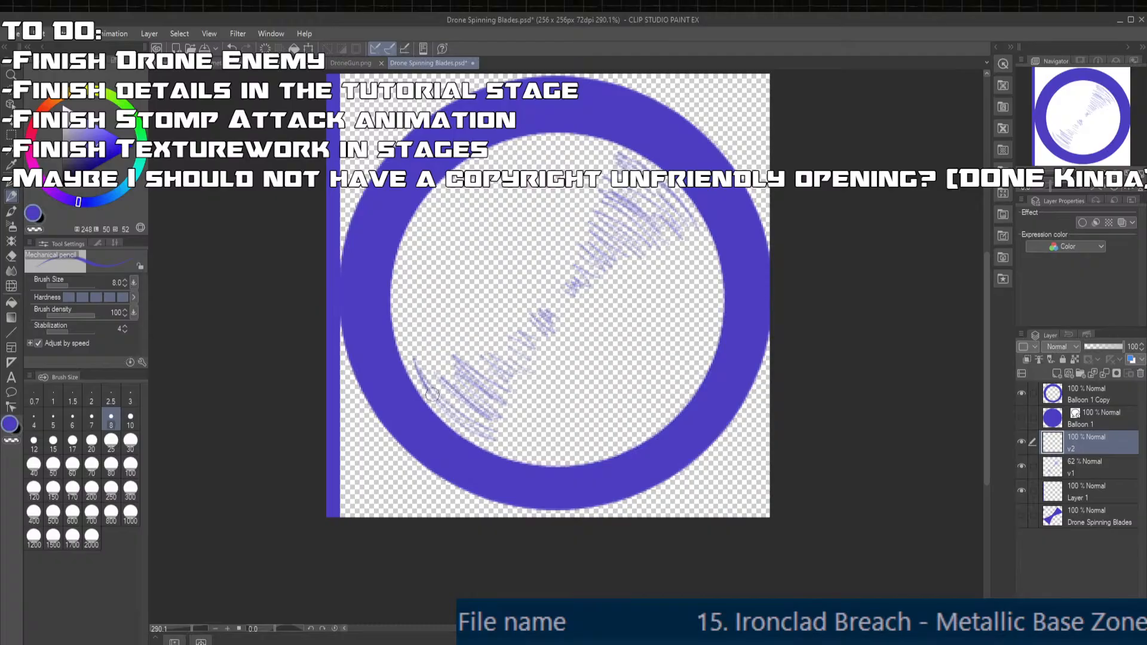
pyautogui.moveTo(426, 380)
pyautogui.mouseDown()
pyautogui.moveTo(508, 442)
pyautogui.moveTo(454, 364)
pyautogui.moveTo(513, 426)
pyautogui.moveTo(520, 364)
pyautogui.moveTo(483, 354)
pyautogui.moveTo(529, 373)
pyautogui.moveTo(517, 349)
pyautogui.moveTo(556, 332)
pyautogui.moveTo(553, 317)
pyautogui.moveTo(579, 296)
pyautogui.moveTo(574, 272)
pyautogui.moveTo(601, 270)
pyautogui.moveTo(580, 237)
pyautogui.moveTo(613, 251)
pyautogui.moveTo(623, 242)
pyautogui.moveTo(606, 210)
pyautogui.moveTo(636, 218)
pyautogui.moveTo(615, 197)
pyautogui.moveTo(645, 206)
pyautogui.moveTo(612, 157)
pyautogui.moveTo(687, 219)
pyautogui.moveTo(662, 184)
pyautogui.moveTo(696, 233)
pyautogui.moveTo(648, 189)
pyautogui.mouseUp()
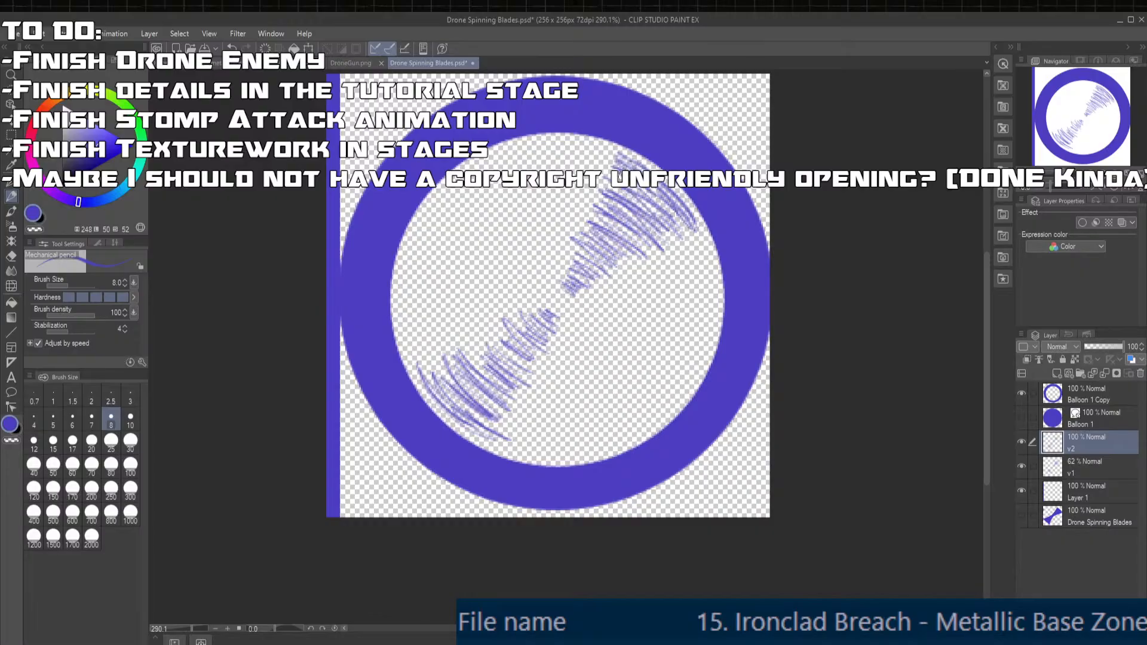
pyautogui.moveTo(601, 147)
pyautogui.mouseDown()
pyautogui.moveTo(654, 169)
pyautogui.moveTo(640, 164)
pyautogui.mouseUp()
pyautogui.hotkey('ctrl', 'z')
pyautogui.hotkey('ctrl', 'z')
# - Restore layer v1's opacity to 100% and hide layer v2
pyautogui.click(1021, 466)
pyautogui.click(1021, 466)
pyautogui.click(1072, 464)
pyautogui.click(1121, 347)
pyautogui.click(1021, 442)
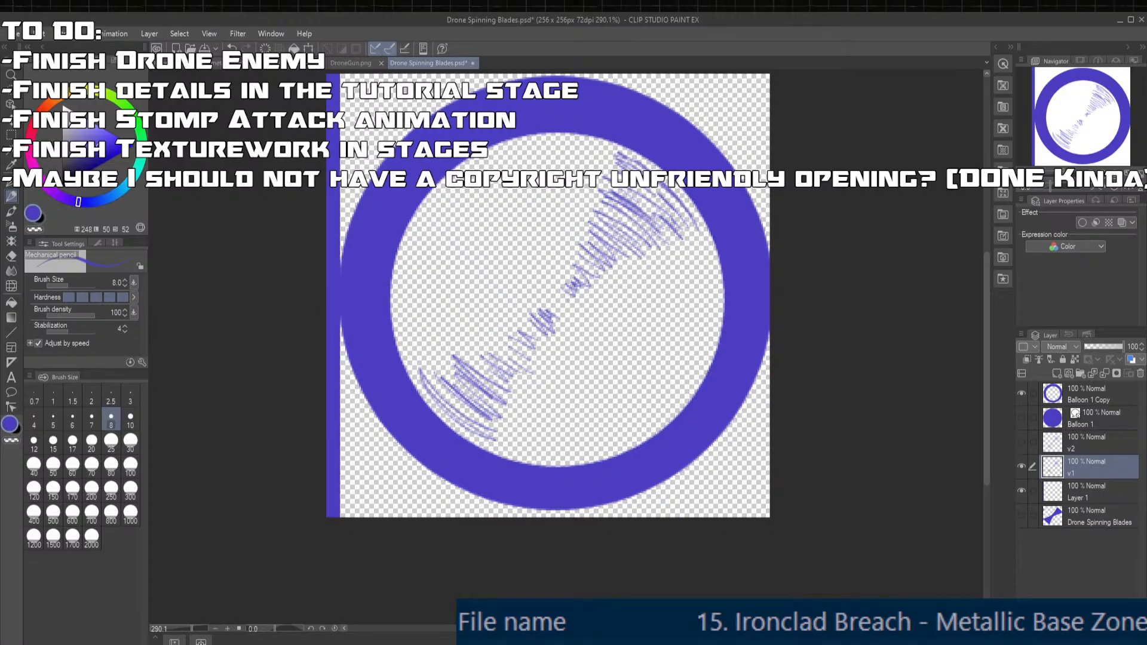
# - Save the first blade frame as Drone Spinning Blades.png
pyautogui.hotkey('ctrl', 's')
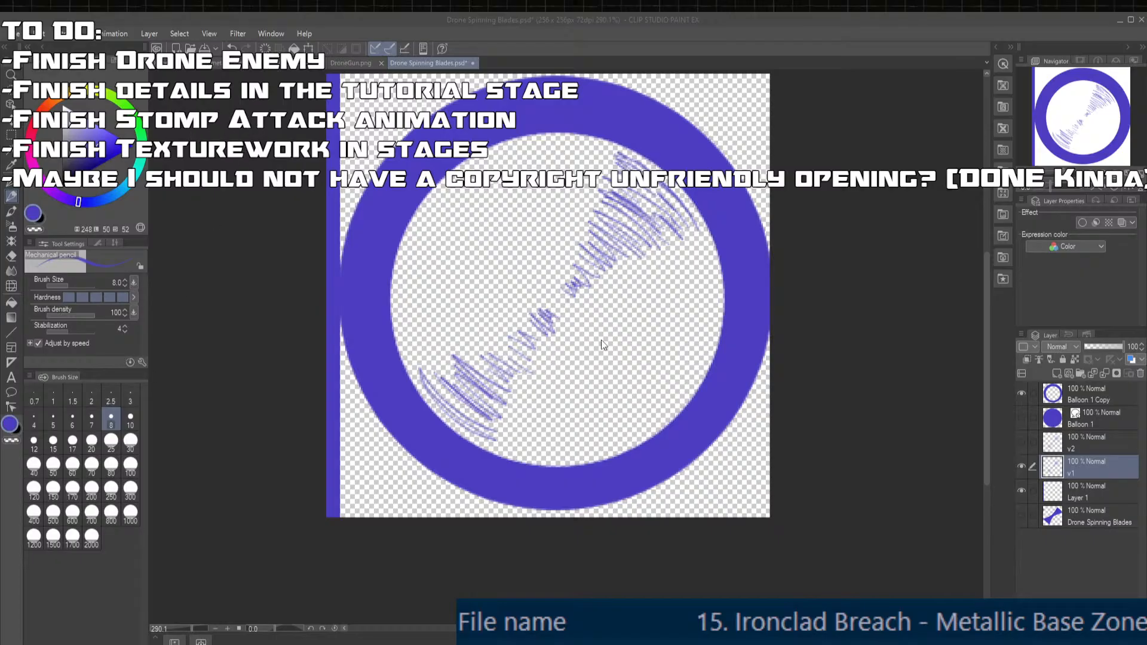
pyautogui.hotkey('ctrl', 's')
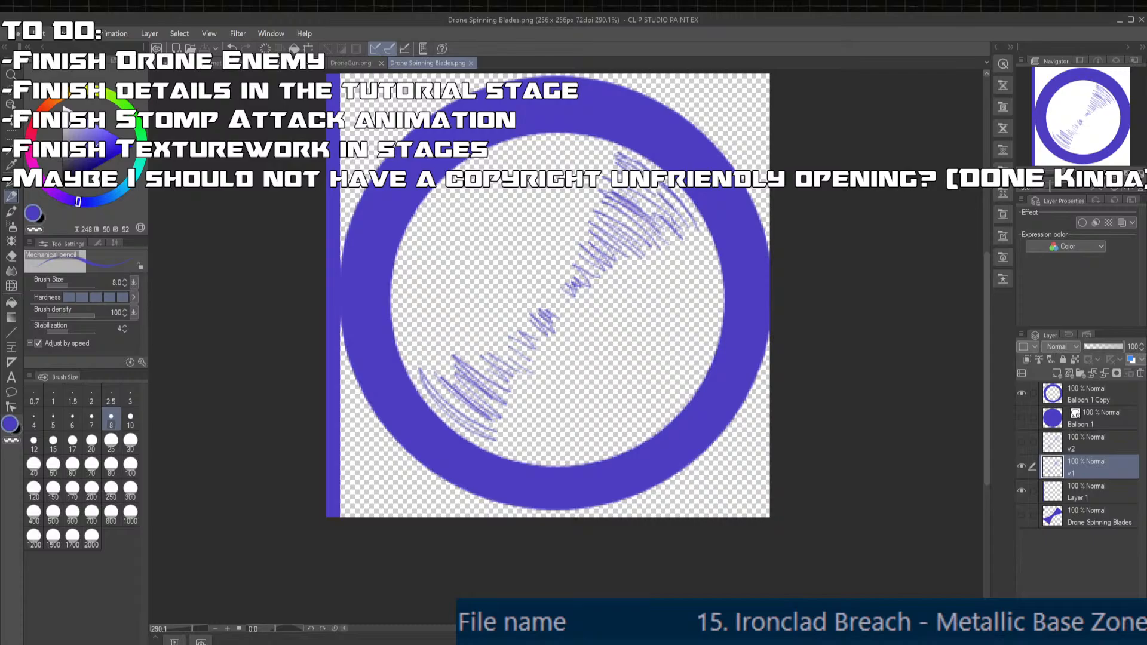
pyautogui.hotkey('alt', 'Tab')
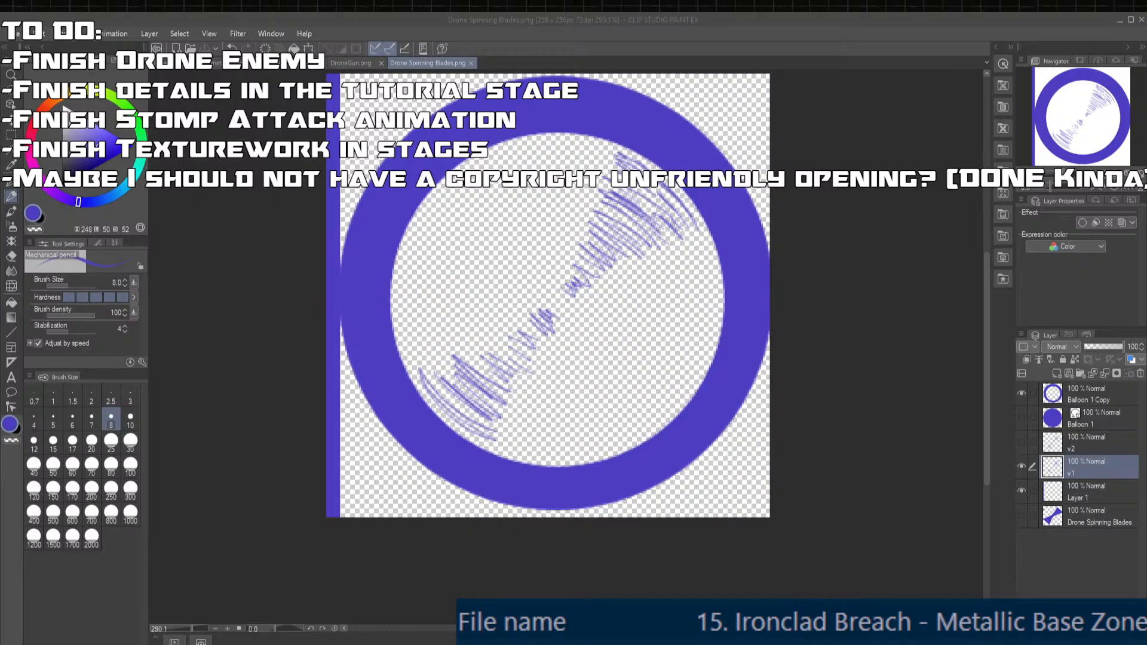
pyautogui.click(187, 105)
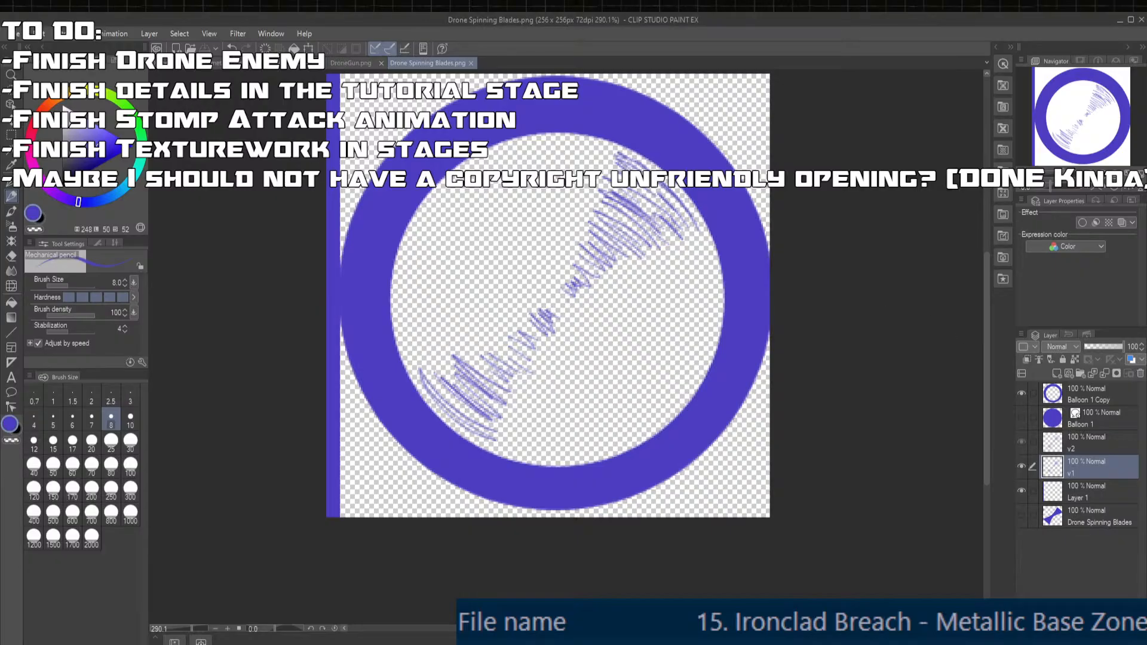
# - Show layer v2 instead of v1 and save the second blade frame as Drone Spinning Blades 2.png
pyautogui.click(1021, 442)
pyautogui.click(1021, 467)
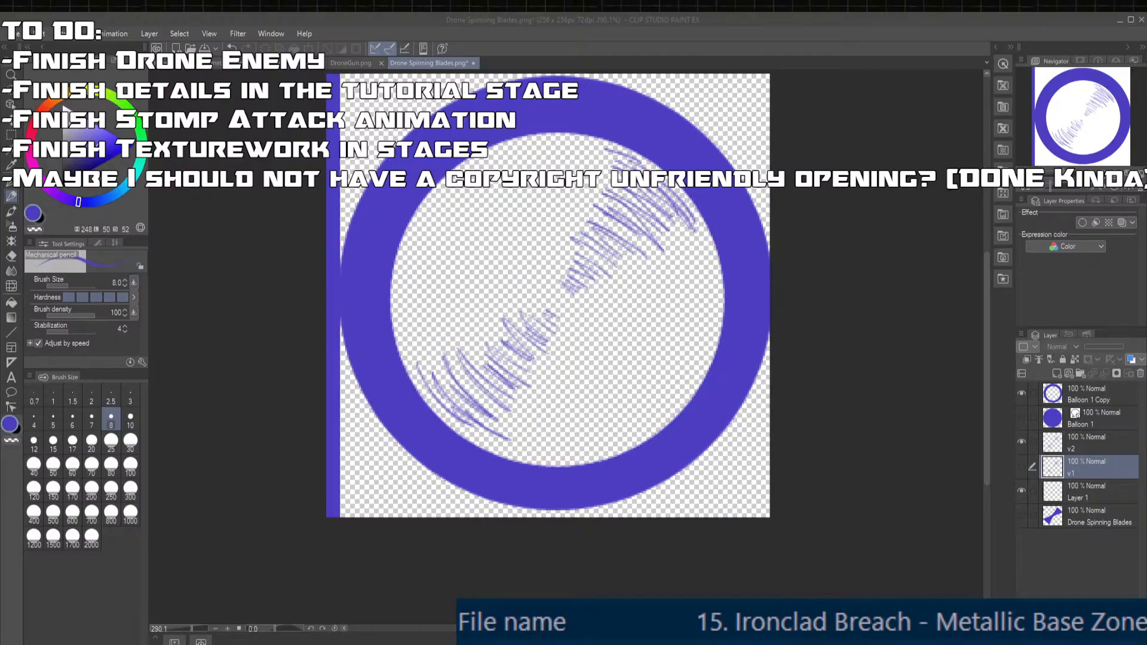
pyautogui.hotkey('alt', 'Tab')
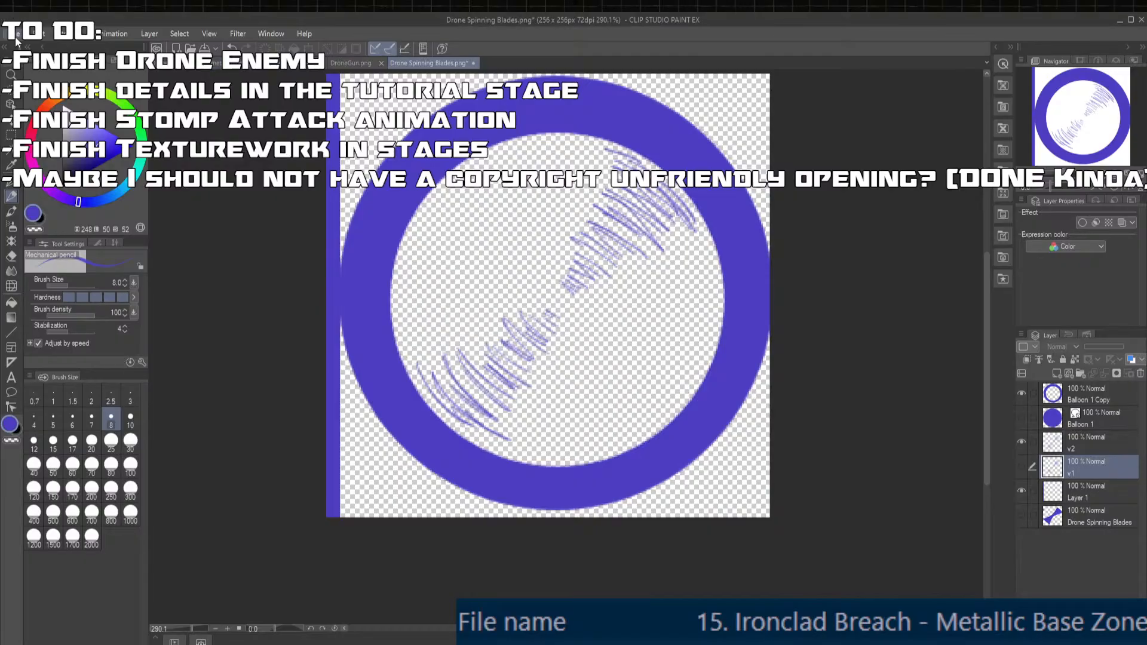
pyautogui.hotkey('alt', 'Tab')
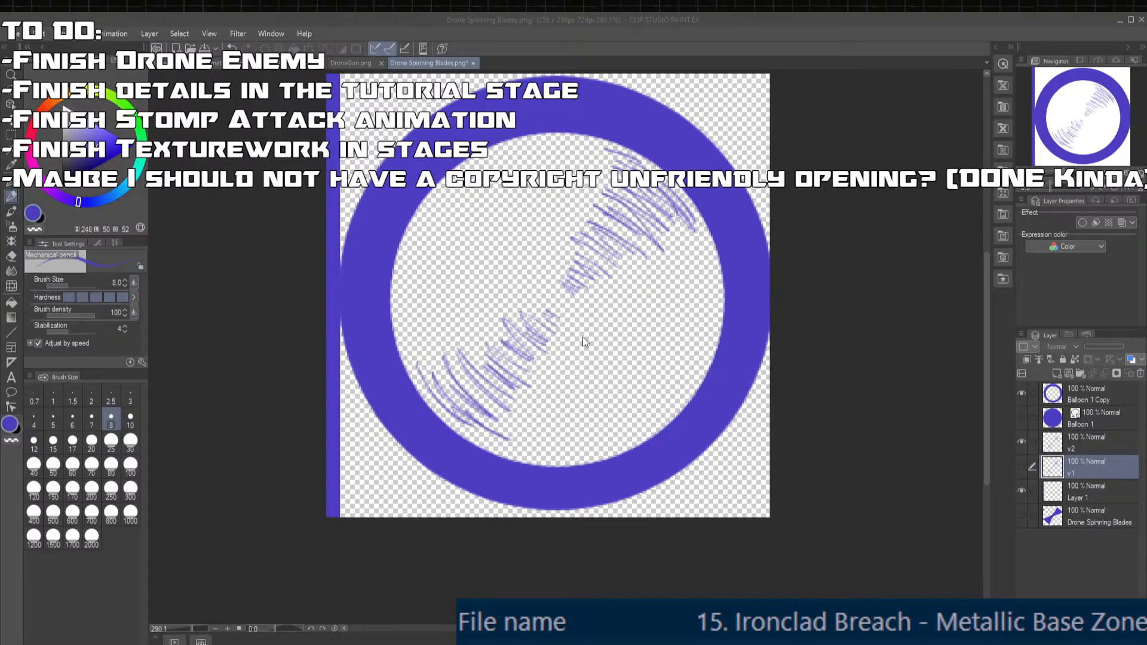
pyautogui.click(601, 249)
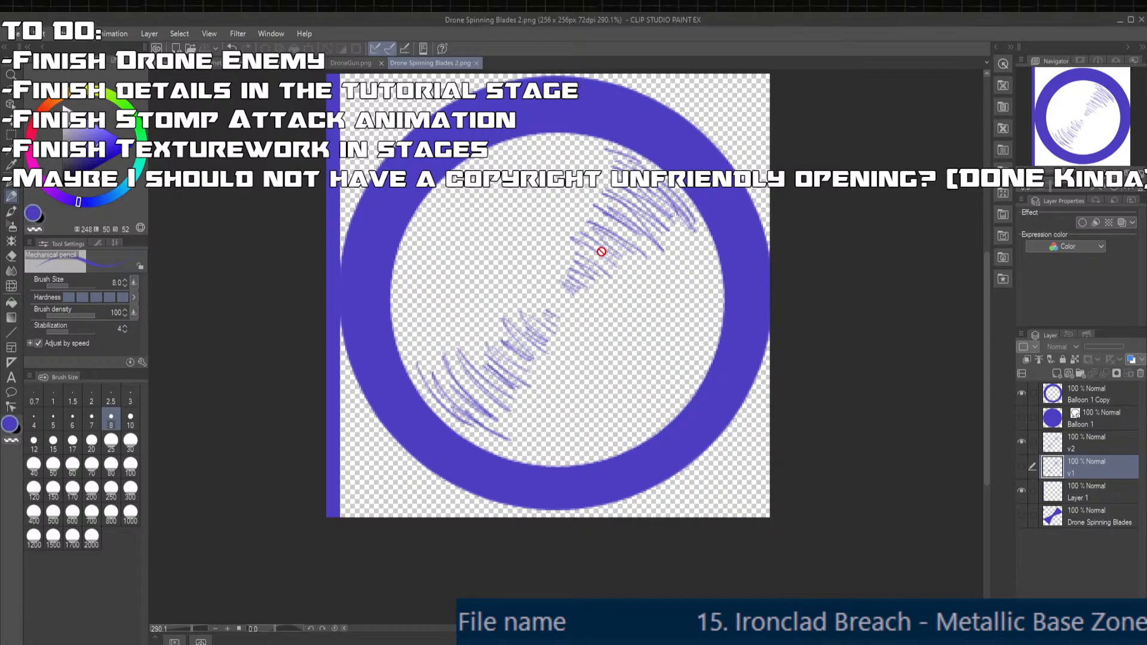
# - Switch to Godot and examine the drone's SpinningBlades animation from below and above
pyautogui.hotkey('alt', 'Tab')
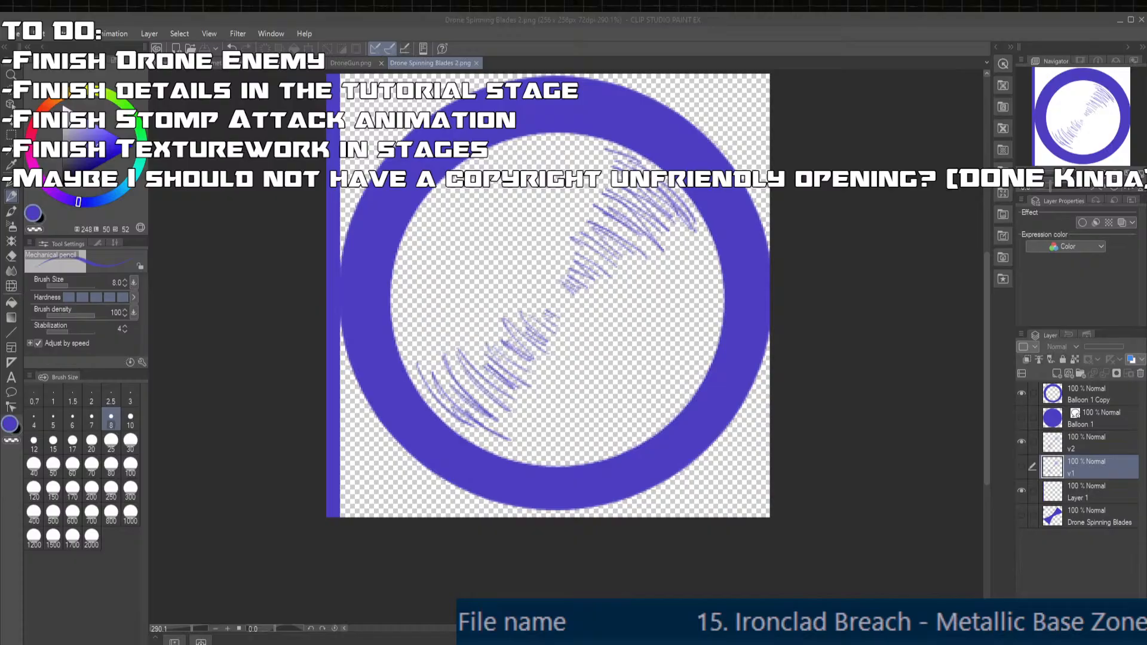
pyautogui.hotkey('alt', 'Tab')
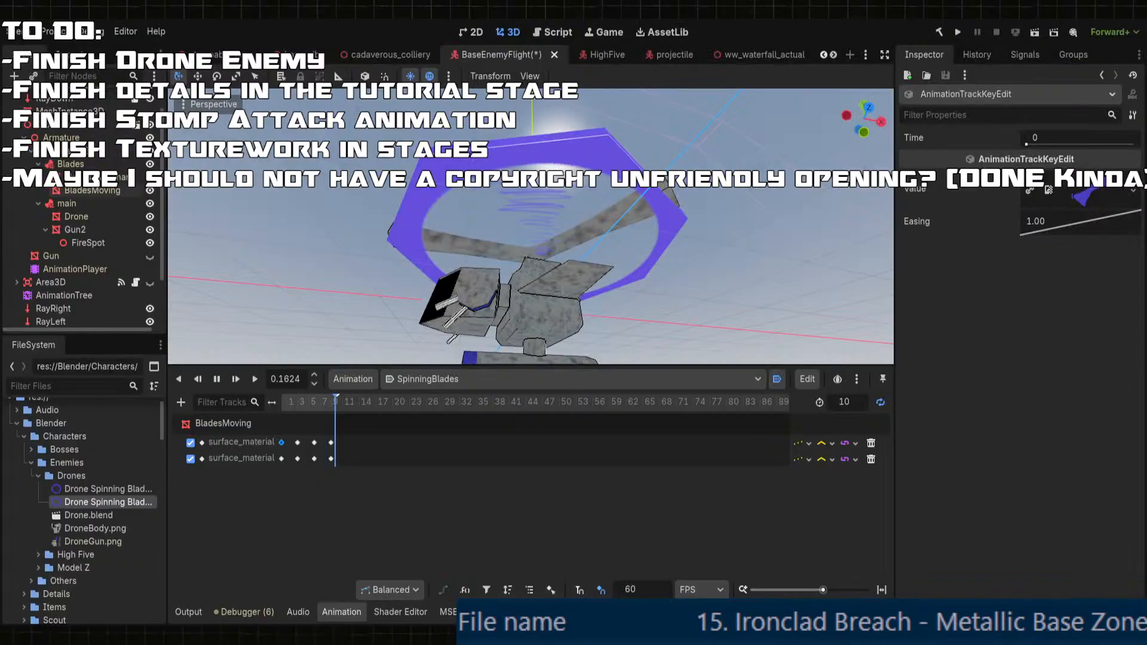
pyautogui.scroll(8, 591, 223)
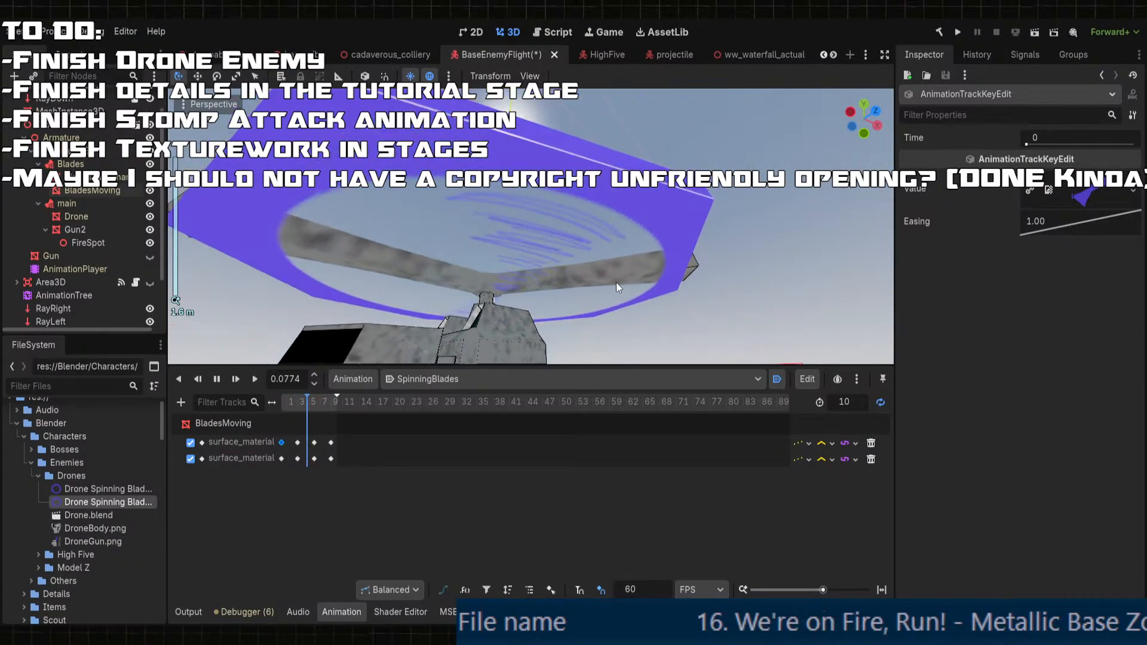
pyautogui.moveTo(524, 271); pyautogui.dragTo(534, 187, button='middle')
pyautogui.scroll(-4, 623, 209)
pyautogui.scroll(-2, 587, 216)
pyautogui.moveTo(557, 102); pyautogui.dragTo(674, 317, button='middle')
pyautogui.scroll(3, 485, 215)
pyautogui.scroll(-2, 510, 286)
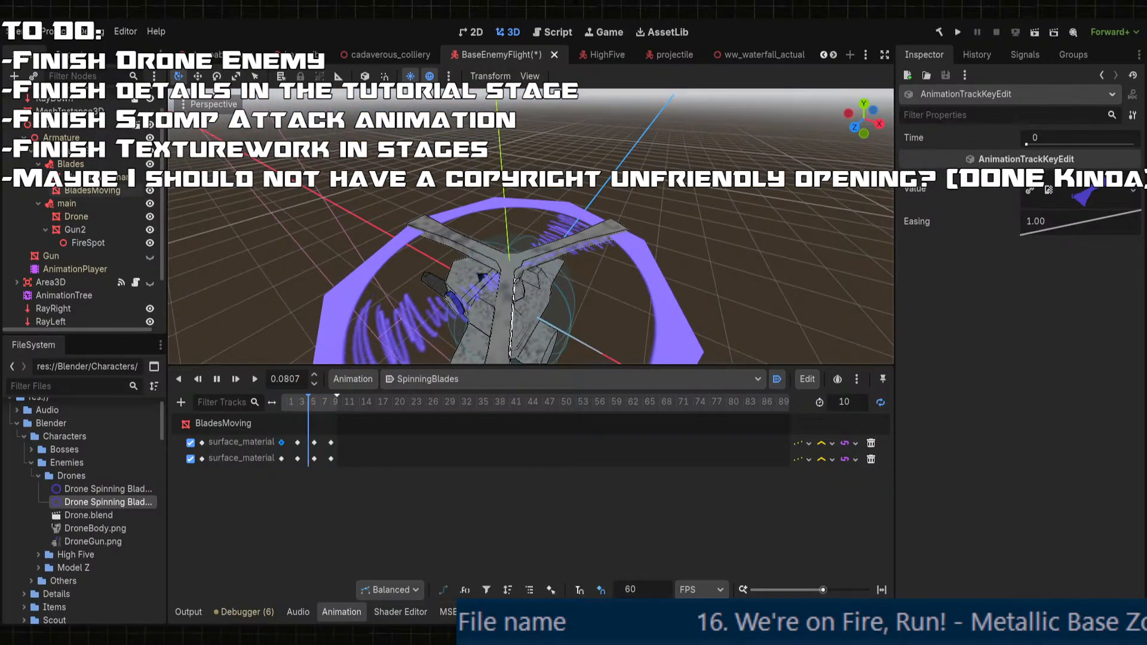
# - Switch to Blender and open the BladesMoving mesh in Edit Mode in the UV Editing workspace
pyautogui.hotkey('alt', 'Tab')
pyautogui.scroll(-4, 481, 411)
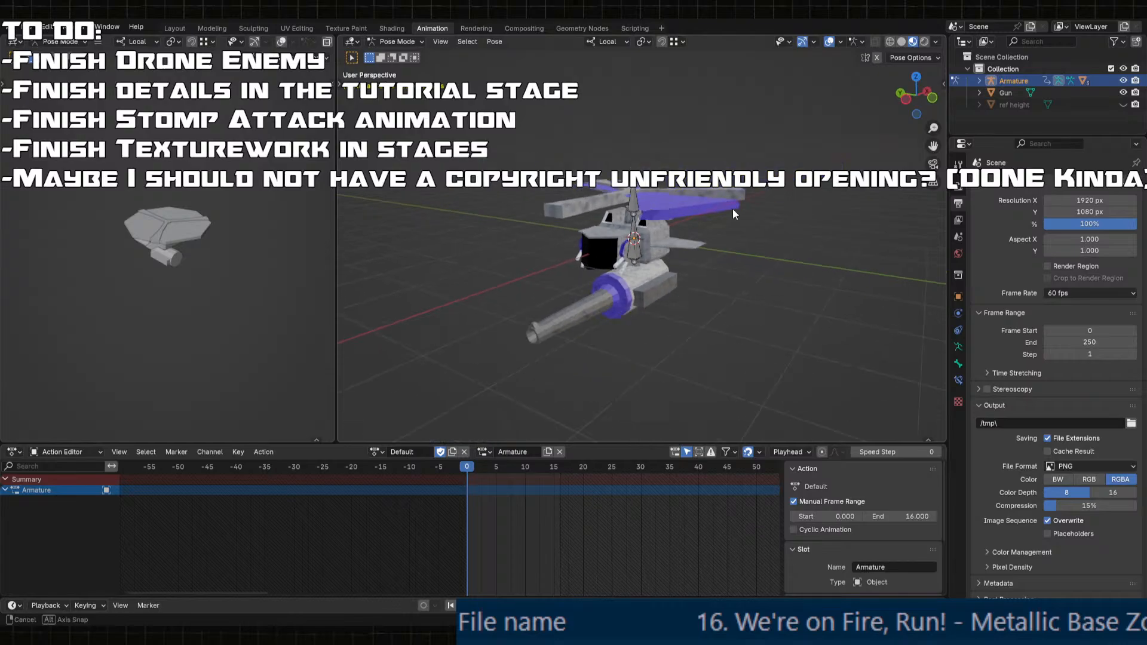
pyautogui.scroll(2, 733, 209)
pyautogui.moveTo(733, 209); pyautogui.dragTo(671, 242, button='middle')
pyautogui.hotkey('ctrl', 'Tab')
pyautogui.click(698, 253)
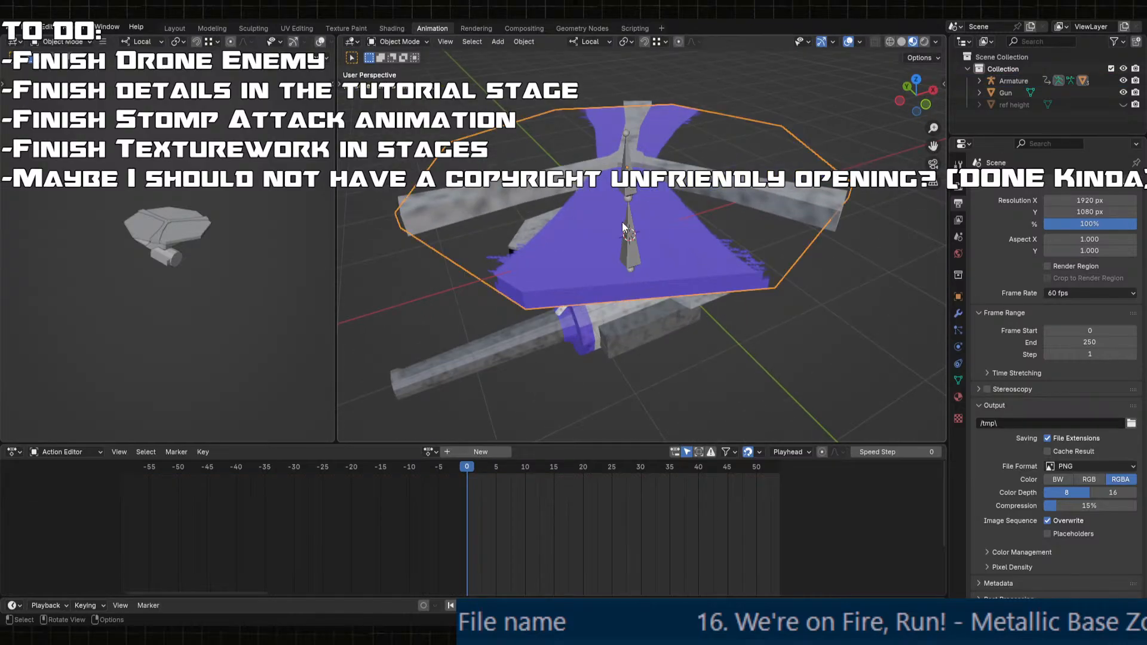
pyautogui.press('Tab')
pyautogui.moveTo(600, 192); pyautogui.dragTo(623, 224, button='middle')
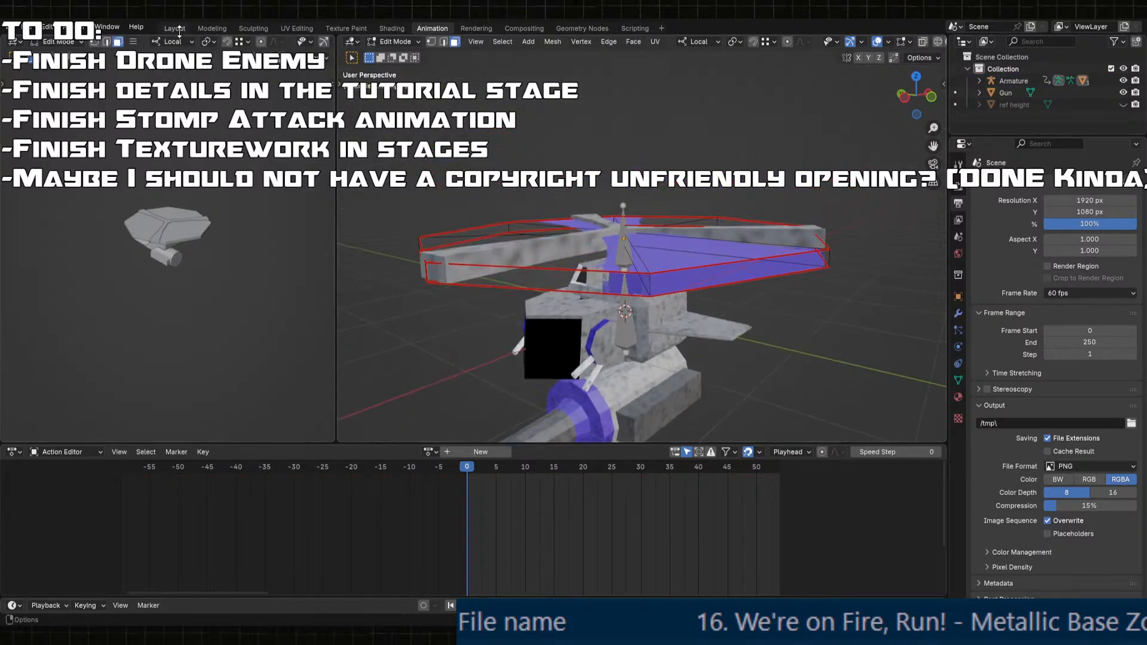
pyautogui.click(305, 30)
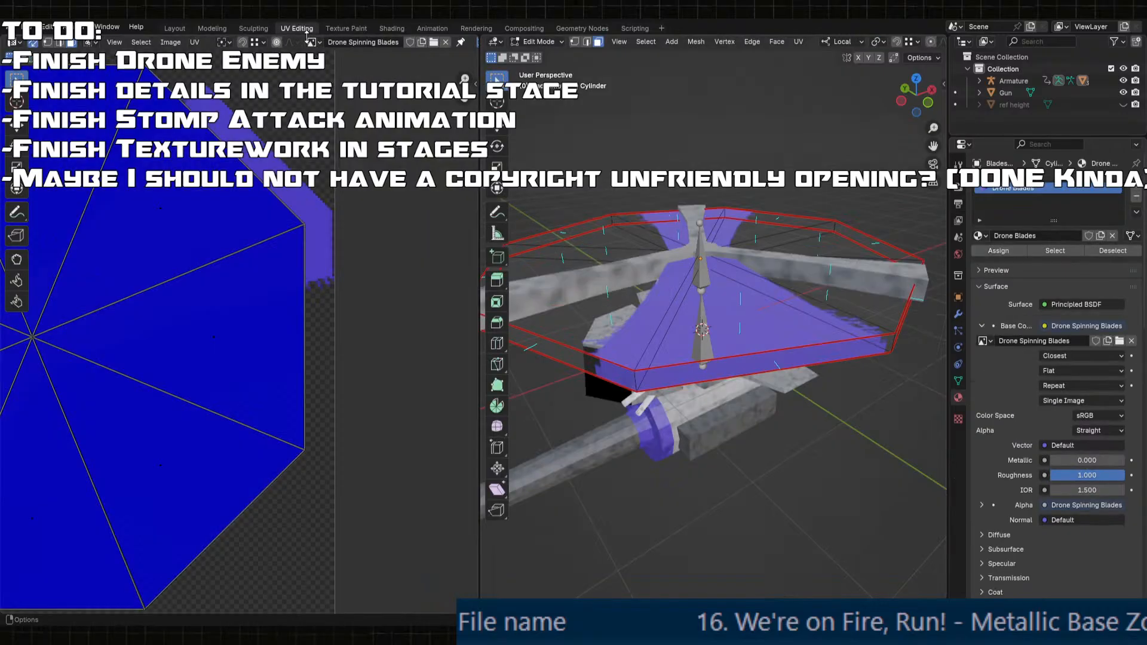
# - Inspect the blade disc's rim UV strip and reload the Drone Spinning Blades texture in the UV editor
pyautogui.moveTo(147, 303); pyautogui.dragTo(231, 299, button='middle')
pyautogui.scroll(2, 78, 312)
pyautogui.moveTo(77, 312); pyautogui.dragTo(248, 323, button='middle')
pyautogui.scroll(2, 263, 271)
pyautogui.scroll(2, 242, 329)
pyautogui.scroll(-4, 241, 332)
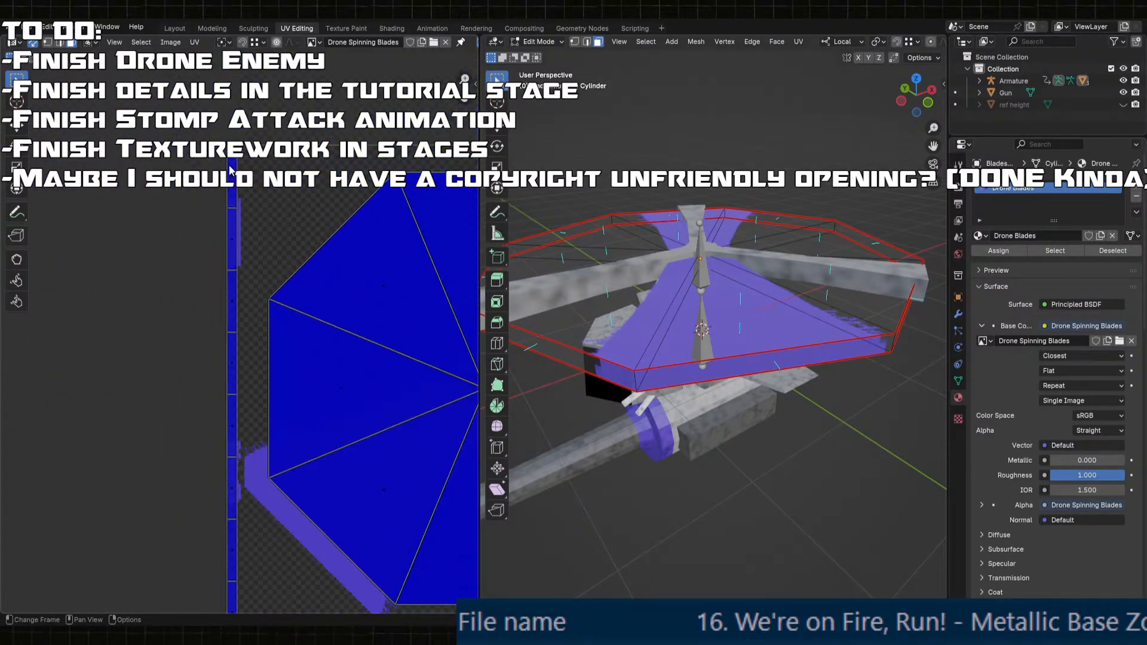
pyautogui.click(230, 166)
pyautogui.keyDown('shift'); pyautogui.moveTo(253, 600); pyautogui.dragTo(244, 460, button='middle'); pyautogui.keyUp('shift')
pyautogui.keyDown('ctrl'); pyautogui.click(219, 476); pyautogui.keyUp('ctrl')
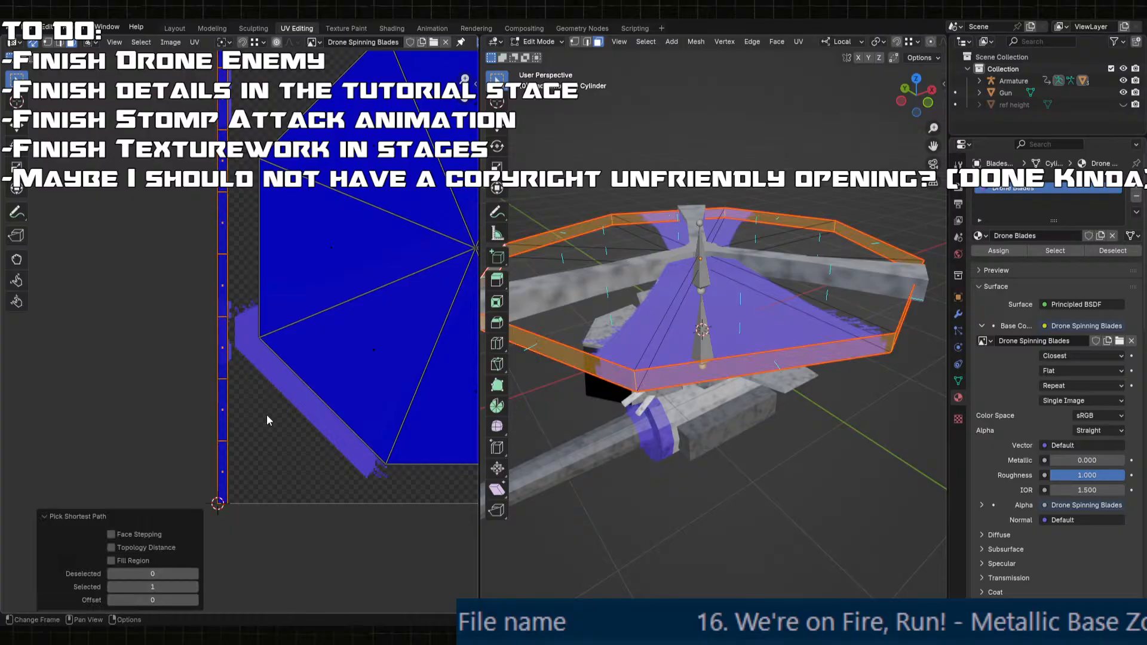
pyautogui.click(123, 229)
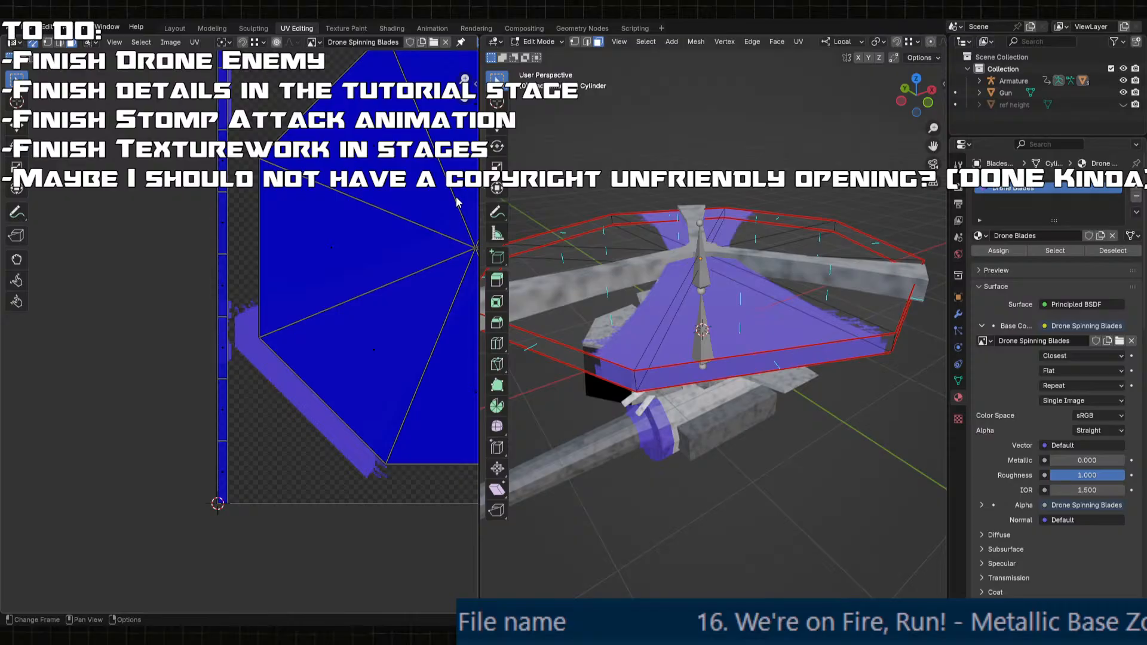
pyautogui.hotkey('alt', 'r')
# - Select the whole rim UV strip and shift it slightly along X, away from the purple band's inner edge
pyautogui.moveTo(200, 214); pyautogui.dragTo(197, 296, button='middle')
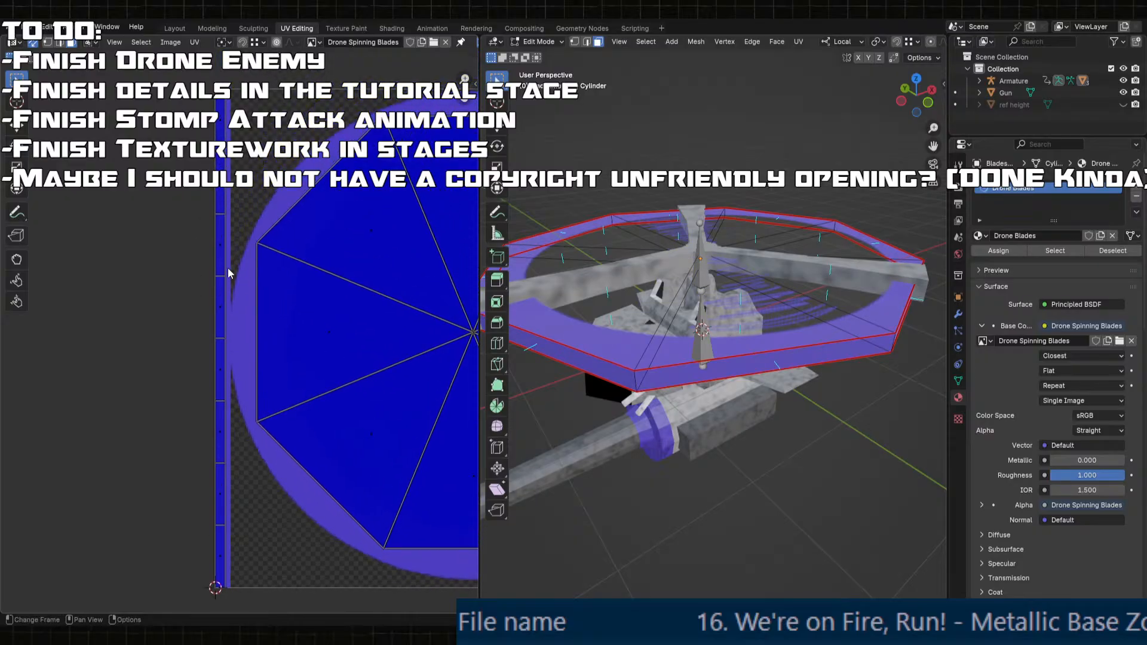
pyautogui.scroll(2, 230, 259)
pyautogui.scroll(-4, 209, 265)
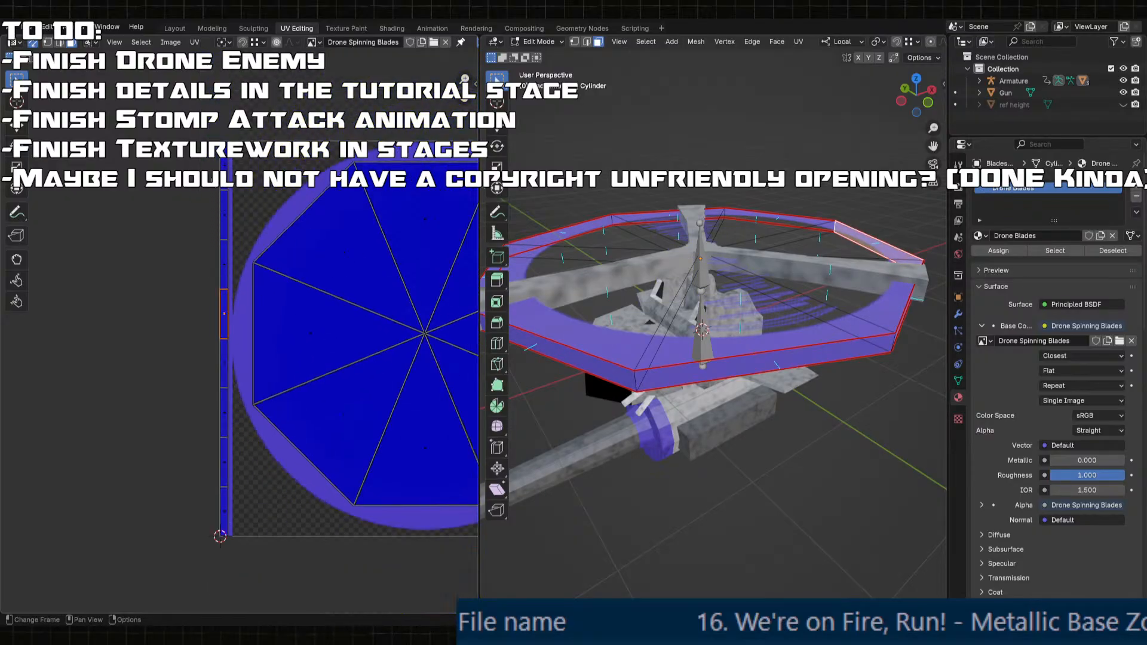
pyautogui.moveTo(196, 191); pyautogui.dragTo(230, 567)
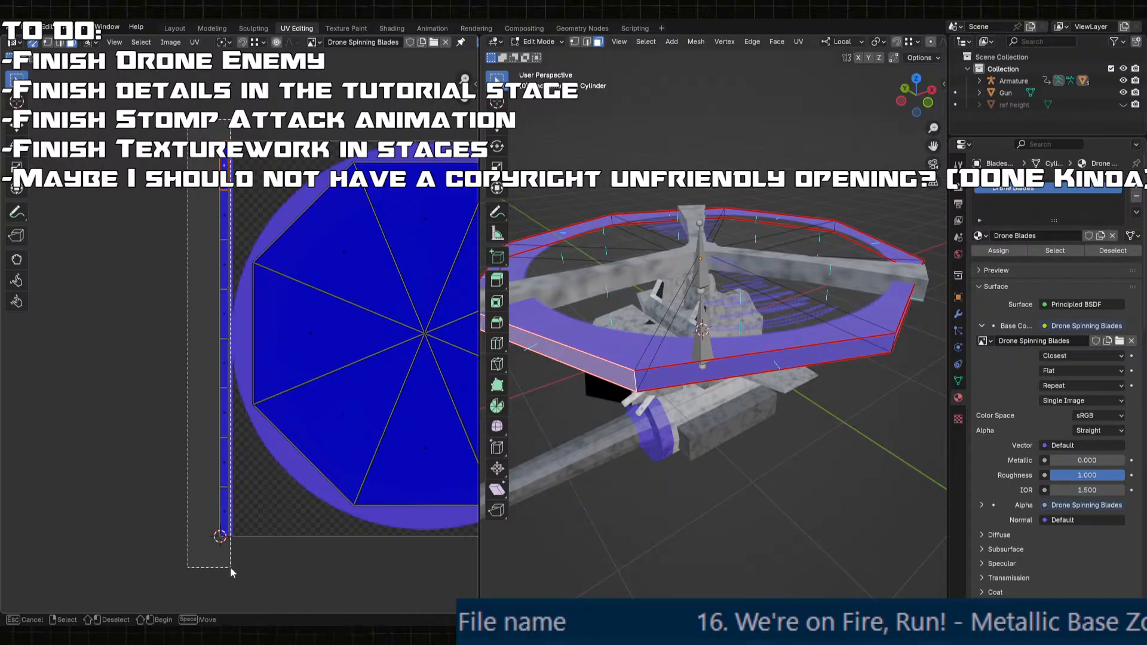
pyautogui.scroll(3, 284, 281)
pyautogui.press('g')
pyautogui.press('x')
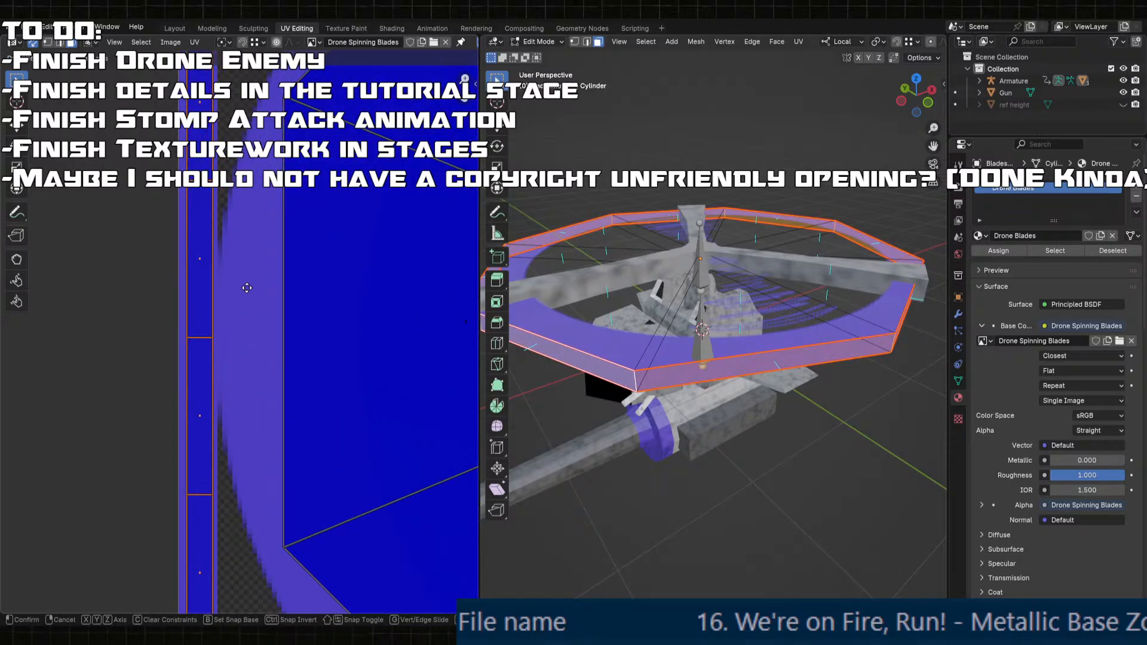
pyautogui.click(241, 288)
pyautogui.click(137, 270)
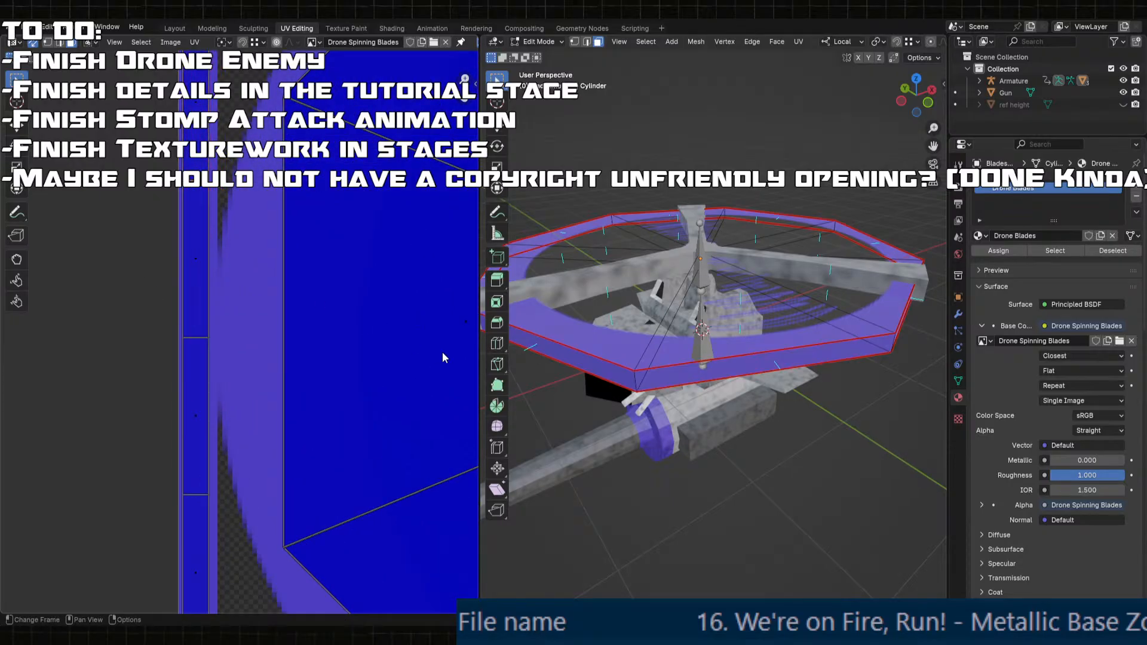
# - Check the retextured blade ring around the drone in Object Mode and save the Blender file
pyautogui.press('Tab')
pyautogui.moveTo(806, 481); pyautogui.dragTo(826, 423, button='middle')
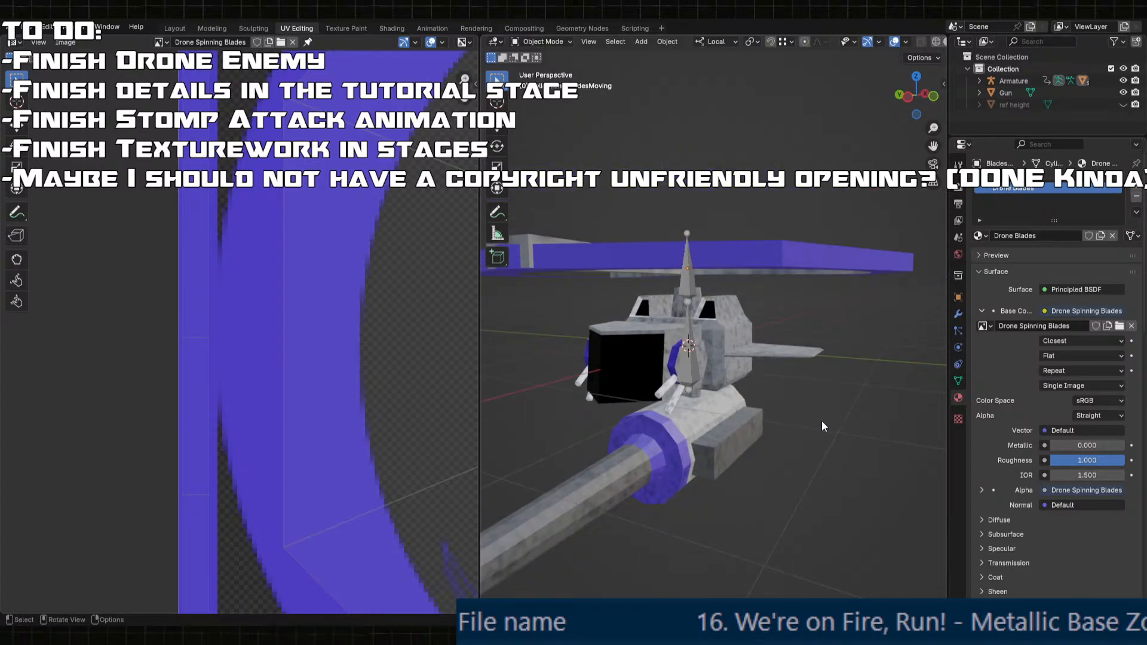
pyautogui.moveTo(822, 420); pyautogui.dragTo(726, 331, button='middle')
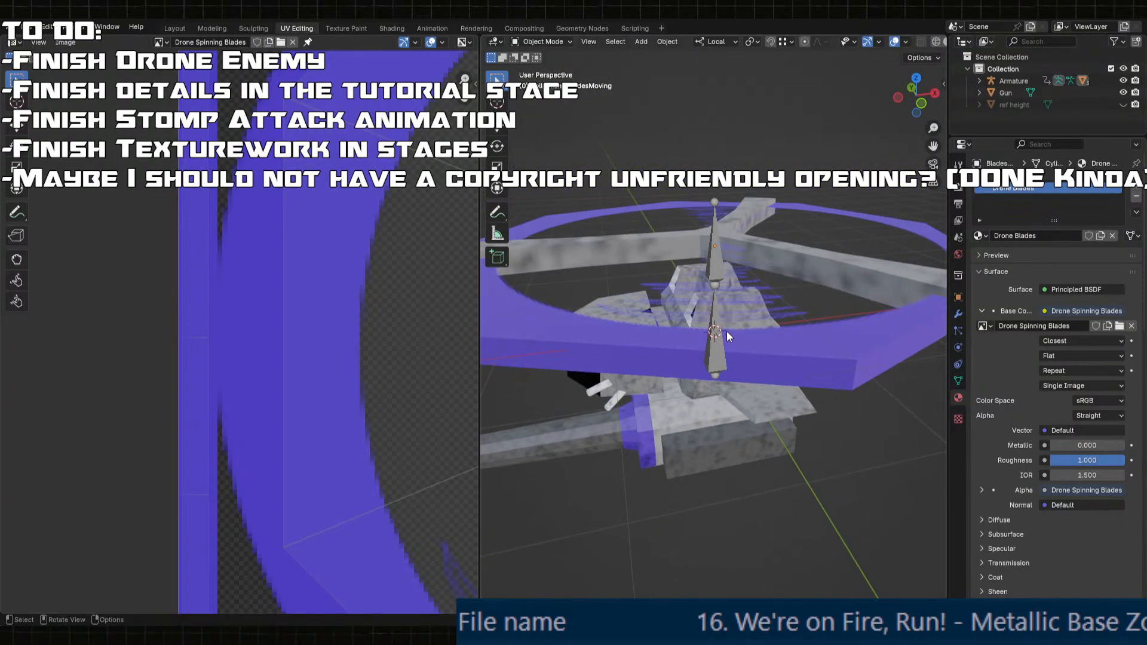
pyautogui.scroll(-3, 726, 331)
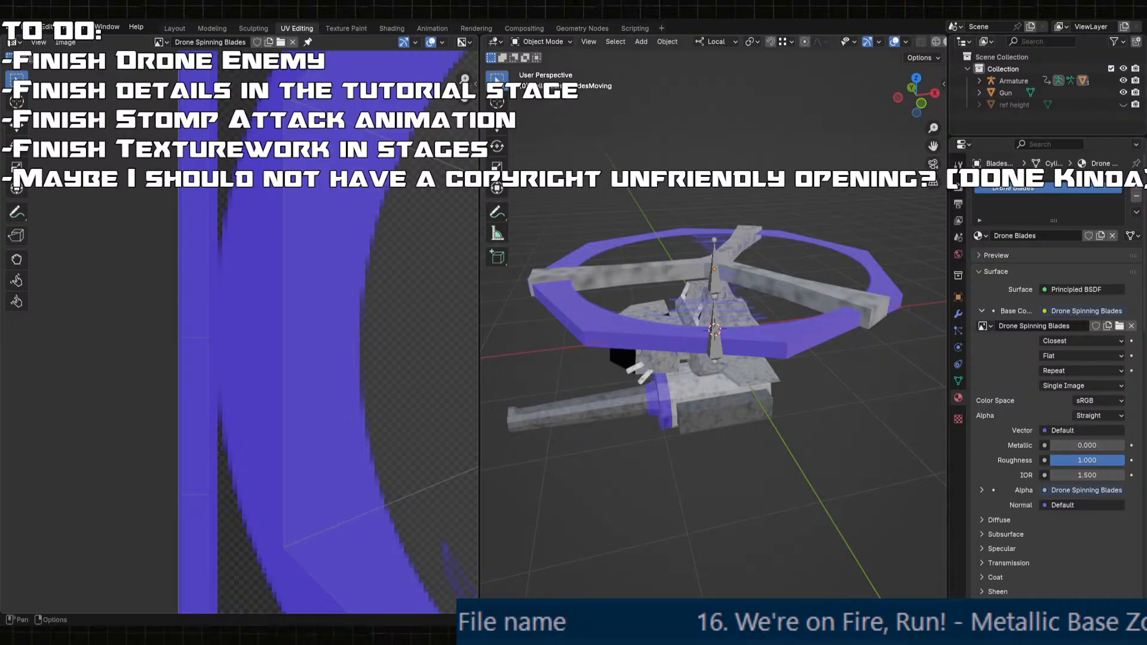
pyautogui.scroll(-5, 418, 395)
pyautogui.scroll(1, 738, 392)
pyautogui.moveTo(737, 392); pyautogui.dragTo(751, 434, button='middle')
pyautogui.press('Tab')
pyautogui.press('Tab')
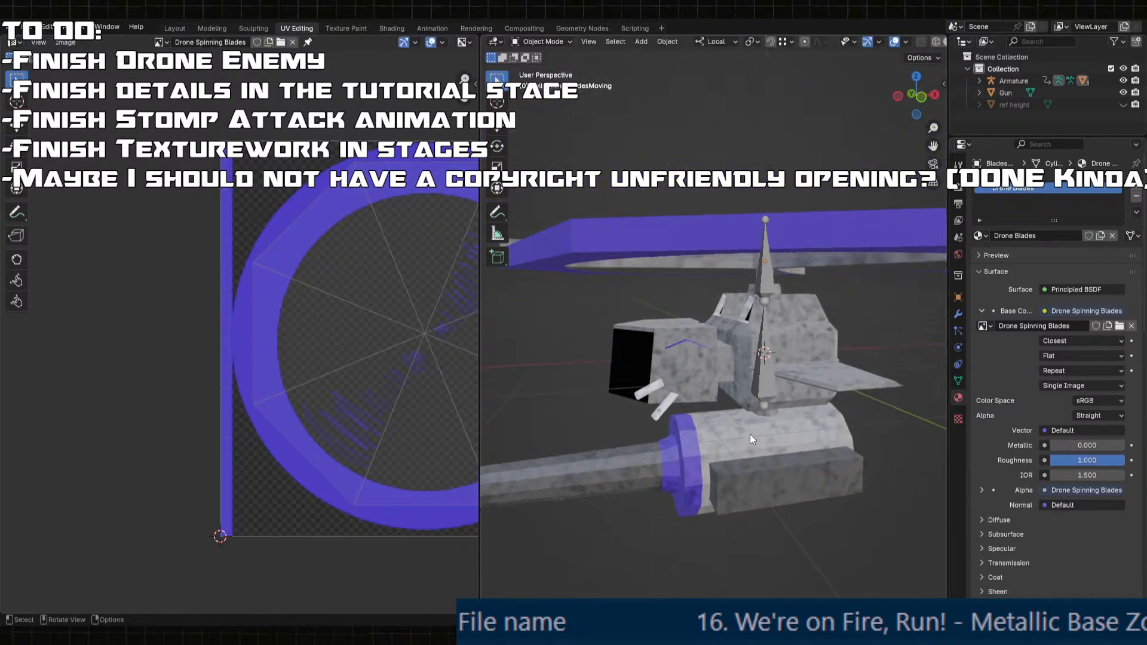
pyautogui.scroll(-2, 750, 434)
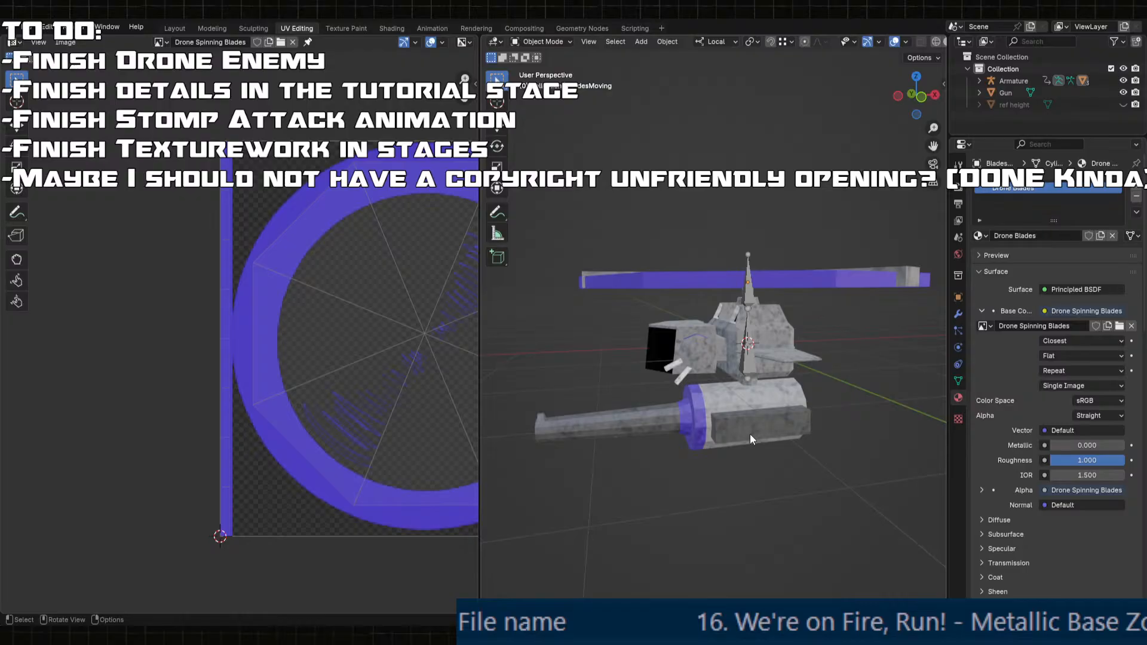
pyautogui.hotkey('ctrl', 's')
# - Switch to Godot, play the SpinningBlades animation on the reimported drone, and save the BaseEnemyFlight scene
pyautogui.hotkey('alt', 'Tab')
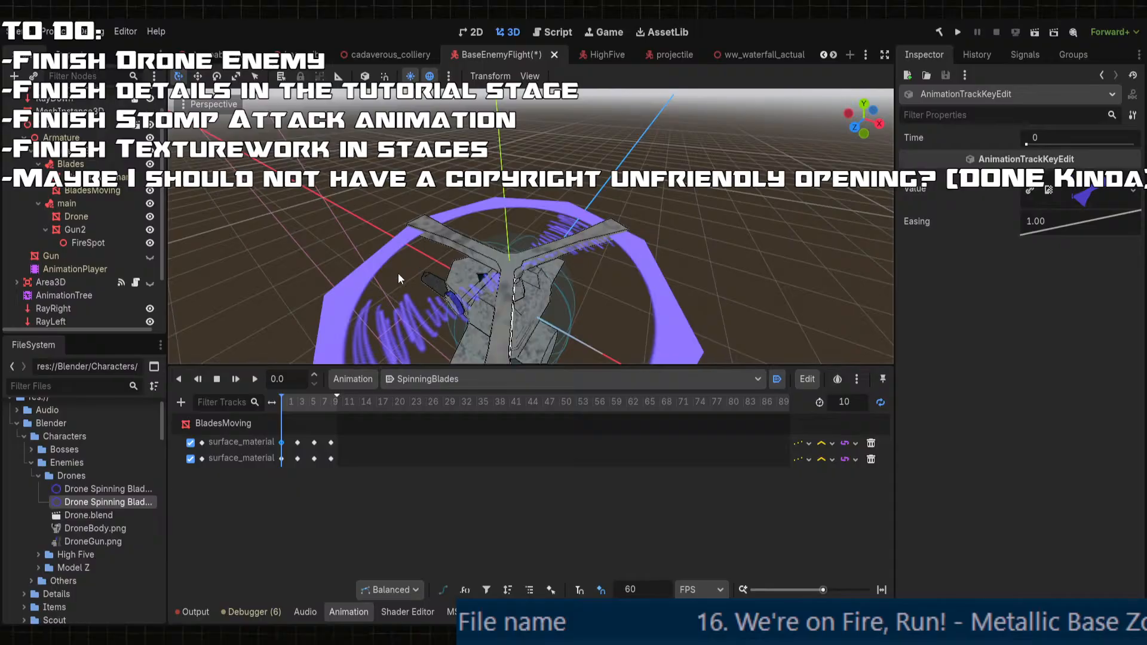
pyautogui.moveTo(398, 274); pyautogui.dragTo(371, 253, button='middle')
pyautogui.click(256, 381)
pyautogui.moveTo(421, 281); pyautogui.dragTo(557, 238, button='middle')
pyautogui.scroll(-10, 533, 222)
pyautogui.scroll(-3, 565, 306)
pyautogui.scroll(6, 635, 220)
pyautogui.hotkey('ctrl', 's')
pyautogui.moveTo(648, 199)
pyautogui.mouseDown(button='middle')
pyautogui.moveTo(597, 138)
pyautogui.moveTo(609, 221)
pyautogui.moveTo(637, 268)
pyautogui.moveTo(636, 228)
pyautogui.moveTo(658, 182)
pyautogui.mouseUp(button='middle')
# - Run the project, enter the Trainyard Tantrum stage, watch the drone's spinning blades from several heights, and stop the game
pyautogui.click(956, 33)
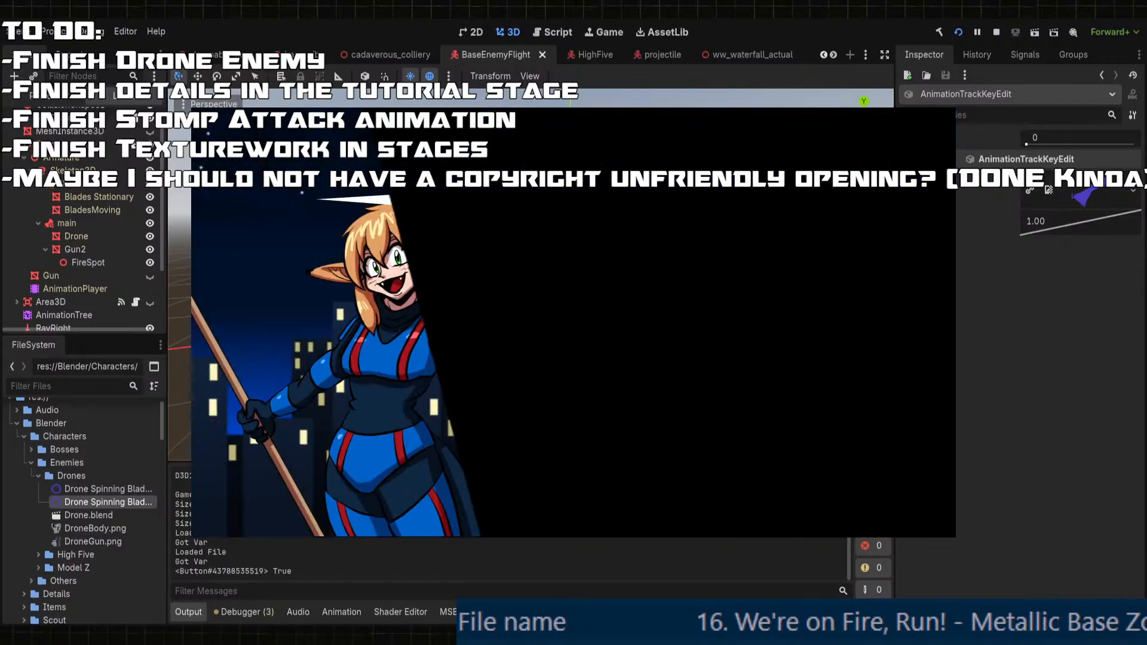
pyautogui.press('Return')
pyautogui.press('Down')
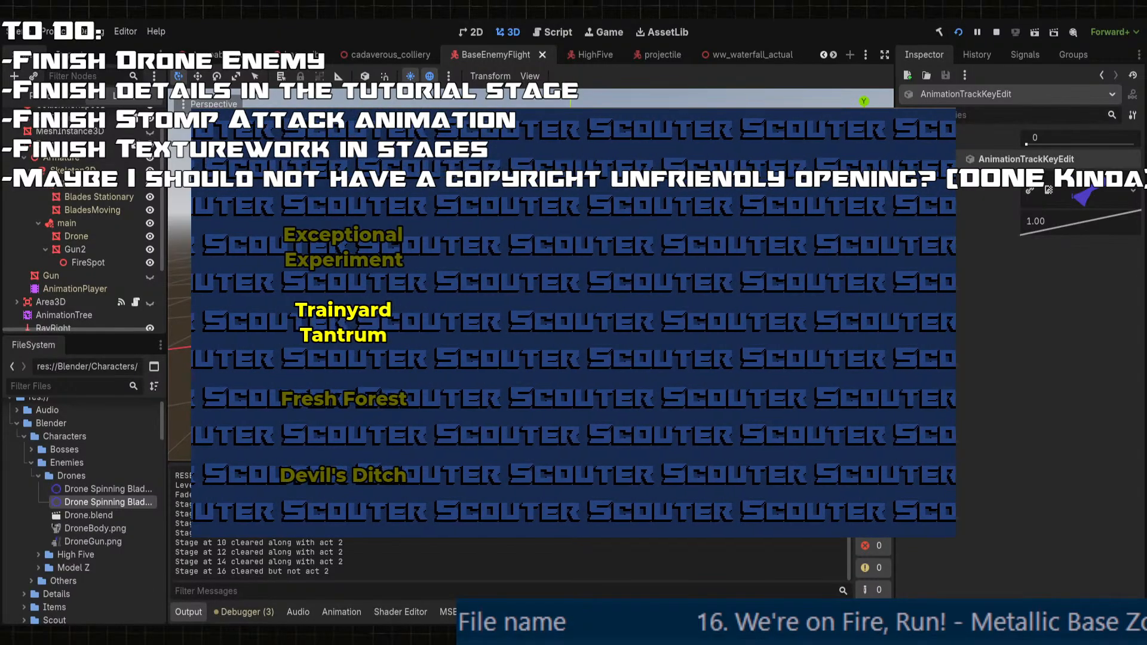
pyautogui.press('Return')
pyautogui.press('Return')
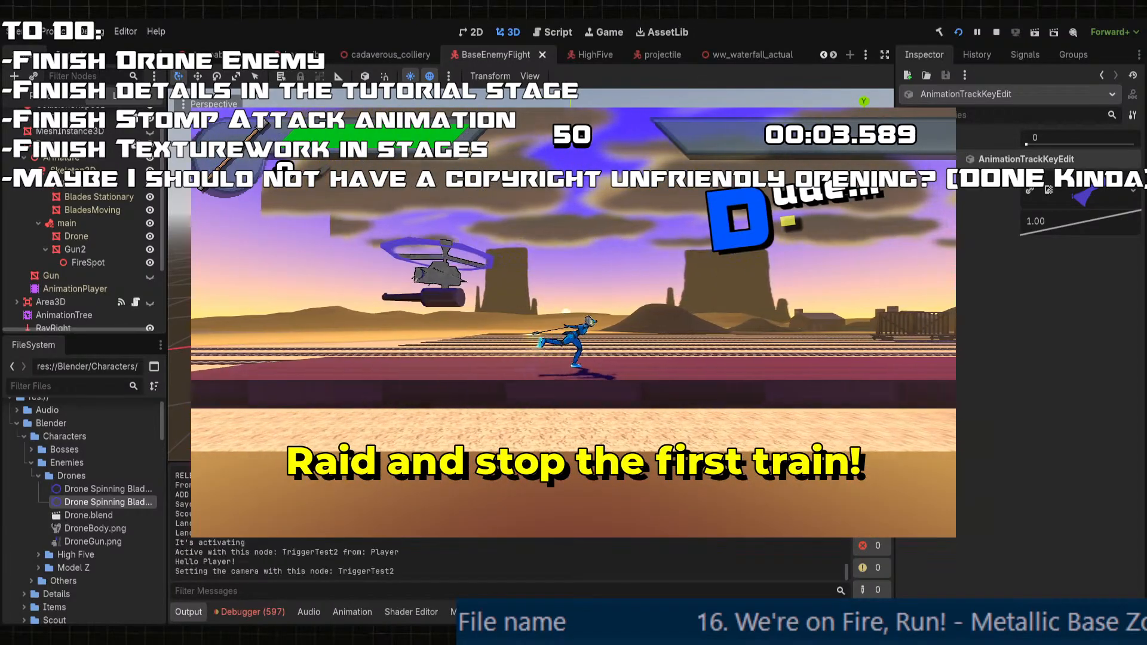
pyautogui.press('space')
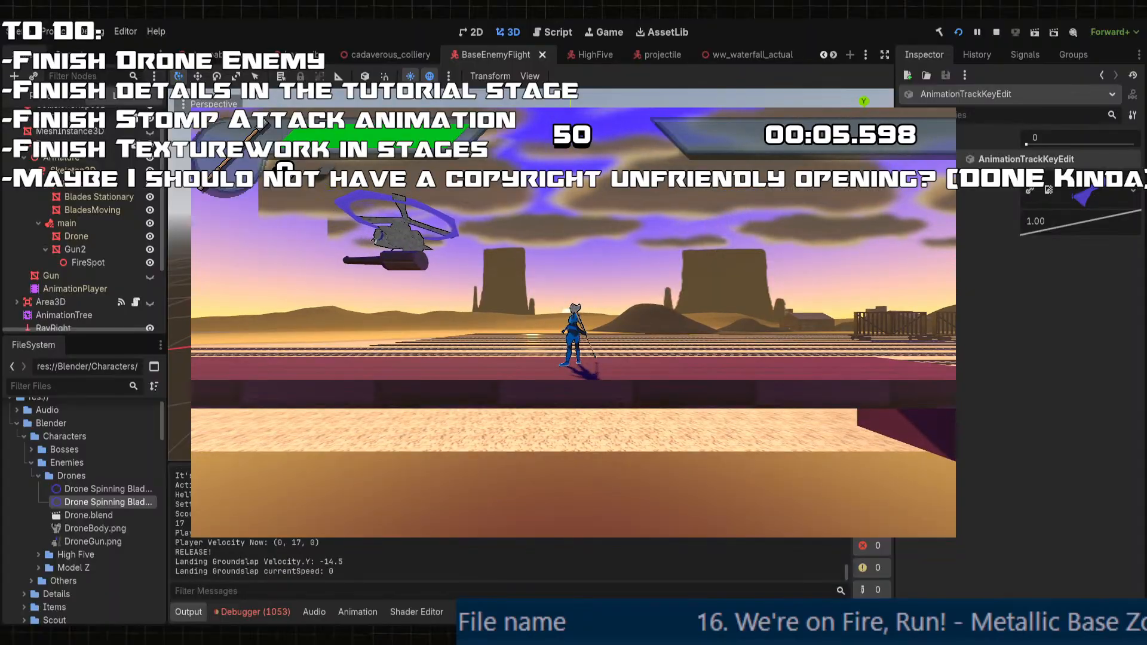
pyautogui.press('space')
pyautogui.press('space')
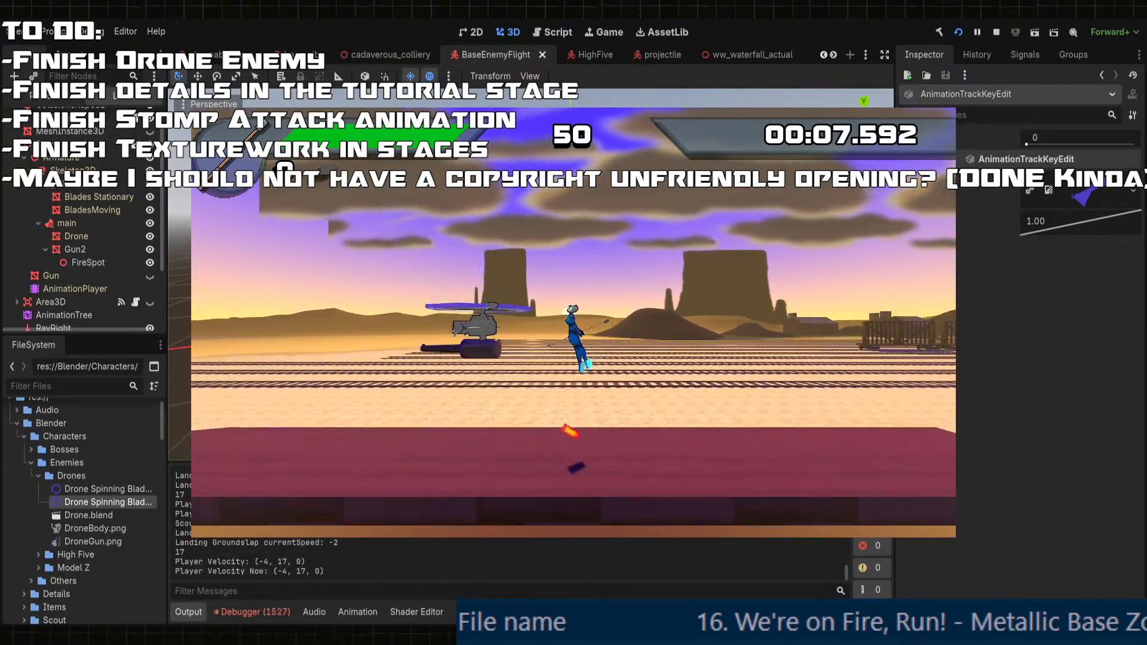
pyautogui.press('space')
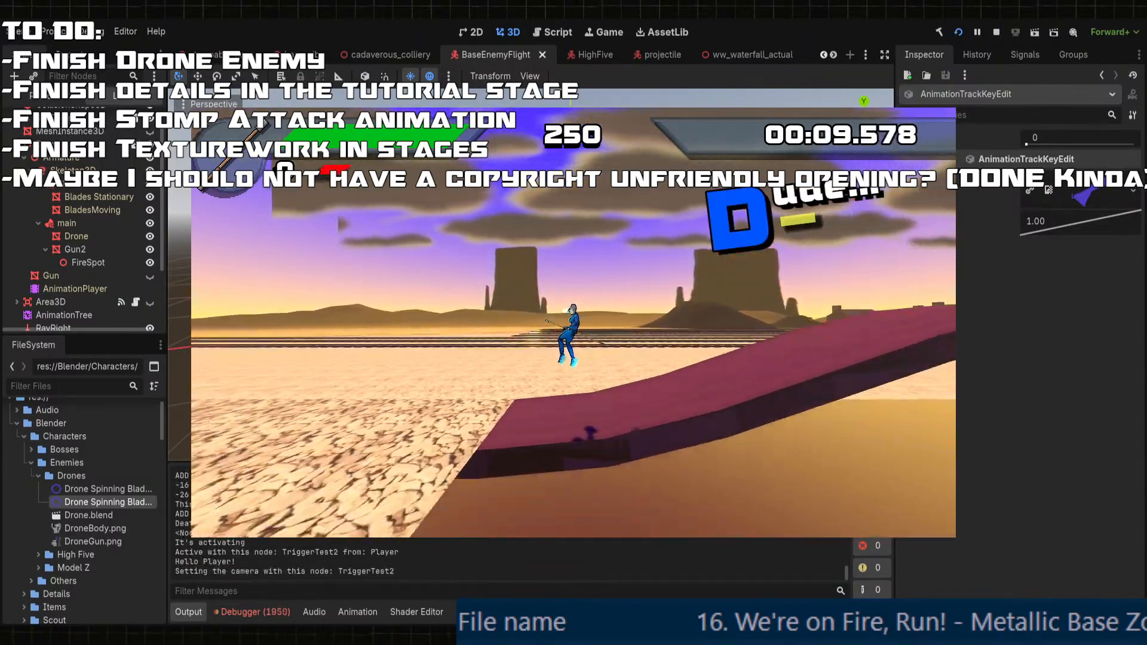
pyautogui.press('F8')
# - On the Animator node, assign BladesMoving as Propeller Active and Blades Stationary as Propeller Deactive
pyautogui.scroll(2, 63, 175)
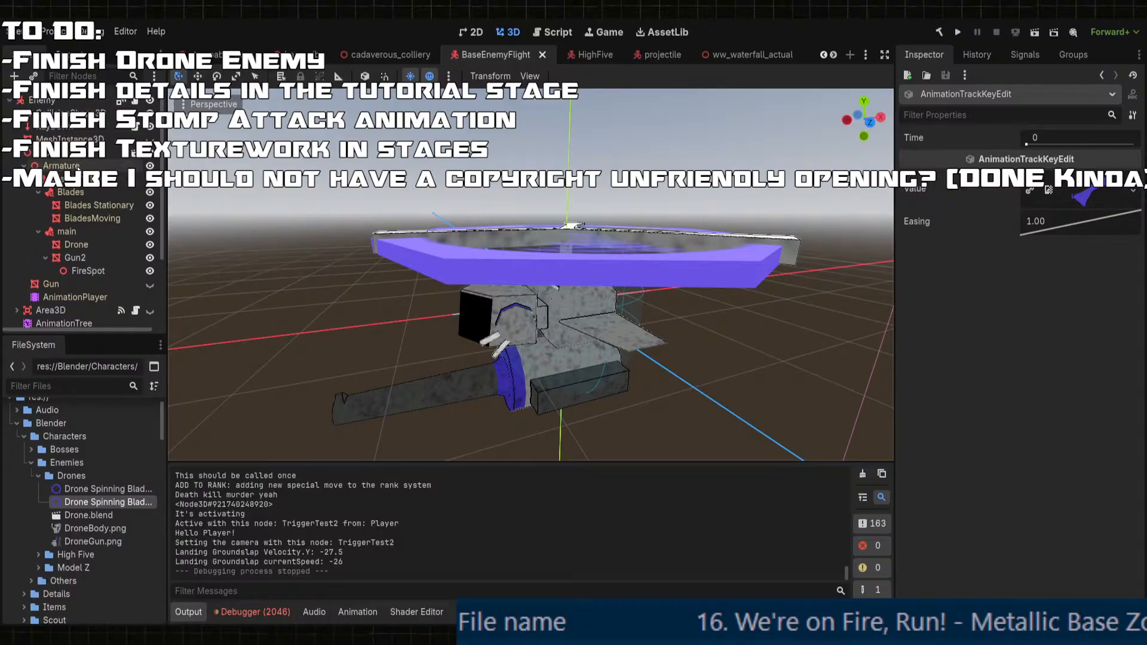
pyautogui.scroll(-5, 75, 213)
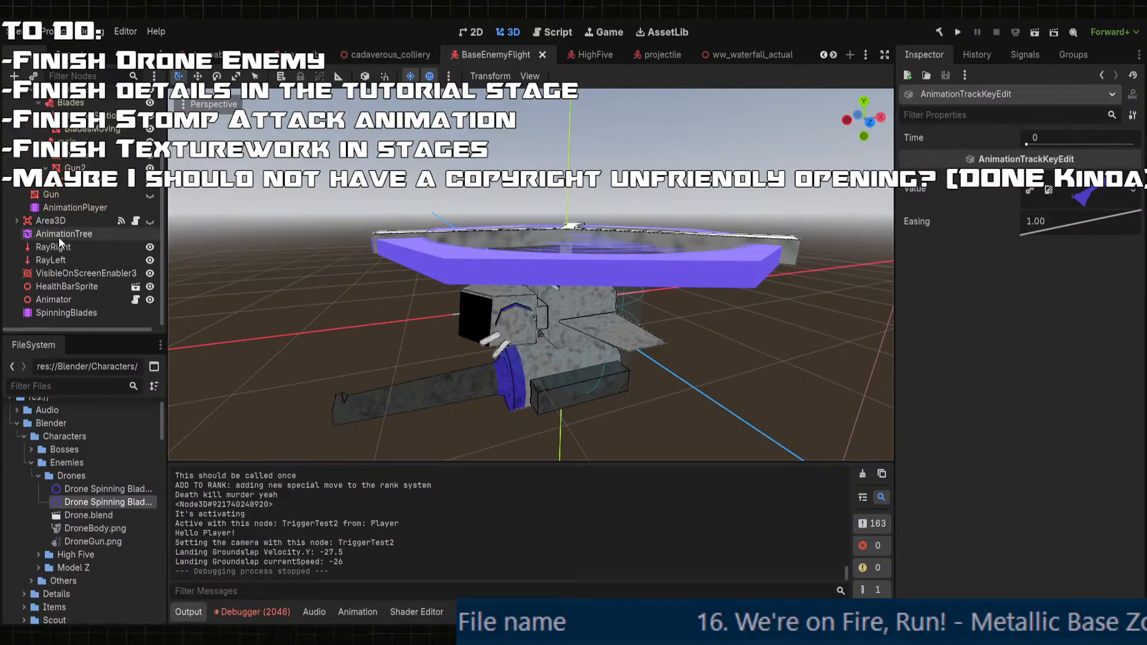
pyautogui.click(69, 311)
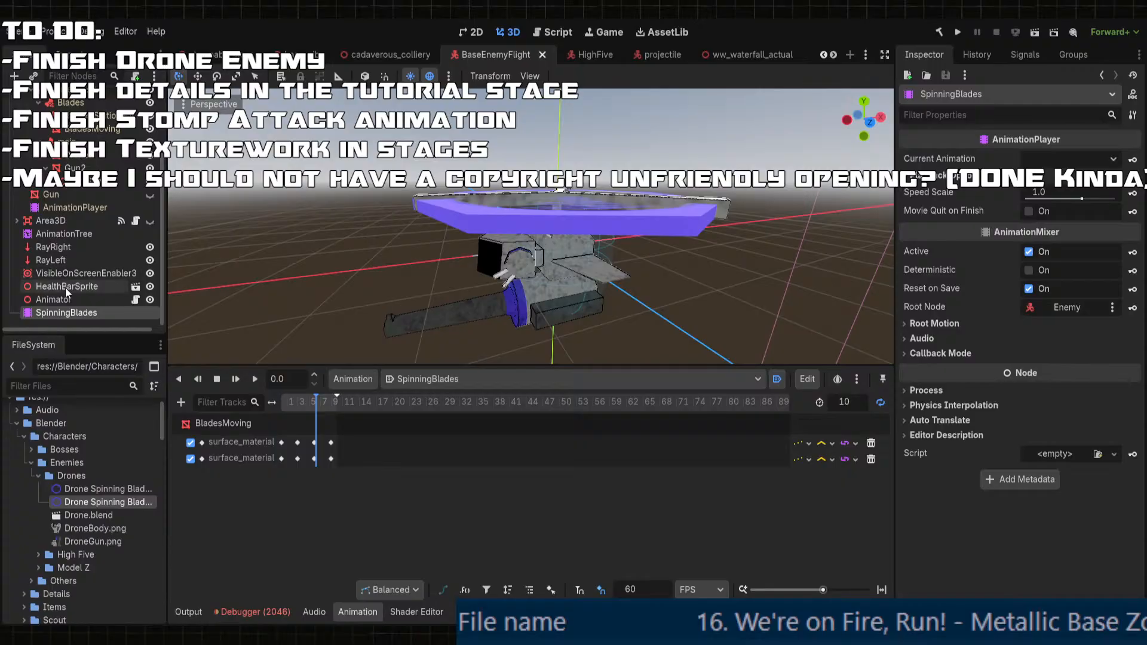
pyautogui.click(60, 301)
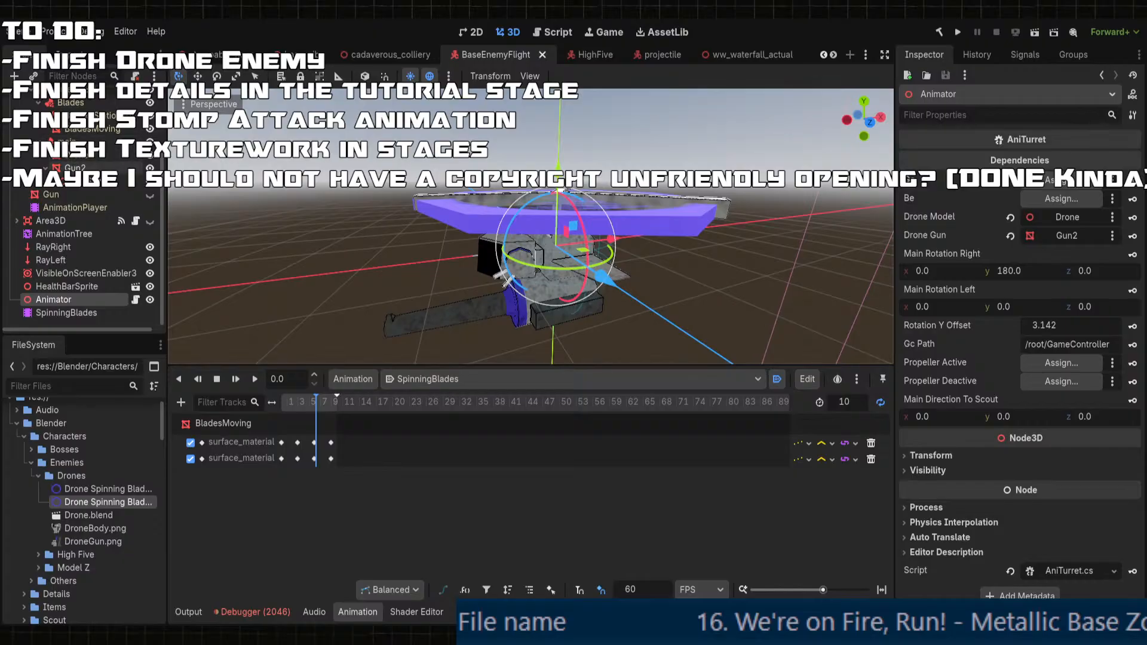
pyautogui.scroll(2, 94, 169)
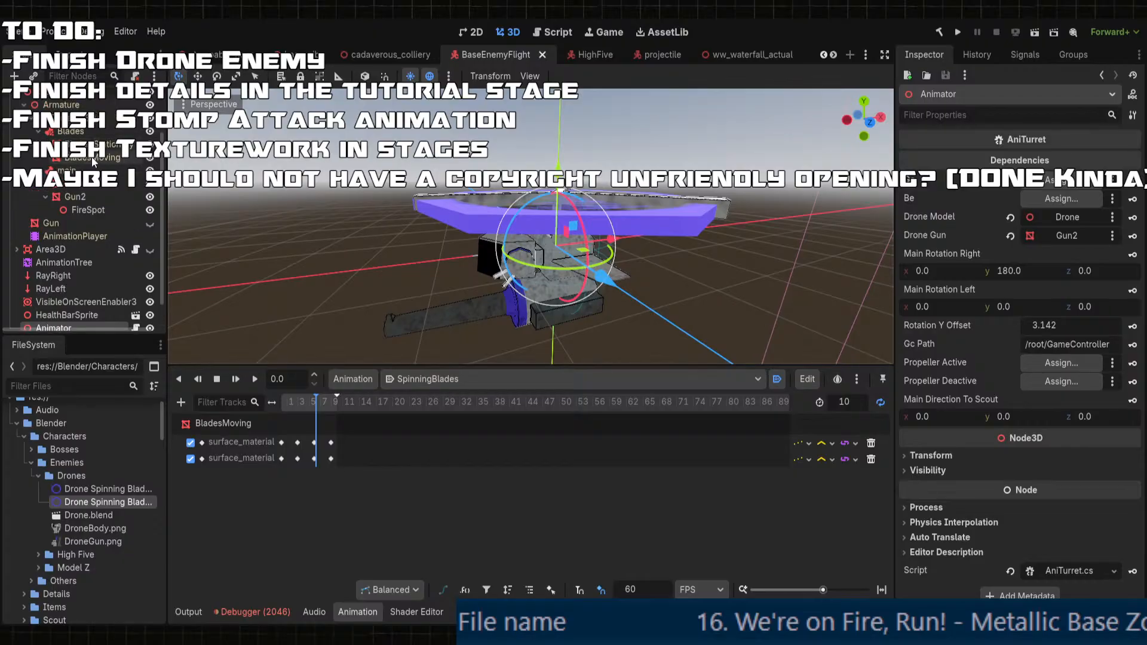
pyautogui.moveTo(89, 158); pyautogui.dragTo(1046, 363)
pyautogui.moveTo(84, 144); pyautogui.dragTo(1061, 381)
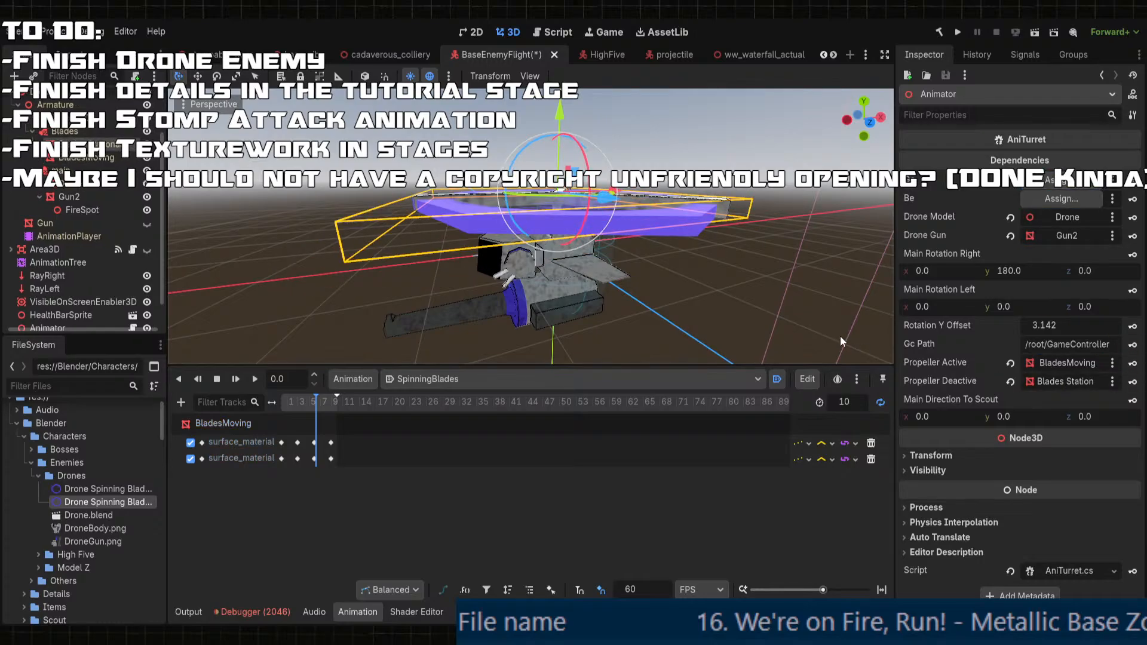
# - Run the project again and start the Trainyard Tantrum stage
pyautogui.click(957, 33)
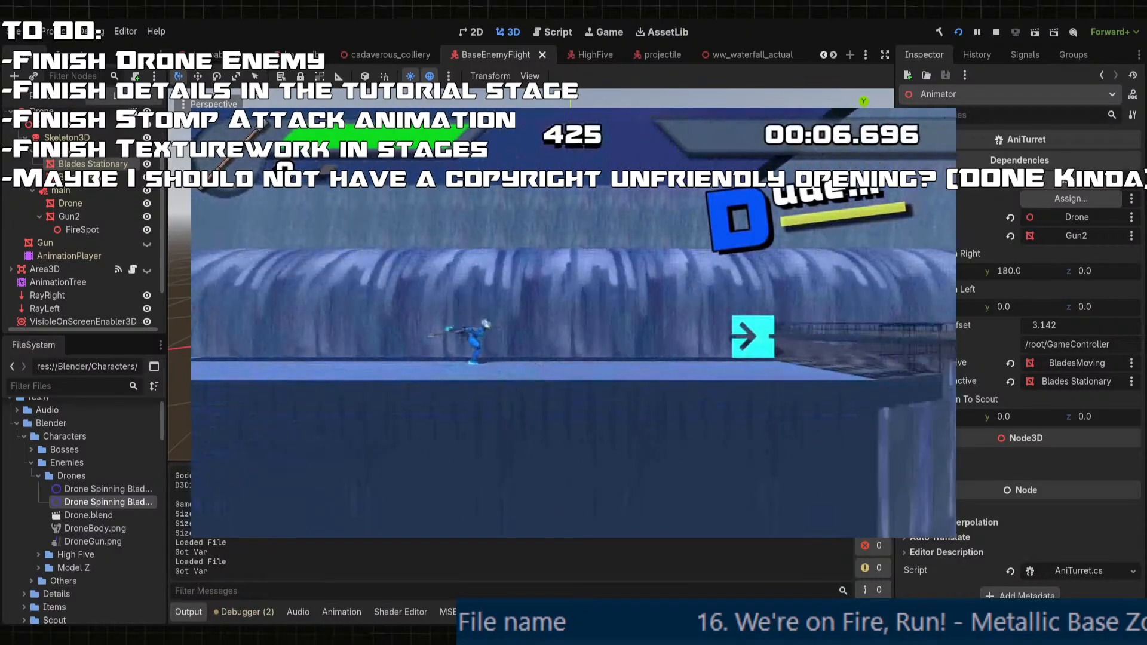
pyautogui.press('Return')
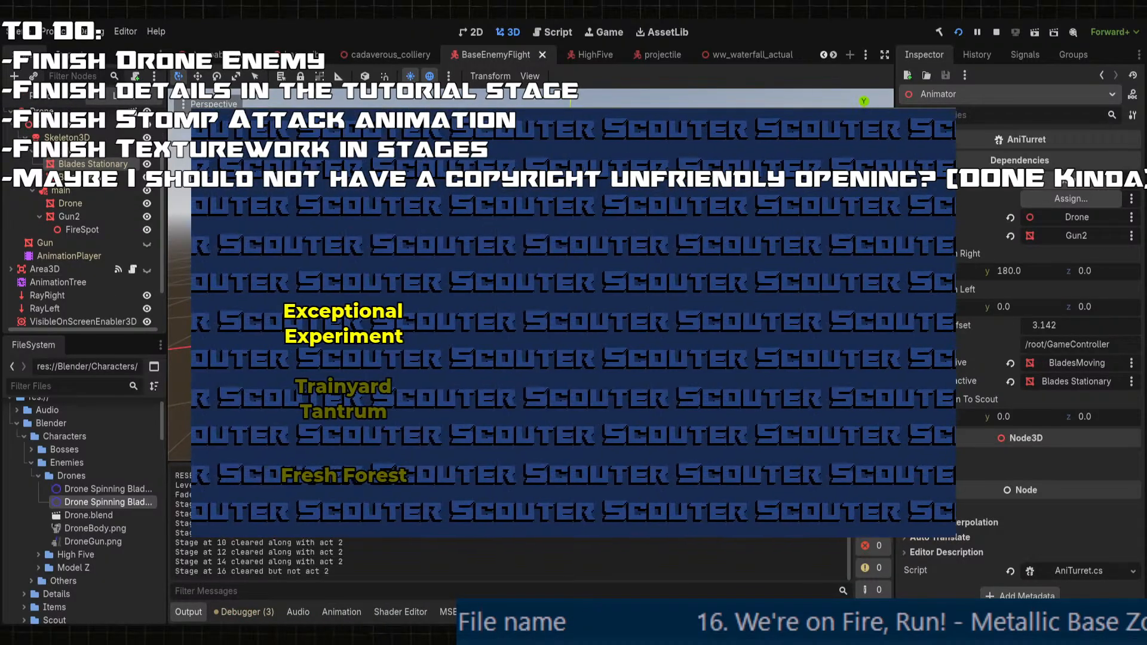
pyautogui.press('Return')
pyautogui.press('Return')
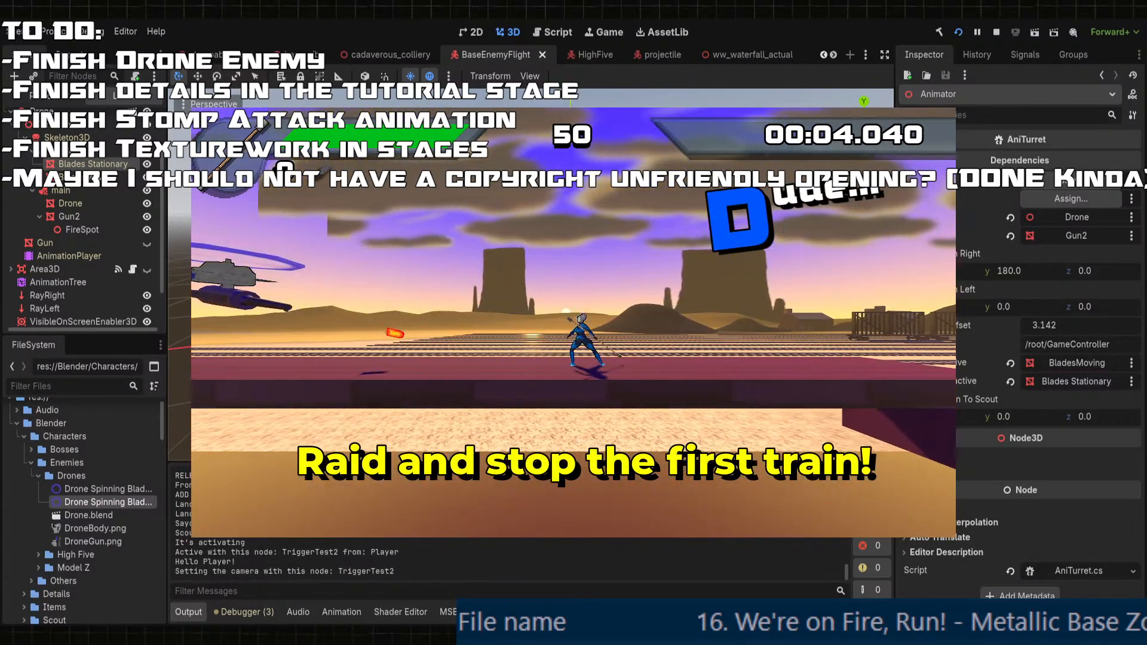
# - Jump around and attack the drone to check its propeller blades in motion and when staggered, and stop the game
pyautogui.press('space')
pyautogui.press('space')
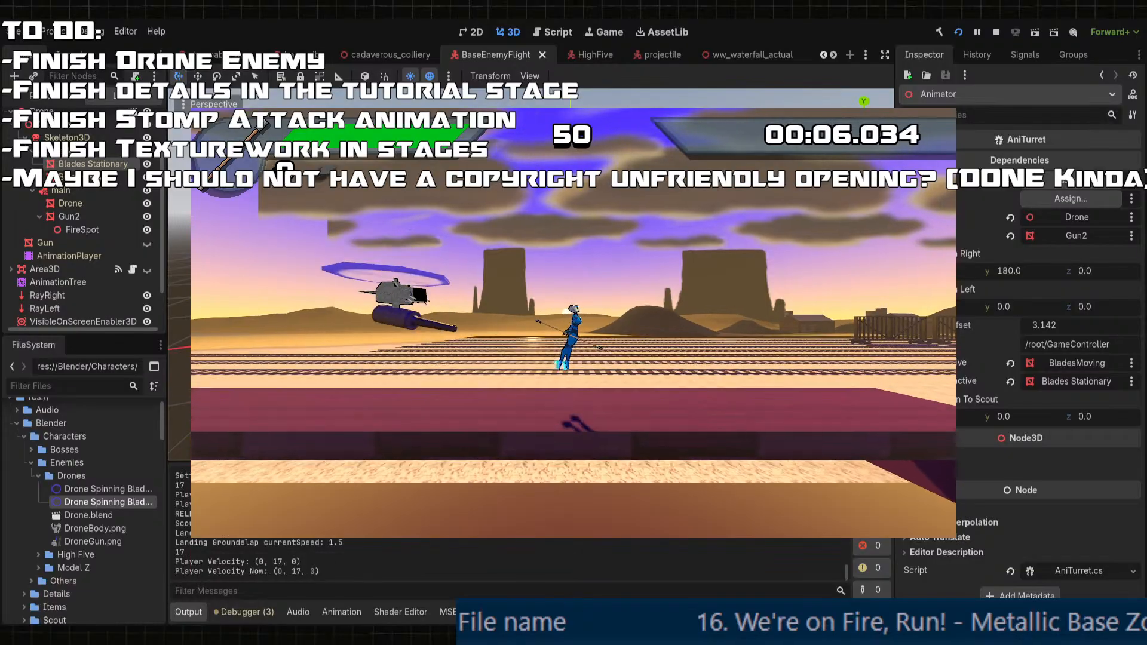
pyautogui.press('space')
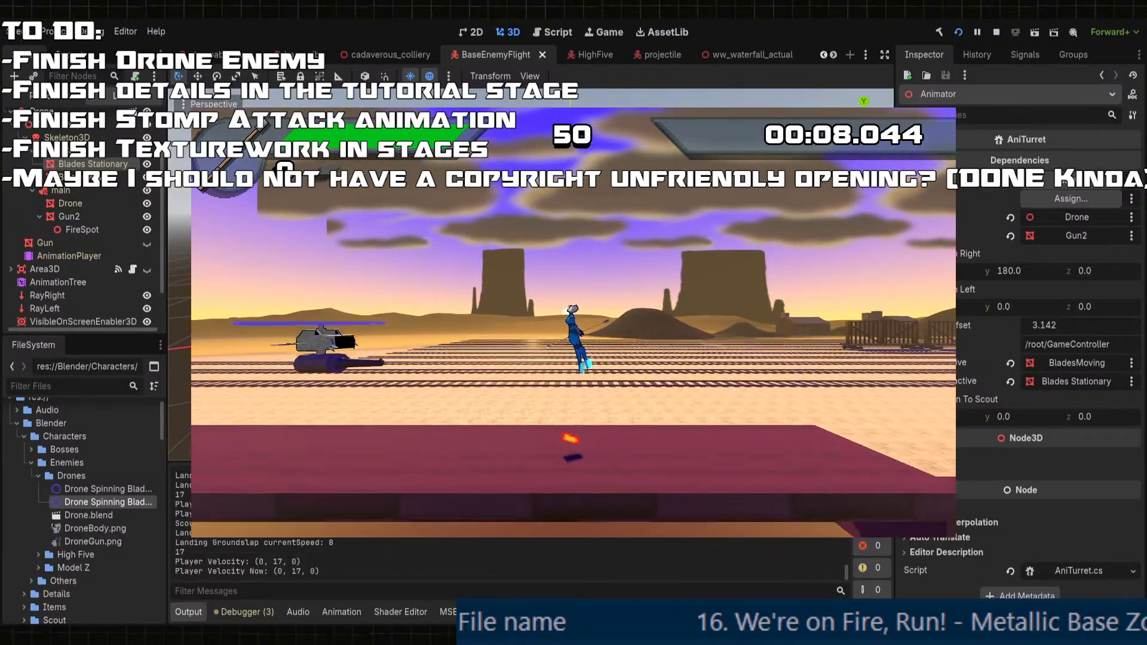
pyautogui.press('space')
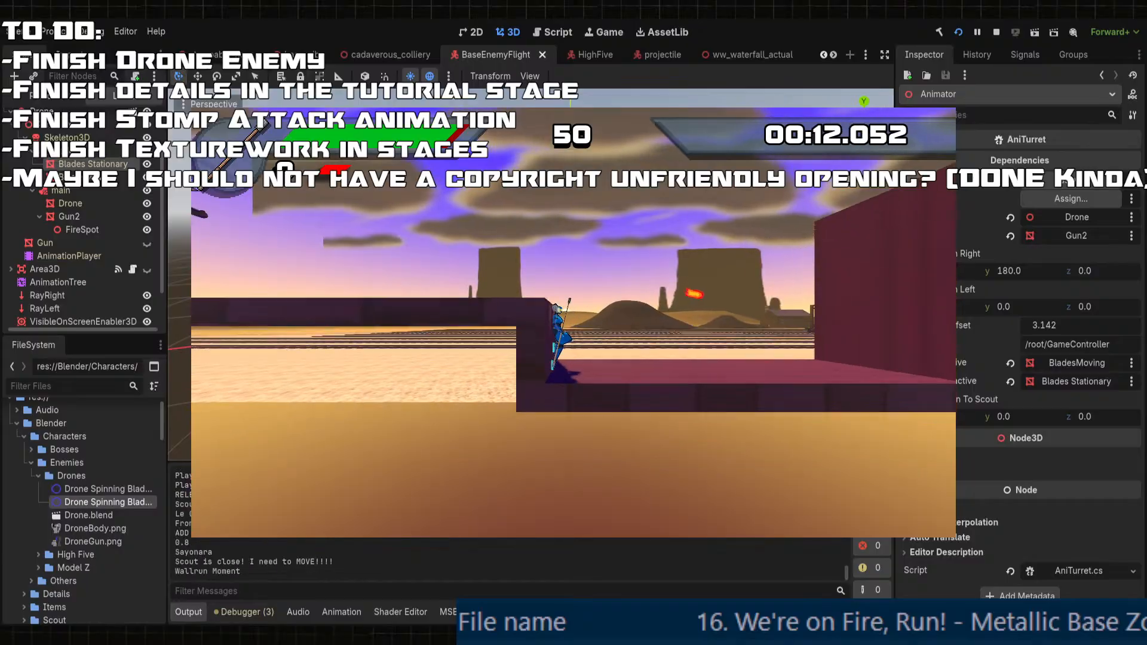
pyautogui.press('space')
pyautogui.press('space')
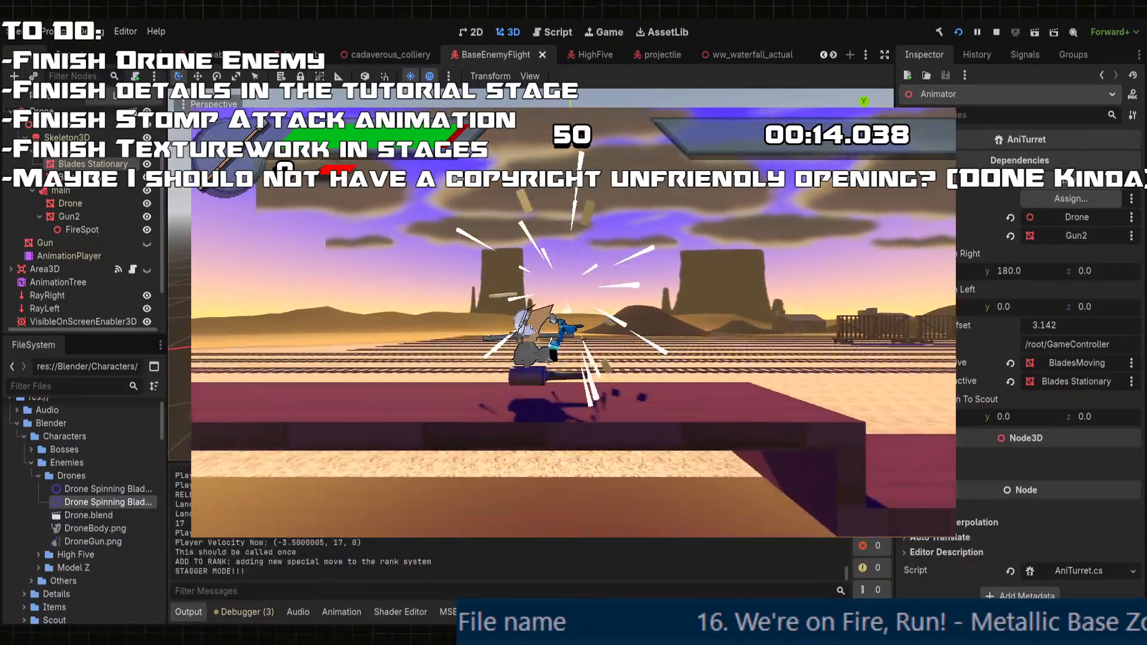
pyautogui.press('space')
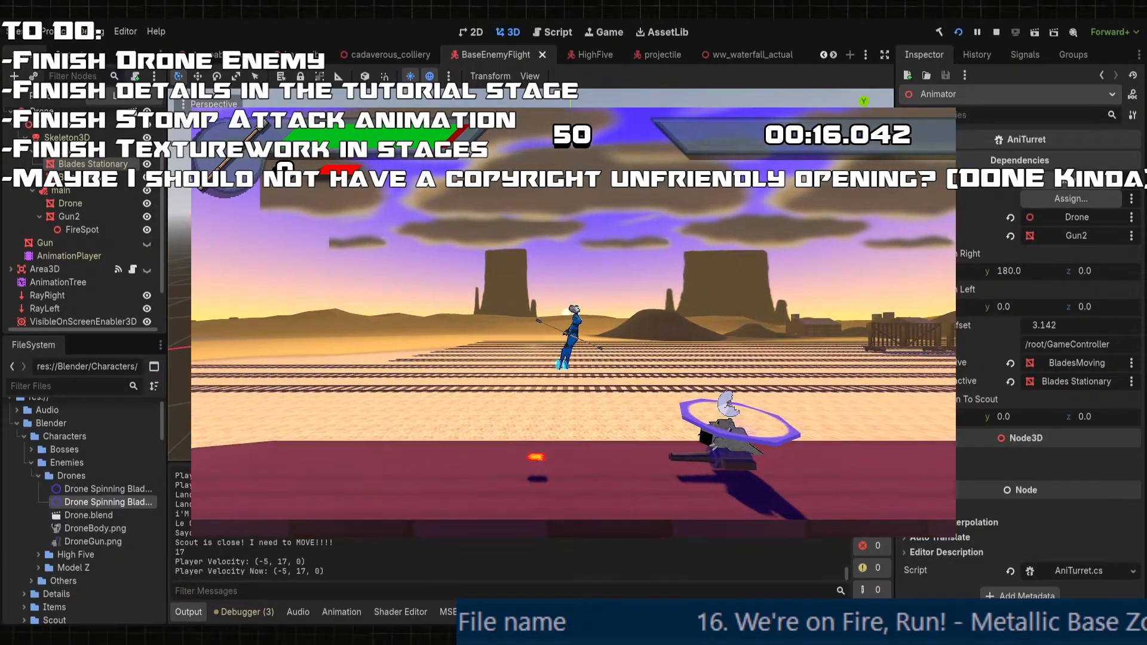
pyautogui.press('space')
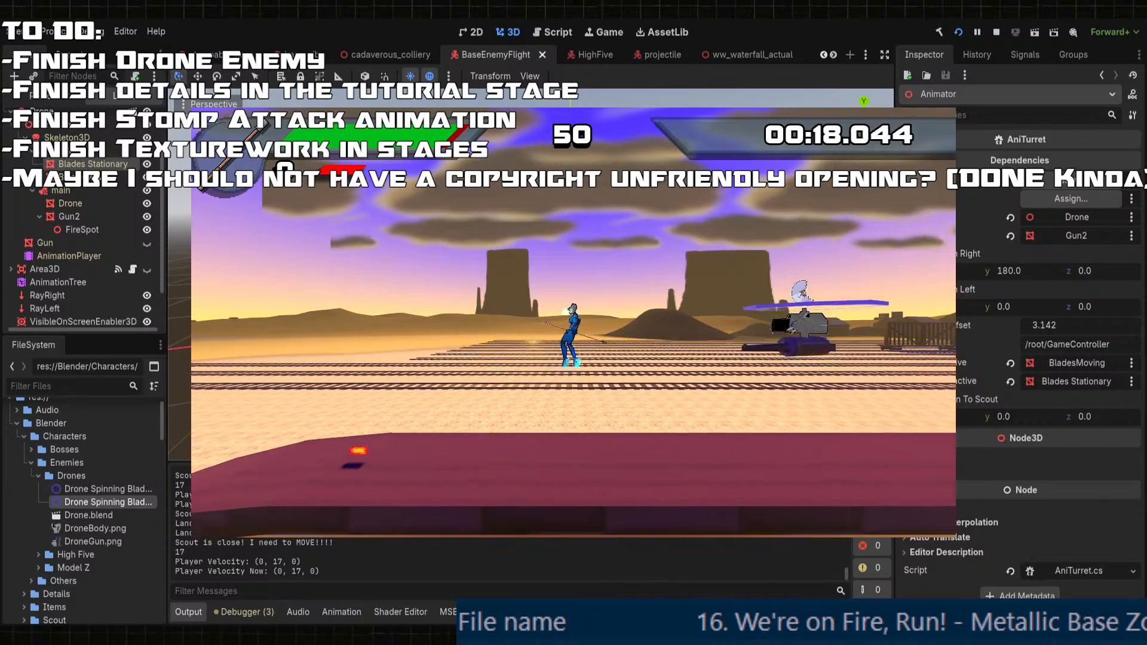
pyautogui.press('space')
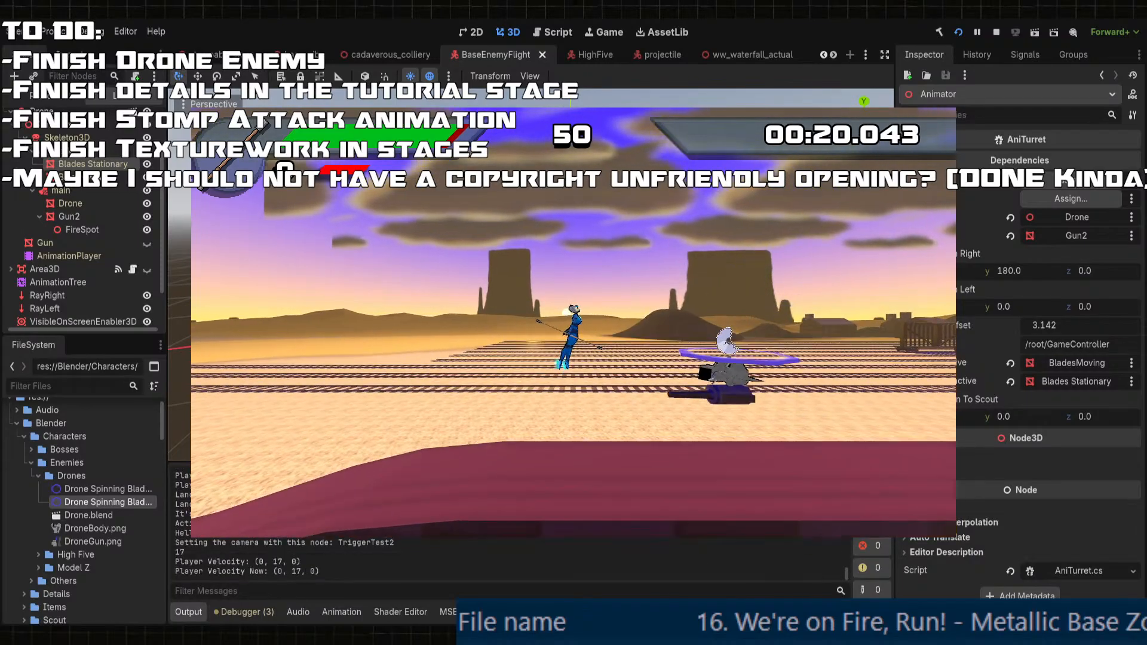
pyautogui.press('space')
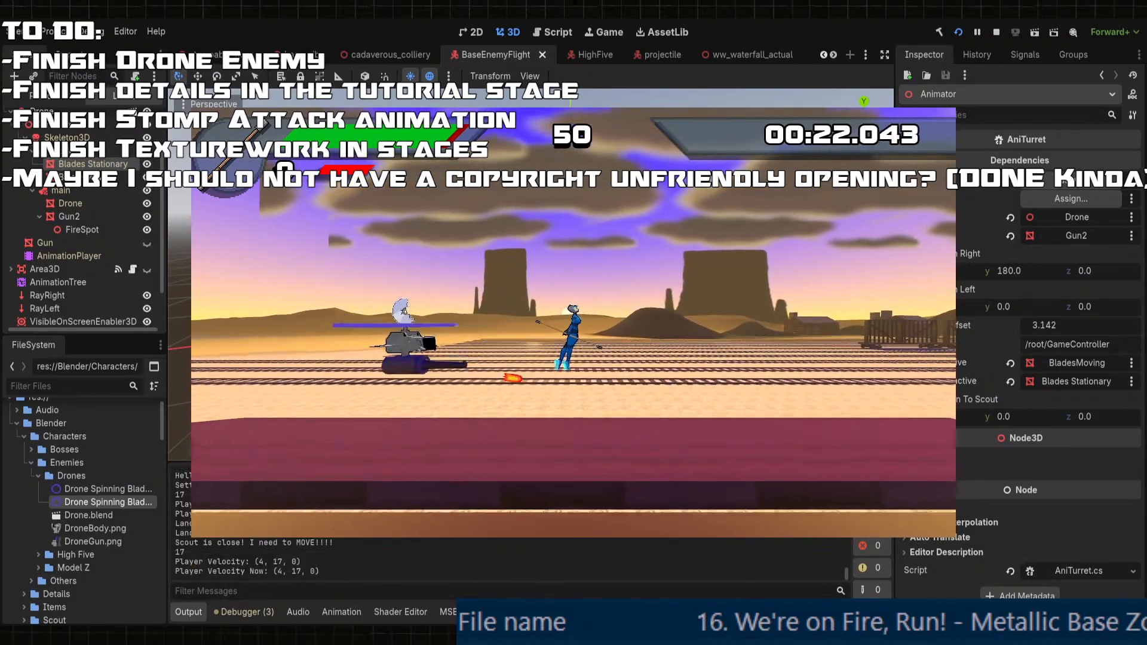
pyautogui.press('space')
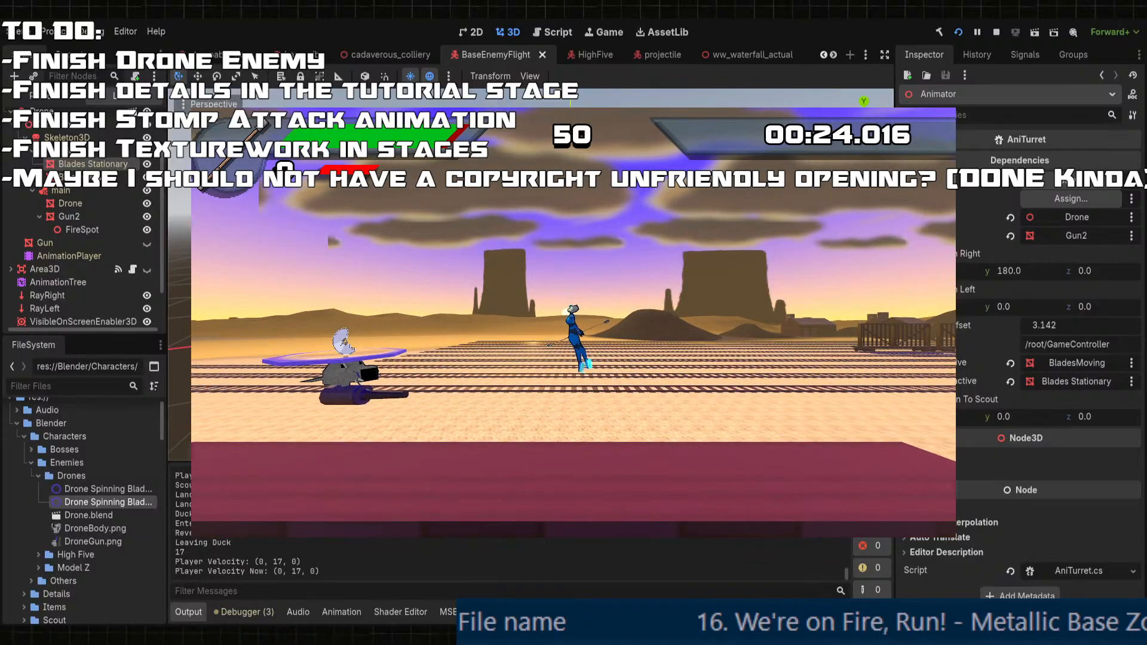
pyautogui.press('F8')
# - Compare the Gun2 mesh's DroneGun material with the hidden Gun node's visibility and surface material override
pyautogui.click(76, 195)
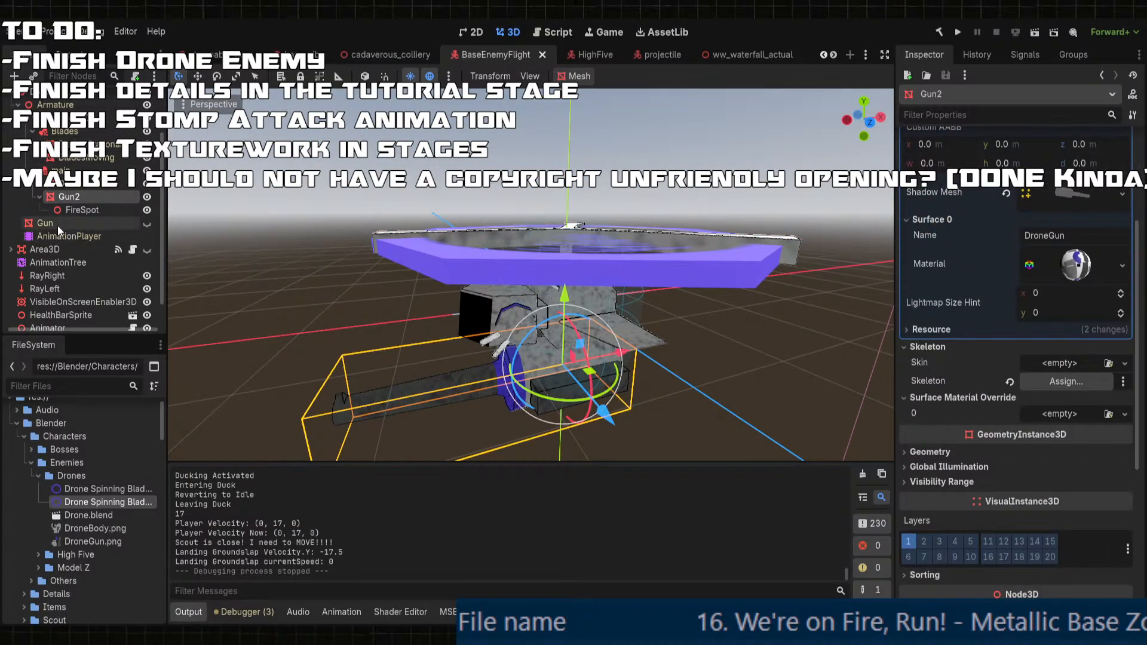
pyautogui.scroll(3, 996, 335)
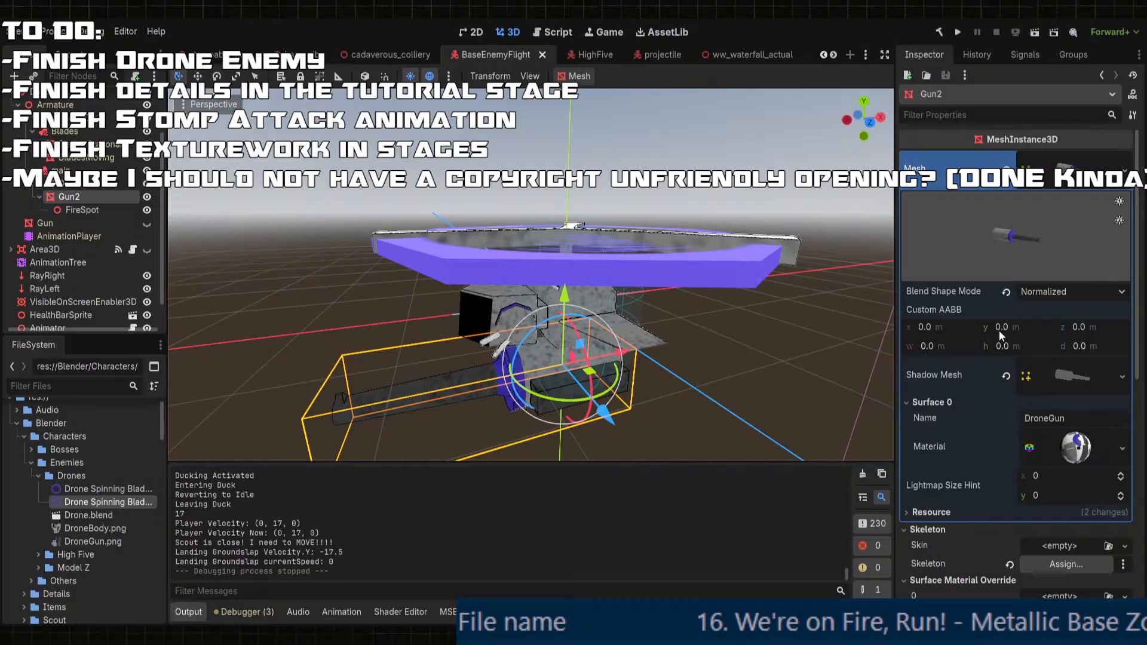
pyautogui.click(80, 227)
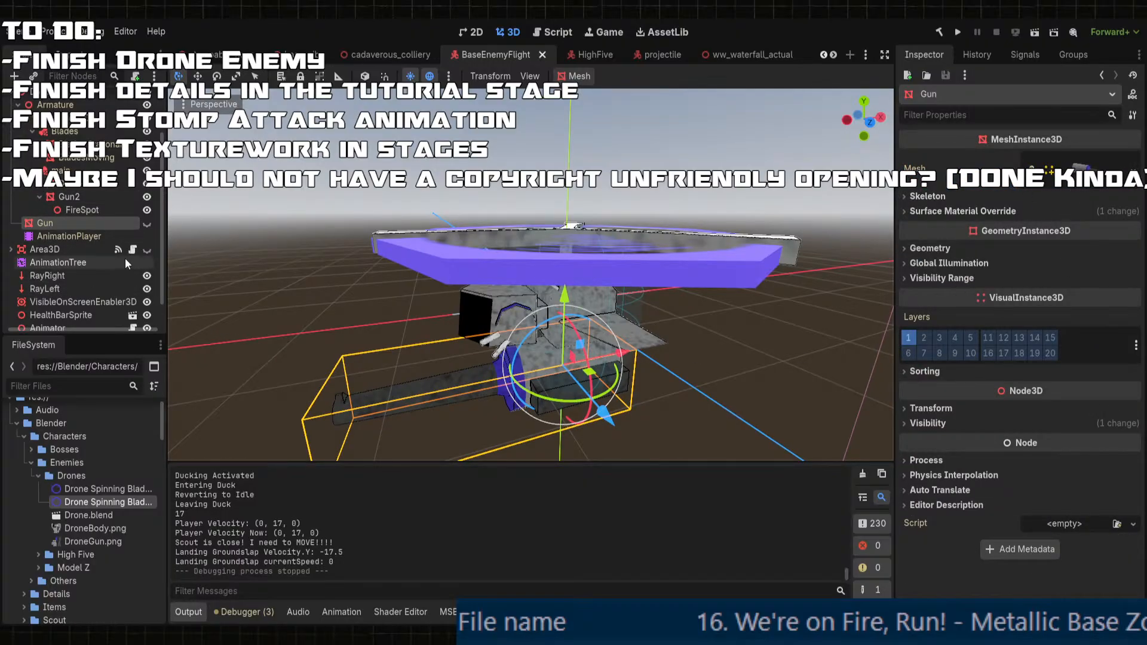
pyautogui.click(147, 223)
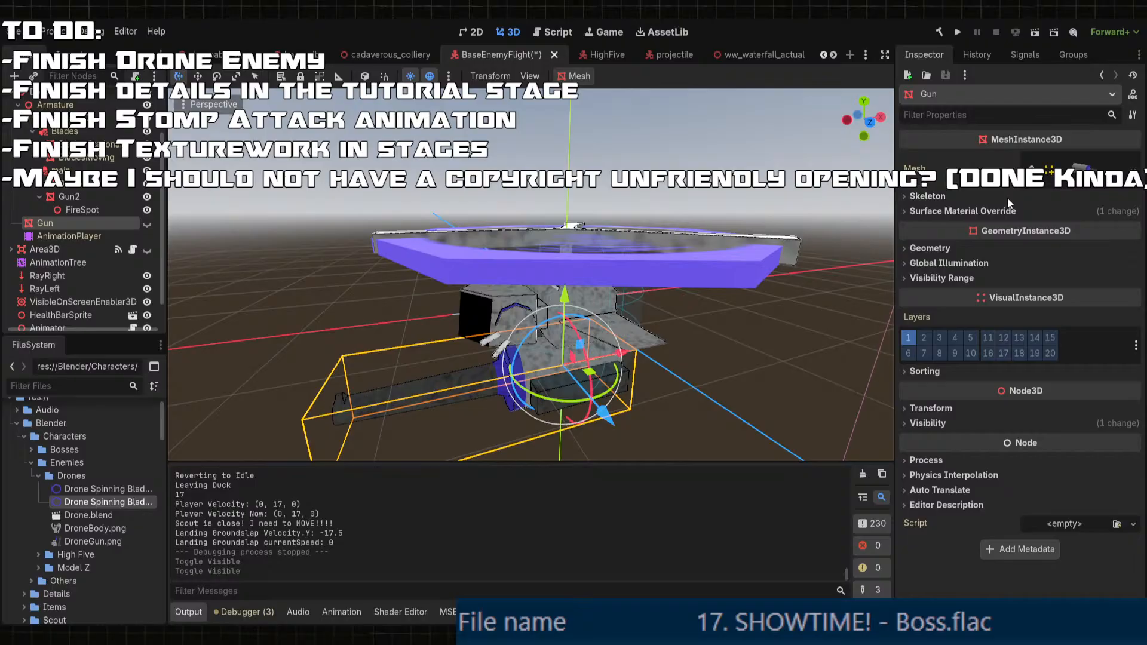
pyautogui.click(984, 211)
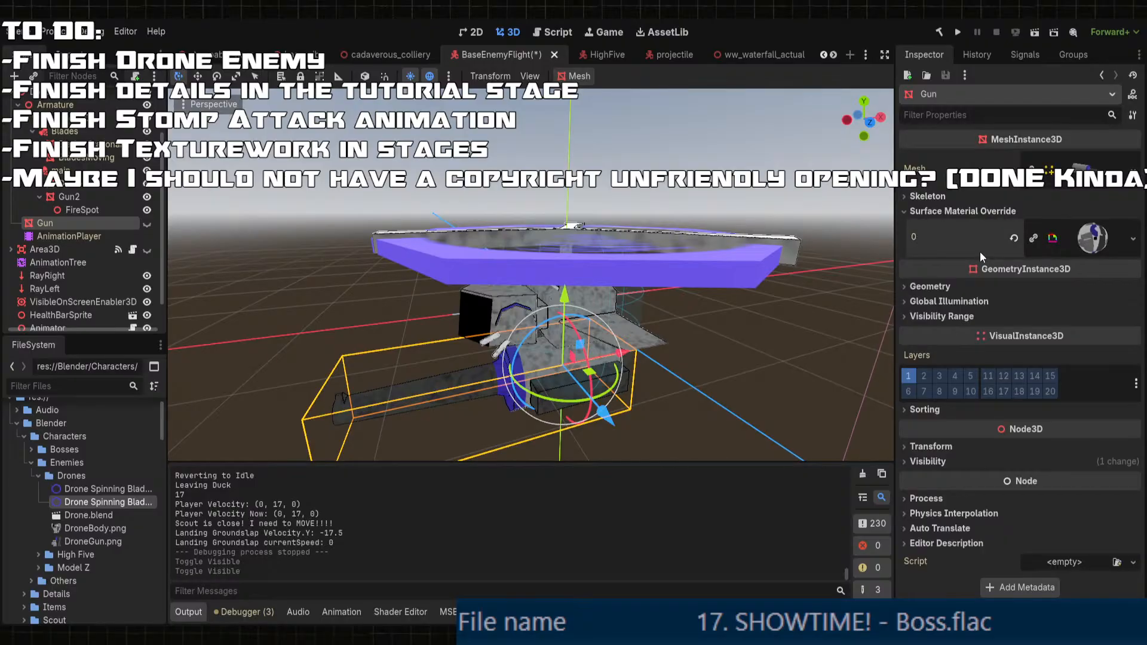
# - Try applying the Gun node's surface material override to Gun2's override slot 0, clear the slot, and select FireSpot
pyautogui.click(69, 196)
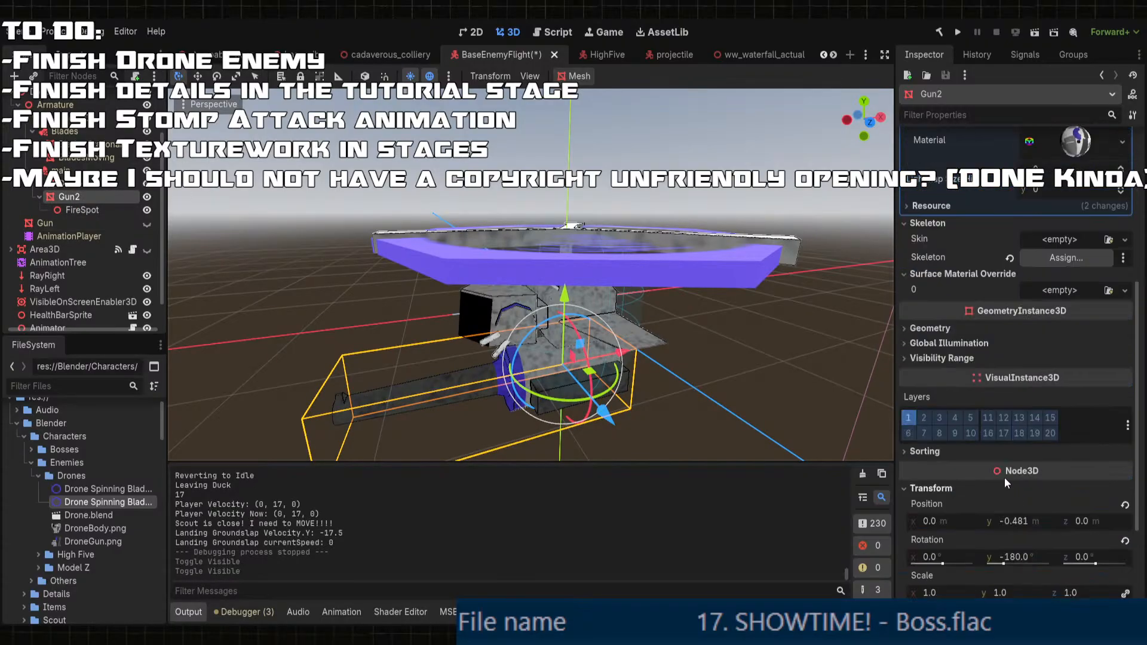
pyautogui.click(937, 287)
pyautogui.hotkey('ctrl', 'v')
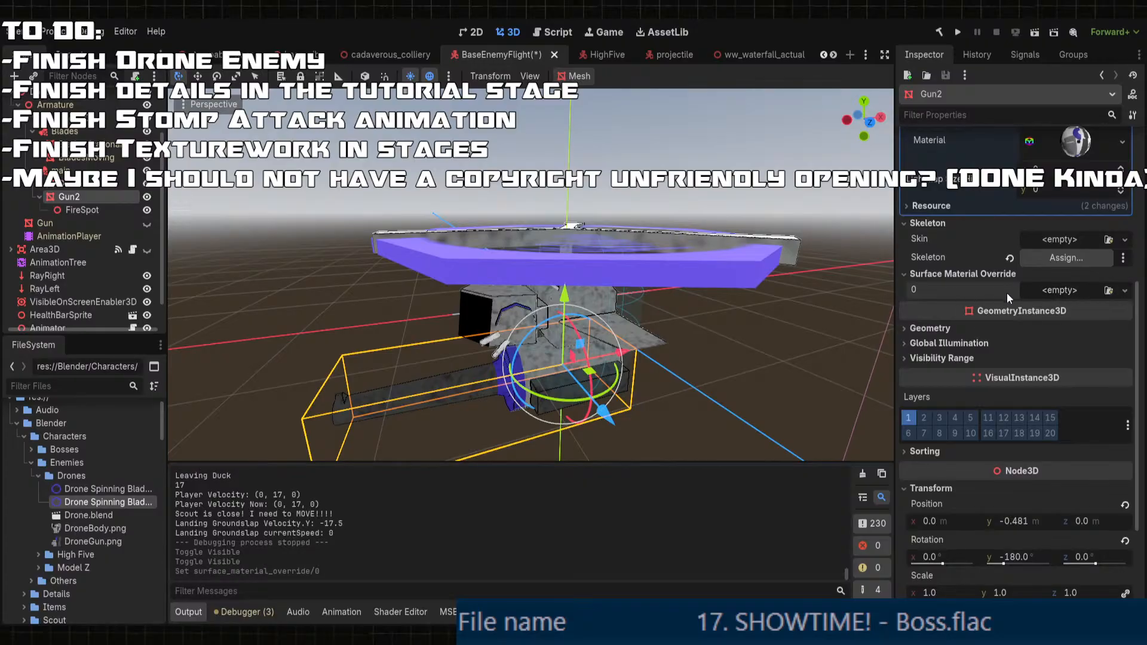
pyautogui.hotkey('ctrl', 'v')
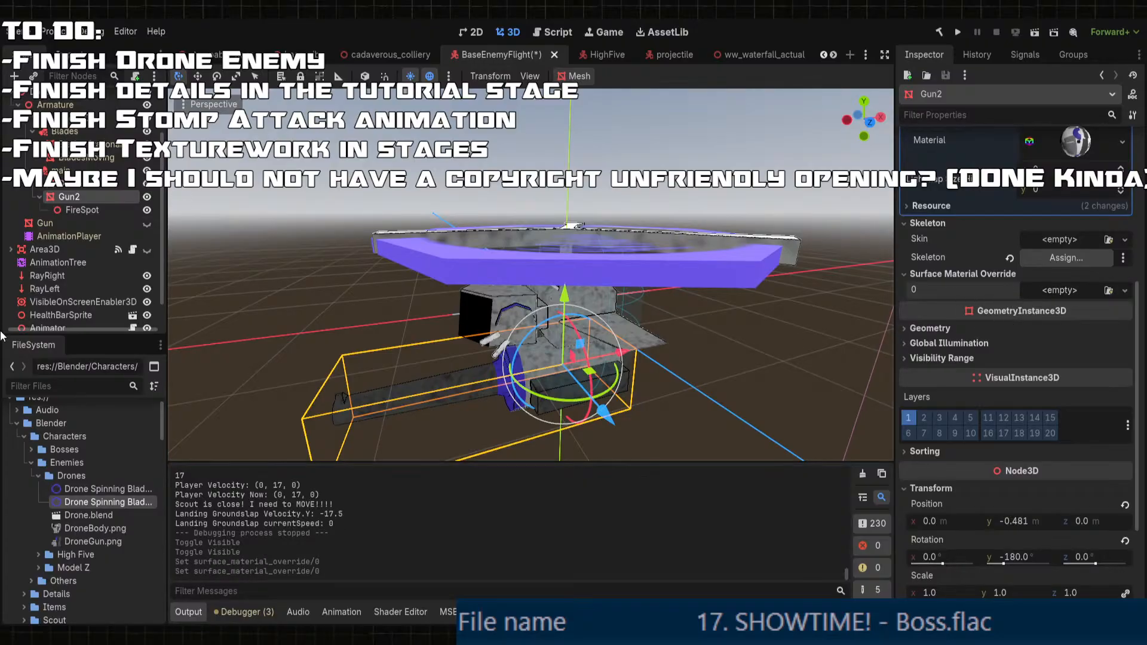
pyautogui.click(70, 227)
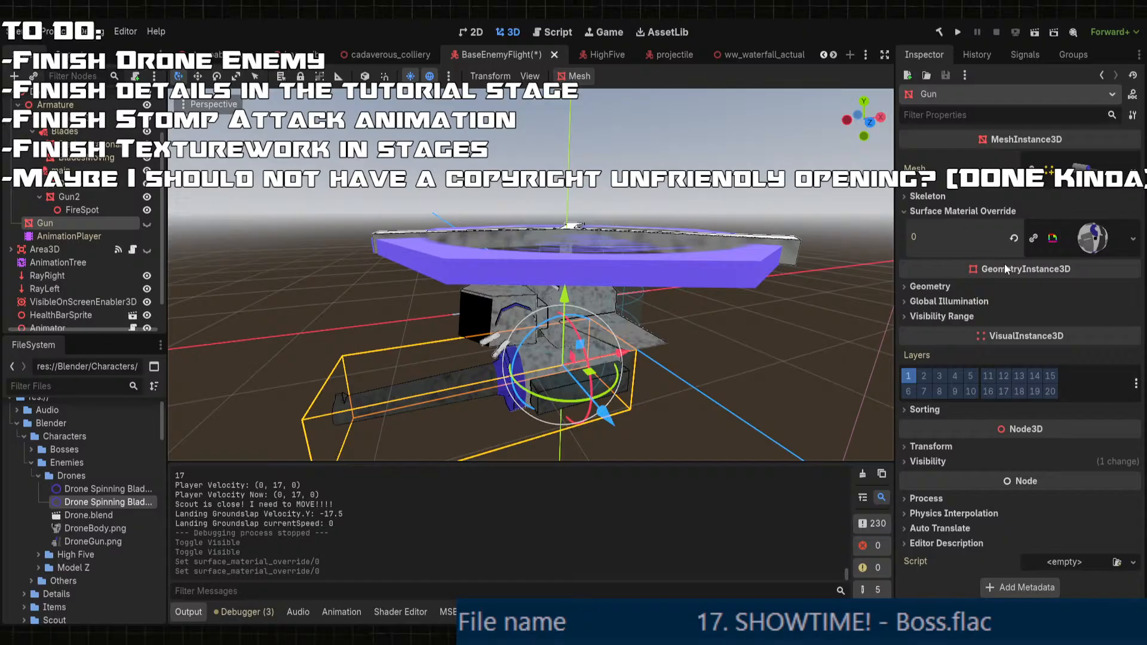
pyautogui.click(69, 197)
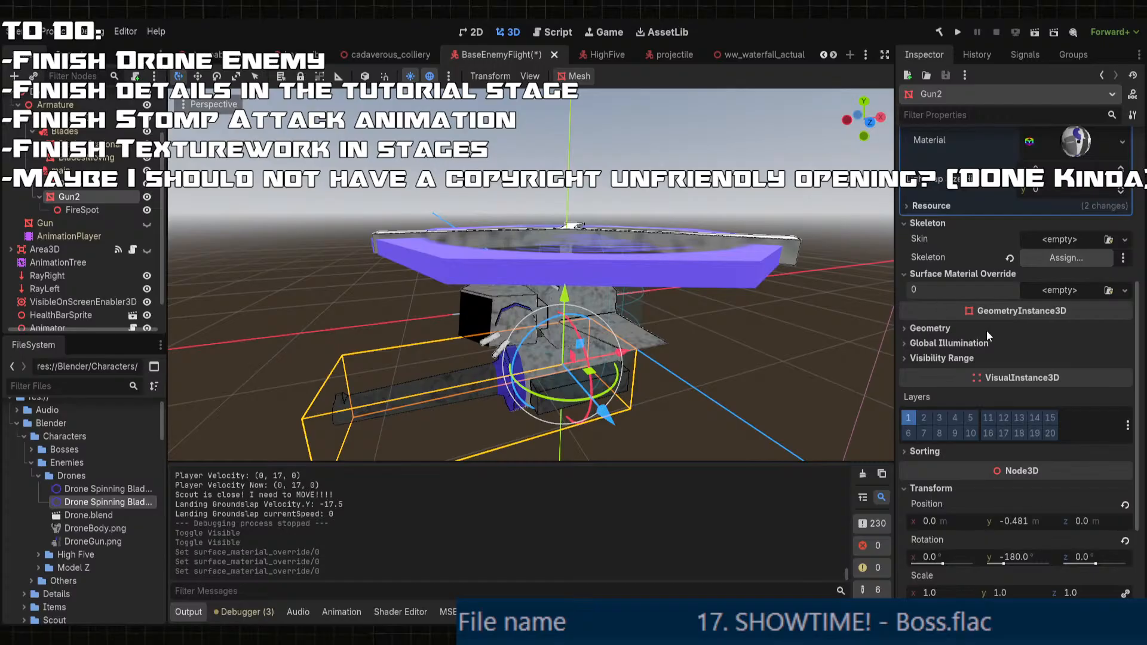
pyautogui.click(83, 212)
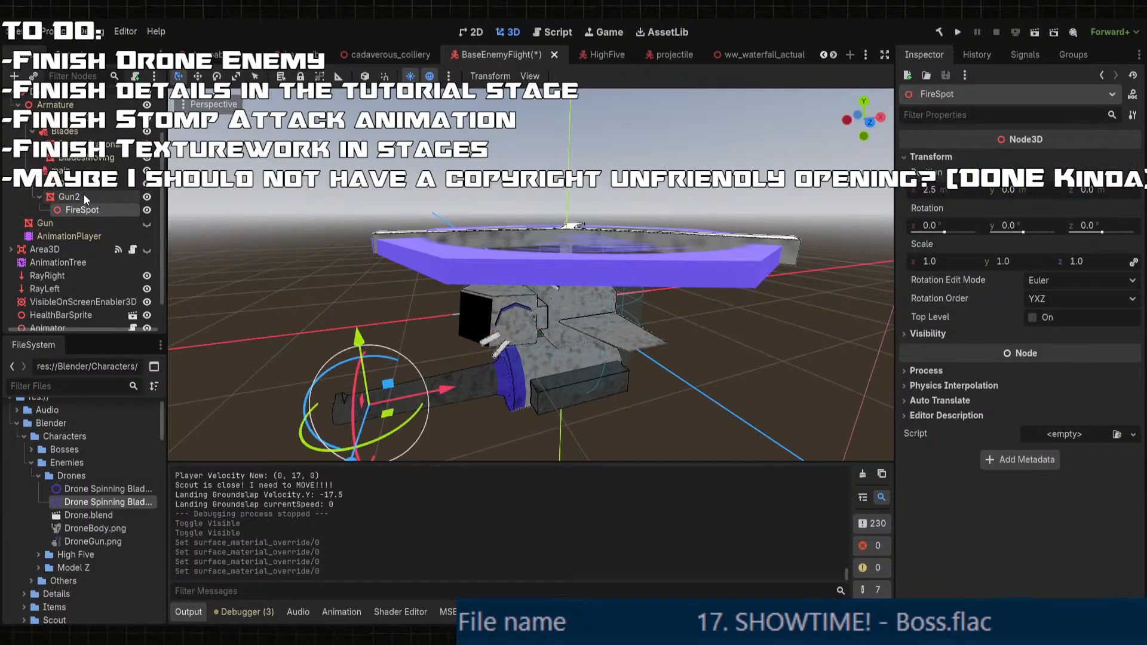
# - Apply the Gun node's surface material to Gun2 as its Geometry Material Override and deselect the mesh
pyautogui.click(84, 196)
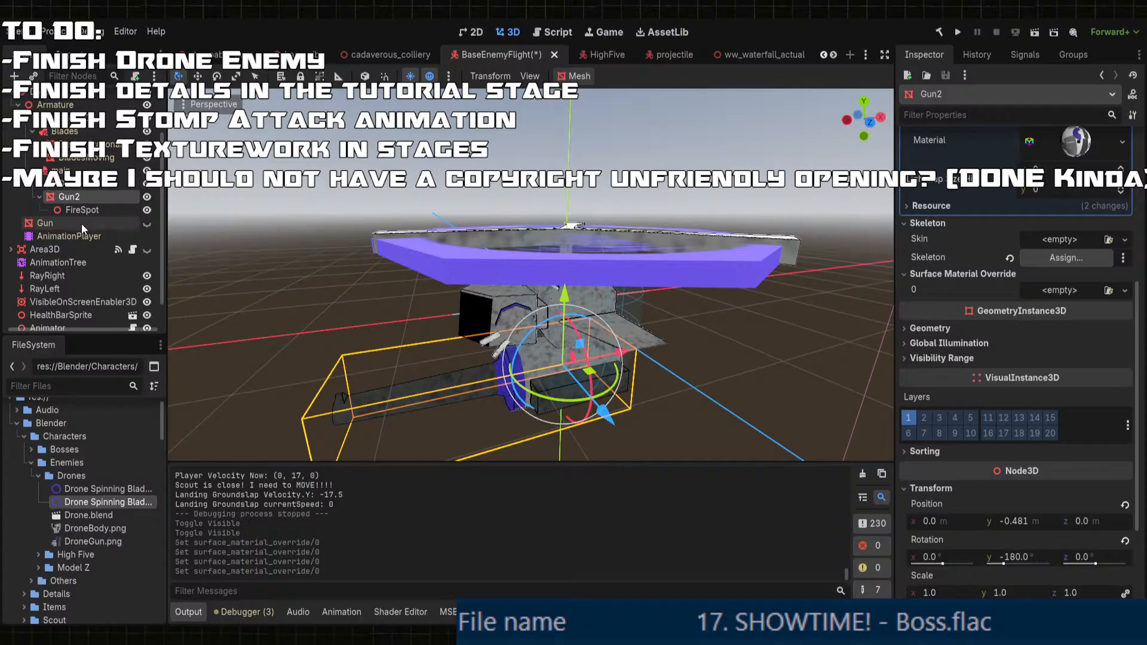
pyautogui.click(81, 223)
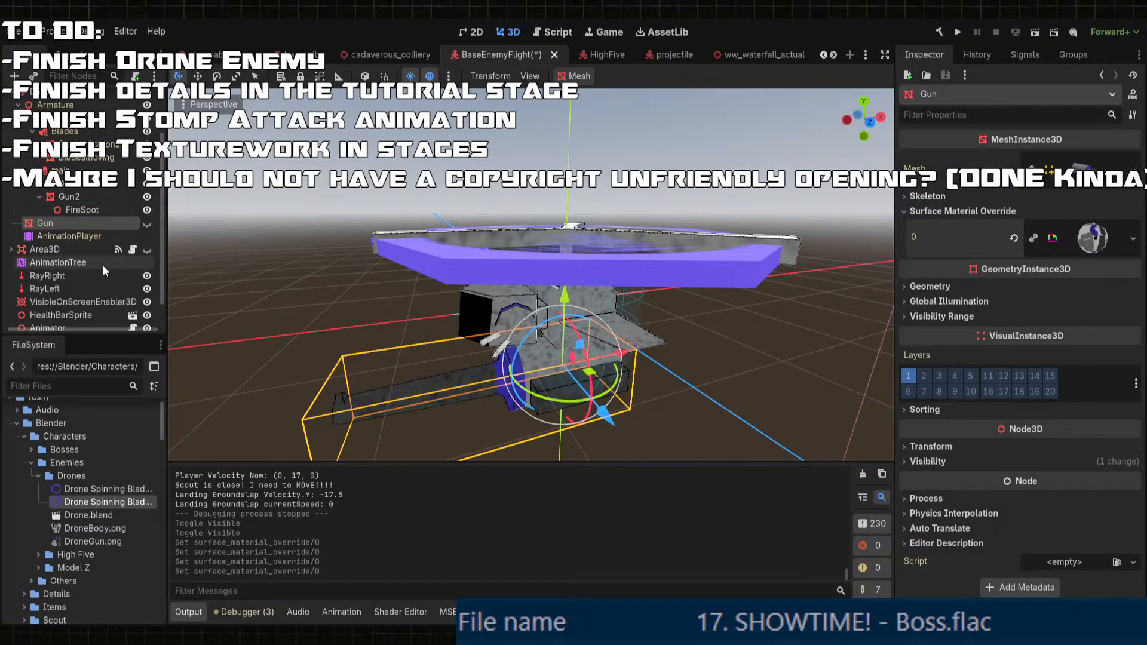
pyautogui.click(81, 198)
pyautogui.click(938, 326)
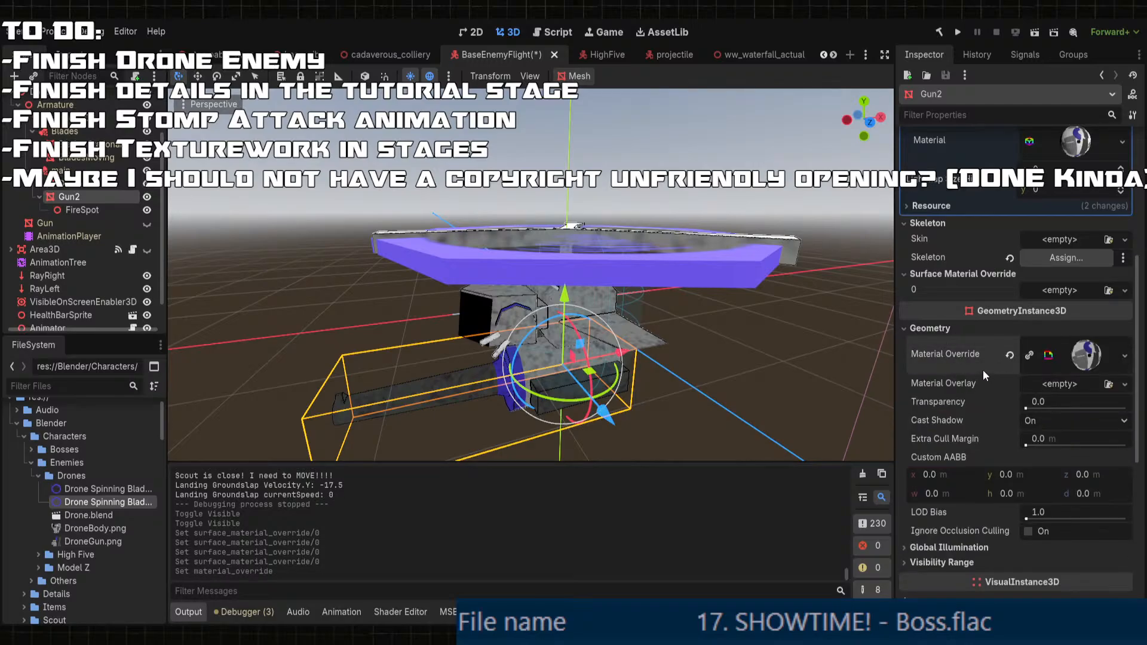
pyautogui.moveTo(716, 389); pyautogui.dragTo(693, 370, button='middle')
pyautogui.click(693, 371)
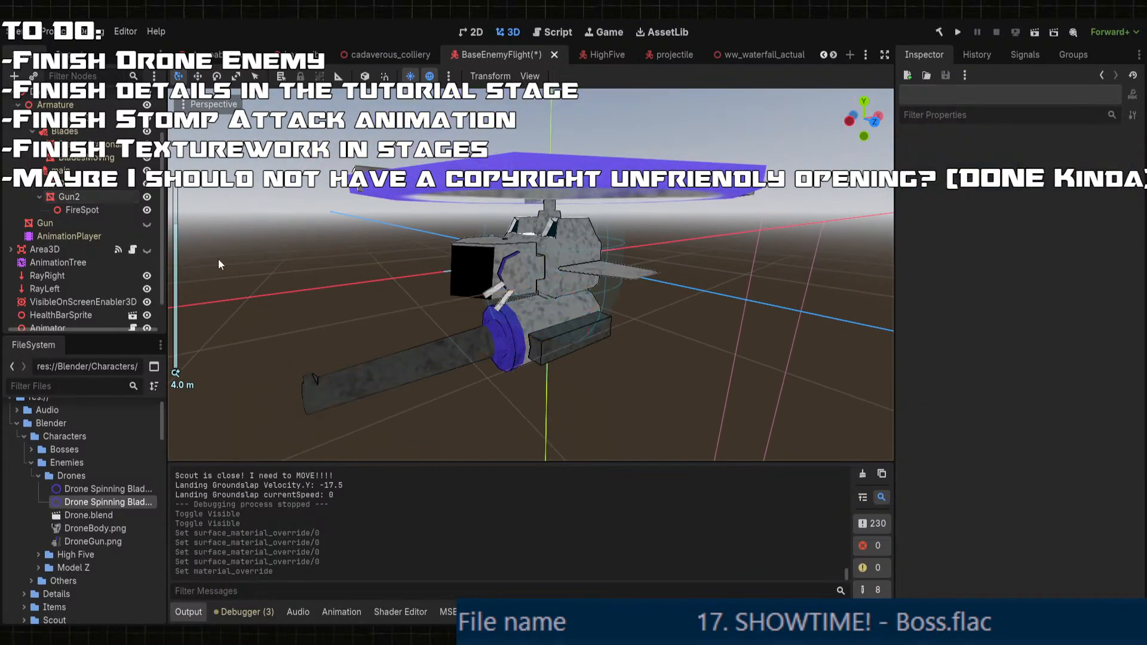
# - Show and hide the original Gun node to compare it with Gun2, leave it hidden, and save the scene
pyautogui.click(147, 225)
pyautogui.click(148, 226)
pyautogui.click(148, 226)
pyautogui.click(148, 226)
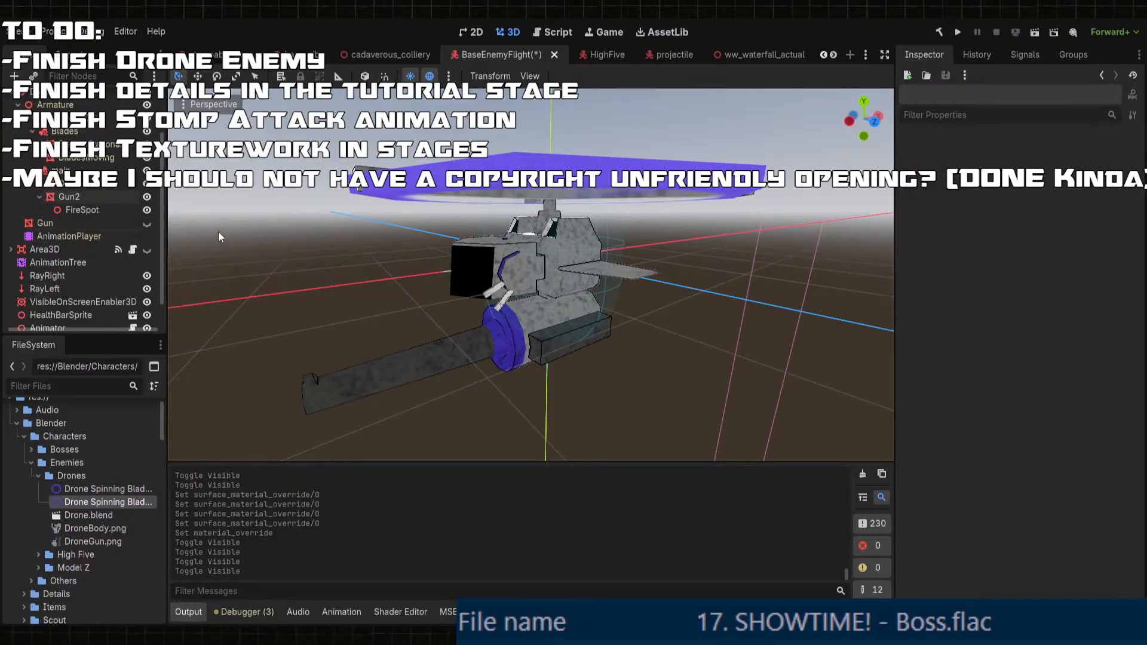
pyautogui.moveTo(472, 335)
pyautogui.mouseDown(button='middle')
pyautogui.moveTo(640, 344)
pyautogui.moveTo(625, 309)
pyautogui.mouseUp(button='middle')
pyautogui.hotkey('ctrl', 's')
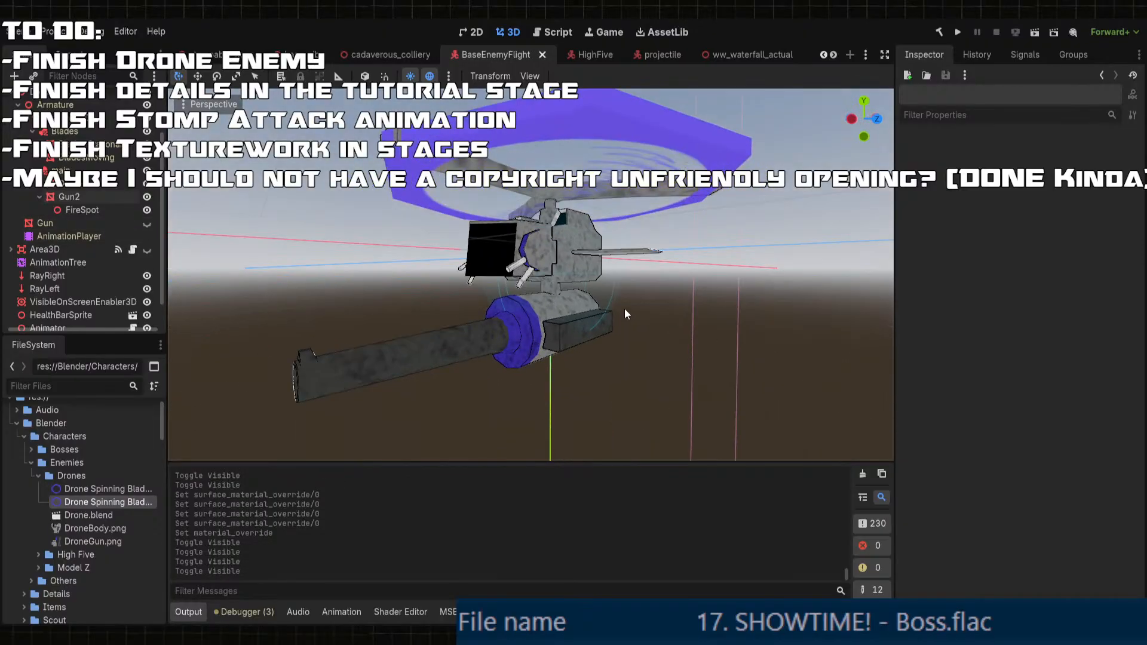
# - Run the project and start Act 1 of the Trainyard Tantrum stage
pyautogui.click(957, 32)
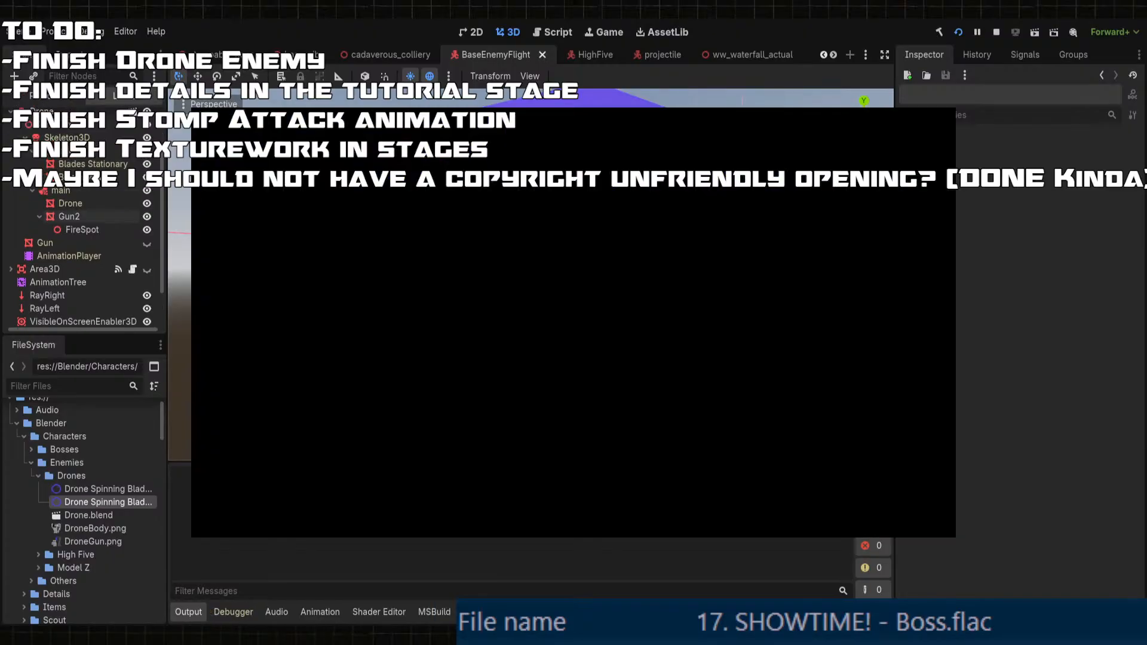
pyautogui.press('Return')
pyautogui.press('Return')
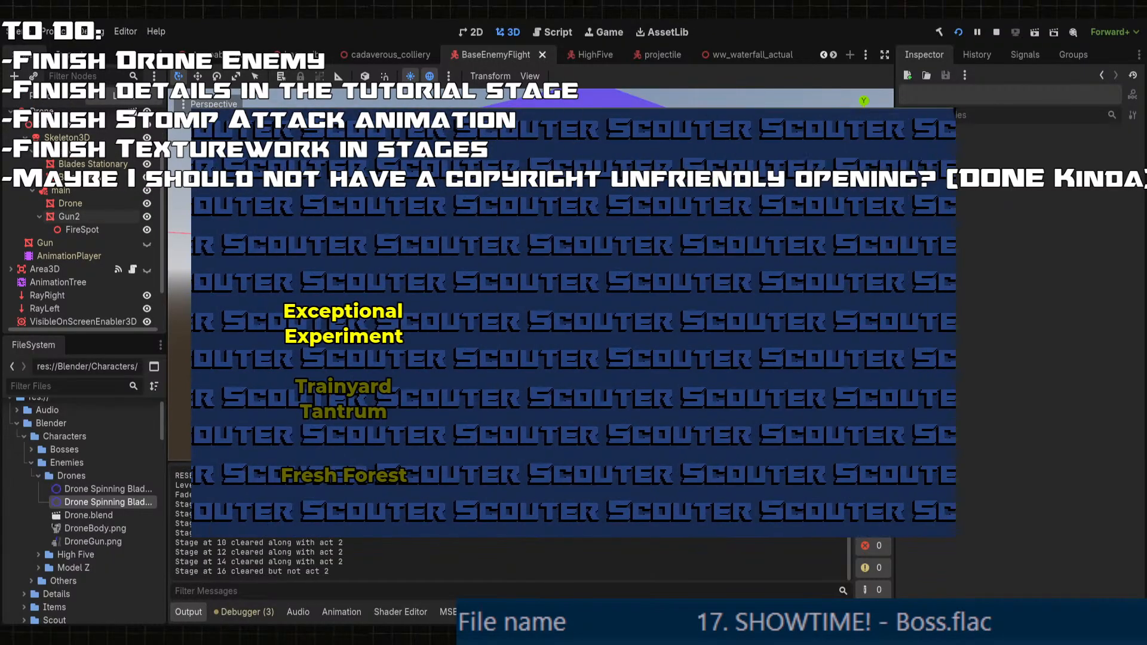
pyautogui.press('Down')
pyautogui.press('Return')
pyautogui.press('Return')
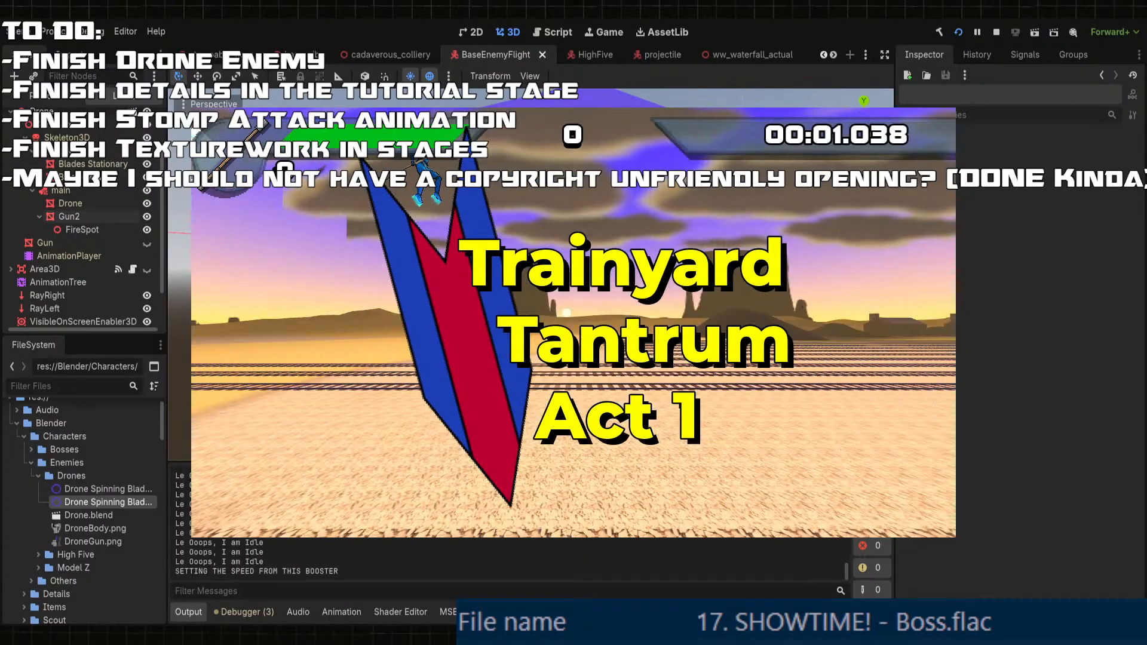
# - Run and jump around the drone to check its gun material and propeller behaviour in game, and stop the game
pyautogui.press('Right')
pyautogui.press('space')
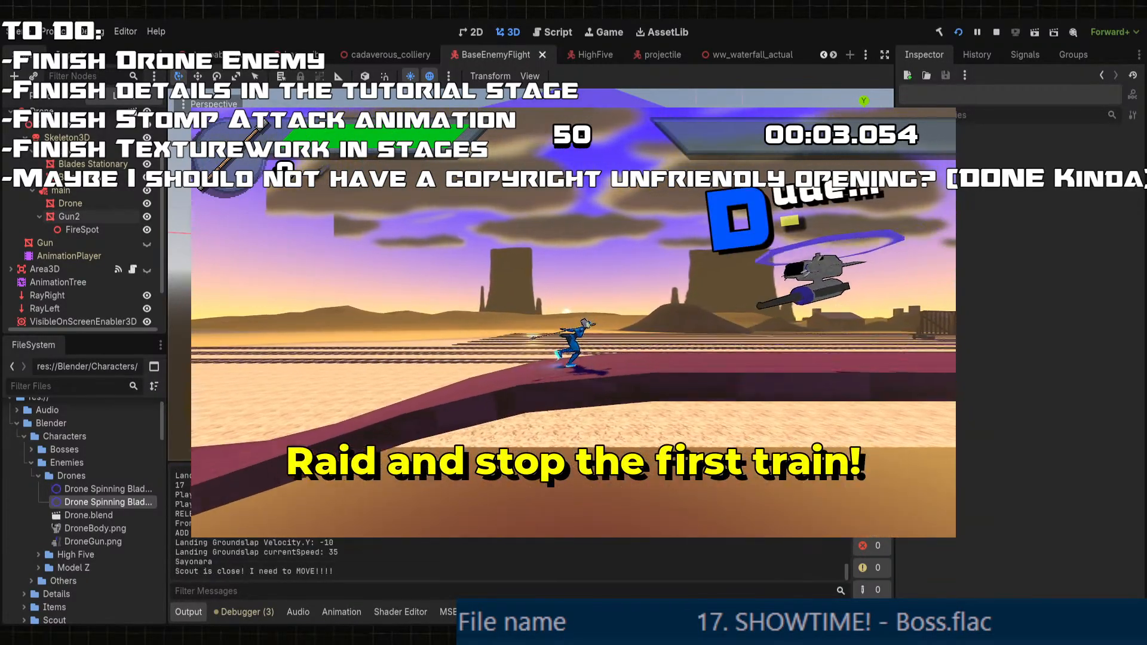
pyautogui.press('Left')
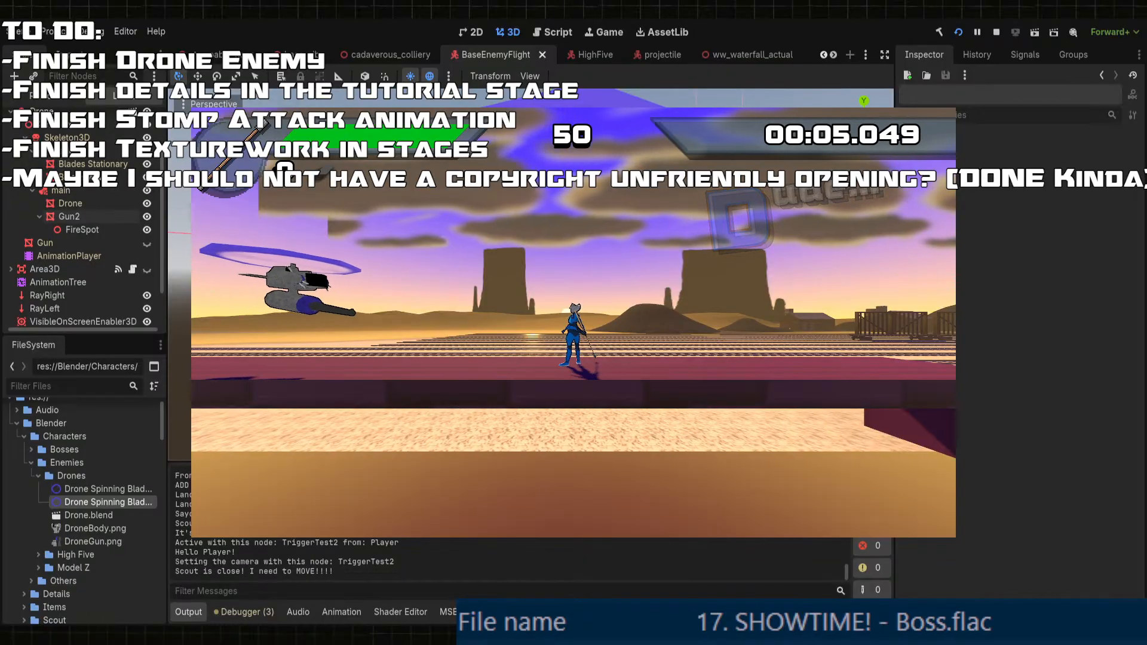
pyautogui.press('space')
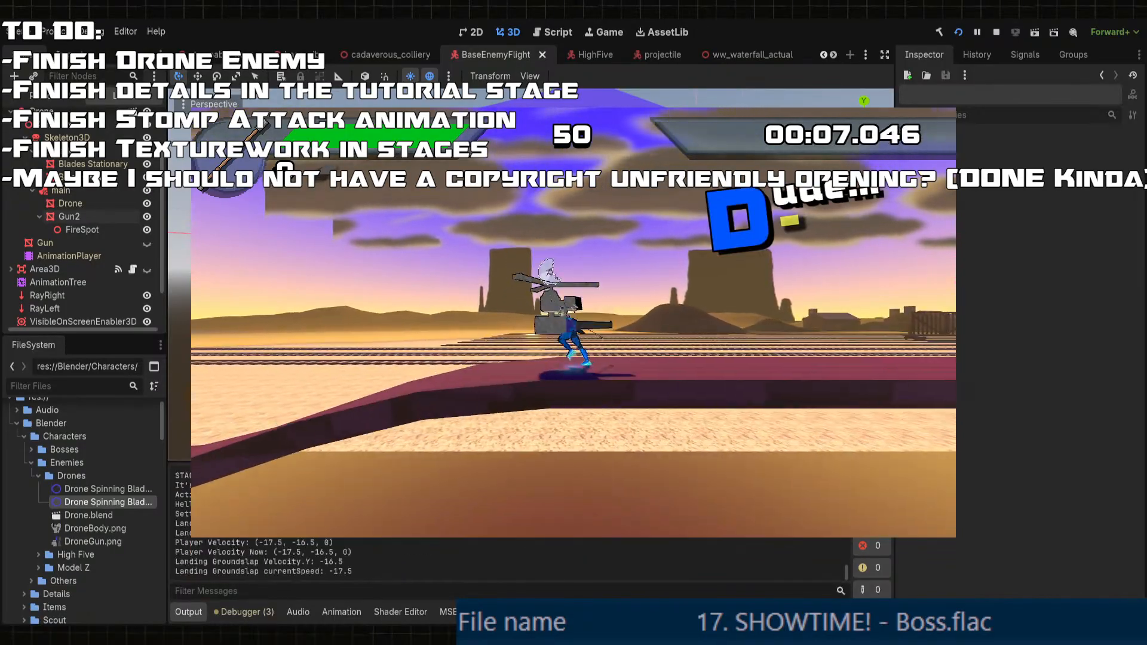
pyautogui.press('space')
pyautogui.press('Right')
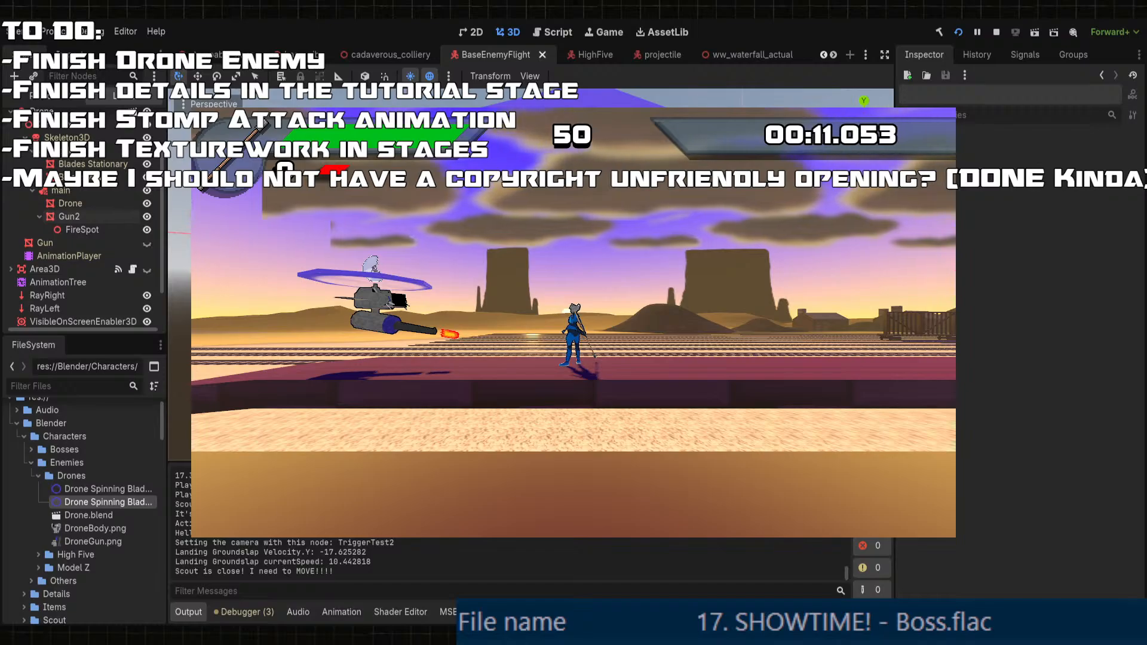
pyautogui.press('Right')
pyautogui.press('Left')
pyautogui.press('space')
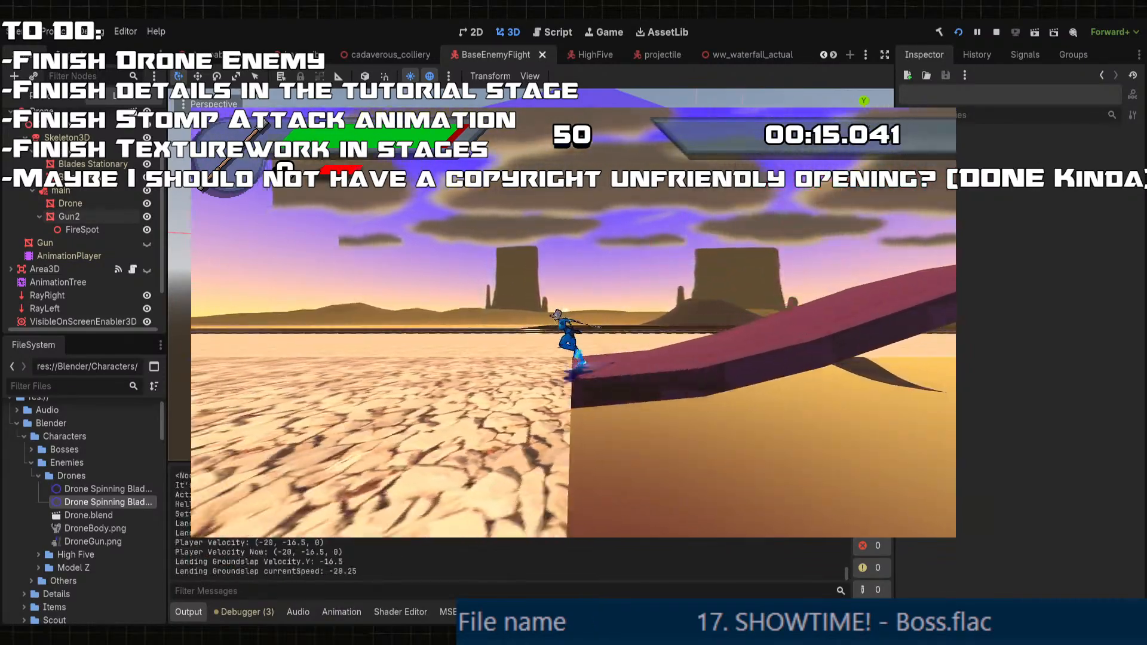
pyautogui.press('Right')
pyautogui.press('space')
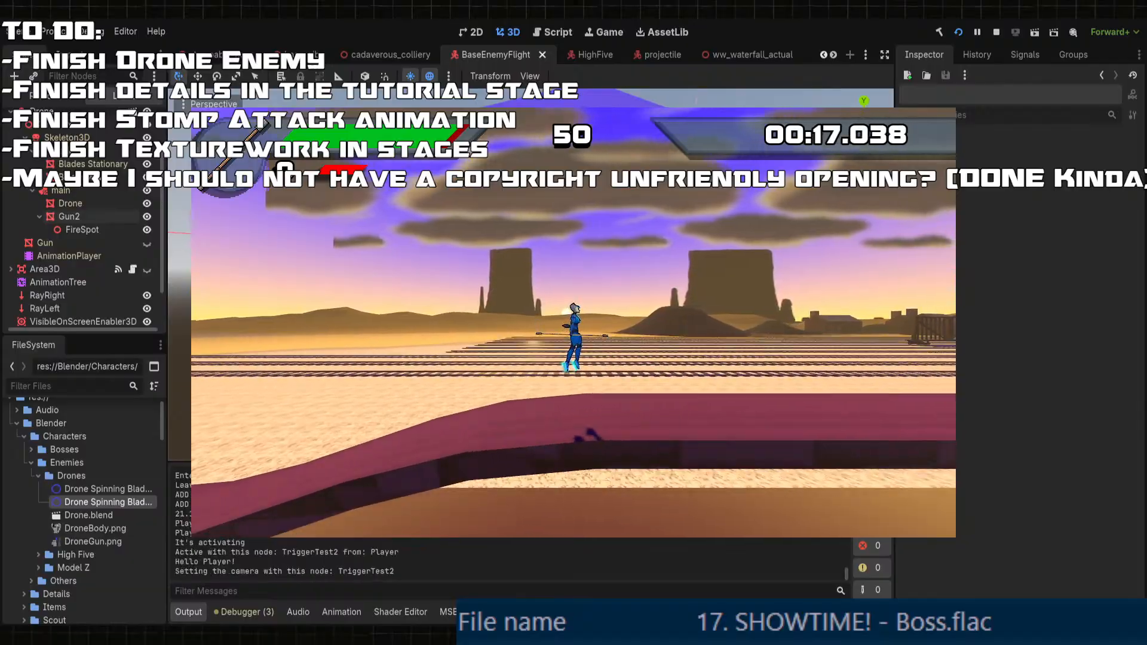
pyautogui.press('F8')
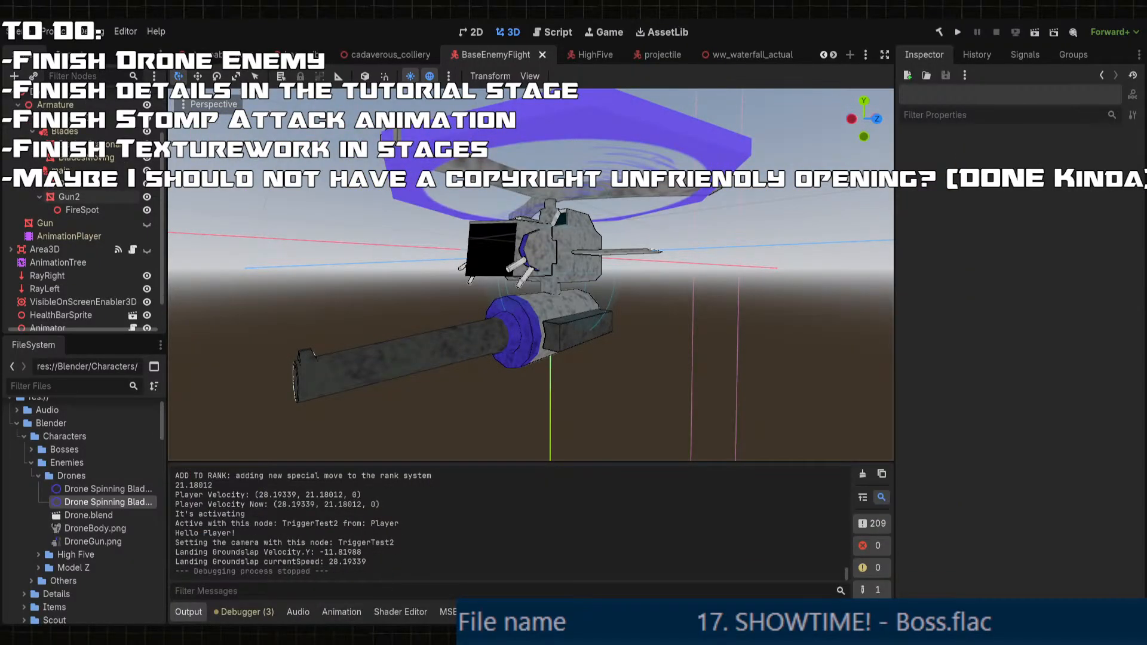
# - Switch to Visual Studio and declare an exported bool staggerModeChecker = false below mainDirectionToScout in AniTurret.cs
pyautogui.hotkey('alt', 'Tab')
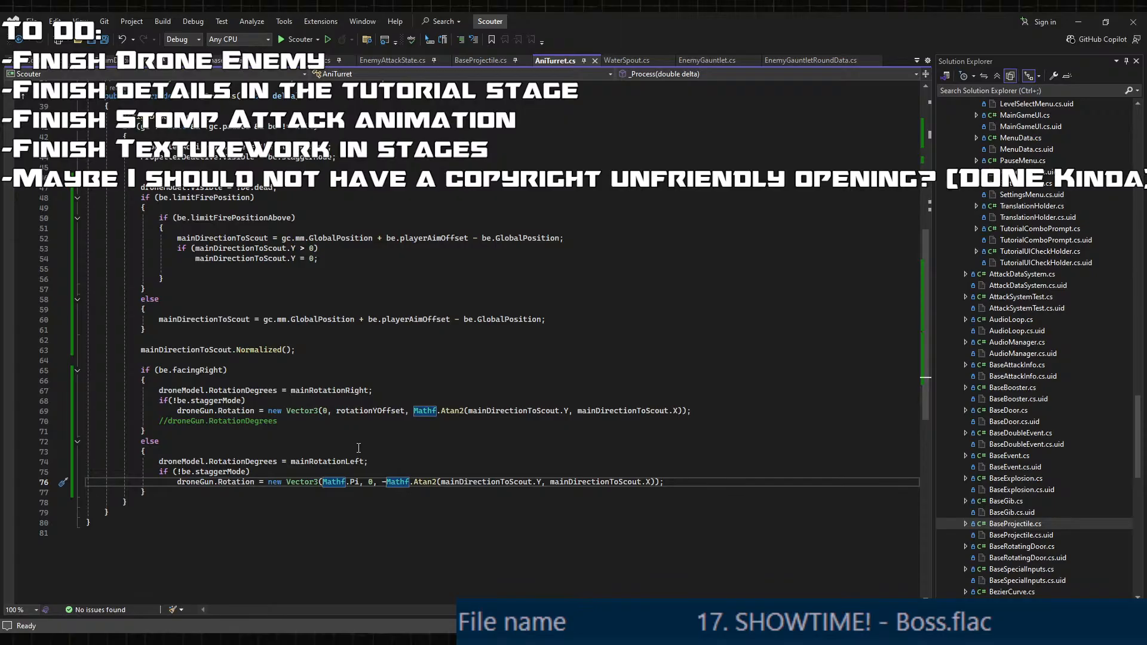
pyautogui.scroll(12, 359, 447)
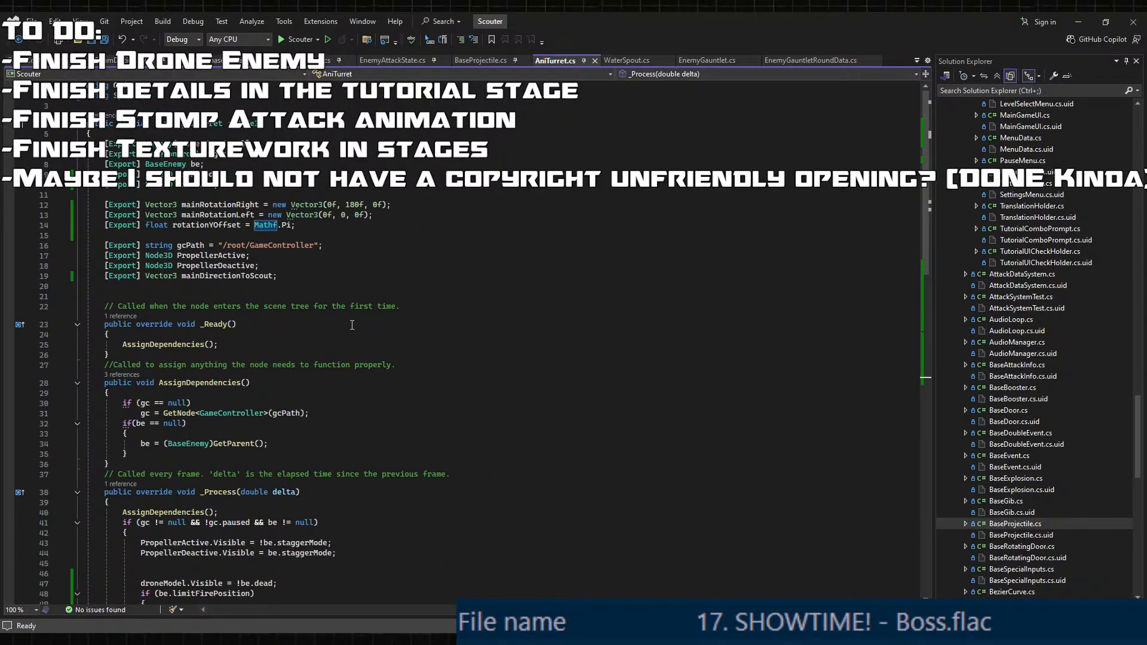
pyautogui.scroll(-3, 478, 575)
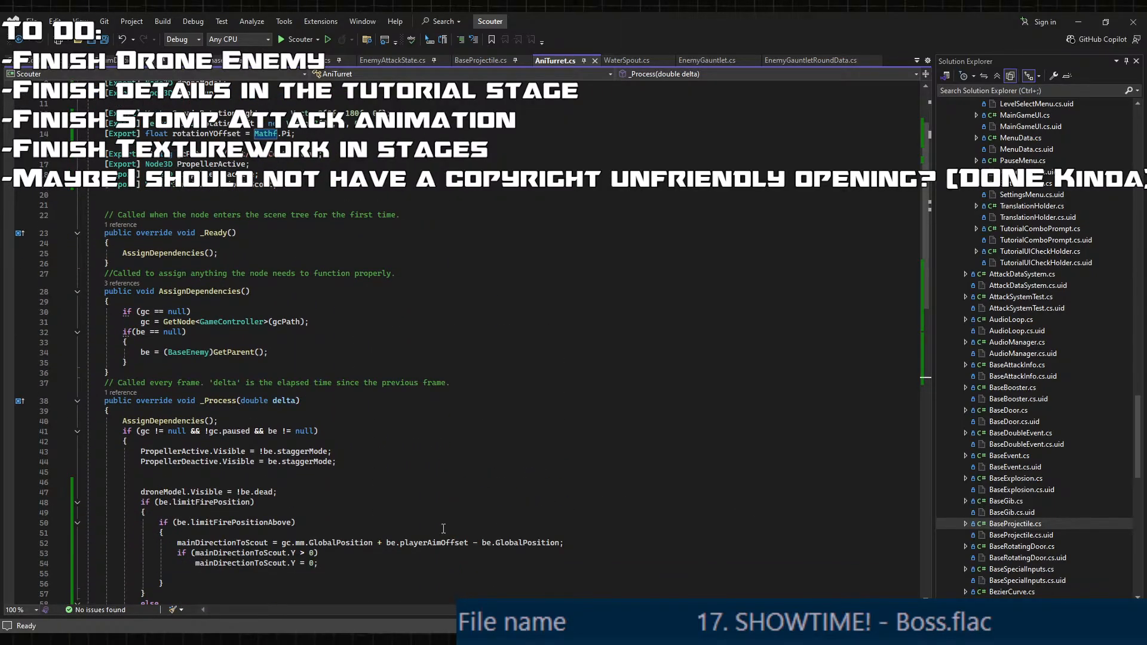
pyautogui.scroll(-5, 407, 591)
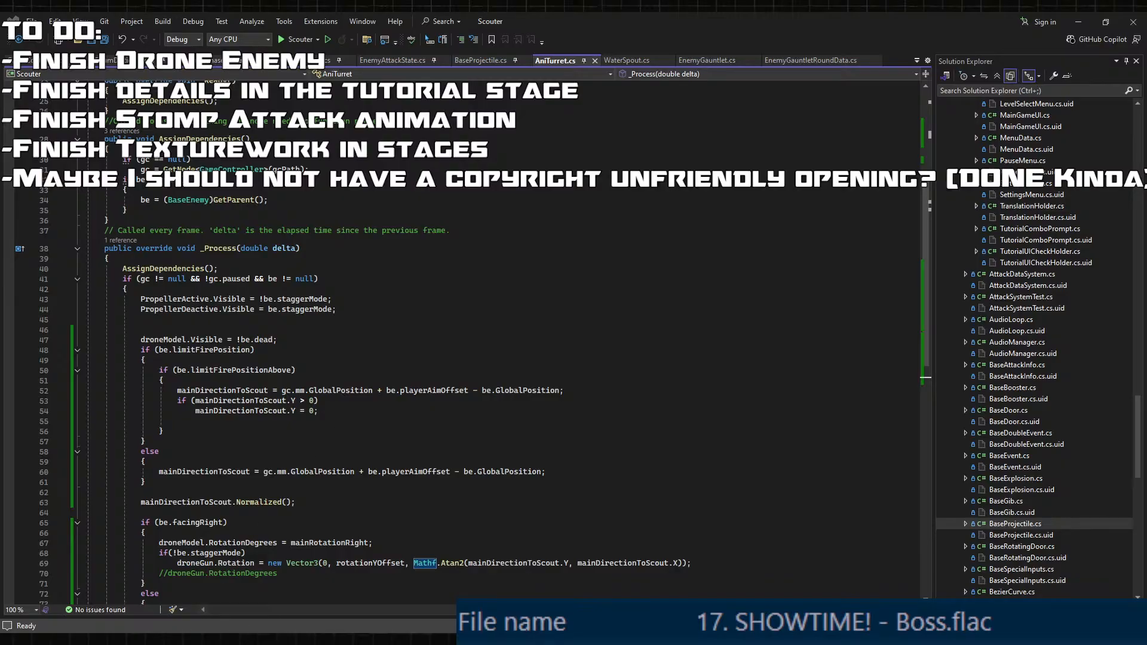
pyautogui.scroll(8, 478, 334)
pyautogui.click(297, 283)
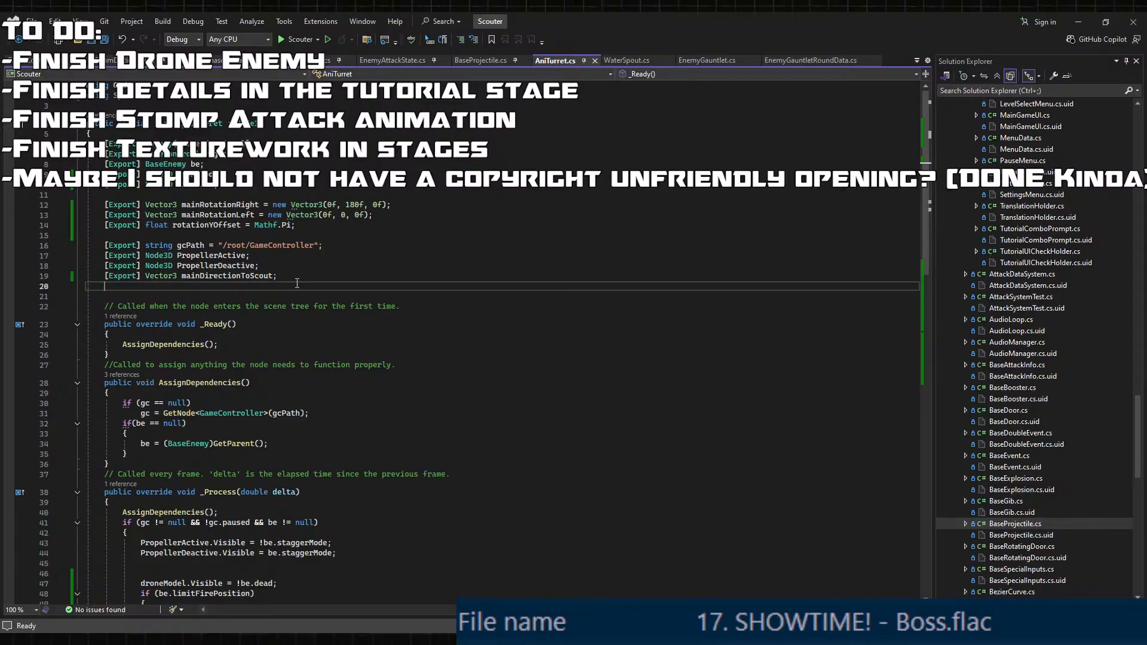
pyautogui.press('Return')
pyautogui.press('Return')
pyautogui.press('Up')
pyautogui.write('[Export]')
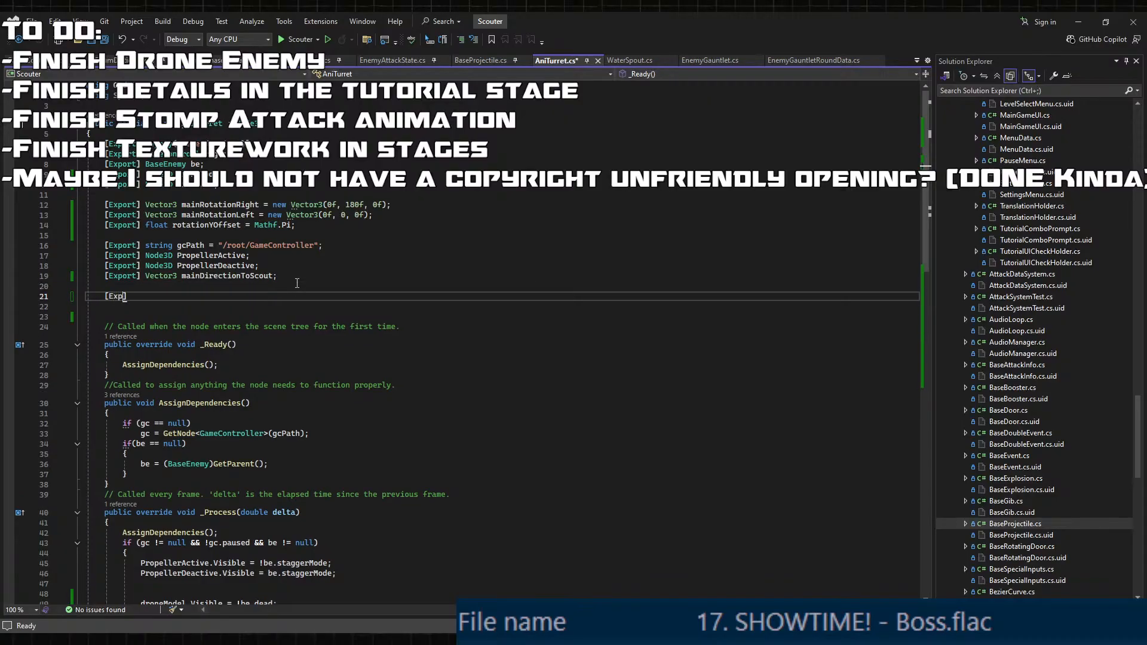
pyautogui.write(' strin')
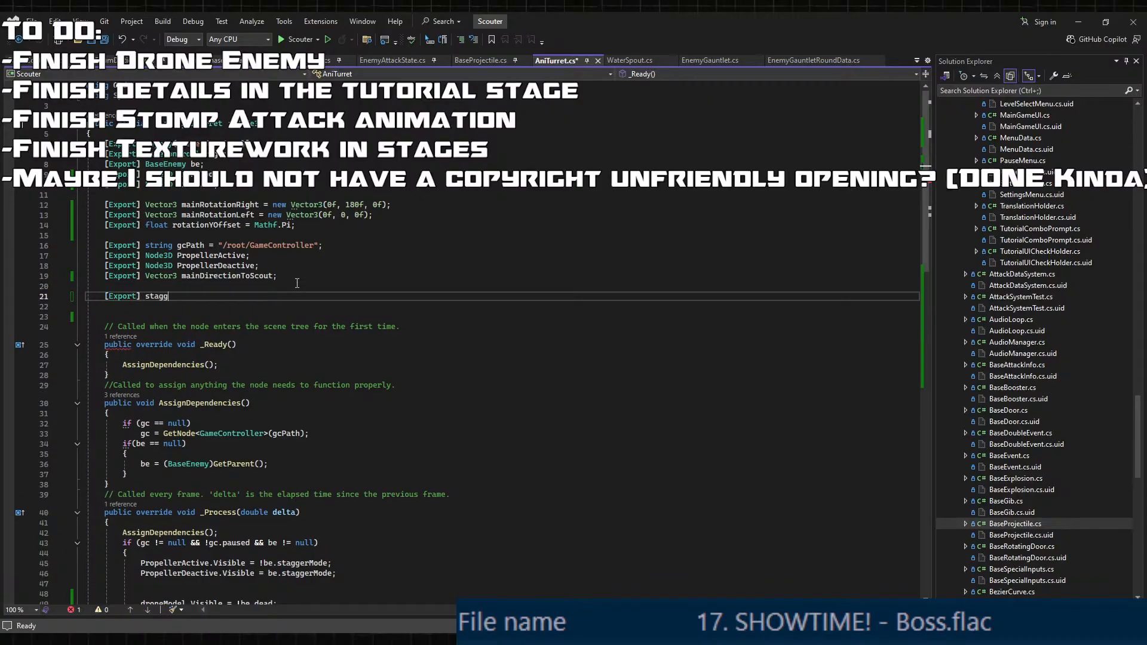
pyautogui.press('BackSpace')
pyautogui.press('BackSpace')
pyautogui.press('BackSpace')
pyautogui.press('BackSpace')
pyautogui.press('BackSpace')
pyautogui.write('bool staggertModeChe')
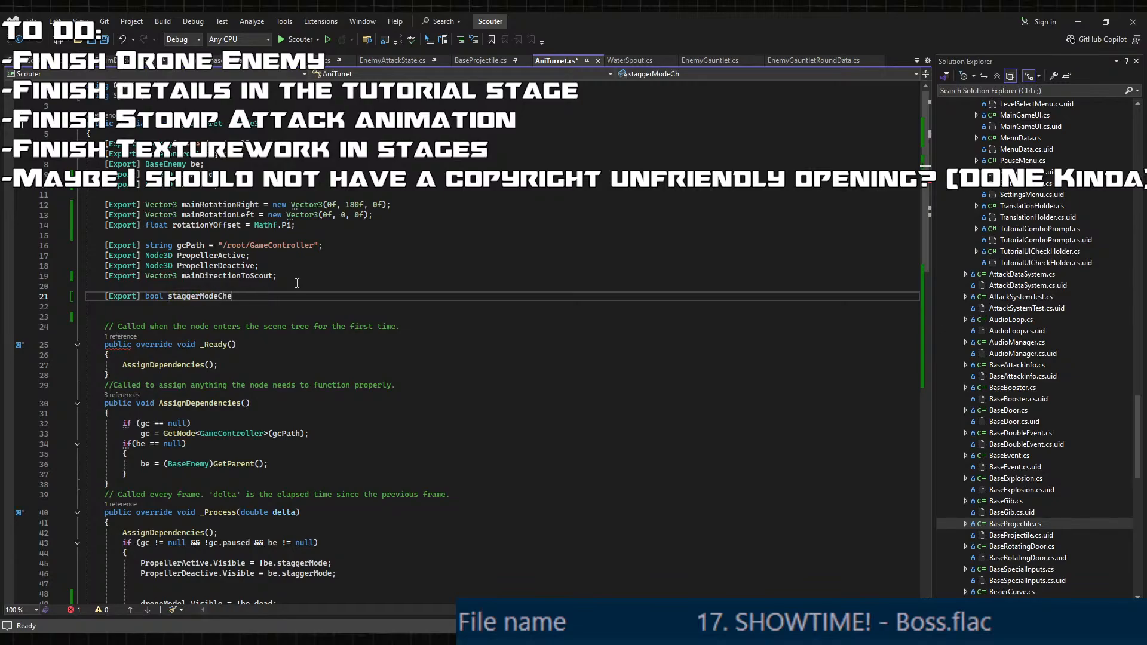
pyautogui.write('cker = false;')
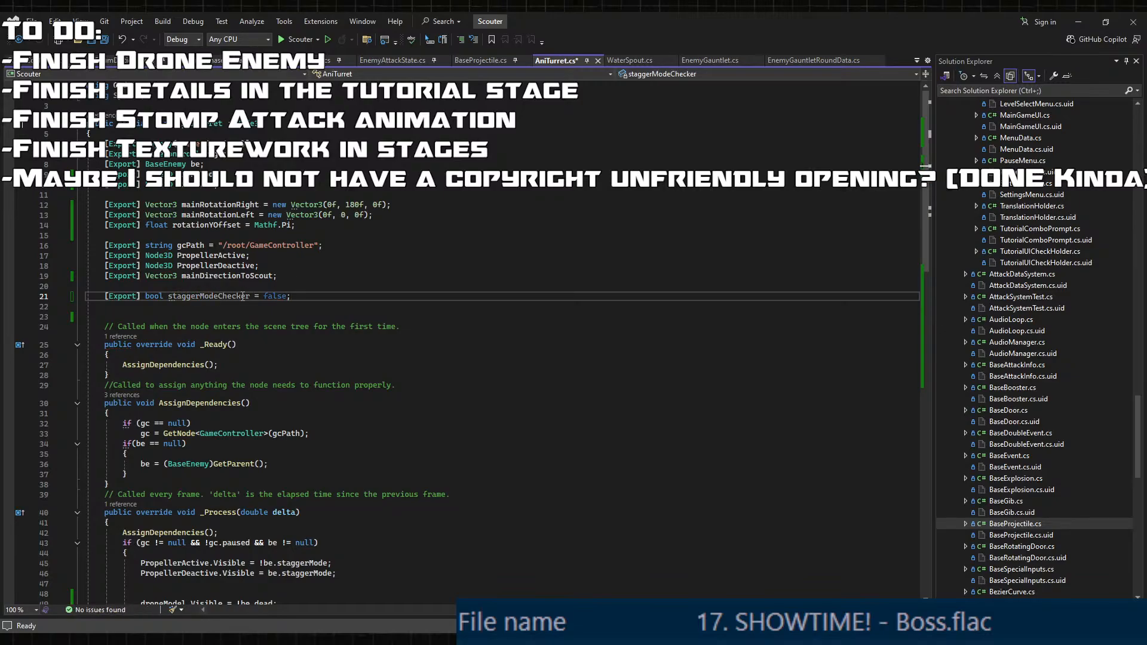
# - Replace be.staggerMode with staggerModeChecker in the PropellerActive and PropellerDeactive visibility lines, keeping the negation on PropellerActive
pyautogui.scroll(-5, 276, 367)
pyautogui.scroll(-8, 276, 368)
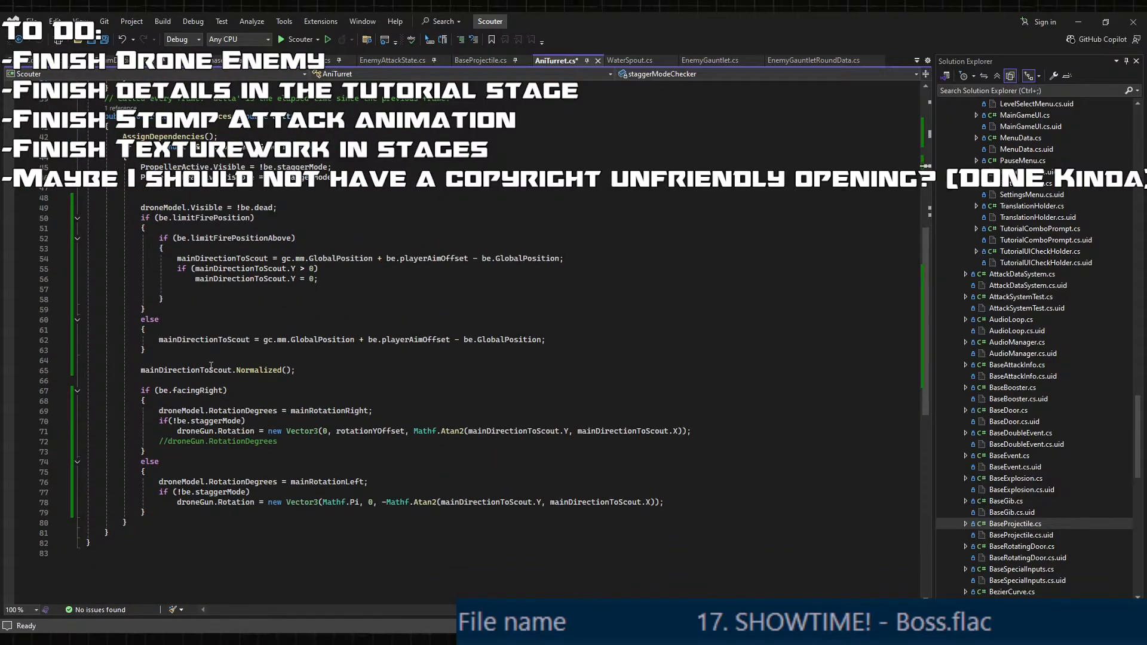
pyautogui.scroll(2, 211, 366)
pyautogui.moveTo(123, 228); pyautogui.dragTo(400, 252)
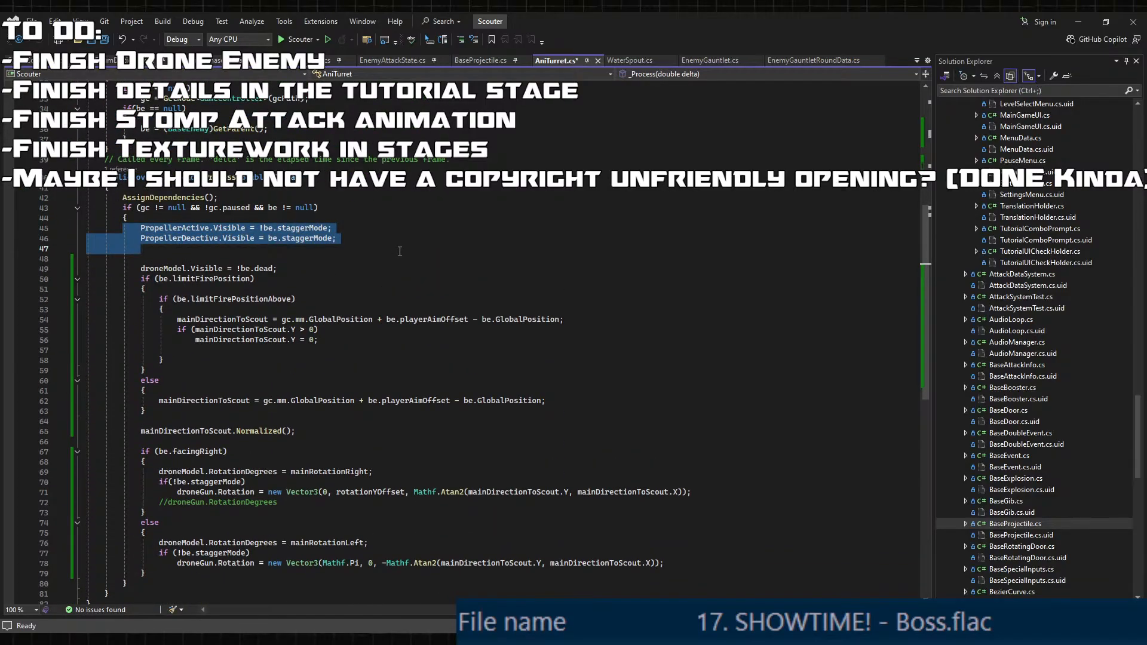
pyautogui.click(356, 239)
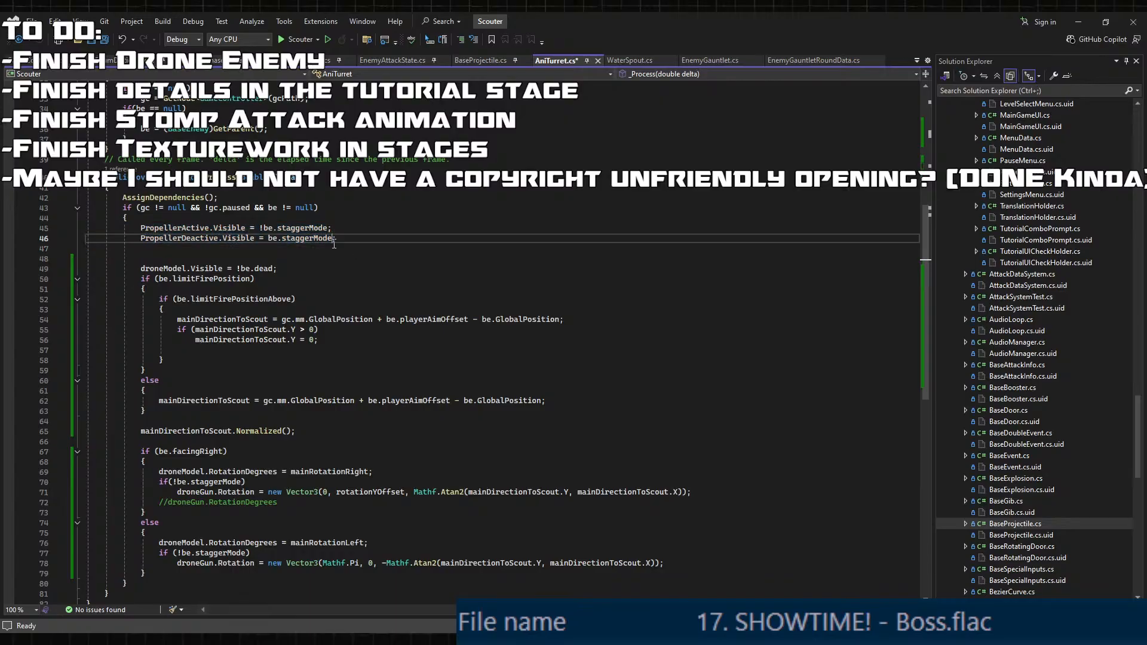
pyautogui.scroll(5, 355, 251)
pyautogui.click(224, 113)
pyautogui.doubleClick(224, 112)
pyautogui.hotkey('ctrl', 'c')
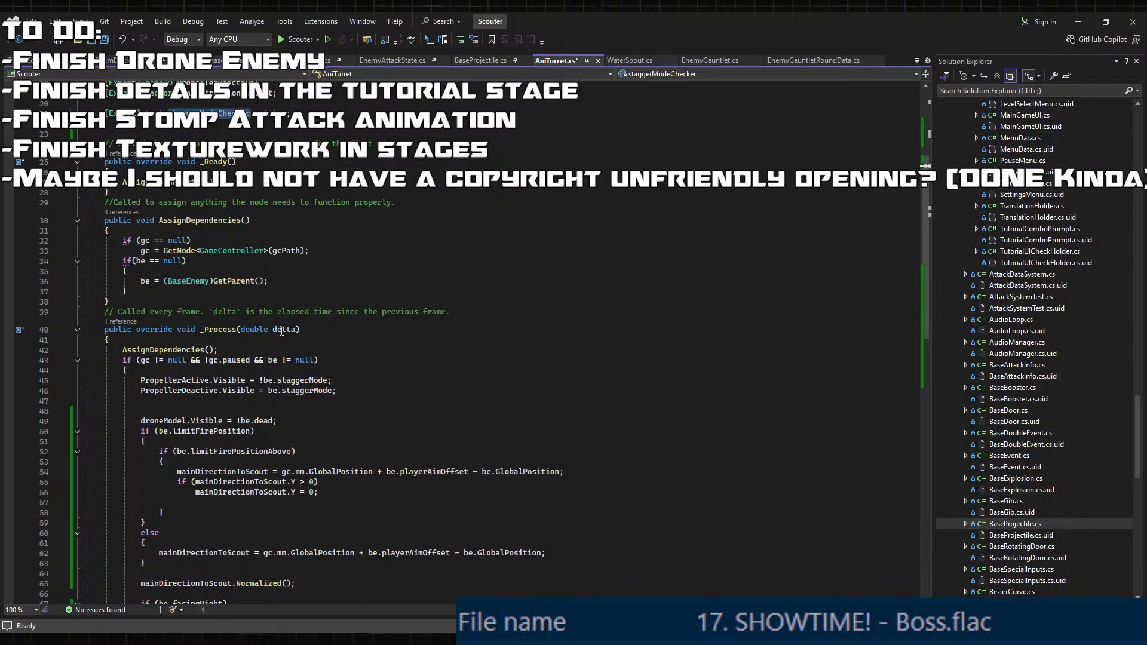
pyautogui.click(295, 381)
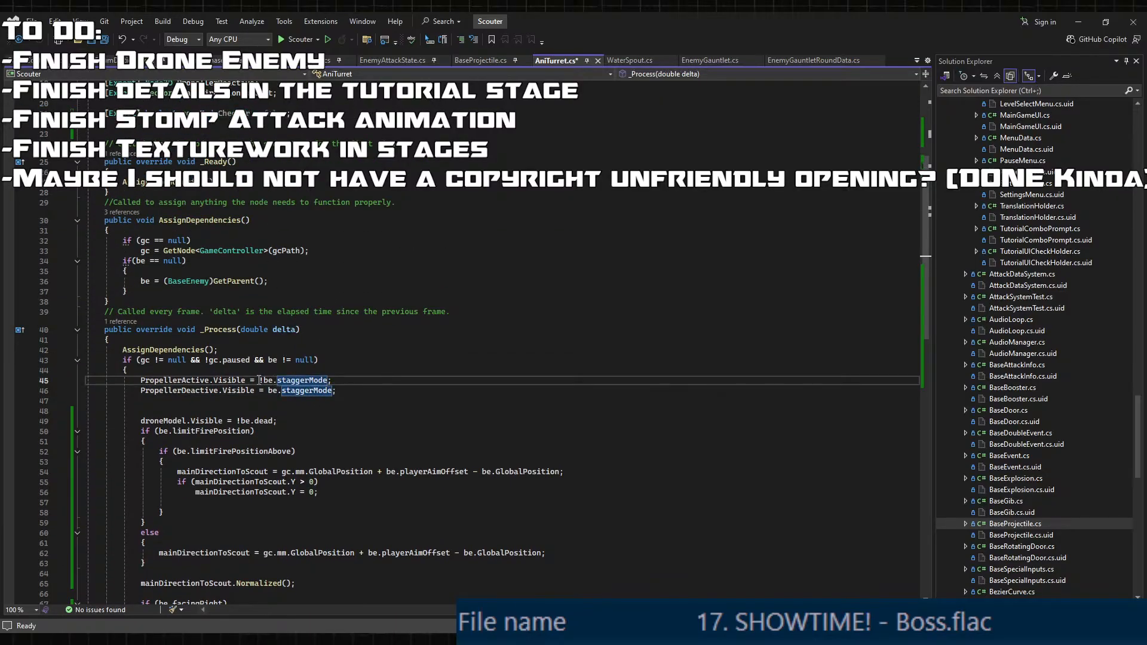
pyautogui.moveTo(263, 381); pyautogui.dragTo(335, 392)
pyautogui.hotkey('ctrl', 'v')
pyautogui.hotkey('ctrl', 'v')
# - Add an if block checking staggerModeChecker != be.staggerMode below the propeller visibility lines in _Process
pyautogui.click(246, 405)
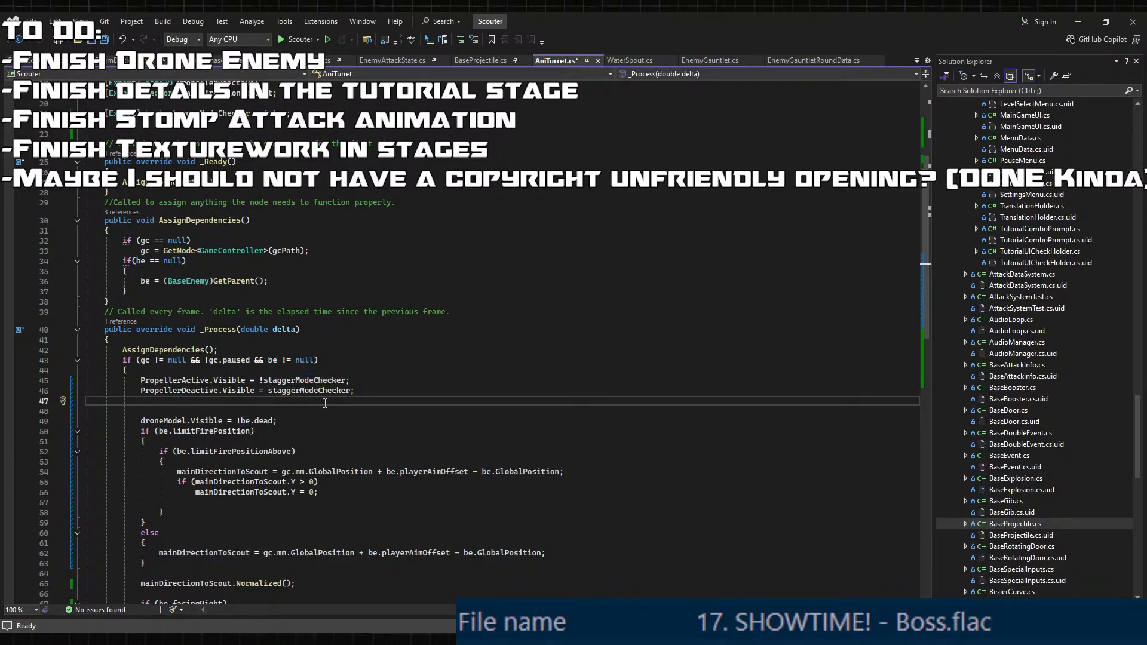
pyautogui.press('Return')
pyautogui.write('i')
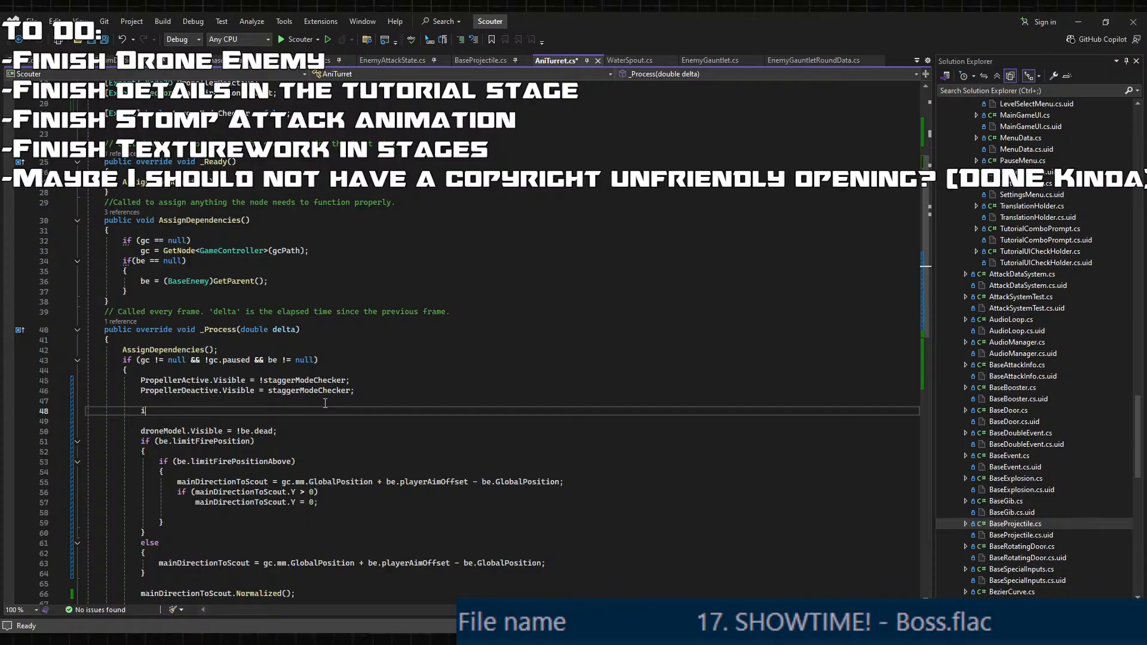
pyautogui.write('f(staggerModeChecker)')
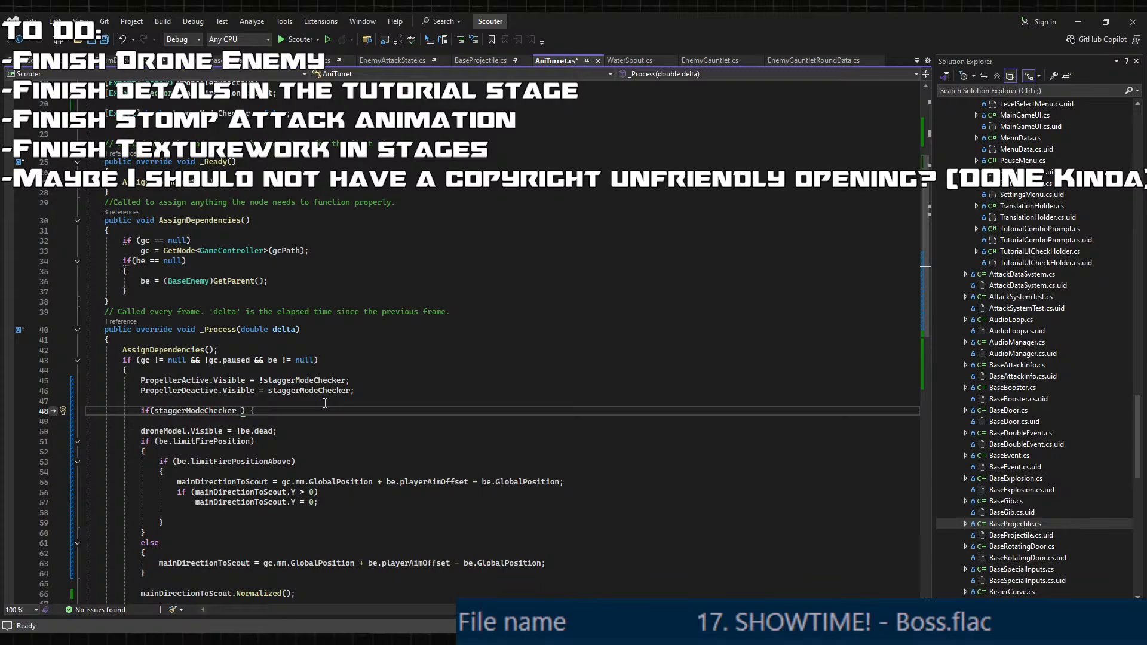
pyautogui.write(' != ')
pyautogui.write('be.st')
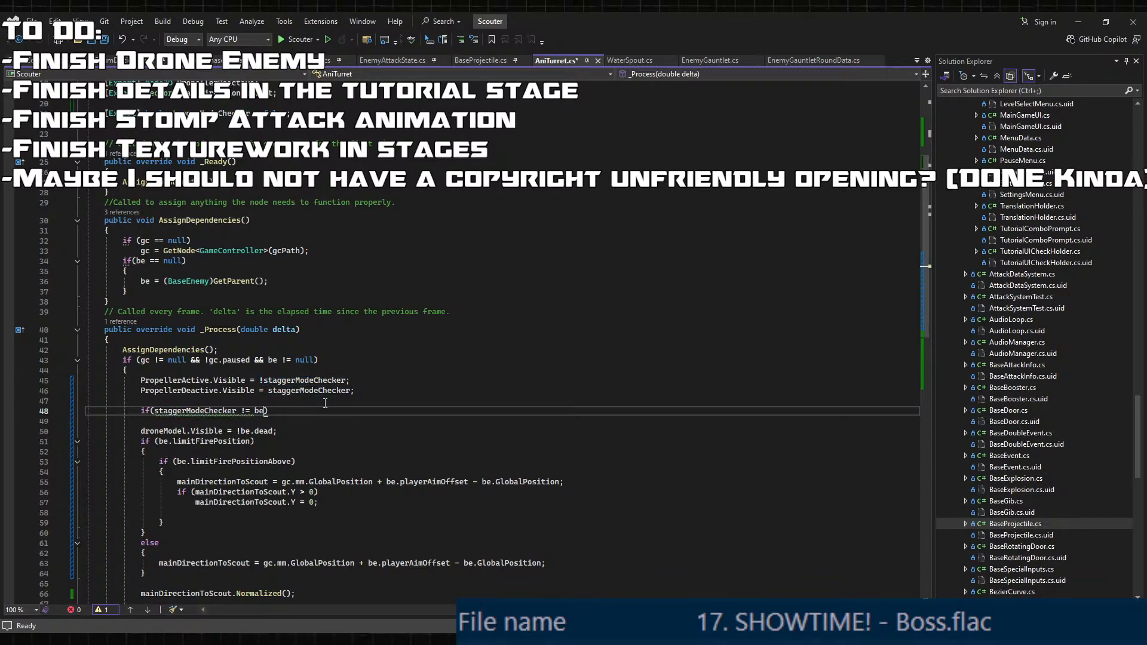
pyautogui.write('aggerMode')
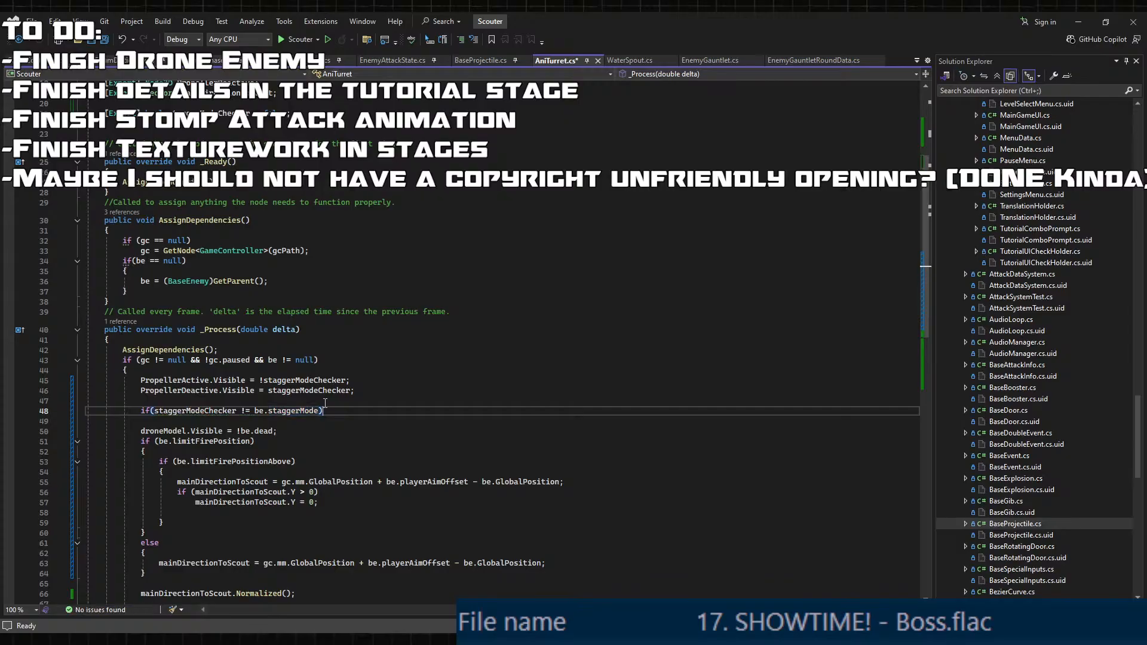
pyautogui.press('Tab')
pyautogui.press('Return')
# - Inside that block, add a nested if on be.staggerMode that sets staggerModeChecker = true
pyautogui.write('i')
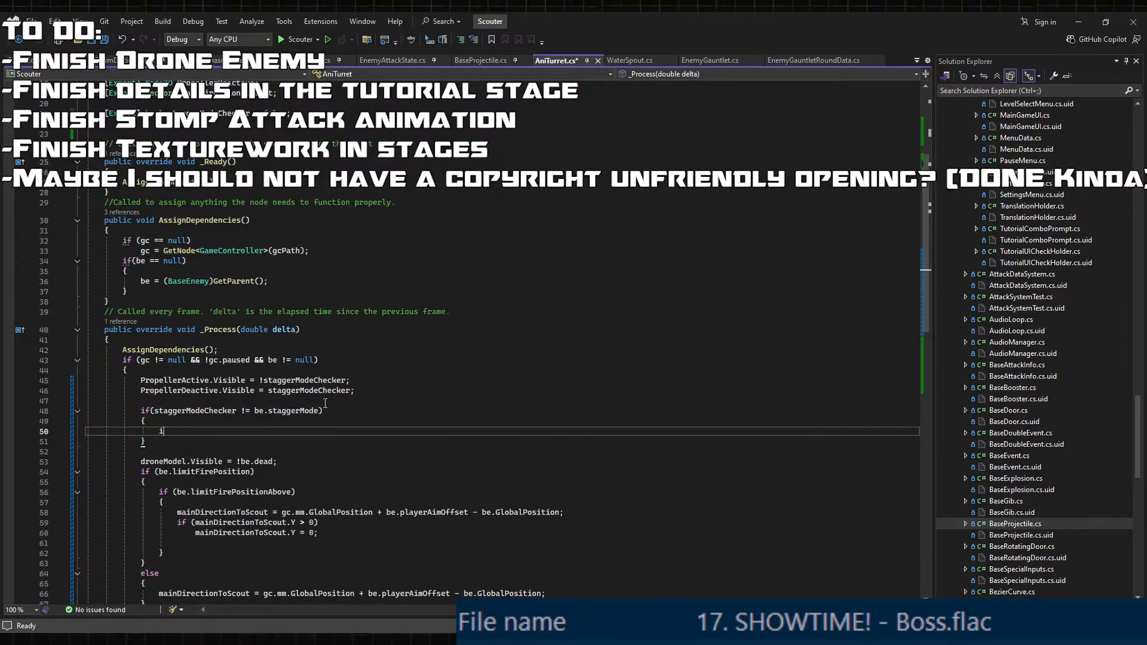
pyautogui.write('f(be.Stagg')
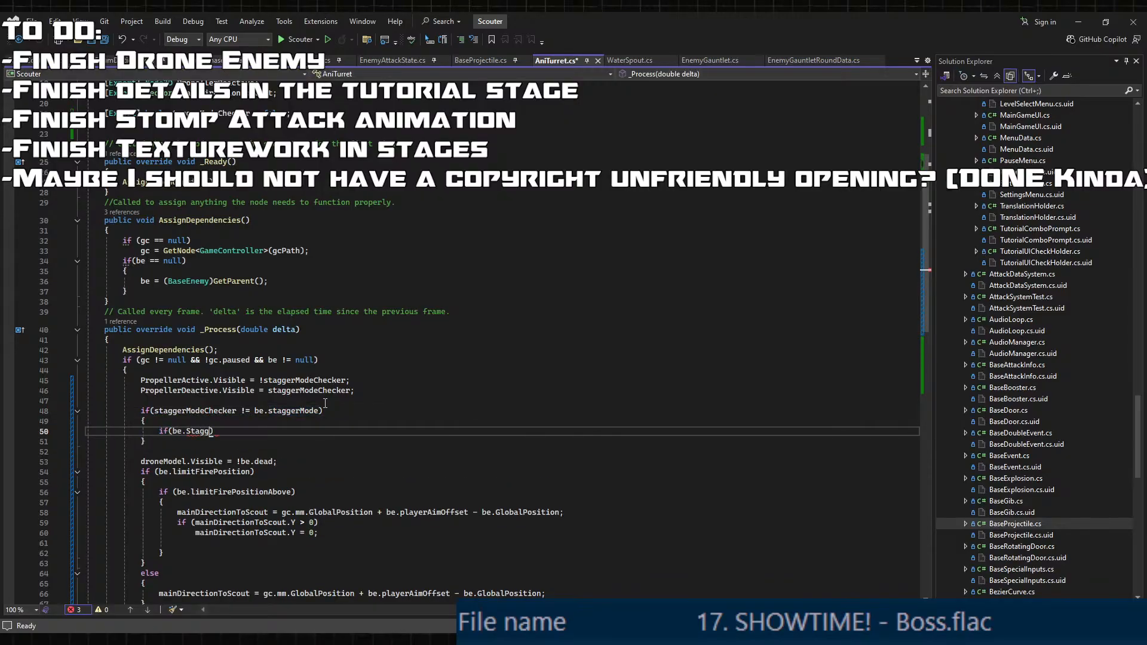
pyautogui.press('Tab')
pyautogui.write('){')
pyautogui.press('Return')
pyautogui.write('staggerModeChecker ')
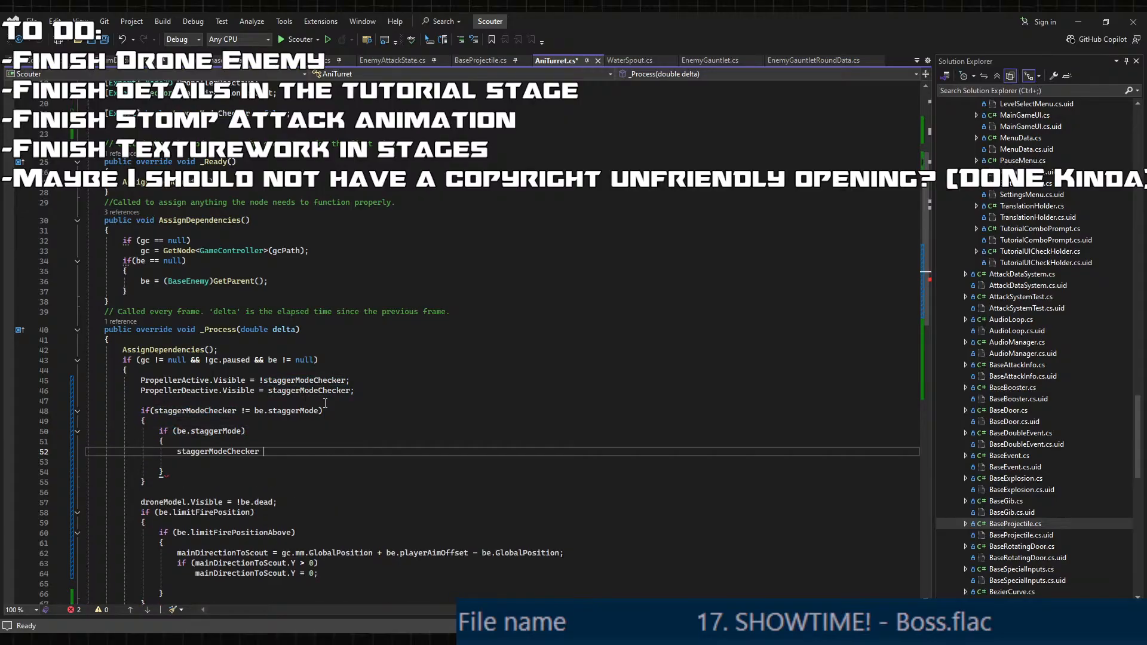
pyautogui.write('= true;')
pyautogui.press('Return')
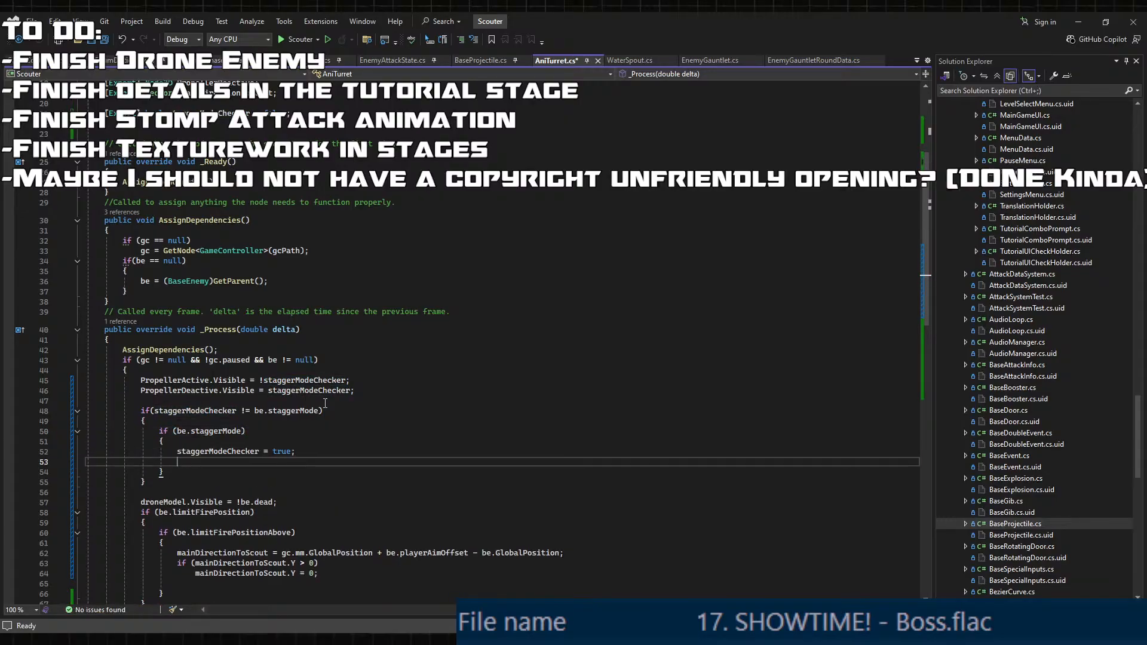
pyautogui.press('BackSpace')
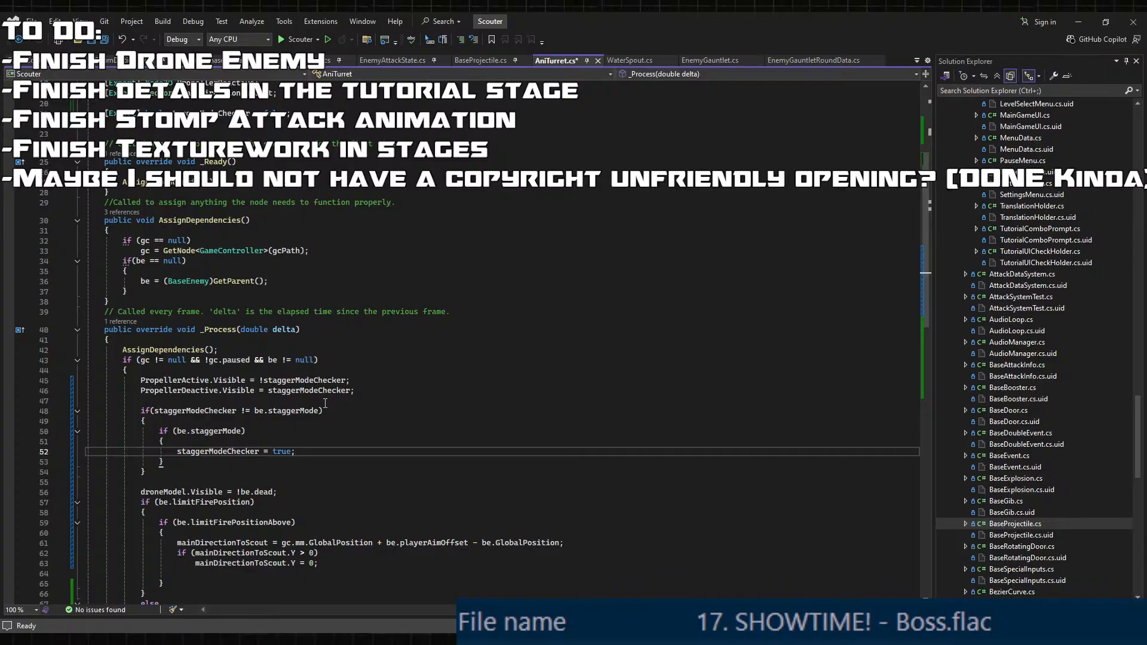
# - Add an empty else block after the nested be.staggerMode check
pyautogui.click(203, 458)
pyautogui.press('Return')
pyautogui.write('else')
pyautogui.press('Return')
pyautogui.write('{')
pyautogui.press('Return')
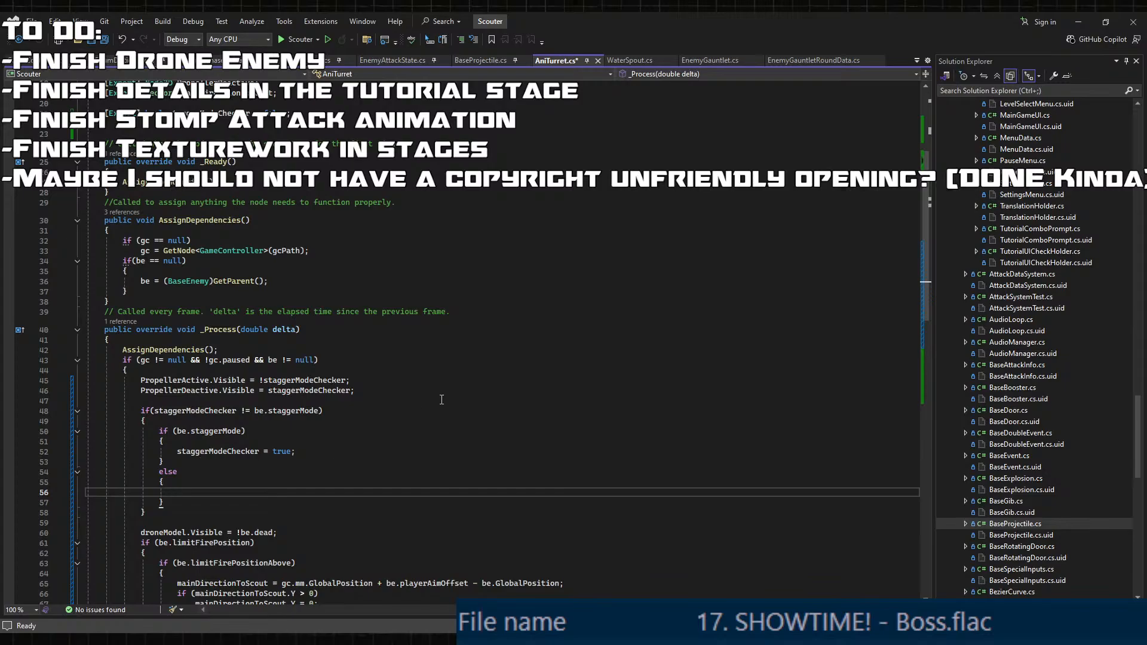
# - Declare exported floats staggerDelayTimer = 0.0f and staggerDelayTimerMax = 0.25f below the staggerModeChecker declaration
pyautogui.scroll(6, 404, 384)
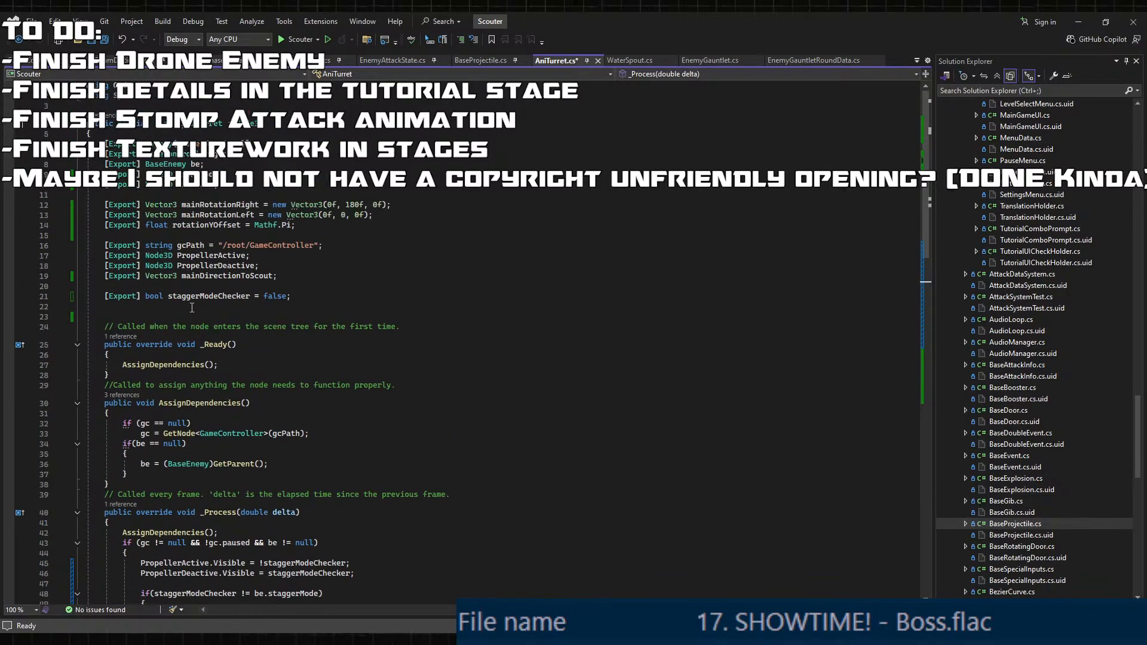
pyautogui.click(206, 310)
pyautogui.write('[Export')
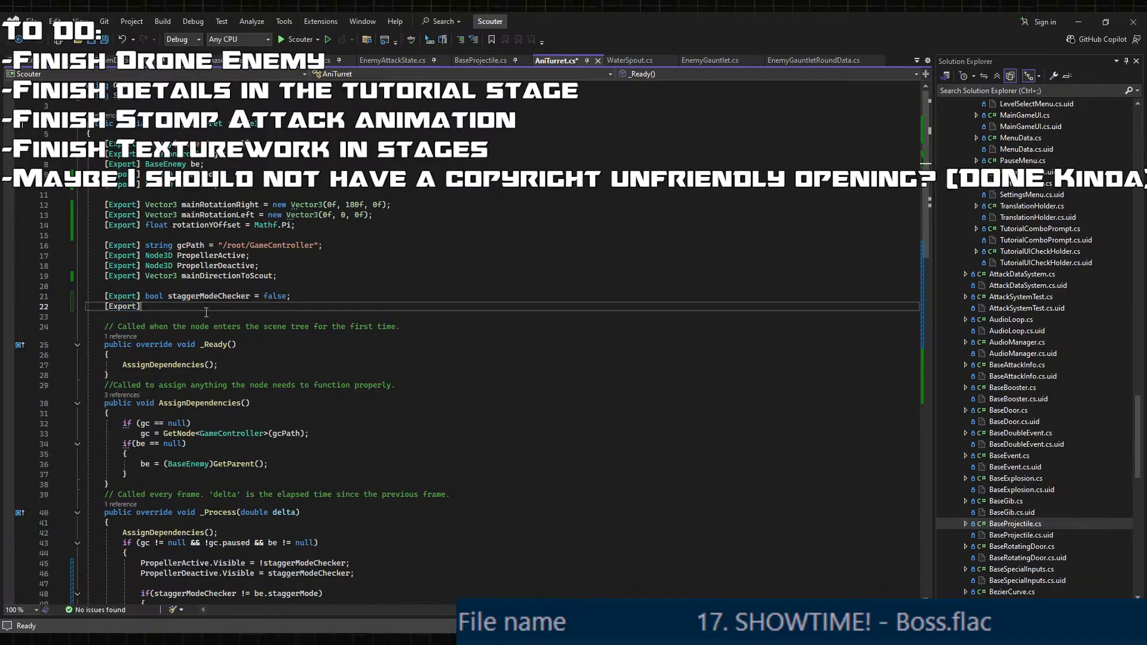
pyautogui.write('] ')
pyautogui.write('float tim')
pyautogui.press('BackSpace')
pyautogui.press('BackSpace')
pyautogui.press('BackSpace')
pyautogui.write('staggerDelayTimer = 0.0f;')
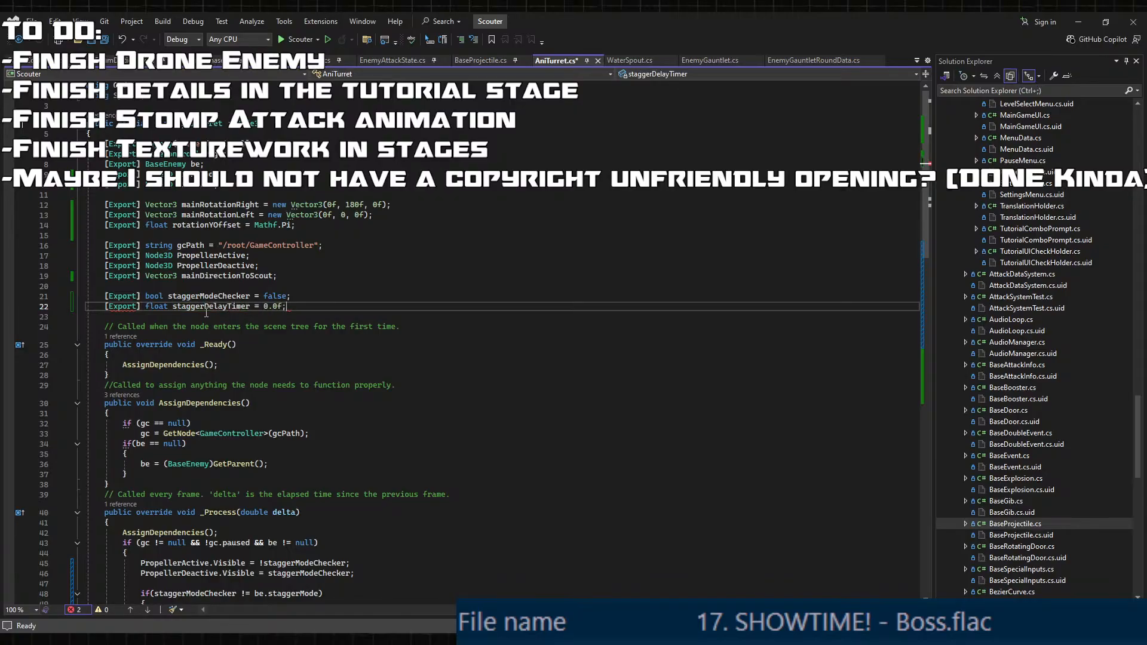
pyautogui.press('Return')
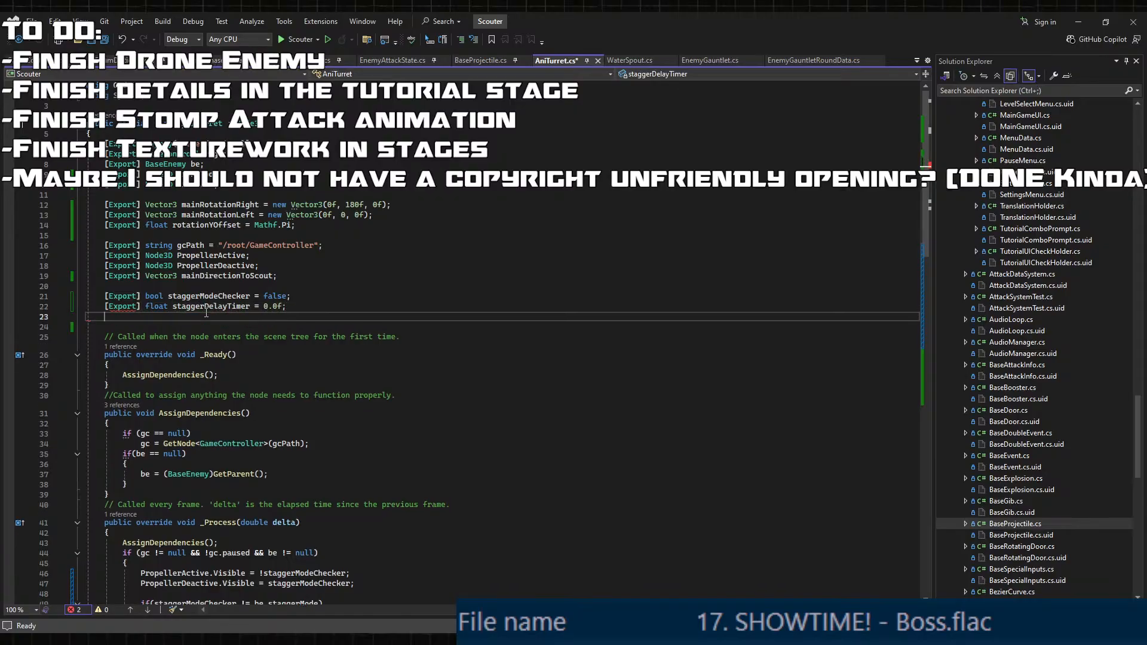
pyautogui.write('[Export] float staggerDelayTimerMax')
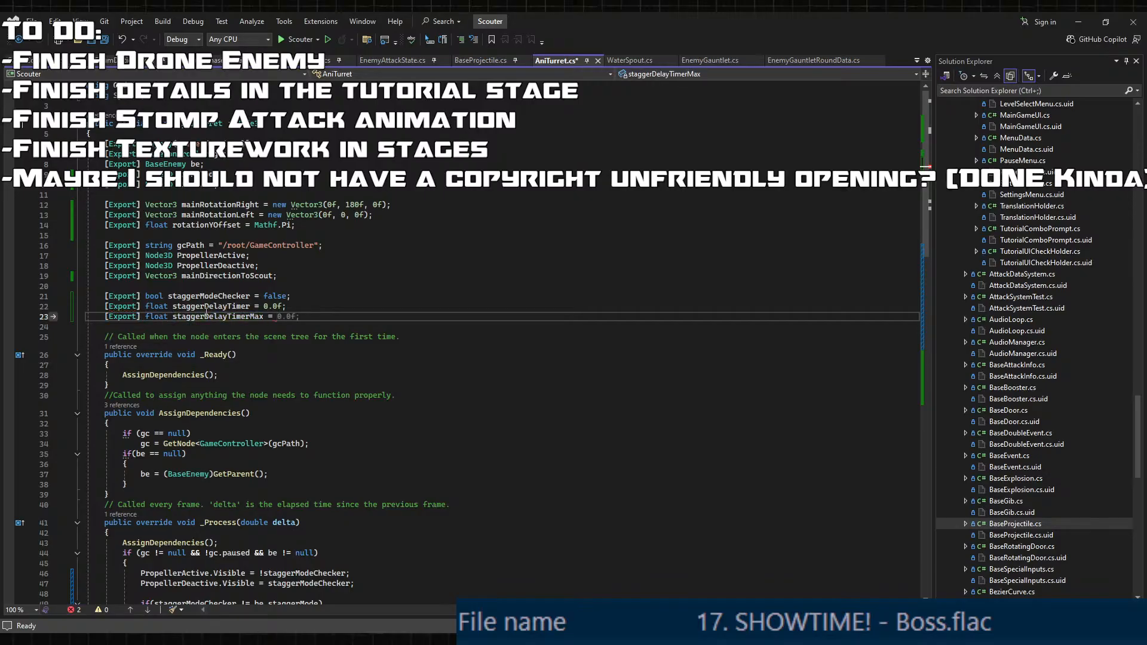
pyautogui.write(' = 0.25f;')
# - In the new else block, increase staggerDelayTimer by (float)delta
pyautogui.click(214, 306)
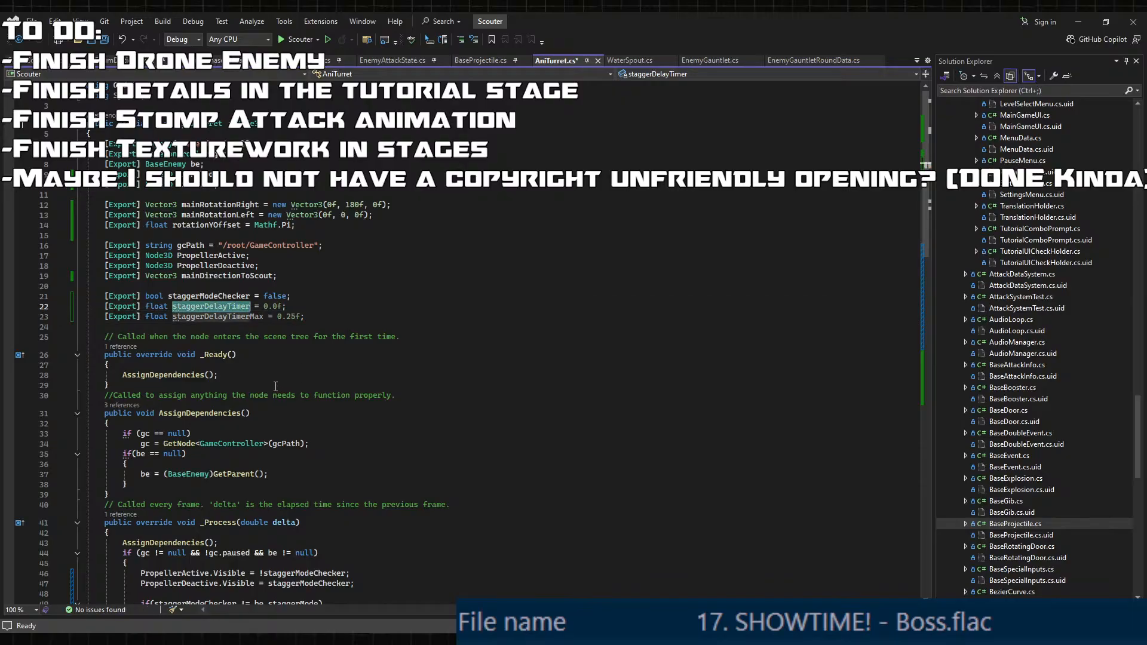
pyautogui.scroll(-9, 230, 442)
pyautogui.click(269, 409)
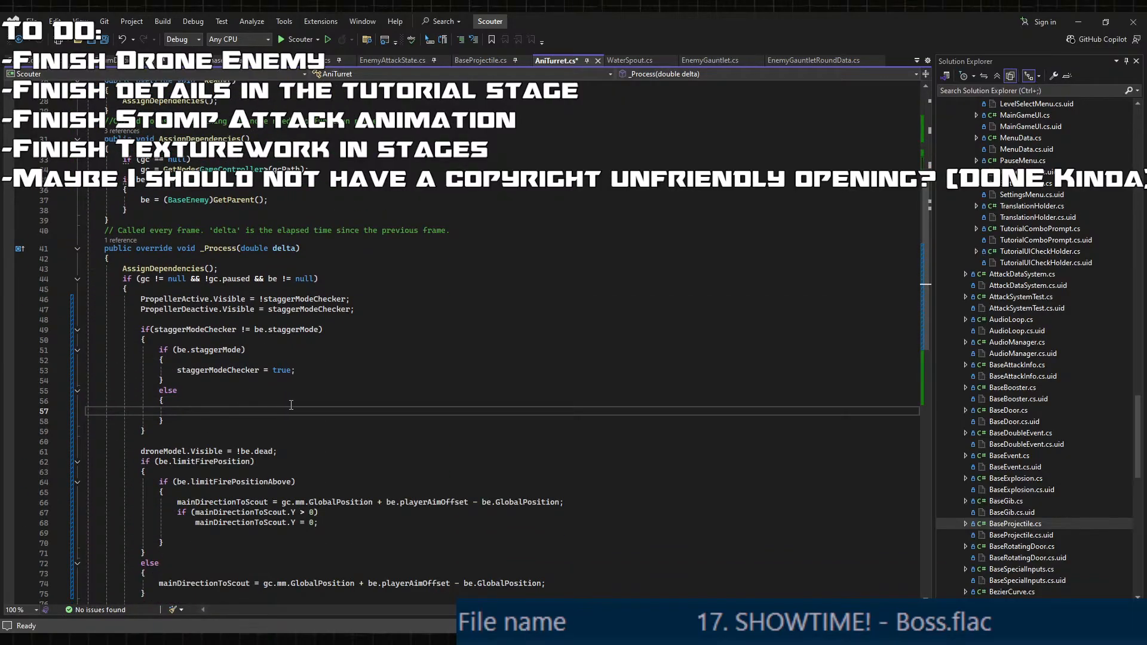
pyautogui.write('staggerDelayTimer')
pyautogui.write('+= ')
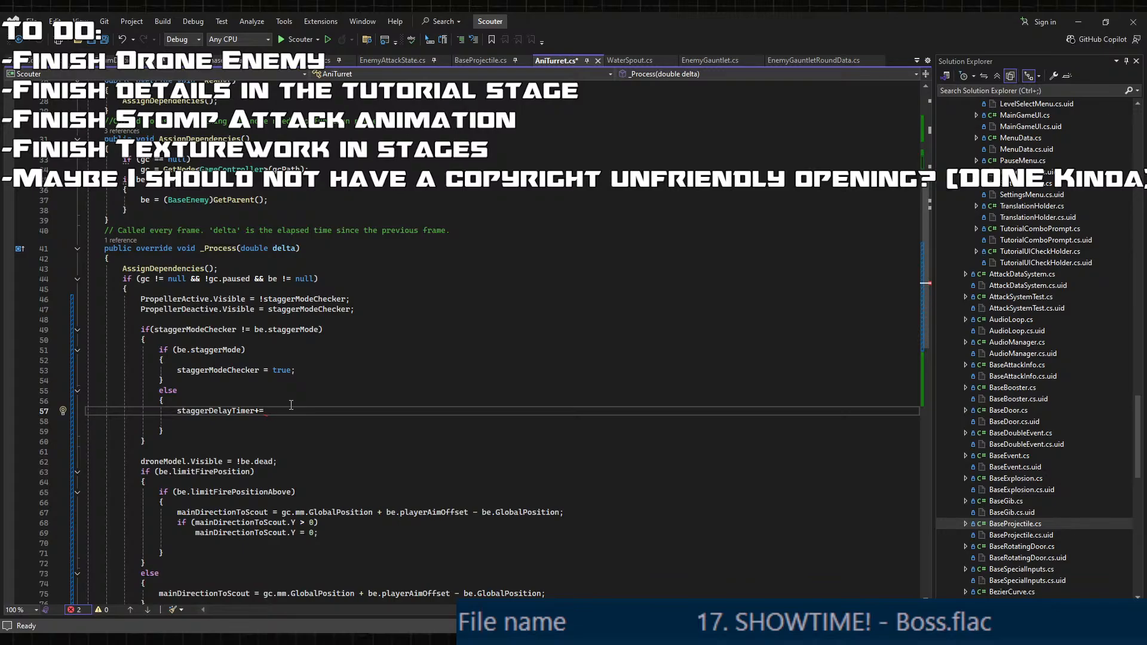
pyautogui.write('(float)delta;')
pyautogui.press('Return')
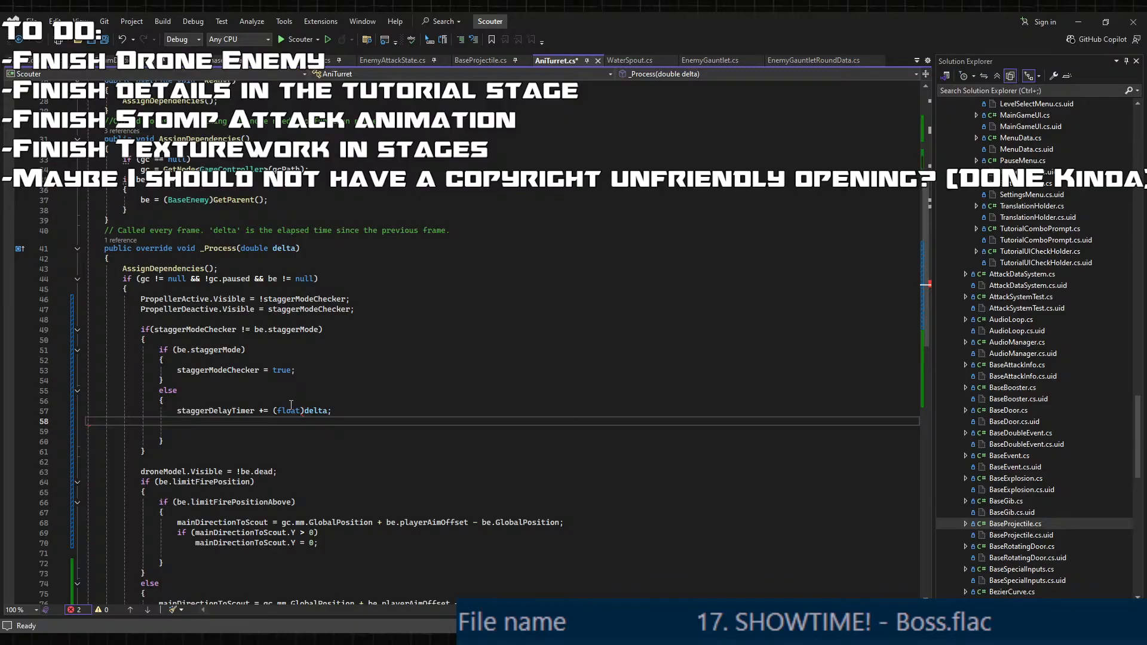
# - Below the timer increment, add an if block checking staggerDelayTimer >= staggerDelayTimerMax
pyautogui.write('if(stagg')
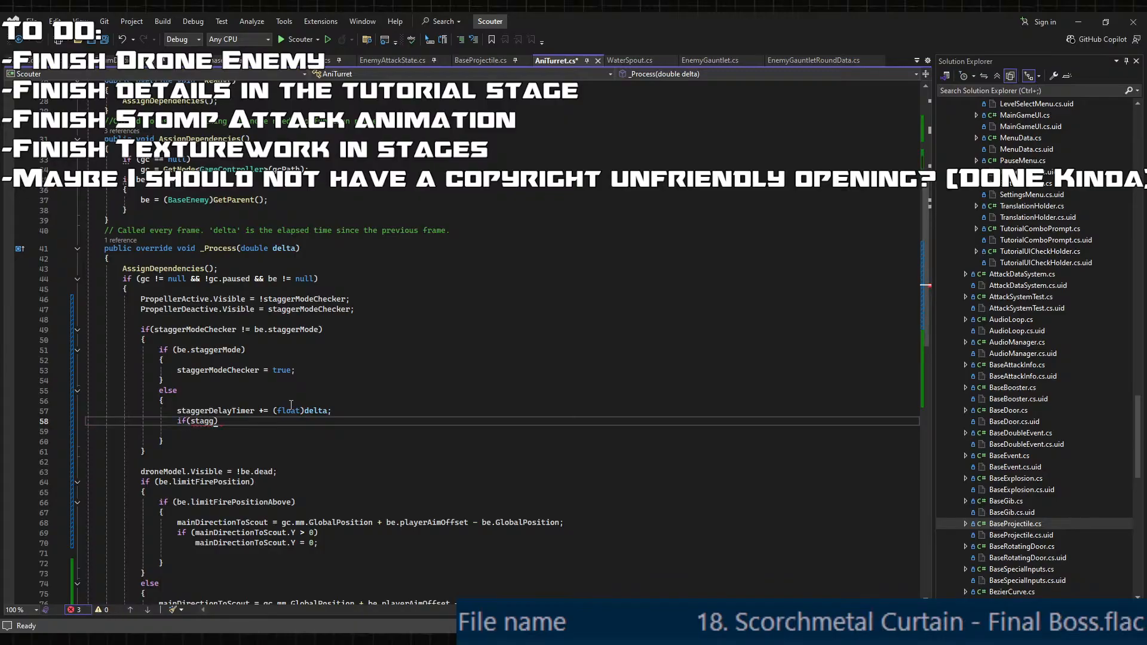
pyautogui.write('erDelayTimer>')
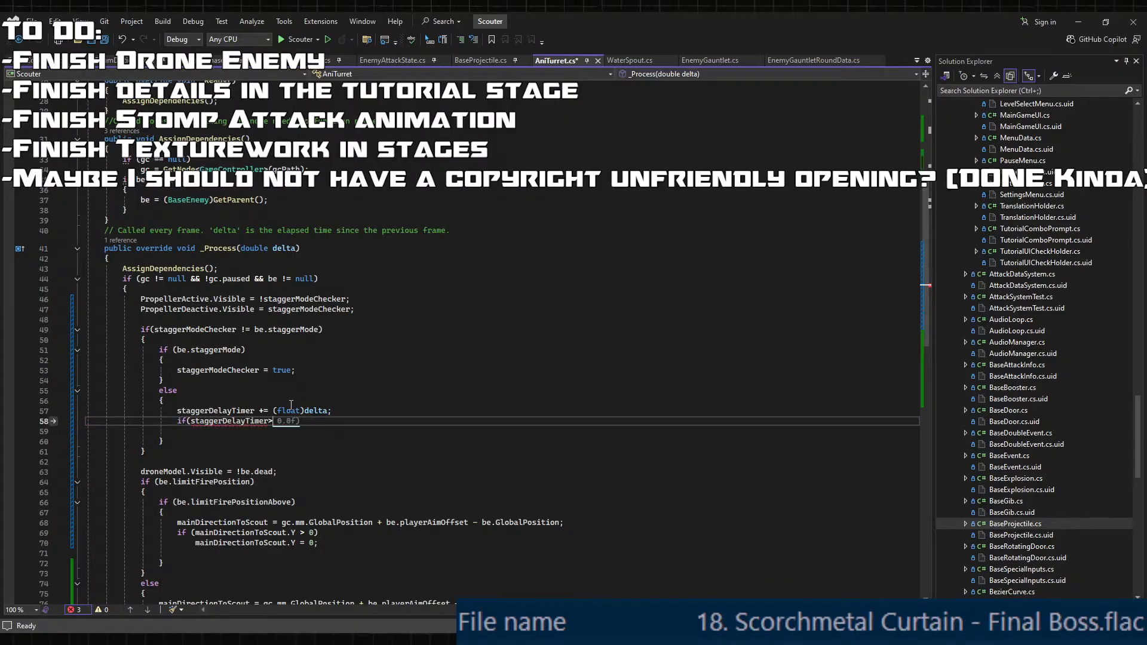
pyautogui.write('= staggerDelayTimerMax) {')
pyautogui.press('Return')
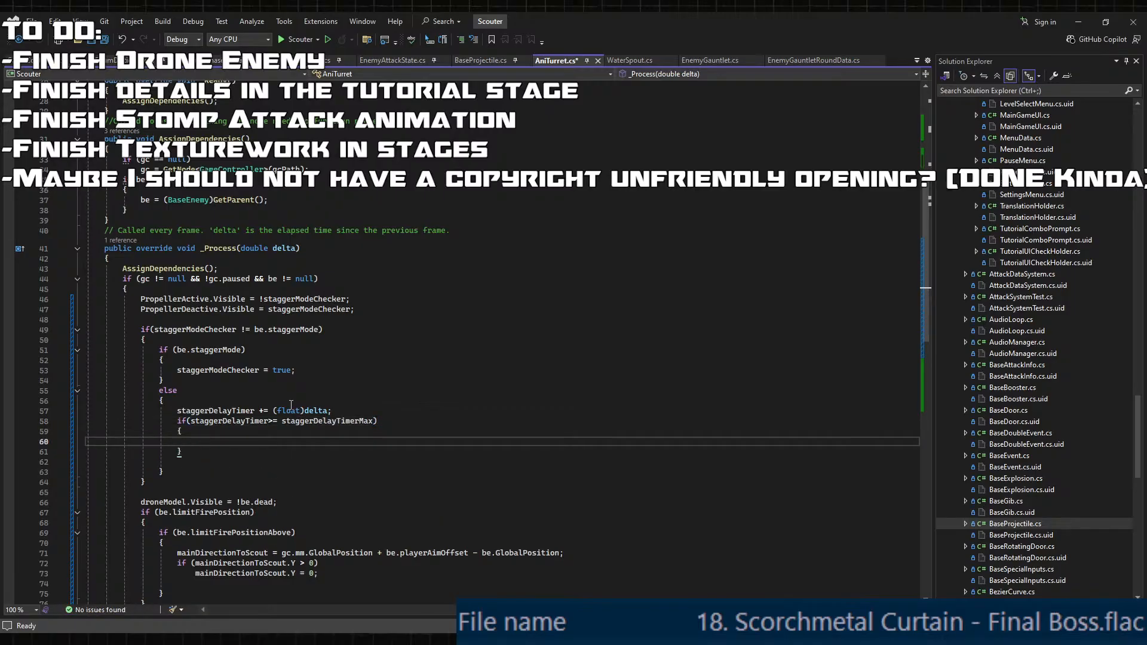
# - Inside the timer check, reset staggerDelayTimer to 0, set staggerModeChecker = false, and save the script
pyautogui.write('staggerModeChecker = true;')
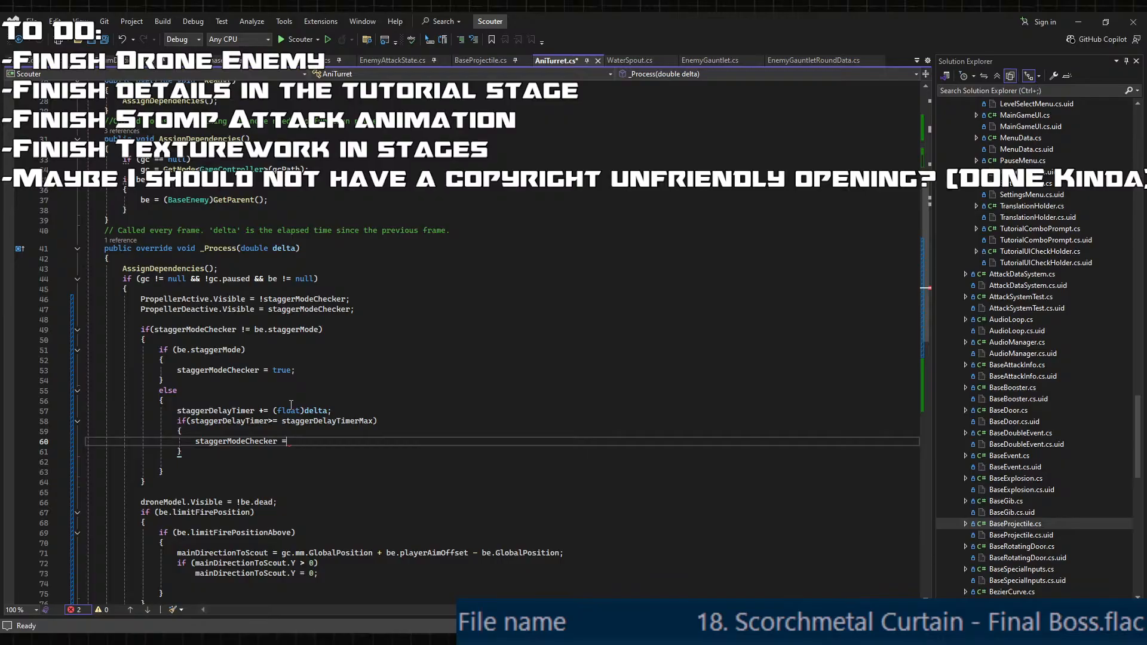
pyautogui.press('Up')
pyautogui.press('Return')
pyautogui.write('sta')
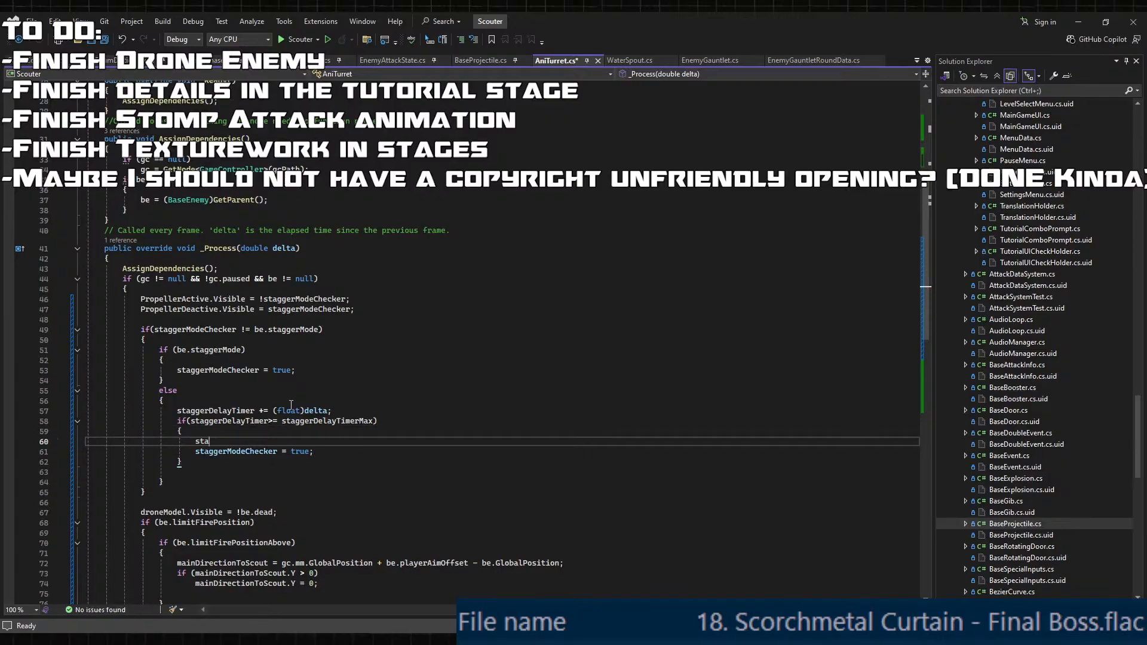
pyautogui.write('ggerDelayTimer -')
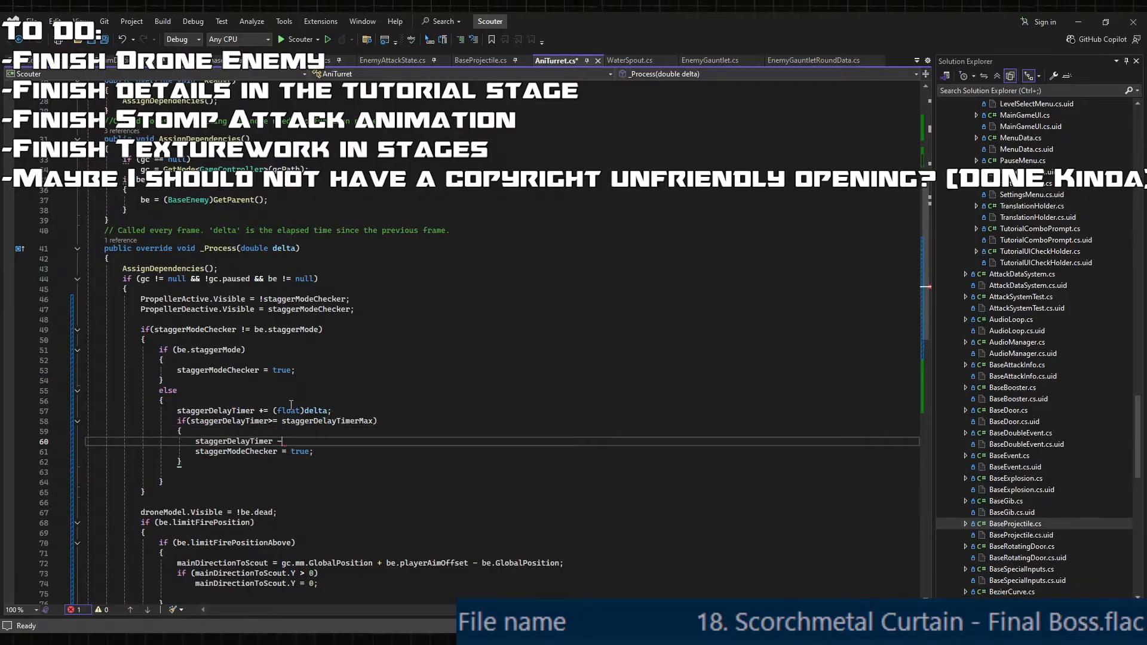
pyautogui.write(' 0;')
pyautogui.doubleClick(298, 452)
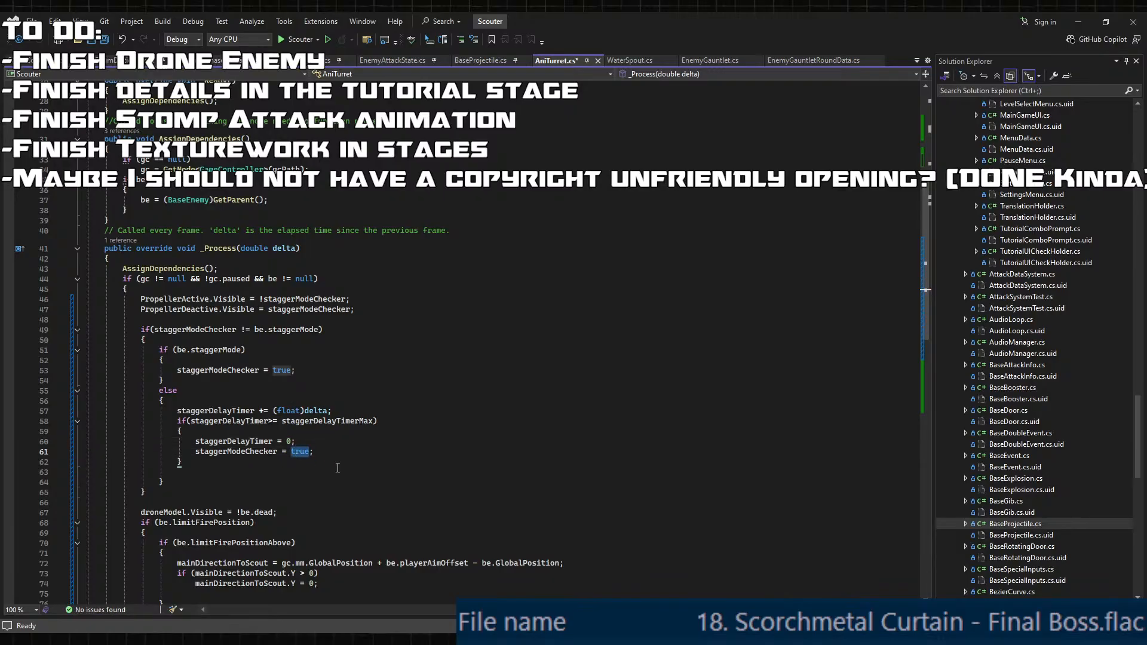
pyautogui.write('false')
pyautogui.click(379, 400)
pyautogui.hotkey('ctrl', 's')
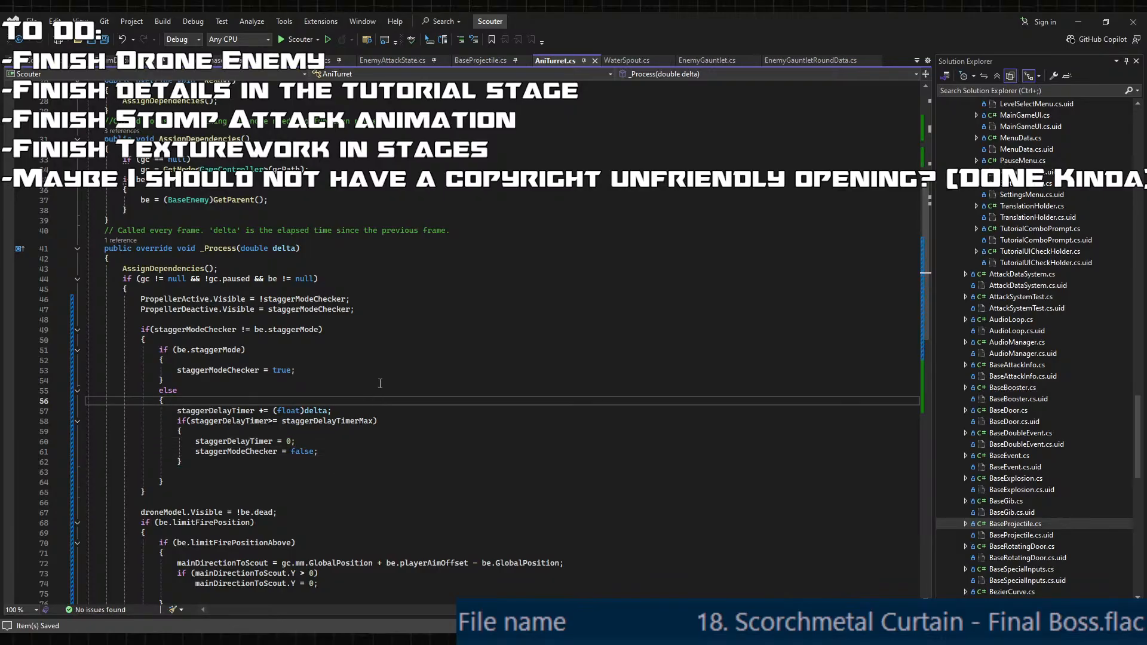
# - Run the project and start Act 1 of Trainyard Tantrum to test the delayed propeller switch
pyautogui.scroll(-1, 388, 394)
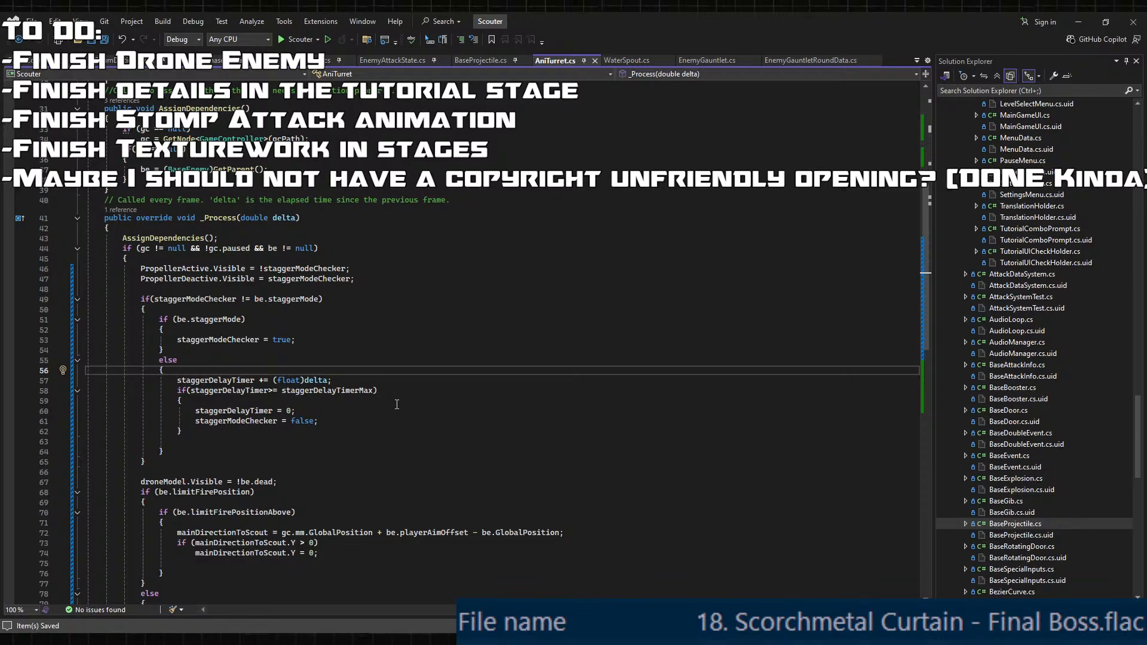
pyautogui.scroll(-2, 396, 404)
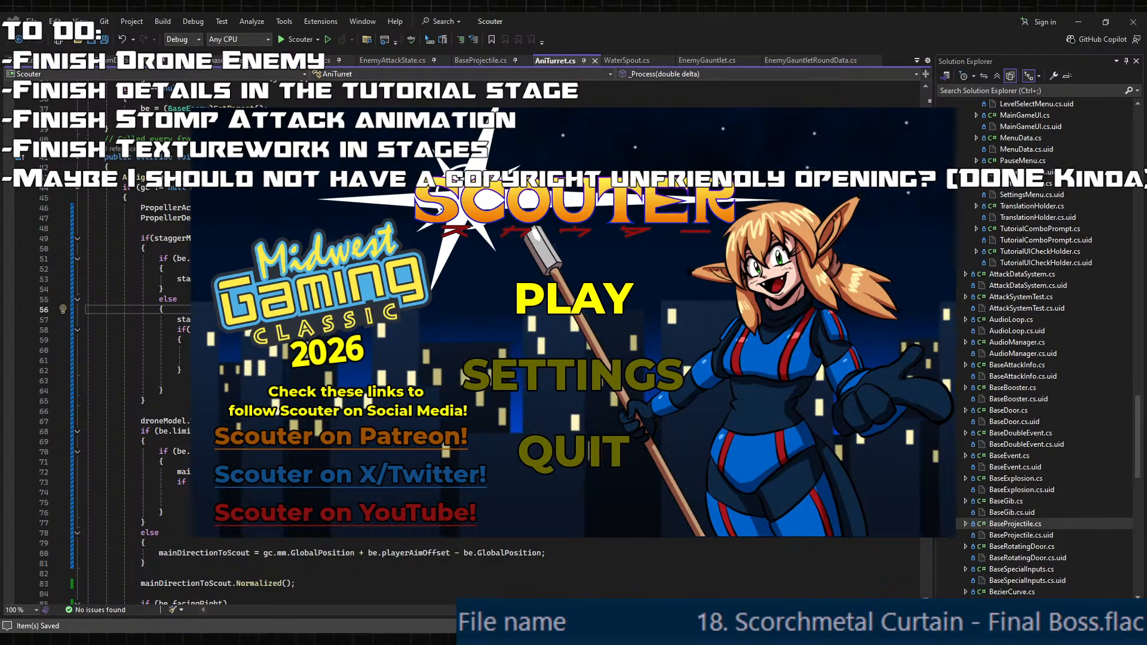
pyautogui.press('Return')
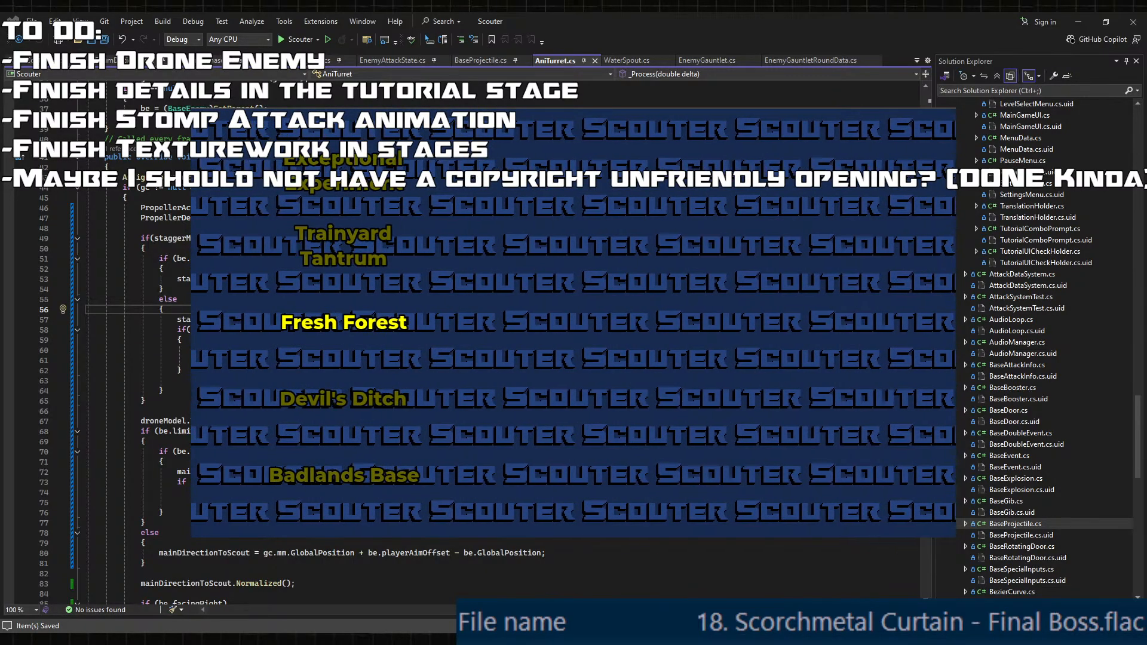
pyautogui.press('Up')
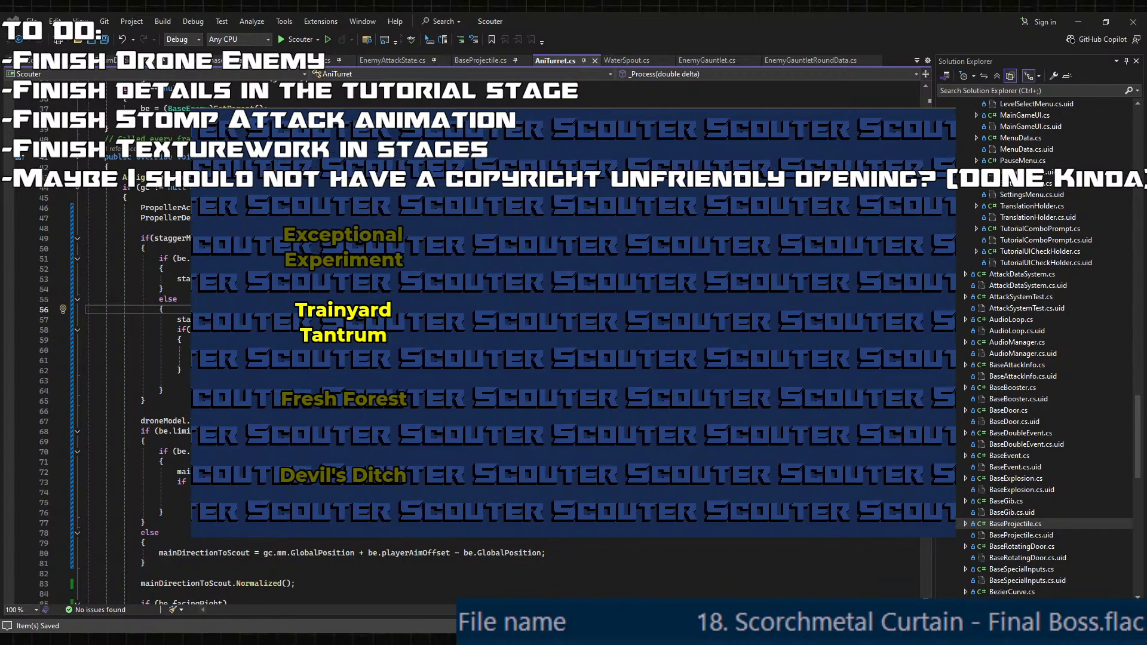
pyautogui.press('Return')
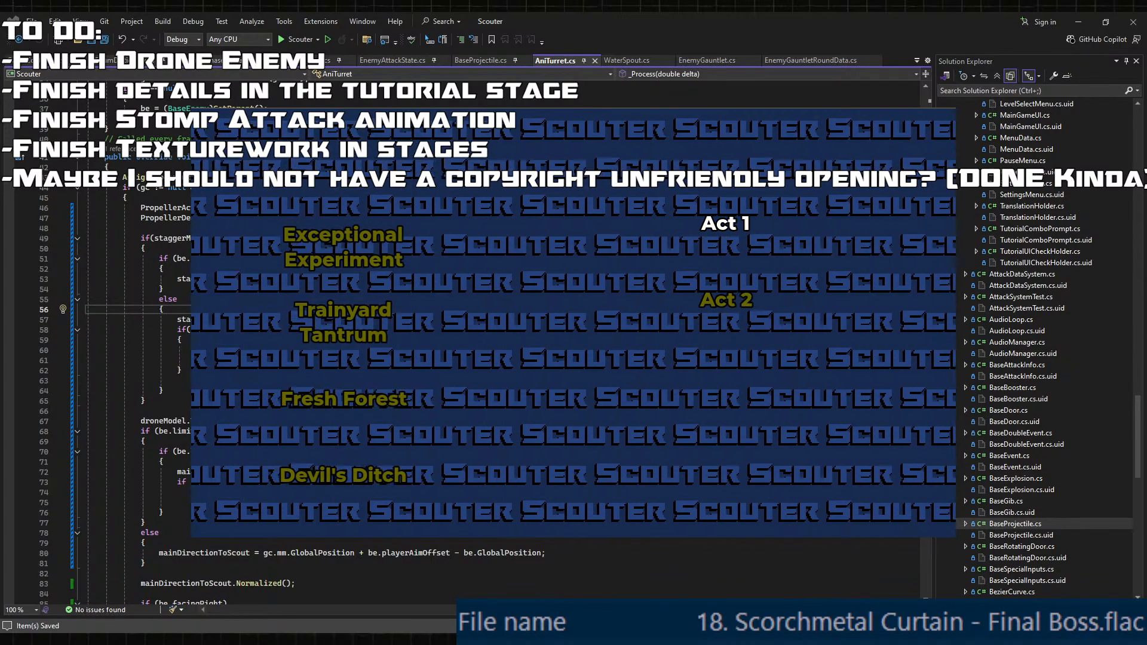
pyautogui.press('Return')
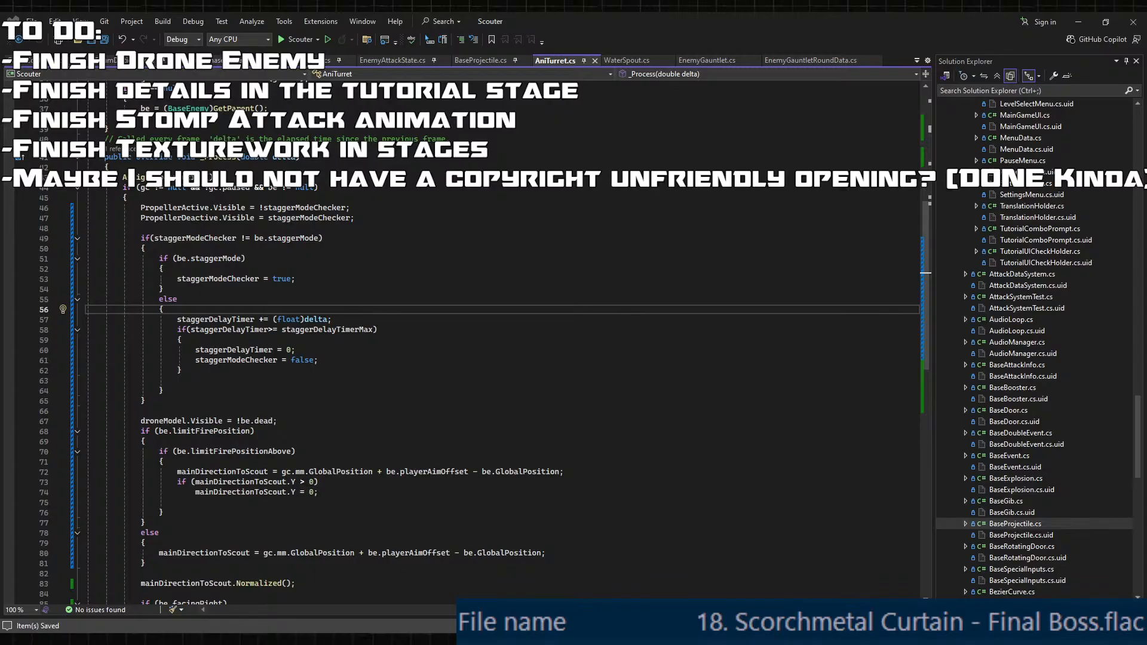
# - Declare an exported AnimationTree field named mainAnimator above the mainRotationRight and mainRotationLeft vectors in AniTurret.cs
pyautogui.scroll(12, 362, 287)
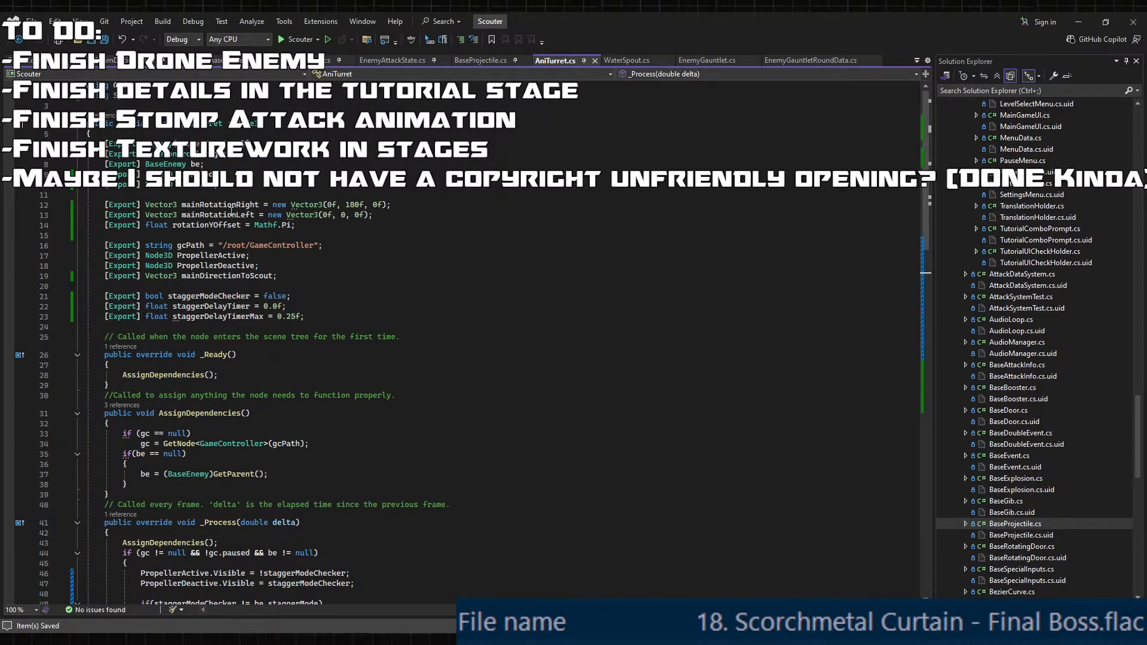
pyautogui.click(267, 317)
pyautogui.click(267, 192)
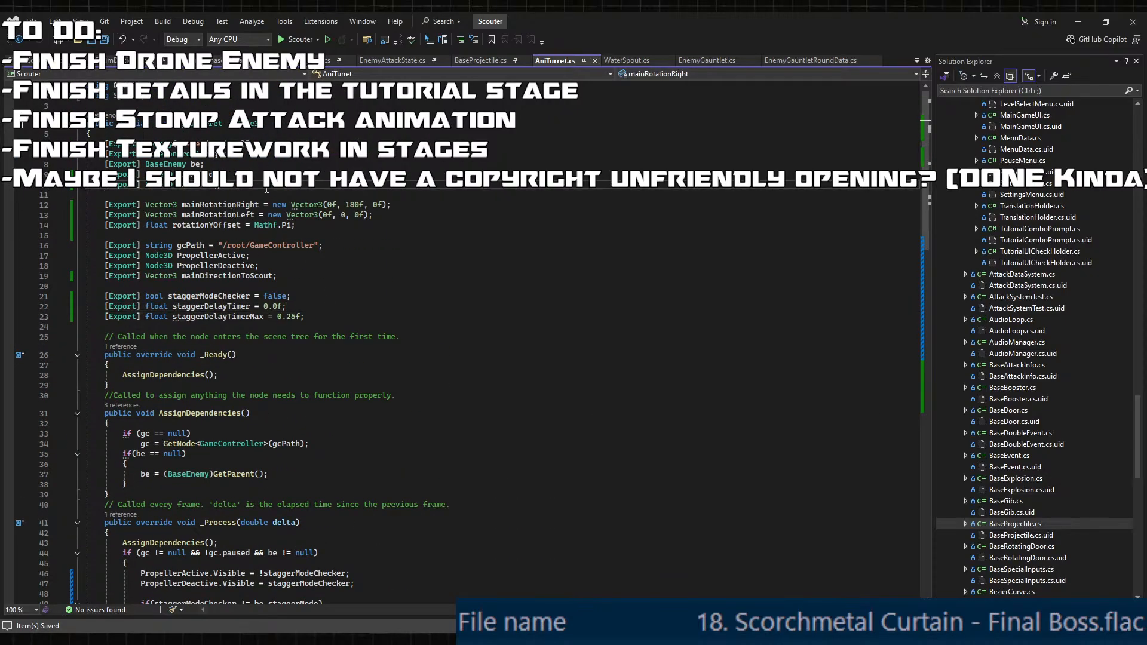
pyautogui.press('Return')
pyautogui.press('Return')
pyautogui.press('Up')
pyautogui.press('Up')
pyautogui.write('[Expo')
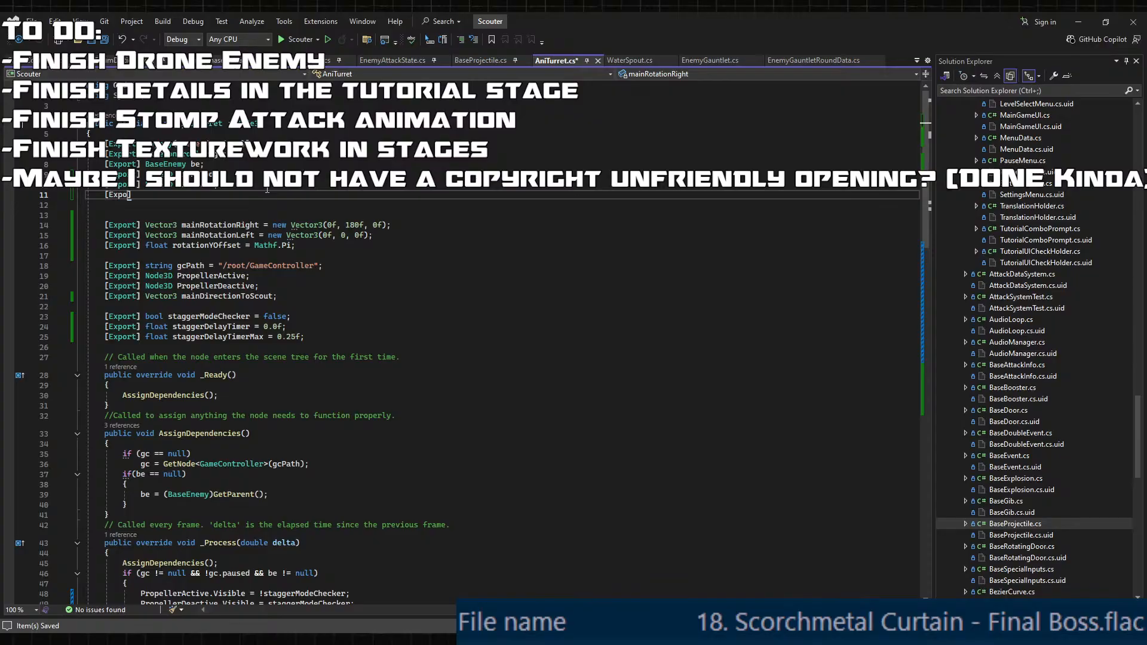
pyautogui.write('rt] ')
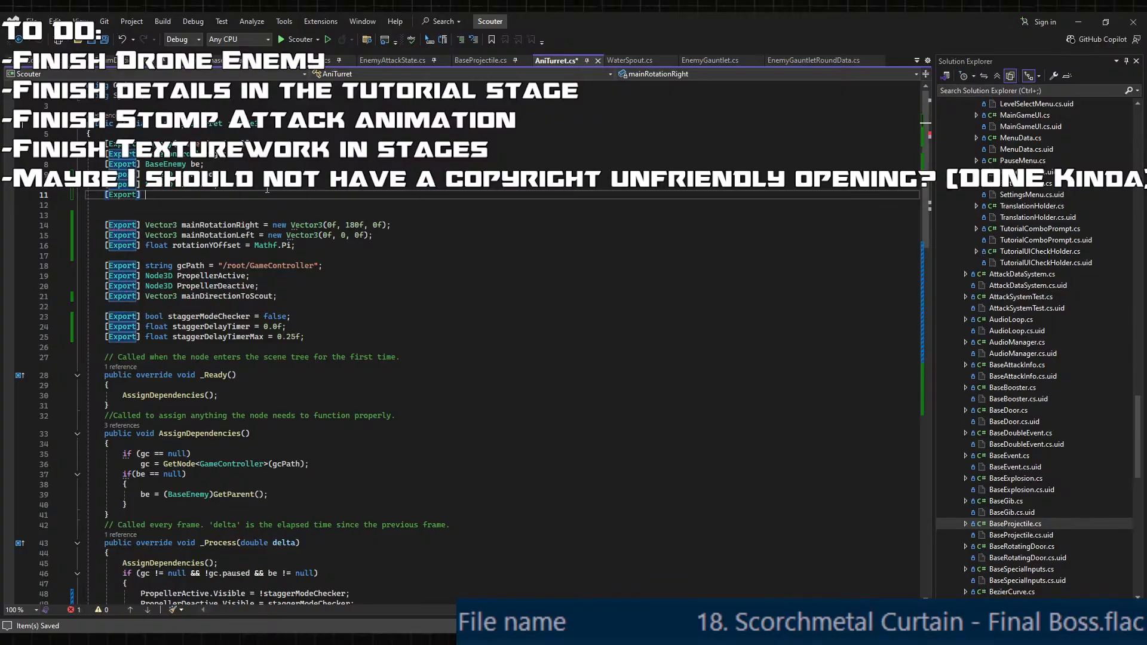
pyautogui.write('AnimationTree ')
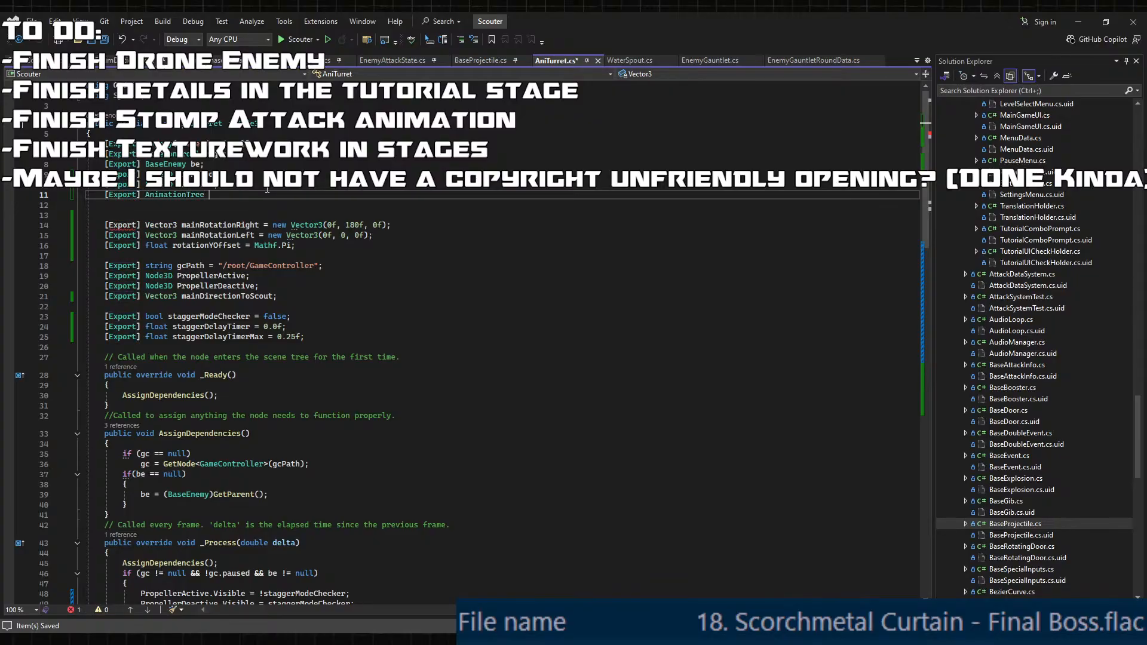
pyautogui.write('mainAnimator;')
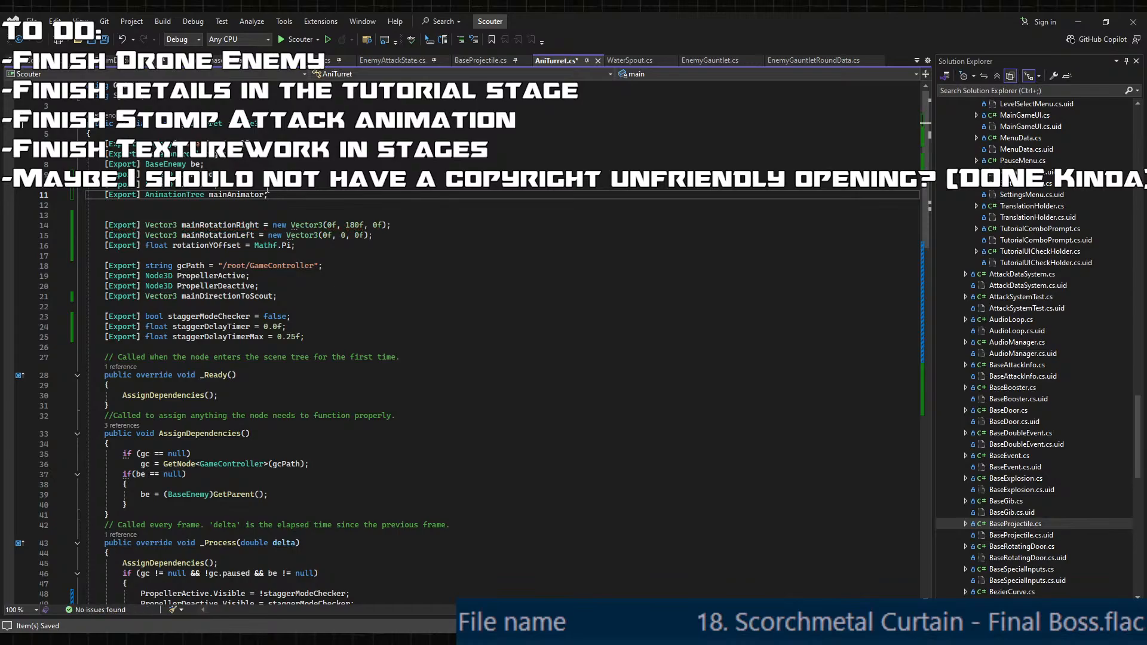
# - Review the stagger, aiming and facing-direction logic in the _Process method of AniTurret.cs
pyautogui.scroll(-7, 316, 305)
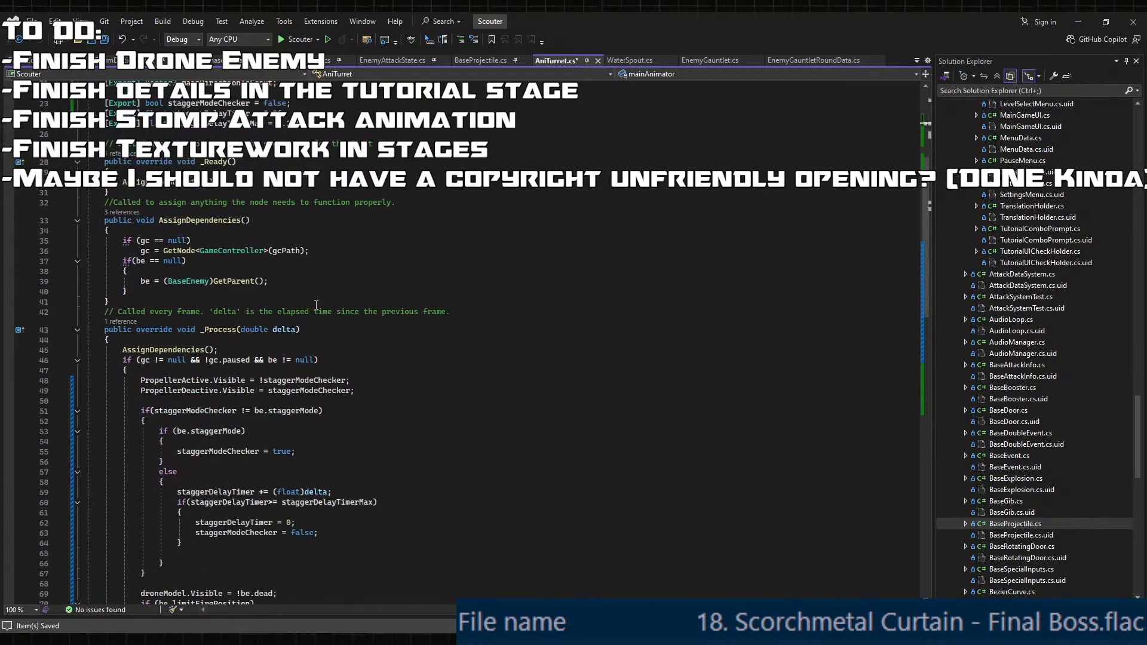
pyautogui.scroll(-10, 316, 305)
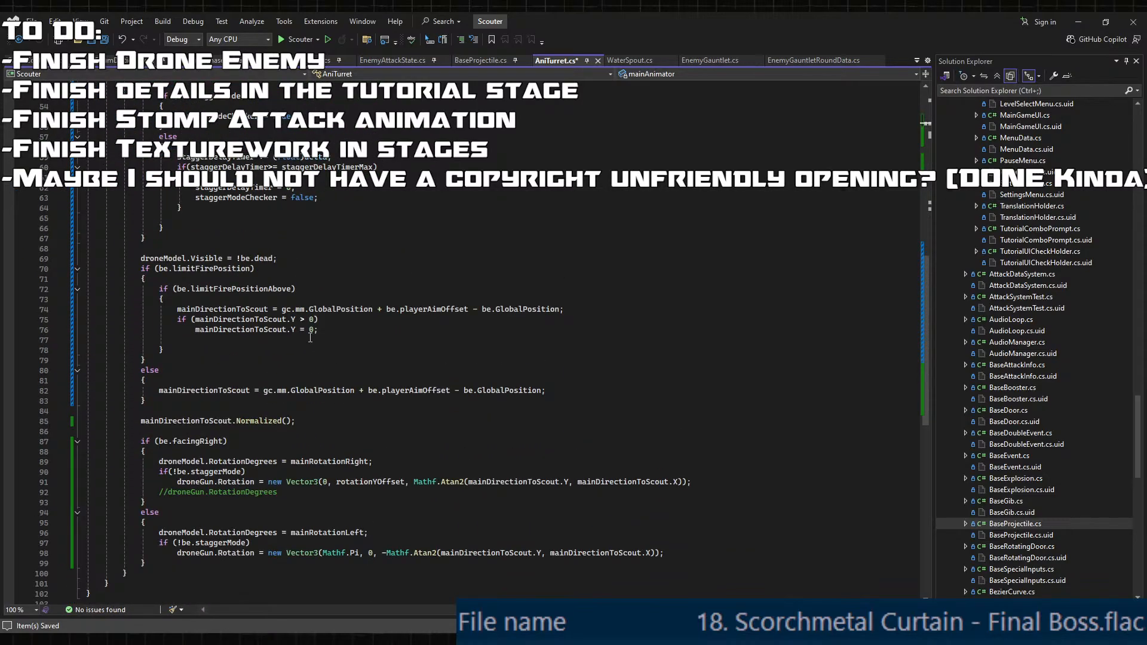
pyautogui.scroll(5, 310, 338)
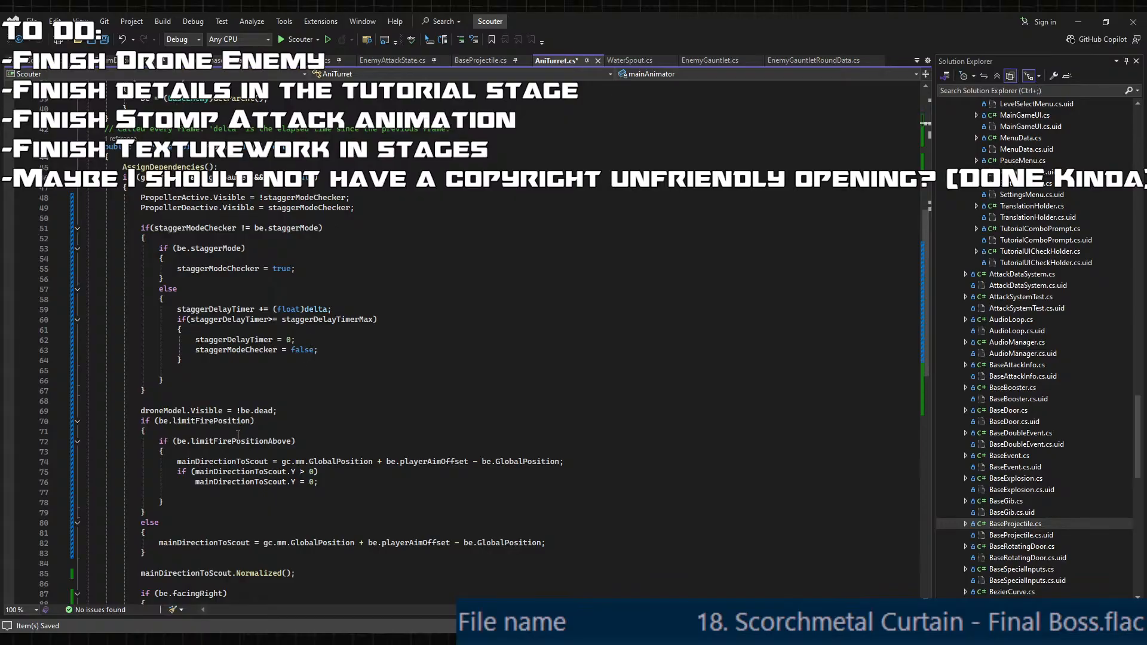
pyautogui.click(166, 402)
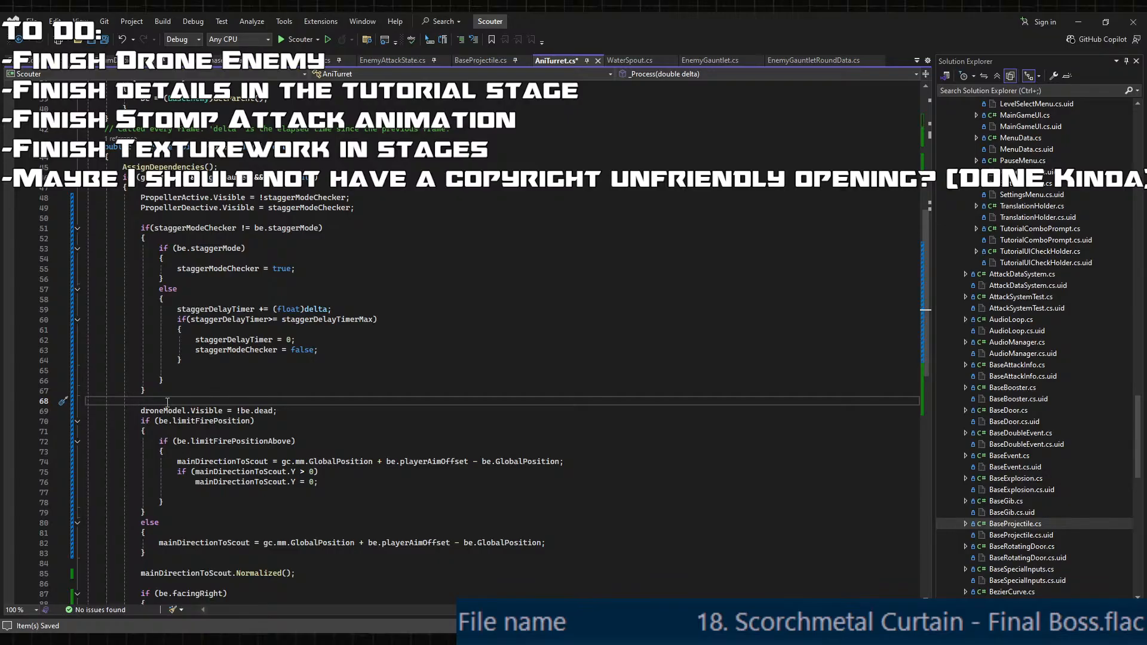
pyautogui.scroll(-7, 421, 412)
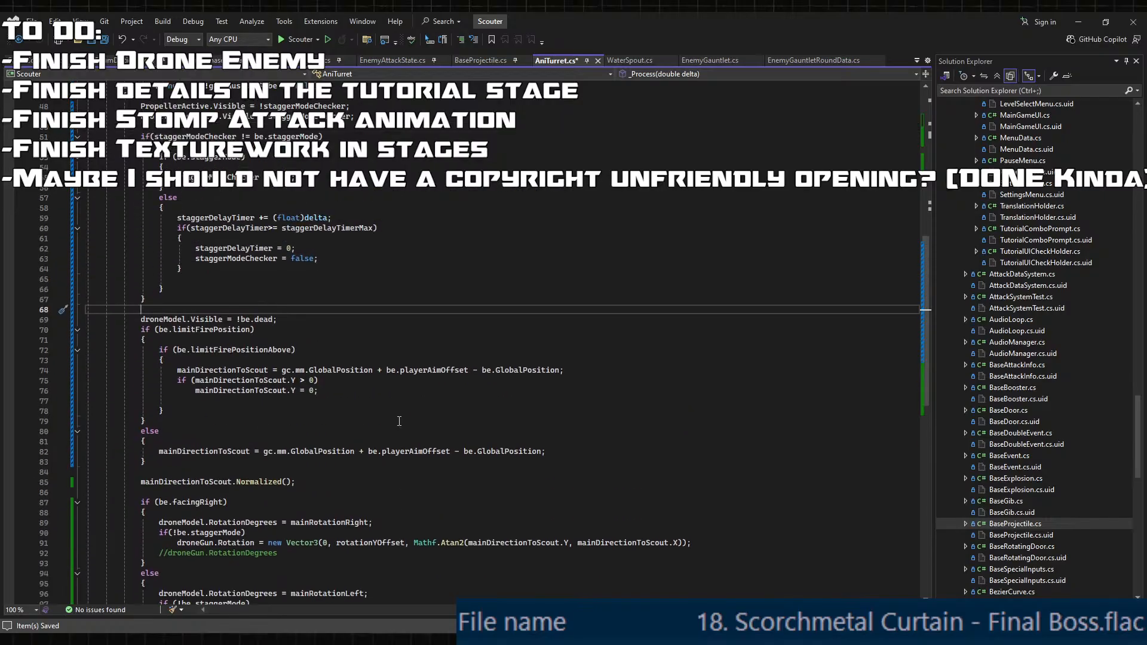
pyautogui.scroll(12, 399, 421)
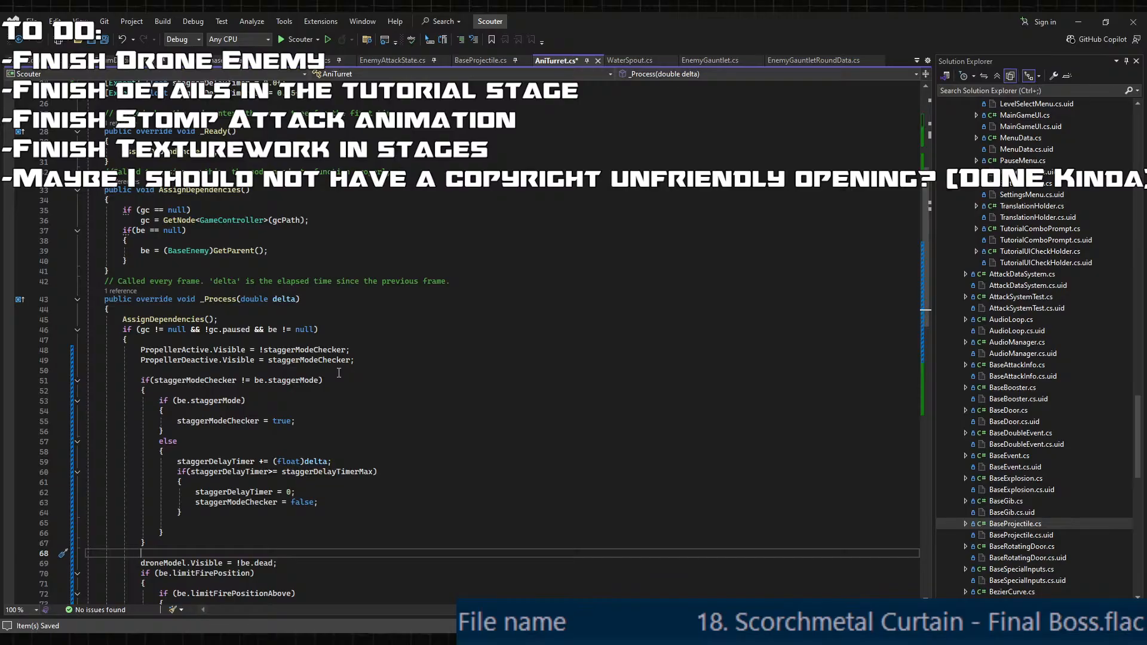
pyautogui.scroll(-2, 537, 507)
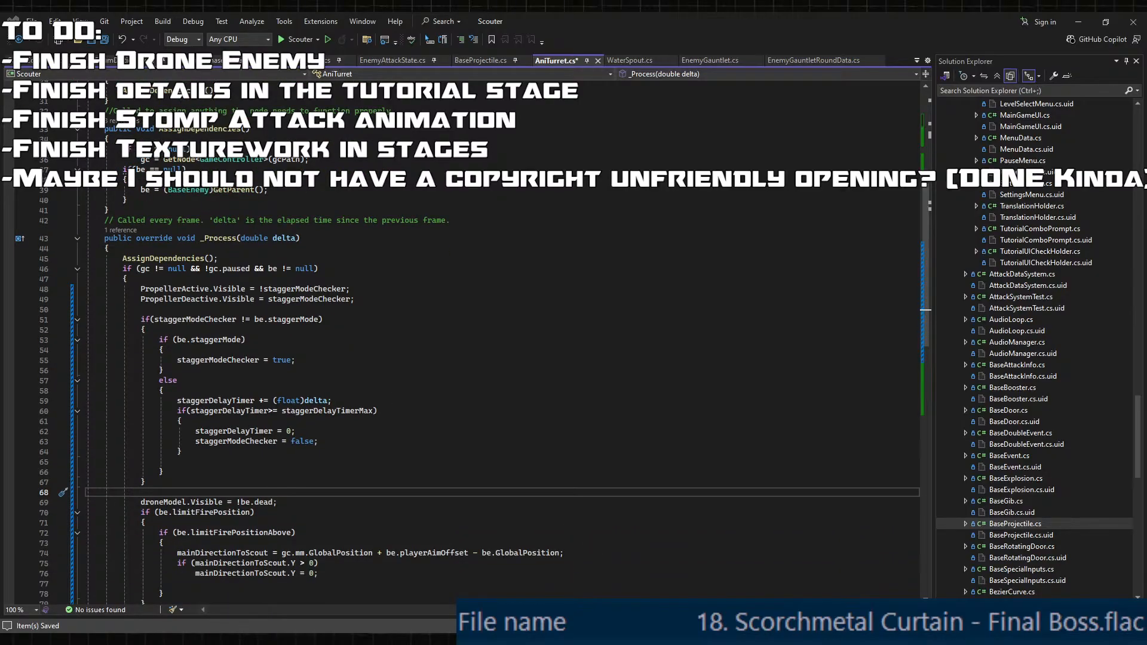
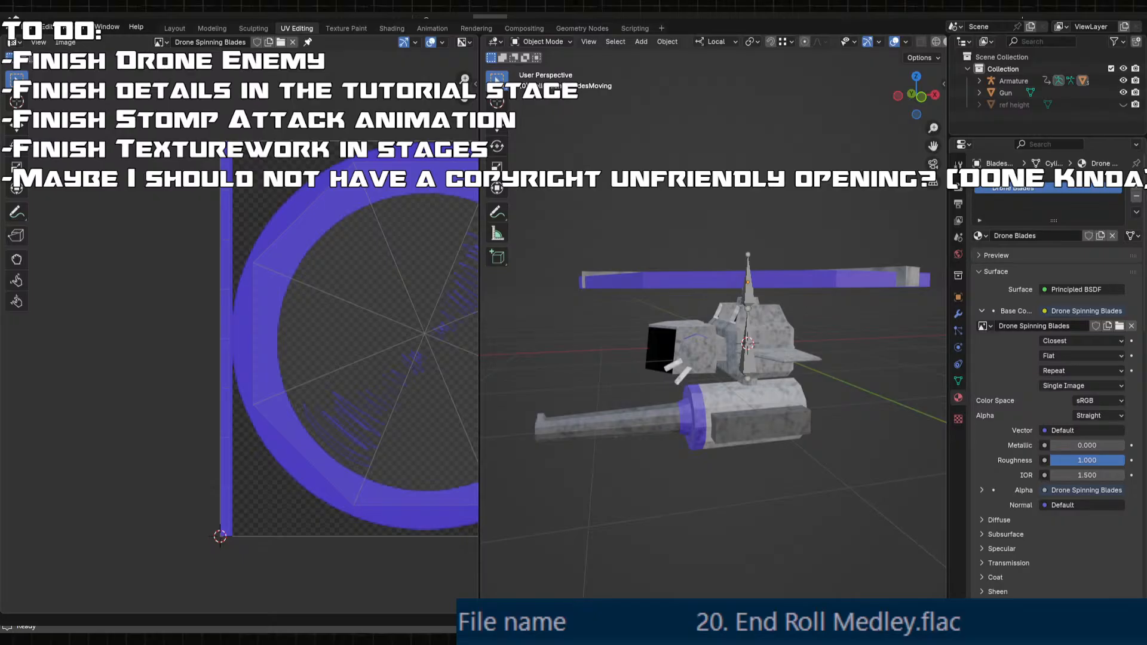
# - Save the pending changes and switch back to AniTurret.cs in Visual Studio
pyautogui.press('Return')
pyautogui.hotkey('ctrl', 's')
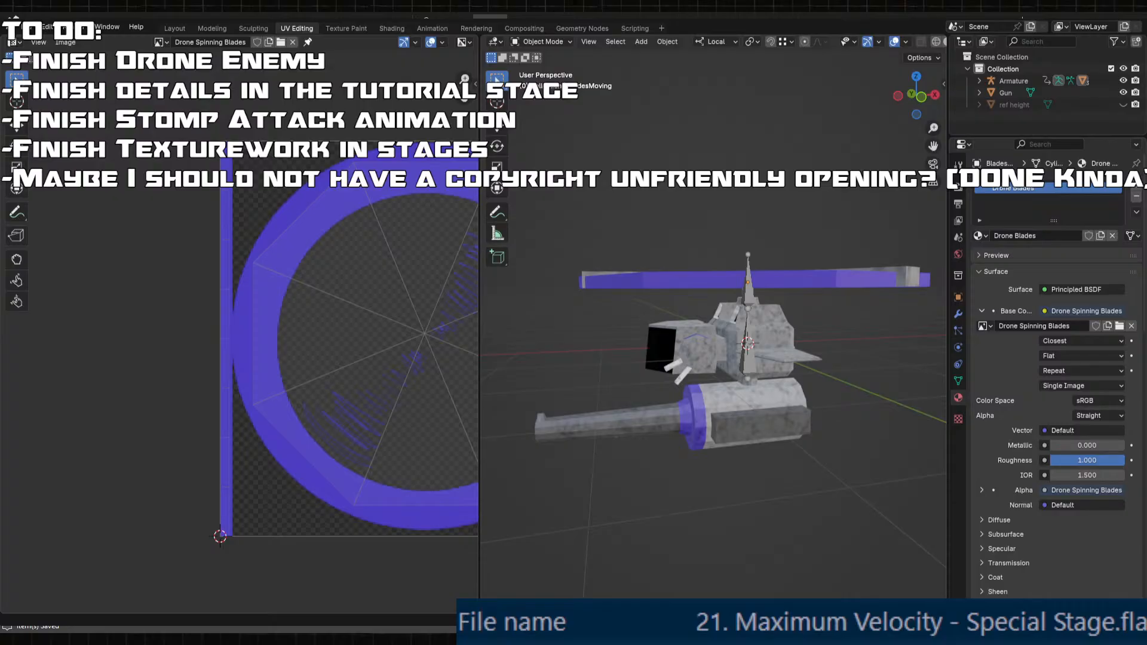
pyautogui.press('Return')
pyautogui.hotkey('ctrl', 's')
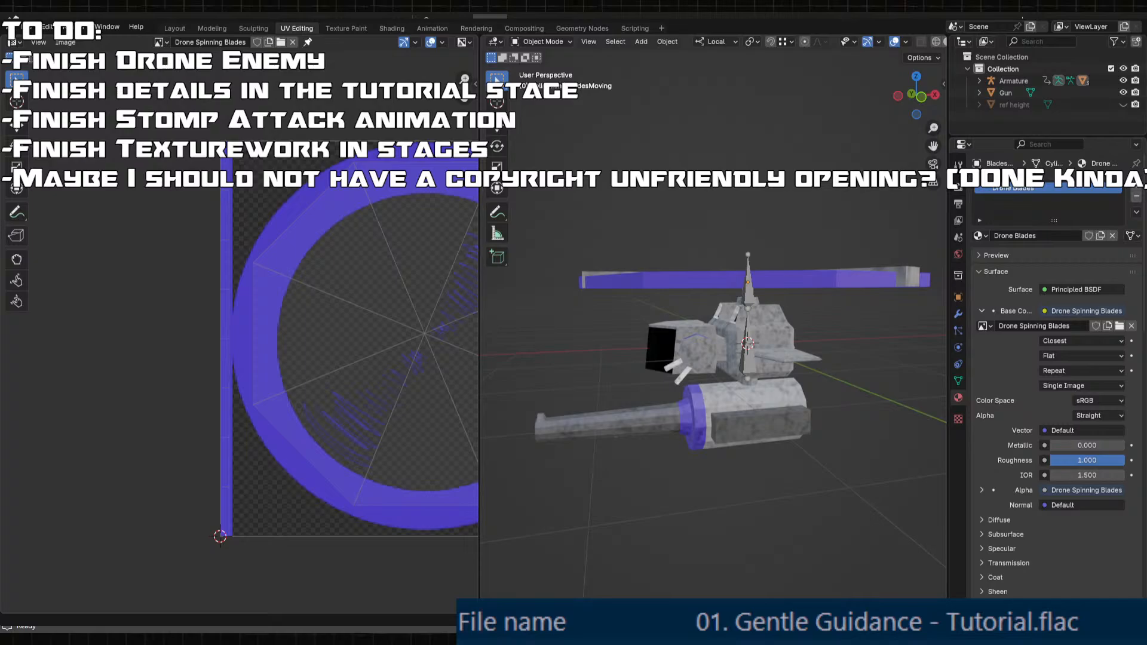
pyautogui.hotkey('alt', 's')
pyautogui.hotkey('alt', 'Tab')
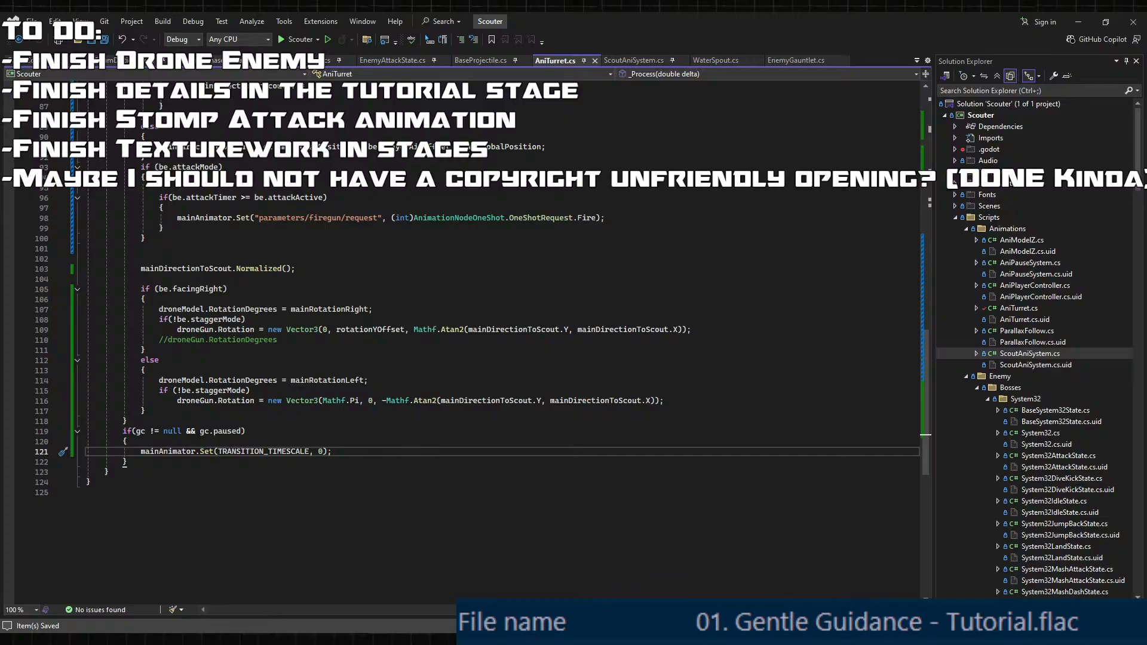
# - Switch to Godot, save the BaseEnemyFlight scene, and add a Node3D child named Pauser under the Animator node
pyautogui.hotkey('alt', 'Tab')
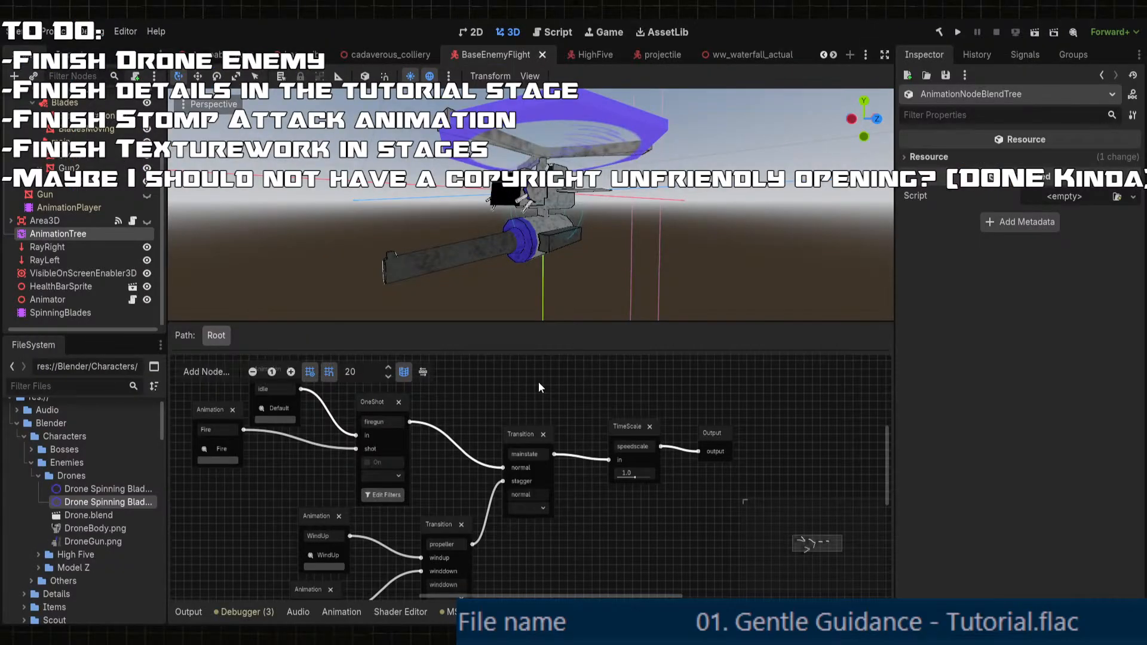
pyautogui.hotkey('ctrl', 's')
pyautogui.moveTo(538, 393); pyautogui.dragTo(671, 408, button='middle')
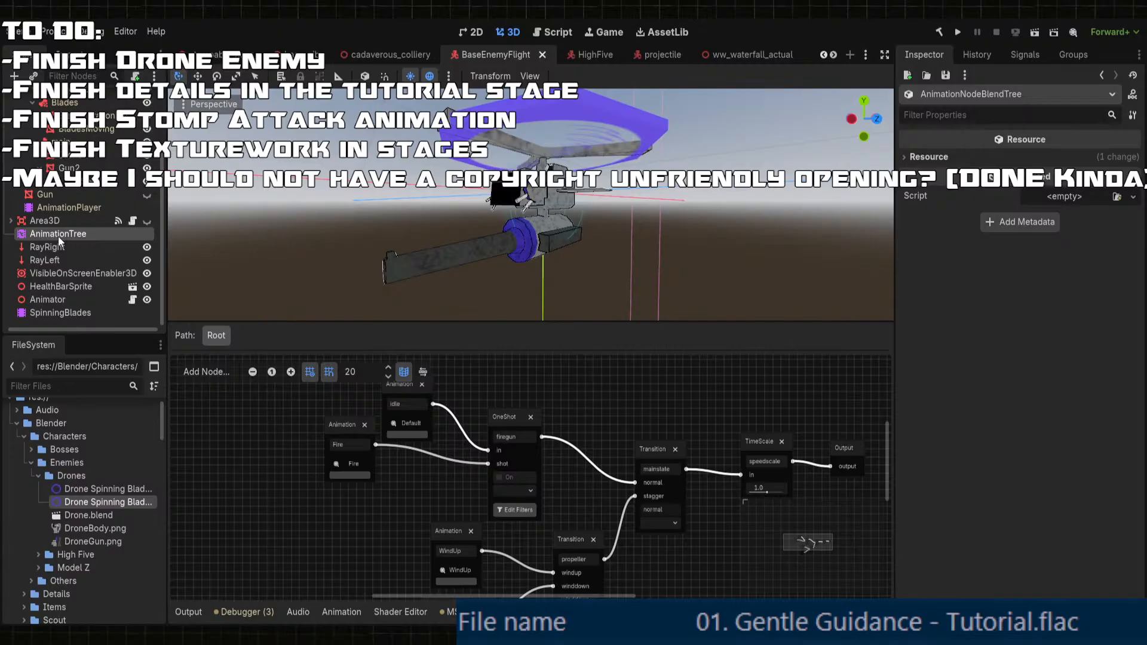
pyautogui.click(61, 298)
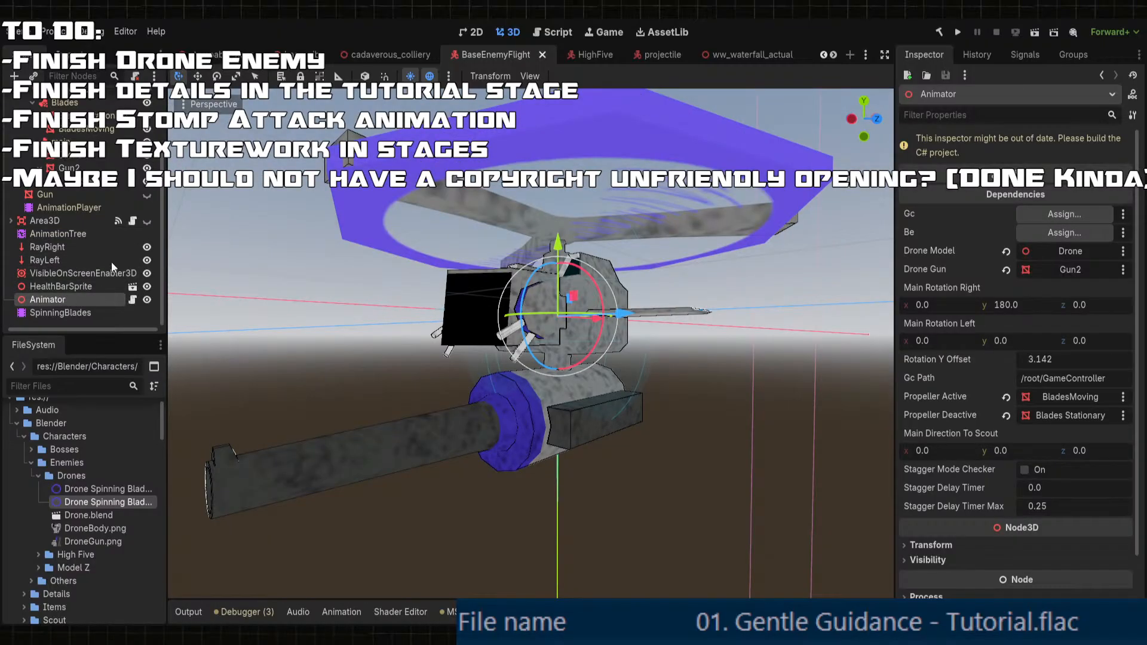
pyautogui.doubleClick(454, 232)
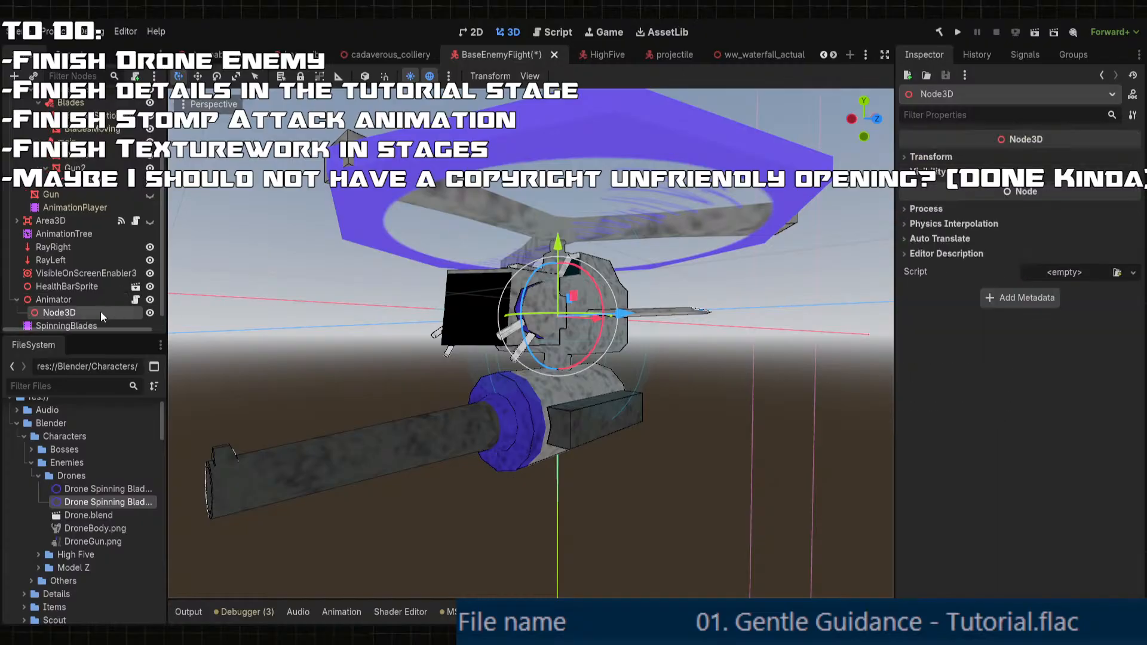
pyautogui.click(98, 309)
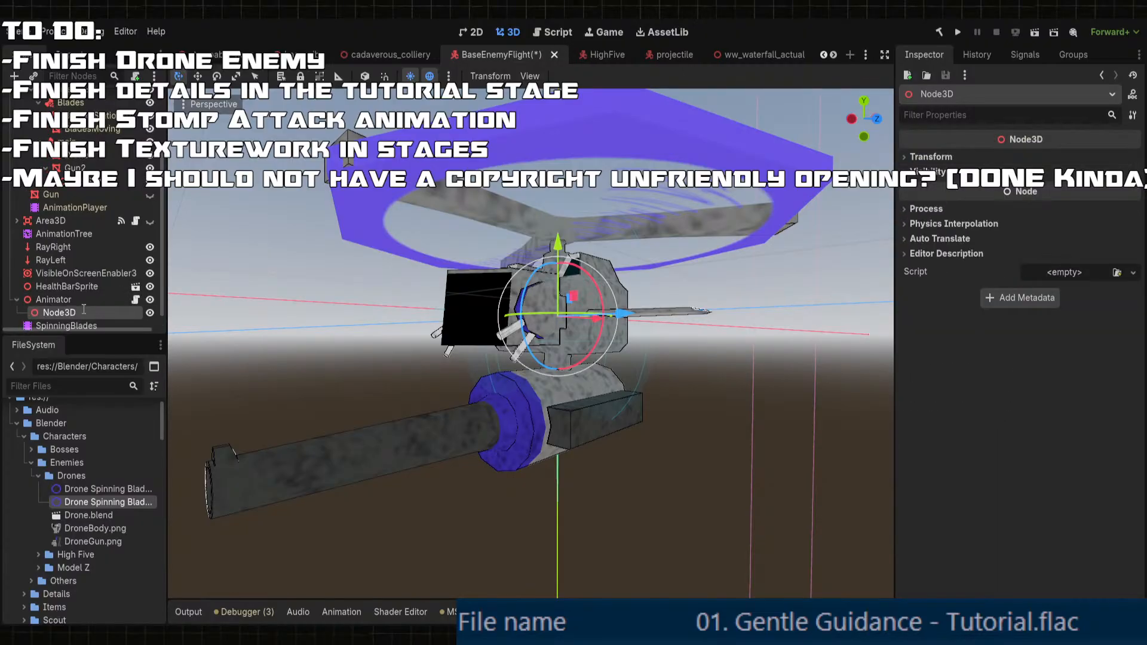
pyautogui.write('Pauser')
pyautogui.press('Return')
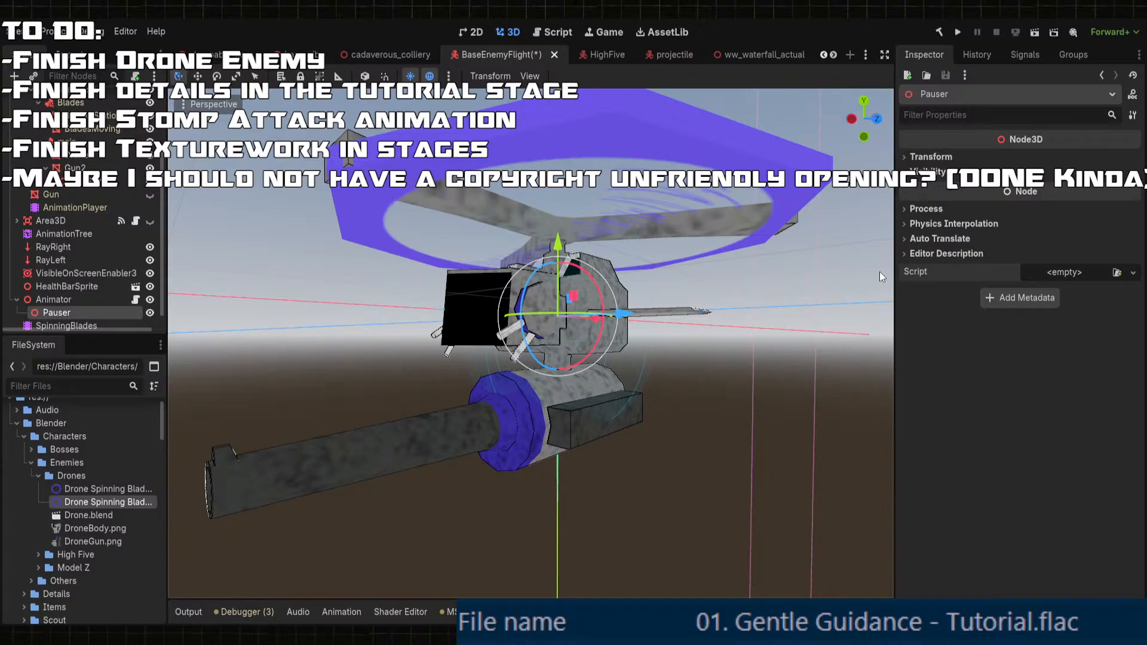
# - Attach AniPauseSystem.cs to Pauser, assign SpinningBlades as the single element of its Ap List, and save the scene
pyautogui.press('Return')
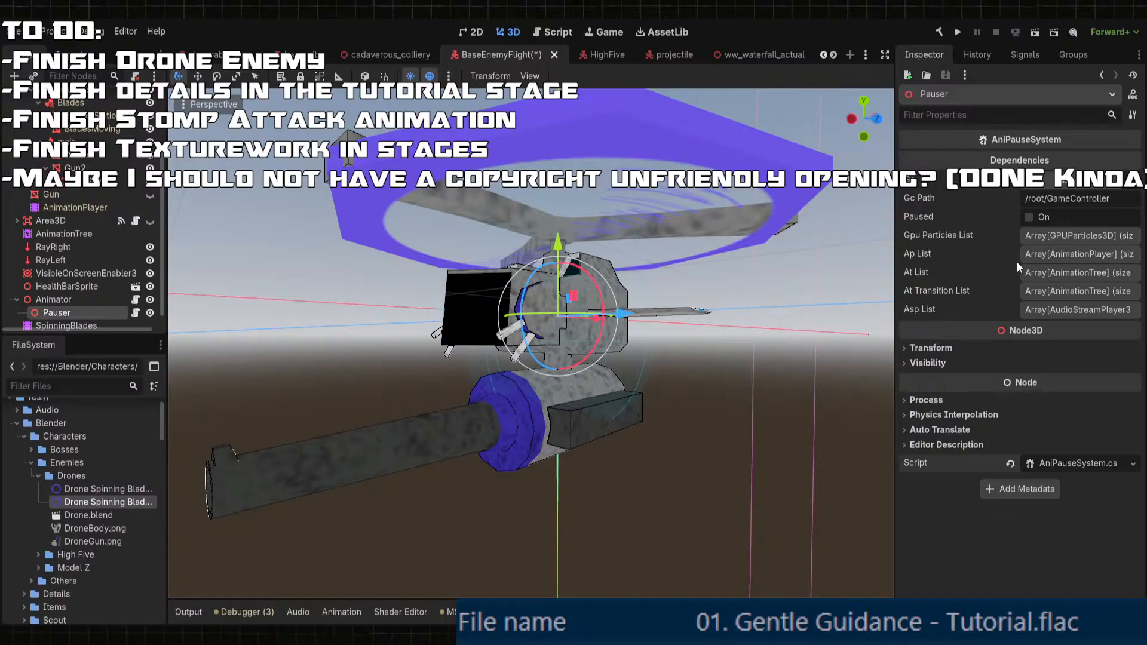
pyautogui.click(1033, 255)
pyautogui.click(1052, 272)
pyautogui.write('1')
pyautogui.press('Return')
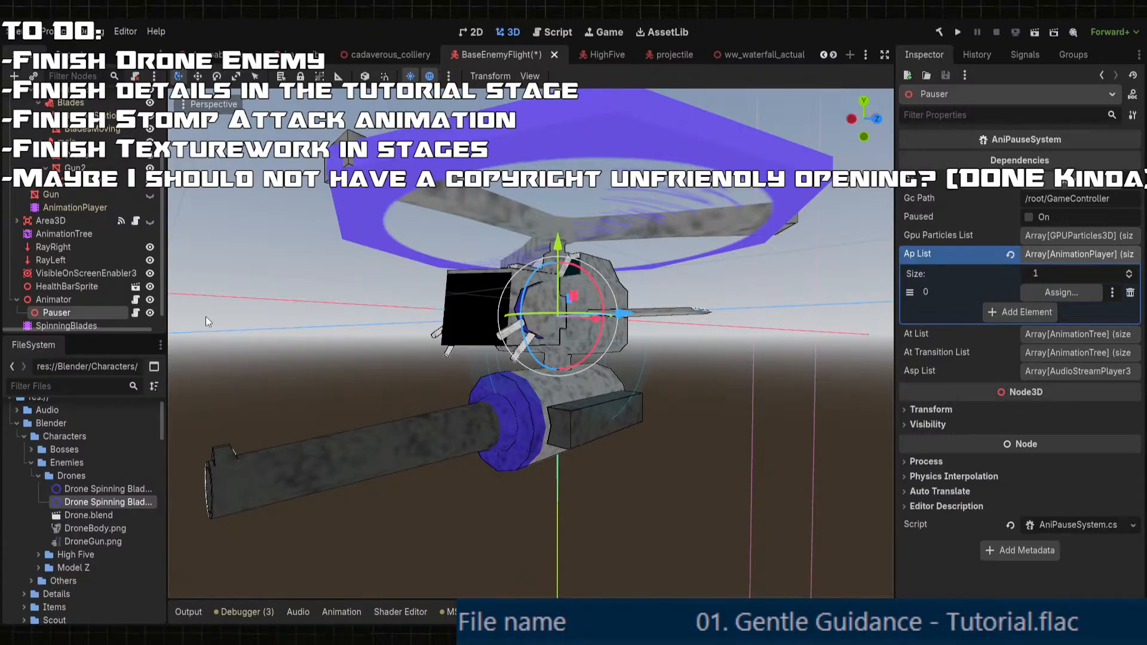
pyautogui.scroll(-1, 57, 316)
pyautogui.moveTo(57, 315); pyautogui.dragTo(1061, 292)
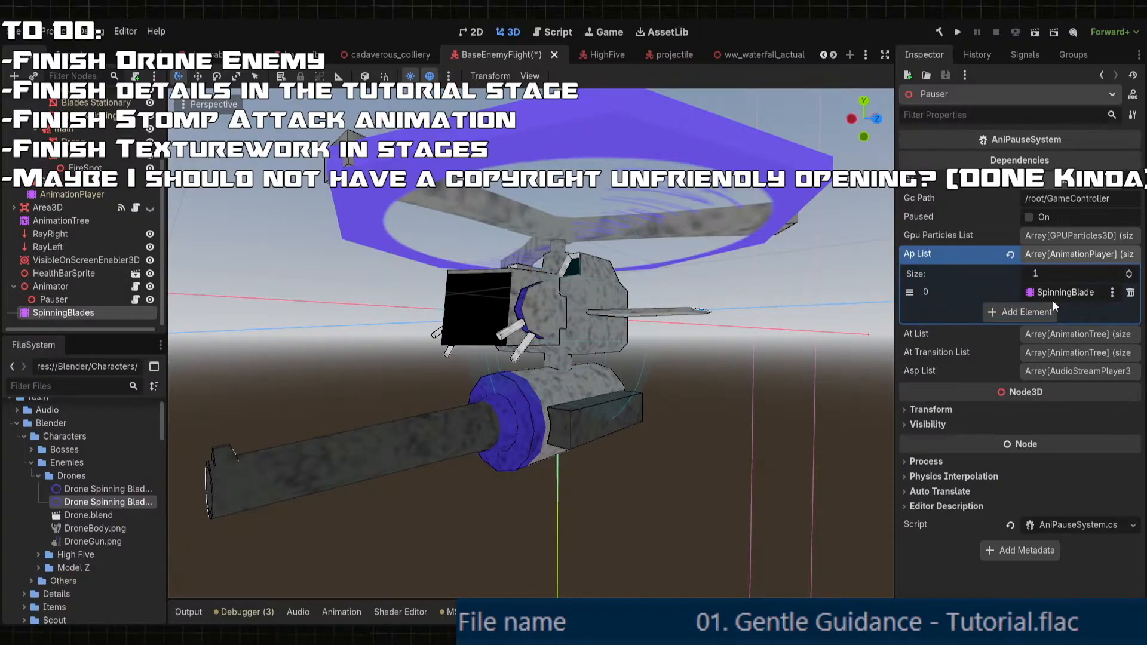
pyautogui.hotkey('ctrl', 's')
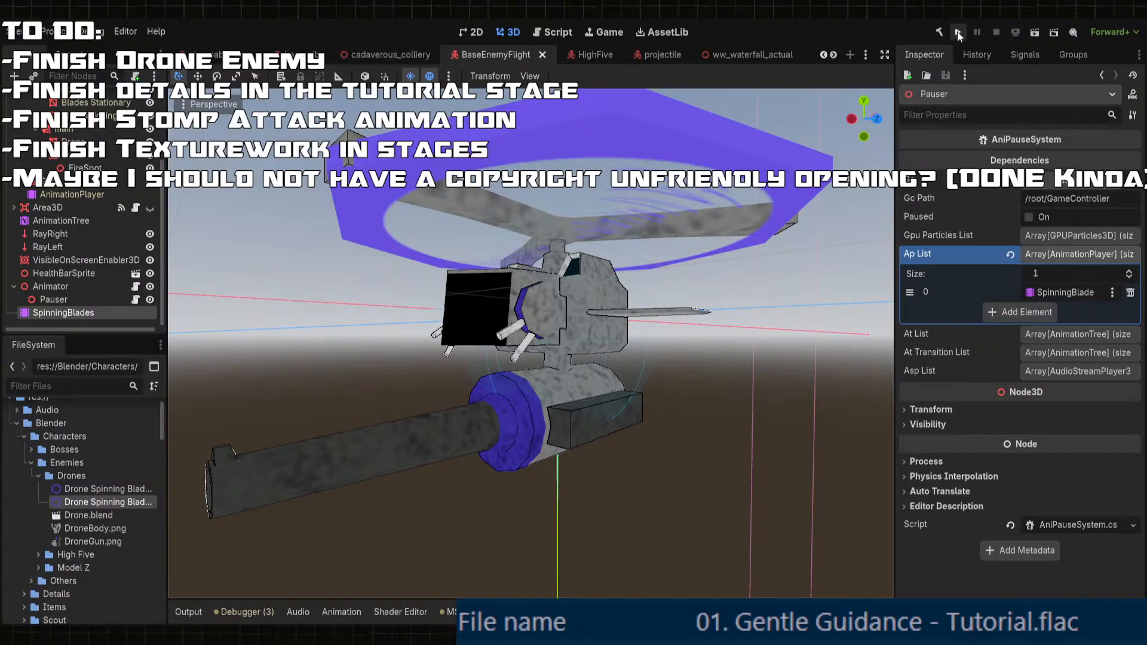
# - Select the scene's Enemy root node and build the .NET project
pyautogui.scroll(6, 63, 195)
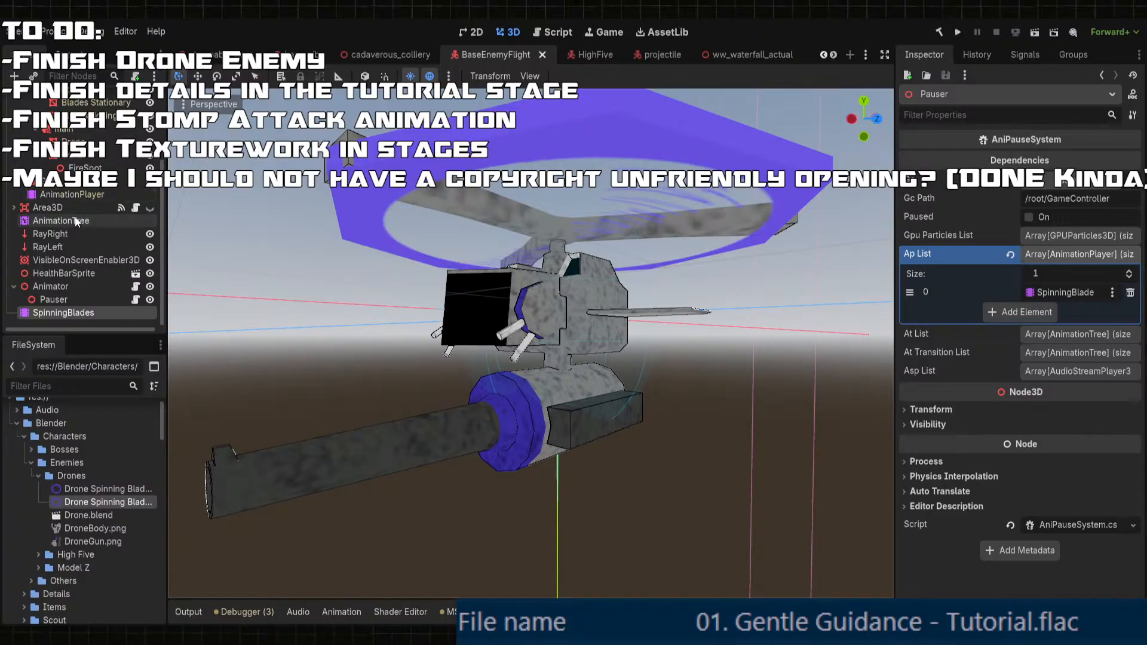
pyautogui.click(57, 103)
pyautogui.click(940, 34)
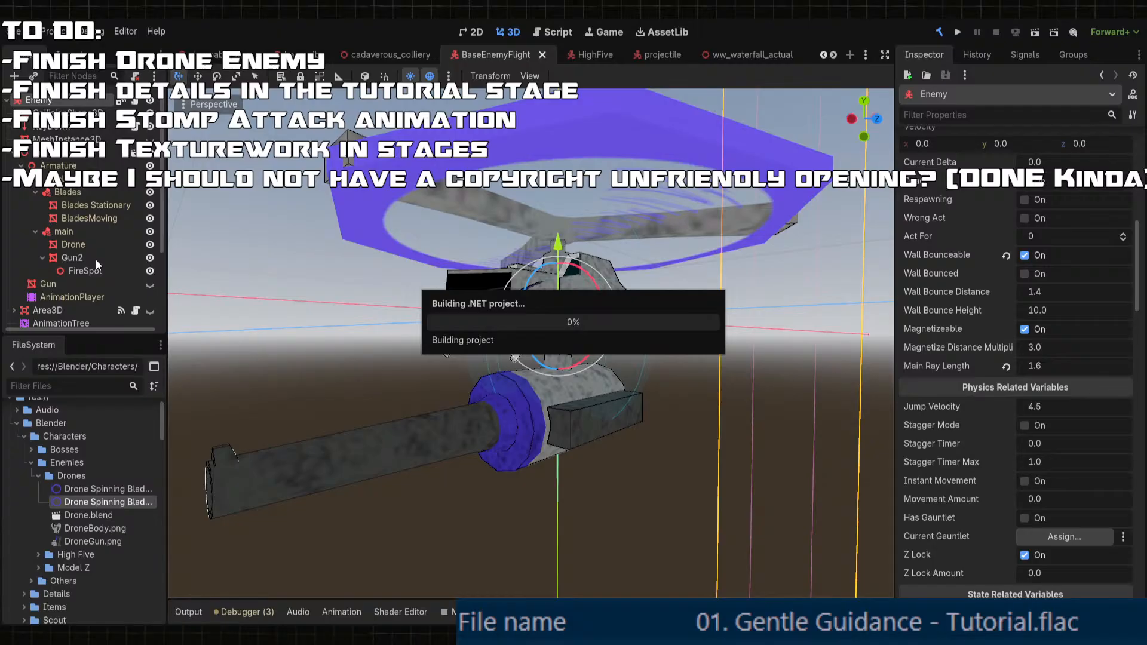
# - Assign the AnimationTree node to the Animator's Main Animator property
pyautogui.scroll(-4, 95, 260)
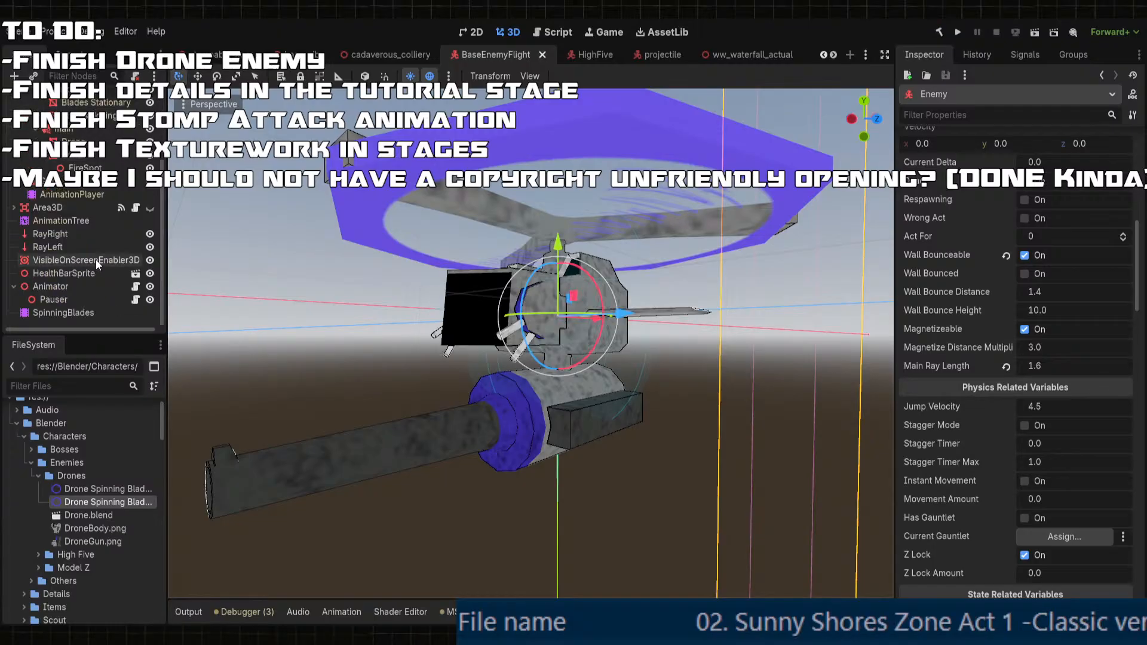
pyautogui.click(64, 222)
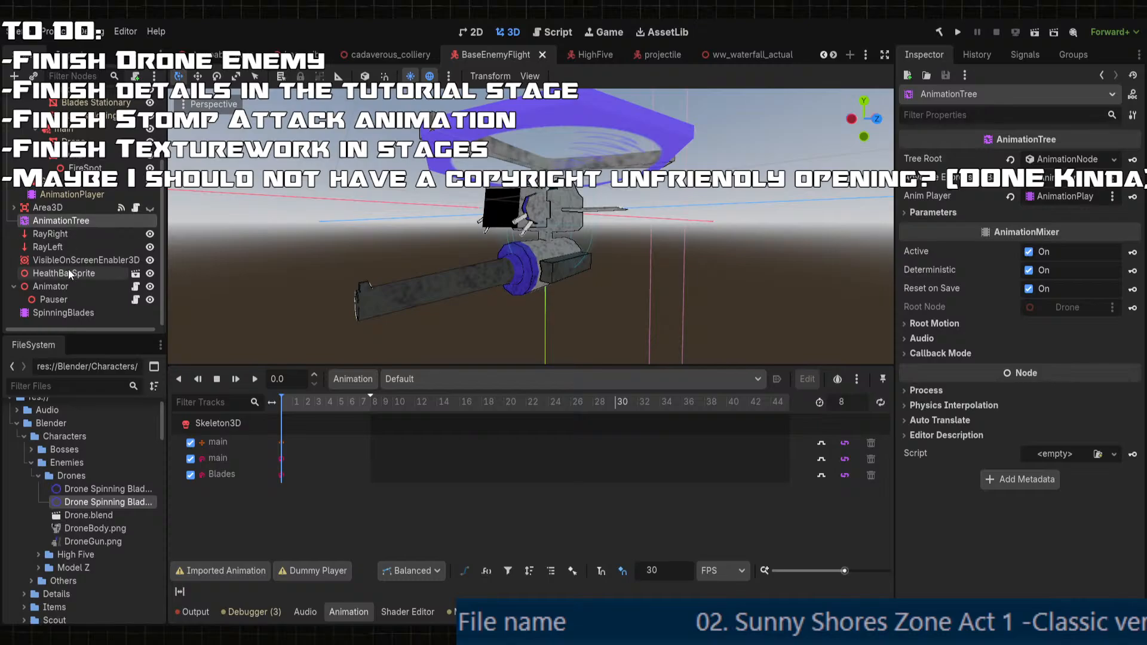
pyautogui.click(55, 287)
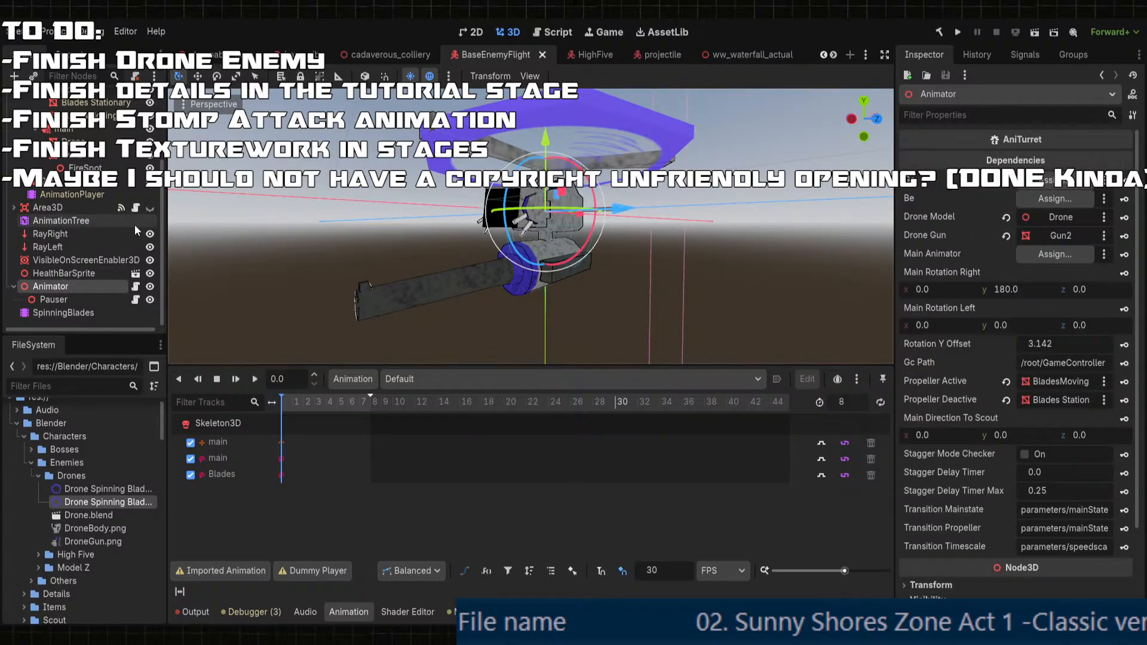
pyautogui.moveTo(60, 221); pyautogui.dragTo(1047, 256)
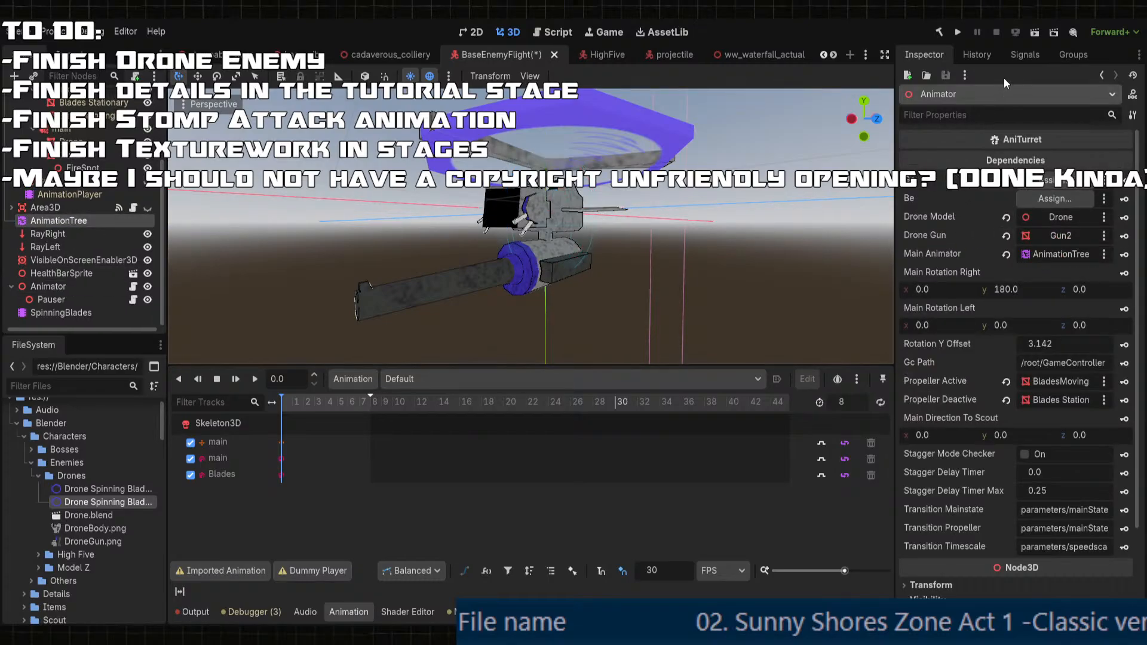
# - Run the project and start a stage through the game's level selection
pyautogui.click(958, 33)
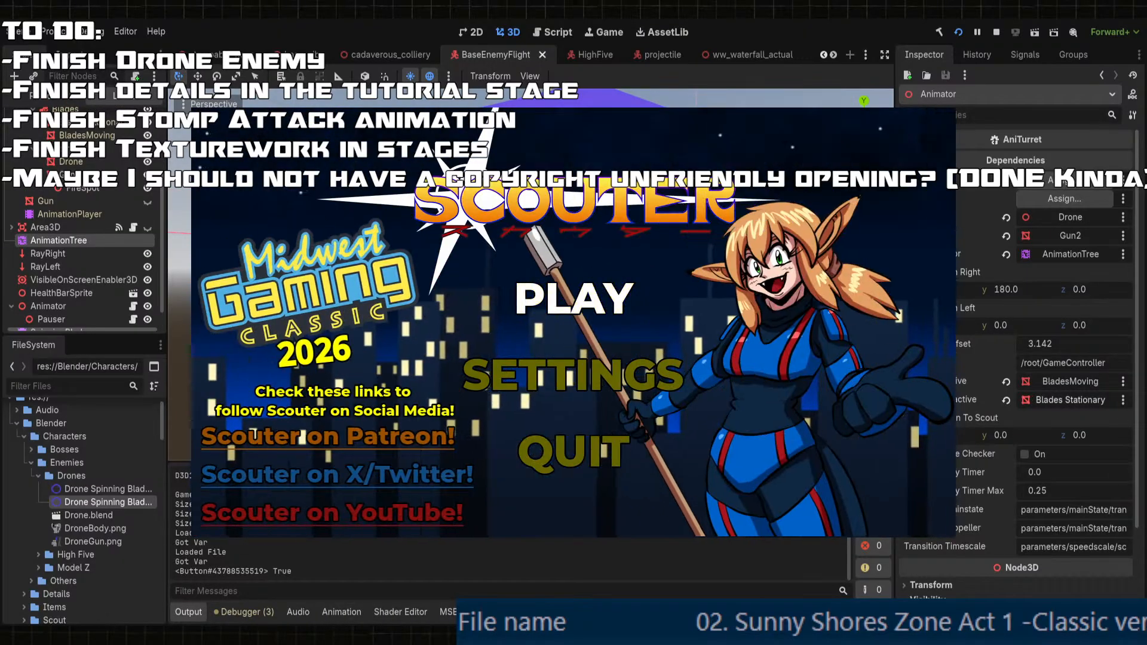
pyautogui.press('Return')
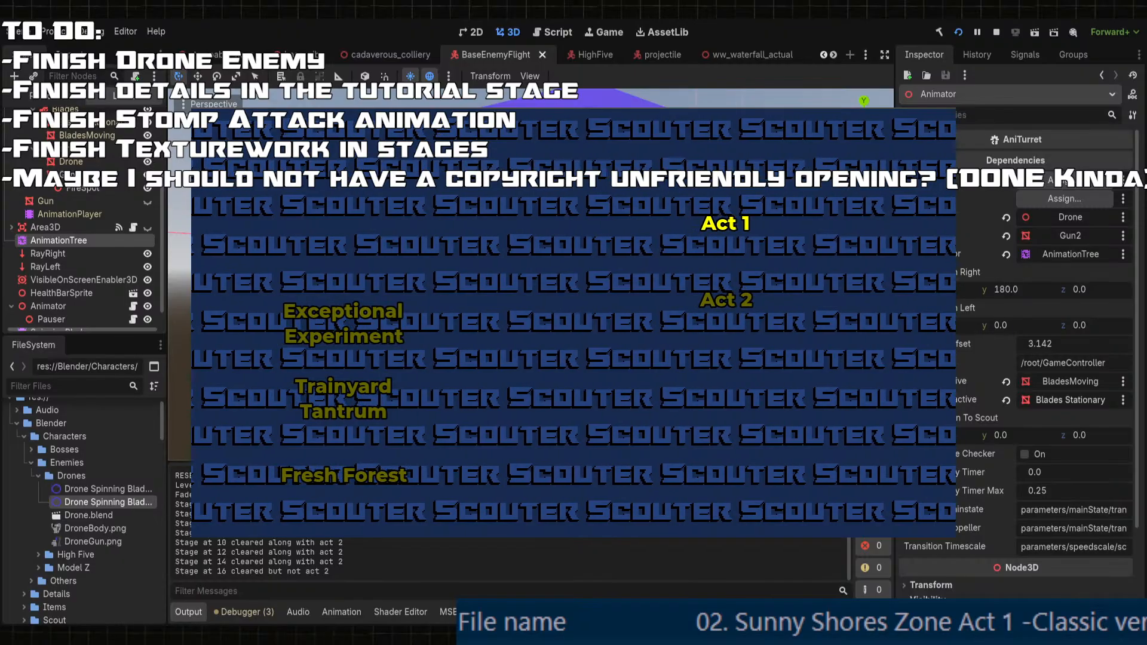
pyautogui.press('Escape')
pyautogui.press('Escape')
pyautogui.press('Down')
pyautogui.press('Return')
pyautogui.press('Return')
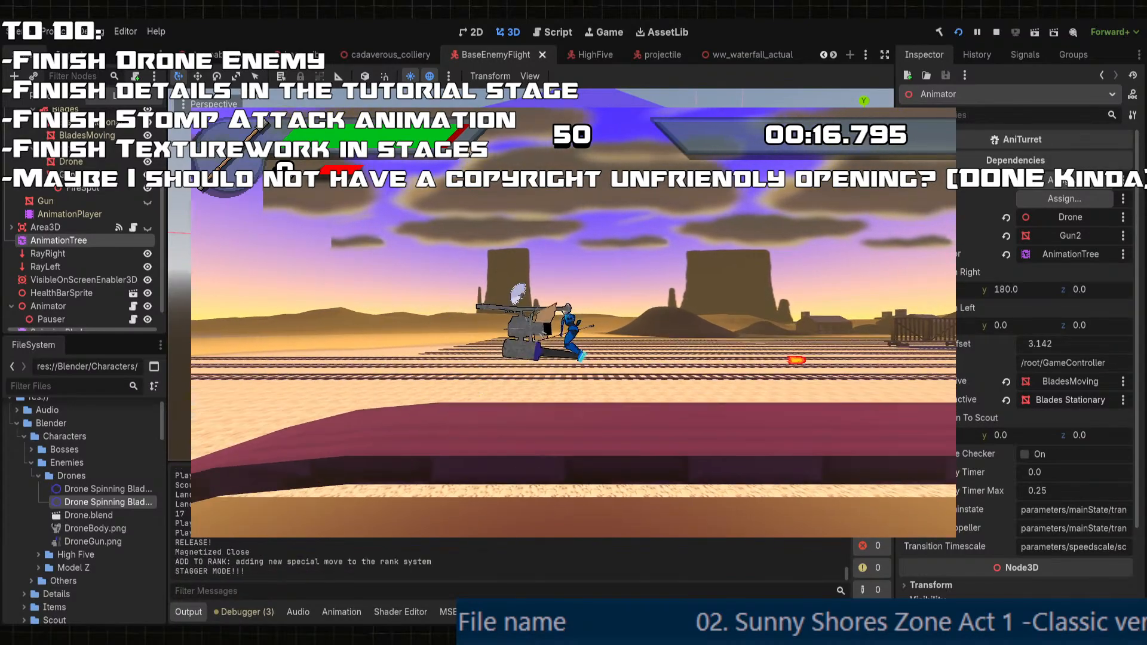
# - Pause and resume the game beside the drone enemy, and move and jump around it to test its aiming and firing
pyautogui.press('Escape')
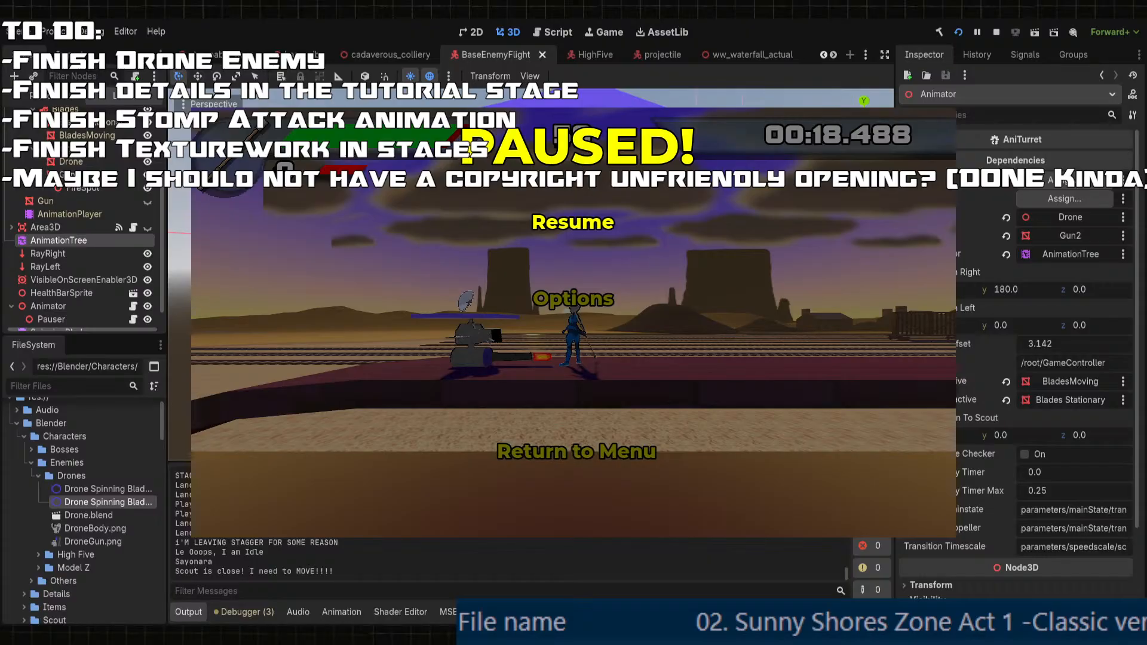
pyautogui.press('Escape')
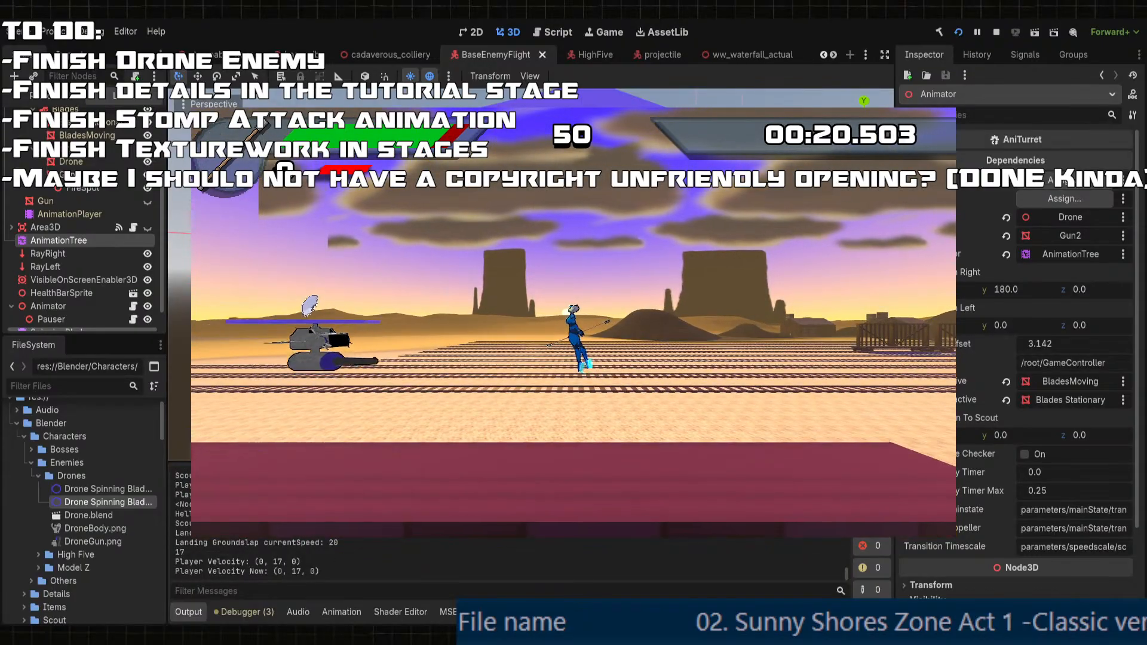
pyautogui.press('Right')
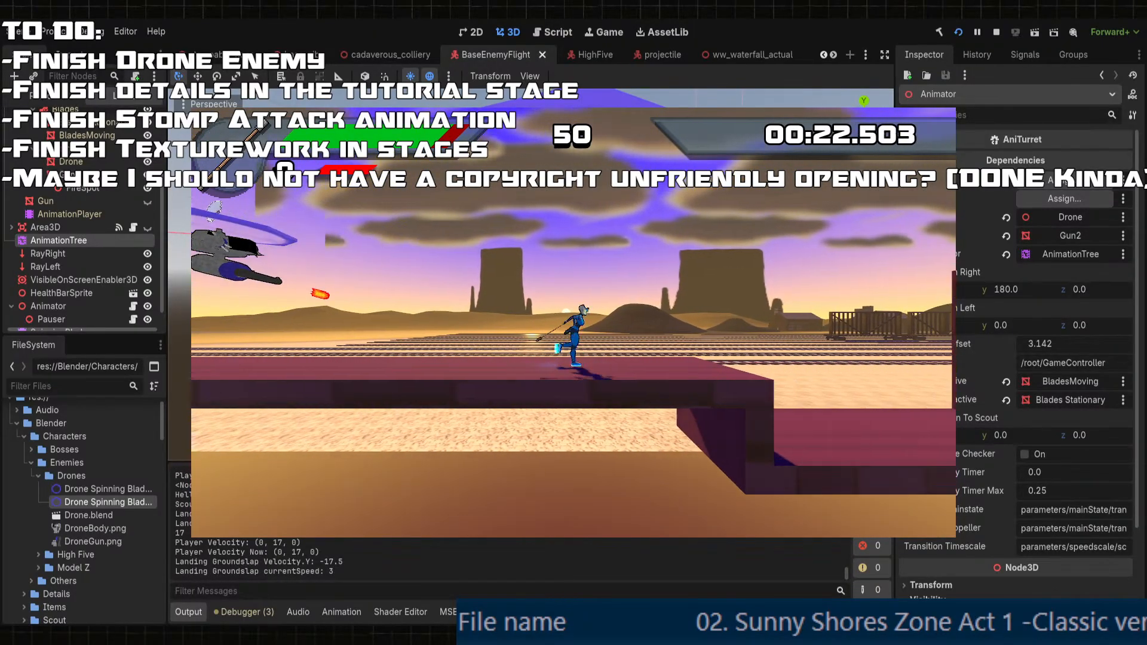
pyautogui.press('space')
pyautogui.press('Left')
pyautogui.press('Right')
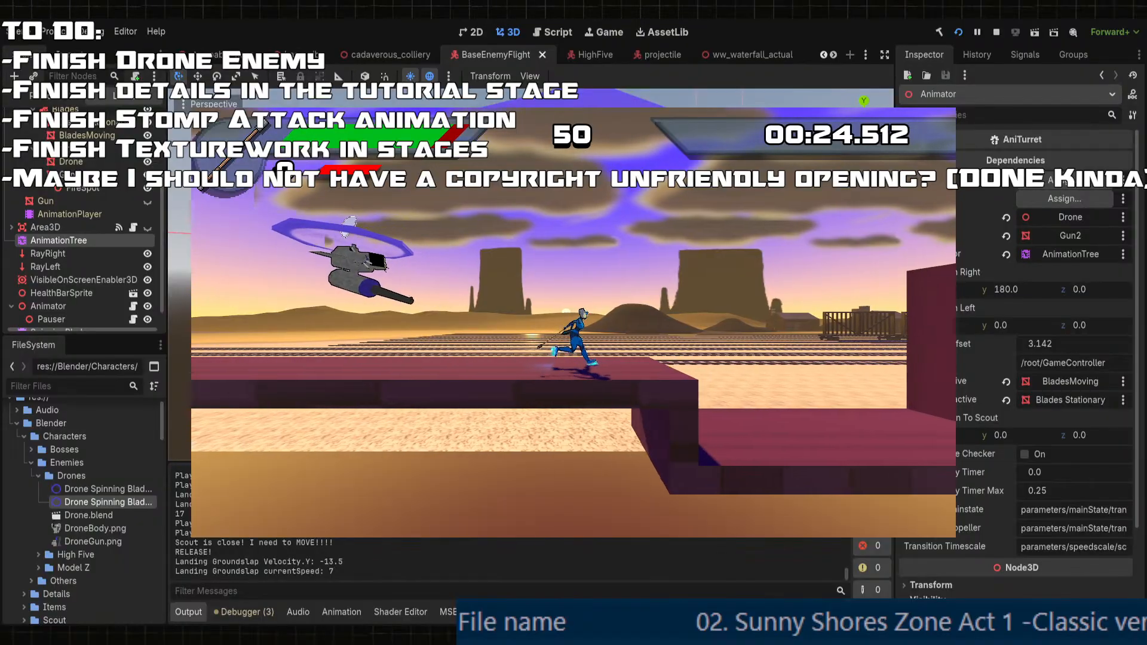
pyautogui.press('space')
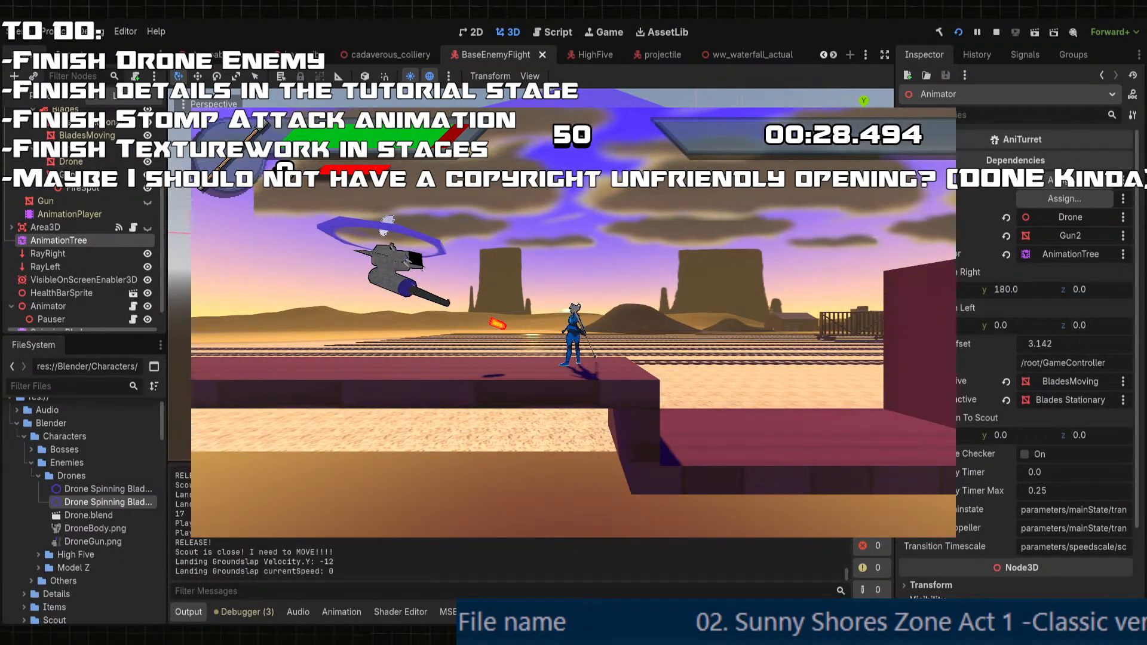
pyautogui.press('space')
pyautogui.press('Right')
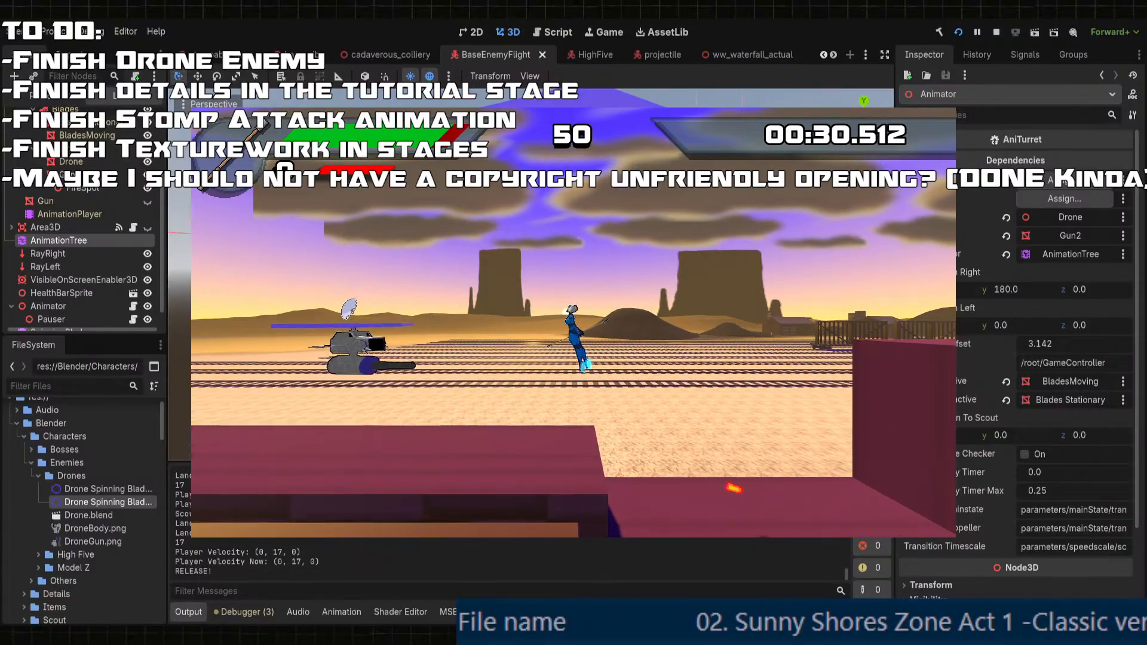
pyautogui.press('space')
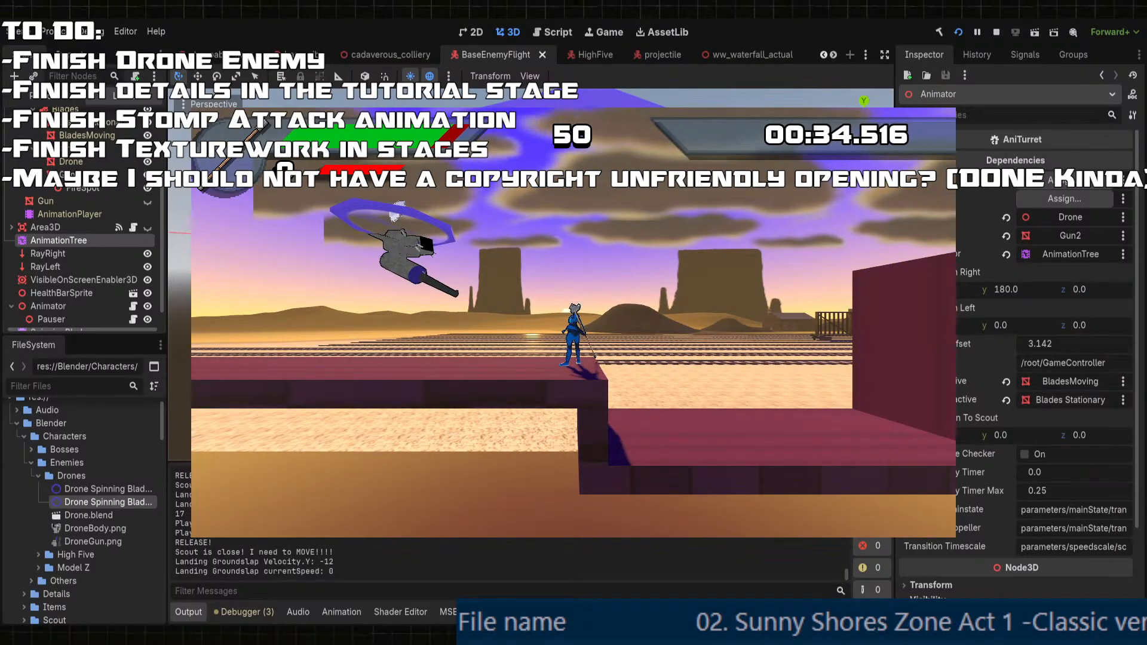
pyautogui.press('Right')
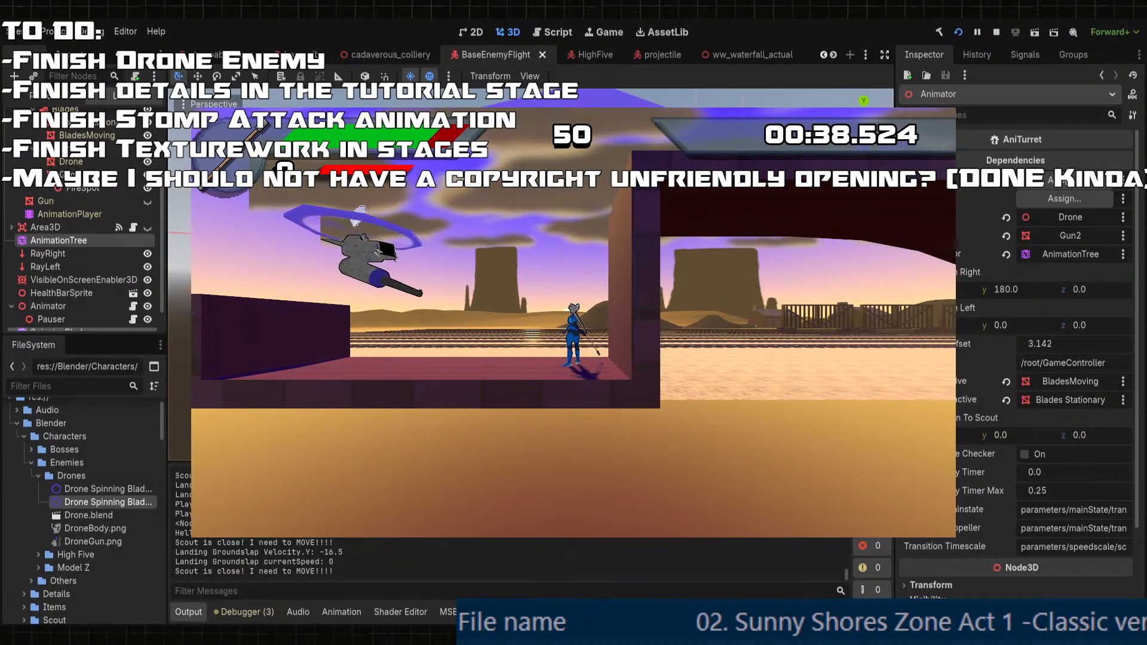
# - Jump over the drone, pause the game in mid-air to check its animation, and stop the test run
pyautogui.press('Left')
pyautogui.press('Right')
pyautogui.press('space')
pyautogui.press('space')
pyautogui.press('Escape')
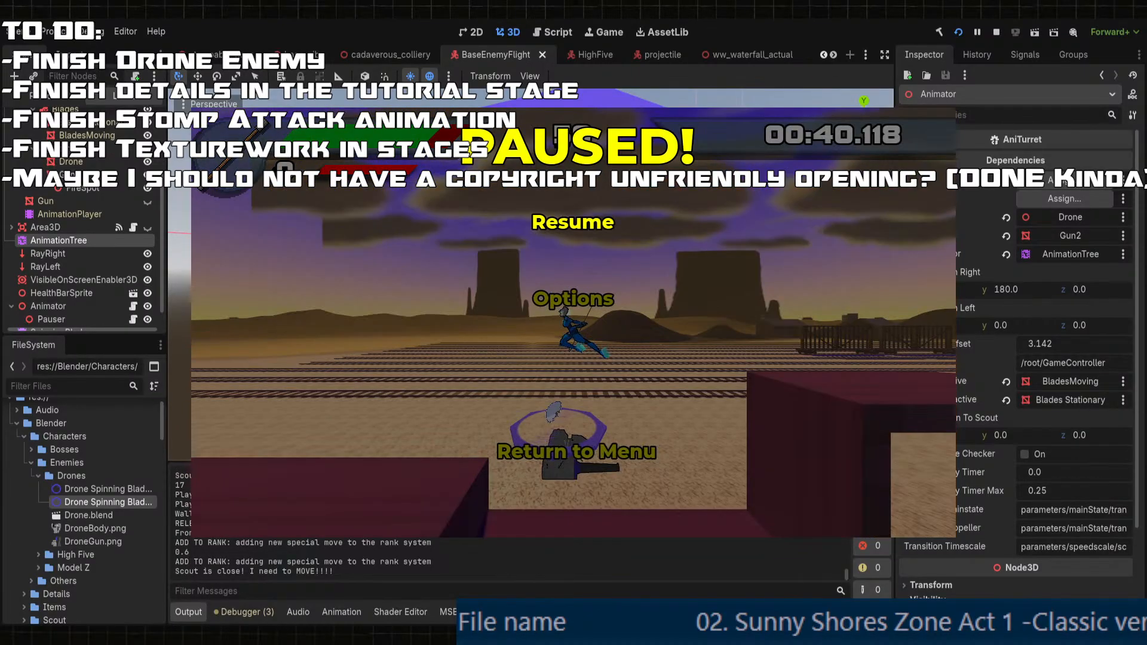
pyautogui.press('F8')
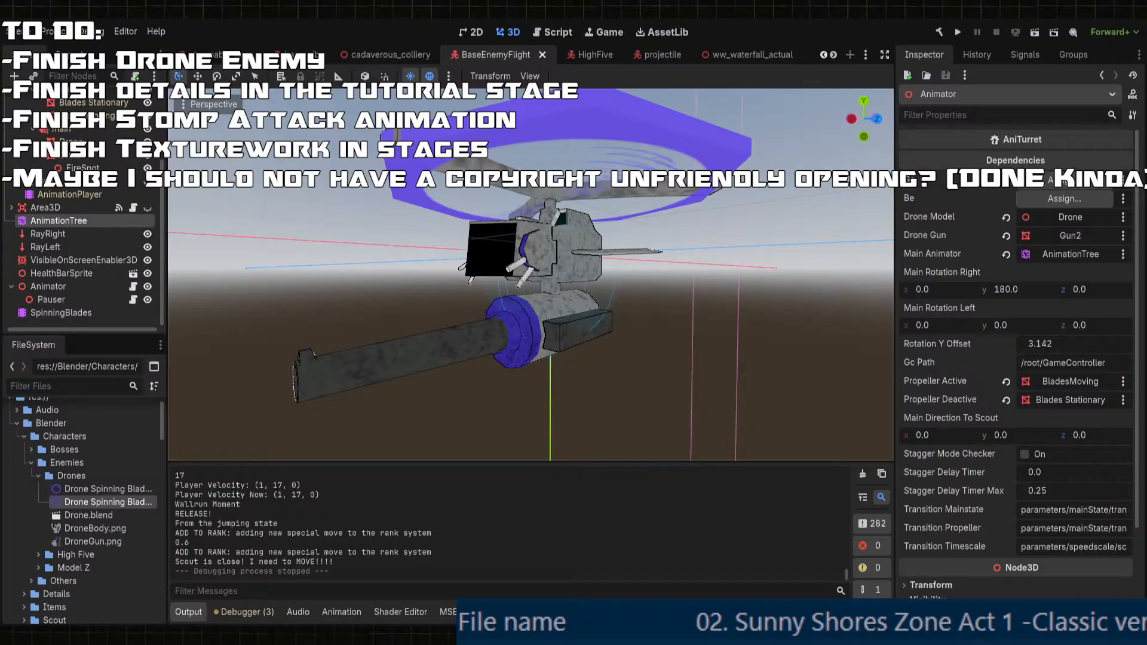
# - Switch to Visual Studio and look through the red-hot-mode animation code in ScoutAniSystem.cs
pyautogui.hotkey('alt', 'Tab')
pyautogui.scroll(3, 503, 169)
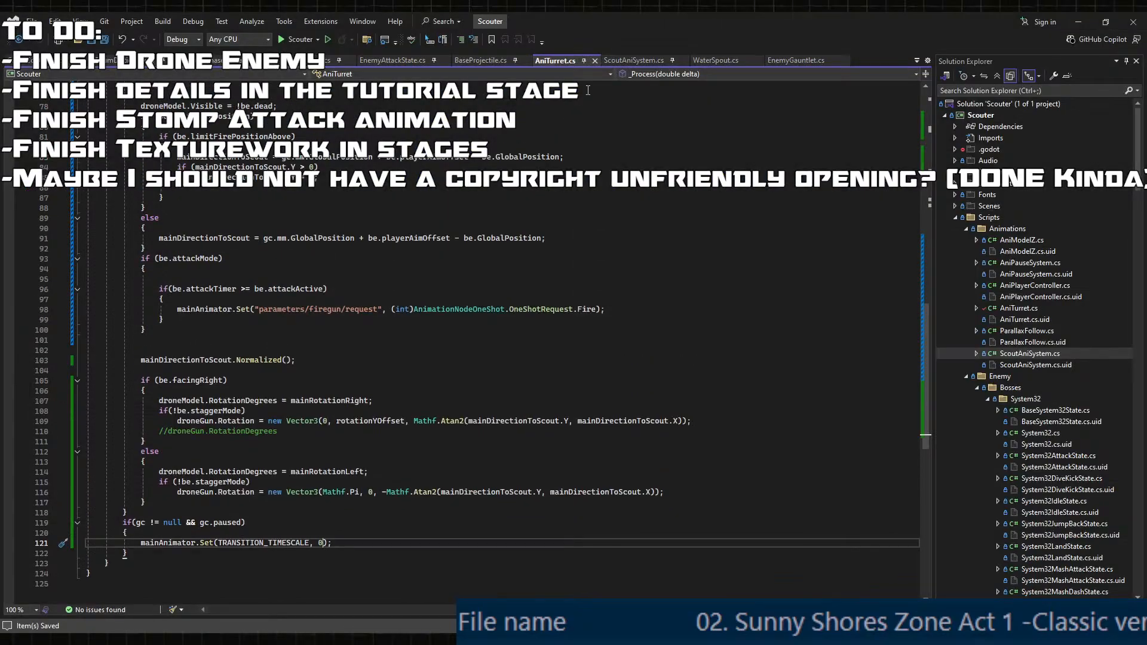
pyautogui.click(626, 61)
pyautogui.scroll(12, 326, 318)
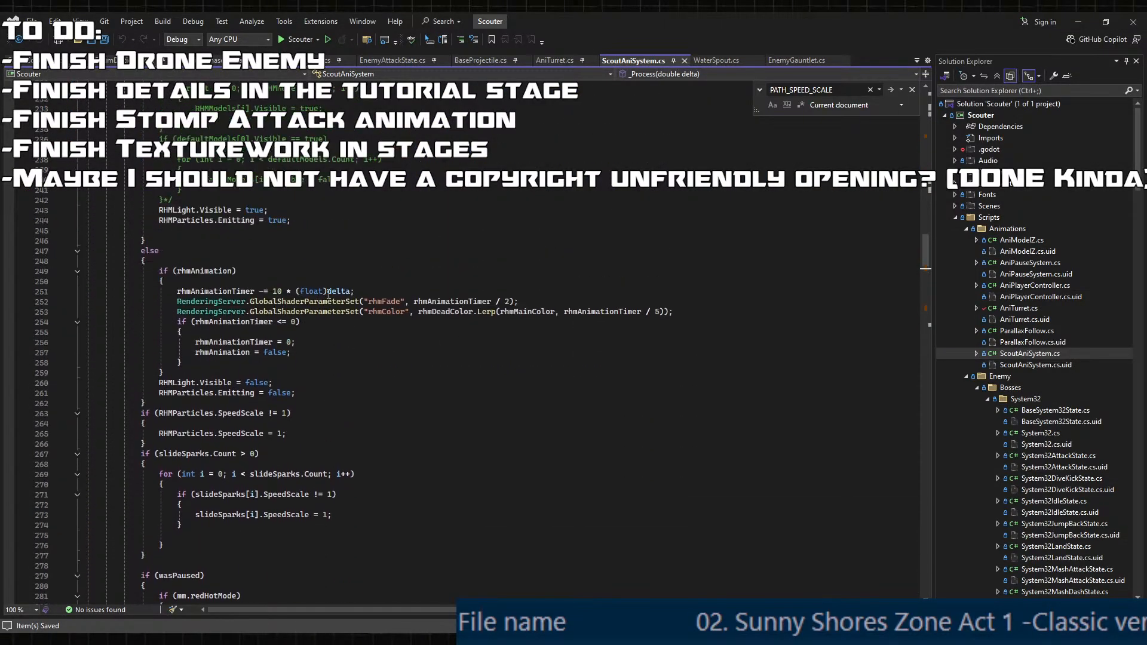
pyautogui.scroll(4, 406, 205)
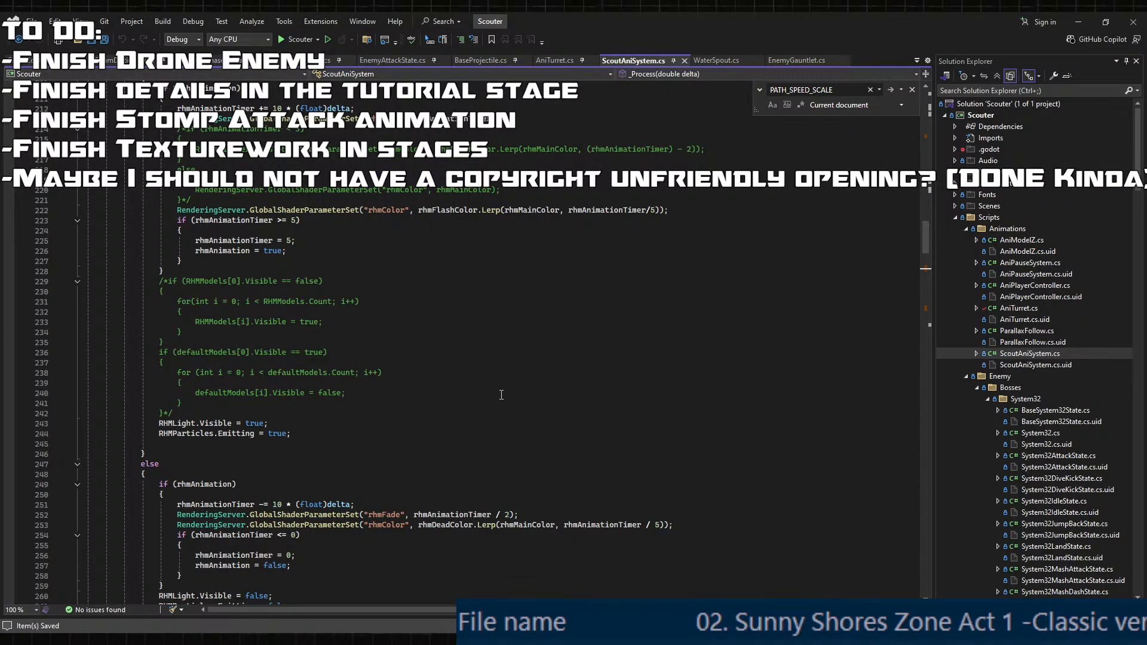
pyautogui.scroll(2, 501, 395)
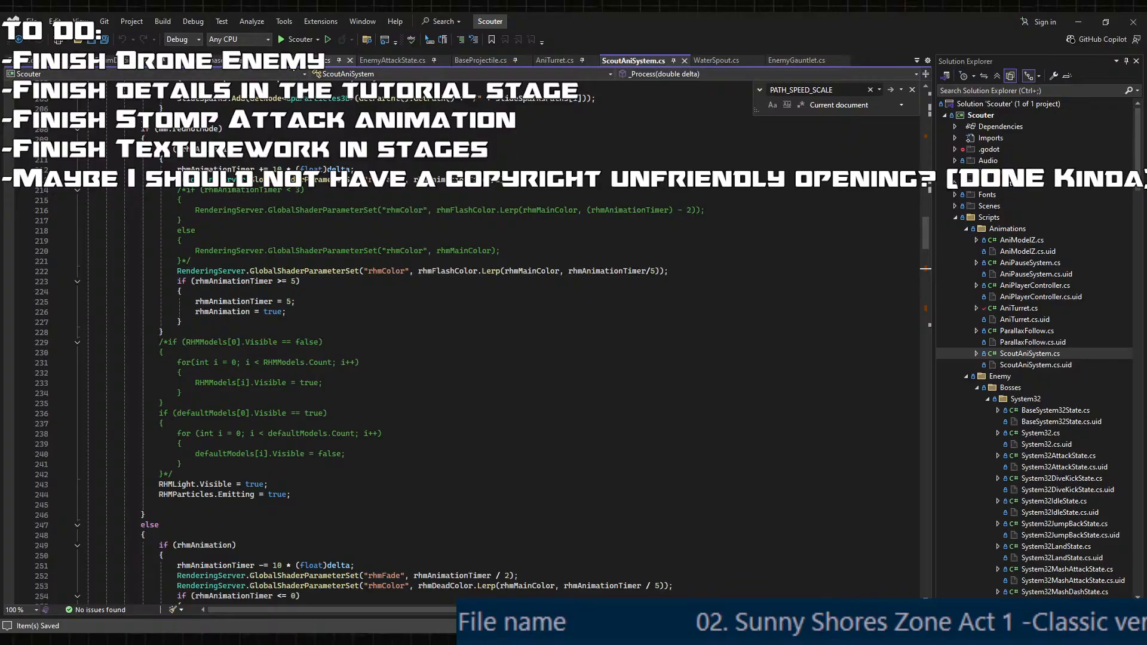
# - Examine the firesProjectile and attackActive conditions that control projectile firing in EnemyAttackState.cs
pyautogui.click(393, 60)
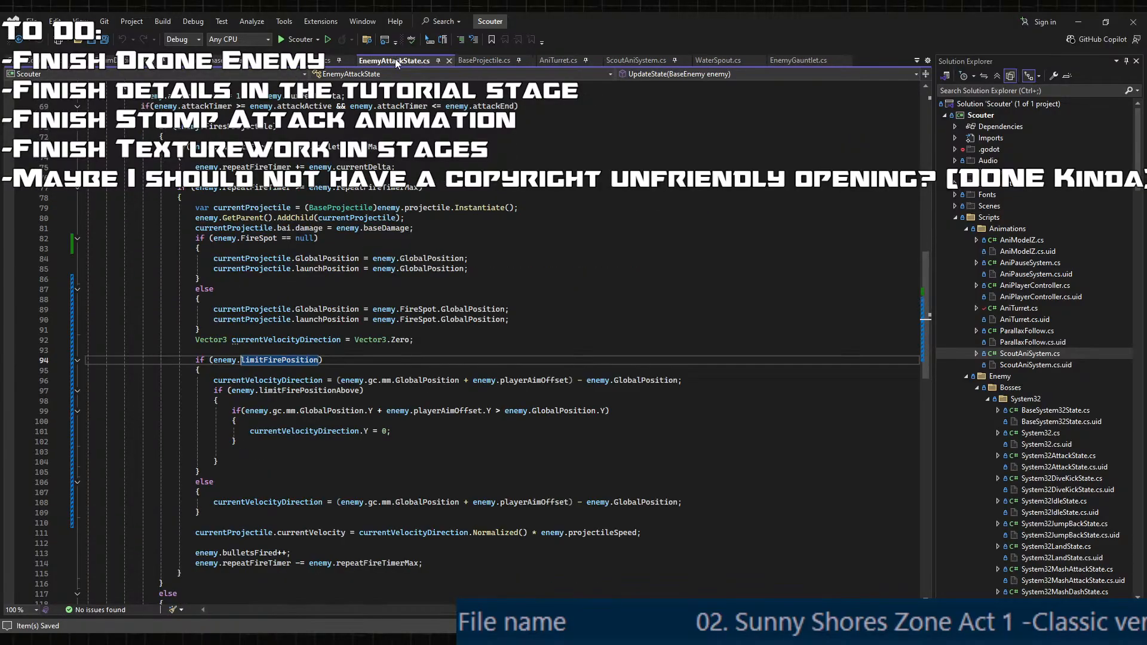
pyautogui.scroll(4, 397, 406)
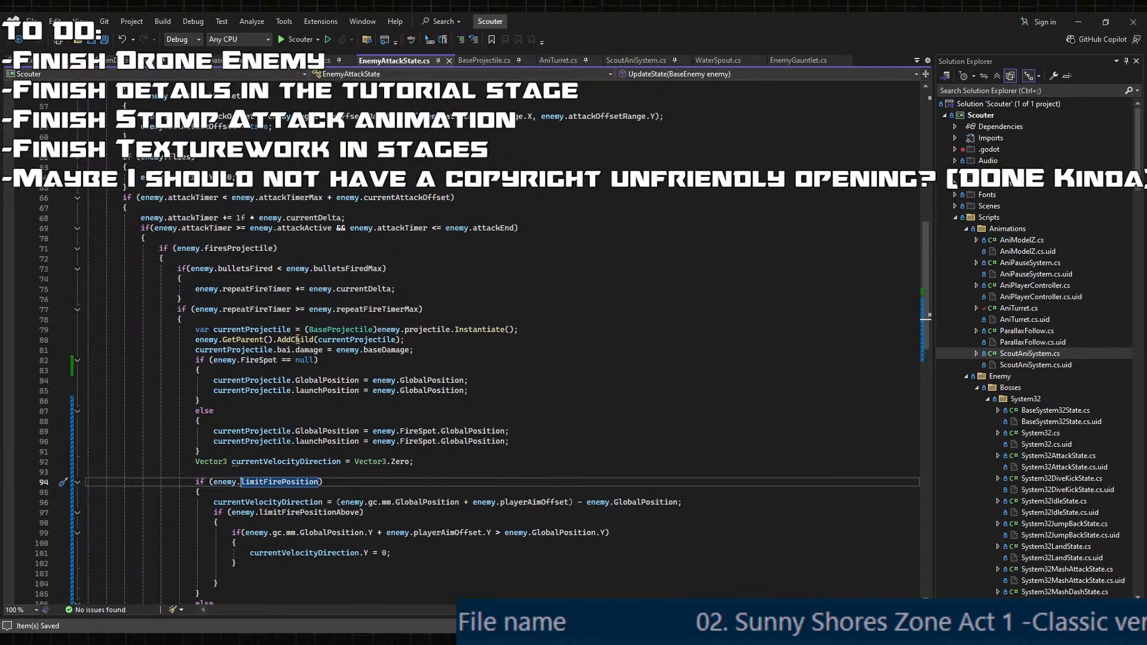
pyautogui.click(236, 248)
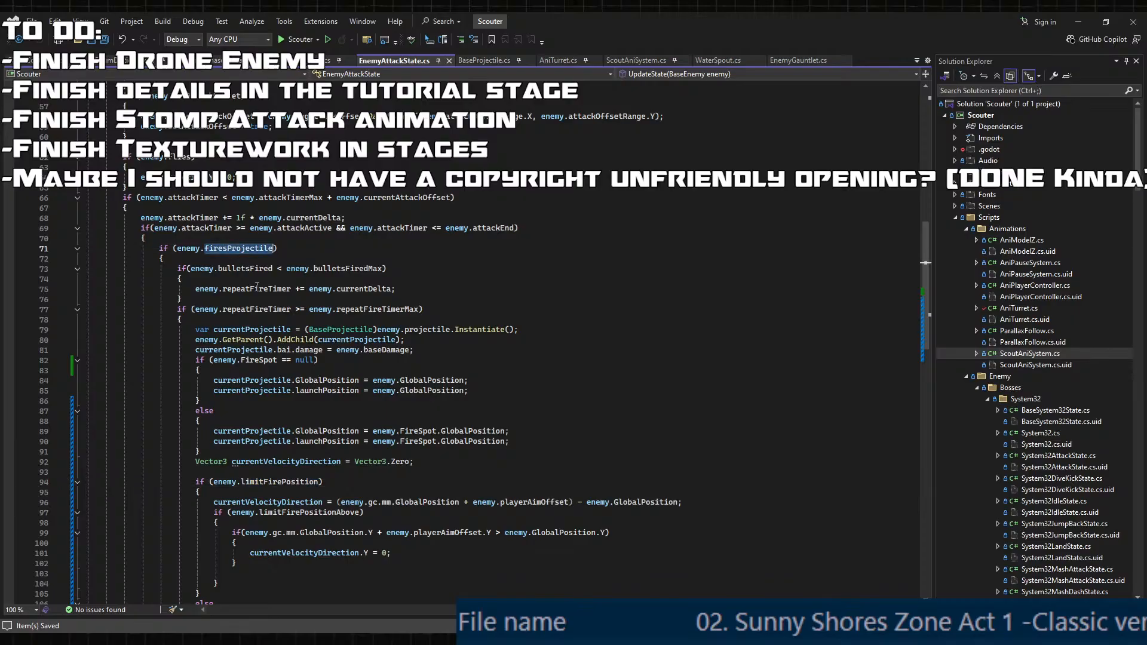
pyautogui.click(293, 229)
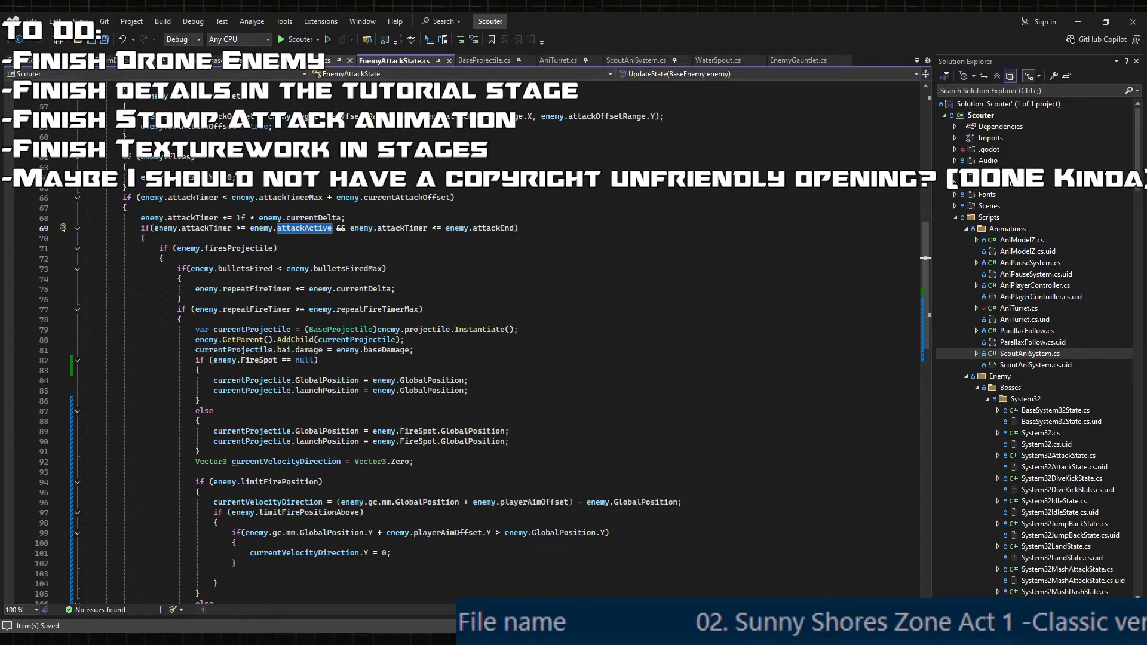
pyautogui.click(497, 59)
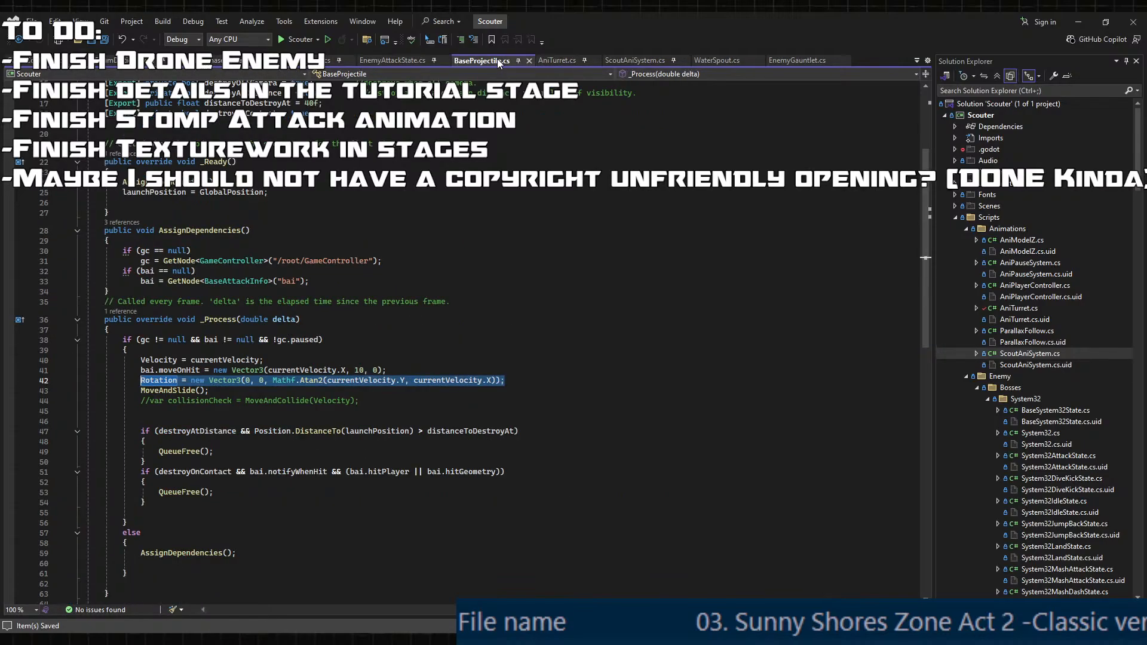
# - Check the attackActive condition and the firegun one-shot request in AniTurret.cs
pyautogui.click(554, 61)
pyautogui.scroll(7, 497, 313)
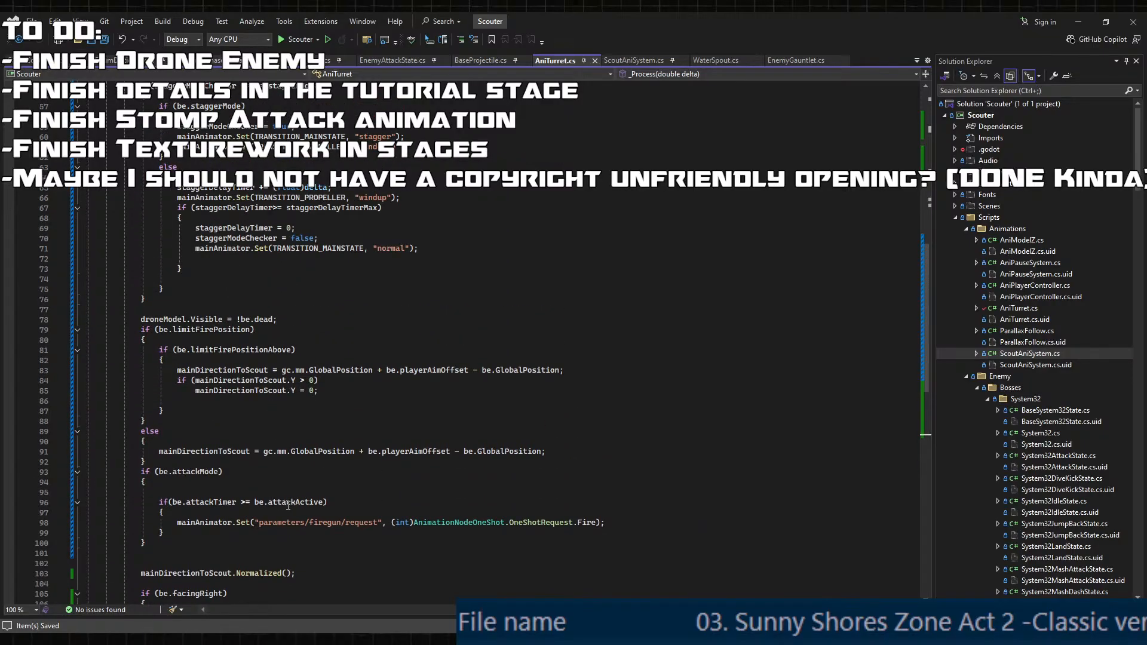
pyautogui.doubleClick(288, 503)
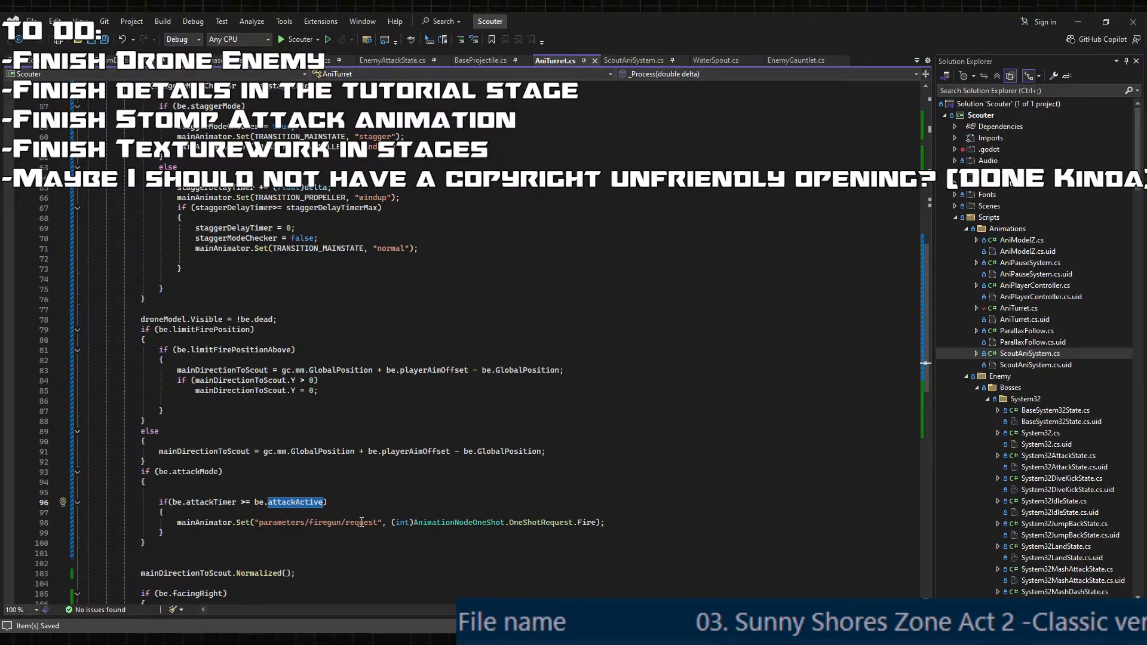
pyautogui.doubleClick(207, 523)
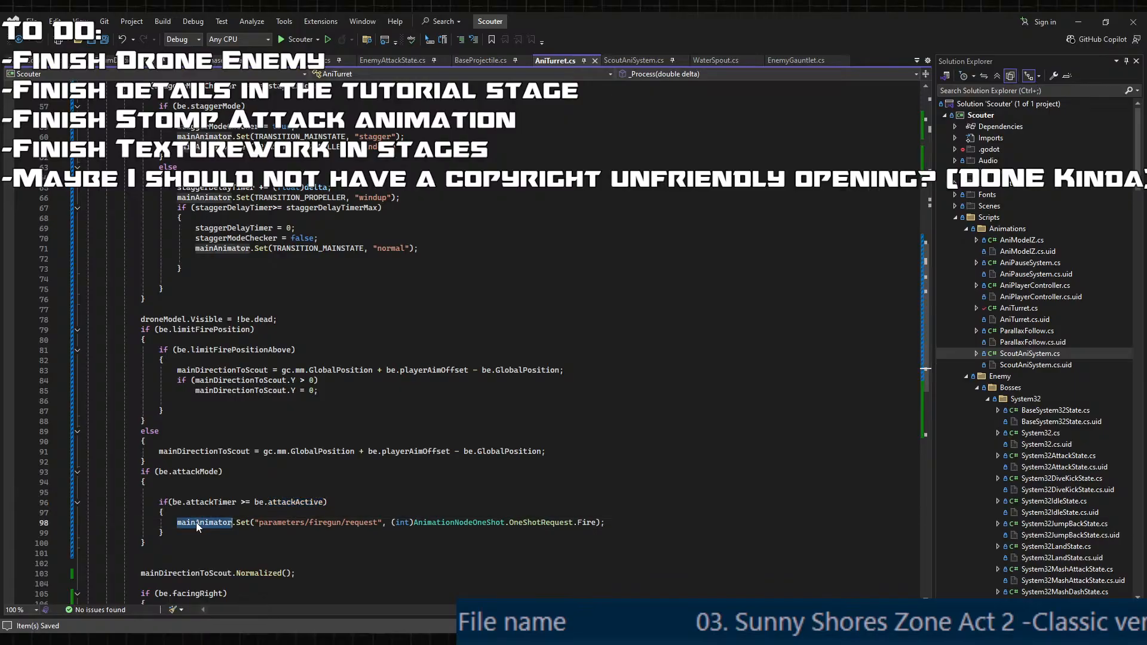
pyautogui.scroll(-4, 378, 506)
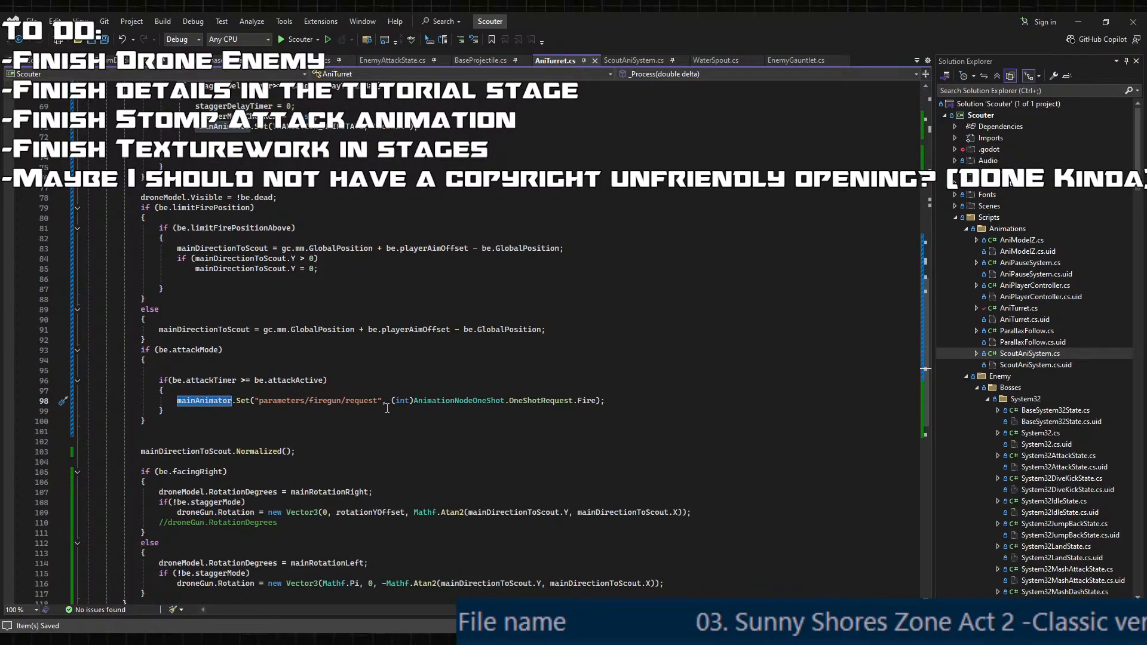
pyautogui.scroll(-2, 387, 409)
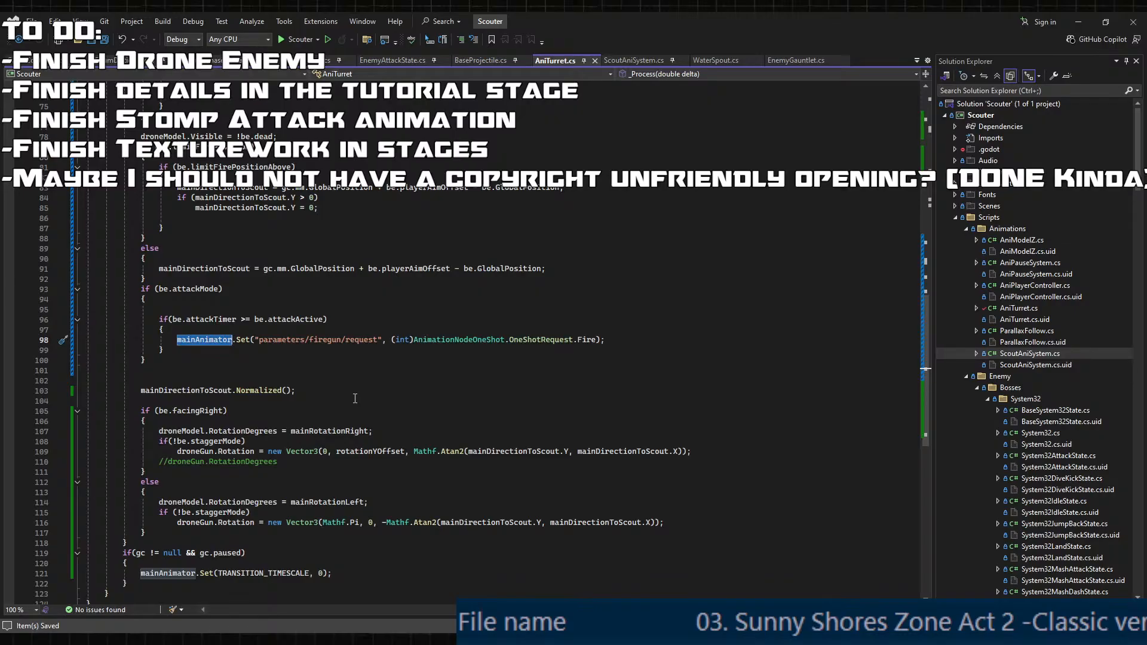
# - Trace the mainAnimator declaration in AniTurret.cs and examine the stagger and normal TRANSITION_MAINSTATE calls
pyautogui.scroll(12, 355, 398)
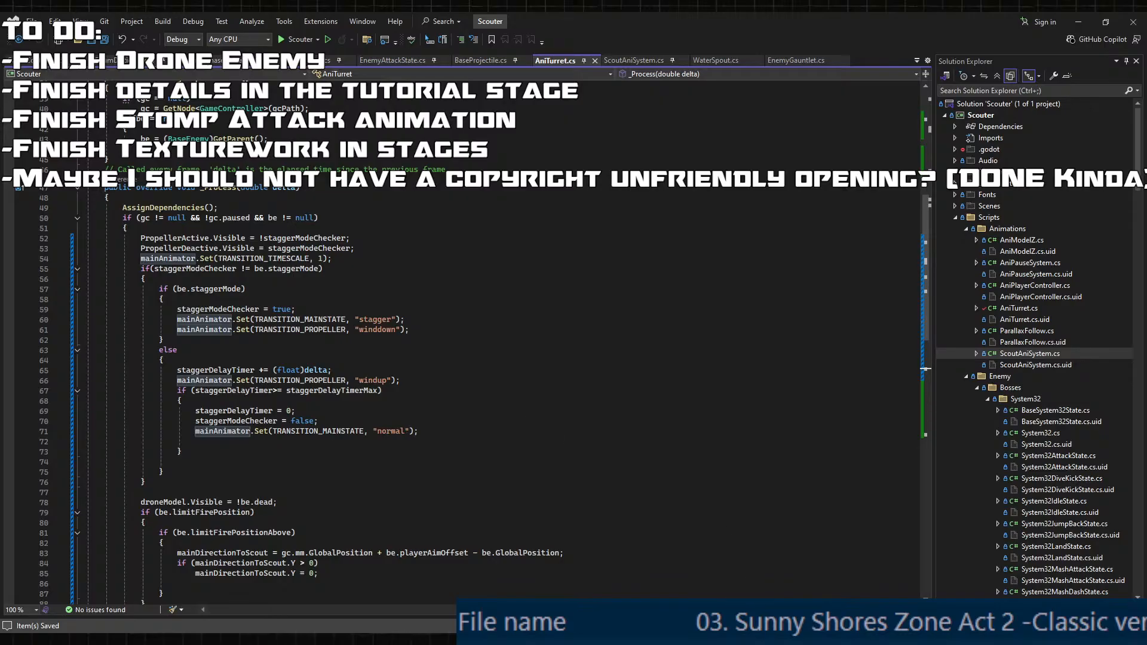
pyautogui.scroll(6, 338, 478)
pyautogui.click(326, 343)
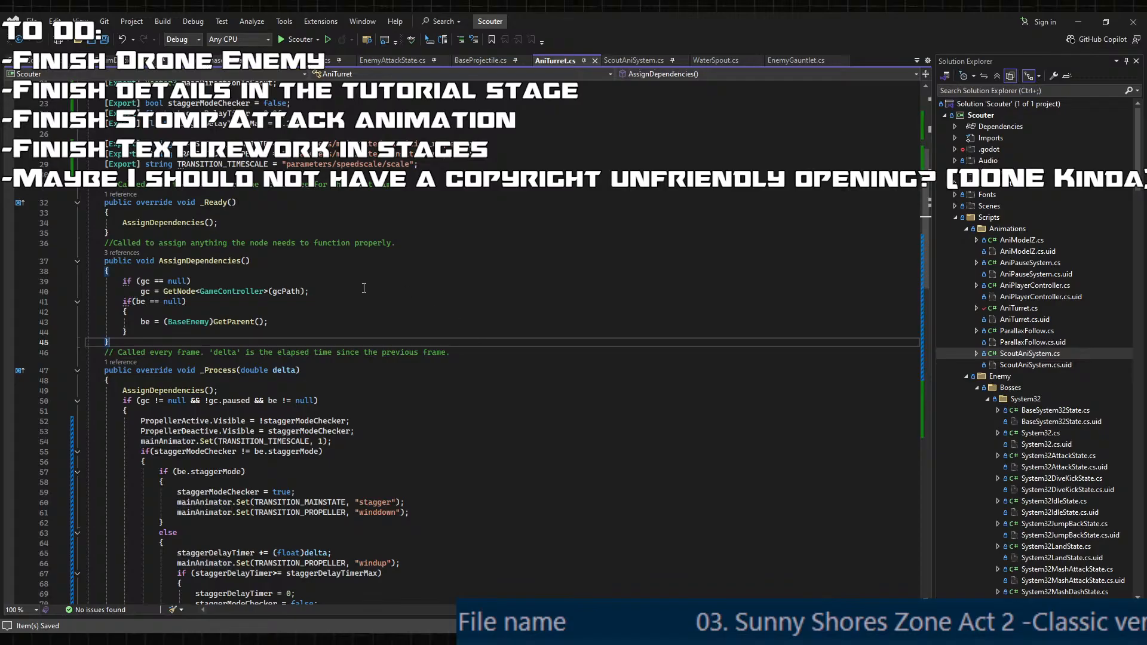
pyautogui.scroll(7, 313, 264)
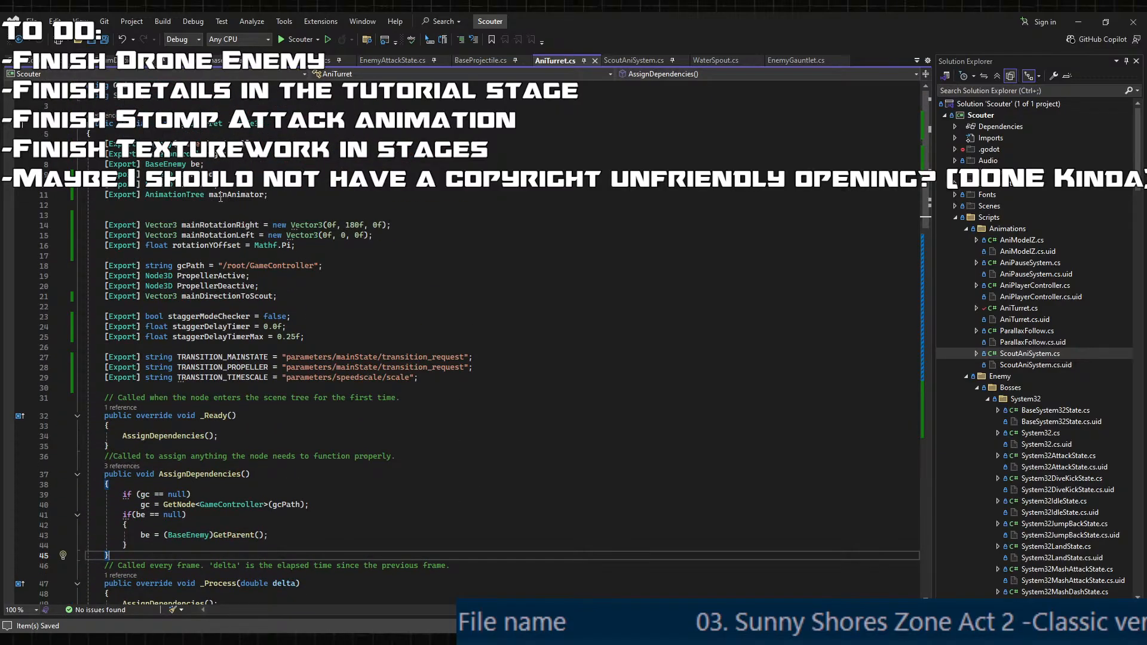
pyautogui.click(221, 196)
pyautogui.scroll(-6, 220, 198)
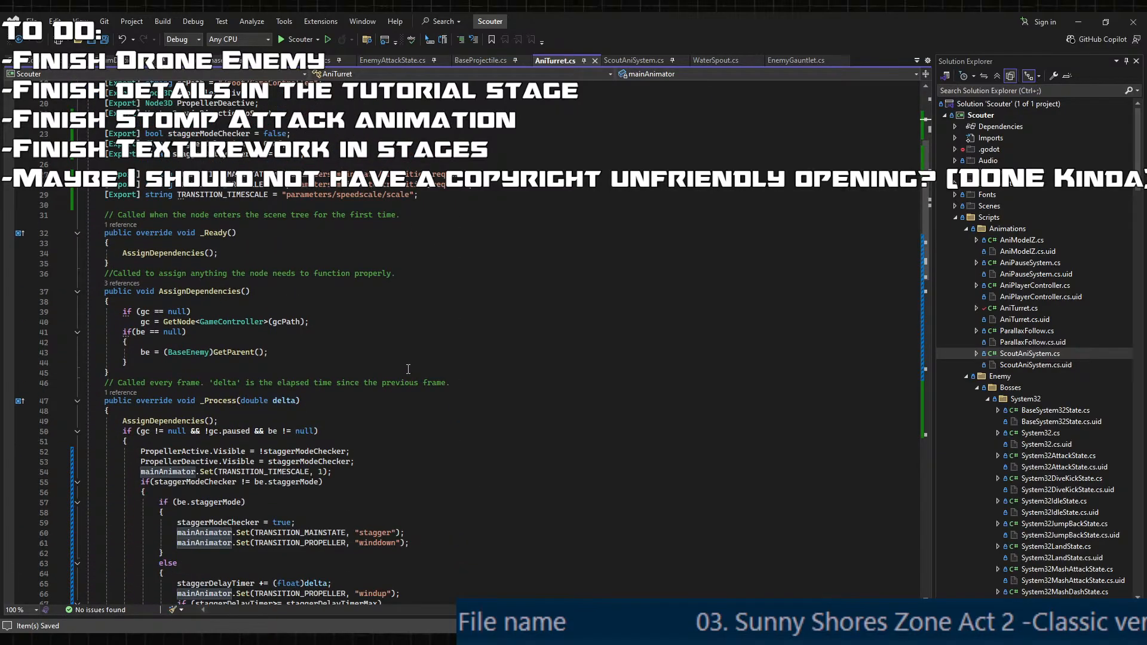
pyautogui.scroll(-3, 408, 368)
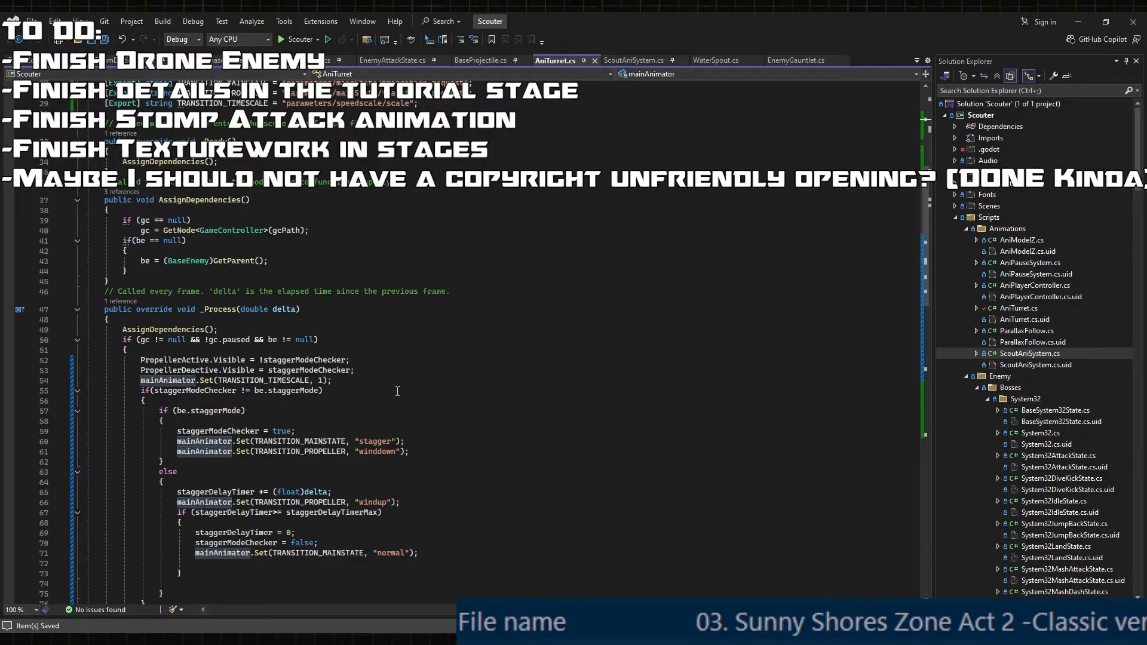
pyautogui.scroll(-5, 393, 398)
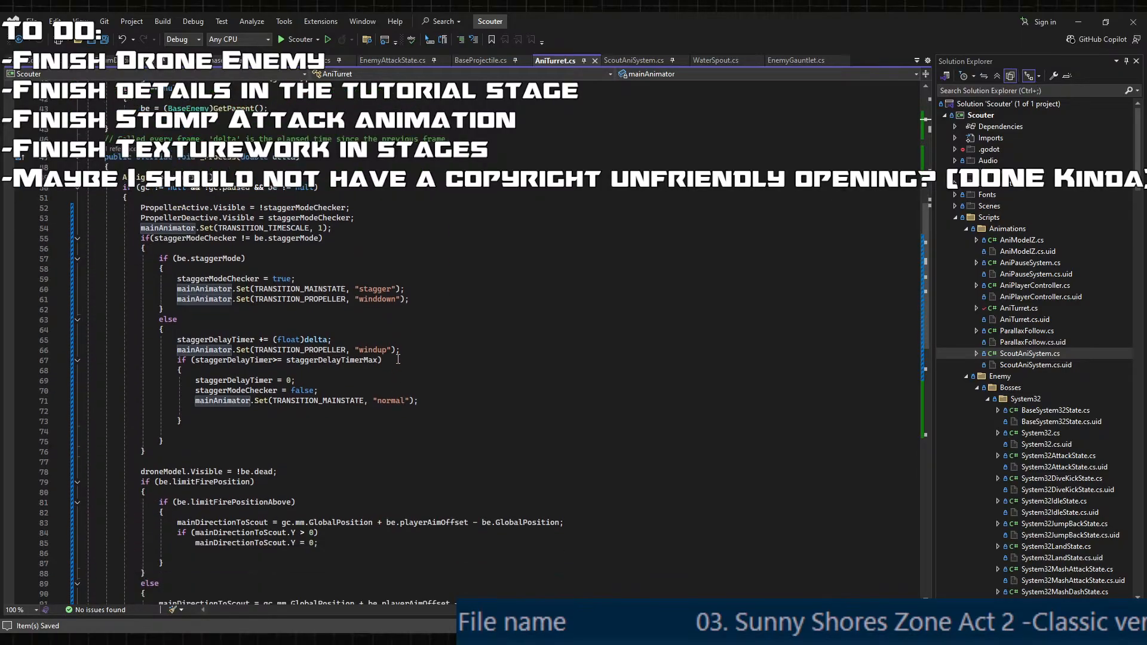
pyautogui.moveTo(412, 289); pyautogui.dragTo(176, 289)
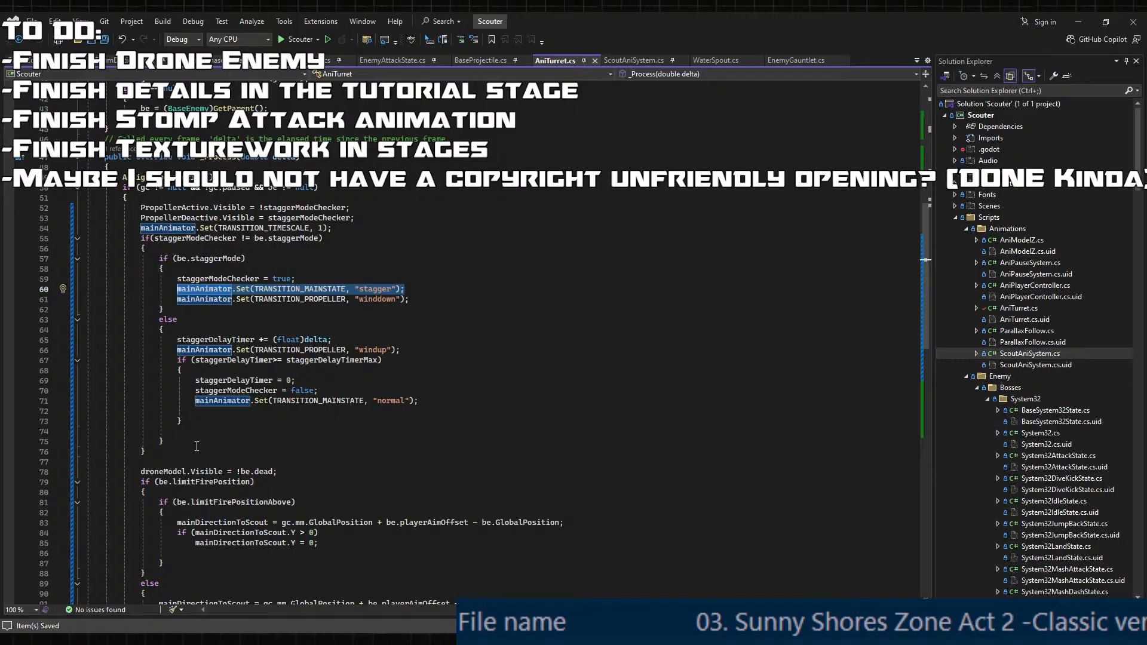
pyautogui.doubleClick(314, 401)
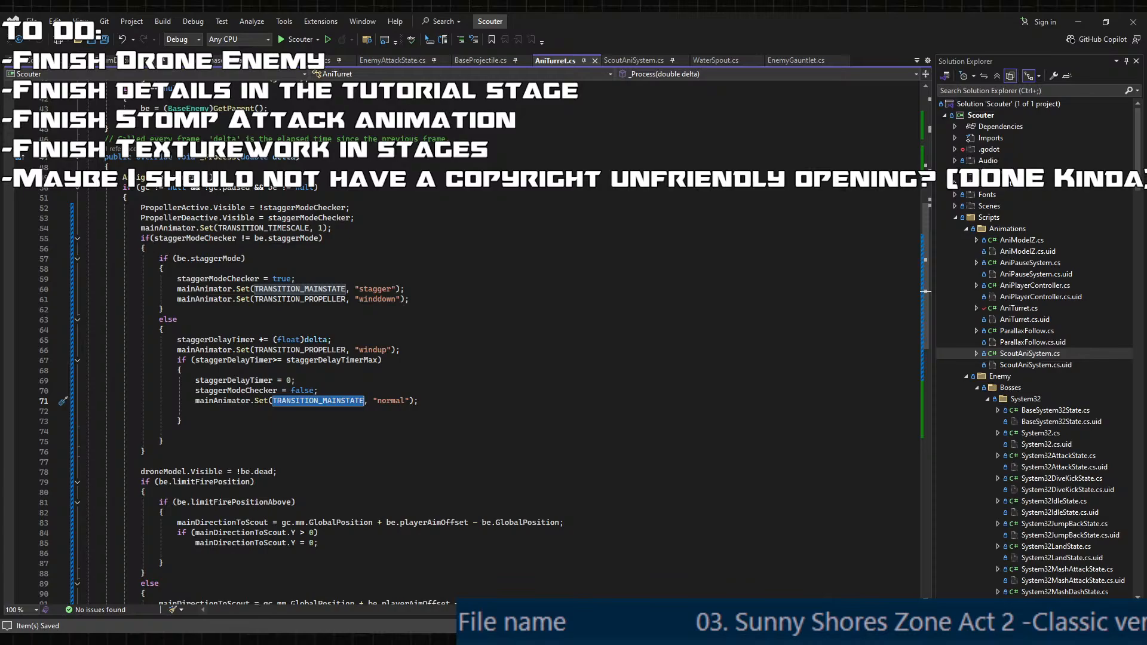
pyautogui.hotkey('alt', 'Tab')
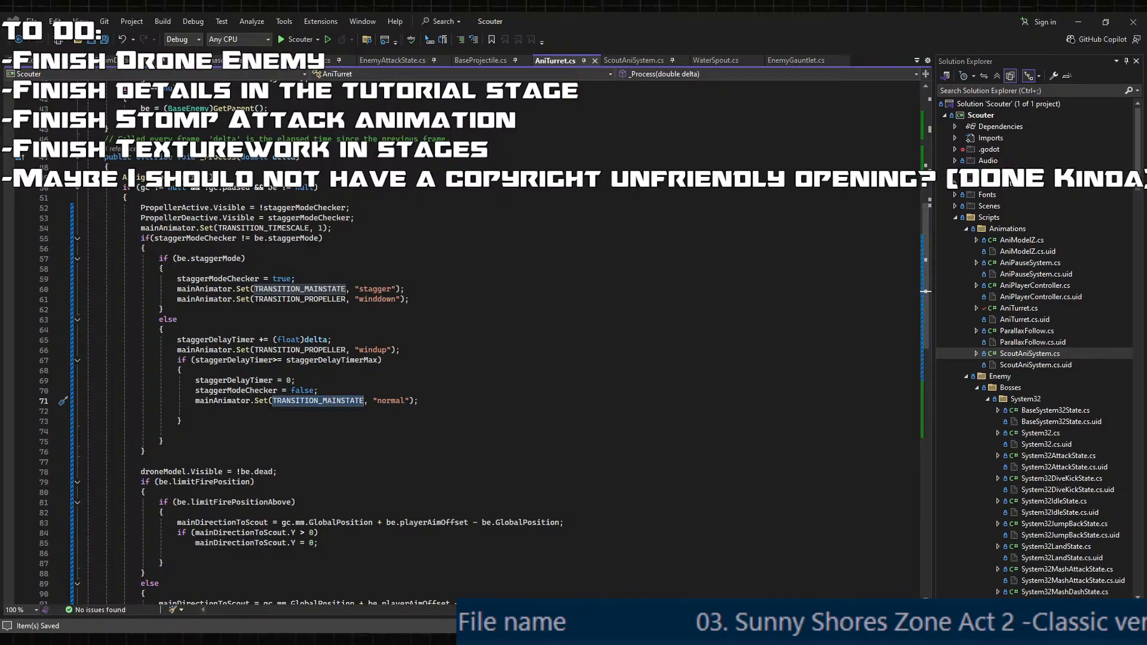
pyautogui.hotkey('alt', 'Tab')
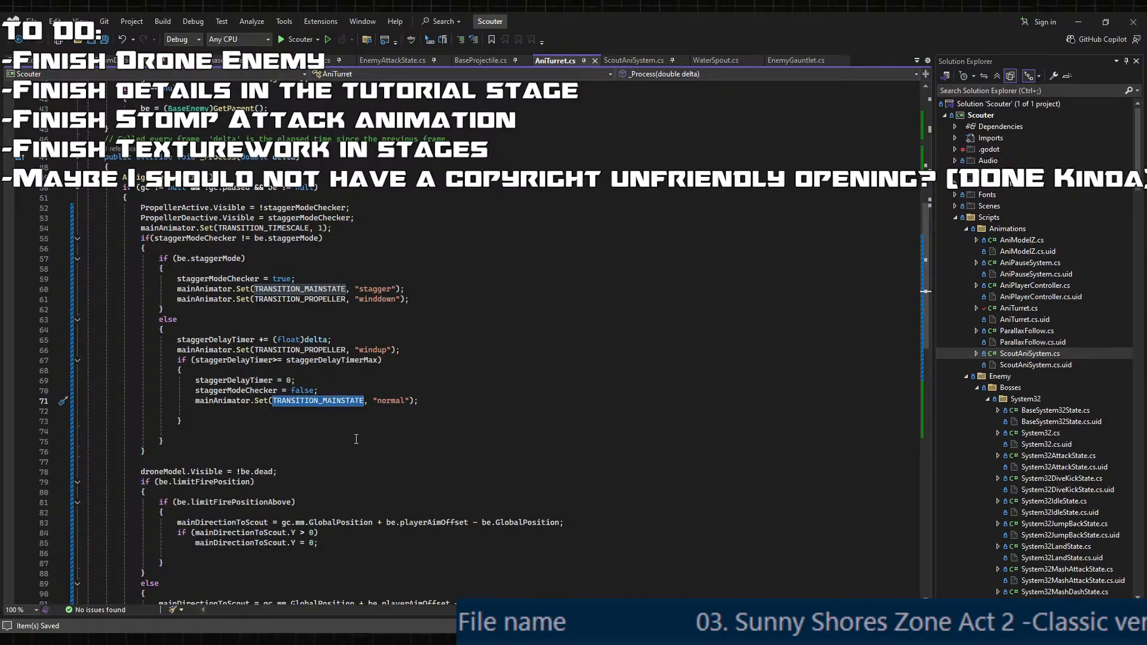
pyautogui.scroll(-3, 356, 439)
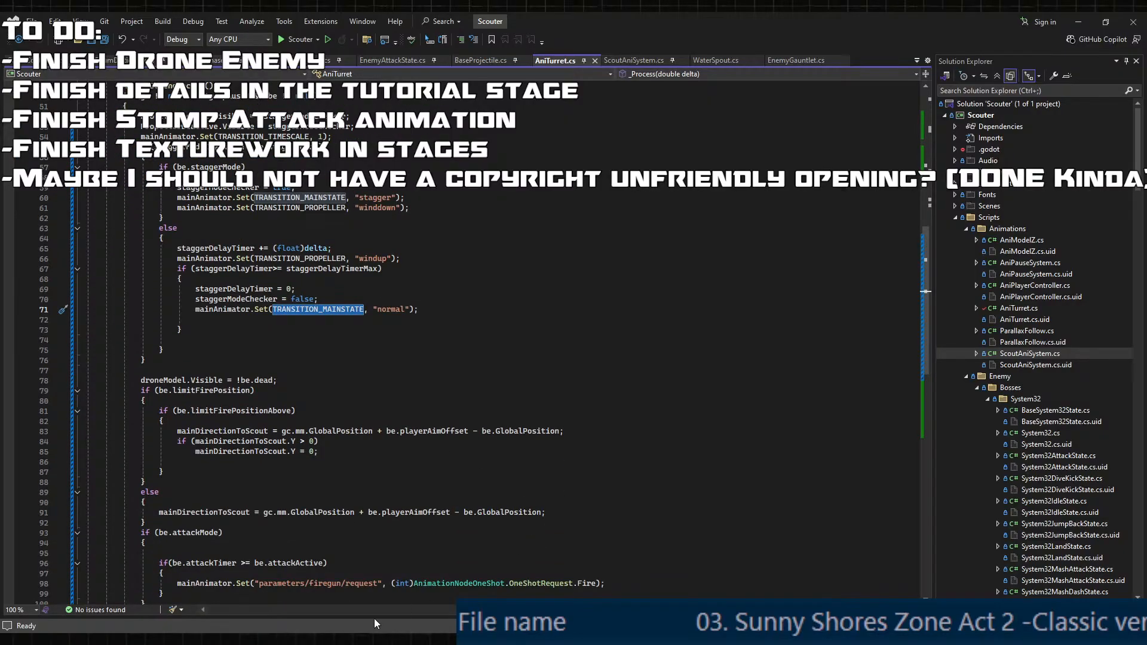
# - Switch to Godot, run the project and bring up the game's level selection
pyautogui.hotkey('alt', 'Tab')
pyautogui.click(956, 32)
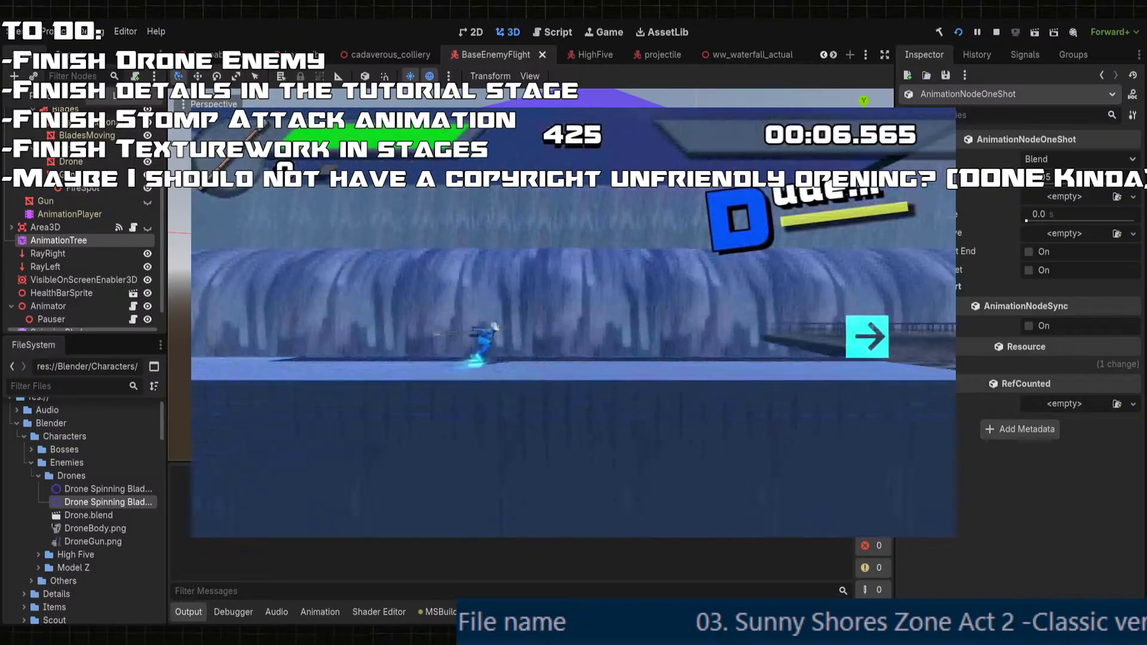
pyautogui.press('Return')
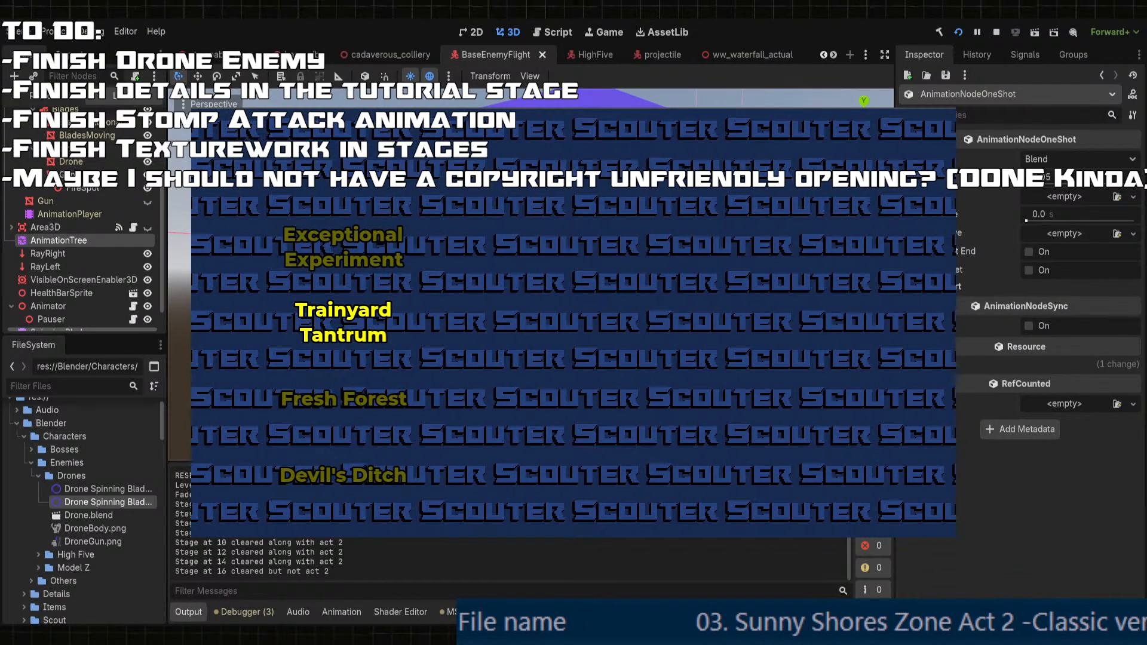
# - Return to Visual Studio and review the stagger, attack and pause handling in AniTurret.cs
pyautogui.hotkey('alt', 'Tab')
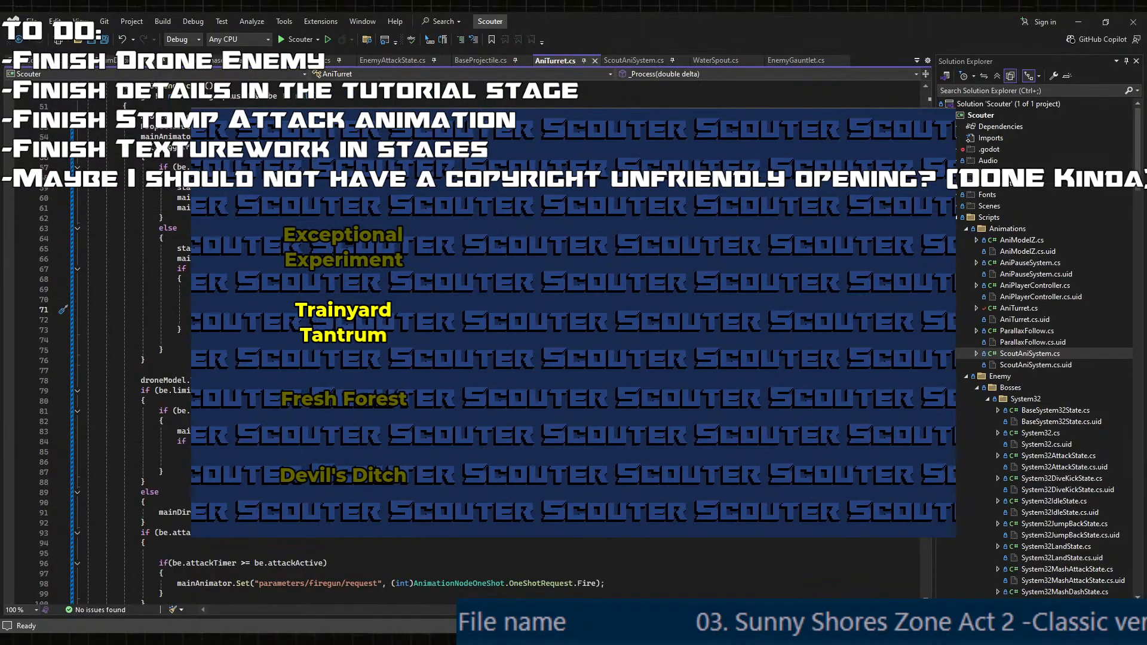
pyautogui.scroll(-13, 466, 335)
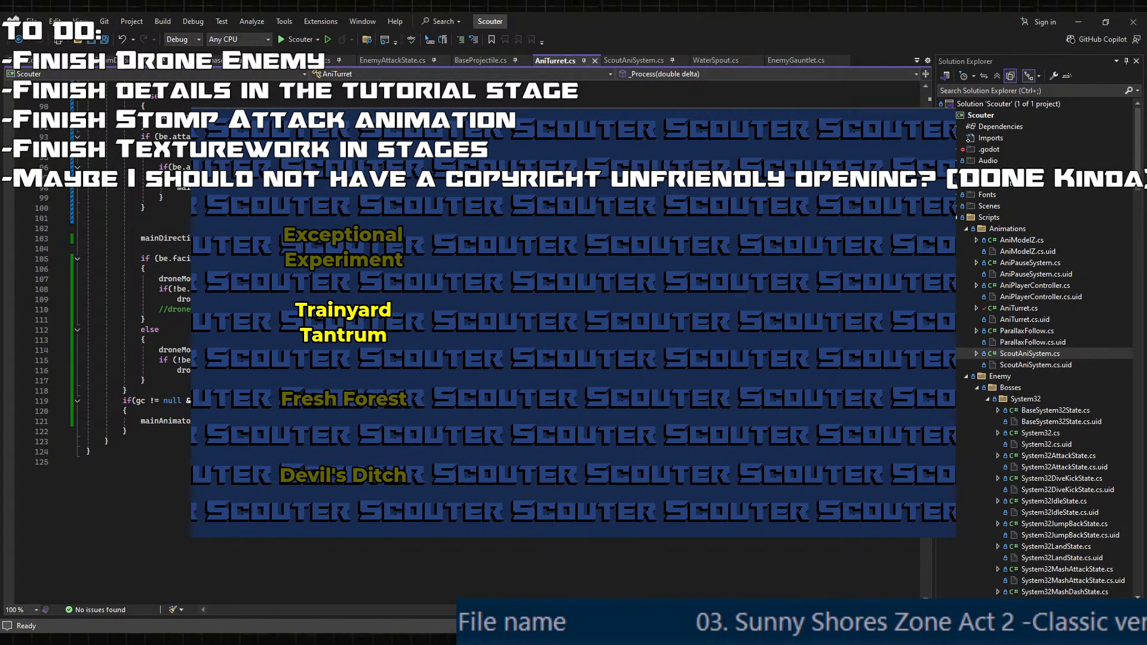
pyautogui.scroll(13, 466, 334)
pyautogui.scroll(2, 466, 334)
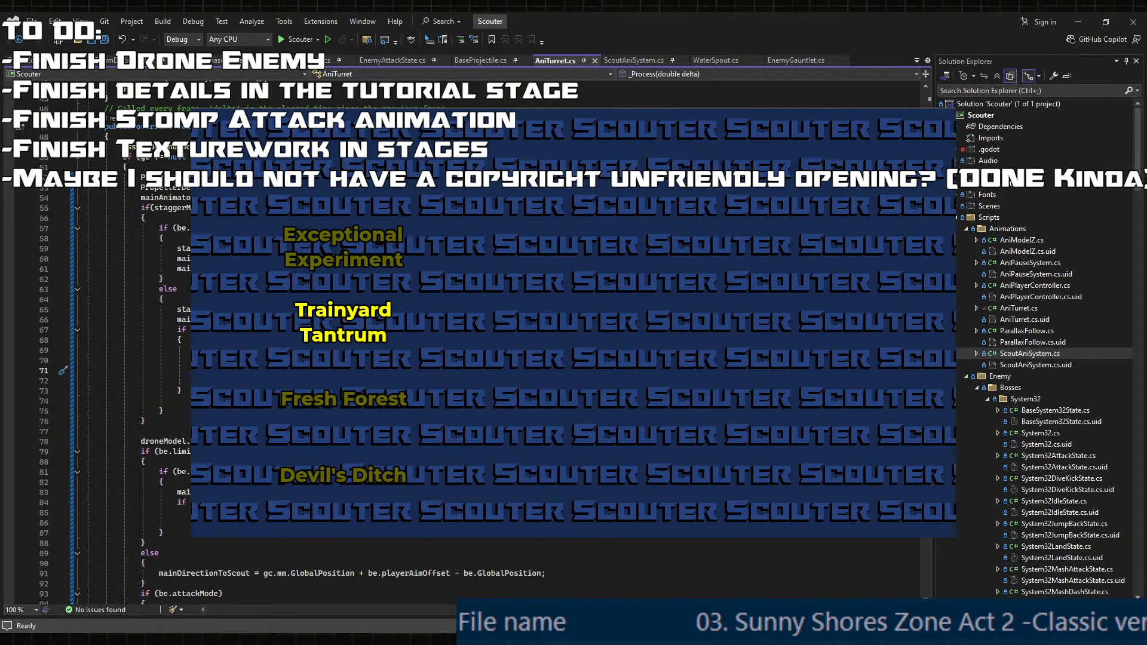
pyautogui.scroll(-2, 466, 334)
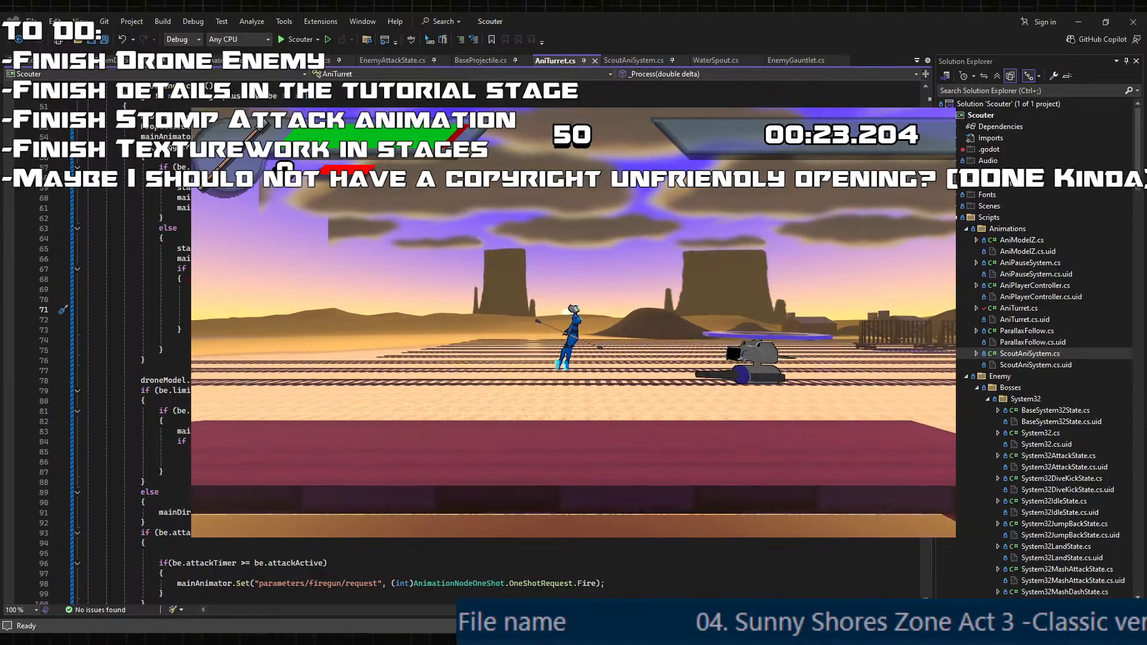
# - Pause and resume the desert railway stage beside the drone, and jump in front of it to check its firing animation
pyautogui.press('Escape')
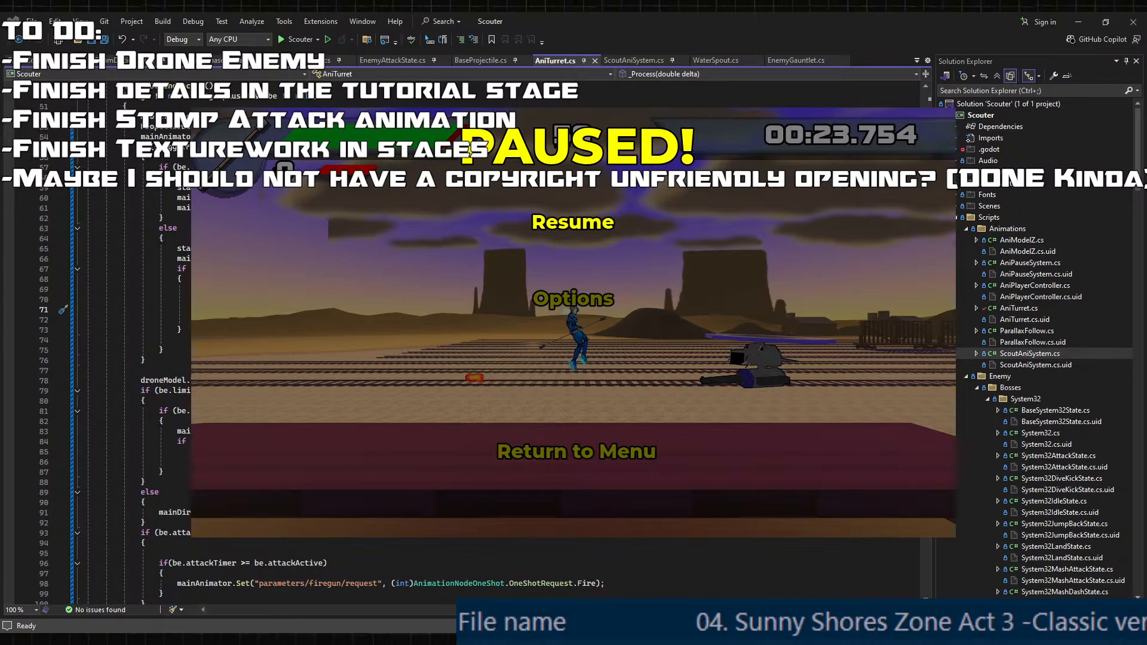
pyautogui.press('Escape')
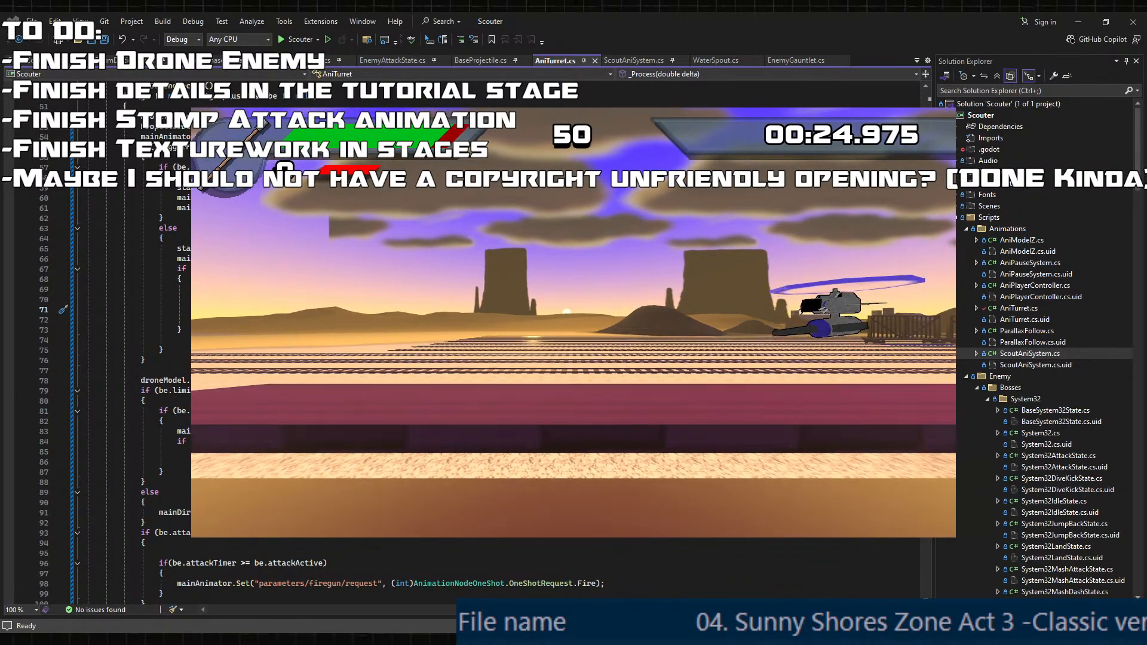
pyautogui.press('space')
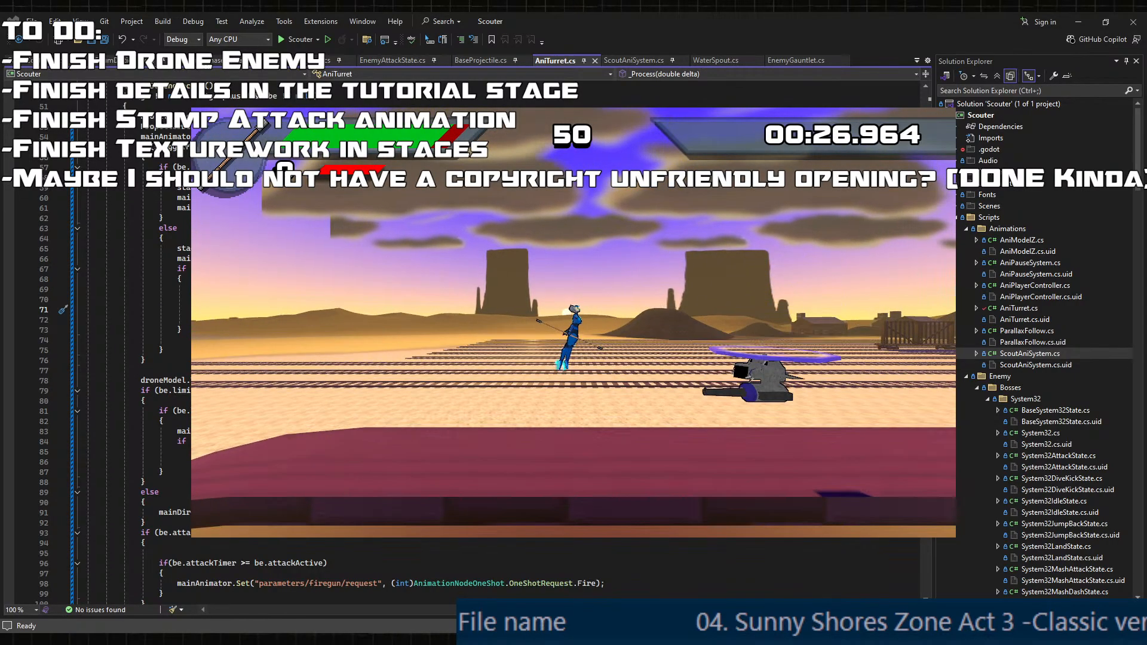
pyautogui.press('space')
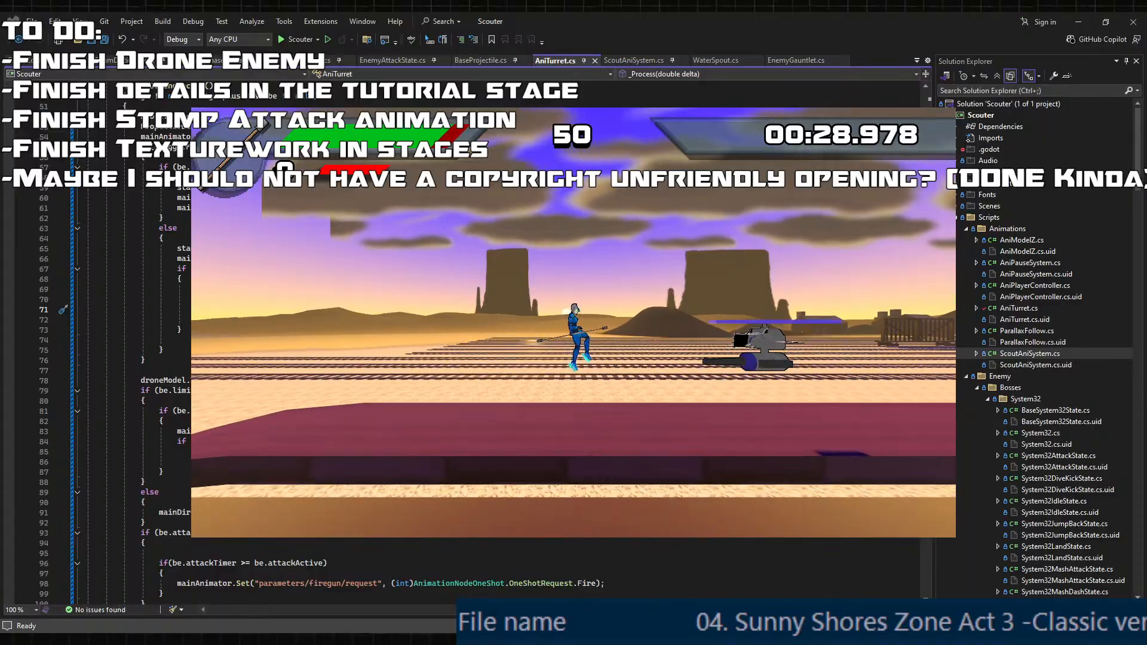
# - Keep jumping beside the drone to examine its shots and firing animation, and close the running game
pyautogui.press('space')
pyautogui.press('space')
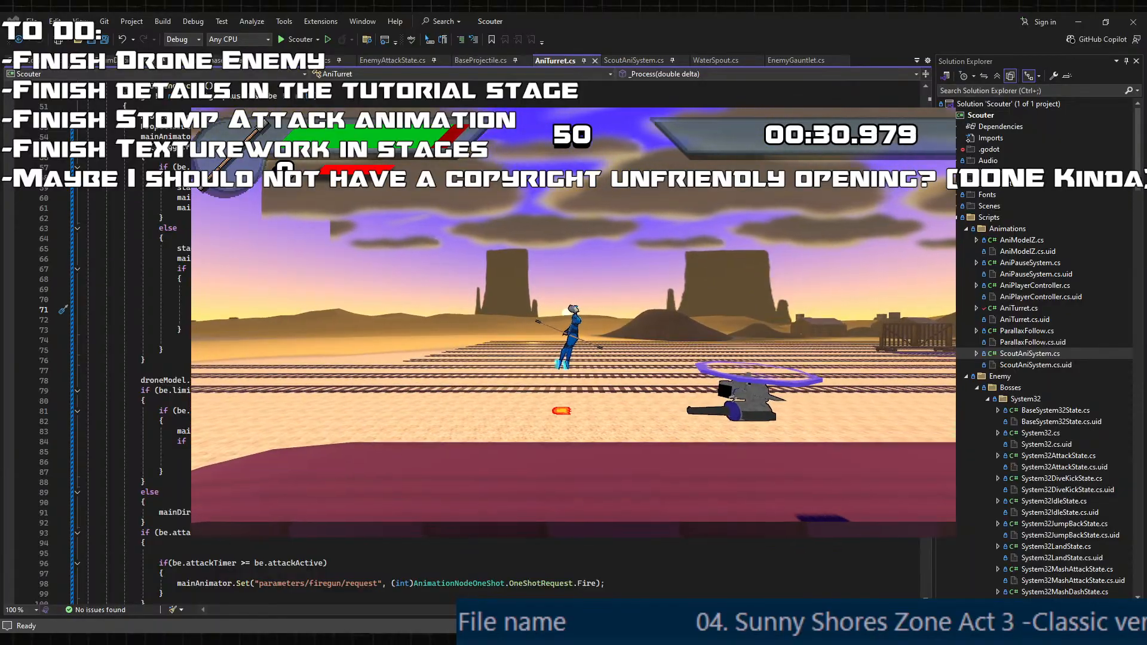
pyautogui.press('space')
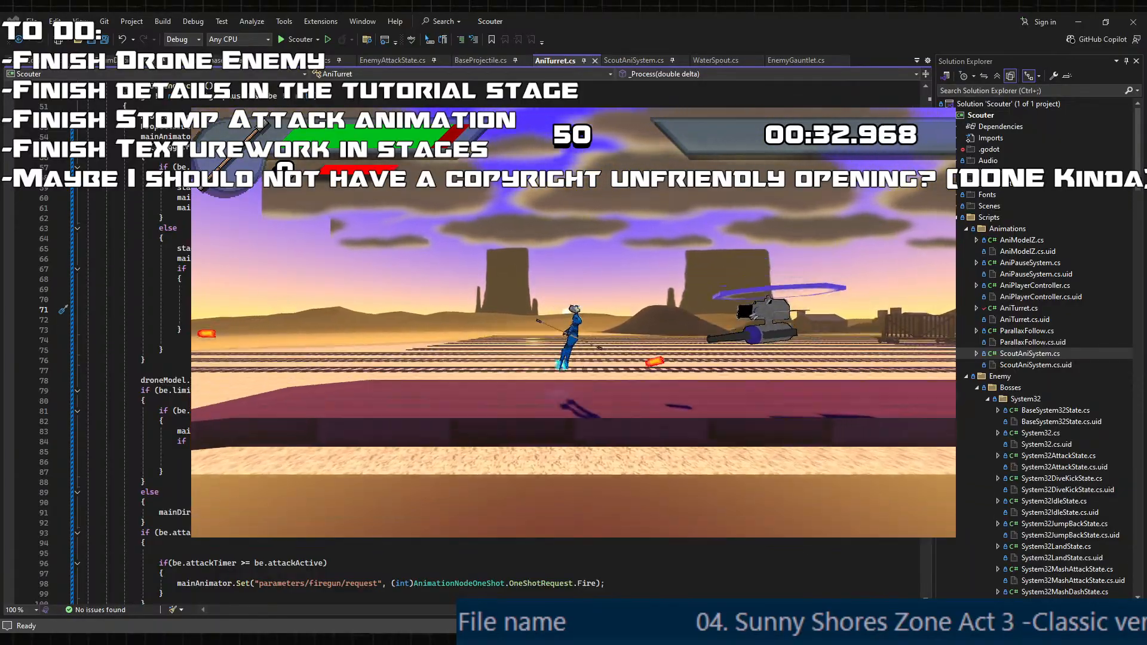
pyautogui.press('space')
pyautogui.press('space')
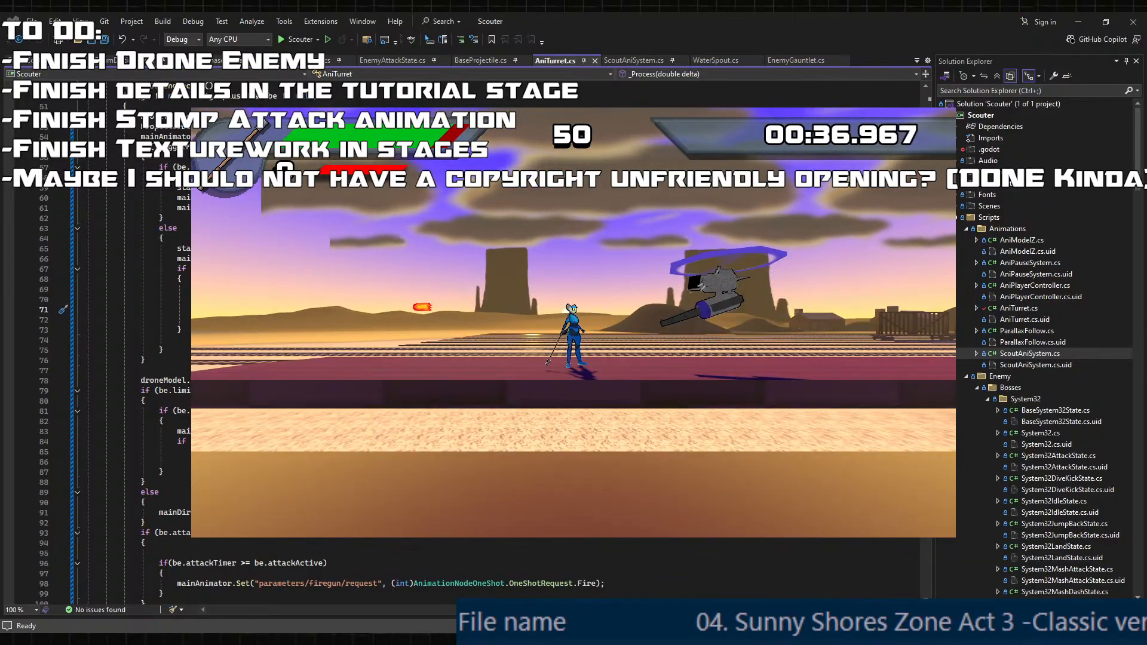
pyautogui.press('space')
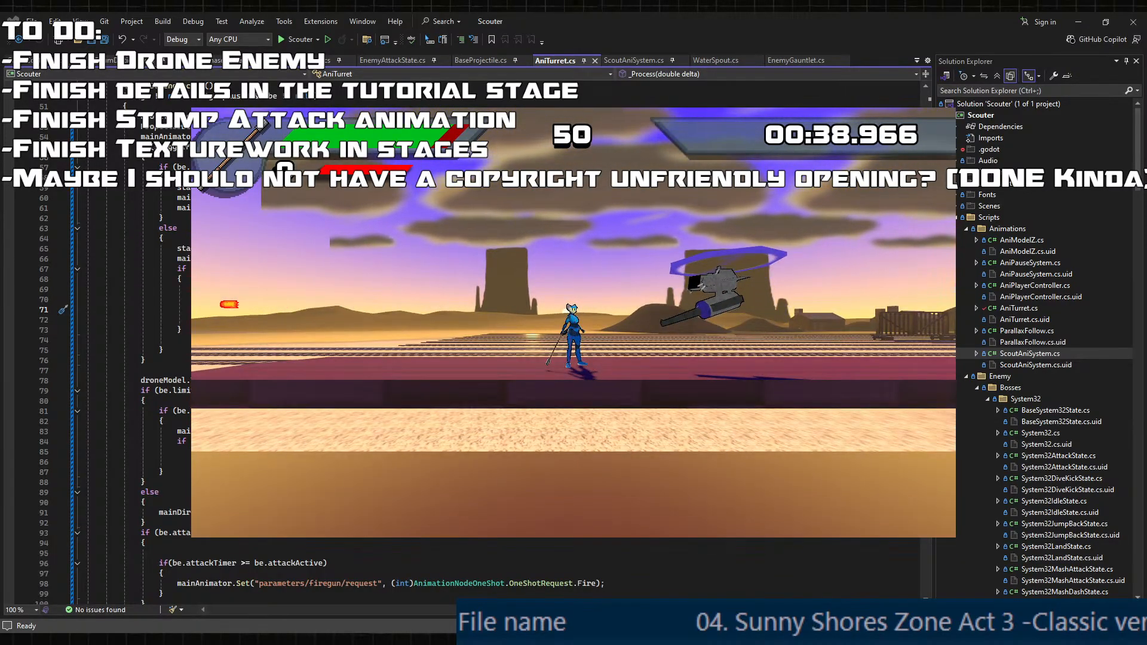
pyautogui.press('space')
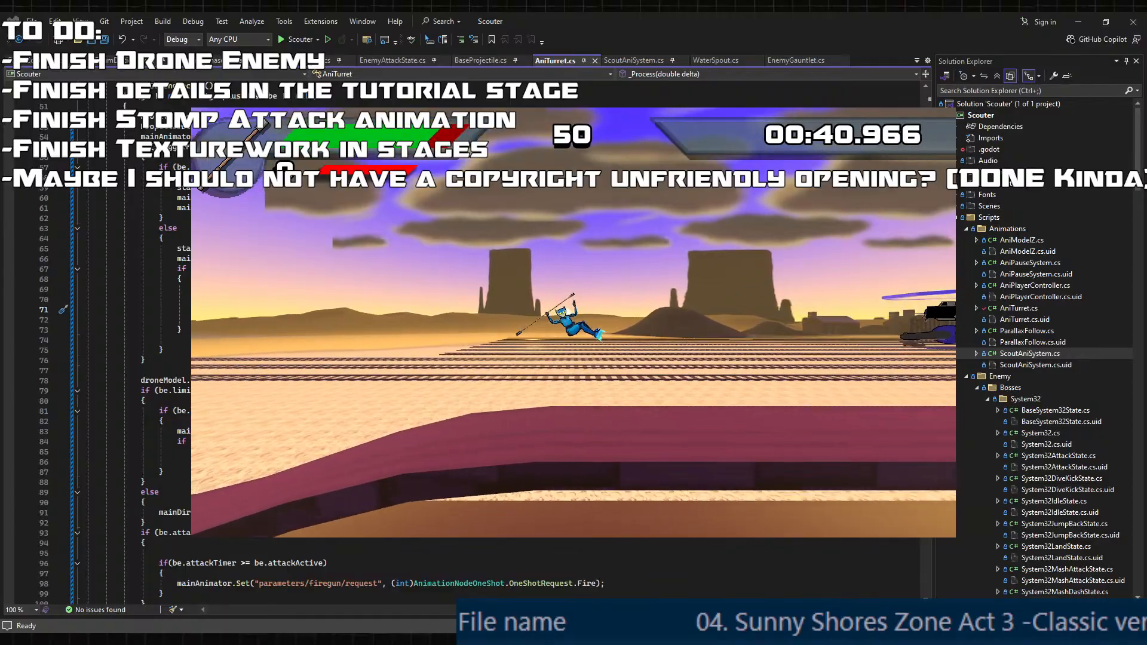
pyautogui.press('Escape')
pyautogui.hotkey('alt', 'F4')
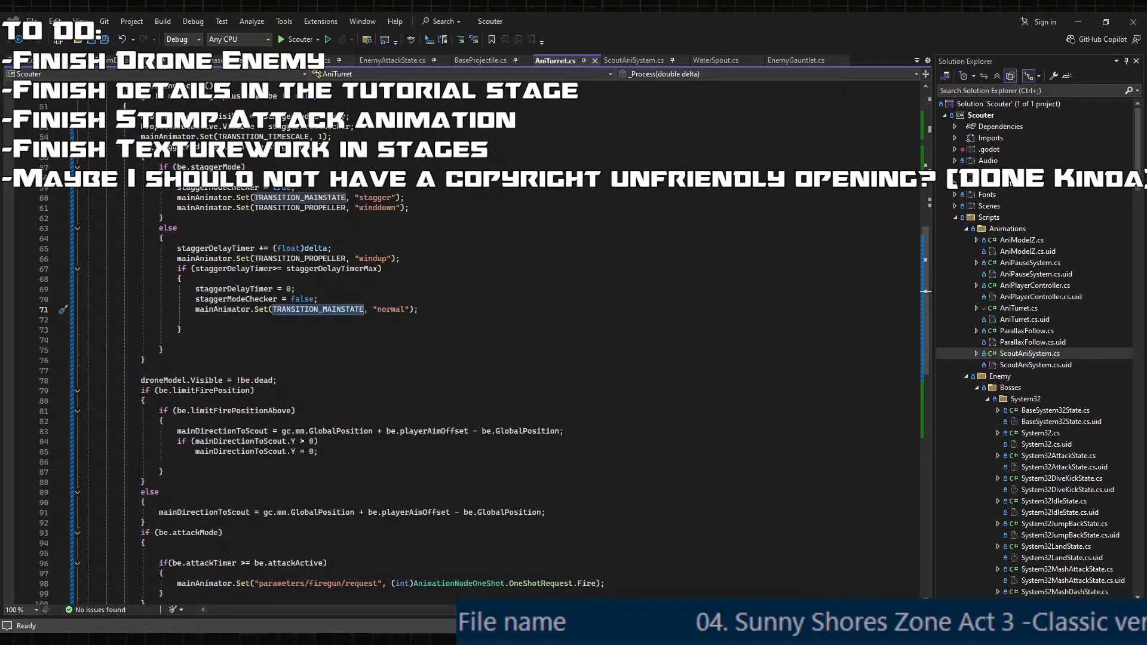
# - Check the drone model in Blender and return to AniTurret.cs in Visual Studio
pyautogui.scroll(-3, 359, 458)
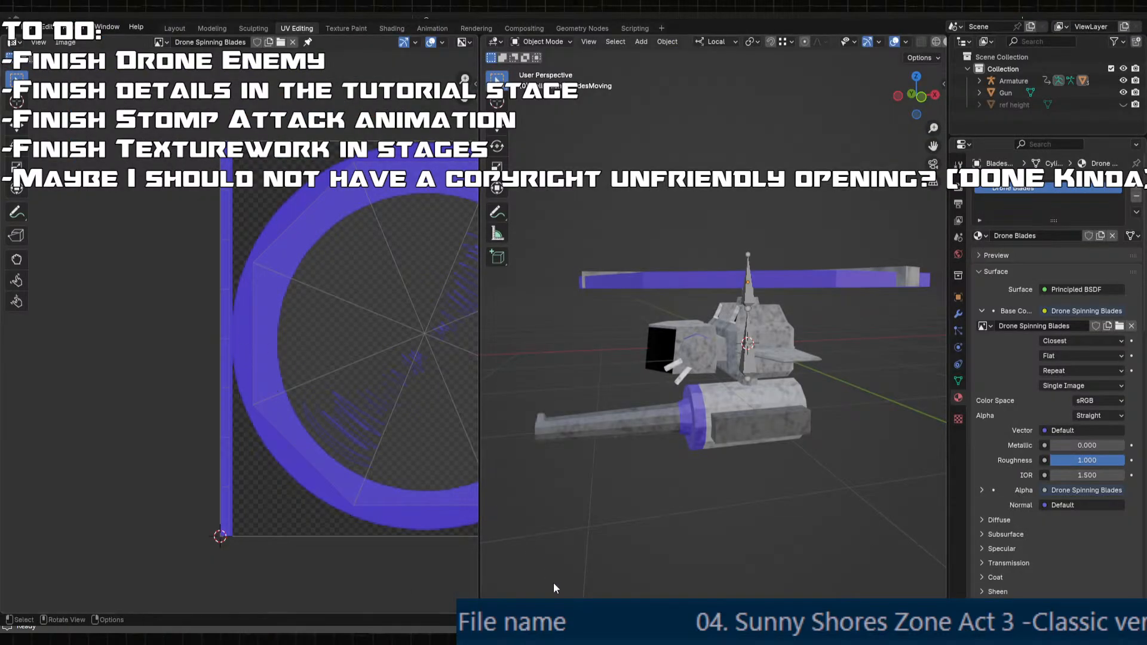
pyautogui.hotkey('alt', 'Tab')
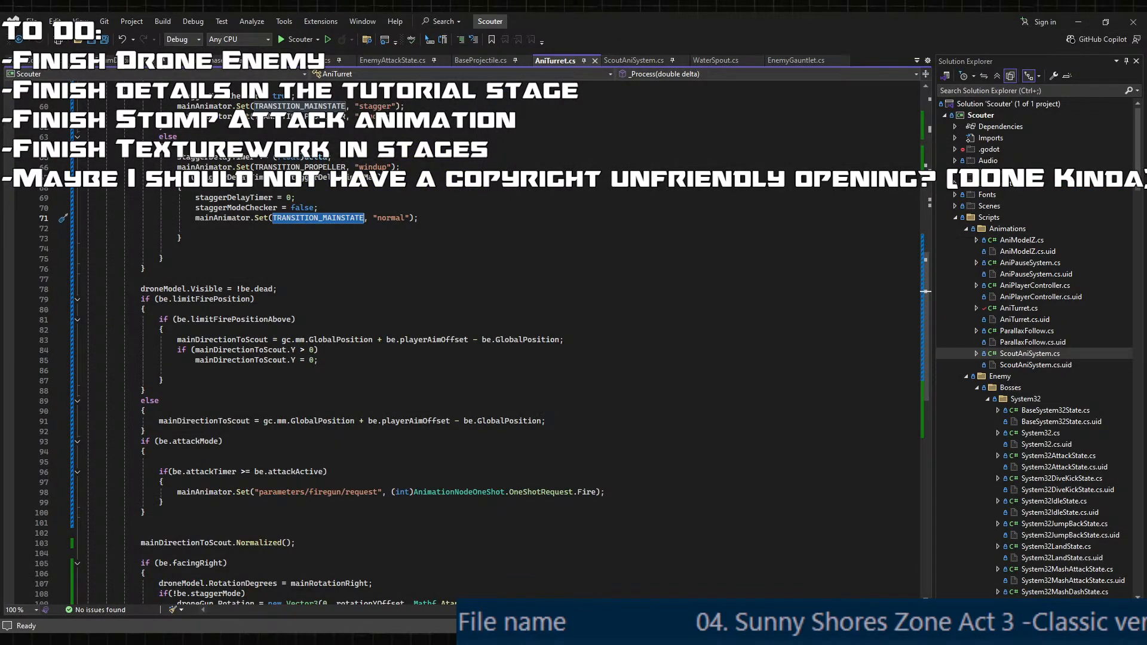
pyautogui.hotkey('alt', 'Tab')
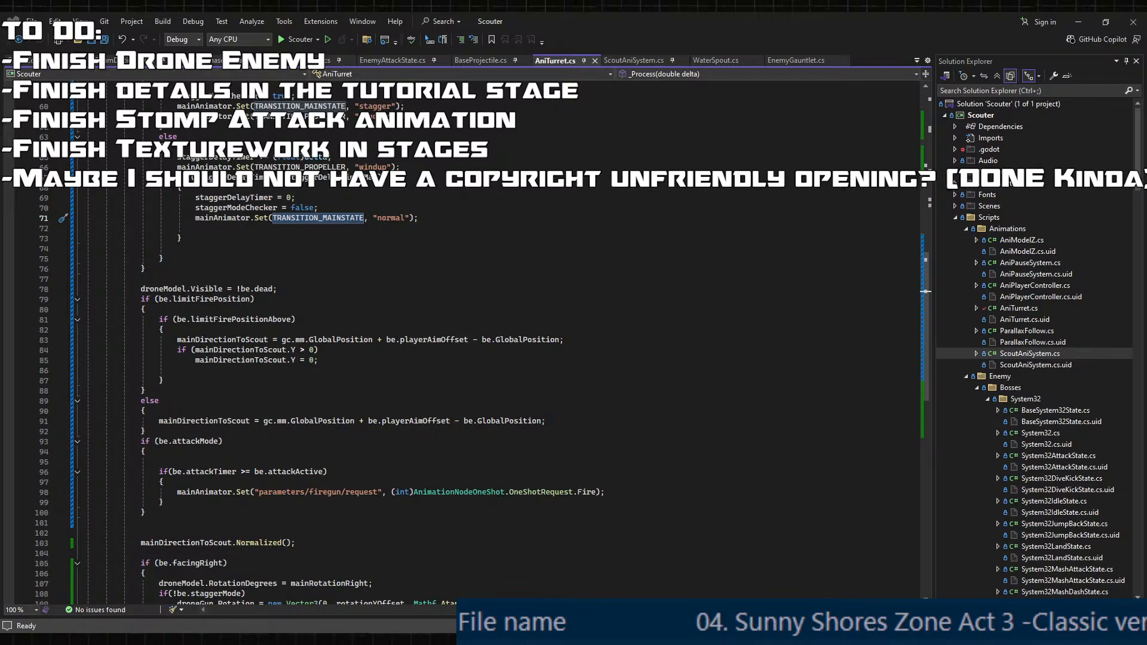
pyautogui.hotkey('alt', 'Tab')
# - Trace the uses of staggerModeChecker and TRANSITION_MAINSTATE in AniTurret.cs from _Process up to the exported declarations
pyautogui.scroll(1, 317, 349)
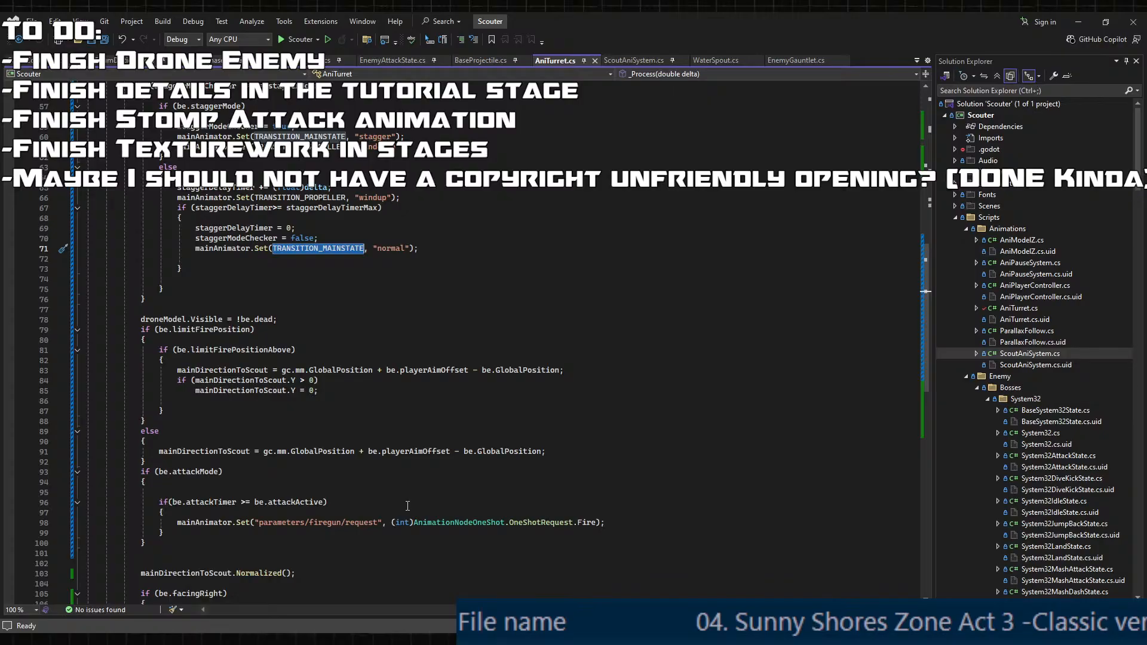
pyautogui.scroll(4, 407, 506)
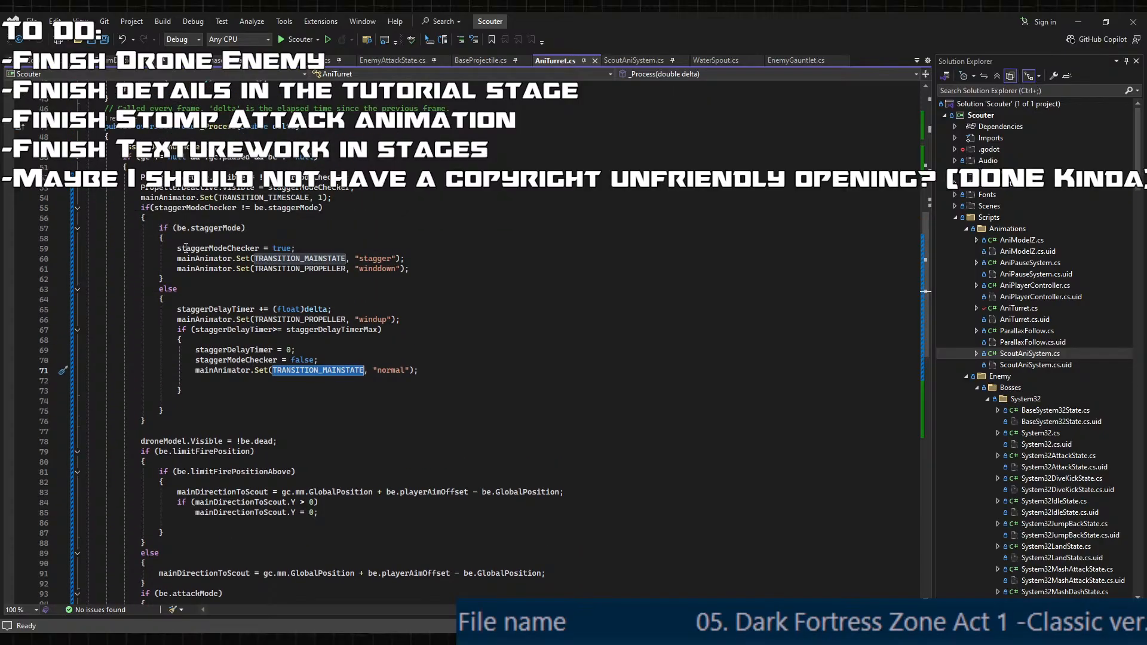
pyautogui.click(186, 309)
pyautogui.scroll(2, 239, 309)
pyautogui.click(281, 268)
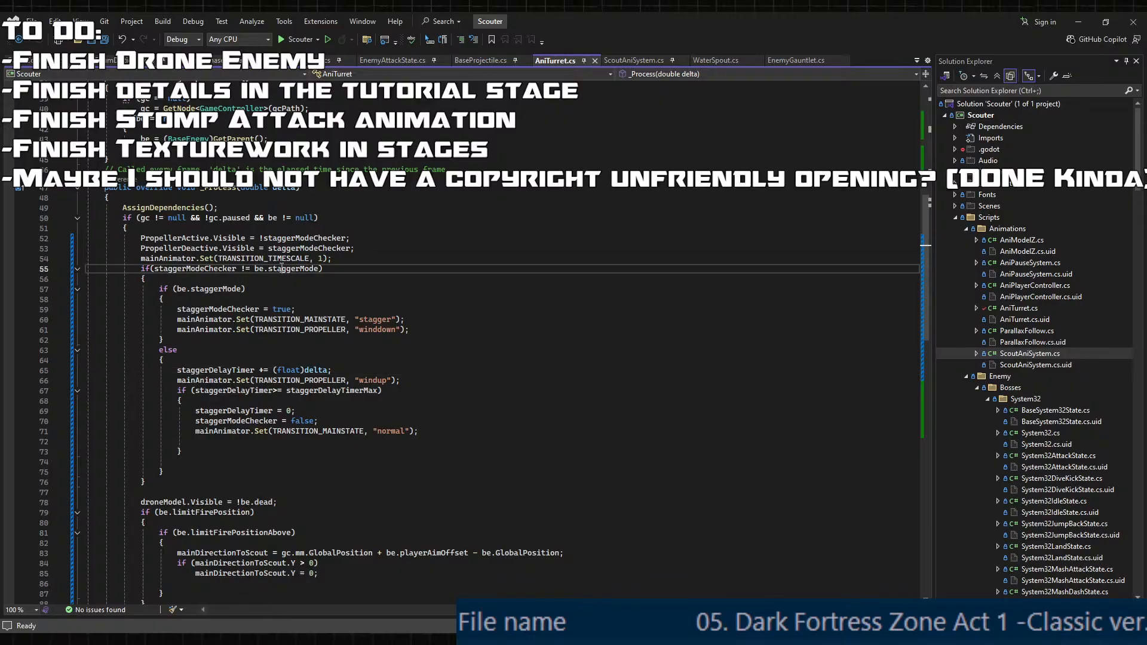
pyautogui.doubleClick(299, 238)
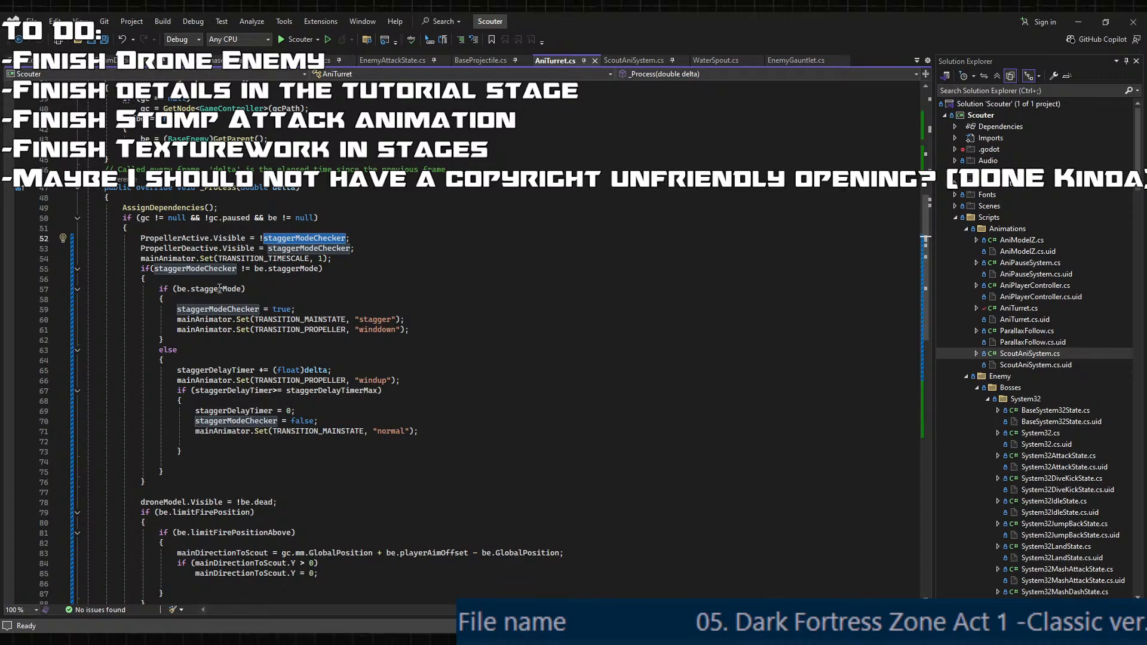
pyautogui.scroll(1, 417, 345)
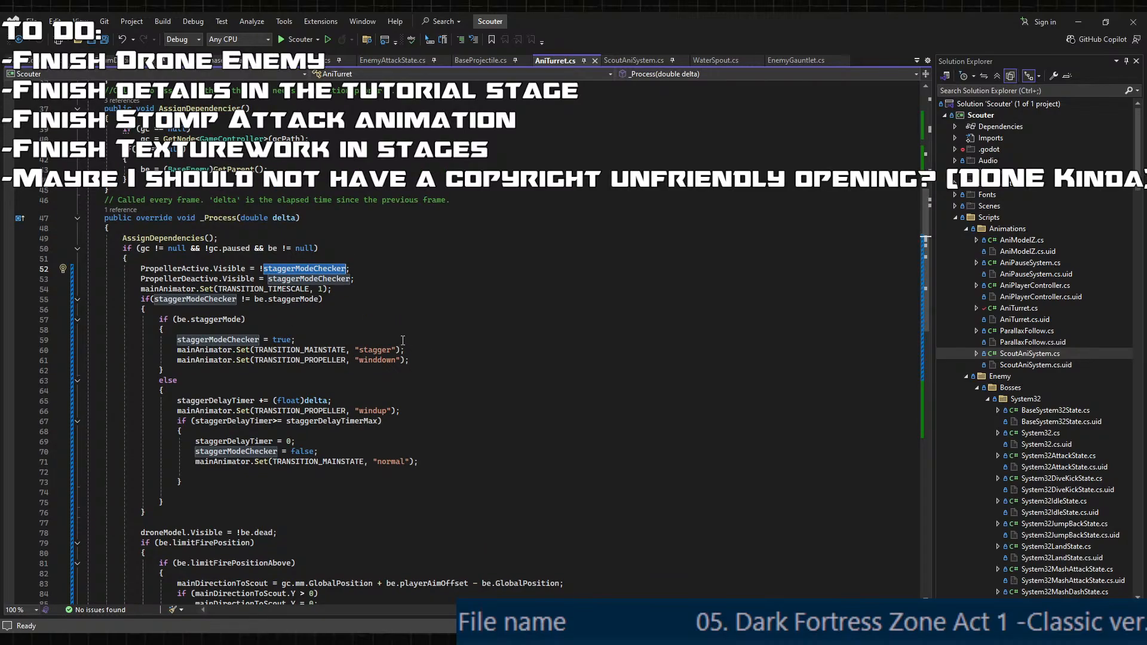
pyautogui.doubleClick(279, 349)
pyautogui.scroll(4, 359, 322)
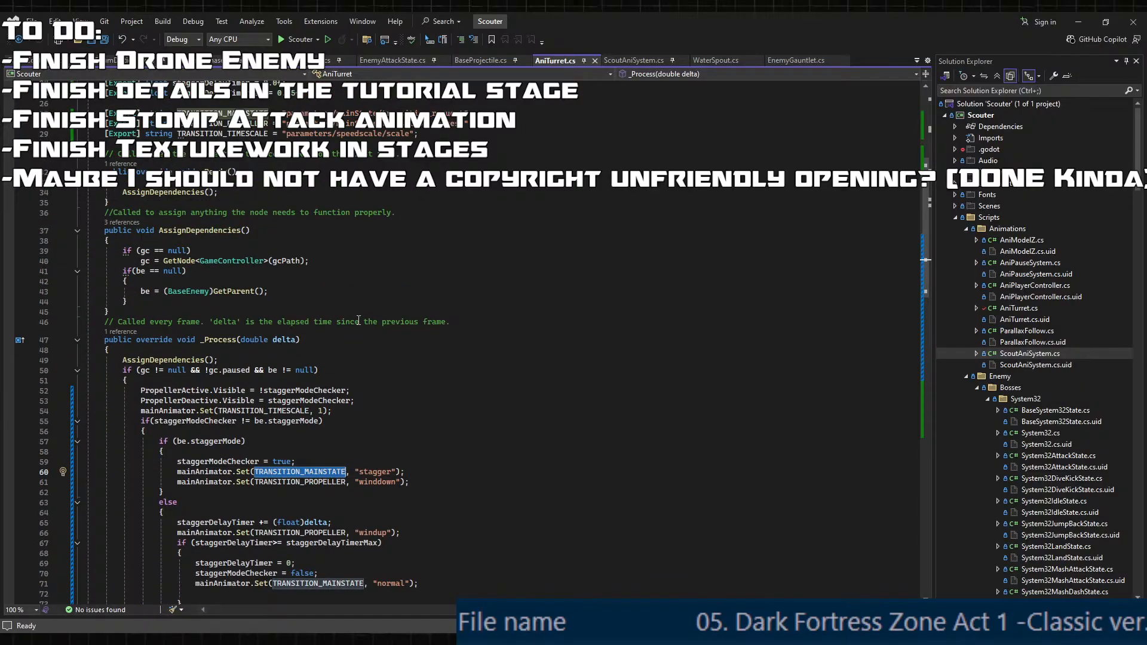
pyautogui.scroll(2, 373, 299)
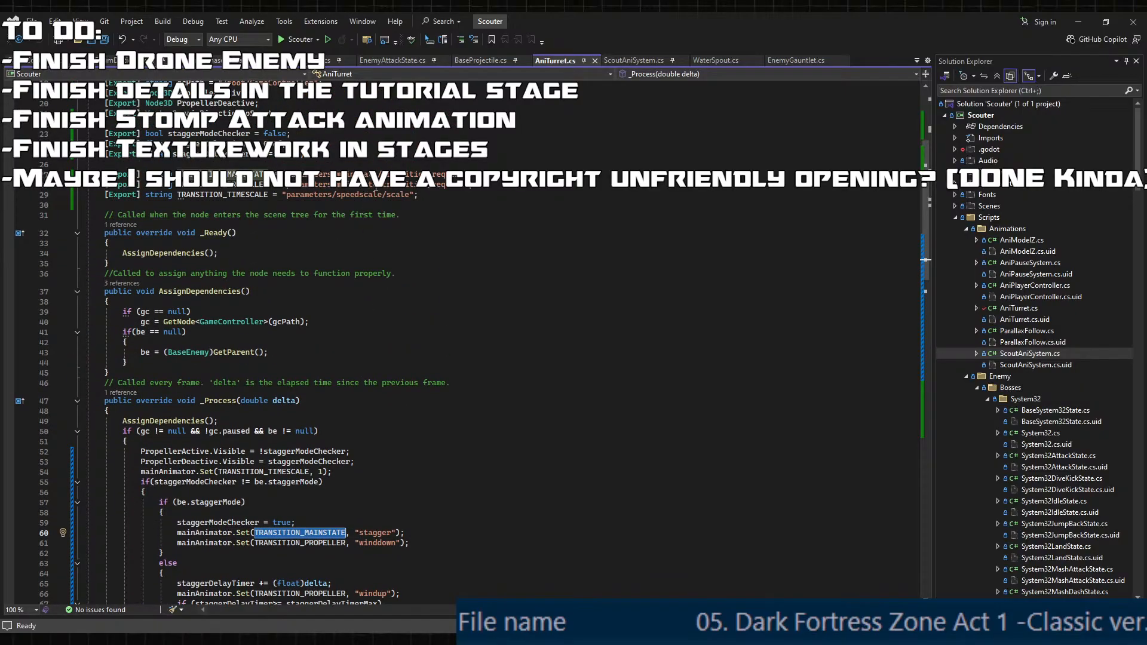
# - Set the TRANSITION_PROPELLER string to "parameters/propeller/transition_request" and save AniTurret.cs
pyautogui.click(375, 188)
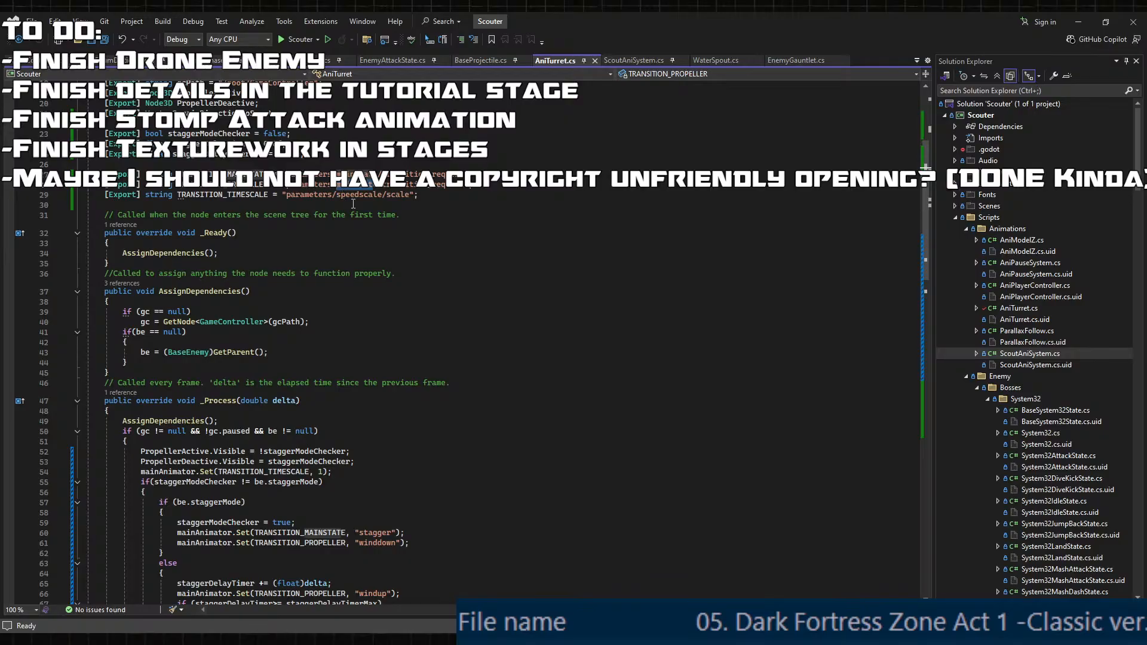
pyautogui.press('BackSpace')
pyautogui.press('Delete')
pyautogui.write('propeller')
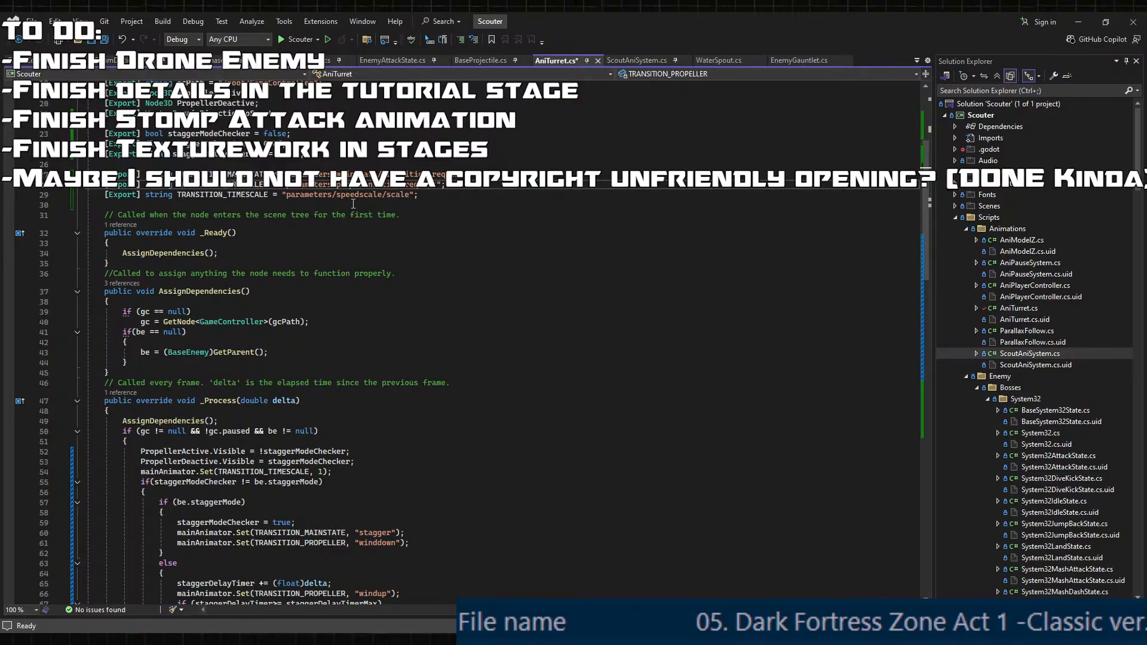
pyautogui.click(506, 234)
pyautogui.hotkey('ctrl', 's')
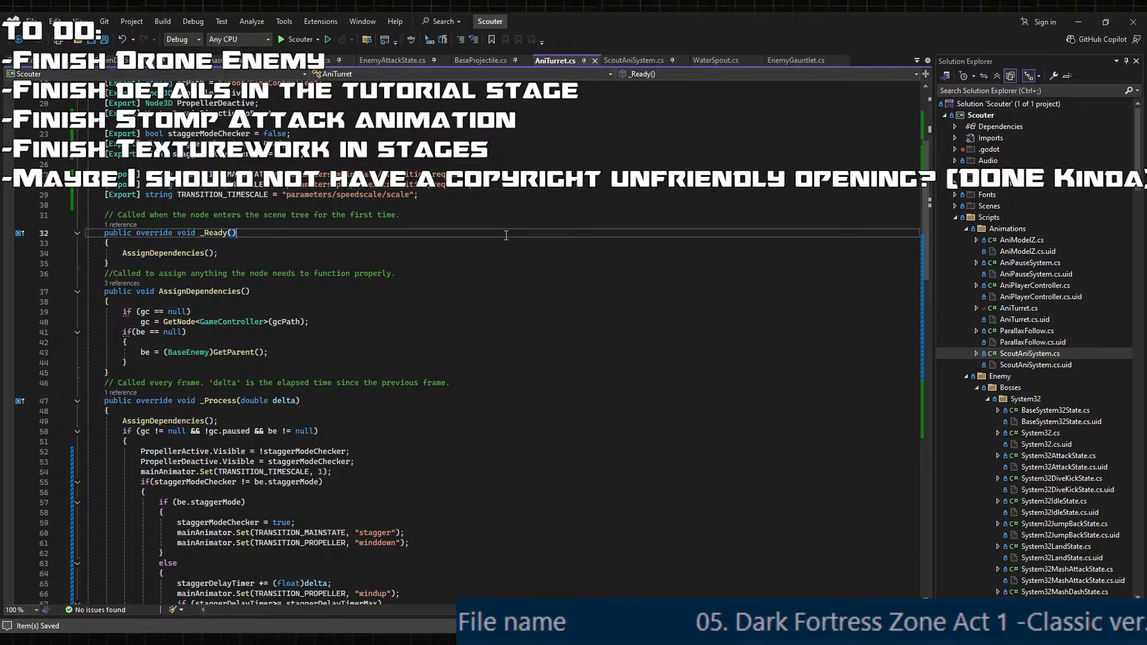
# - Add GD.Print("FIRE!!"); below the firegun request in the attackTimer condition and save AniTurret.cs
pyautogui.scroll(-4, 538, 337)
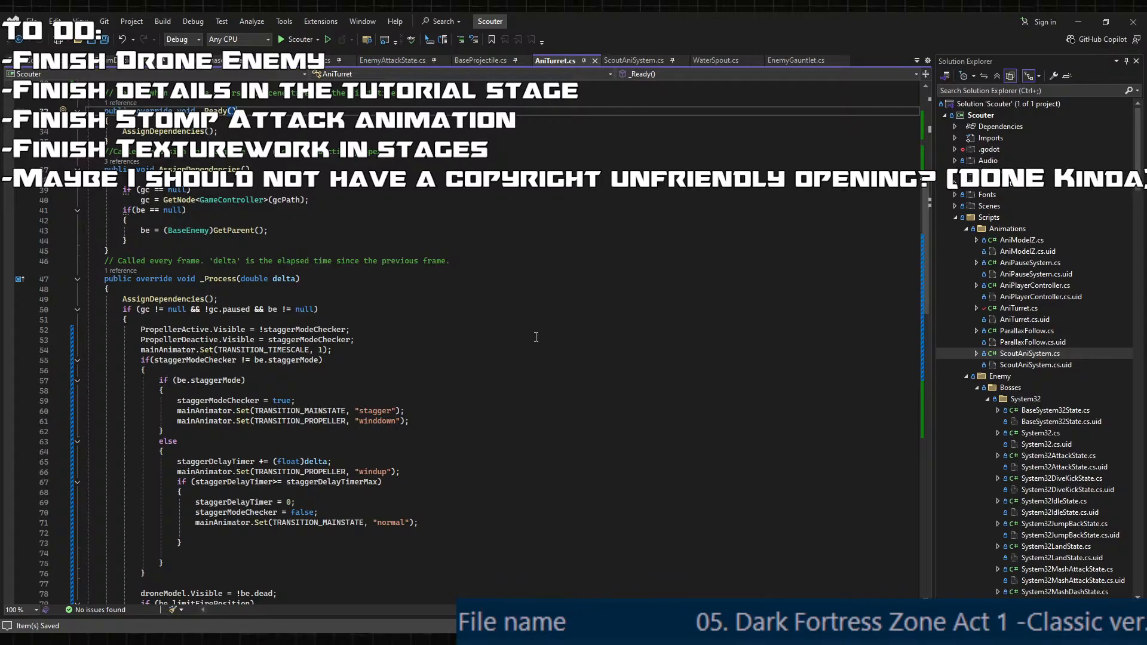
pyautogui.scroll(5, 526, 335)
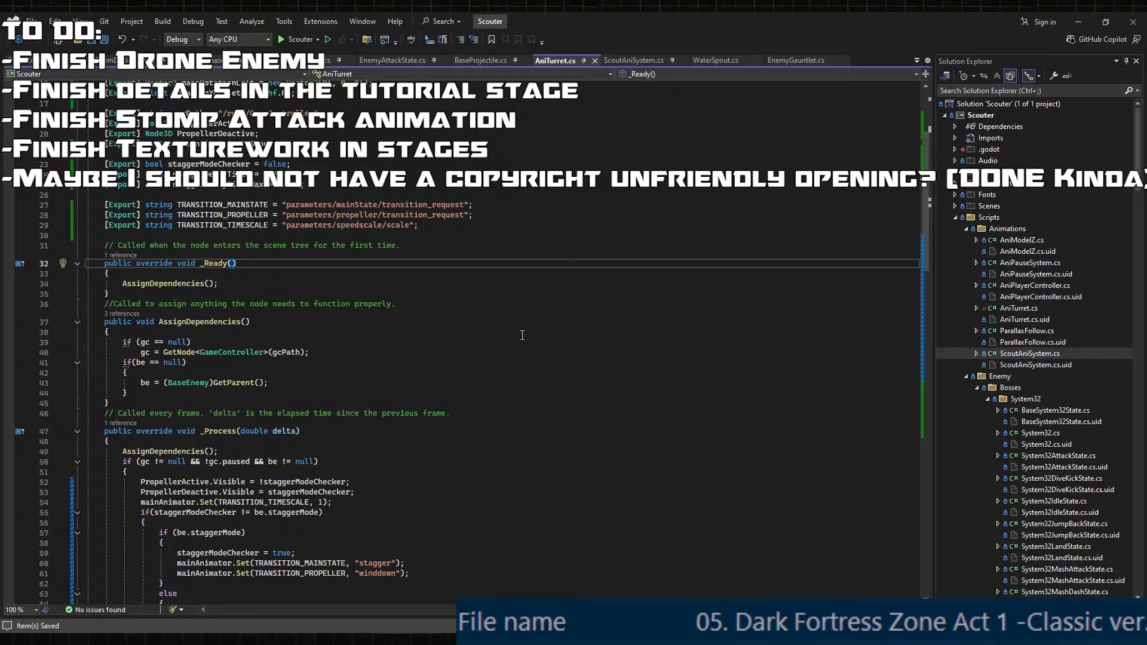
pyautogui.scroll(-17, 522, 335)
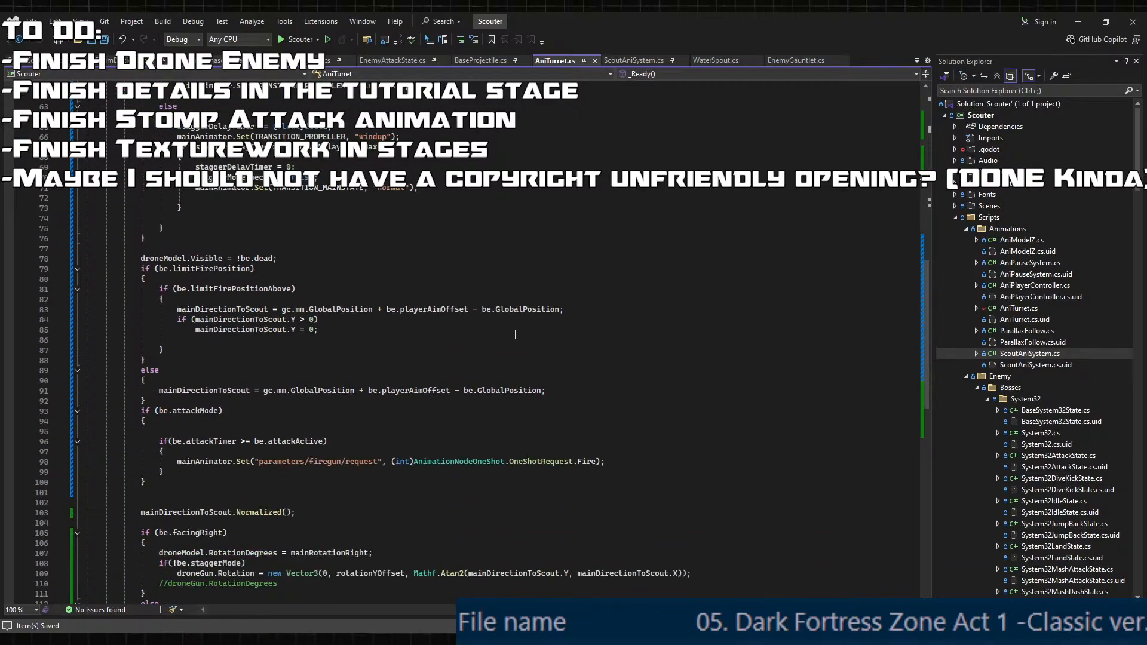
pyautogui.scroll(-4, 512, 341)
pyautogui.scroll(2, 494, 364)
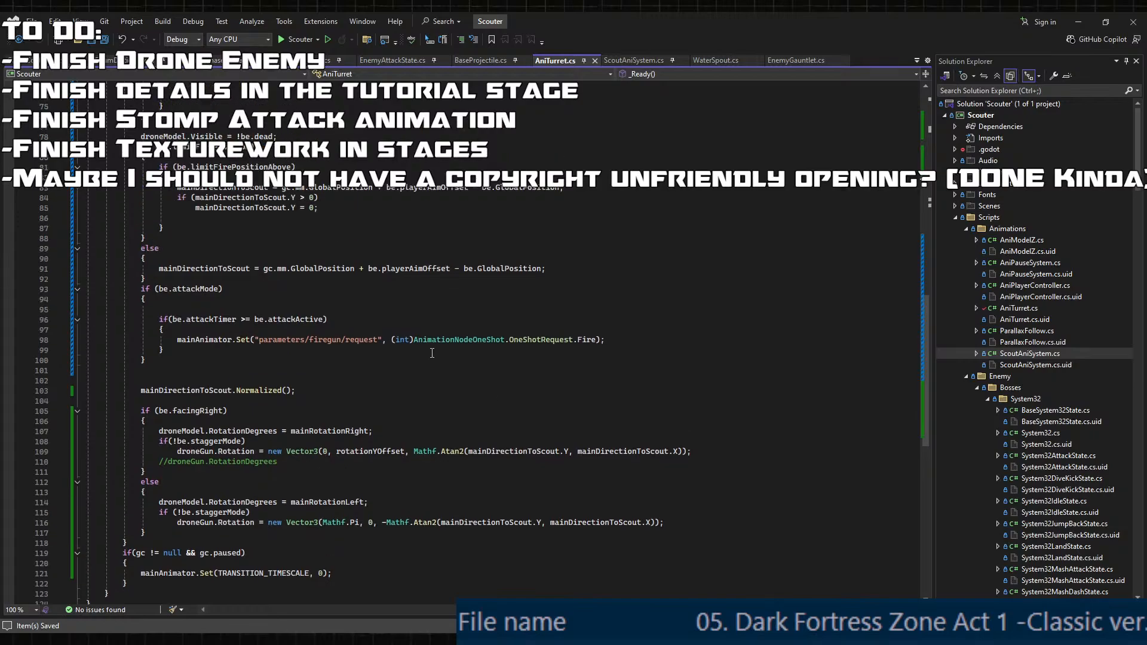
pyautogui.click(626, 346)
pyautogui.press('Return')
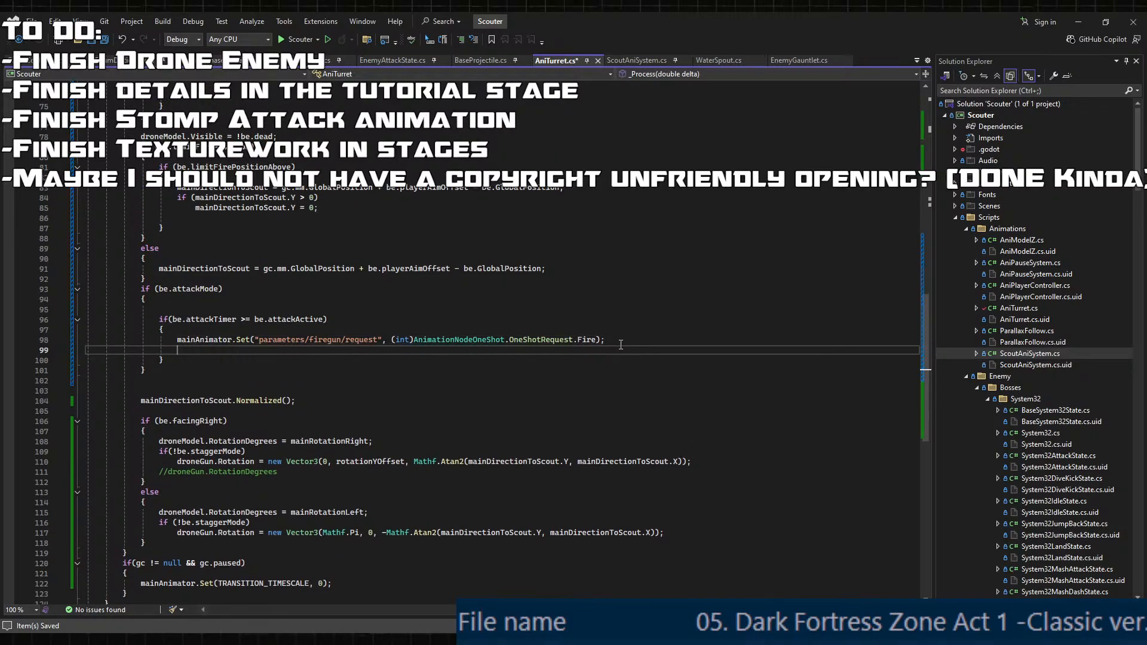
pyautogui.write('GD.Print("FIRE')
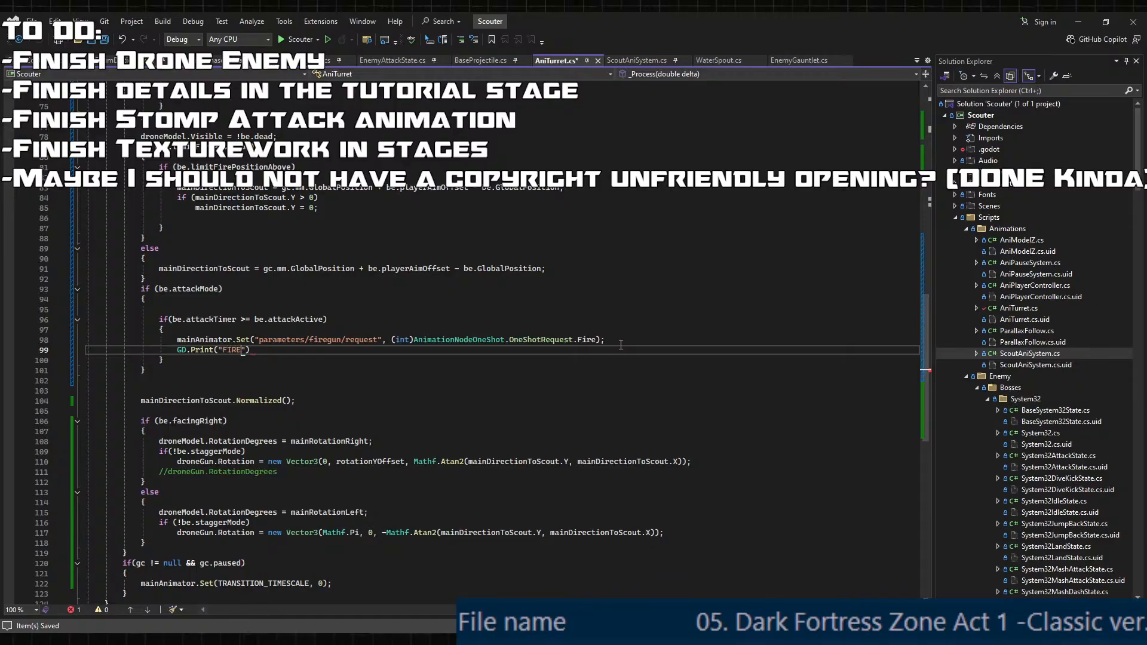
pyautogui.write('!!");')
pyautogui.hotkey('ctrl', 's')
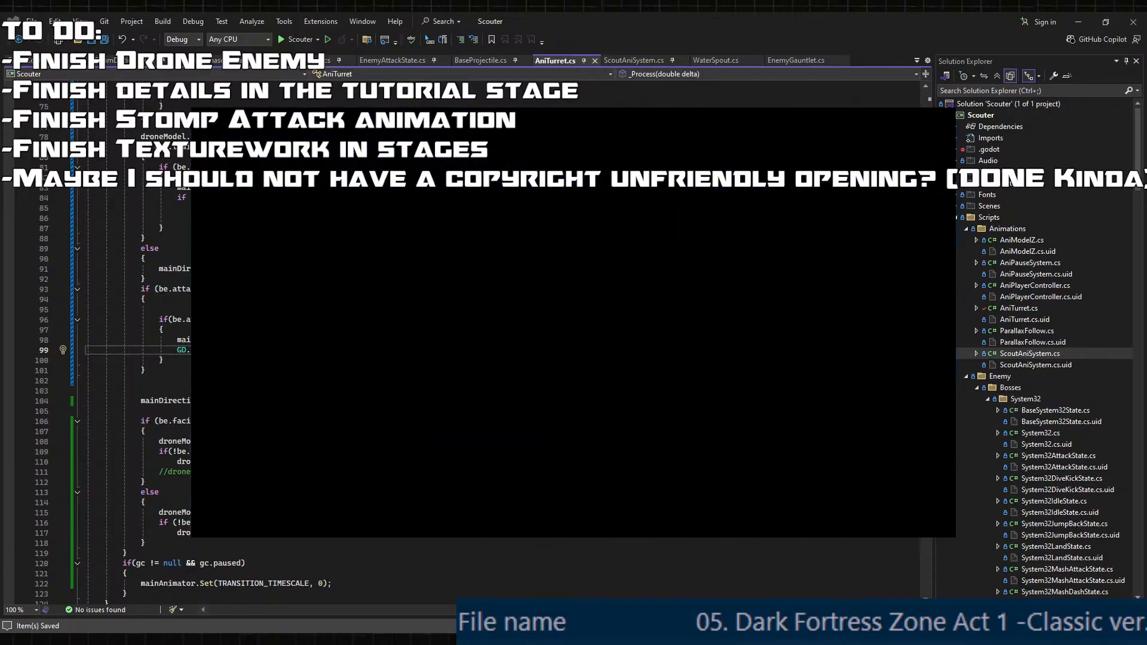
# - Start the Trainyard Tantrum stage from the level selection and run up the ramp to the drone
pyautogui.press('Down')
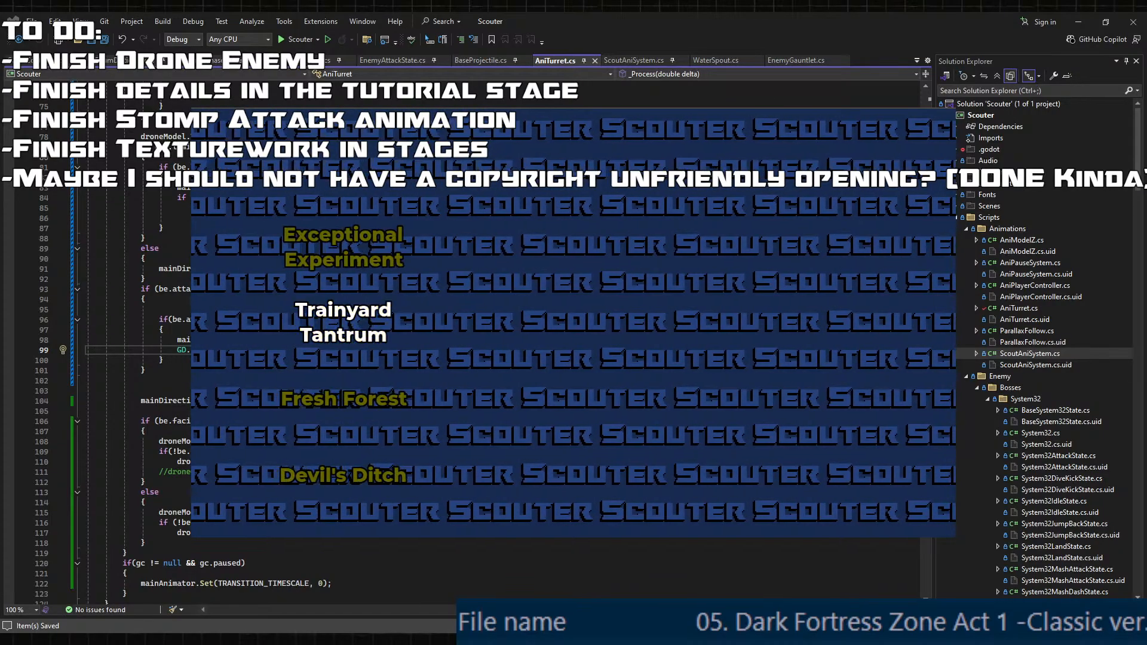
pyautogui.press('Return')
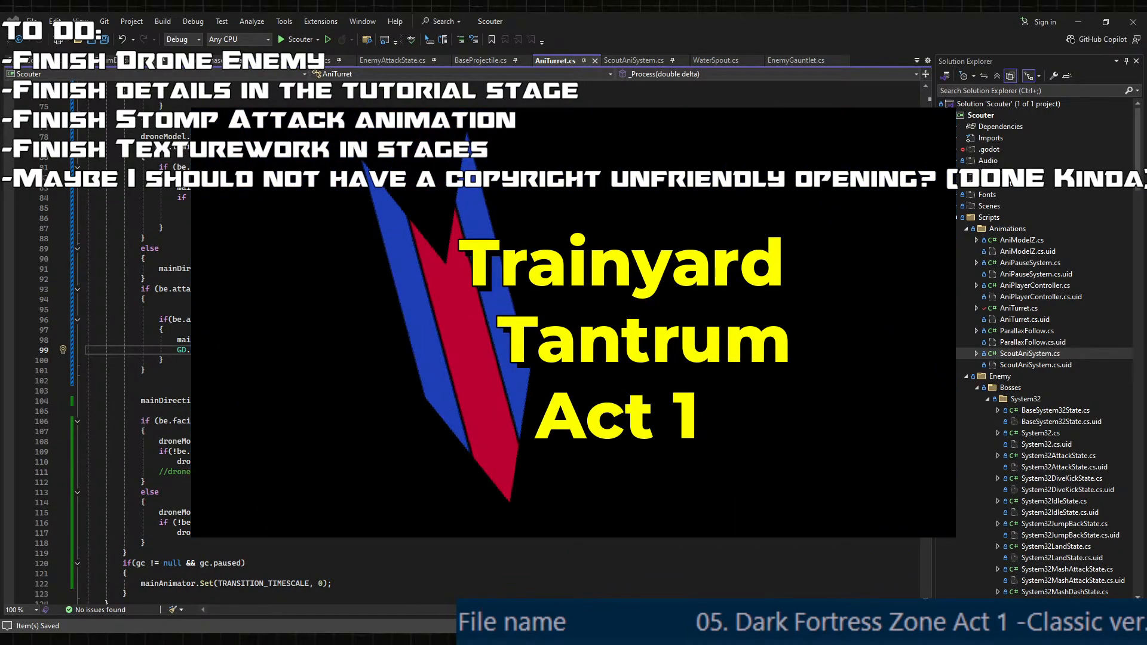
pyautogui.press('Right')
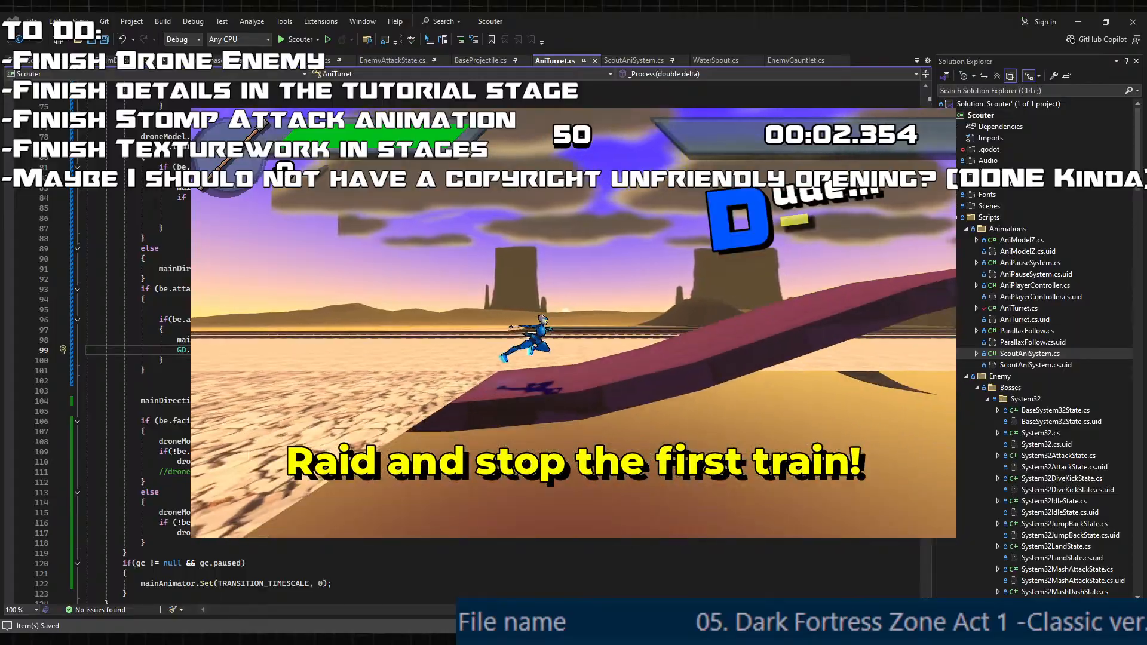
pyautogui.press('space')
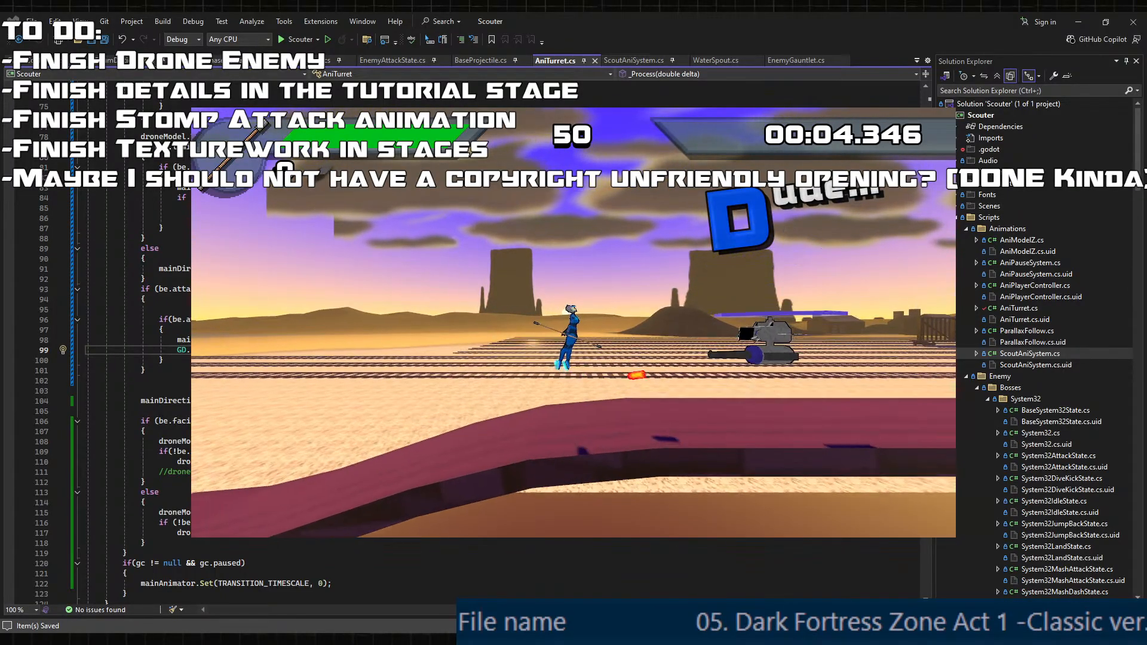
# - Jump and run on both sides of the drone to test its firing, and pause the stage during a shot
pyautogui.press('space')
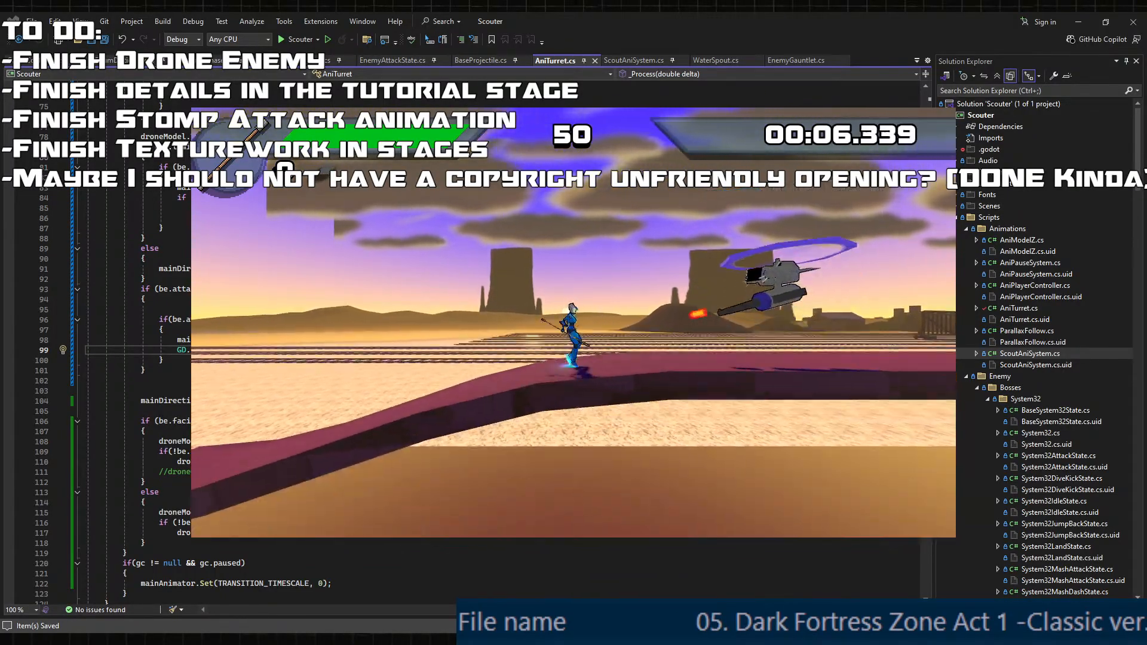
pyautogui.press('Left')
pyautogui.press('space')
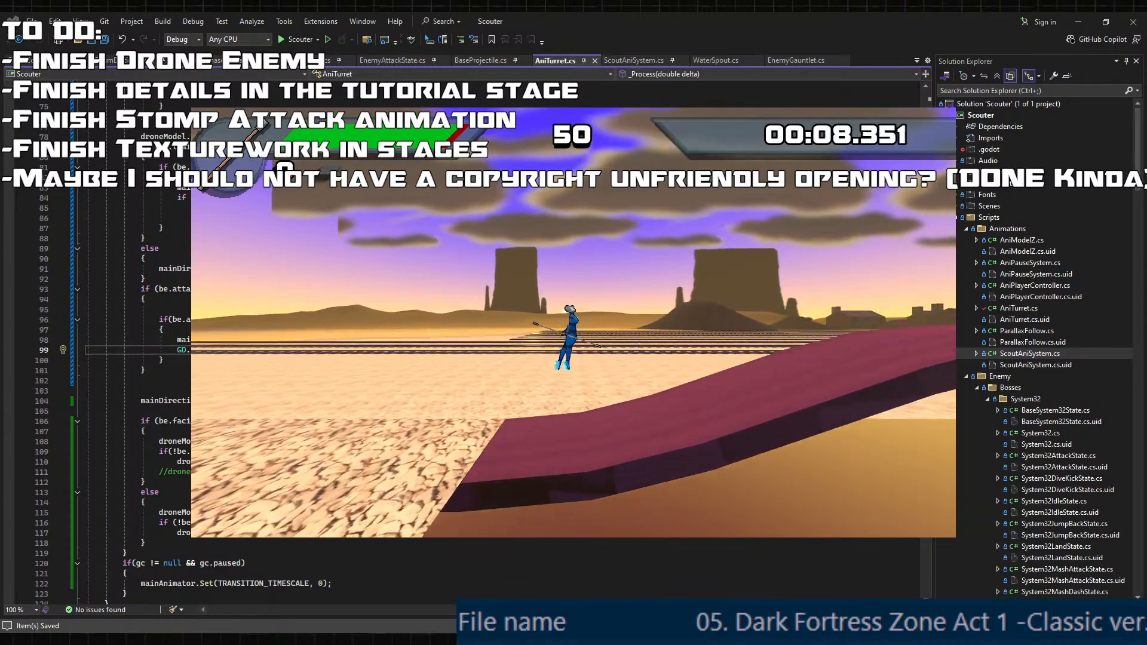
pyautogui.press('Right')
pyautogui.press('space')
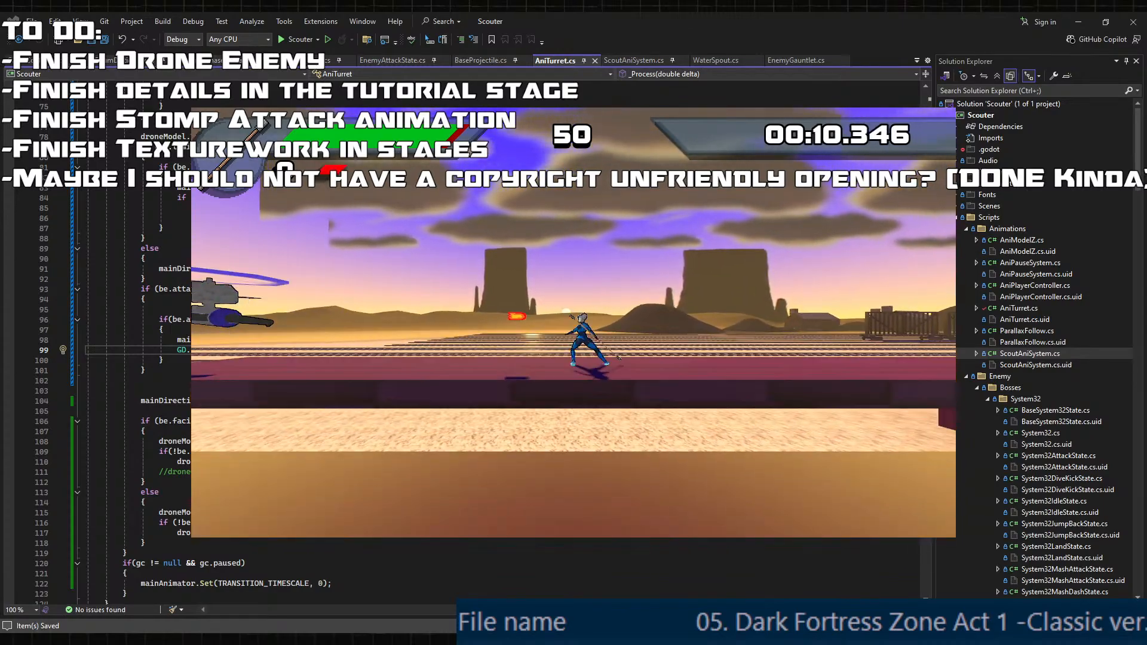
pyautogui.press('space')
pyautogui.press('Right')
pyautogui.press('Left')
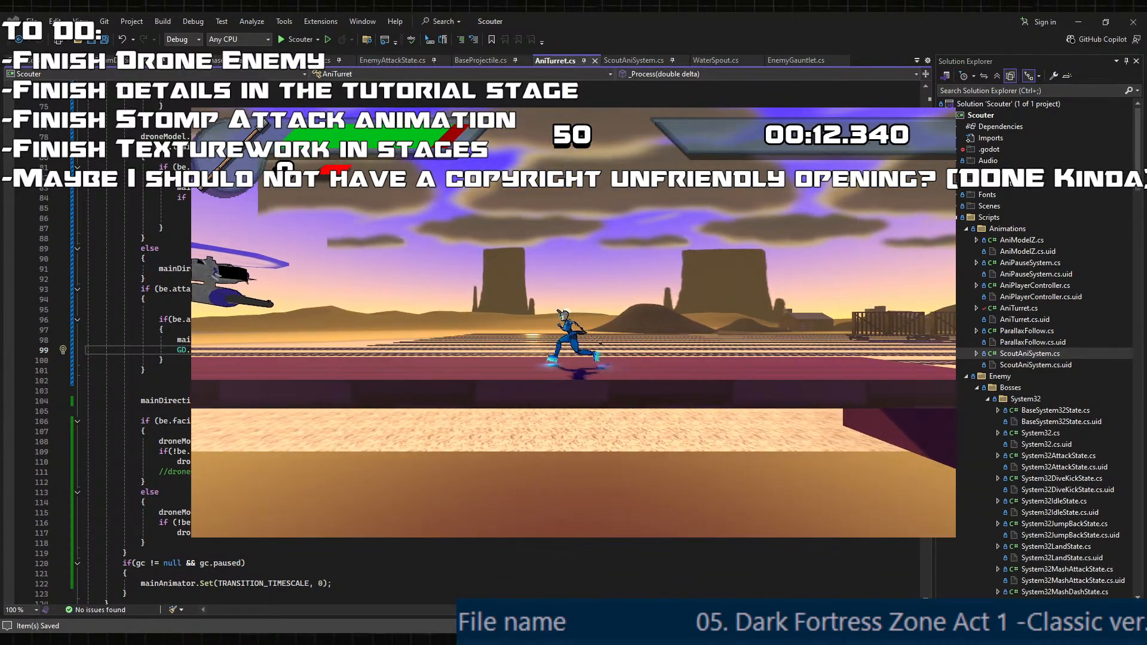
pyautogui.press('Escape')
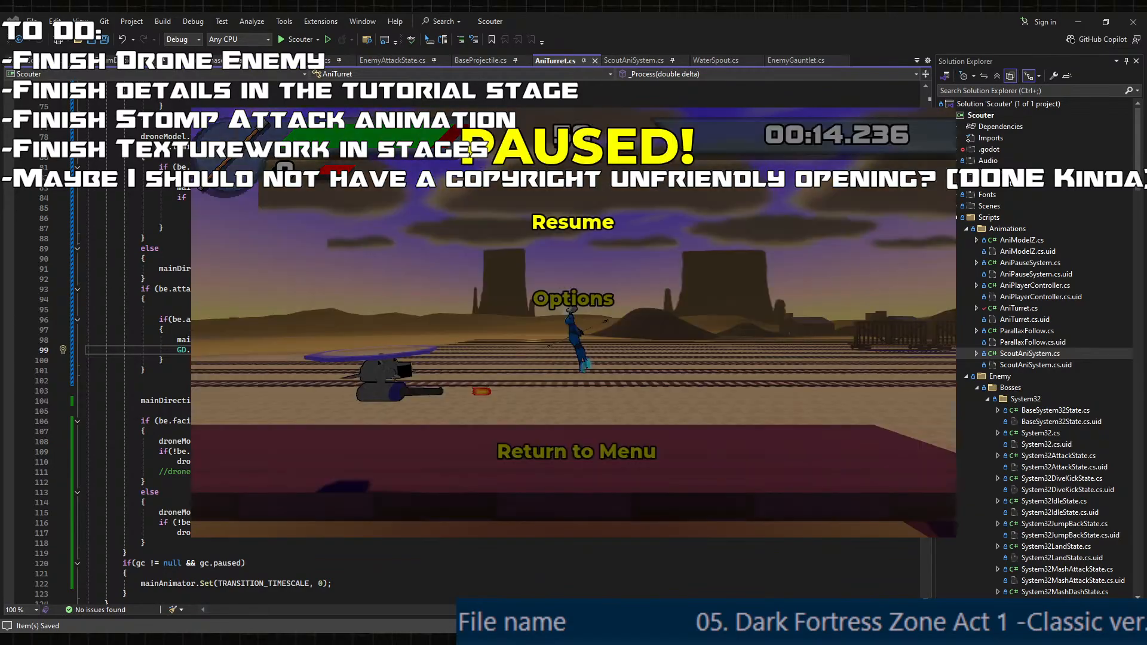
# - Resume and pause the stage while watching the drone fire and turn towards the player on the ramp, and close the game
pyautogui.press('Escape')
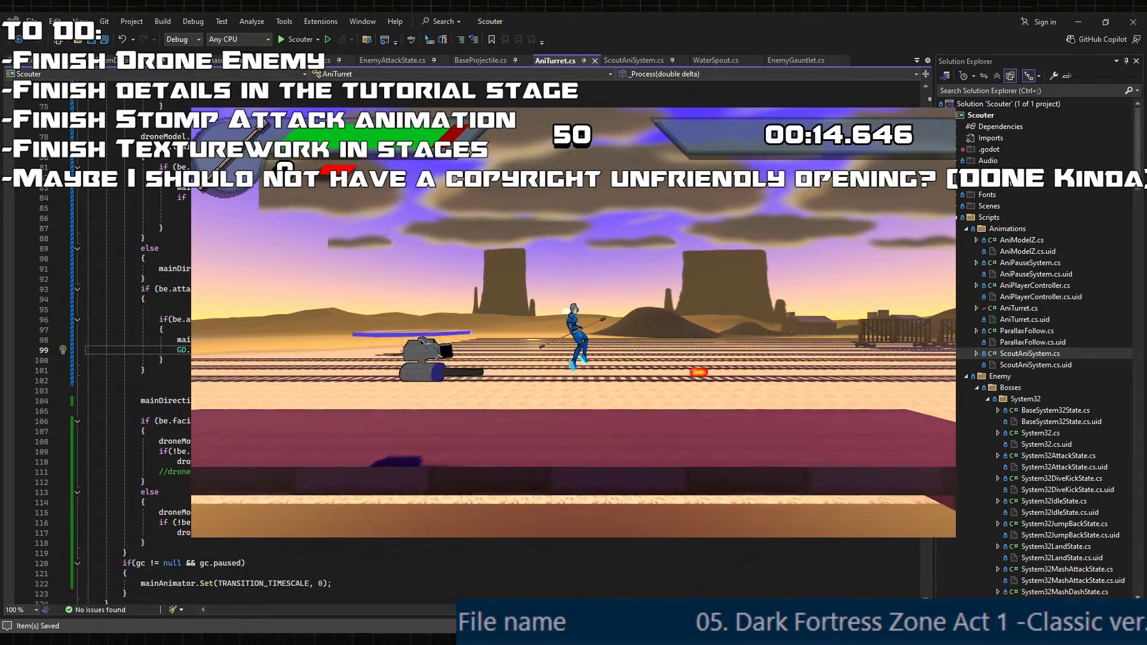
pyautogui.press('Escape')
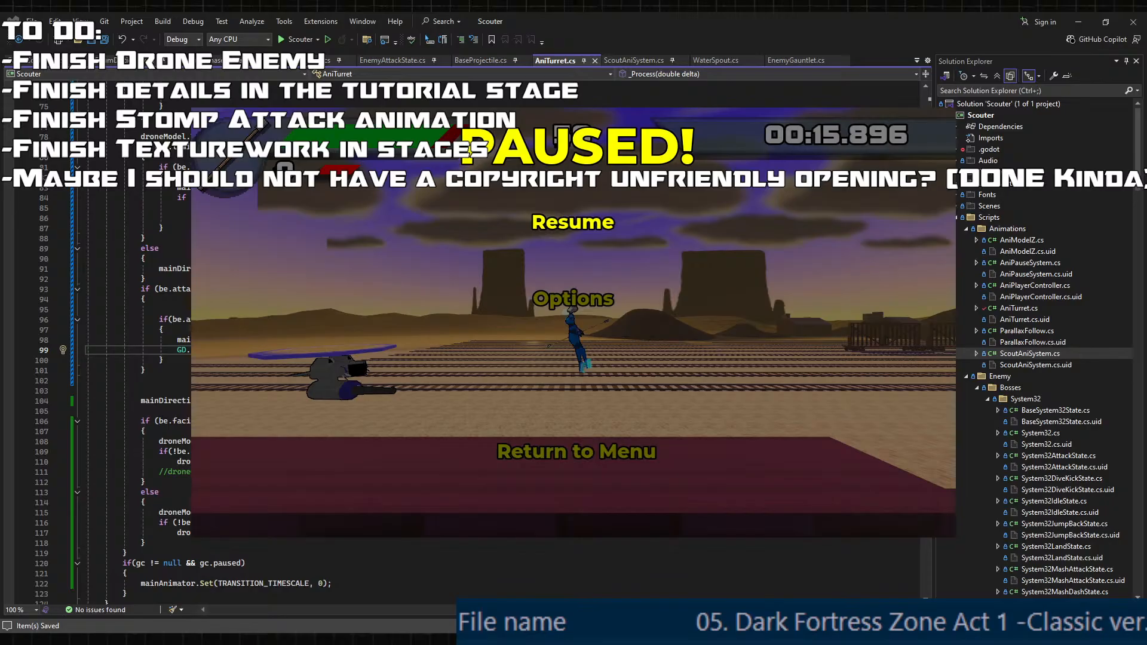
pyautogui.press('Escape')
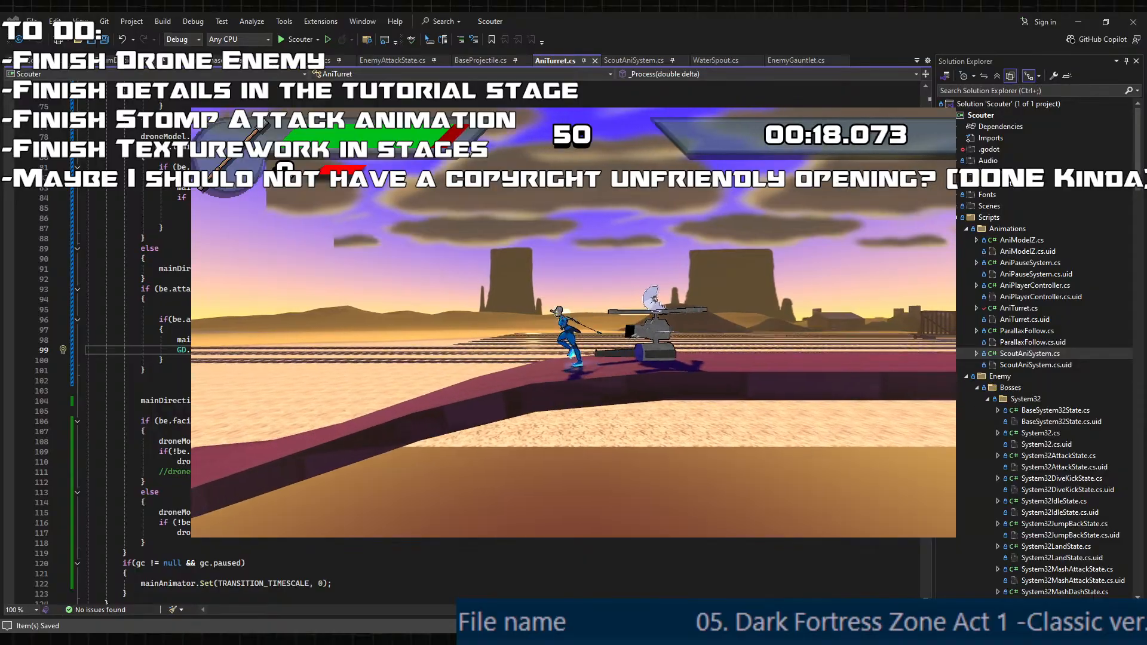
pyautogui.press('space')
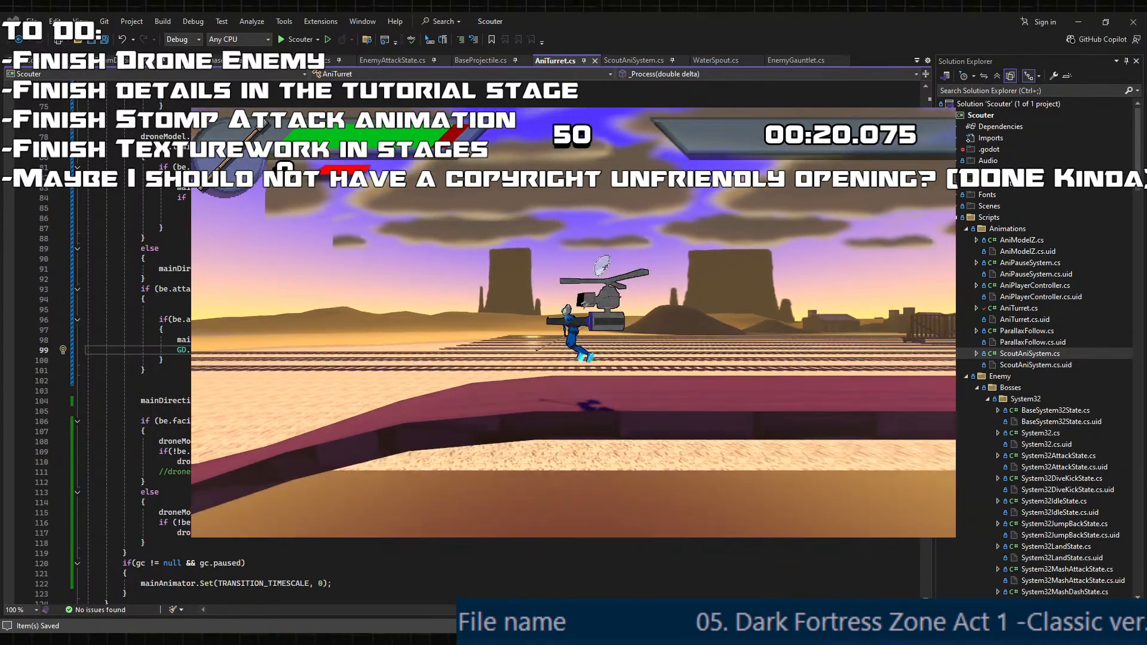
pyautogui.press('Escape')
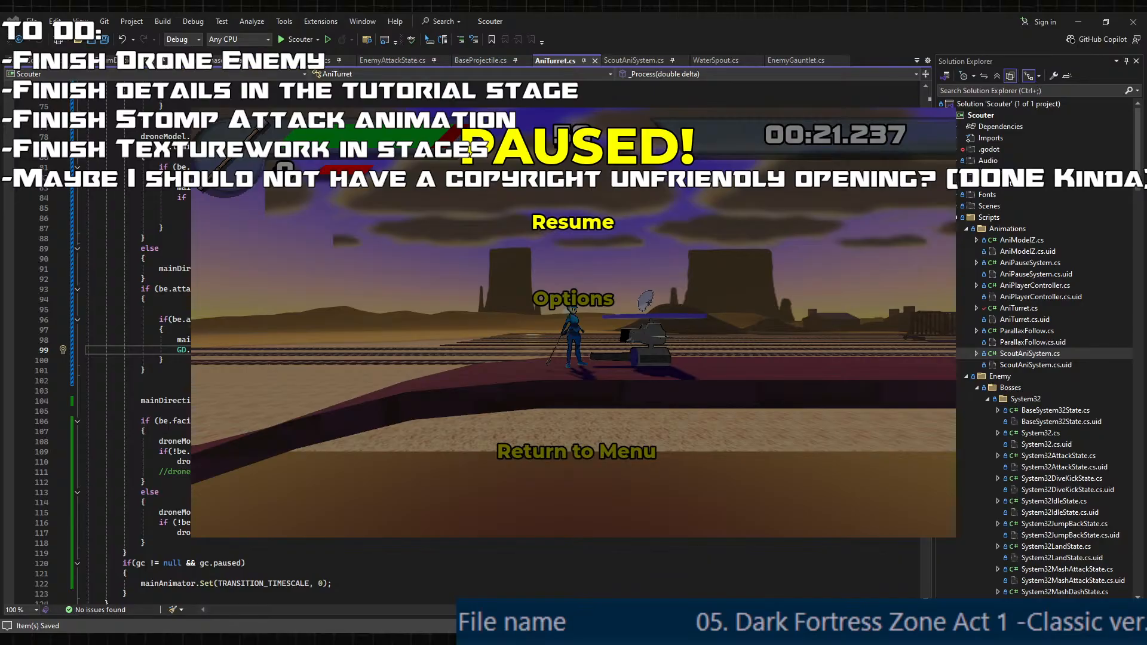
pyautogui.hotkey('alt', 'F4')
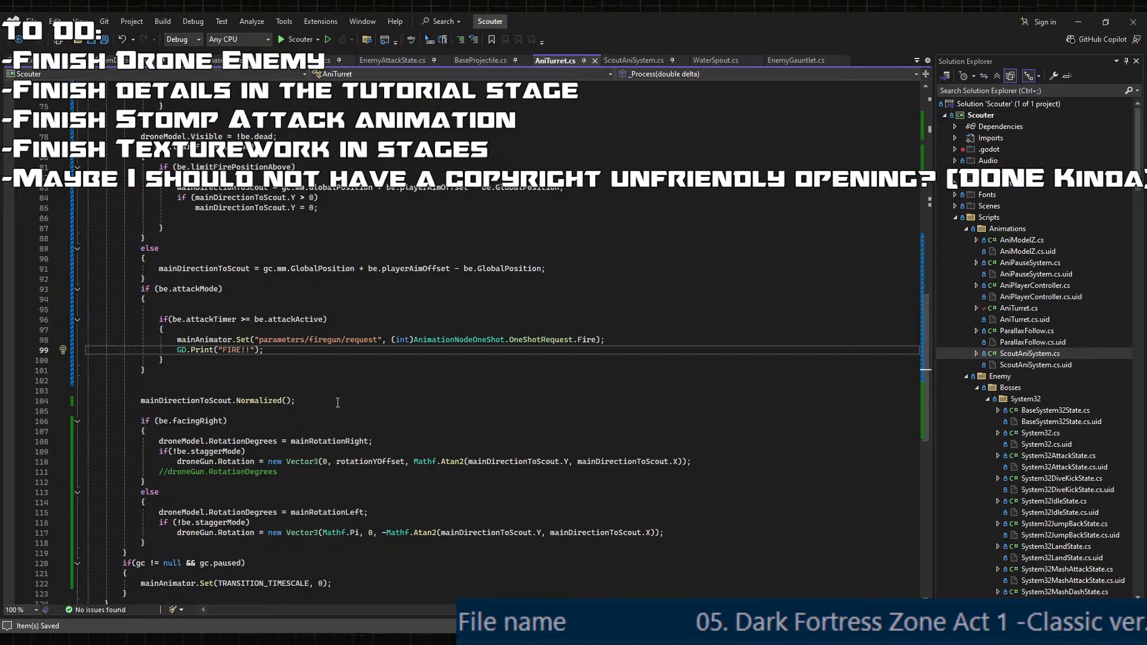
# - Comment out the GD.Print("FIRE!!"); line below the firegun request in AniTurret.cs
pyautogui.scroll(2, 337, 403)
pyautogui.click(182, 415)
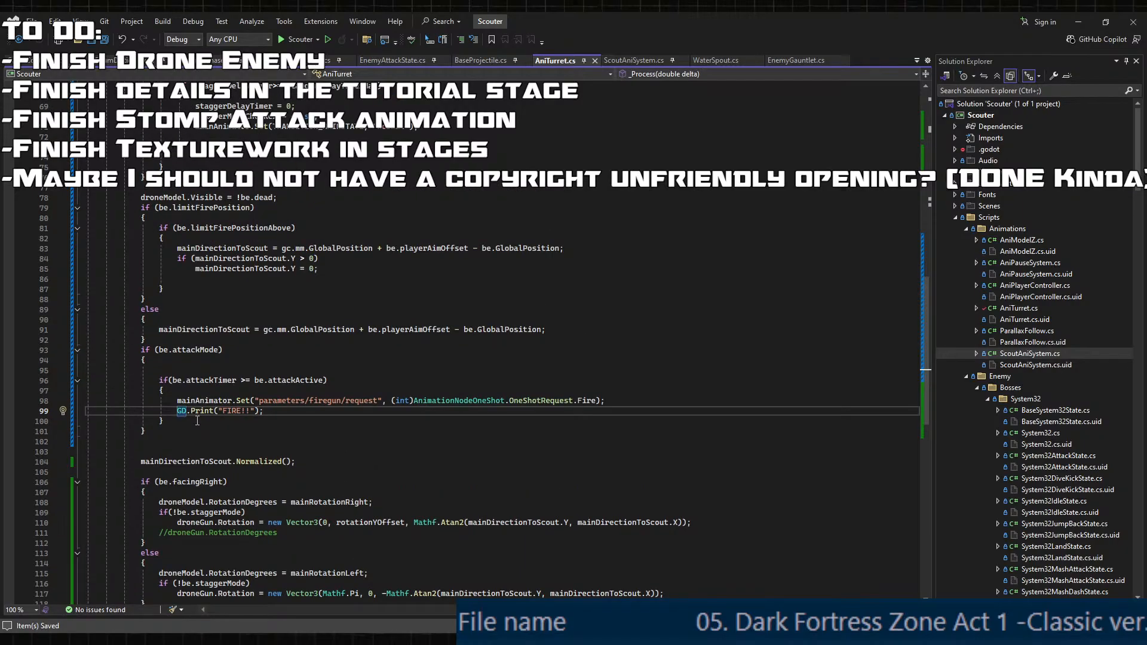
pyautogui.write('//')
# - Declare [Export] bool fireMode = false; directly below the staggerDelayTimerMax field
pyautogui.scroll(7, 189, 420)
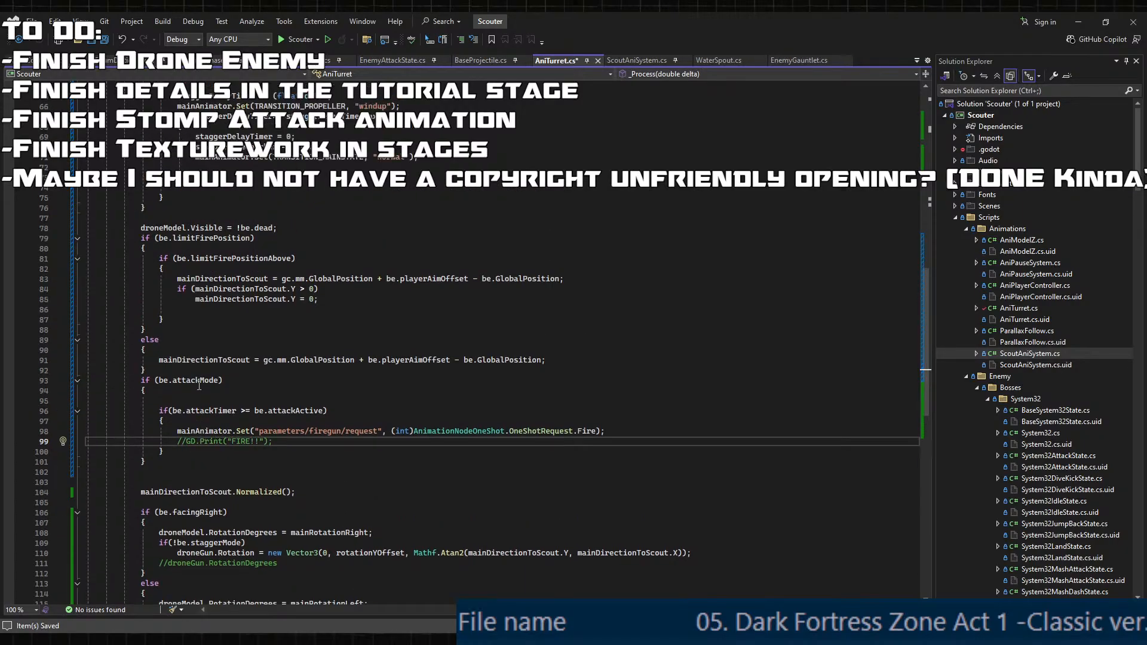
pyautogui.click(183, 554)
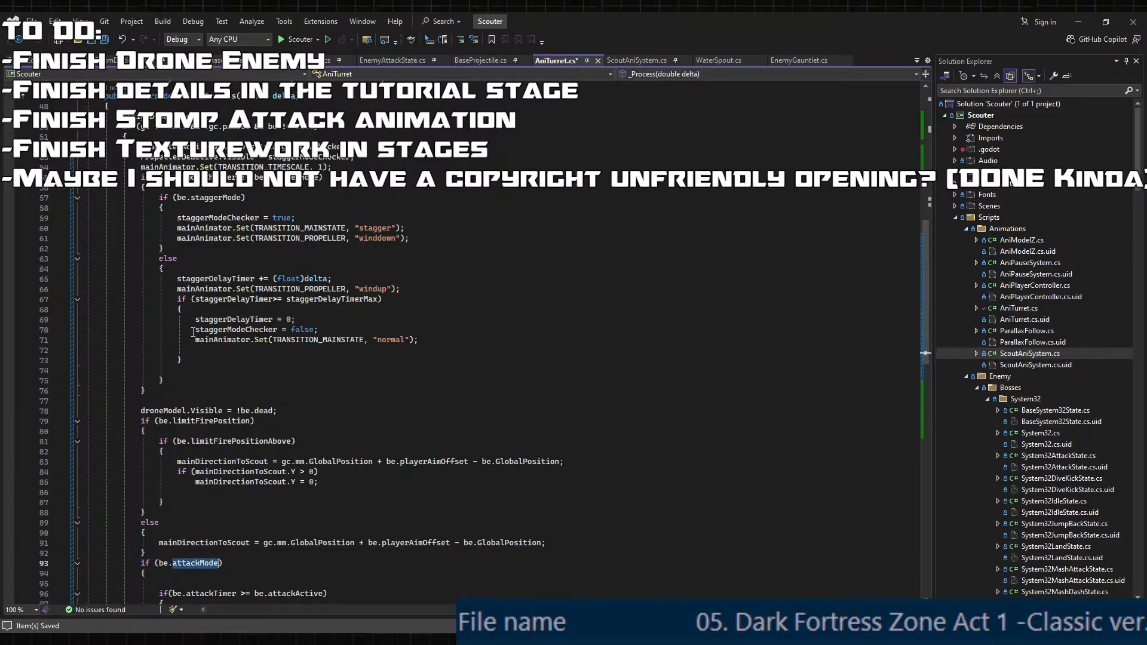
pyautogui.scroll(14, 193, 291)
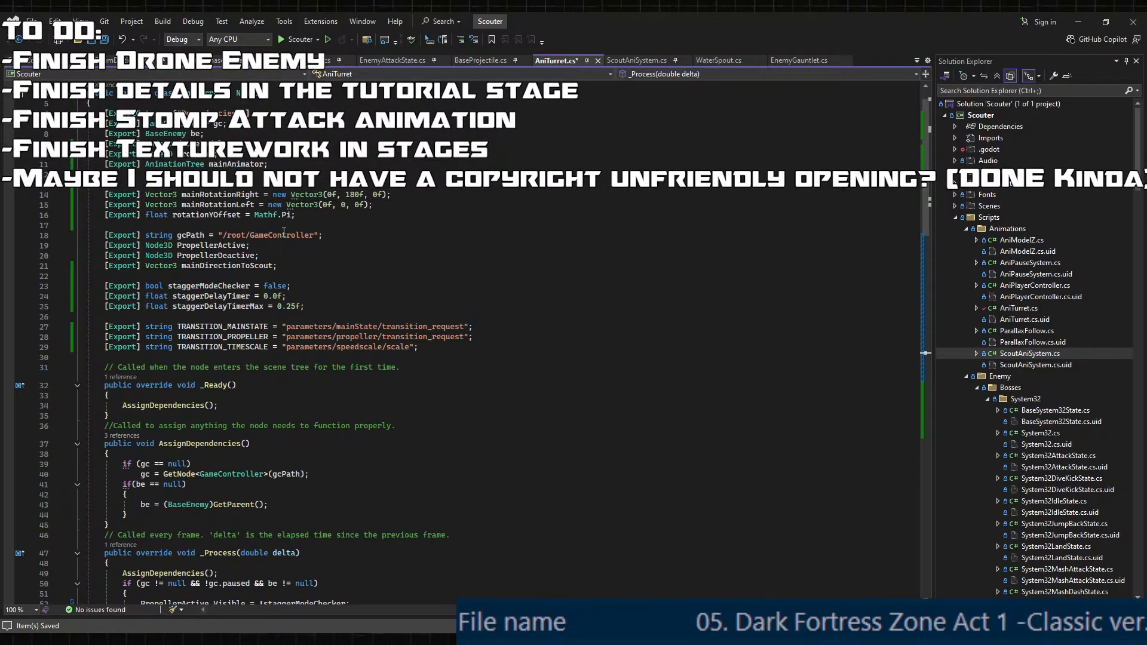
pyautogui.click(304, 307)
pyautogui.scroll(1, 298, 279)
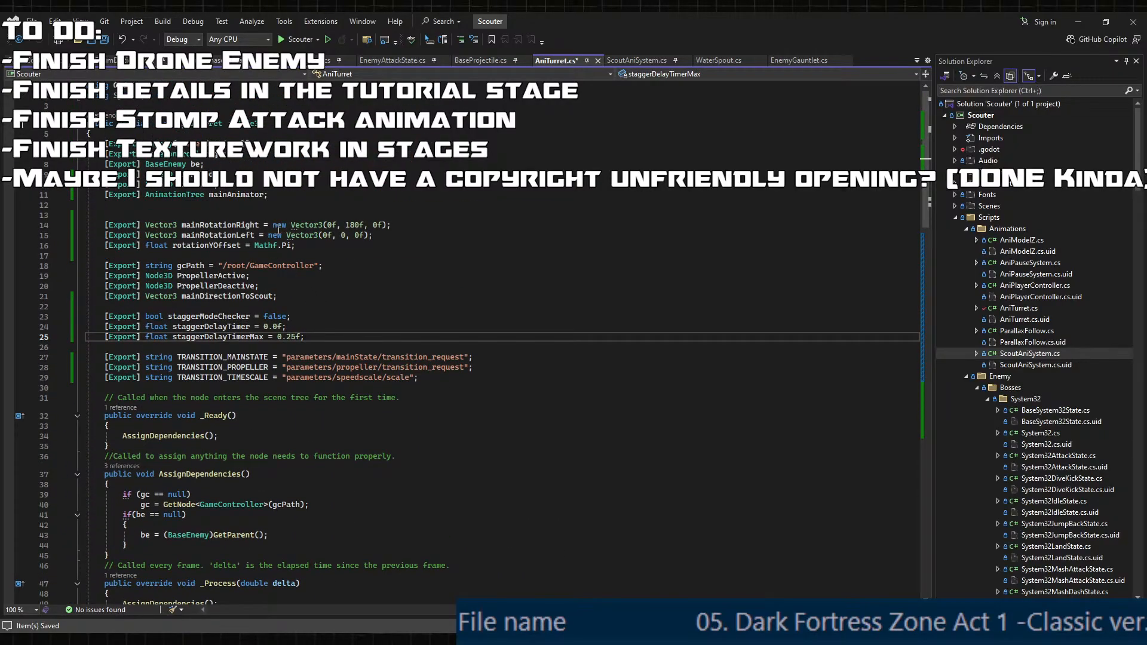
pyautogui.press('Up')
pyautogui.press('Up')
pyautogui.press('Up')
pyautogui.press('Up')
pyautogui.press('Up')
pyautogui.press('Up')
pyautogui.press('Up')
pyautogui.press('Up')
pyautogui.press('Up')
pyautogui.press('Down')
pyautogui.press('Down')
pyautogui.press('Down')
pyautogui.press('Down')
pyautogui.press('Down')
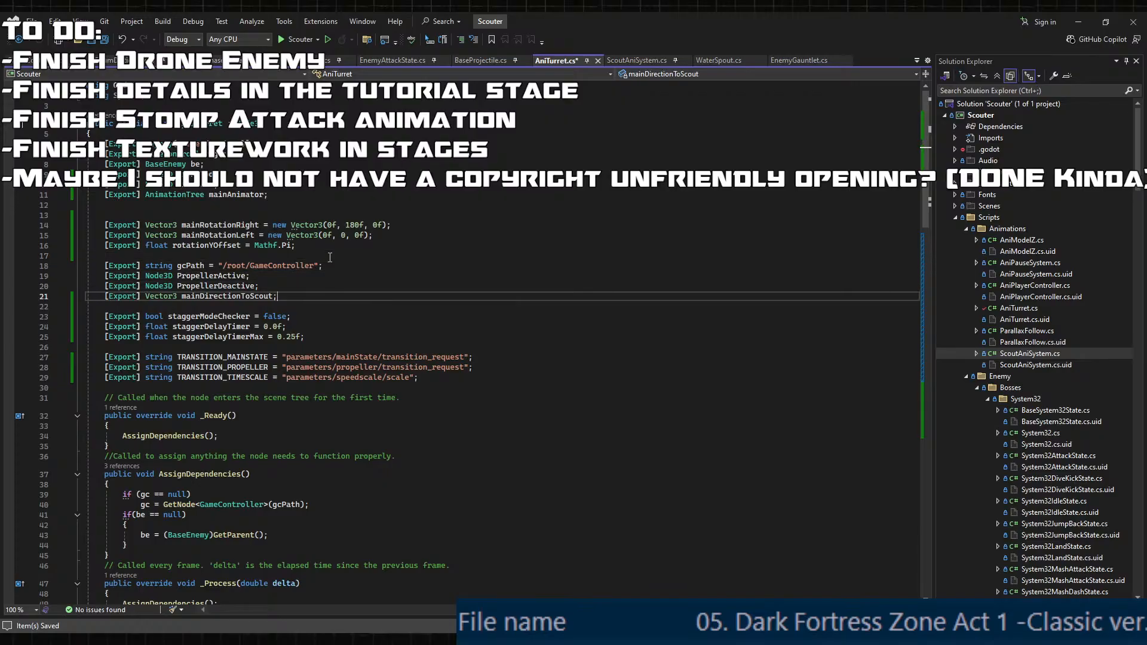
pyautogui.press('Down')
pyautogui.press('Down')
pyautogui.press('Down')
pyautogui.press('Down')
pyautogui.press('Down')
pyautogui.press('Down')
pyautogui.press('Up')
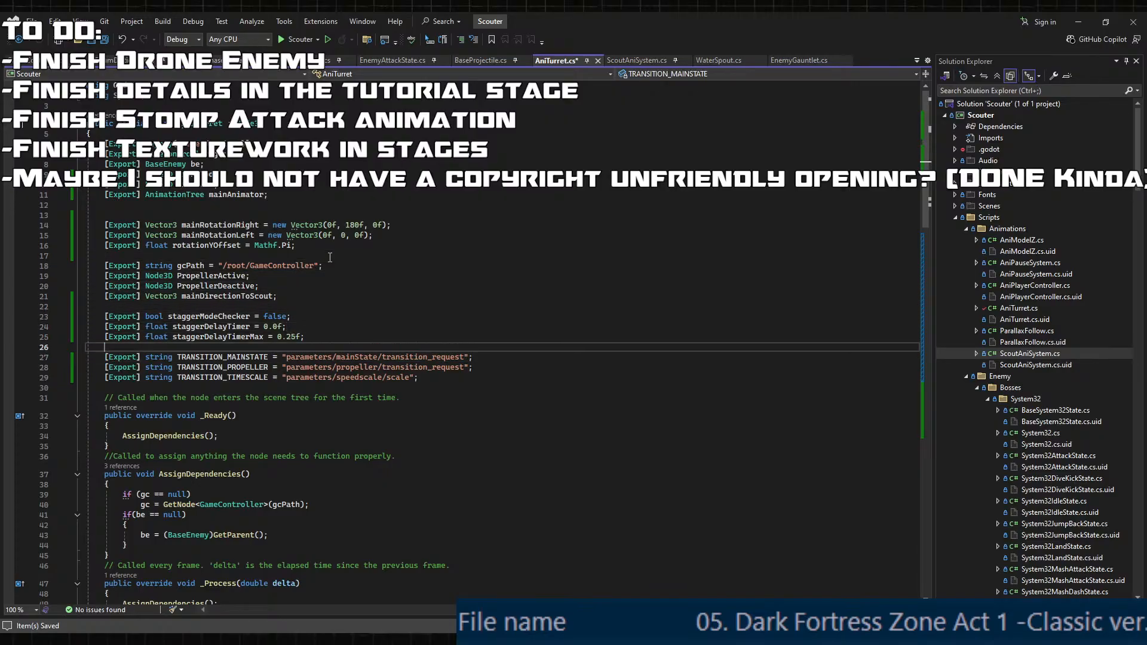
pyautogui.press('Return')
pyautogui.press('Up')
pyautogui.write('[Export] ')
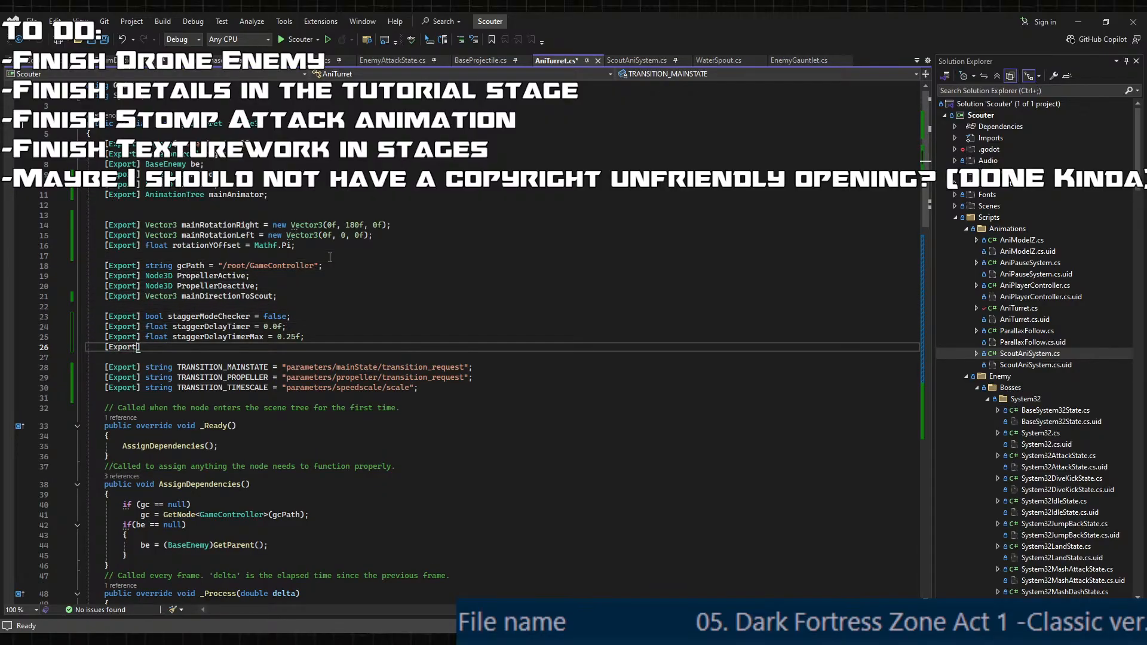
pyautogui.write('bool fireMode = false;')
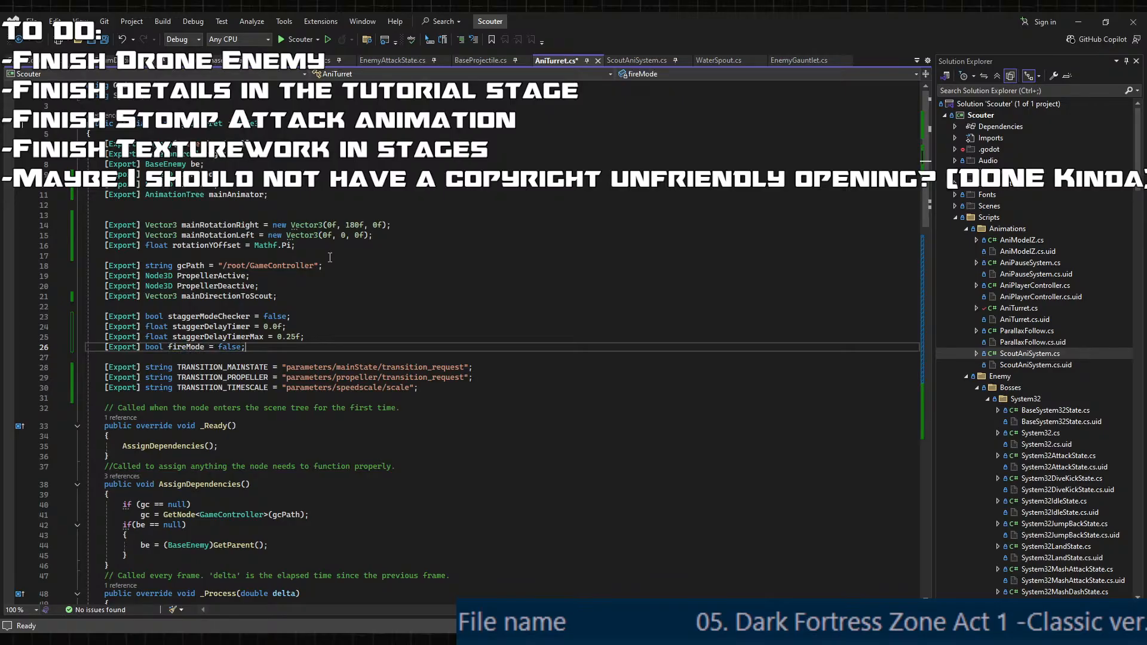
# - Add && !fireMode to the attackTimer condition in _Process and insert fireMode = true; below the firegun request
pyautogui.scroll(-20, 197, 388)
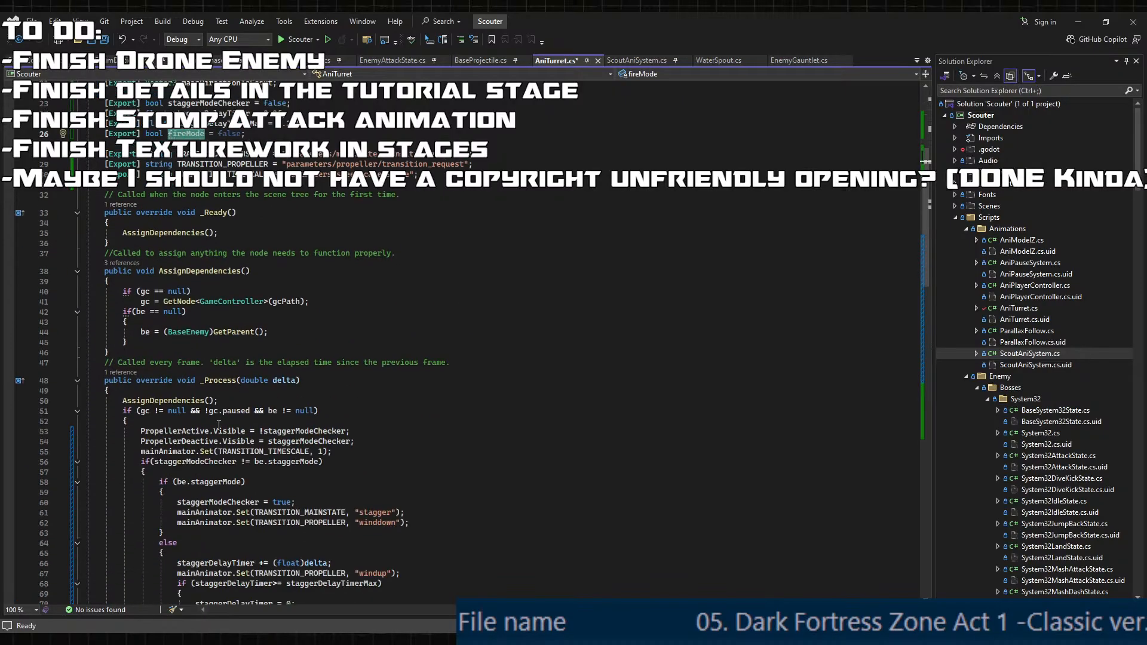
pyautogui.scroll(6, 216, 431)
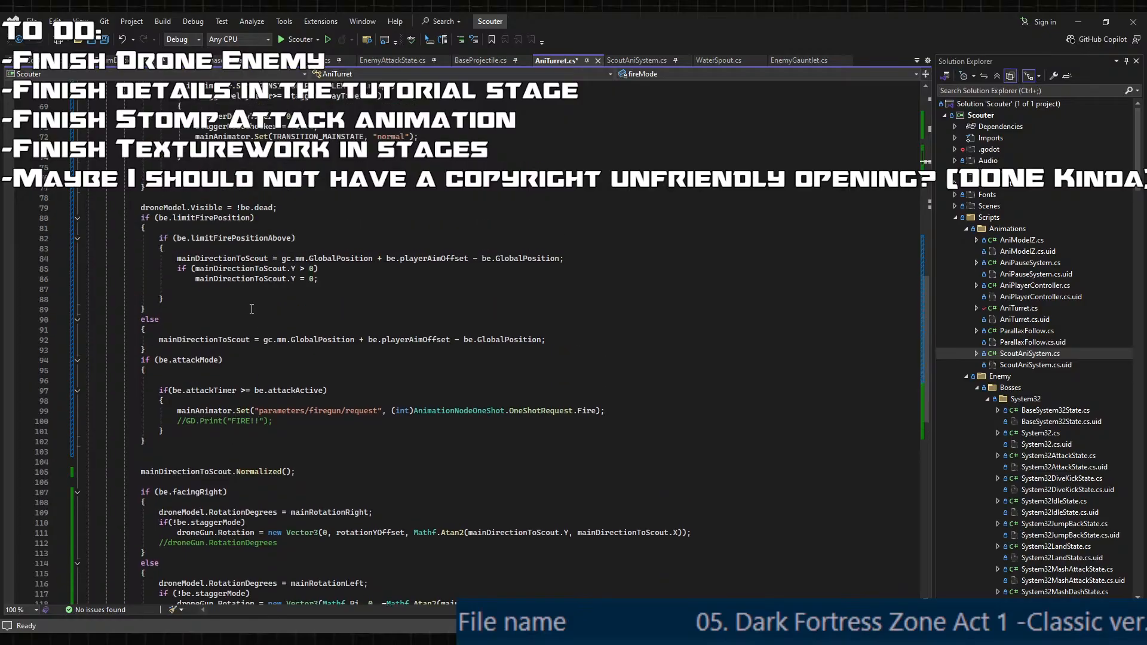
pyautogui.click(323, 392)
pyautogui.write('&& !')
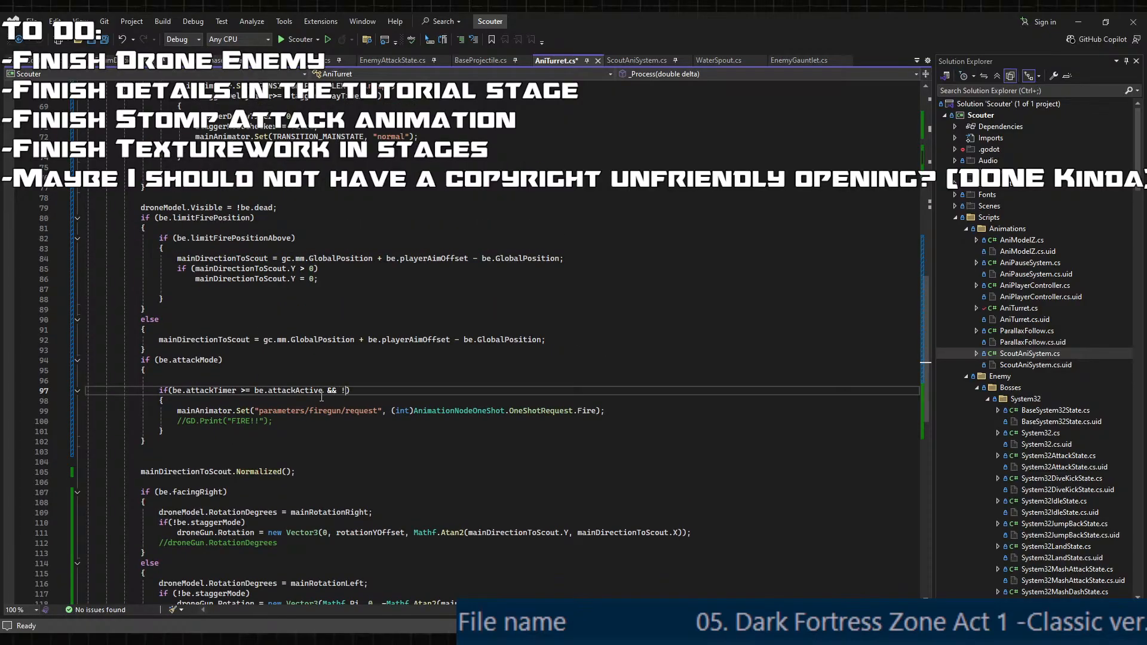
pyautogui.write('fireMode')
pyautogui.click(659, 411)
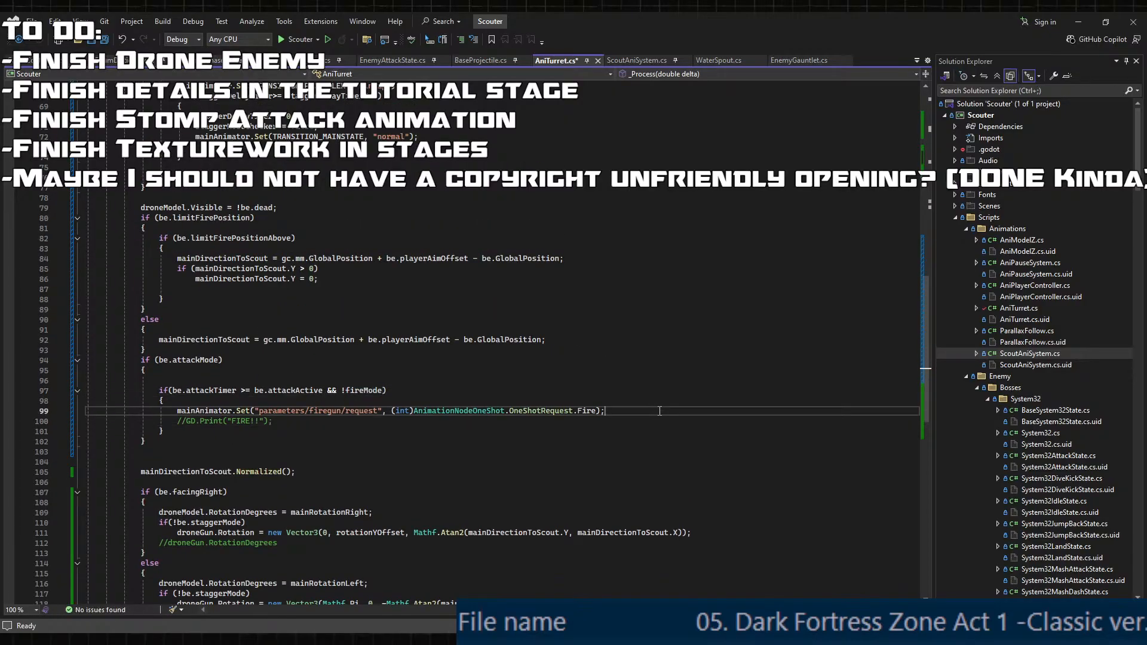
pyautogui.press('Return')
pyautogui.write('fireMode = true;')
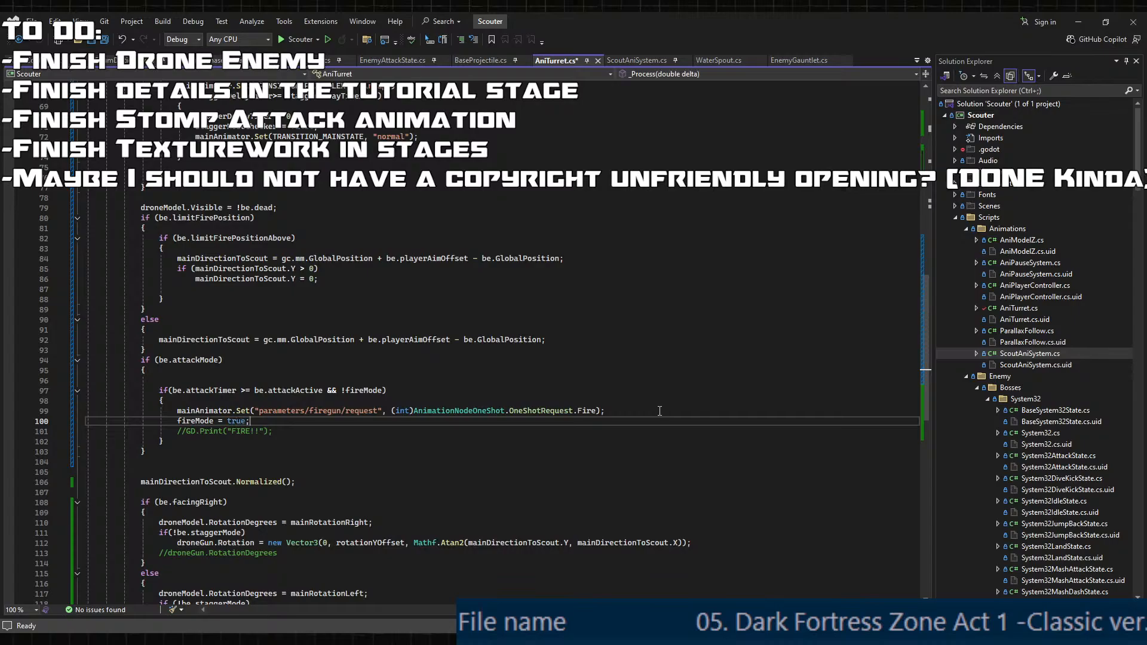
# - Add an else block to the be.attackMode condition that sets fireMode = false; and save AniTurret.cs
pyautogui.click(241, 463)
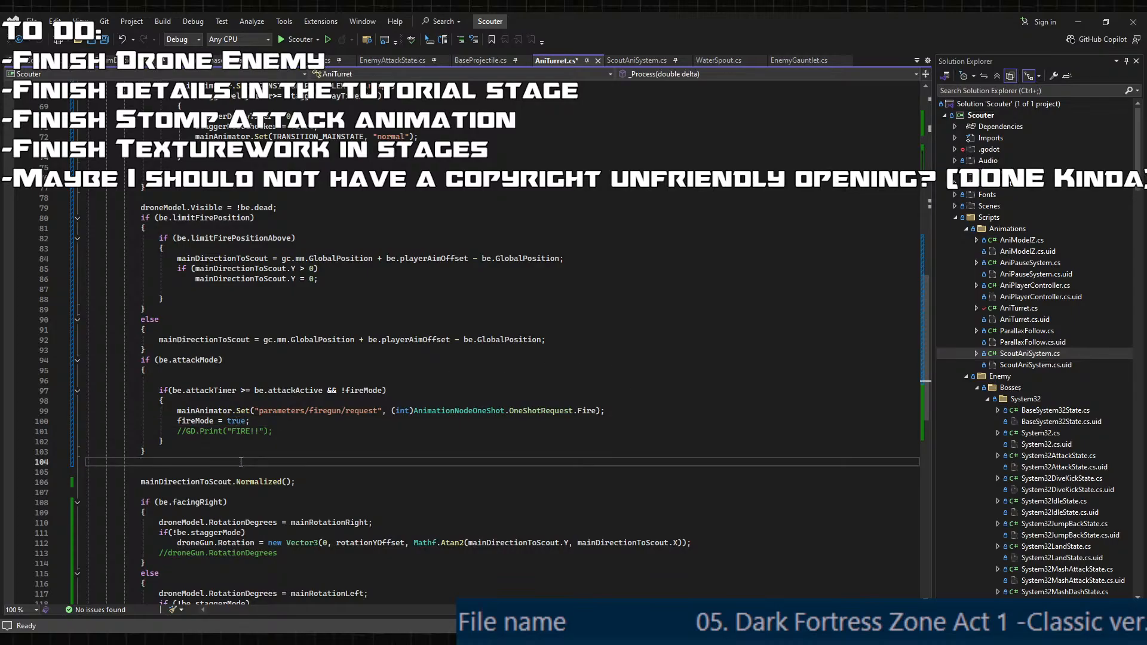
pyautogui.write('else')
pyautogui.press('Return')
pyautogui.write('{')
pyautogui.press('Return')
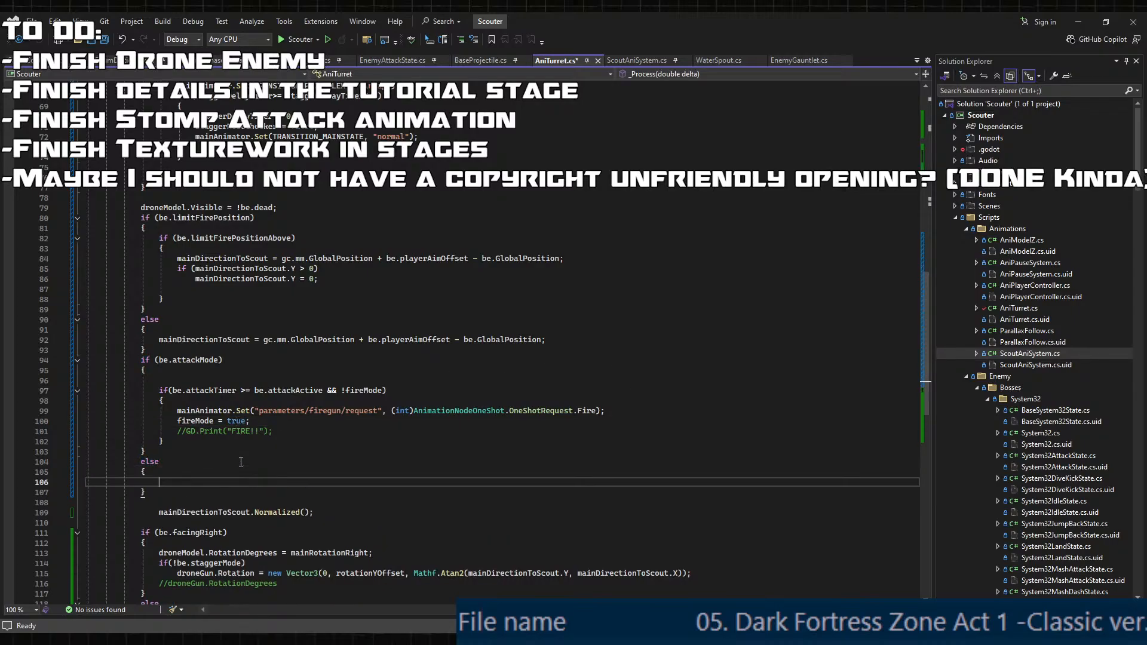
pyautogui.press('Return')
pyautogui.press('Up')
pyautogui.write('fireMode = false;')
pyautogui.hotkey('ctrl', 's')
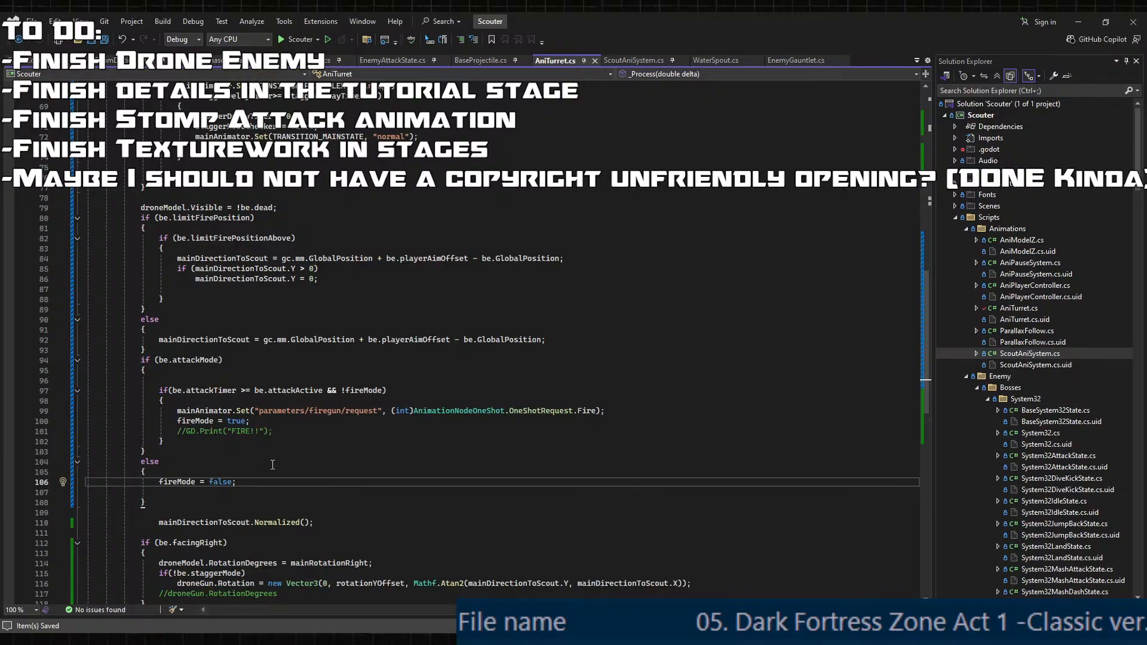
# - Compare the script's "winddown" propeller request with the propeller Transition node in BaseEnemyFlight's AnimationTree in Godot
pyautogui.scroll(7, 272, 464)
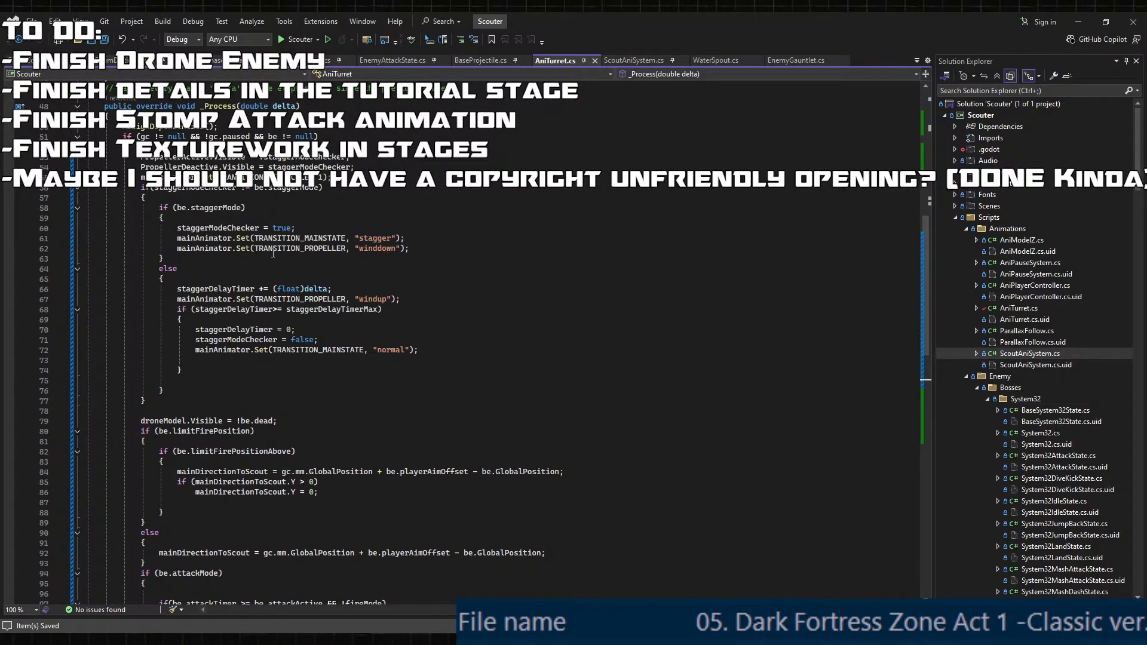
pyautogui.click(273, 251)
pyautogui.doubleClick(378, 248)
pyautogui.scroll(8, 472, 326)
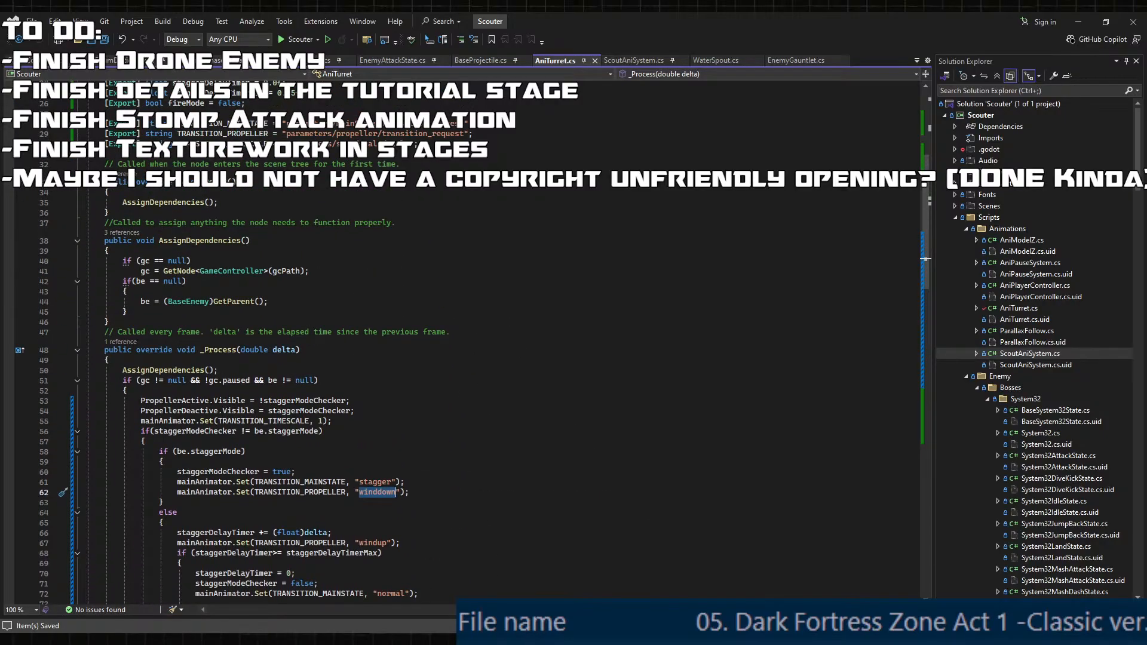
pyautogui.hotkey('alt', 'Tab')
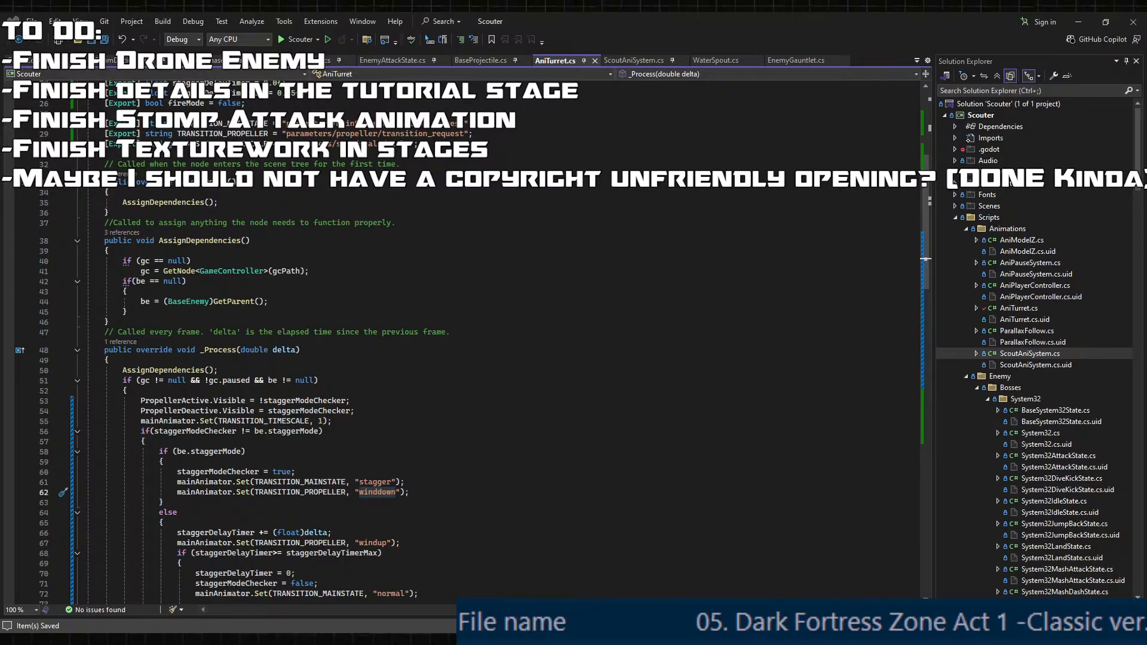
pyautogui.scroll(-5, 69, 296)
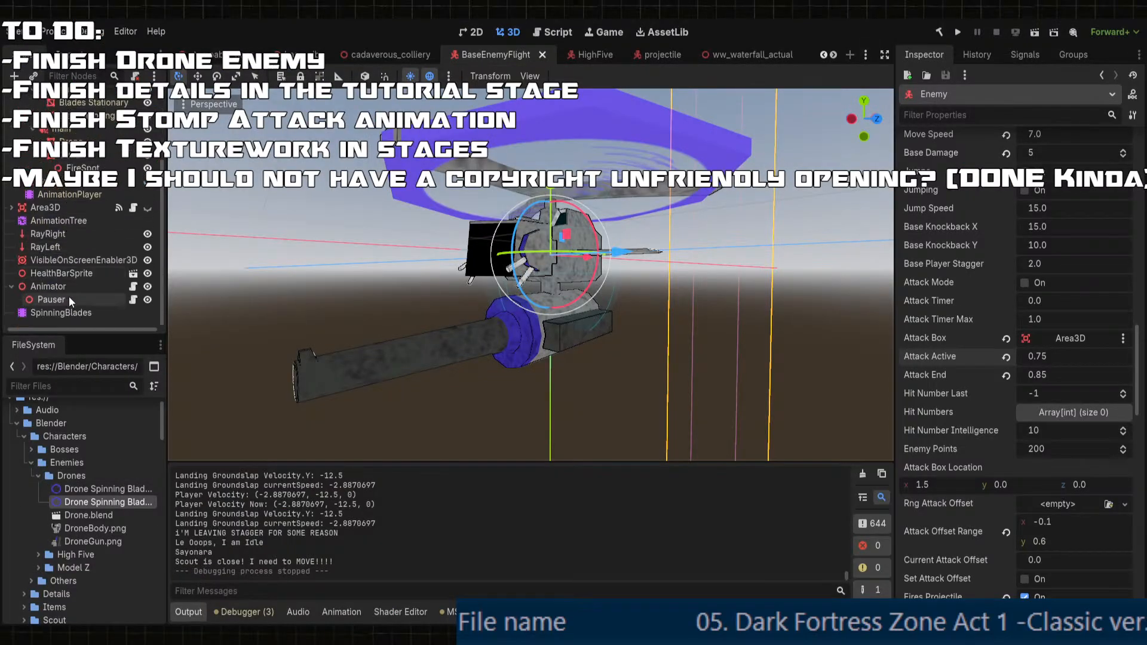
pyautogui.click(55, 221)
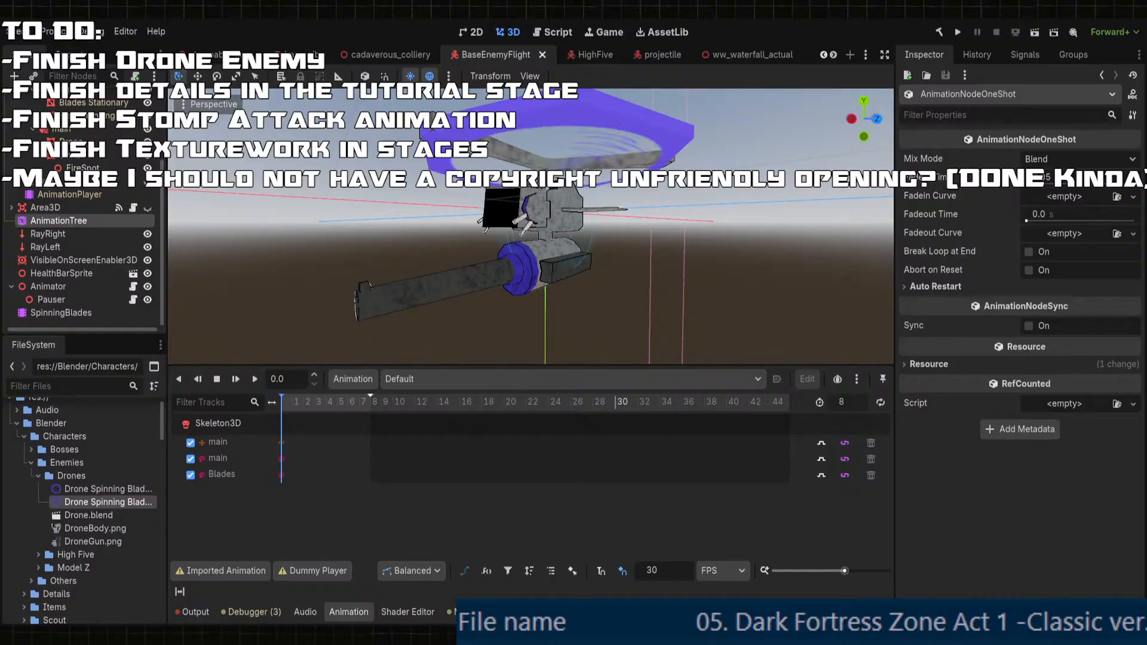
pyautogui.scroll(5, 480, 484)
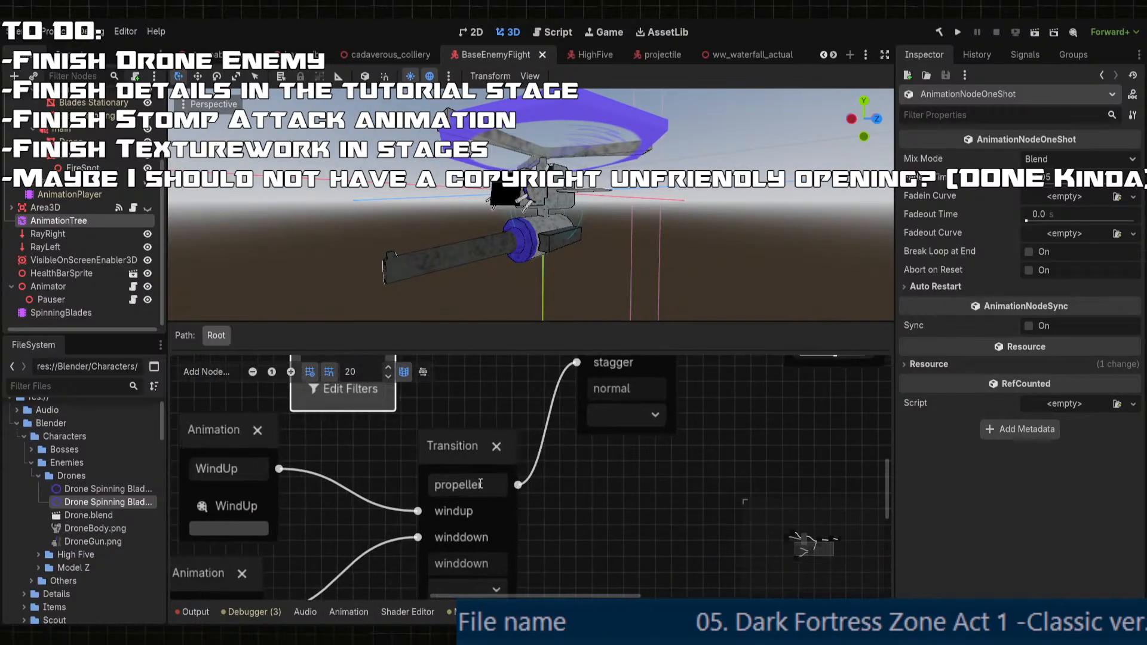
pyautogui.doubleClick(480, 484)
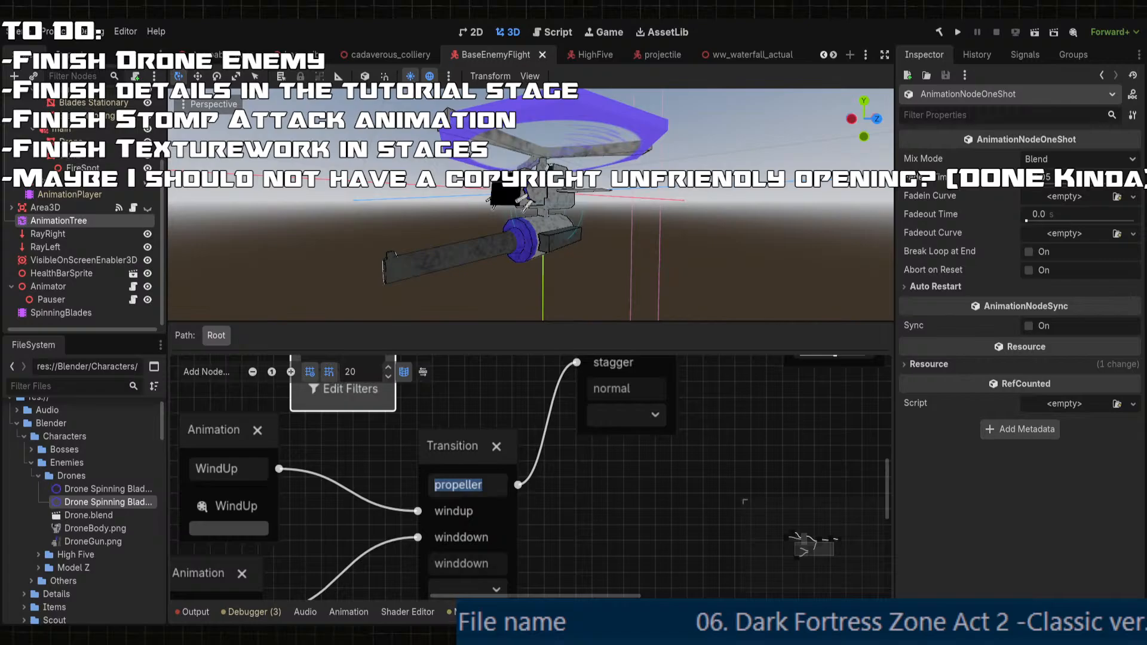
pyautogui.scroll(-2, 560, 535)
pyautogui.moveTo(542, 521)
pyautogui.mouseDown(button='middle')
pyautogui.moveTo(530, 487)
pyautogui.moveTo(566, 529)
pyautogui.moveTo(544, 539)
pyautogui.mouseUp(button='middle')
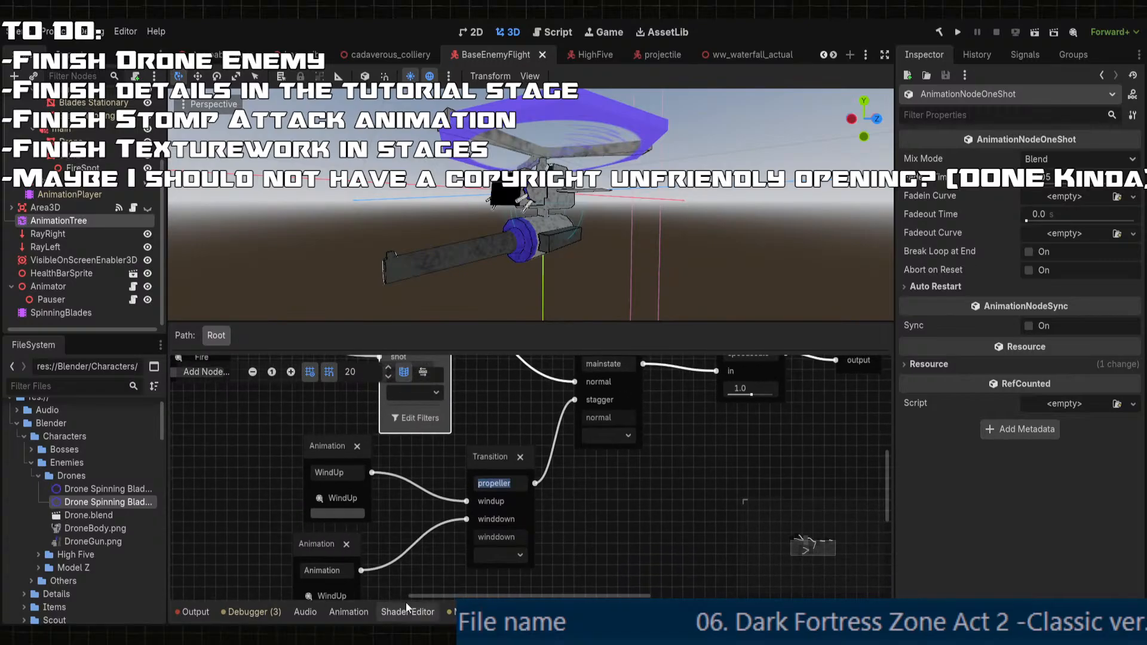
pyautogui.click(510, 557)
pyautogui.click(505, 575)
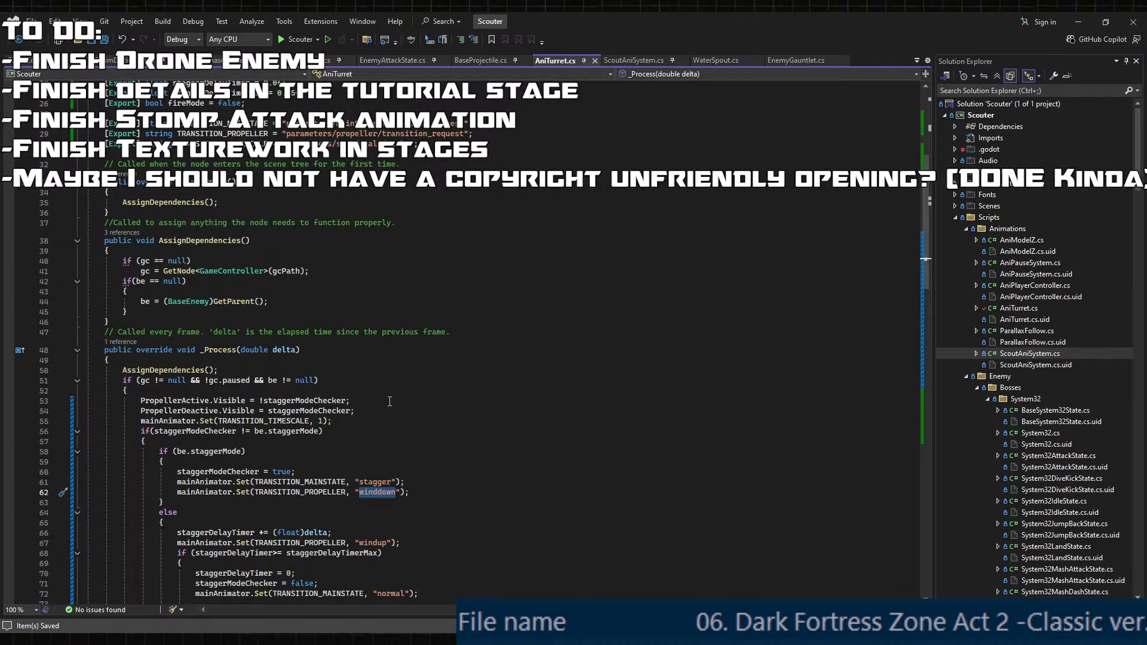
# - Re-enter propeller as the node name in the TRANSITION_PROPELLER path in AniTurret.cs and save the script
pyautogui.scroll(3, 389, 400)
pyautogui.click(379, 225)
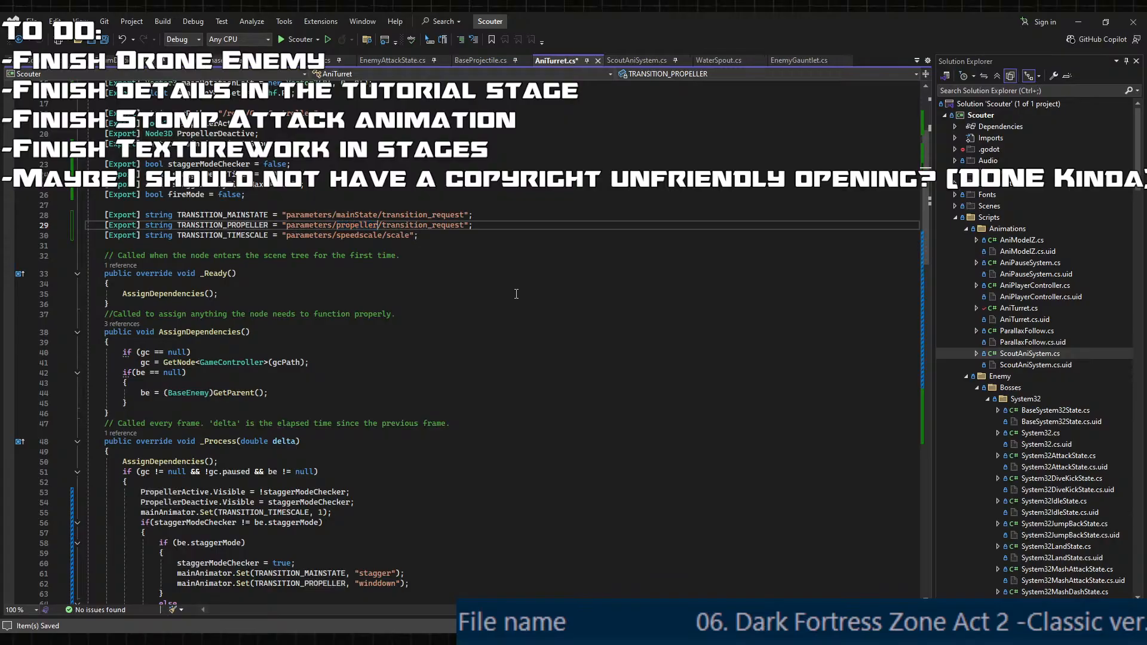
pyautogui.click(466, 313)
pyautogui.hotkey('ctrl', 's')
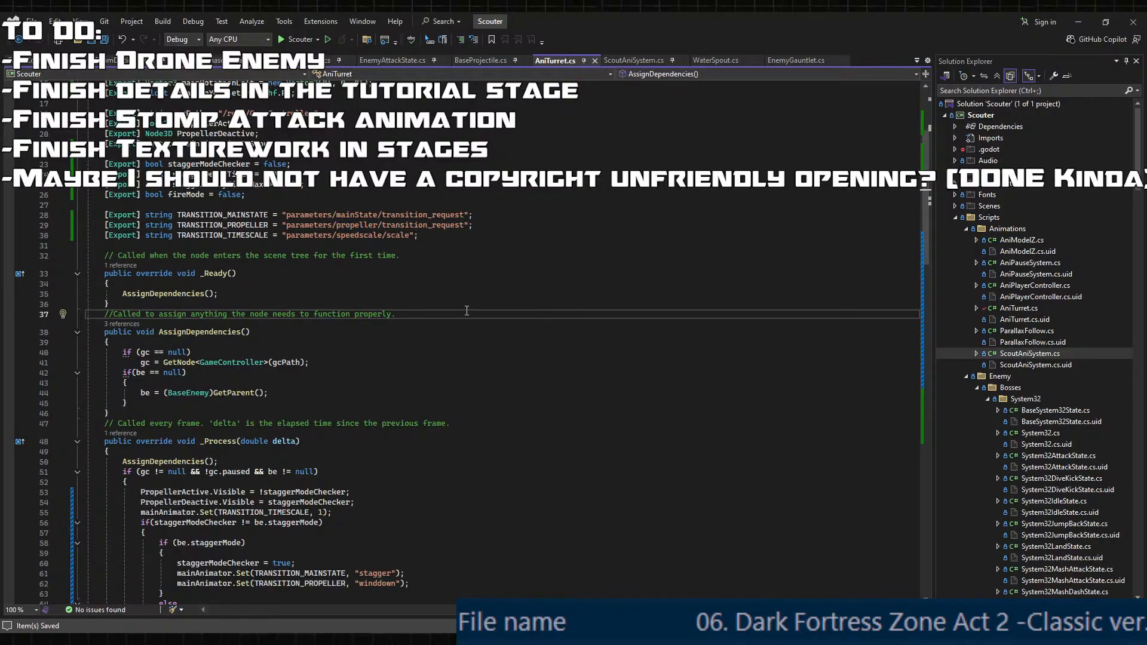
pyautogui.scroll(-3, 435, 334)
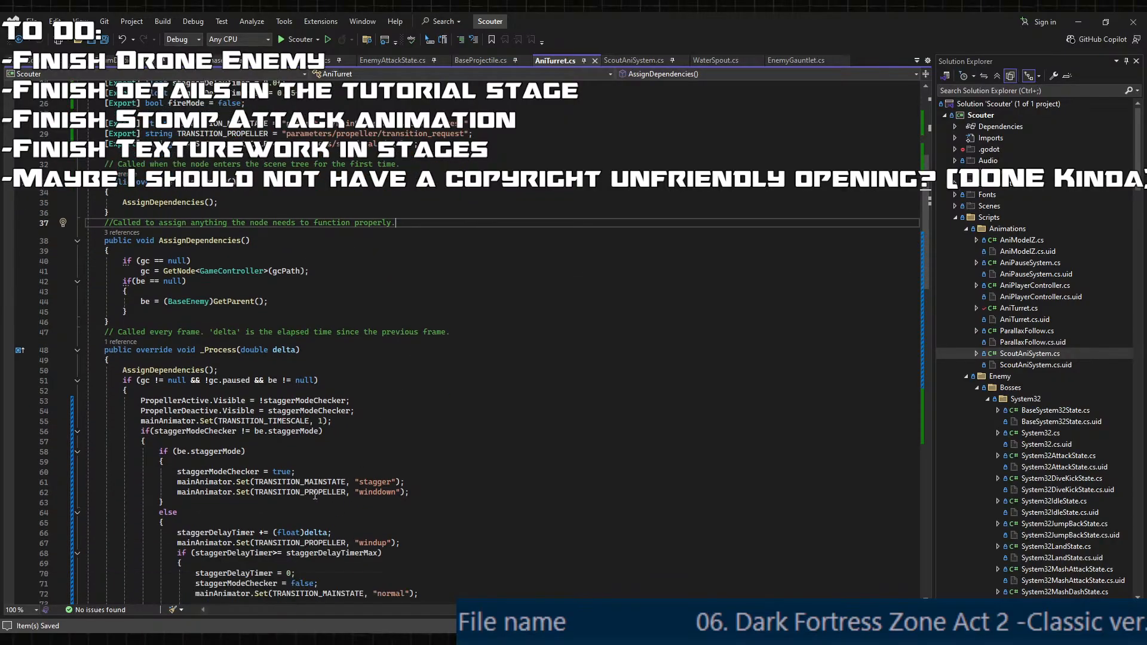
# - Review the TRANSITION_PROPELLER "winddown" and "windup" requests in the stagger block of _Process in AniTurret.cs
pyautogui.doubleClick(315, 494)
pyautogui.scroll(-1, 453, 534)
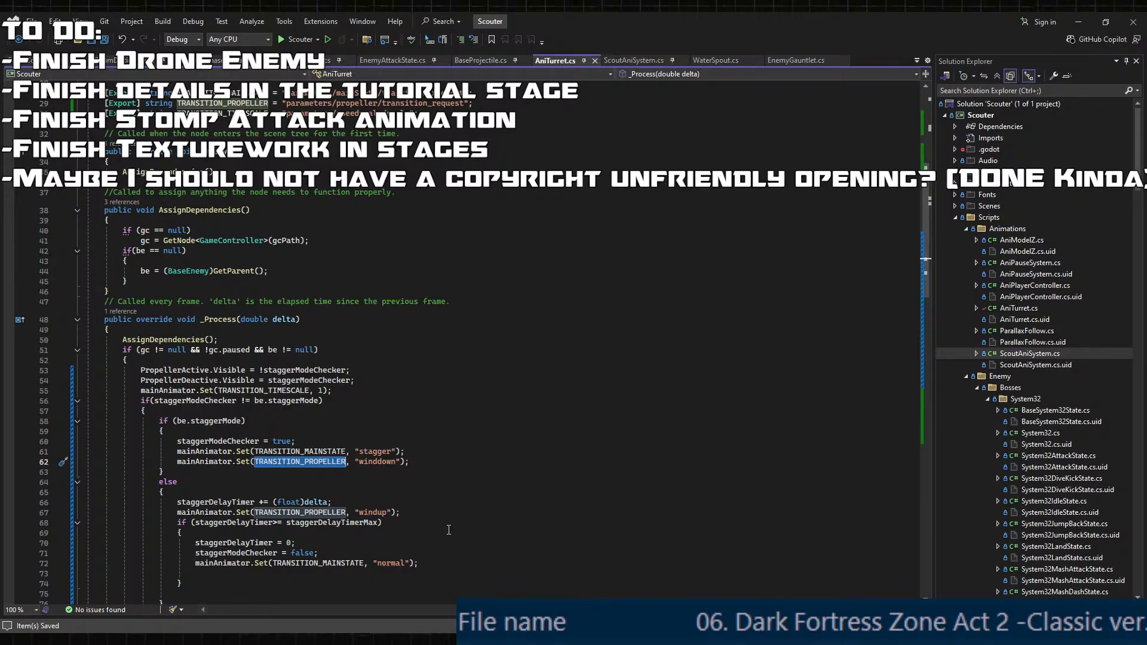
pyautogui.scroll(-2, 449, 530)
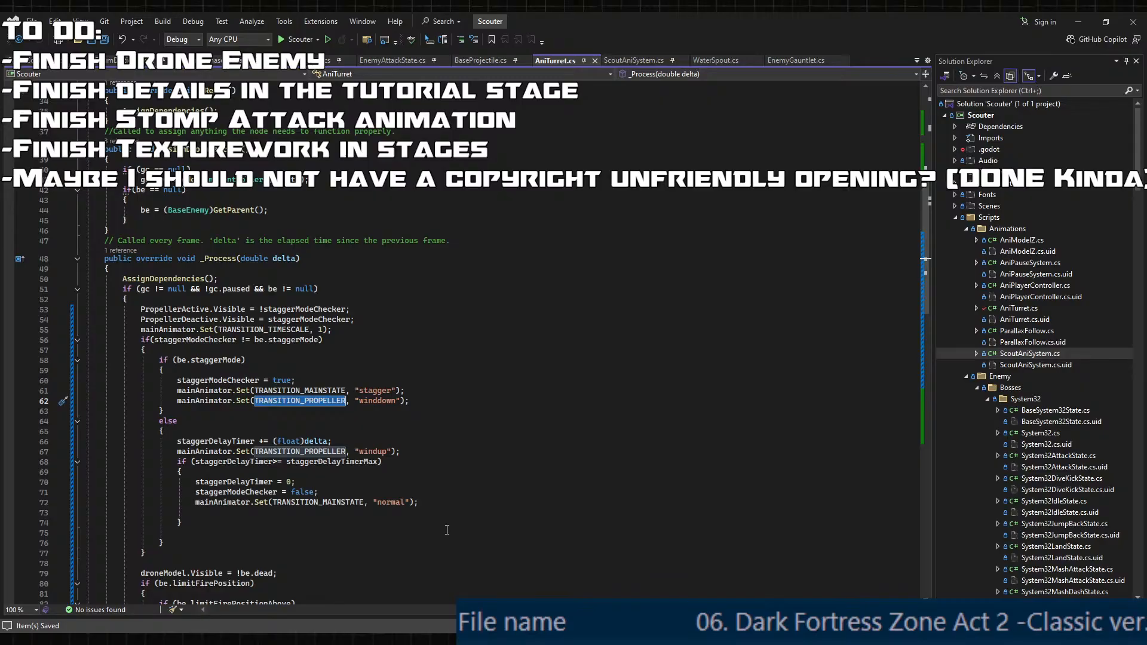
pyautogui.click(440, 474)
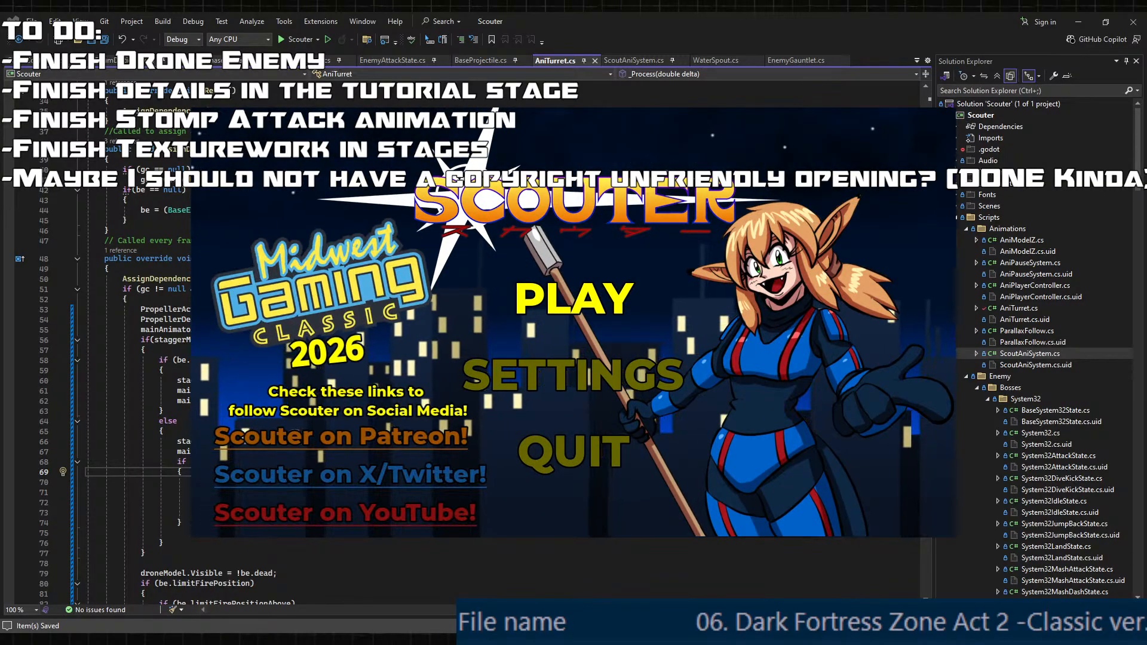
# - Start the Trainyard Tantrum stage in the running Scouter game
pyautogui.press('Down')
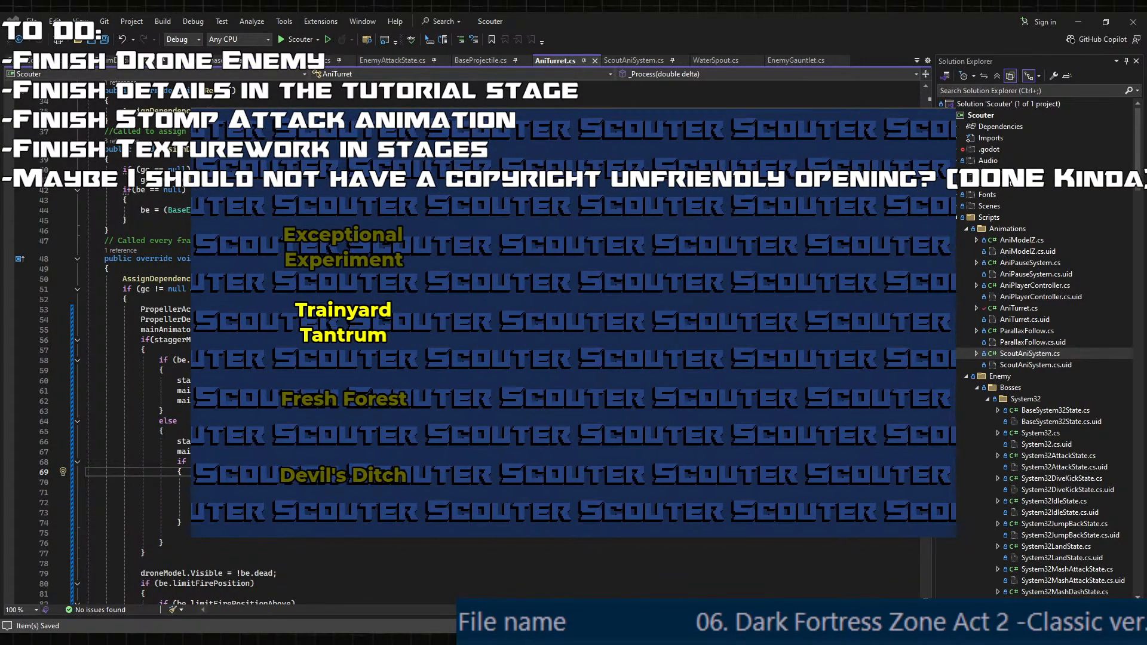
pyautogui.press('Return')
pyautogui.press('Return')
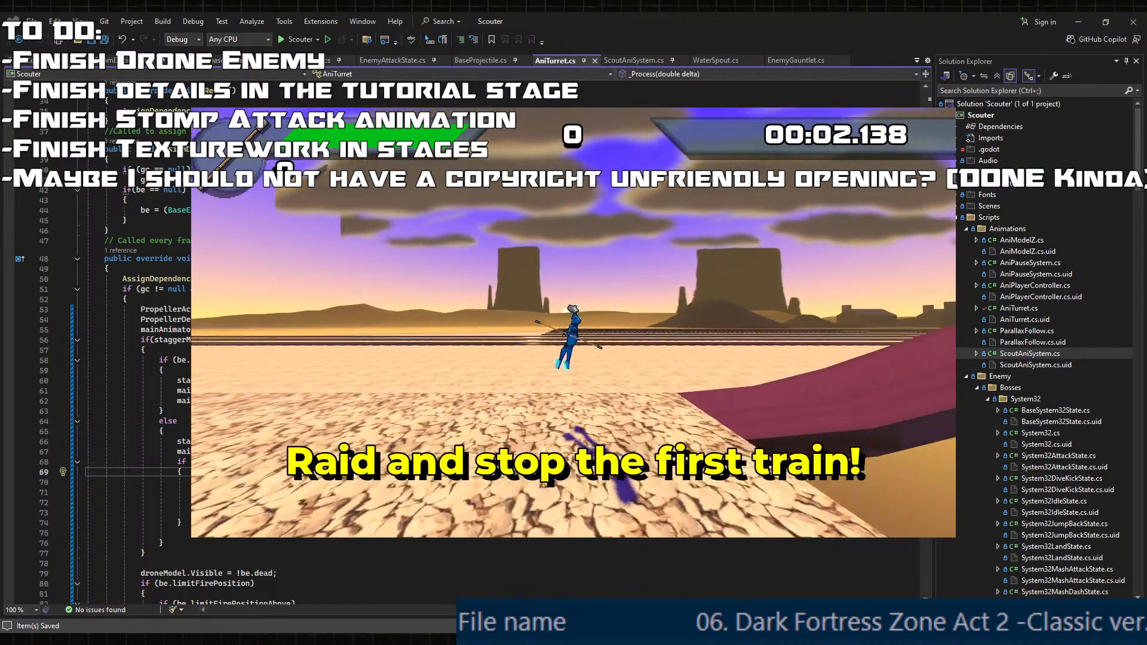
# - Approach and attack the first flying drone in Trainyard Tantrum to test its firing and stagger animations
pyautogui.press('space')
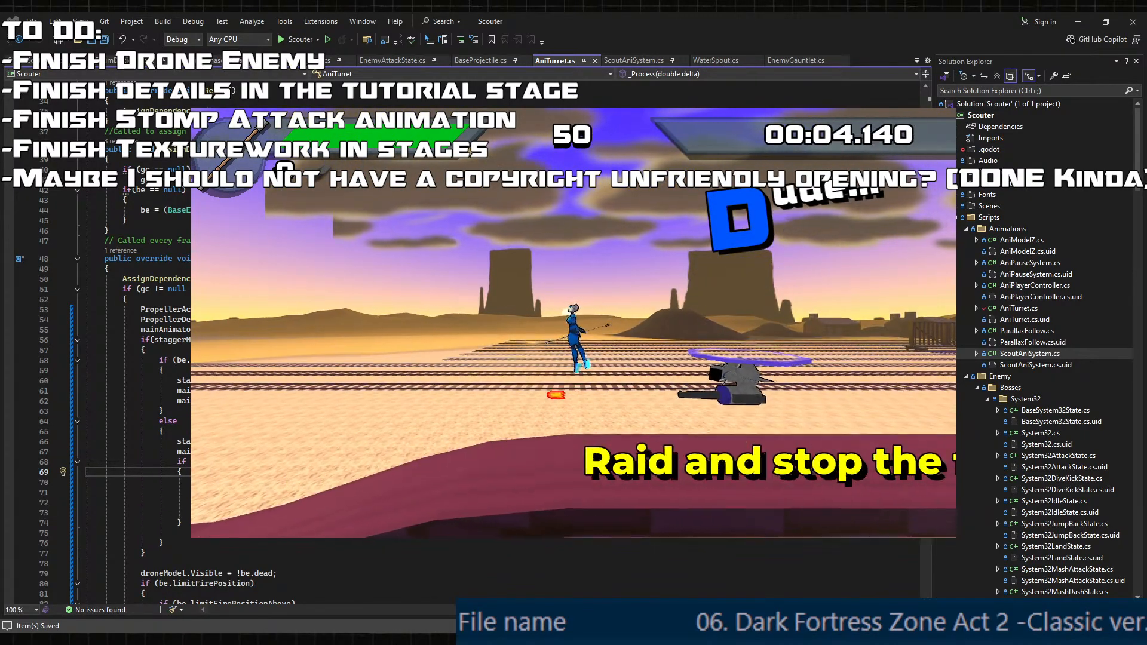
pyautogui.press('Left')
pyautogui.press('space')
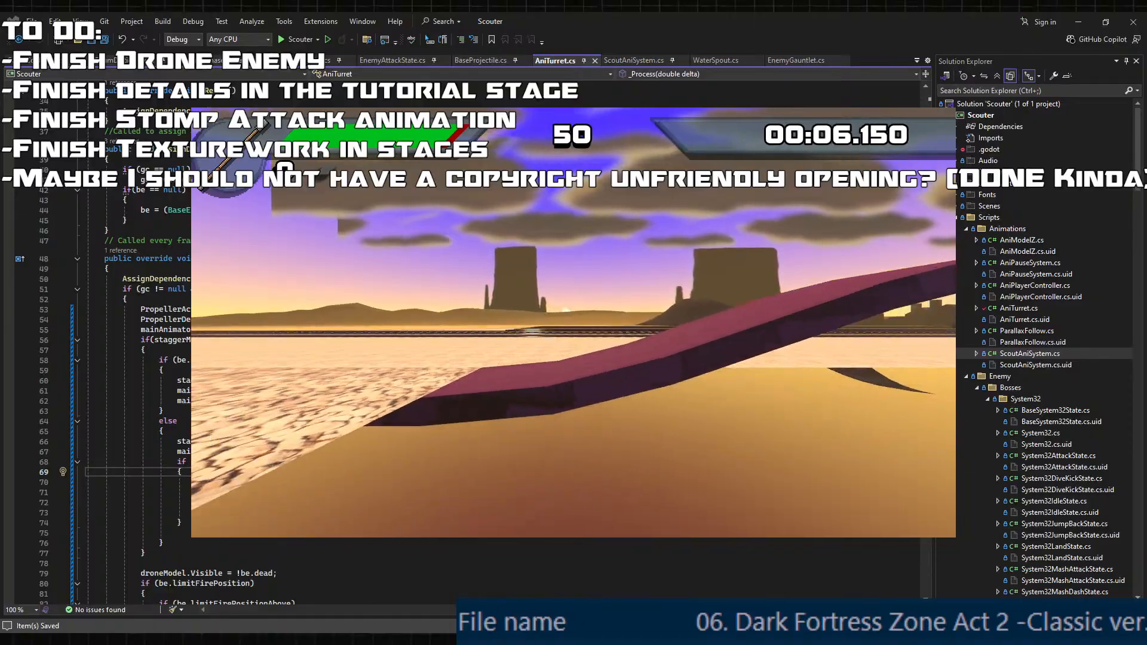
pyautogui.press('Right')
pyautogui.press('space')
pyautogui.press('space')
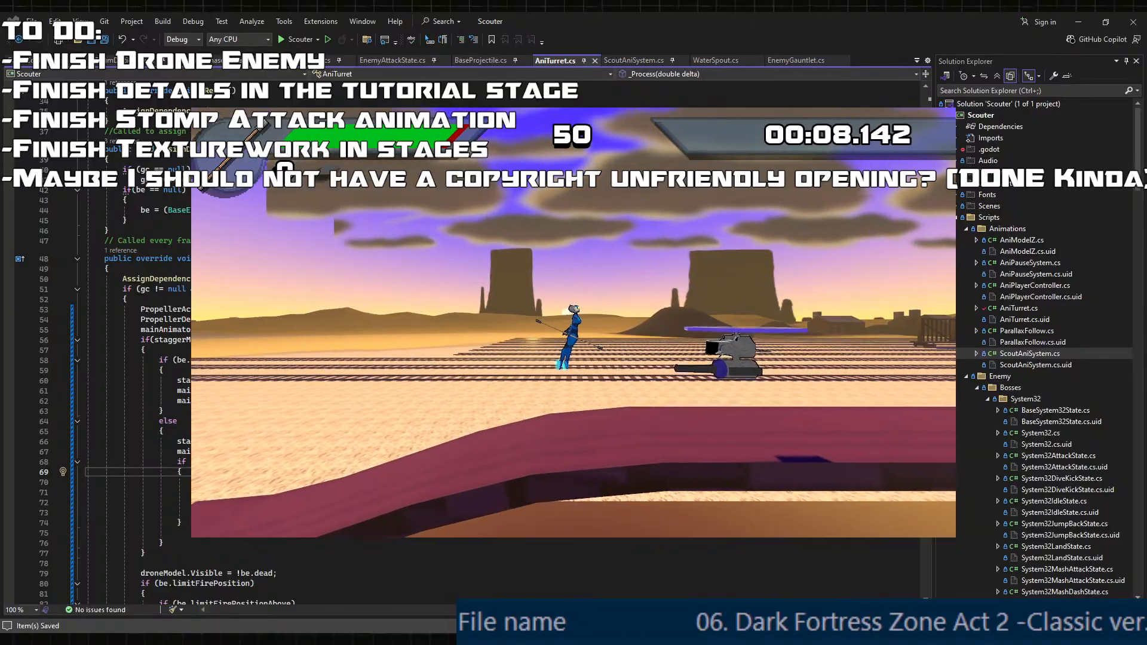
pyautogui.press('Left')
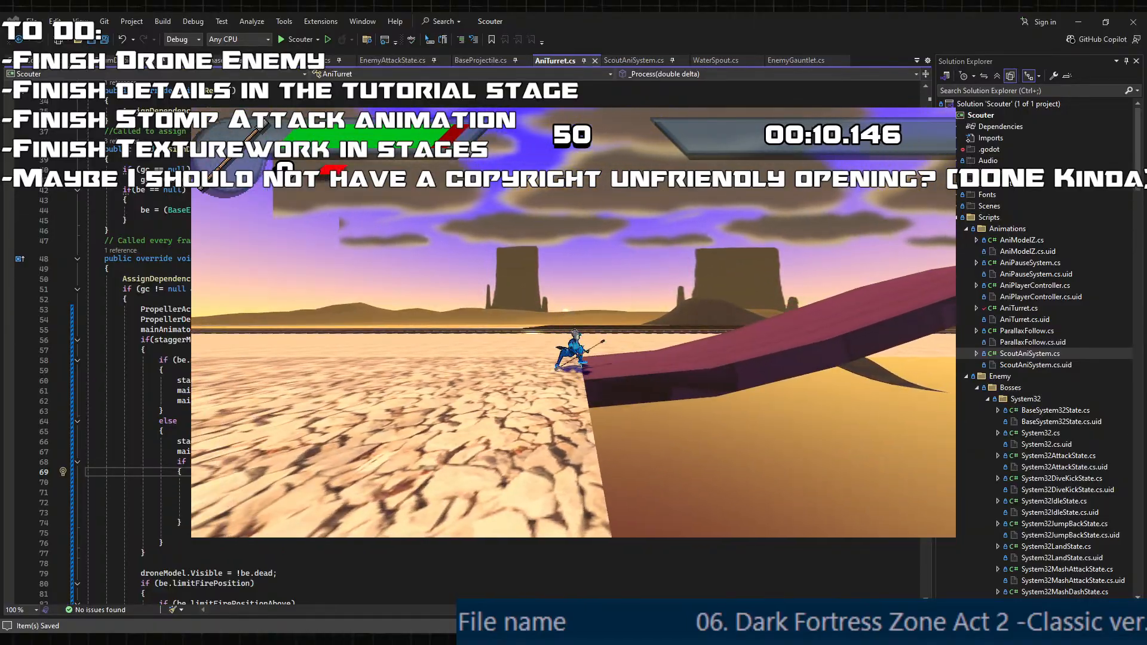
pyautogui.press('Right')
pyautogui.press('space')
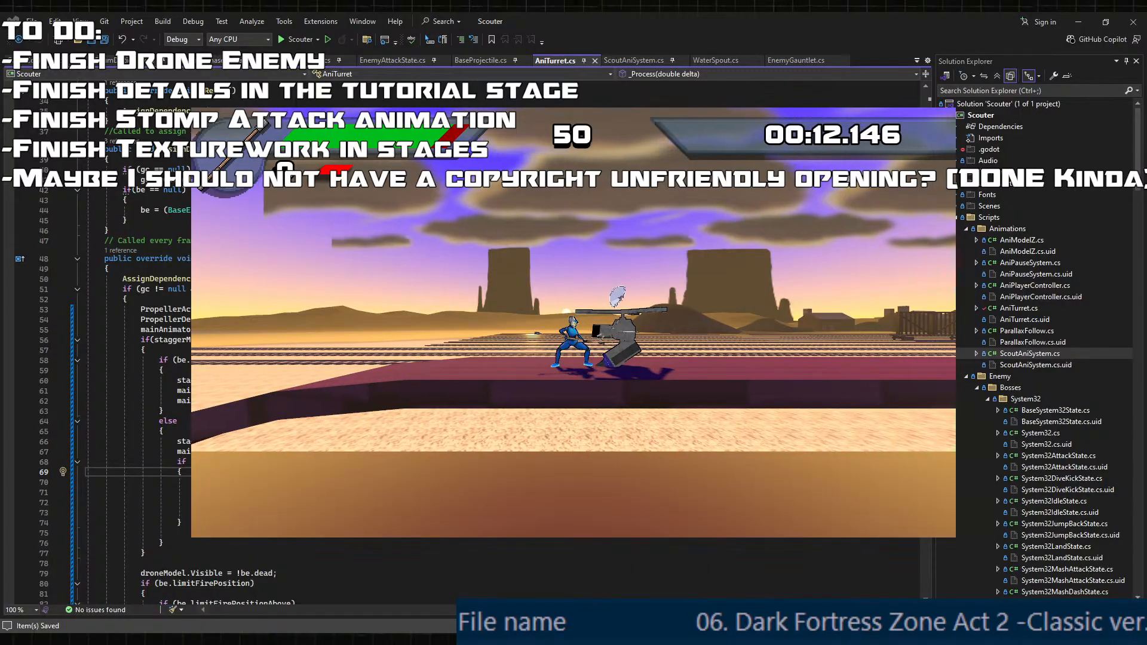
# - Pause the game beside the drone to examine its propeller and body pose, and resume play
pyautogui.press('Escape')
pyautogui.press('Escape')
pyautogui.press('Escape')
pyautogui.press('Escape')
pyautogui.press('Escape')
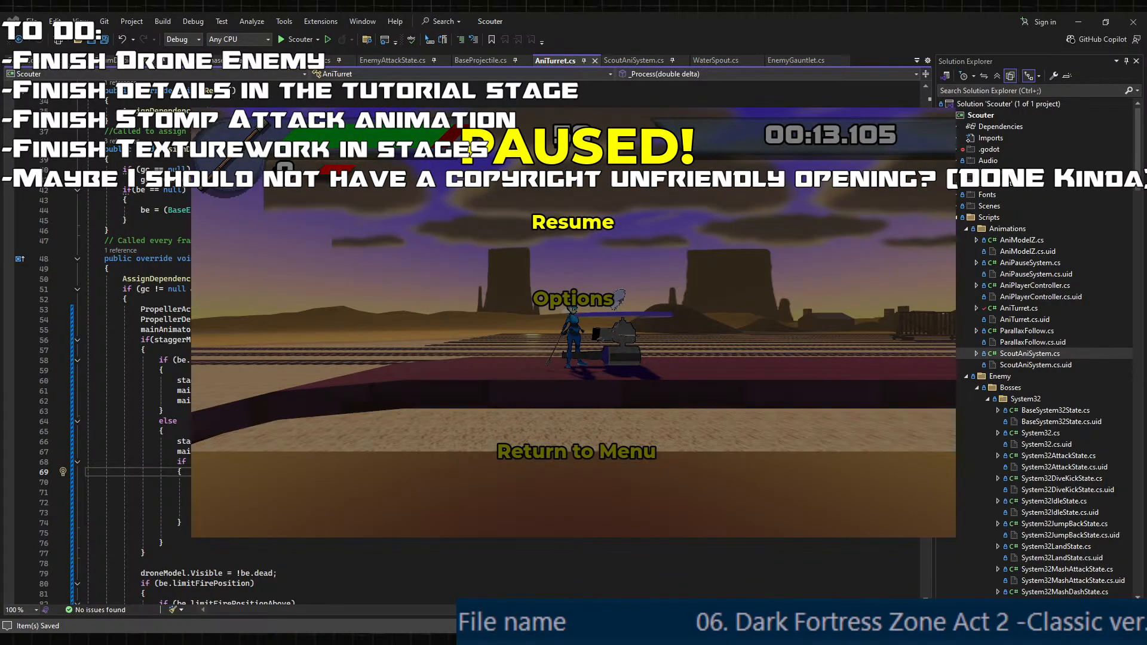
pyautogui.press('Escape')
# - Move away from and back toward the drone to test its recovery and chase behaviour, and close the game
pyautogui.press('Left')
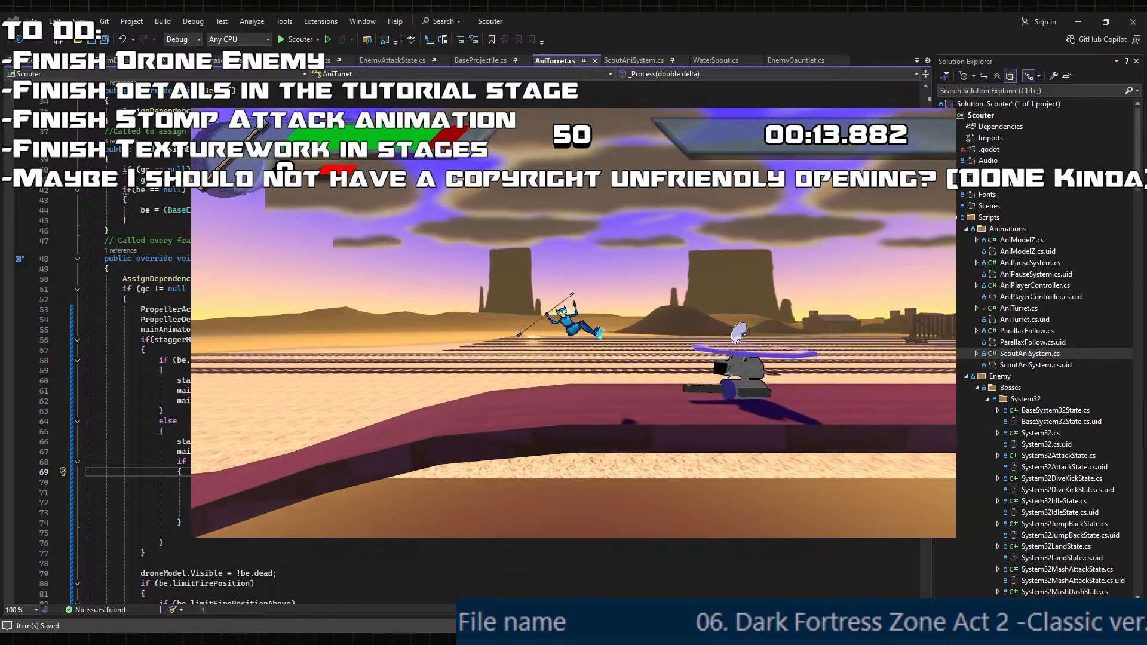
pyautogui.press('Right')
pyautogui.press('space')
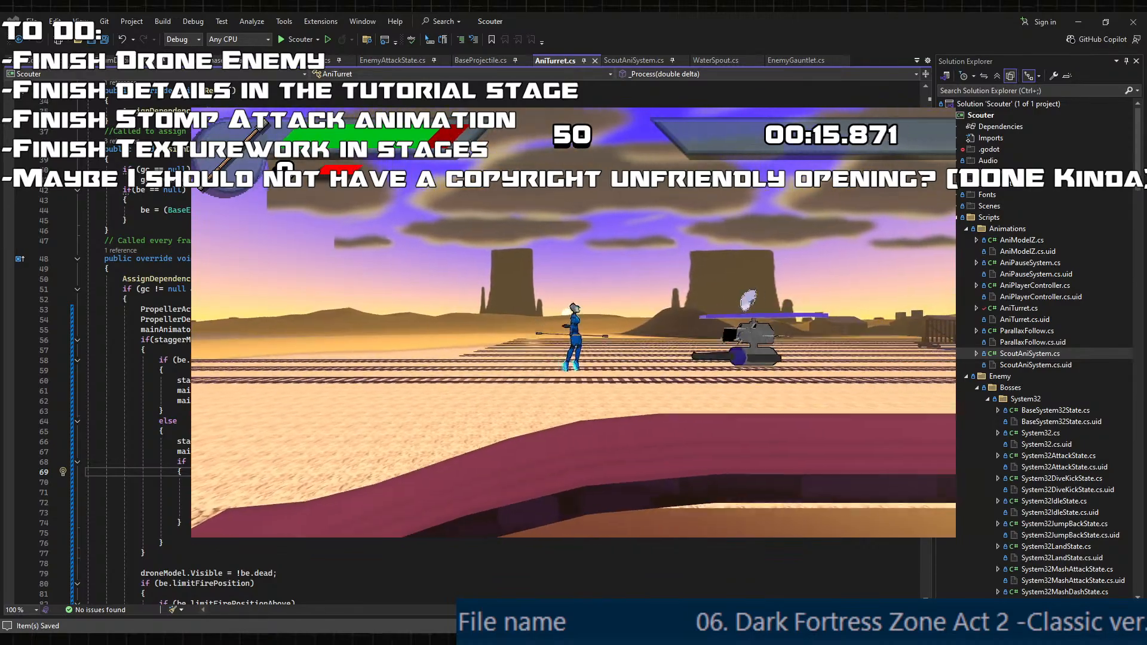
pyautogui.press('Left')
pyautogui.press('space')
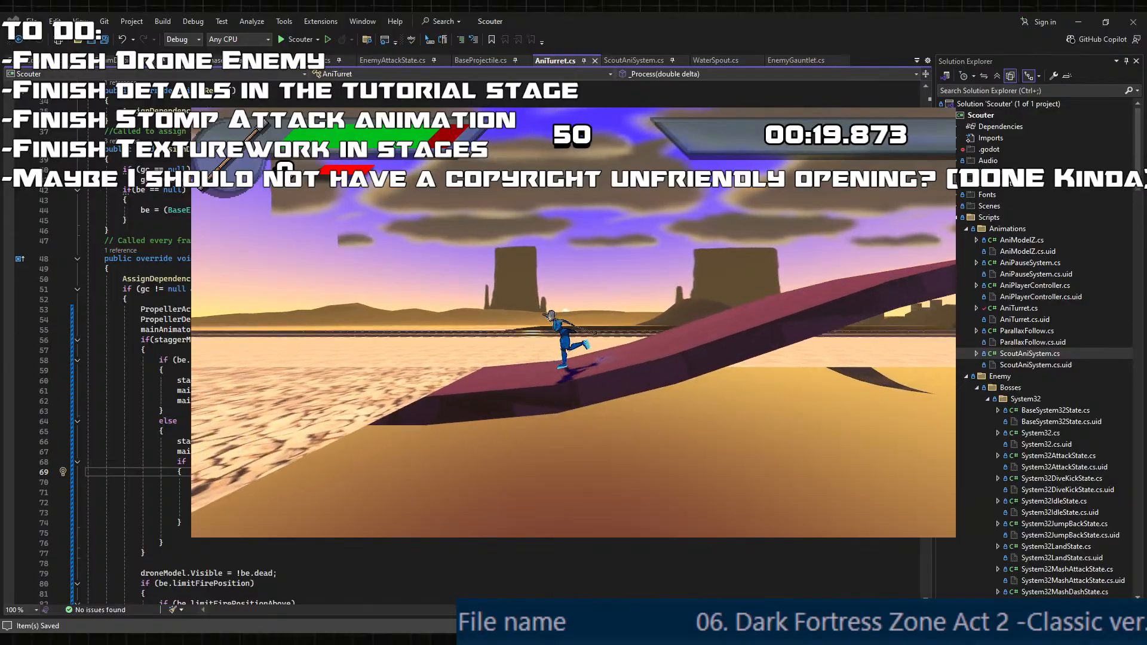
pyautogui.hotkey('alt', 'F4')
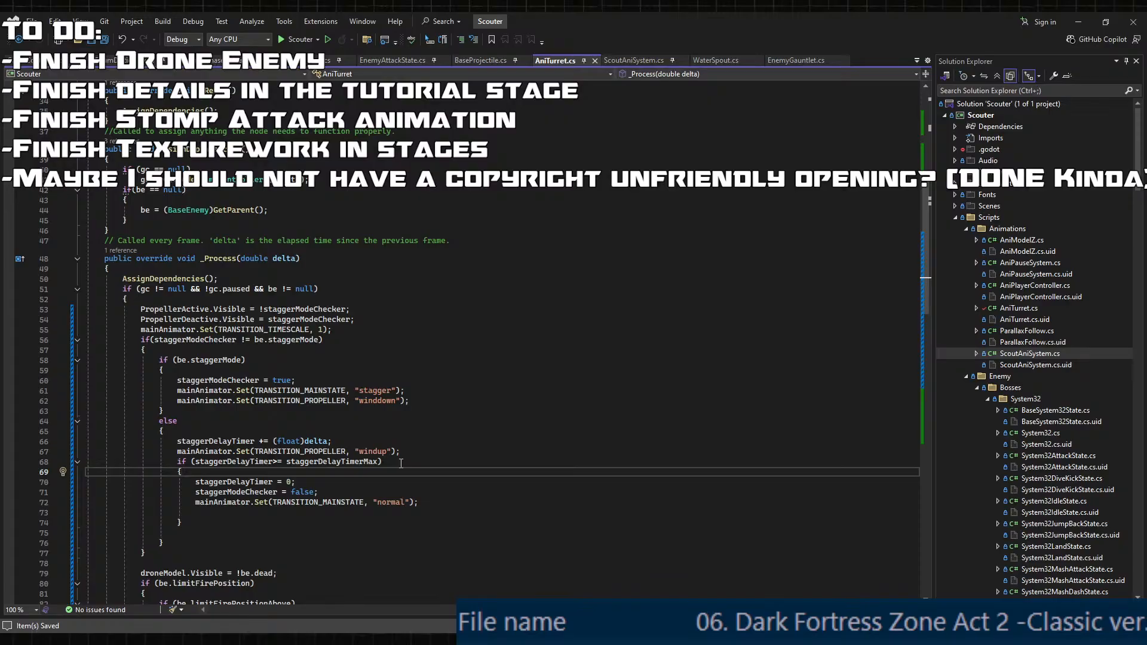
# - Check the "windup" request in the else block against the TRANSITION_PROPELLER declaration in AniTurret.cs
pyautogui.click(209, 452)
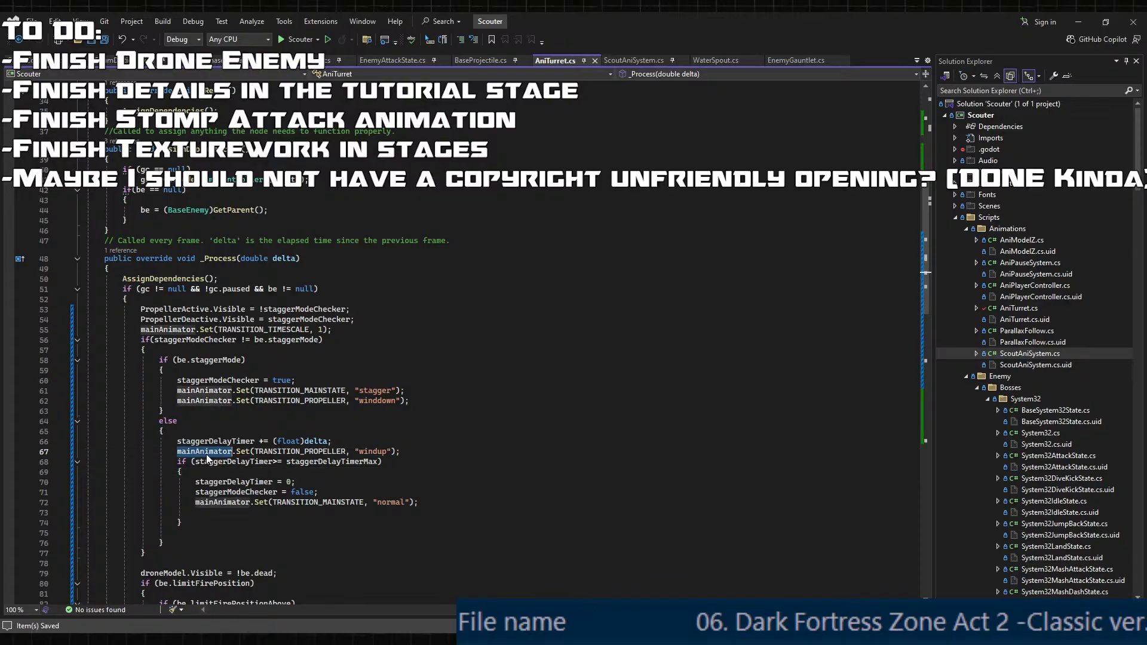
pyautogui.doubleClick(283, 452)
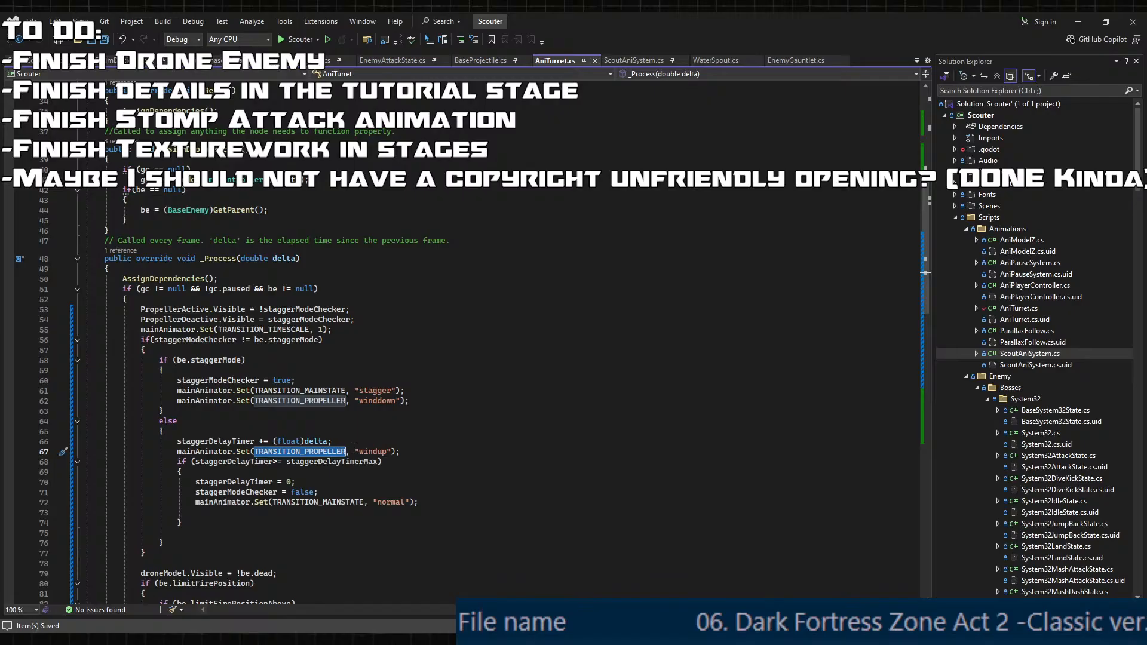
pyautogui.scroll(4, 356, 448)
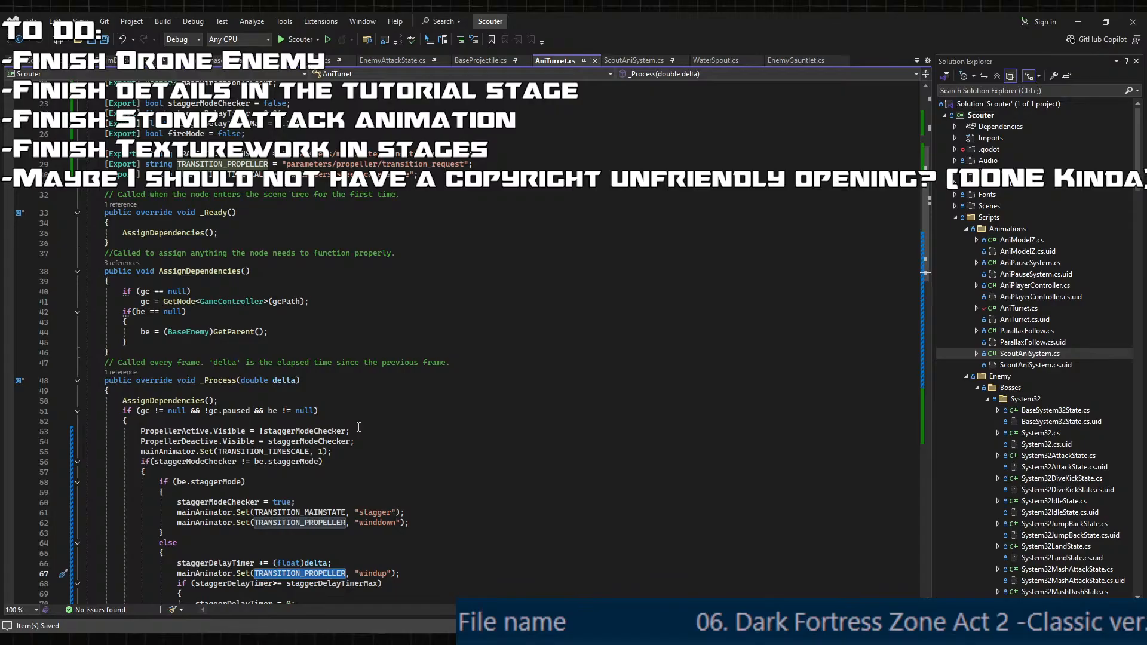
pyautogui.scroll(-3, 358, 426)
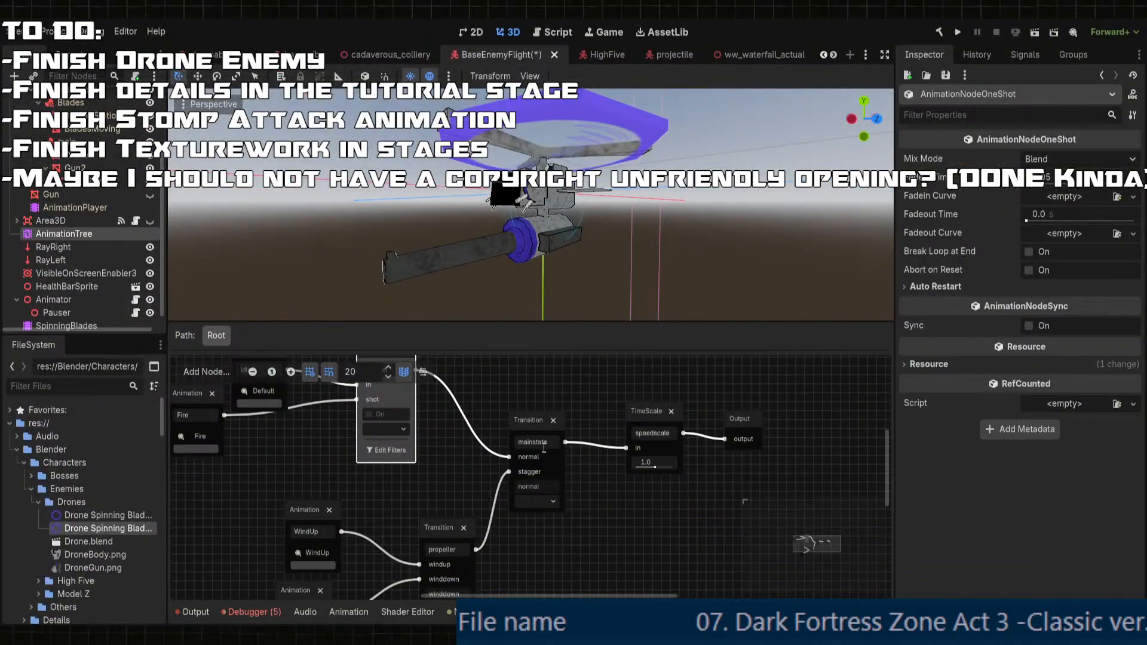
# - Check the TRANSITION_MAINSTATE path against the mainstate Transition node in Godot's BaseEnemyFlight AnimationTree and save AniTurret.cs
pyautogui.doubleClick(544, 443)
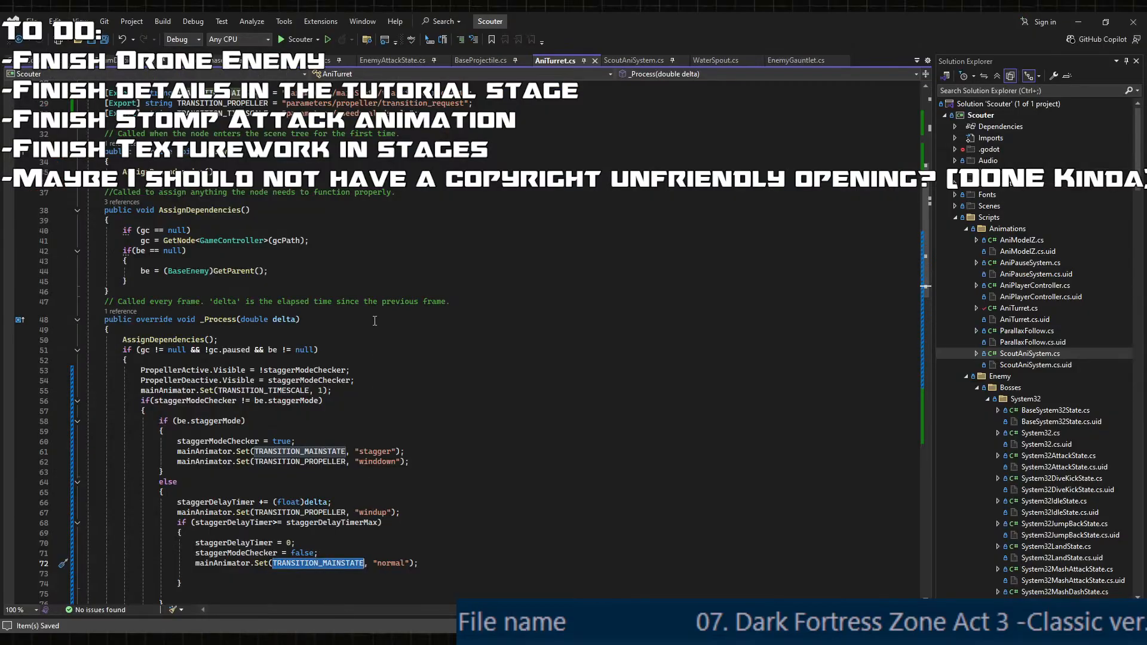
pyautogui.click(360, 187)
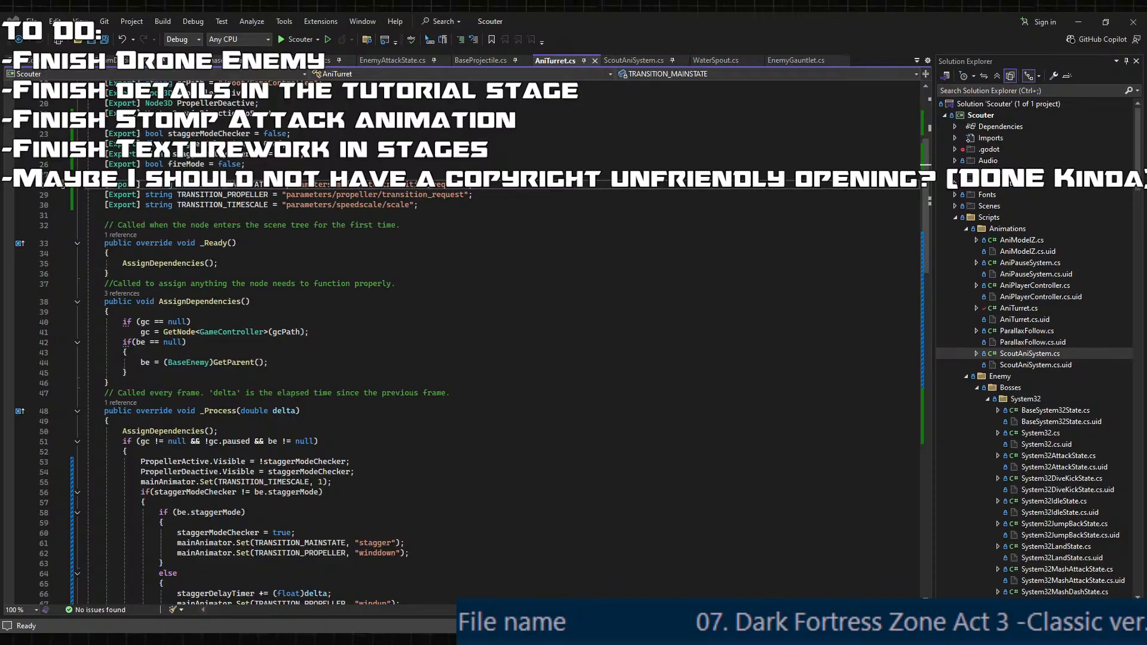
pyautogui.scroll(4, 472, 369)
pyautogui.click(472, 366)
pyautogui.hotkey('ctrl', 's')
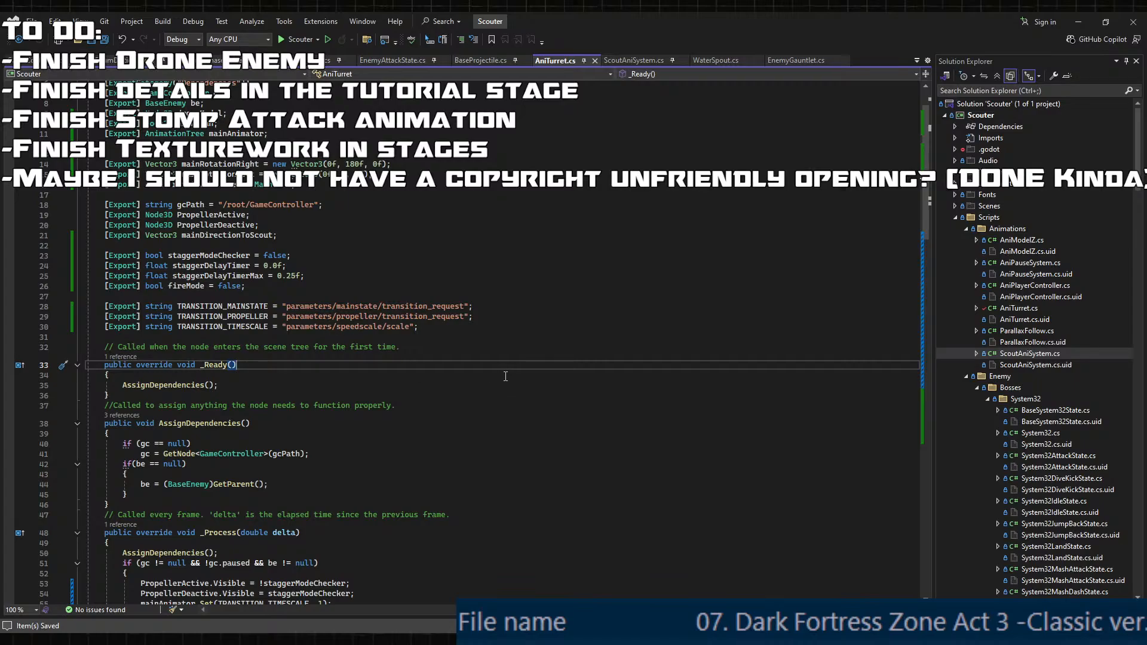
# - Review the stagger logic in _Process and open the EnemyChaseFlyState script
pyautogui.scroll(-8, 489, 398)
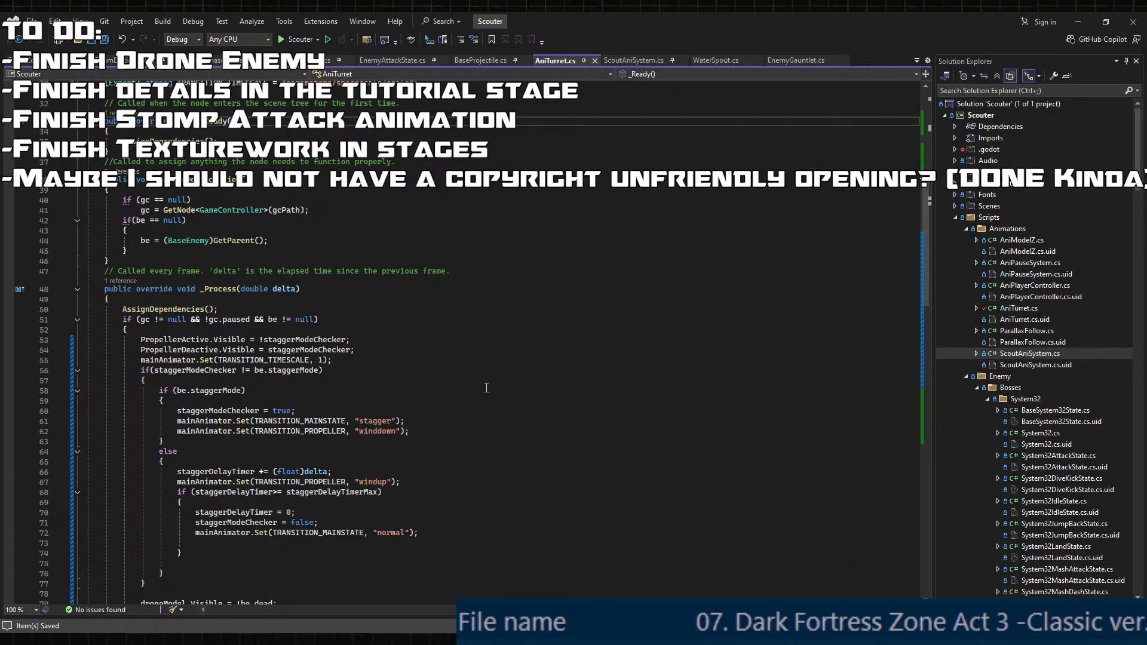
pyautogui.scroll(-2, 486, 380)
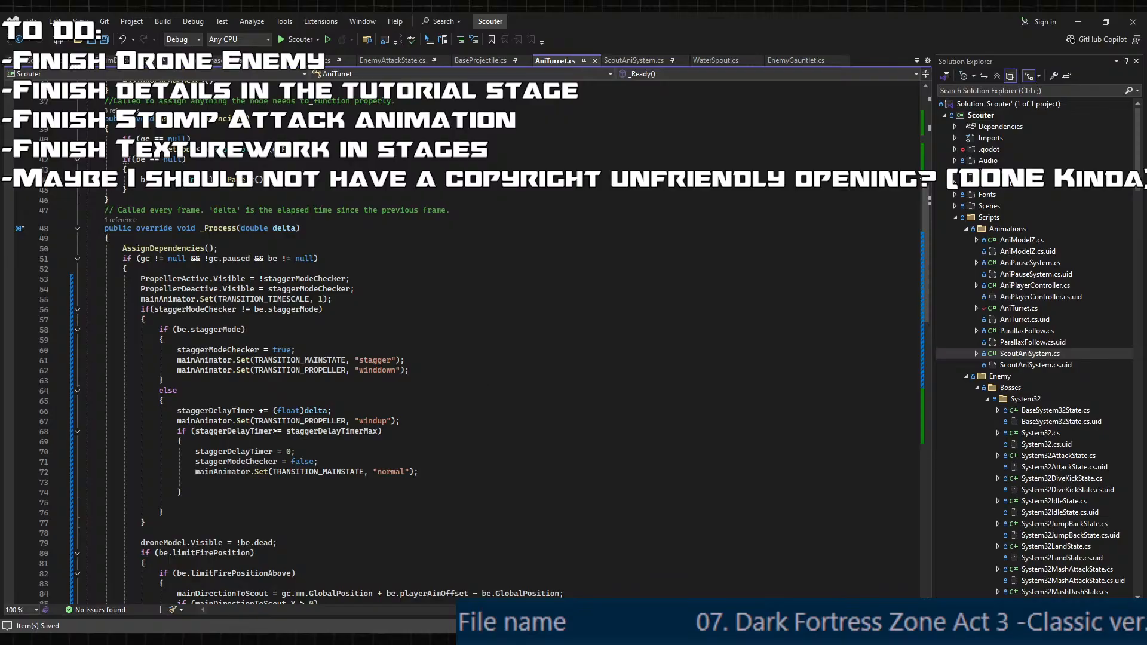
pyautogui.click(213, 60)
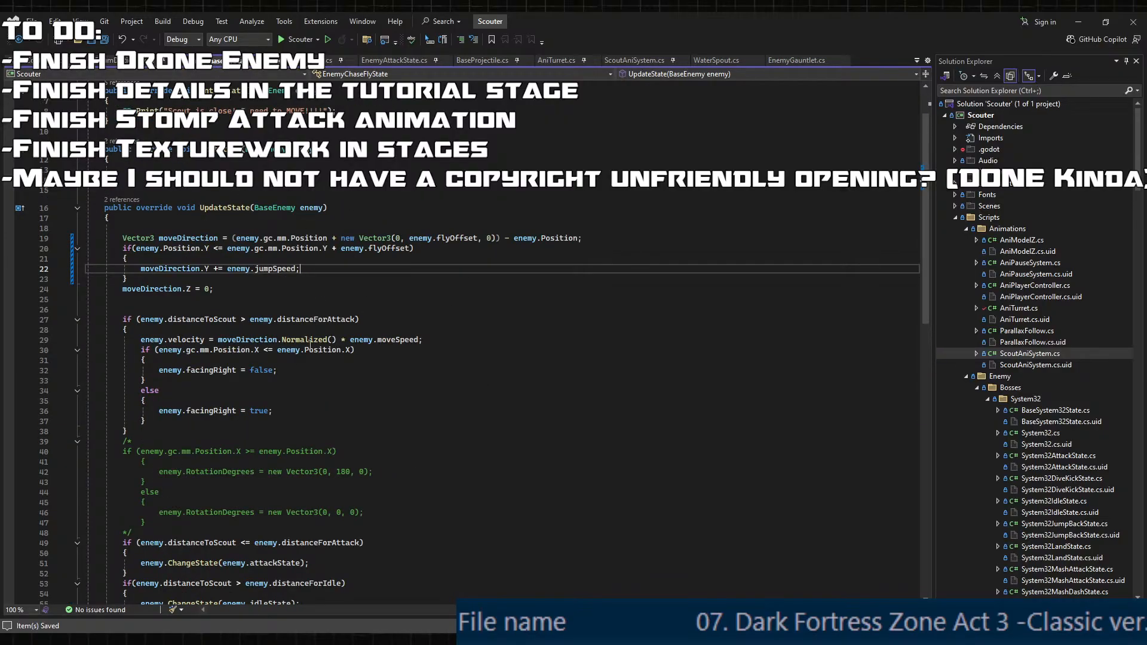
pyautogui.click(203, 319)
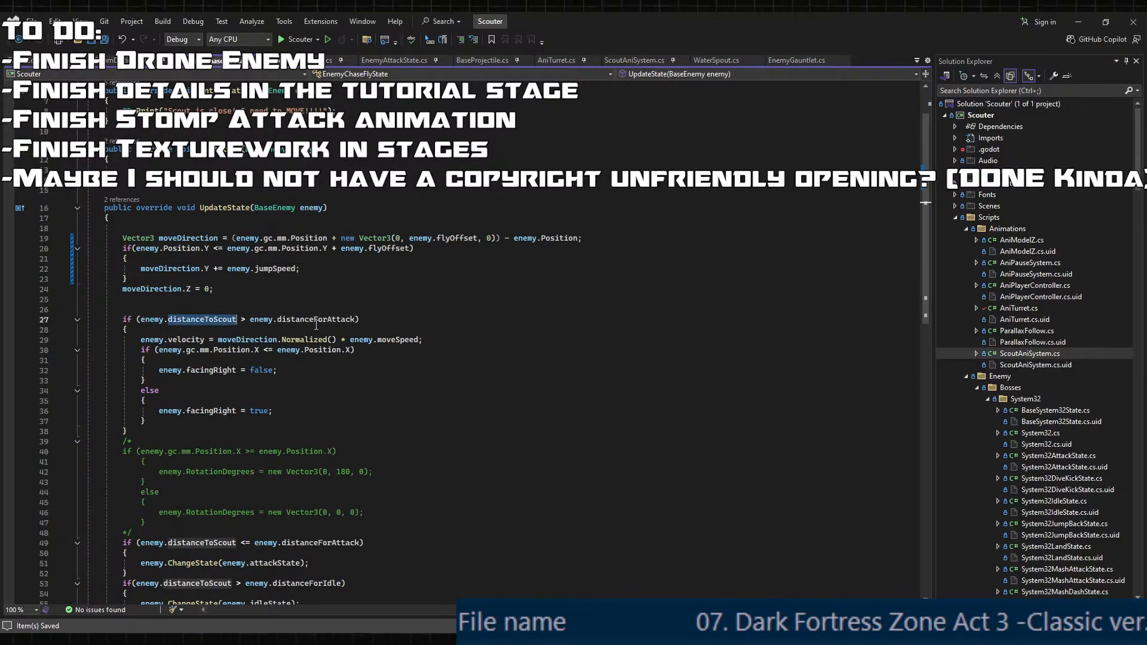
pyautogui.doubleClick(328, 319)
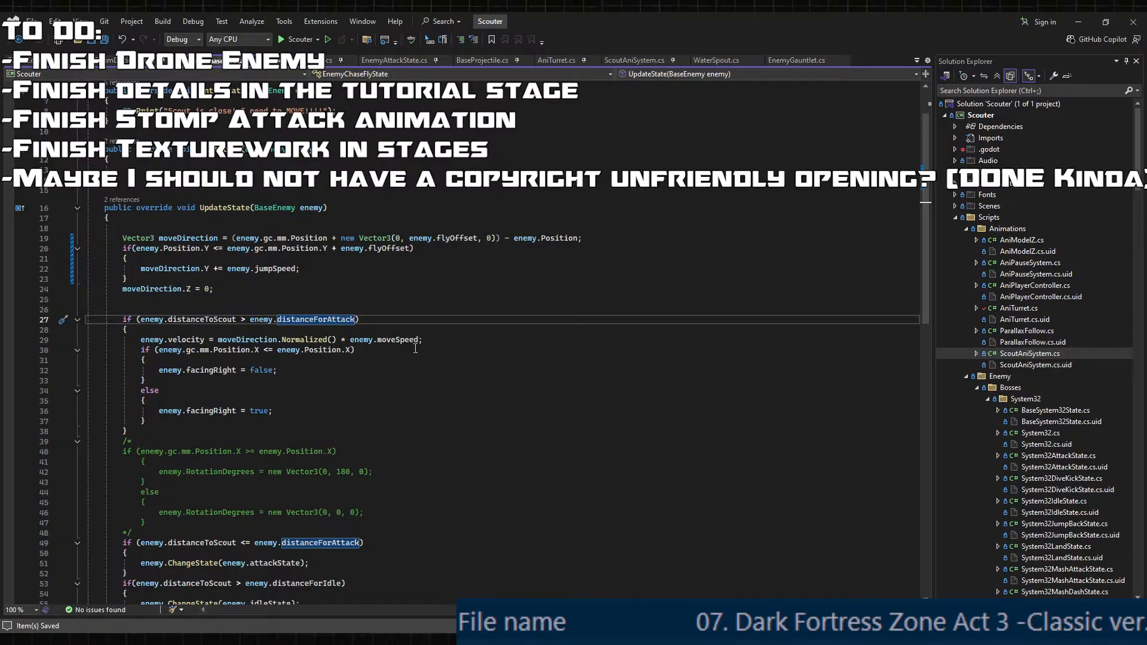
pyautogui.press('Right')
pyautogui.write('&&')
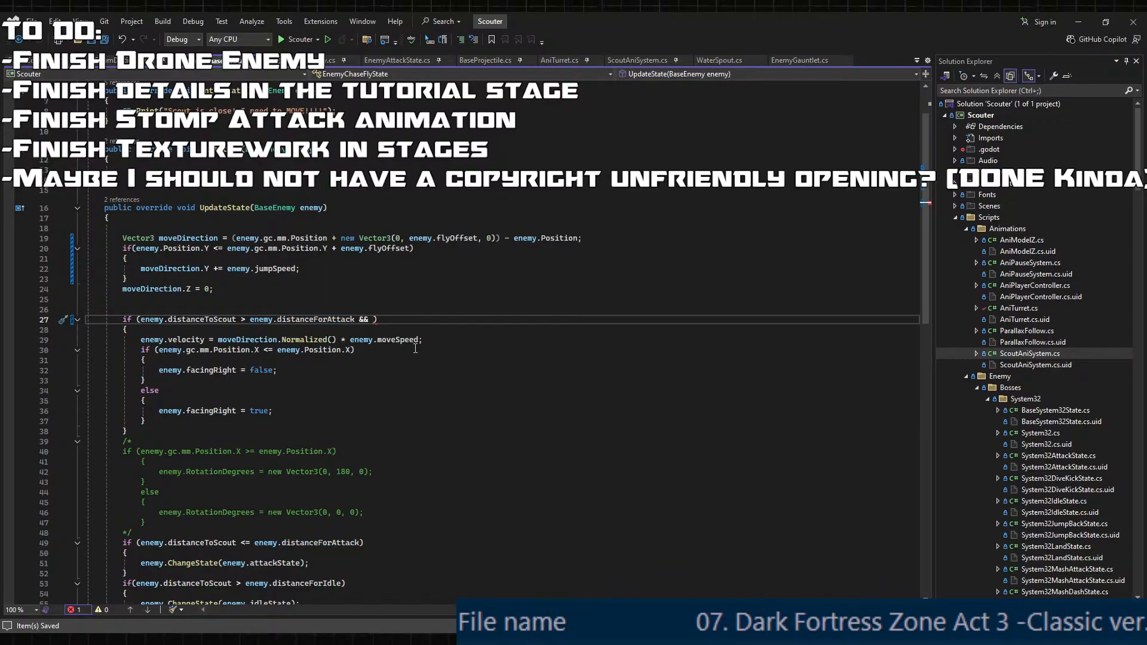
pyautogui.hotkey('ctrl', 'z')
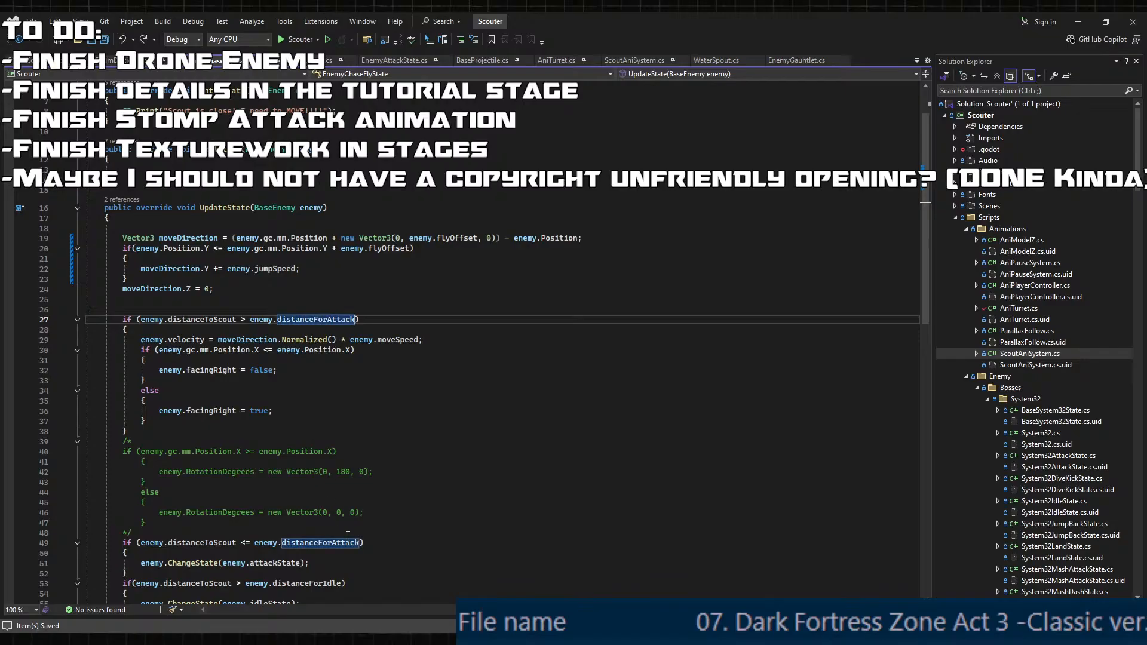
# - Extend the distanceToScout <= distanceForAttack condition in UpdateState with && enemy.Position.Y >=
pyautogui.click(361, 544)
pyautogui.write('&& ')
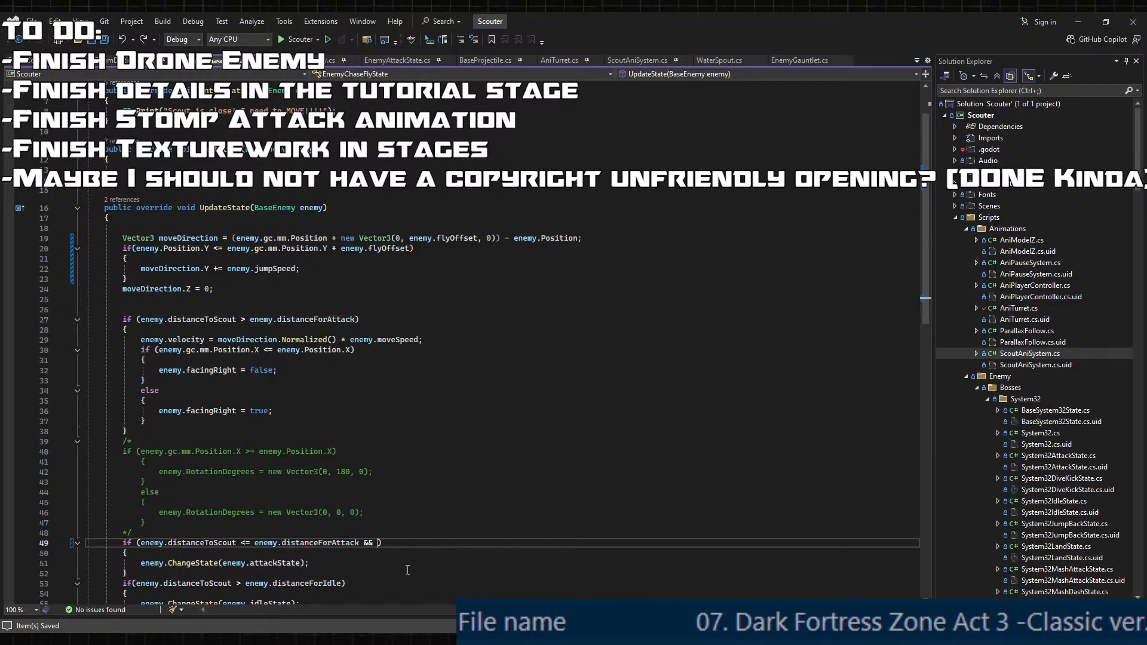
pyautogui.write('enemy.P')
pyautogui.press('BackSpace')
pyautogui.write('G')
pyautogui.press('BackSpace')
pyautogui.write('Position.Y >=')
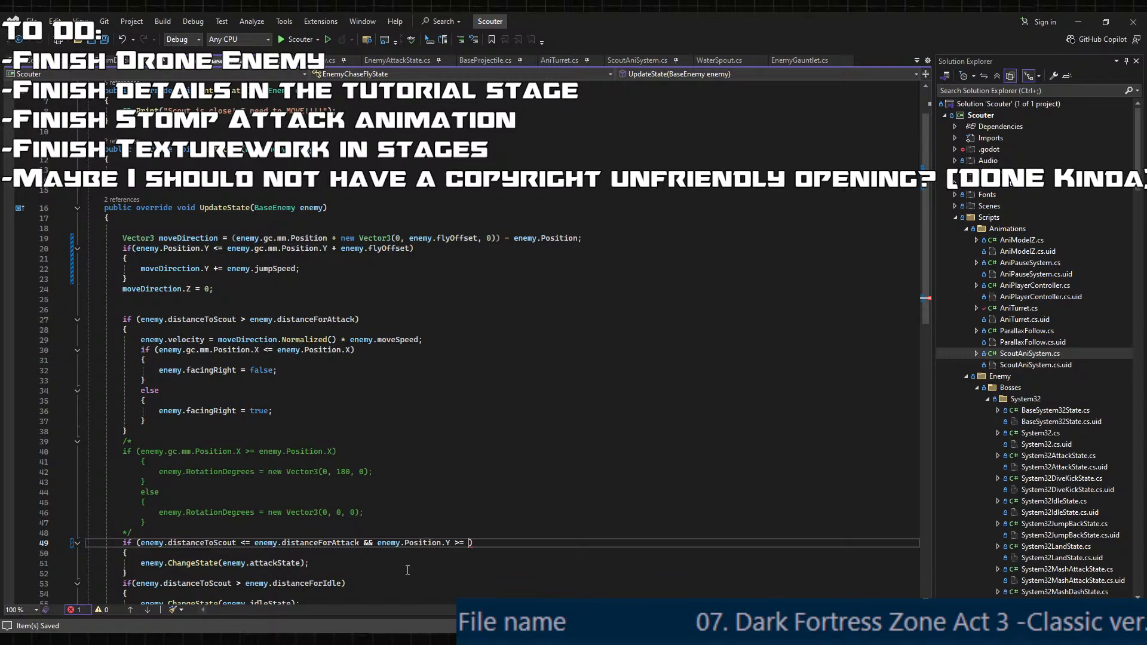
# - Complete the attack condition's height comparison with enemy.gc.mm.Position.Y copied from the flyOffset condition
pyautogui.click(411, 249)
pyautogui.write(')')
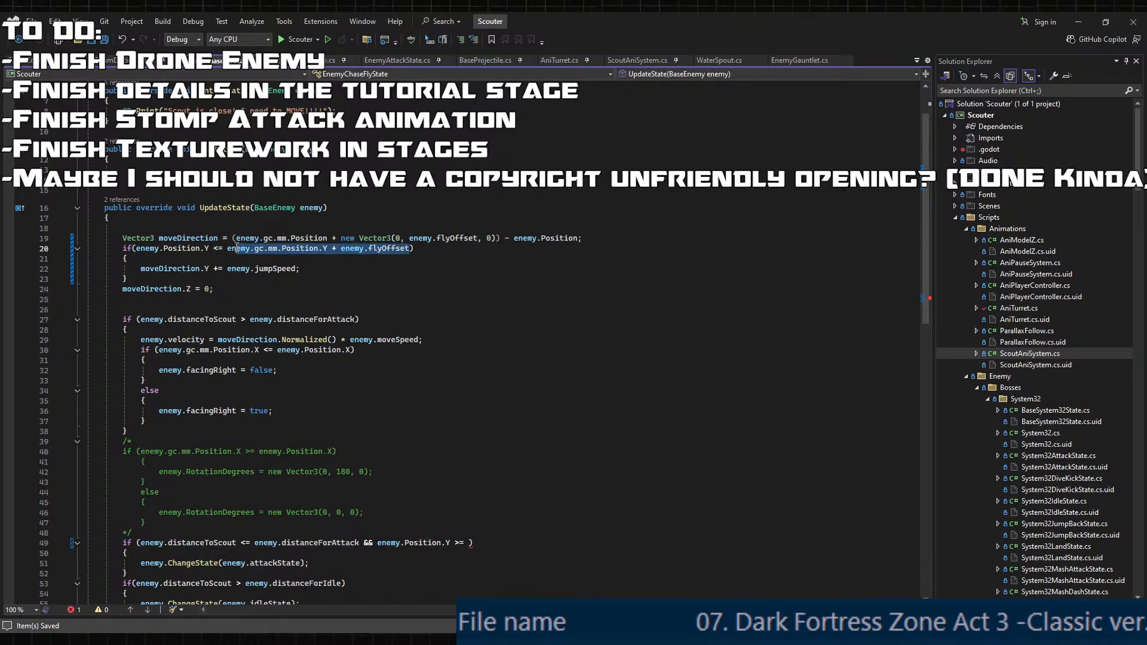
pyautogui.click(308, 263)
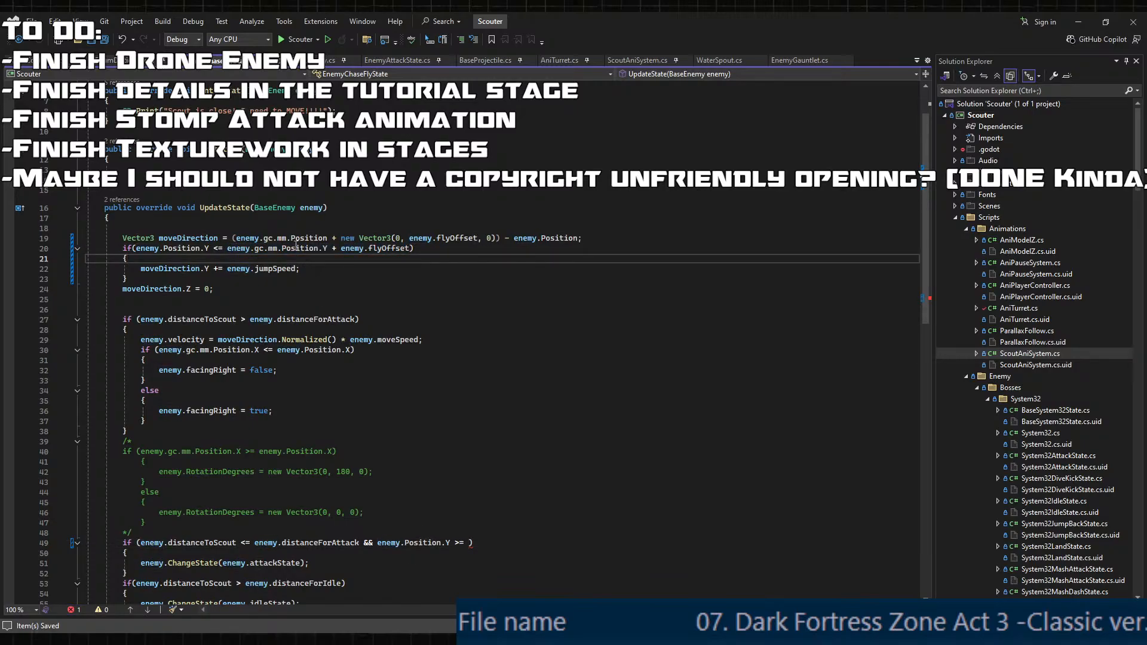
pyautogui.moveTo(327, 248); pyautogui.dragTo(228, 249)
pyautogui.hotkey('ctrl', 'c')
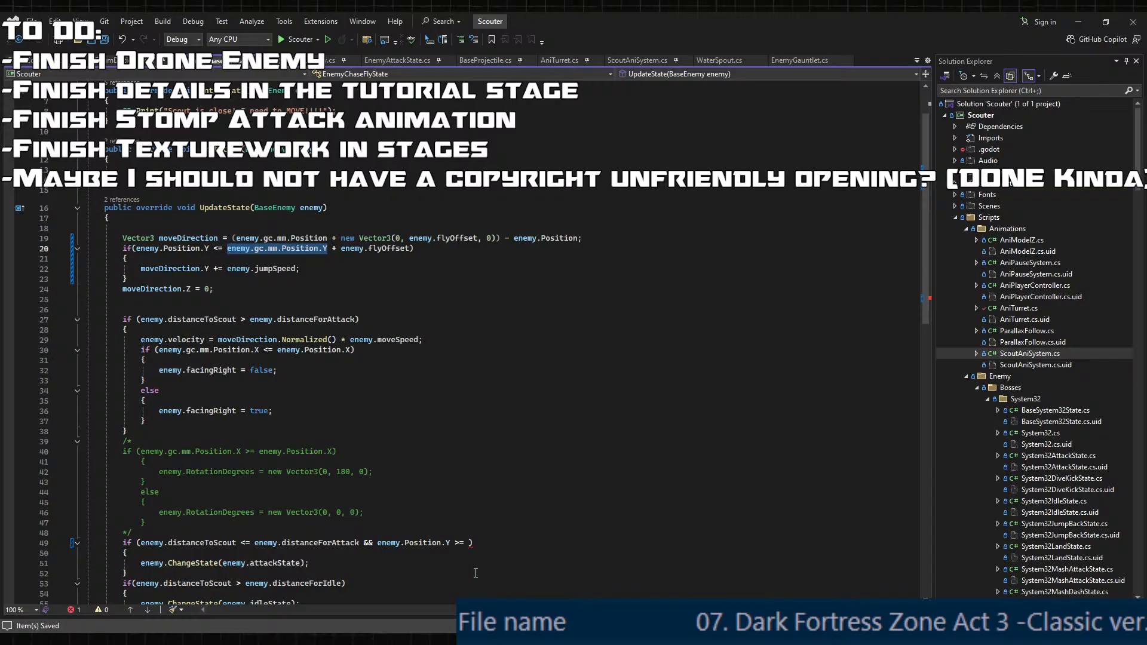
pyautogui.click(469, 542)
pyautogui.hotkey('ctrl', 'v')
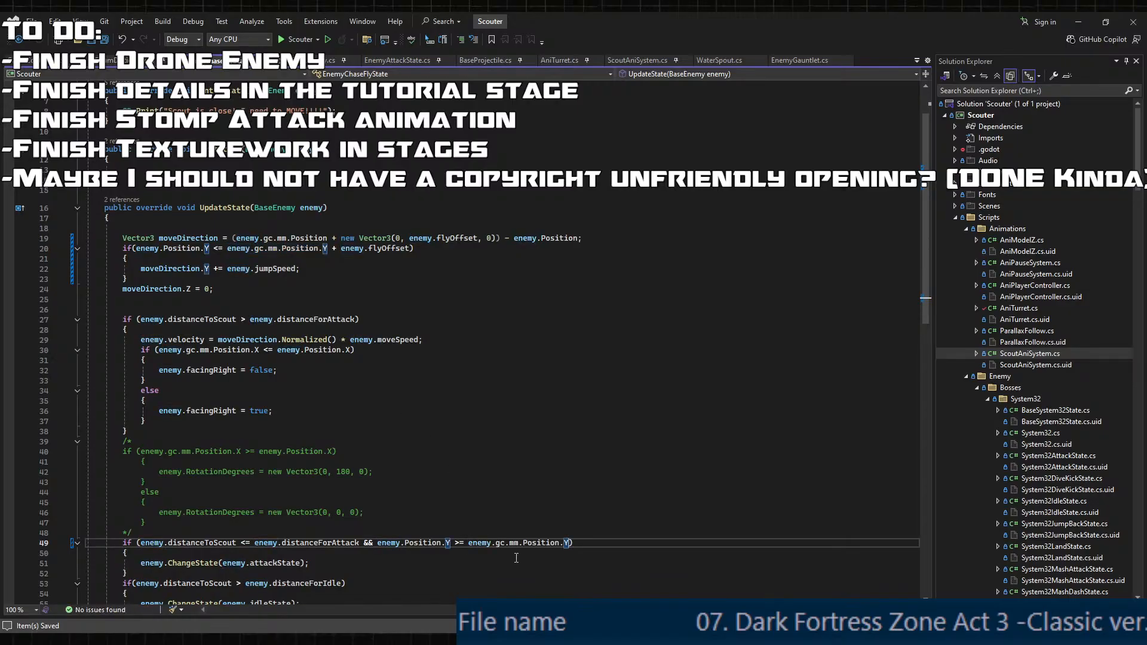
# - Extend the attack condition's height comparison in UpdateState so it ends with + enemy.playerAimOffset.Y
pyautogui.press('BackSpace')
pyautogui.press('BackSpace')
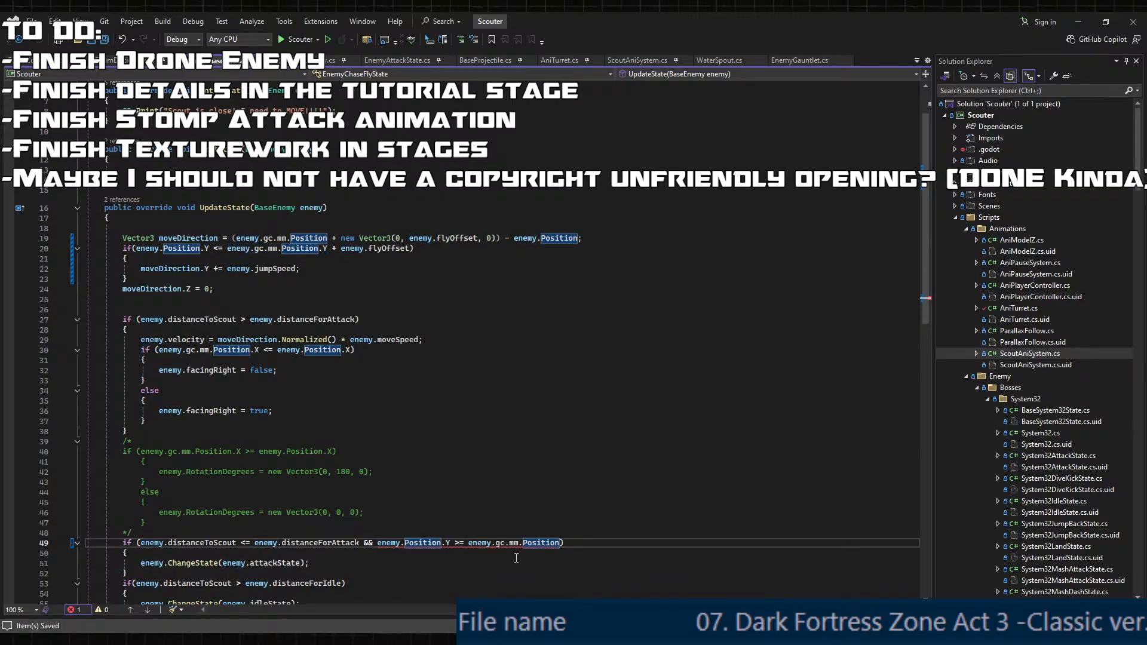
pyautogui.write('.')
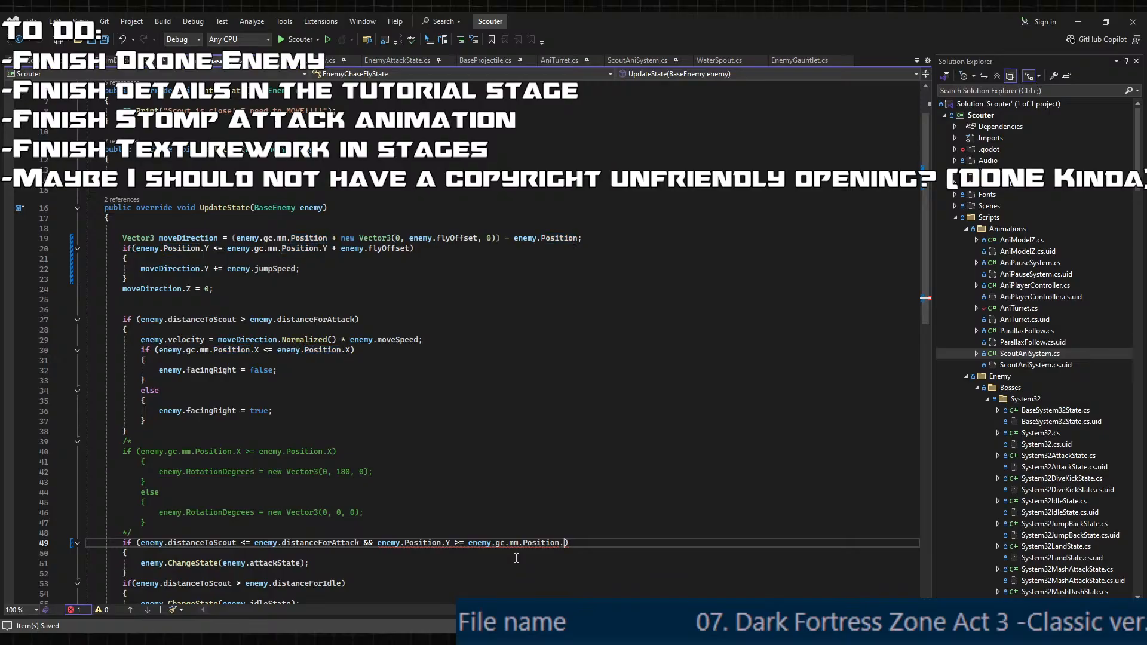
pyautogui.write('Y + enemy.playerO')
pyautogui.press('BackSpace')
pyautogui.press('BackSpace')
pyautogui.press('BackSpace')
pyautogui.press('BackSpace')
pyautogui.press('BackSpace')
pyautogui.press('BackSpace')
pyautogui.press('BackSpace')
pyautogui.write('flyO')
pyautogui.press('BackSpace')
pyautogui.press('BackSpace')
pyautogui.press('BackSpace')
pyautogui.press('BackSpace')
pyautogui.write('offs')
pyautogui.press('Tab')
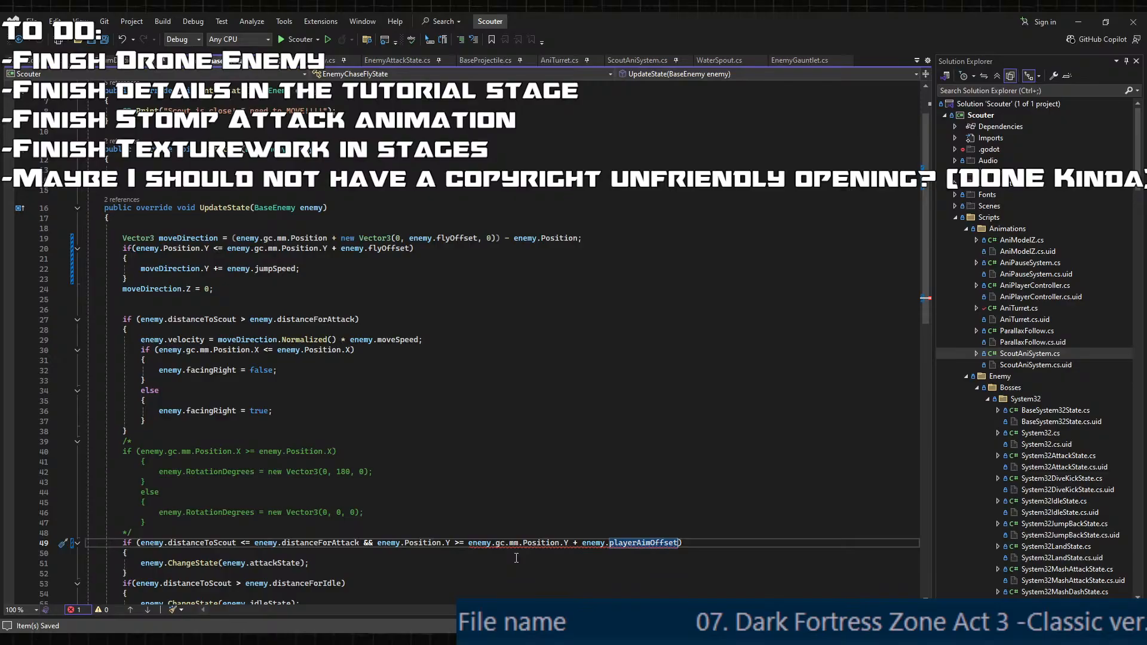
pyautogui.write('.Y')
pyautogui.click(474, 479)
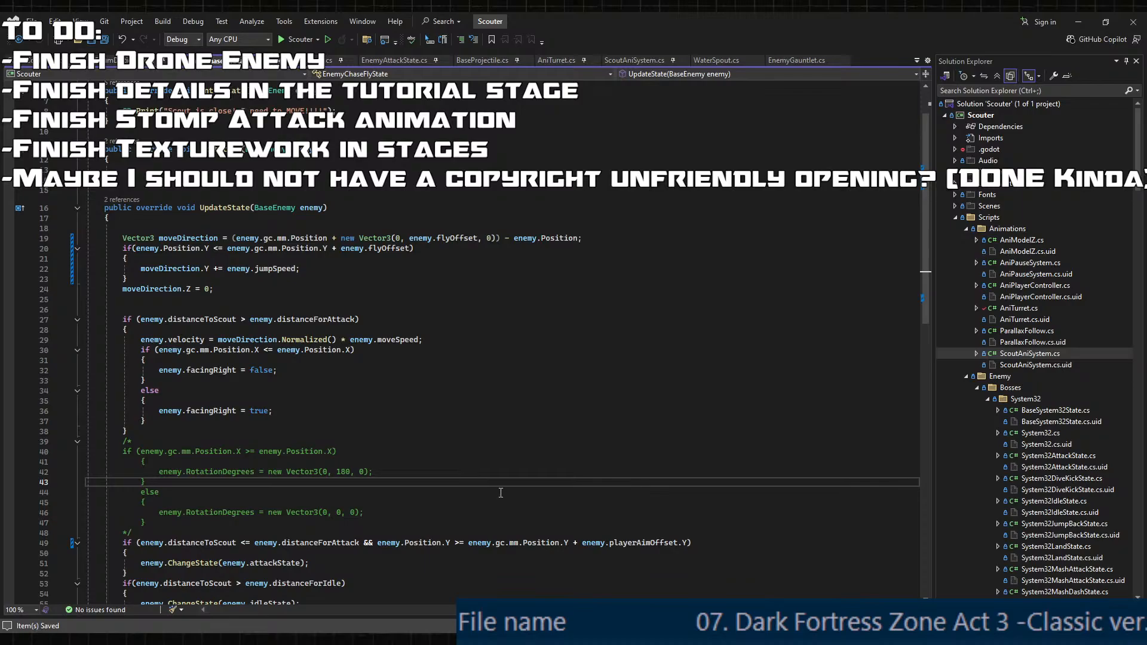
pyautogui.click(516, 460)
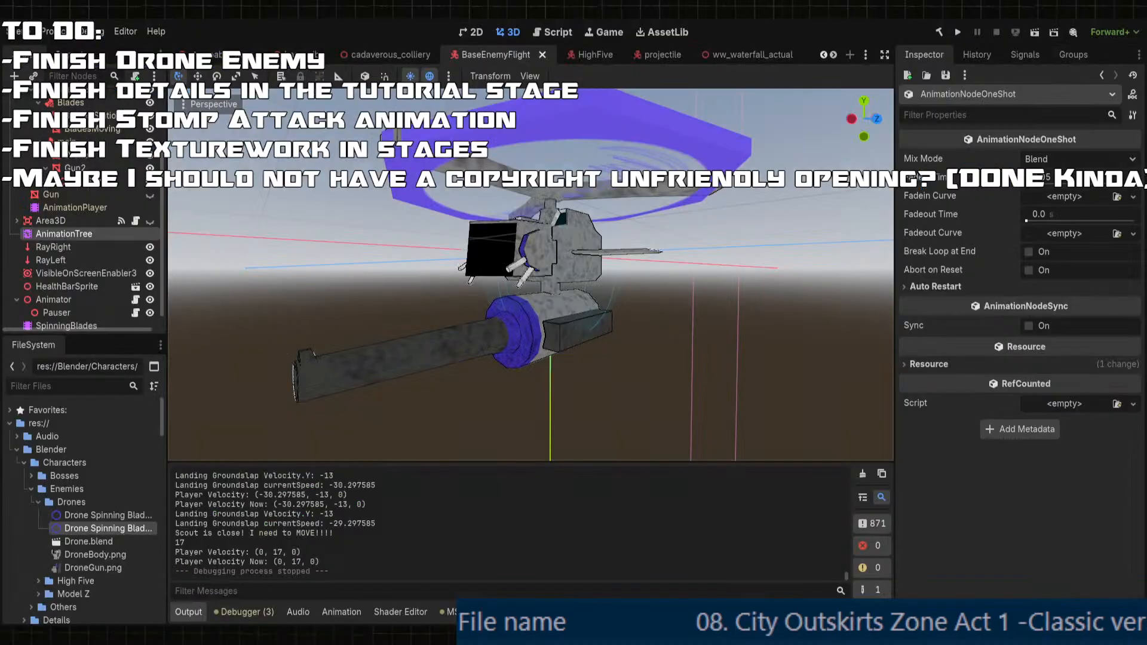
# - Switch to Godot, run the game, and duck and jump near the drone in Trainyard Tantrum to test its attack height
pyautogui.click(958, 32)
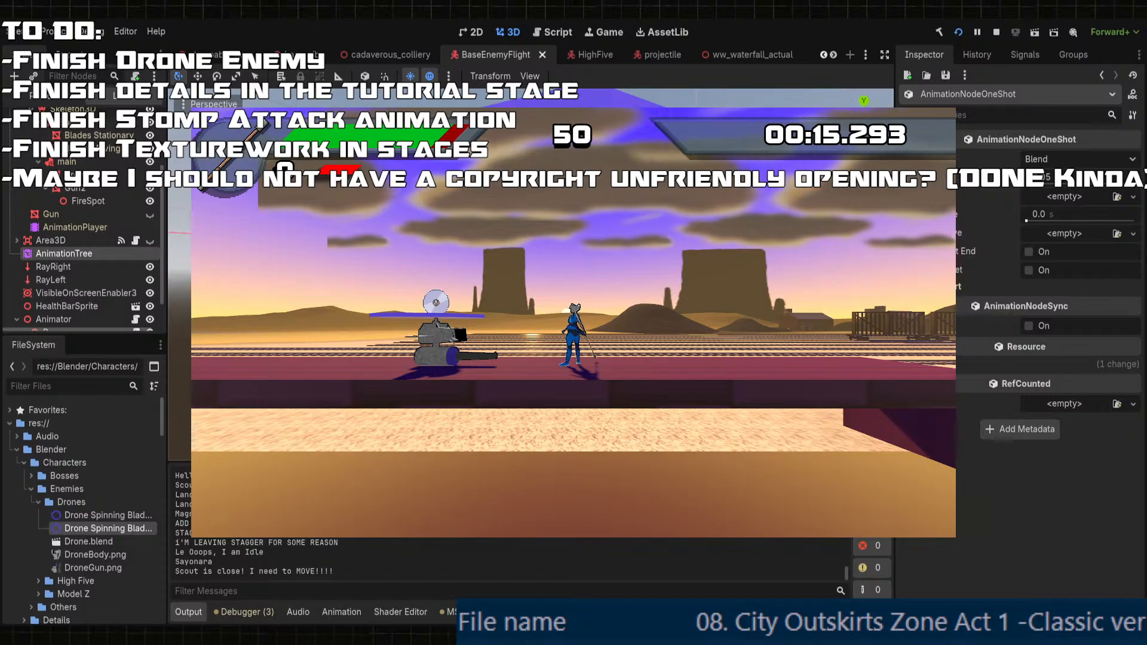
pyautogui.press('Down')
pyautogui.press('Down')
pyautogui.press('Down')
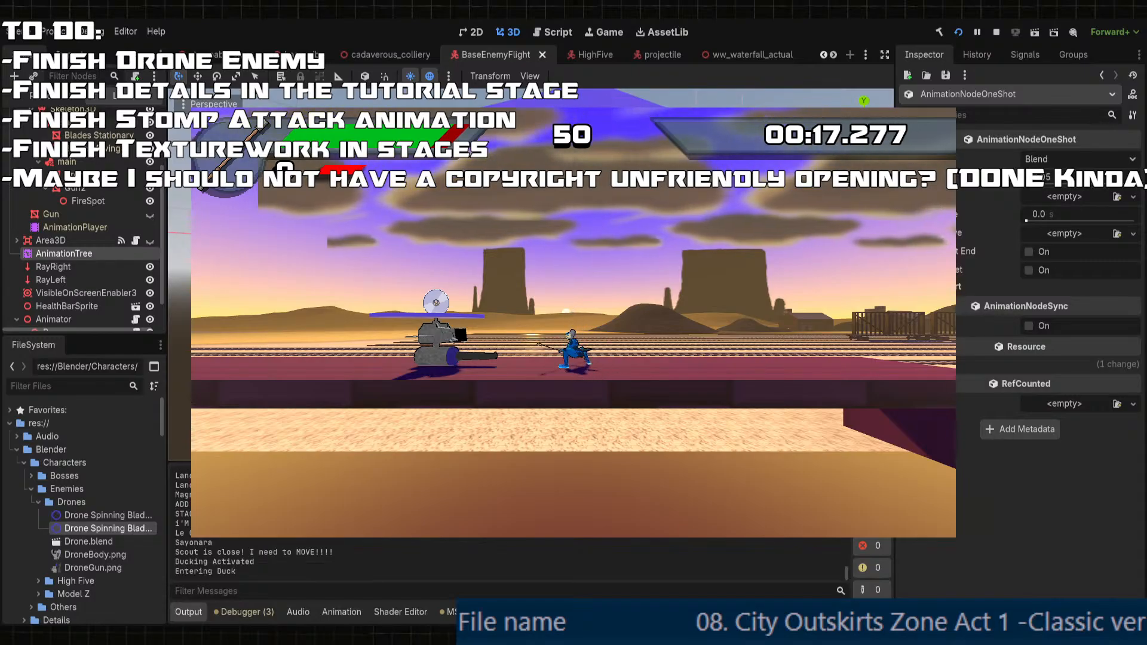
pyautogui.press('space')
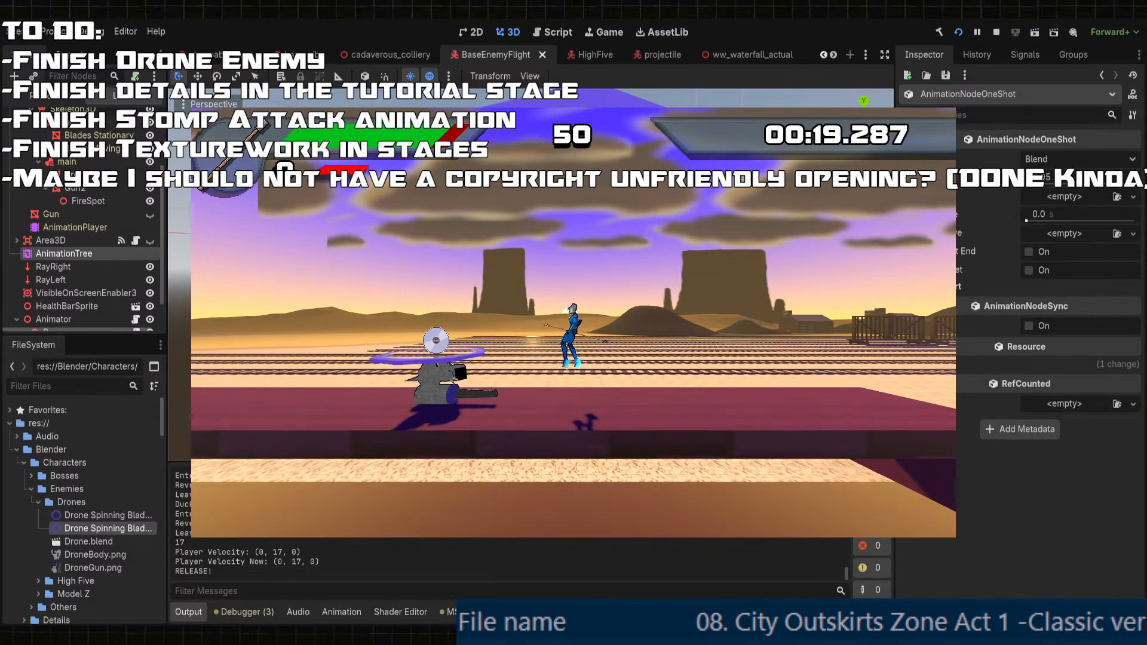
pyautogui.press('Right')
pyautogui.press('space')
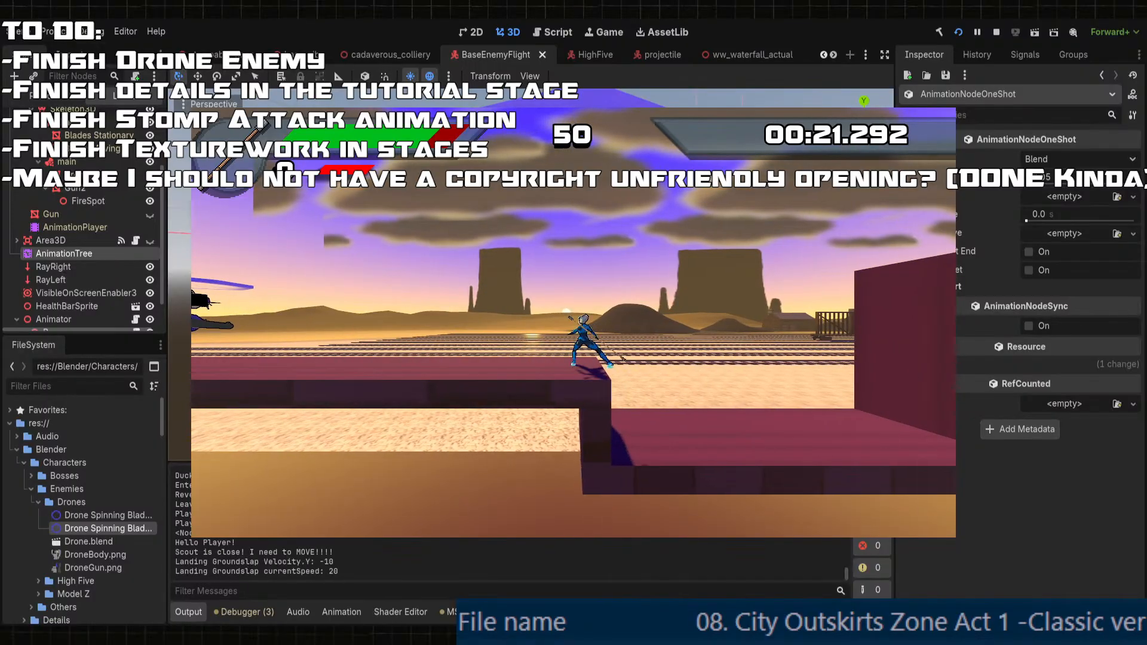
# - Run and jump around the drone in both directions to test its chase and attack, and stop the game
pyautogui.press('Left')
pyautogui.press('space')
pyautogui.press('space')
pyautogui.press('Left')
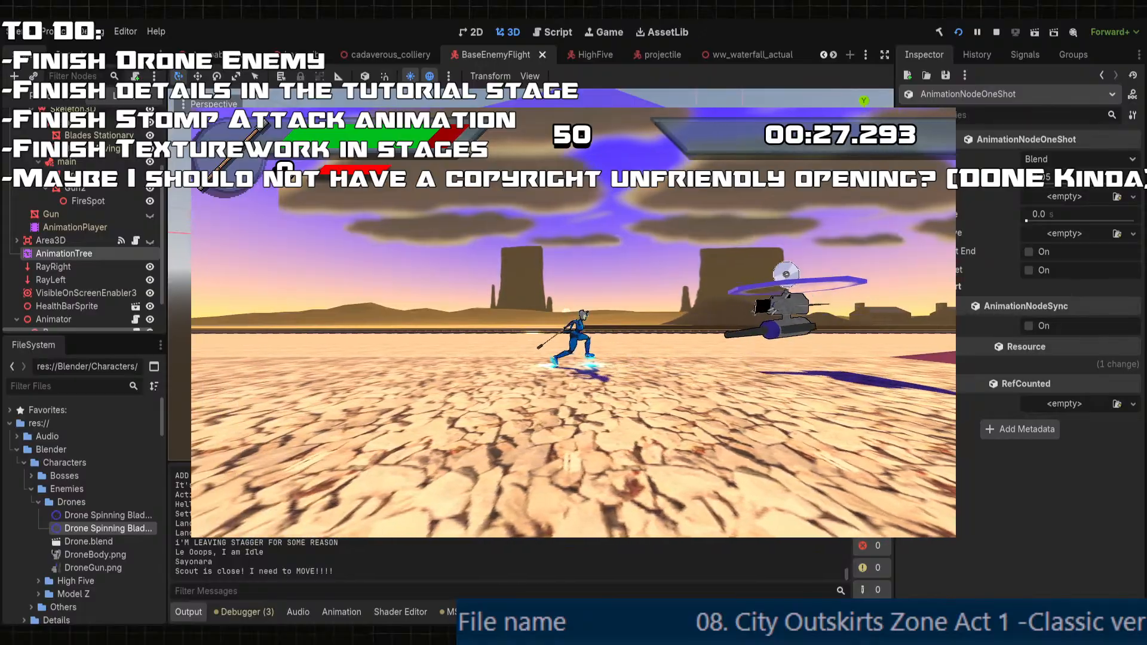
pyautogui.press('space')
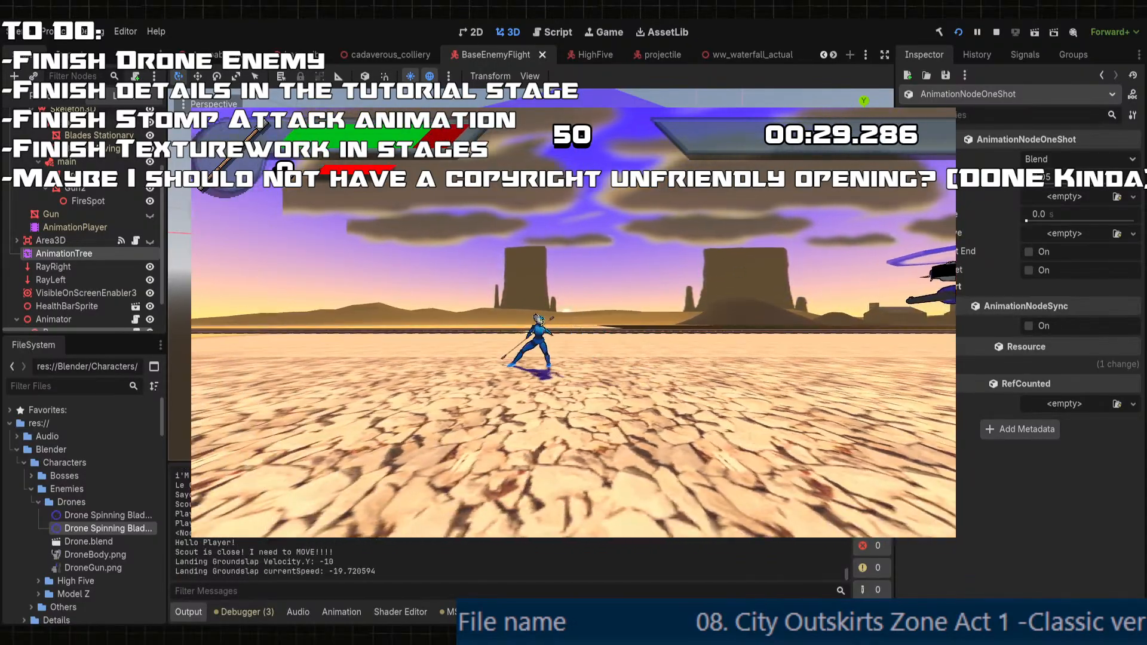
pyautogui.press('Right')
pyautogui.press('space')
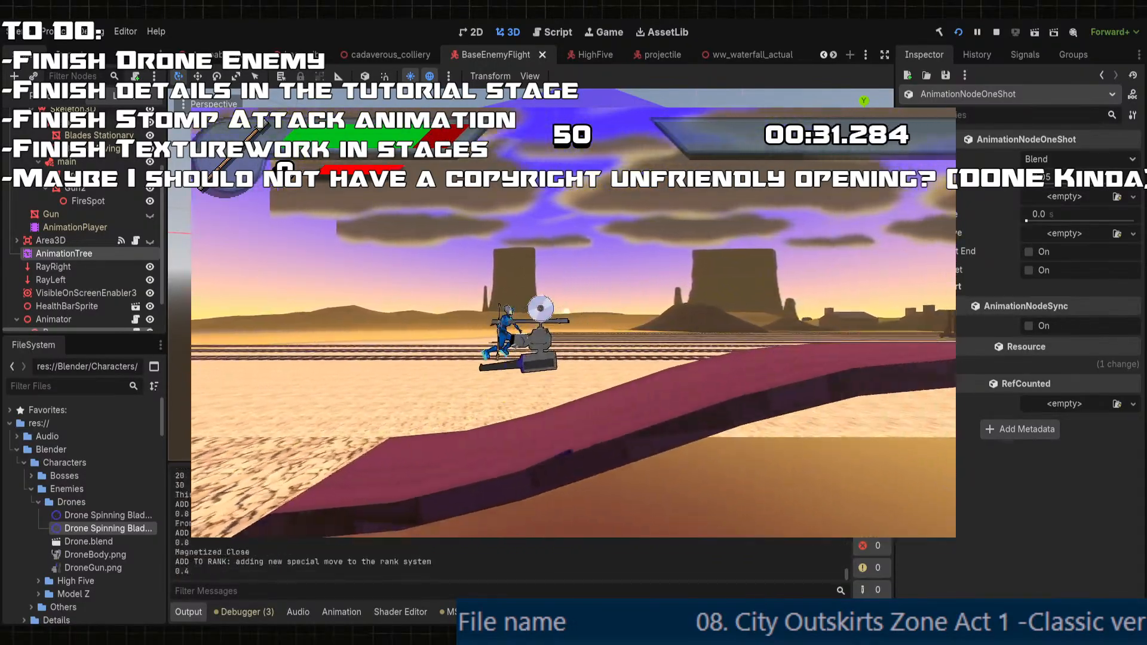
pyautogui.press('space')
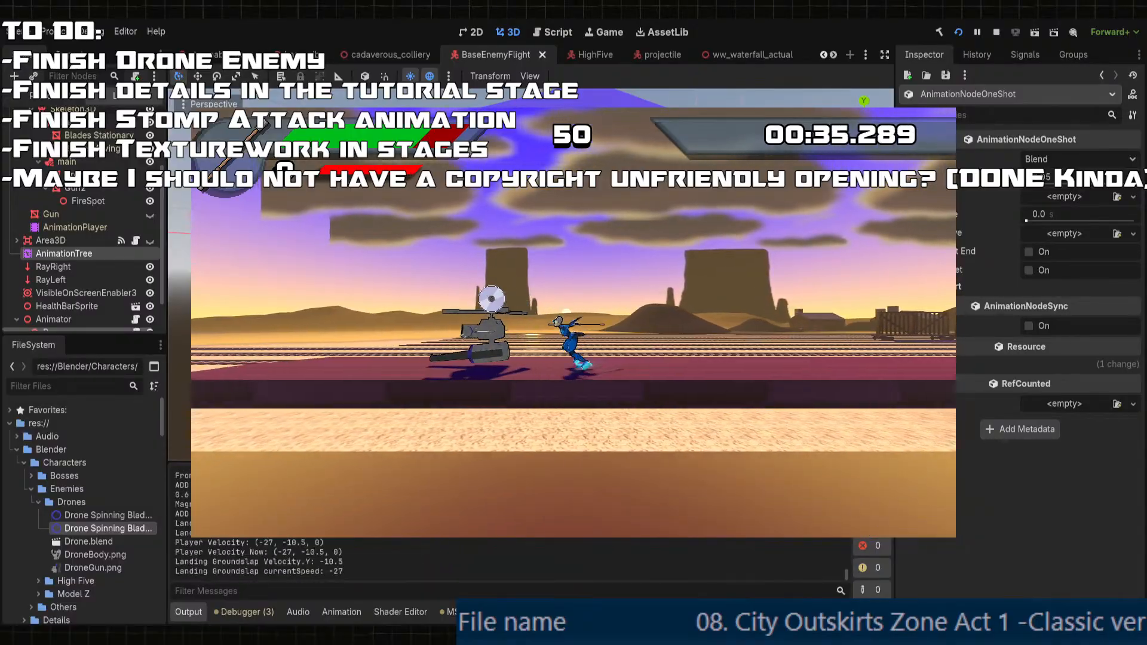
pyautogui.press('F8')
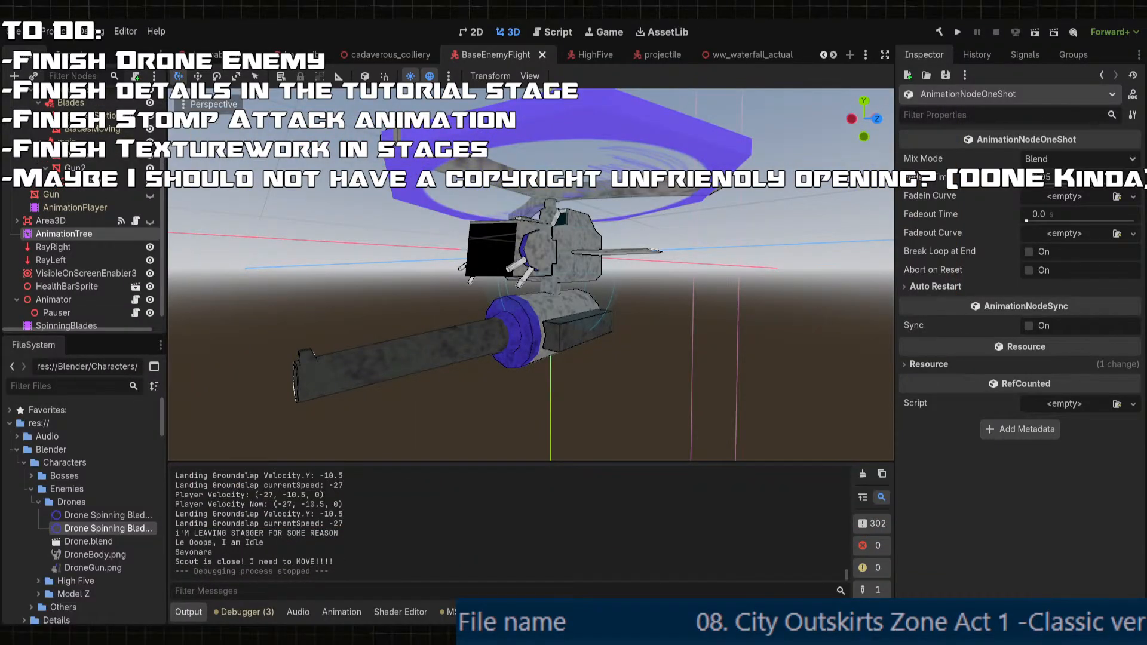
# - Switch to Visual Studio and review the flyOffset height check and the uses of moveDirection in UpdateState
pyautogui.hotkey('alt', 'Tab')
pyautogui.scroll(-3, 299, 353)
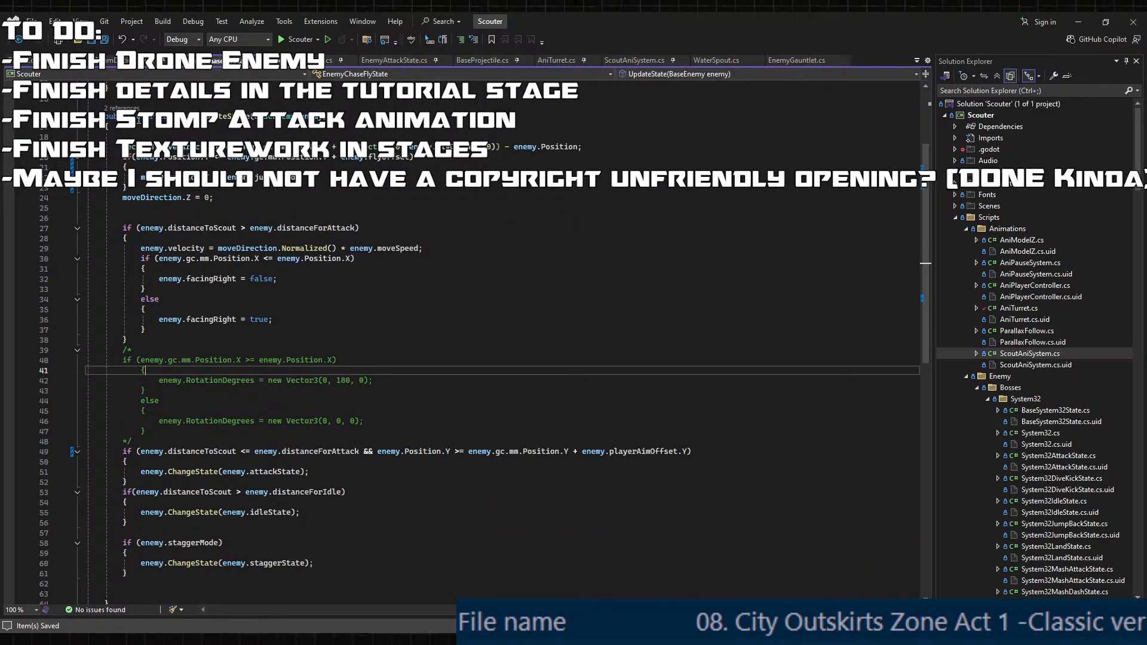
pyautogui.scroll(2, 164, 203)
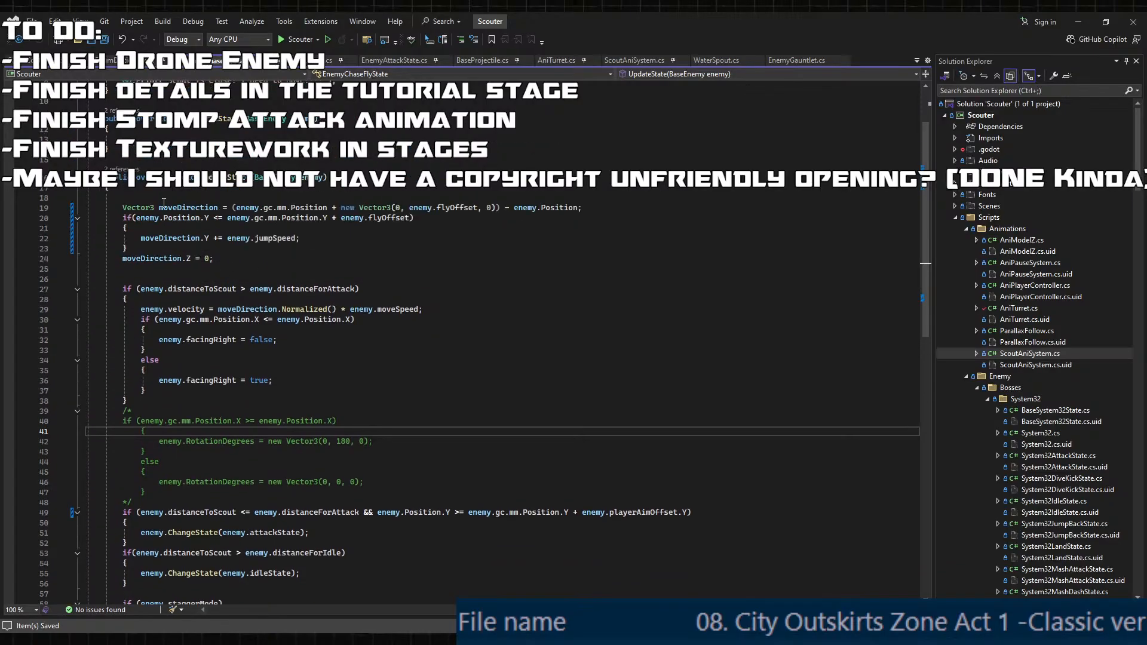
pyautogui.click(410, 218)
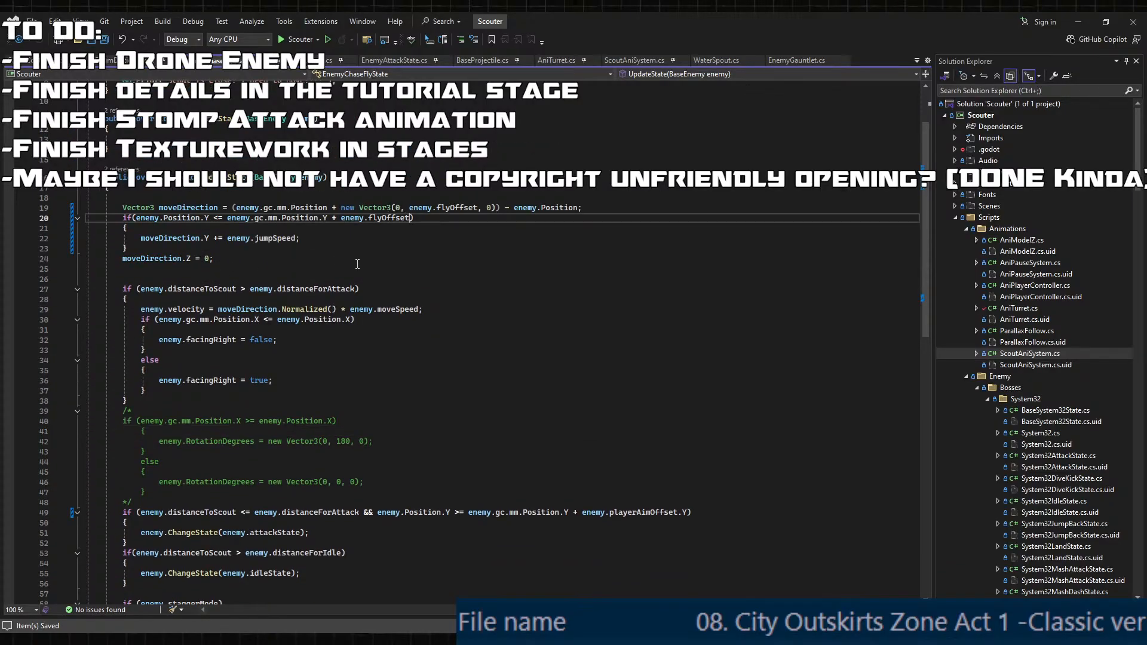
pyautogui.click(178, 207)
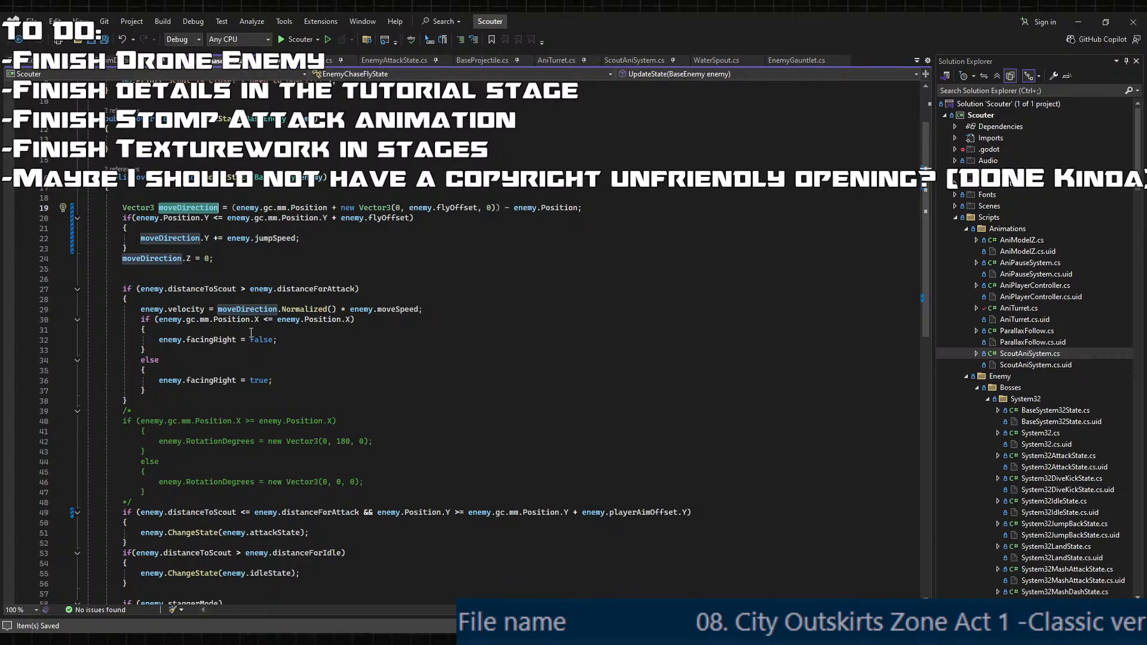
pyautogui.click(356, 289)
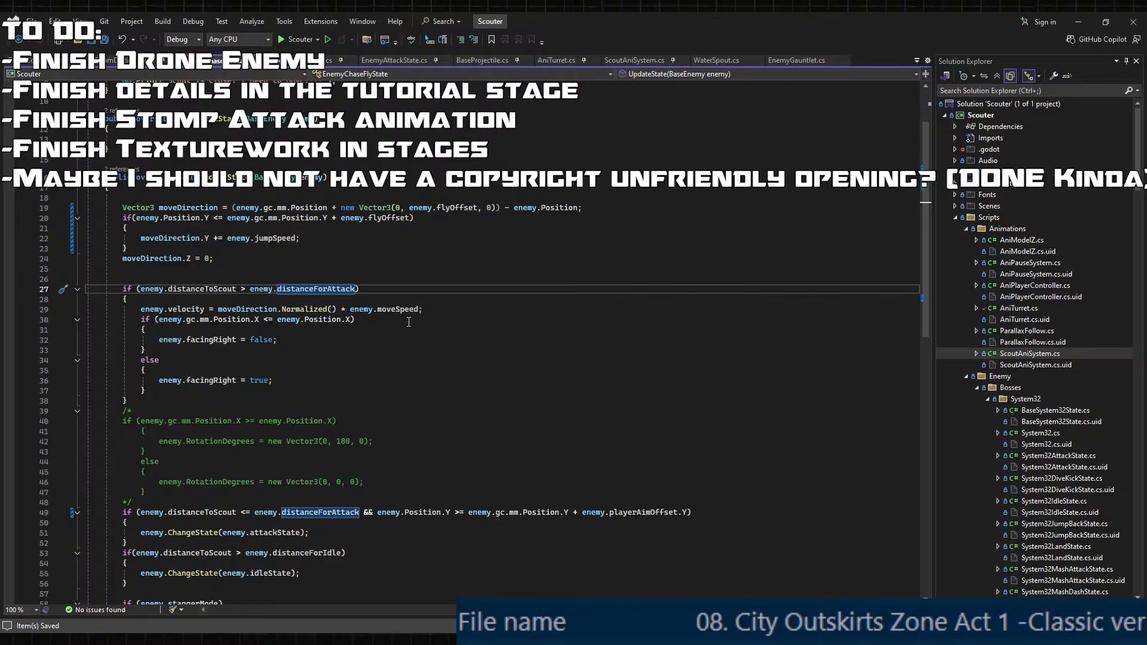
pyautogui.write('&& ')
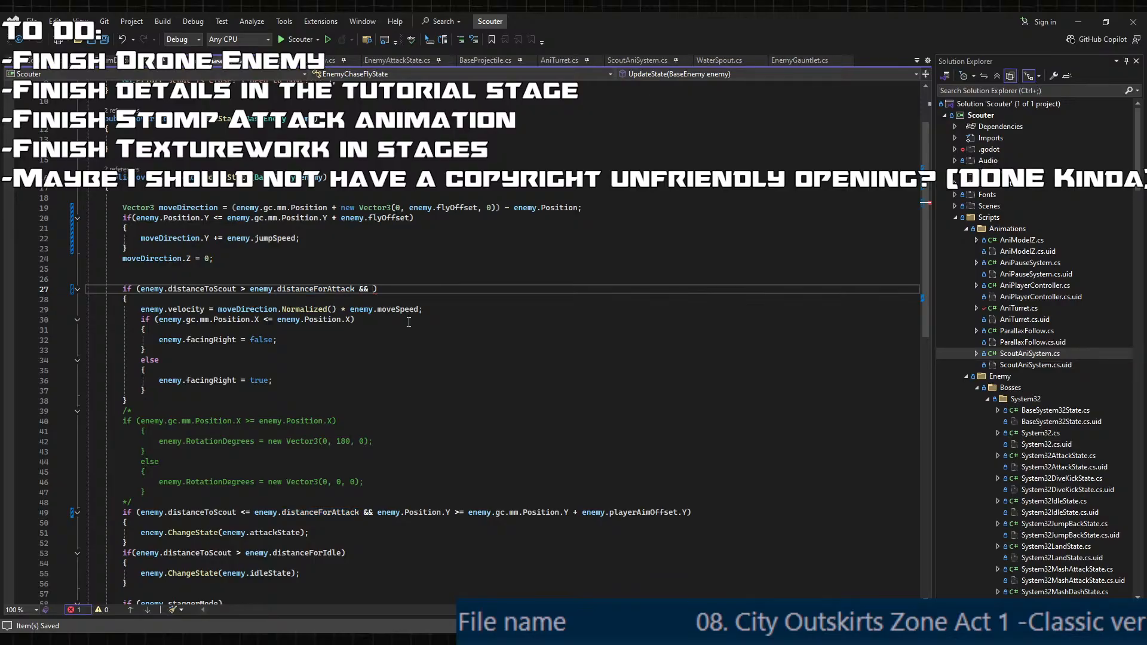
pyautogui.write('ene')
pyautogui.press('BackSpace')
pyautogui.press('BackSpace')
pyautogui.press('BackSpace')
pyautogui.press('BackSpace')
pyautogui.press('BackSpace')
pyautogui.press('BackSpace')
pyautogui.press('BackSpace')
pyautogui.press('BackSpace')
pyautogui.press('BackSpace')
# - Copy the attack condition's && height comparison into the distanceToScout > distanceForAttack condition and change its comparison operator to <=
pyautogui.moveTo(363, 513); pyautogui.dragTo(680, 519)
pyautogui.hotkey('ctrl', 'c')
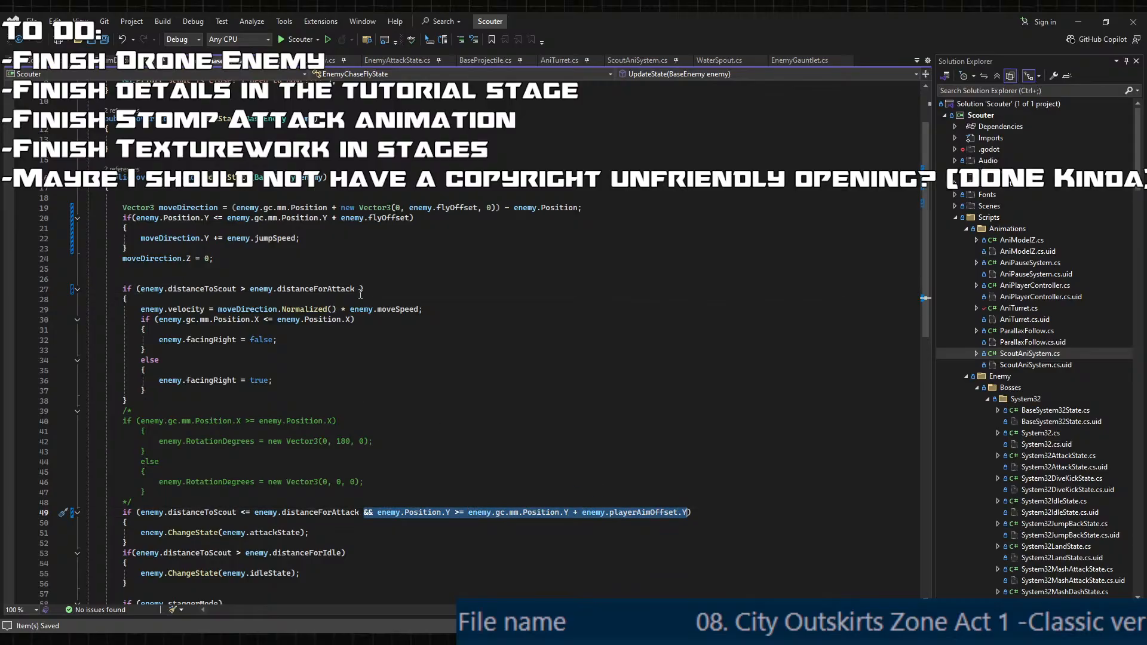
pyautogui.click(360, 292)
pyautogui.hotkey('ctrl', 'v')
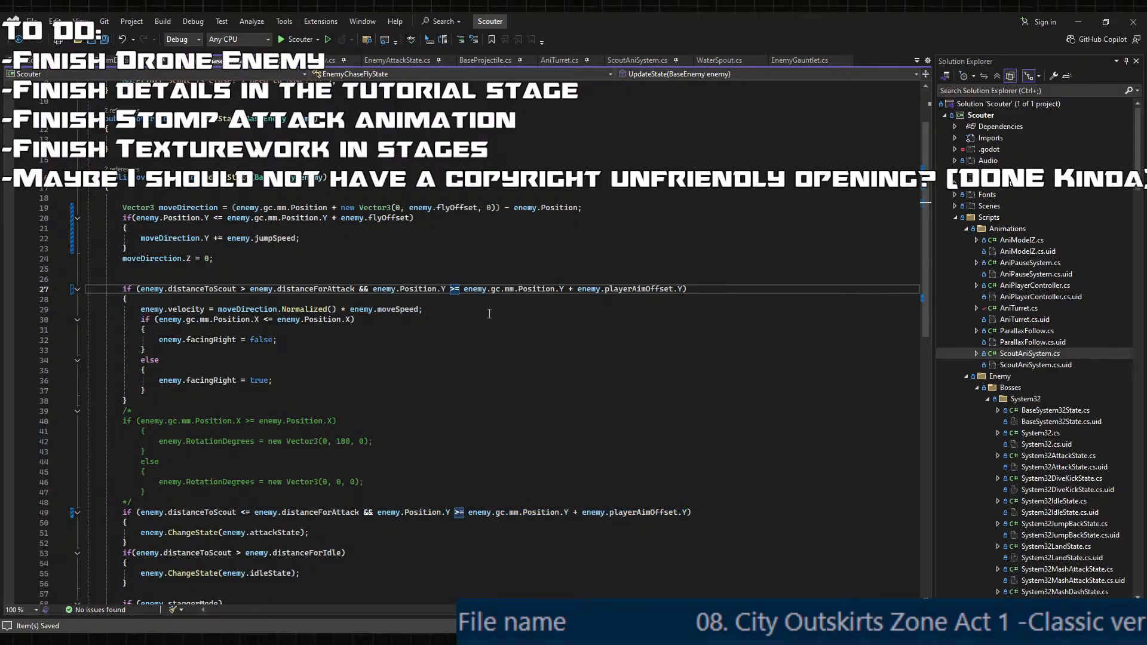
pyautogui.press('BackSpace')
pyautogui.write('<')
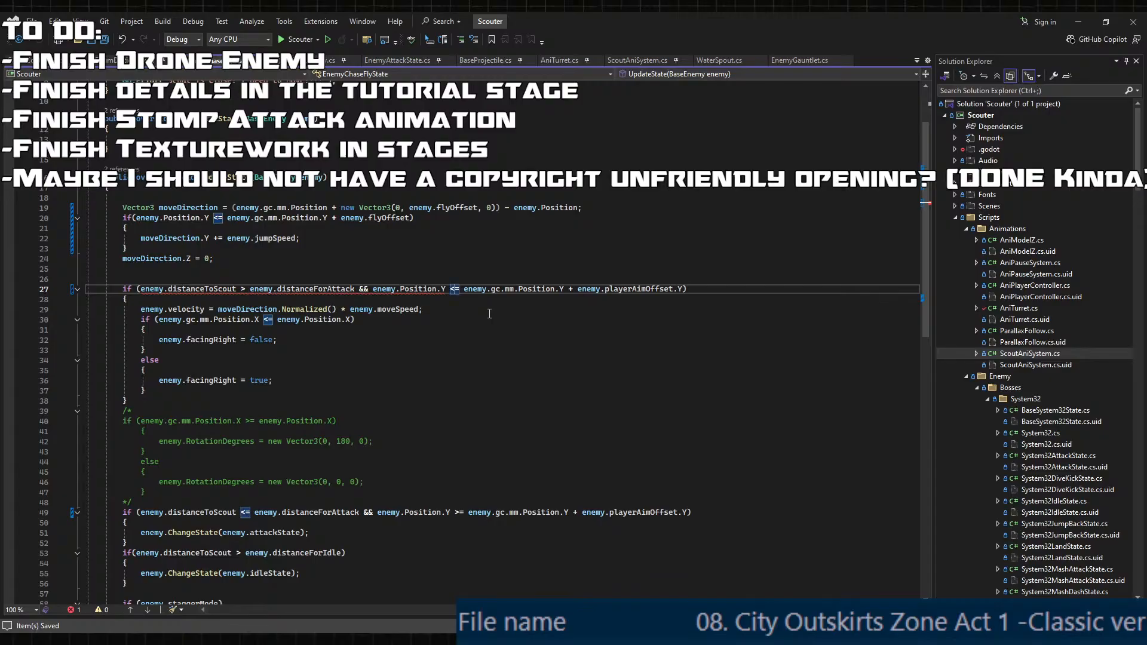
# - Replace && with || in the distanceToScout > distanceForAttack condition and save the script
pyautogui.click(369, 290)
pyautogui.press('BackSpace')
pyautogui.press('BackSpace')
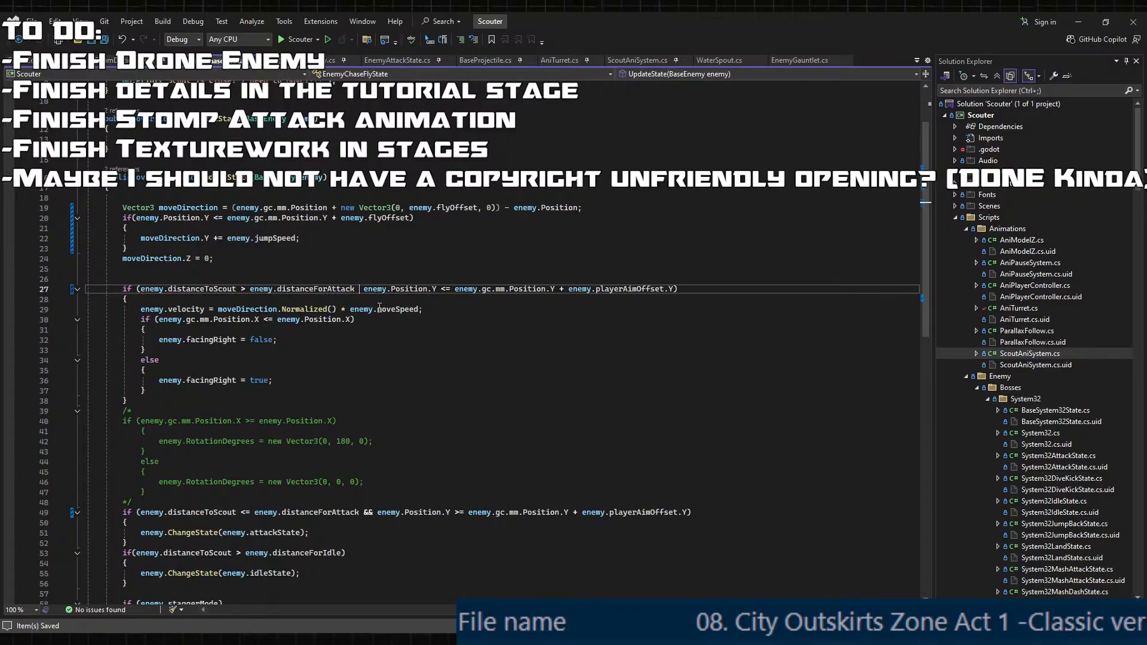
pyautogui.write('||')
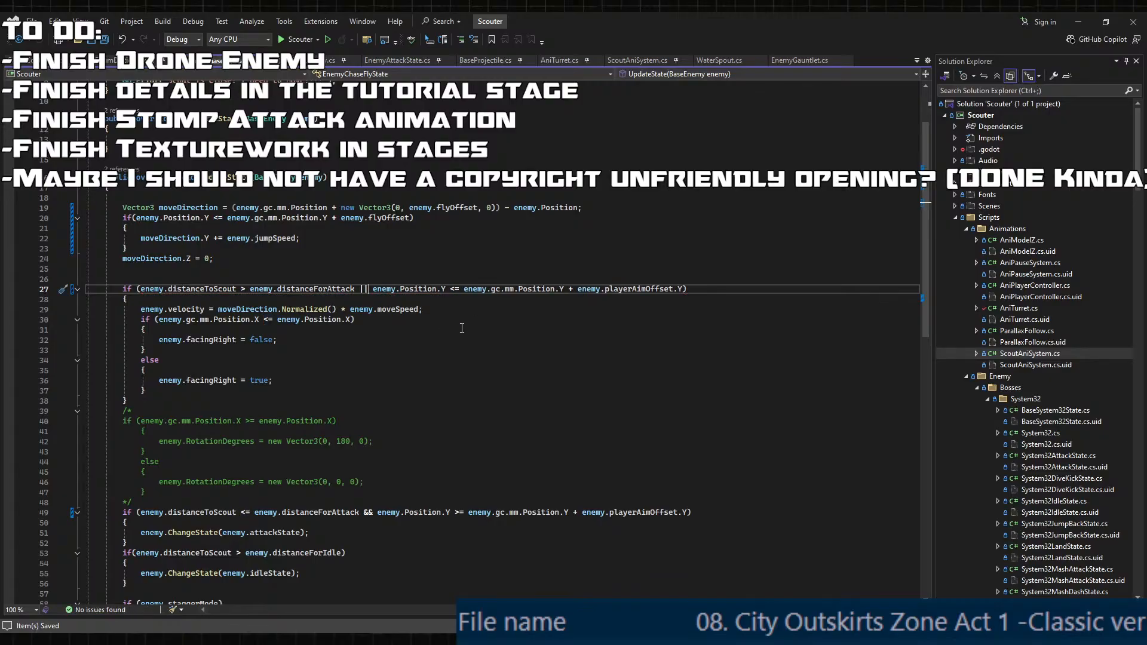
pyautogui.click(477, 337)
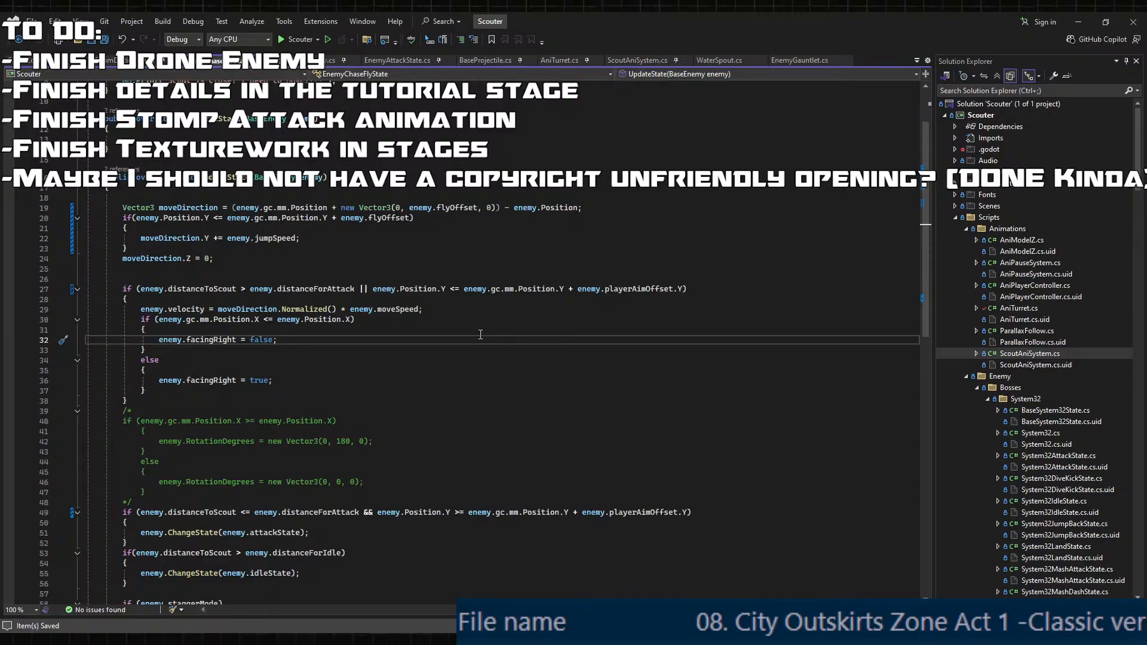
pyautogui.hotkey('ctrl', 's')
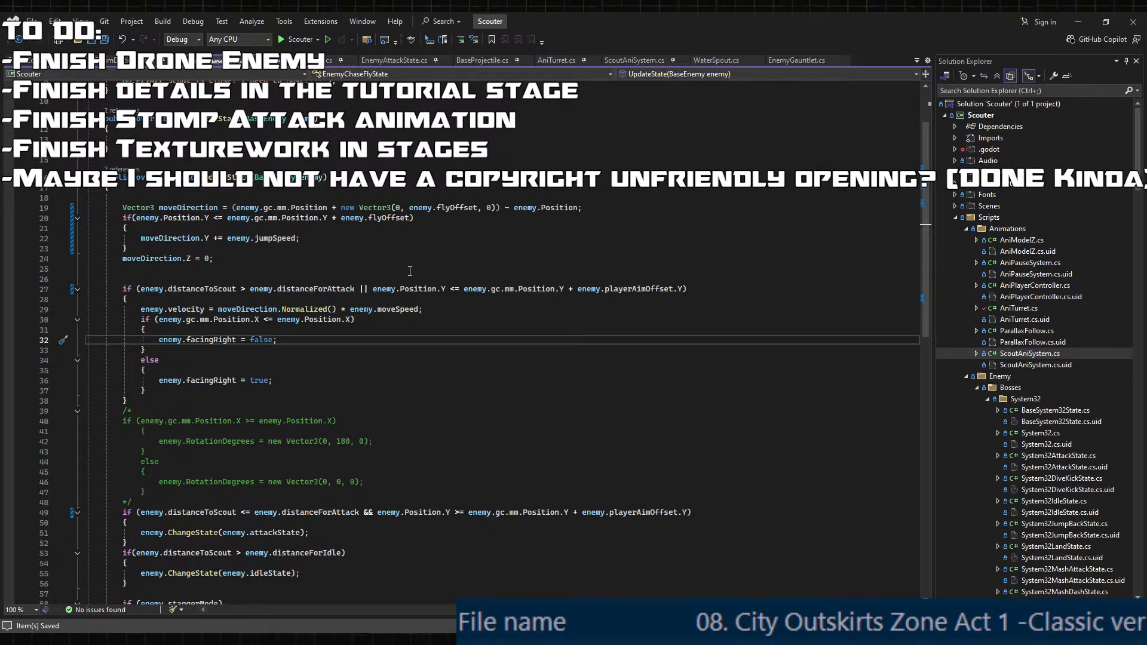
# - Replace playerAimOffset.Y with flyOffset in the chase movement condition's height comparison
pyautogui.doubleClick(384, 219)
pyautogui.hotkey('ctrl', 'c')
pyautogui.doubleClick(657, 289)
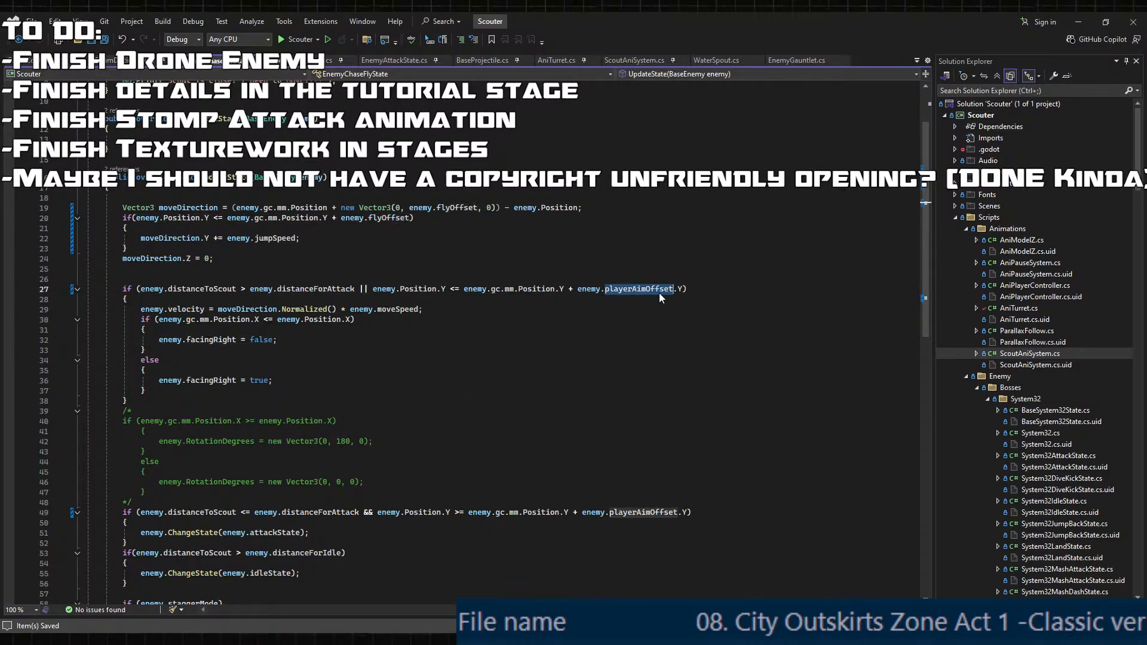
pyautogui.hotkey('ctrl', 'v')
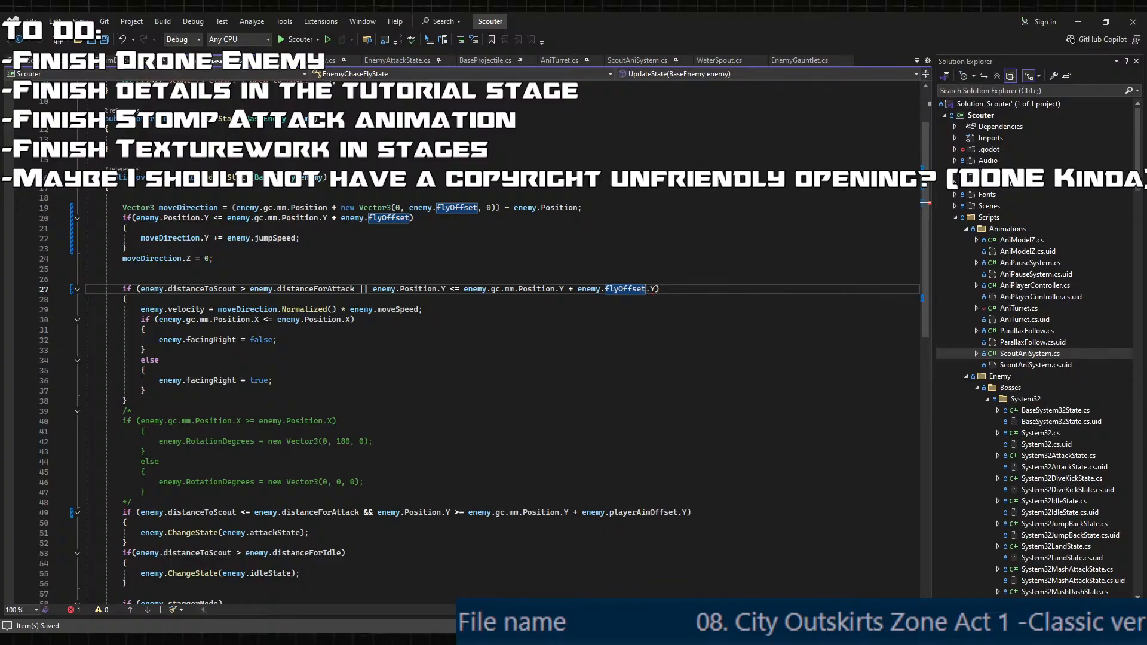
pyautogui.press('BackSpace')
pyautogui.press('BackSpace')
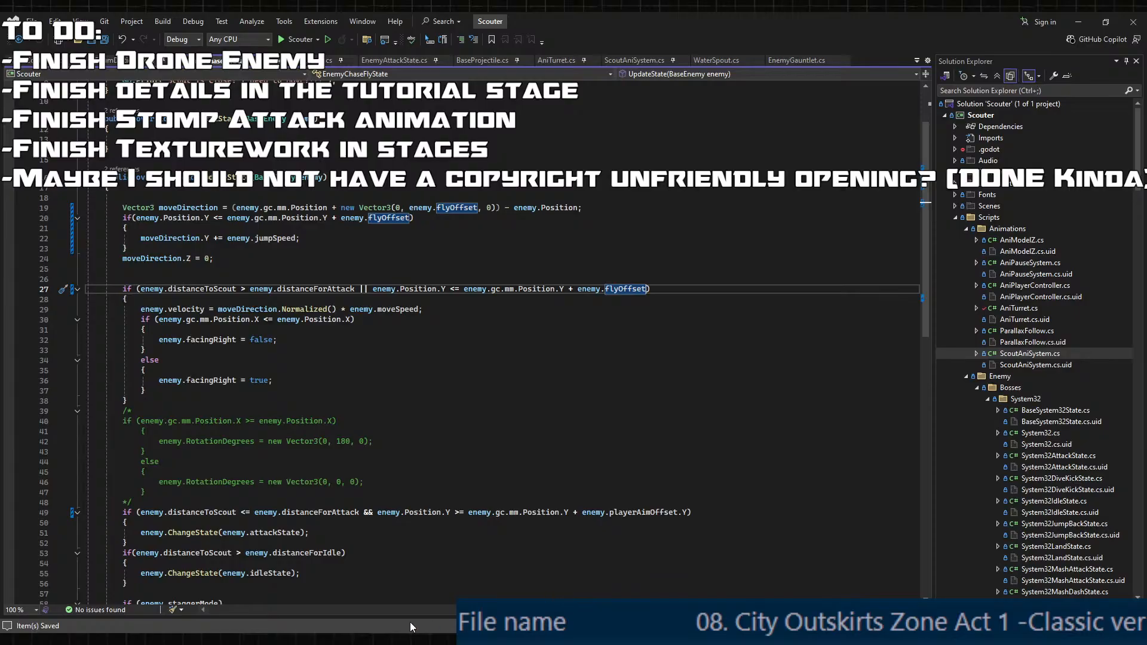
# - Switch to Godot, run the Scouter project and start the Trainyard Tantrum stage
pyautogui.hotkey('alt', 'Tab')
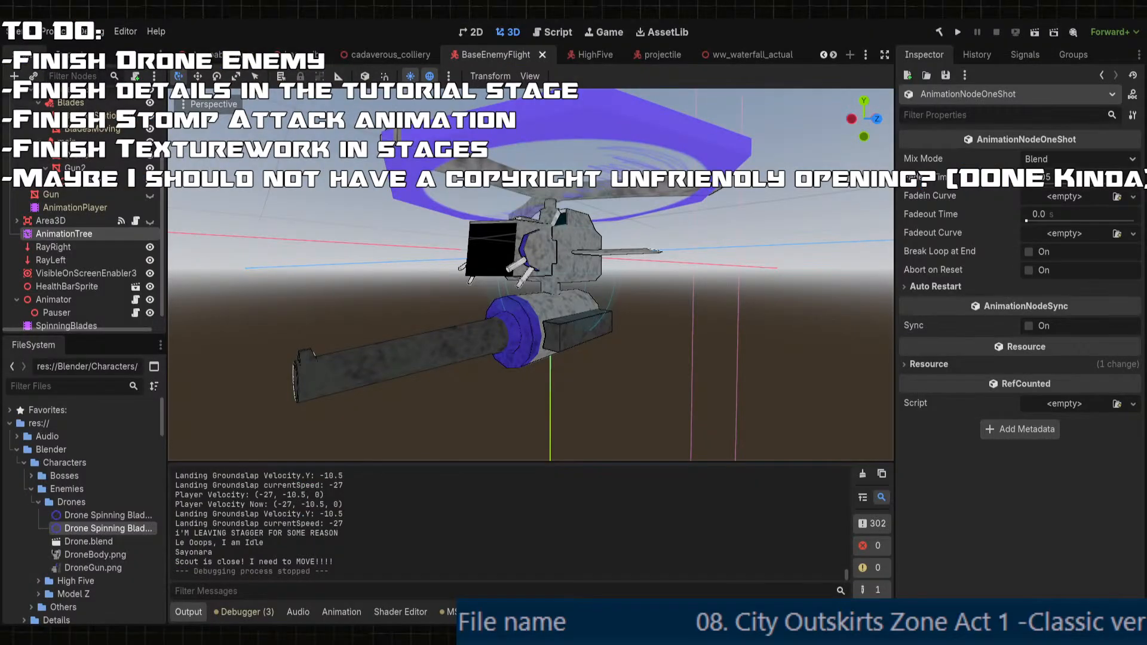
pyautogui.press('F5')
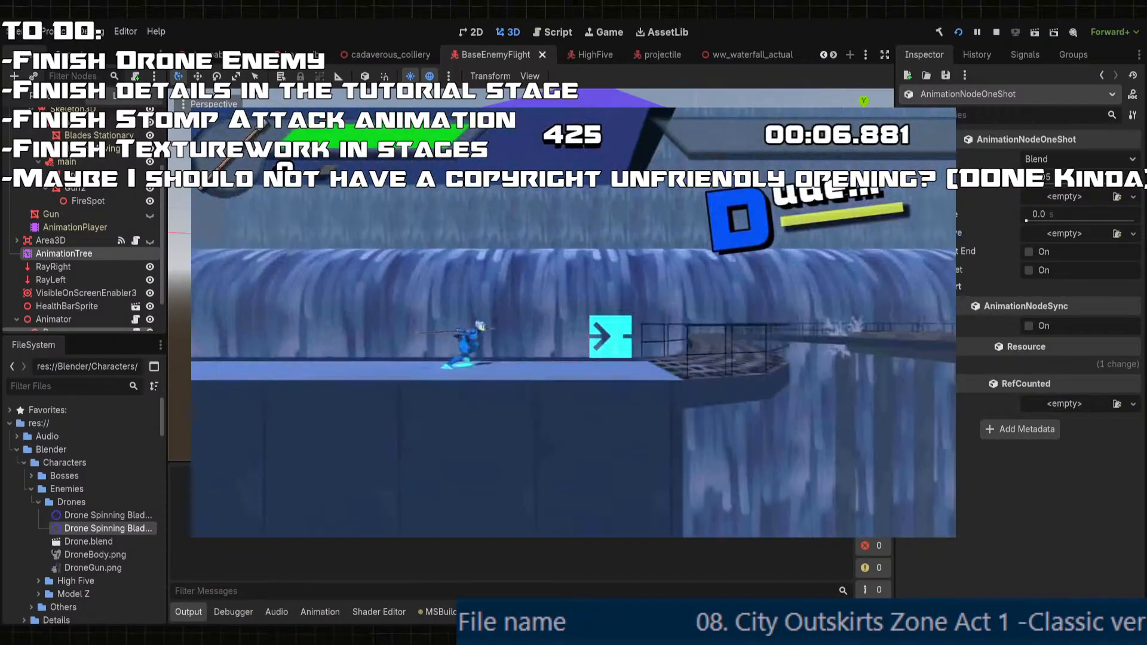
pyautogui.press('Return')
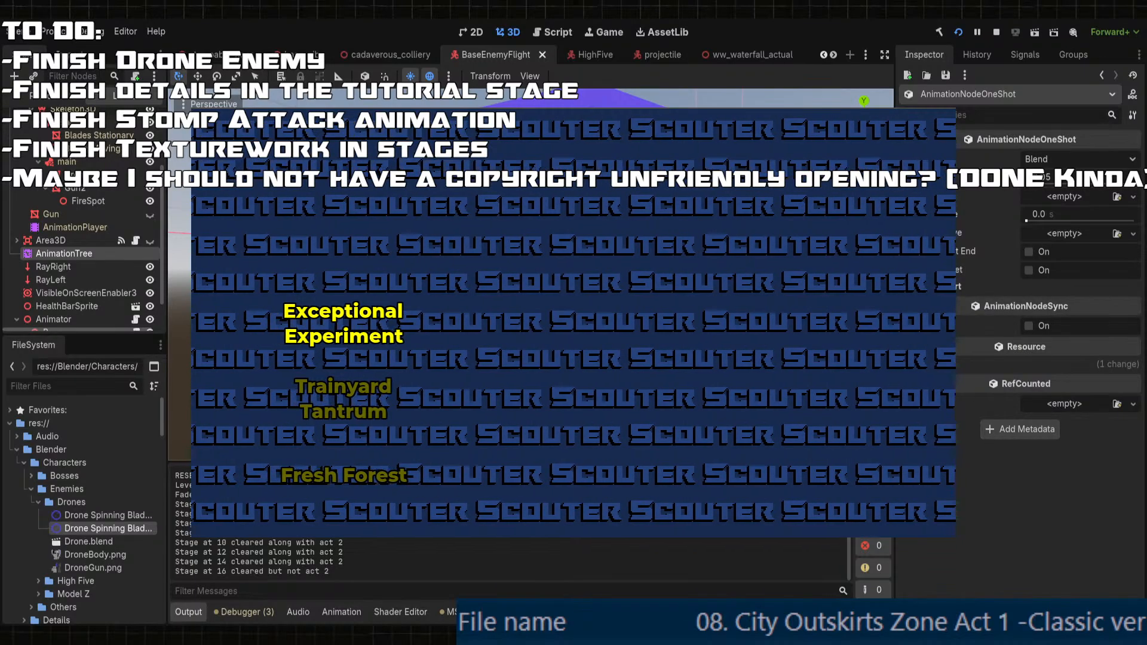
pyautogui.press('Down')
pyautogui.press('Return')
pyautogui.press('Return')
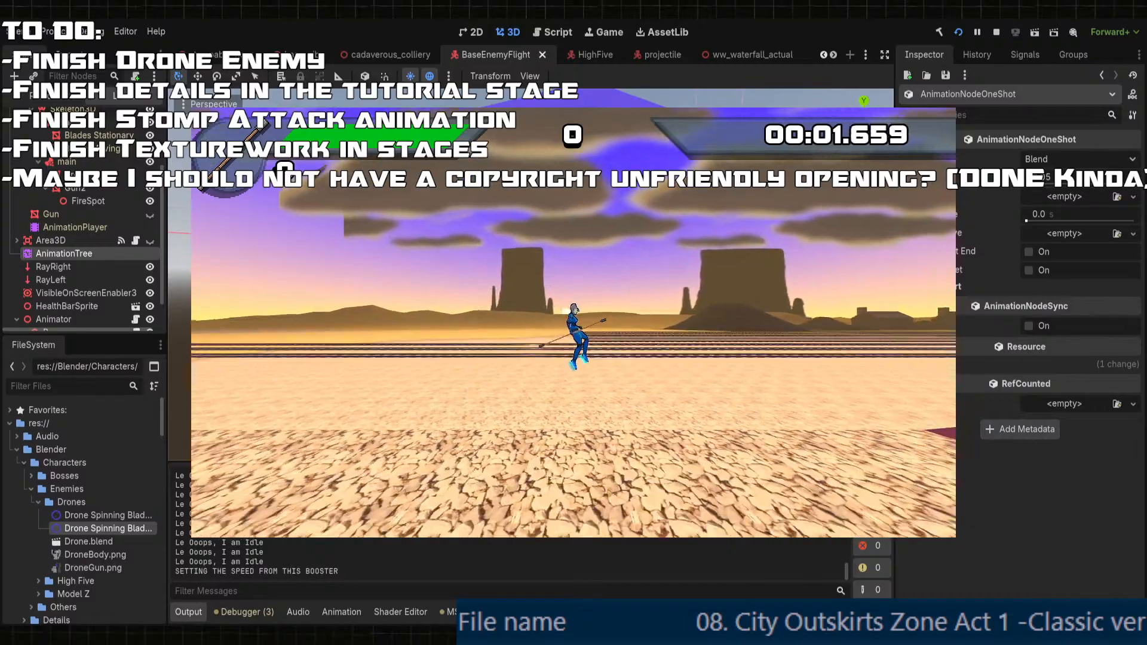
# - Attack and move around the drone on both sides to test its chase and attack height, and stop the game
pyautogui.press('Right')
pyautogui.press('space')
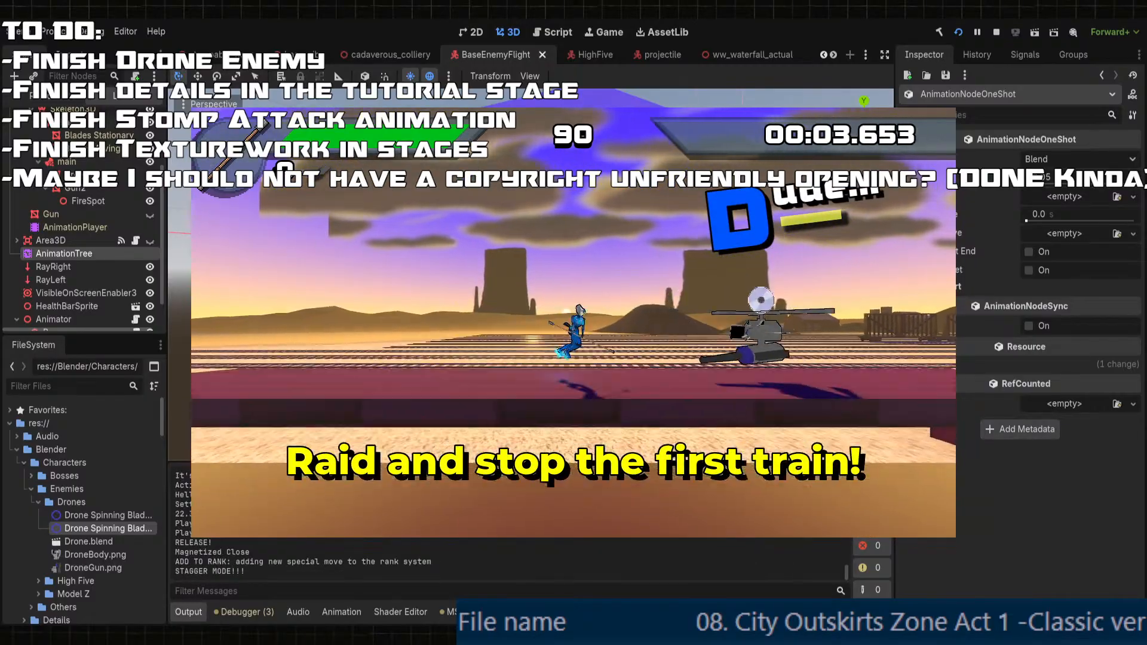
pyautogui.press('Left')
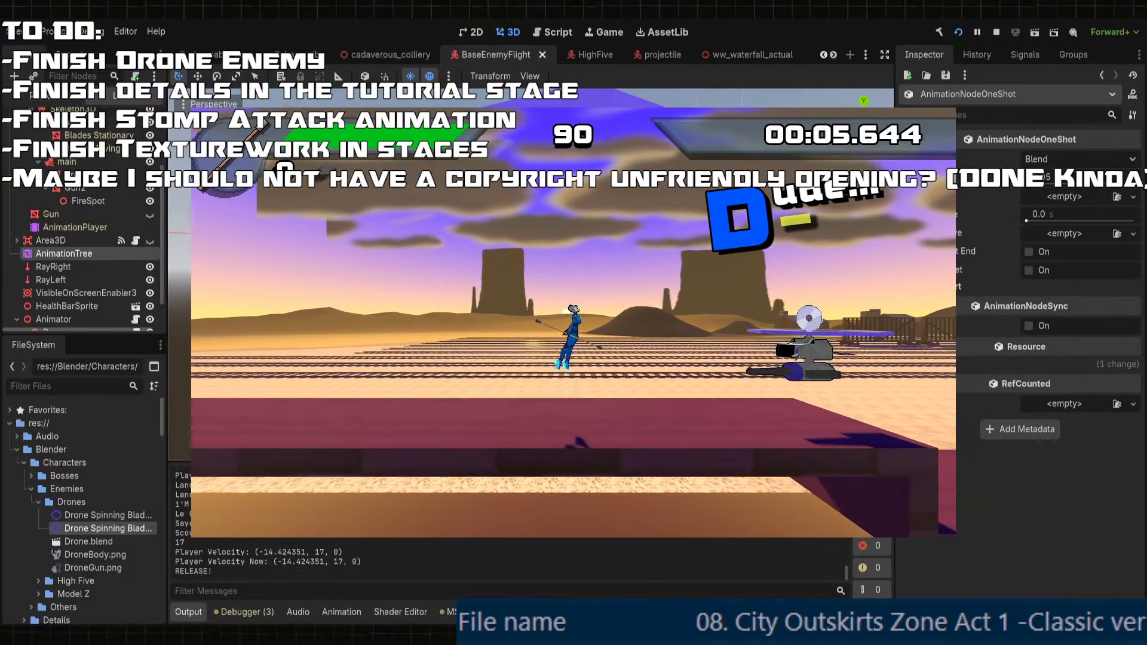
pyautogui.press('Left')
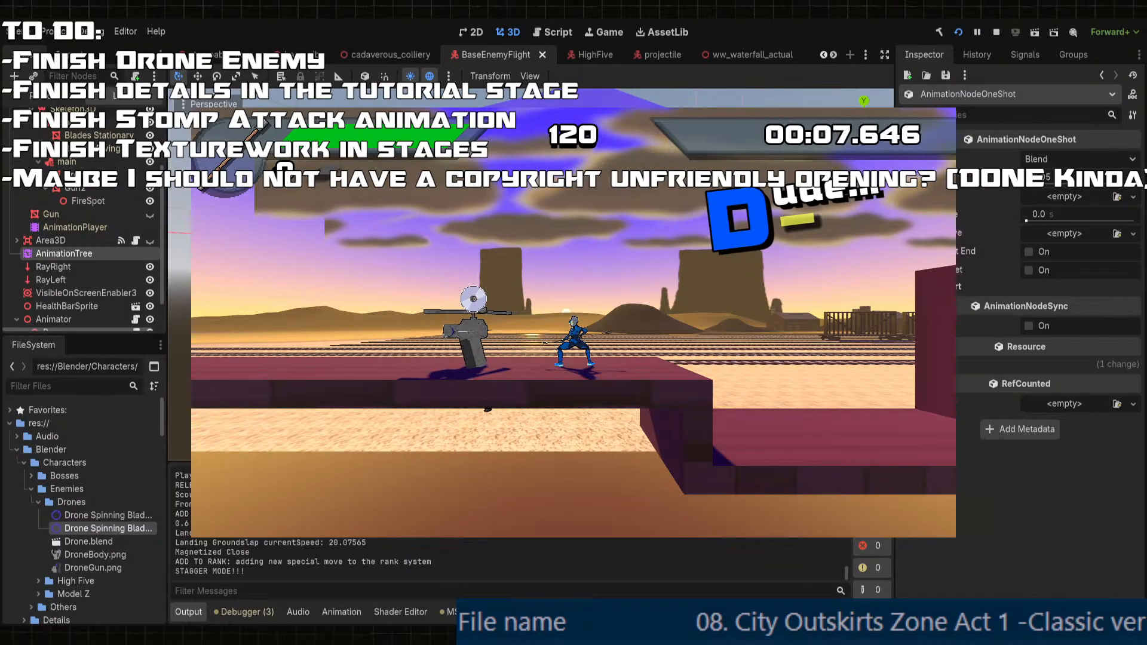
pyautogui.press('Right')
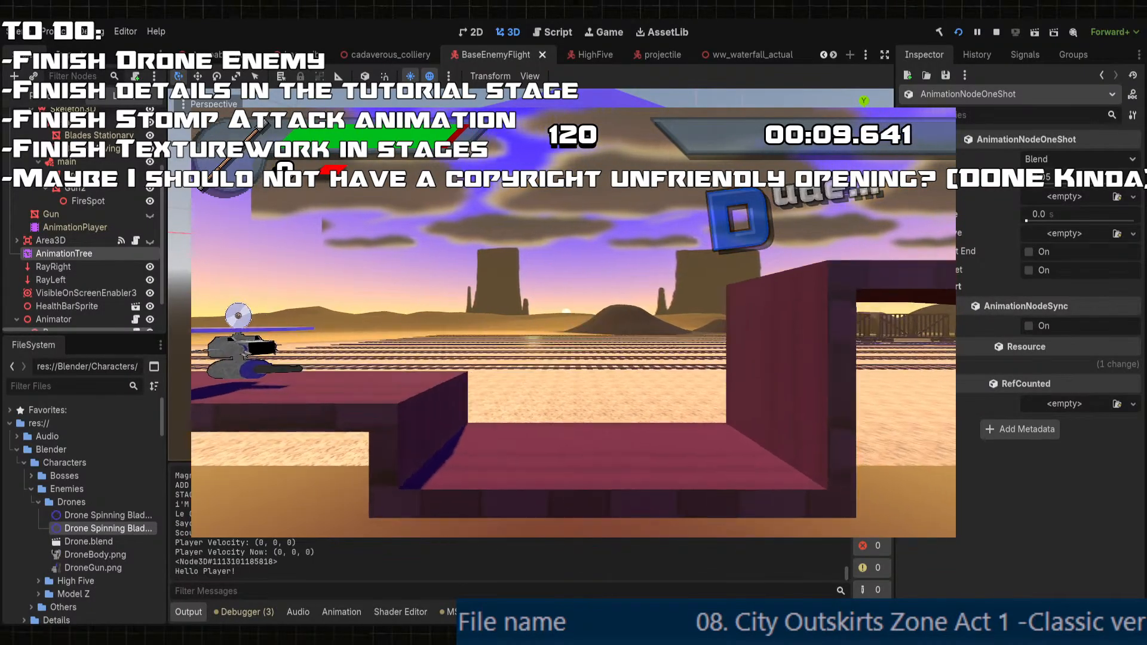
pyautogui.press('Left')
pyautogui.press('Left')
pyautogui.press('space')
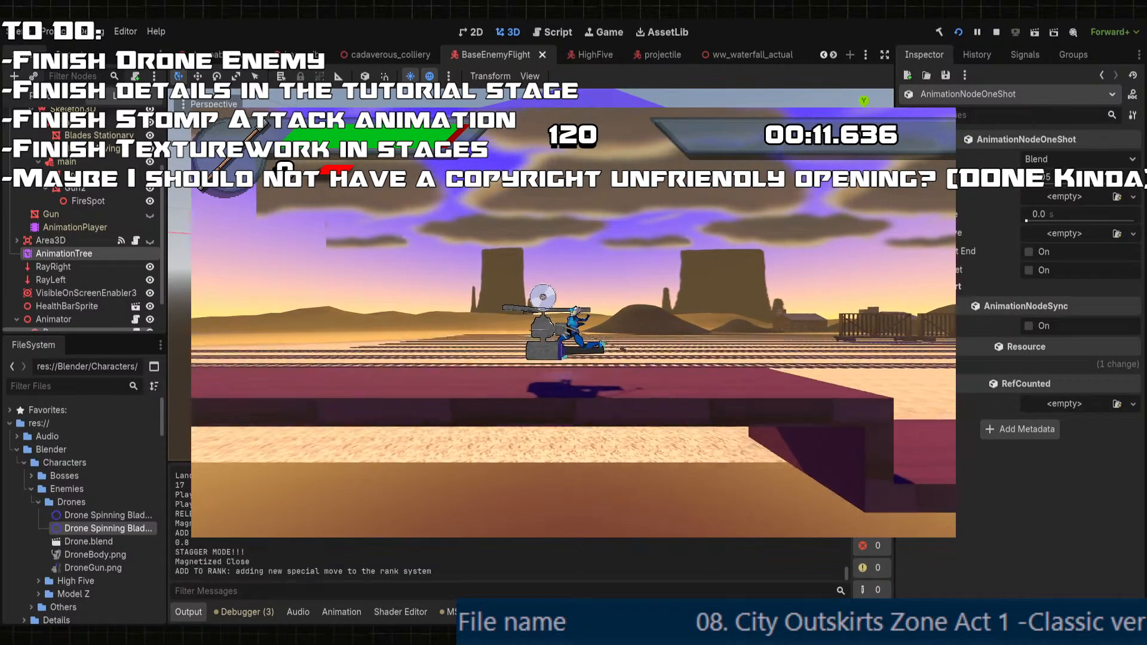
pyautogui.press('Right')
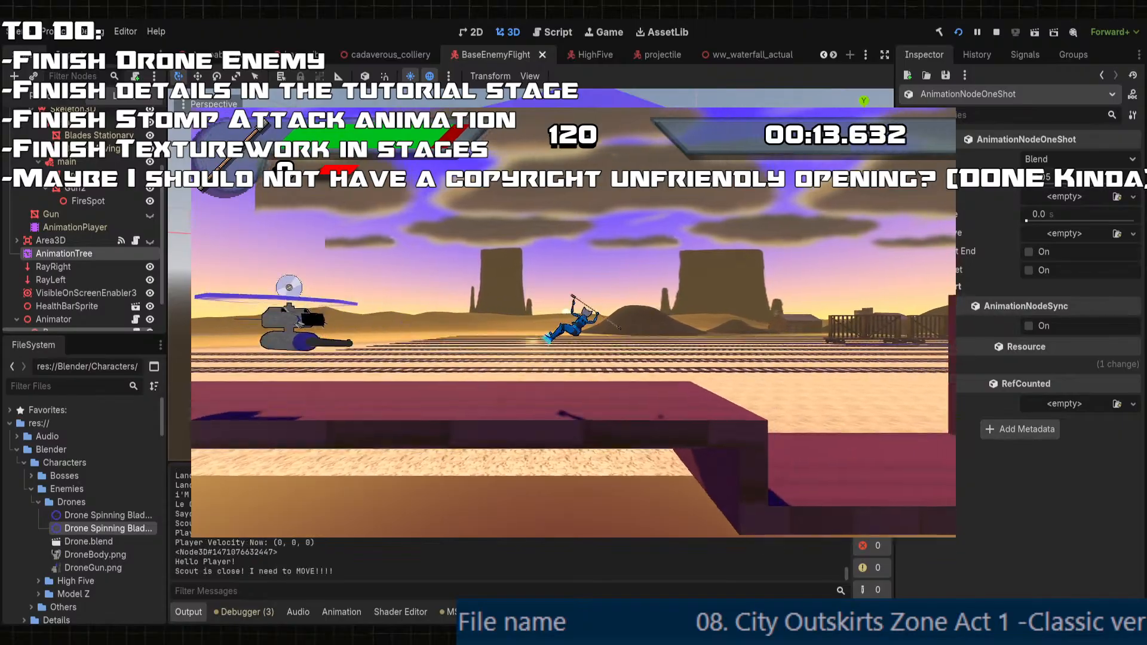
pyautogui.press('space')
pyautogui.press('Left')
pyautogui.press('space')
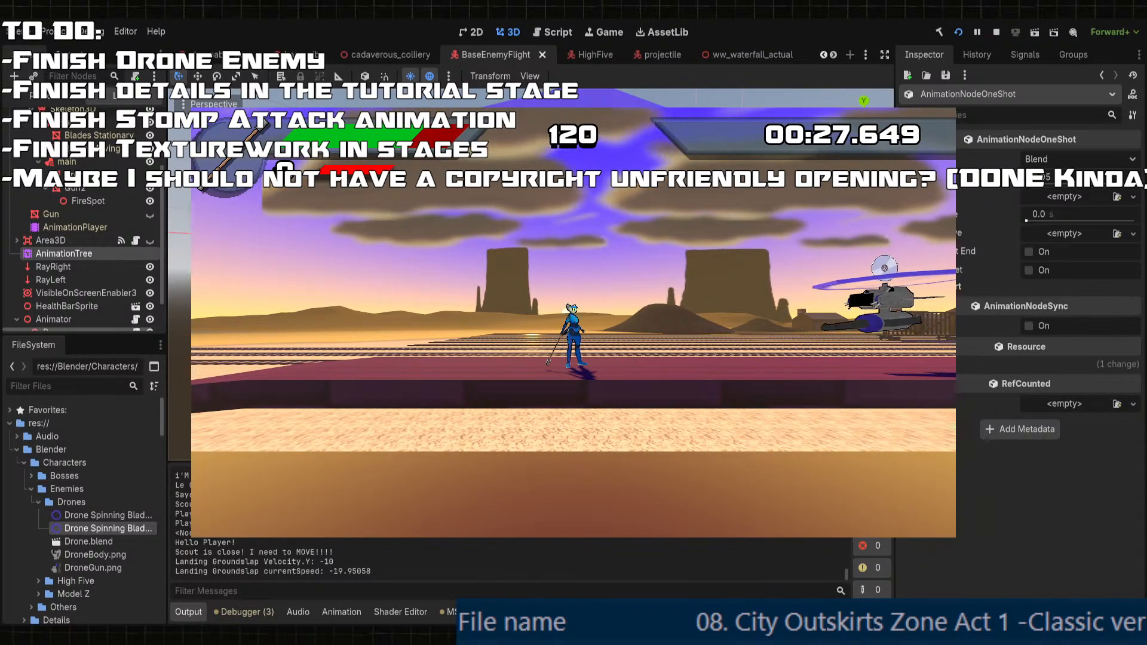
pyautogui.press('F8')
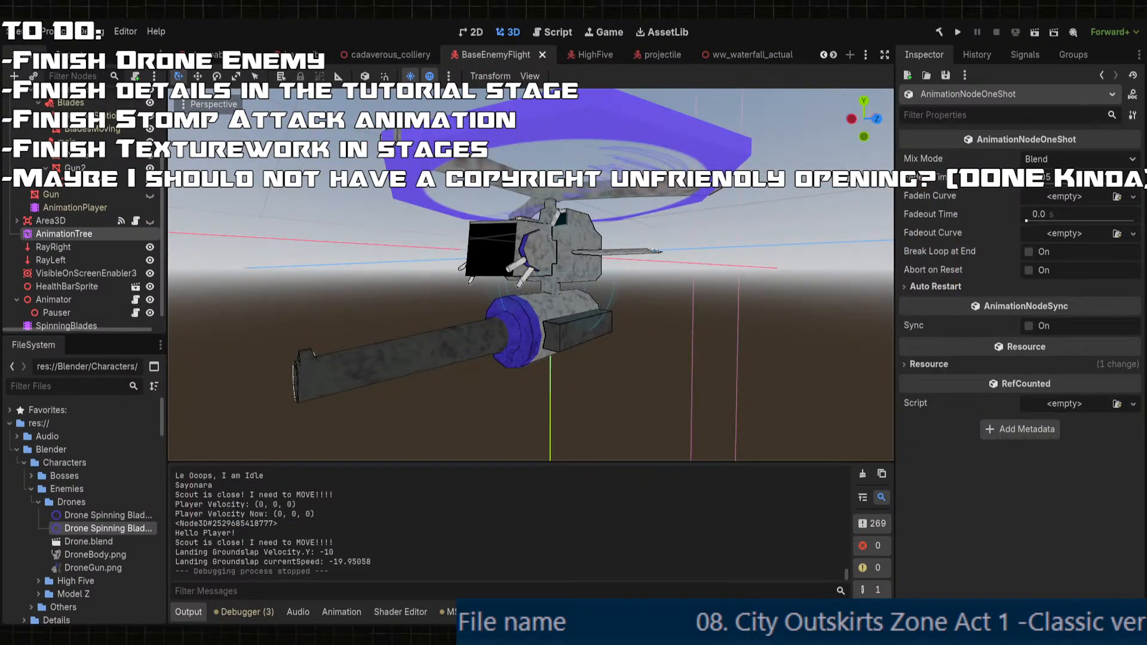
# - Switch to Visual Studio, replace playerAimOffset.Y with flyOffset in the attack condition's height comparison and save the script
pyautogui.hotkey('alt', 'Tab')
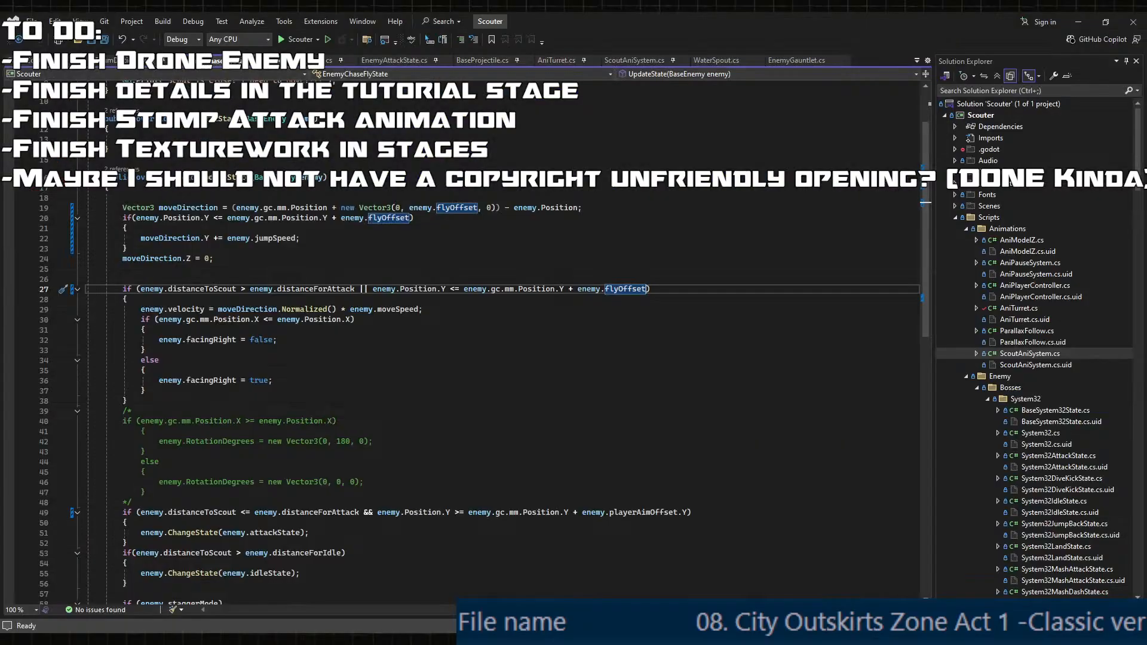
pyautogui.doubleClick(623, 290)
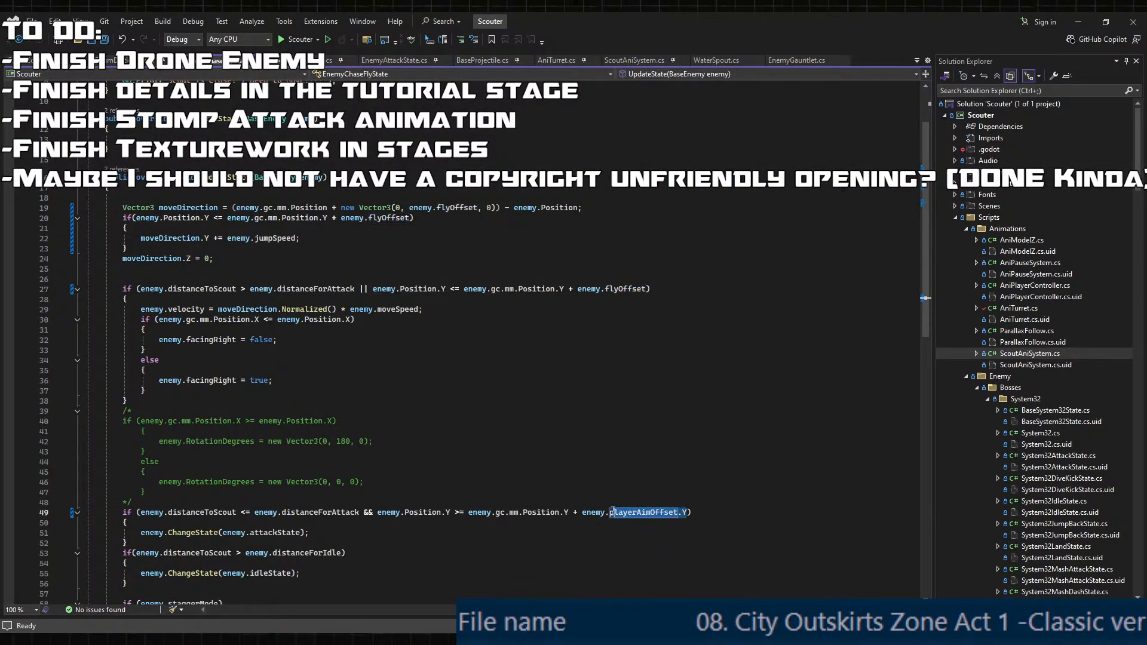
pyautogui.hotkey('ctrl', 'v')
pyautogui.click(583, 430)
pyautogui.hotkey('ctrl', 's')
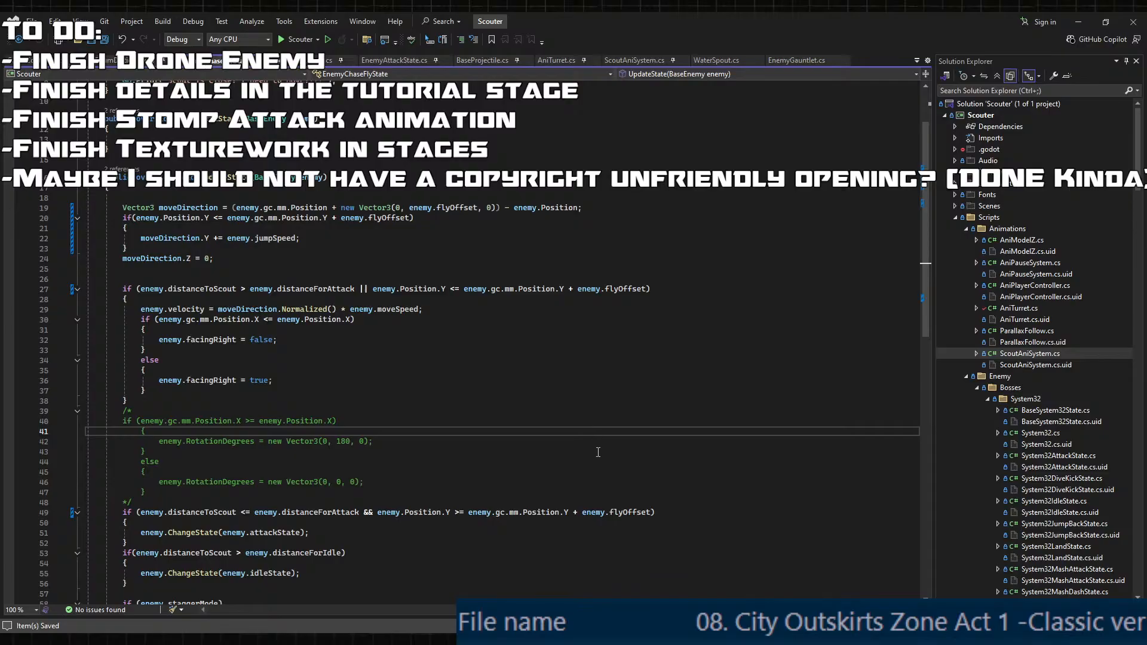
# - Return to Godot, run the project again and load Trainyard Tantrum
pyautogui.hotkey('alt', 'Tab')
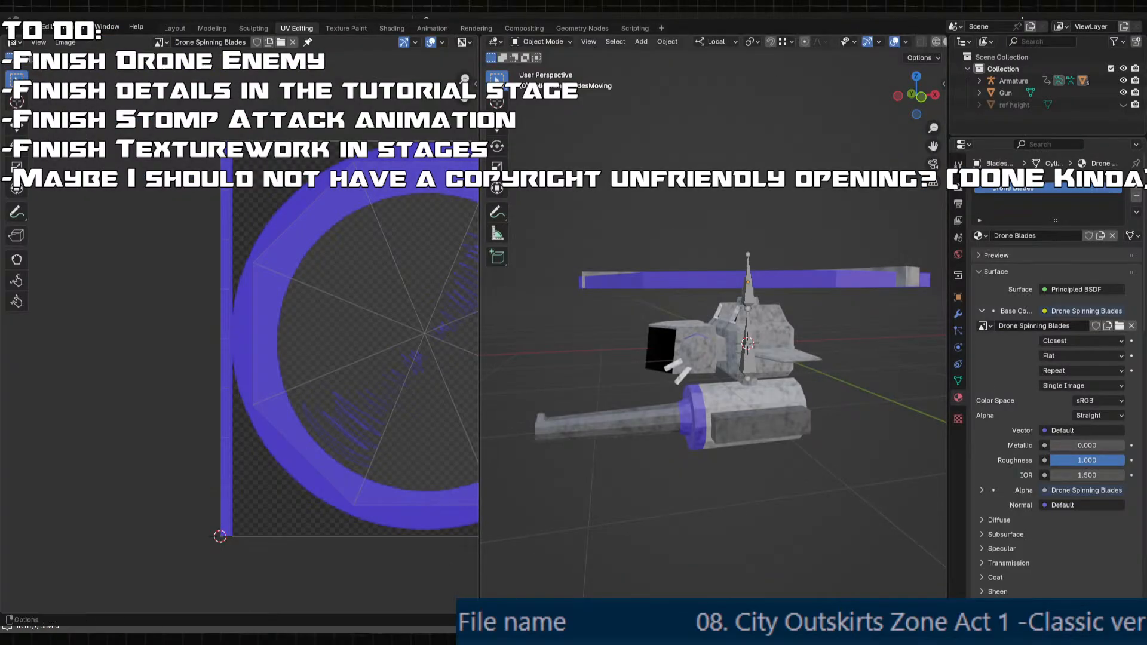
pyautogui.hotkey('alt', 'Tab')
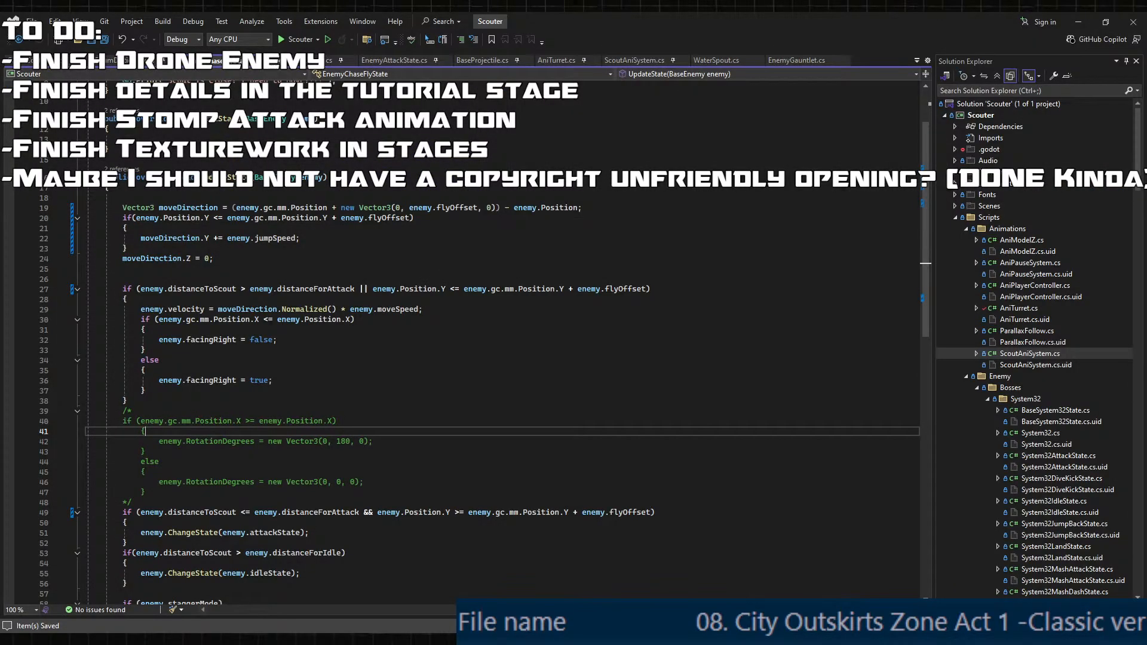
pyautogui.hotkey('alt', 'Tab')
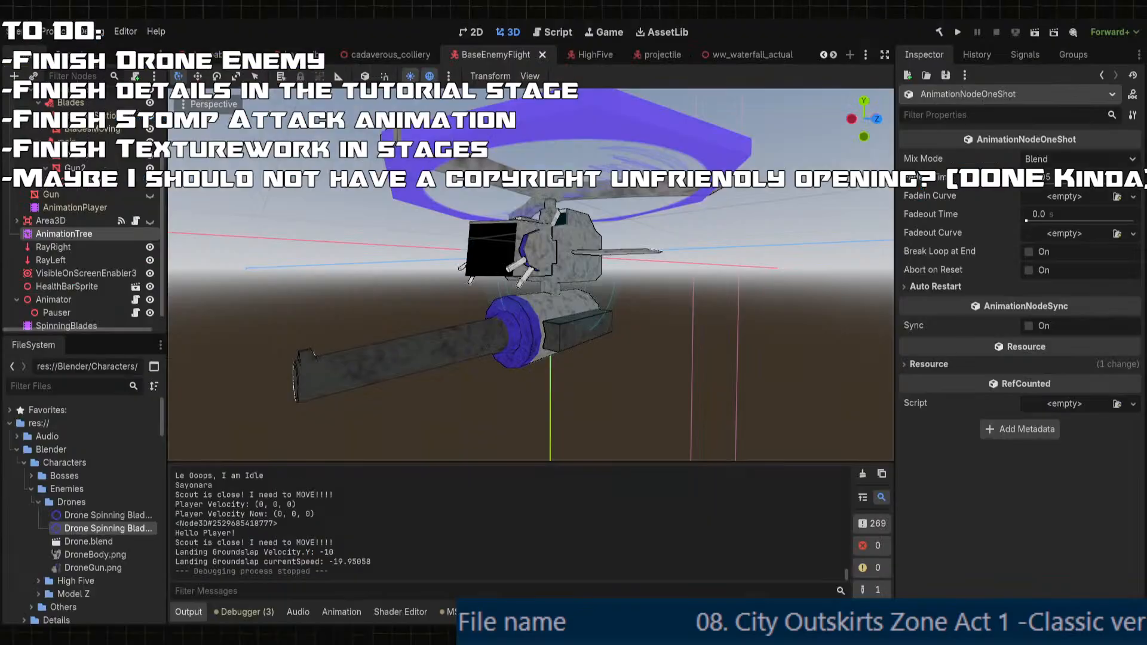
pyautogui.click(956, 33)
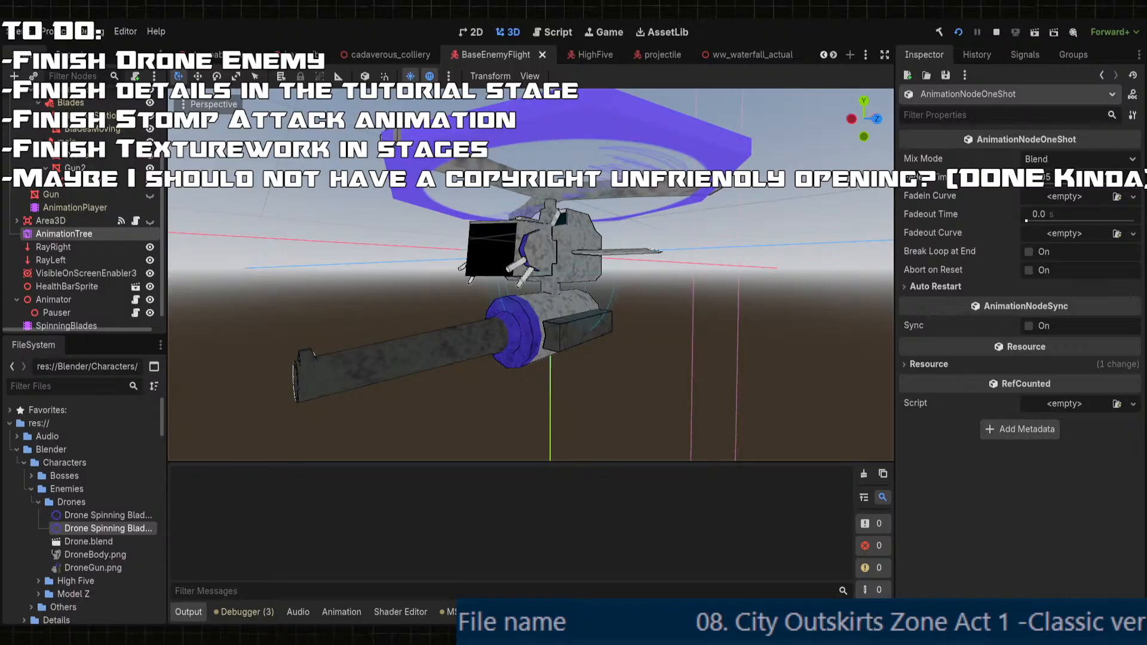
pyautogui.press('Return')
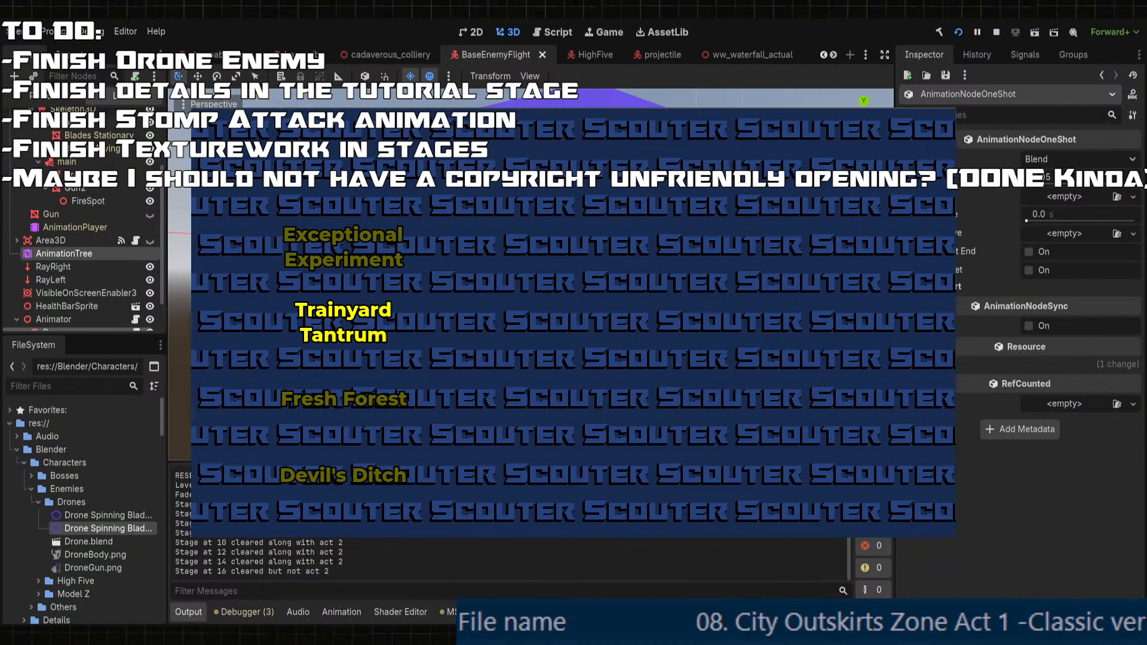
pyautogui.press('Return')
pyautogui.press('Return')
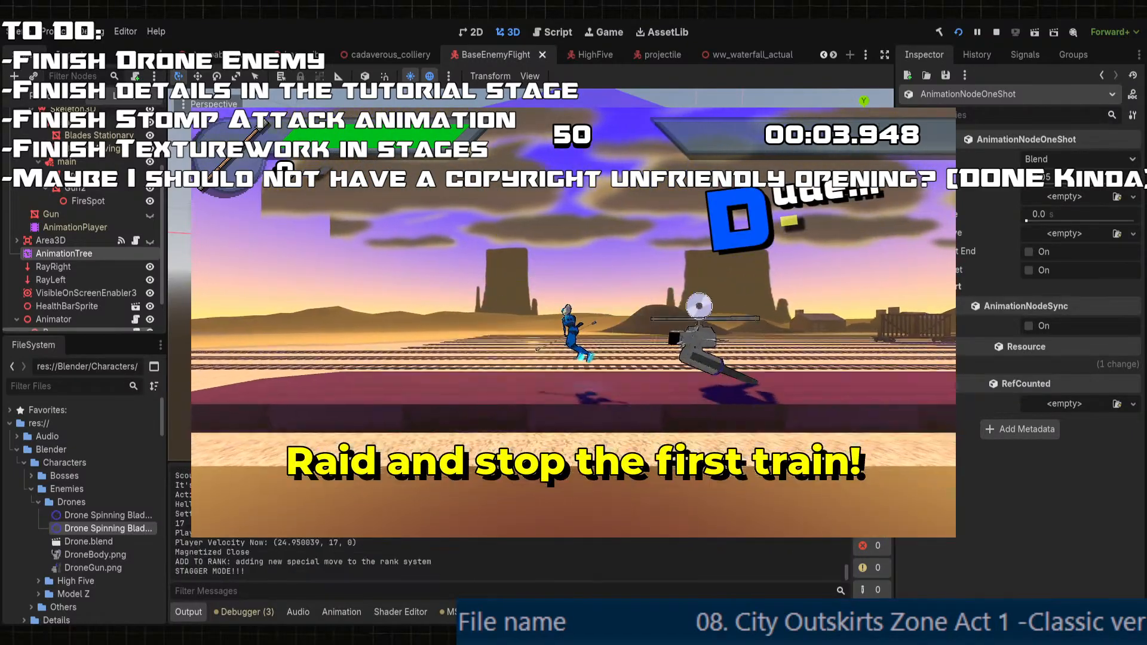
# - Hit the first drone and let it chase the player through the stage to test its flight height, and stop the game
pyautogui.press('Right')
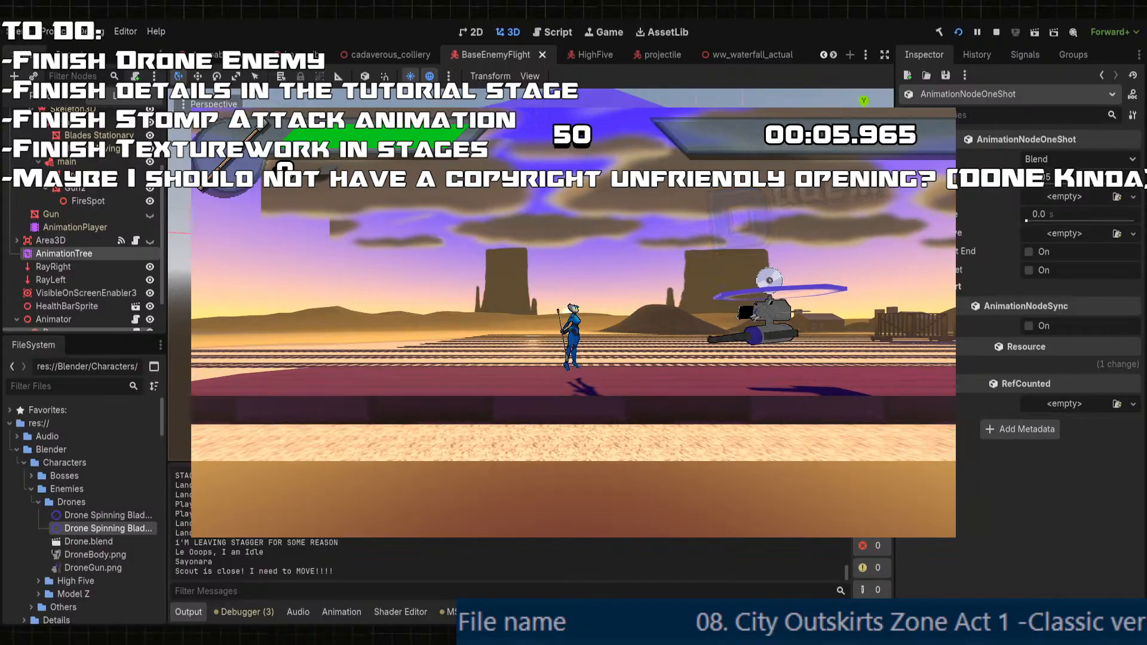
pyautogui.press('space')
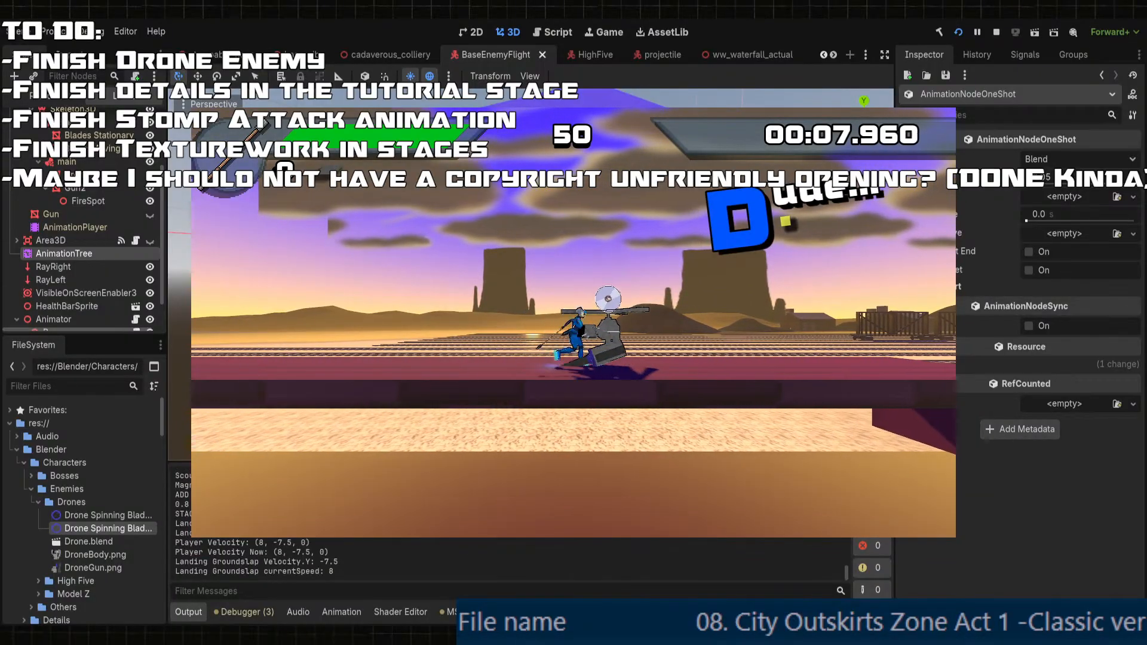
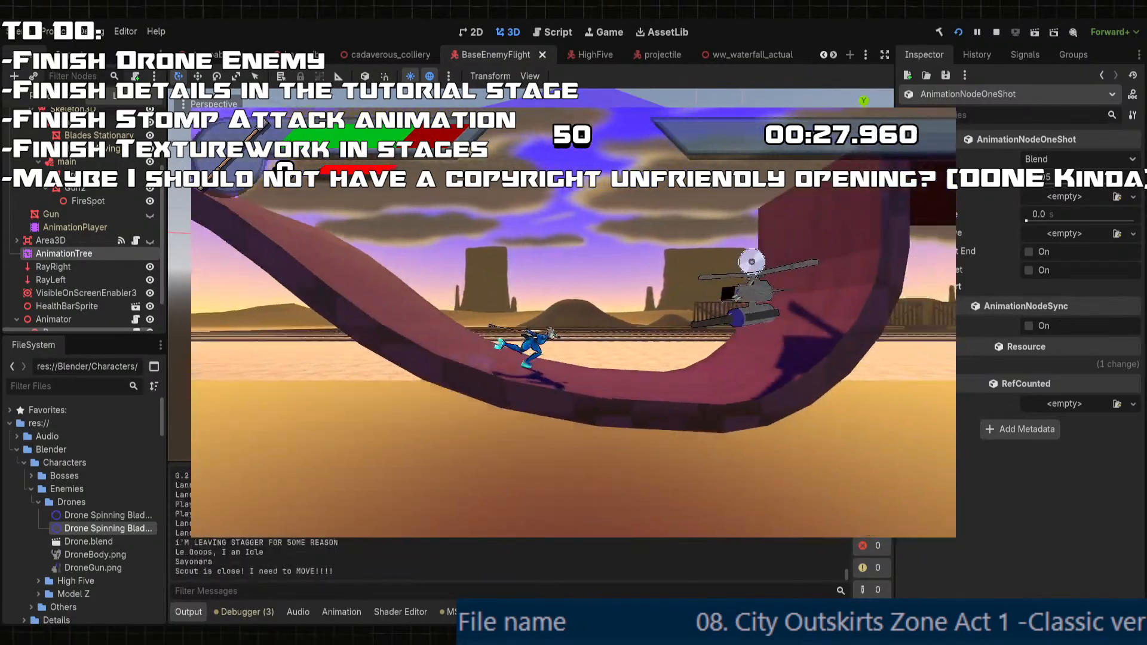
pyautogui.press('F8')
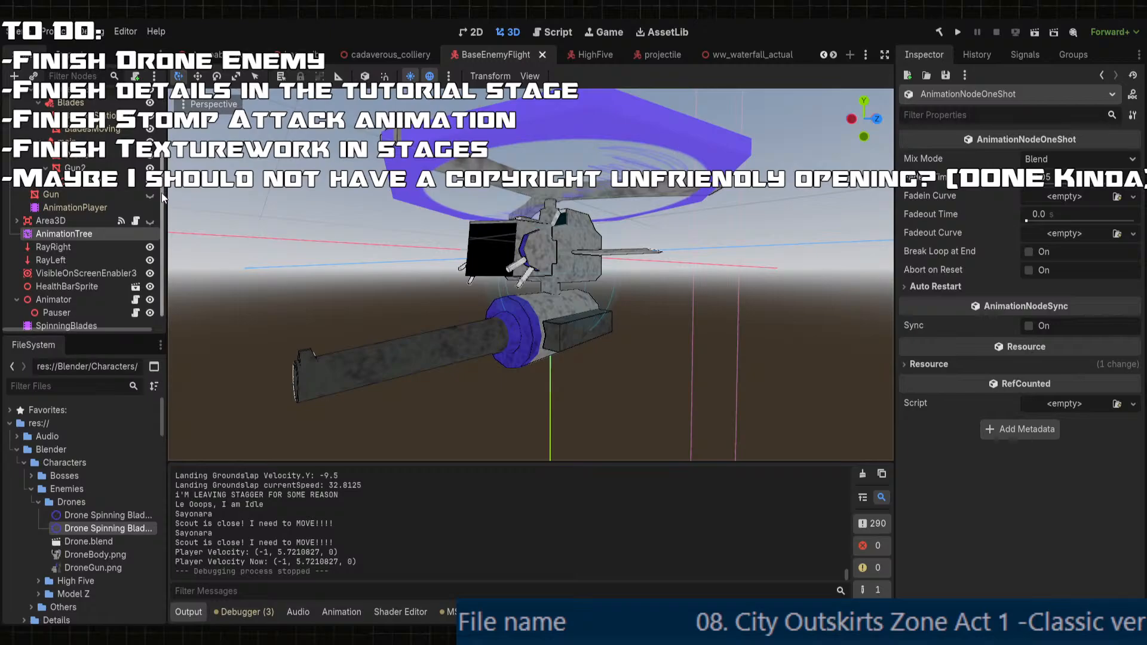
# - Reopen the Scouter project and reset the Health and Max Health of the Enemy2 drone in Trainyard Tantrum to the default of 9
pyautogui.scroll(9, 257, 55)
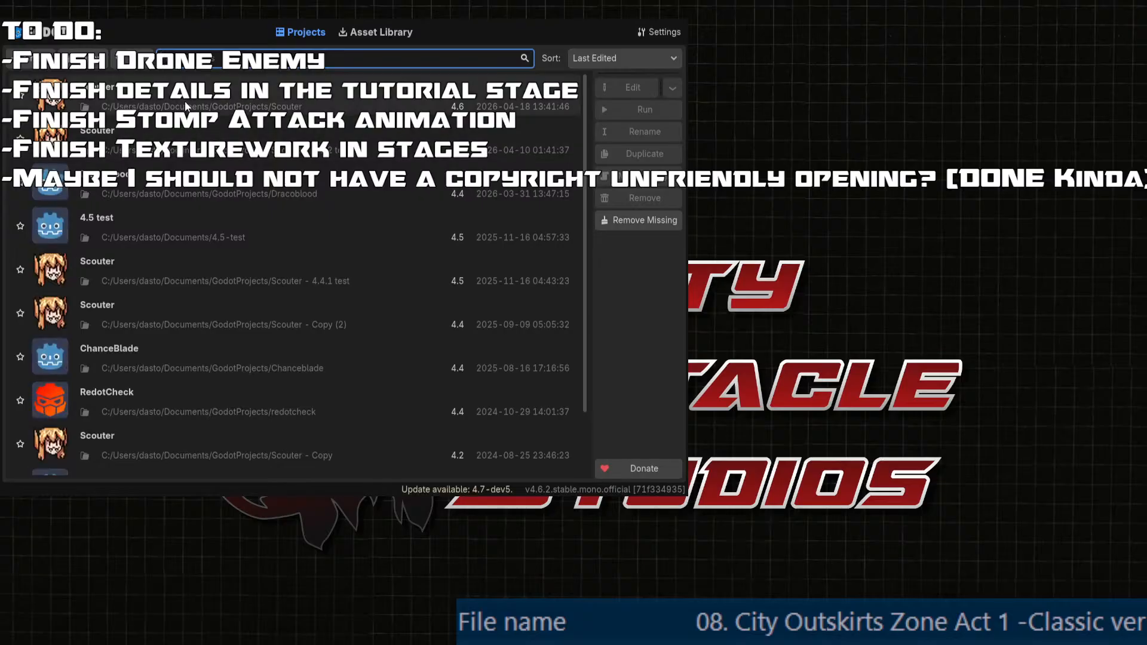
pyautogui.doubleClick(184, 101)
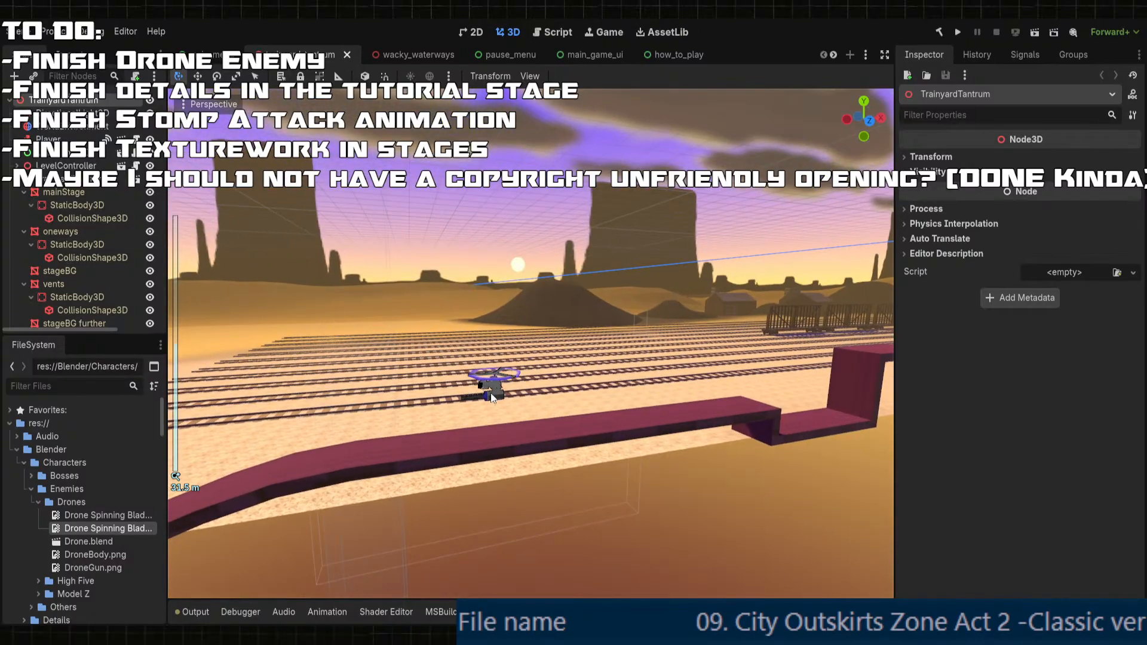
pyautogui.click(496, 386)
pyautogui.scroll(-2, 1028, 436)
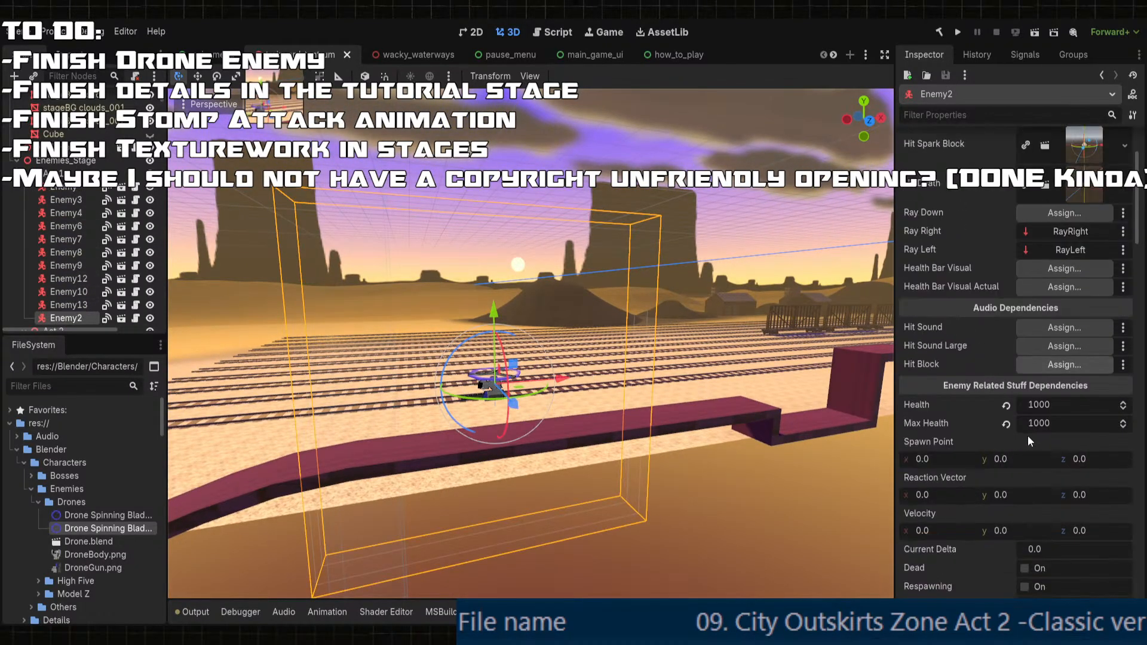
pyautogui.click(1005, 423)
# - Find Enemy4 above the dark brick platform farther along the Trainyard Tantrum stage and delete it
pyautogui.scroll(-8, 597, 383)
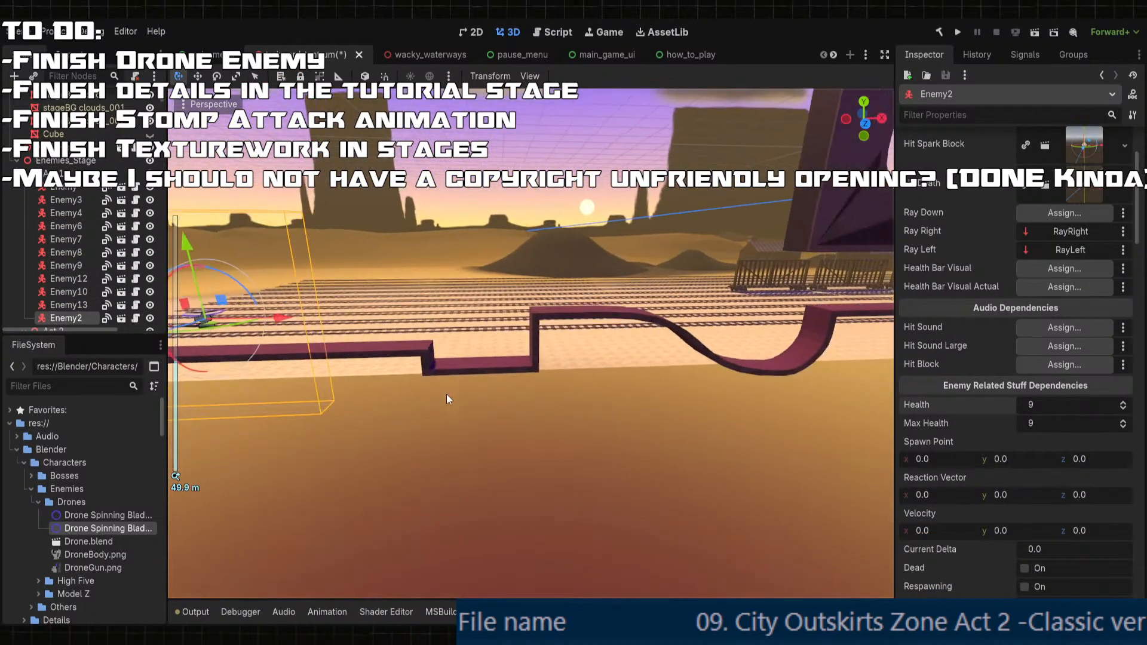
pyautogui.scroll(5, 540, 400)
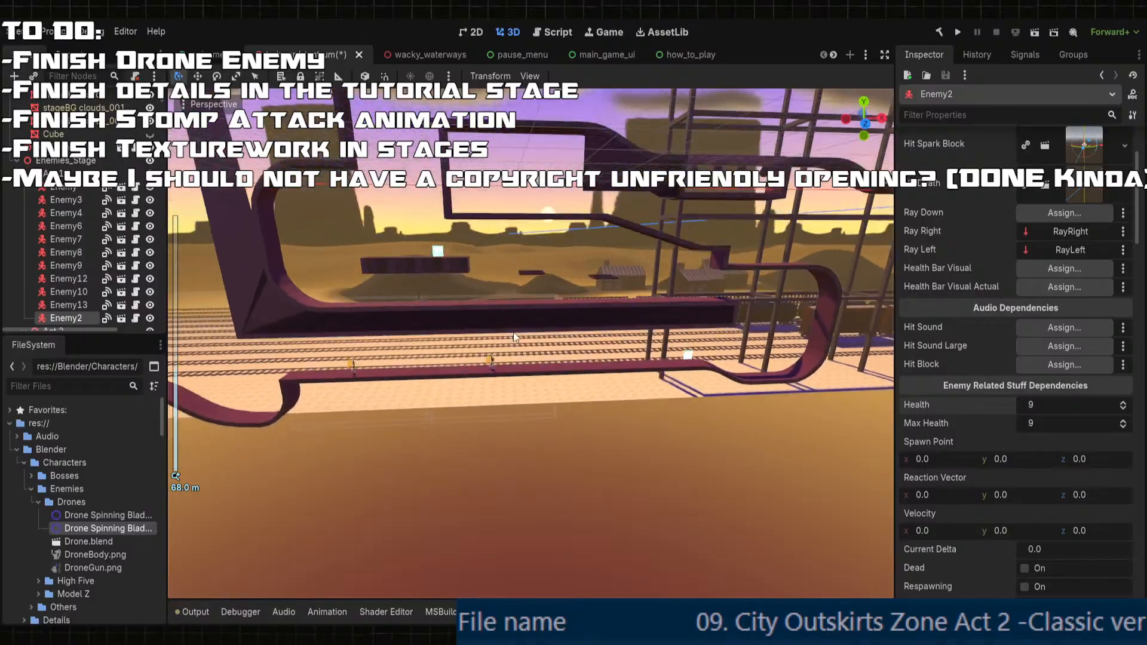
pyautogui.click(503, 358)
pyautogui.keyDown('shift'); pyautogui.moveTo(358, 393); pyautogui.dragTo(286, 412, button='middle'); pyautogui.keyUp('shift')
pyautogui.keyDown('shift'); pyautogui.moveTo(561, 316); pyautogui.dragTo(576, 458, button='middle'); pyautogui.keyUp('shift')
pyautogui.scroll(-6, 583, 400)
pyautogui.moveTo(582, 402); pyautogui.dragTo(472, 334, button='middle')
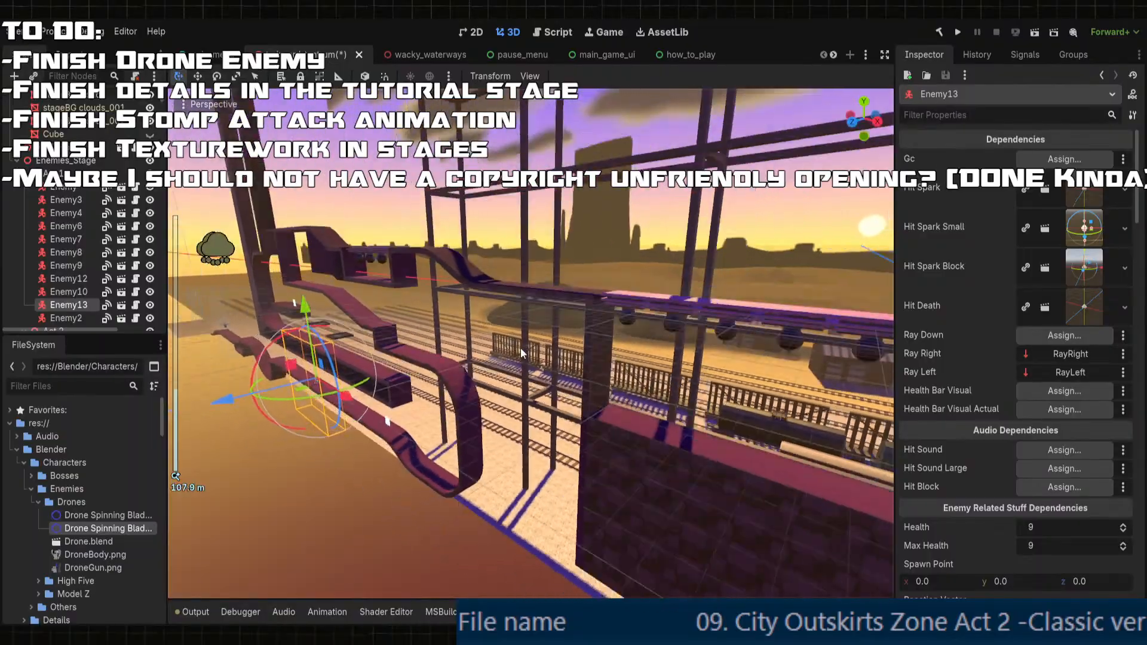
pyautogui.moveTo(764, 352); pyautogui.dragTo(404, 373, button='middle')
pyautogui.scroll(-4, 403, 372)
pyautogui.keyDown('shift'); pyautogui.moveTo(780, 413); pyautogui.dragTo(732, 414, button='middle'); pyautogui.keyUp('shift')
pyautogui.moveTo(600, 352); pyautogui.dragTo(625, 347, button='middle')
pyautogui.click(643, 283)
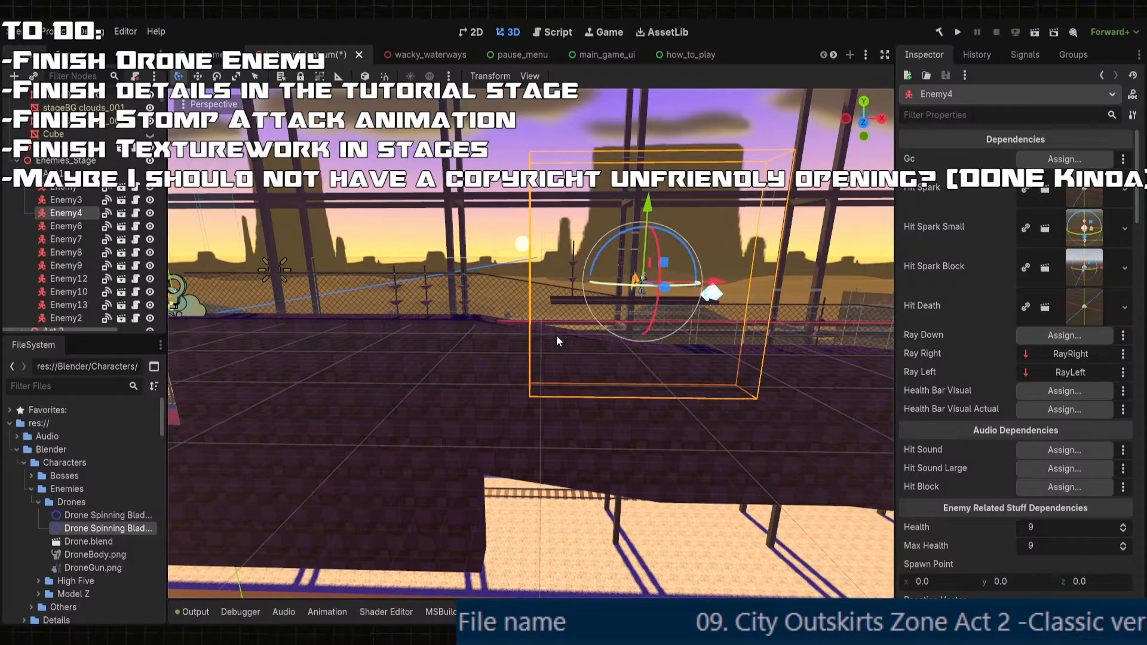
pyautogui.press('Delete')
# - Add an instance of BaseEnemyFlight.tscn from the Prefab/Enemies folder under the stage's Act 1 node
pyautogui.scroll(-15, 103, 511)
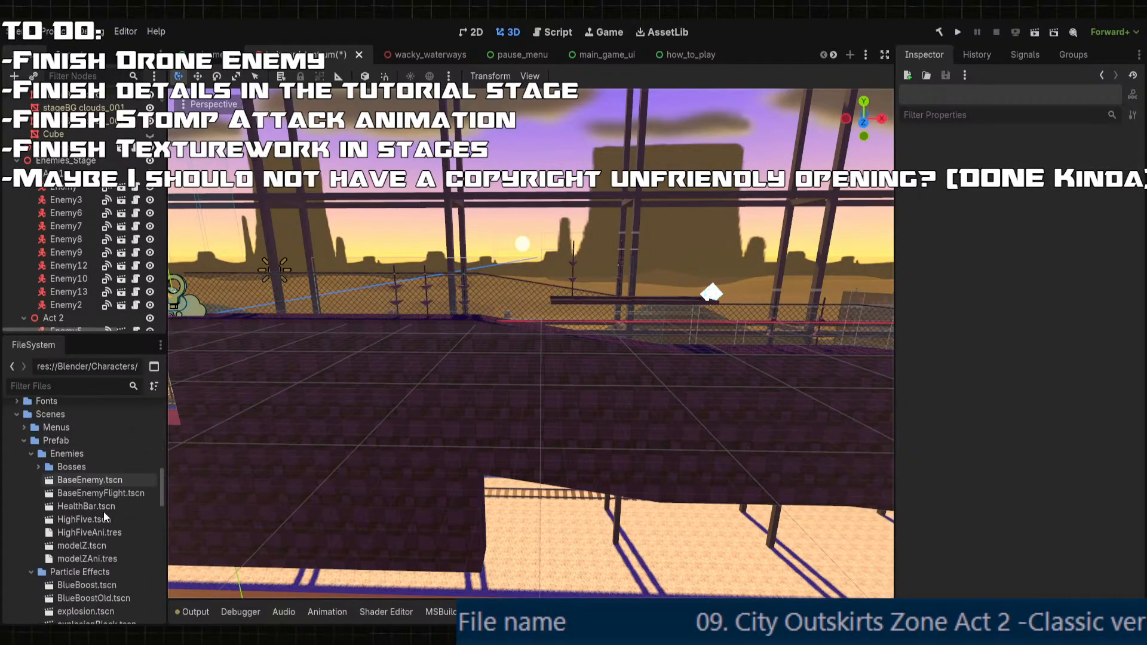
pyautogui.scroll(5, 99, 487)
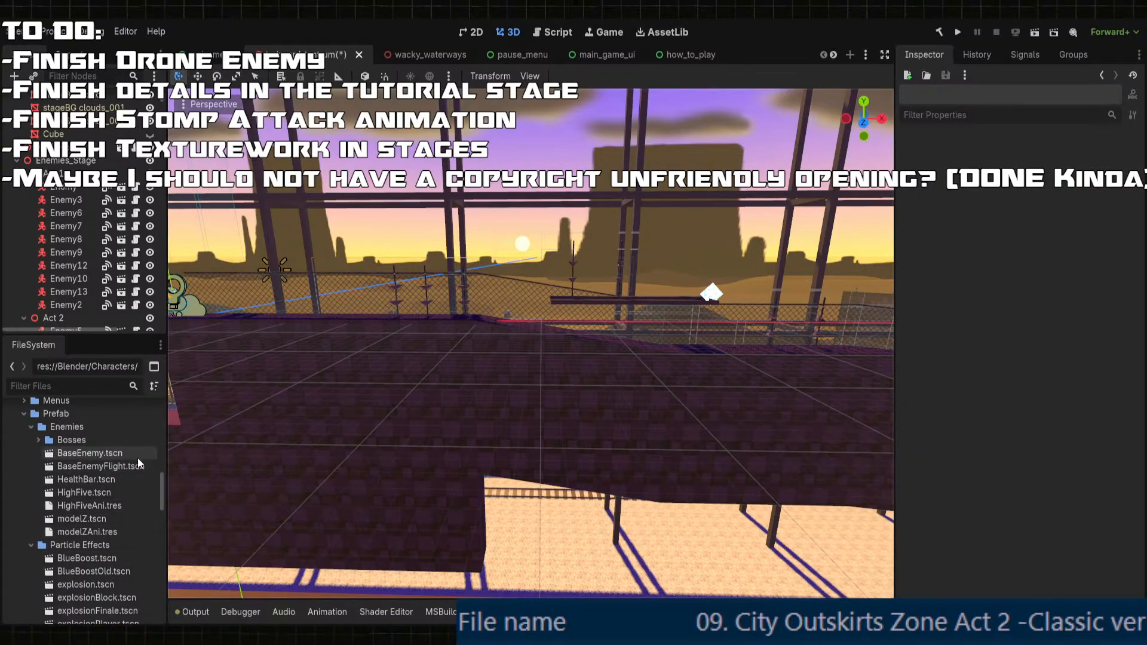
pyautogui.click(116, 467)
pyautogui.moveTo(115, 467); pyautogui.dragTo(76, 171)
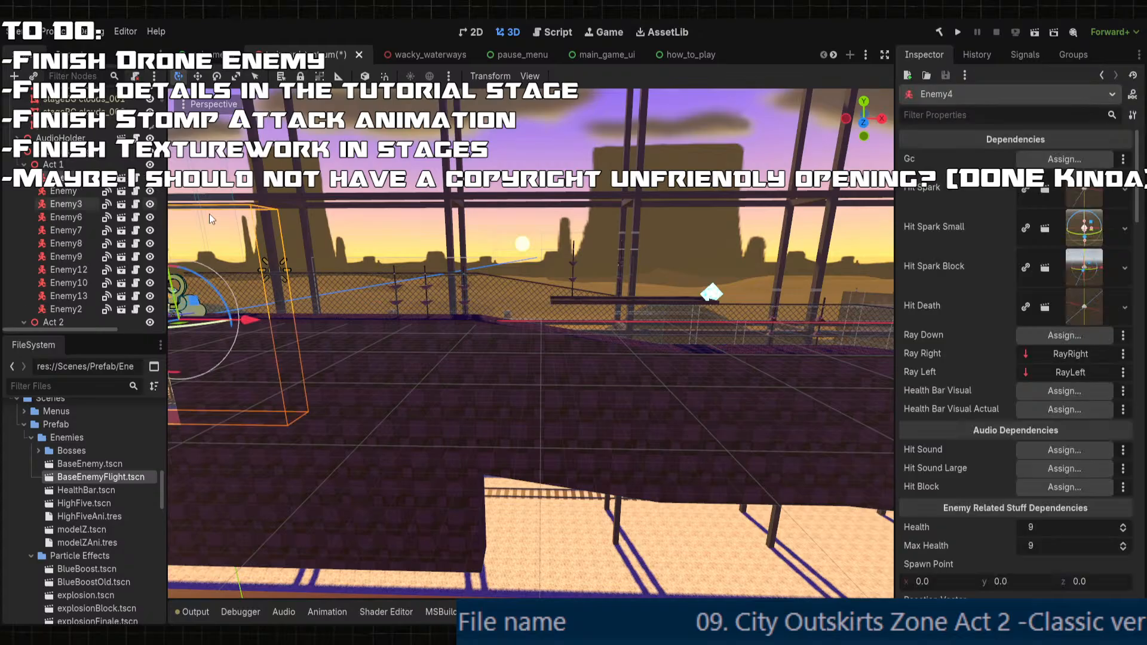
# - Move the new Enemy4 drone along the stage beyond the dark brick platform and raise it above the sloping section
pyautogui.scroll(-5, 269, 275)
pyautogui.moveTo(413, 331); pyautogui.dragTo(643, 323)
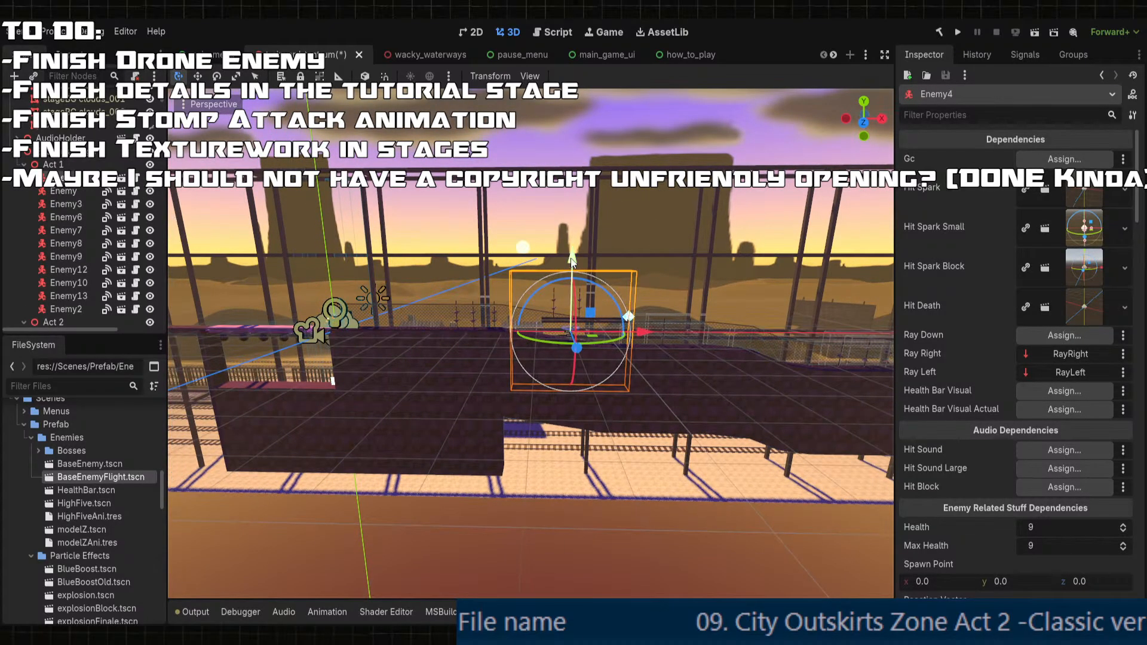
pyautogui.press('f')
pyautogui.moveTo(530, 261); pyautogui.dragTo(528, 223)
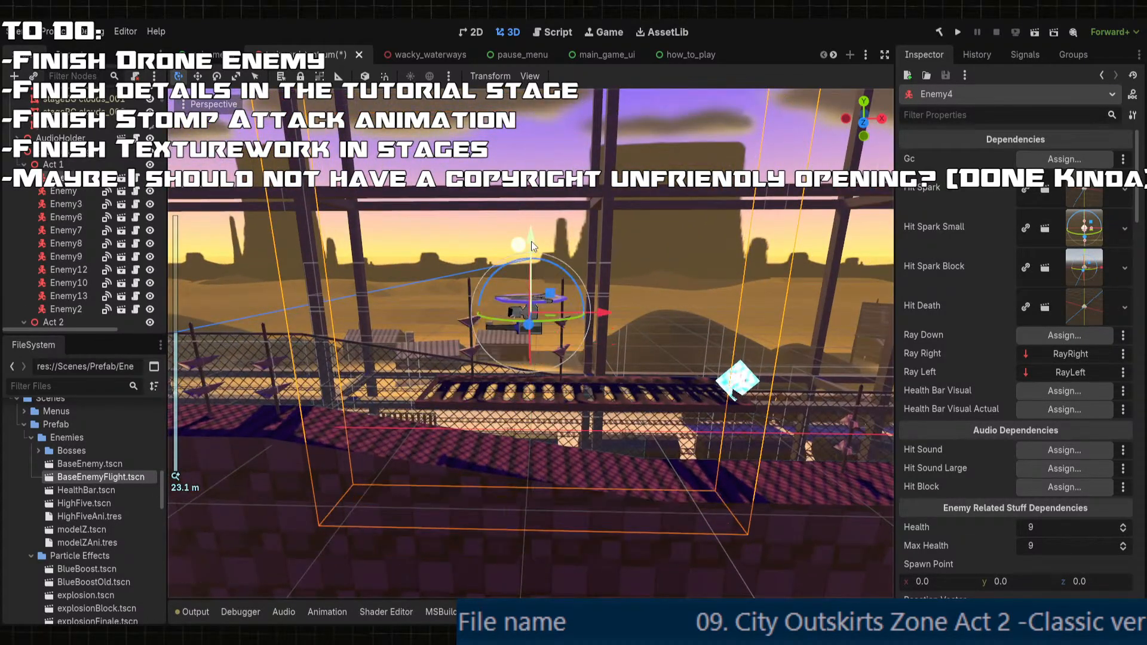
# - Find Enemy7 above the raised brick platform in the Act 2 part of the stage and delete it
pyautogui.scroll(-20, 528, 239)
pyautogui.keyDown('shift'); pyautogui.moveTo(621, 335); pyautogui.dragTo(379, 333, button='middle'); pyautogui.keyUp('shift')
pyautogui.keyDown('shift'); pyautogui.moveTo(582, 369); pyautogui.dragTo(180, 358, button='middle'); pyautogui.keyUp('shift')
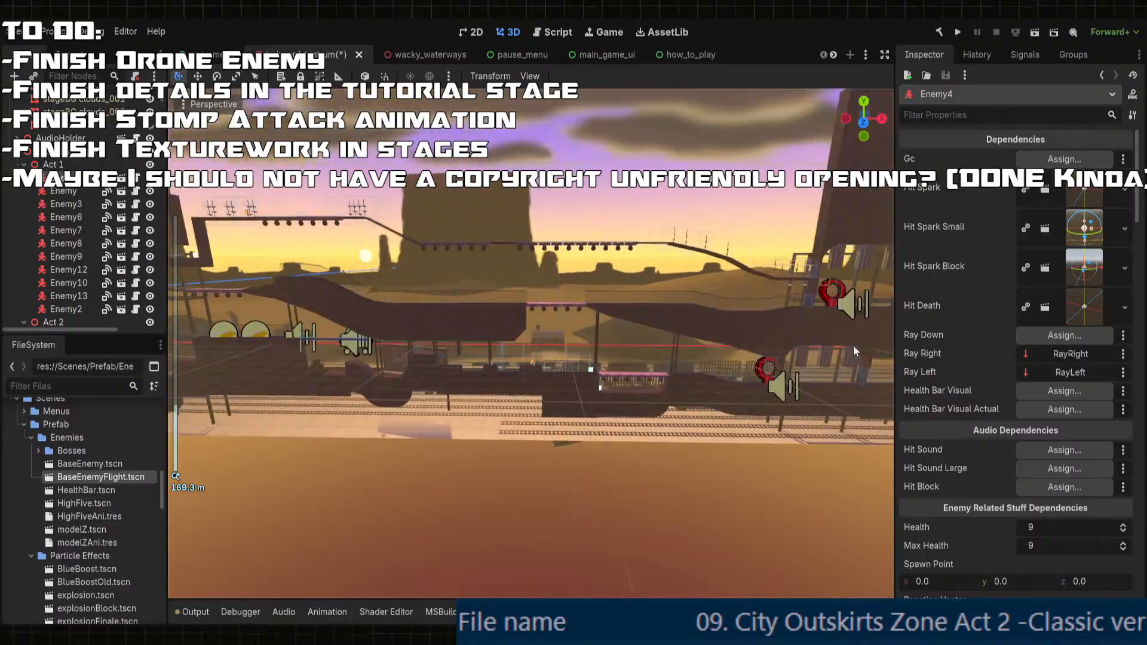
pyautogui.keyDown('shift'); pyautogui.moveTo(853, 346); pyautogui.dragTo(719, 338, button='middle'); pyautogui.keyUp('shift')
pyautogui.scroll(-3, 98, 228)
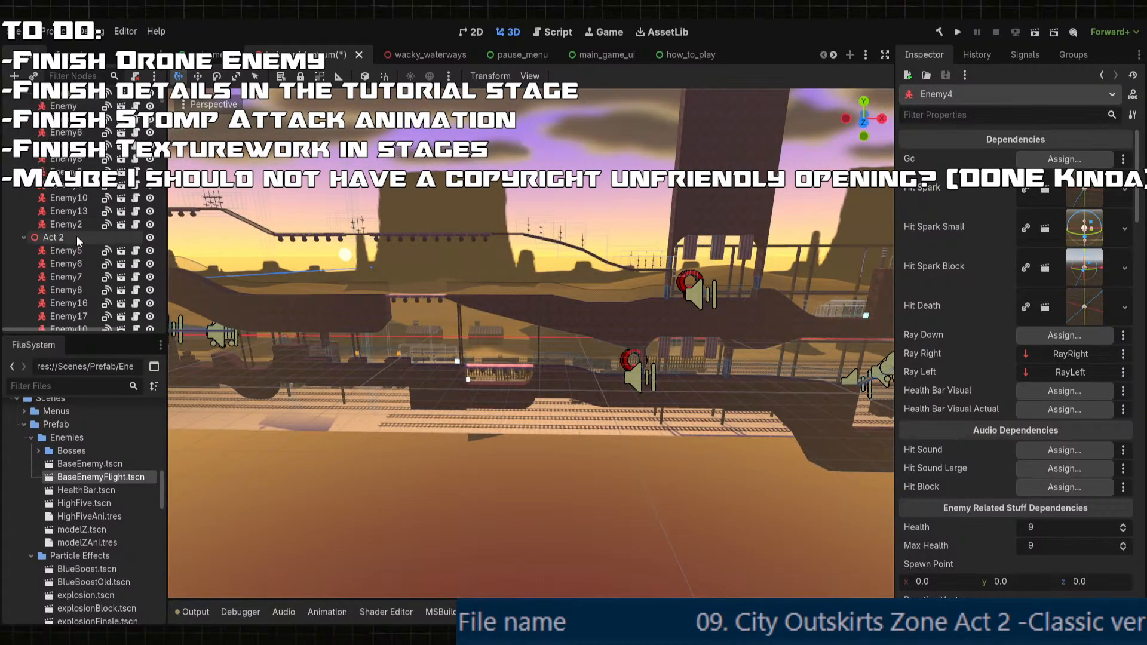
pyautogui.click(76, 236)
pyautogui.press('f')
pyautogui.scroll(10, 351, 318)
pyautogui.keyDown('shift'); pyautogui.moveTo(657, 366); pyautogui.dragTo(369, 356, button='middle'); pyautogui.keyUp('shift')
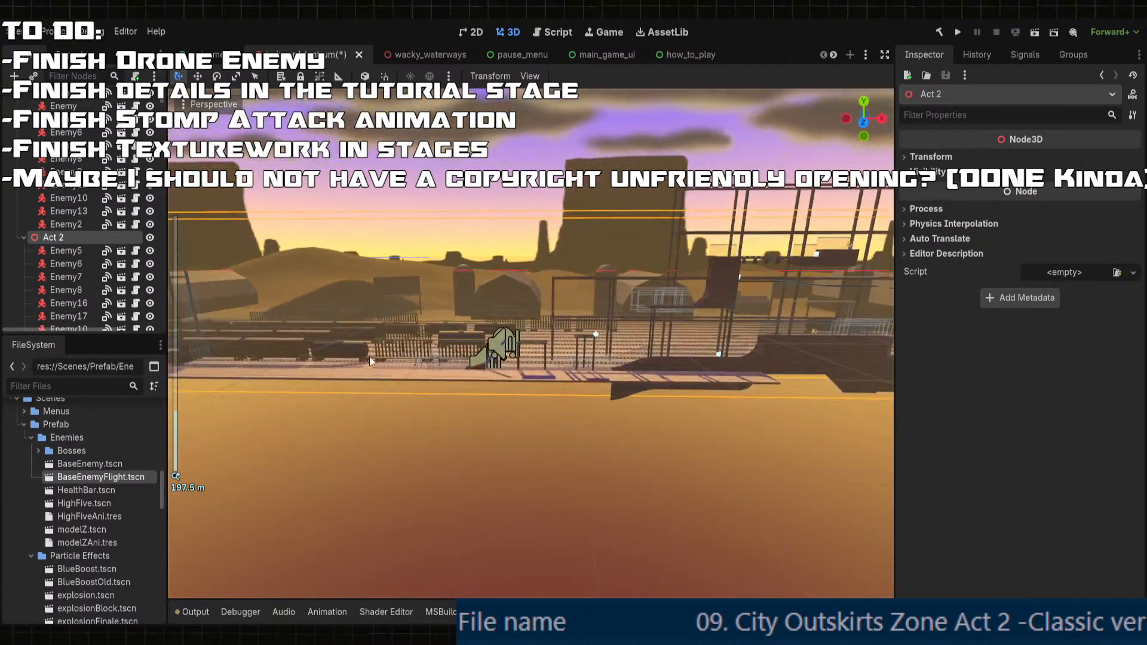
pyautogui.scroll(8, 566, 367)
pyautogui.keyDown('shift'); pyautogui.moveTo(568, 365); pyautogui.dragTo(174, 361, button='middle'); pyautogui.keyUp('shift')
pyautogui.keyDown('shift'); pyautogui.moveTo(889, 361); pyautogui.dragTo(443, 467, button='middle'); pyautogui.keyUp('shift')
pyautogui.keyDown('shift'); pyautogui.moveTo(521, 379); pyautogui.dragTo(494, 407, button='middle'); pyautogui.keyUp('shift')
pyautogui.scroll(2, 579, 320)
pyautogui.click(579, 316)
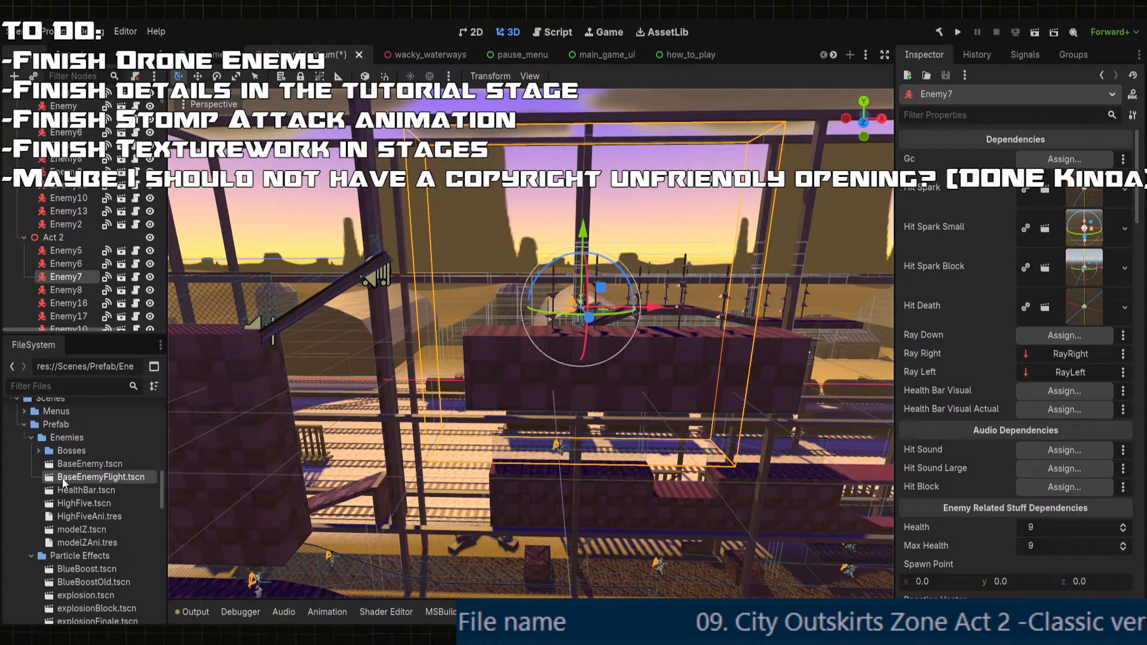
# - Add an instance of BaseEnemyFlight.tscn under the Act 2 node and set its Act For value to 1
pyautogui.moveTo(62, 478); pyautogui.dragTo(84, 254)
pyautogui.scroll(-5, 501, 357)
pyautogui.scroll(-2, 1015, 413)
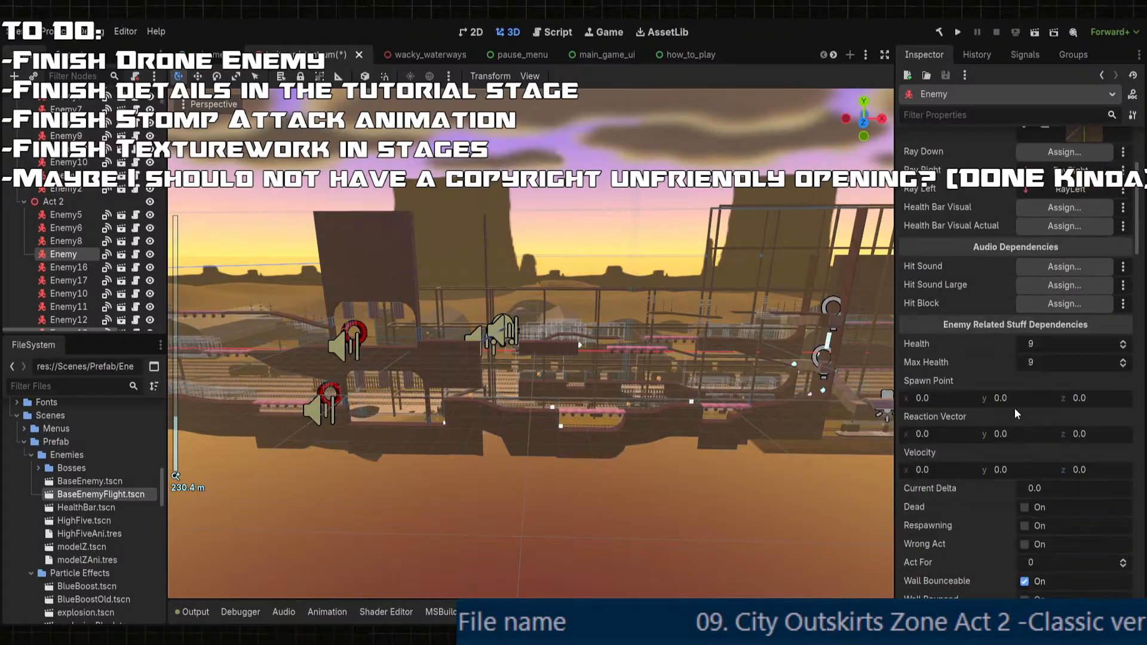
pyautogui.scroll(-3, 1015, 413)
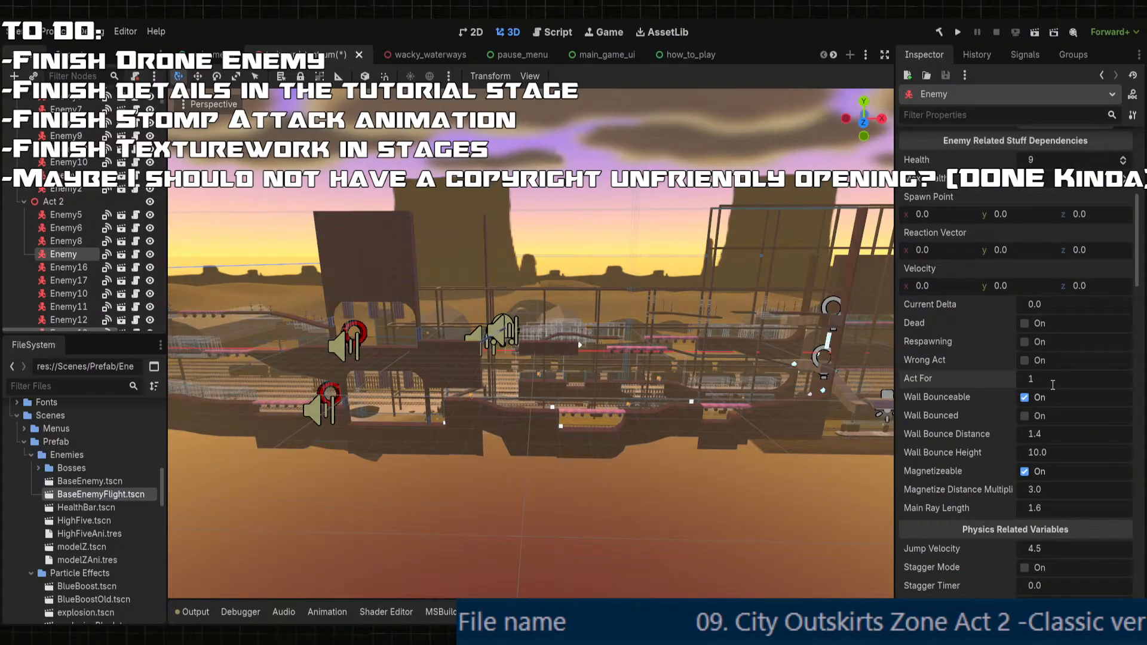
pyautogui.press('Return')
# - Move the new Act 2 drone along the stage to hover above the raised brick platform where Enemy7 stood
pyautogui.moveTo(508, 329); pyautogui.dragTo(288, 301, button='middle')
pyautogui.moveTo(294, 301); pyautogui.dragTo(573, 358)
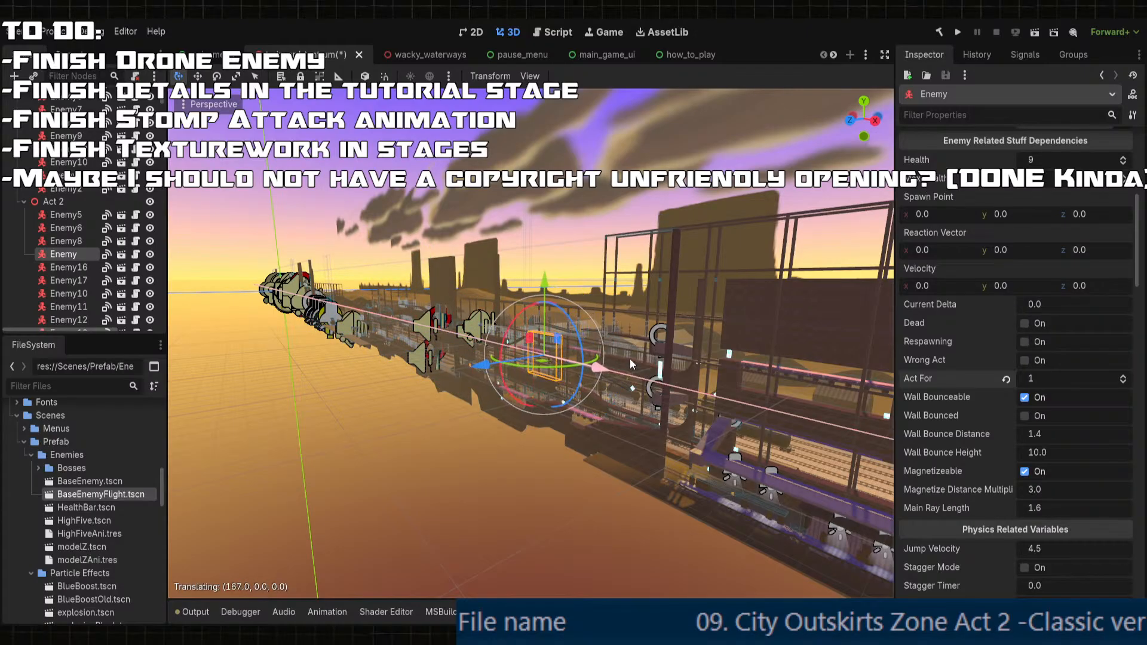
pyautogui.press('f')
pyautogui.moveTo(540, 353); pyautogui.dragTo(652, 364, button='middle')
pyautogui.scroll(12, 652, 363)
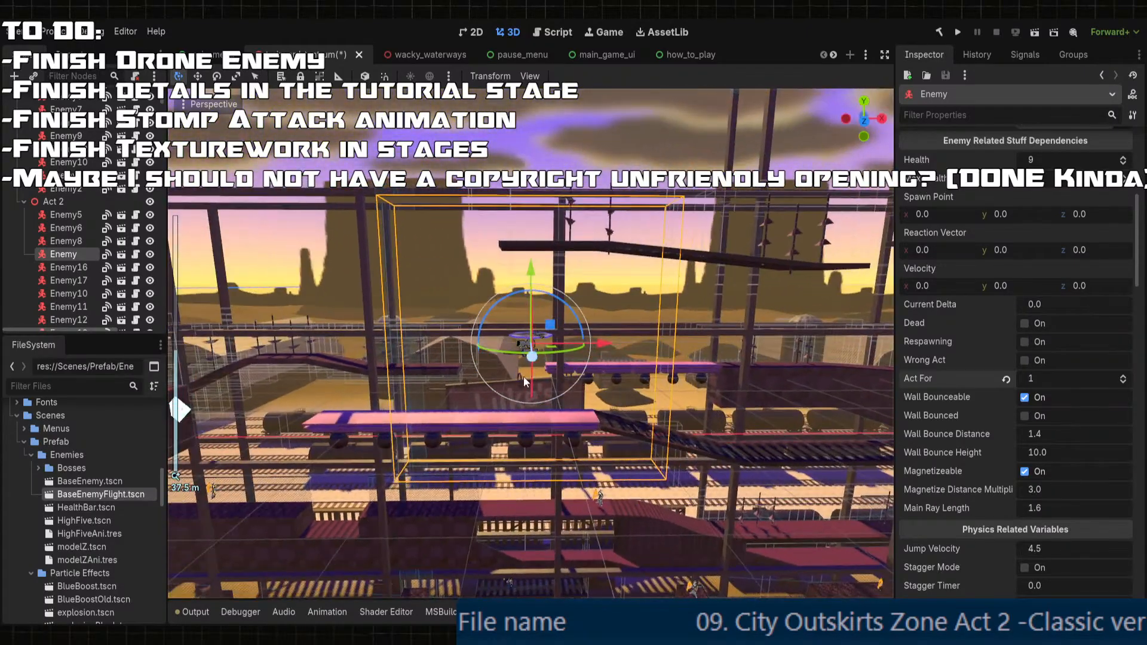
pyautogui.moveTo(523, 376); pyautogui.dragTo(693, 333, button='middle')
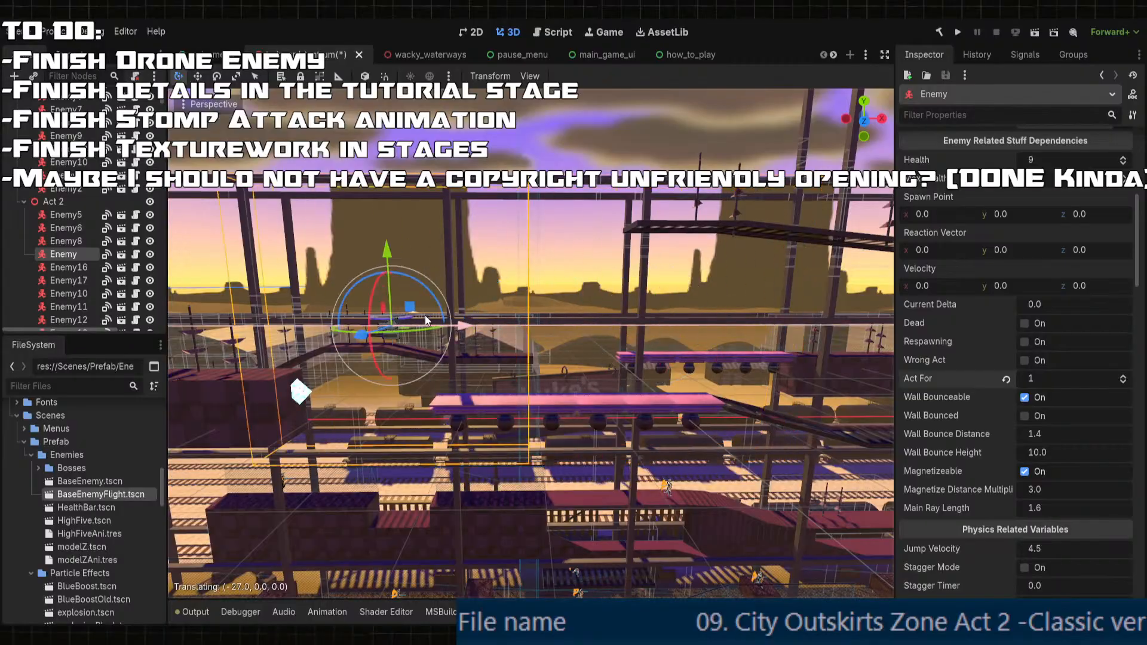
pyautogui.moveTo(295, 342); pyautogui.dragTo(579, 332, button='middle')
pyautogui.moveTo(570, 330); pyautogui.dragTo(502, 335)
pyautogui.scroll(-2, 527, 348)
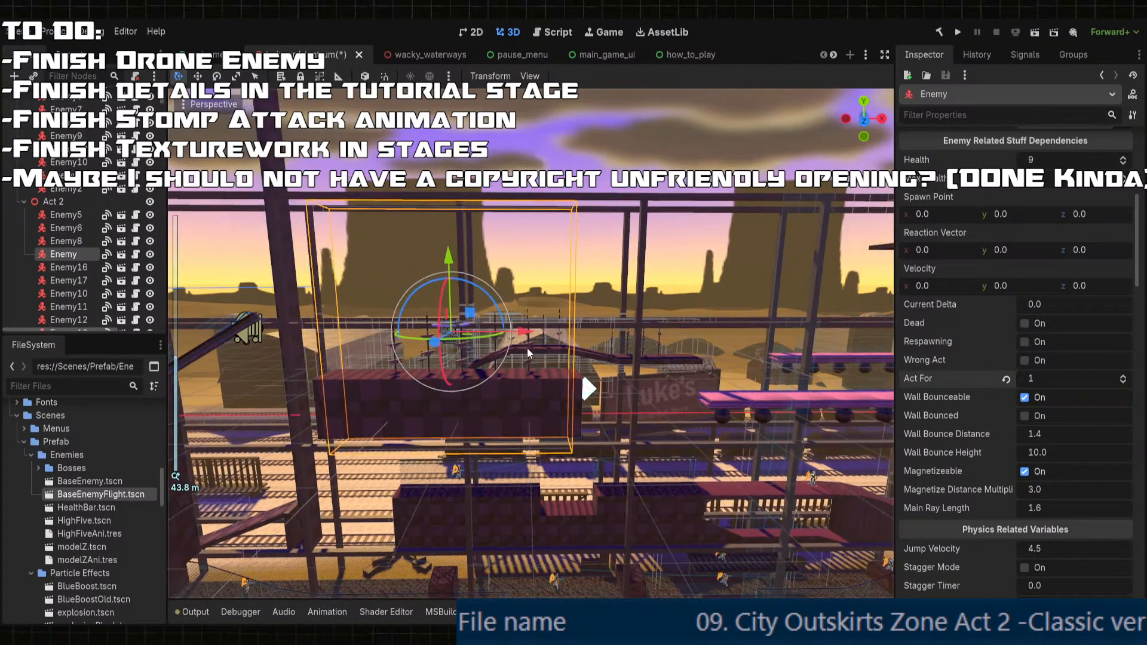
# - Find Enemy9 above the sloped brick platform in front of the Luke's sign and delete it
pyautogui.keyDown('shift'); pyautogui.moveTo(527, 348); pyautogui.dragTo(375, 345, button='middle'); pyautogui.keyUp('shift')
pyautogui.scroll(-4, 513, 356)
pyautogui.keyDown('shift'); pyautogui.moveTo(513, 356); pyautogui.dragTo(425, 281, button='middle'); pyautogui.keyUp('shift')
pyautogui.scroll(-4, 425, 281)
pyautogui.keyDown('shift'); pyautogui.moveTo(447, 403); pyautogui.dragTo(505, 318, button='middle'); pyautogui.keyUp('shift')
pyautogui.scroll(6, 506, 317)
pyautogui.keyDown('shift'); pyautogui.moveTo(564, 342); pyautogui.dragTo(536, 374, button='middle'); pyautogui.keyUp('shift')
pyautogui.scroll(8, 536, 374)
pyautogui.click(585, 330)
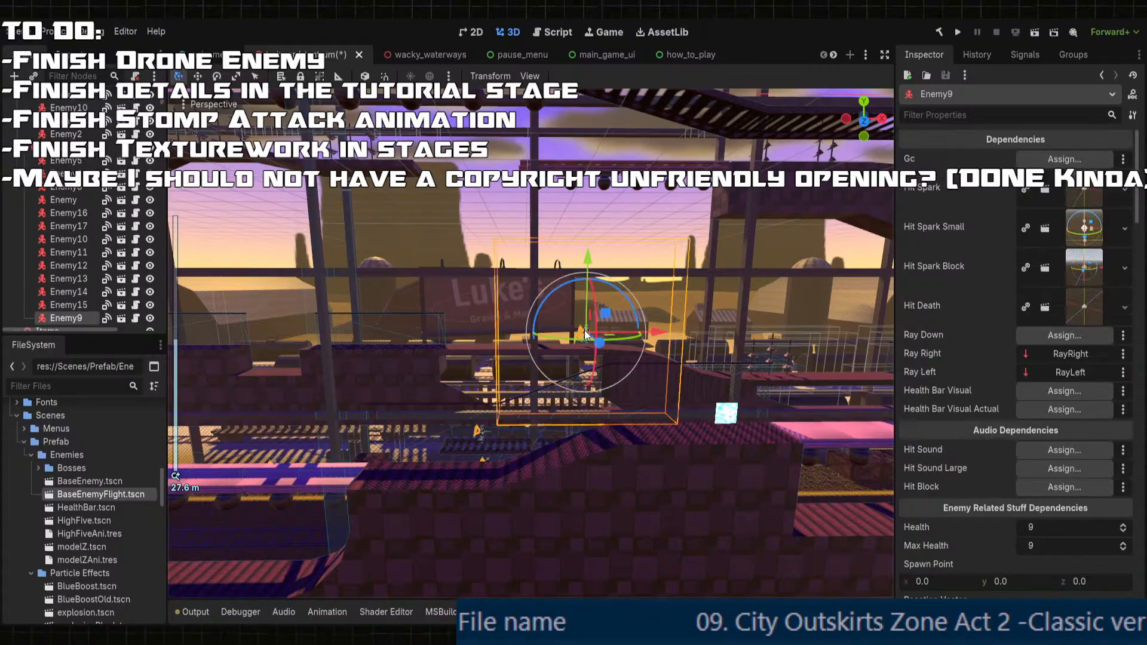
pyautogui.click(539, 338)
# - Delete Enemy5 from Act 2, farther back along the stage
pyautogui.scroll(-6, 328, 341)
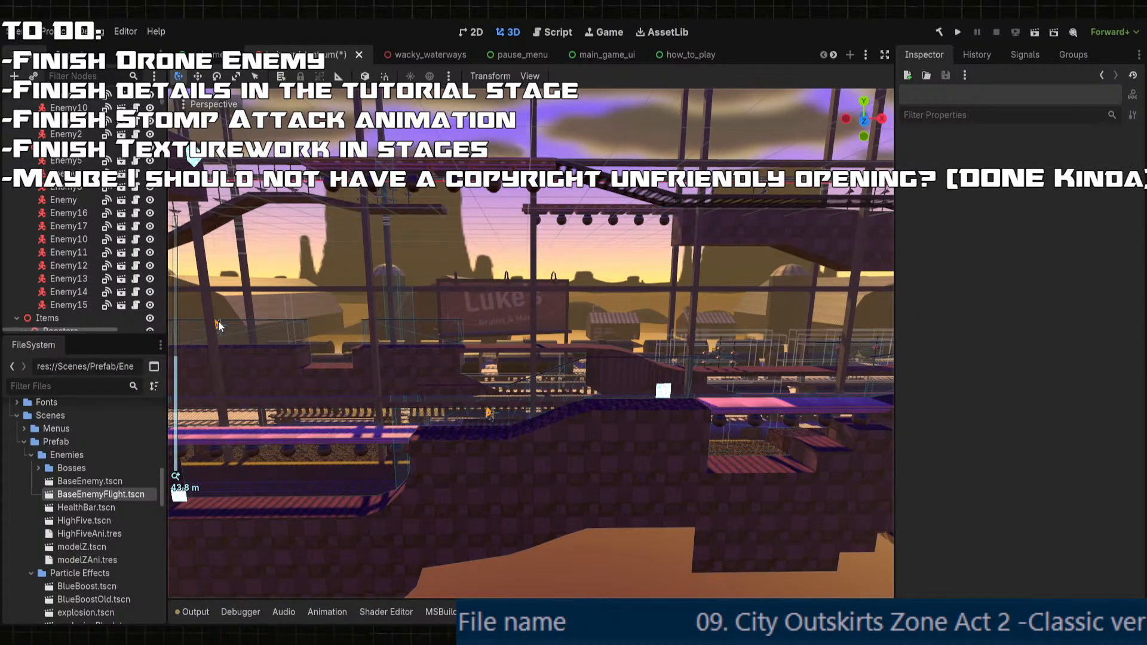
pyautogui.click(218, 323)
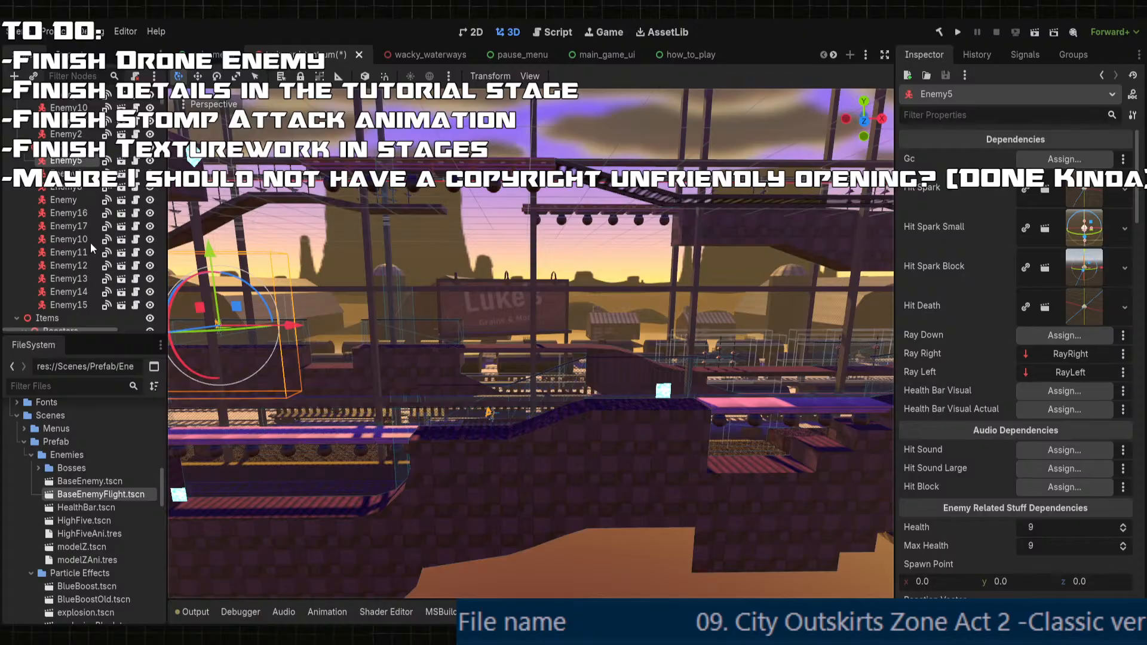
pyautogui.press('Delete')
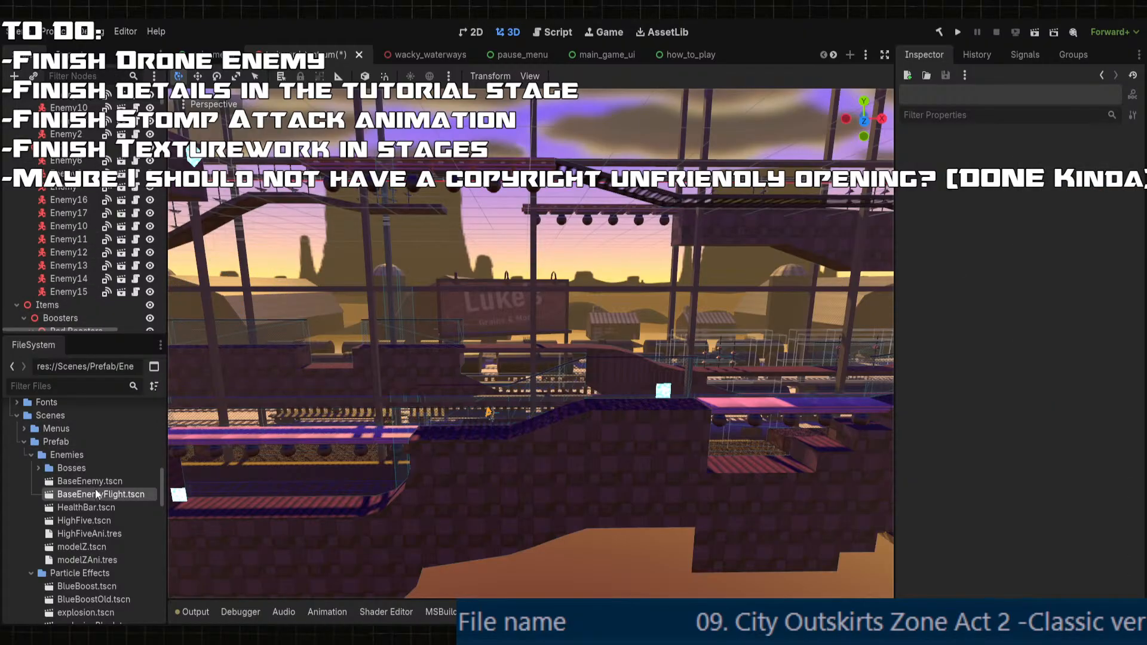
# - Duplicate the Act 2 drone, push the copy deeper into the stage and lower it toward the brick train cars
pyautogui.keyDown('shift'); pyautogui.moveTo(439, 196); pyautogui.dragTo(616, 378, button='middle'); pyautogui.keyUp('shift')
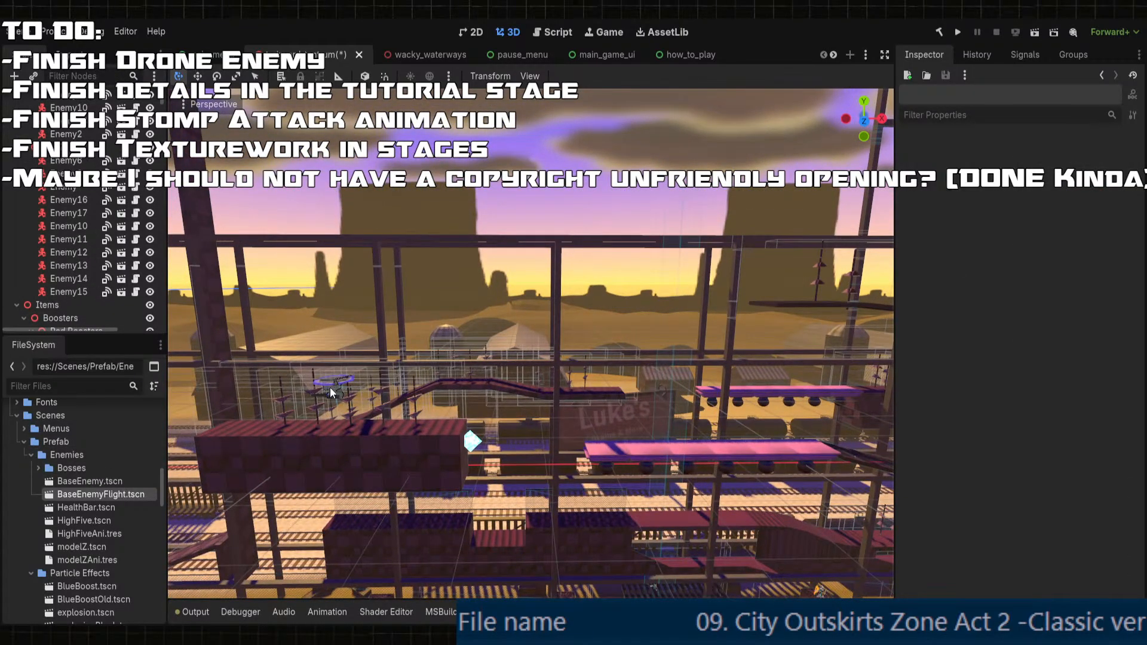
pyautogui.click(332, 390)
pyautogui.press('f')
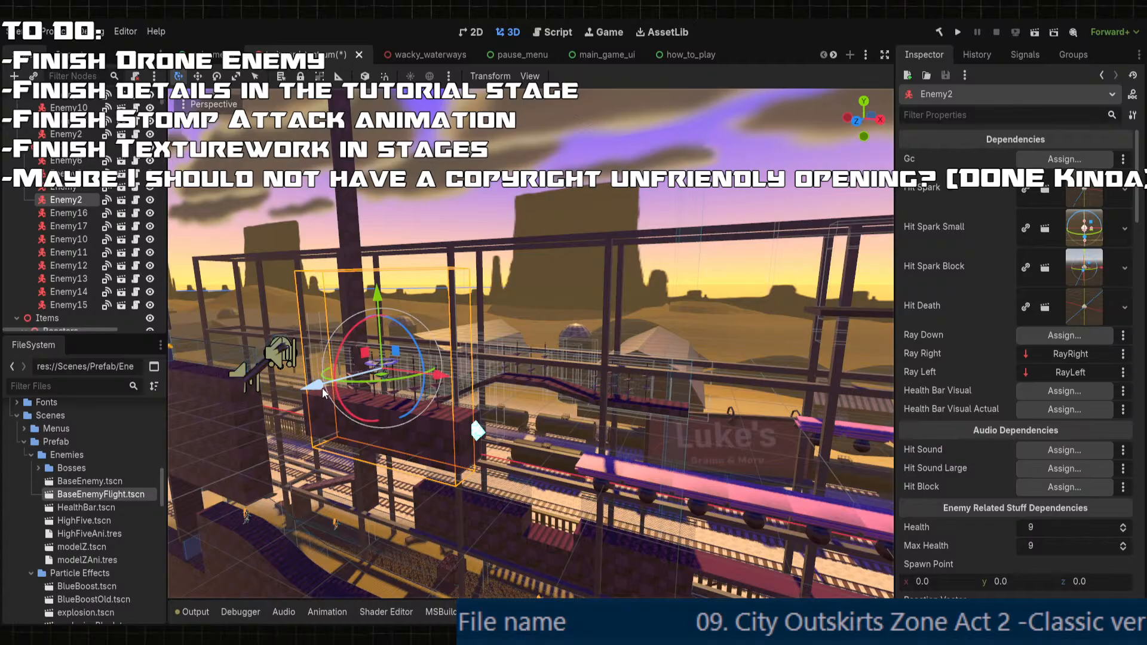
pyautogui.moveTo(323, 392); pyautogui.dragTo(414, 361)
pyautogui.moveTo(445, 288); pyautogui.dragTo(457, 417)
pyautogui.press('f')
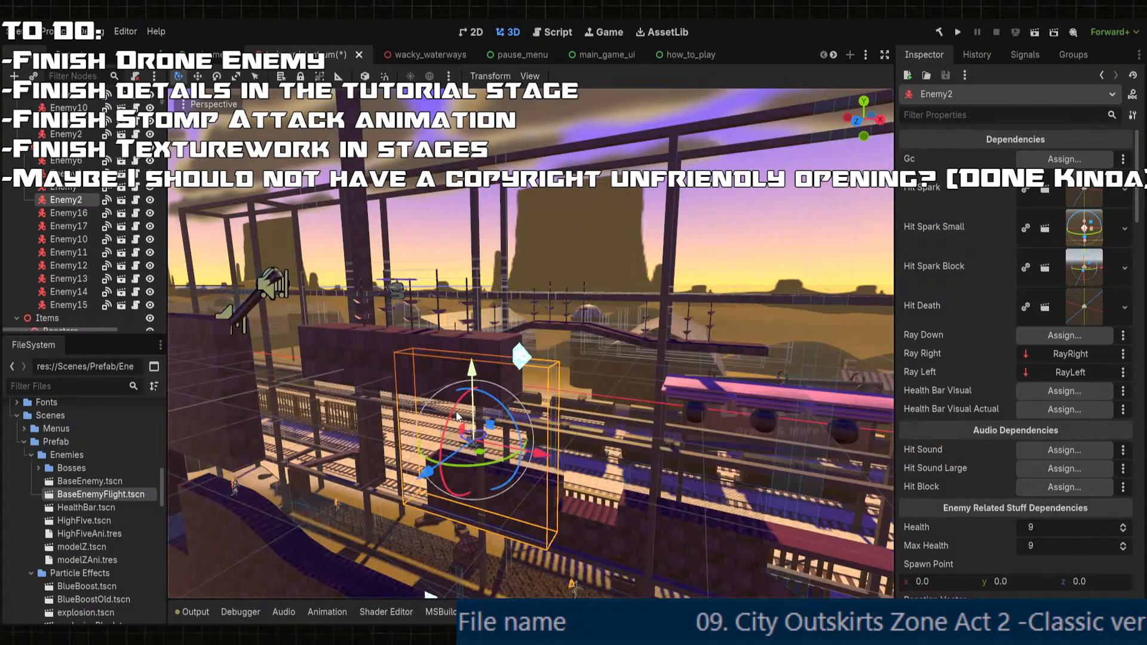
# - Adjust the Enemy2 drone's depth and position along the stage so it hovers above the lower row of brick cars
pyautogui.scroll(6, 457, 416)
pyautogui.moveTo(459, 416); pyautogui.dragTo(617, 381, button='middle')
pyautogui.moveTo(604, 351); pyautogui.dragTo(357, 323)
pyautogui.moveTo(359, 323); pyautogui.dragTo(553, 376, button='middle')
pyautogui.moveTo(536, 353); pyautogui.dragTo(617, 352)
pyautogui.moveTo(580, 408); pyautogui.dragTo(370, 372, button='middle')
pyautogui.scroll(-8, 413, 378)
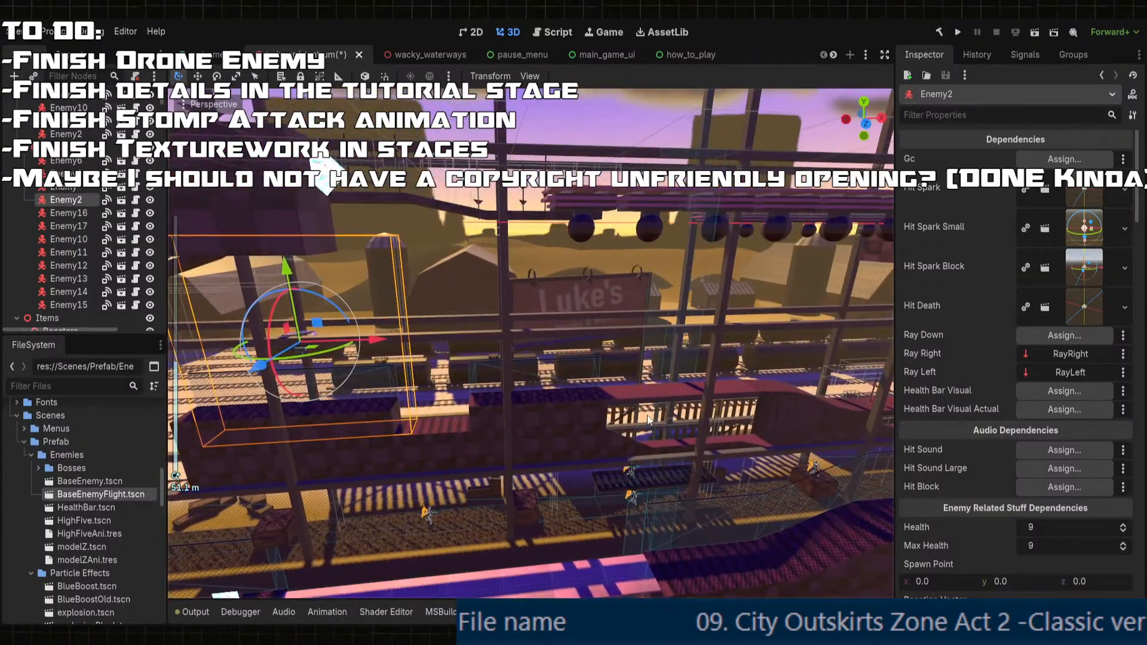
# - Copy the Enemy2 drone's Z position of -25.0 into its Z Lock Amount
pyautogui.scroll(-8, 1027, 485)
pyautogui.scroll(-12, 1030, 366)
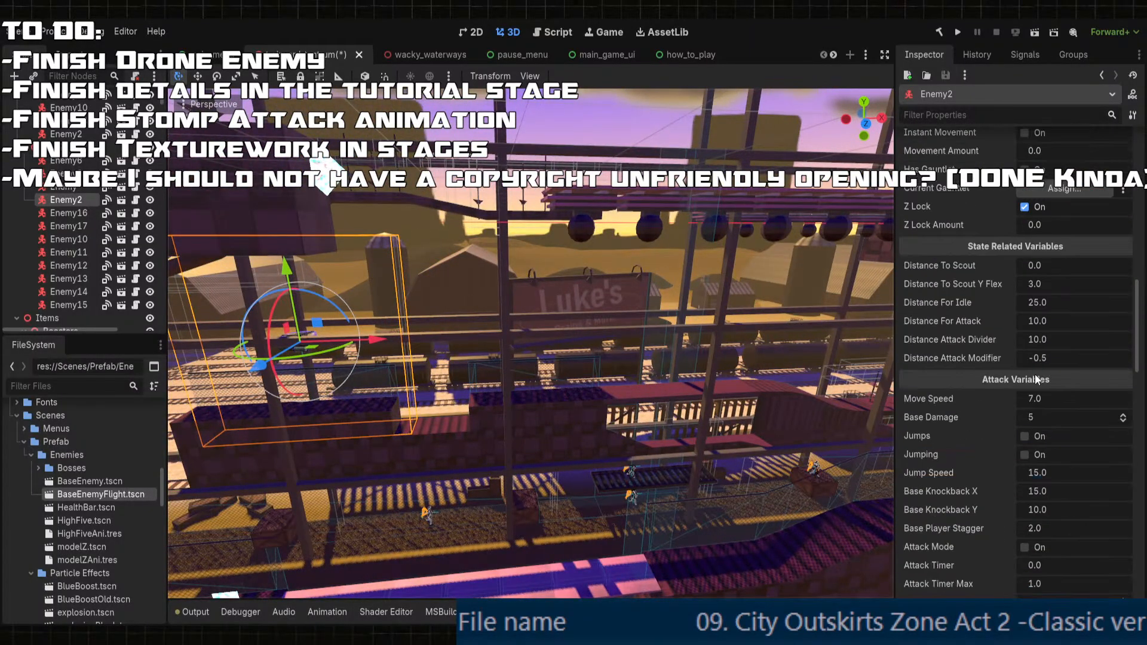
pyautogui.scroll(-5, 1085, 435)
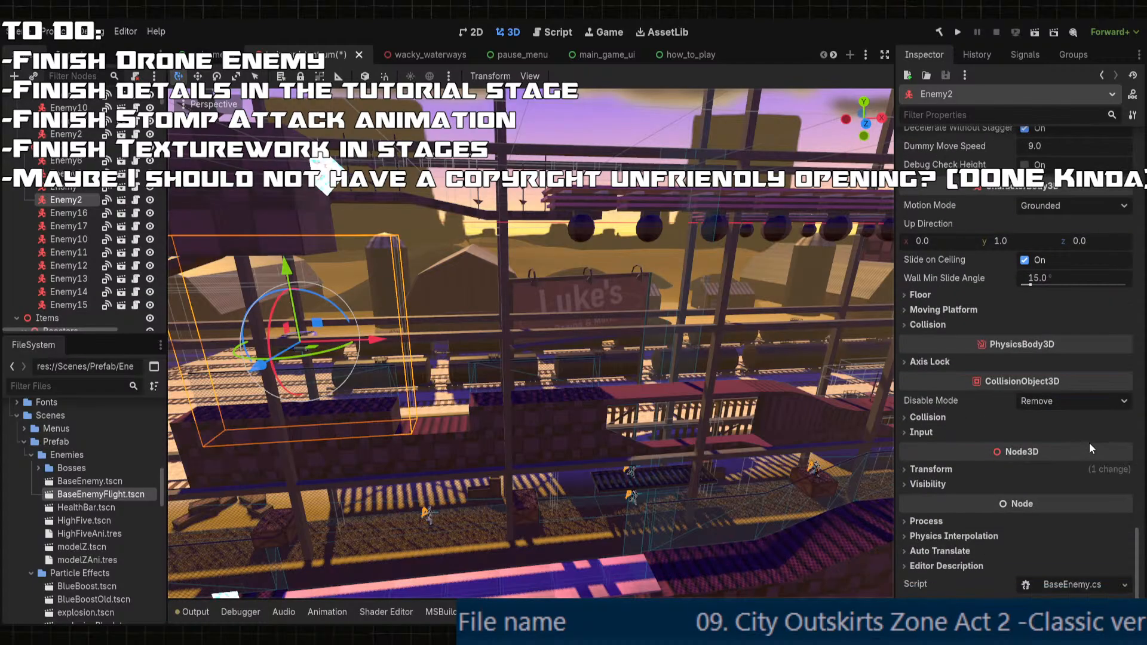
pyautogui.click(985, 469)
pyautogui.click(1089, 502)
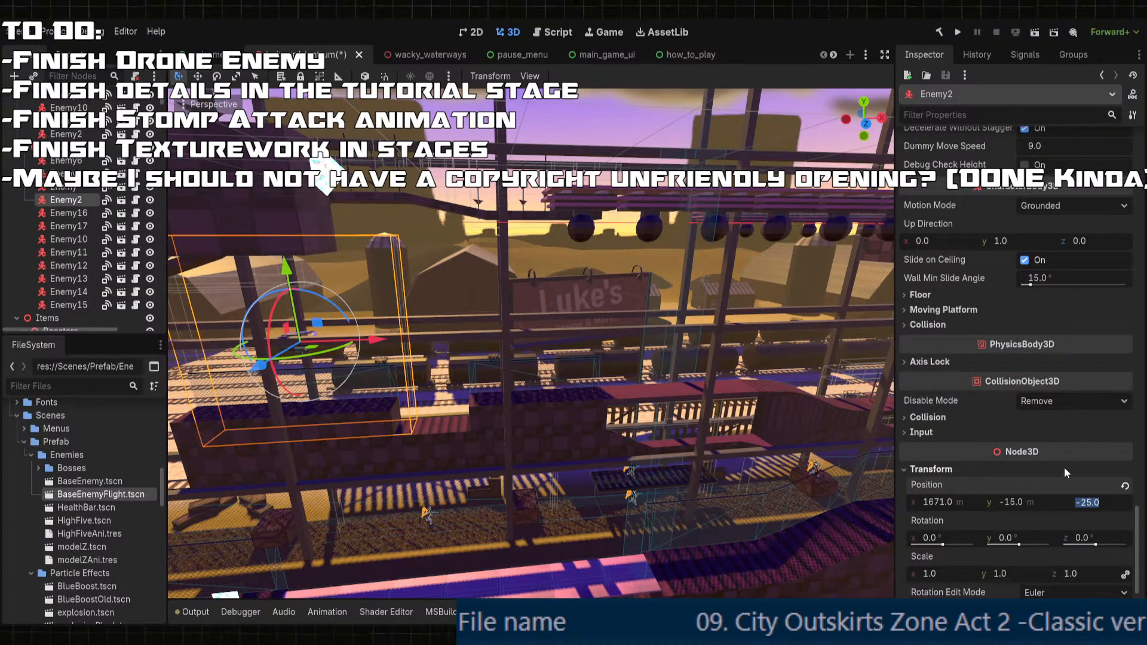
pyautogui.scroll(6, 1063, 467)
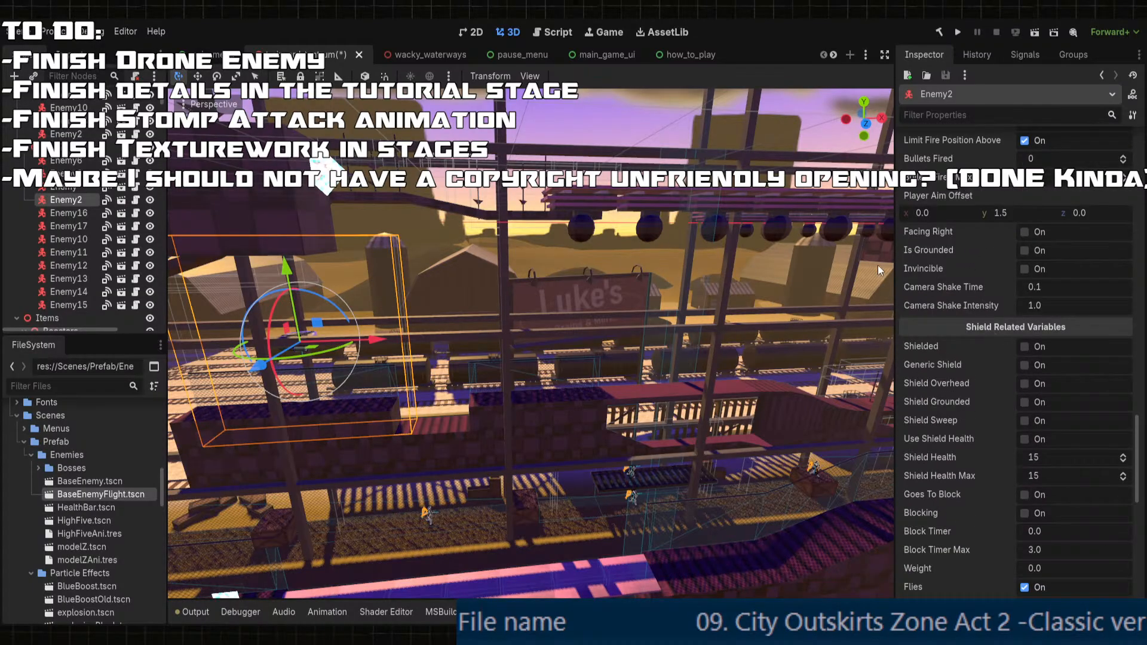
pyautogui.scroll(8, 1053, 343)
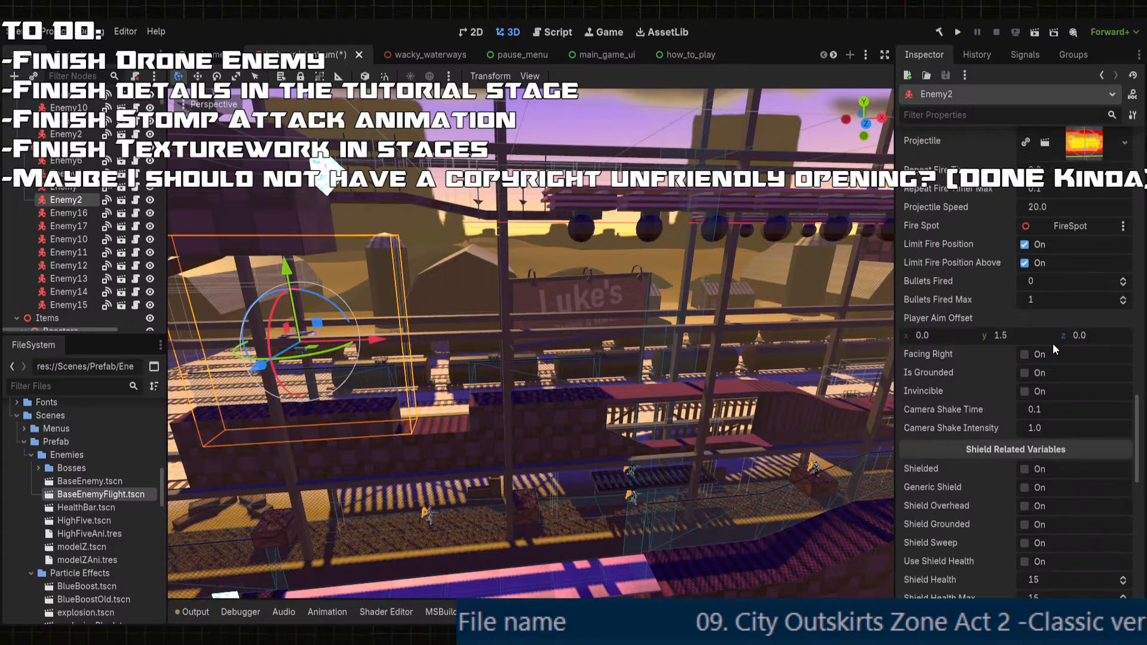
pyautogui.scroll(6, 1049, 344)
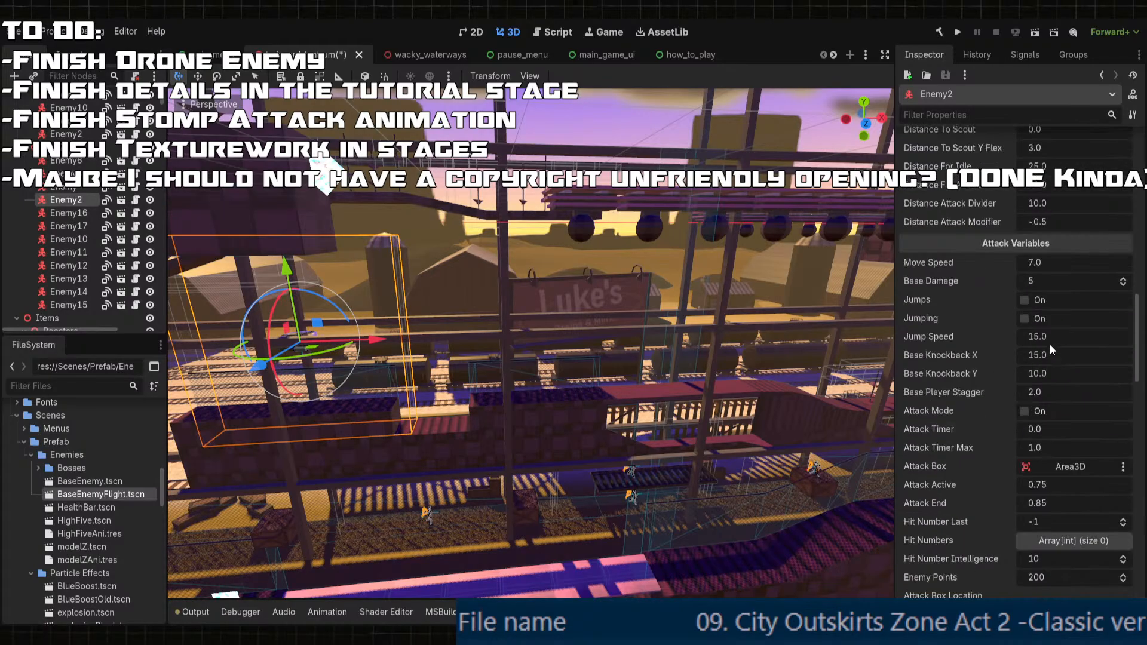
pyautogui.click(1049, 334)
pyautogui.write('-25.0')
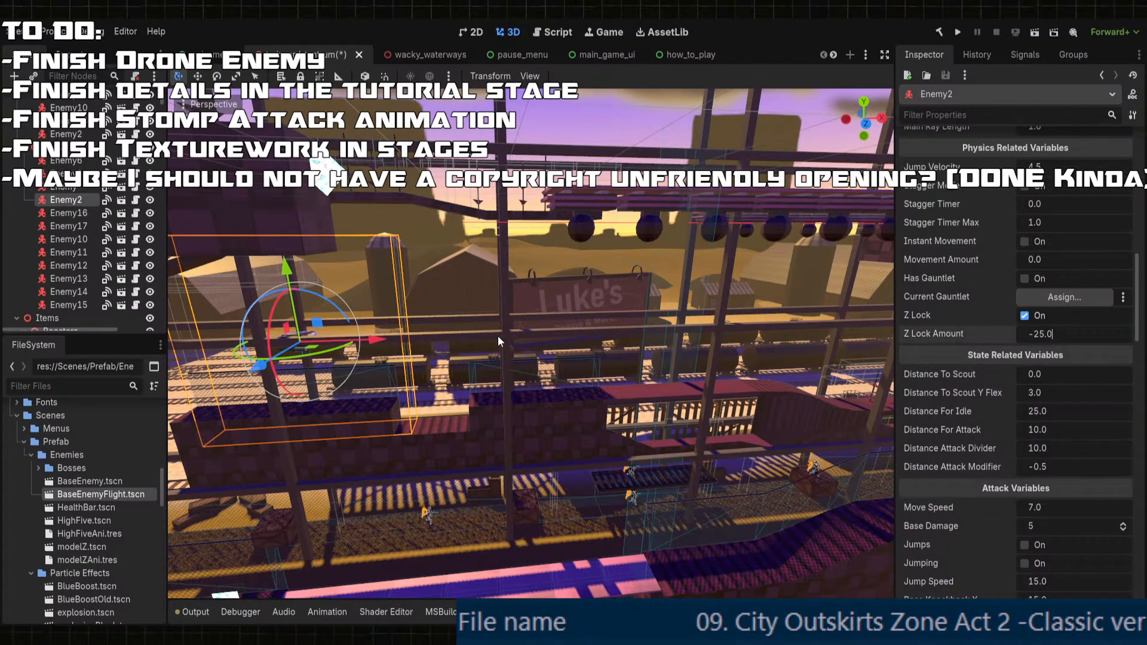
# - Lower the Enemy2 drone slightly, duplicate it, and move the copy along the row of brick cars
pyautogui.moveTo(338, 339); pyautogui.dragTo(320, 294, button='middle')
pyautogui.moveTo(310, 261); pyautogui.dragTo(311, 295)
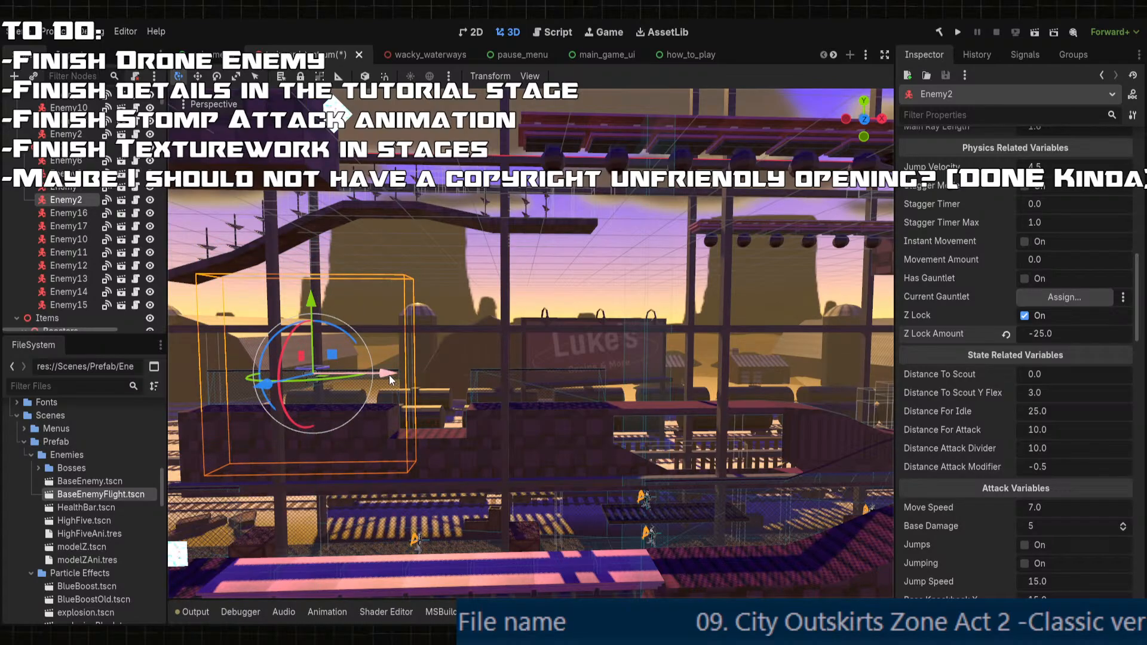
pyautogui.hotkey('ctrl', 'd')
pyautogui.moveTo(388, 380); pyautogui.dragTo(777, 393)
pyautogui.scroll(-2, 731, 438)
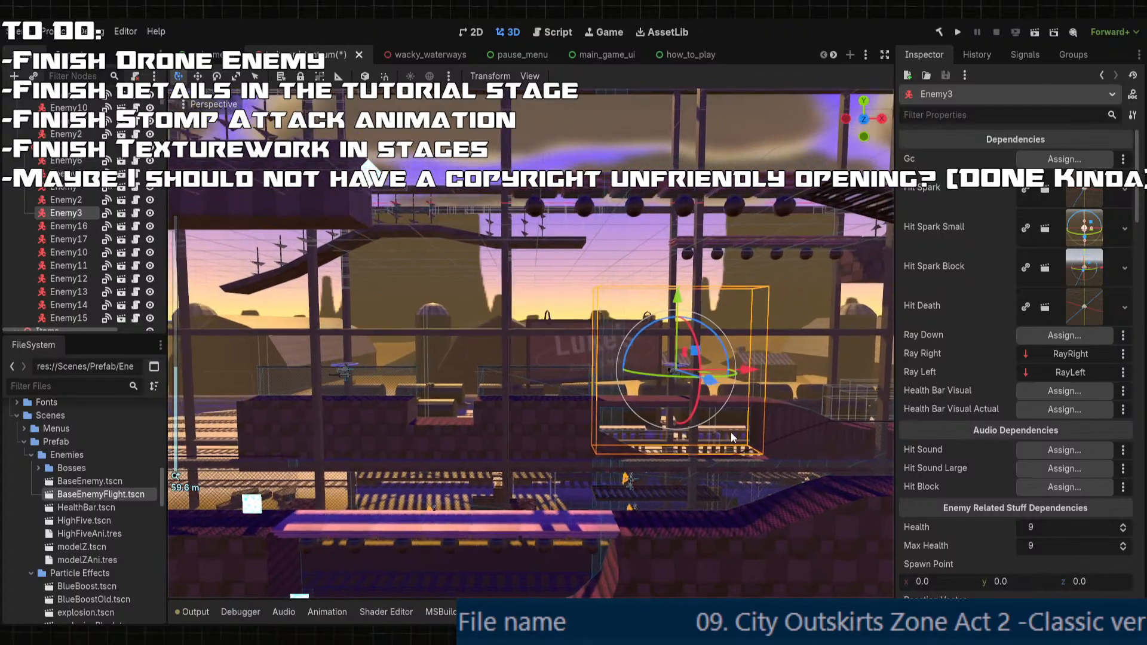
# - Duplicate the Enemy3 drone and raise the copy above the pink-topped flat car, shifting it slightly back along the stage
pyautogui.keyDown('shift'); pyautogui.moveTo(731, 438); pyautogui.dragTo(641, 501, button='middle'); pyautogui.keyUp('shift')
pyautogui.hotkey('ctrl', 'd')
pyautogui.moveTo(588, 361); pyautogui.dragTo(589, 179)
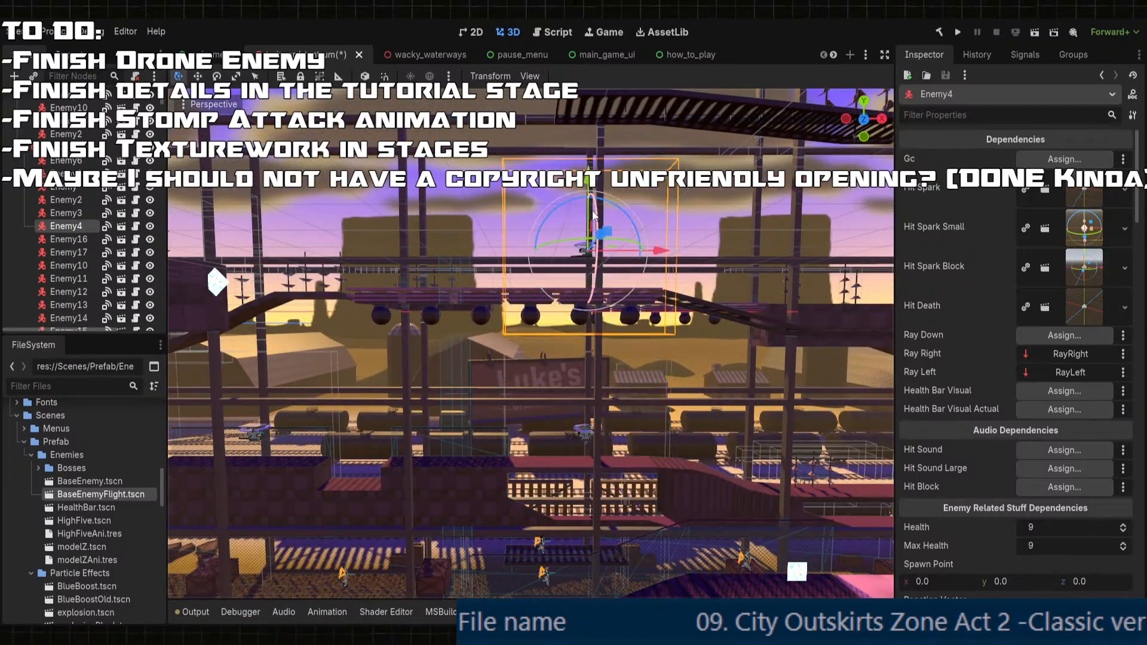
pyautogui.keyDown('shift'); pyautogui.moveTo(593, 216); pyautogui.dragTo(571, 310, button='middle'); pyautogui.keyUp('shift')
pyautogui.moveTo(566, 266); pyautogui.dragTo(568, 289)
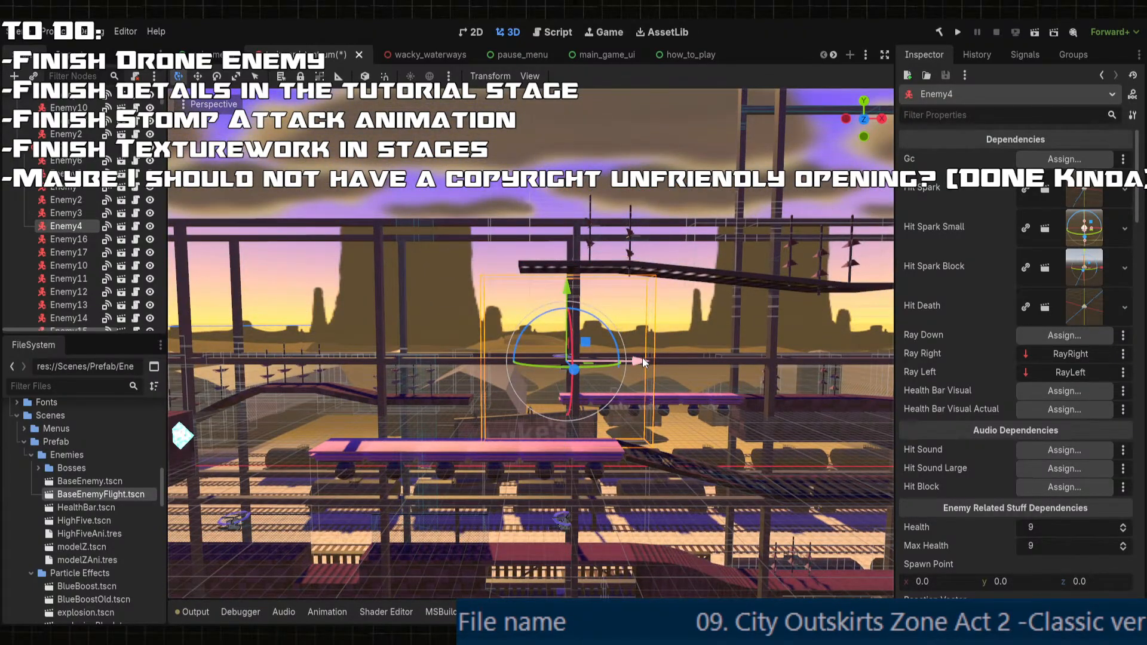
pyautogui.moveTo(643, 360); pyautogui.dragTo(603, 360)
# - Examine the stage beyond the last drone, around the vertical shaft and lower areas, for another drone location
pyautogui.scroll(-4, 609, 406)
pyautogui.keyDown('shift'); pyautogui.moveTo(615, 439); pyautogui.dragTo(531, 478, button='middle'); pyautogui.keyUp('shift')
pyautogui.scroll(-5, 617, 360)
pyautogui.scroll(14, 588, 363)
pyautogui.scroll(-9, 583, 435)
pyautogui.scroll(-2, 582, 436)
pyautogui.keyDown('shift'); pyautogui.moveTo(707, 389); pyautogui.dragTo(383, 328, button='middle'); pyautogui.keyUp('shift')
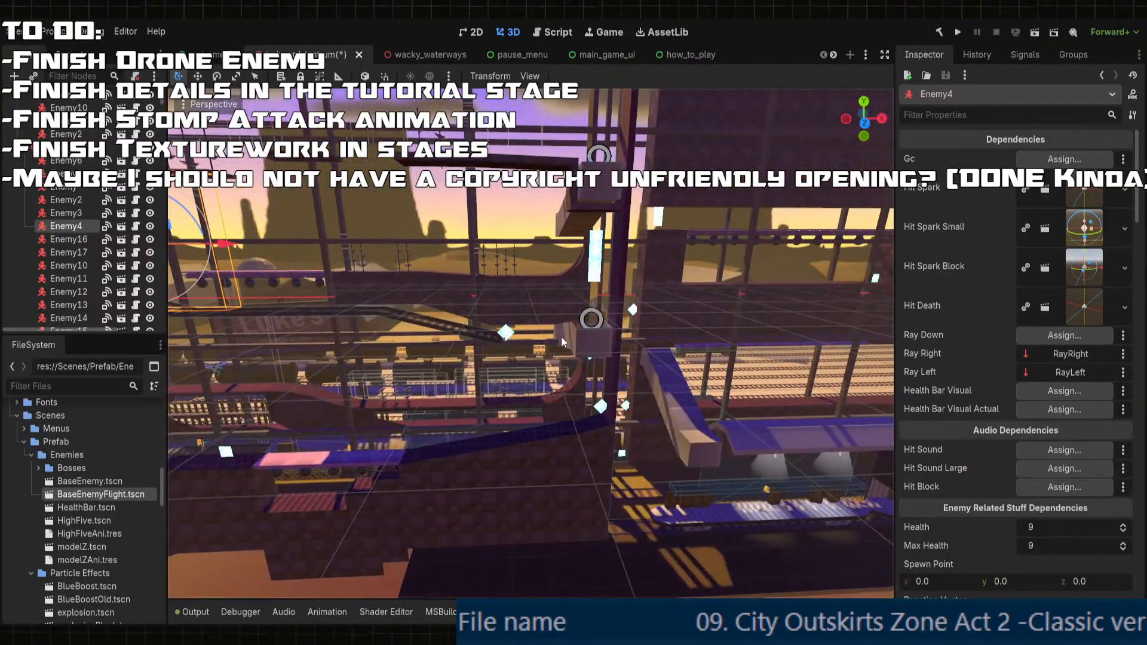
pyautogui.scroll(-4, 561, 337)
pyautogui.keyDown('shift'); pyautogui.moveTo(561, 336); pyautogui.dragTo(504, 296, button='middle'); pyautogui.keyUp('shift')
pyautogui.keyDown('shift'); pyautogui.moveTo(478, 472); pyautogui.dragTo(632, 416, button='middle'); pyautogui.keyUp('shift')
pyautogui.scroll(8, 593, 285)
pyautogui.scroll(6, 615, 401)
pyautogui.moveTo(587, 379); pyautogui.dragTo(435, 288, button='middle')
pyautogui.scroll(8, 560, 375)
pyautogui.scroll(6, 555, 368)
pyautogui.scroll(-10, 673, 353)
pyautogui.scroll(-4, 518, 313)
pyautogui.scroll(-10, 632, 400)
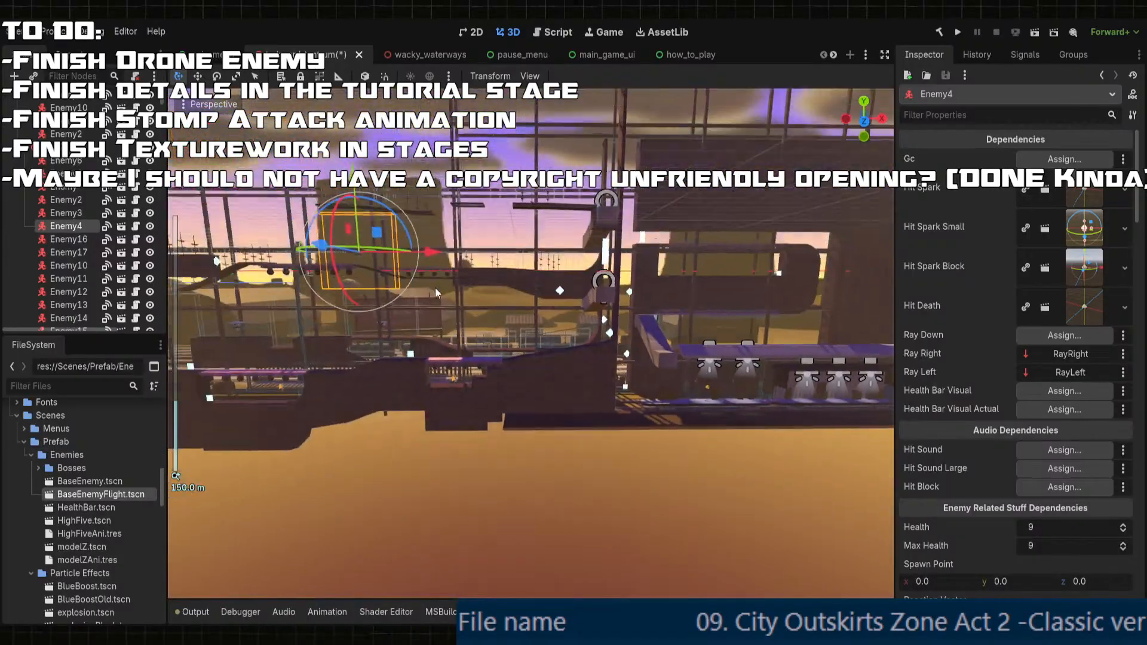
# - Duplicate the Enemy4 drone and move the copy down to just above the wooden crates beside the standing robot enemy
pyautogui.hotkey('ctrl', 'd')
pyautogui.moveTo(438, 260); pyautogui.dragTo(587, 261)
pyautogui.moveTo(519, 199); pyautogui.dragTo(521, 281)
pyautogui.scroll(20, 568, 400)
pyautogui.keyDown('shift'); pyautogui.moveTo(556, 374); pyautogui.dragTo(594, 215, button='middle'); pyautogui.keyUp('shift')
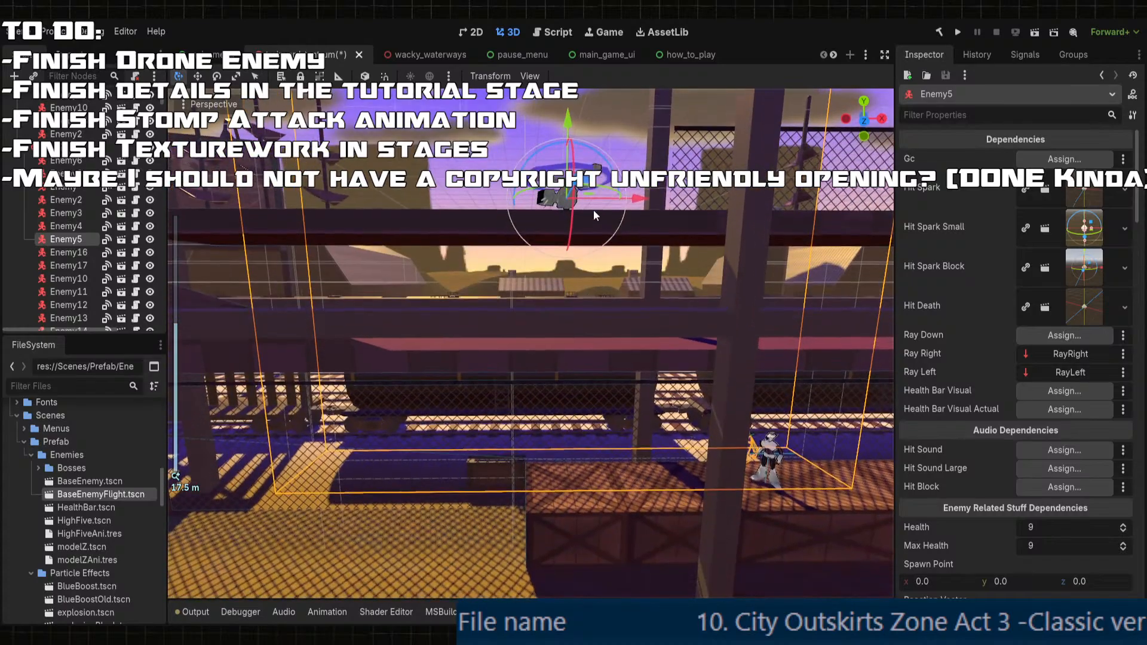
pyautogui.moveTo(595, 215); pyautogui.dragTo(722, 409)
pyautogui.keyDown('shift'); pyautogui.moveTo(721, 410); pyautogui.dragTo(597, 320, button='middle'); pyautogui.keyUp('shift')
pyautogui.scroll(4, 598, 320)
pyautogui.moveTo(517, 266); pyautogui.dragTo(517, 292)
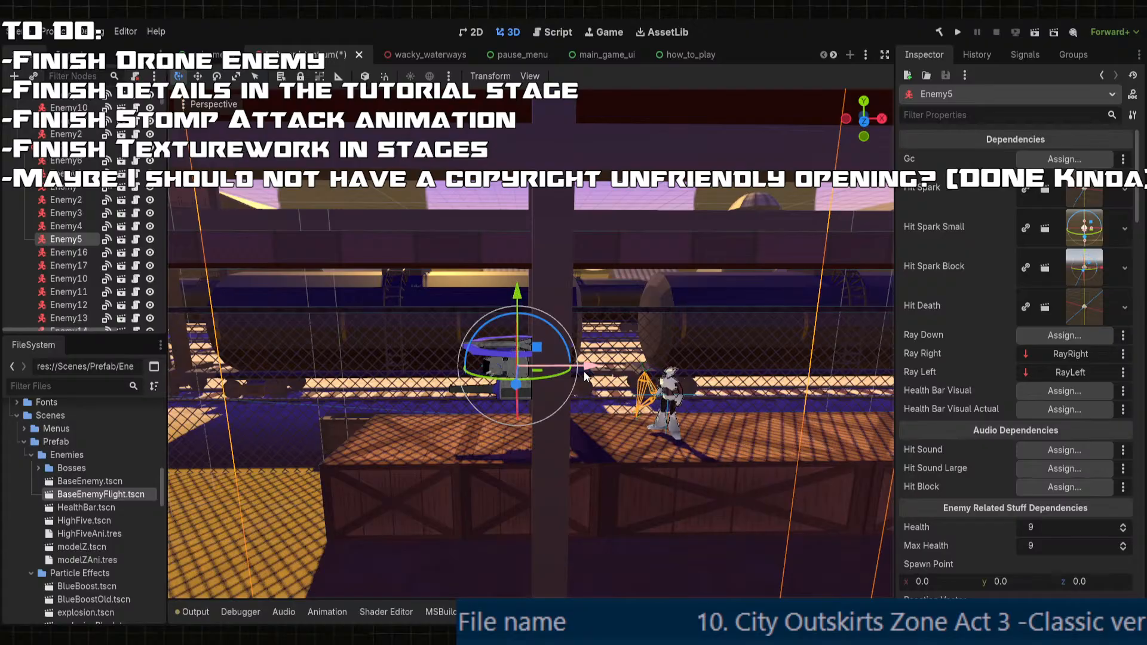
# - Move the Enemy5 drone back along the wooden crates and delete the standing robot enemy beside it
pyautogui.moveTo(584, 375); pyautogui.dragTo(504, 366)
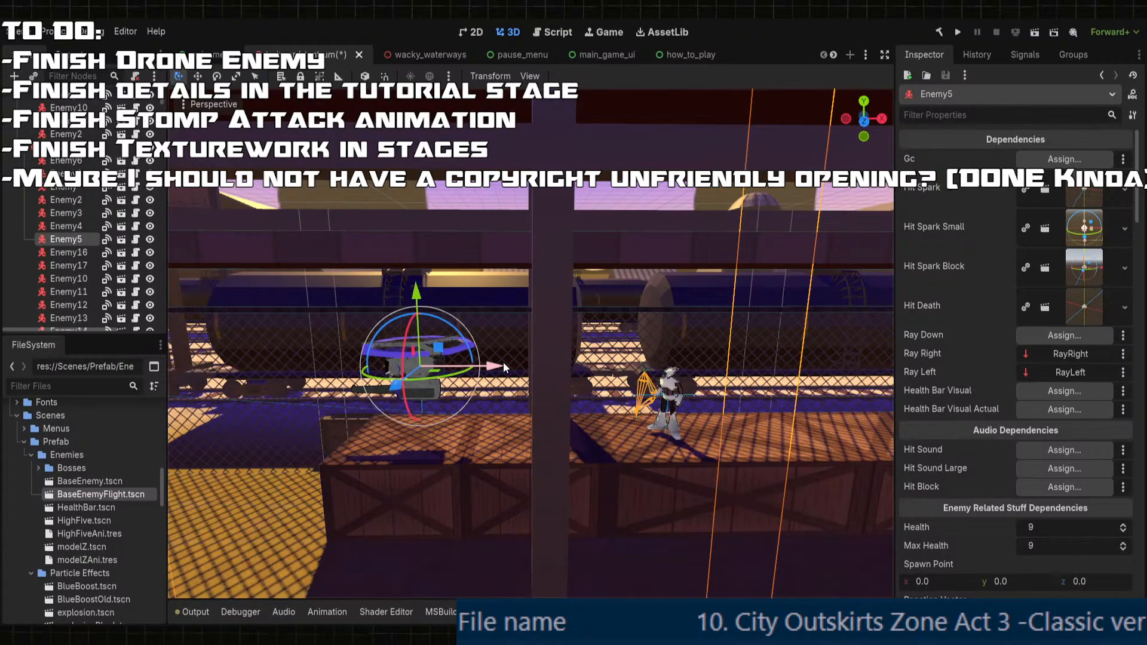
pyautogui.click(666, 400)
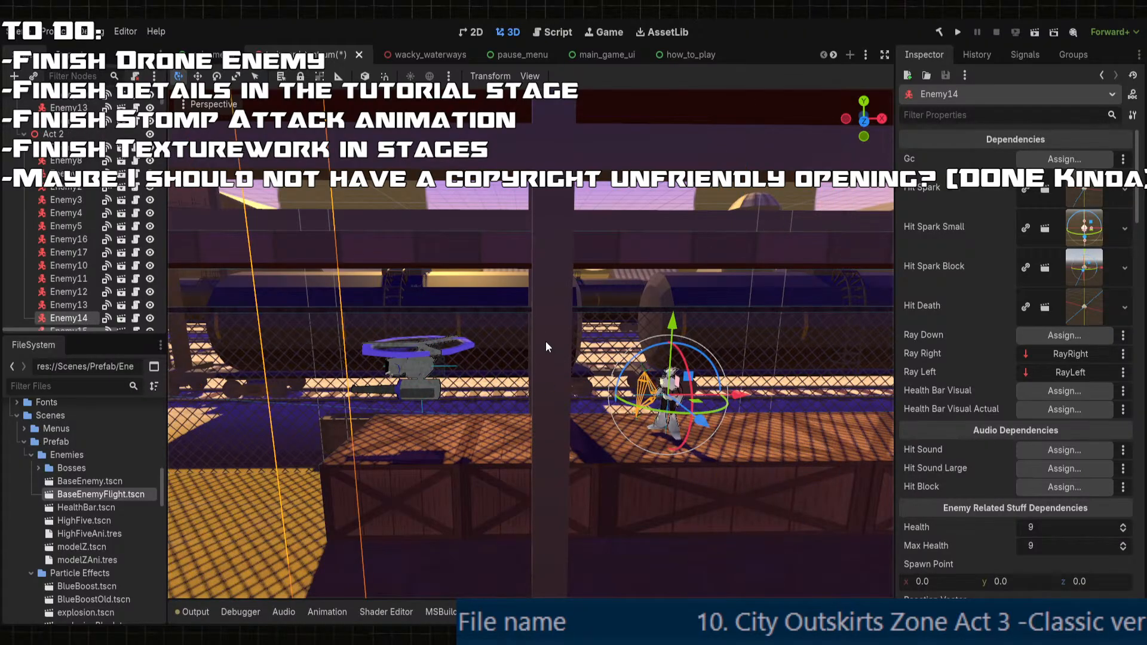
pyautogui.press('Delete')
pyautogui.scroll(-15, 546, 381)
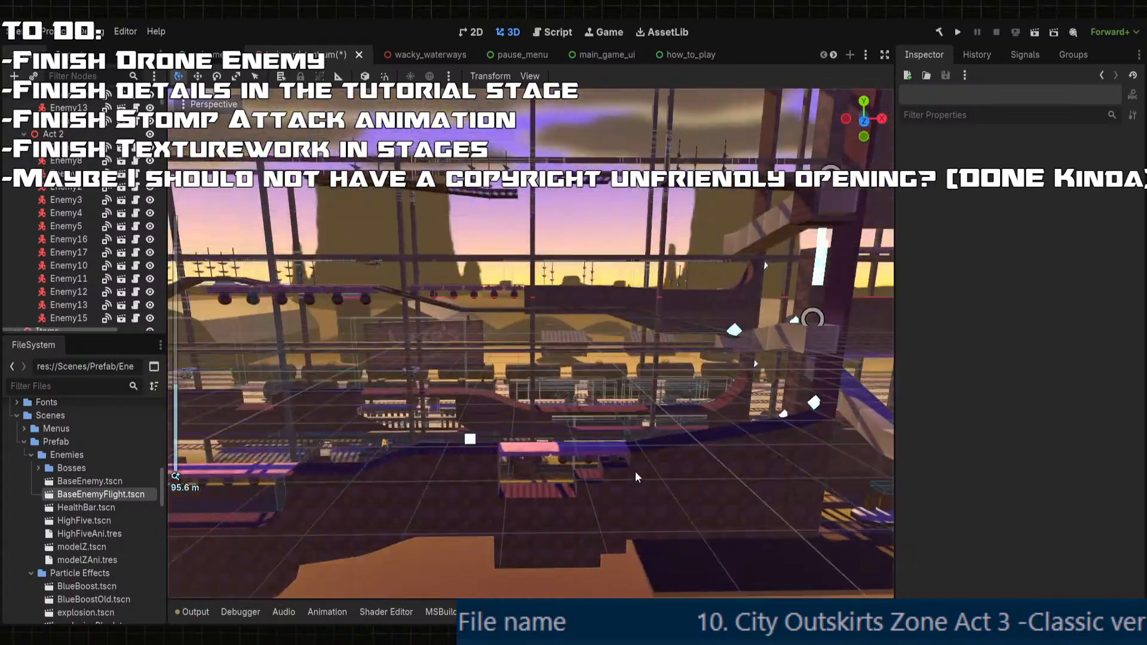
# - Save the scene and run the game to playtest the drones in Trainyard Tantrum Act 2
pyautogui.hotkey('ctrl', 's')
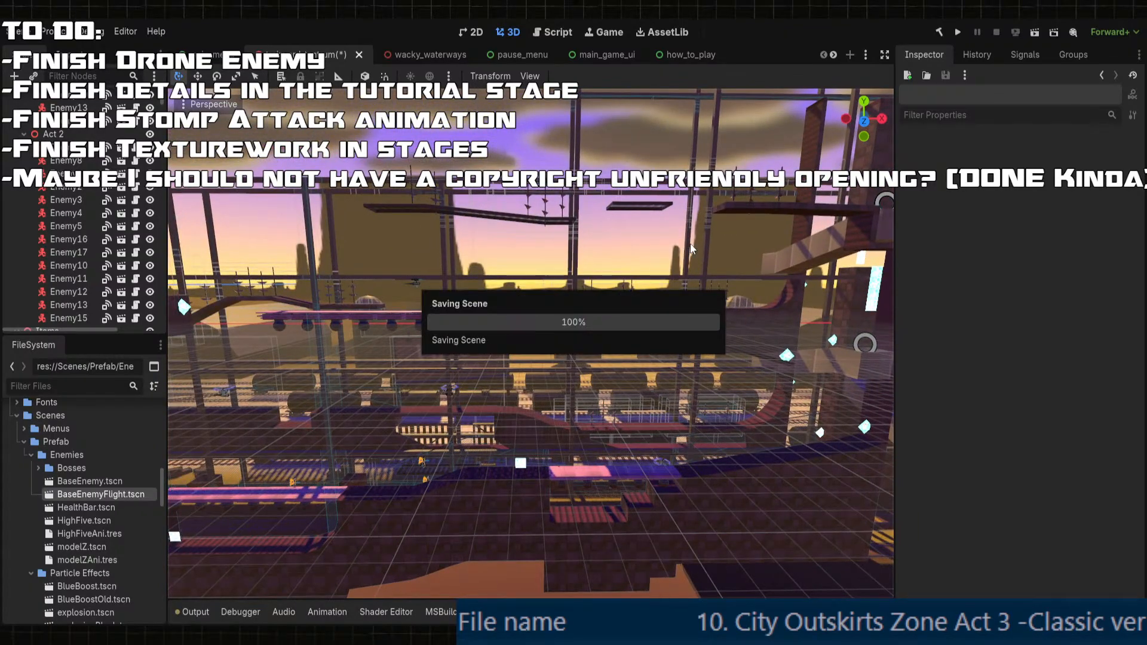
pyautogui.click(957, 33)
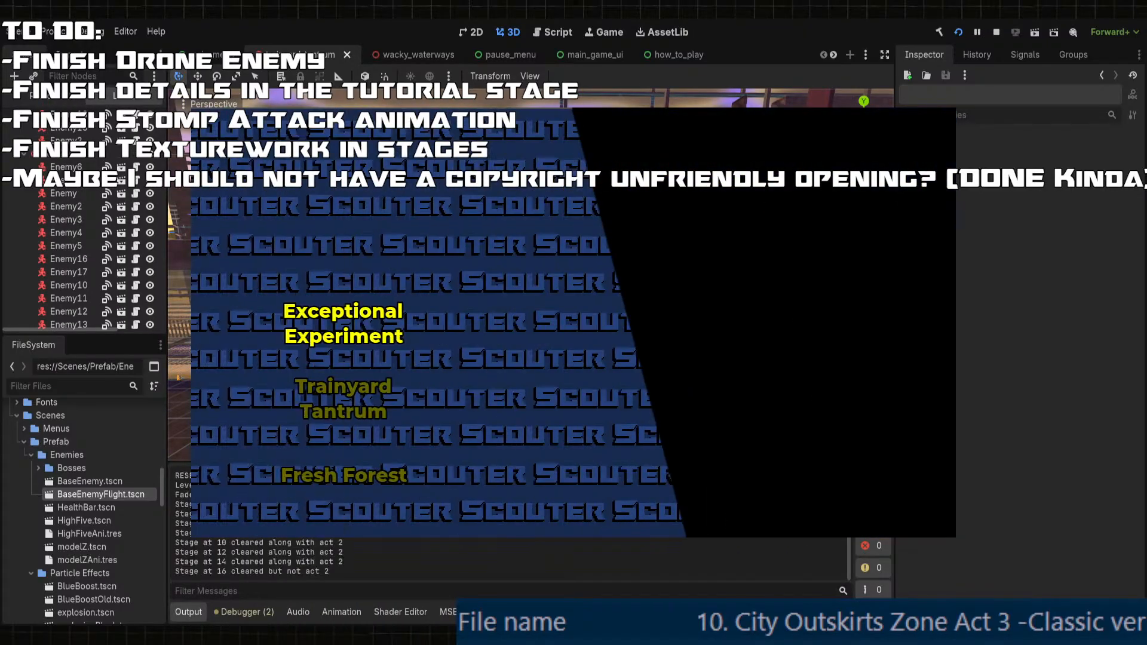
pyautogui.press('Return')
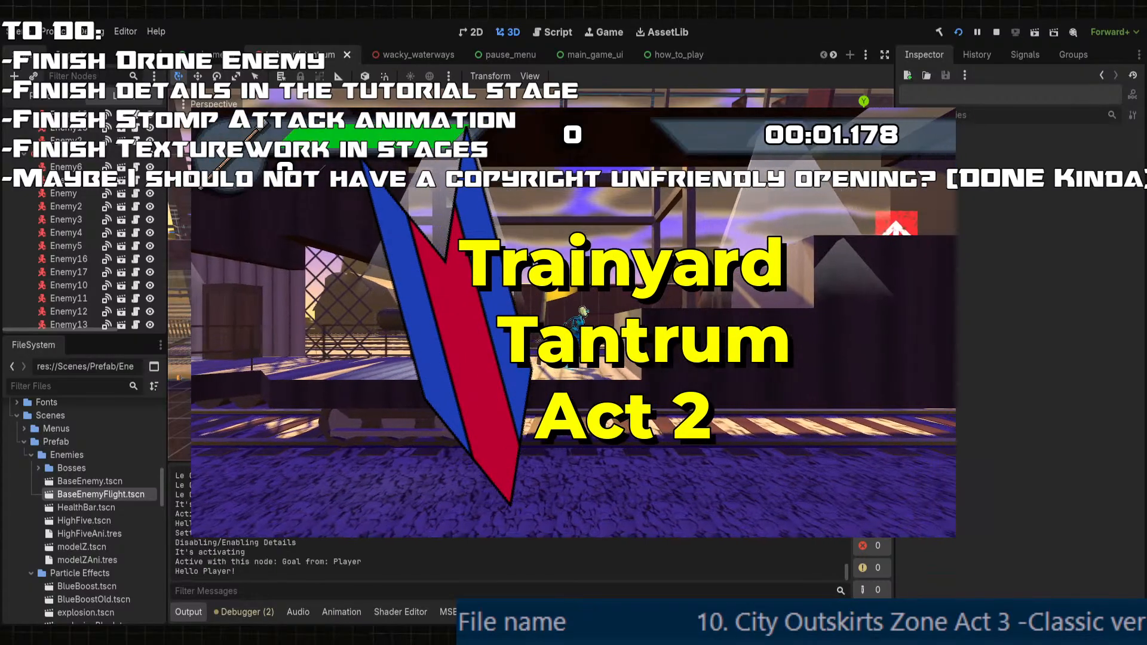
pyautogui.press('Right')
pyautogui.press('space')
pyautogui.press('space')
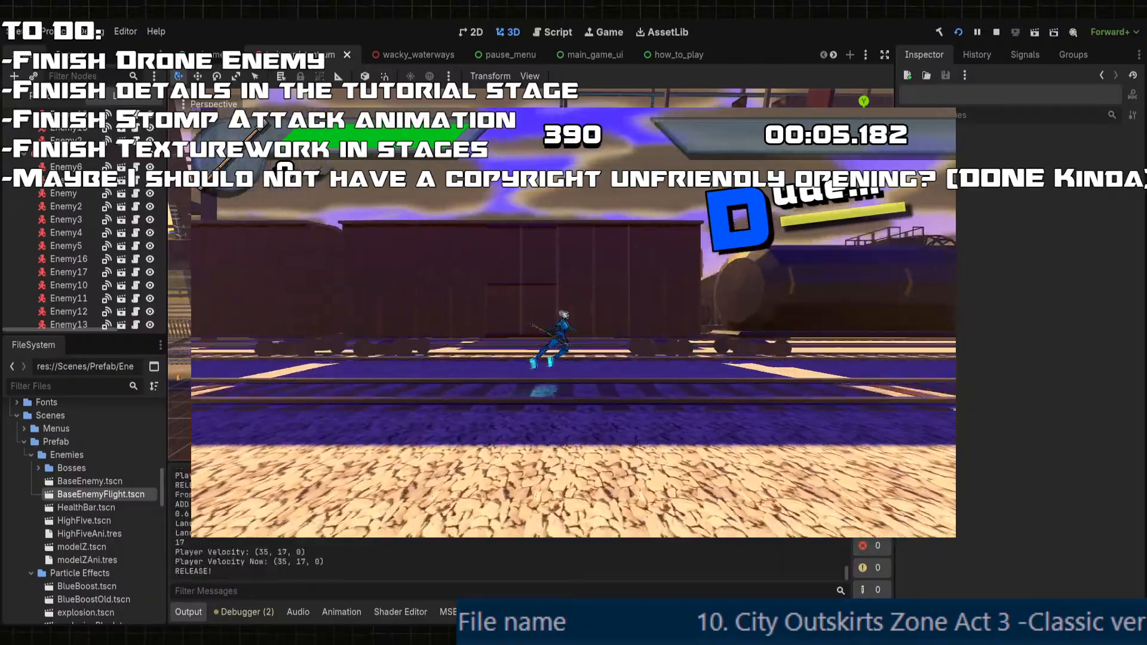
pyautogui.press('space')
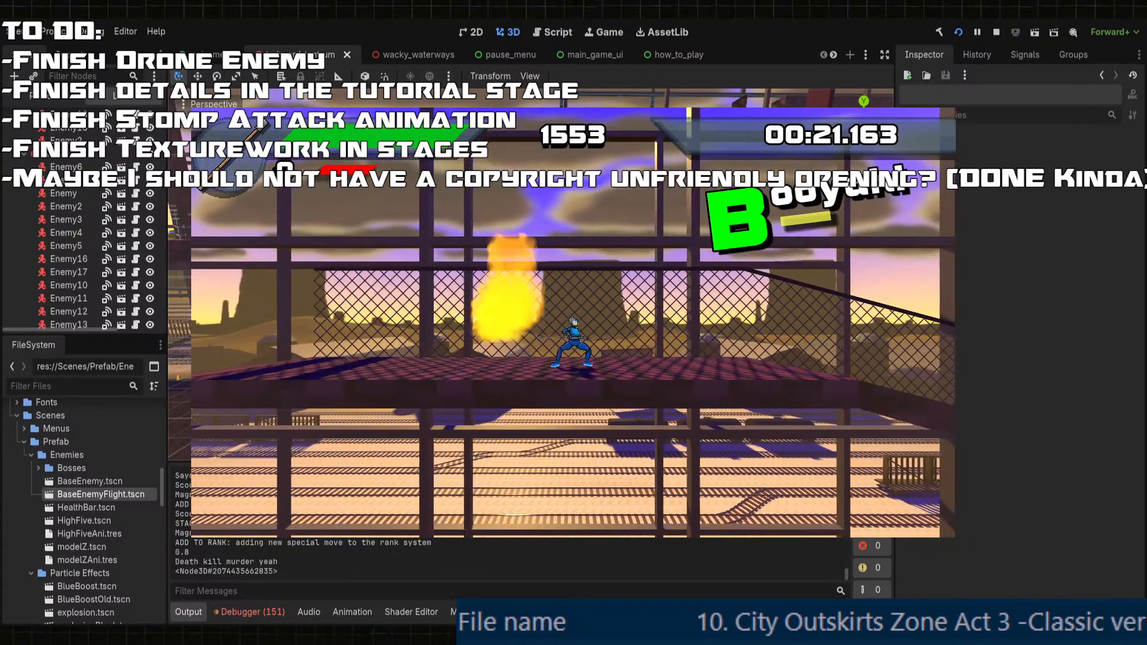
# - Open the code behind the EnemyAttackState.EnterState error in Visual Studio and pause the running game
pyautogui.click(249, 611)
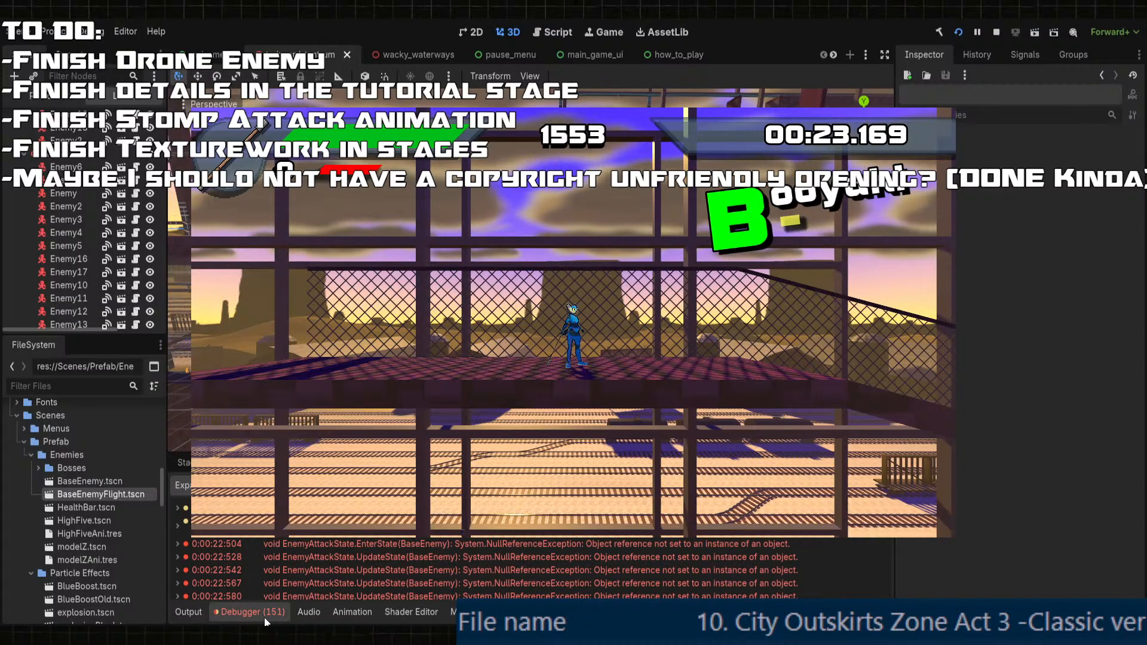
pyautogui.doubleClick(435, 542)
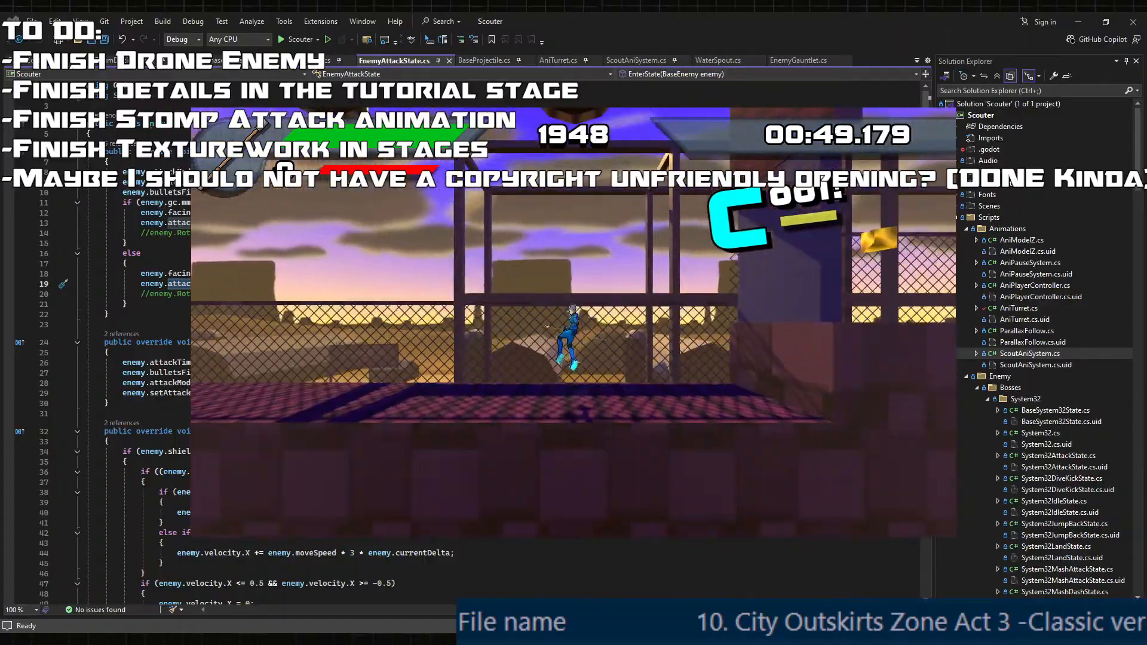
pyautogui.press('Escape')
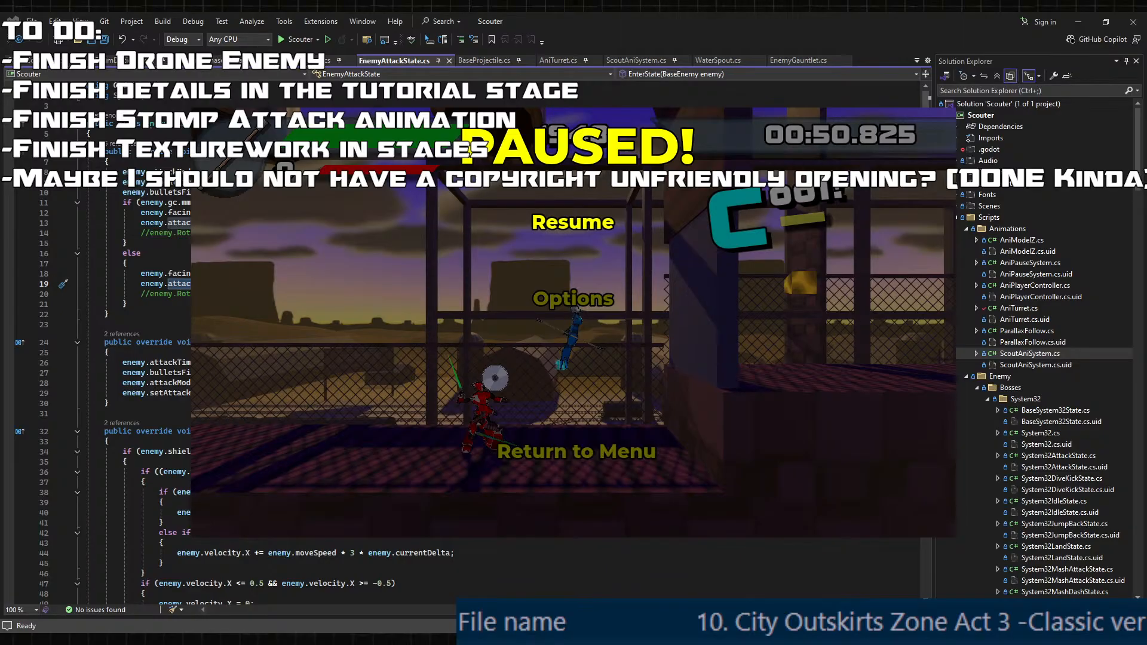
pyautogui.press('Escape')
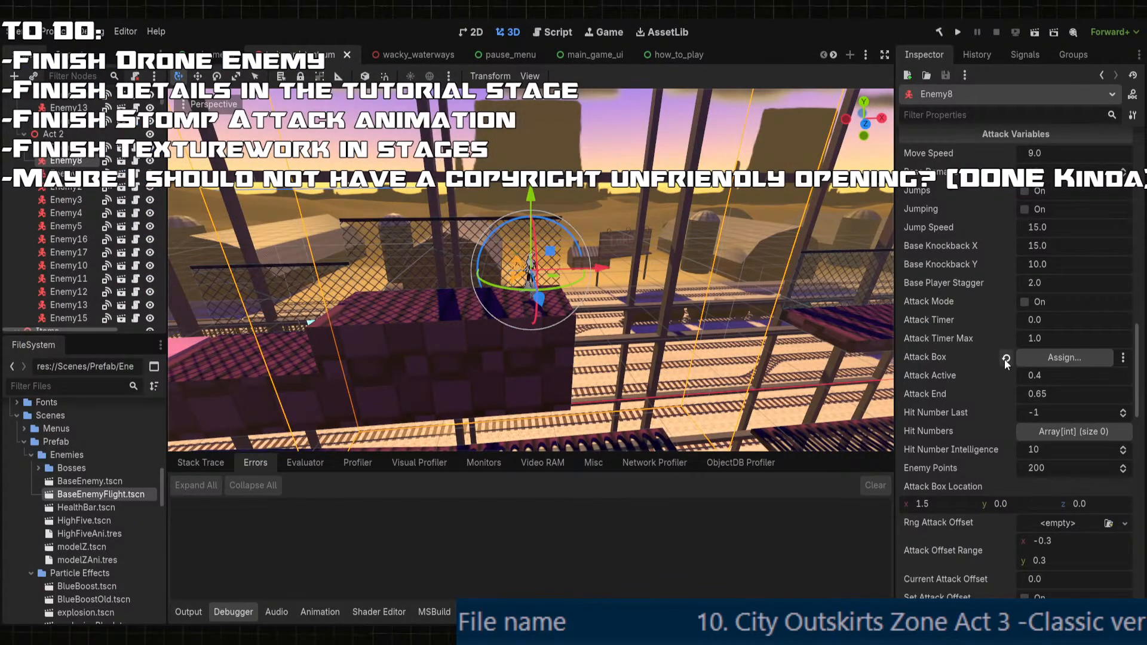
# - Revert Enemy8's Attack Box reference to its default Area3D and check the same property on Enemy16
pyautogui.click(1006, 359)
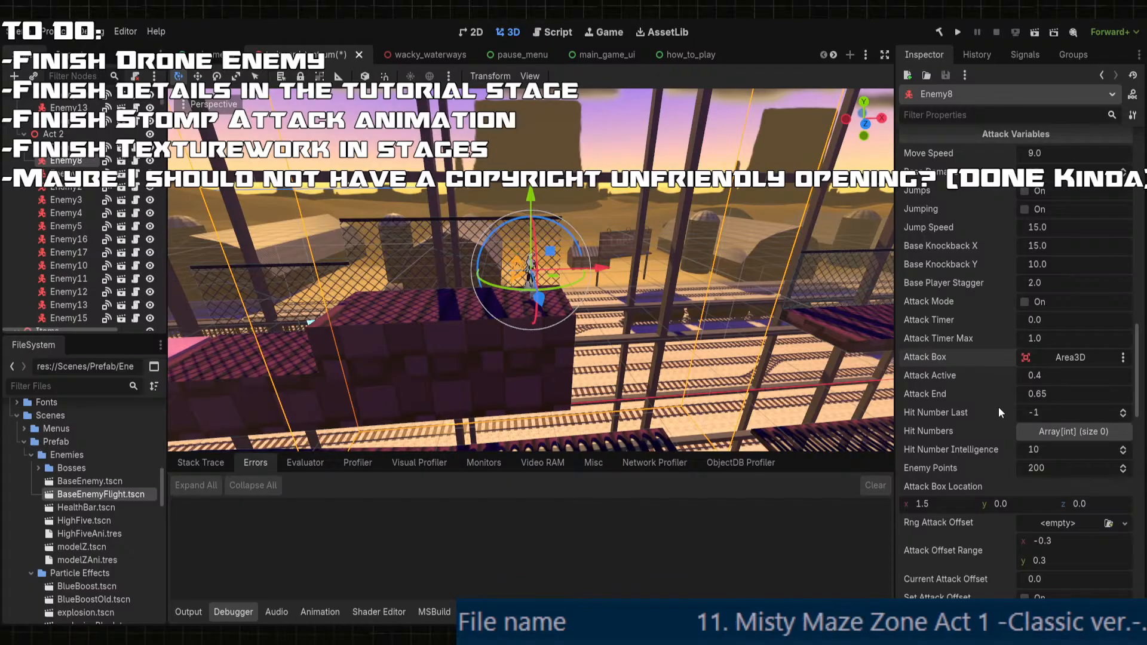
pyautogui.scroll(-7, 552, 371)
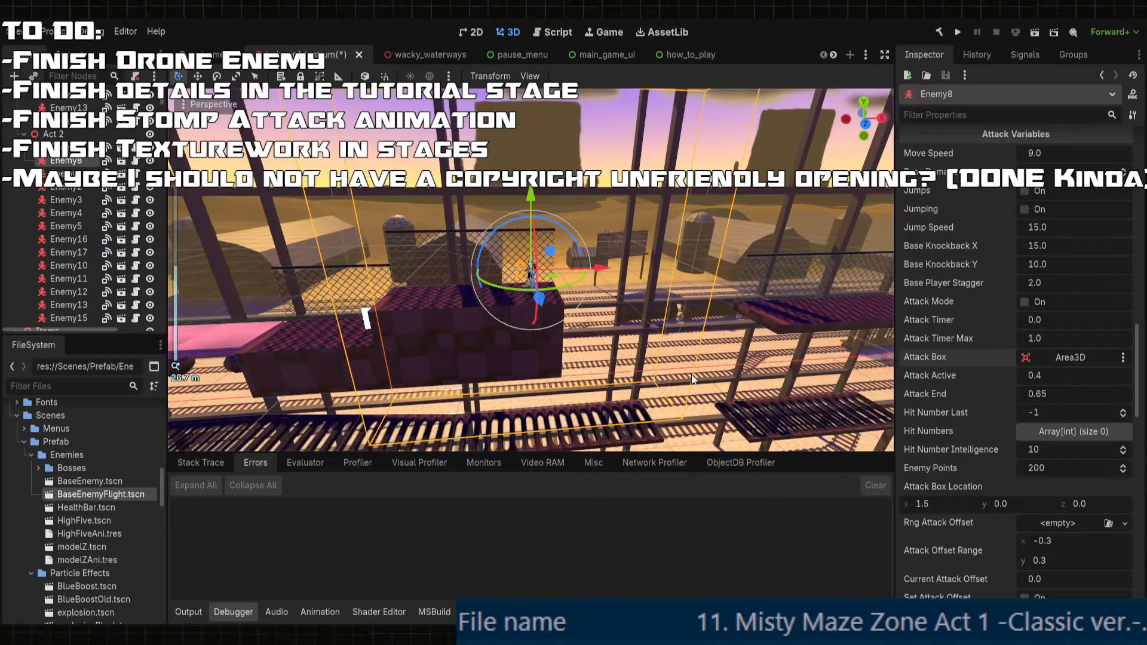
pyautogui.moveTo(555, 373); pyautogui.dragTo(650, 302, button='middle')
pyautogui.scroll(4, 543, 354)
pyautogui.click(653, 301)
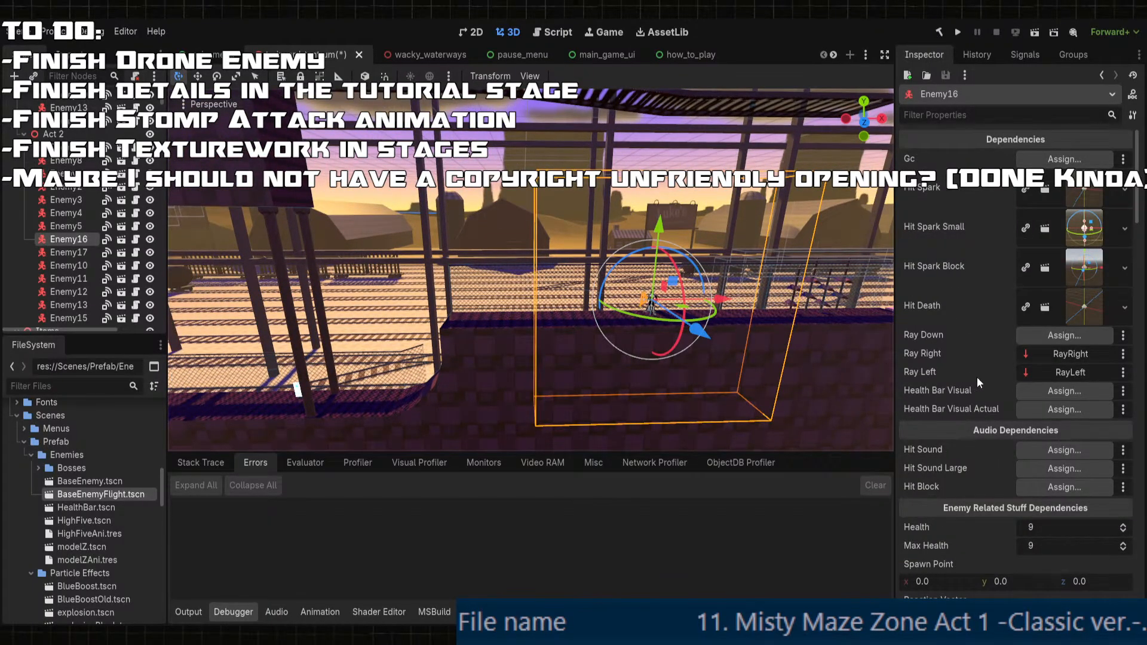
pyautogui.scroll(-10, 977, 377)
pyautogui.scroll(-8, 976, 378)
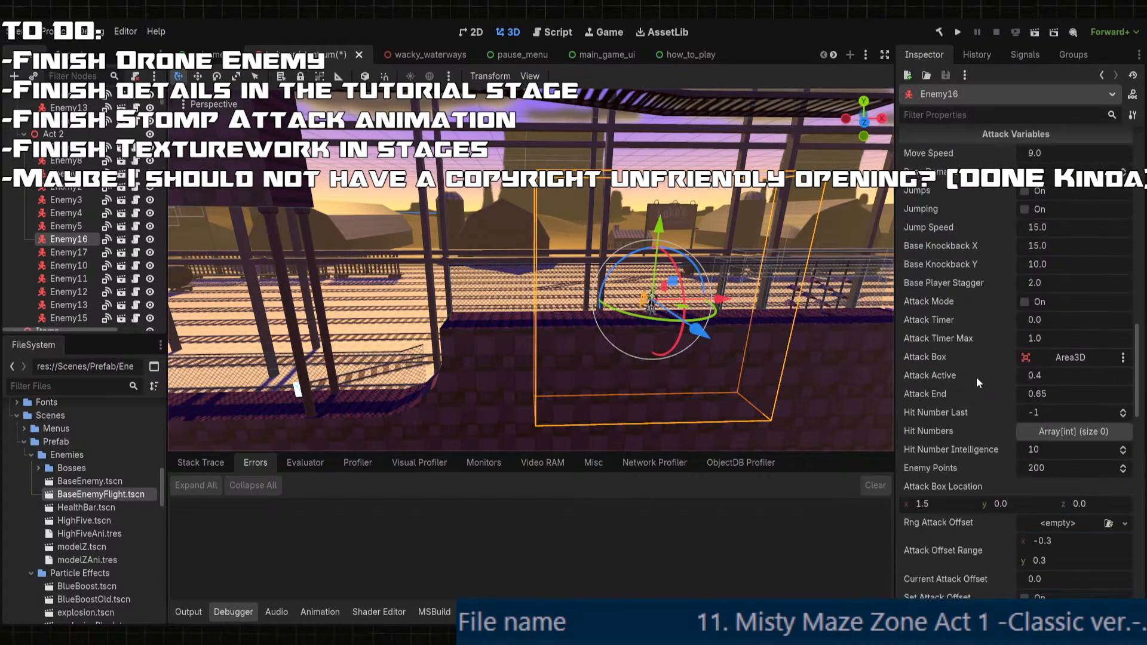
pyautogui.scroll(-10, 609, 300)
# - Deselect Enemy16 and save the stage scene
pyautogui.moveTo(564, 338); pyautogui.dragTo(635, 396, button='middle')
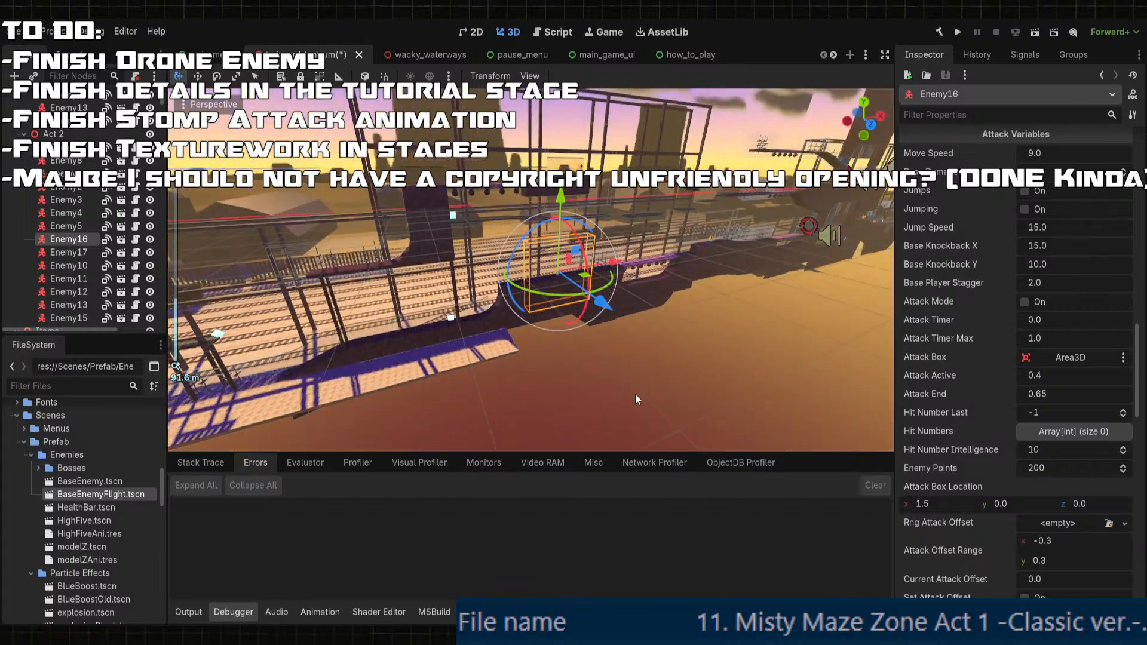
pyautogui.click(636, 397)
pyautogui.scroll(-8, 604, 355)
pyautogui.moveTo(604, 354); pyautogui.dragTo(581, 340, button='middle')
pyautogui.hotkey('ctrl', 's')
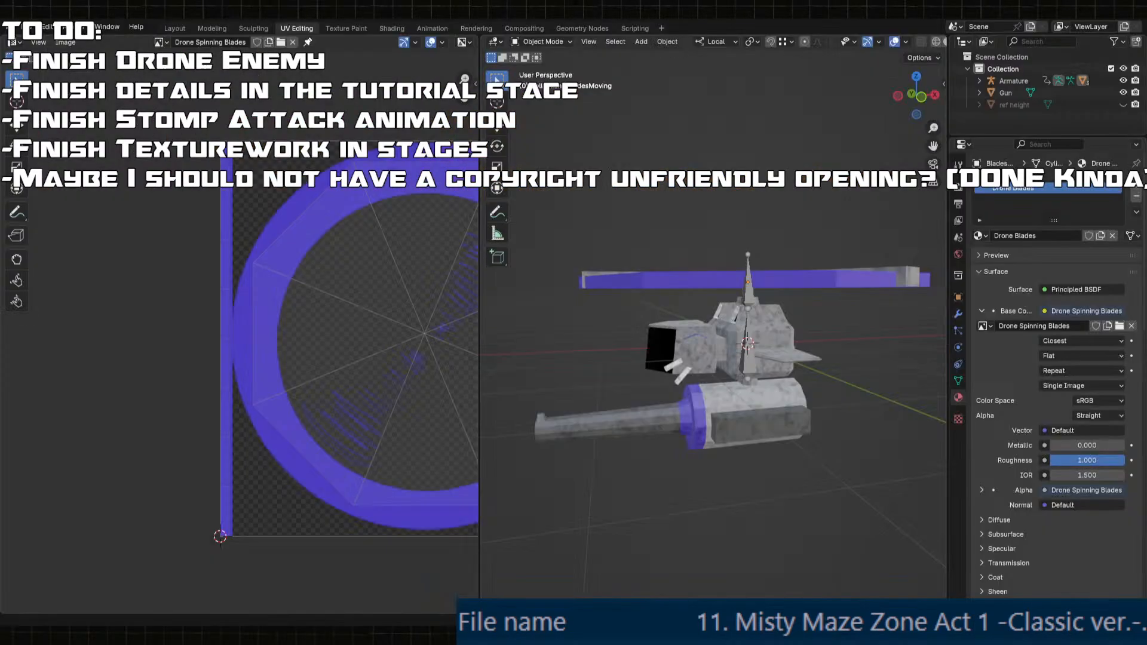
# - Switch to Blender and start a new General file, saving Drone.blend together with its modified images
pyautogui.scroll(-2, 698, 417)
pyautogui.scroll(4, 698, 417)
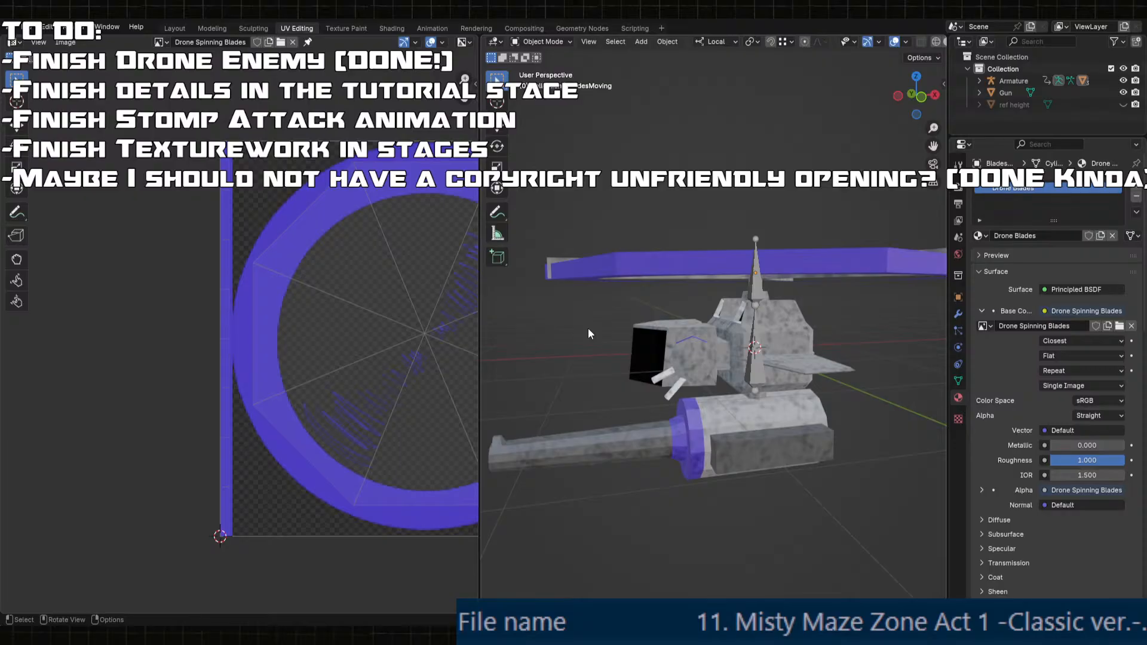
pyautogui.click(27, 27)
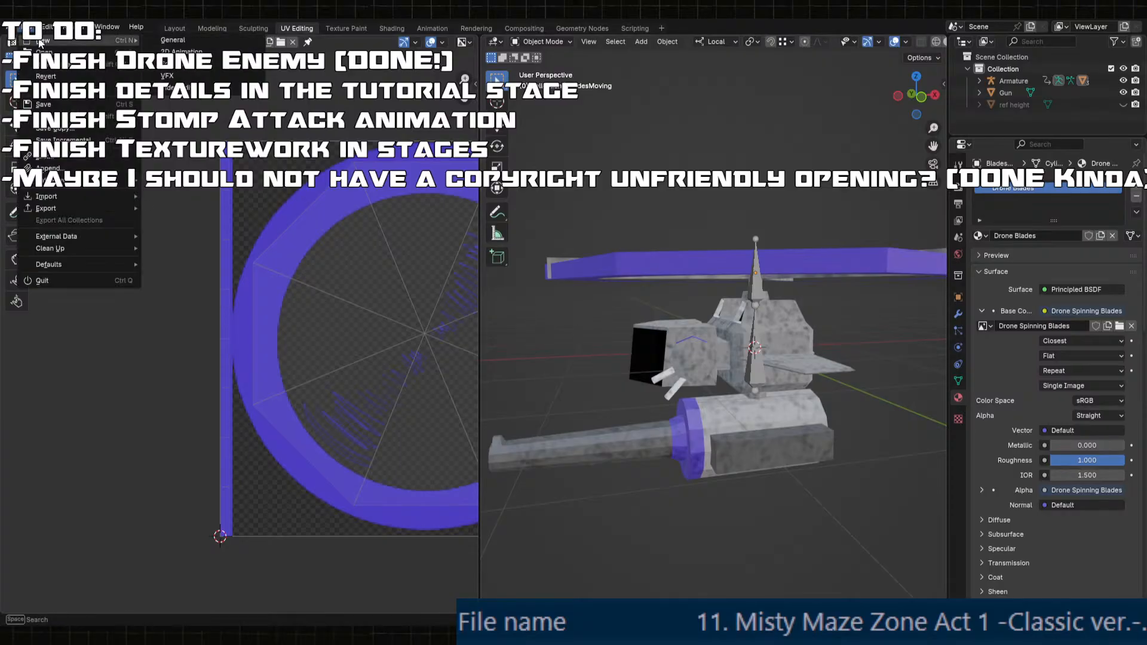
pyautogui.click(23, 27)
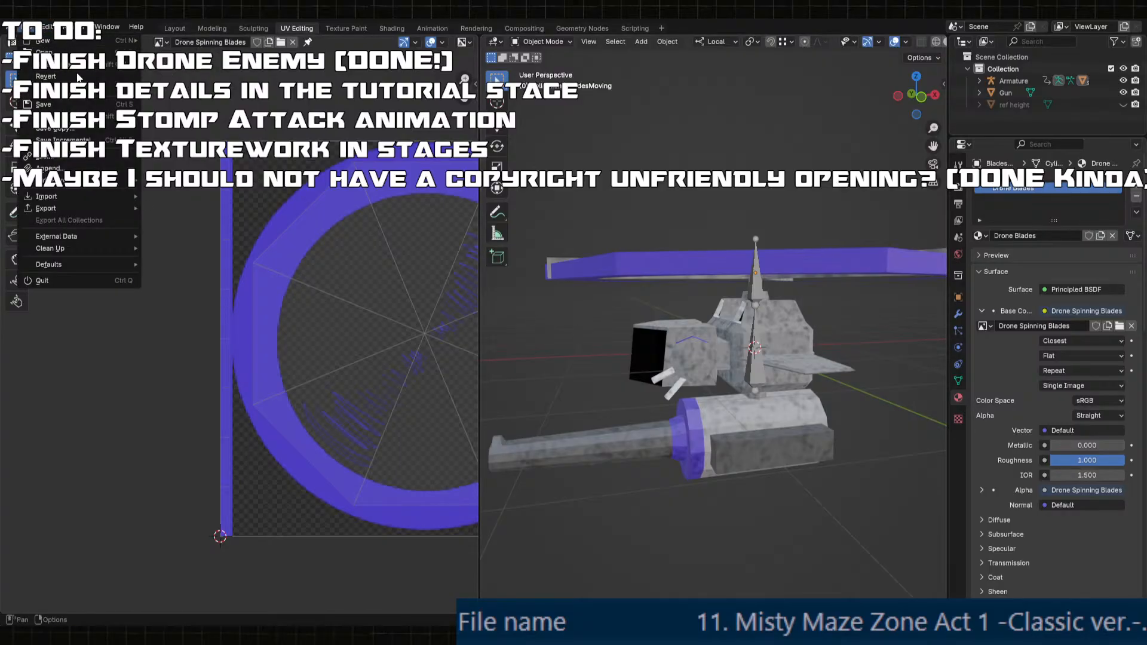
pyautogui.click(23, 27)
pyautogui.moveTo(47, 42)
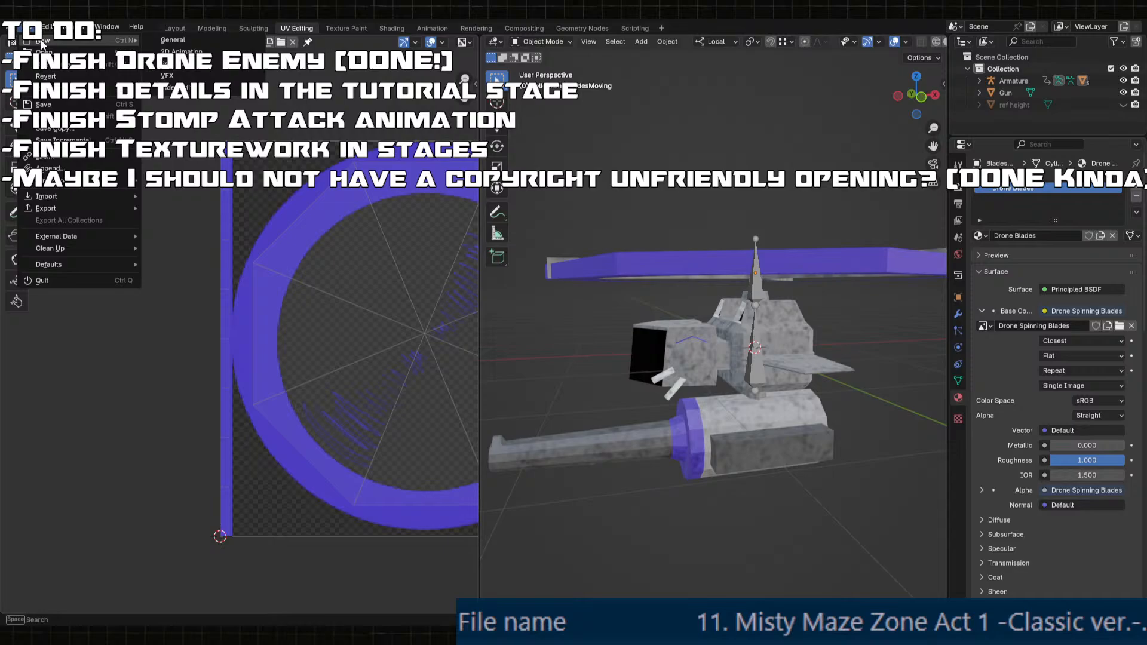
pyautogui.click(197, 43)
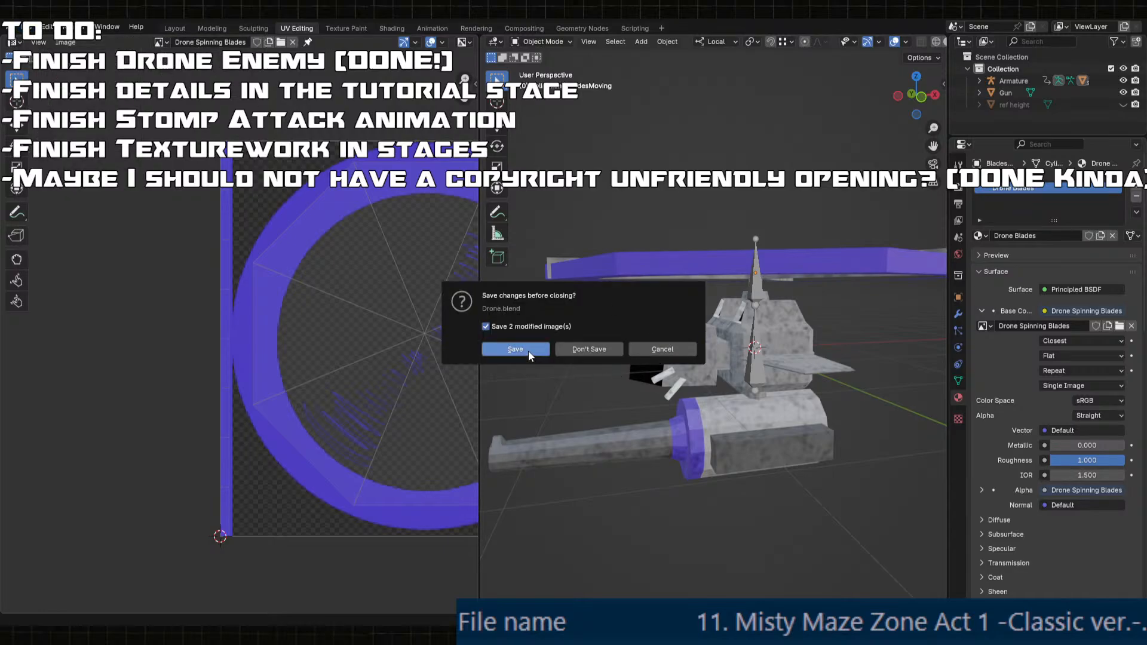
pyautogui.click(515, 349)
# - Delete the default camera, cube and light, and add a new cube with a size of 1 m
pyautogui.moveTo(326, 187); pyautogui.dragTo(631, 413)
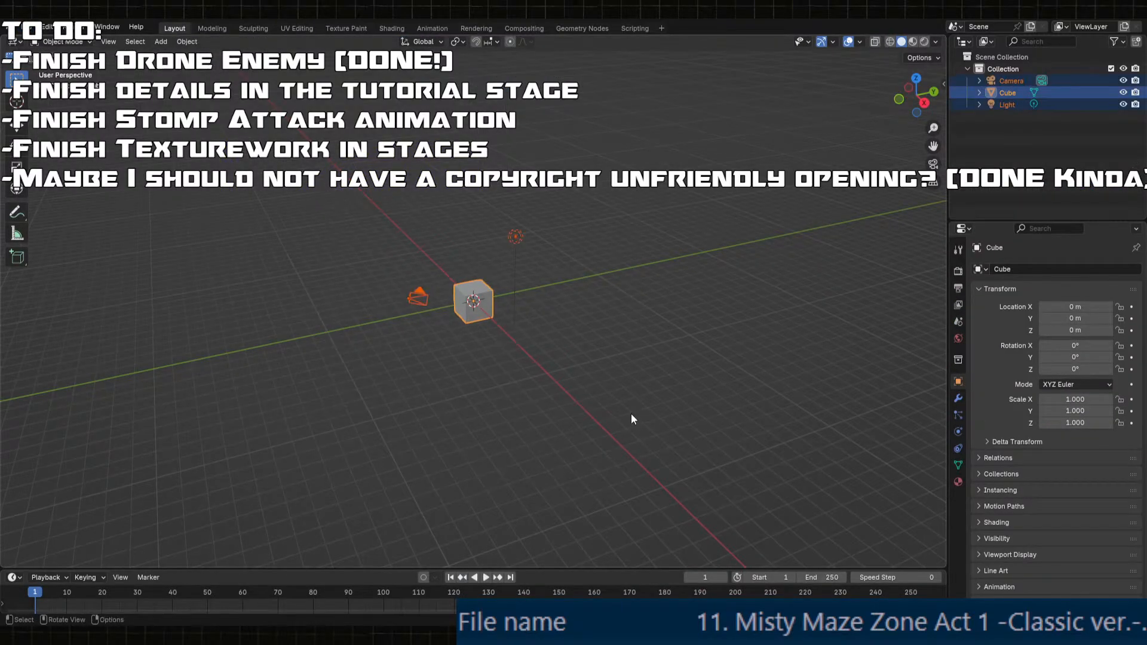
pyautogui.press('Delete')
pyautogui.hotkey('shift', 'a')
pyautogui.moveTo(529, 295)
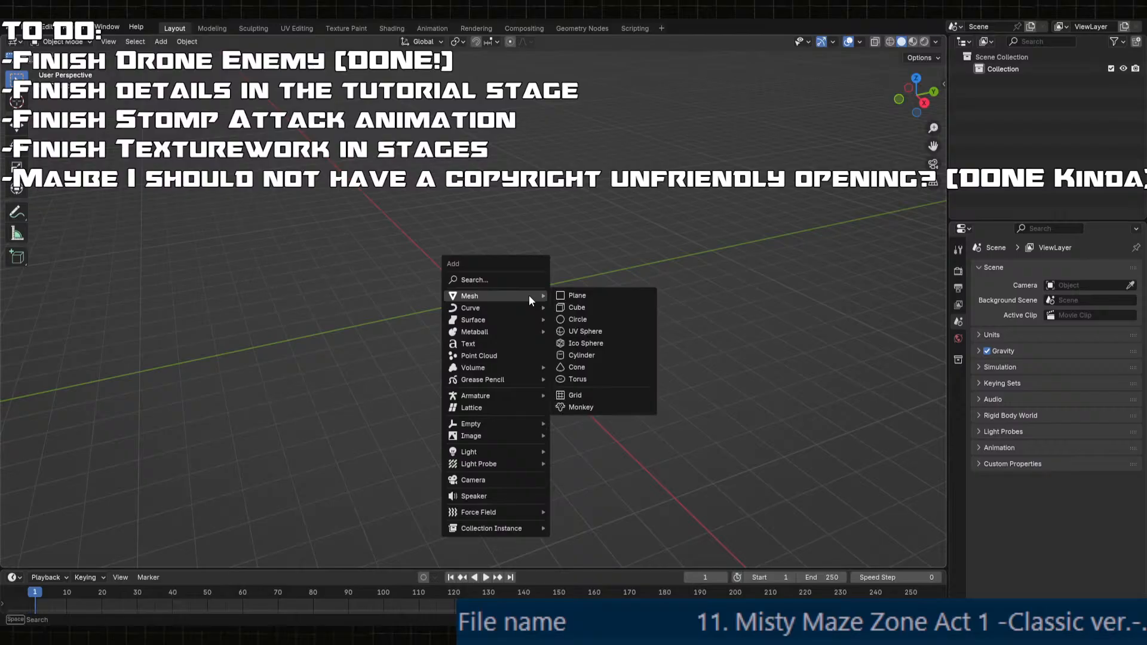
pyautogui.click(569, 308)
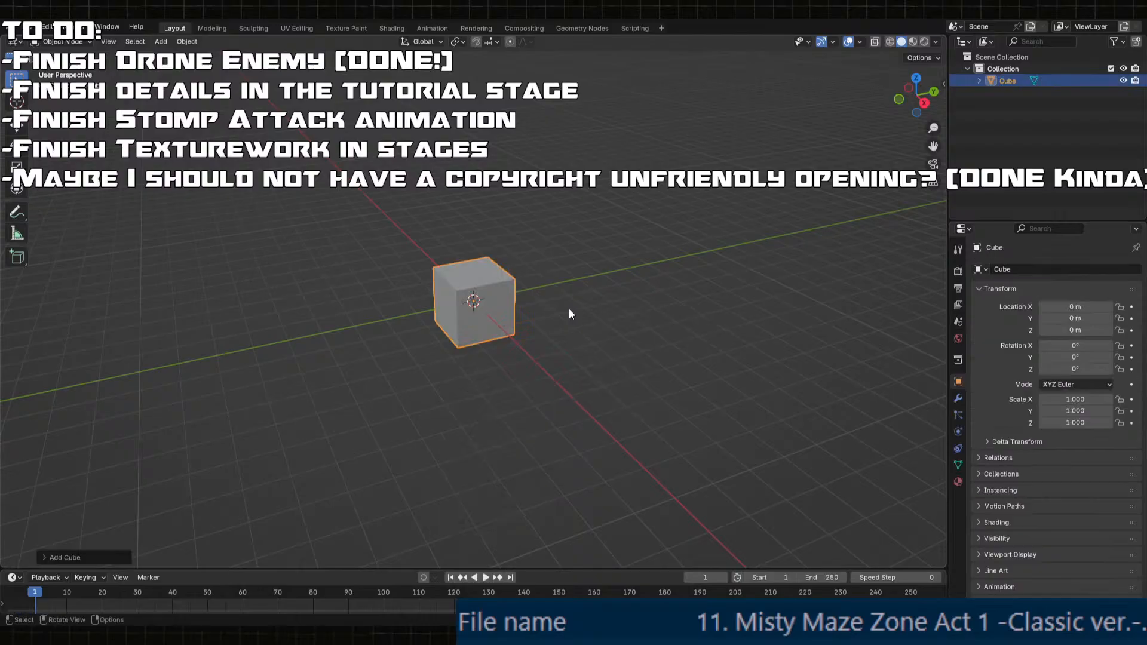
pyautogui.click(46, 559)
pyautogui.click(152, 454)
pyautogui.write('1')
pyautogui.press('Return')
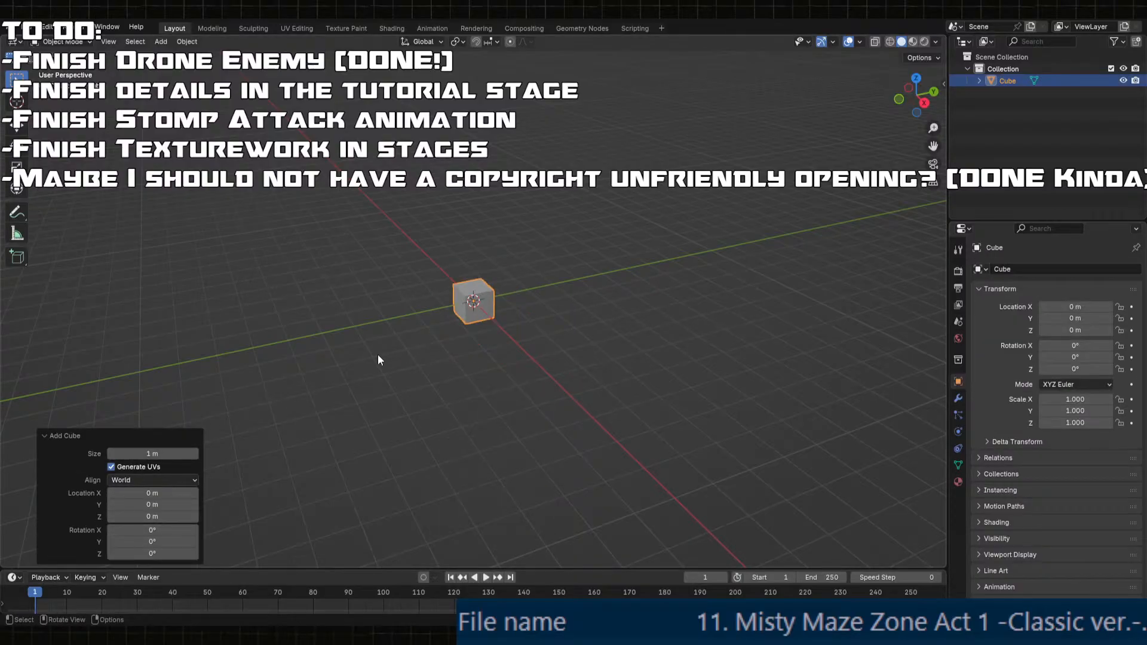
# - Set the new cube's Z location to 0.5 m so it rests on the ground plane
pyautogui.scroll(5, 378, 357)
pyautogui.moveTo(380, 357); pyautogui.dragTo(399, 332, button='middle')
pyautogui.scroll(3, 399, 332)
pyautogui.moveTo(178, 517); pyautogui.dragTo(202, 516)
pyautogui.click(150, 518)
pyautogui.write('0.5')
pyautogui.press('Return')
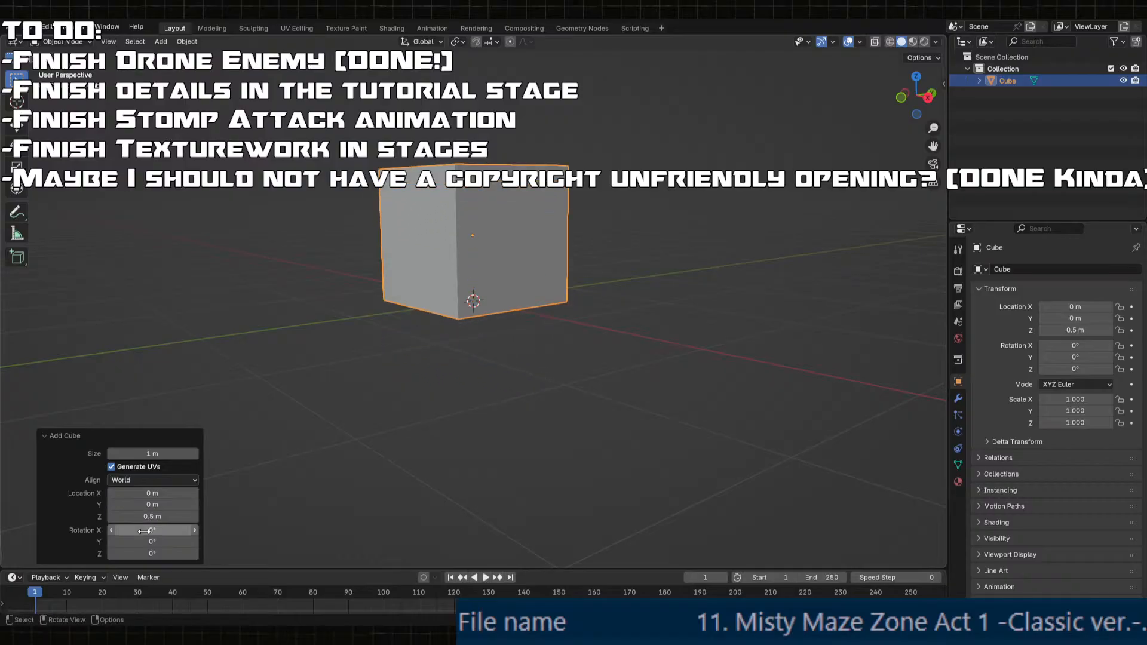
# - Raise the cube's top face by 2 m along Z to form a tall block
pyautogui.press('Tab')
pyautogui.scroll(-4, 414, 367)
pyautogui.hotkey('alt', 'a')
pyautogui.press('3')
pyautogui.click(507, 352)
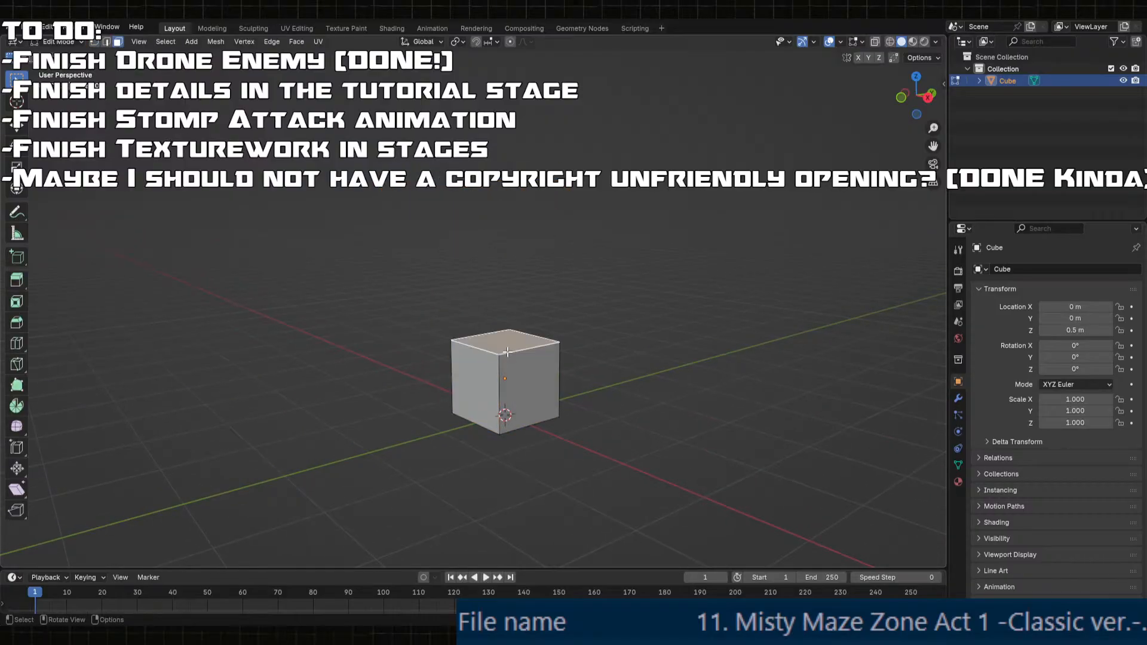
pyautogui.press('g')
pyautogui.press('z')
pyautogui.press('2')
pyautogui.press('Return')
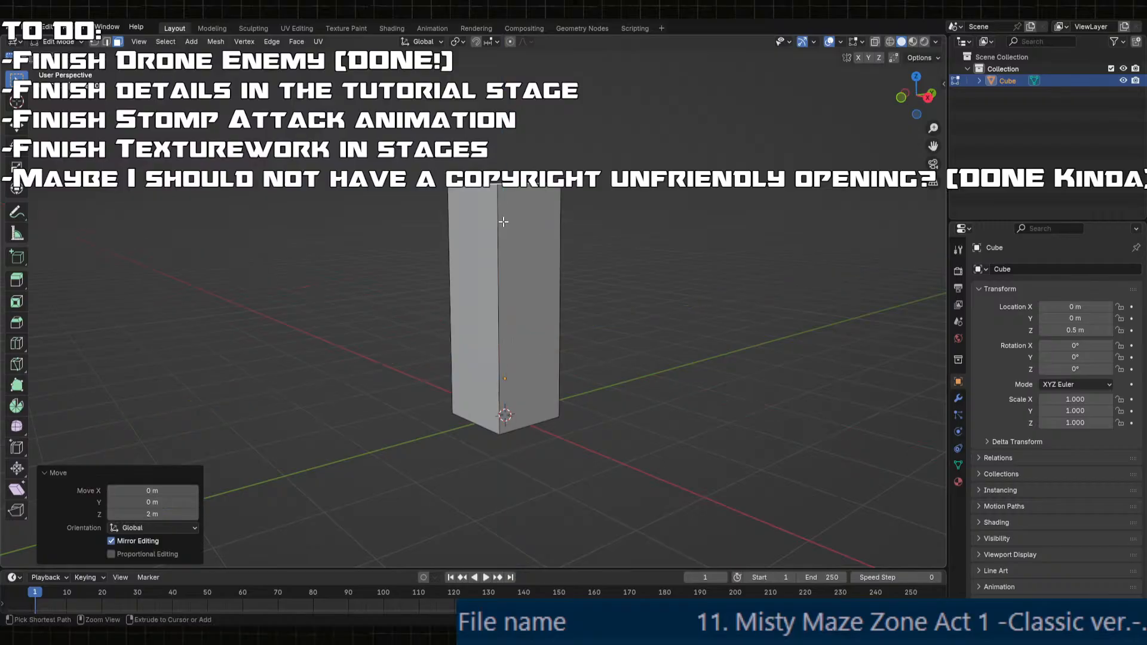
# - Return to Object Mode and rename the tall block as SCOUT REFF
pyautogui.press('Tab')
pyautogui.doubleClick(1008, 81)
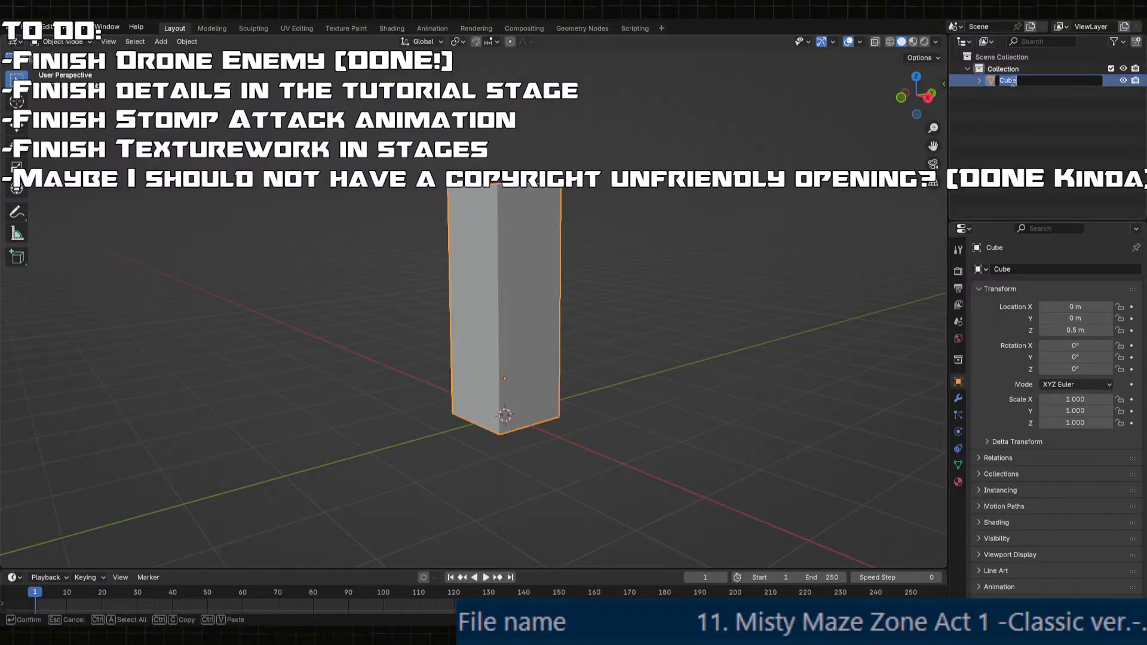
pyautogui.write('scOUT REFF')
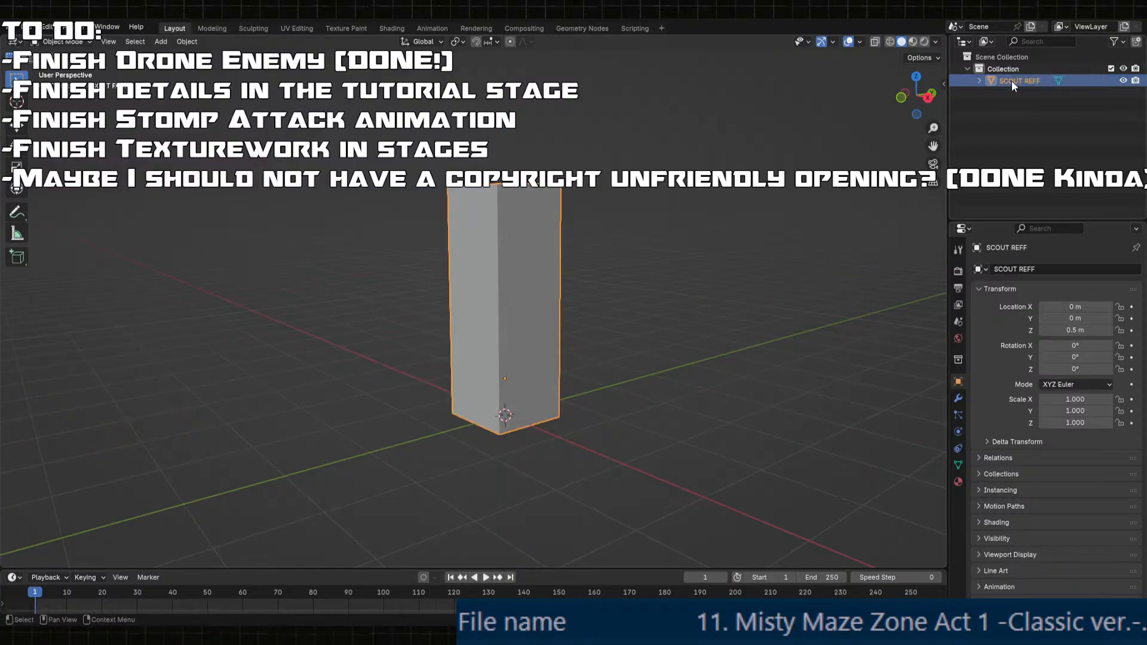
pyautogui.press('Return')
pyautogui.moveTo(807, 214); pyautogui.dragTo(589, 325, button='middle')
pyautogui.click(913, 99)
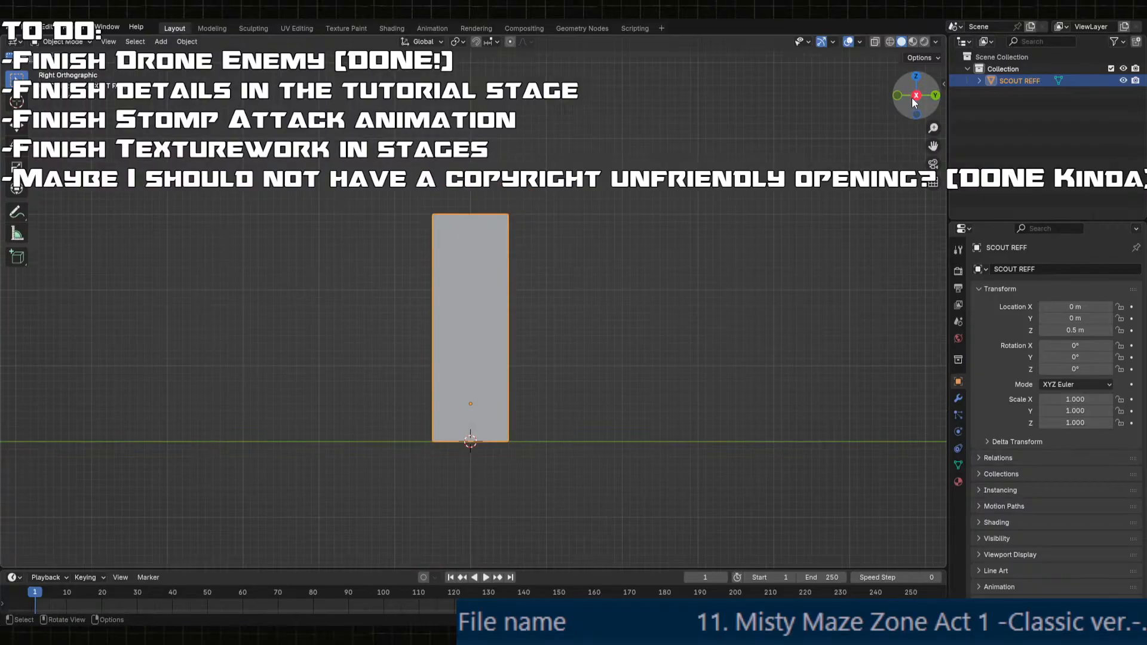
pyautogui.moveTo(700, 243); pyautogui.dragTo(670, 270, button='middle')
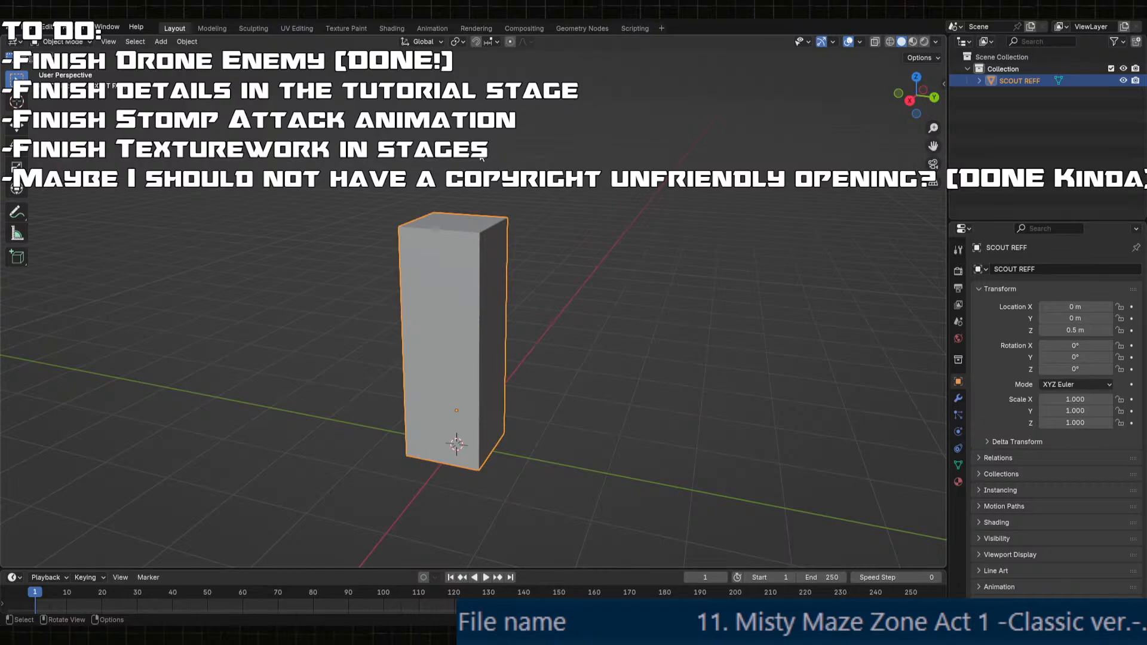
pyautogui.moveTo(481, 157); pyautogui.dragTo(548, 420, button='middle')
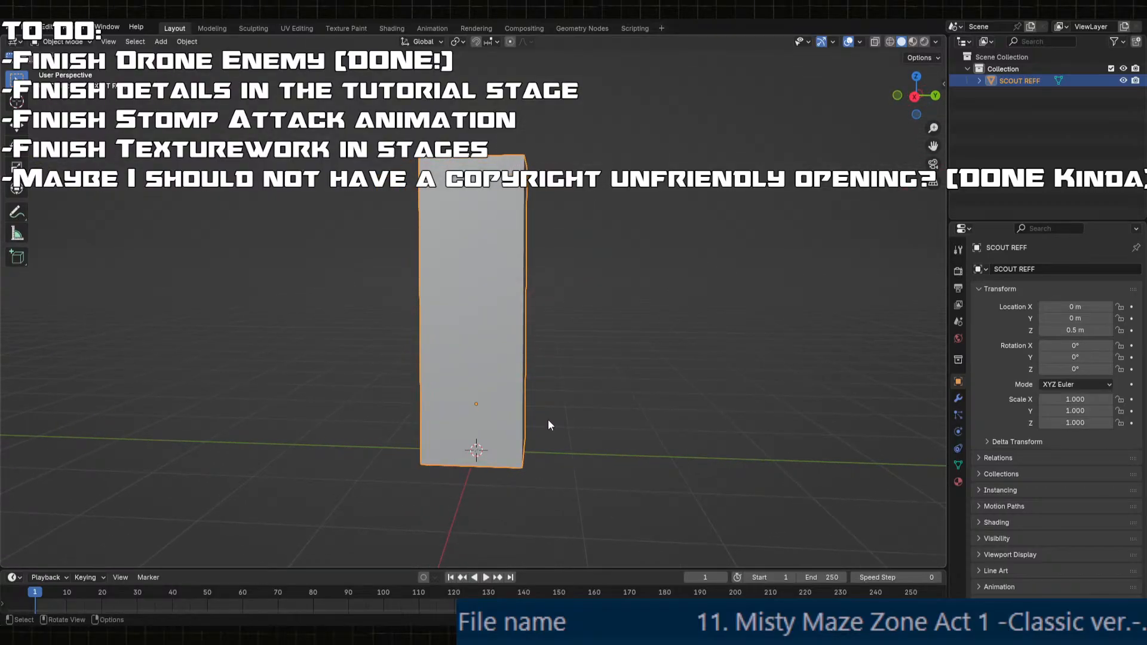
# - Deselect the reference block and switch the 3D view to wireframe display
pyautogui.click(554, 461)
pyautogui.moveTo(554, 461); pyautogui.dragTo(577, 475, button='middle')
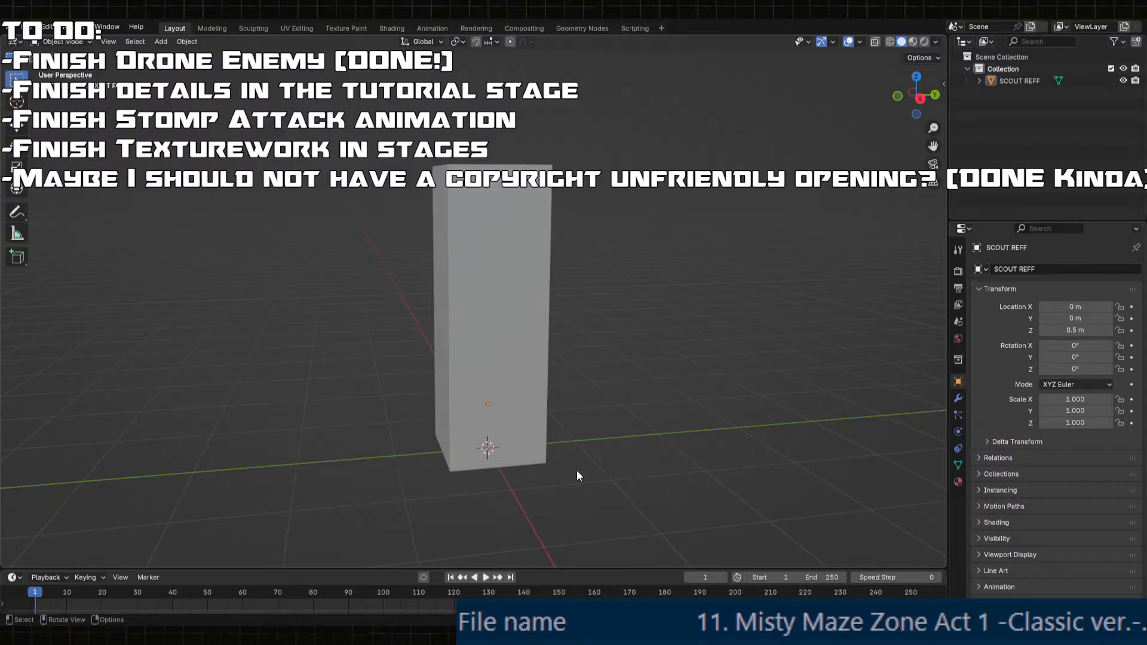
pyautogui.moveTo(577, 476); pyautogui.dragTo(623, 427, button='middle')
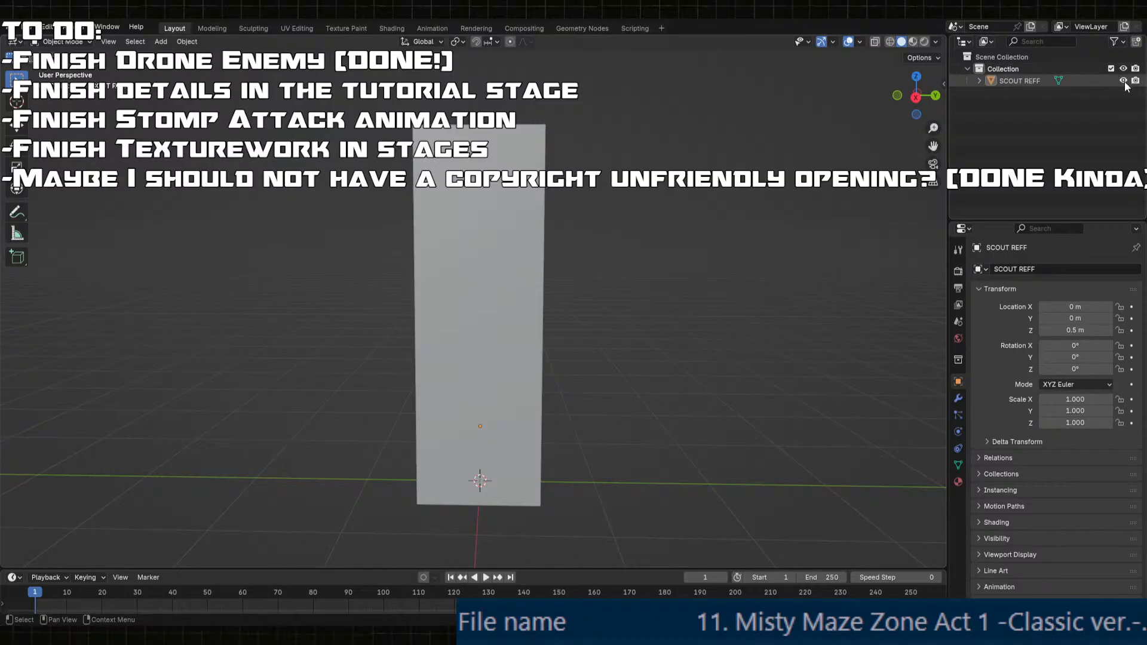
pyautogui.moveTo(660, 393); pyautogui.dragTo(586, 391, button='middle')
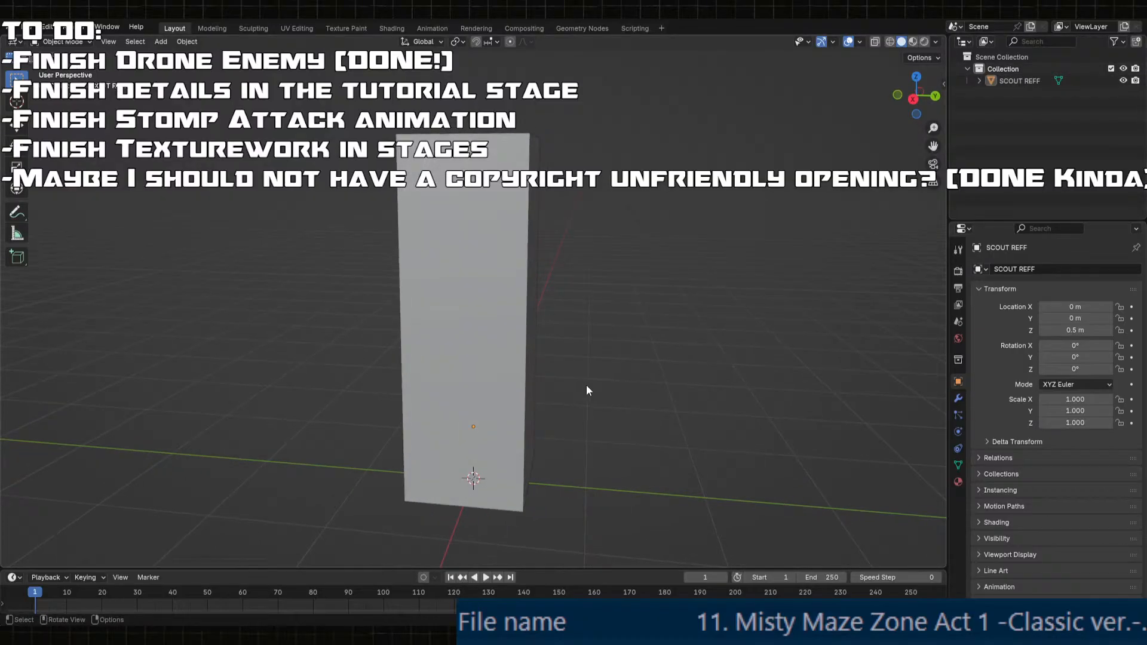
pyautogui.click(890, 41)
pyautogui.moveTo(568, 502); pyautogui.dragTo(582, 502, button='middle')
# - Add a 1 m cube inside the reference block with its Z location set to 0.5 m
pyautogui.hotkey('shift', 'a')
pyautogui.moveTo(569, 380)
pyautogui.click(626, 389)
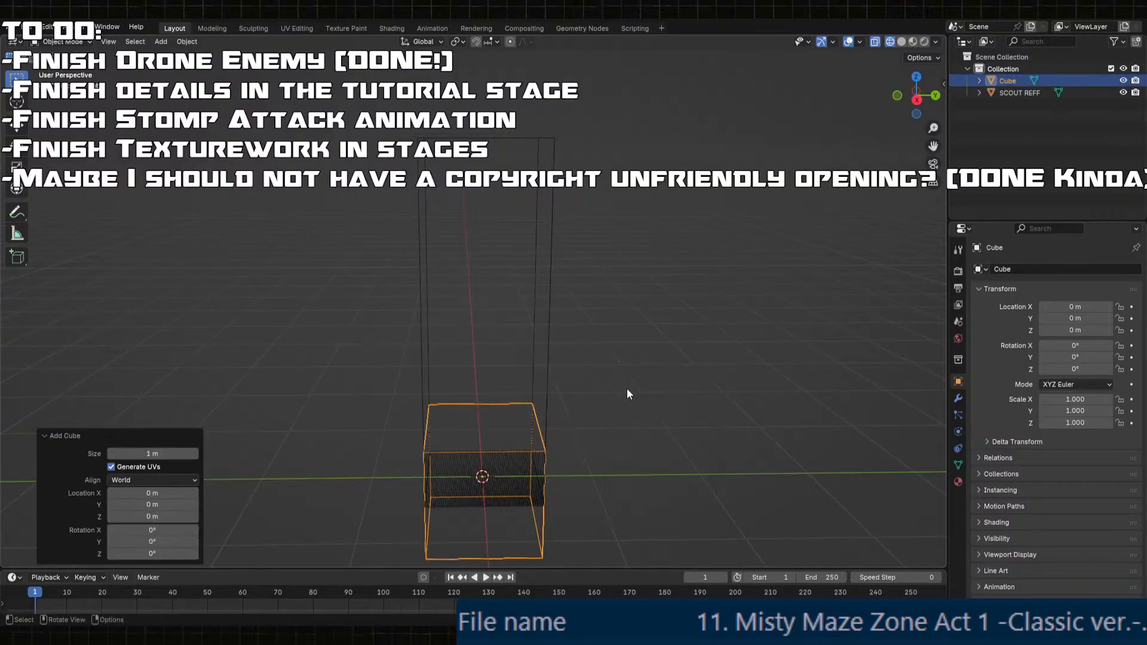
pyautogui.moveTo(626, 388); pyautogui.dragTo(454, 454, button='middle')
pyautogui.click(164, 517)
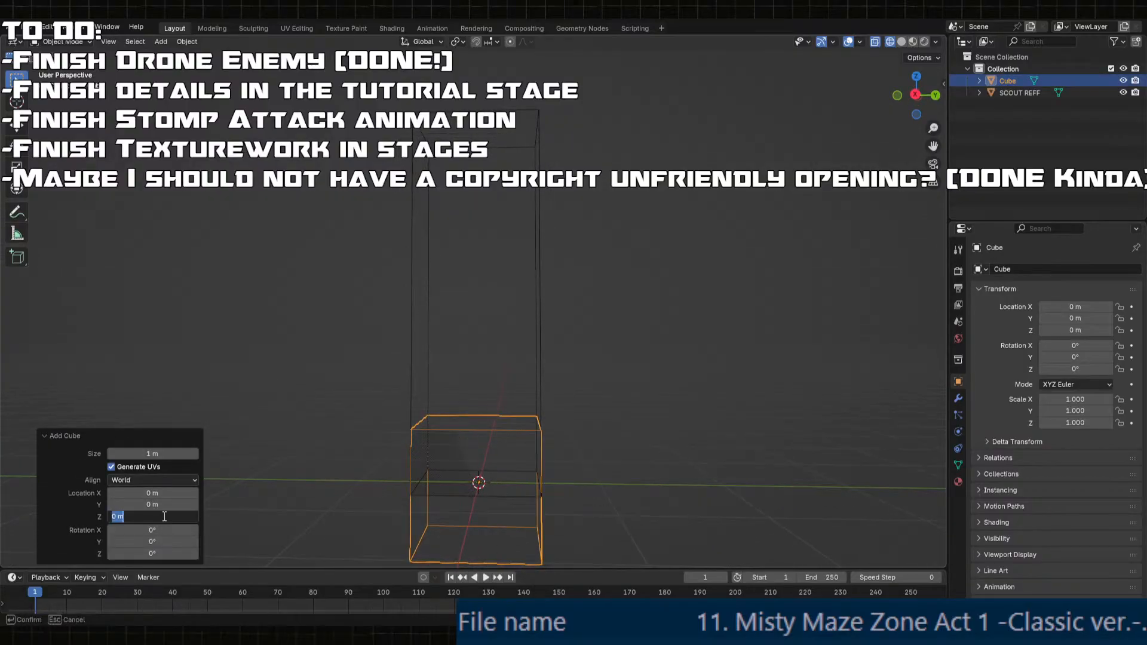
pyautogui.write('0.5')
pyautogui.press('Return')
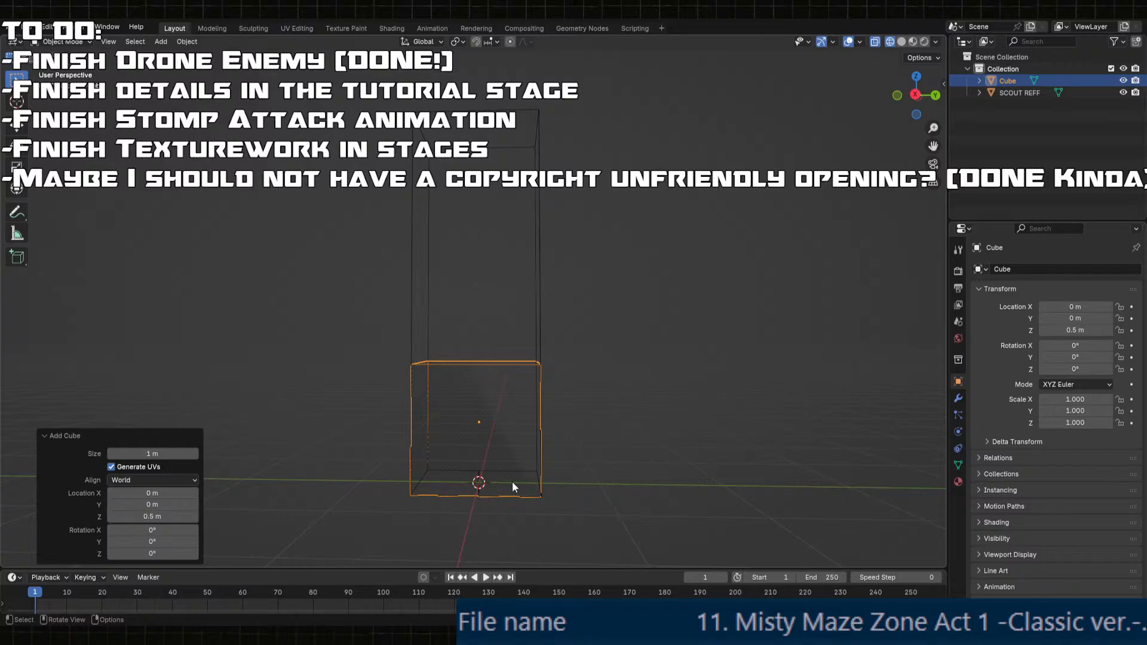
# - In Edit Mode, move the new cube's whole mesh up 1 m along Z
pyautogui.press('Tab')
pyautogui.moveTo(515, 486); pyautogui.dragTo(500, 434, button='middle')
pyautogui.press('g')
pyautogui.press('z')
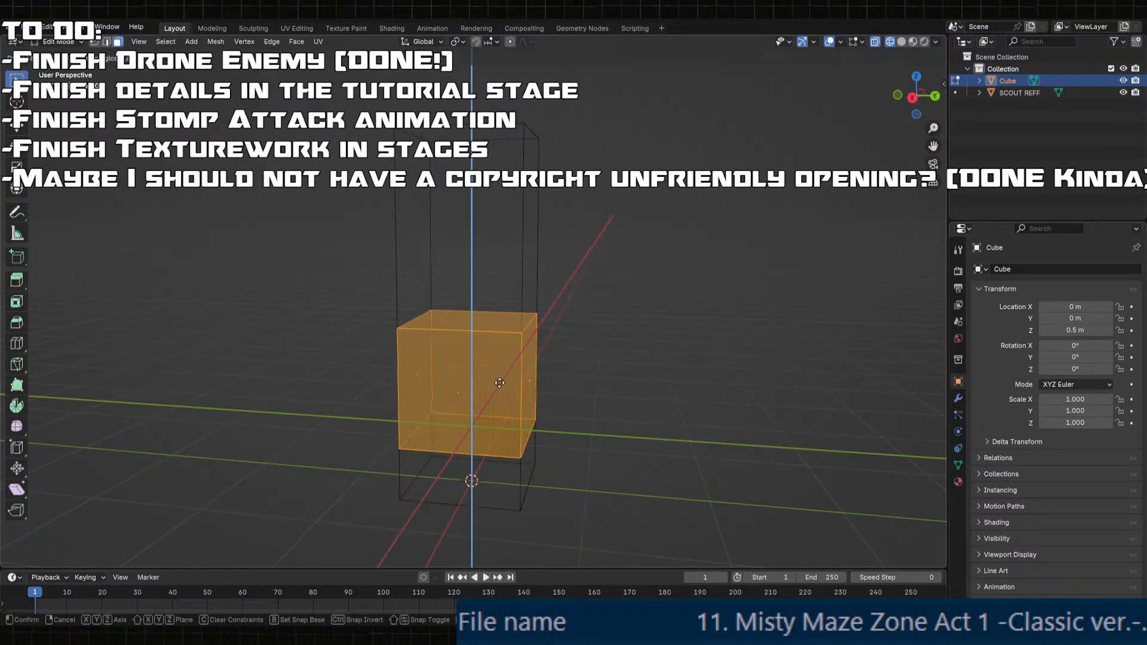
pyautogui.keyDown('ctrl'); pyautogui.click(505, 353); pyautogui.keyUp('ctrl')
pyautogui.moveTo(505, 353)
pyautogui.mouseDown(button='middle')
pyautogui.moveTo(515, 346)
pyautogui.moveTo(494, 341)
pyautogui.moveTo(487, 353)
pyautogui.mouseUp(button='middle')
# - Scale the cube's entire mesh to 0.3 on the X, Y and Z axes
pyautogui.click(465, 278)
pyautogui.moveTo(465, 279); pyautogui.dragTo(490, 332, button='middle')
pyautogui.press('a')
pyautogui.press('s')
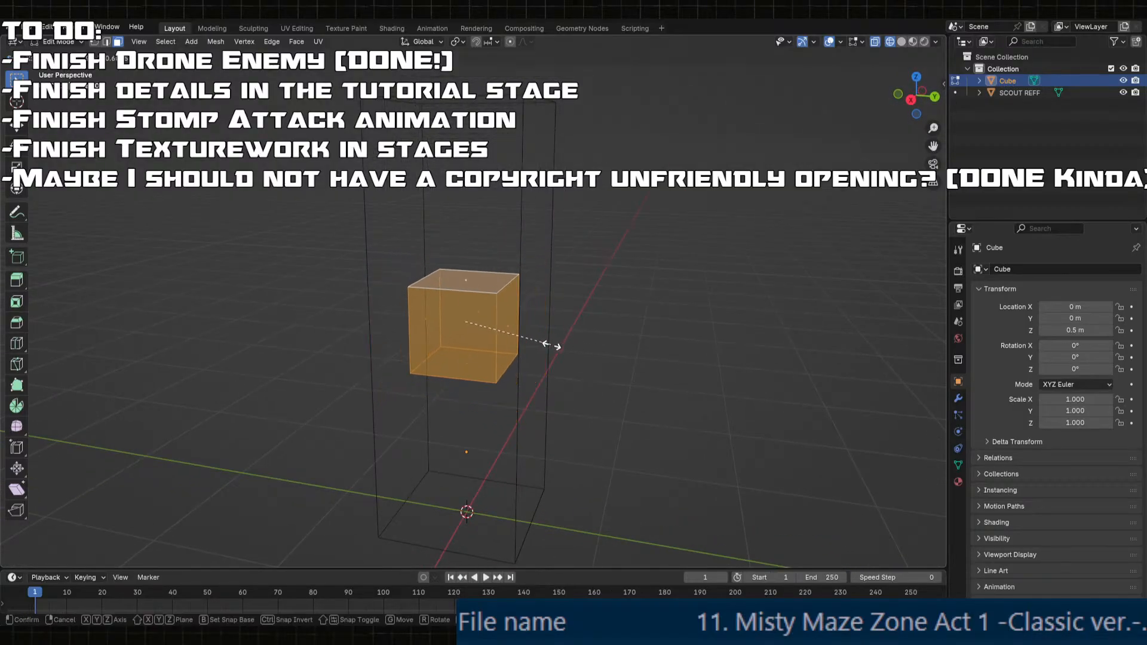
pyautogui.click(528, 338)
pyautogui.click(163, 490)
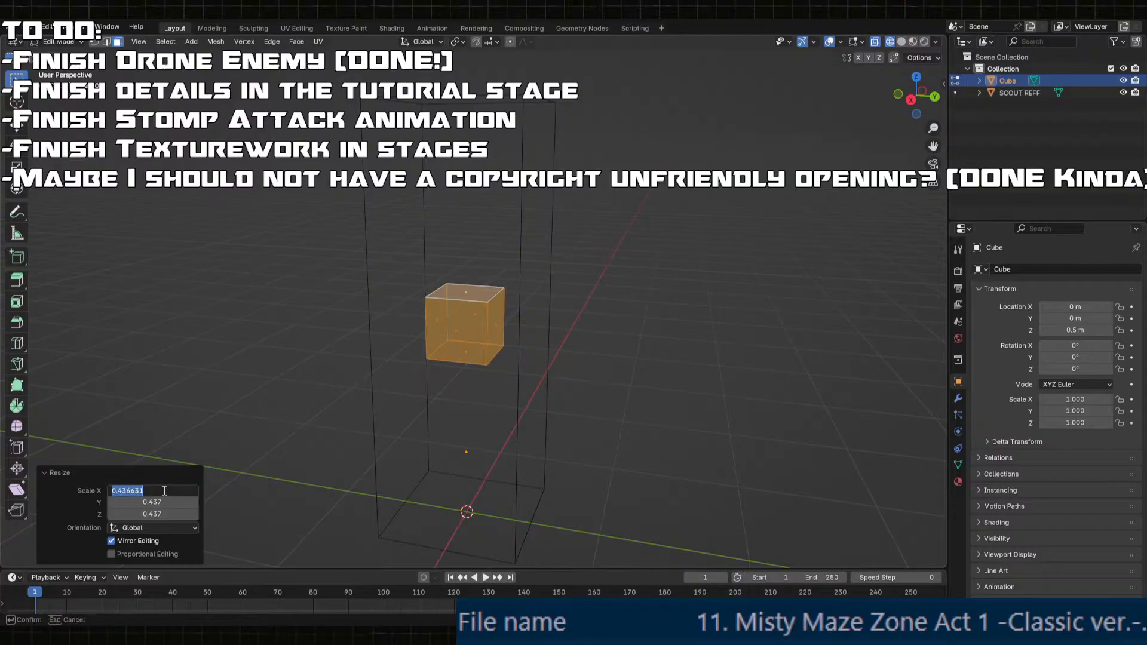
pyautogui.write('0.3')
pyautogui.press('Tab')
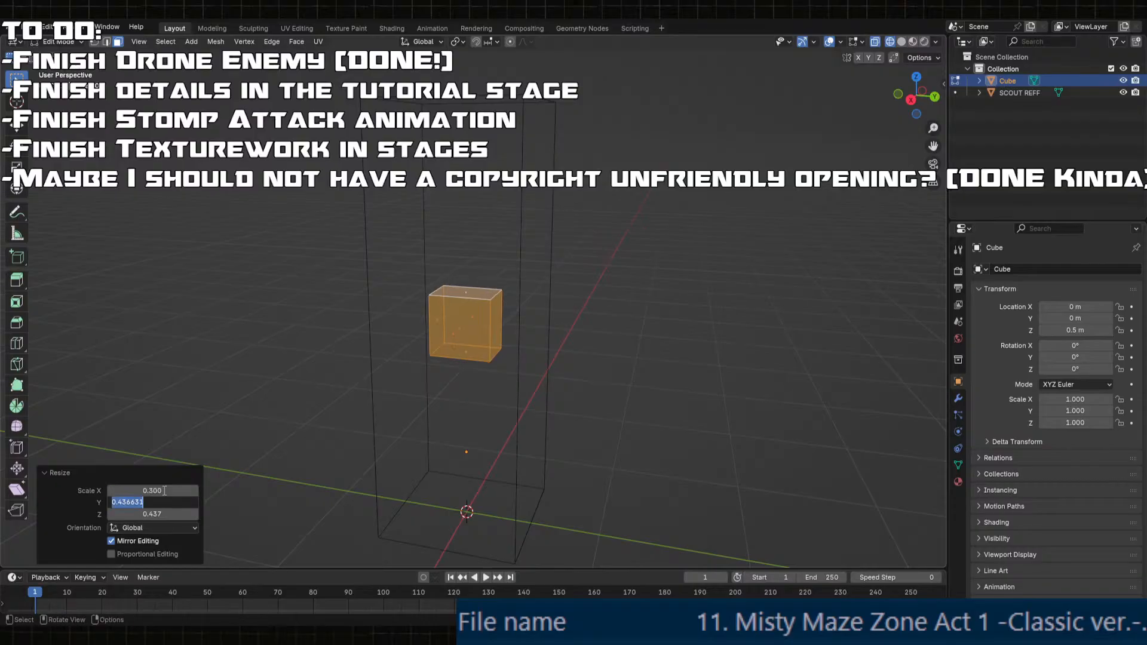
pyautogui.write('0.3')
pyautogui.press('Tab')
pyautogui.write('0.3')
pyautogui.press('Return')
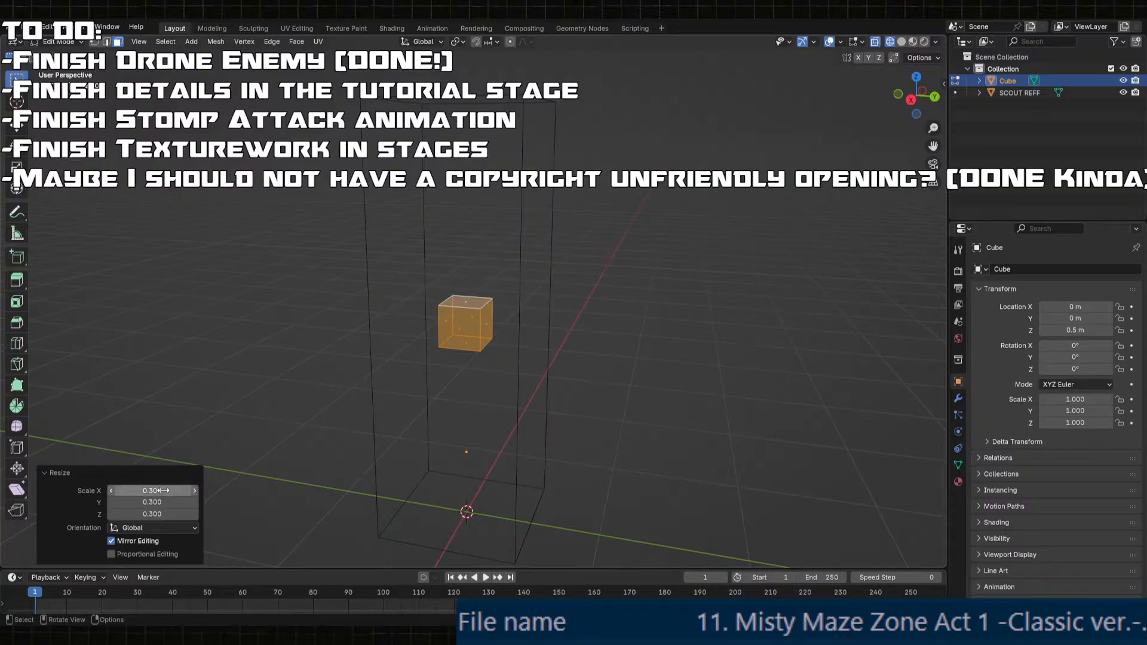
# - Return to Object Mode and set the small cube's origin to its geometry
pyautogui.moveTo(437, 291); pyautogui.dragTo(467, 317, button='middle')
pyautogui.press('Tab')
pyautogui.press('Tab')
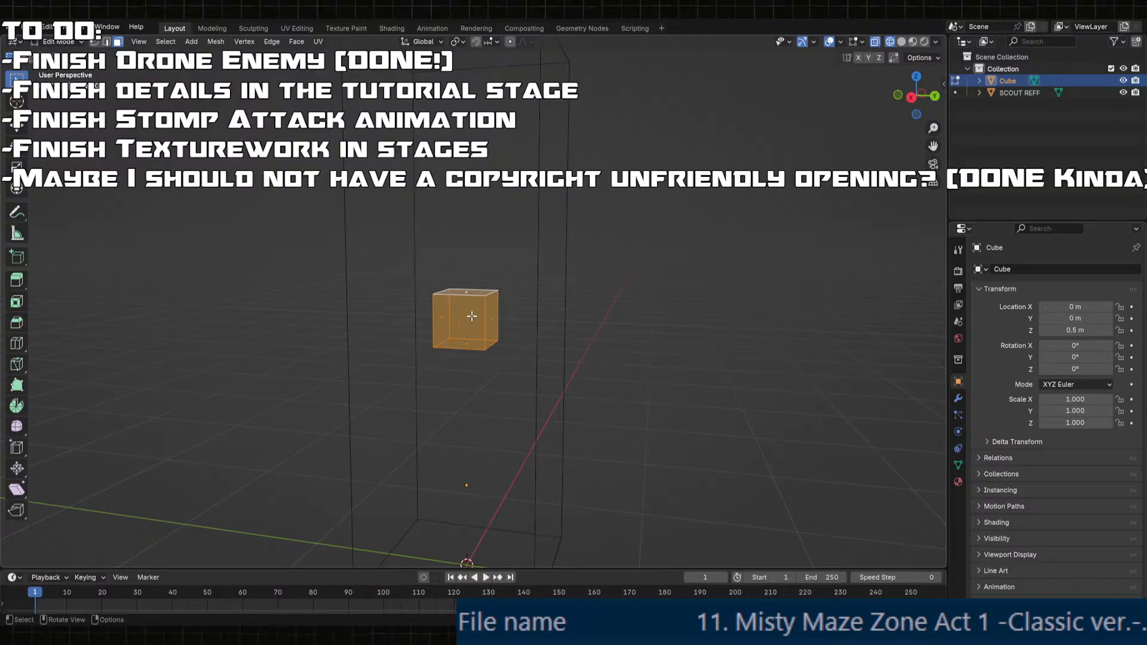
pyautogui.press('Tab')
pyautogui.rightClick(471, 315)
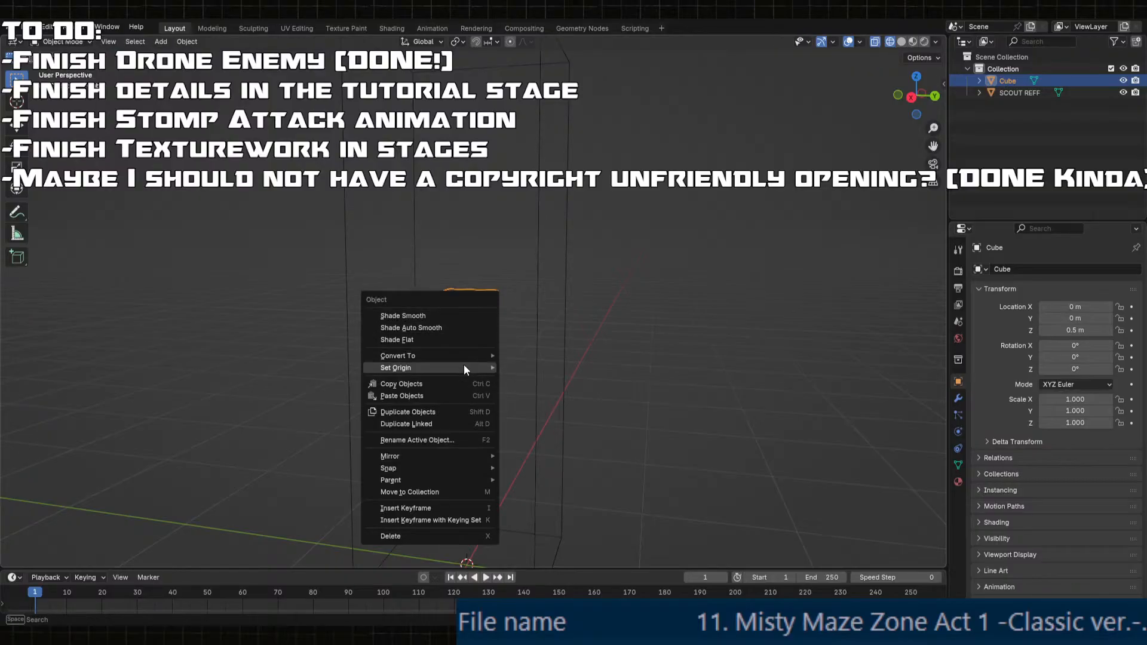
pyautogui.moveTo(465, 367)
pyautogui.click(554, 379)
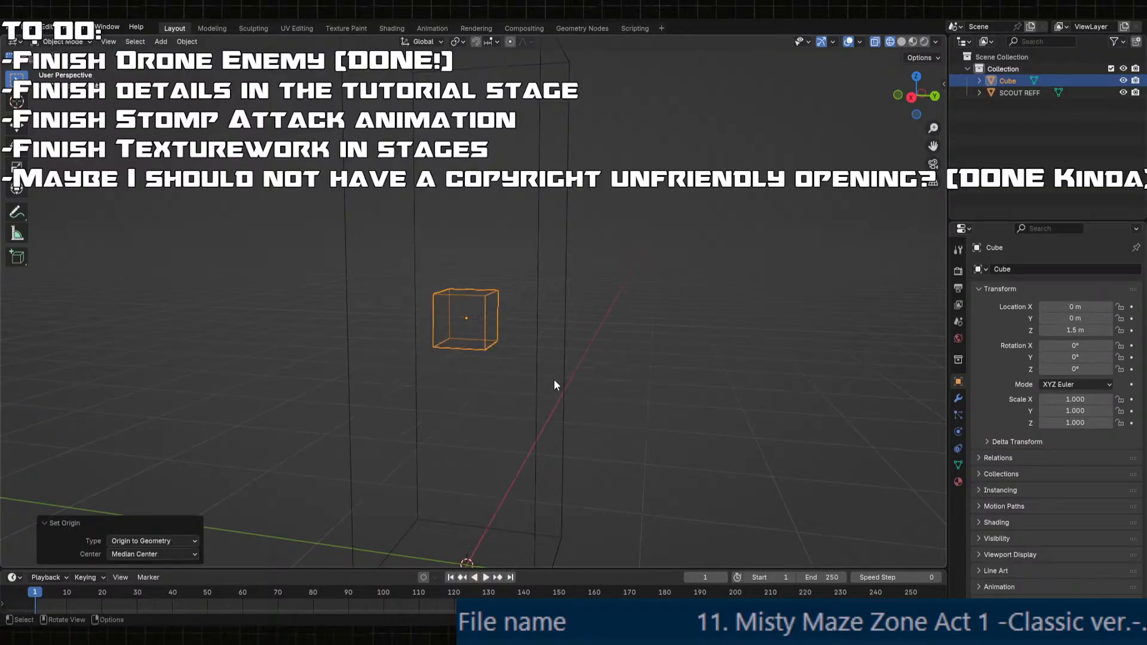
# - In Edit Mode, extrude the small cube's top face 0.3 m along Z
pyautogui.moveTo(474, 346); pyautogui.dragTo(481, 352, button='middle')
pyautogui.press('Tab')
pyautogui.keyDown('shift'); pyautogui.moveTo(490, 296); pyautogui.dragTo(515, 333, button='middle'); pyautogui.keyUp('shift')
pyautogui.click(491, 348)
pyautogui.scroll(3, 515, 333)
pyautogui.press('e')
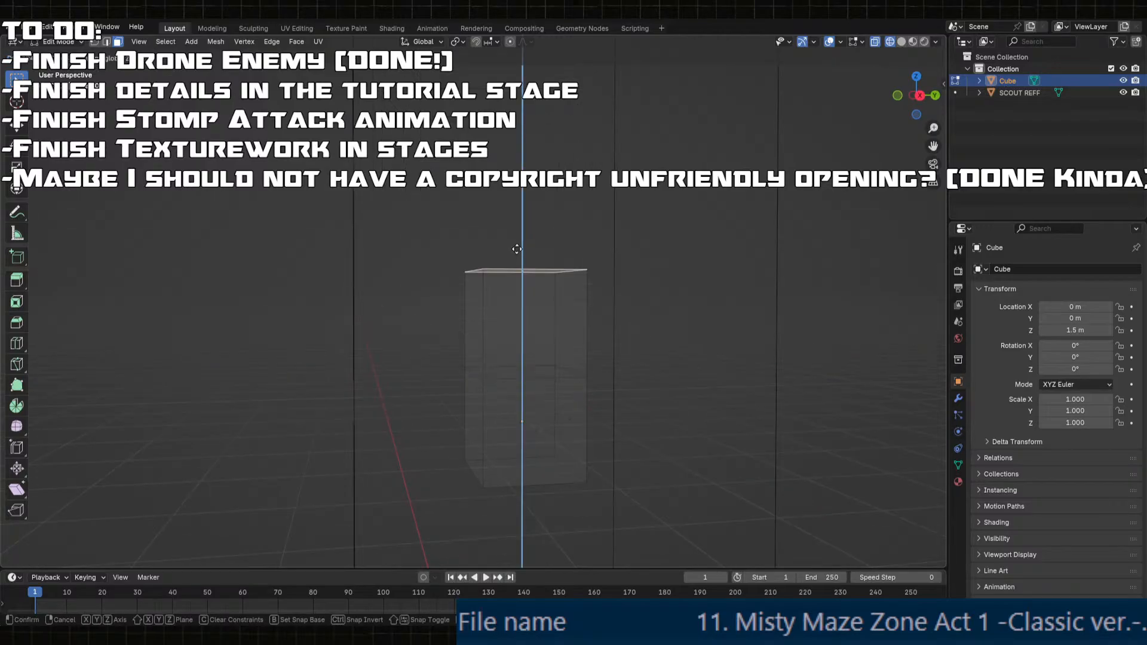
pyautogui.click(508, 274)
pyautogui.click(154, 515)
pyautogui.write('0.03')
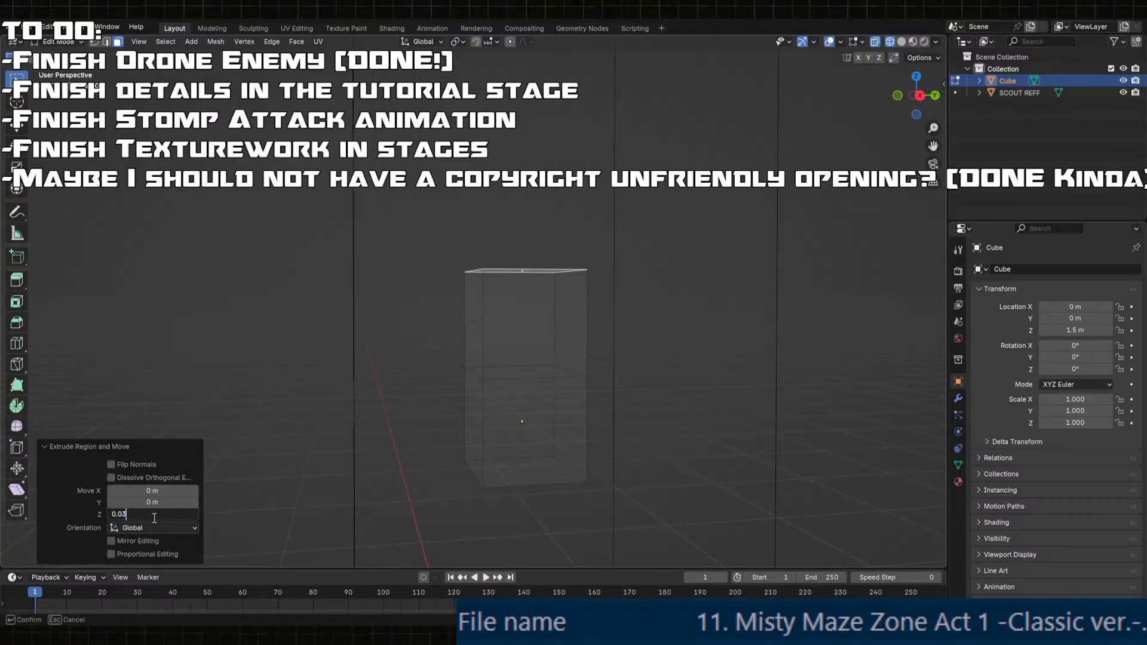
pyautogui.press('Return')
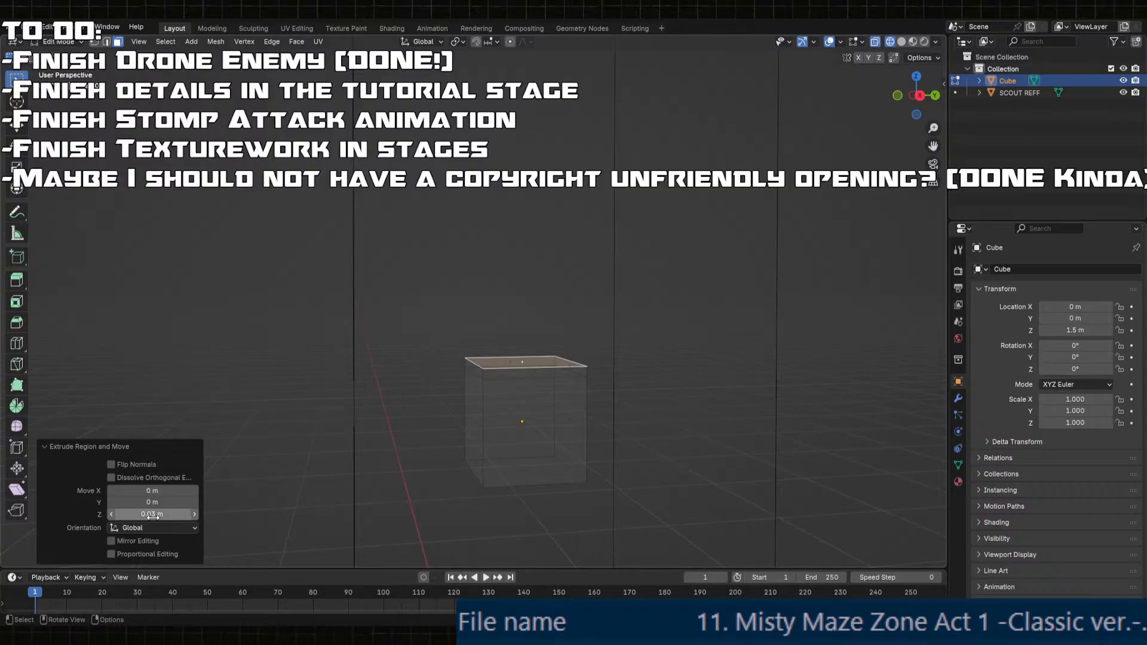
pyautogui.click(153, 518)
pyautogui.write('0.3')
pyautogui.press('Return')
# - Extrude the column's top face a second time by 0.3 m to add a third block
pyautogui.keyDown('shift'); pyautogui.moveTo(423, 319); pyautogui.dragTo(388, 383, button='middle'); pyautogui.keyUp('shift')
pyautogui.press('e')
pyautogui.click(442, 266)
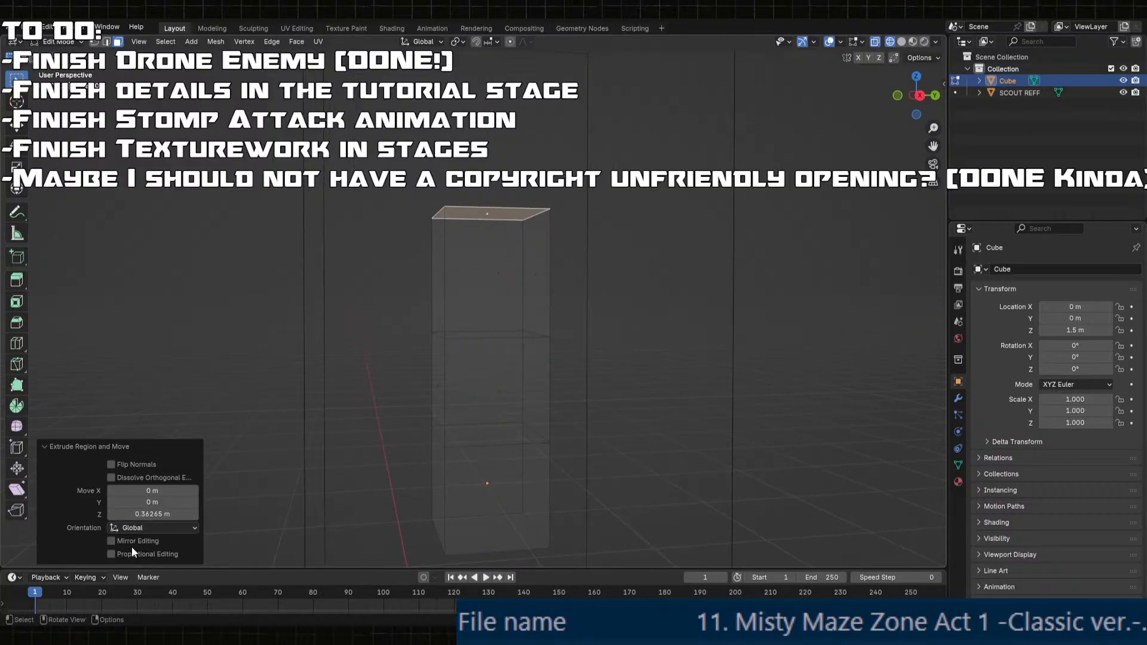
pyautogui.click(153, 515)
pyautogui.write('0.3')
pyautogui.press('Return')
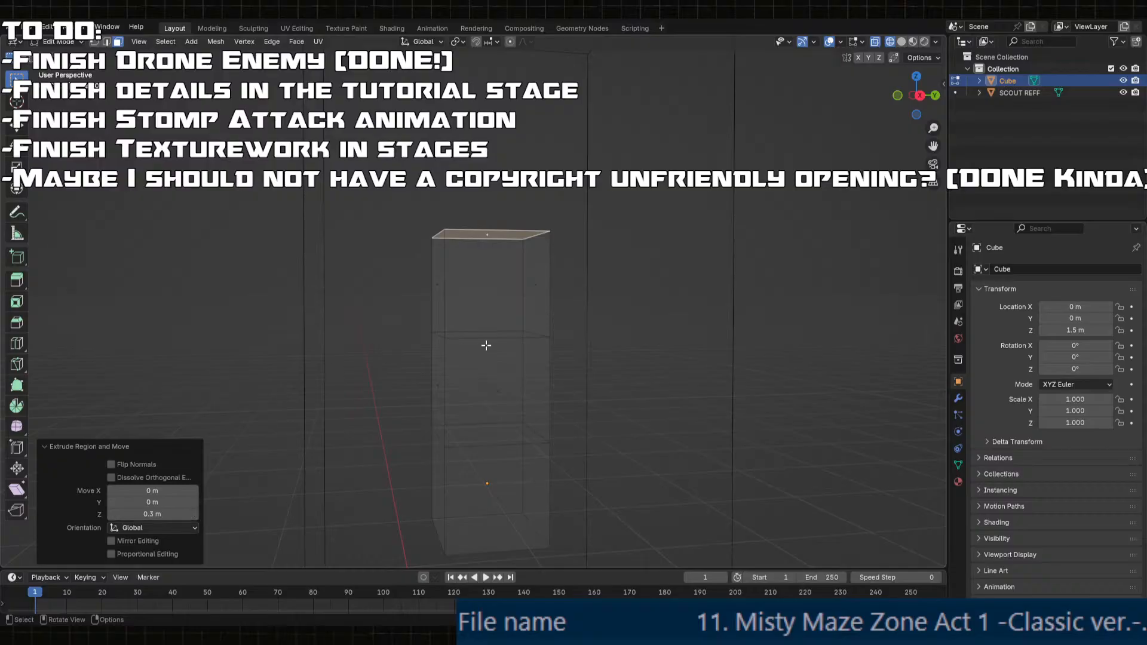
# - Extrude the third block's positive-Y side face 0.3 m along Y
pyautogui.moveTo(486, 345); pyautogui.dragTo(493, 368, button='middle')
pyautogui.click(449, 345)
pyautogui.press('e')
pyautogui.moveTo(493, 369); pyautogui.dragTo(491, 369, button='middle')
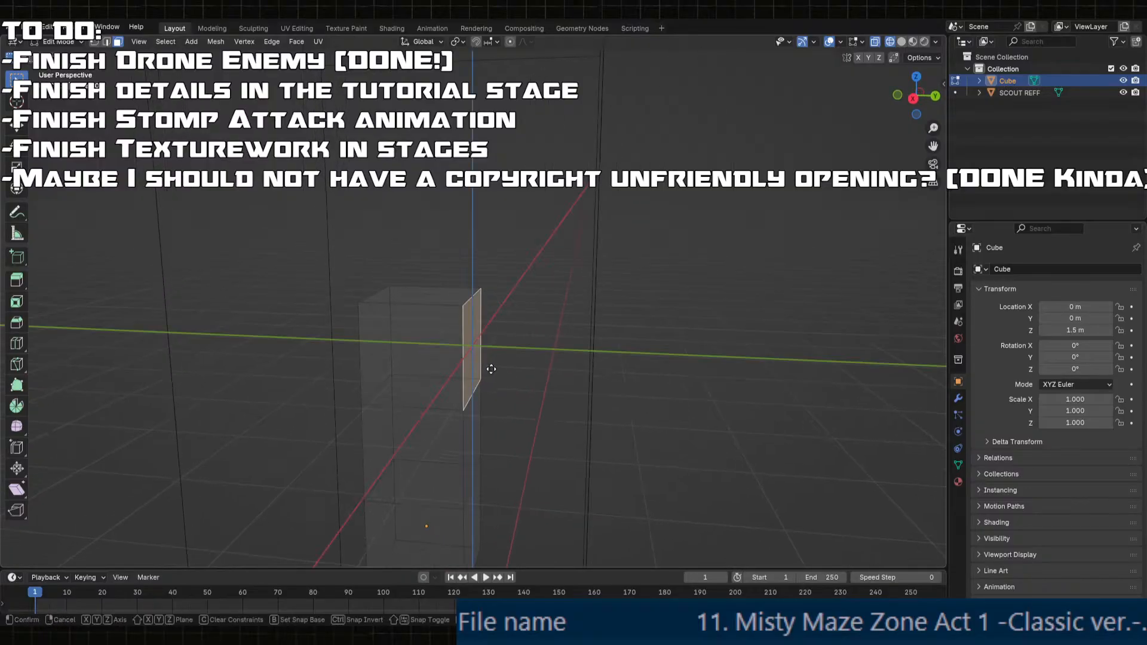
pyautogui.press('y')
pyautogui.click(601, 367)
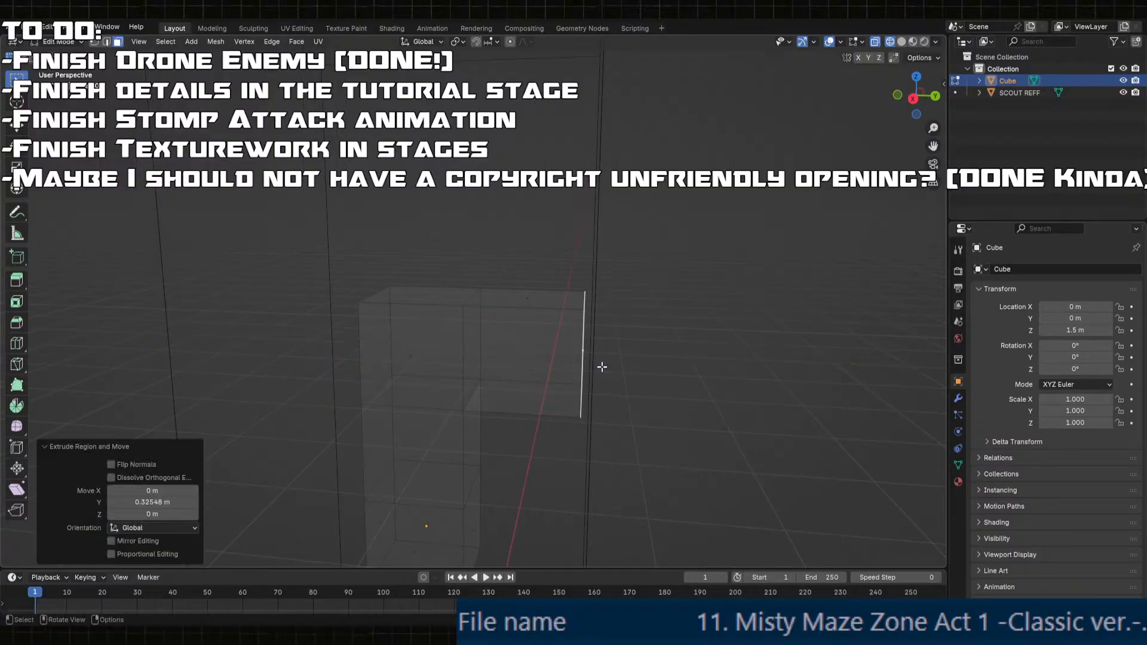
pyautogui.click(152, 503)
pyautogui.write('0.3')
pyautogui.press('Return')
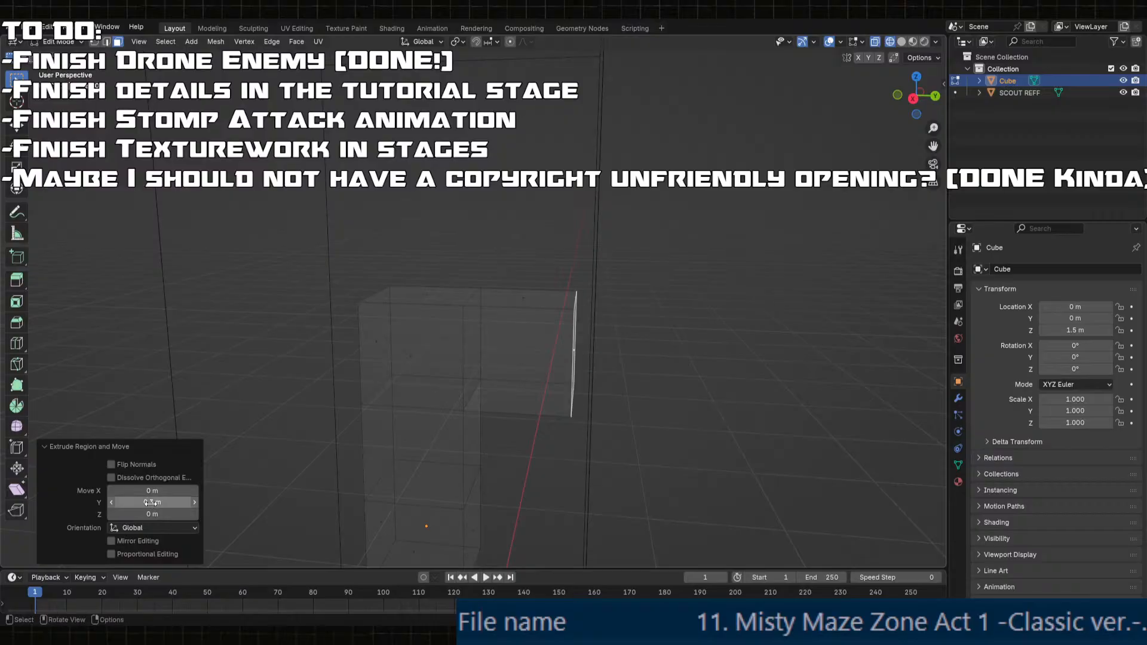
# - Extrude the top face of the side block 0.3 m upward along Z
pyautogui.keyDown('shift'); pyautogui.moveTo(472, 426); pyautogui.dragTo(512, 528, button='middle'); pyautogui.keyUp('shift')
pyautogui.click(589, 409)
pyautogui.moveTo(589, 411); pyautogui.dragTo(598, 388, button='middle')
pyautogui.press('e')
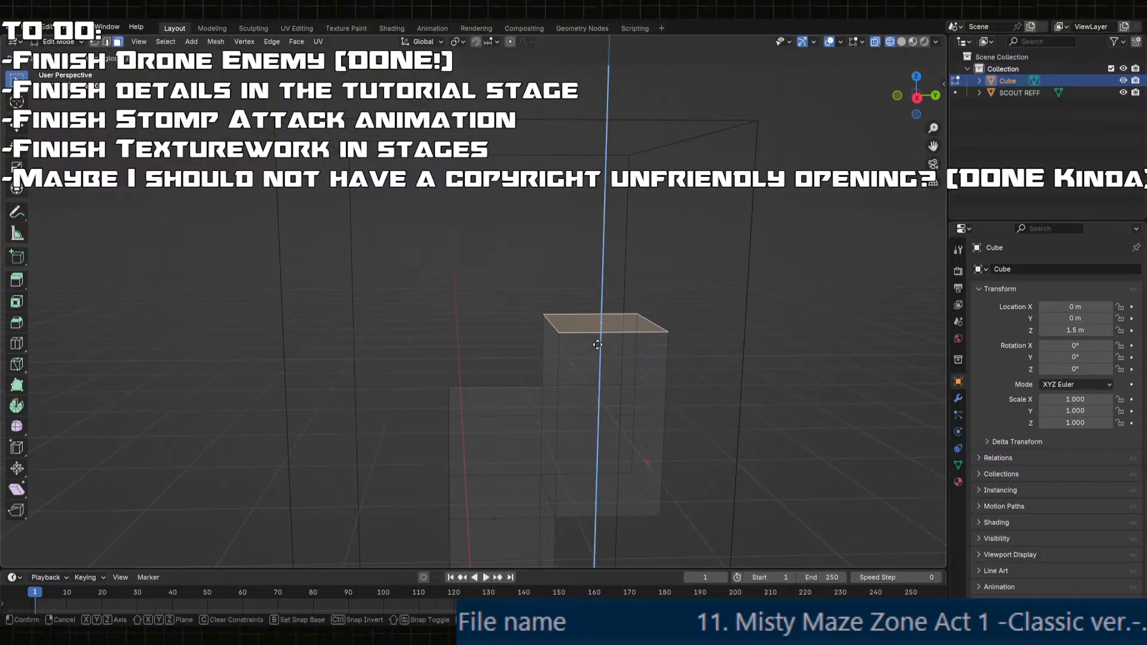
pyautogui.click(608, 215)
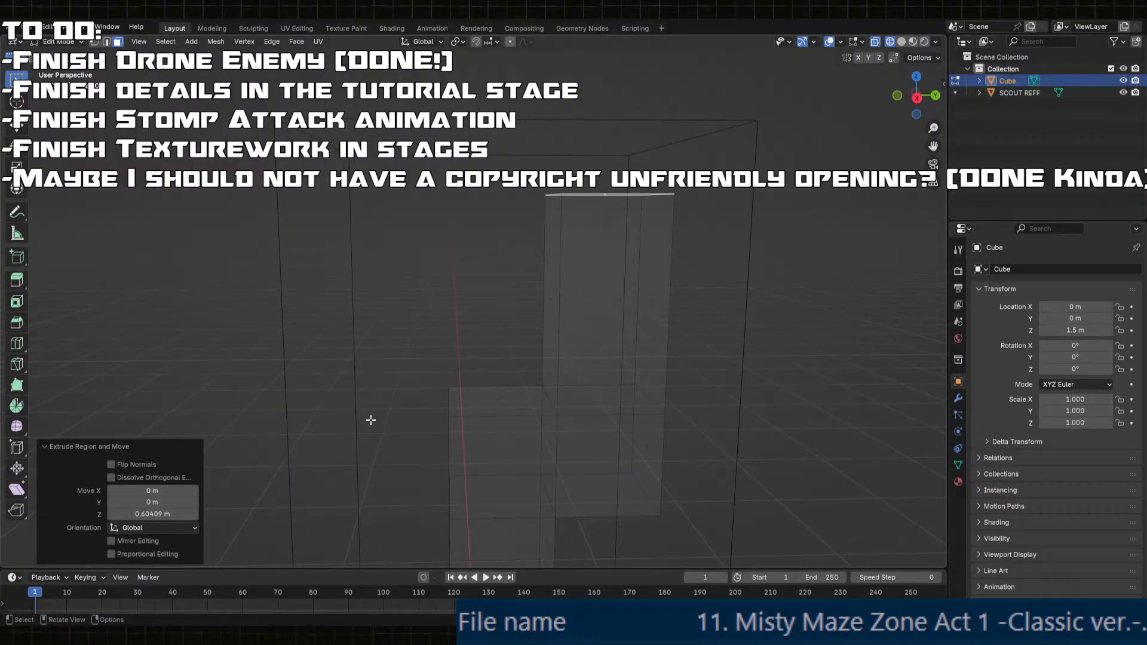
pyautogui.click(152, 514)
pyautogui.write('0.3')
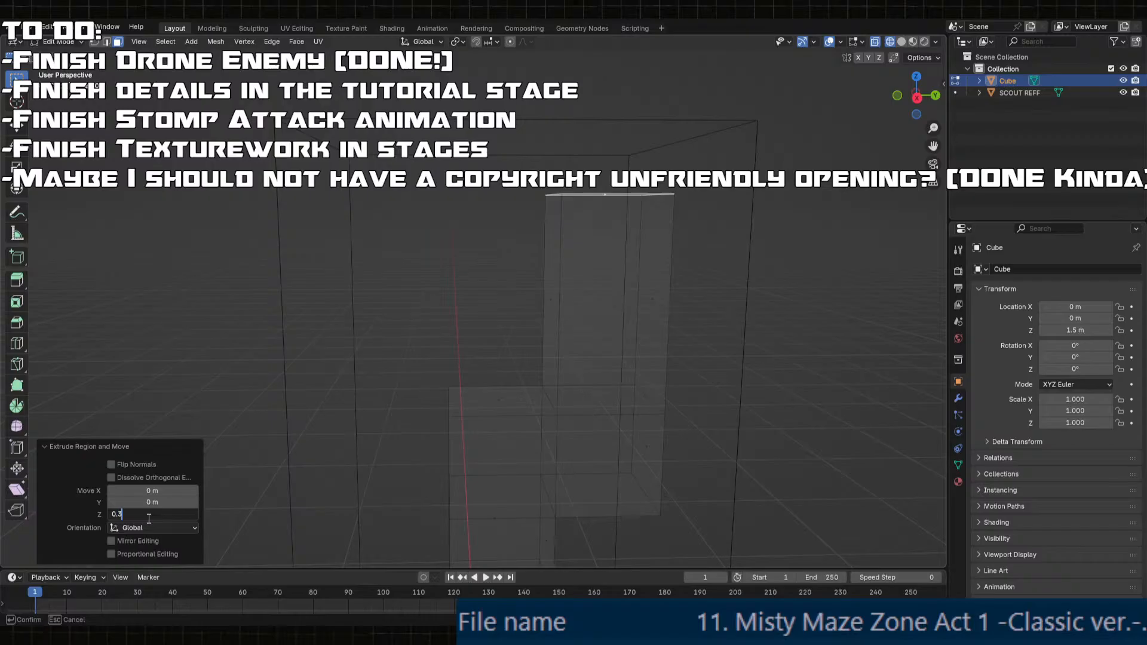
pyautogui.press('Return')
# - Extrude the raised side column's top face another 0.3 m along Z
pyautogui.moveTo(478, 397); pyautogui.dragTo(490, 355, button='middle')
pyautogui.press('g')
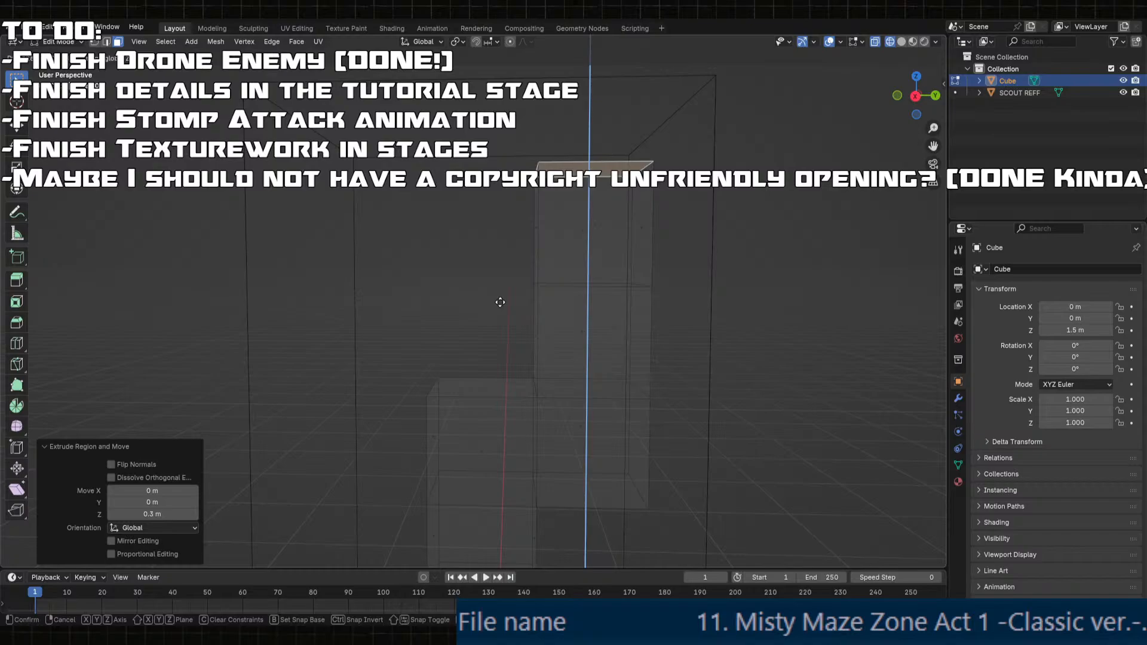
pyautogui.click(500, 303)
pyautogui.moveTo(500, 302); pyautogui.dragTo(567, 260, button='middle')
pyautogui.click(145, 512)
pyautogui.write('.3')
pyautogui.press('Return')
# - Extrude the inner side face of the uppermost block -0.3 m along Y, over the gap
pyautogui.click(561, 264)
pyautogui.press('e')
pyautogui.press('y')
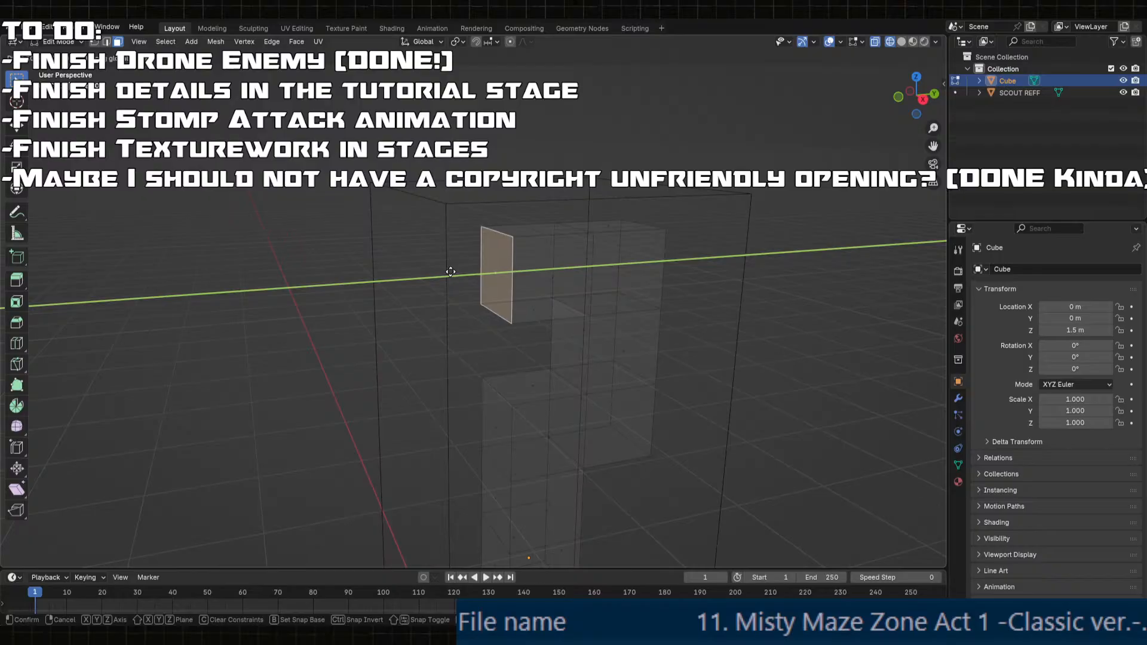
pyautogui.click(451, 271)
pyautogui.click(151, 502)
pyautogui.write('-.3')
pyautogui.press('Return')
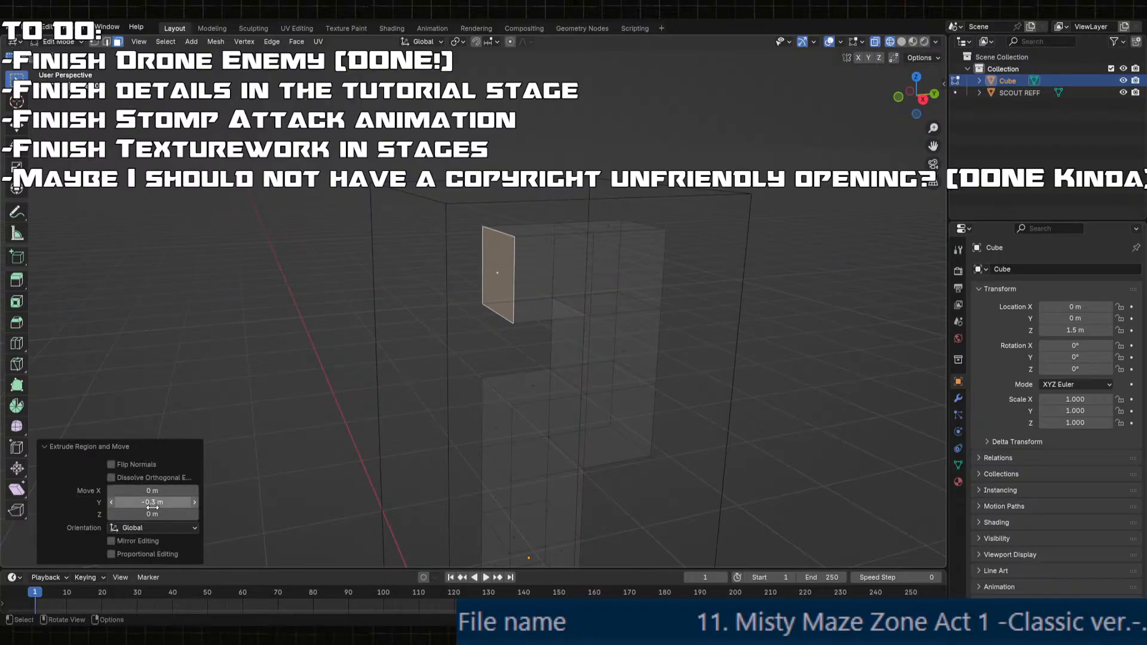
# - Extrude the same end face once more towards negative Y to give the top row a third block
pyautogui.moveTo(359, 257); pyautogui.dragTo(512, 261, button='middle')
pyautogui.press('g')
pyautogui.press('y')
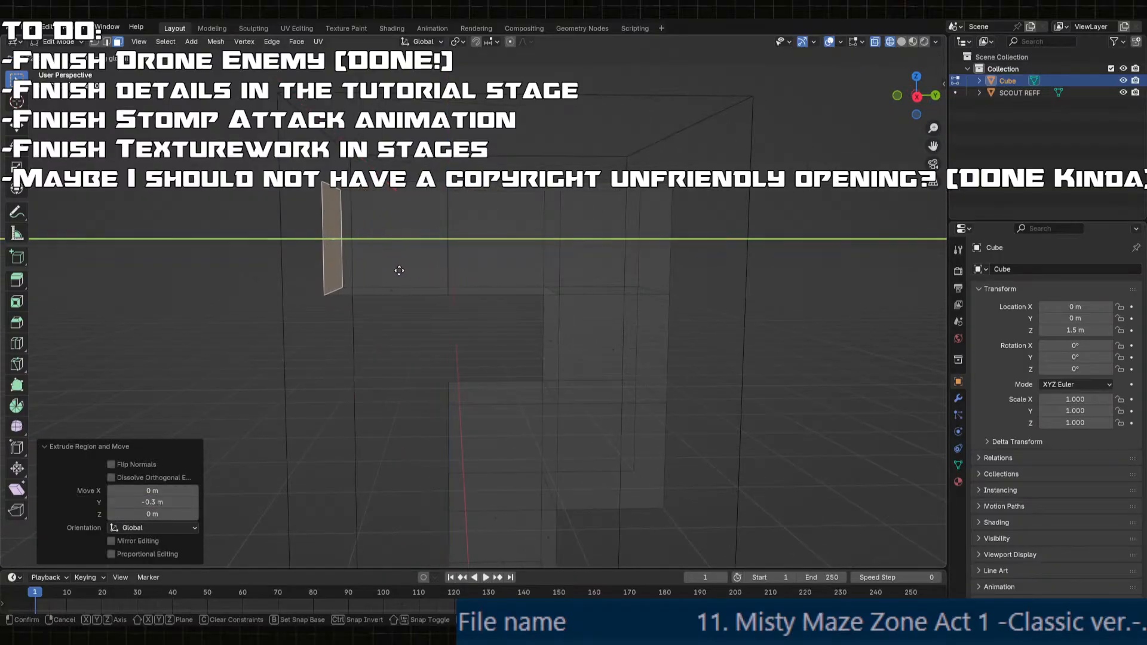
pyautogui.press('Escape')
pyautogui.click(142, 503)
pyautogui.press('BackSpace')
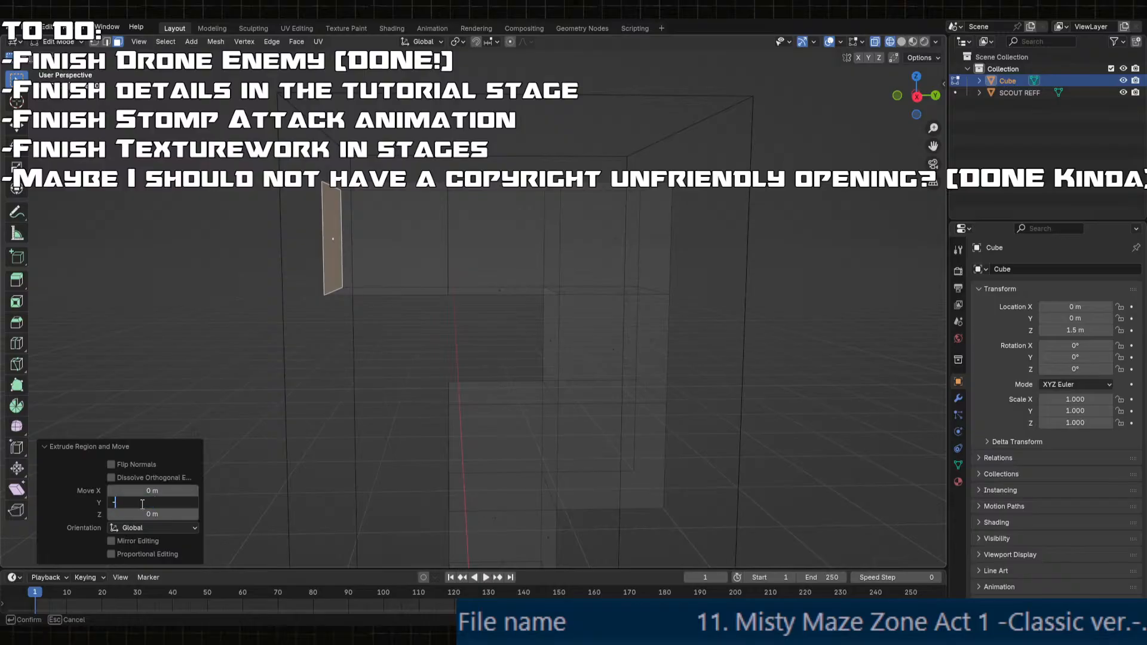
pyautogui.press('Return')
pyautogui.moveTo(435, 362); pyautogui.dragTo(446, 292, button='middle')
pyautogui.click(436, 225)
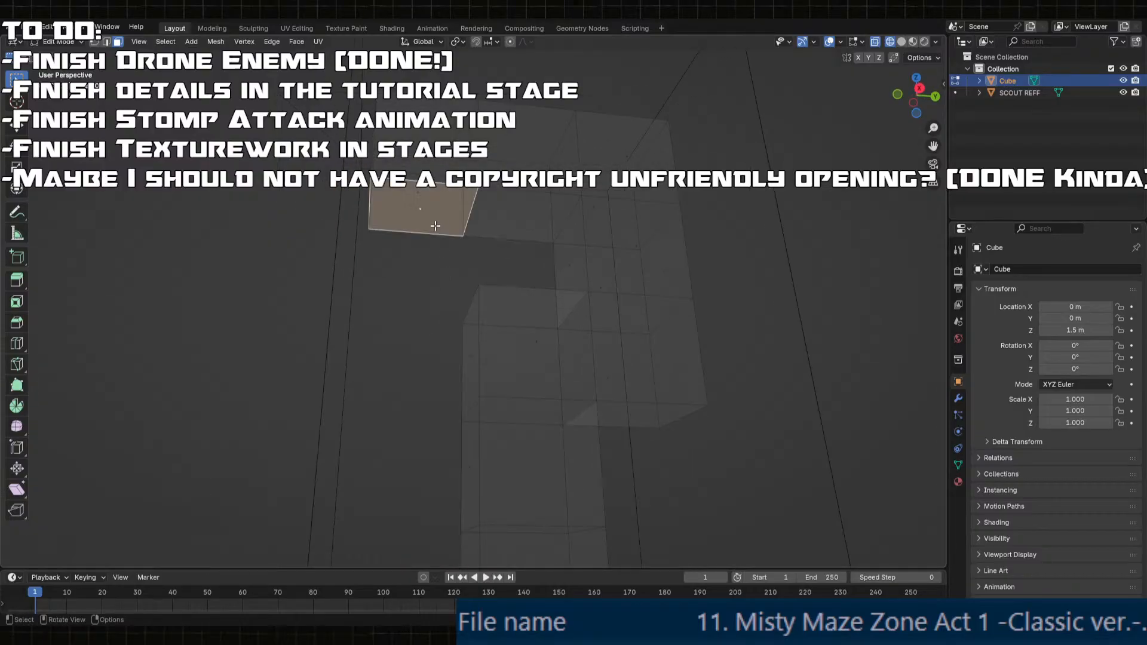
pyautogui.press('e')
pyautogui.moveTo(435, 227); pyautogui.dragTo(461, 425, button='middle')
pyautogui.click(432, 302)
# - Select the faces of the block directly above the bottom cube and delete them to separate the dot from the hook
pyautogui.click(476, 409)
pyautogui.hotkey('ctrl', 'l')
pyautogui.press('x')
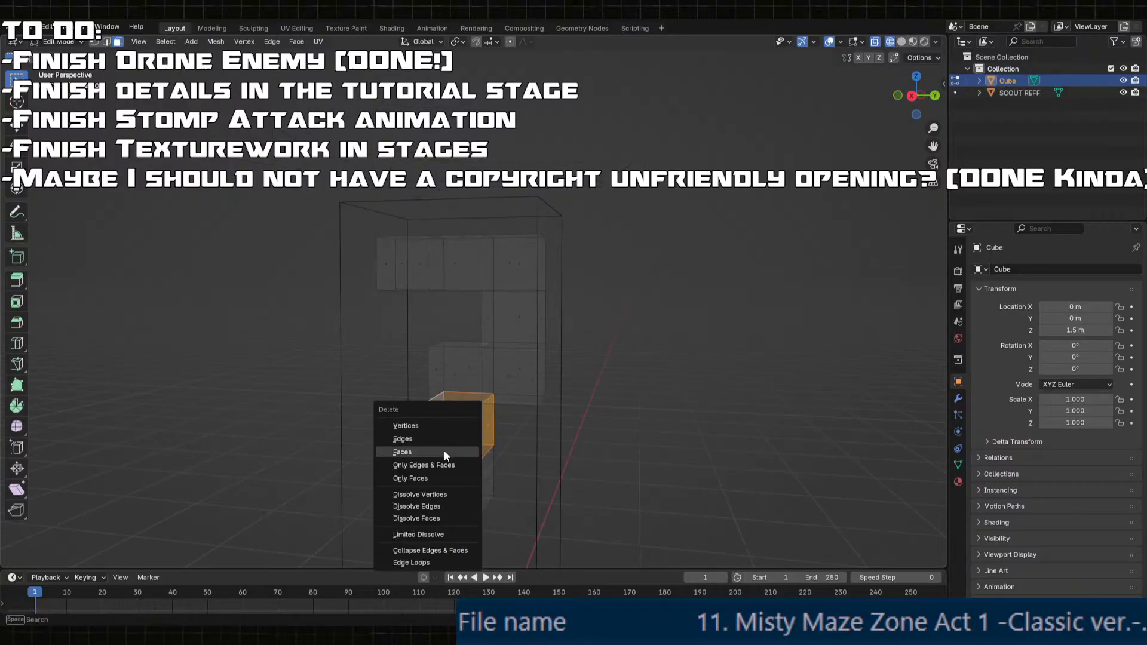
pyautogui.click(444, 452)
# - Fill the open underside of the hook and the open top of the bottom cube with faces, and return to Object Mode
pyautogui.scroll(4, 482, 397)
pyautogui.keyDown('alt'); pyautogui.click(470, 393); pyautogui.keyUp('alt')
pyautogui.press('f')
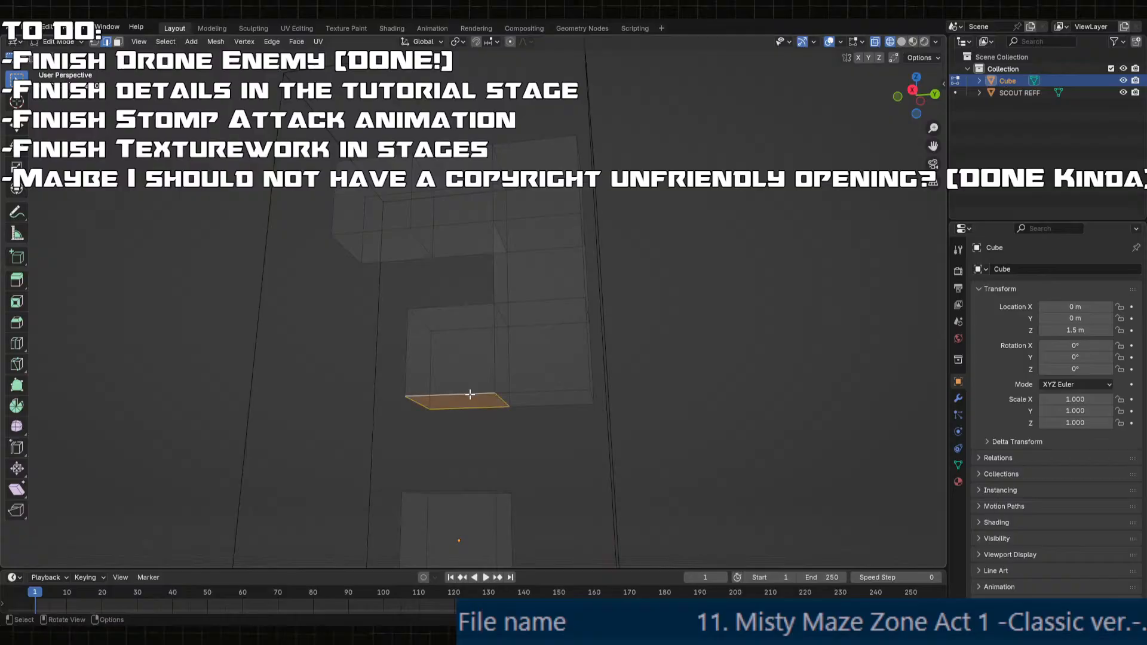
pyautogui.moveTo(469, 394); pyautogui.dragTo(481, 530, button='middle')
pyautogui.keyDown('alt'); pyautogui.click(485, 545); pyautogui.keyUp('alt')
pyautogui.press('f')
pyautogui.scroll(-4, 484, 538)
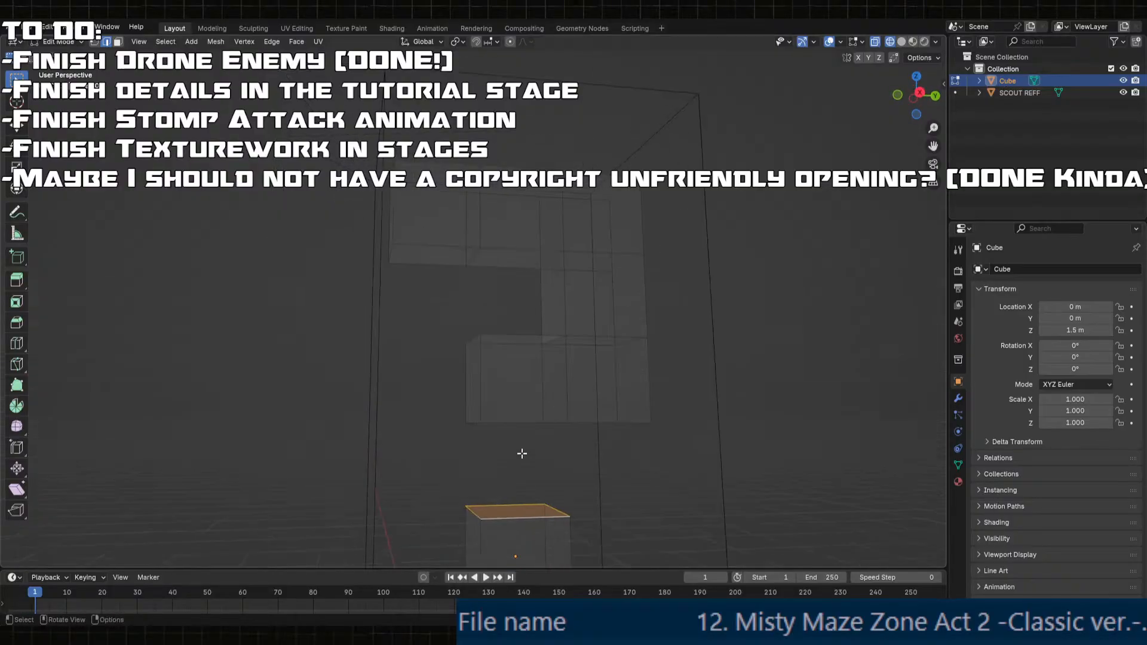
pyautogui.moveTo(497, 463); pyautogui.dragTo(491, 397, button='middle')
pyautogui.scroll(2, 435, 391)
pyautogui.press('Tab')
pyautogui.scroll(-4, 449, 411)
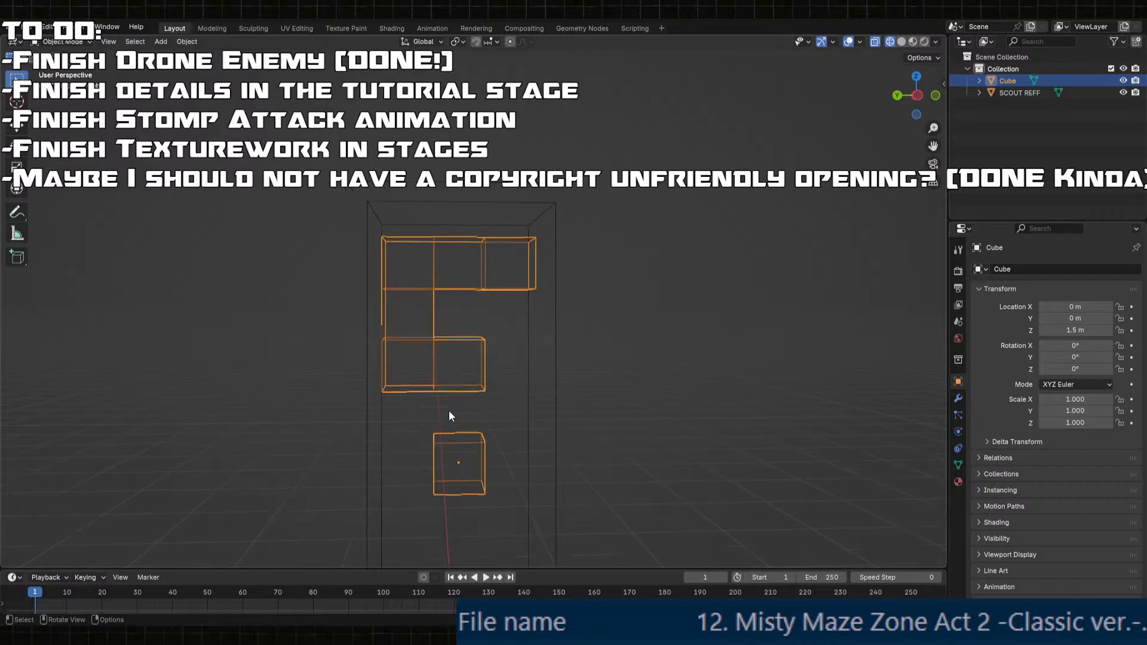
# - Select the whole question mark mesh in Edit Mode and rotate it -180° about the Z axis
pyautogui.click(919, 96)
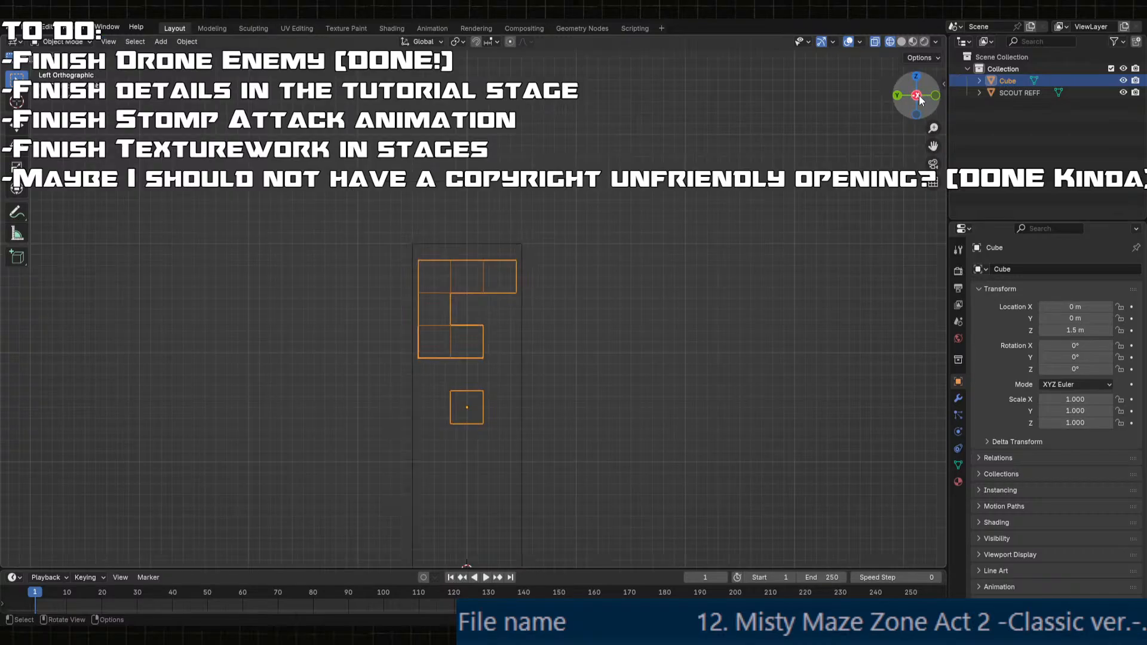
pyautogui.moveTo(746, 269); pyautogui.dragTo(543, 369, button='middle')
pyautogui.press('Tab')
pyautogui.scroll(2, 543, 369)
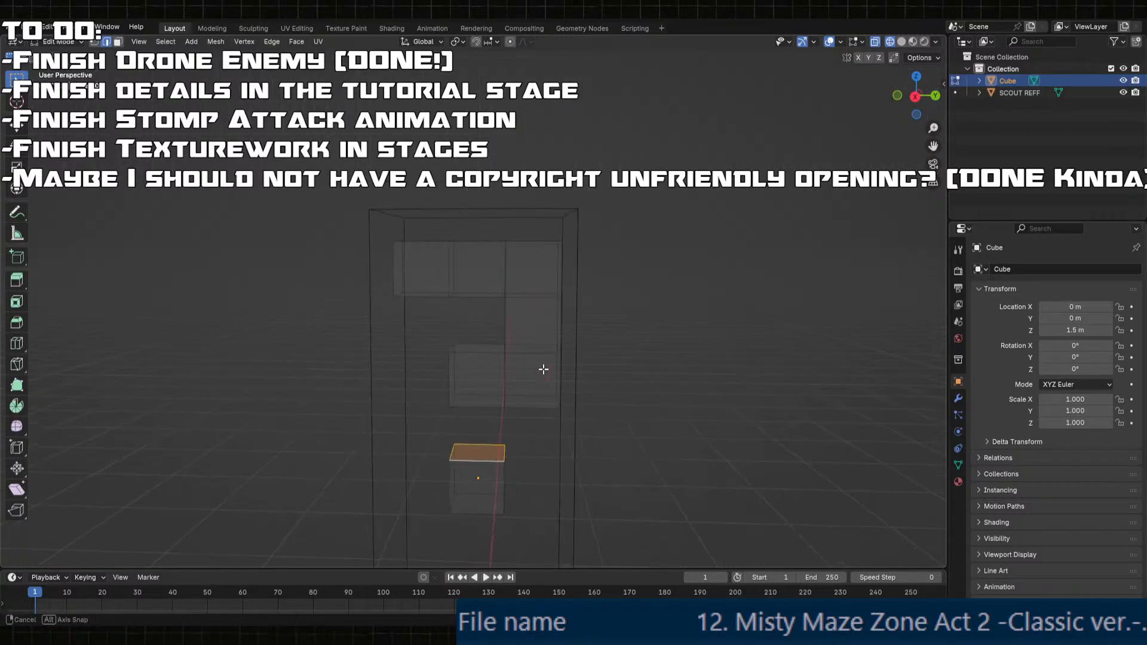
pyautogui.press('Tab')
pyautogui.press('Tab')
pyautogui.press('a')
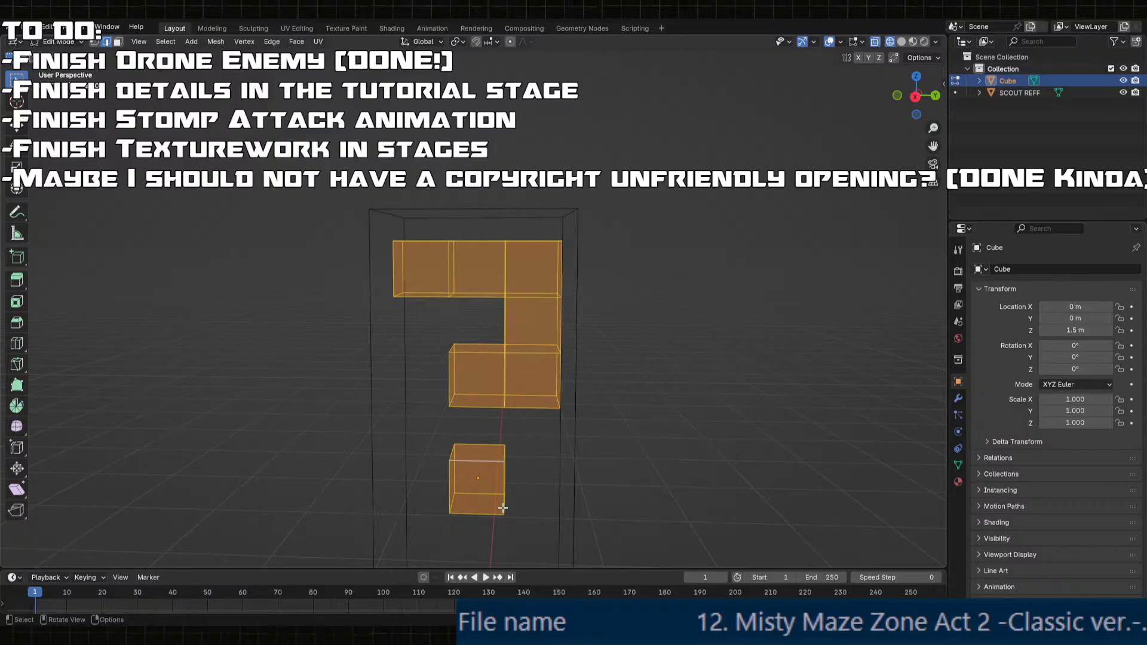
pyautogui.scroll(-1, 538, 542)
pyautogui.press('r')
pyautogui.press('y')
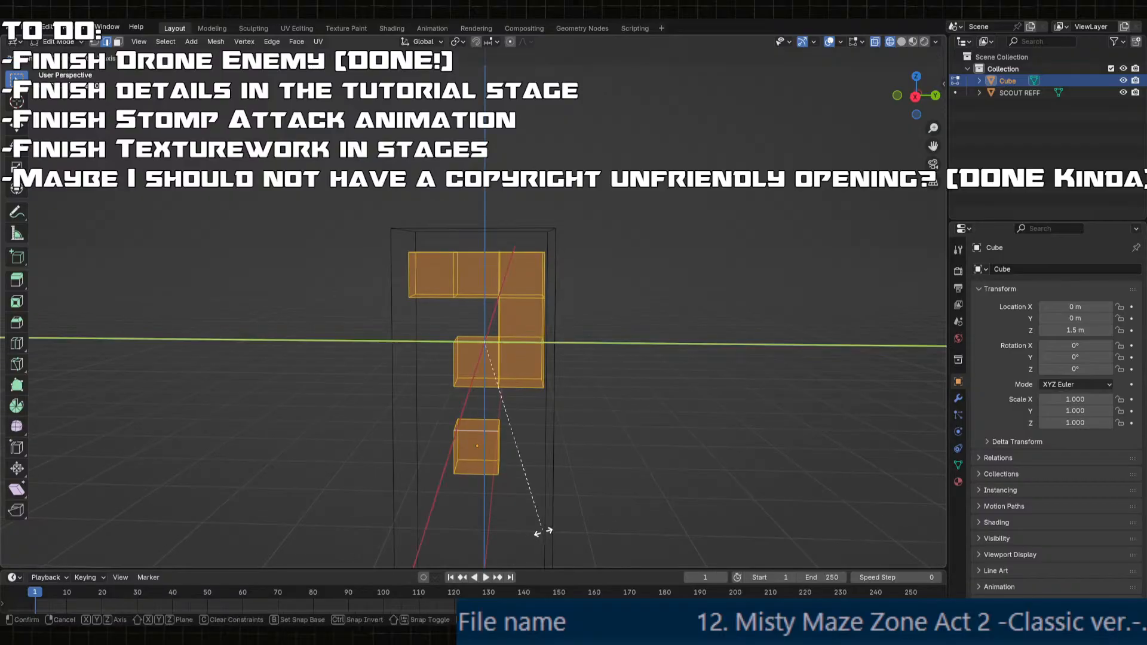
pyautogui.press('z')
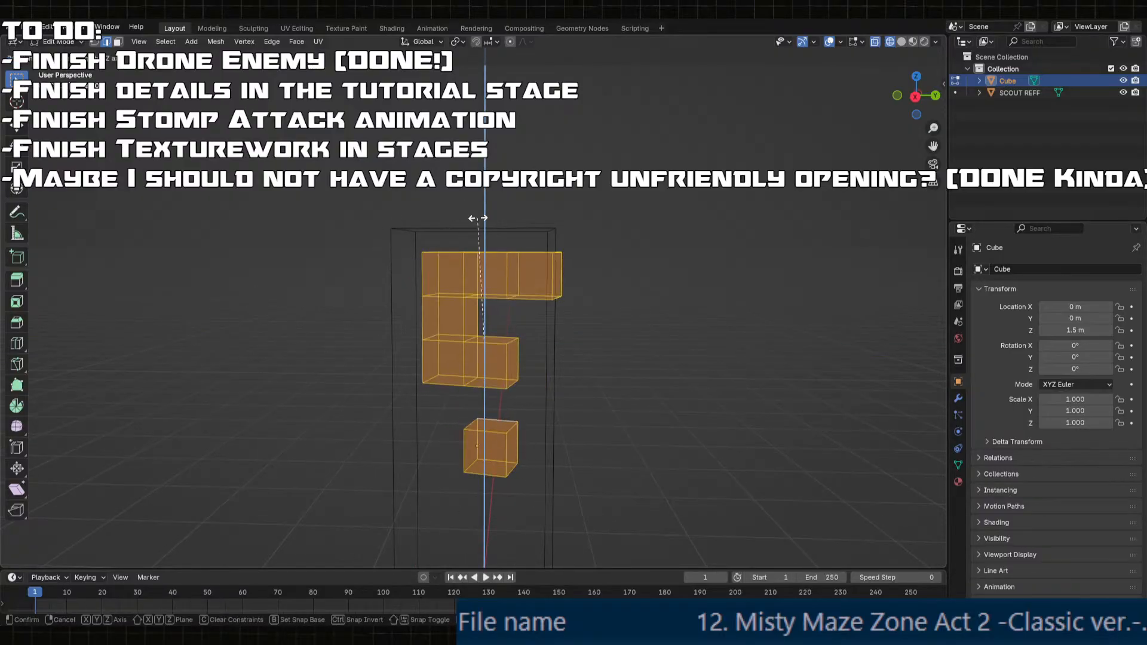
pyautogui.keyDown('ctrl'); pyautogui.click(445, 220); pyautogui.keyUp('ctrl')
pyautogui.click(157, 502)
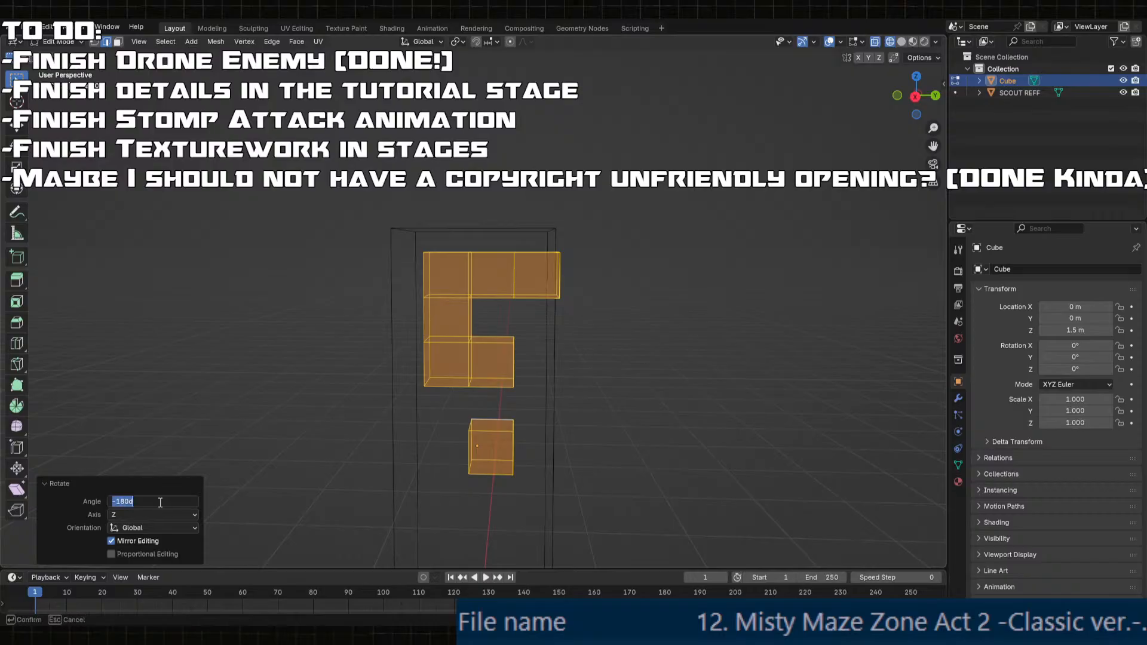
pyautogui.write('-180')
pyautogui.press('Return')
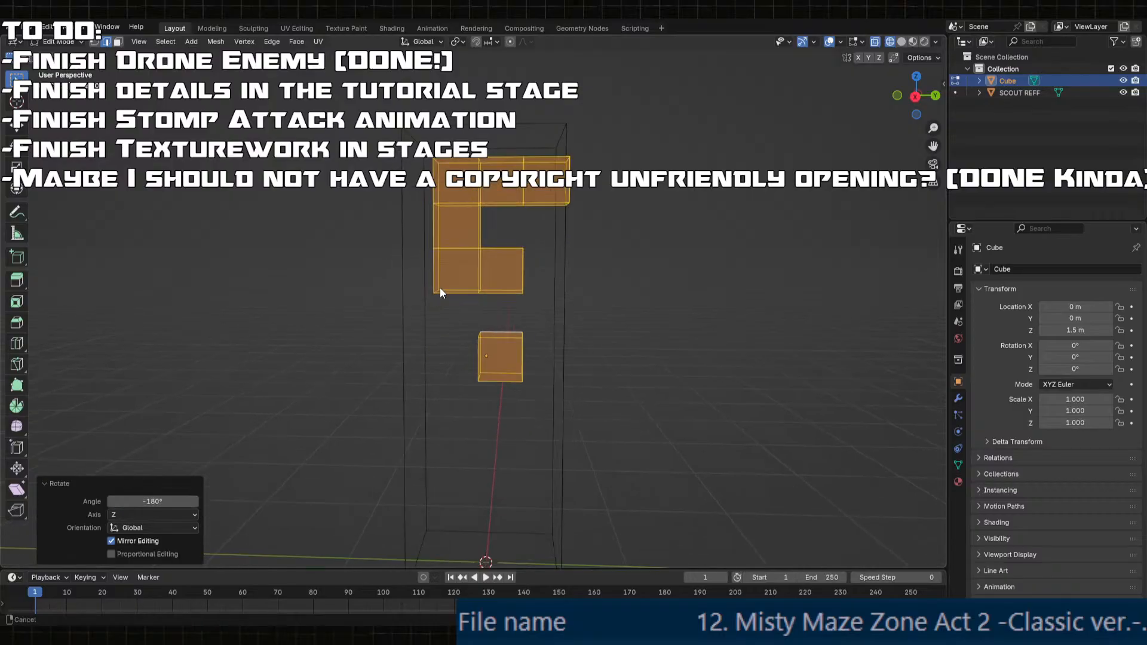
# - Undo the edge selection and the rotation of the question mark mesh
pyautogui.keyDown('shift'); pyautogui.moveTo(621, 228); pyautogui.dragTo(605, 284, button='middle'); pyautogui.keyUp('shift')
pyautogui.click(517, 255)
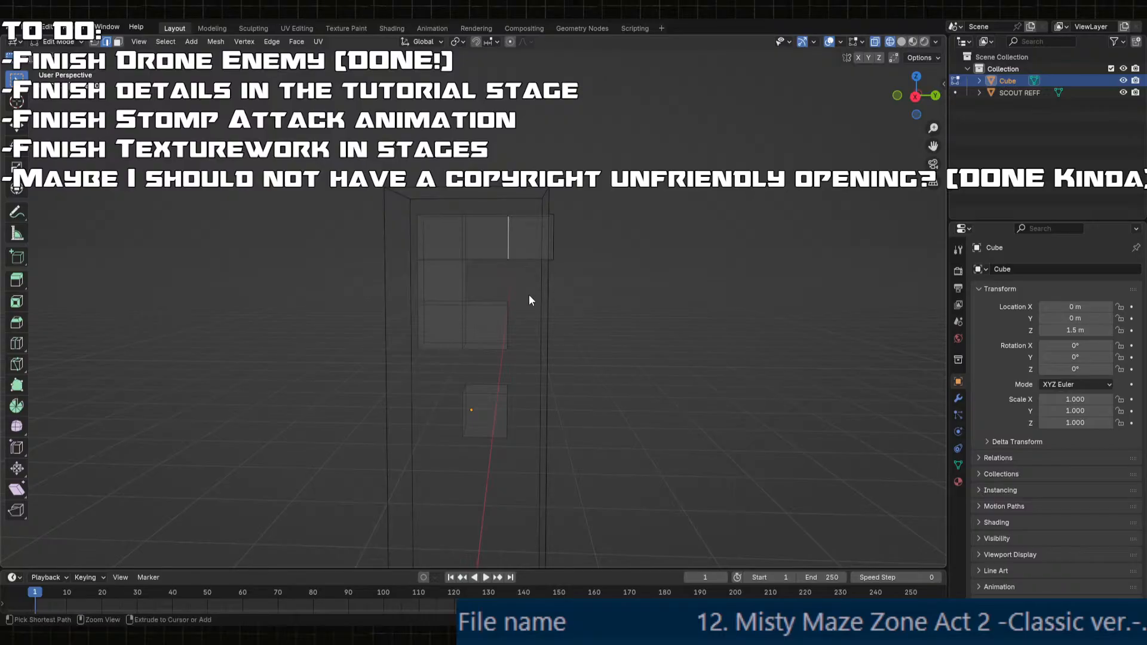
pyautogui.hotkey('ctrl', 'z')
pyautogui.hotkey('ctrl', 'z')
pyautogui.keyDown('shift'); pyautogui.moveTo(578, 329); pyautogui.dragTo(612, 327, button='middle'); pyautogui.keyUp('shift')
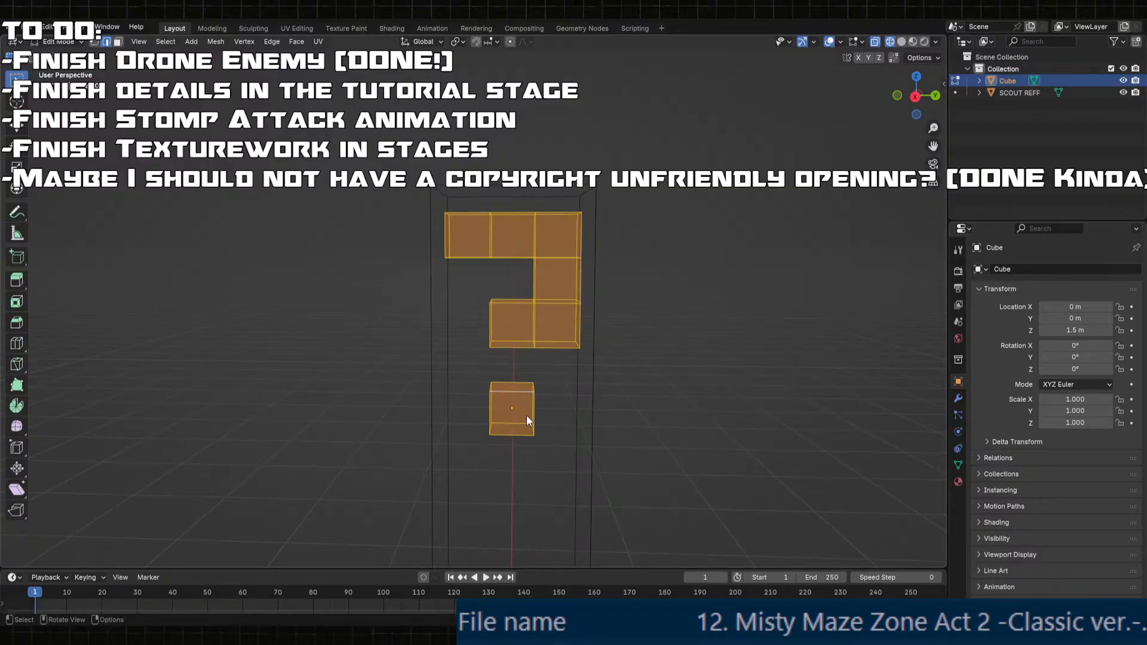
# - Select all linked faces of the separate dot cube and move it -0.3 m along Z, away from the hook
pyautogui.moveTo(525, 415); pyautogui.dragTo(517, 342, button='middle')
pyautogui.scroll(2, 518, 335)
pyautogui.click(525, 294)
pyautogui.moveTo(526, 293); pyautogui.dragTo(518, 413, button='middle')
pyautogui.press('3')
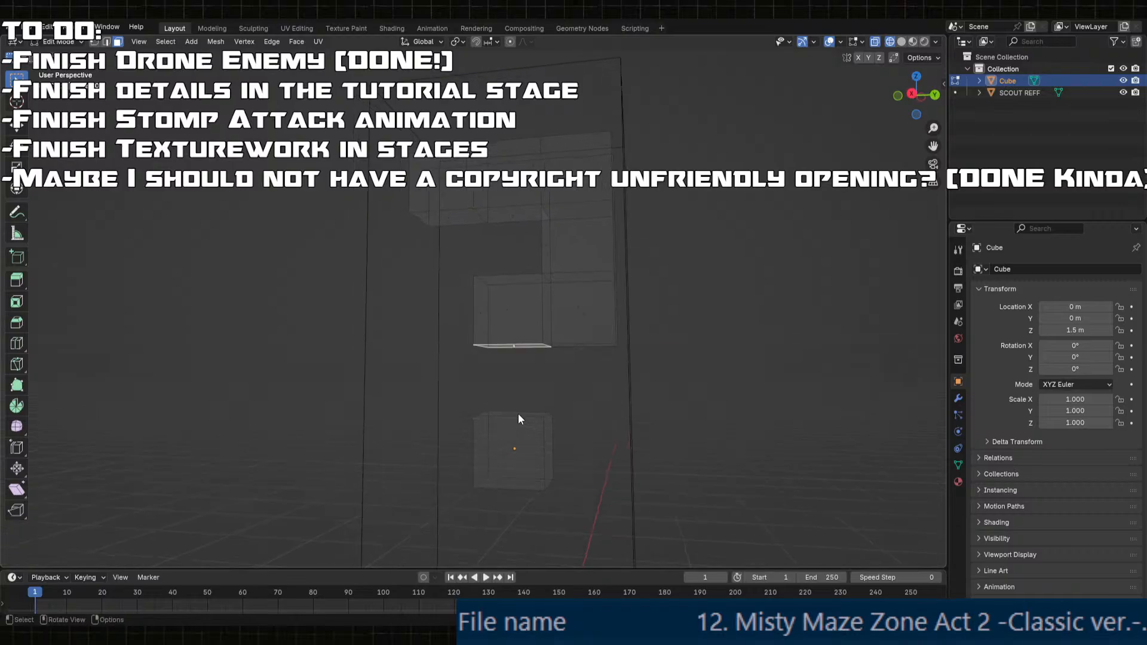
pyautogui.click(520, 432)
pyautogui.press('l')
pyautogui.press('g')
pyautogui.press('z')
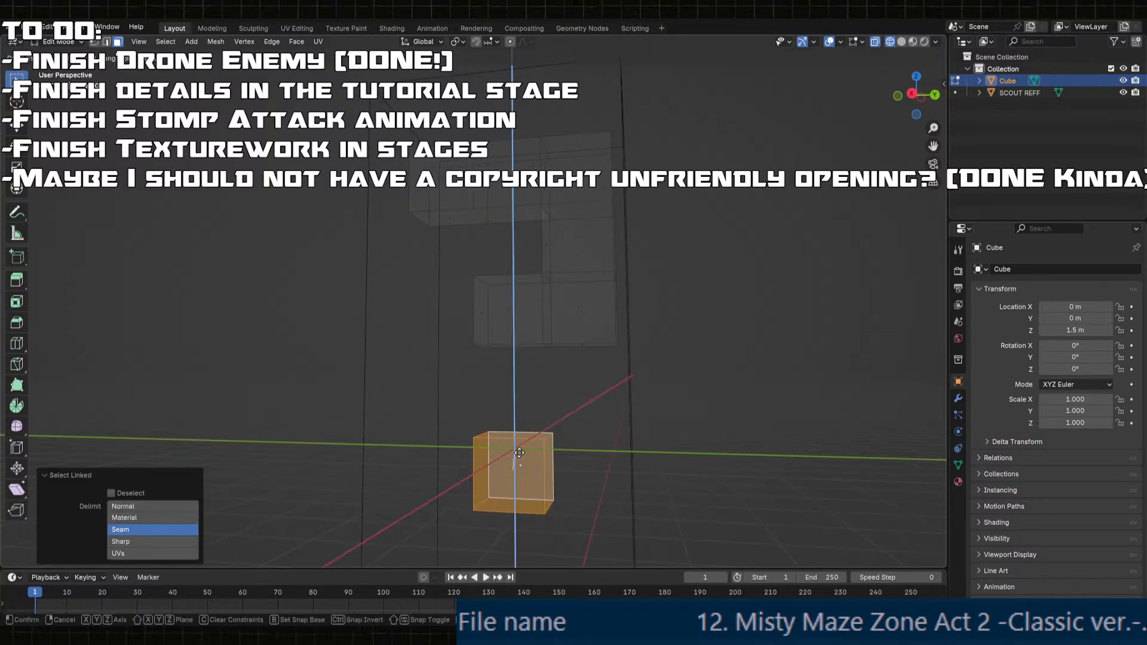
pyautogui.click(514, 506)
pyautogui.click(125, 513)
pyautogui.write('-0.3')
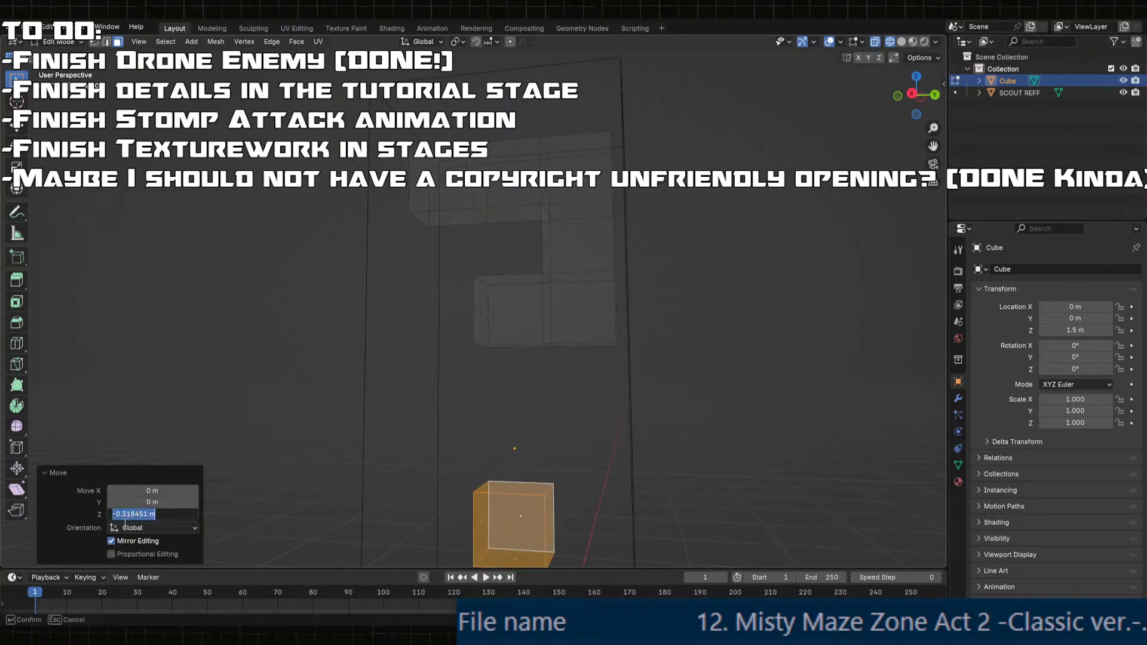
pyautogui.press('Return')
# - Extrude the underside face of the hook's lowest block above the dot -0.3 m along Z to form the stem
pyautogui.moveTo(451, 318); pyautogui.dragTo(461, 296, button='middle')
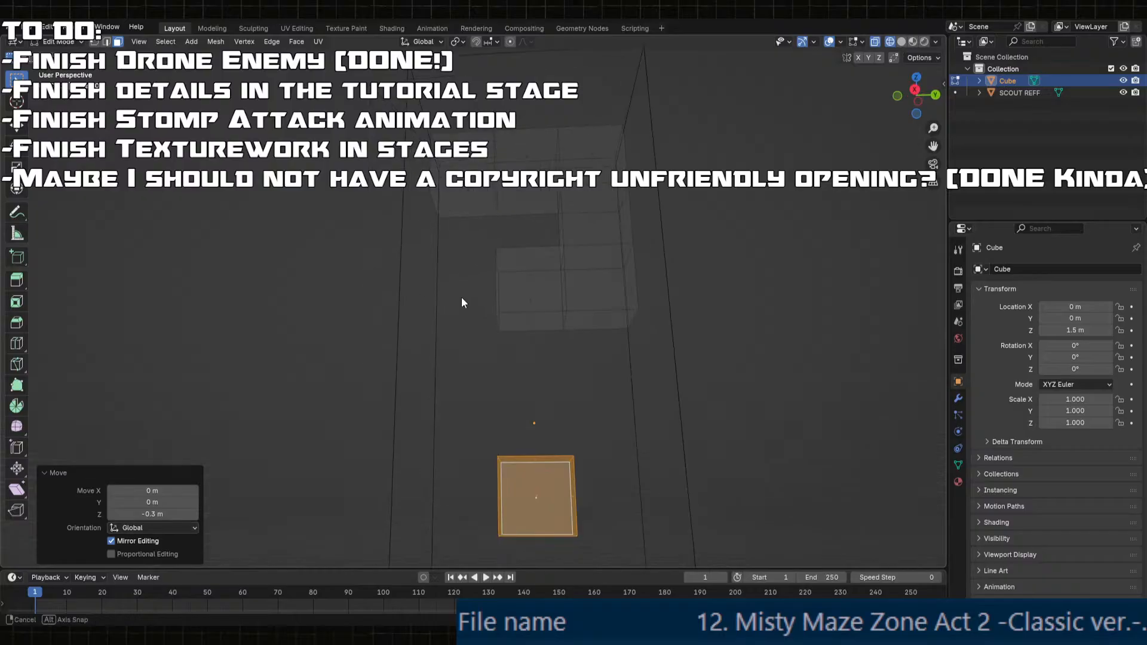
pyautogui.click(527, 317)
pyautogui.press('g')
pyautogui.middleClick(537, 337)
pyautogui.click(537, 398)
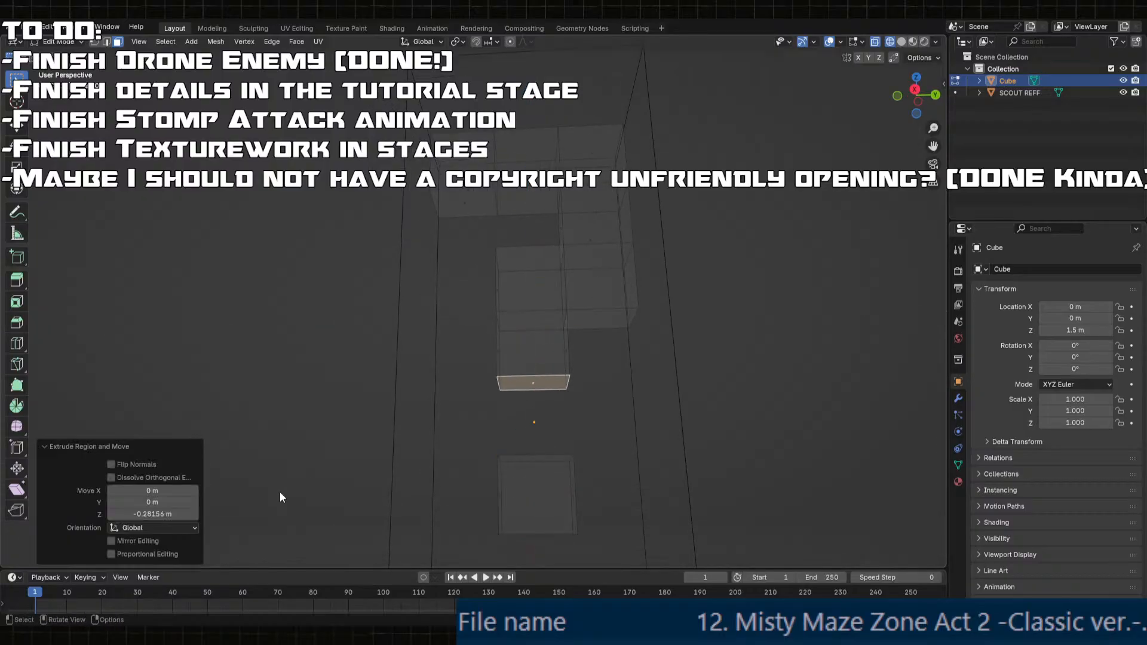
pyautogui.click(152, 514)
pyautogui.write('-0.3')
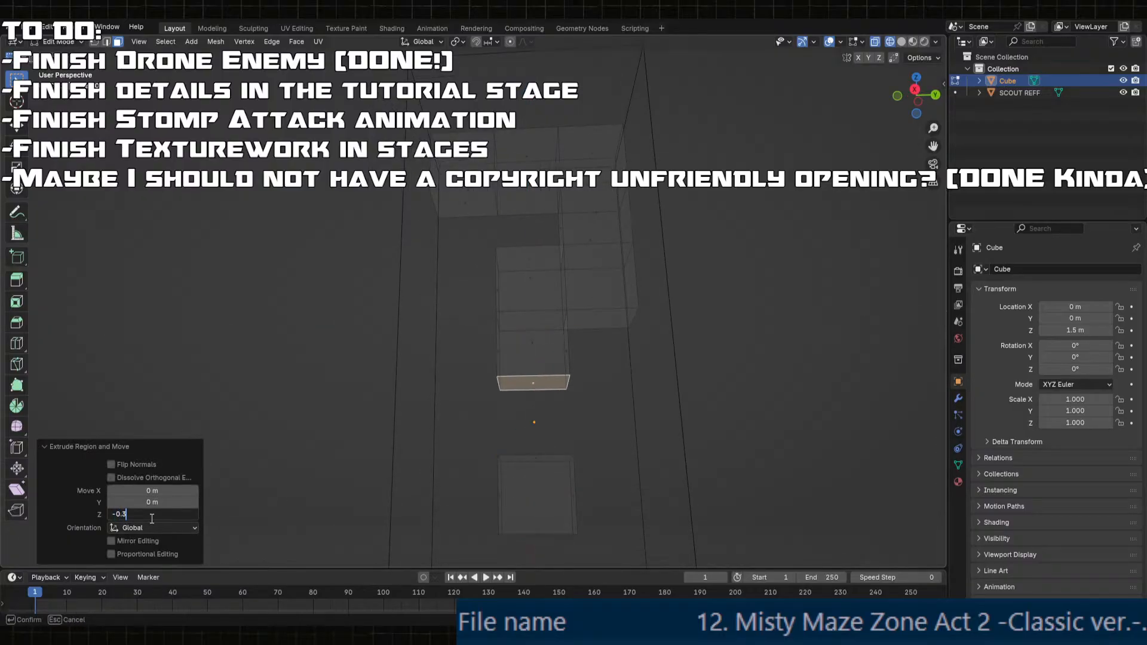
pyautogui.press('Return')
# - Extrude the underside of the top row's free end block -0.15 m along Z and return to Object Mode
pyautogui.moveTo(365, 316); pyautogui.dragTo(504, 207, button='middle')
pyautogui.click(479, 210)
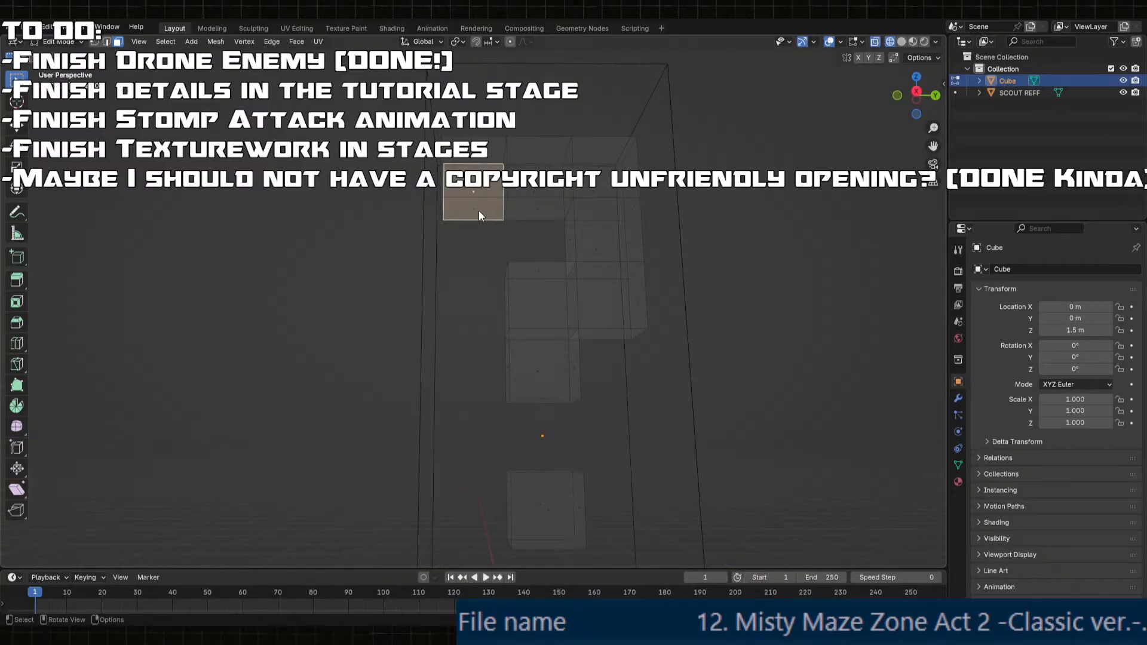
pyautogui.scroll(5, 466, 250)
pyautogui.press('e')
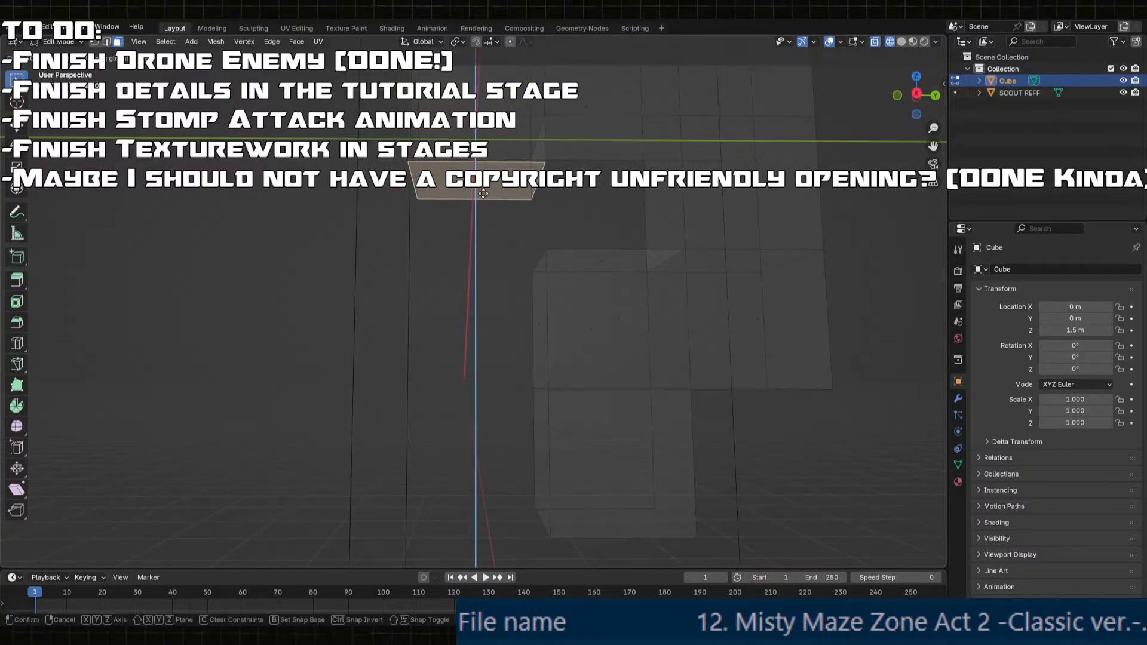
pyautogui.click(227, 460)
pyautogui.click(160, 513)
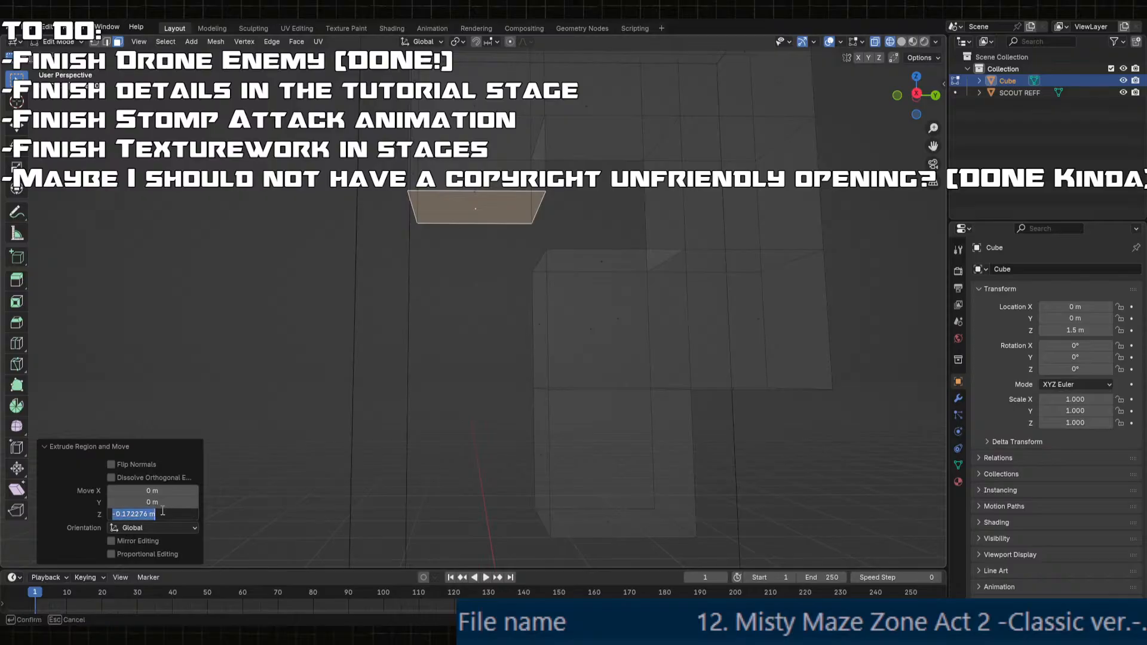
pyautogui.write('-0.15')
pyautogui.press('Return')
pyautogui.scroll(-3, 461, 317)
pyautogui.press('Tab')
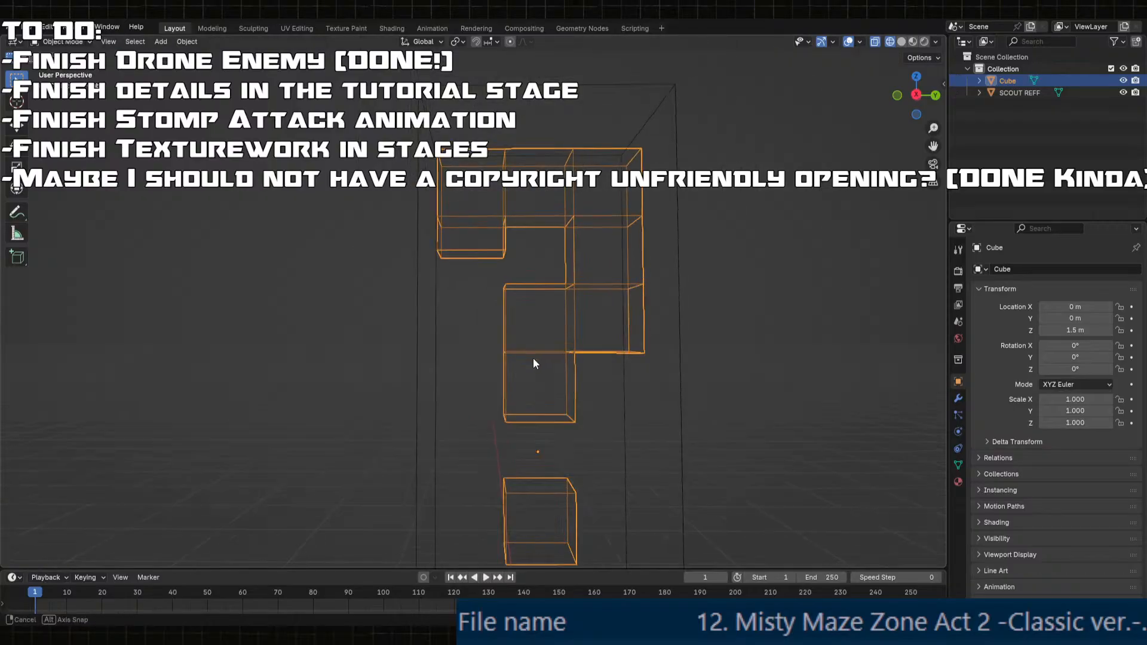
# - Examine the question mark's shape against the Scout reference block, comparing it in Object Mode and Edit Mode
pyautogui.scroll(-2, 524, 376)
pyautogui.moveTo(533, 357)
pyautogui.mouseDown(button='middle')
pyautogui.moveTo(524, 375)
pyautogui.moveTo(533, 364)
pyautogui.mouseUp(button='middle')
pyautogui.press('Tab')
pyautogui.click(625, 383)
pyautogui.moveTo(625, 383); pyautogui.dragTo(591, 369, button='middle')
pyautogui.press('Tab')
pyautogui.press('Tab')
pyautogui.scroll(3, 596, 372)
pyautogui.press('Tab')
pyautogui.scroll(-4, 585, 375)
pyautogui.press('Tab')
pyautogui.press('Tab')
pyautogui.press('Tab')
pyautogui.scroll(2, 571, 374)
pyautogui.press('Tab')
pyautogui.press('Tab')
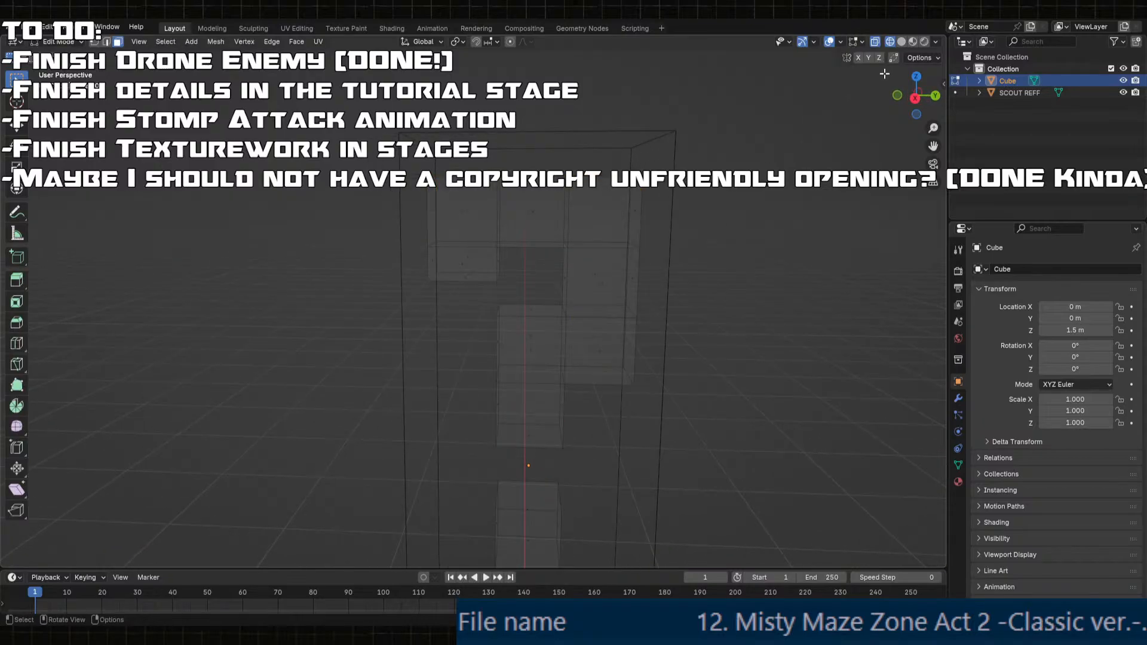
# - Hide the SCOUT REFF reference object and switch the viewport to solid shading
pyautogui.click(1123, 93)
pyautogui.press('Tab')
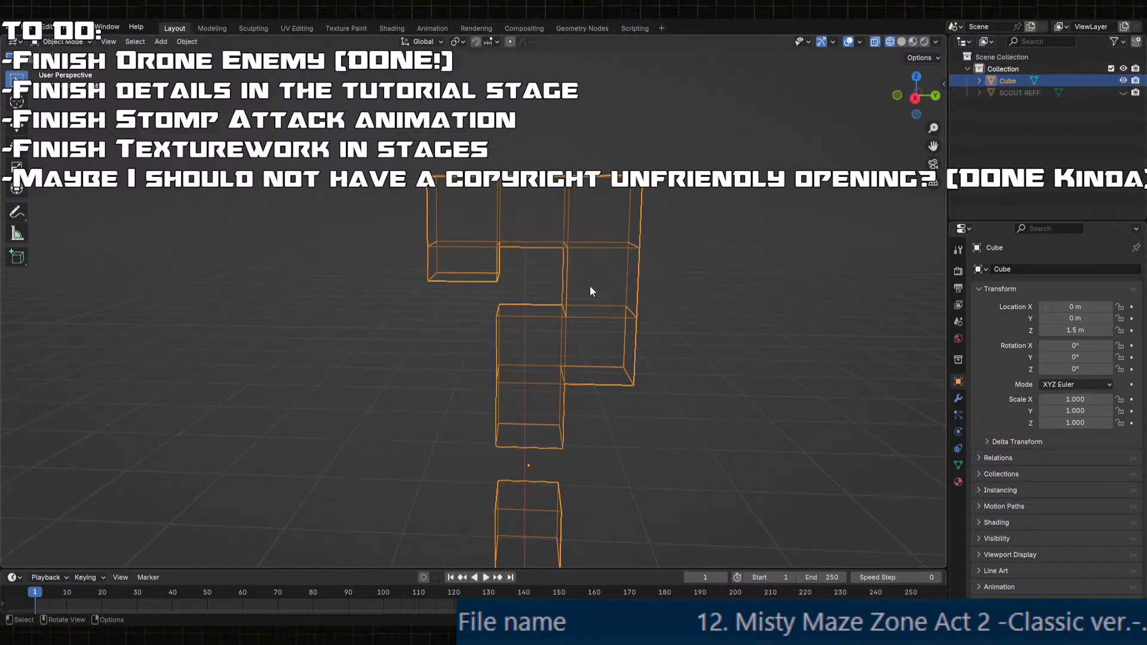
pyautogui.scroll(-2, 589, 285)
pyautogui.press('Tab')
pyautogui.click(901, 42)
pyautogui.press('Tab')
pyautogui.moveTo(739, 314); pyautogui.dragTo(629, 328, button='middle')
pyautogui.scroll(2, 566, 315)
pyautogui.press('Tab')
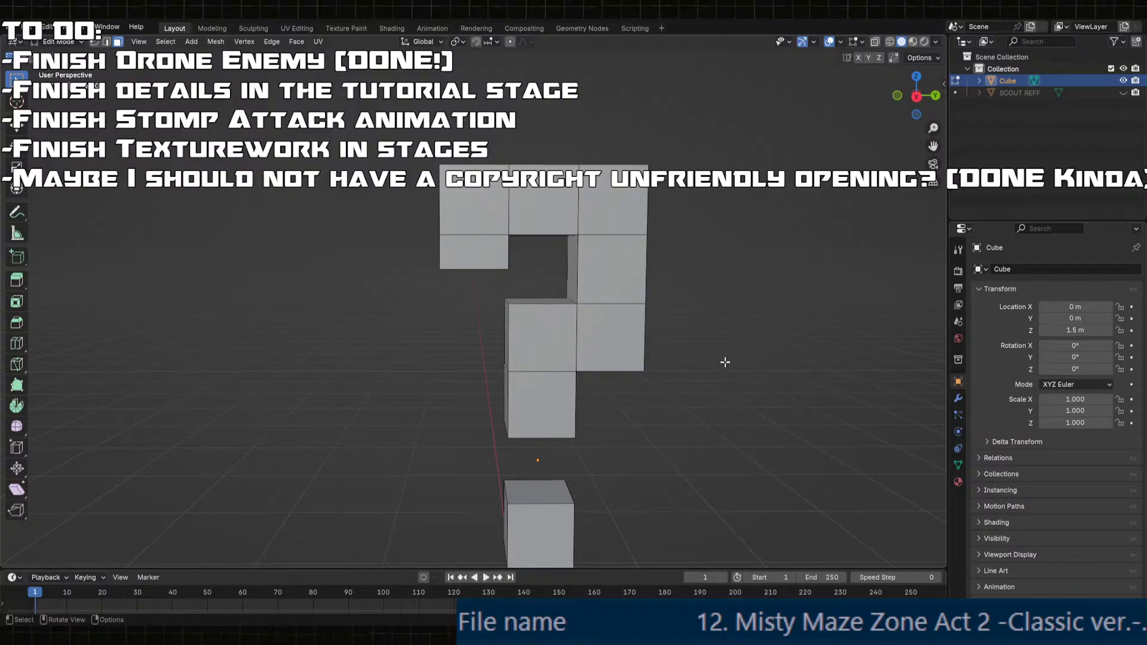
# - Save the question mark scene with Save As
pyautogui.moveTo(729, 360); pyautogui.dragTo(674, 368, button='middle')
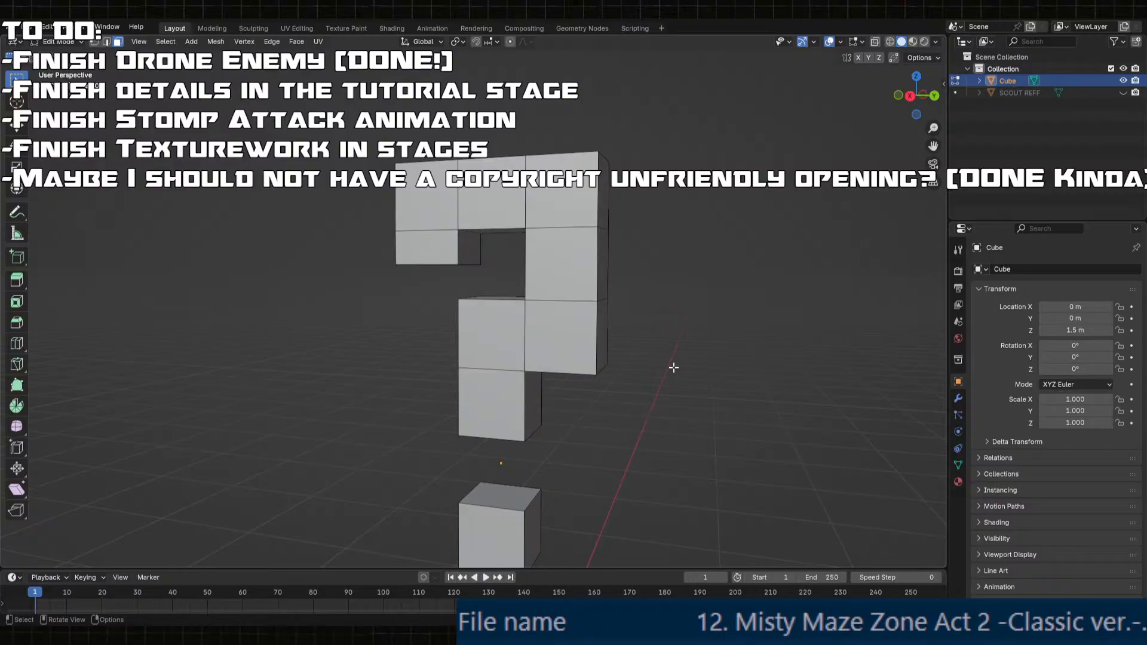
pyautogui.moveTo(627, 278); pyautogui.dragTo(640, 338, button='middle')
pyautogui.scroll(2, 641, 338)
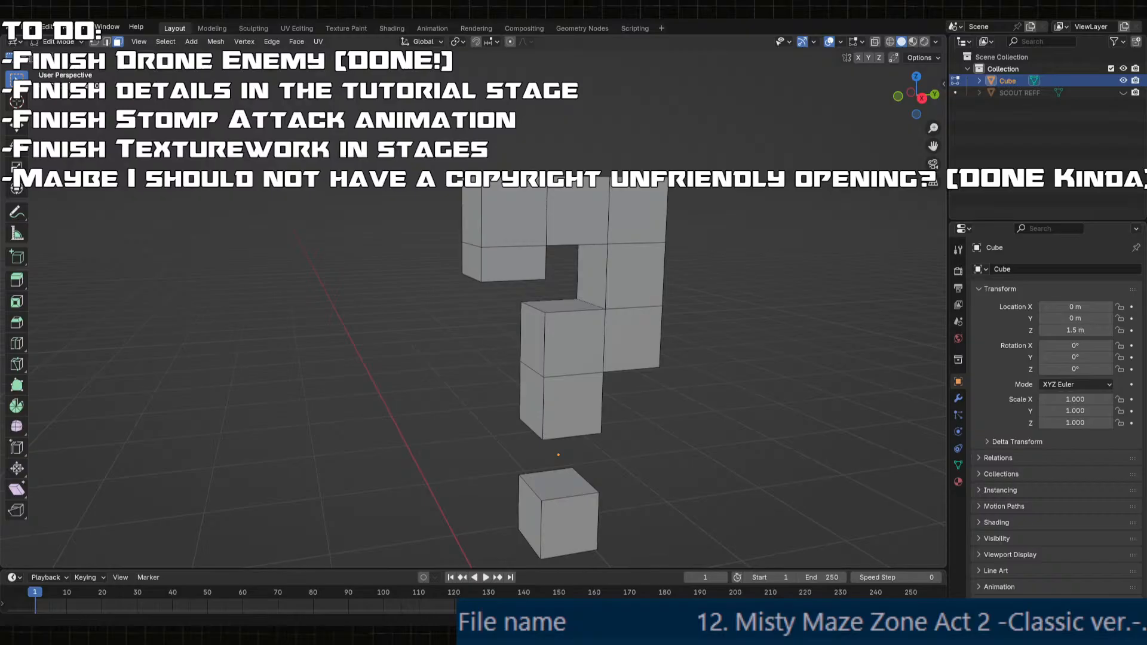
pyautogui.click(27, 27)
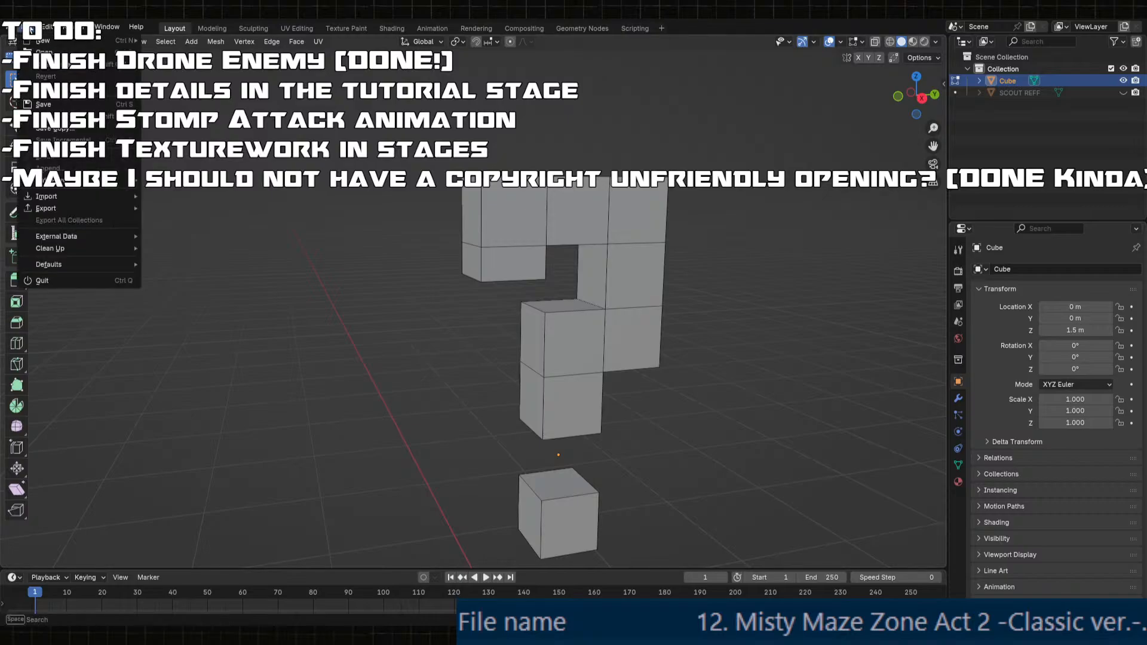
pyautogui.click(66, 117)
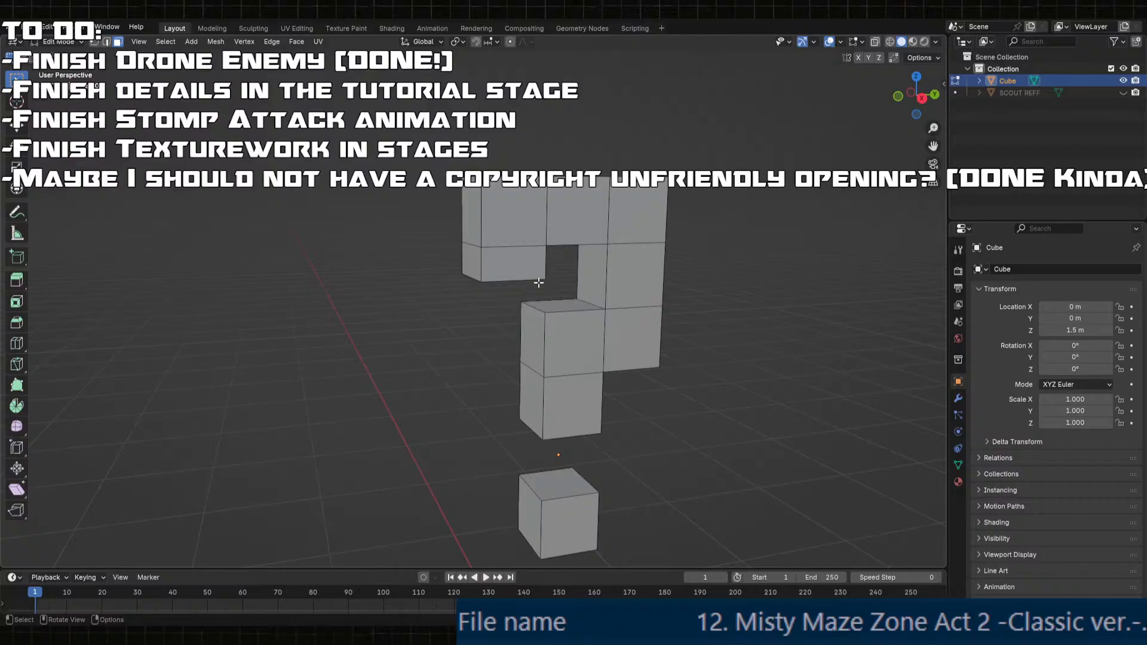
# - Create a new material named Question on the question mark object
pyautogui.moveTo(539, 283); pyautogui.dragTo(439, 222, button='middle')
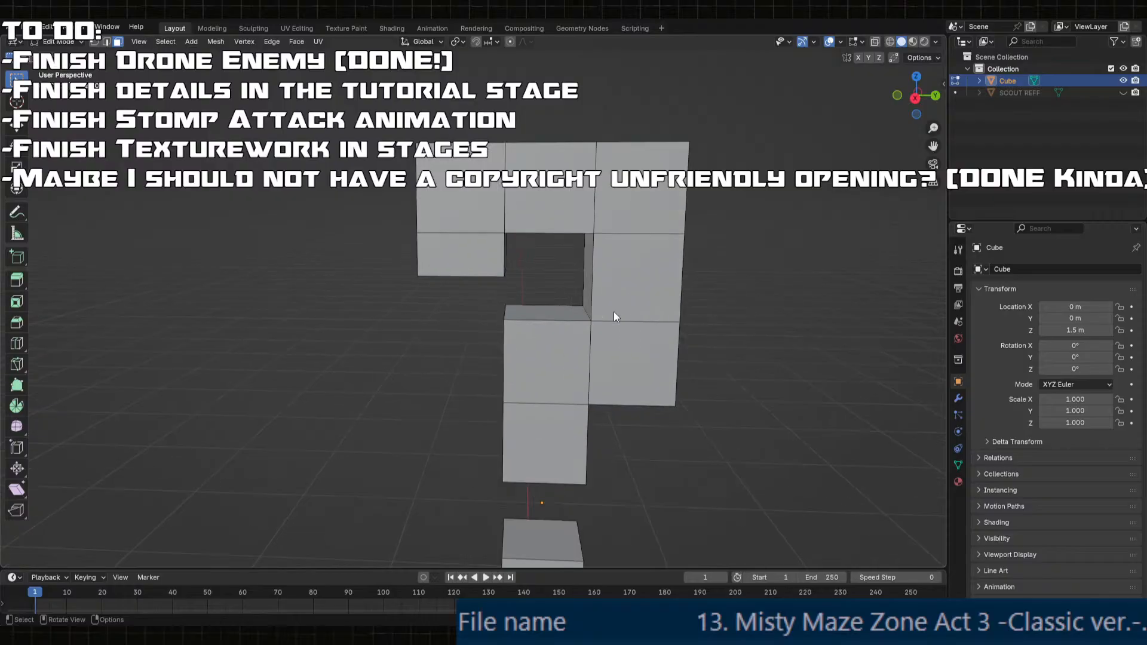
pyautogui.press('Tab')
pyautogui.moveTo(586, 310); pyautogui.dragTo(603, 310, button='middle')
pyautogui.press('Tab')
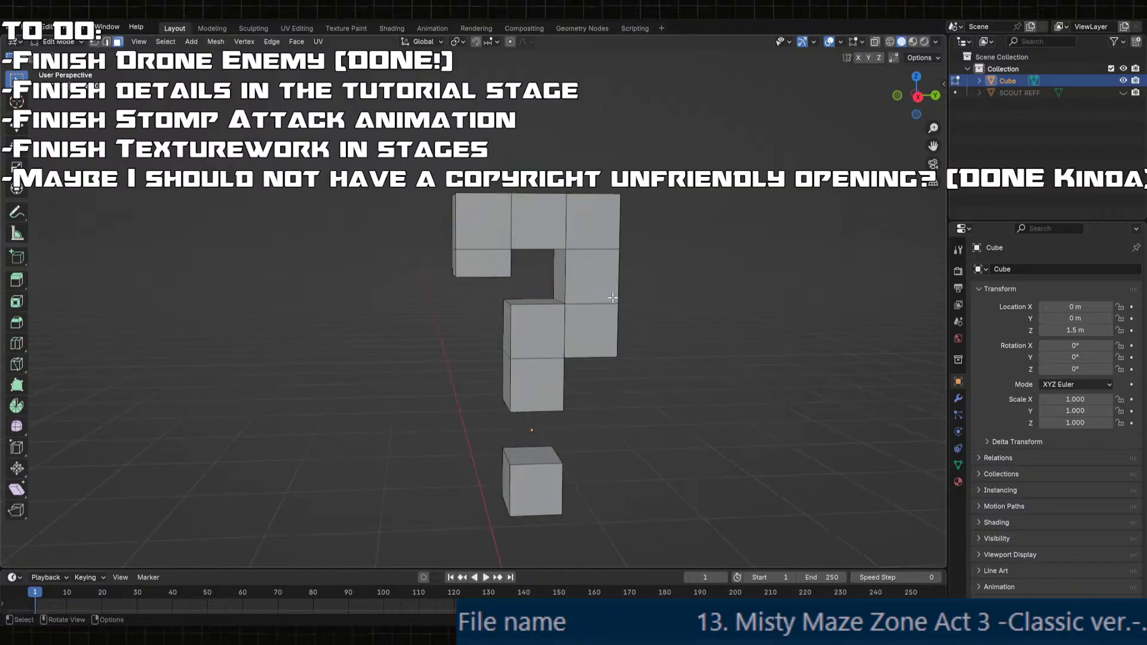
pyautogui.click(957, 481)
pyautogui.click(1004, 320)
pyautogui.doubleClick(1007, 321)
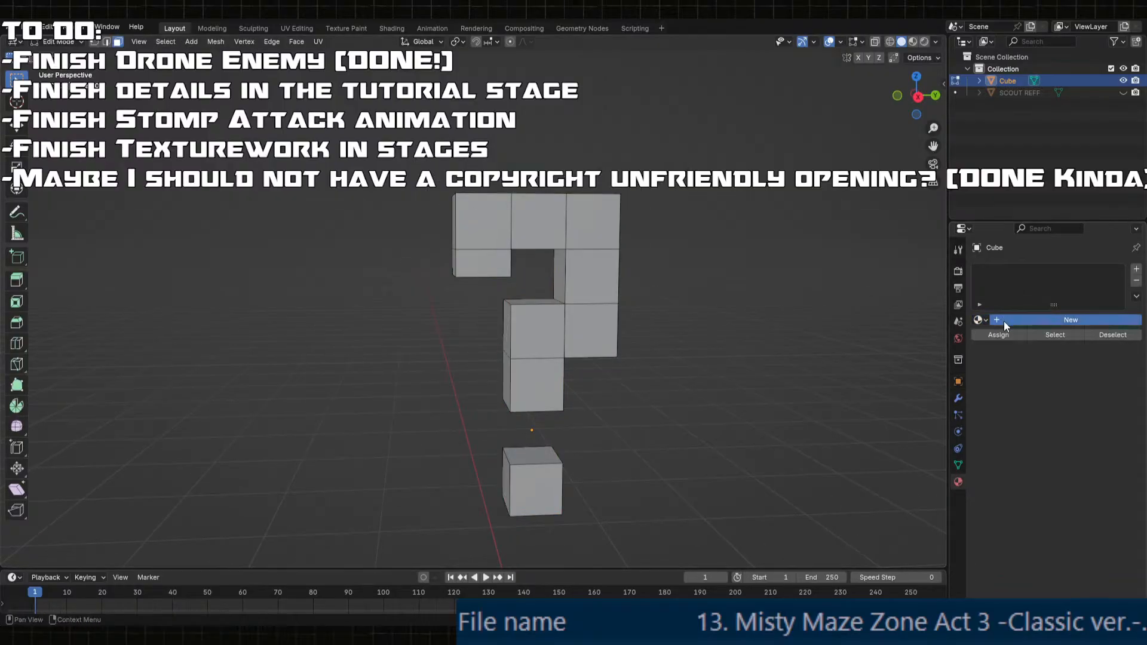
pyautogui.write('Question')
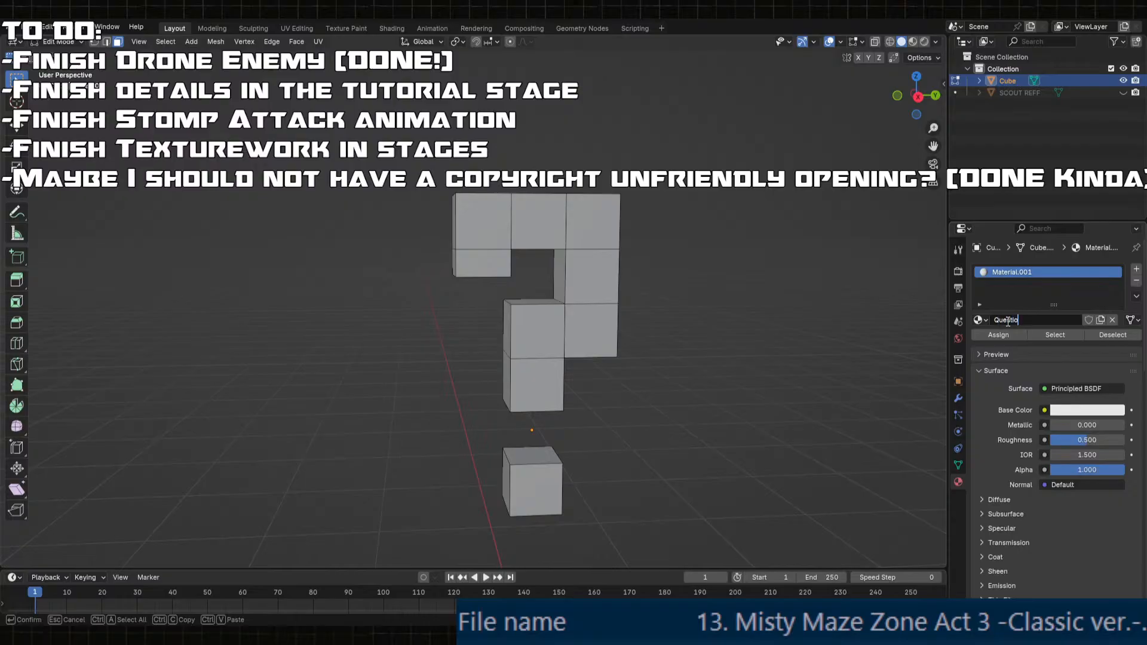
pyautogui.press('Return')
# - Feed the Question material's base color from an Image Texture and load questionTexture.png into it
pyautogui.click(1044, 410)
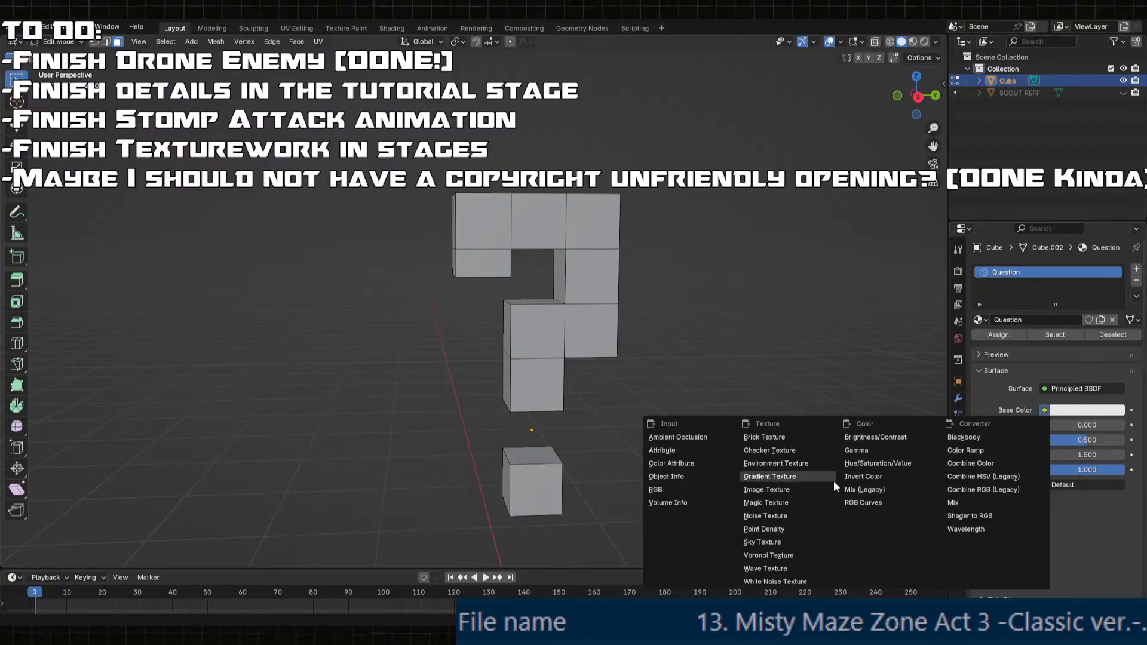
pyautogui.click(776, 490)
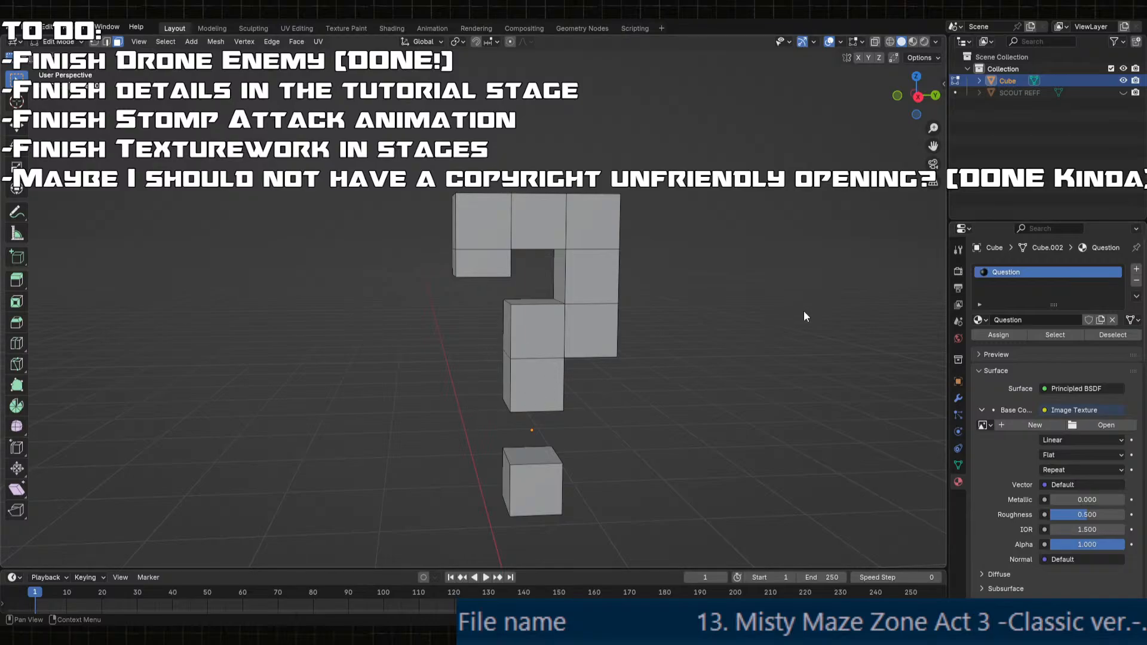
pyautogui.moveTo(690, 393); pyautogui.dragTo(668, 393, button='middle')
pyautogui.press('Tab')
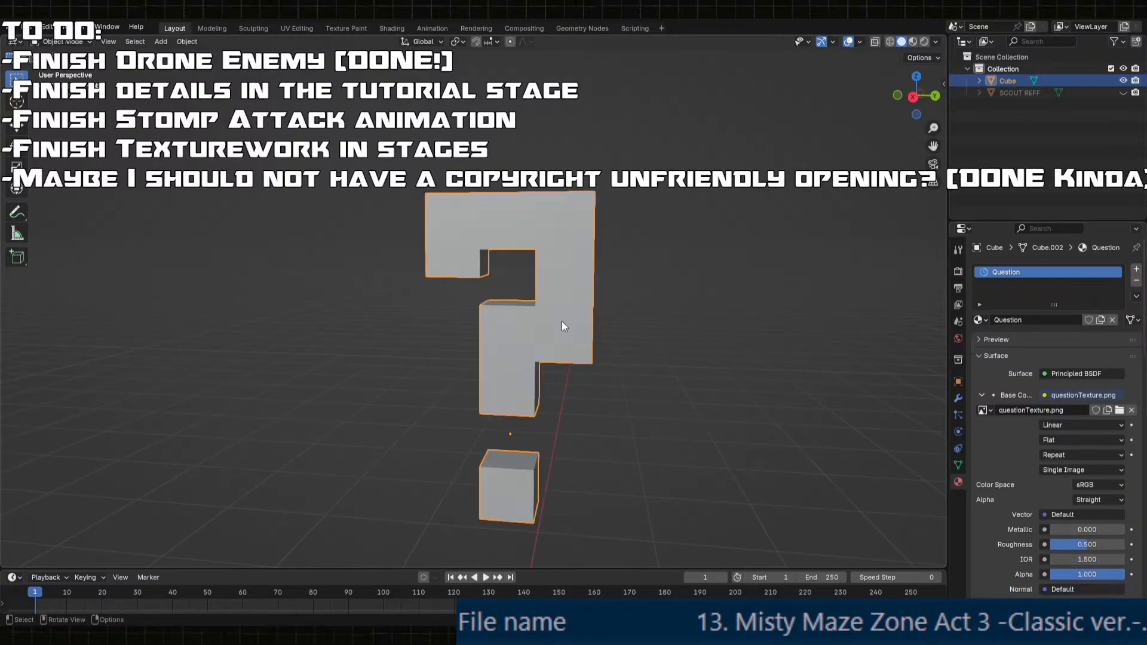
# - Select all faces of the question mark and unwrap them with Cube Projection in the UV Editing workspace
pyautogui.moveTo(562, 327); pyautogui.dragTo(538, 347, button='middle')
pyautogui.press('Tab')
pyautogui.press('a')
pyautogui.moveTo(528, 400); pyautogui.dragTo(546, 316, button='middle')
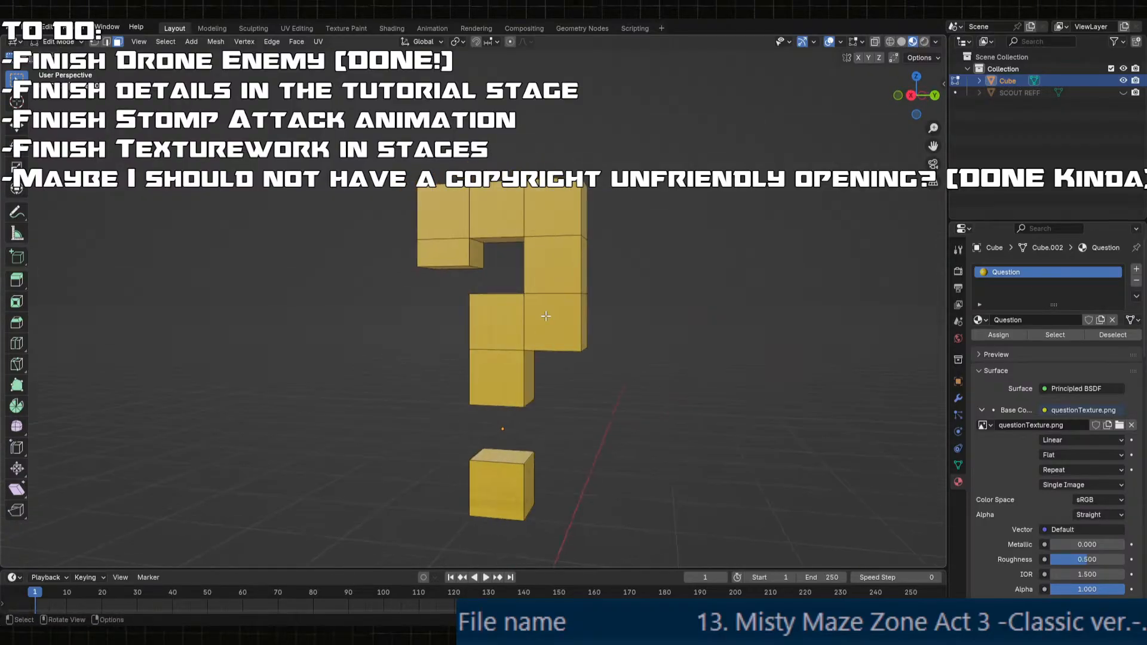
pyautogui.click(545, 316)
pyautogui.click(297, 28)
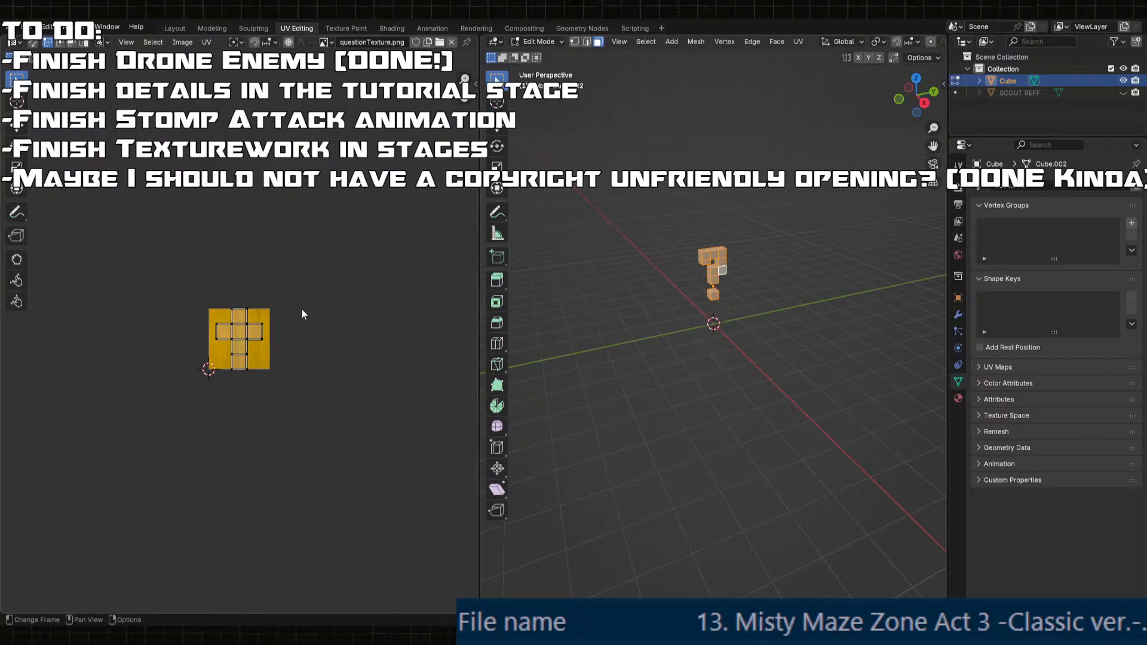
pyautogui.scroll(6, 301, 314)
pyautogui.press('u')
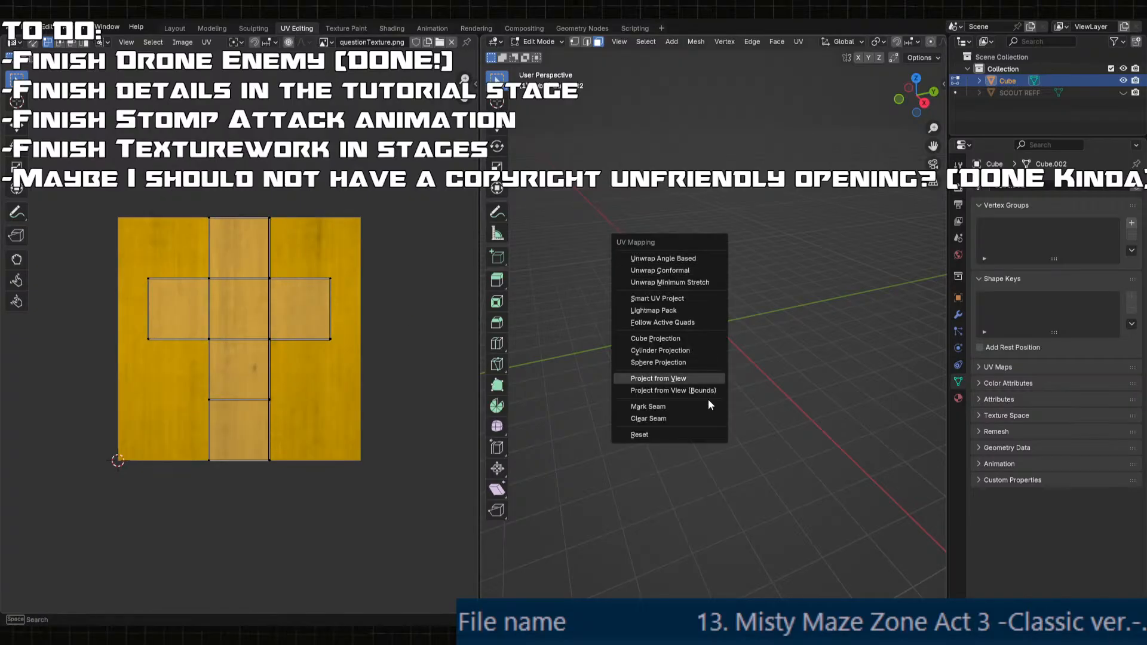
pyautogui.click(661, 336)
pyautogui.scroll(2, 333, 343)
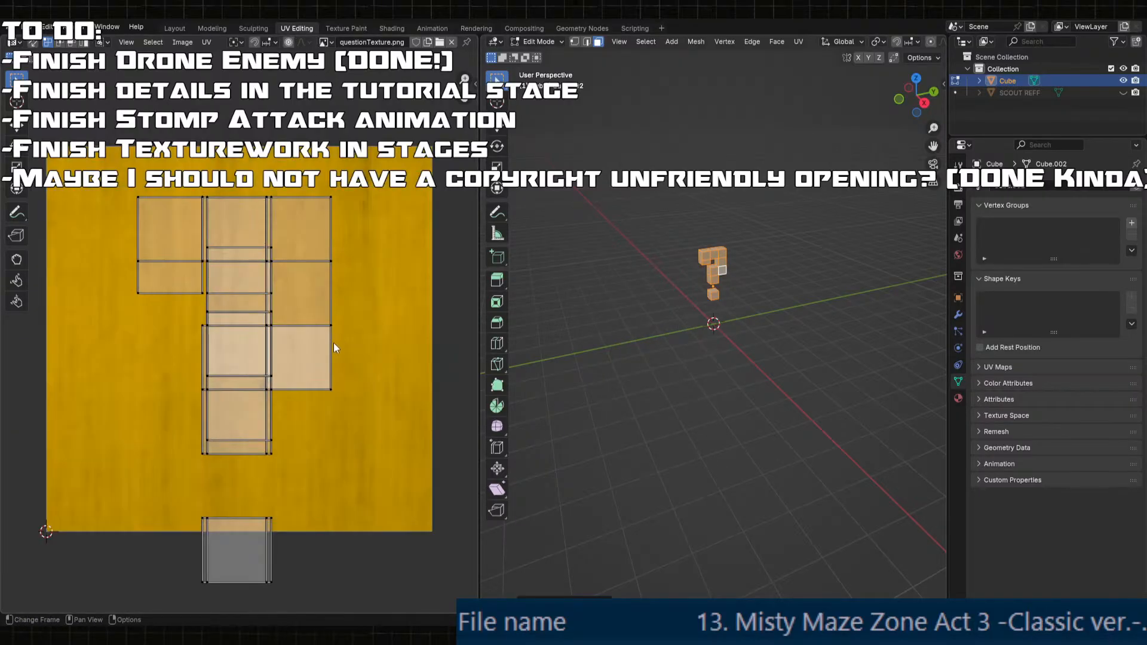
# - Move all the UV islands up until the lowest one lies on the texture image, and deselect the faces
pyautogui.press('a')
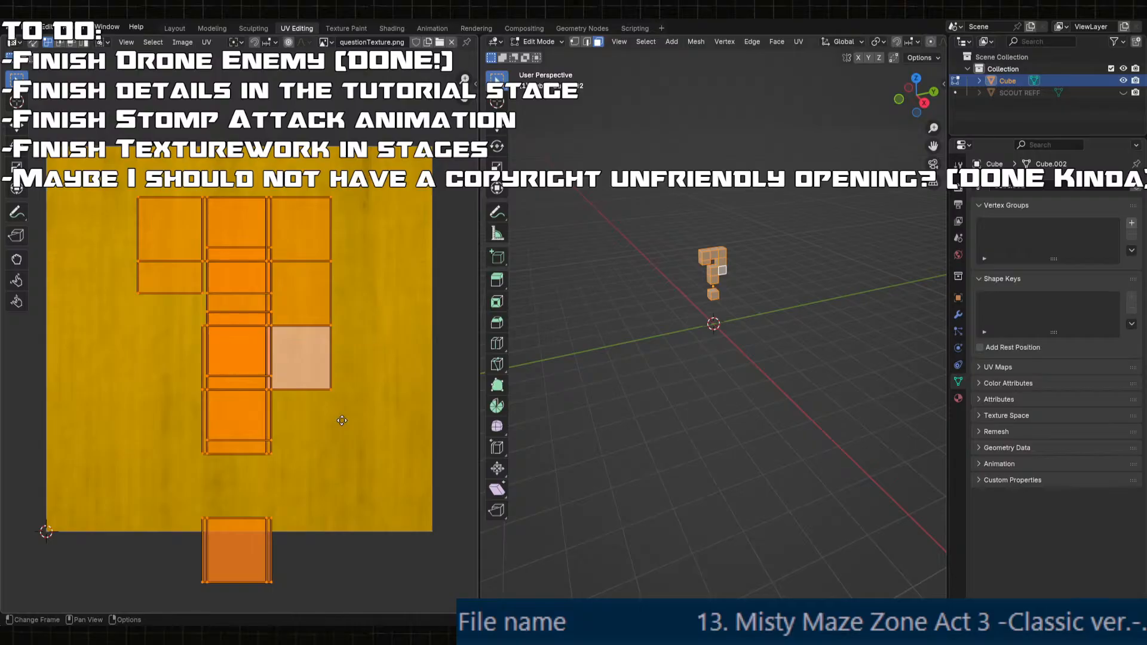
pyautogui.press('g')
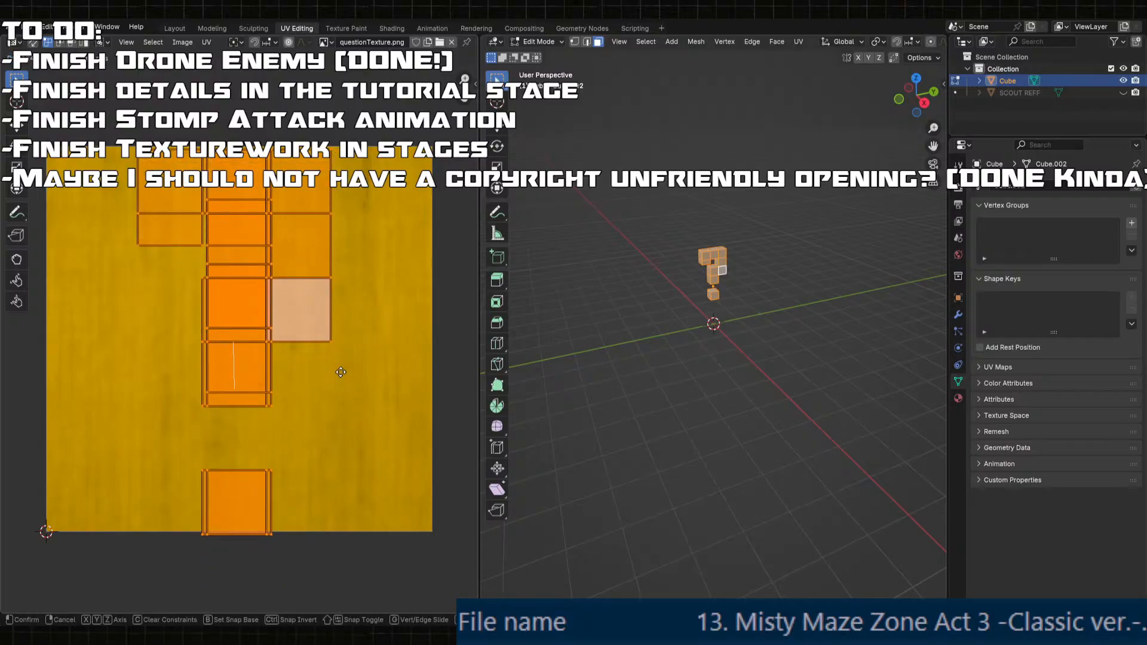
pyautogui.click(343, 377)
pyautogui.click(752, 369)
# - Show the question mark in material preview shading, leave Edit Mode and check the texture from several sides
pyautogui.moveTo(753, 368); pyautogui.dragTo(694, 342, button='middle')
pyautogui.scroll(4, 696, 343)
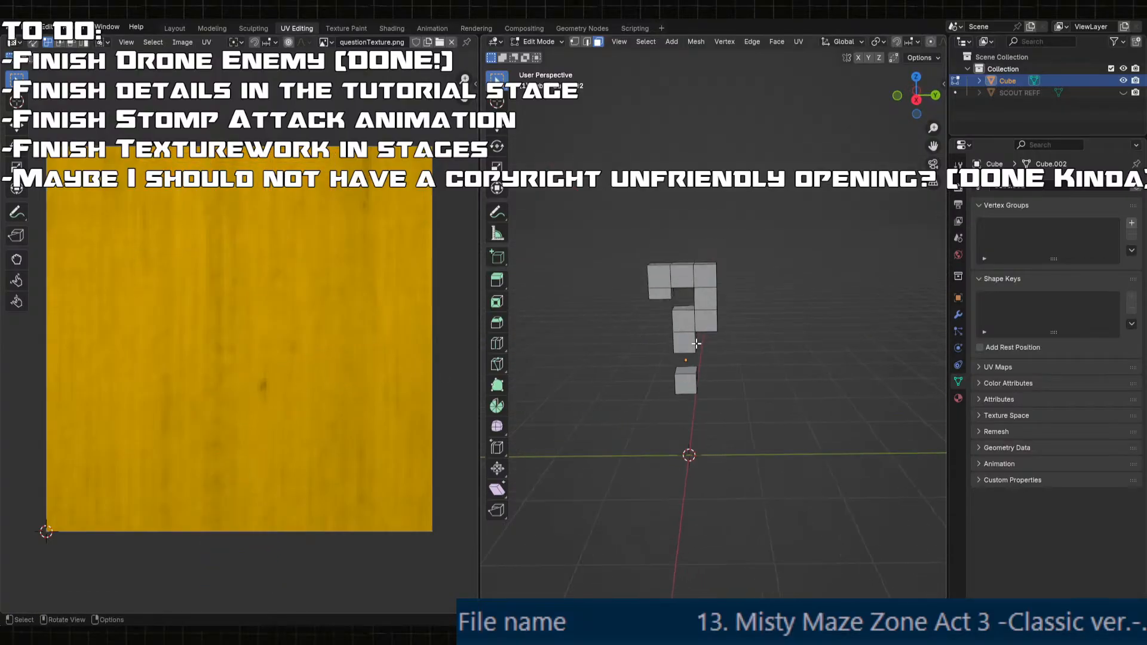
pyautogui.scroll(-5, 895, 46)
pyautogui.scroll(-3, 895, 46)
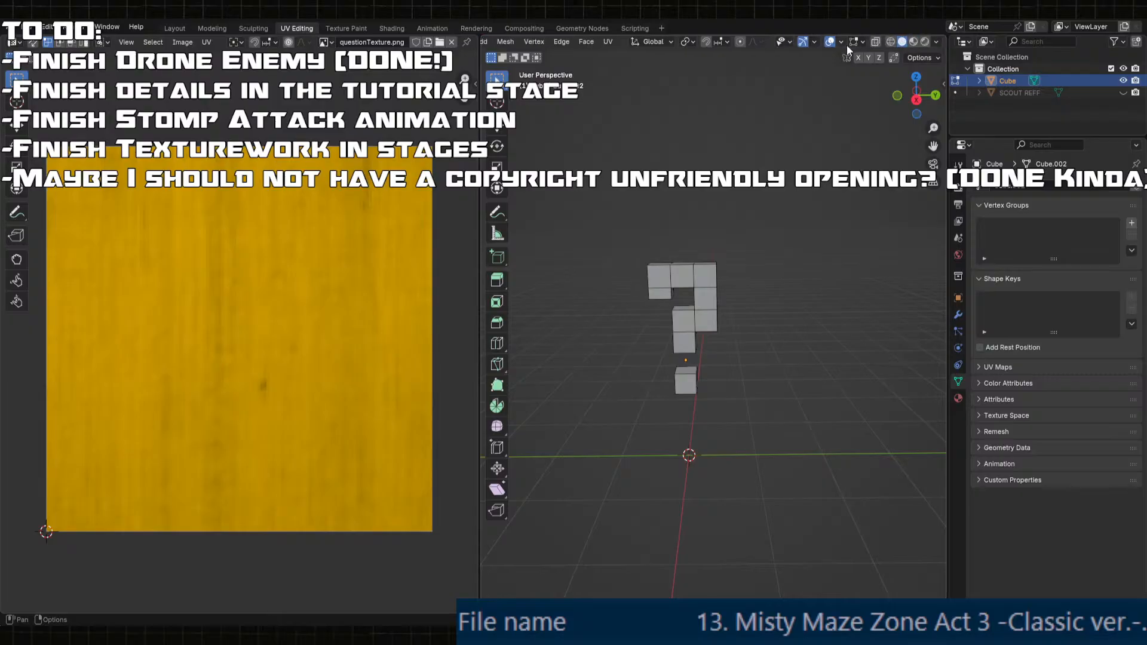
pyautogui.click(913, 42)
pyautogui.scroll(3, 717, 328)
pyautogui.press('Tab')
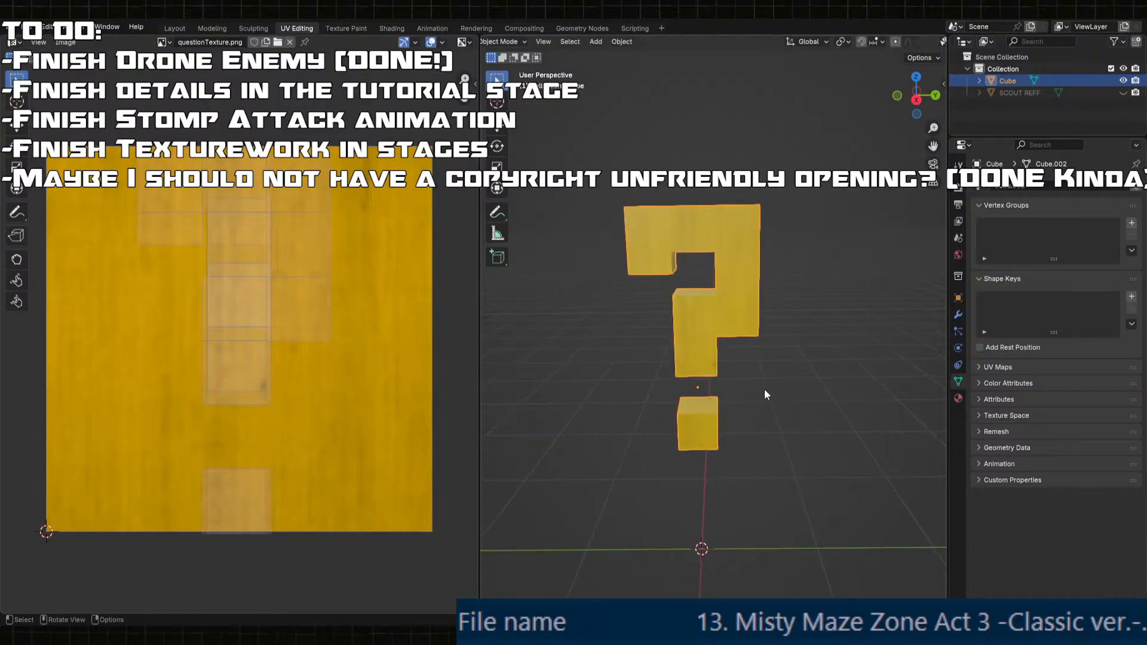
pyautogui.moveTo(764, 389); pyautogui.dragTo(923, 382, button='middle')
pyautogui.click(818, 369)
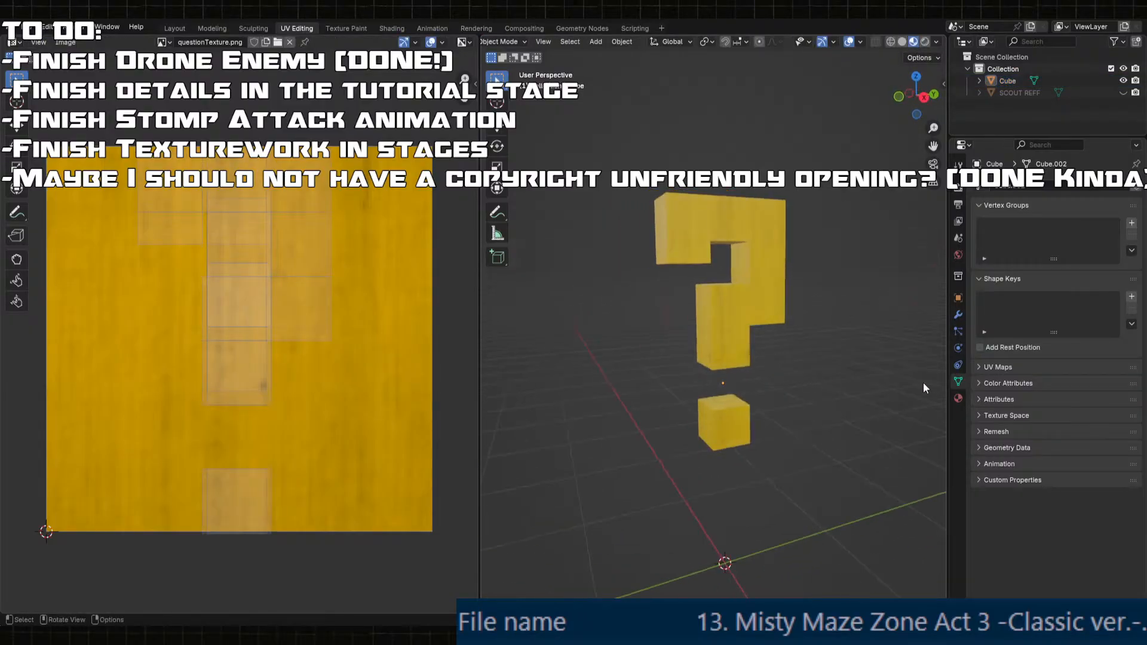
# - Set the Question material's metallic value to 0.9
pyautogui.click(958, 398)
pyautogui.moveTo(1075, 446); pyautogui.dragTo(1123, 445)
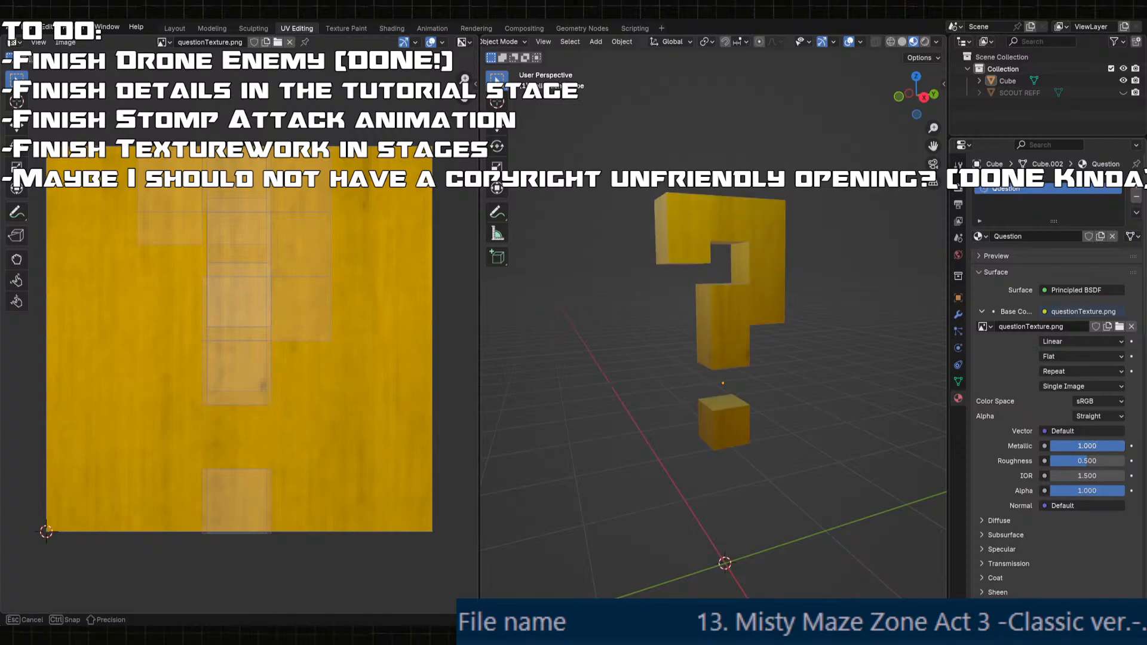
pyautogui.moveTo(798, 350); pyautogui.dragTo(925, 410, button='middle')
pyautogui.click(1105, 445)
pyautogui.write('0.9')
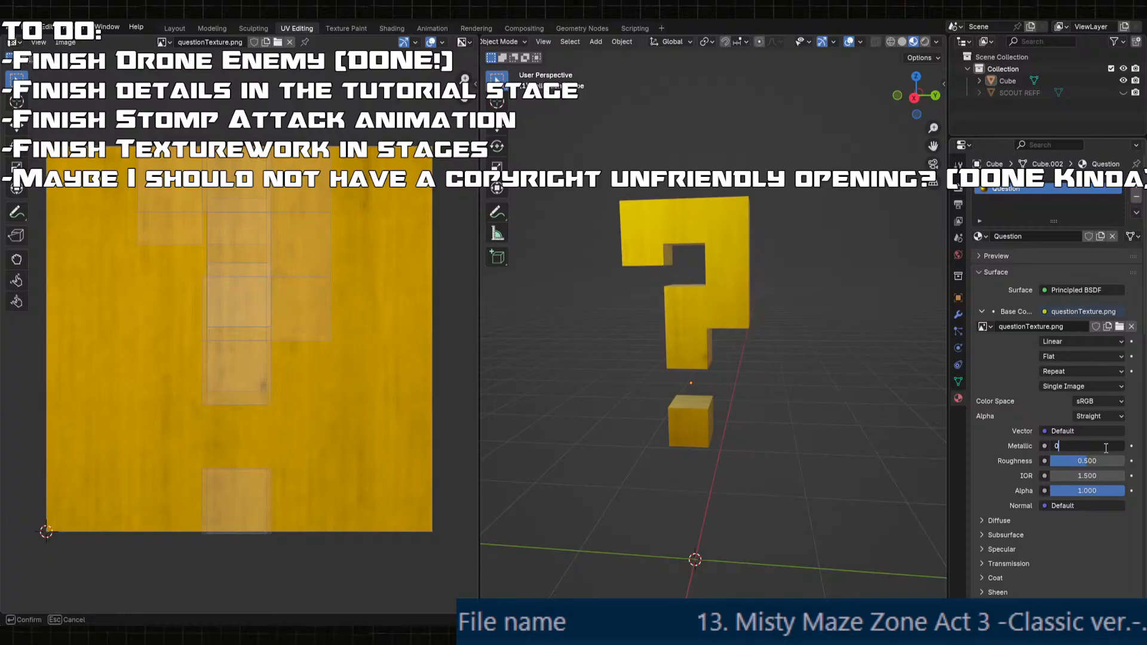
pyautogui.press('Return')
# - Set the Question material's roughness to 0.2
pyautogui.moveTo(1099, 460)
pyautogui.mouseDown()
pyautogui.moveTo(1062, 461)
pyautogui.moveTo(1087, 461)
pyautogui.mouseUp()
pyautogui.click(1087, 461)
pyautogui.write('0.2')
pyautogui.press('Return')
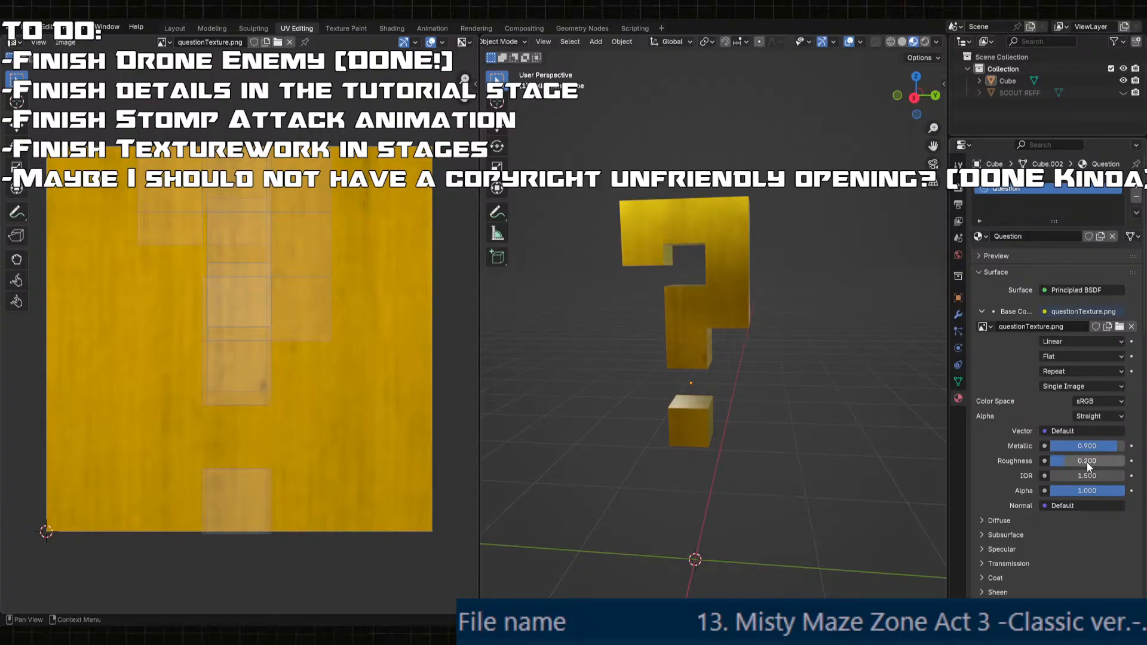
pyautogui.moveTo(747, 412); pyautogui.dragTo(624, 451, button='middle')
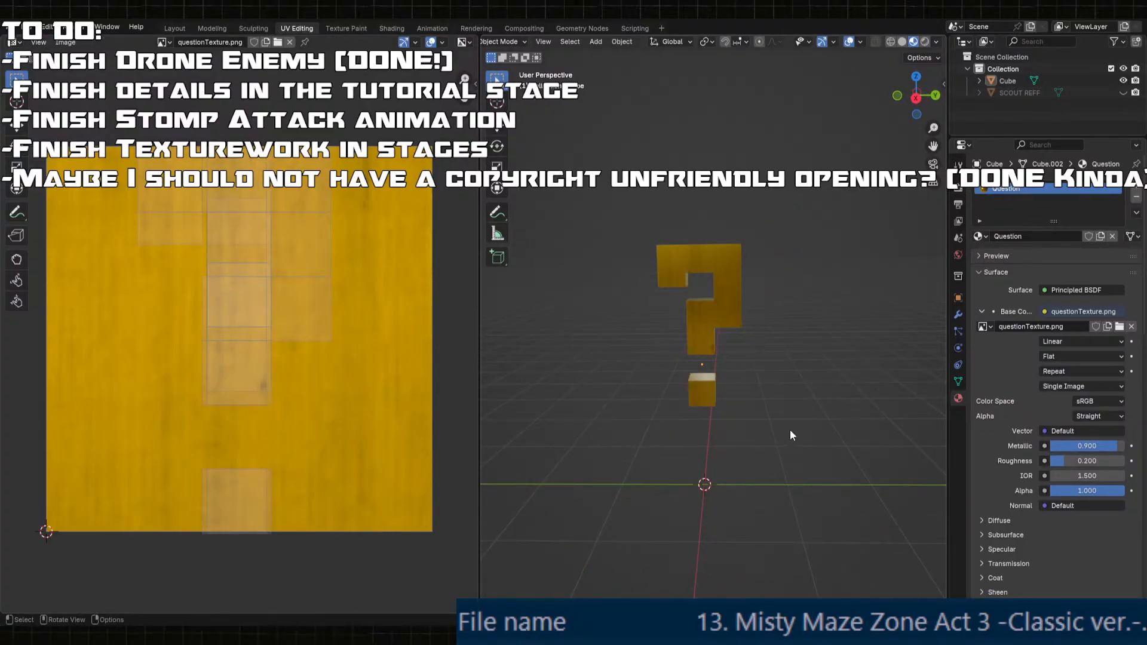
# - Move the whole question mark mesh by -0.3 m along the global Z axis in Edit Mode, and return to Object Mode
pyautogui.click(686, 293)
pyautogui.press('Tab')
pyautogui.click(719, 308)
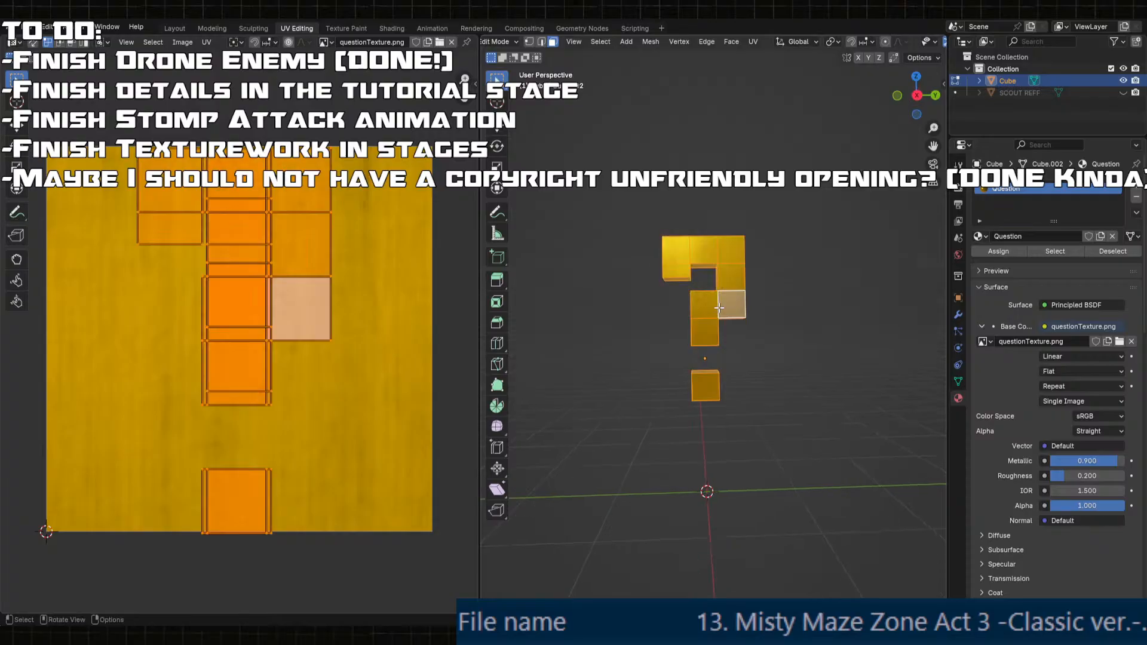
pyautogui.scroll(2, 719, 308)
pyautogui.press('g')
pyautogui.press('z')
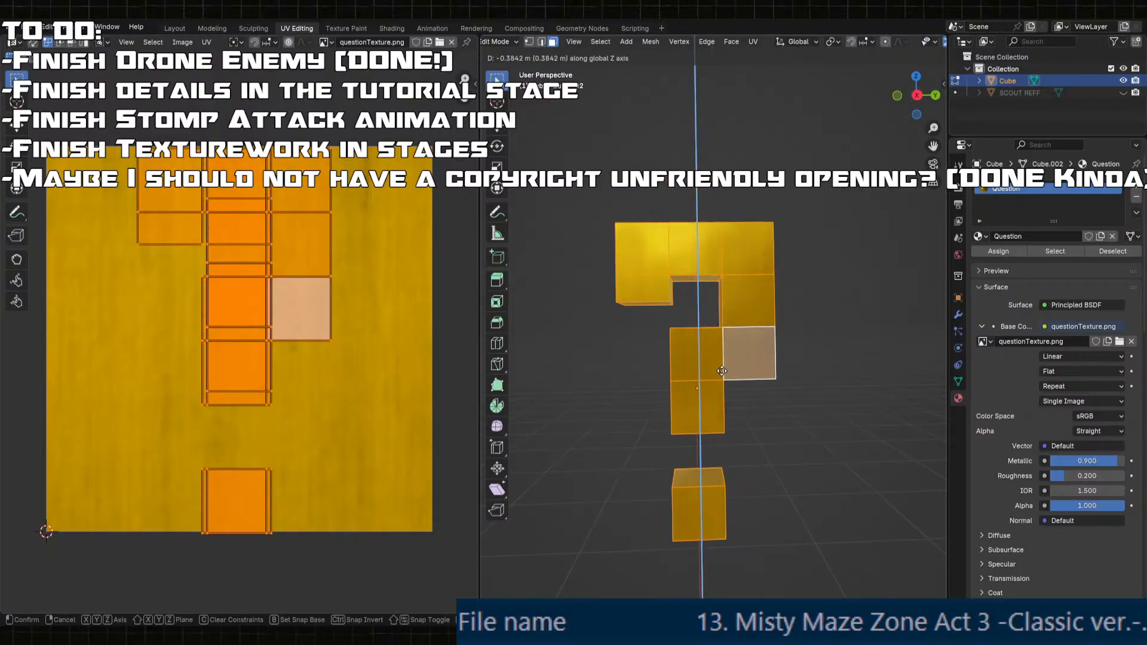
pyautogui.click(722, 371)
pyautogui.click(540, 584)
pyautogui.click(630, 560)
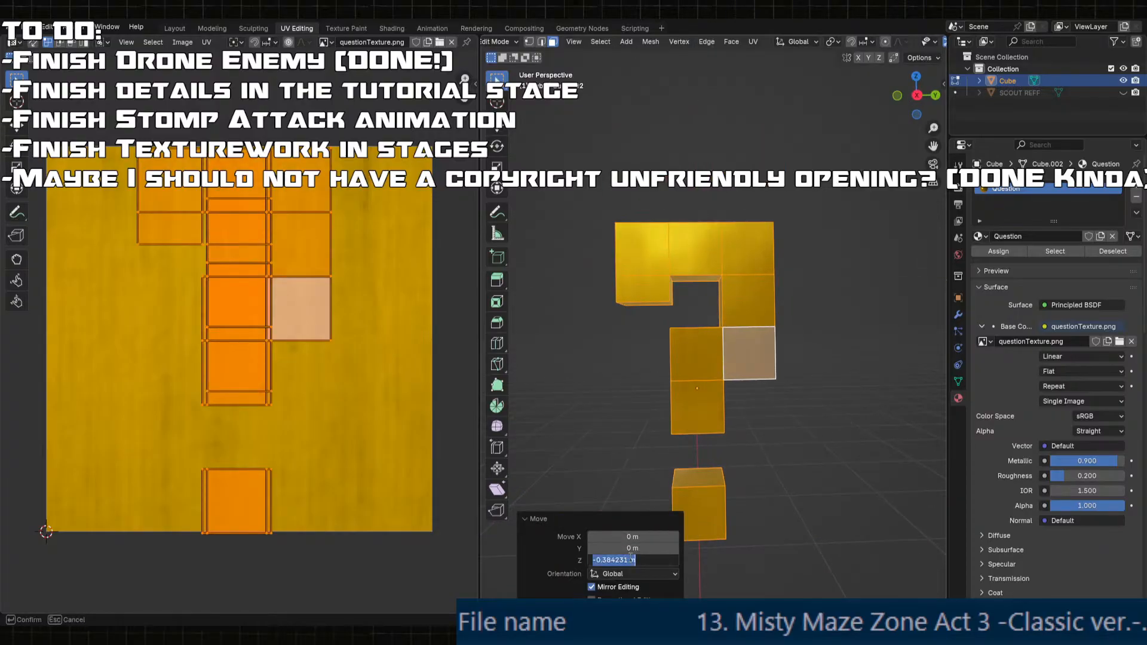
pyautogui.write('-0.3')
pyautogui.press('Return')
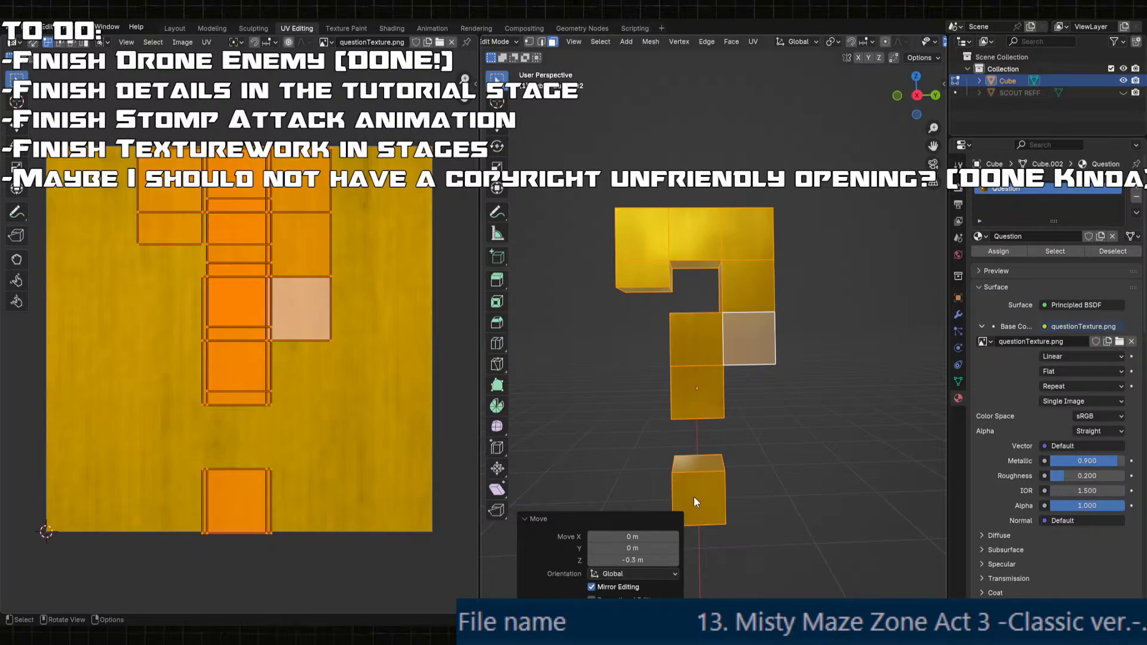
pyautogui.moveTo(694, 496); pyautogui.dragTo(772, 396, button='middle')
pyautogui.press('Tab')
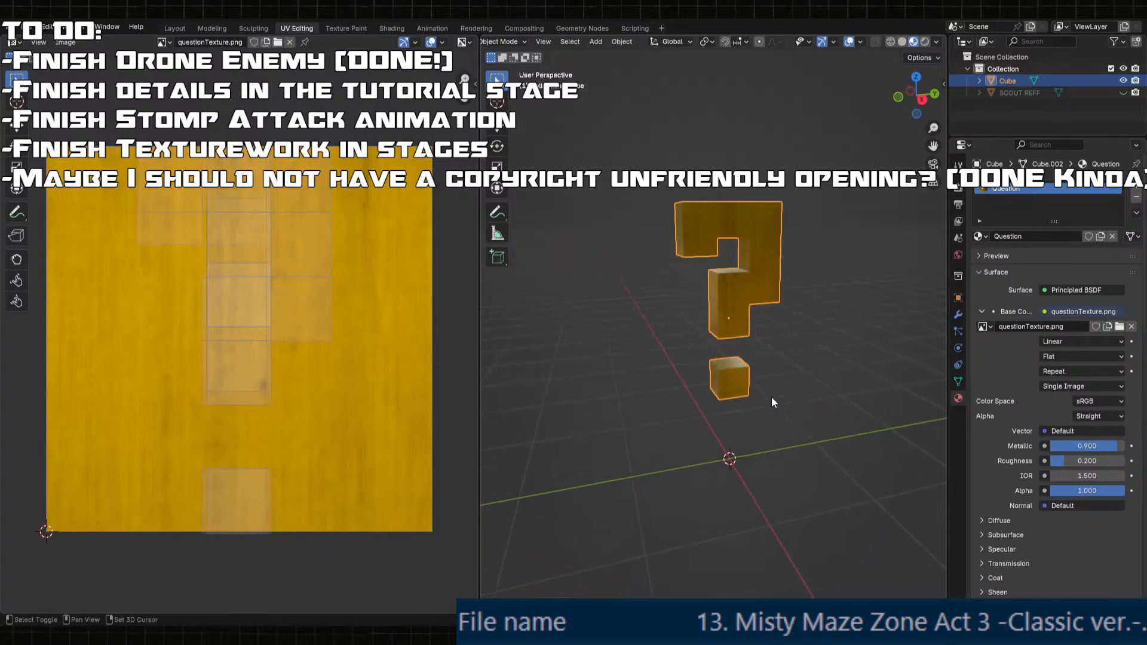
# - Rename the Cube object to QuestionMark and return to the Layout workspace
pyautogui.doubleClick(1011, 80)
pyautogui.write('QuestionMark')
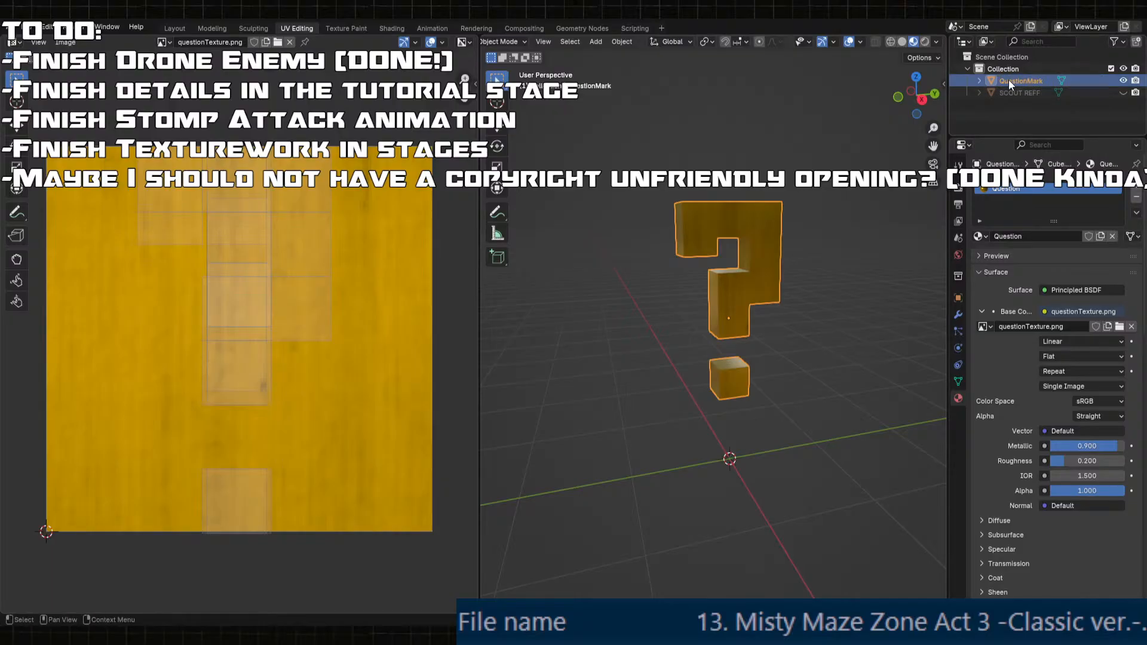
pyautogui.press('Return')
pyautogui.click(808, 399)
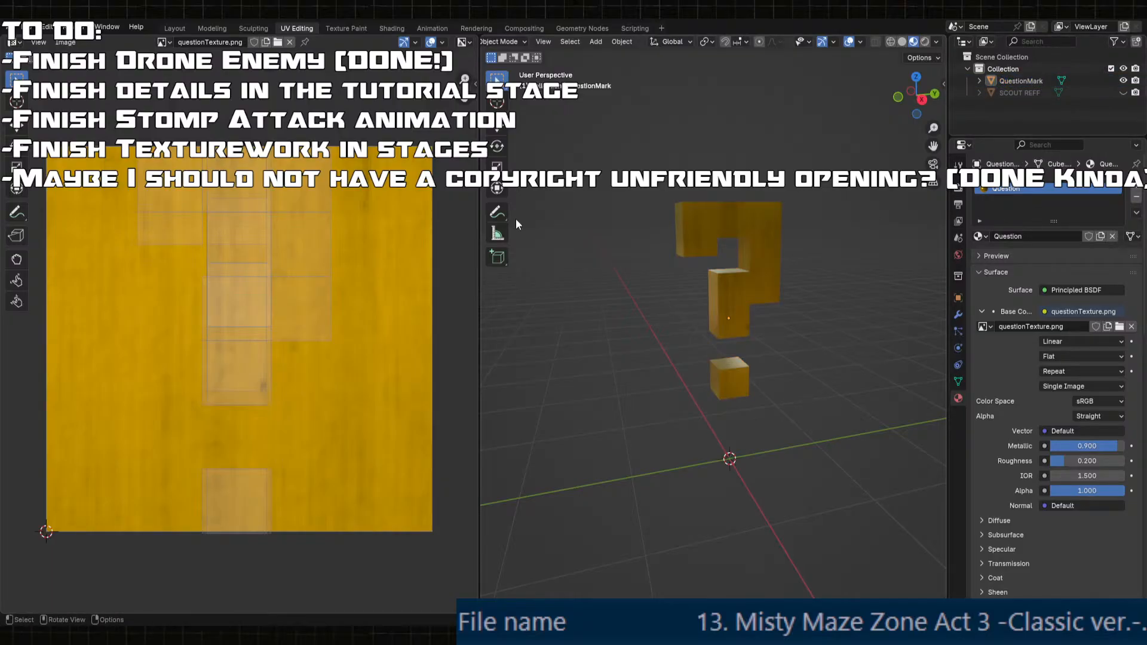
pyautogui.click(174, 29)
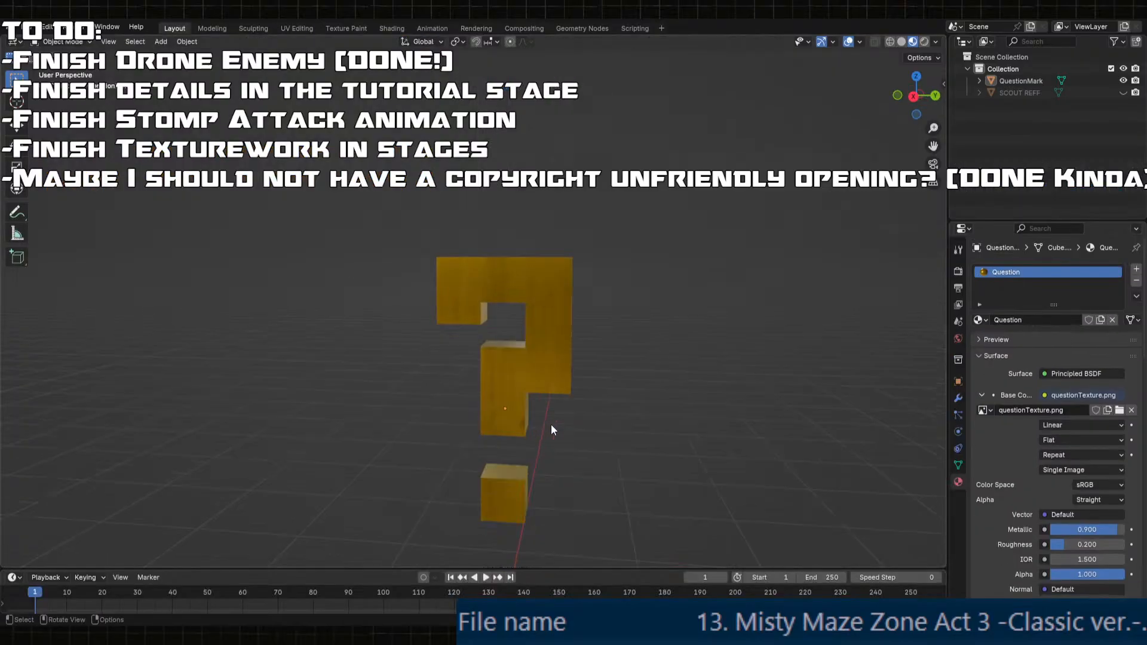
# - Add a single-bone armature at the world origin and enter its Edit Mode
pyautogui.hotkey('shift', 'a')
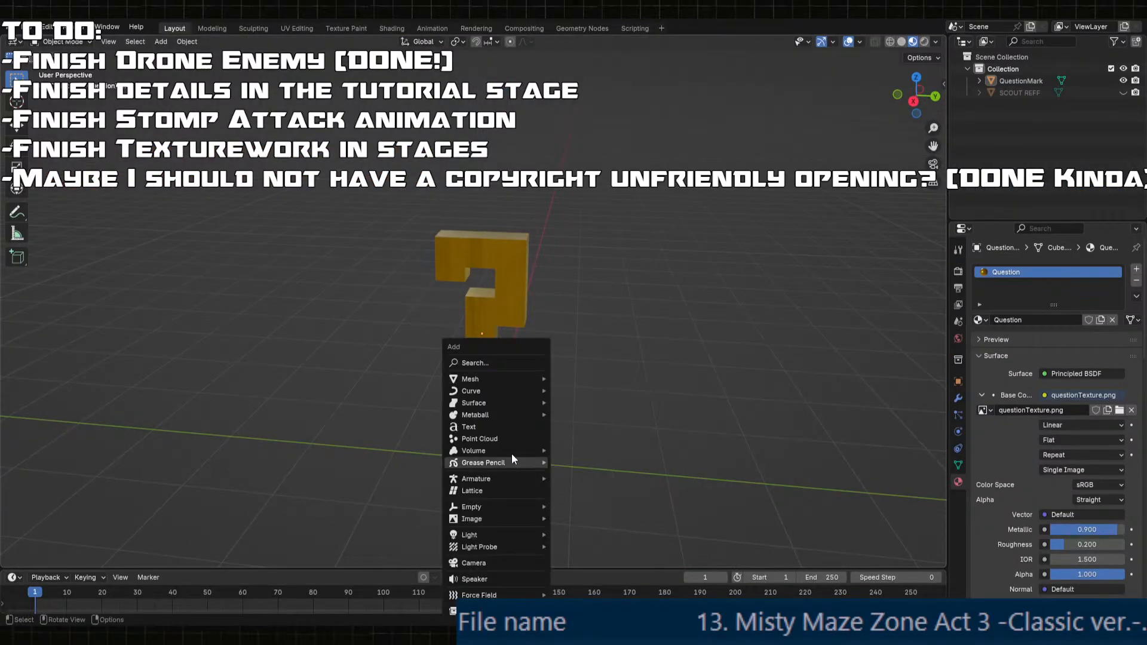
pyautogui.moveTo(517, 478)
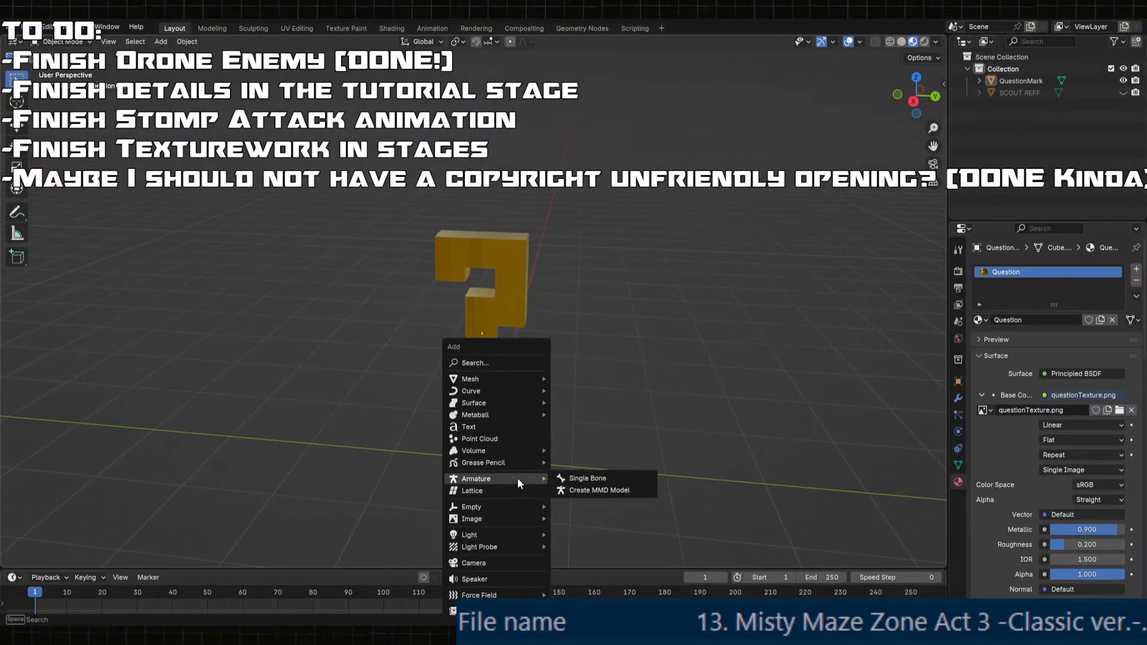
pyautogui.click(574, 476)
pyautogui.moveTo(561, 461); pyautogui.dragTo(525, 452, button='middle')
pyautogui.press('Tab')
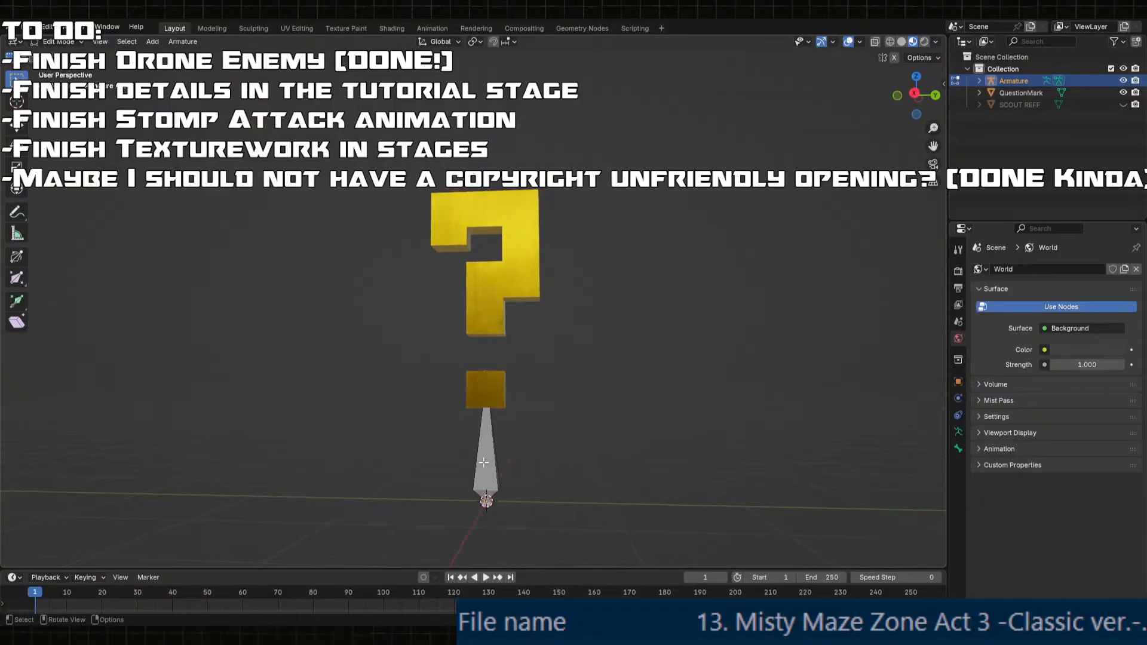
# - Raise the whole bone about 0.857 m along the global Z axis into the question mark's lower block
pyautogui.click(487, 463)
pyautogui.press('g')
pyautogui.press('z')
pyautogui.click(492, 361)
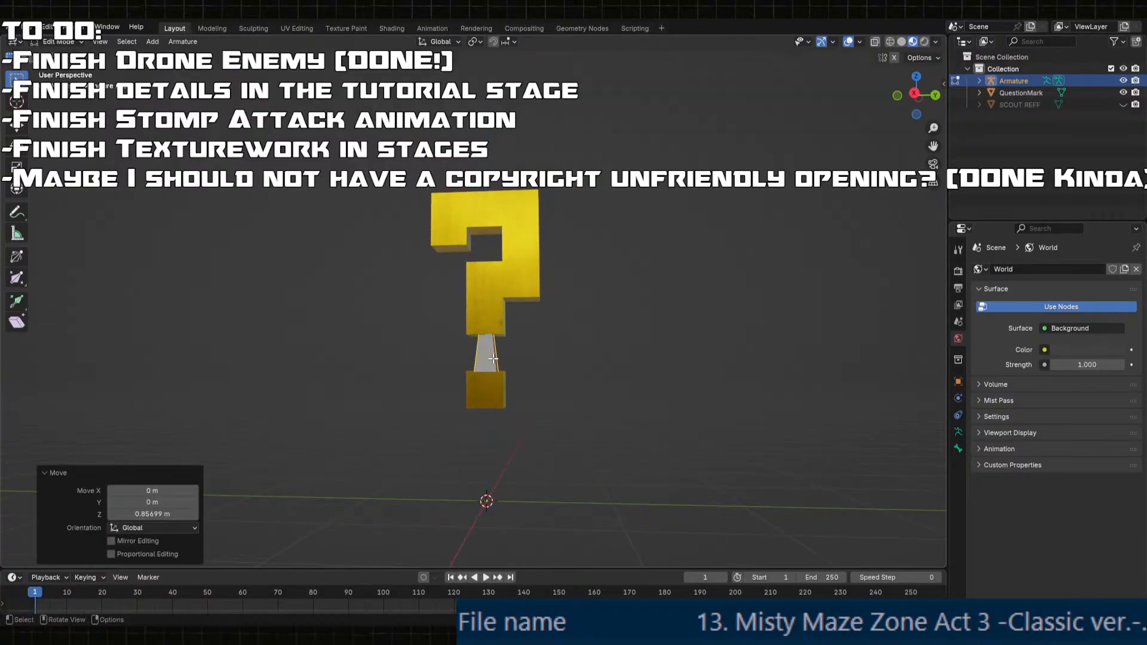
pyautogui.moveTo(491, 362); pyautogui.dragTo(520, 350, button='middle')
# - Set the armature's viewport display to In Front so the bone draws over the question mark mesh
pyautogui.click(958, 448)
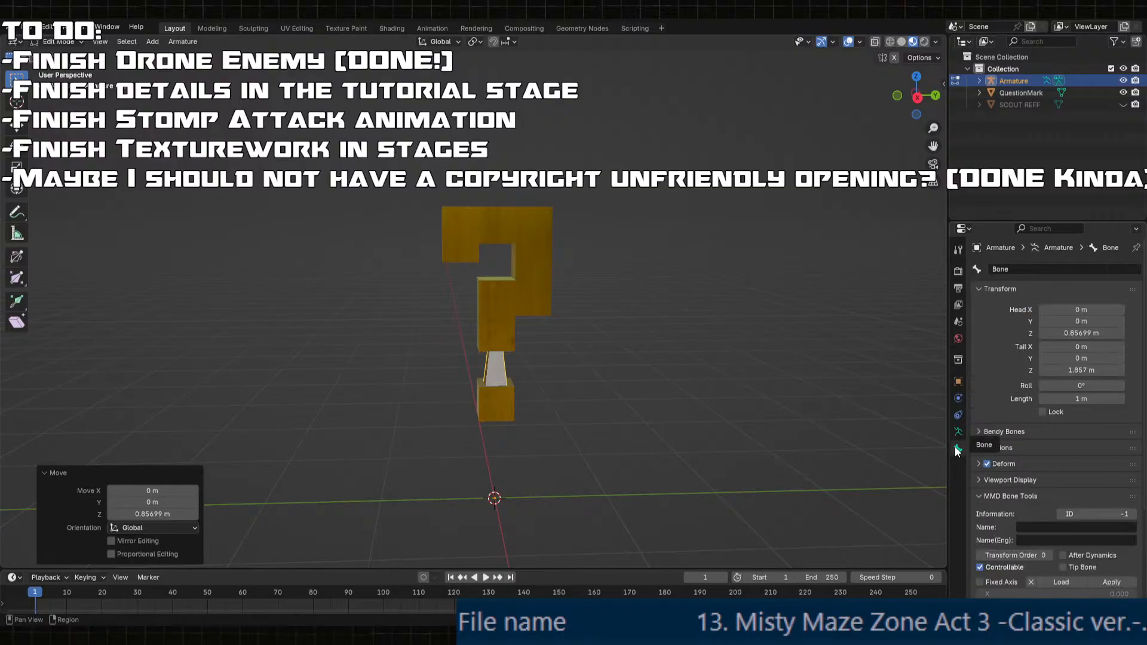
pyautogui.click(979, 481)
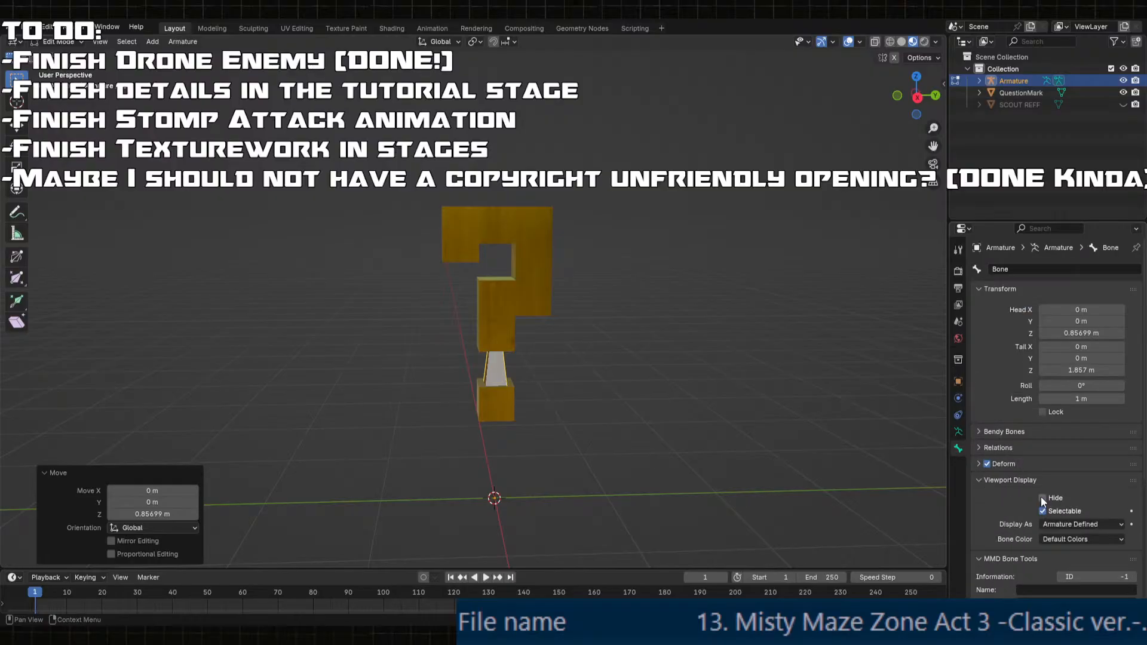
pyautogui.scroll(-2, 989, 484)
pyautogui.click(978, 431)
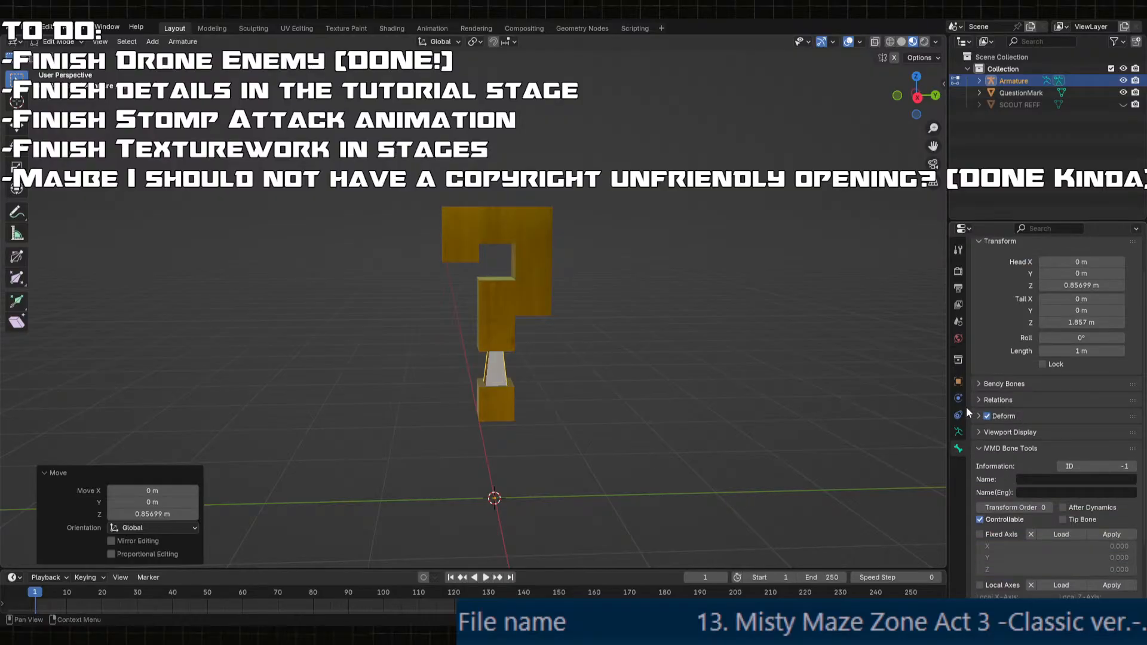
pyautogui.click(959, 415)
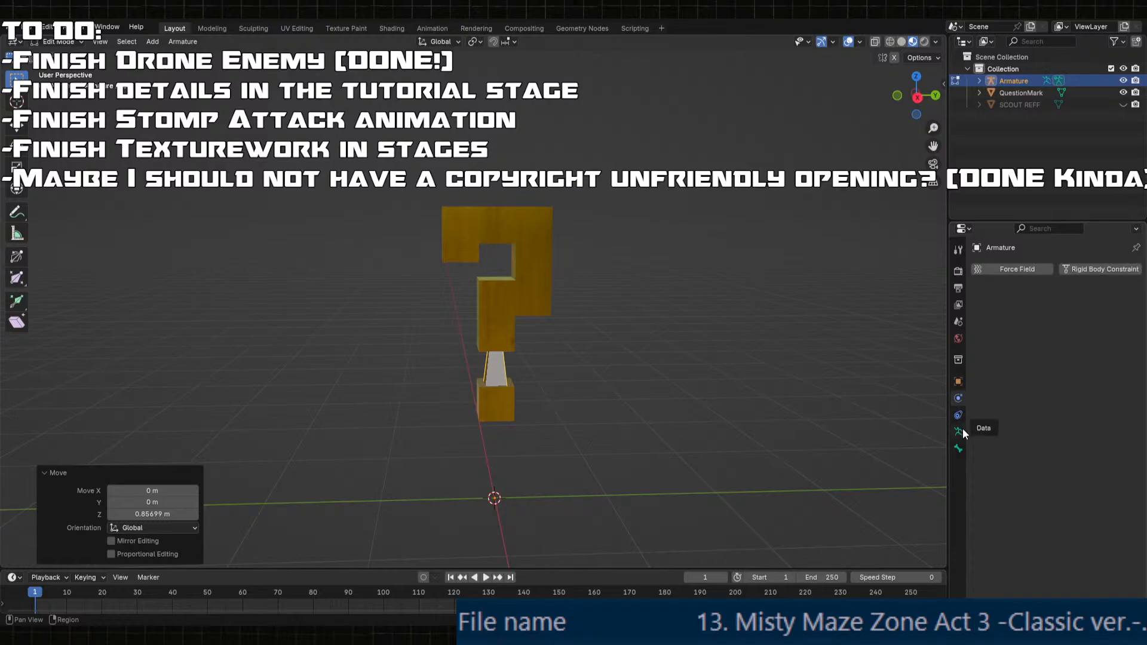
pyautogui.click(959, 430)
pyautogui.click(978, 474)
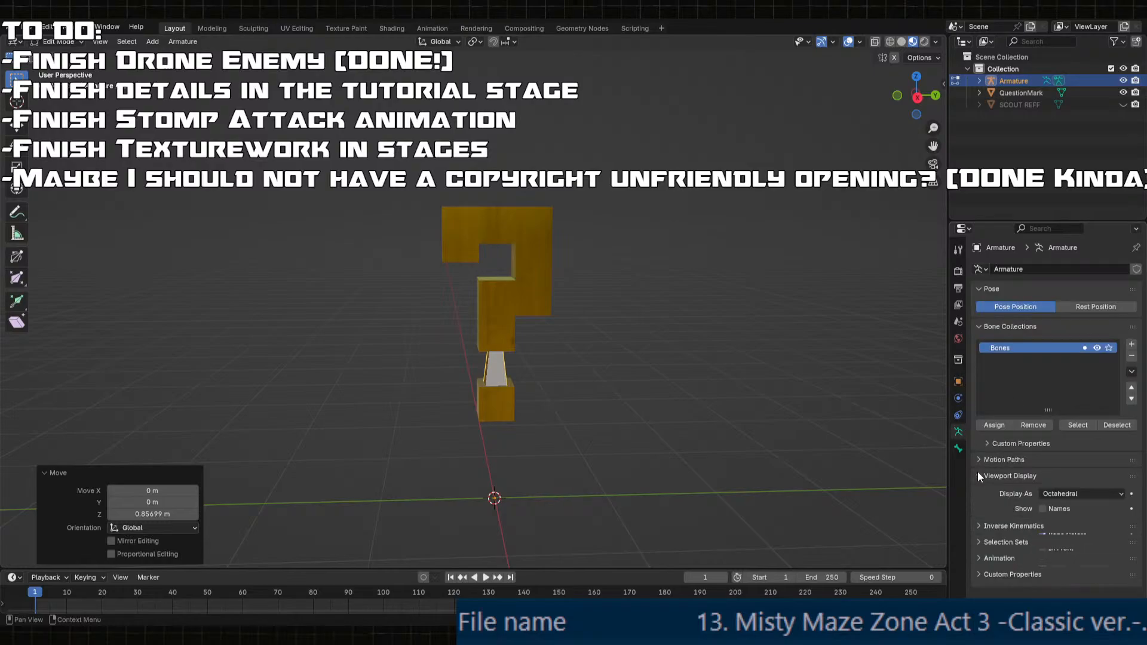
pyautogui.click(1043, 547)
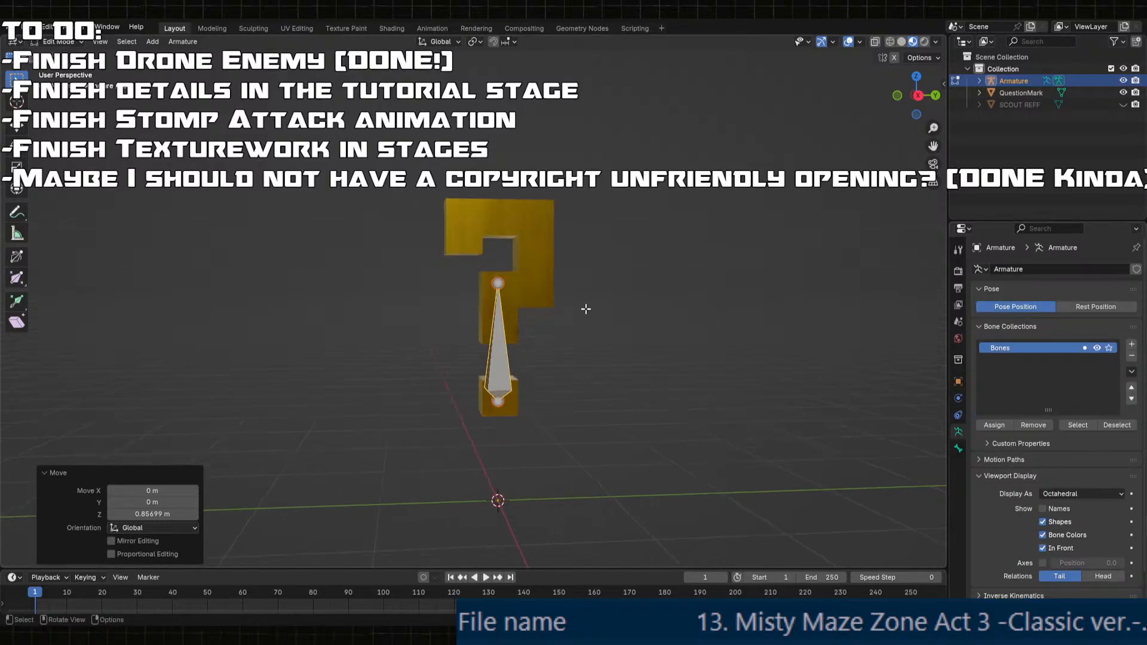
# - Move the bone's tail up along the global Z axis so the bone is about 1.57 m long
pyautogui.scroll(2, 522, 329)
pyautogui.keyDown('shift'); pyautogui.moveTo(522, 329); pyautogui.dragTo(520, 358, button='middle'); pyautogui.keyUp('shift')
pyautogui.press('g')
pyautogui.hotkey('shift', 'z')
pyautogui.press('z')
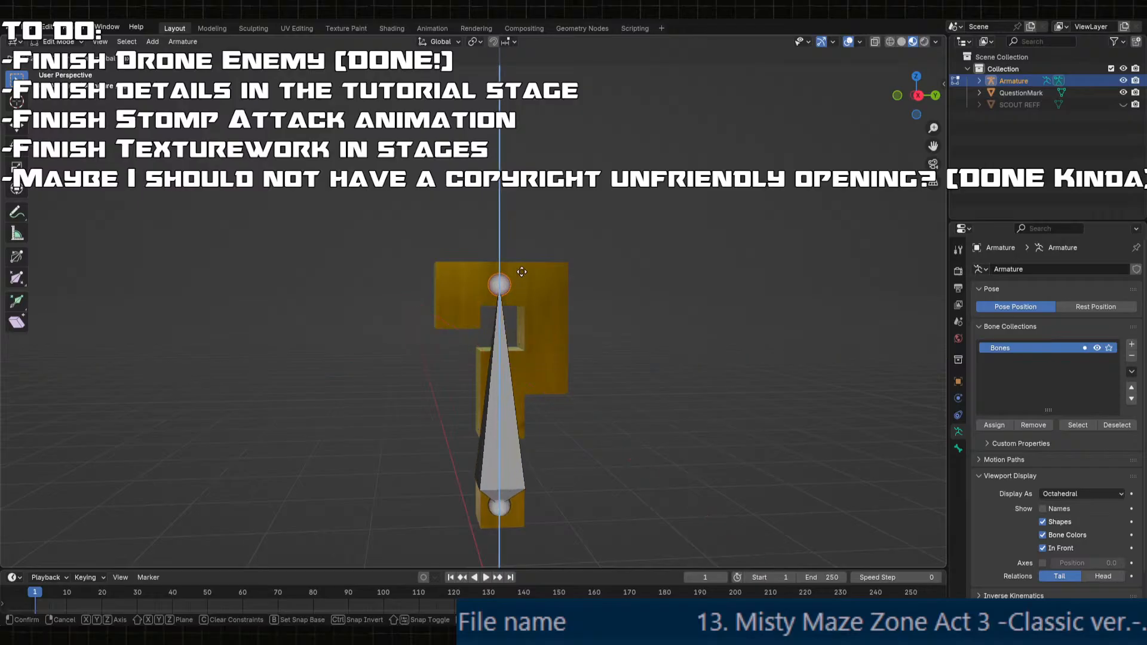
pyautogui.click(524, 274)
# - Select the whole bone and rename it MainBone
pyautogui.click(514, 427)
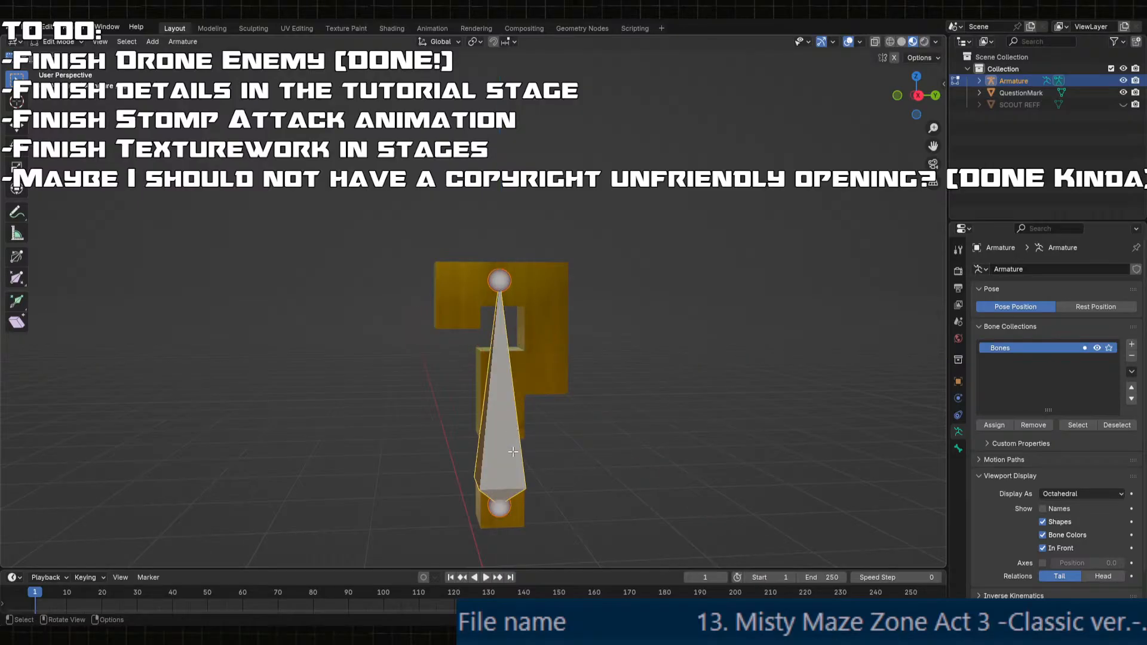
pyautogui.click(958, 448)
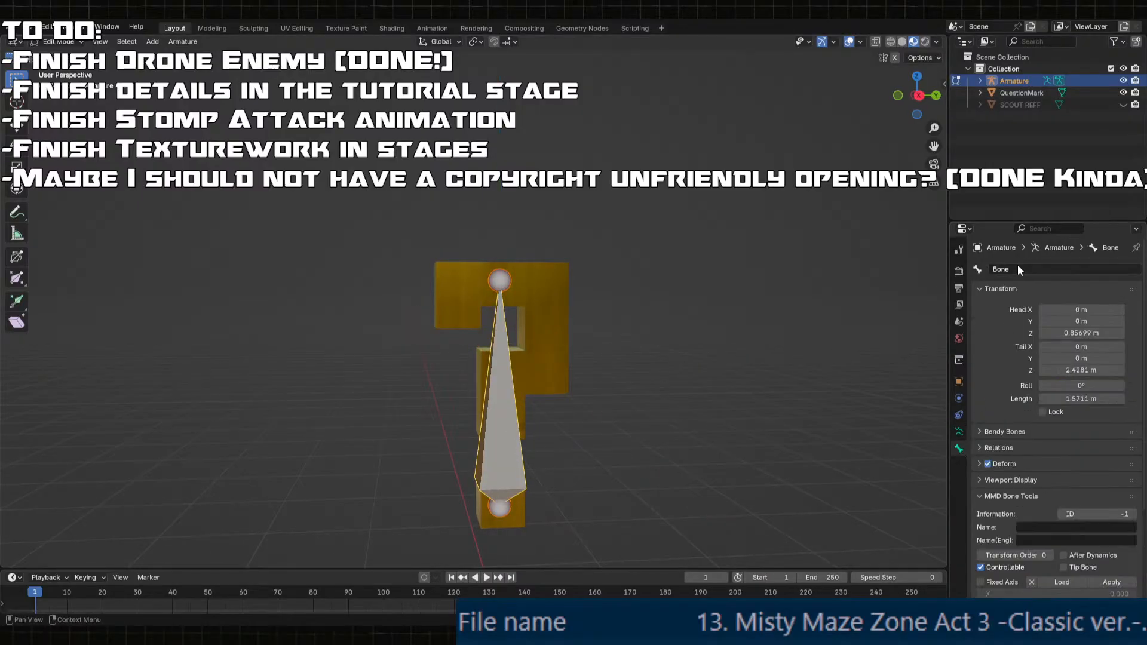
pyautogui.click(1017, 264)
pyautogui.write('MainBone')
pyautogui.press('Return')
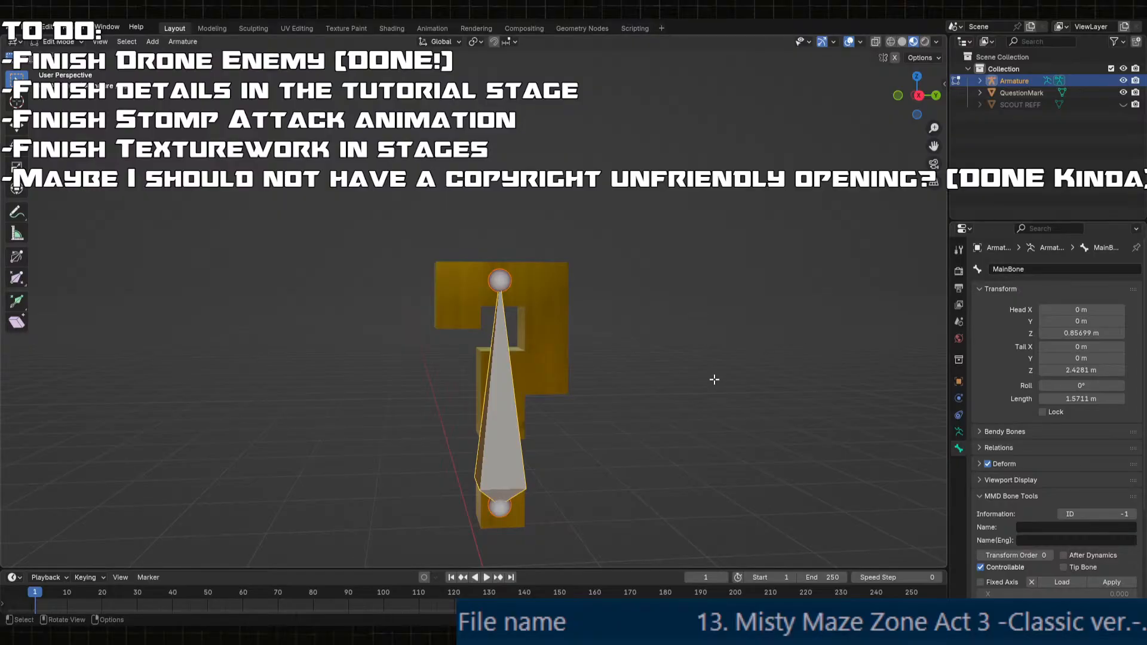
# - Return the armature to Object Mode and turn off Lock Object Modes
pyautogui.moveTo(554, 363); pyautogui.dragTo(572, 439, button='middle')
pyautogui.press('Tab')
pyautogui.scroll(-2, 557, 404)
pyautogui.press('Tab')
pyautogui.scroll(2, 582, 420)
pyautogui.press('Tab')
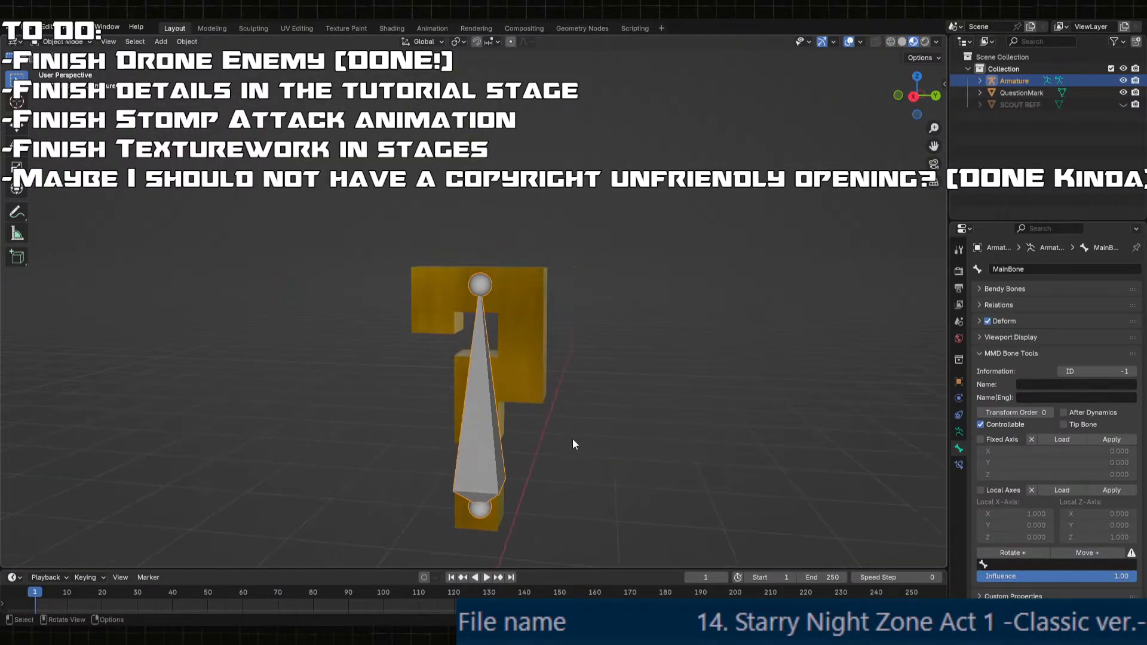
pyautogui.press('Tab')
pyautogui.press('Tab')
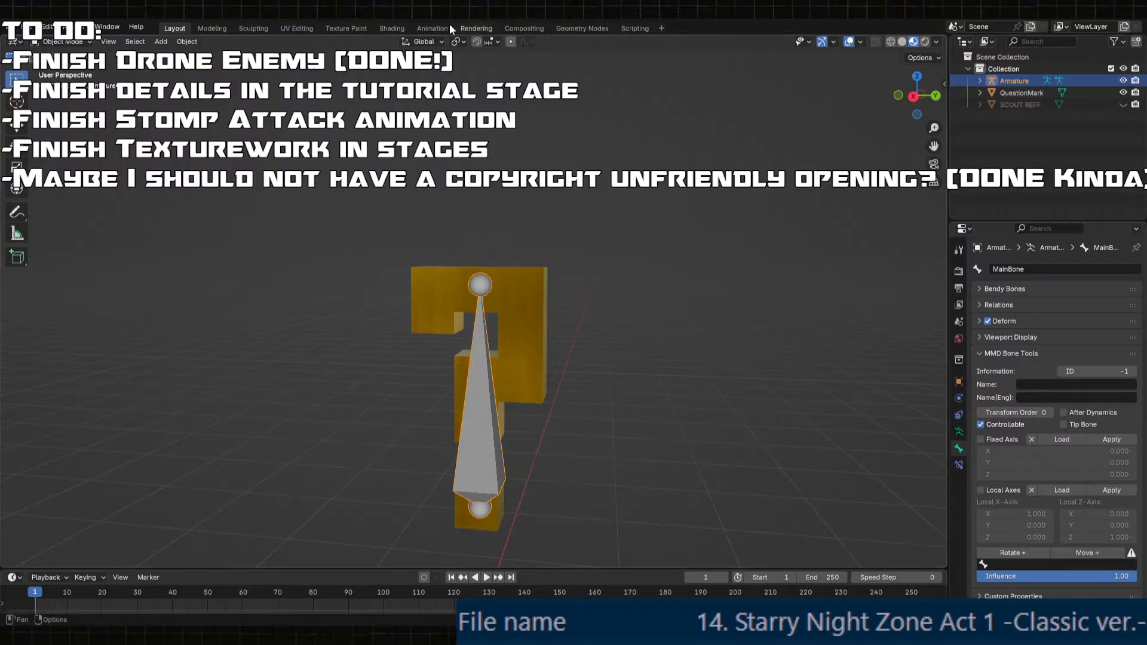
pyautogui.click(80, 28)
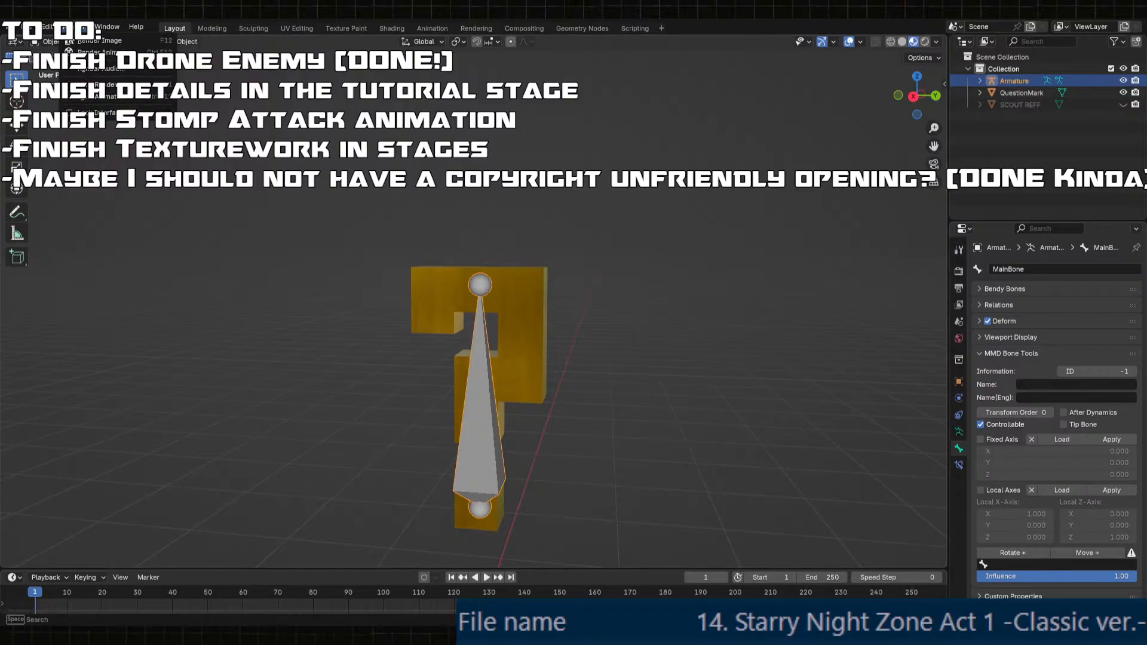
pyautogui.moveTo(47, 28)
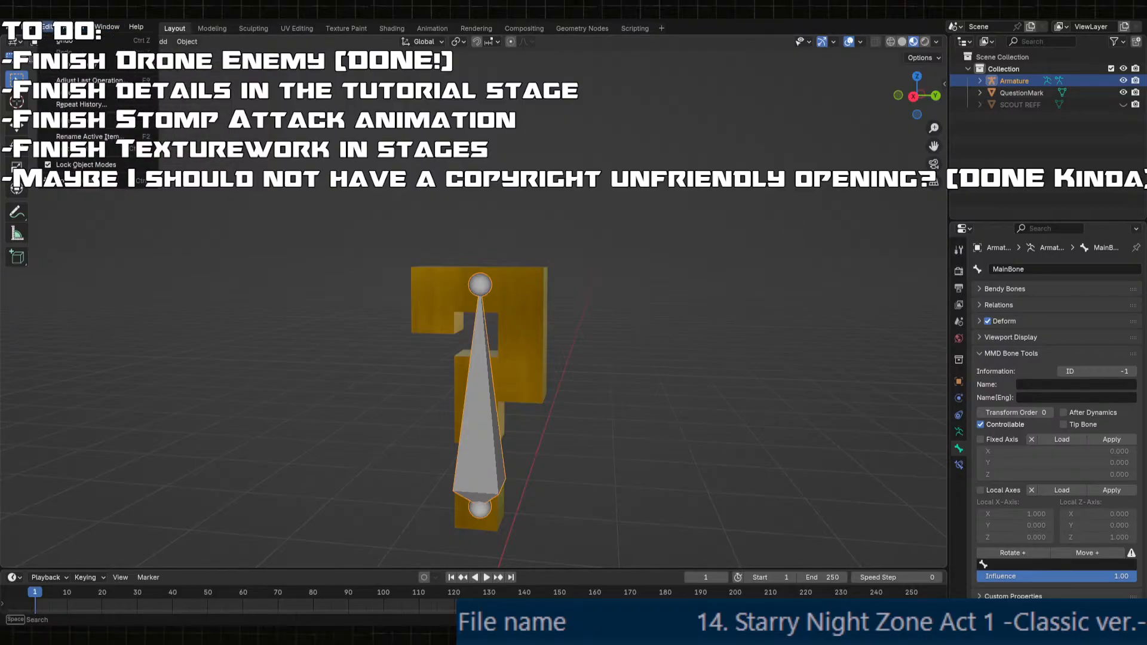
pyautogui.click(88, 164)
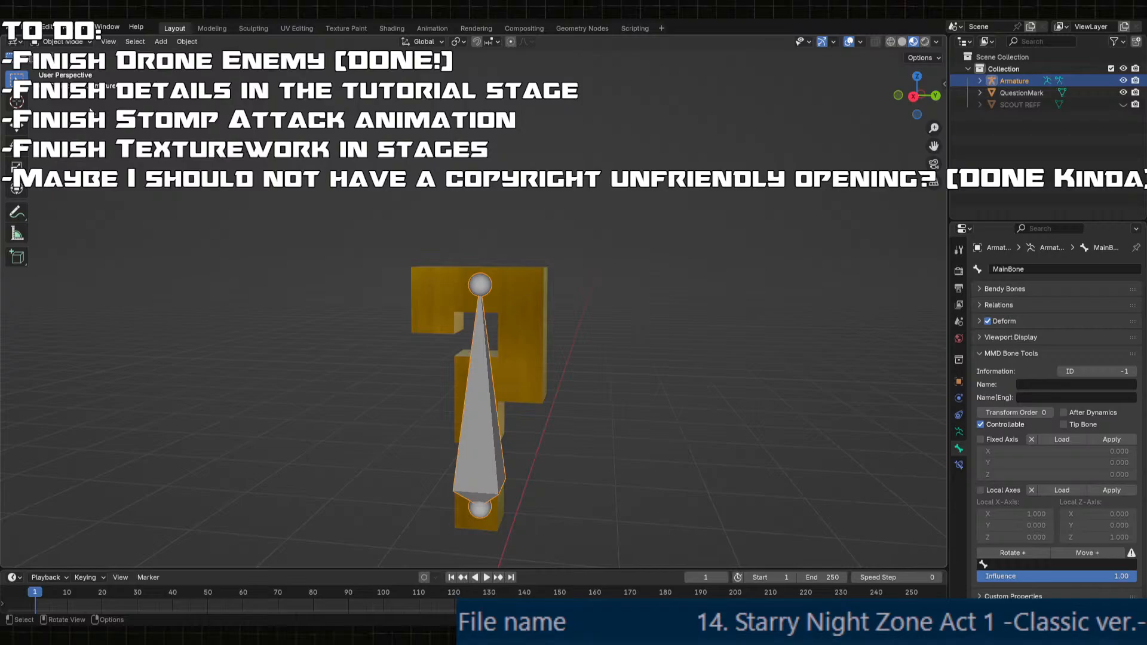
# - Put the armature in Pose Mode and parent the QuestionMark mesh to MainBone with the Bone parent type
pyautogui.click(61, 41)
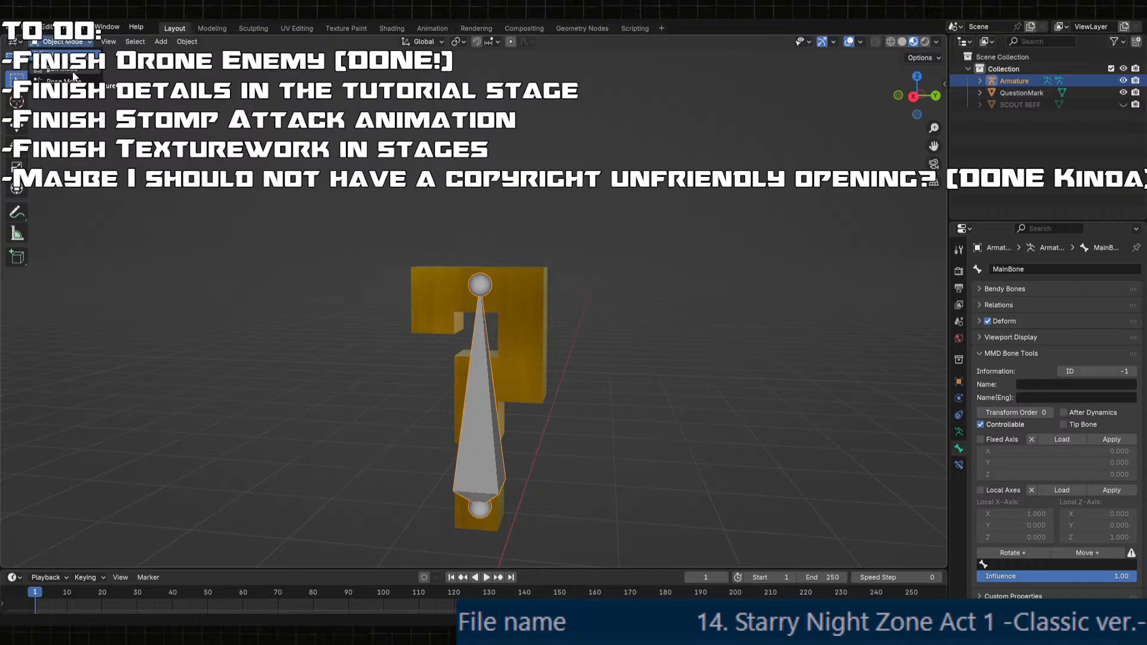
pyautogui.click(519, 292)
pyautogui.click(477, 371)
pyautogui.click(528, 326)
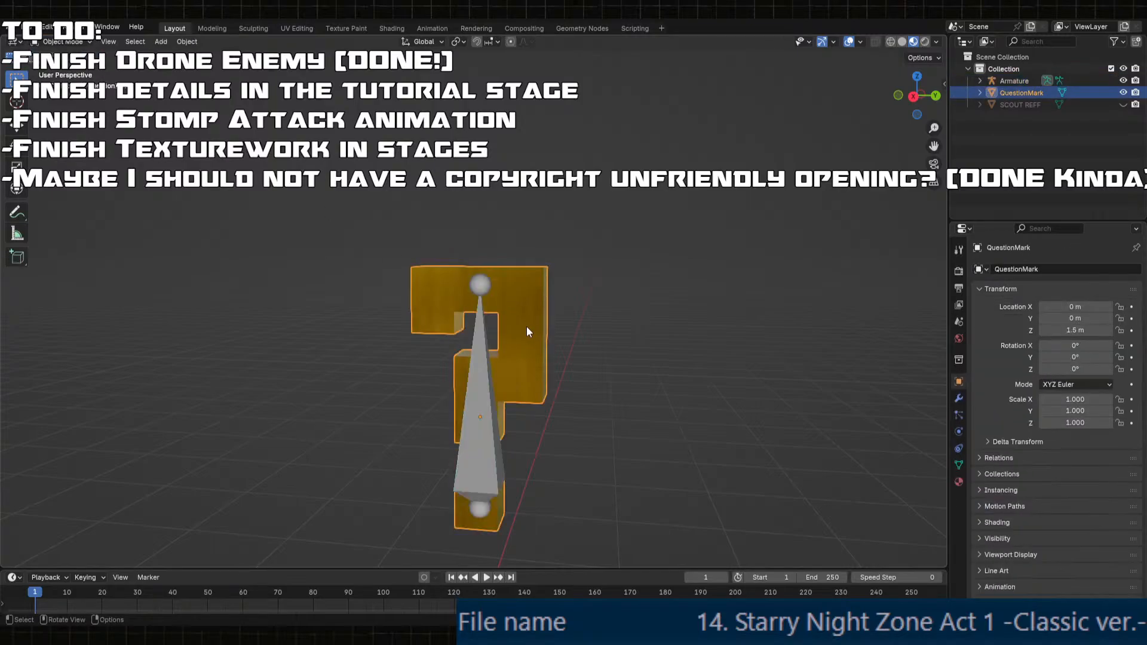
pyautogui.moveTo(526, 326); pyautogui.dragTo(558, 337, button='middle')
pyautogui.keyDown('shift'); pyautogui.click(501, 439); pyautogui.keyUp('shift')
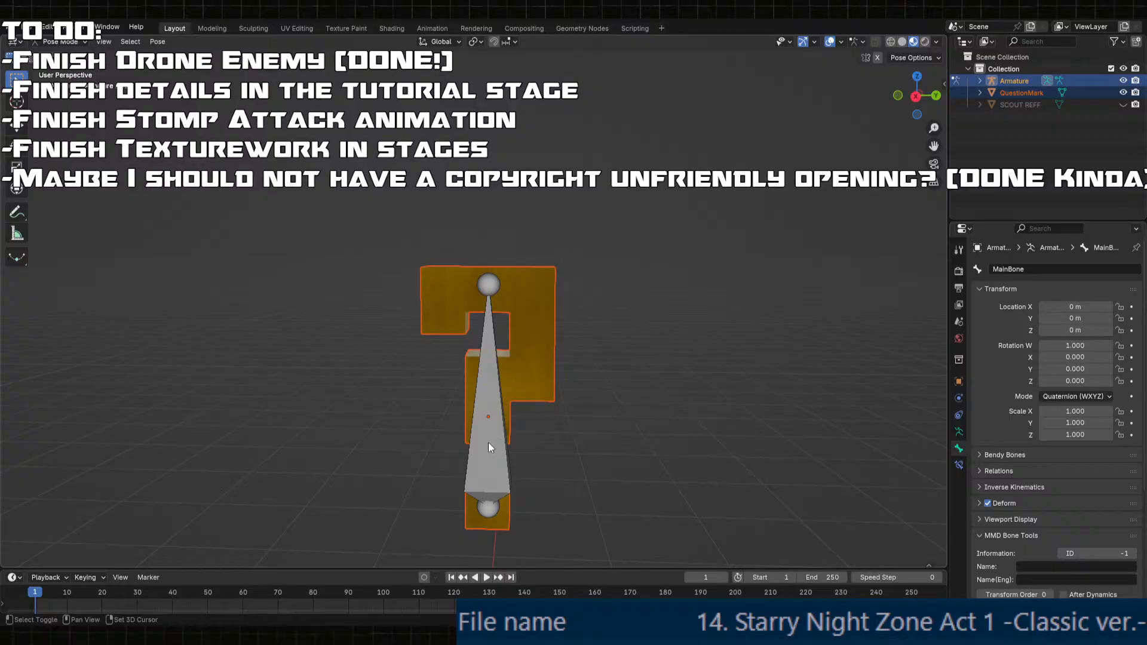
pyautogui.hotkey('ctrl', 'p')
pyautogui.click(490, 442)
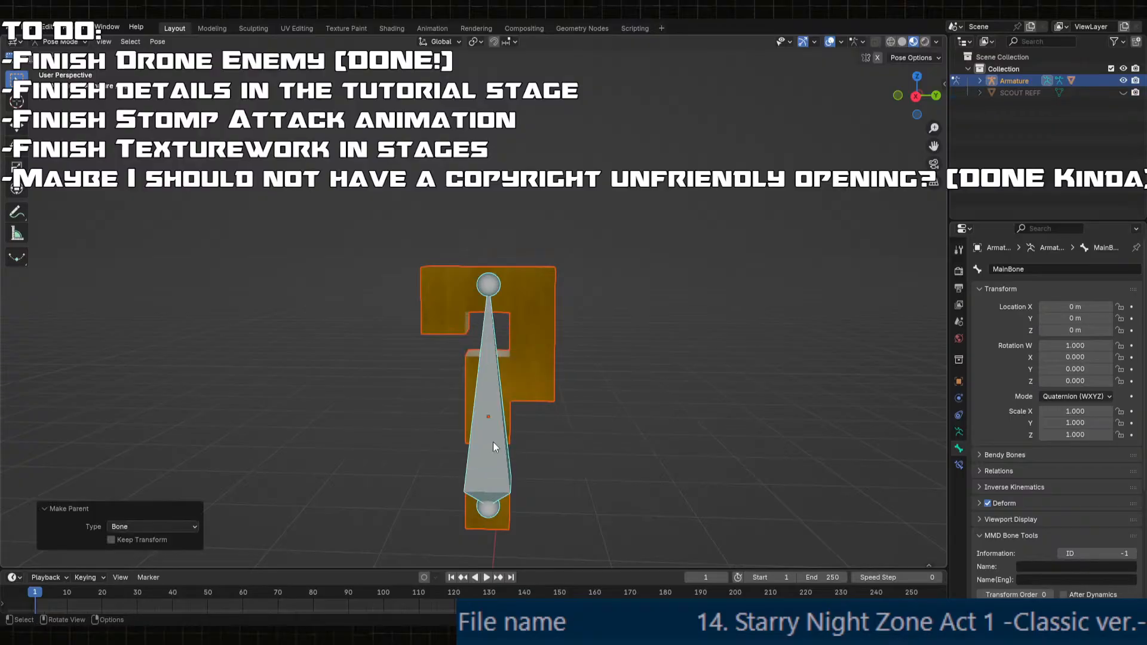
# - Test the parenting by rotating MainBone freely, and undo the rotation
pyautogui.press('r')
pyautogui.click(474, 425)
pyautogui.hotkey('ctrl', 'z')
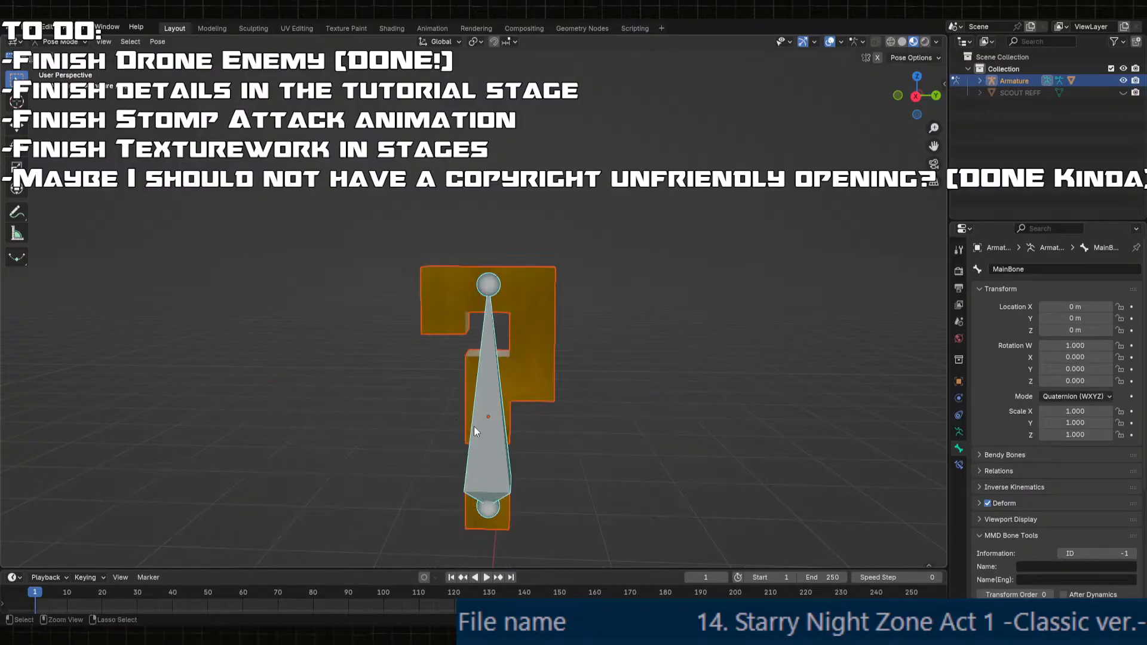
pyautogui.moveTo(474, 425); pyautogui.dragTo(642, 476, button='middle')
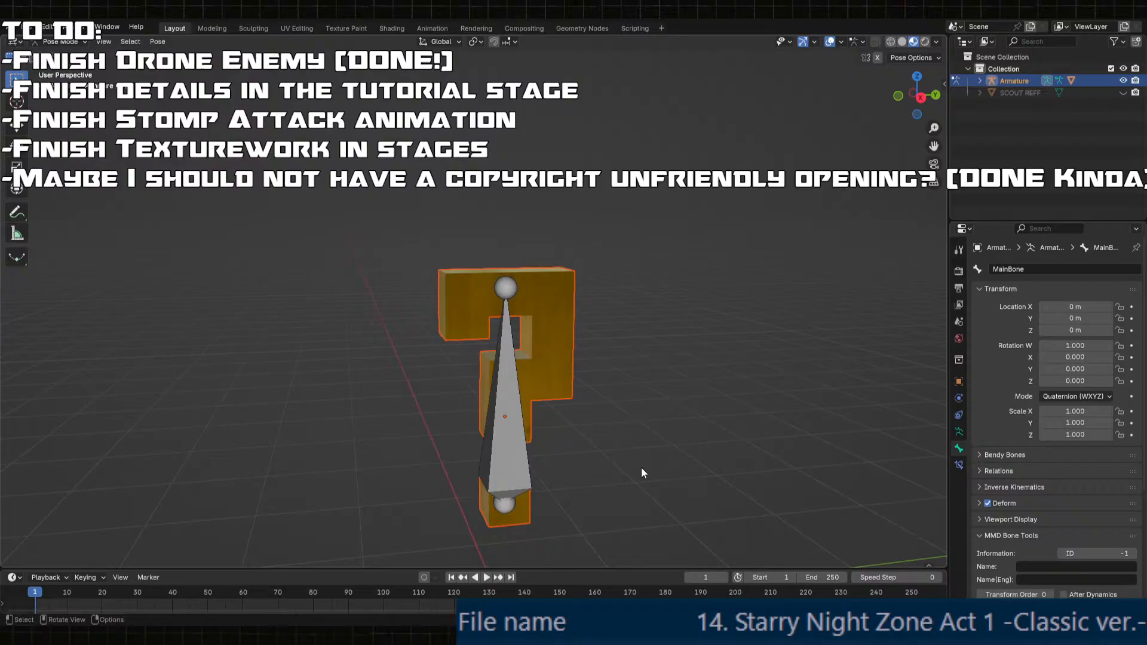
pyautogui.moveTo(639, 468); pyautogui.dragTo(492, 385, button='middle')
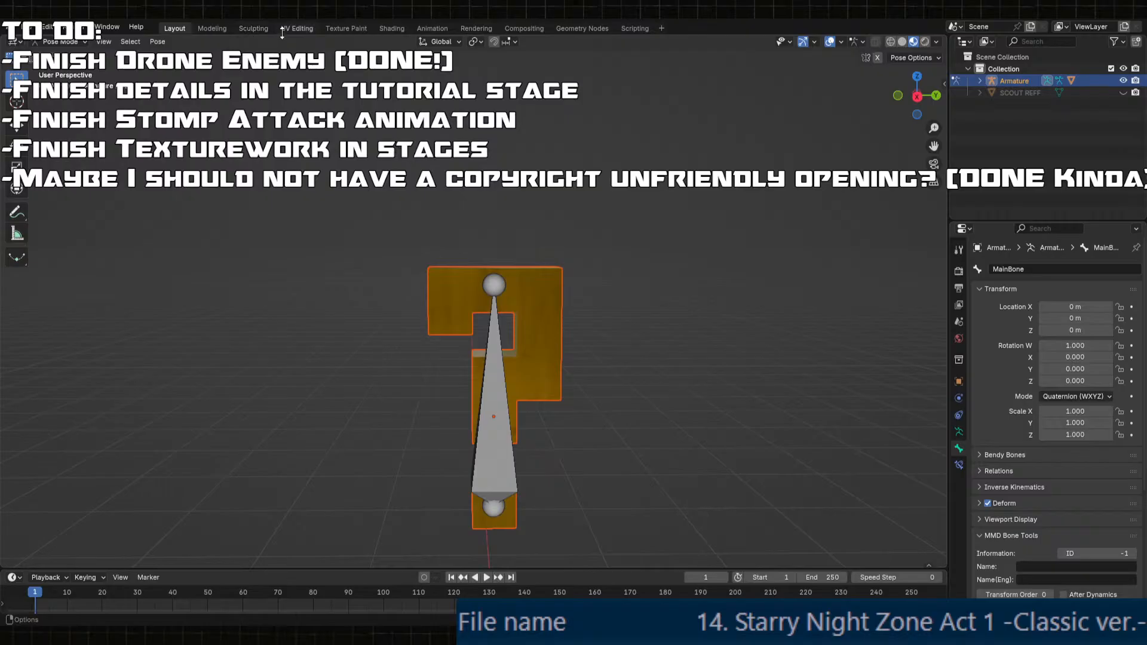
# - Switch to the Animation workspace, select MainBone, and show the main viewport in Material Preview shading
pyautogui.click(432, 29)
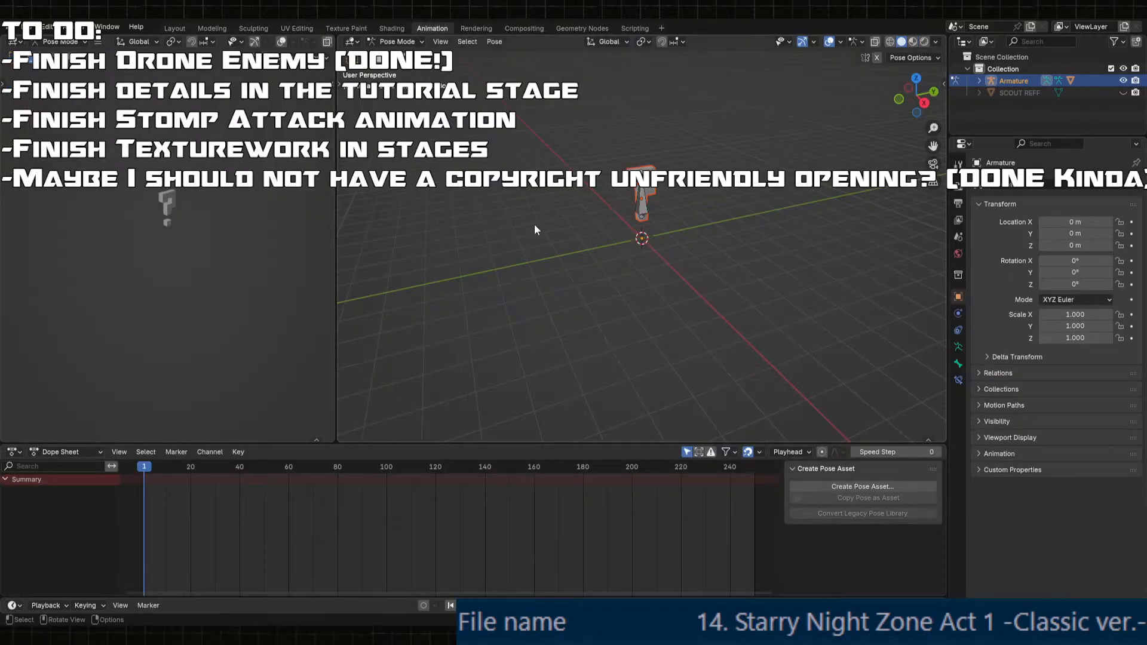
pyautogui.click(639, 205)
pyautogui.click(912, 42)
pyautogui.scroll(5, 680, 207)
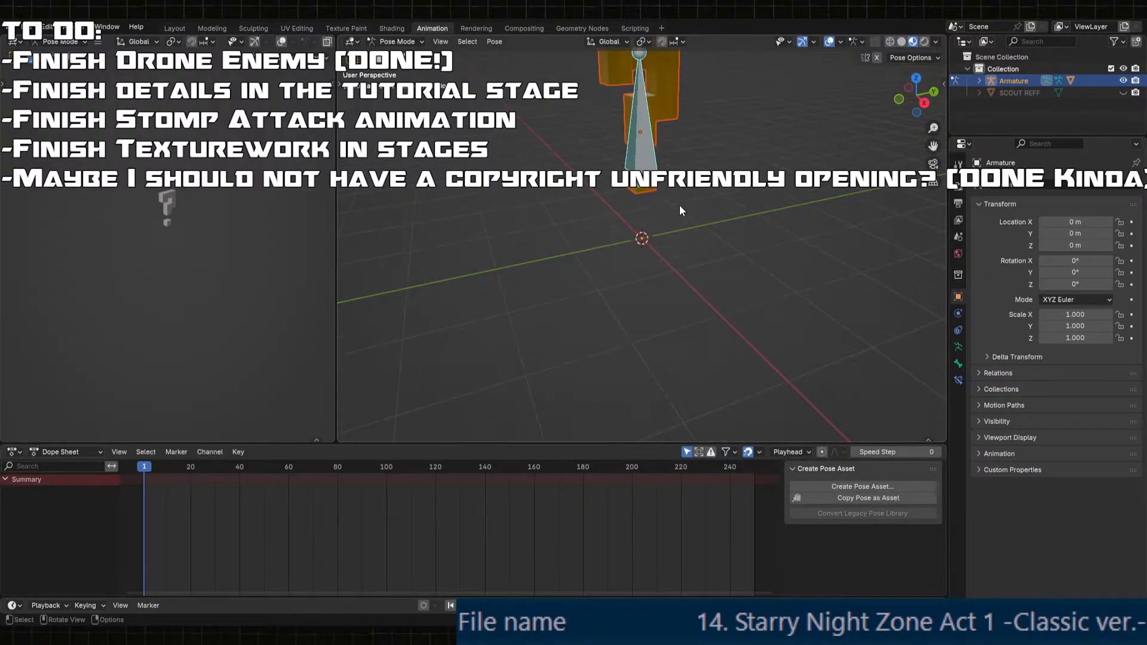
pyautogui.keyDown('shift'); pyautogui.moveTo(679, 206); pyautogui.dragTo(681, 254, button='middle'); pyautogui.keyUp('shift')
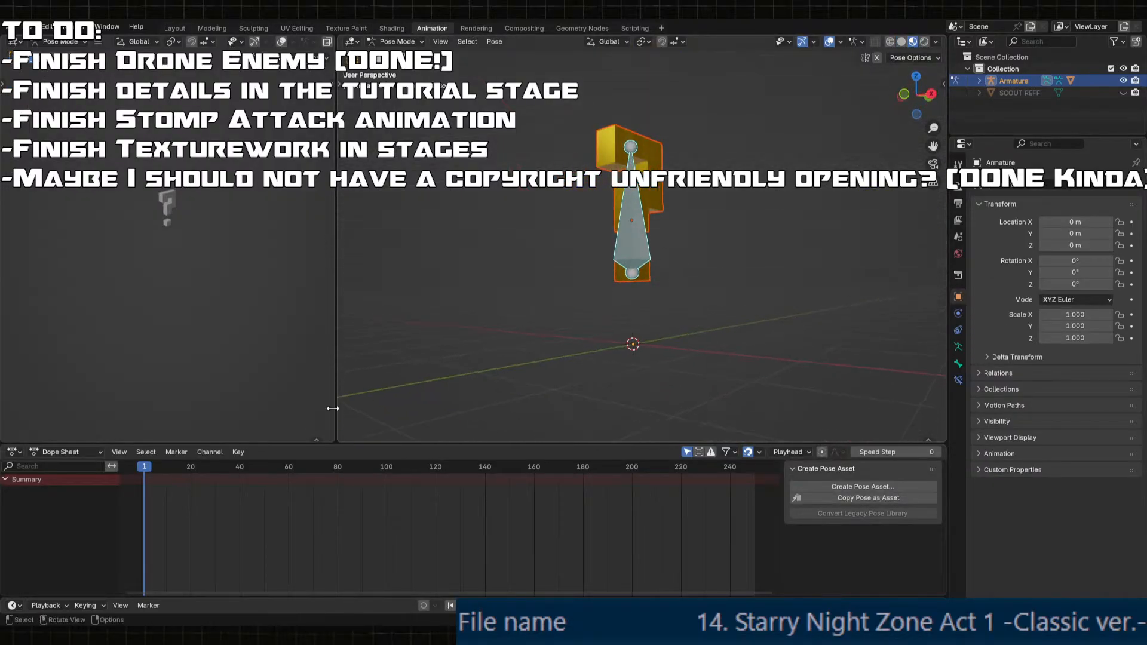
# - Create an action named default with a fake user in the Action Editor, and keyframe MainBone at frame 1
pyautogui.click(66, 452)
pyautogui.click(60, 497)
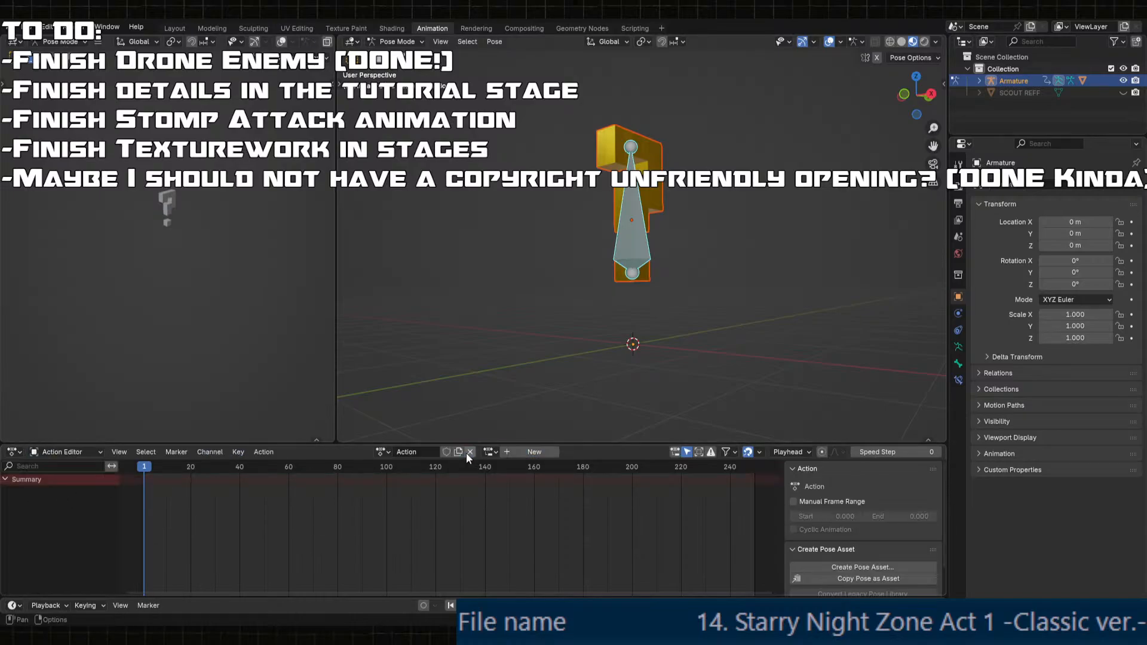
pyautogui.click(431, 453)
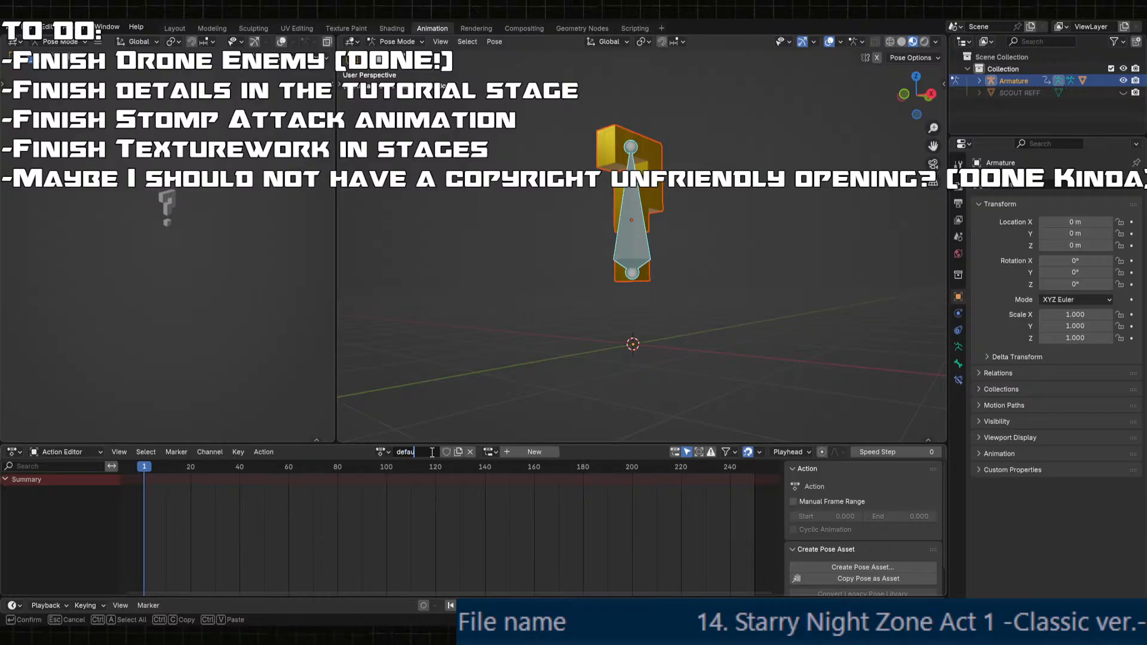
pyautogui.press('Return')
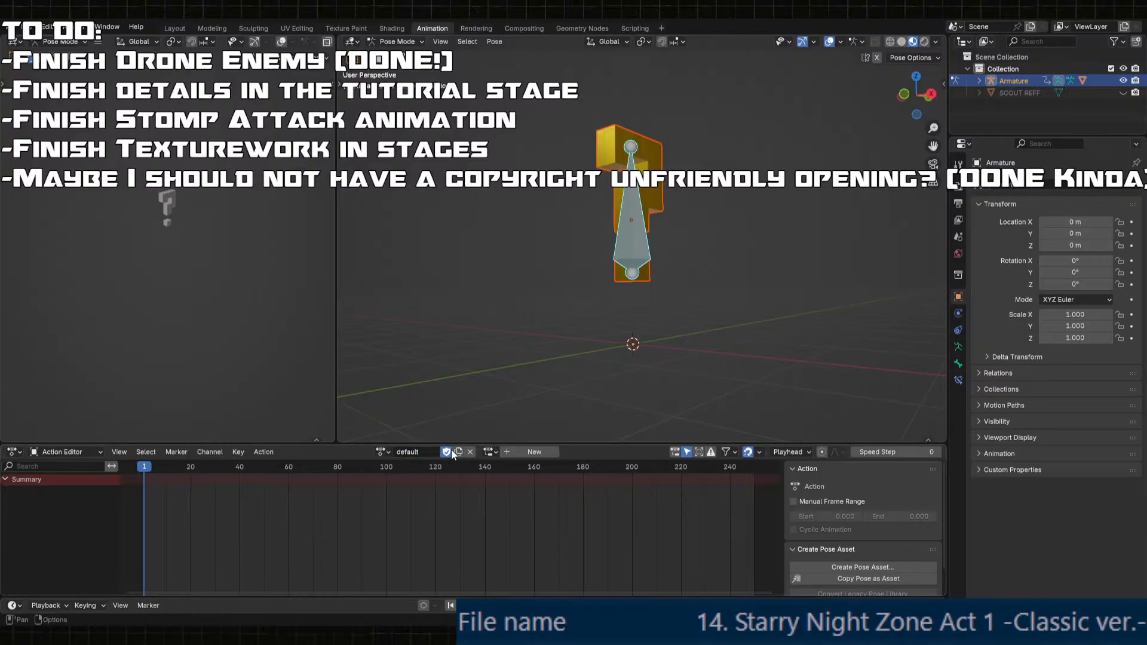
pyautogui.press('i')
pyautogui.click(638, 234)
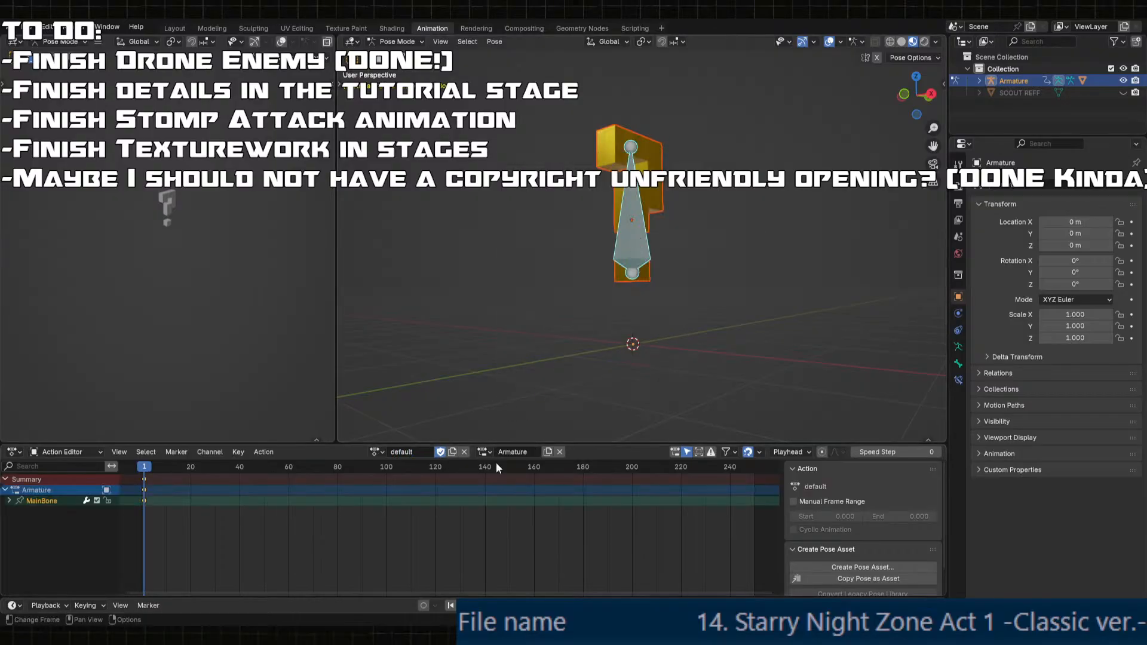
# - Duplicate the default action, rename the copy Spin, and give it a fake user
pyautogui.click(378, 452)
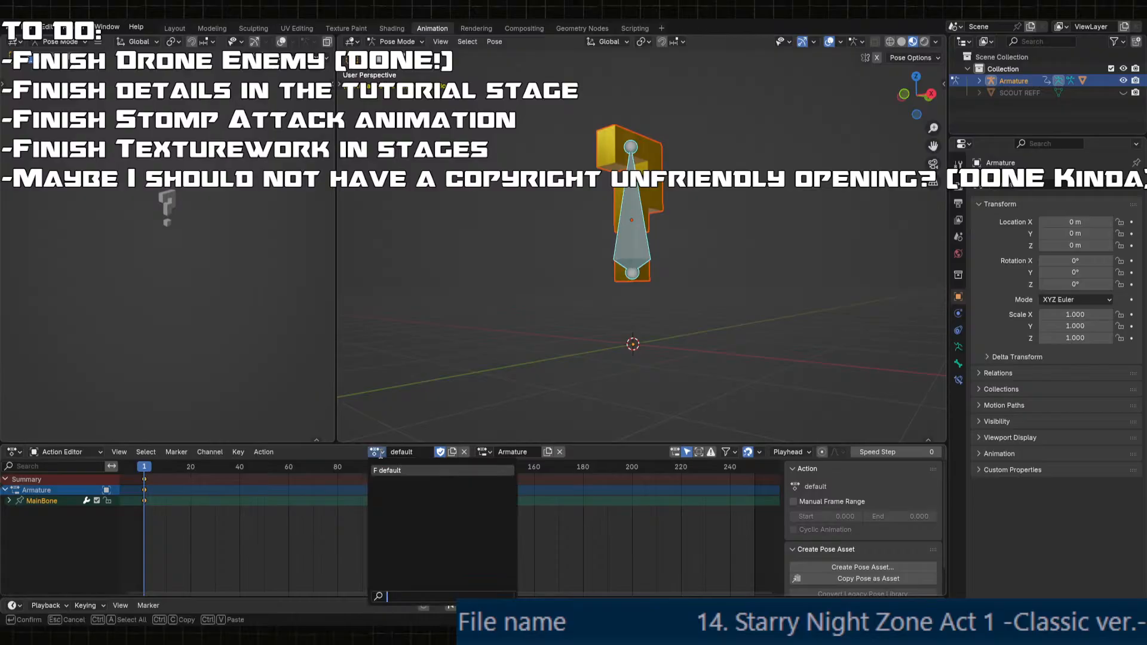
pyautogui.click(453, 452)
pyautogui.click(406, 451)
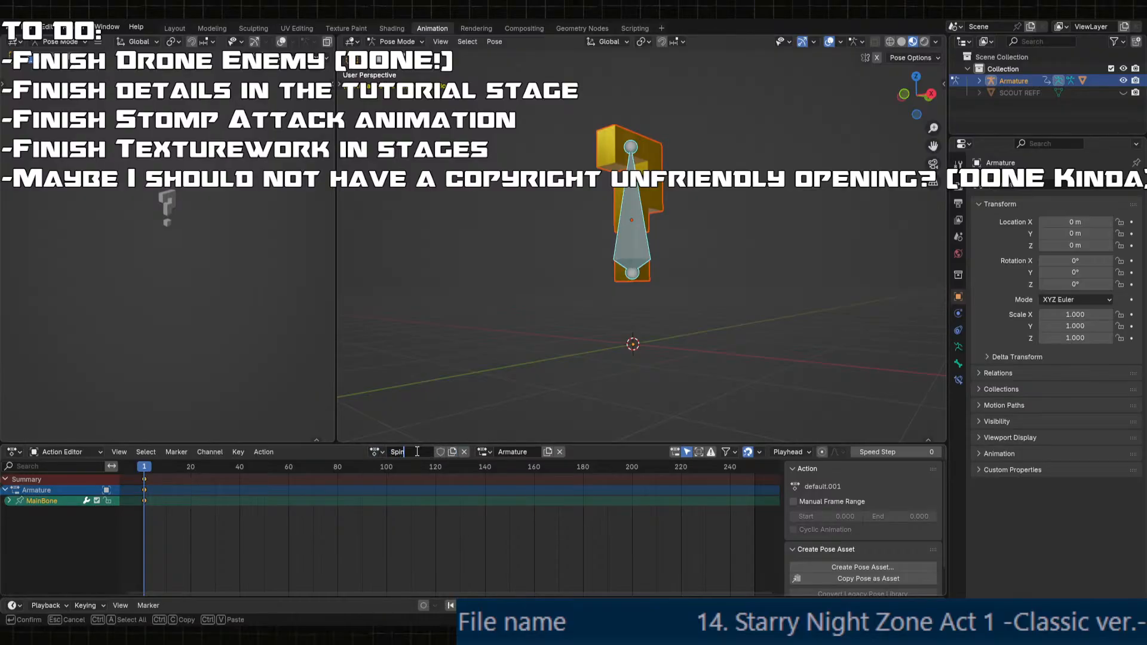
pyautogui.press('Return')
pyautogui.click(441, 452)
# - Set the scene's start frame to 0 and move MainBone's keyframe in the Spin action to frame 0
pyautogui.moveTo(648, 336)
pyautogui.mouseDown(button='middle')
pyautogui.moveTo(700, 342)
pyautogui.moveTo(726, 286)
pyautogui.moveTo(618, 294)
pyautogui.moveTo(712, 269)
pyautogui.moveTo(681, 301)
pyautogui.moveTo(804, 270)
pyautogui.moveTo(655, 341)
pyautogui.mouseUp(button='middle')
pyautogui.press('KP_Decimal')
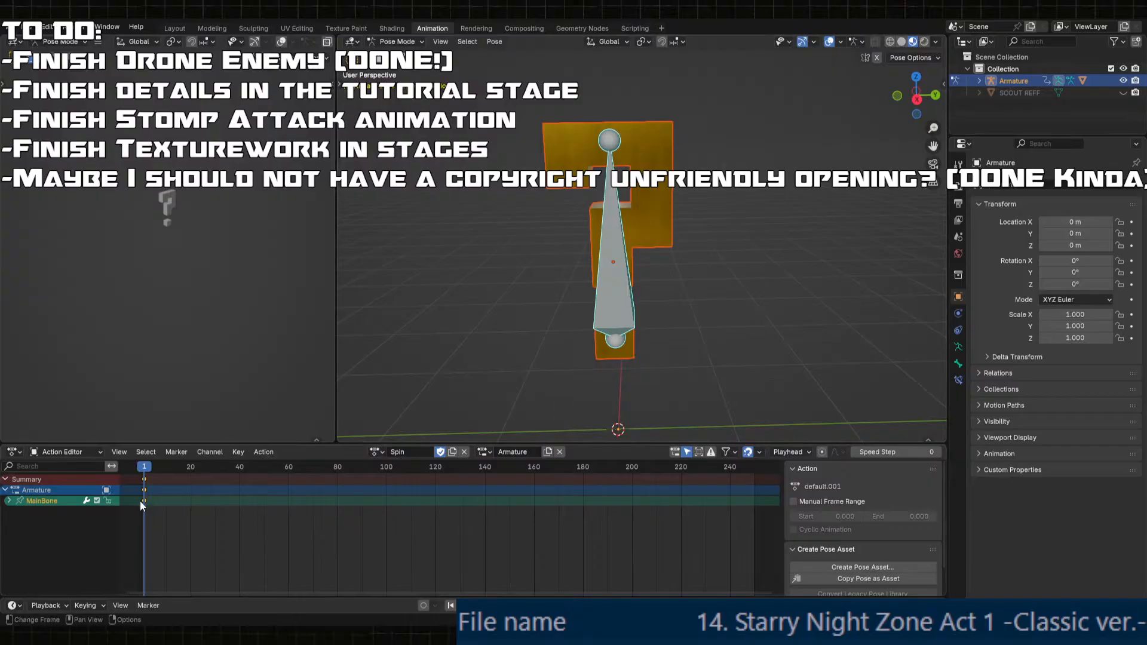
pyautogui.click(769, 604)
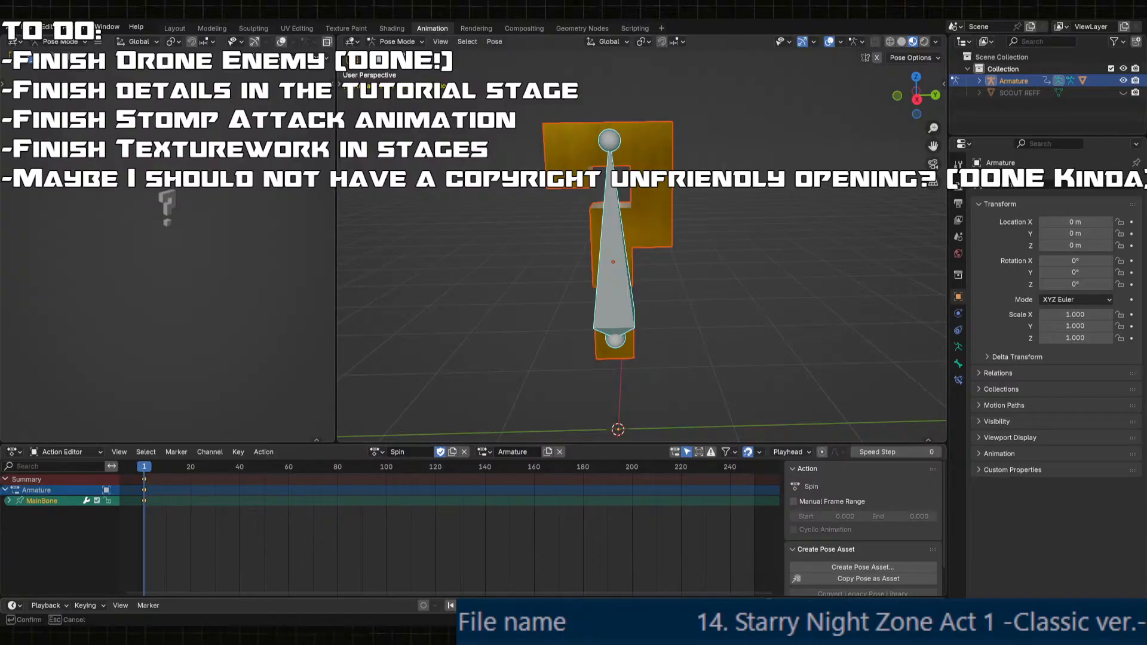
pyautogui.press('Return')
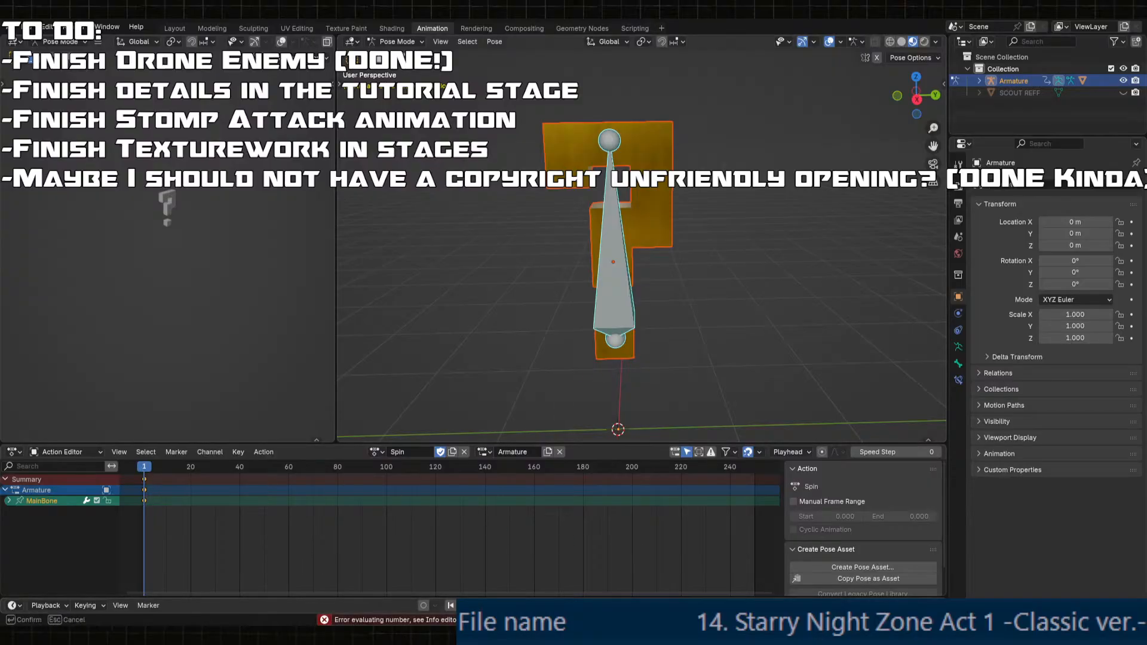
pyautogui.press('Return')
pyautogui.moveTo(233, 518); pyautogui.dragTo(370, 507, button='middle')
pyautogui.scroll(10, 382, 494)
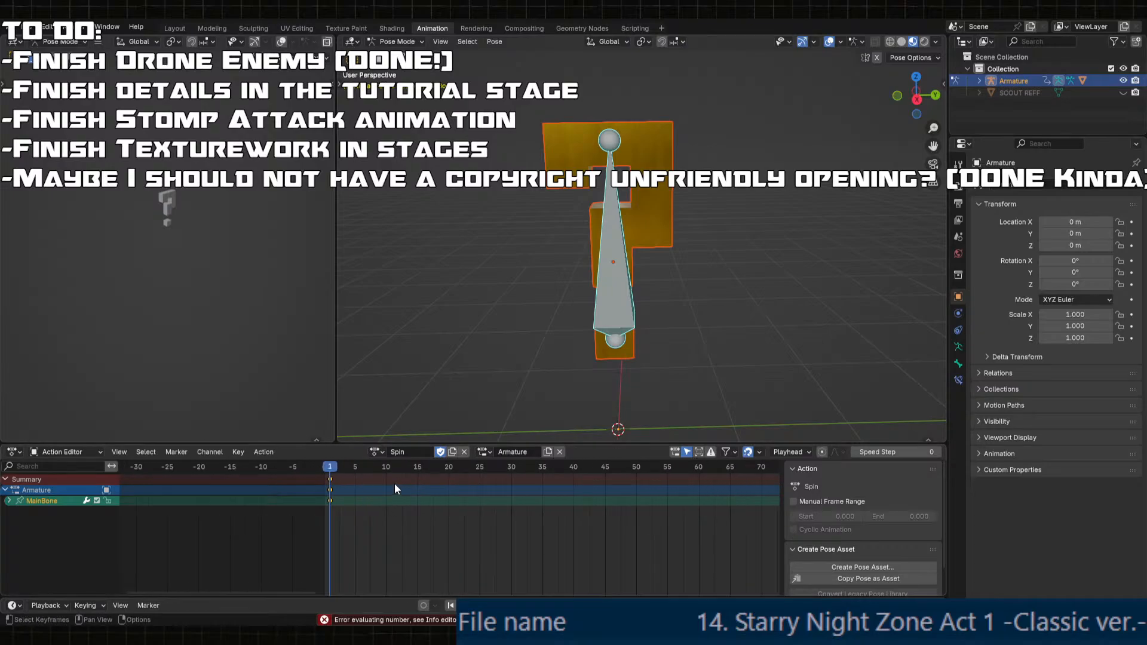
pyautogui.click(325, 472)
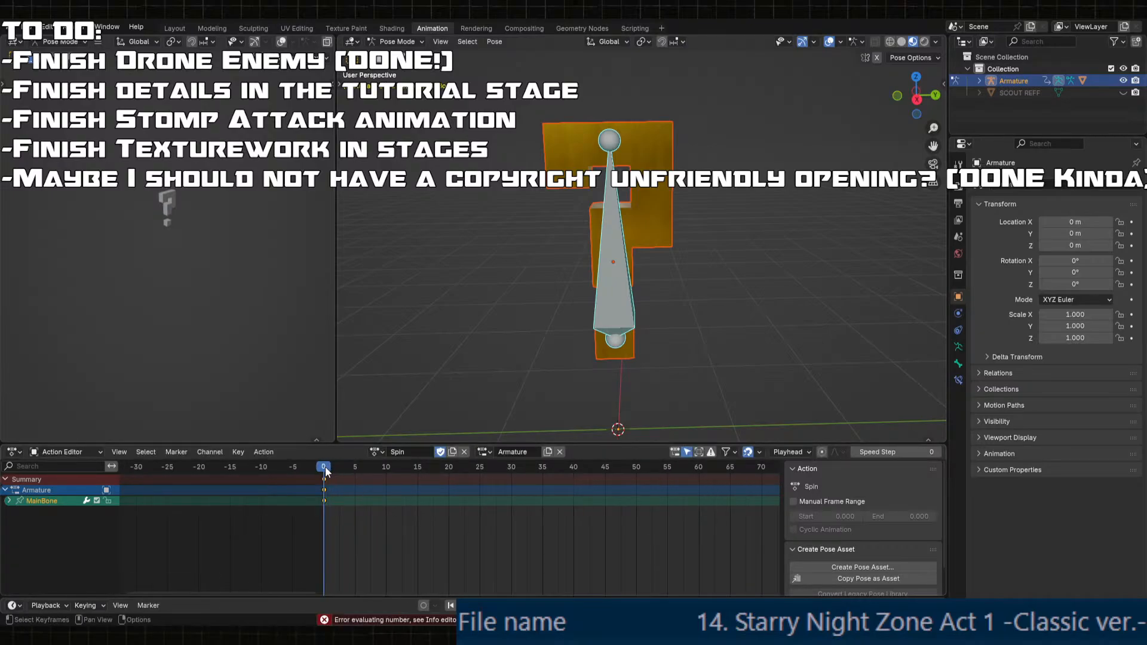
# - Set the scene's output frame rate to 60 fps
pyautogui.moveTo(326, 472); pyautogui.dragTo(386, 472)
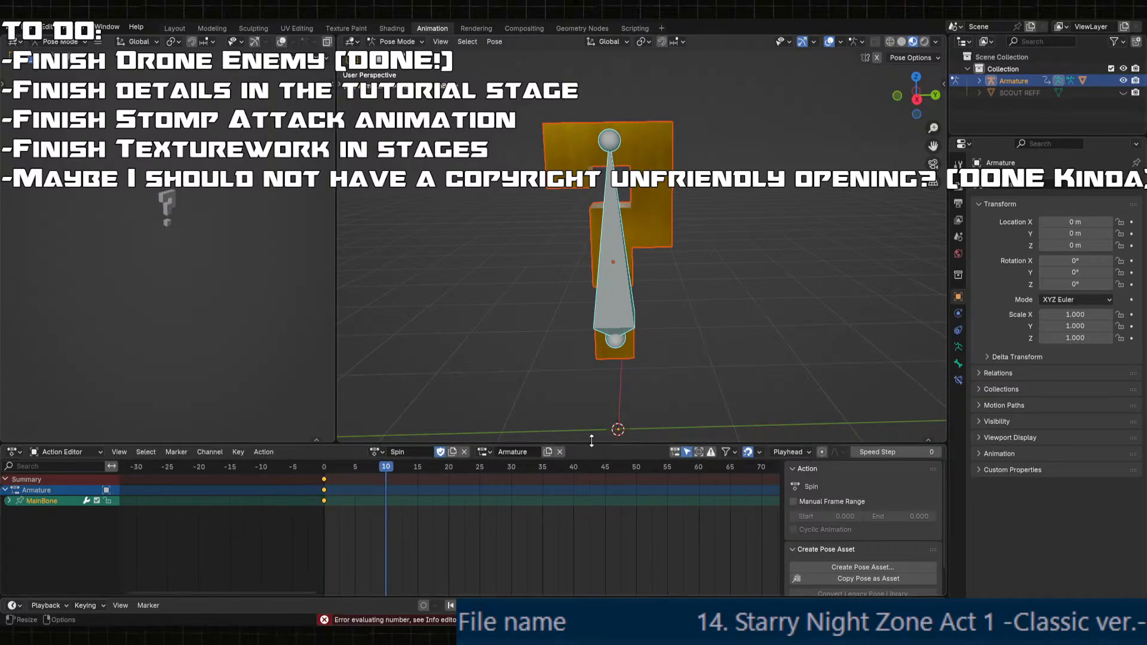
pyautogui.click(958, 236)
pyautogui.click(958, 204)
pyautogui.click(1070, 292)
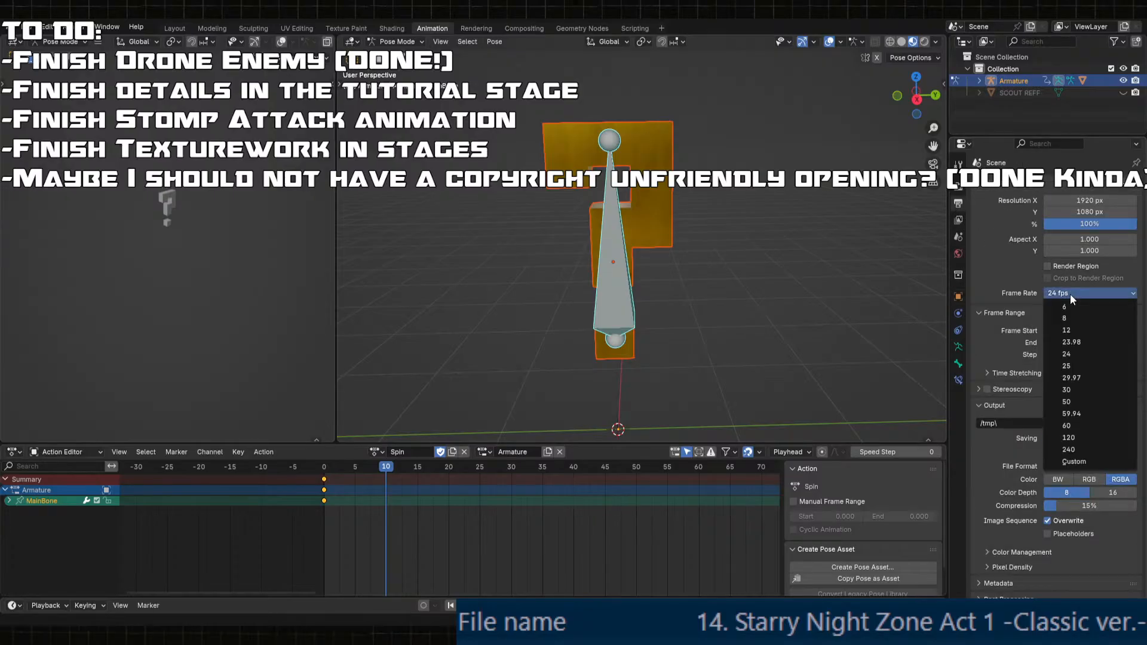
pyautogui.click(1074, 424)
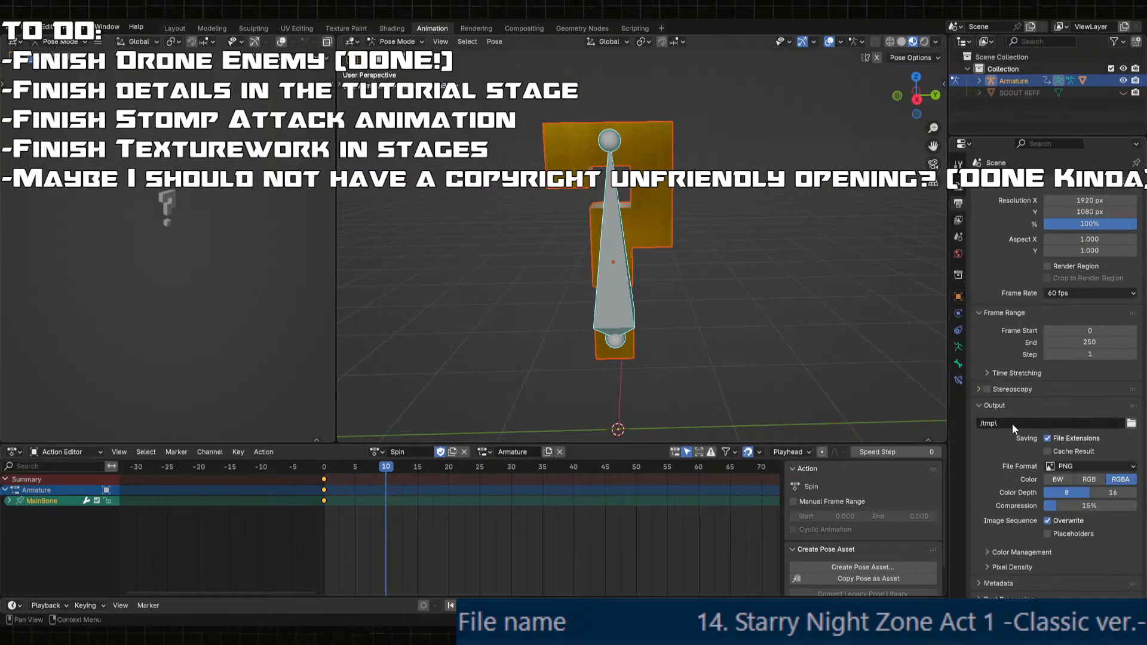
# - At frame 15, rotate MainBone 90° about the global Z axis and keyframe its location, rotation and scale
pyautogui.click(421, 510)
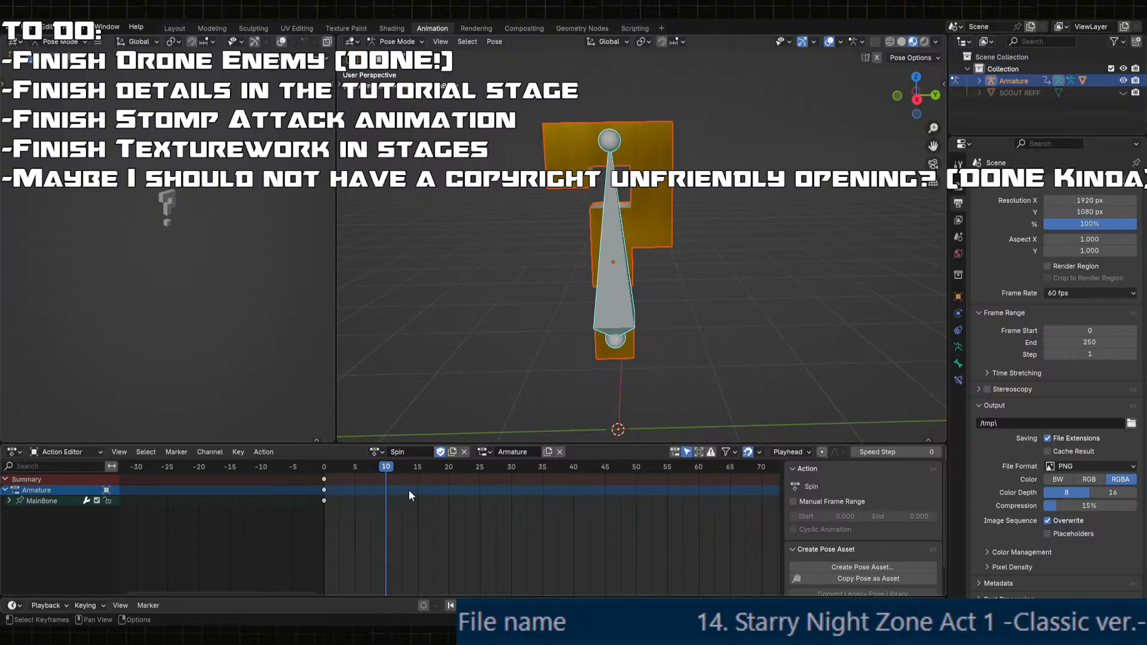
pyautogui.moveTo(367, 467); pyautogui.dragTo(420, 480)
pyautogui.moveTo(680, 284); pyautogui.dragTo(672, 286, button='middle')
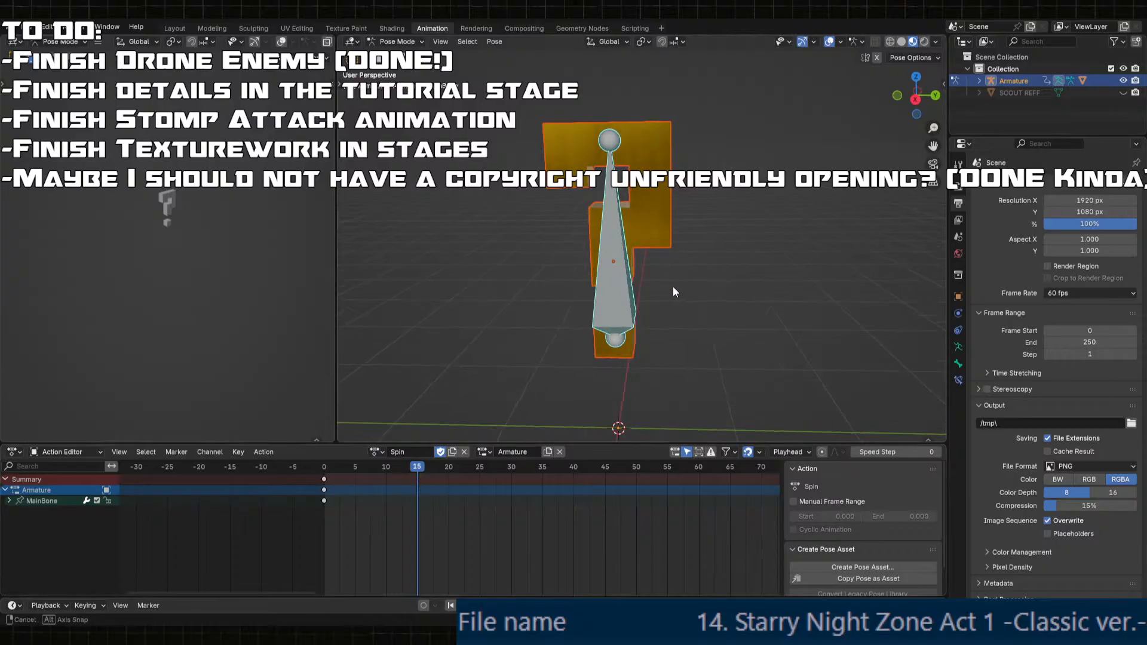
pyautogui.press('r')
pyautogui.moveTo(630, 377); pyautogui.dragTo(635, 387, button='middle')
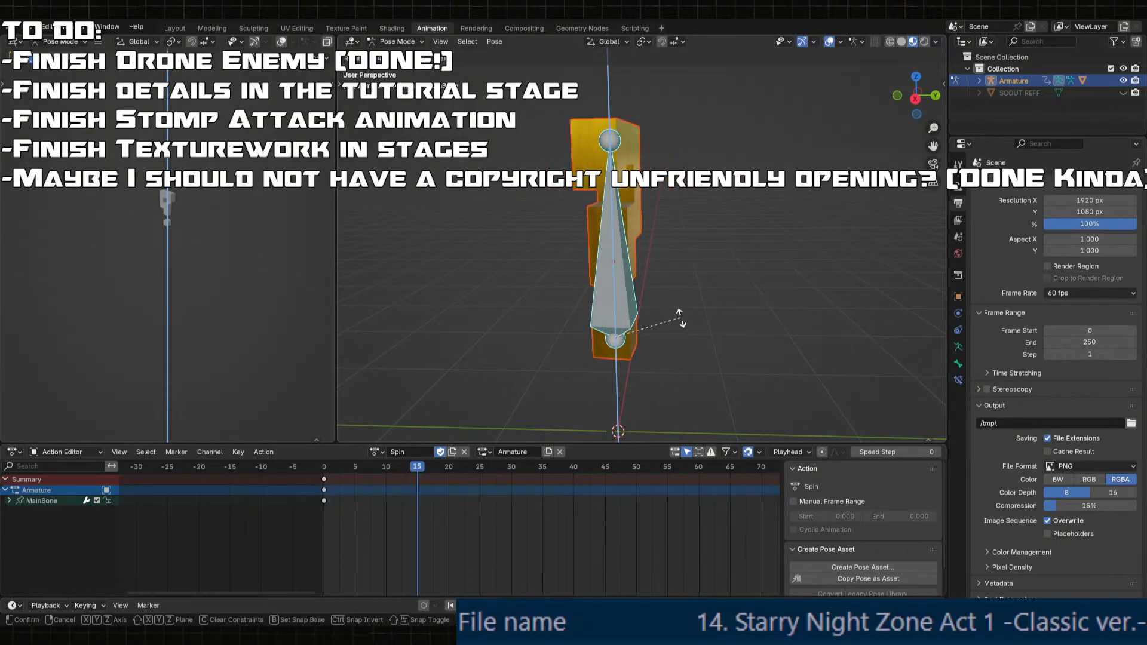
pyautogui.click(683, 324)
pyautogui.click(394, 422)
pyautogui.click(477, 362)
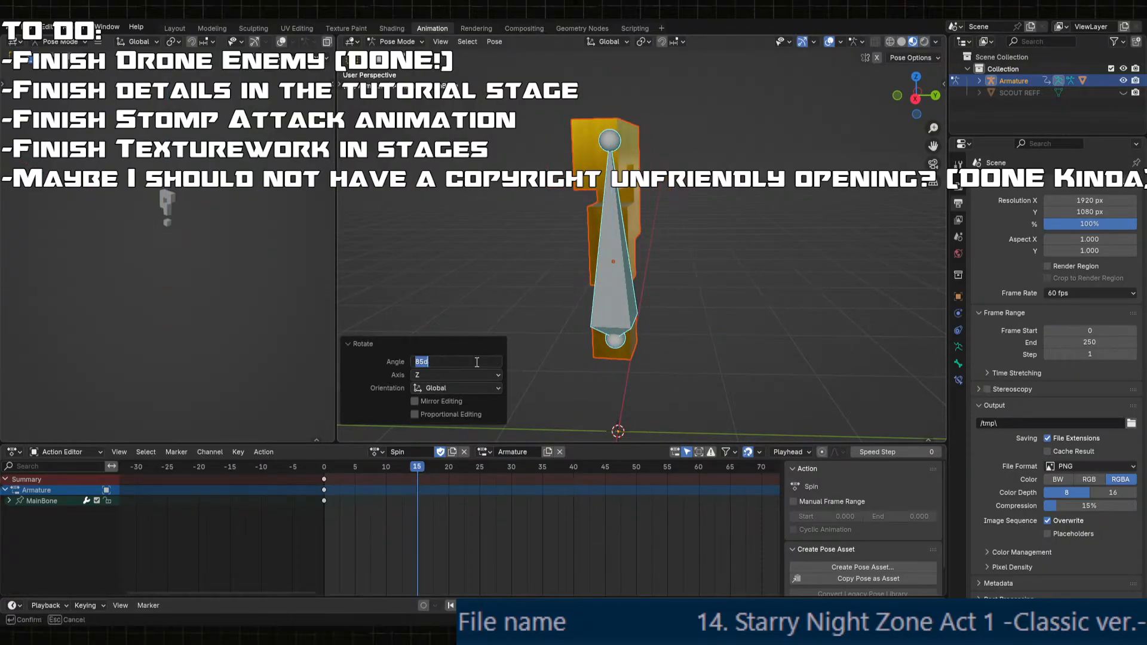
pyautogui.write('90')
pyautogui.press('Return')
pyautogui.press('i')
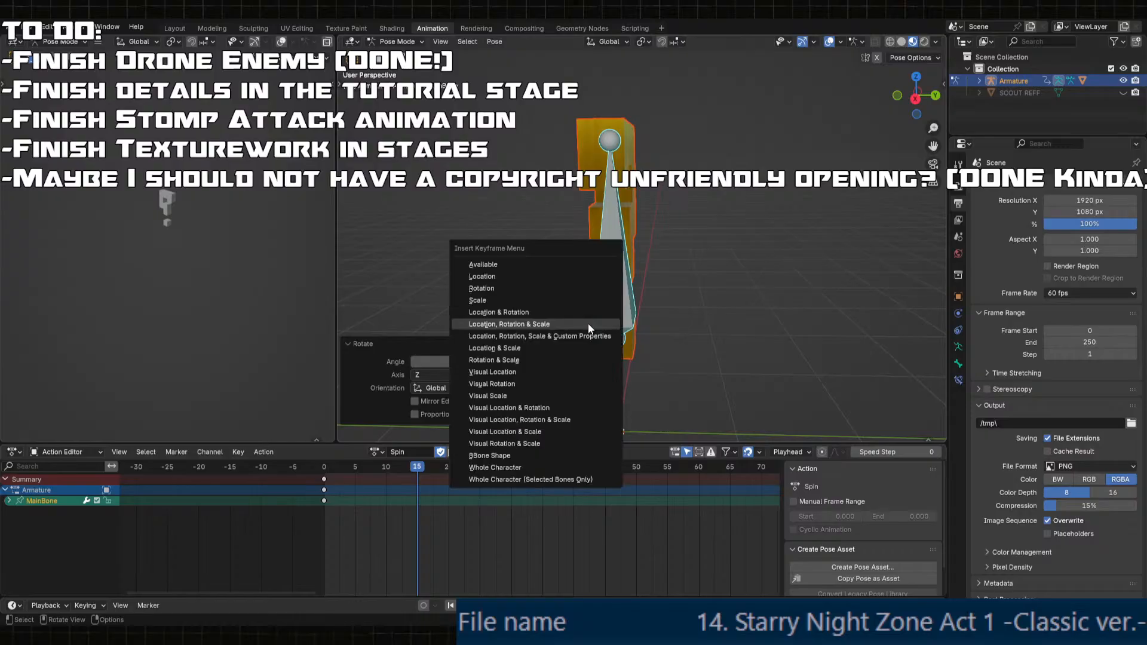
pyautogui.click(588, 324)
# - At frame 30, rotate MainBone another 90° about the global Z axis and keyframe its location, rotation and scale
pyautogui.moveTo(421, 467); pyautogui.dragTo(511, 482)
pyautogui.press('r')
pyautogui.press('z')
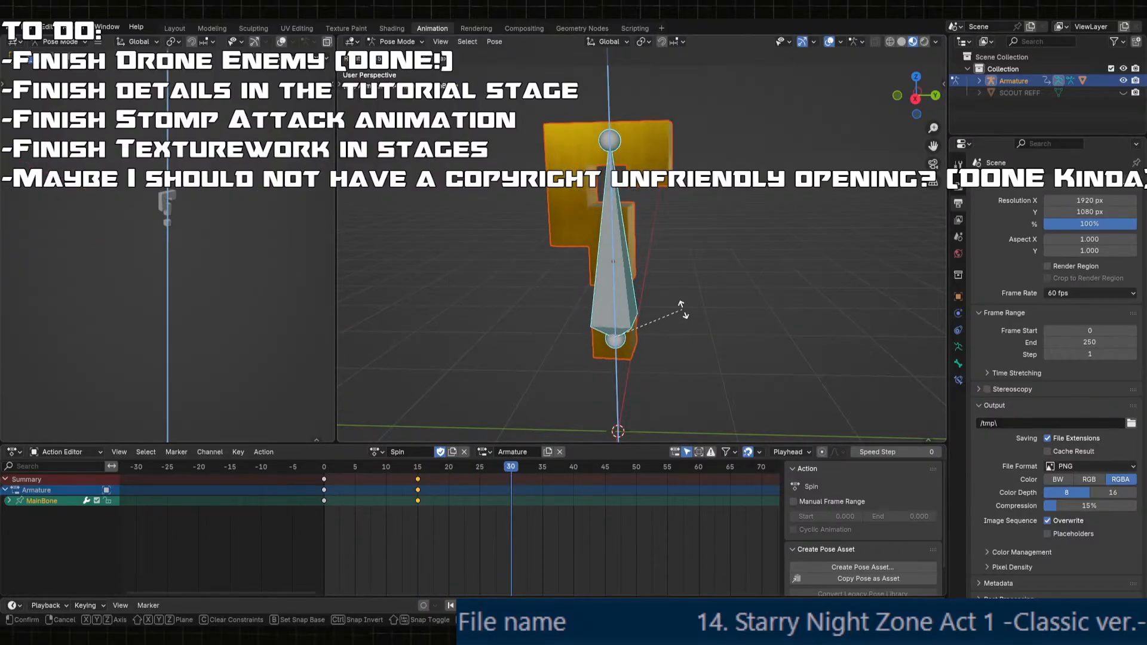
pyautogui.write('90')
pyautogui.press('Return')
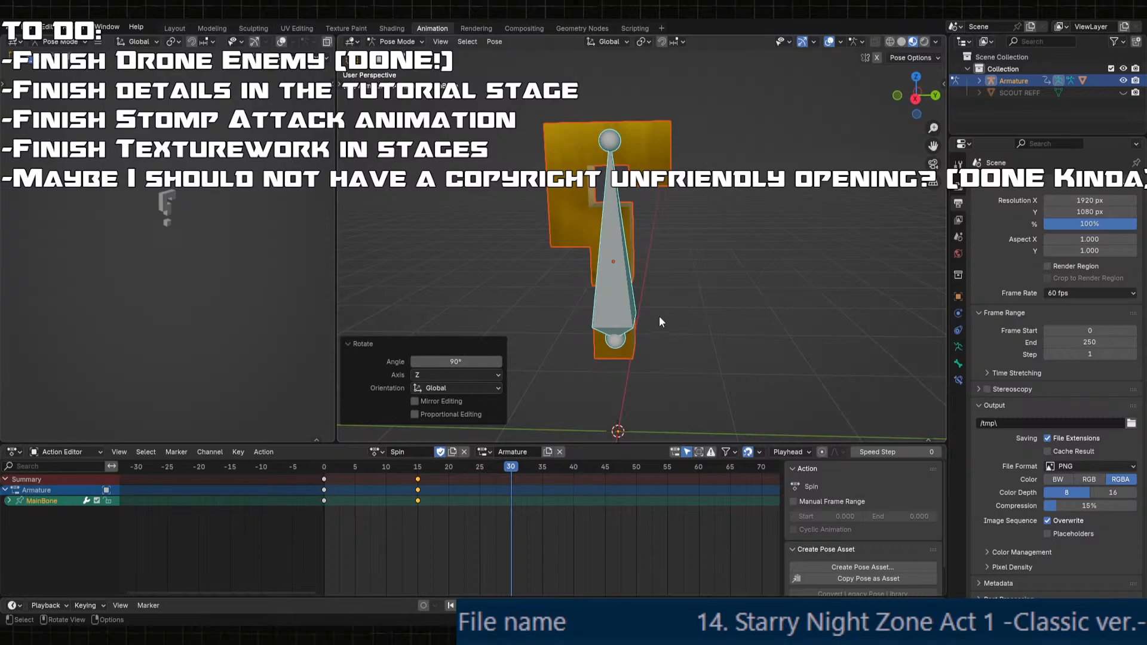
pyautogui.click(452, 361)
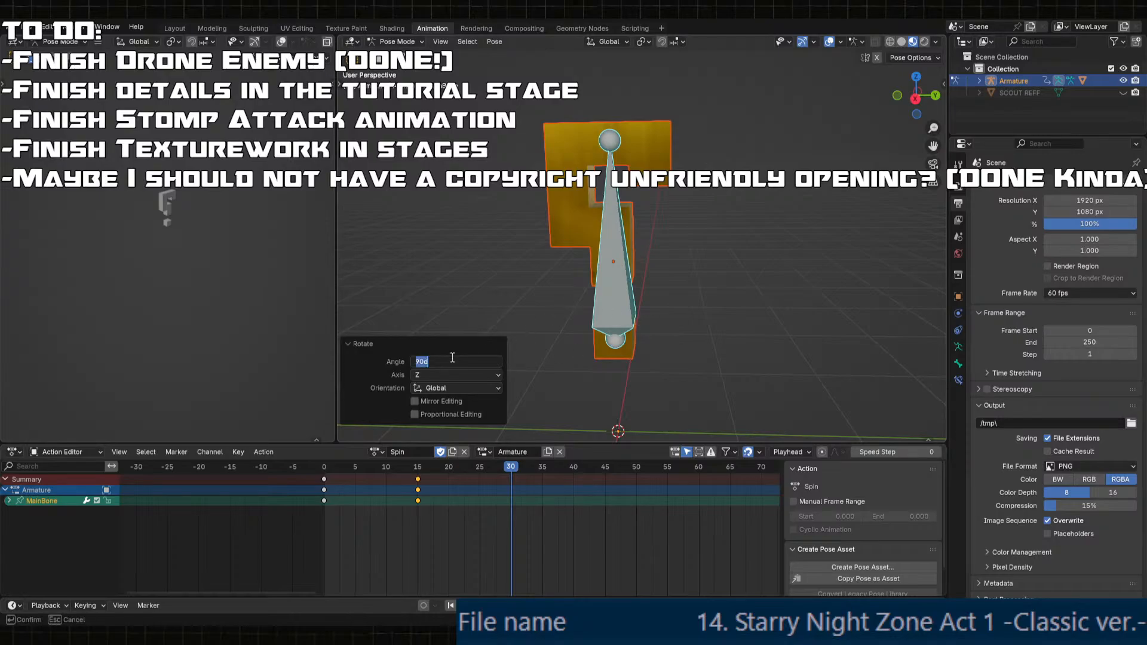
pyautogui.press('Return')
pyautogui.press('i')
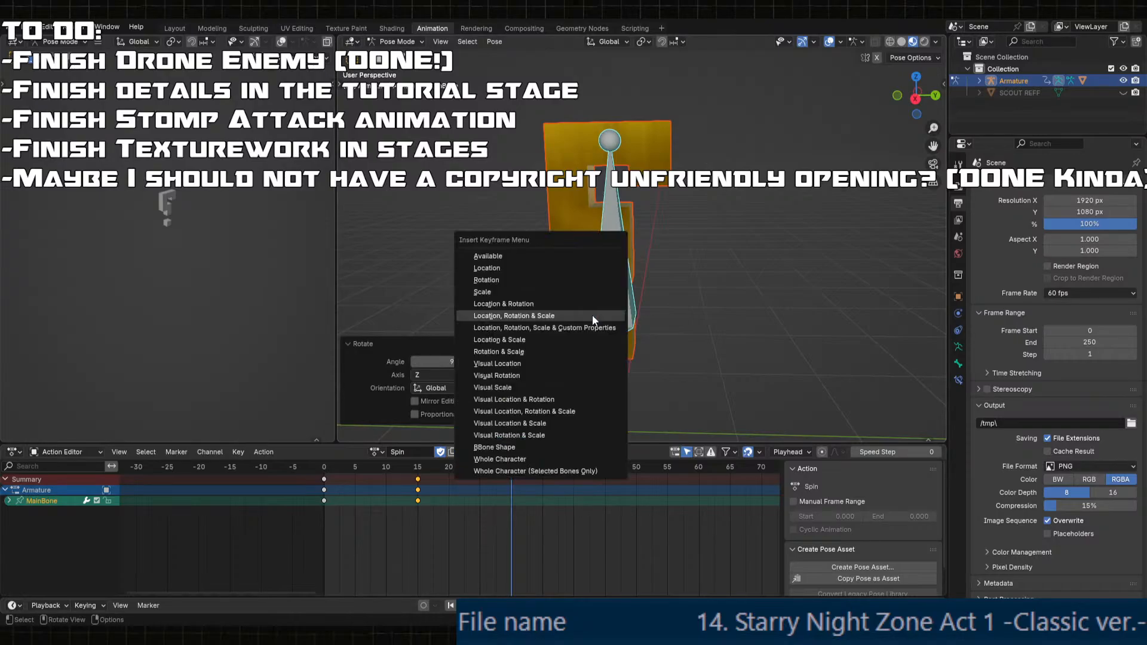
pyautogui.click(592, 315)
# - Play the half-finished spin briefly and scrub back to frame 0 to check the motion
pyautogui.press('space')
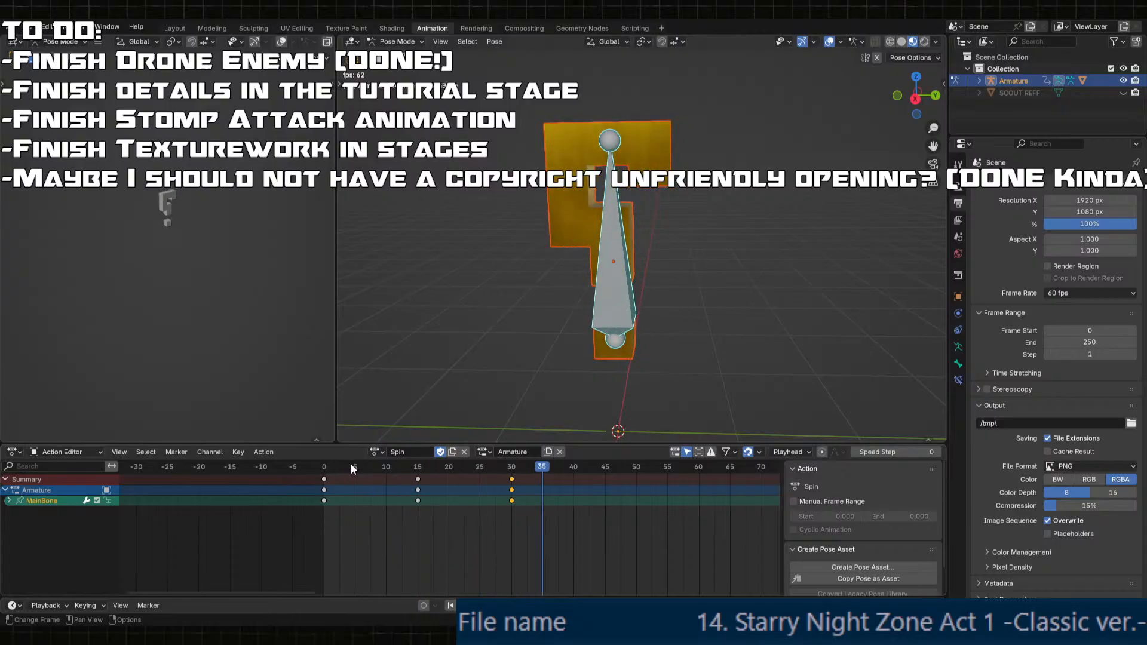
pyautogui.press('space')
pyautogui.moveTo(385, 464); pyautogui.dragTo(324, 471)
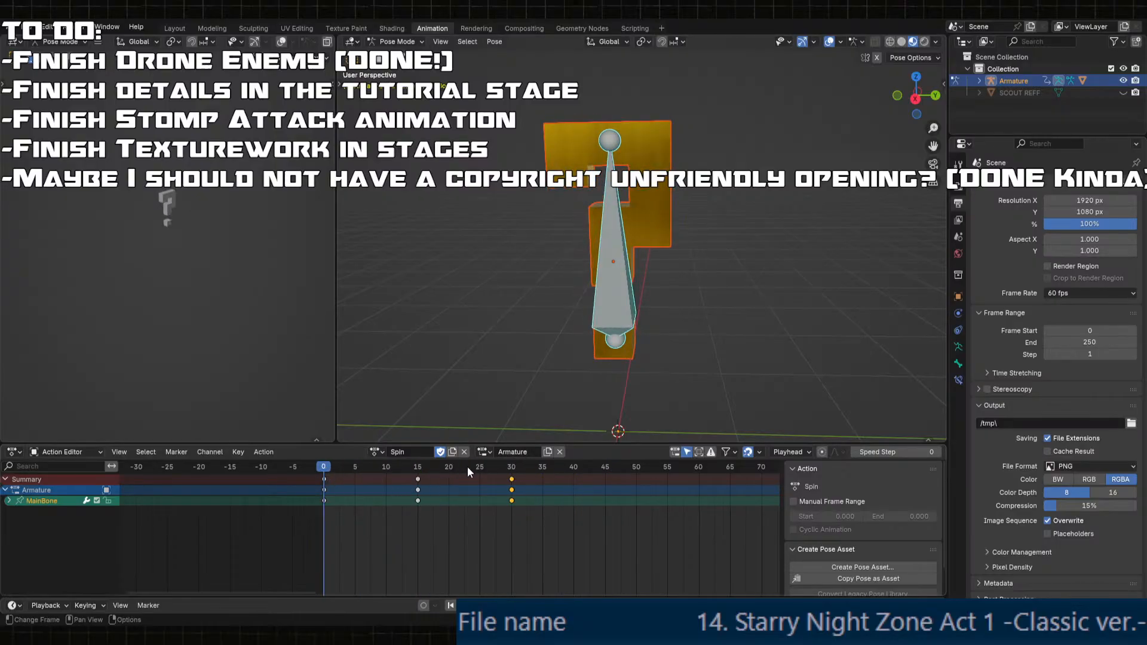
# - At frame 45, rotate MainBone a further 90° about the global Z axis and keyframe its location, rotation and scale
pyautogui.moveTo(467, 467); pyautogui.dragTo(604, 474)
pyautogui.moveTo(631, 389); pyautogui.dragTo(637, 381, button='middle')
pyautogui.press('r')
pyautogui.press('z')
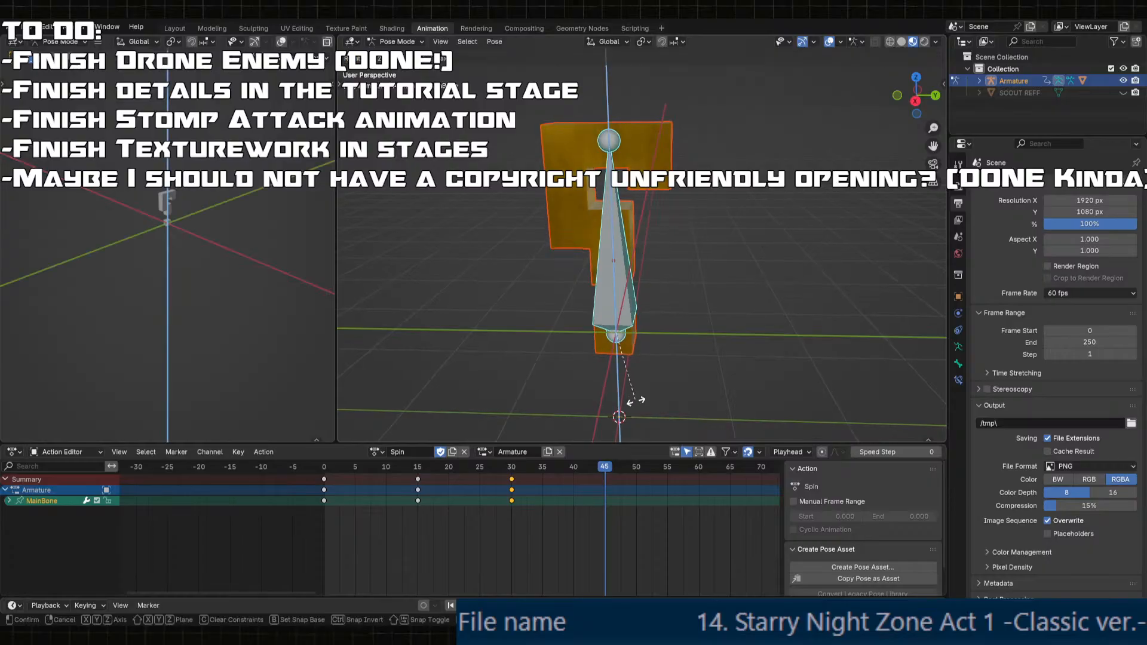
pyautogui.keyDown('ctrl'); pyautogui.click(676, 311); pyautogui.keyUp('ctrl')
pyautogui.click(461, 362)
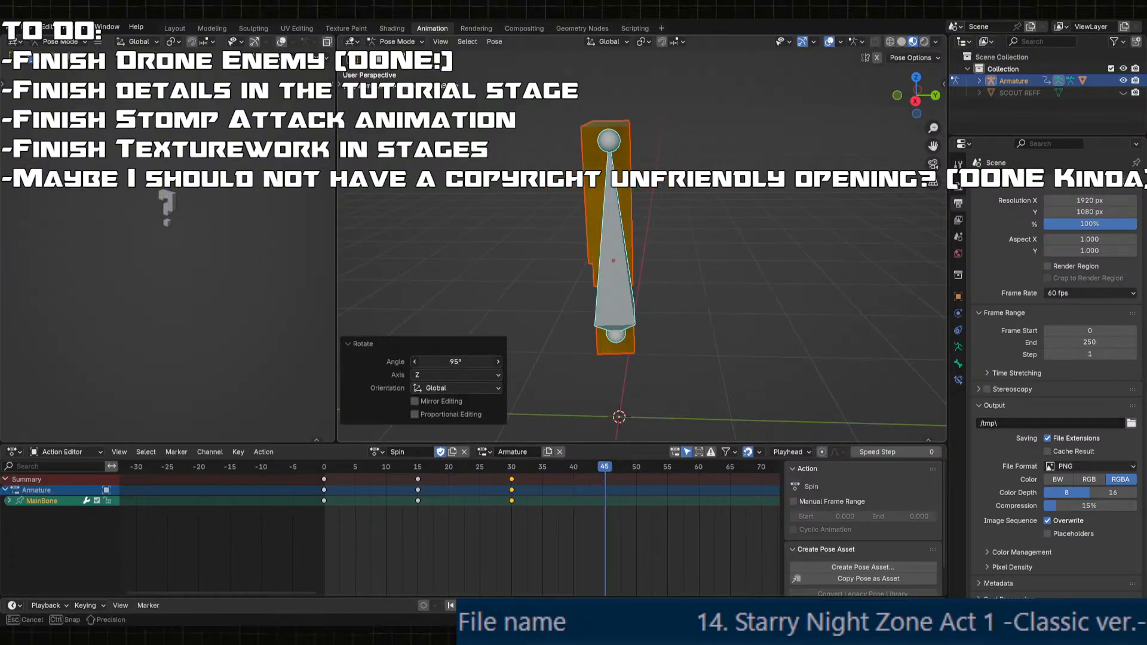
pyautogui.press('Return')
pyautogui.press('i')
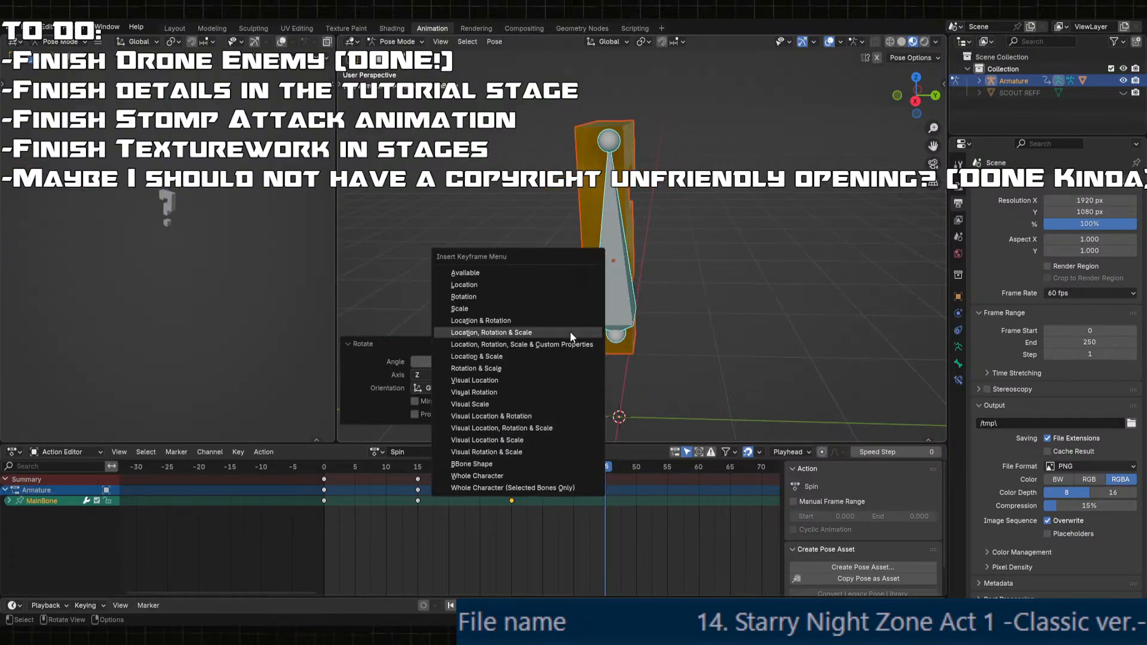
pyautogui.click(570, 332)
# - Go to frame 60 and rotate MainBone 90° about the global Z axis to complete the full turn
pyautogui.moveTo(603, 467); pyautogui.dragTo(698, 477)
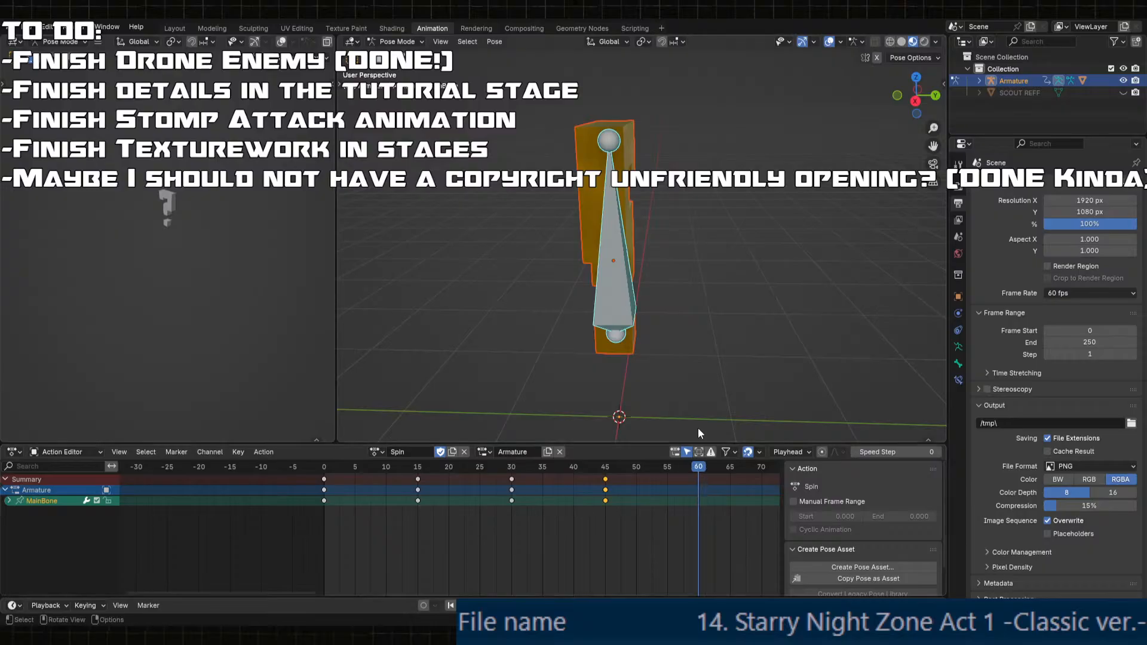
pyautogui.press('r')
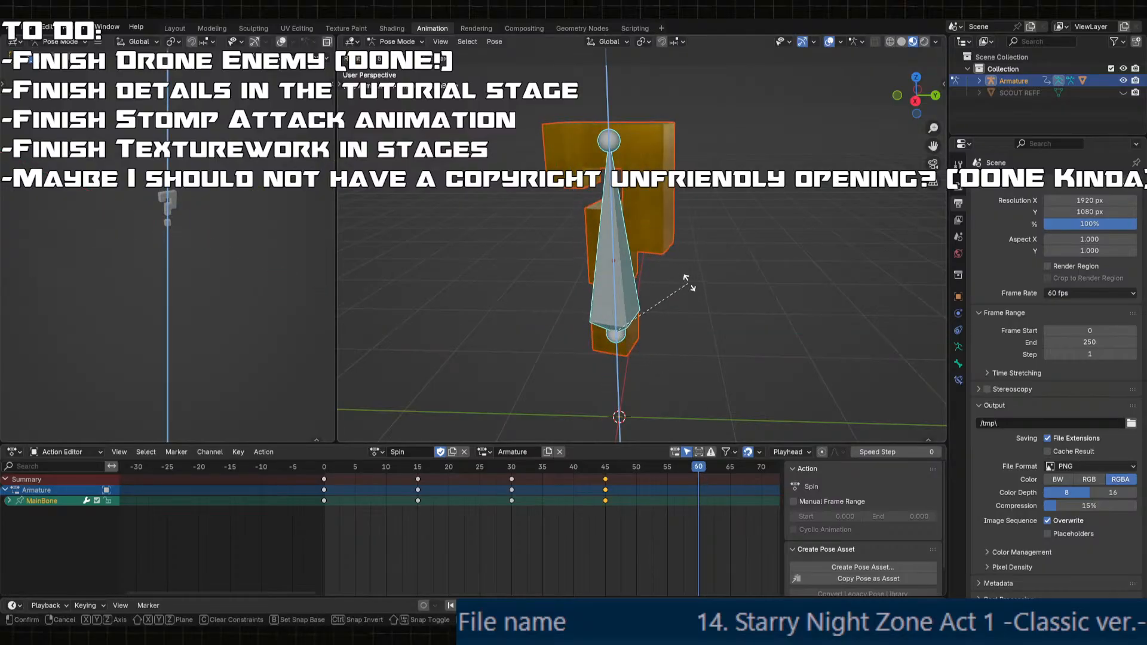
pyautogui.click(688, 267)
pyautogui.click(464, 360)
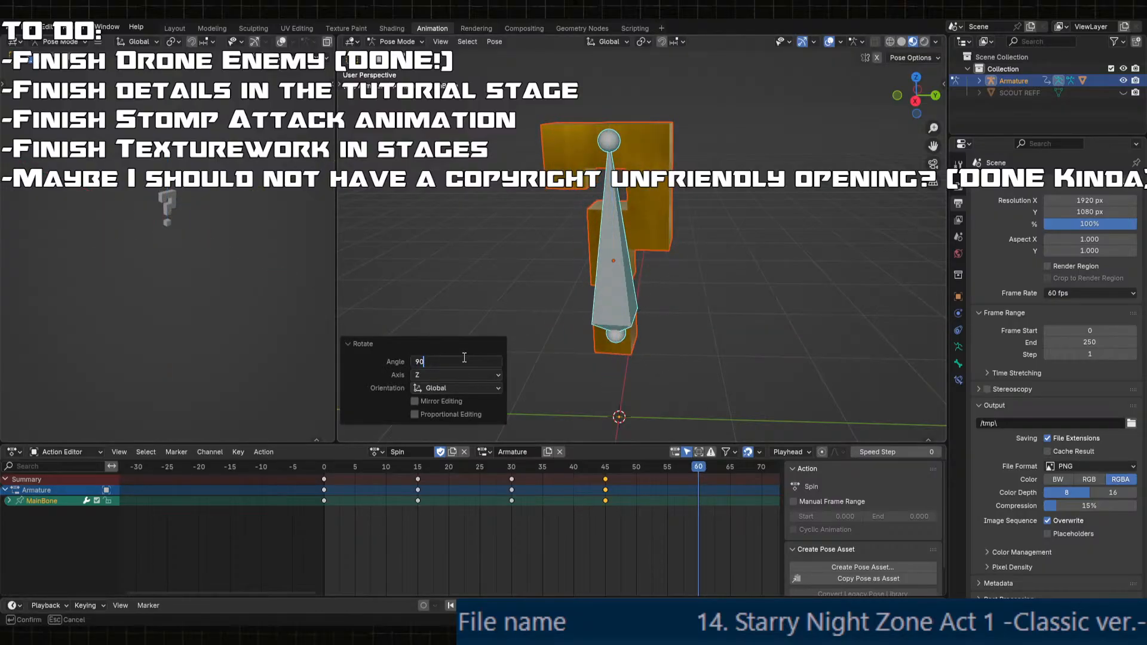
pyautogui.press('Return')
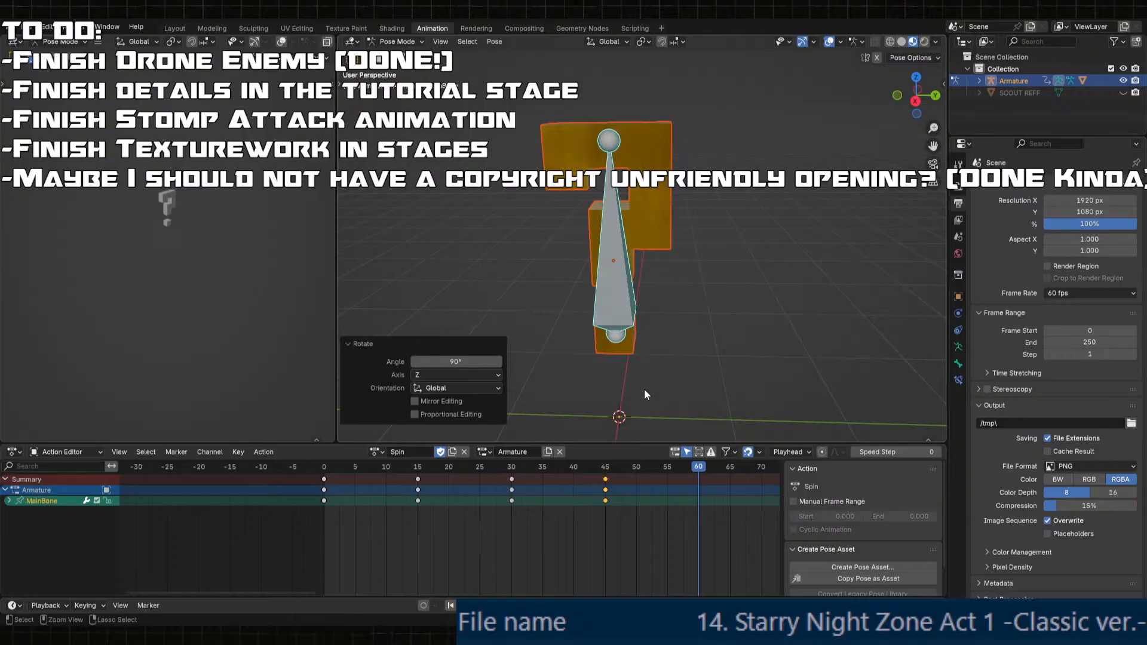
# - Enable a manual frame range on the Spin action and set its end to 60
pyautogui.click(844, 501)
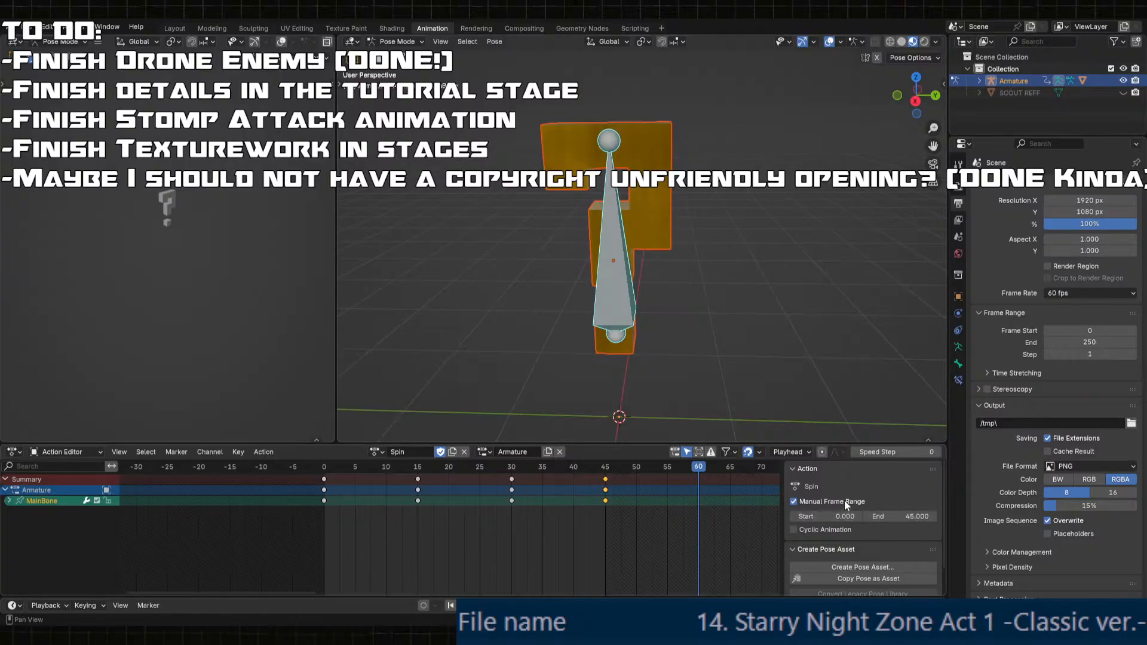
pyautogui.click(907, 516)
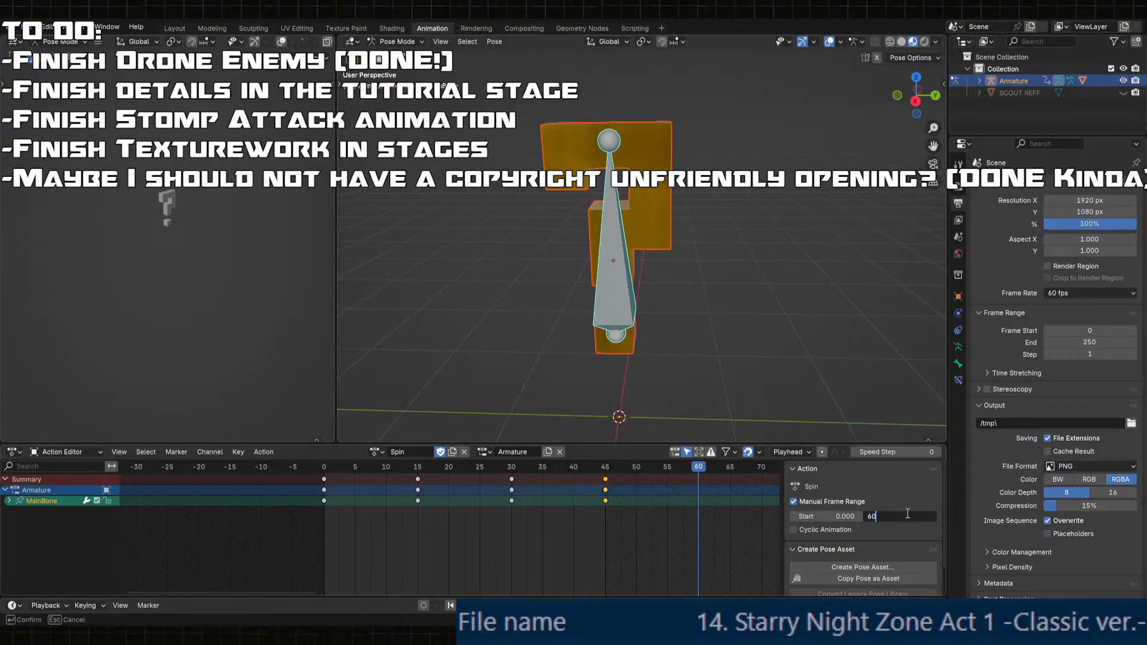
pyautogui.press('Return')
# - Keyframe MainBone's location, rotation and scale at frame 60, and set the scene's end frame to 60
pyautogui.press('i')
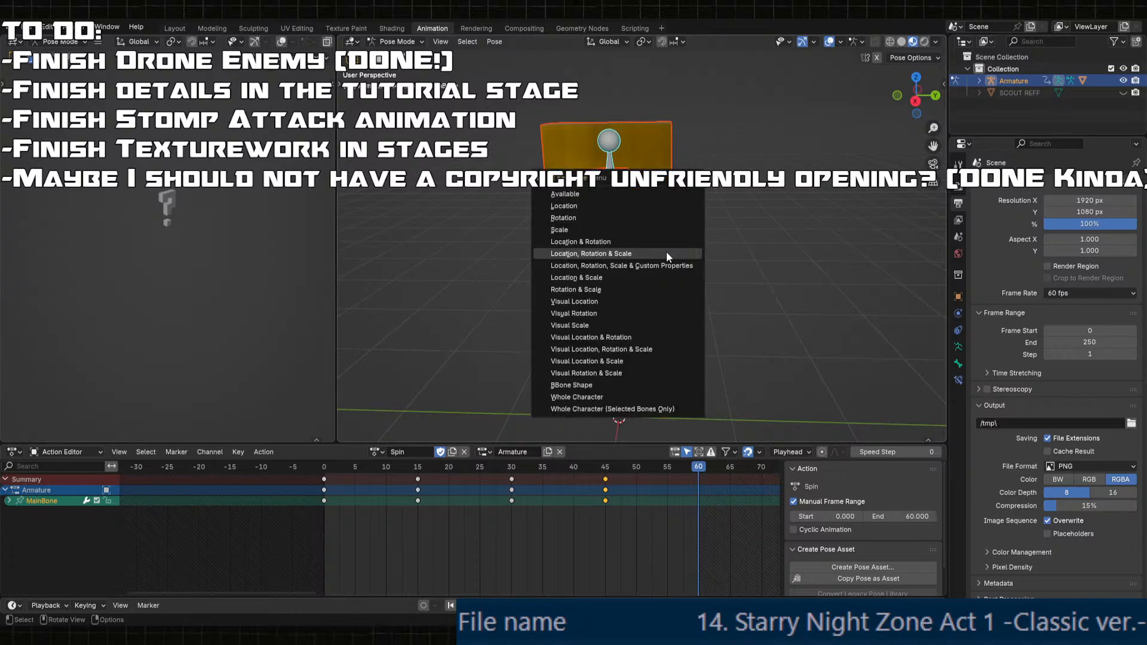
pyautogui.click(666, 252)
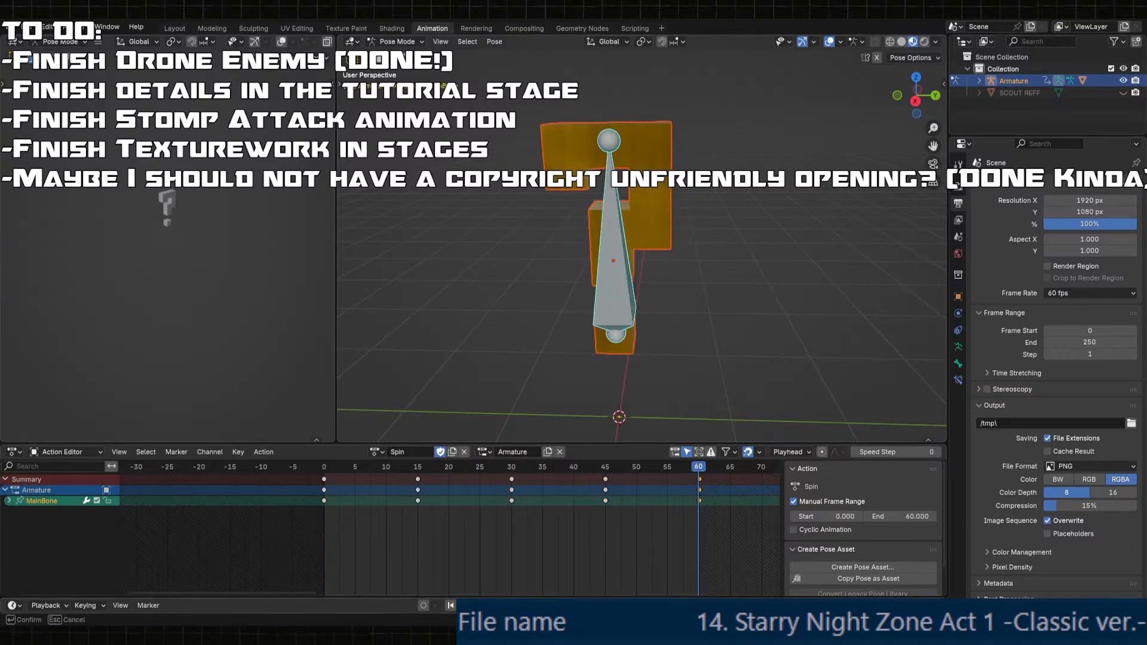
pyautogui.write('60')
pyautogui.press('Return')
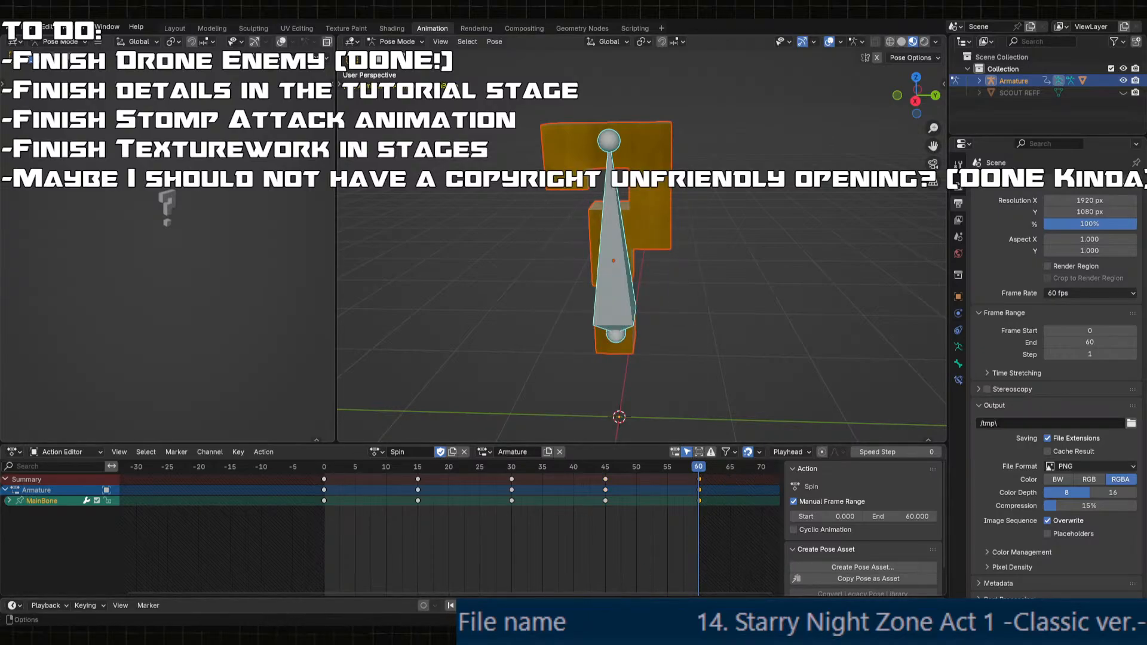
# - Play back the looping Spin animation to check the full rotation, and stop it
pyautogui.press('space')
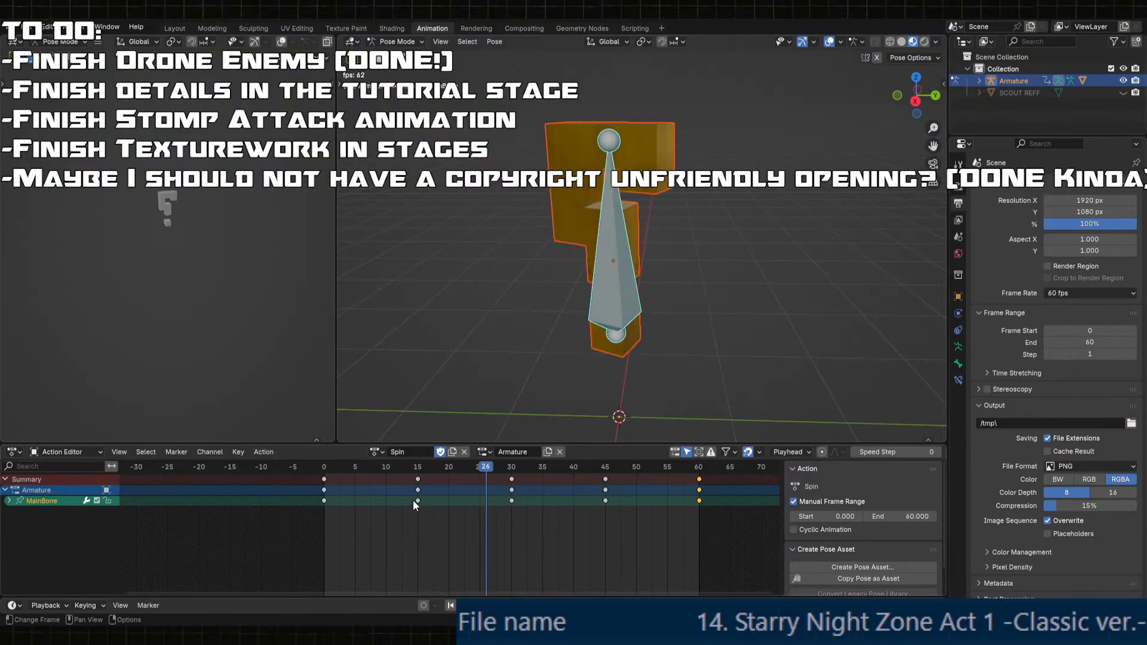
pyautogui.press('space')
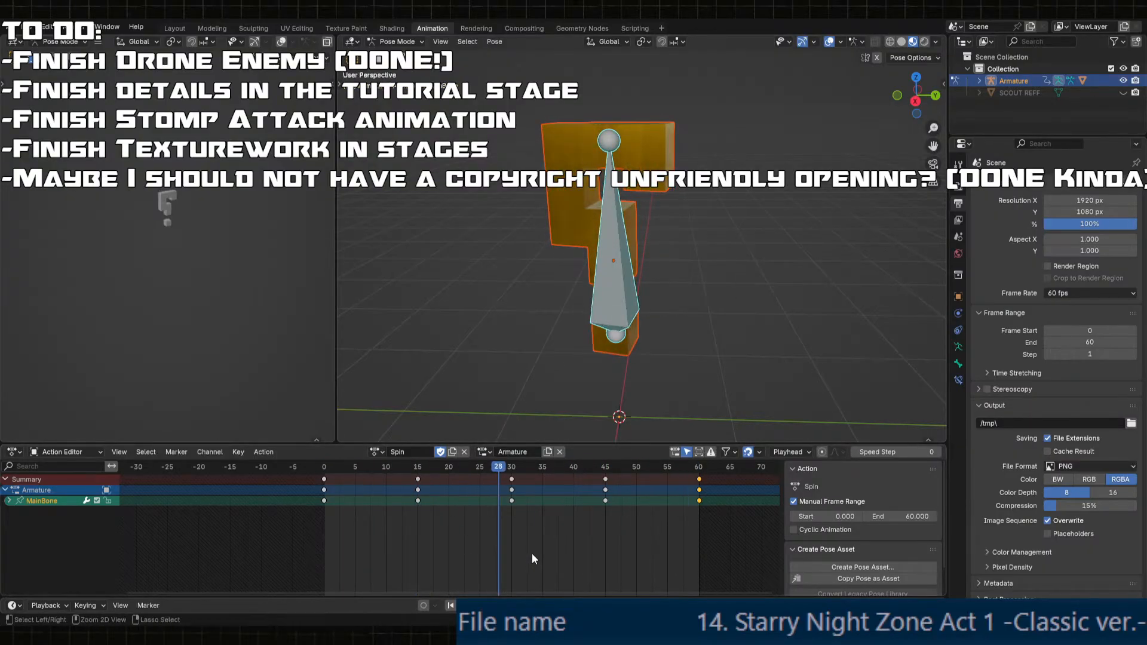
# - Set all keyframes of the Spin action to Linear interpolation in the Graph Editor
pyautogui.hotkey('ctrl', 'Tab')
pyautogui.scroll(-4, 489, 540)
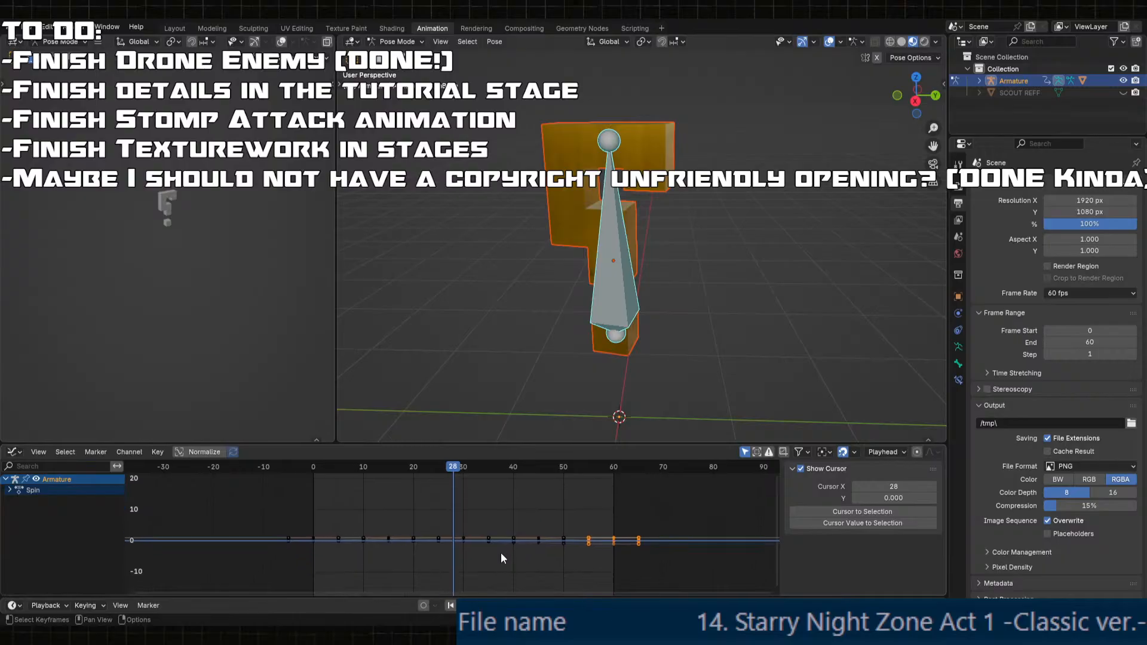
pyautogui.keyDown('ctrl'); pyautogui.moveTo(476, 515); pyautogui.dragTo(500, 557, button='middle'); pyautogui.keyUp('ctrl')
pyautogui.scroll(-3, 496, 553)
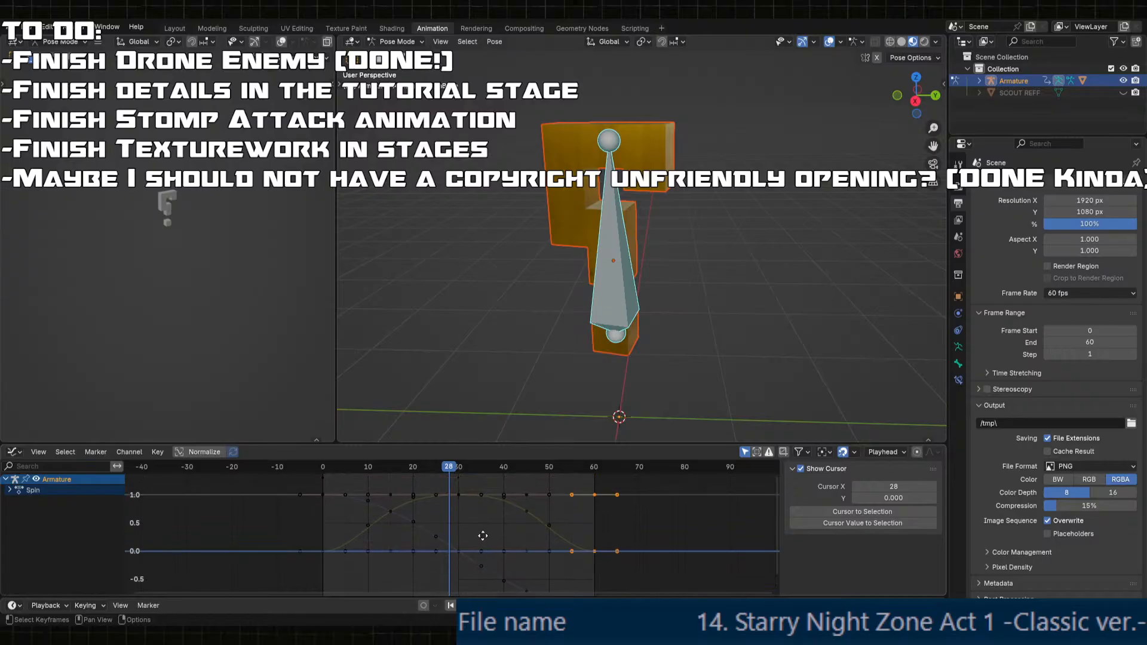
pyautogui.press('a')
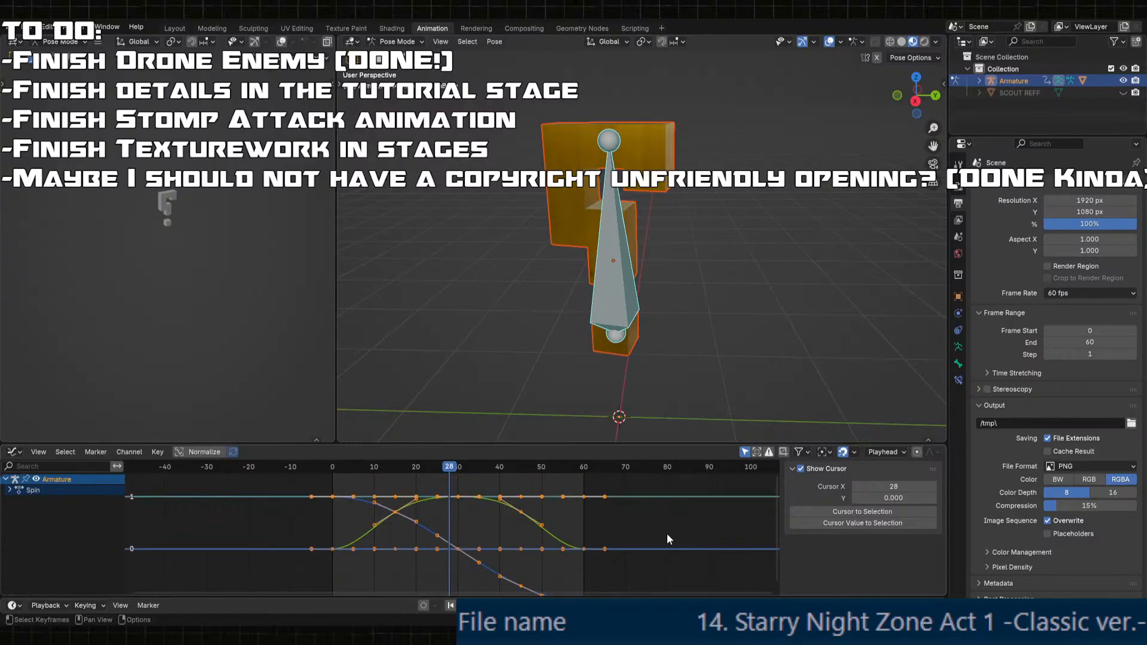
pyautogui.rightClick(553, 521)
pyautogui.moveTo(553, 522)
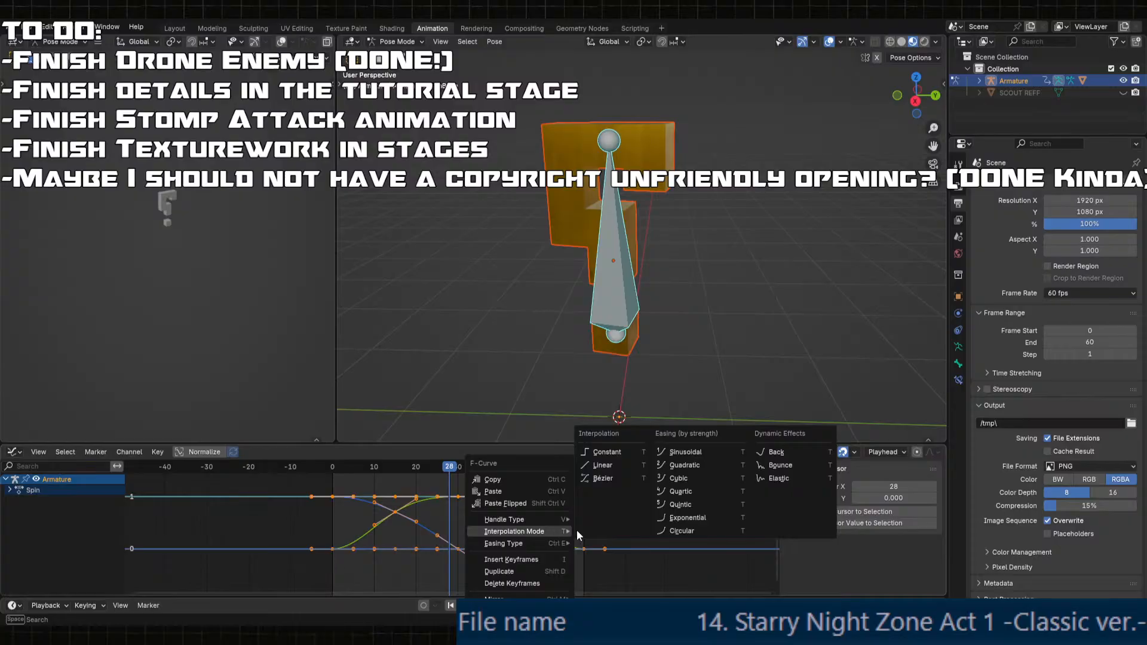
pyautogui.click(600, 465)
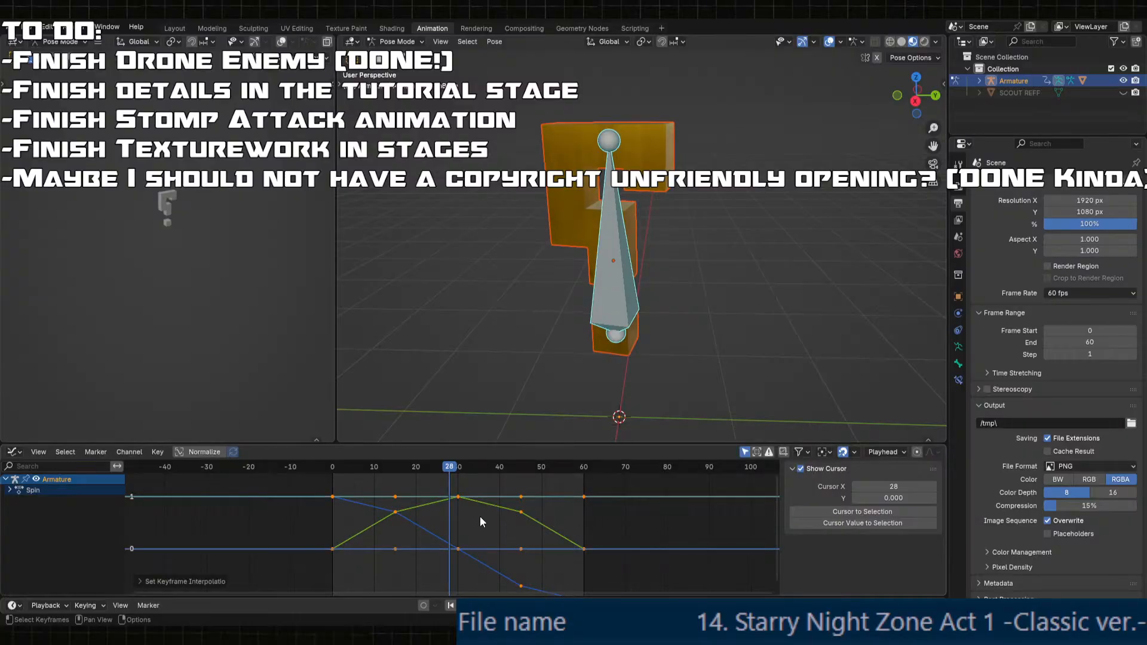
pyautogui.moveTo(474, 516); pyautogui.dragTo(470, 488, button='middle')
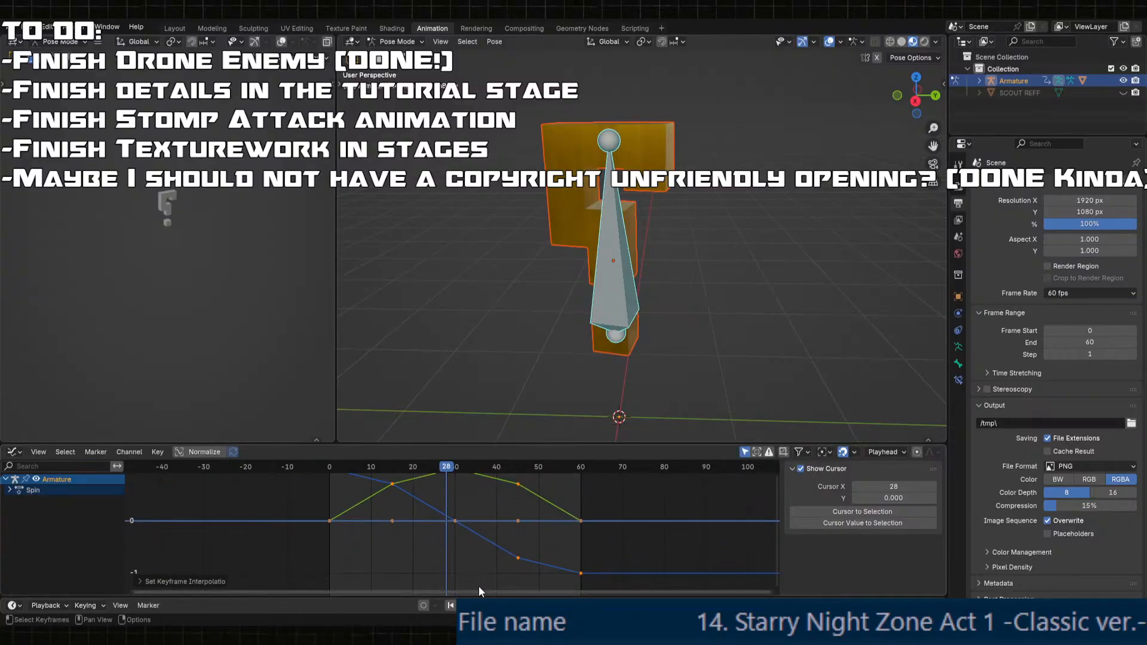
# - Play back the Spin animation to check that the rotation runs at constant speed
pyautogui.press('space')
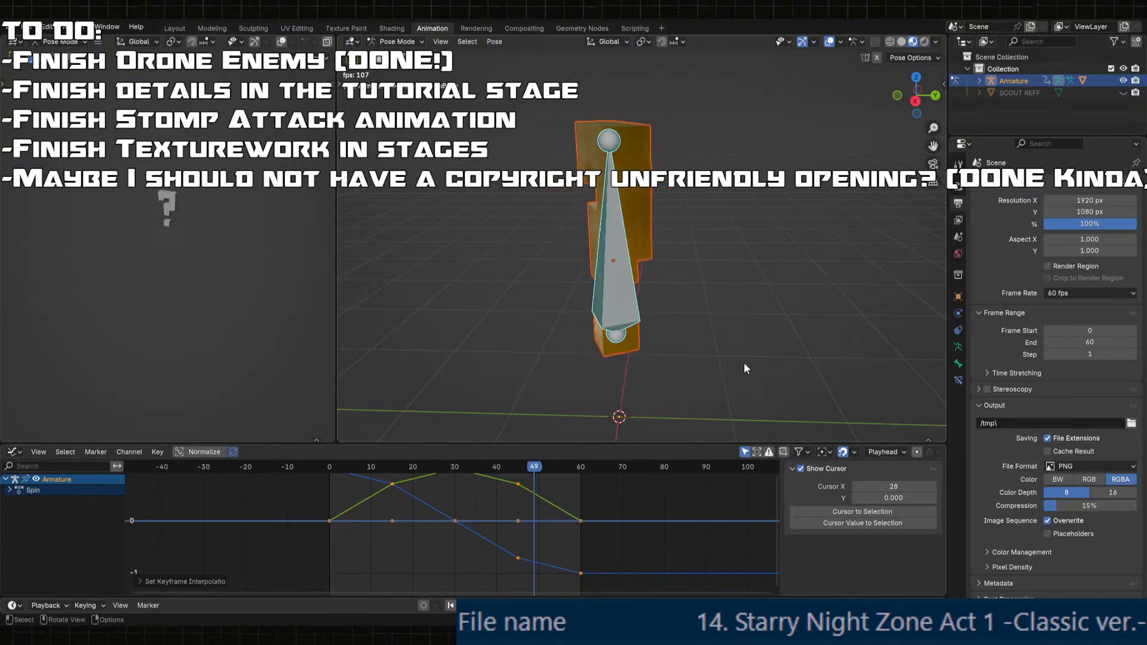
pyautogui.moveTo(728, 371); pyautogui.dragTo(649, 352, button='middle')
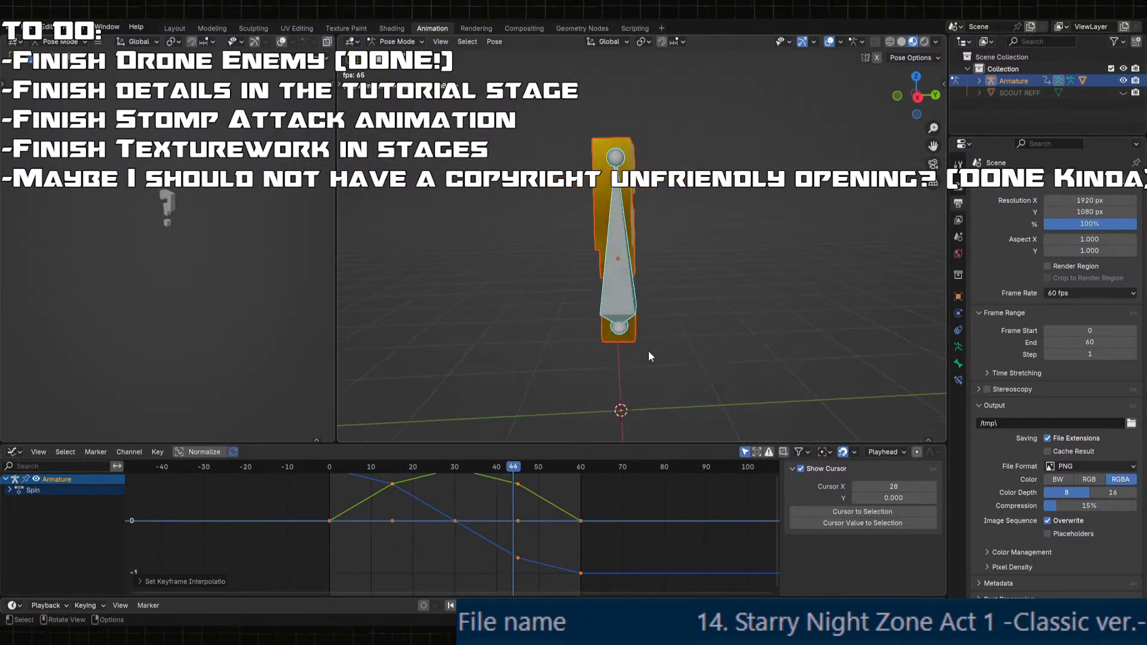
pyautogui.press('Tab')
pyautogui.press('Tab')
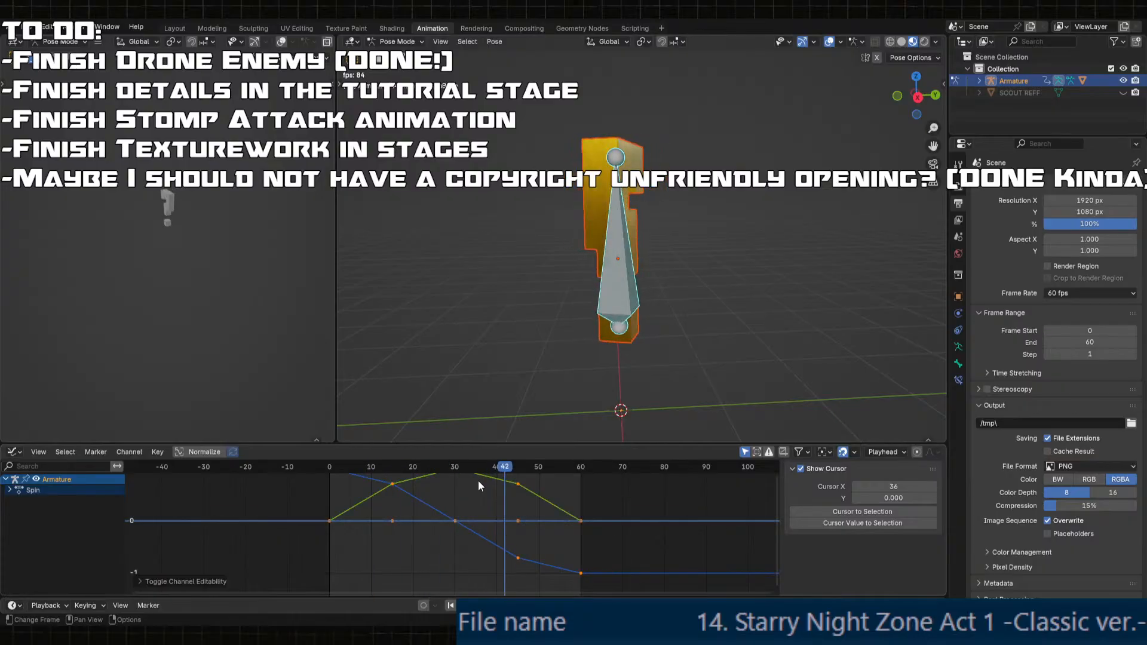
# - At frame 15 in the Action Editor's timeline, move MainBone -0.15 m along the global Z axis and keyframe the pose
pyautogui.hotkey('ctrl', 'Tab')
pyautogui.moveTo(415, 468); pyautogui.dragTo(417, 470)
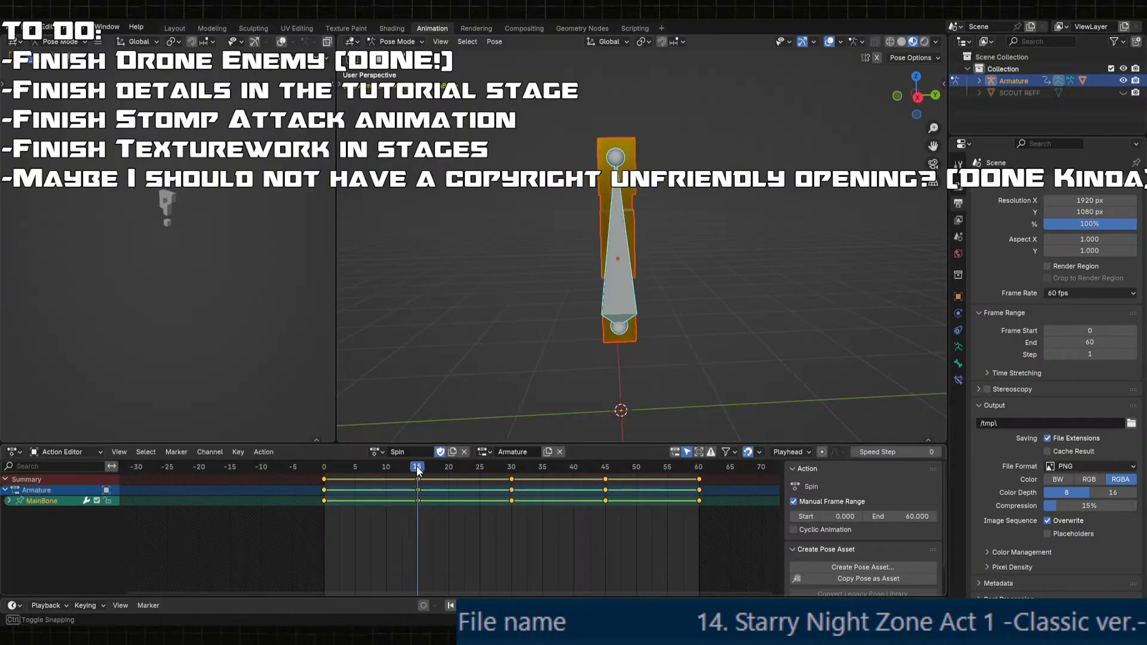
pyautogui.moveTo(472, 406); pyautogui.dragTo(623, 317, button='middle')
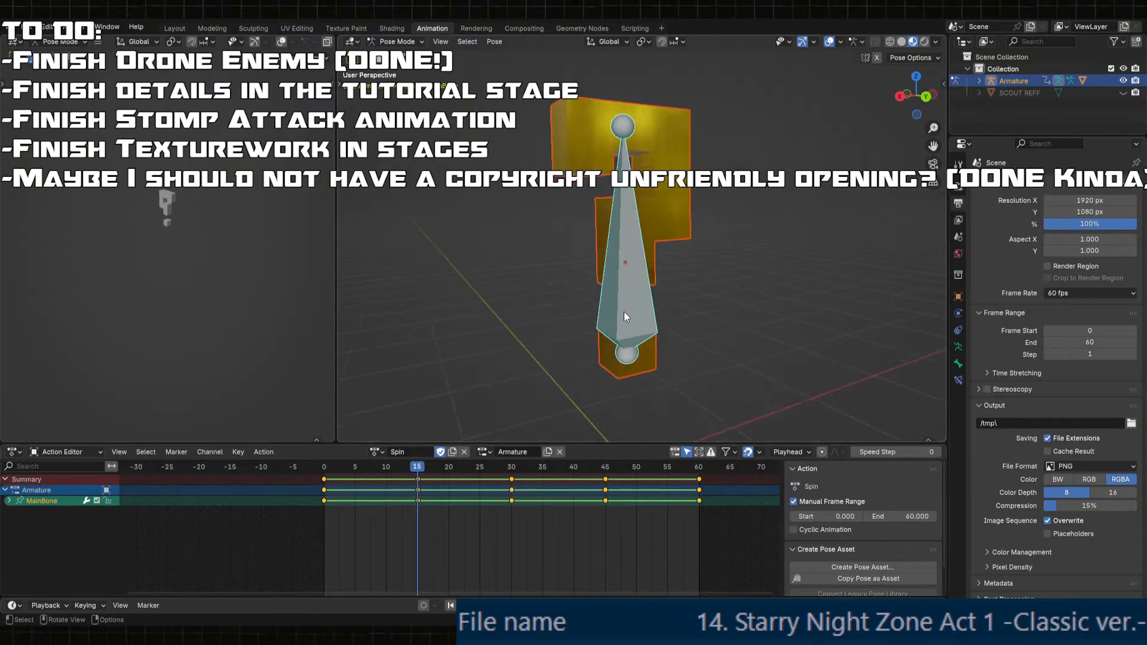
pyautogui.press('g')
pyautogui.press('z')
pyautogui.click(625, 333)
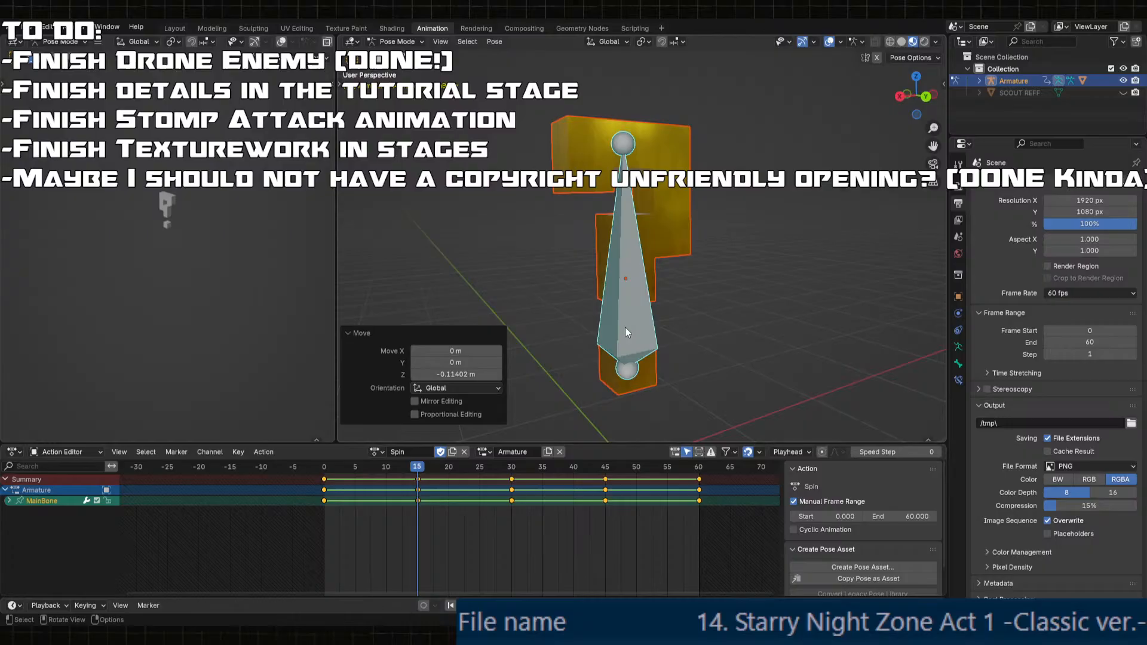
pyautogui.click(466, 374)
pyautogui.write('-0')
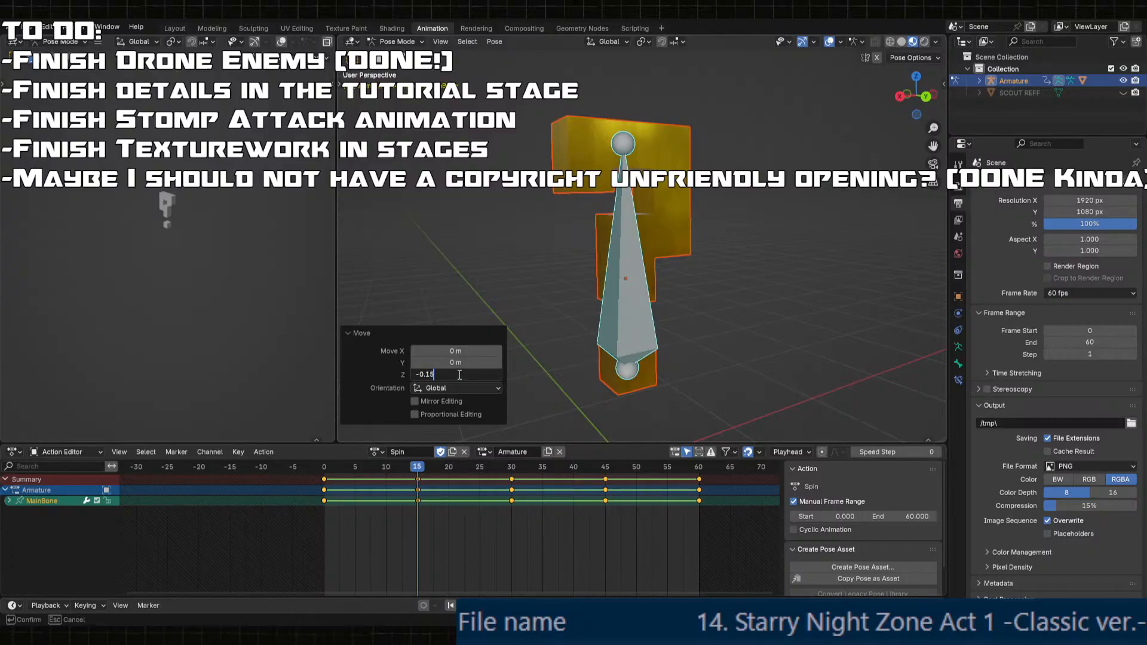
pyautogui.write('.15')
pyautogui.press('Return')
pyautogui.press('i')
pyautogui.click(587, 335)
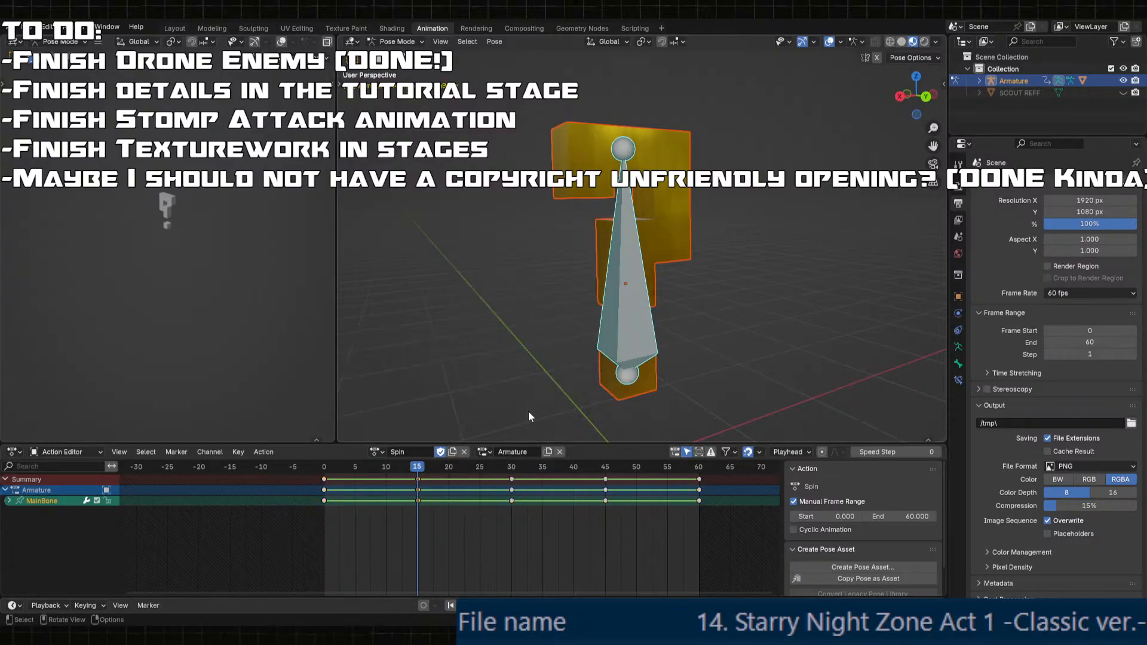
# - At frame 45, move MainBone 0.15 m along the global Z axis and keyframe the pose
pyautogui.moveTo(420, 465); pyautogui.dragTo(605, 477)
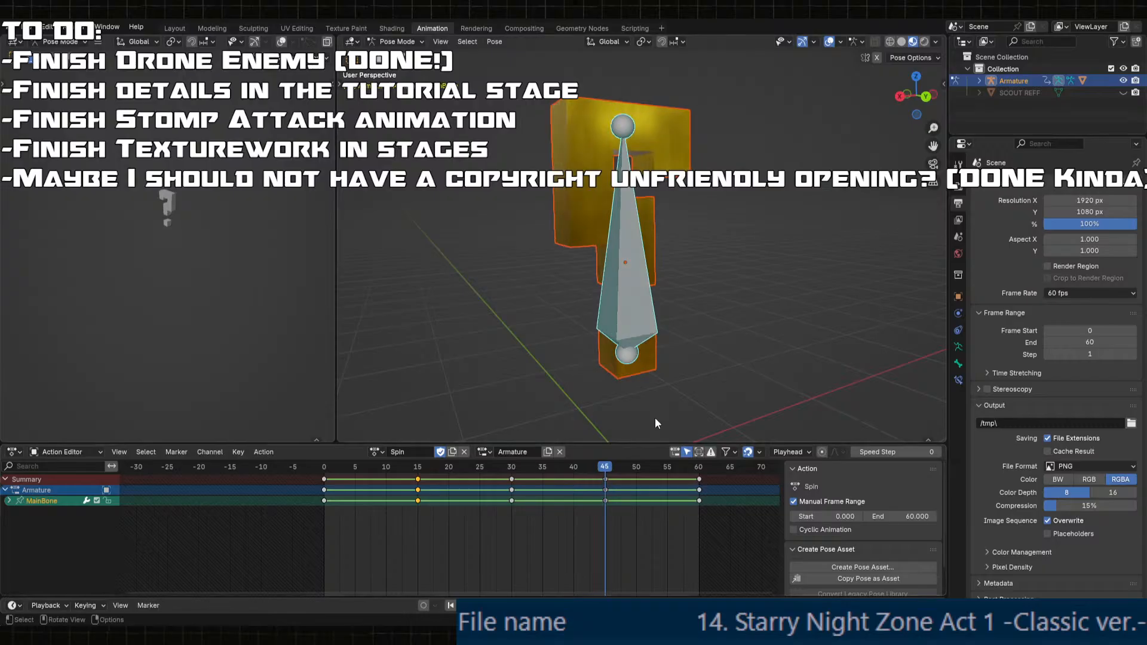
pyautogui.press('g')
pyautogui.press('z')
pyautogui.click(694, 322)
pyautogui.click(458, 373)
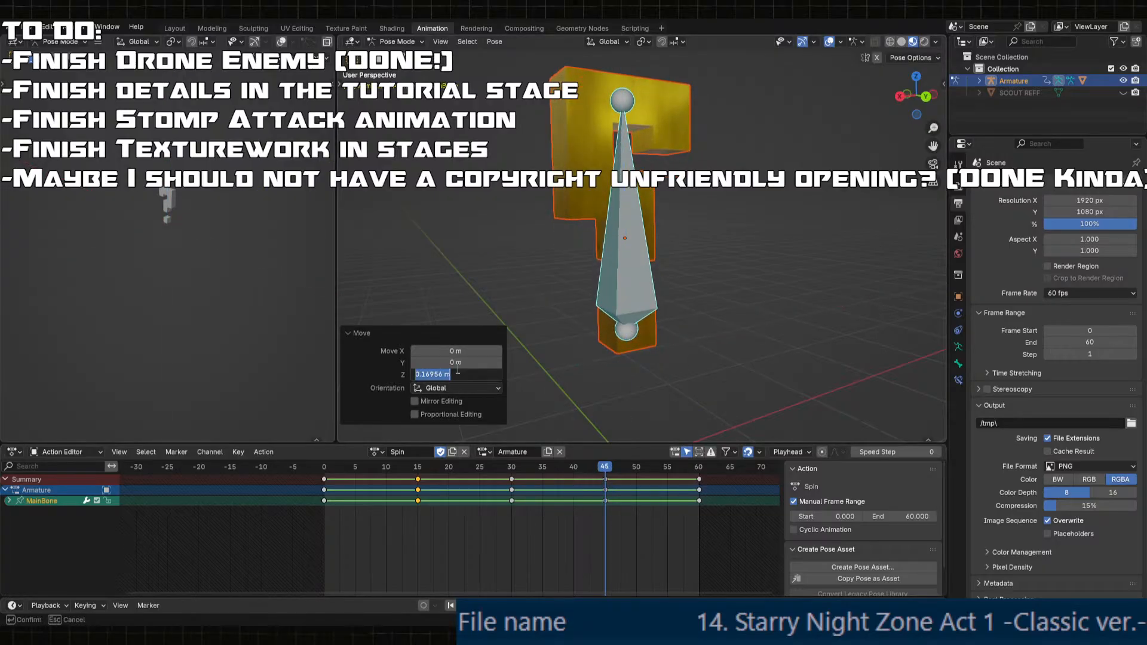
pyautogui.write('0.15')
pyautogui.press('Return')
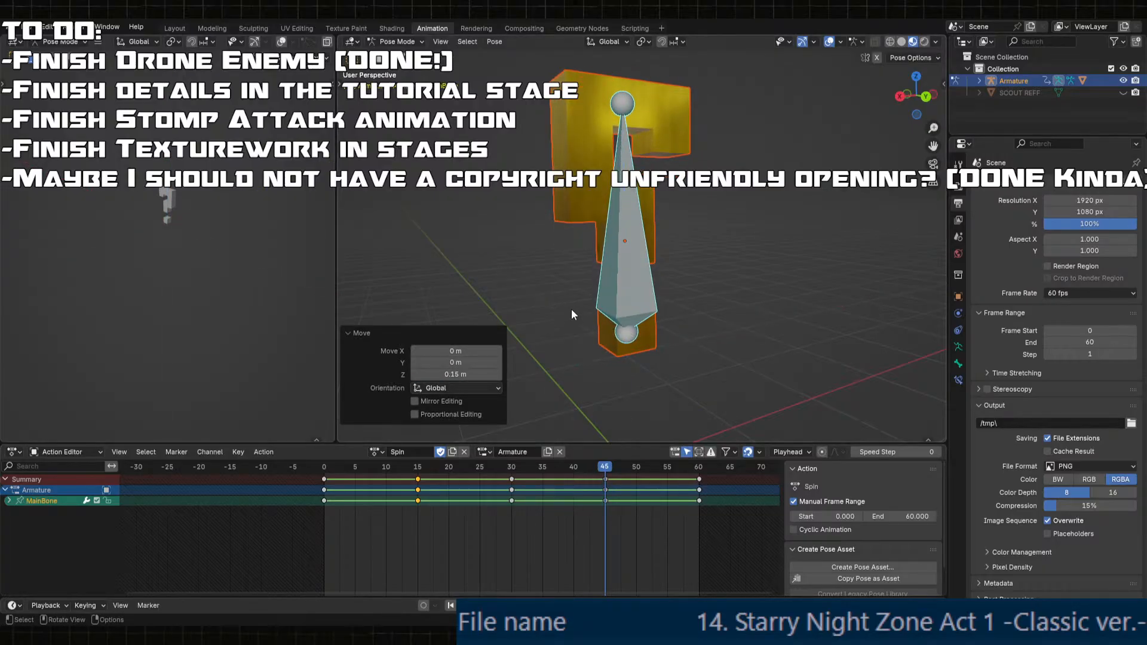
pyautogui.press('i')
pyautogui.click(596, 302)
# - Play back the animation from frame 0 to check the vertical bobbing, and stop it
pyautogui.moveTo(370, 470); pyautogui.dragTo(323, 469)
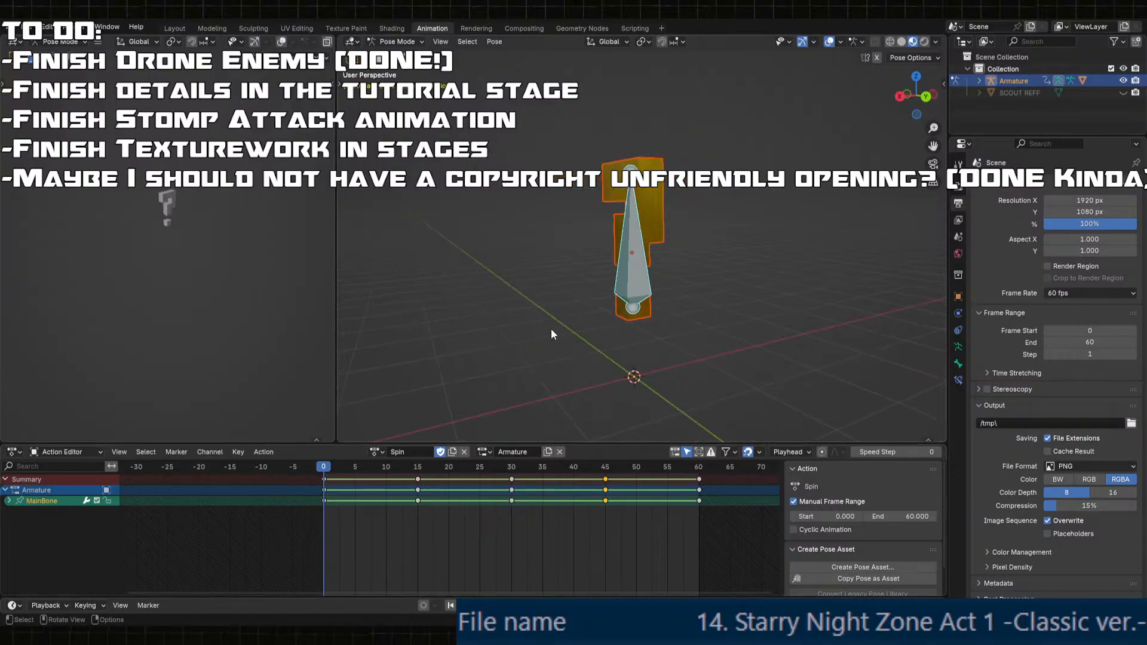
pyautogui.press('space')
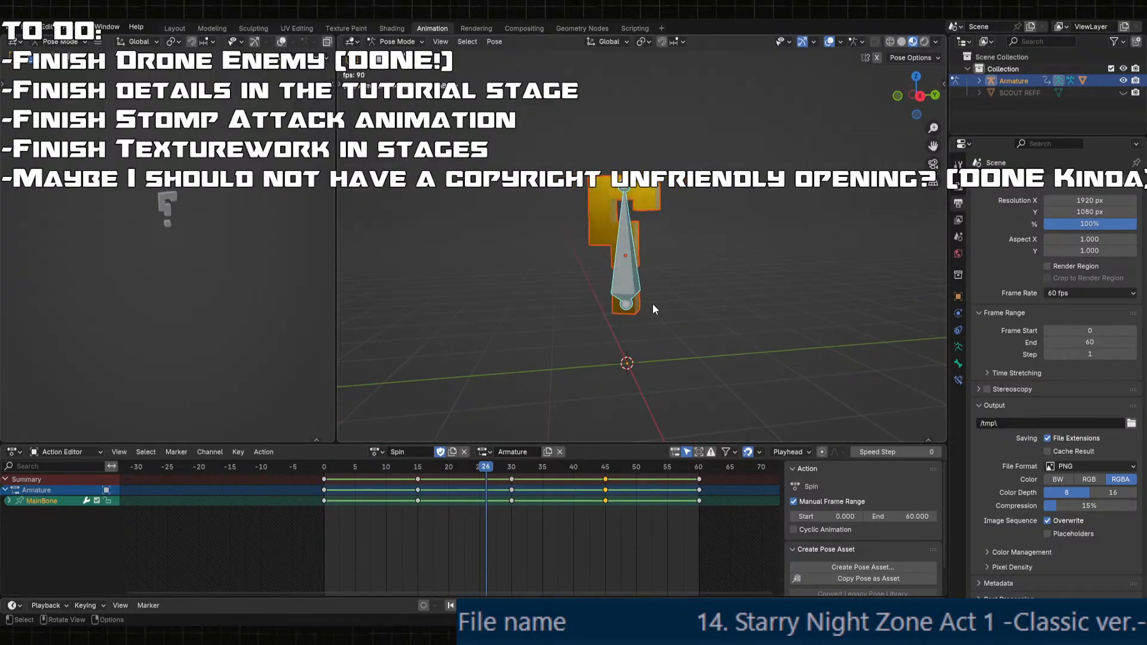
pyautogui.scroll(3, 626, 304)
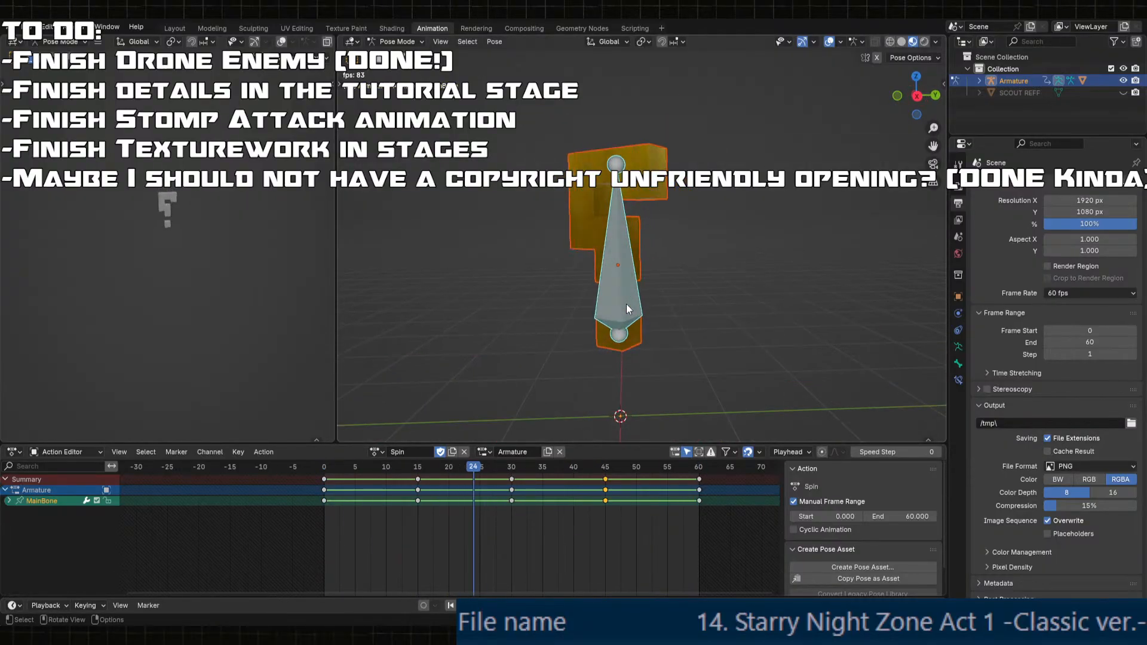
pyautogui.moveTo(626, 303); pyautogui.dragTo(606, 313, button='middle')
pyautogui.press('space')
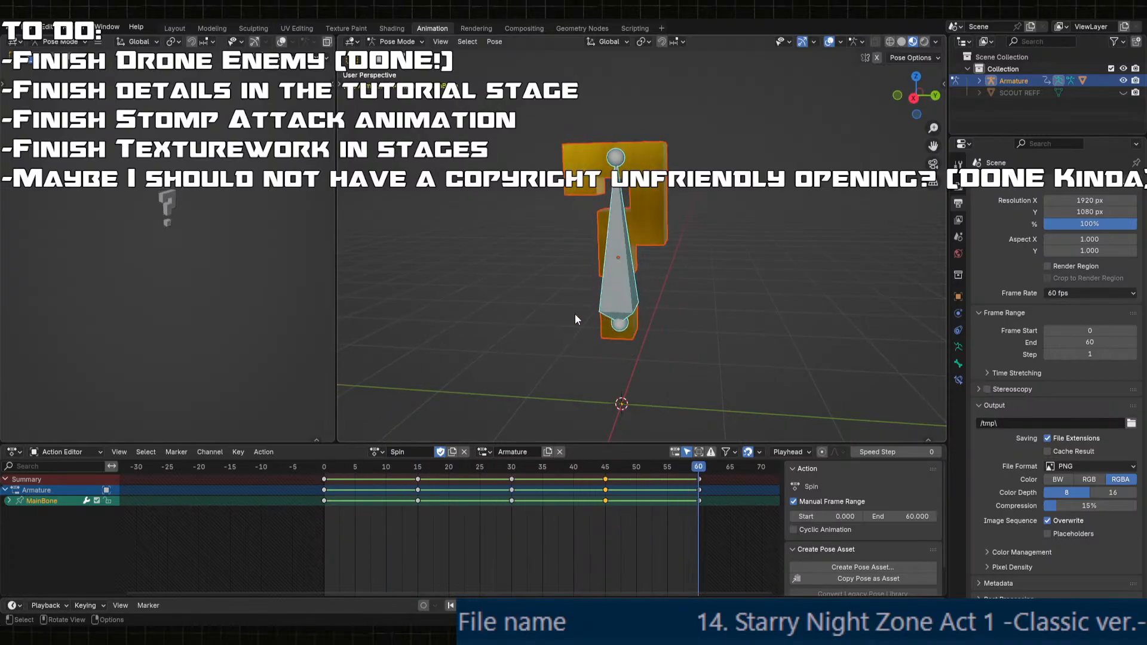
# - Show the action's curves in the Graph Editor, select MainBone's Y Location curve and expand the Spin action's channels down to MainBone's individual curves
pyautogui.hotkey('ctrl', 'Tab')
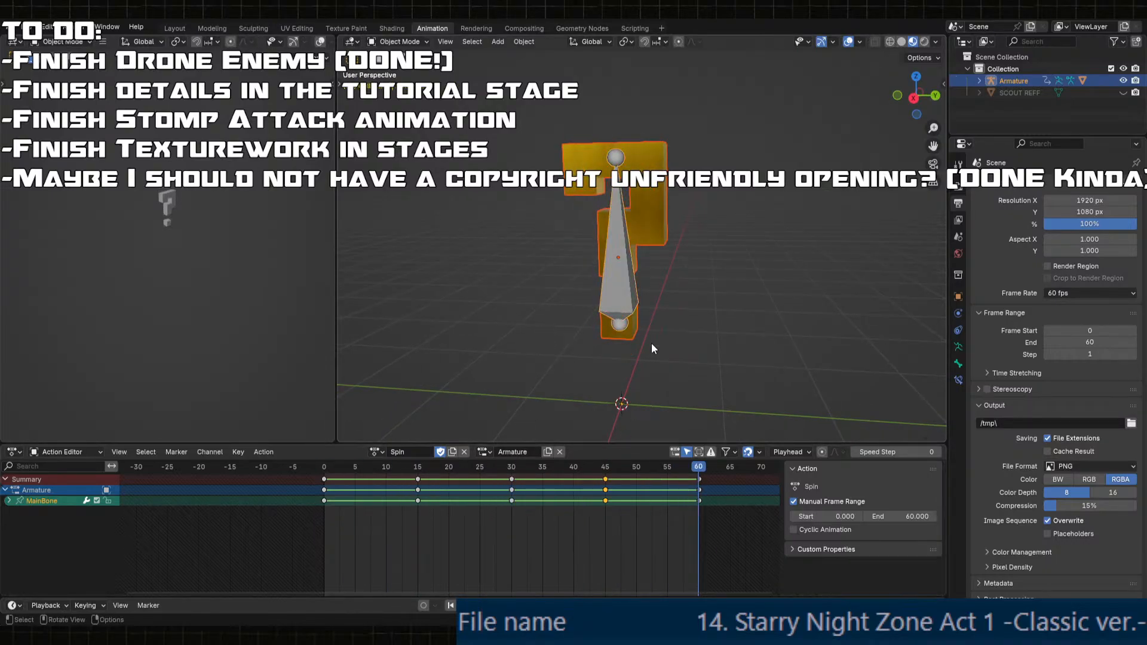
pyautogui.hotkey('ctrl', 'Tab')
pyautogui.press('Home')
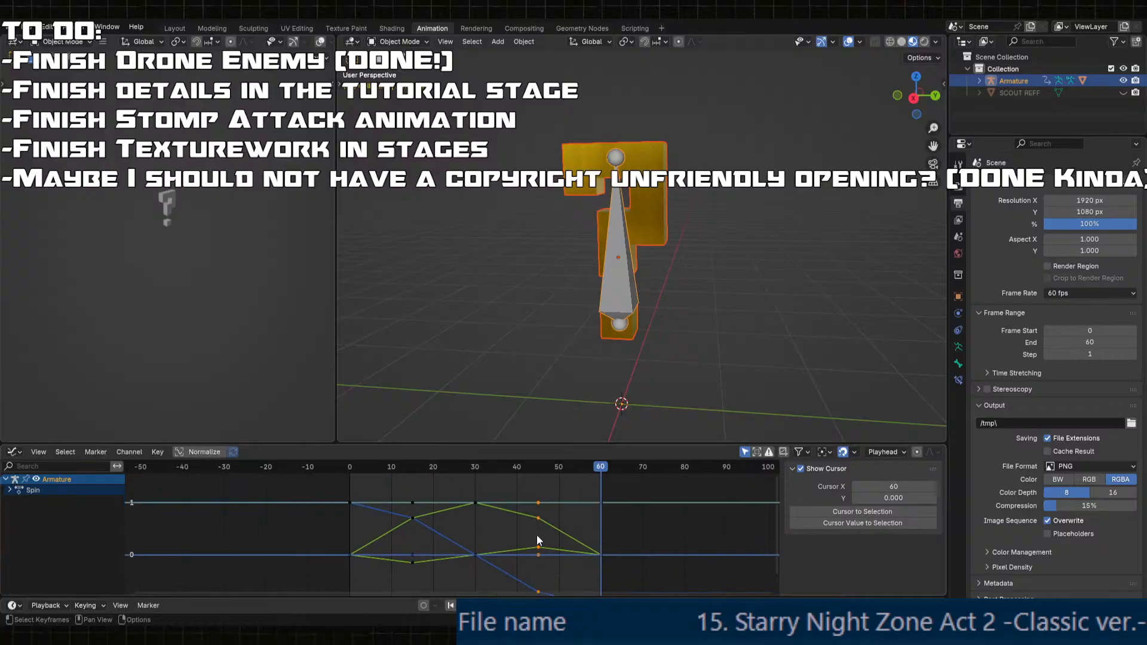
pyautogui.click(537, 535)
pyautogui.moveTo(512, 533); pyautogui.dragTo(519, 493, button='middle')
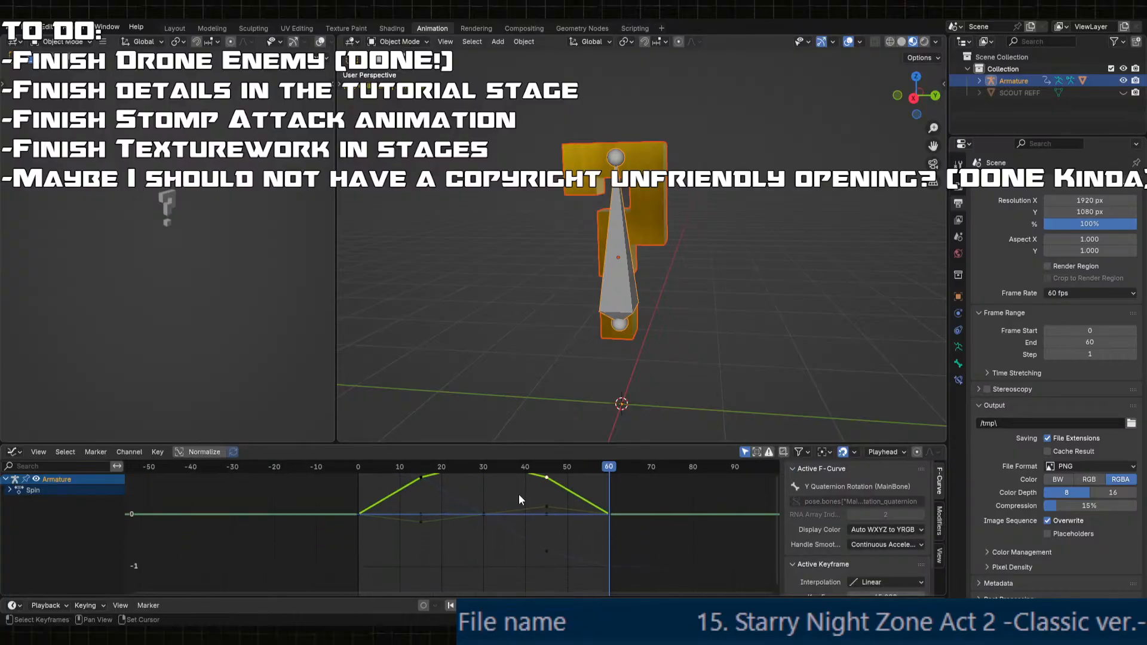
pyautogui.scroll(1, 519, 494)
pyautogui.click(553, 504)
pyautogui.click(9, 490)
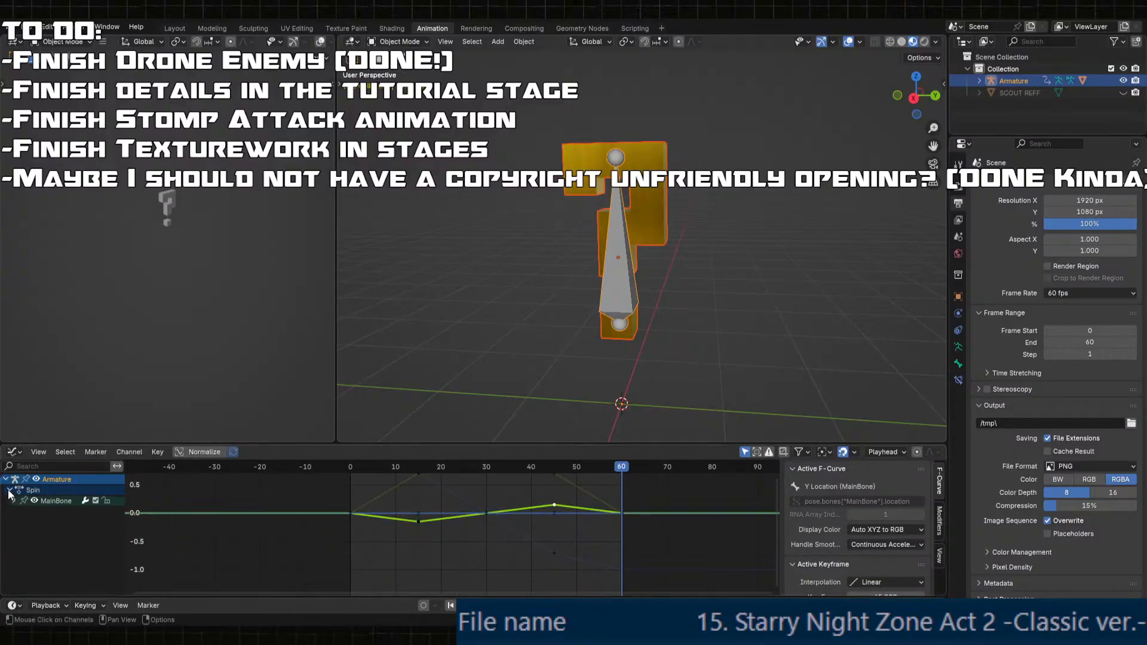
pyautogui.click(13, 501)
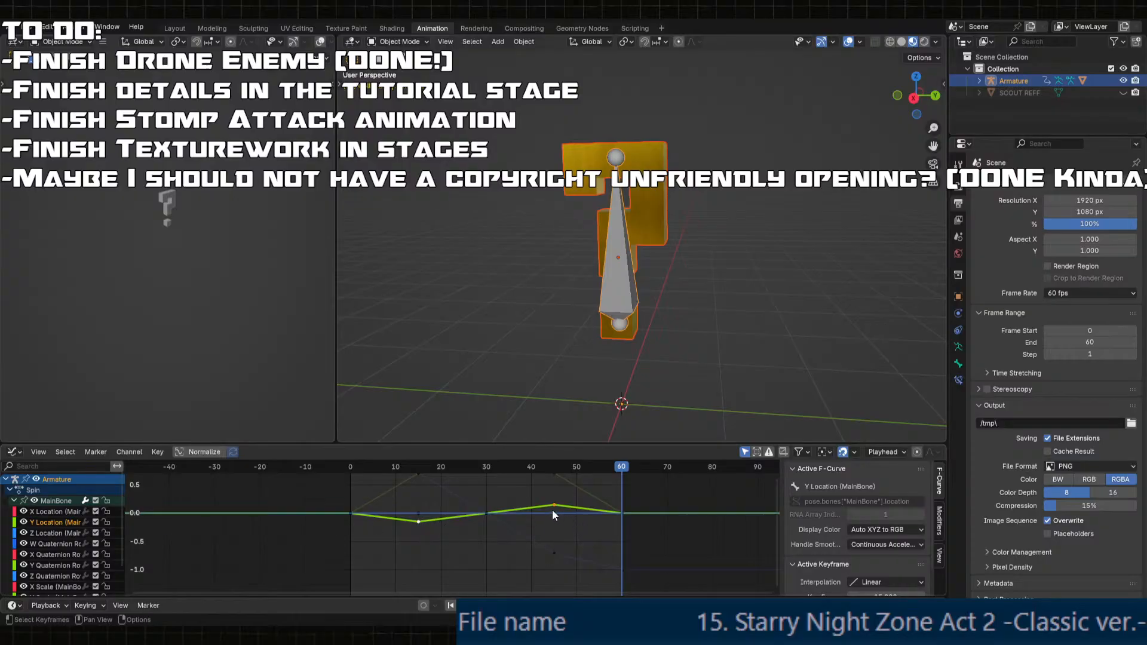
# - Set the Y Location keyframes at frames 15 and 45 to Bézier interpolation
pyautogui.click(349, 514)
pyautogui.rightClick(421, 523)
pyautogui.moveTo(421, 520)
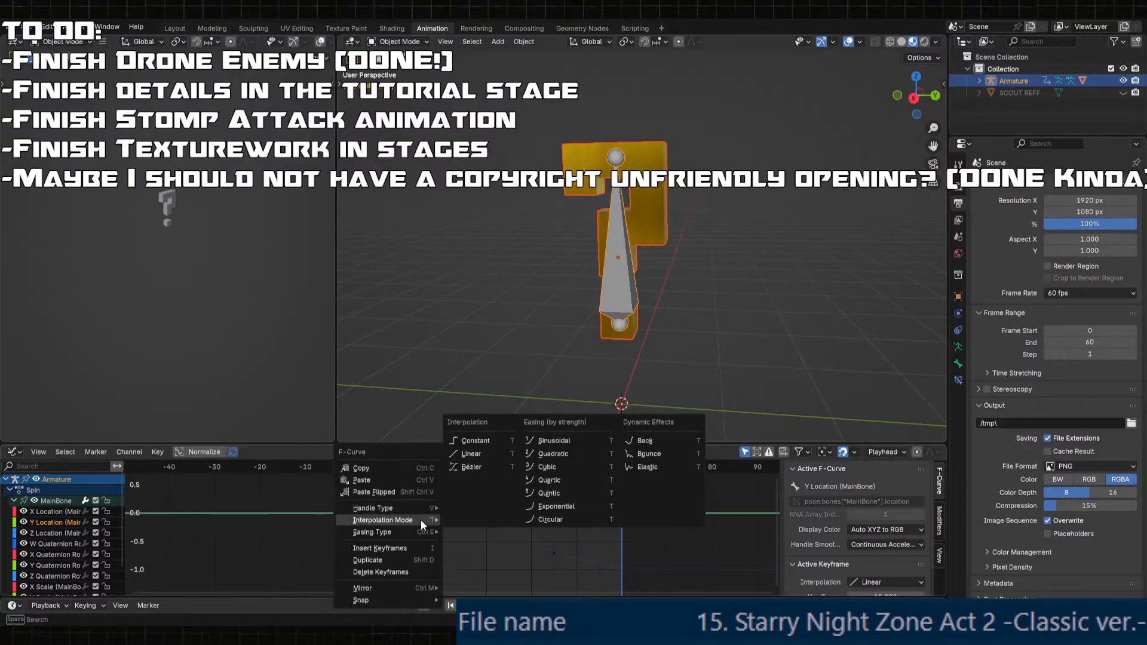
pyautogui.click(481, 467)
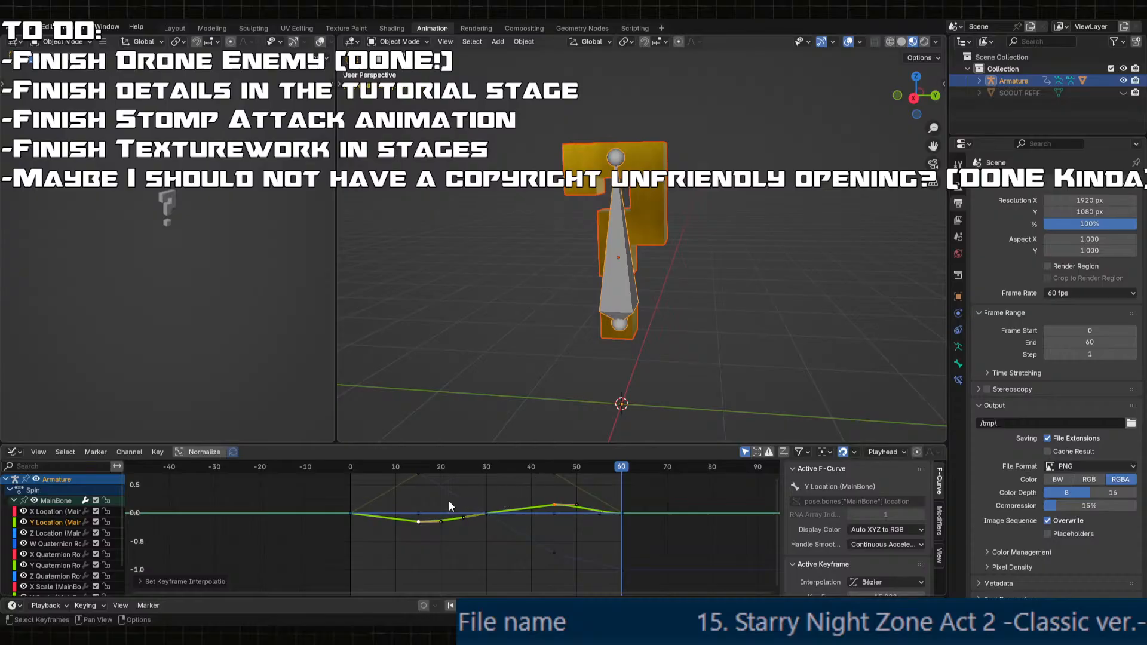
# - Set the Y Location keyframe at frame 0 to Bézier interpolation
pyautogui.scroll(5, 409, 534)
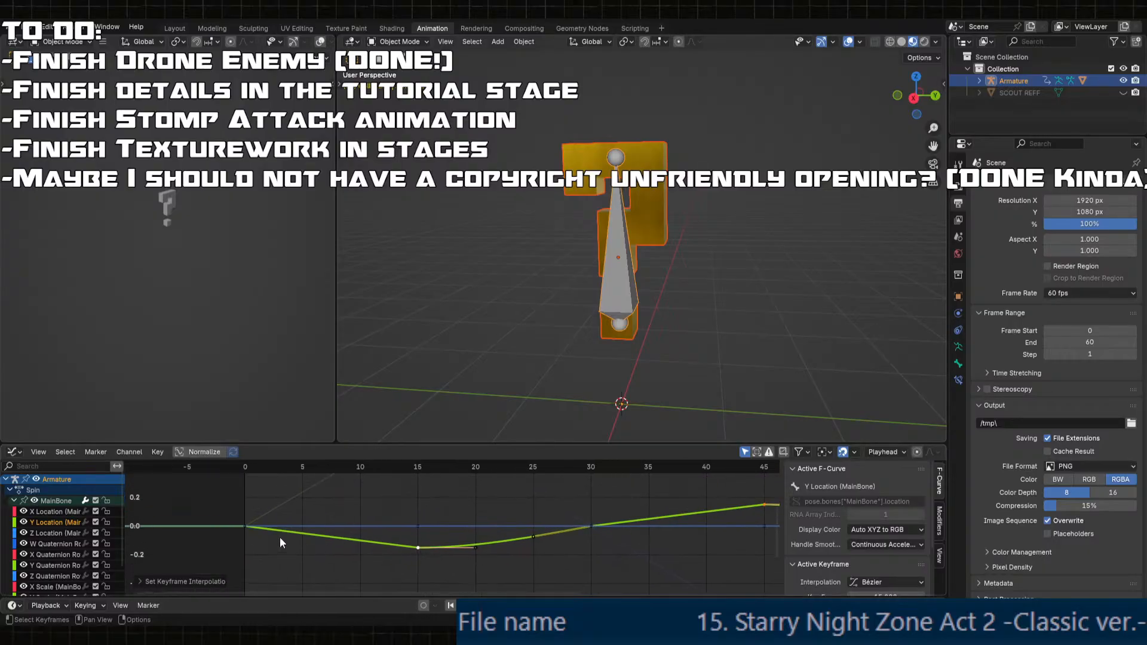
pyautogui.hotkey('ctrl', 'z')
pyautogui.rightClick(242, 528)
pyautogui.moveTo(243, 528)
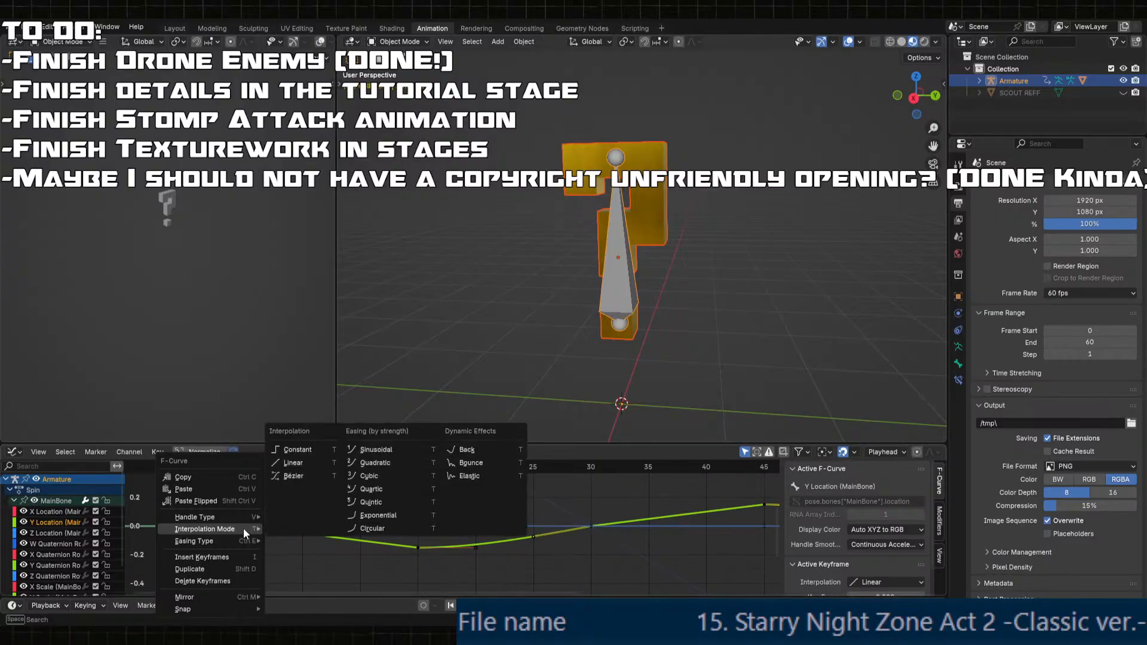
pyautogui.click(300, 476)
pyautogui.scroll(-2, 449, 552)
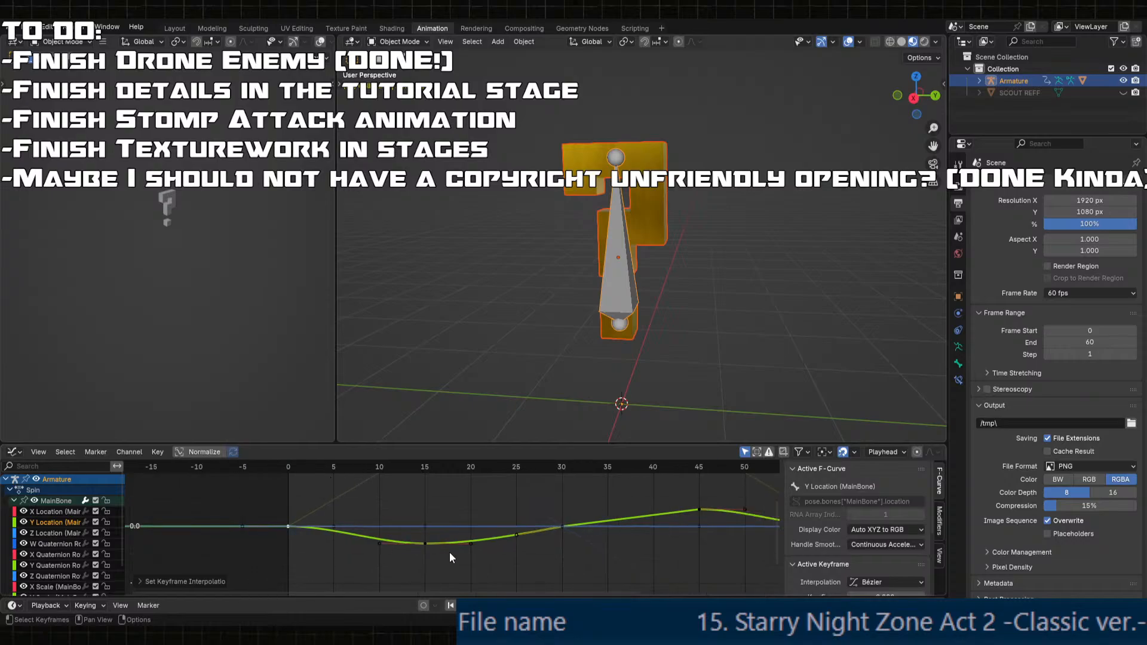
# - Set the Y Location keyframe at frame 30 to Bézier interpolation
pyautogui.moveTo(449, 552); pyautogui.dragTo(178, 547, button='middle')
pyautogui.click(327, 514)
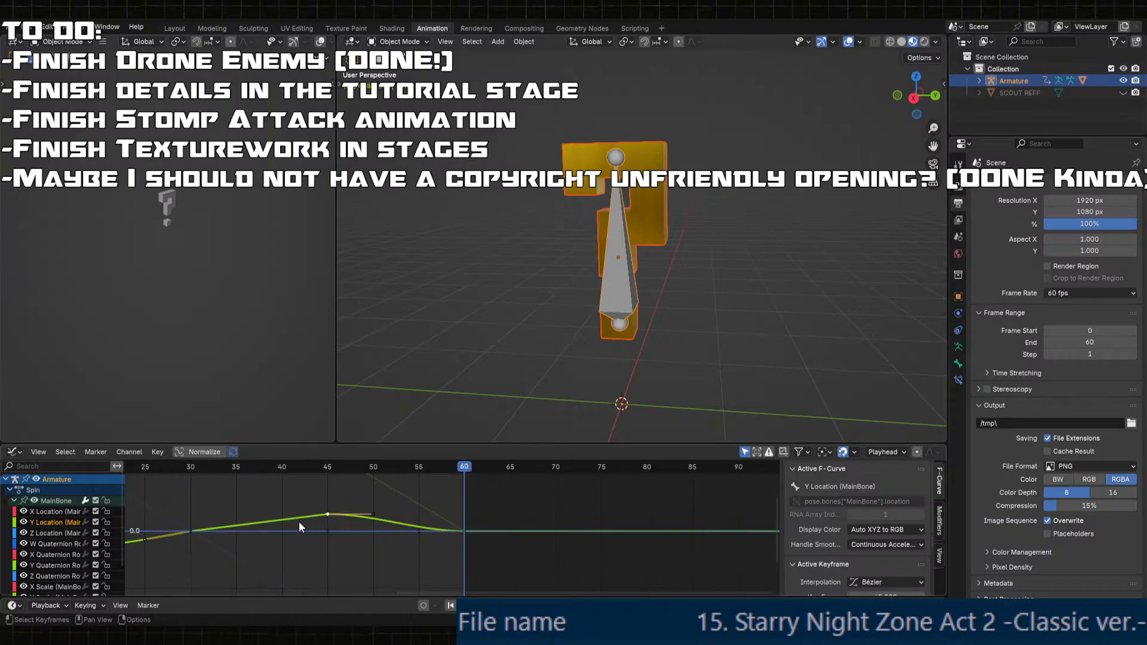
pyautogui.moveTo(272, 528); pyautogui.dragTo(343, 521, button='middle')
pyautogui.click(261, 525)
pyautogui.rightClick(263, 526)
pyautogui.moveTo(263, 527)
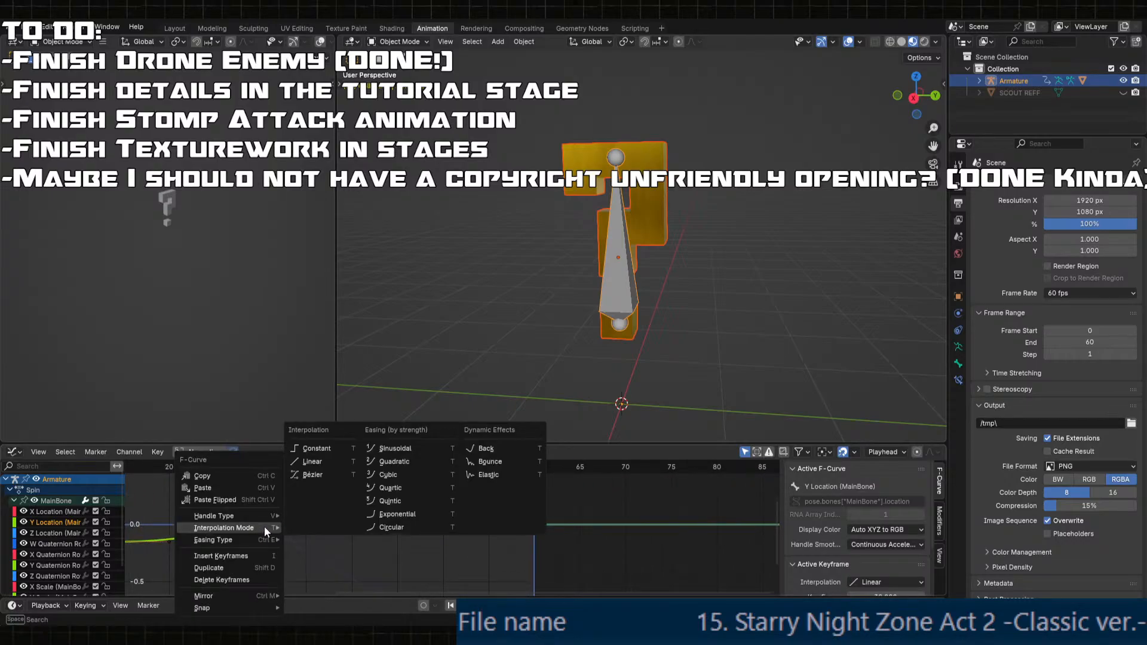
pyautogui.click(328, 479)
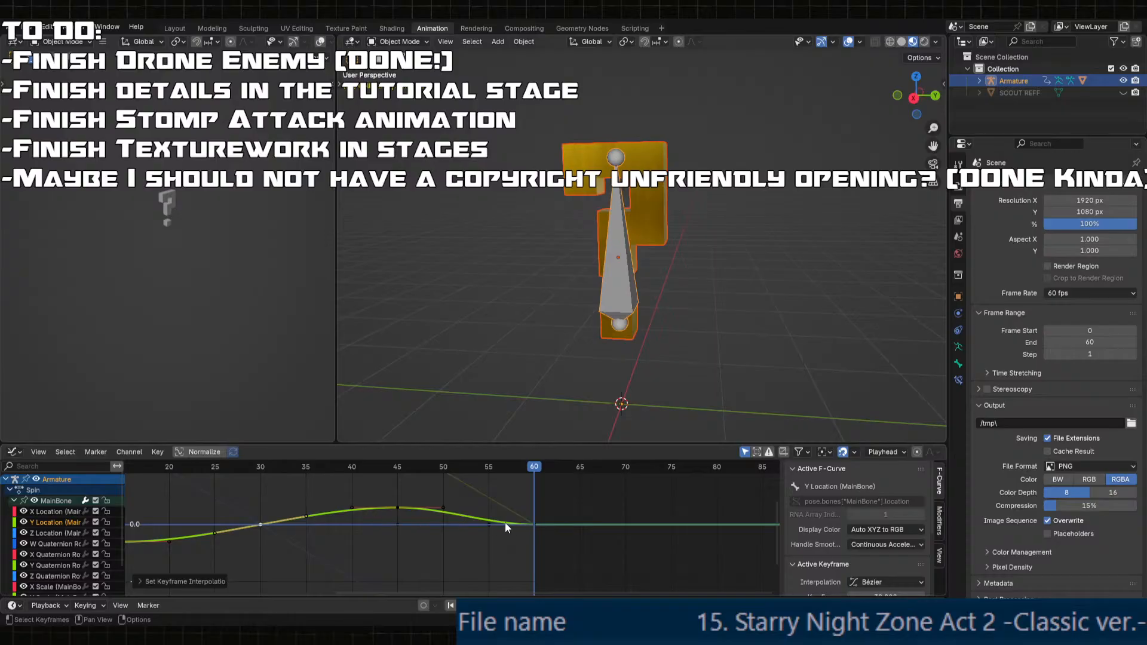
# - Select the Y Location keyframe at frame 60 and play back the loop to check the bobbing
pyautogui.click(531, 524)
pyautogui.scroll(2, 519, 529)
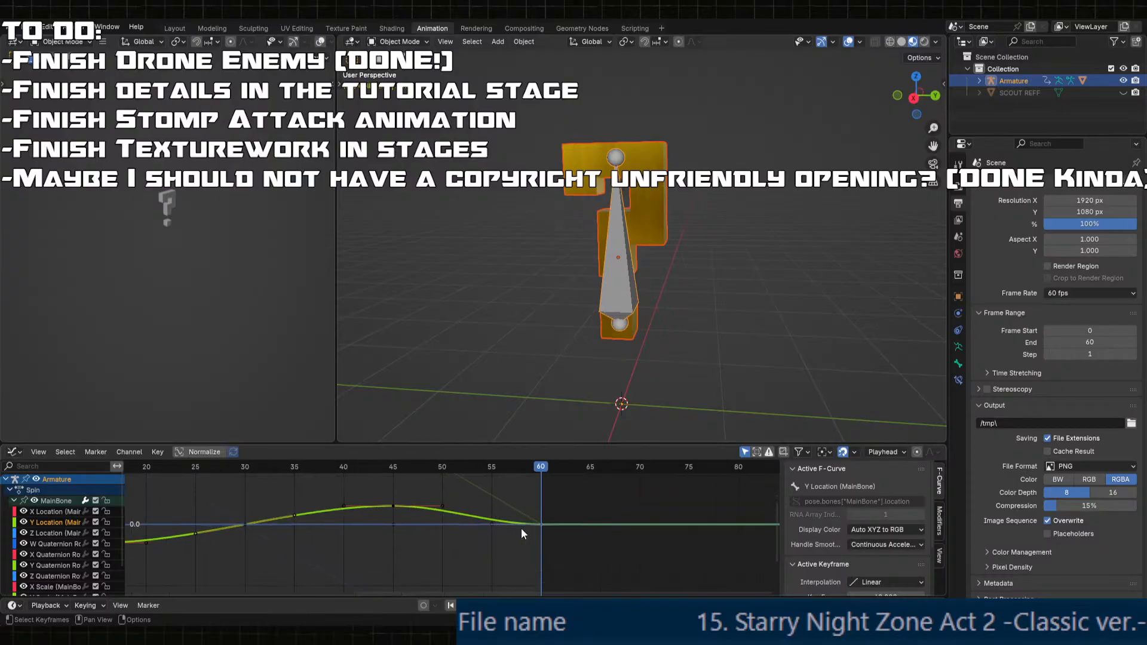
pyautogui.scroll(-4, 495, 536)
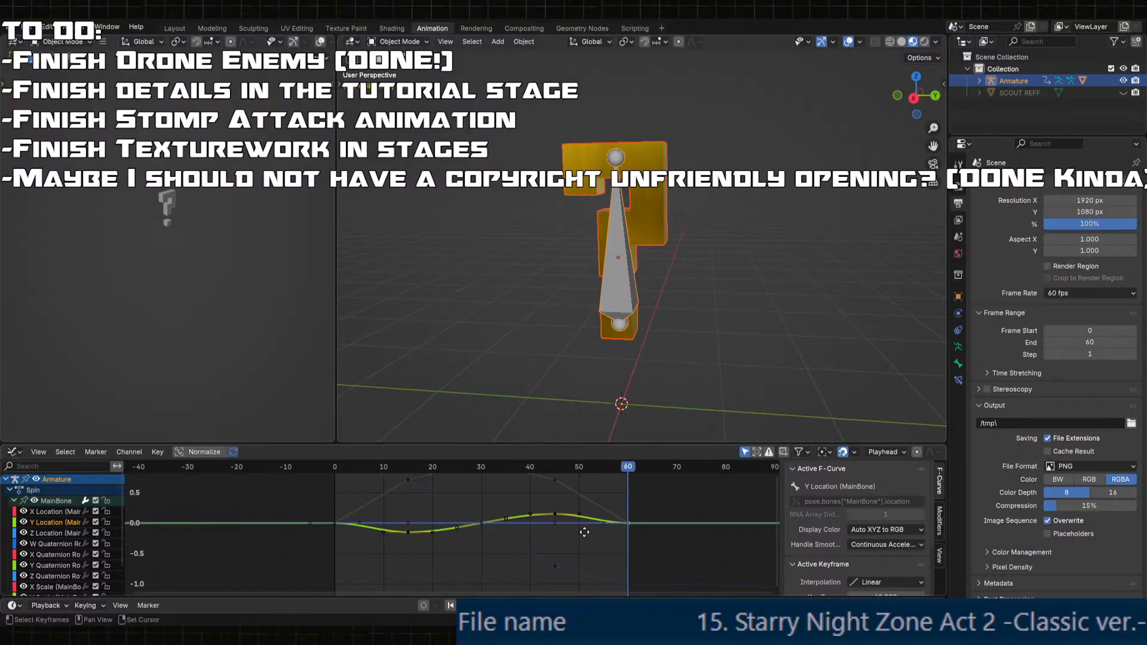
pyautogui.press('space')
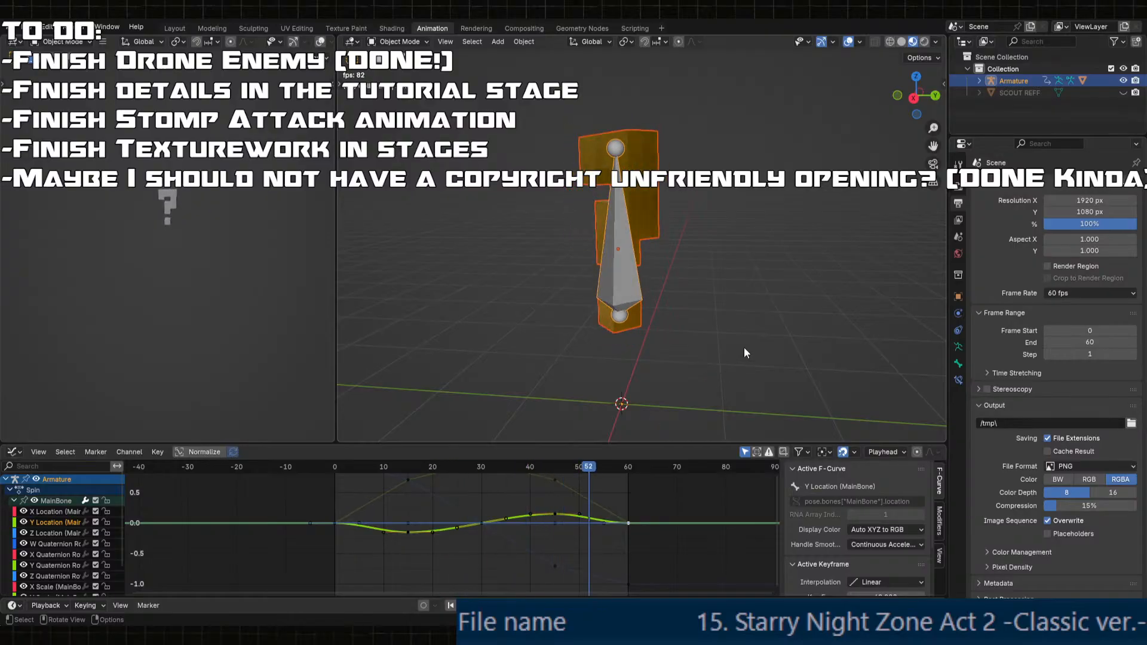
pyautogui.click(744, 352)
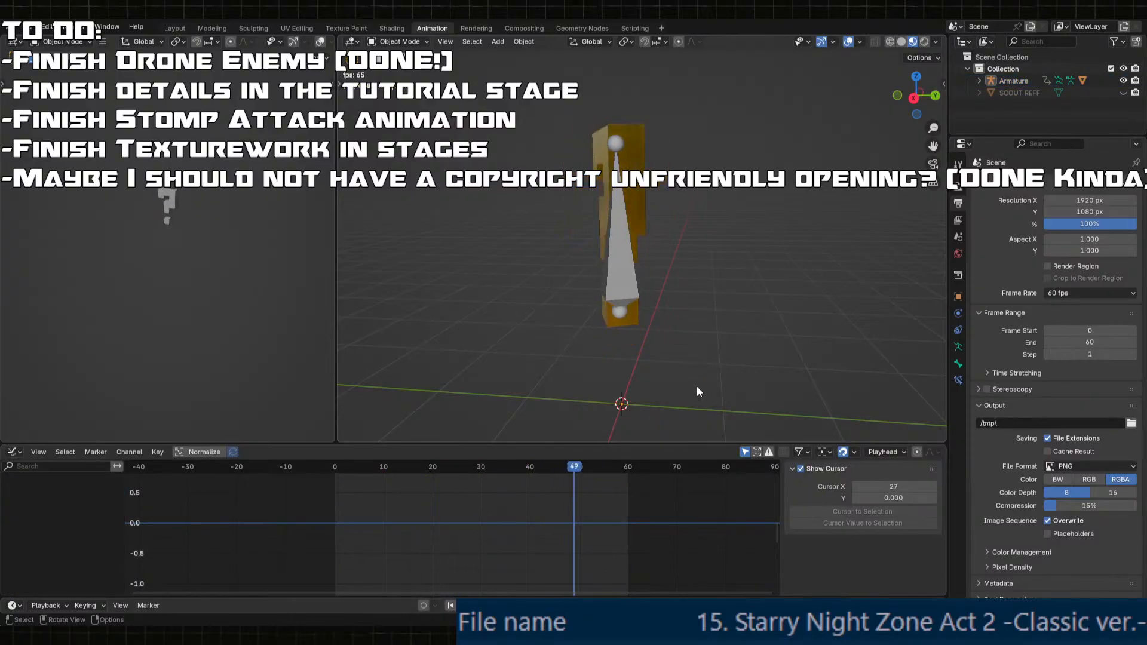
pyautogui.press('space')
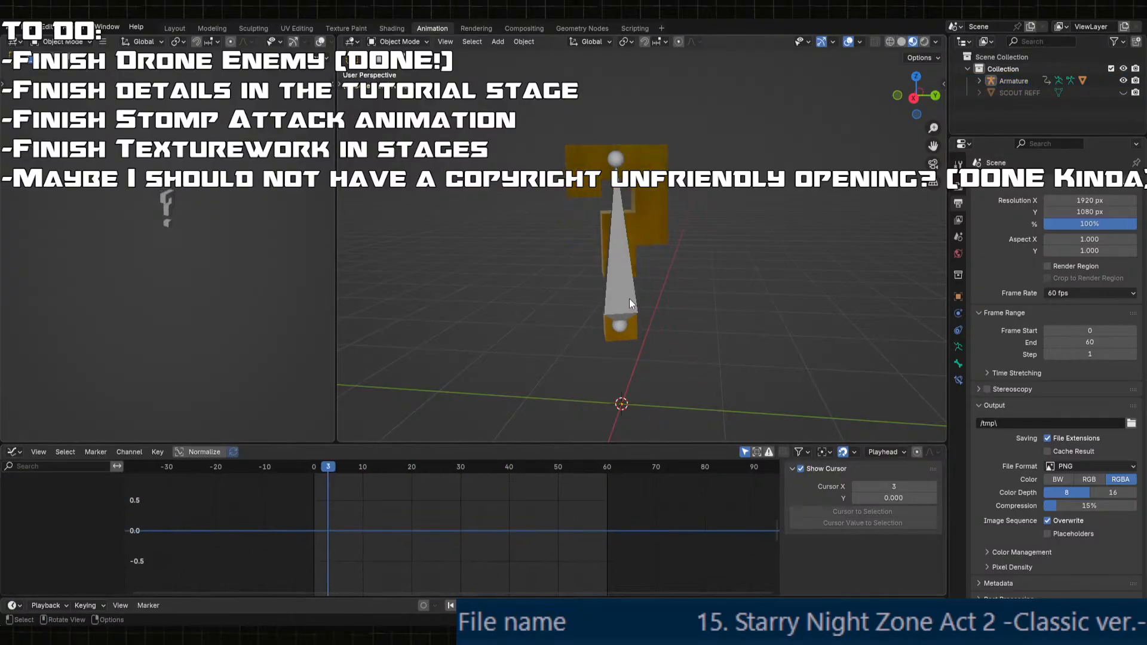
# - Set the armature's Y Location keyframe at frame 60 to Bézier interpolation
pyautogui.click(627, 298)
pyautogui.click(607, 531)
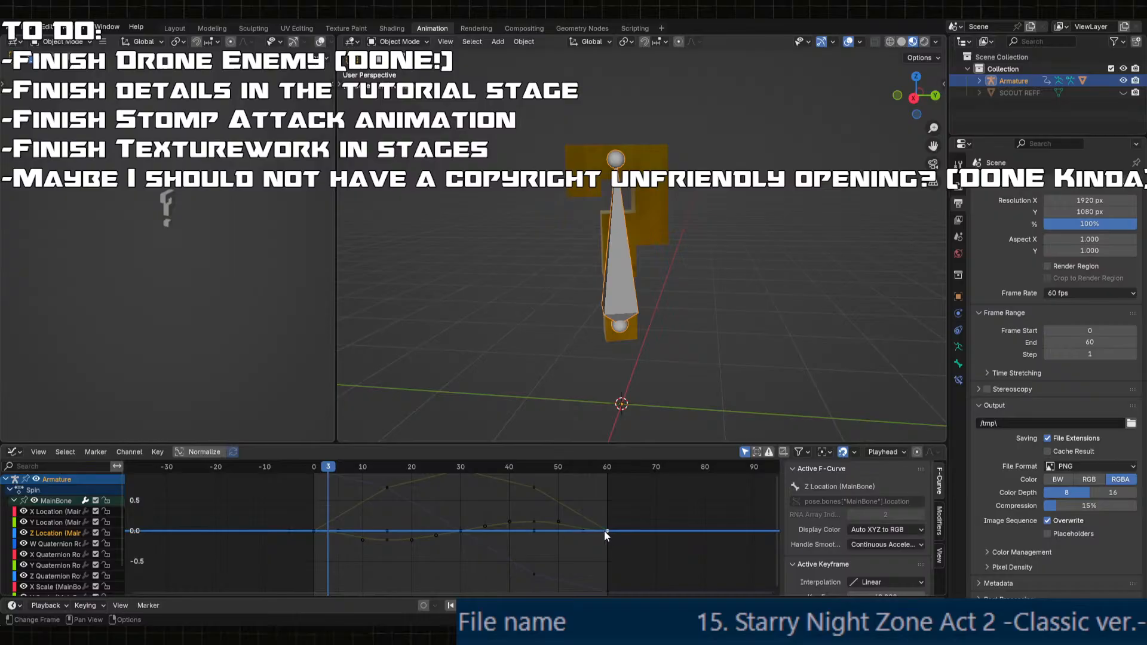
pyautogui.click(50, 524)
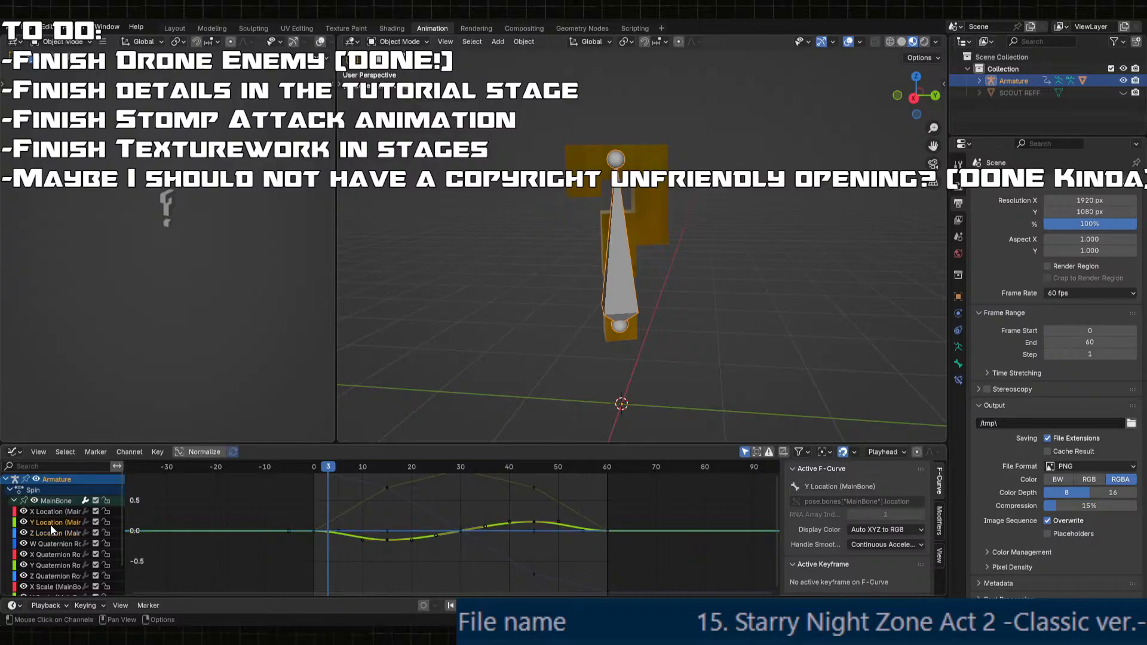
pyautogui.click(605, 532)
pyautogui.rightClick(604, 532)
pyautogui.moveTo(599, 532)
pyautogui.click(657, 477)
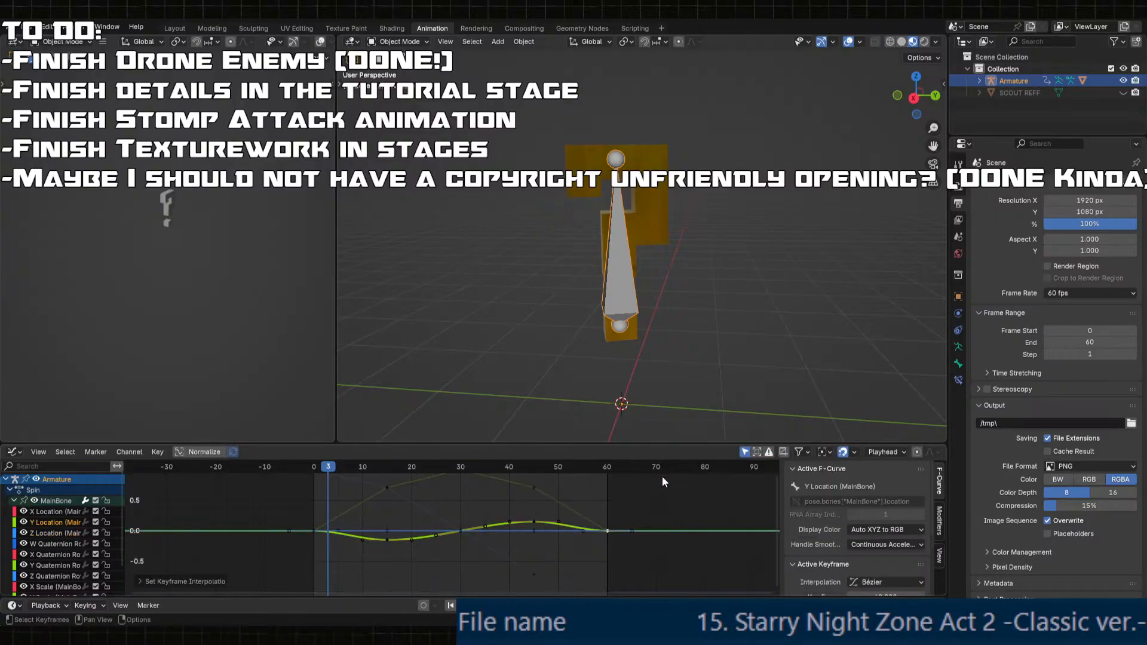
# - Play the loop with the armature hidden to examine the spin and bobbing, then unhide and reselect the armature and stop playback
pyautogui.click(489, 605)
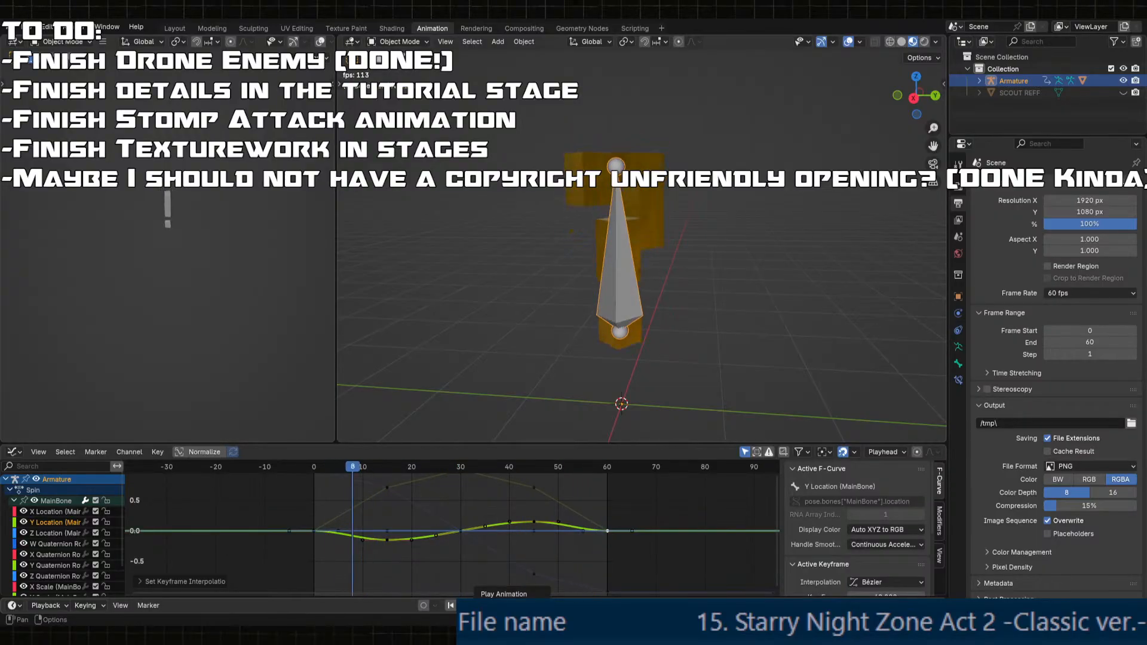
pyautogui.click(708, 359)
pyautogui.moveTo(707, 359); pyautogui.dragTo(701, 364, button='middle')
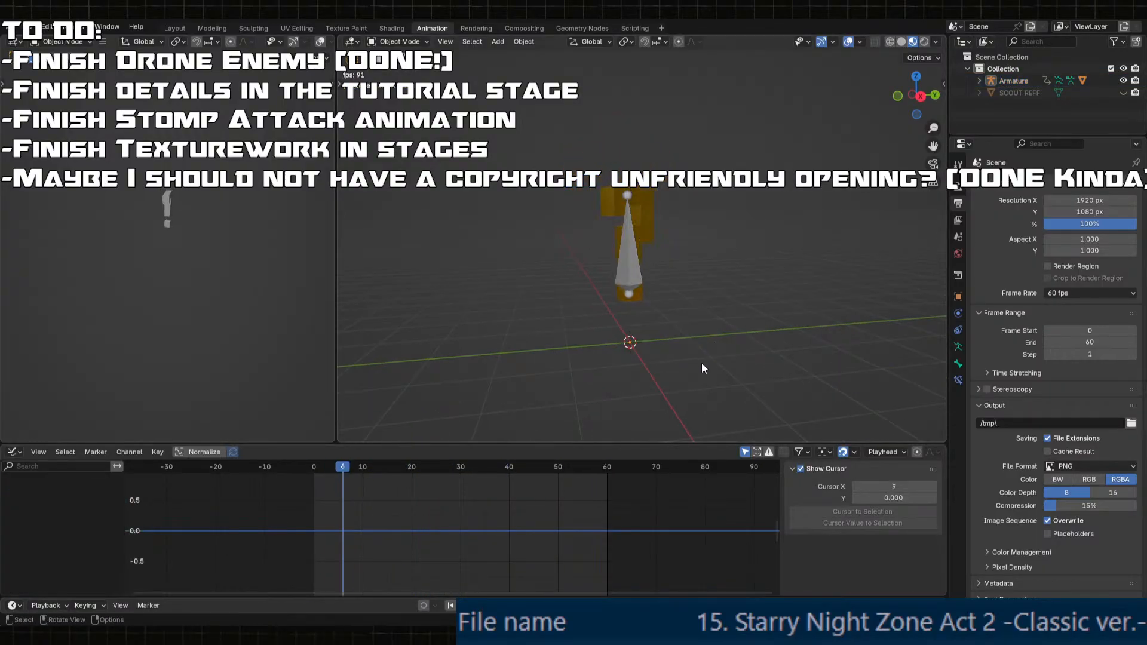
pyautogui.scroll(5, 693, 334)
pyautogui.click(1123, 81)
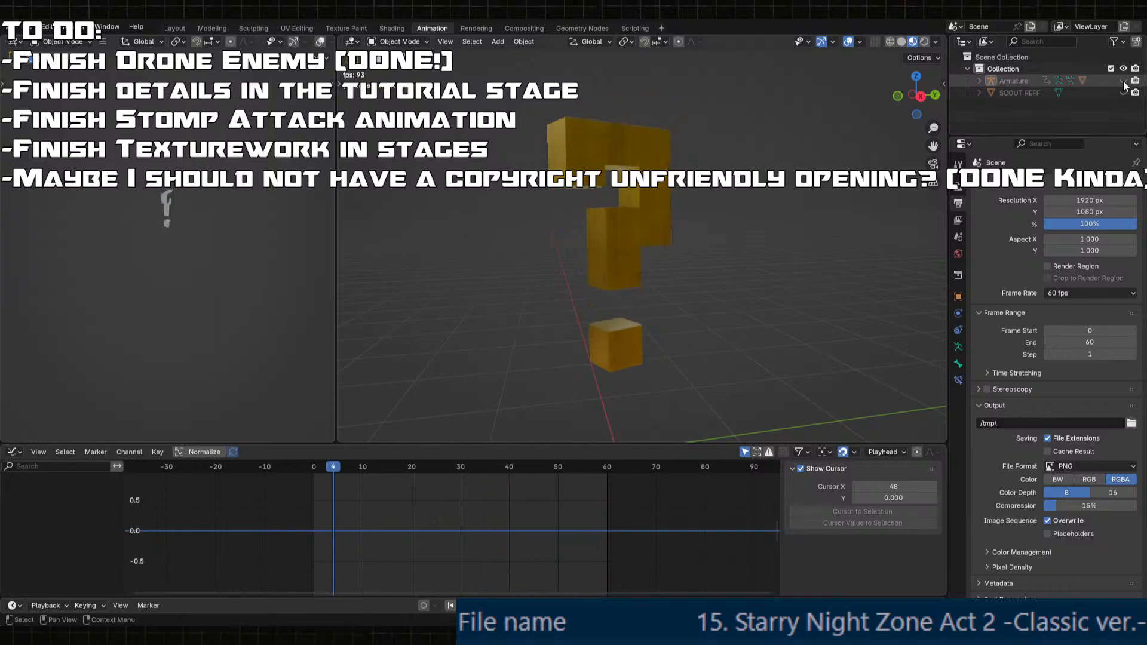
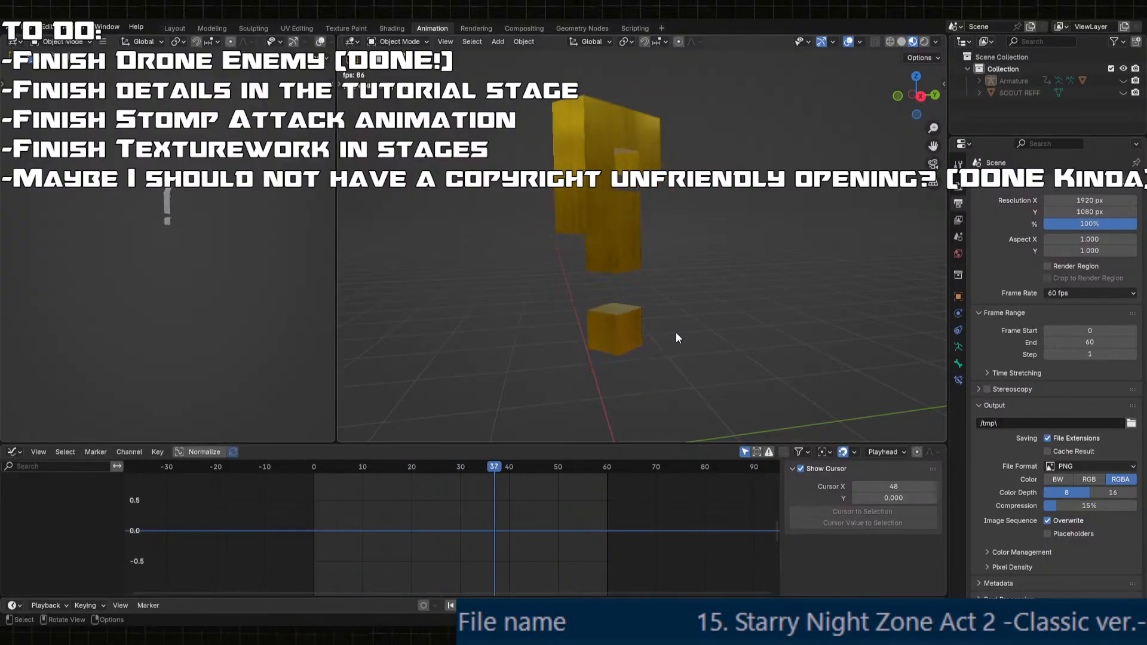
pyautogui.moveTo(671, 330); pyautogui.dragTo(651, 313, button='middle')
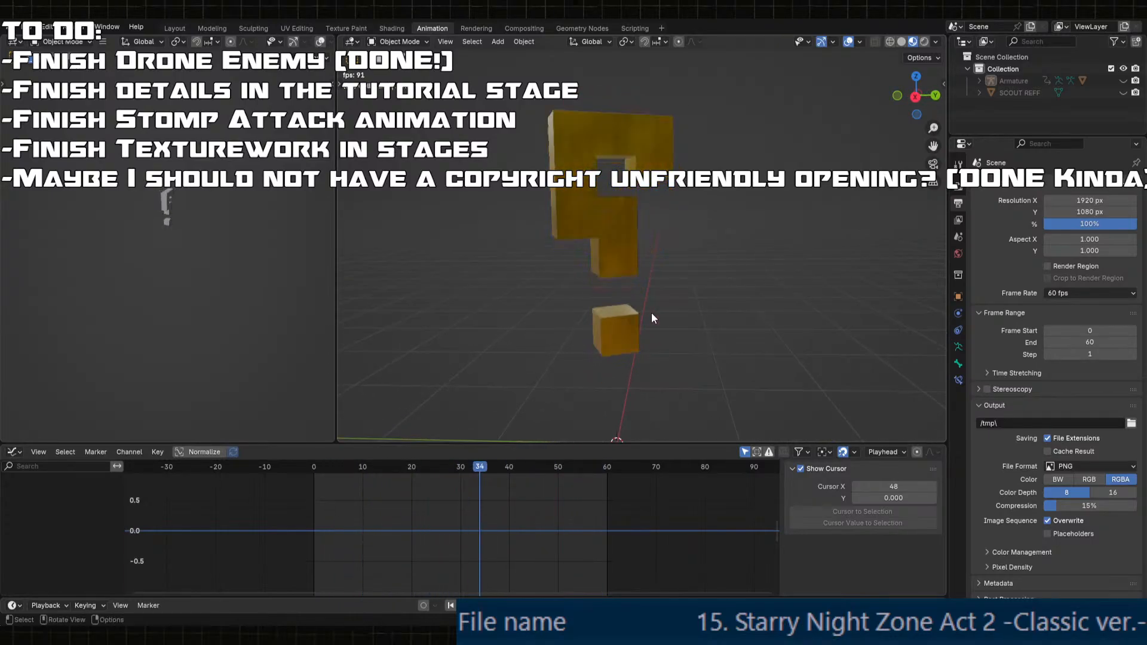
pyautogui.click(1123, 81)
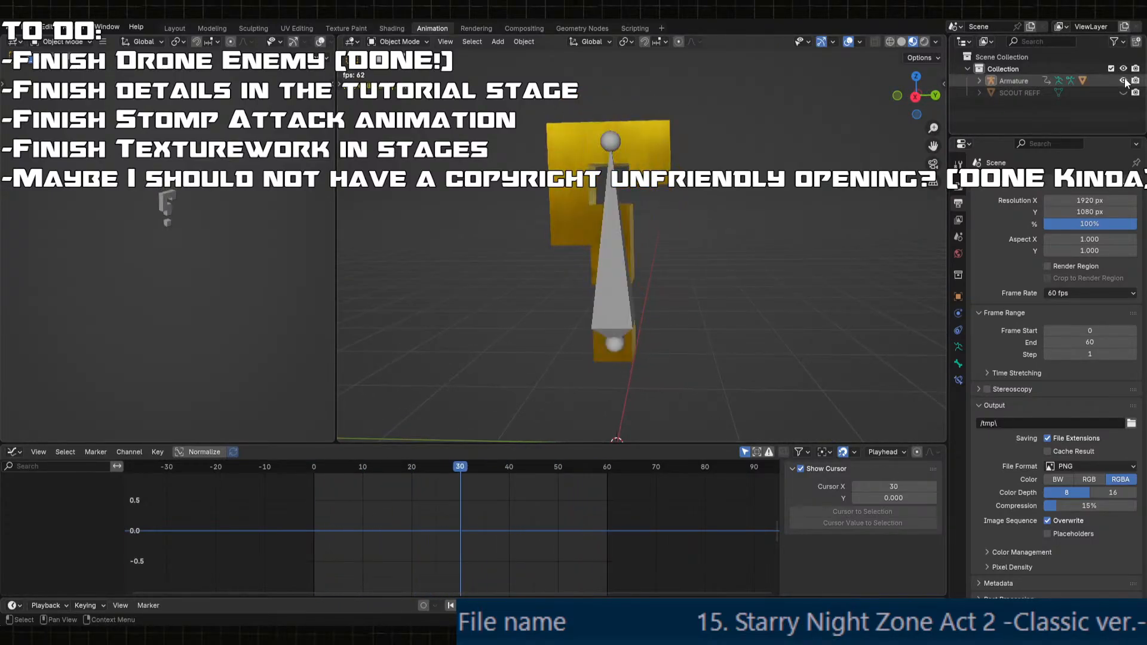
pyautogui.click(623, 319)
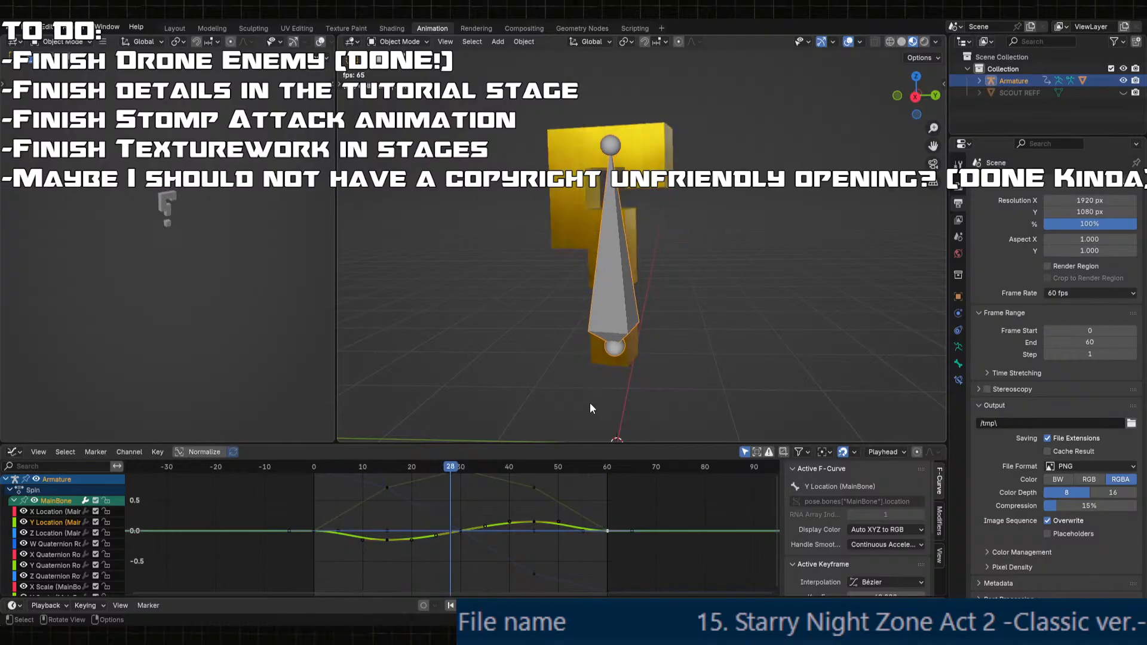
pyautogui.press('space')
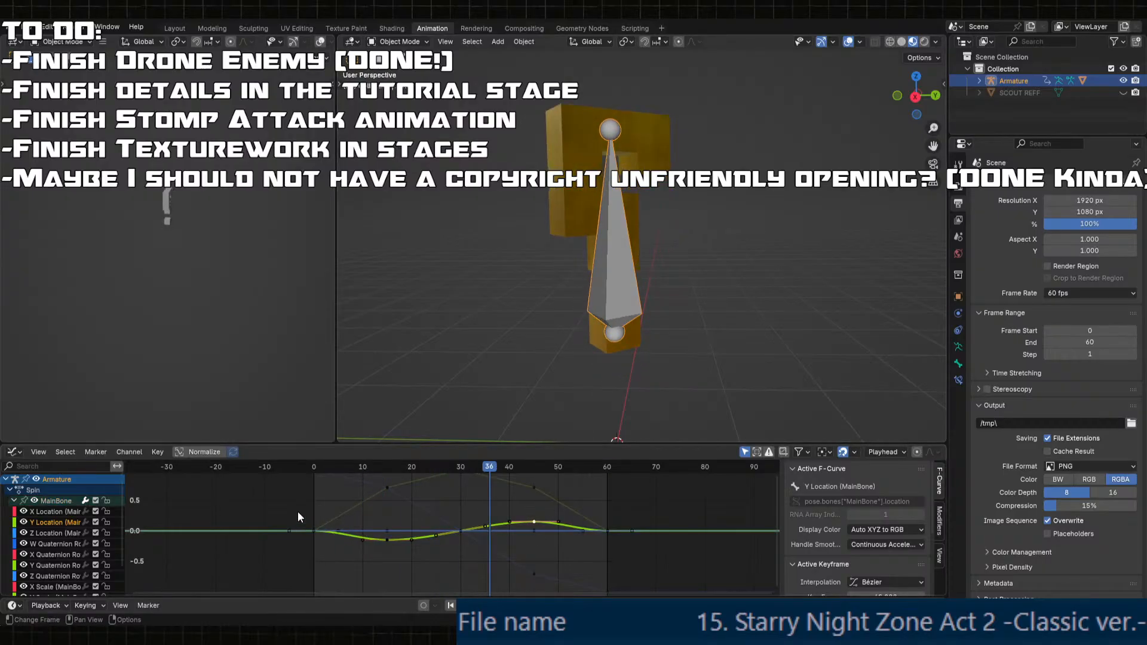
pyautogui.click(96, 501)
pyautogui.click(96, 522)
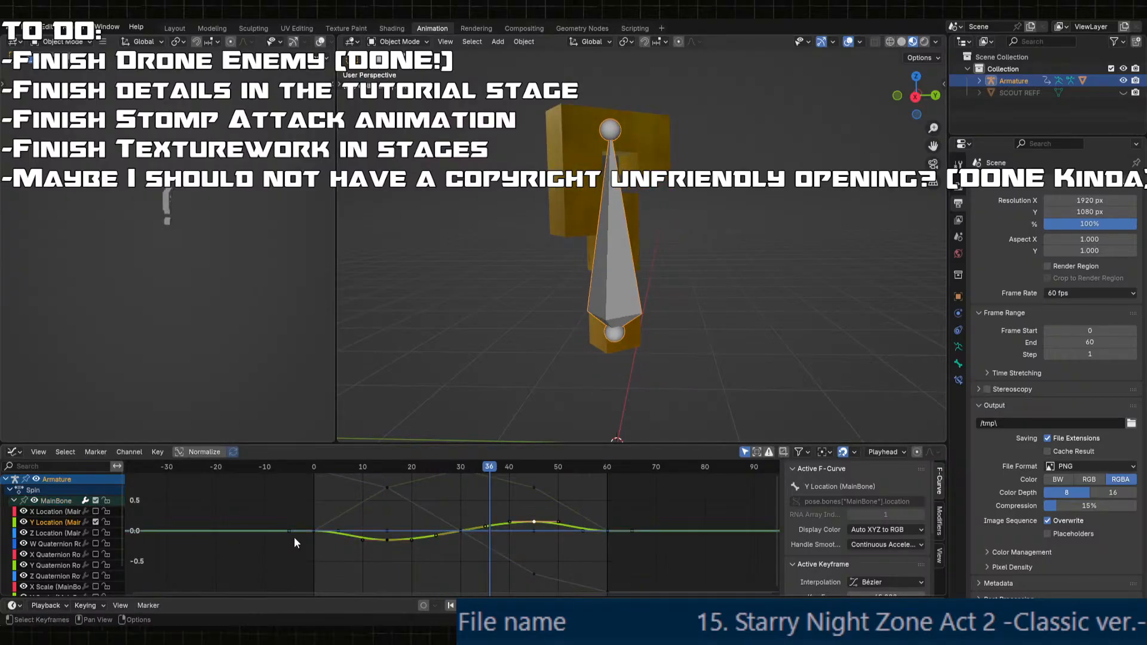
pyautogui.moveTo(245, 494); pyautogui.dragTo(632, 578)
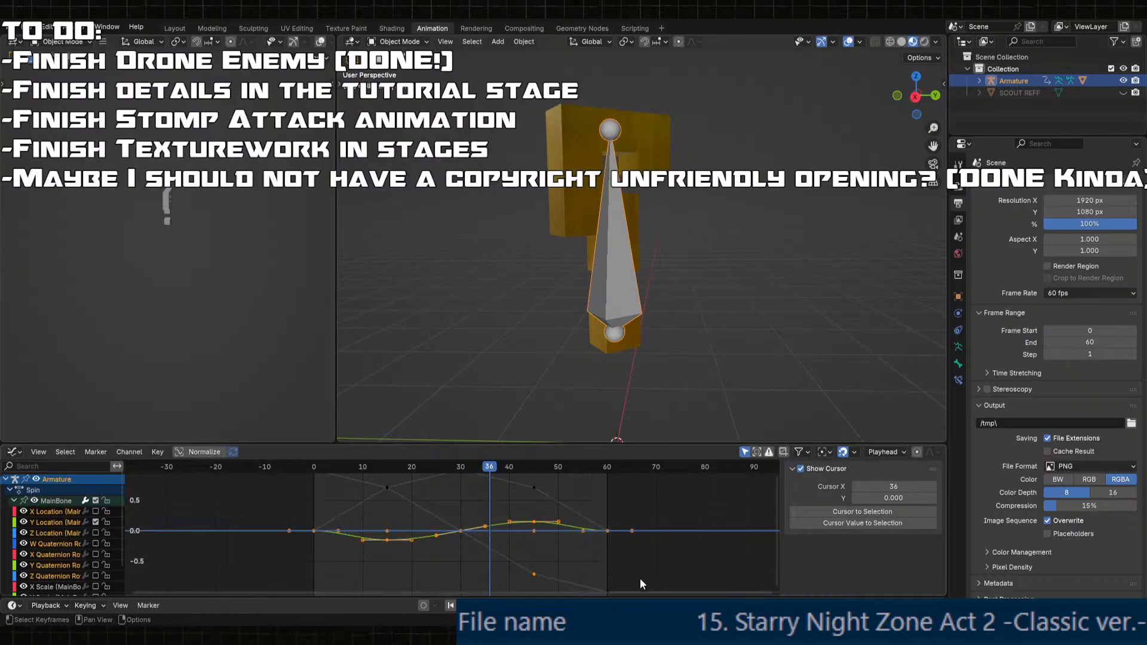
pyautogui.click(610, 570)
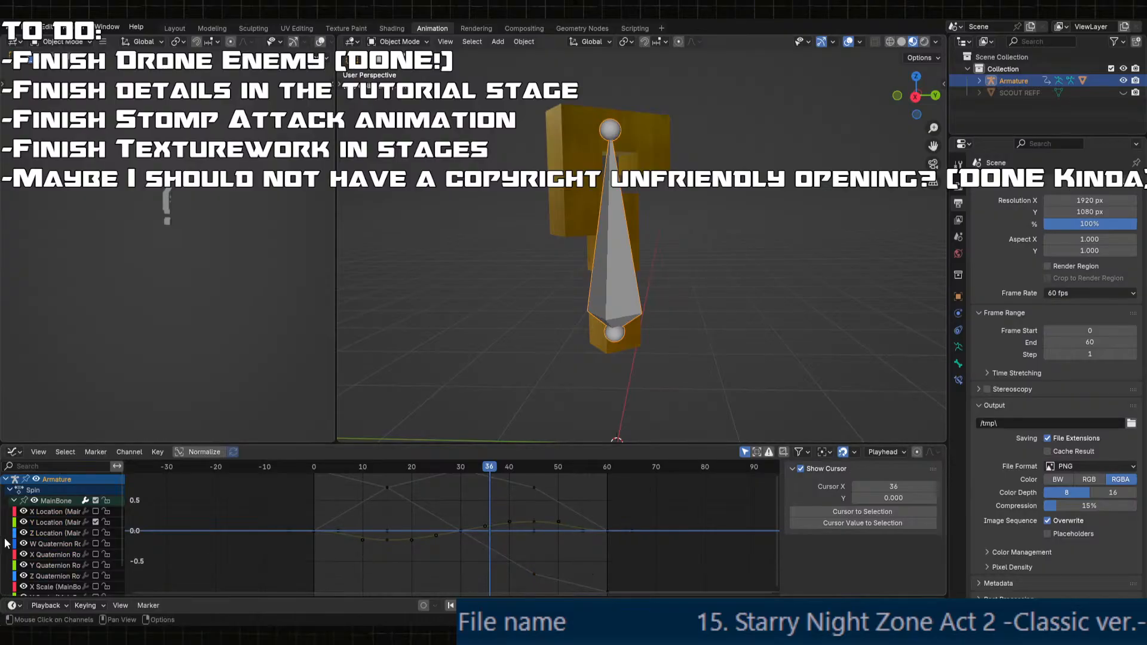
pyautogui.click(95, 501)
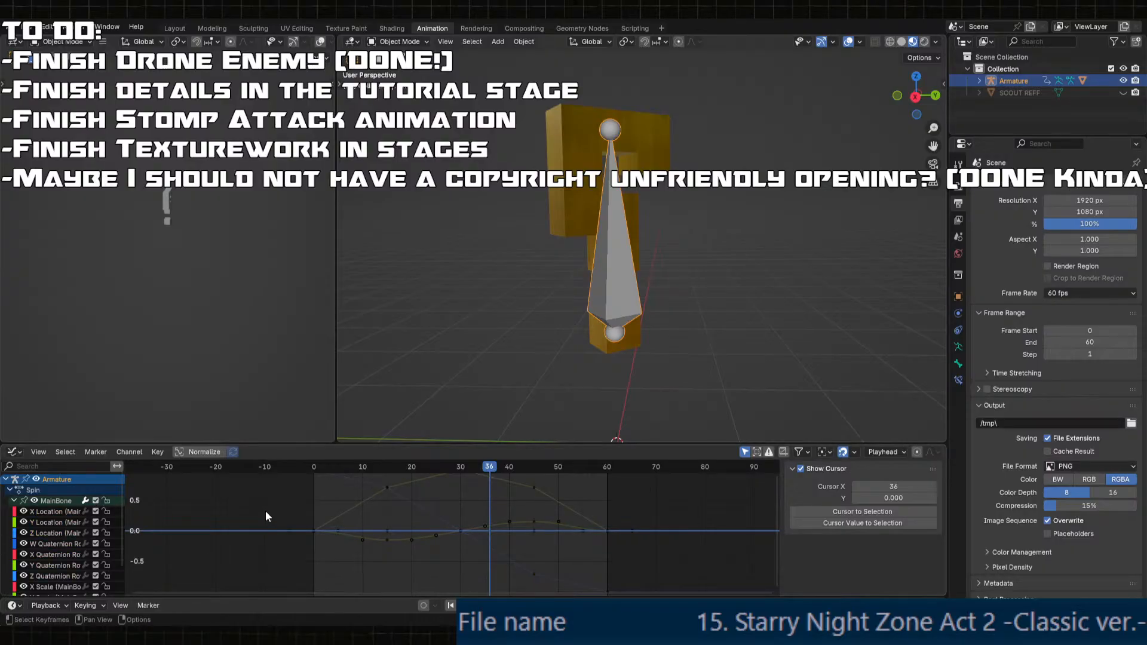
# - Set all of MainBone's keyframes in the Spin action to Linear interpolation
pyautogui.press('a')
pyautogui.rightClick(499, 508)
pyautogui.moveTo(499, 509)
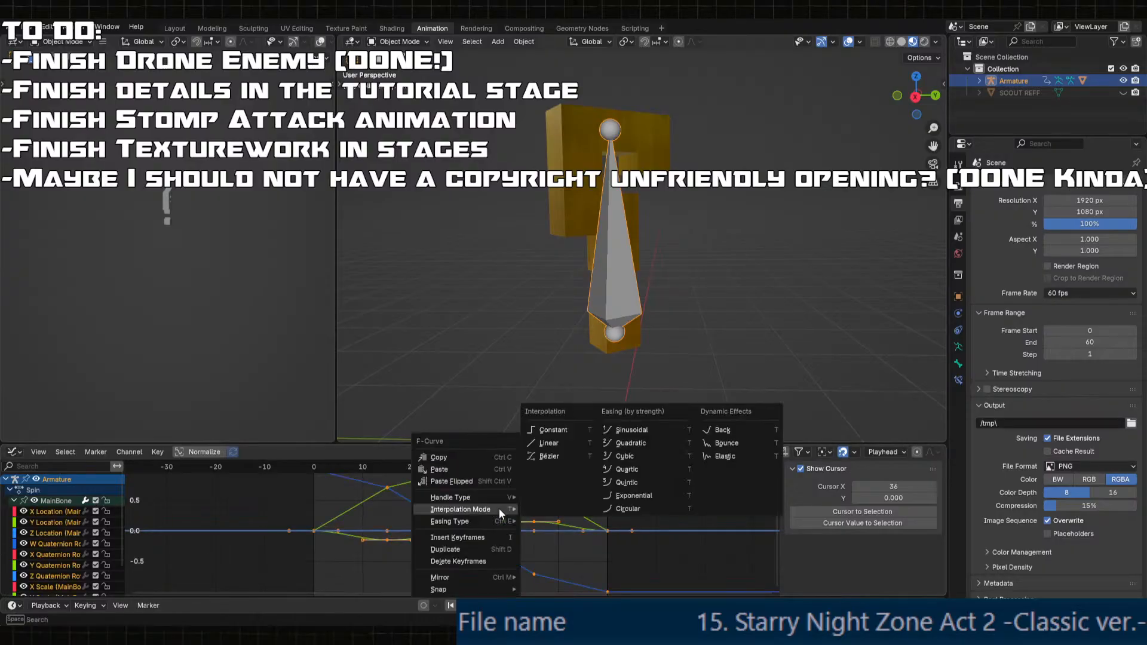
pyautogui.click(549, 443)
# - Play back the linear version of the loop with the armature temporarily hidden to compare the motion, then stop playback
pyautogui.press('space')
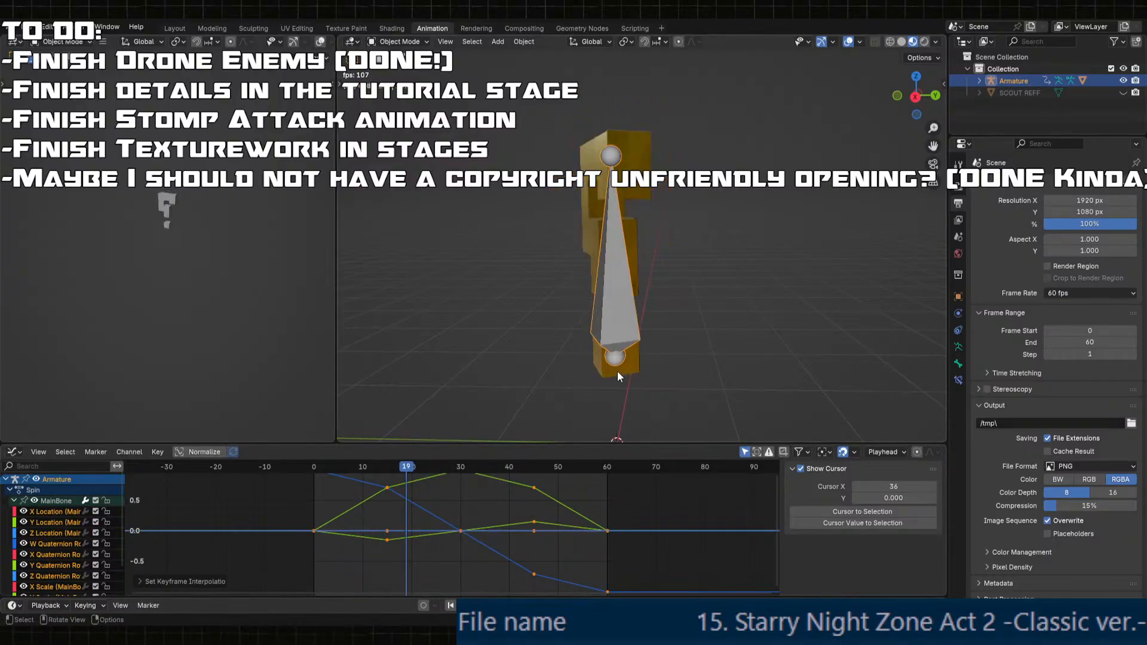
pyautogui.press('Tab')
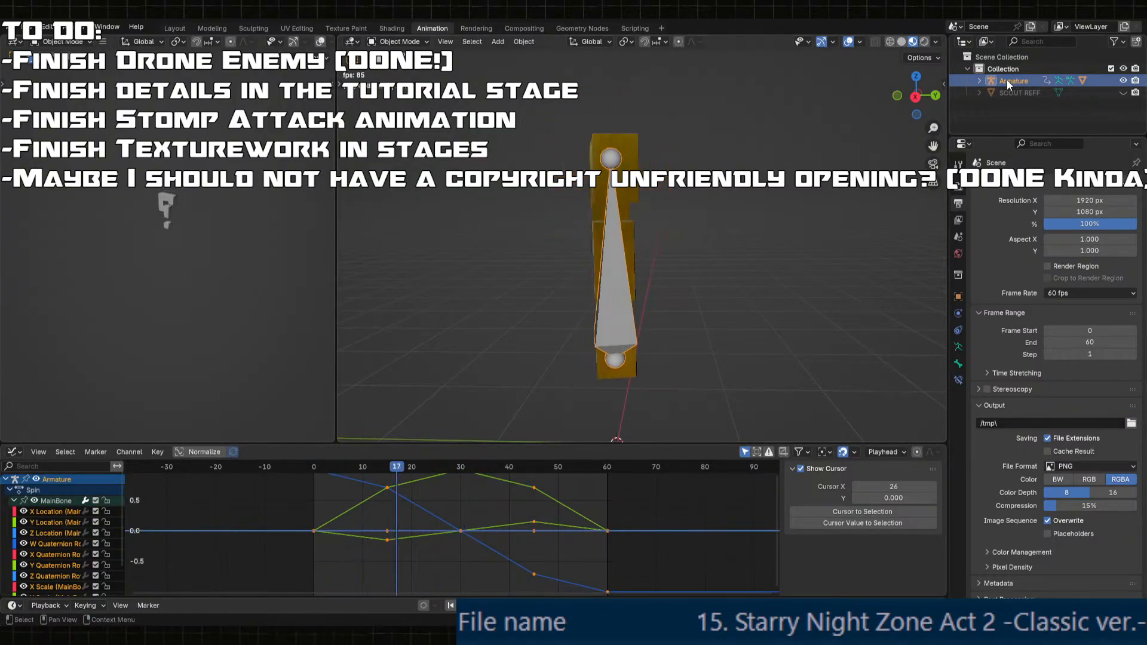
pyautogui.click(1123, 81)
pyautogui.scroll(-2, 773, 321)
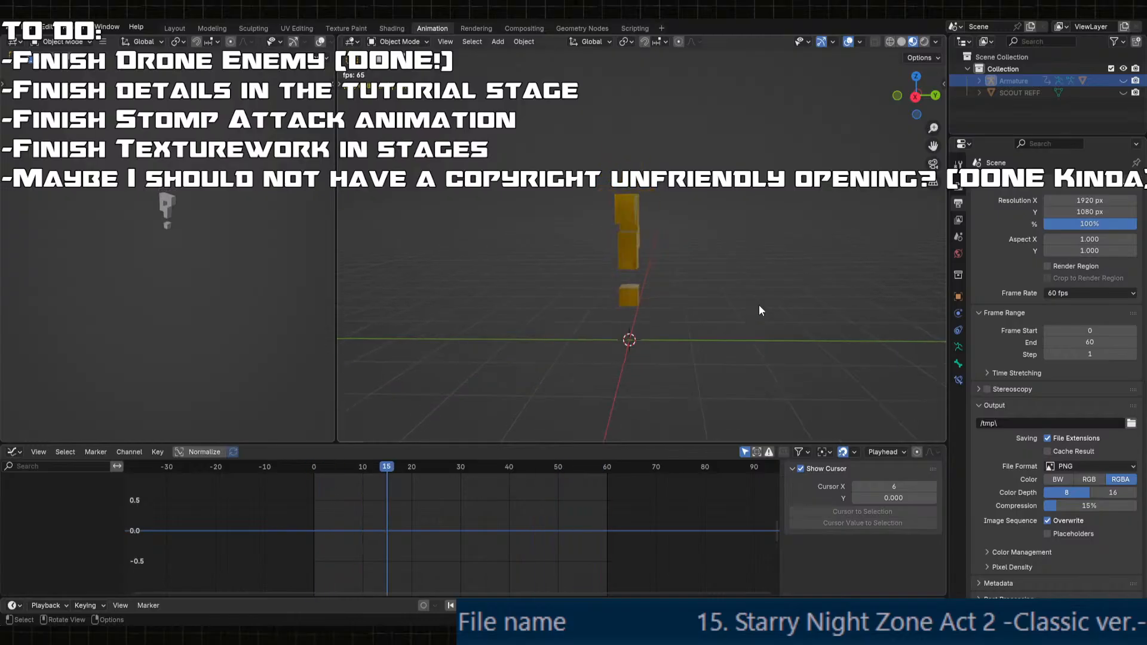
pyautogui.click(1123, 81)
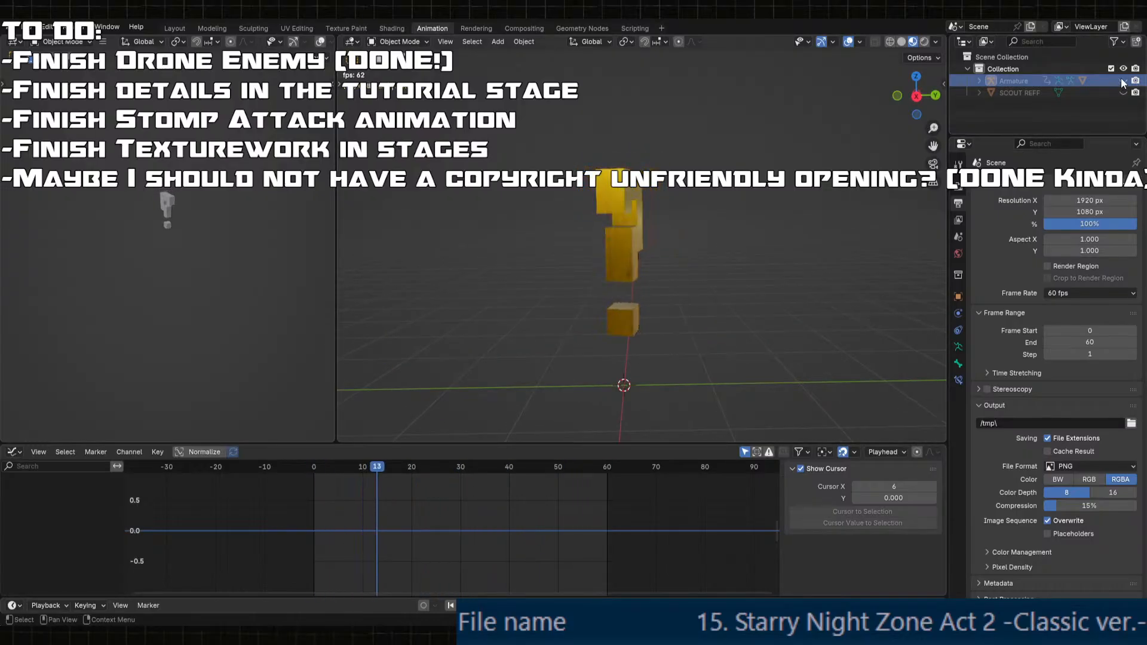
pyautogui.press('space')
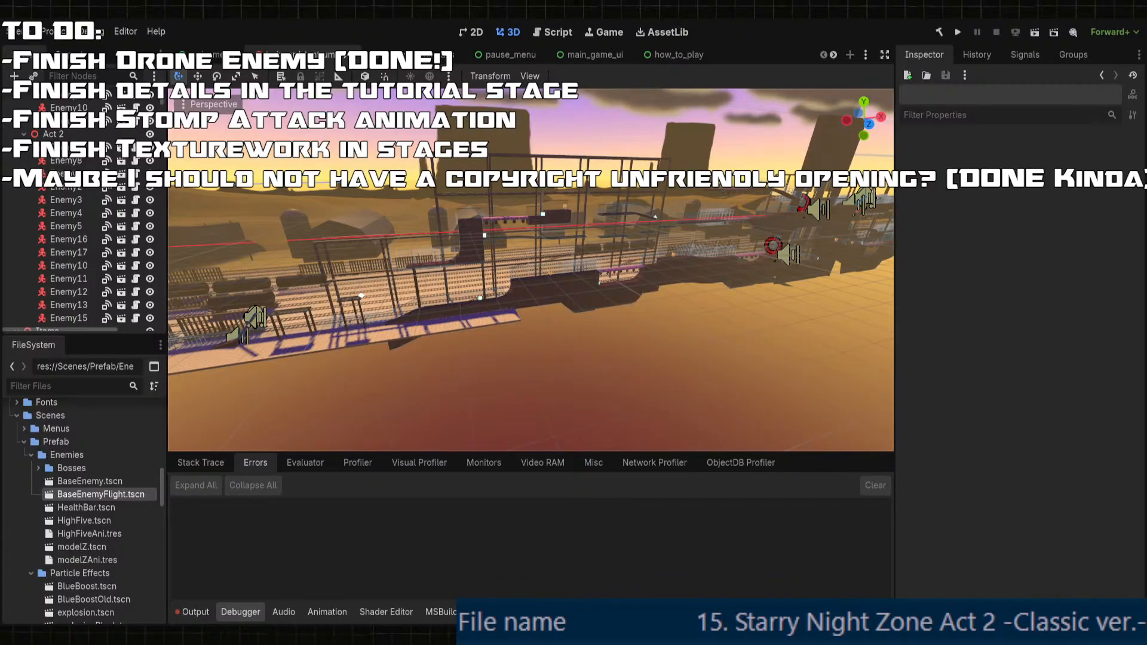
# - Switch to Godot, open the exceptional_experiments scene, locate the tutorial trigger box in the attack section and select the Attacking node
pyautogui.scroll(5, 667, 55)
pyautogui.click(667, 55)
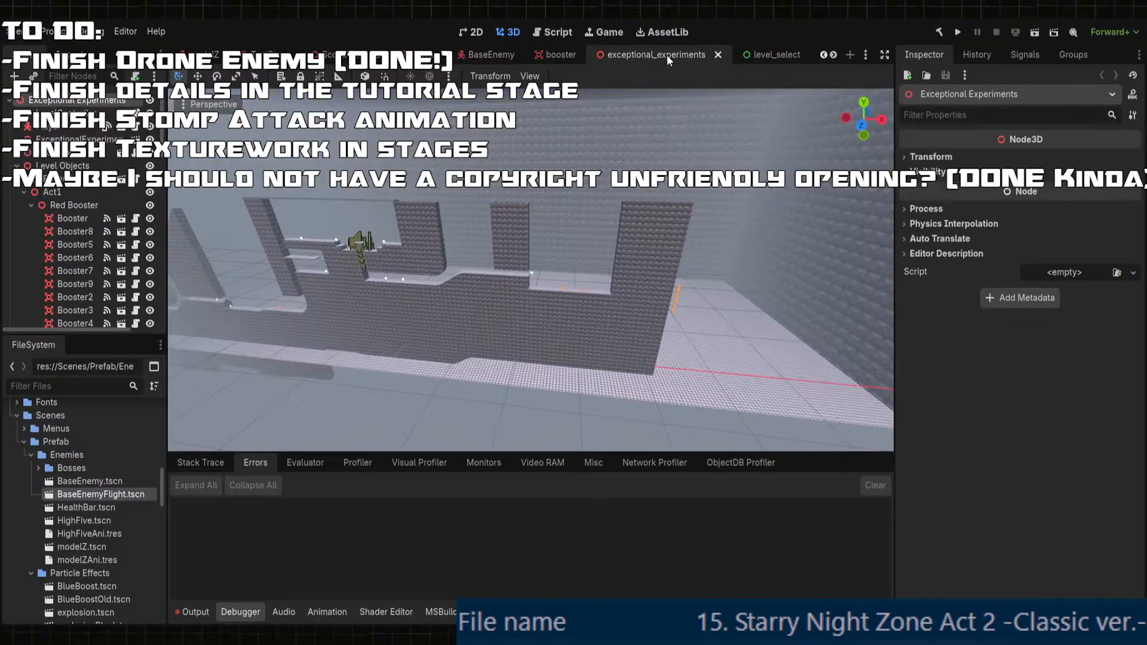
pyautogui.scroll(-4, 490, 209)
pyautogui.moveTo(482, 234); pyautogui.dragTo(518, 226, button='middle')
pyautogui.scroll(20, 632, 325)
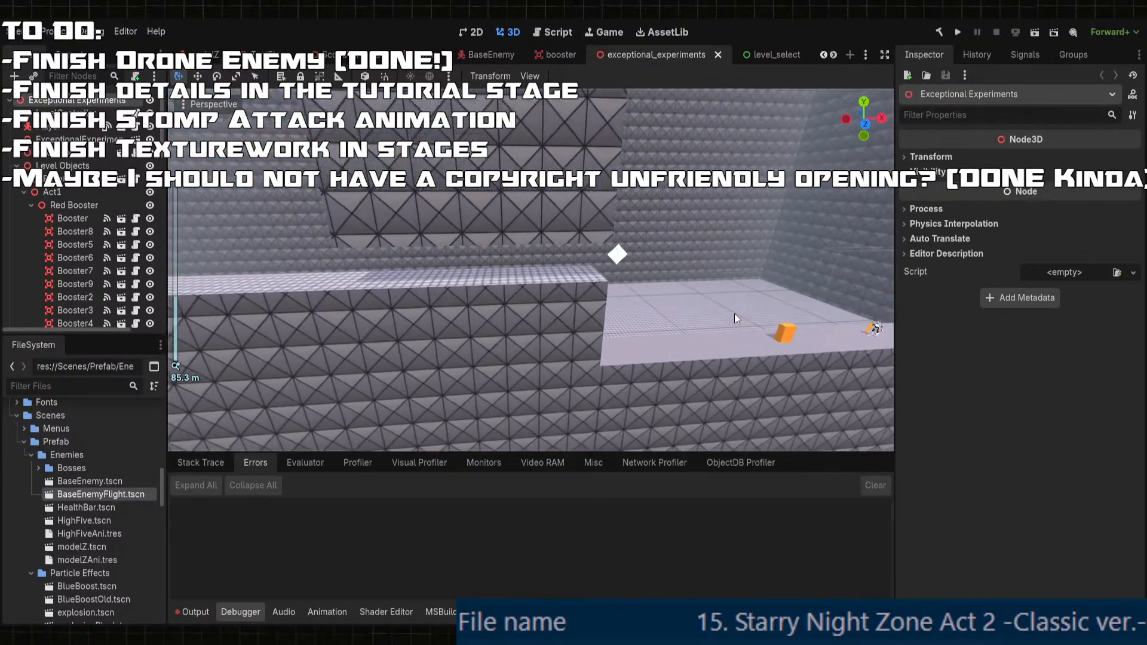
pyautogui.click(787, 333)
pyautogui.press('f')
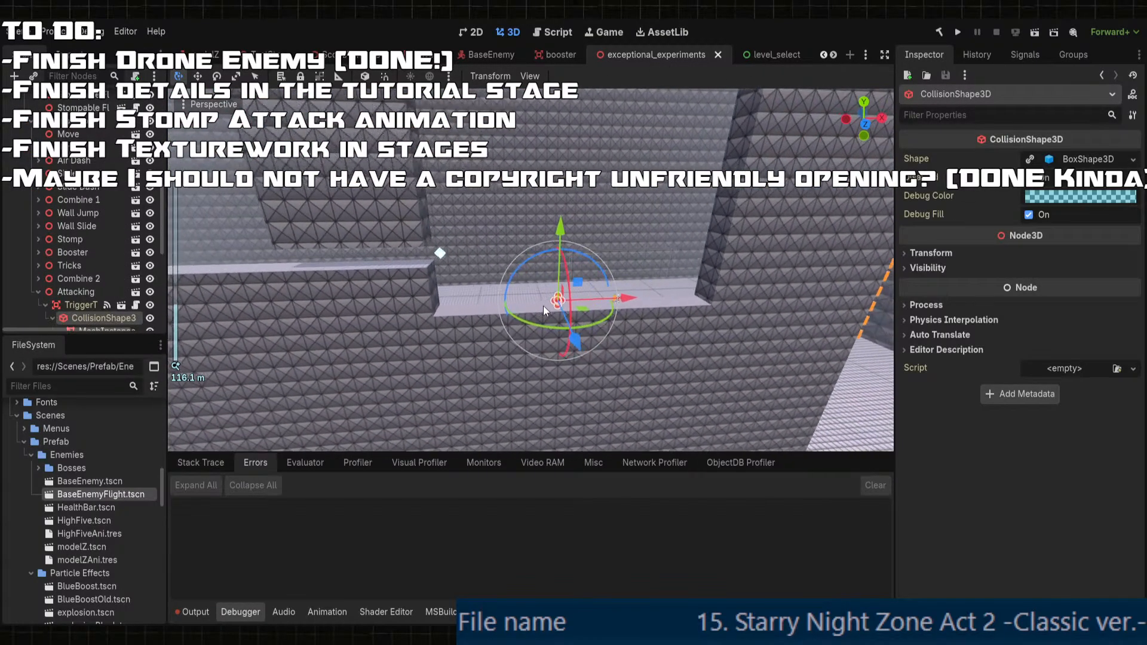
pyautogui.scroll(4, 543, 309)
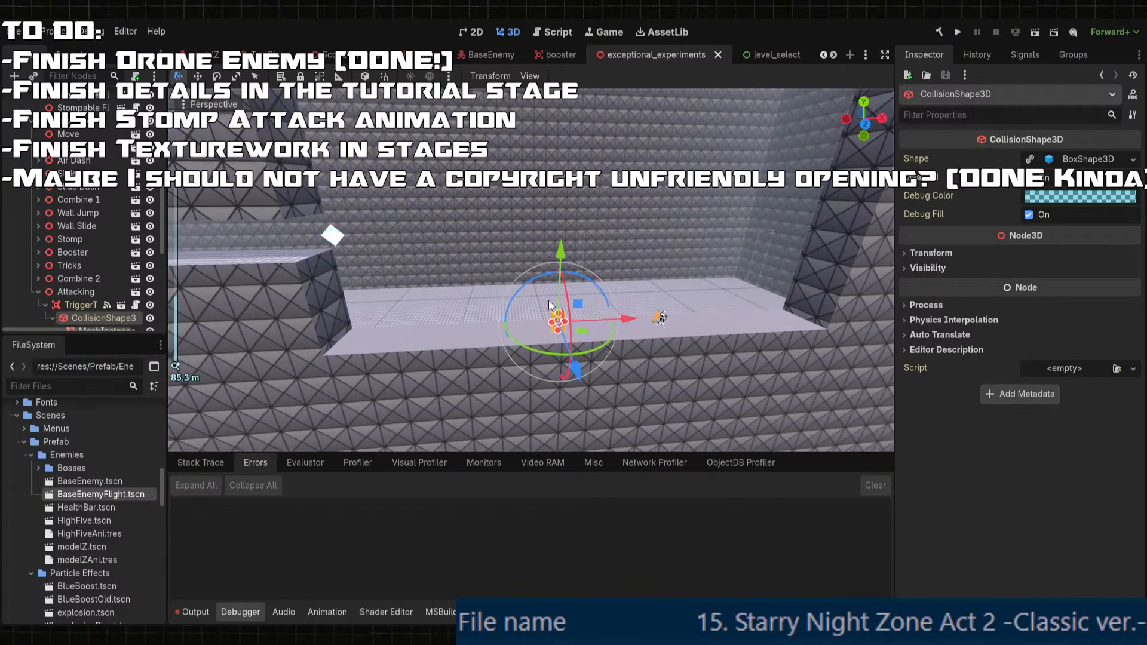
pyautogui.click(87, 292)
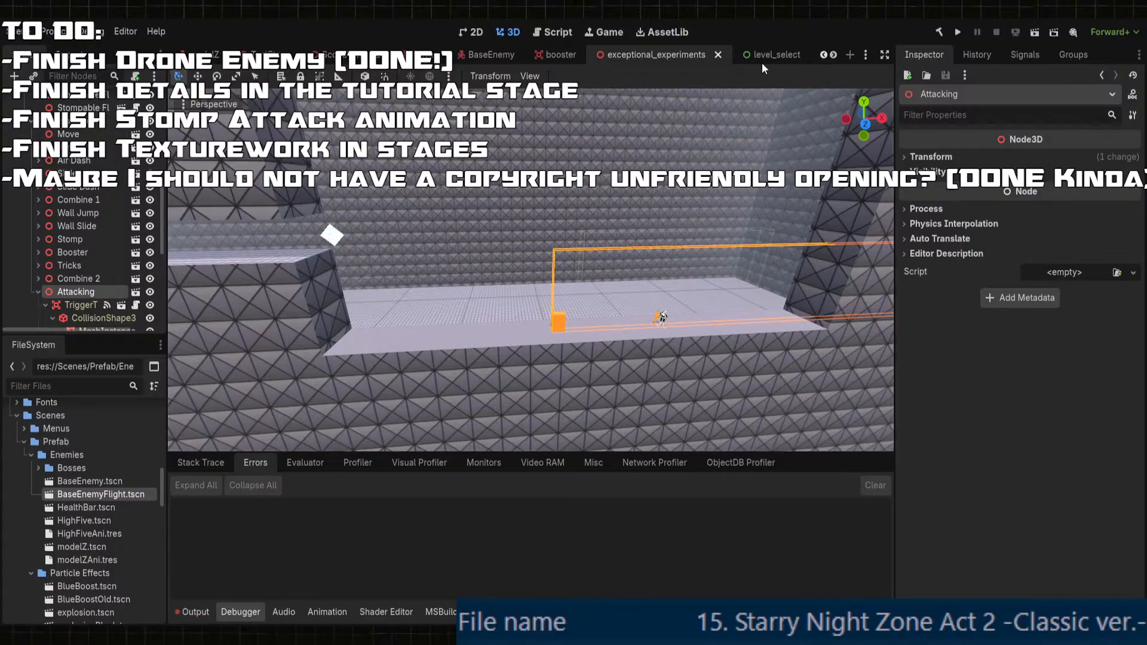
# - Find the Tutorial Prompt scene among the open scenes and display it
pyautogui.scroll(-4, 761, 56)
pyautogui.moveTo(593, 51)
pyautogui.scroll(-3, 578, 64)
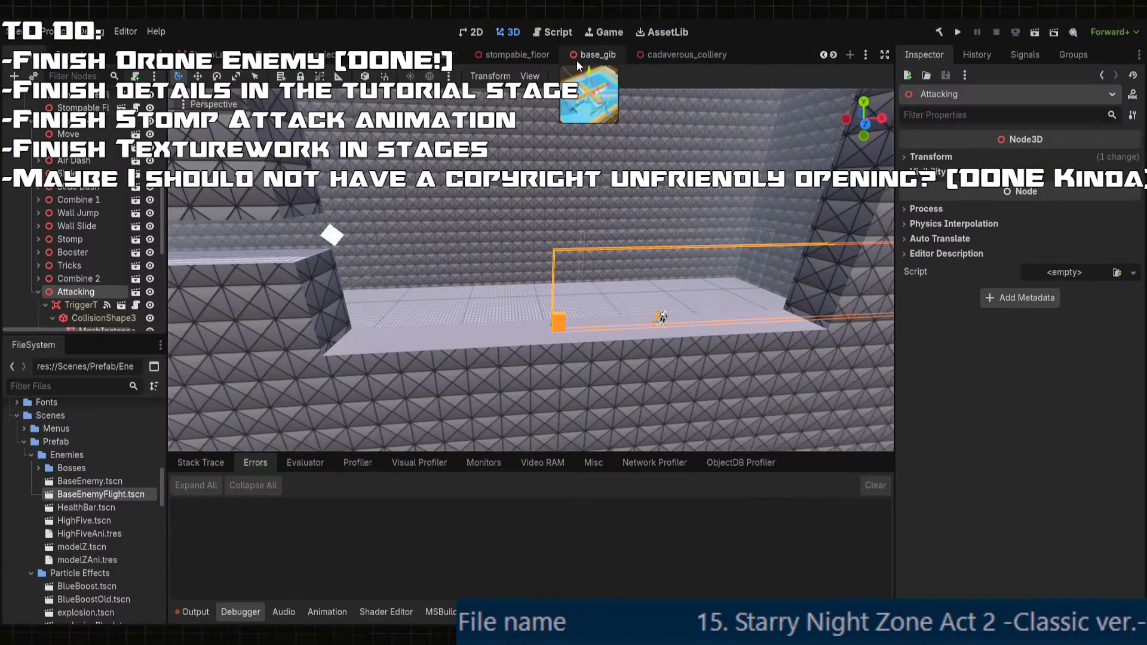
pyautogui.scroll(2, 577, 64)
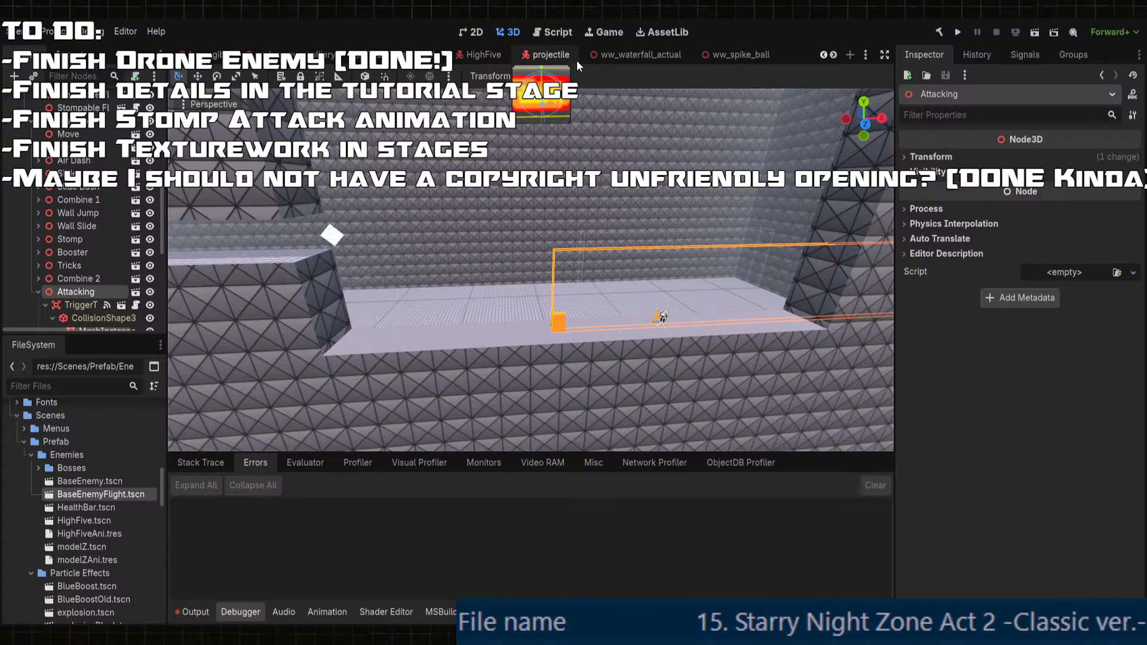
pyautogui.scroll(2, 577, 64)
pyautogui.scroll(1, 576, 59)
pyautogui.click(517, 54)
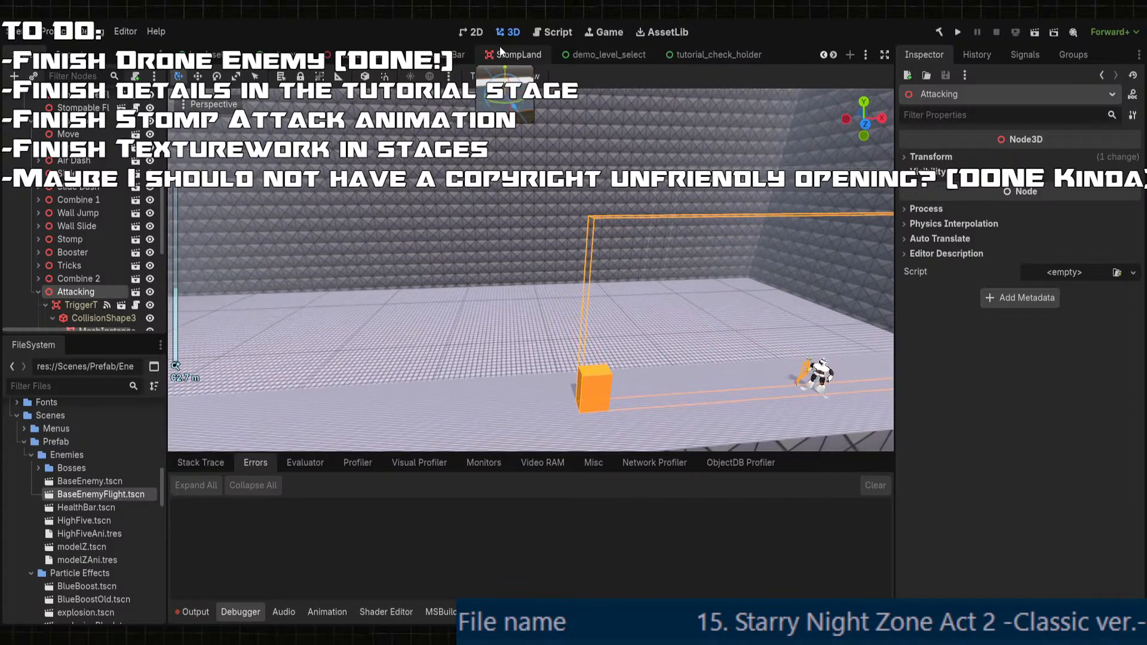
pyautogui.scroll(-8, 508, 257)
pyautogui.click(359, 57)
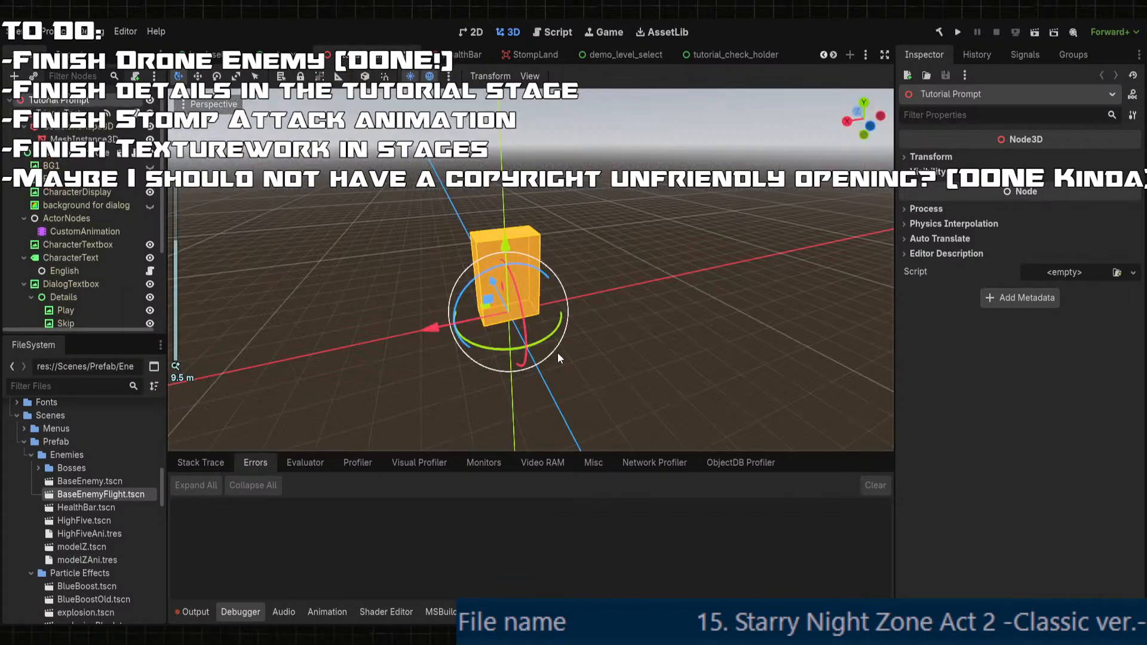
# - Add the QuestionMark.blend model from the Blender Items folder to the Tutorial Prompt scene as a child of its root
pyautogui.scroll(6, 626, 315)
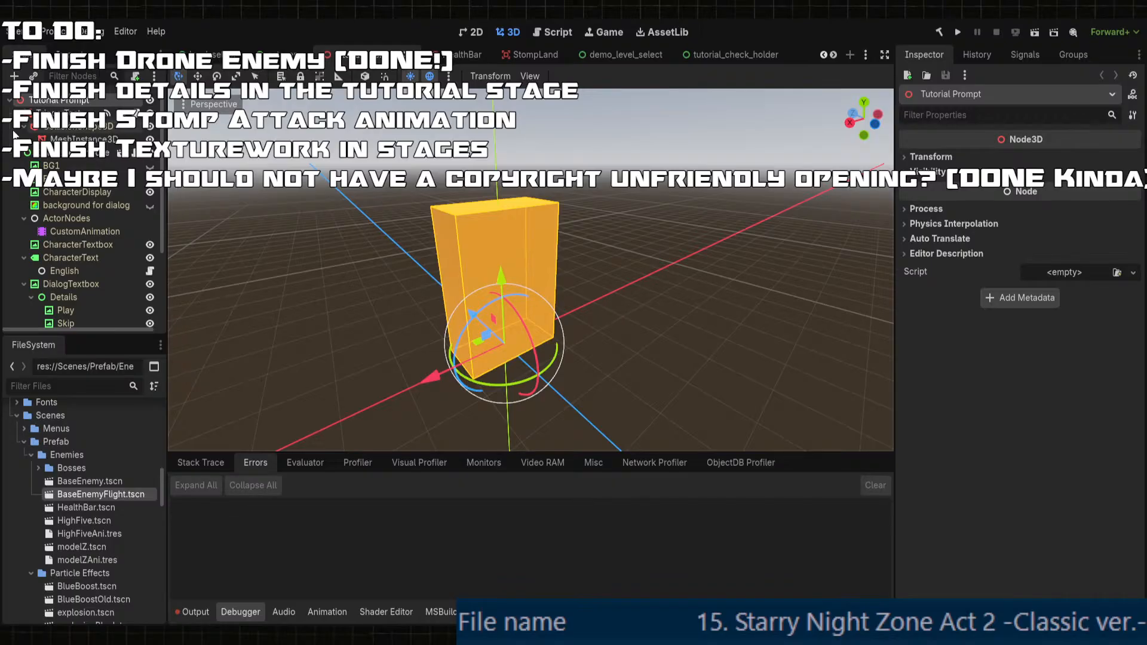
pyautogui.scroll(-1, 81, 239)
pyautogui.doubleClick(16, 127)
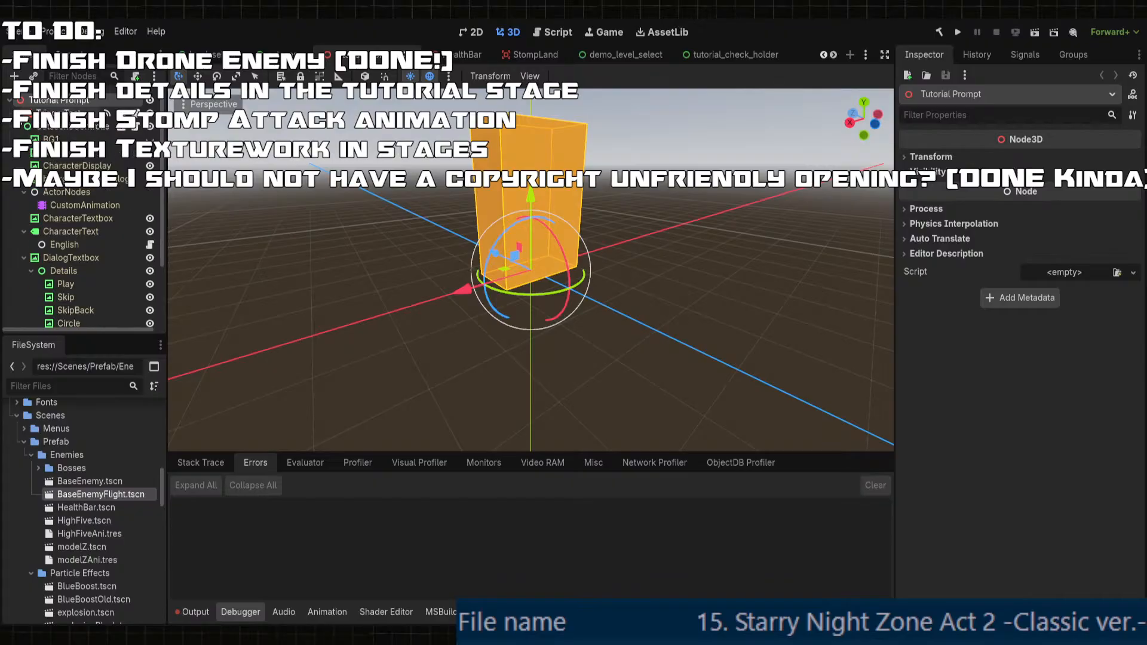
pyautogui.click(18, 128)
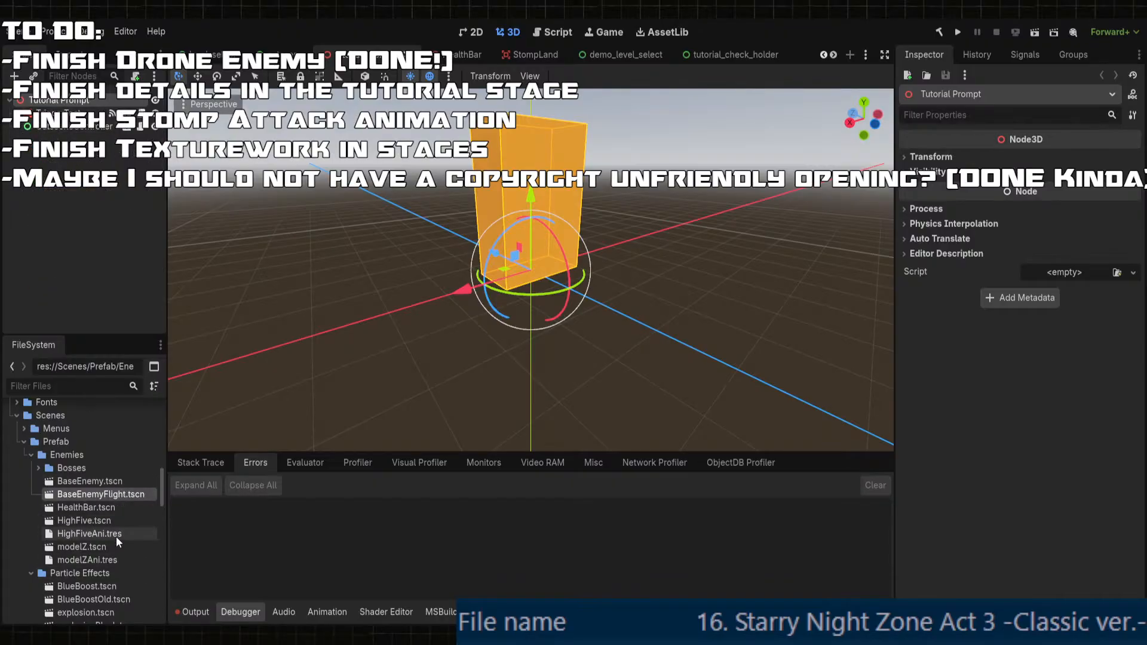
pyautogui.scroll(-5, 116, 537)
pyautogui.scroll(10, 113, 518)
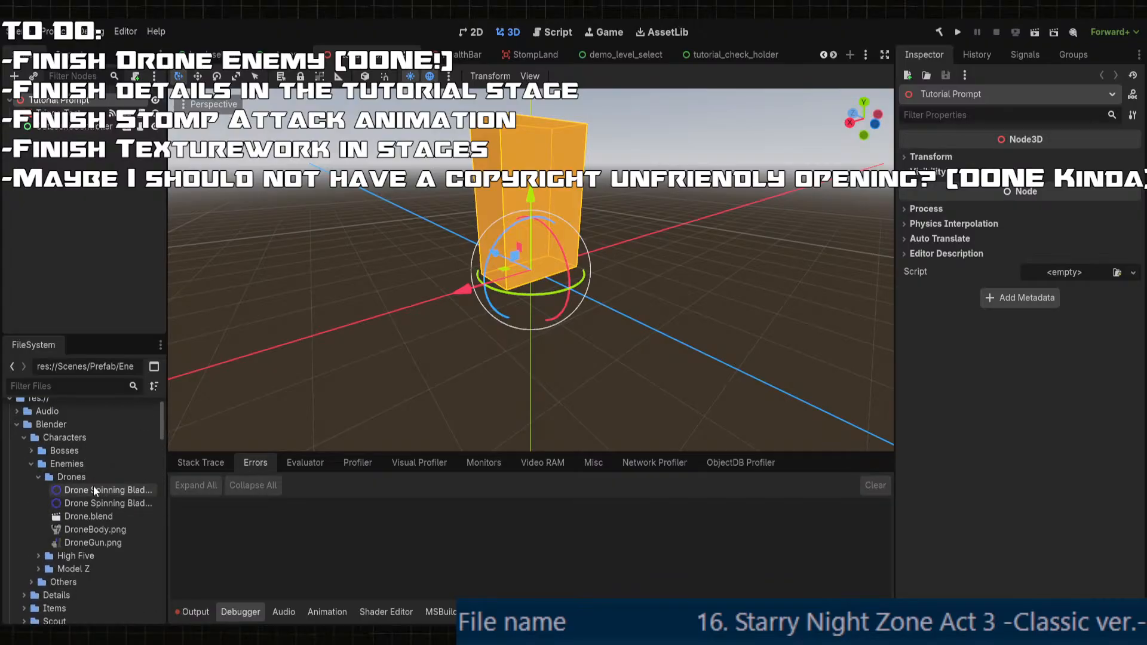
pyautogui.click(31, 464)
pyautogui.click(24, 503)
pyautogui.scroll(-4, 90, 541)
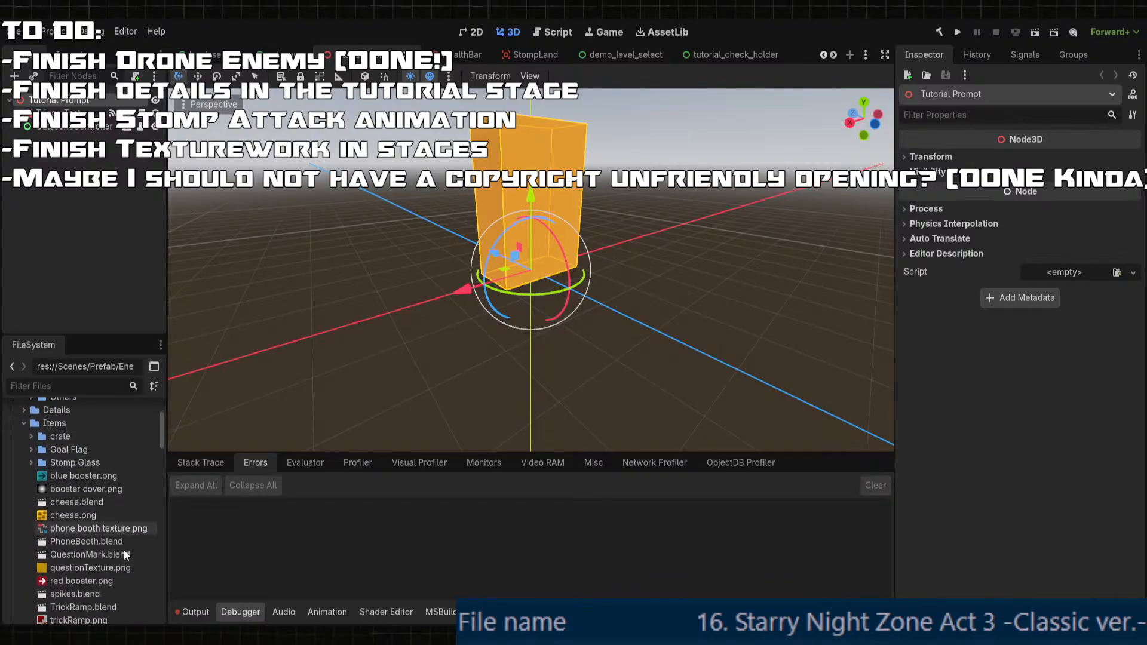
pyautogui.moveTo(90, 528); pyautogui.dragTo(62, 138)
pyautogui.moveTo(549, 239); pyautogui.dragTo(482, 261, button='middle')
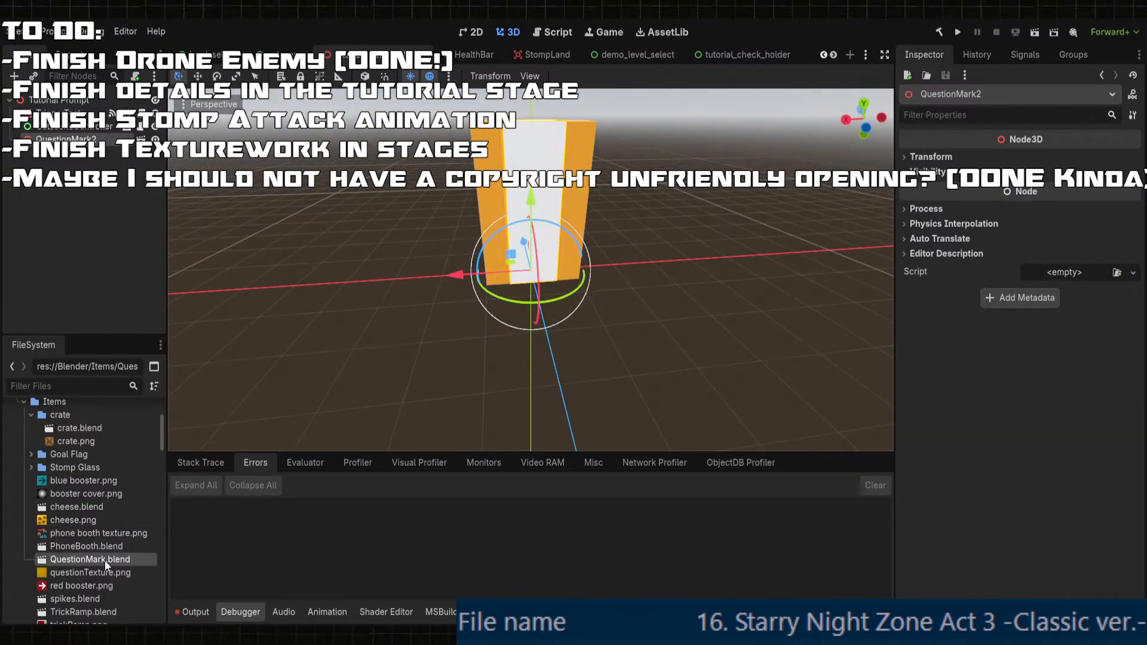
# - Hide the orange placeholder box MeshInstance3D so the question mark model shows in its place, and check it from several angles
pyautogui.moveTo(358, 375); pyautogui.dragTo(385, 365, button='middle')
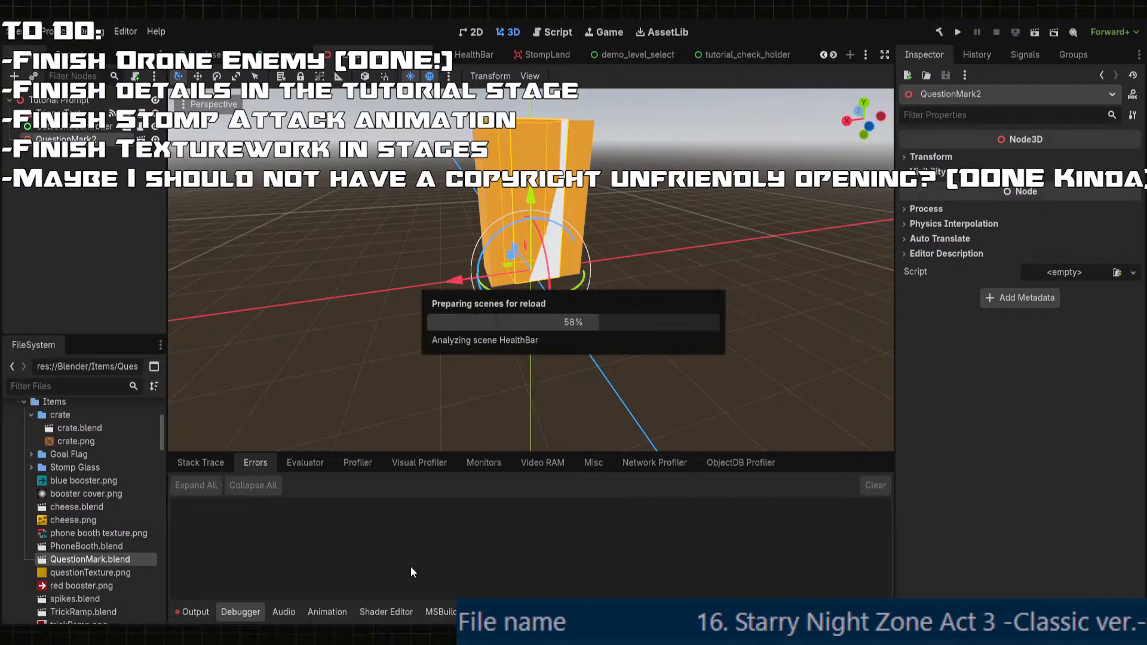
pyautogui.moveTo(509, 252); pyautogui.dragTo(406, 225, button='middle')
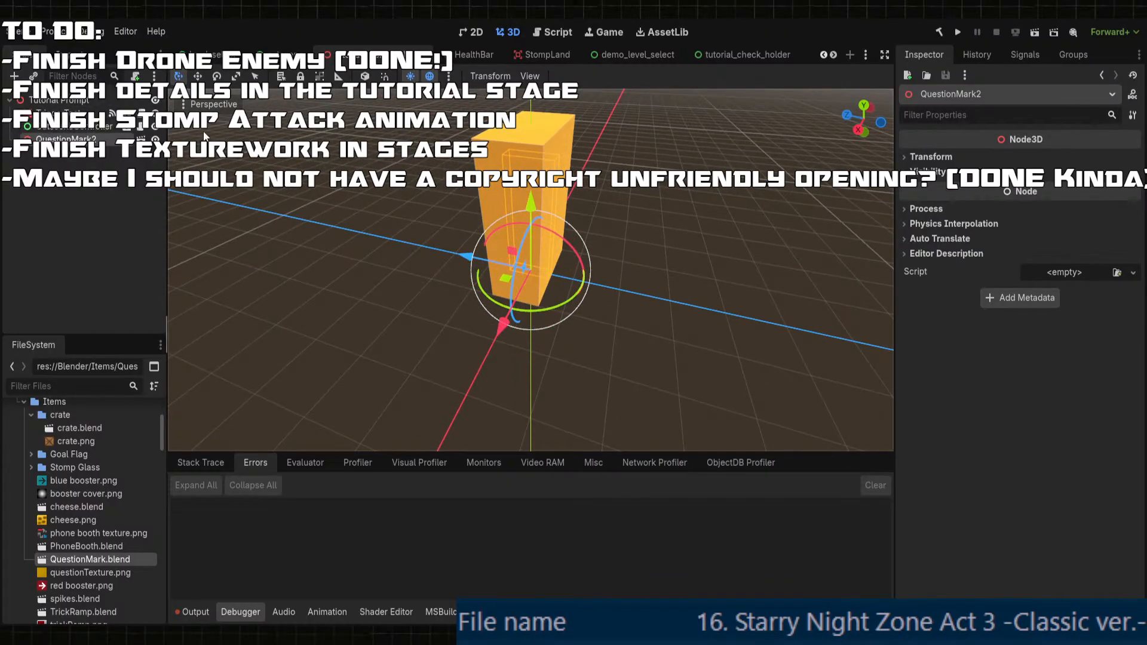
pyautogui.click(553, 127)
pyautogui.moveTo(553, 127); pyautogui.dragTo(457, 123, button='middle')
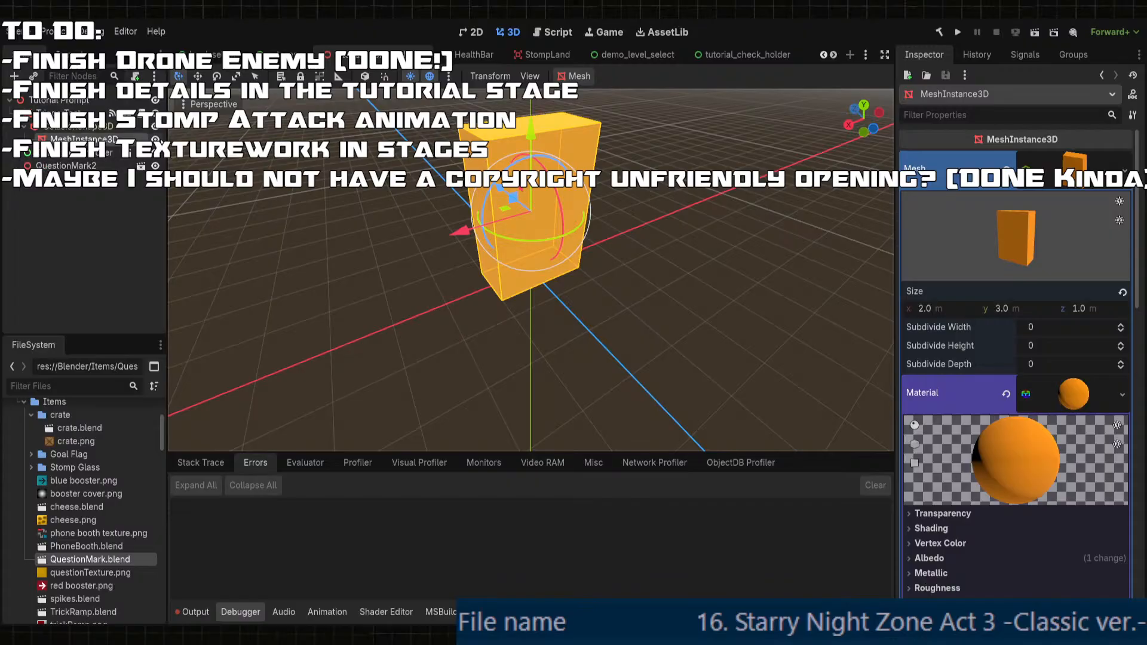
pyautogui.click(156, 140)
pyautogui.moveTo(463, 179); pyautogui.dragTo(523, 146, button='middle')
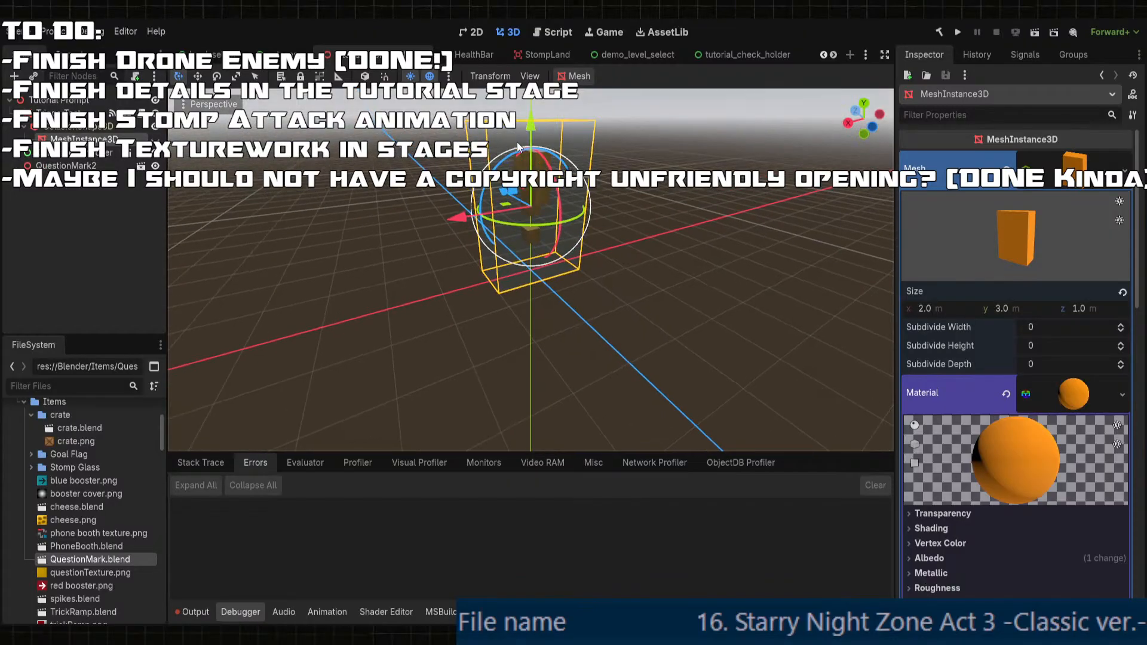
pyautogui.scroll(8, 625, 158)
pyautogui.scroll(-6, 628, 224)
pyautogui.moveTo(627, 159); pyautogui.dragTo(639, 220, button='middle')
pyautogui.click(639, 220)
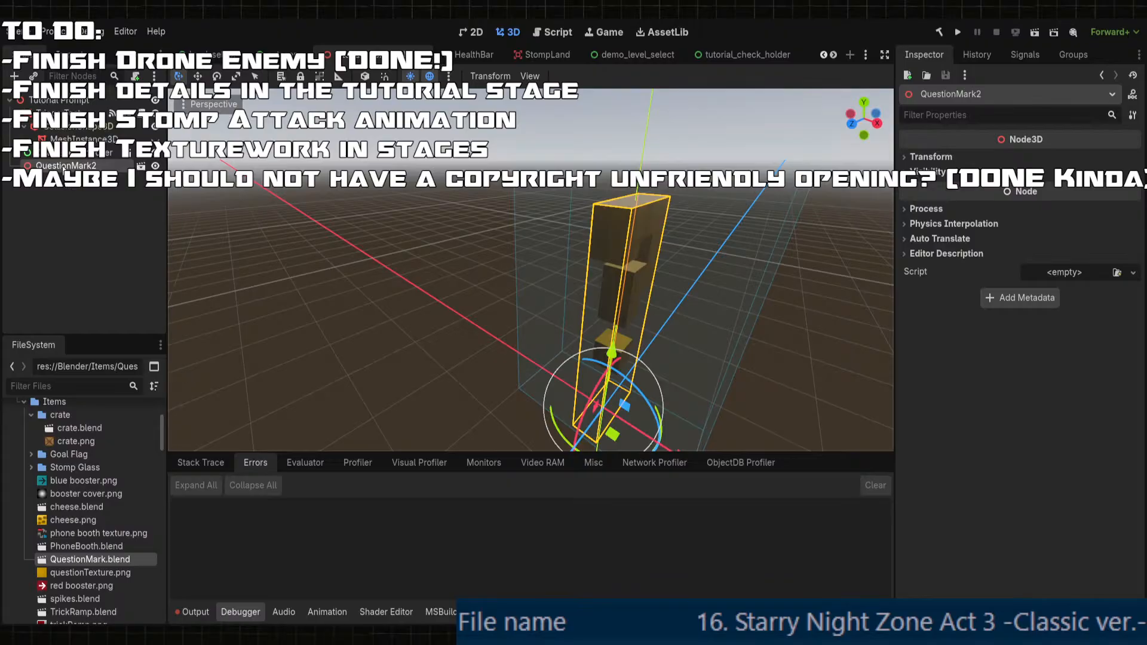
# - Set the question mark's Spin animation to autoplay on load, preview it in the viewport and save the scene
pyautogui.click(18, 166)
pyautogui.click(76, 231)
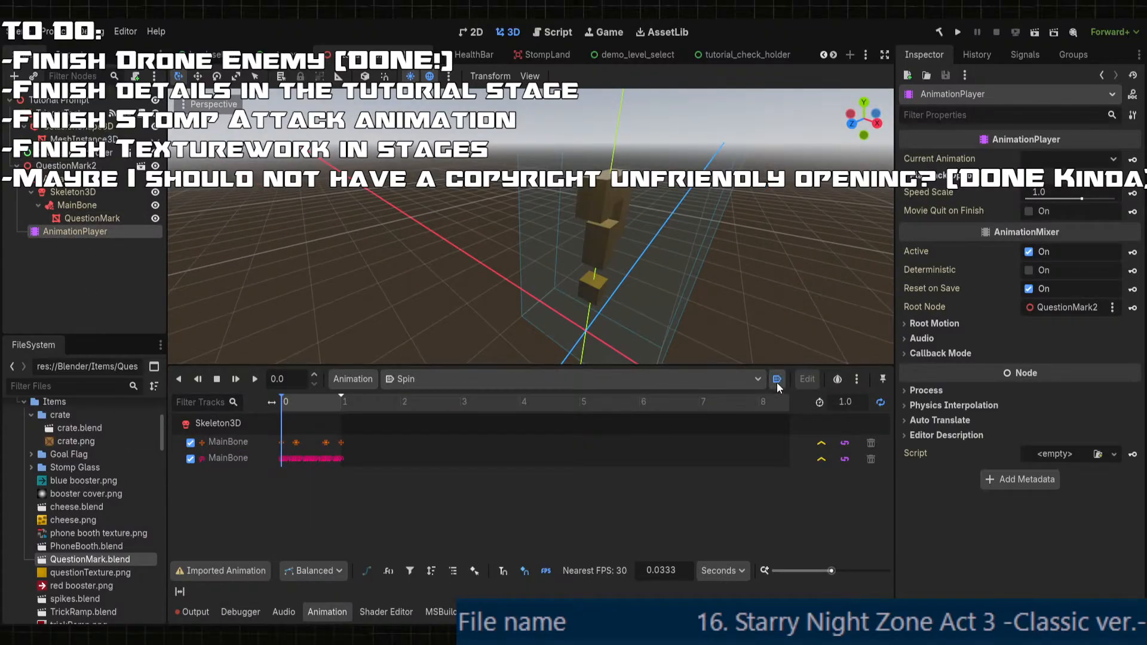
pyautogui.click(236, 379)
pyautogui.moveTo(516, 302); pyautogui.dragTo(599, 252, button='middle')
pyautogui.click(610, 277)
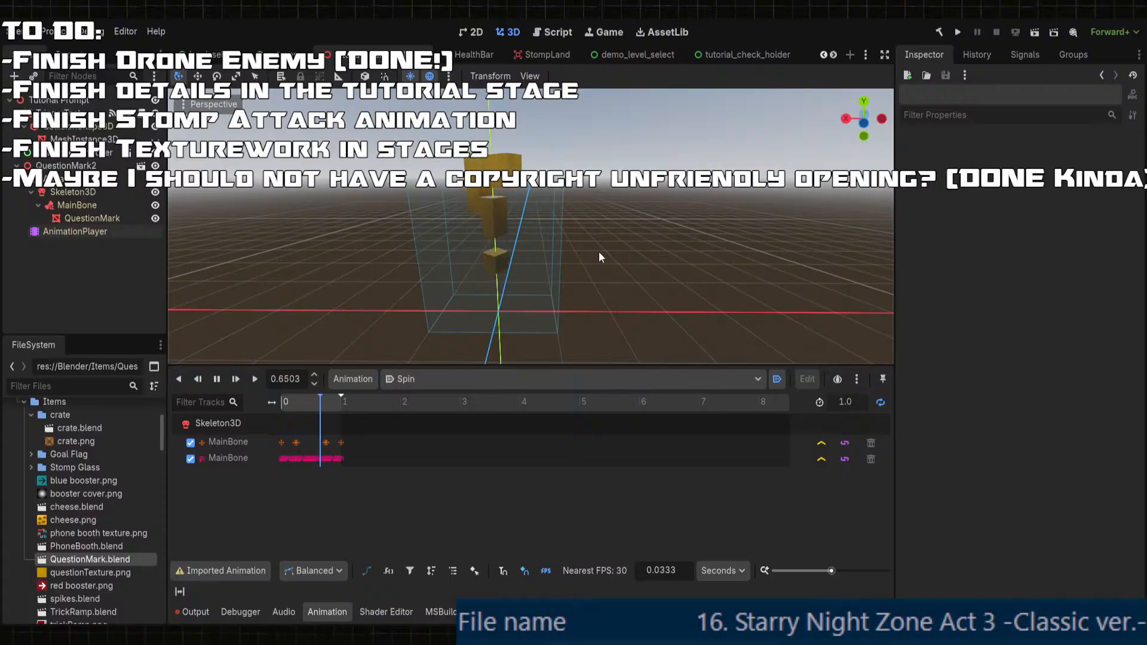
pyautogui.moveTo(591, 250); pyautogui.dragTo(600, 223, button='middle')
pyautogui.hotkey('ctrl', 's')
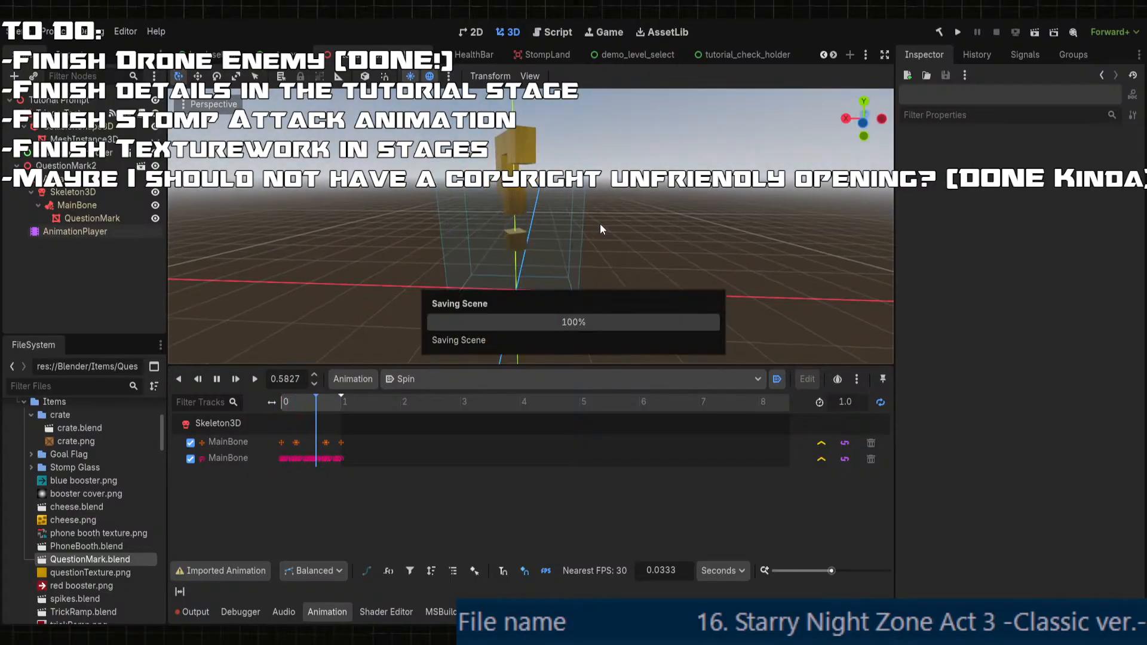
# - Search through the open scenes and return to the exceptional_experiments stage
pyautogui.scroll(-5, 693, 55)
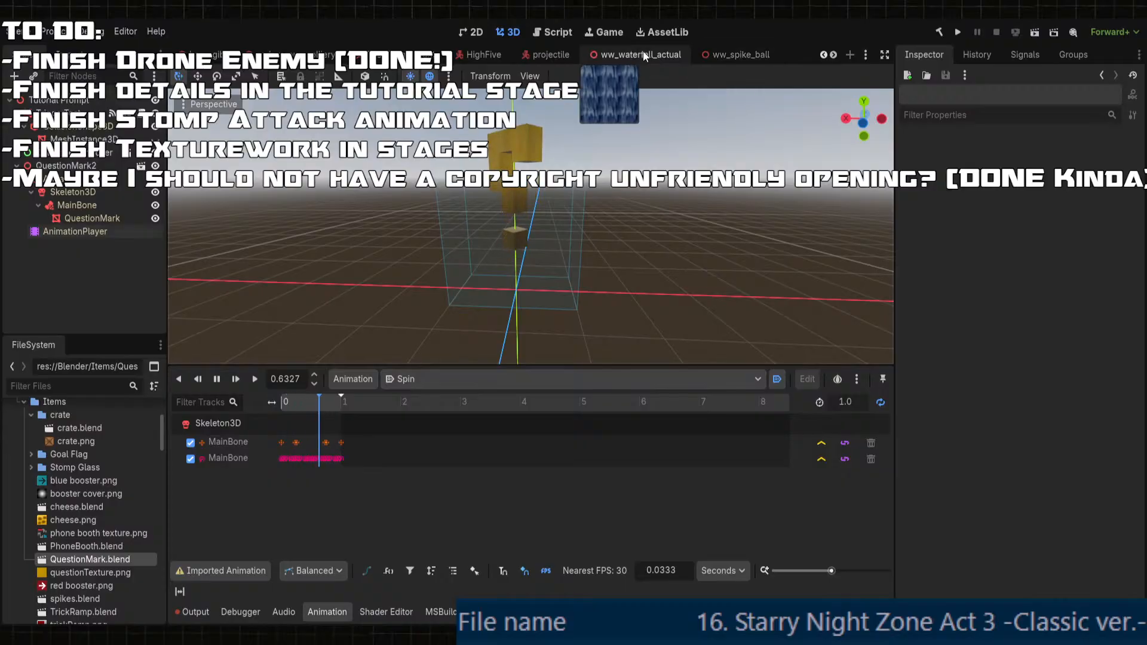
pyautogui.scroll(-2, 644, 56)
pyautogui.scroll(1, 212, 59)
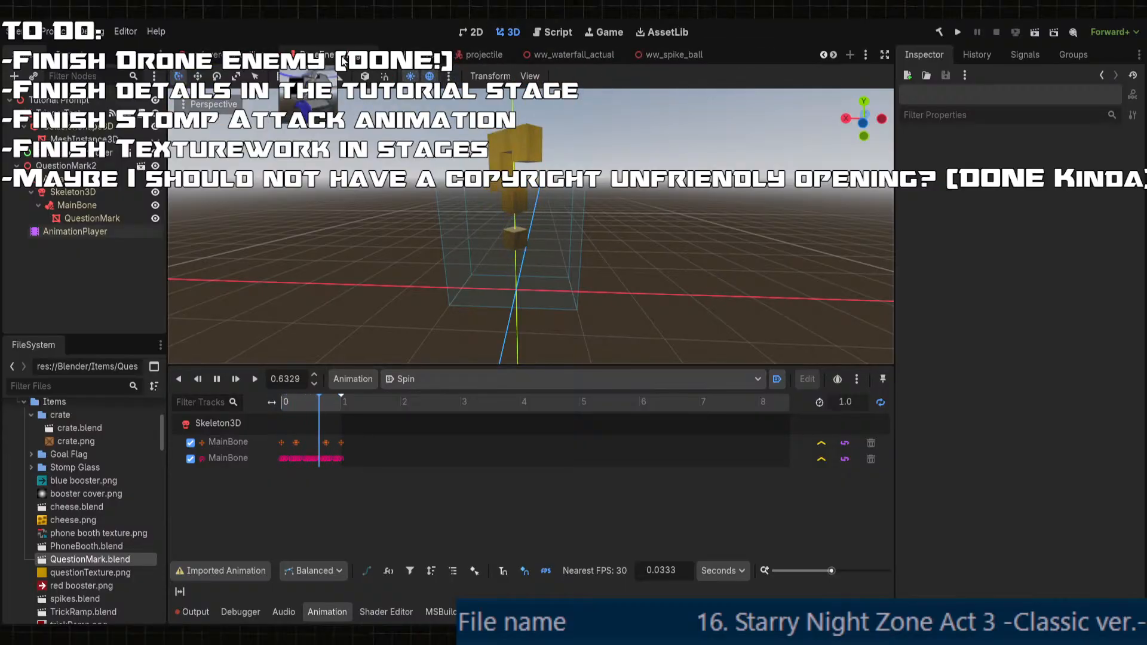
pyautogui.scroll(-1, 358, 56)
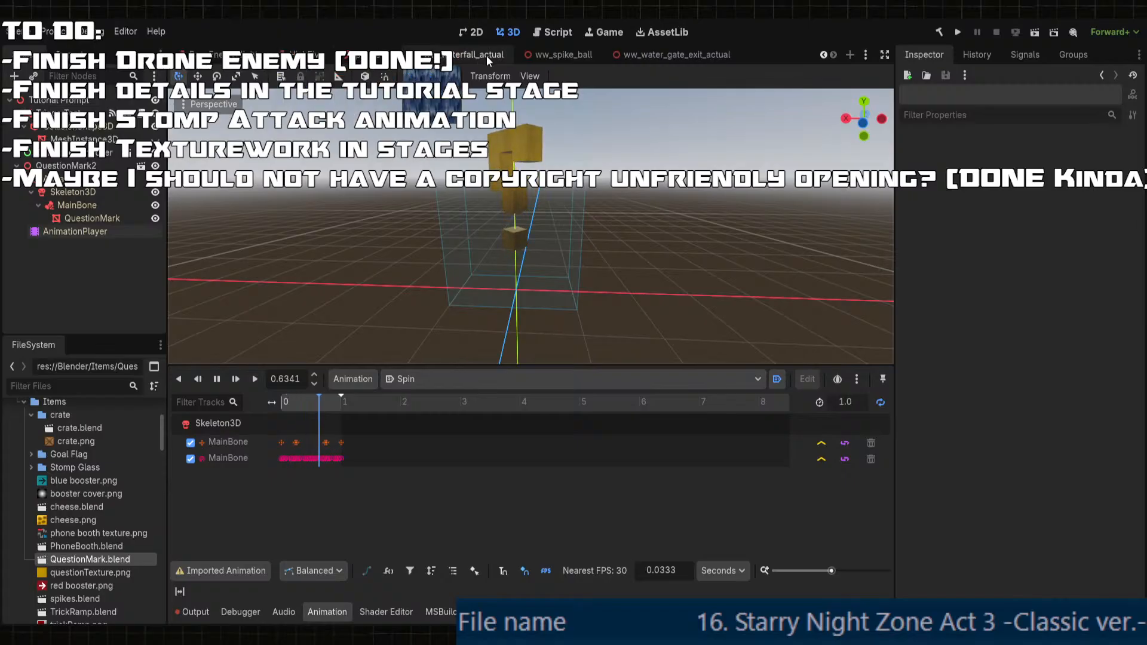
pyautogui.scroll(-3, 488, 61)
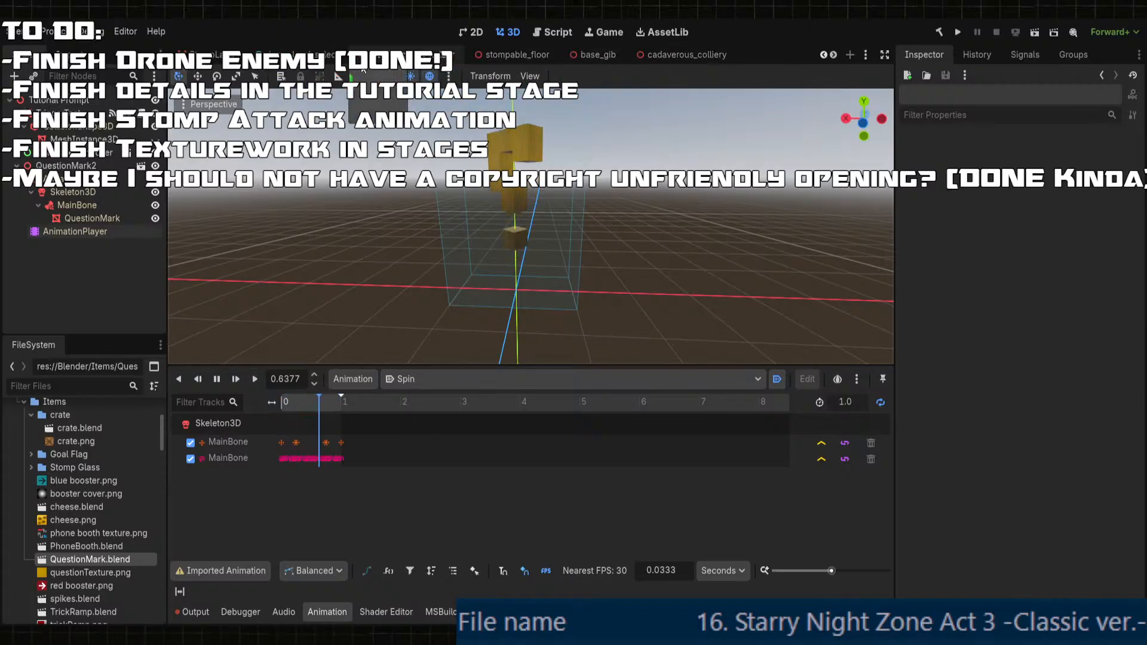
pyautogui.scroll(2, 363, 60)
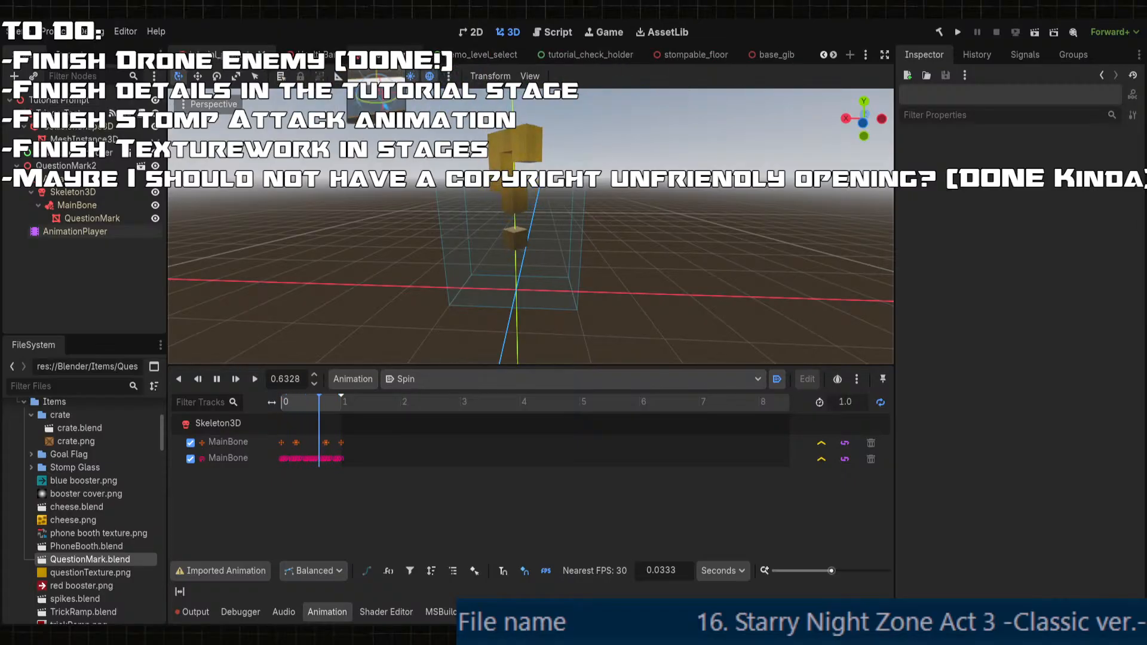
pyautogui.scroll(-2, 358, 60)
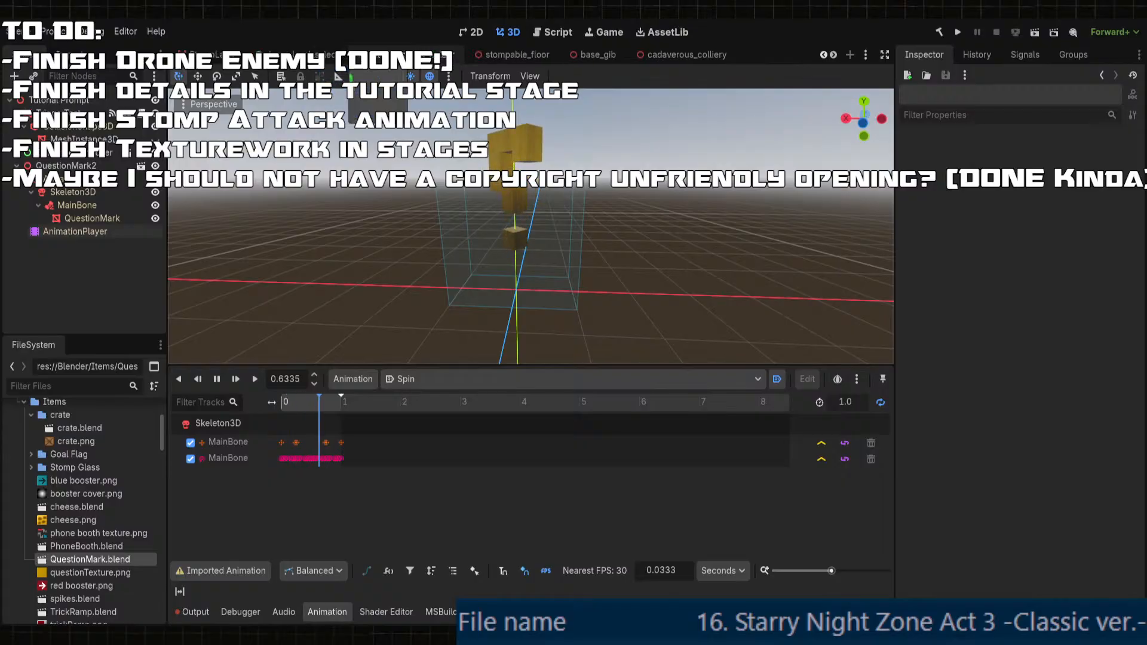
pyautogui.scroll(6, 382, 58)
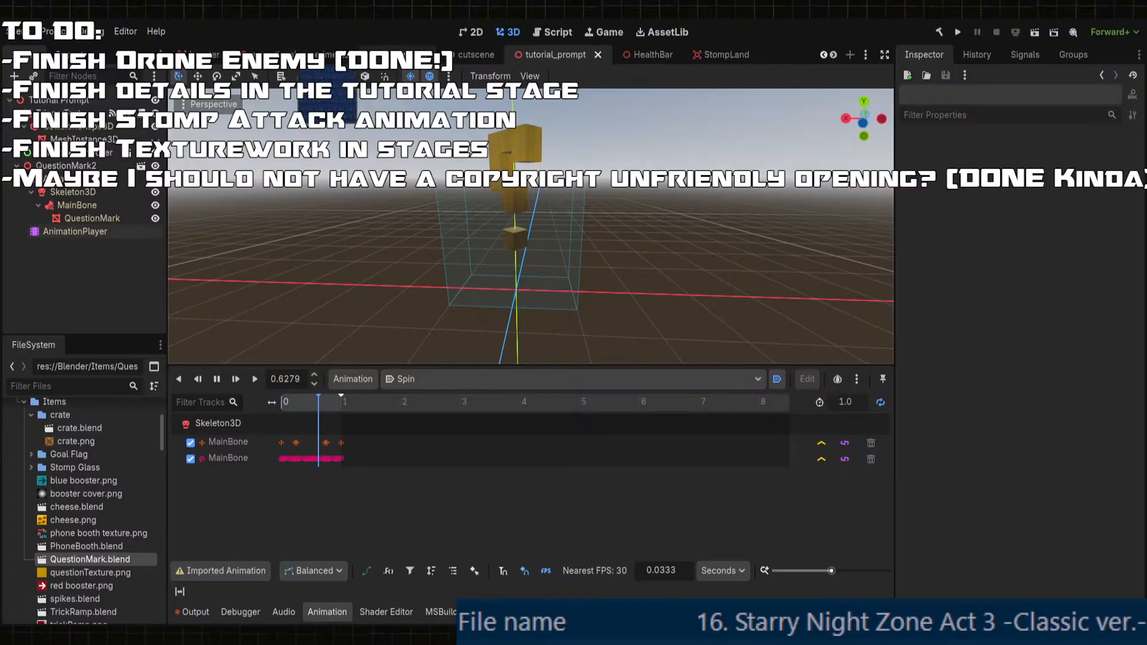
pyautogui.click(317, 55)
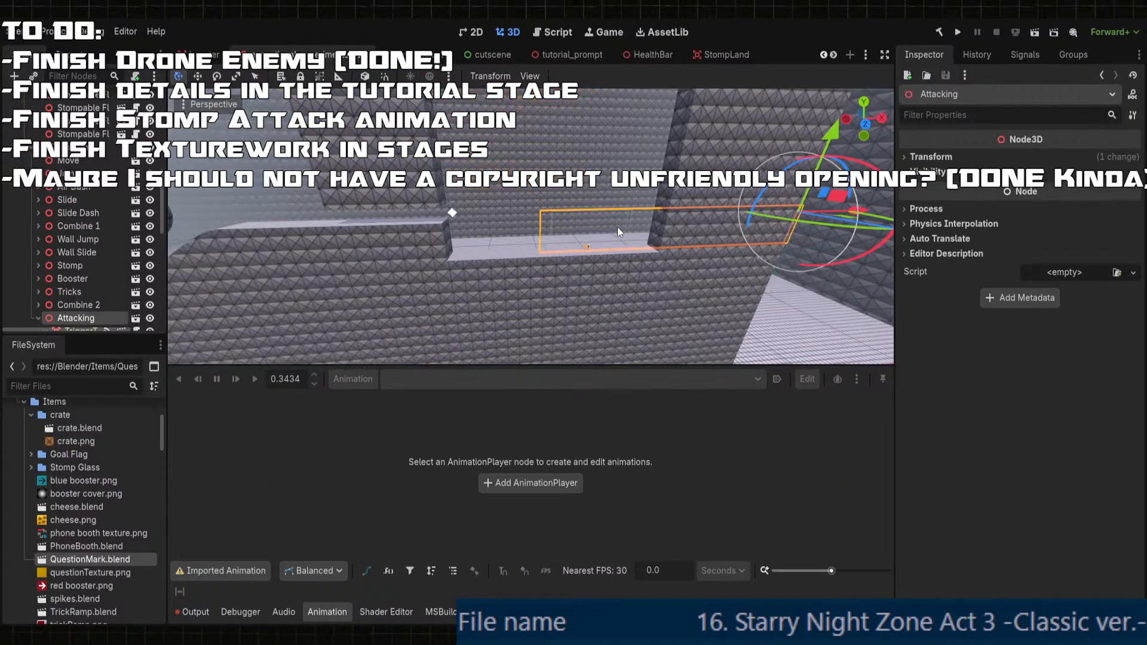
# - Inspect the attack section's tutorial prompt up close, checking its collision box, TriggerTest node and Attacking parent
pyautogui.moveTo(618, 227)
pyautogui.mouseDown(button='middle')
pyautogui.moveTo(594, 225)
pyautogui.moveTo(644, 217)
pyautogui.moveTo(627, 213)
pyautogui.mouseUp(button='middle')
pyautogui.scroll(8, 604, 224)
pyautogui.scroll(-3, 607, 223)
pyautogui.scroll(-3, 630, 224)
pyautogui.scroll(3, 625, 227)
pyautogui.scroll(2, 627, 214)
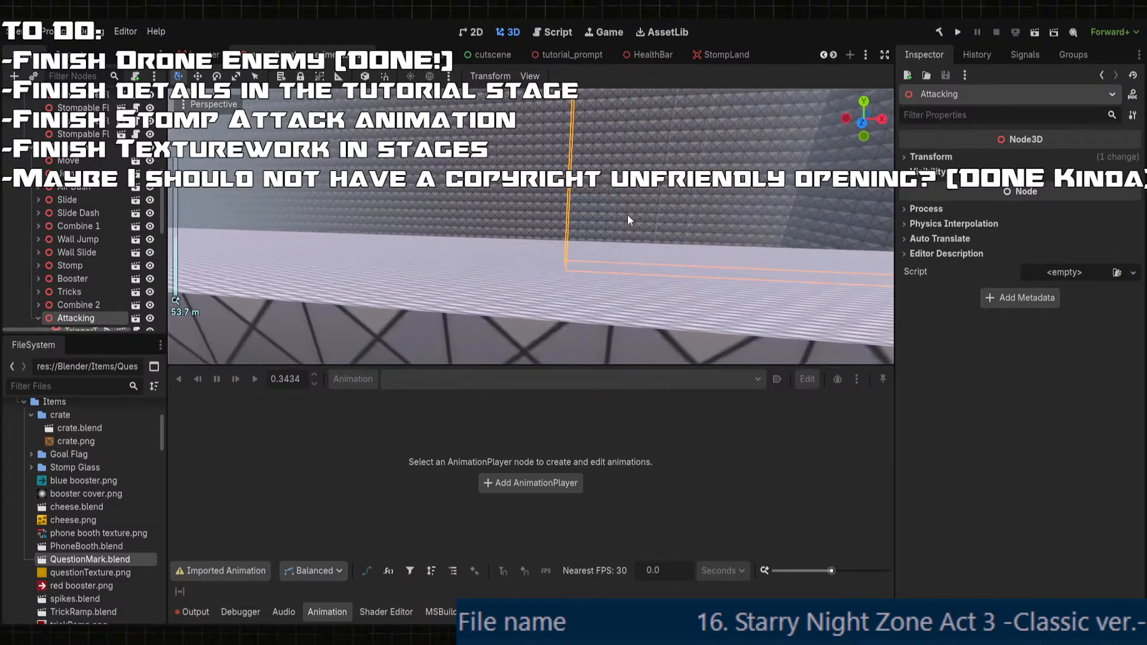
pyautogui.scroll(-5, 616, 217)
pyautogui.click(514, 221)
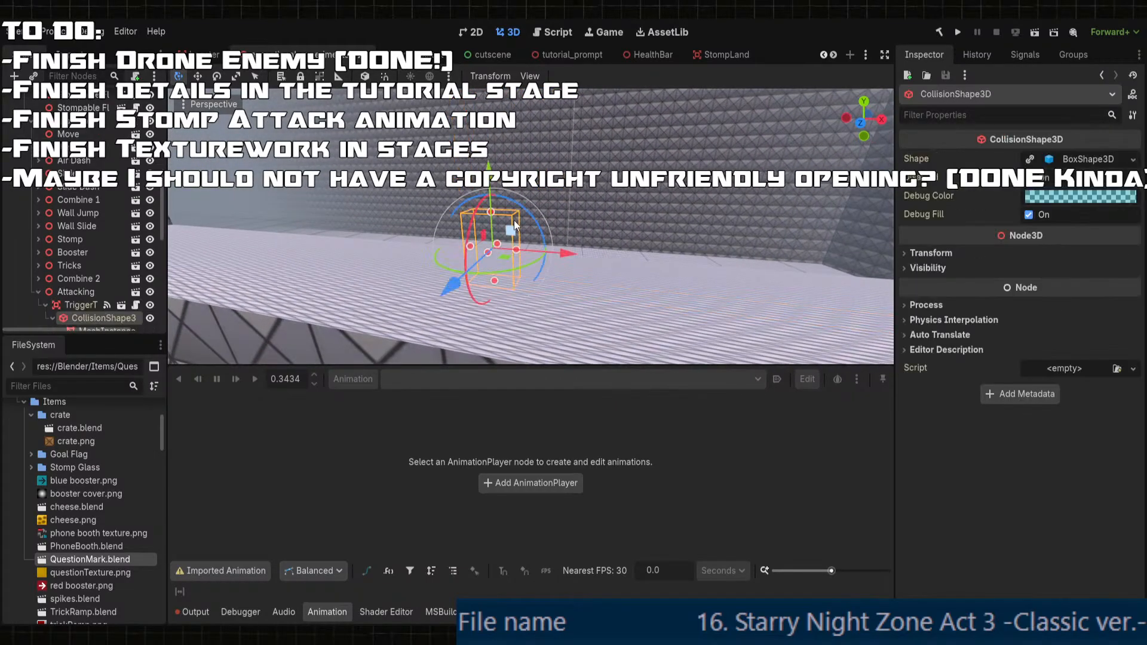
pyautogui.moveTo(514, 220); pyautogui.dragTo(212, 316, button='middle')
pyautogui.scroll(-2, 212, 317)
pyautogui.click(77, 306)
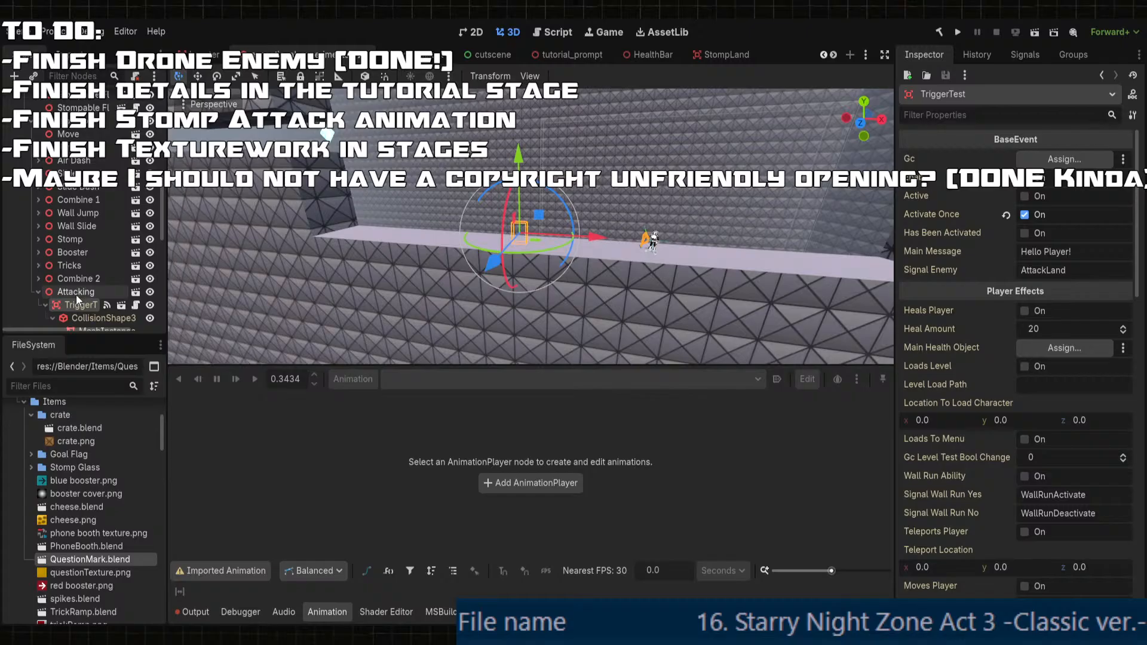
pyautogui.click(76, 293)
# - Select the Attacking prompt's TriggerTest node and expand its Transform properties to examine its position
pyautogui.scroll(-8, 510, 286)
pyautogui.moveTo(510, 288); pyautogui.dragTo(399, 260, button='middle')
pyautogui.scroll(4, 399, 261)
pyautogui.click(73, 304)
pyautogui.scroll(-2, 73, 281)
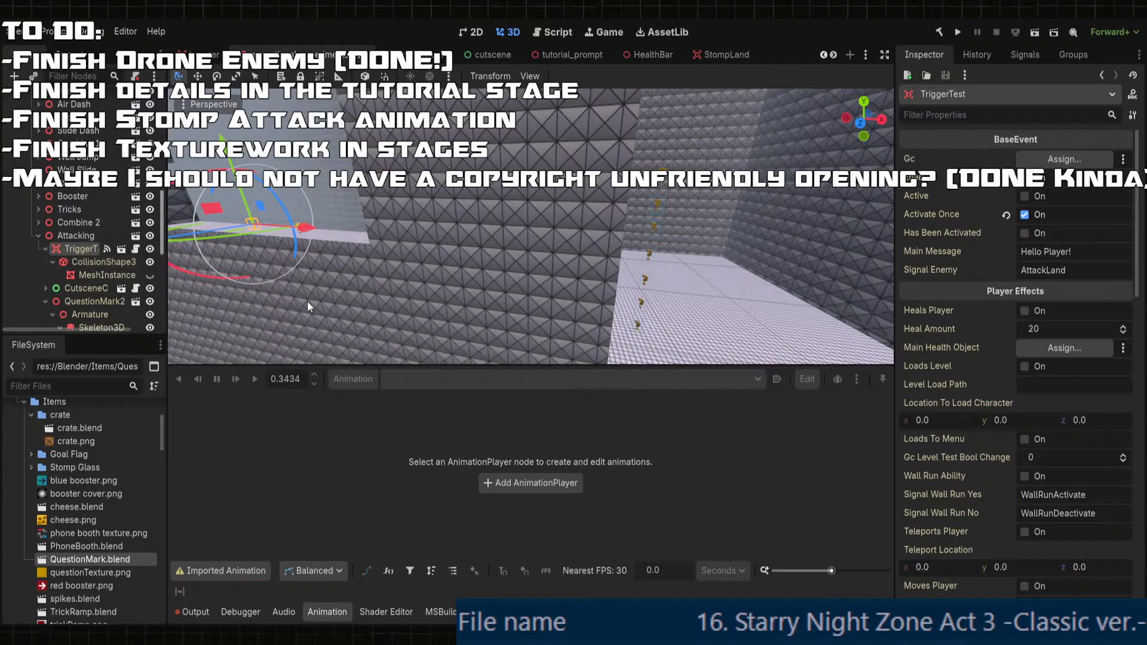
pyautogui.scroll(-10, 987, 425)
pyautogui.scroll(-8, 987, 425)
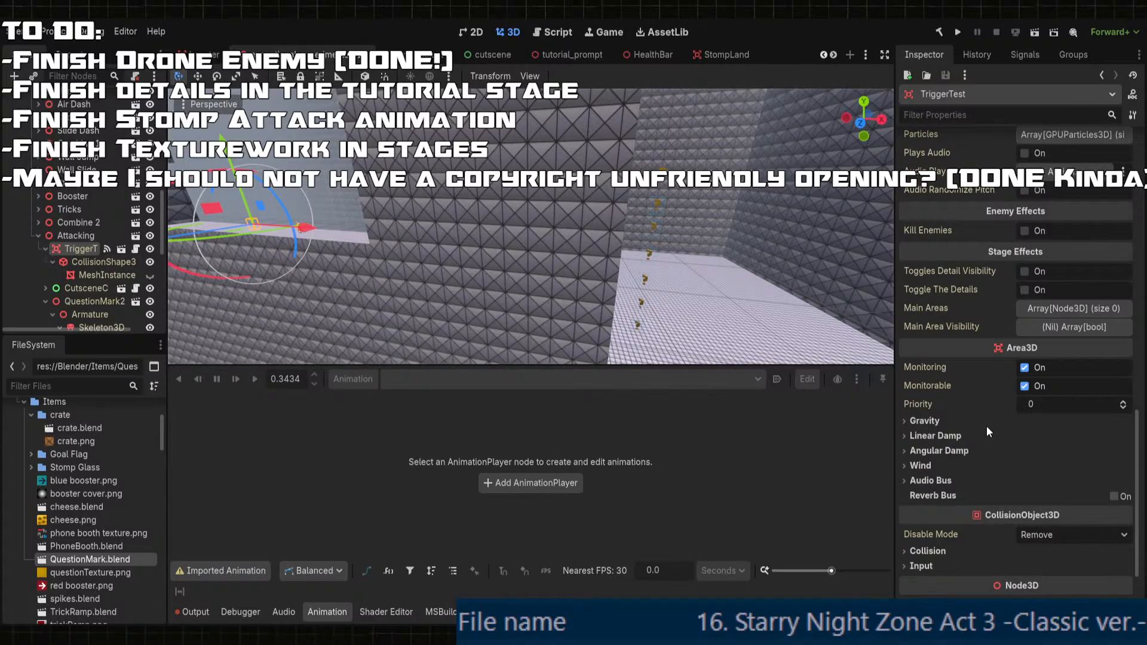
pyautogui.click(930, 470)
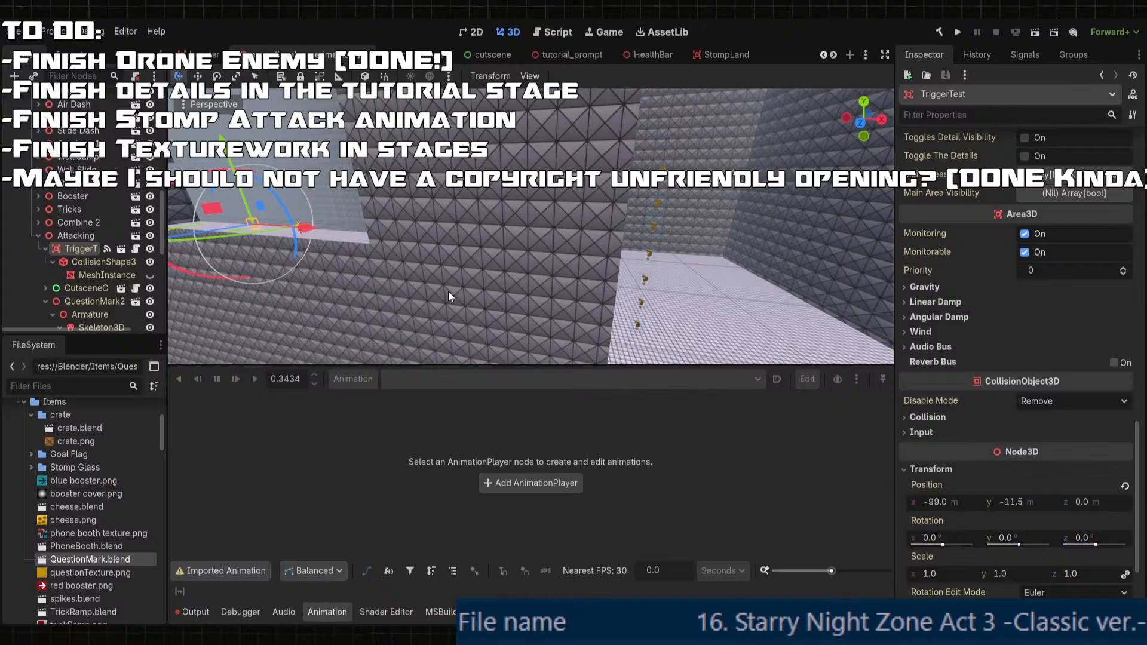
# - Survey the stage and look closely at the question mark prompts placed along its path
pyautogui.scroll(5, 507, 285)
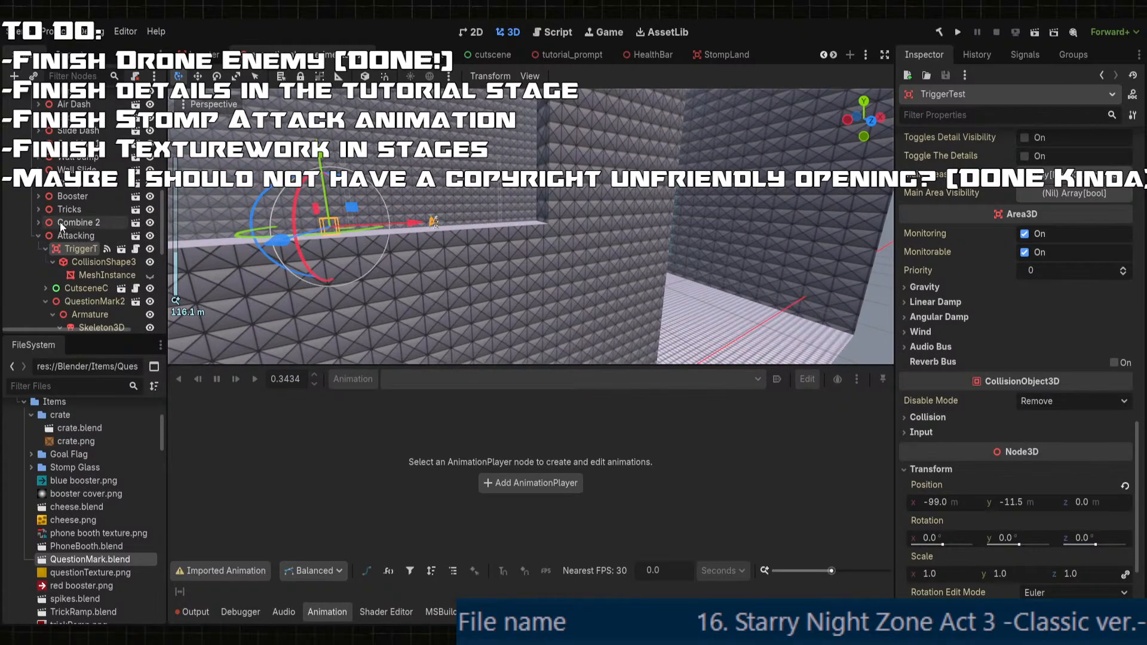
pyautogui.scroll(-10, 392, 250)
pyautogui.moveTo(422, 250); pyautogui.dragTo(392, 250, button='middle')
pyautogui.scroll(4, 520, 263)
pyautogui.moveTo(520, 263); pyautogui.dragTo(605, 228, button='middle')
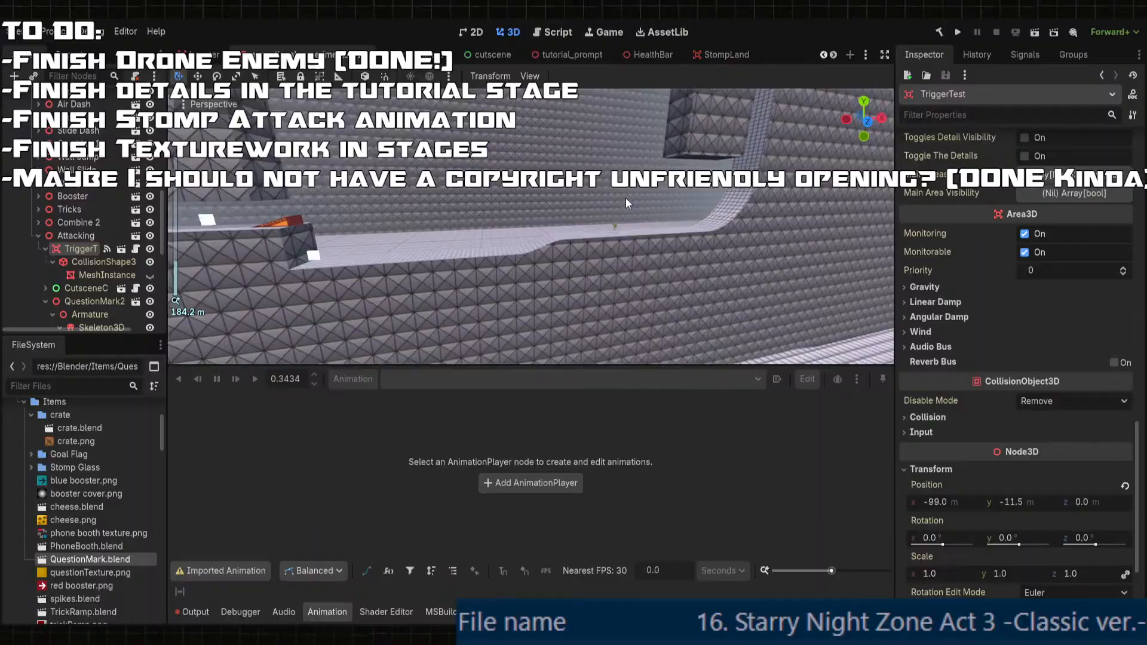
pyautogui.scroll(4, 668, 224)
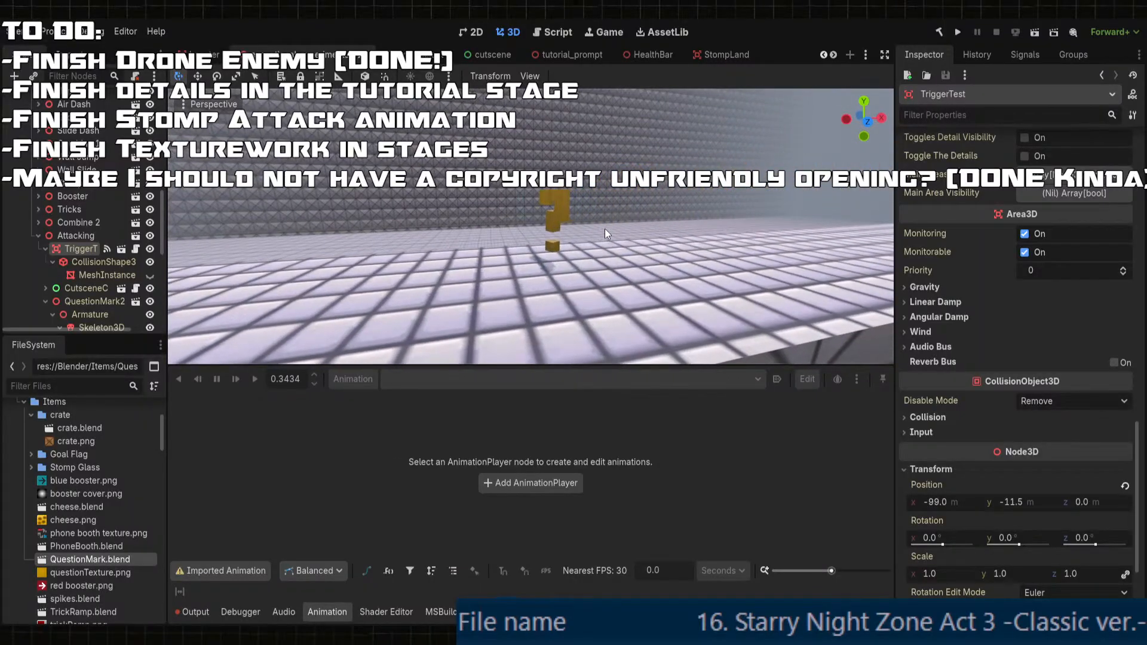
pyautogui.scroll(4, 566, 221)
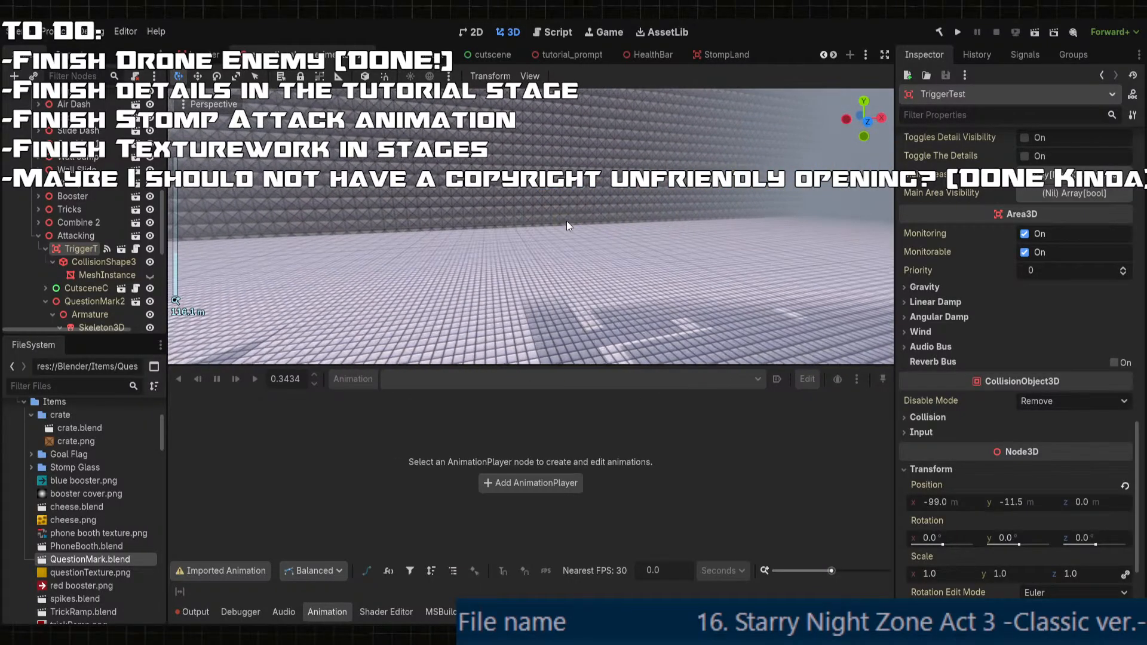
pyautogui.scroll(-4, 567, 223)
pyautogui.keyDown('shift'); pyautogui.moveTo(553, 234); pyautogui.dragTo(643, 266, button='middle'); pyautogui.keyUp('shift')
pyautogui.scroll(-8, 643, 267)
# - Save the stage scene, run the project and choose Play in the game's main menu
pyautogui.hotkey('ctrl', 's')
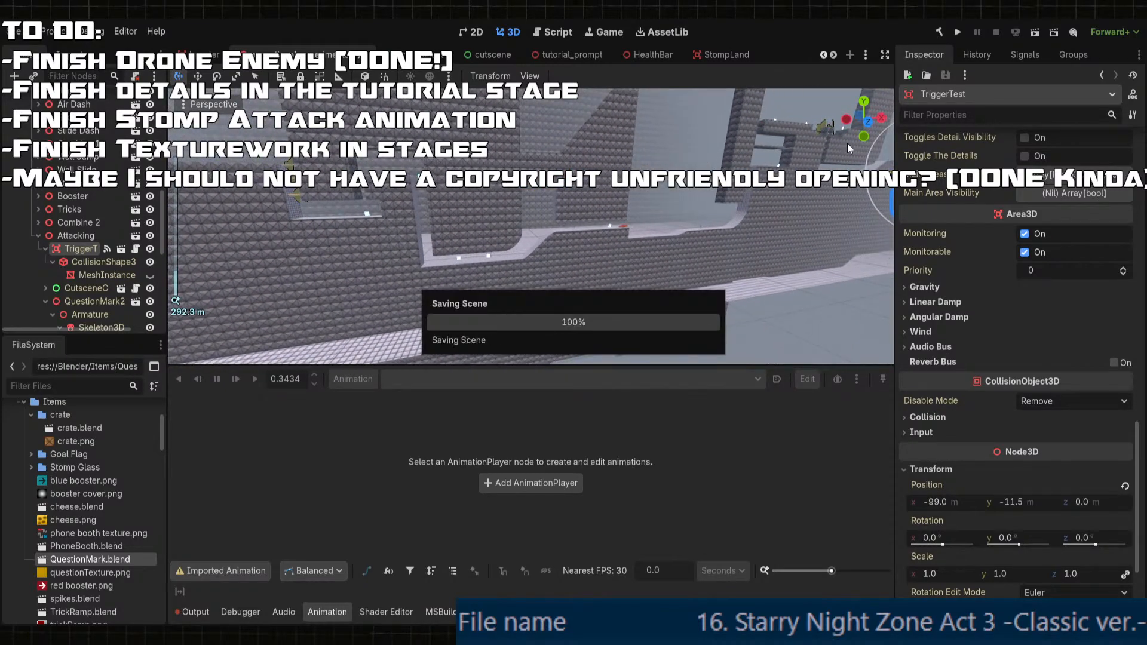
pyautogui.click(958, 35)
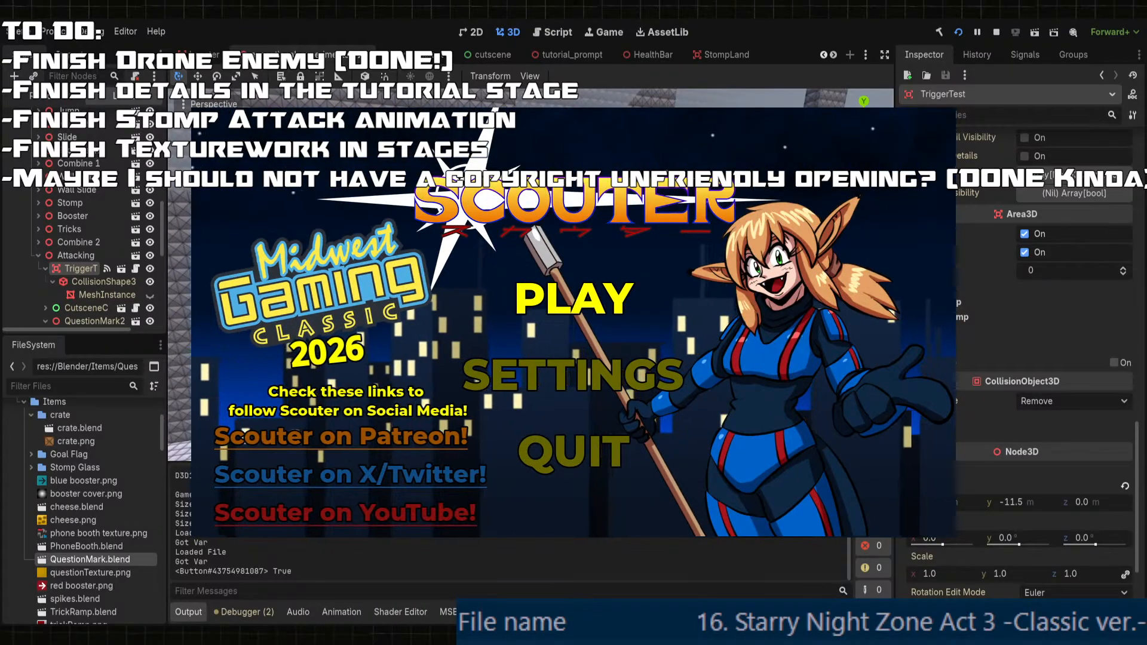
pyautogui.press('Return')
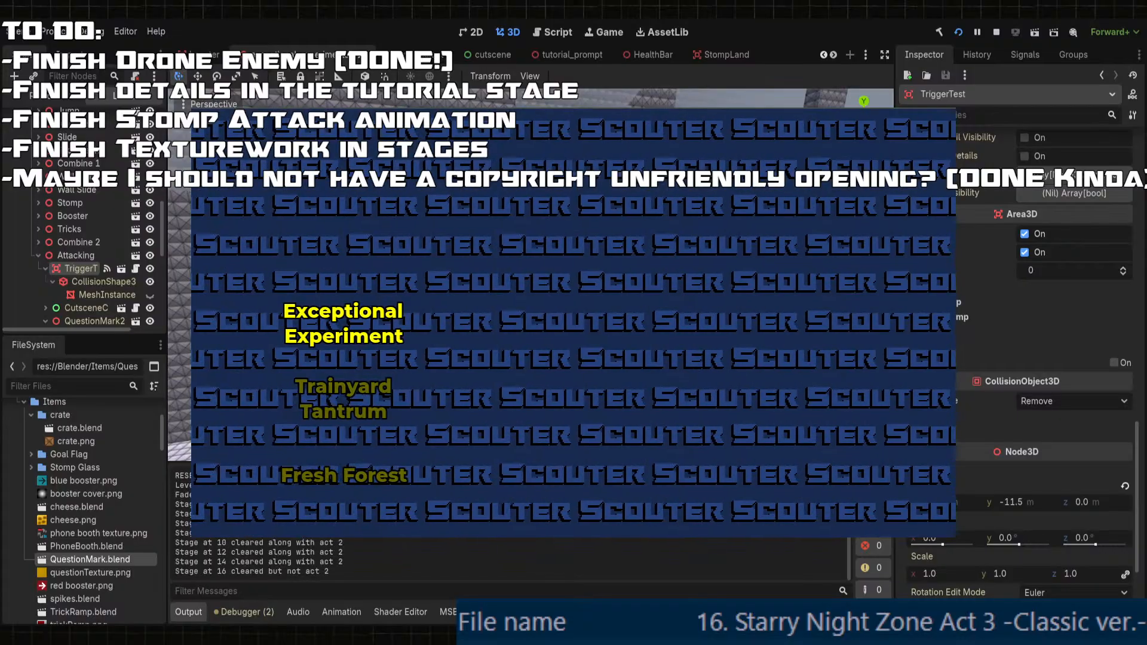
# - Start the Exceptional Experiment stage and move the character through the movement prompt and on to the jump prompt
pyautogui.press('Return')
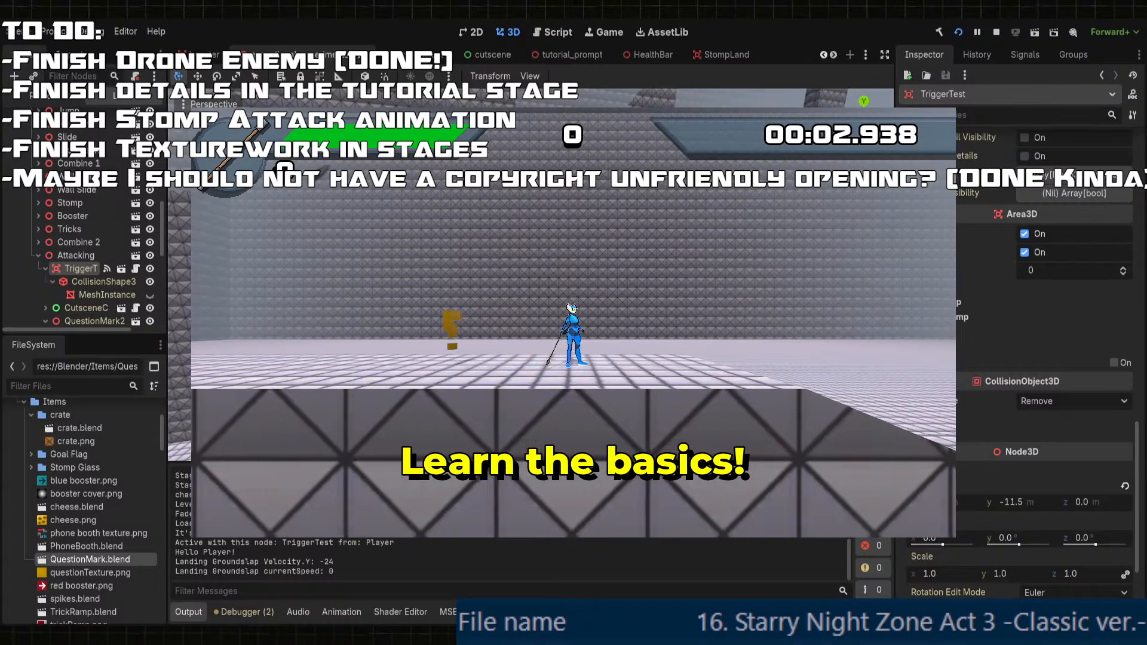
pyautogui.press('Left')
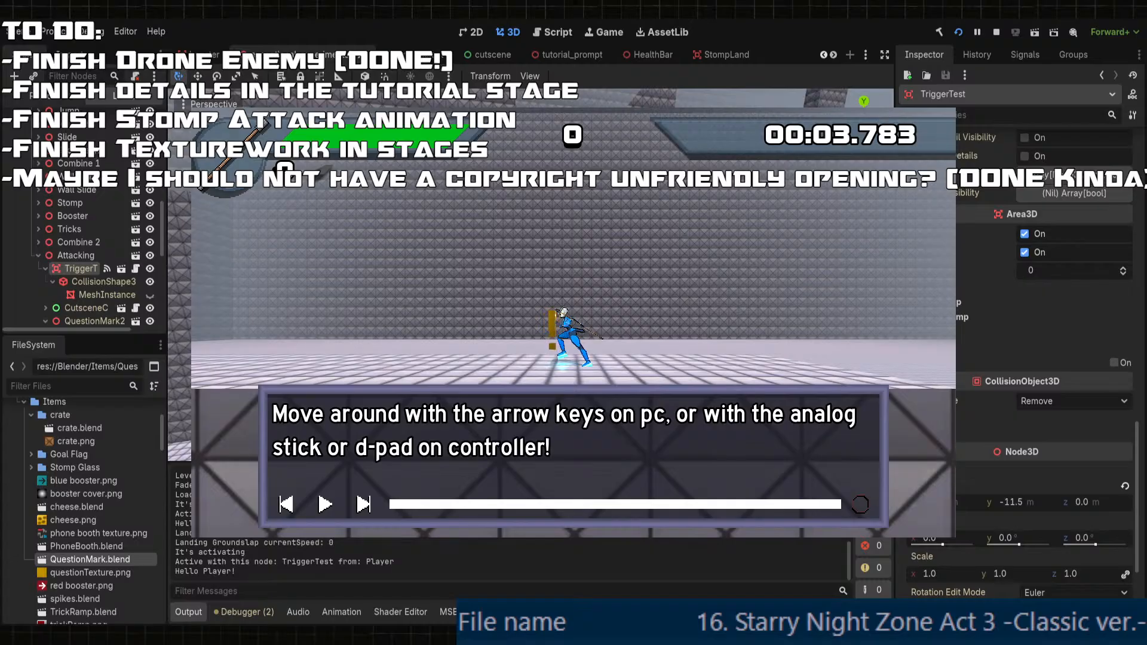
pyautogui.press('Left')
pyautogui.press('space')
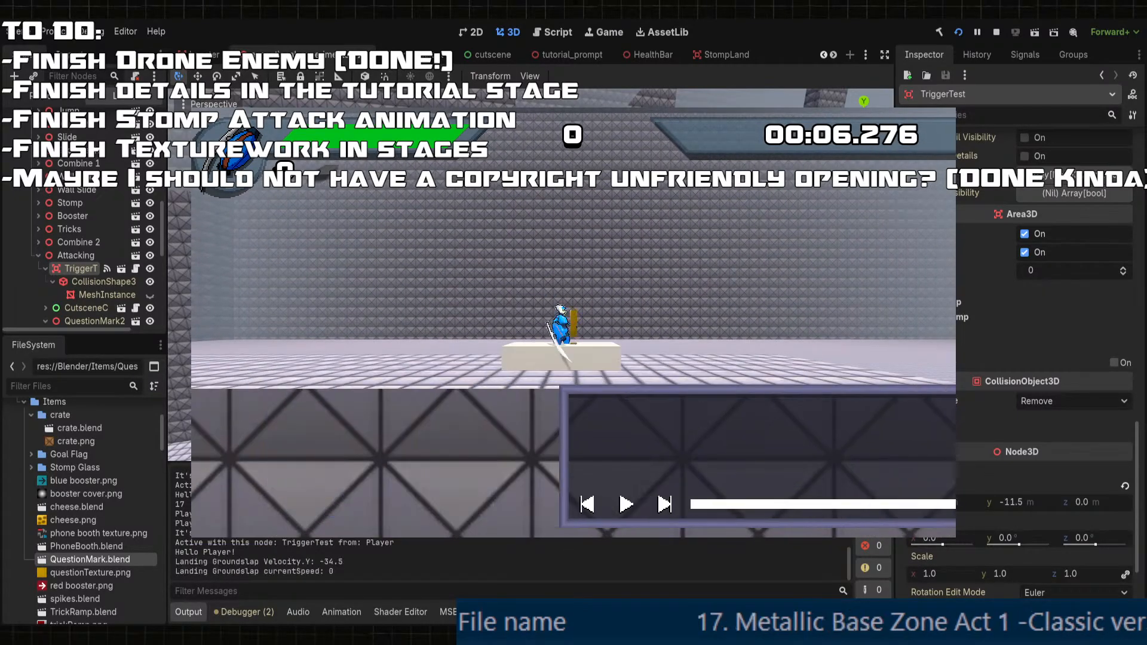
pyautogui.press('Right')
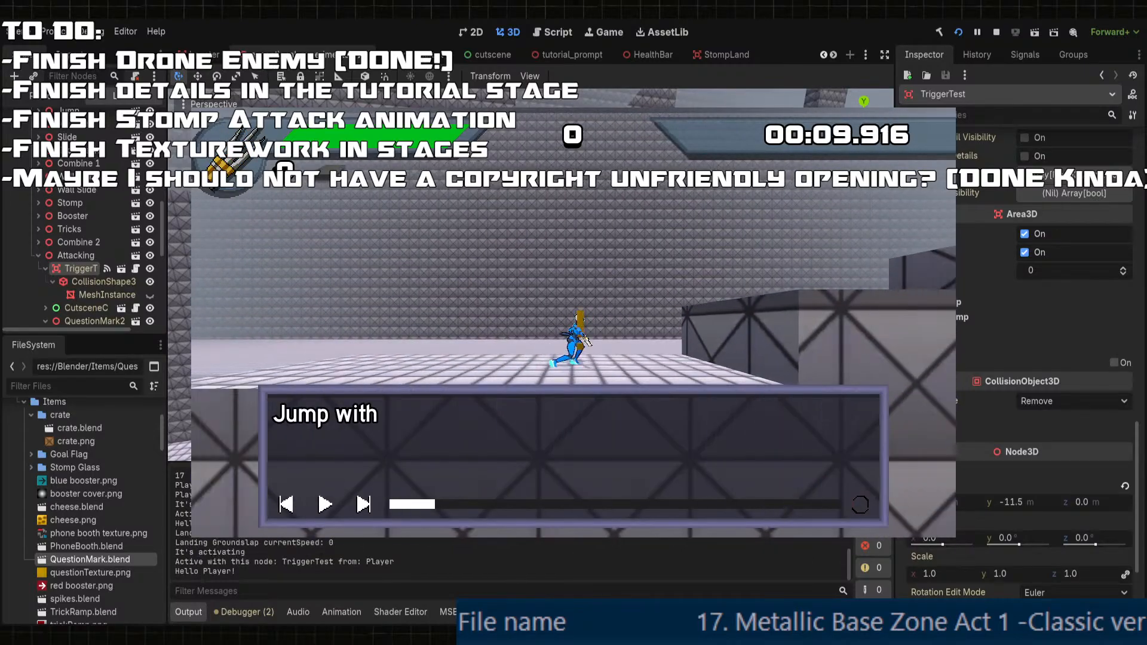
# - Test the jump prompt by repeatedly jumping through it from both sides, and stop the running game
pyautogui.press('s')
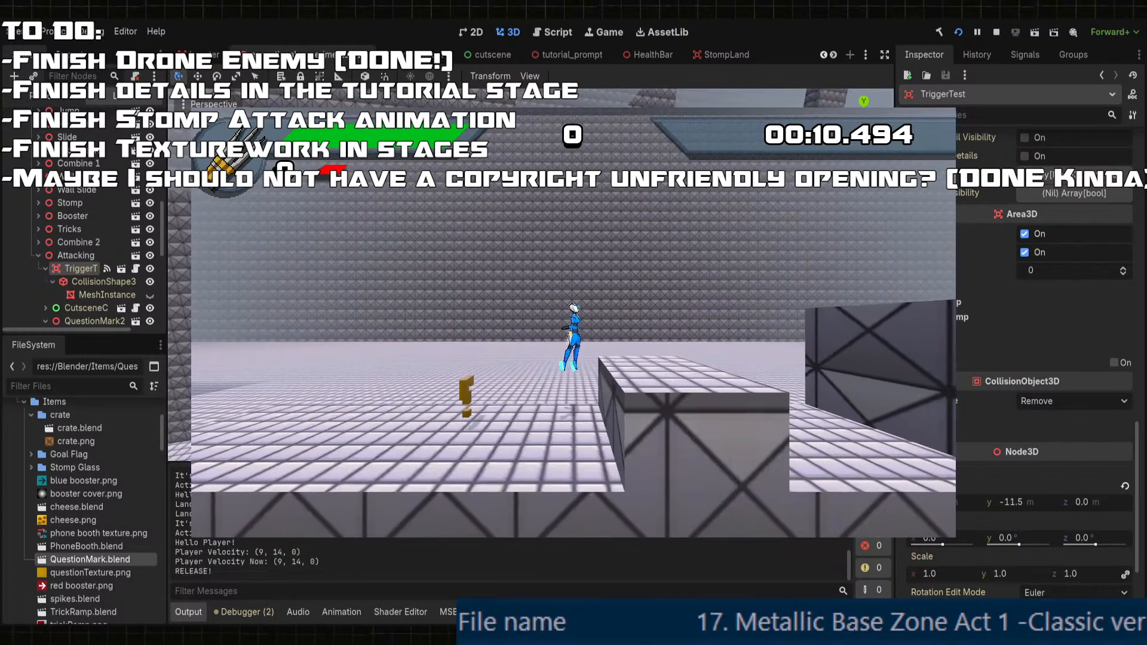
pyautogui.press('Left')
pyautogui.press('s')
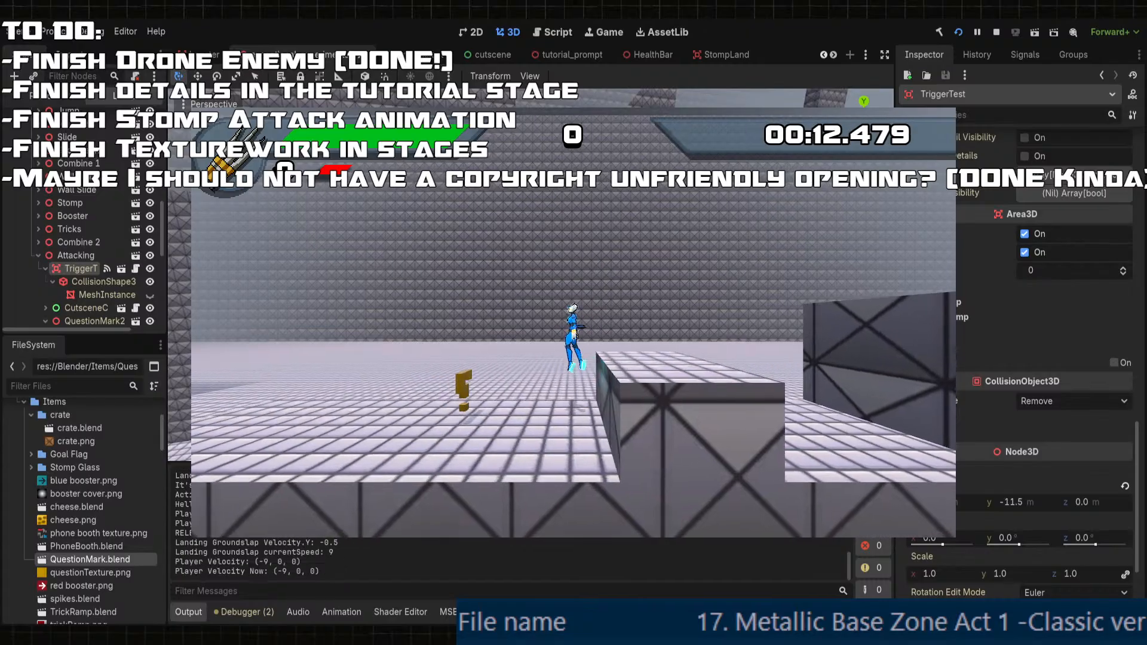
pyautogui.press('s')
pyautogui.press('Right')
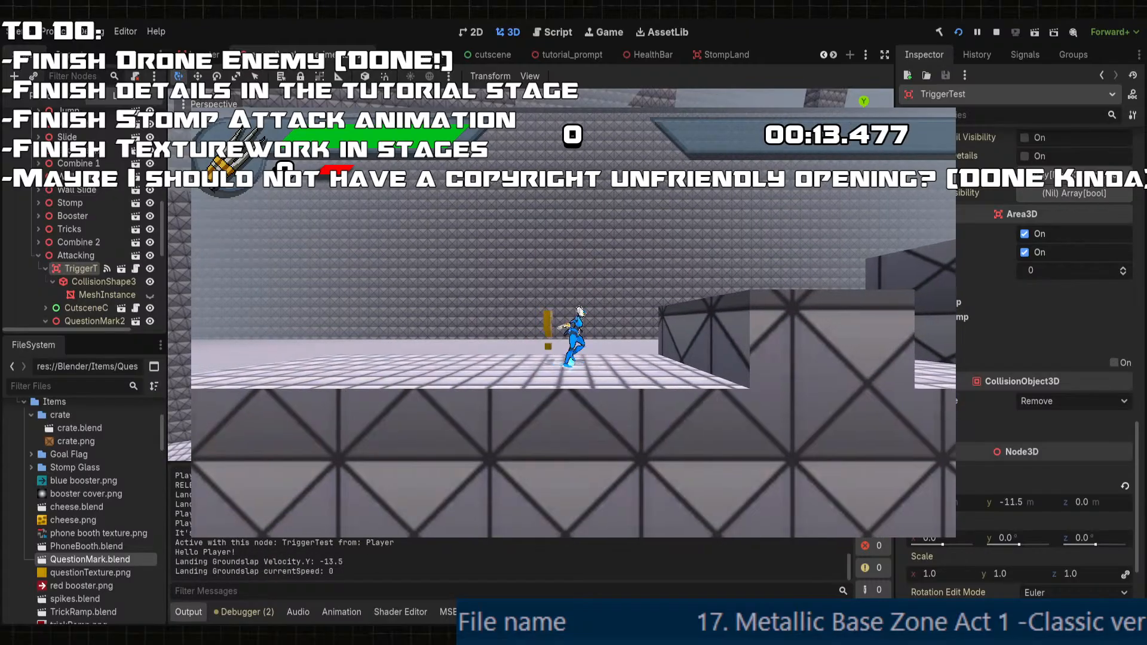
pyautogui.press('Left')
pyautogui.press('s')
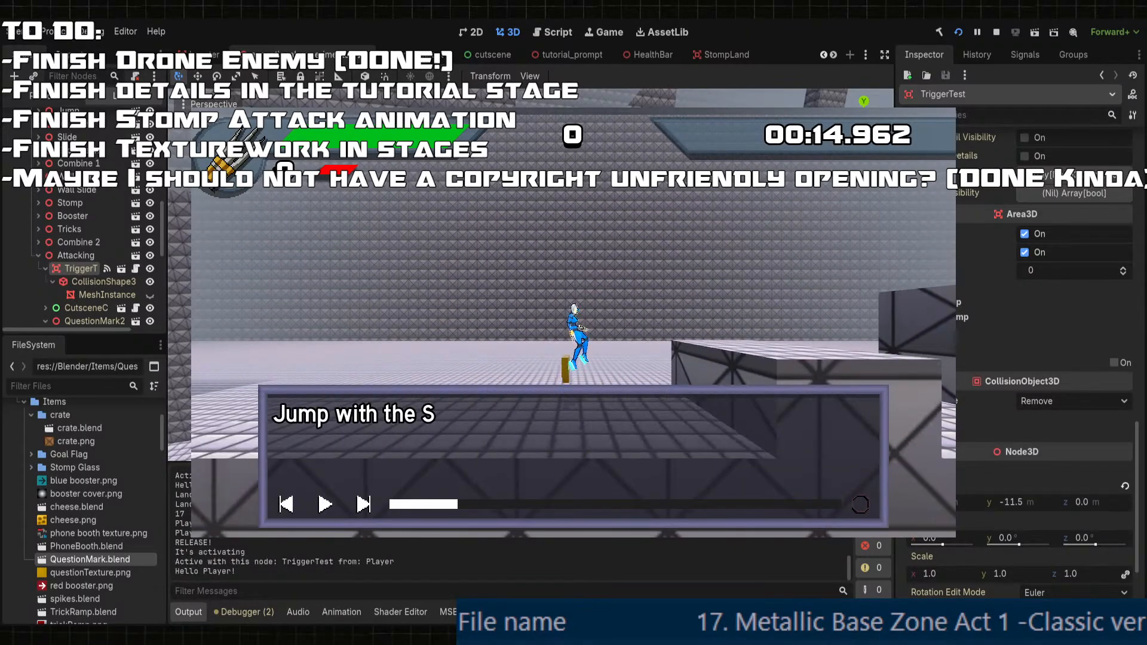
pyautogui.press('s')
pyautogui.press('s')
pyautogui.press('Right')
pyautogui.press('s')
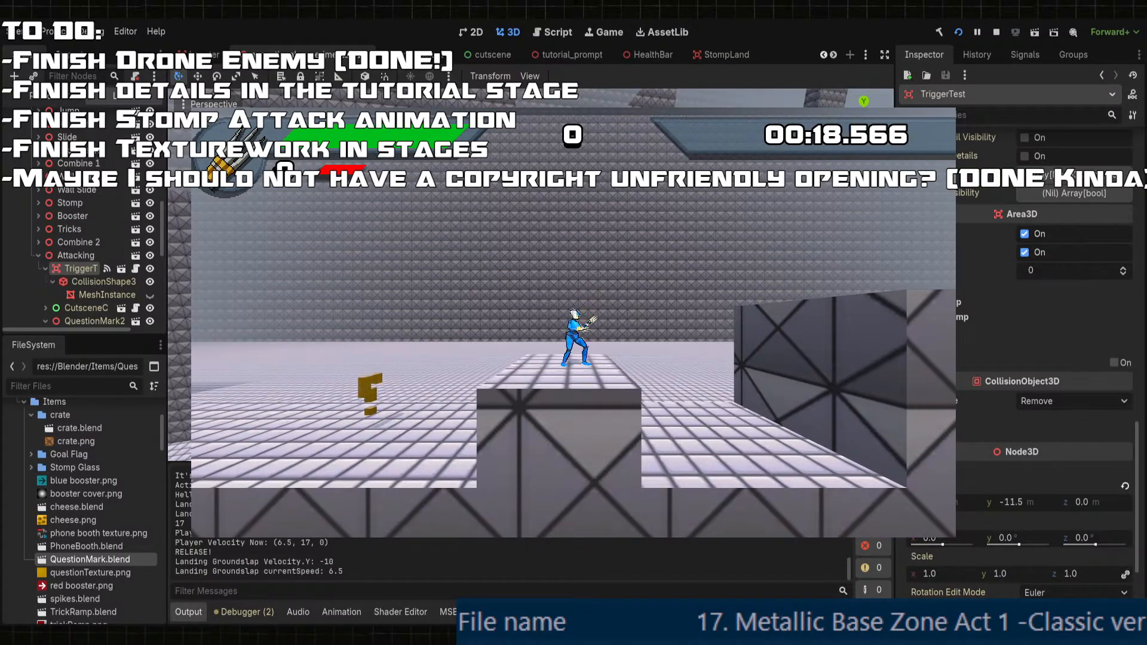
pyautogui.press('F8')
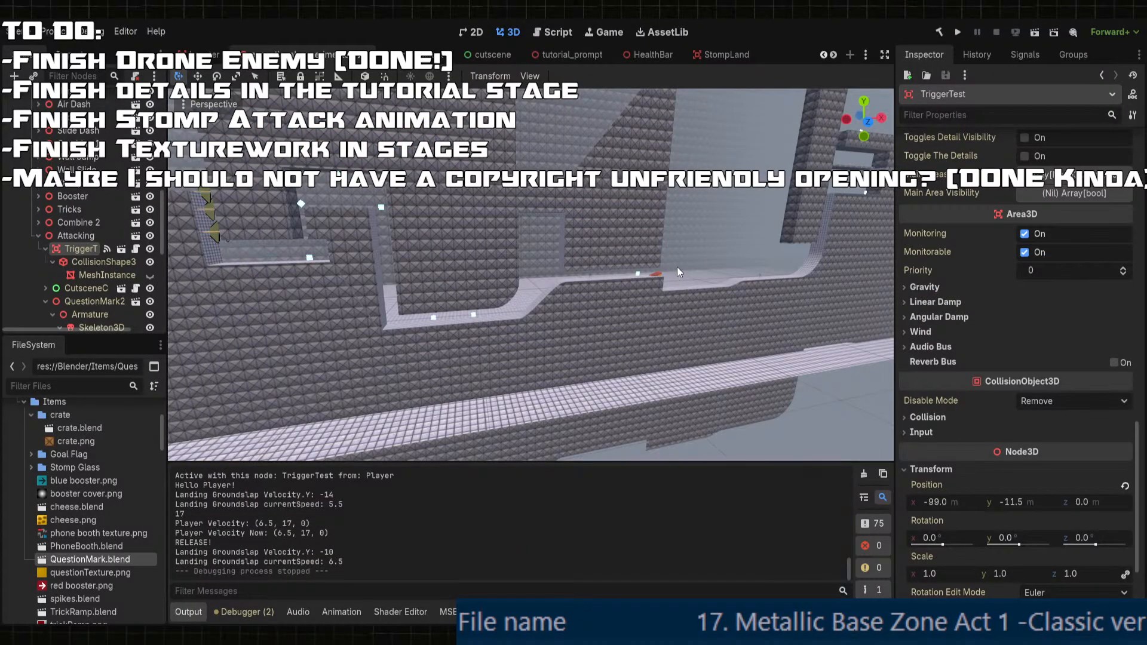
# - Look through the open scenes and switch to the tutorial prompt scene
pyautogui.scroll(-4, 697, 55)
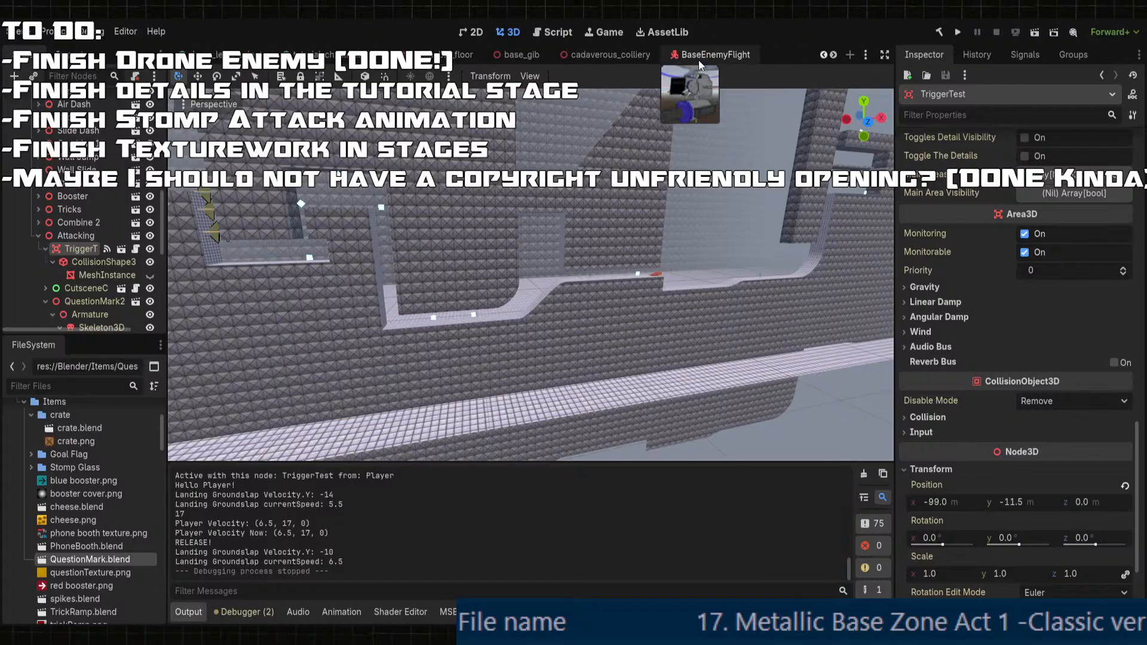
pyautogui.scroll(4, 525, 62)
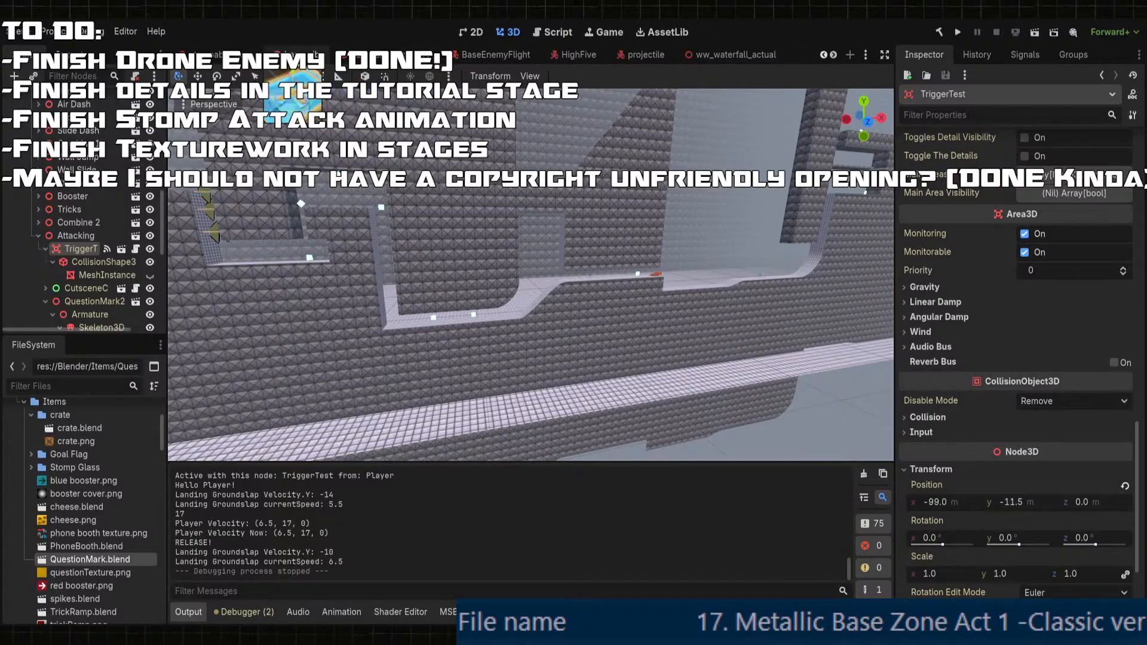
pyautogui.scroll(-4, 664, 56)
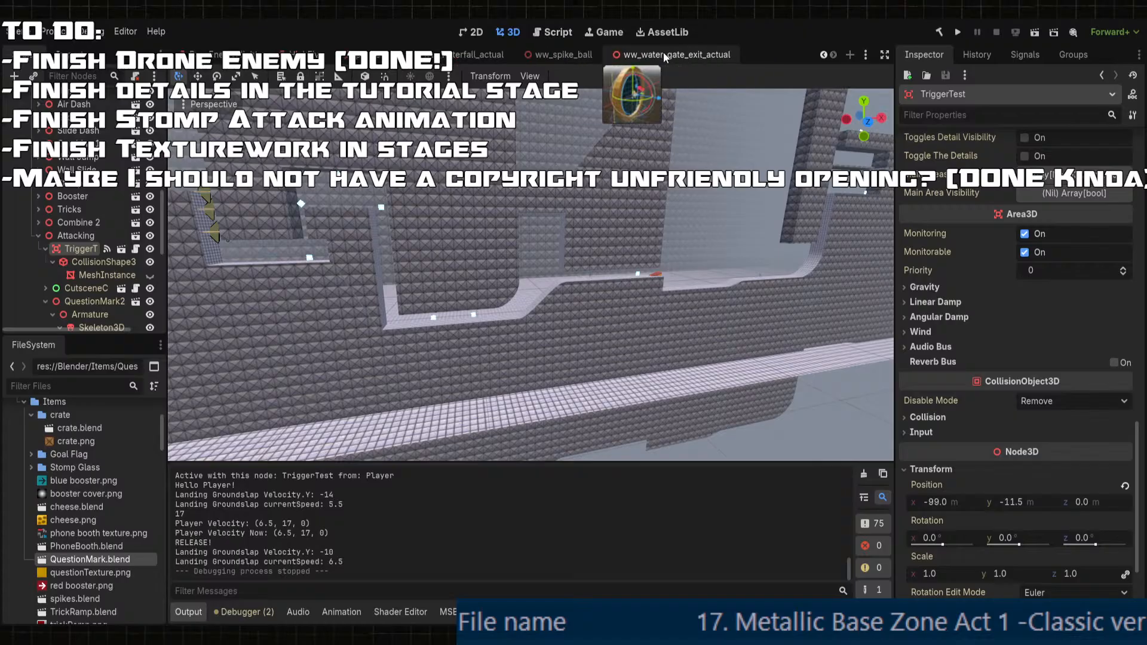
pyautogui.scroll(8, 442, 56)
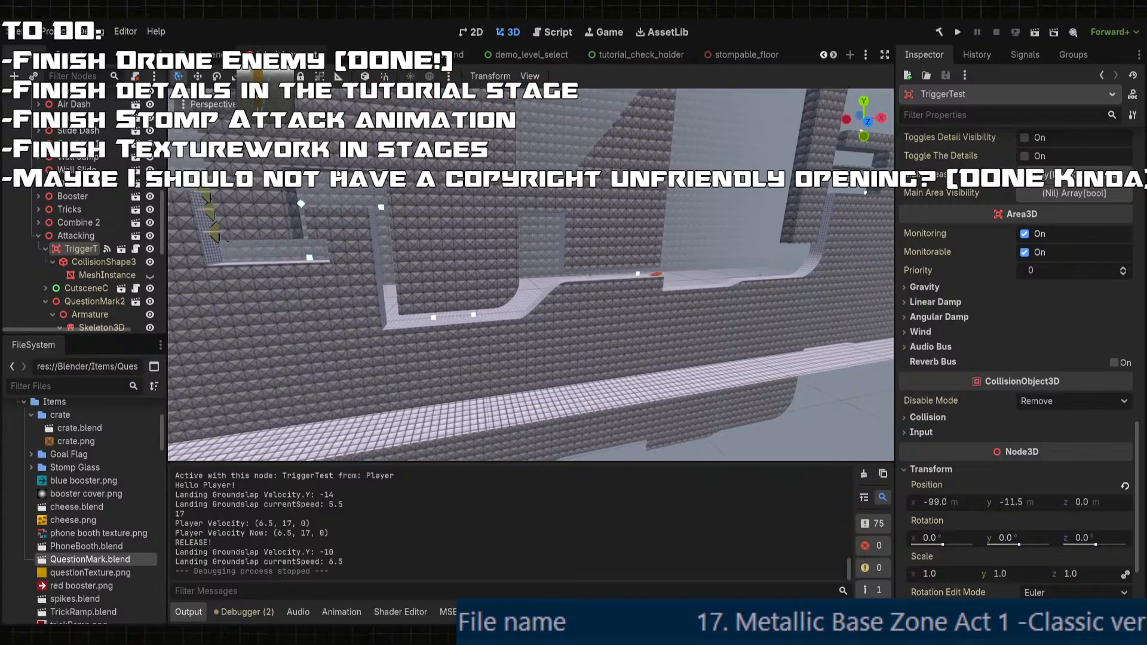
pyautogui.click(280, 56)
# - Check the prompt's TriggerTest node, select its CutsceneController node and open the attached script in Visual Studio
pyautogui.click(60, 113)
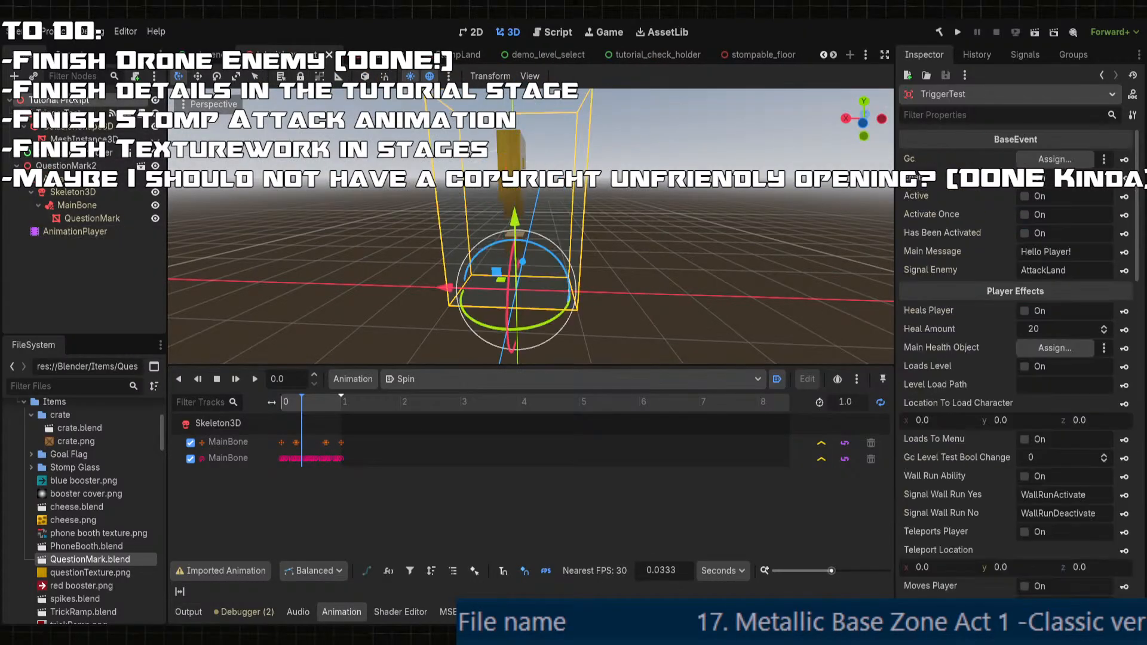
pyautogui.click(77, 100)
pyautogui.click(66, 113)
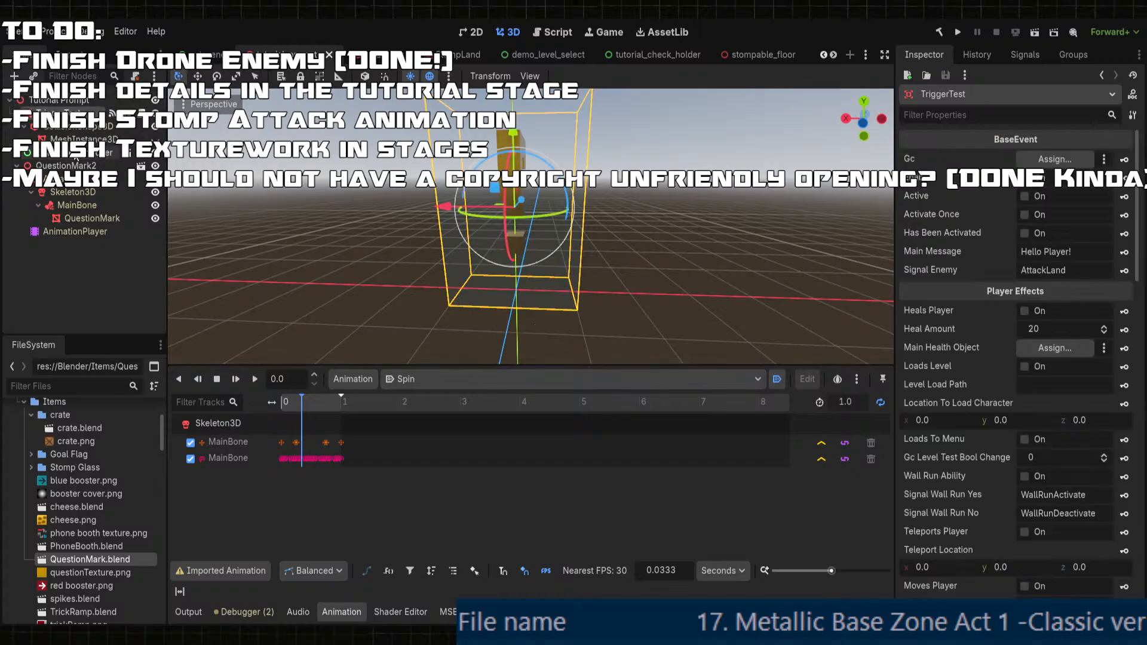
pyautogui.click(76, 156)
pyautogui.scroll(-12, 1047, 459)
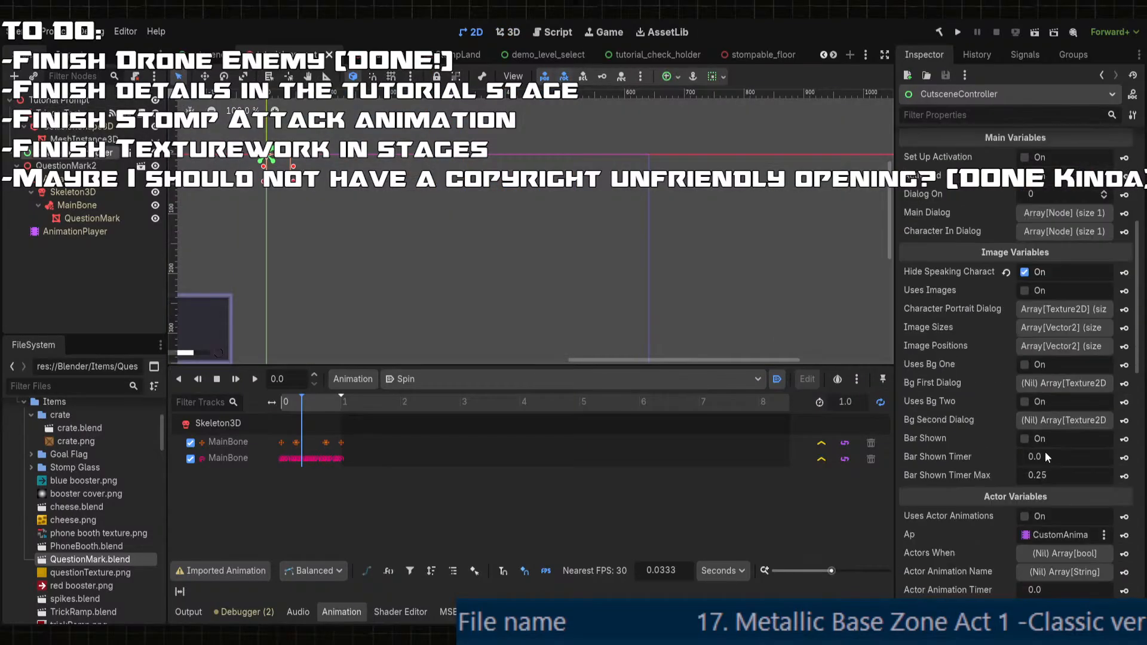
pyautogui.scroll(-10, 1045, 460)
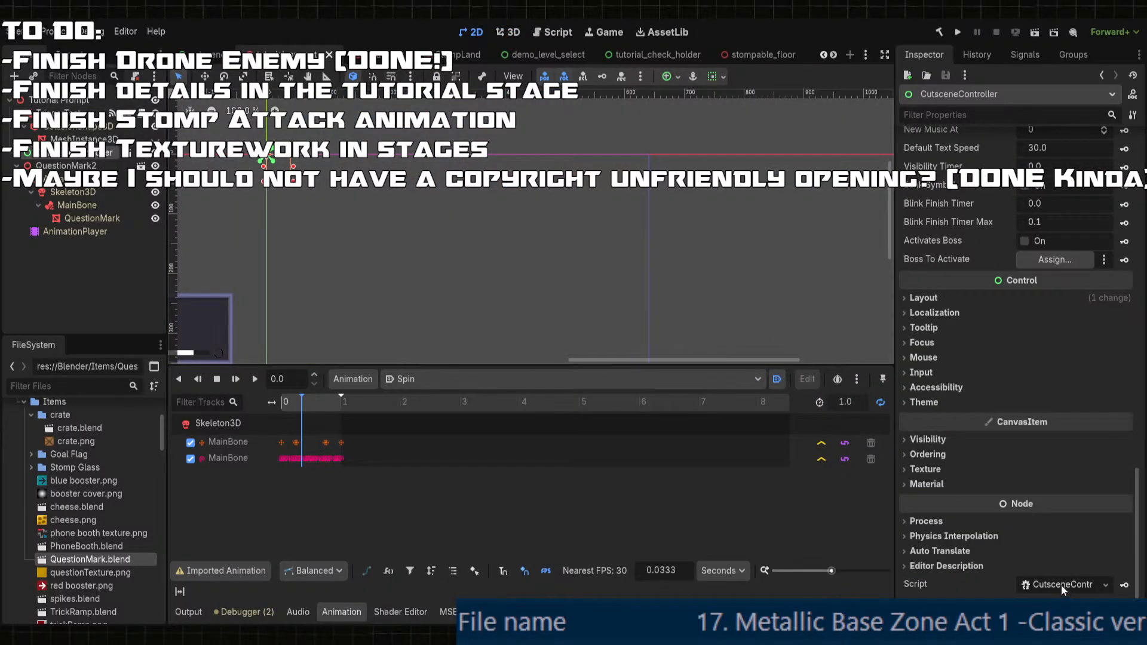
pyautogui.click(1061, 585)
# - Examine how CutsceneController.cs moves the player, locks and unlocks the controls, and ends the dialogue
pyautogui.scroll(-20, 409, 393)
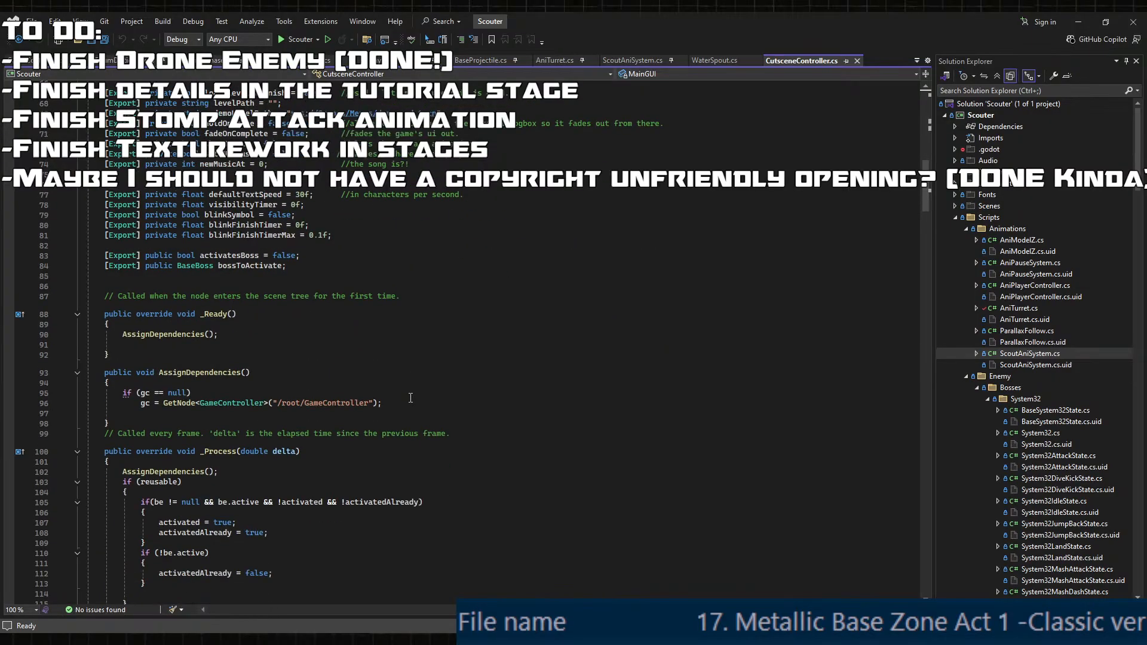
pyautogui.scroll(-20, 409, 393)
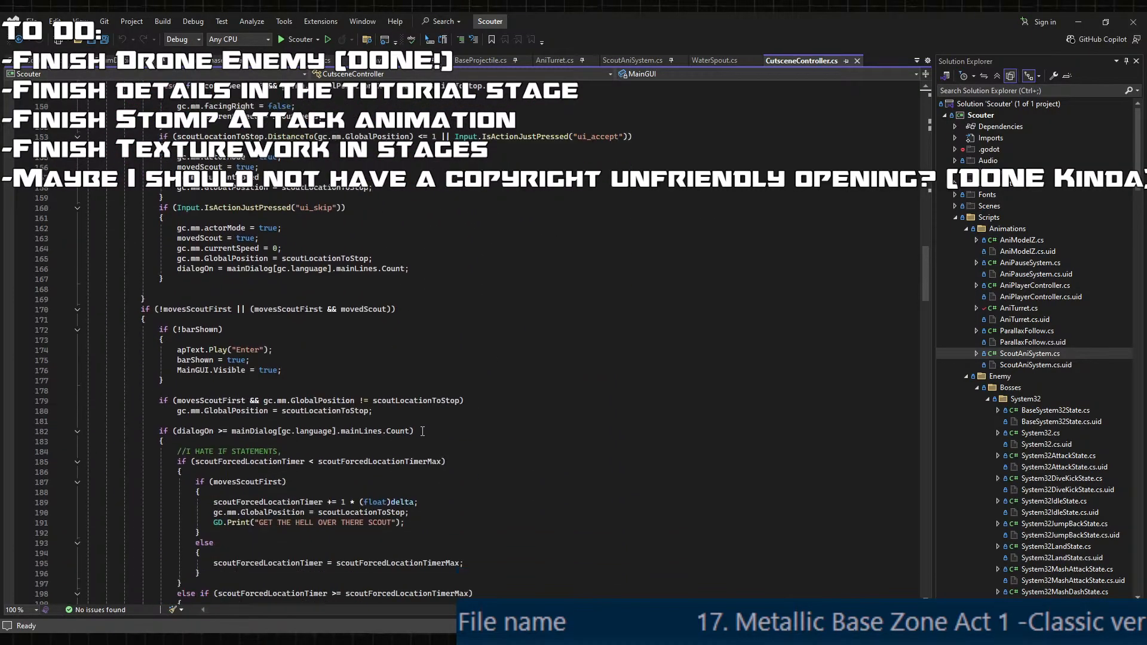
pyautogui.scroll(-8, 496, 443)
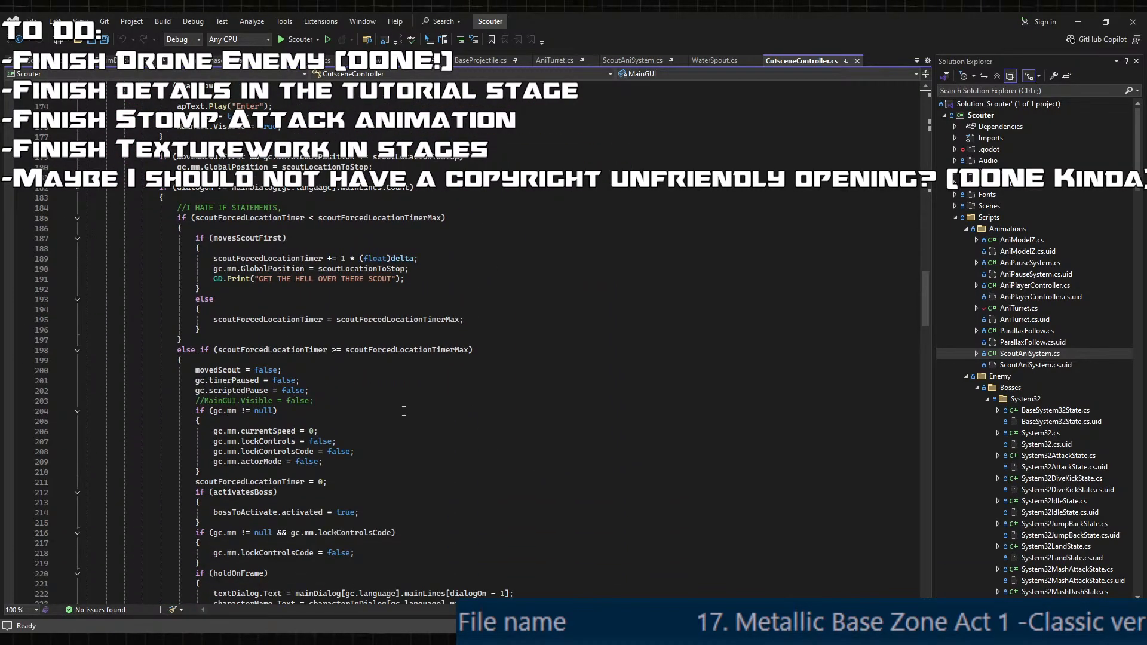
pyautogui.scroll(17, 368, 421)
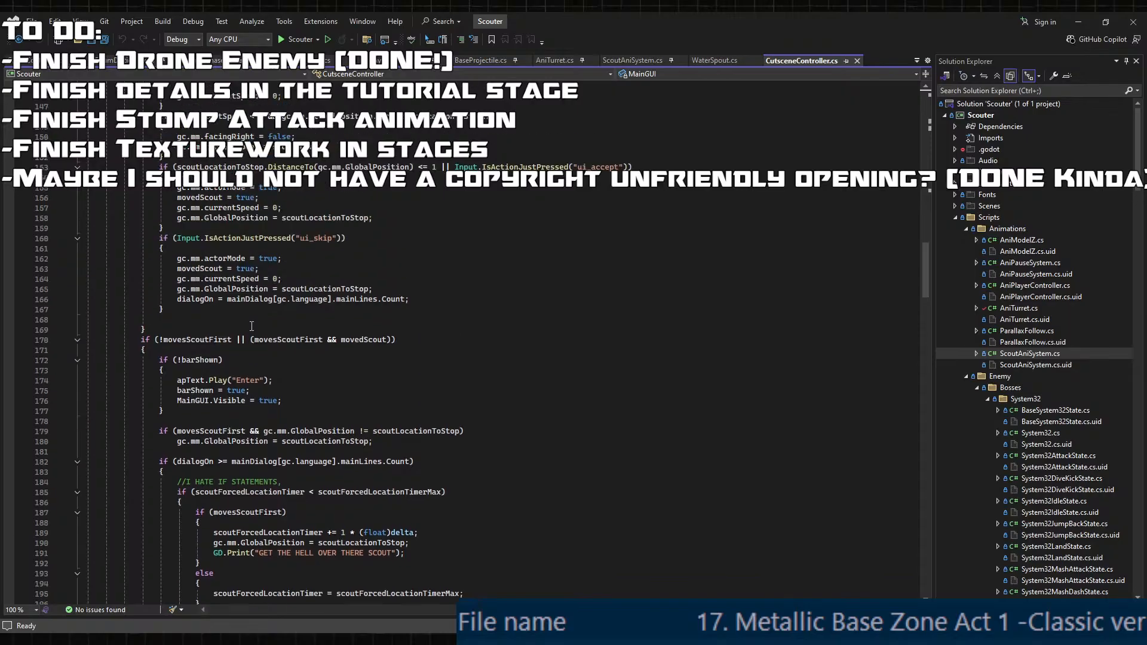
pyautogui.scroll(-5, 251, 326)
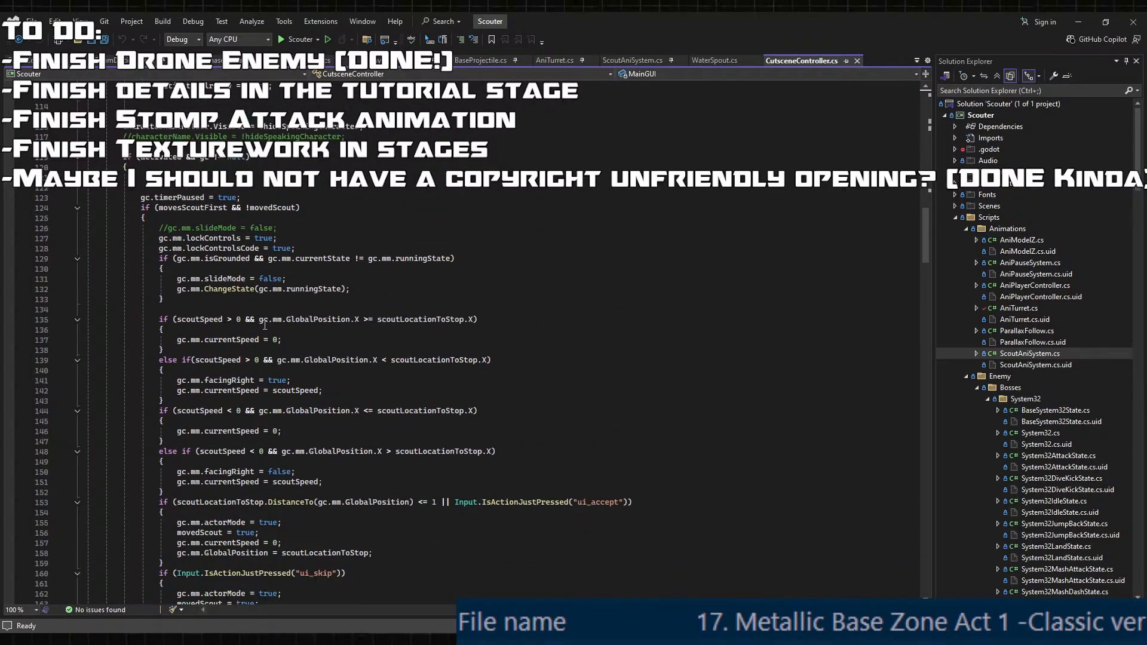
pyautogui.scroll(-12, 265, 324)
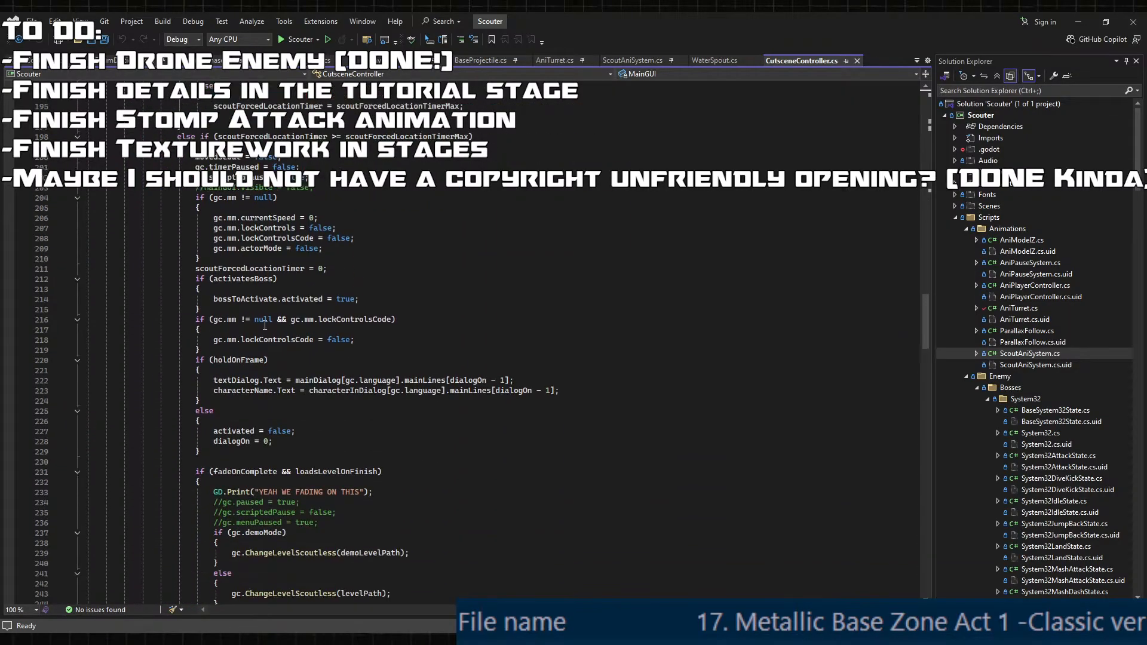
pyautogui.scroll(6, 260, 309)
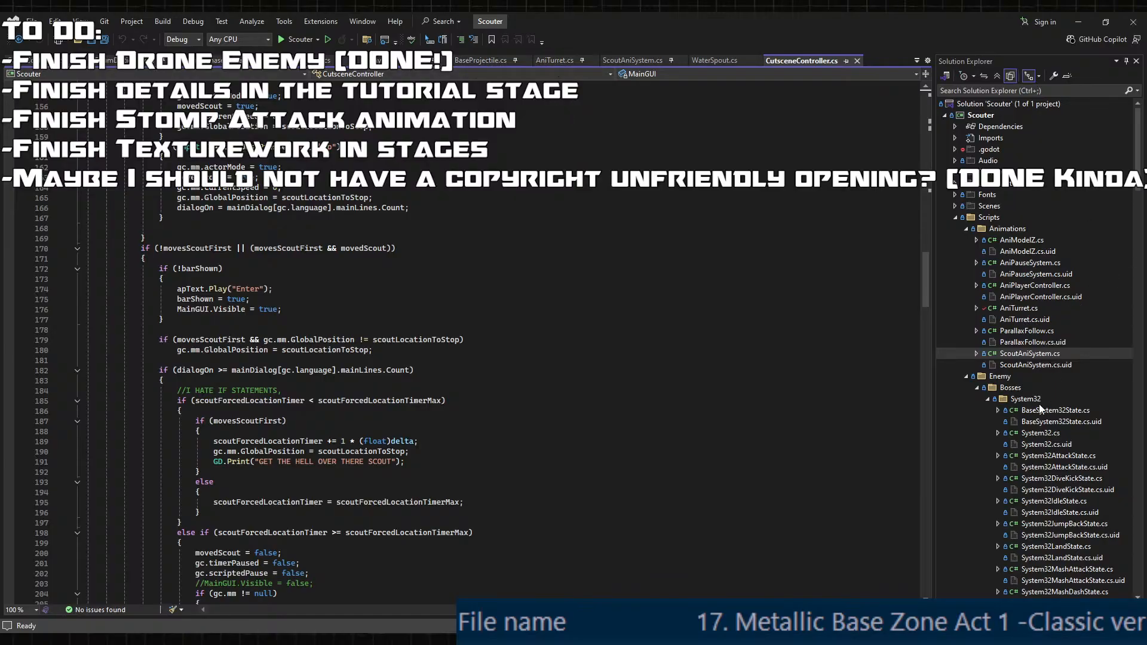
# - Find MainMovement.cs in the Player scripts folder and open it
pyautogui.scroll(-2, 1045, 405)
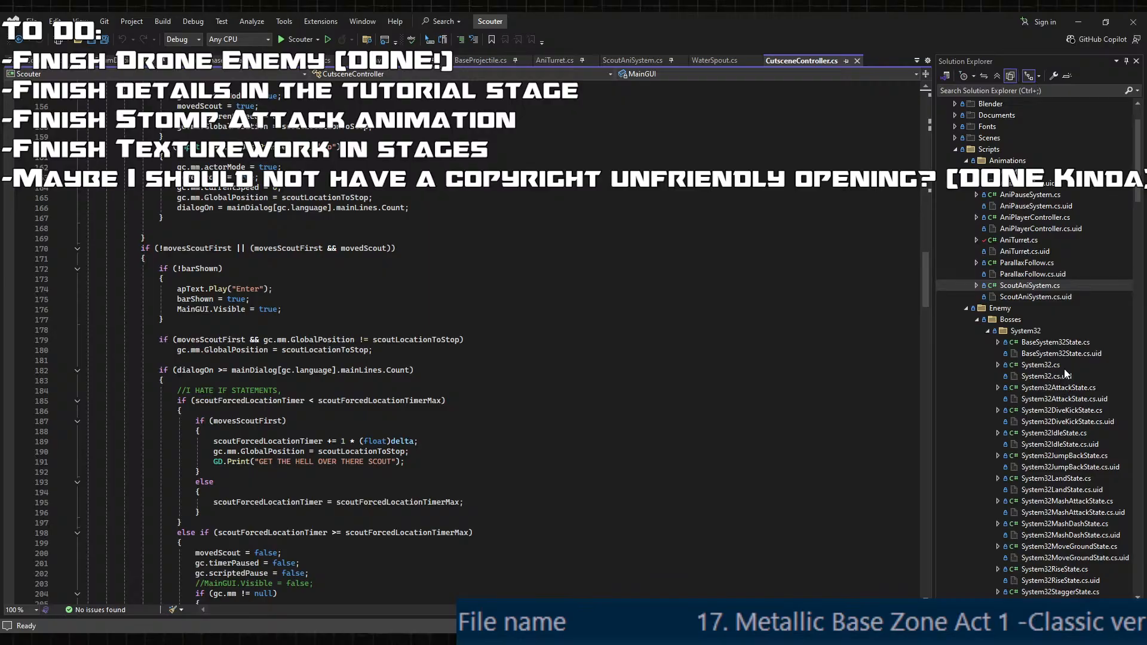
pyautogui.scroll(-6, 1064, 368)
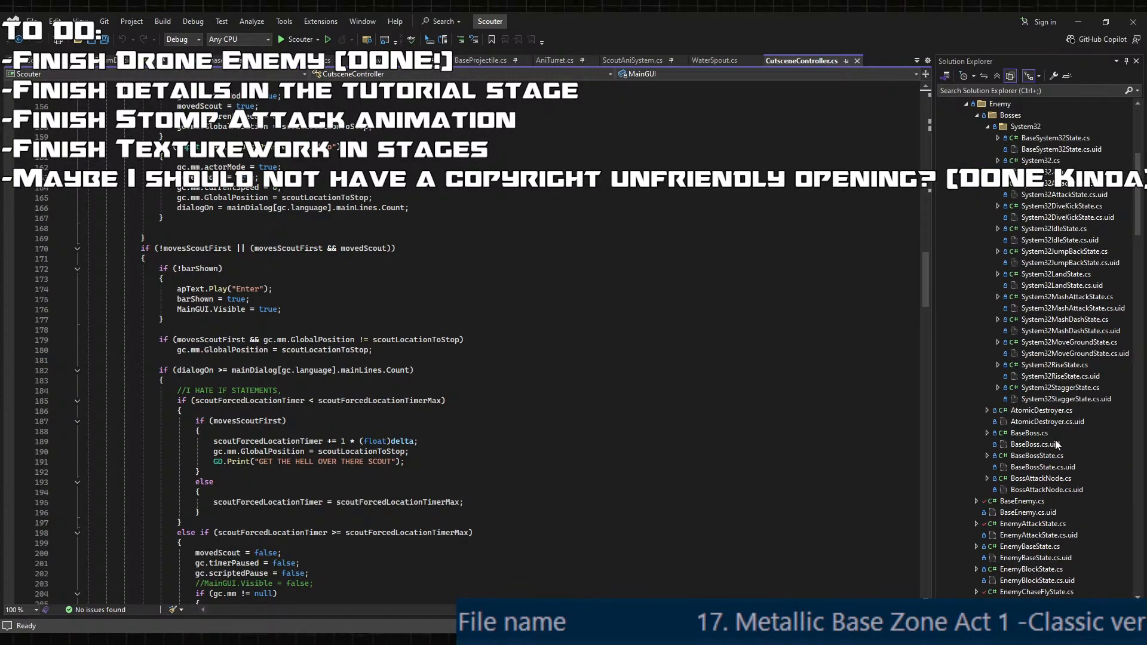
pyautogui.scroll(-2, 1056, 445)
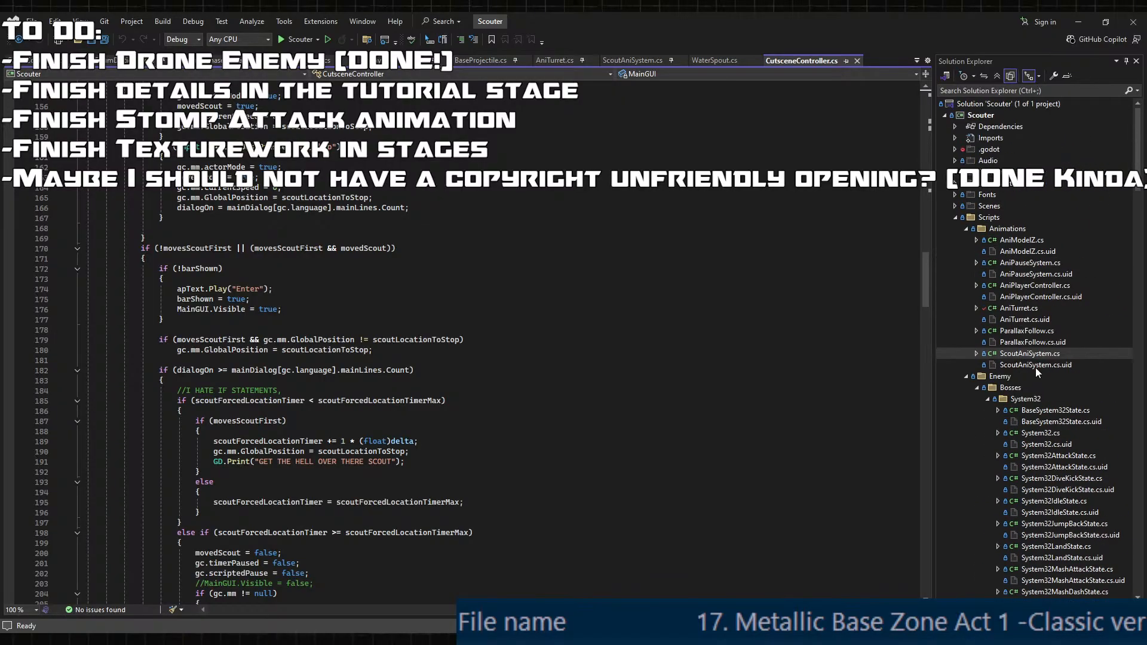
pyautogui.scroll(3, 1035, 367)
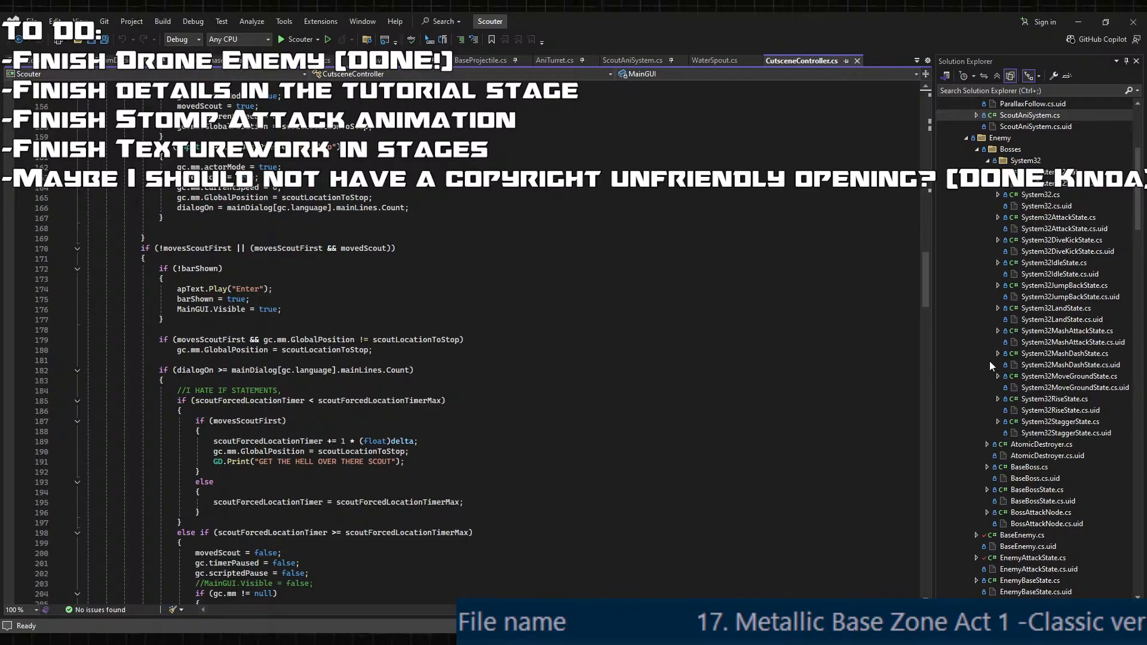
pyautogui.scroll(4, 989, 360)
pyautogui.scroll(-13, 1007, 340)
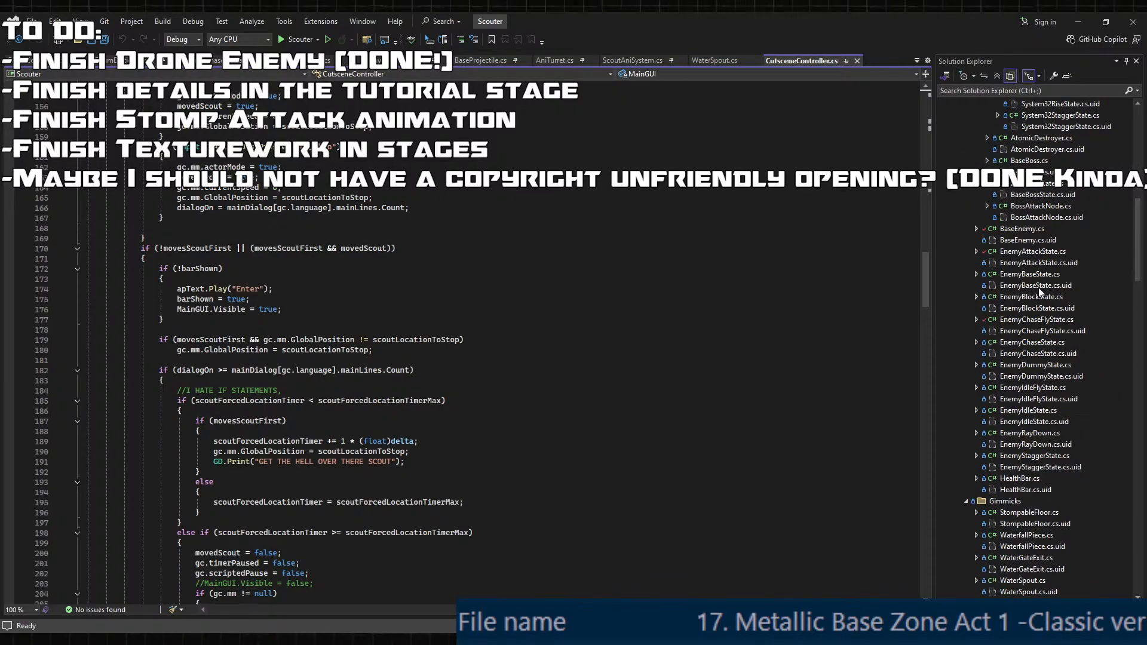
pyautogui.scroll(-7, 1031, 297)
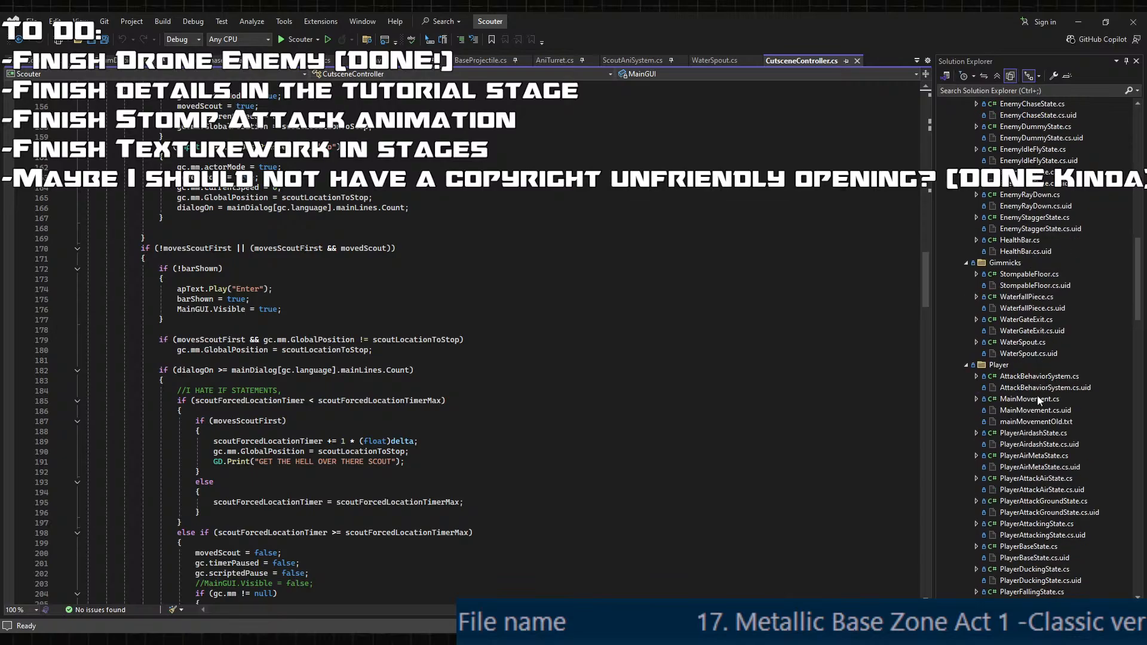
pyautogui.doubleClick(1020, 396)
# - Search MainMovement.cs for "lockControl" to locate the control-locking variables
pyautogui.scroll(6, 338, 336)
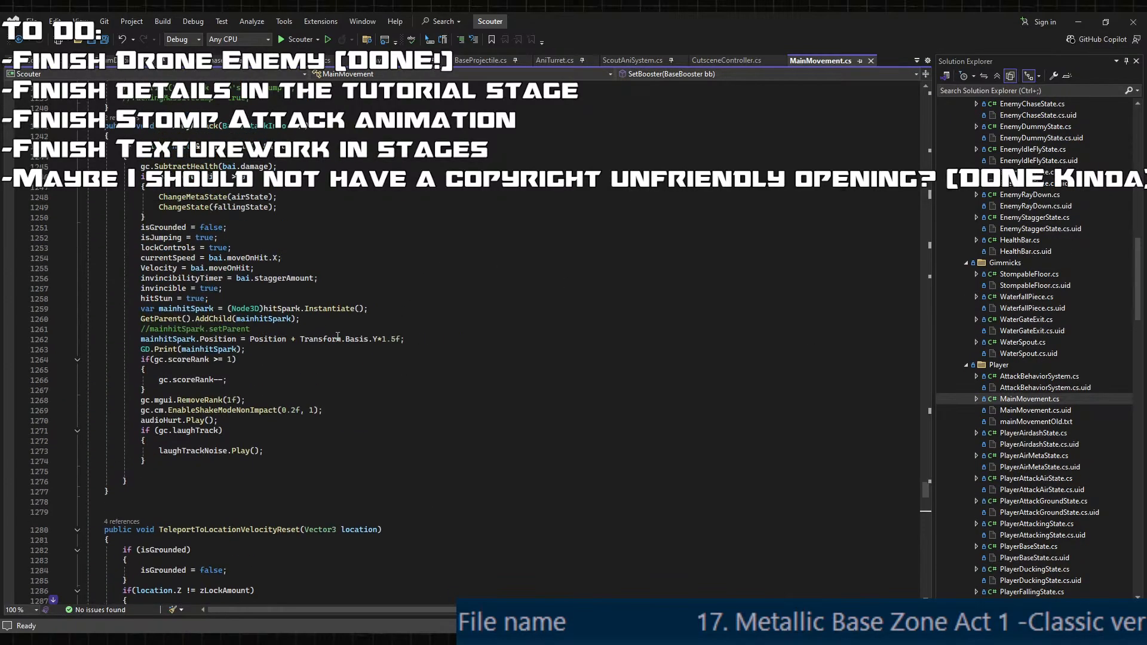
pyautogui.moveTo(926, 491); pyautogui.dragTo(912, 188)
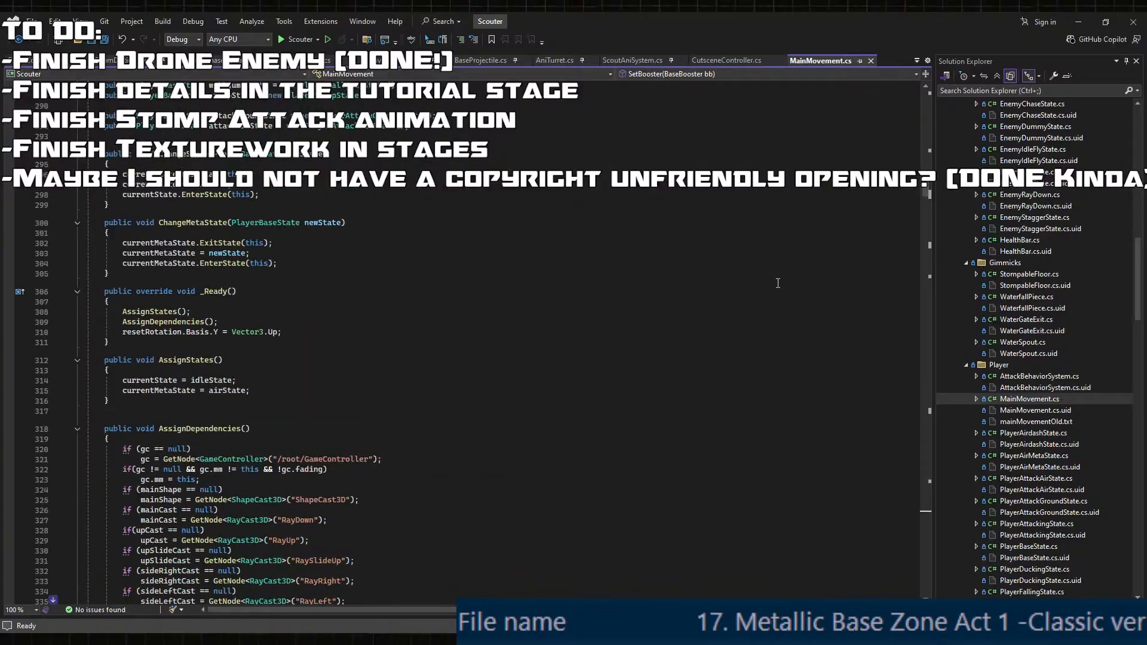
pyautogui.hotkey('ctrl', 'f')
pyautogui.write('lock')
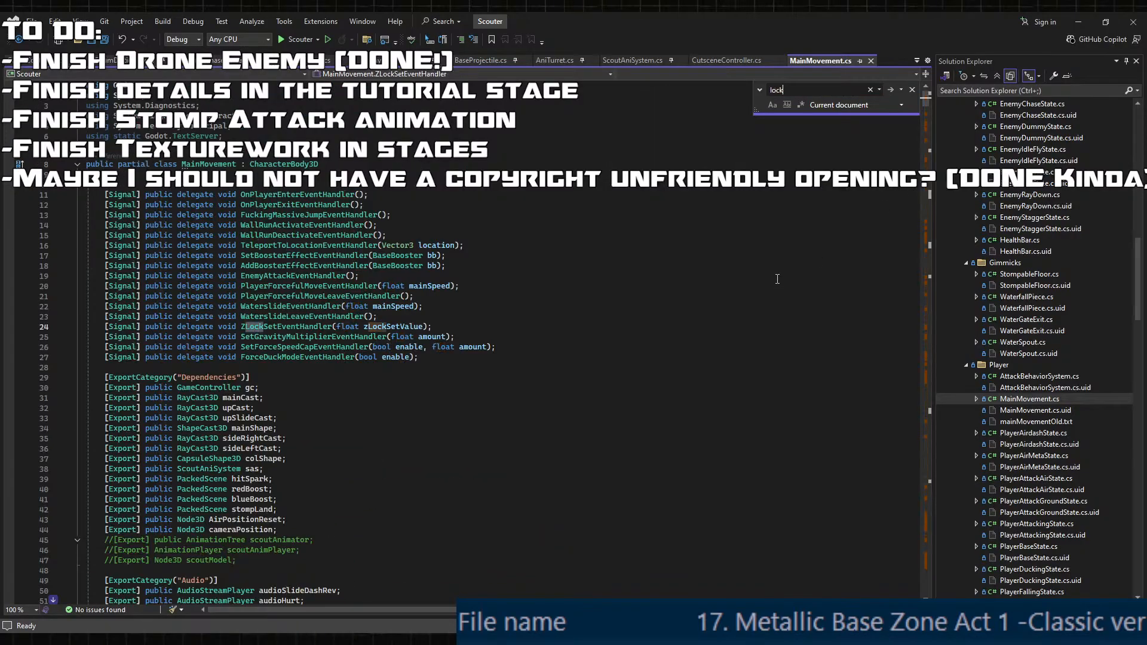
pyautogui.write('Control')
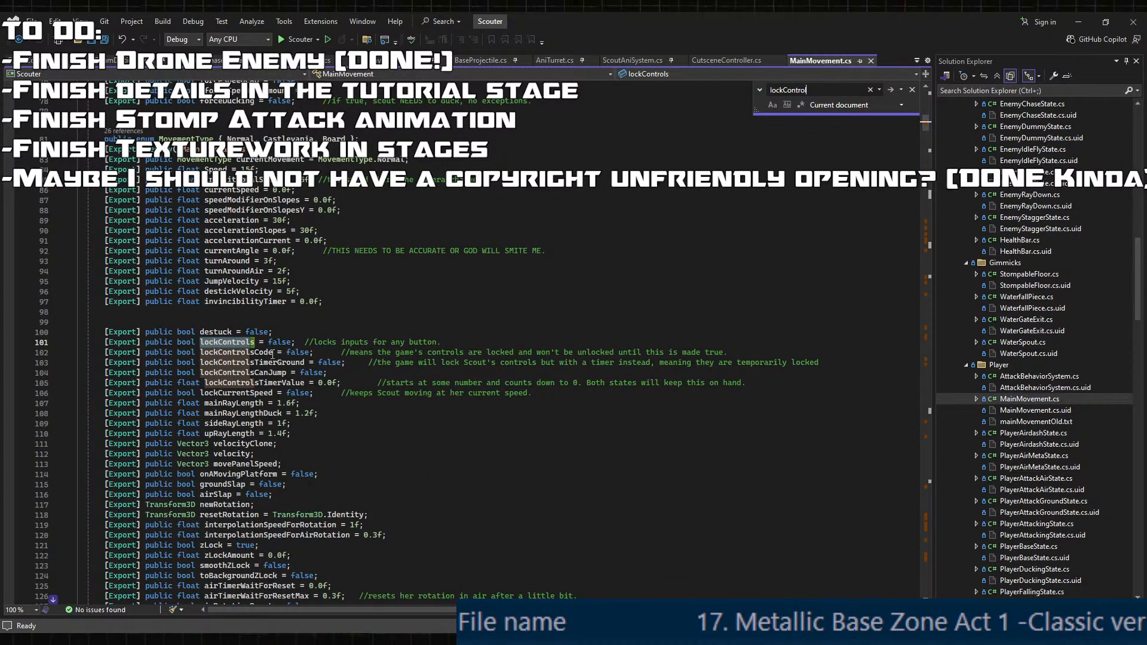
# - Search MainMovement.cs for "lockControls" and go through its occurrences from the variable declarations to the death handling
pyautogui.click(266, 372)
pyautogui.click(241, 383)
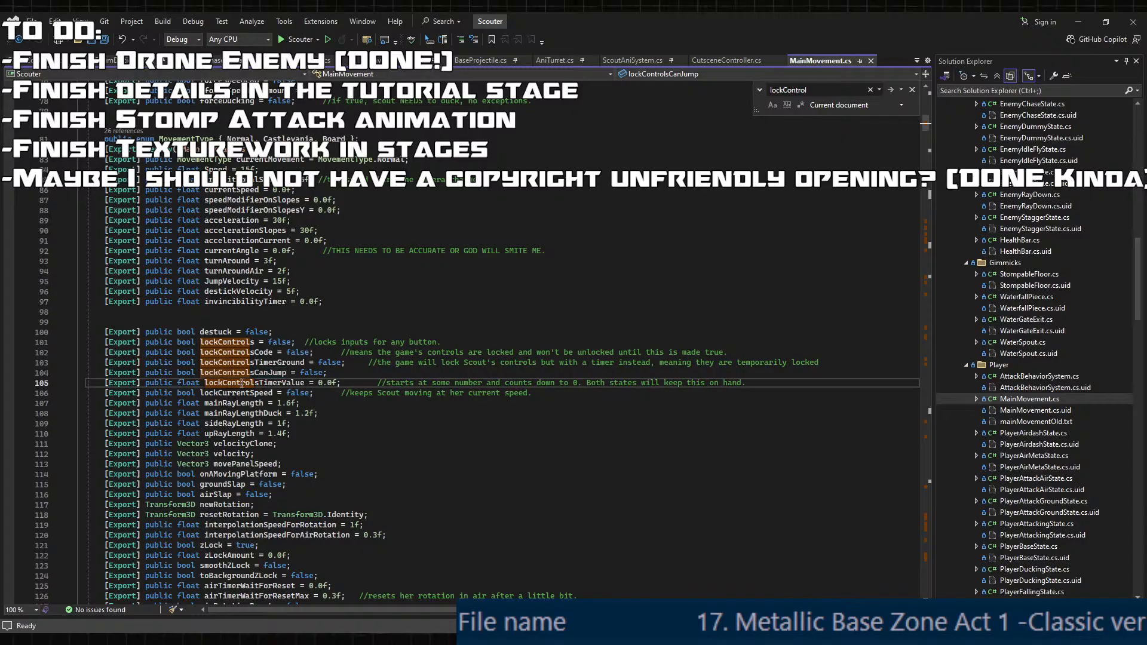
pyautogui.doubleClick(248, 362)
pyautogui.doubleClick(232, 342)
pyautogui.hotkey('ctrl', 'f')
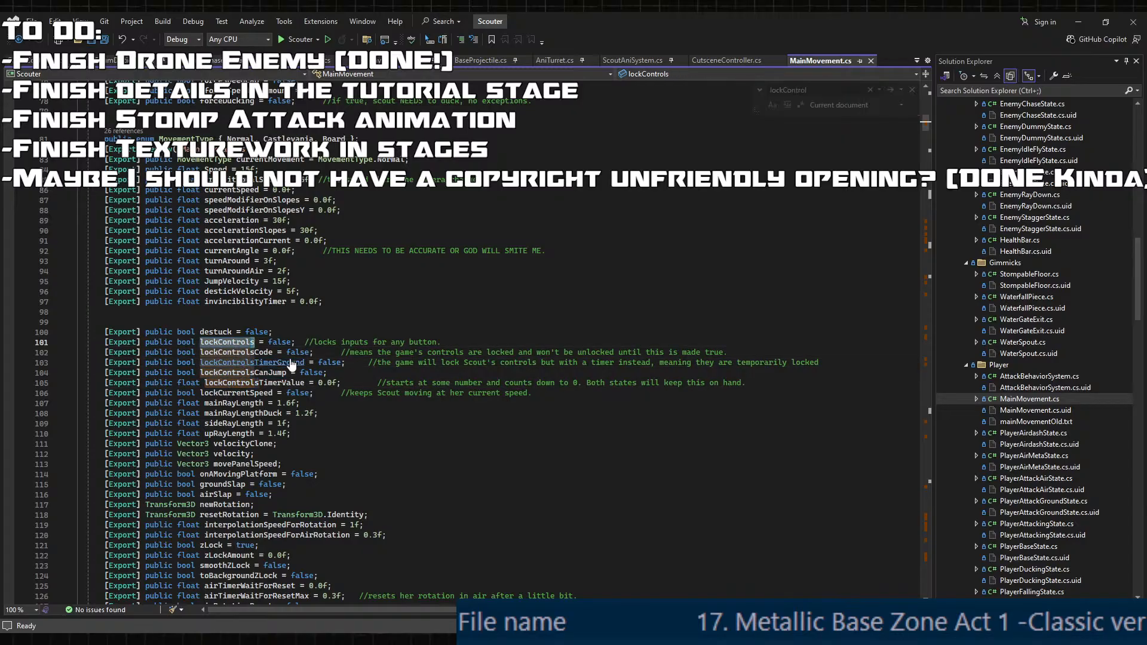
pyautogui.click(890, 90)
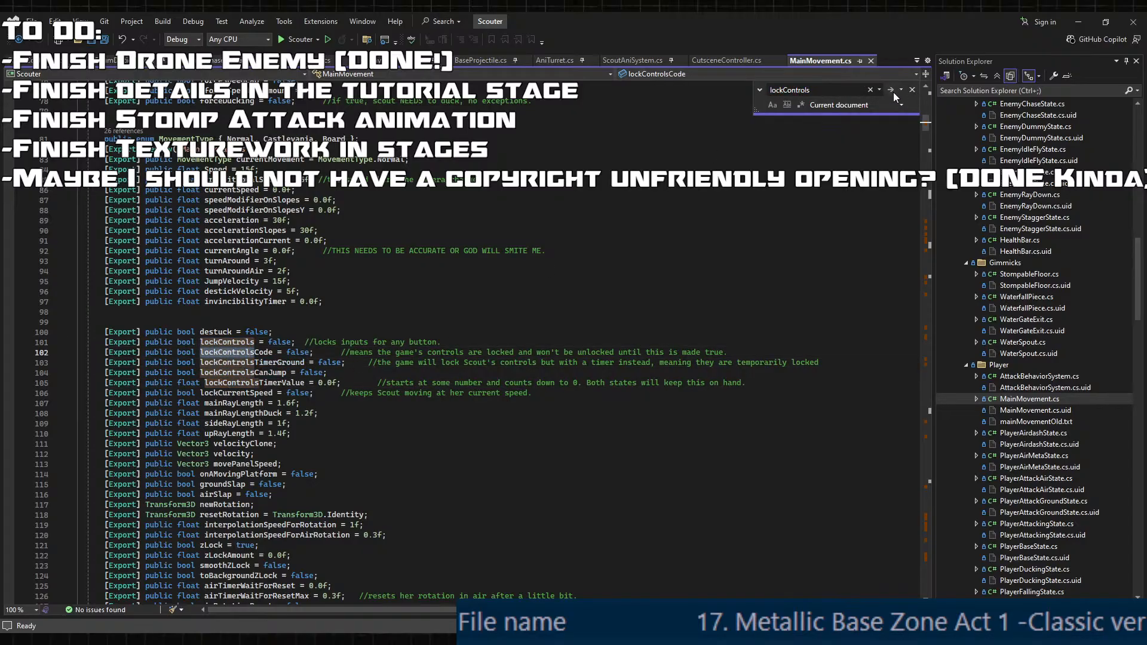
pyautogui.click(893, 92)
pyautogui.click(893, 92)
pyautogui.click(894, 92)
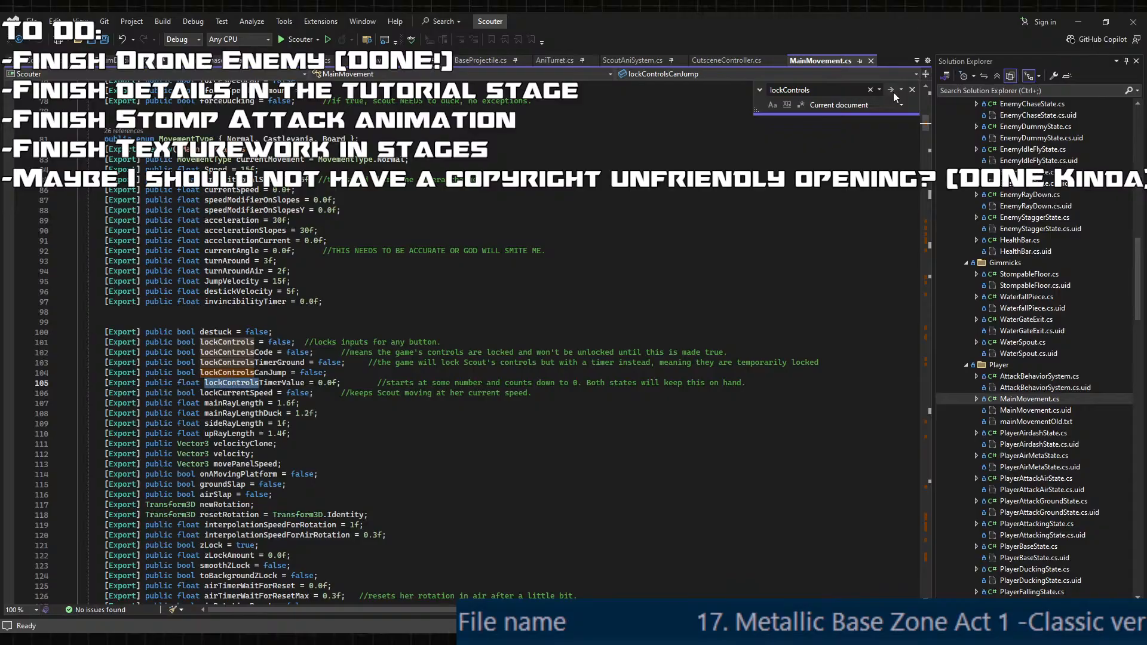
pyautogui.click(894, 92)
pyautogui.click(893, 92)
pyautogui.click(893, 92)
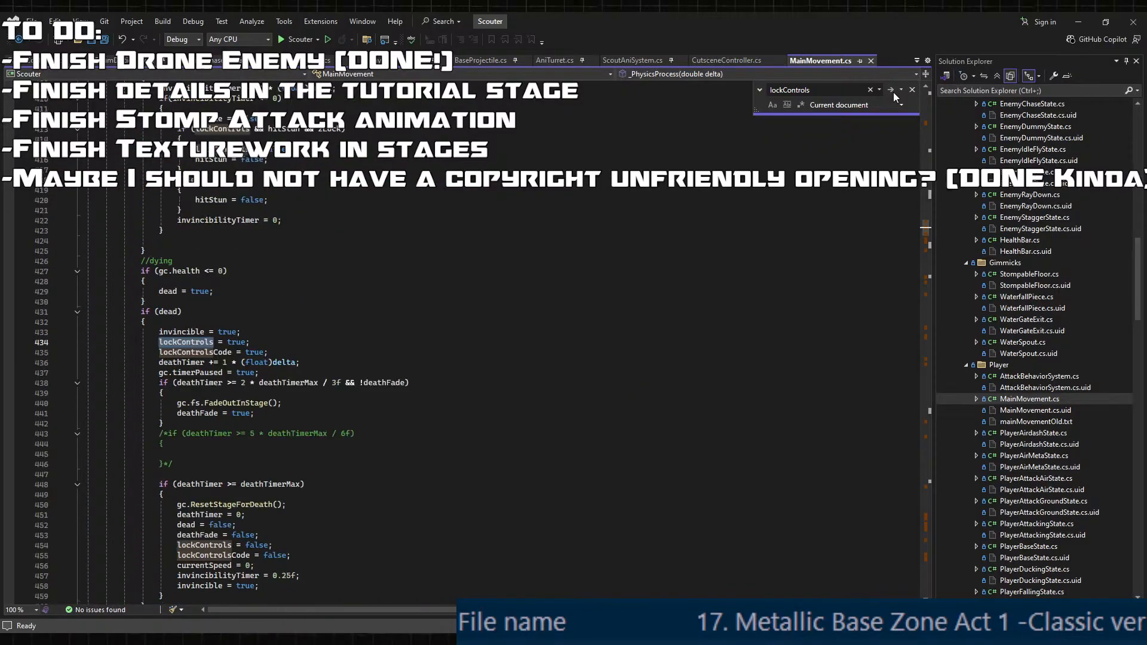
pyautogui.click(894, 92)
pyautogui.click(893, 92)
# - Examine how the death and invincibility blocks in _PhysicsProcess set lockControls and lockControlsCode
pyautogui.scroll(2, 172, 335)
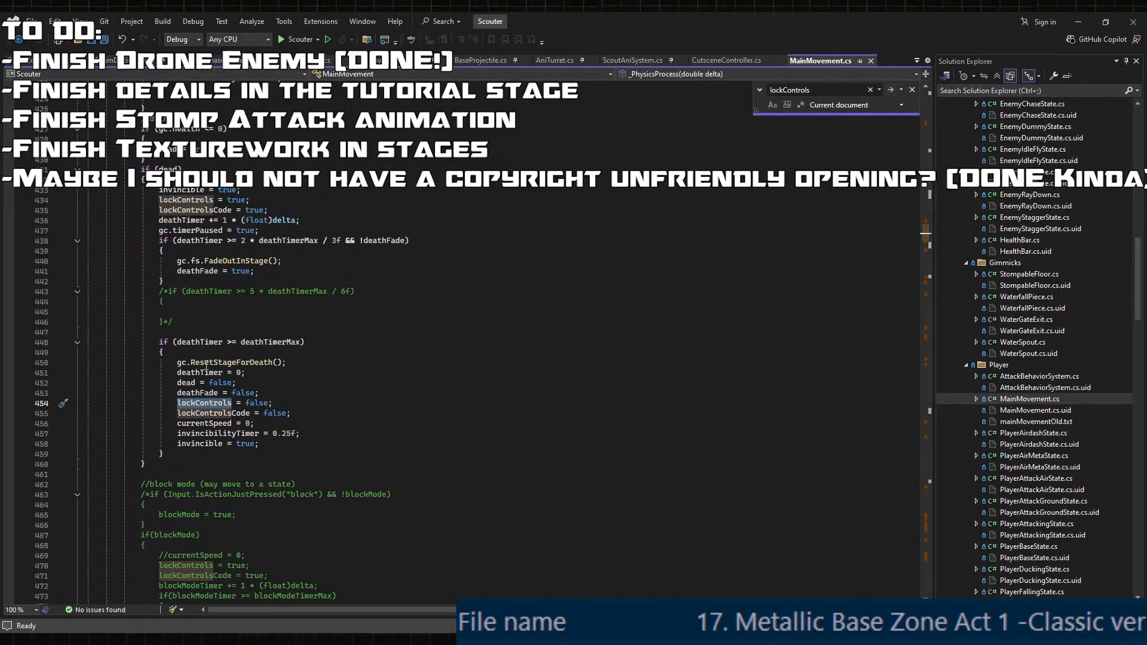
pyautogui.doubleClick(227, 414)
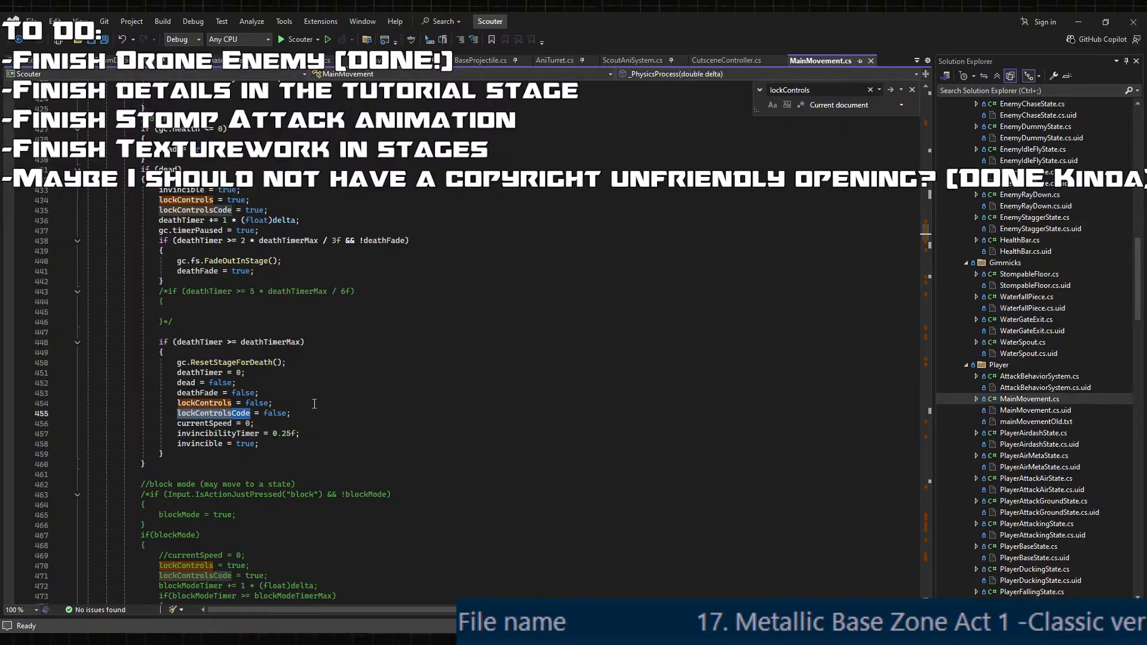
pyautogui.scroll(2, 315, 399)
pyautogui.doubleClick(214, 272)
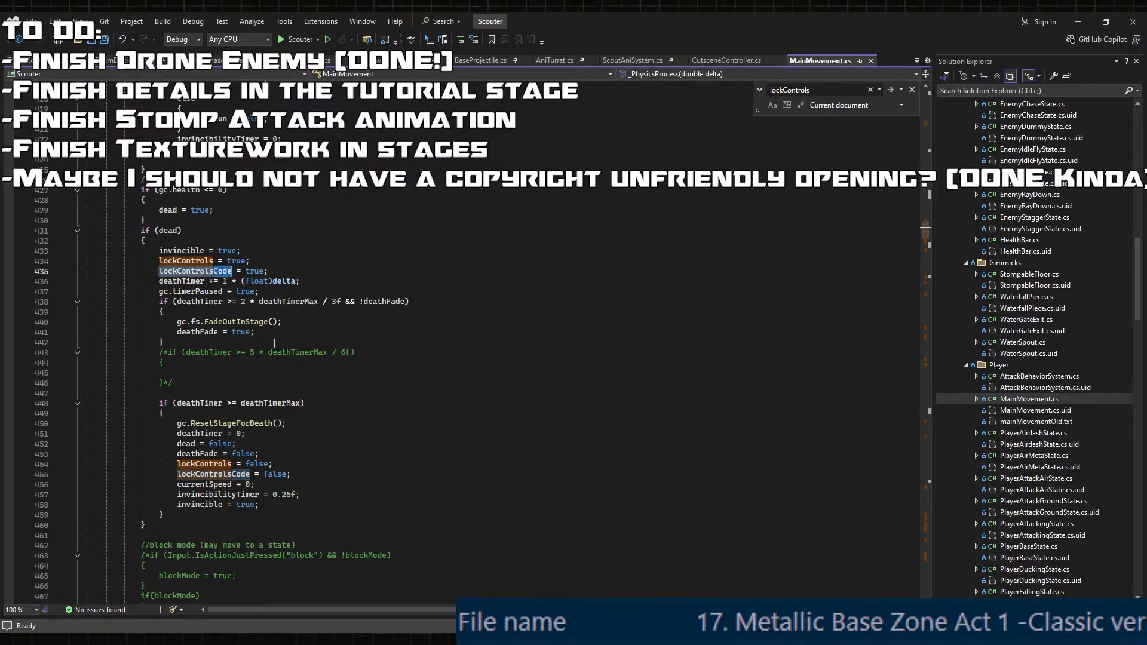
pyautogui.scroll(3, 285, 351)
pyautogui.scroll(9, 285, 352)
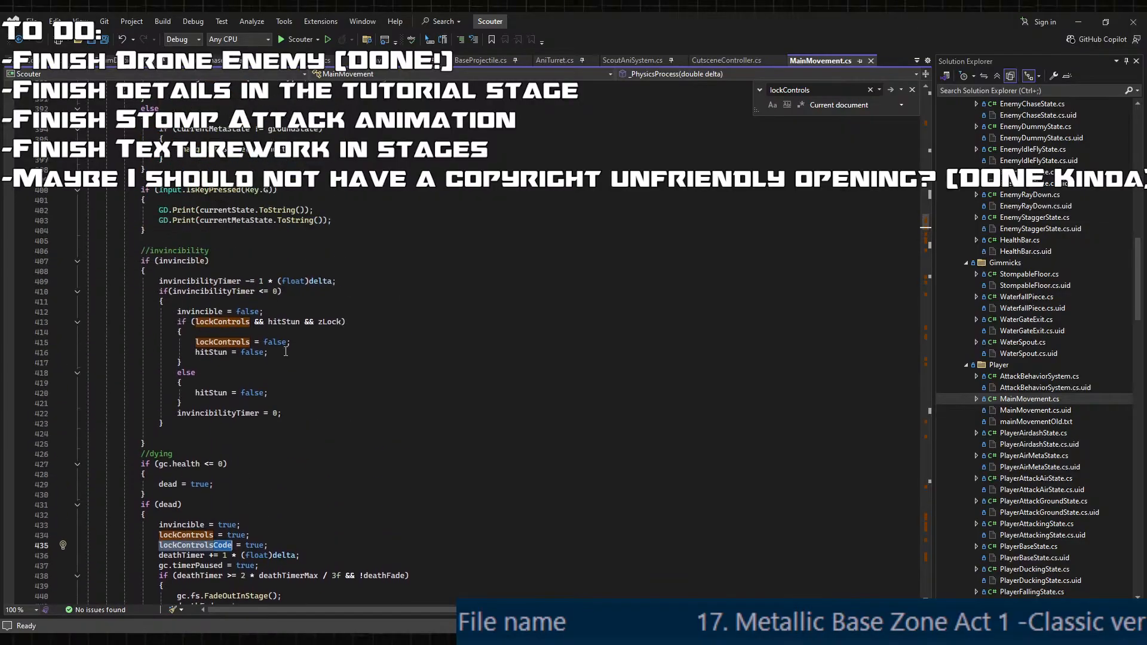
pyautogui.scroll(8, 286, 351)
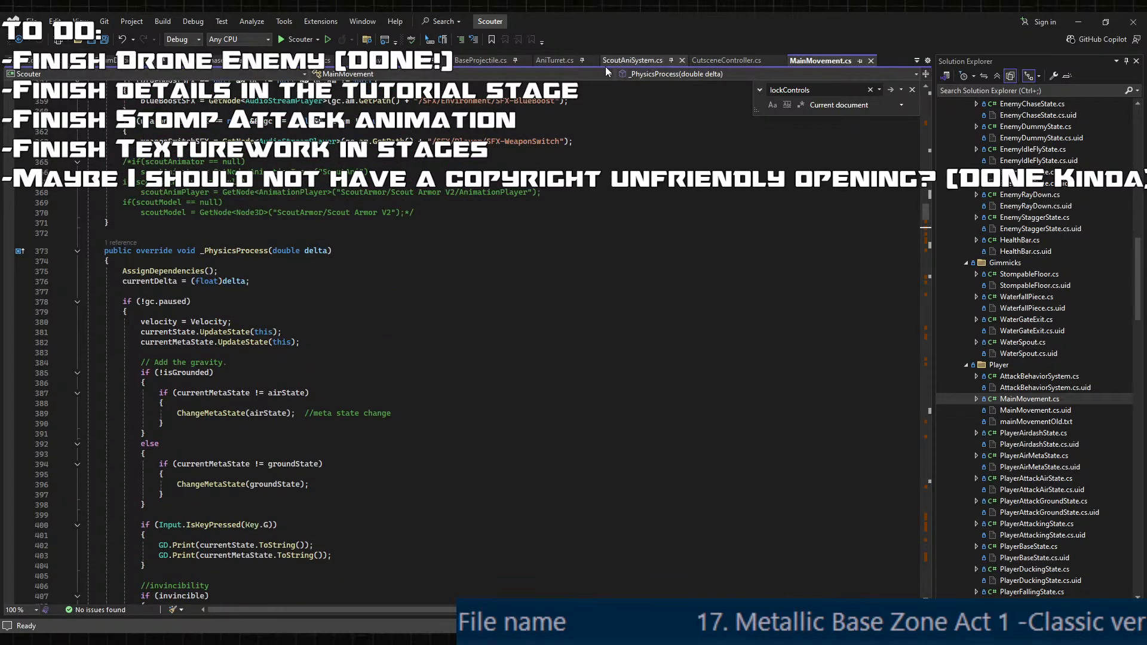
# - Find PlayerGroundMetaState.cs in the Player scripts folder and open it
pyautogui.scroll(-2, 1041, 435)
pyautogui.scroll(-2, 1041, 434)
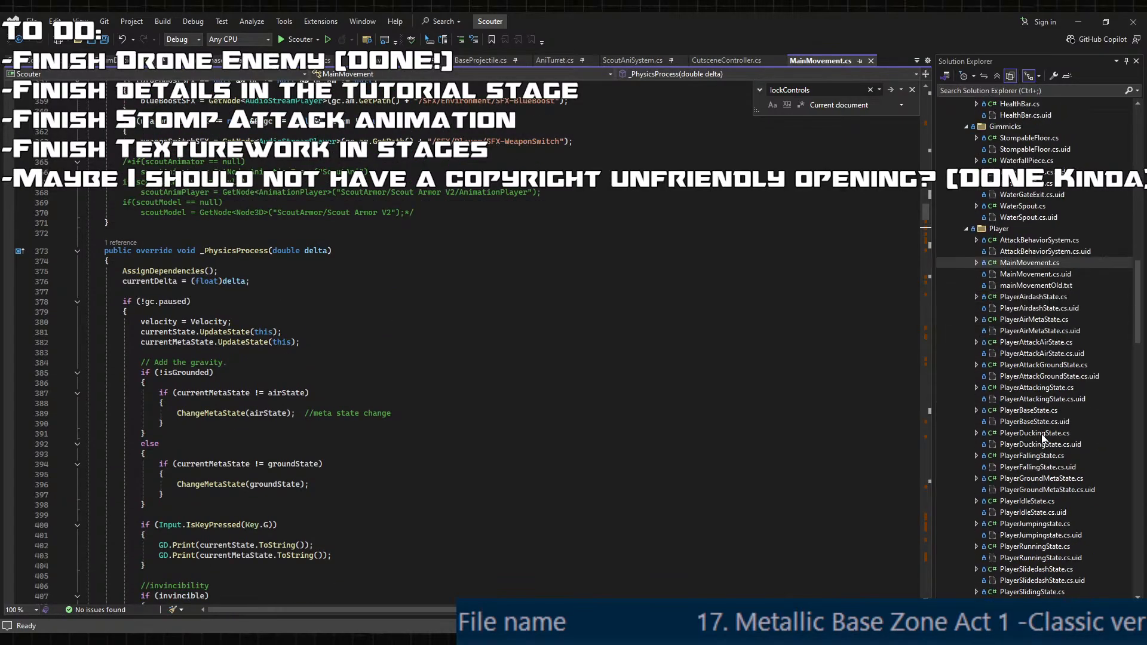
pyautogui.scroll(-1, 1040, 437)
pyautogui.doubleClick(1034, 444)
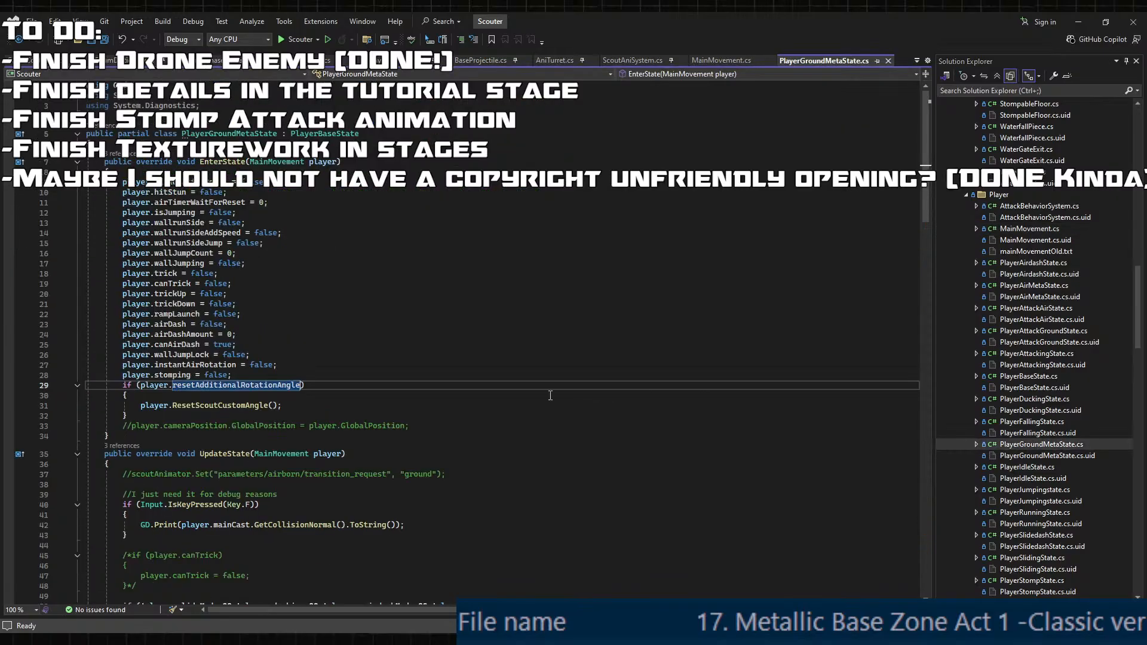
# - Examine how the lock controls timer in UpdateState uses lockControlsTimerGround and lockControlsTimerValue
pyautogui.scroll(-5, 338, 373)
pyautogui.scroll(-11, 337, 374)
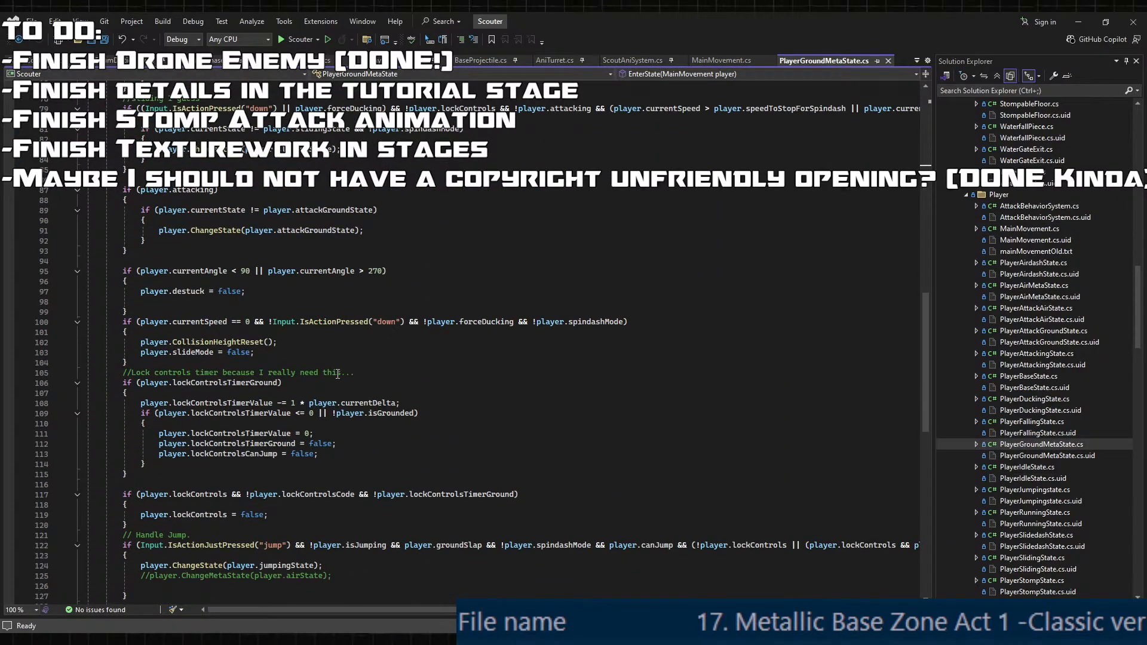
pyautogui.click(224, 383)
pyautogui.doubleClick(224, 383)
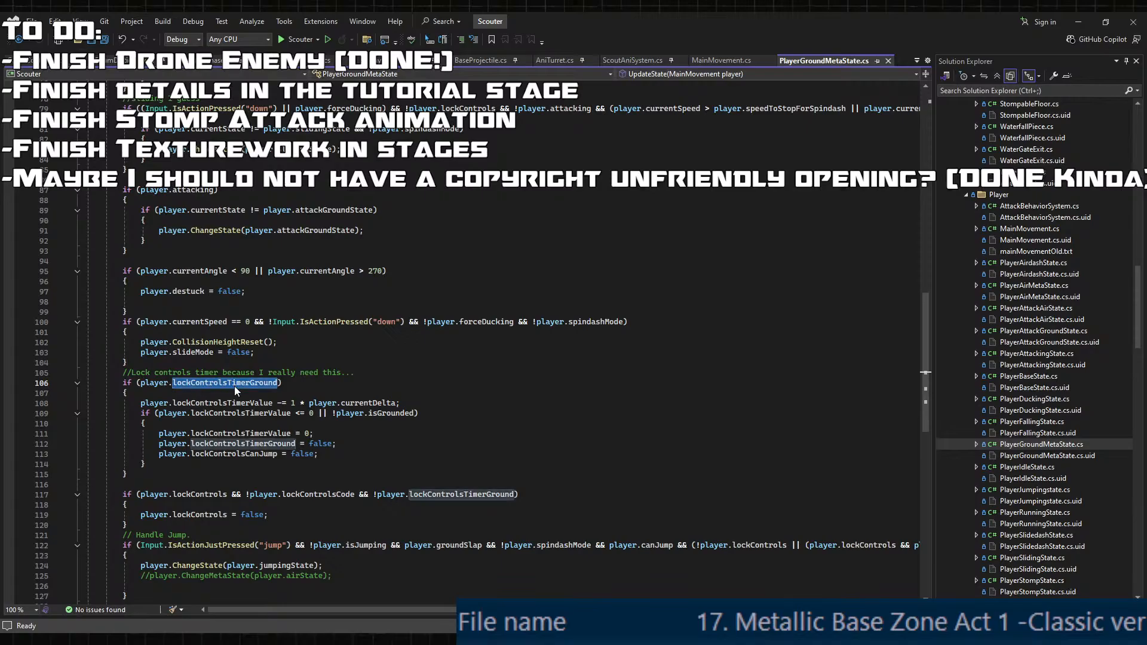
pyautogui.click(222, 403)
pyautogui.doubleClick(222, 403)
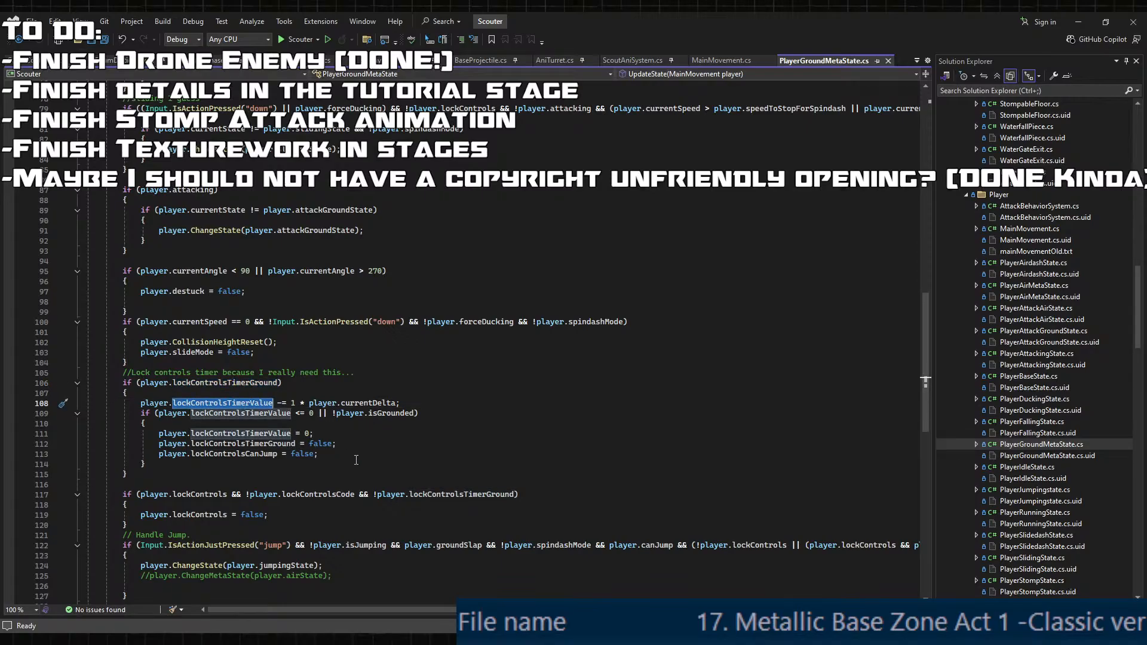
pyautogui.doubleClick(234, 384)
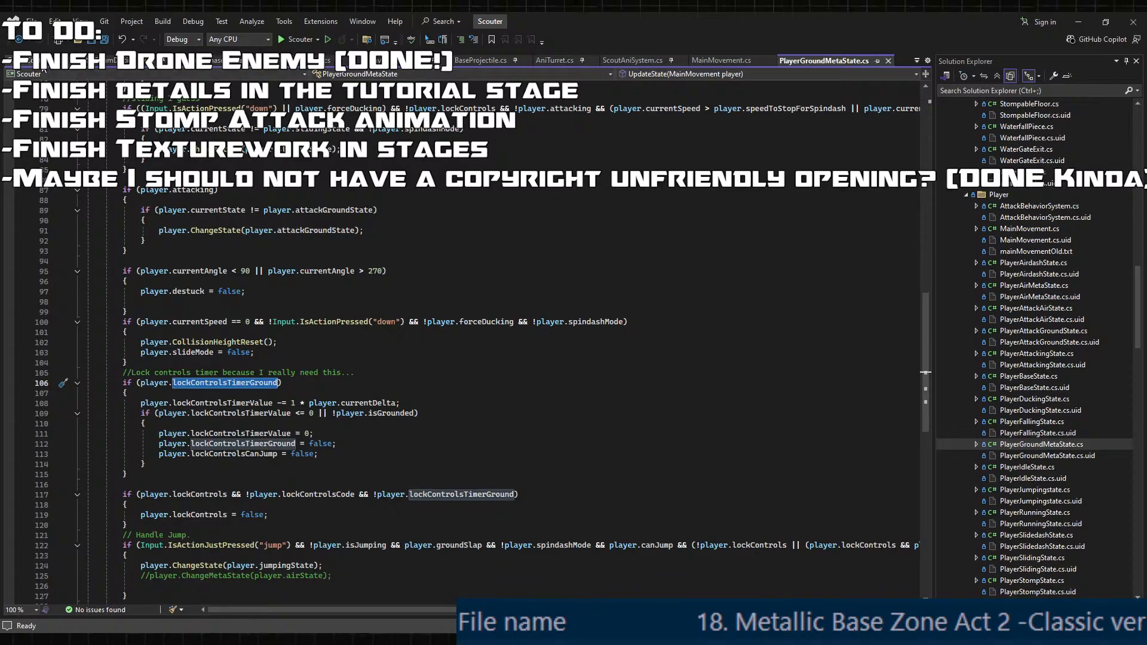
# - Look for the cutscene script among the open files and reopen CutsceneController.cs from the UI scripts folder
pyautogui.click(41, 62)
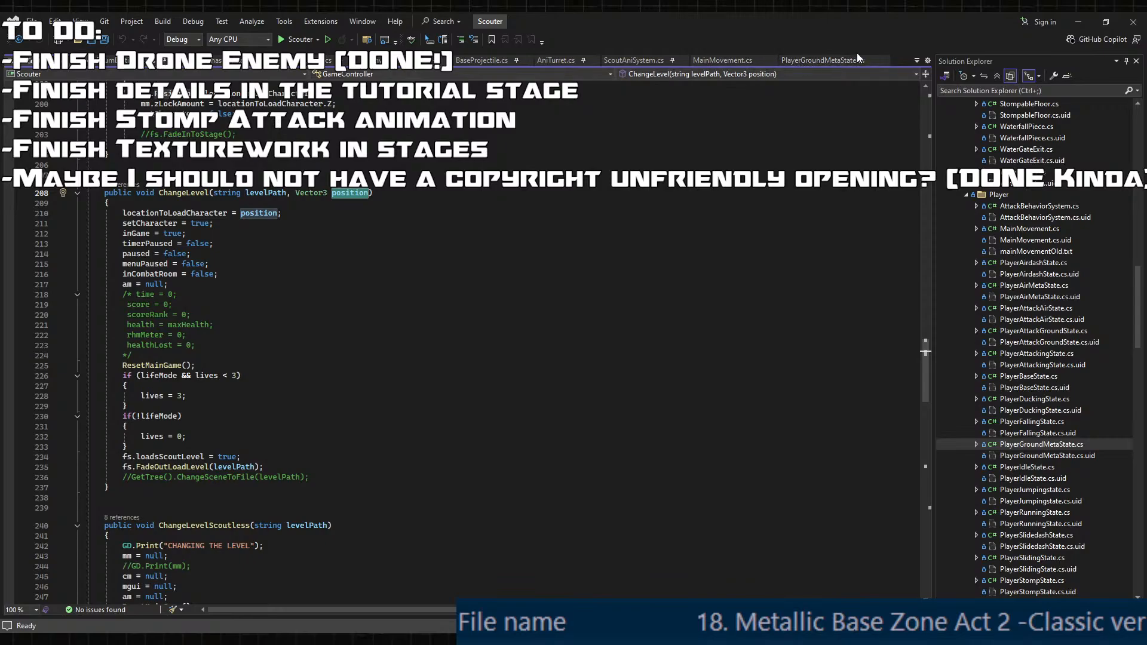
pyautogui.click(872, 61)
pyautogui.scroll(3, 1028, 399)
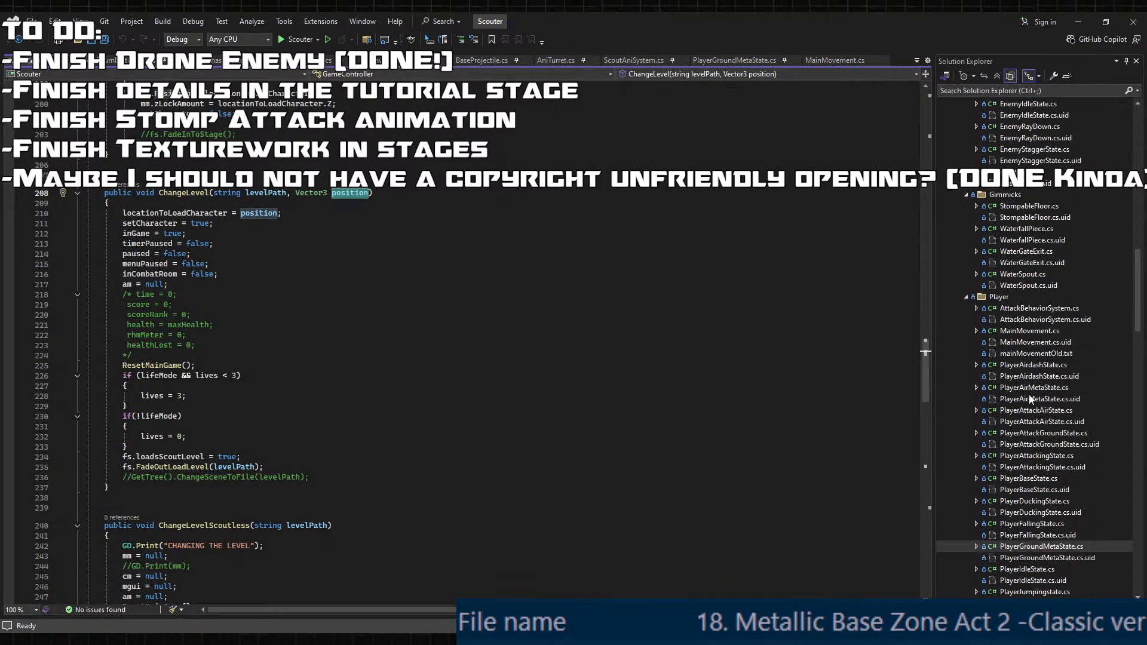
pyautogui.click(517, 60)
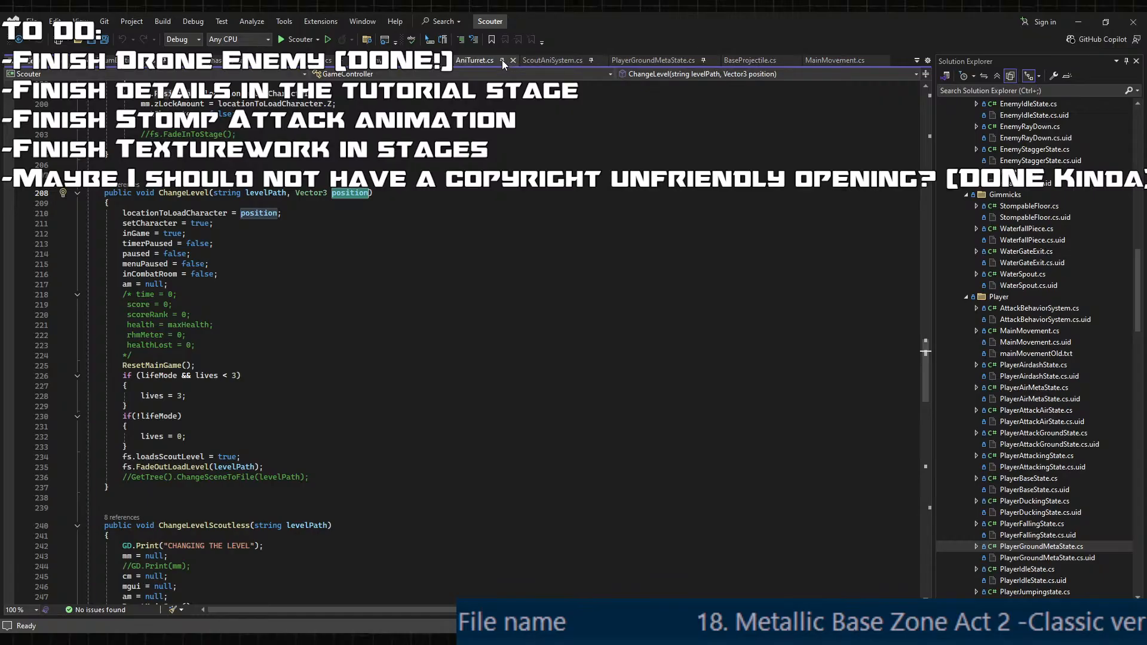
pyautogui.click(502, 60)
pyautogui.click(434, 61)
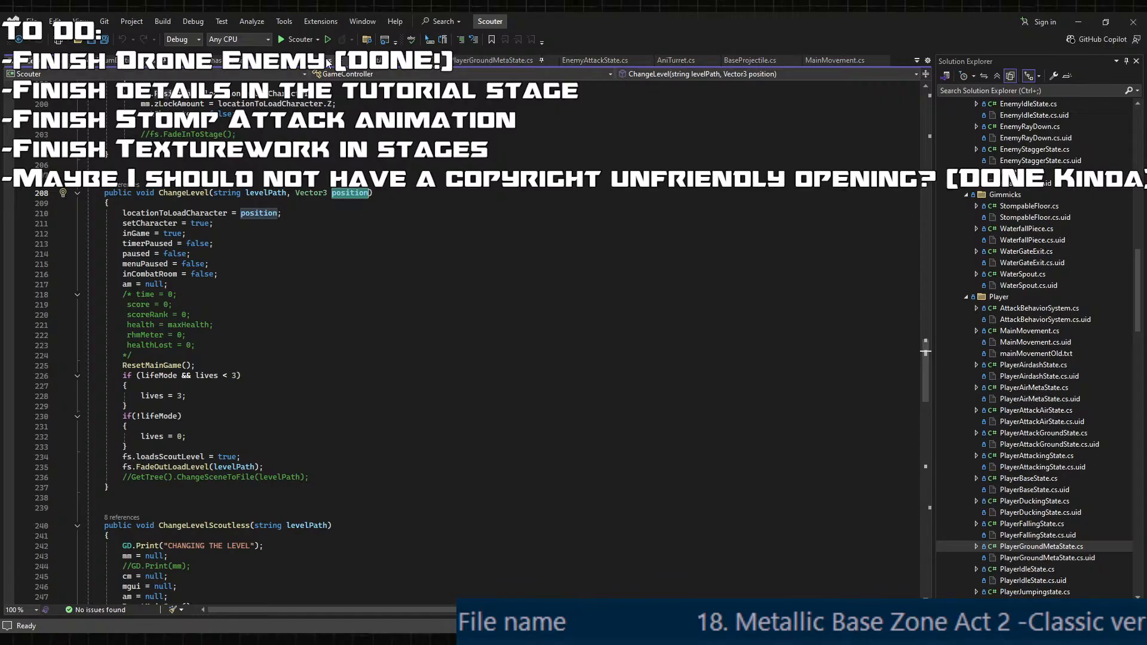
pyautogui.click(339, 60)
pyautogui.scroll(-15, 1094, 486)
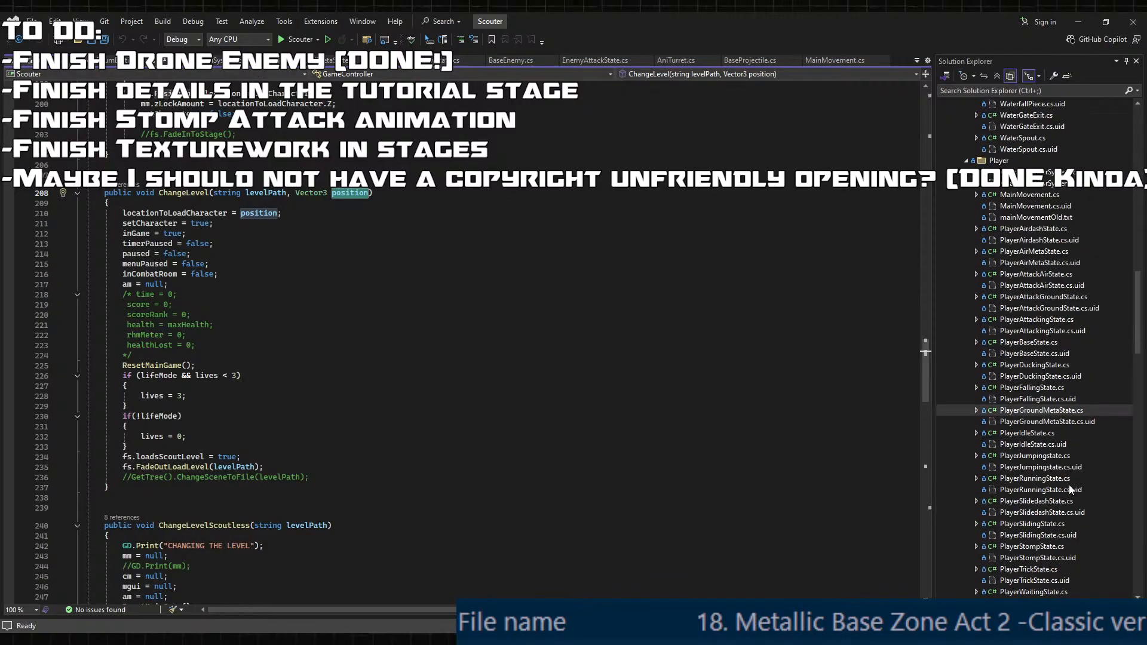
pyautogui.scroll(7, 1050, 450)
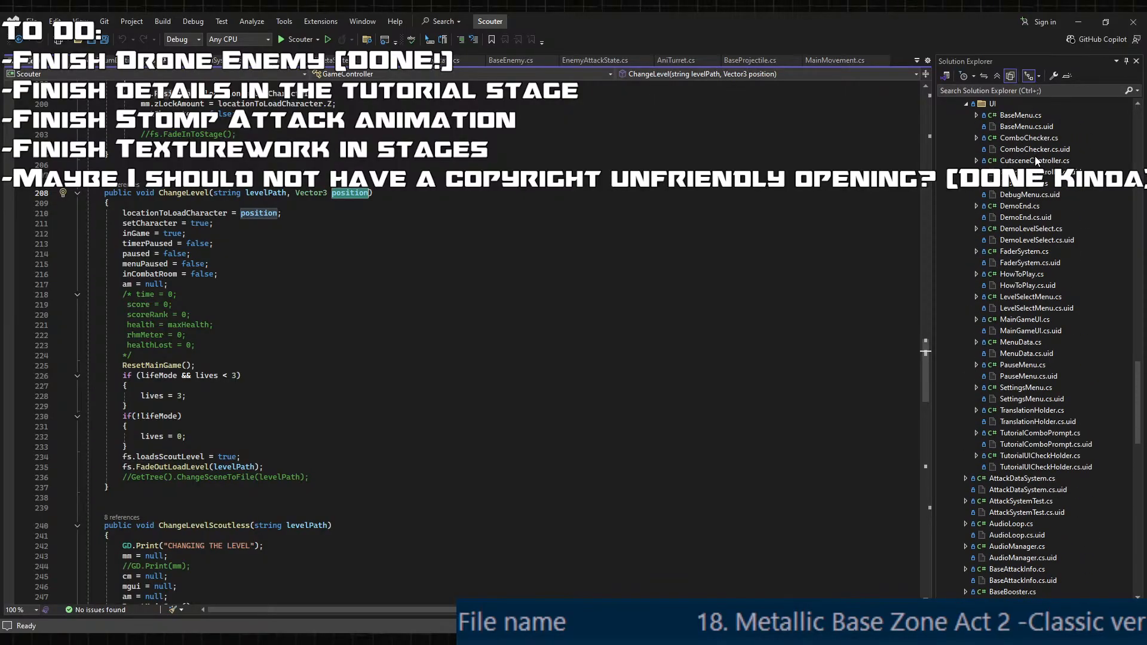
pyautogui.doubleClick(1037, 162)
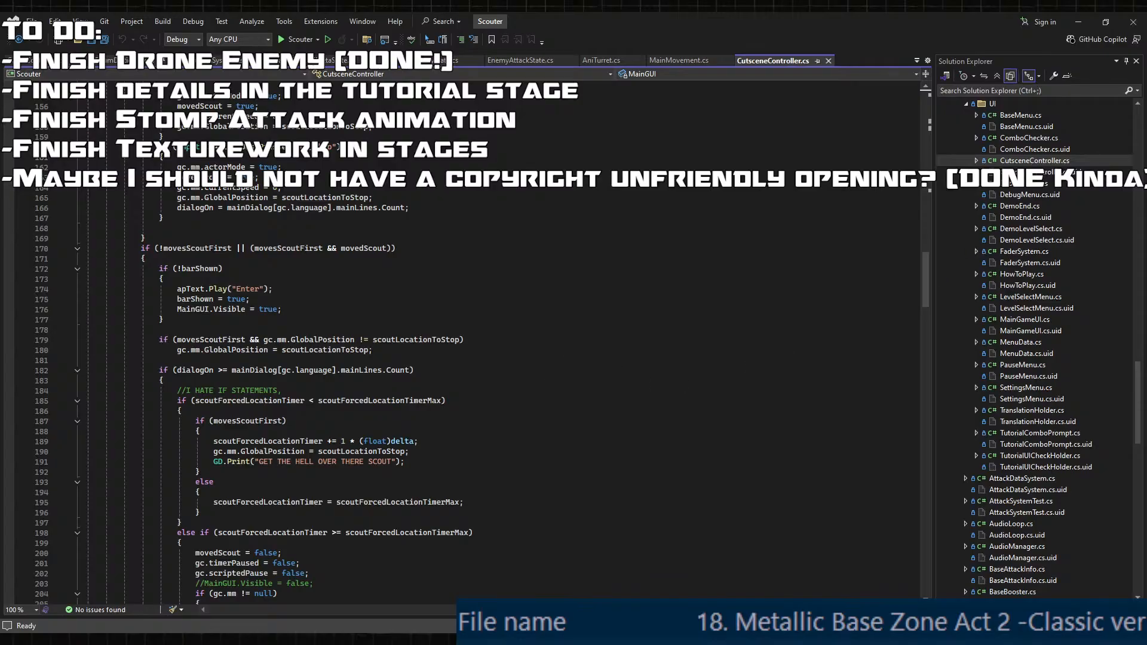
# - Review the _Process method in CutsceneController.cs, from cutscene activation to the block that unlocks the player's controls
pyautogui.scroll(14, 625, 433)
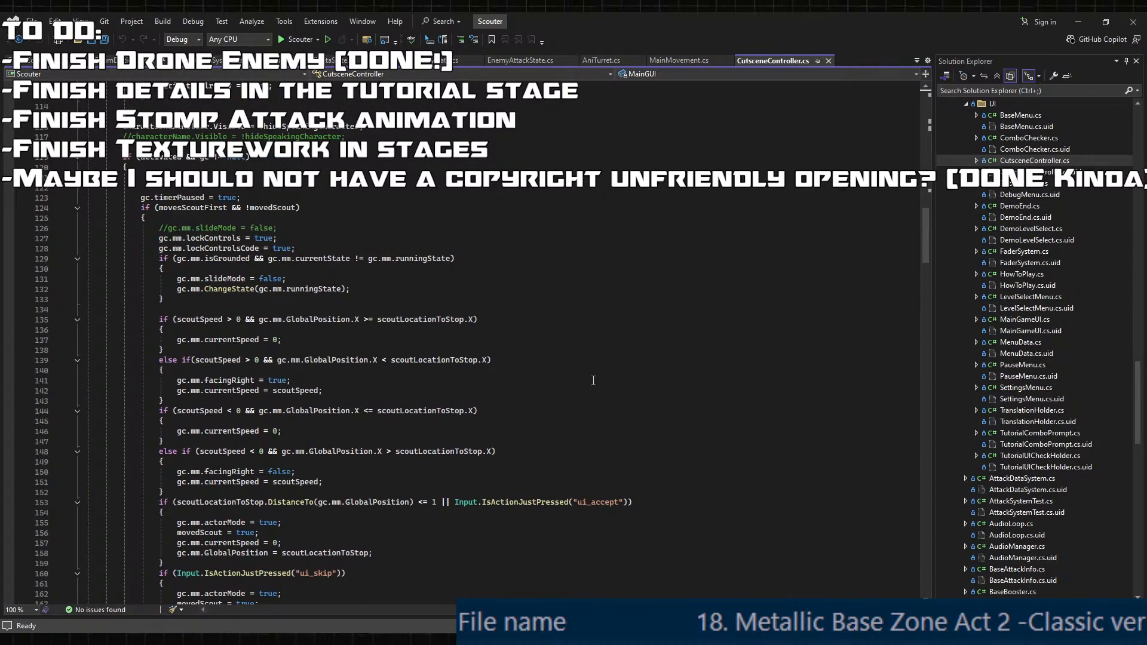
pyautogui.scroll(3, 593, 380)
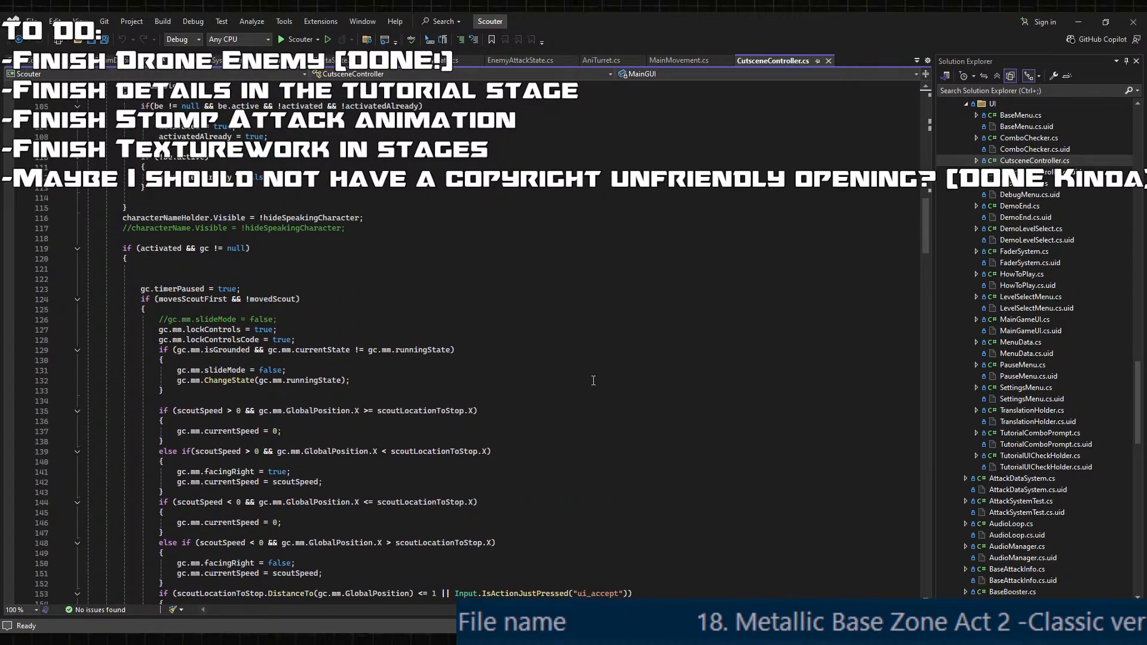
pyautogui.scroll(7, 411, 361)
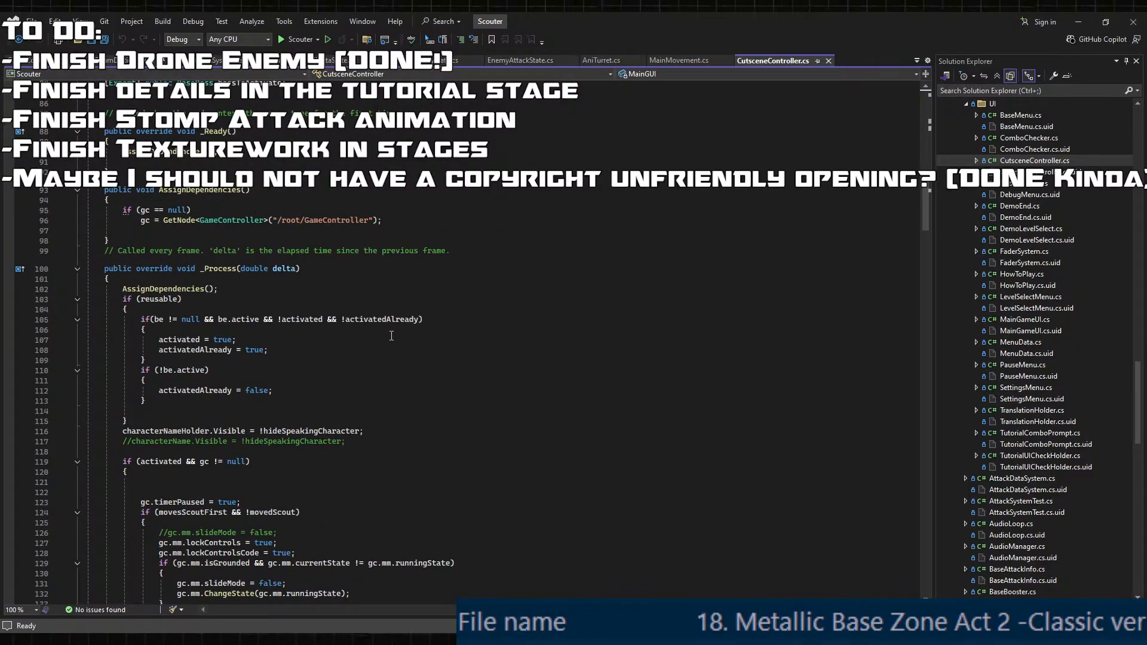
pyautogui.scroll(-3, 392, 337)
pyautogui.scroll(-10, 413, 371)
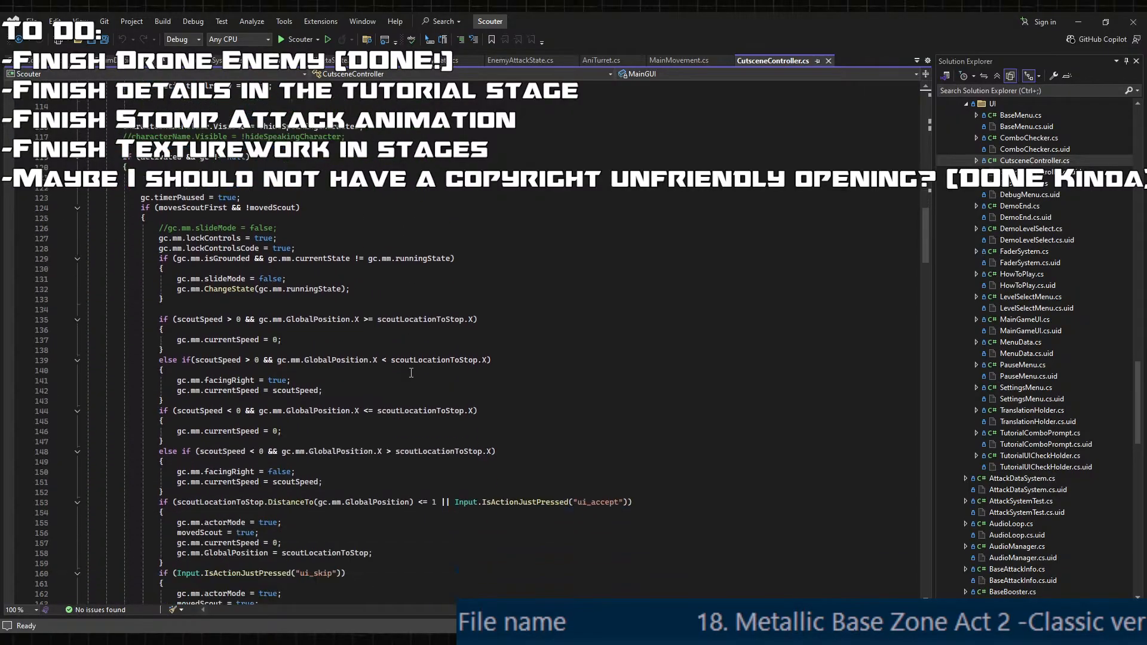
pyautogui.scroll(-9, 428, 391)
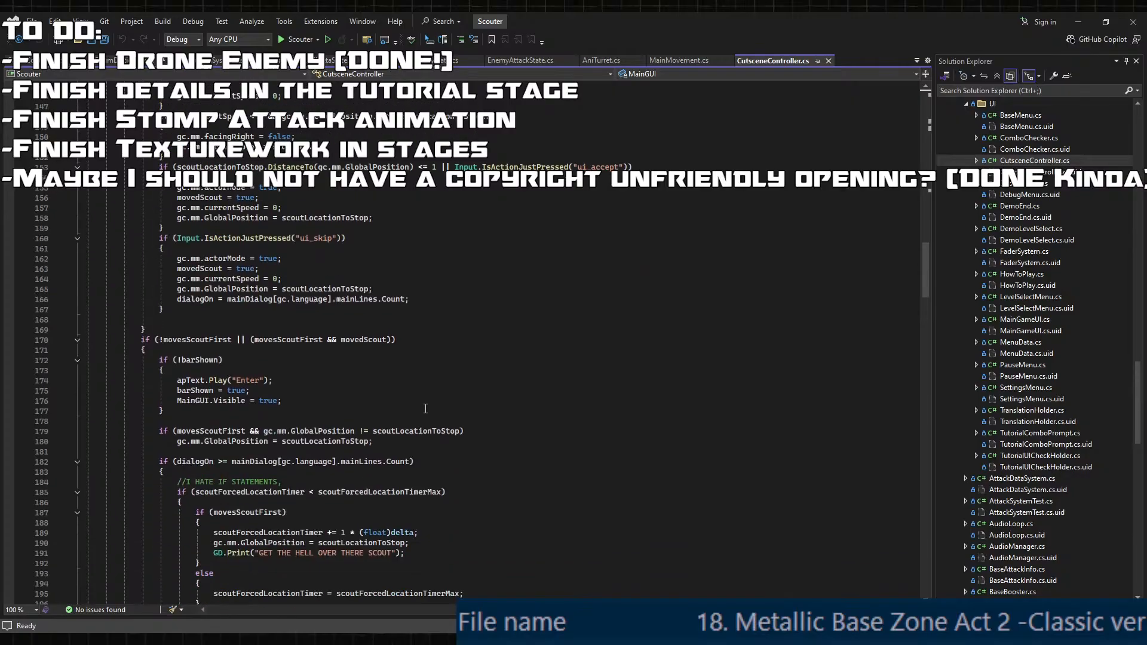
pyautogui.scroll(-10, 398, 386)
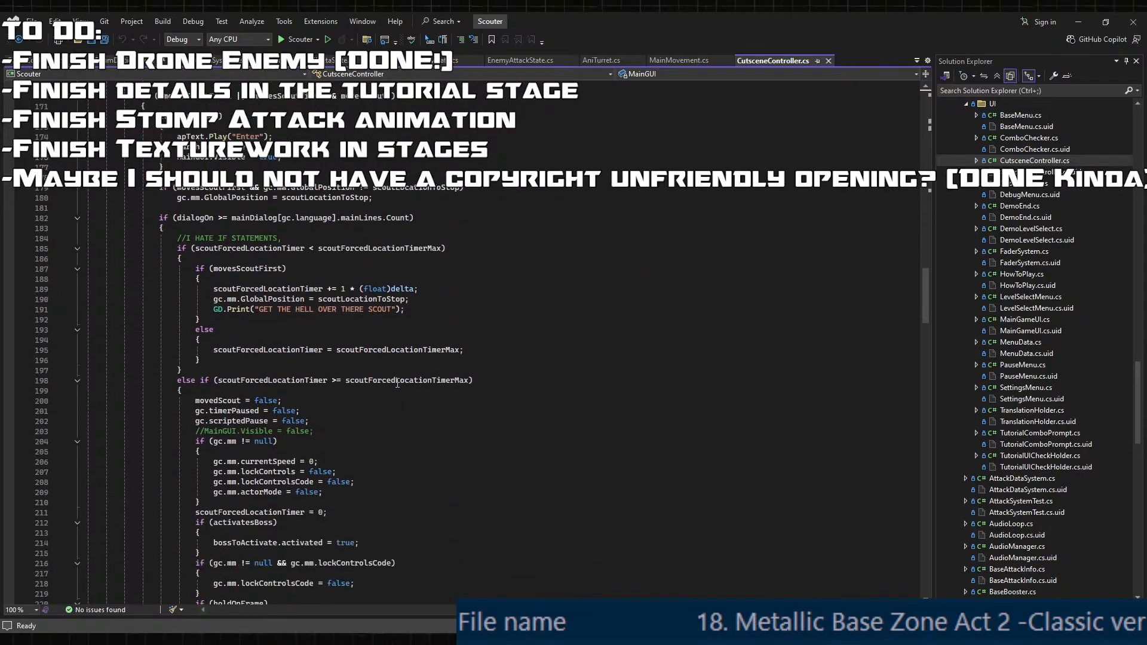
pyautogui.scroll(-4, 396, 382)
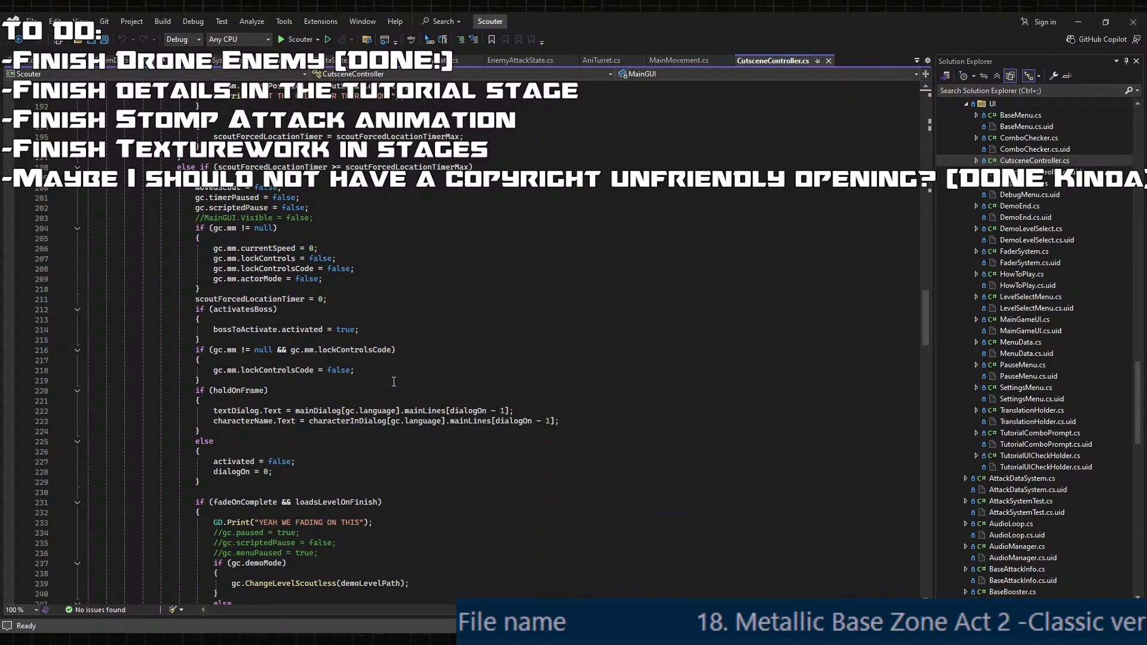
pyautogui.scroll(-3, 393, 381)
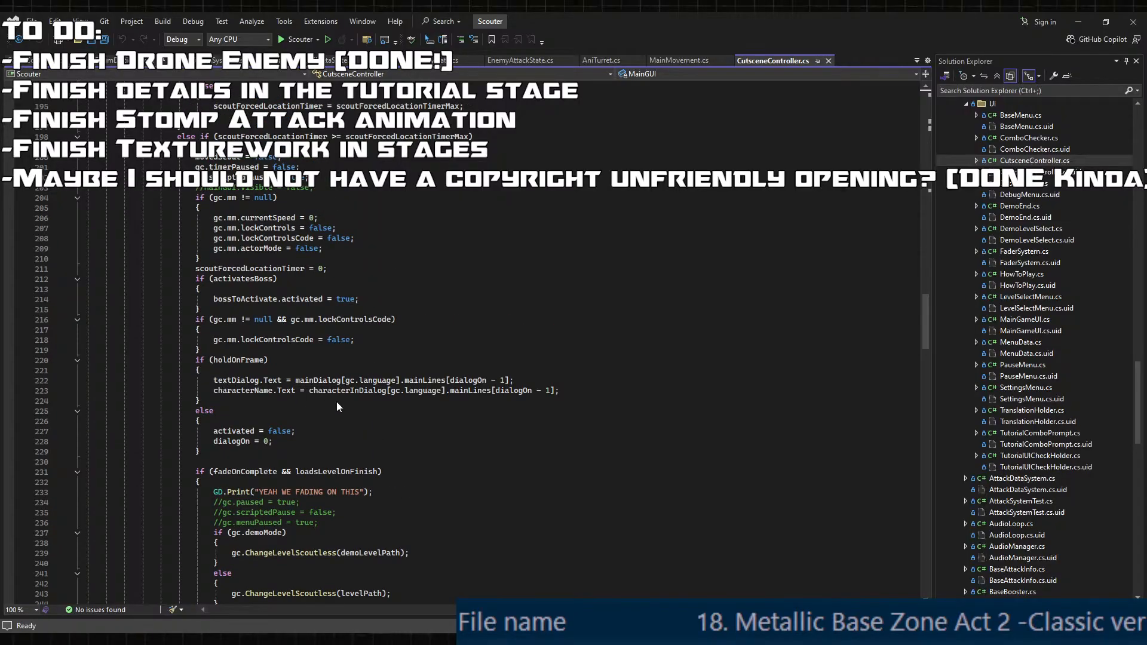
# - In the cutscene's control-unlock block, add gc.mm.lockControlsTimerGround = true; after the lockControlsCode line
pyautogui.scroll(4, 224, 349)
pyautogui.doubleClick(242, 339)
pyautogui.doubleClick(254, 279)
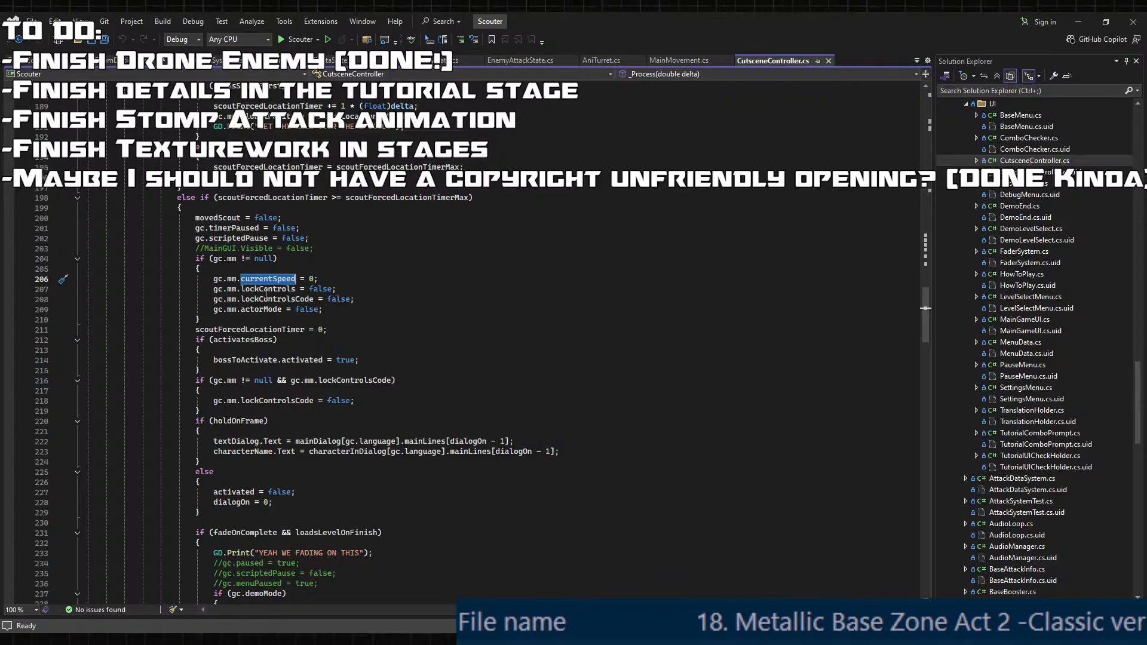
pyautogui.click(389, 299)
pyautogui.press('Return')
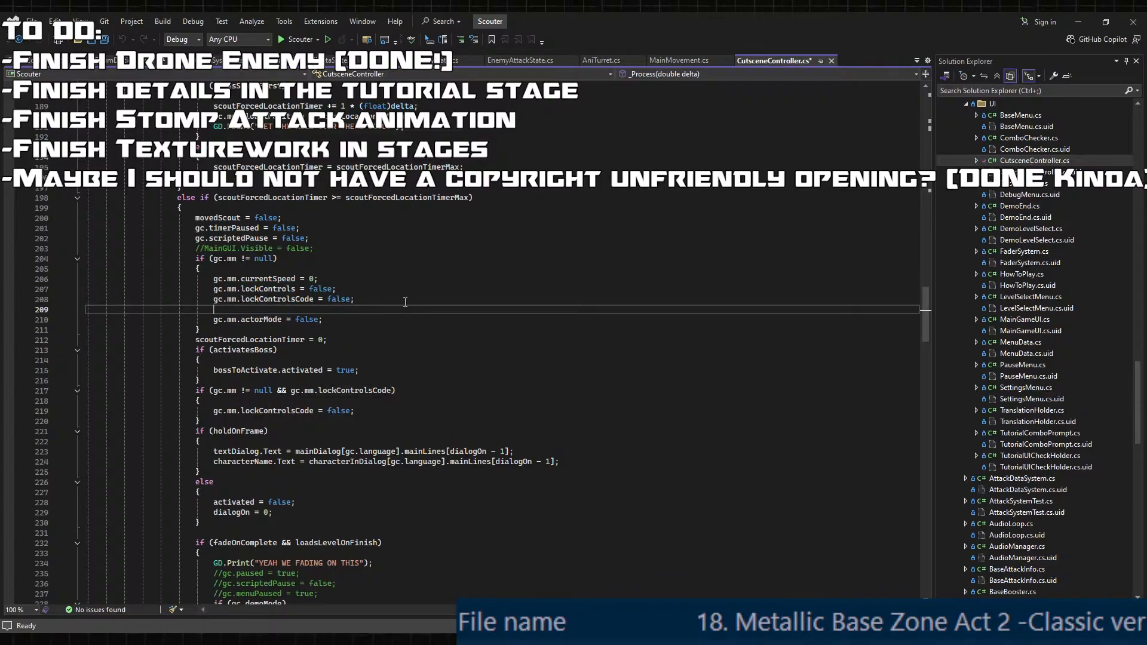
pyautogui.write('gc.mm')
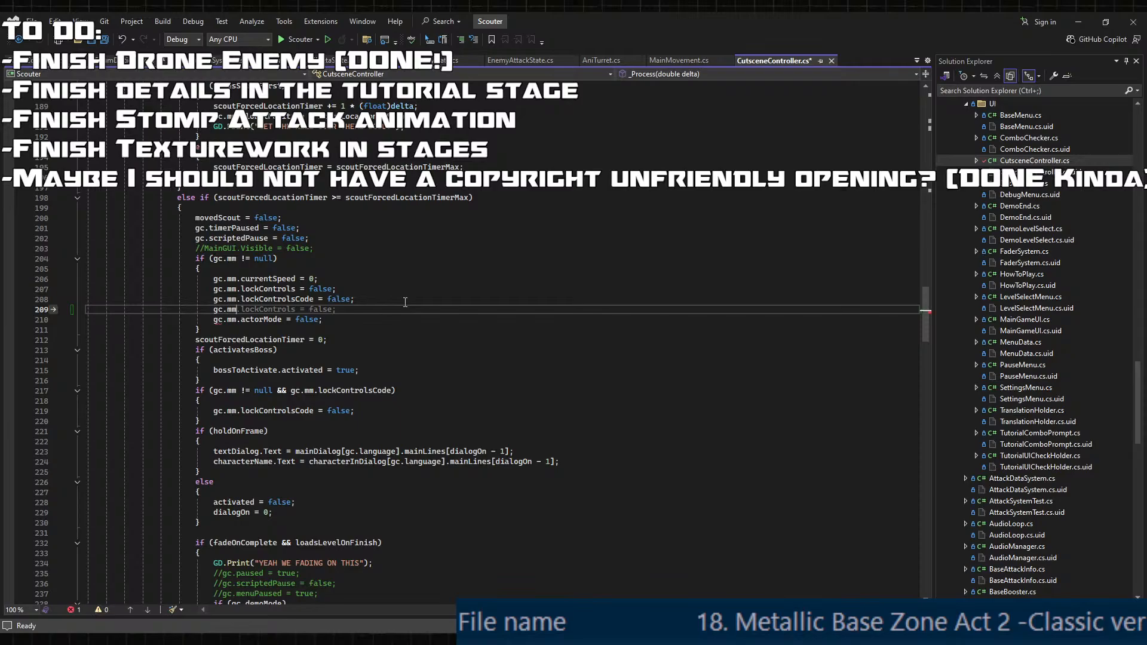
pyautogui.write('.lockControlsTimerGround')
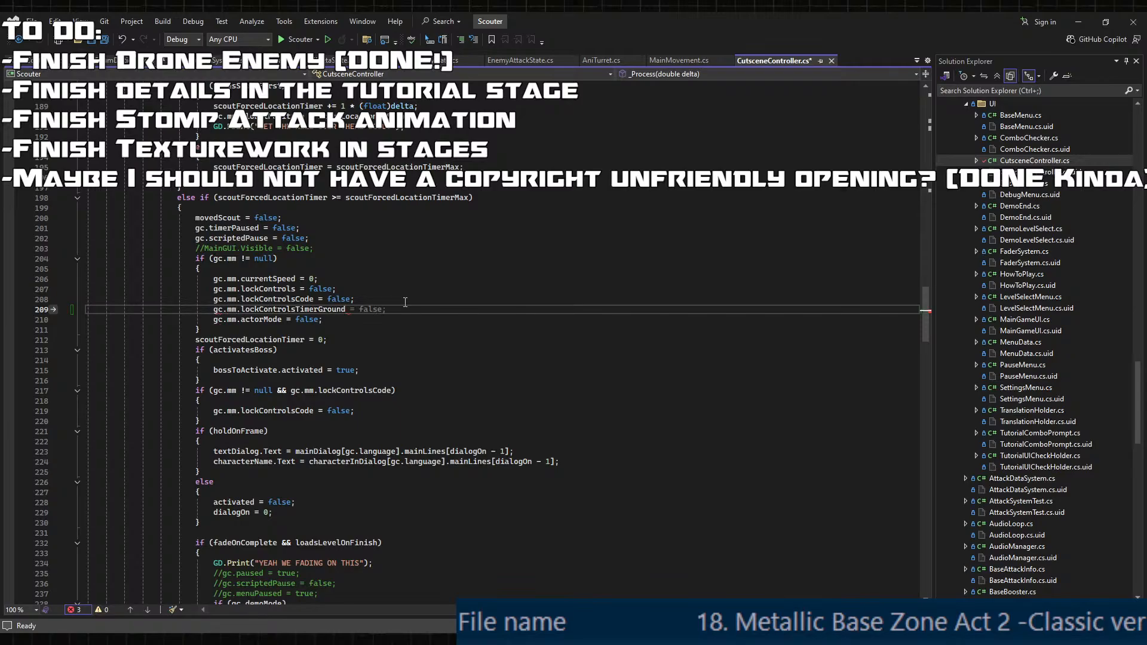
pyautogui.write(' = true;')
pyautogui.press('Return')
# - Add gc.mm.lockControlsTimerValue = 0.1f; on the line below the lockControlsTimerGround assignment and save CutsceneController.cs
pyautogui.write('g')
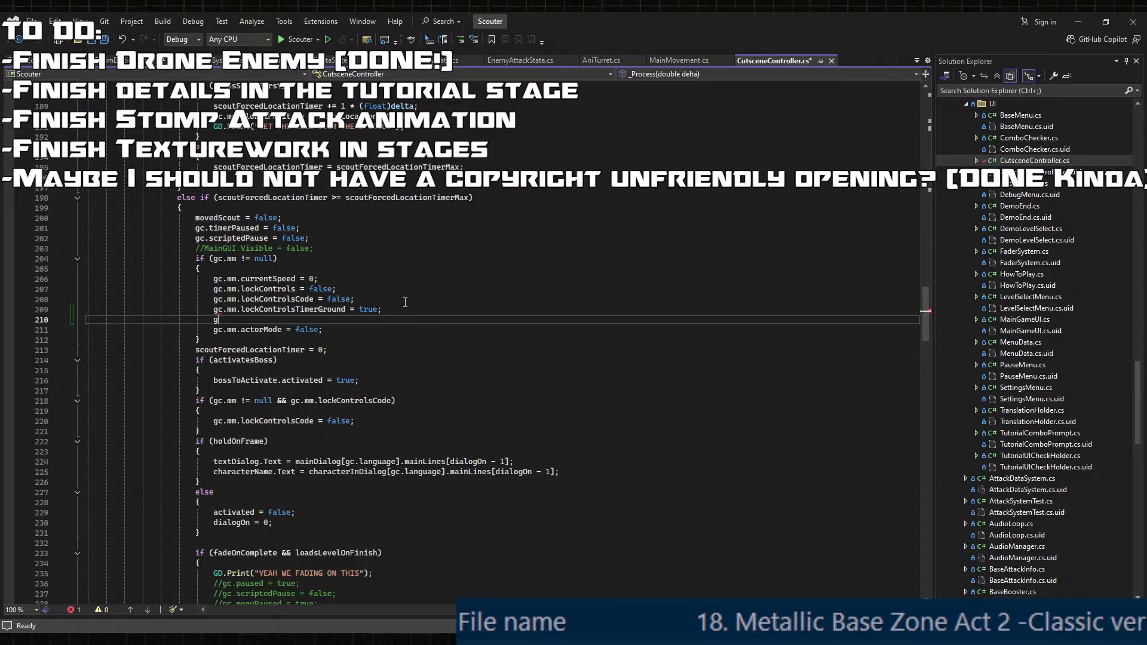
pyautogui.write('c.mm.lockCon')
pyautogui.press('Tab')
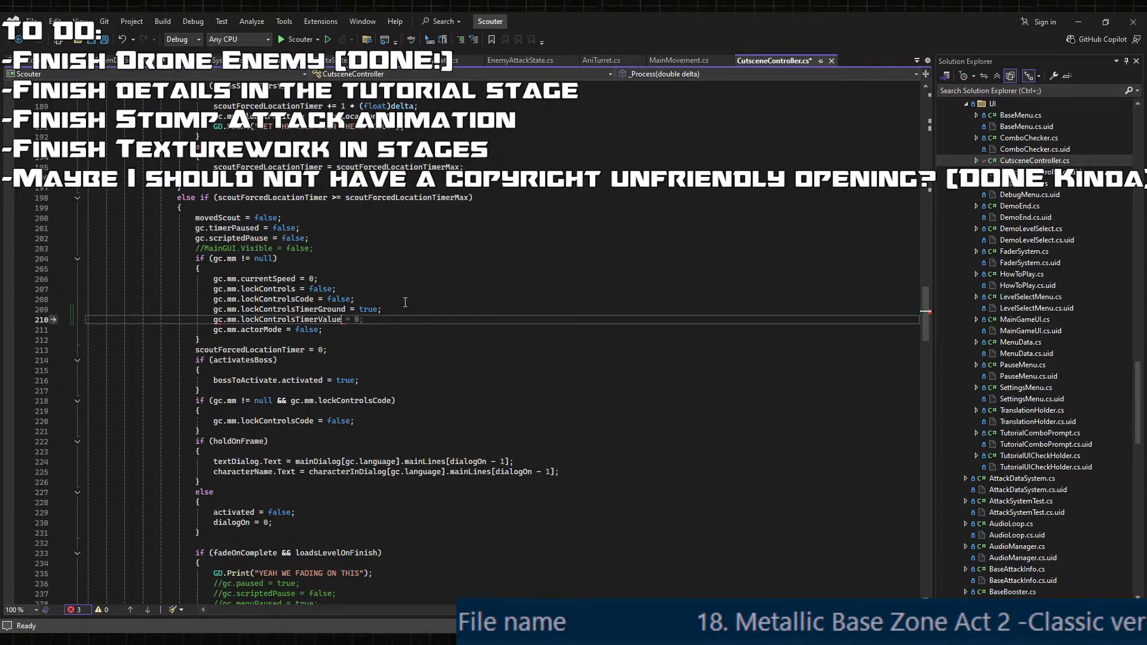
pyautogui.write('= ')
pyautogui.write('0.25')
pyautogui.write('f;')
pyautogui.press('Left')
pyautogui.press('Left')
pyautogui.press('BackSpace')
pyautogui.press('BackSpace')
pyautogui.write('1')
pyautogui.hotkey('ctrl', 's')
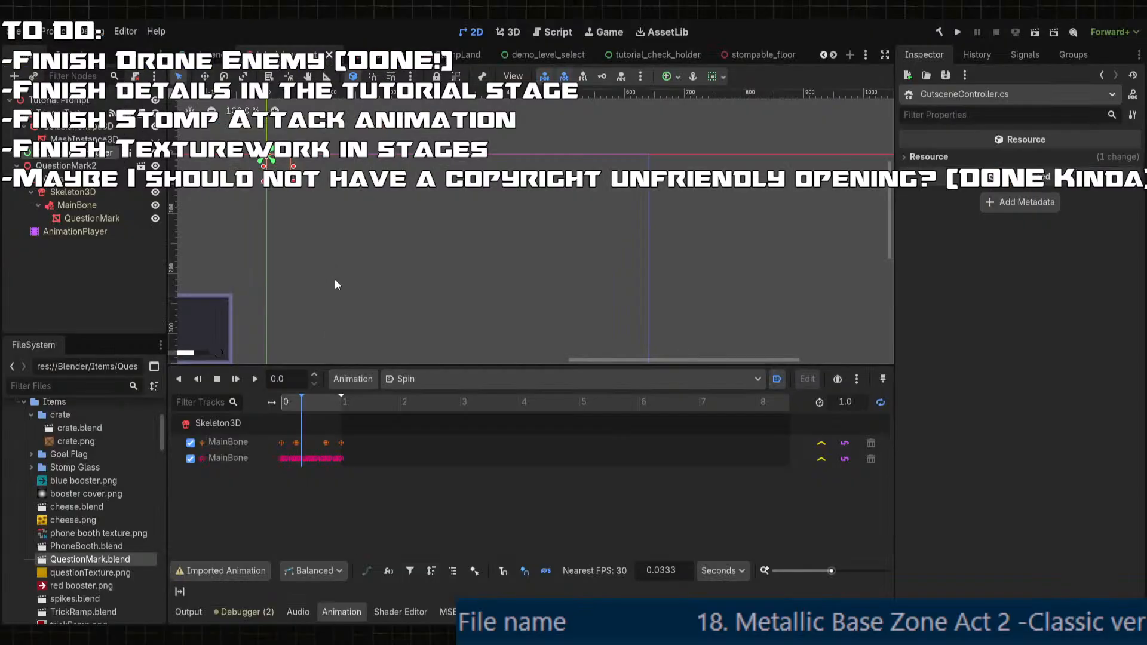
# - Switch to Godot and give the QuestionMark mesh under QuestionMark2 a ShaderMaterial as its surface material override
pyautogui.scroll(-2, 328, 198)
pyautogui.moveTo(328, 198); pyautogui.dragTo(451, 248, button='middle')
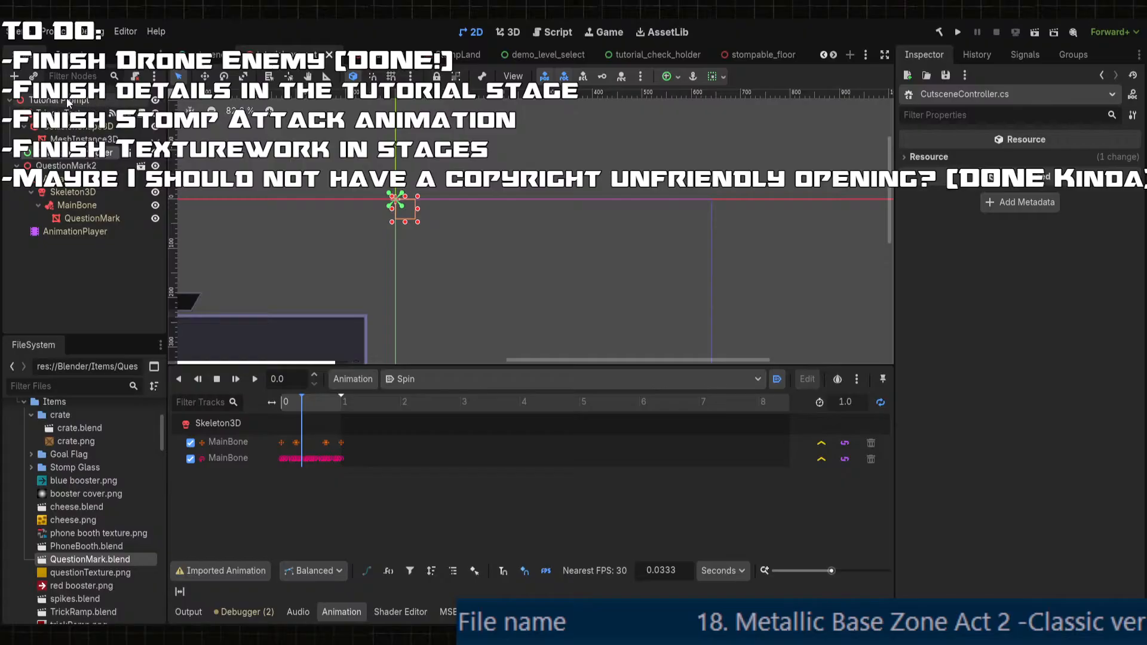
pyautogui.click(77, 230)
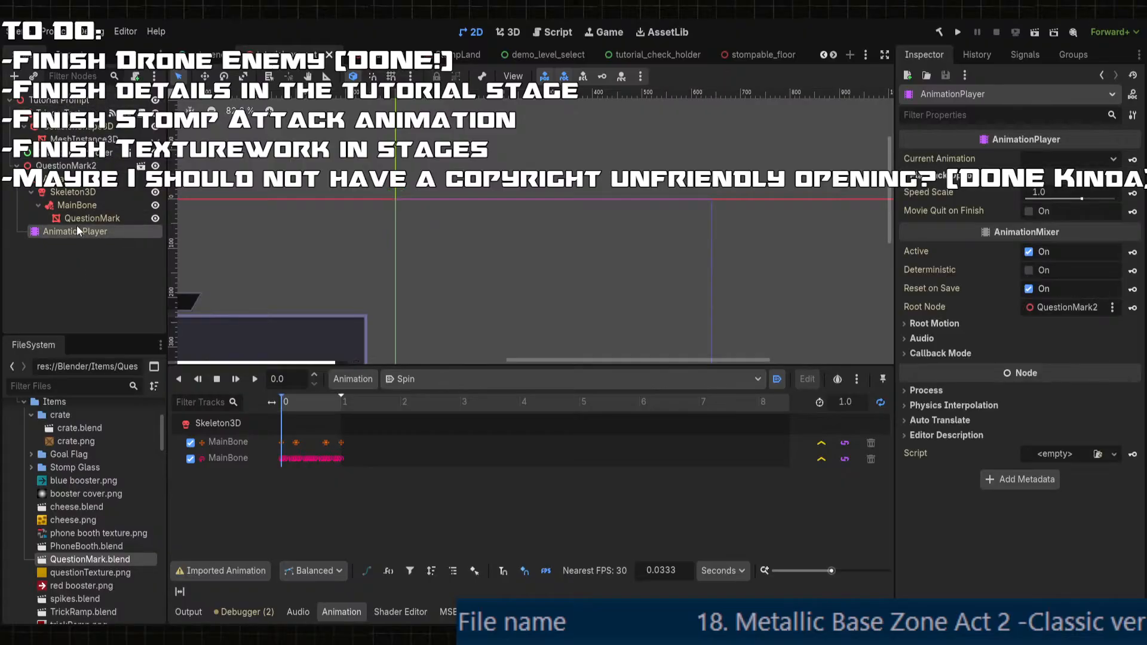
pyautogui.click(67, 166)
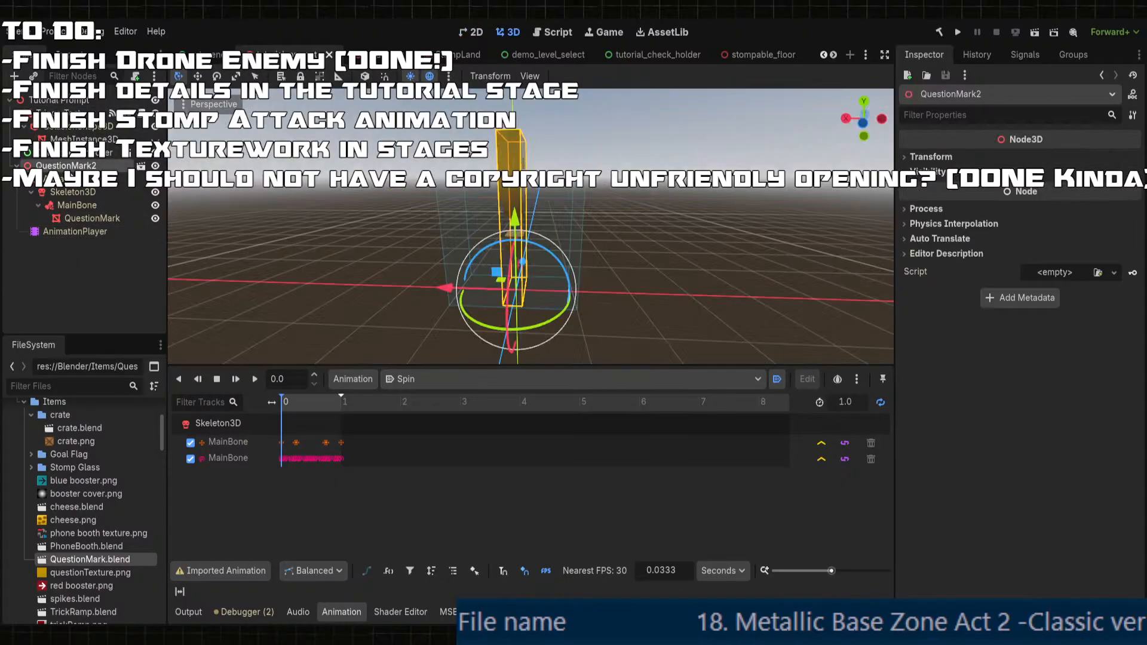
pyautogui.moveTo(552, 214); pyautogui.dragTo(249, 189, button='middle')
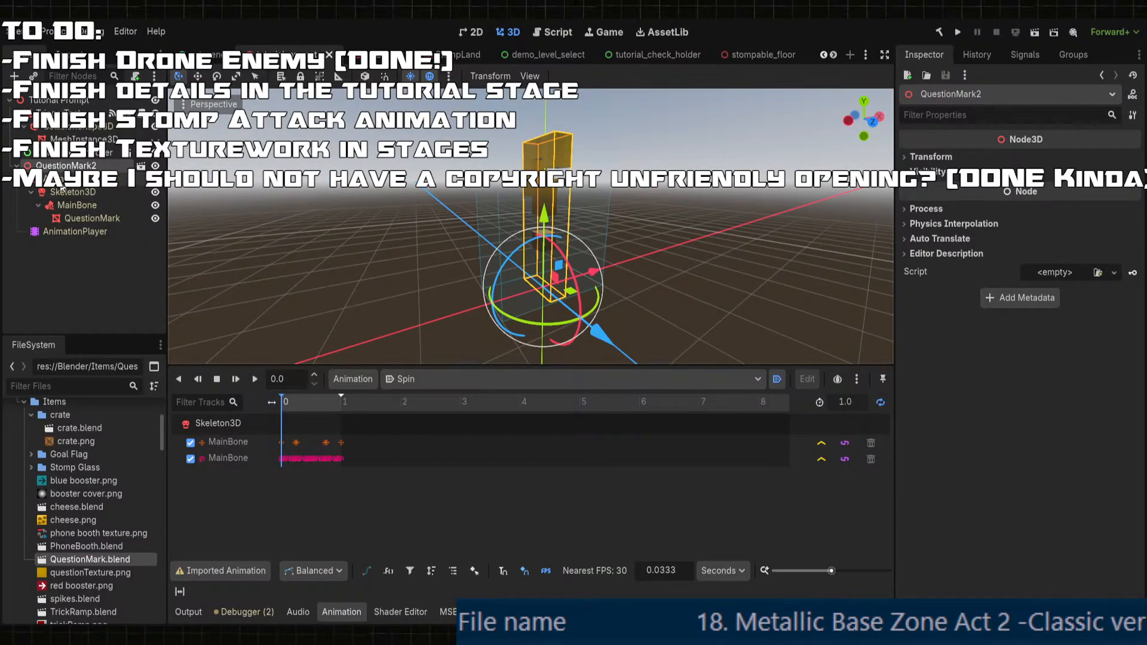
pyautogui.click(90, 207)
pyautogui.click(90, 220)
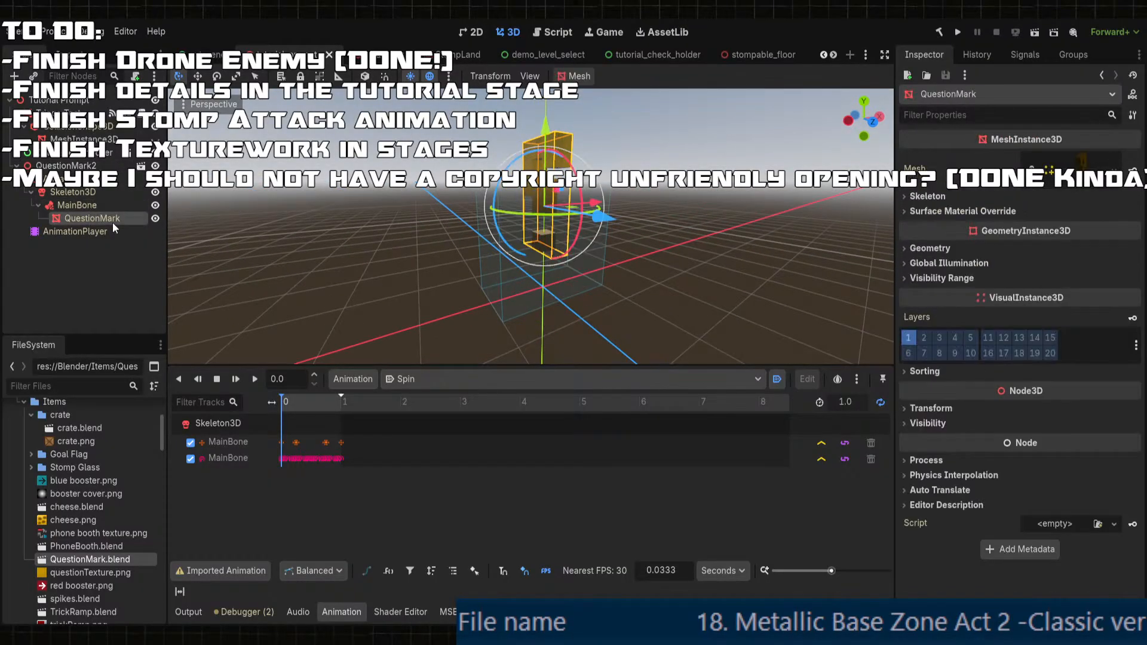
pyautogui.click(959, 212)
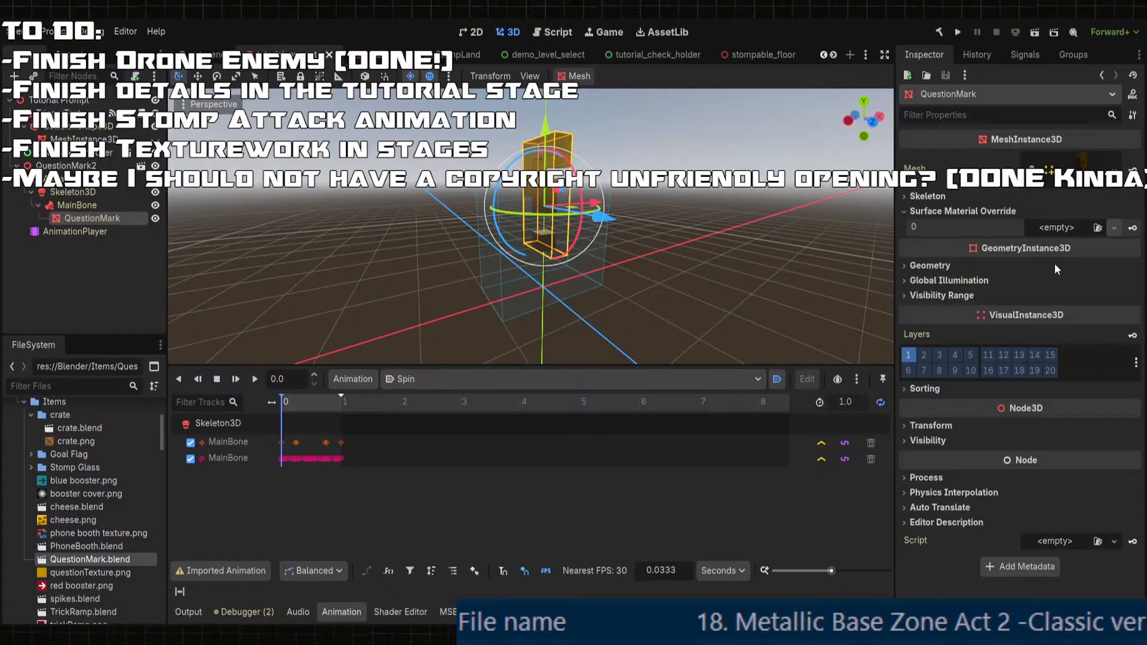
pyautogui.click(1053, 288)
pyautogui.click(1080, 246)
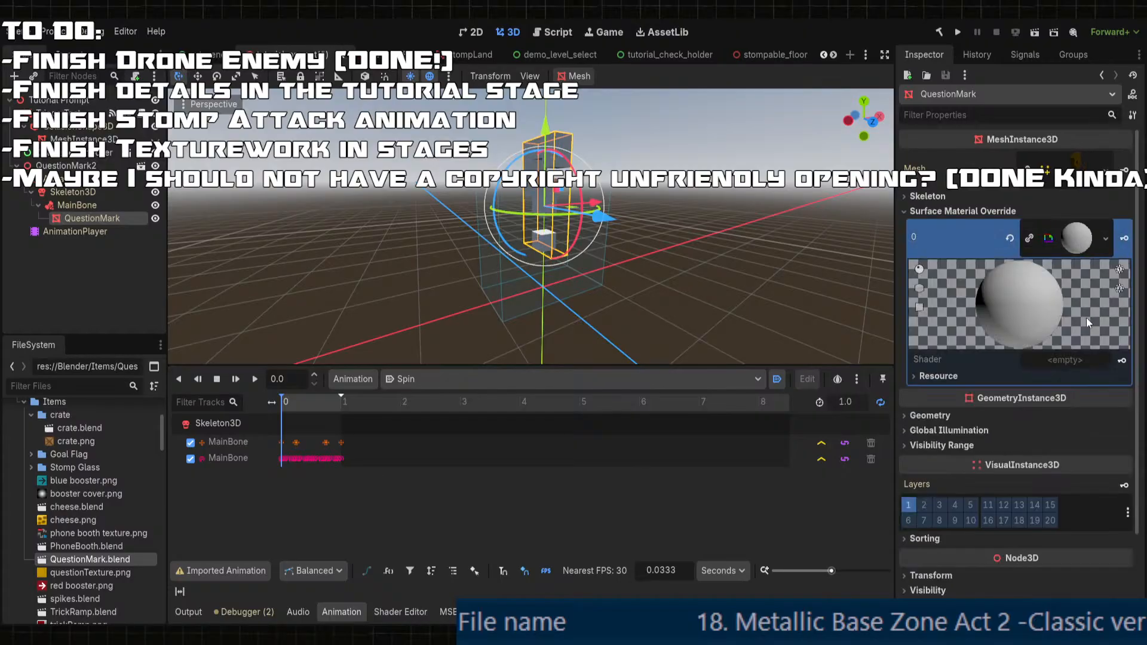
# - Turn the QuestionMark's override material into its own editable ShaderMaterial and assign the character shader to it
pyautogui.click(934, 377)
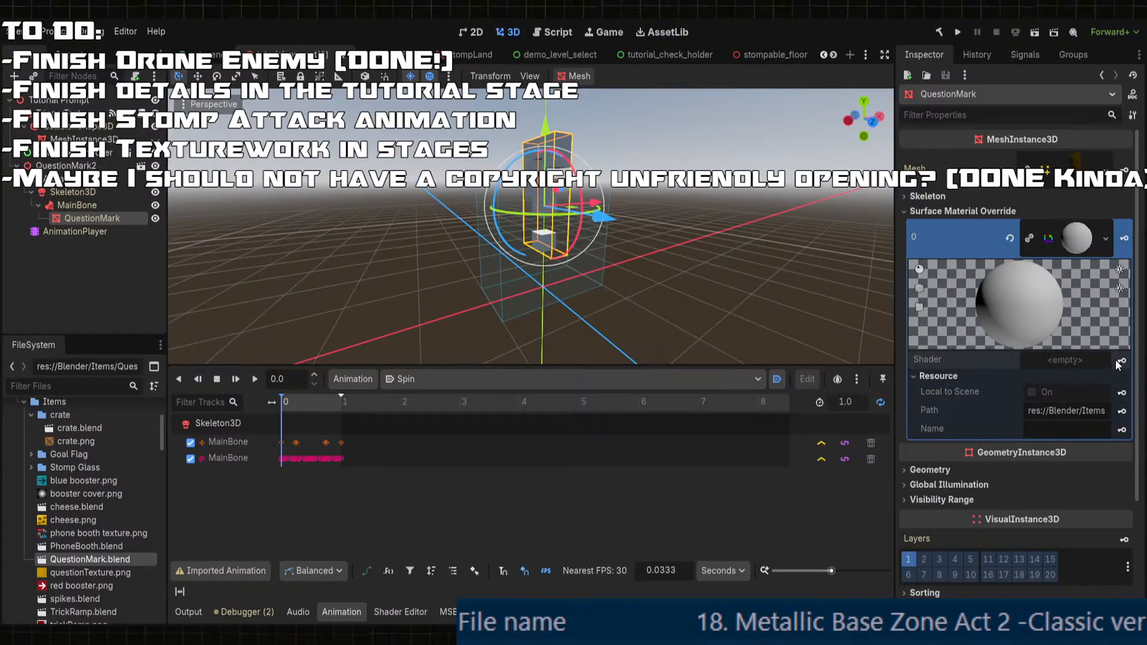
pyautogui.click(1081, 238)
pyautogui.click(1084, 239)
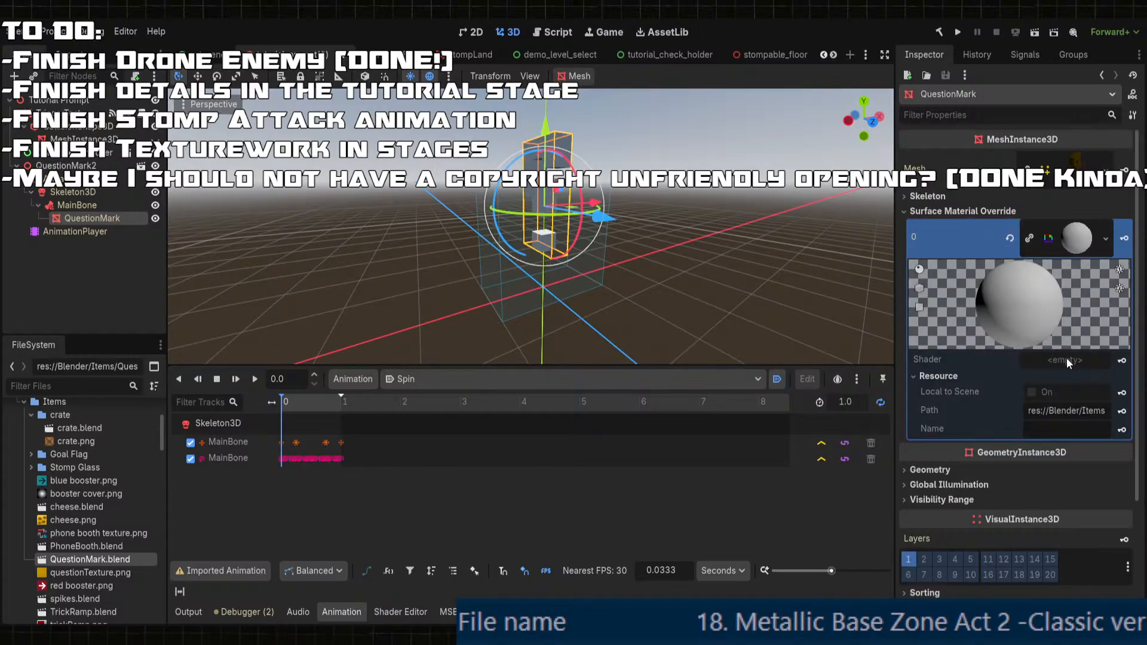
pyautogui.click(1064, 376)
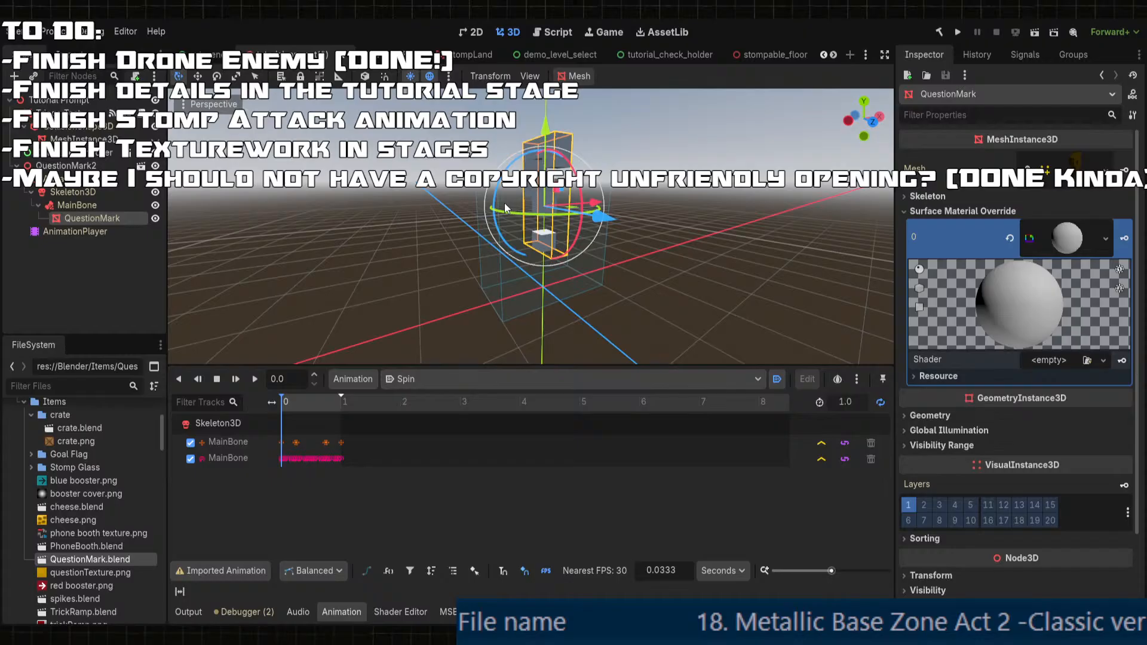
pyautogui.moveTo(611, 210); pyautogui.dragTo(457, 215, button='middle')
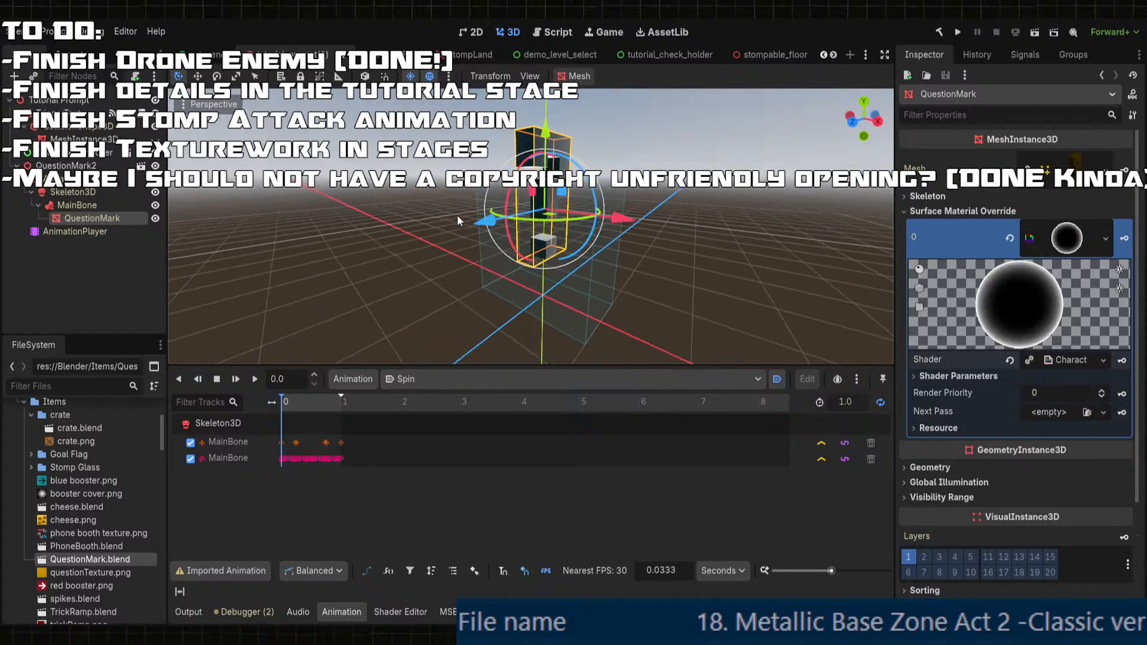
# - In the QuestionMark's shader parameters, assign the golden question mark texture as Texture Albedo and set Albedo to white
pyautogui.click(944, 376)
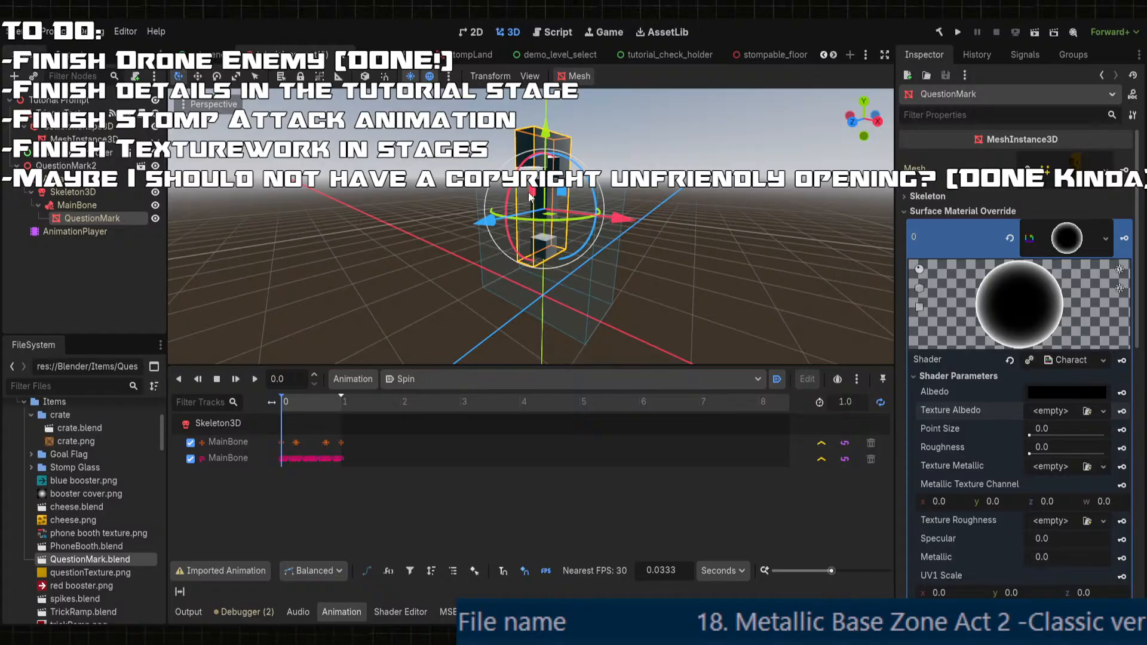
pyautogui.moveTo(401, 195); pyautogui.dragTo(1066, 411)
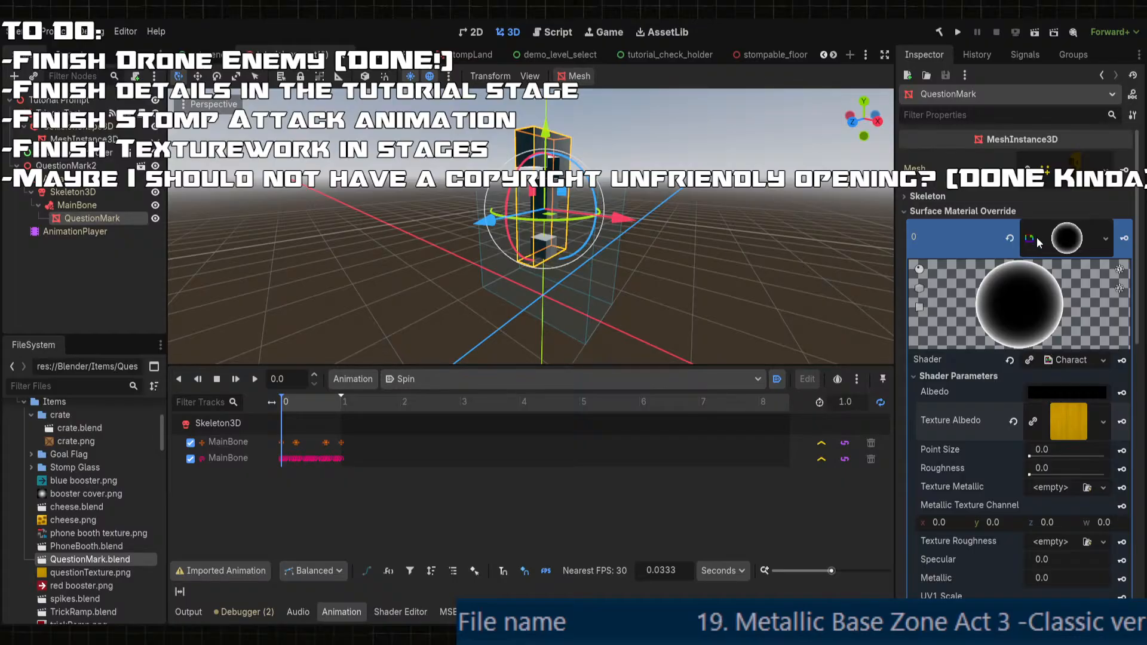
pyautogui.moveTo(1086, 227); pyautogui.dragTo(1117, 264)
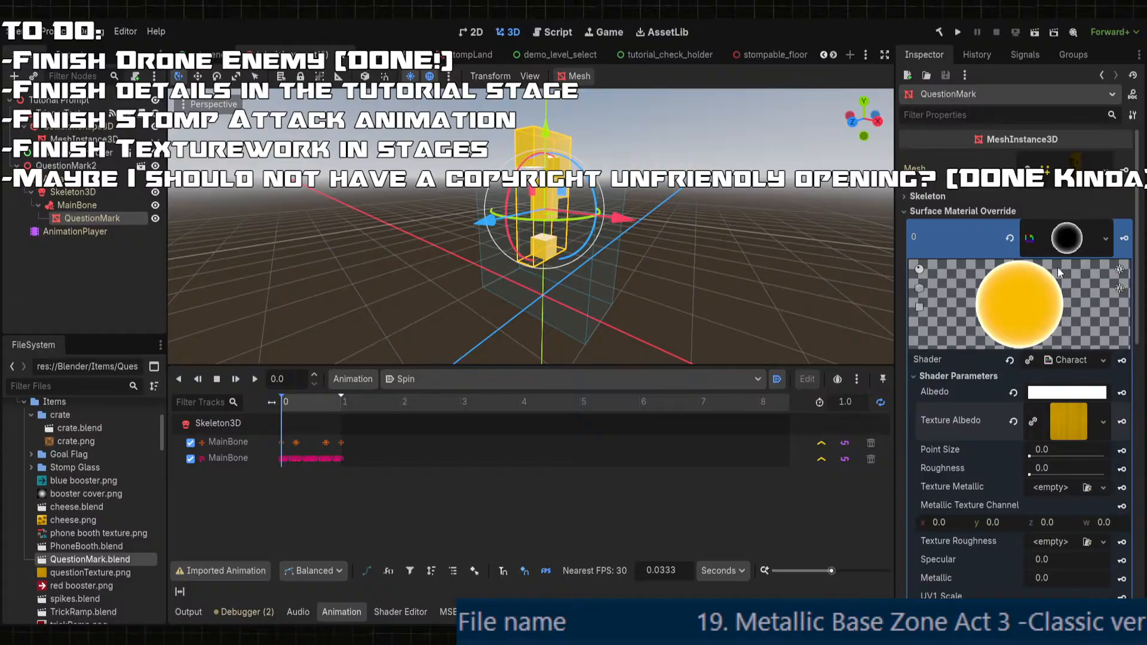
# - Set the QuestionMark shader's UV1 Scale to 1.0 in x and y
pyautogui.moveTo(613, 249); pyautogui.dragTo(648, 265, button='middle')
pyautogui.scroll(7, 763, 247)
pyautogui.scroll(-7, 983, 508)
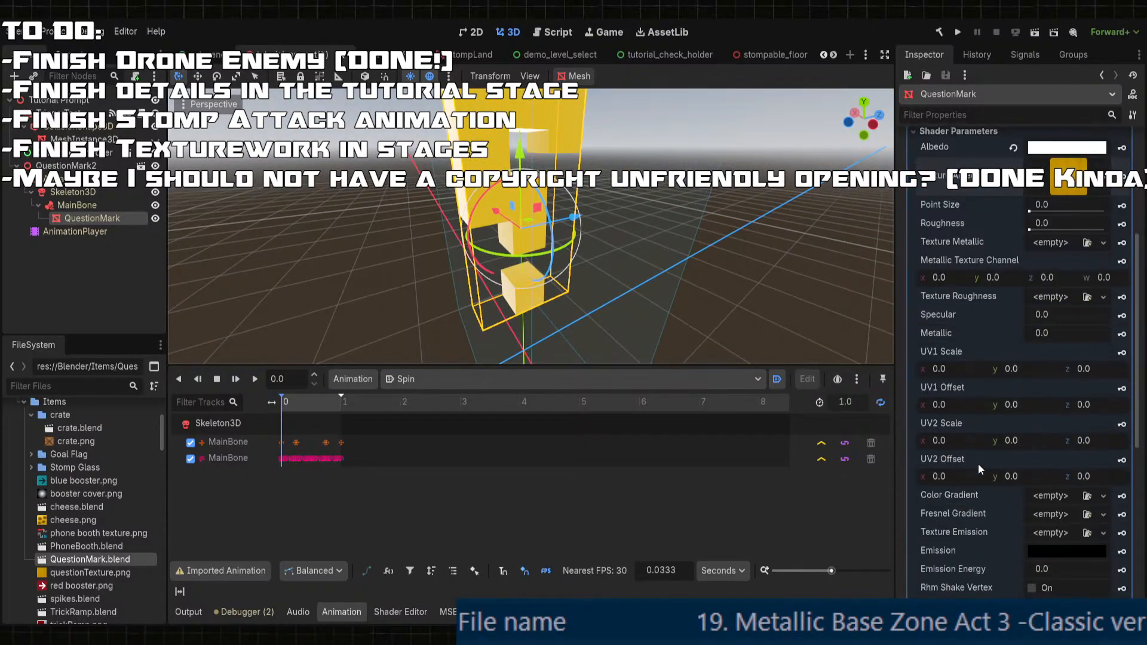
pyautogui.write('1')
pyautogui.press('Return')
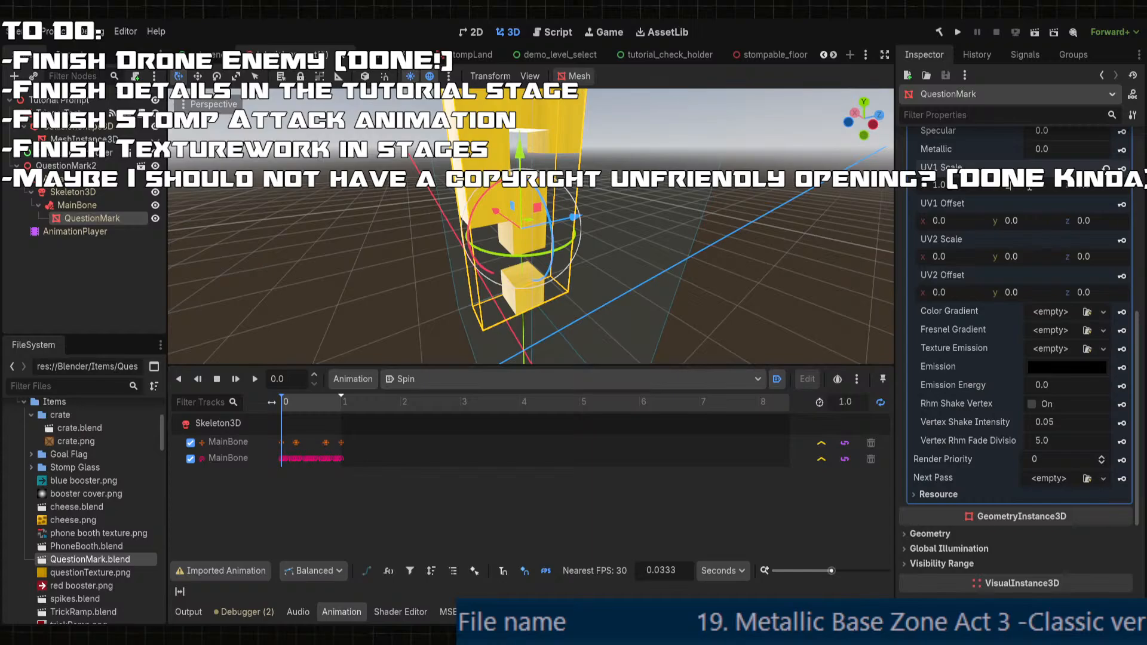
pyautogui.moveTo(775, 231); pyautogui.dragTo(869, 283, button='middle')
pyautogui.scroll(-3, 600, 230)
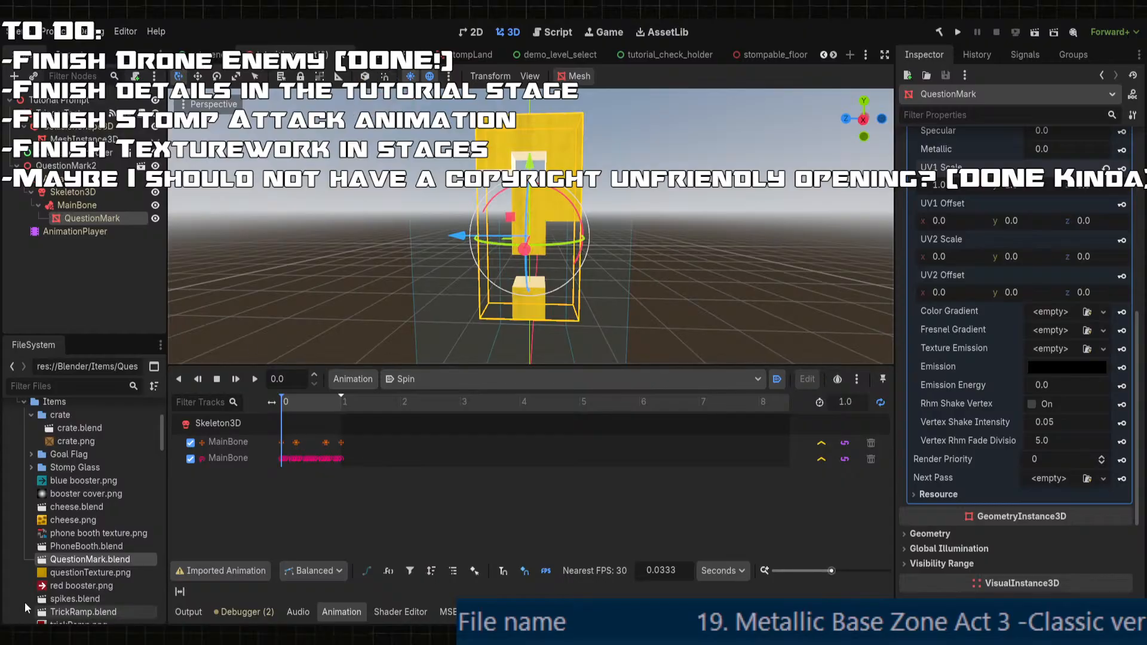
# - Find ScoutArmorV3Shader.tres in the Blender/Scout folder and examine its shader parameters, including the gradients and emission settings
pyautogui.scroll(5, 90, 508)
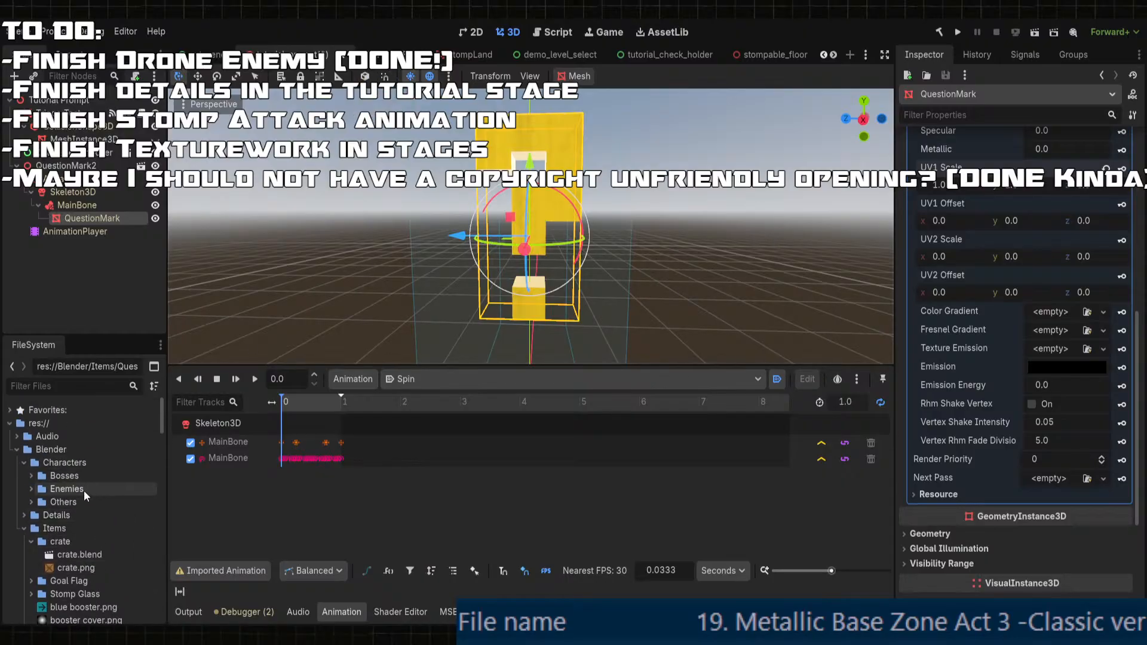
pyautogui.scroll(-4, 87, 489)
pyautogui.scroll(4, 110, 502)
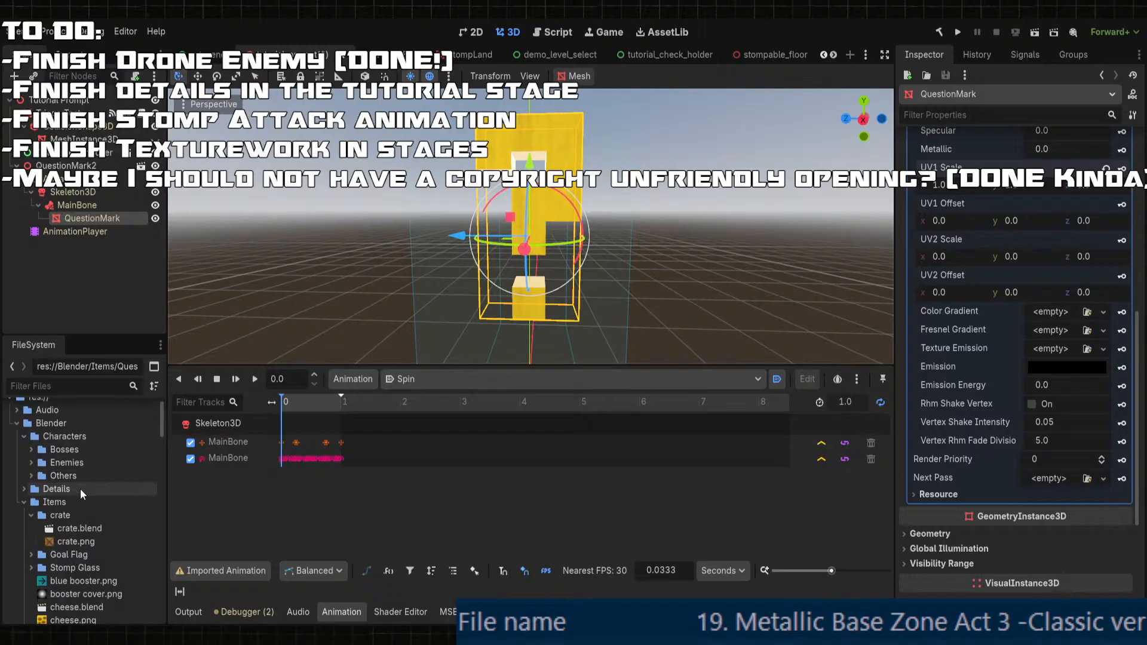
pyautogui.scroll(-10, 63, 495)
pyautogui.click(24, 484)
pyautogui.scroll(-4, 133, 536)
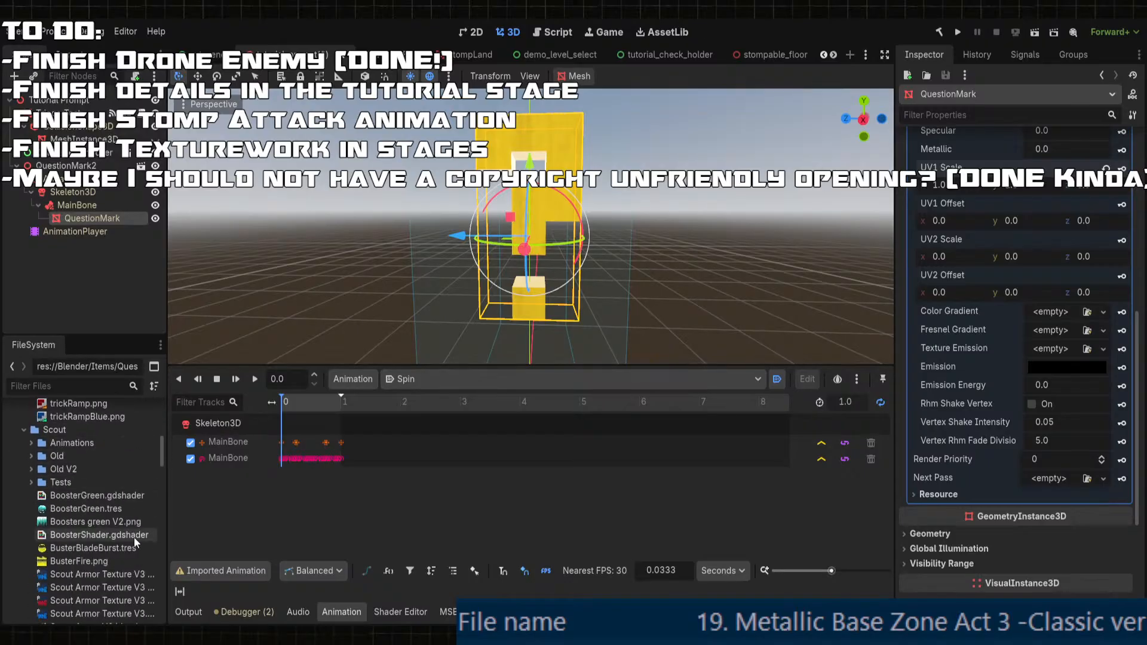
pyautogui.scroll(-2, 121, 544)
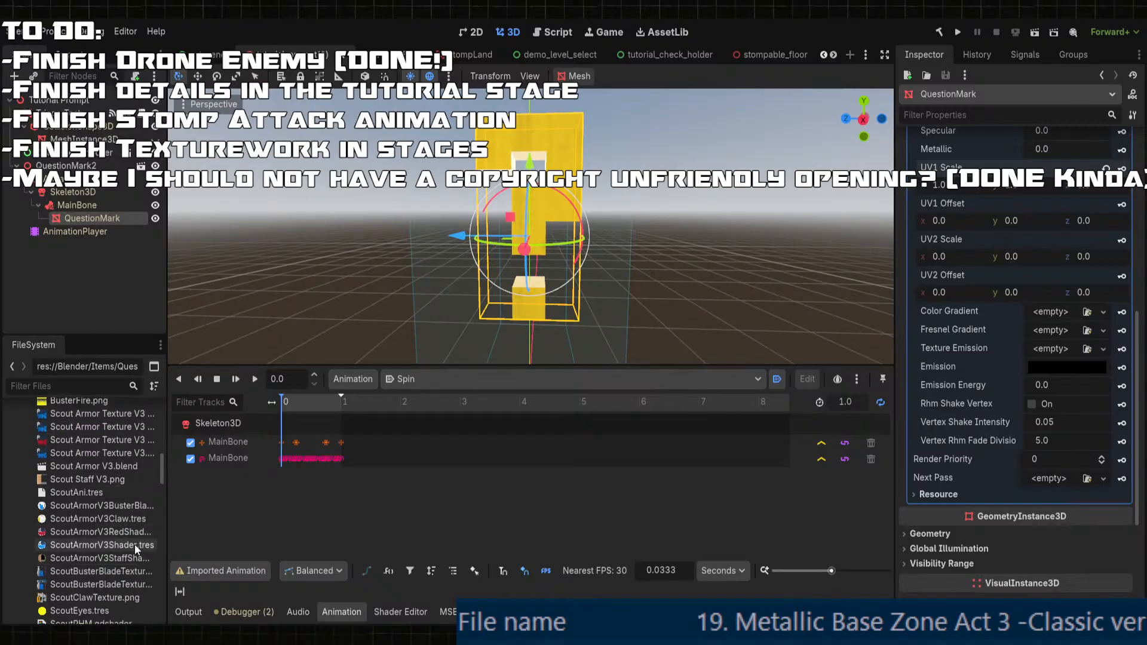
pyautogui.click(139, 545)
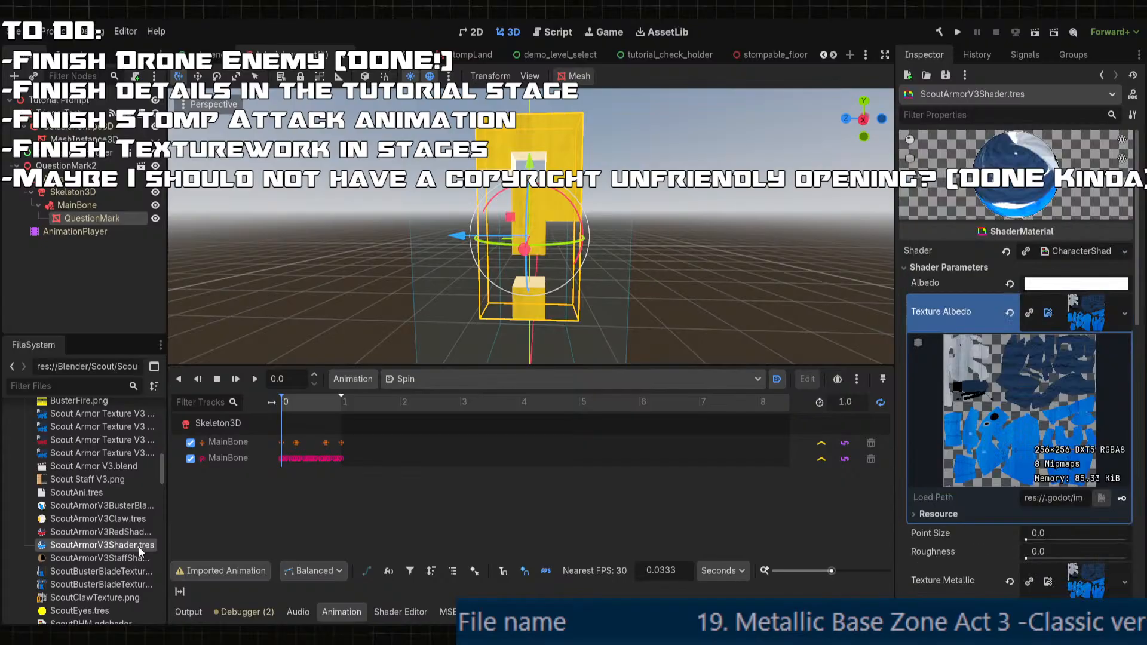
pyautogui.scroll(-6, 1009, 420)
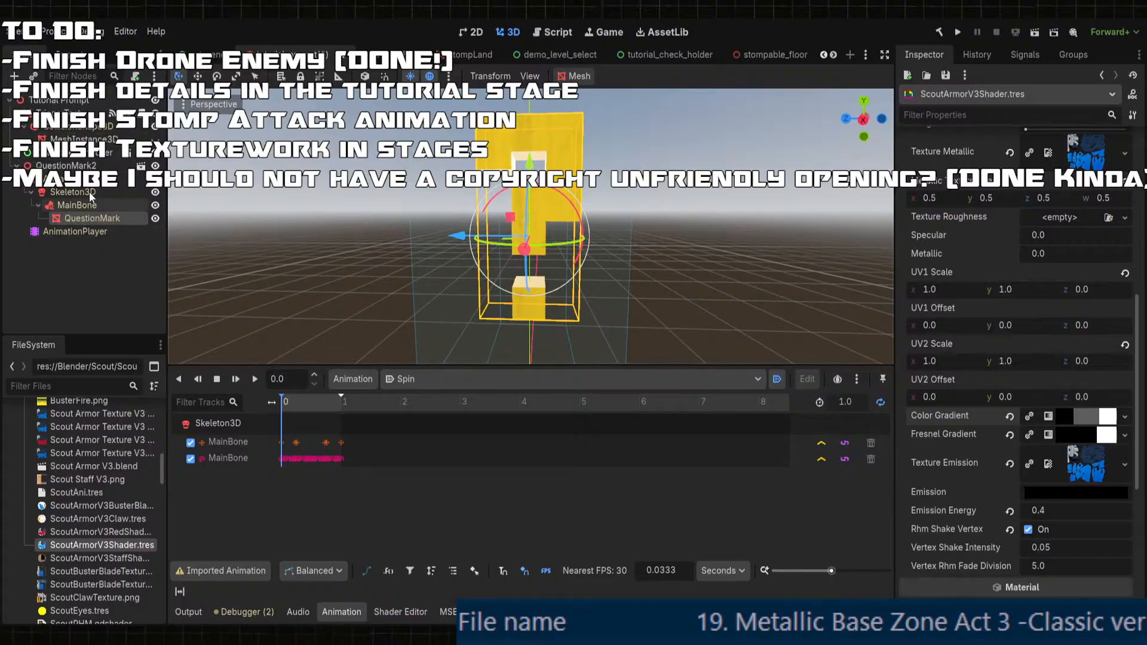
# - Assign the black-gray-white Color Gradient to the QuestionMark mesh's override shader material
pyautogui.click(83, 166)
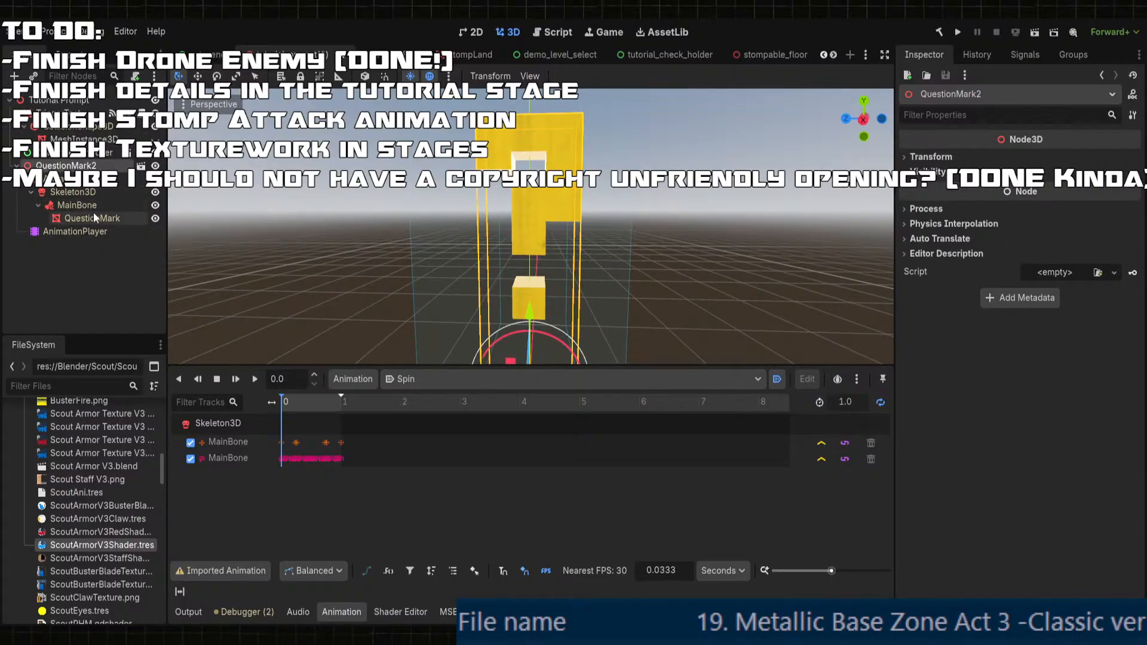
pyautogui.click(87, 217)
pyautogui.scroll(2, 1069, 415)
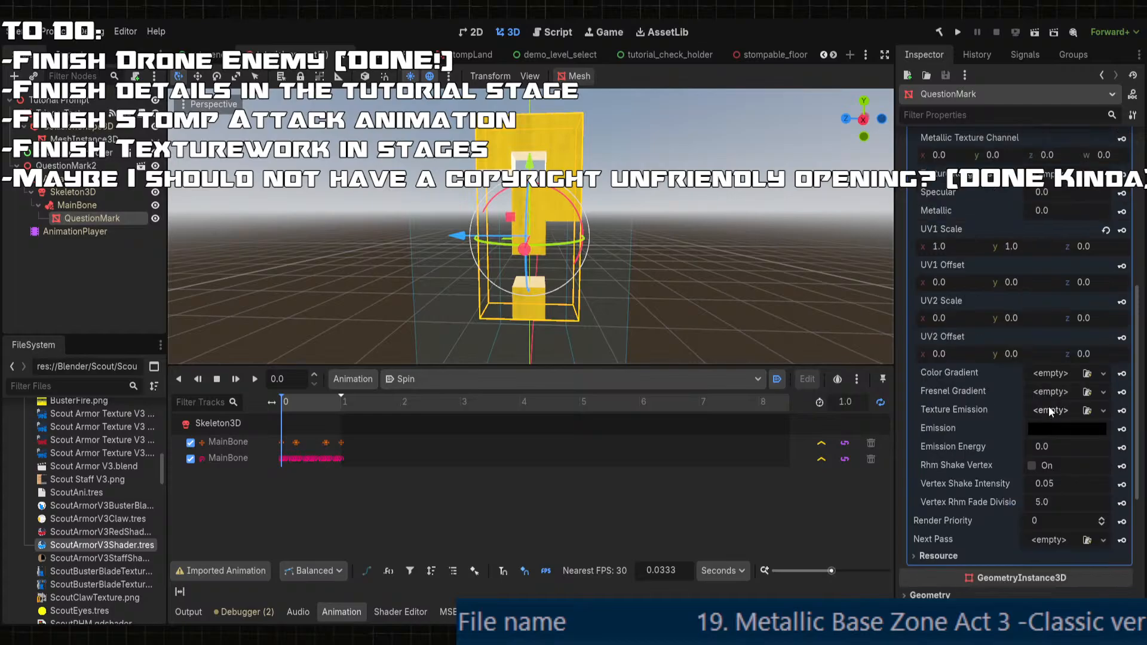
pyautogui.click(1016, 404)
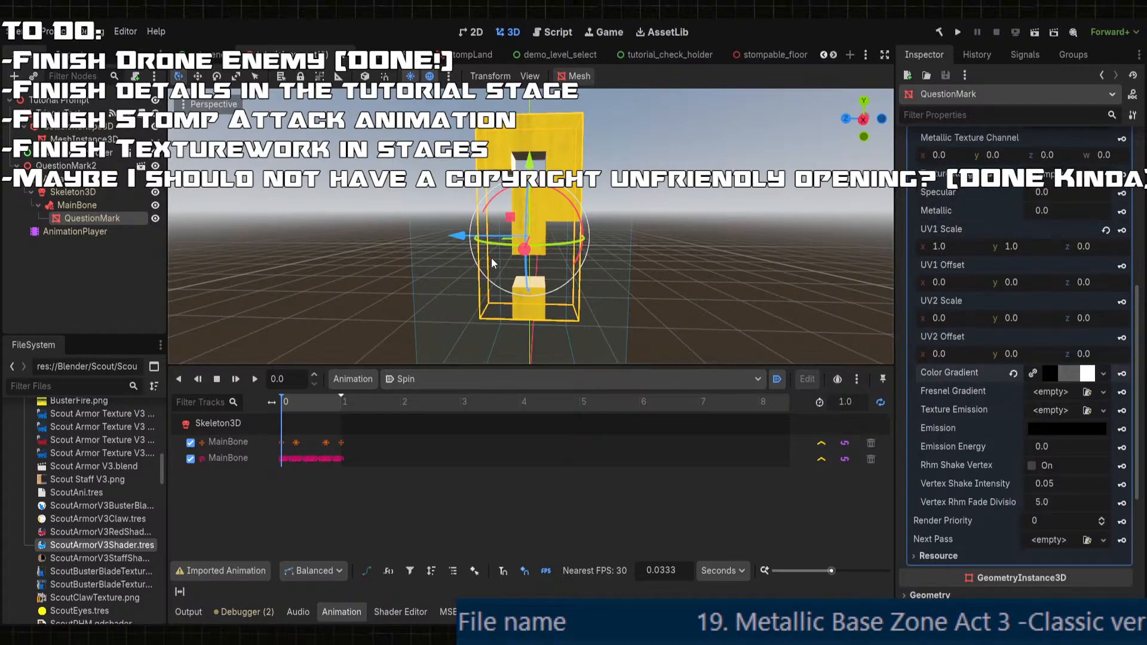
pyautogui.moveTo(490, 258)
pyautogui.mouseDown(button='middle')
pyautogui.moveTo(529, 220)
pyautogui.moveTo(504, 257)
pyautogui.mouseUp(button='middle')
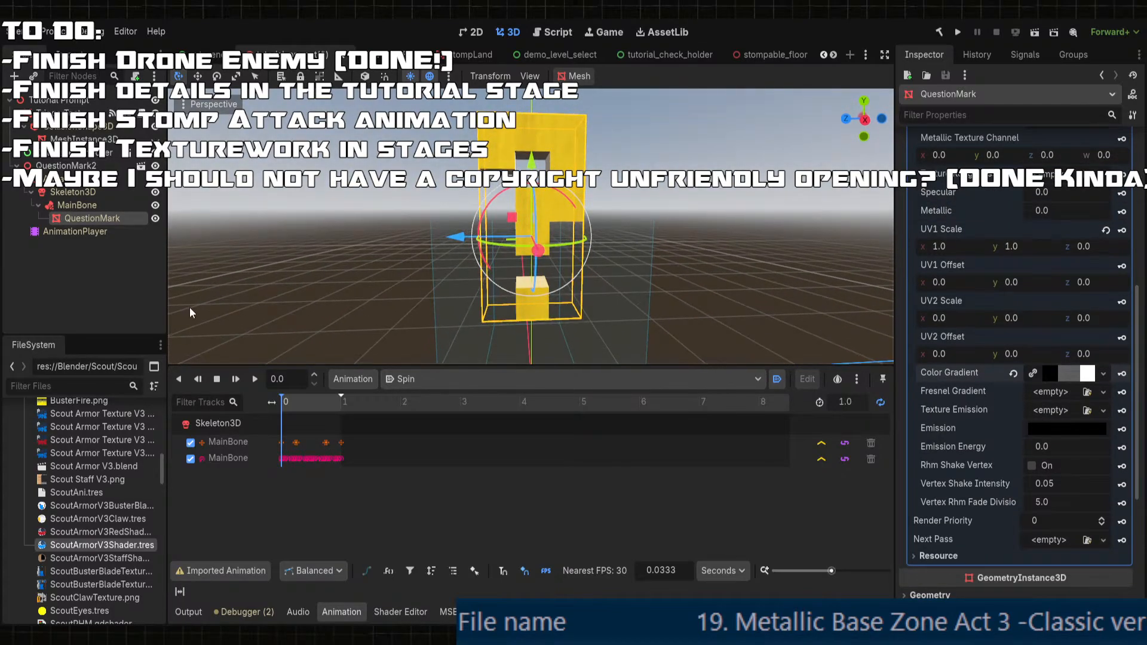
# - Assign the black-and-white Fresnel Gradient from ScoutArmorV3Shader.tres to the QuestionMark mesh's shader material
pyautogui.click(125, 545)
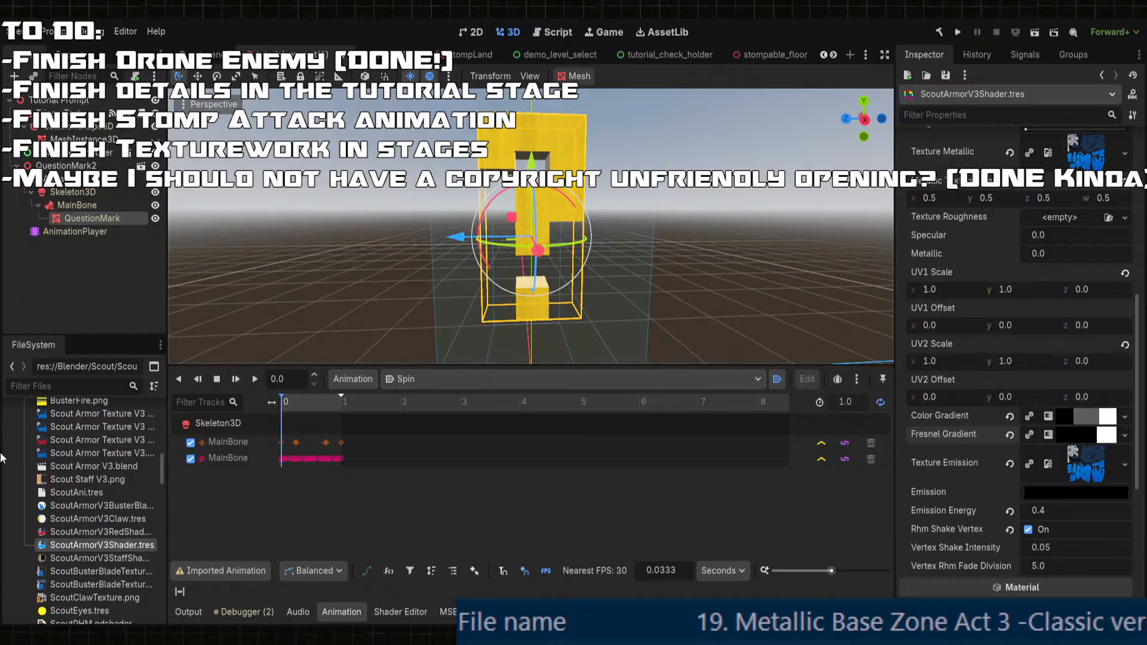
pyautogui.click(72, 218)
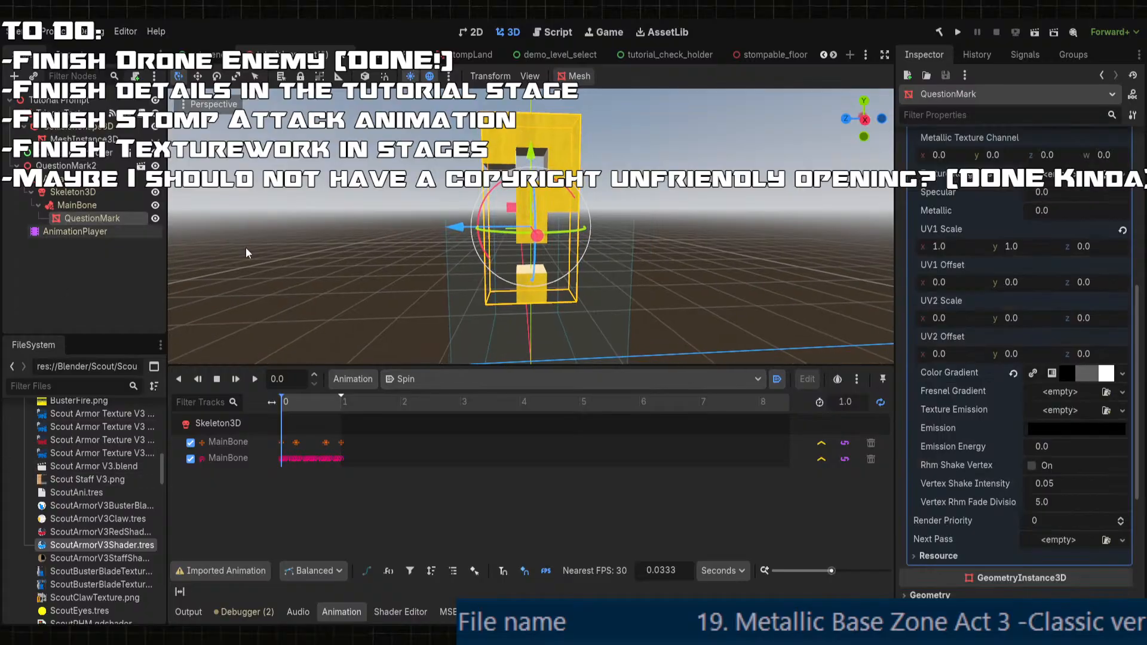
pyautogui.click(1004, 424)
pyautogui.click(1078, 414)
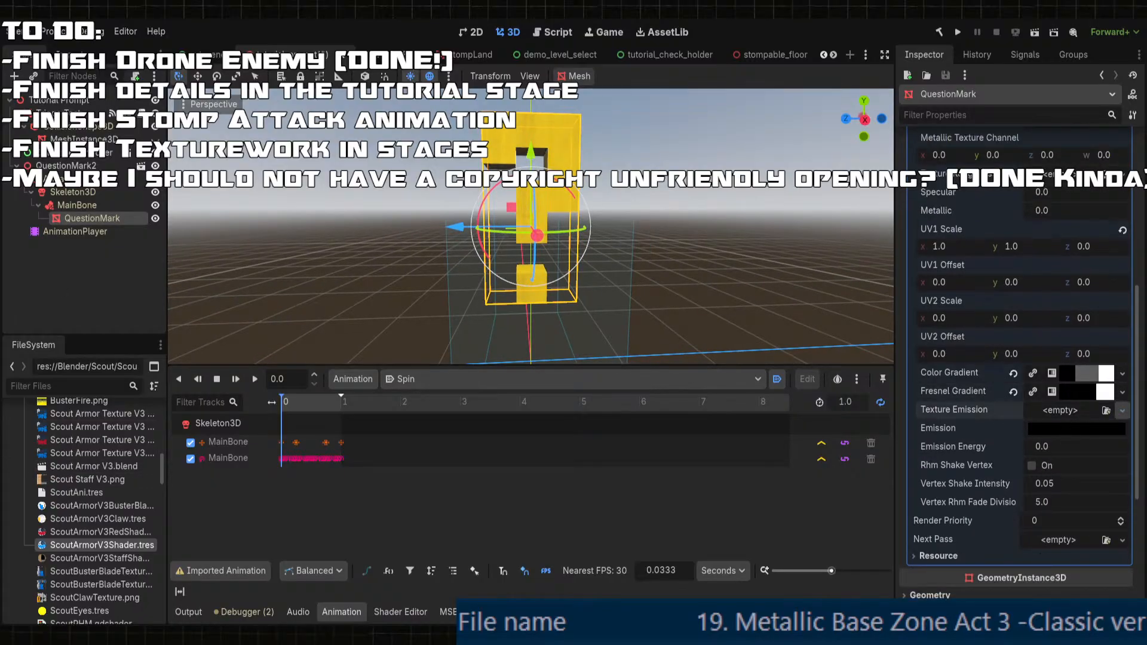
# - Assign the golden question mark texture as the QuestionMark's Texture Emission and set its Emission Energy to 0.4
pyautogui.click(383, 189)
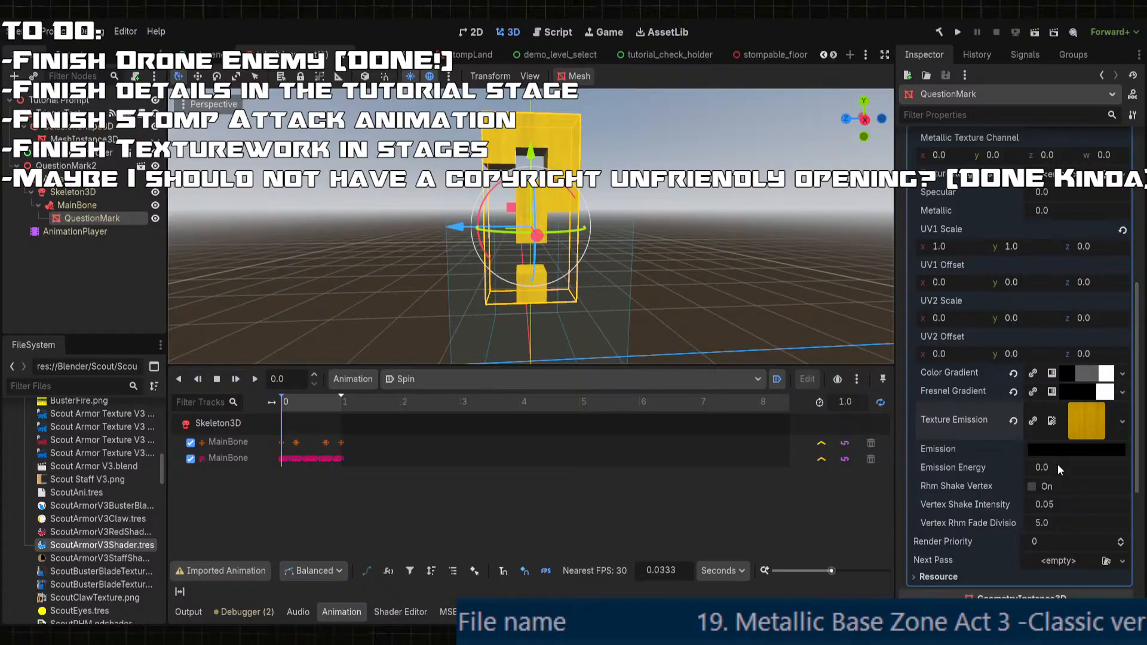
pyautogui.click(1077, 467)
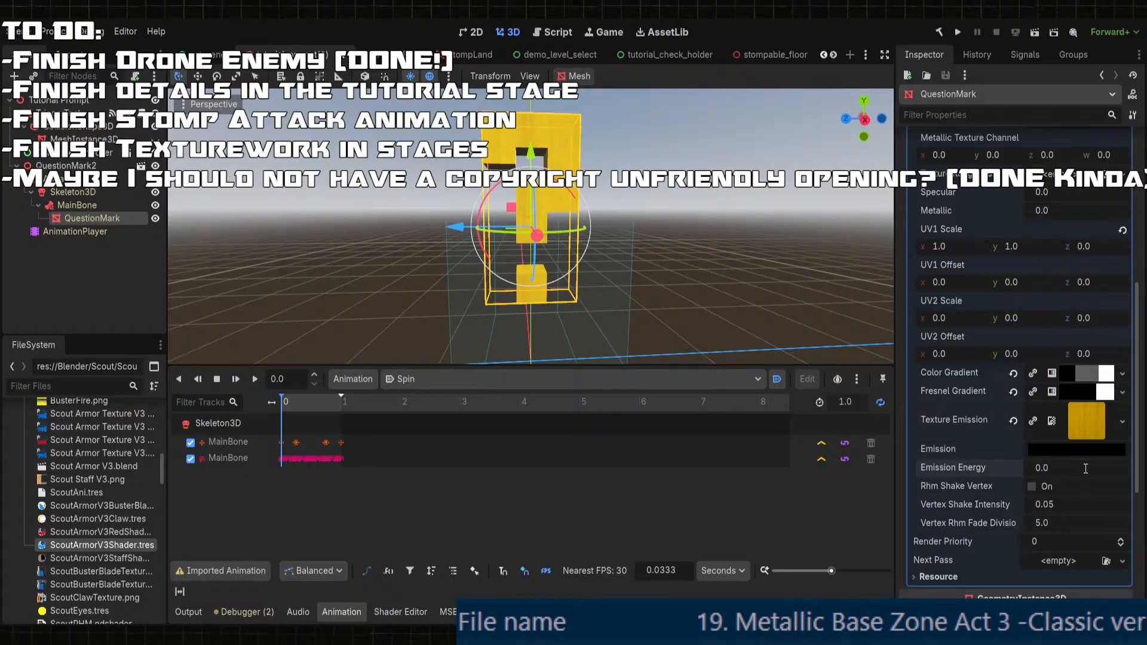
pyautogui.press('BackSpace')
pyautogui.write('4')
pyautogui.press('Return')
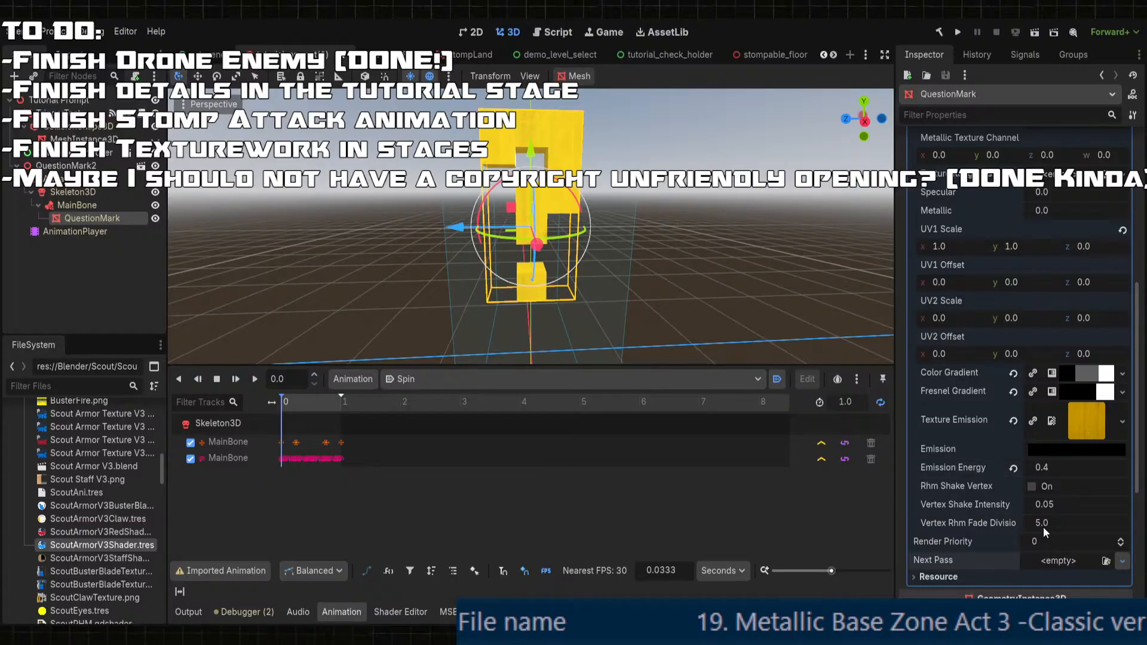
# - Give the QuestionMark material a Next Pass shader material using the outline shader, and save the tutorial_prompt scene
pyautogui.click(1044, 508)
pyautogui.click(1079, 572)
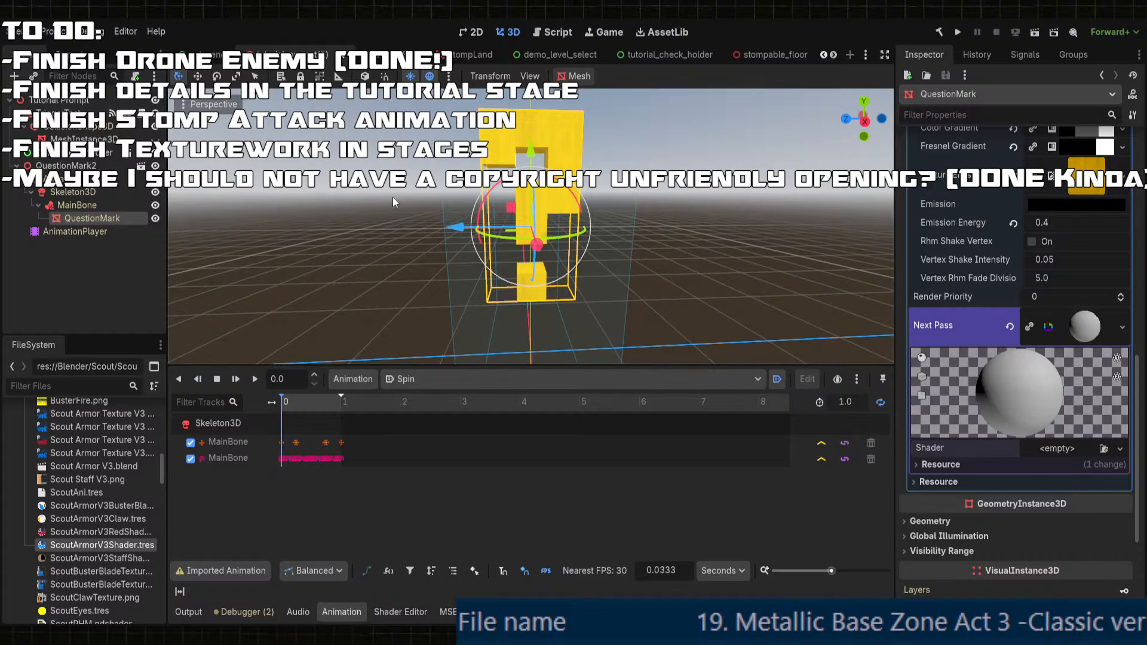
pyautogui.click(741, 236)
pyautogui.moveTo(741, 235); pyautogui.dragTo(668, 279, button='middle')
pyautogui.hotkey('ctrl', 's')
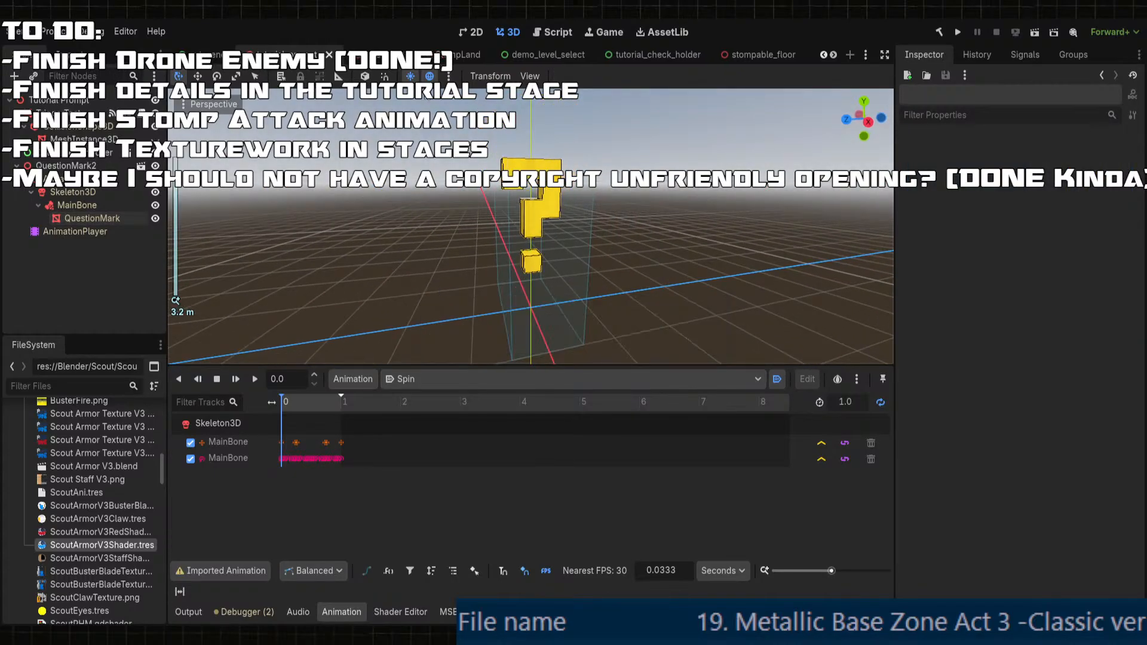
# - Open the ExceptionalExperiments stage scene and examine the question mark prompt placed on the raised ledge
pyautogui.scroll(7, 310, 56)
pyautogui.scroll(7, 328, 58)
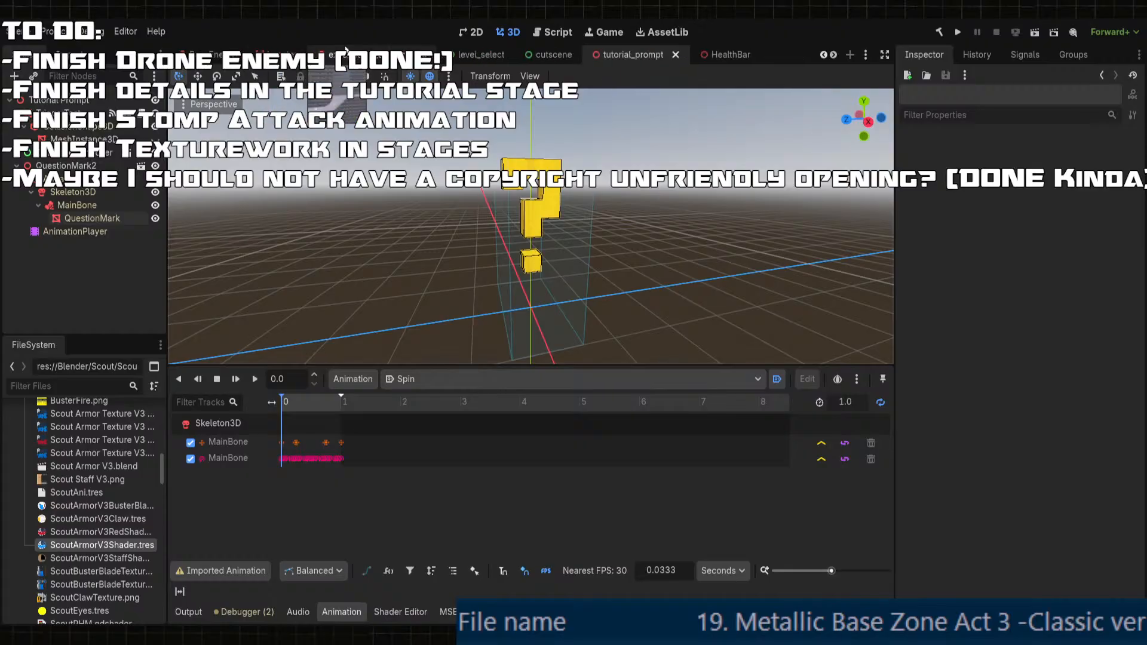
pyautogui.click(268, 57)
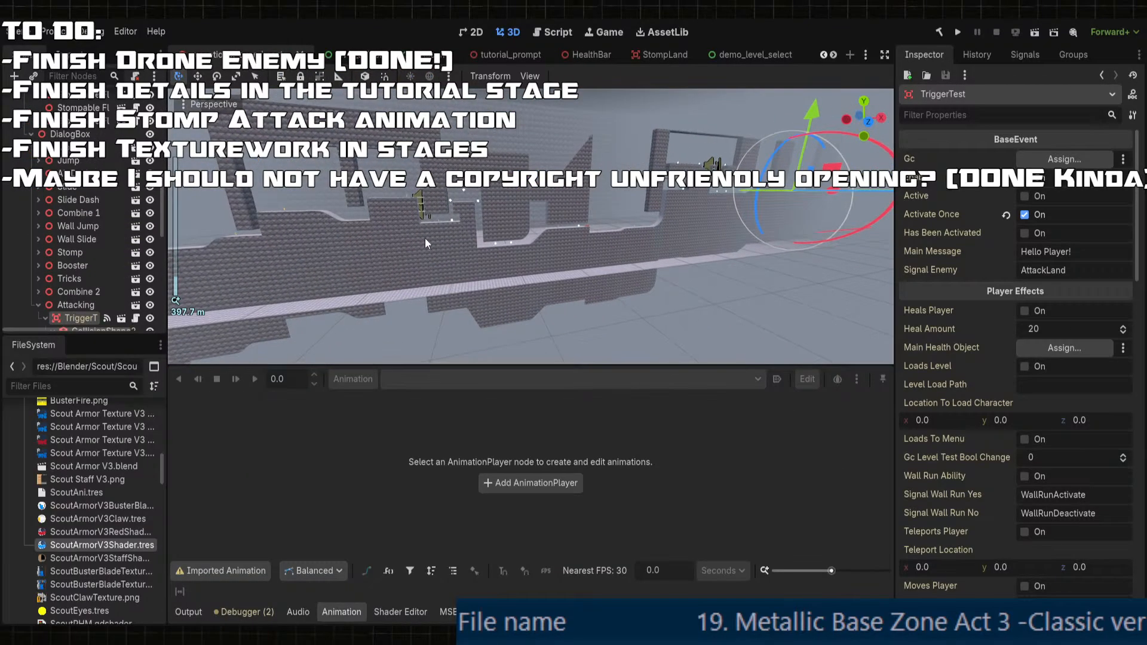
pyautogui.scroll(6, 424, 238)
pyautogui.keyDown('shift'); pyautogui.moveTo(425, 237); pyautogui.dragTo(472, 221, button='middle'); pyautogui.keyUp('shift')
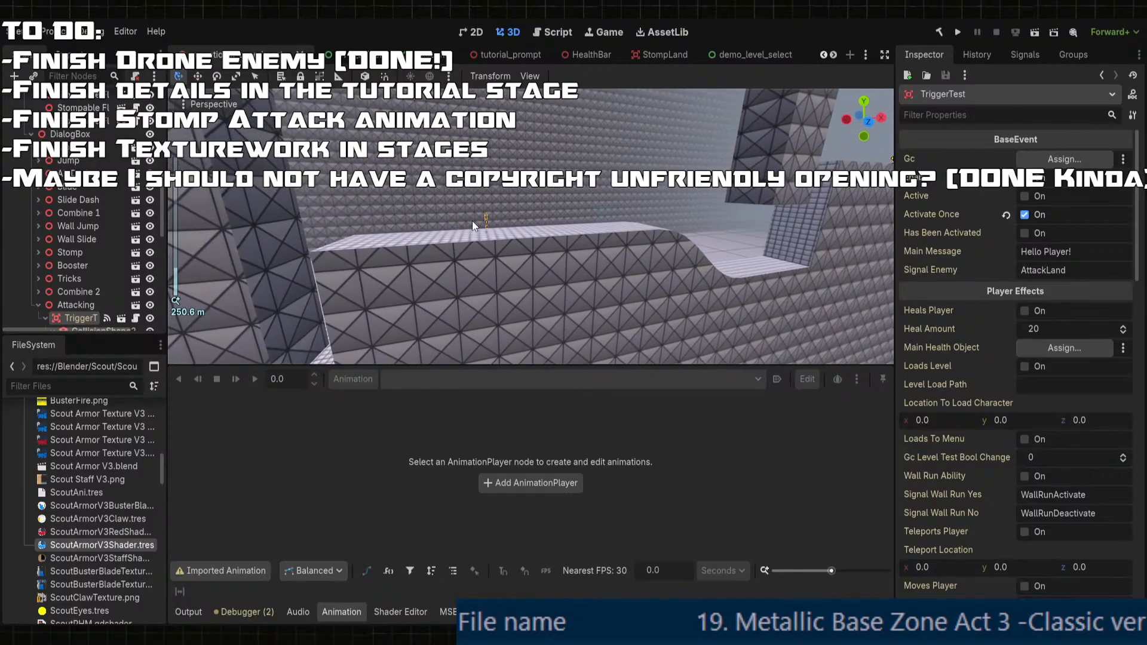
pyautogui.click(485, 219)
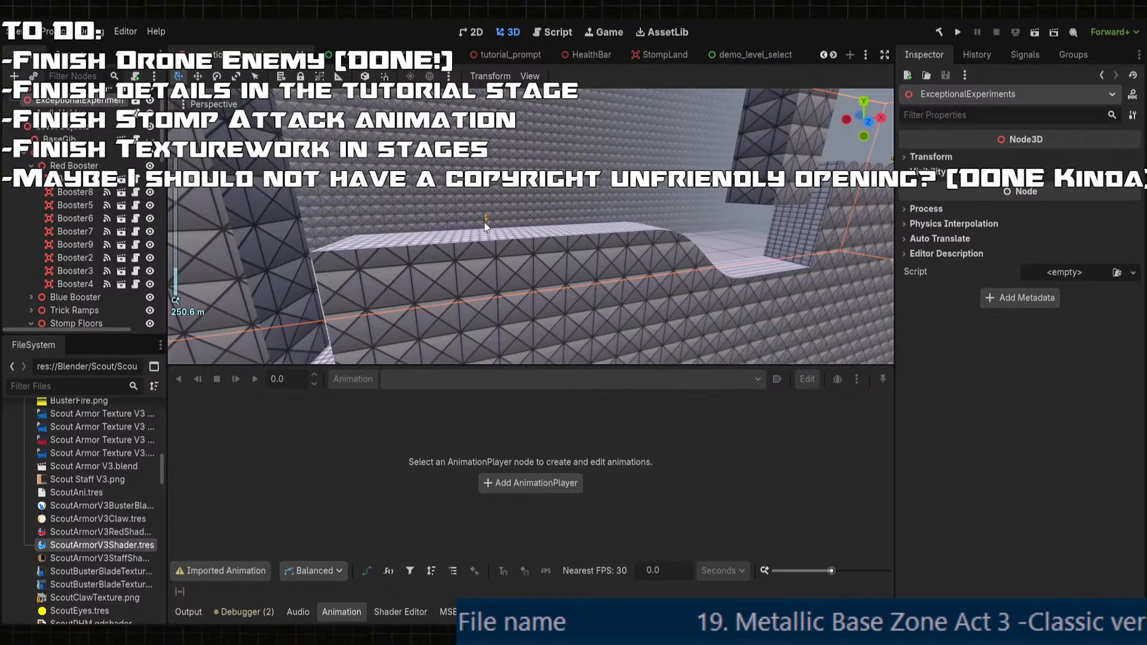
pyautogui.keyDown('shift'); pyautogui.moveTo(496, 224); pyautogui.dragTo(518, 220, button='middle'); pyautogui.keyUp('shift')
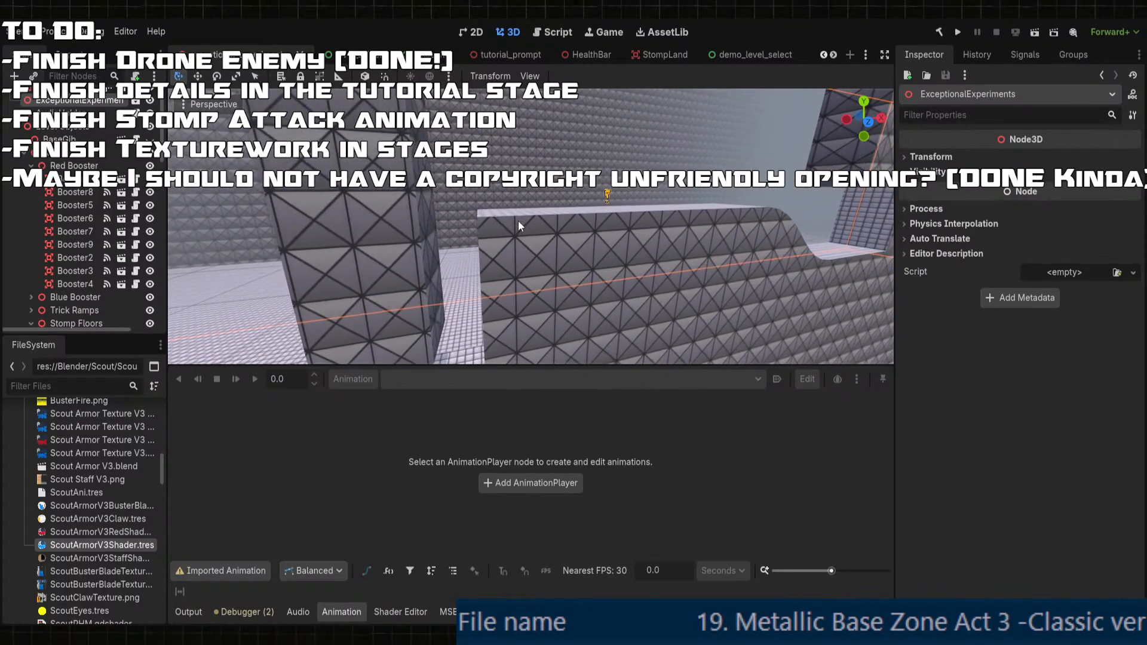
pyautogui.scroll(-4, 518, 220)
pyautogui.click(807, 346)
pyautogui.moveTo(807, 345); pyautogui.dragTo(761, 332, button='middle')
pyautogui.scroll(-12, 581, 314)
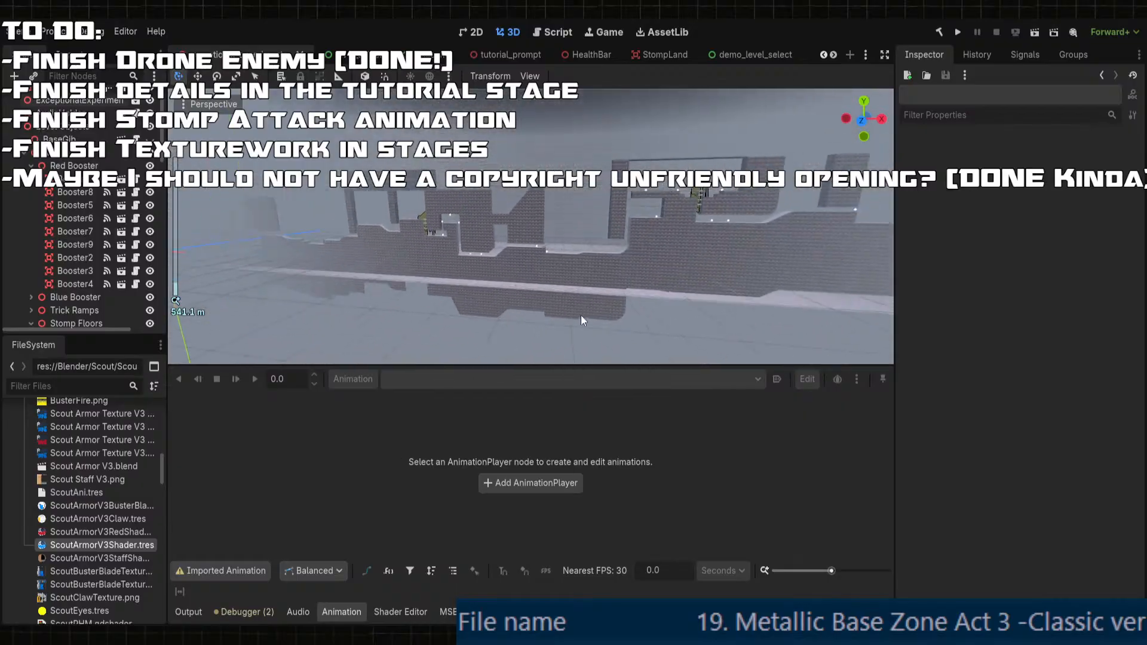
# - Examine the ExceptionalExperiments stage layout from the middle platforms back to the player's starting area
pyautogui.scroll(8, 571, 283)
pyautogui.scroll(5, 575, 284)
pyautogui.keyDown('shift'); pyautogui.moveTo(576, 284); pyautogui.dragTo(618, 267, button='middle'); pyautogui.keyUp('shift')
pyautogui.scroll(10, 568, 275)
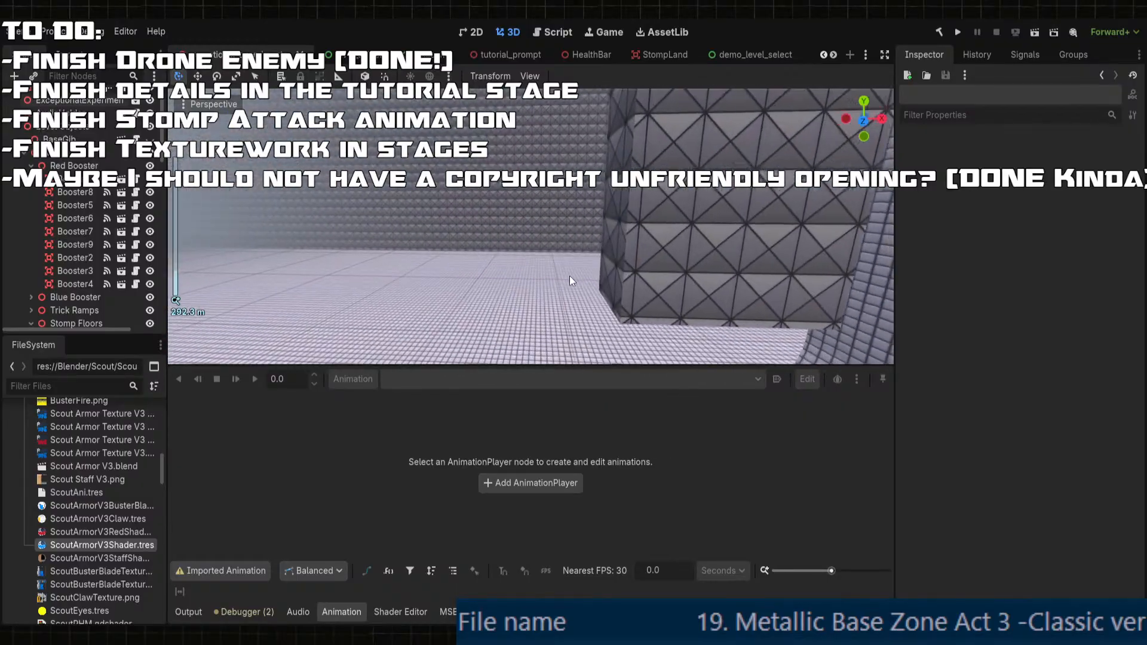
pyautogui.scroll(-10, 538, 282)
pyautogui.keyDown('shift'); pyautogui.moveTo(515, 288); pyautogui.dragTo(601, 289, button='middle'); pyautogui.keyUp('shift')
pyautogui.scroll(7, 601, 289)
pyautogui.scroll(-2, 600, 289)
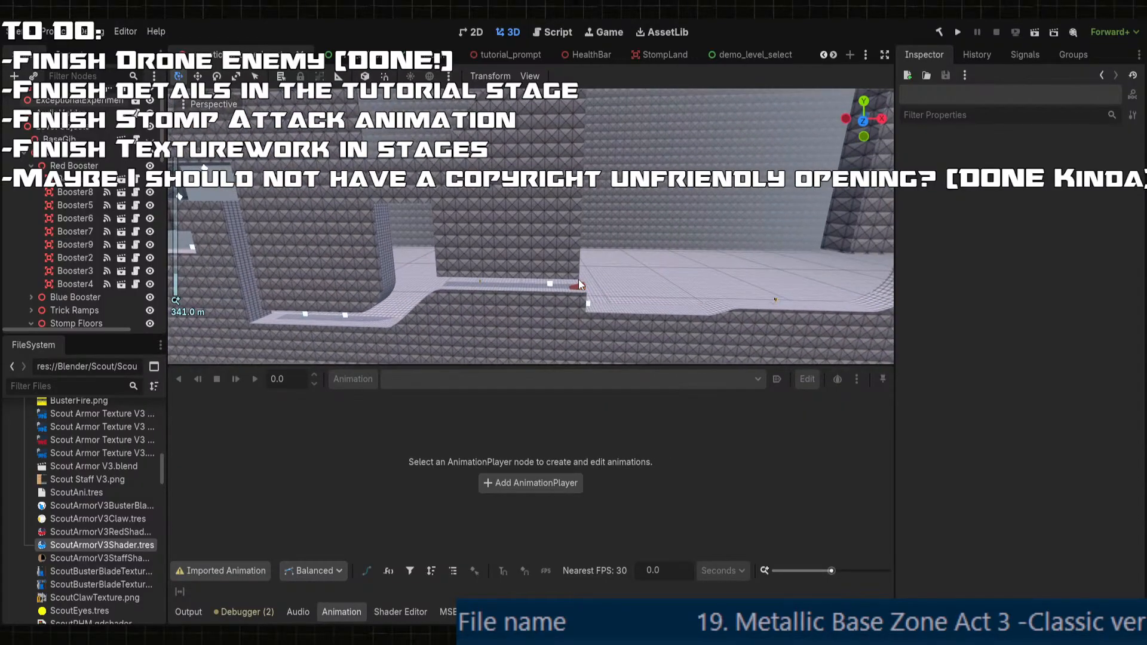
pyautogui.scroll(-4, 577, 282)
pyautogui.moveTo(482, 257); pyautogui.dragTo(672, 281, button='middle')
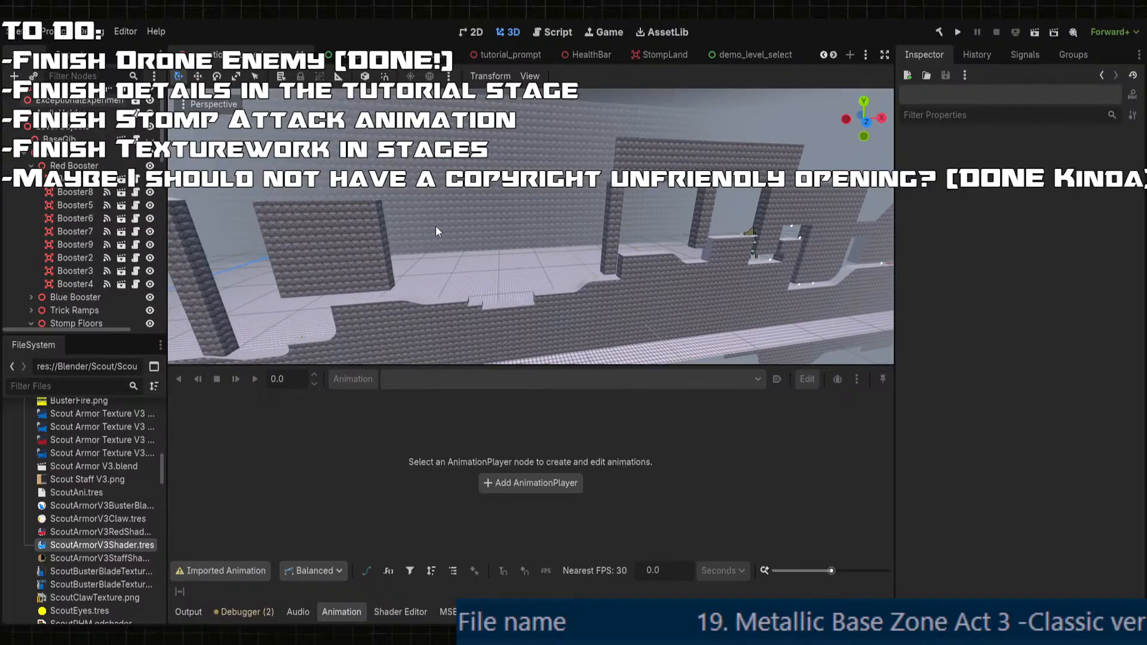
pyautogui.keyDown('shift'); pyautogui.moveTo(418, 272); pyautogui.dragTo(550, 264, button='middle'); pyautogui.keyUp('shift')
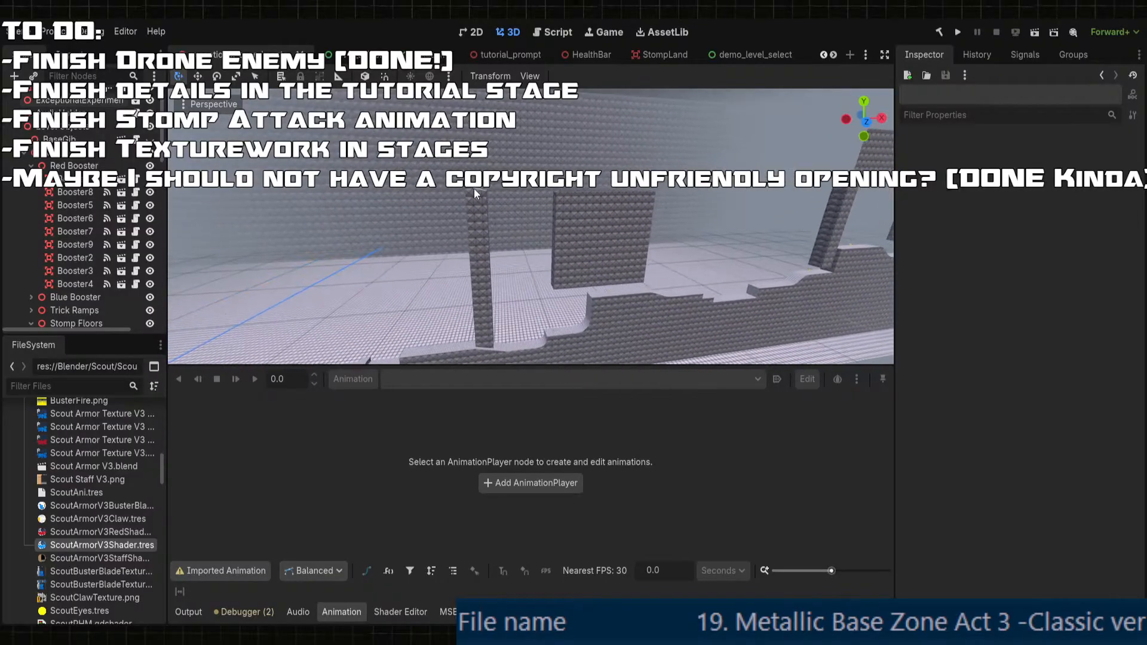
pyautogui.scroll(2, 474, 188)
pyautogui.keyDown('shift'); pyautogui.moveTo(475, 188); pyautogui.dragTo(392, 194, button='middle'); pyautogui.keyUp('shift')
pyautogui.scroll(-4, 426, 203)
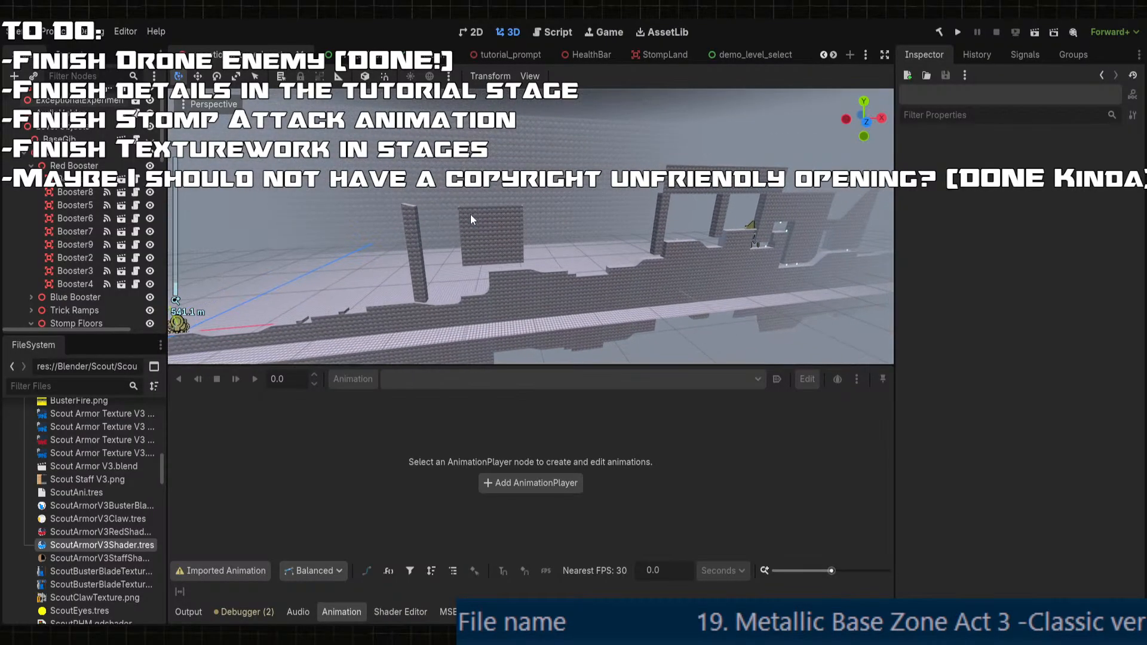
pyautogui.keyDown('shift'); pyautogui.moveTo(471, 214); pyautogui.dragTo(531, 206, button='middle'); pyautogui.keyUp('shift')
# - Save the stage scene, run the project and start Exceptional Experiments Act 1 from the level select
pyautogui.hotkey('ctrl', 's')
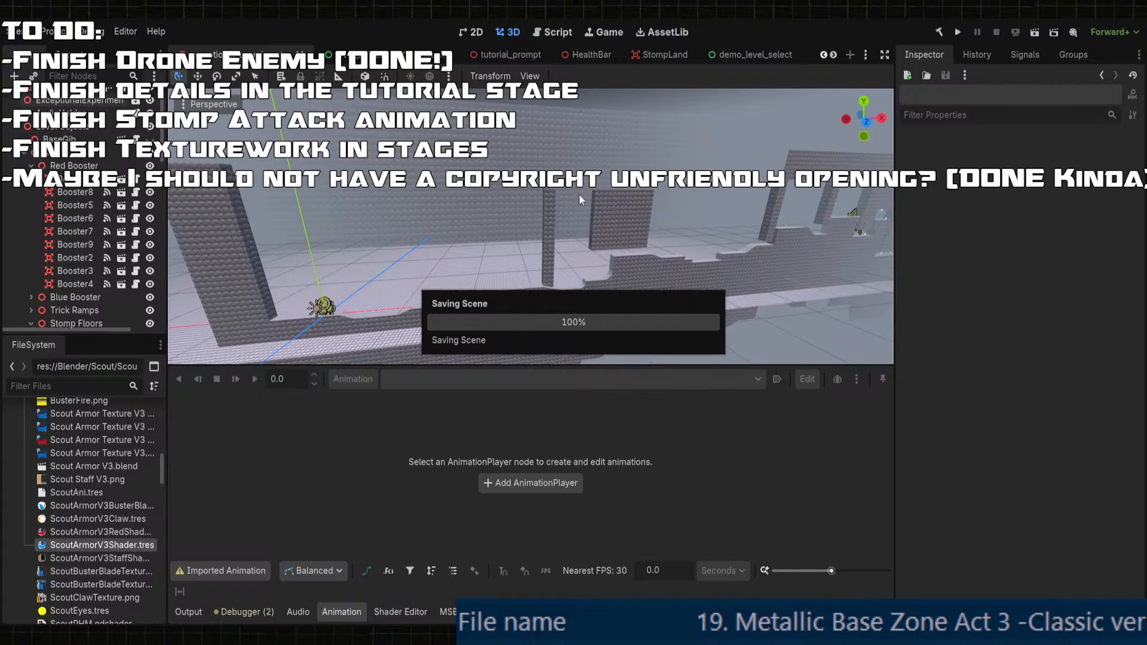
pyautogui.click(957, 32)
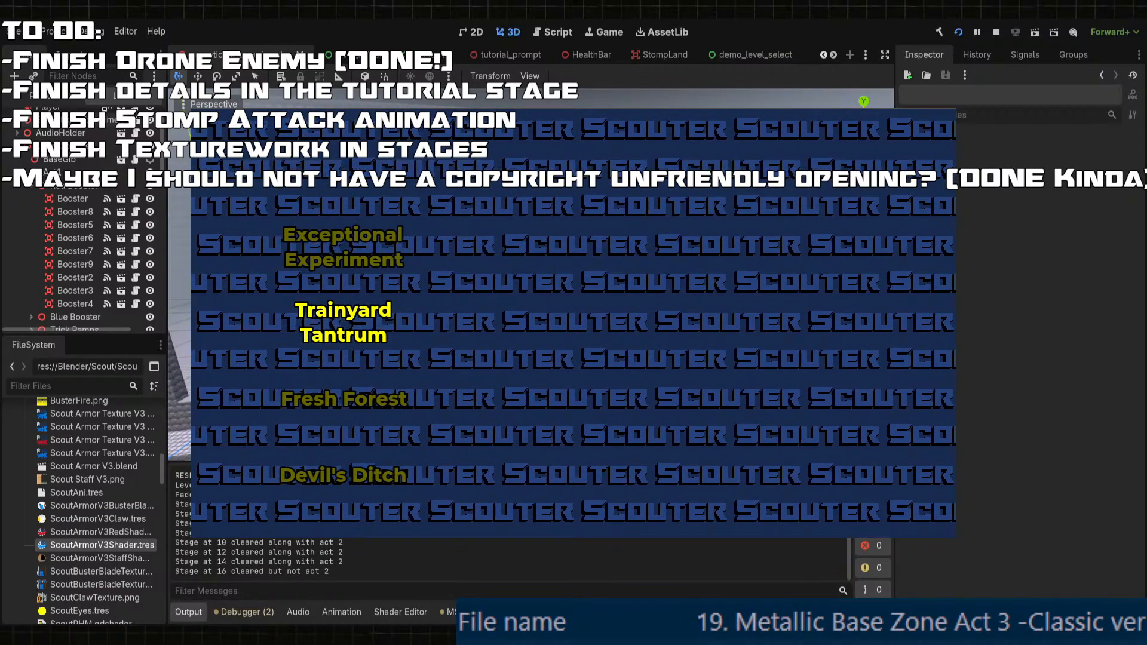
pyautogui.press('Return')
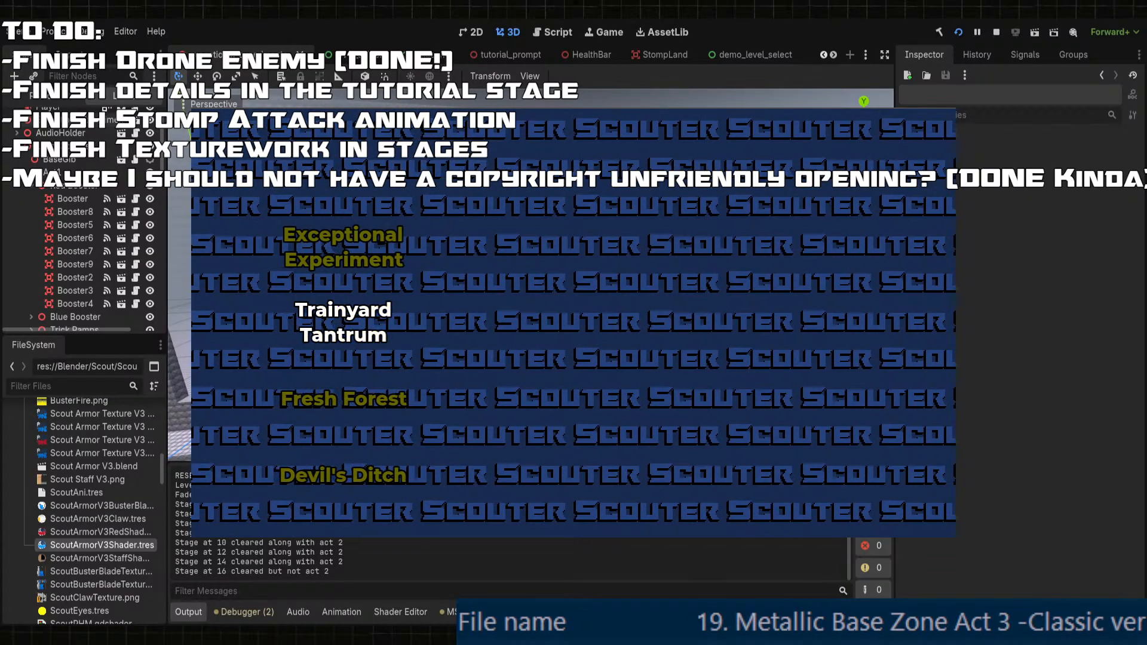
pyautogui.press('Escape')
pyautogui.press('Escape')
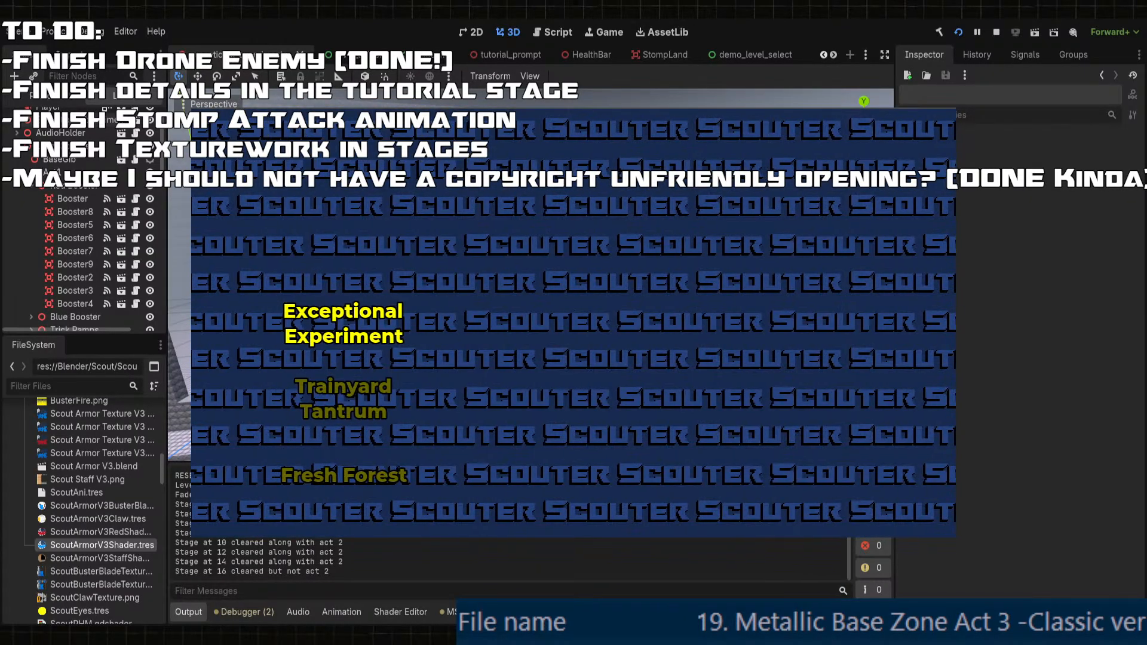
pyautogui.press('Return')
pyautogui.press('Return')
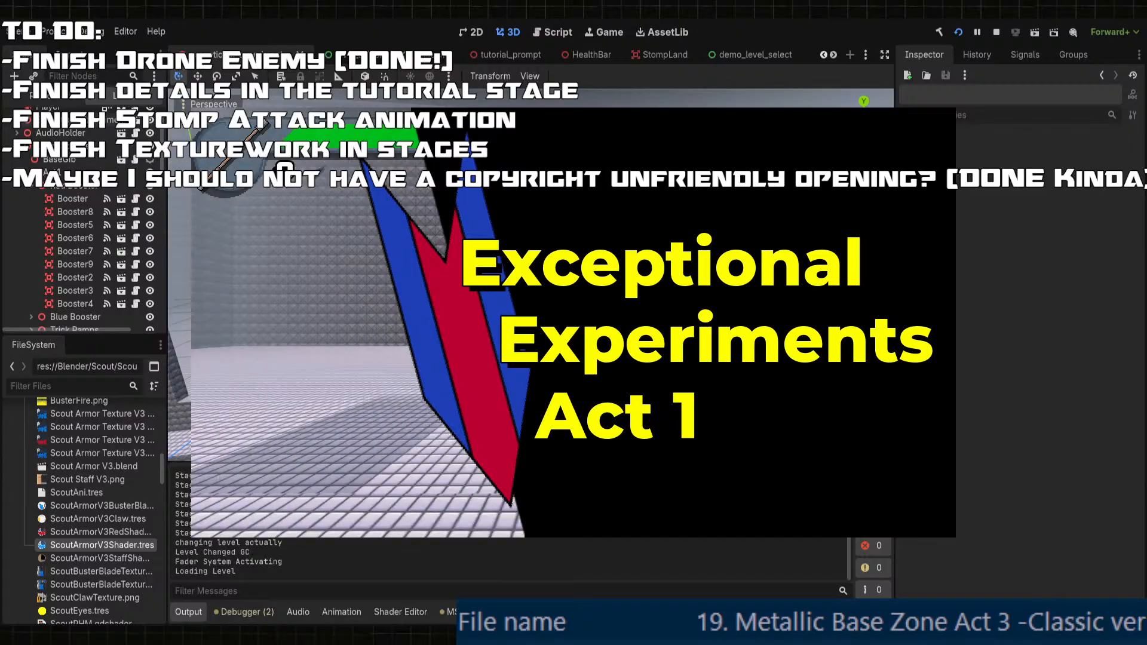
pyautogui.press('Return')
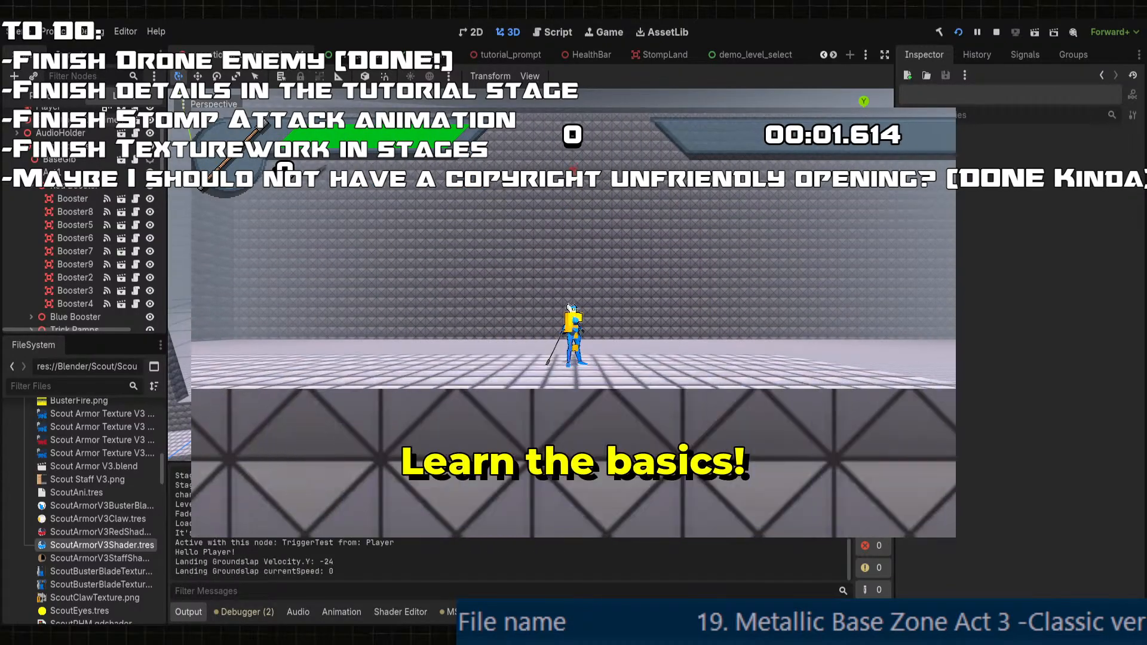
# - Playtest the opening tutorial area, moving and jumping around the question mark prompts and activating their dialogs
pyautogui.press('Right')
pyautogui.press('Left')
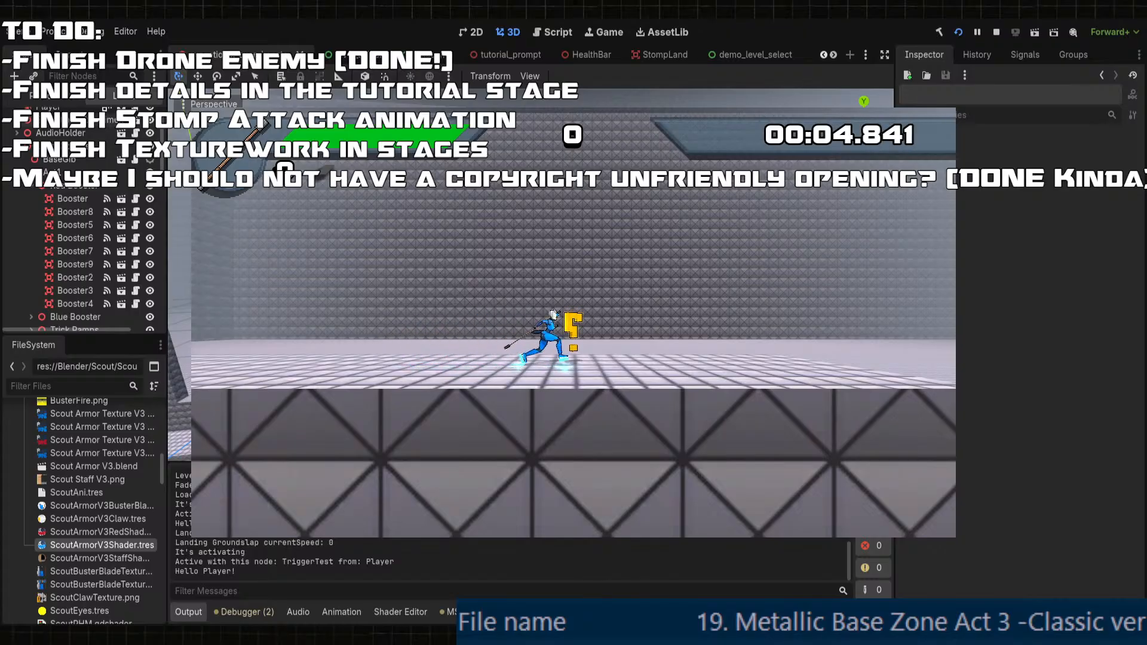
pyautogui.press('Return')
pyautogui.press('Right')
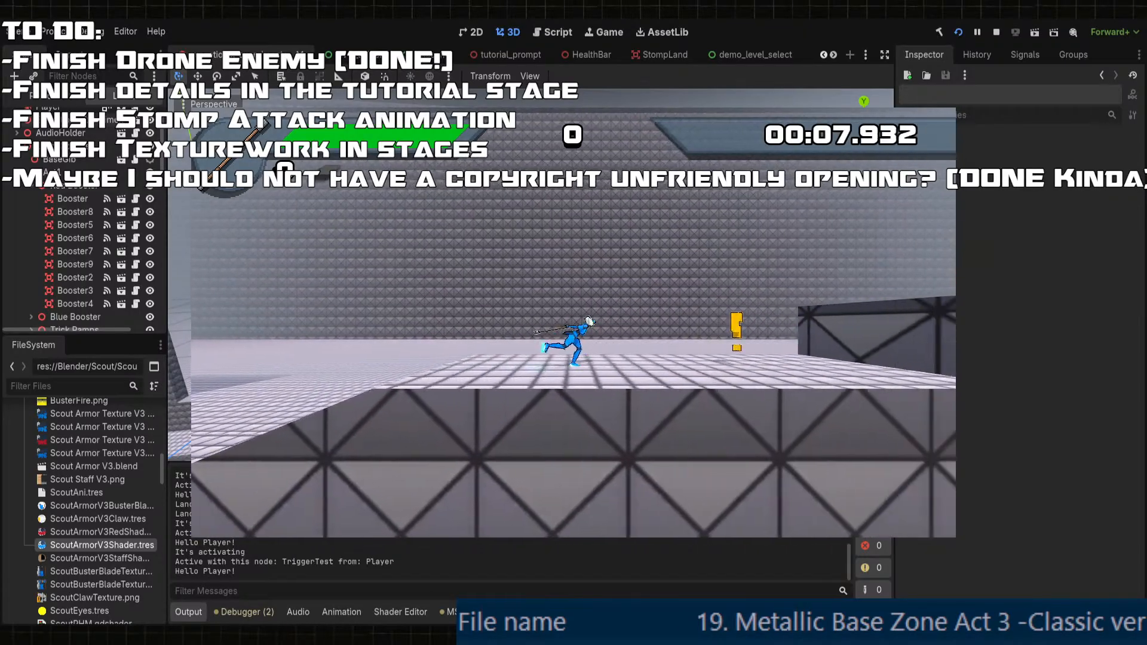
pyautogui.press('Return')
pyautogui.press('Left')
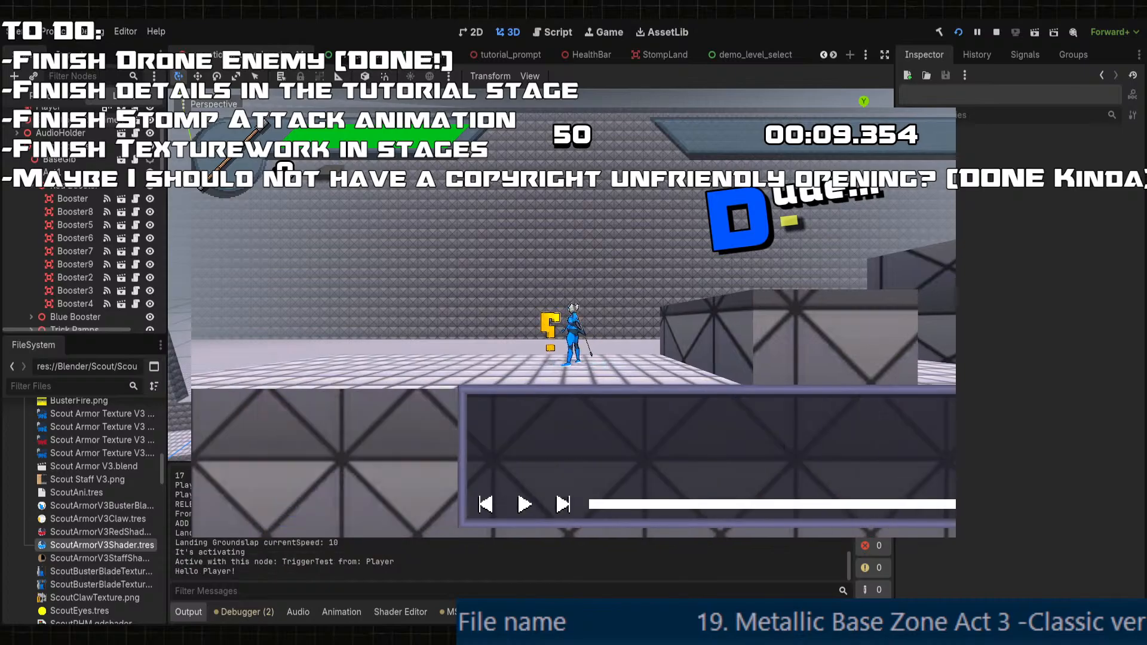
pyautogui.press('Return')
pyautogui.press('space')
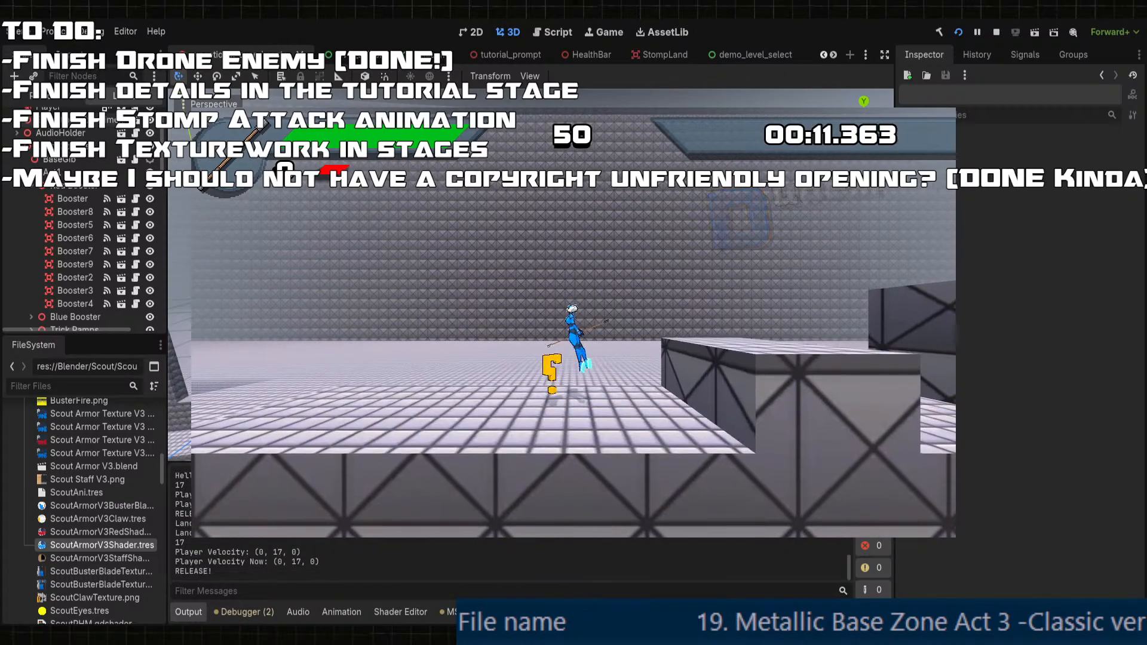
pyautogui.press('Left')
pyautogui.press('Right')
pyautogui.press('Return')
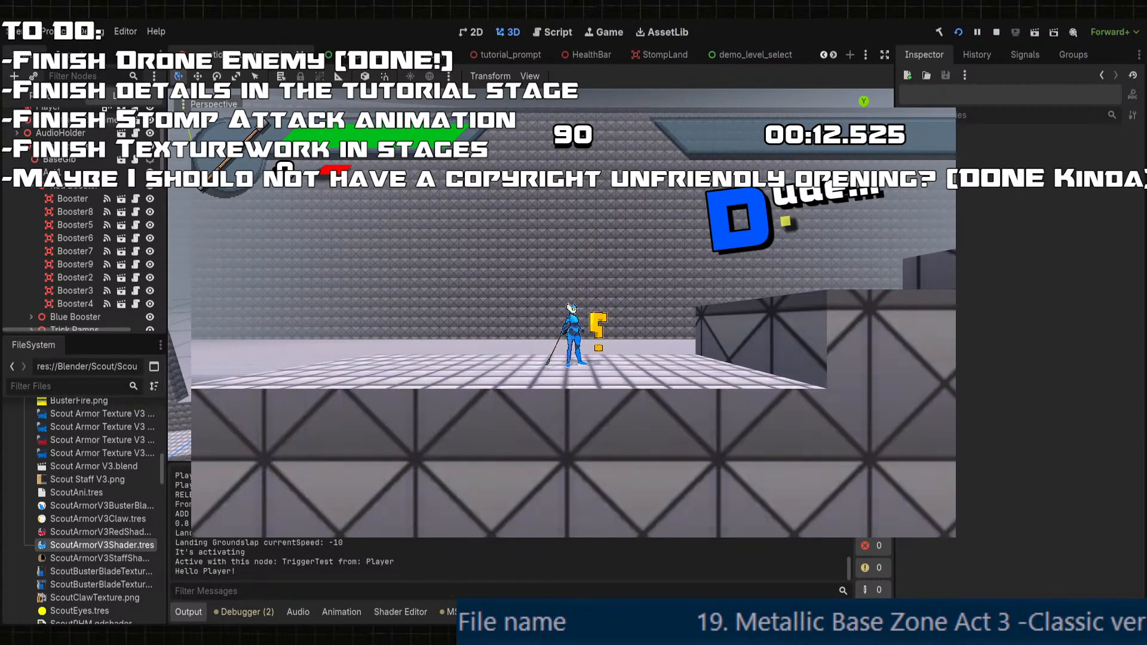
pyautogui.press('Right')
pyautogui.press('Left')
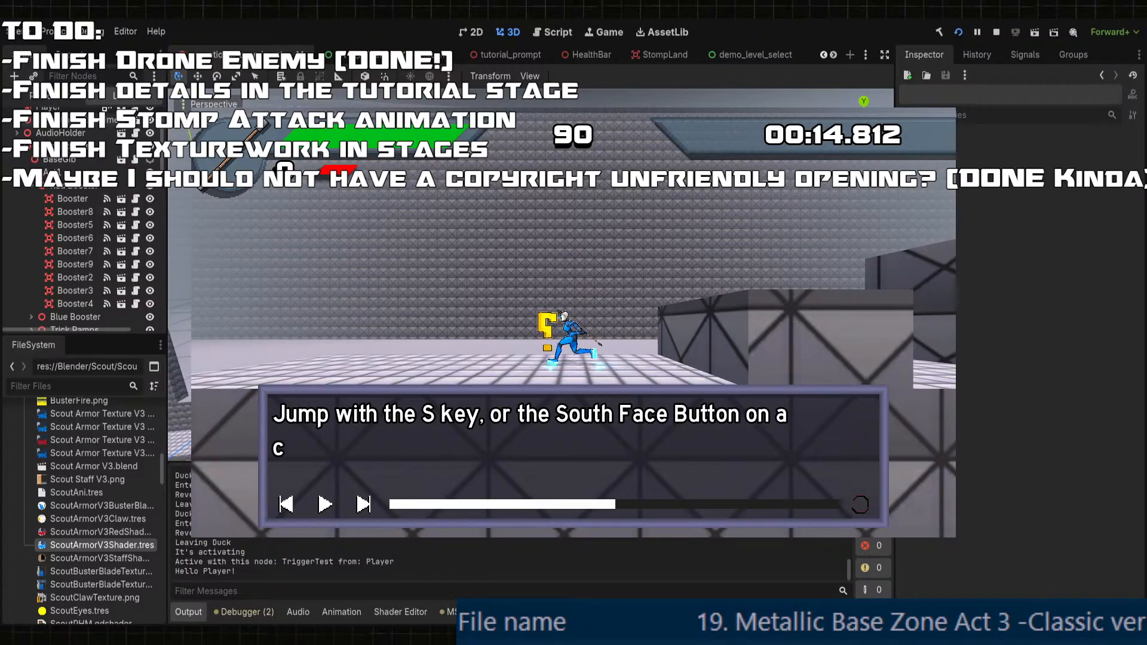
pyautogui.press('Return')
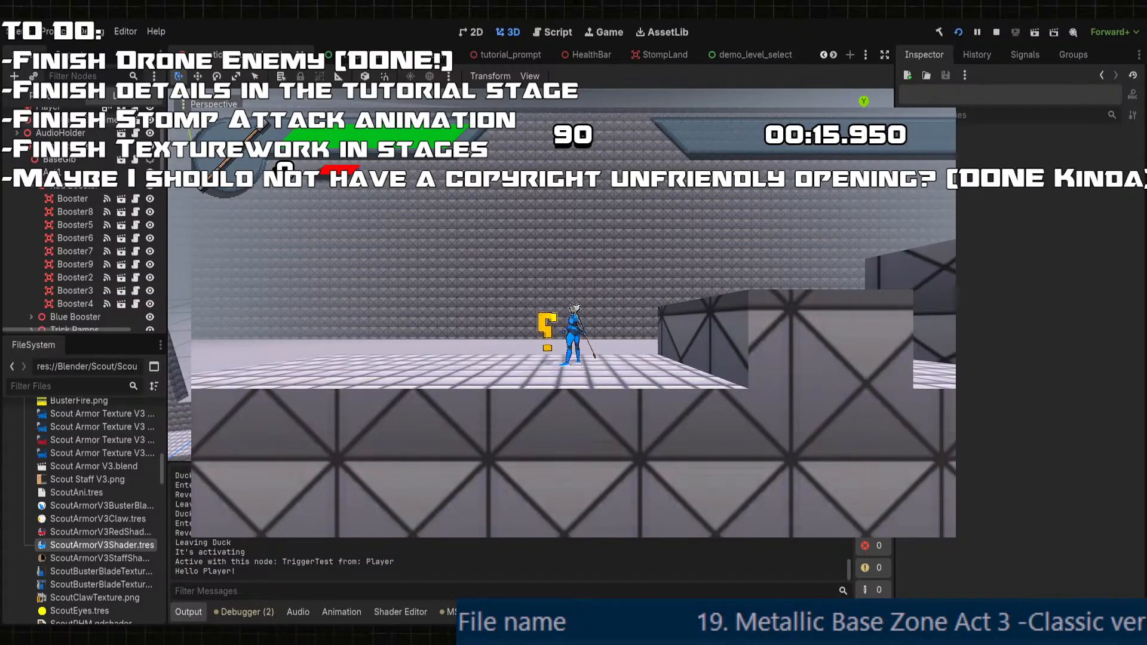
# - Stop the running game and select the Tutorial Prompt root node in the tutorial_prompt scene
pyautogui.press('F8')
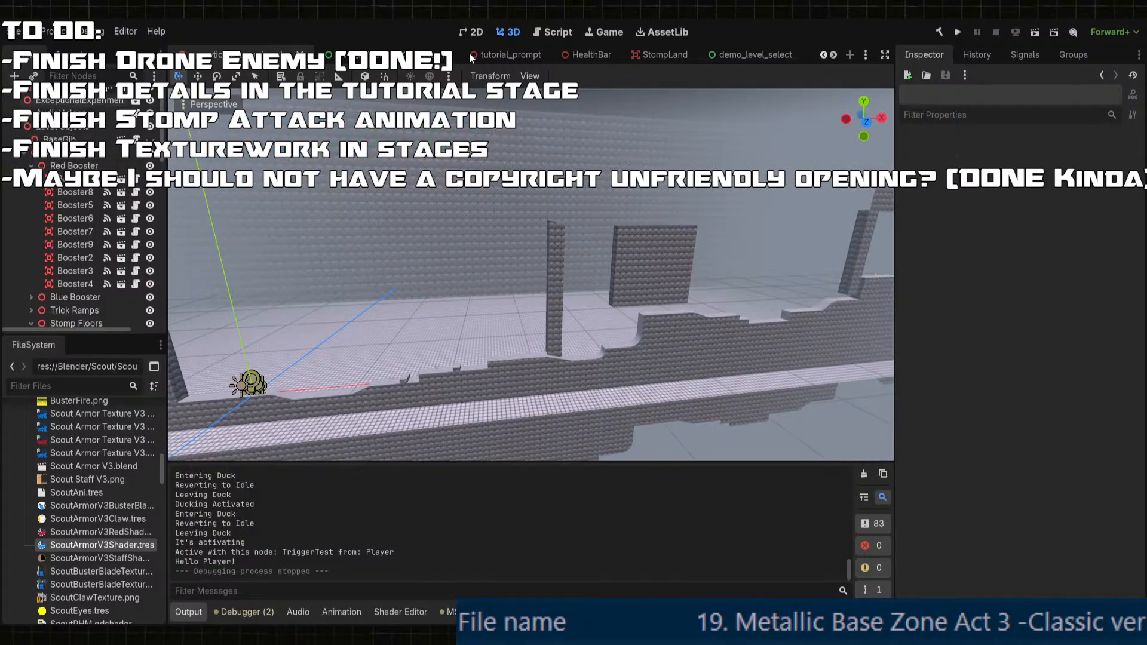
pyautogui.click(504, 55)
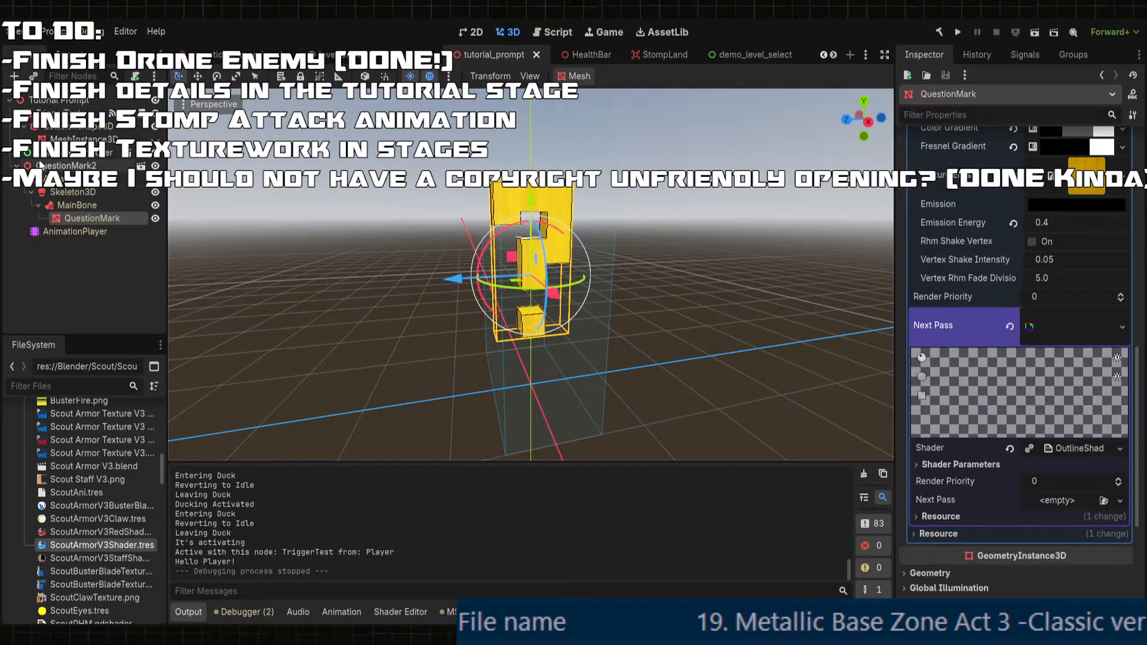
pyautogui.click(61, 101)
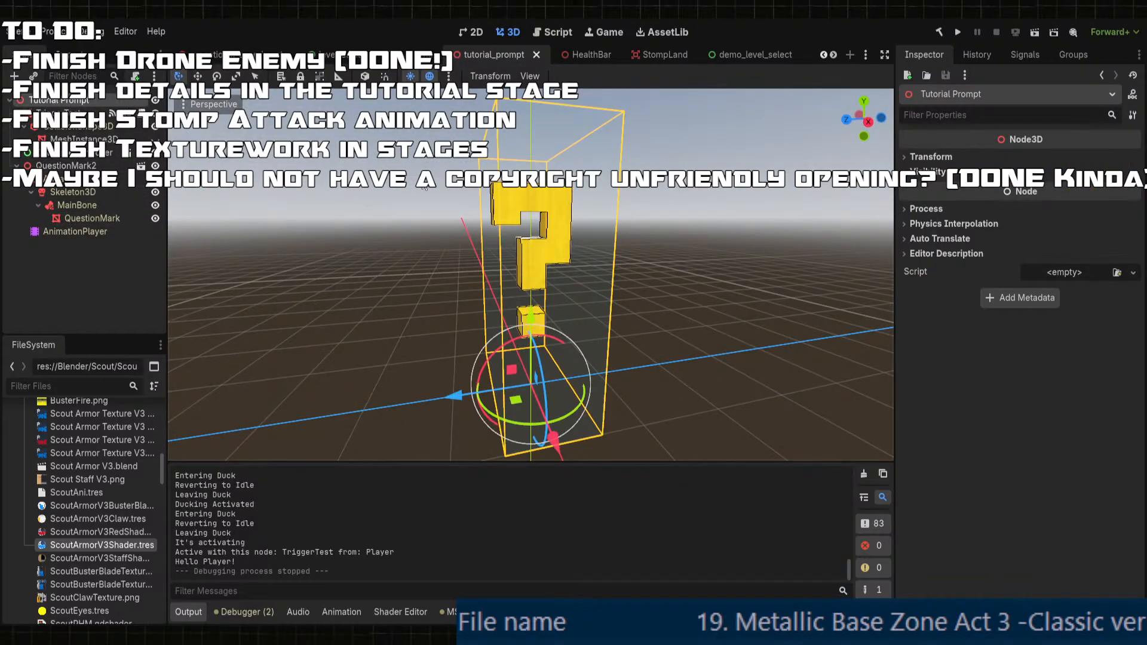
# - Add a Node3D named pause under the Tutorial Prompt root and attach the AniPauseSystem.cs script to it
pyautogui.doubleClick(443, 250)
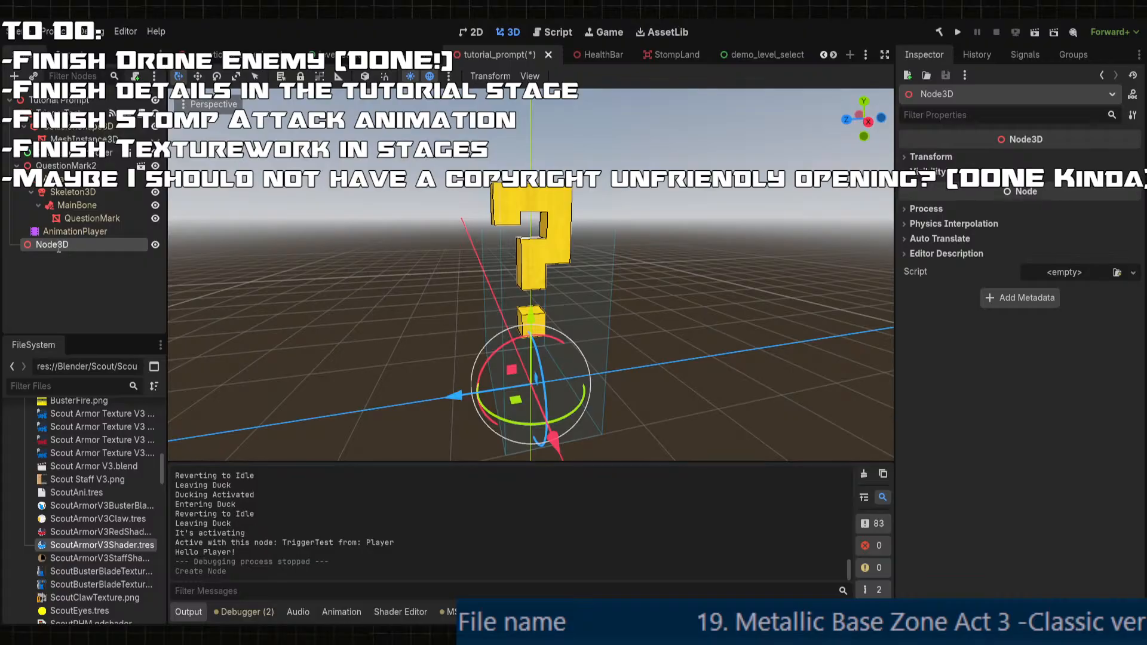
pyautogui.write('pause')
pyautogui.press('Return')
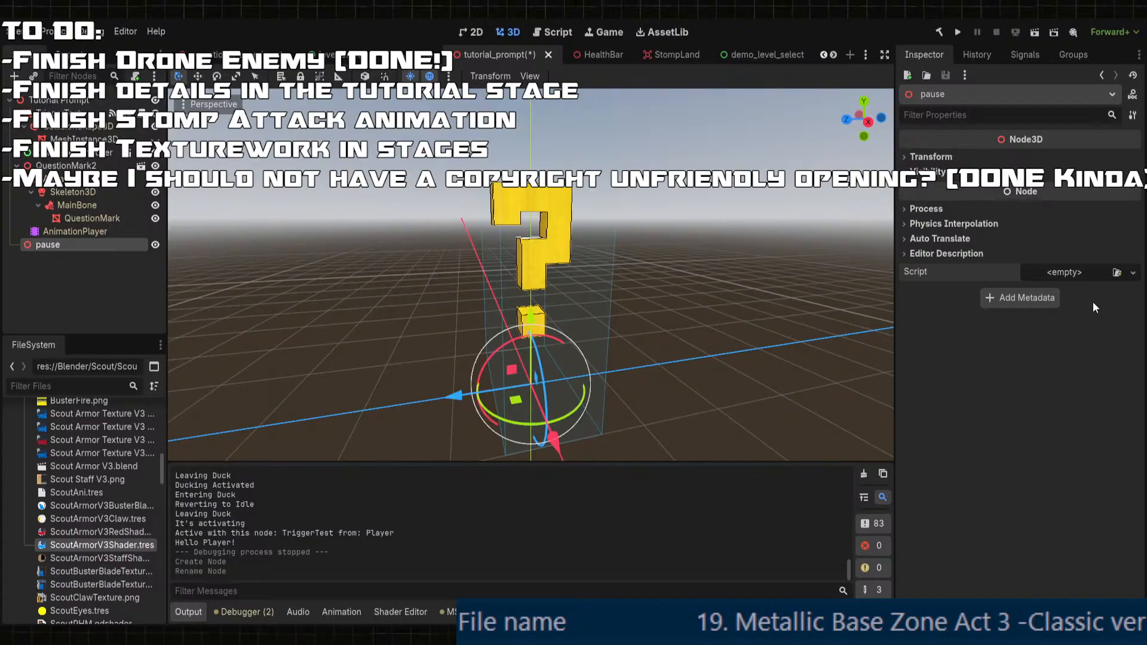
pyautogui.press('Return')
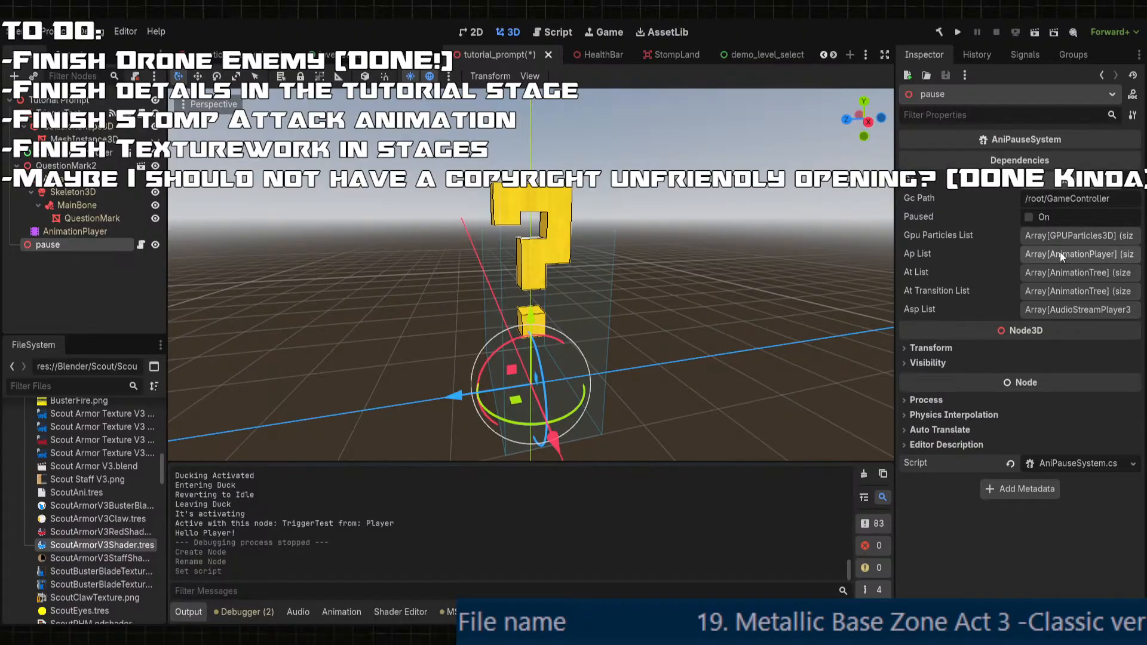
# - Add one element to the pause node's Ap List and assign the scene's AnimationPlayer to it
pyautogui.click(1046, 257)
pyautogui.scroll(1, 1045, 274)
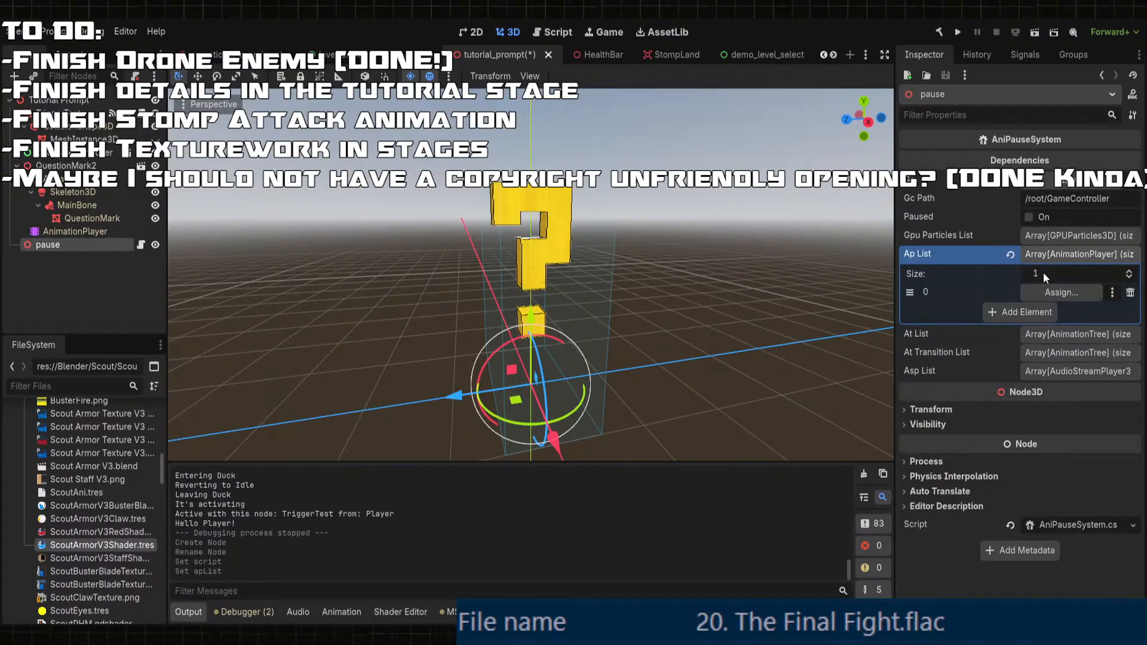
pyautogui.moveTo(60, 231); pyautogui.dragTo(1084, 305)
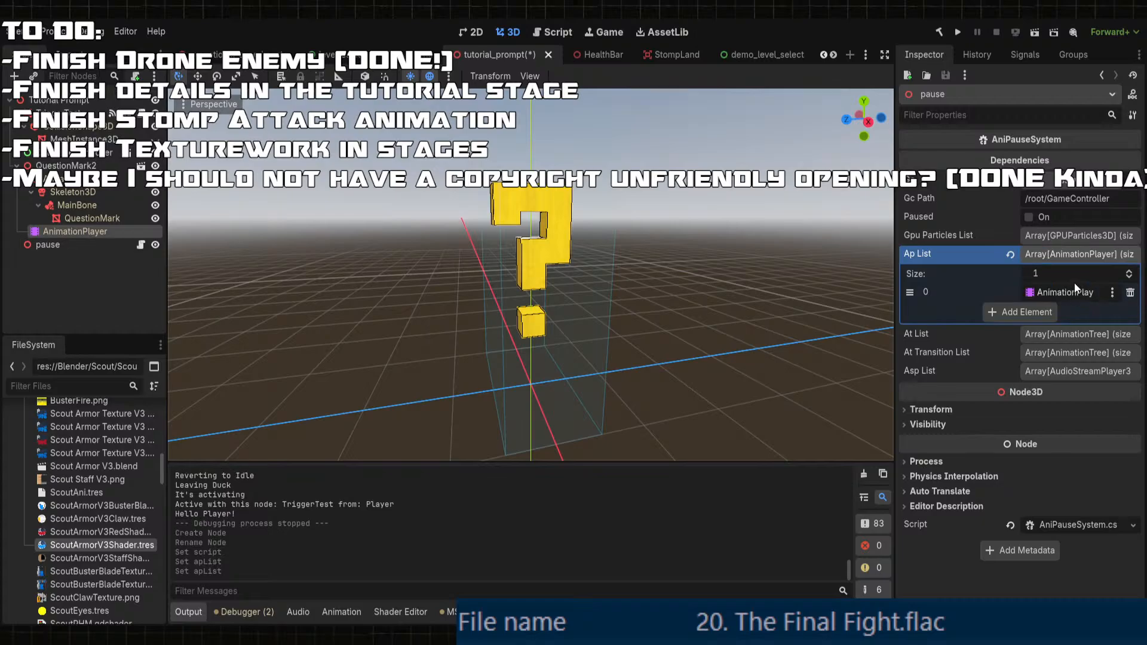
# - Run the project with the updated prompt scene saved and start the Exceptional Experiments tutorial stage
pyautogui.click(956, 30)
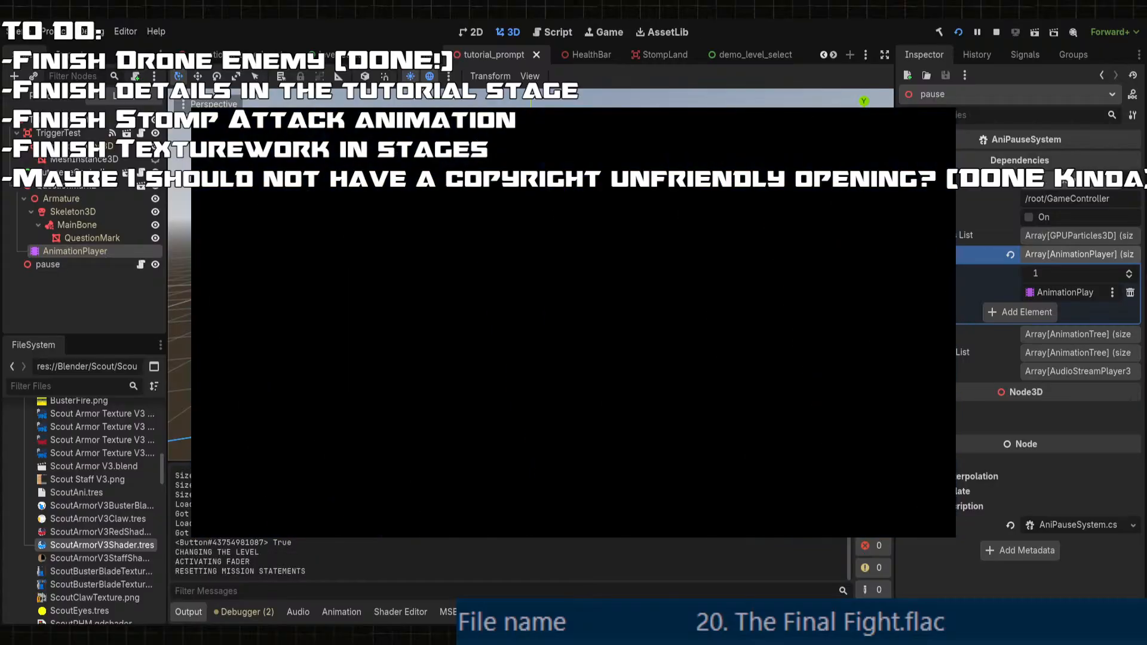
pyautogui.press('Return')
pyautogui.press('Return')
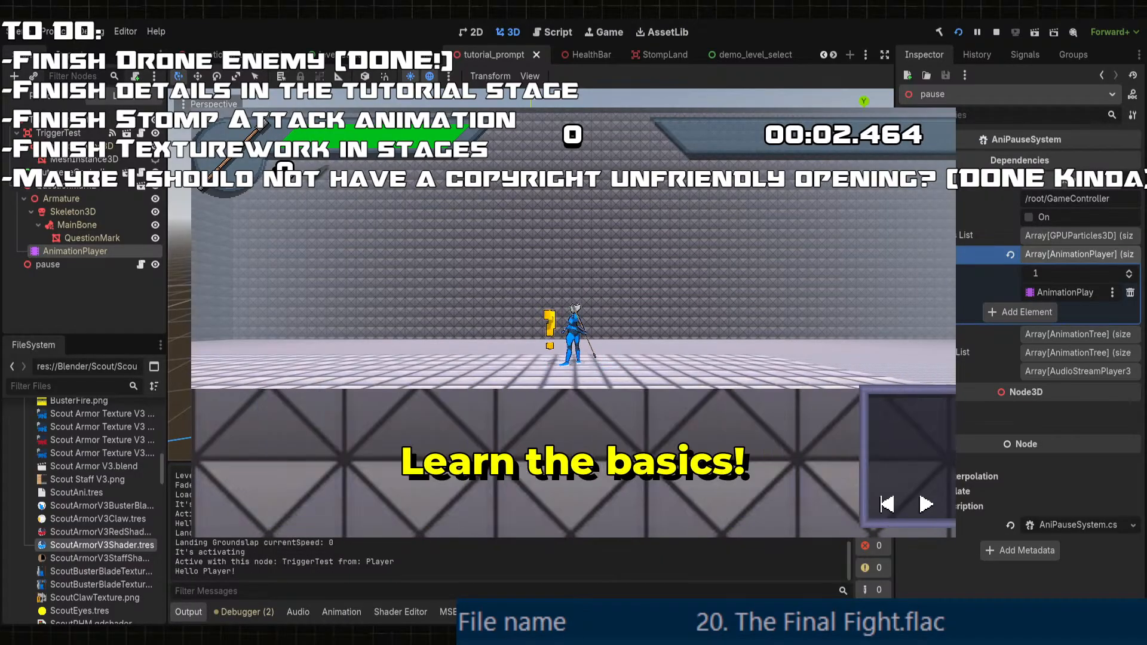
# - Playtest the tutorial stage past the jump and slide prompts to the ledge prompt further on, and stop the game
pyautogui.press('space')
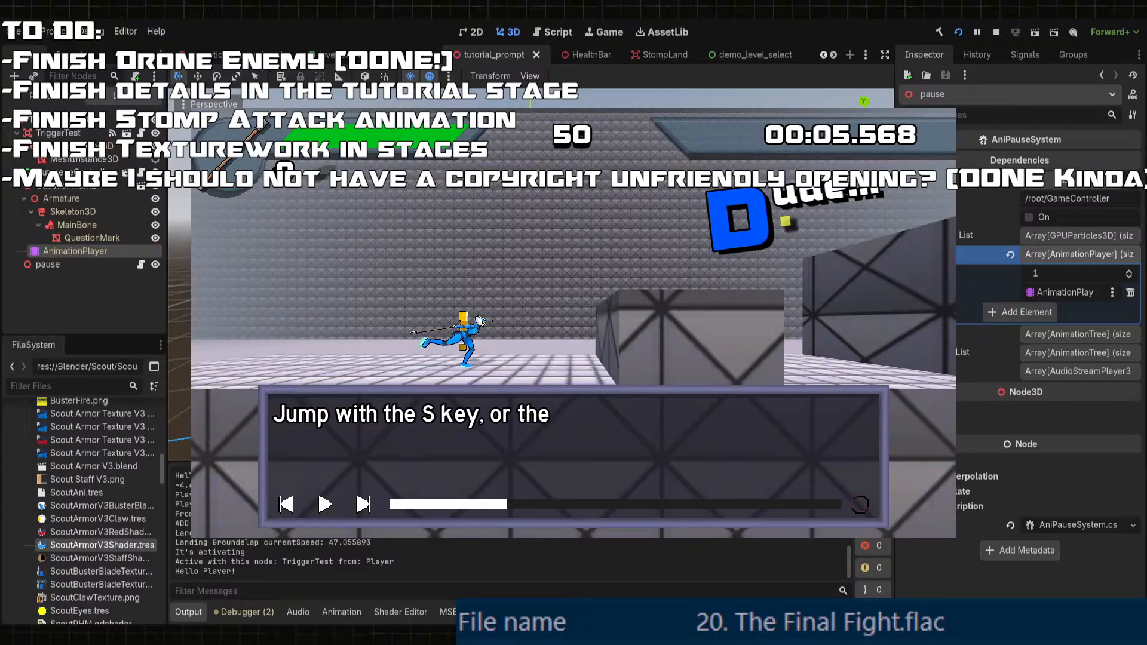
pyautogui.press('s')
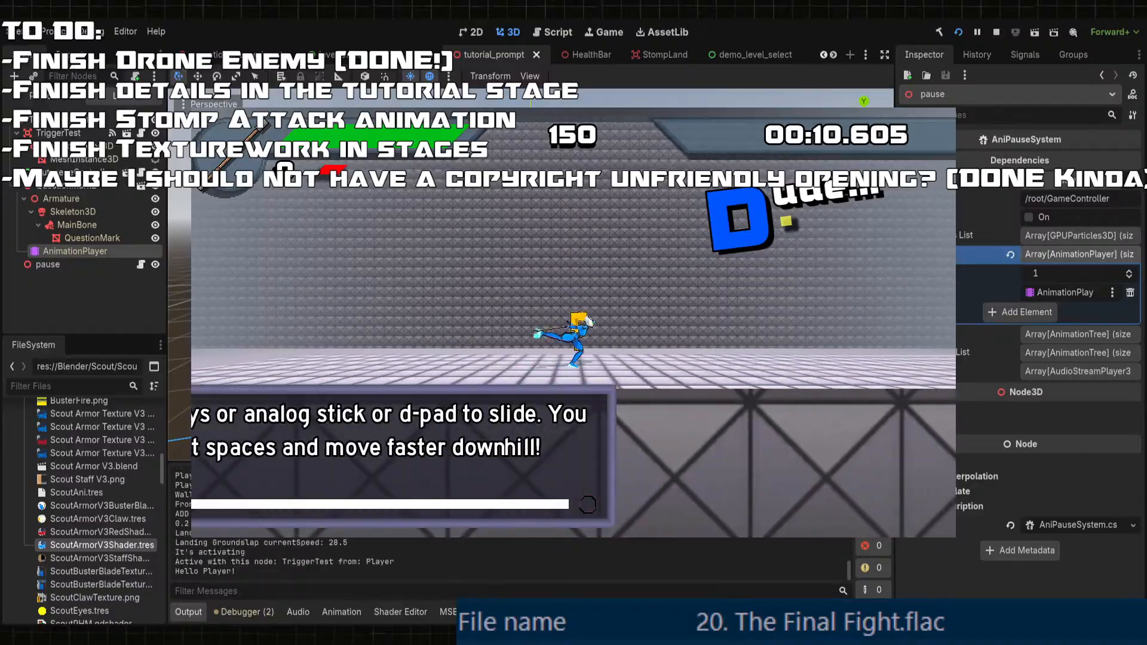
pyautogui.press('s')
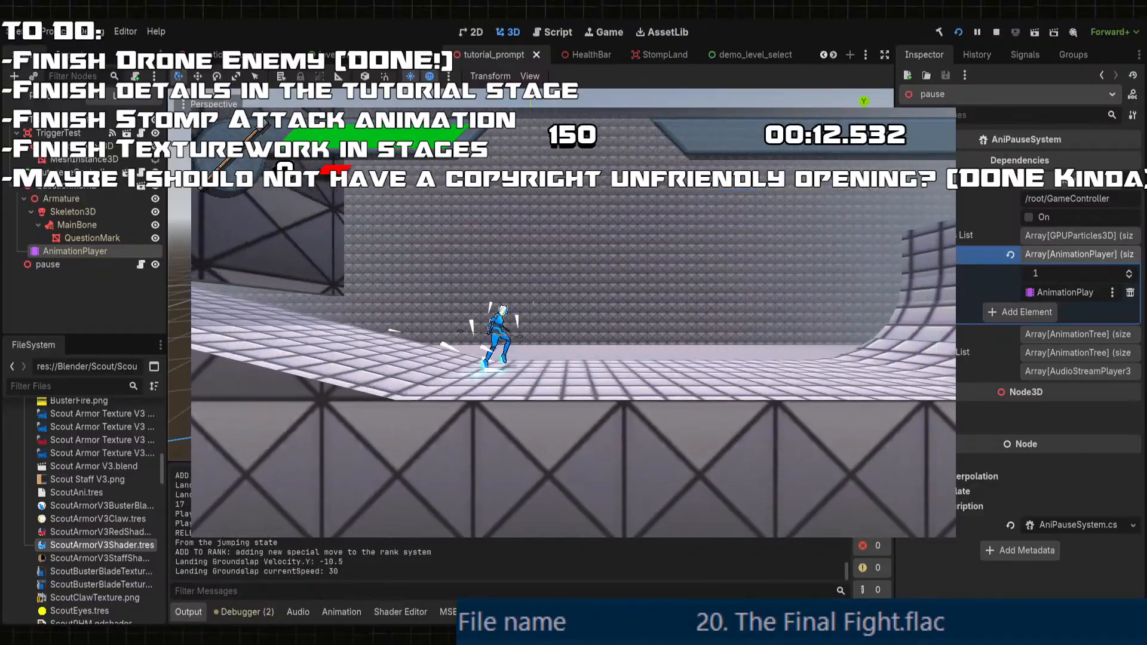
pyautogui.press('s')
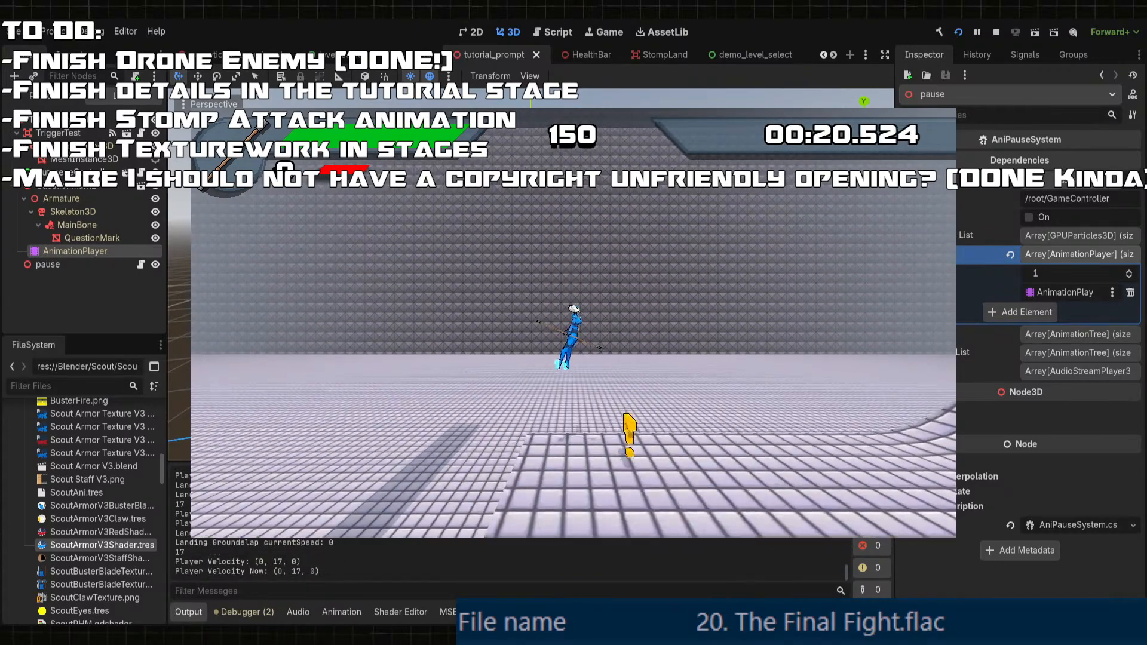
pyautogui.press('space')
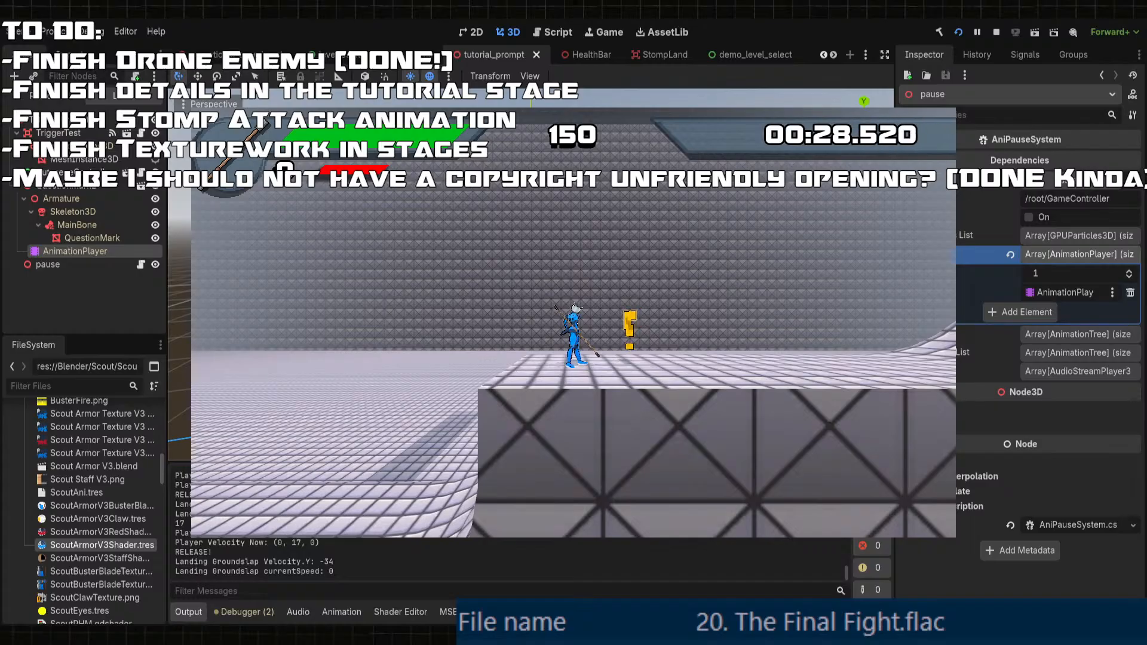
pyautogui.press('space')
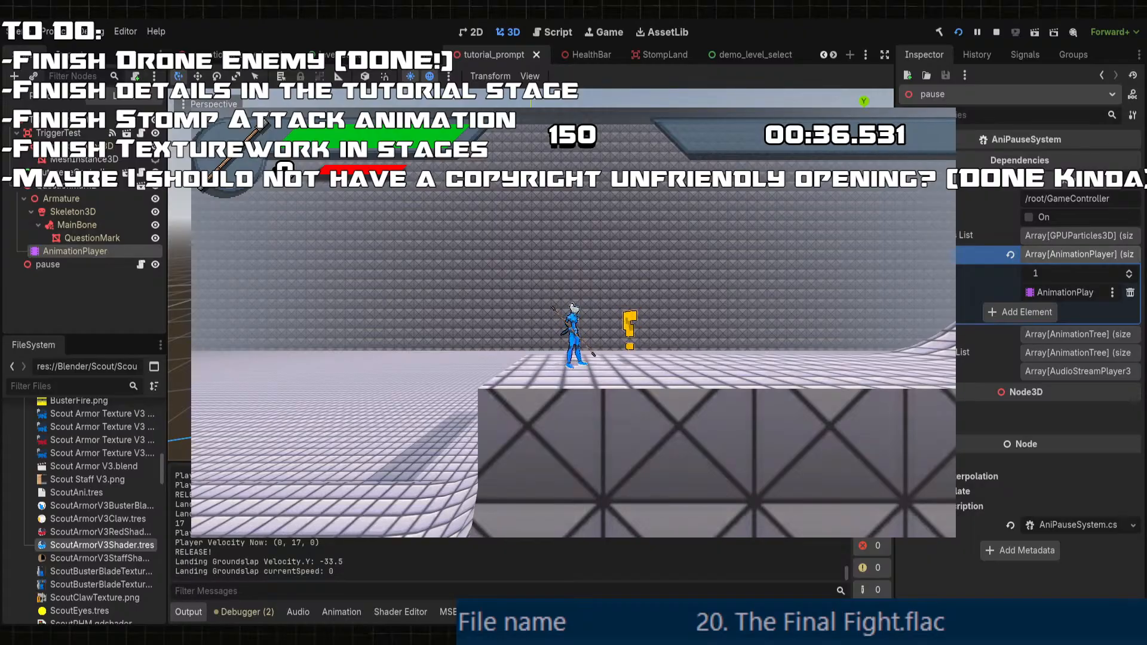
pyautogui.press('F8')
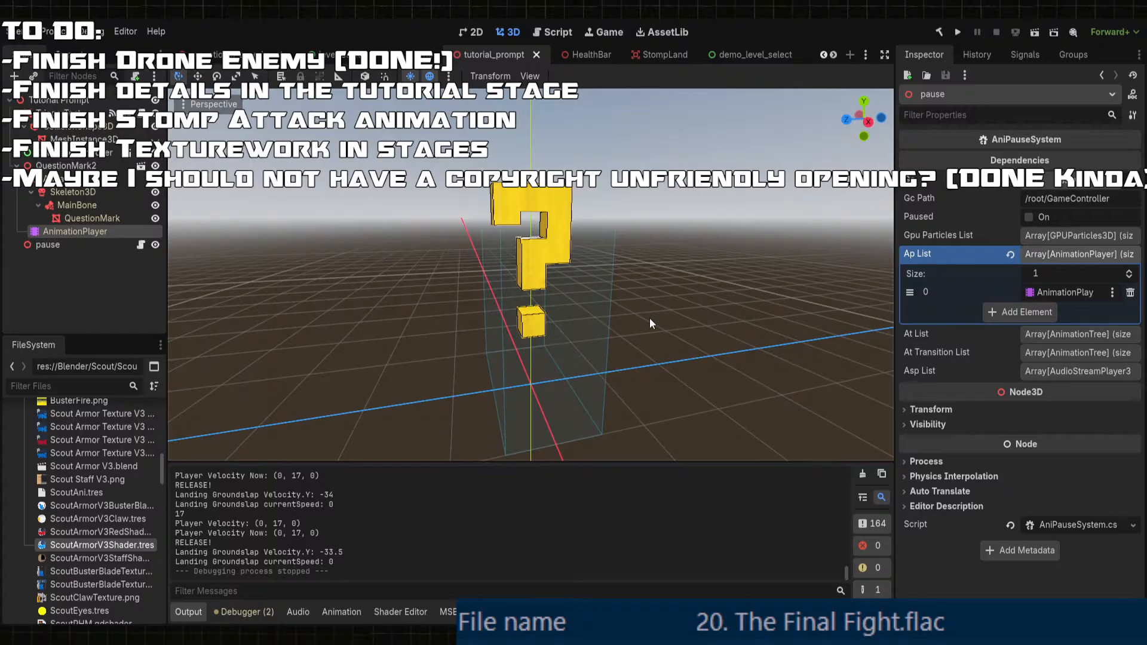
# - Switch to Blender and open the stage's level model file in place of the question mark model
pyautogui.moveTo(565, 332); pyautogui.dragTo(614, 353, button='middle')
pyautogui.click(660, 338)
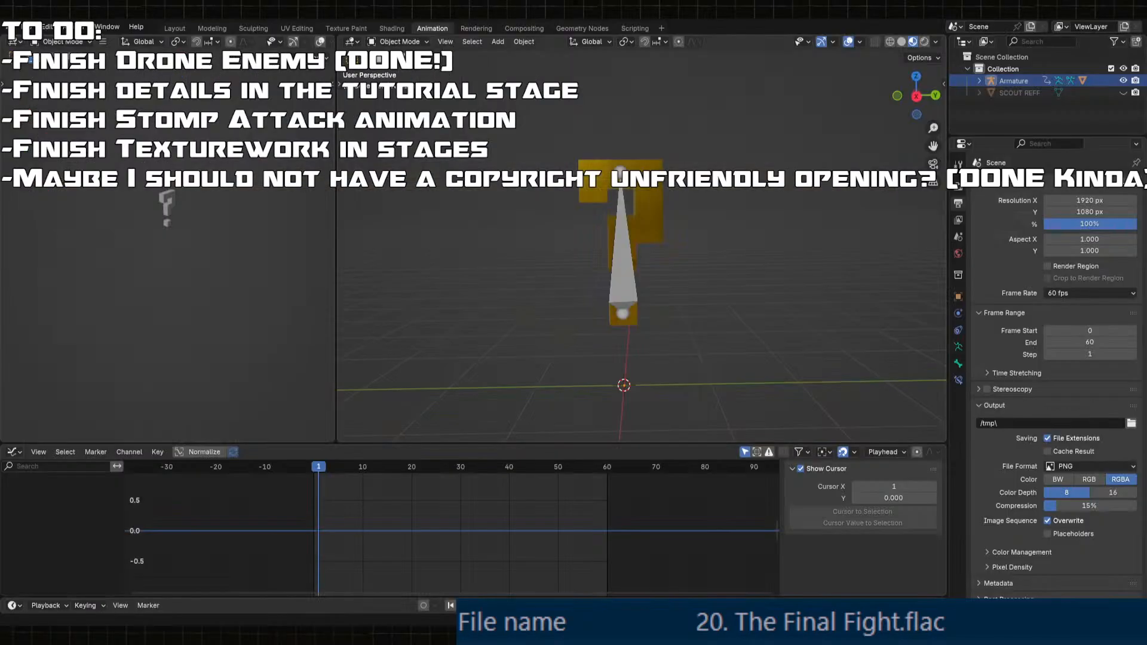
pyautogui.click(20, 28)
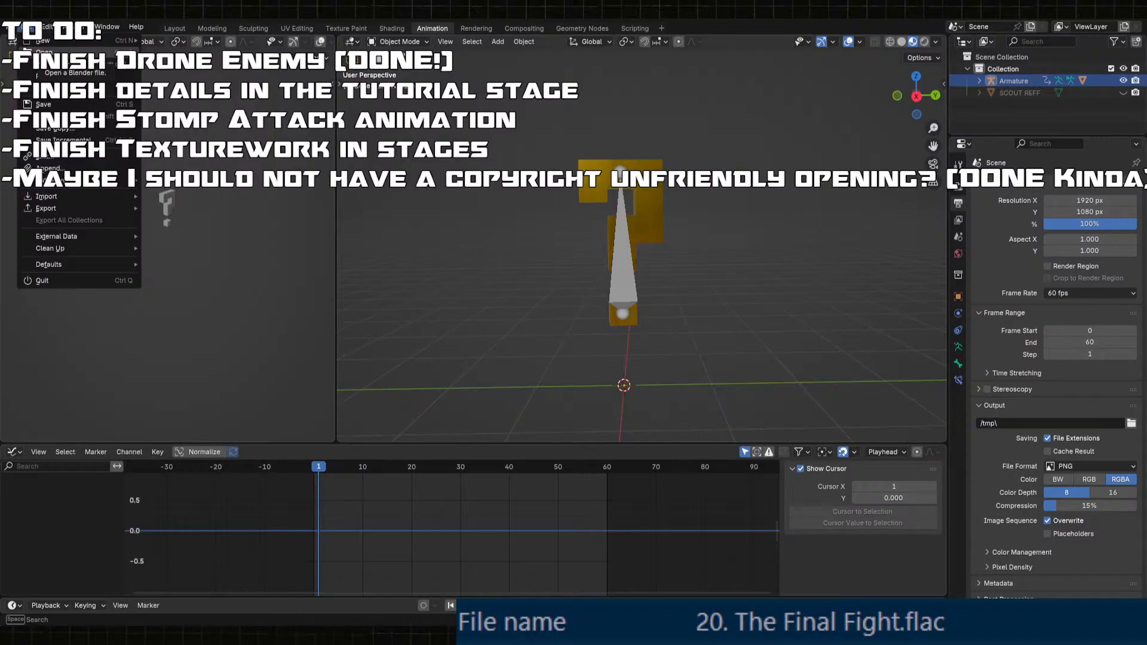
pyautogui.click(44, 54)
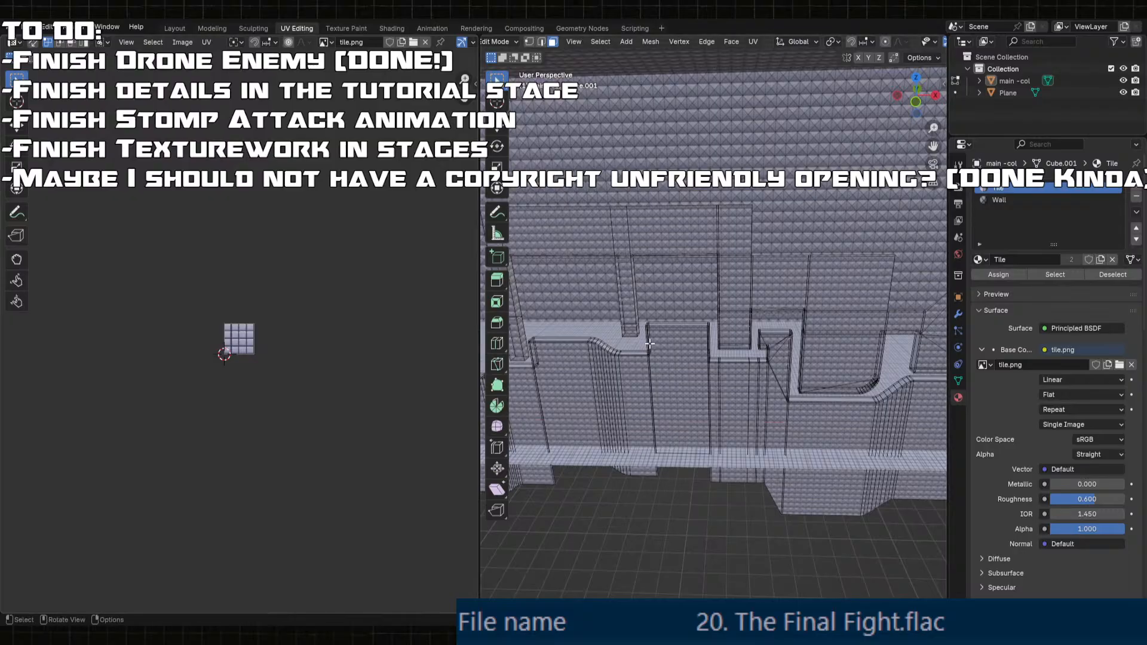
# - Switch to the Layout workspace, leave Edit Mode, and examine the stage's walls and floor from several angles
pyautogui.scroll(2, 630, 288)
pyautogui.click(184, 28)
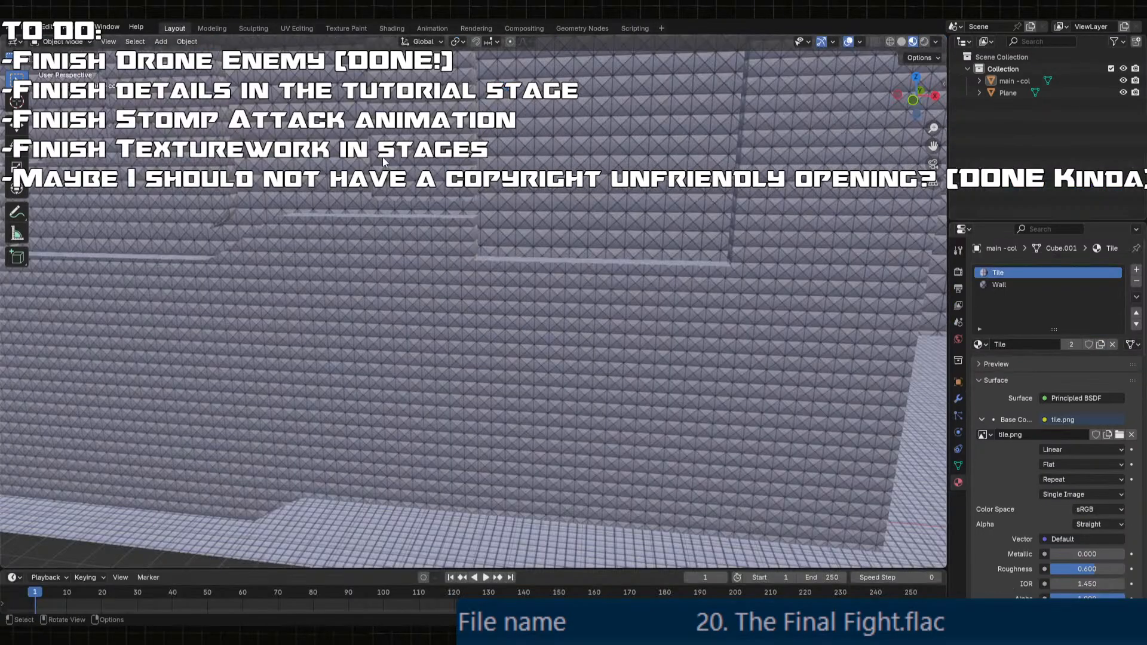
pyautogui.scroll(-5, 575, 310)
pyautogui.moveTo(575, 312); pyautogui.dragTo(601, 252, button='middle')
pyautogui.scroll(5, 693, 303)
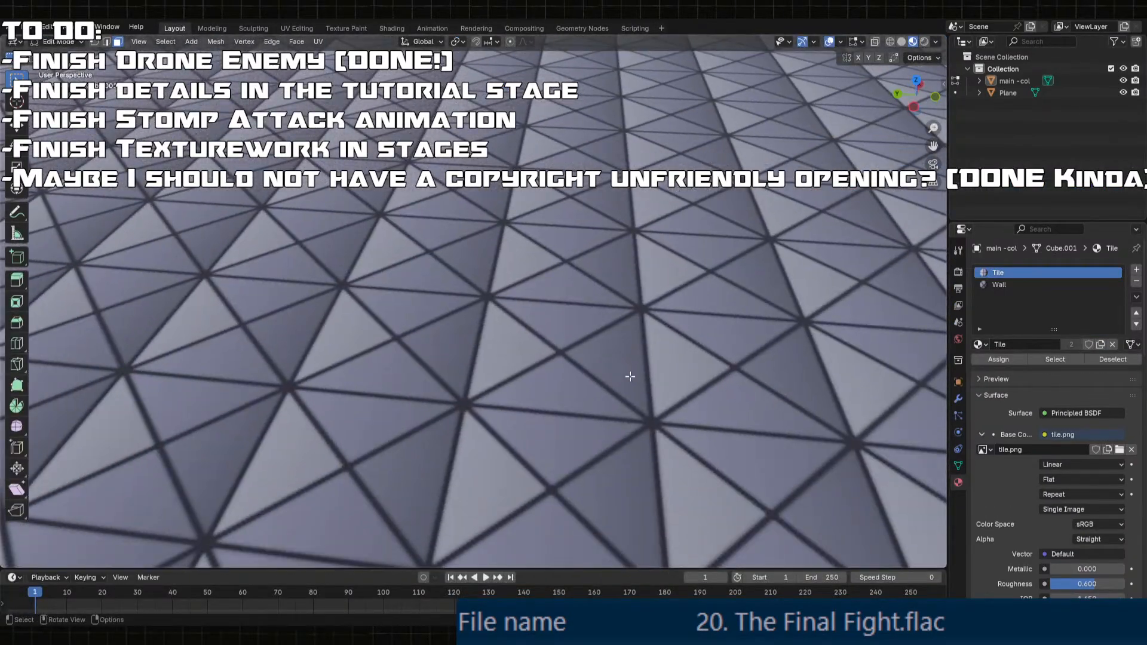
pyautogui.scroll(-5, 631, 376)
pyautogui.moveTo(630, 376); pyautogui.dragTo(464, 336, button='middle')
pyautogui.press('Tab')
pyautogui.click(454, 329)
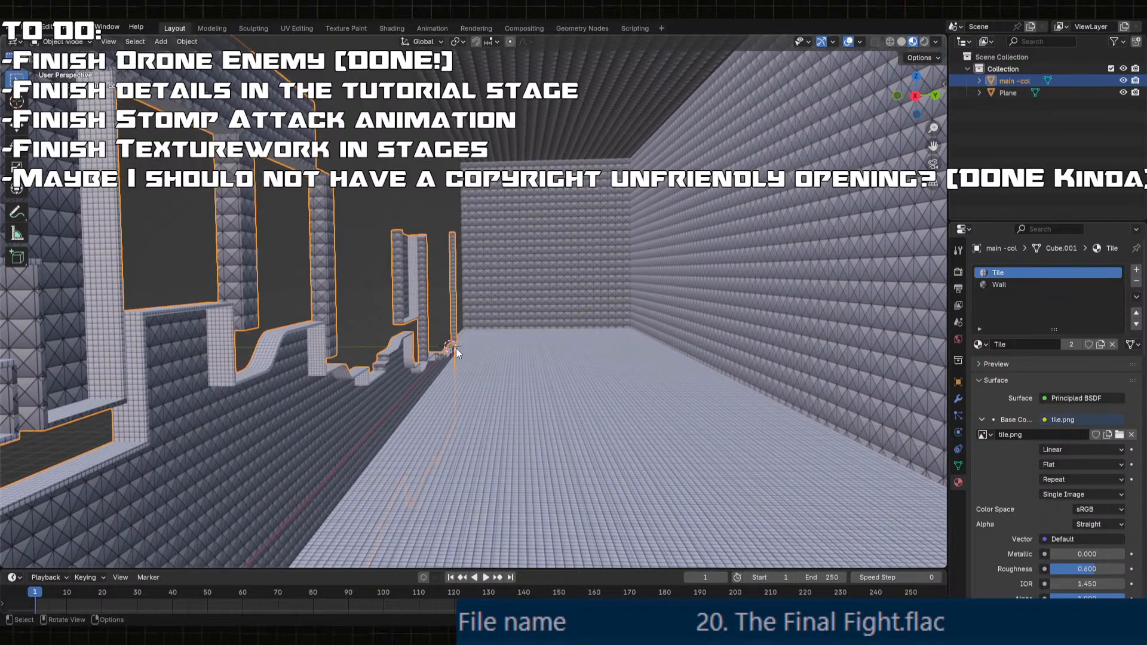
pyautogui.scroll(-10, 459, 347)
pyautogui.scroll(10, 459, 348)
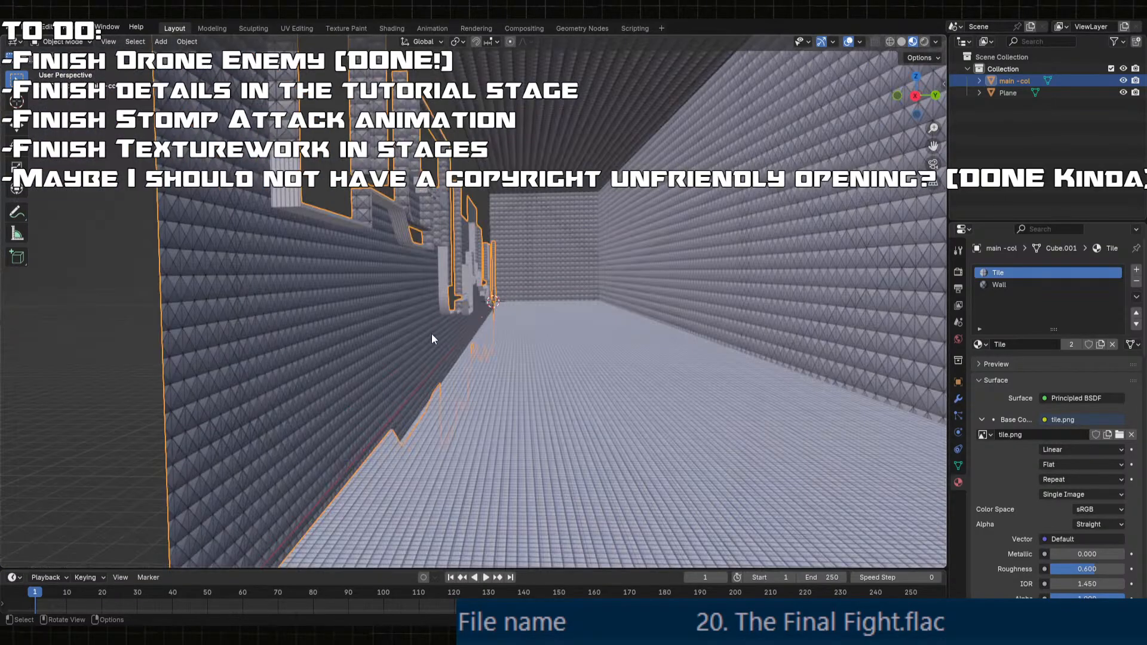
pyautogui.moveTo(431, 333); pyautogui.dragTo(597, 239, button='middle')
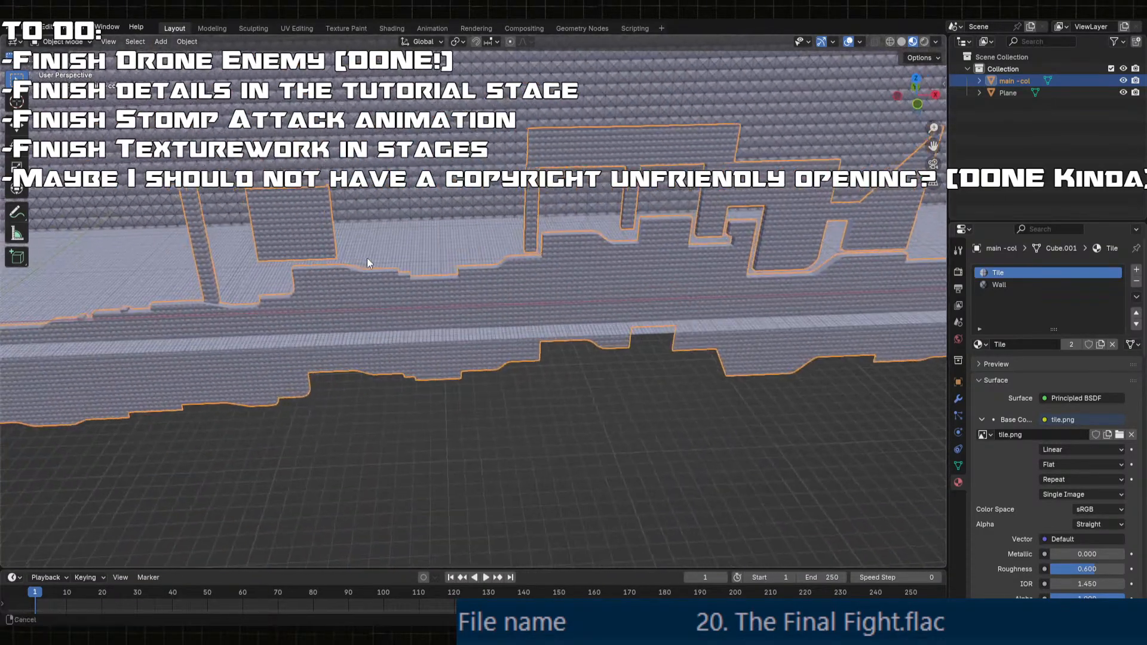
pyautogui.keyDown('shift'); pyautogui.moveTo(366, 261); pyautogui.dragTo(839, 311, button='middle'); pyautogui.keyUp('shift')
# - Rename the background plane object to "main bg"
pyautogui.click(718, 490)
pyautogui.moveTo(660, 350); pyautogui.dragTo(577, 359, button='middle')
pyautogui.scroll(4, 610, 386)
pyautogui.hotkey('shift', 'a')
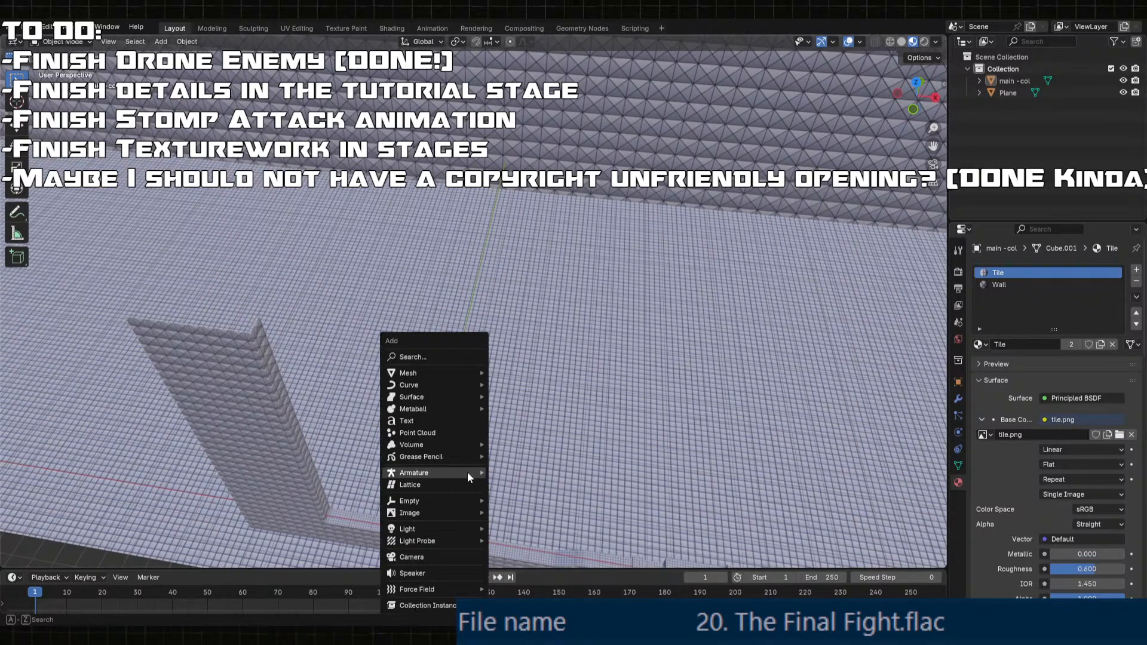
pyautogui.moveTo(449, 371)
pyautogui.click(525, 375)
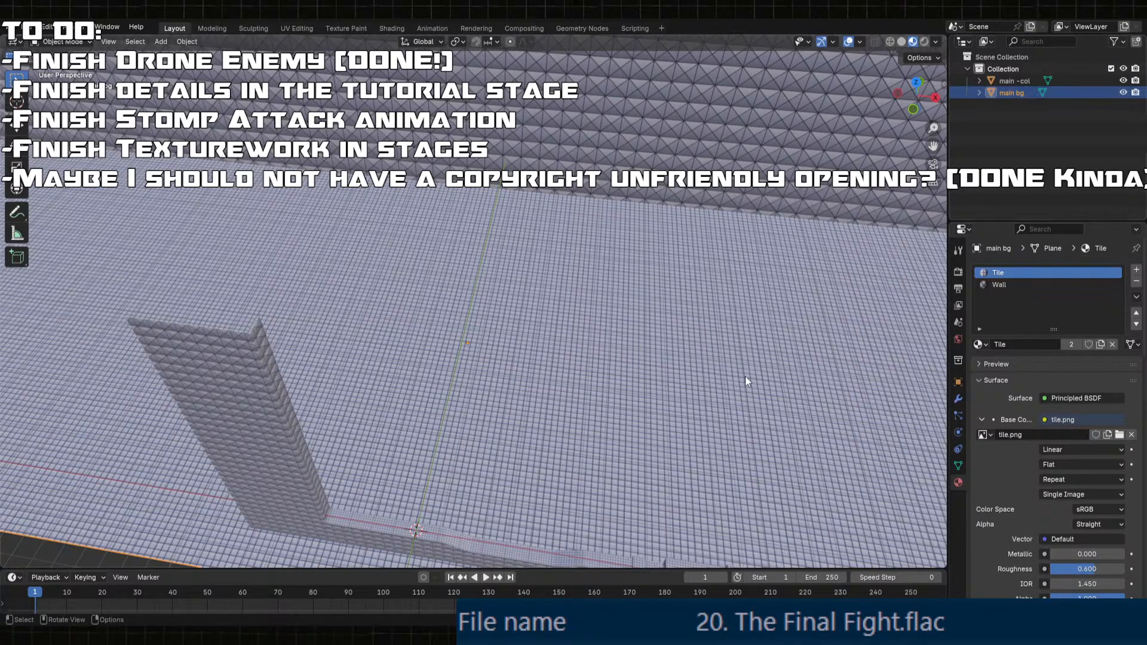
# - Add a 1 m cube mesh at the world origin in Object Mode
pyautogui.moveTo(558, 427); pyautogui.dragTo(532, 374, button='middle')
pyautogui.scroll(-5, 643, 432)
pyautogui.click(322, 529)
pyautogui.scroll(5, 532, 375)
pyautogui.rightClick(507, 368)
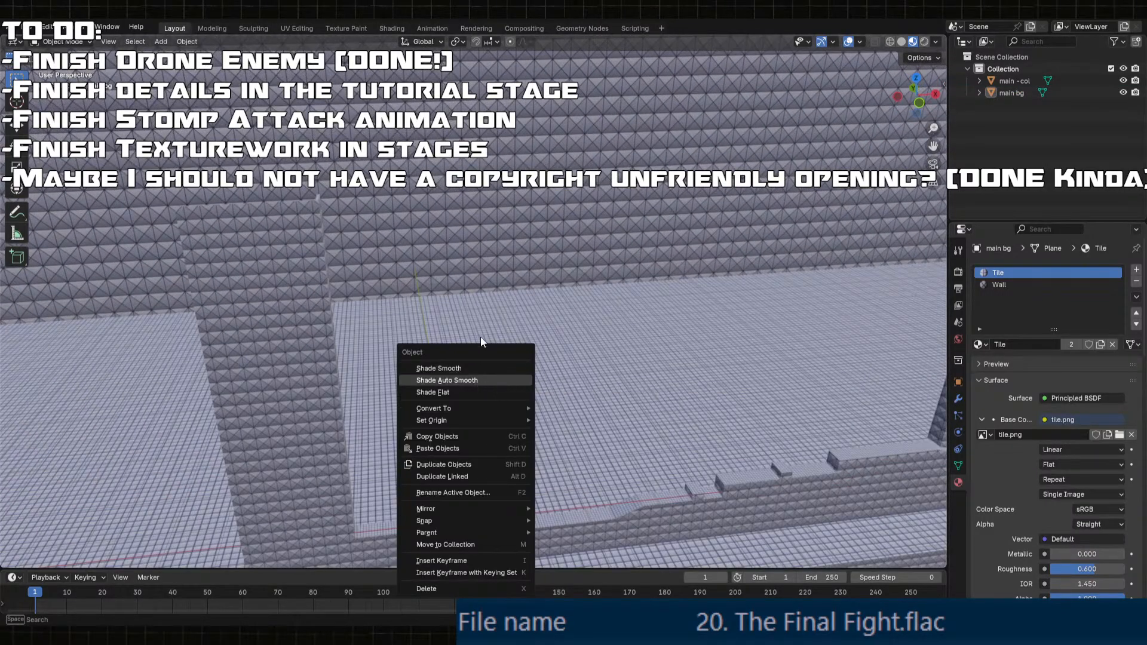
pyautogui.keyDown('shift'); pyautogui.moveTo(641, 359); pyautogui.dragTo(648, 363, button='middle'); pyautogui.keyUp('shift')
pyautogui.hotkey('shift', 'a')
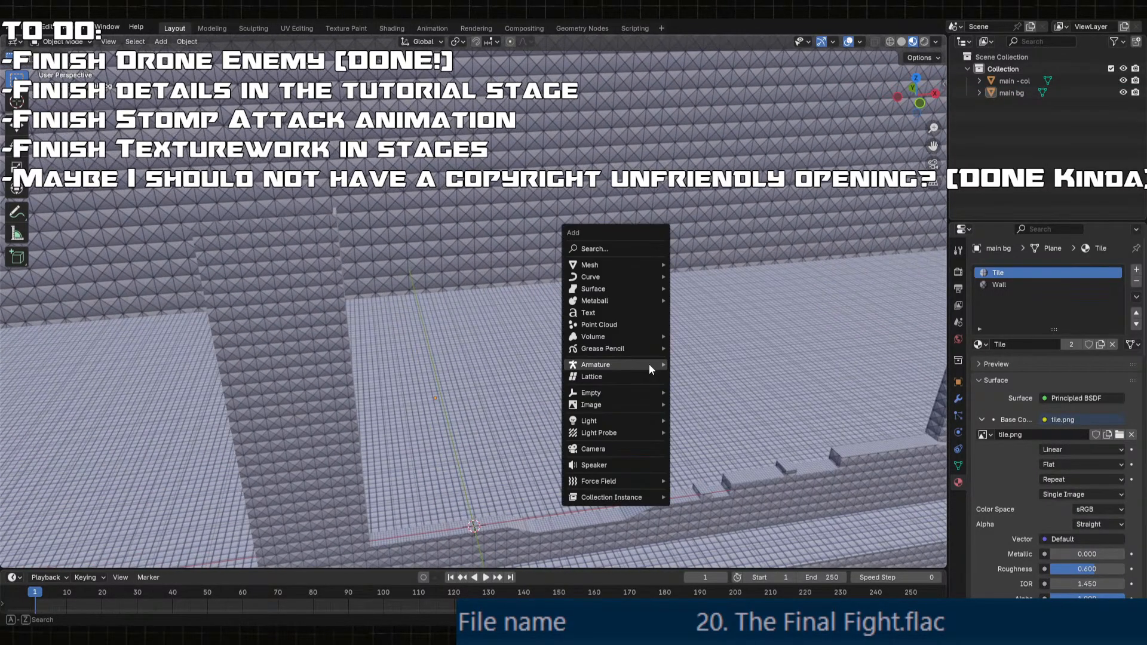
pyautogui.moveTo(625, 268)
pyautogui.click(687, 278)
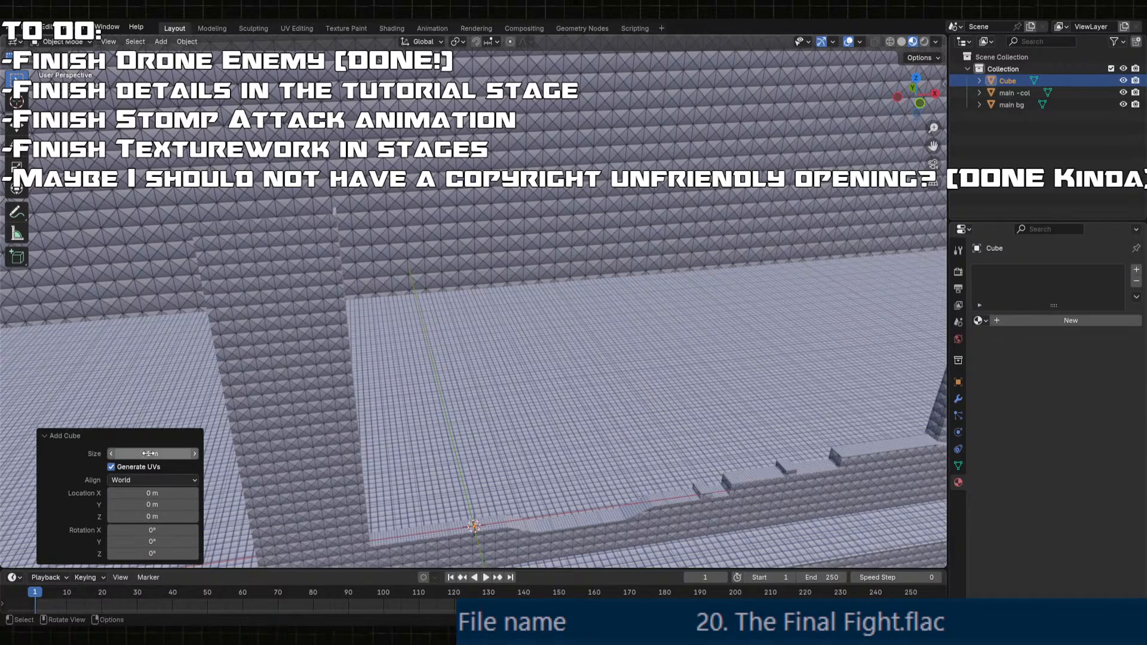
# - Frame the new cube and scale it by 50 on the X, Y and Z axes
pyautogui.press('KP_Decimal')
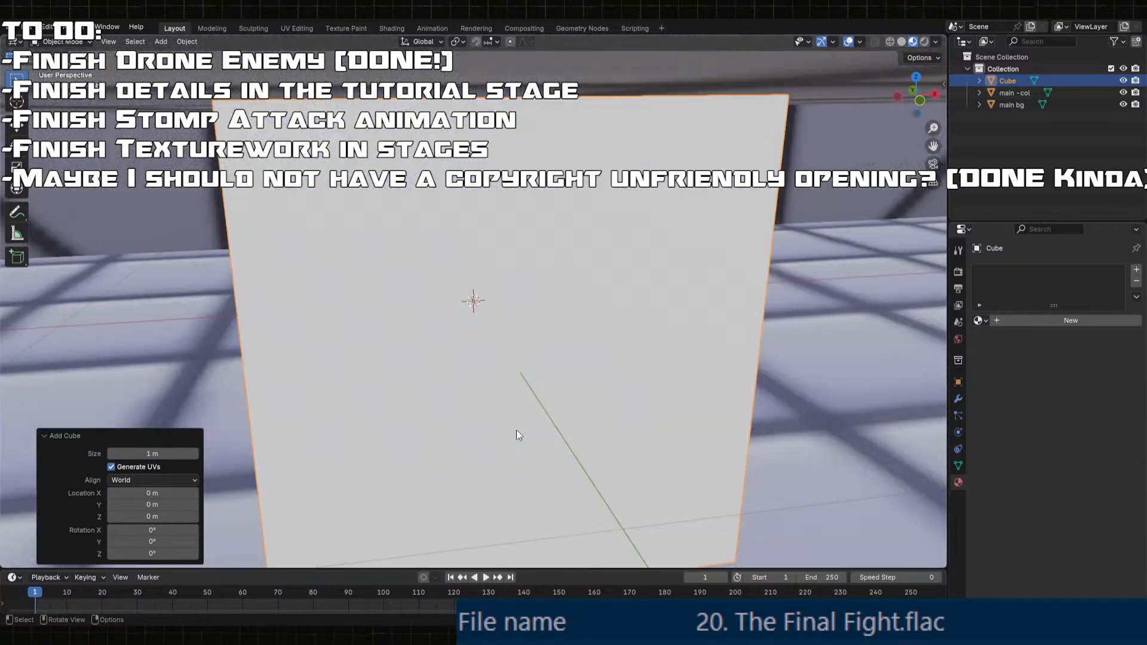
pyautogui.scroll(-11, 582, 373)
pyautogui.moveTo(551, 352); pyautogui.dragTo(499, 388, button='middle')
pyautogui.scroll(-2, 503, 376)
pyautogui.press('s')
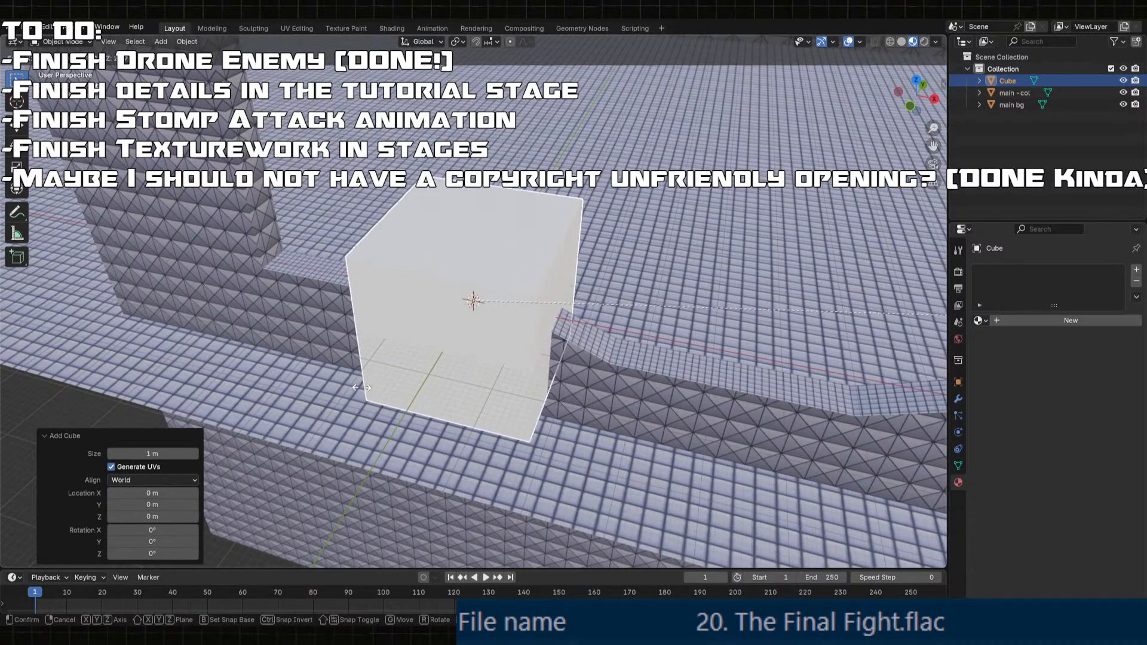
pyautogui.click(110, 496)
pyautogui.write('5')
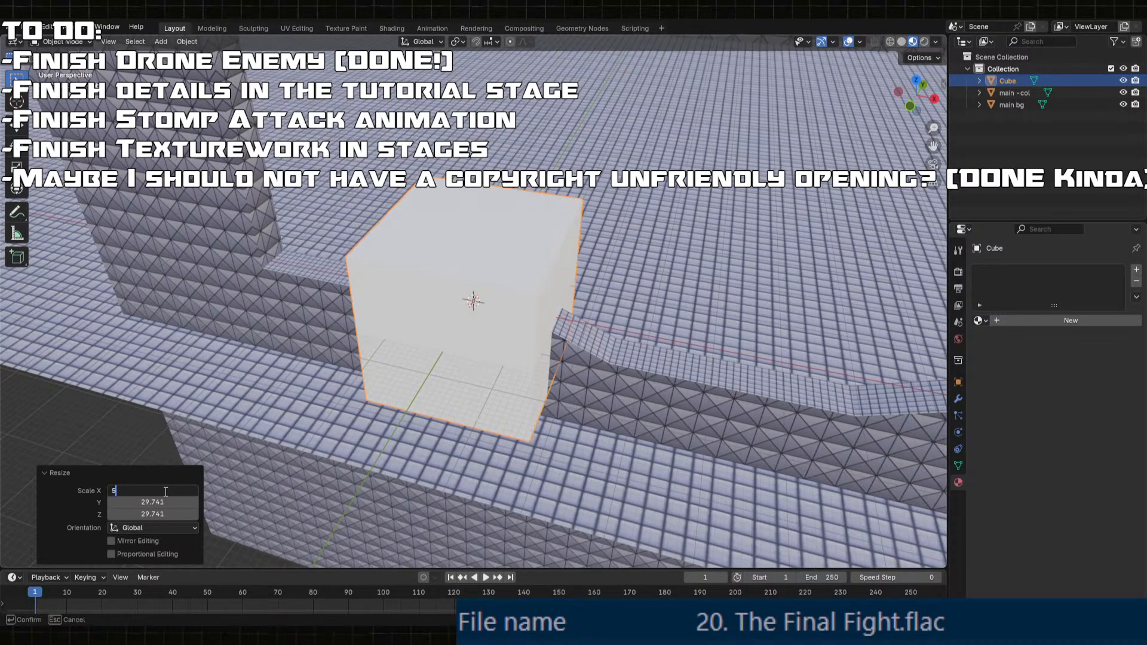
pyautogui.write('0')
pyautogui.press('Tab')
pyautogui.write('50')
pyautogui.press('Tab')
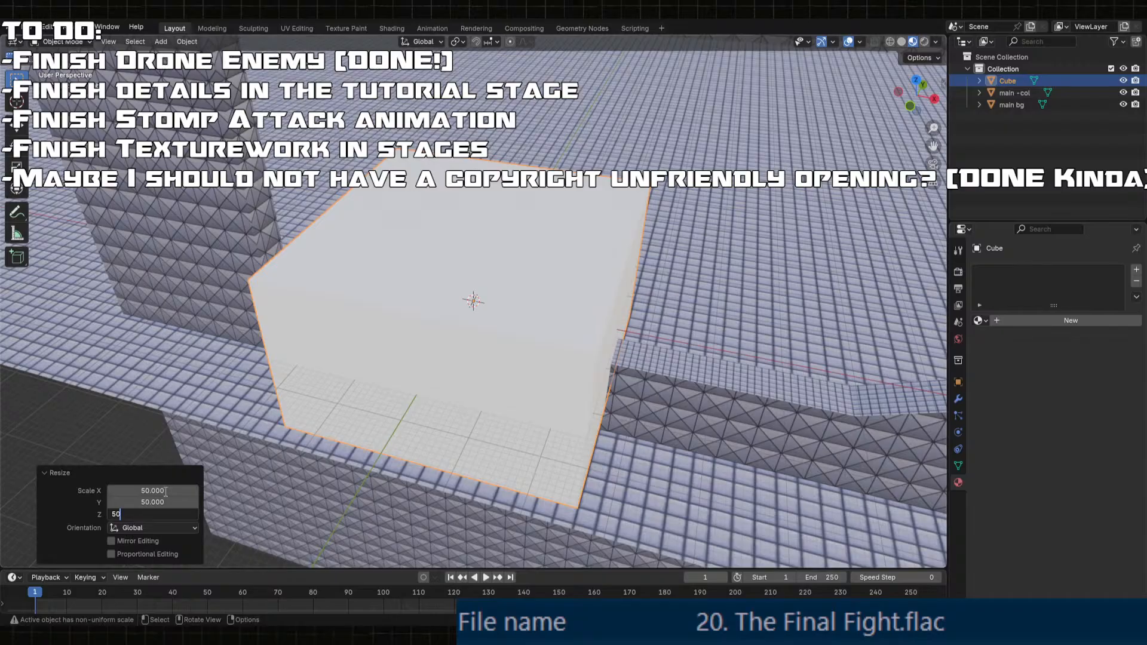
pyautogui.press('Return')
# - Move the cube about 83 m along Y onto the background floor behind the low wall
pyautogui.moveTo(430, 335); pyautogui.dragTo(347, 342, button='middle')
pyautogui.press('g')
pyautogui.press('y')
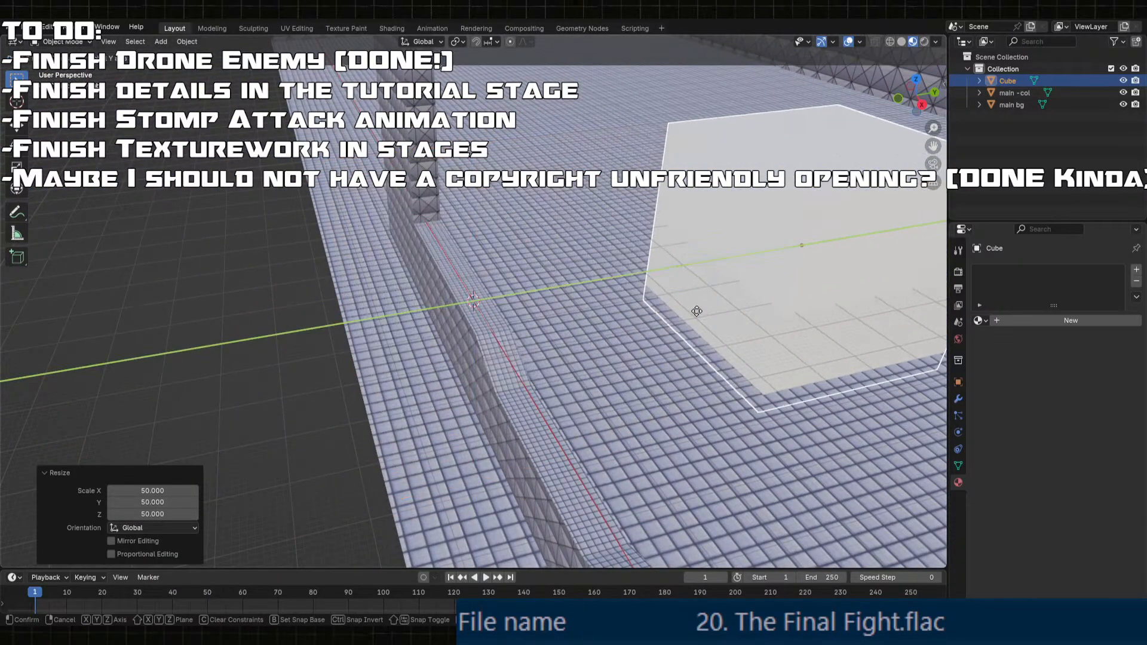
pyautogui.click(697, 312)
pyautogui.moveTo(697, 312); pyautogui.dragTo(600, 439, button='middle')
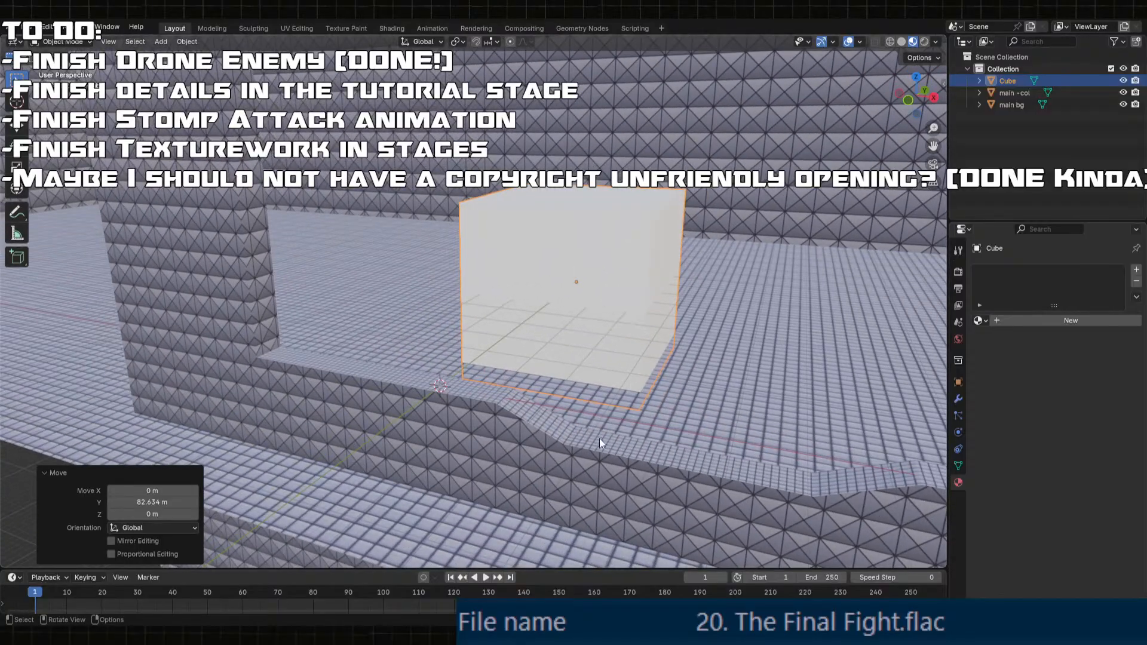
# - Rotate the cube about 40° around Z and raise it along Z so it rests on the floor
pyautogui.press('s')
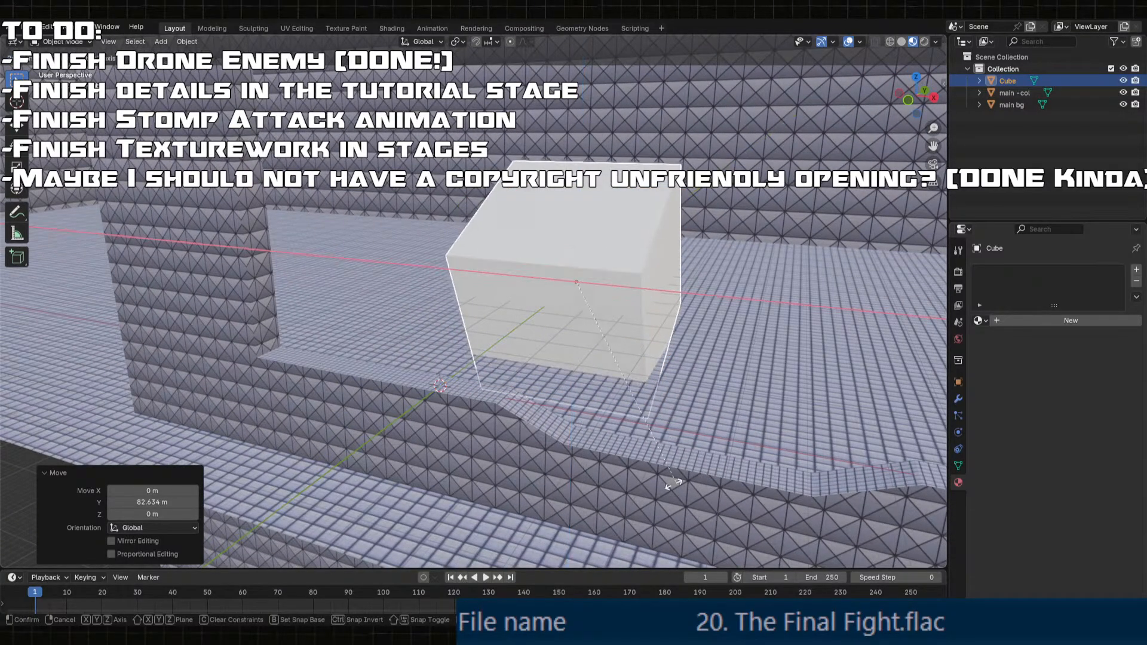
pyautogui.moveTo(591, 556); pyautogui.dragTo(609, 552, button='middle')
pyautogui.click(776, 504)
pyautogui.moveTo(777, 503); pyautogui.dragTo(512, 381, button='middle')
pyautogui.press('g')
pyautogui.press('z')
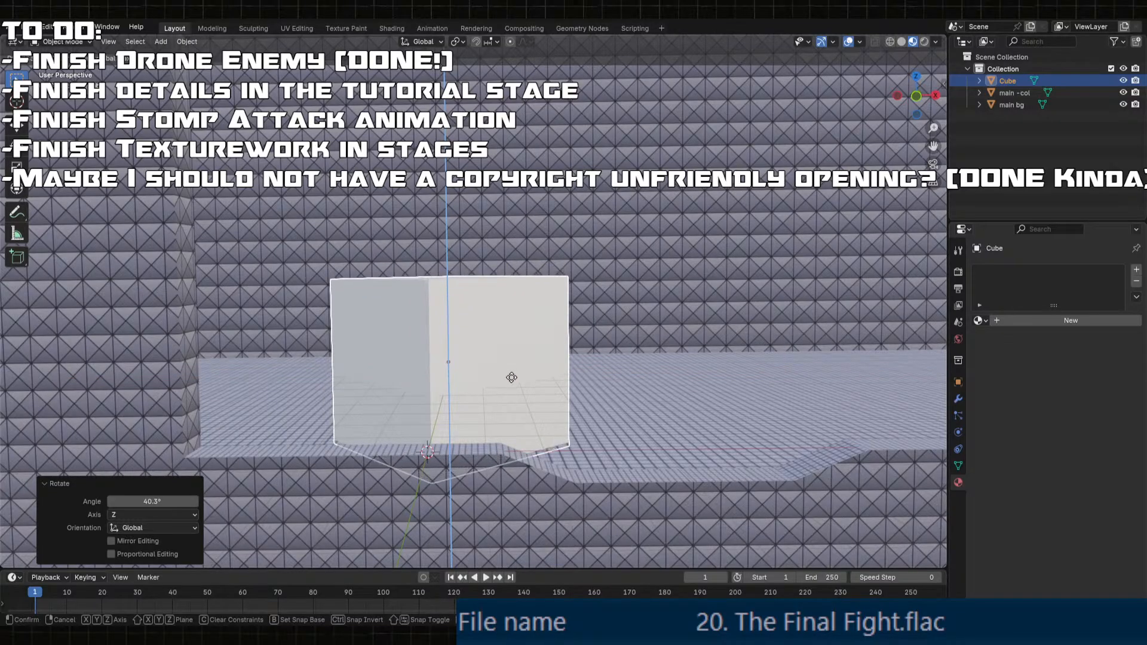
pyautogui.click(512, 377)
pyautogui.moveTo(535, 353); pyautogui.dragTo(517, 386, button='middle')
# - Enter Edit Mode on the cube, select its top face and give the cube the existing Tile material
pyautogui.press('Tab')
pyautogui.click(507, 196)
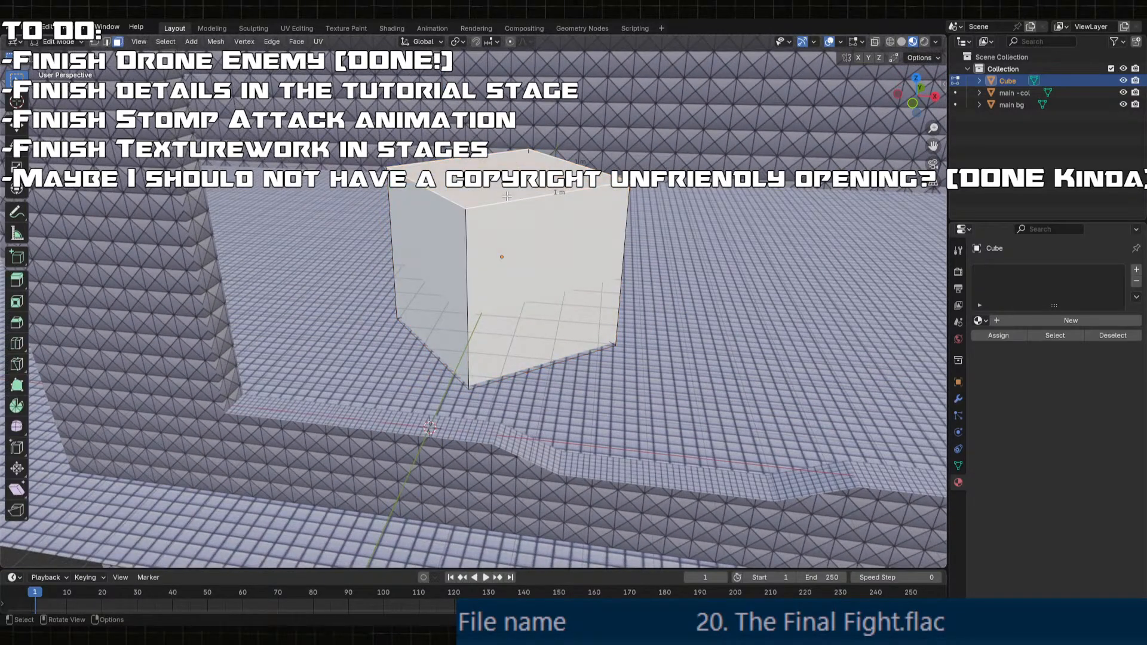
pyautogui.click(980, 320)
pyautogui.click(998, 342)
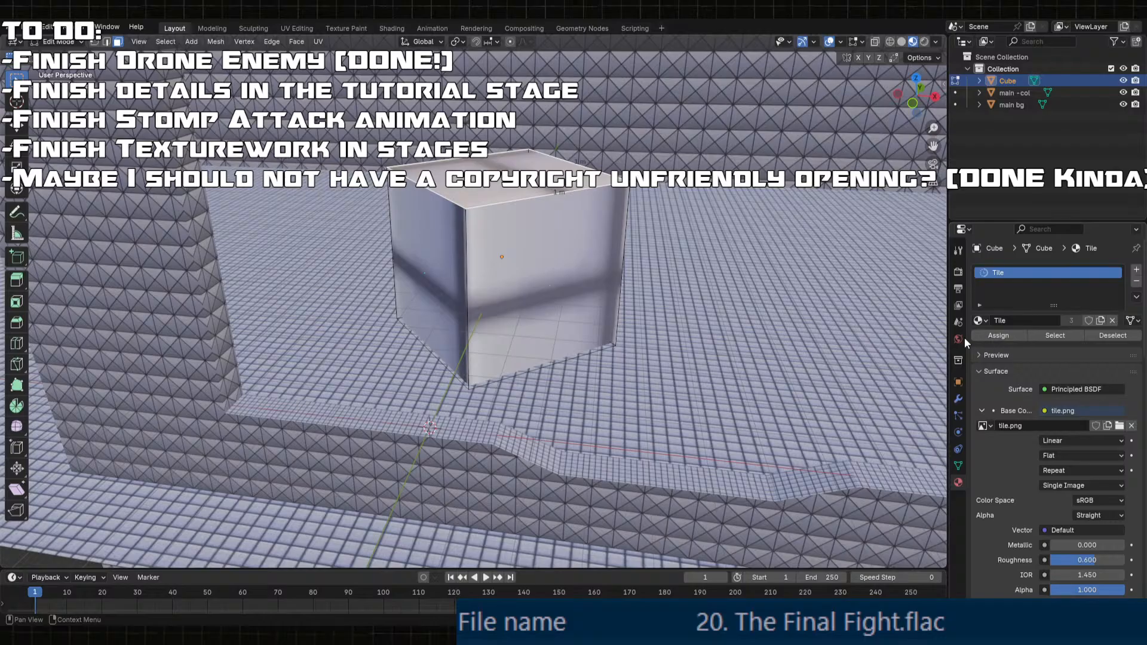
# - Add a second material slot with the existing Wall material and assign it to the cube's side faces, keeping Tile on top
pyautogui.press('a')
pyautogui.moveTo(560, 235); pyautogui.dragTo(909, 306, button='middle')
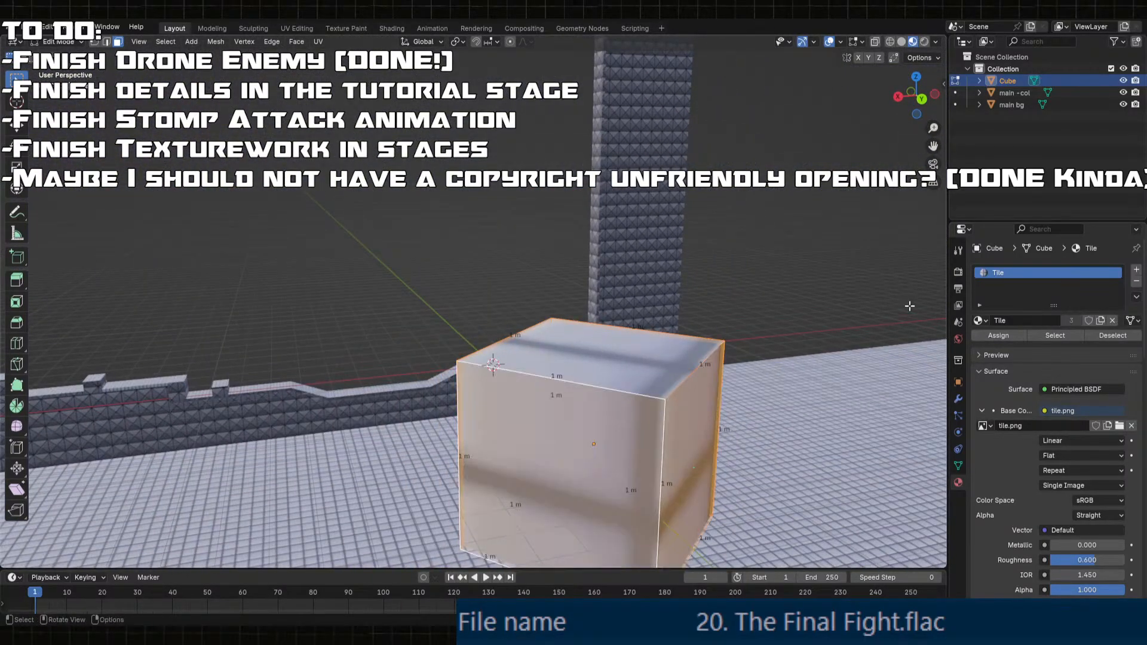
pyautogui.click(1136, 270)
pyautogui.click(980, 344)
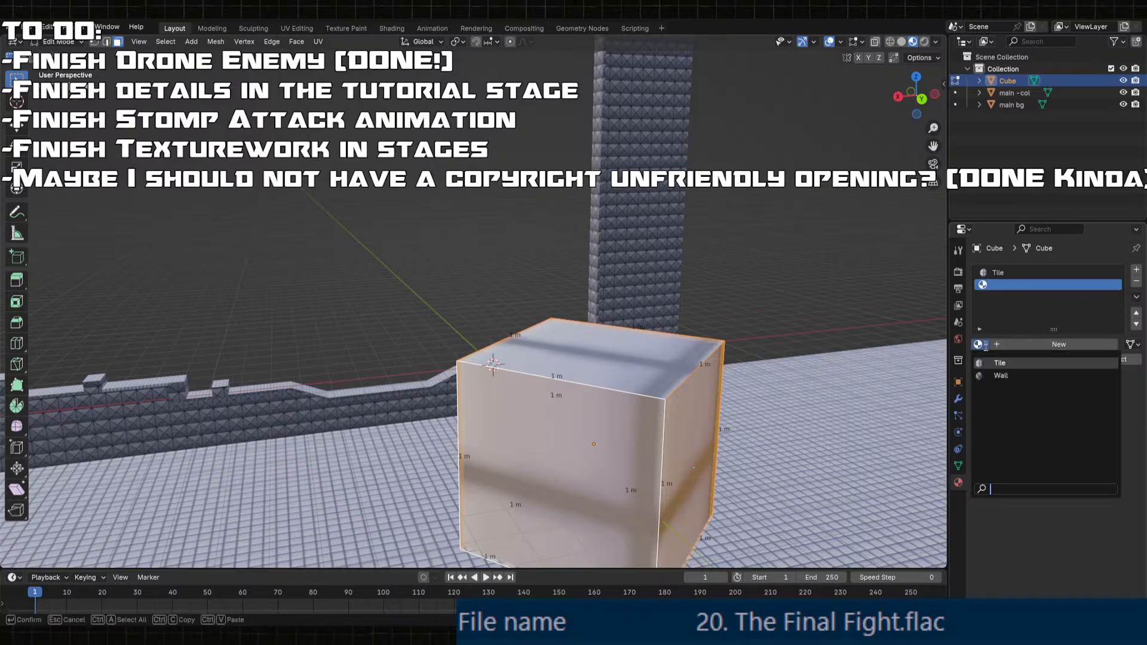
pyautogui.click(1014, 377)
pyautogui.click(1002, 359)
pyautogui.moveTo(370, 335); pyautogui.dragTo(566, 338, button='middle')
pyautogui.click(505, 418)
pyautogui.moveTo(505, 418); pyautogui.dragTo(609, 332, button='middle')
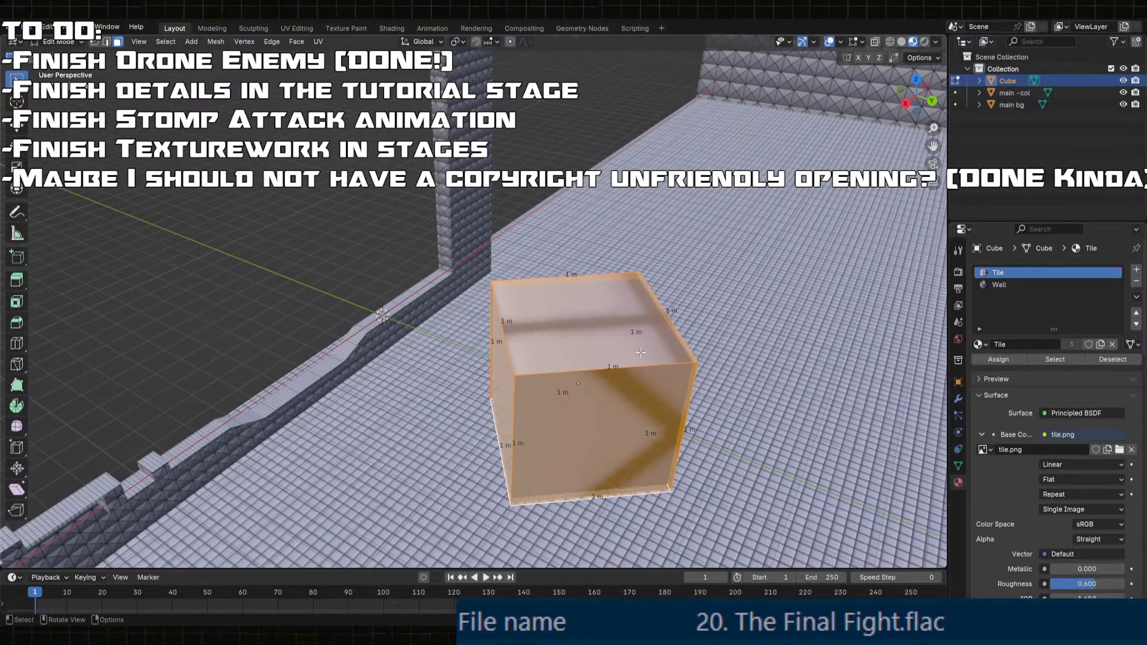
# - Reset the UV mapping of the cube's faces
pyautogui.press('u')
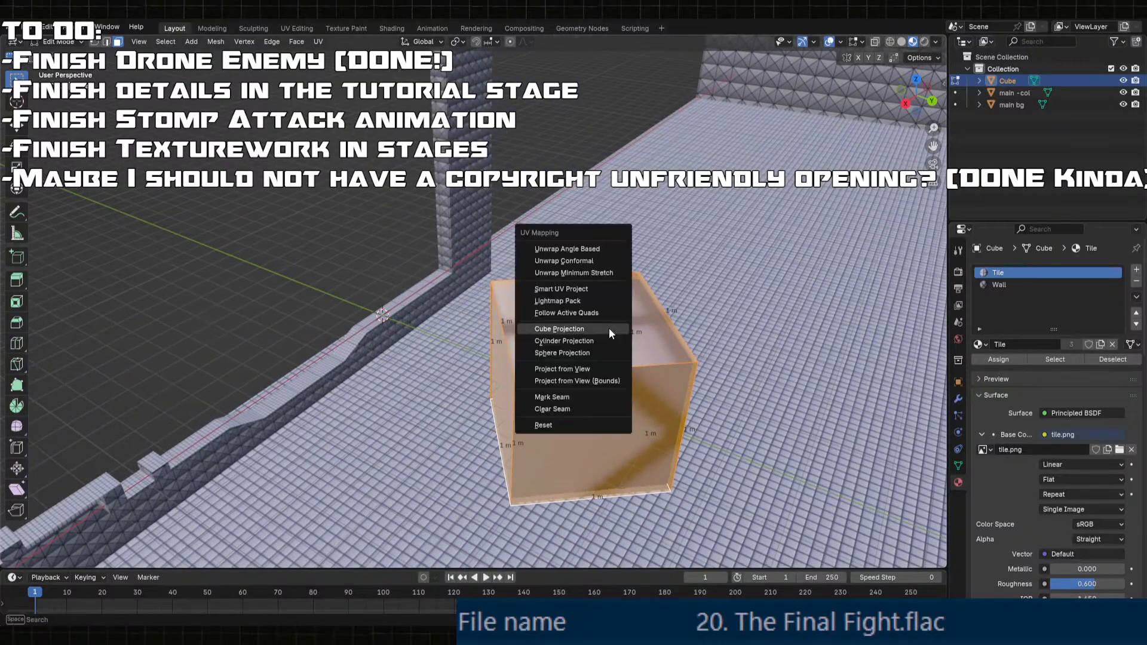
pyautogui.click(543, 425)
pyautogui.moveTo(553, 422); pyautogui.dragTo(337, 207, button='middle')
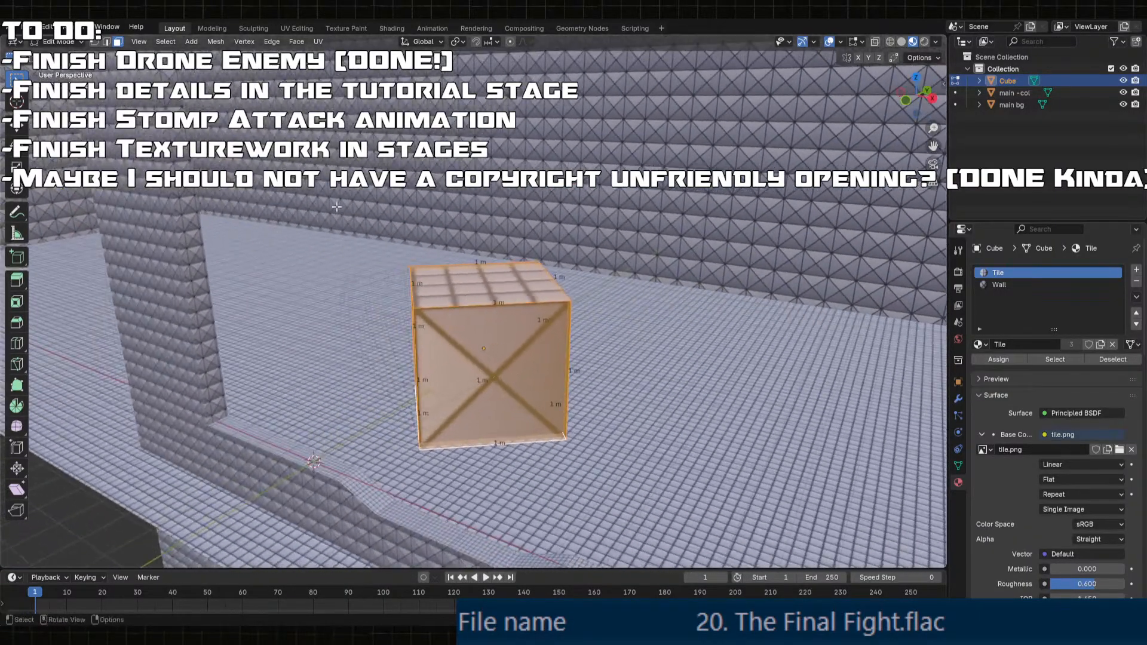
# - In the UV Editing workspace, select all of the cube's UVs and scale them by 10 on every axis
pyautogui.click(297, 28)
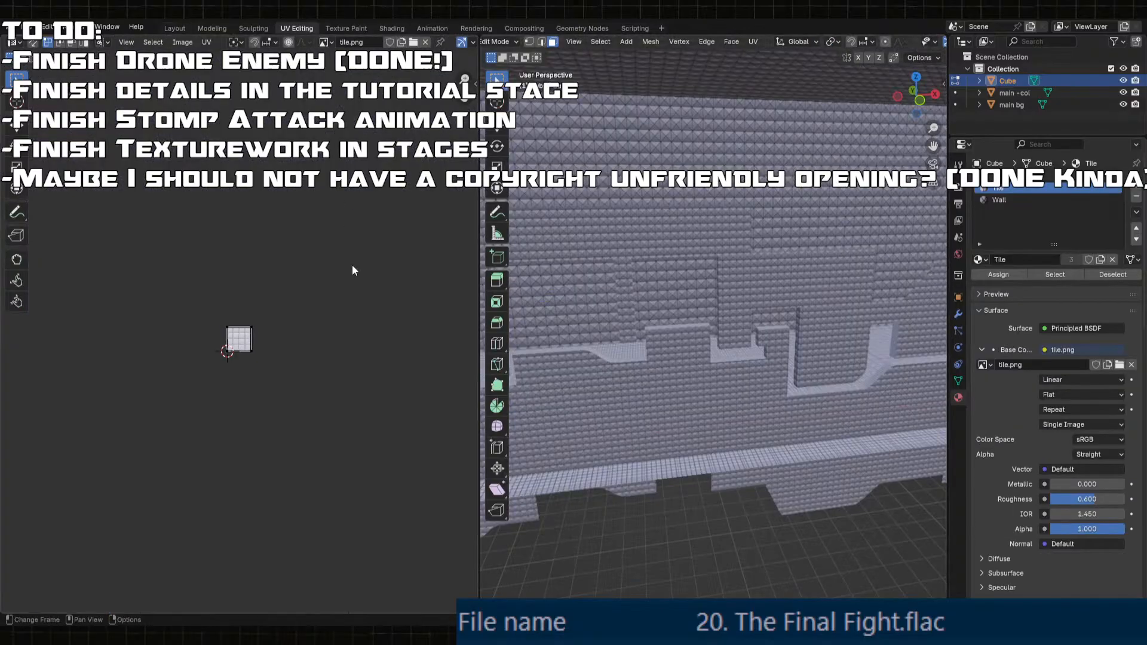
pyautogui.press('a')
pyautogui.press('s')
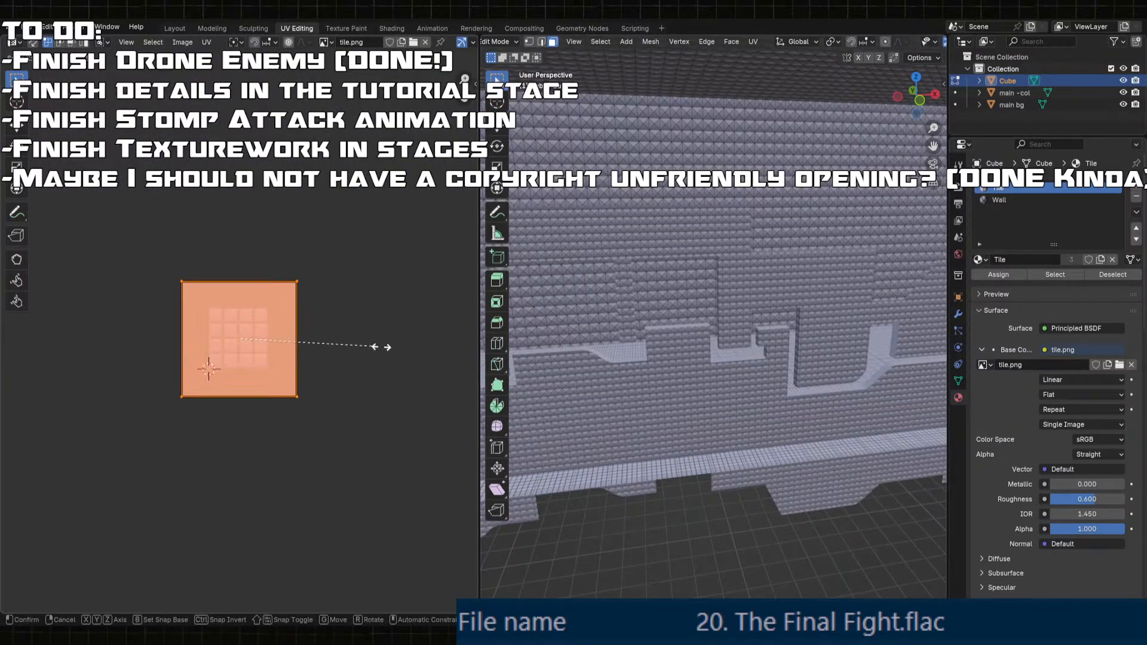
pyautogui.click(595, 341)
pyautogui.moveTo(595, 341); pyautogui.dragTo(670, 404, button='middle')
pyautogui.scroll(3, 663, 399)
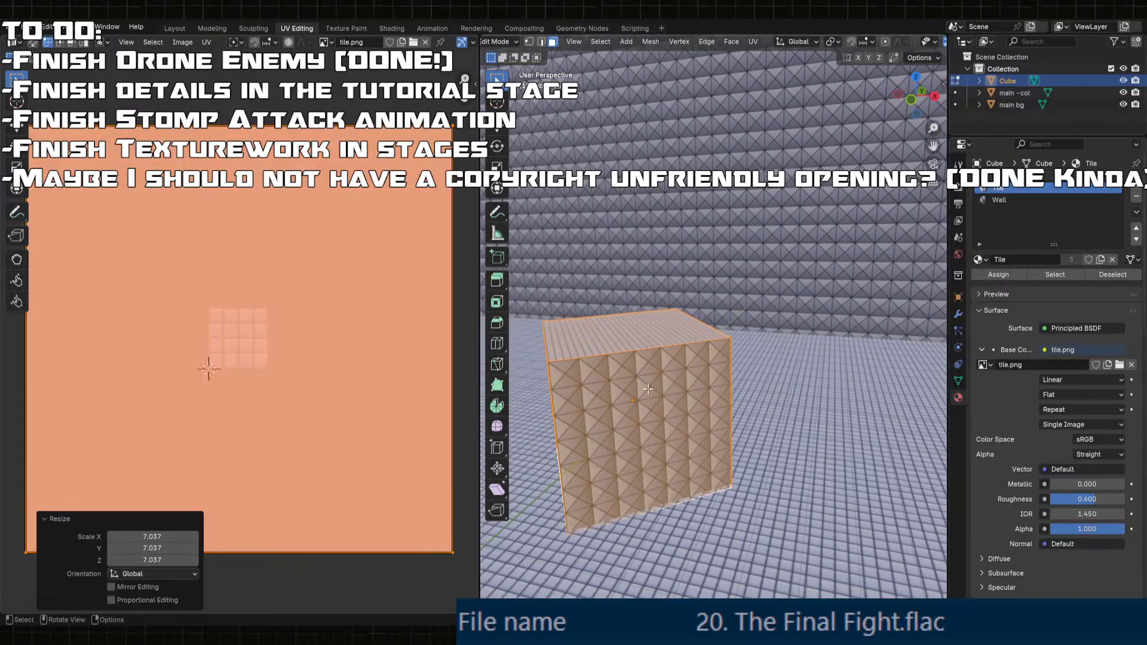
pyautogui.write('10')
pyautogui.press('Tab')
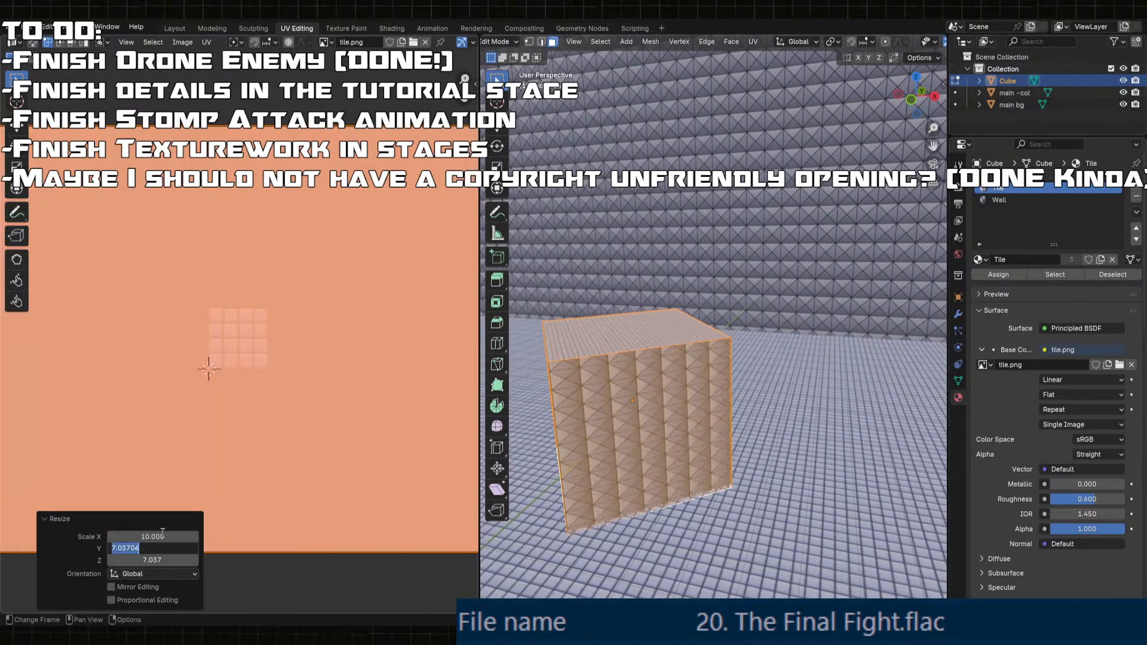
pyautogui.write('10')
pyautogui.press('Tab')
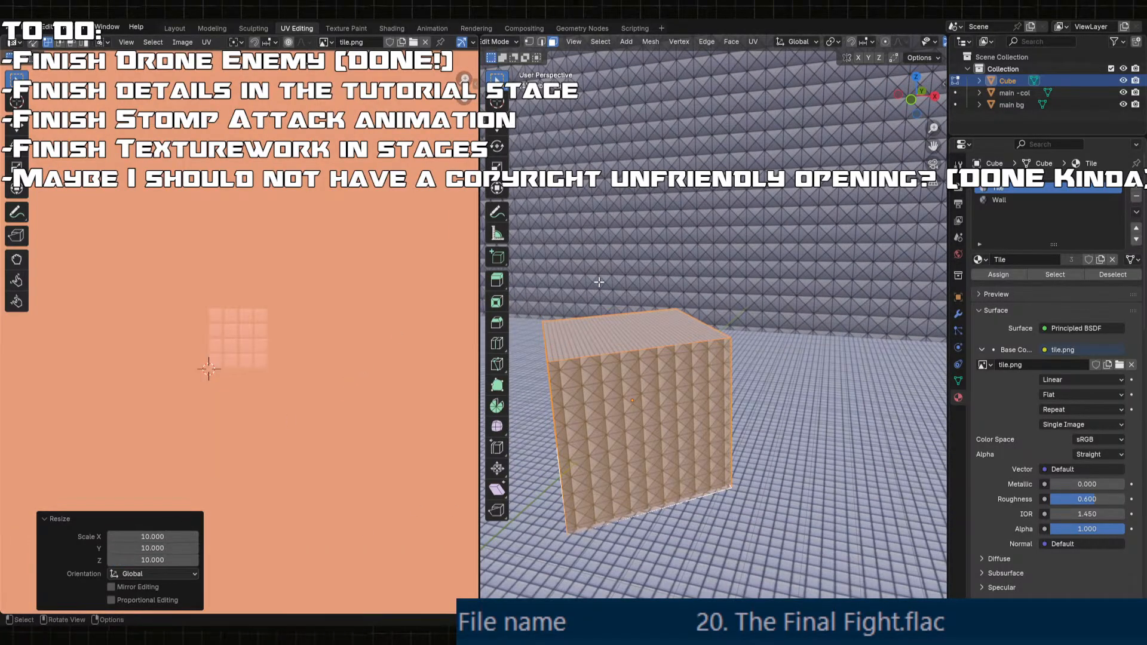
# - Leave Edit Mode and return to the Layout workspace, showing the floor beside the textured cube
pyautogui.scroll(-4, 599, 282)
pyautogui.press('Tab')
pyautogui.moveTo(675, 359); pyautogui.dragTo(700, 378, button='middle')
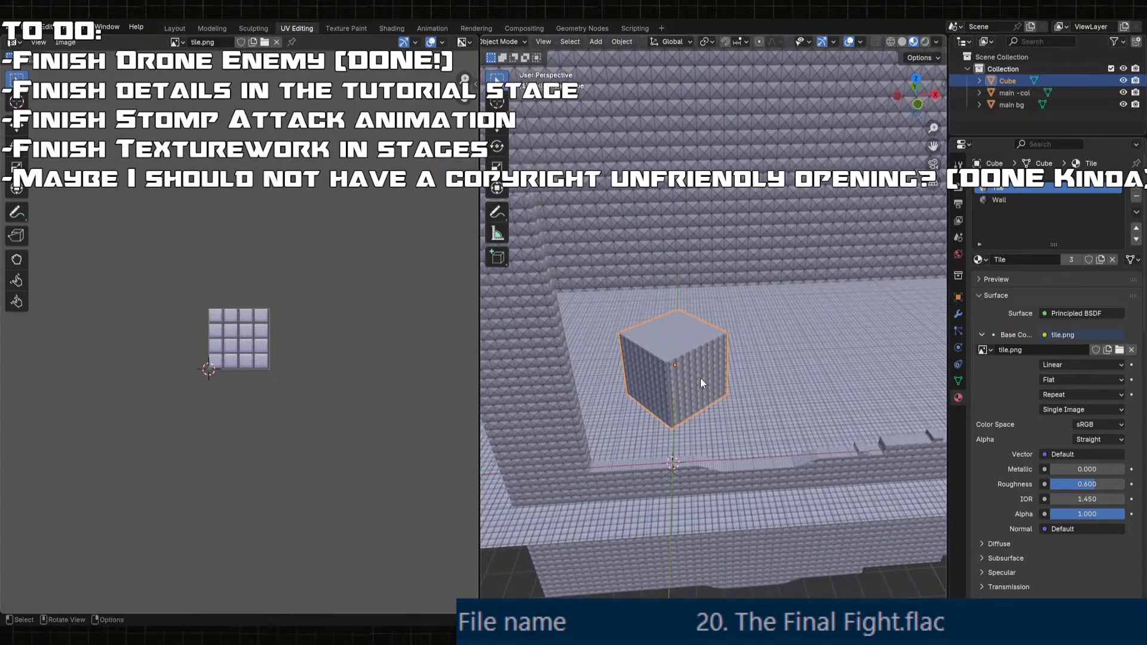
pyautogui.press('Tab')
pyautogui.press('Tab')
pyautogui.click(174, 28)
pyautogui.moveTo(436, 346); pyautogui.dragTo(362, 406, button='middle')
pyautogui.moveTo(250, 349); pyautogui.dragTo(405, 408, button='middle')
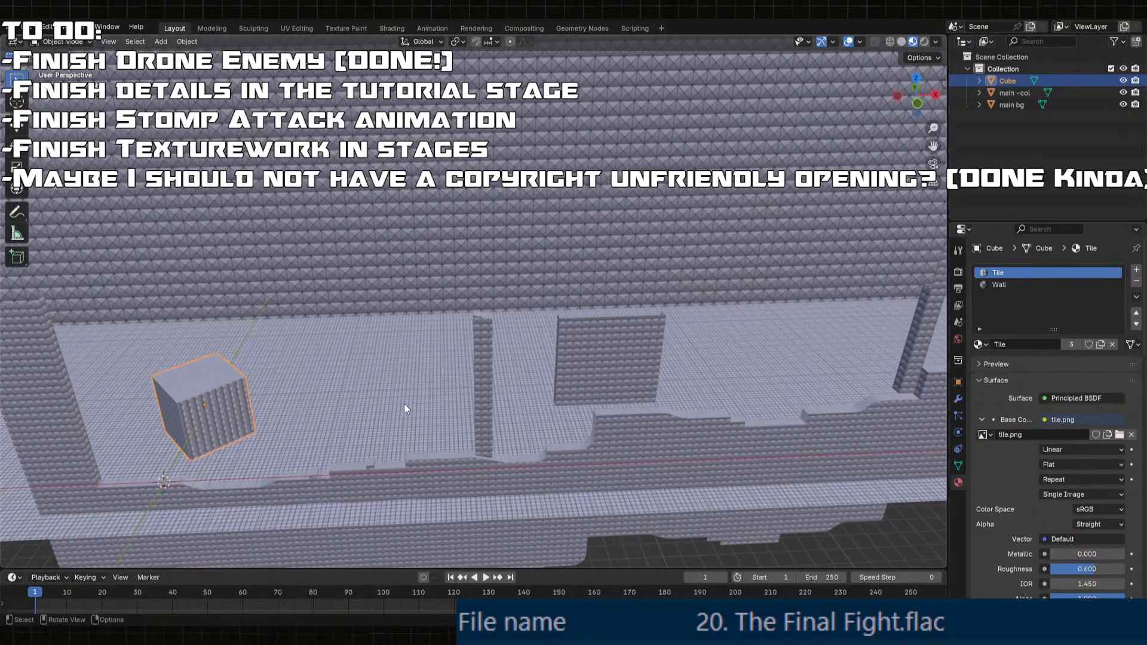
# - Paste a copy of the textured cube, move it along the floor toward the narrow pillar, rotate it and adjust its Y position
pyautogui.hotkey('ctrl', 'v')
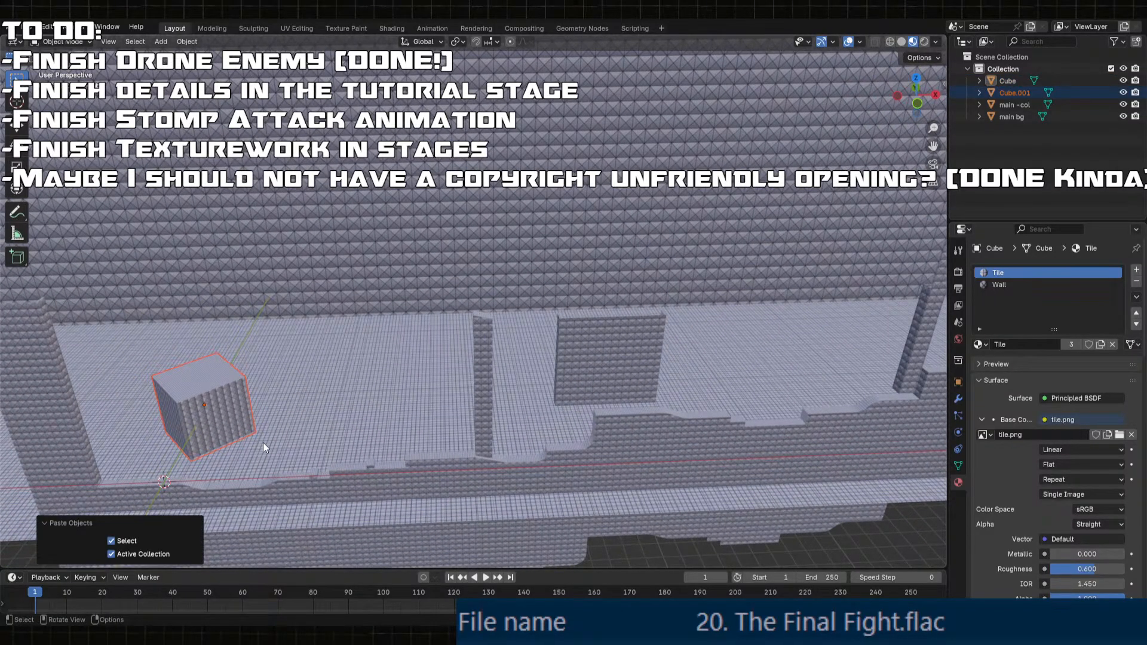
pyautogui.press('g')
pyautogui.moveTo(292, 443); pyautogui.dragTo(356, 444, button='middle')
pyautogui.click(436, 446)
pyautogui.press('r')
pyautogui.moveTo(436, 451); pyautogui.dragTo(389, 431, button='middle')
pyautogui.click(440, 476)
pyautogui.press('g')
pyautogui.press('y')
pyautogui.click(472, 494)
# - Paste a second copy of the textured cube and move it along X, farther down the background floor
pyautogui.hotkey('shift', 'd')
pyautogui.press('Escape')
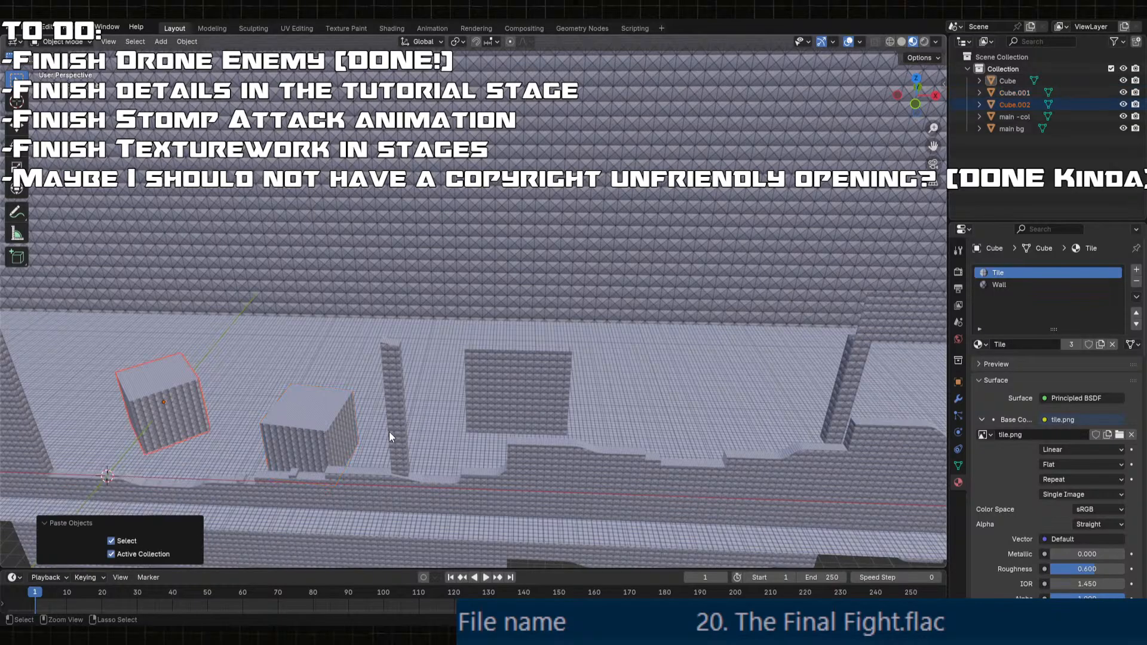
pyautogui.press('g')
pyautogui.press('x')
pyautogui.click(650, 441)
pyautogui.moveTo(650, 440); pyautogui.dragTo(522, 346, button='middle')
# - In Edit Mode, select the second copy's top face and raise it about 54 m along Z to form a taller block
pyautogui.press('Tab')
pyautogui.click(513, 436)
pyautogui.press('g')
pyautogui.click(522, 336)
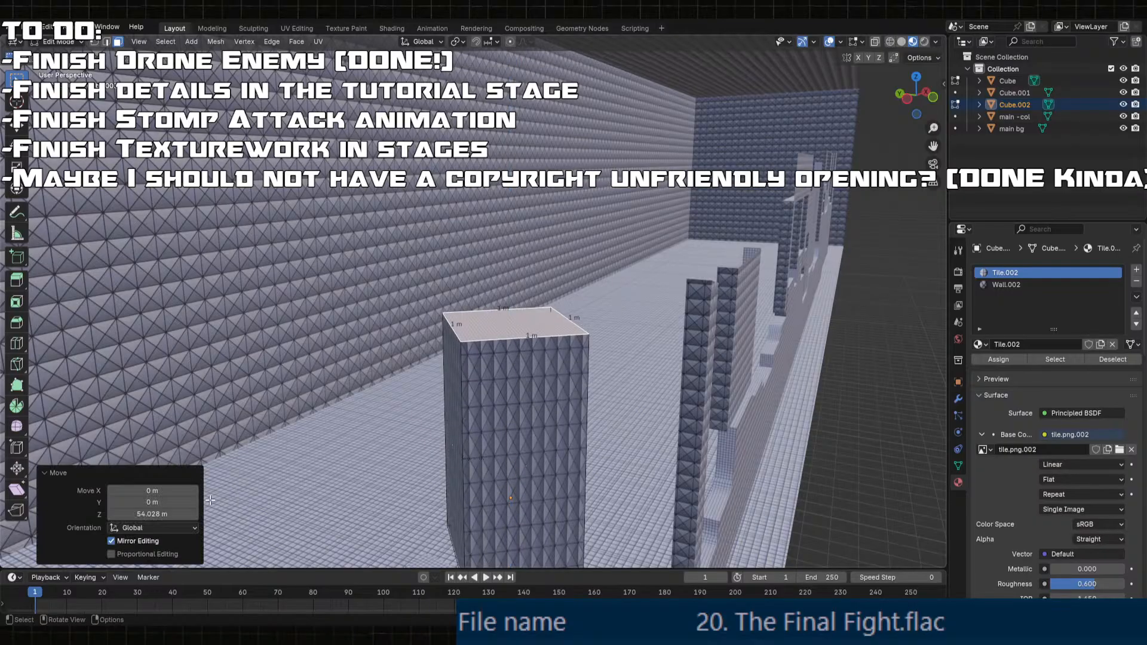
# - Set the top face's Z move to 50 m and open the tall block's side faces in the UV Editing workspace
pyautogui.write('50')
pyautogui.press('Return')
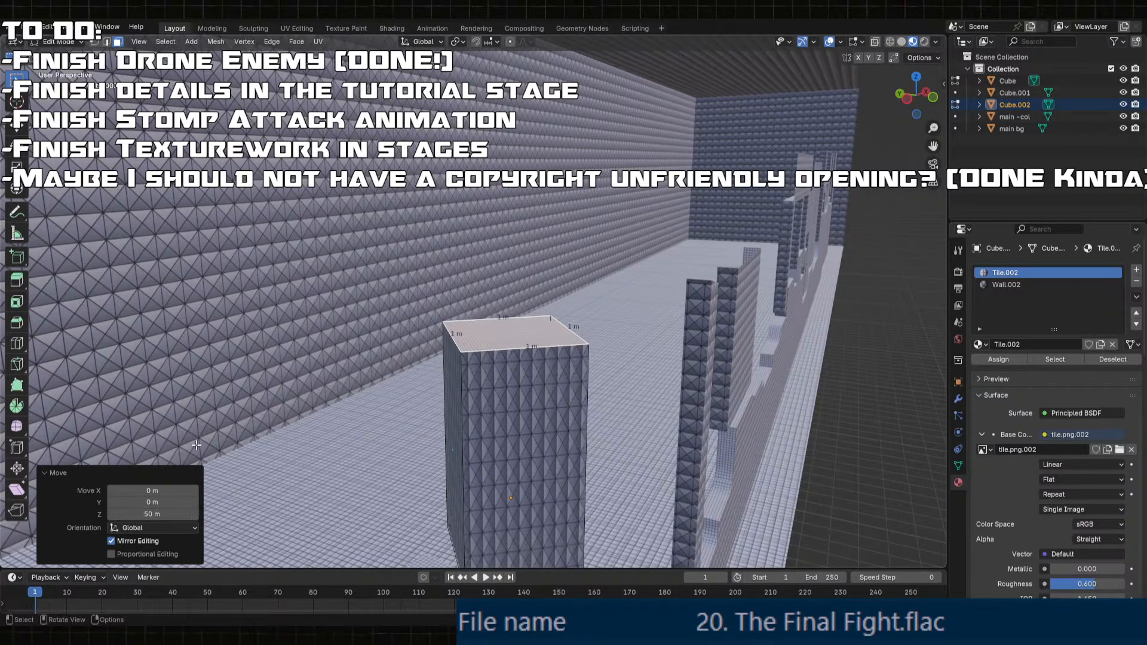
pyautogui.click(460, 425)
pyautogui.moveTo(461, 424); pyautogui.dragTo(400, 389, button='middle')
pyautogui.keyDown('shift'); pyautogui.click(449, 395); pyautogui.keyUp('shift')
pyautogui.keyDown('shift'); pyautogui.click(447, 372); pyautogui.keyUp('shift')
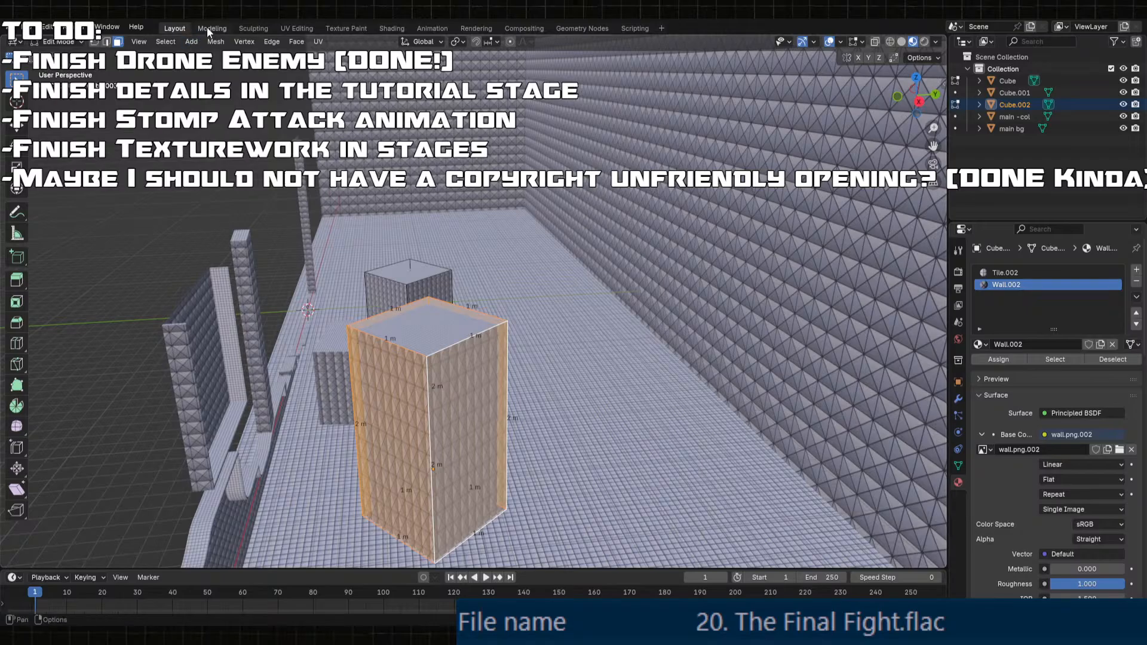
pyautogui.click(303, 28)
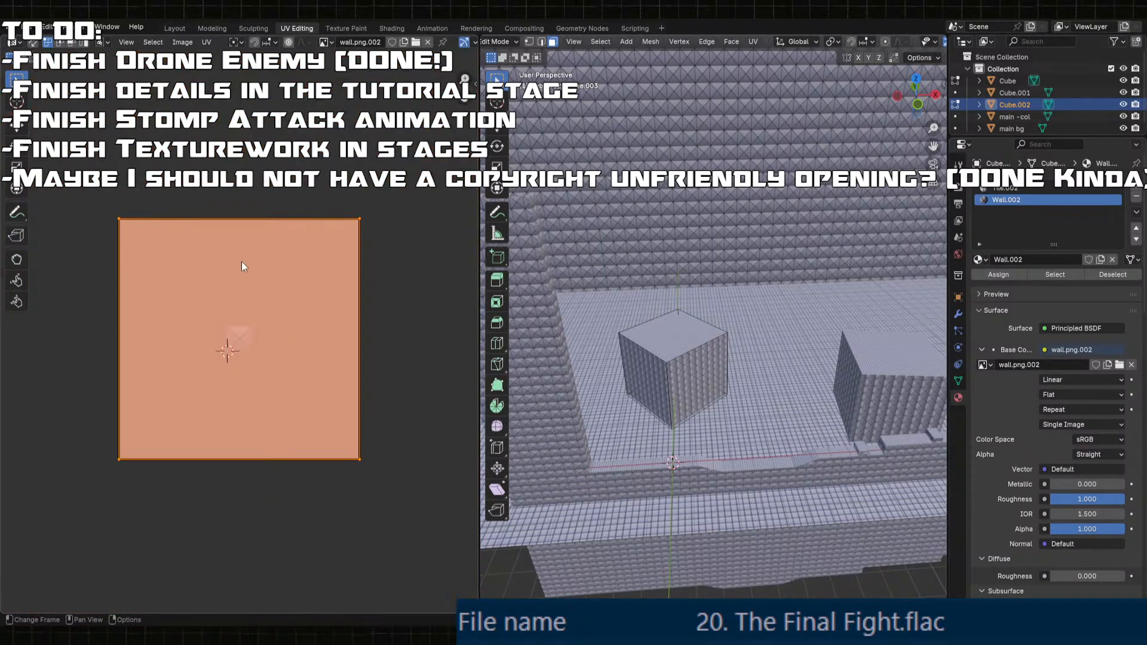
# - Try to stretch the tall block's side-face UVs along Y by moving their upper edge
pyautogui.moveTo(98, 192); pyautogui.dragTo(368, 235)
pyautogui.scroll(-3, 358, 246)
pyautogui.moveTo(356, 248); pyautogui.dragTo(346, 282, button='middle')
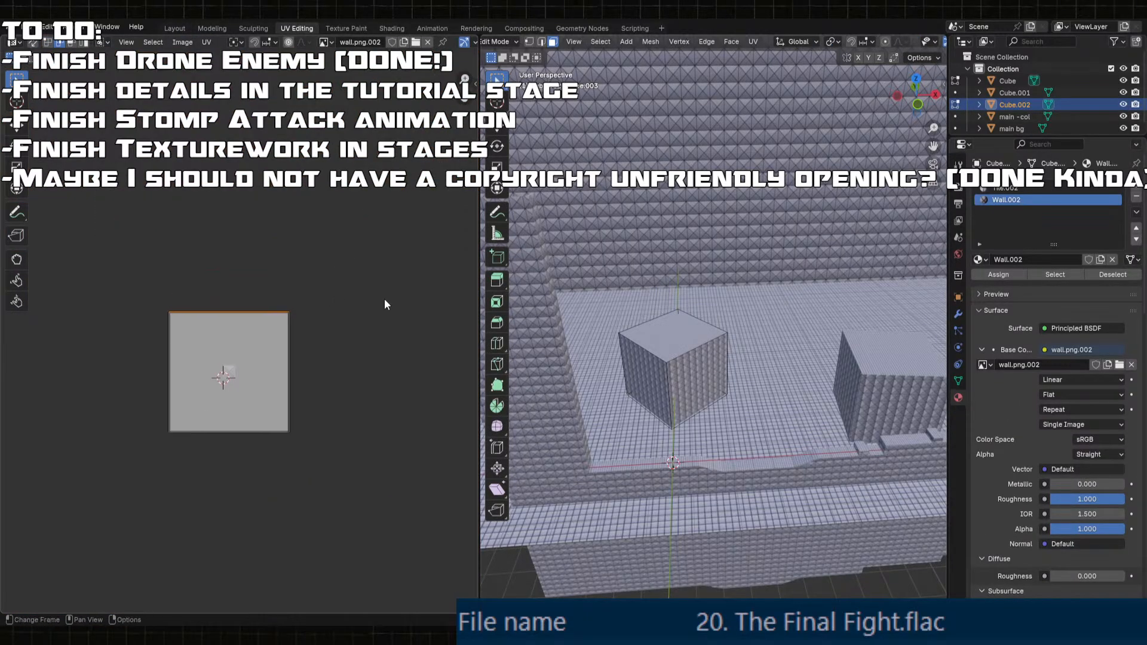
pyautogui.scroll(-4, 776, 323)
pyautogui.keyDown('shift'); pyautogui.moveTo(784, 323); pyautogui.dragTo(573, 339, button='middle'); pyautogui.keyUp('shift')
pyautogui.scroll(5, 574, 339)
pyautogui.moveTo(705, 340); pyautogui.dragTo(890, 343, button='middle')
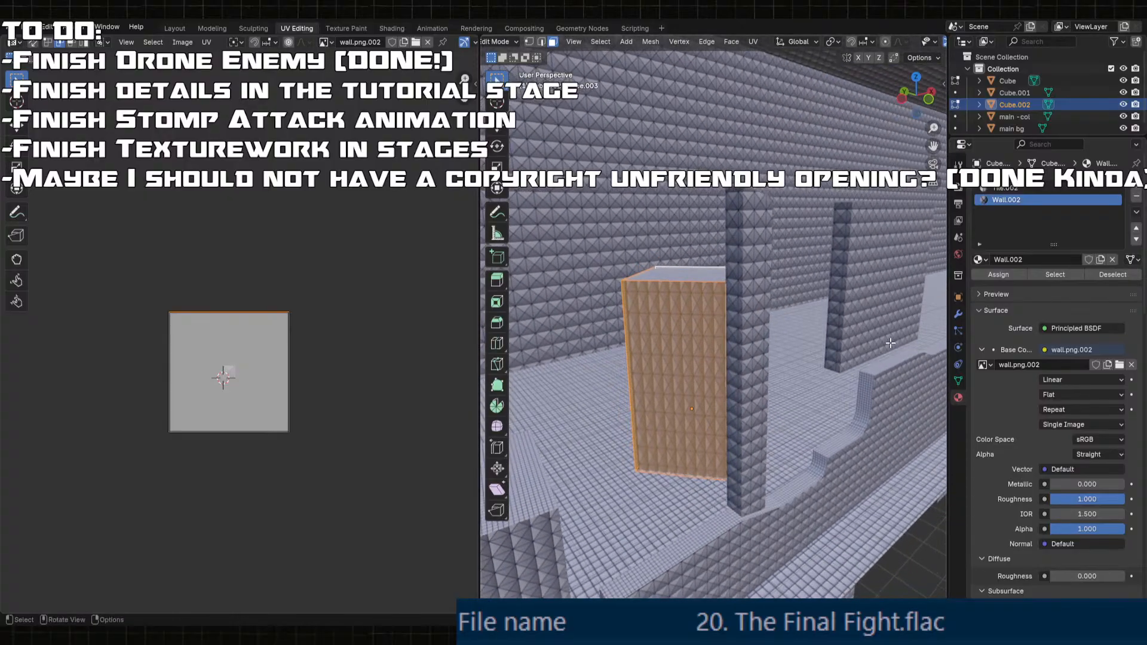
pyautogui.moveTo(825, 329); pyautogui.dragTo(747, 334, button='middle')
pyautogui.press('g')
pyautogui.press('y')
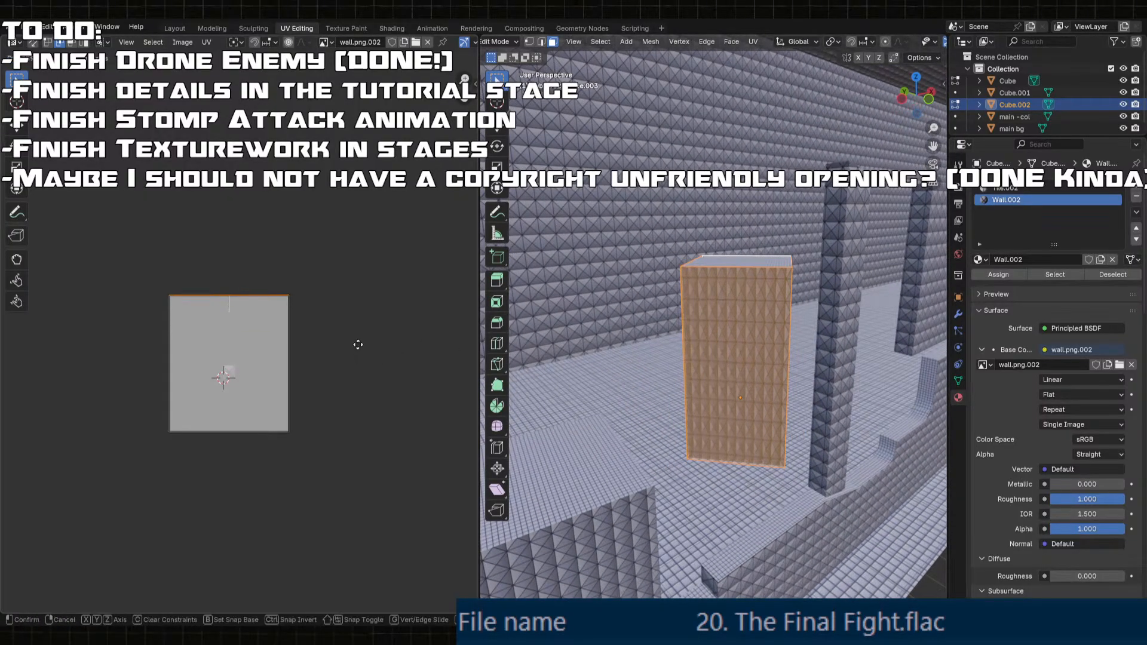
pyautogui.click(359, 343)
pyautogui.hotkey('ctrl', 'z')
# - Stretch the side-face UVs along X to twice their width, and return to the Layout workspace in Object Mode
pyautogui.moveTo(230, 260); pyautogui.dragTo(346, 529)
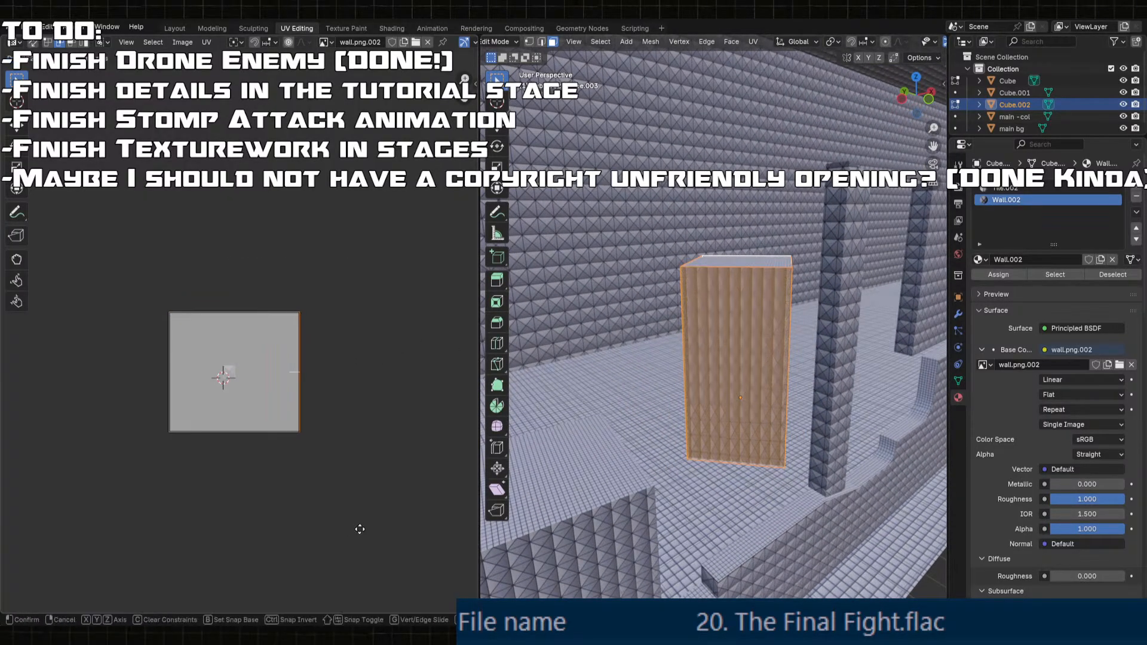
pyautogui.click(438, 529)
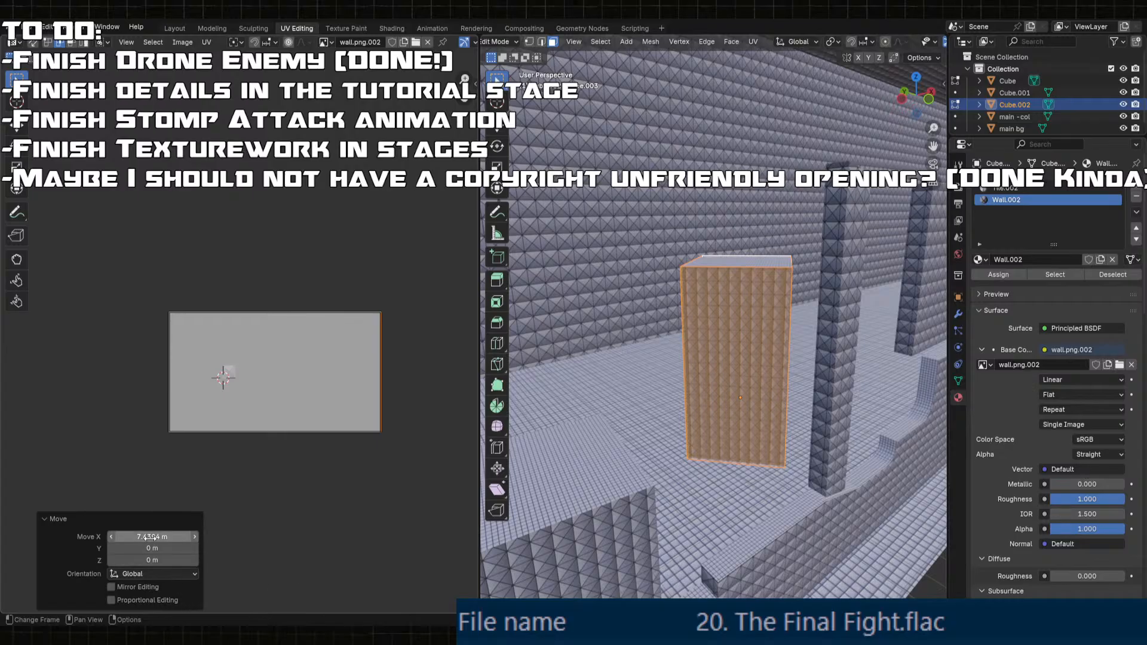
pyautogui.press('Return')
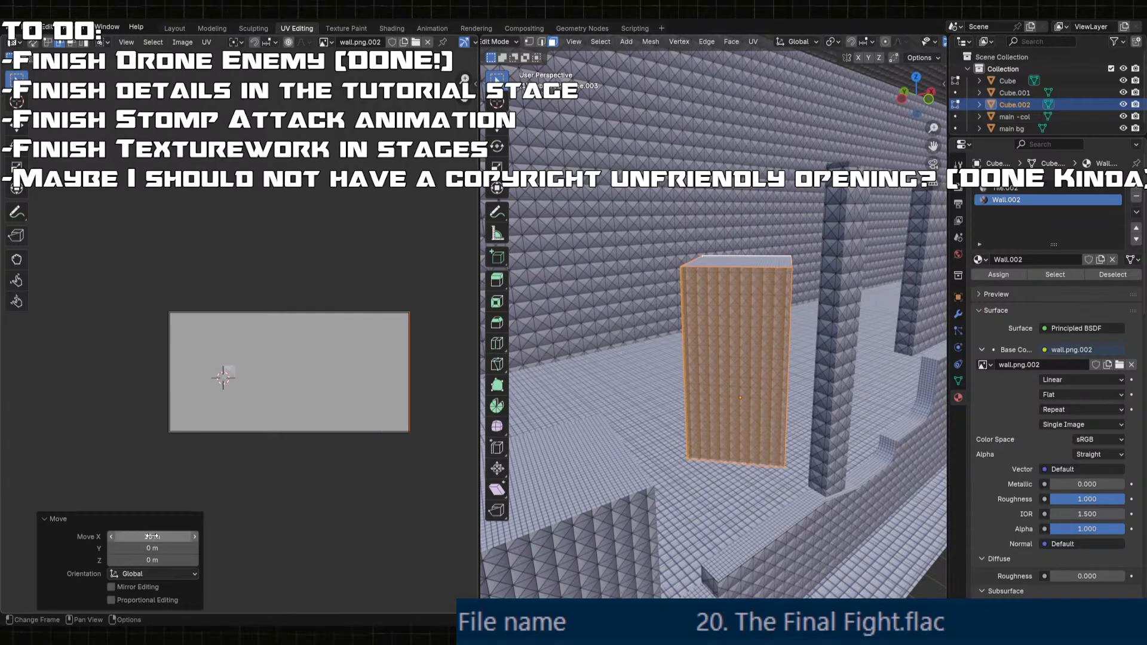
pyautogui.press('Tab')
pyautogui.moveTo(740, 348); pyautogui.dragTo(693, 334, button='middle')
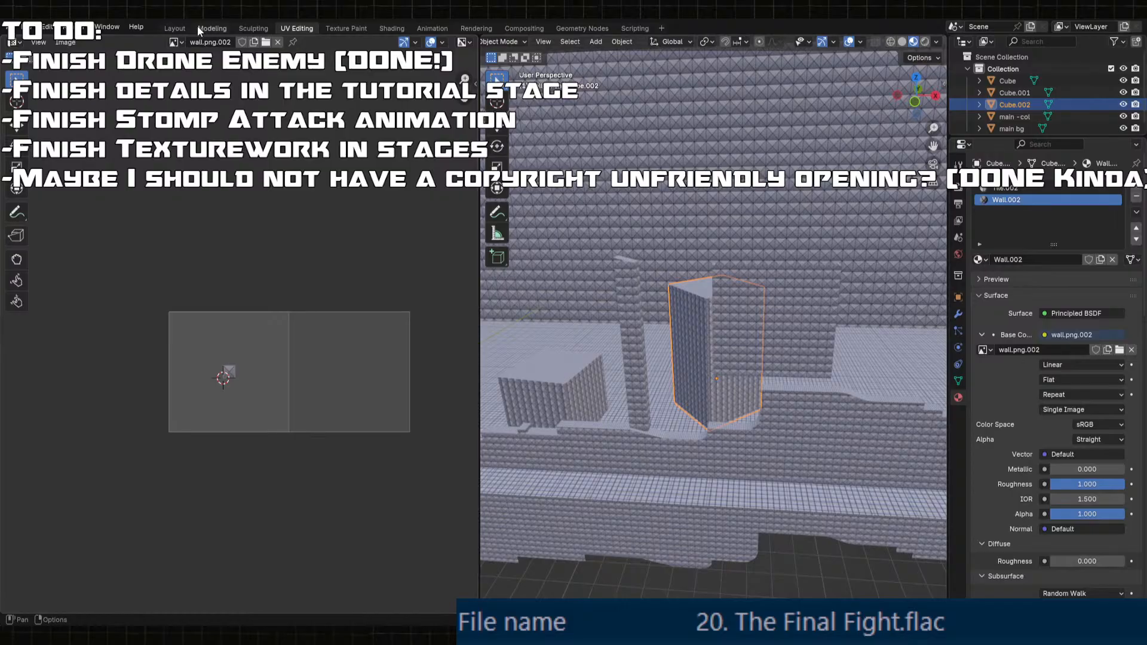
pyautogui.click(174, 28)
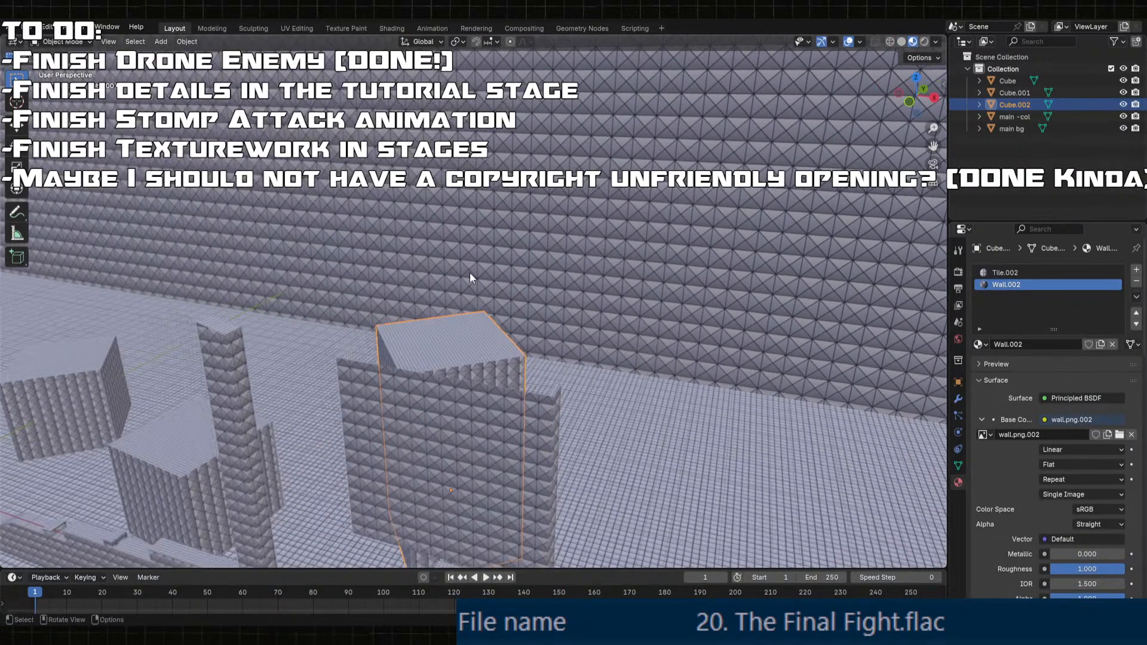
# - Paste a copy of the tall block and move it about 133 m along X, farther down the floor
pyautogui.moveTo(469, 272); pyautogui.dragTo(449, 348, button='middle')
pyautogui.click(273, 399)
pyautogui.click(476, 302)
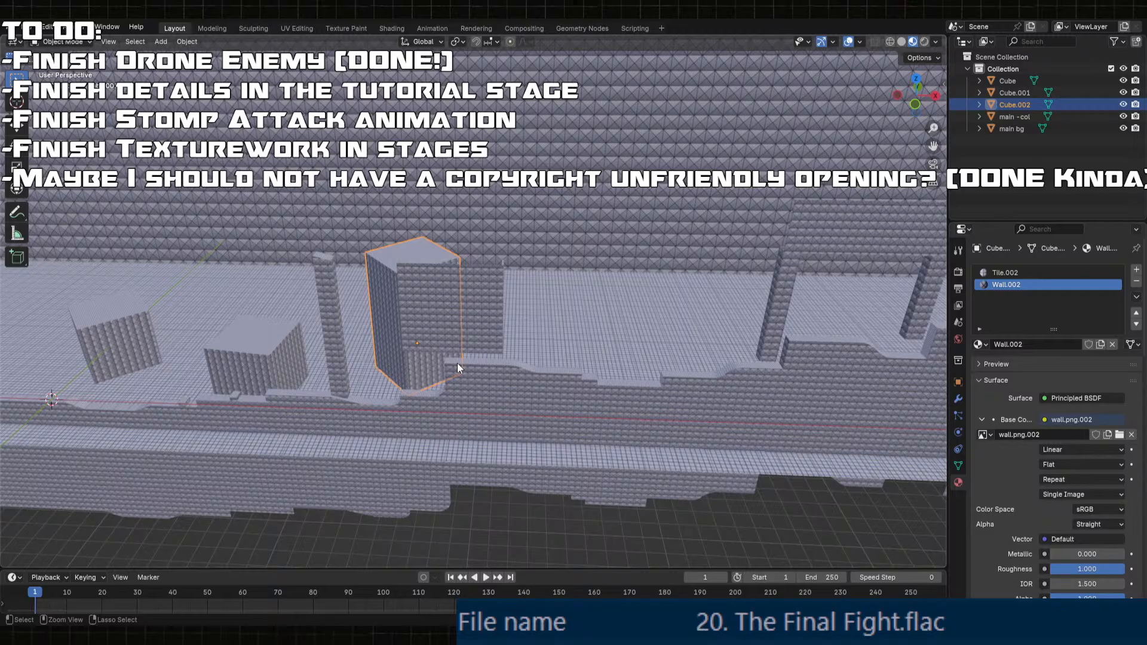
pyautogui.hotkey('ctrl', 'v')
pyautogui.moveTo(457, 363)
pyautogui.mouseDown(button='middle')
pyautogui.moveTo(487, 363)
pyautogui.moveTo(451, 373)
pyautogui.mouseUp(button='middle')
pyautogui.press('g')
pyautogui.press('x')
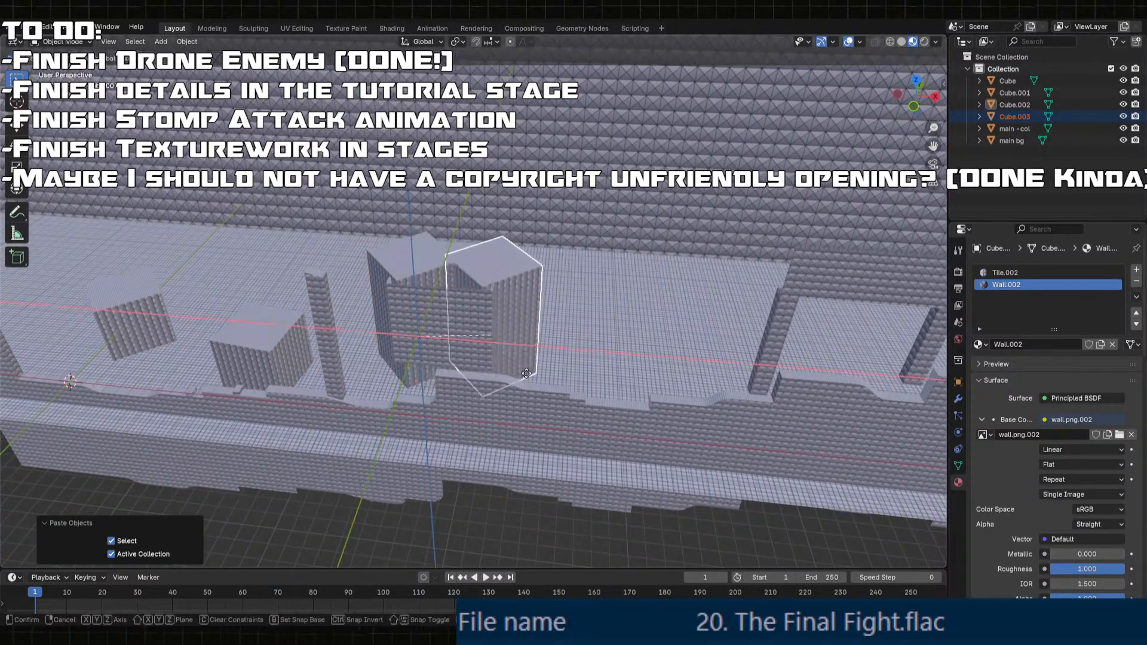
pyautogui.click(623, 370)
# - Rotate the pasted tall block about Z so it faces a different direction from the original
pyautogui.moveTo(622, 370); pyautogui.dragTo(499, 403, button='middle')
pyautogui.scroll(2, 494, 342)
pyautogui.press('g')
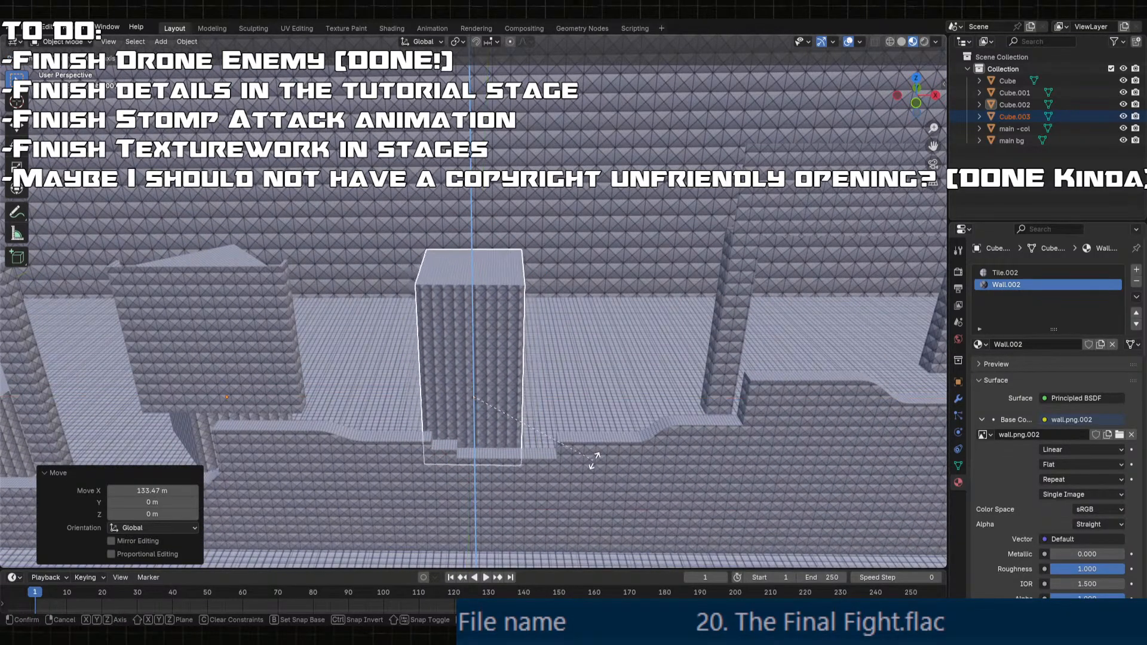
pyautogui.click(605, 385)
# - Paste a copy of the low cube beside the narrow pillar and move it about 372 m along X
pyautogui.moveTo(605, 381); pyautogui.dragTo(293, 428, button='middle')
pyautogui.scroll(-2, 448, 413)
pyautogui.click(216, 347)
pyautogui.click(498, 315)
pyautogui.click(136, 371)
pyautogui.moveTo(292, 361); pyautogui.dragTo(295, 384, button='middle')
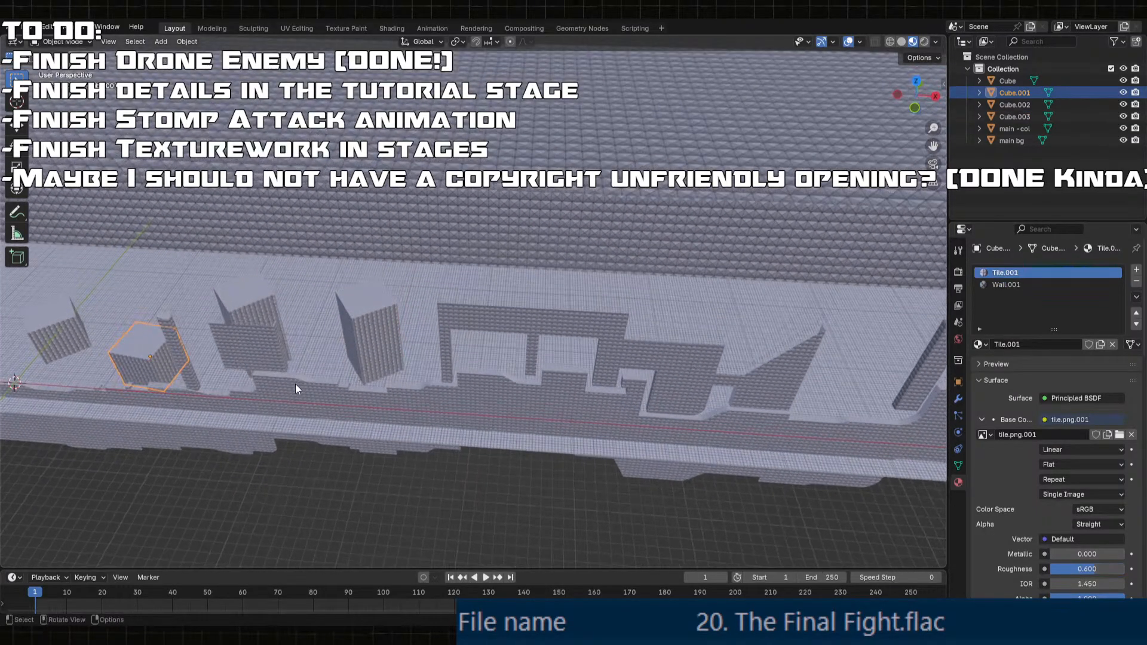
pyautogui.hotkey('ctrl', 'c')
pyautogui.hotkey('ctrl', 'v')
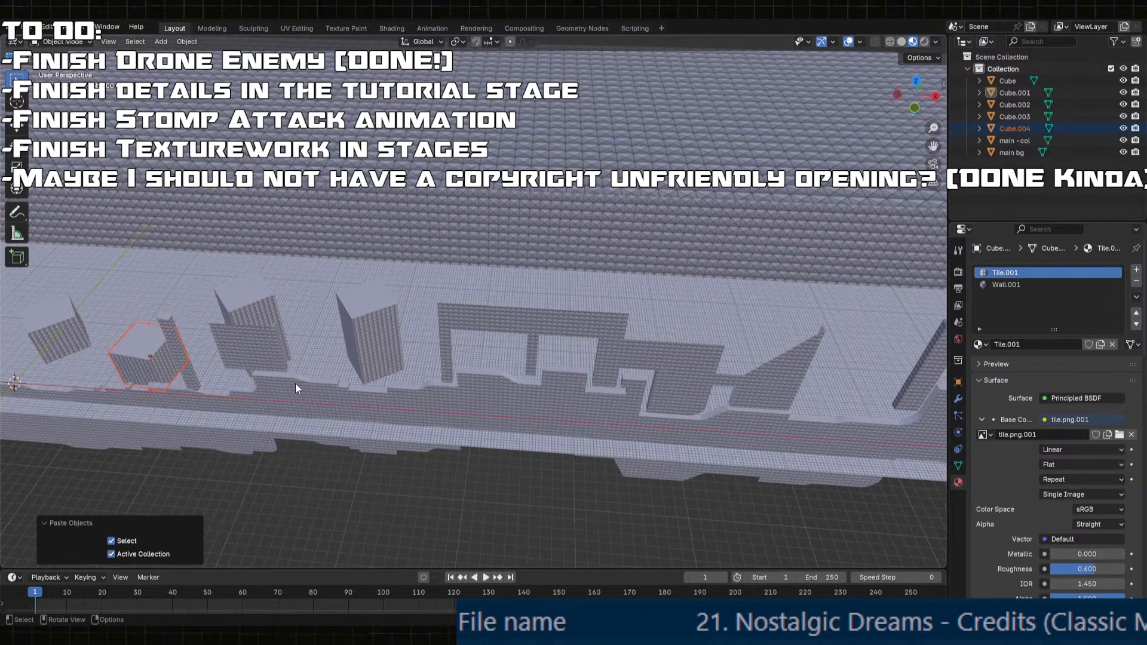
pyautogui.press('g')
pyautogui.press('x')
pyautogui.click(614, 391)
# - Move the pasted low cube about 36 m along Y, away from the stage's front structures
pyautogui.moveTo(614, 390); pyautogui.dragTo(456, 389, button='middle')
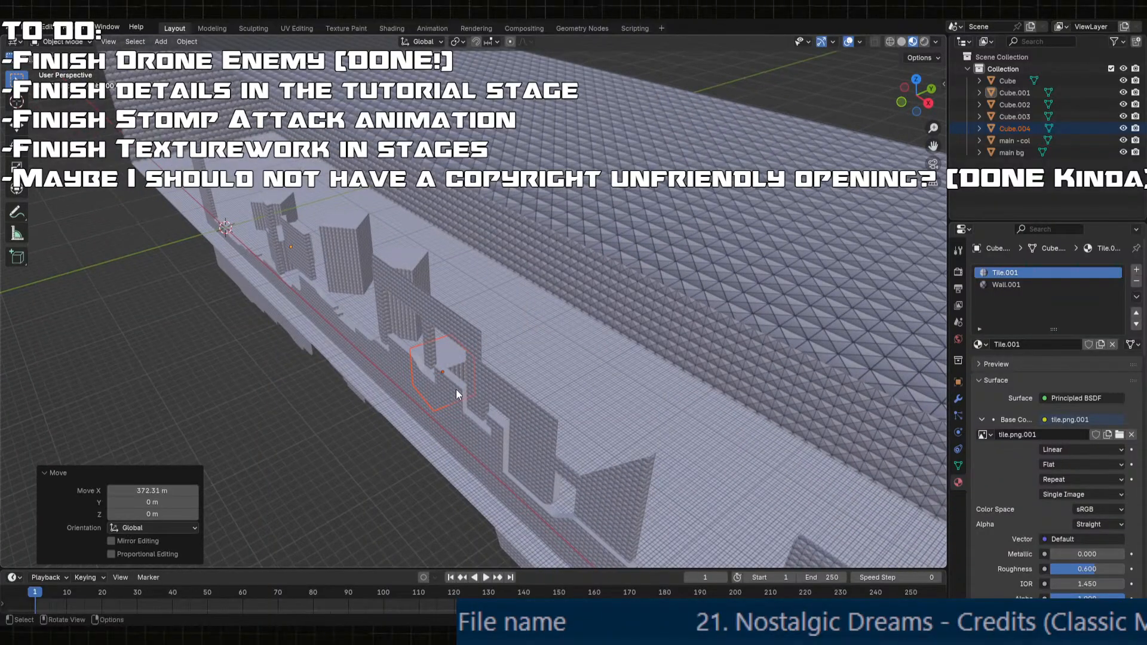
pyautogui.press('g')
pyautogui.press('y')
pyautogui.click(529, 346)
# - Place another copy of the low cube farther along X, rotated about 48° around Z
pyautogui.moveTo(530, 346)
pyautogui.mouseDown(button='middle')
pyautogui.moveTo(539, 334)
pyautogui.moveTo(487, 365)
pyautogui.moveTo(548, 340)
pyautogui.mouseUp(button='middle')
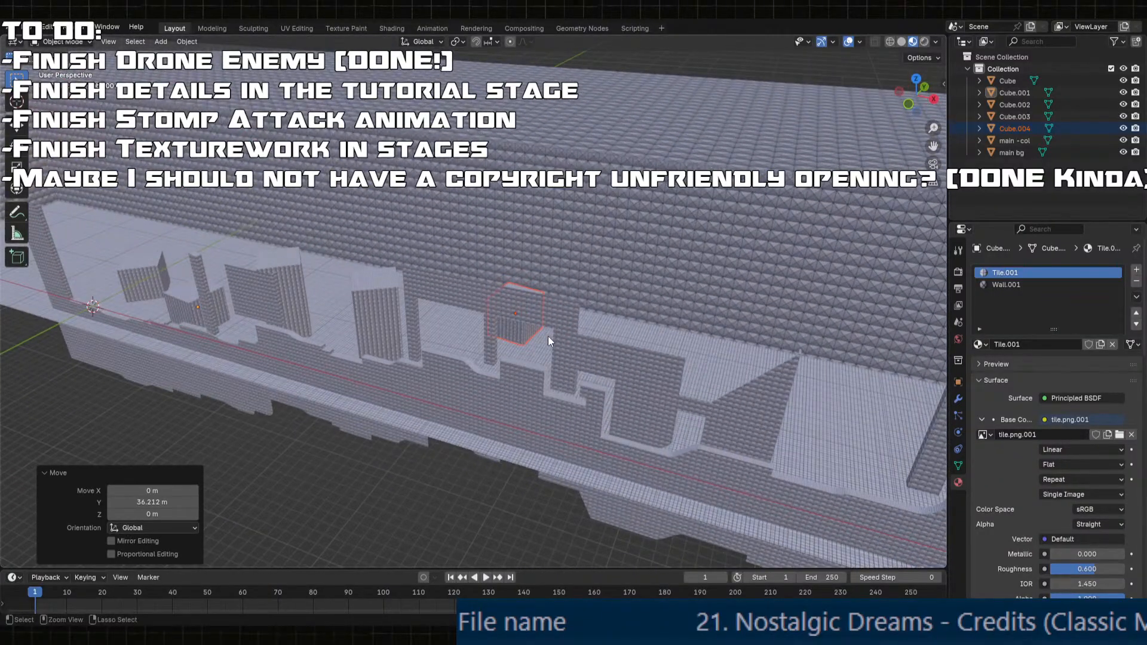
pyautogui.hotkey('shift', 'd')
pyautogui.press('x')
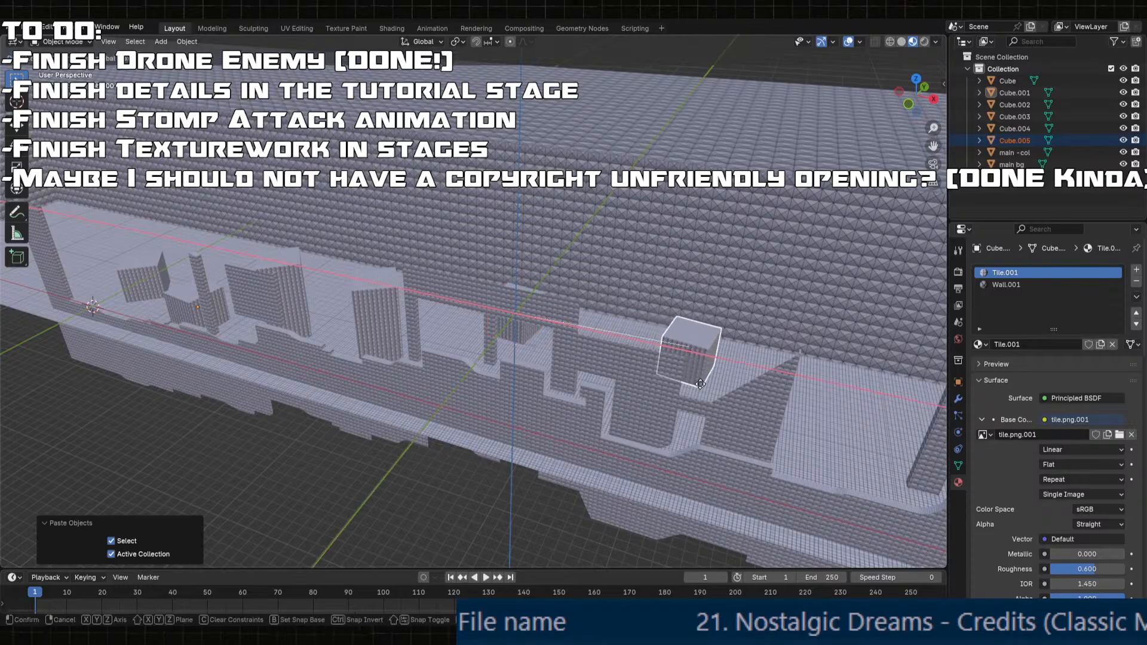
pyautogui.moveTo(687, 444); pyautogui.dragTo(688, 458, button='middle')
pyautogui.click(766, 439)
pyautogui.moveTo(766, 439); pyautogui.dragTo(690, 406, button='middle')
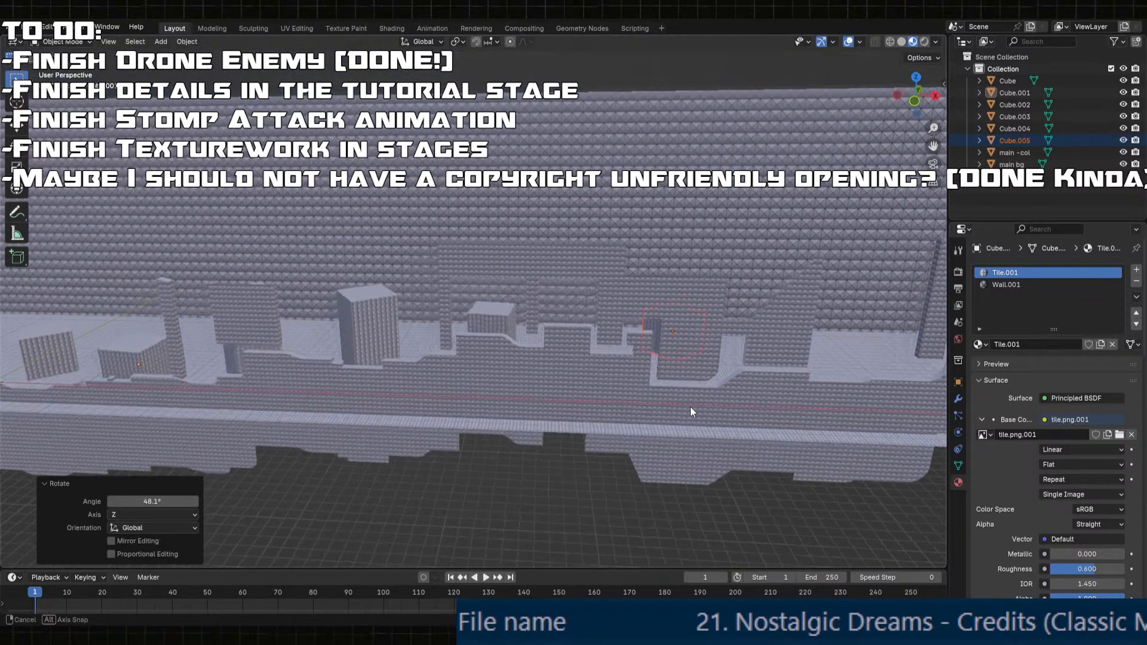
# - Duplicate the second tall block farther along X and rotate the duplicate about -49.5° around Z
pyautogui.click(373, 325)
pyautogui.moveTo(372, 325); pyautogui.dragTo(392, 366, button='middle')
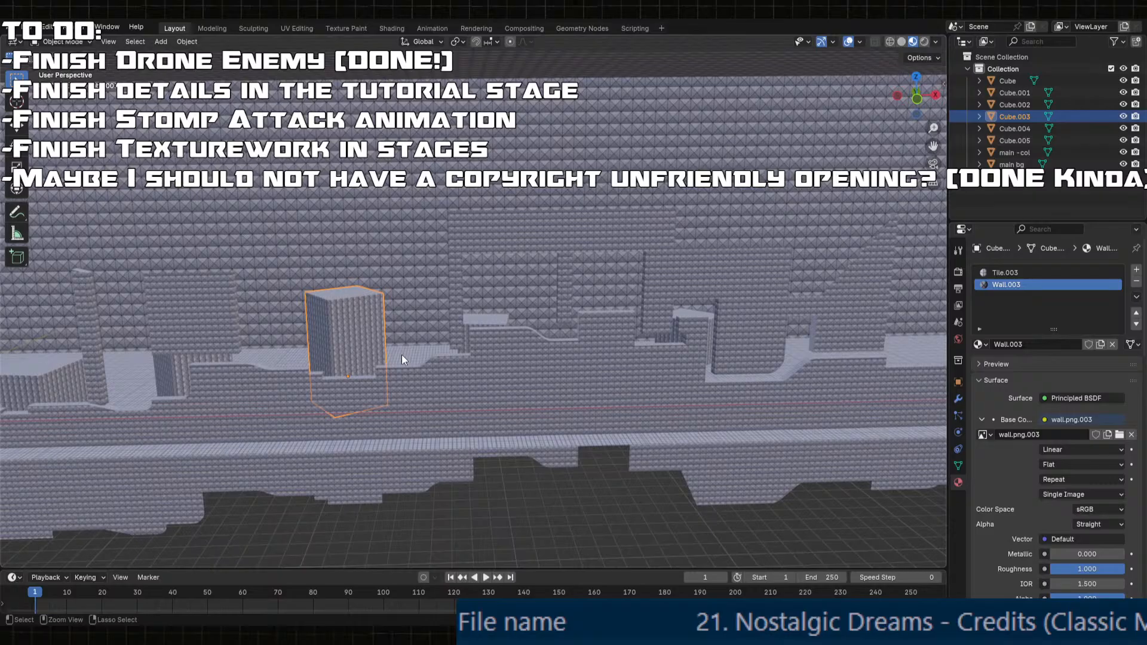
pyautogui.hotkey('shift', 'd')
pyautogui.press('x')
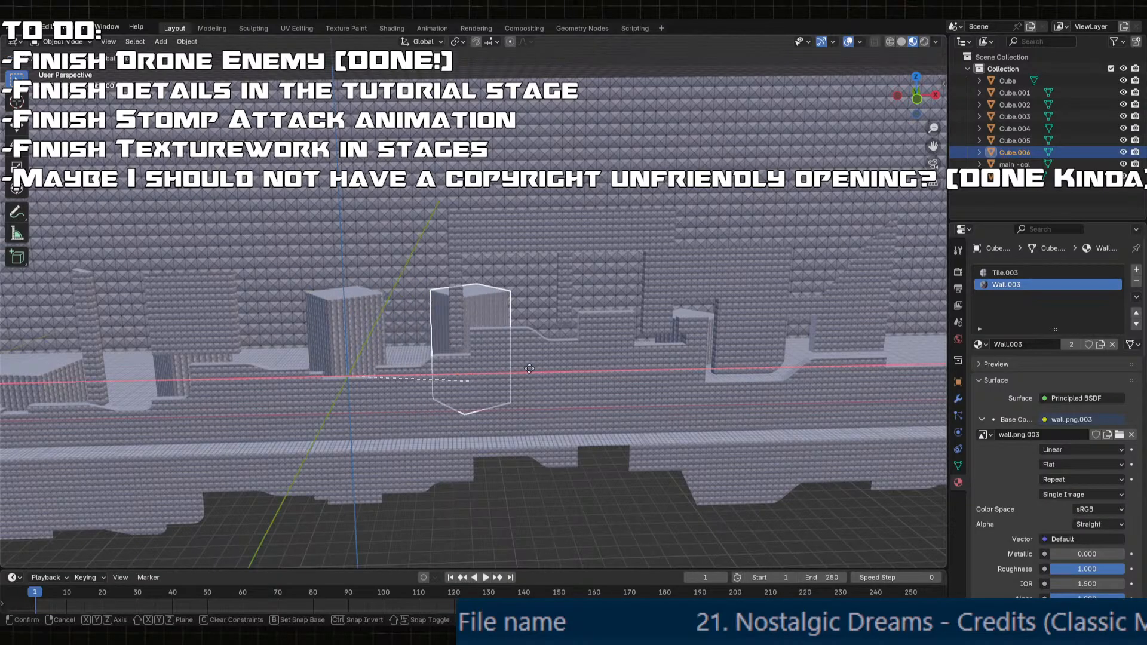
pyautogui.click(574, 368)
pyautogui.moveTo(574, 367); pyautogui.dragTo(457, 428, button='middle')
pyautogui.press('r')
pyautogui.press('z')
pyautogui.click(540, 450)
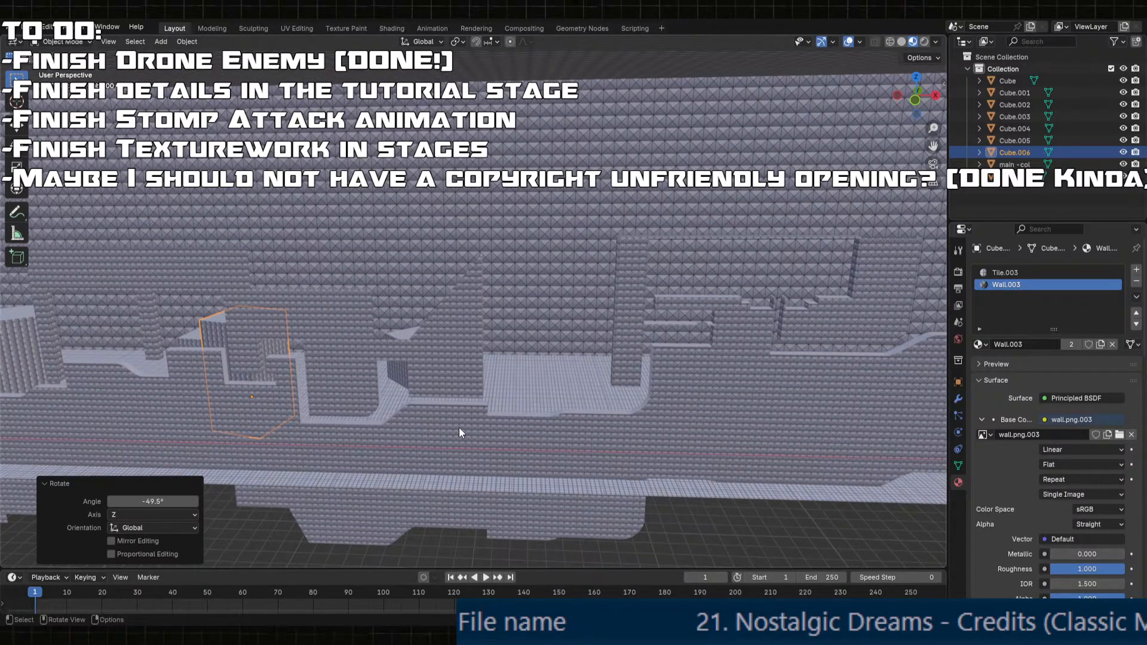
# - Paste a copy of the rotated tall block and move it along X, beyond the sloped wall
pyautogui.hotkey('ctrl', 'c')
pyautogui.hotkey('ctrl', 'v')
pyautogui.moveTo(458, 426); pyautogui.dragTo(455, 427, button='middle')
pyautogui.press('g')
pyautogui.press('x')
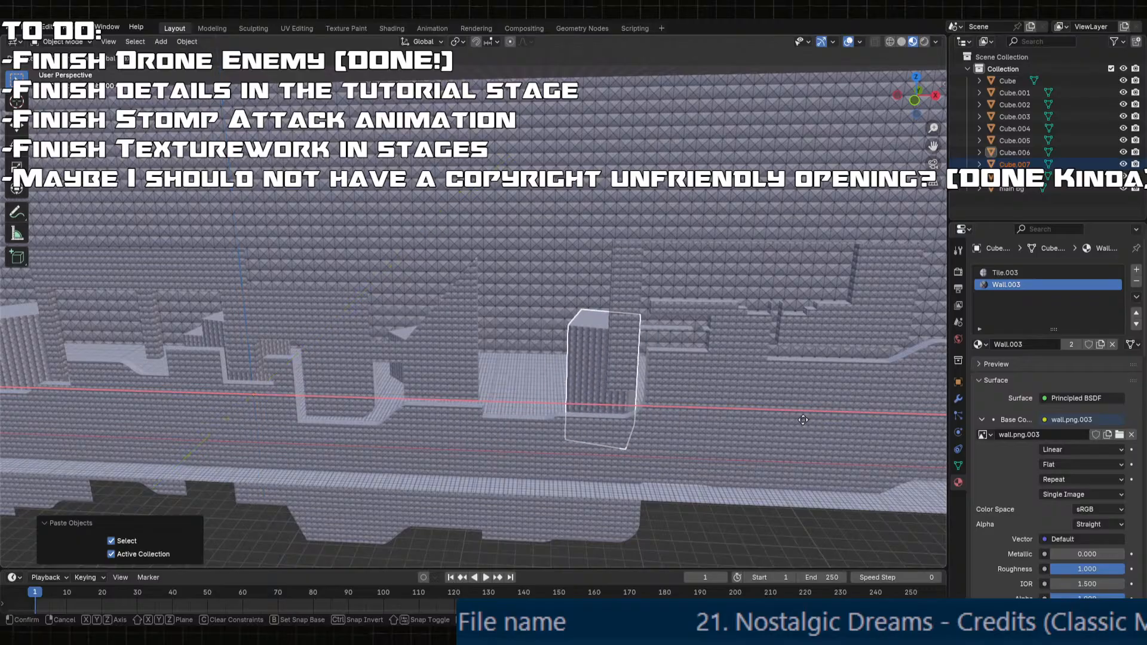
pyautogui.click(672, 407)
# - Rotate the newest tall block about 36° around Z
pyautogui.moveTo(672, 407); pyautogui.dragTo(847, 361, button='middle')
pyautogui.press('r')
pyautogui.press('z')
pyautogui.click(679, 464)
pyautogui.scroll(2, 483, 389)
pyautogui.scroll(-1, 342, 346)
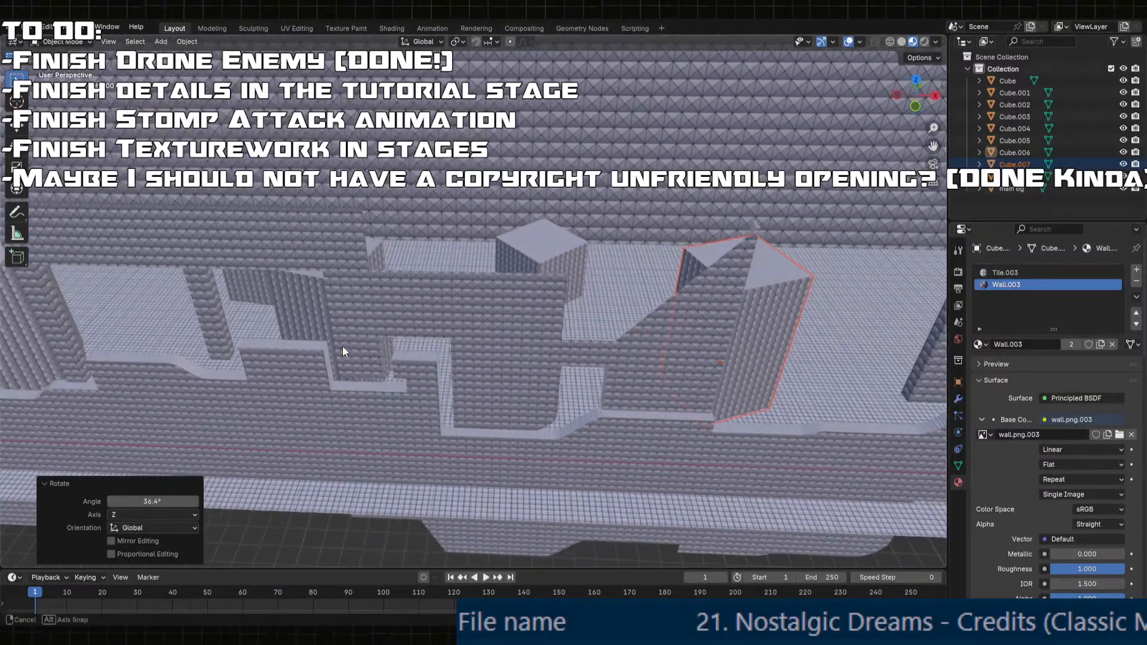
# - Paste a copy of the low cube behind the newest tall block and move it along X, past the next pillar
pyautogui.keyDown('shift'); pyautogui.moveTo(343, 346); pyautogui.dragTo(163, 341, button='middle'); pyautogui.keyUp('shift')
pyautogui.keyDown('shift'); pyautogui.moveTo(518, 341); pyautogui.dragTo(210, 335, button='middle'); pyautogui.keyUp('shift')
pyautogui.moveTo(497, 328); pyautogui.dragTo(382, 338, button='middle')
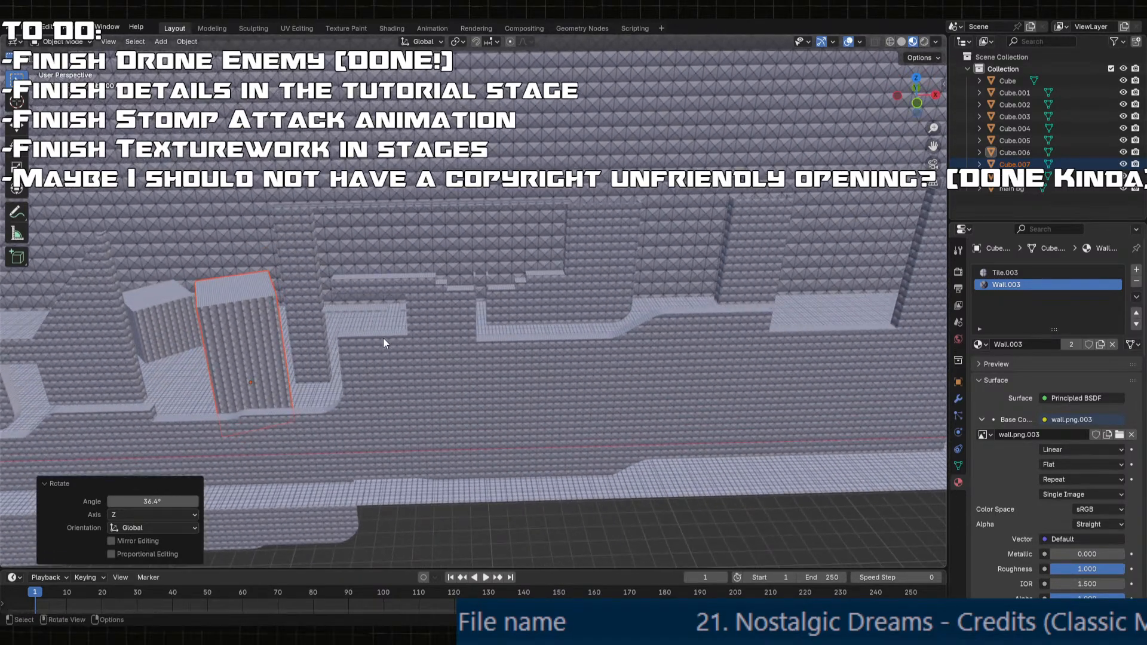
pyautogui.click(171, 334)
pyautogui.click(254, 362)
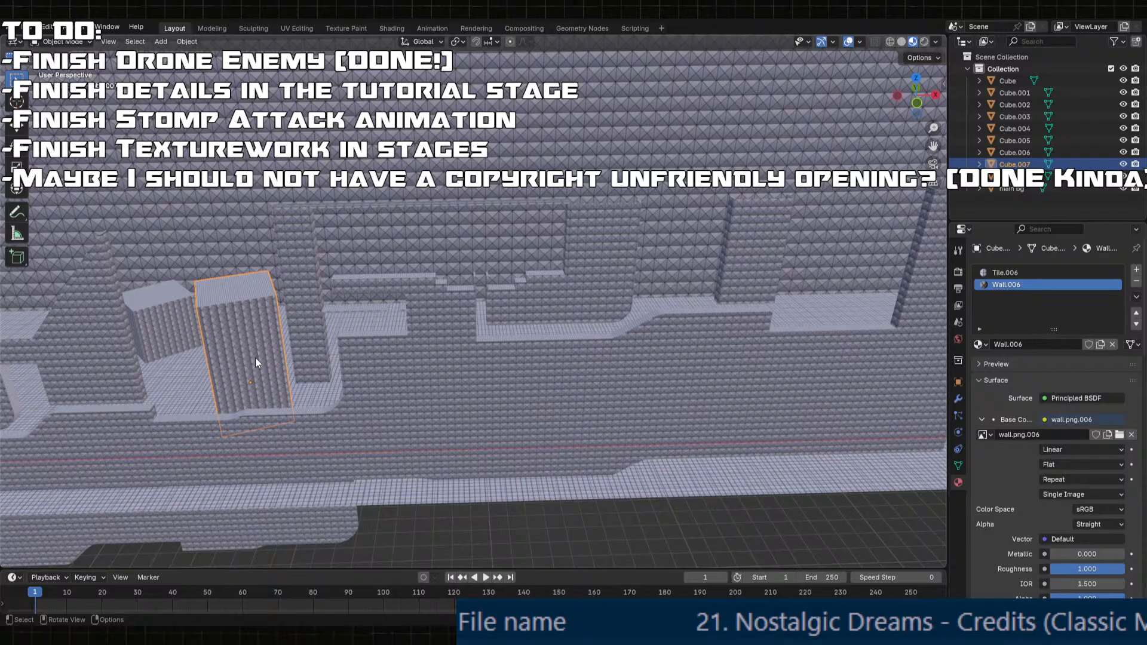
pyautogui.keyDown('shift'); pyautogui.moveTo(256, 358); pyautogui.dragTo(305, 371, button='middle'); pyautogui.keyUp('shift')
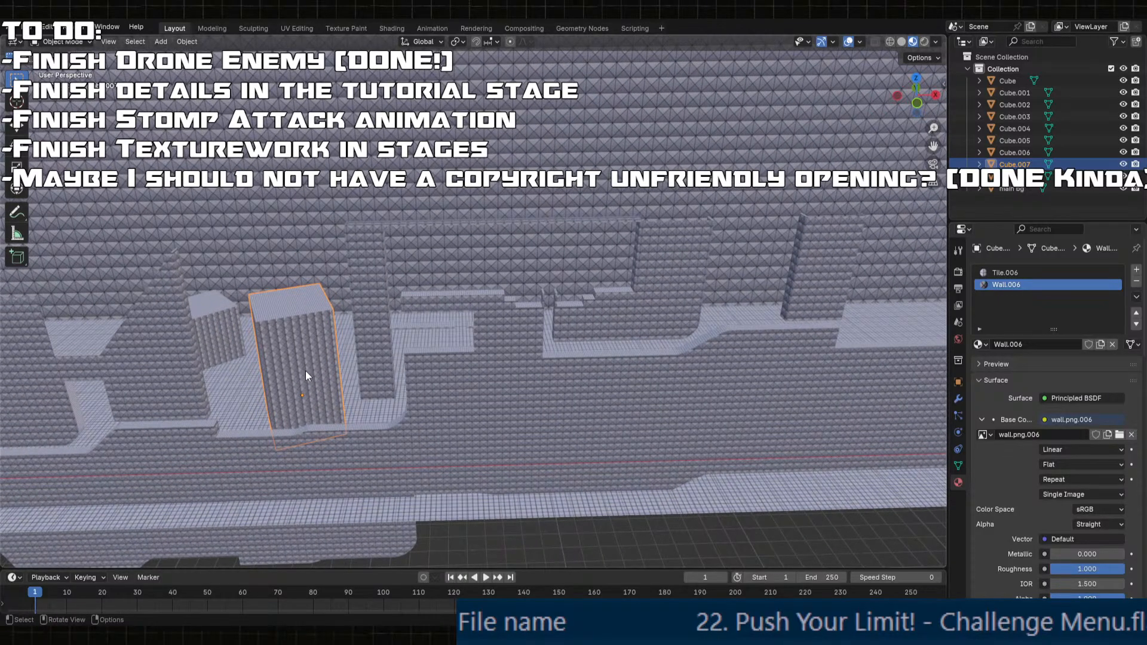
pyautogui.click(202, 349)
pyautogui.moveTo(235, 351); pyautogui.dragTo(235, 372, button='middle')
pyautogui.hotkey('ctrl', 'v')
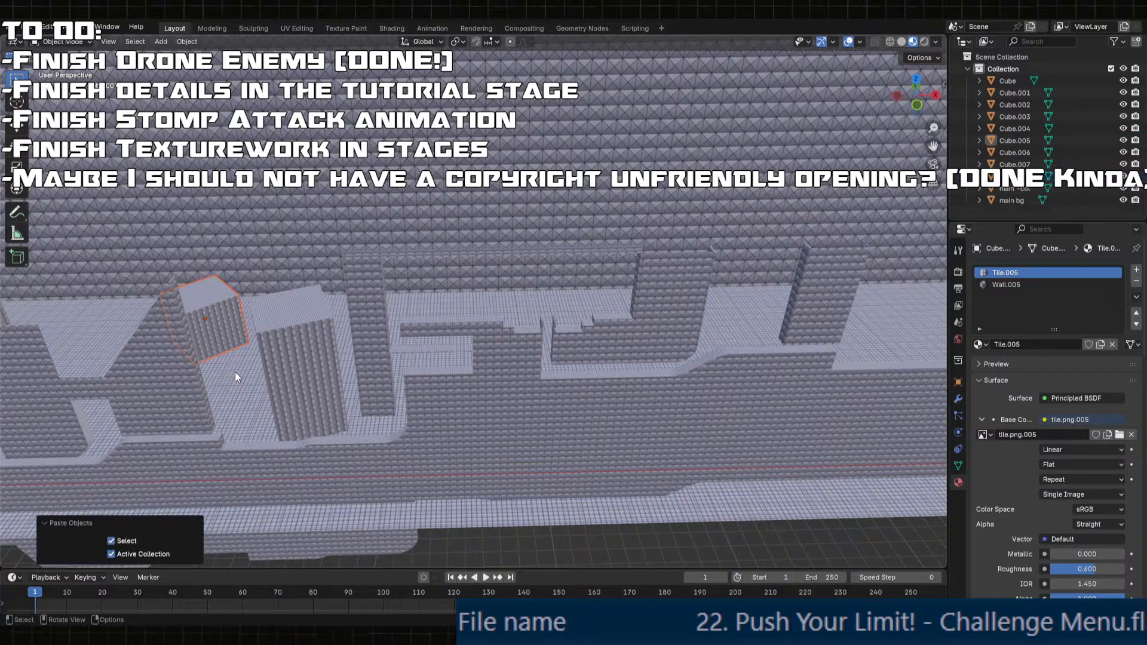
pyautogui.press('g')
pyautogui.press('x')
pyautogui.click(562, 368)
# - Rotate the newly pasted low cube around Z
pyautogui.moveTo(561, 368); pyautogui.dragTo(558, 414, button='middle')
pyautogui.press('r')
pyautogui.moveTo(540, 479); pyautogui.dragTo(536, 491, button='middle')
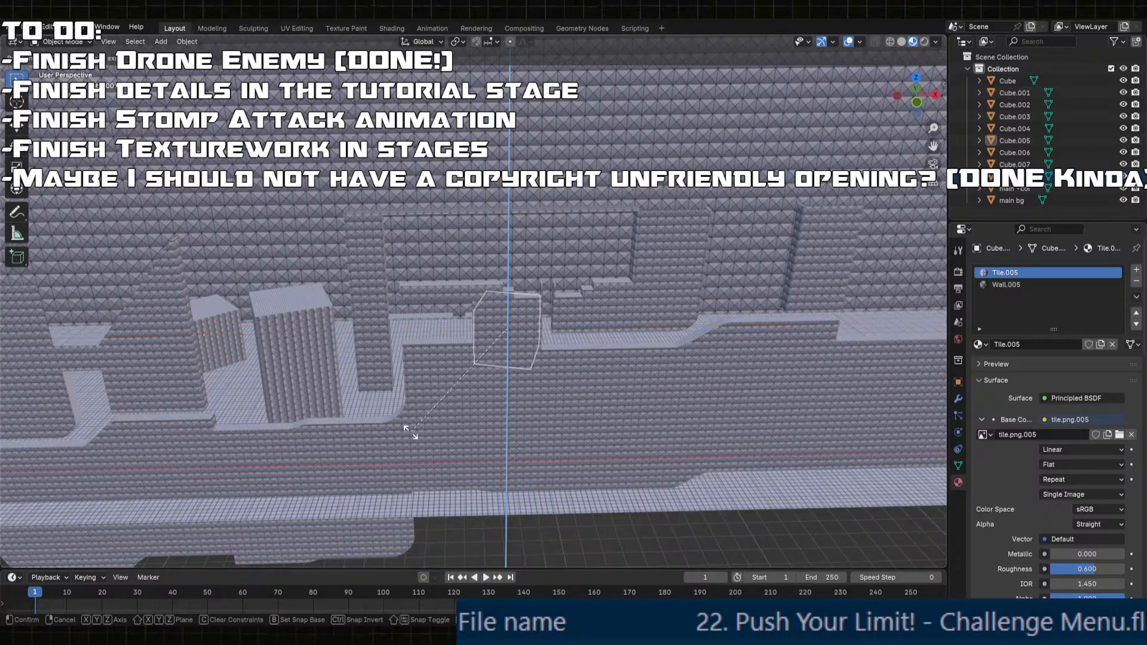
pyautogui.click(409, 430)
# - Place a copy of the tall block farther along X toward the stage's end, rotated about -50° around Z
pyautogui.click(285, 347)
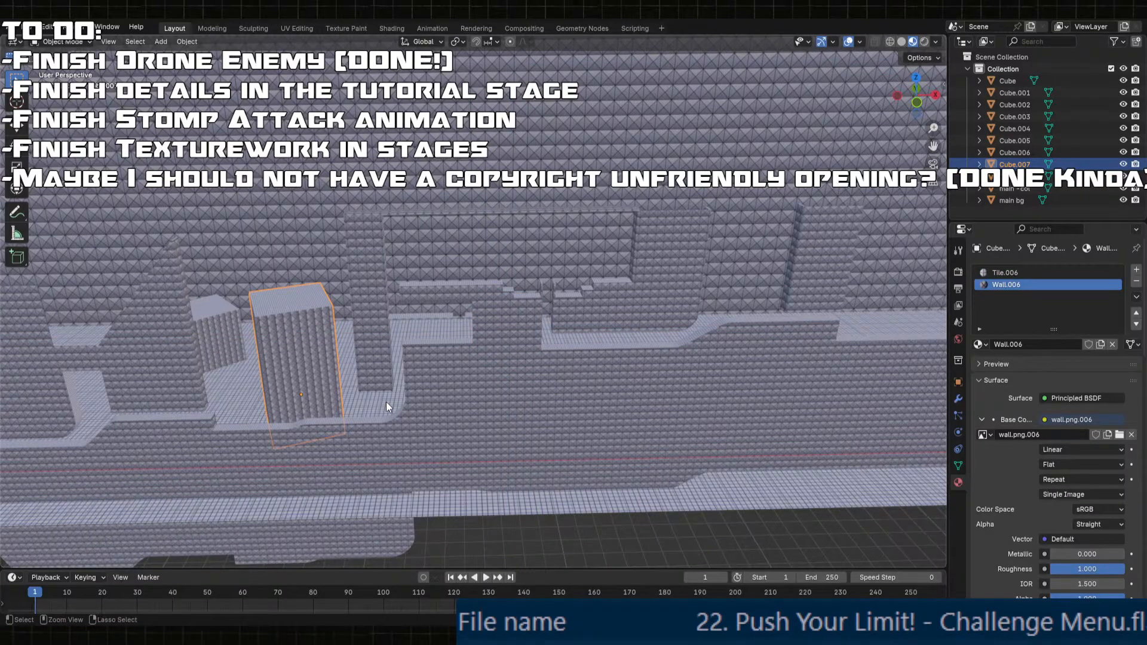
pyautogui.hotkey('ctrl', 'c')
pyautogui.hotkey('ctrl', 'v')
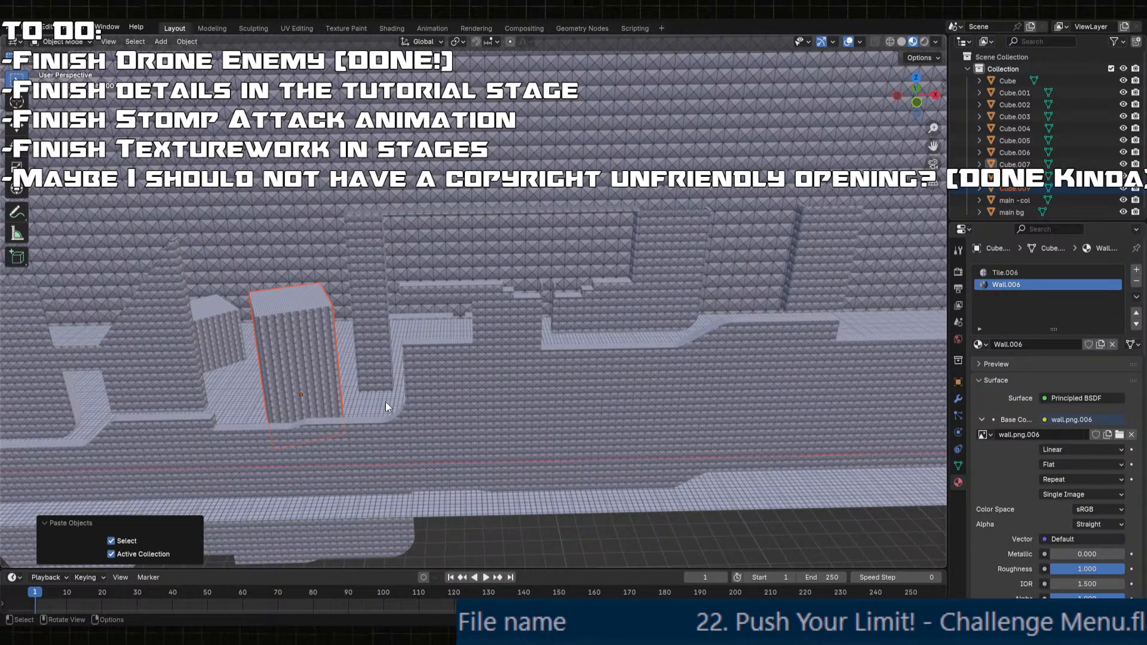
pyautogui.press('g')
pyautogui.click(772, 411)
pyautogui.keyDown('shift'); pyautogui.moveTo(773, 410); pyautogui.dragTo(594, 452, button='middle'); pyautogui.keyUp('shift')
pyautogui.press('r')
pyautogui.moveTo(597, 507); pyautogui.dragTo(592, 520, button='middle')
pyautogui.click(581, 405)
# - Paste another copy of the tall block, move it about 126 m along X, and rotate it about 46° around Z
pyautogui.keyDown('shift'); pyautogui.moveTo(580, 405); pyautogui.dragTo(493, 418, button='middle'); pyautogui.keyUp('shift')
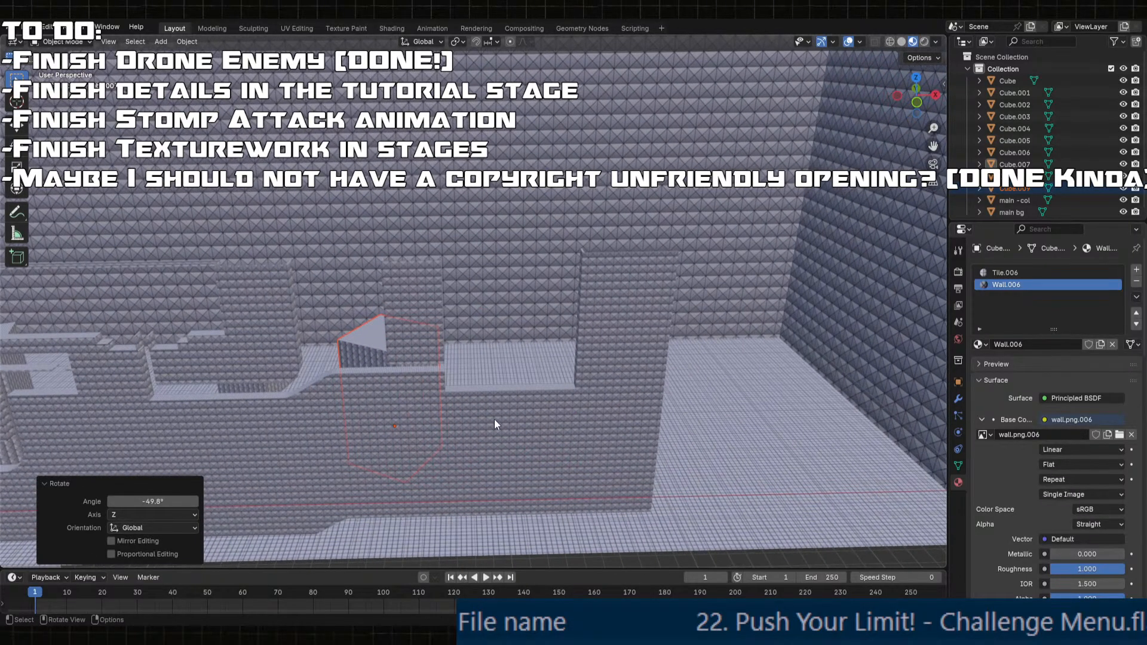
pyautogui.hotkey('ctrl', 'c')
pyautogui.hotkey('ctrl', 'v')
pyautogui.press('g')
pyautogui.press('x')
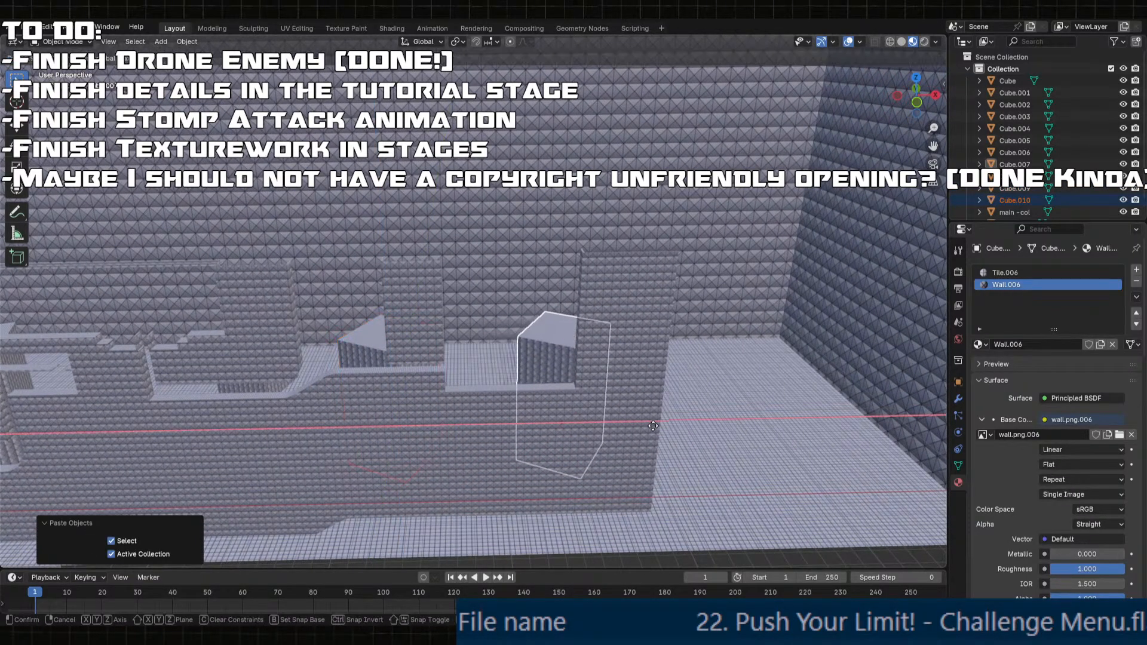
pyautogui.click(642, 461)
pyautogui.press('r')
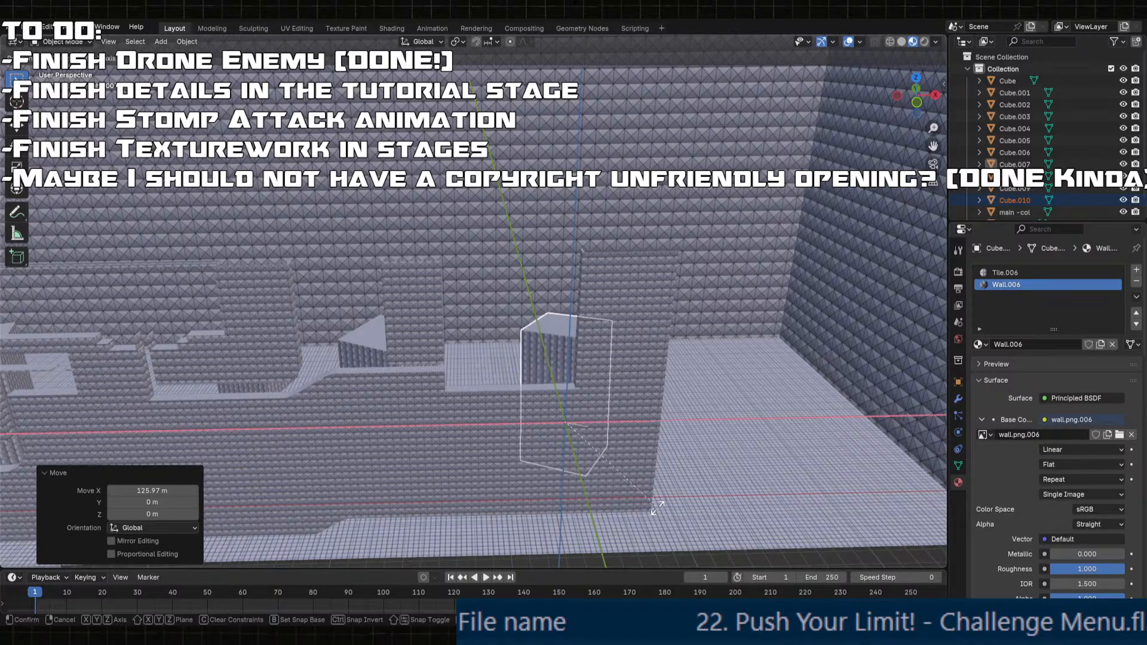
pyautogui.moveTo(615, 542); pyautogui.dragTo(621, 540, button='middle')
pyautogui.click(722, 434)
pyautogui.keyDown('shift'); pyautogui.moveTo(693, 430); pyautogui.dragTo(588, 411, button='middle'); pyautogui.keyUp('shift')
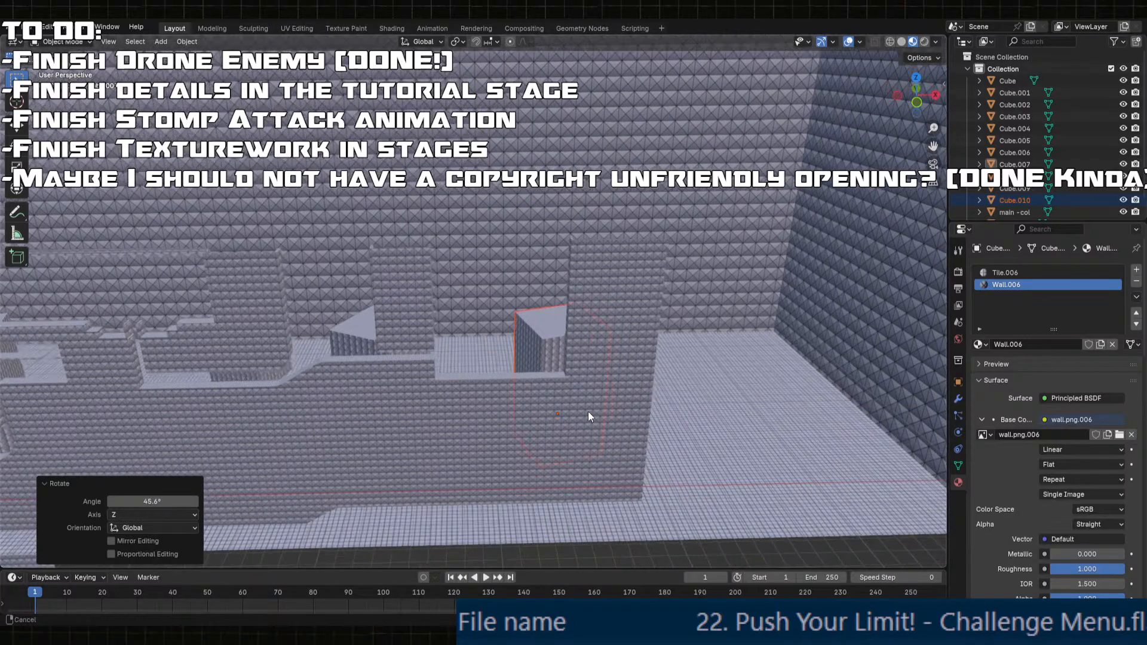
# - Select all the cube objects, from Cube to the newest copy, and join them into a single object
pyautogui.scroll(-2, 621, 454)
pyautogui.moveTo(634, 471); pyautogui.dragTo(476, 333, button='middle')
pyautogui.click(1022, 93)
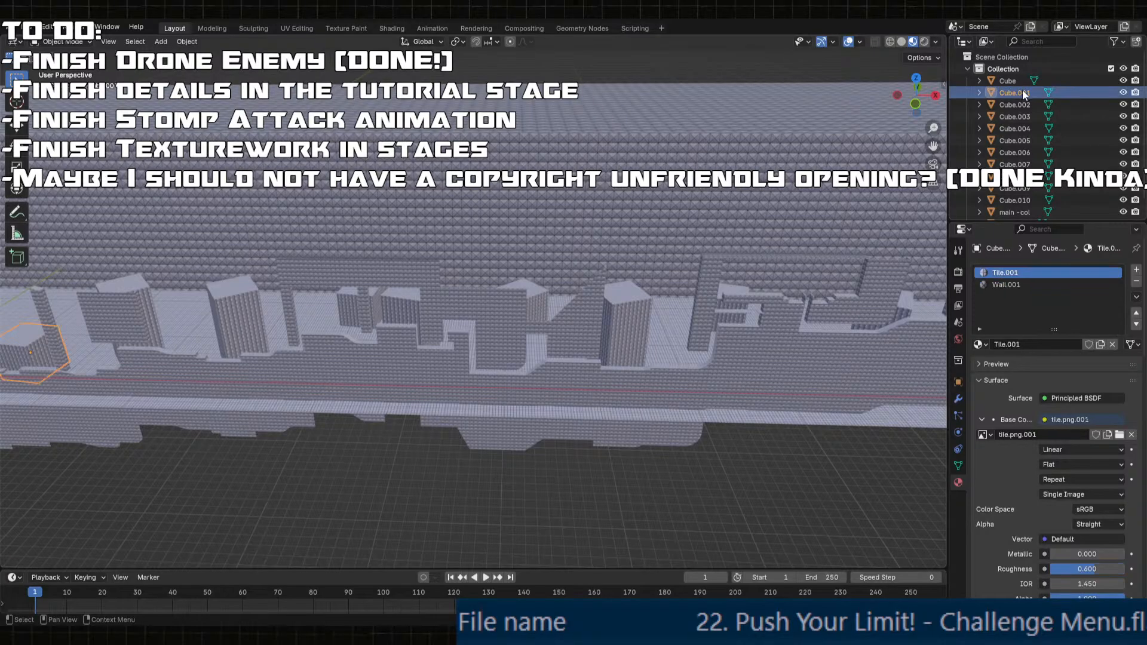
pyautogui.scroll(-1, 1022, 89)
pyautogui.click(1018, 184)
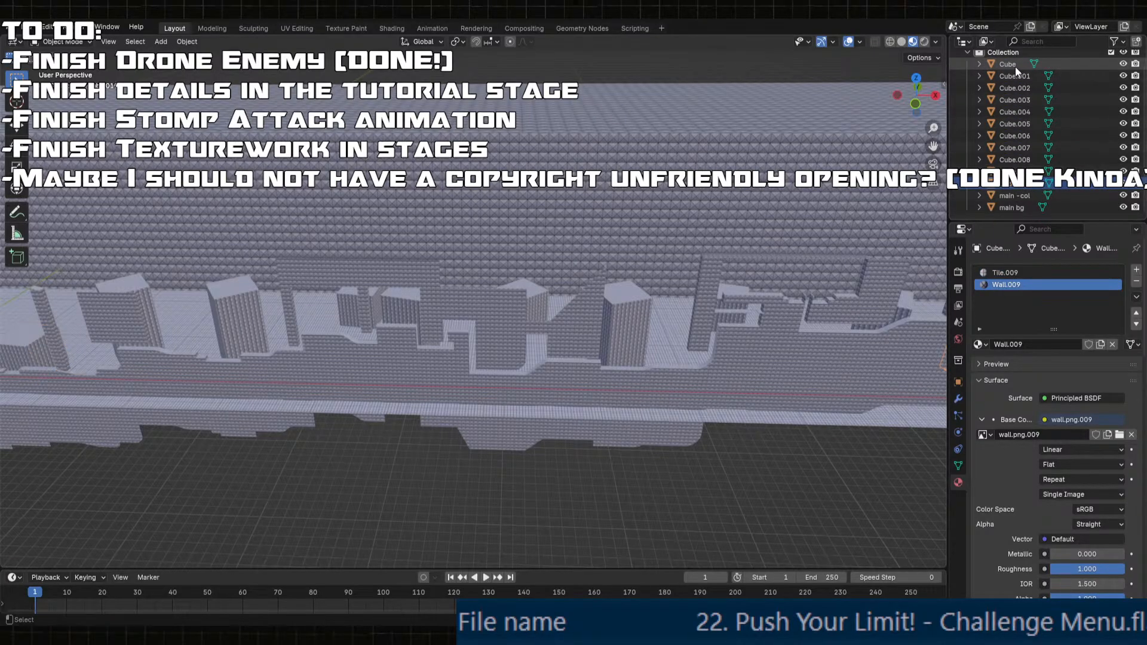
pyautogui.click(1016, 67)
pyautogui.keyDown('shift'); pyautogui.click(1017, 183); pyautogui.keyUp('shift')
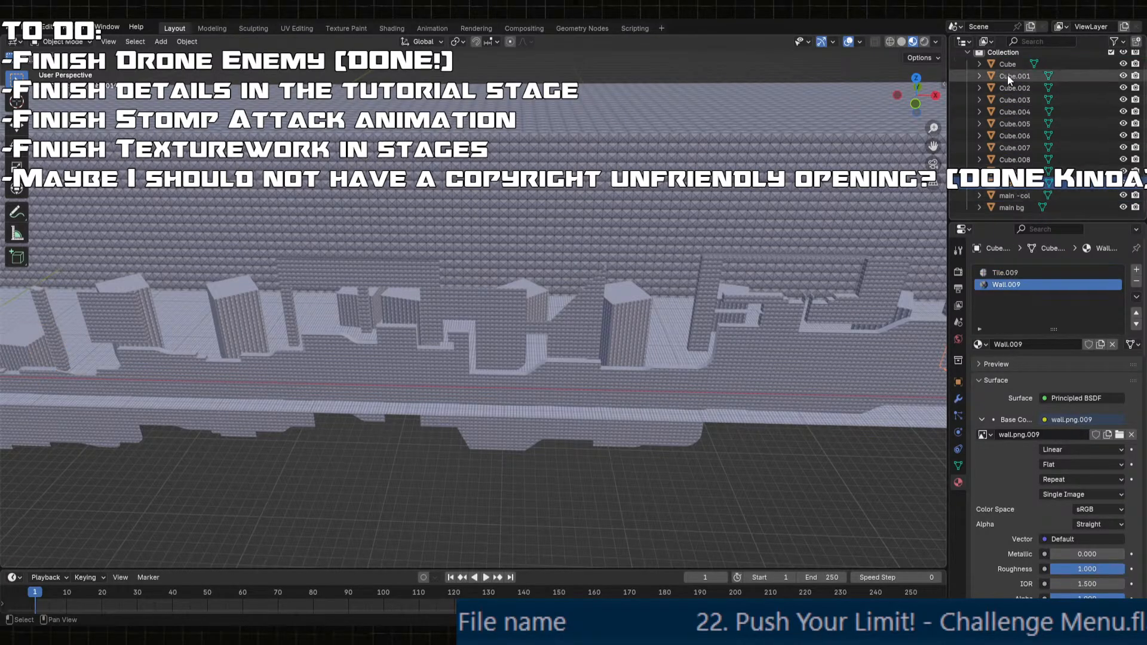
pyautogui.hotkey('ctrl', 'j')
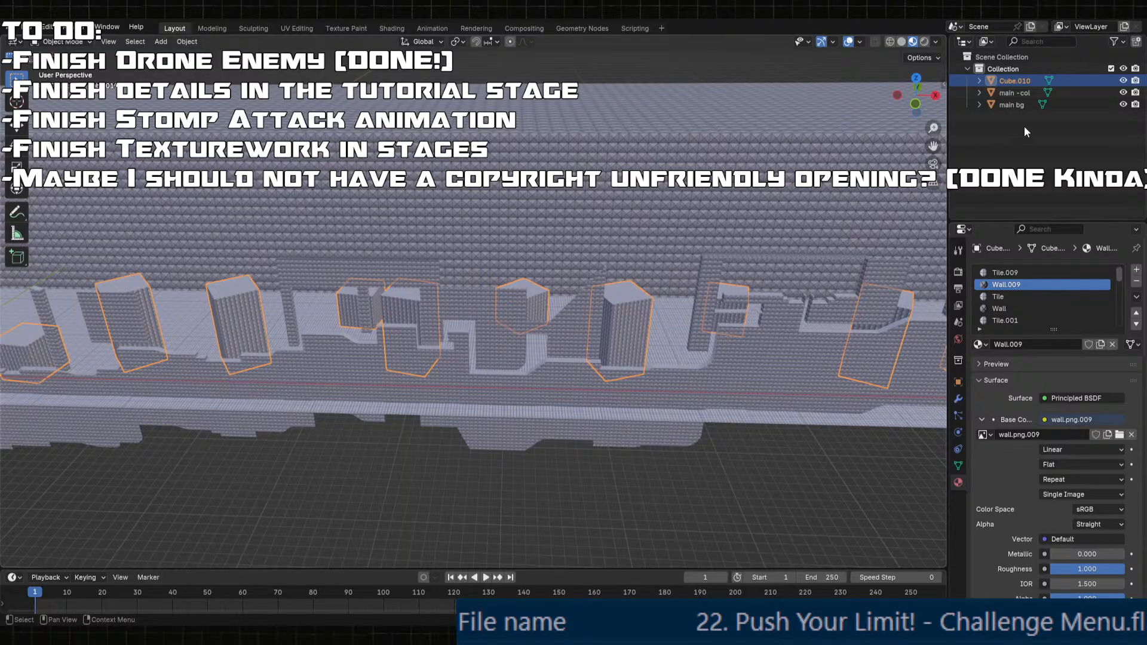
# - In the joined mesh, move the third tall block and another farther down the row about 26.2 m along Y, toward the back wall
pyautogui.press('Tab')
pyautogui.moveTo(785, 221); pyautogui.dragTo(579, 287, button='middle')
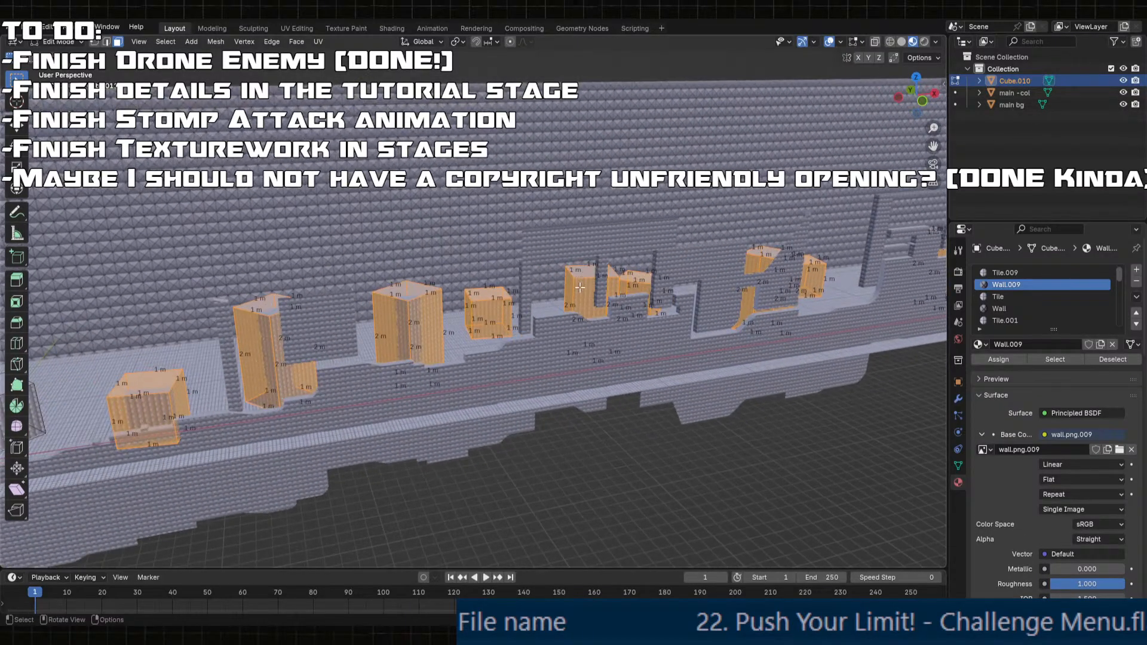
pyautogui.press('Tab')
pyautogui.moveTo(669, 436); pyautogui.dragTo(591, 300, button='middle')
pyautogui.click(497, 310)
pyautogui.press('Tab')
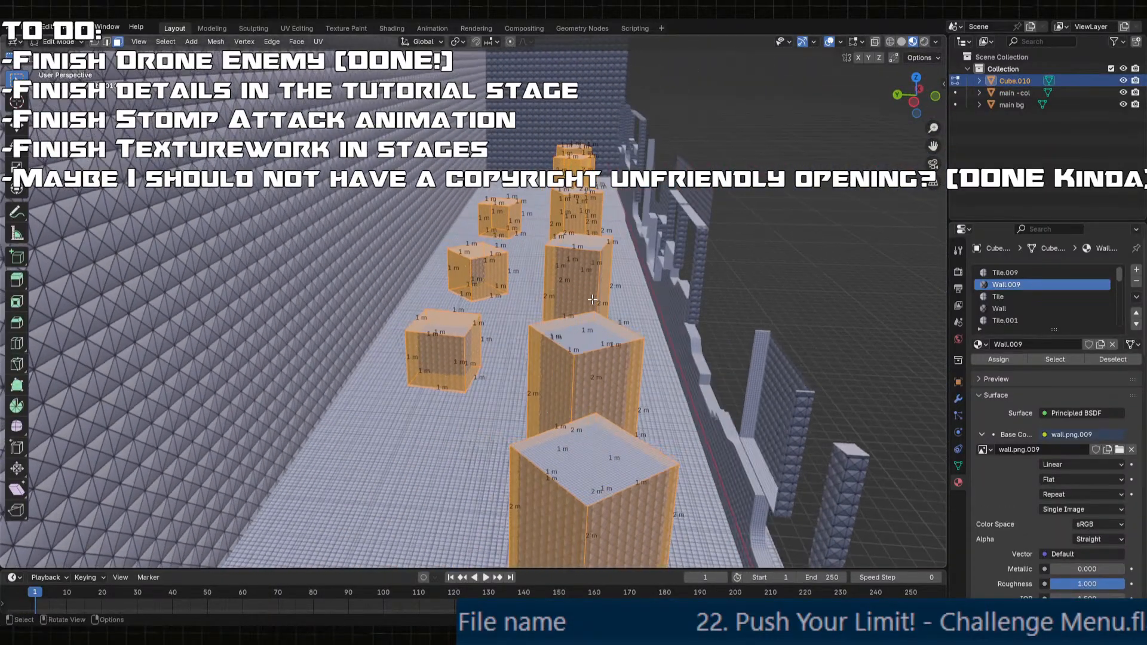
pyautogui.click(589, 285)
pyautogui.press('l')
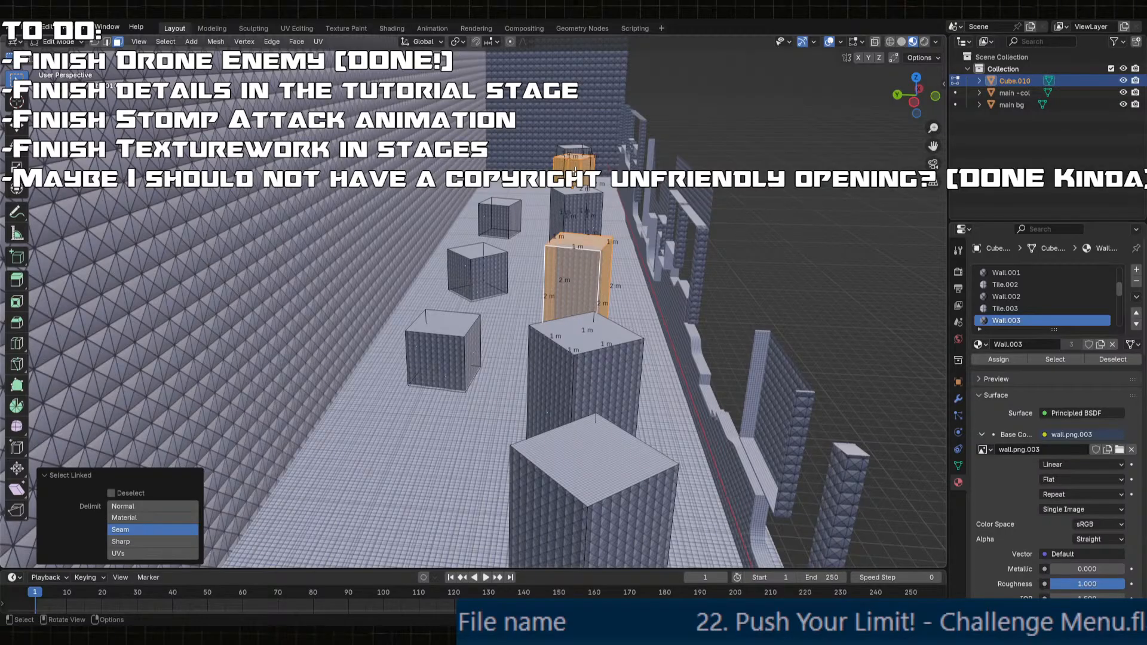
pyautogui.press('g')
pyautogui.moveTo(573, 172); pyautogui.dragTo(555, 173, button='middle')
pyautogui.click(554, 173)
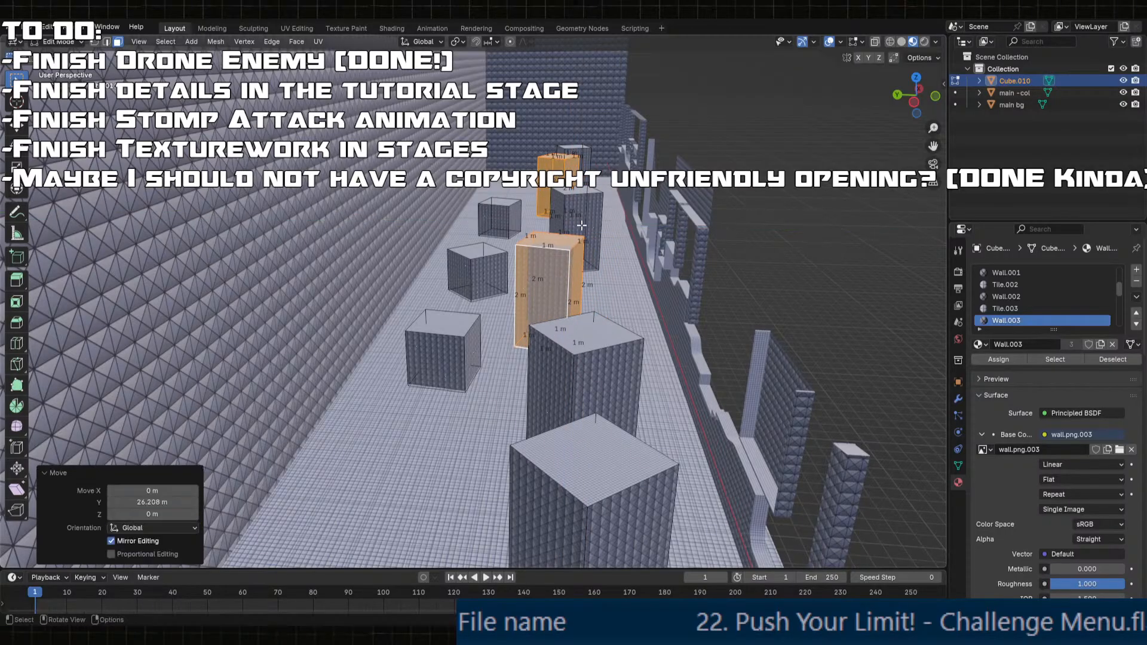
# - Select the whole tall block behind the third one and shift it slightly along Y, toward the stage path
pyautogui.click(591, 239)
pyautogui.press('l')
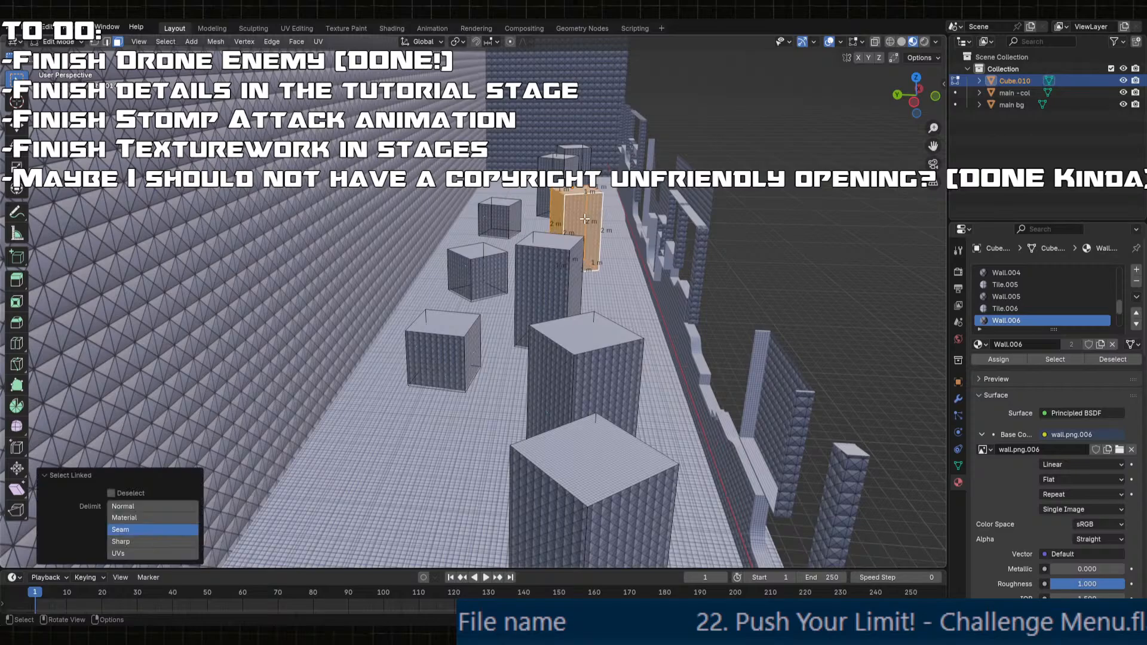
pyautogui.press('g')
pyautogui.moveTo(585, 219); pyautogui.dragTo(598, 220, button='middle')
pyautogui.click(599, 220)
# - Move the second tall block in the row about -35.2 m along Y, toward the stage path, and leave mesh editing
pyautogui.keyDown('shift'); pyautogui.moveTo(602, 288); pyautogui.dragTo(593, 221, button='middle'); pyautogui.keyUp('shift')
pyautogui.click(592, 220)
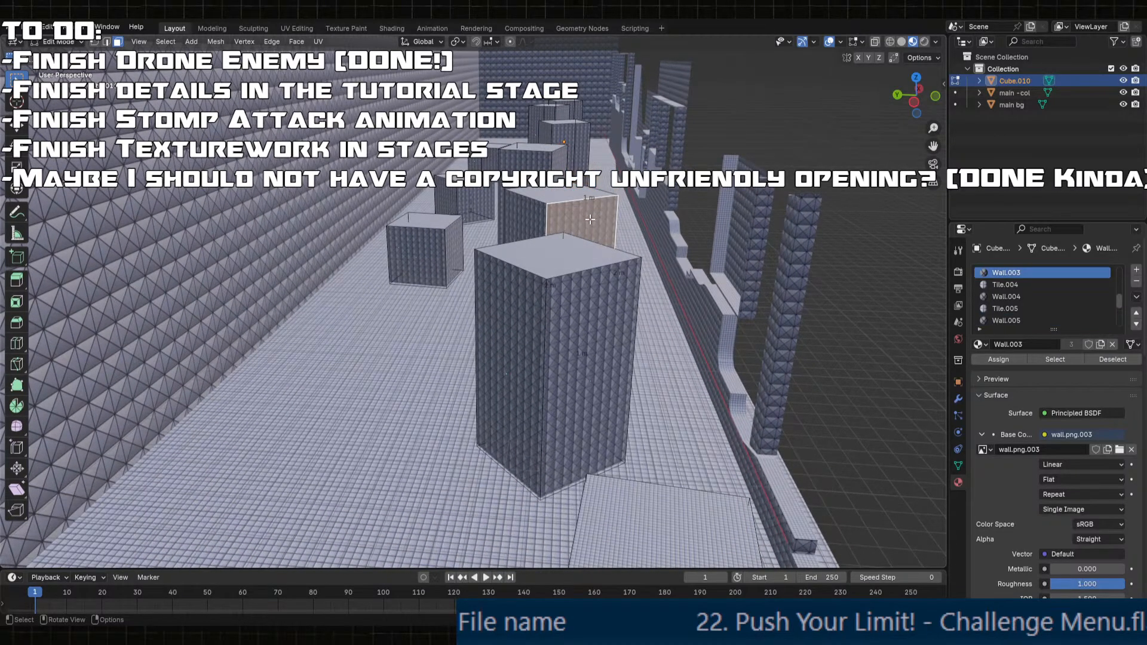
pyautogui.press('l')
pyautogui.press('g')
pyautogui.press('y')
pyautogui.click(653, 245)
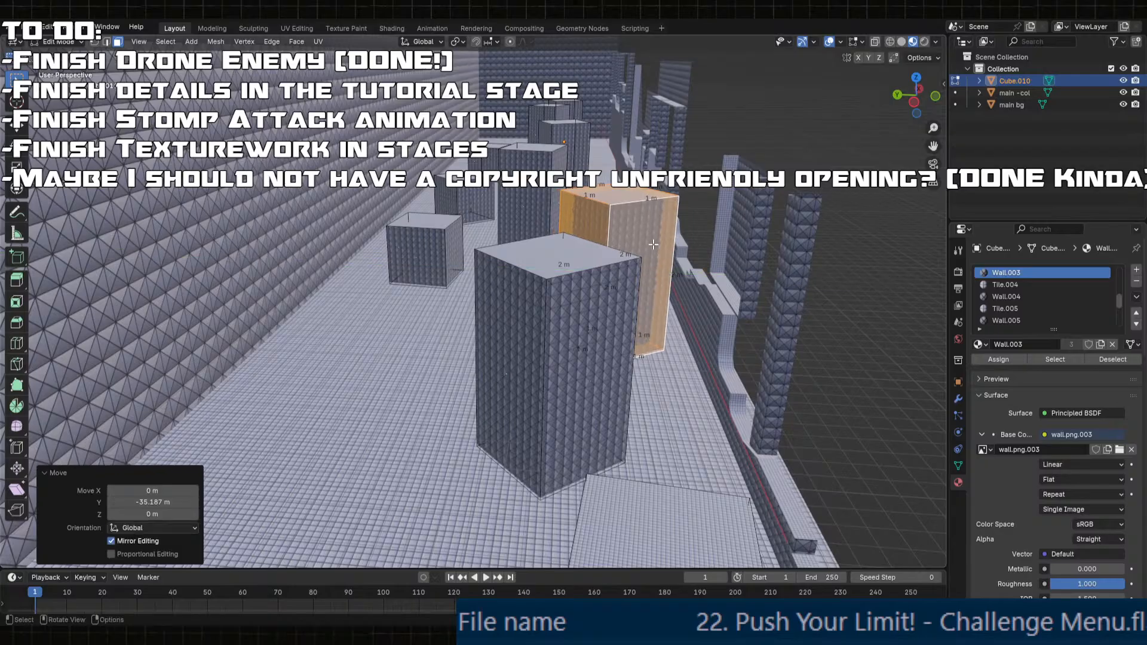
pyautogui.moveTo(654, 244); pyautogui.dragTo(586, 256, button='middle')
pyautogui.press('Tab')
pyautogui.click(683, 402)
pyautogui.moveTo(683, 403)
pyautogui.mouseDown(button='middle')
pyautogui.moveTo(571, 368)
pyautogui.moveTo(504, 319)
pyautogui.moveTo(513, 352)
pyautogui.moveTo(517, 325)
pyautogui.moveTo(460, 353)
pyautogui.moveTo(561, 333)
pyautogui.mouseUp(button='middle')
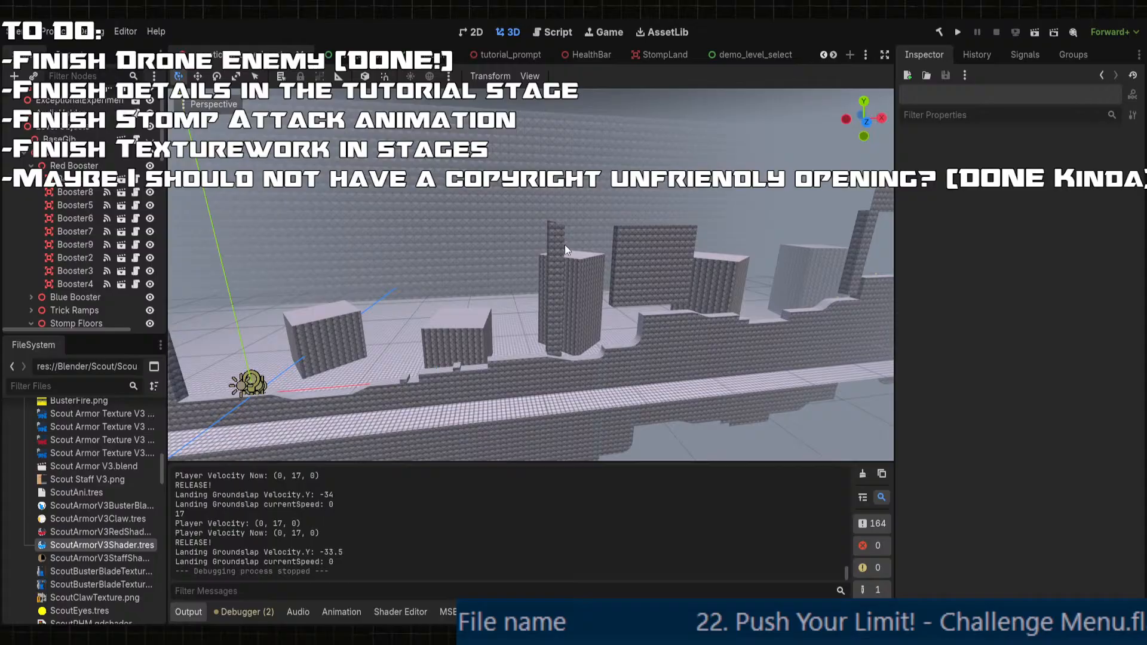
# - Switch to the Godot editor and add a Node3D named Particles under Act1
pyautogui.scroll(5, 563, 246)
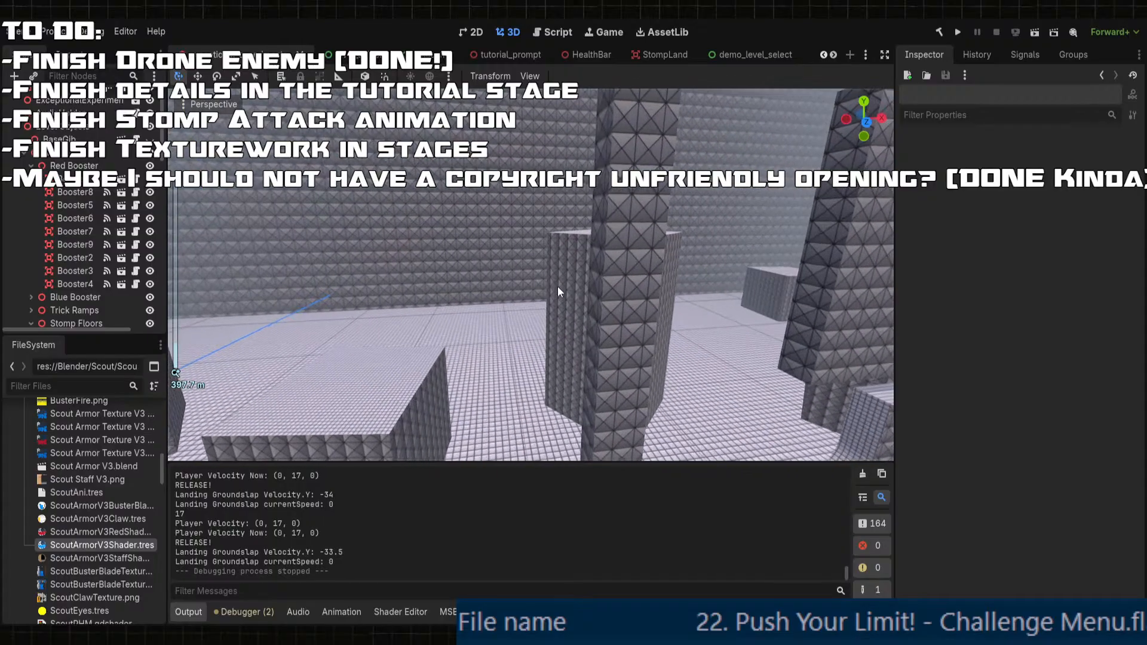
pyautogui.moveTo(654, 325); pyautogui.dragTo(534, 302, button='middle')
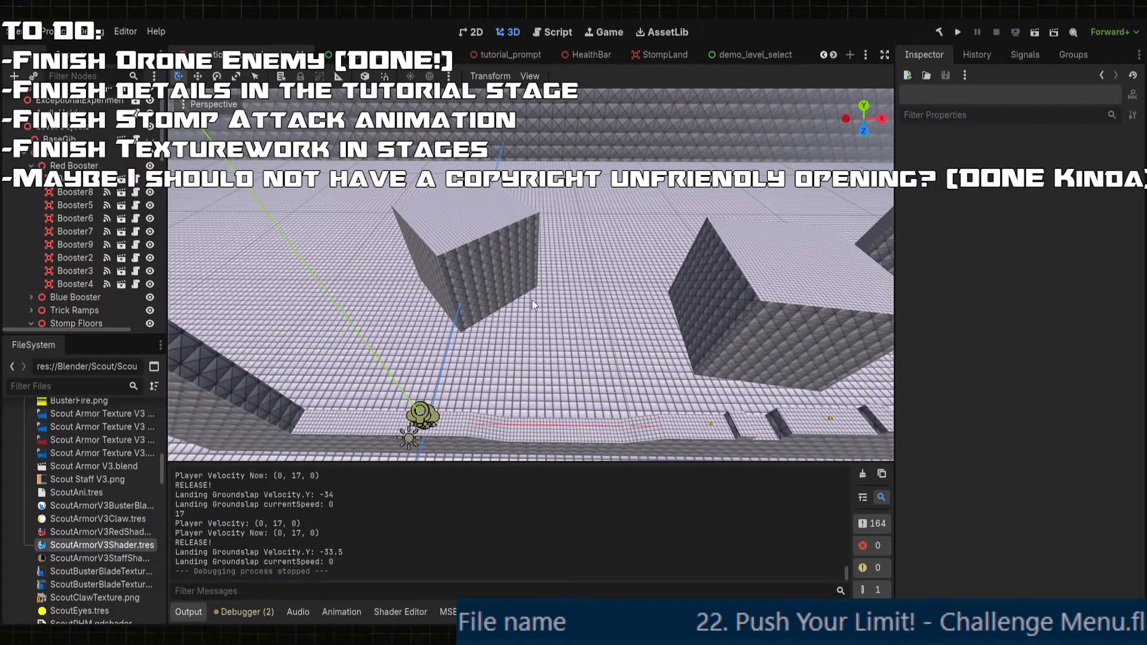
pyautogui.click(23, 153)
pyautogui.click(22, 196)
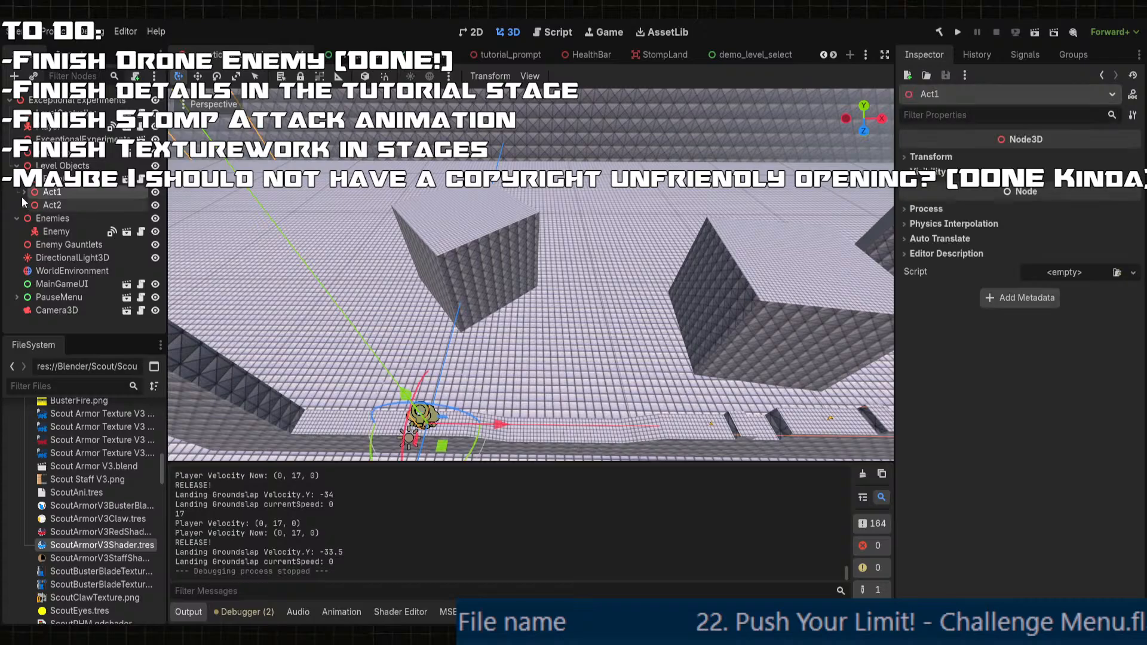
pyautogui.click(24, 192)
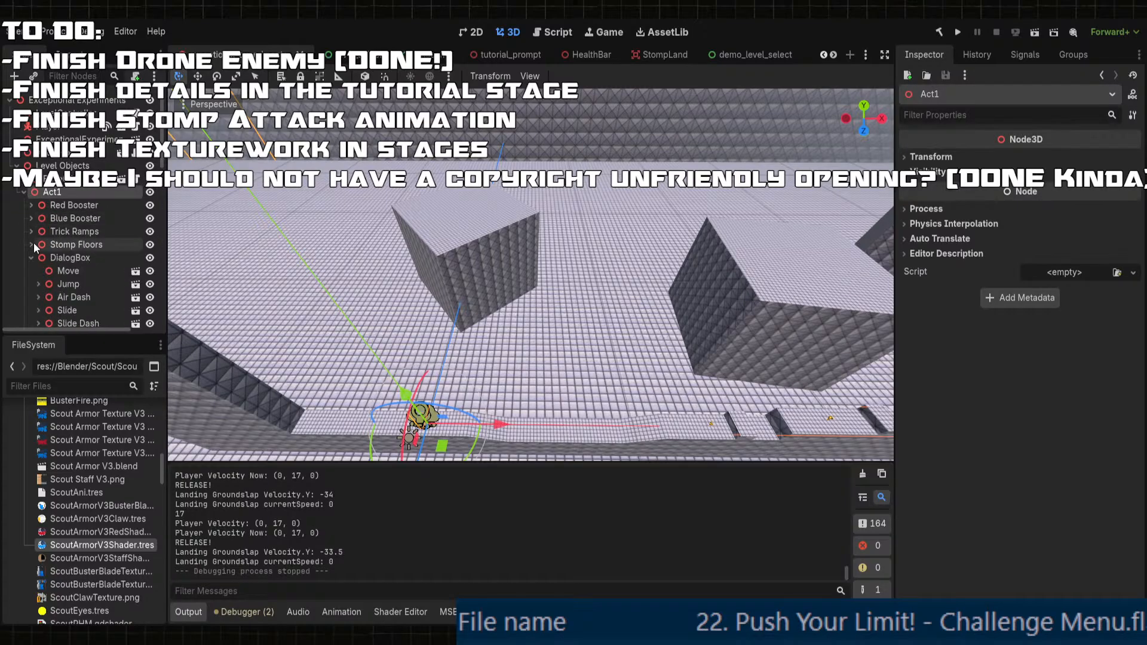
pyautogui.click(30, 258)
pyautogui.click(69, 268)
pyautogui.scroll(-1, 69, 267)
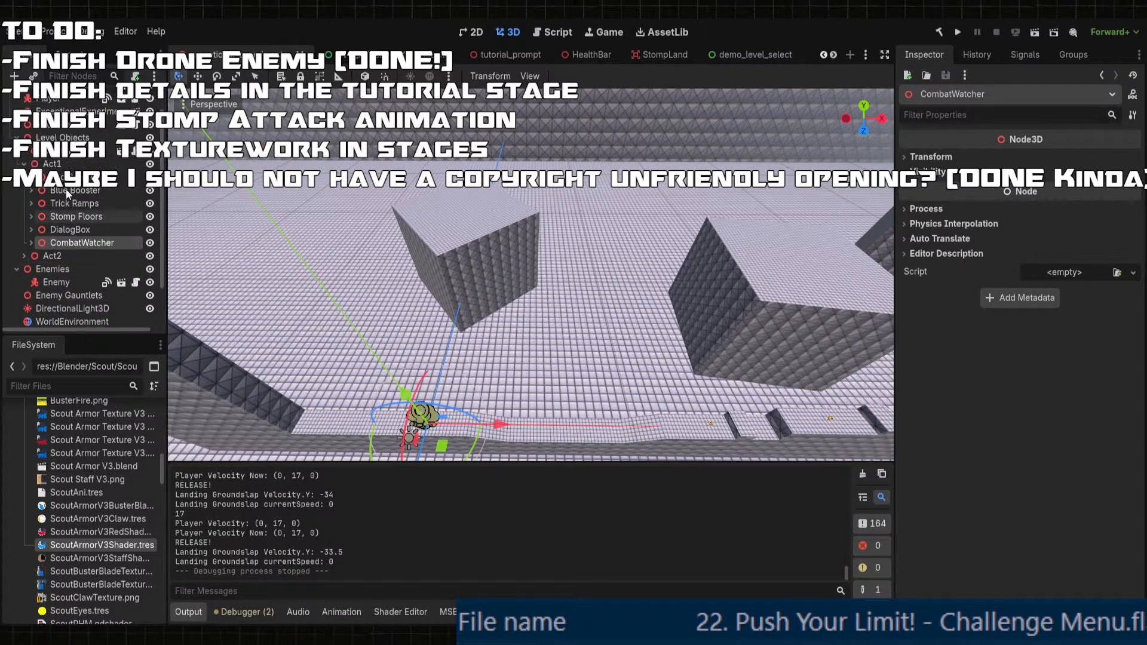
pyautogui.doubleClick(445, 252)
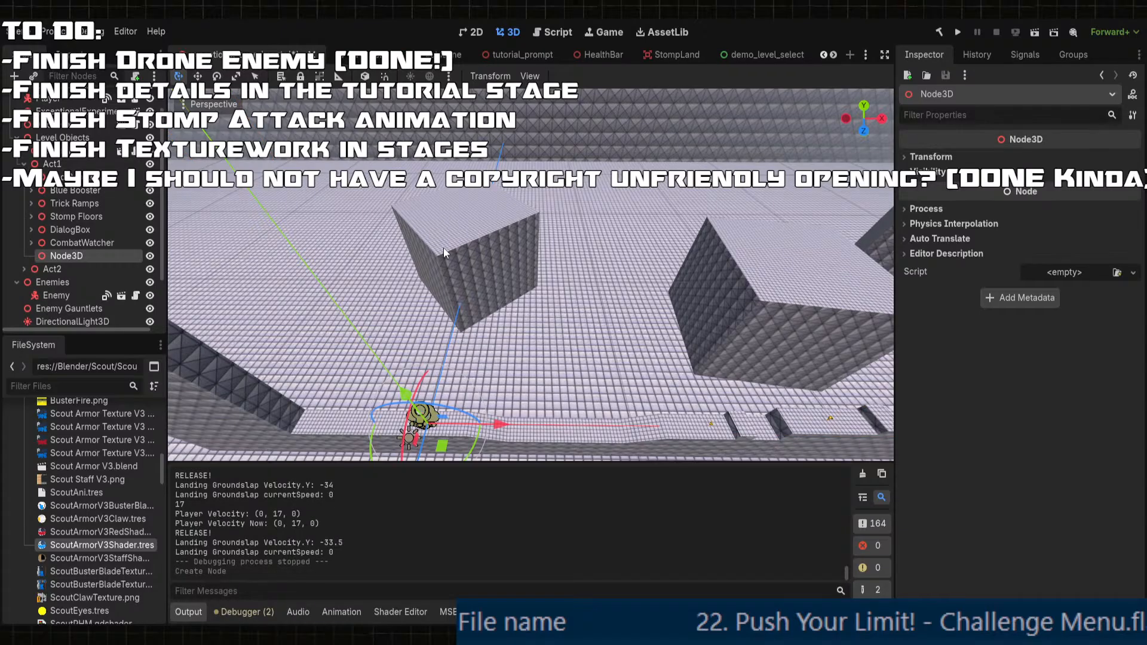
pyautogui.write('Particles')
pyautogui.press('Return')
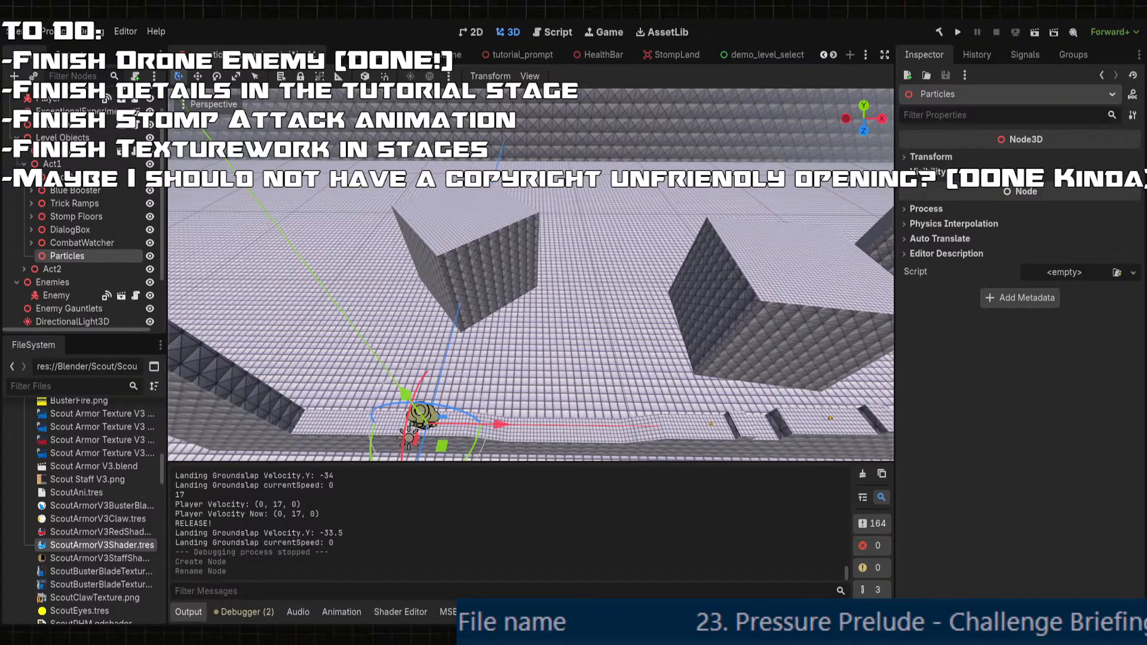
# - Add a GPUParticles3D node under Particles and assign it a new ParticleProcessMaterial
pyautogui.press('Return')
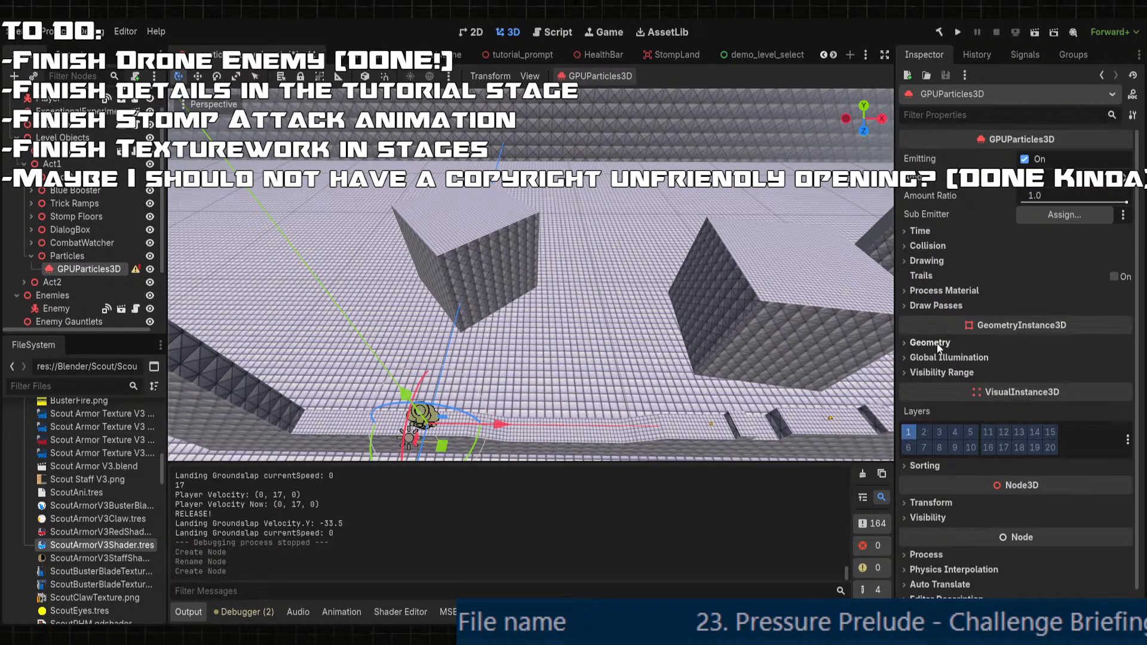
pyautogui.click(972, 291)
pyautogui.click(1060, 308)
pyautogui.click(1053, 340)
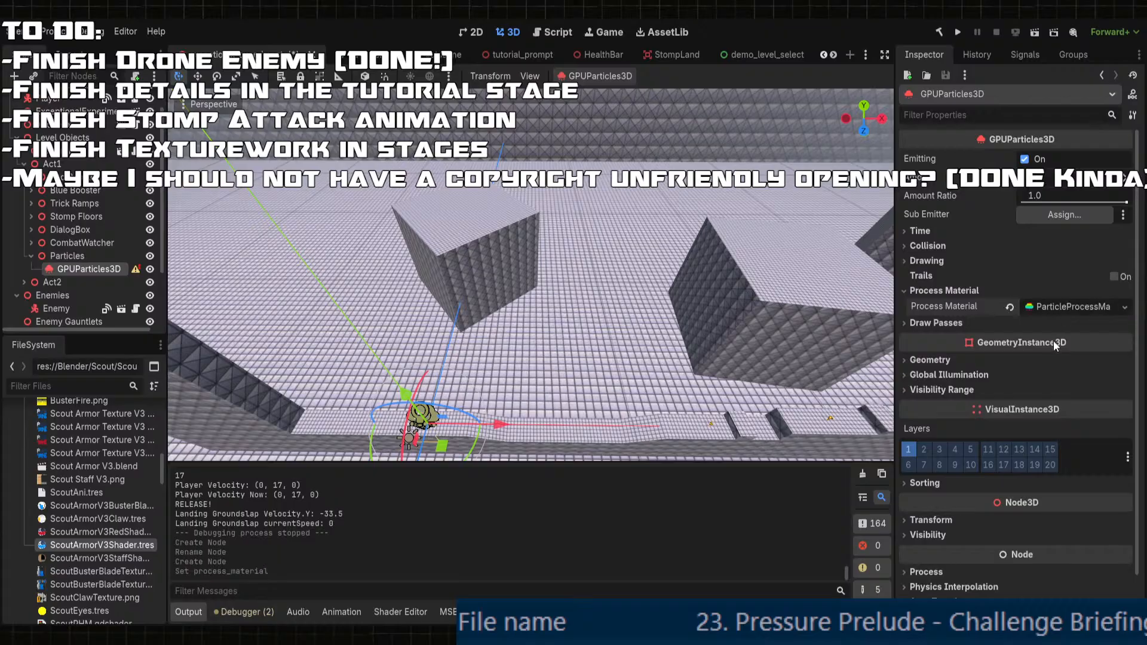
# - Assign a new PlaneMesh to the particle emitter's draw pass 1 and open the mesh's properties
pyautogui.click(940, 321)
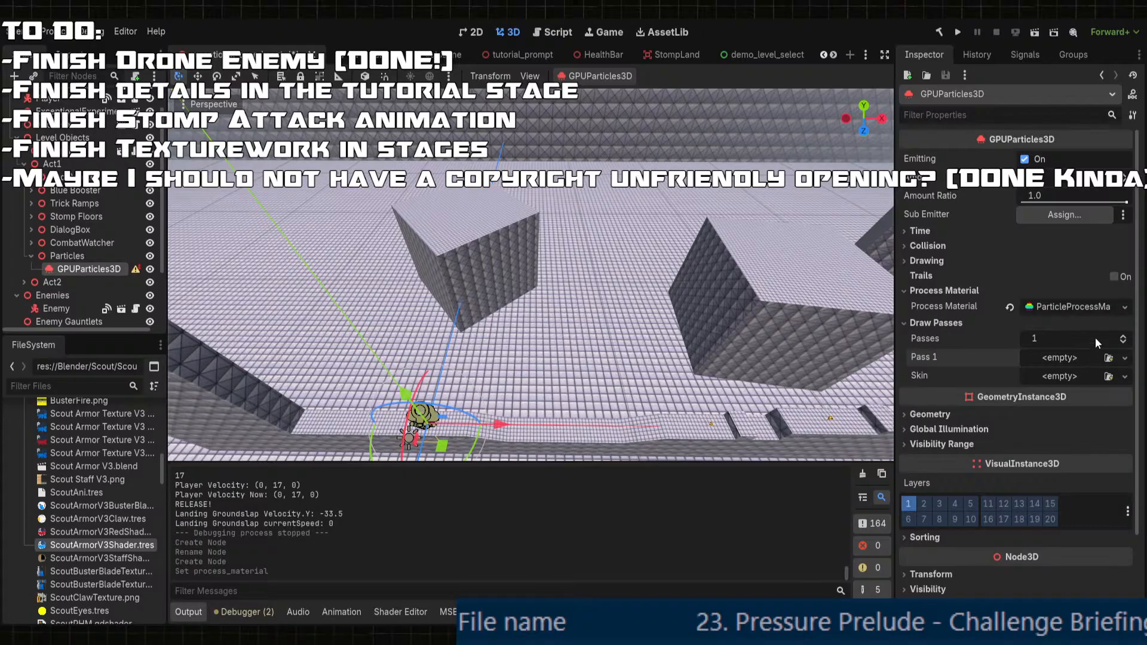
pyautogui.click(1080, 306)
pyautogui.click(1079, 306)
pyautogui.click(1071, 472)
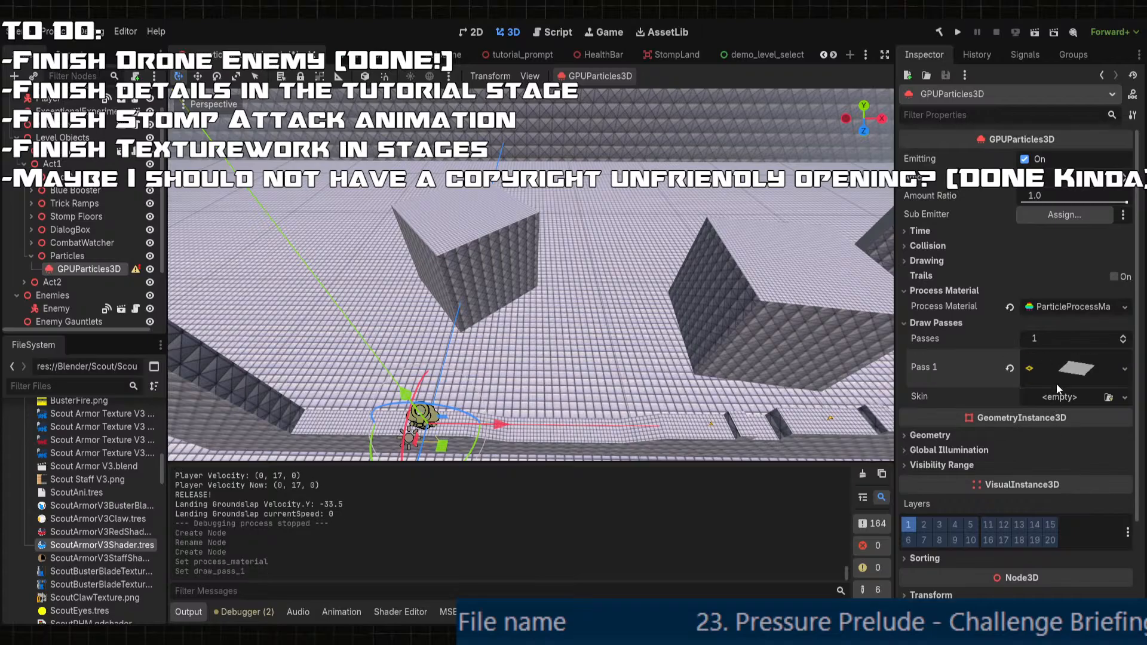
pyautogui.click(1067, 369)
pyautogui.scroll(-1, 1060, 408)
pyautogui.scroll(-3, 1061, 407)
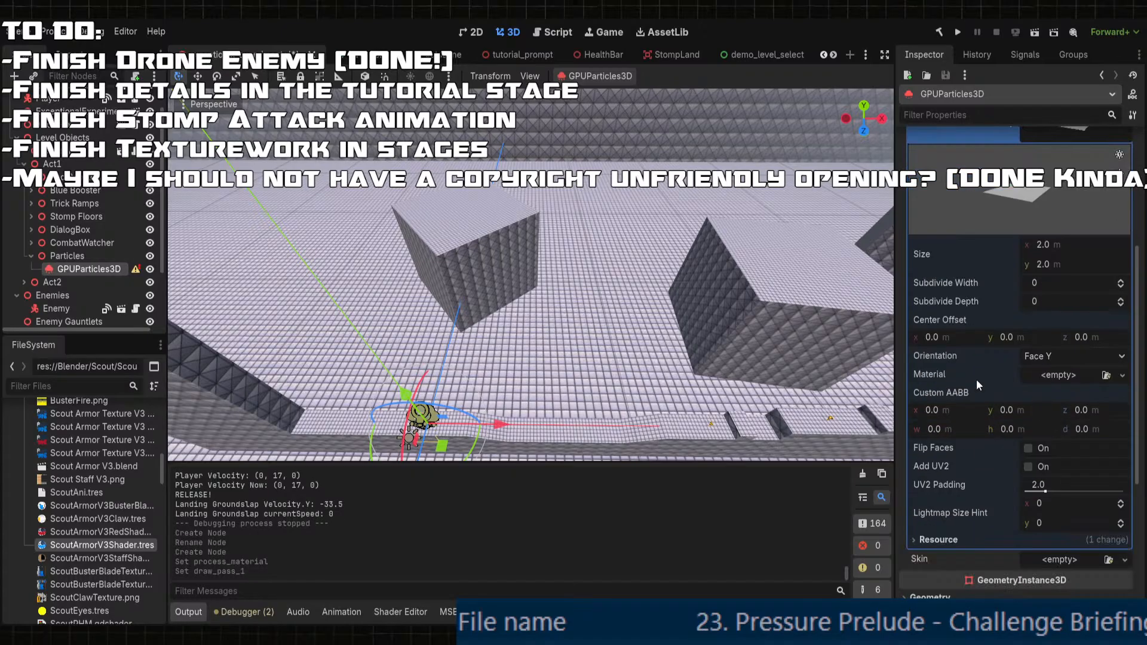
pyautogui.scroll(5, 514, 328)
pyautogui.scroll(-8, 514, 239)
# - Frame the particle emitter at the stage's start and move it upward
pyautogui.press('f')
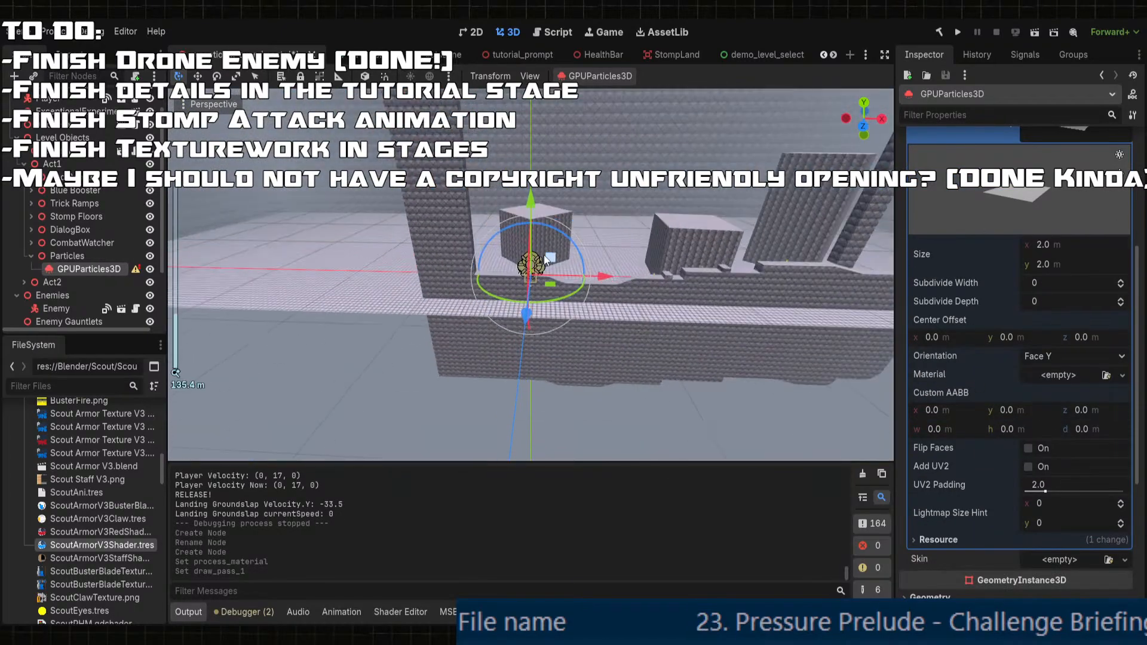
pyautogui.scroll(12, 546, 258)
pyautogui.moveTo(546, 258); pyautogui.dragTo(551, 328, button='middle')
pyautogui.scroll(8, 532, 255)
pyautogui.moveTo(549, 257); pyautogui.dragTo(550, 157)
pyautogui.moveTo(611, 277); pyautogui.dragTo(499, 286, button='middle')
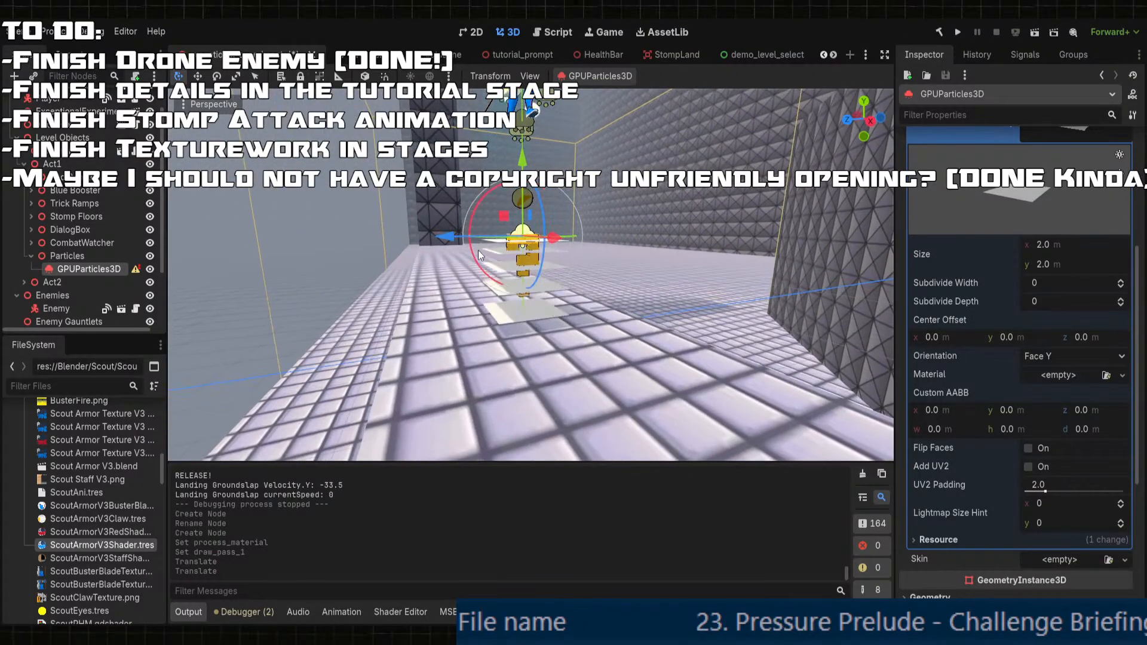
pyautogui.scroll(-6, 629, 297)
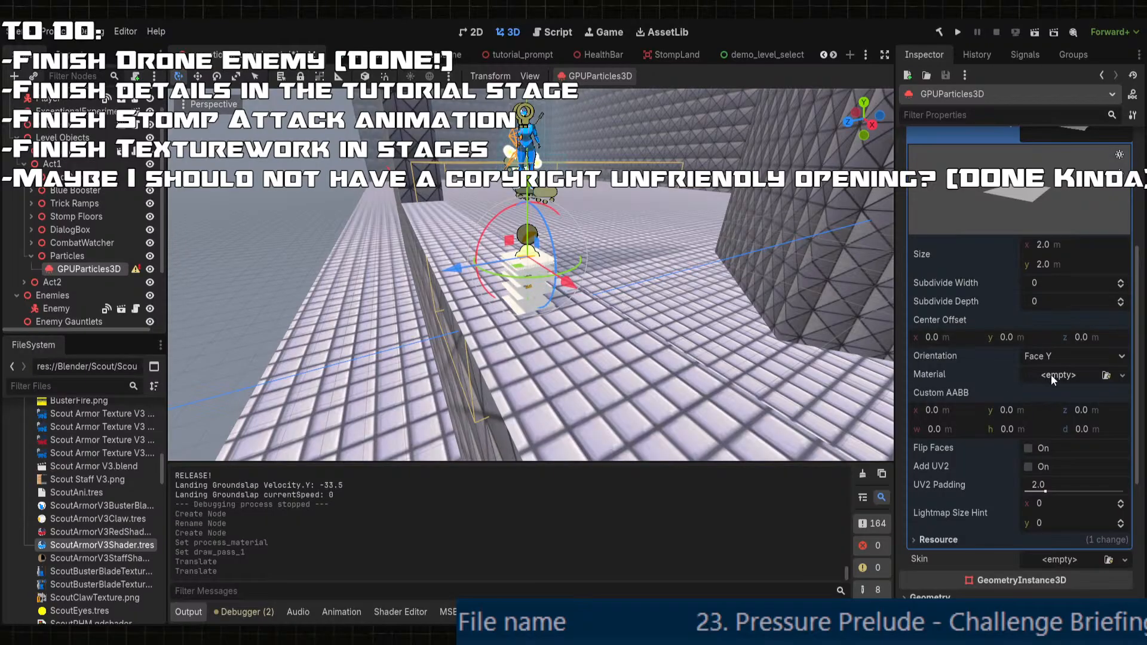
# - Give the particle plane mesh a new material and load the soft white cloud image as its albedo texture
pyautogui.scroll(-3, 1056, 421)
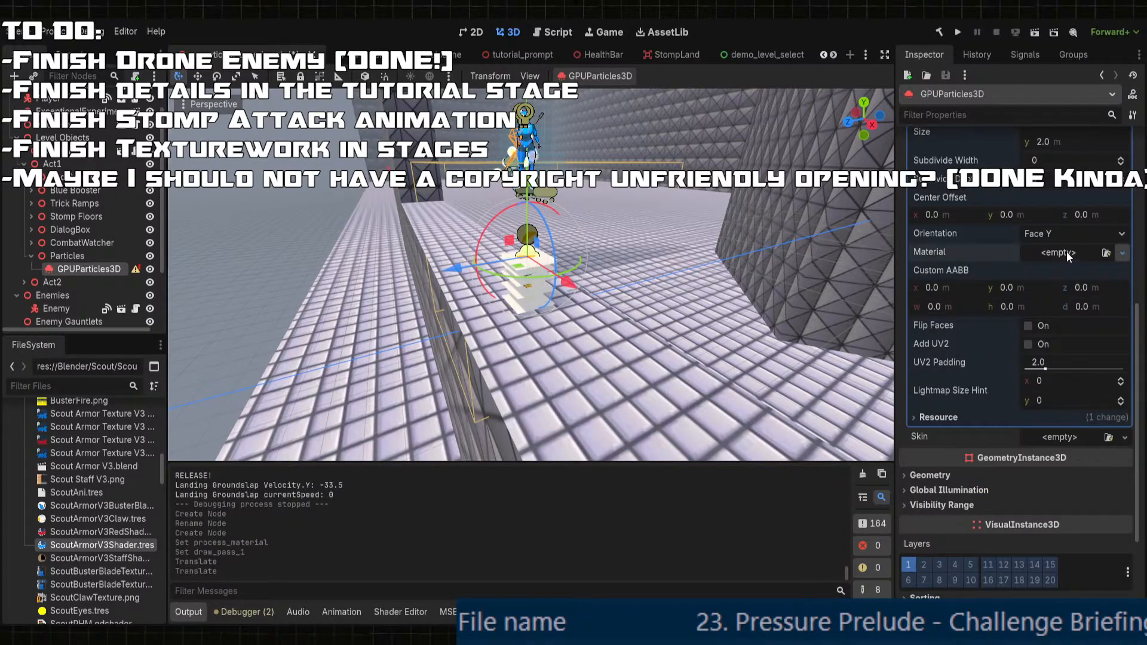
pyautogui.click(1060, 283)
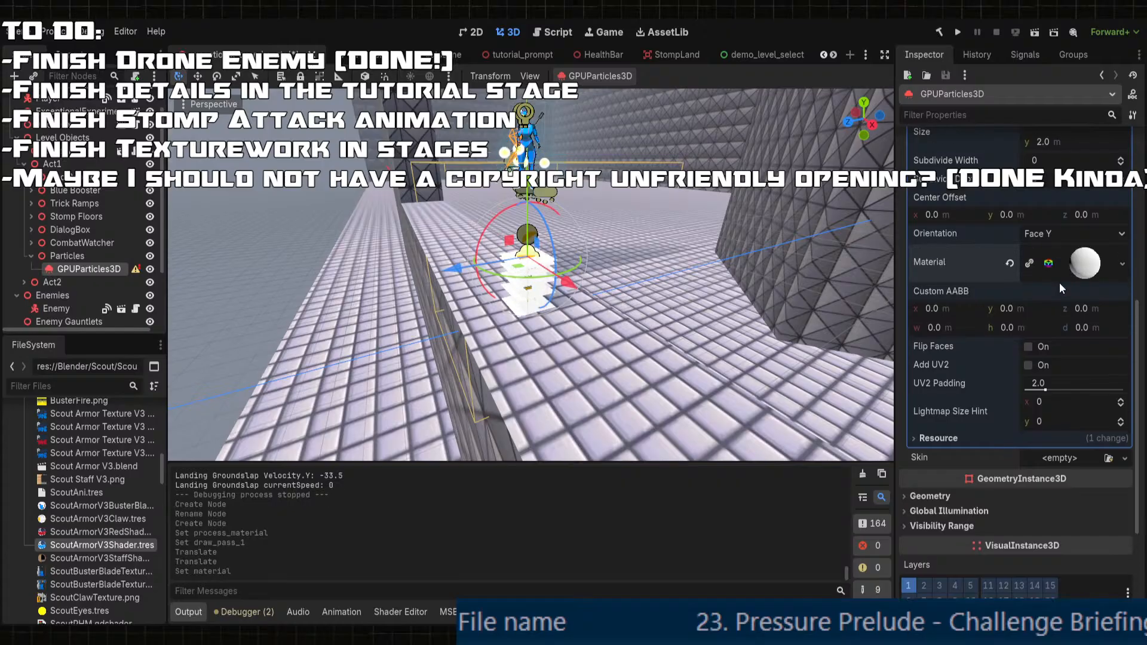
pyautogui.click(1073, 262)
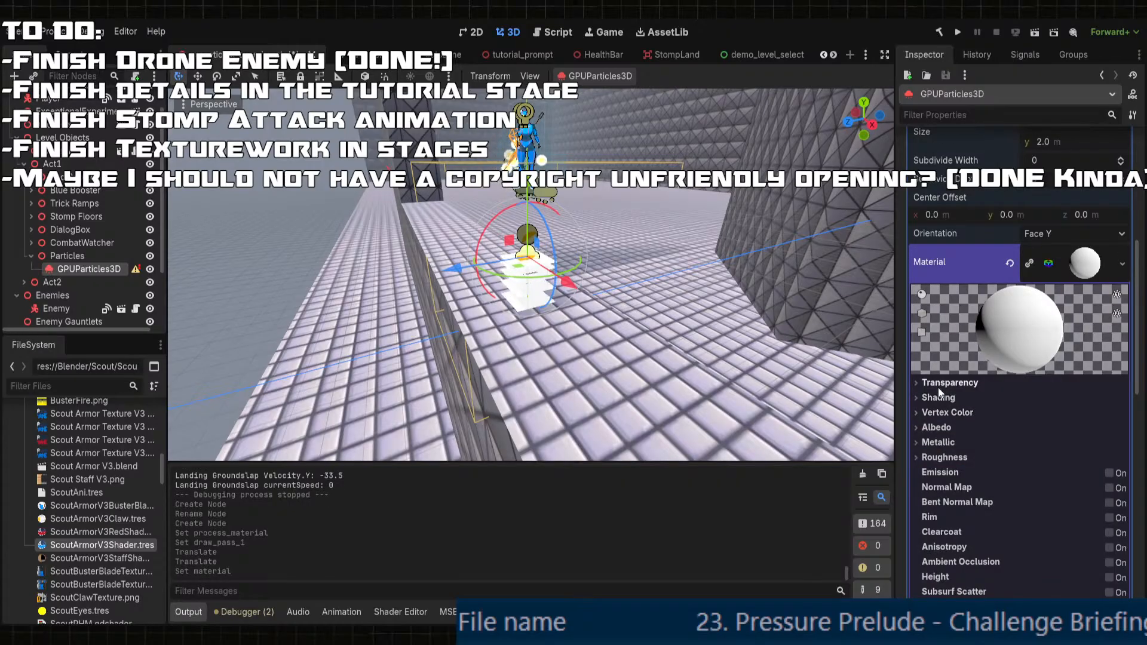
pyautogui.click(920, 430)
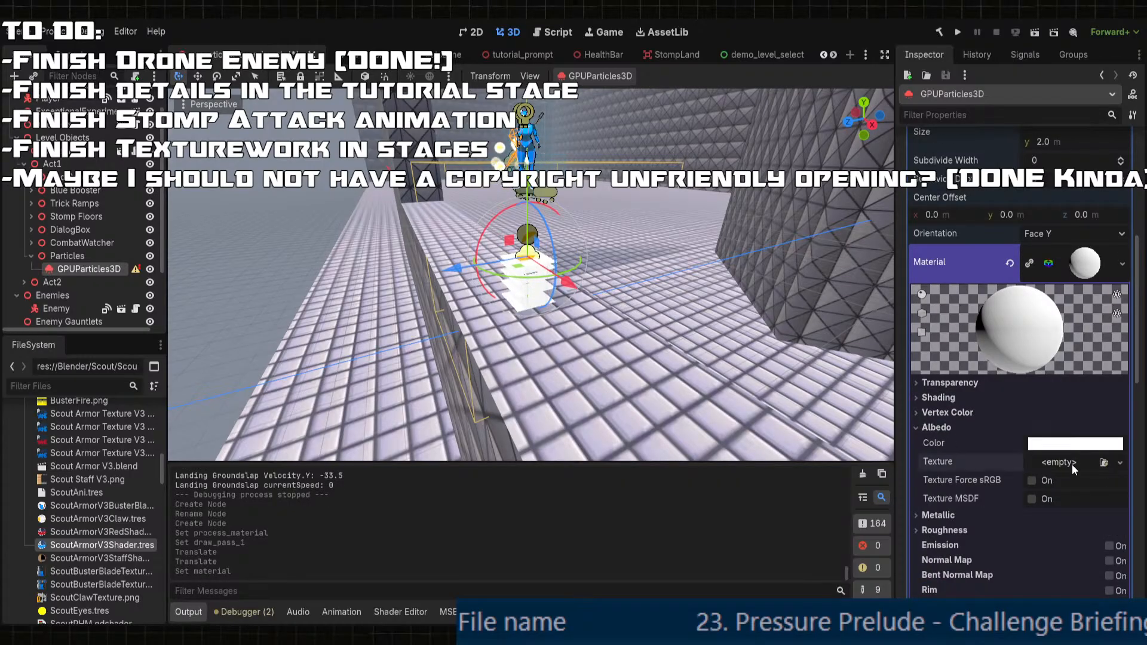
pyautogui.doubleClick(668, 326)
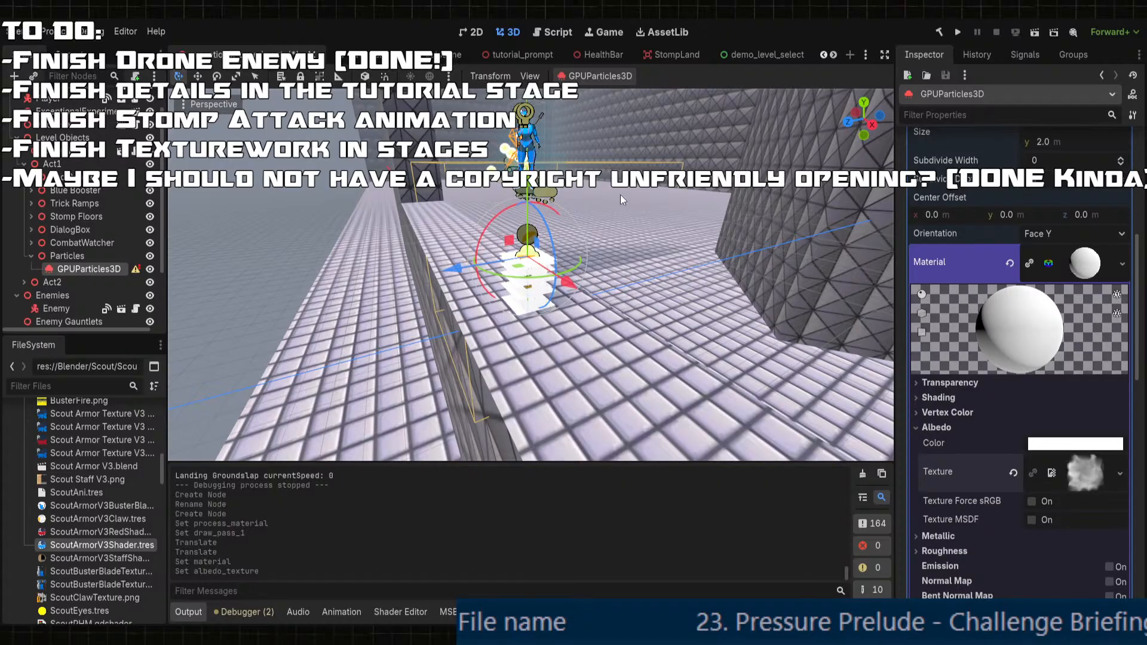
# - Set the particle material's billboard mode to Enabled and turn on Keep Scale
pyautogui.moveTo(620, 194); pyautogui.dragTo(668, 212, button='middle')
pyautogui.scroll(3, 669, 211)
pyautogui.scroll(3, 1001, 247)
pyautogui.scroll(3, 999, 247)
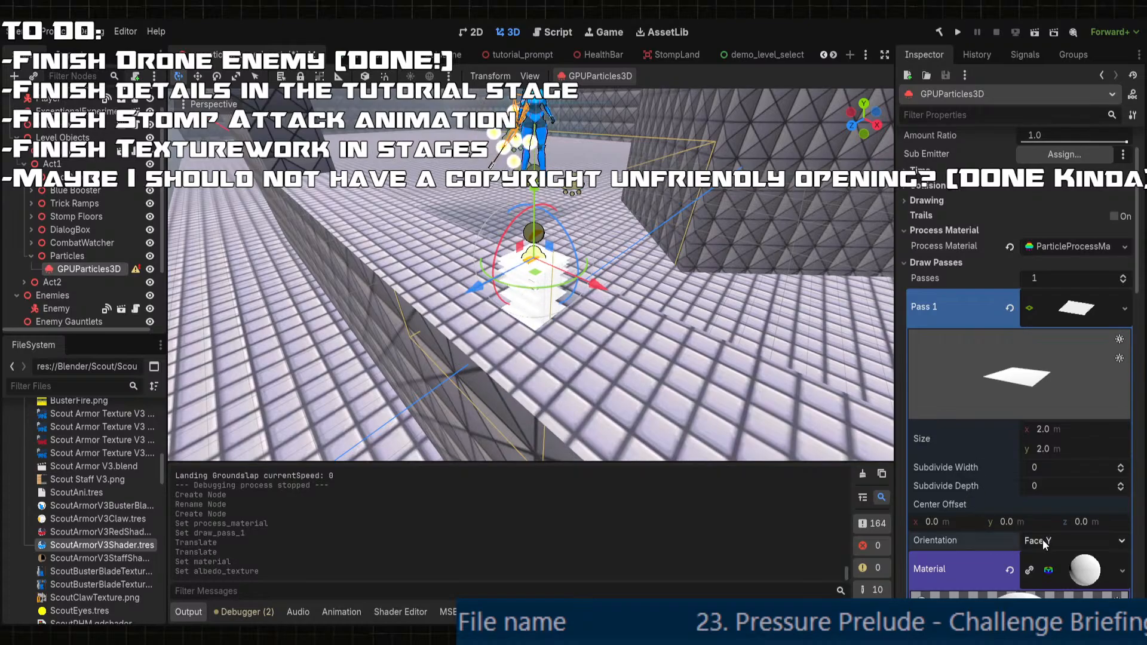
pyautogui.scroll(-7, 1056, 532)
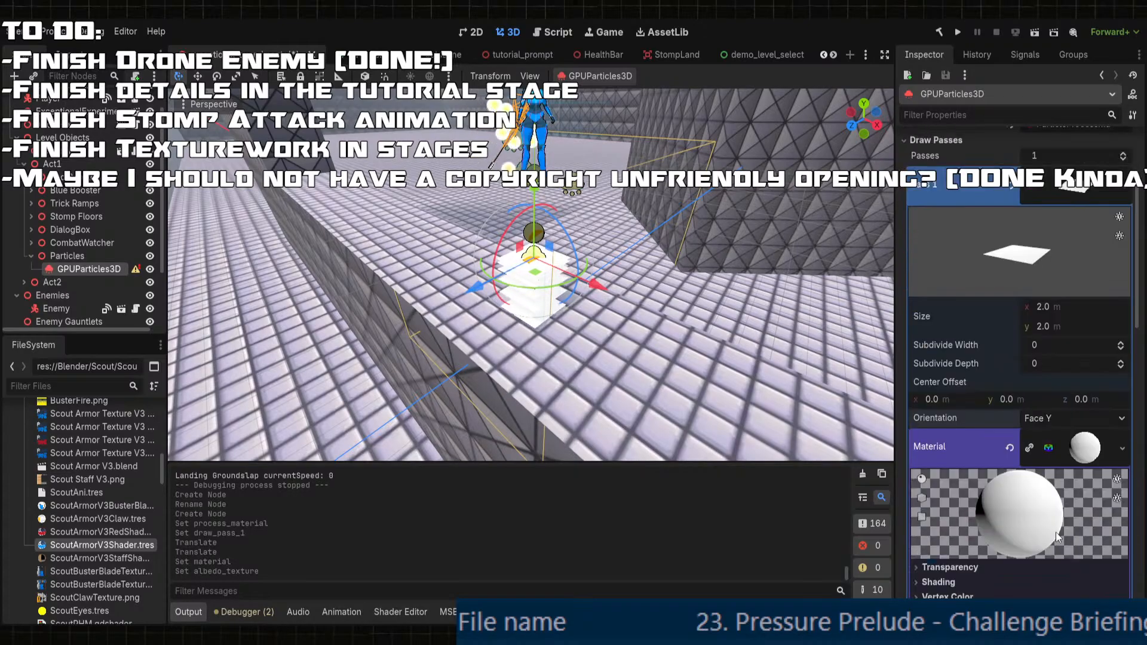
pyautogui.scroll(-7, 988, 474)
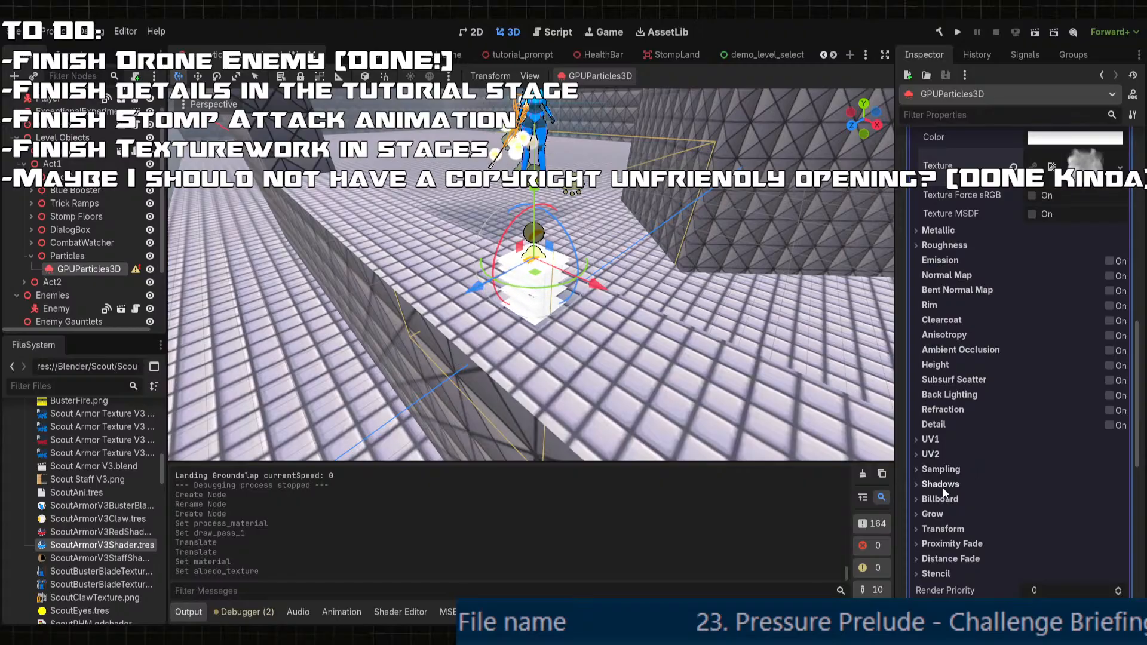
pyautogui.click(940, 499)
pyautogui.click(1074, 514)
pyautogui.click(1063, 547)
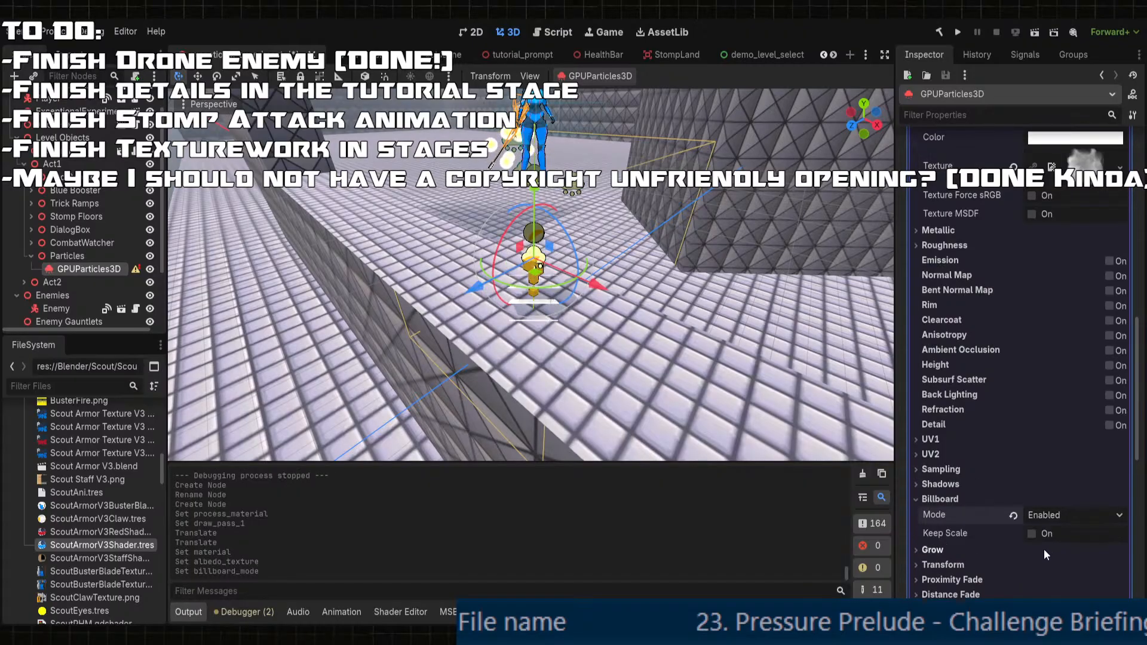
pyautogui.click(1032, 534)
# - Set the particle plane mesh's orientation to Face Z
pyautogui.moveTo(836, 412); pyautogui.dragTo(752, 325, button='middle')
pyautogui.scroll(8, 1107, 301)
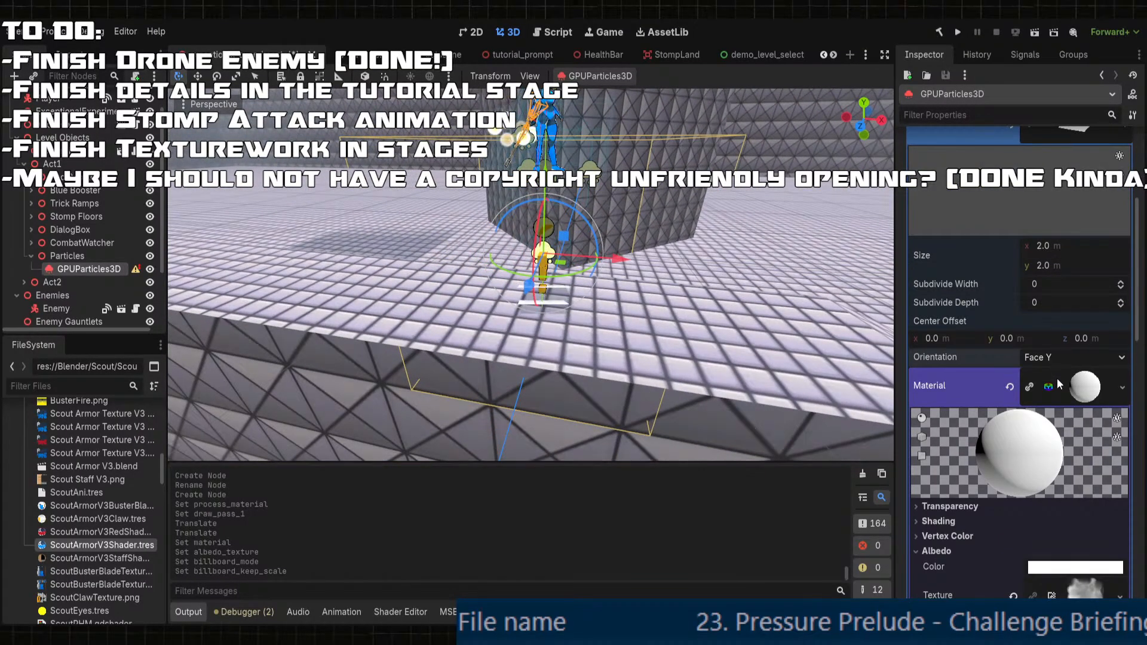
pyautogui.click(1056, 379)
pyautogui.click(1056, 359)
pyautogui.click(1057, 403)
pyautogui.moveTo(651, 280)
pyautogui.mouseDown(button='middle')
pyautogui.moveTo(549, 305)
pyautogui.moveTo(640, 277)
pyautogui.mouseUp(button='middle')
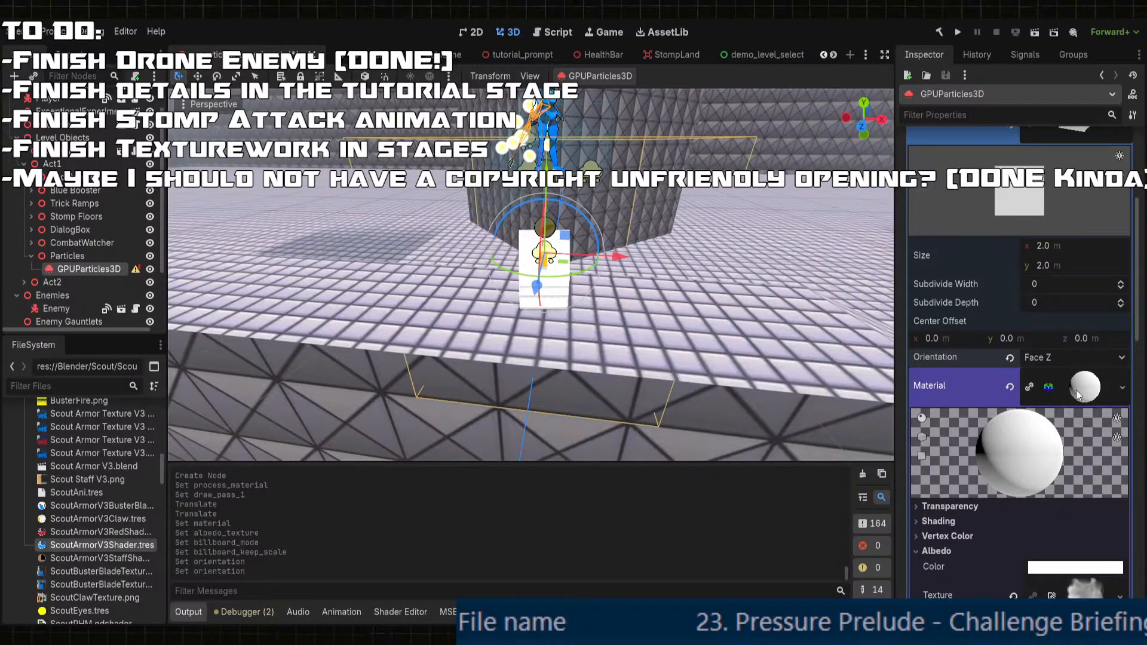
# - Set the particle material's transparency mode to Alpha
pyautogui.scroll(-5, 1058, 303)
pyautogui.click(950, 323)
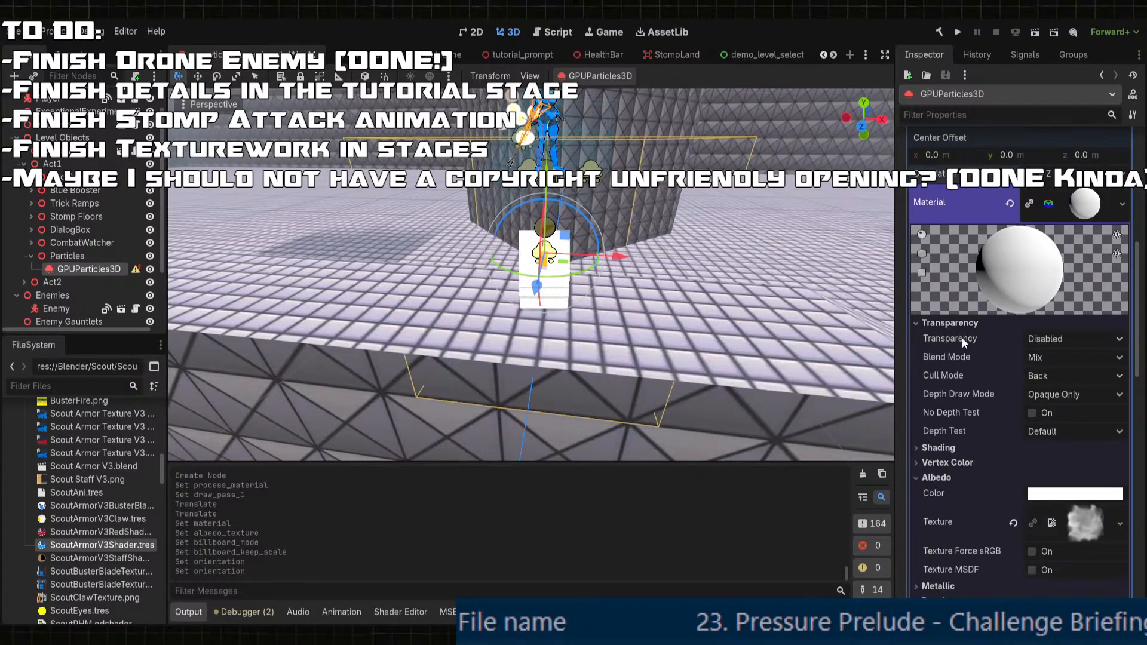
pyautogui.moveTo(789, 276); pyautogui.dragTo(711, 281, button='middle')
pyautogui.scroll(2, 637, 256)
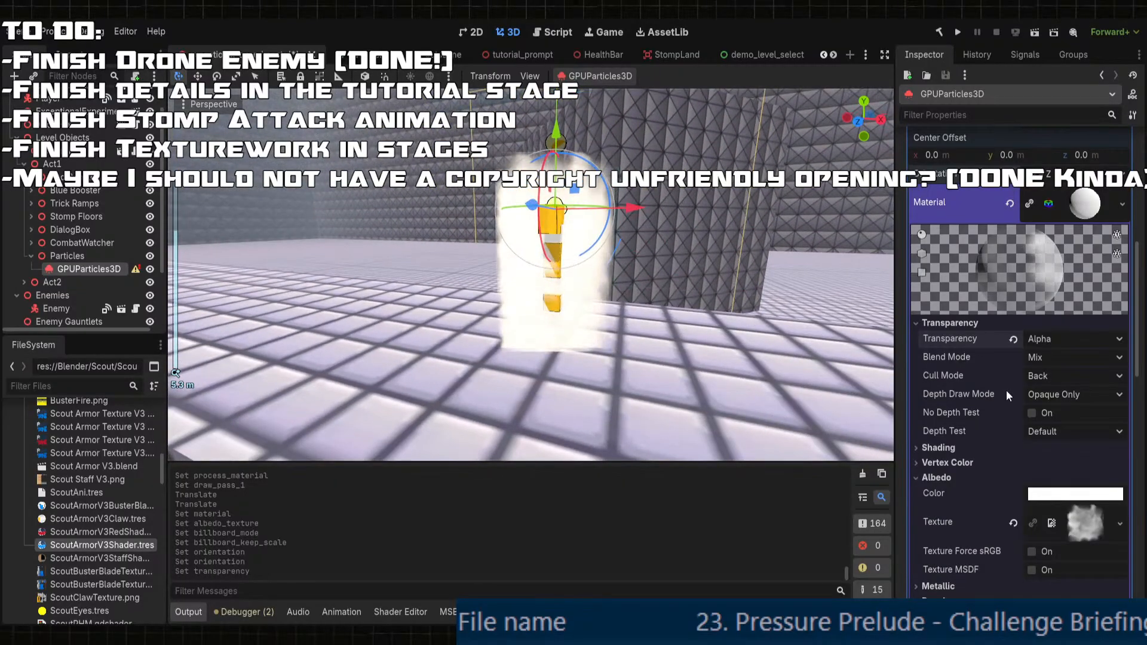
# - Open the emitter's process material for editing and expand its particle flags
pyautogui.scroll(10, 1037, 382)
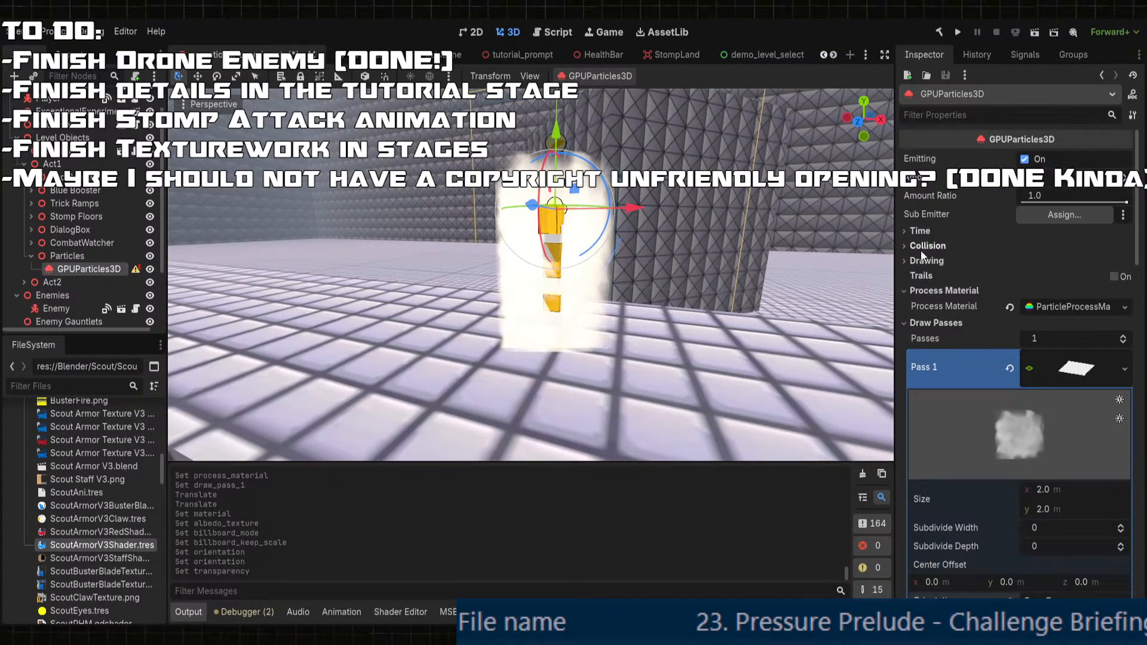
pyautogui.click(1073, 307)
pyautogui.scroll(-1, 1073, 308)
pyautogui.click(943, 282)
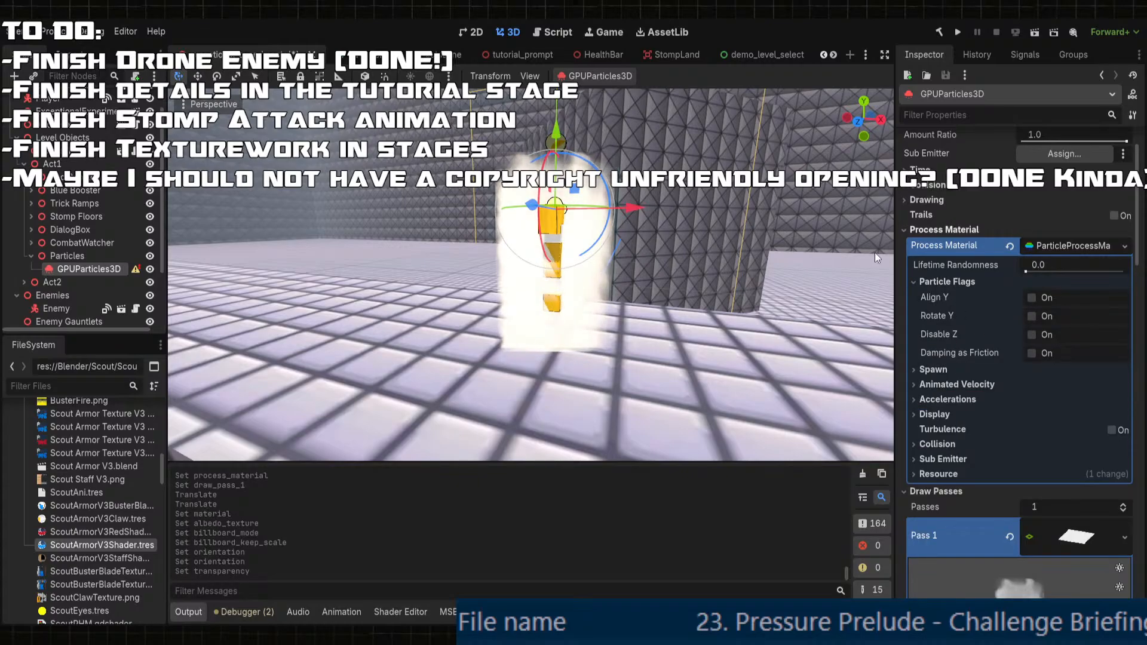
# - Move the particle emitter along the Z axis onto the stage floor beside the large block
pyautogui.moveTo(874, 257); pyautogui.dragTo(502, 288, button='middle')
pyautogui.scroll(-1, 502, 288)
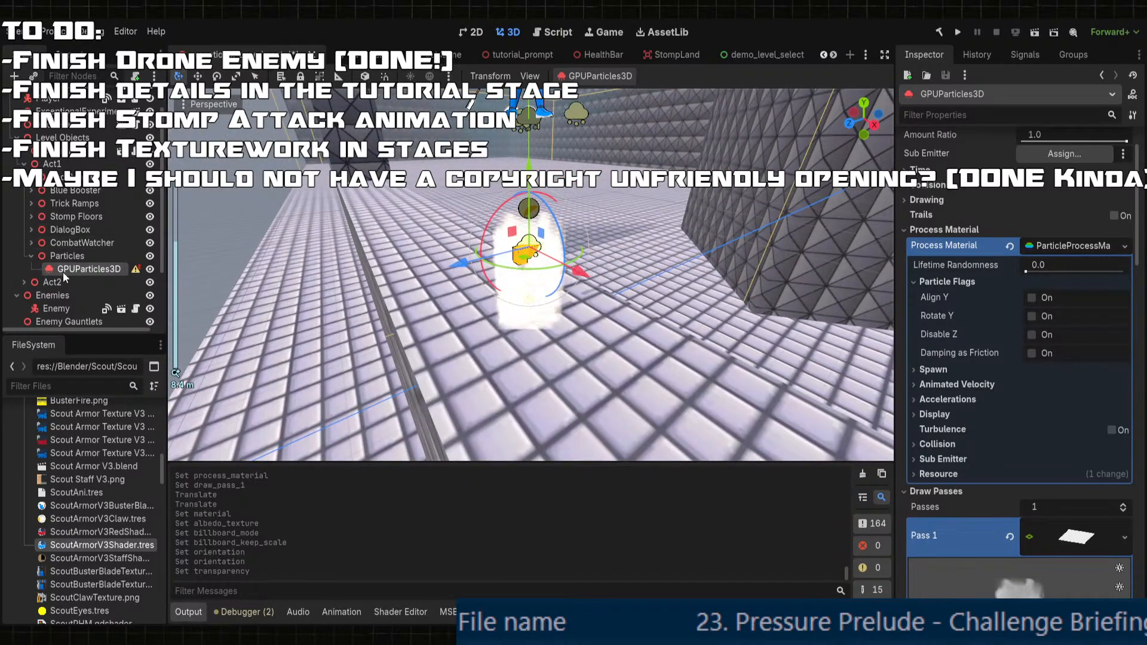
pyautogui.scroll(-6, 449, 290)
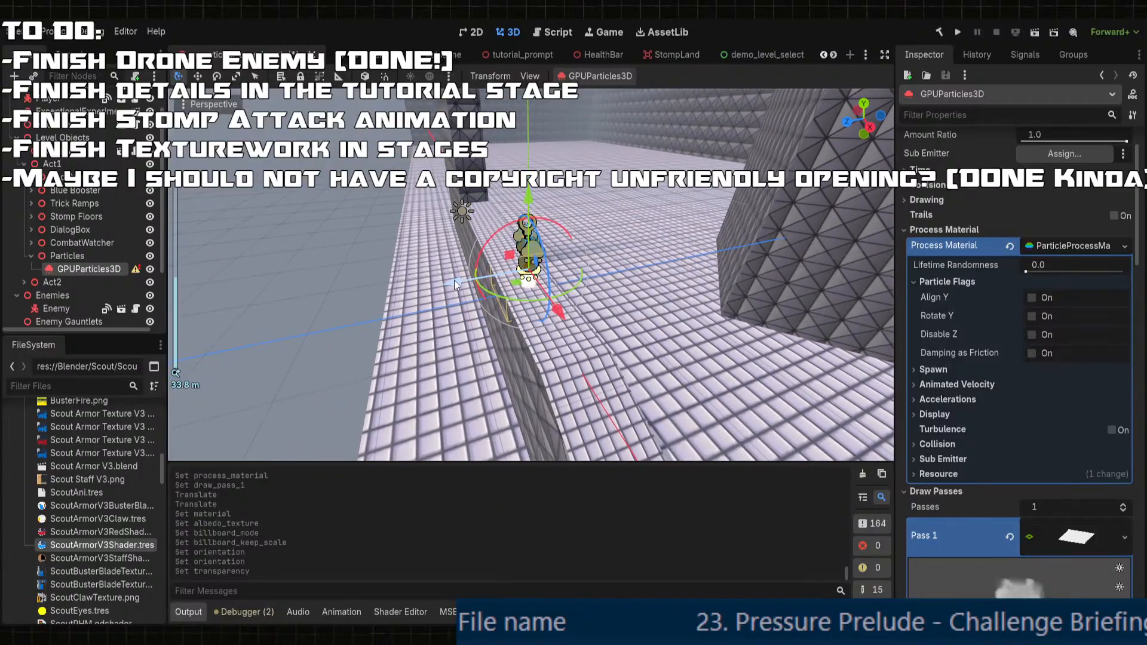
pyautogui.press('f')
pyautogui.moveTo(614, 253); pyautogui.dragTo(733, 249, button='middle')
pyautogui.scroll(10, 612, 273)
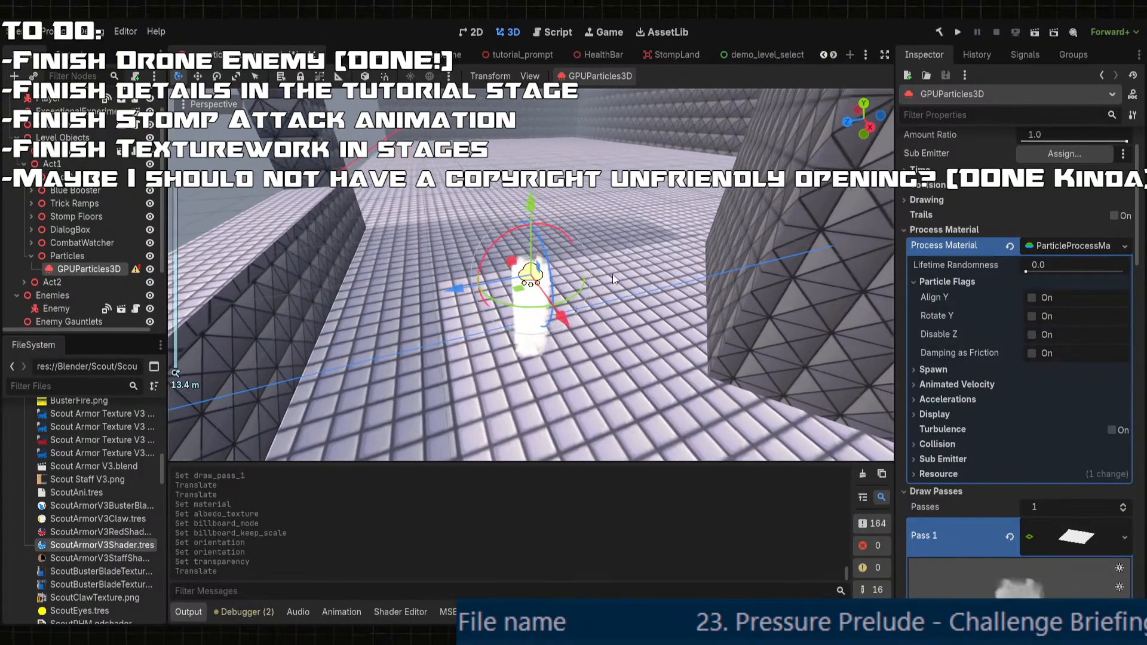
pyautogui.moveTo(612, 274); pyautogui.dragTo(742, 294, button='middle')
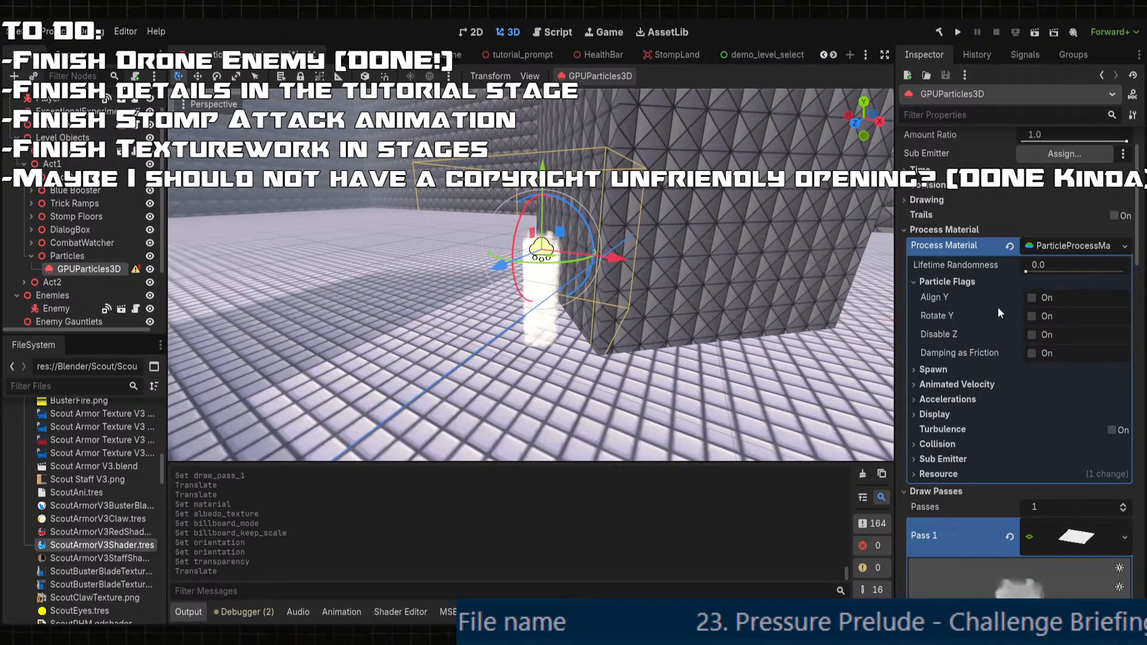
# - Expand the process material's spawn settings and set the emission shape to Box
pyautogui.click(962, 372)
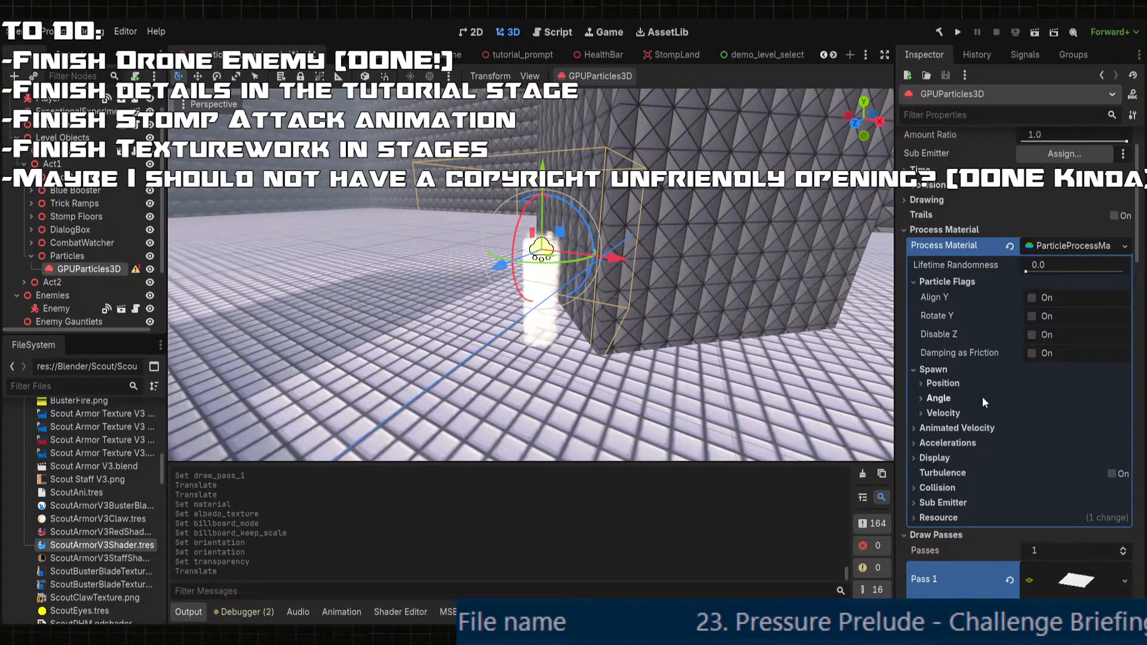
pyautogui.click(951, 383)
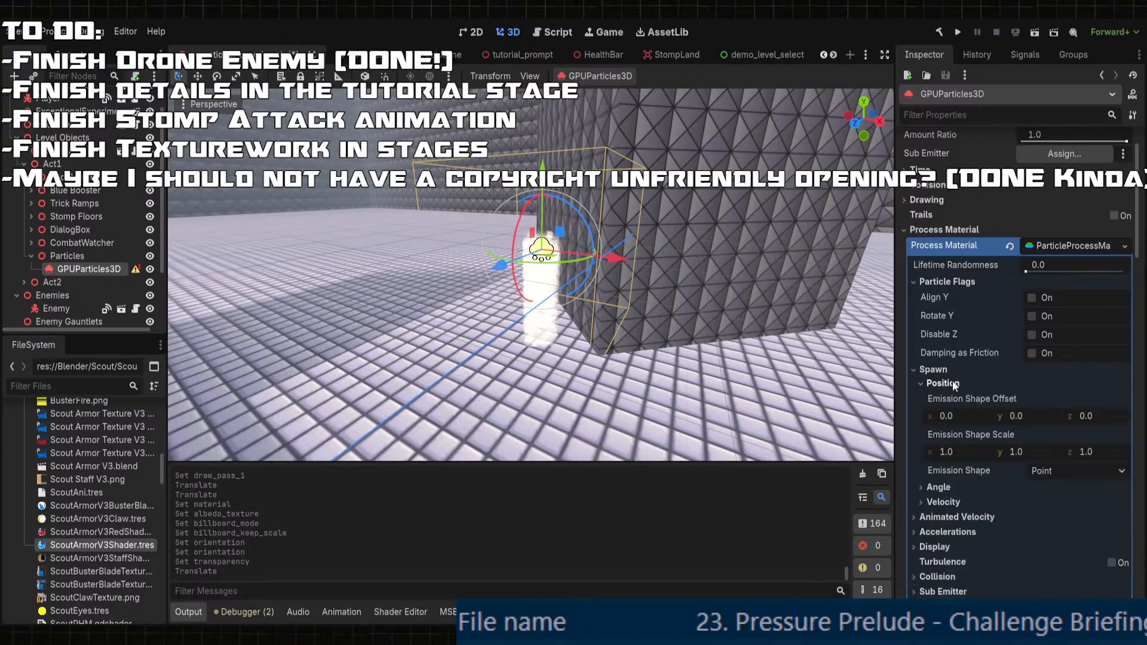
pyautogui.click(949, 383)
pyautogui.click(947, 414)
pyautogui.click(938, 398)
pyautogui.click(943, 383)
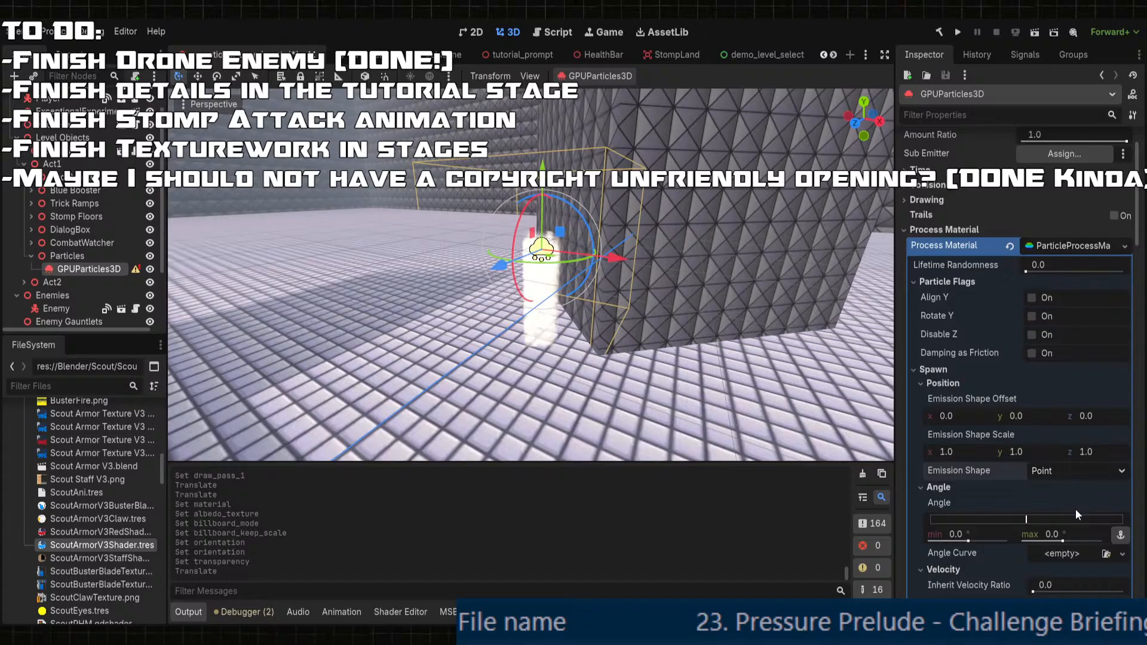
pyautogui.click(1077, 531)
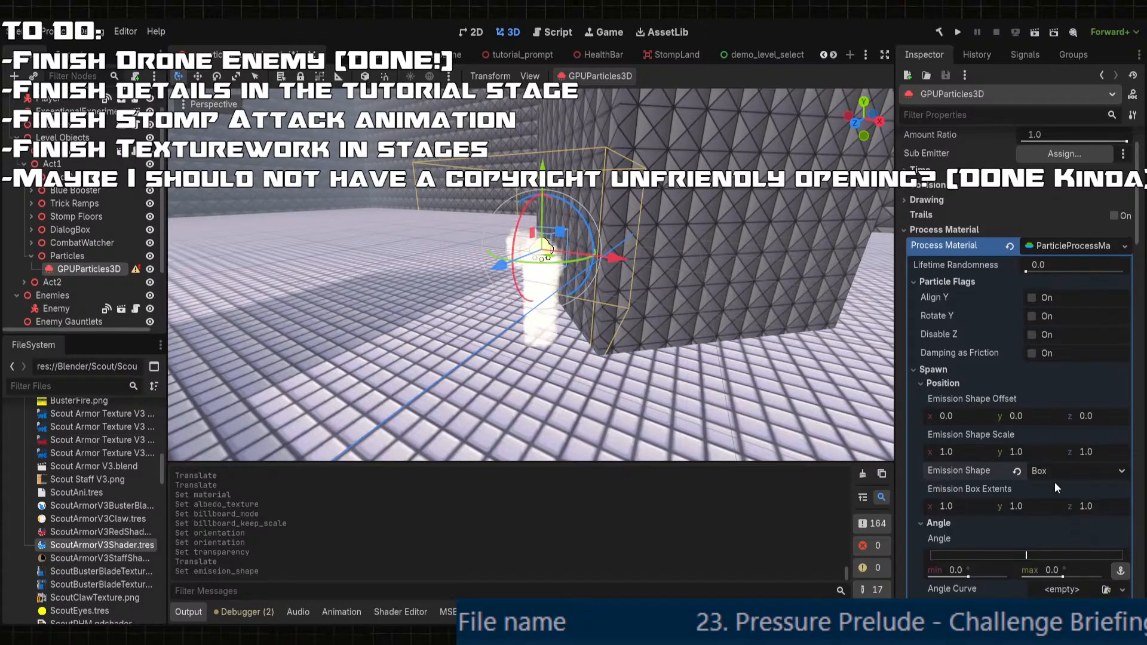
# - Set the emission box extents to 100 on X, 2 on Y and 100 on Z
pyautogui.click(985, 507)
pyautogui.write('100')
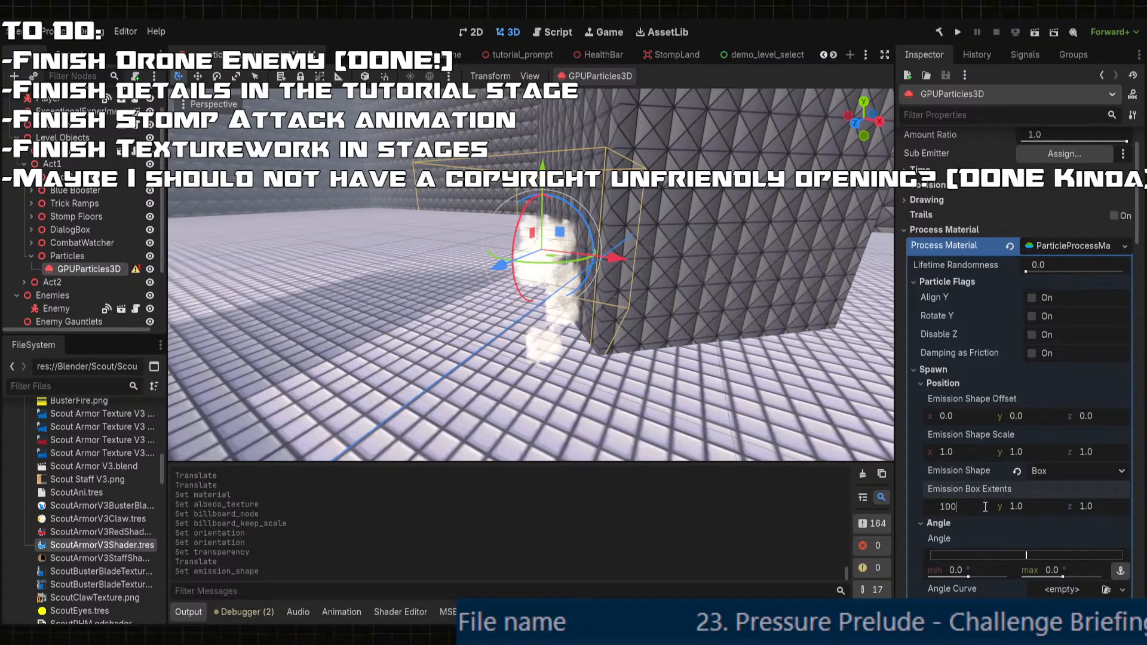
pyautogui.press('Tab')
pyautogui.write('100')
pyautogui.press('Tab')
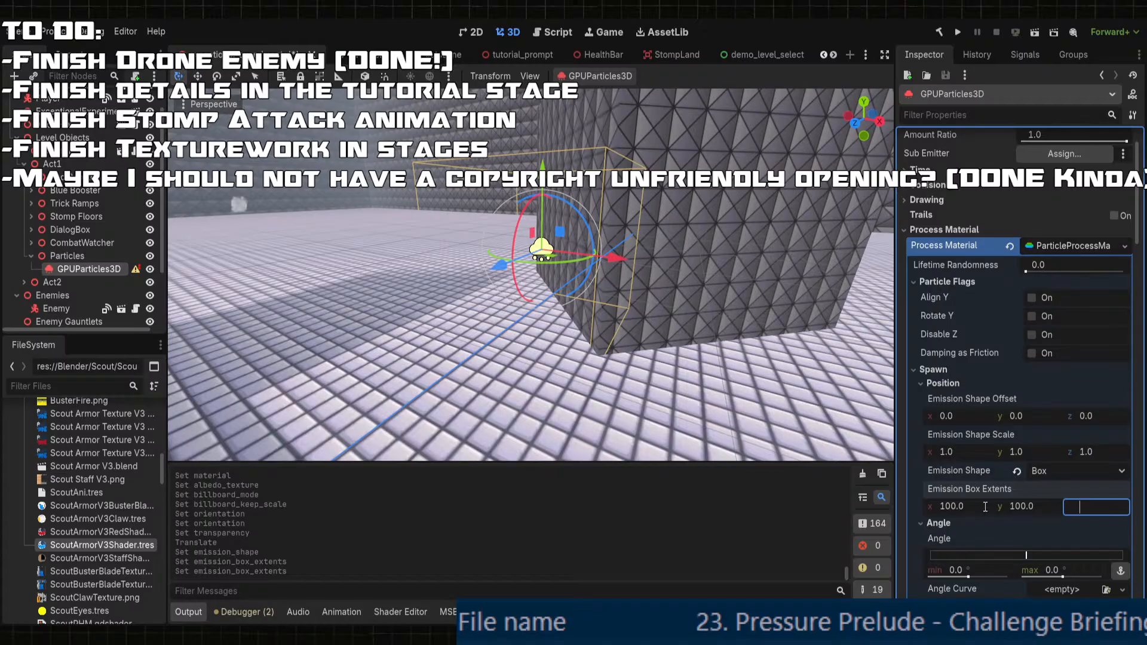
pyautogui.scroll(-15, 417, 314)
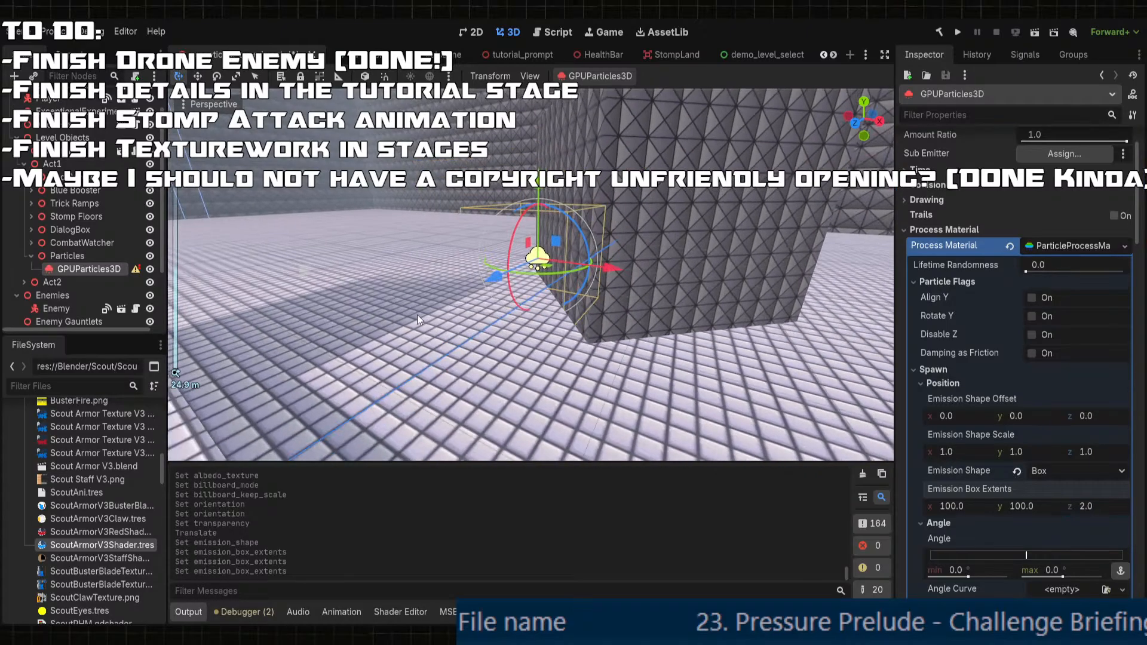
pyautogui.moveTo(420, 276); pyautogui.dragTo(627, 388, button='middle')
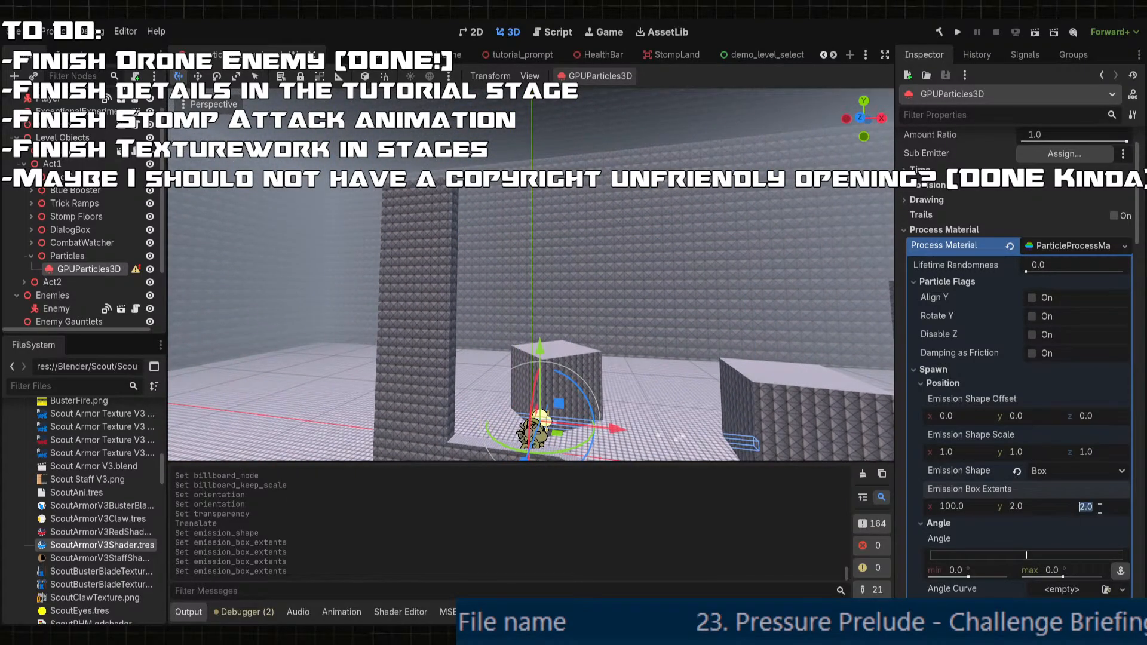
# - Move the particle emitter about -22 along Z and lower it by about 14 toward the stage floor
pyautogui.moveTo(693, 385); pyautogui.dragTo(455, 327, button='middle')
pyautogui.scroll(-3, 493, 333)
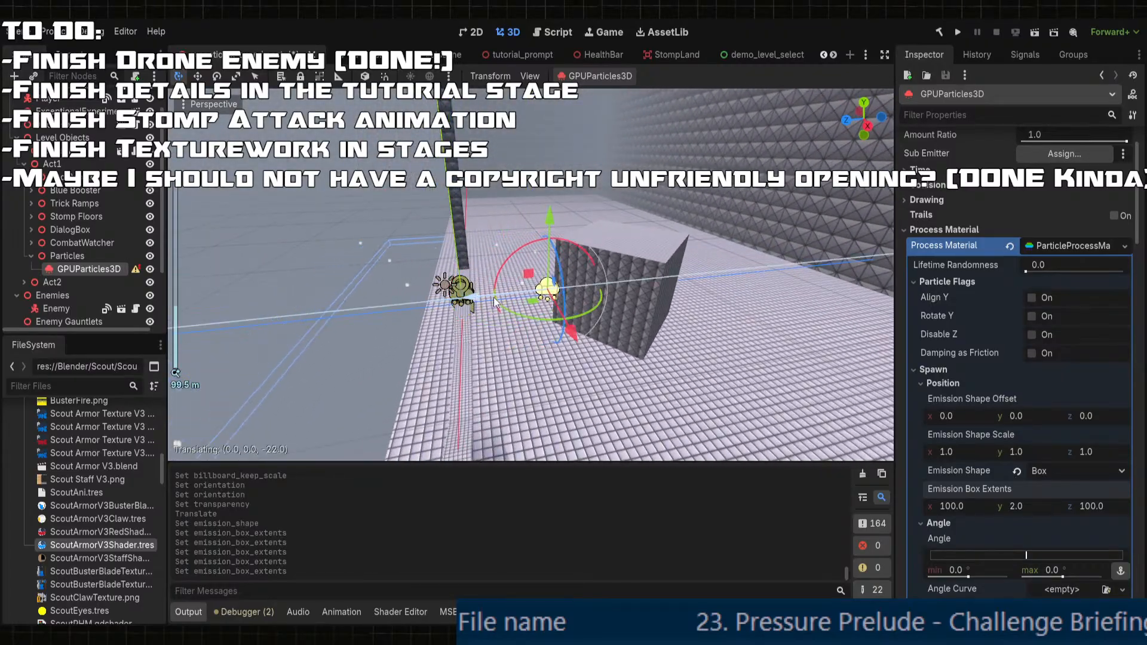
pyautogui.moveTo(583, 281); pyautogui.dragTo(586, 289)
pyautogui.moveTo(587, 289); pyautogui.dragTo(628, 257, button='middle')
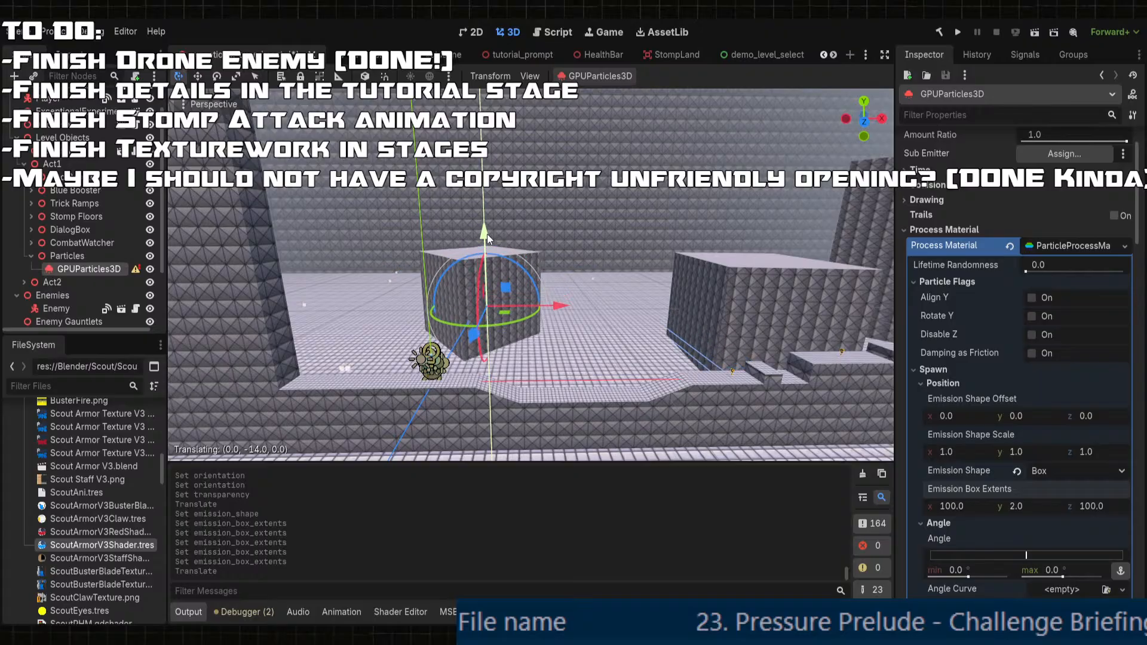
pyautogui.moveTo(486, 234); pyautogui.dragTo(496, 234)
# - Increase the amount of particles the emitter produces
pyautogui.scroll(2, 1009, 250)
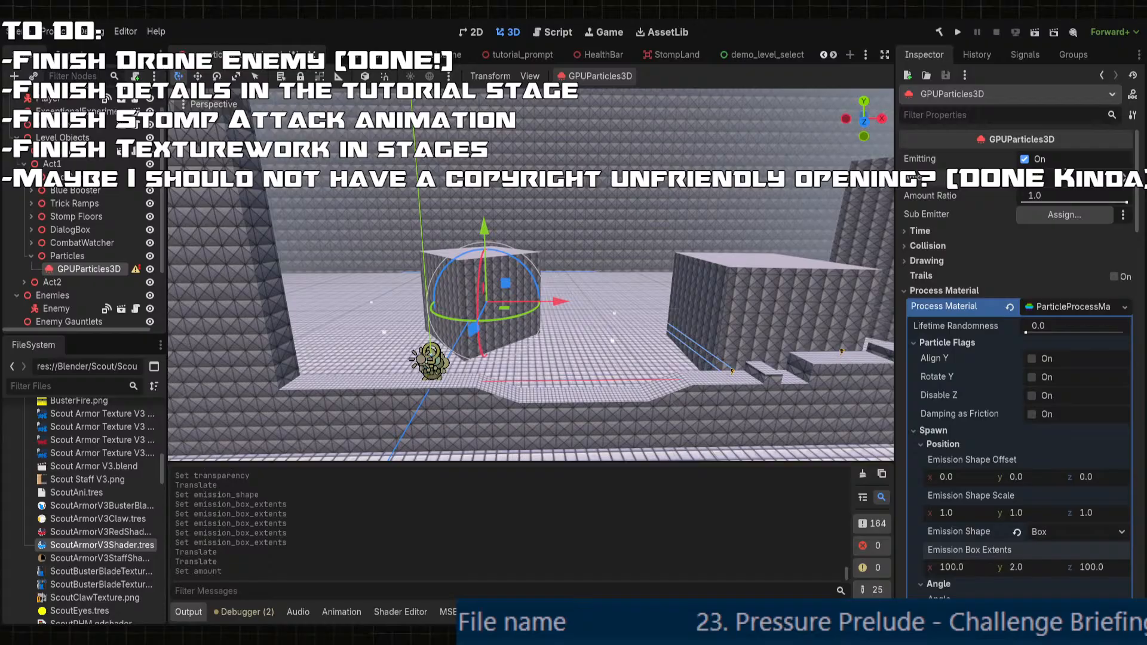
pyautogui.scroll(4, 639, 278)
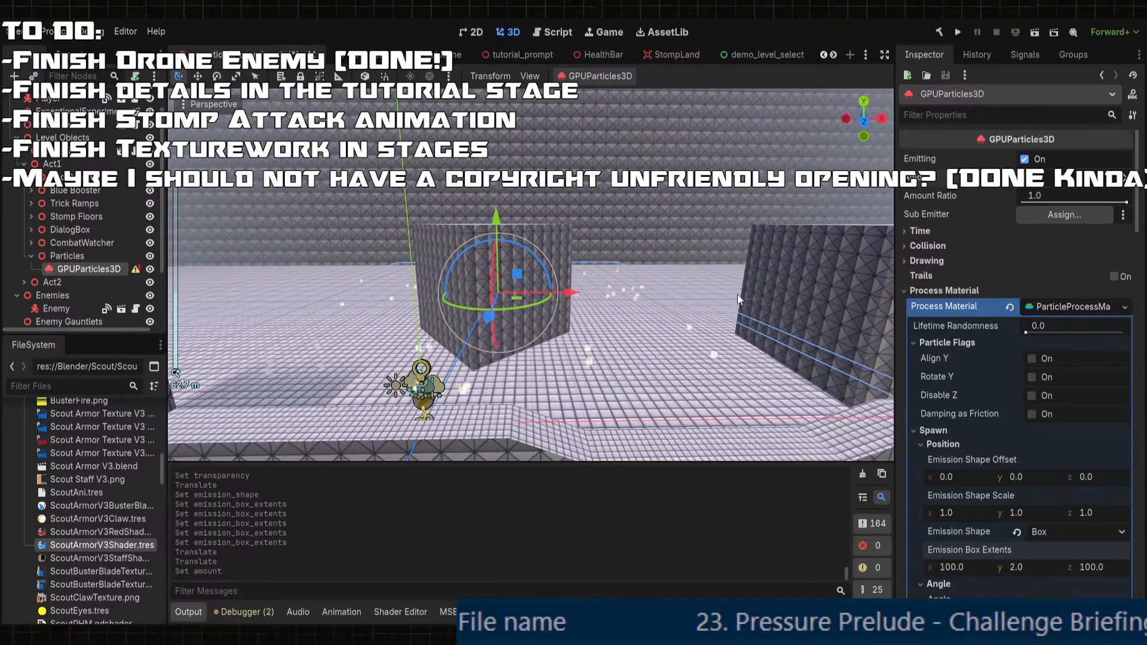
pyautogui.scroll(-10, 948, 392)
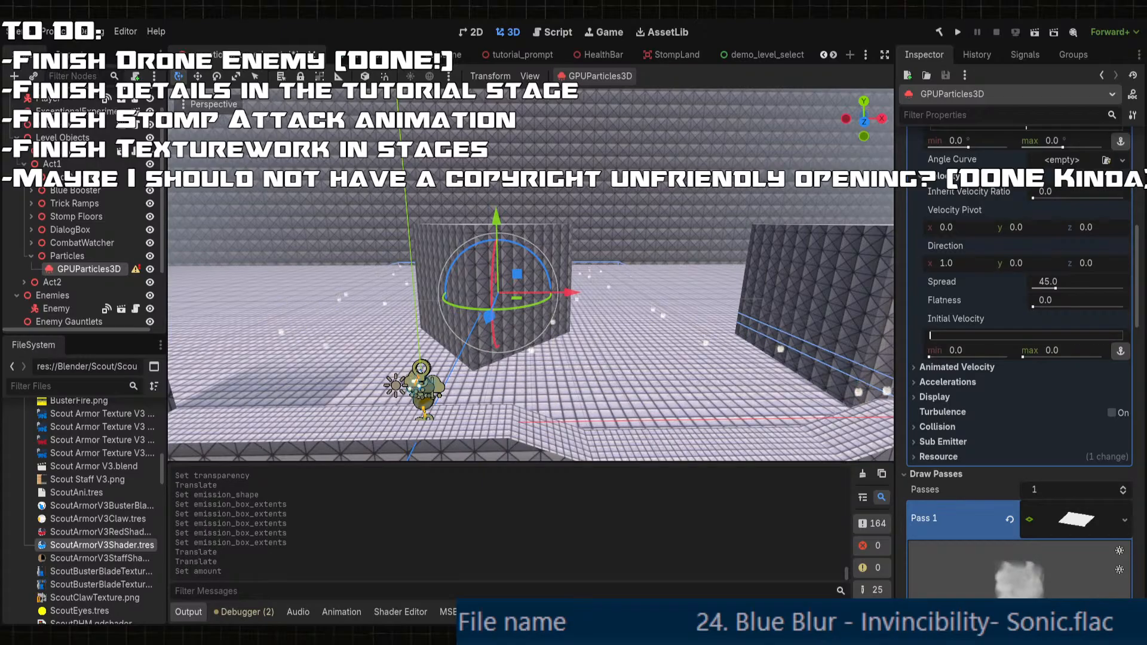
# - Lower the particle emitter by about 7 and set the process material's Y gravity to 0
pyautogui.moveTo(570, 334); pyautogui.dragTo(671, 309, button='middle')
pyautogui.moveTo(476, 240); pyautogui.dragTo(477, 246)
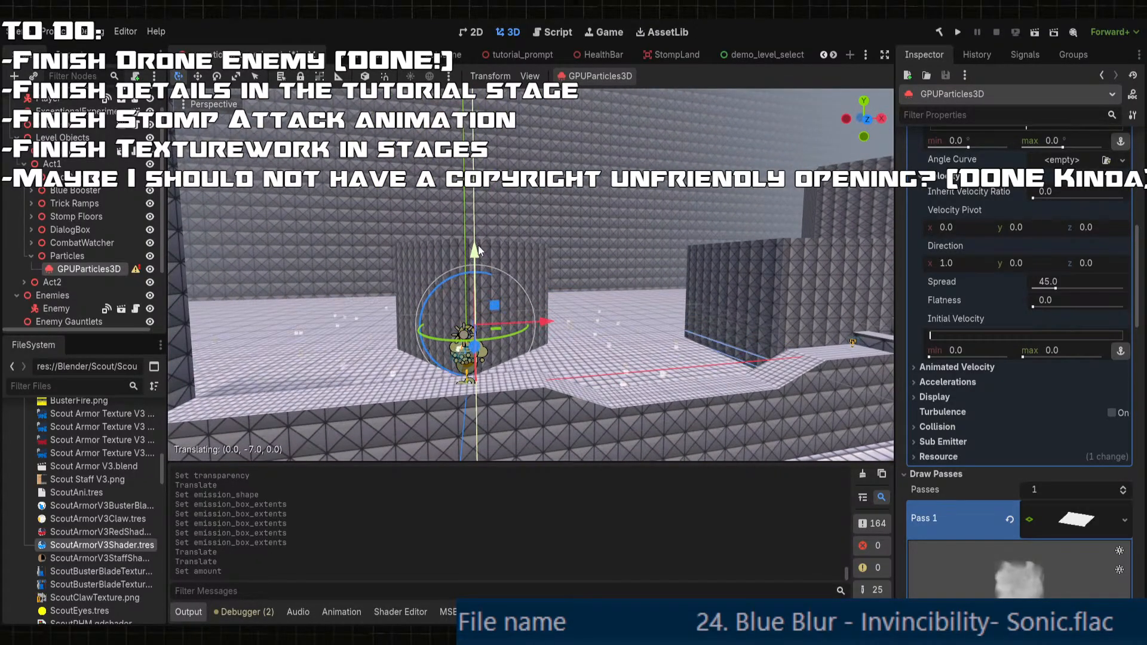
pyautogui.click(954, 382)
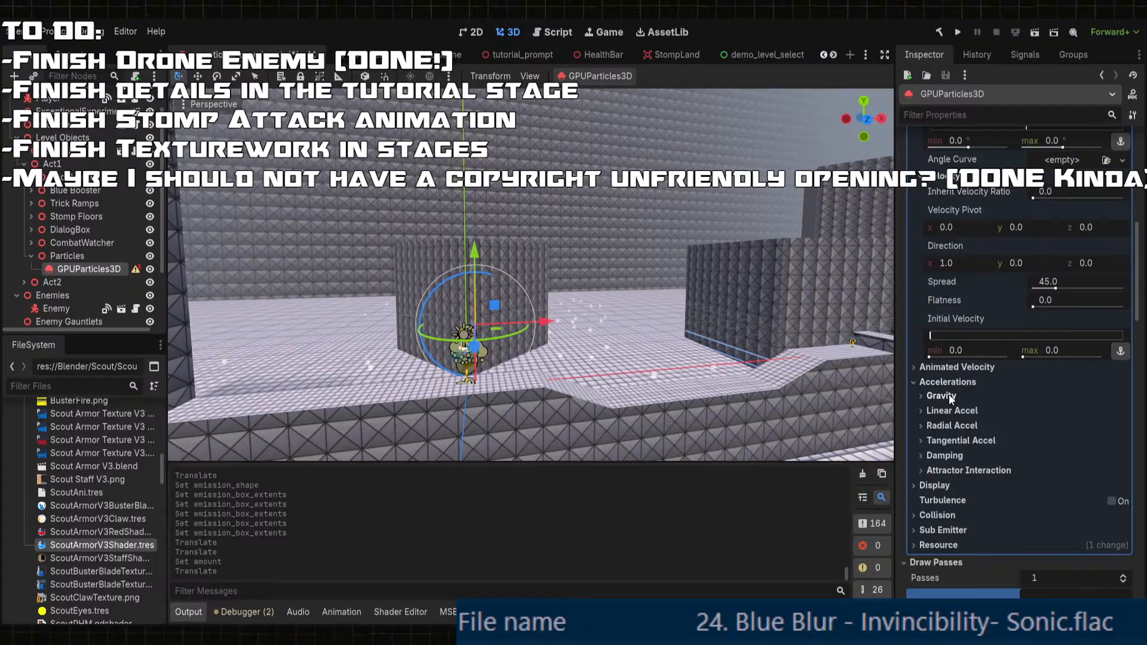
pyautogui.click(949, 395)
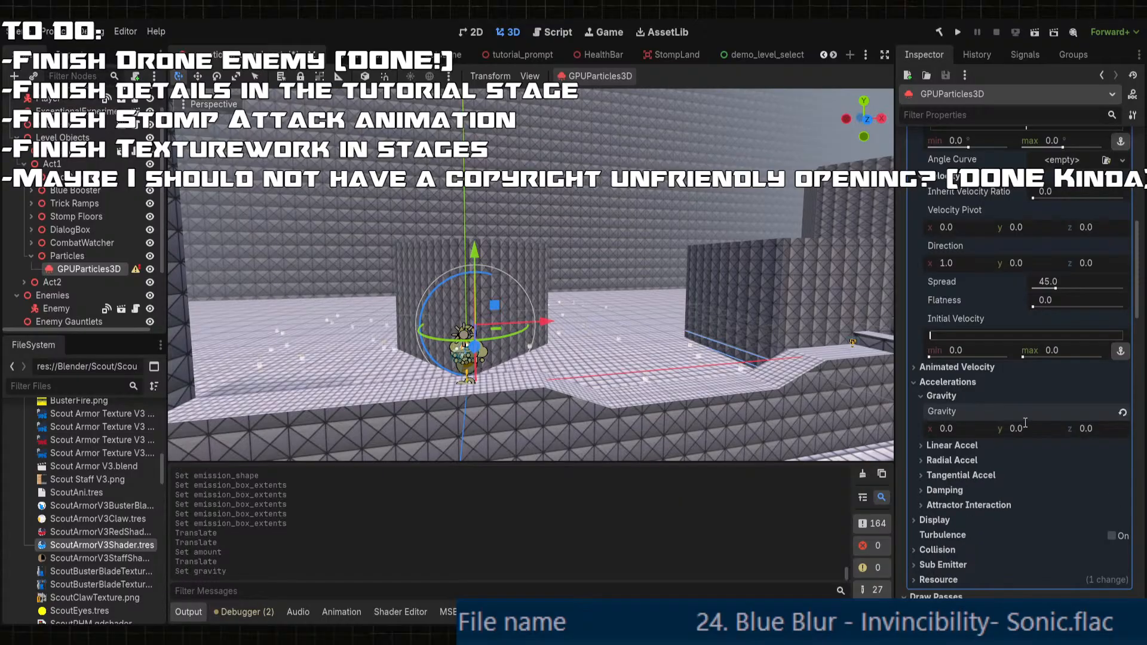
# - Set the process material's particle scale to a minimum and maximum of 20
pyautogui.moveTo(680, 306); pyautogui.dragTo(618, 336, button='middle')
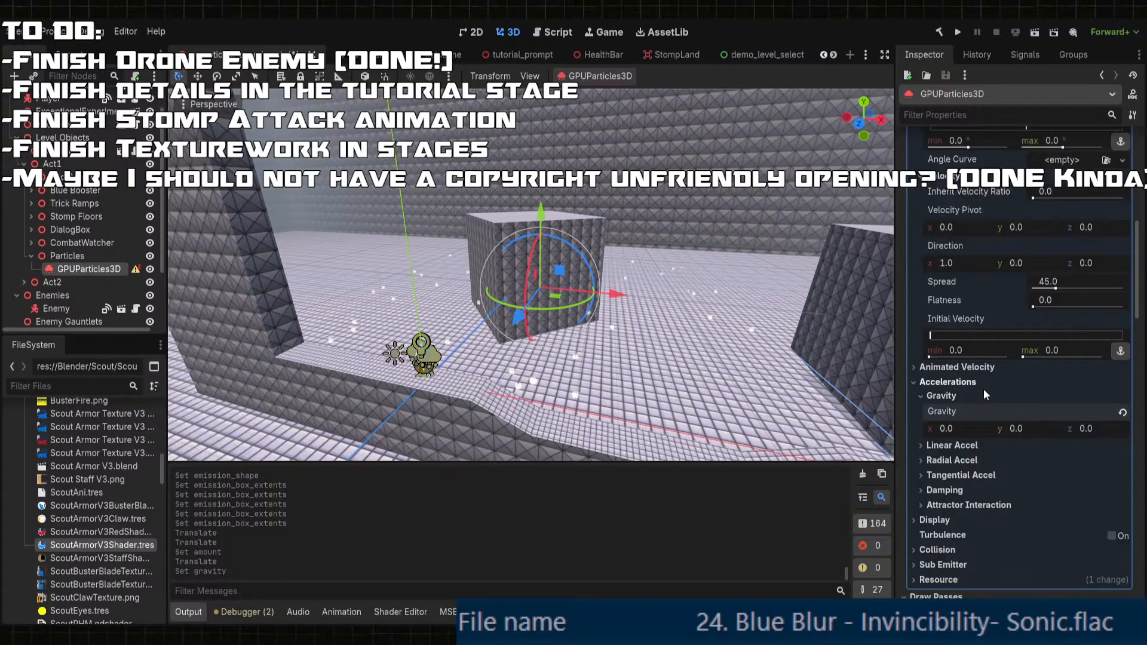
pyautogui.click(934, 520)
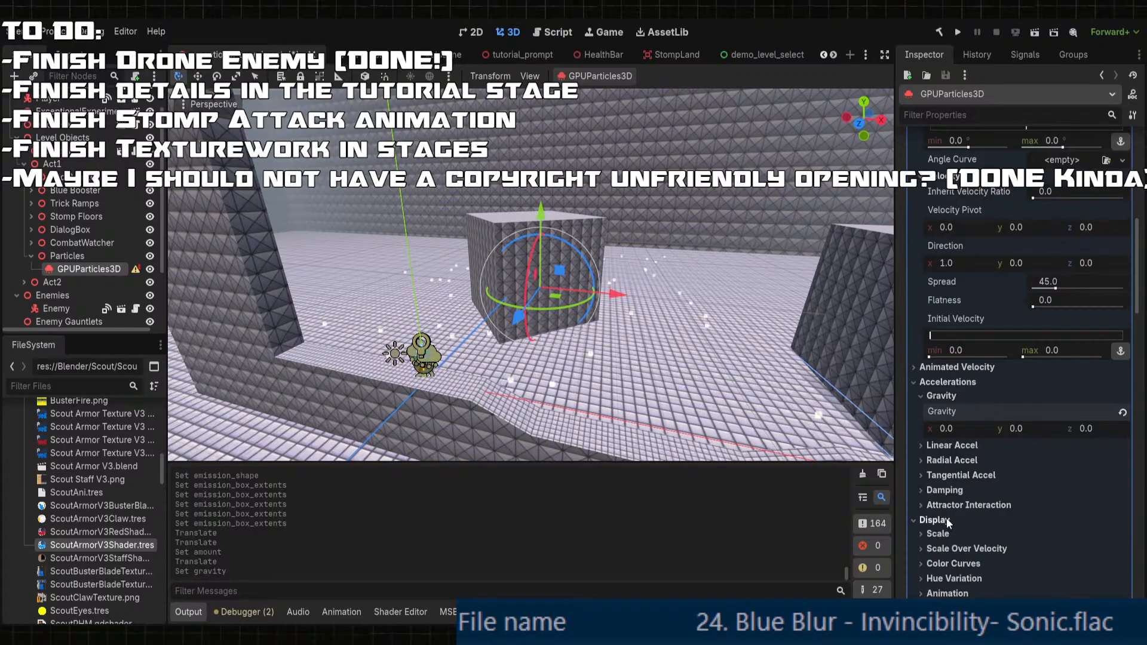
pyautogui.click(937, 534)
pyautogui.scroll(-3, 1009, 547)
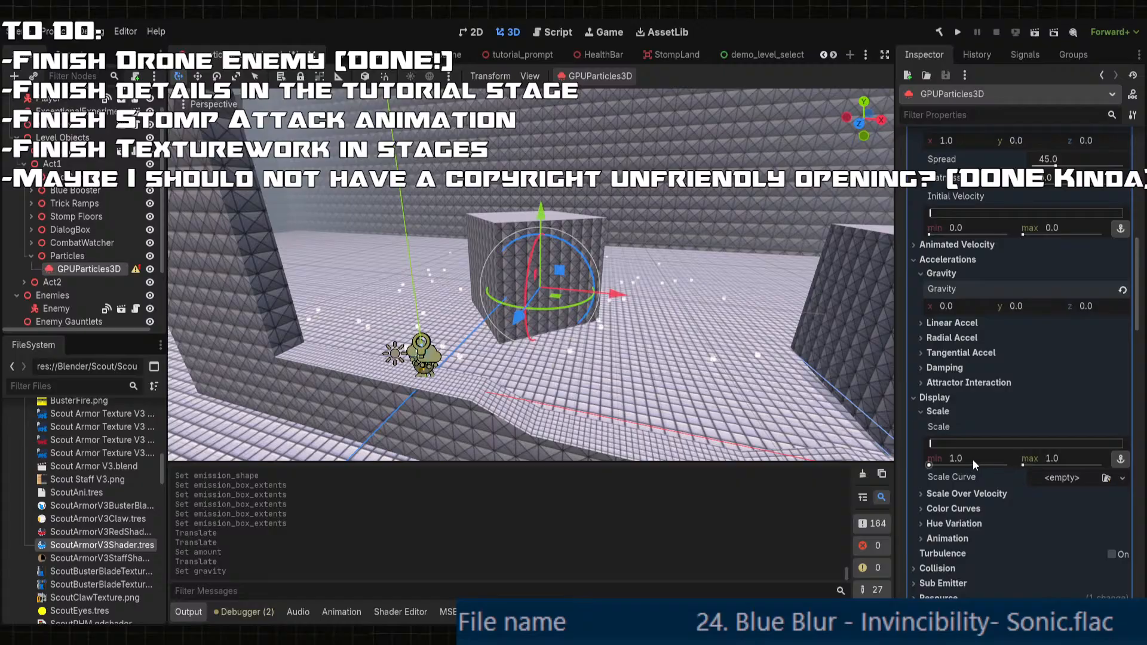
pyautogui.moveTo(931, 466); pyautogui.dragTo(933, 465)
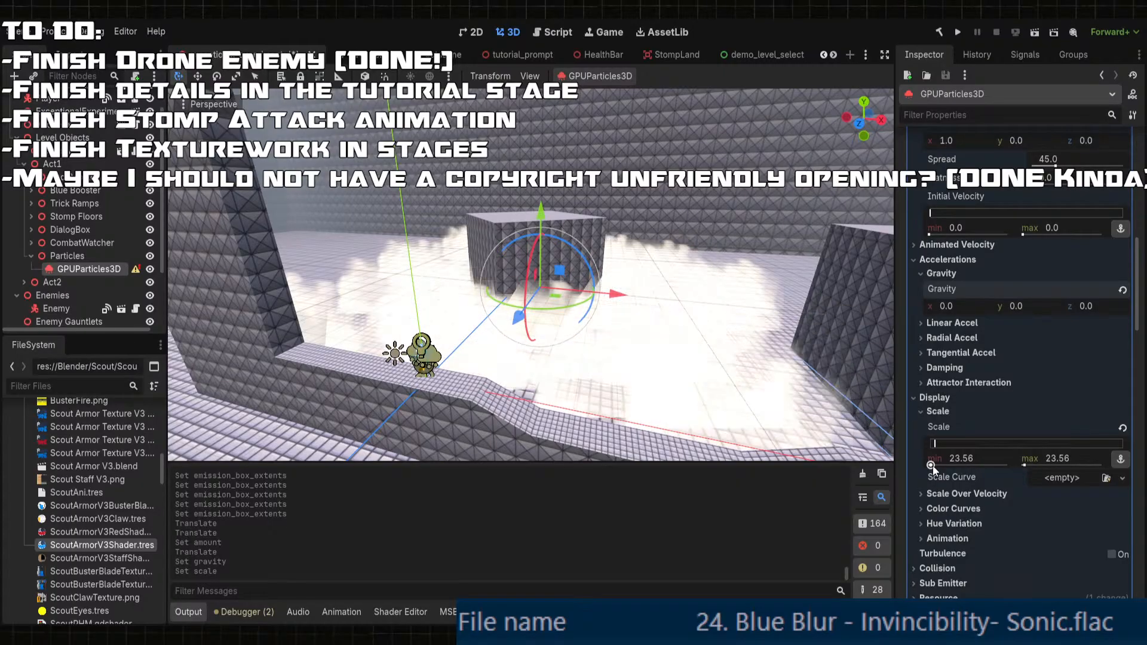
pyautogui.click(962, 459)
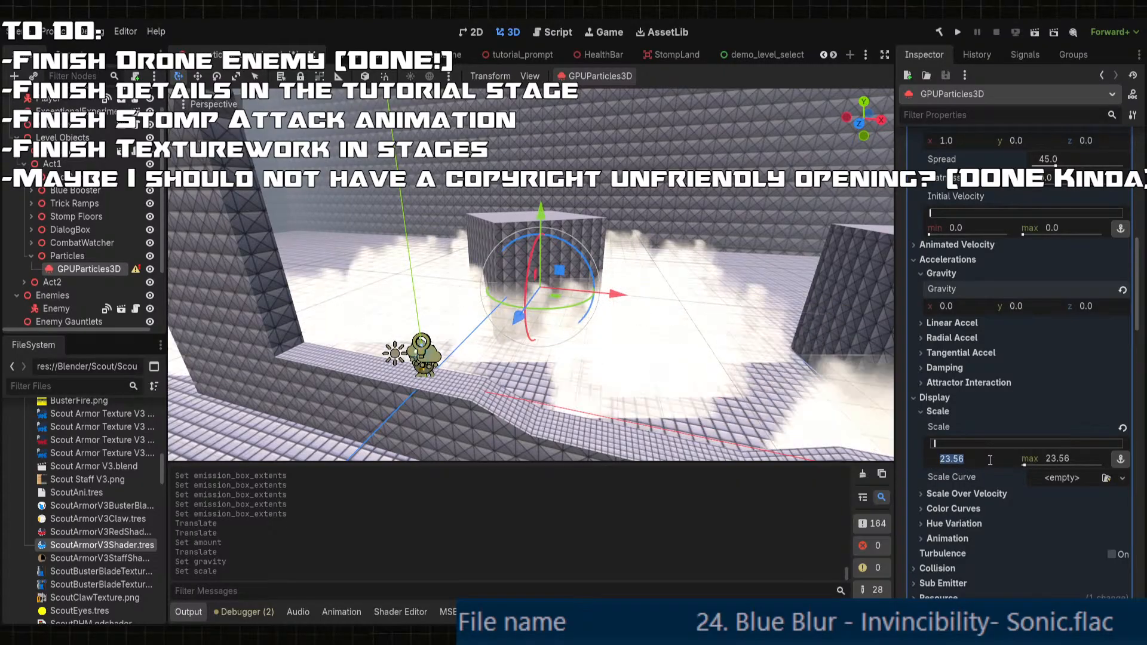
pyautogui.write('20')
pyautogui.press('Tab')
pyautogui.write('20')
pyautogui.press('Return')
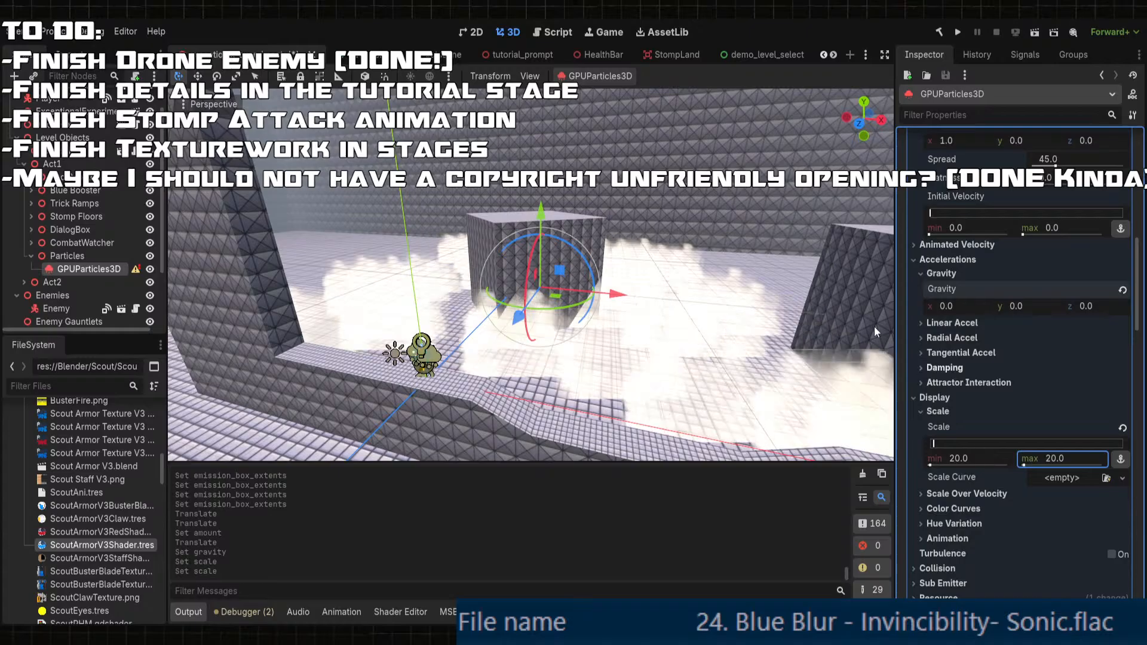
# - Set the emitter's amount of particles to 100
pyautogui.moveTo(470, 196); pyautogui.dragTo(598, 263, button='middle')
pyautogui.scroll(10, 1031, 190)
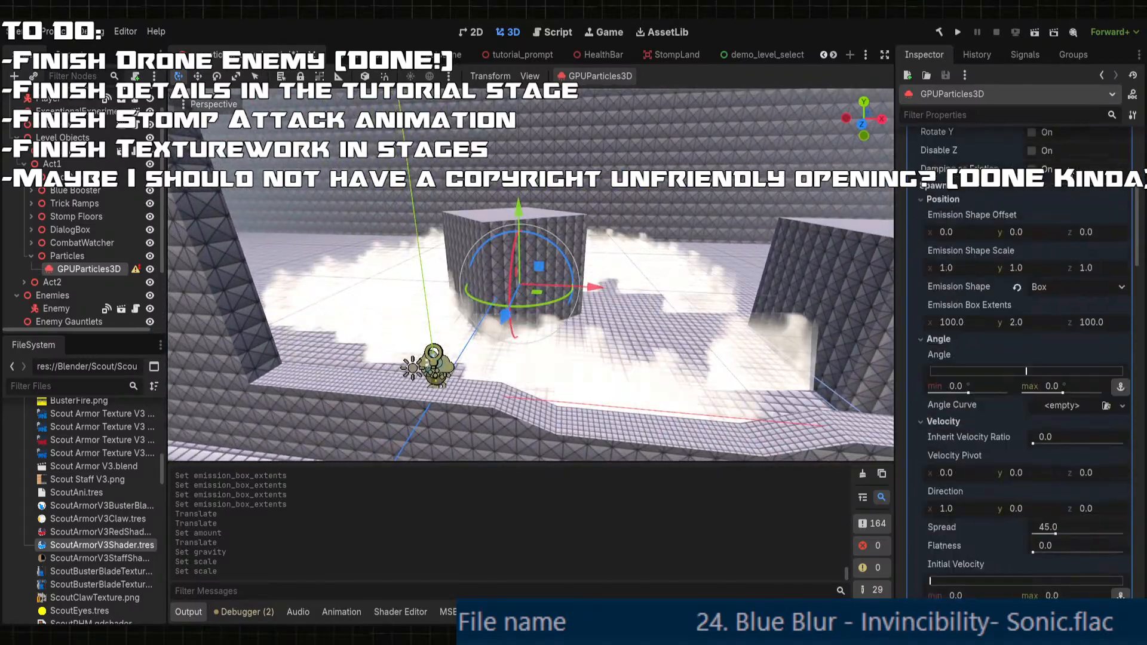
pyautogui.click(1054, 177)
pyautogui.write('100')
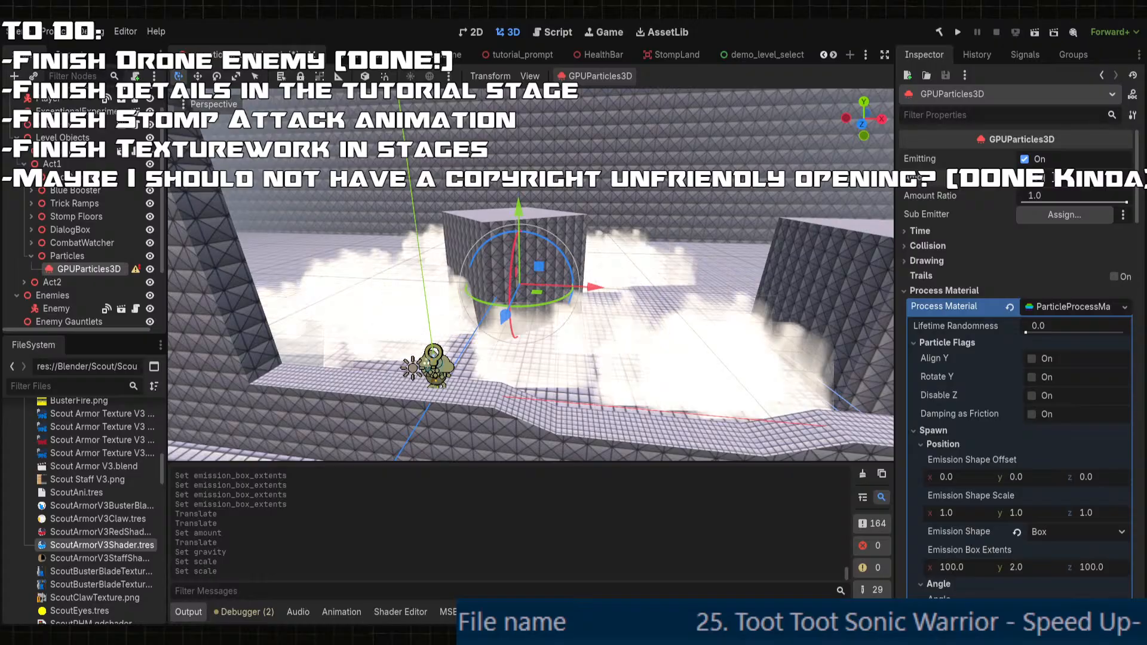
pyautogui.press('Return')
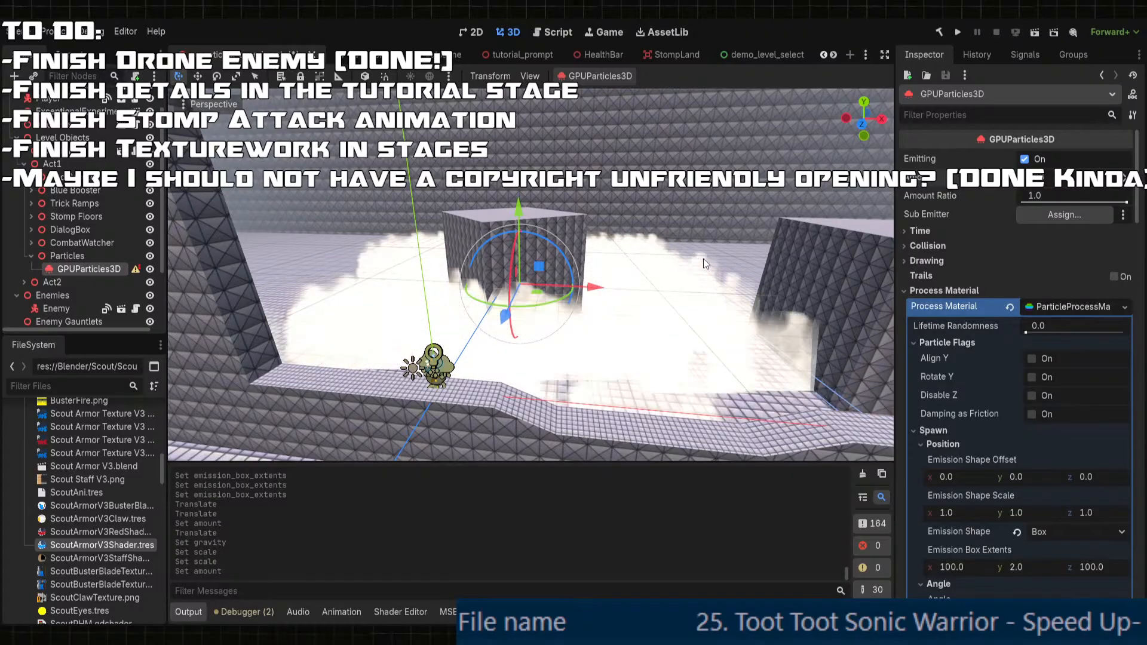
pyautogui.moveTo(708, 267); pyautogui.dragTo(721, 267, button='middle')
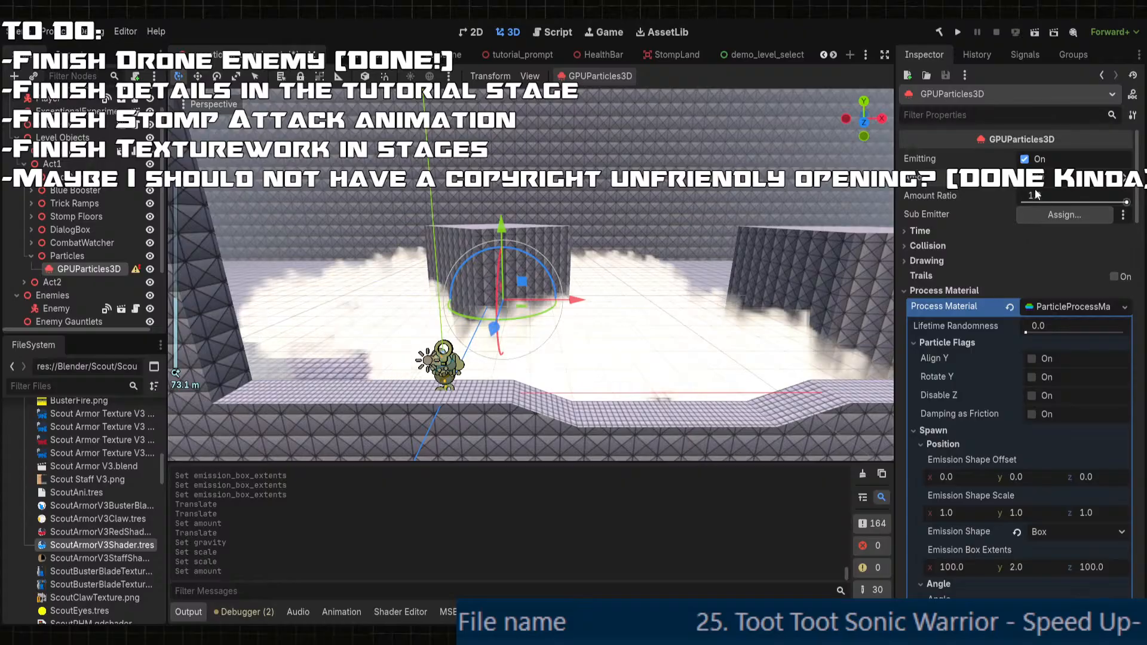
# - Enable using the vertex color as albedo in the particle draw pass material
pyautogui.scroll(-3, 1015, 389)
pyautogui.scroll(-15, 1018, 424)
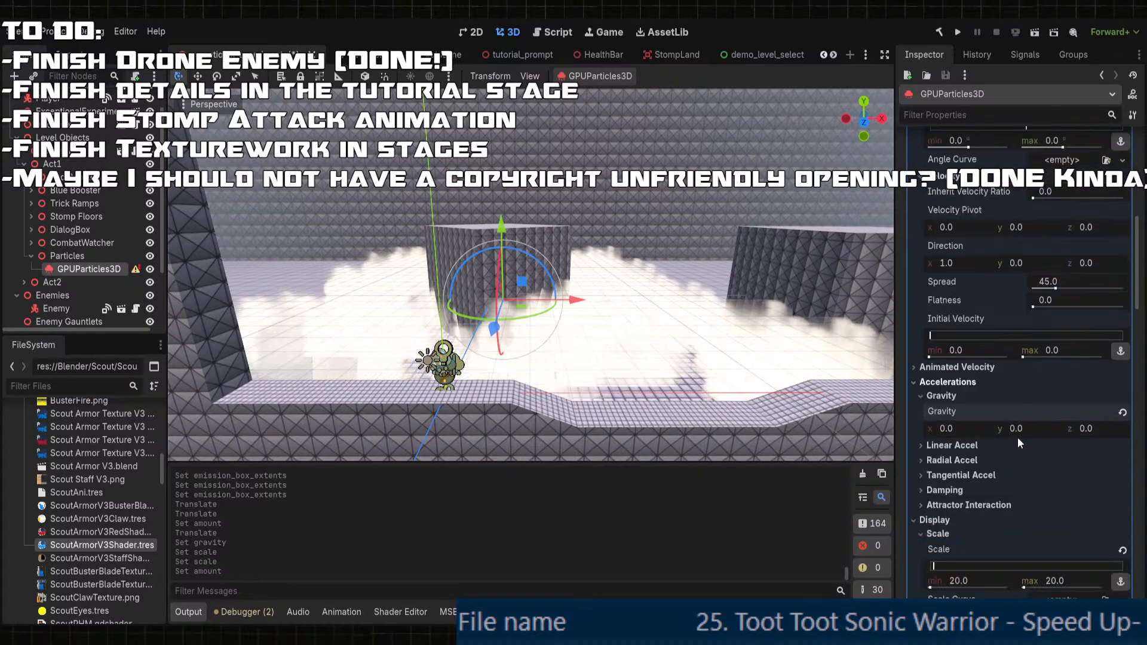
pyautogui.scroll(-7, 997, 468)
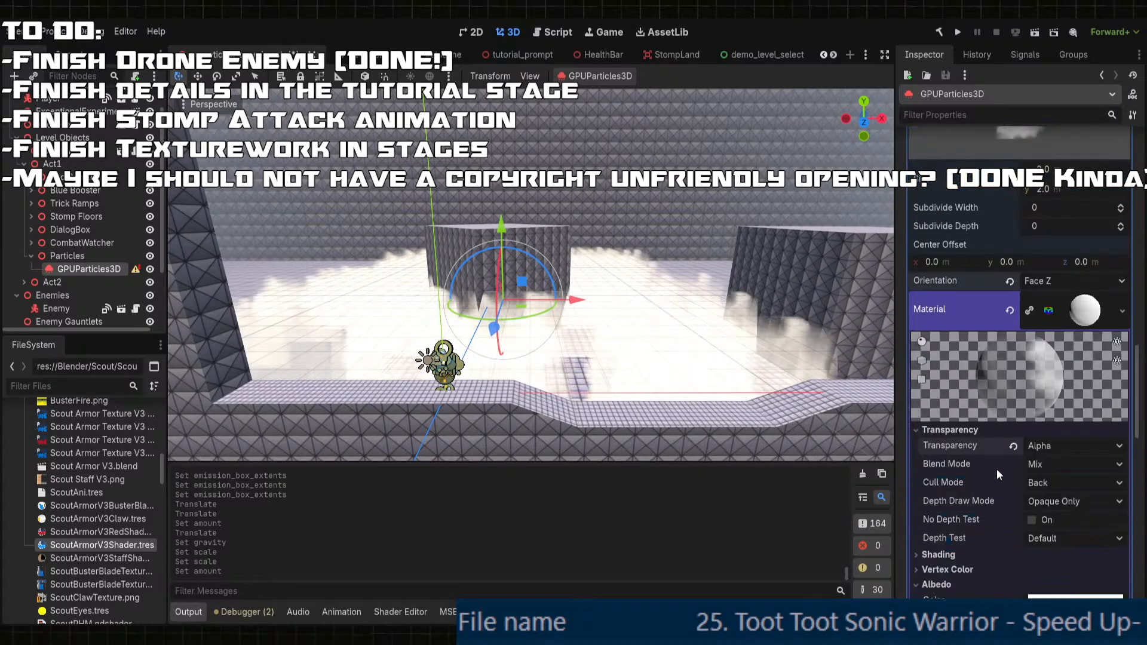
pyautogui.click(946, 324)
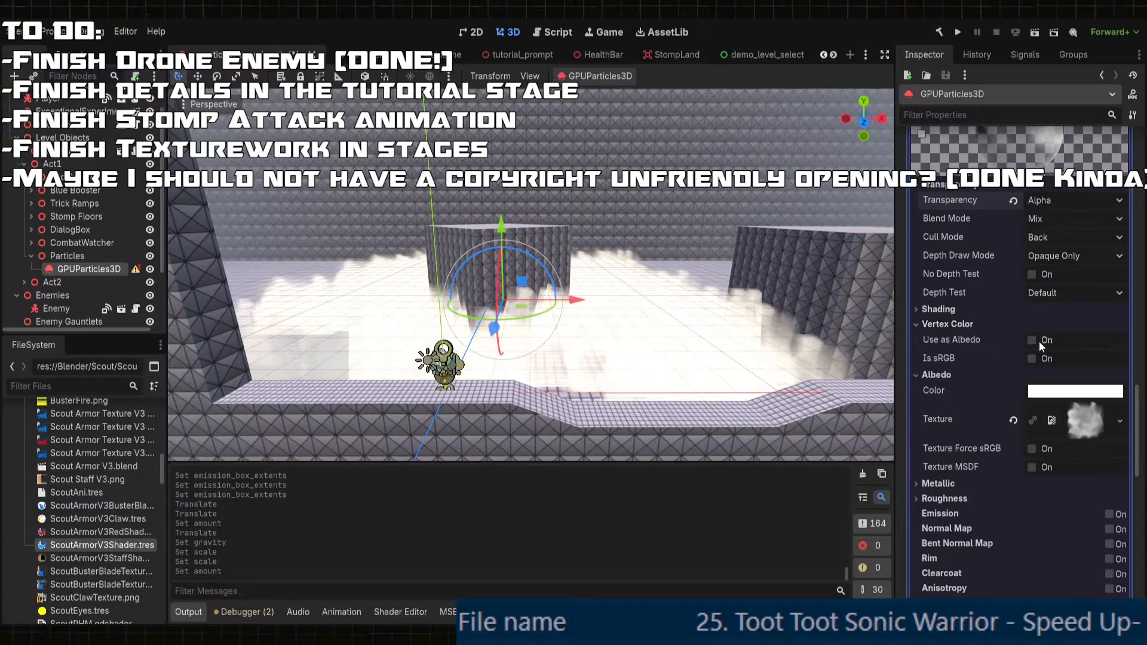
pyautogui.click(1032, 339)
pyautogui.scroll(4, 987, 316)
pyautogui.scroll(10, 988, 317)
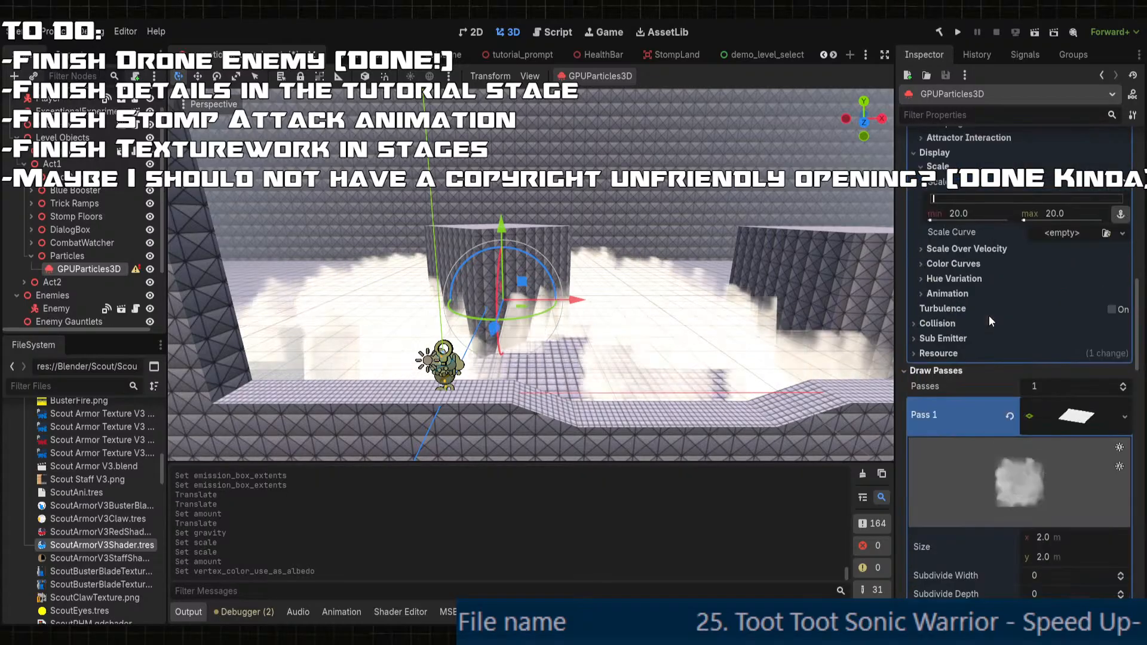
# - Disable receiving shadows on the particle draw pass material
pyautogui.scroll(-12, 1001, 367)
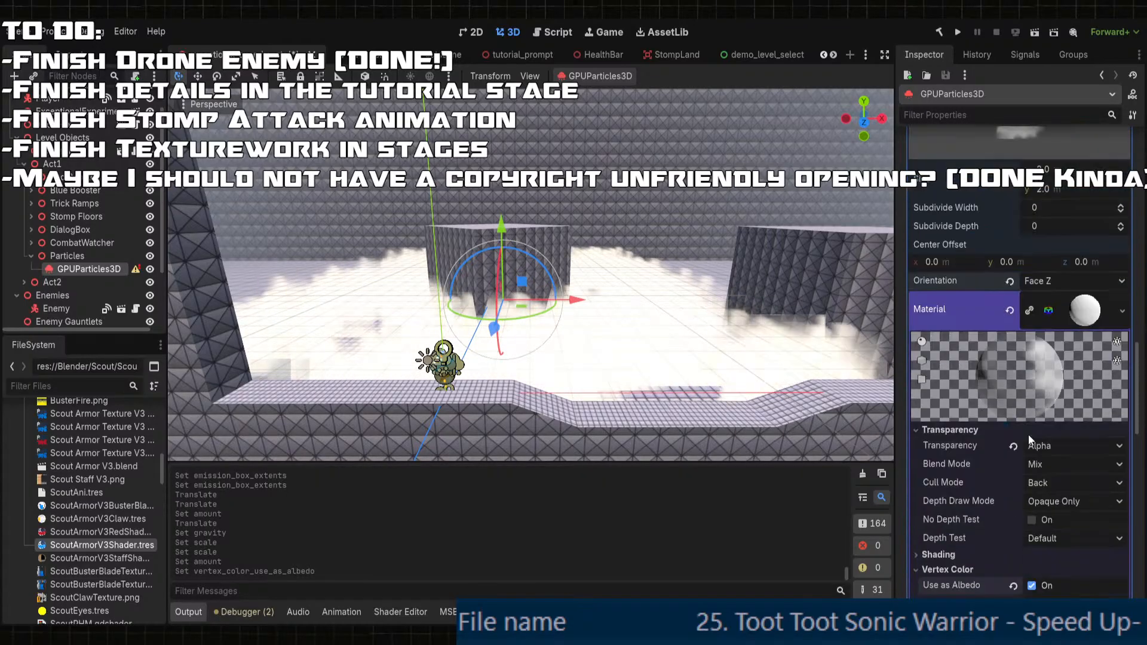
pyautogui.click(939, 308)
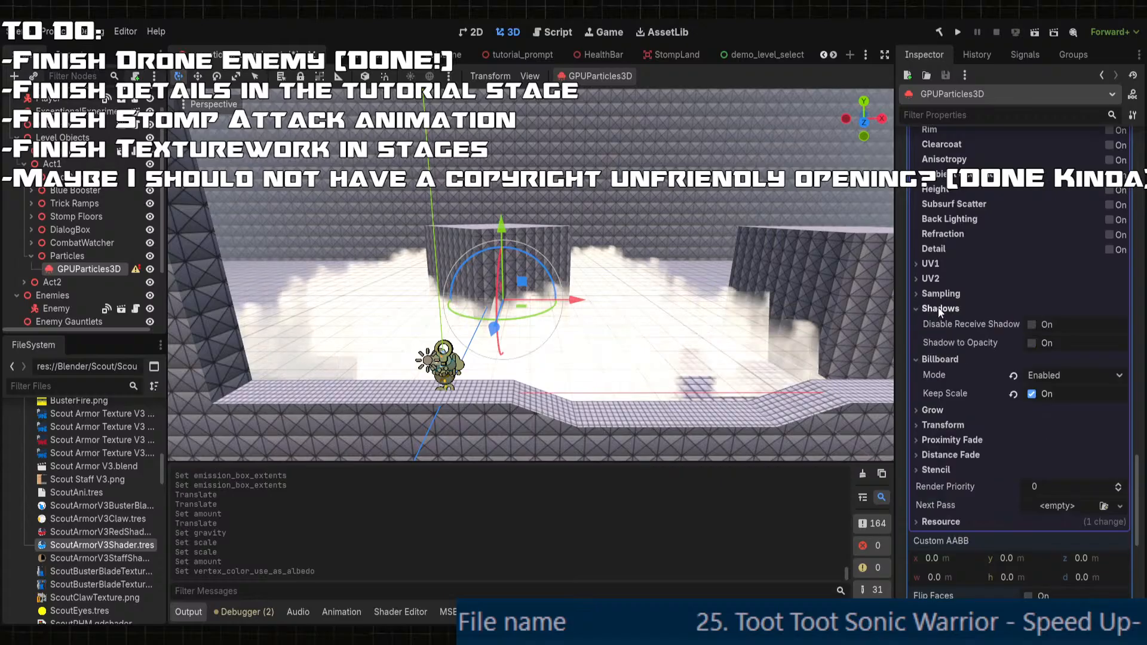
pyautogui.click(1032, 324)
# - Lower the particle emitter slightly along the Y axis toward the stage floor
pyautogui.moveTo(770, 335); pyautogui.dragTo(787, 335, button='middle')
pyautogui.moveTo(696, 319); pyautogui.dragTo(538, 269, button='middle')
pyautogui.scroll(-2, 613, 309)
pyautogui.moveTo(521, 239); pyautogui.dragTo(534, 260)
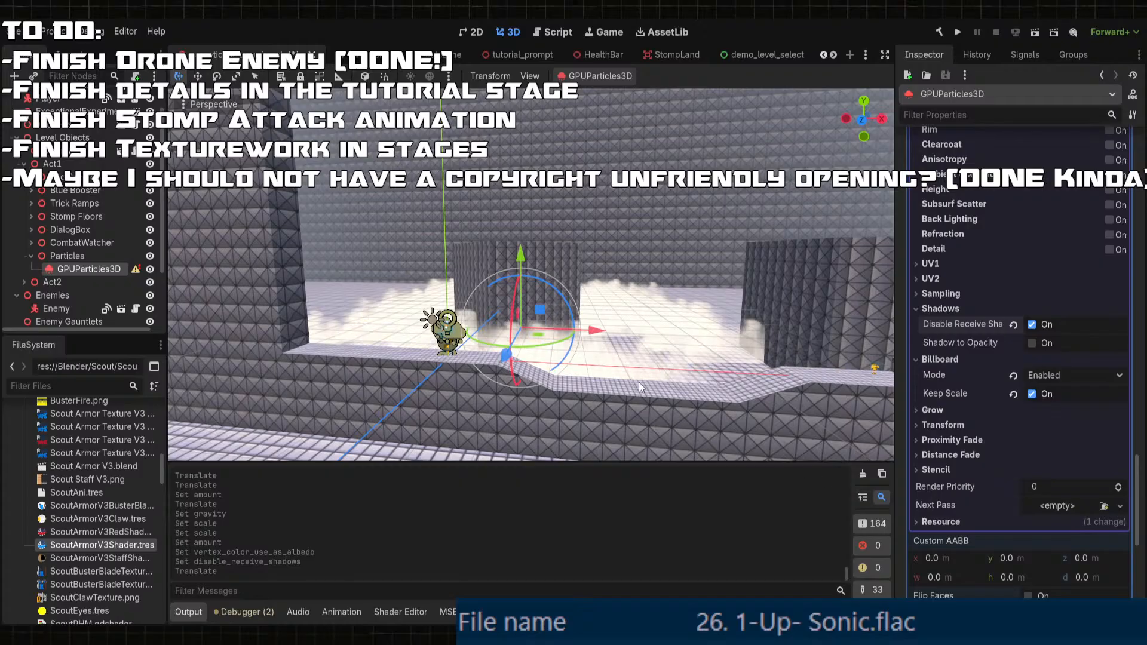
pyautogui.moveTo(640, 382); pyautogui.dragTo(582, 359, button='middle')
pyautogui.scroll(2, 580, 371)
pyautogui.scroll(-6, 559, 283)
pyautogui.scroll(2, 582, 358)
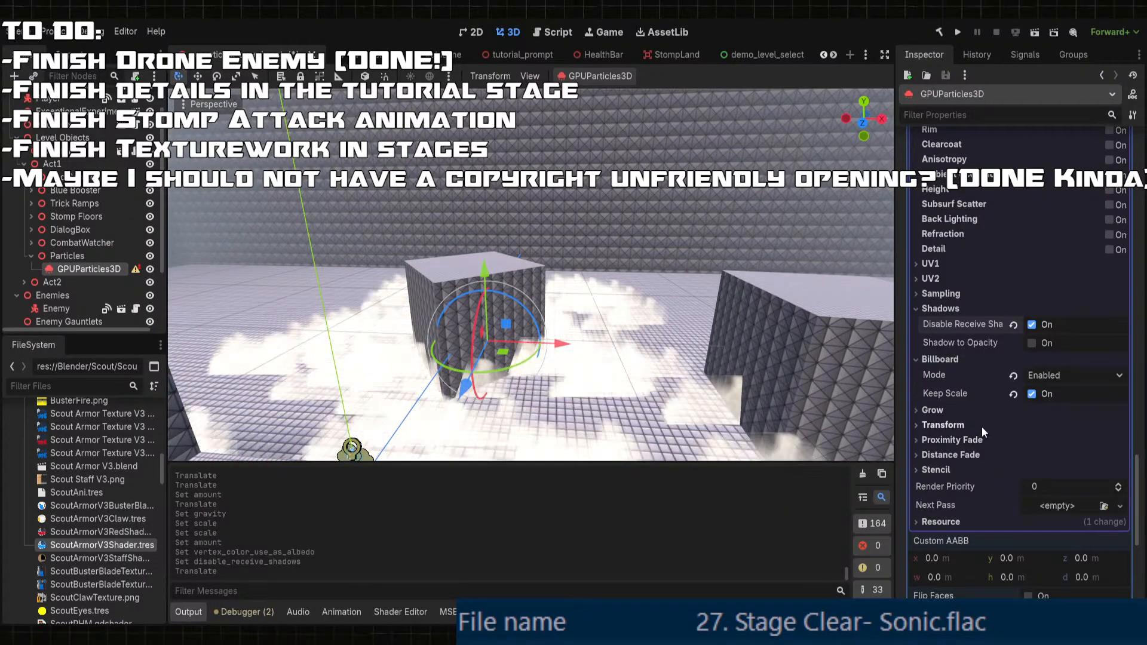
# - Examine the process material's scale over velocity, color curve and animation display settings
pyautogui.scroll(5, 961, 418)
pyautogui.scroll(10, 959, 411)
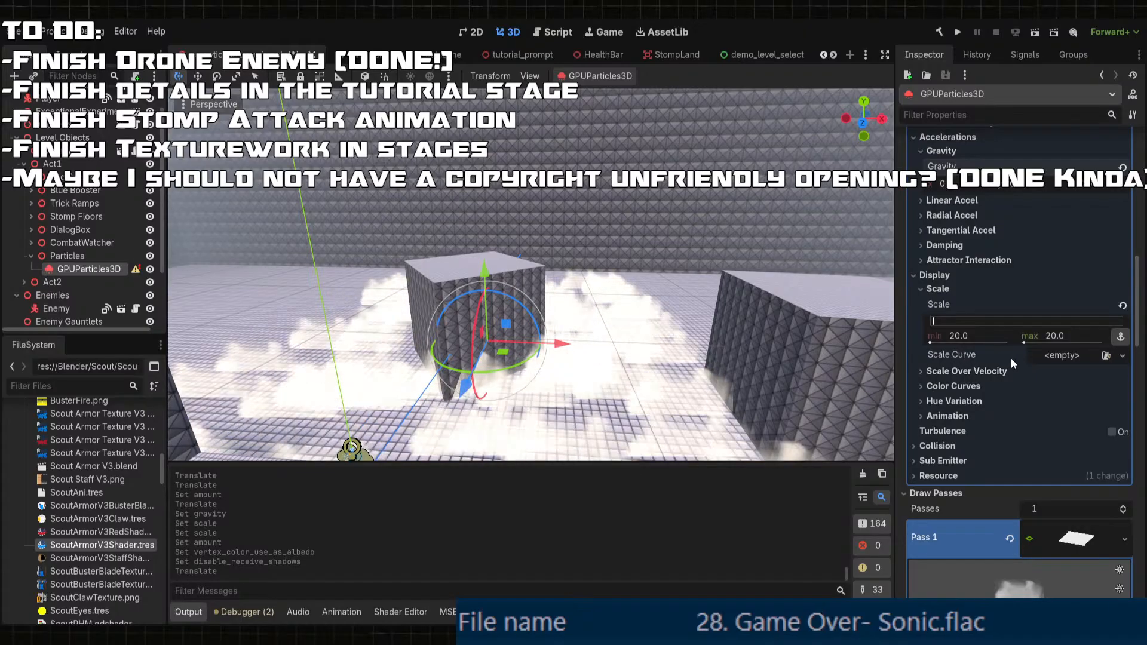
pyautogui.click(986, 371)
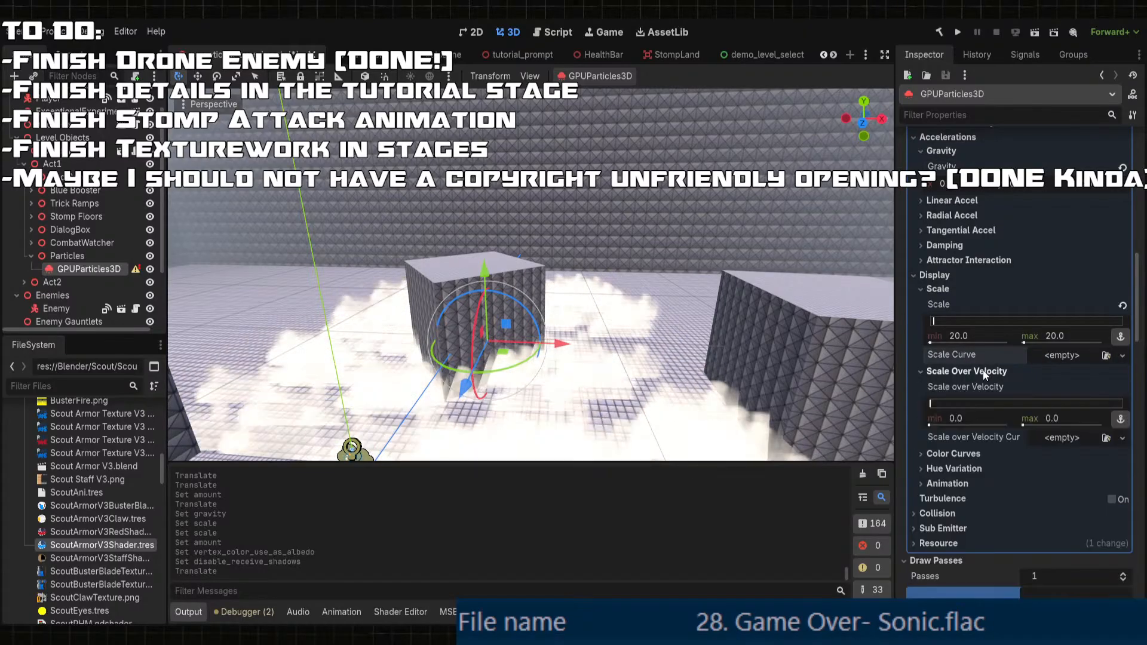
pyautogui.click(967, 371)
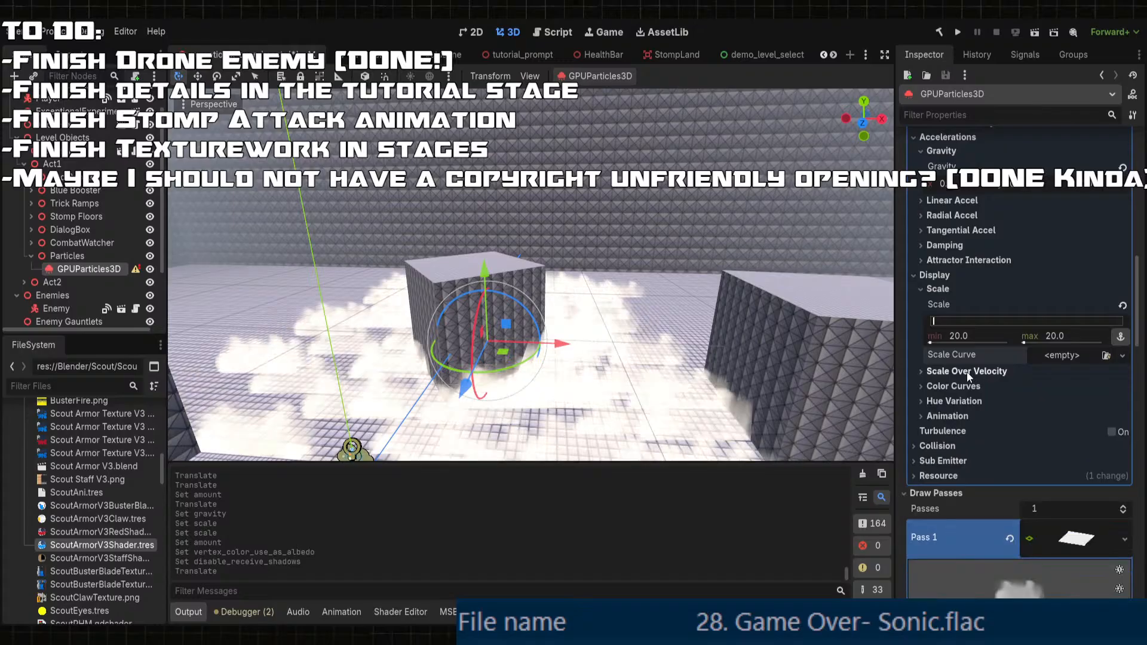
pyautogui.click(956, 387)
pyautogui.click(957, 387)
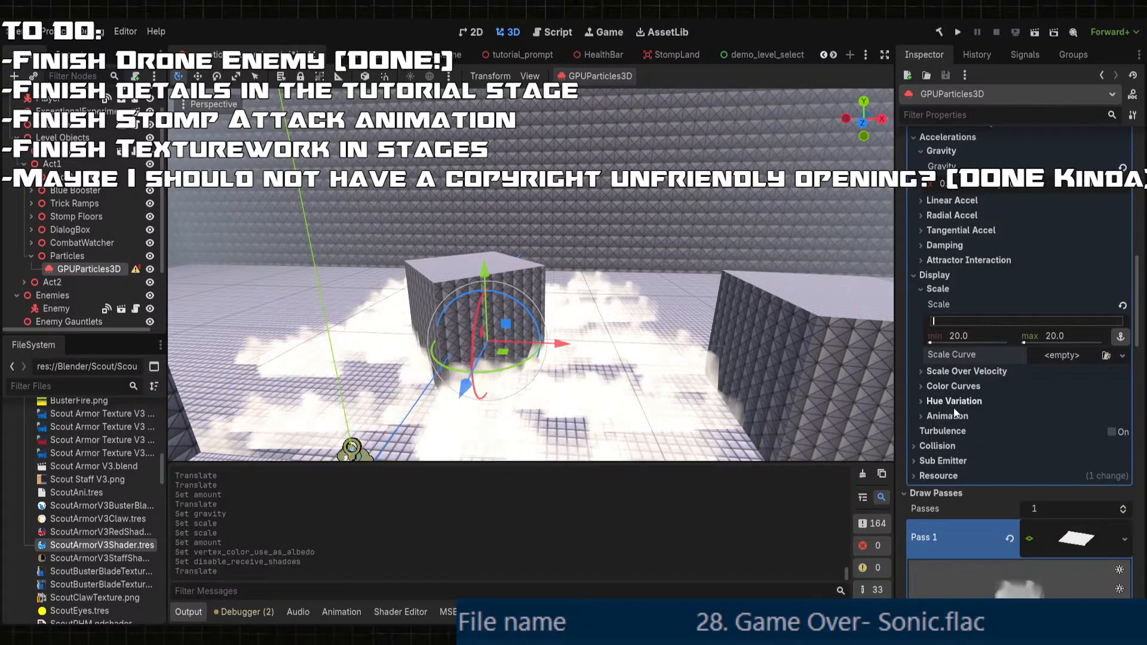
pyautogui.click(950, 416)
pyautogui.click(948, 417)
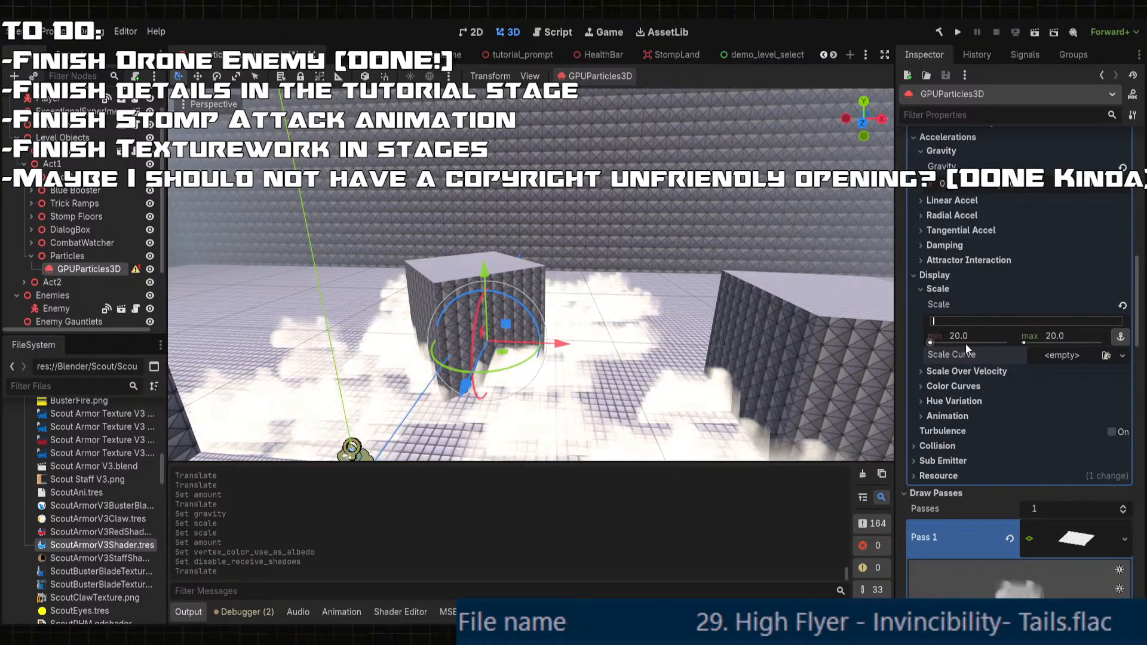
# - Assign a new gradient texture to the color ramp in the process material's color curves
pyautogui.click(954, 371)
pyautogui.click(954, 454)
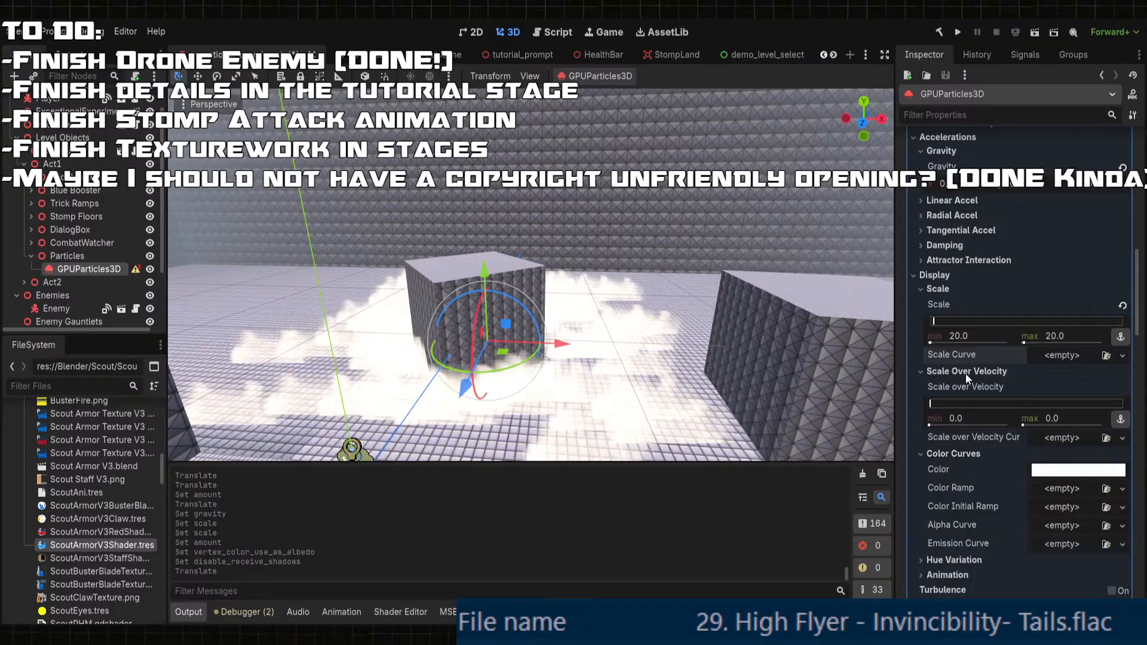
pyautogui.click(962, 371)
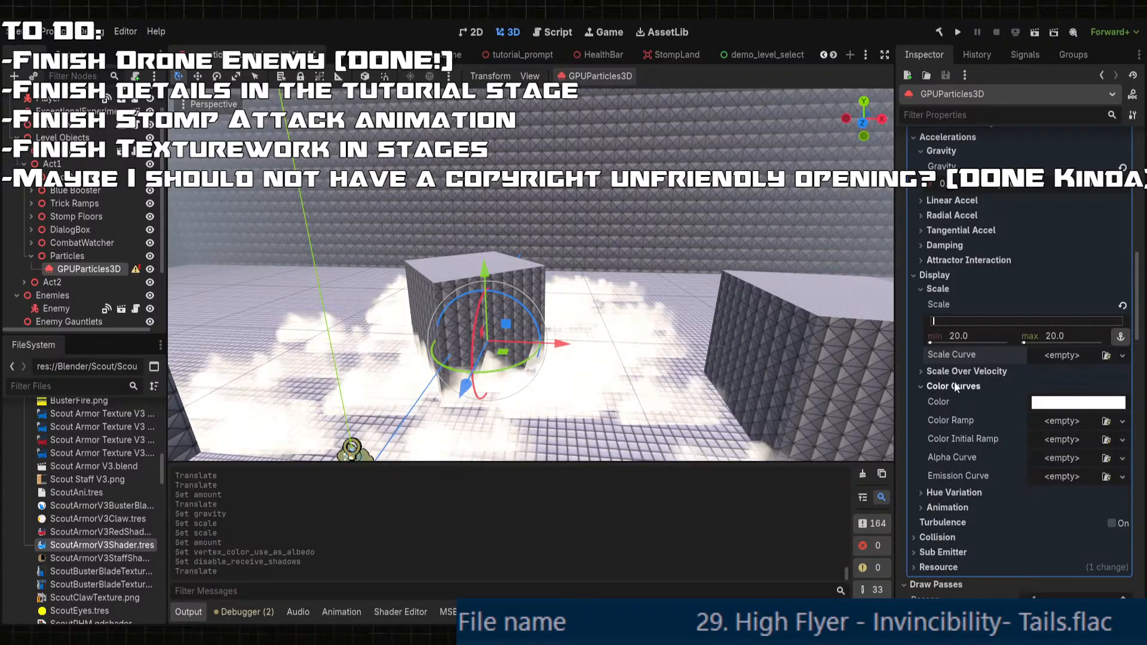
pyautogui.click(1052, 422)
pyautogui.click(1051, 450)
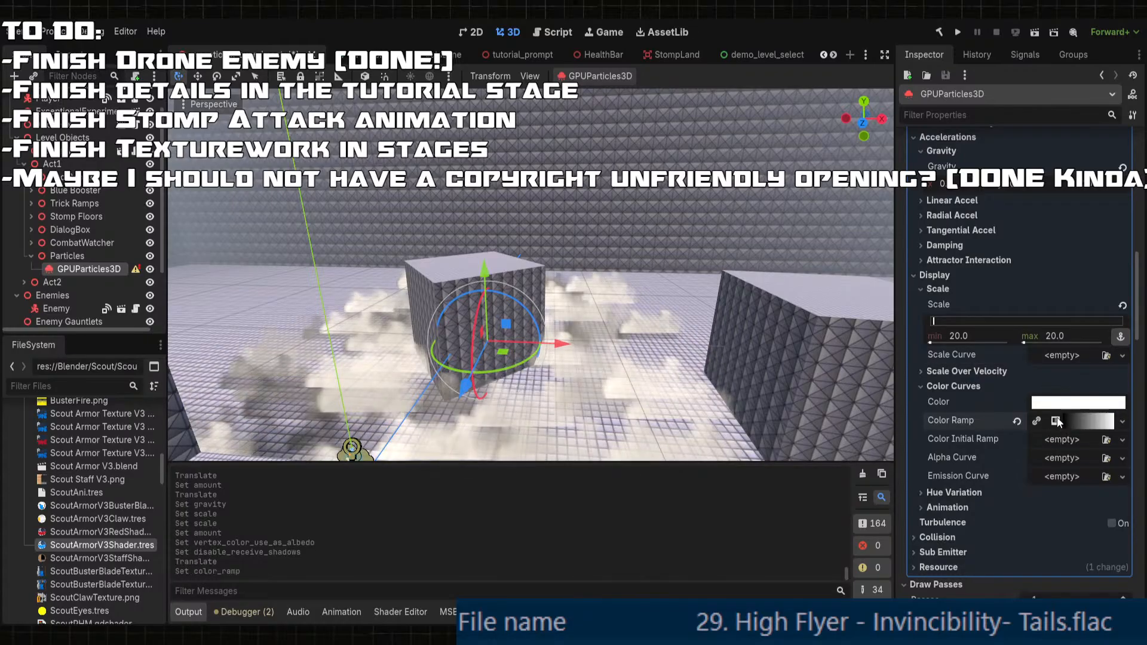
# - Make the color ramp's gradient fade in from a fully transparent first point to an added white point near the start
pyautogui.click(1083, 421)
pyautogui.click(1059, 442)
pyautogui.moveTo(932, 496)
pyautogui.mouseDown()
pyautogui.moveTo(950, 501)
pyautogui.moveTo(926, 498)
pyautogui.mouseUp()
pyautogui.click(937, 498)
pyautogui.click(1106, 487)
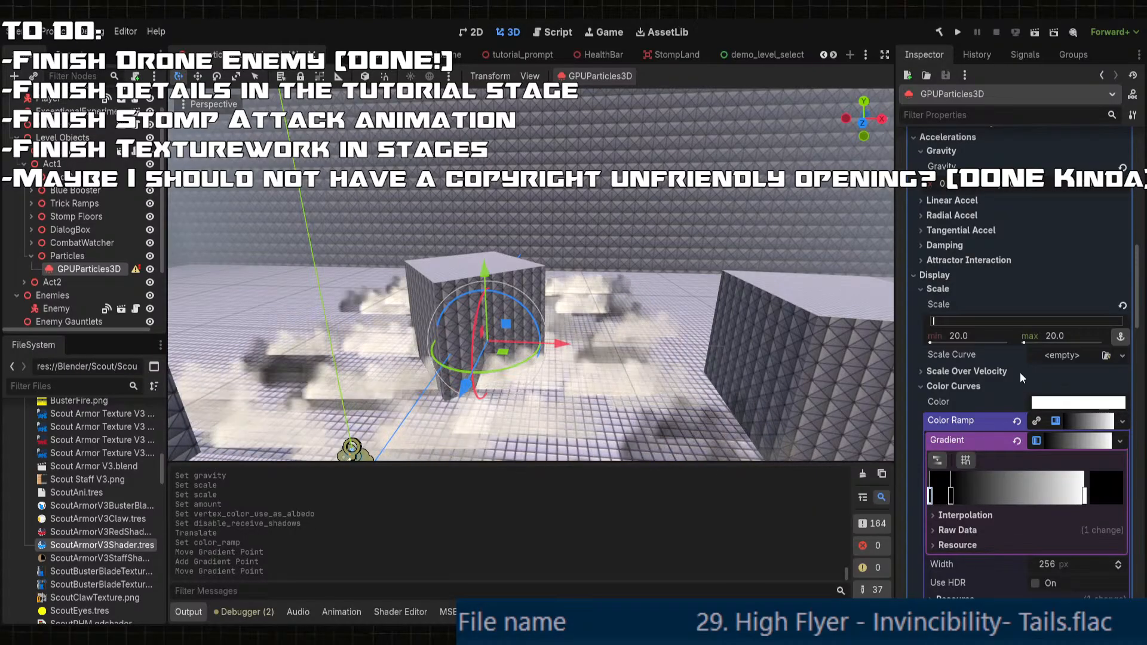
pyautogui.moveTo(1015, 379); pyautogui.dragTo(874, 379)
pyautogui.doubleClick(951, 498)
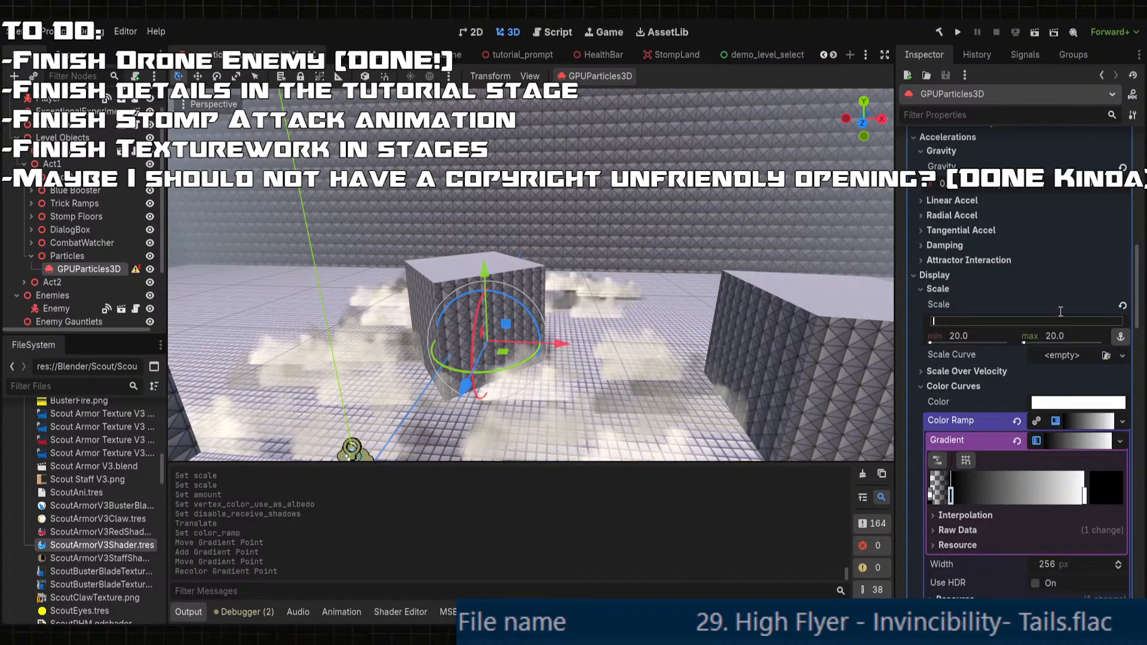
pyautogui.moveTo(1103, 263); pyautogui.dragTo(1102, 83)
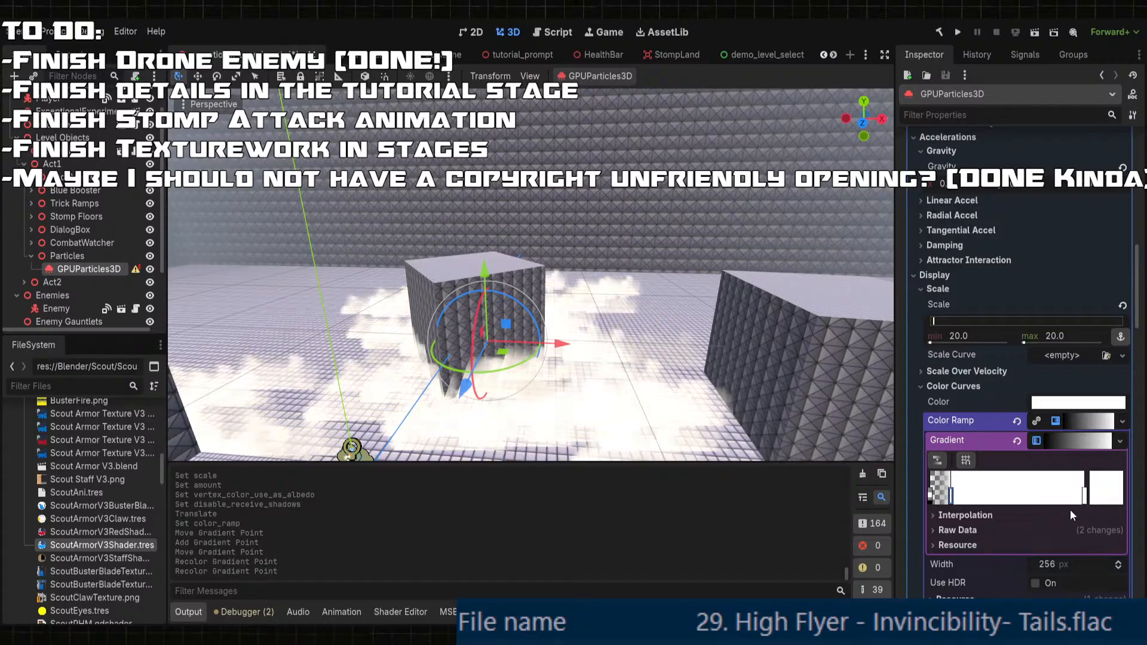
# - Make the gradient fade out by moving the white end point inward and adding a fully transparent point at the end
pyautogui.moveTo(1083, 498); pyautogui.dragTo(1067, 498)
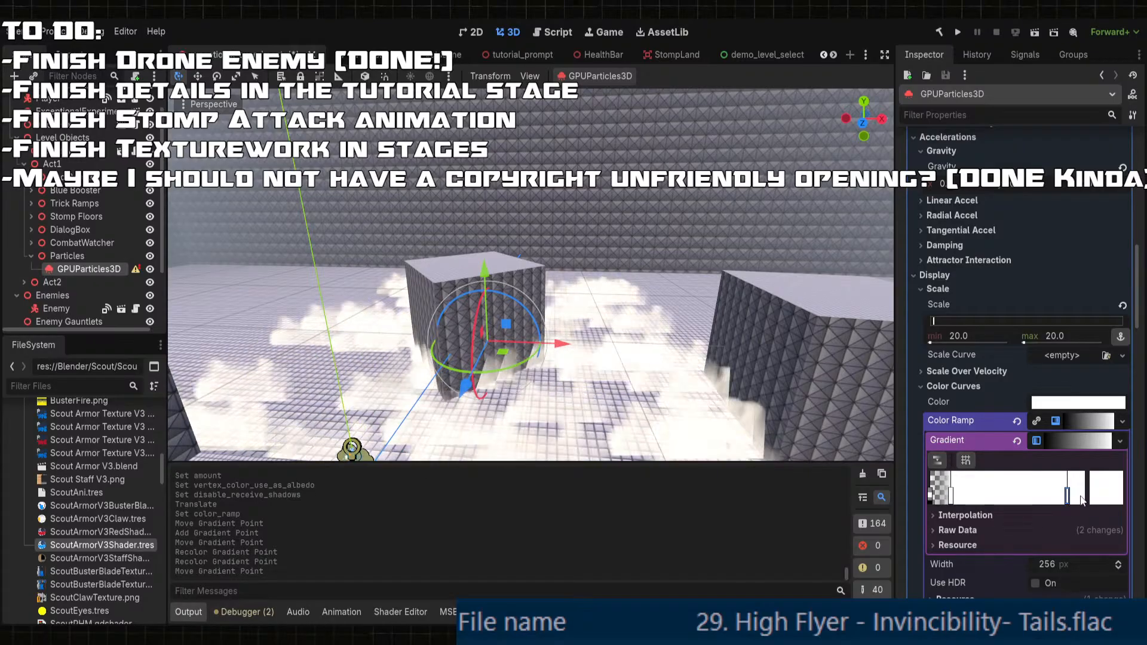
pyautogui.click(1080, 497)
pyautogui.doubleClick(1080, 498)
pyautogui.moveTo(983, 389); pyautogui.dragTo(932, 390)
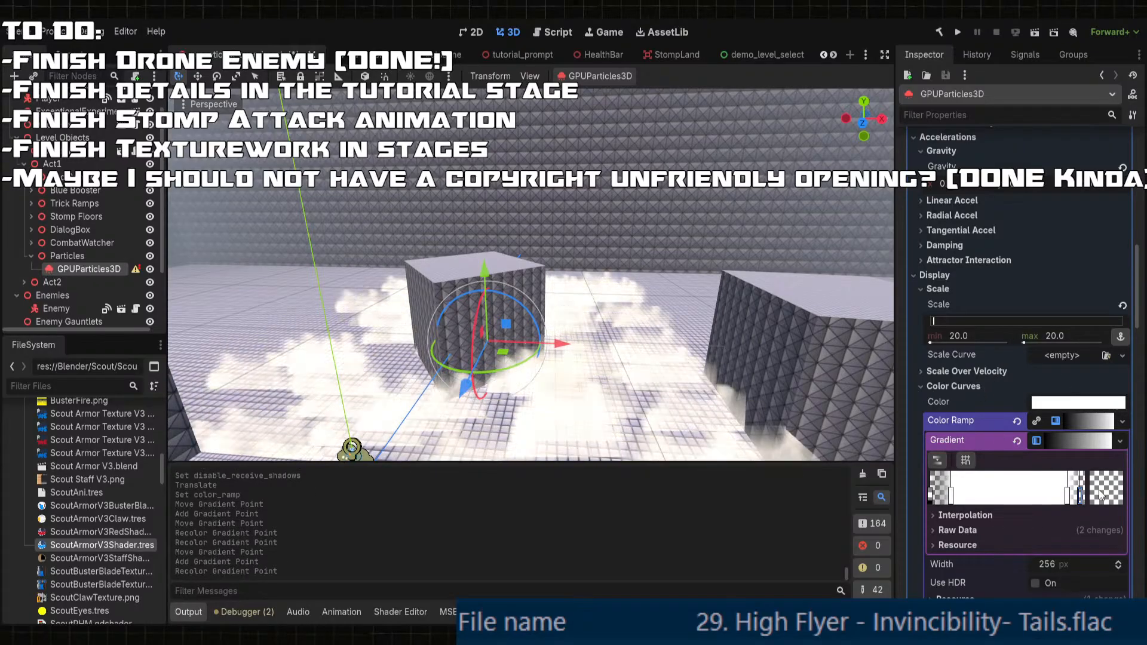
pyautogui.moveTo(1080, 497); pyautogui.dragTo(1085, 498)
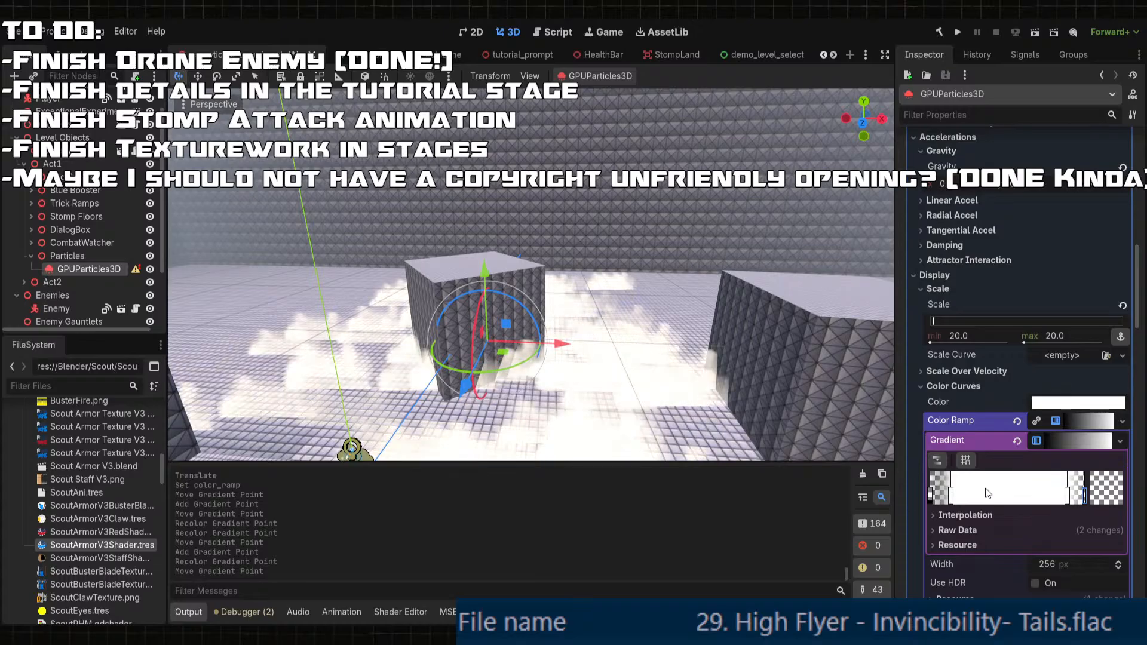
pyautogui.scroll(-5, 590, 332)
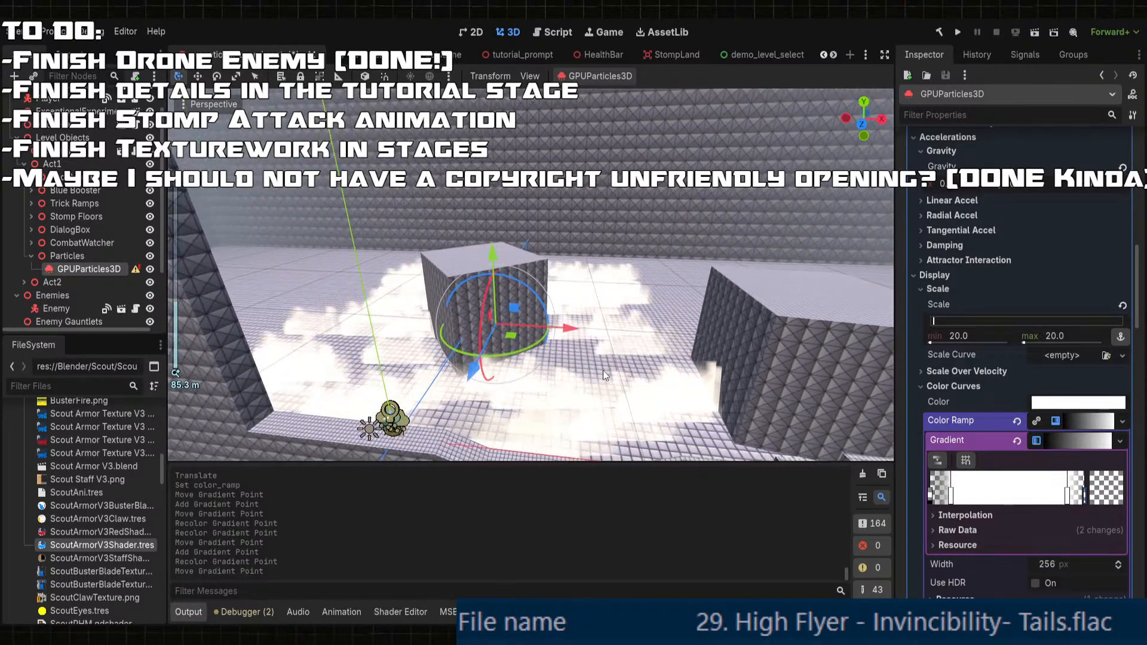
pyautogui.keyDown('shift'); pyautogui.moveTo(603, 370); pyautogui.dragTo(656, 323, button='middle'); pyautogui.keyUp('shift')
pyautogui.scroll(14, 635, 265)
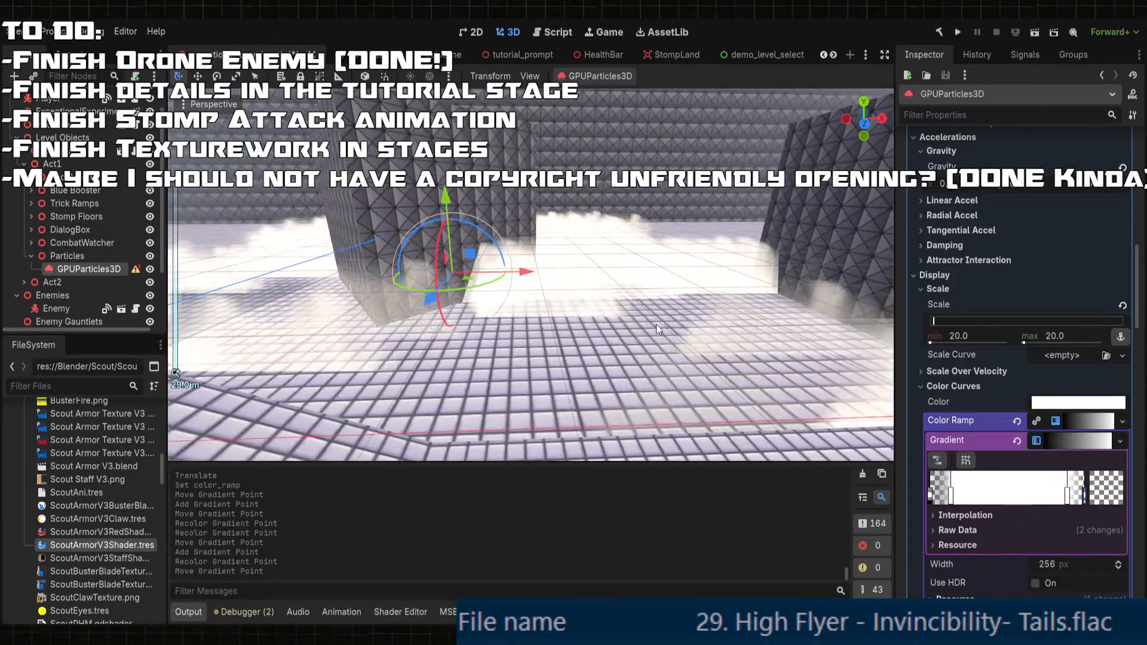
pyautogui.scroll(3, 986, 317)
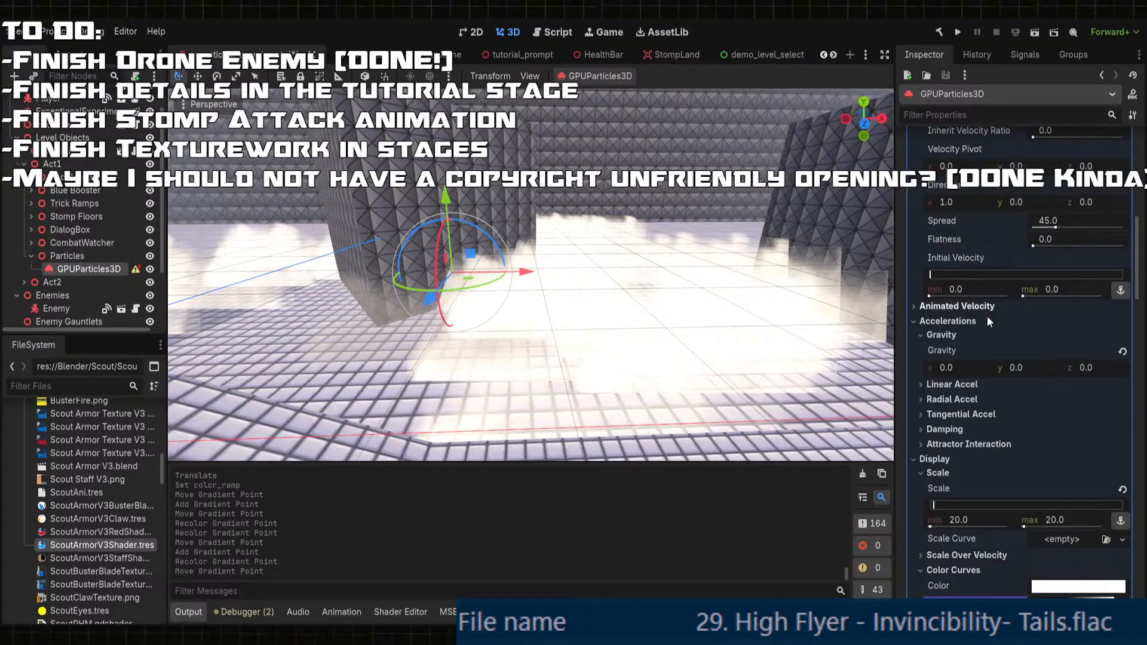
# - Set the process material's initial velocity to a minimum of 2 and a maximum of 3
pyautogui.scroll(3, 979, 358)
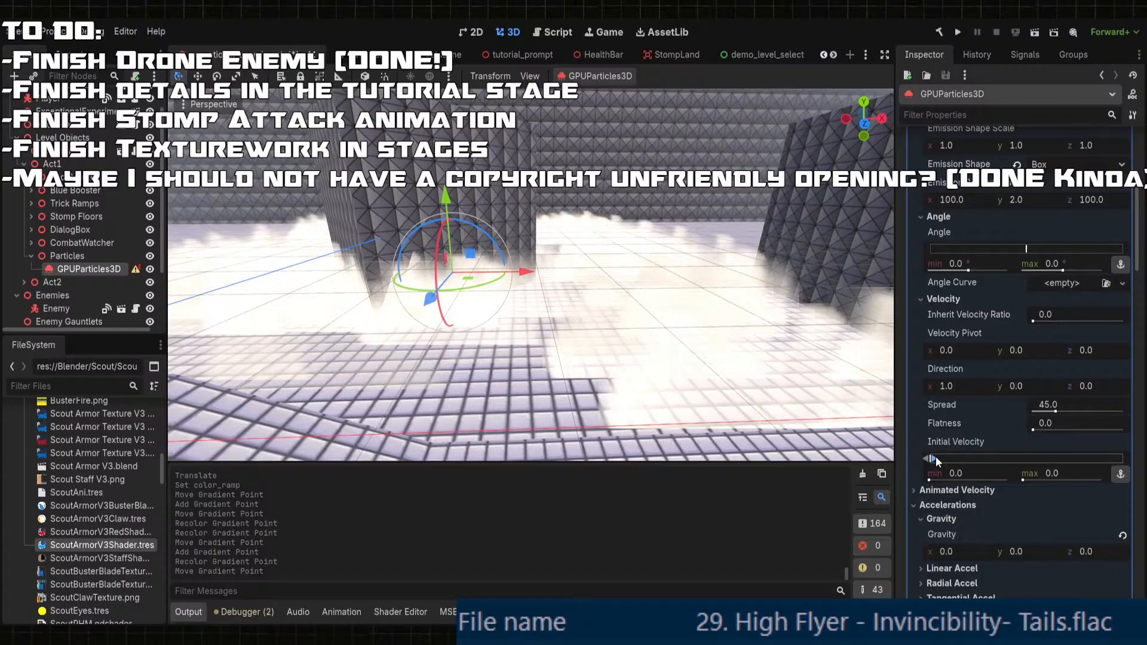
pyautogui.moveTo(935, 457); pyautogui.dragTo(1037, 475)
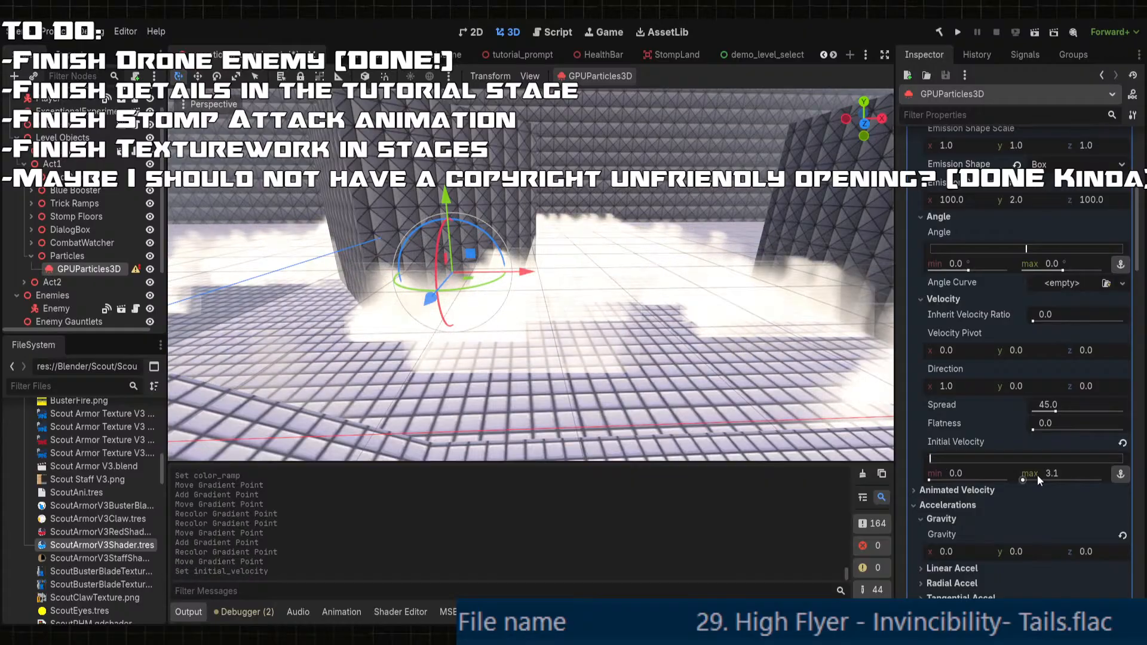
pyautogui.click(1071, 476)
pyautogui.write('3')
pyautogui.press('Return')
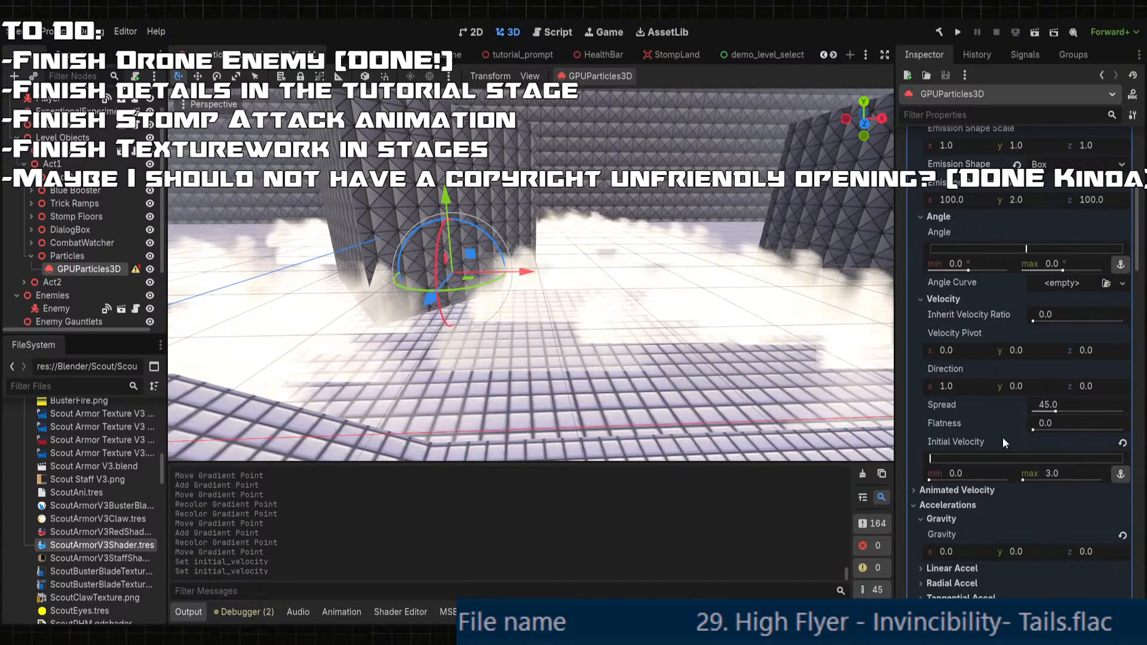
pyautogui.click(974, 473)
pyautogui.write('2')
pyautogui.press('Return')
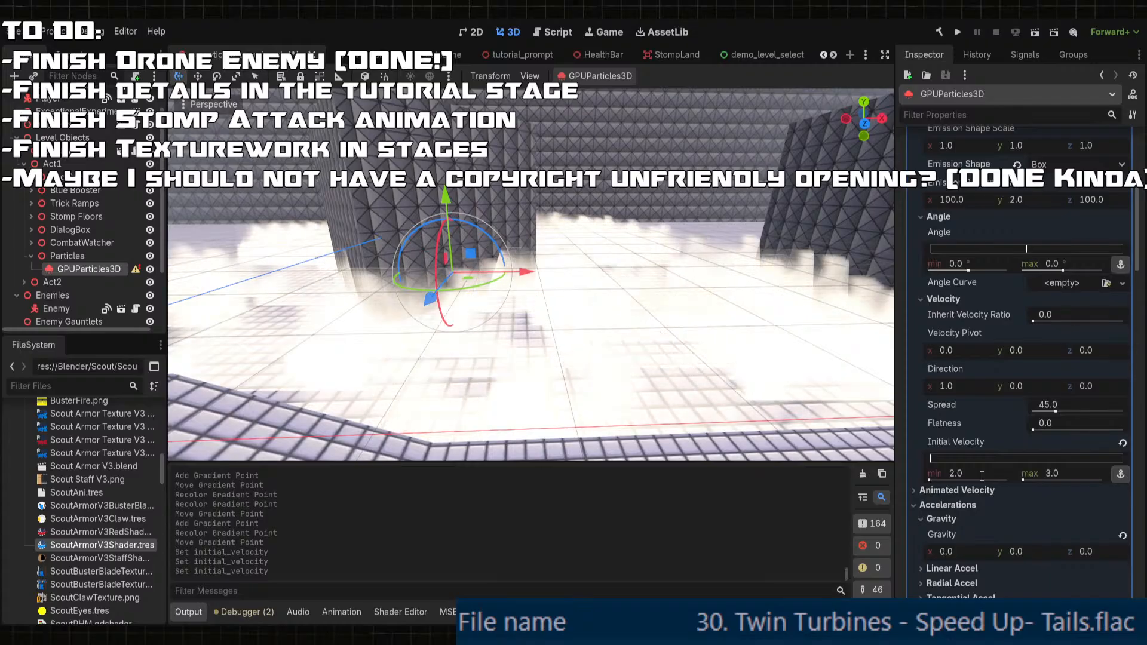
# - Try a speed scale of 0.1 in the emitter's time settings and reset it to the default
pyautogui.moveTo(546, 289); pyautogui.dragTo(543, 312, button='middle')
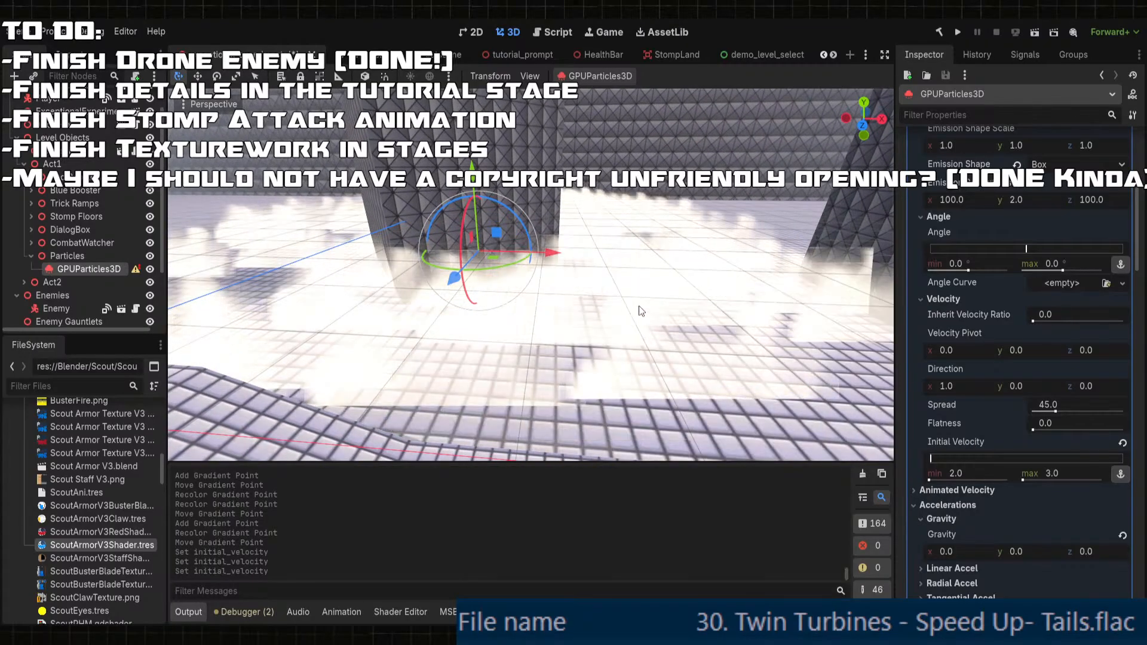
pyautogui.scroll(-4, 629, 320)
pyautogui.moveTo(630, 320); pyautogui.dragTo(650, 286, button='middle')
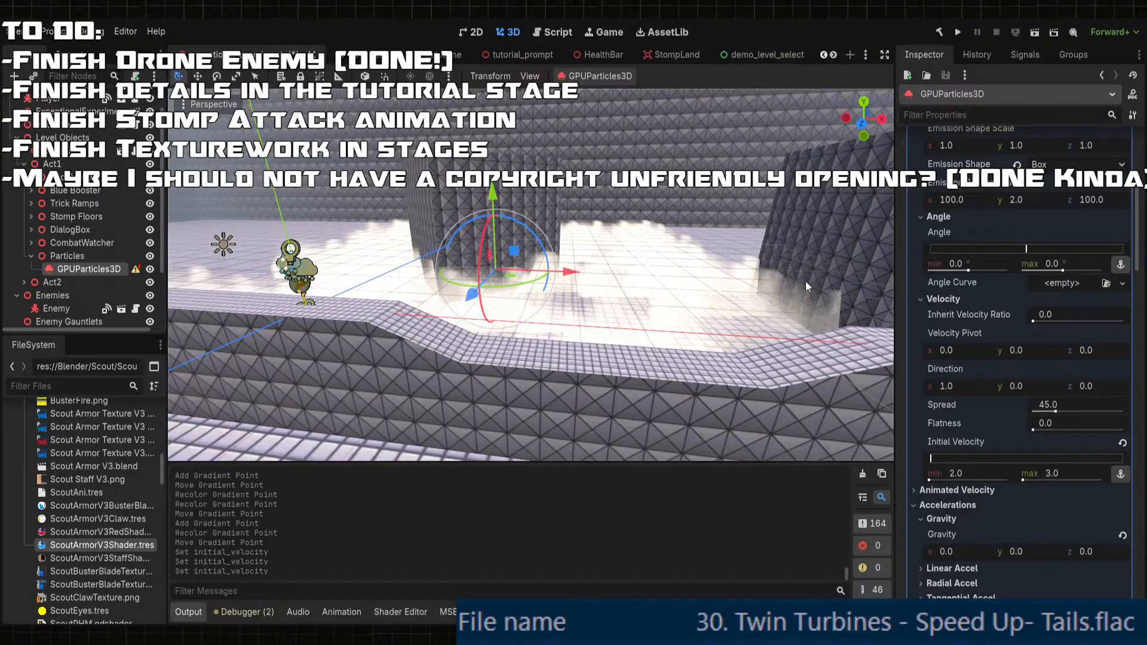
pyautogui.scroll(6, 966, 285)
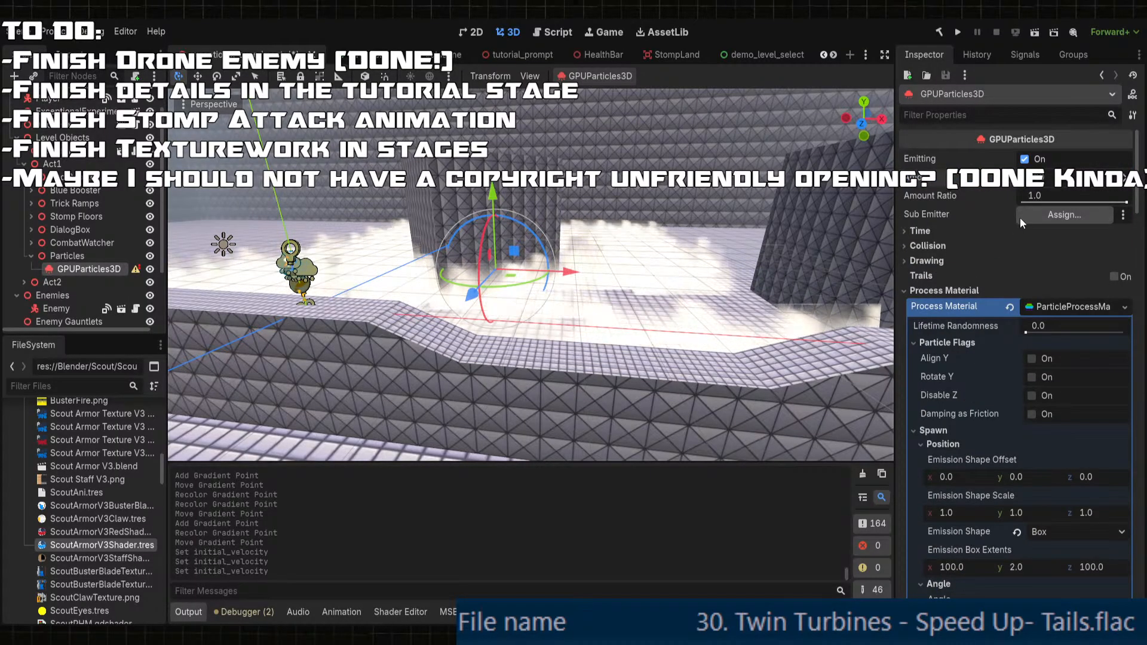
pyautogui.click(921, 231)
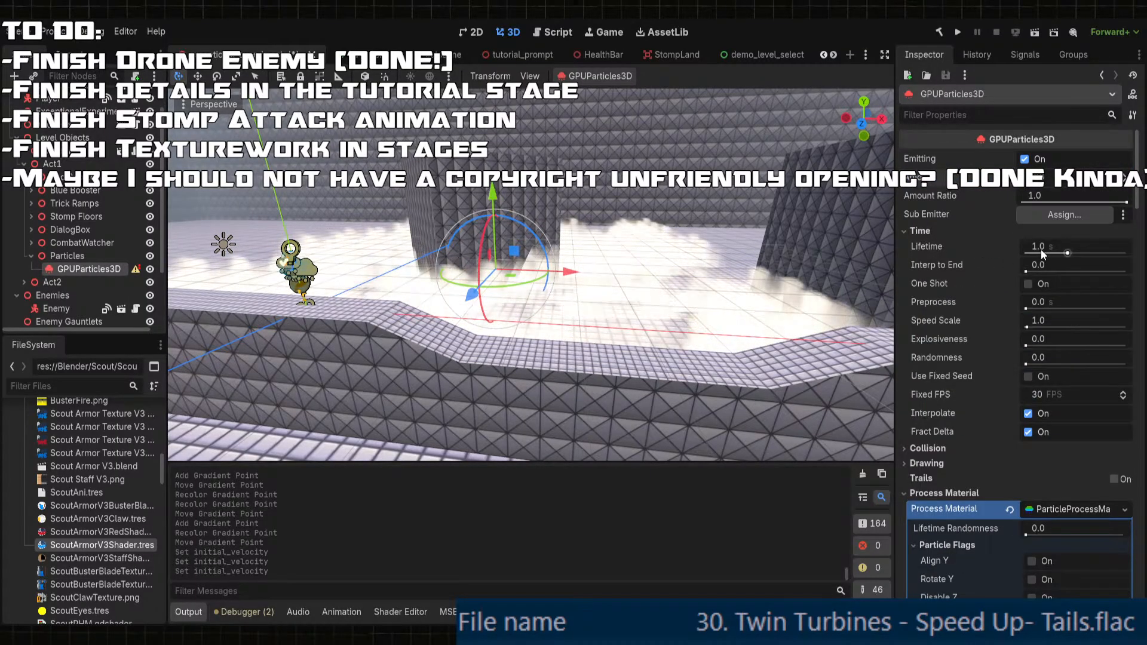
pyautogui.click(1056, 320)
pyautogui.write('0.1')
pyautogui.press('Return')
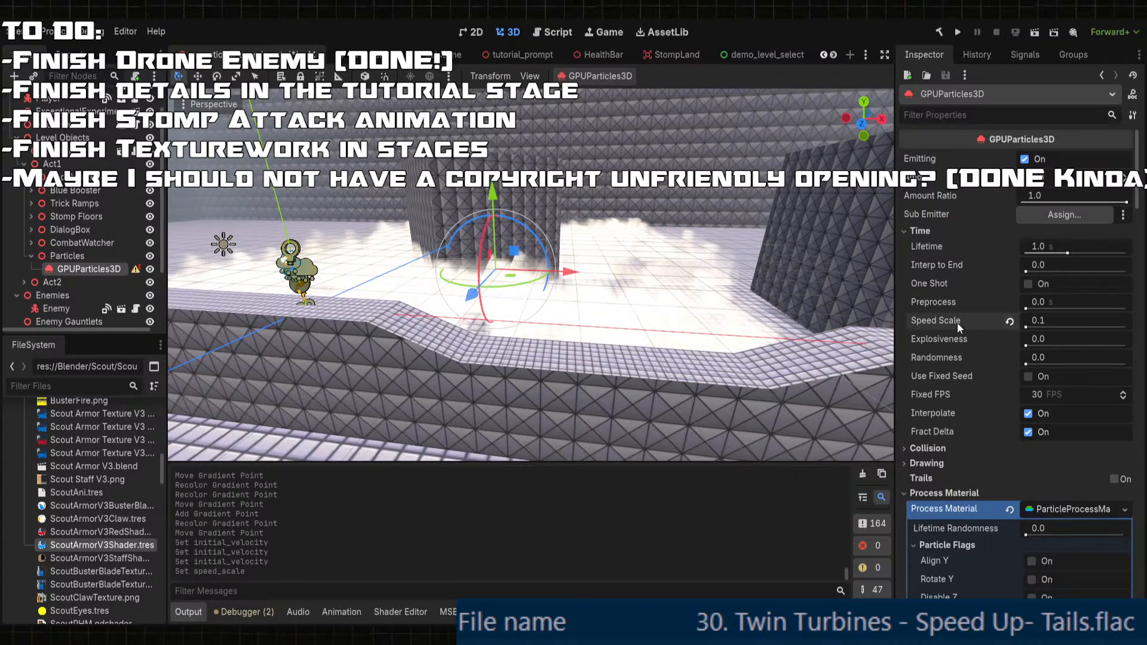
pyautogui.moveTo(638, 292); pyautogui.dragTo(650, 336, button='middle')
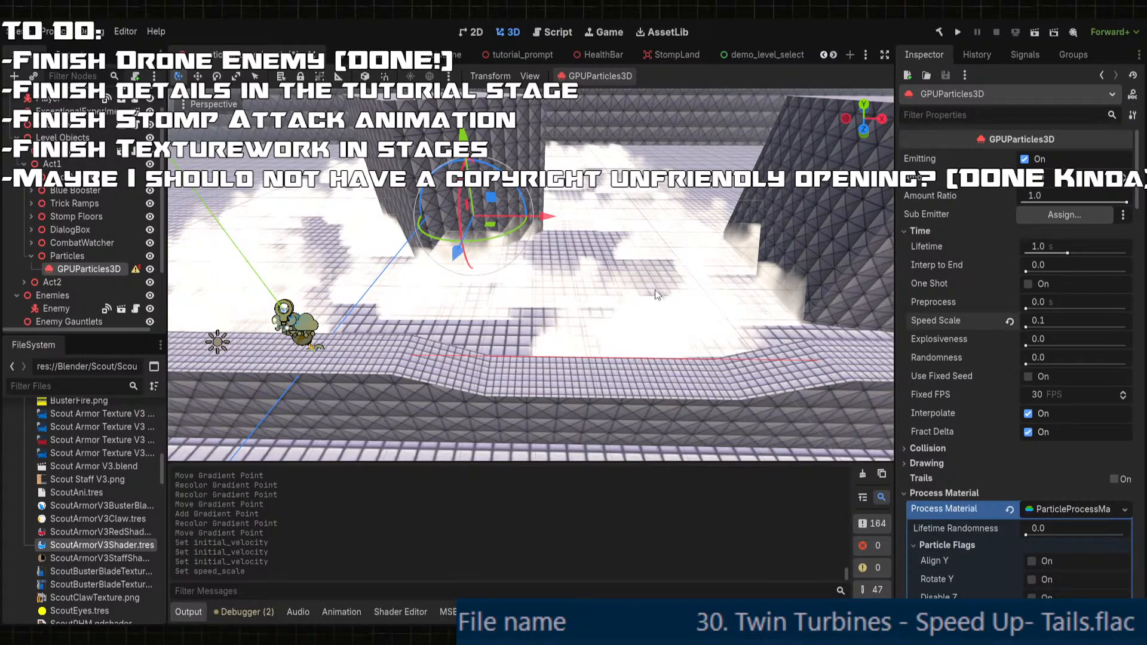
pyautogui.click(1009, 323)
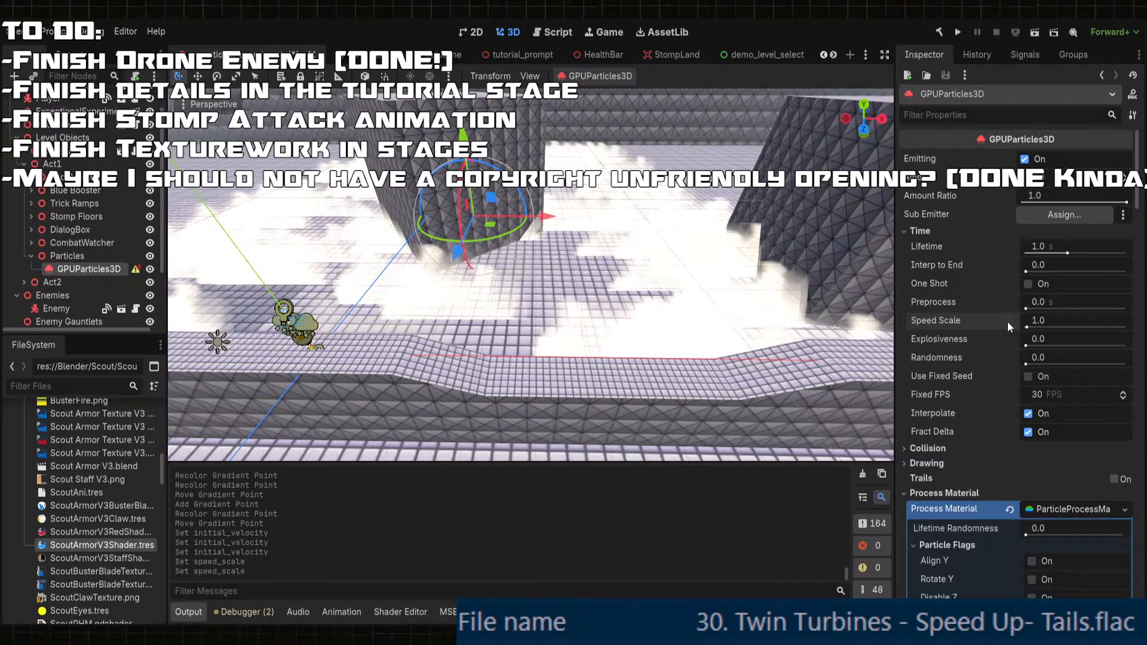
# - Set the emitter's particle lifetime to 6 seconds, check the cloud motion, and raise the lifetime to 10 seconds
pyautogui.click(1067, 247)
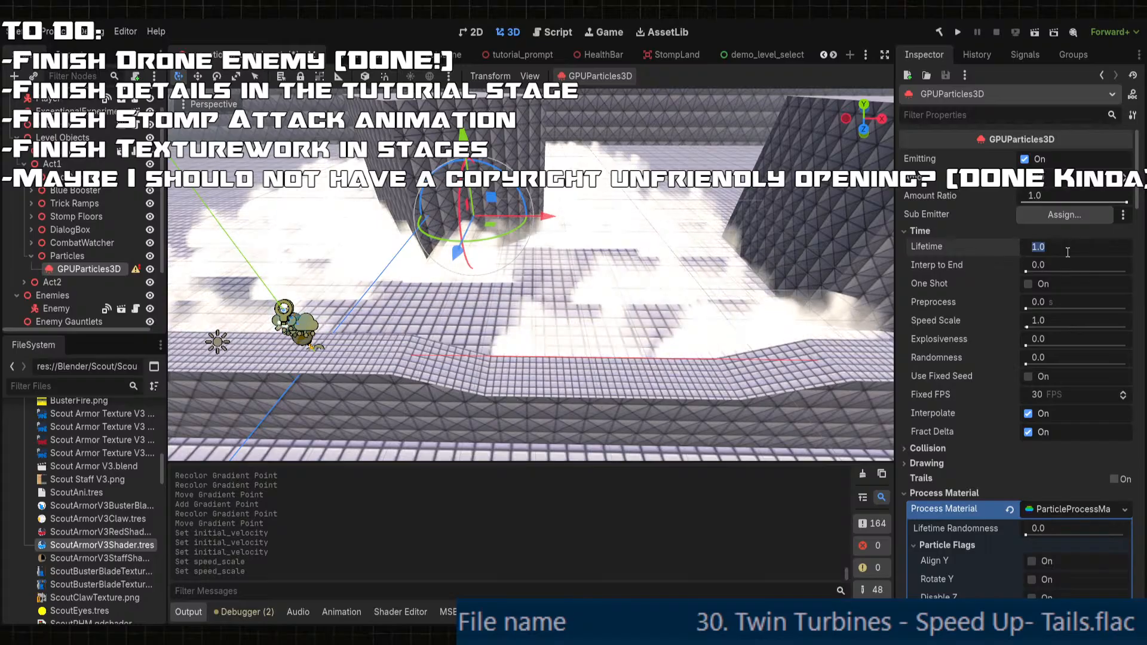
pyautogui.write('6')
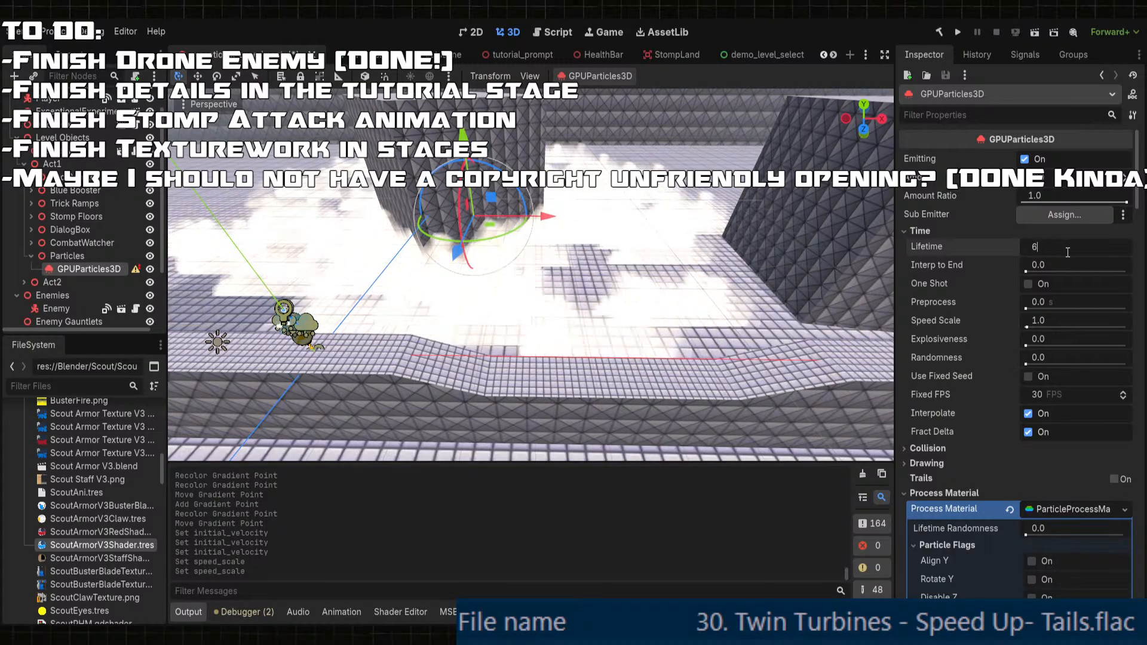
pyautogui.press('Return')
pyautogui.scroll(-5, 625, 389)
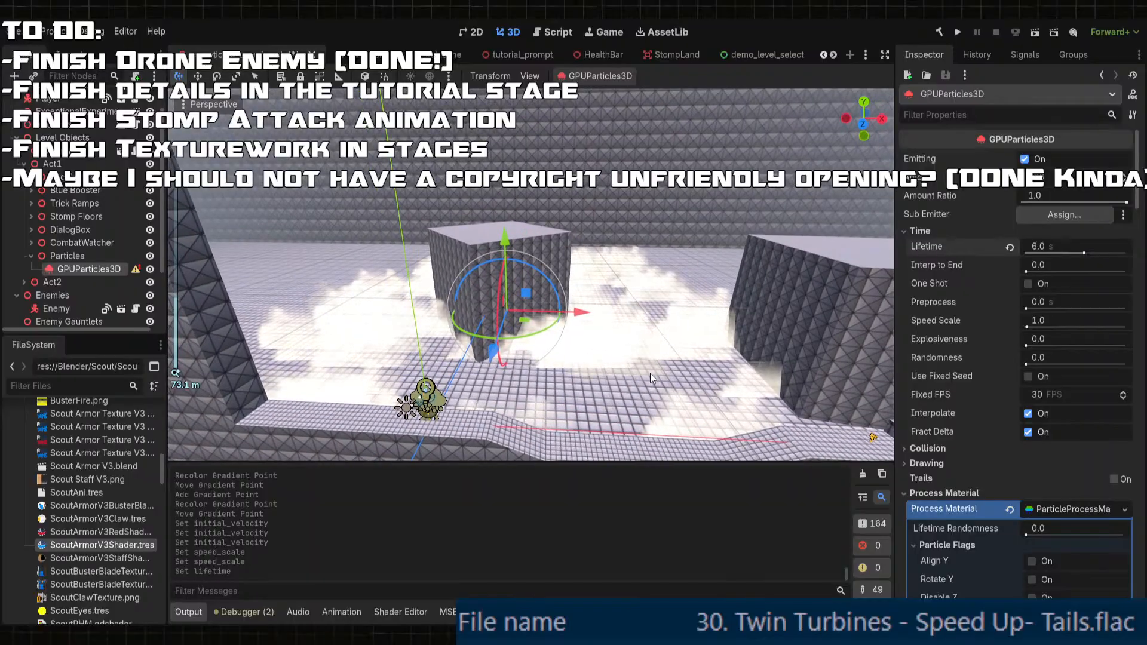
pyautogui.moveTo(648, 373); pyautogui.dragTo(546, 218, button='middle')
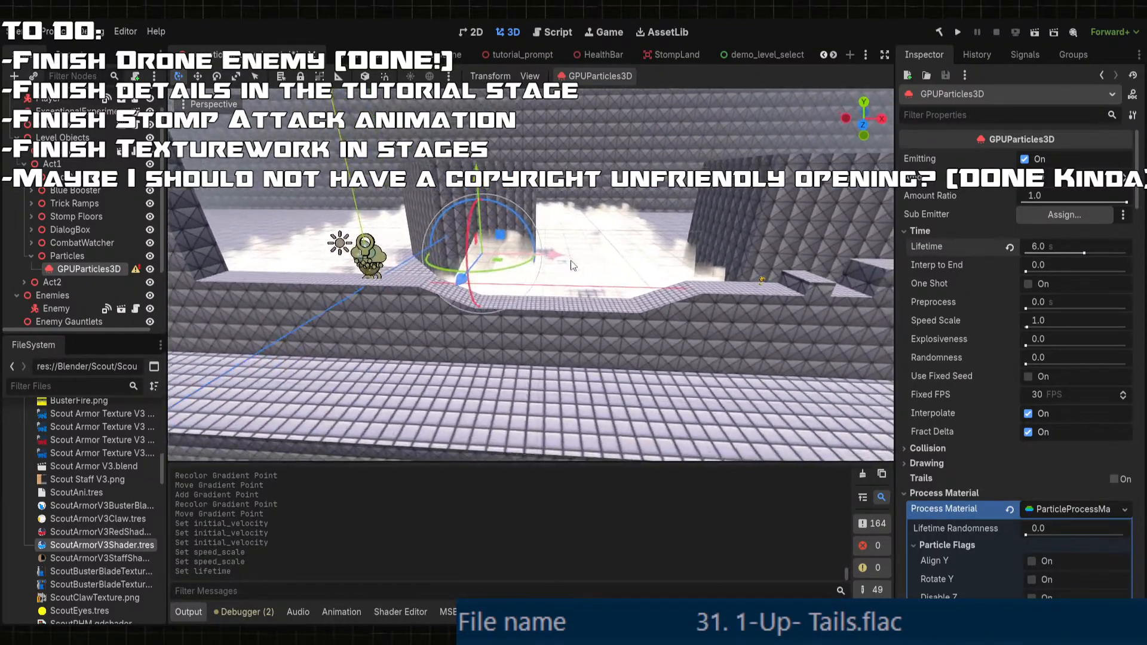
pyautogui.scroll(10, 582, 281)
pyautogui.keyDown('shift'); pyautogui.moveTo(586, 287); pyautogui.dragTo(741, 332, button='middle'); pyautogui.keyUp('shift')
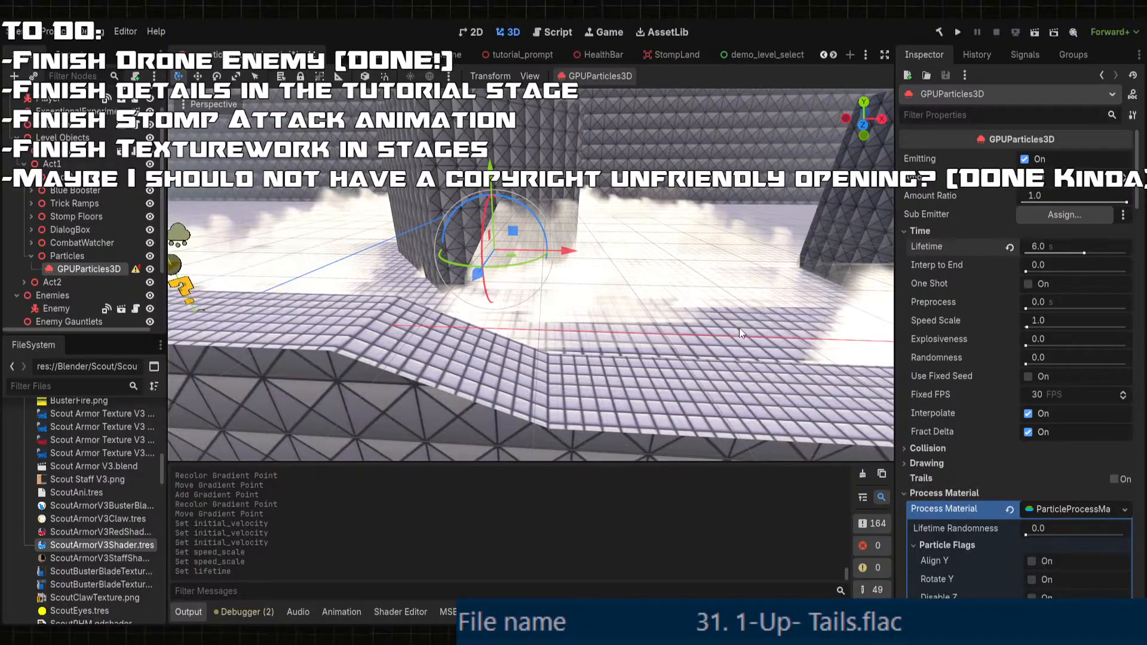
pyautogui.scroll(-10, 728, 325)
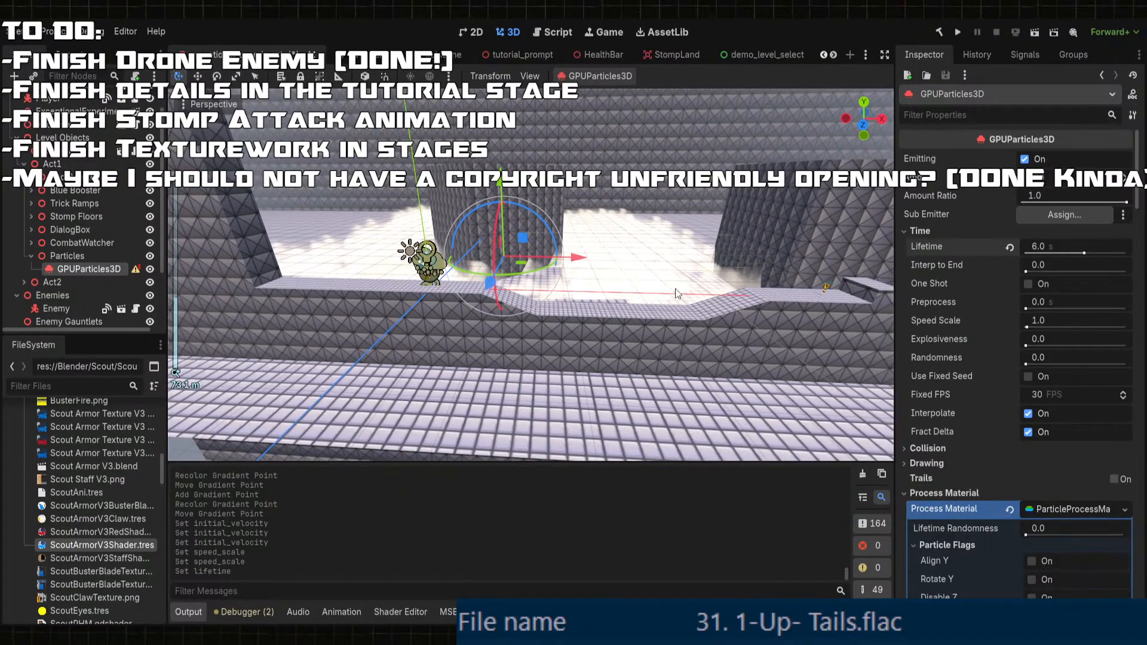
pyautogui.keyDown('shift'); pyautogui.moveTo(679, 279); pyautogui.dragTo(568, 352, button='middle'); pyautogui.keyUp('shift')
pyautogui.moveTo(619, 316)
pyautogui.mouseDown(button='middle')
pyautogui.moveTo(553, 302)
pyautogui.moveTo(546, 313)
pyautogui.moveTo(627, 310)
pyautogui.mouseUp(button='middle')
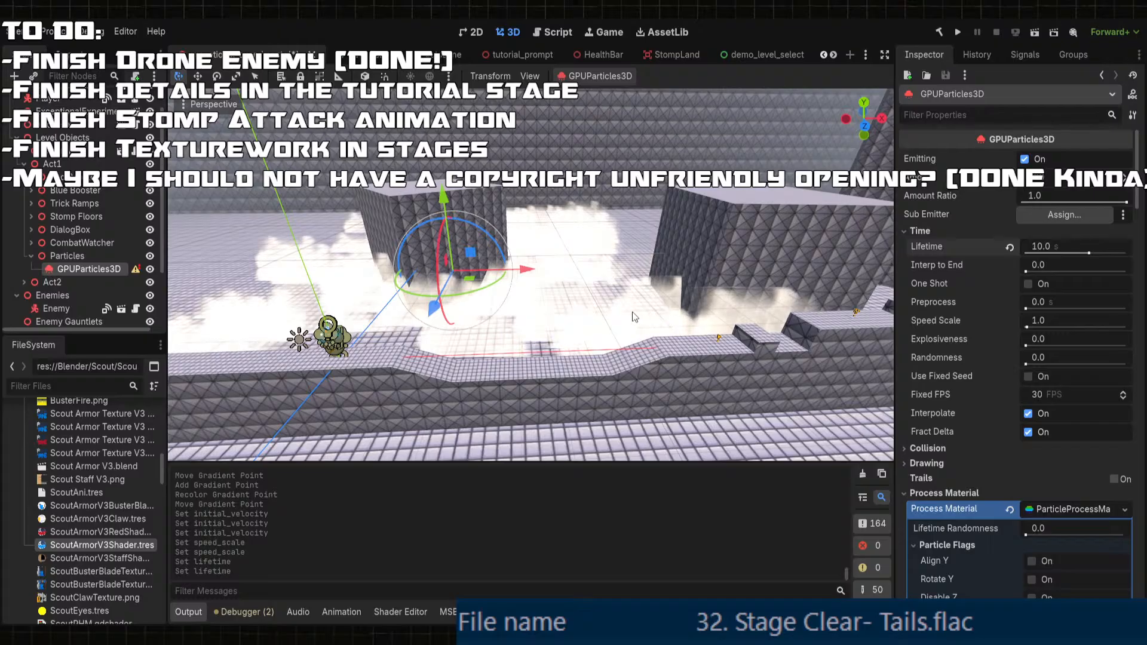
# - Try shifting the particle emitter slightly along its Z axis and undo the move
pyautogui.moveTo(634, 316); pyautogui.dragTo(600, 286, button='middle')
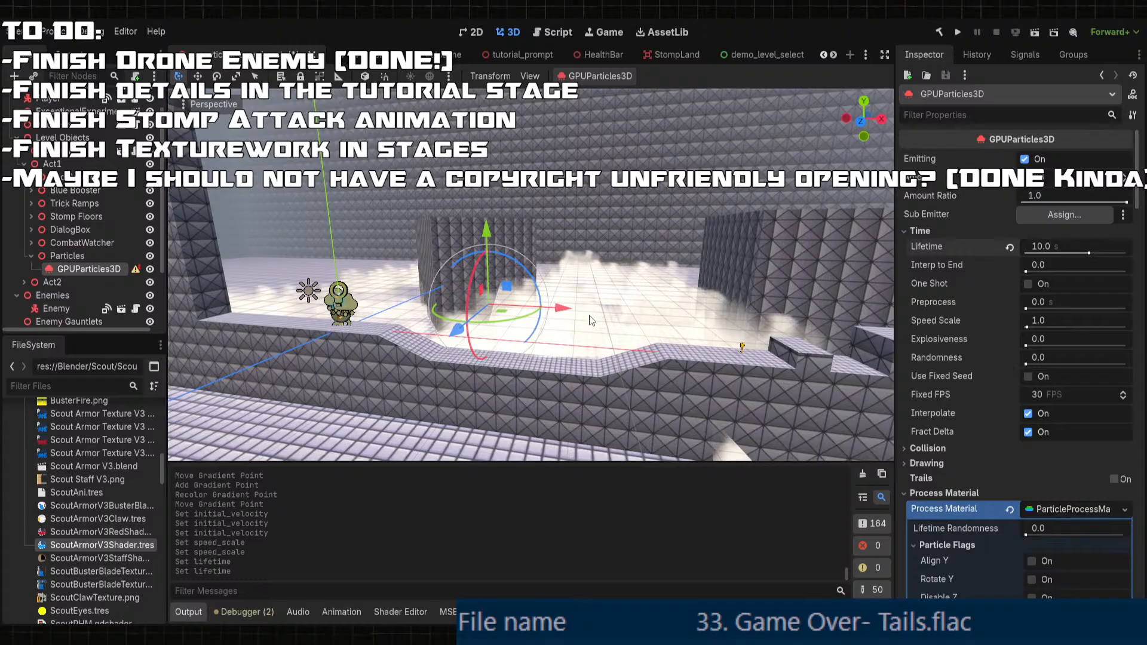
pyautogui.moveTo(590, 320); pyautogui.dragTo(621, 306, button='middle')
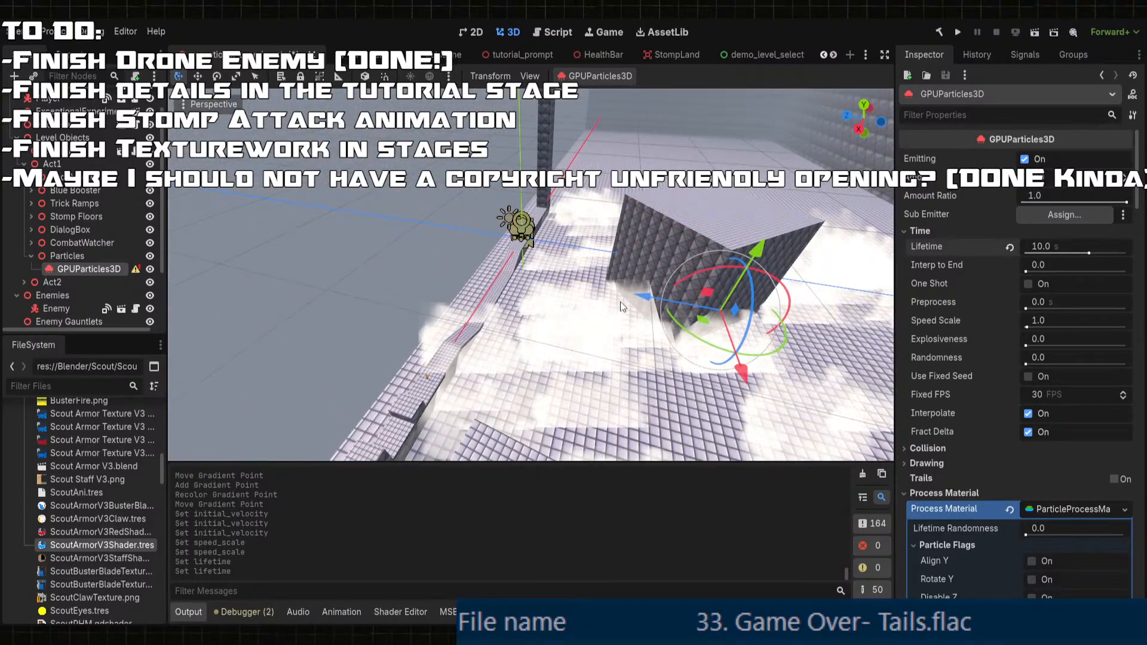
pyautogui.moveTo(640, 298)
pyautogui.mouseDown()
pyautogui.moveTo(665, 299)
pyautogui.moveTo(643, 299)
pyautogui.mouseUp()
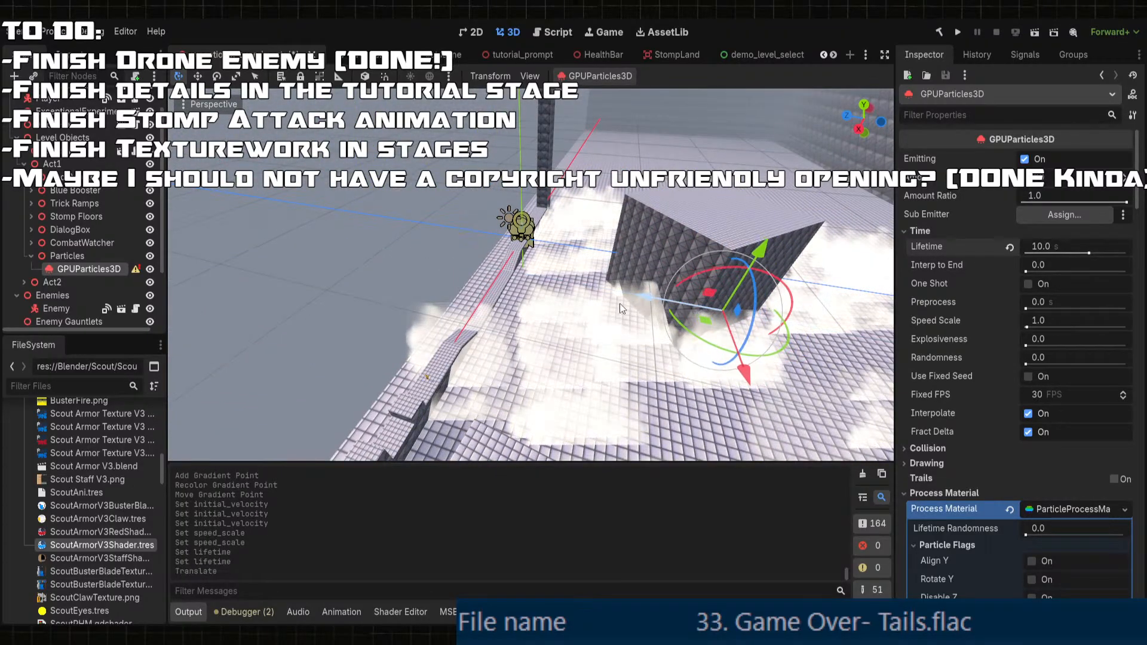
pyautogui.hotkey('ctrl', 'z')
# - Raise the particle emitter along the vertical axis and check the cloud layer's height against the stage
pyautogui.scroll(-2, 621, 308)
pyautogui.moveTo(620, 308); pyautogui.dragTo(555, 306, button='middle')
pyautogui.scroll(4, 591, 304)
pyautogui.moveTo(501, 193); pyautogui.dragTo(507, 188)
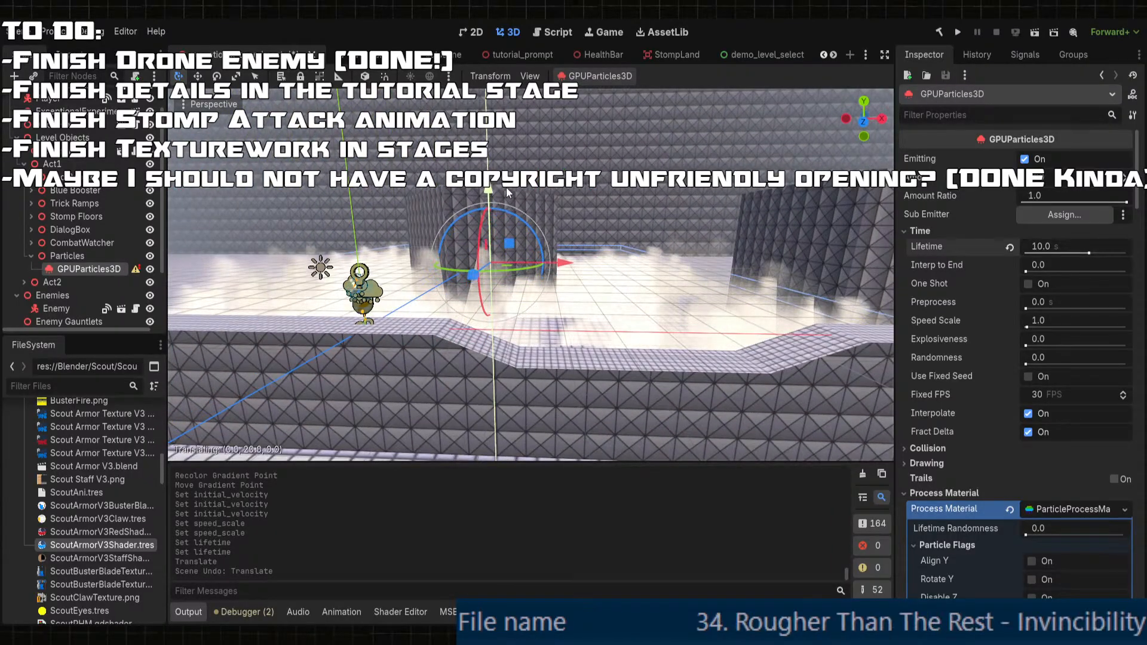
pyautogui.moveTo(634, 263); pyautogui.dragTo(621, 288, button='middle')
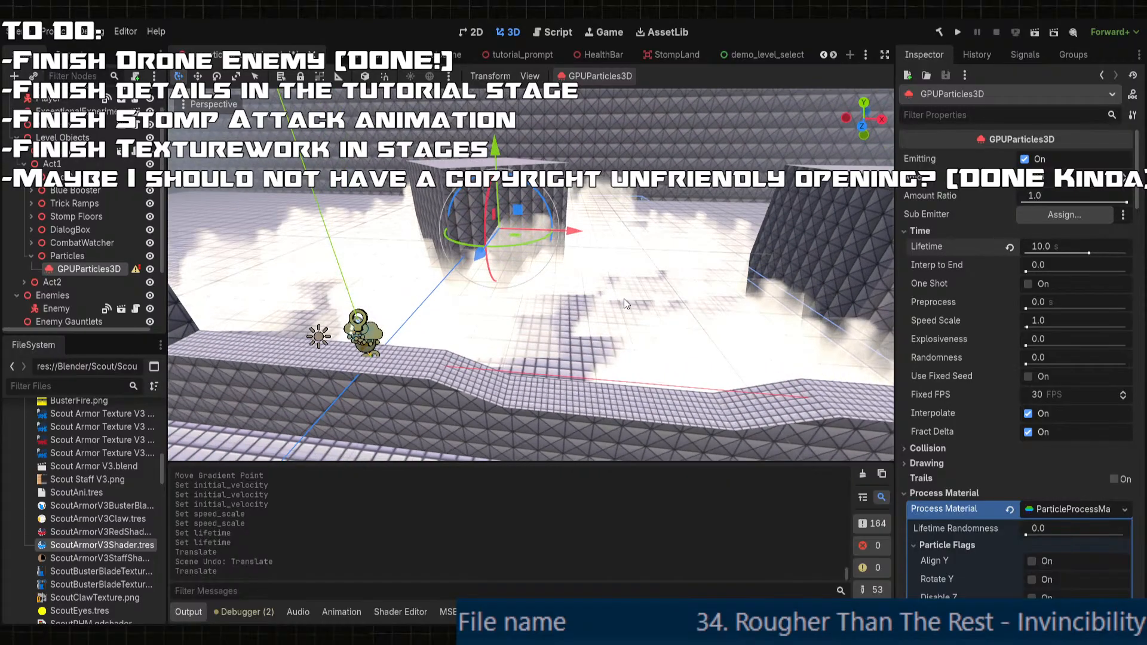
pyautogui.scroll(-4, 621, 287)
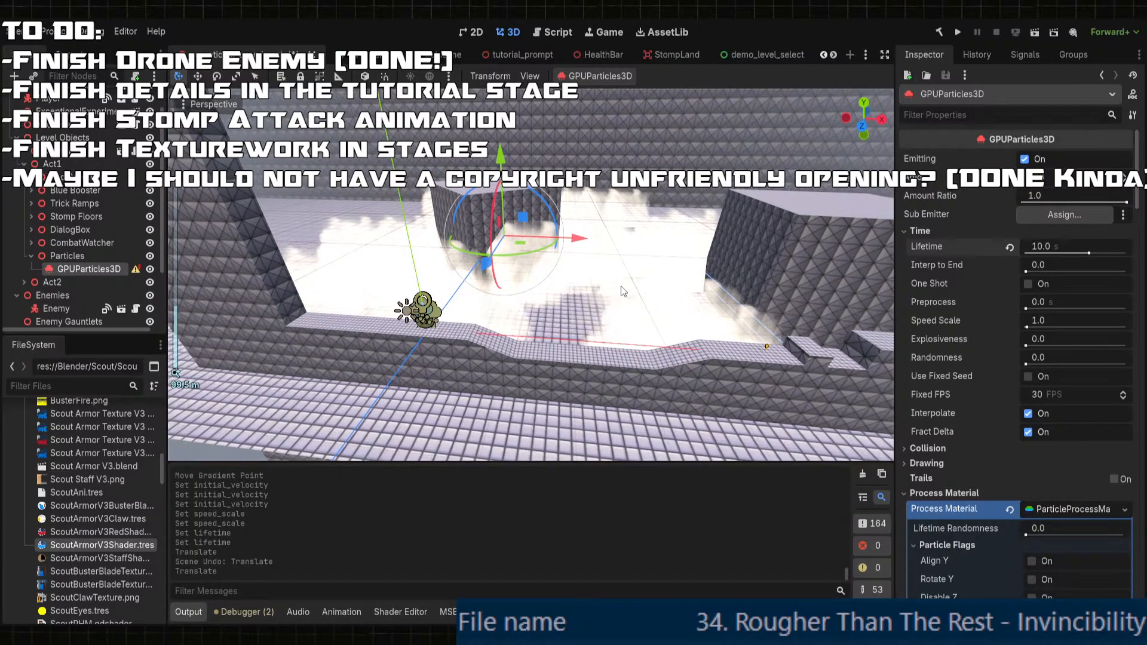
pyautogui.moveTo(621, 287); pyautogui.dragTo(626, 252, button='middle')
pyautogui.scroll(6, 624, 264)
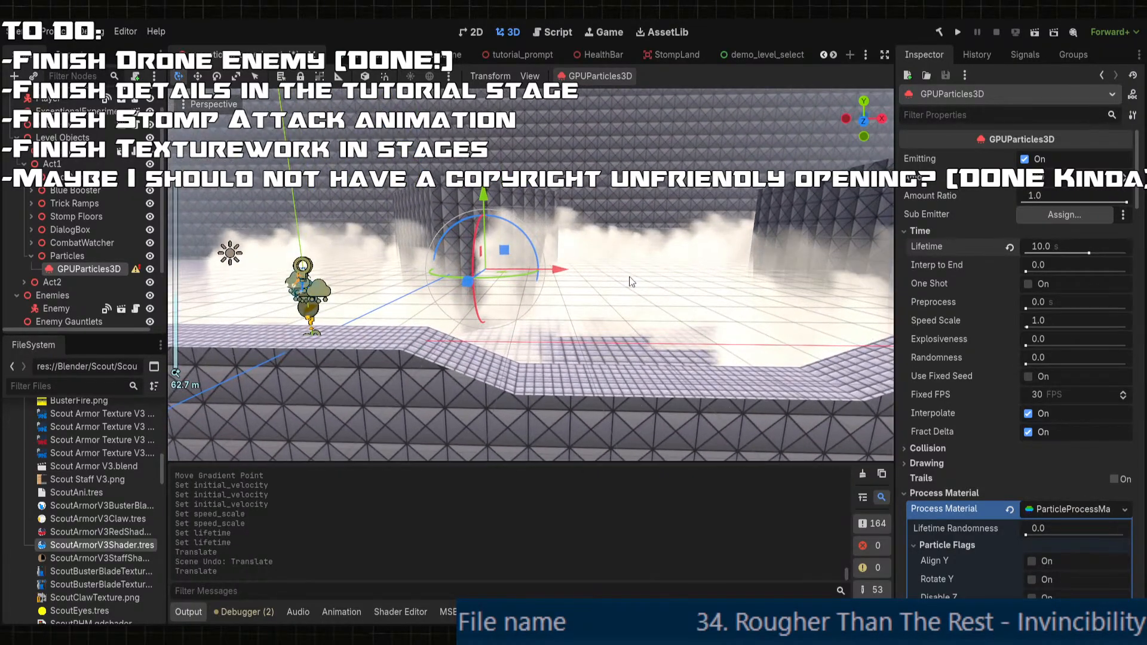
pyautogui.scroll(-8, 630, 277)
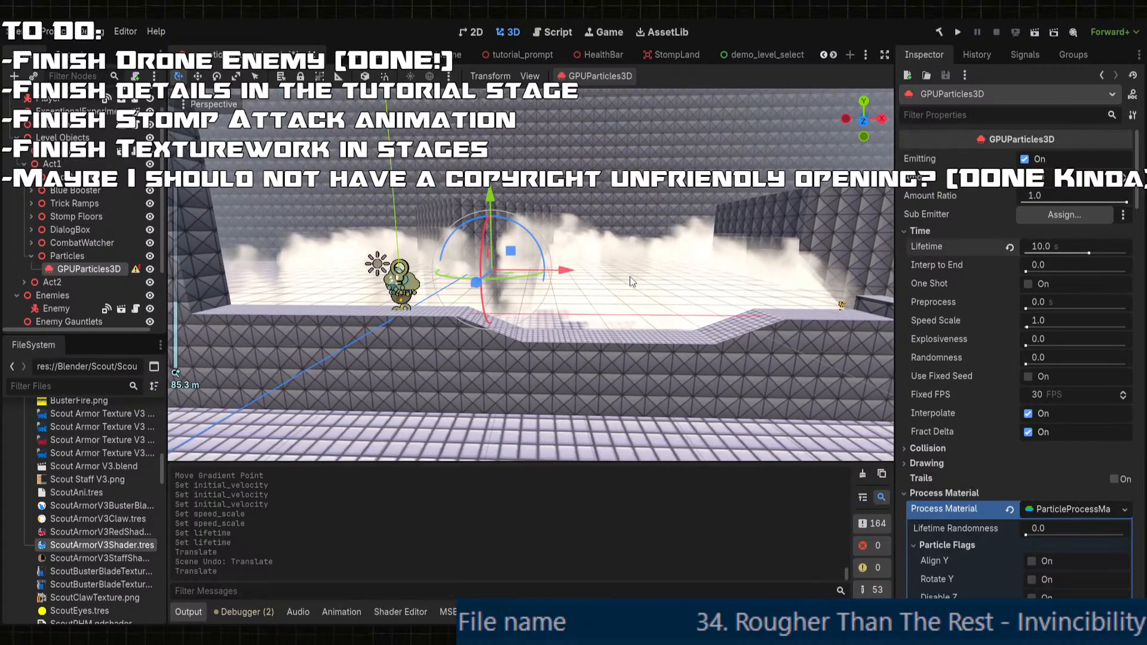
pyautogui.scroll(8, 627, 277)
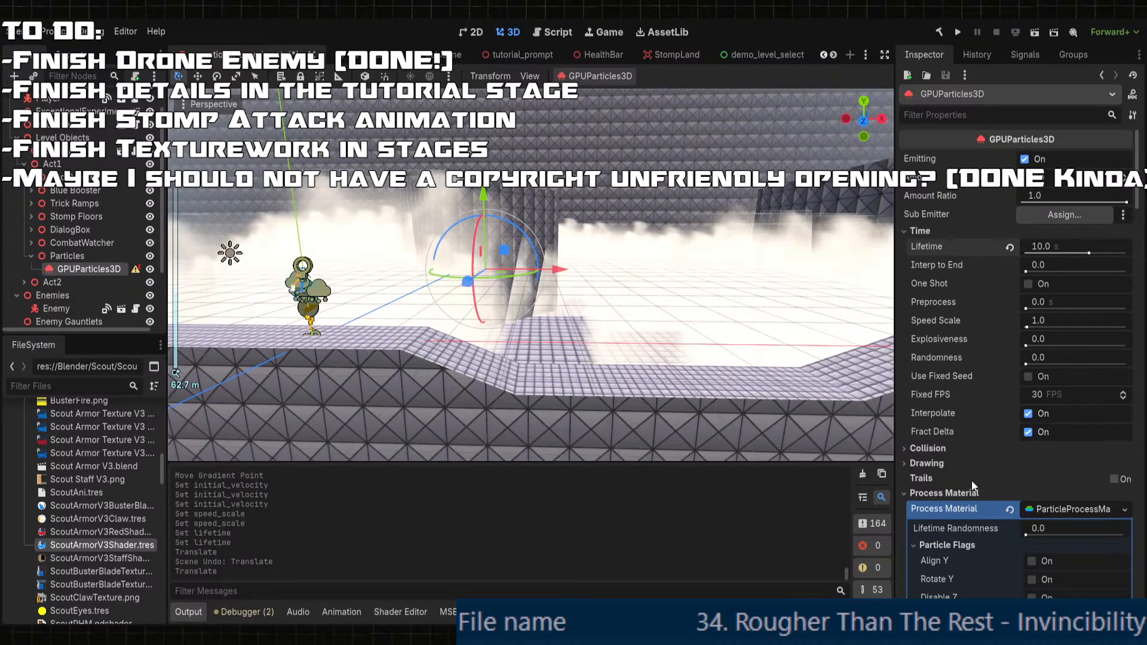
# - Set the size of the Pass 1 quad mesh to 1 m by 1 m
pyautogui.scroll(-8, 971, 480)
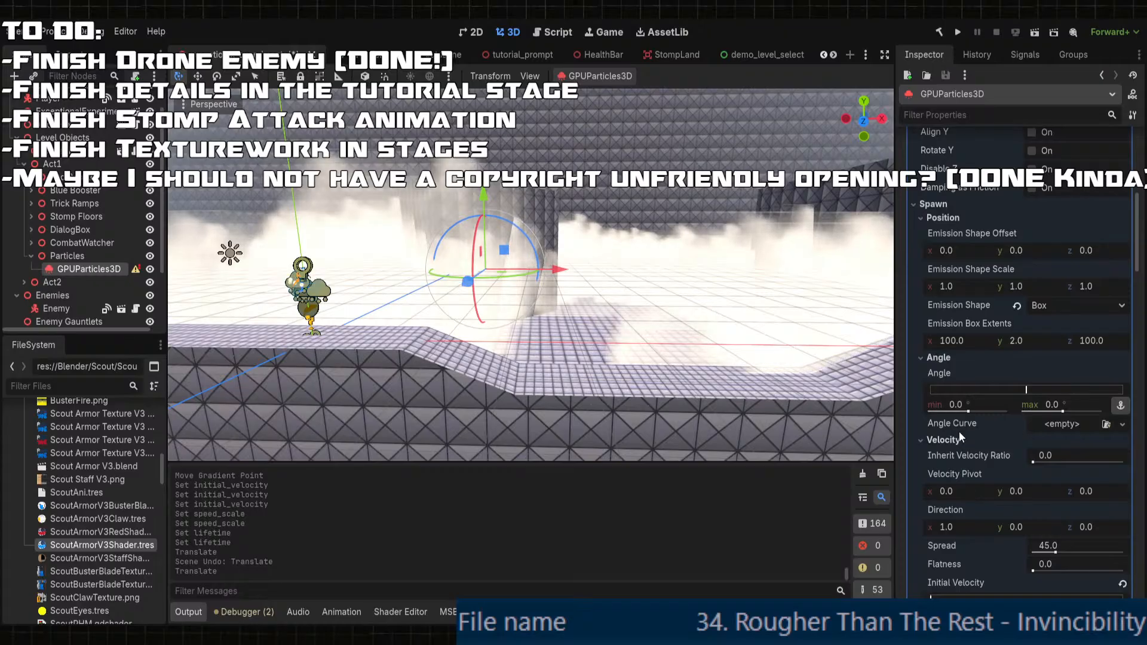
pyautogui.scroll(-20, 1044, 464)
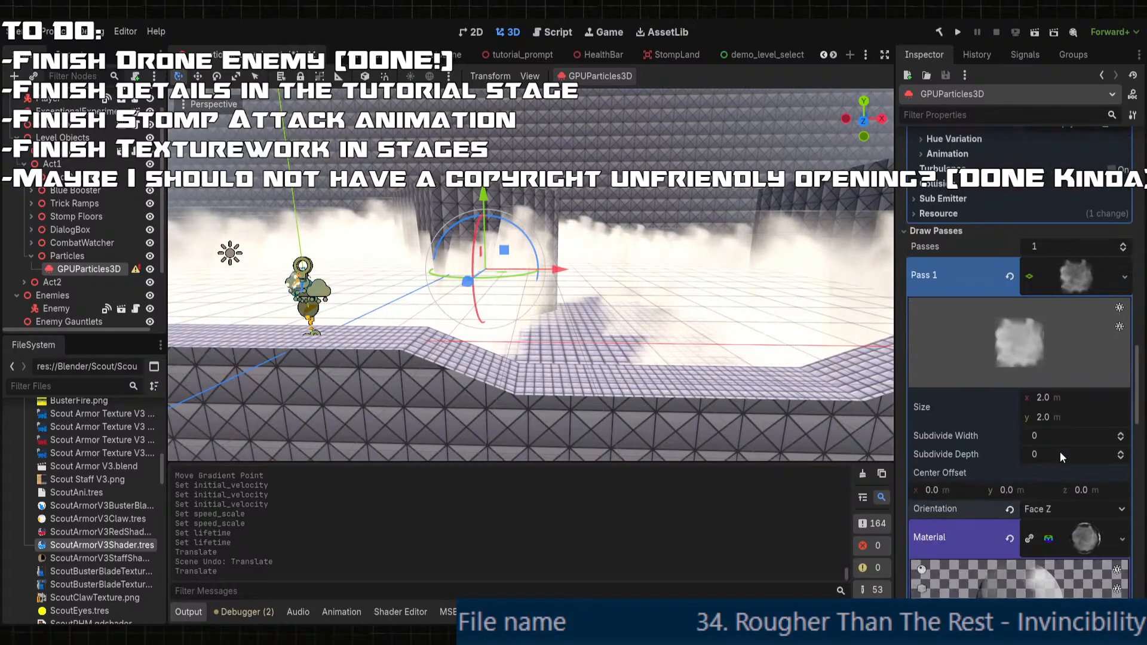
pyautogui.click(1062, 399)
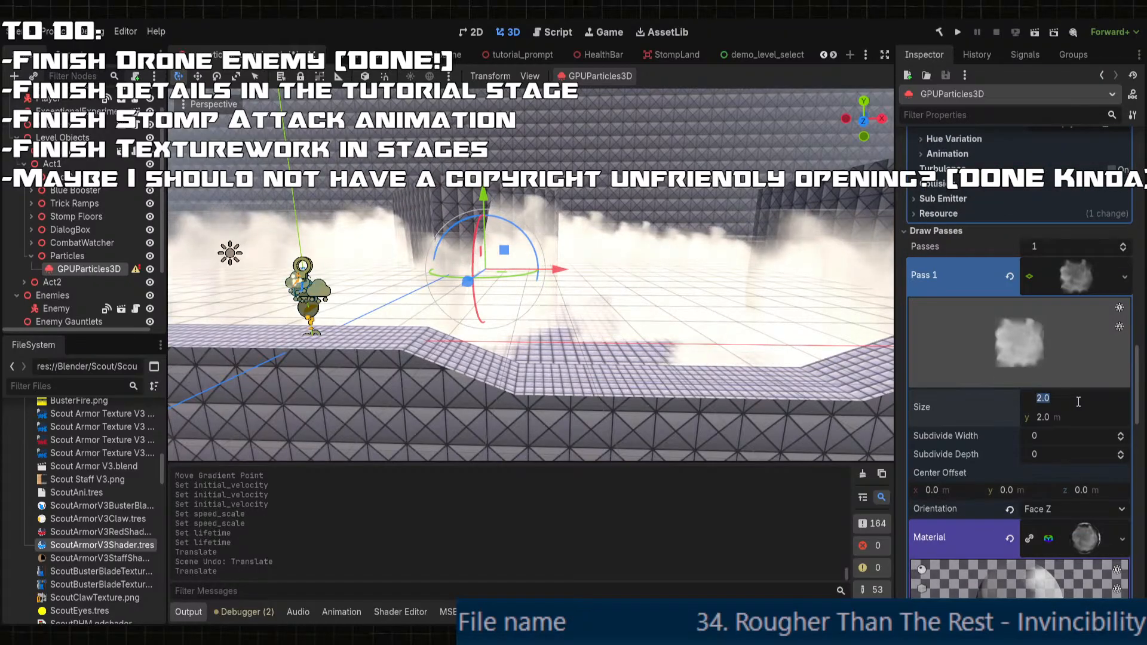
pyautogui.press('Return')
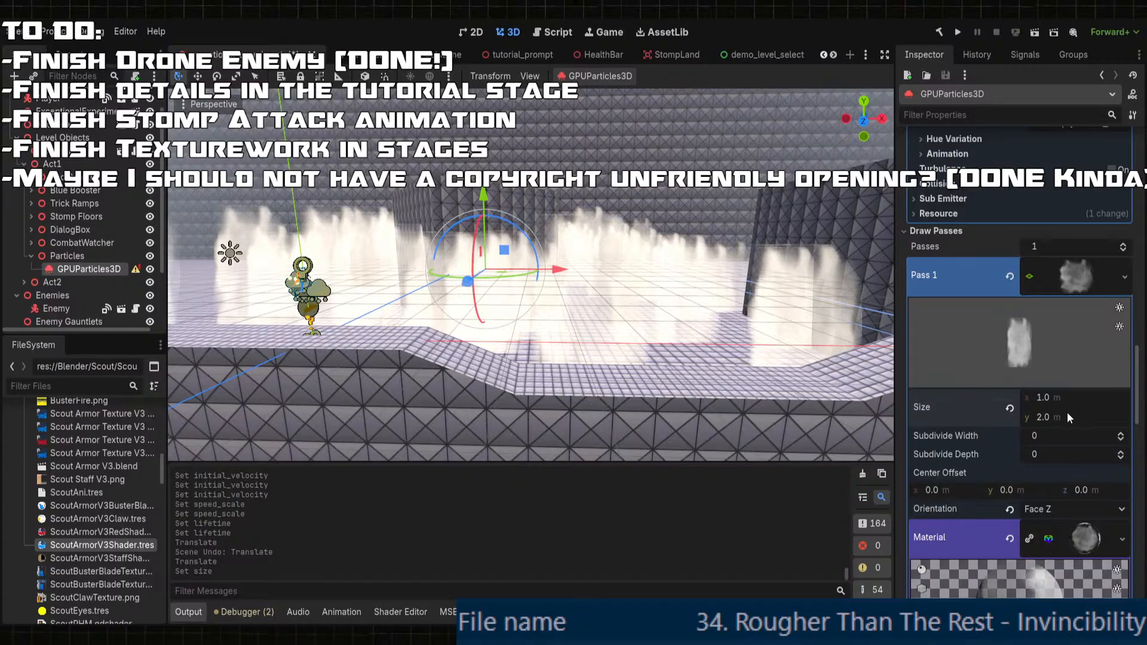
pyautogui.press('Return')
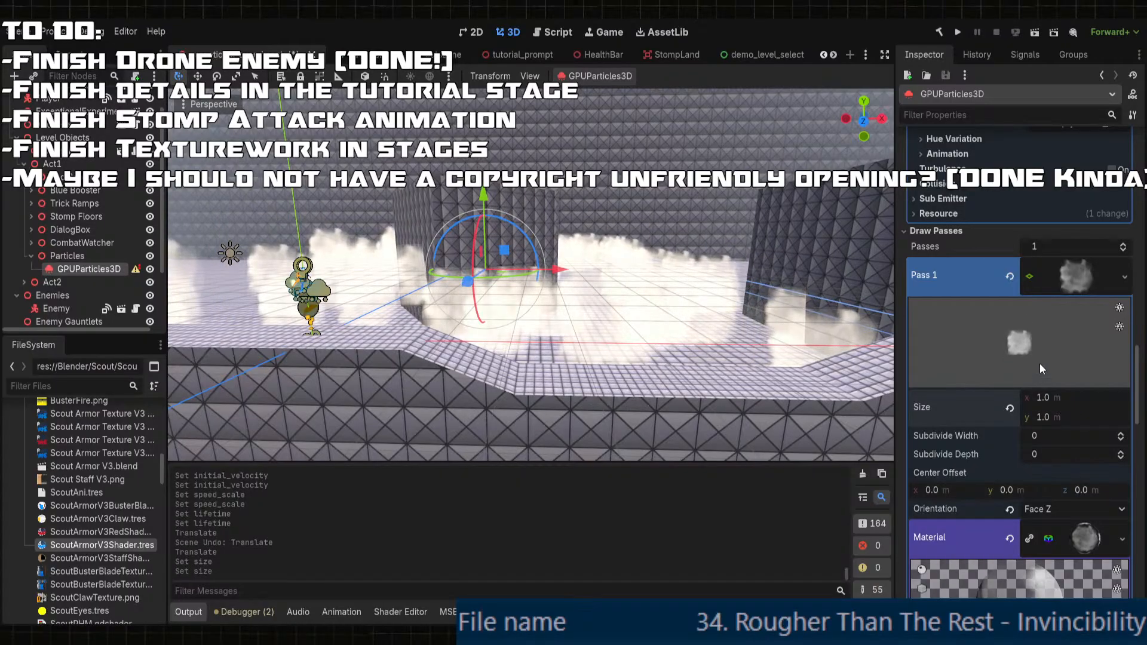
# - Try the Always depth draw mode on the particle mesh's material and restore it to Opaque Only
pyautogui.scroll(-5, 1060, 407)
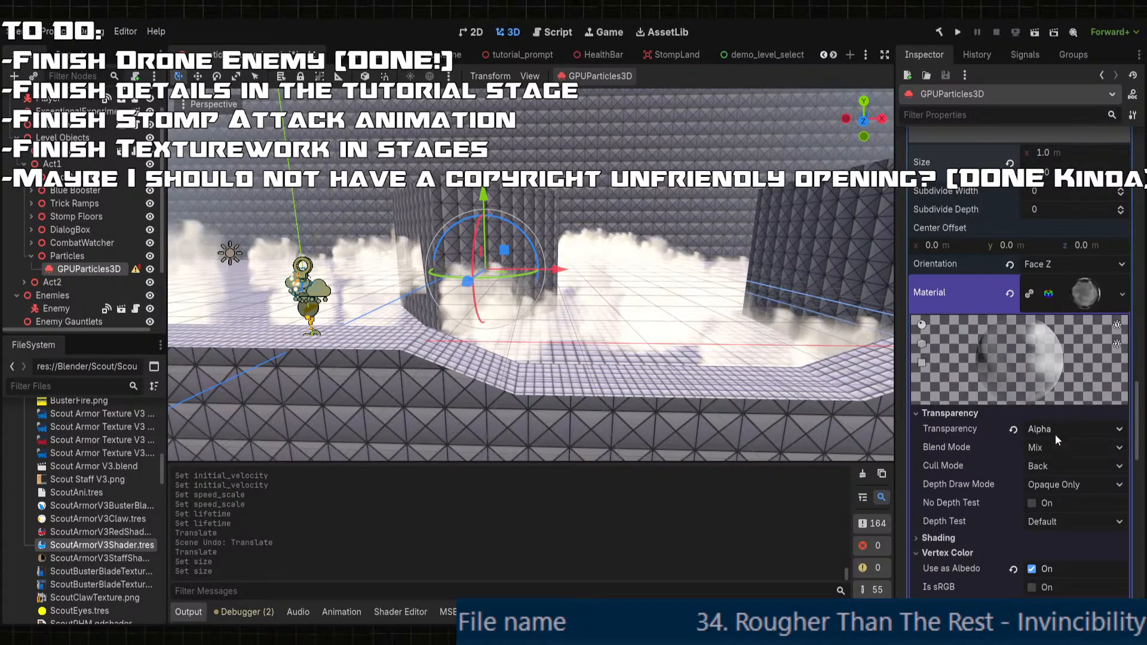
pyautogui.click(1066, 483)
pyautogui.click(1074, 519)
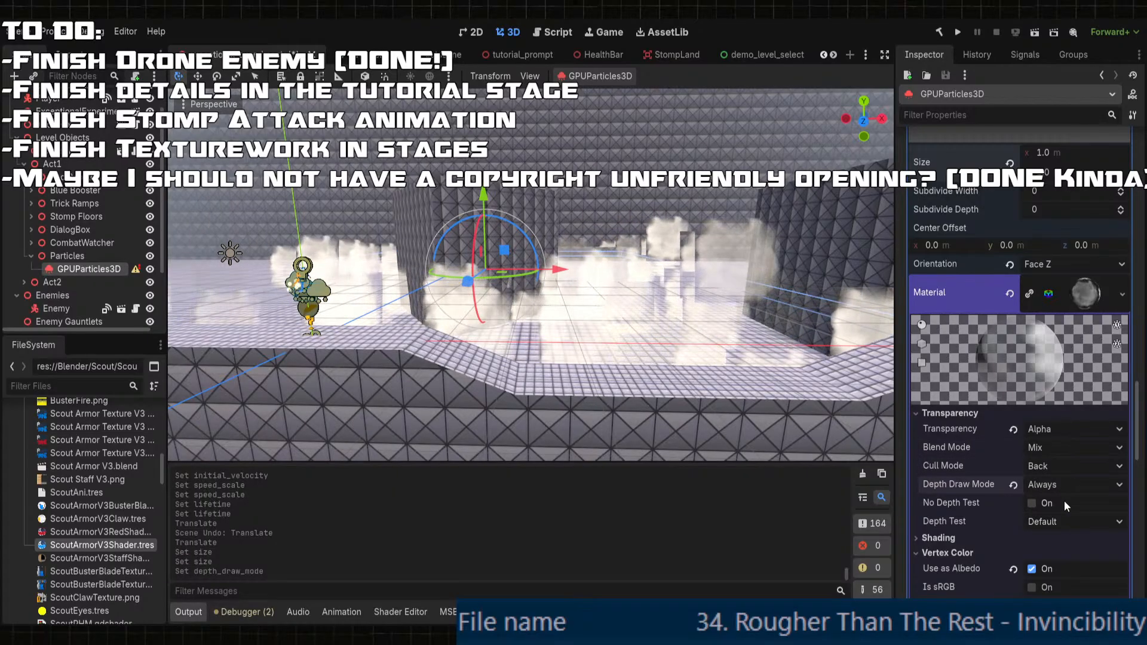
pyautogui.click(1056, 483)
pyautogui.click(1065, 506)
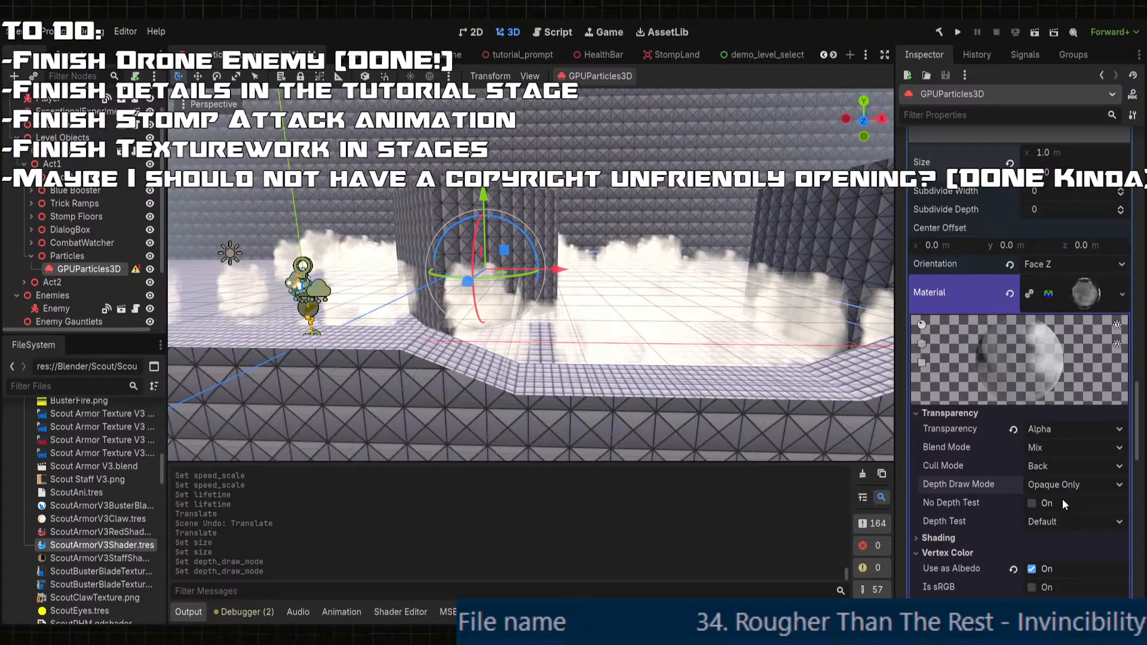
# - Try the No Depth Test option and the Inverted depth test on the particle mesh's material, restoring each default
pyautogui.click(1034, 505)
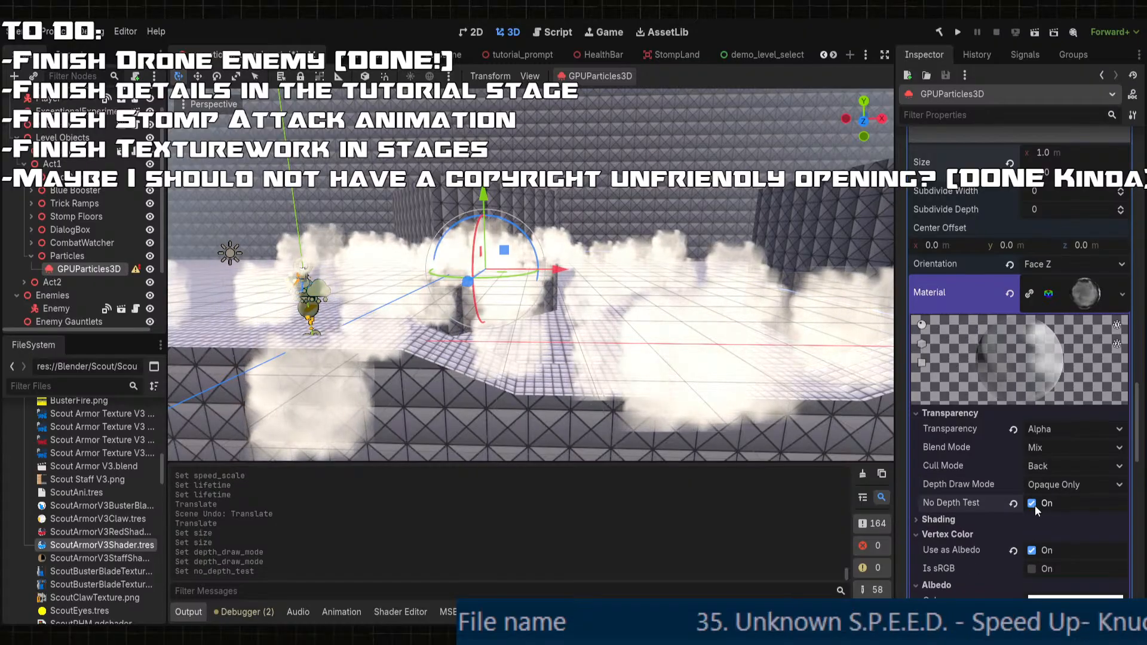
pyautogui.click(1034, 505)
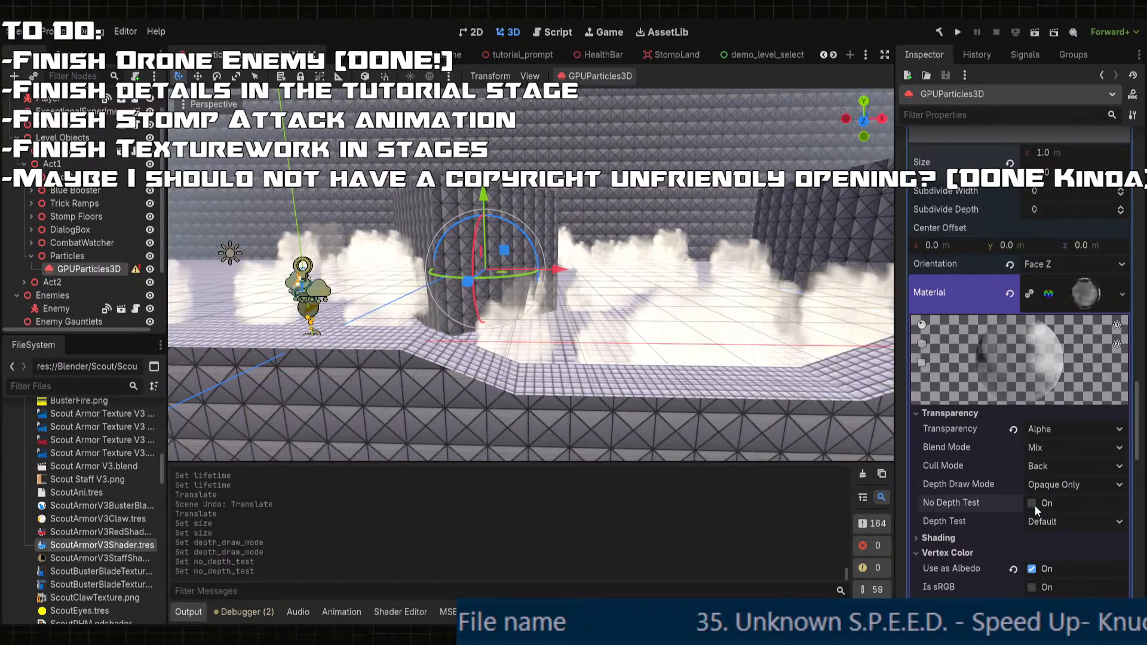
pyautogui.click(1067, 554)
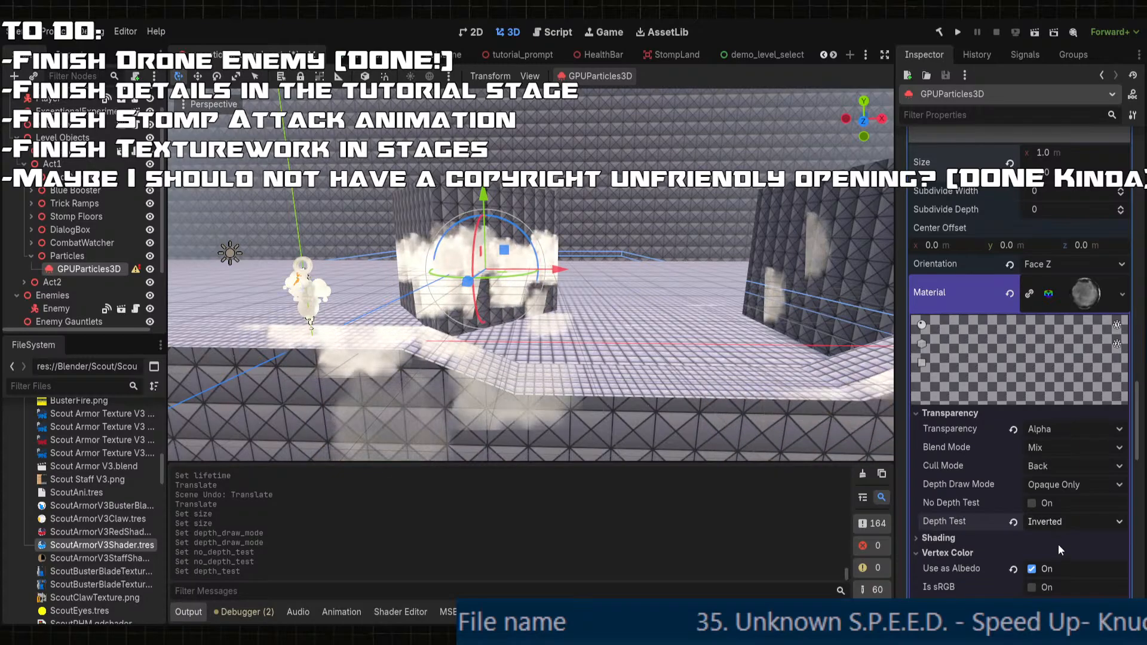
pyautogui.click(1013, 522)
pyautogui.moveTo(667, 282); pyautogui.dragTo(669, 336, button='middle')
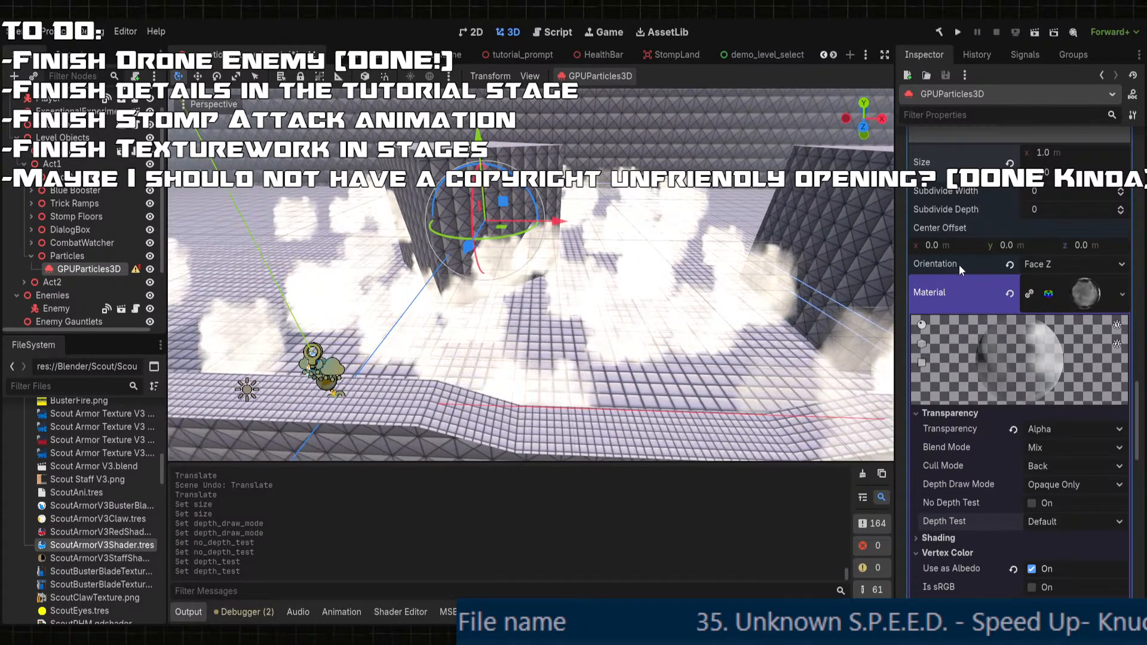
# - Set the particles' minimum and maximum display scale to 50 and check the cloud coverage across the stage
pyautogui.scroll(9, 1001, 309)
pyautogui.scroll(3, 1001, 306)
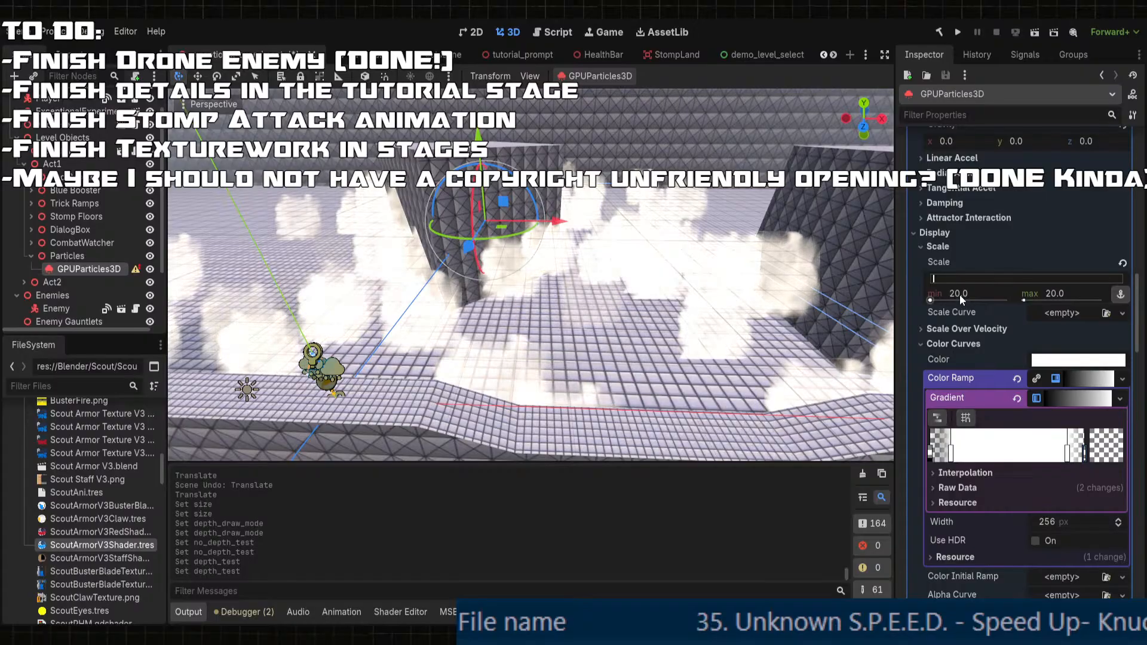
pyautogui.write('50')
pyautogui.press('Return')
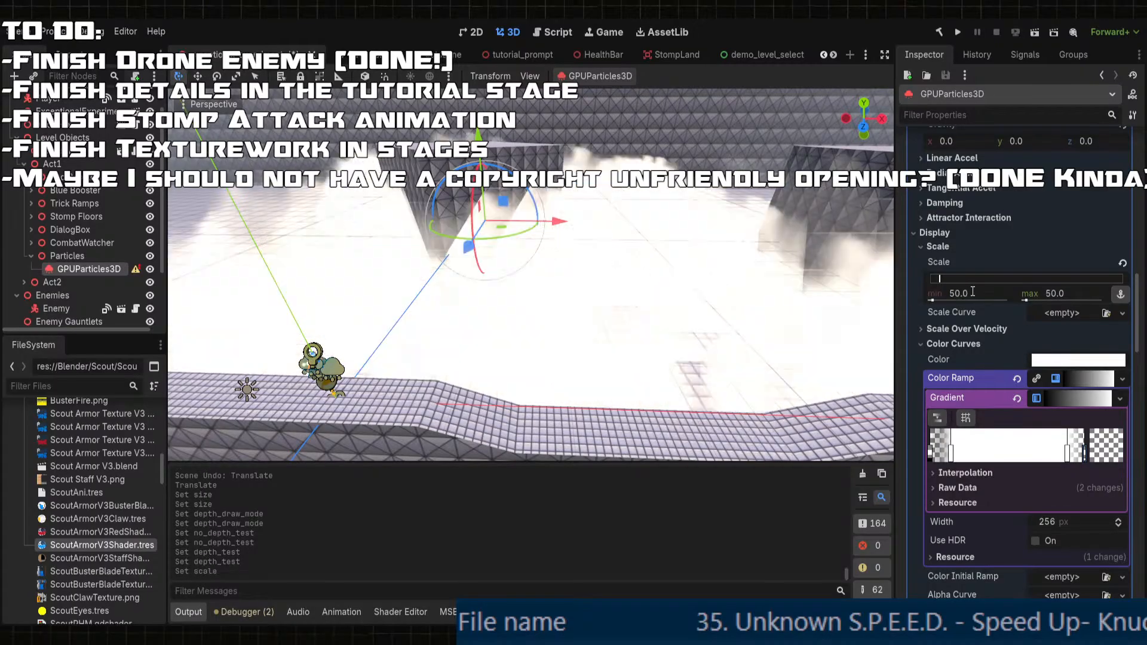
pyautogui.moveTo(651, 310)
pyautogui.mouseDown(button='middle')
pyautogui.moveTo(645, 261)
pyautogui.moveTo(610, 240)
pyautogui.moveTo(633, 206)
pyautogui.moveTo(634, 318)
pyautogui.mouseUp(button='middle')
pyautogui.scroll(2, 633, 205)
pyautogui.scroll(6, 627, 283)
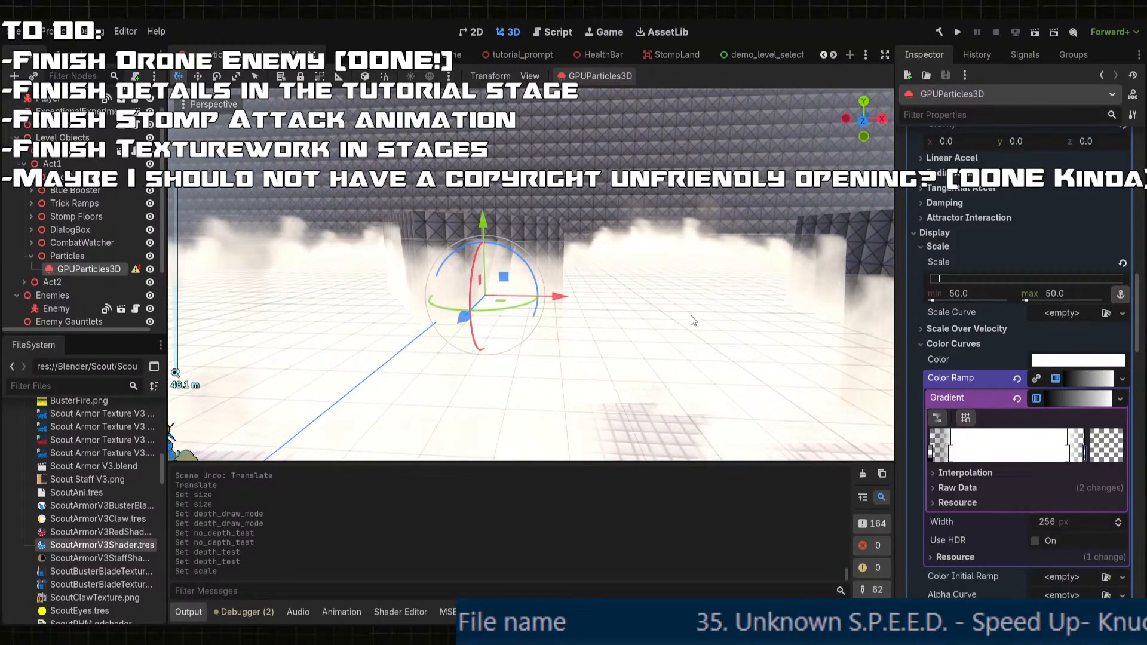
pyautogui.scroll(-6, 712, 345)
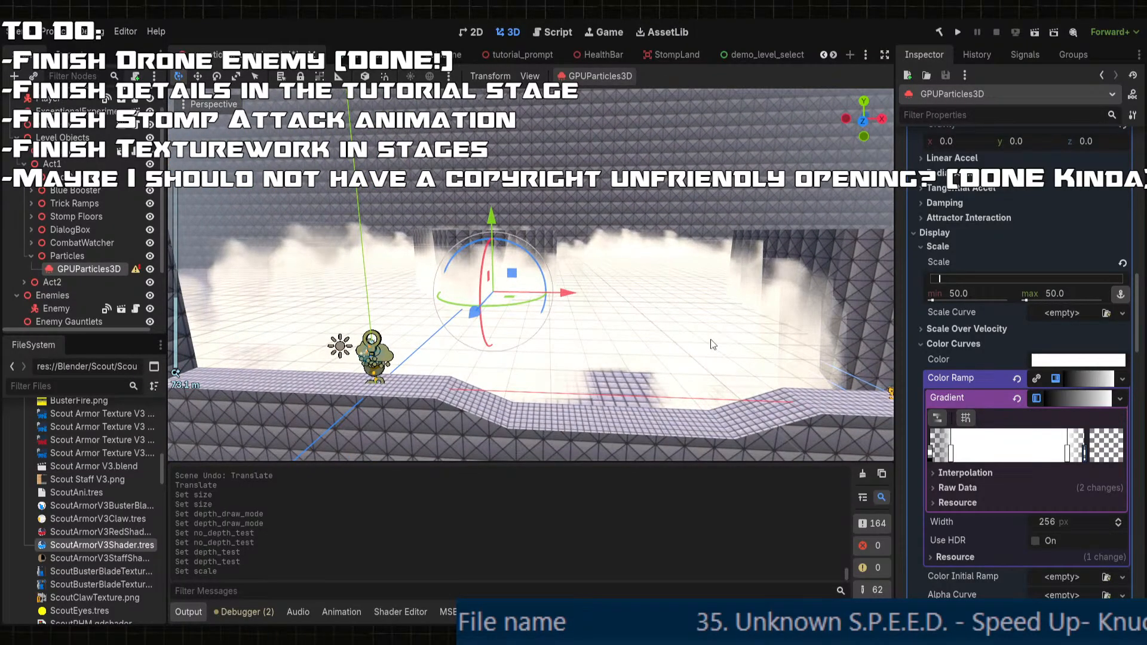
pyautogui.scroll(4, 977, 350)
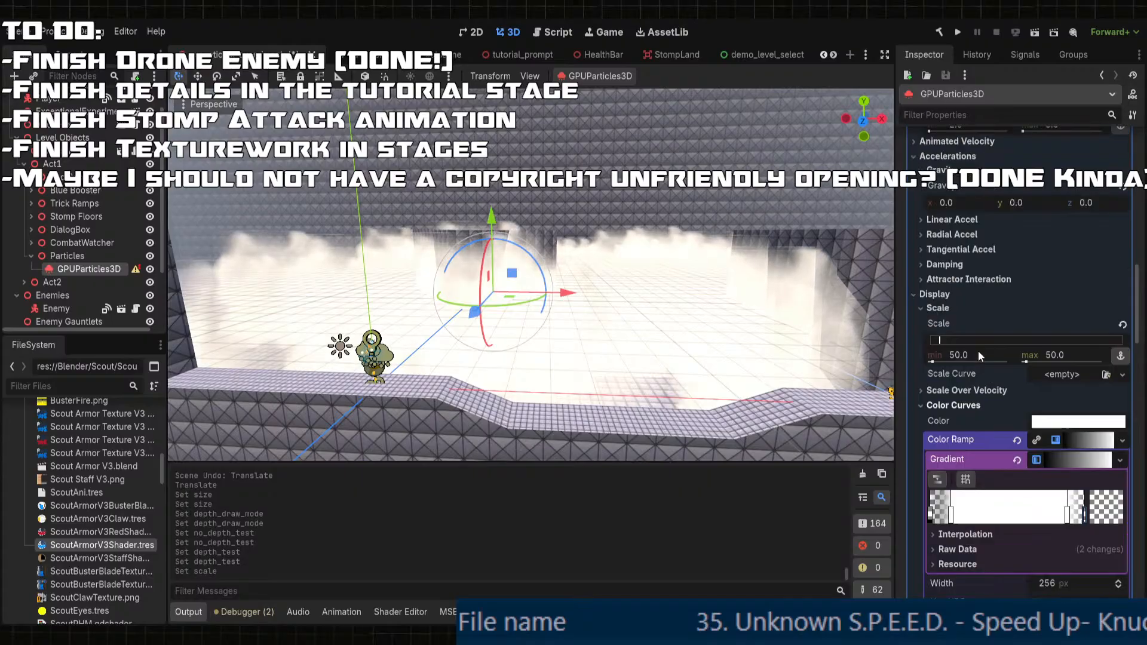
# - Set the particle mesh material's blend mode to Add and check the clouds from above and farther away
pyautogui.scroll(-7, 977, 360)
pyautogui.scroll(-10, 991, 383)
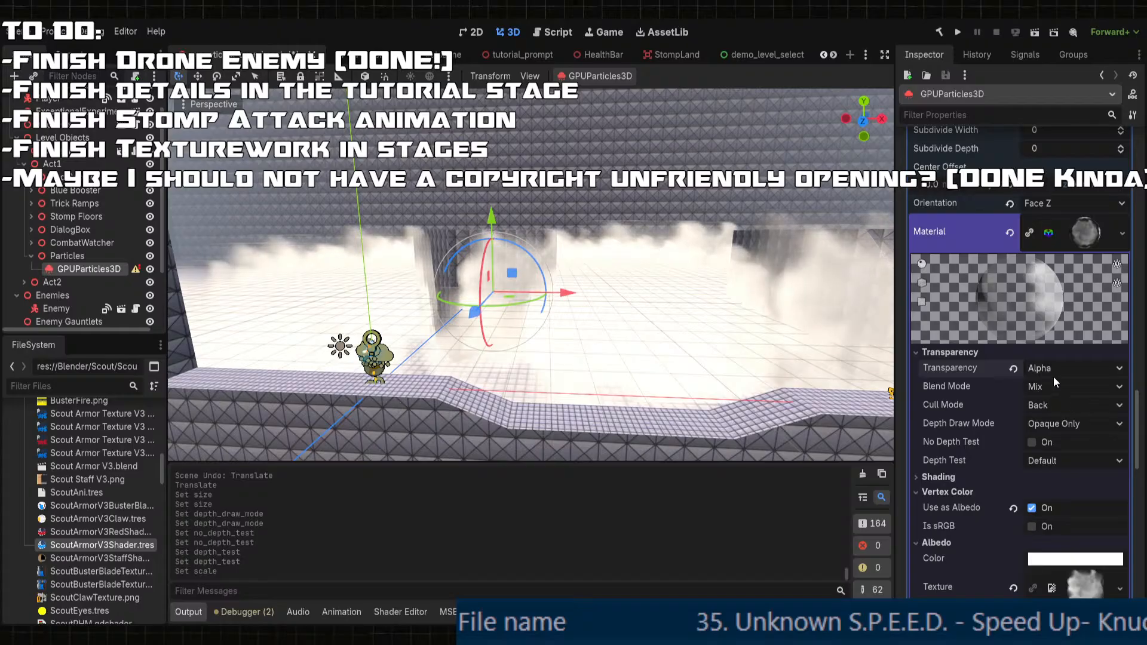
pyautogui.click(1052, 385)
pyautogui.click(1068, 425)
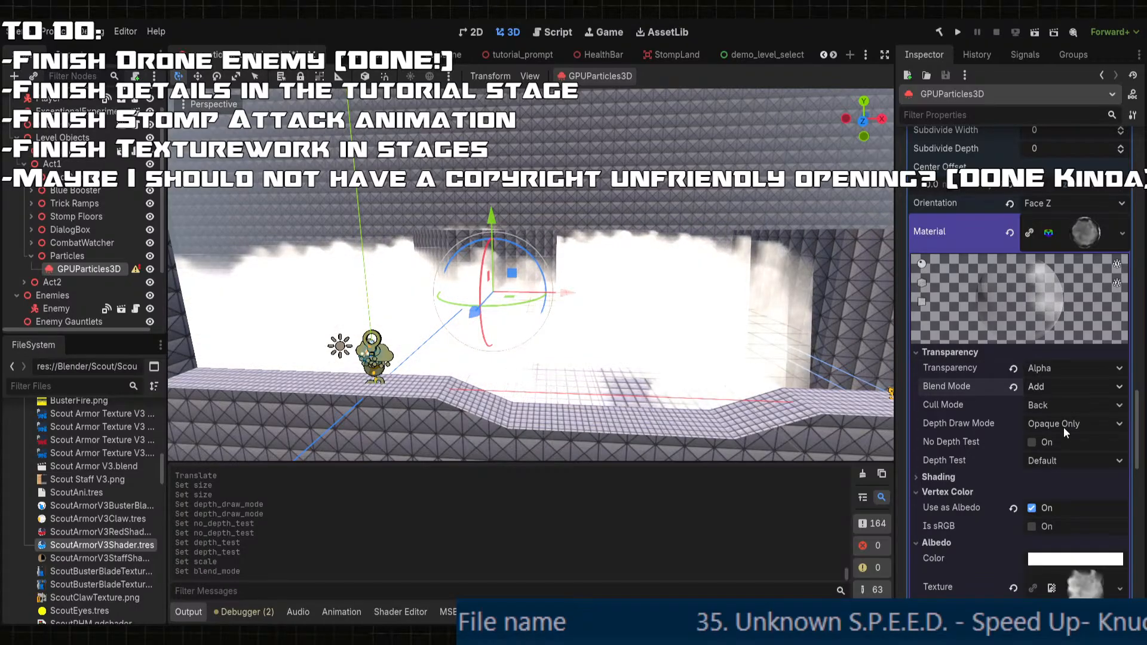
pyautogui.moveTo(689, 328); pyautogui.dragTo(668, 364, button='middle')
pyautogui.moveTo(638, 292)
pyautogui.mouseDown(button='middle')
pyautogui.moveTo(515, 297)
pyautogui.moveTo(525, 310)
pyautogui.moveTo(643, 279)
pyautogui.mouseUp(button='middle')
pyautogui.scroll(-5, 656, 326)
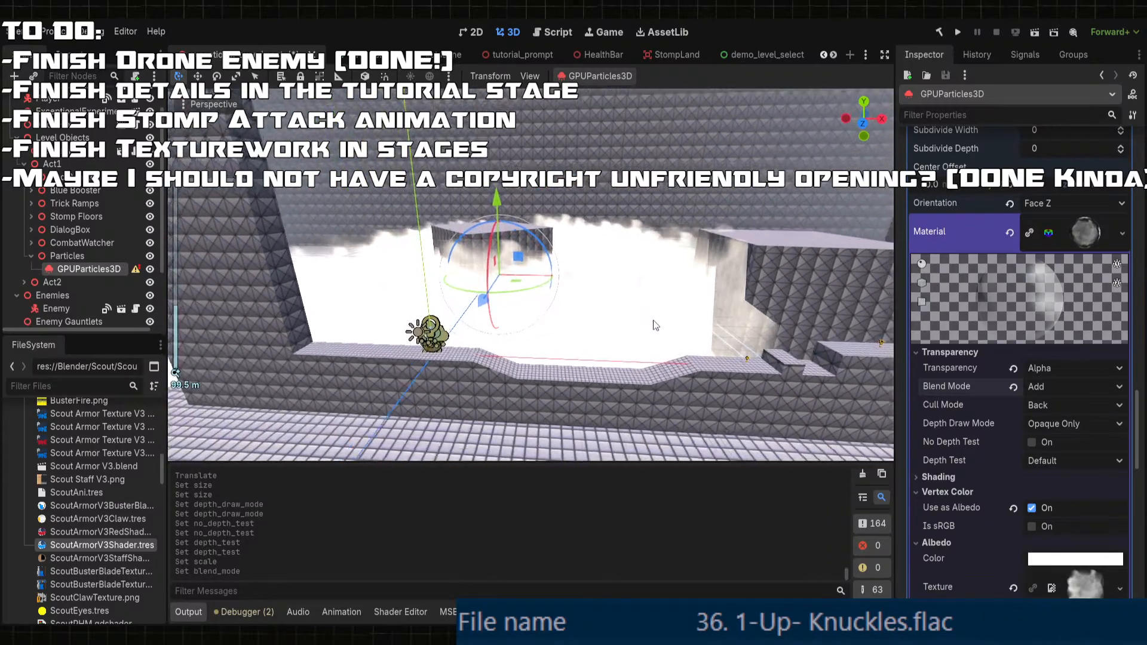
pyautogui.scroll(-4, 655, 325)
# - Change the emitter's particle amount and check how densely the clouds fill the stage
pyautogui.scroll(20, 1041, 226)
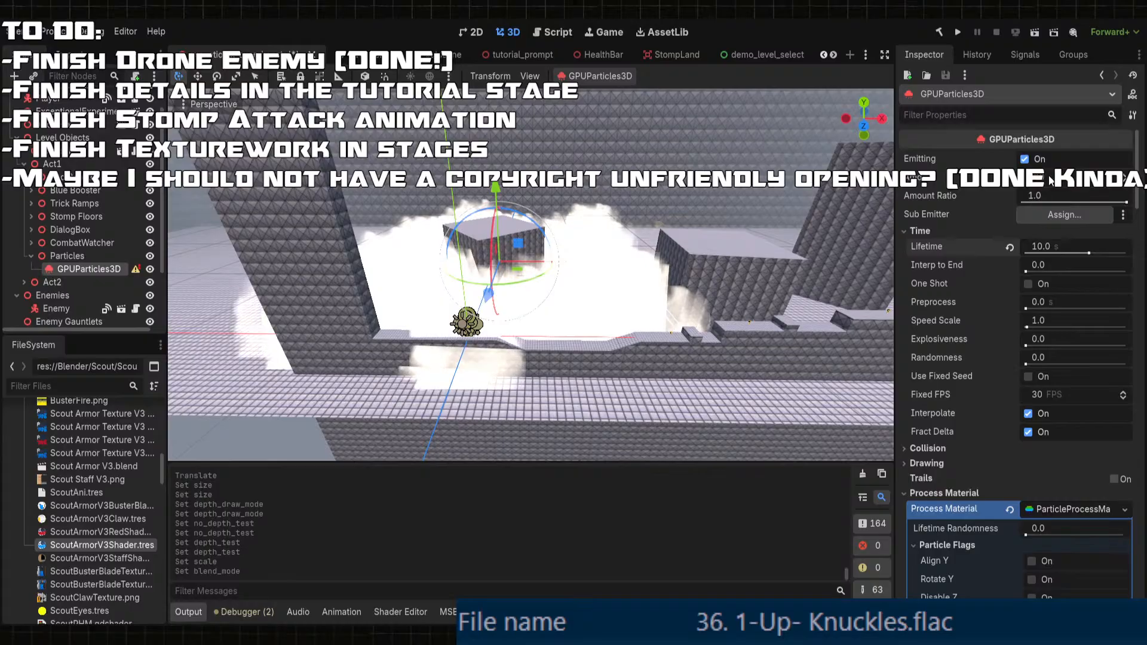
pyautogui.press('Return')
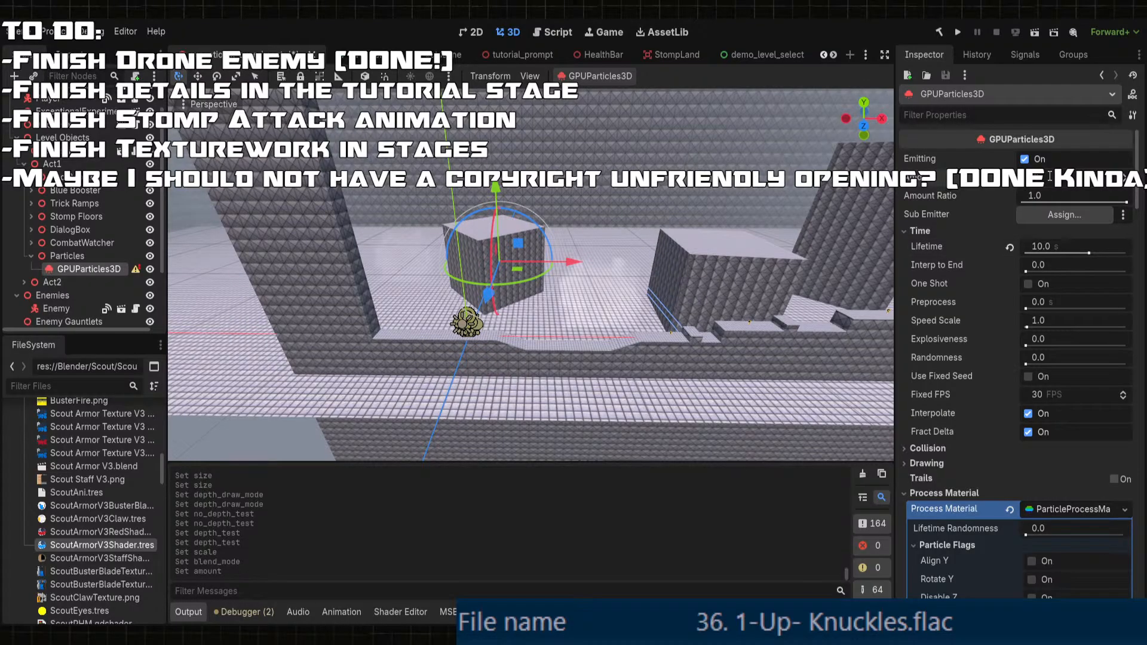
pyautogui.scroll(8, 657, 312)
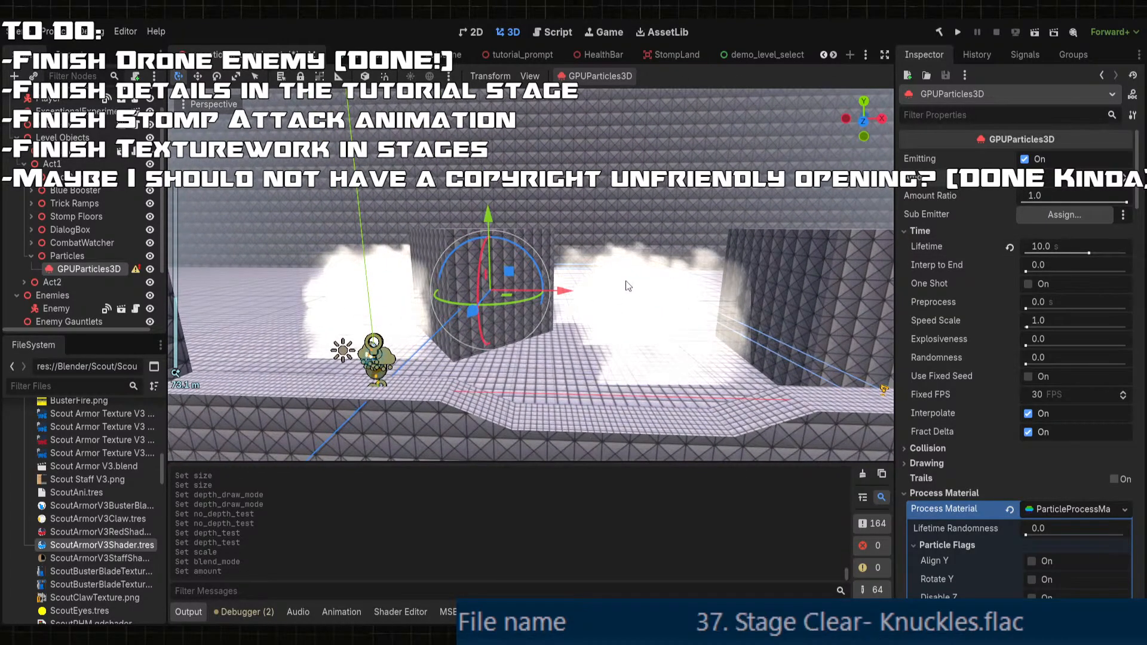
pyautogui.moveTo(626, 281); pyautogui.dragTo(616, 290, button='middle')
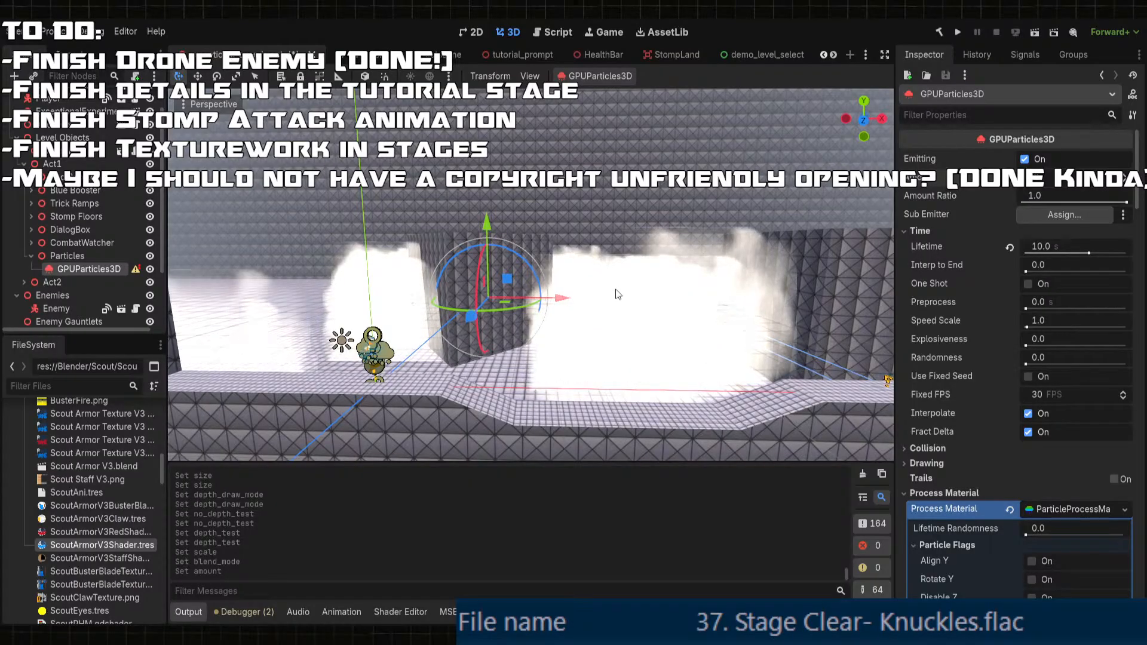
pyautogui.scroll(-4, 619, 359)
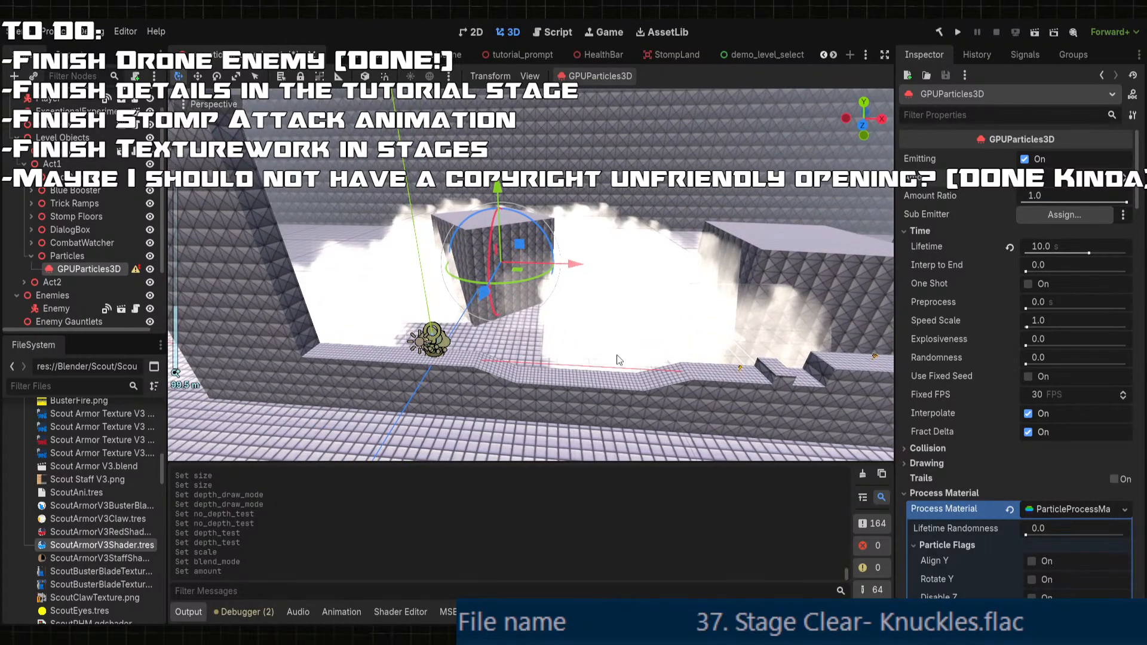
pyautogui.scroll(3, 621, 357)
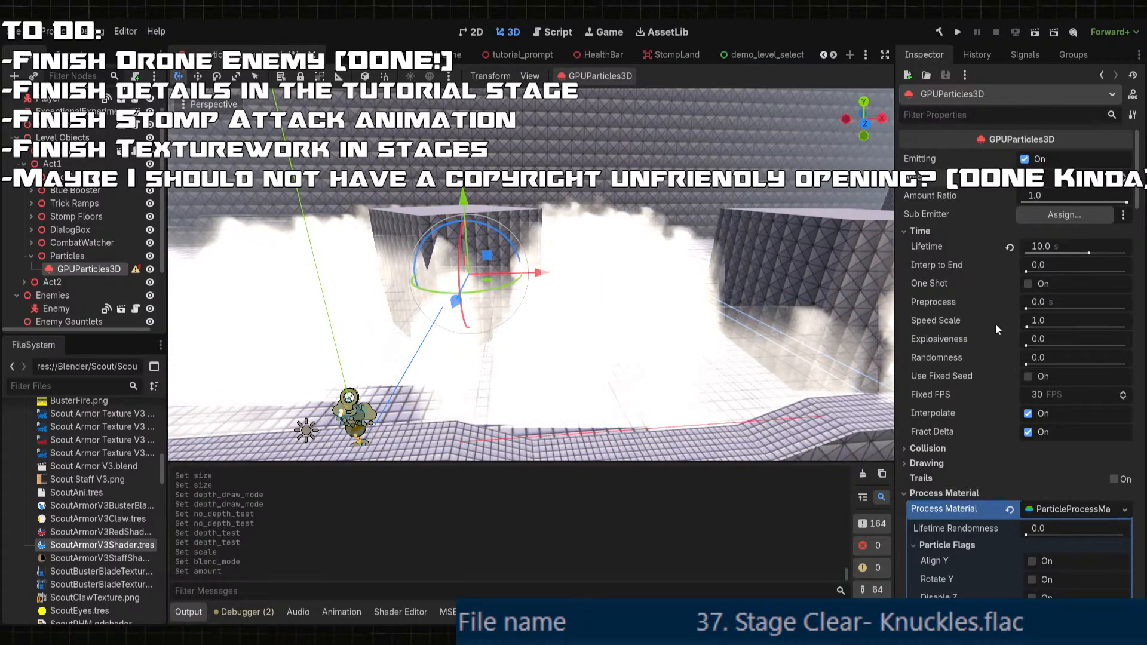
# - Try a 5 s preprocess time on the emitter, restart its emission, and reset the preprocess time to 0 s
pyautogui.moveTo(1025, 307); pyautogui.dragTo(1031, 312)
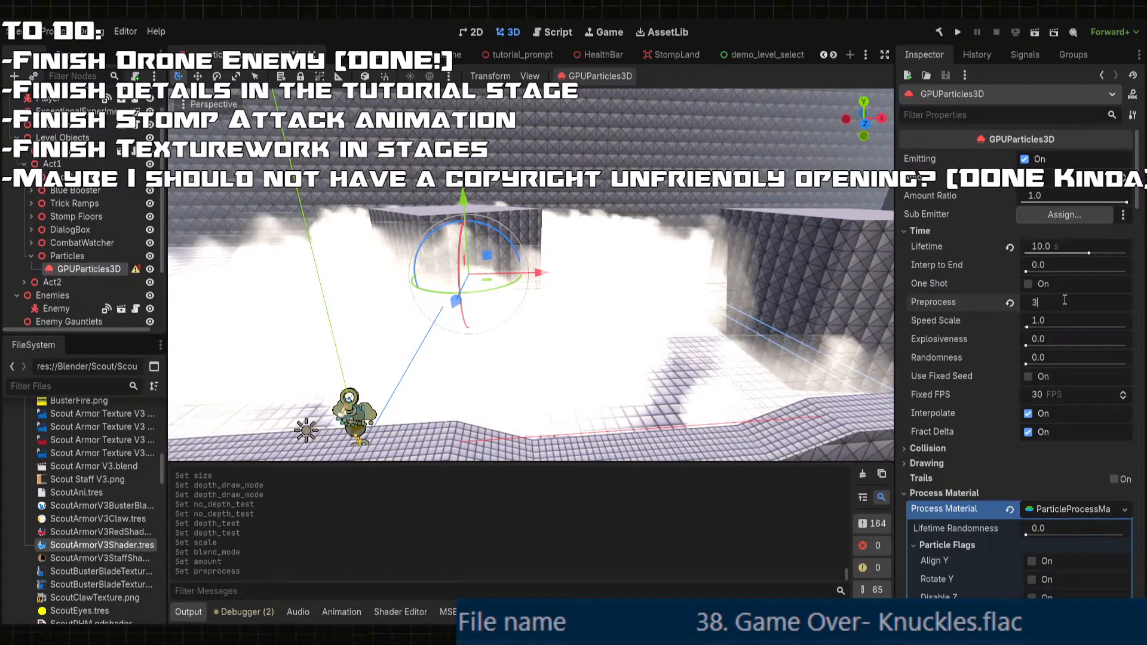
pyautogui.press('BackSpace')
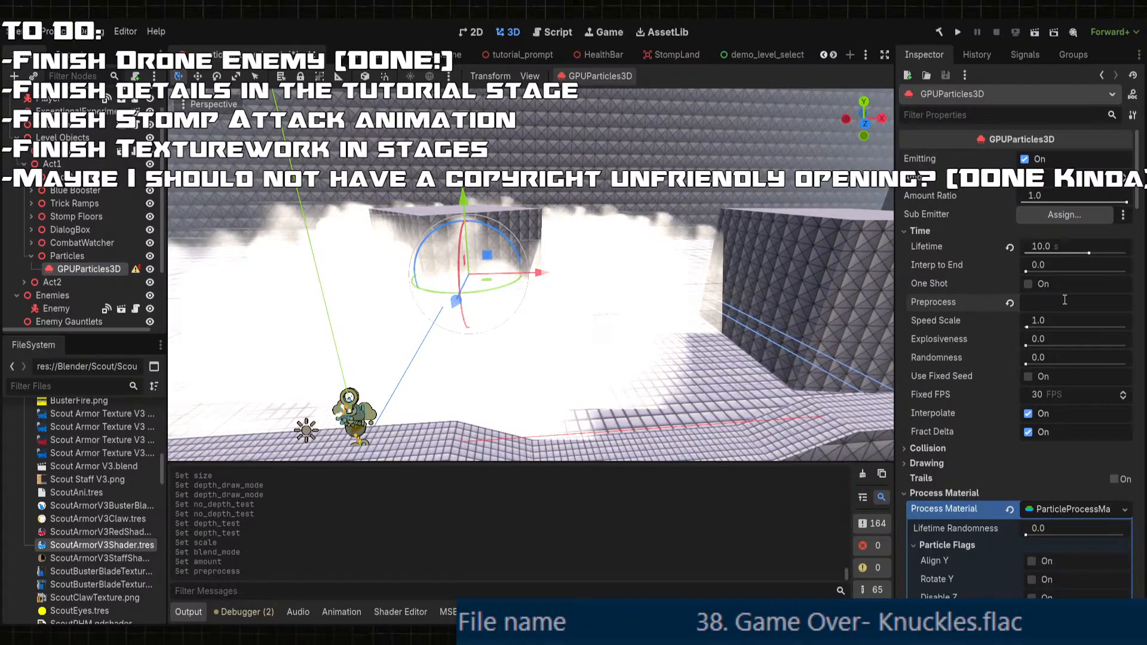
pyautogui.write('5')
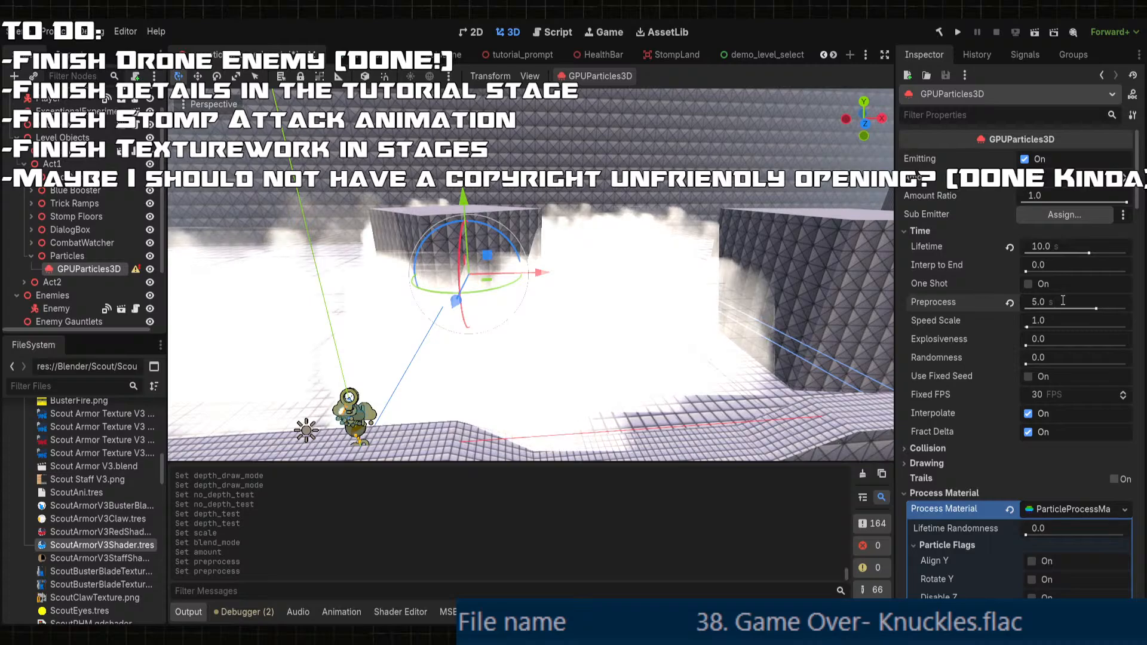
pyautogui.moveTo(674, 316)
pyautogui.mouseDown(button='middle')
pyautogui.moveTo(668, 299)
pyautogui.moveTo(637, 289)
pyautogui.moveTo(632, 307)
pyautogui.moveTo(660, 330)
pyautogui.mouseUp(button='middle')
pyautogui.scroll(-5, 637, 290)
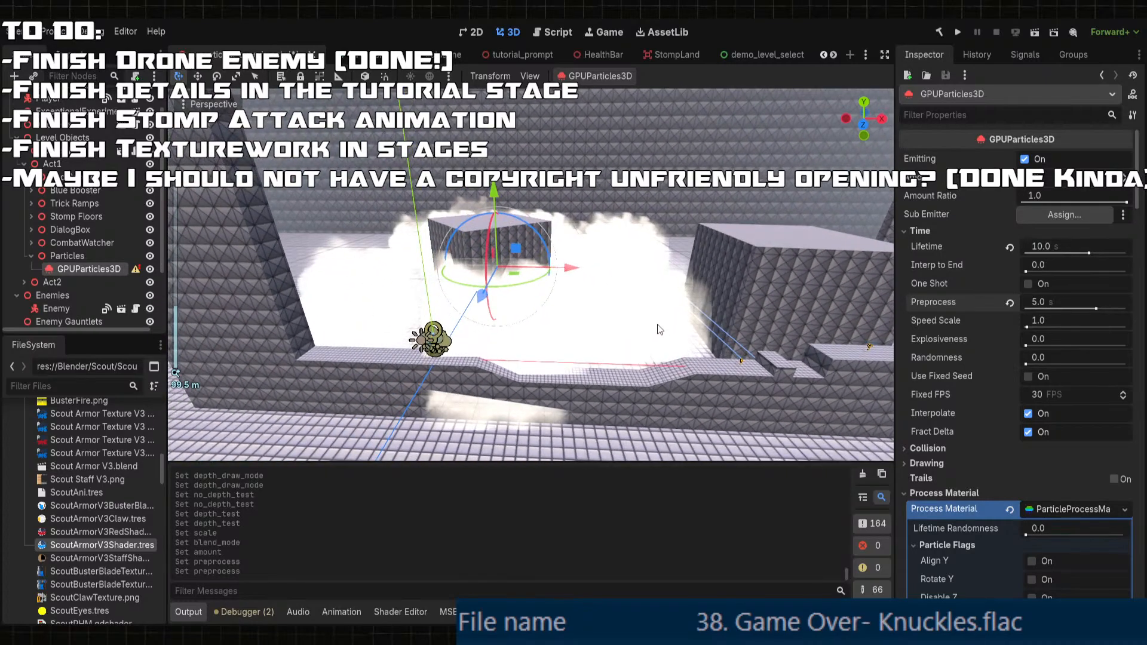
pyautogui.scroll(5, 660, 330)
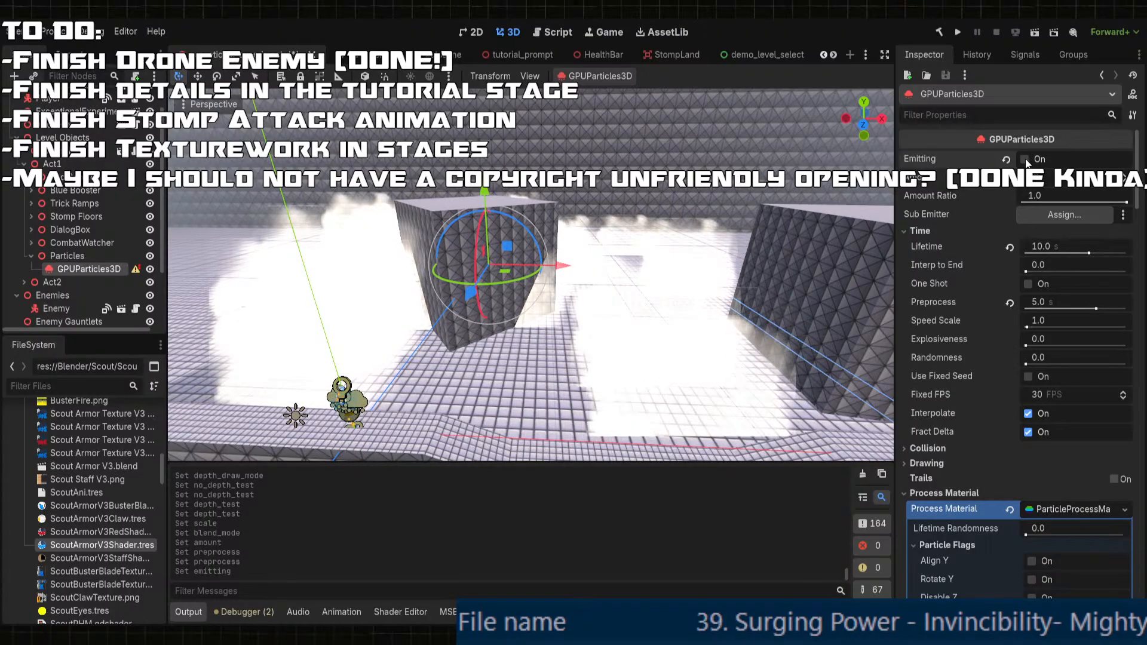
pyautogui.click(1025, 160)
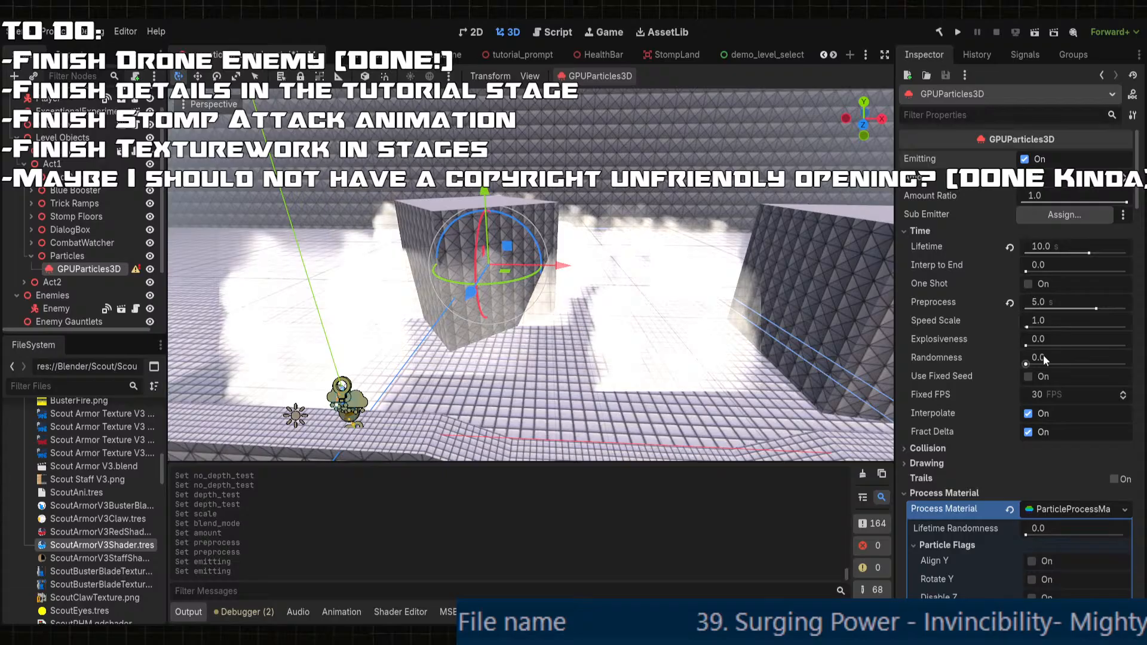
pyautogui.click(1009, 302)
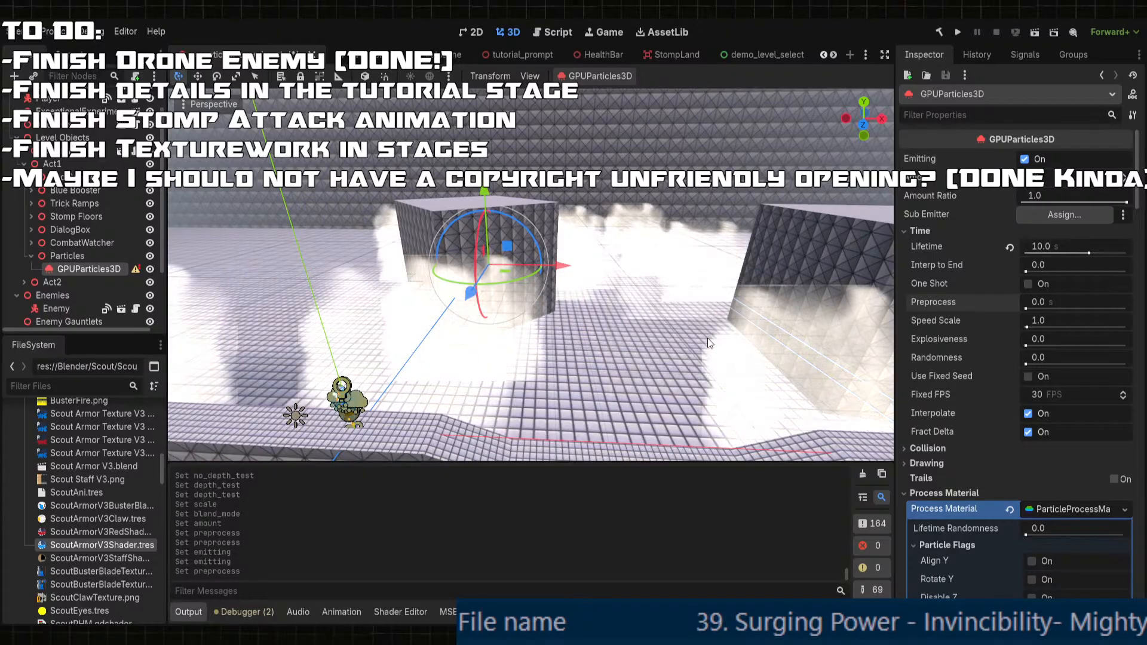
pyautogui.scroll(-5, 554, 364)
pyautogui.moveTo(553, 347); pyautogui.dragTo(531, 381, button='middle')
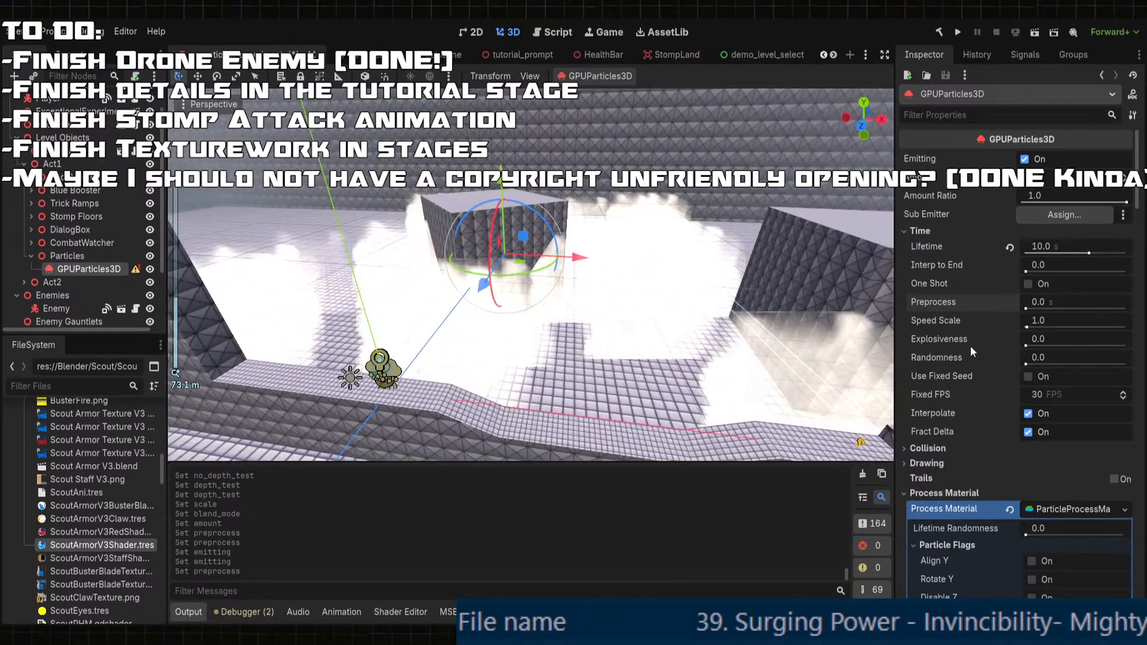
# - Expand the emitter's drawing settings and set the visibility AABB's width to 150 m
pyautogui.scroll(-2, 940, 398)
pyautogui.click(929, 400)
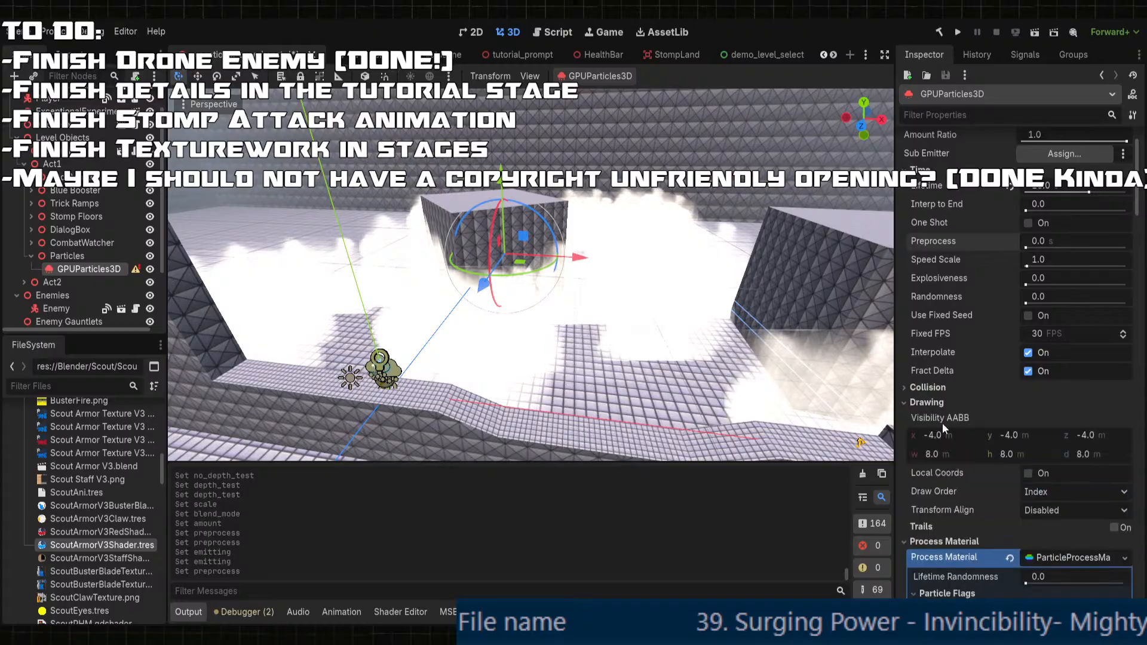
pyautogui.click(950, 435)
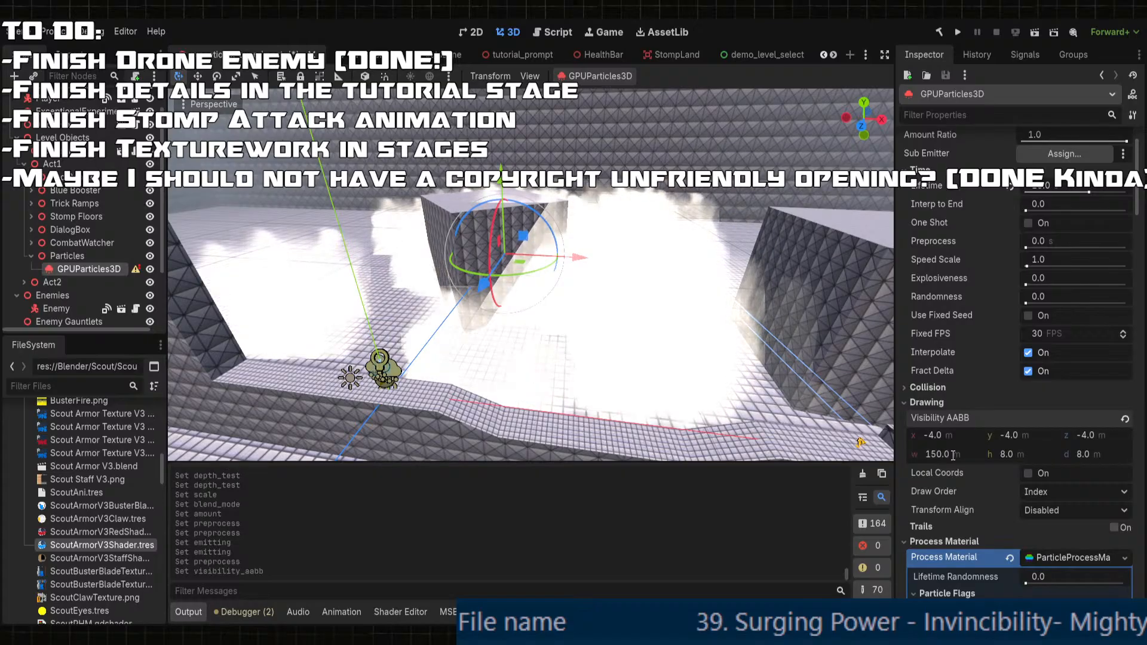
# - Examine the cloud particles around the stage blocks from several angles and distances
pyautogui.moveTo(670, 353); pyautogui.dragTo(655, 330, button='middle')
pyautogui.scroll(-6, 530, 344)
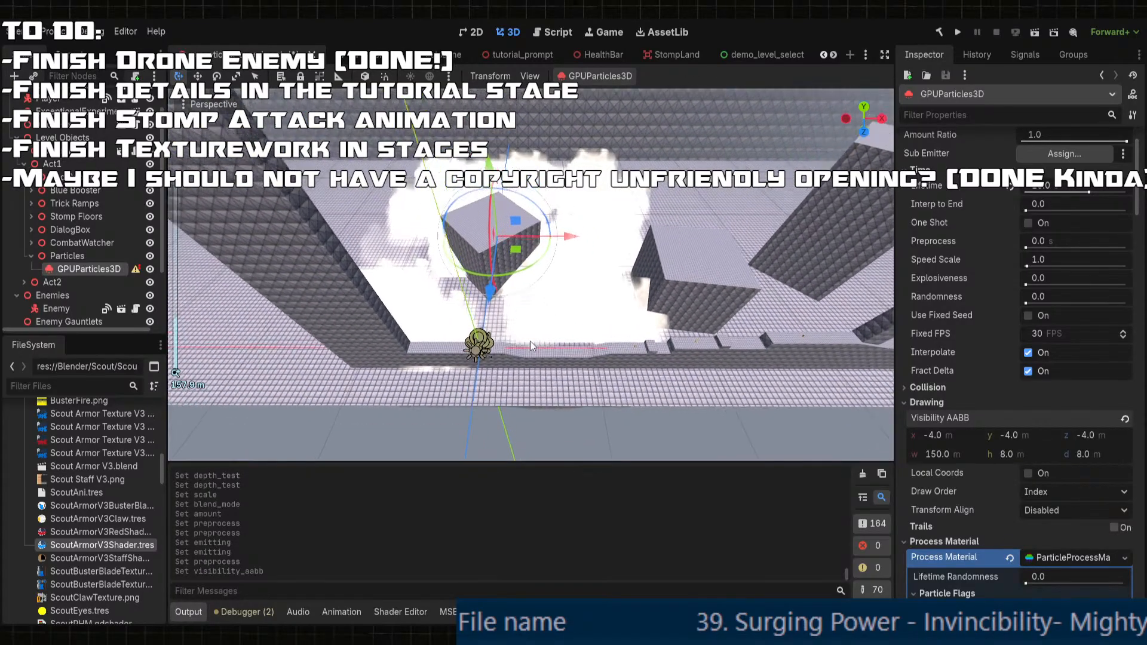
pyautogui.moveTo(530, 342); pyautogui.dragTo(322, 319, button='middle')
pyautogui.scroll(12, 627, 299)
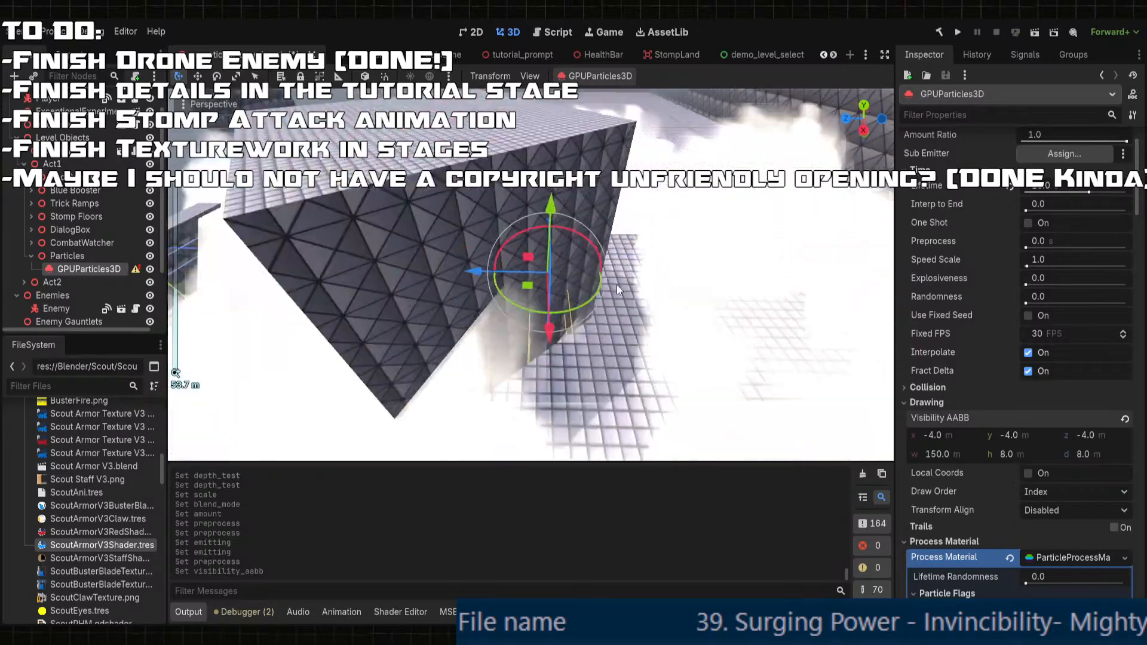
pyautogui.scroll(-10, 621, 293)
pyautogui.moveTo(673, 365); pyautogui.dragTo(329, 270, button='middle')
pyautogui.scroll(4, 740, 376)
pyautogui.scroll(5, 329, 270)
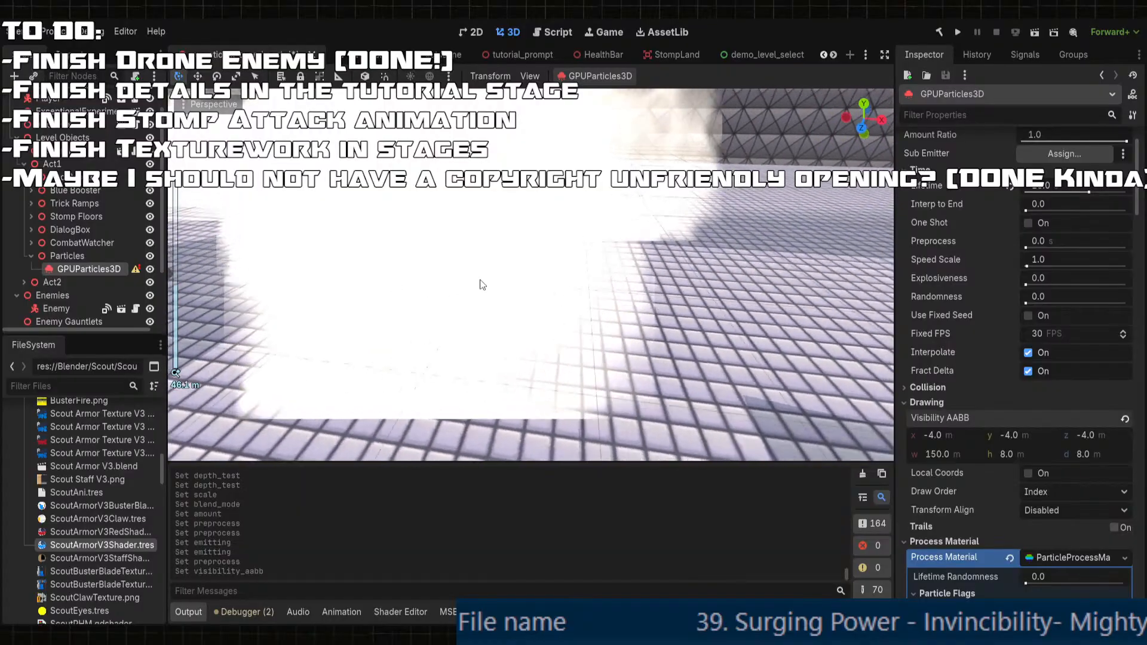
# - Turn off the particle emitter's emission and look over the stage floor and blocks
pyautogui.scroll(3, 1058, 214)
pyautogui.click(1025, 159)
pyautogui.scroll(-3, 578, 342)
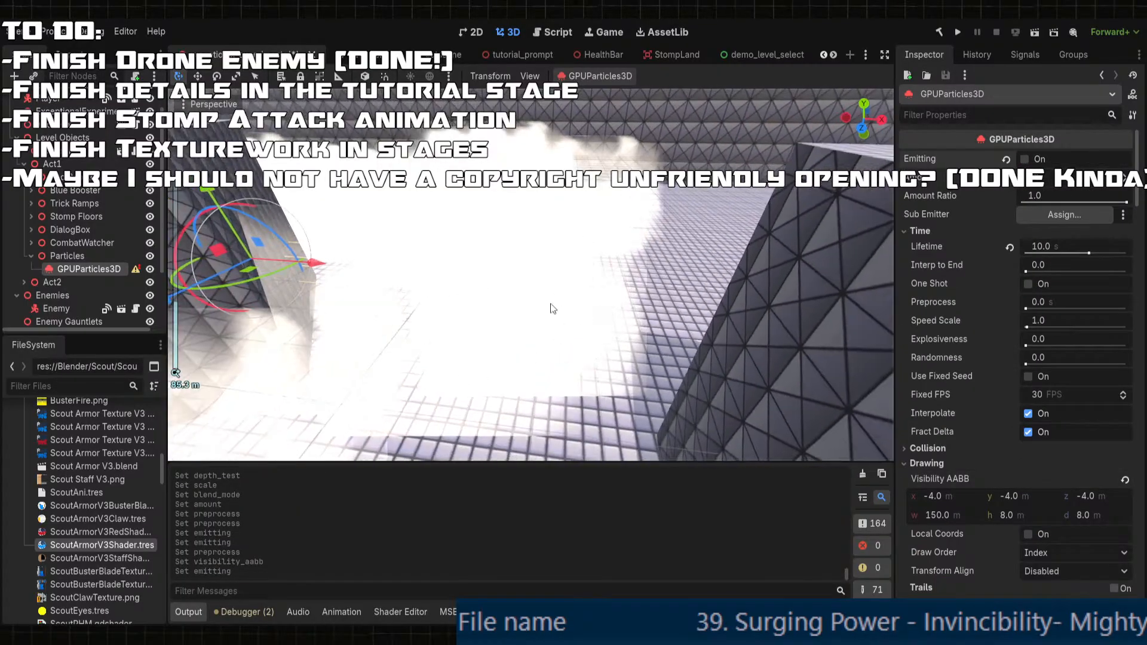
pyautogui.moveTo(578, 341); pyautogui.dragTo(245, 331, button='middle')
pyautogui.moveTo(458, 296); pyautogui.dragTo(708, 312, button='middle')
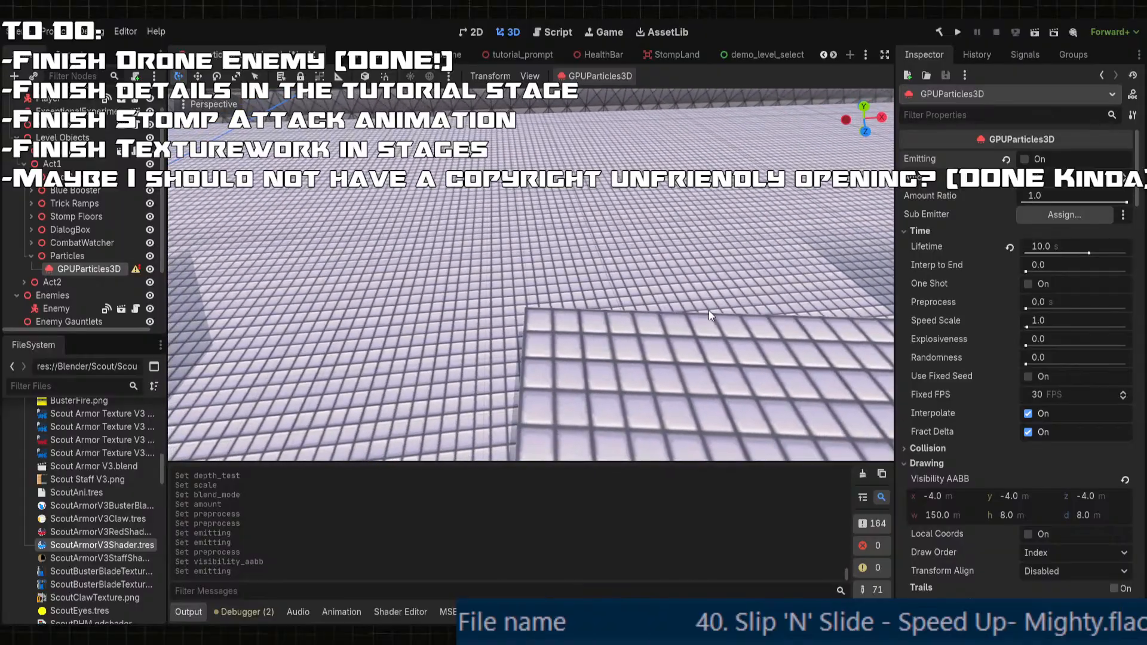
# - Frame the particle emitter in the view and set its visibility AABB's X position to -75 m
pyautogui.scroll(-4, 715, 303)
pyautogui.press('f')
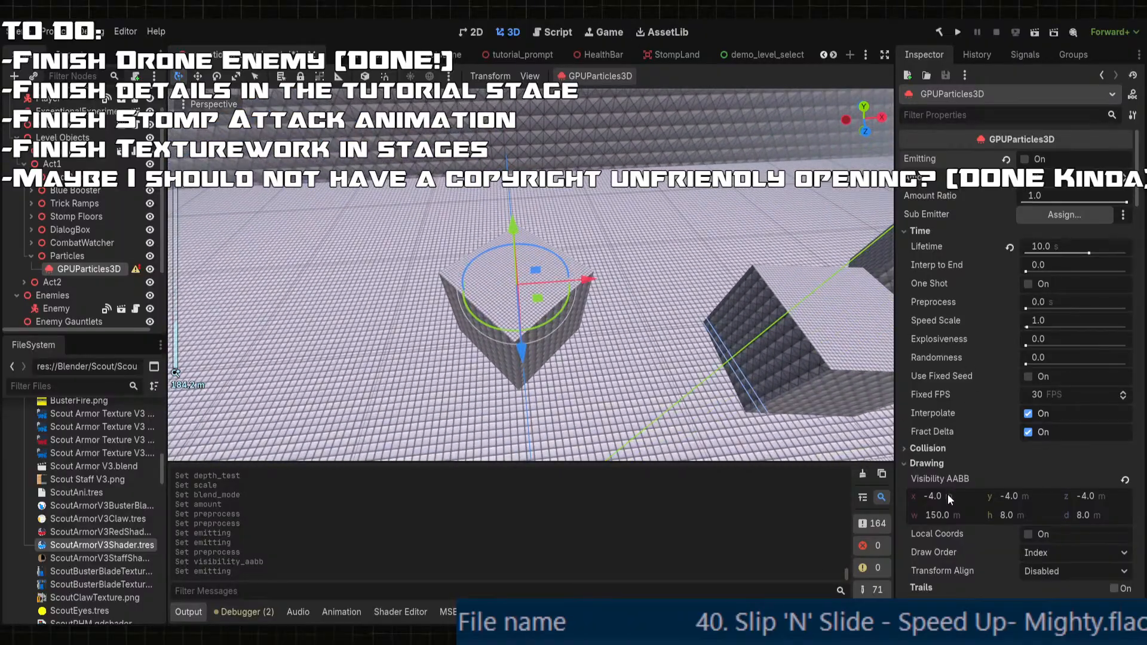
pyautogui.click(948, 496)
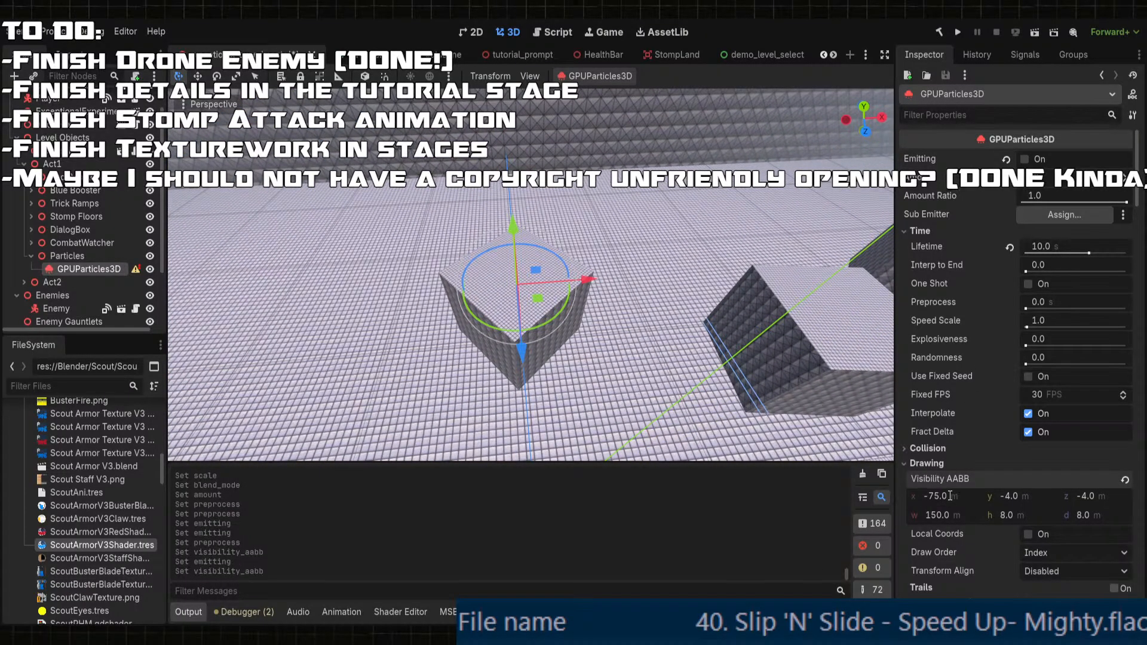
# - Turn the particle emitter's emission back on
pyautogui.scroll(-6, 638, 305)
pyautogui.moveTo(638, 305); pyautogui.dragTo(614, 289, button='middle')
pyautogui.scroll(6, 614, 289)
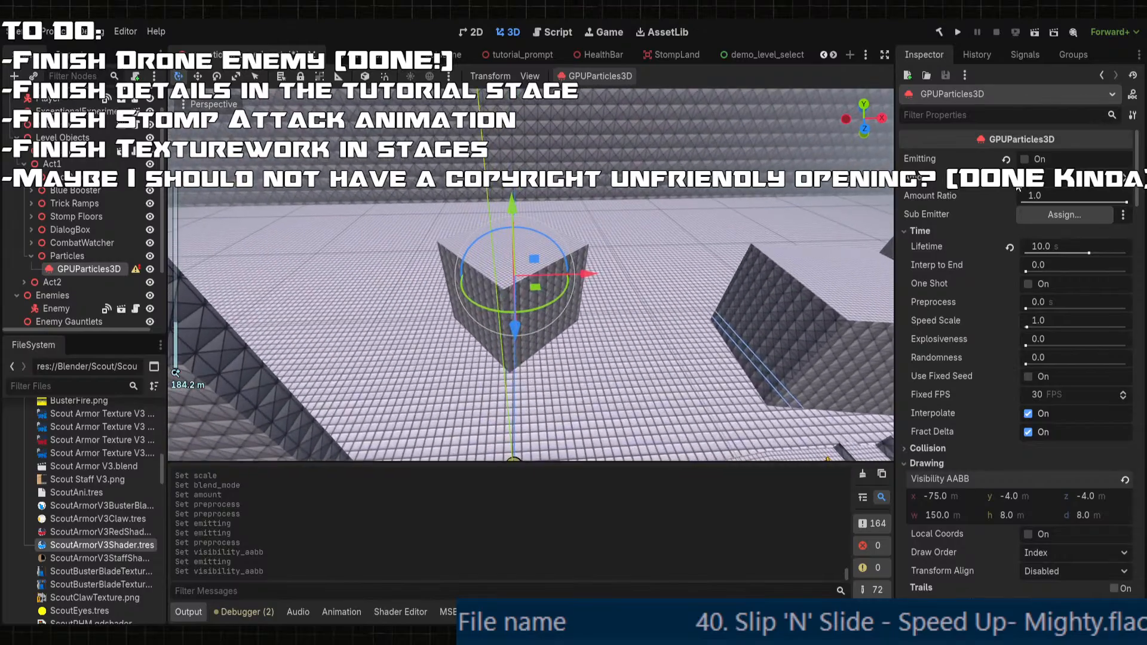
pyautogui.moveTo(714, 294); pyautogui.dragTo(522, 298, button='middle')
pyautogui.scroll(-6, 638, 282)
pyautogui.scroll(4, 521, 299)
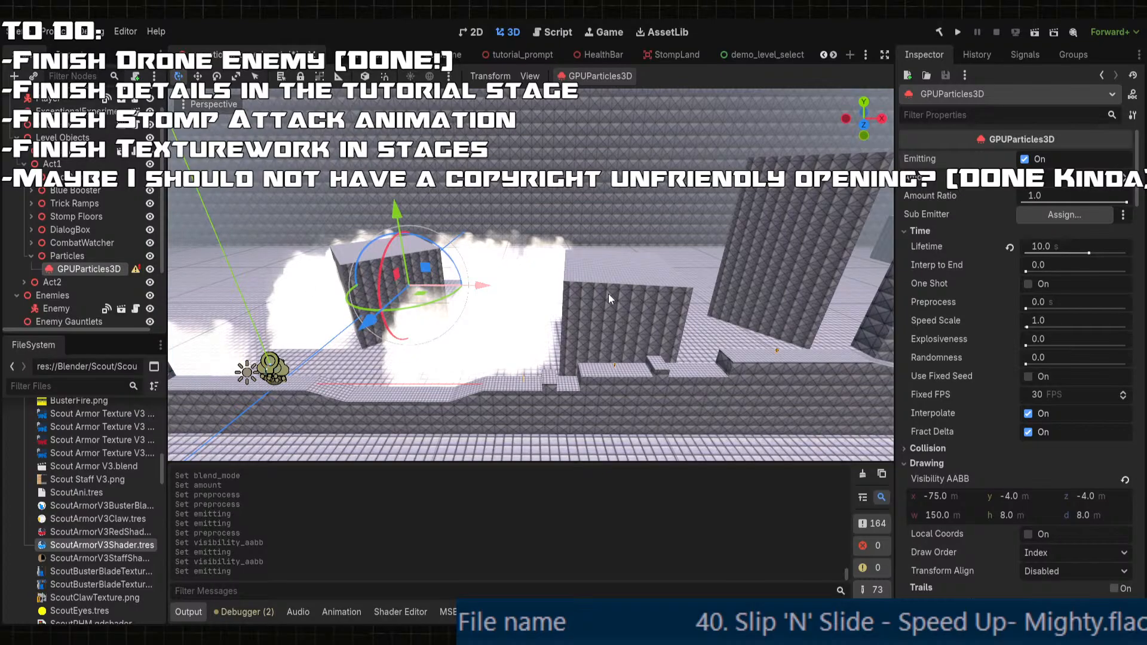
# - Duplicate the cloud particle emitter and move the copy along the X axis to 200 m
pyautogui.hotkey('ctrl', 'd')
pyautogui.moveTo(482, 287); pyautogui.dragTo(485, 291)
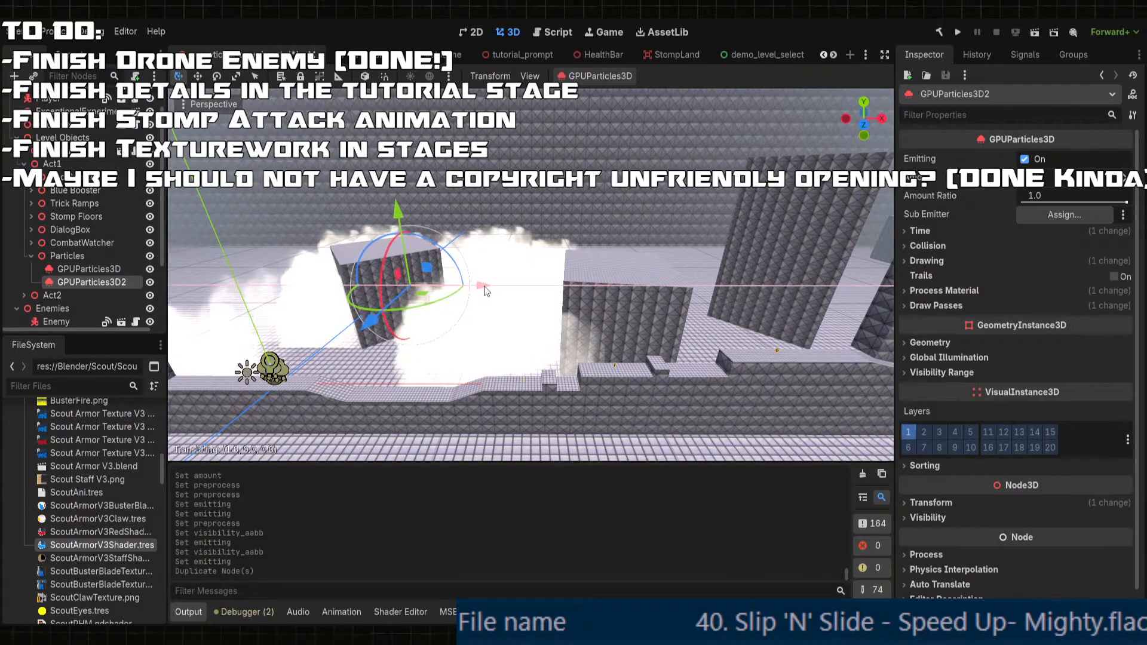
pyautogui.moveTo(693, 288); pyautogui.dragTo(755, 281)
# - Duplicate the second emitter and set the copy's X position to 400 m
pyautogui.scroll(-3, 734, 318)
pyautogui.keyDown('shift'); pyautogui.moveTo(733, 320); pyautogui.dragTo(461, 301, button='middle'); pyautogui.keyUp('shift')
pyautogui.scroll(3, 511, 296)
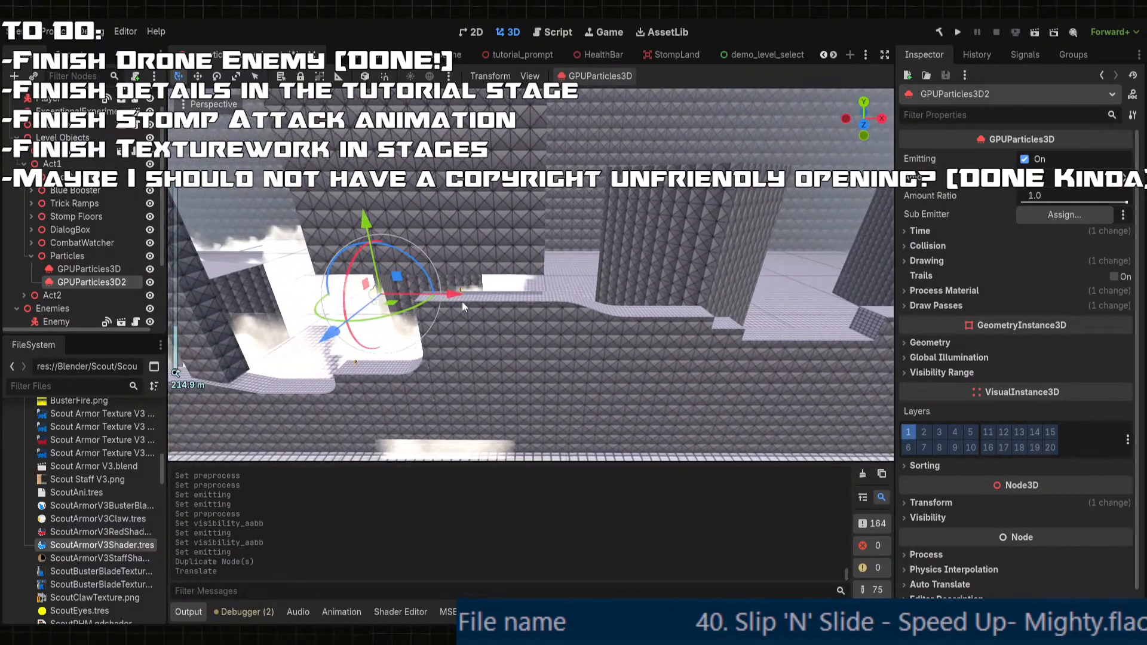
pyautogui.scroll(-1, 955, 418)
pyautogui.click(949, 471)
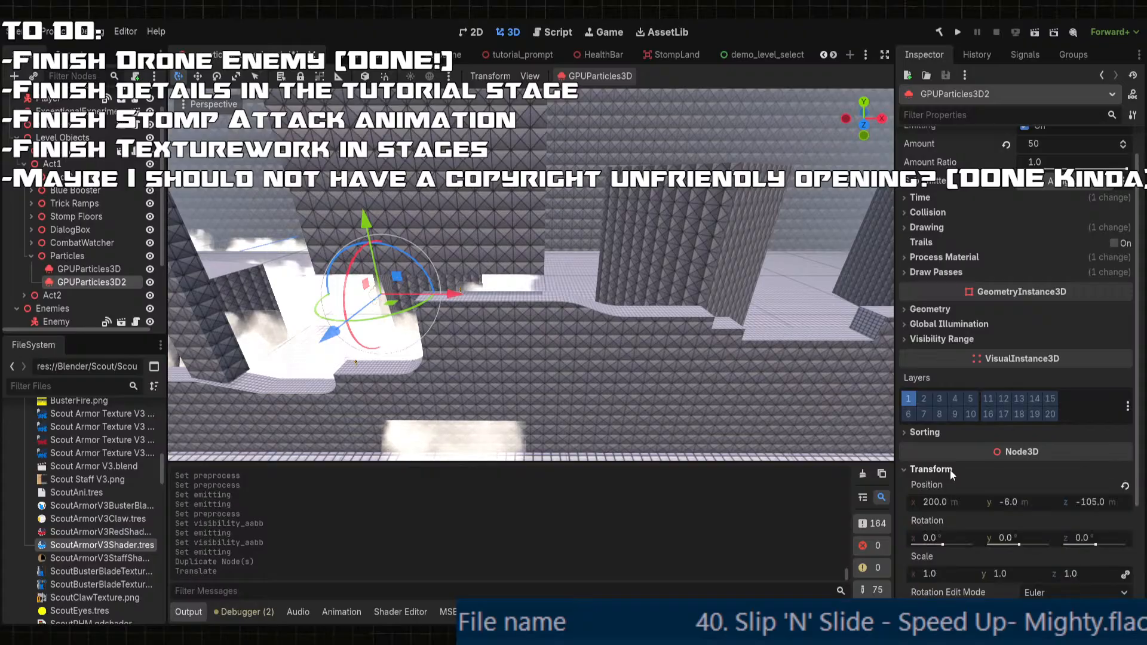
pyautogui.hotkey('ctrl', 'd')
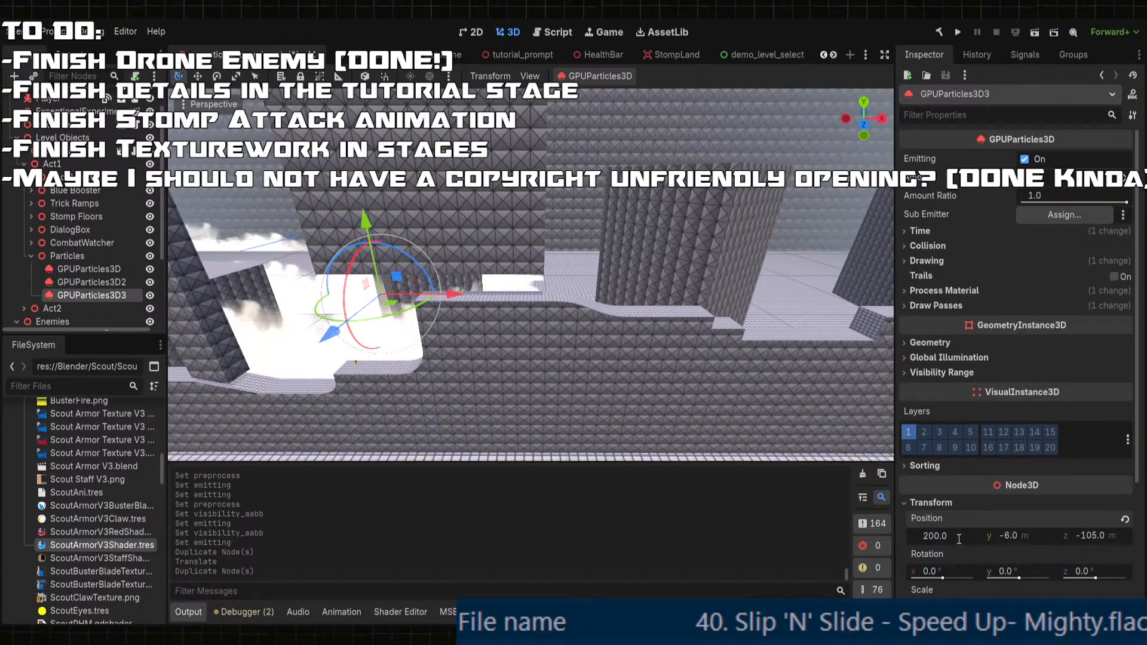
pyautogui.write('400')
pyautogui.press('Return')
# - Duplicate the emitter at X 400 m and set the new copy's X position to 600 m
pyautogui.keyDown('shift'); pyautogui.moveTo(735, 371); pyautogui.dragTo(419, 406, button='middle'); pyautogui.keyUp('shift')
pyautogui.hotkey('ctrl', 'd')
pyautogui.click(941, 508)
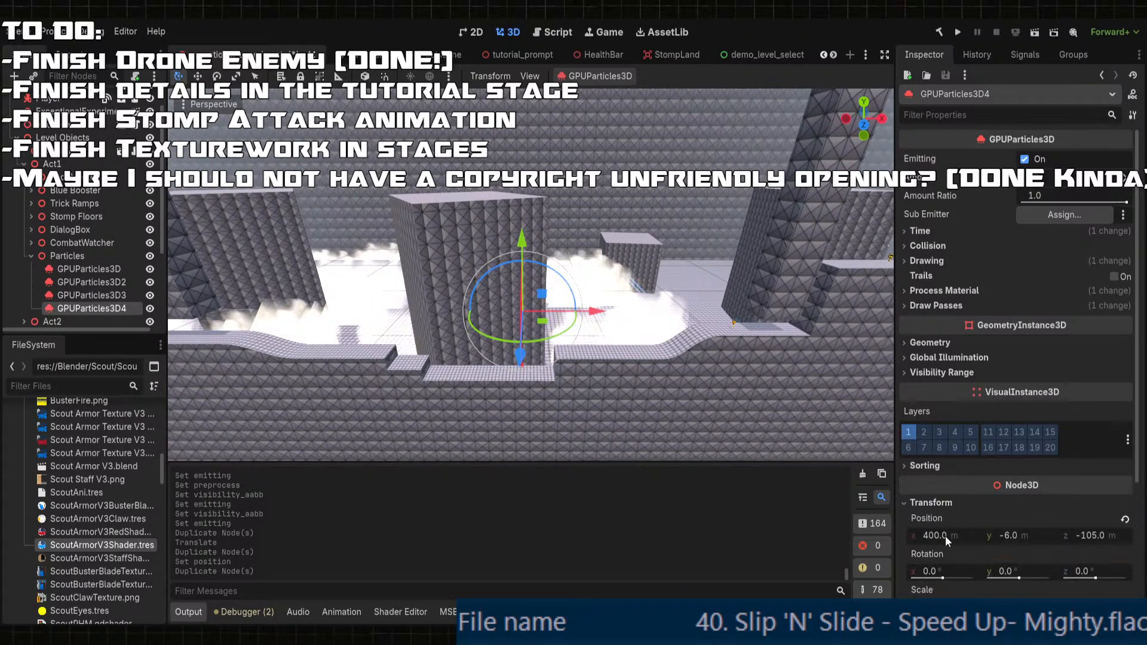
pyautogui.click(926, 536)
pyautogui.press('BackSpace')
pyautogui.write('6')
pyautogui.press('Return')
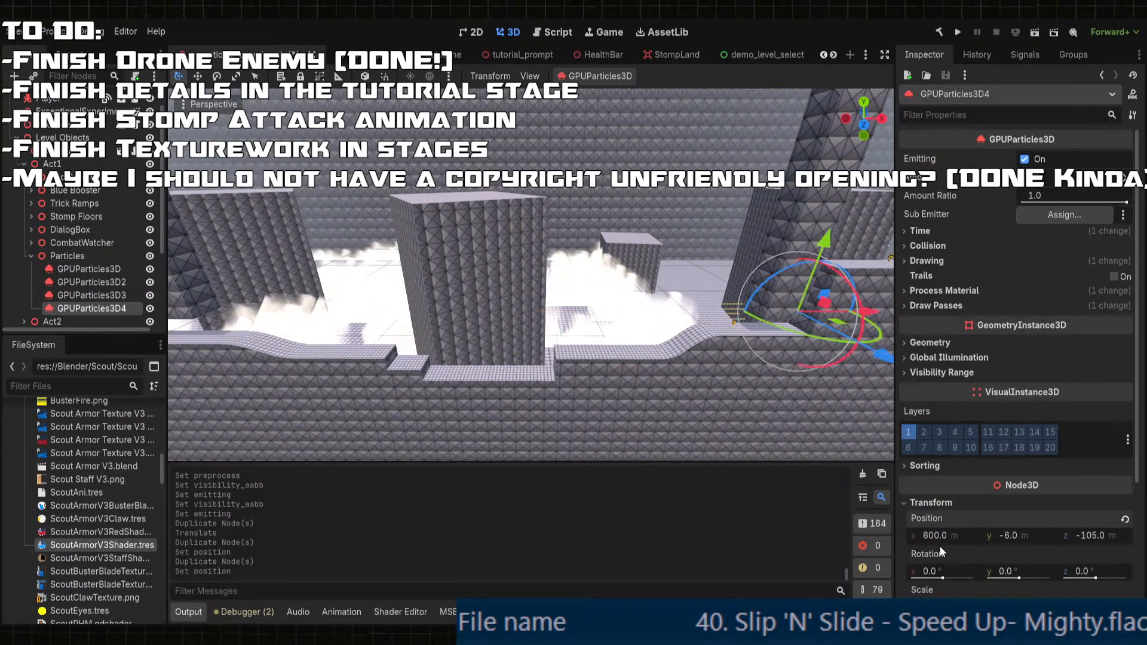
# - Duplicate the emitter at X 600 m and set the new copy's X position to 800 m
pyautogui.scroll(-4, 693, 340)
pyautogui.keyDown('shift'); pyautogui.moveTo(693, 341); pyautogui.dragTo(439, 298, button='middle'); pyautogui.keyUp('shift')
pyautogui.scroll(-4, 414, 343)
pyautogui.scroll(4, 432, 333)
pyautogui.hotkey('ctrl', 'd')
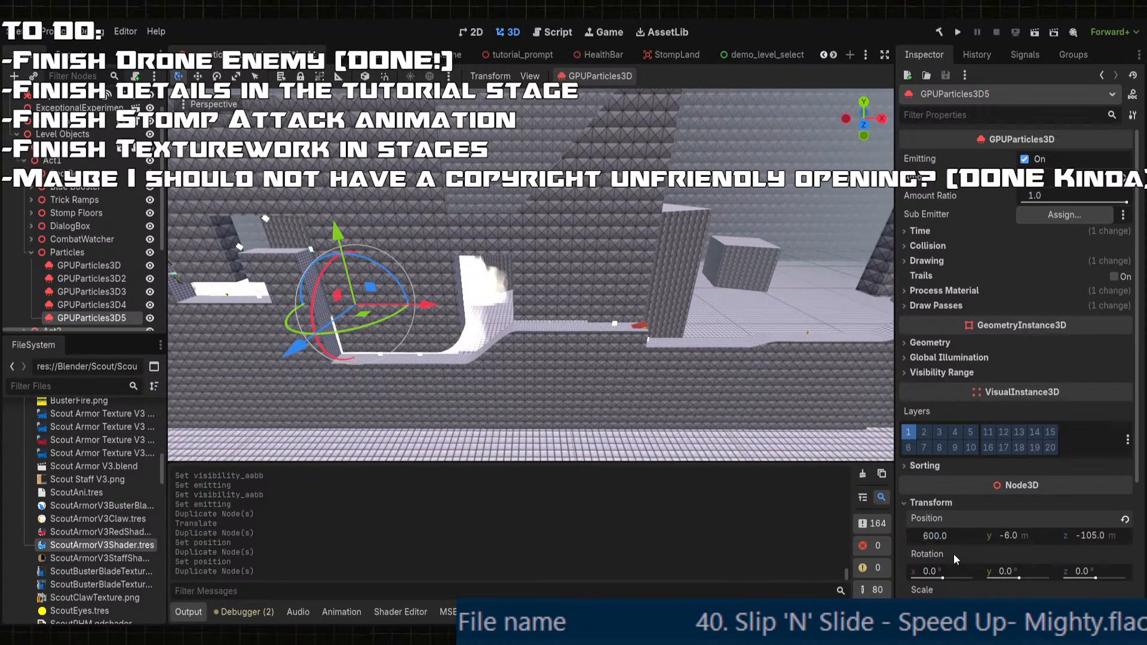
pyautogui.press('BackSpace')
pyautogui.write('8')
pyautogui.press('Return')
# - Duplicate the emitter at X 800 m and set the new copy's X position to 1000 m
pyautogui.keyDown('shift'); pyautogui.moveTo(711, 322); pyautogui.dragTo(505, 326, button='middle'); pyautogui.keyUp('shift')
pyautogui.hotkey('ctrl', 'd')
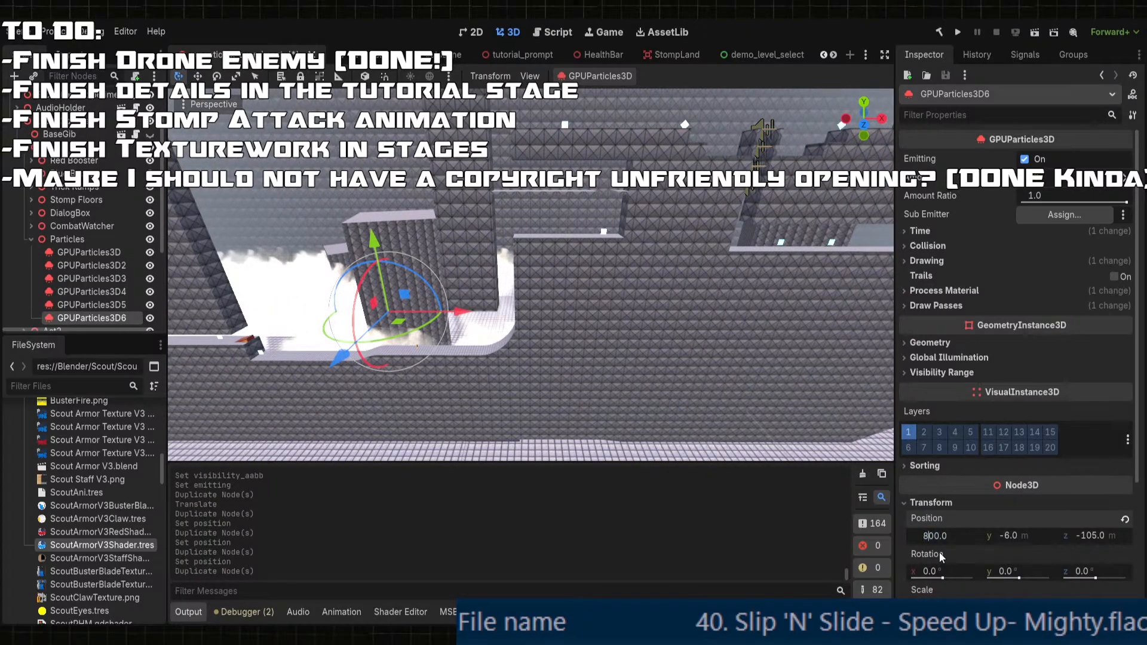
pyautogui.write('0')
pyautogui.press('Return')
# - Duplicate the emitter at X 1000 m and set the new copy's X position to 1200 m
pyautogui.scroll(-4, 705, 382)
pyautogui.keyDown('shift'); pyautogui.moveTo(675, 353); pyautogui.dragTo(516, 332, button='middle'); pyautogui.keyUp('shift')
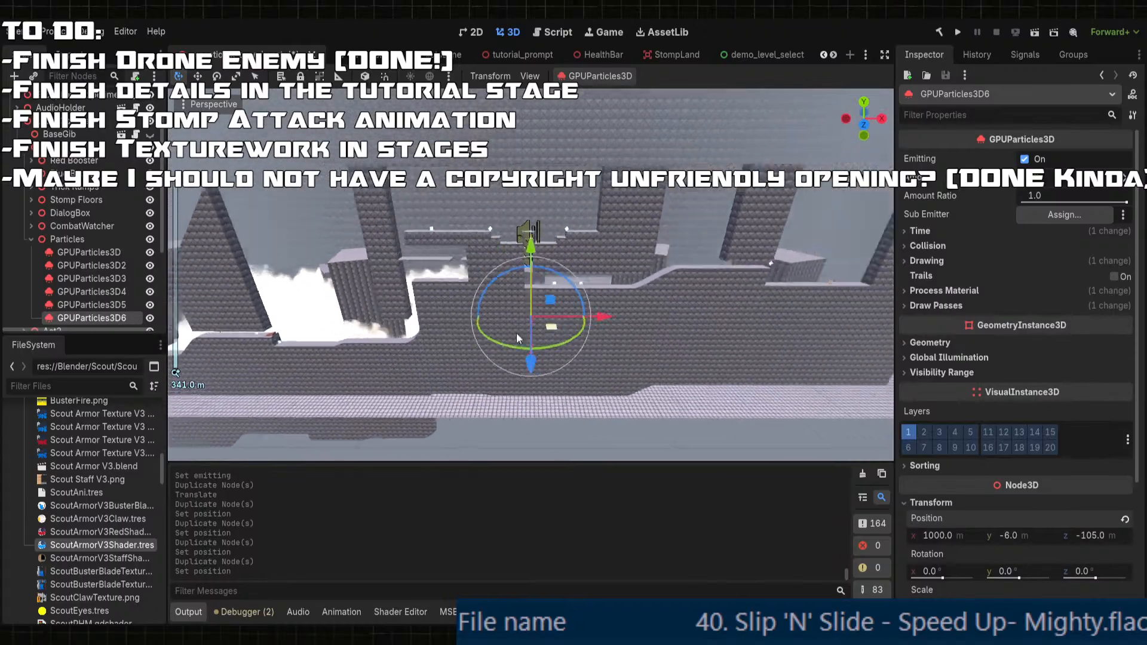
pyautogui.keyDown('shift'); pyautogui.moveTo(651, 332); pyautogui.dragTo(489, 344, button='middle'); pyautogui.keyUp('shift')
pyautogui.scroll(1, 490, 344)
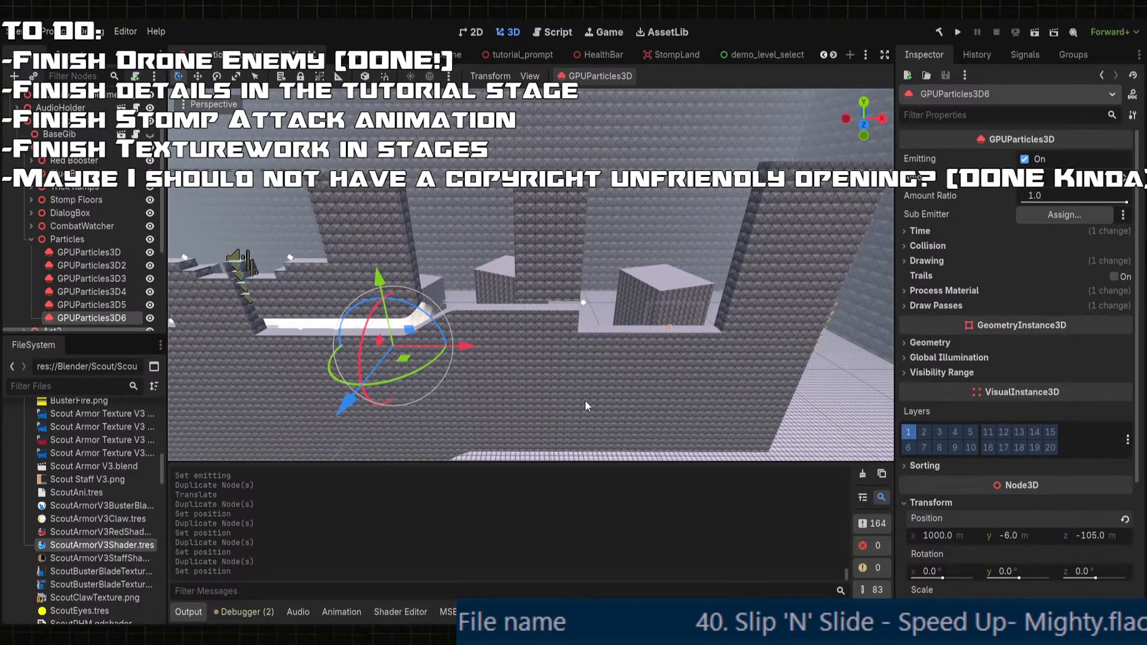
pyautogui.hotkey('ctrl', 'd')
pyautogui.click(930, 502)
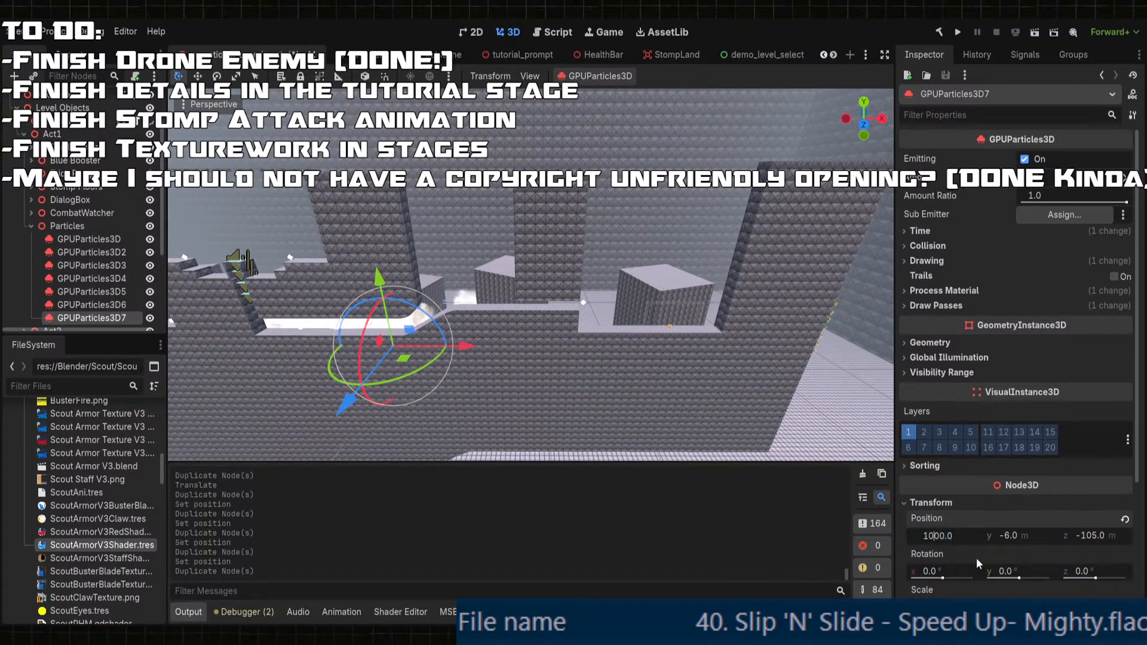
pyautogui.press('BackSpace')
pyautogui.write('2')
pyautogui.press('Return')
# - Duplicate the emitter at X 1200 m, set the copy's X position to 1400 m and save the scene
pyautogui.scroll(2, 553, 370)
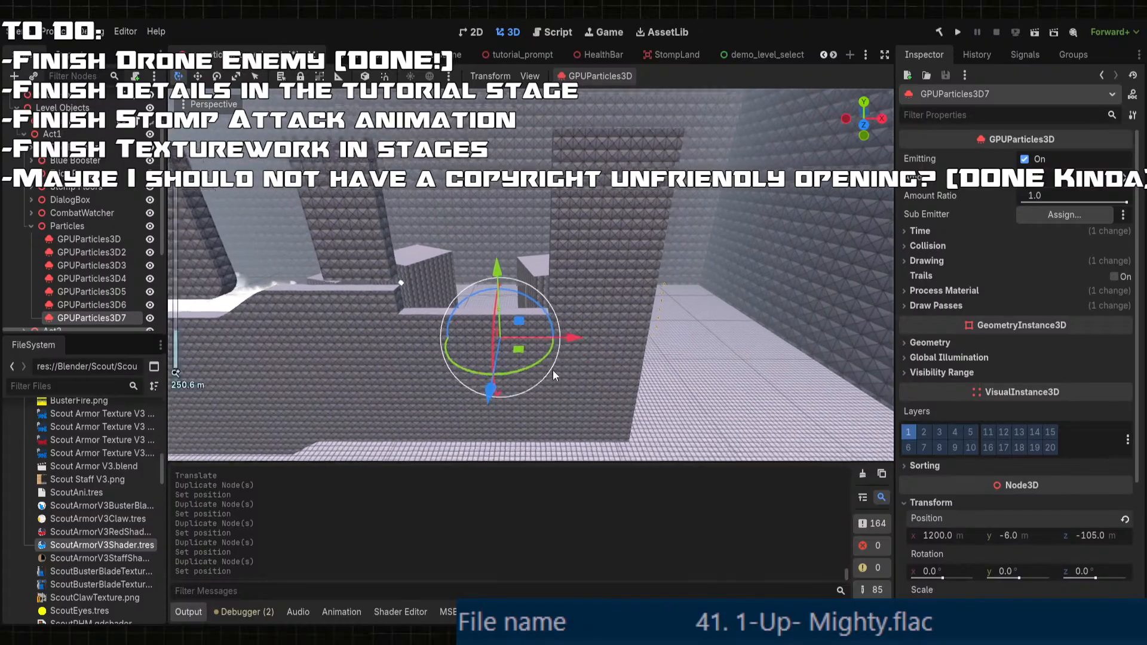
pyautogui.scroll(5, 553, 370)
pyautogui.moveTo(553, 371); pyautogui.dragTo(621, 395, button='middle')
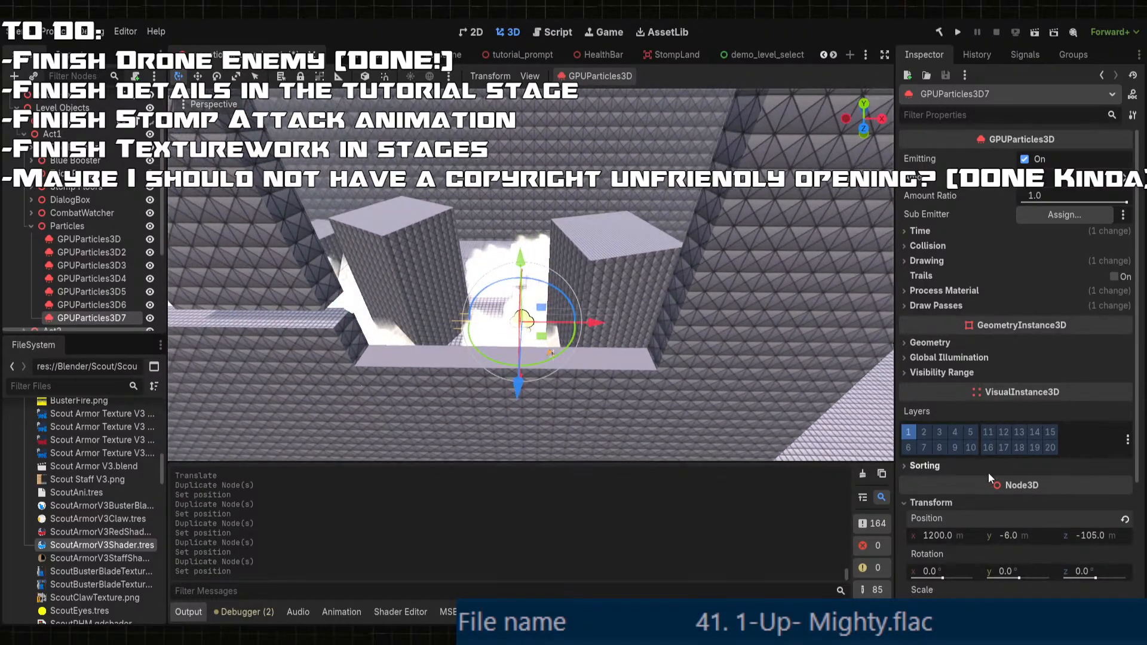
pyautogui.hotkey('ctrl', 'd')
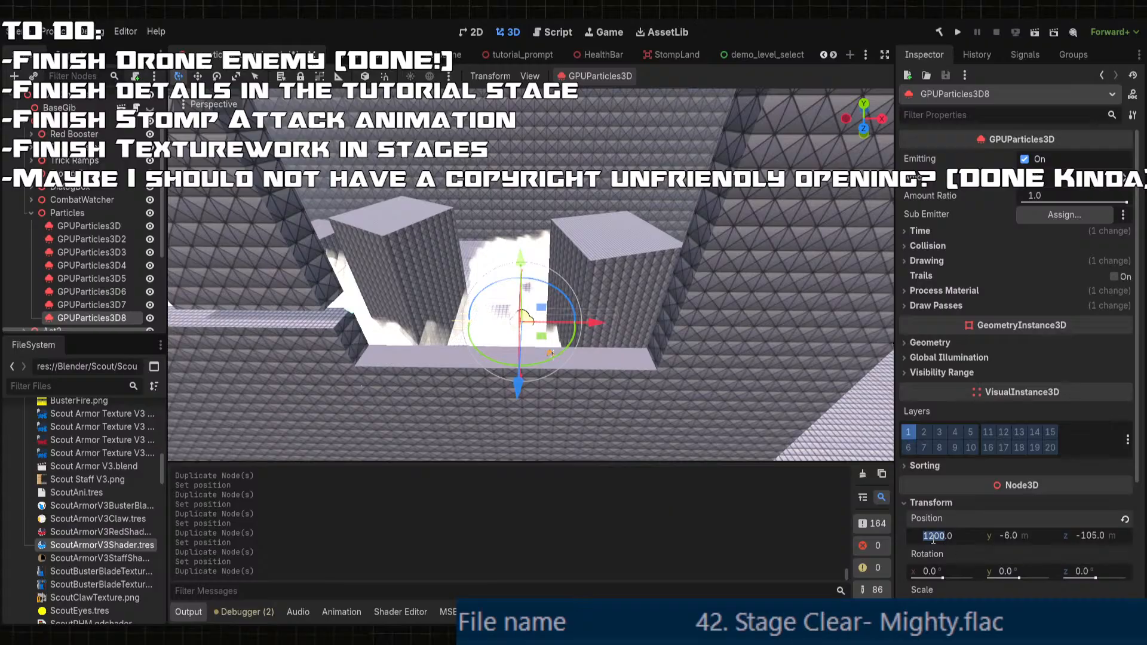
pyautogui.press('BackSpace')
pyautogui.write('4')
pyautogui.press('Return')
pyautogui.scroll(-12, 687, 317)
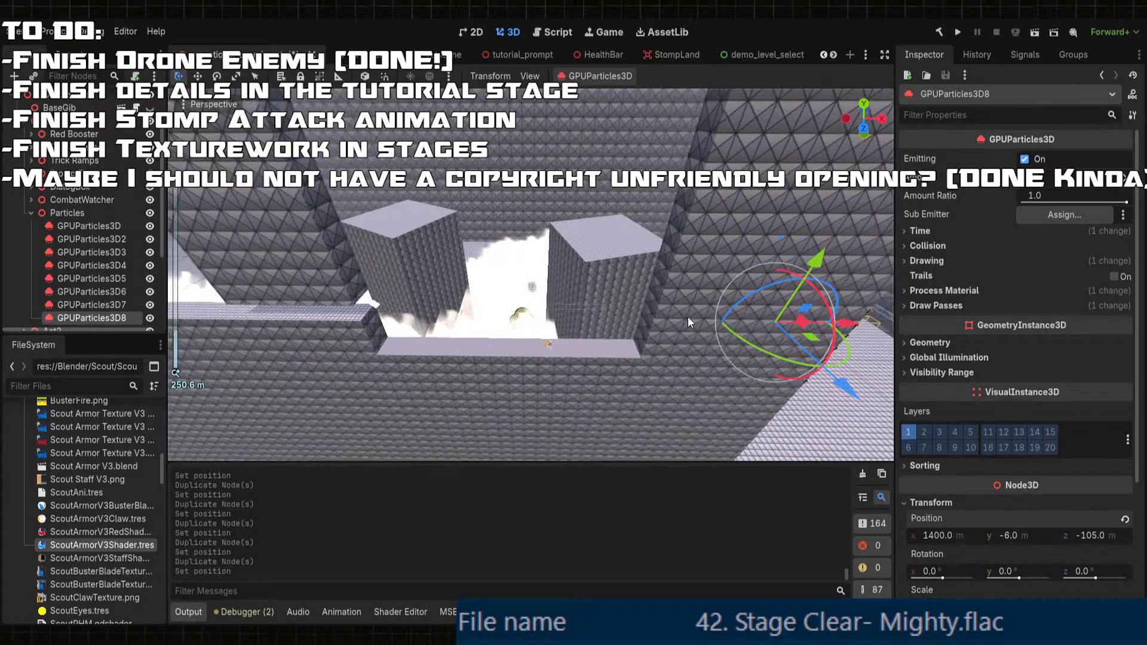
pyautogui.moveTo(698, 316)
pyautogui.mouseDown(button='middle')
pyautogui.moveTo(707, 299)
pyautogui.moveTo(708, 325)
pyautogui.mouseUp(button='middle')
pyautogui.scroll(4, 707, 299)
pyautogui.hotkey('ctrl', 's')
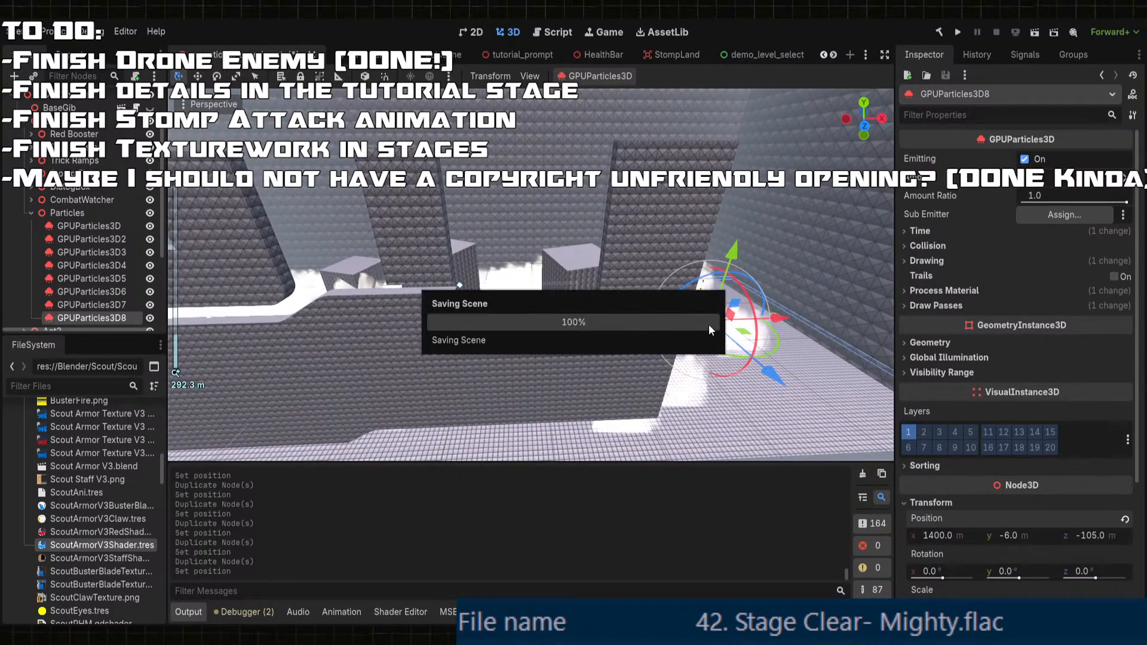
# - Run the project, enter the tutorial stage through the game menus and dismiss the movement dialog
pyautogui.click(957, 32)
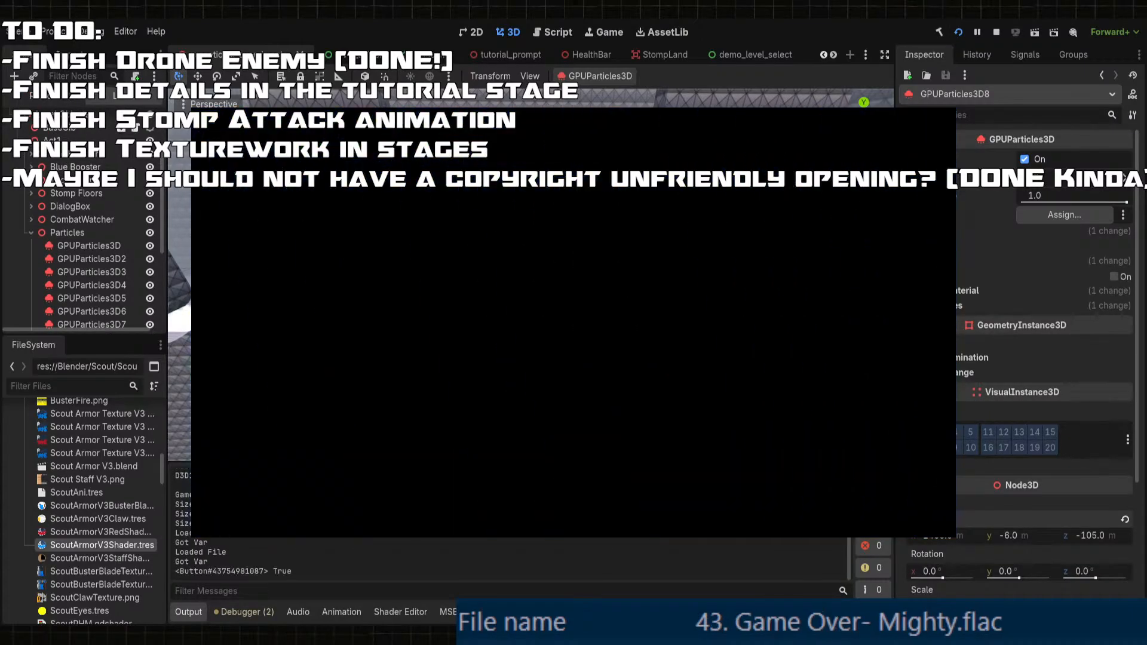
pyautogui.press('Return')
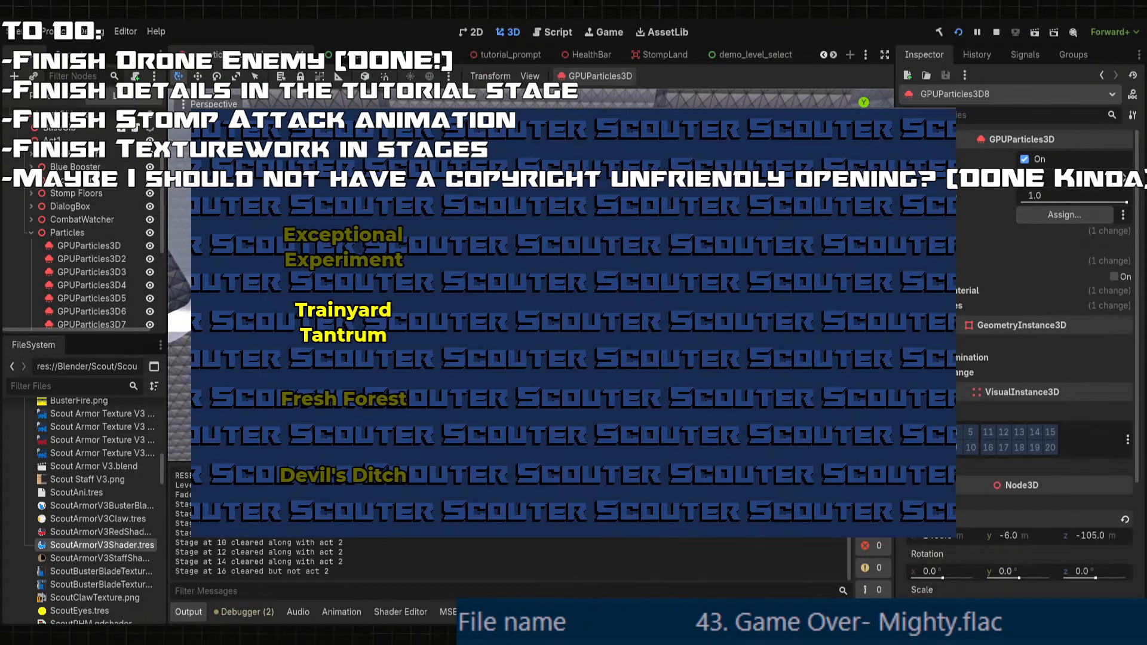
pyautogui.press('Return')
pyautogui.press('Return')
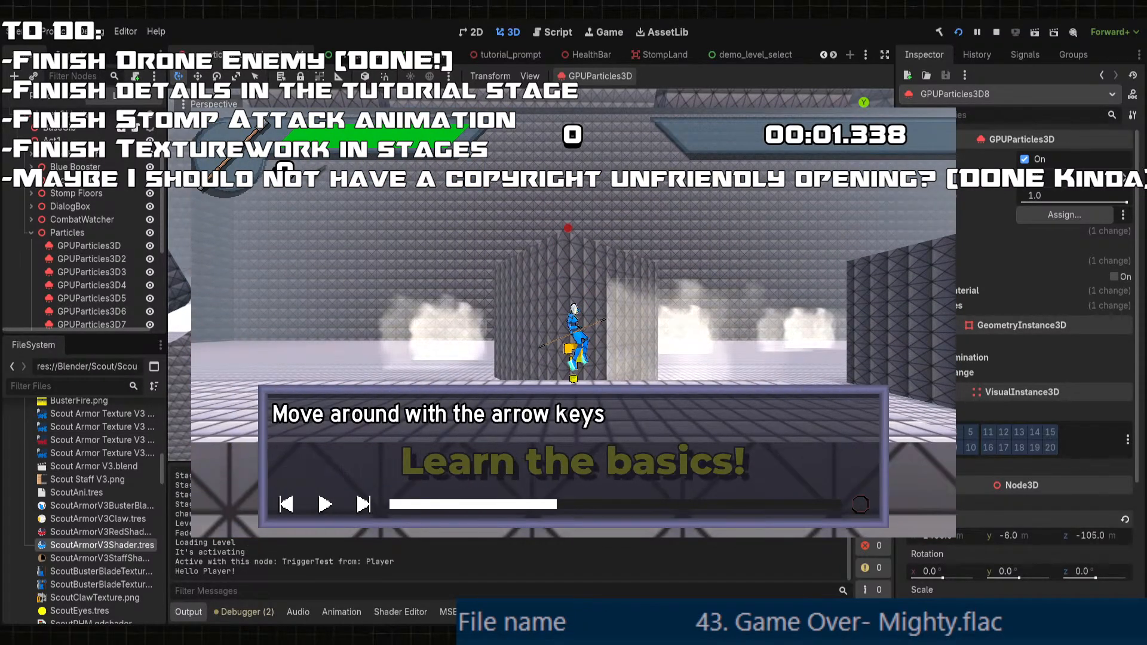
pyautogui.press('Return')
pyautogui.press('Return')
# - Play through the opening of the tutorial stage to examine the background clouds, and stop the game
pyautogui.press('Right')
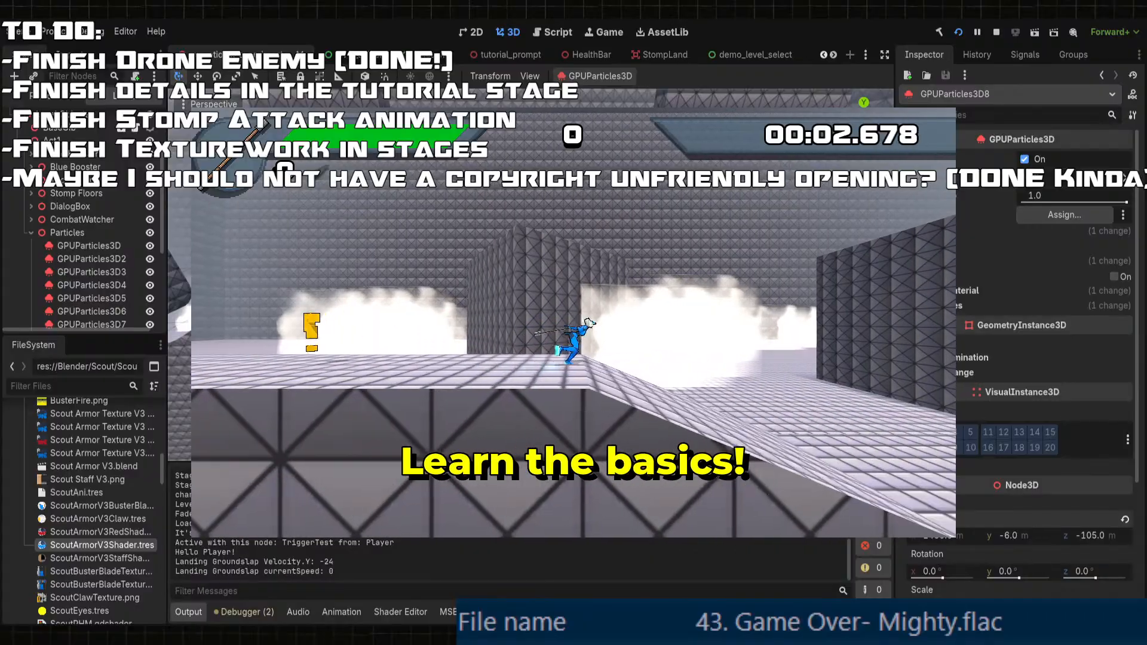
pyautogui.press('Down')
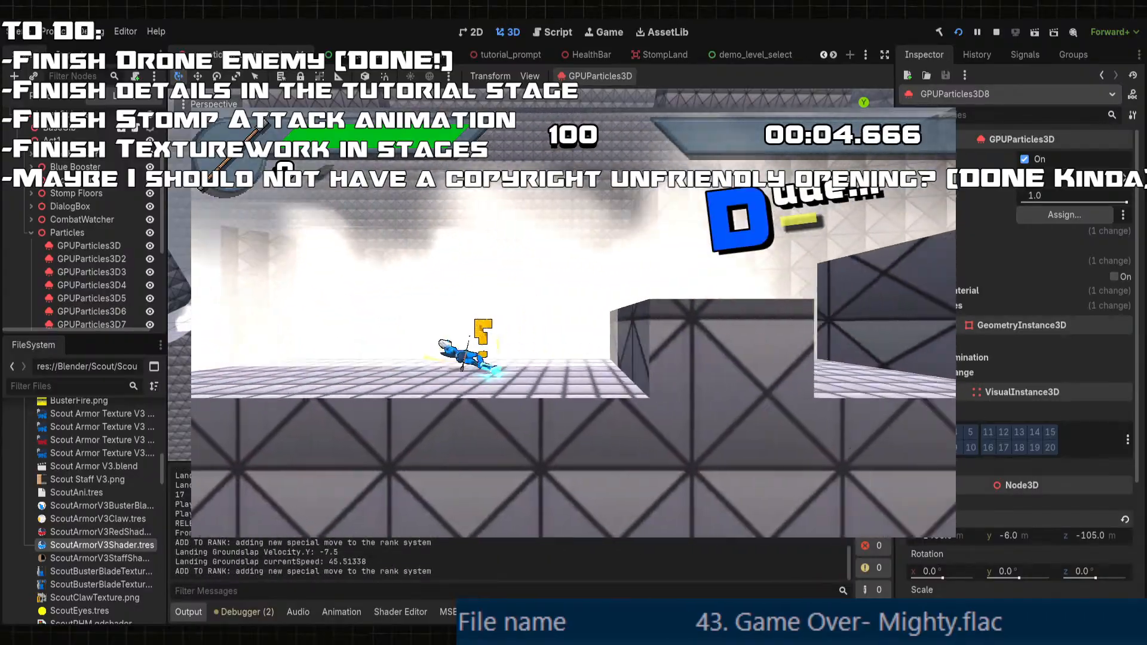
pyautogui.press('Return')
pyautogui.press('s')
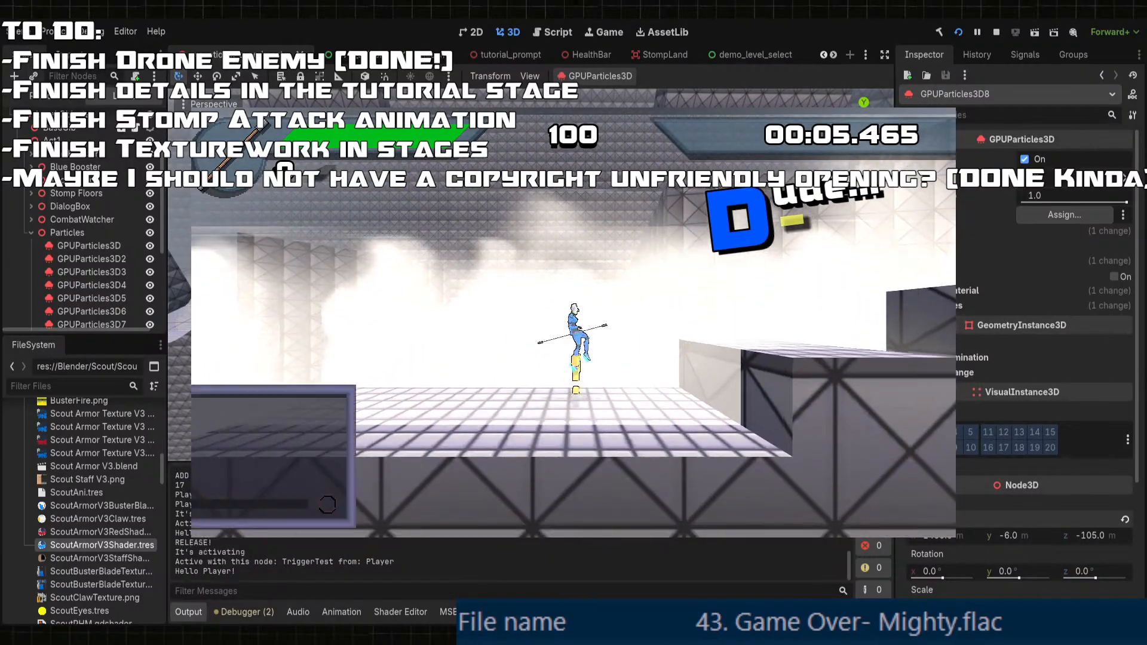
pyautogui.press('Return')
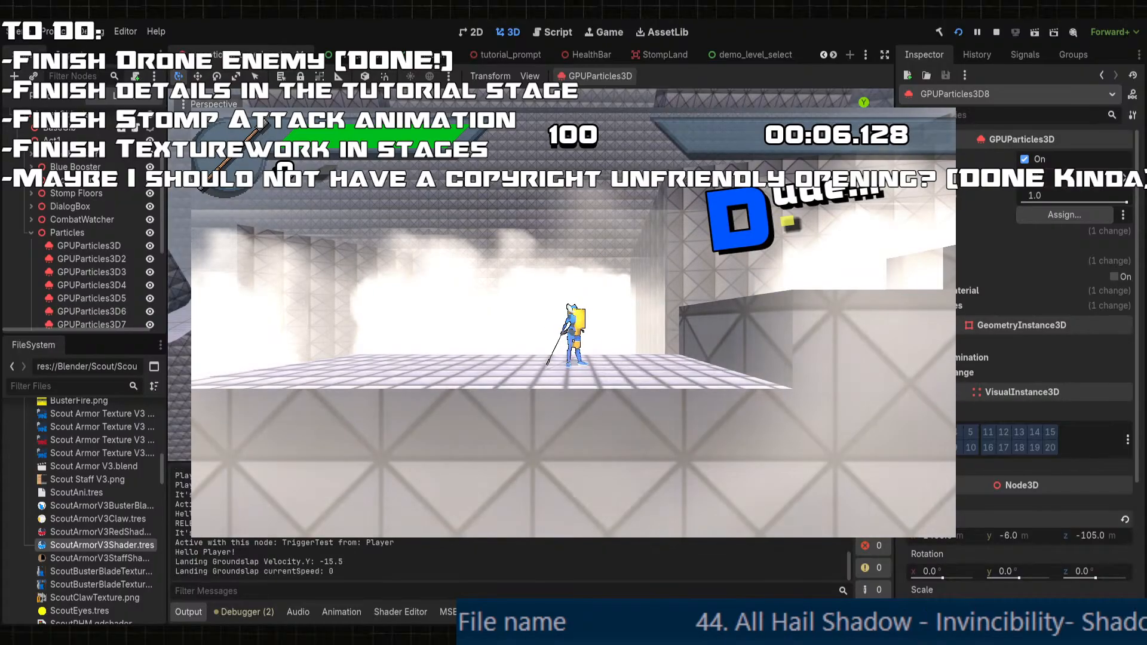
pyautogui.press('Right')
pyautogui.press('s')
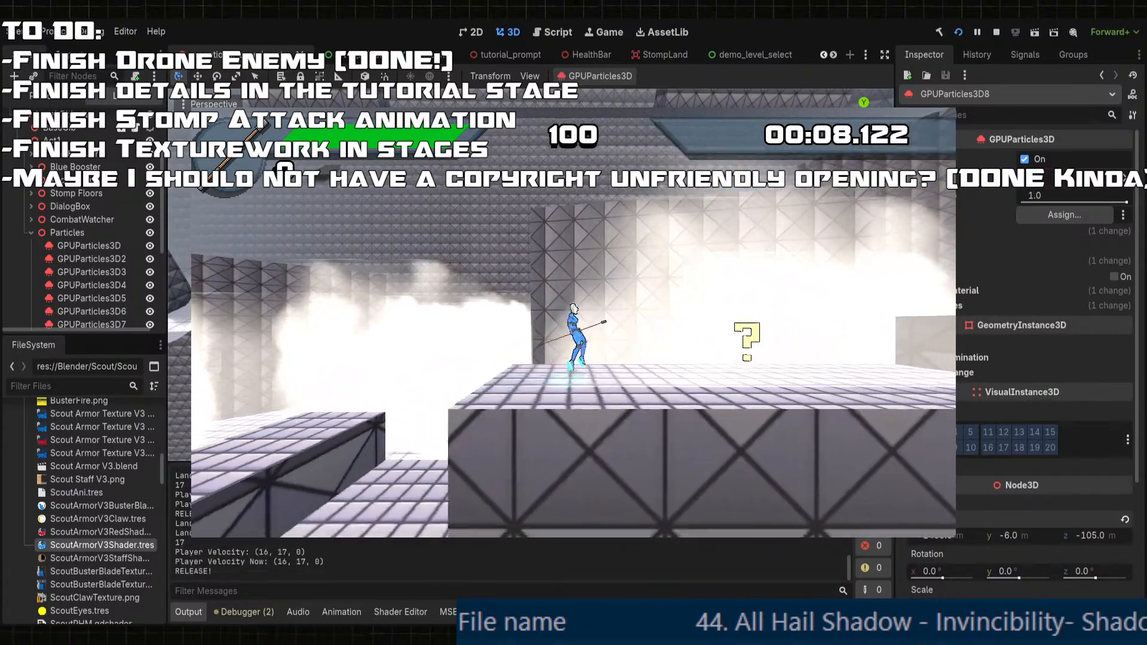
pyautogui.press('Return')
pyautogui.press('Left')
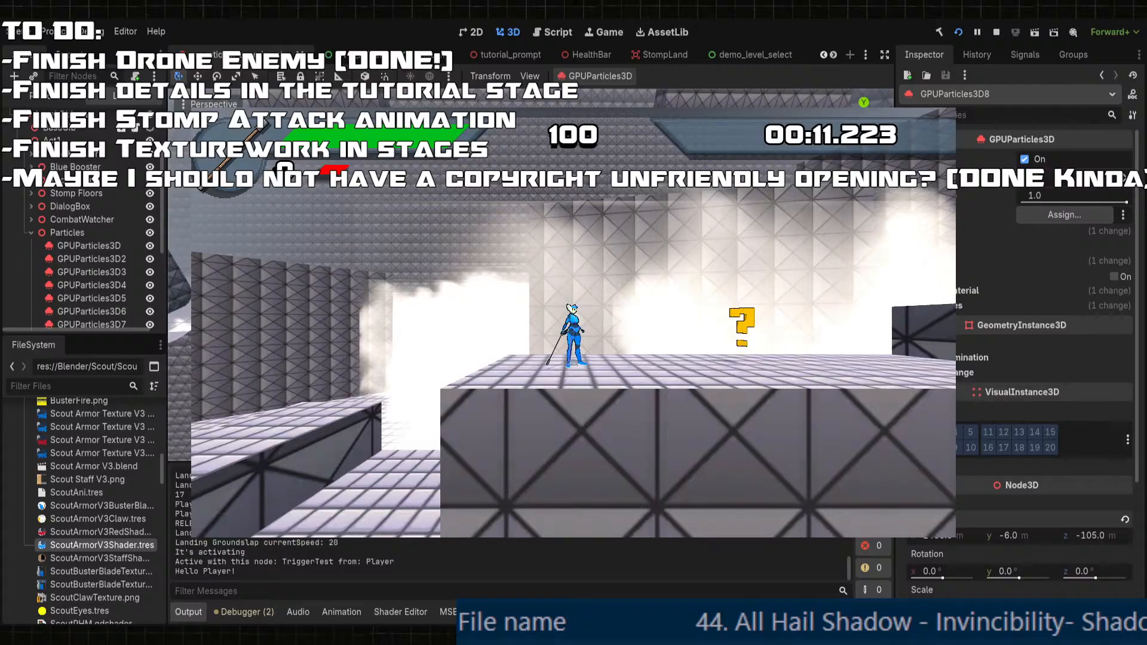
pyautogui.press('F8')
# - Select all eight particle emitters and set their Z position to -130 m
pyautogui.moveTo(650, 224); pyautogui.dragTo(478, 287, button='middle')
pyautogui.keyDown('shift'); pyautogui.click(106, 230); pyautogui.keyUp('shift')
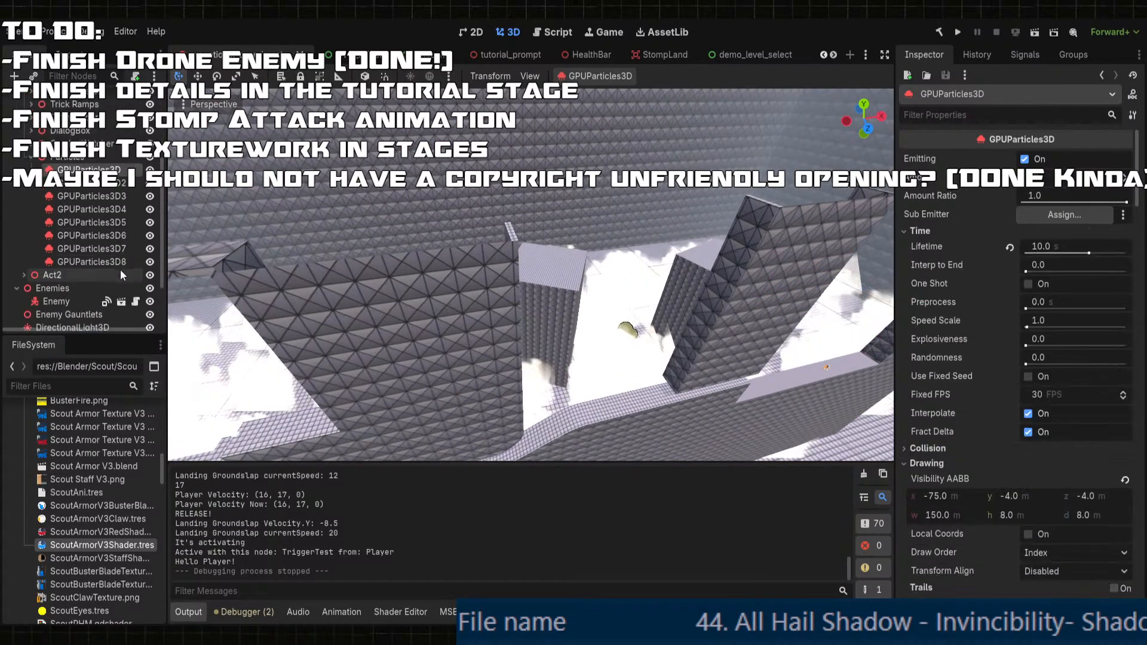
pyautogui.scroll(-2, 120, 270)
pyautogui.keyDown('shift'); pyautogui.click(96, 262); pyautogui.keyUp('shift')
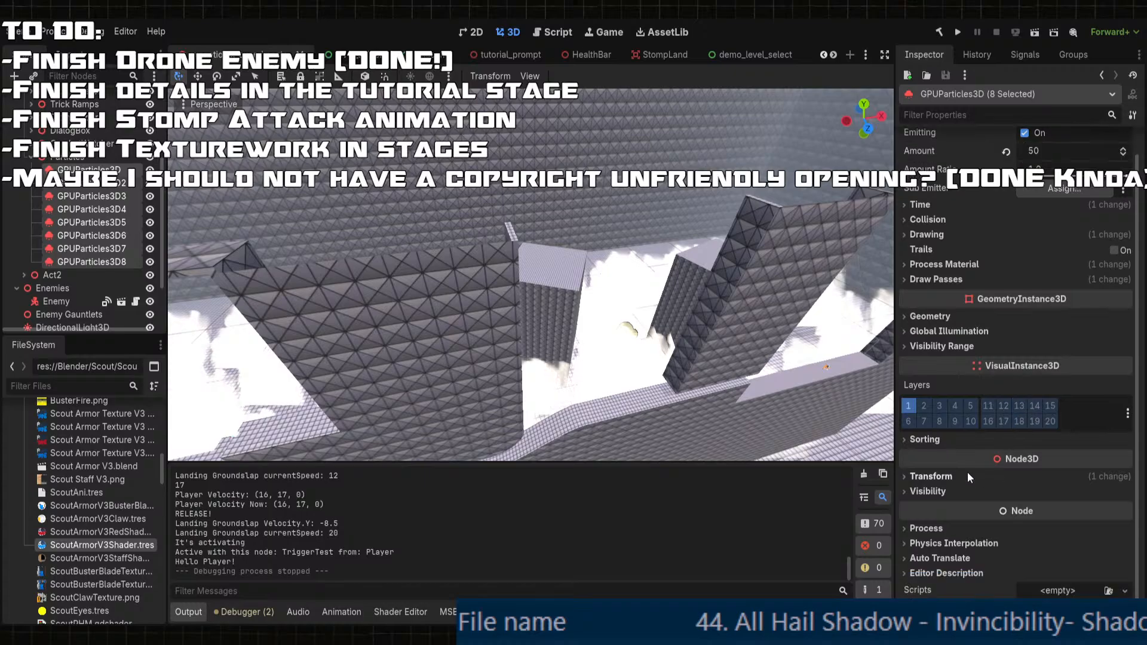
pyautogui.click(955, 476)
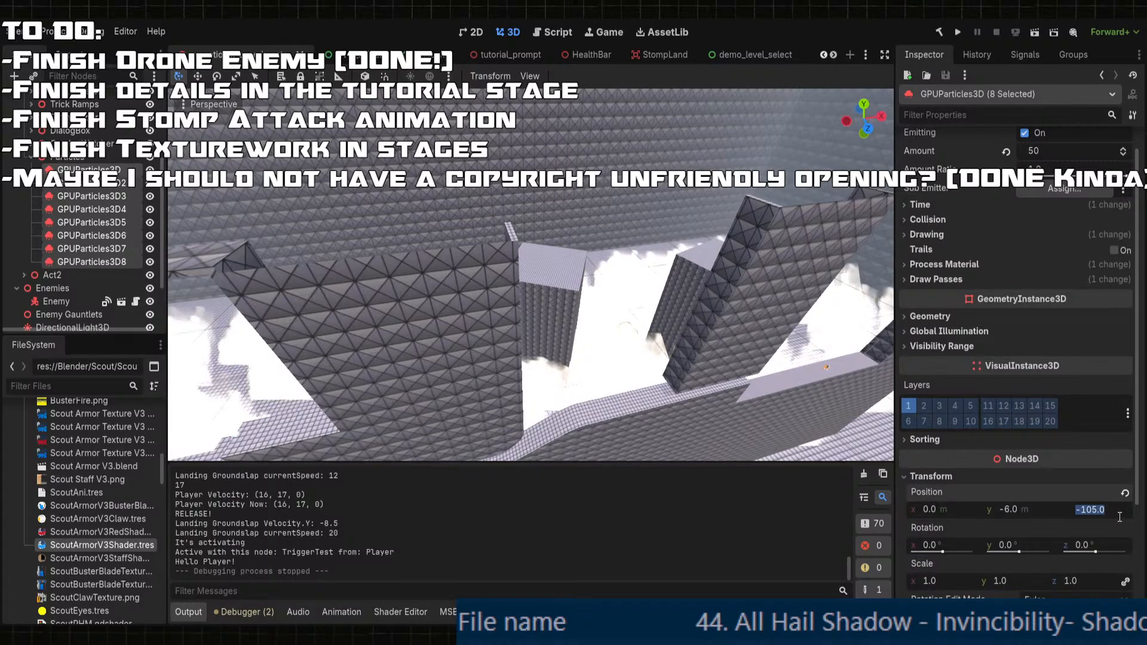
pyautogui.click(1119, 516)
pyautogui.write('-13')
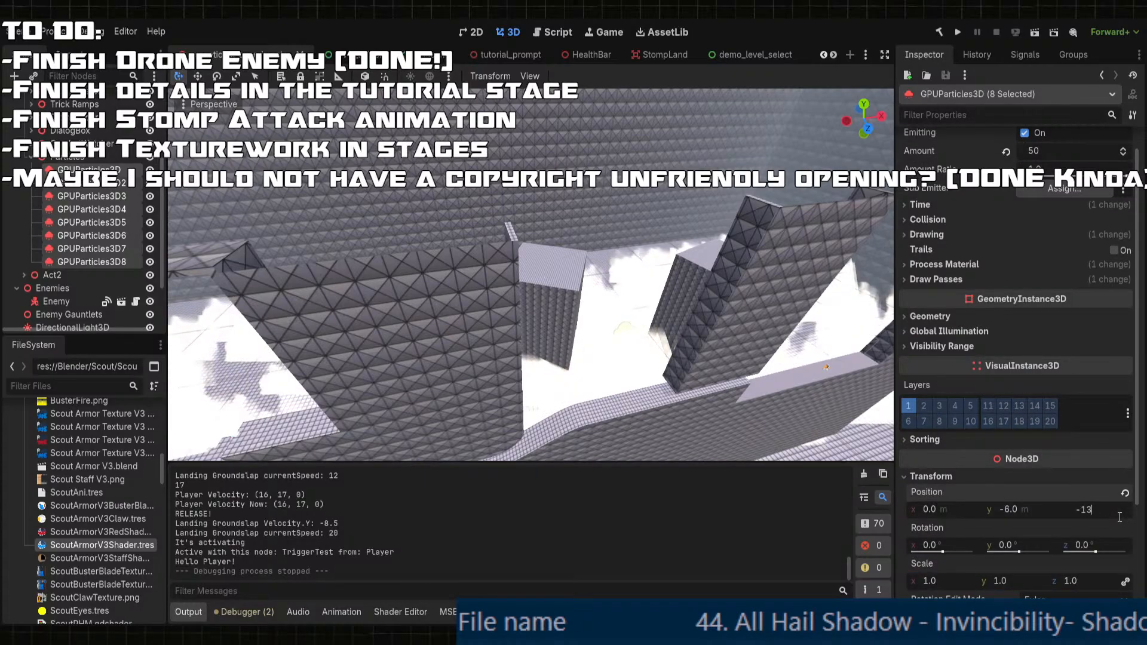
pyautogui.write('0')
pyautogui.press('Return')
# - Duplicate the first particle emitter at X 0 m and set the copy's X position to -200 m
pyautogui.scroll(-10, 657, 392)
pyautogui.keyDown('shift'); pyautogui.moveTo(657, 393); pyautogui.dragTo(819, 293, button='middle'); pyautogui.keyUp('shift')
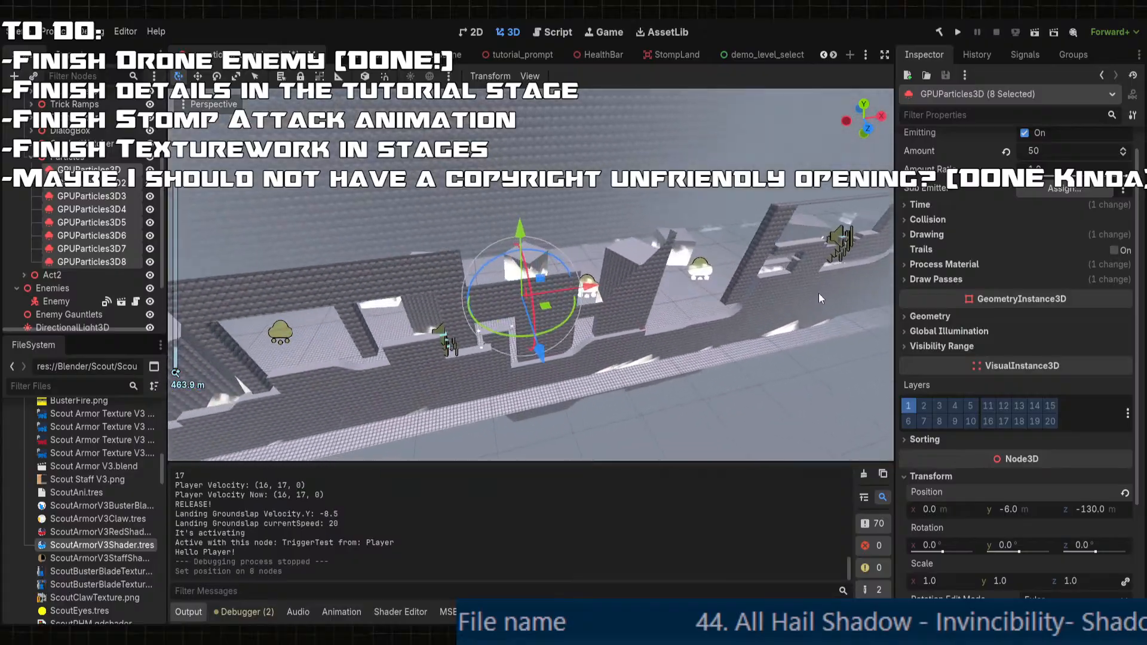
pyautogui.scroll(6, 481, 199)
pyautogui.keyDown('shift'); pyautogui.moveTo(481, 199); pyautogui.dragTo(535, 197, button='middle'); pyautogui.keyUp('shift')
pyautogui.keyDown('shift'); pyautogui.moveTo(466, 174); pyautogui.dragTo(511, 325, button='middle'); pyautogui.keyUp('shift')
pyautogui.scroll(4, 512, 284)
pyautogui.scroll(-2, 511, 325)
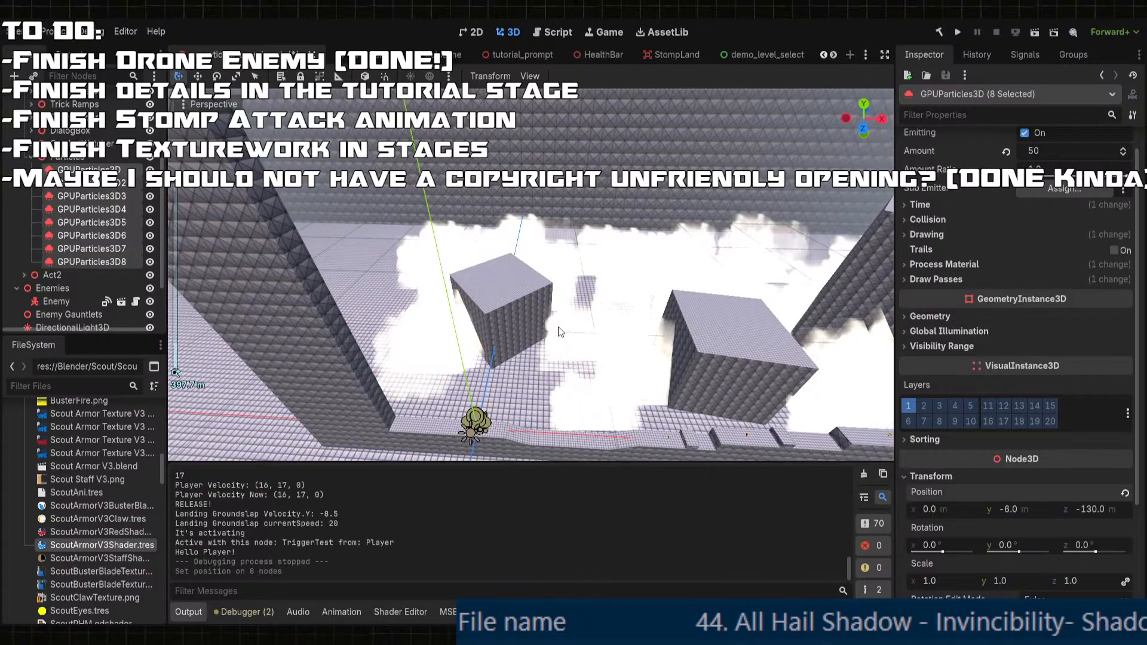
pyautogui.click(108, 170)
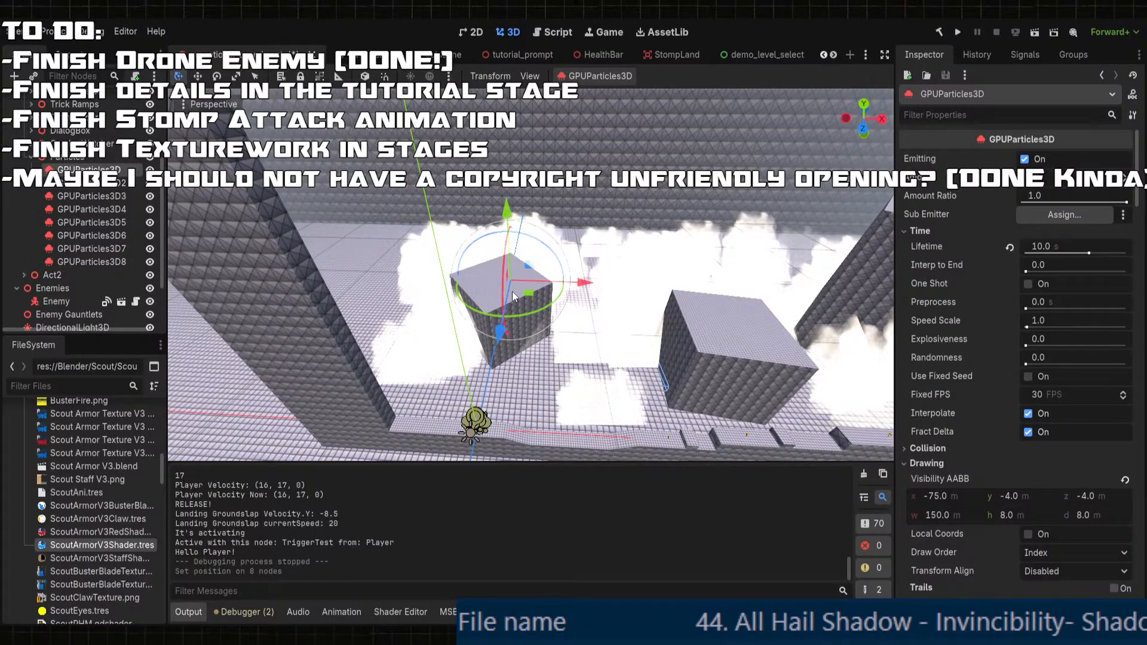
pyautogui.hotkey('ctrl', 'd')
pyautogui.click(955, 504)
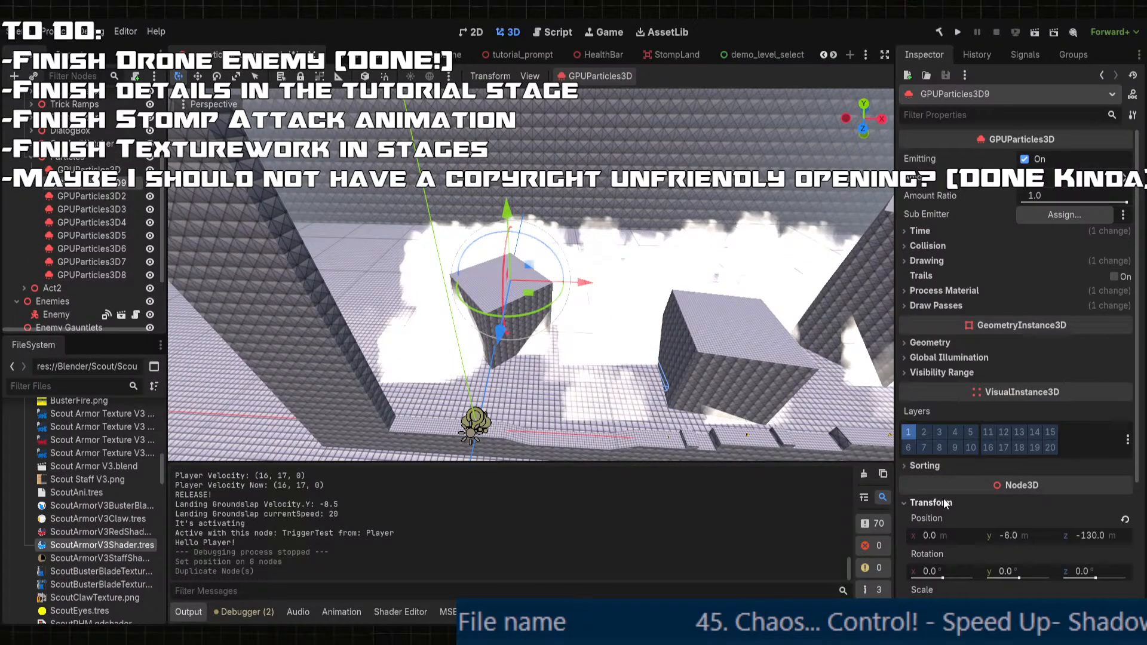
pyautogui.click(946, 536)
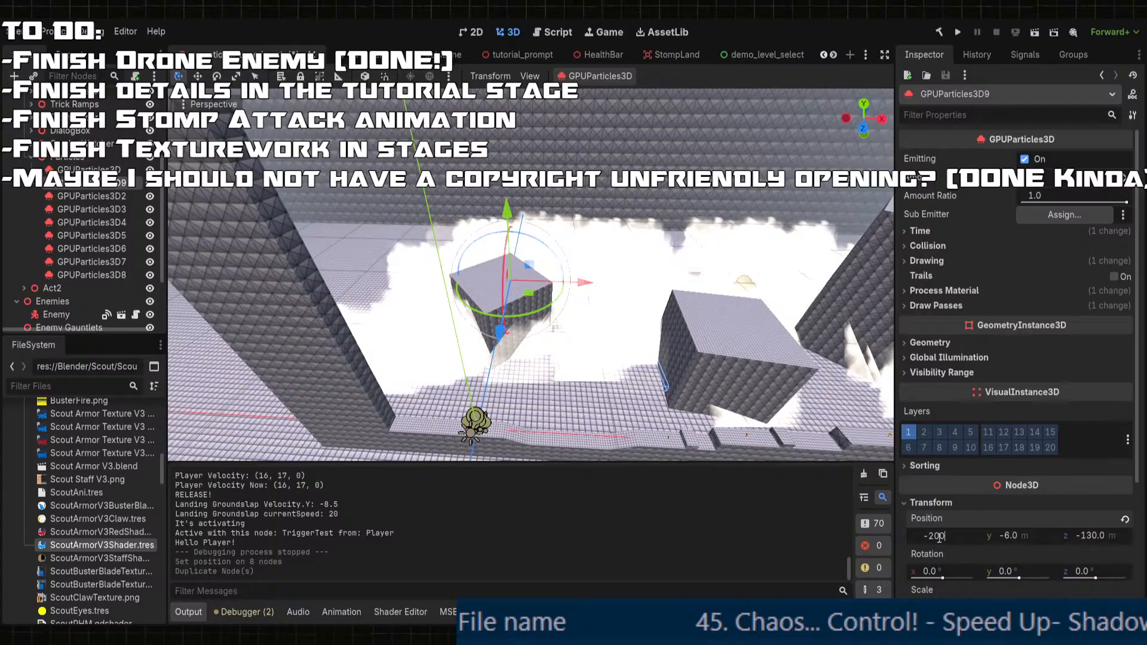
pyautogui.press('Return')
# - Attach the AniPauseSystem.cs script to the Particles parent node
pyautogui.scroll(5, 468, 242)
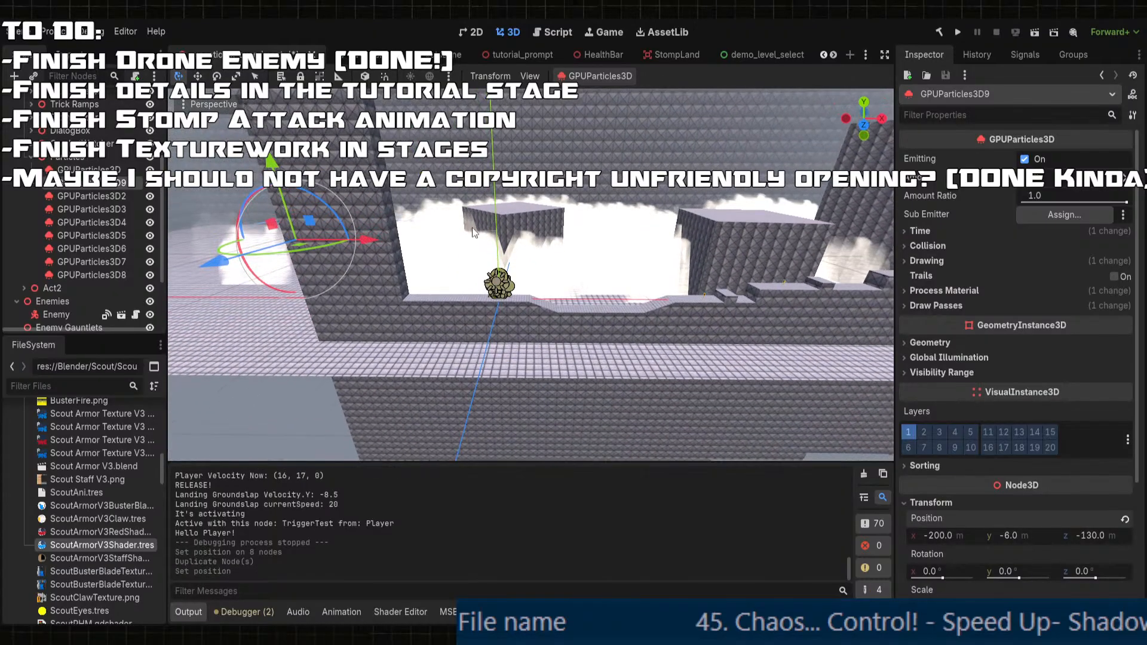
pyautogui.scroll(-5, 458, 264)
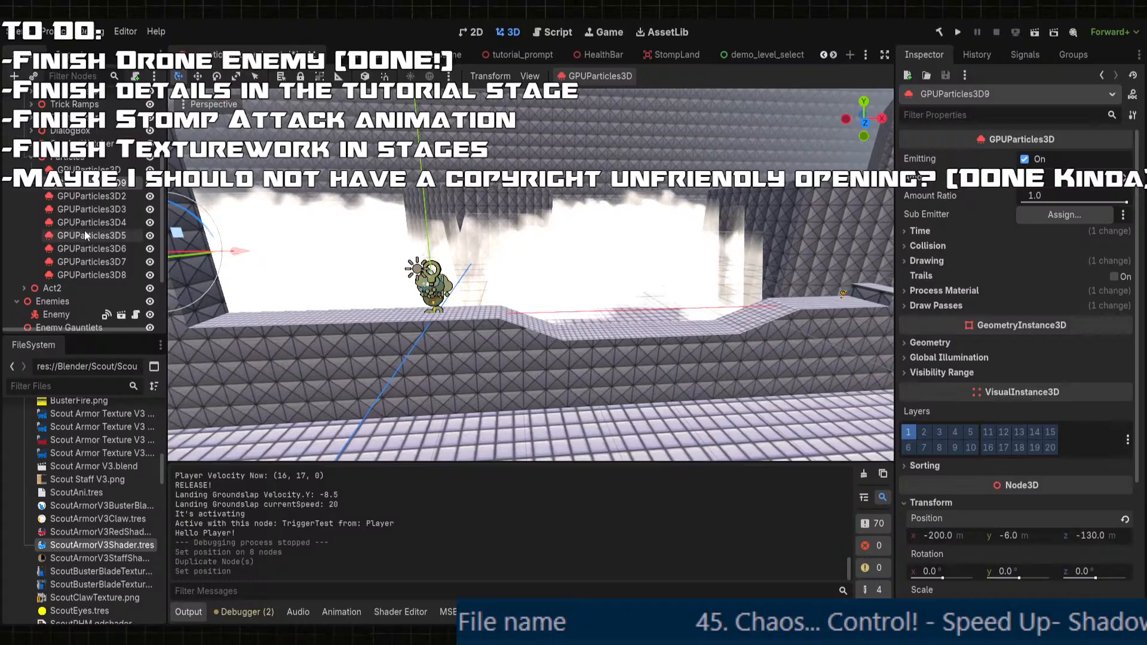
pyautogui.click(68, 167)
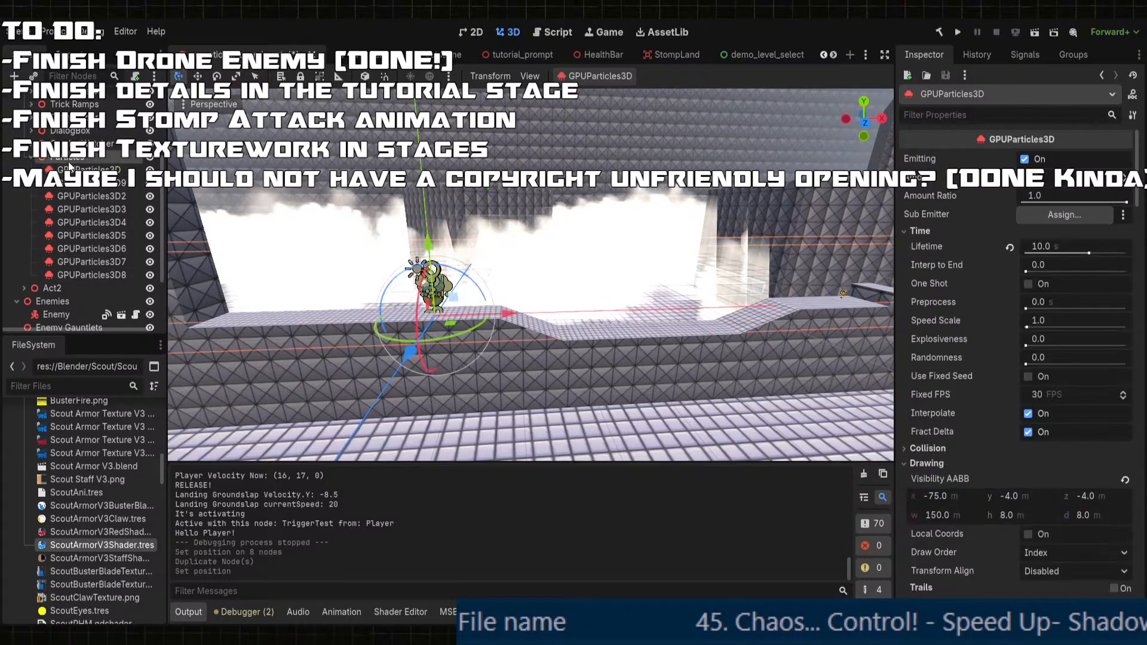
pyautogui.click(68, 158)
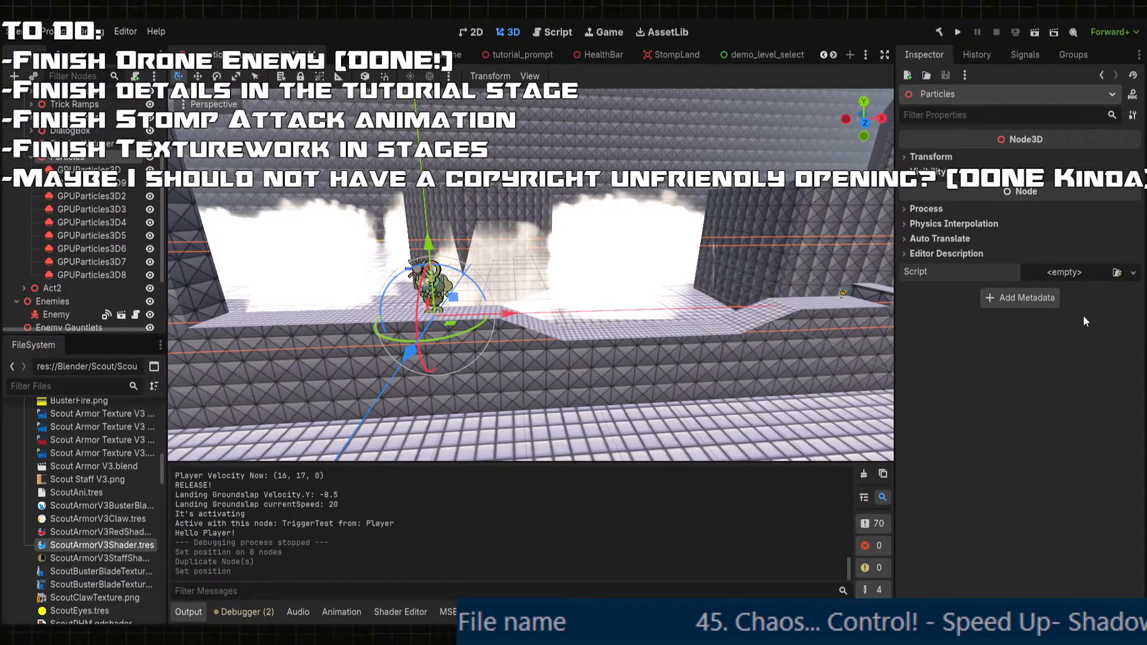
pyautogui.doubleClick(438, 185)
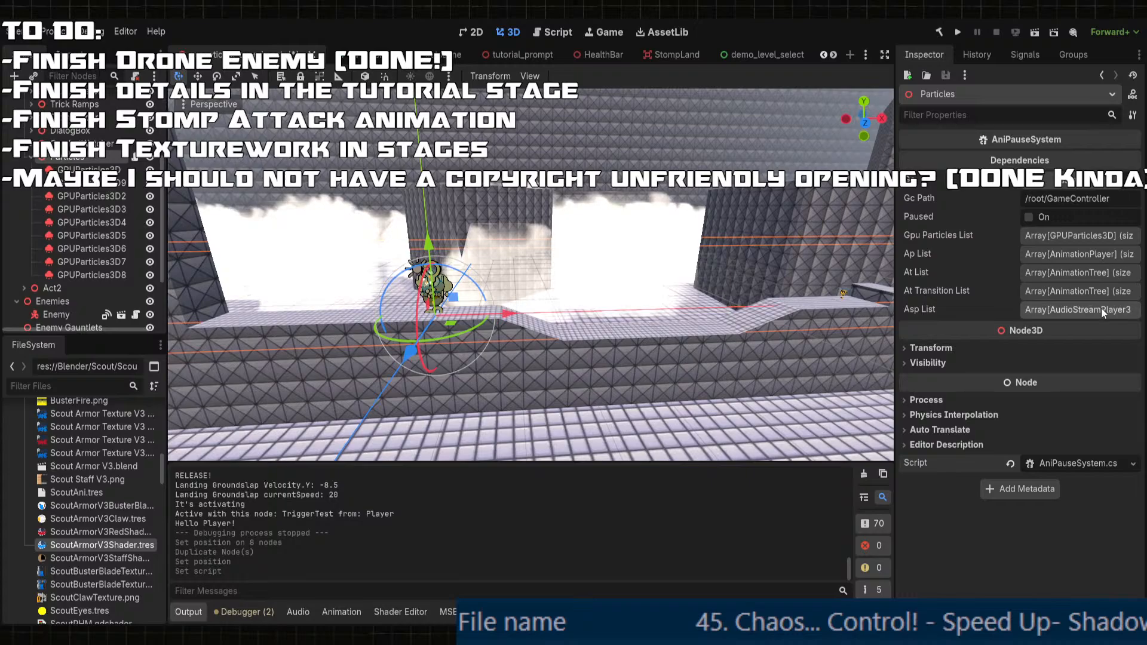
# - Add all nine GPUParticles3D emitters to the Particles node's Gpu Particles List and save the scene
pyautogui.click(1044, 237)
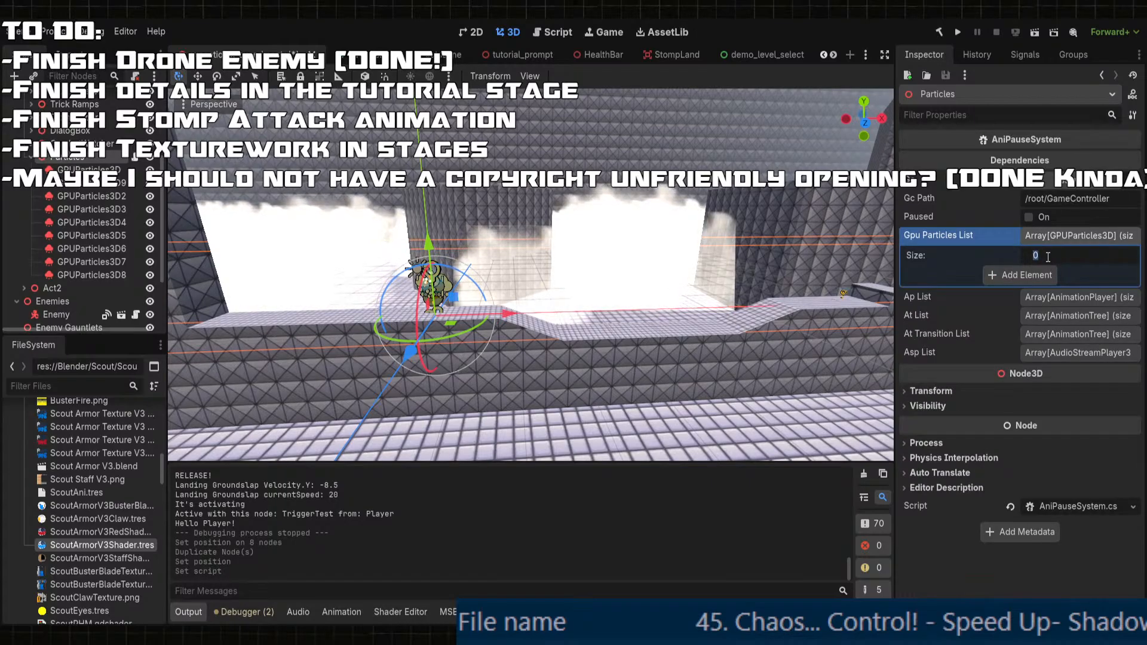
pyautogui.click(89, 169)
pyautogui.keyDown('shift'); pyautogui.click(95, 271); pyautogui.keyUp('shift')
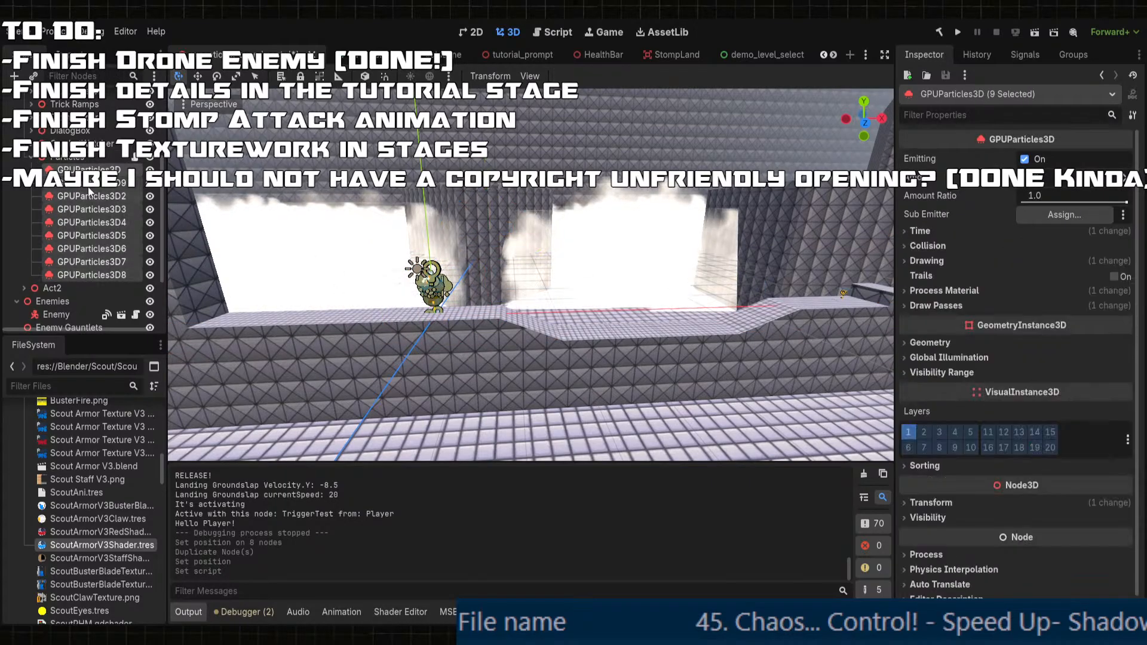
pyautogui.click(67, 159)
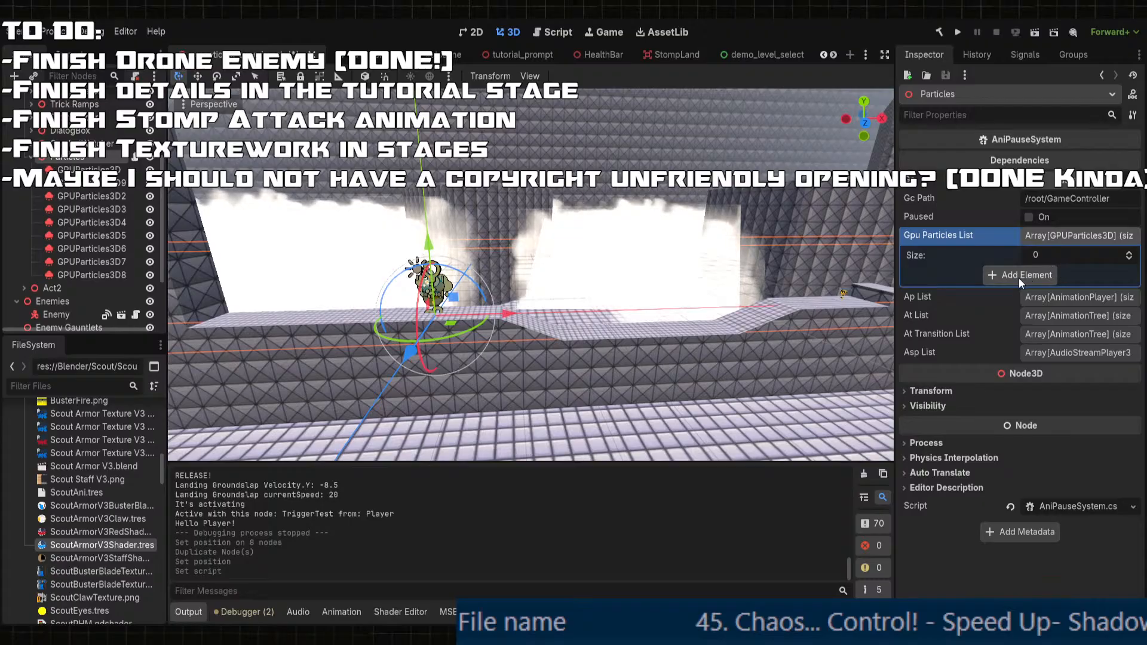
pyautogui.moveTo(89, 170); pyautogui.dragTo(928, 278)
pyautogui.moveTo(1024, 282); pyautogui.dragTo(1025, 283)
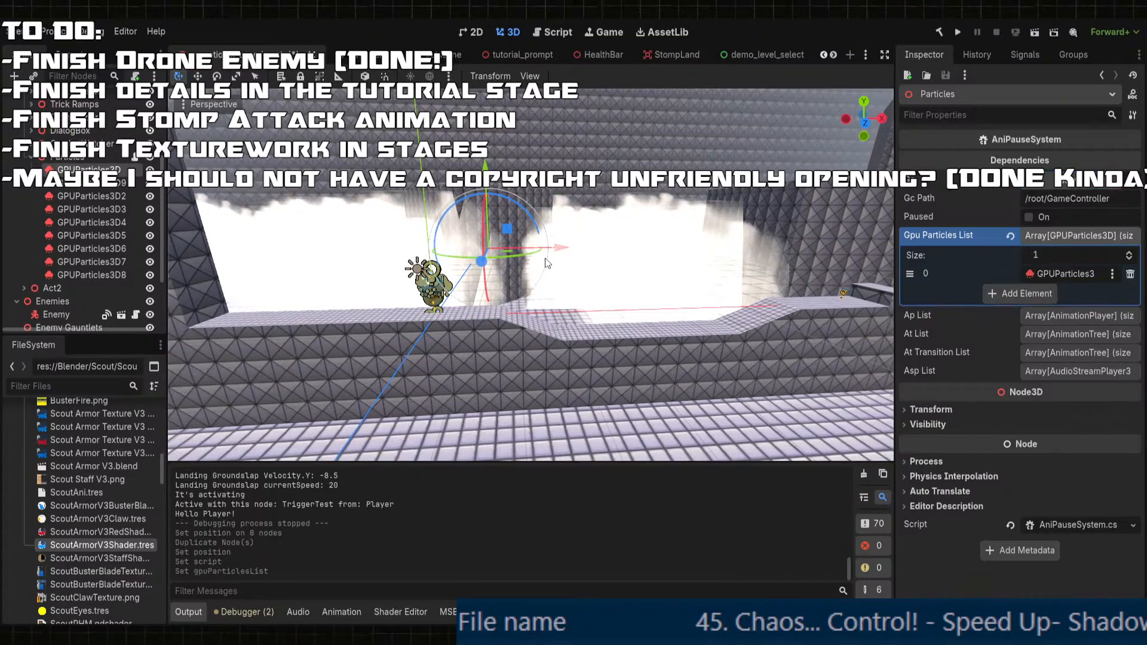
pyautogui.moveTo(96, 185); pyautogui.dragTo(1018, 294)
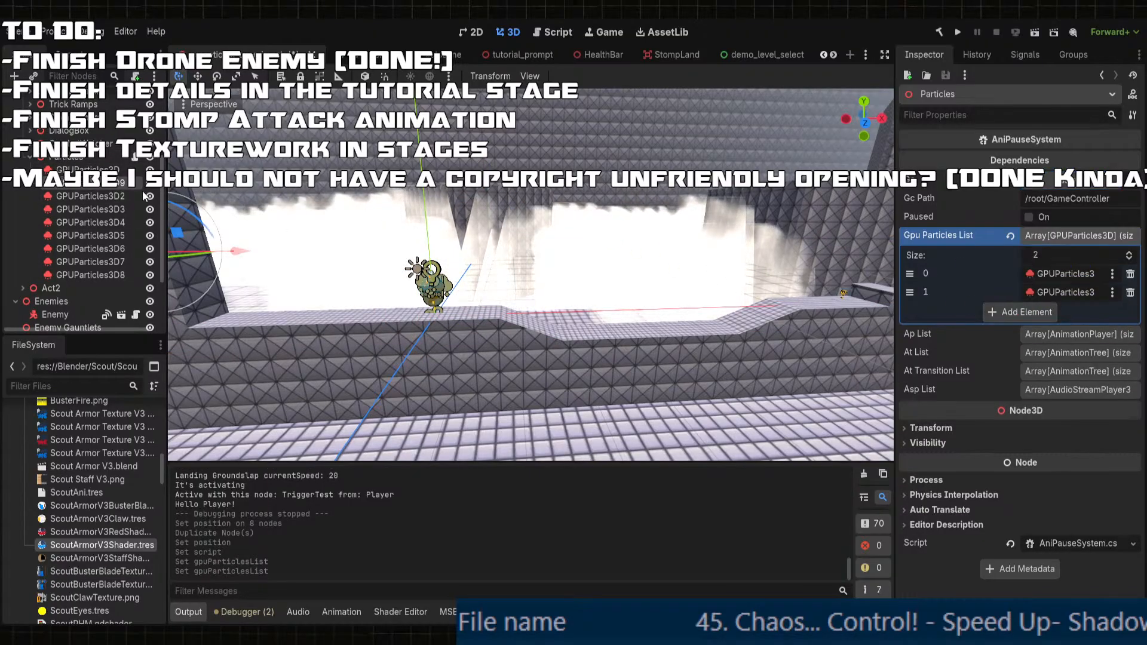
pyautogui.moveTo(90, 197); pyautogui.dragTo(1026, 312)
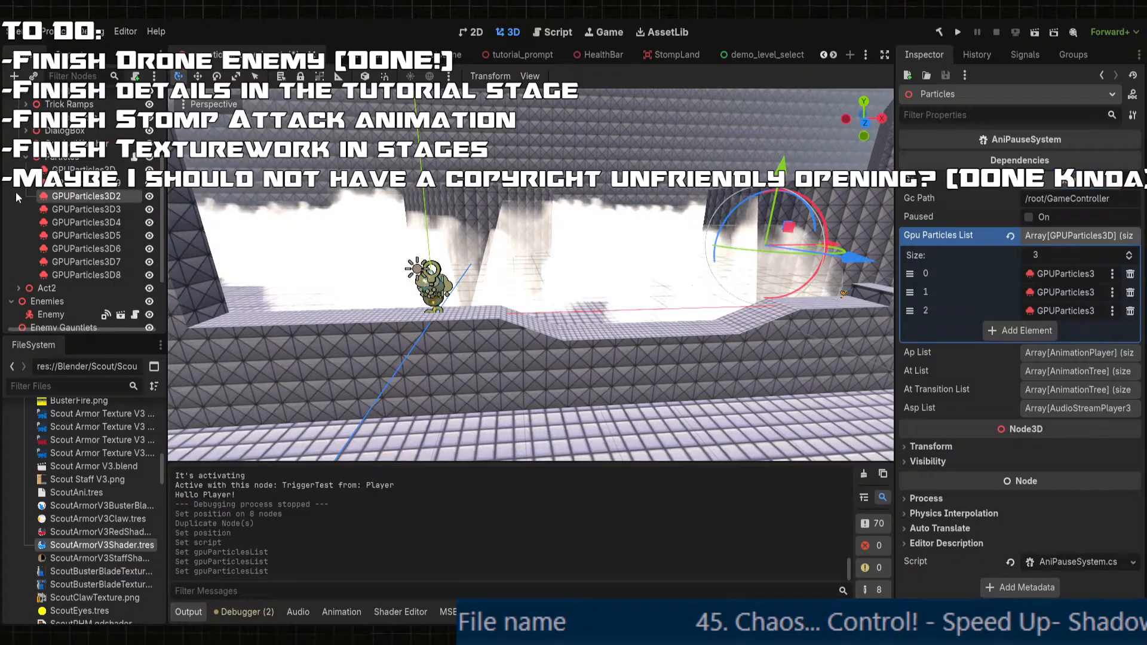
pyautogui.moveTo(95, 210); pyautogui.dragTo(1025, 331)
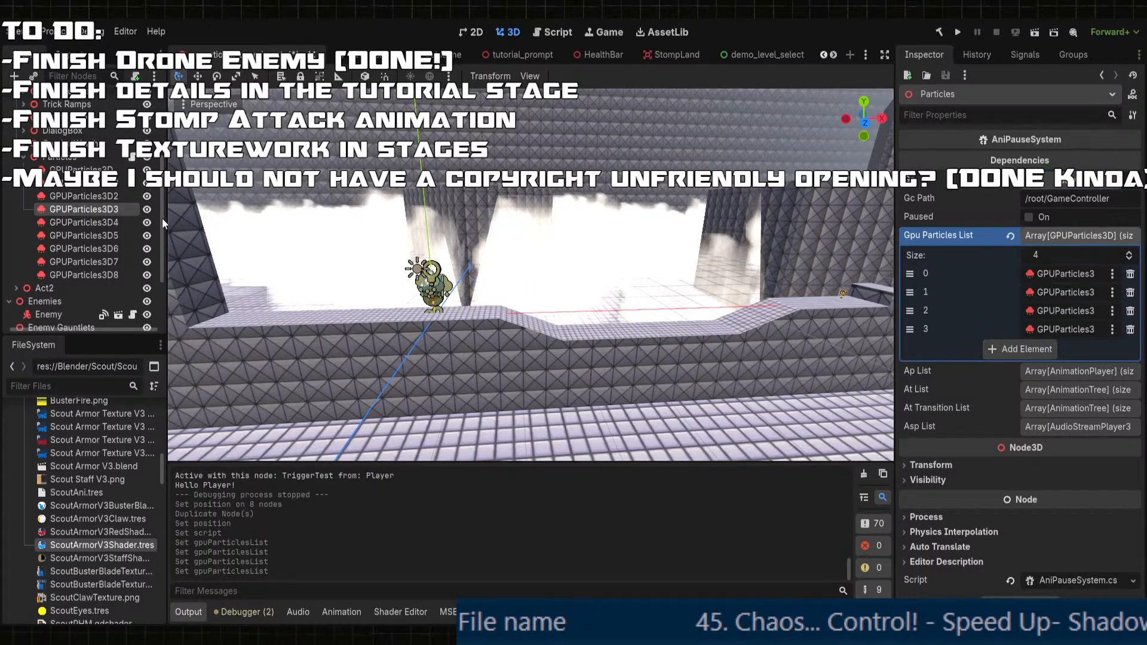
pyautogui.moveTo(119, 232); pyautogui.dragTo(1021, 350)
pyautogui.moveTo(83, 236); pyautogui.dragTo(1023, 381)
pyautogui.moveTo(104, 249); pyautogui.dragTo(1002, 405)
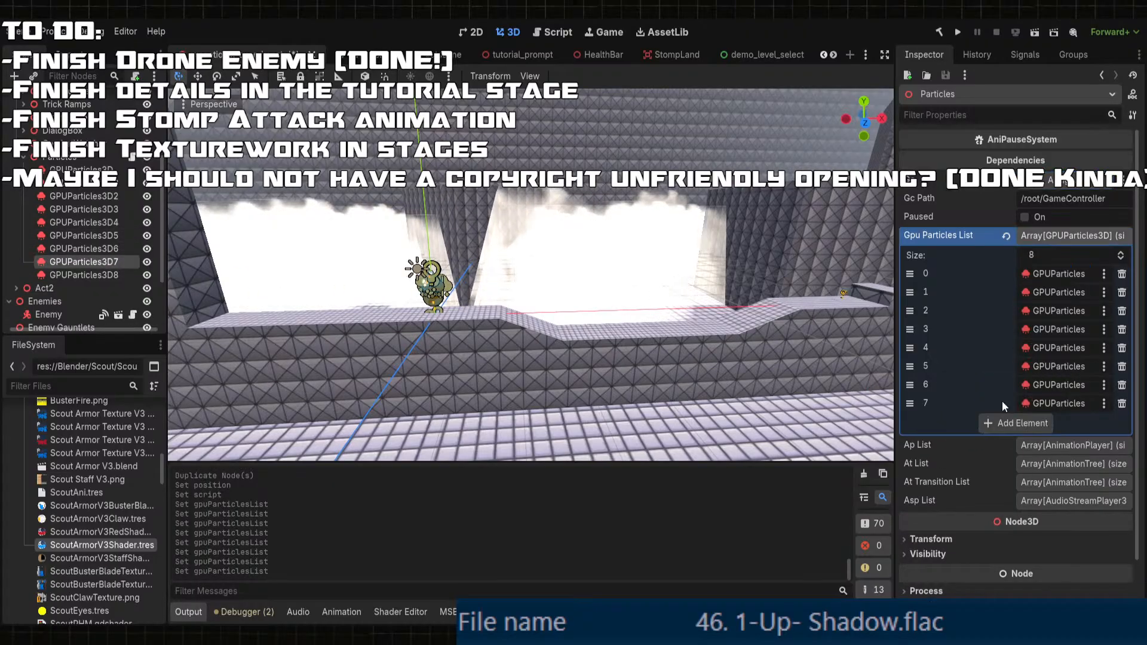
pyautogui.moveTo(124, 272); pyautogui.dragTo(1022, 429)
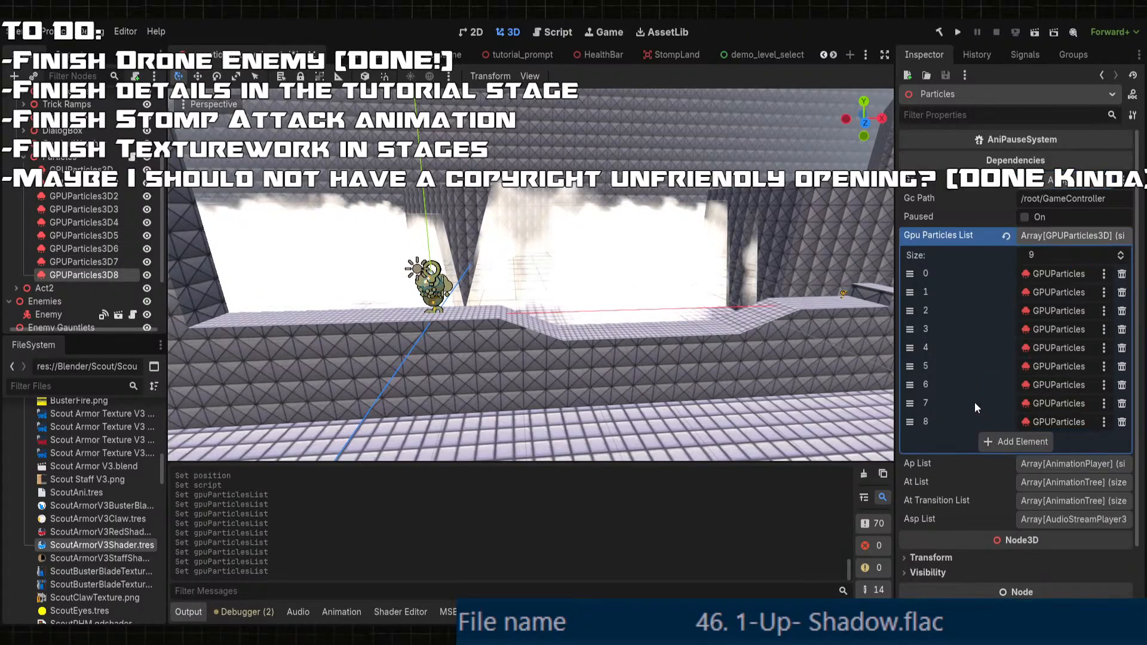
pyautogui.hotkey('ctrl', 's')
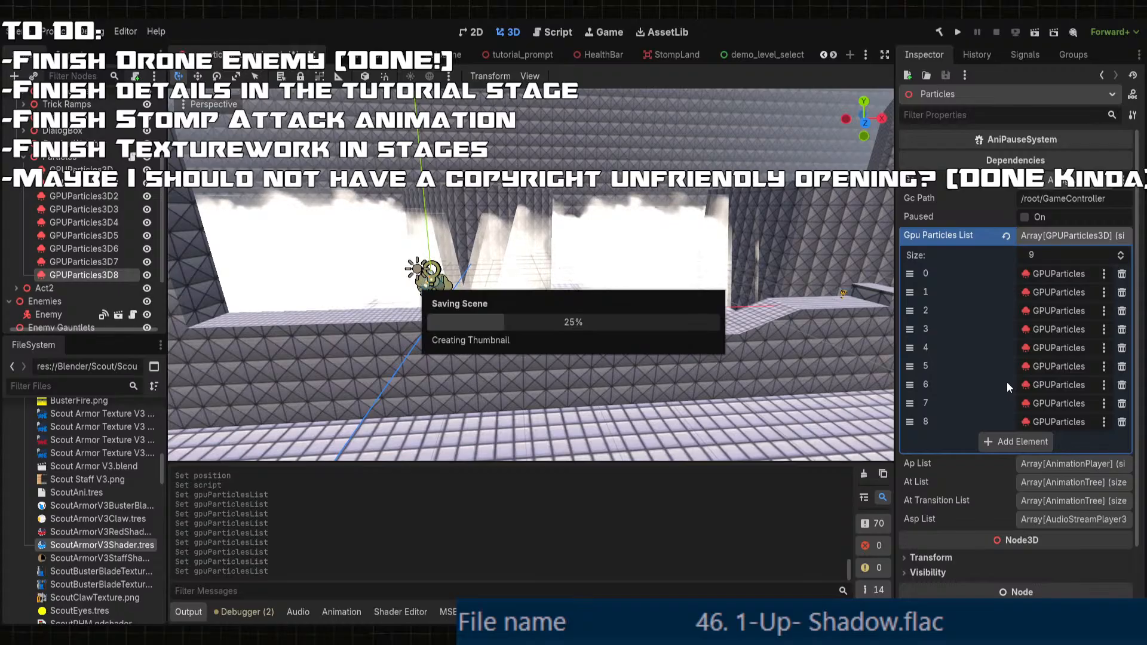
# - Select the first particle emitter and examine the clouds behind the stage's starting area from several angles
pyautogui.scroll(-5, 661, 294)
pyautogui.scroll(-6, 660, 294)
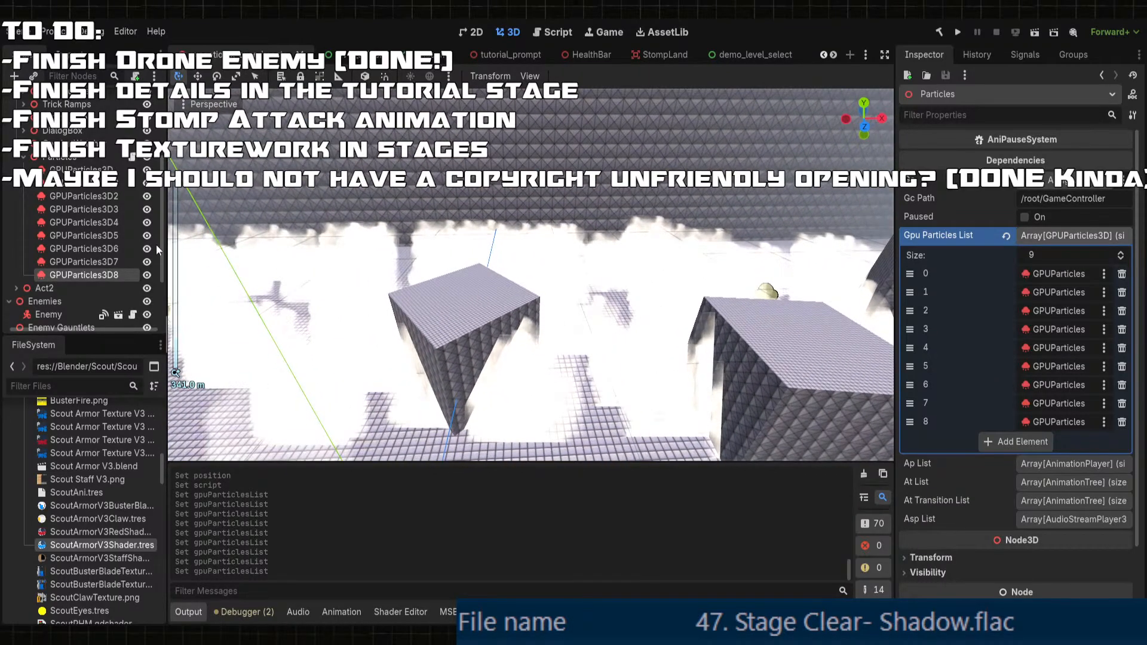
pyautogui.click(479, 338)
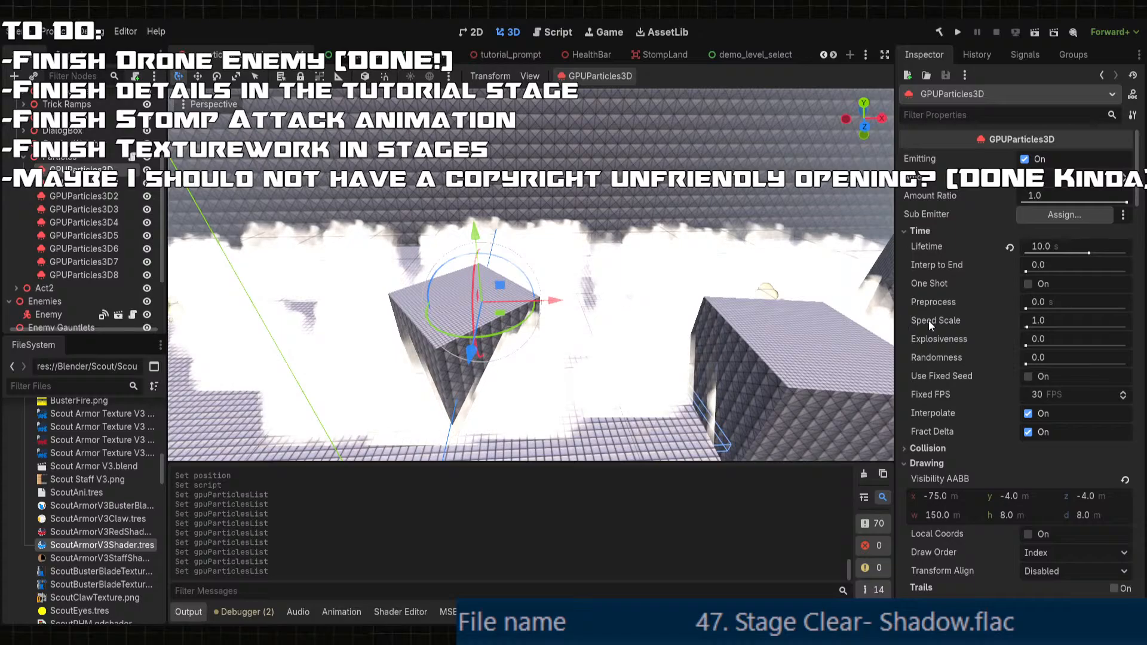
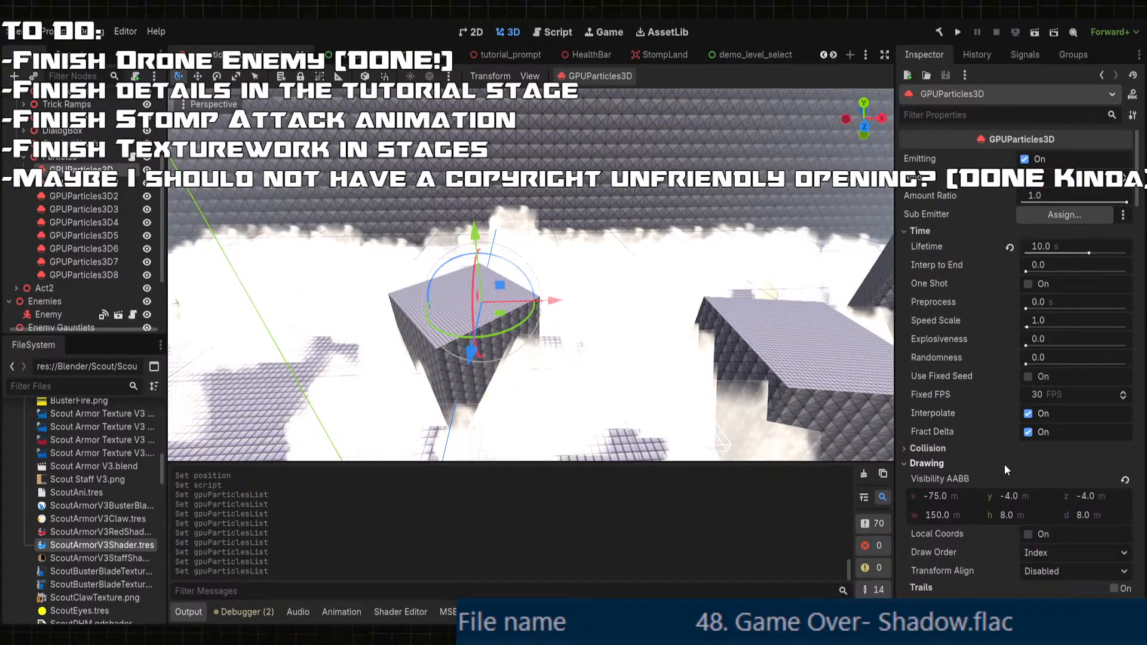
pyautogui.scroll(-5, 783, 403)
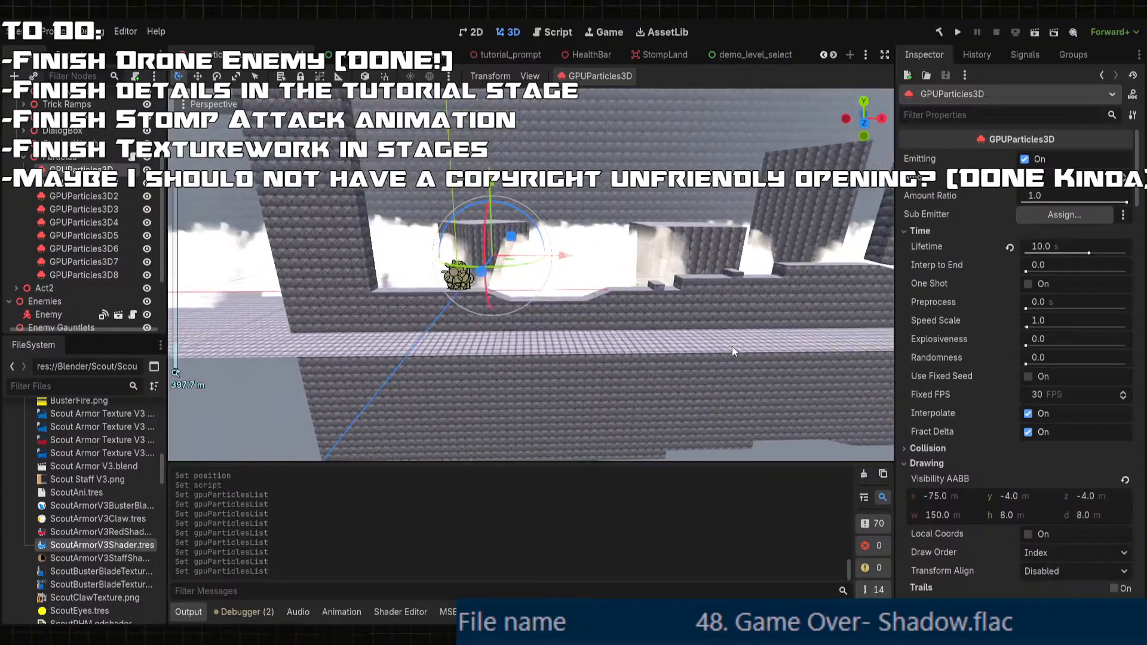
pyautogui.scroll(2, 732, 346)
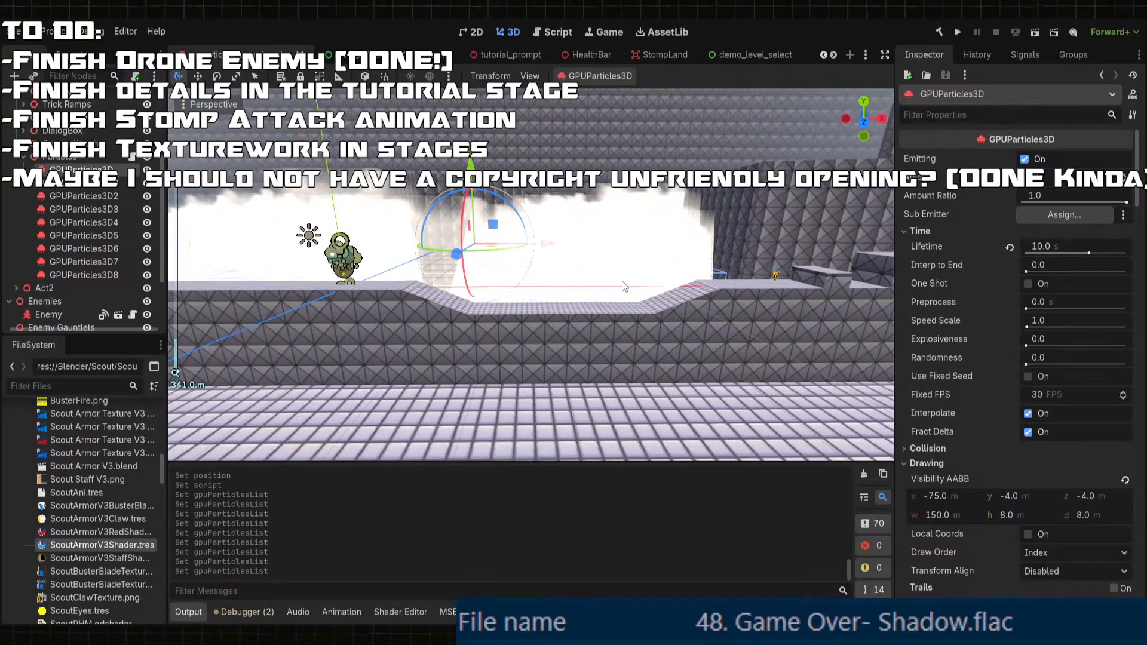
pyautogui.moveTo(625, 286); pyautogui.dragTo(639, 266, button='middle')
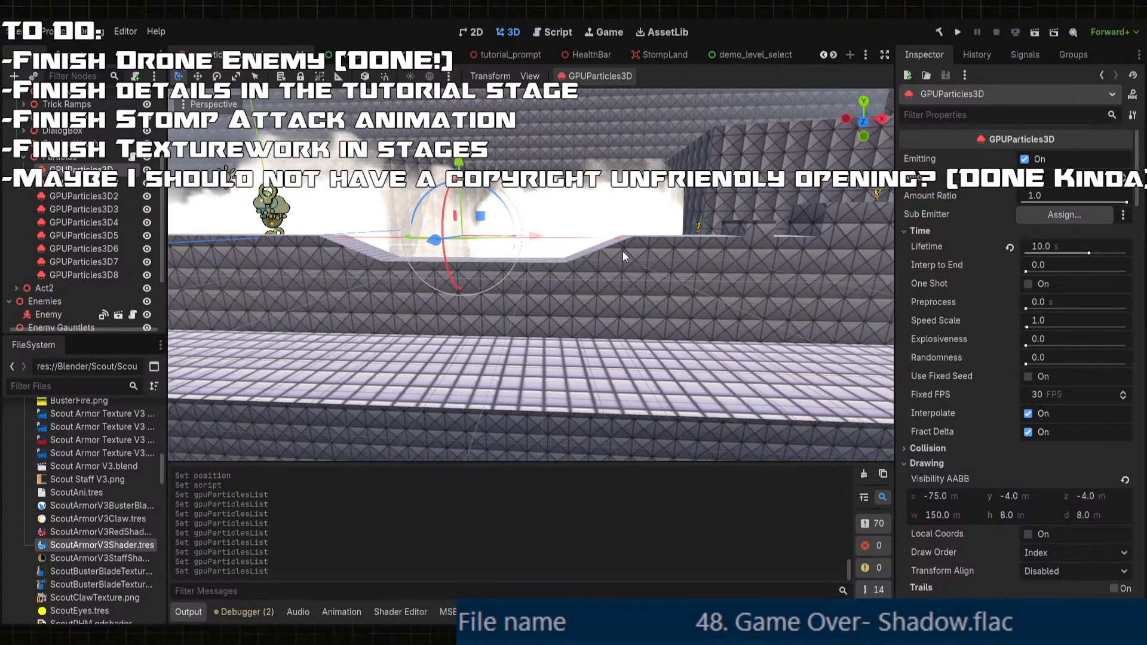
pyautogui.moveTo(627, 223); pyautogui.dragTo(632, 231, button='middle')
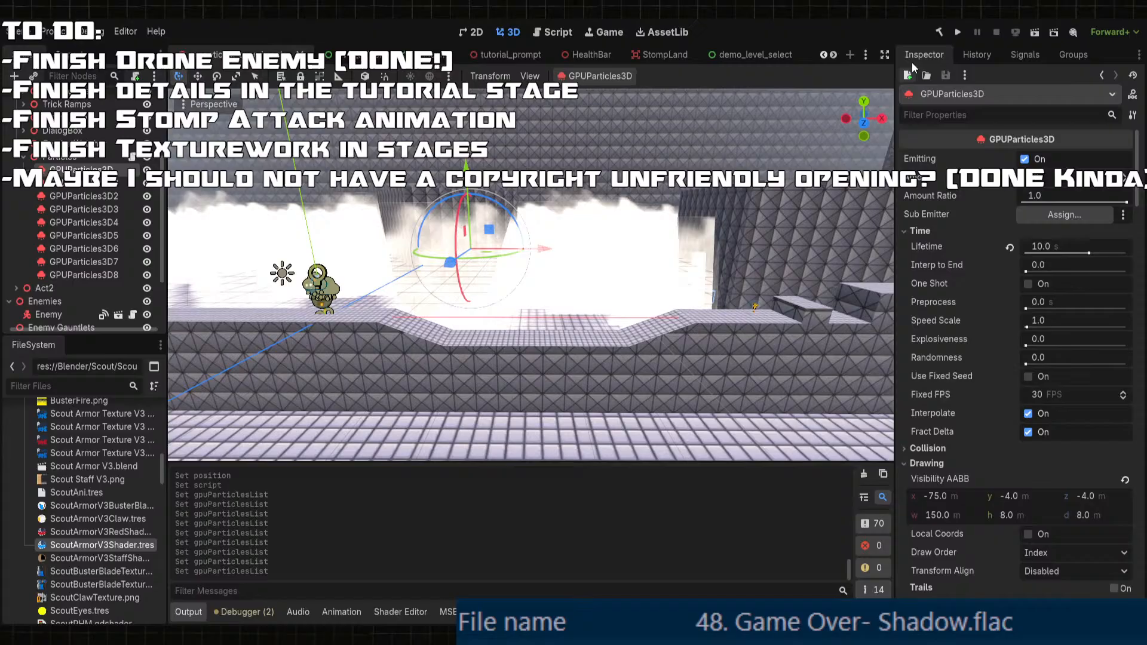
# - Run the project, enter the tutorial stage from the stage selection and dismiss the movement dialog
pyautogui.click(958, 32)
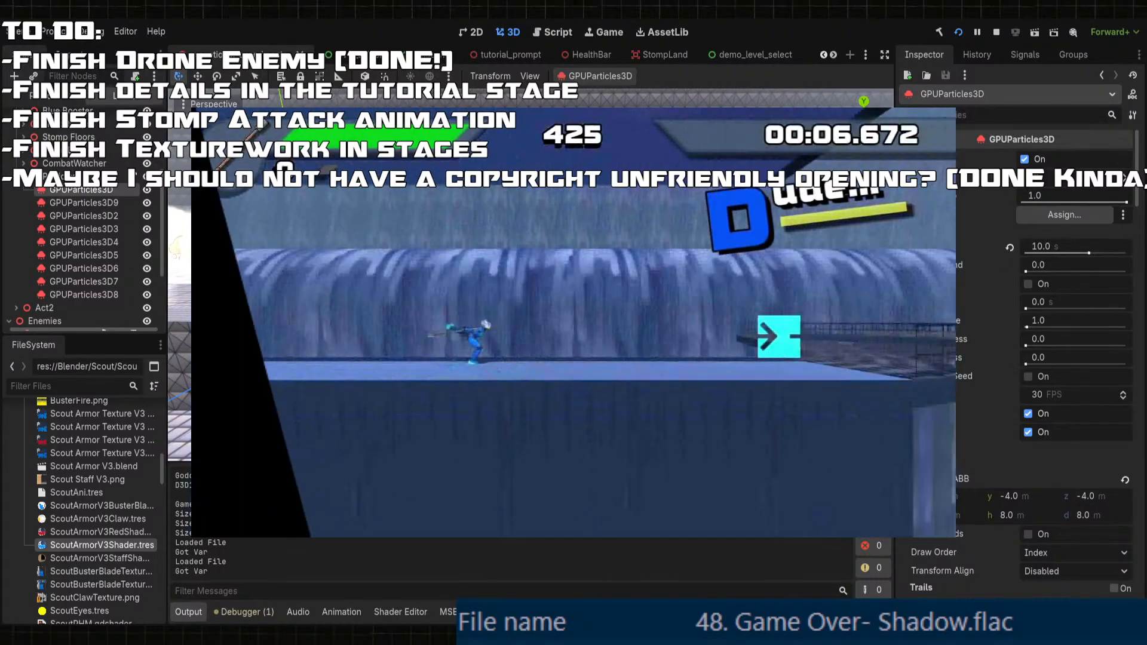
pyautogui.press('Down')
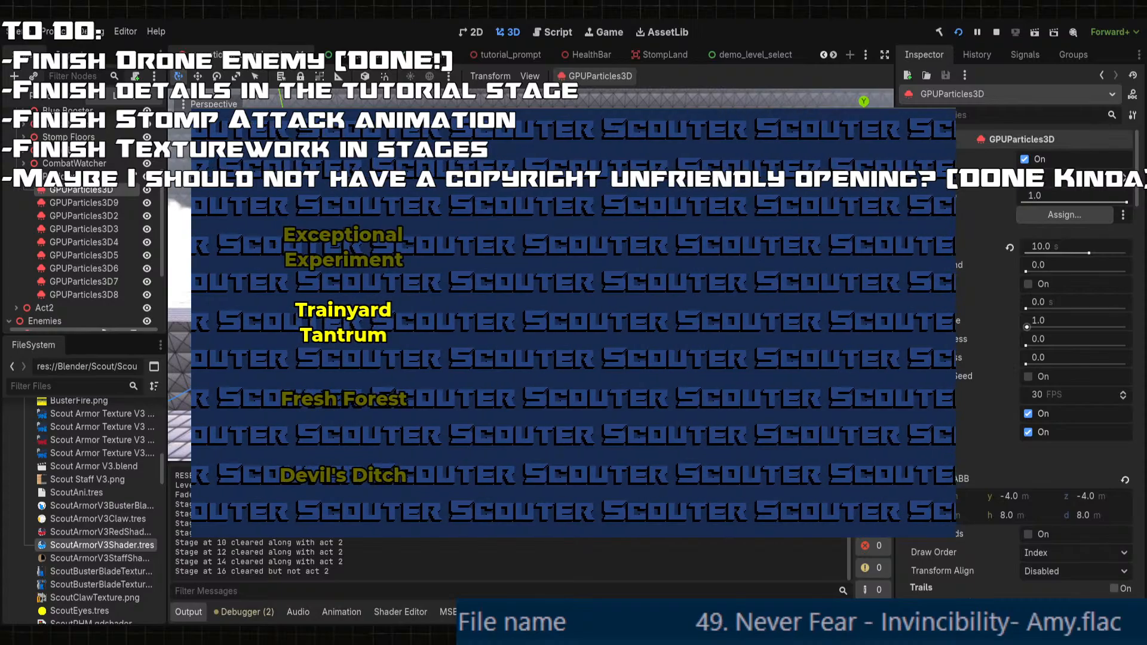
pyautogui.press('Up')
pyautogui.press('Return')
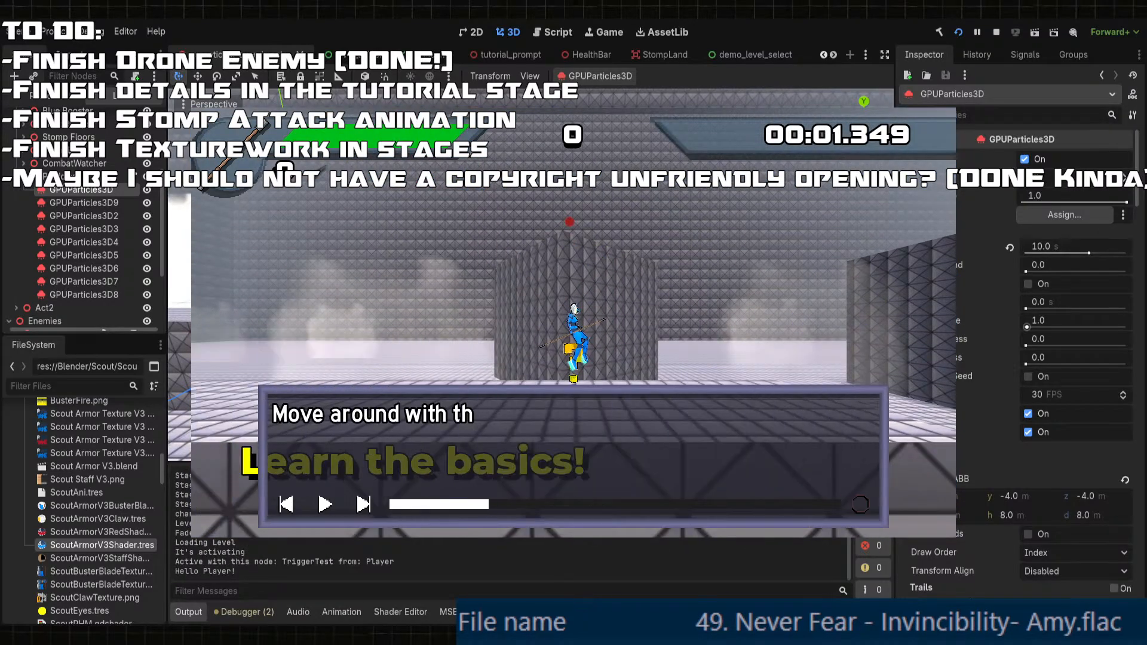
pyautogui.press('Return')
# - Play the character through the tutorial stage to examine the clouds along the route, pause mid-stage, and stop the running project
pyautogui.press('Right')
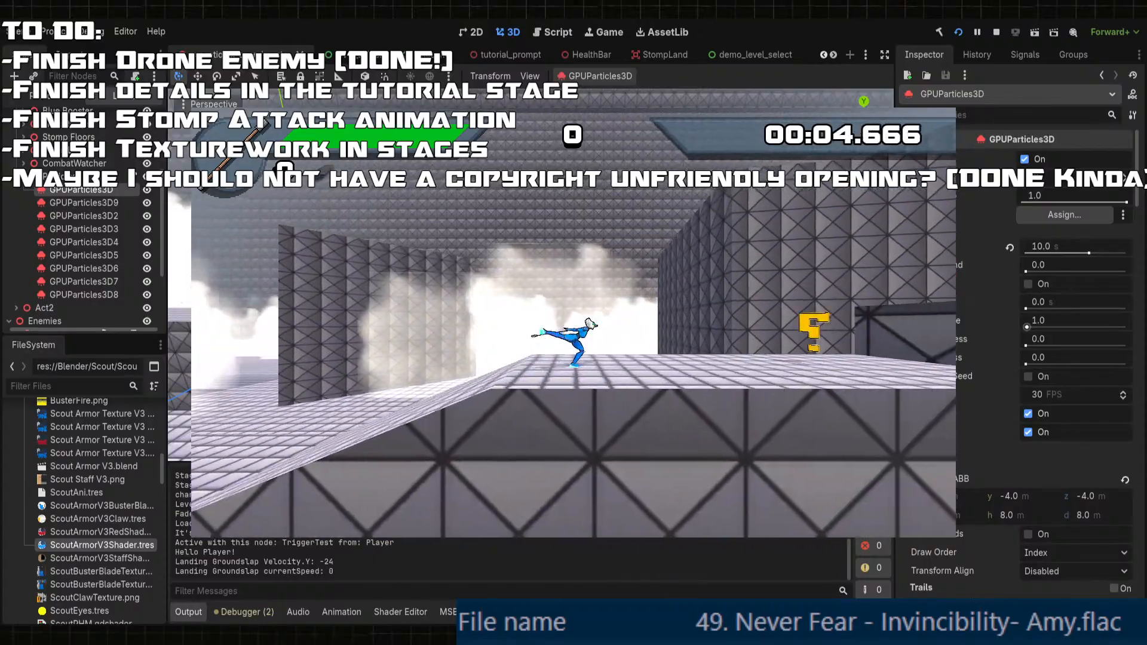
pyautogui.press('Right')
pyautogui.press('space')
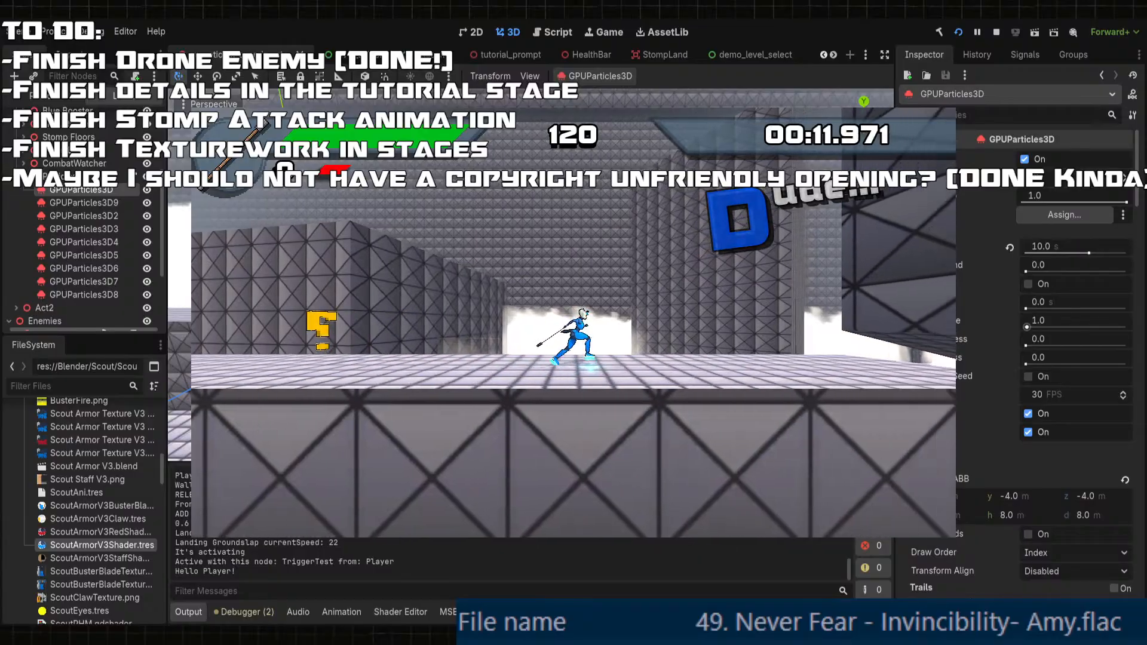
pyautogui.press('Down')
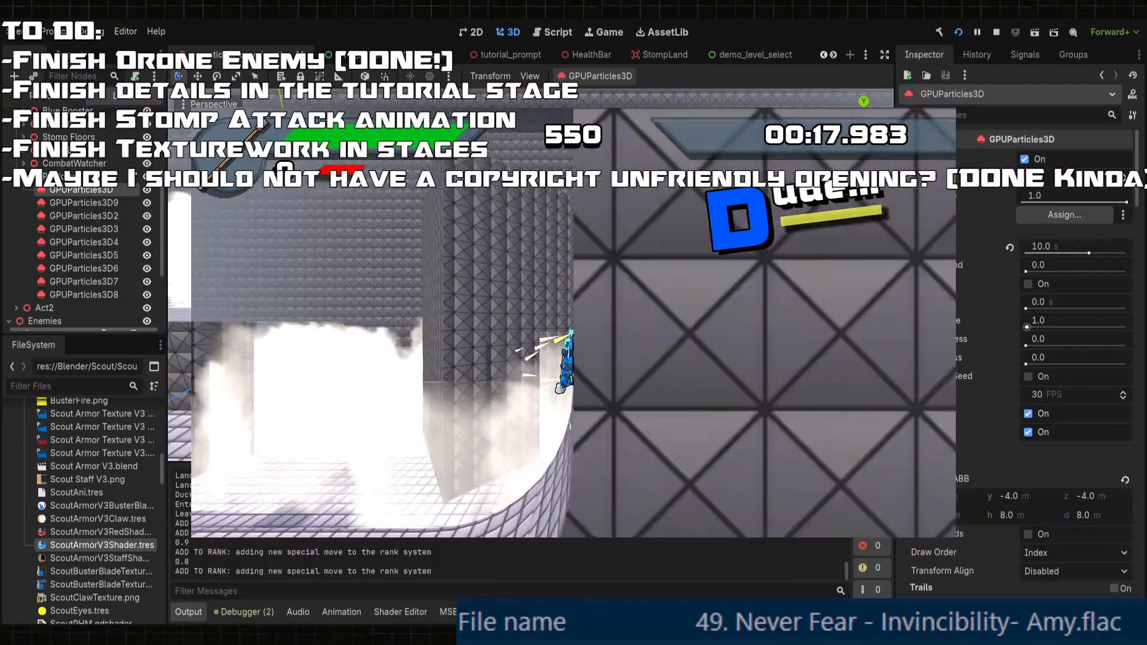
pyautogui.press('space')
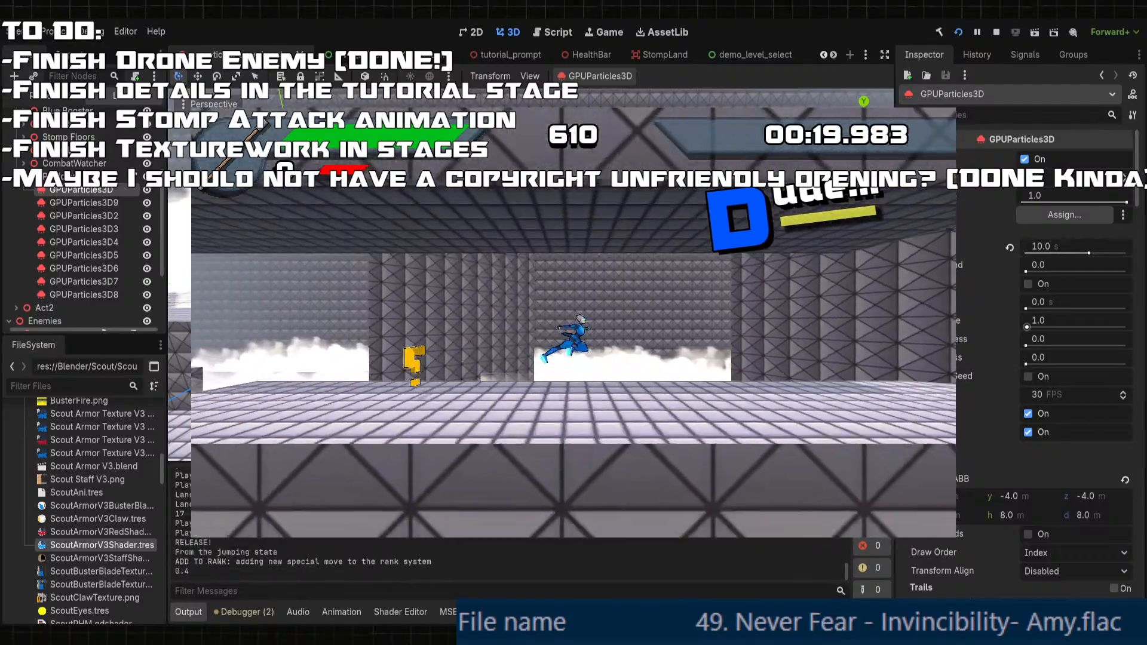
pyautogui.press('space')
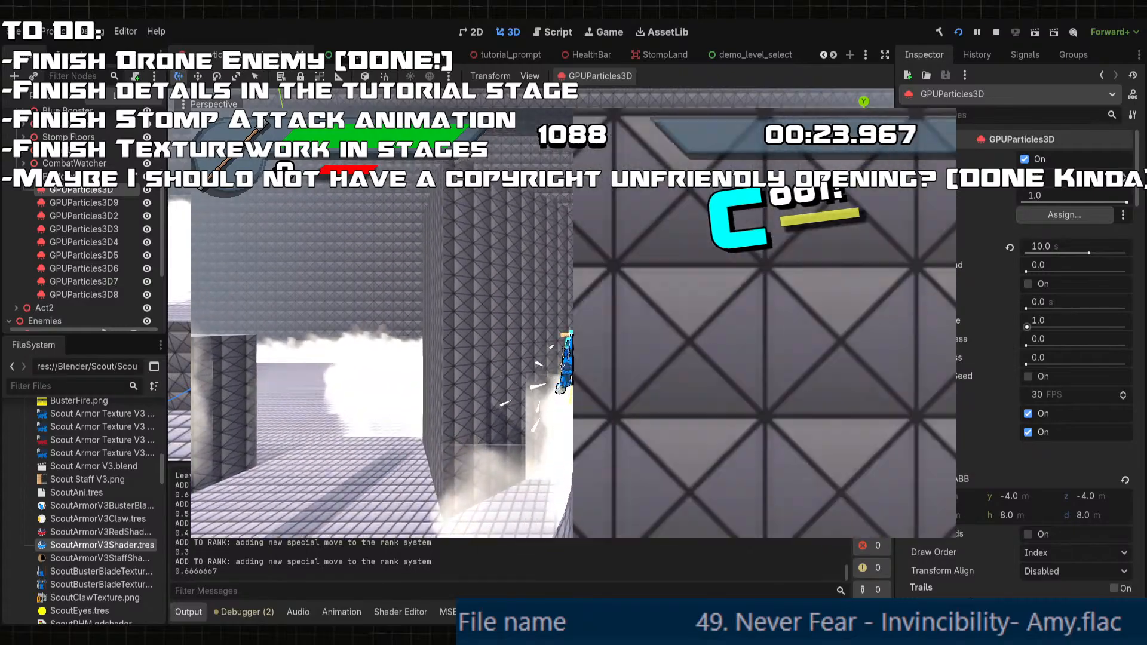
pyautogui.press('space')
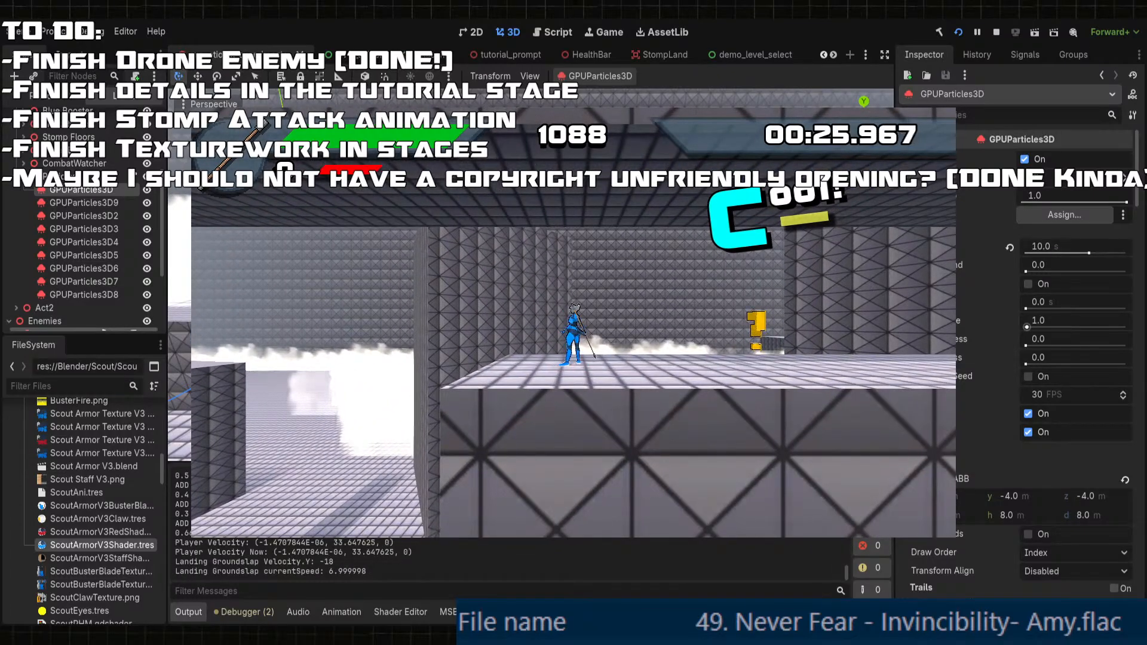
pyautogui.press('space')
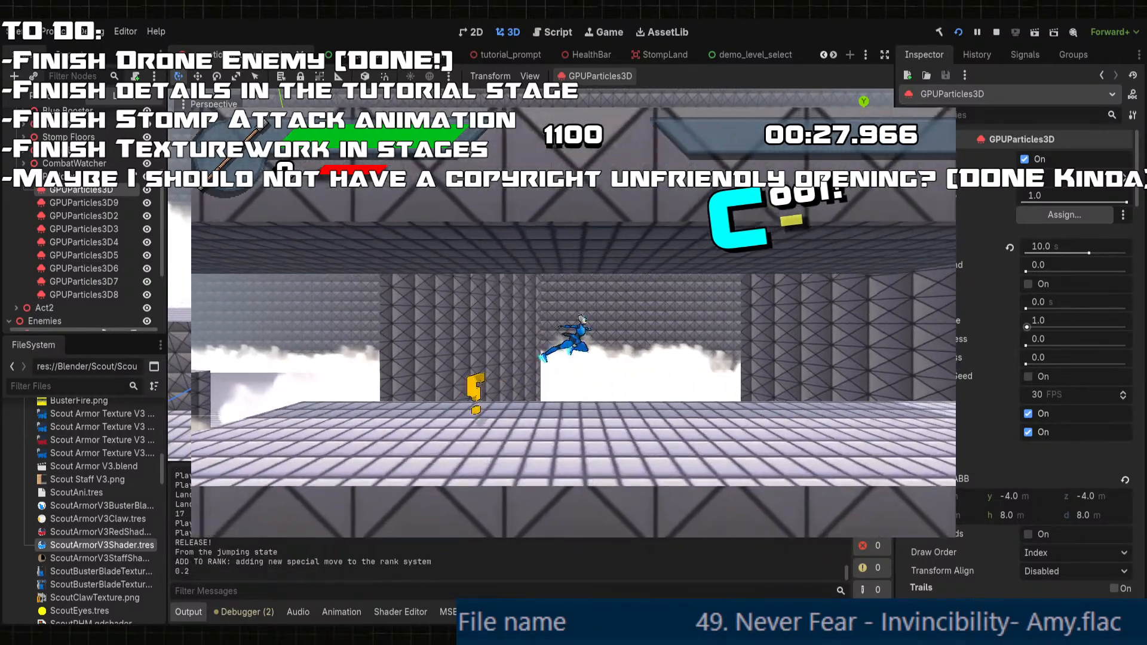
pyautogui.press('space')
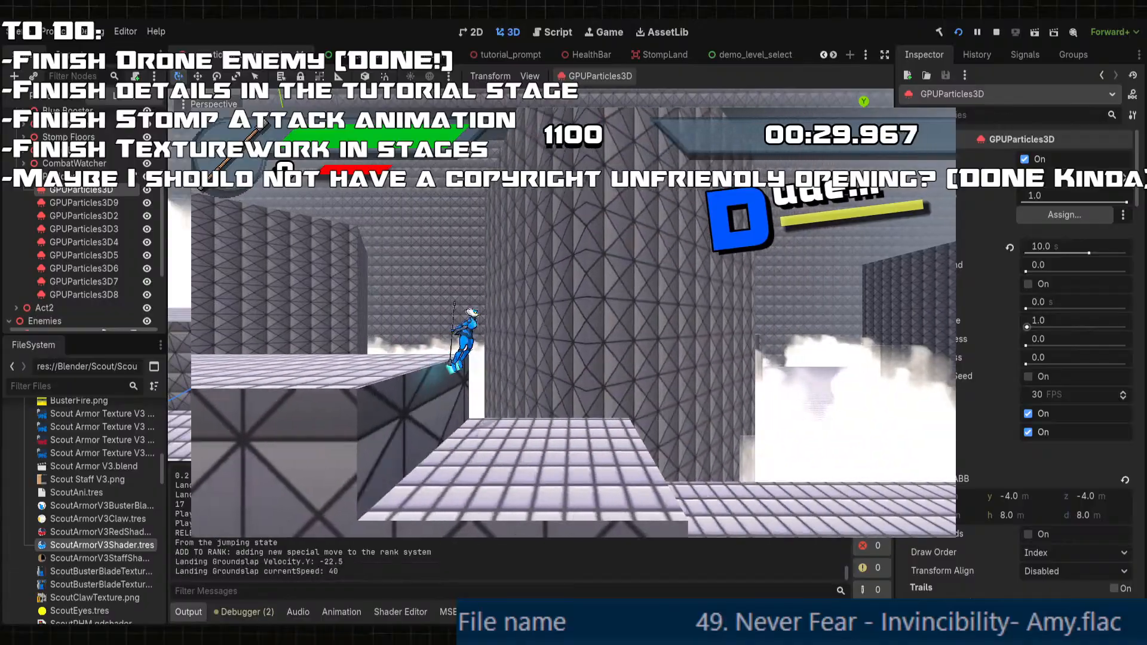
pyautogui.press('space')
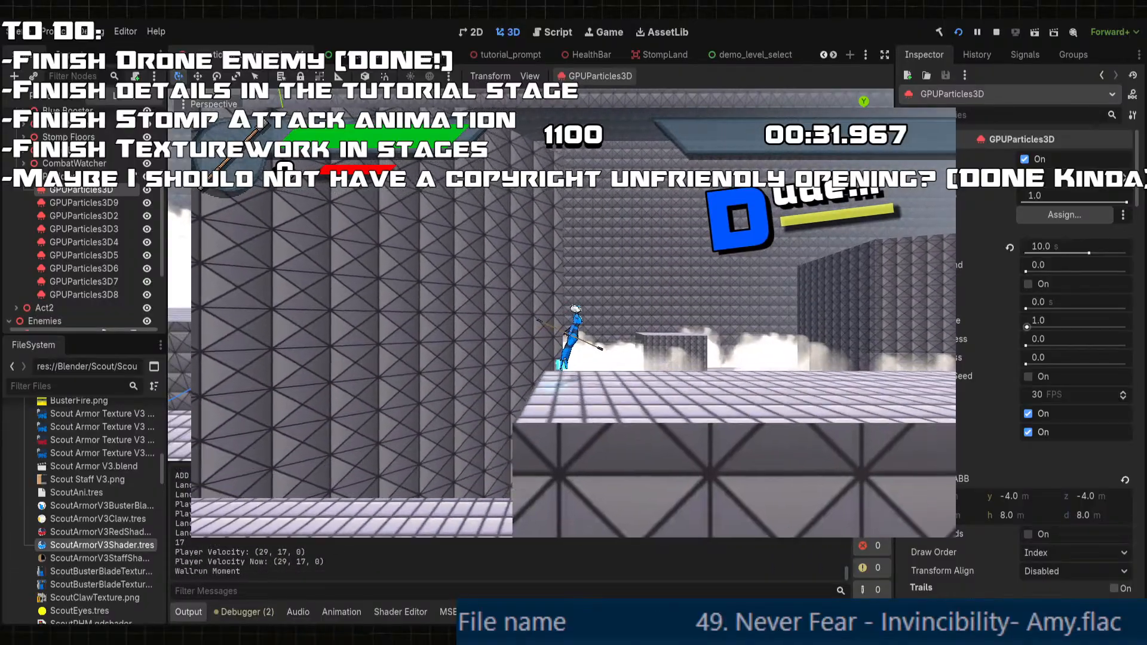
pyautogui.press('space')
pyautogui.press('shift')
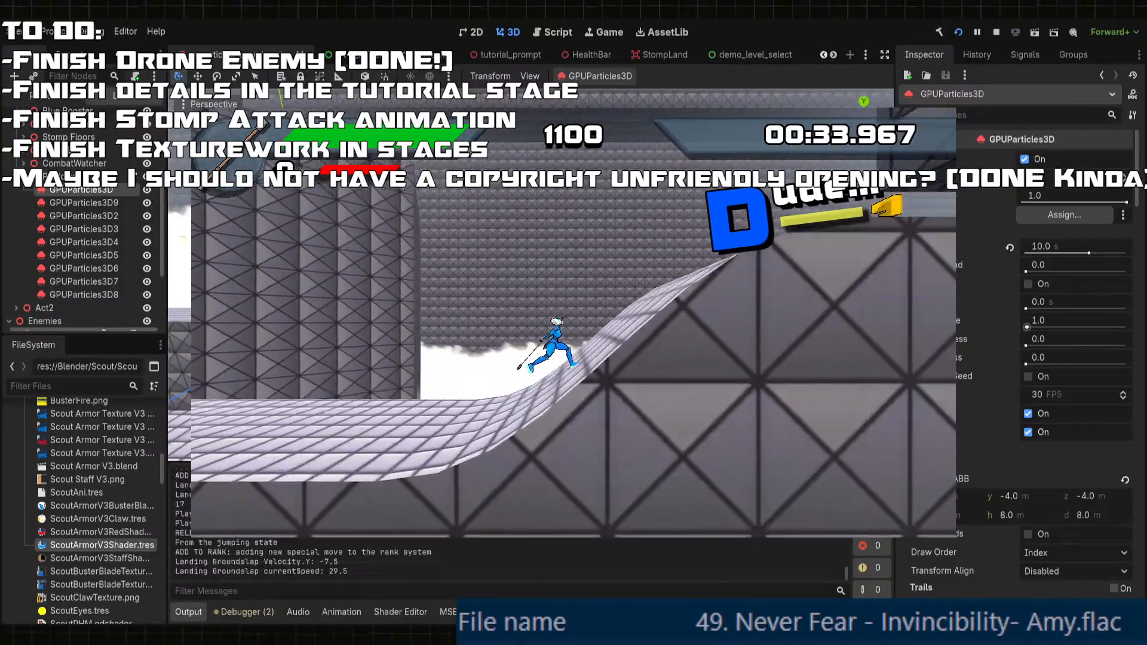
pyautogui.press('space')
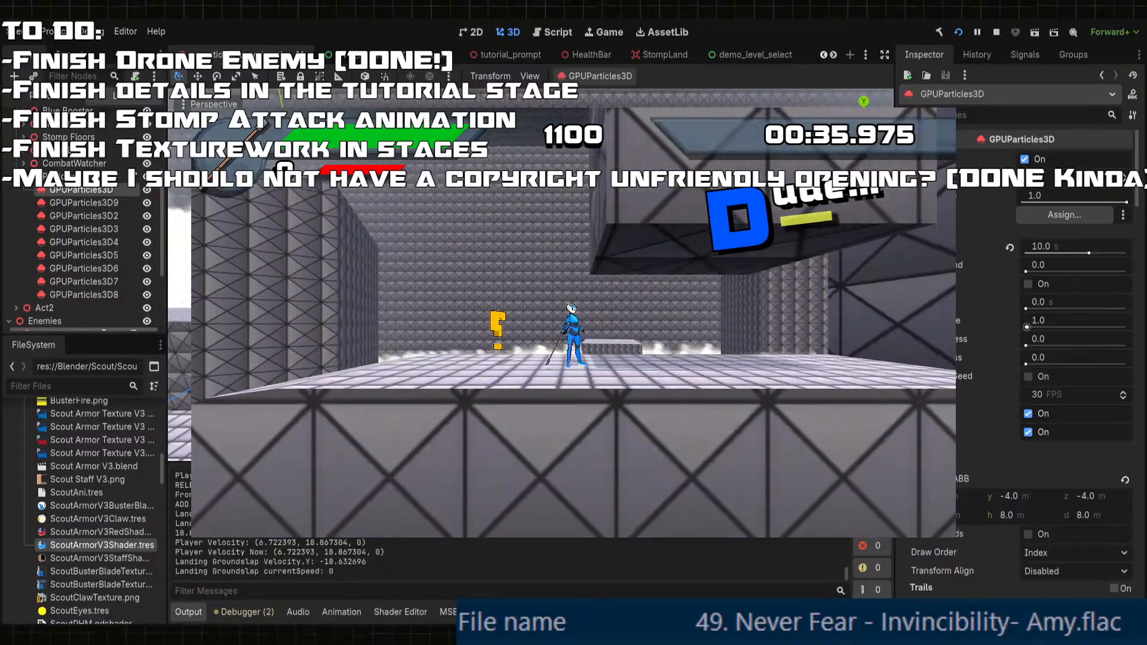
pyautogui.press('space')
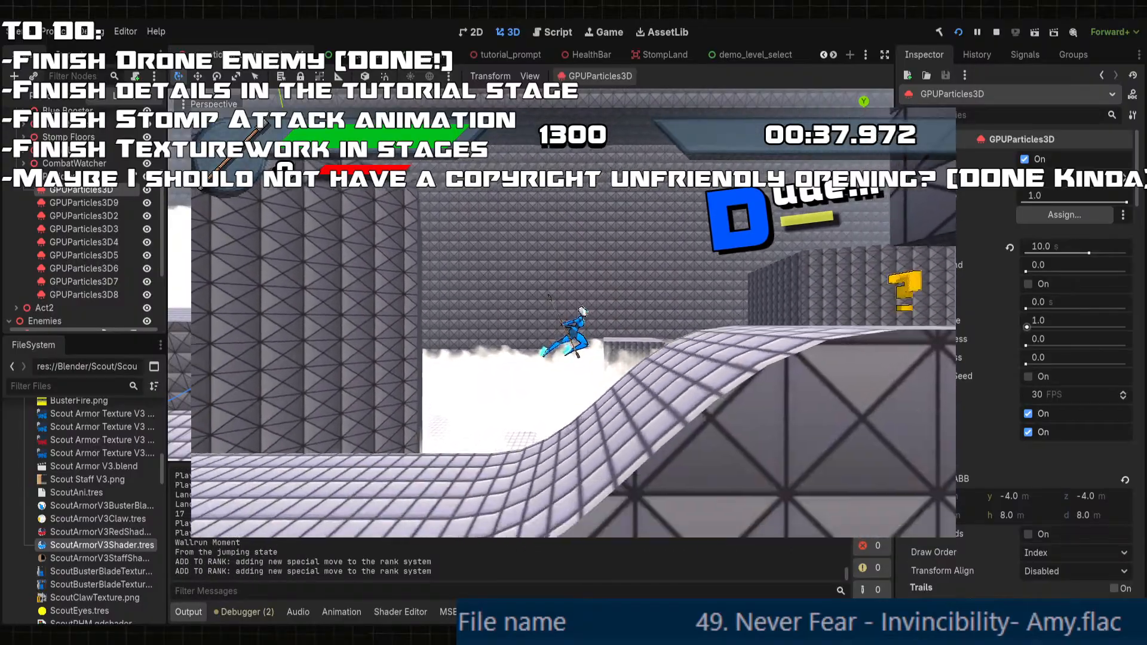
pyautogui.press('shift')
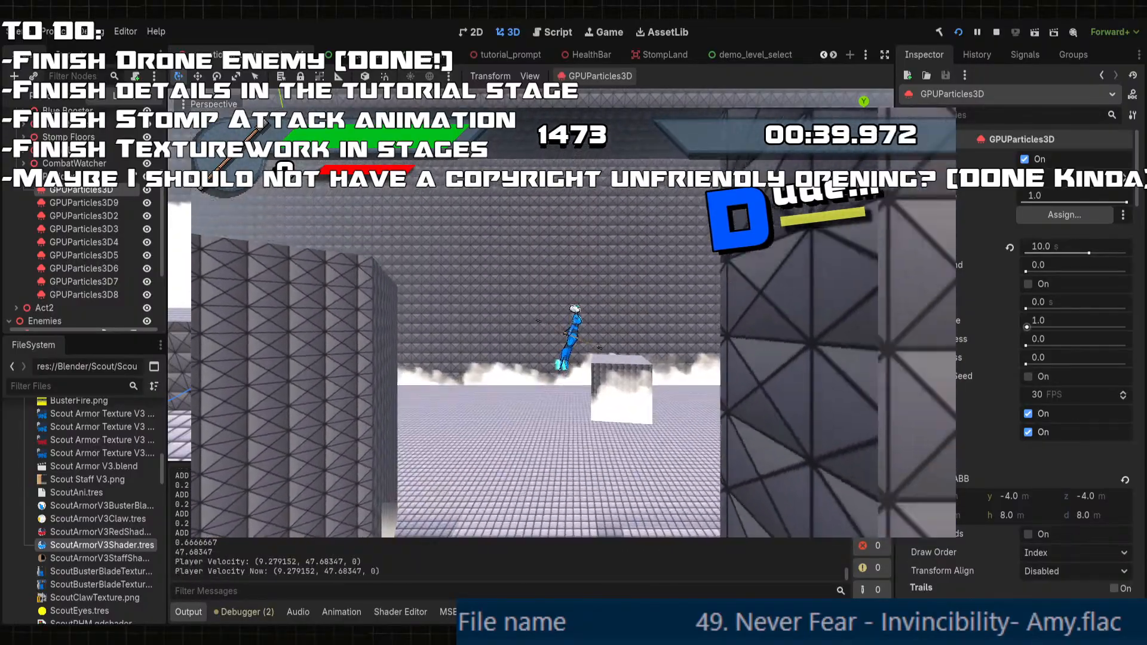
pyautogui.press('Escape')
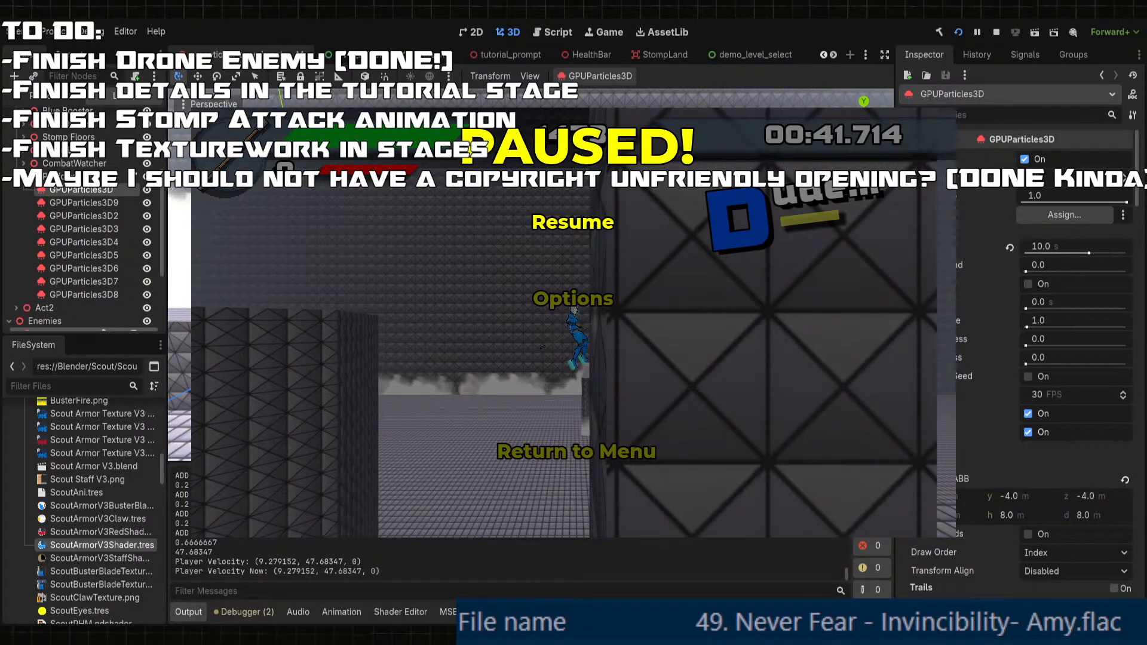
pyautogui.press('F8')
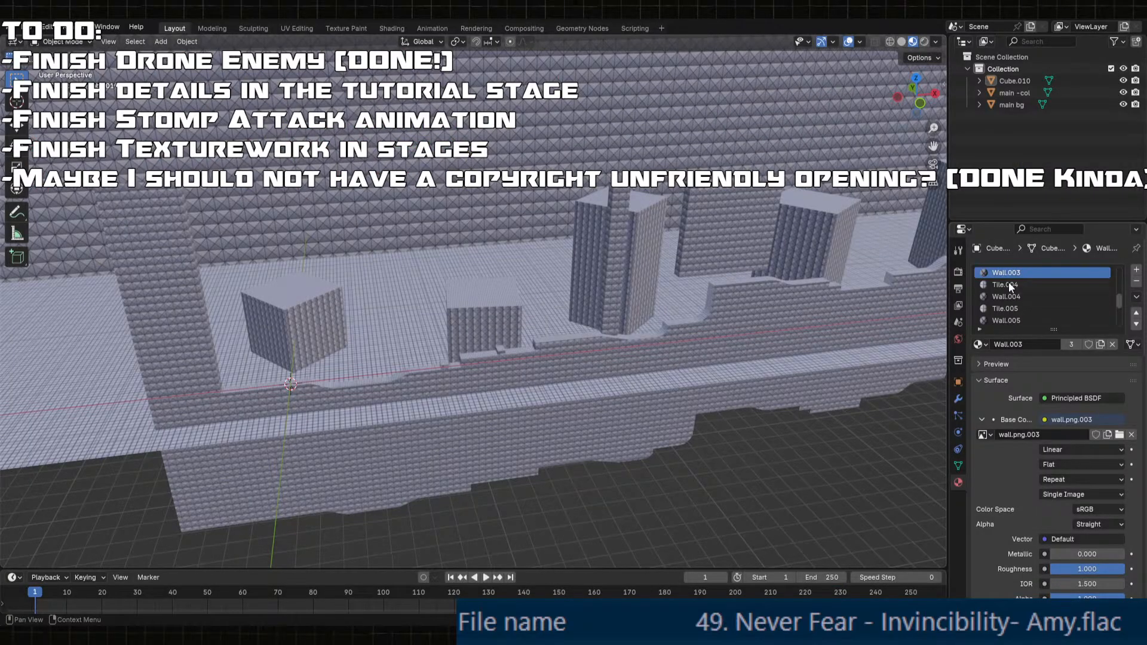
# - Switch to Blender and open the background blocks mesh Cube.010 for face editing with the Wall.009 material slot active
pyautogui.scroll(3, 1012, 295)
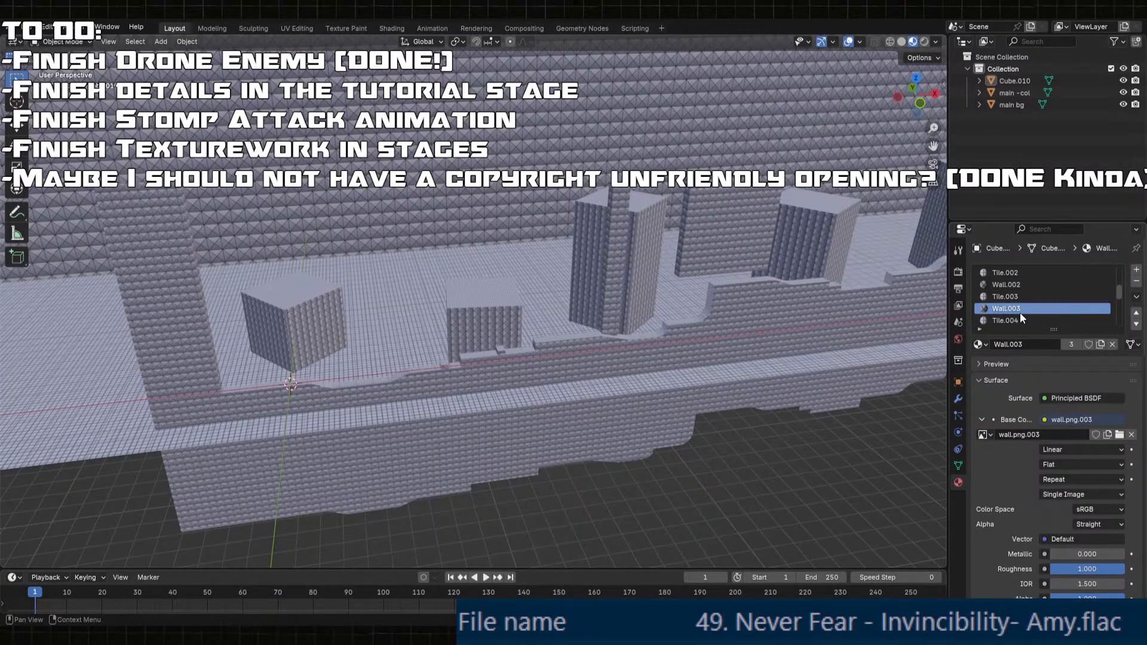
pyautogui.scroll(5, 1019, 310)
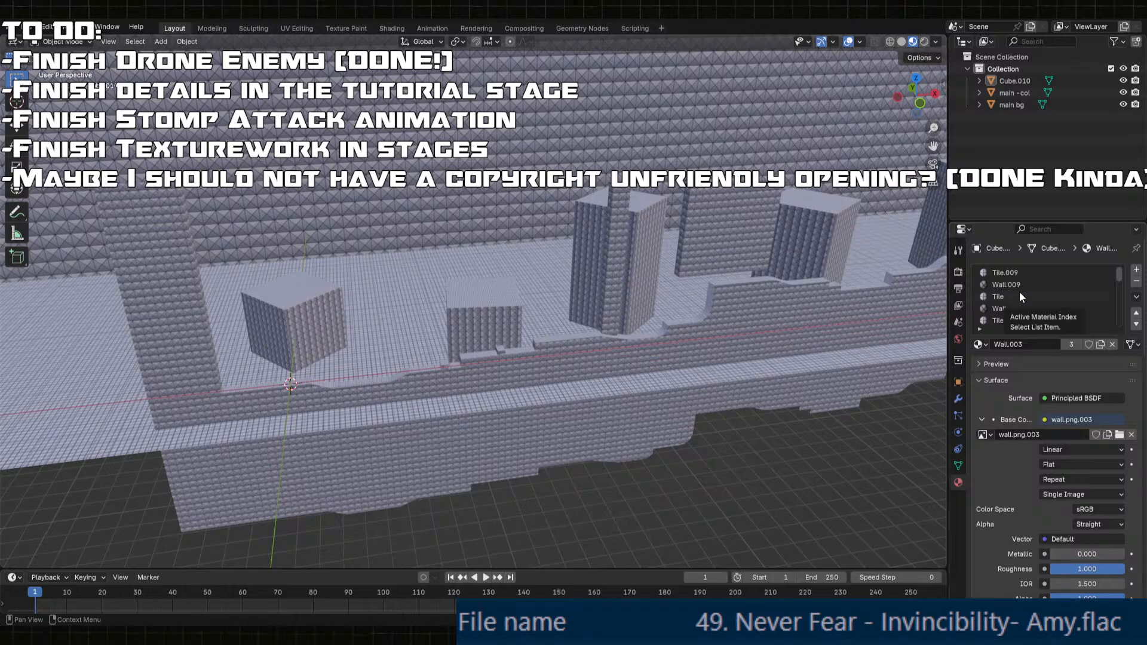
pyautogui.click(1033, 295)
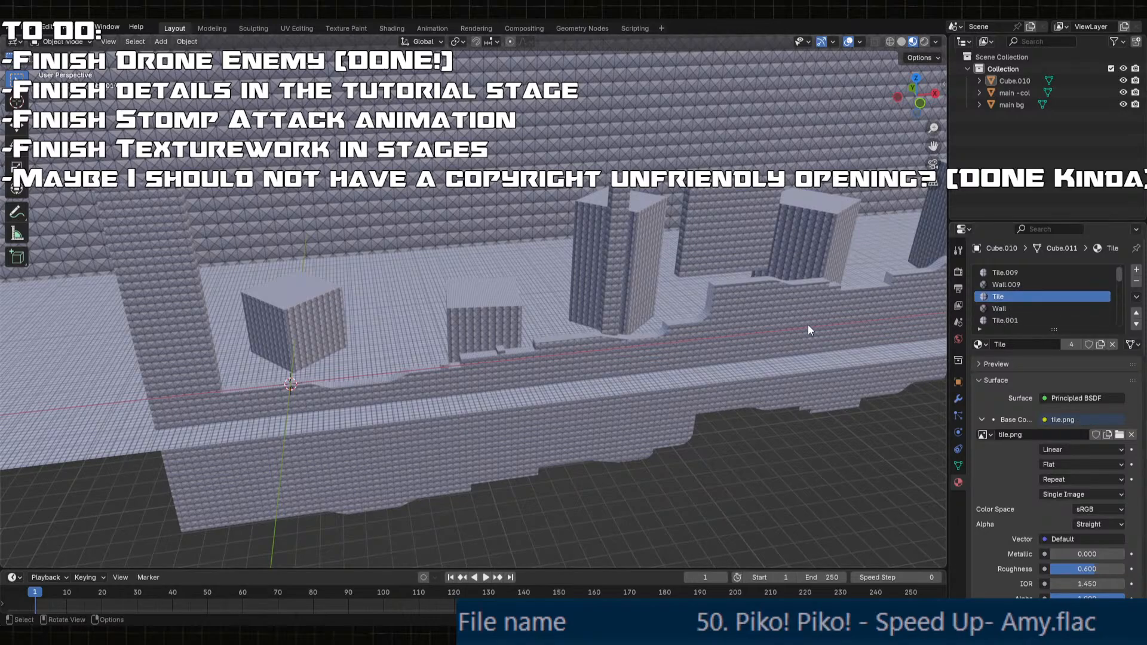
pyautogui.click(599, 249)
pyautogui.click(592, 251)
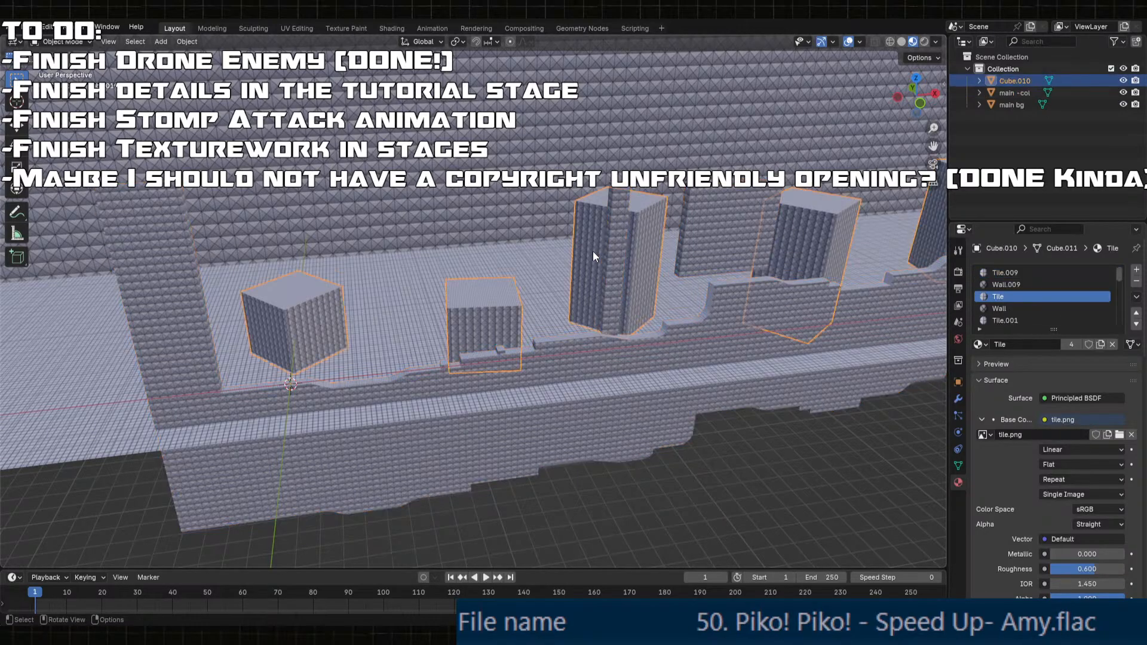
pyautogui.click(1033, 284)
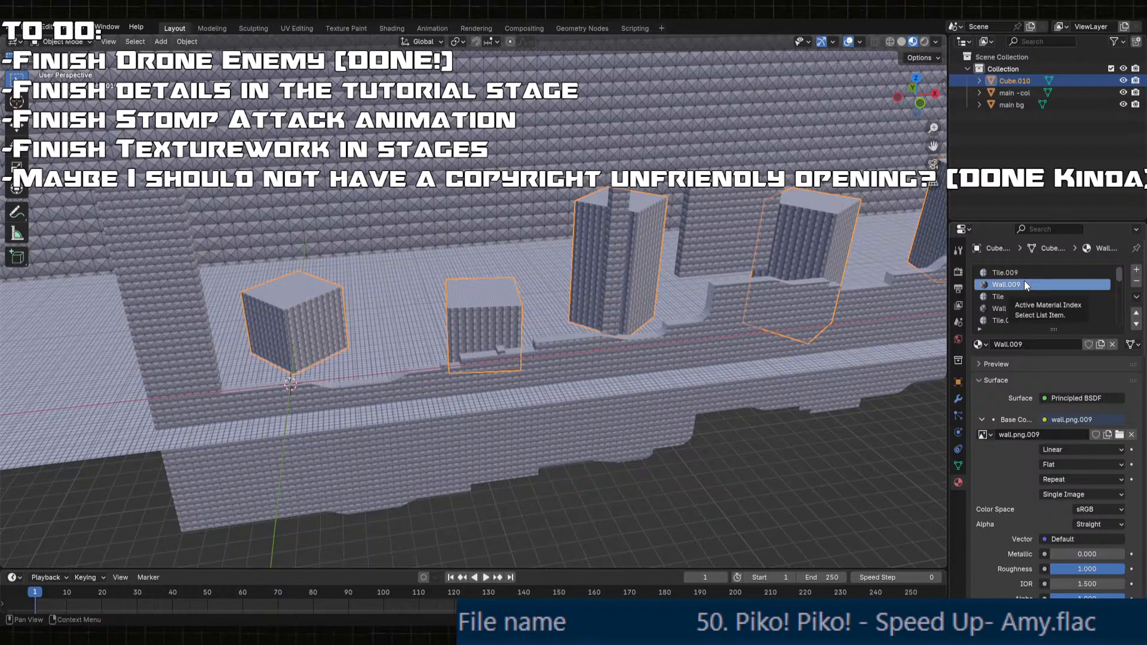
pyautogui.press('Tab')
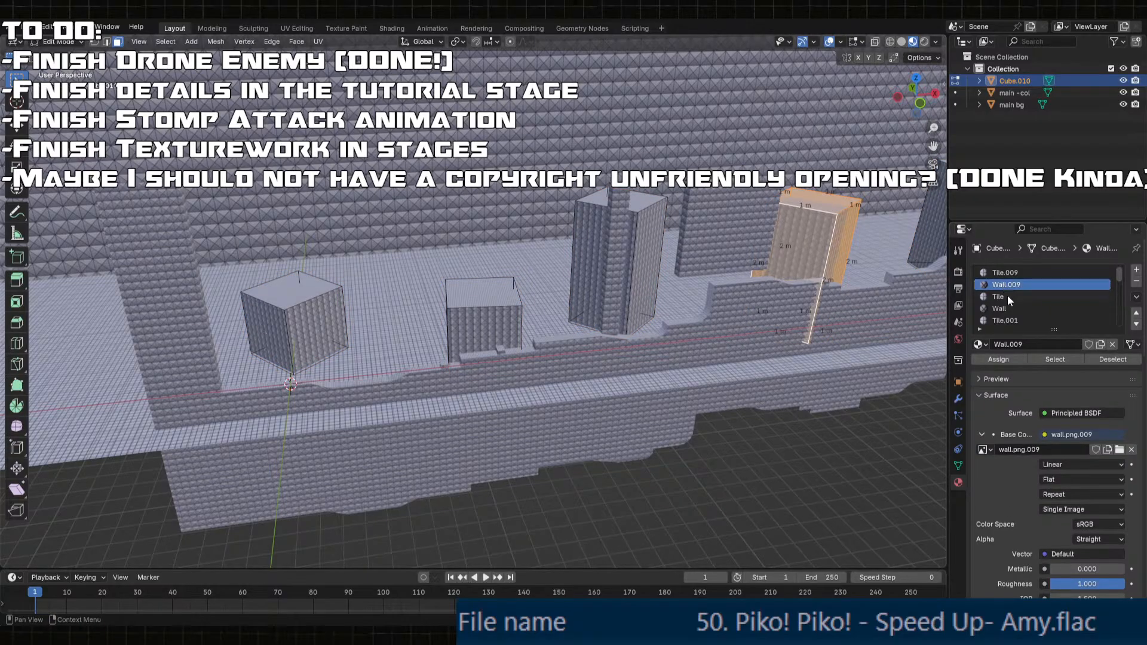
# - Try to assign the Wall material to the faces of the tall background block, and undo it
pyautogui.click(1053, 359)
pyautogui.moveTo(878, 278); pyautogui.dragTo(837, 256, button='middle')
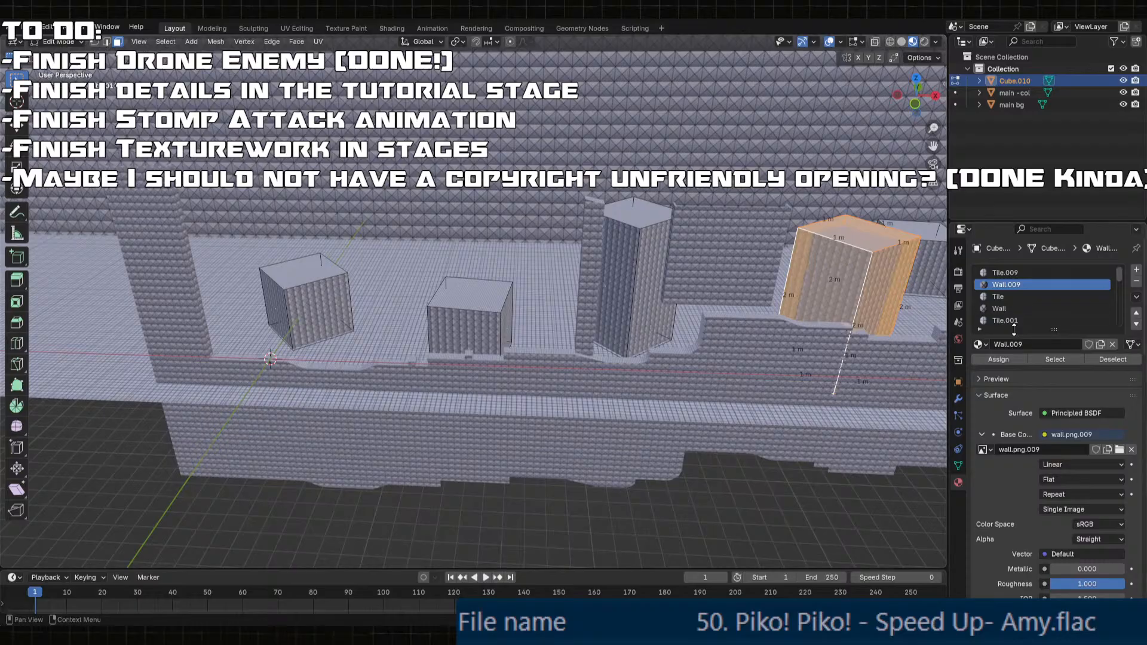
pyautogui.click(1010, 308)
pyautogui.click(998, 359)
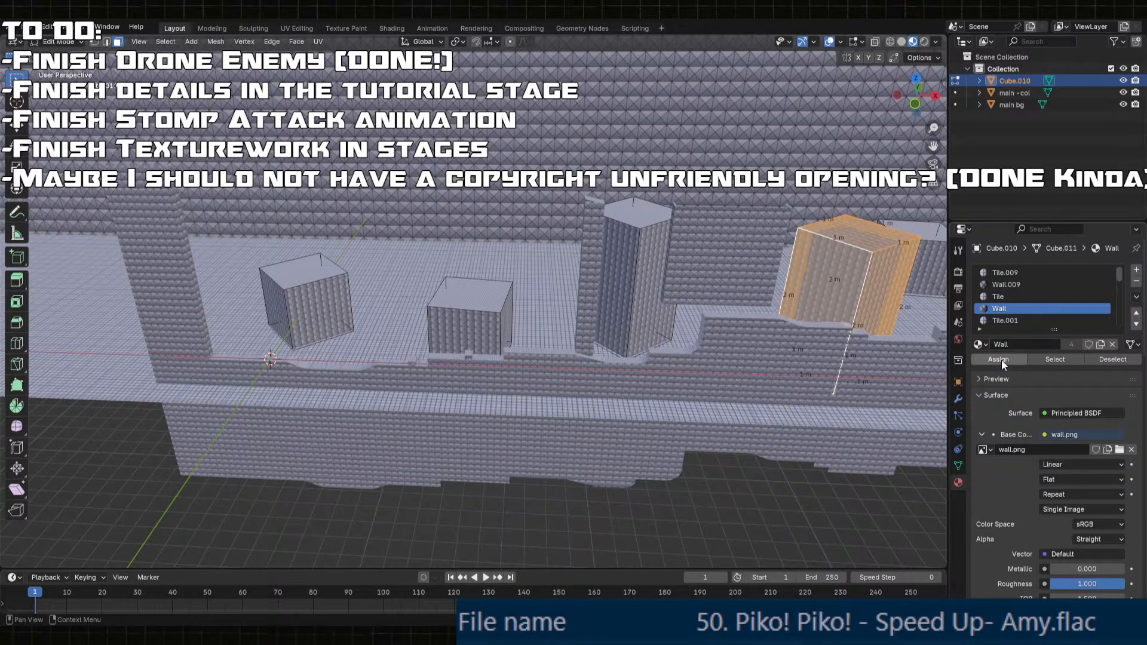
pyautogui.moveTo(876, 281); pyautogui.dragTo(708, 298, button='middle')
pyautogui.hotkey('ctrl', 'z')
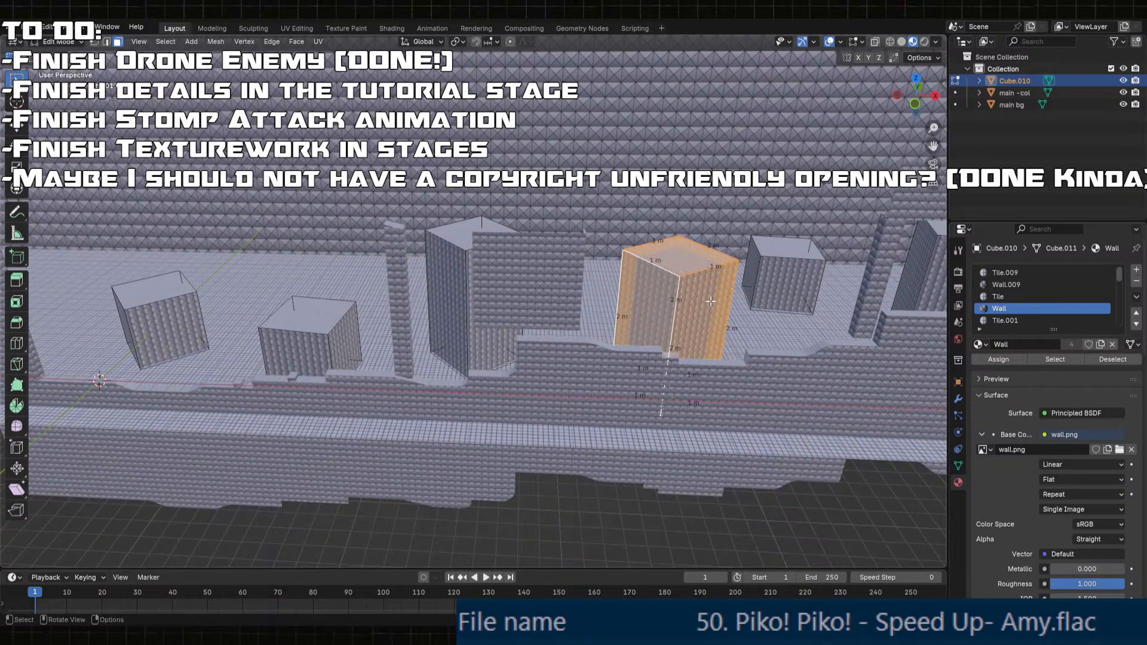
# - Select all faces that share the tall block's Wall.003 material and assign them the Wall material
pyautogui.click(713, 303)
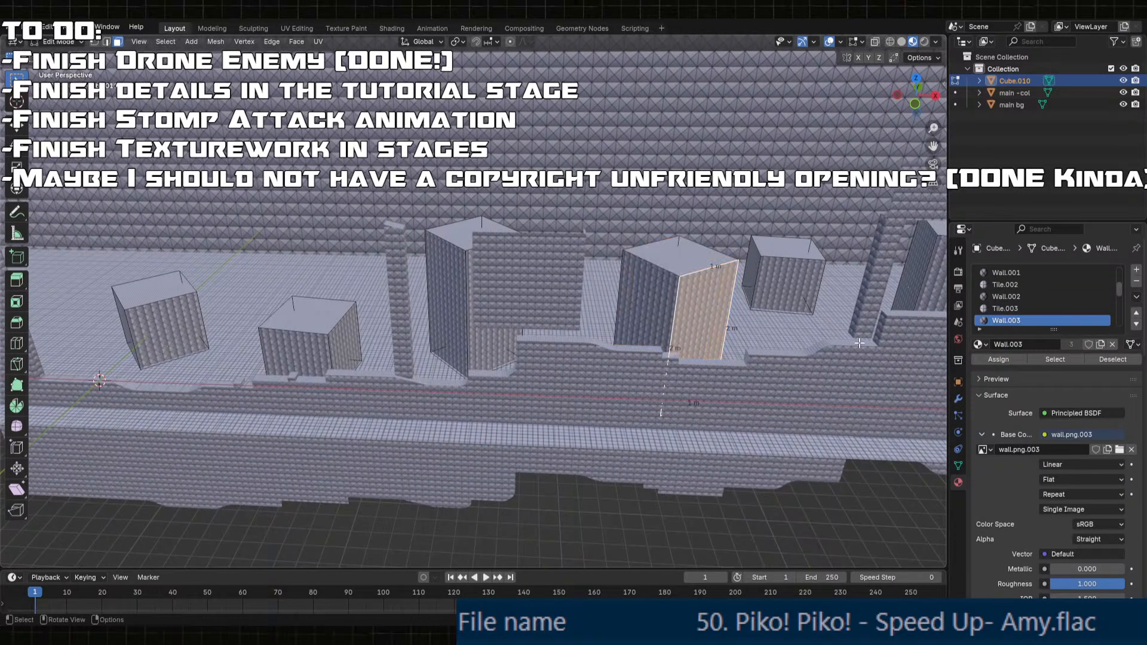
pyautogui.click(1049, 360)
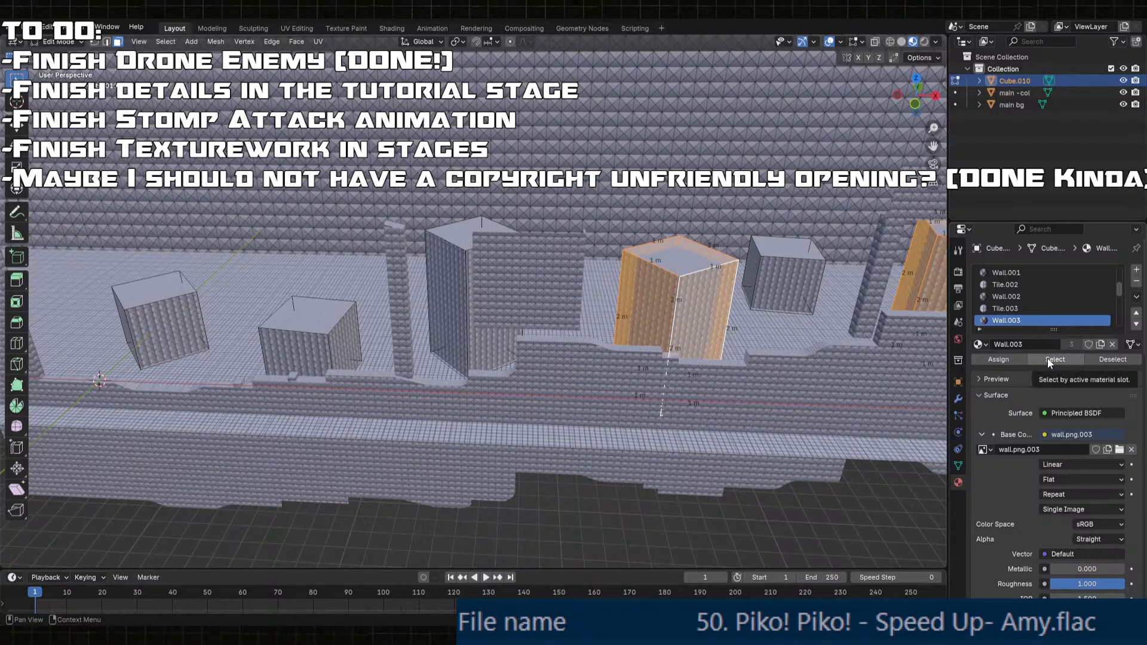
pyautogui.scroll(3, 1012, 287)
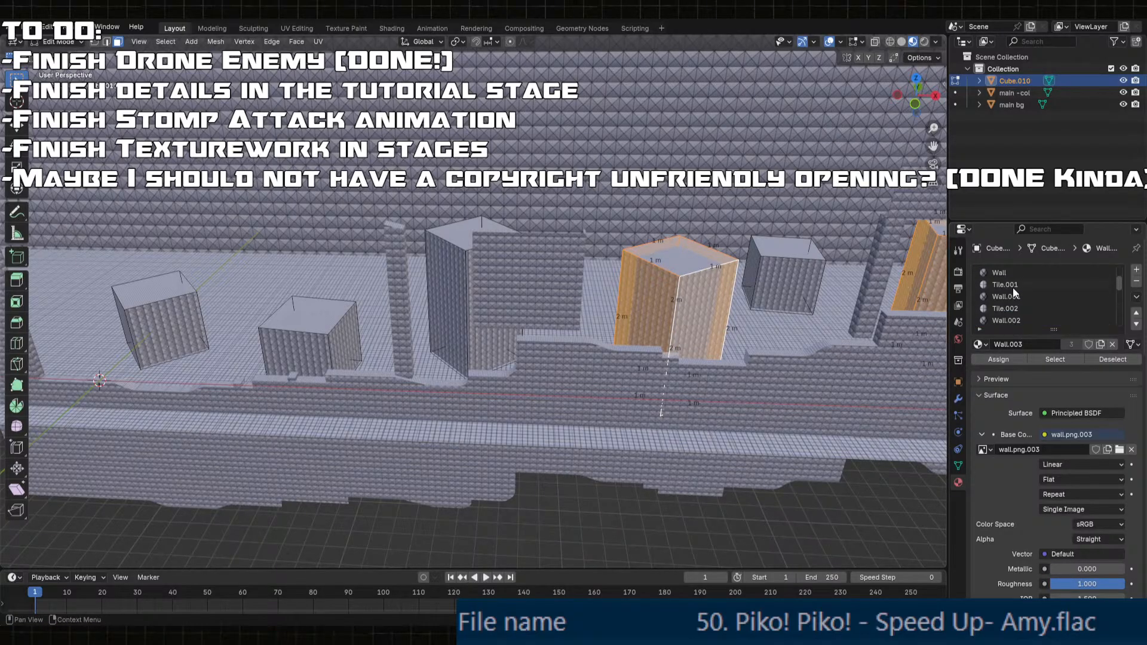
pyautogui.click(1010, 285)
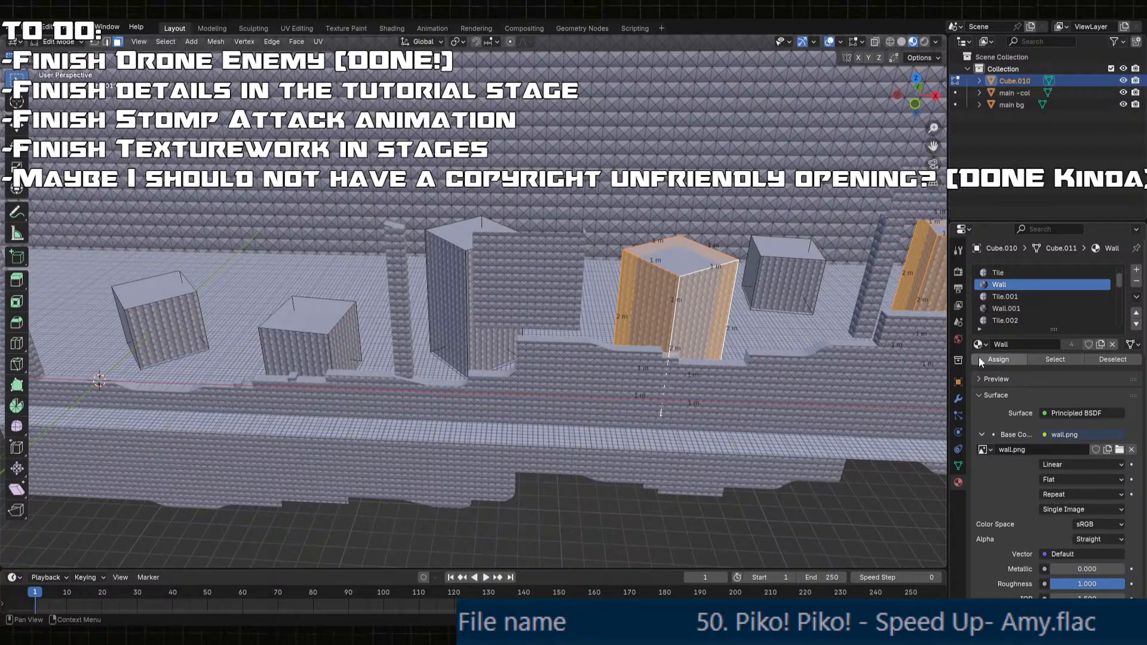
# - Select all faces that share the small rear cube's Wall.004 material and assign them the Wall material
pyautogui.keyDown('shift'); pyautogui.moveTo(872, 323); pyautogui.dragTo(619, 317, button='middle'); pyautogui.keyUp('shift')
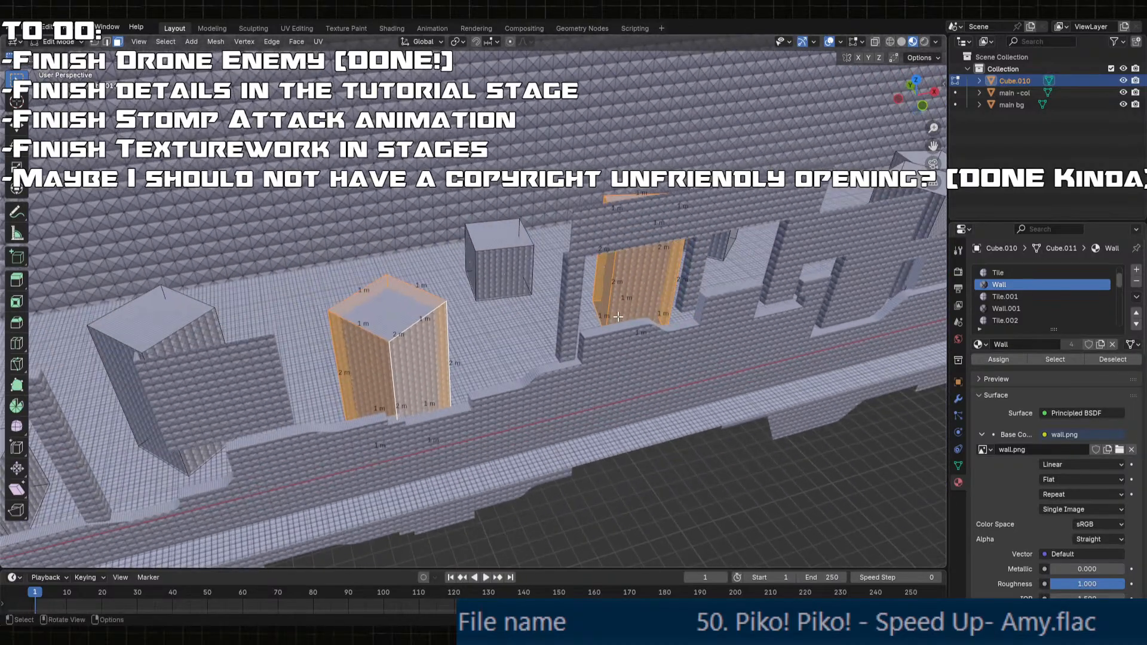
pyautogui.click(521, 271)
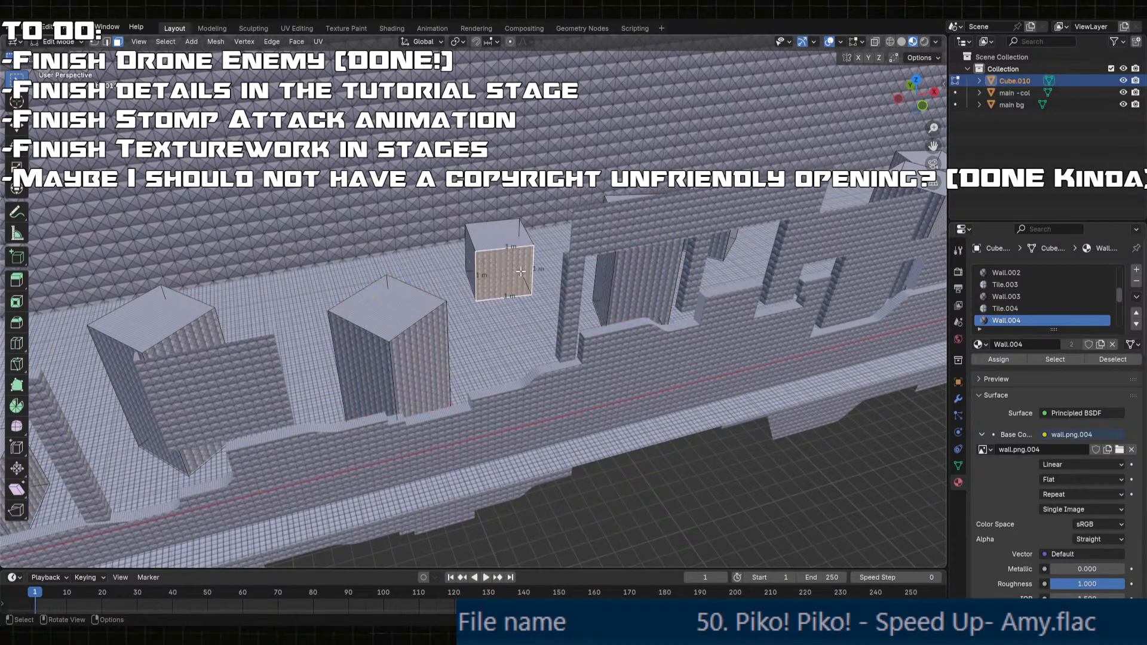
pyautogui.click(1052, 355)
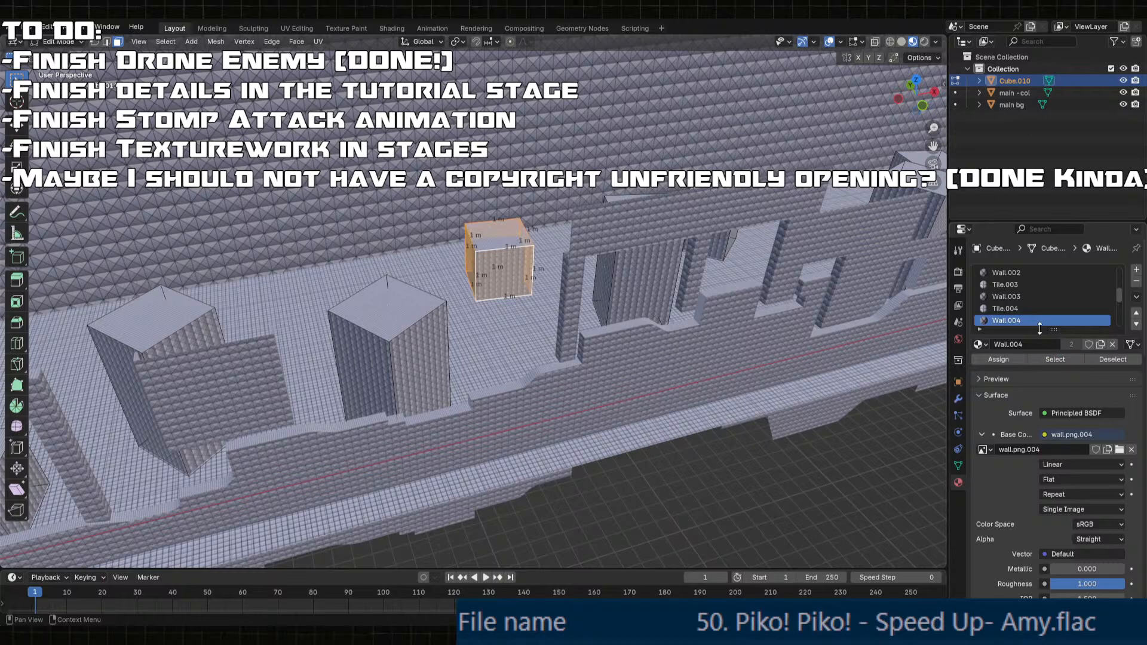
pyautogui.scroll(5, 1016, 298)
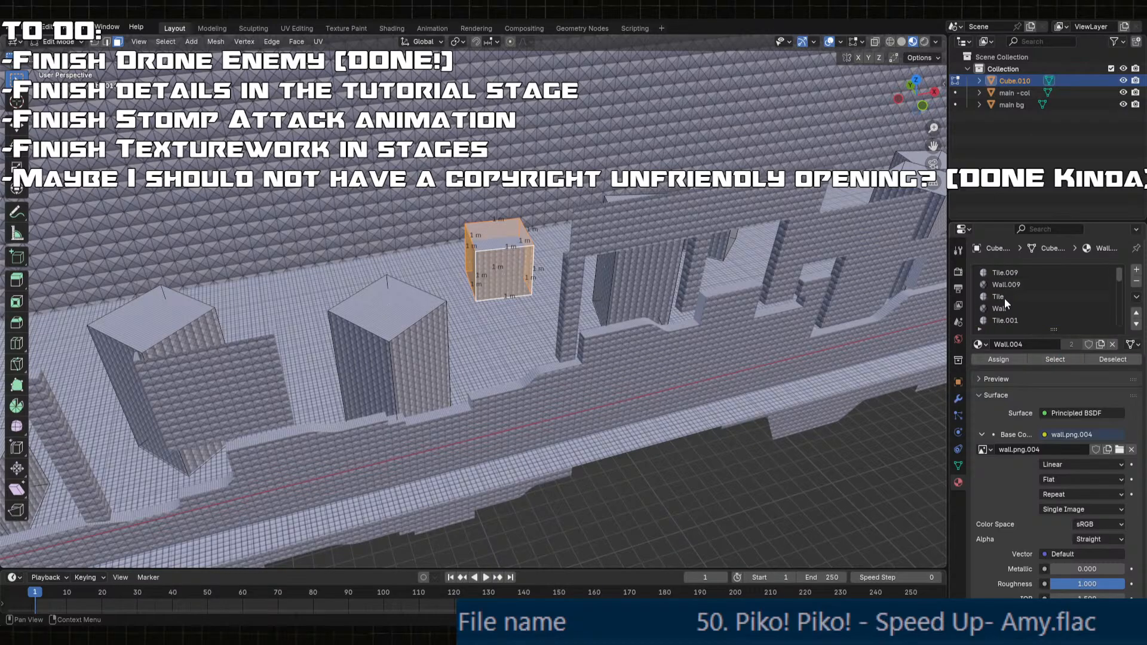
pyautogui.click(1004, 309)
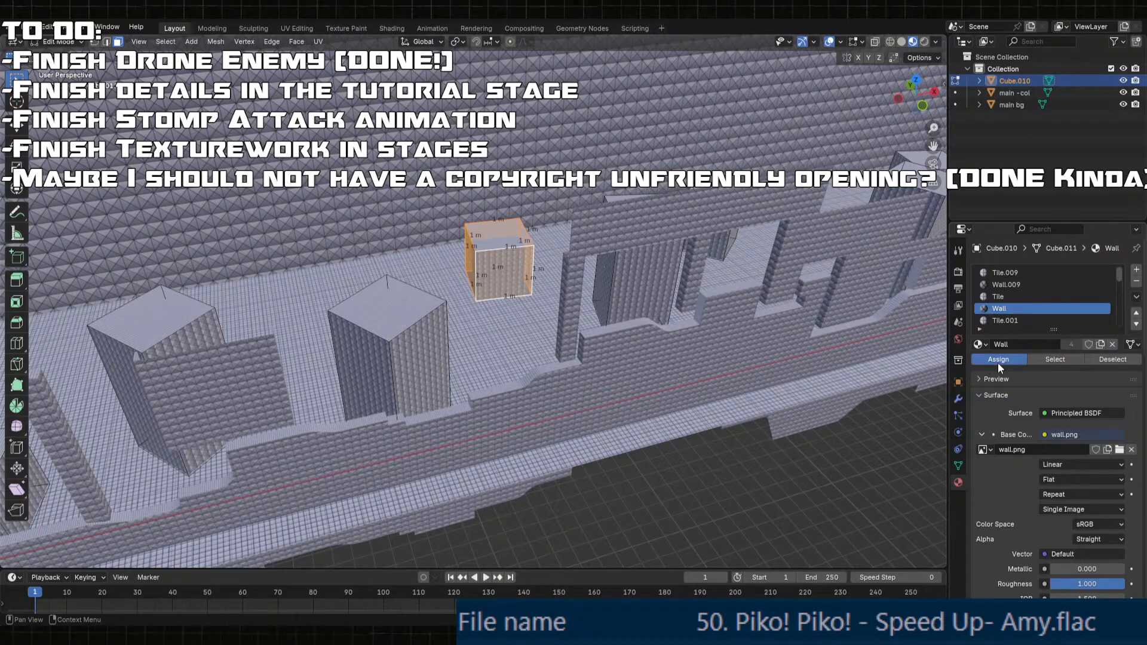
# - Check the background blocks mesh for faces that still use the Wall.009 and Tile.009 materials
pyautogui.click(1004, 284)
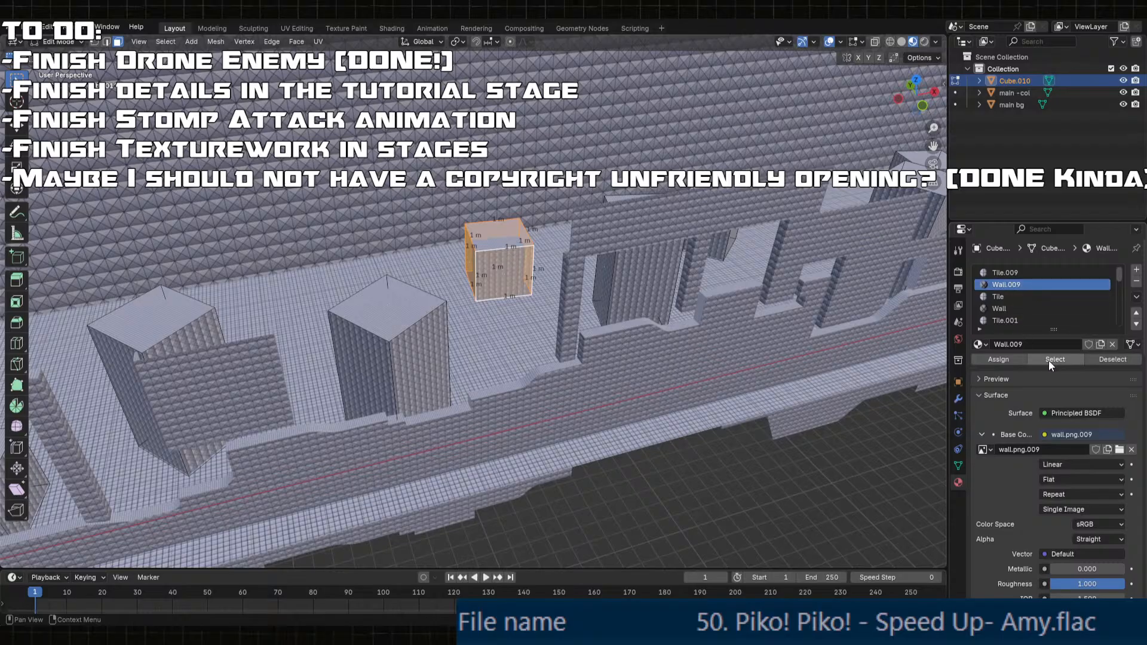
pyautogui.click(811, 461)
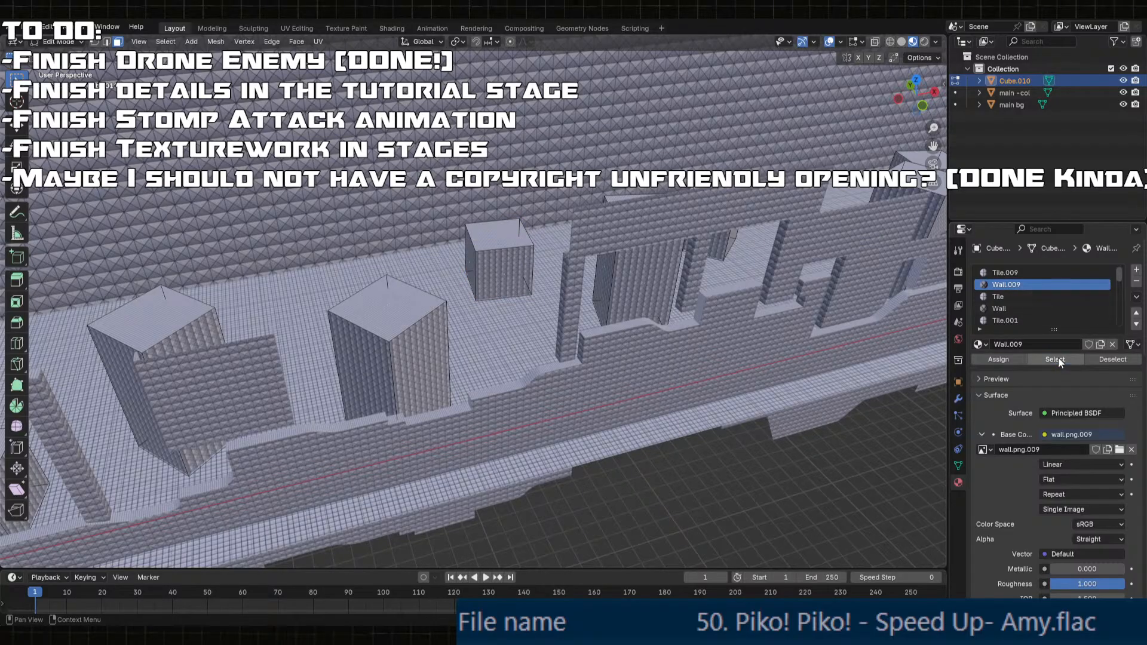
pyautogui.click(1004, 308)
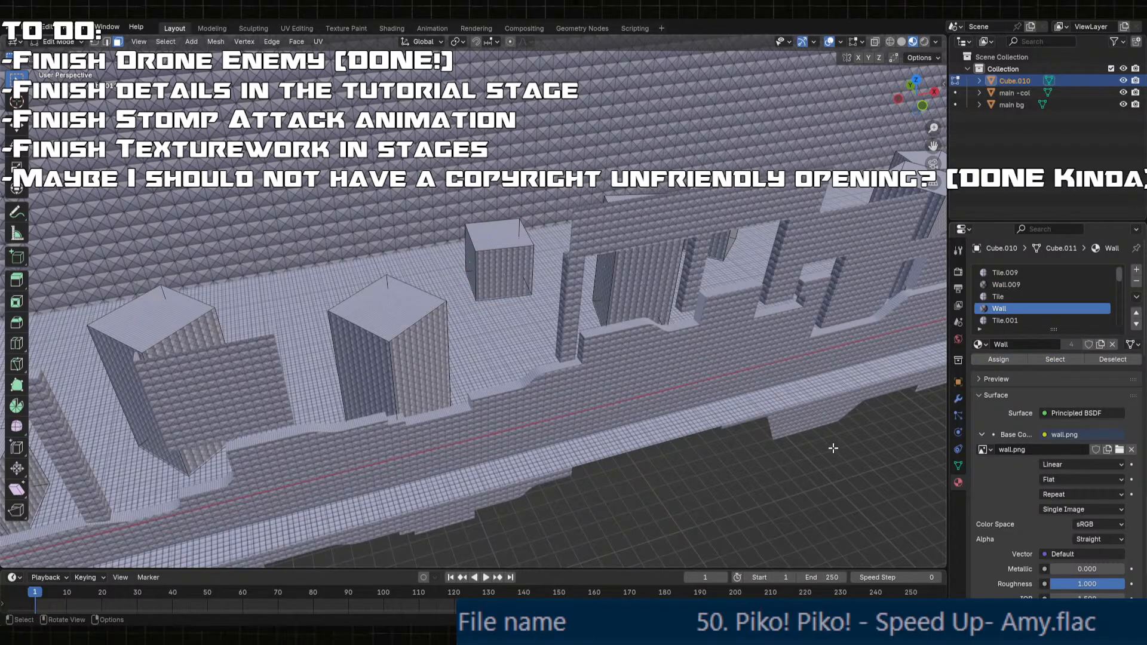
pyautogui.click(1018, 273)
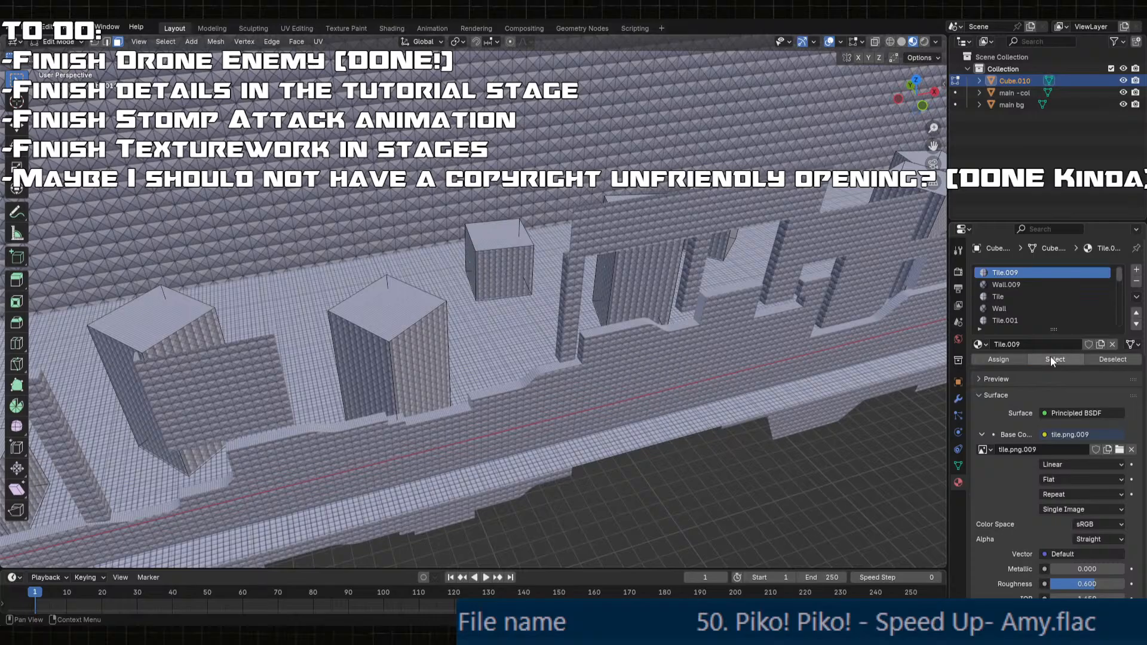
pyautogui.click(1002, 296)
pyautogui.click(1009, 272)
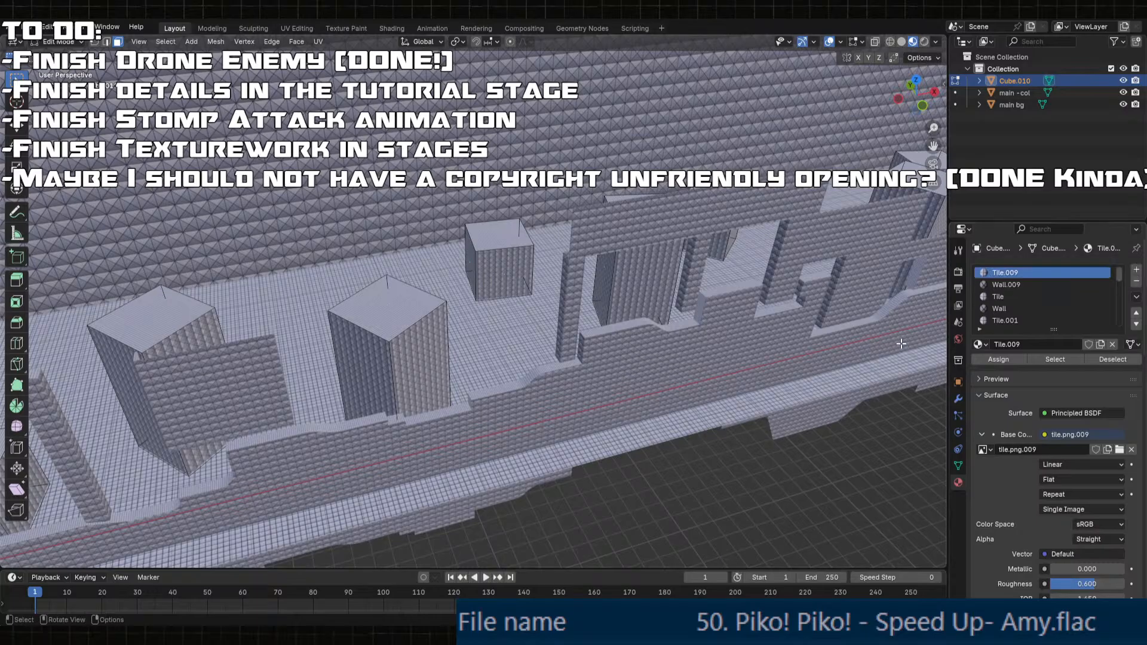
# - Leave face editing and remove the Tile.009 and Wall.009 material slots from the background blocks
pyautogui.press('Tab')
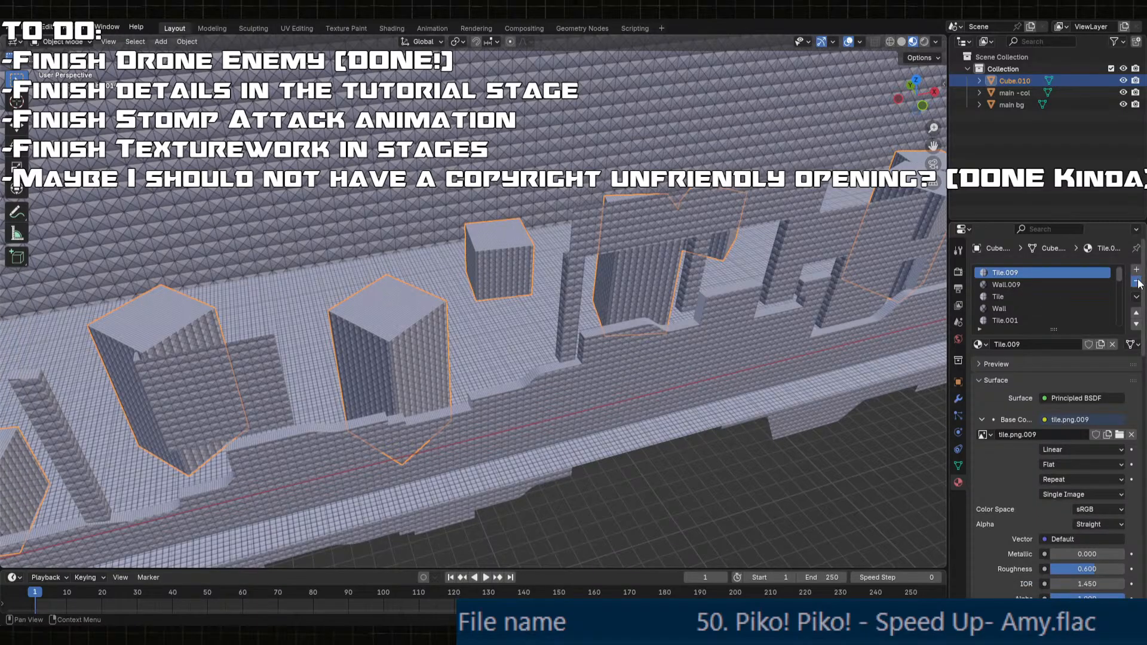
pyautogui.click(1136, 282)
pyautogui.click(1134, 284)
# - Reopen the mesh for face editing, select all faces with the Tile.001 material and assign them the Tile material
pyautogui.scroll(-5, 469, 361)
pyautogui.moveTo(470, 361)
pyautogui.mouseDown(button='middle')
pyautogui.moveTo(488, 331)
pyautogui.moveTo(472, 345)
pyautogui.mouseUp(button='middle')
pyautogui.scroll(3, 472, 345)
pyautogui.press('Tab')
pyautogui.click(1000, 298)
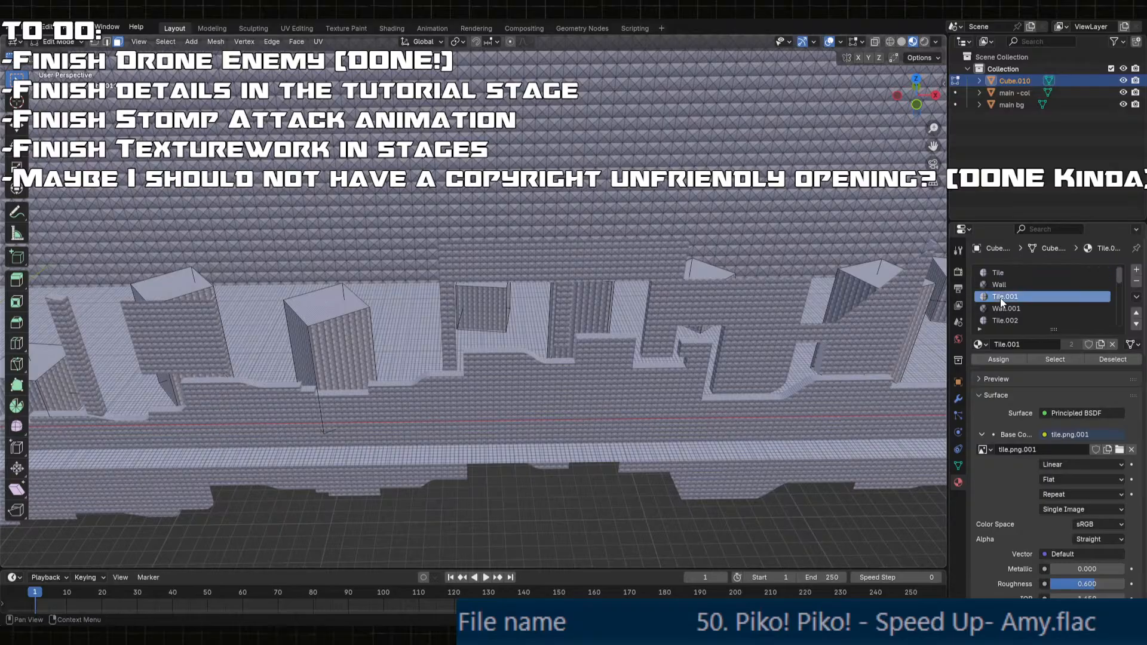
pyautogui.moveTo(938, 306); pyautogui.dragTo(616, 330, button='middle')
pyautogui.click(1058, 361)
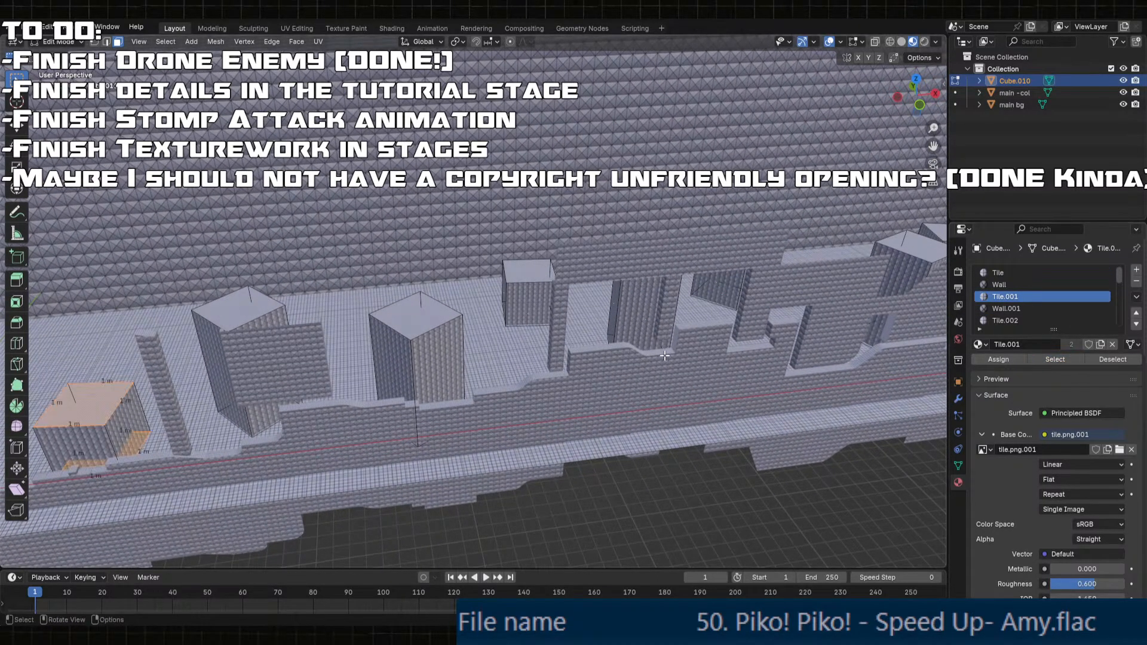
pyautogui.click(1000, 274)
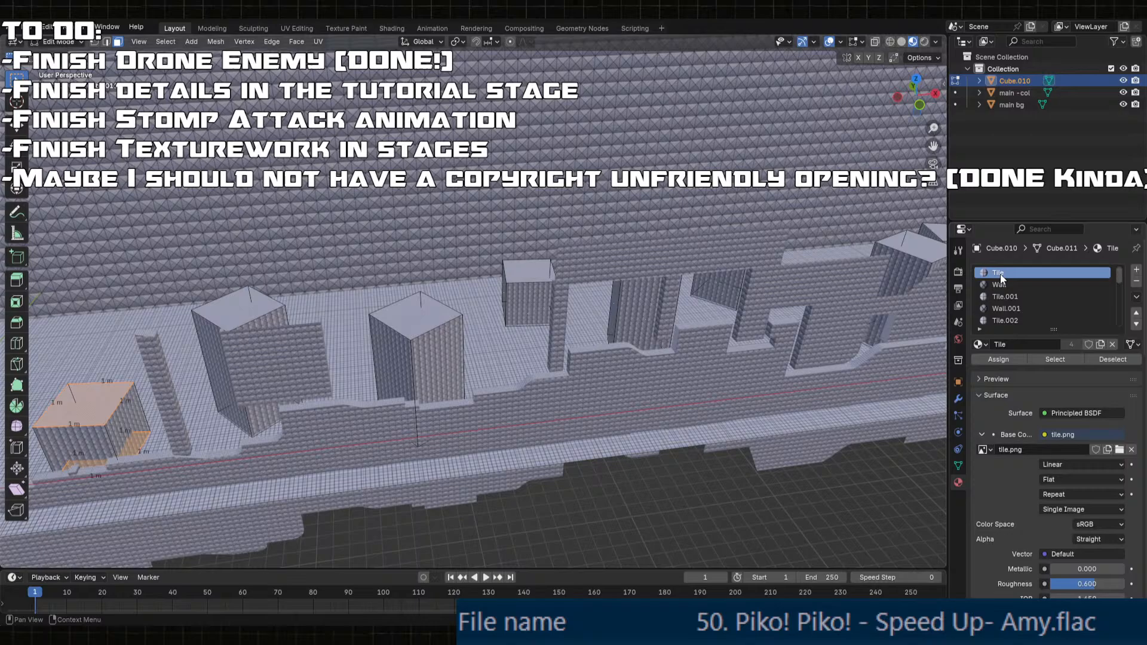
pyautogui.click(992, 360)
# - Select the low end block's side faces by their Wall.001 material, assign them the Wall material and clear the selection
pyautogui.click(1010, 308)
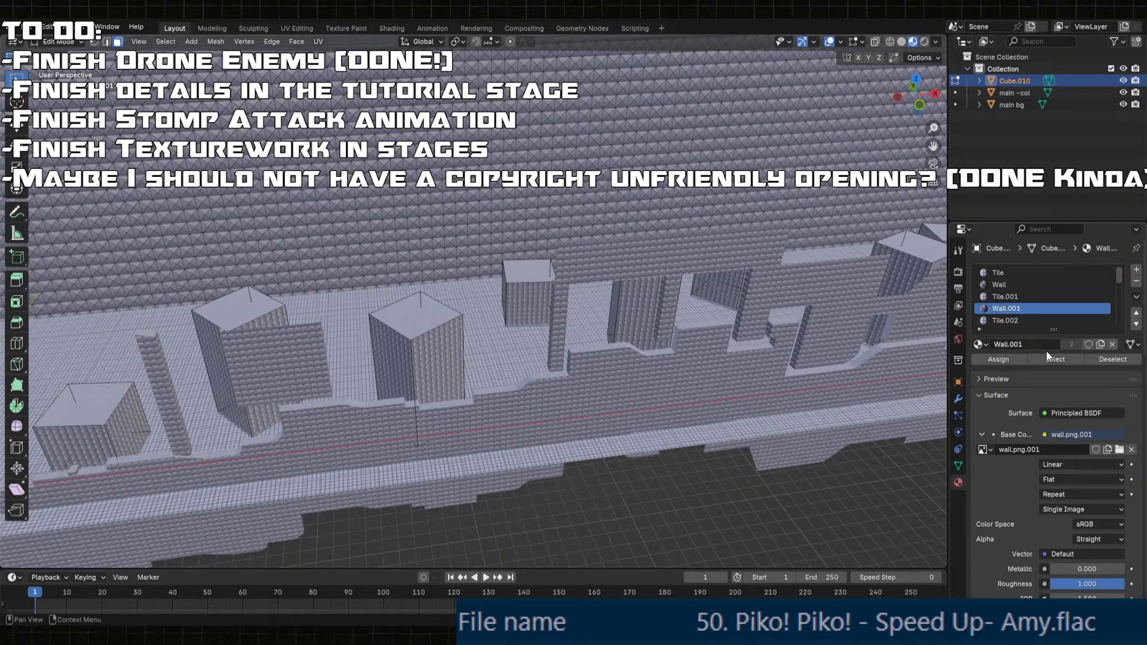
pyautogui.click(1055, 359)
pyautogui.click(1012, 286)
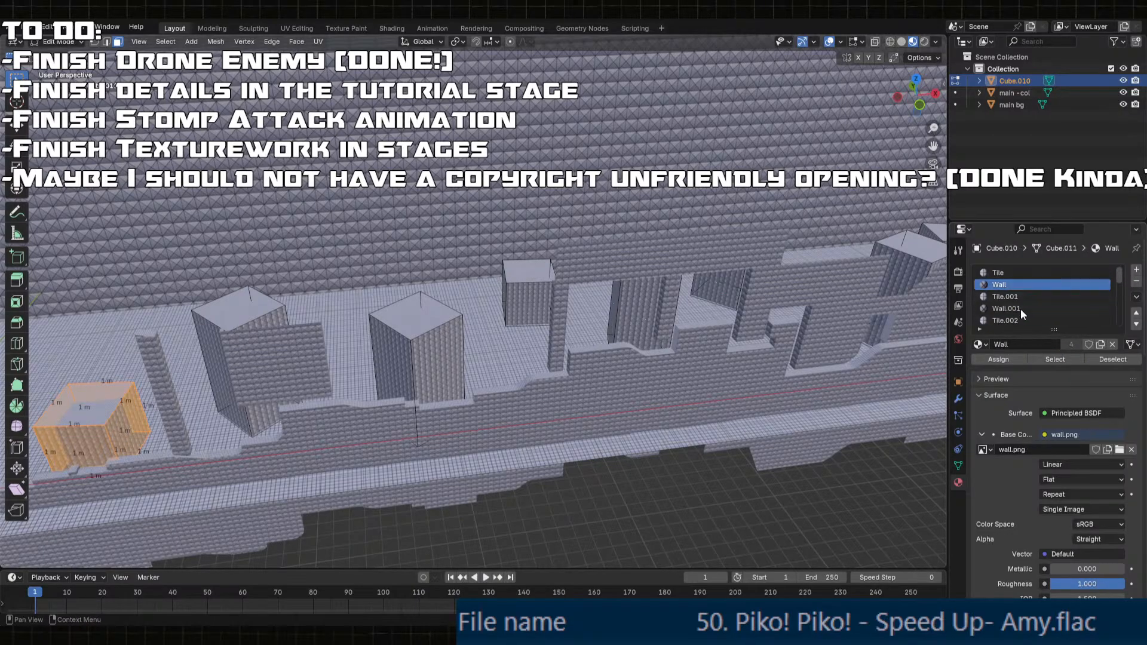
pyautogui.click(840, 510)
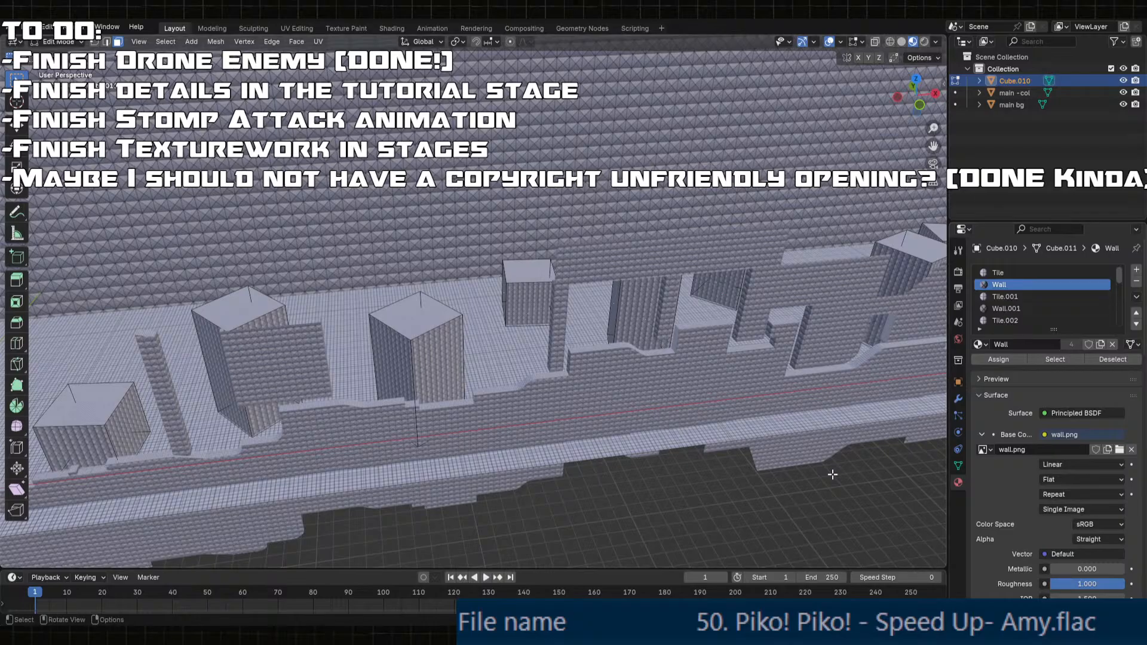
# - Return to object mode and remove the Tile.001 and Wall.001 material slots
pyautogui.press('Tab')
pyautogui.click(1010, 296)
pyautogui.click(1136, 282)
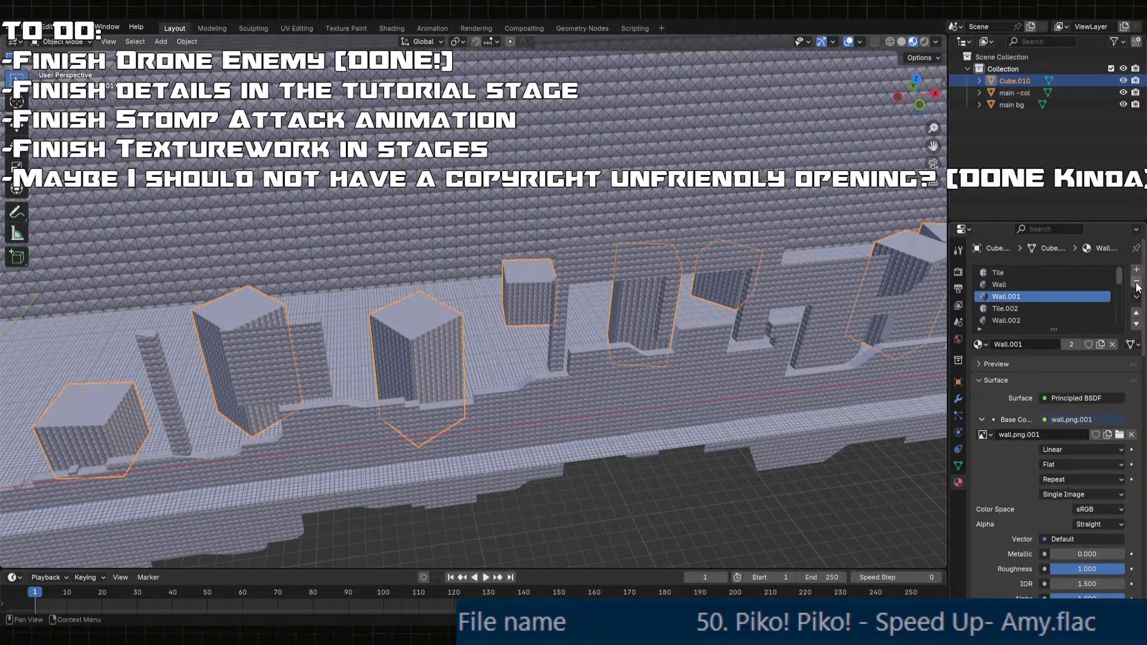
pyautogui.click(1137, 282)
pyautogui.click(979, 345)
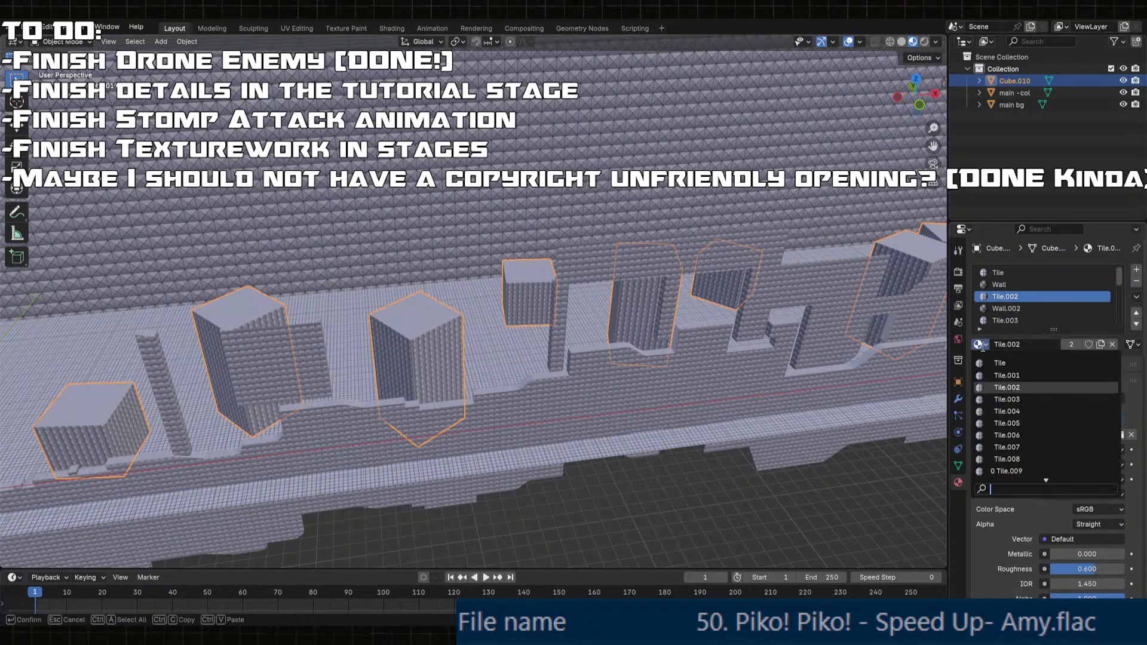
pyautogui.click(982, 348)
pyautogui.click(981, 344)
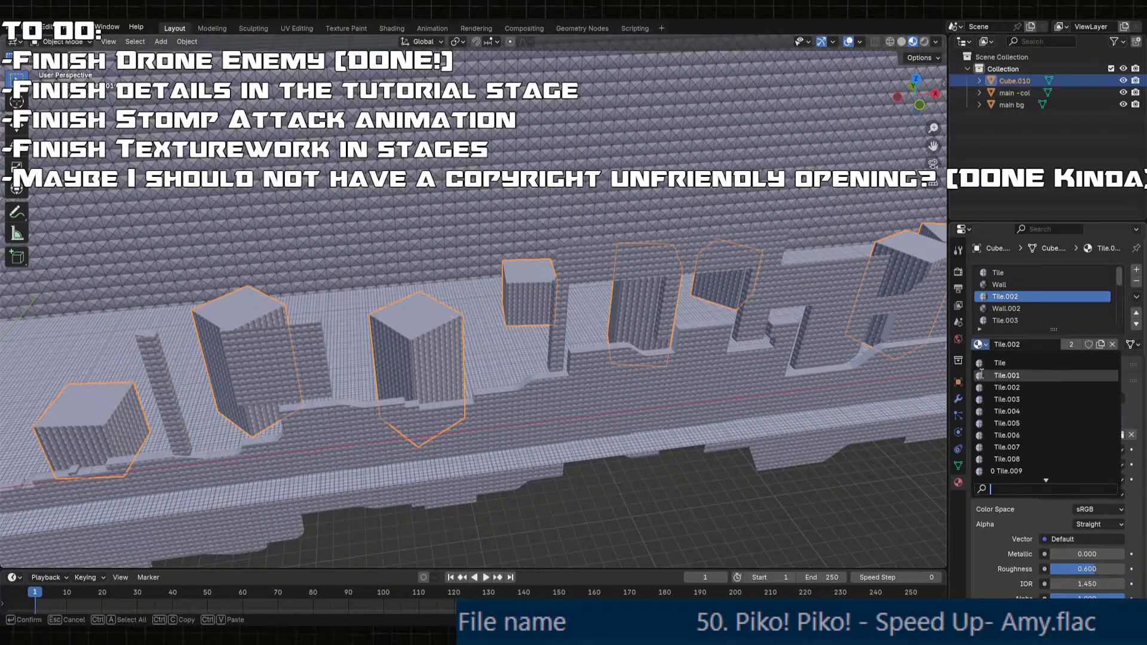
pyautogui.click(987, 395)
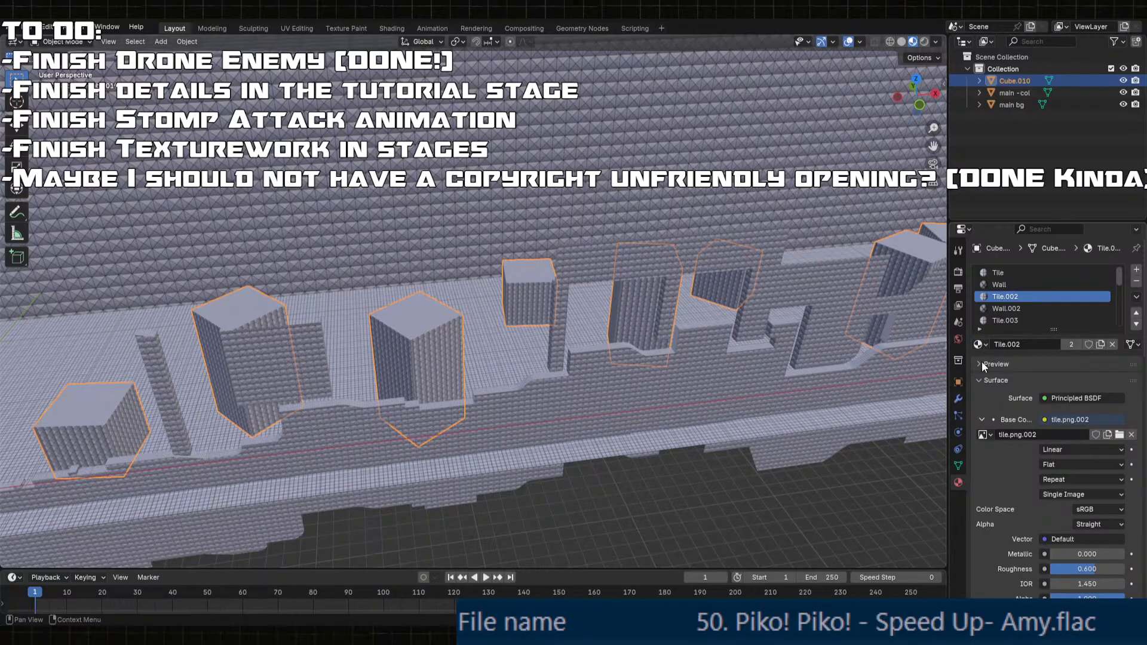
pyautogui.hotkey('ctrl', 'z')
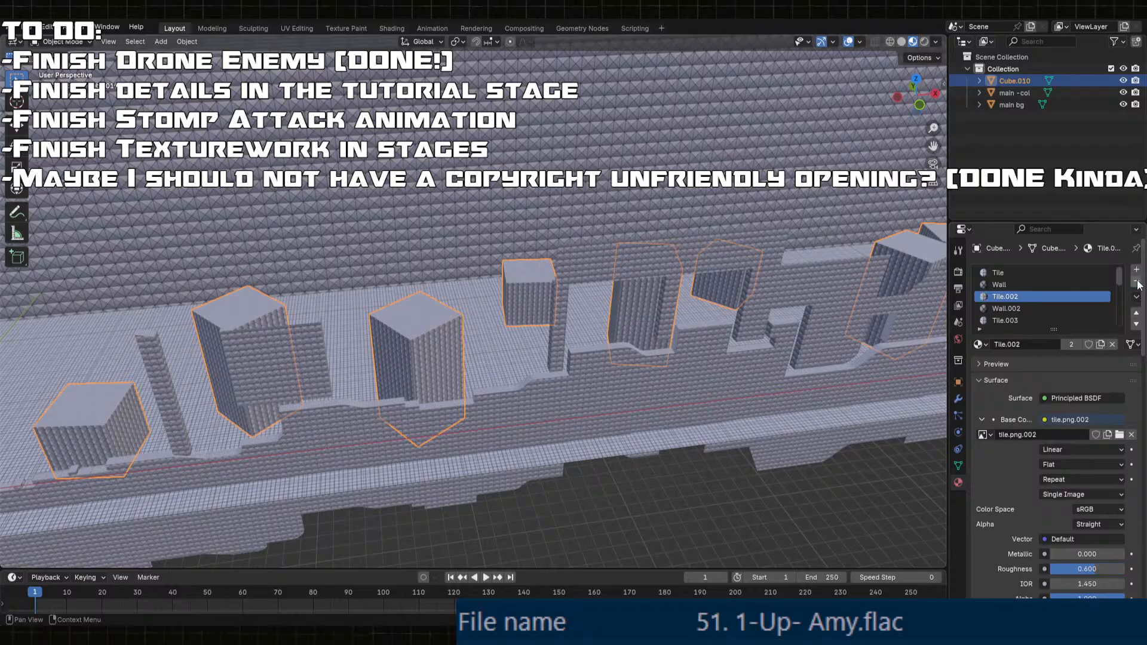
# - Reopen the mesh for face editing, select all faces with the Tile.002 material and assign them the Tile material
pyautogui.hotkey('ctrl', 'shift', 'z')
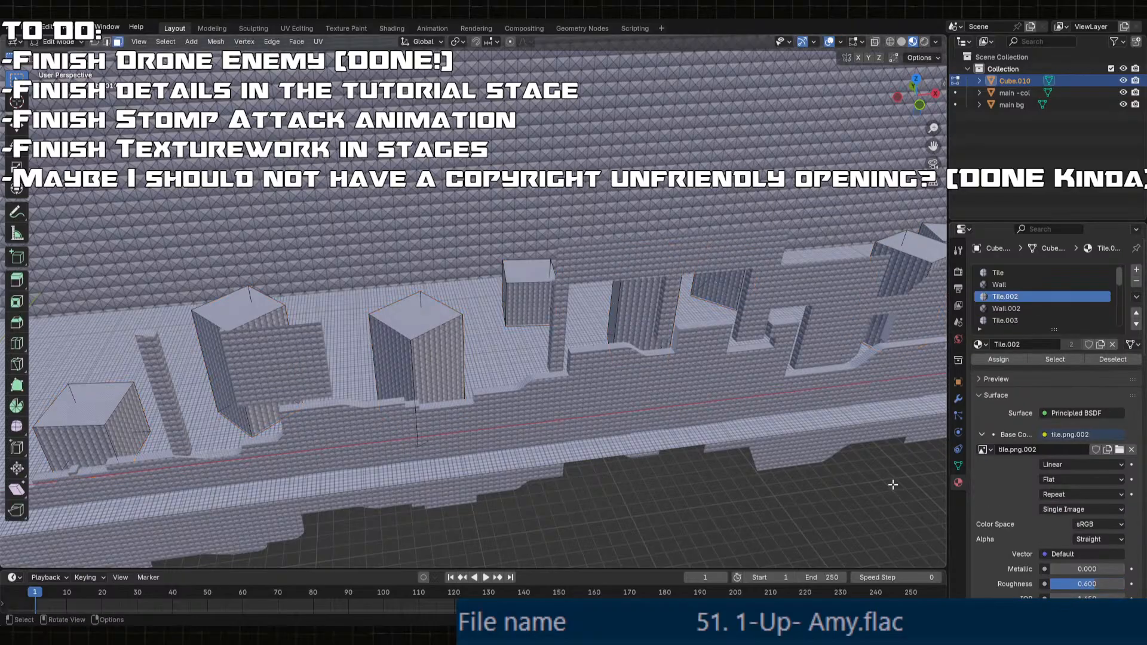
pyautogui.click(1054, 360)
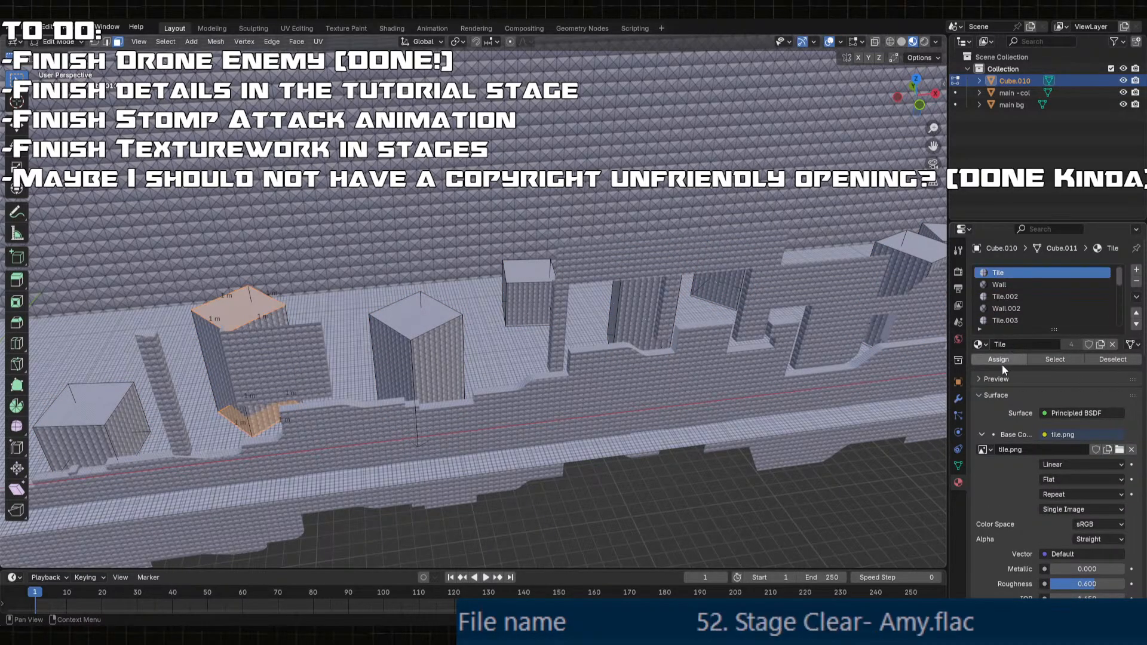
pyautogui.click(1112, 360)
# - Select all faces with the Wall.002 material, assign them the Wall material and clear the selection
pyautogui.click(1013, 308)
pyautogui.click(1059, 359)
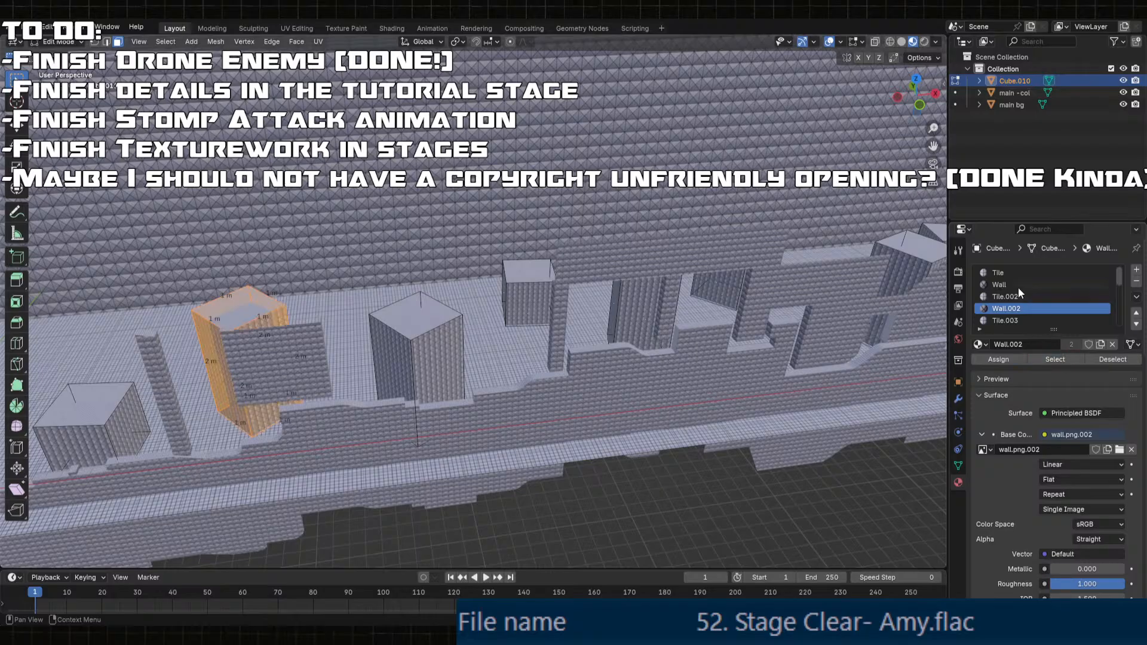
pyautogui.click(1018, 285)
pyautogui.hotkey('alt', 'a')
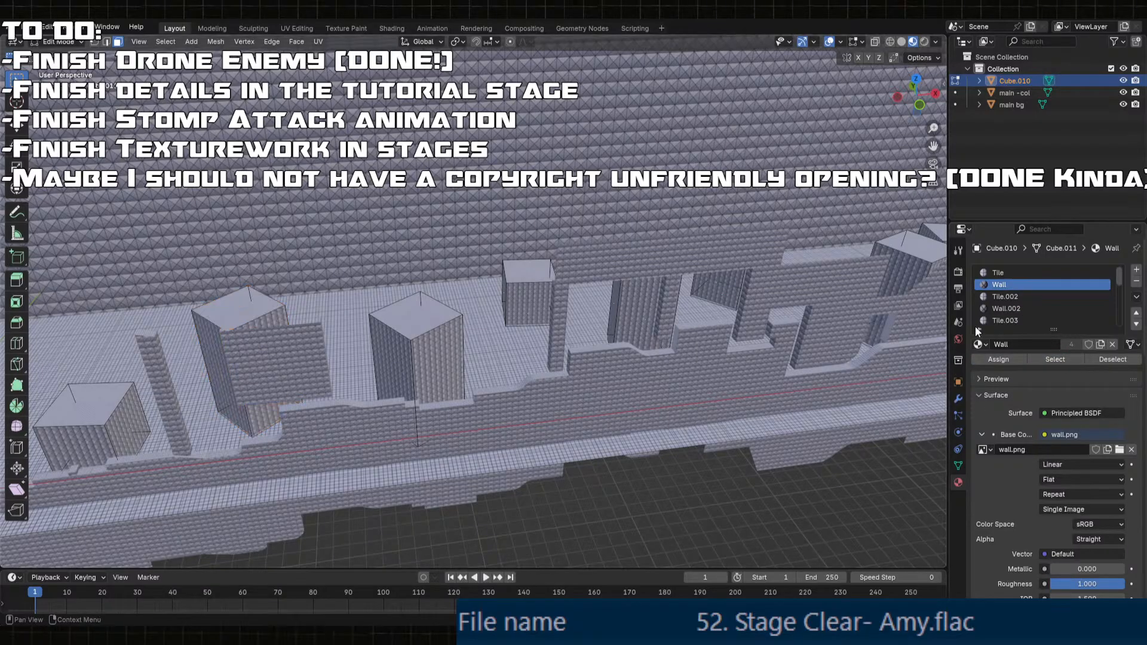
# - Return to object mode and remove the Tile.002 and Wall.002 material slots
pyautogui.press('Tab')
pyautogui.click(1010, 296)
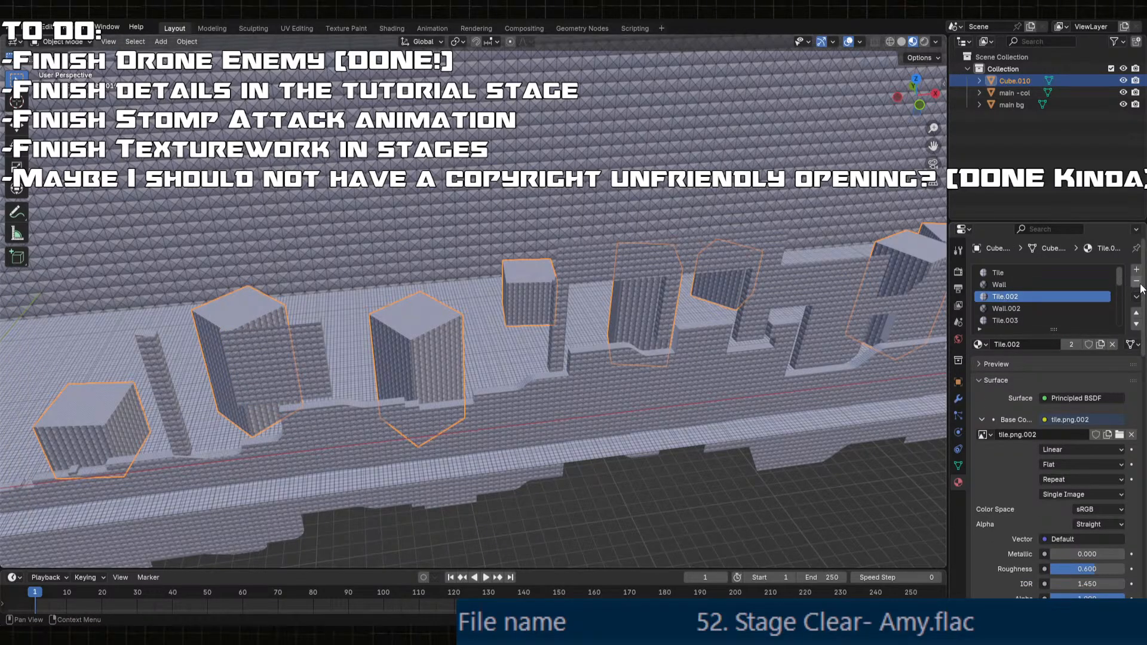
pyautogui.click(1136, 282)
pyautogui.click(1137, 283)
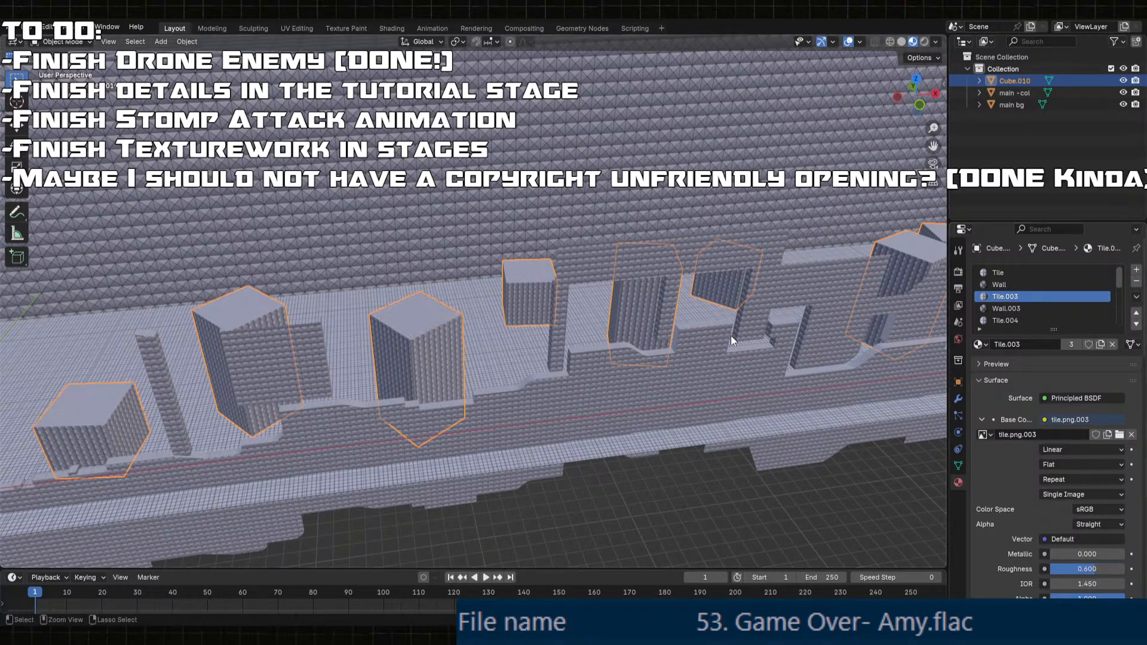
# - Resume face editing, select any remaining faces with the Wall.003 material and assign them the Wall material
pyautogui.press('Tab')
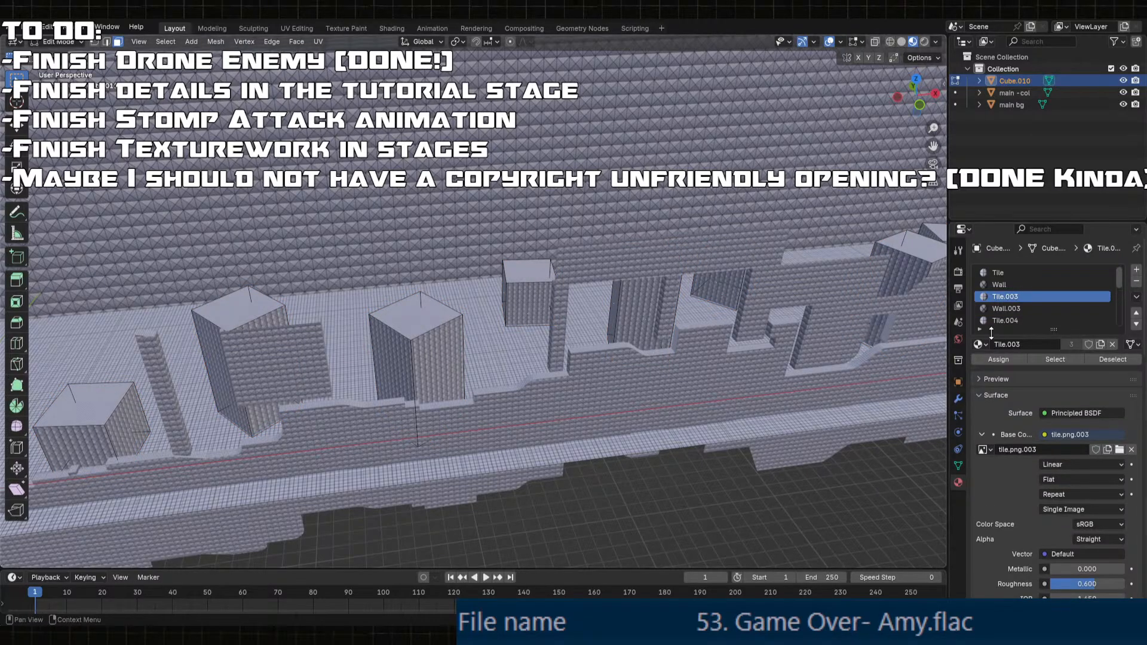
pyautogui.click(1015, 308)
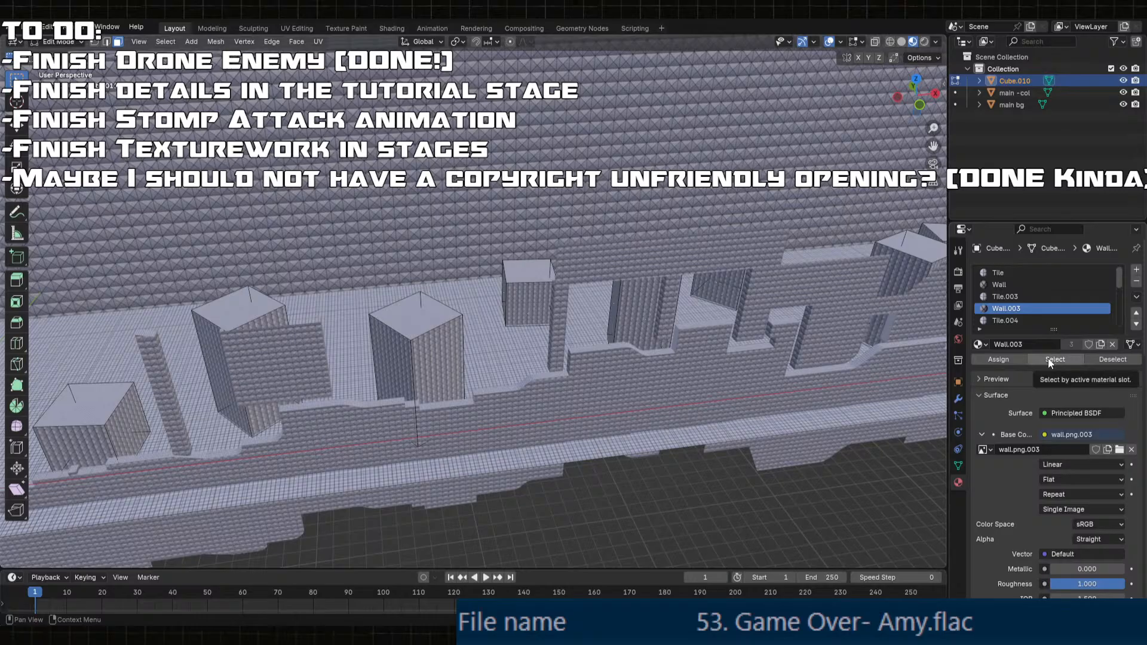
pyautogui.click(1010, 284)
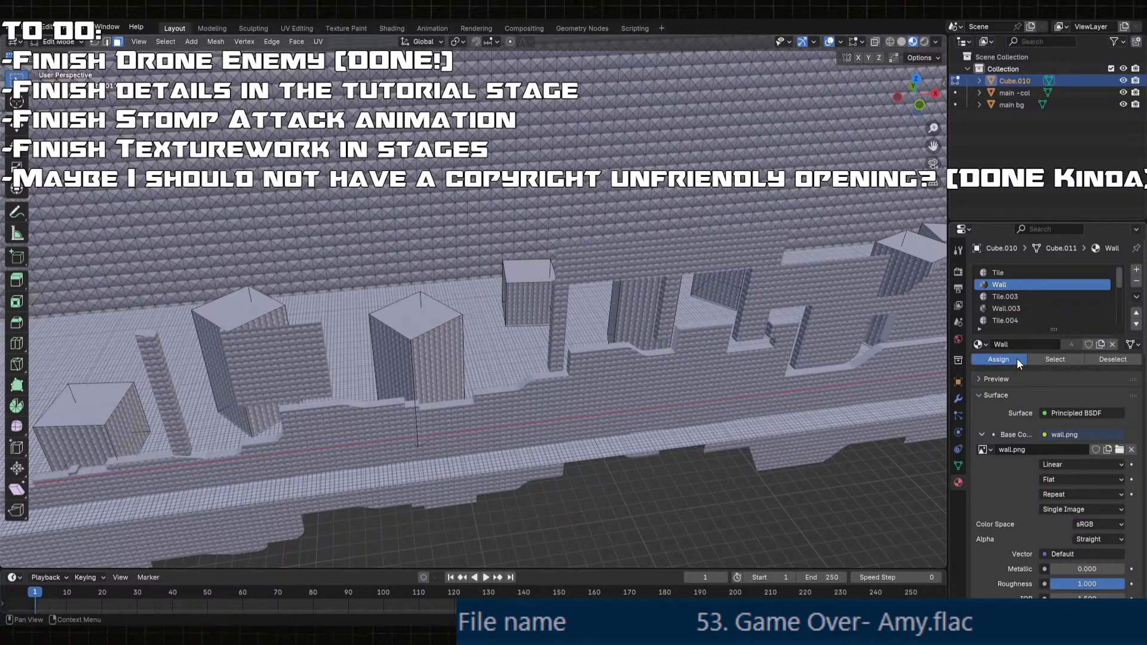
# - Select all faces with the Tile.003 material and assign them the Tile material
pyautogui.click(1027, 296)
pyautogui.click(1052, 359)
pyautogui.click(1009, 274)
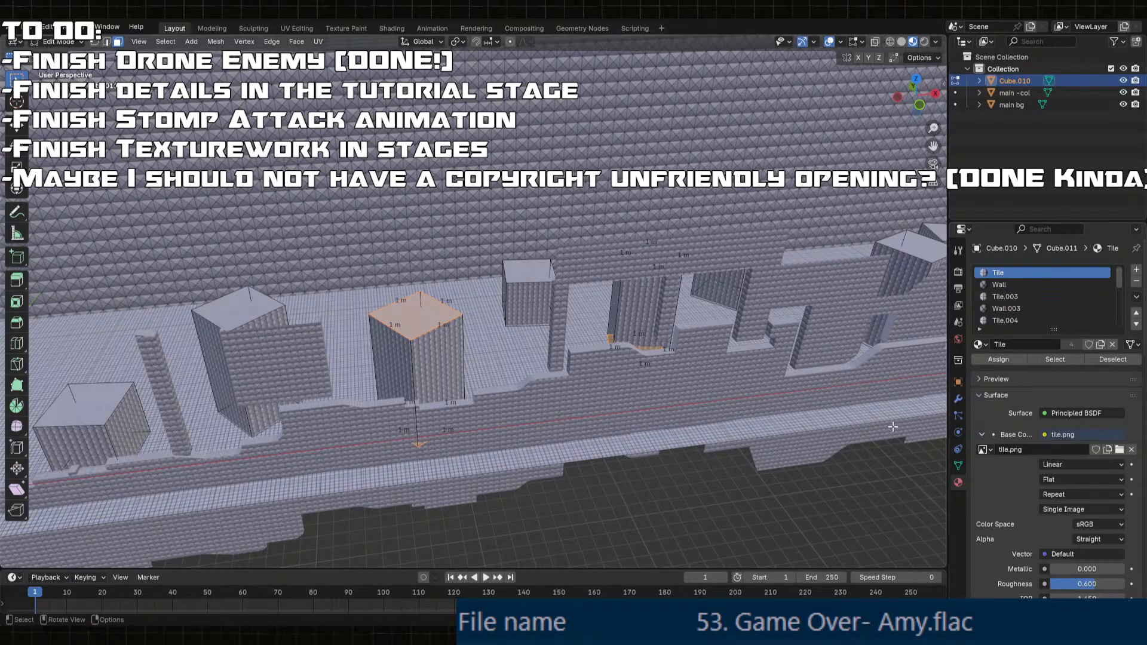
# - Remove the Tile.003 and Wall.003 material slots from Cube.010
pyautogui.press('Tab')
pyautogui.click(1015, 296)
pyautogui.click(1136, 281)
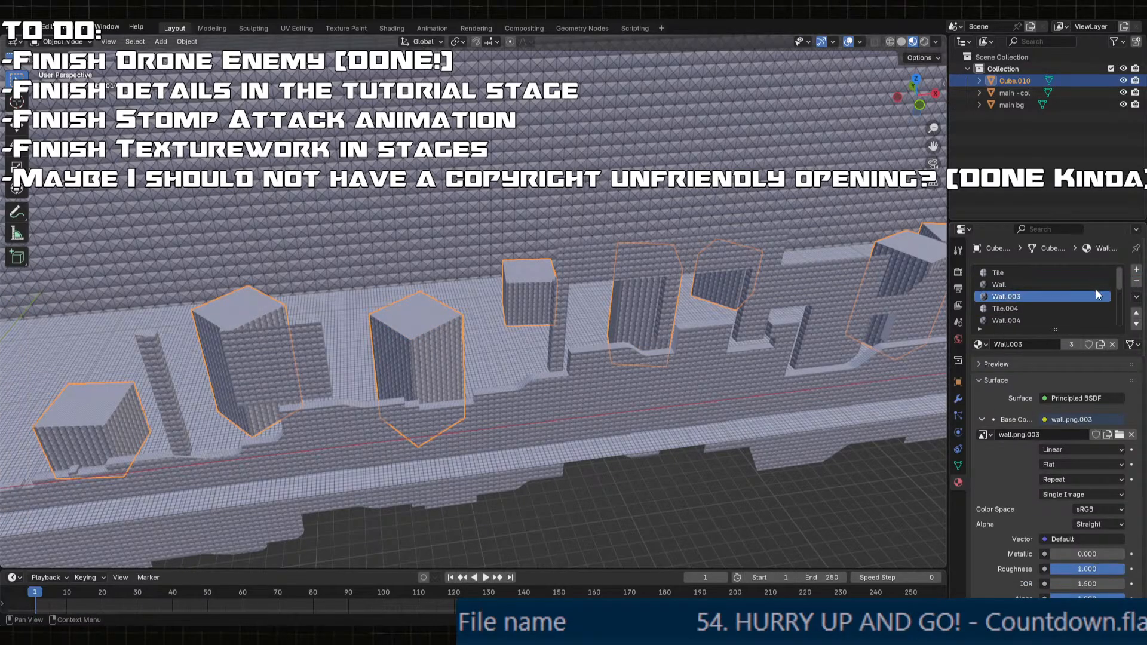
pyautogui.click(1136, 281)
# - Reassign the Cube.010 faces that use Tile.004 to the Tile material, and check which faces use Wall.004
pyautogui.press('Tab')
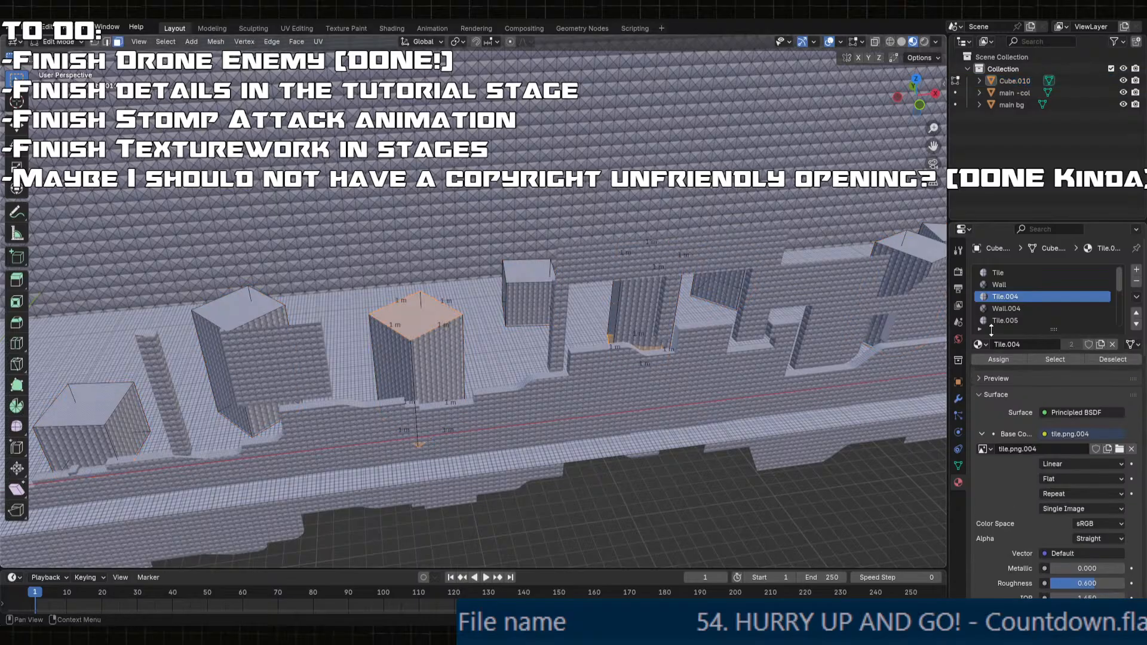
pyautogui.click(1051, 356)
pyautogui.click(1011, 273)
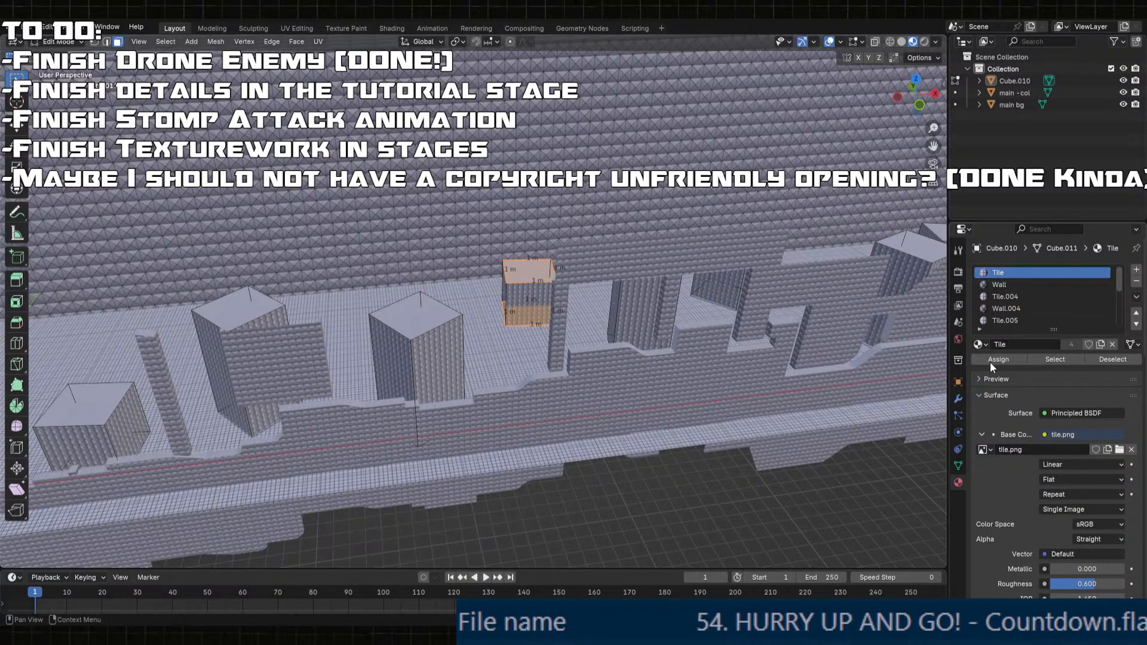
pyautogui.click(1008, 320)
pyautogui.click(1044, 360)
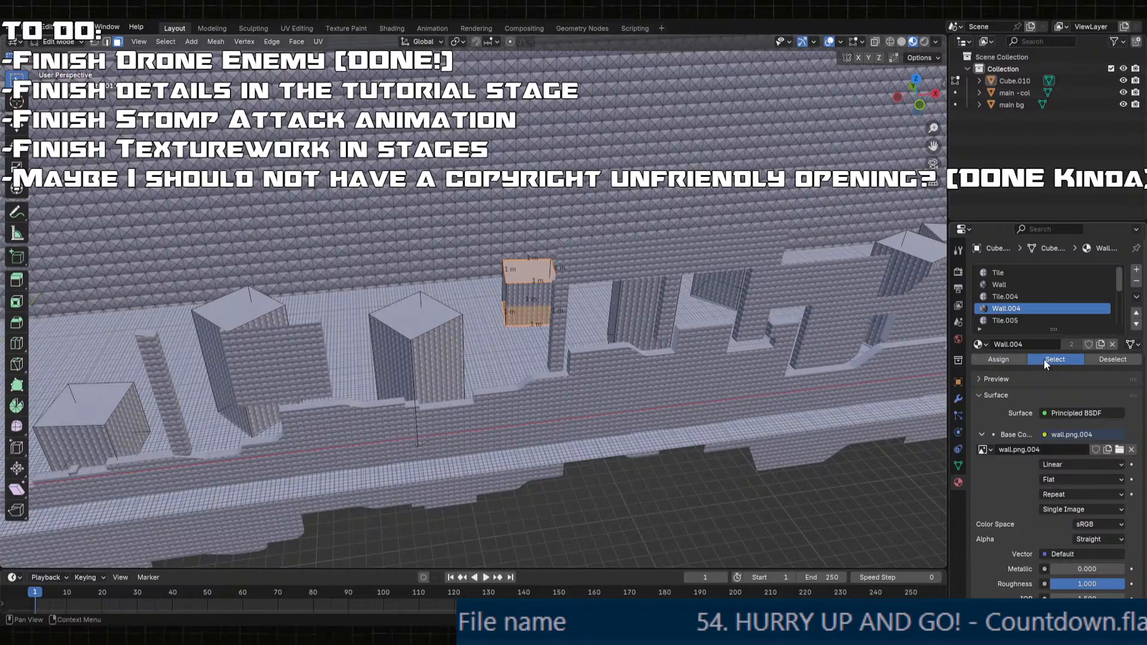
pyautogui.click(1006, 274)
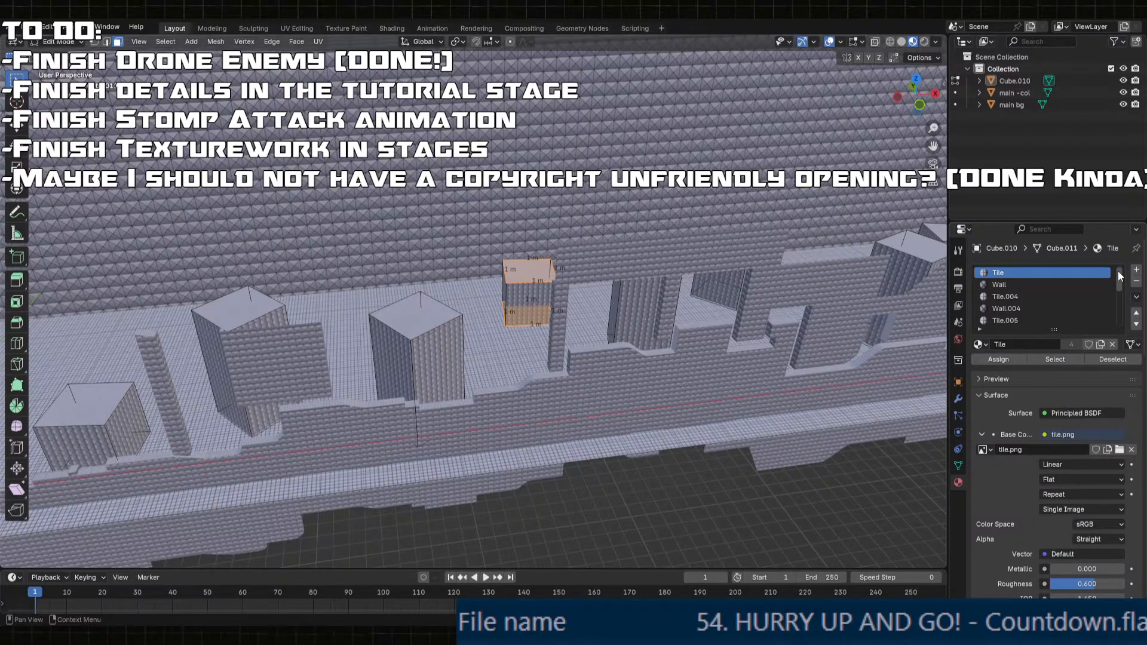
pyautogui.click(872, 517)
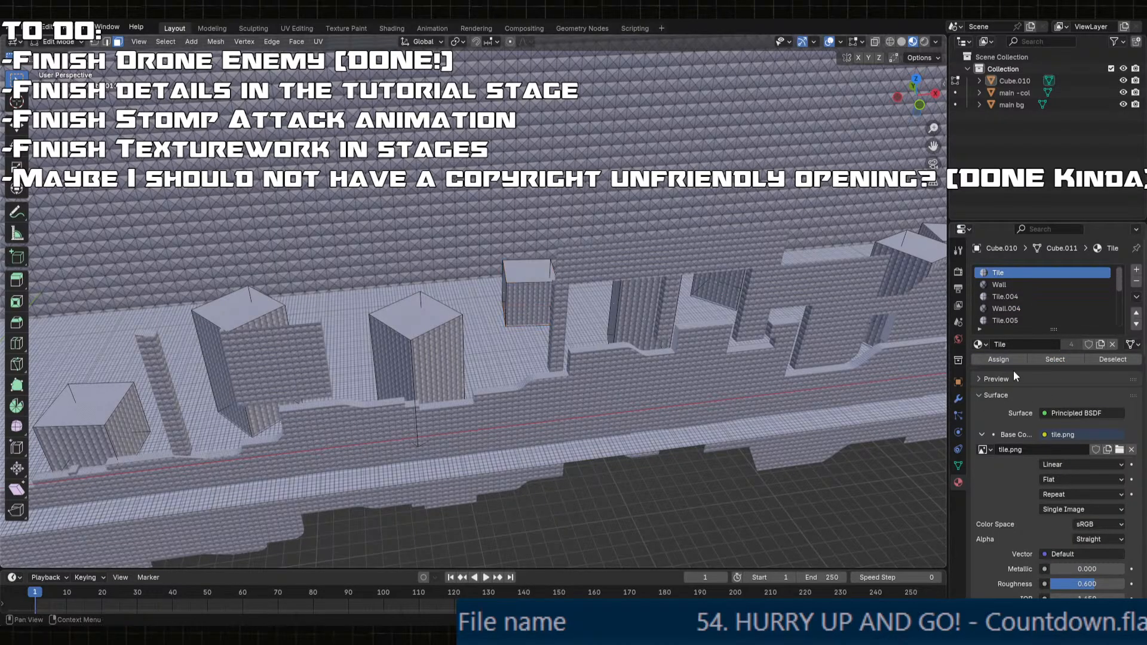
# - Remove the Tile.004 and Wall.004 material slots from Cube.010
pyautogui.click(1042, 298)
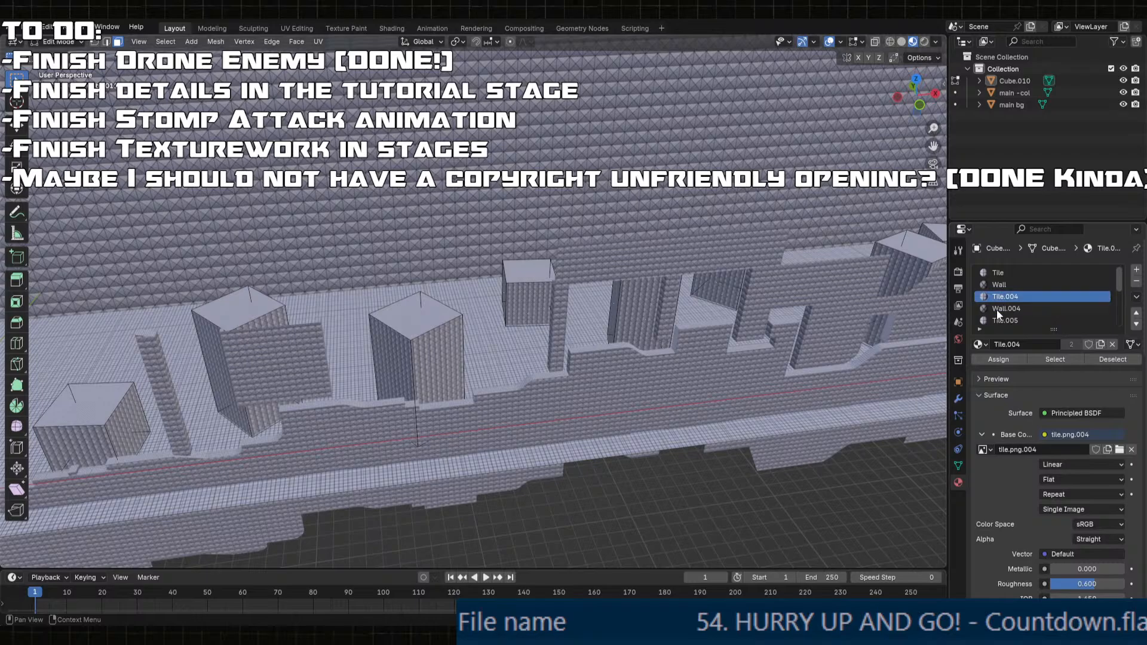
pyautogui.press('Tab')
pyautogui.click(1135, 282)
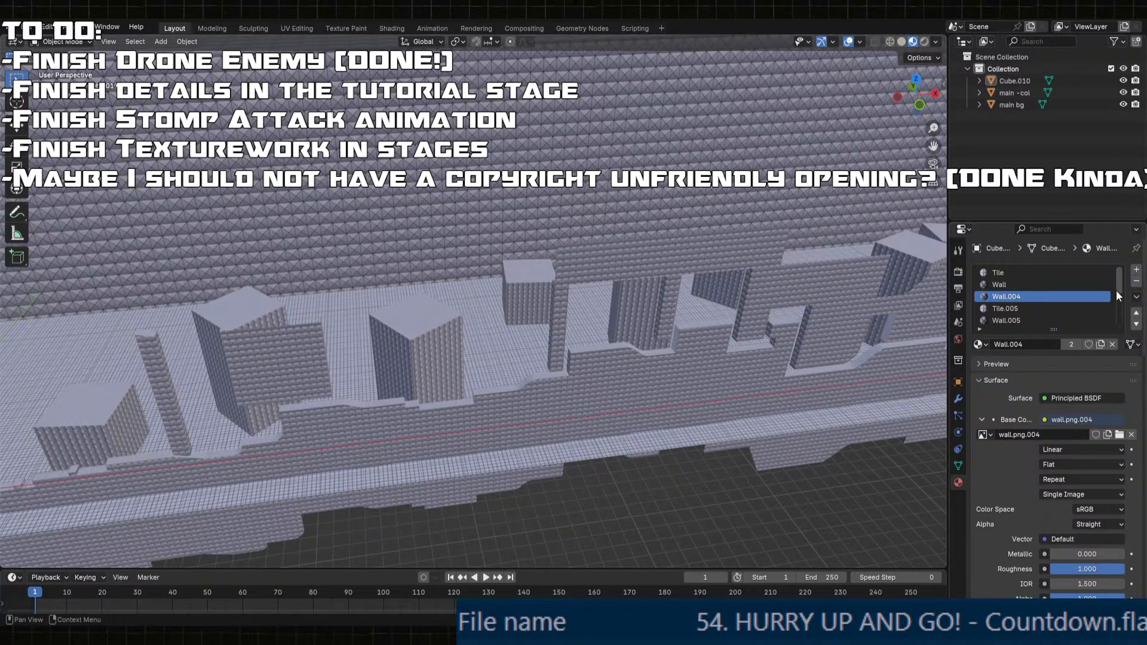
pyautogui.click(1135, 282)
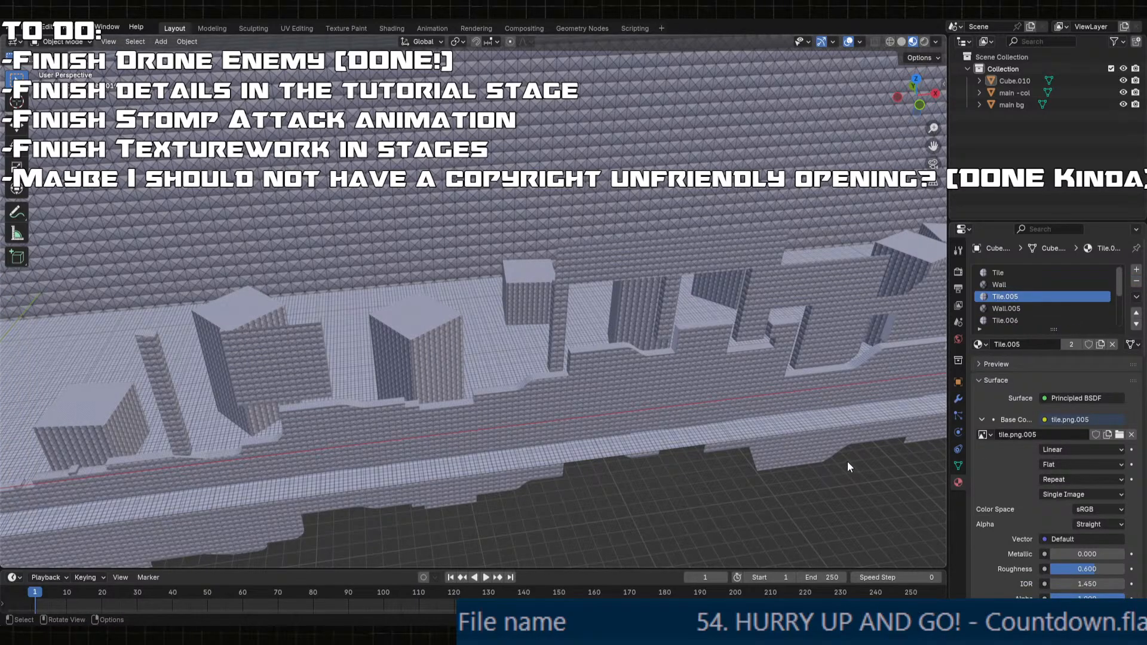
# - Reassign the Cube.010 faces that use Tile.005 to the Tile material
pyautogui.press('Tab')
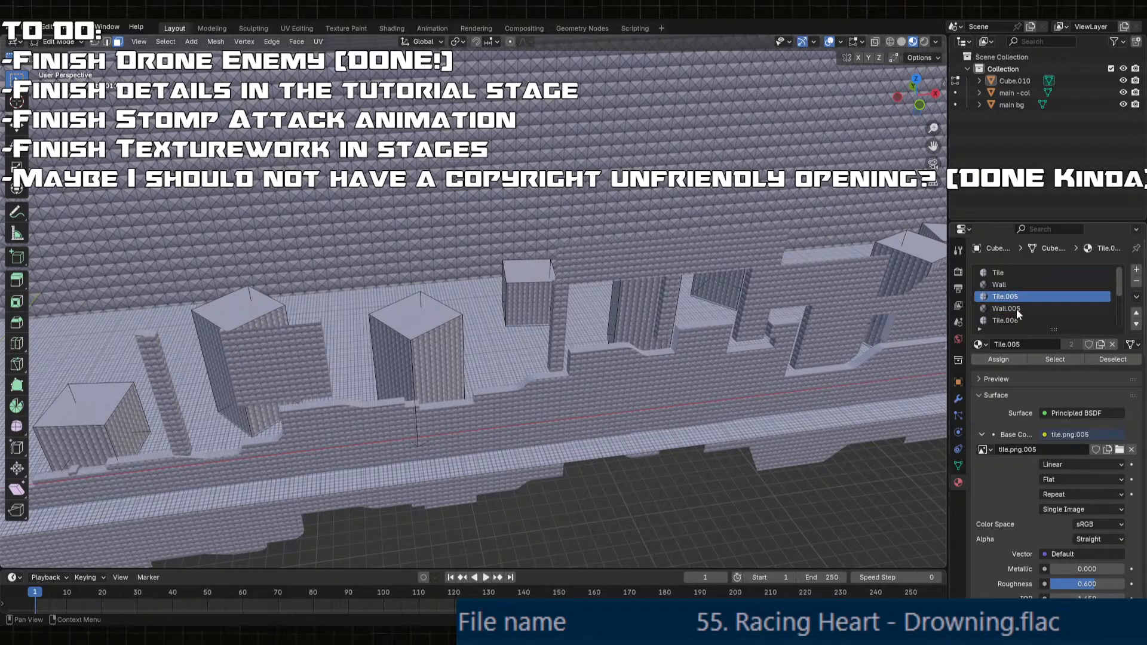
pyautogui.scroll(3, 1027, 303)
pyautogui.click(1054, 358)
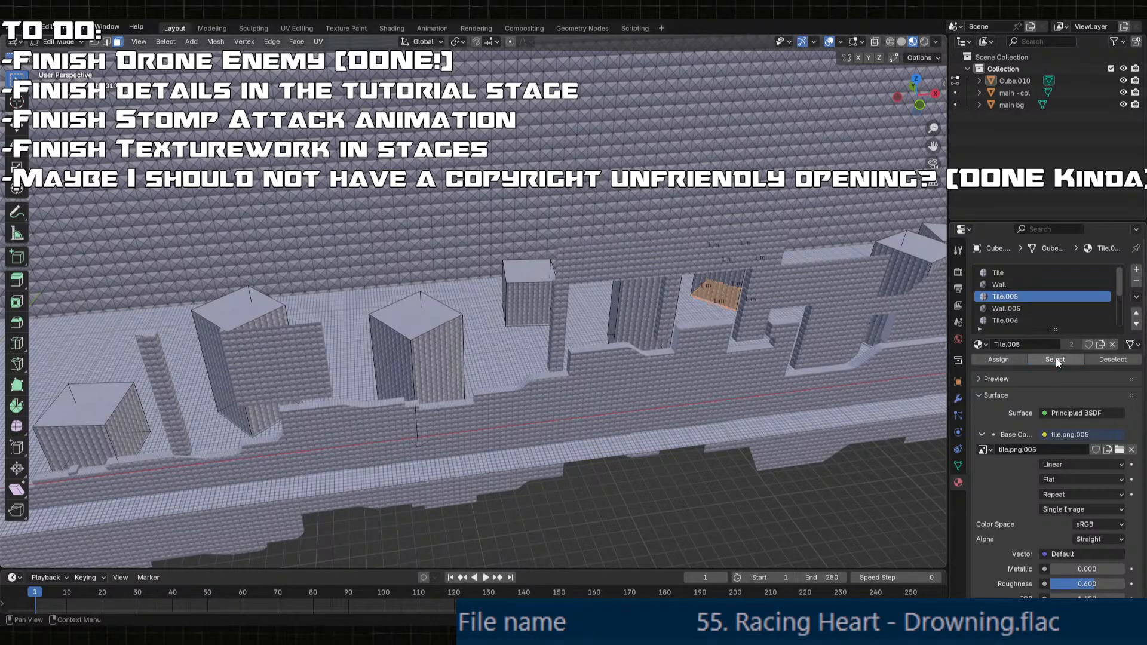
pyautogui.click(1024, 273)
pyautogui.click(1013, 359)
# - With nothing else selected, reassign the Cube.010 faces that use Wall.005 to the Wall material
pyautogui.click(1017, 308)
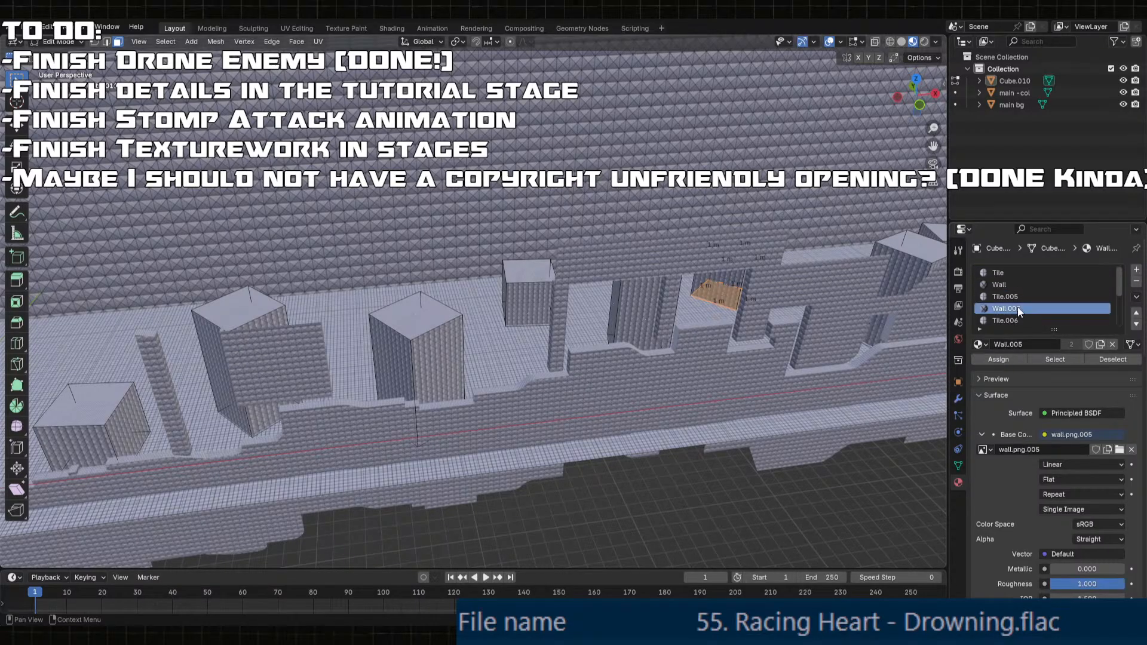
pyautogui.click(1062, 360)
pyautogui.click(850, 471)
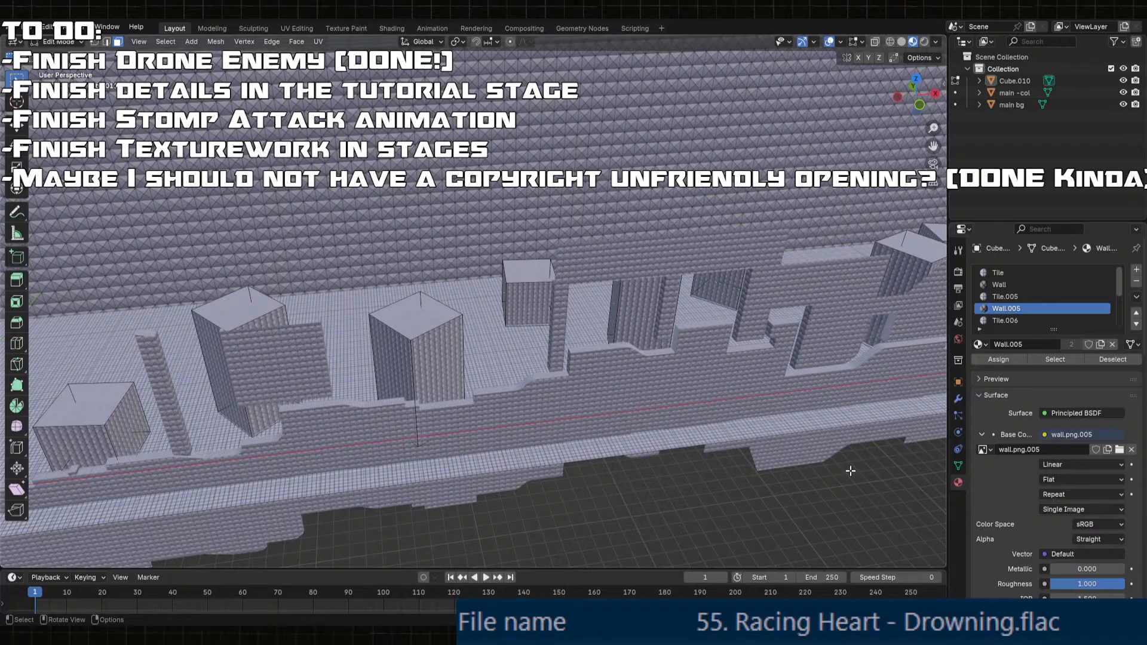
pyautogui.click(1006, 284)
pyautogui.click(1016, 308)
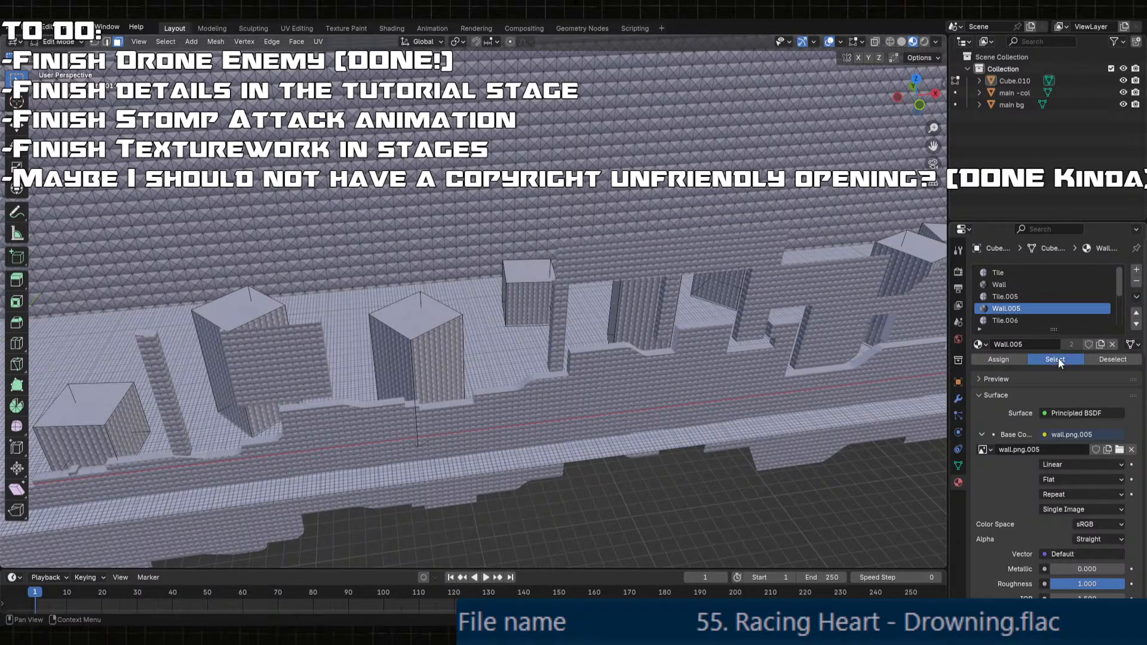
pyautogui.click(1058, 358)
pyautogui.click(1008, 284)
pyautogui.click(1016, 359)
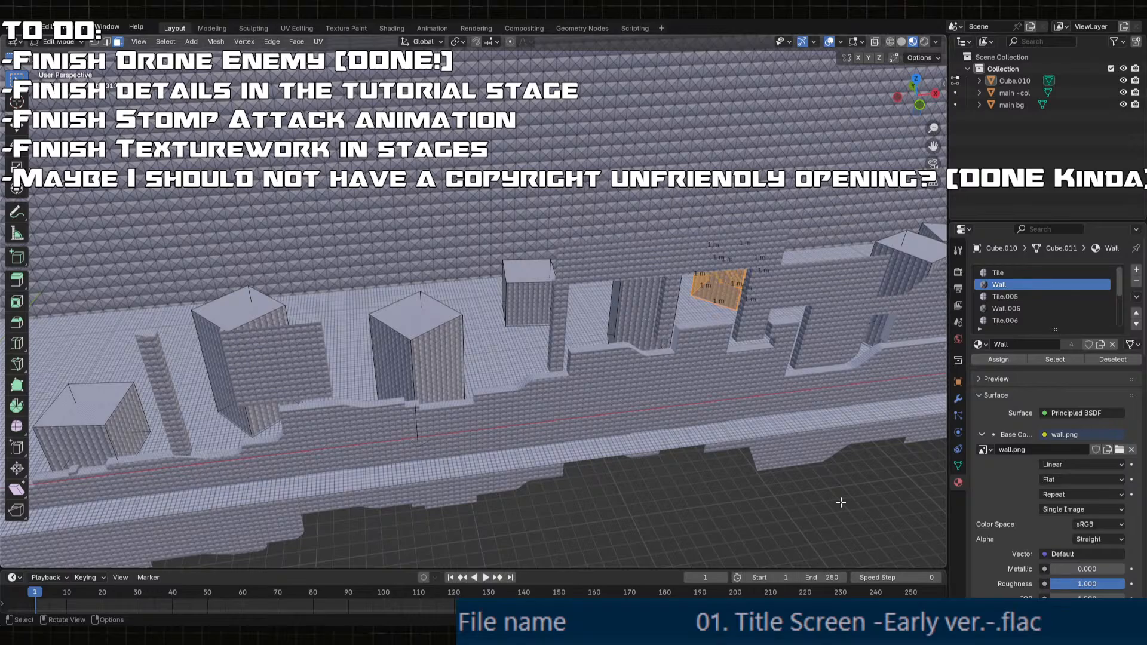
# - Remove the Tile.005 and Wall.005 material slots from Cube.010
pyautogui.press('Tab')
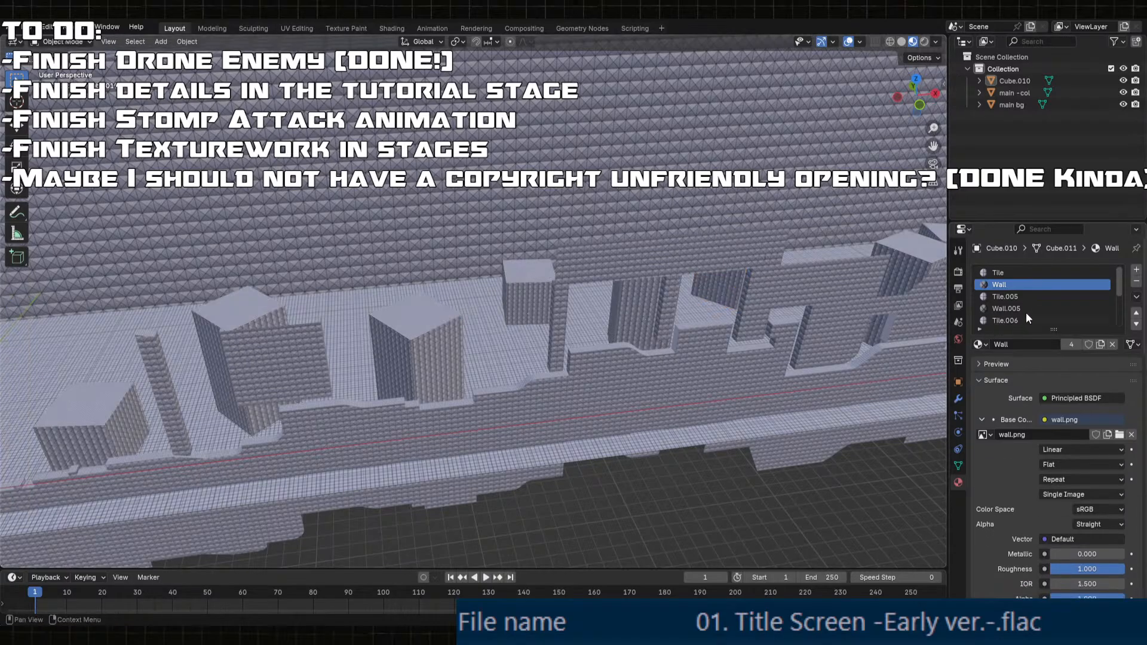
pyautogui.click(1025, 310)
pyautogui.click(1024, 297)
pyautogui.click(1136, 282)
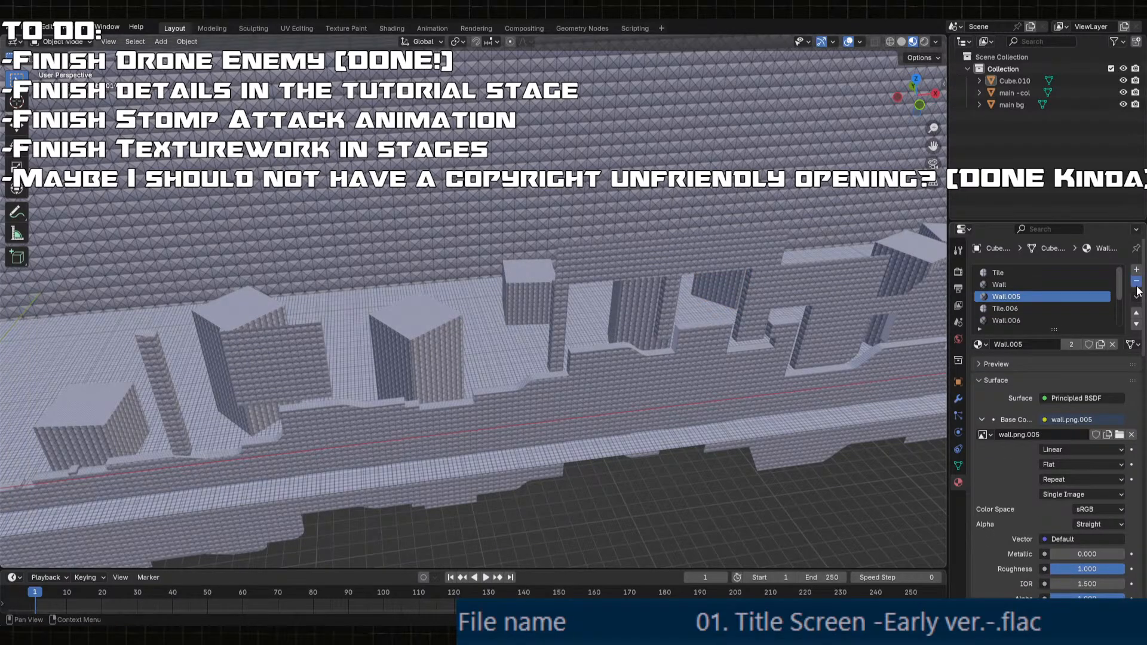
pyautogui.click(1136, 282)
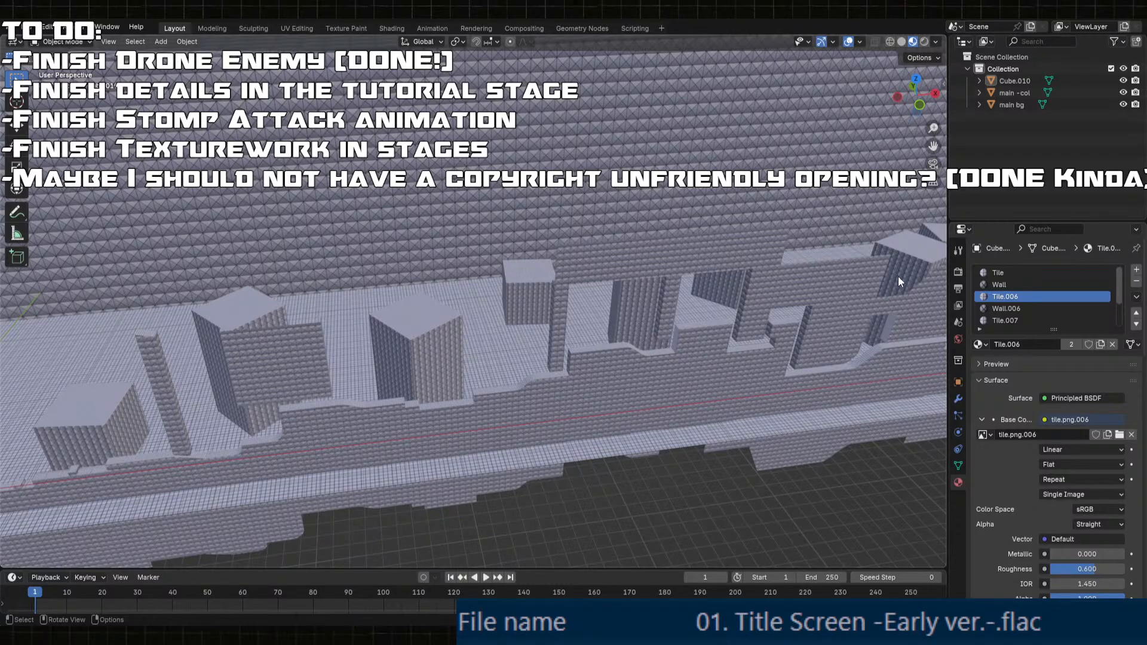
# - Reassign the Cube.010 faces that use Wall.006 to the Wall material and clear the face selection
pyautogui.press('Tab')
pyautogui.click(1006, 309)
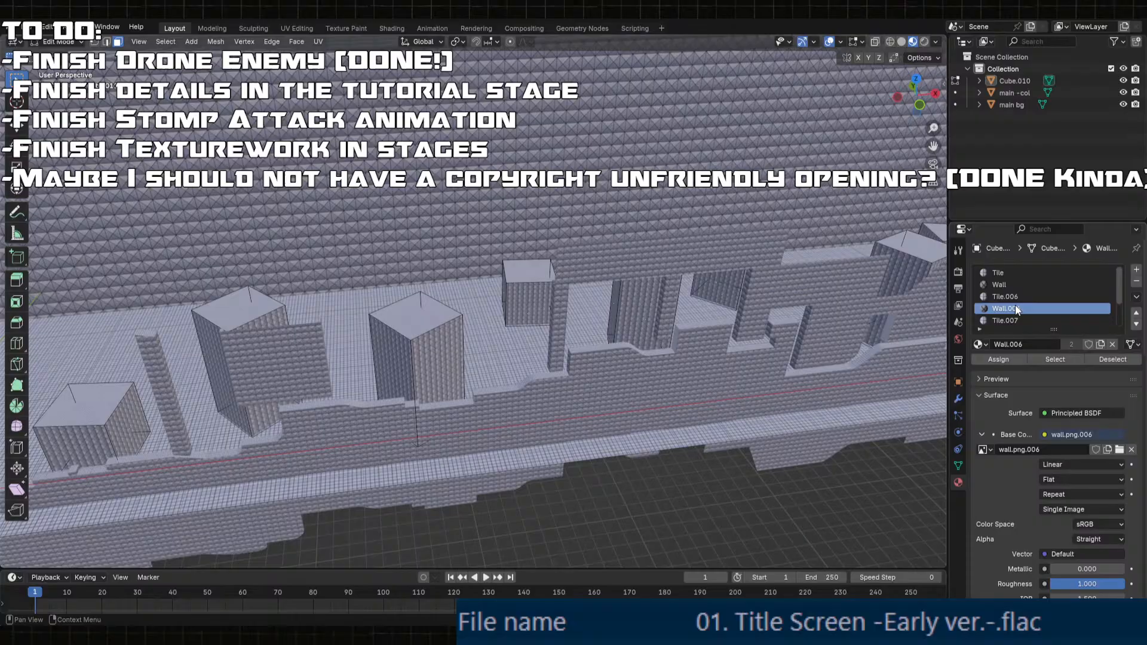
pyautogui.click(1055, 359)
pyautogui.click(859, 476)
pyautogui.click(1055, 359)
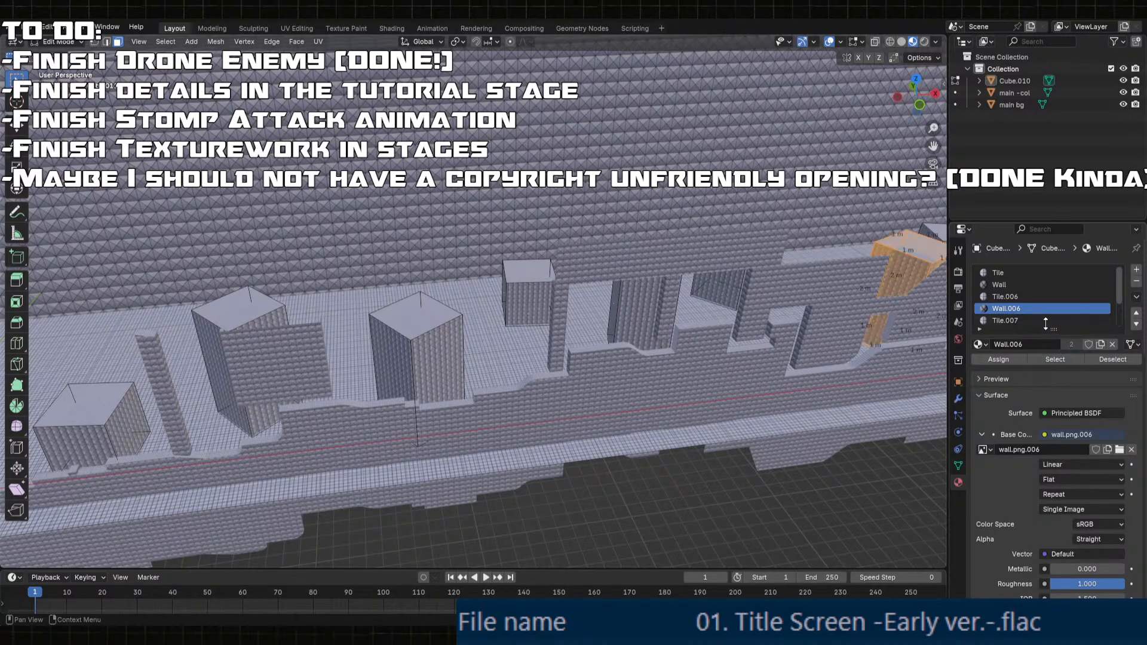
pyautogui.click(1015, 285)
pyautogui.click(1013, 358)
pyautogui.click(896, 450)
# - Reassign the Cube.010 faces that use Tile.006 to the Tile material
pyautogui.click(994, 296)
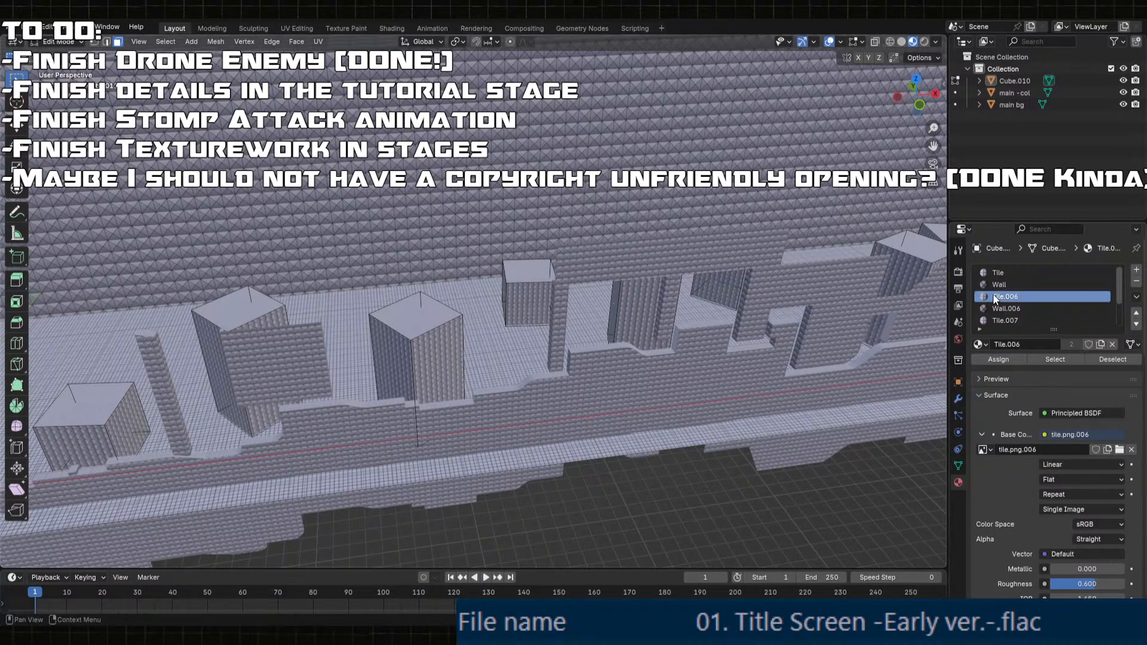
pyautogui.click(1054, 359)
pyautogui.click(1014, 274)
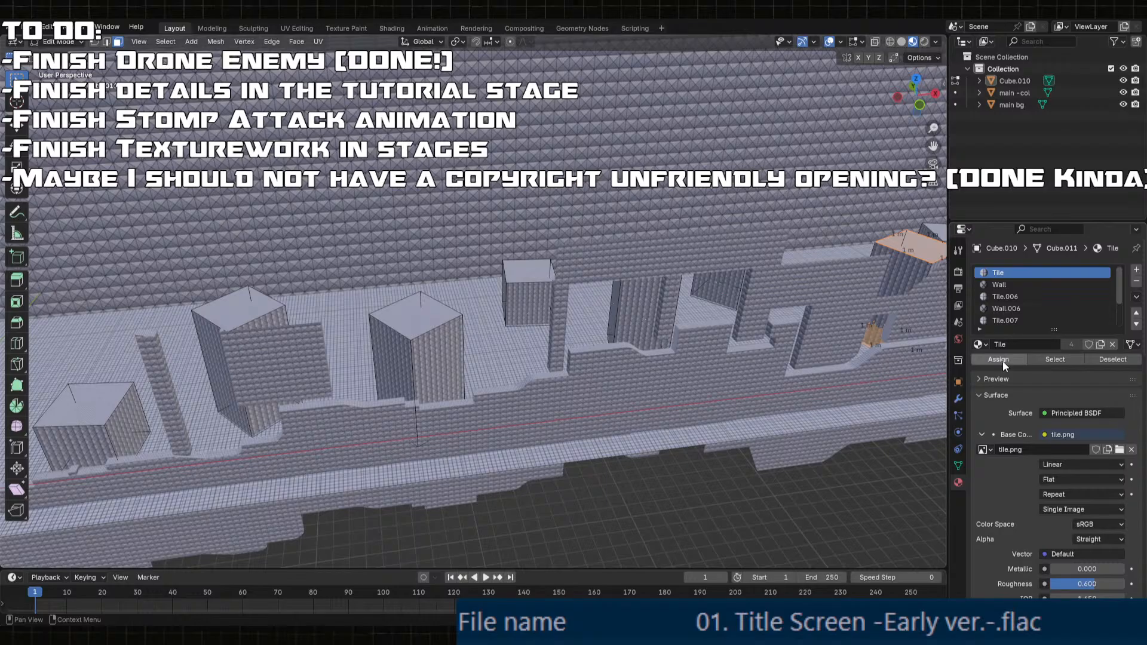
# - Remove the Tile.006 and Wall.006 material slots from Cube.010
pyautogui.press('Tab')
pyautogui.click(1019, 297)
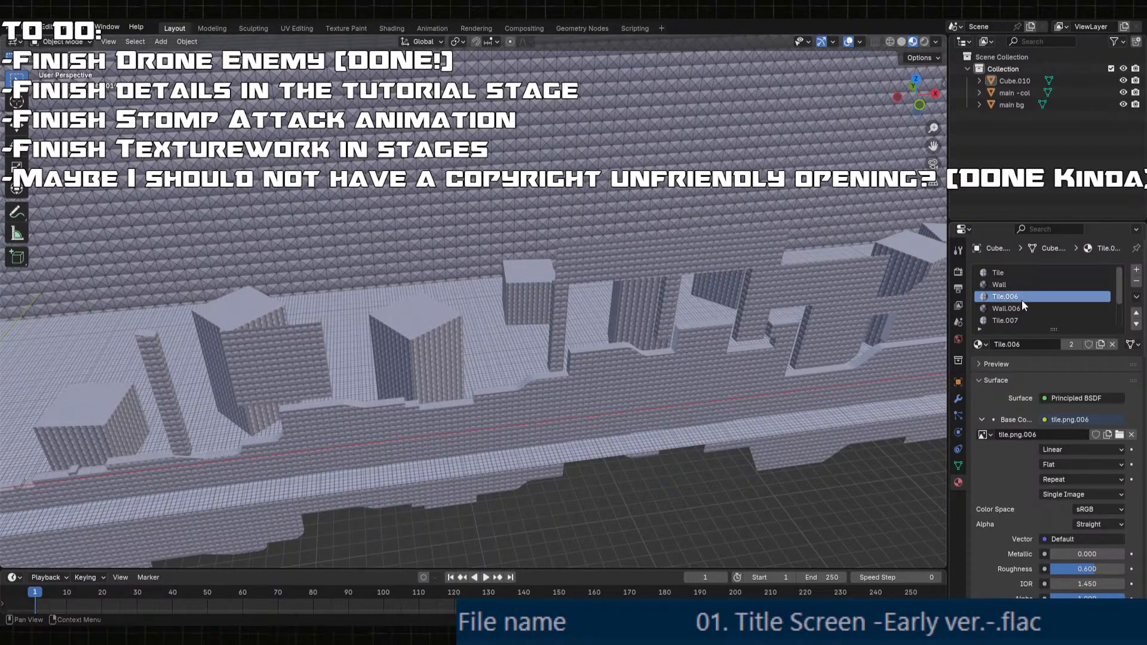
pyautogui.click(1137, 281)
pyautogui.click(1137, 282)
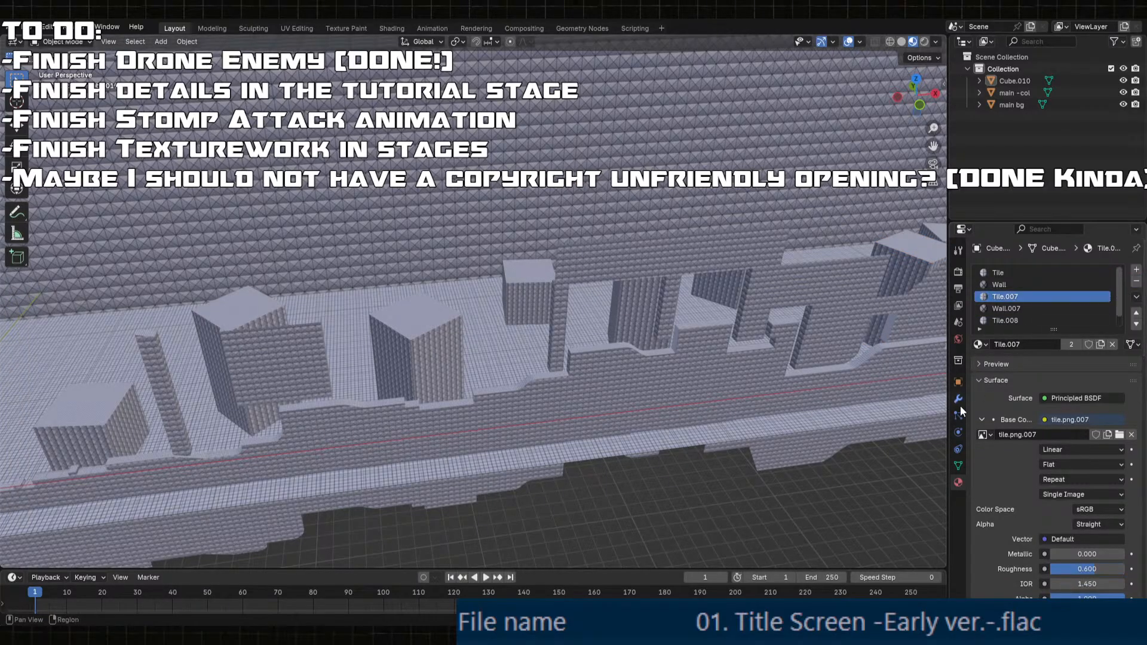
# - Reassign the Cube.010 faces that use Tile.007 to the Tile material
pyautogui.press('Tab')
pyautogui.press('Tab')
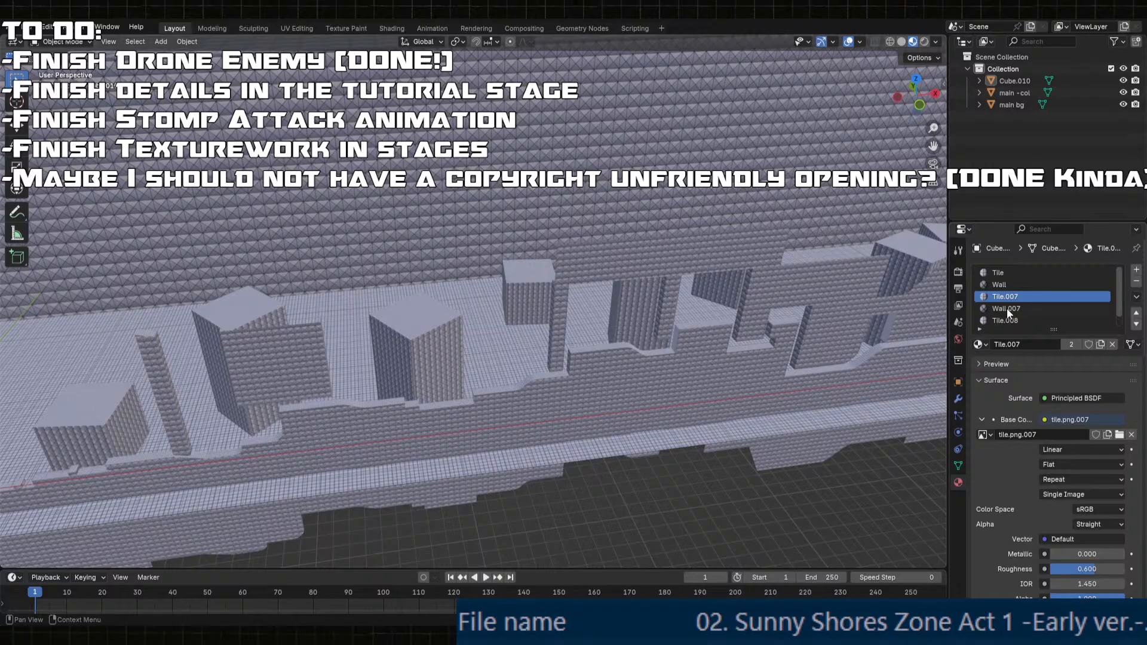
pyautogui.press('Tab')
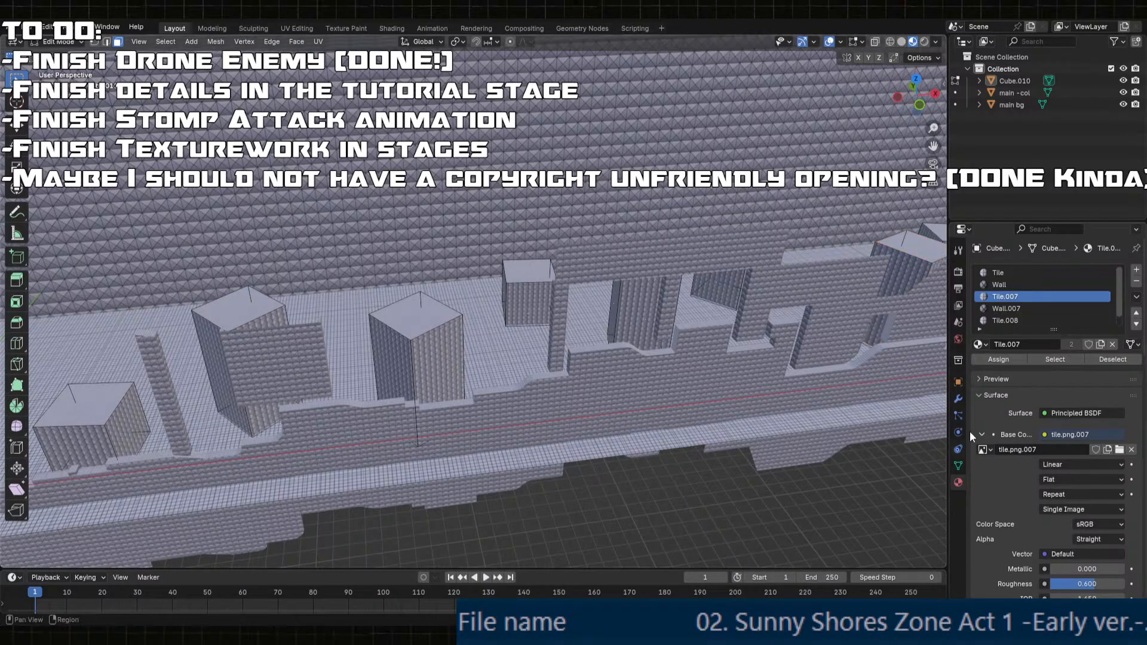
pyautogui.click(1007, 273)
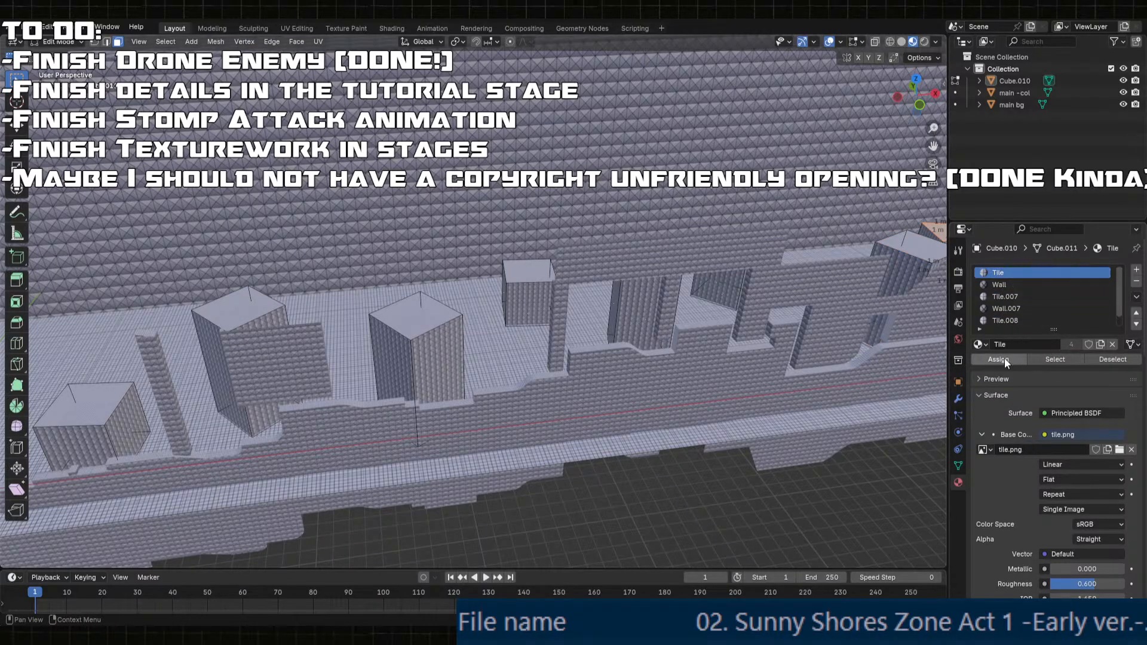
# - Reassign the Cube.010 faces that use Wall.007 to the Wall material
pyautogui.click(1007, 307)
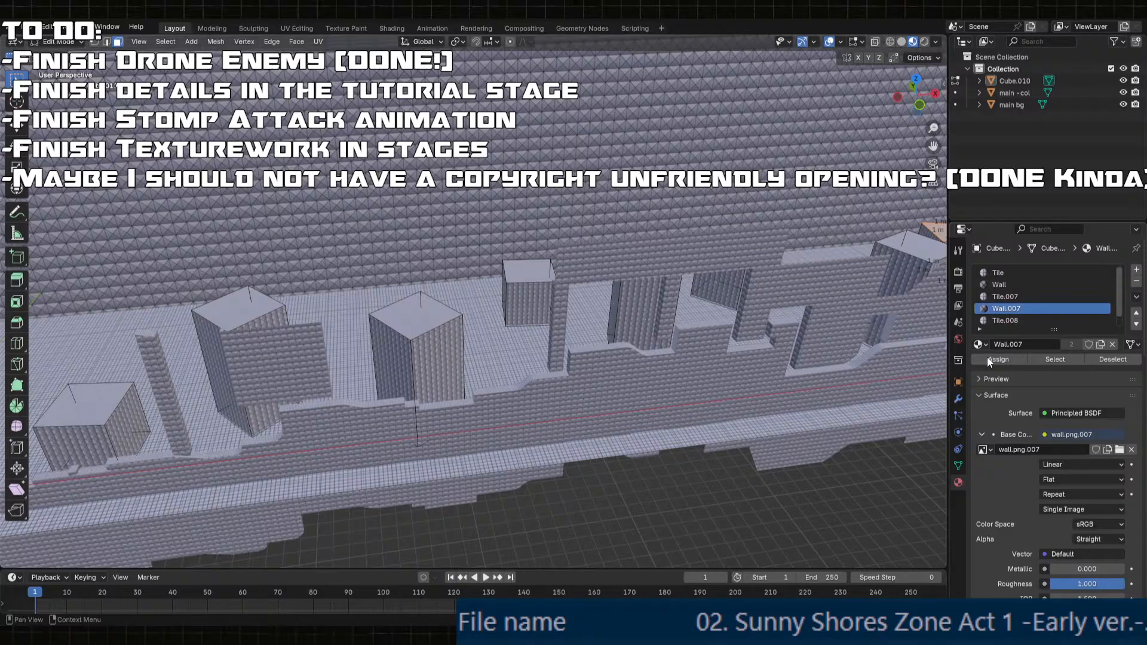
pyautogui.click(1054, 359)
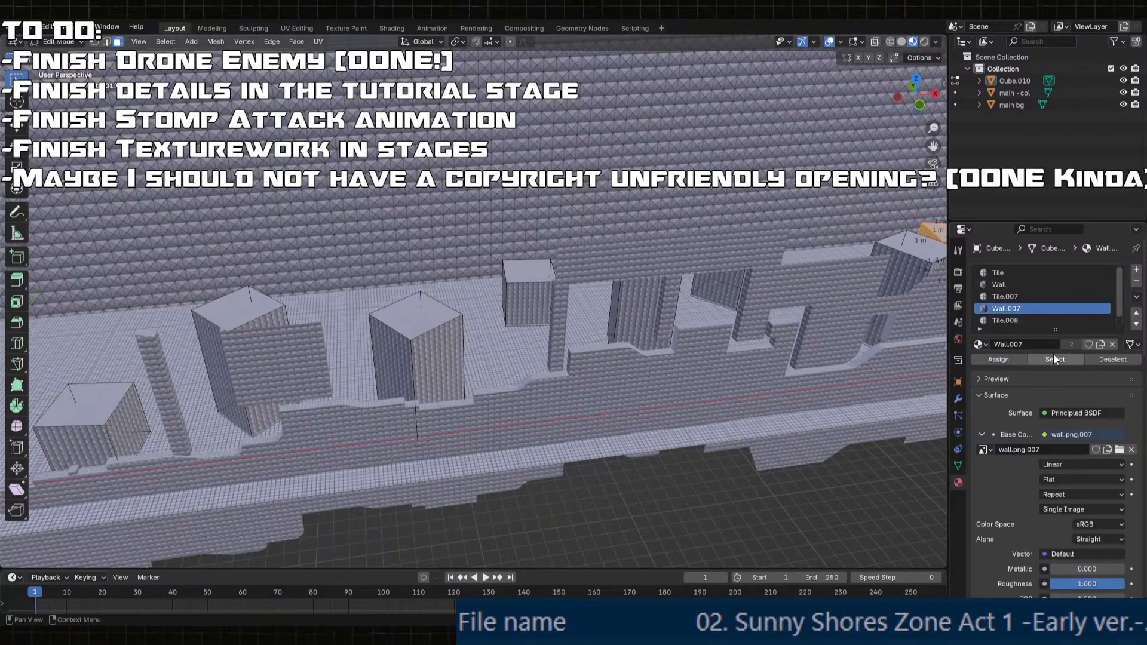
pyautogui.click(1003, 285)
pyautogui.click(996, 359)
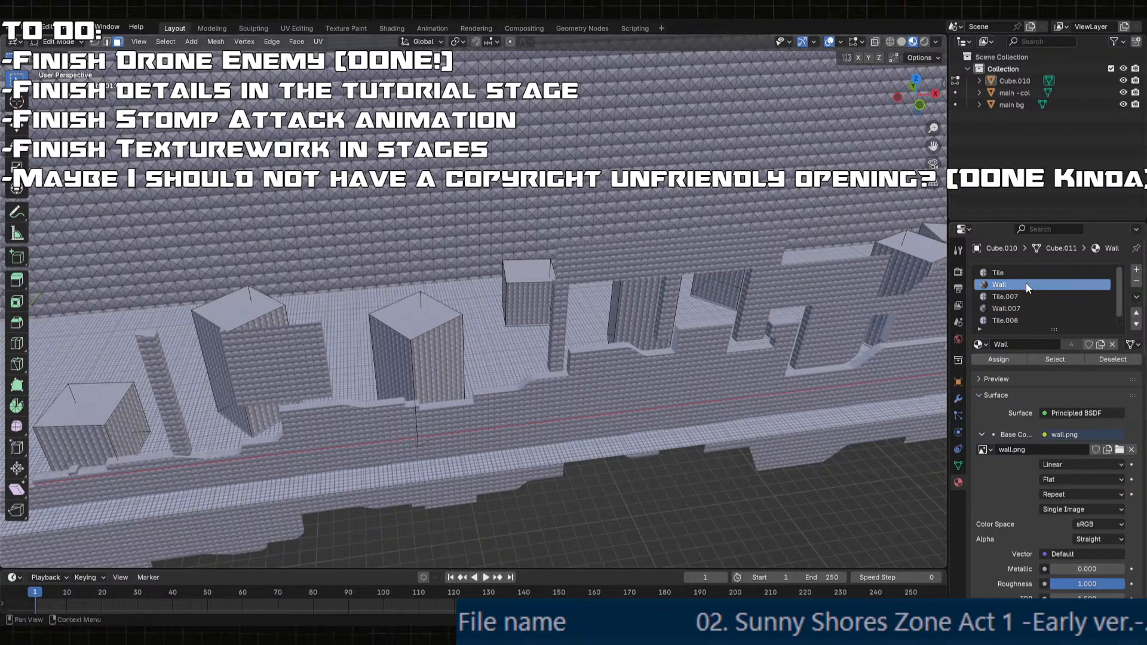
# - Remove the Tile.007 and Wall.007 material slots from Cube.010
pyautogui.press('Tab')
pyautogui.click(1016, 297)
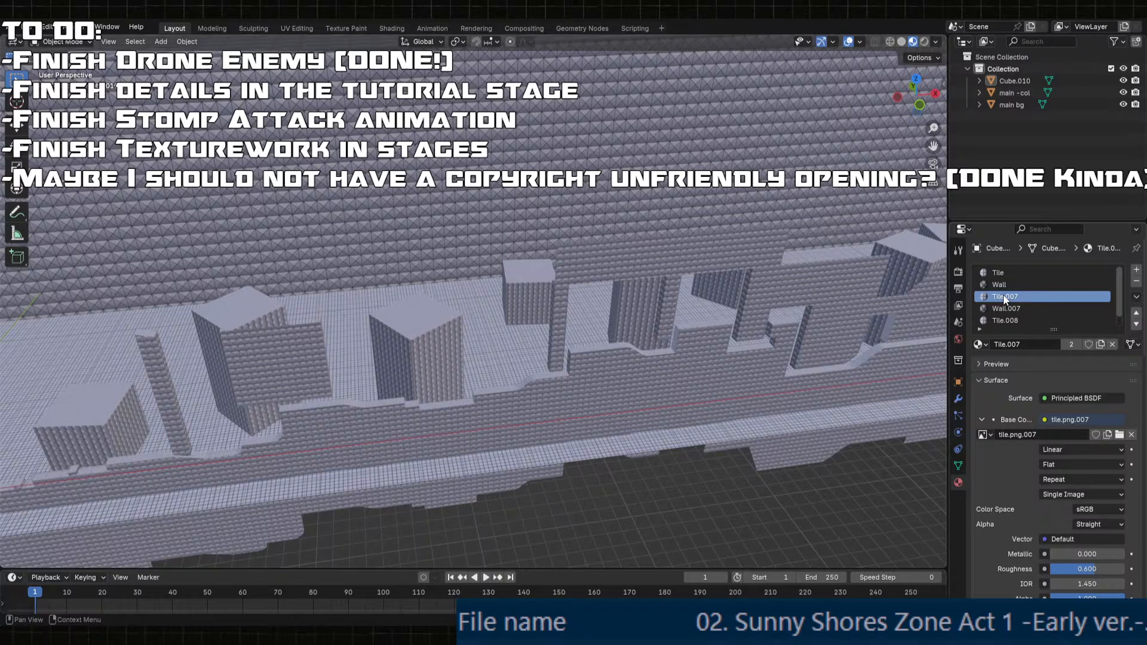
pyautogui.click(1136, 282)
pyautogui.click(1136, 282)
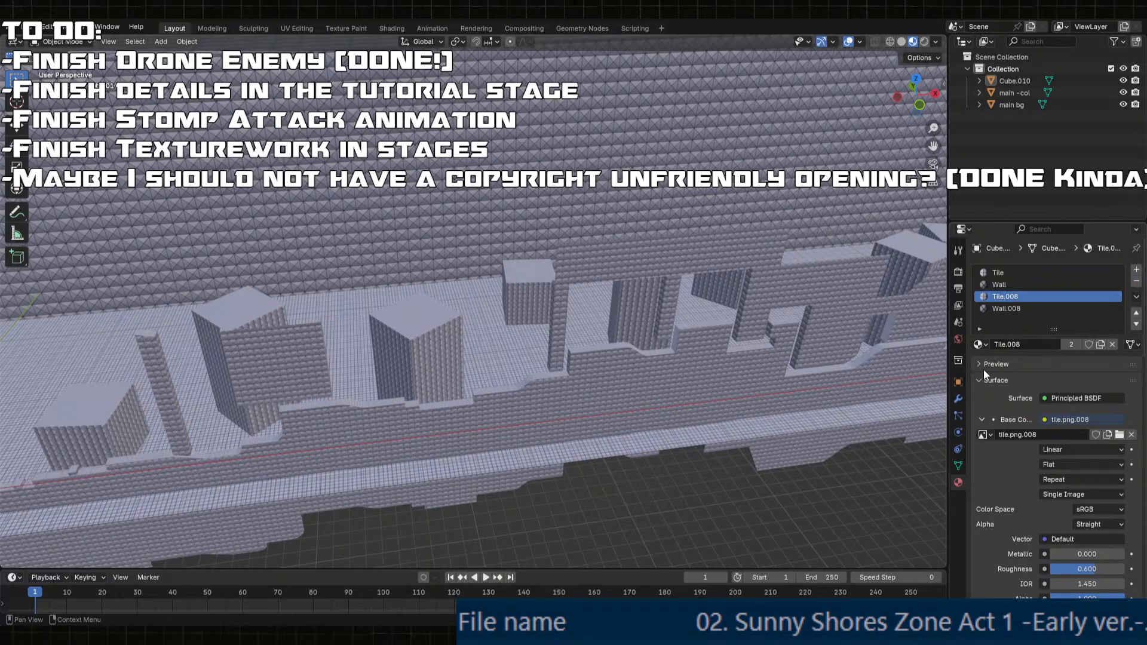
# - Reassign the Cube.010 faces that use Wall.008 to the Wall material
pyautogui.click(1003, 308)
pyautogui.moveTo(859, 378); pyautogui.dragTo(691, 332, button='middle')
pyautogui.press('Tab')
pyautogui.click(1049, 357)
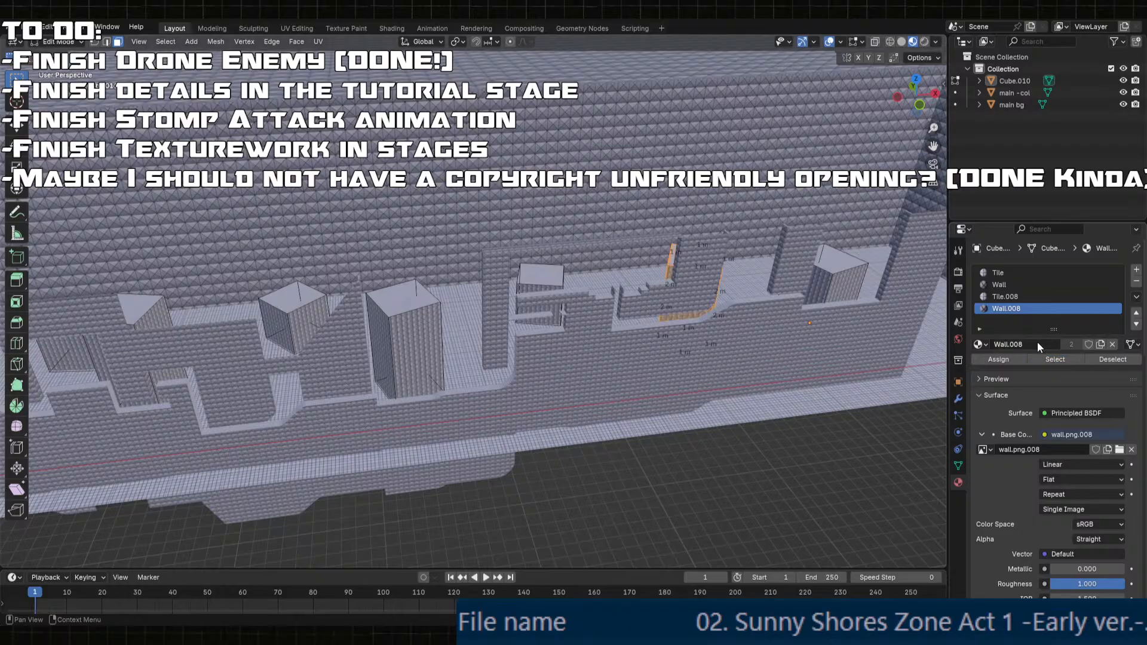
pyautogui.click(1012, 285)
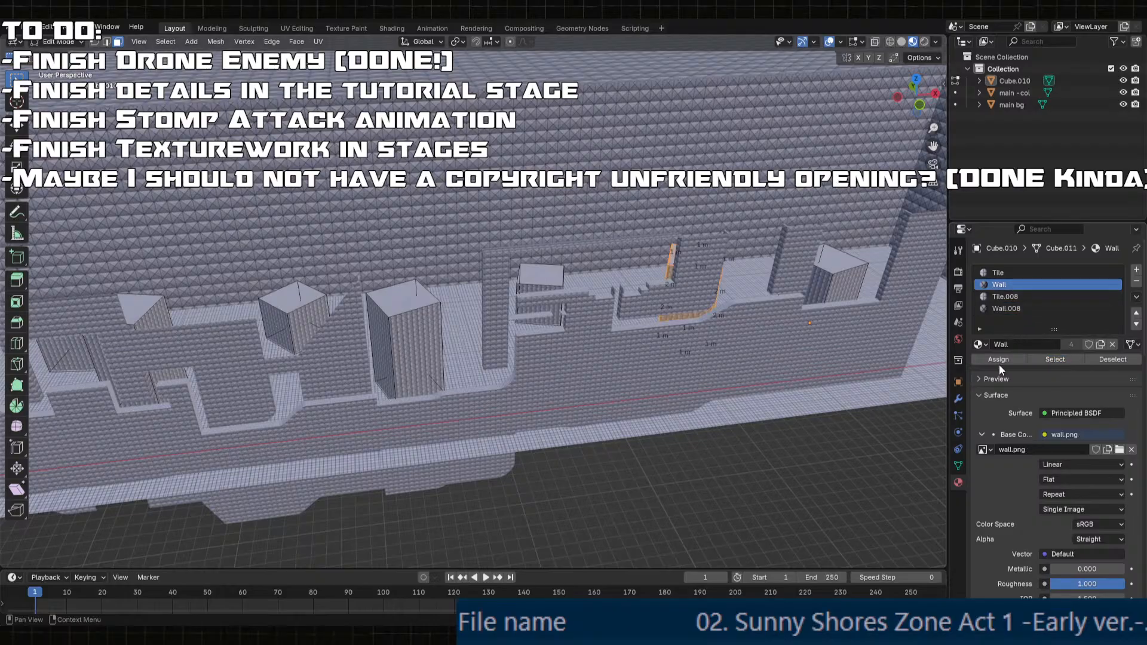
# - Reassign the Cube.010 faces that use Tile.008 to the Tile material
pyautogui.click(1001, 296)
pyautogui.click(889, 410)
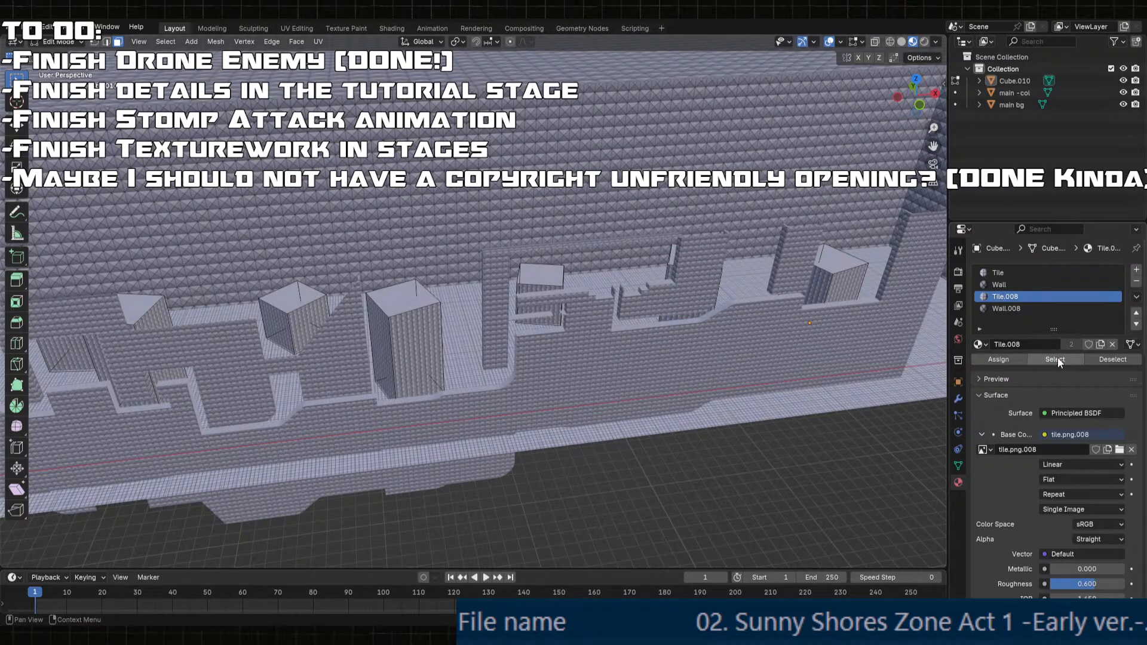
pyautogui.click(1056, 360)
pyautogui.click(1001, 272)
pyautogui.click(1001, 359)
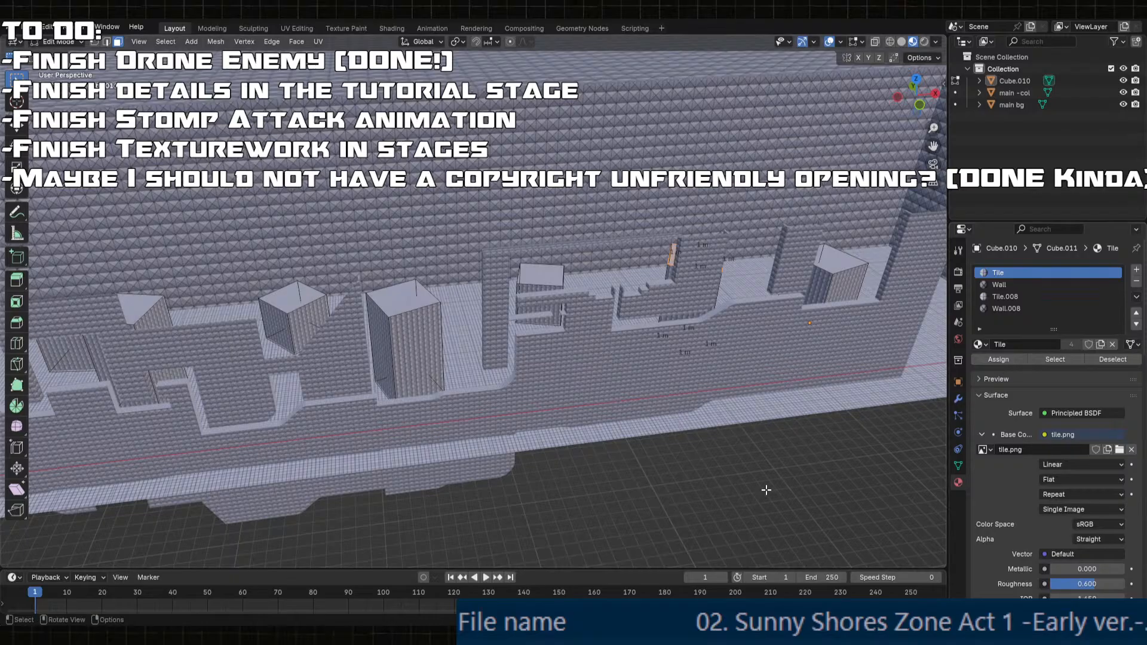
pyautogui.click(766, 490)
# - Remove the Tile.008 and Wall.008 material slots from Cube.010
pyautogui.press('Tab')
pyautogui.click(1005, 296)
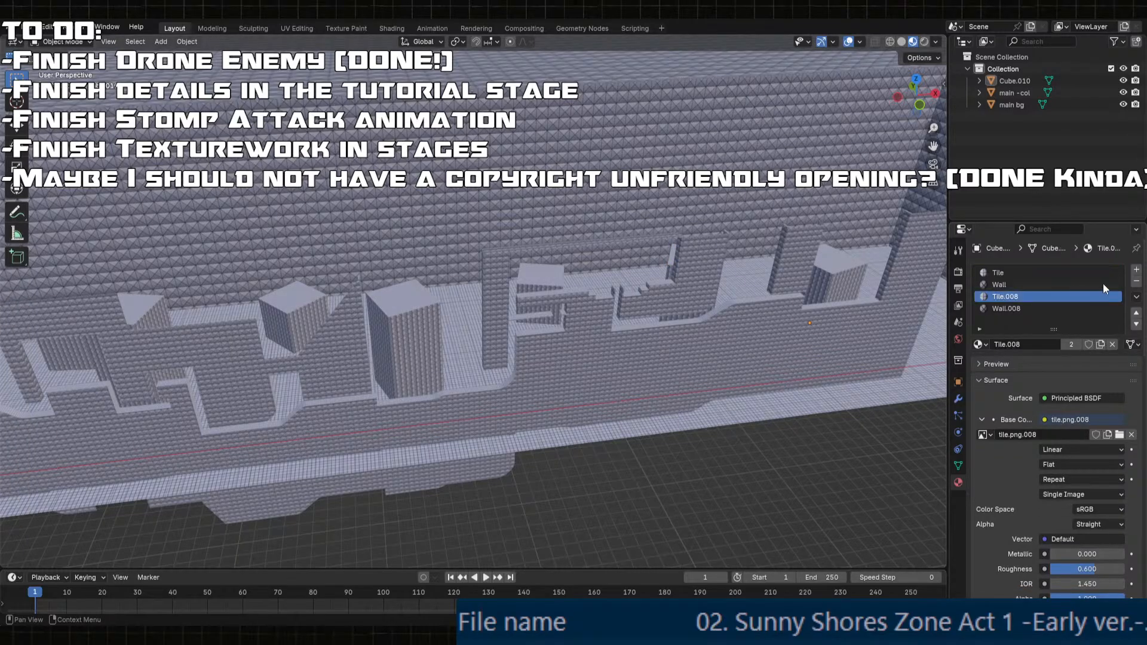
pyautogui.click(1137, 281)
pyautogui.click(1136, 281)
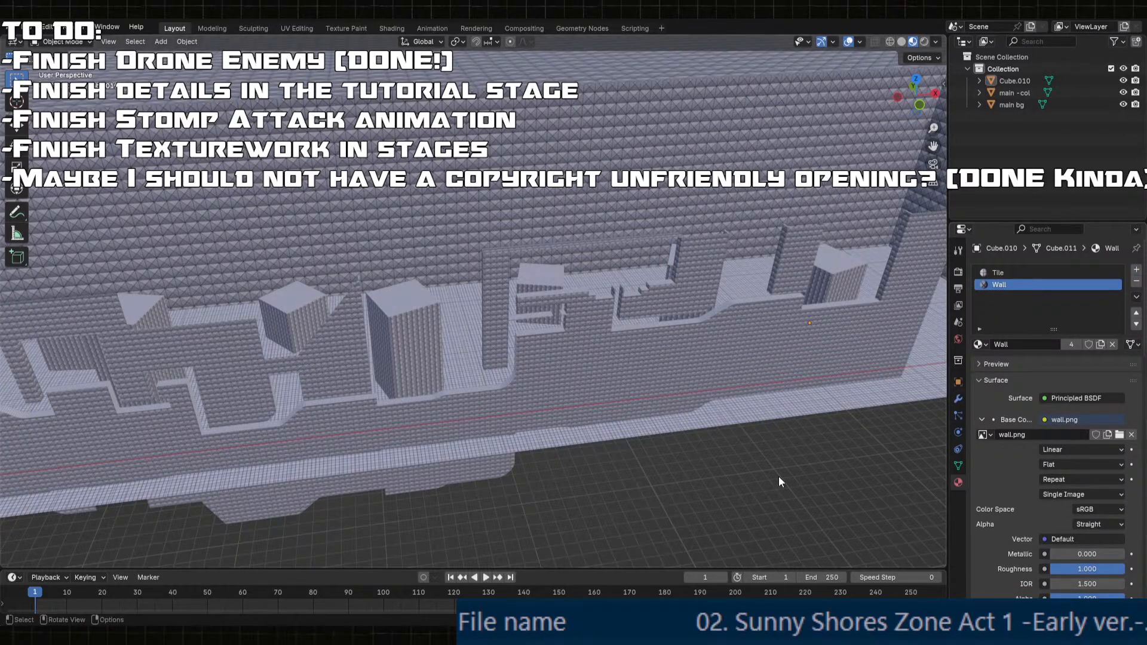
# - Inspect the Cube.010 floor, walls and building blocks with the consolidated Tile and Wall materials
pyautogui.moveTo(779, 475); pyautogui.dragTo(946, 412, button='middle')
pyautogui.press('Tab')
pyautogui.scroll(-1, 783, 410)
pyautogui.scroll(3, 583, 514)
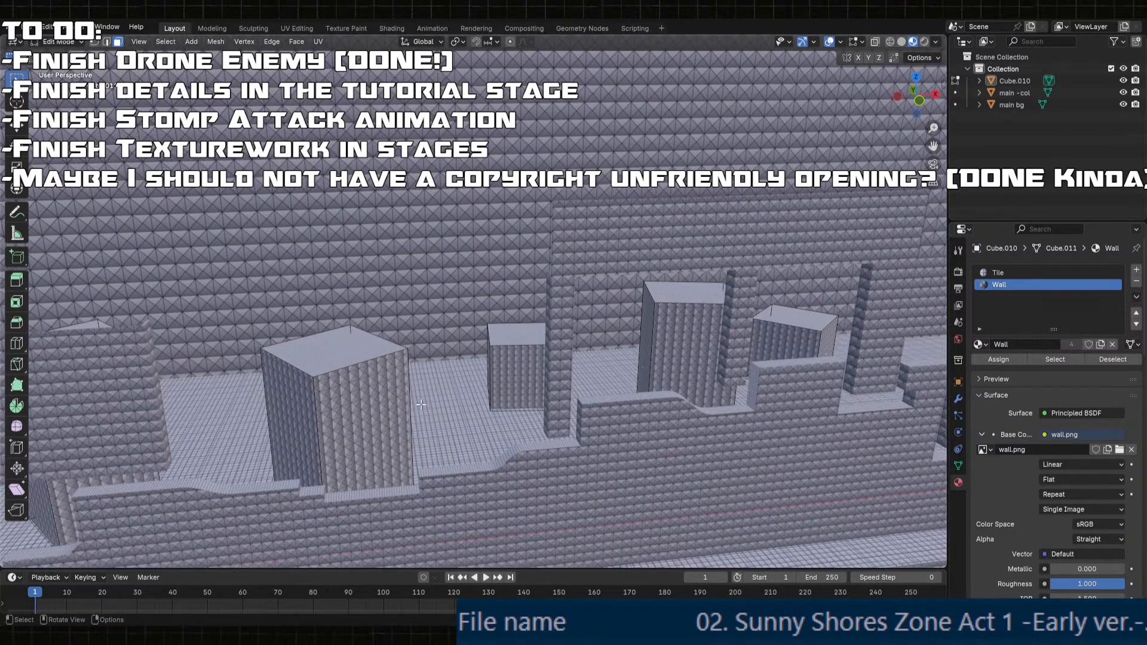
pyautogui.keyDown('shift'); pyautogui.moveTo(582, 517); pyautogui.dragTo(490, 373, button='middle'); pyautogui.keyUp('shift')
pyautogui.scroll(-3, 623, 467)
pyautogui.press('Tab')
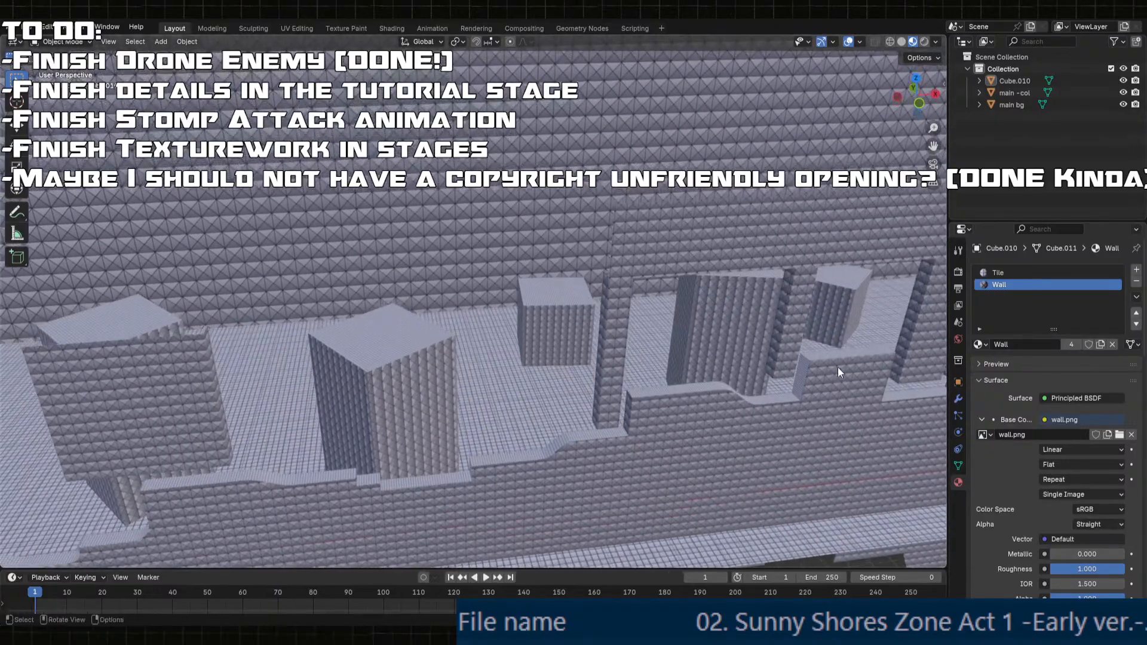
# - Set the render method of Cube.010's Tile material to Blended
pyautogui.click(1014, 273)
pyautogui.scroll(-10, 1079, 520)
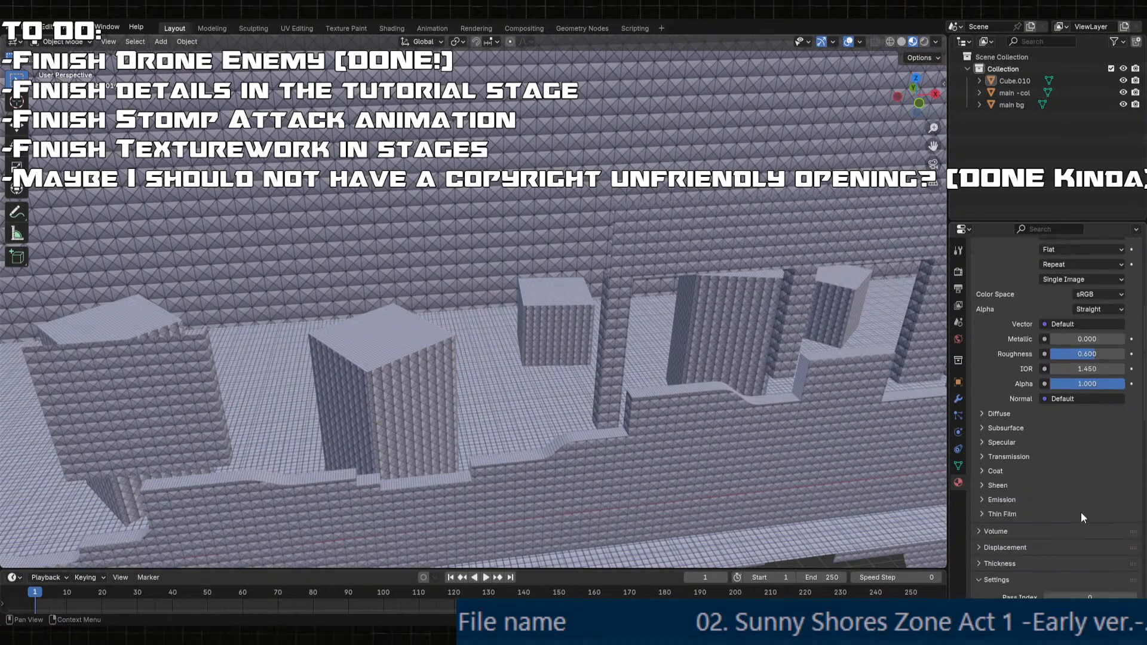
pyautogui.scroll(-6, 996, 544)
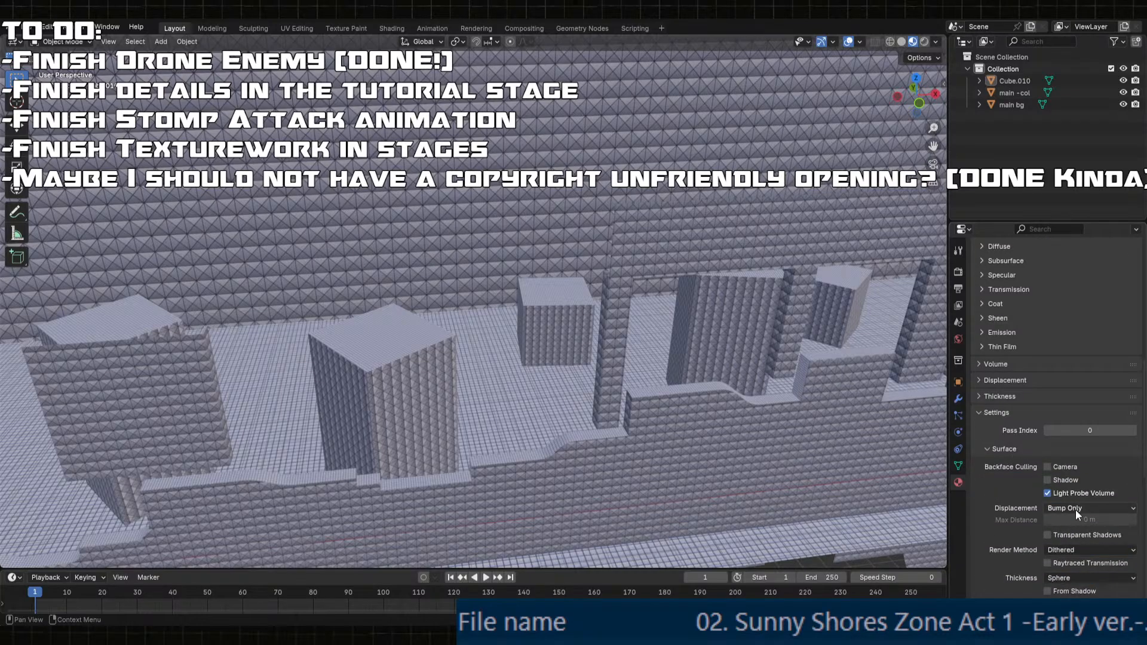
pyautogui.click(1061, 549)
pyautogui.click(1059, 577)
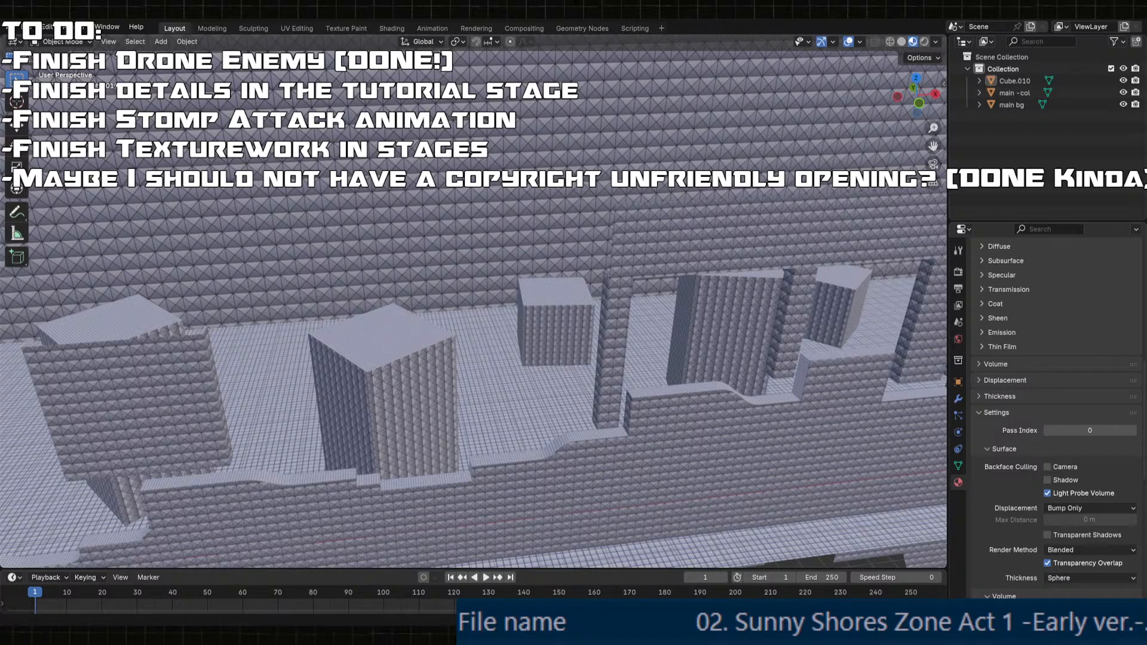
# - Switch to Godot and examine the cloud particles around the tiled stage floor from above
pyautogui.hotkey('alt', 'Tab')
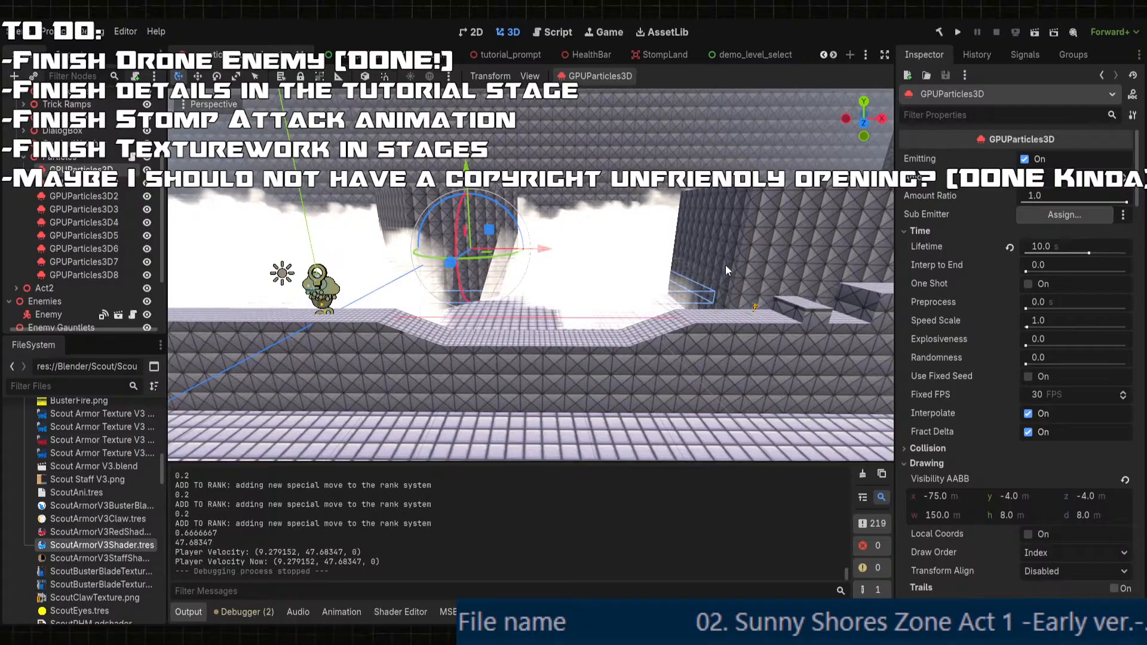
pyautogui.moveTo(725, 264); pyautogui.dragTo(497, 227, button='middle')
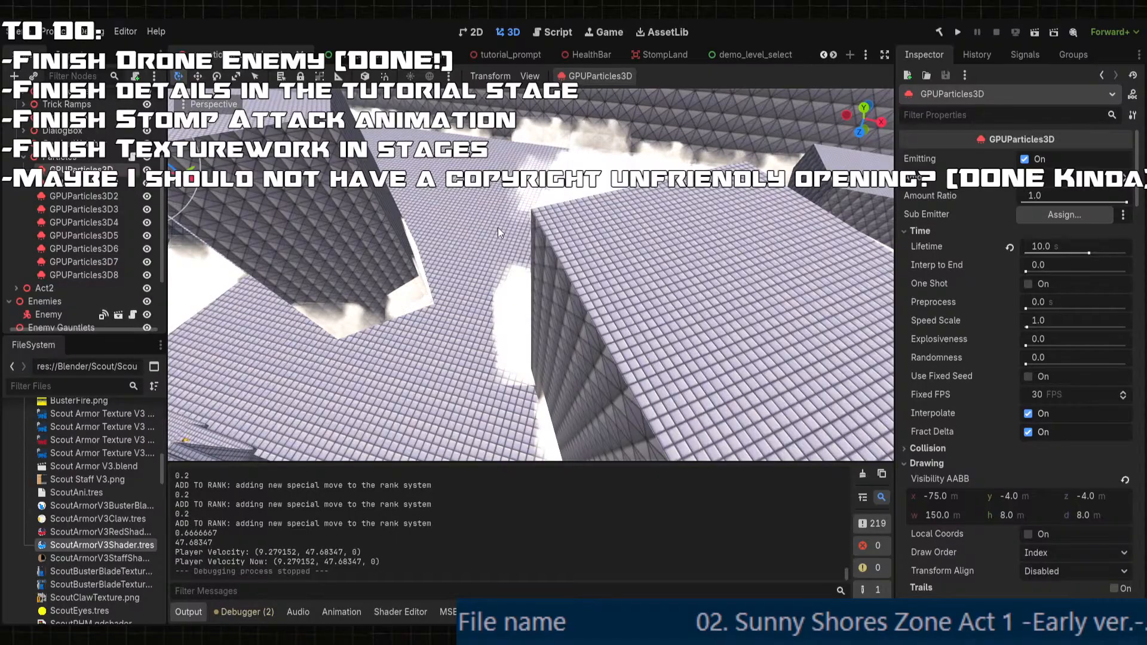
pyautogui.scroll(5, 496, 230)
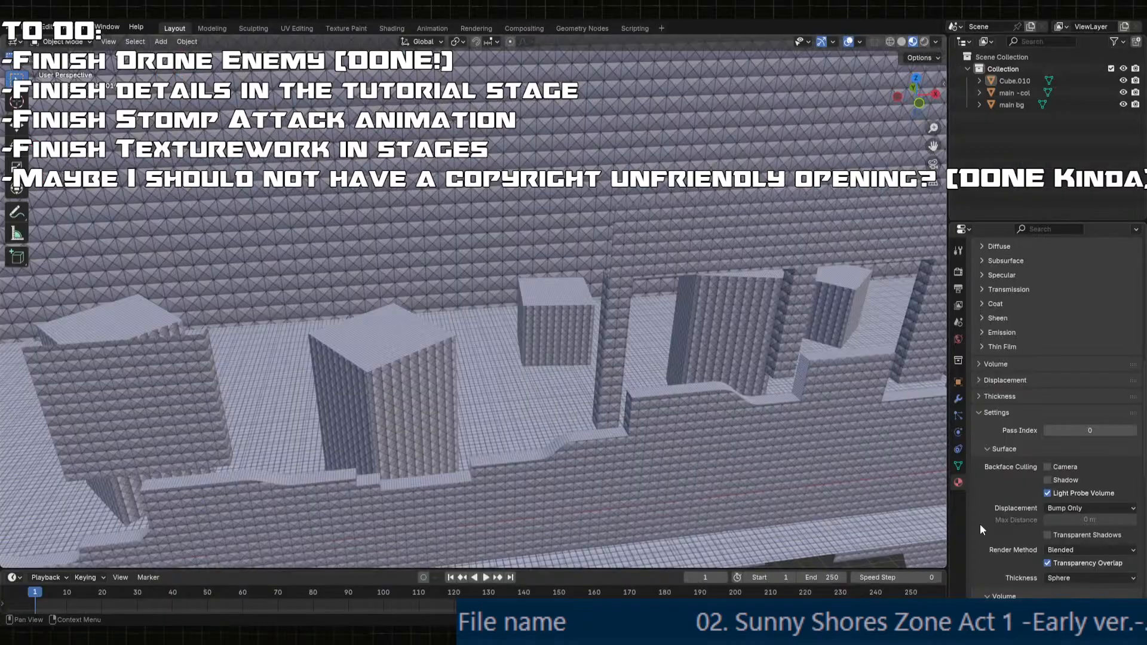
# - Turn off Transparency Overlap for the Tile material in Blender and recheck the cloud particles in Godot
pyautogui.click(1048, 563)
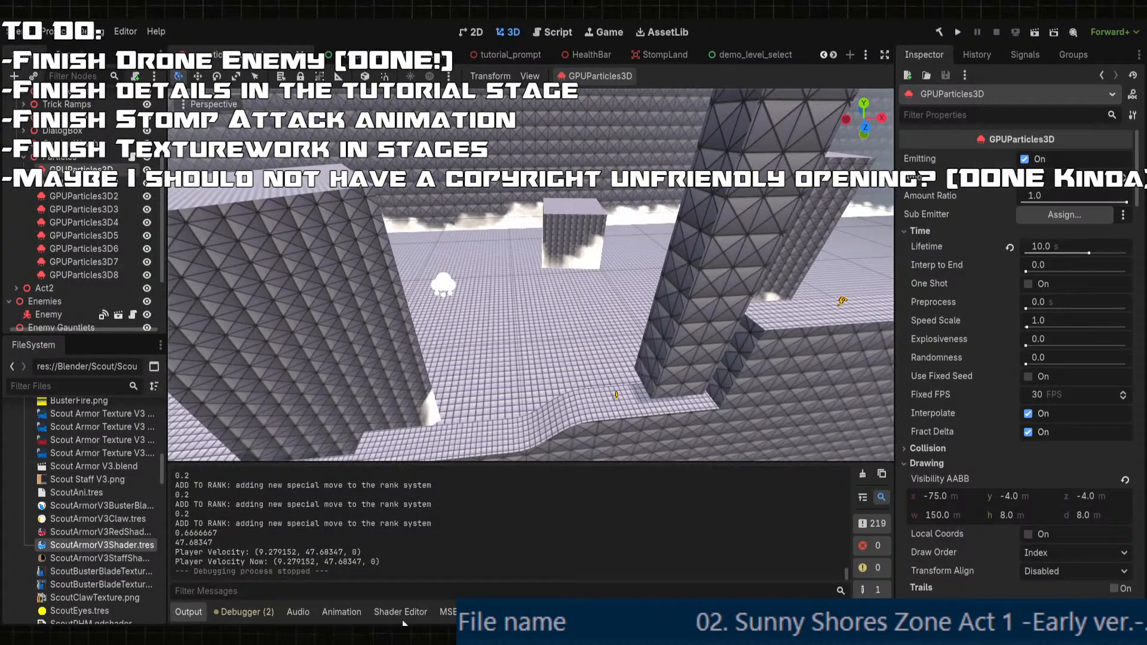
pyautogui.moveTo(496, 307); pyautogui.dragTo(486, 243, button='right')
pyautogui.keyDown('shift'); pyautogui.moveTo(521, 319); pyautogui.dragTo(527, 291, button='middle'); pyautogui.keyUp('shift')
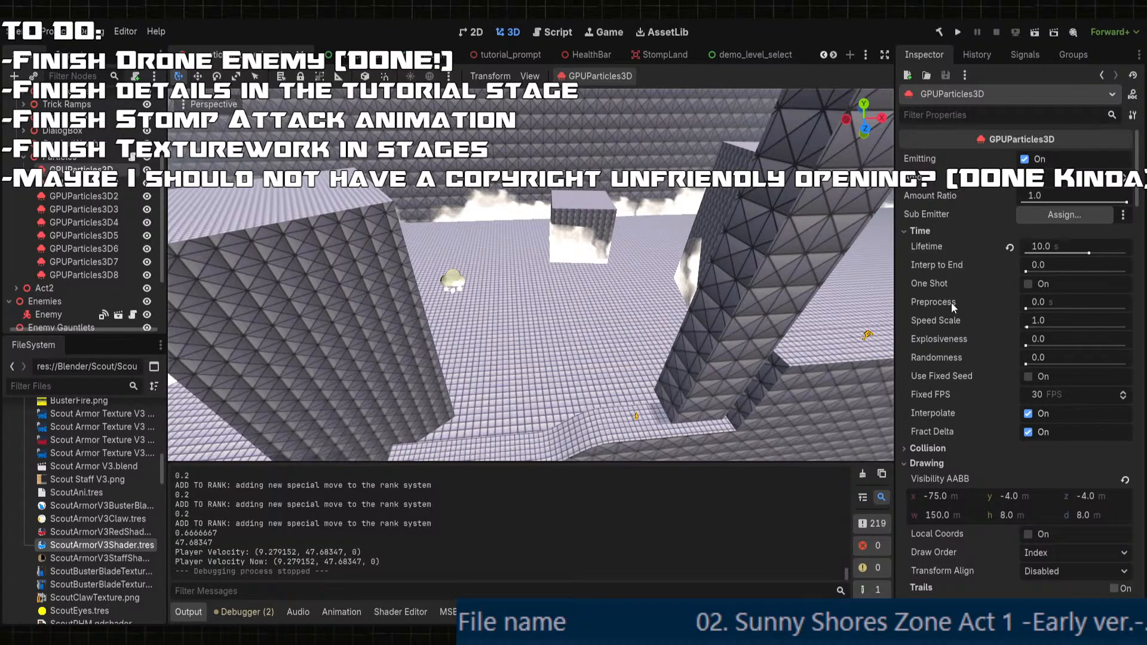
# - Move the opaque point near the start of the cloud particles' Color Ramp gradient slightly earlier
pyautogui.scroll(-3, 1015, 358)
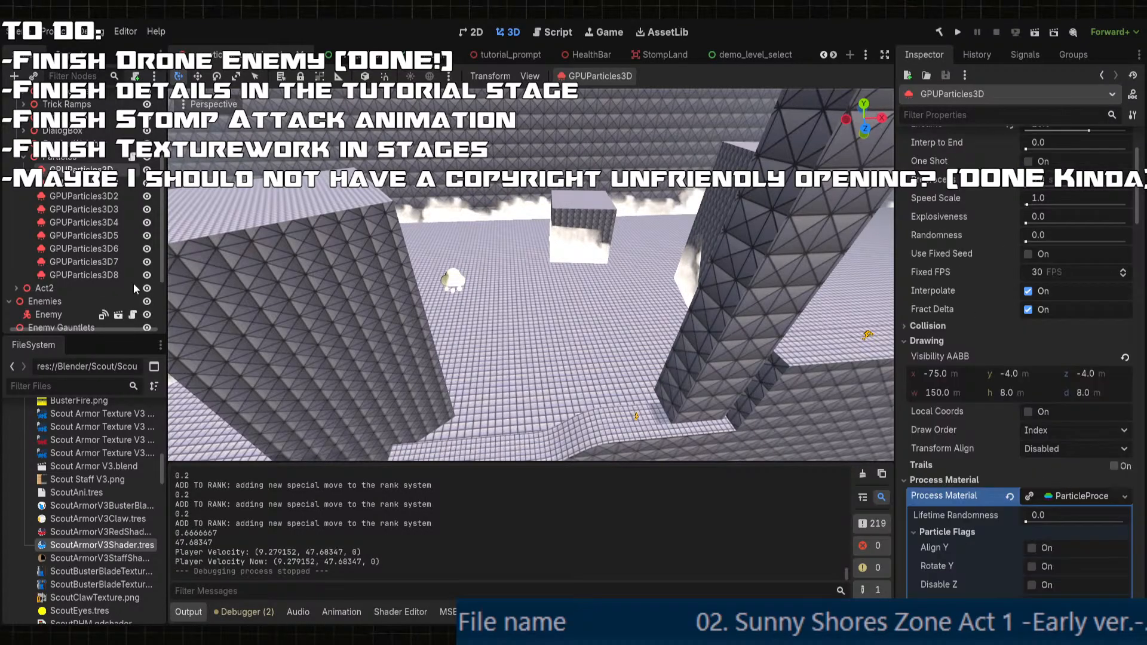
pyautogui.scroll(-12, 1087, 507)
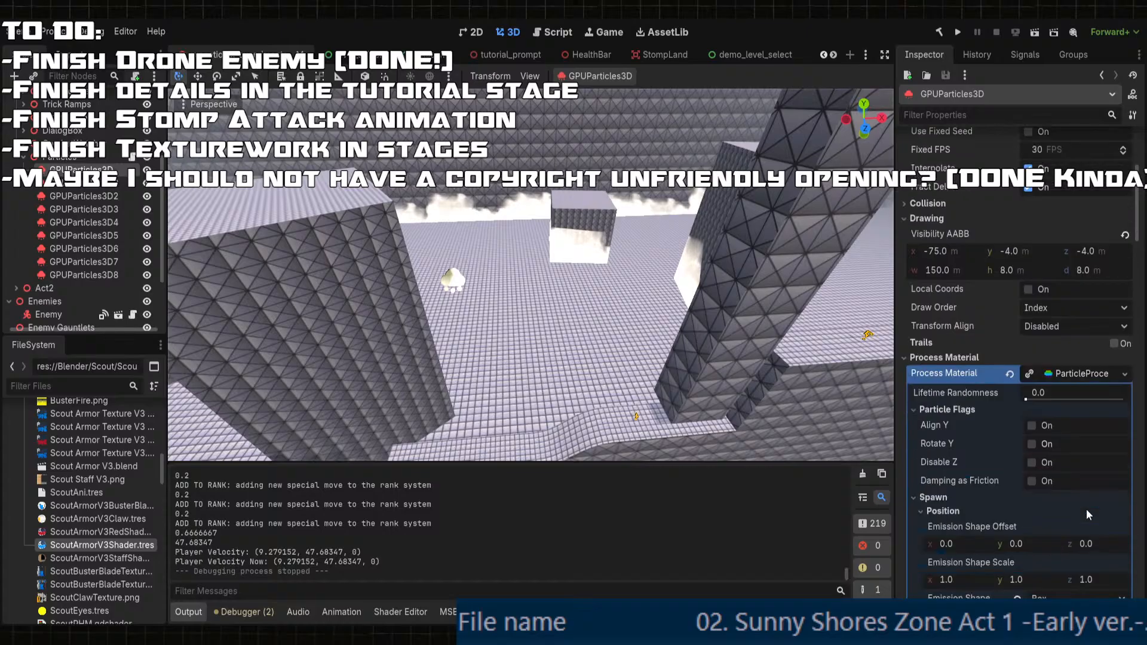
pyautogui.scroll(-10, 1090, 509)
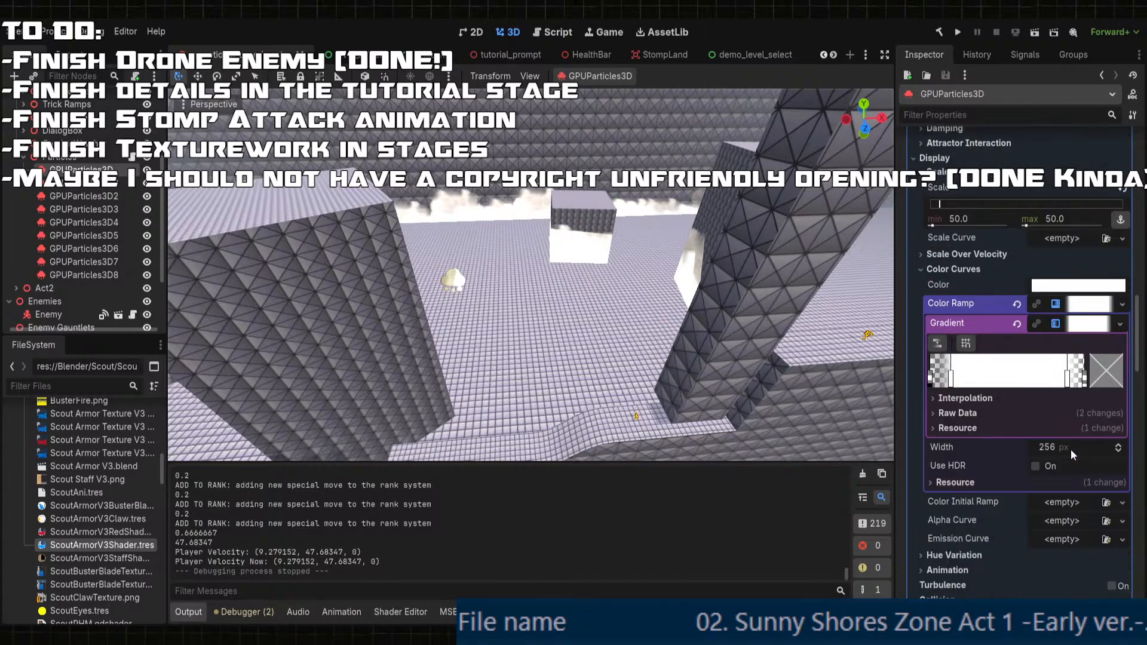
pyautogui.scroll(3, 1062, 425)
pyautogui.moveTo(950, 439)
pyautogui.mouseDown()
pyautogui.moveTo(1054, 441)
pyautogui.moveTo(950, 442)
pyautogui.mouseUp()
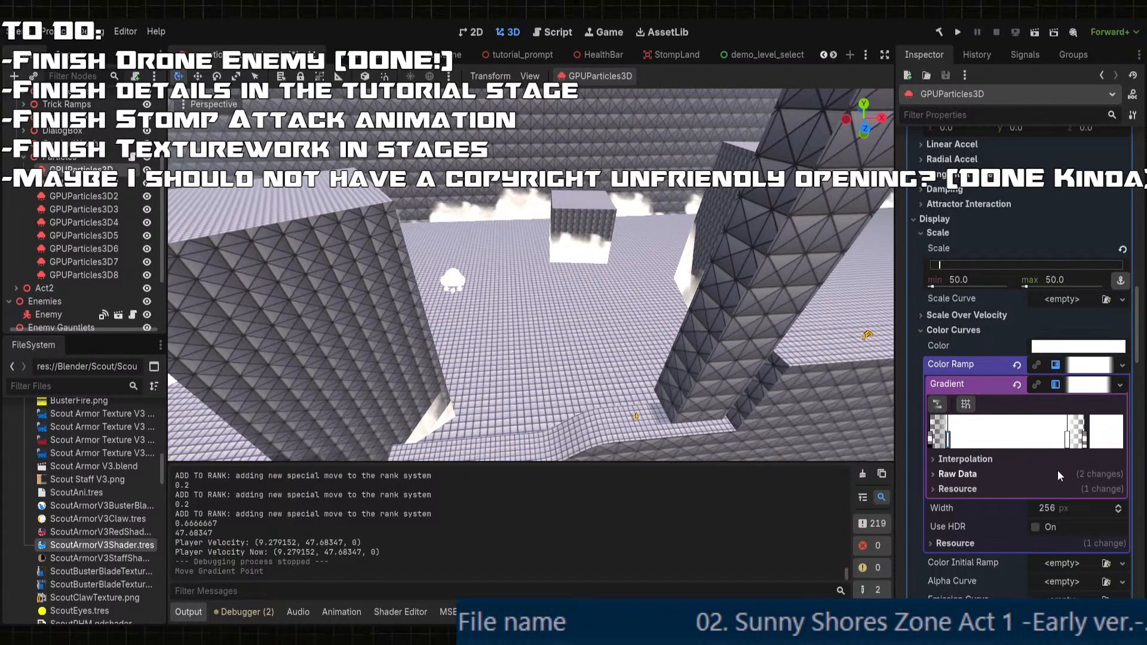
# - Set the Blend Mode of the cloud particles' Pass 1 material to Mix
pyautogui.scroll(-10, 1049, 434)
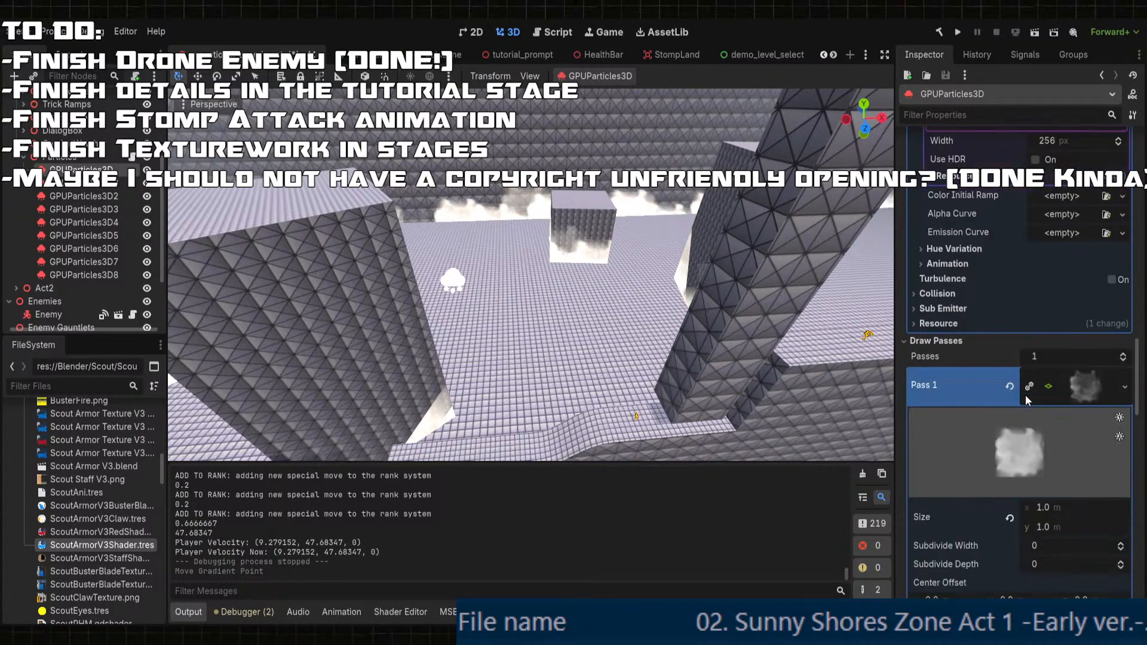
pyautogui.scroll(-5, 1062, 424)
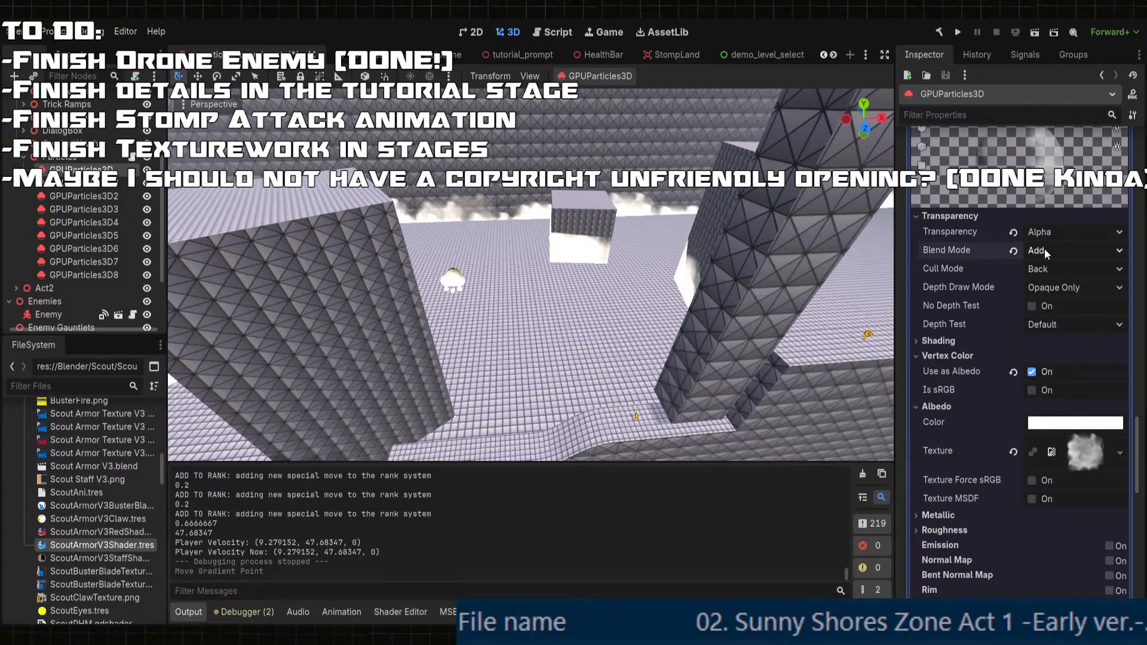
pyautogui.click(1059, 274)
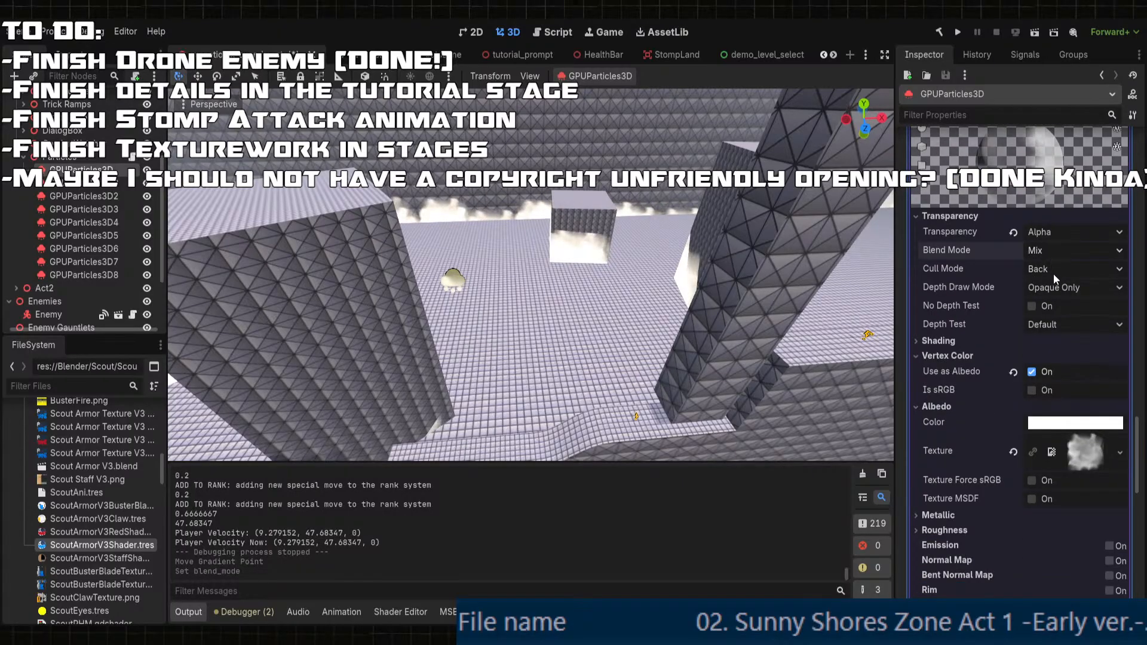
# - Try other blend modes on the cloud material, including Subtract and Multiply, and return it to Mix
pyautogui.click(1064, 298)
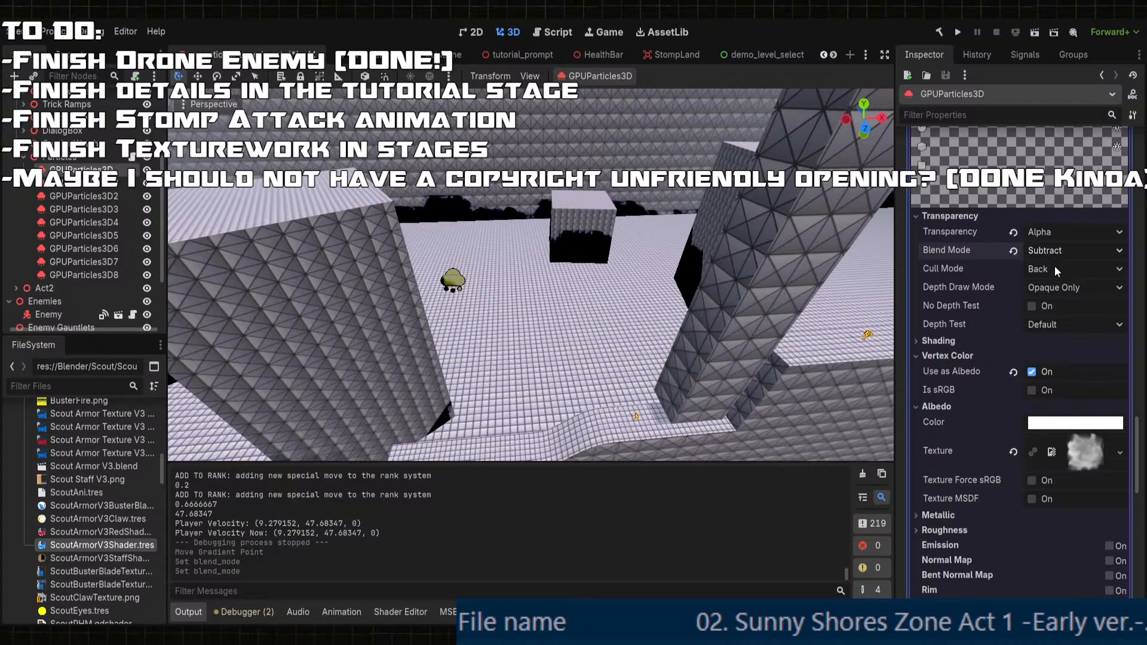
pyautogui.click(1066, 309)
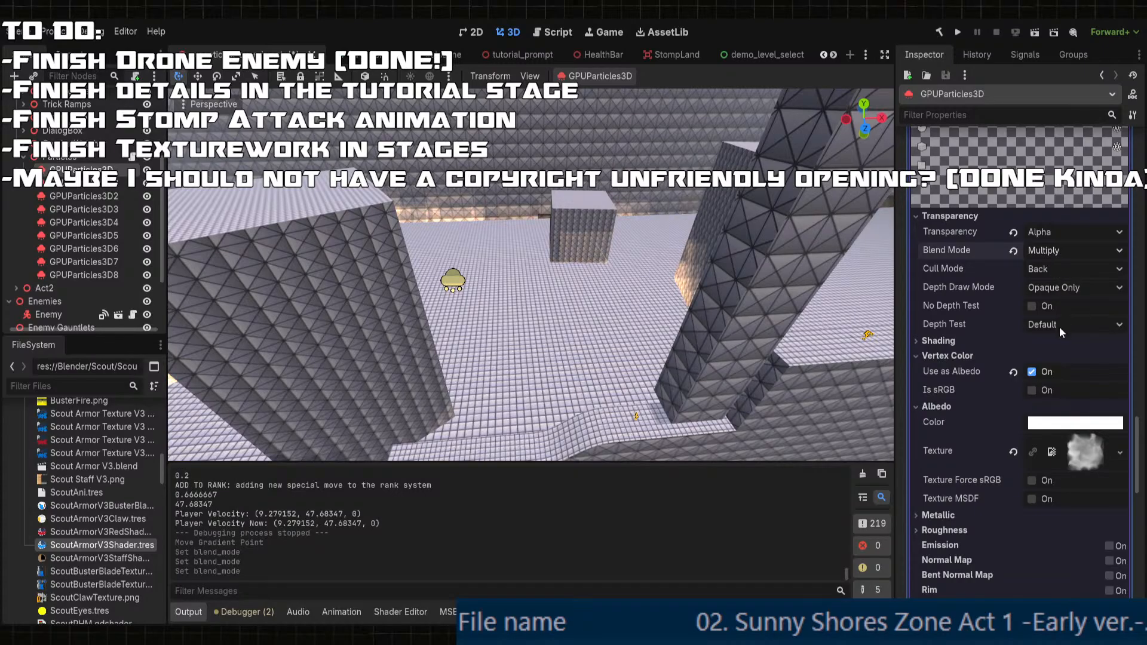
pyautogui.click(1059, 327)
pyautogui.click(1053, 249)
pyautogui.click(1050, 271)
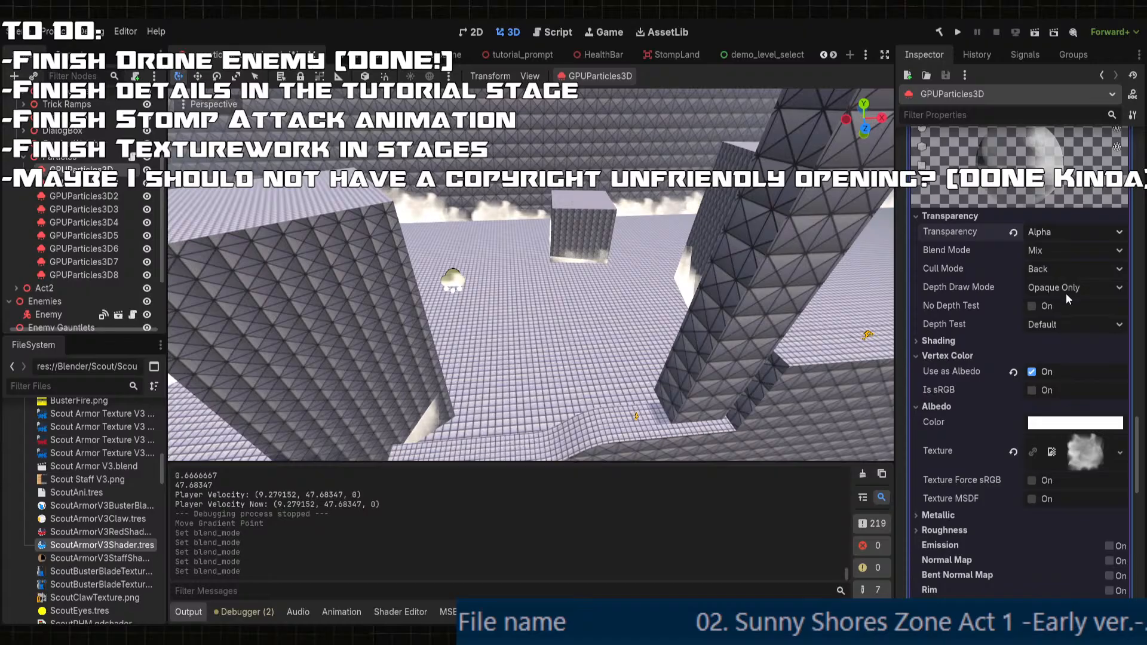
# - Try Alpha Hash, Depth Pre-Pass and Alpha Scissor transparency on the cloud material and return it to Alpha
pyautogui.click(1067, 294)
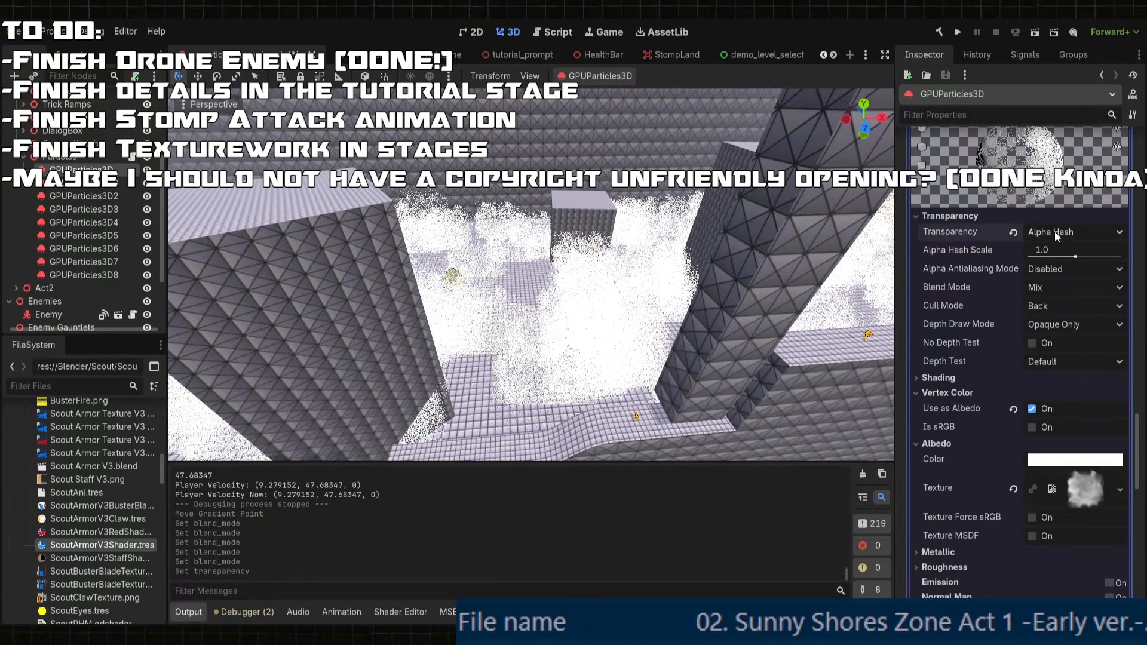
pyautogui.click(1059, 309)
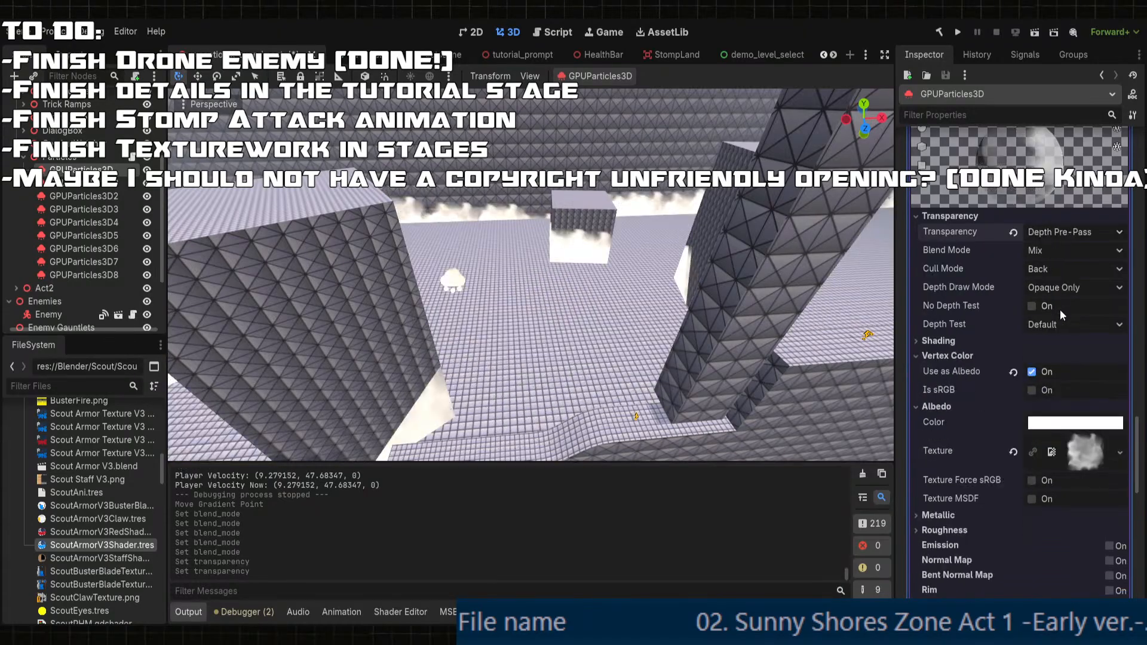
pyautogui.click(1050, 233)
pyautogui.click(1049, 265)
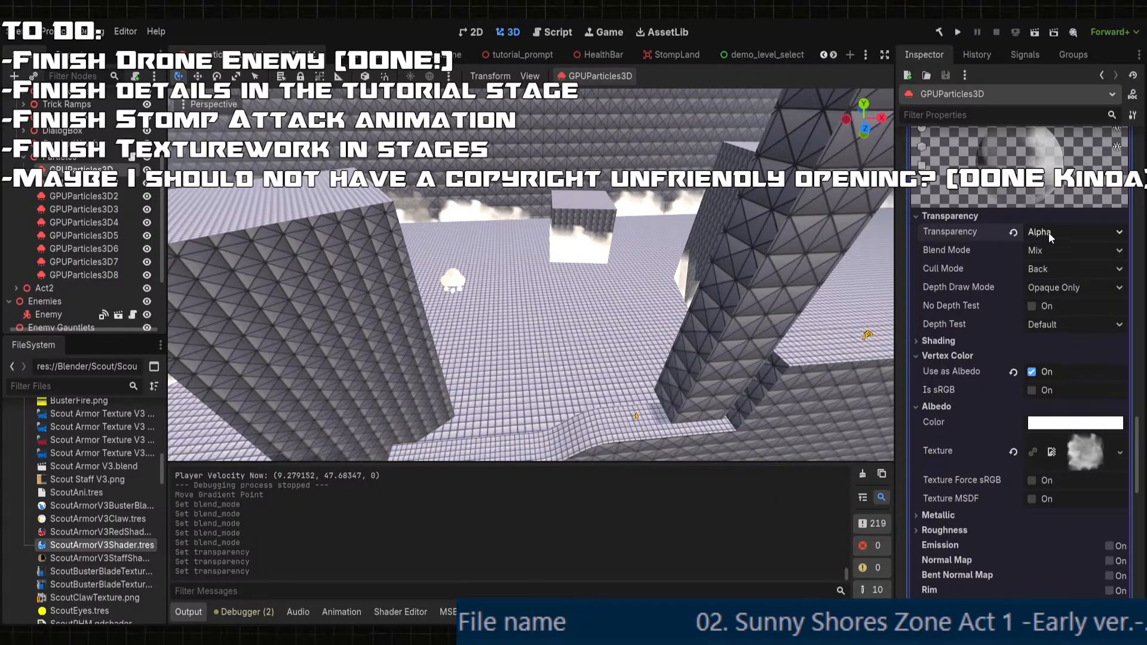
pyautogui.click(1048, 232)
pyautogui.click(1057, 282)
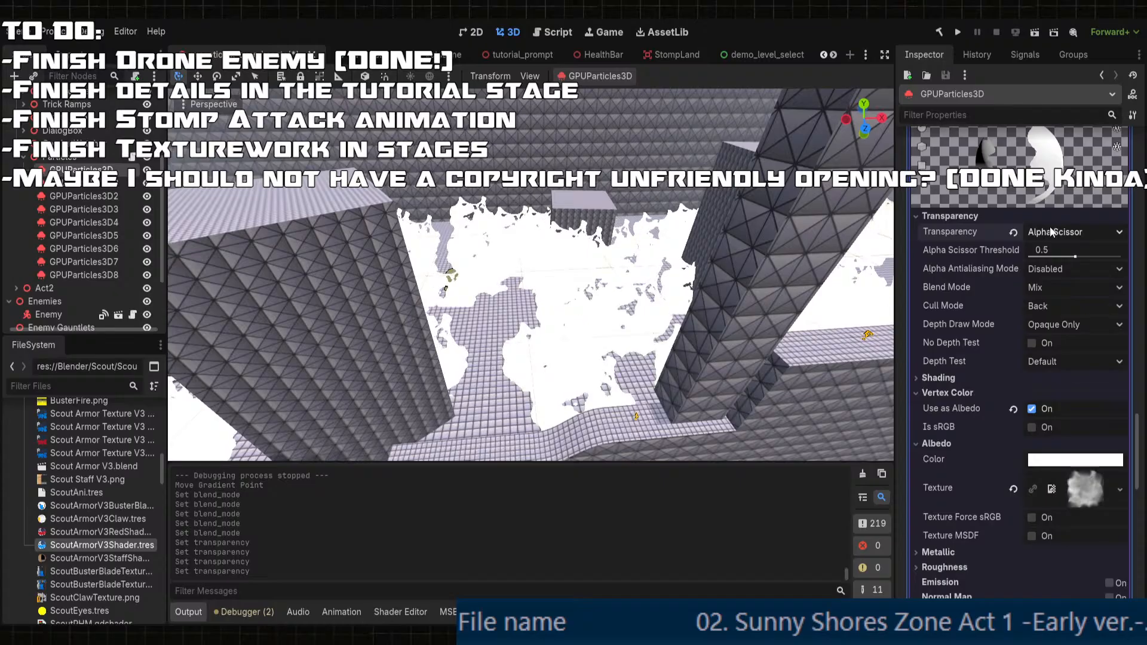
pyautogui.click(1050, 228)
pyautogui.click(1052, 264)
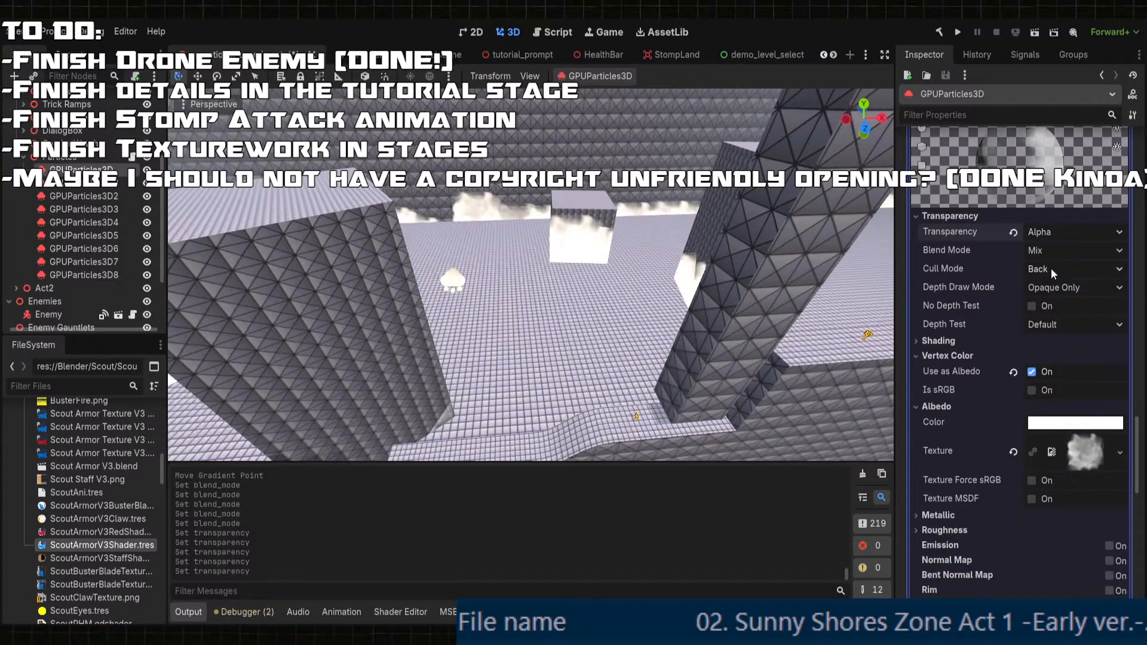
# - Try Front culling on the cloud material and set its Cull Mode to Disabled
pyautogui.click(1060, 299)
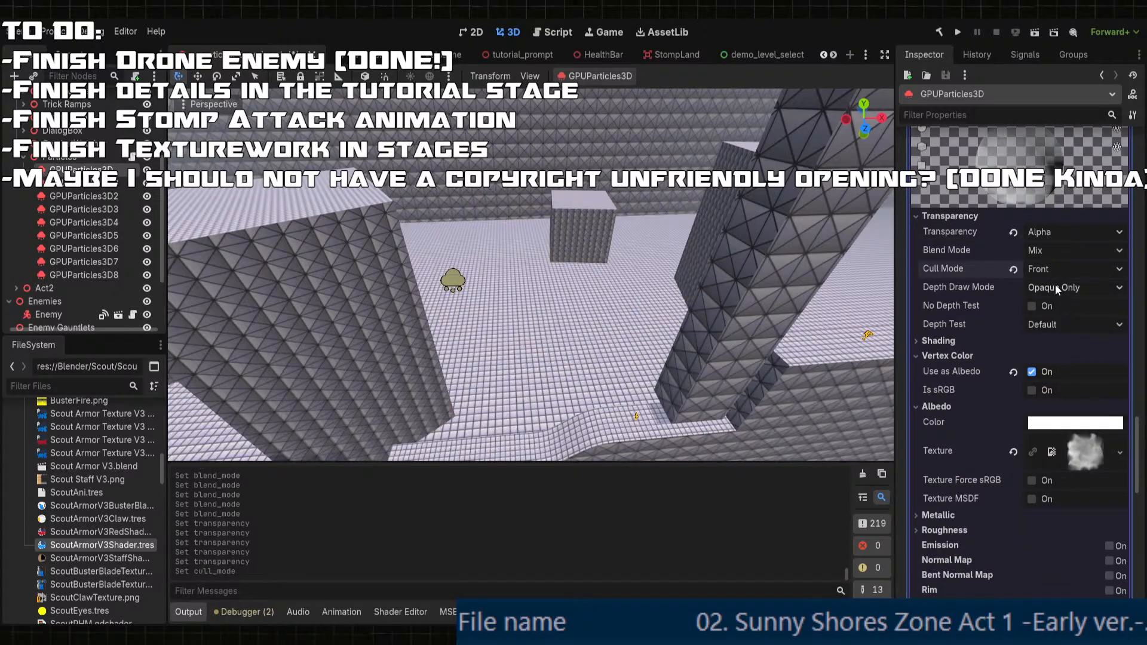
pyautogui.click(1055, 316)
pyautogui.moveTo(577, 275)
pyautogui.mouseDown(button='middle')
pyautogui.moveTo(592, 259)
pyautogui.moveTo(586, 278)
pyautogui.mouseUp(button='middle')
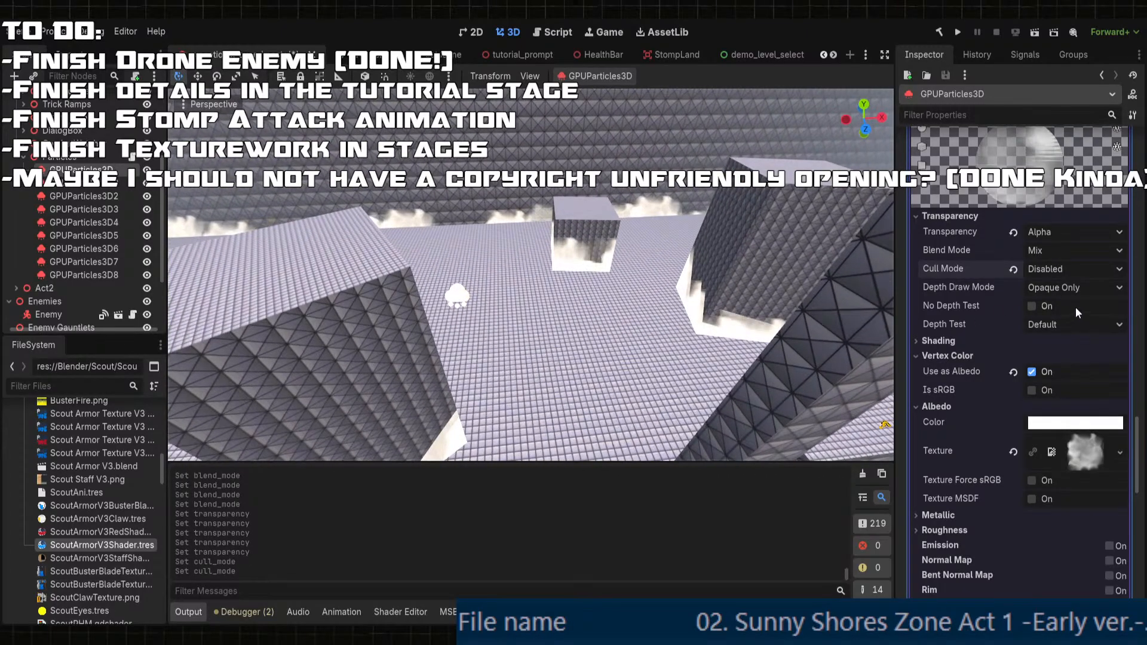
# - Try other Depth Draw Mode and No Depth Test settings on the cloud material and restore Opaque Only and off
pyautogui.click(1059, 291)
pyautogui.click(1056, 324)
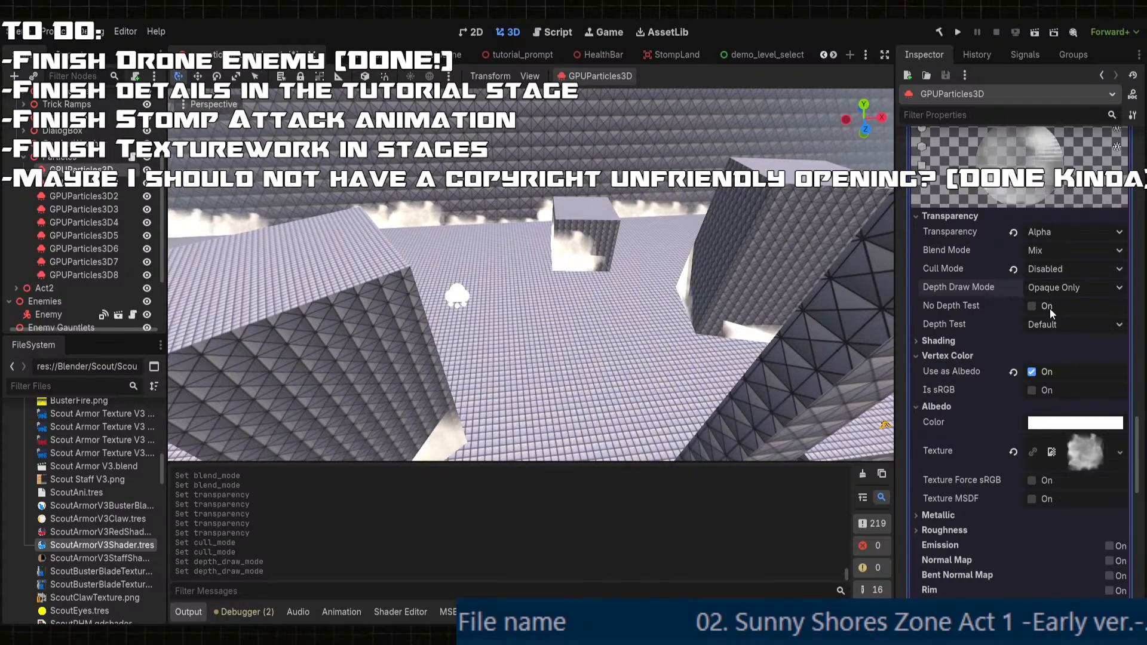
pyautogui.click(1031, 306)
pyautogui.click(1031, 306)
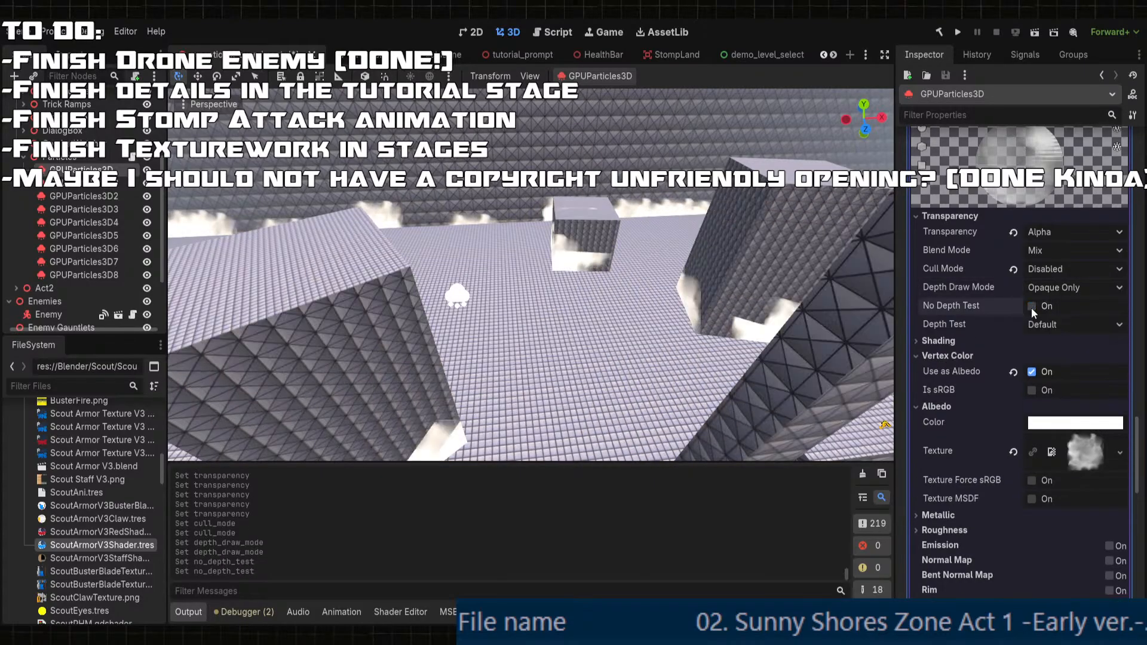
# - Try the Inverted Depth Test on the cloud material and return it to Default
pyautogui.click(1052, 361)
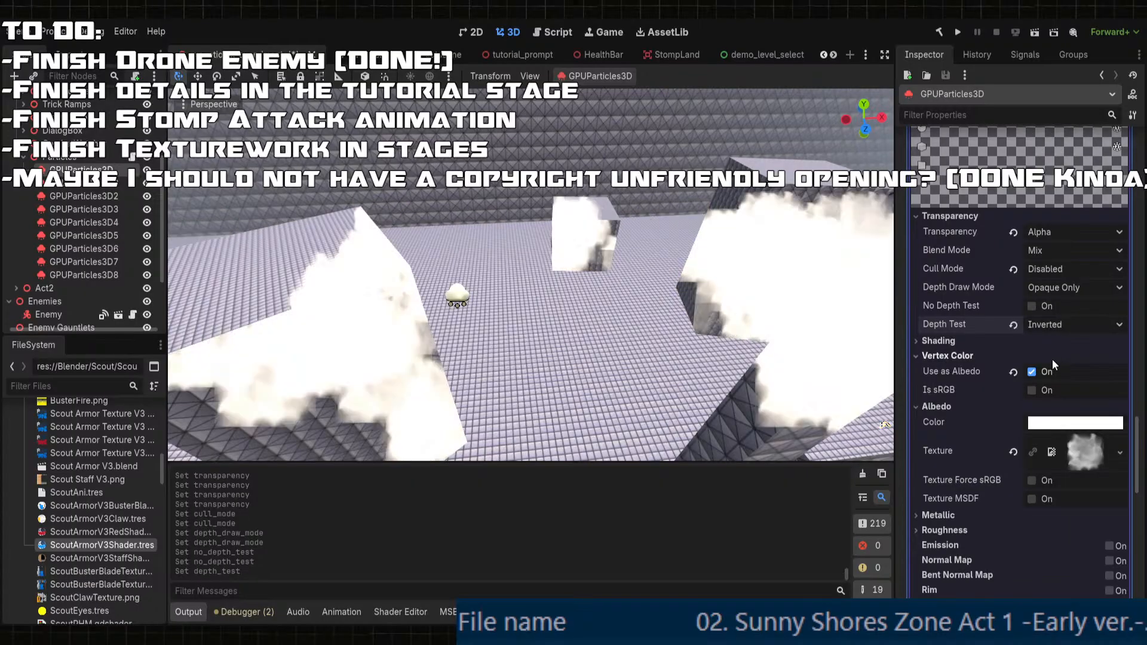
pyautogui.click(1045, 323)
pyautogui.click(1045, 343)
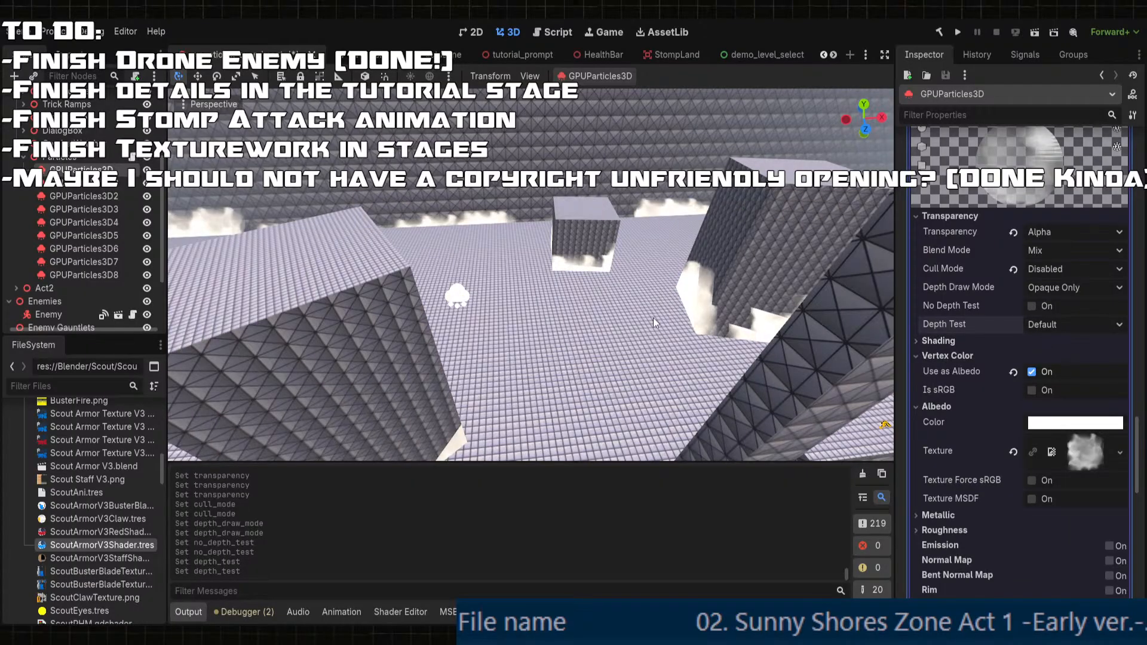
# - Enable Editable Children on the ExceptionalExperiments node in the scene tree
pyautogui.scroll(-10, 429, 302)
pyautogui.scroll(10, 476, 301)
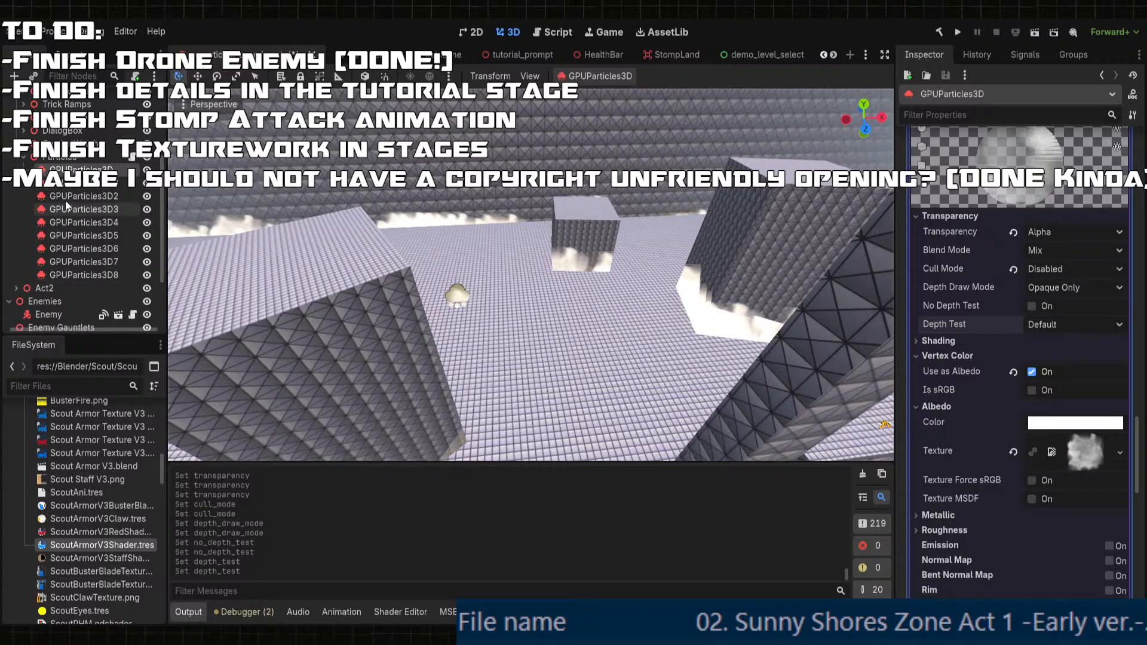
pyautogui.scroll(3, 65, 198)
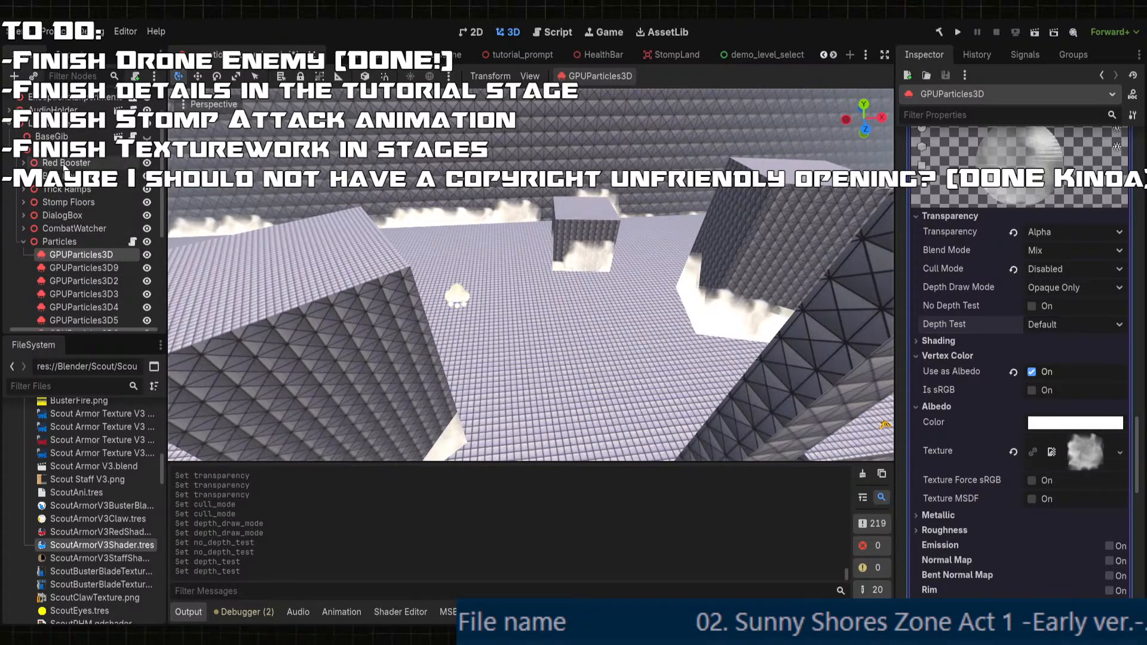
pyautogui.scroll(-6, 112, 242)
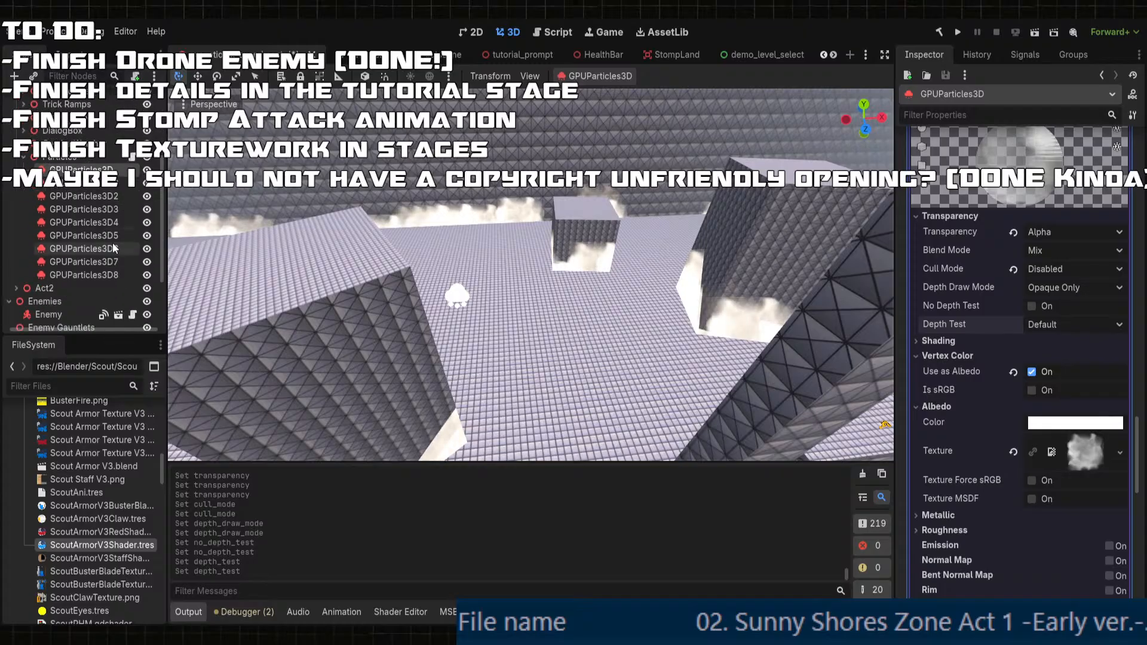
pyautogui.scroll(5, 75, 242)
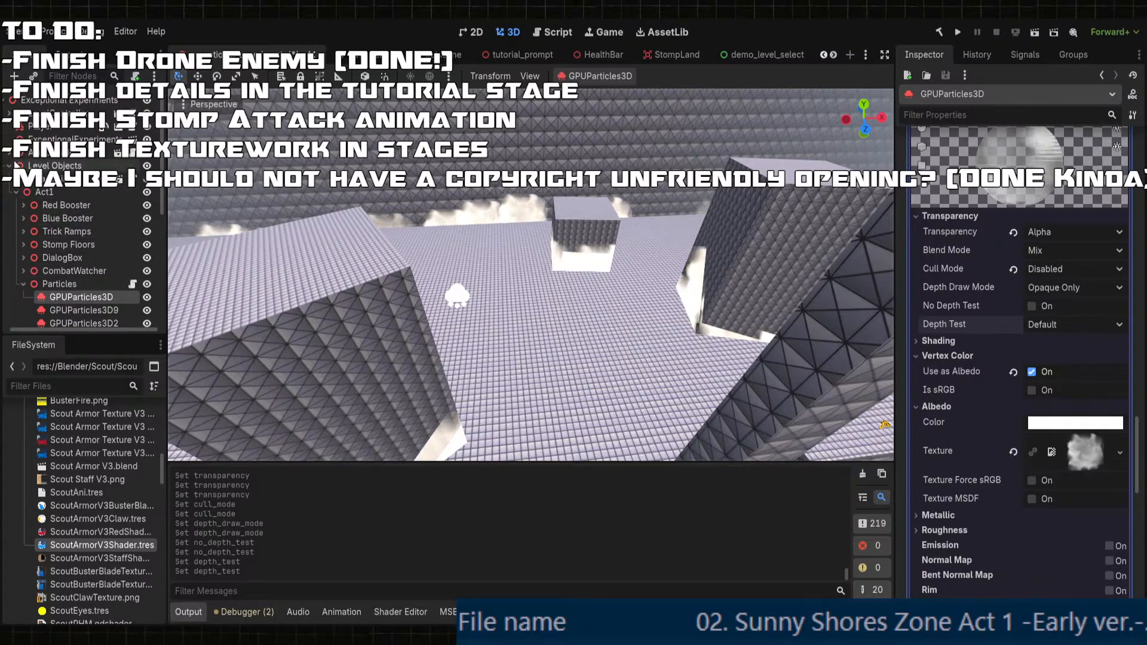
pyautogui.click(35, 140)
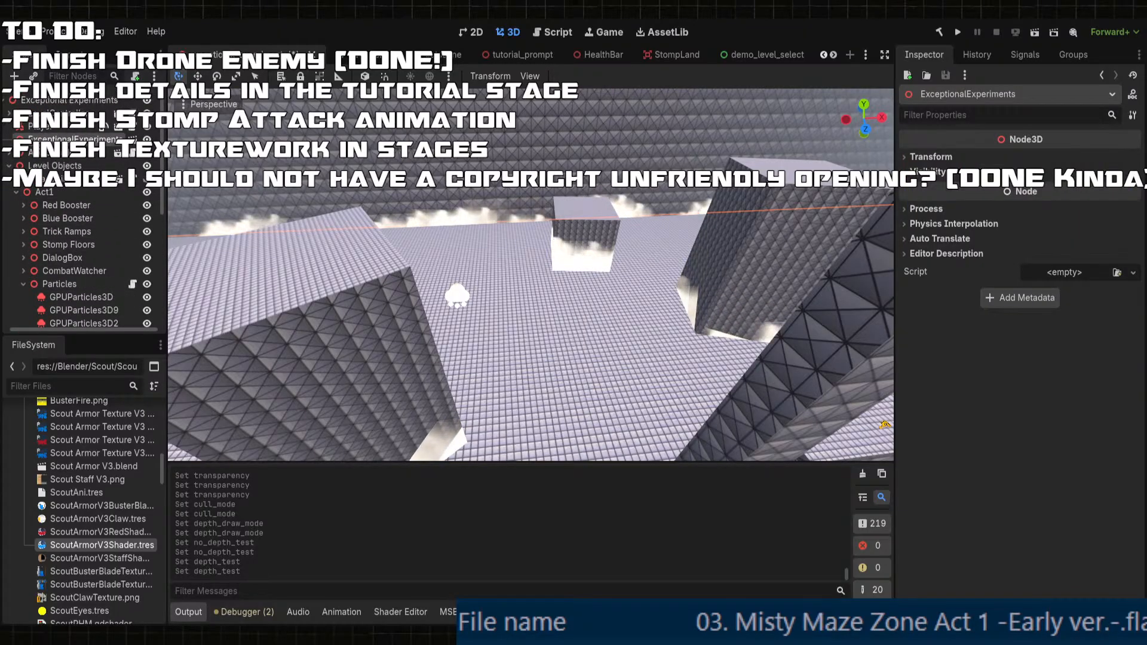
pyautogui.click(112, 408)
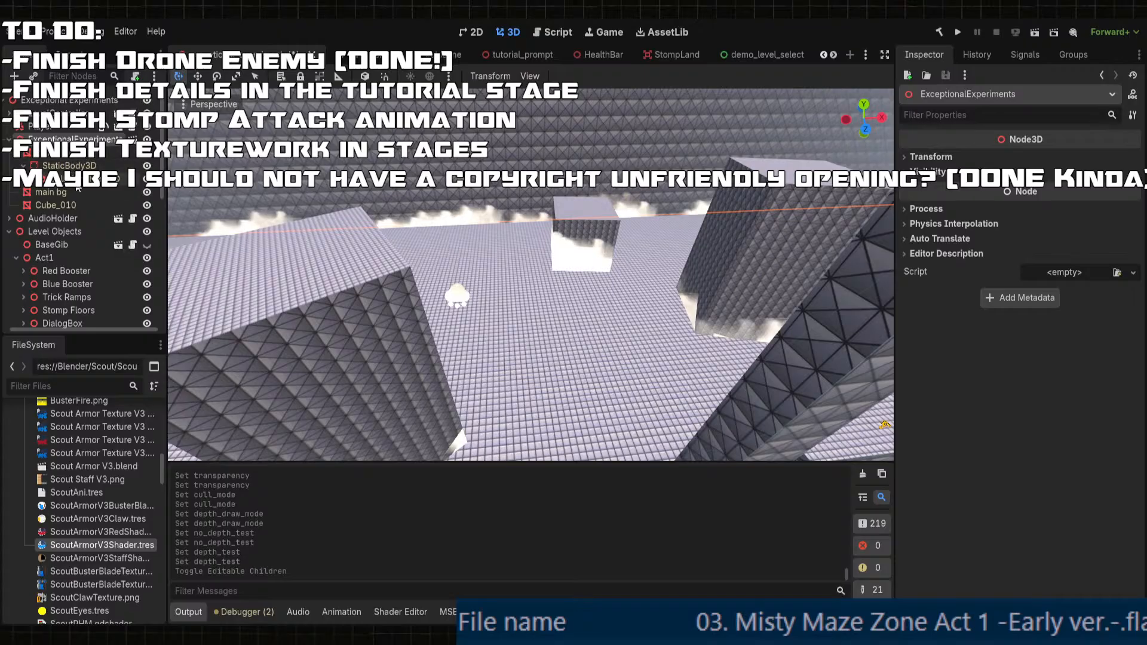
# - Try a new material as the surface 0 override on the main mesh and clear the override
pyautogui.click(73, 167)
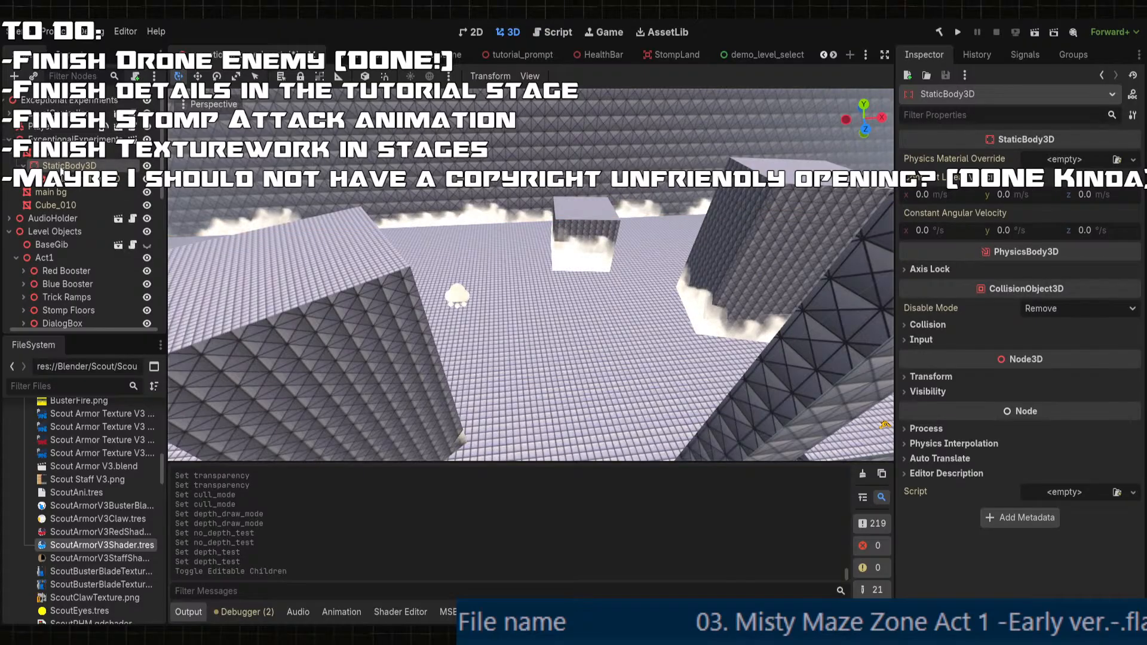
pyautogui.press('Down')
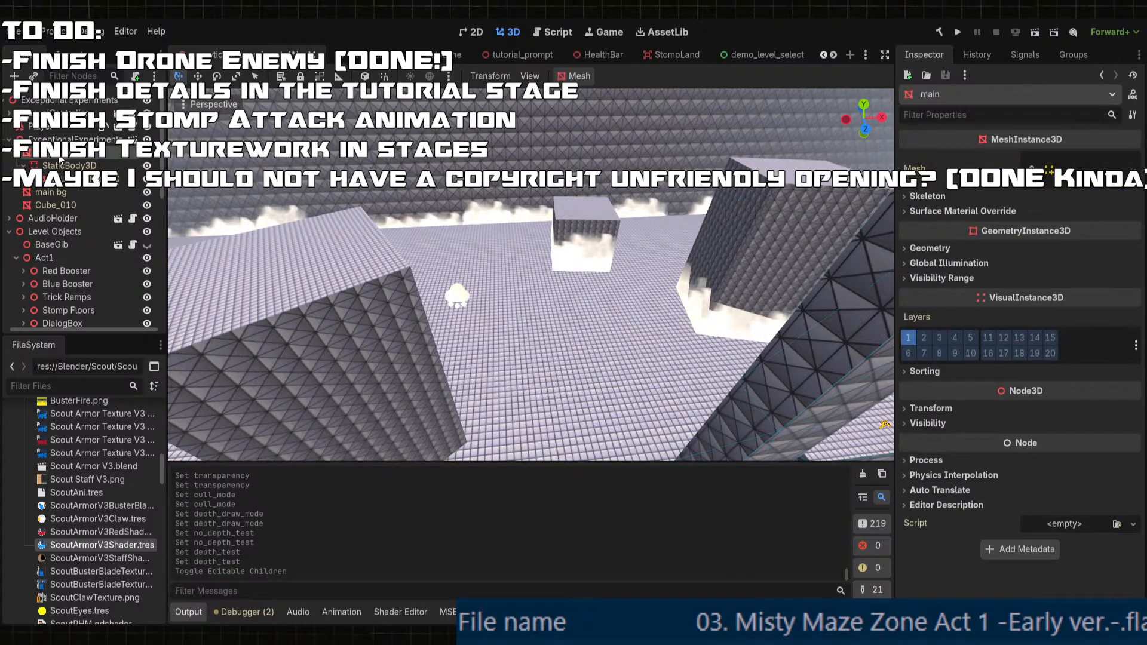
pyautogui.press('Down')
pyautogui.click(975, 210)
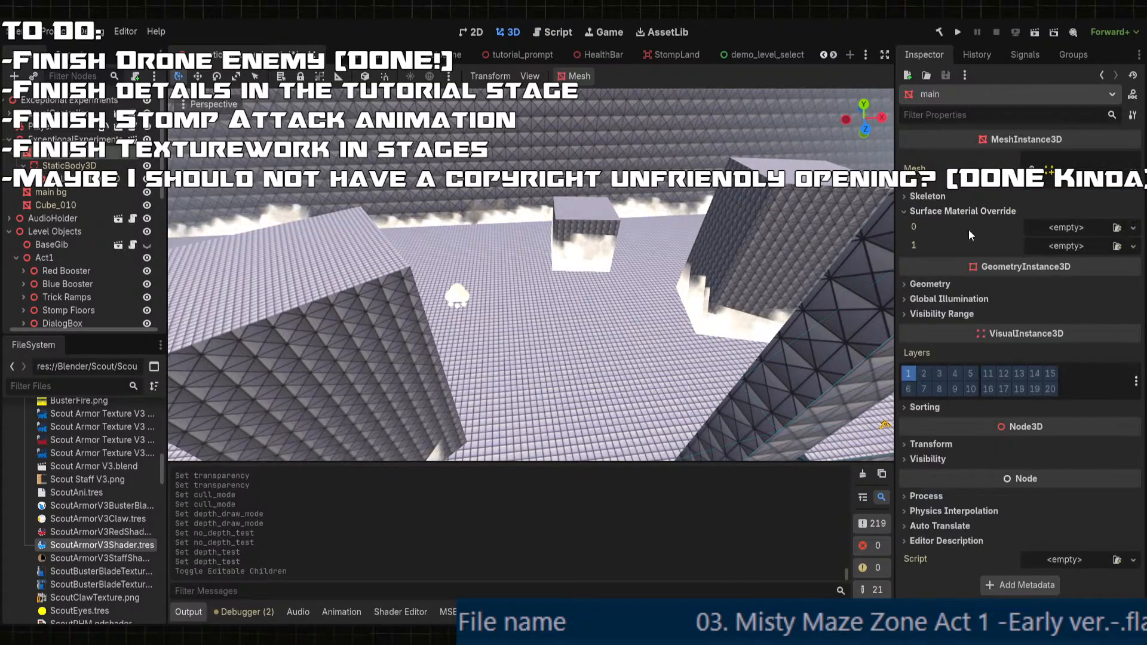
pyautogui.click(1074, 228)
pyautogui.click(1070, 270)
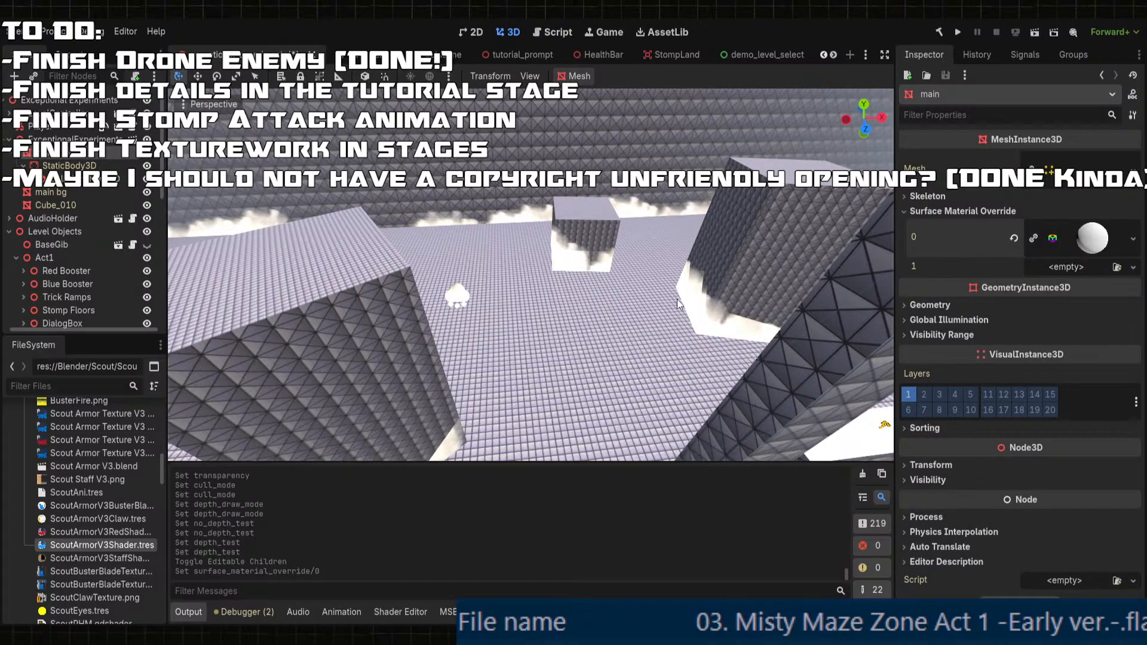
pyautogui.scroll(-8, 676, 300)
pyautogui.scroll(4, 665, 293)
pyautogui.moveTo(666, 293); pyautogui.dragTo(688, 289, button='middle')
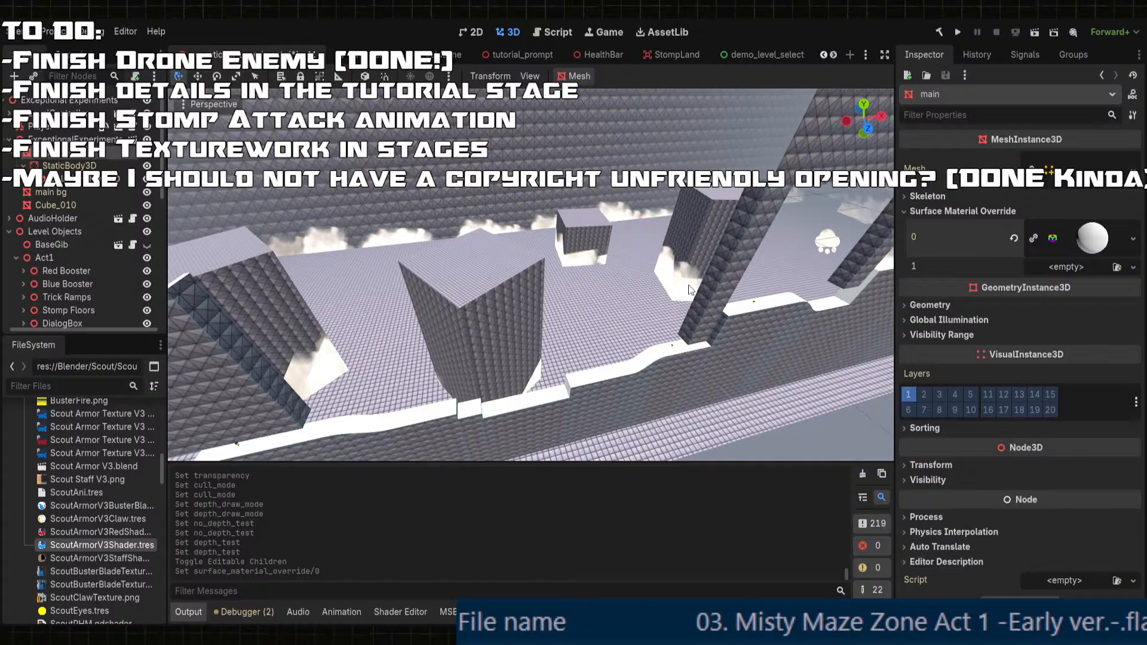
pyautogui.click(1093, 236)
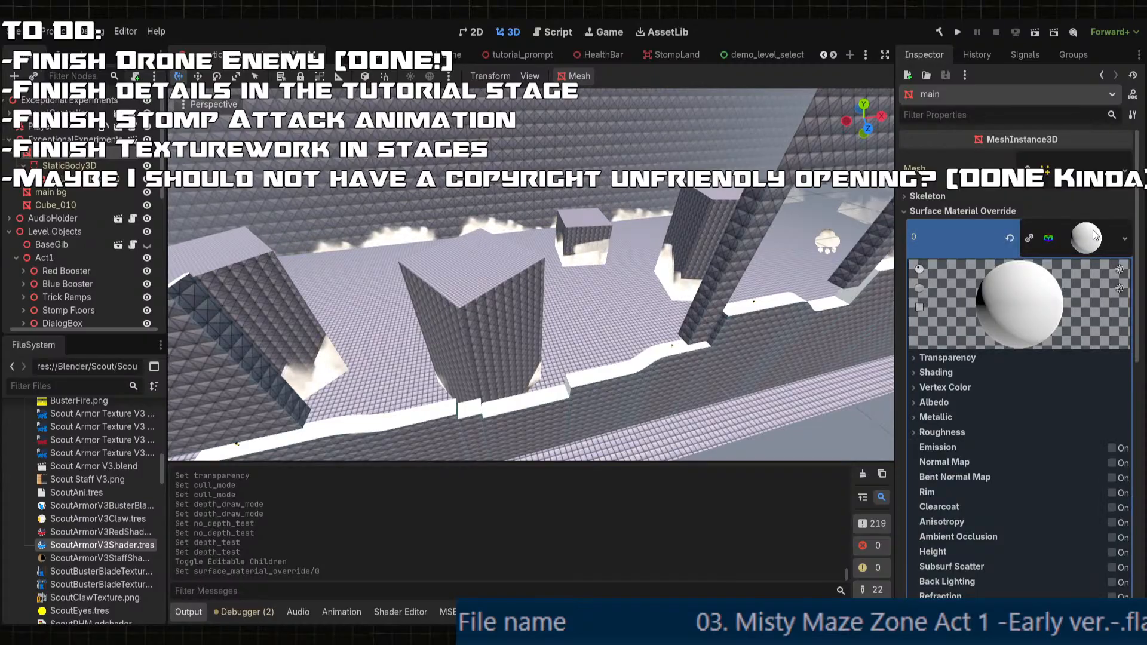
pyautogui.click(1010, 239)
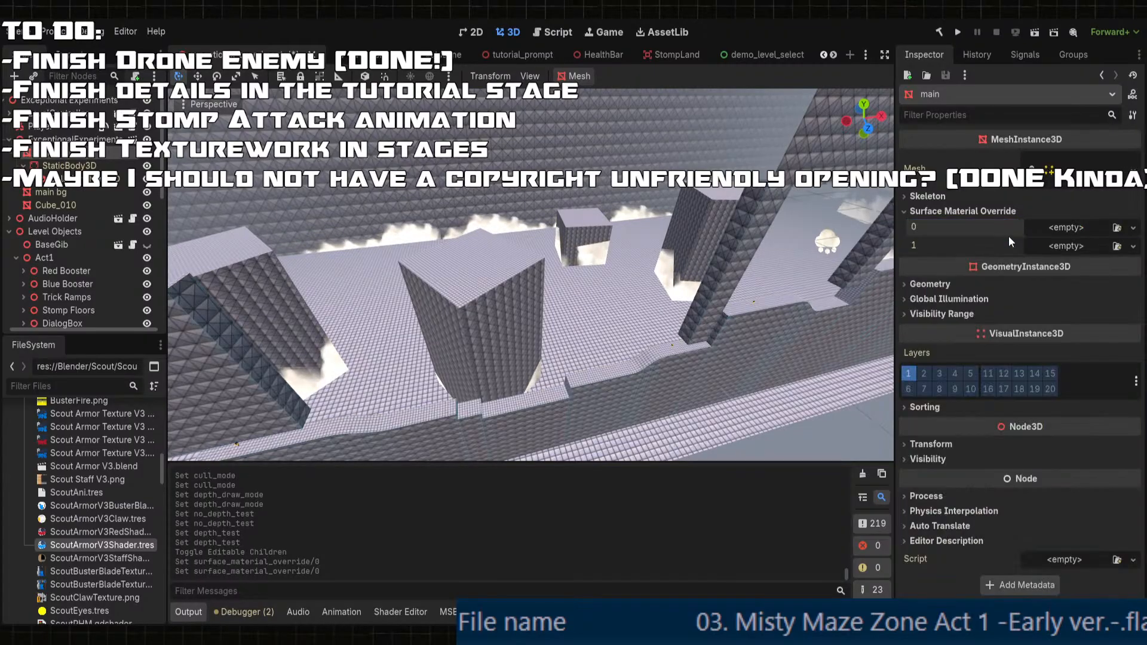
# - Assign a new material as the surface 0 override of the main bg mesh
pyautogui.click(79, 193)
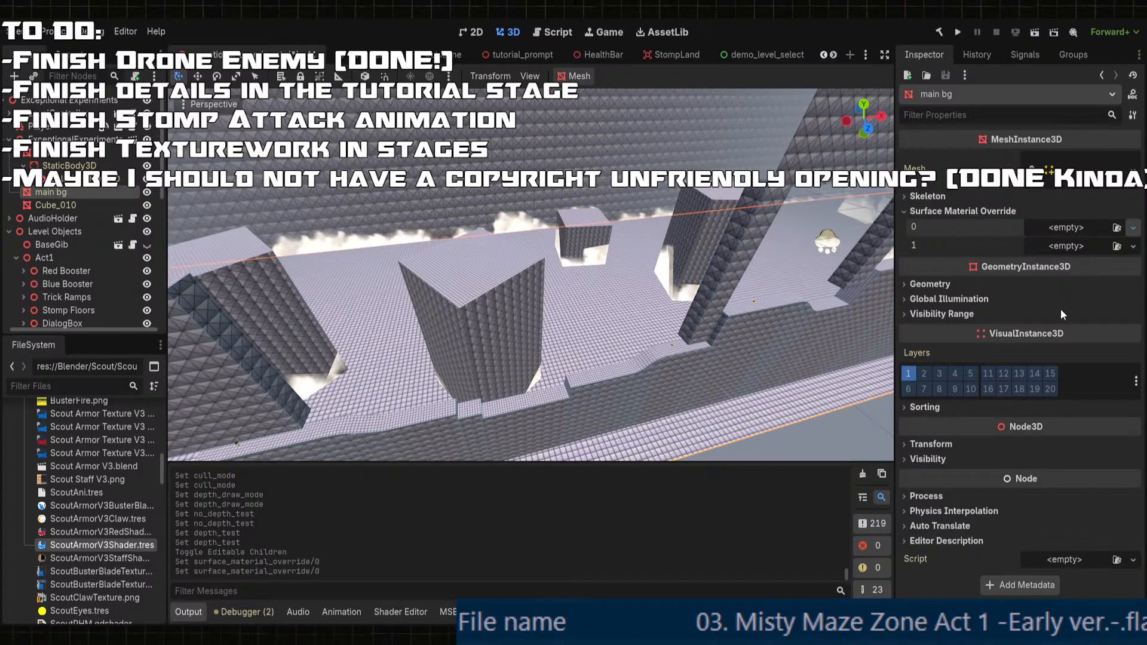
pyautogui.click(1059, 259)
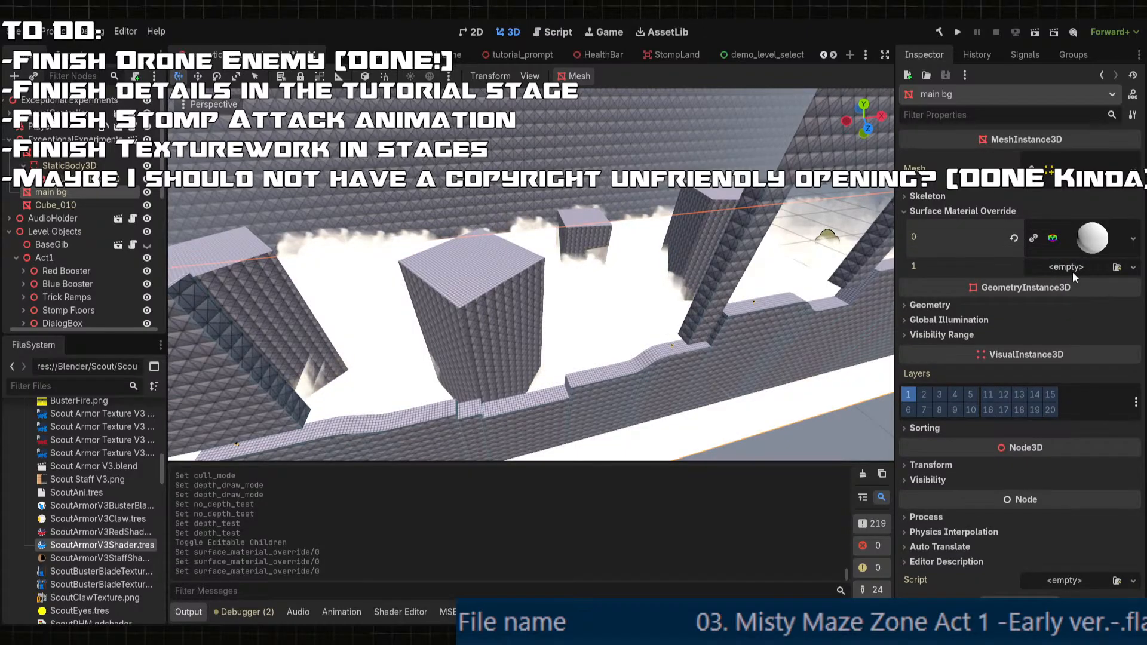
pyautogui.scroll(5, 696, 278)
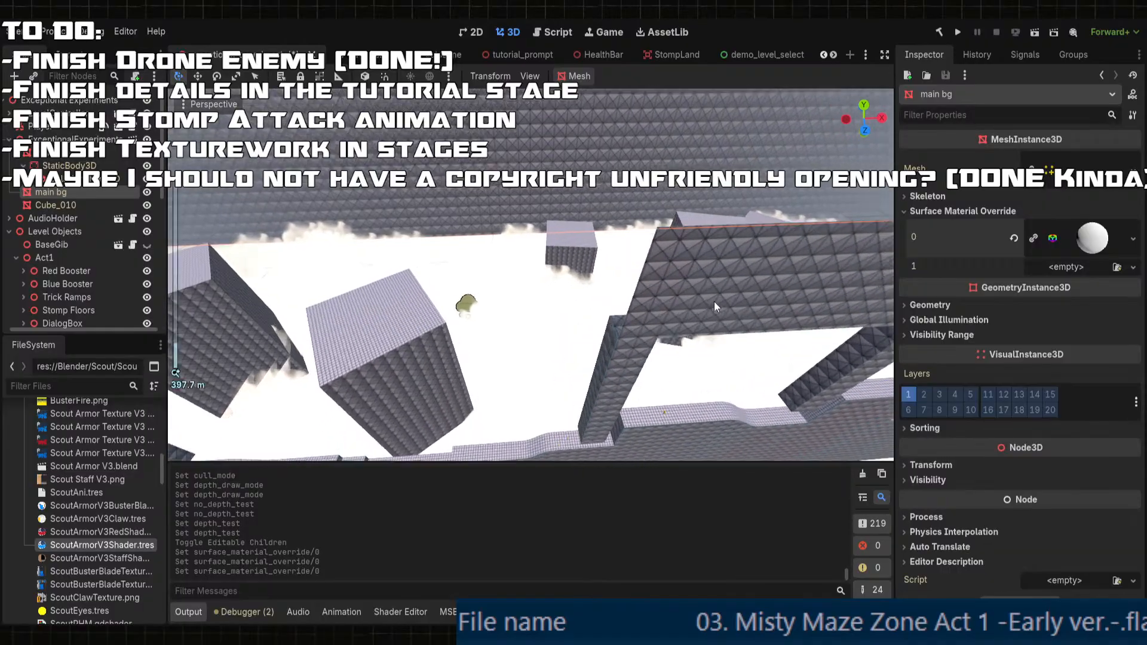
pyautogui.click(1092, 237)
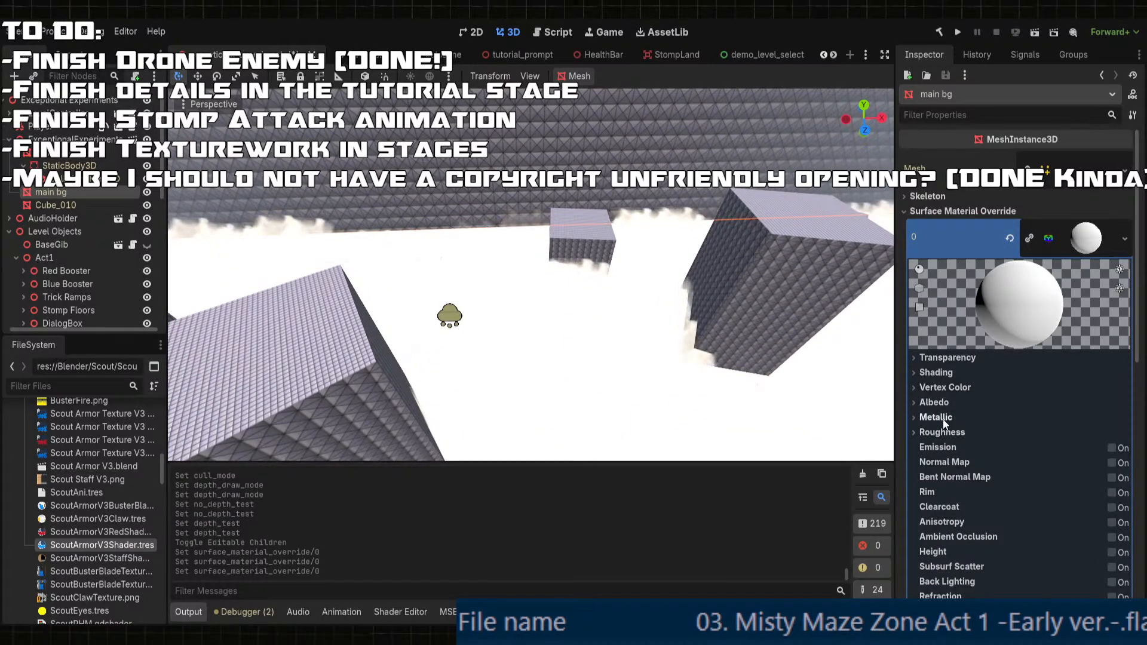
pyautogui.click(934, 402)
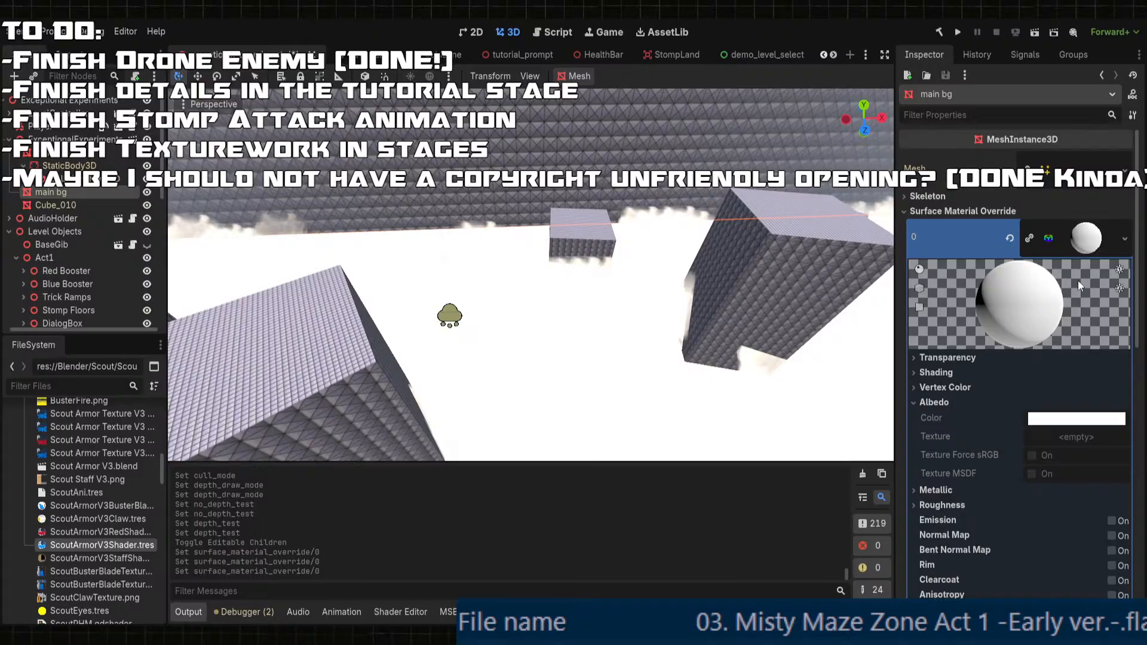
pyautogui.click(932, 402)
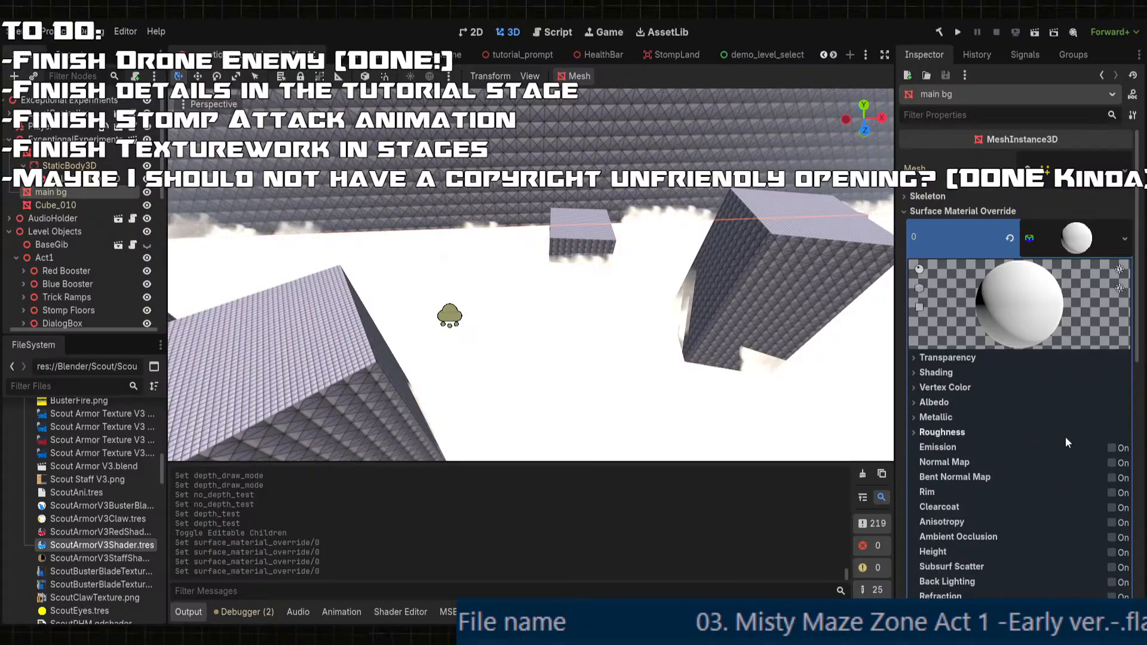
# - Set the override material's albedo texture to the square tile texture and inspect the clouds over the stage floor
pyautogui.click(932, 402)
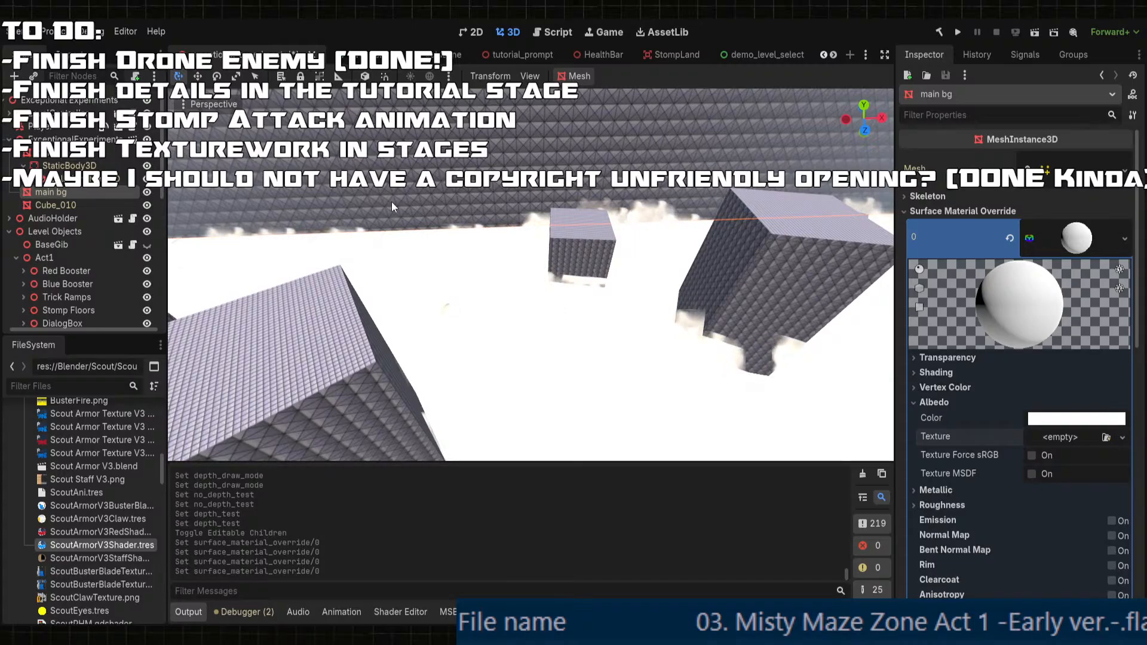
pyautogui.doubleClick(411, 215)
pyautogui.scroll(-10, 597, 280)
pyautogui.scroll(8, 632, 273)
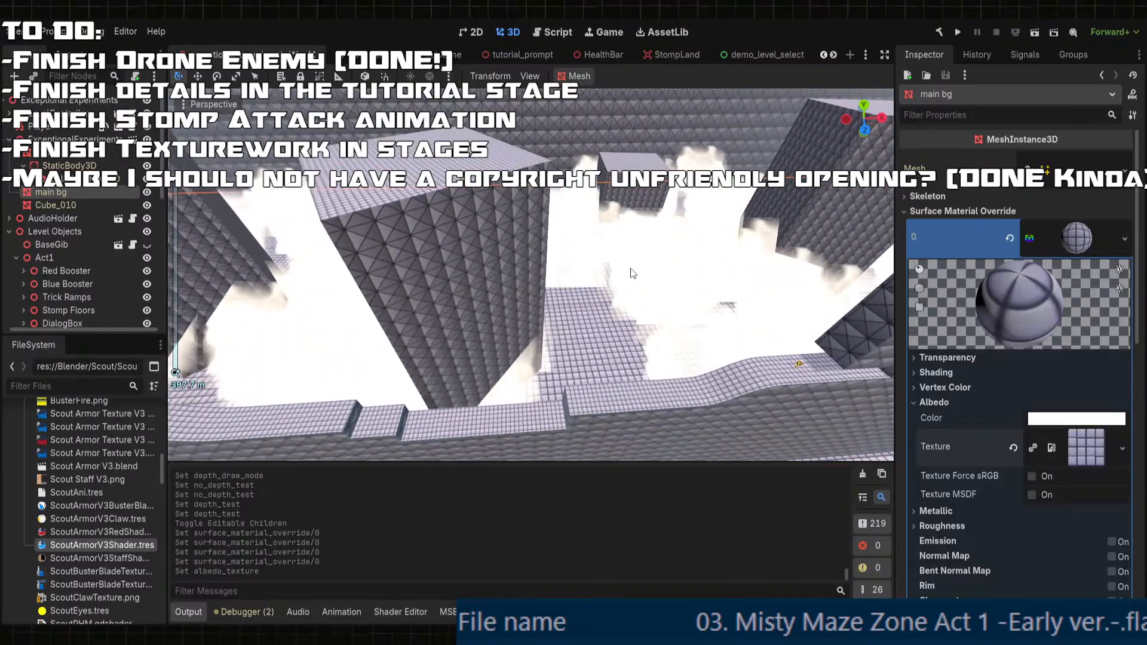
pyautogui.moveTo(633, 273)
pyautogui.mouseDown(button='middle')
pyautogui.moveTo(584, 310)
pyautogui.moveTo(634, 274)
pyautogui.mouseUp(button='middle')
pyautogui.scroll(-8, 584, 310)
pyautogui.click(780, 450)
pyautogui.scroll(4, 728, 357)
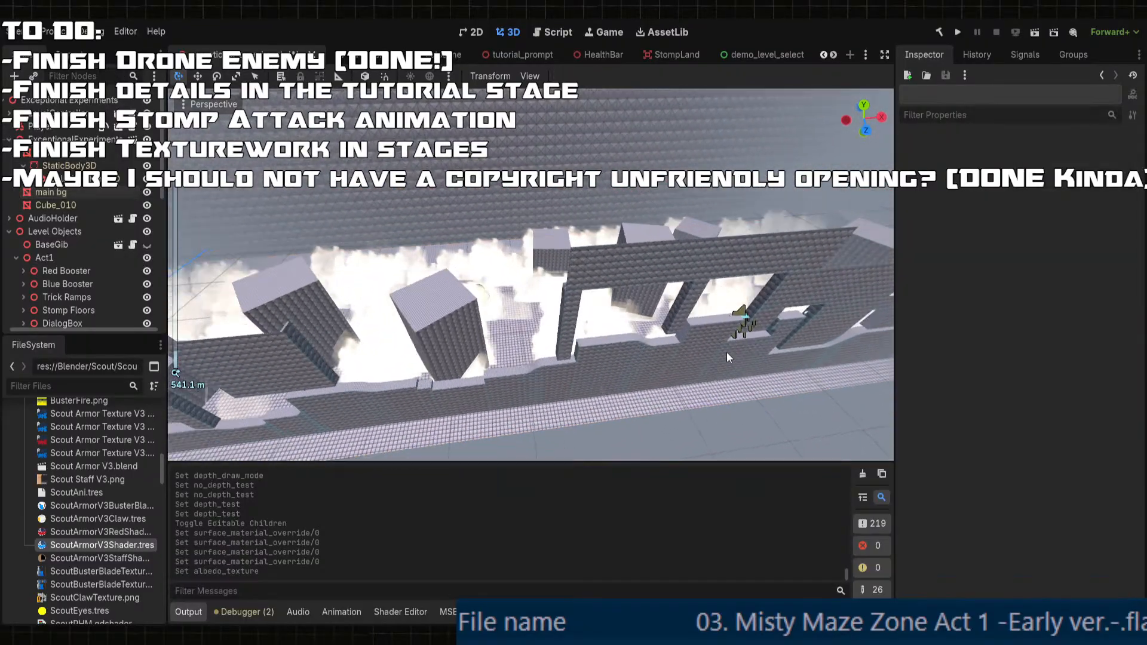
pyautogui.scroll(3, 726, 357)
# - Run the project and start Exceptional Experiments Act 1 from the stage selection
pyautogui.press('F5')
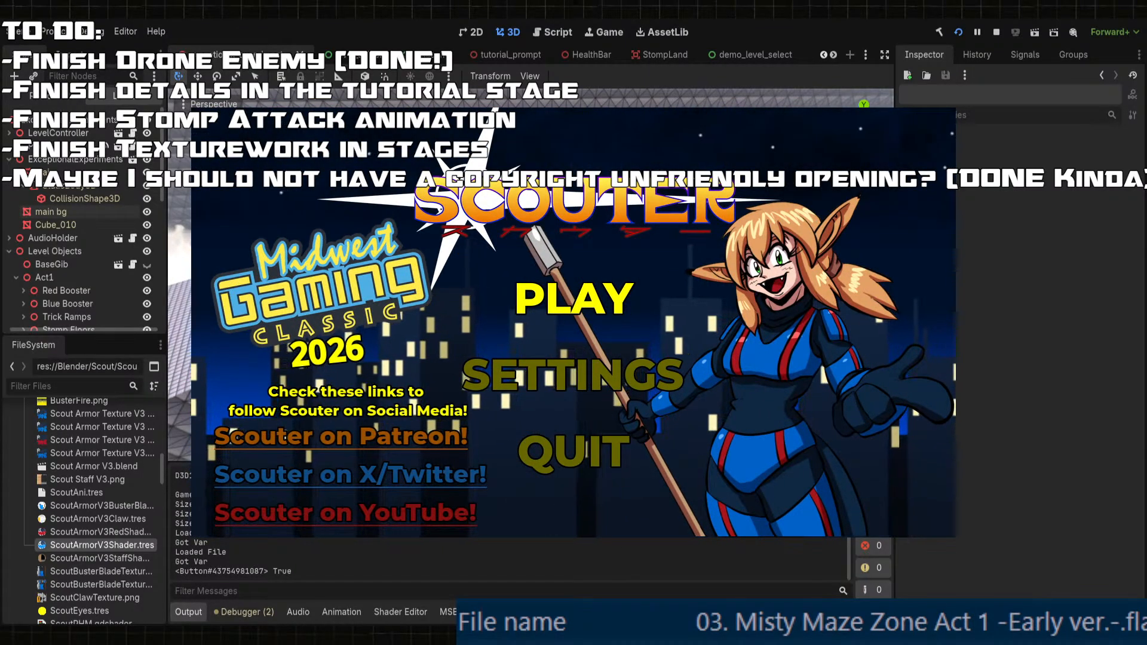
pyautogui.press('Return')
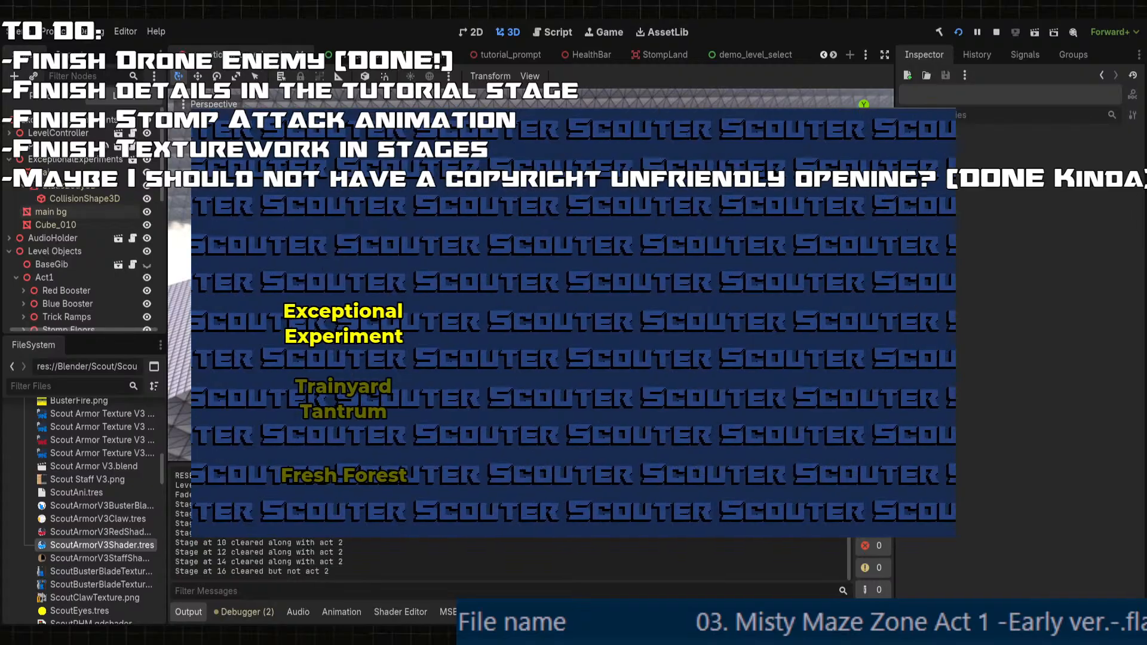
pyautogui.press('Up')
pyautogui.press('Up')
pyautogui.press('Up')
pyautogui.press('Up')
pyautogui.press('Up')
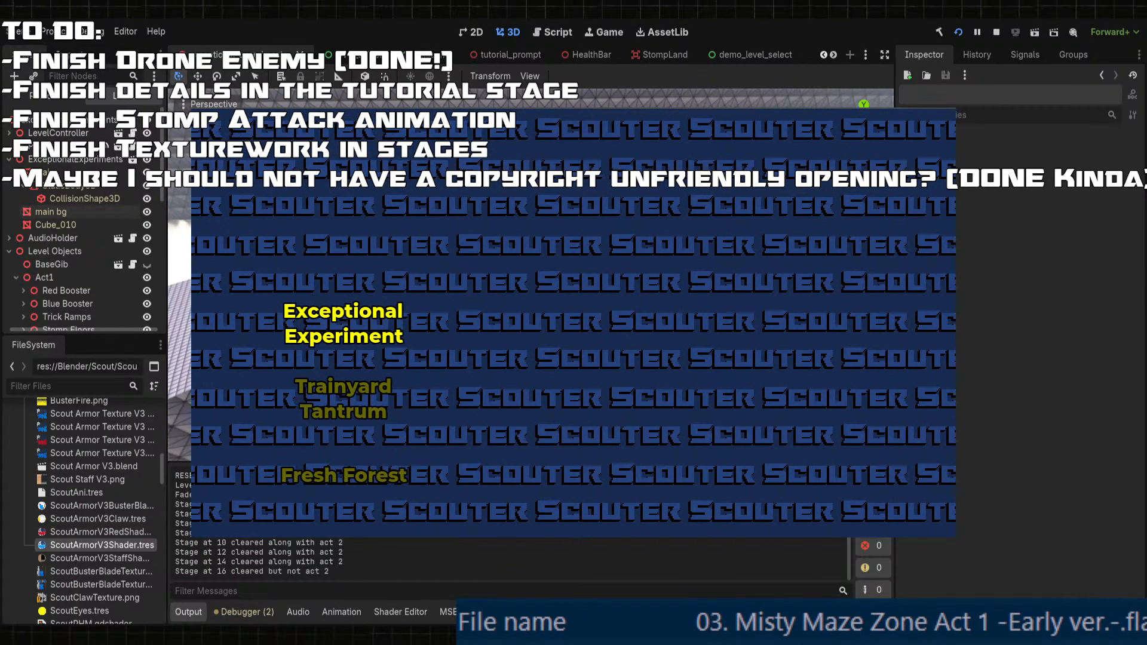
pyautogui.press('Return')
pyautogui.press('Return')
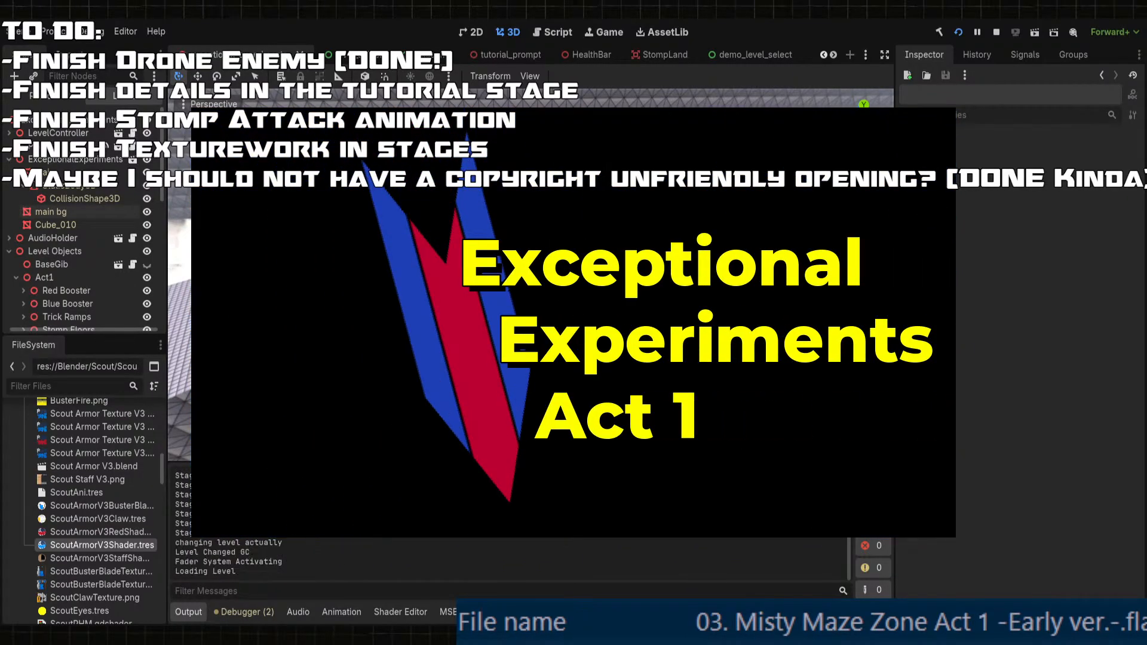
pyautogui.press('Return')
# - Play through the stage to the wall-slide tutorial and advance its dialogue while checking the background clouds
pyautogui.press('Right')
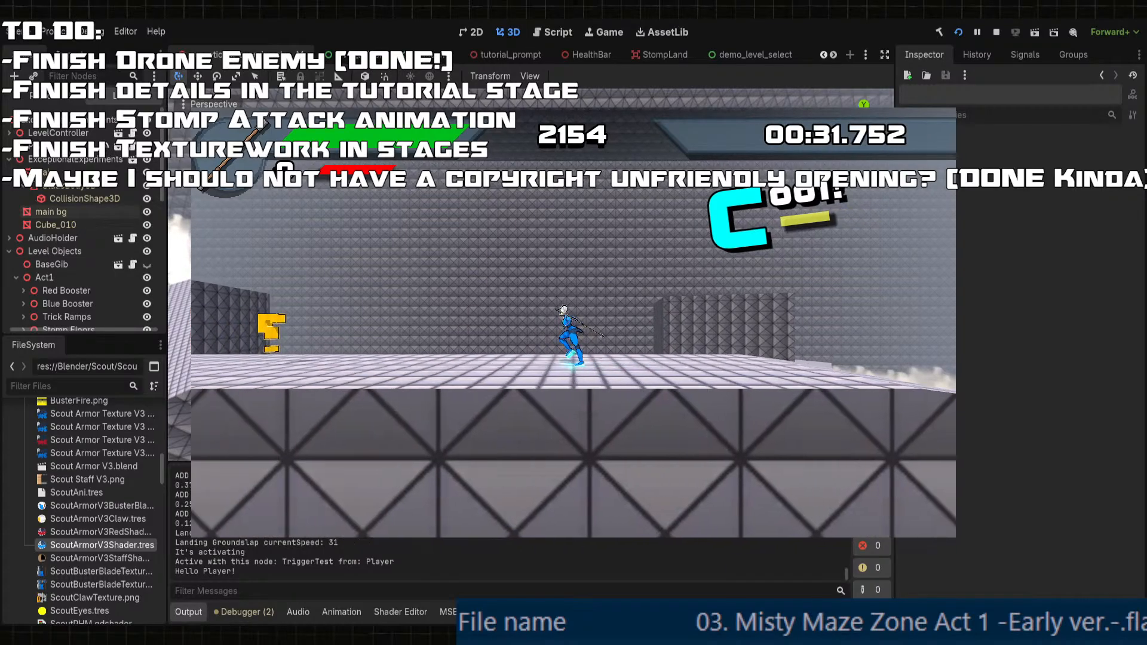
pyautogui.press('space')
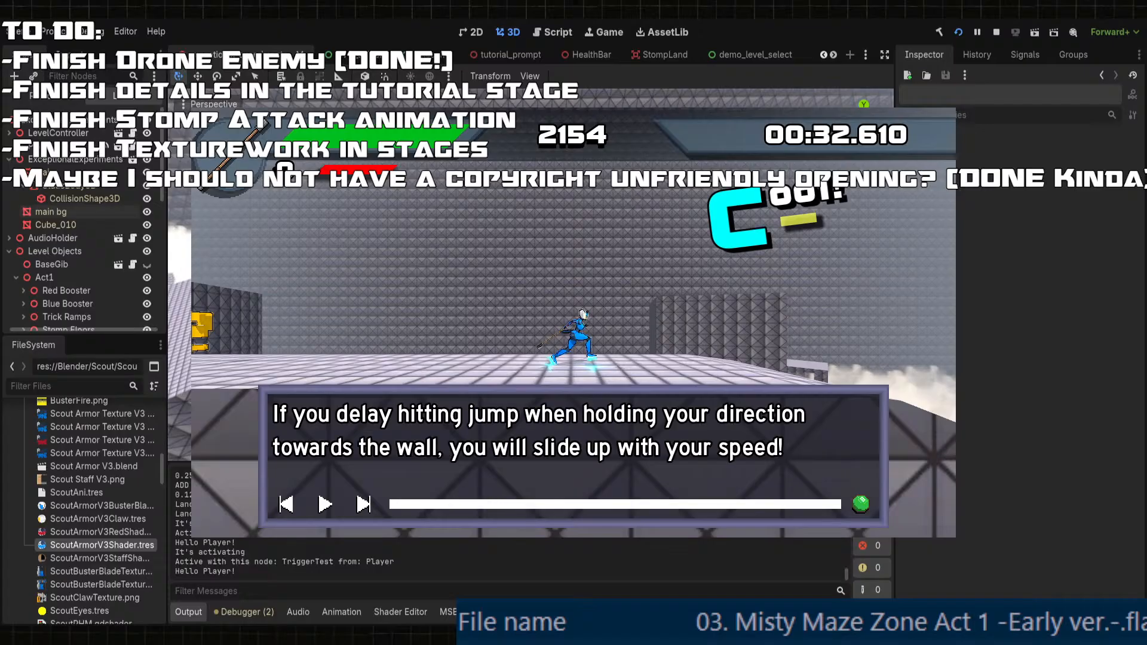
pyautogui.press('space')
pyautogui.press('space')
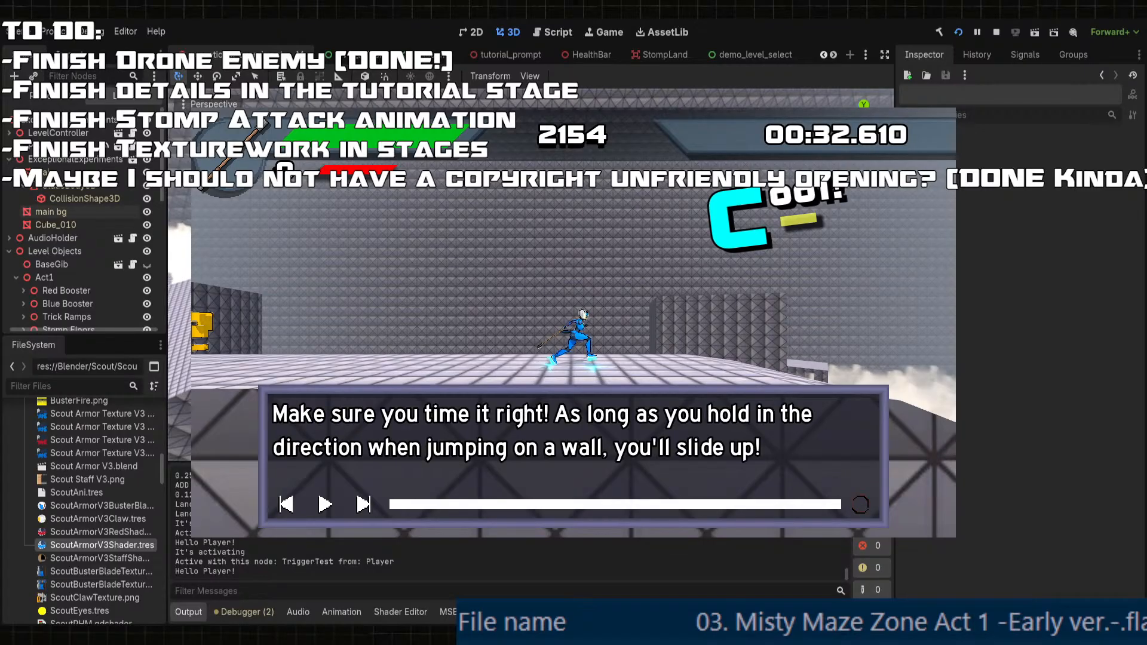
pyautogui.press('space')
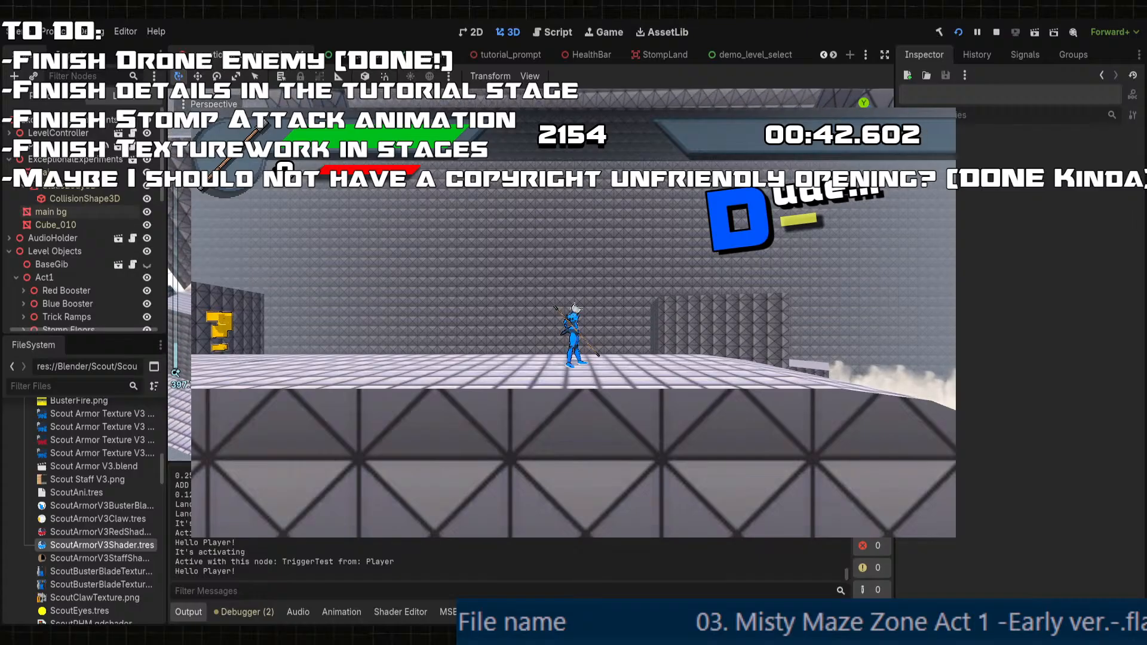
# - Examine the question mark mesh and its parent QuestionMark2 node in the Wall Slide tutorial group
pyautogui.click(113, 318)
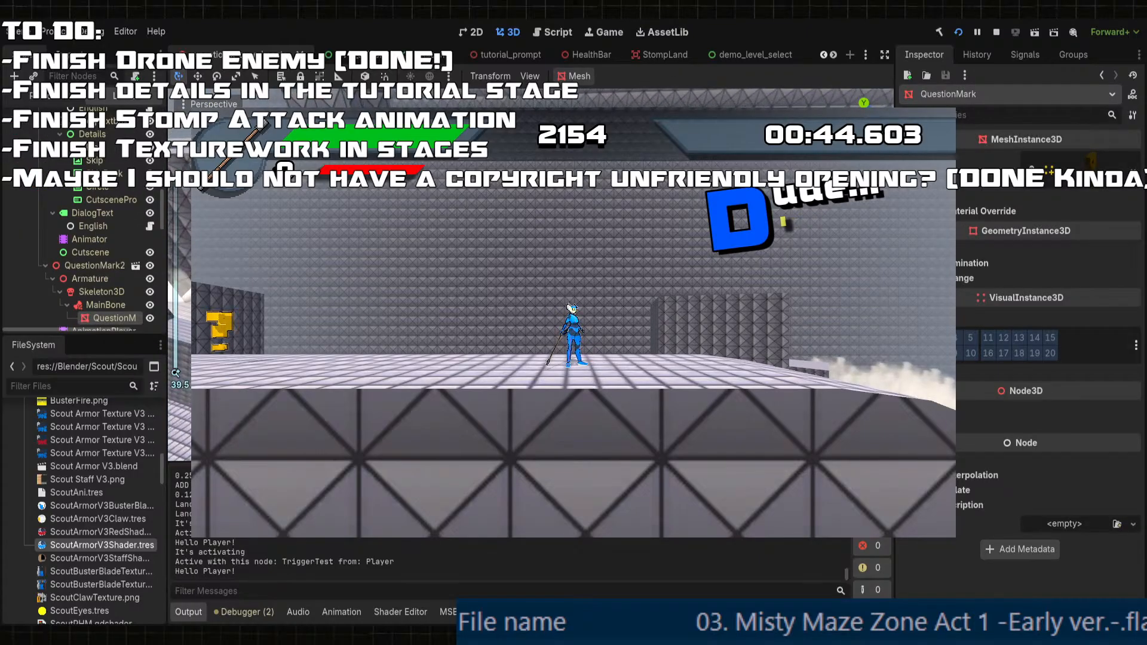
pyautogui.scroll(-2, 117, 288)
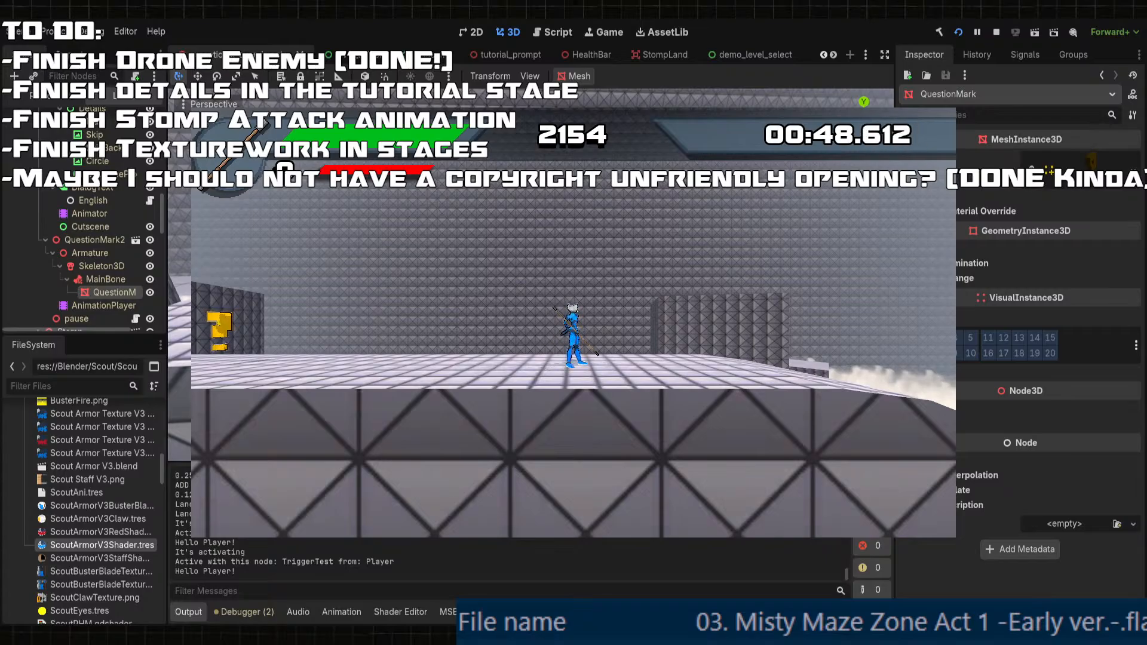
pyautogui.scroll(-6, 180, 285)
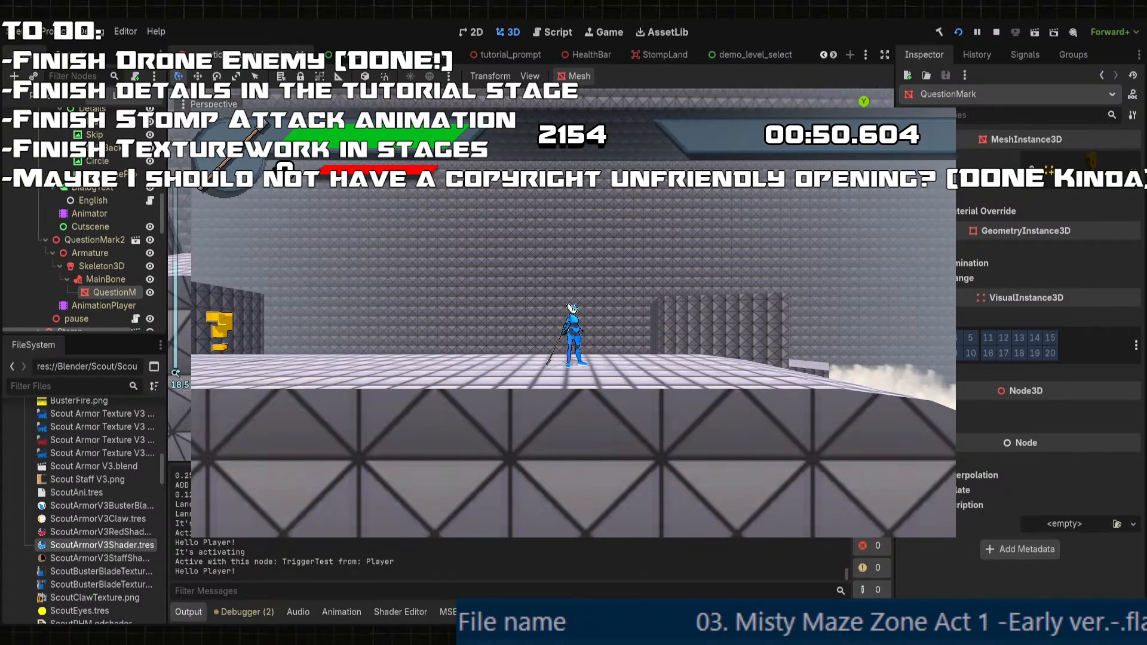
pyautogui.click(95, 240)
pyautogui.scroll(10, 95, 230)
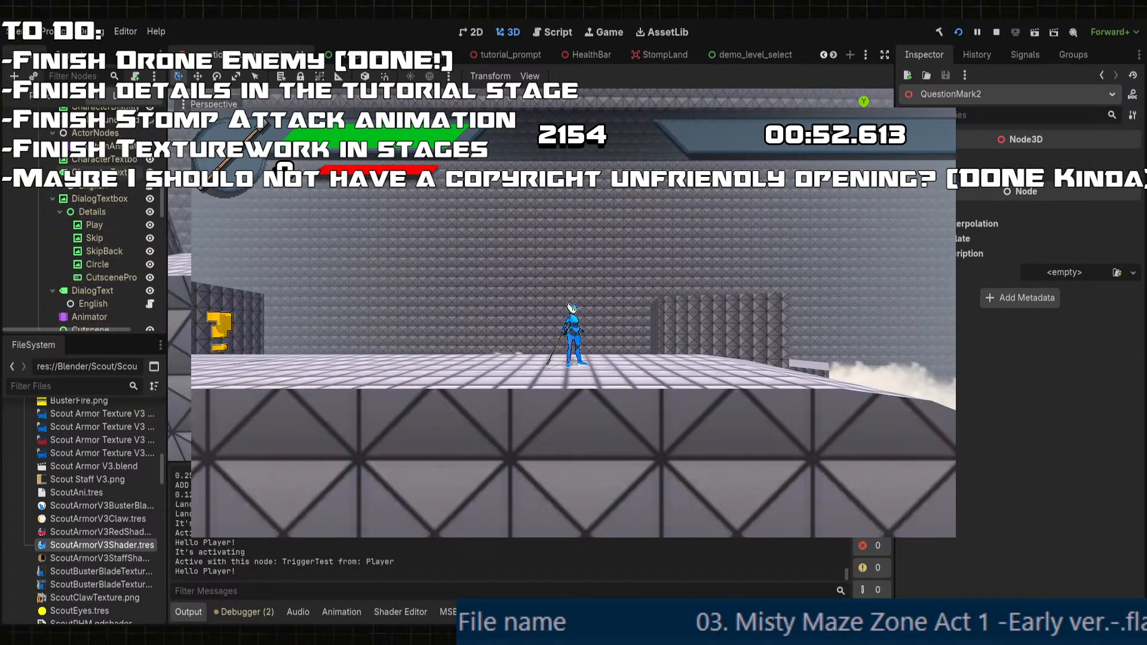
pyautogui.scroll(6, 95, 251)
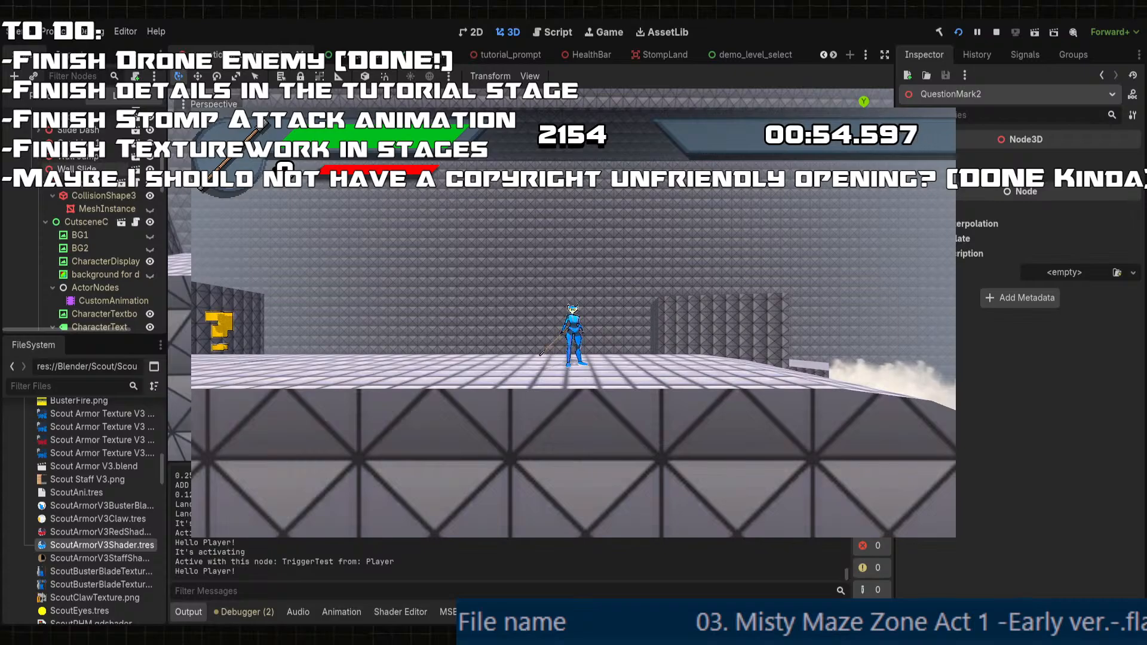
# - Review the event properties and the transform of the Wall Slide tutorial's TriggerTest node
pyautogui.click(79, 185)
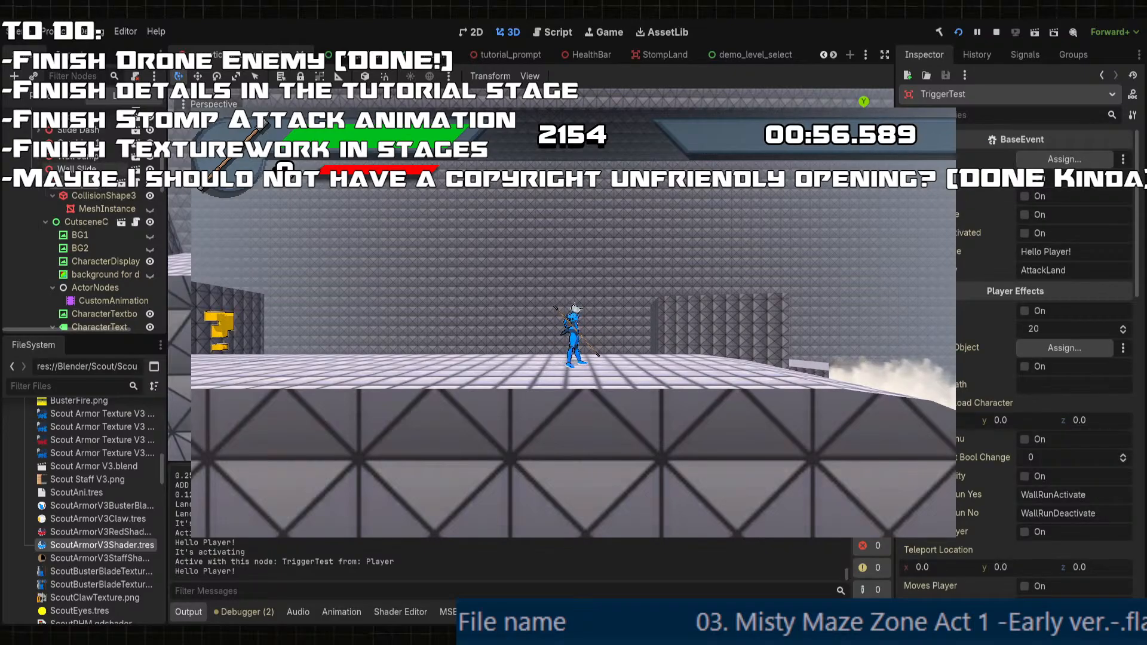
pyautogui.click(76, 169)
pyautogui.click(82, 186)
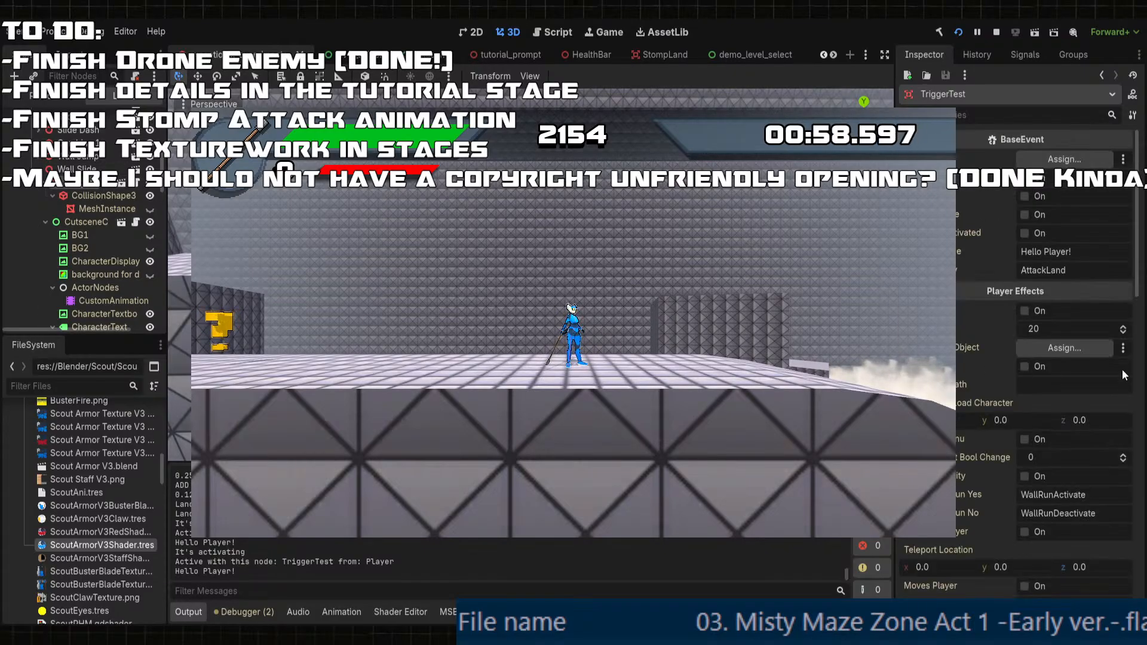
pyautogui.scroll(-5, 1020, 440)
pyautogui.scroll(-2, 1024, 442)
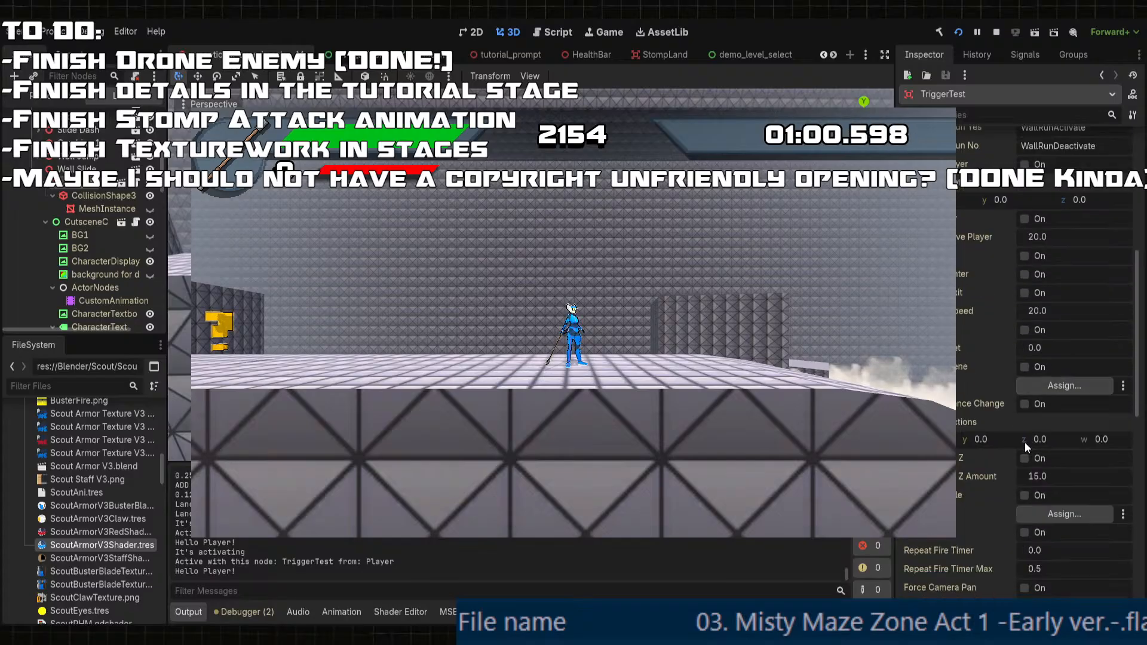
pyautogui.scroll(-2, 1024, 446)
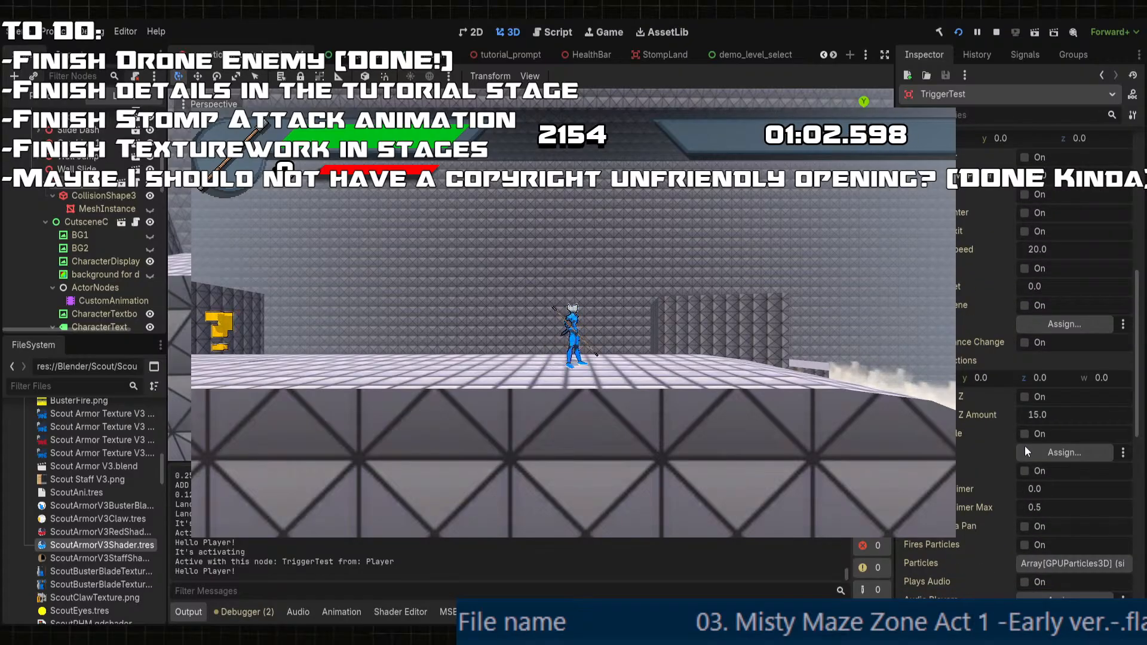
pyautogui.scroll(-8, 1020, 392)
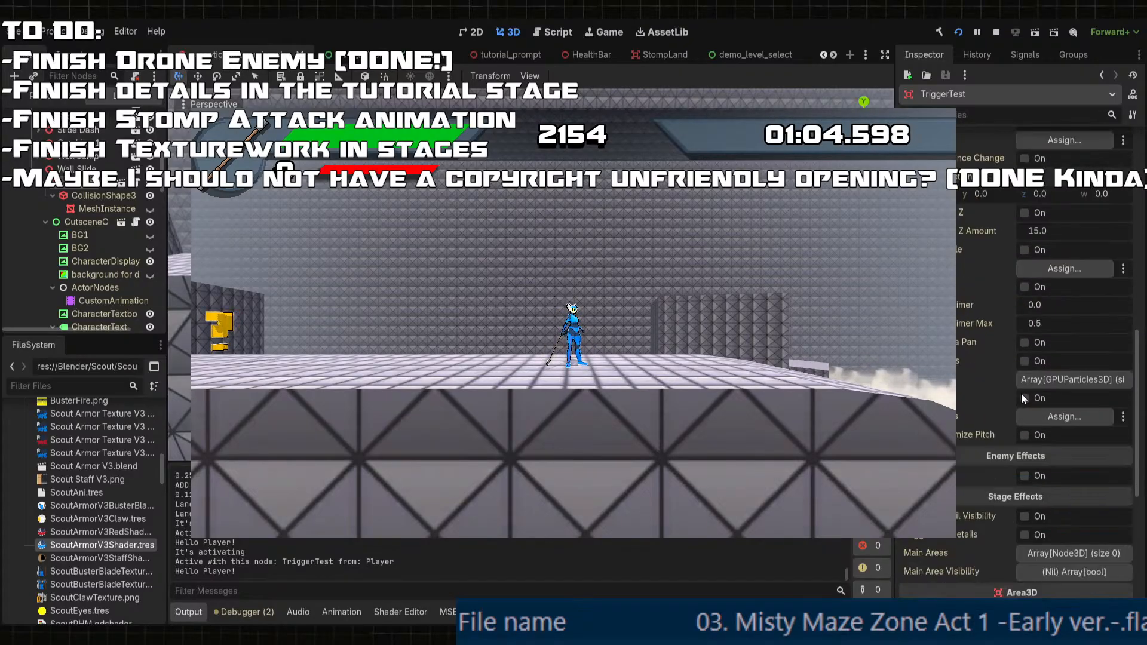
pyautogui.scroll(-3, 1019, 406)
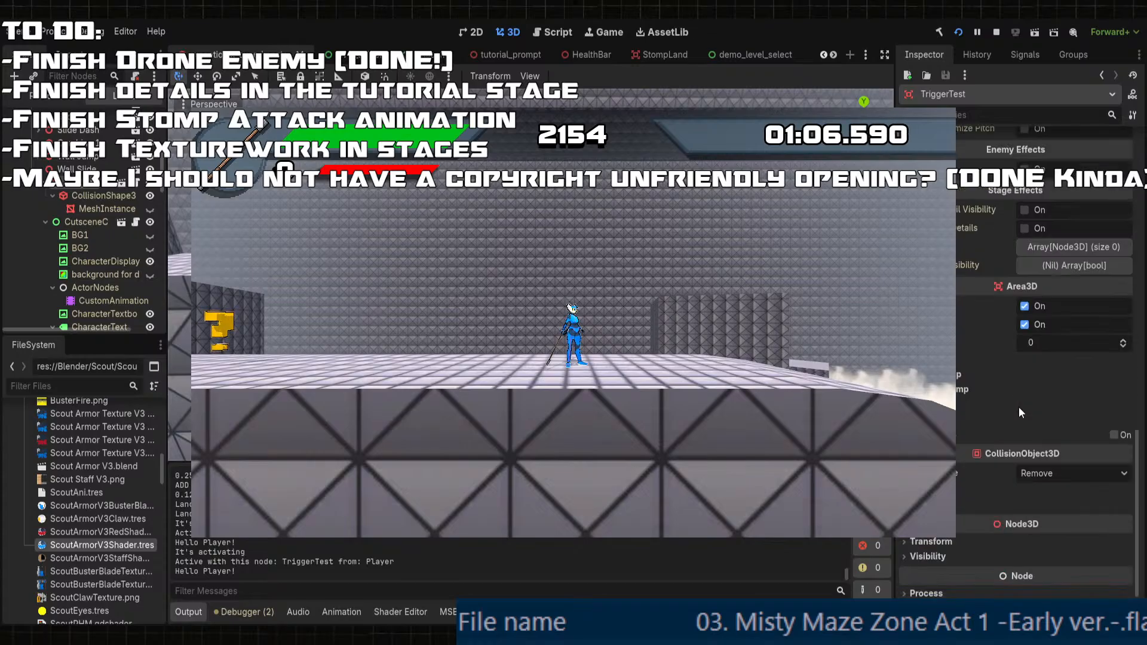
pyautogui.click(933, 469)
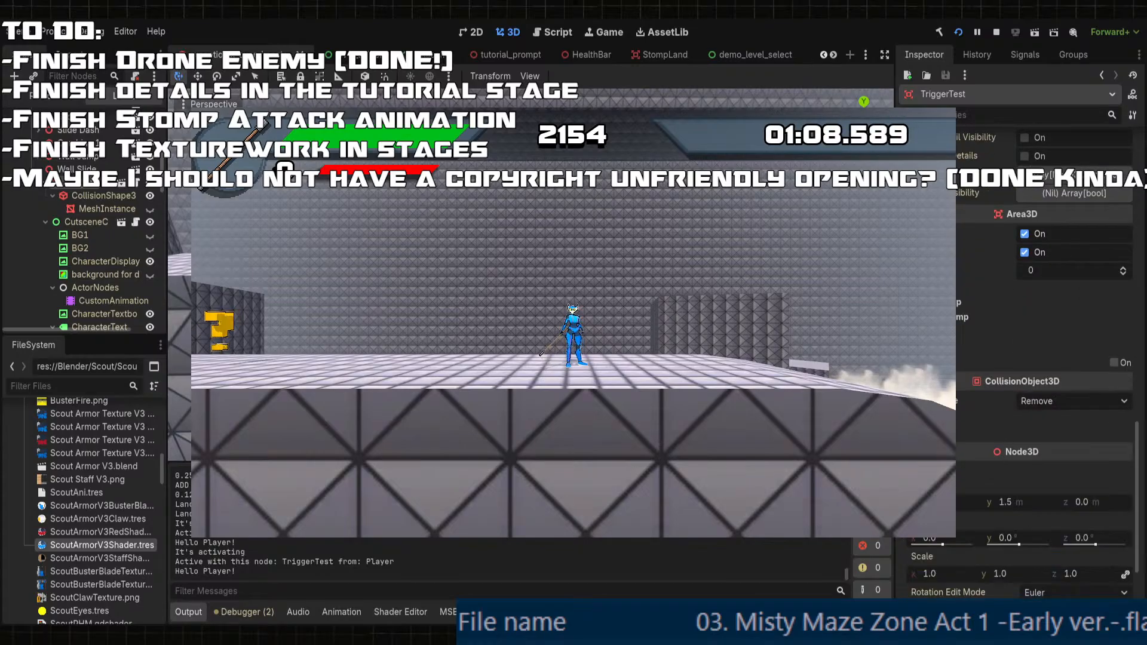
pyautogui.click(76, 169)
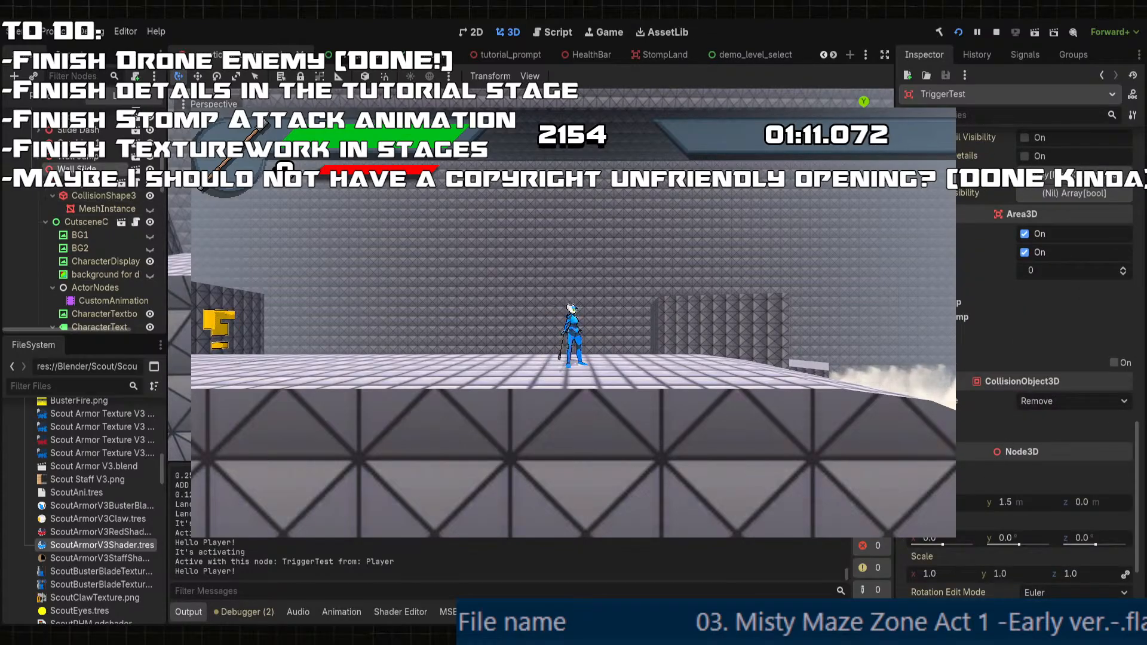
pyautogui.click(83, 187)
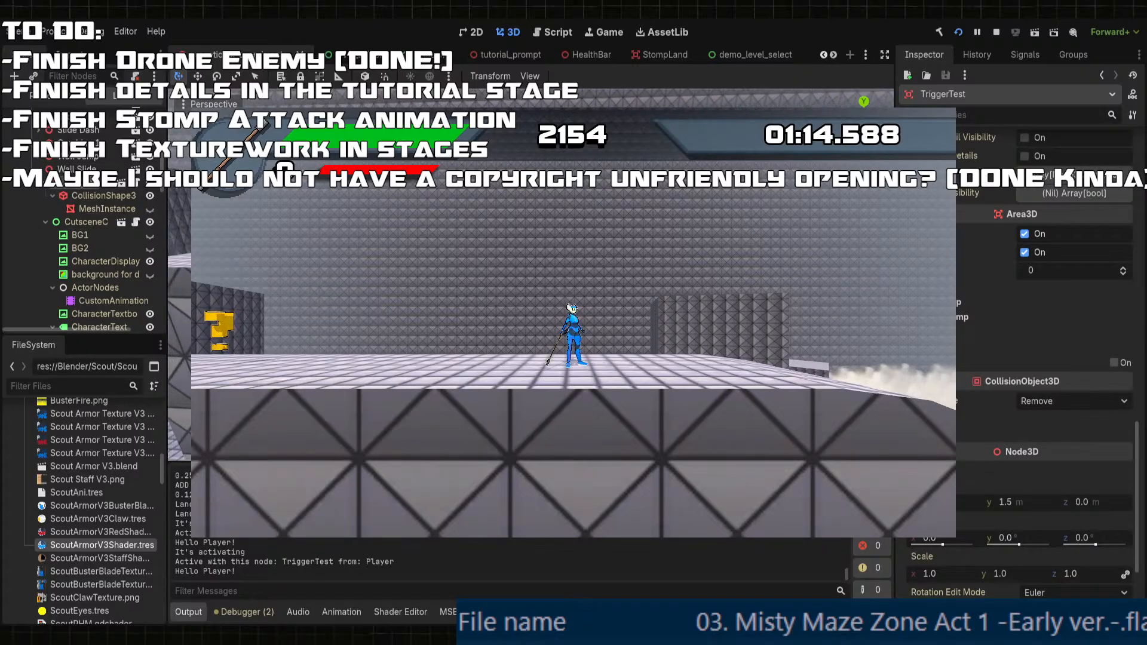
# - Reset the position of the Wall Slide trigger's collision shape and place the parent Wall Slide node at x 519, y 64.5
pyautogui.click(101, 196)
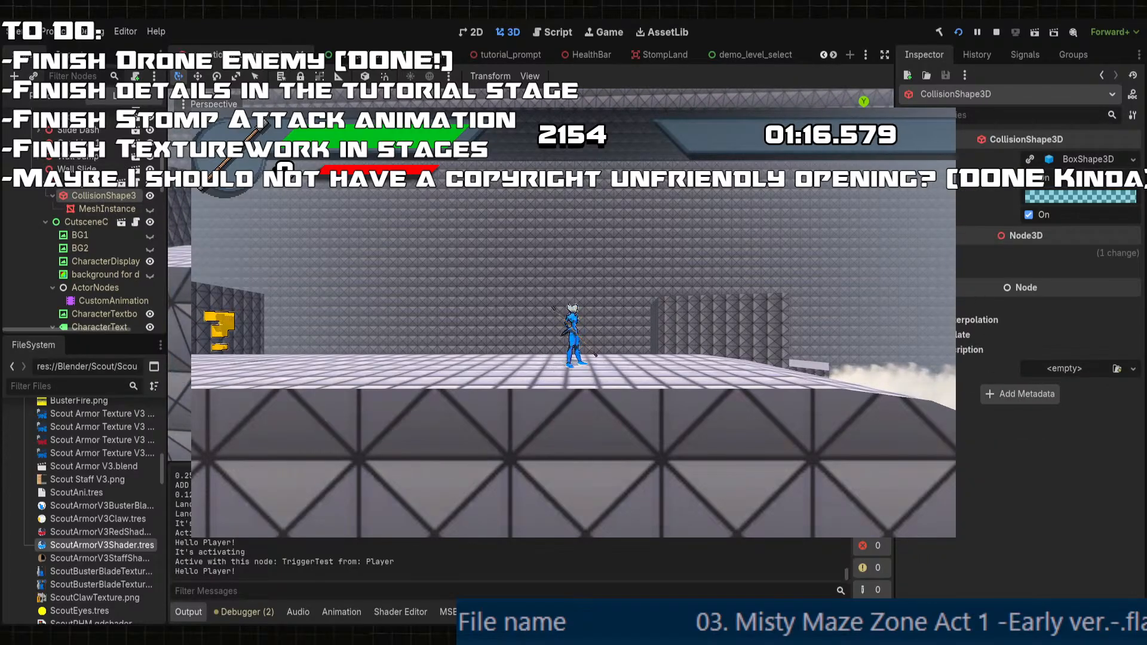
pyautogui.click(1011, 253)
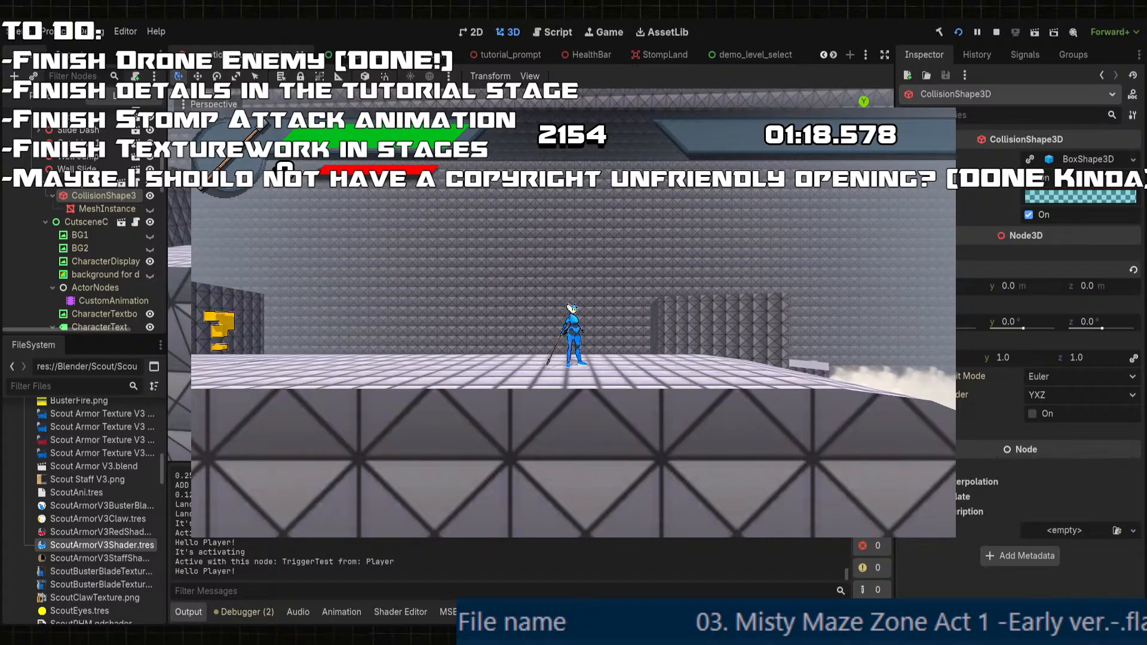
pyautogui.click(64, 172)
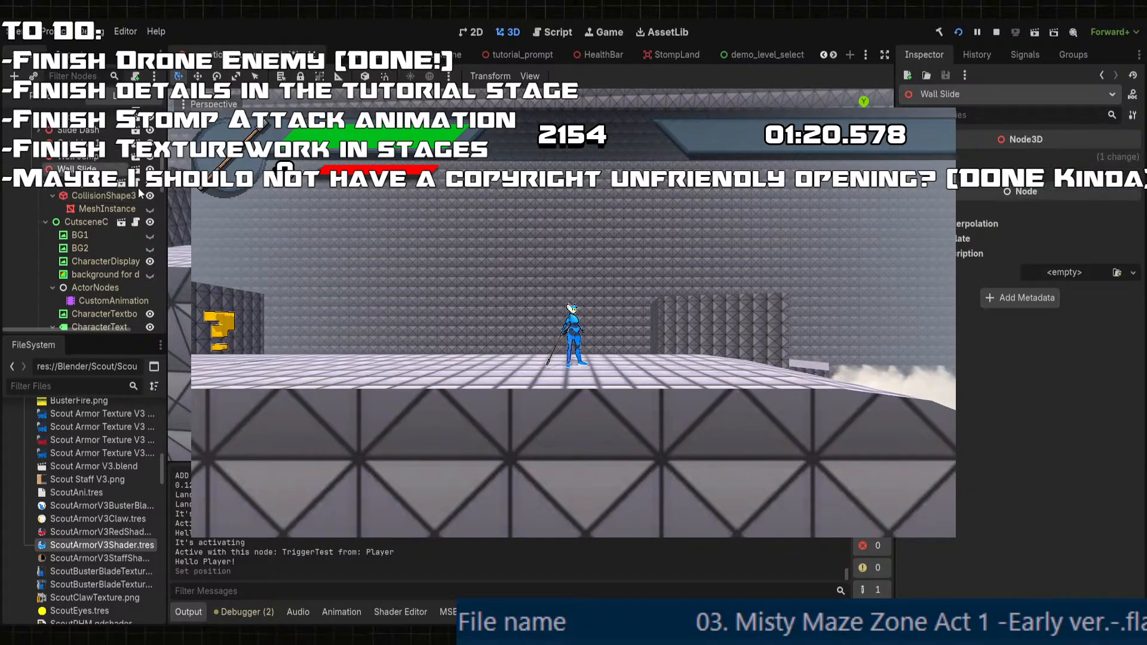
pyautogui.scroll(5, 1002, 285)
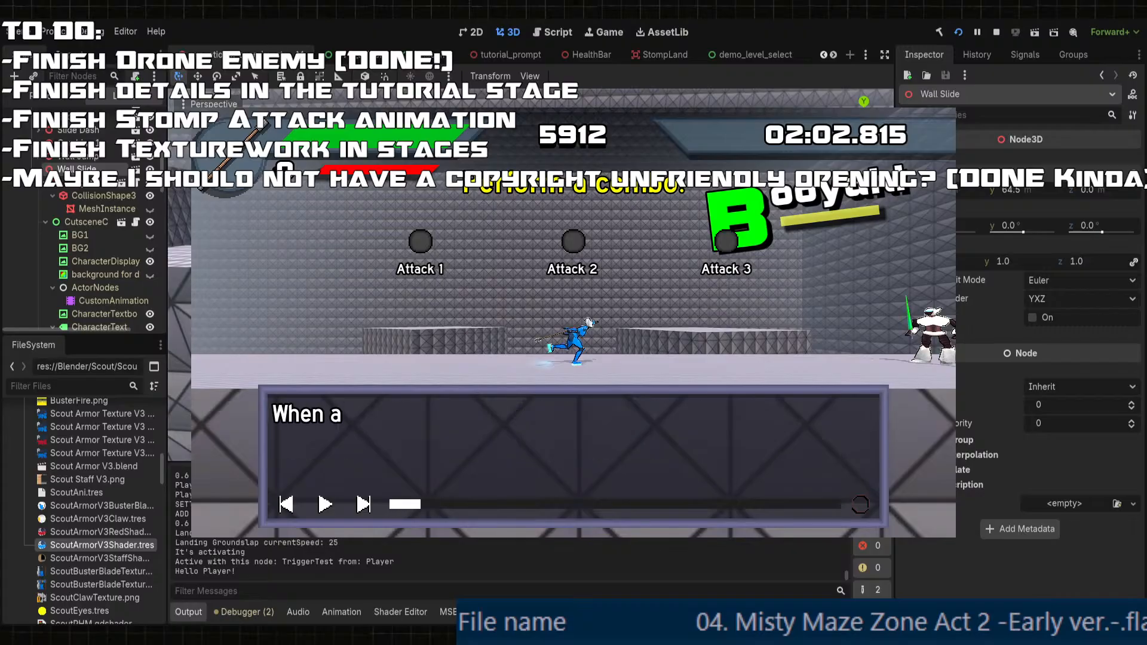
# - Stop the playtest and frame the Delay Attacking trigger's collision shape in the 3D view
pyautogui.press('F8')
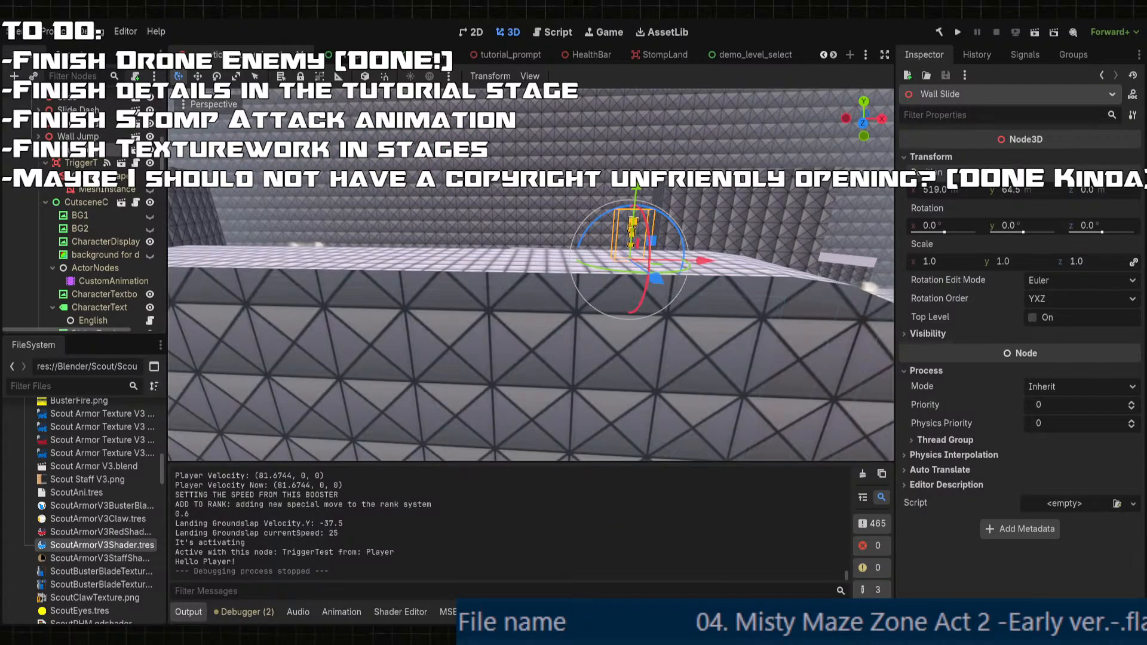
pyautogui.scroll(-15, 624, 274)
pyautogui.moveTo(624, 275); pyautogui.dragTo(507, 402, button='middle')
pyautogui.scroll(10, 227, 411)
pyautogui.scroll(16, 476, 333)
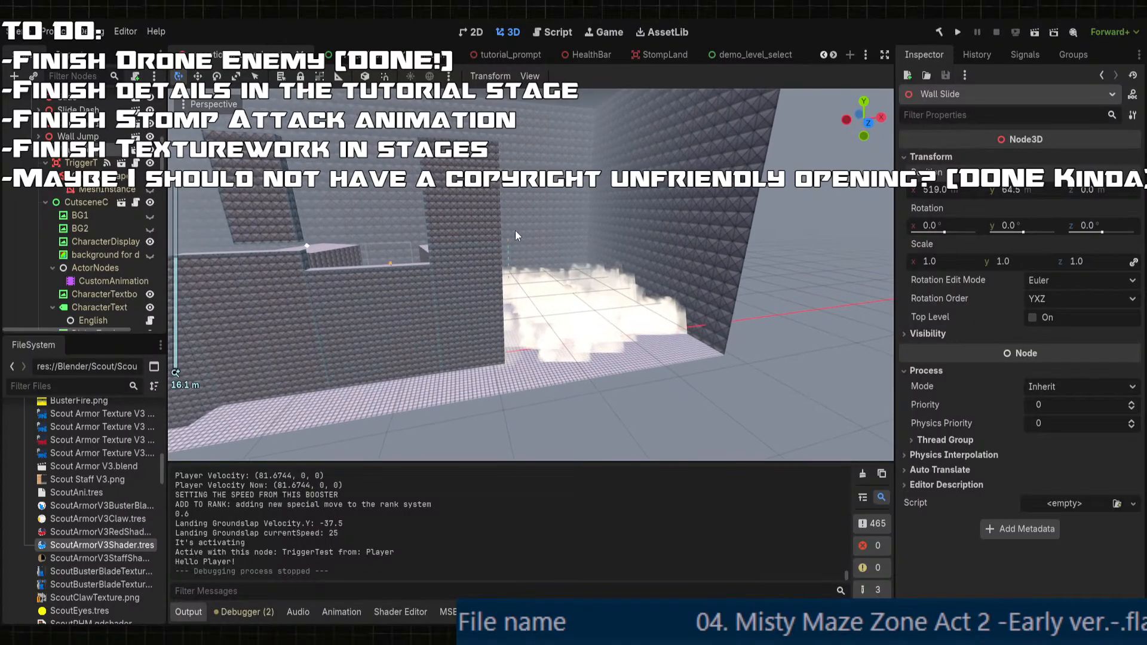
pyautogui.click(508, 239)
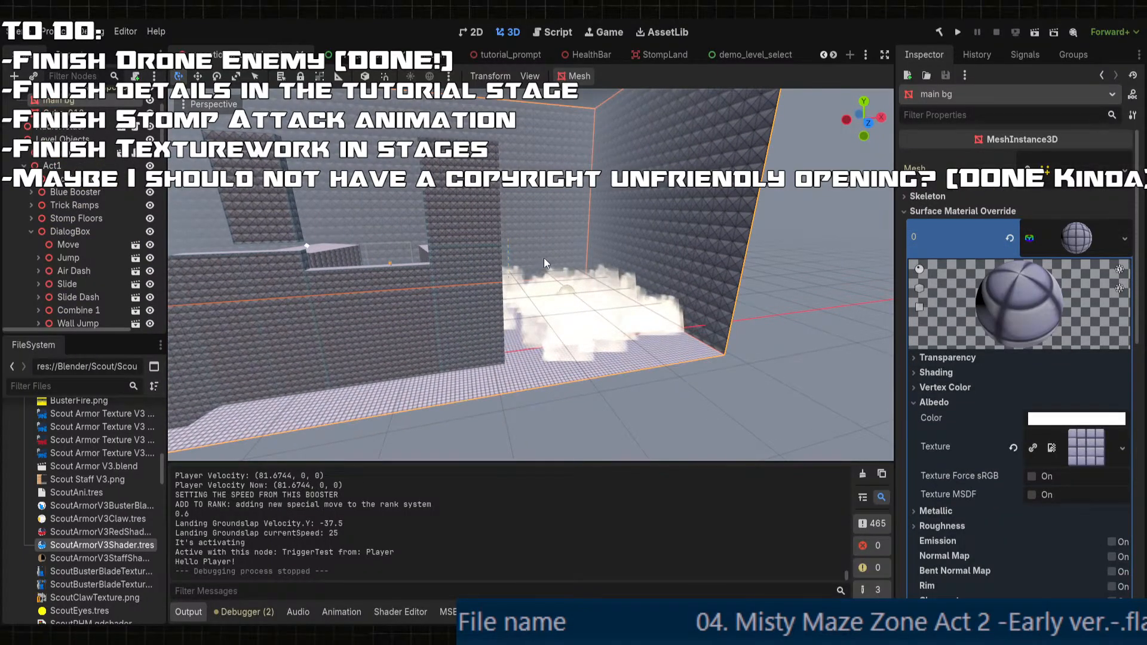
pyautogui.click(621, 406)
pyautogui.click(508, 247)
pyautogui.press('f')
pyautogui.scroll(8, 514, 246)
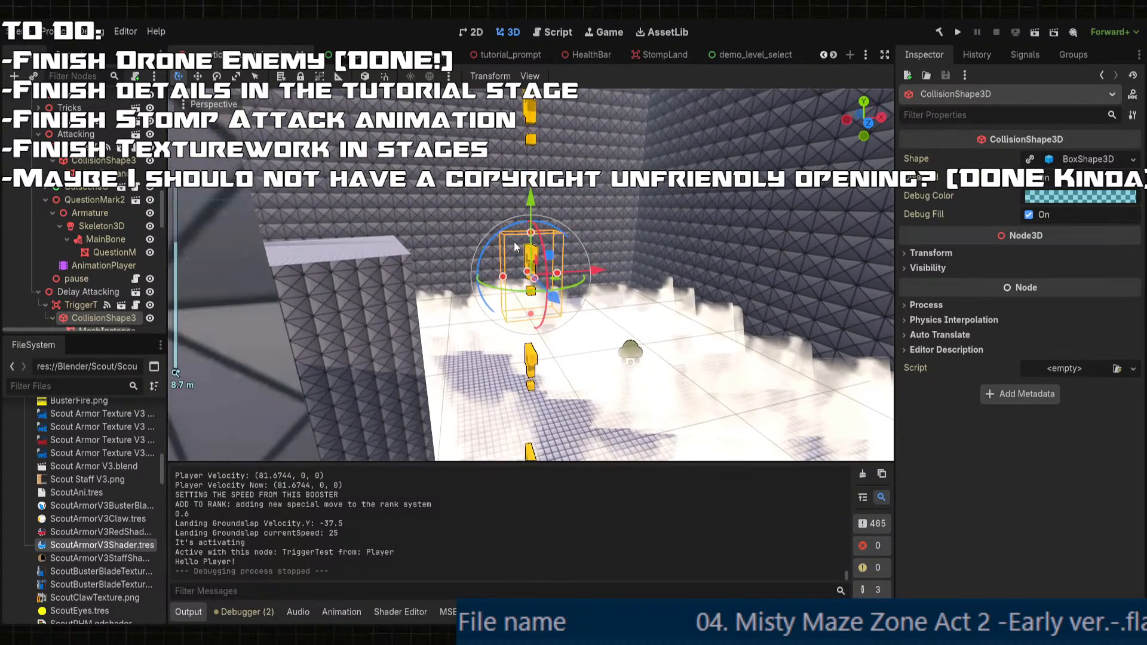
pyautogui.scroll(-6, 514, 247)
# - Select the Attacking tutorial's TriggerTest node and reset its position to the default
pyautogui.click(532, 149)
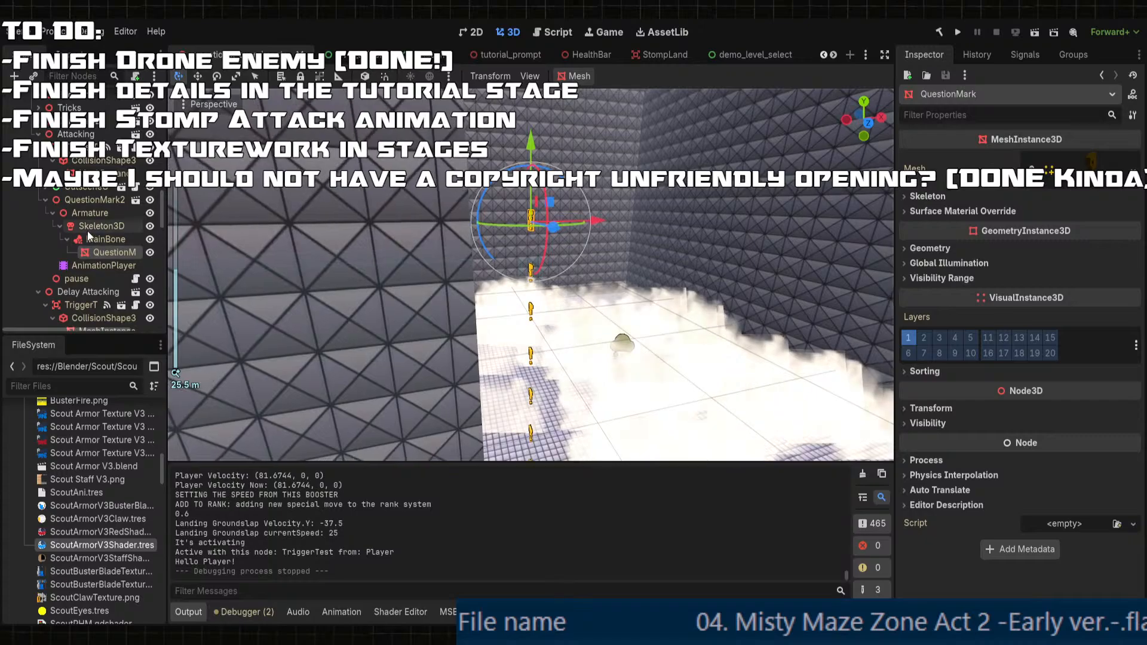
pyautogui.click(82, 148)
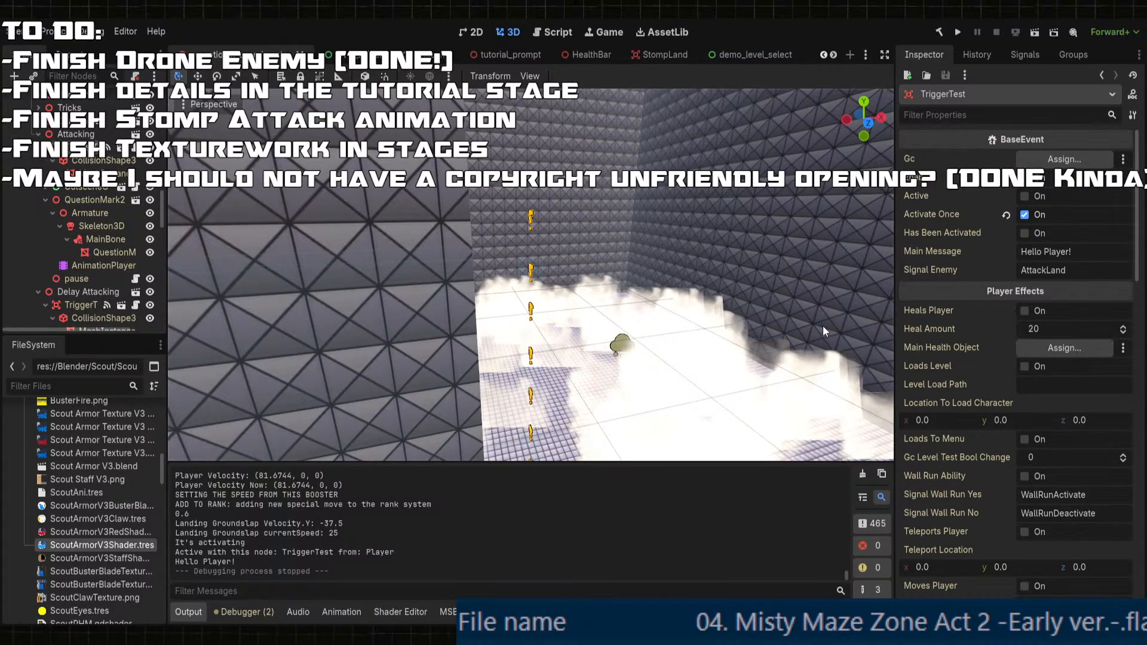
pyautogui.scroll(-8, 821, 326)
pyautogui.keyDown('shift'); pyautogui.moveTo(550, 278); pyautogui.dragTo(793, 227, button='middle'); pyautogui.keyUp('shift')
pyautogui.scroll(-4, 794, 227)
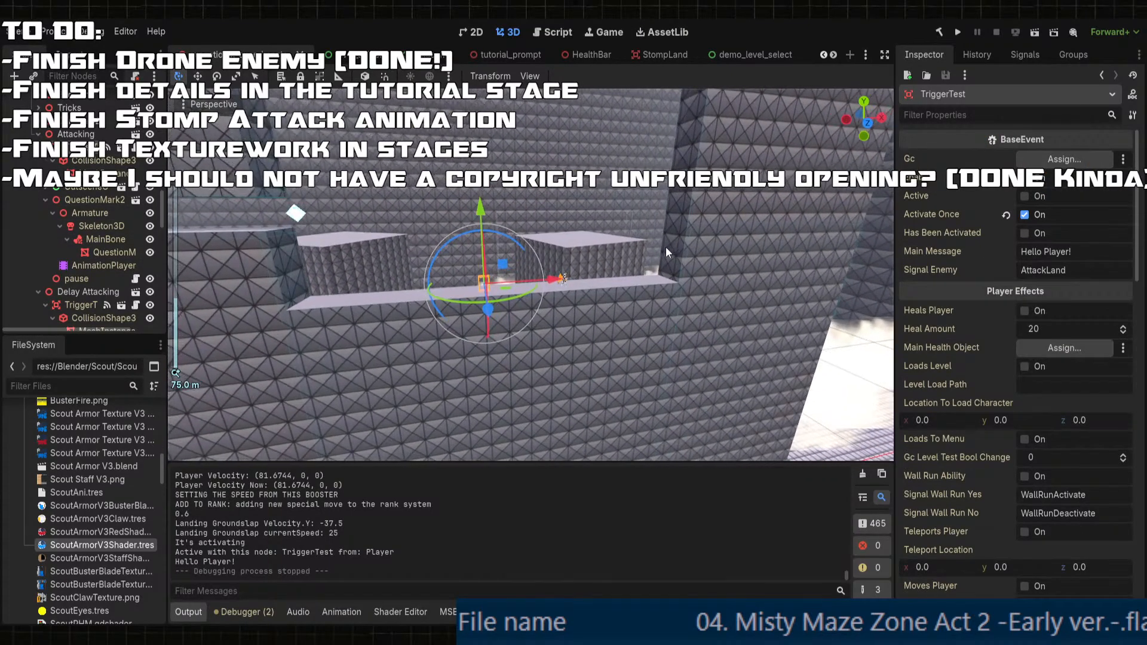
pyautogui.moveTo(665, 246); pyautogui.dragTo(649, 249, button='middle')
pyautogui.scroll(3, 649, 248)
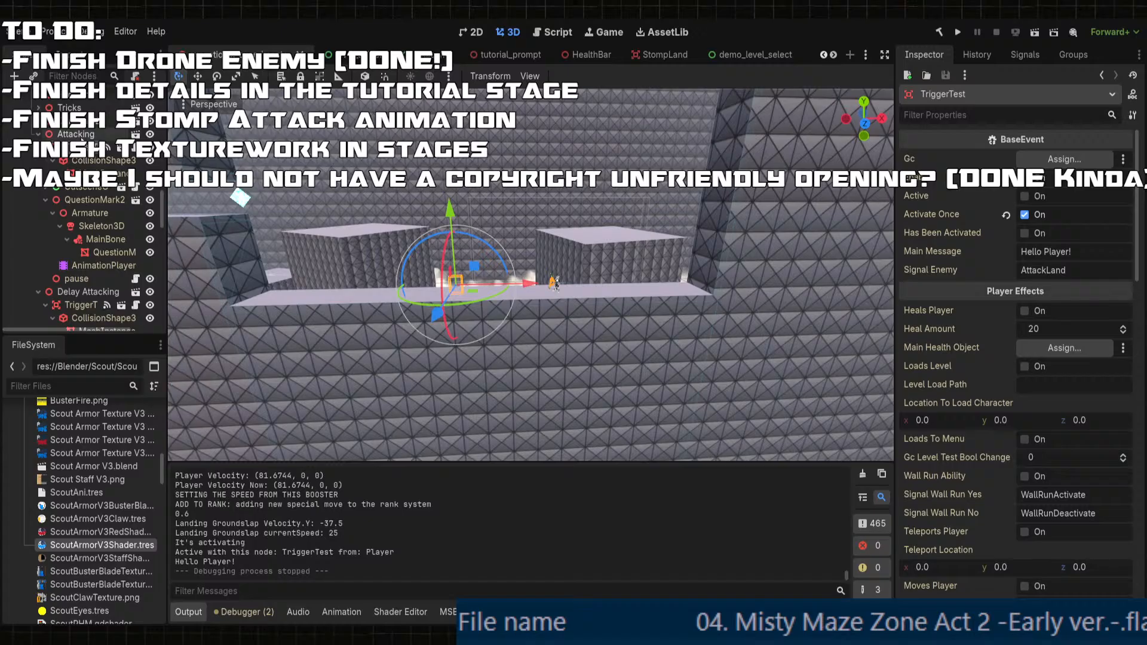
pyautogui.scroll(-5, 1003, 383)
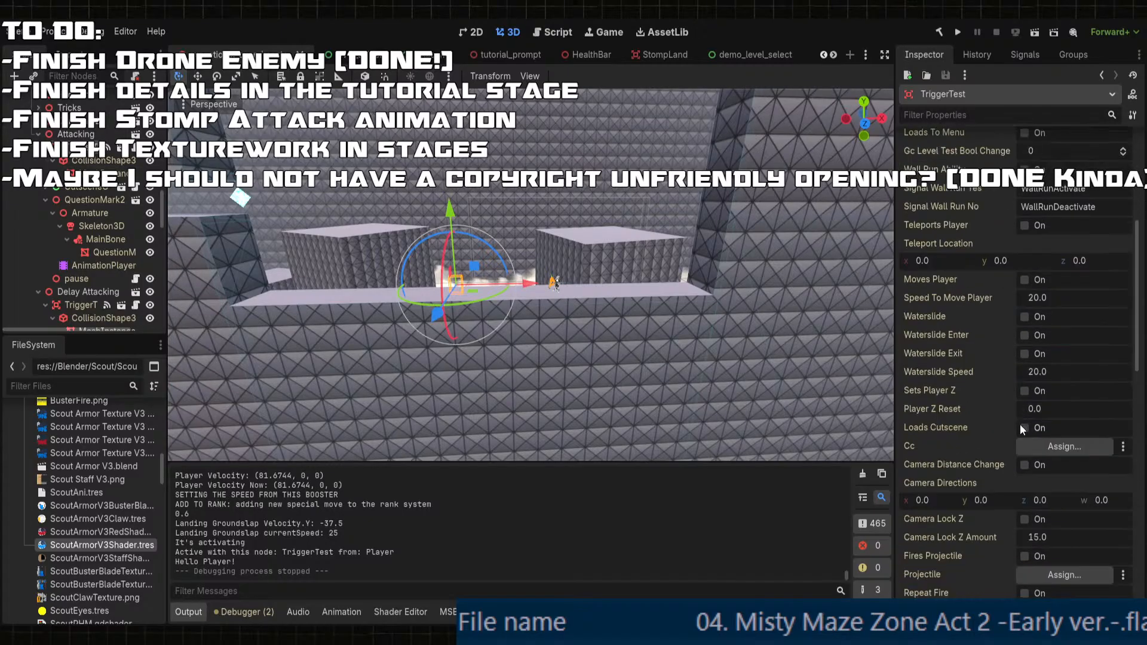
pyautogui.scroll(-10, 1015, 421)
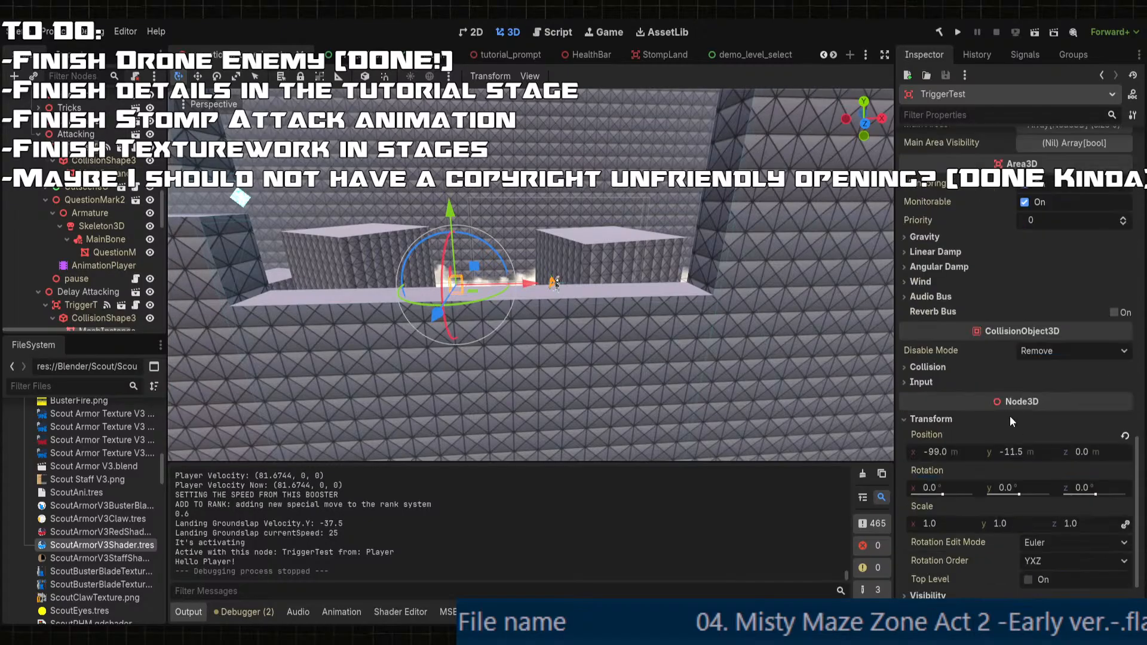
pyautogui.click(1125, 435)
# - Offset the parent Attacking node's position by -99 in x and -11.5 in y, placing it at x 1197, y 81
pyautogui.click(76, 135)
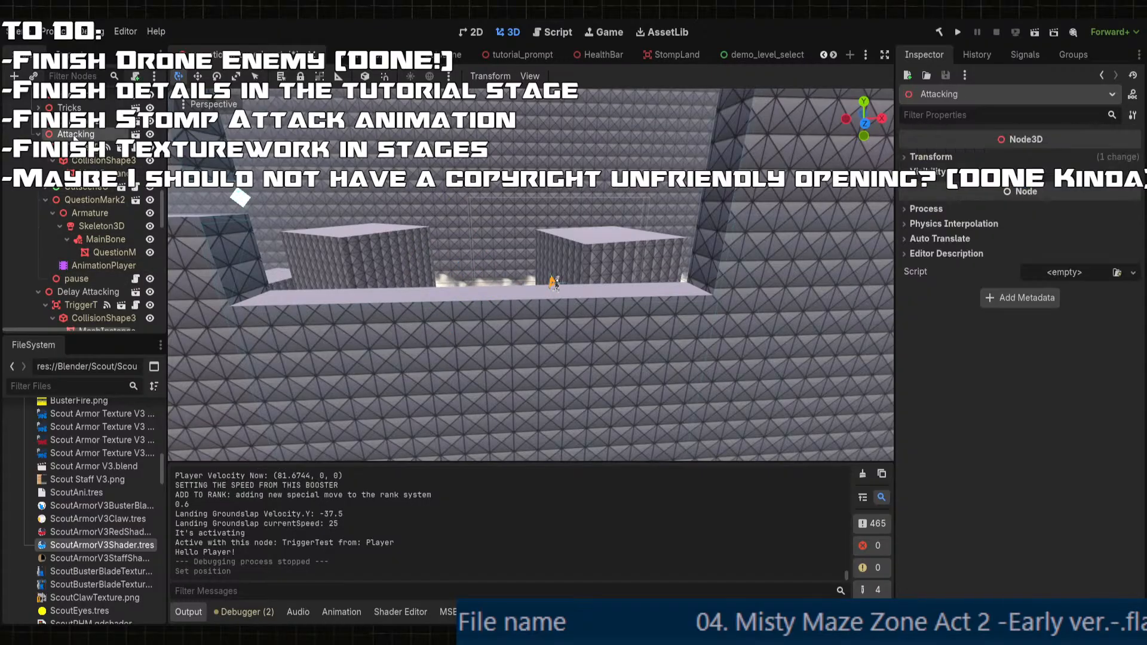
pyautogui.click(915, 154)
pyautogui.click(955, 190)
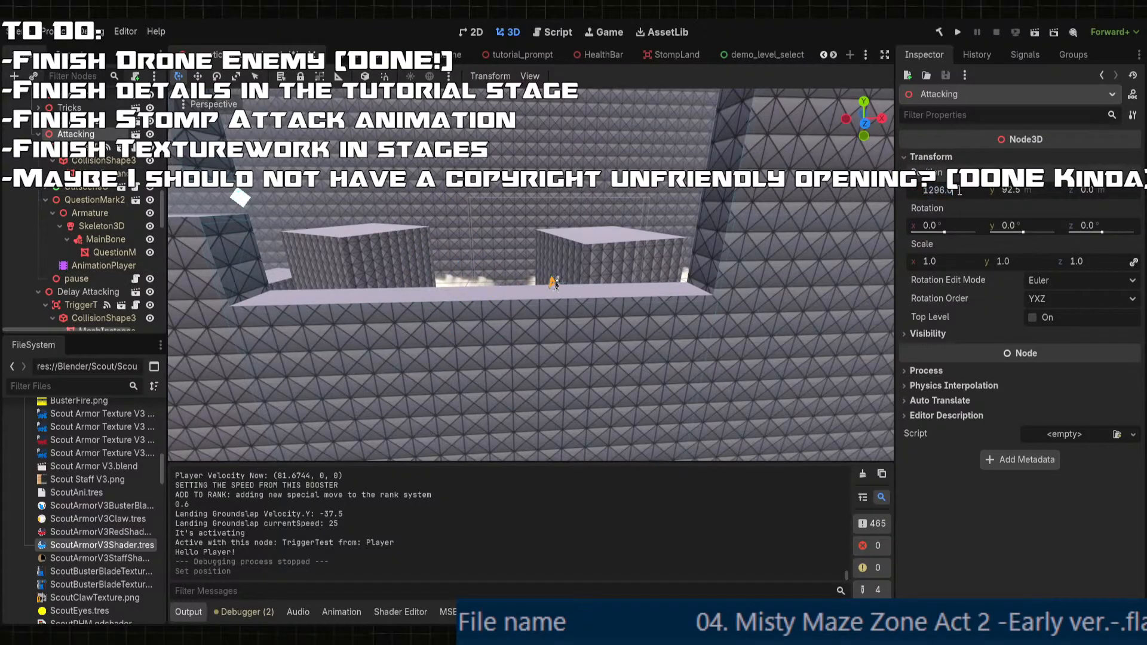
pyautogui.write('-99')
pyautogui.press('Tab')
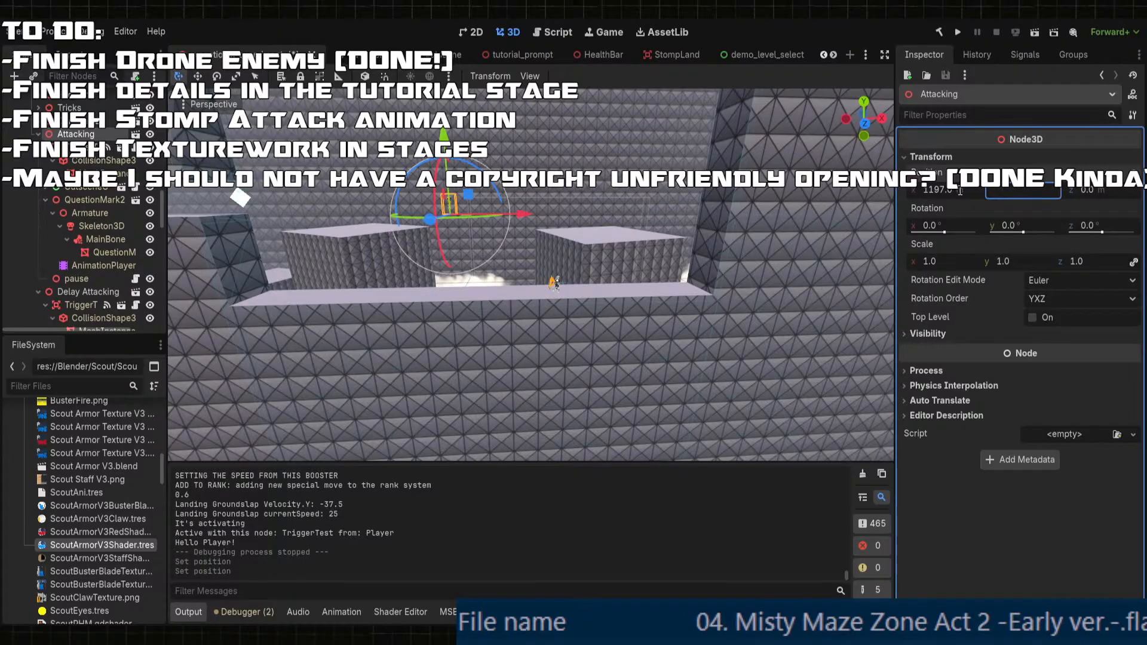
pyautogui.press('Escape')
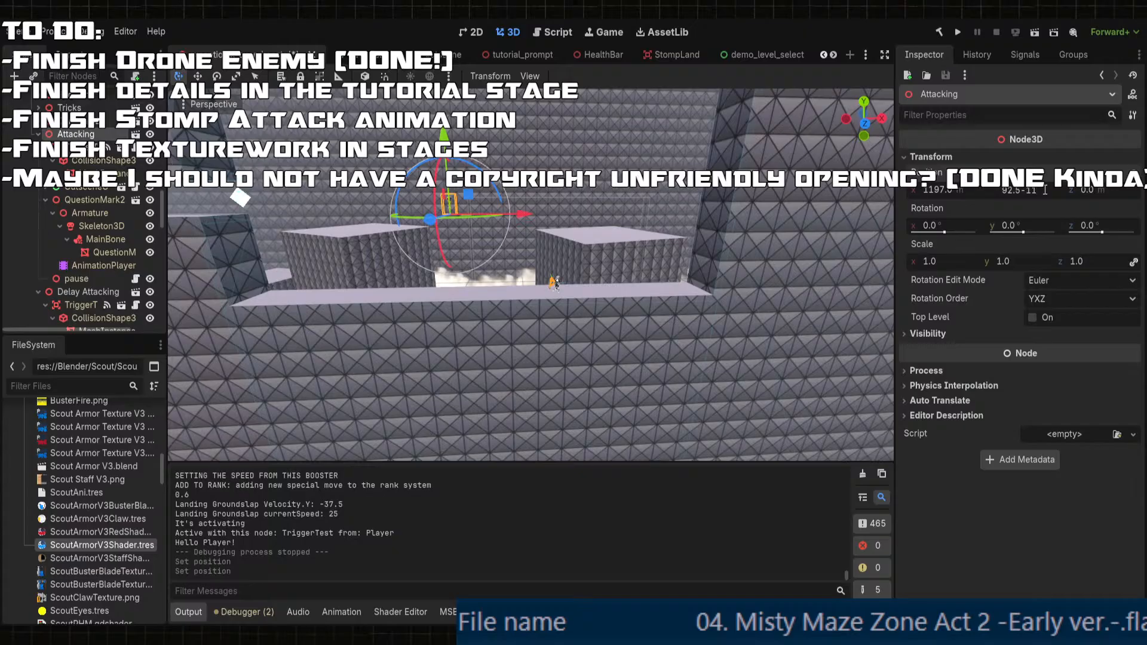
pyautogui.write('.5')
pyautogui.press('Return')
# - Lower the Attacking trigger node onto the ledge, setting its y position to 79.5
pyautogui.press('f')
pyautogui.scroll(17, 496, 282)
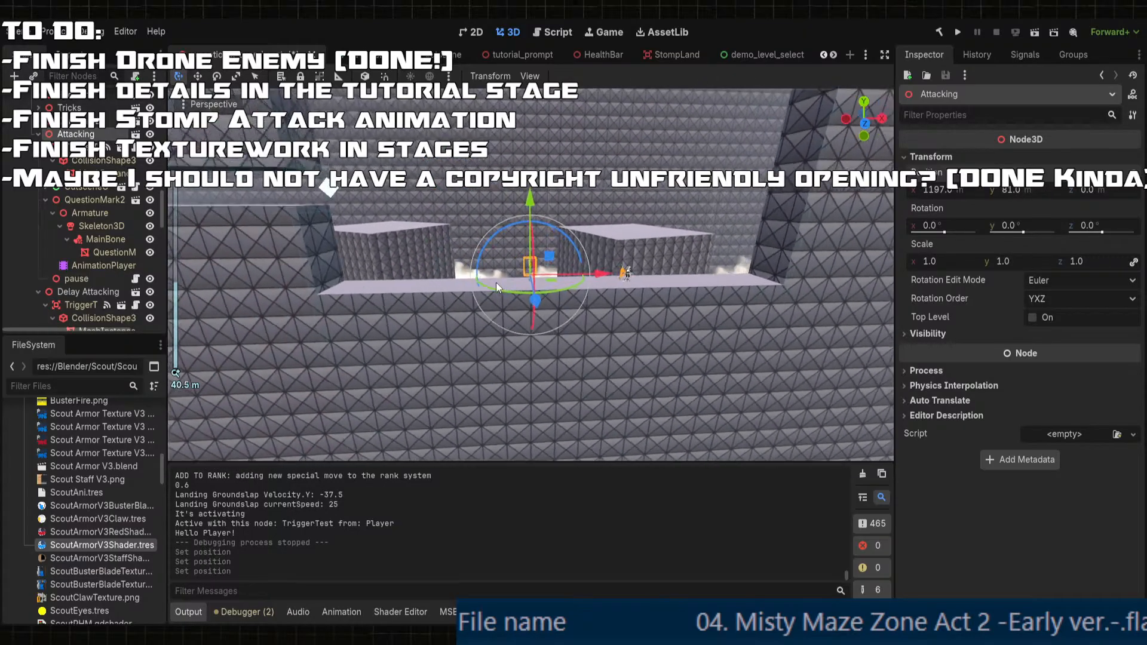
pyautogui.moveTo(497, 281); pyautogui.dragTo(526, 242, button='middle')
pyautogui.moveTo(531, 205); pyautogui.dragTo(530, 239)
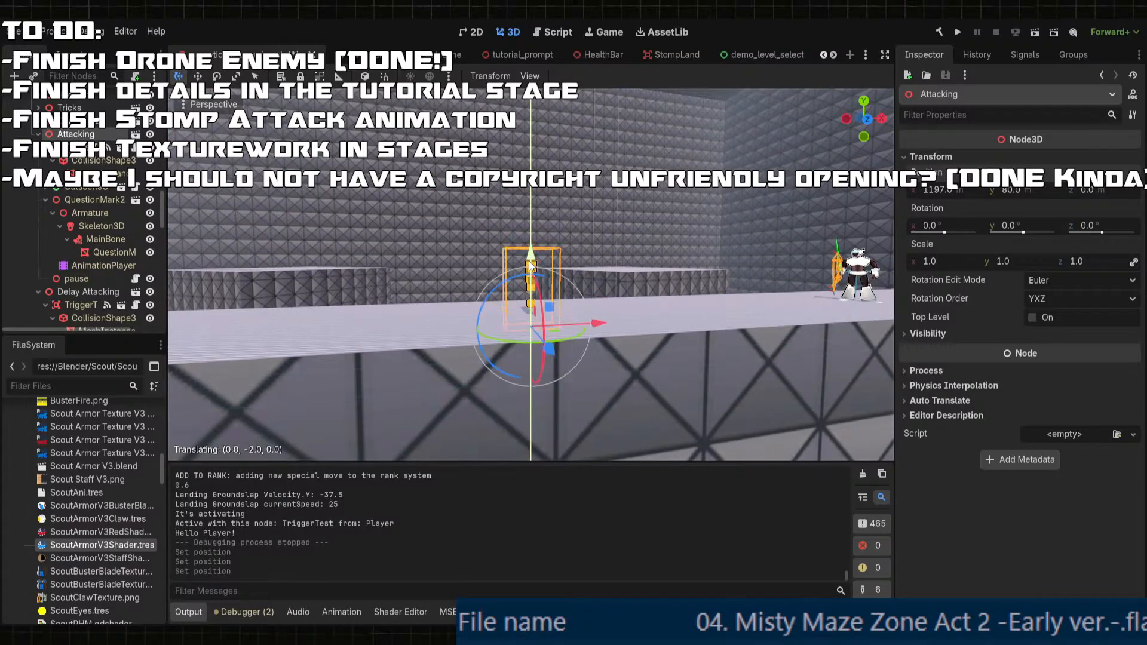
pyautogui.moveTo(537, 251); pyautogui.dragTo(567, 254, button='middle')
pyautogui.moveTo(531, 270); pyautogui.dragTo(531, 257)
pyautogui.moveTo(531, 257); pyautogui.dragTo(507, 258, button='middle')
pyautogui.moveTo(530, 228); pyautogui.dragTo(530, 230)
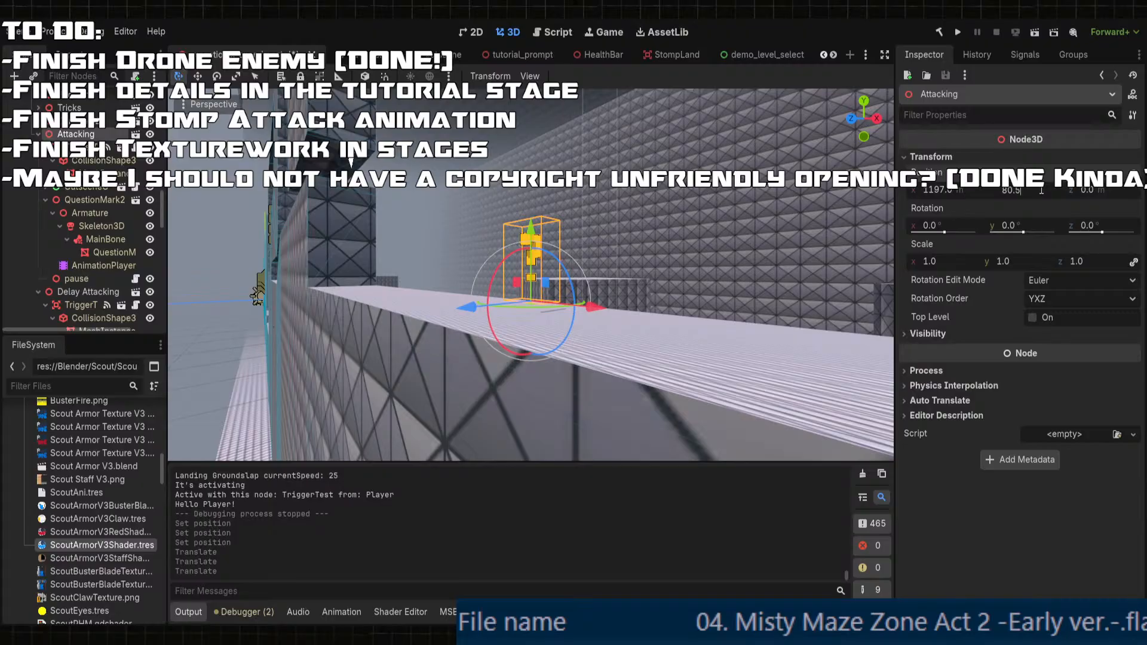
pyautogui.press('Return')
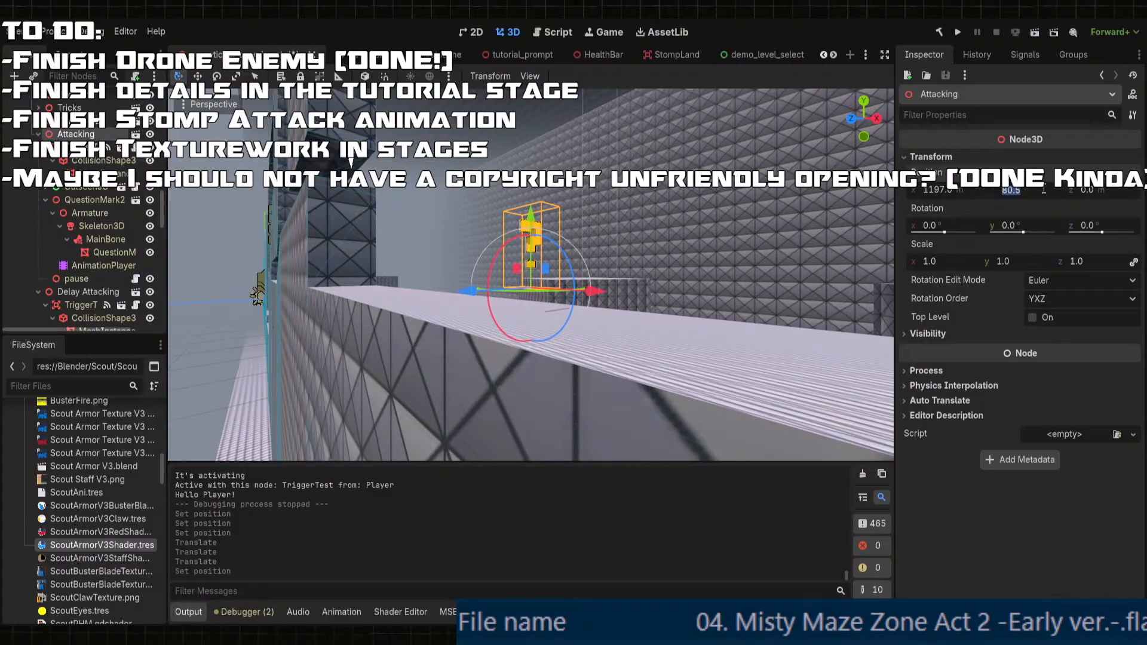
pyautogui.press('Down')
# - Deselect the Attacking node and save the tutorial stage scene
pyautogui.scroll(-10, 669, 253)
pyautogui.moveTo(669, 253); pyautogui.dragTo(786, 312, button='middle')
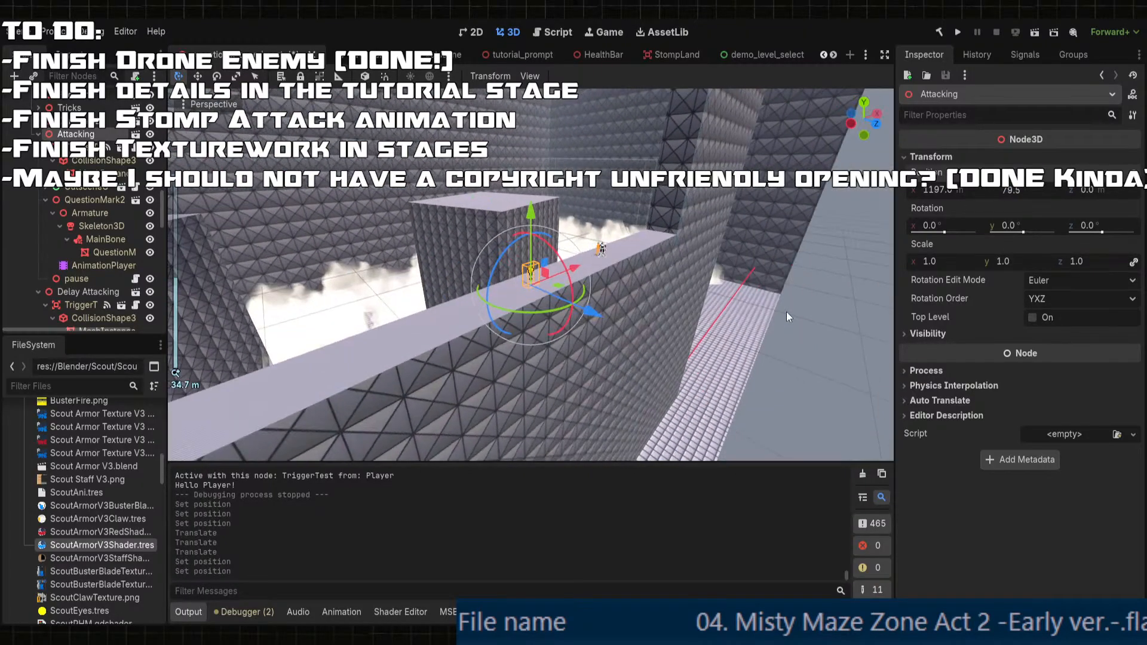
pyautogui.click(808, 357)
pyautogui.moveTo(808, 356); pyautogui.dragTo(675, 321, button='middle')
pyautogui.hotkey('ctrl', 's')
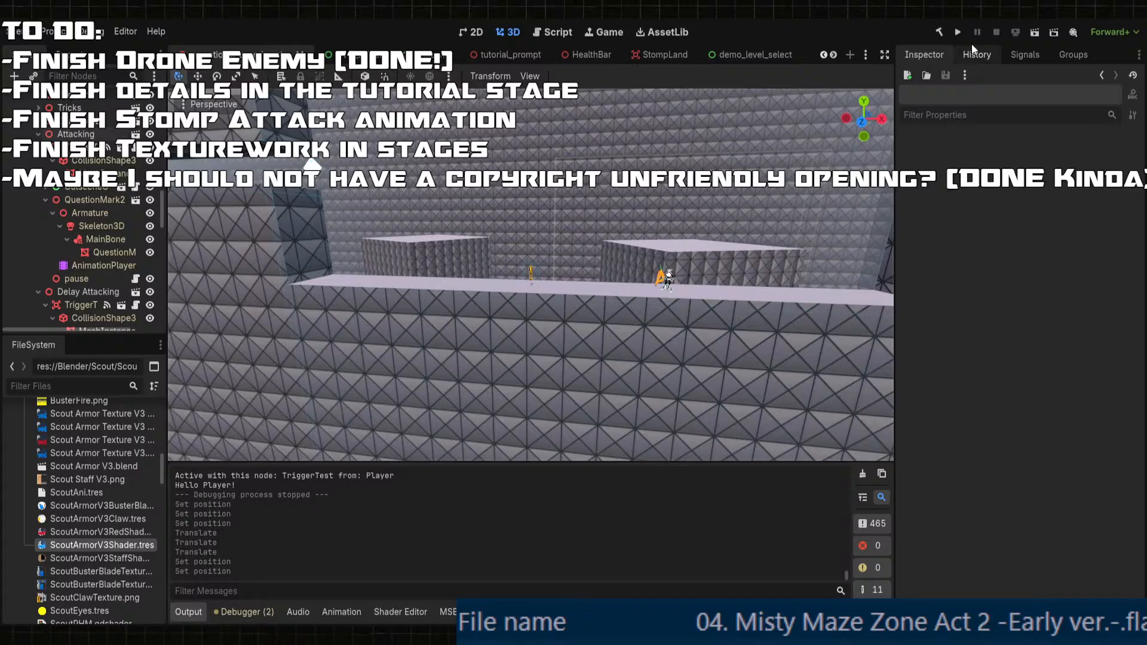
# - Run the game, briefly playtest Exceptional Experiment Act 1, and stop the playtest
pyautogui.click(955, 30)
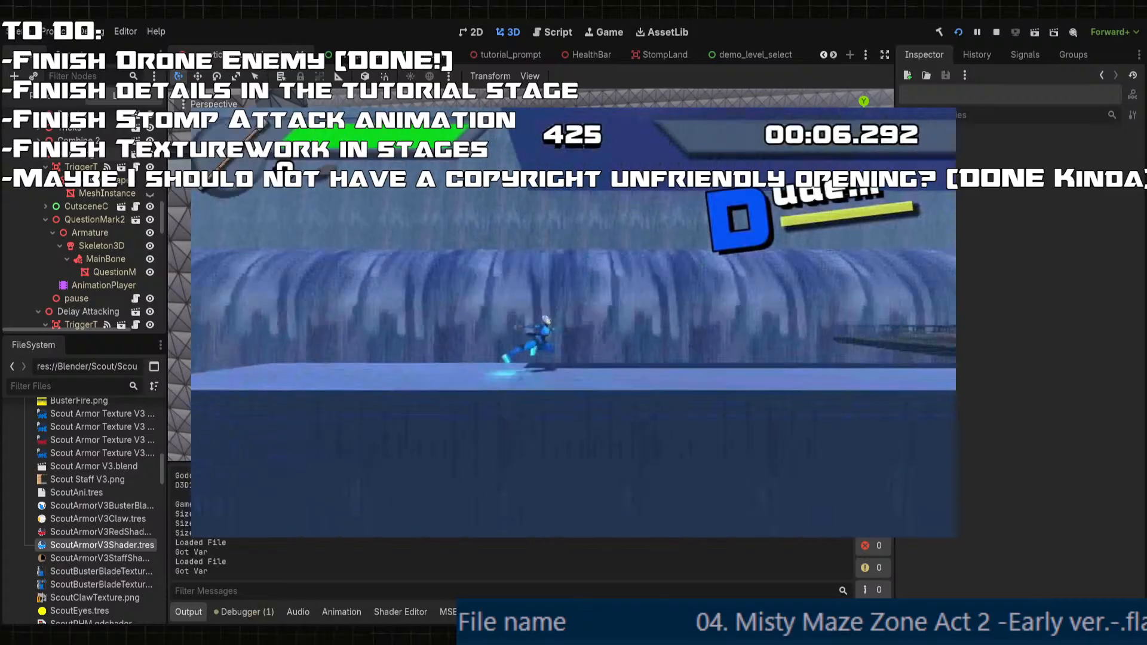
pyautogui.press('Return')
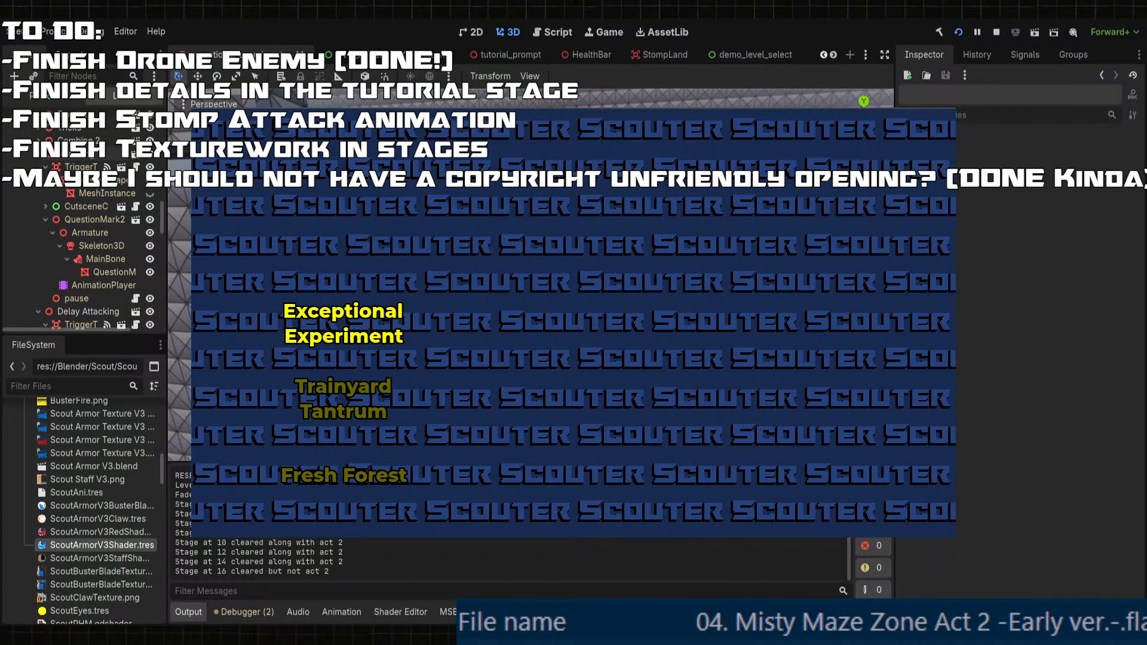
pyautogui.press('Return')
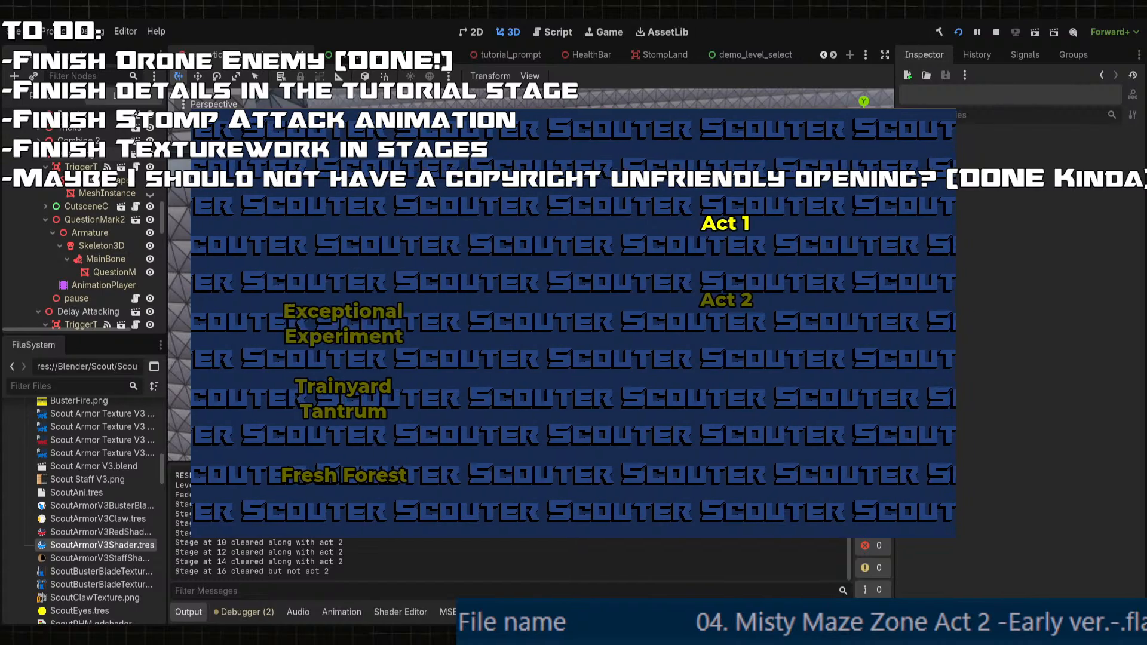
pyautogui.press('Return')
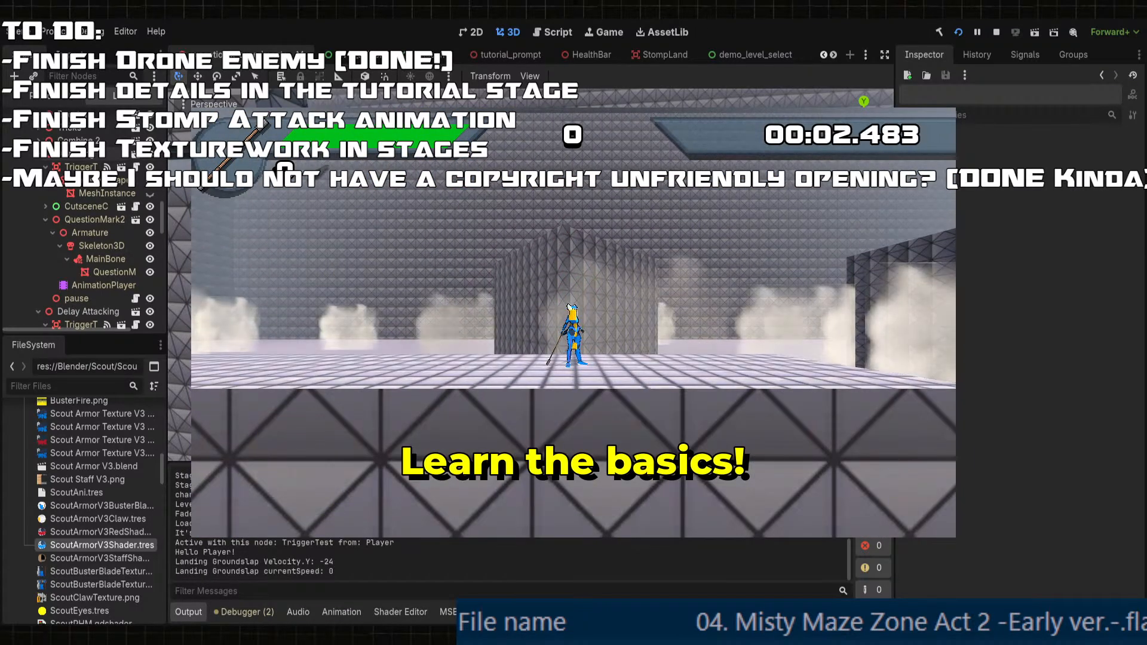
pyautogui.press('F8')
# - Find and open the player scene among the open scenes
pyautogui.scroll(-6, 675, 56)
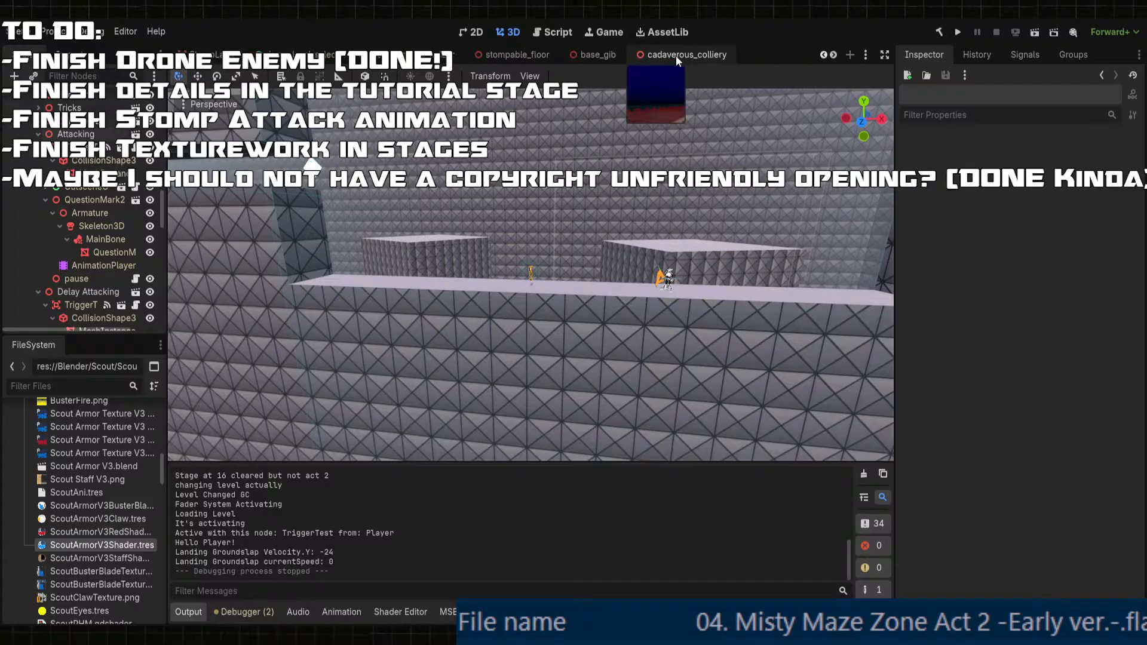
pyautogui.scroll(12, 469, 56)
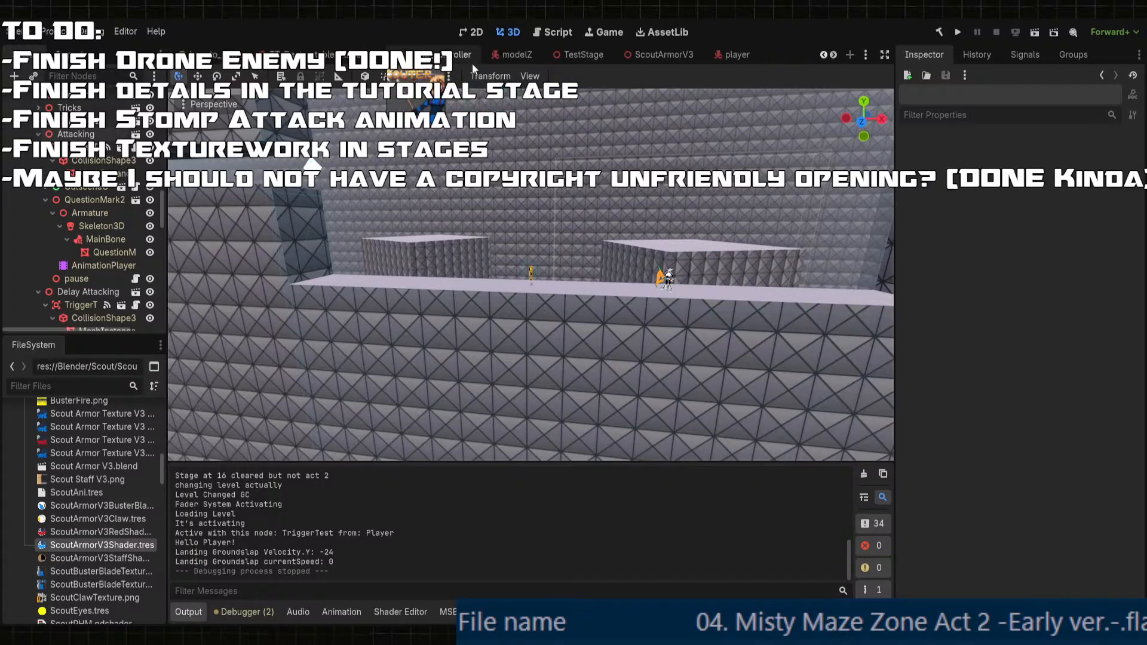
pyautogui.scroll(1, 561, 54)
pyautogui.click(728, 55)
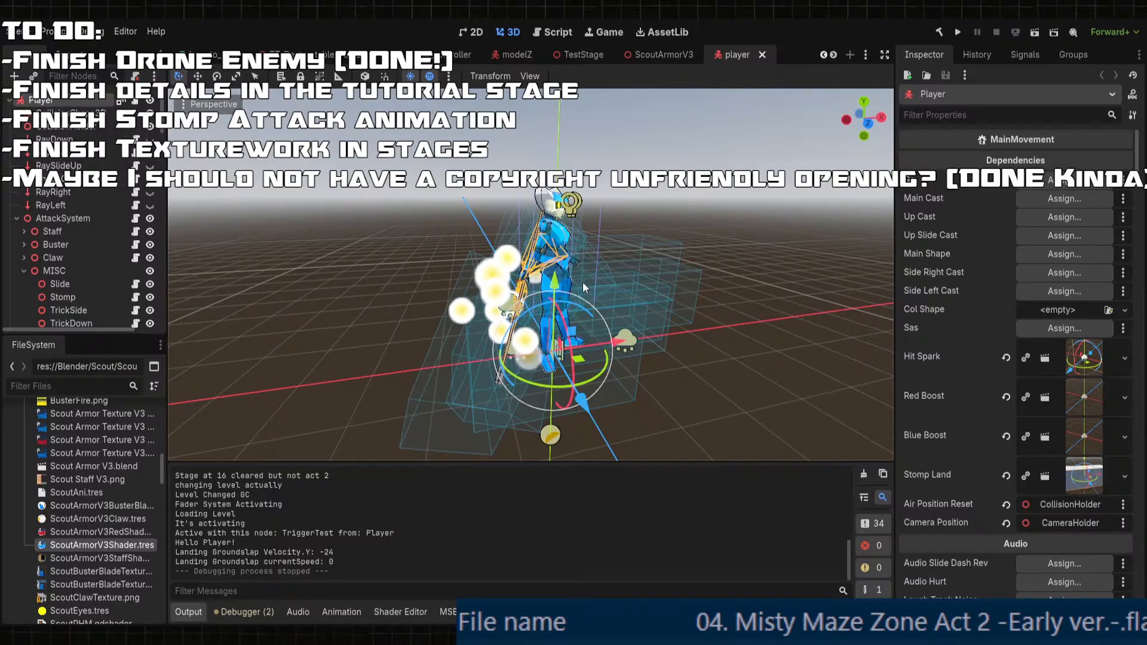
# - Turn off Emitting on the BusterParticles node under Buster and save the player scene
pyautogui.scroll(-5, 84, 256)
pyautogui.scroll(-10, 87, 245)
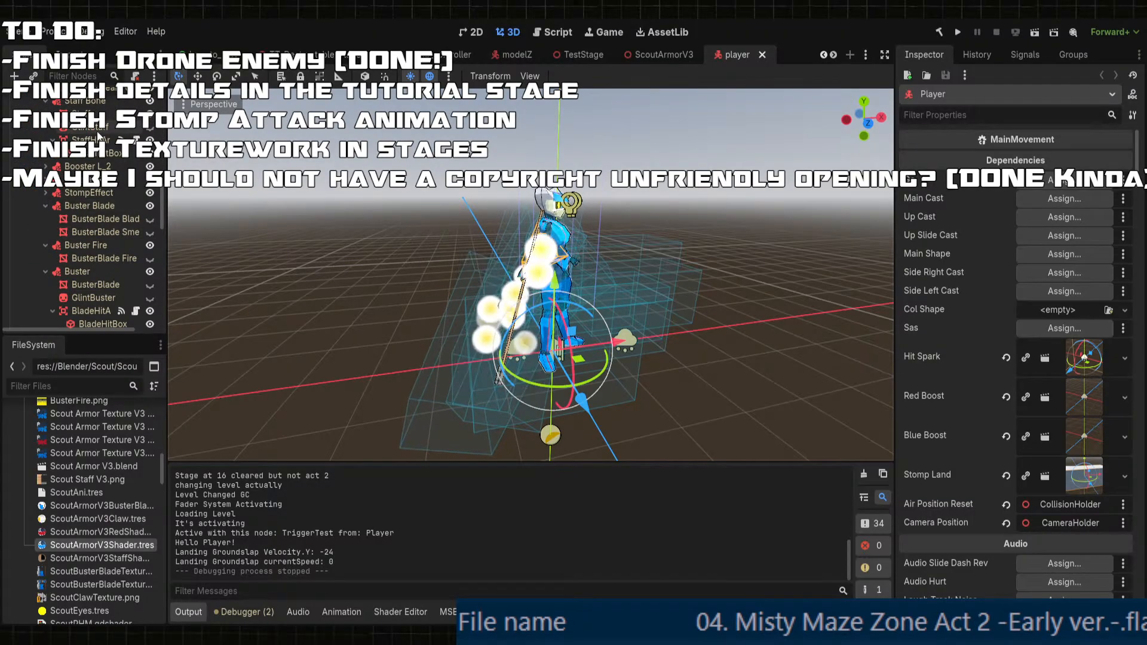
pyautogui.scroll(-2, 104, 233)
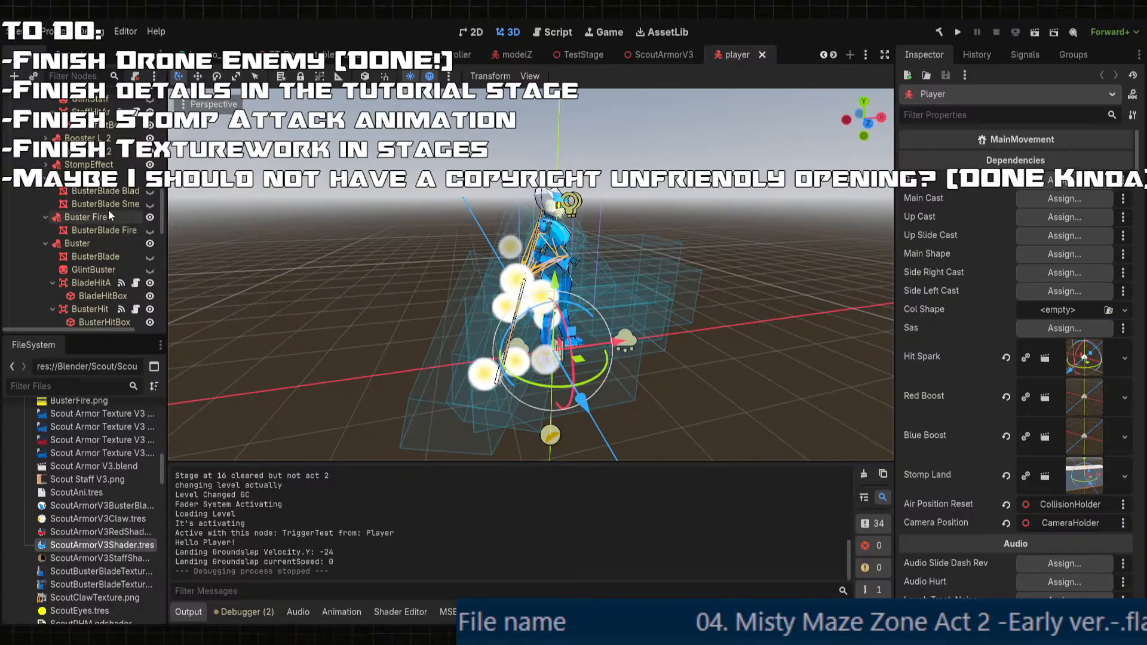
pyautogui.click(92, 283)
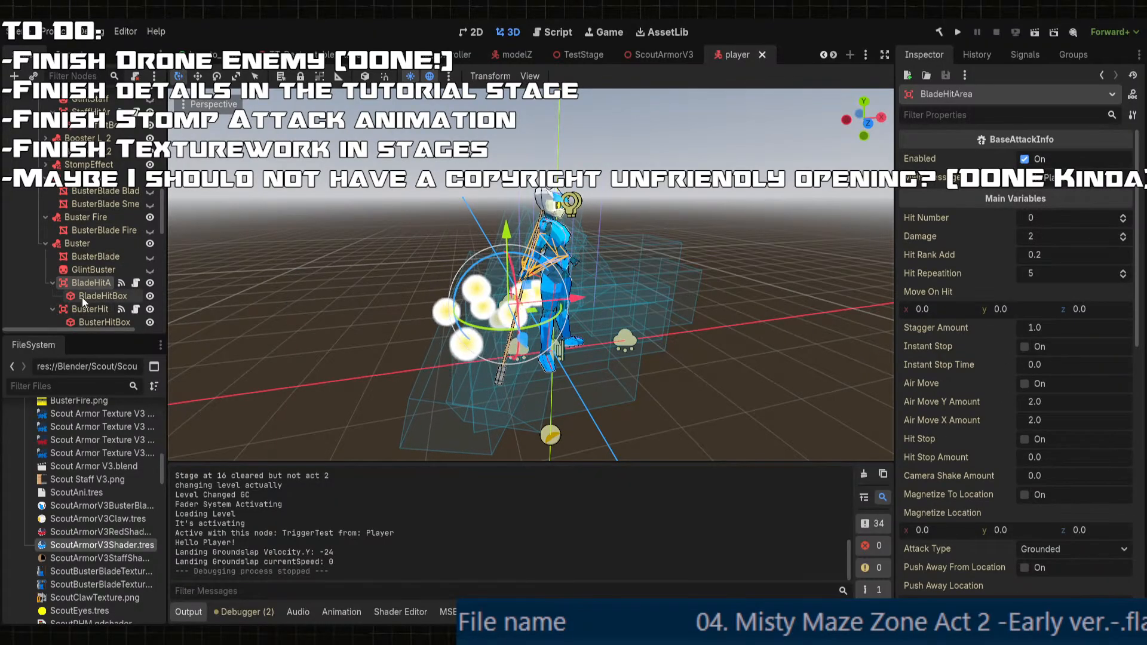
pyautogui.scroll(-4, 82, 297)
pyautogui.click(101, 278)
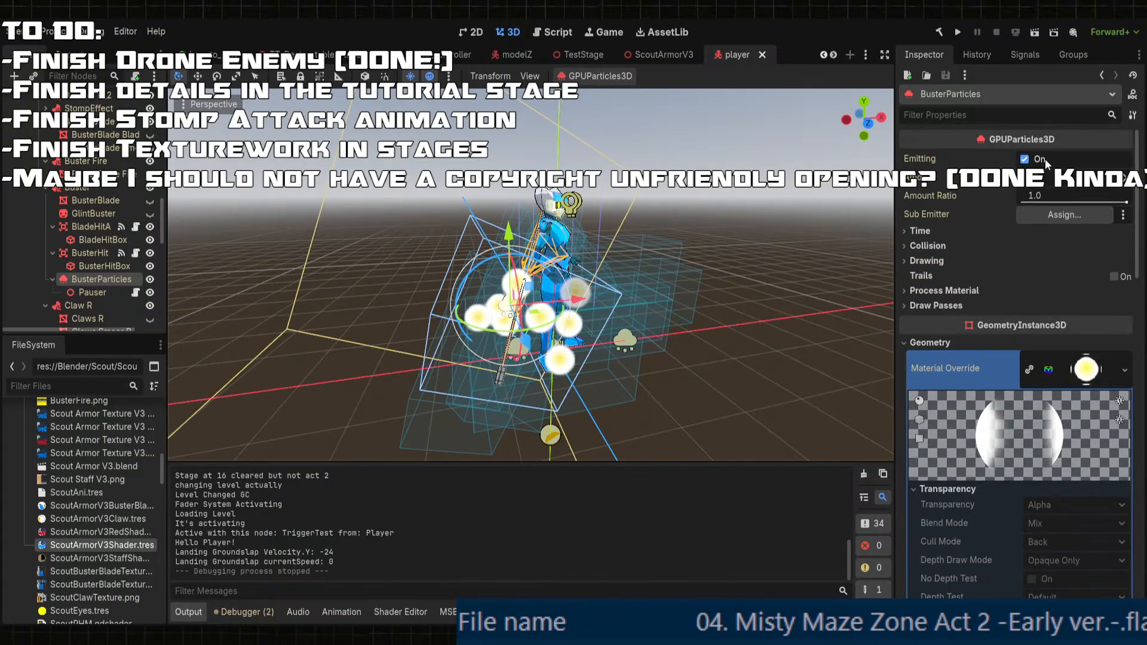
pyautogui.click(1024, 159)
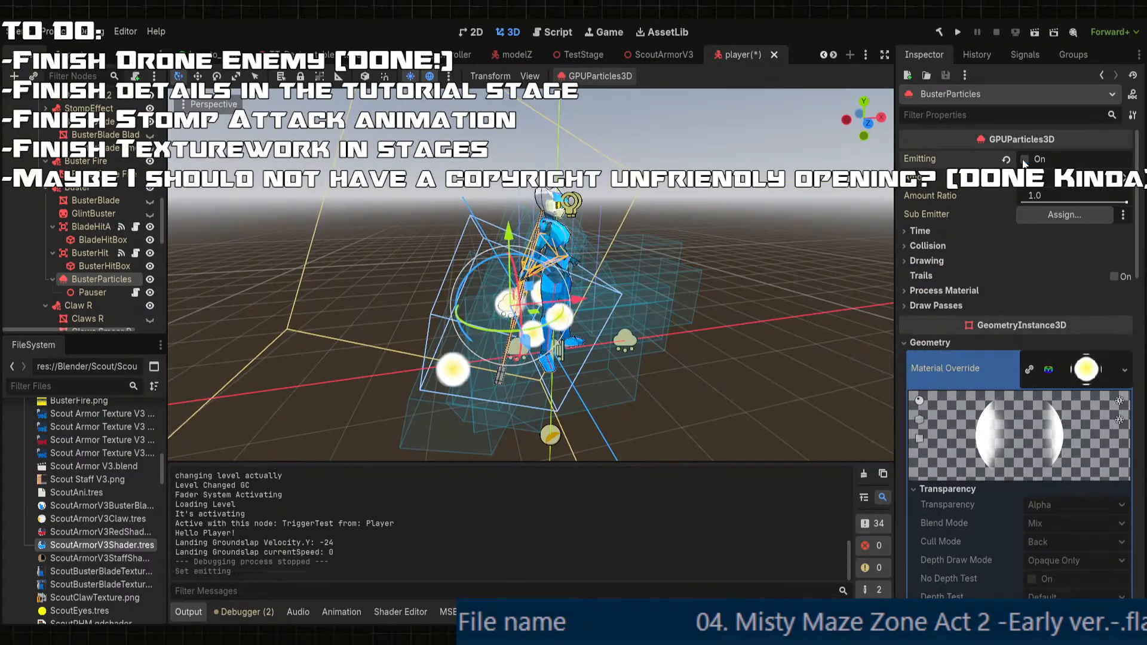
pyautogui.hotkey('ctrl', 's')
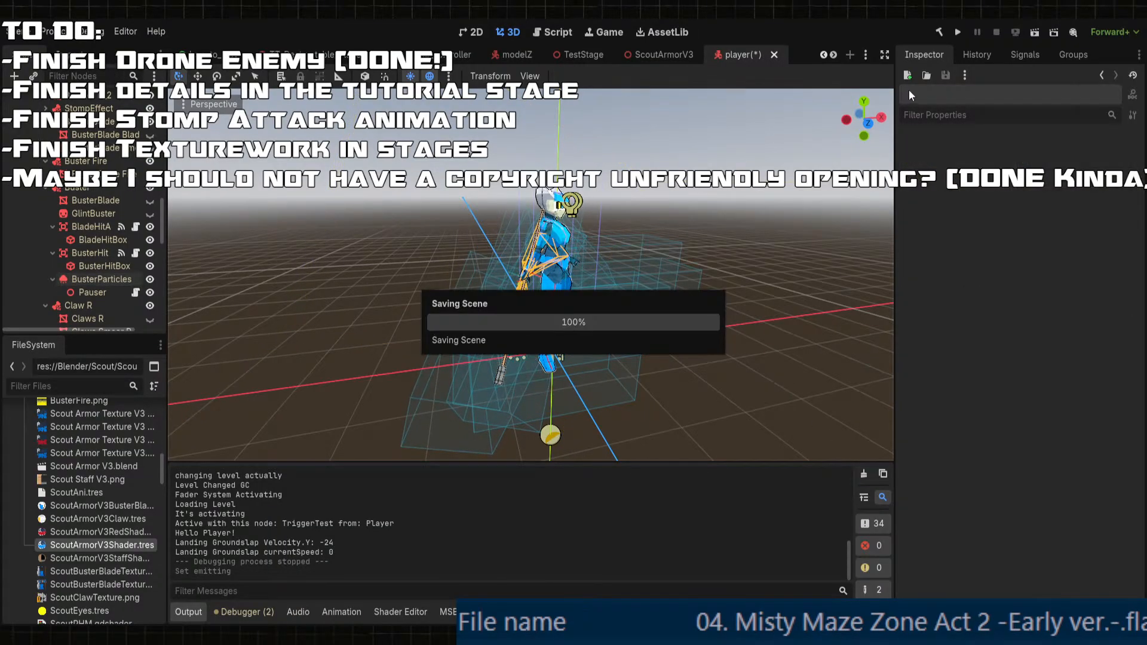
# - Run the game again and start Exceptional Experiment Act 1
pyautogui.click(958, 32)
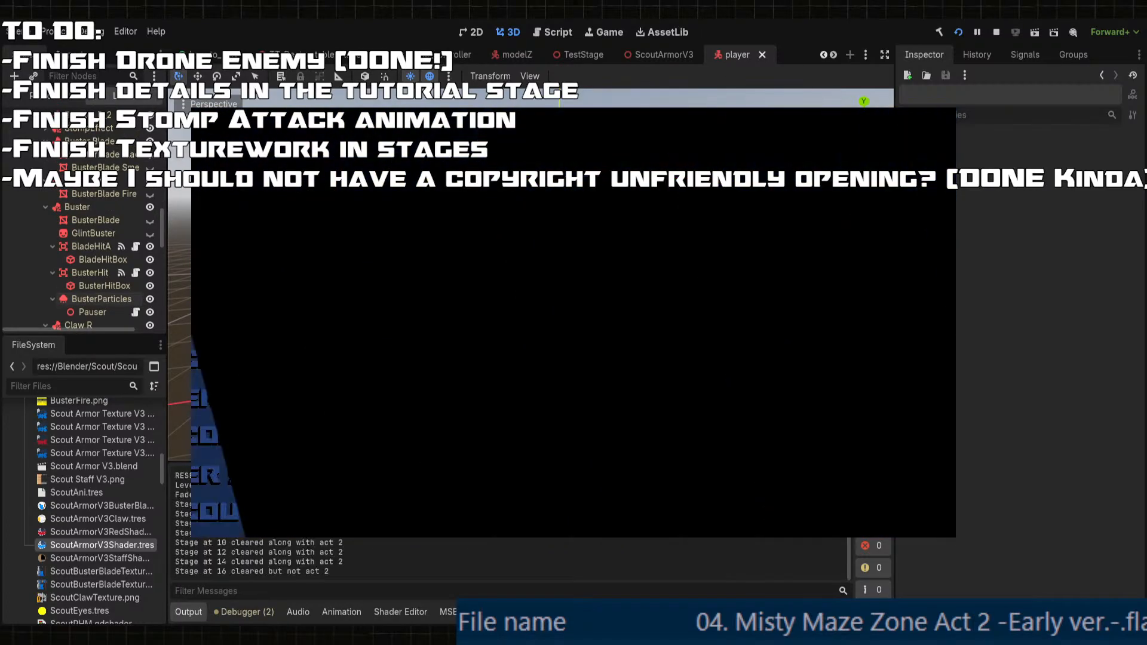
pyautogui.press('Down')
pyautogui.press('Up')
pyautogui.press('Return')
pyautogui.press('Return')
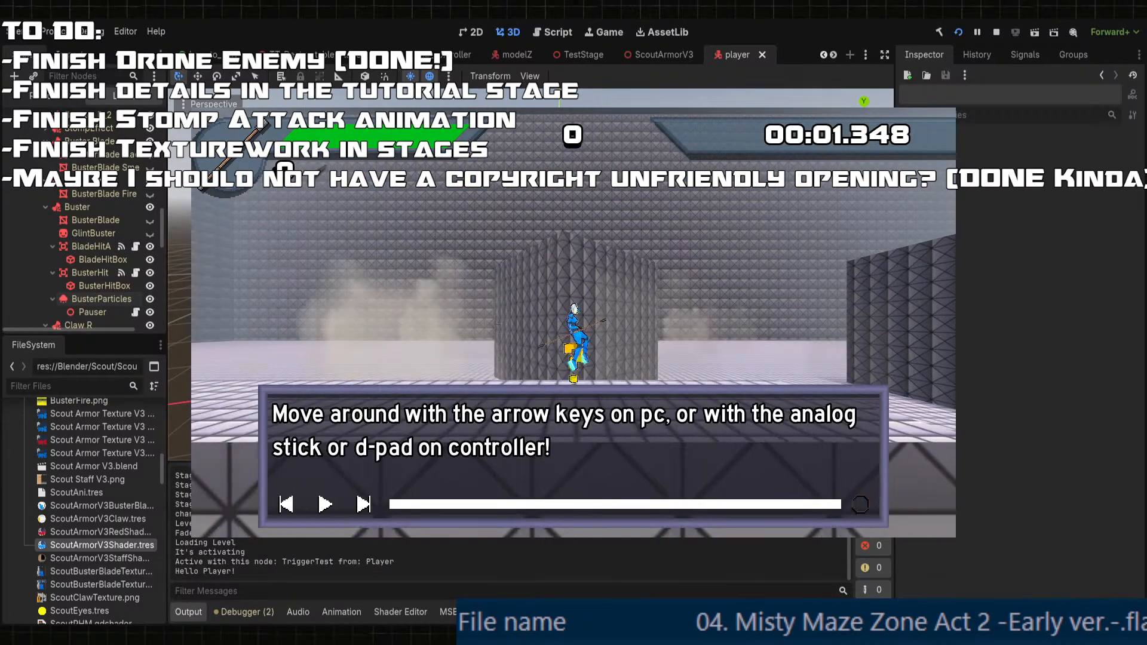
# - Playtest the tutorial stage through the jump, wall and Red Hot Mode sections, then stop the game
pyautogui.press('Return')
pyautogui.press('Down')
pyautogui.press('space')
pyautogui.press('Down')
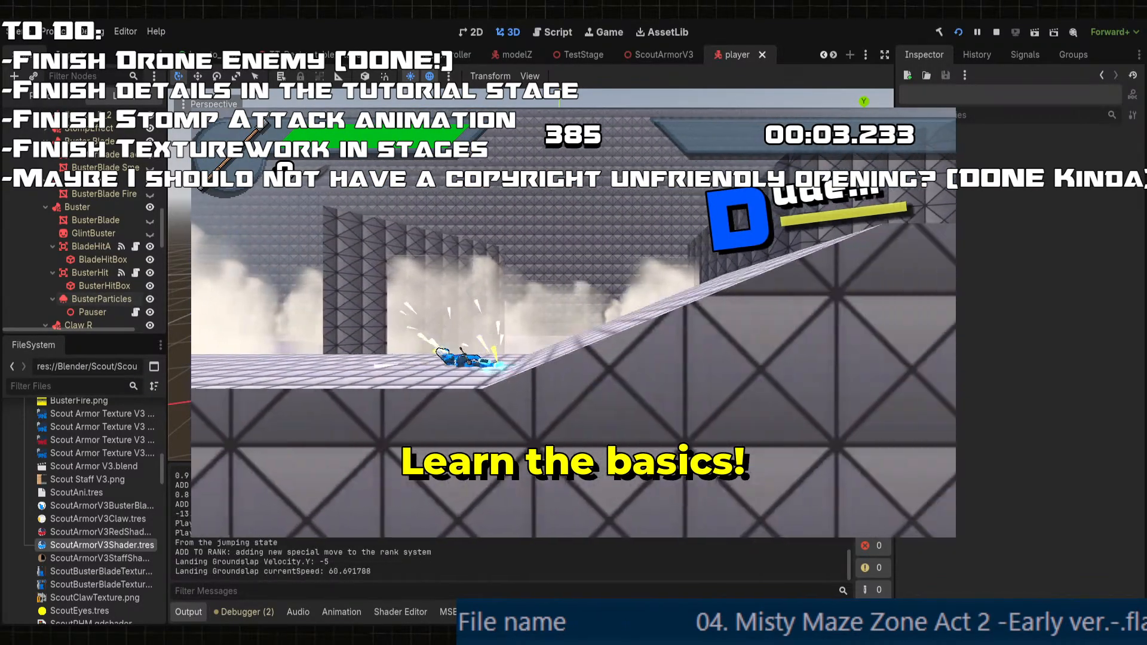
pyautogui.press('space')
pyautogui.press('space')
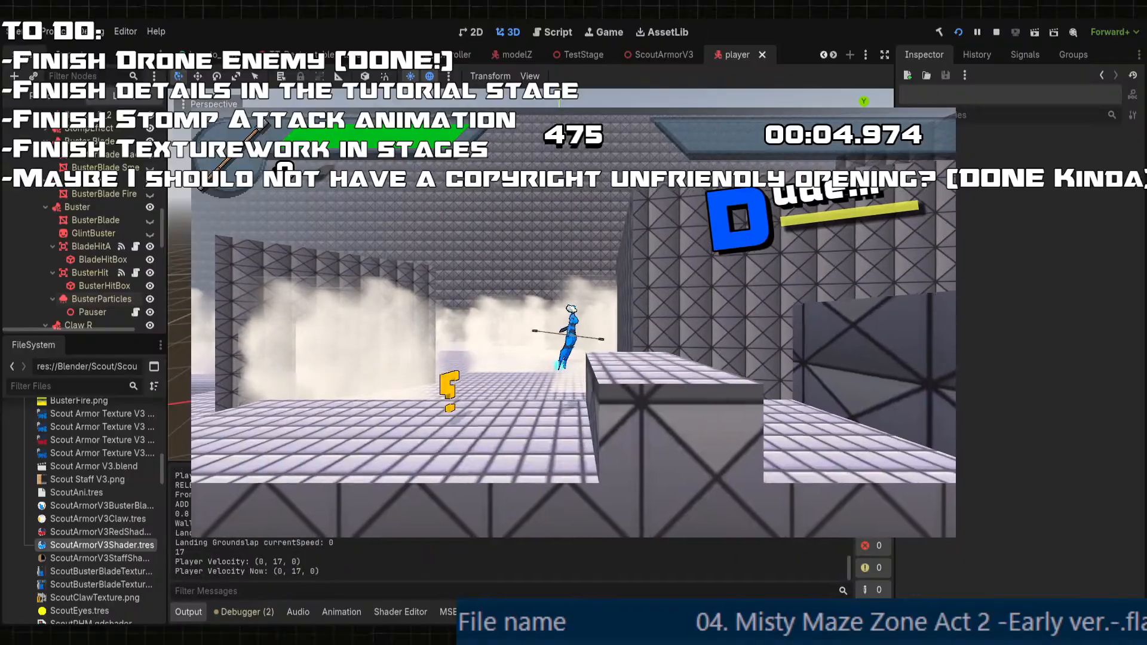
pyautogui.press('space')
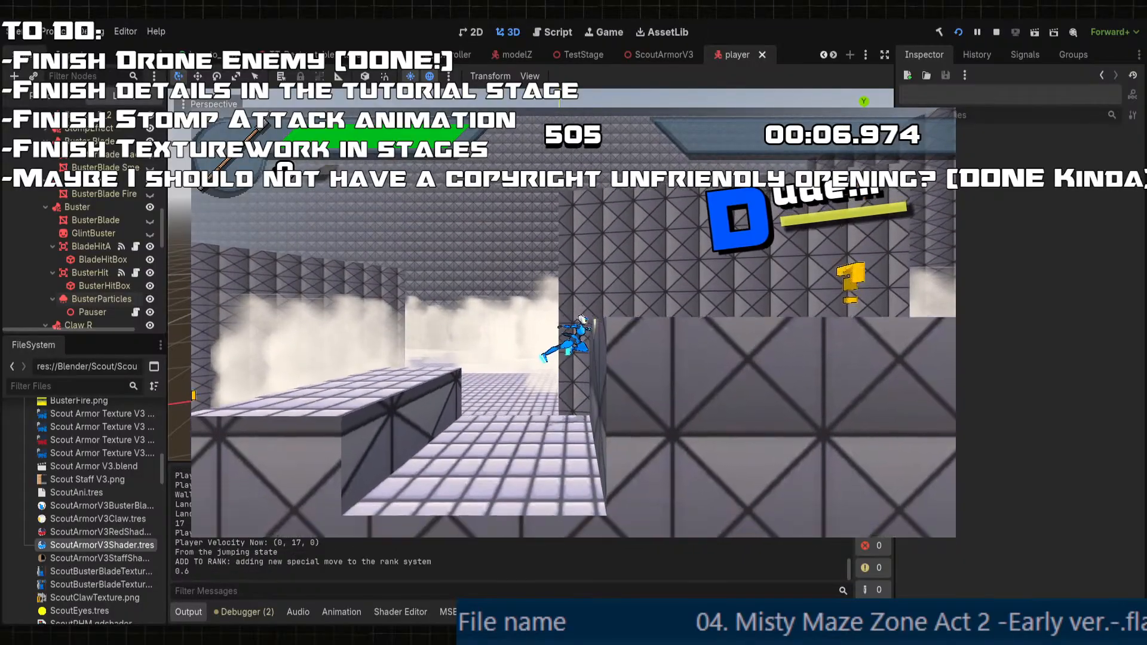
pyautogui.press('space')
pyautogui.press('space')
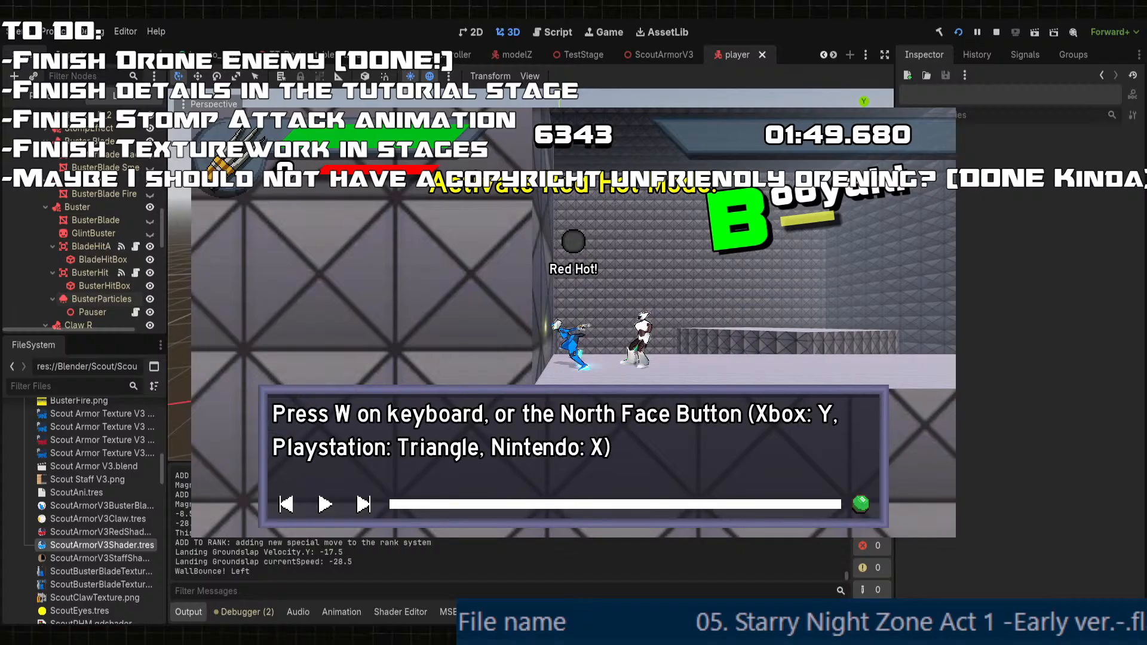
pyautogui.press('w')
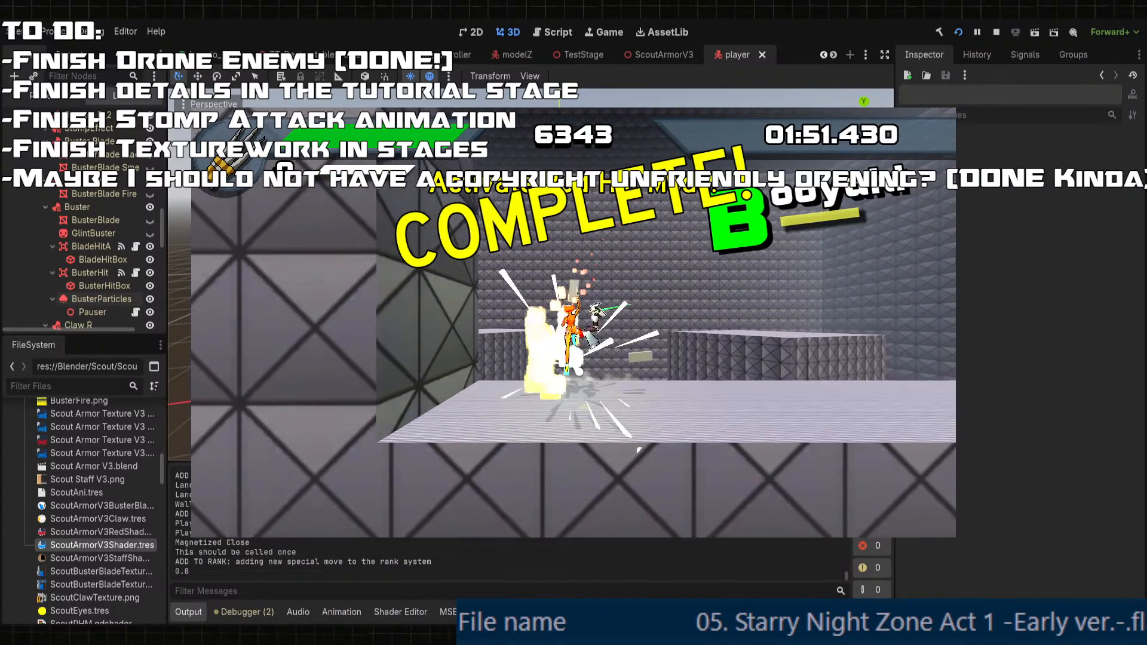
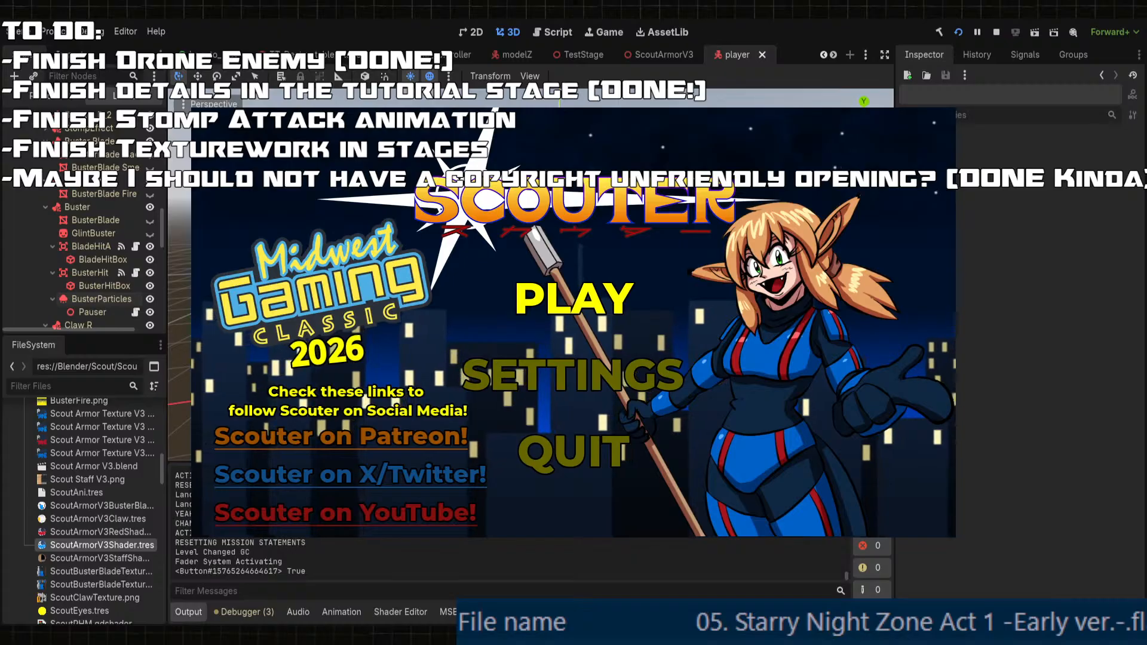
pyautogui.press('F8')
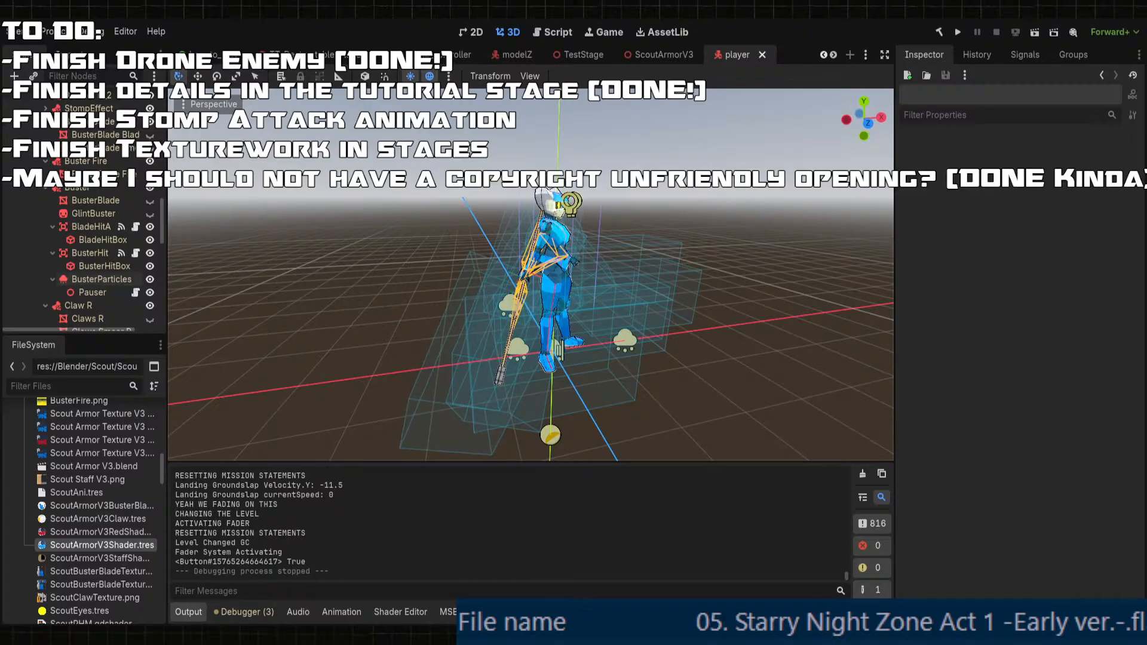
pyautogui.scroll(-2, 531, 275)
pyautogui.moveTo(705, 351); pyautogui.dragTo(590, 332, button='middle')
pyautogui.scroll(3, 589, 332)
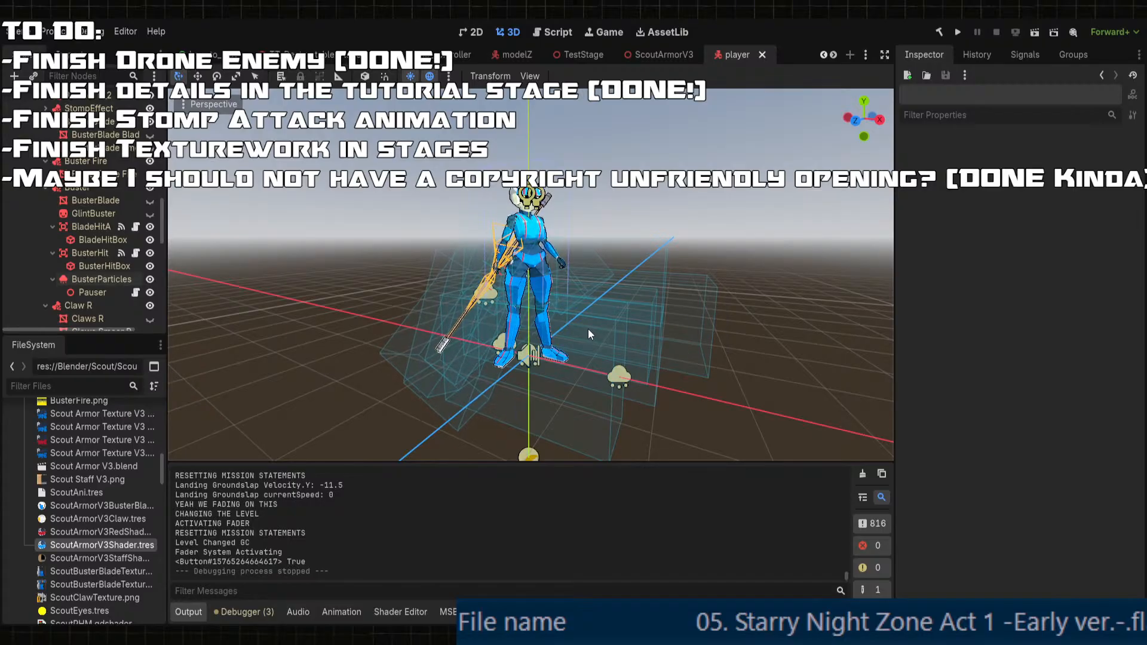
pyautogui.scroll(-3, 588, 328)
pyautogui.moveTo(565, 299); pyautogui.dragTo(612, 320, button='middle')
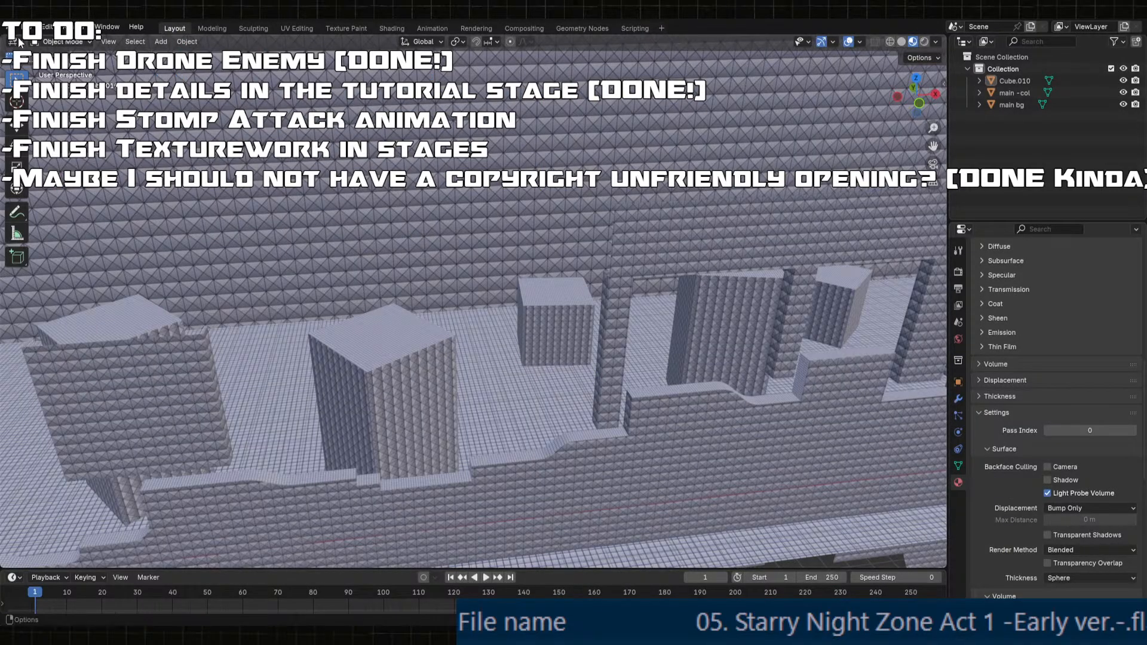
# - Switch to Blender and open the Trainyard Tantrum stage from the recent files
pyautogui.click(27, 27)
pyautogui.moveTo(65, 65)
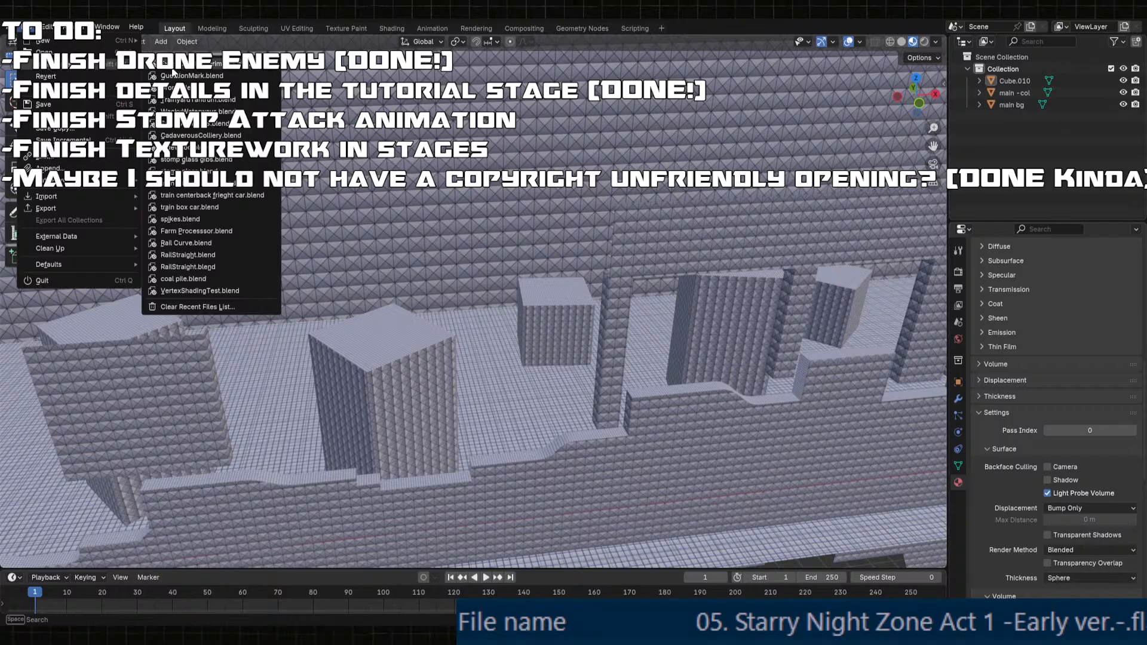
pyautogui.click(193, 99)
pyautogui.keyDown('shift'); pyautogui.moveTo(518, 218); pyautogui.dragTo(711, 325, button='middle'); pyautogui.keyUp('shift')
pyautogui.click(174, 29)
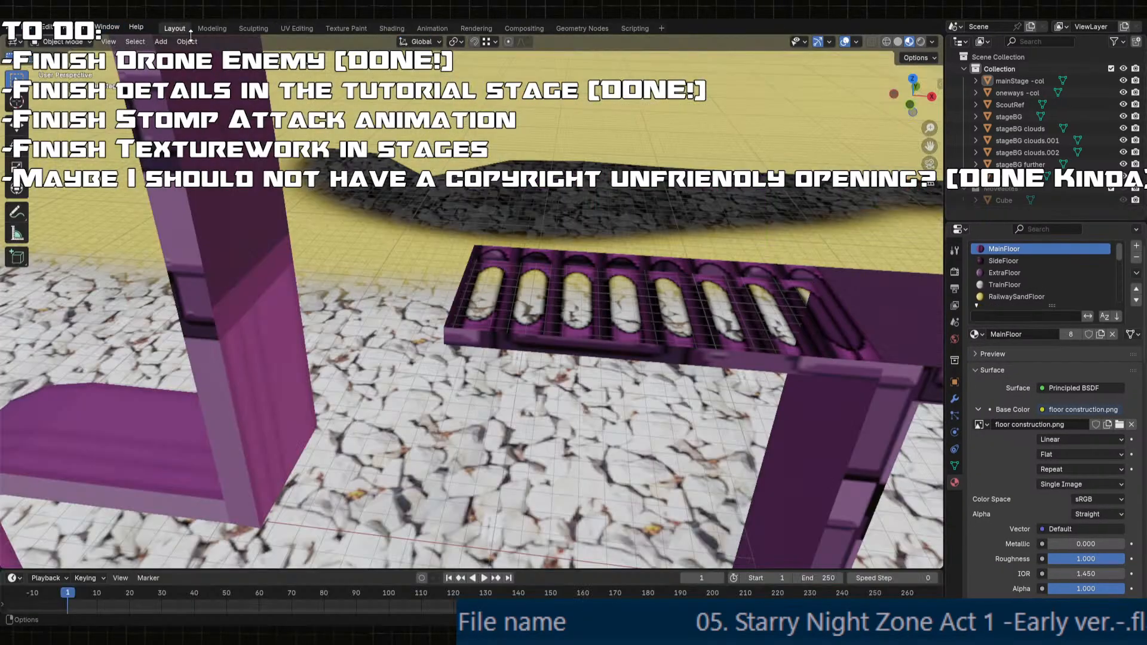
# - Fill a face between the vertical edge of the curved track and the facing edge of the block-patterned wall in the main stage mesh
pyautogui.scroll(-6, 447, 253)
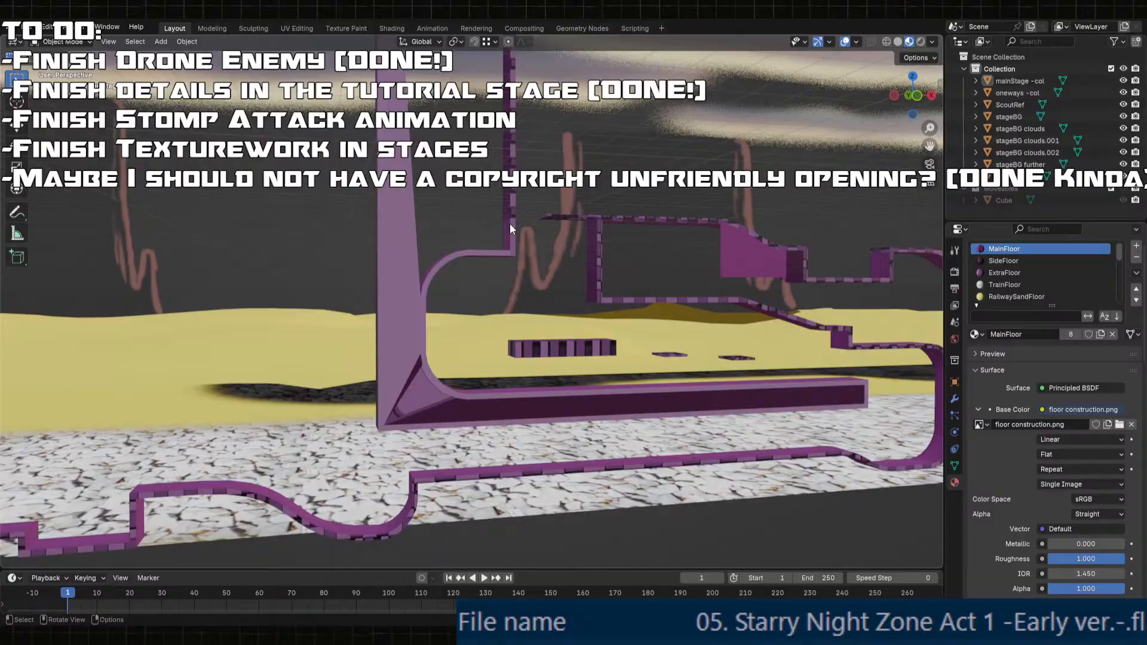
pyautogui.moveTo(510, 224); pyautogui.dragTo(287, 224, button='middle')
pyautogui.keyDown('shift'); pyautogui.moveTo(614, 292); pyautogui.dragTo(583, 280, button='middle'); pyautogui.keyUp('shift')
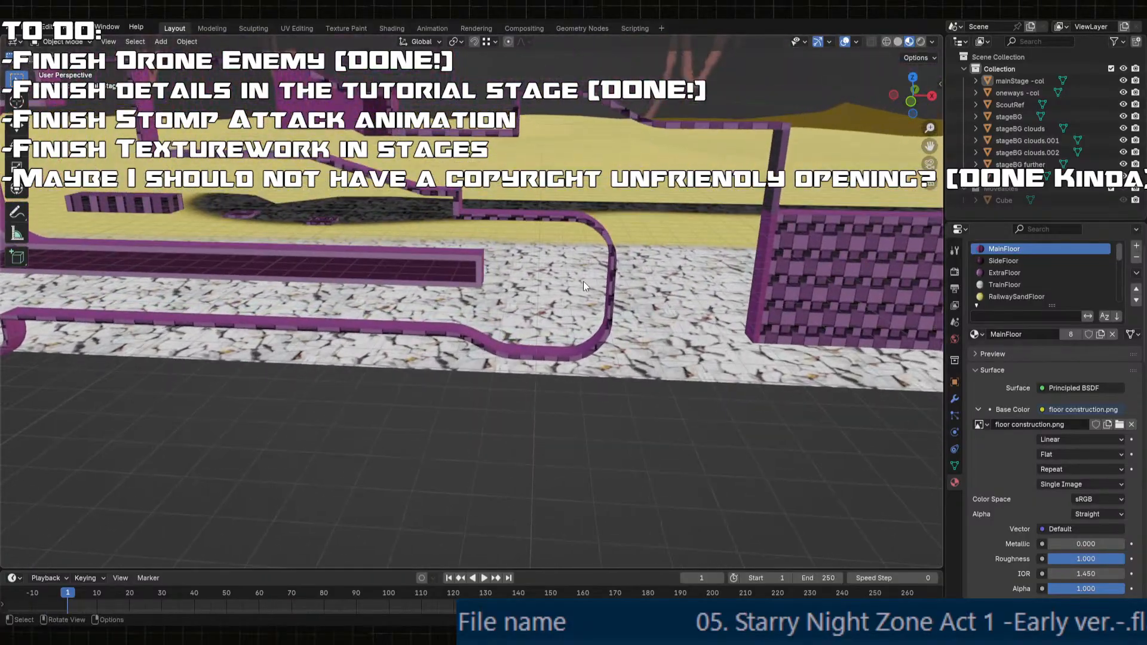
pyautogui.keyDown('shift'); pyautogui.moveTo(544, 209); pyautogui.dragTo(752, 306, button='middle'); pyautogui.keyUp('shift')
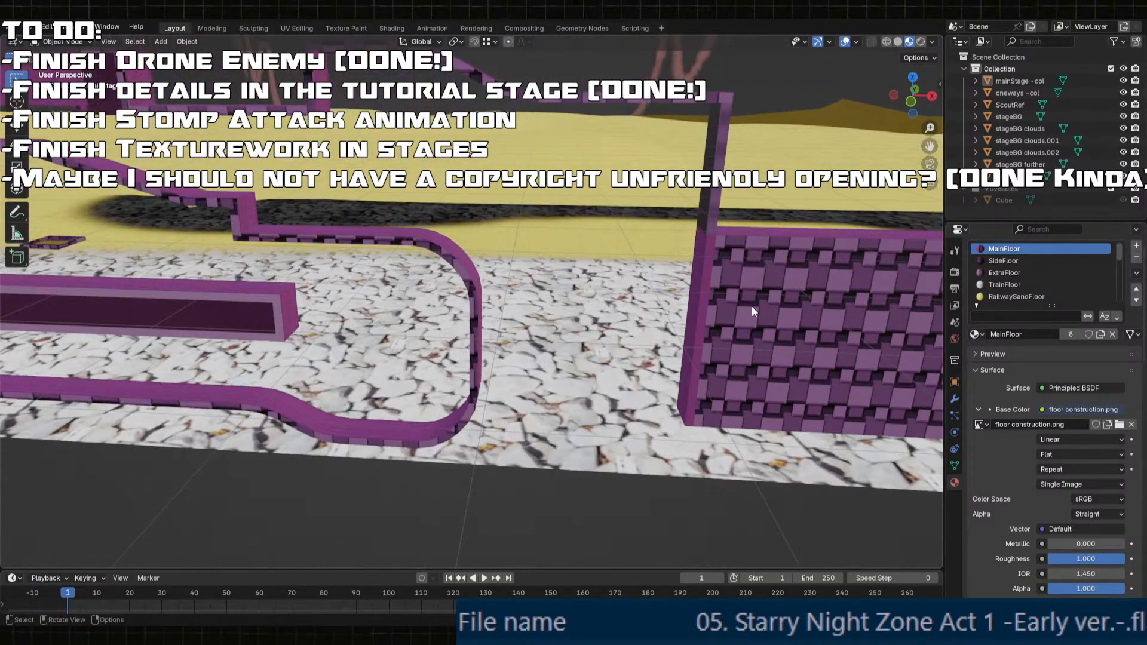
pyautogui.press('Tab')
pyautogui.scroll(3, 707, 288)
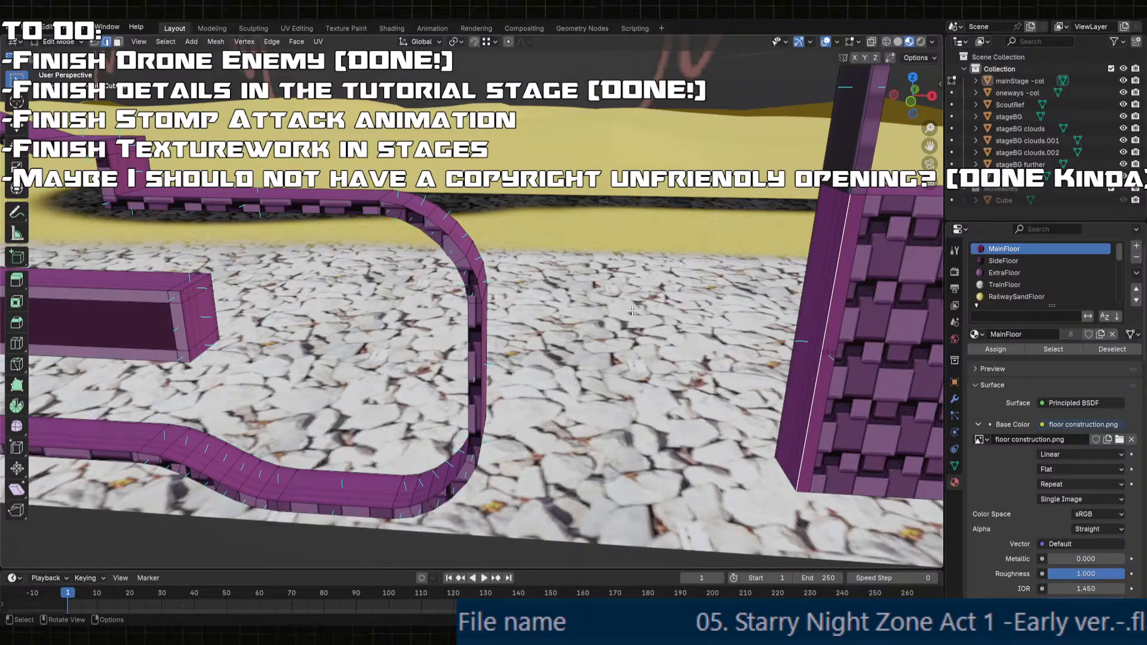
pyautogui.keyDown('shift'); pyautogui.click(480, 326); pyautogui.keyUp('shift')
pyautogui.press('f')
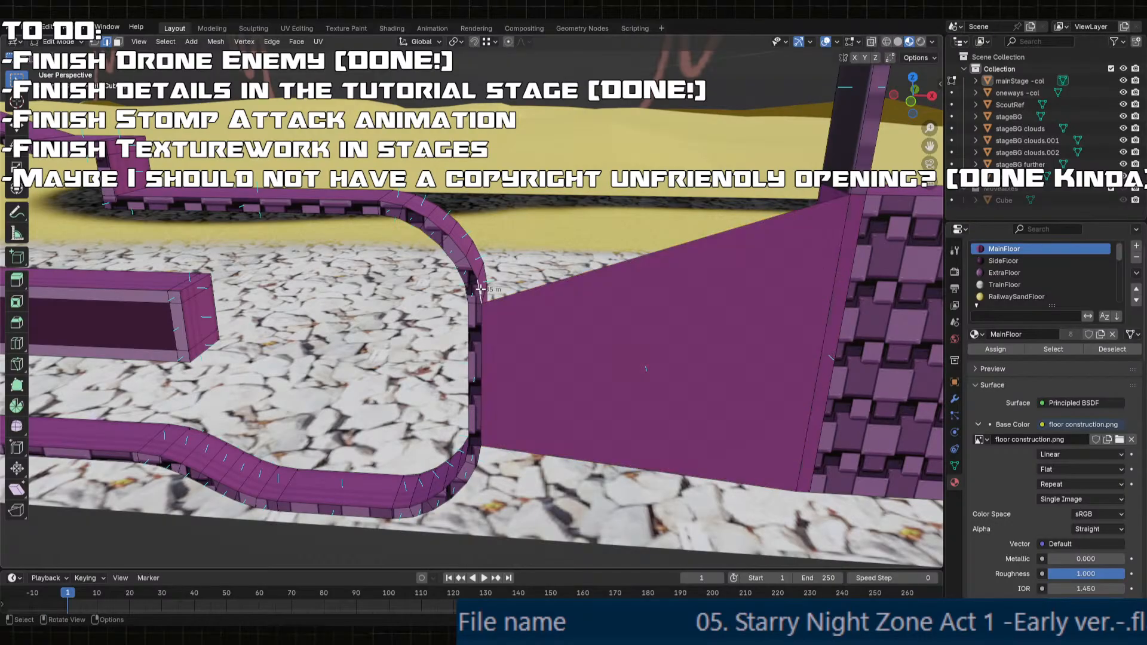
# - Fill a fan of thin triangular faces from the upper curve's segments to the top corner of the block-patterned wall
pyautogui.keyDown('shift'); pyautogui.moveTo(496, 305); pyautogui.dragTo(538, 262, button='middle'); pyautogui.keyUp('shift')
pyautogui.press('f')
pyautogui.click(467, 280)
pyautogui.keyDown('shift'); pyautogui.click(503, 274); pyautogui.keyUp('shift')
pyautogui.press('f')
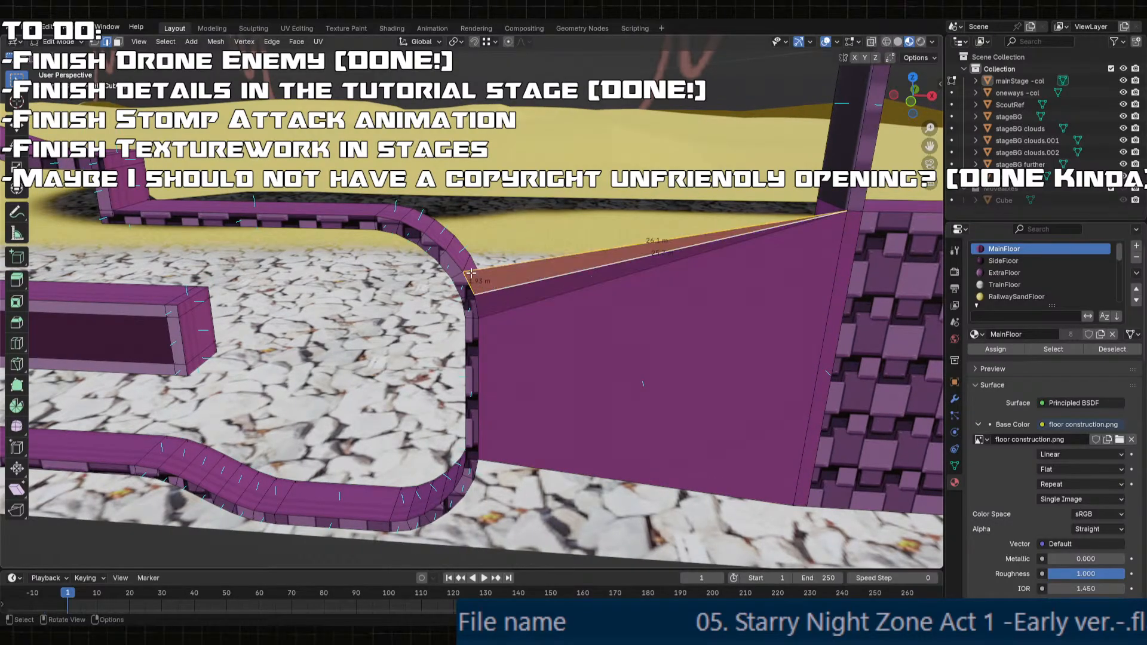
pyautogui.click(453, 260)
pyautogui.keyDown('shift'); pyautogui.click(486, 256); pyautogui.keyUp('shift')
pyautogui.press('f')
pyautogui.click(427, 243)
pyautogui.keyDown('shift'); pyautogui.click(477, 249); pyautogui.keyUp('shift')
pyautogui.press('f')
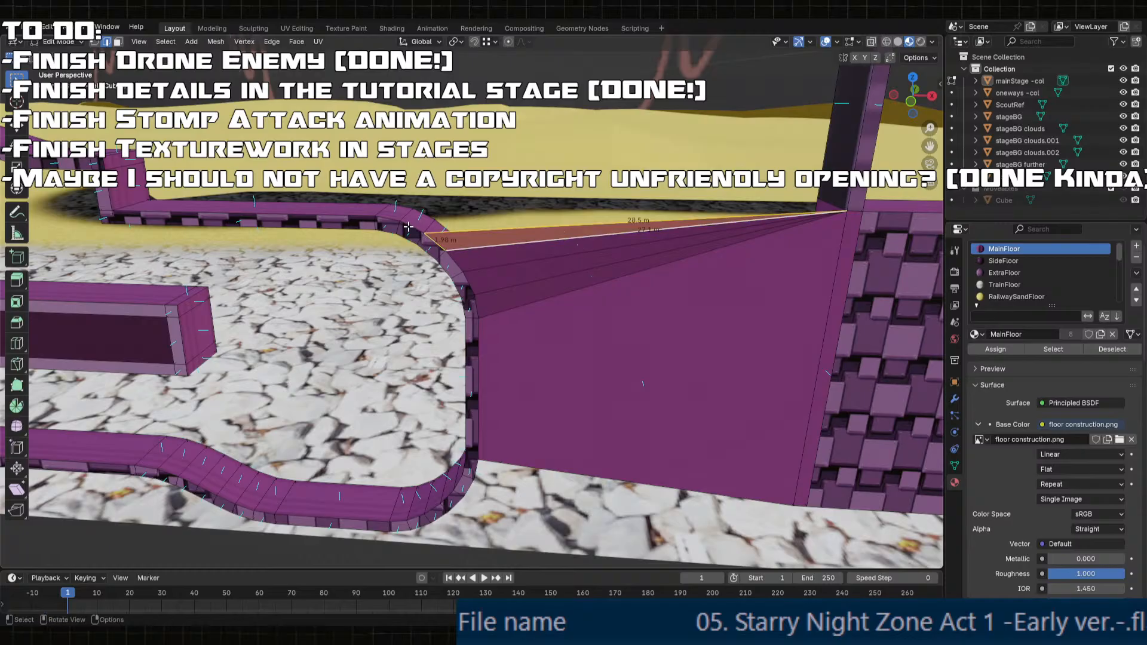
pyautogui.click(408, 228)
pyautogui.keyDown('shift'); pyautogui.click(487, 232); pyautogui.keyUp('shift')
pyautogui.press('f')
pyautogui.click(390, 219)
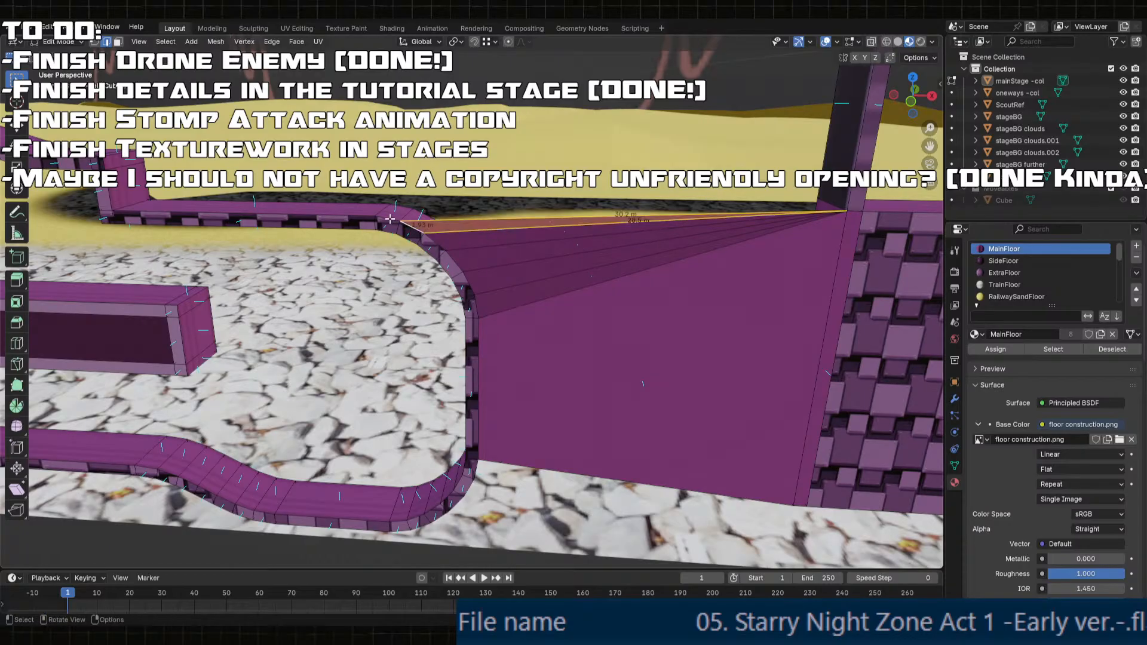
pyautogui.keyDown('shift'); pyautogui.click(450, 221); pyautogui.keyUp('shift')
pyautogui.press('f')
# - Fill the faces joining the flat track section and the step's side edges to the lower end of the pillar above
pyautogui.moveTo(450, 221); pyautogui.dragTo(383, 227, button='middle')
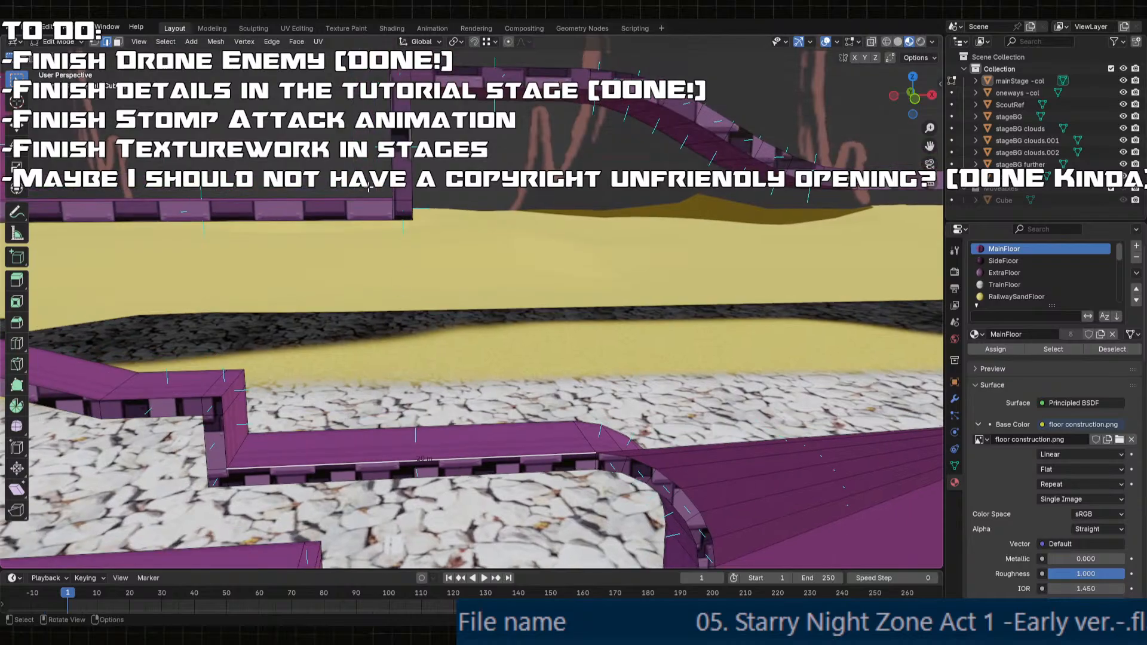
pyautogui.press('f')
pyautogui.click(236, 426)
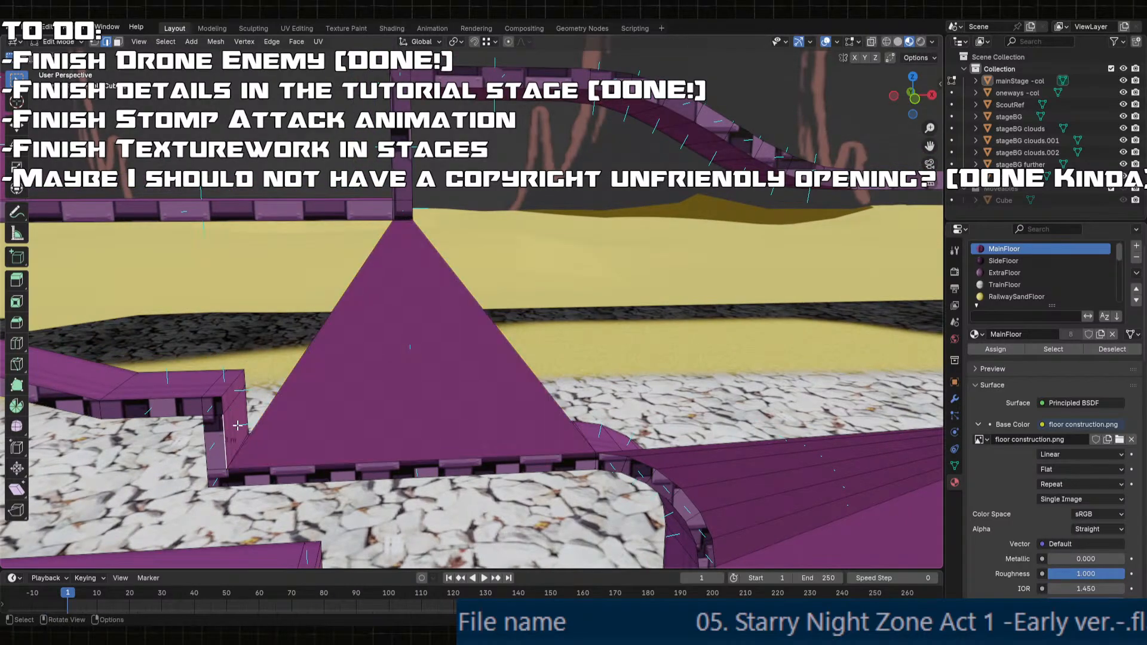
pyautogui.keyDown('shift'); pyautogui.click(367, 296); pyautogui.keyUp('shift')
pyautogui.press('f')
pyautogui.click(218, 405)
pyautogui.keyDown('shift'); pyautogui.click(261, 370); pyautogui.keyUp('shift')
pyautogui.press('f')
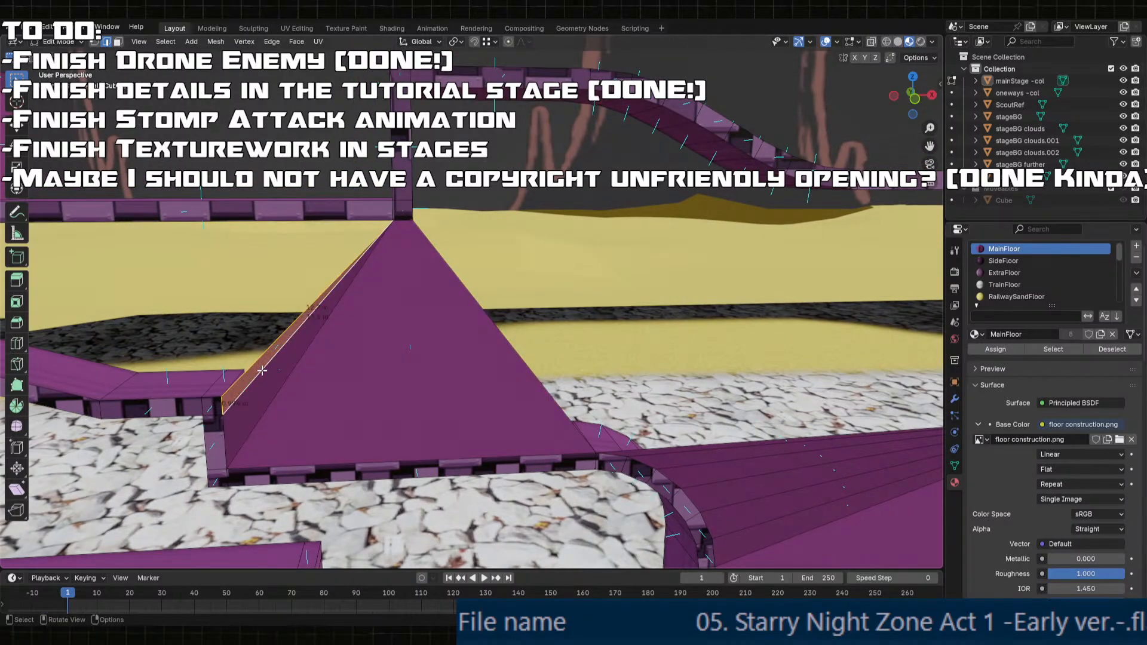
pyautogui.hotkey('ctrl', 'z')
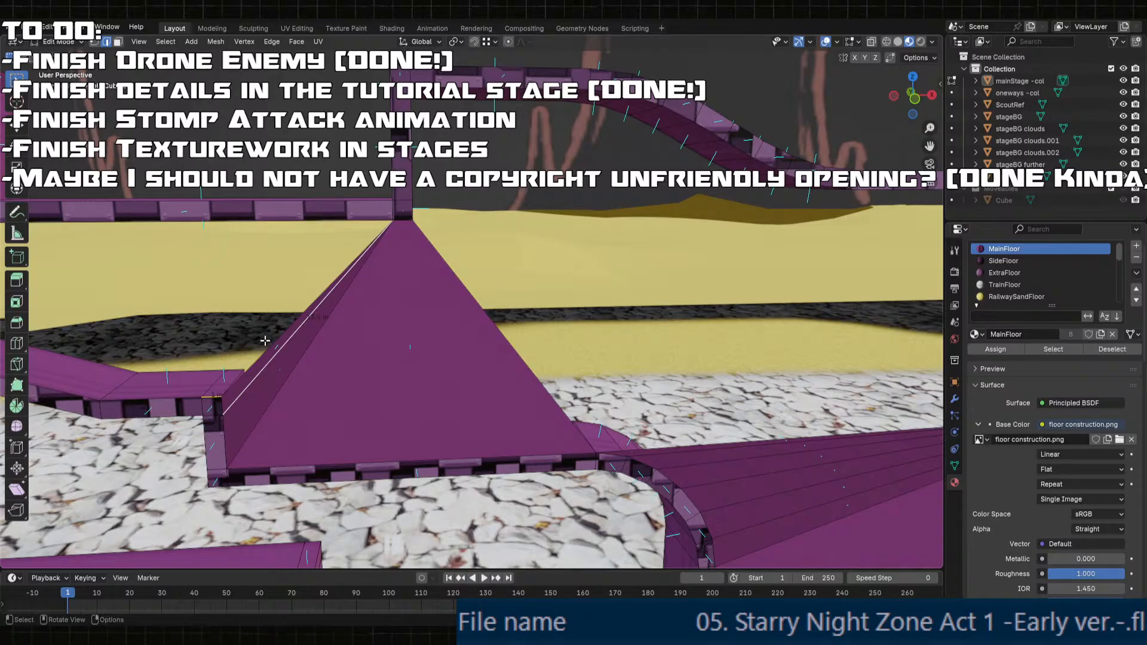
# - Fill a face from the step's top edge up to the platform overhead, plus a narrow triangle beside it
pyautogui.keyDown('shift'); pyautogui.click(210, 399); pyautogui.keyUp('shift')
pyautogui.moveTo(271, 260); pyautogui.dragTo(499, 257, button='middle')
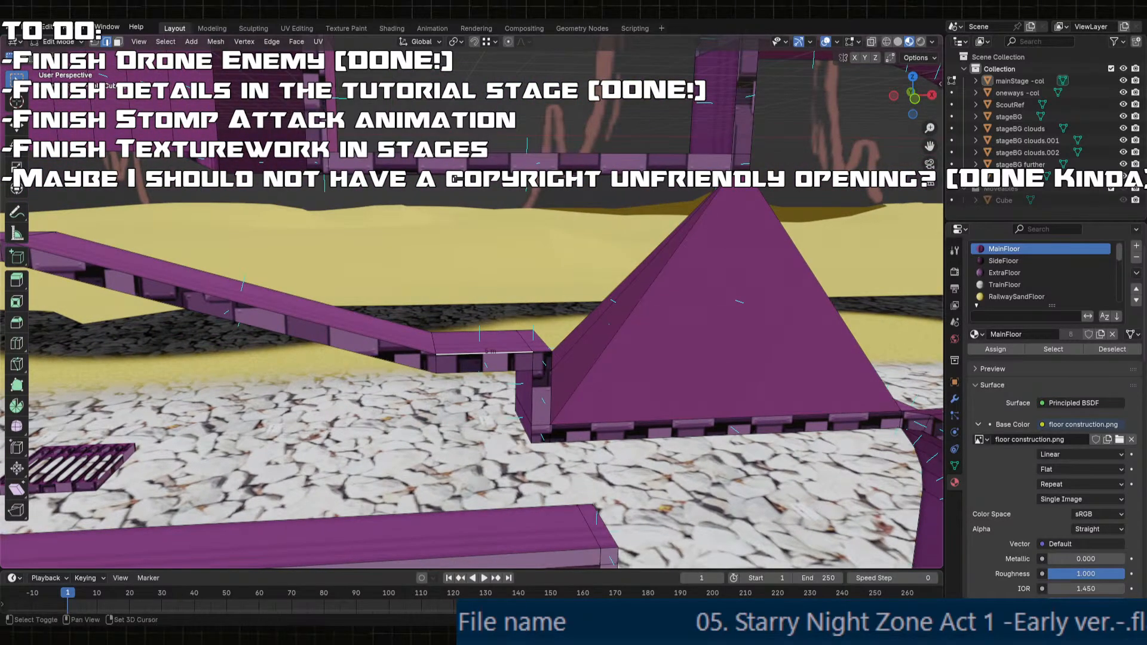
pyautogui.press('f')
pyautogui.click(540, 349)
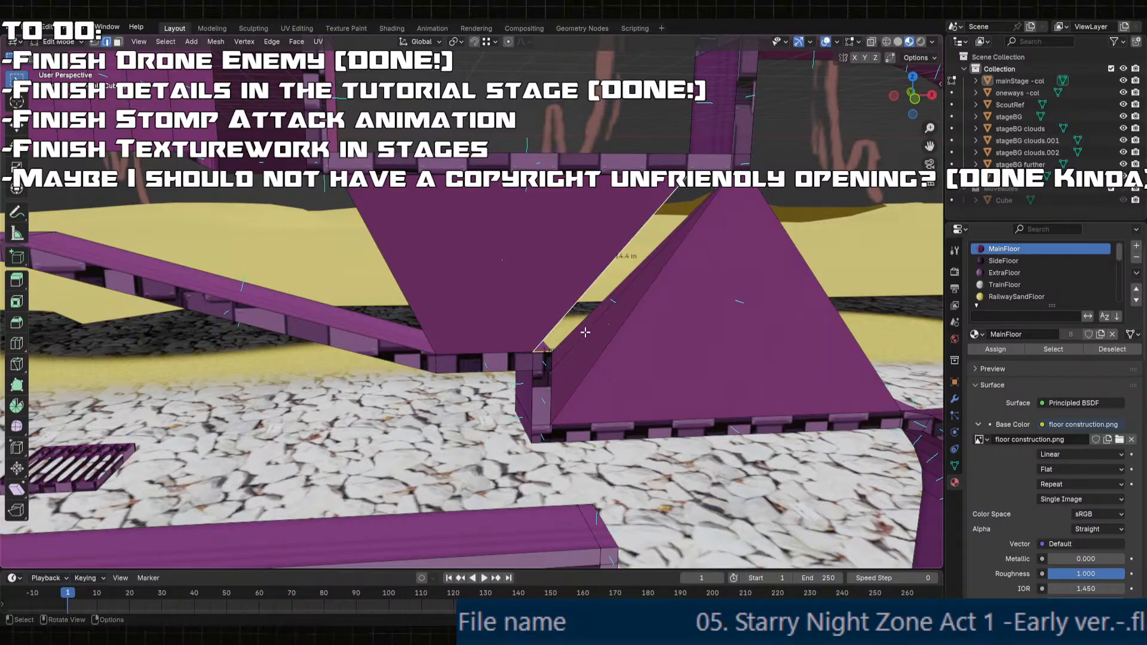
pyautogui.press('f')
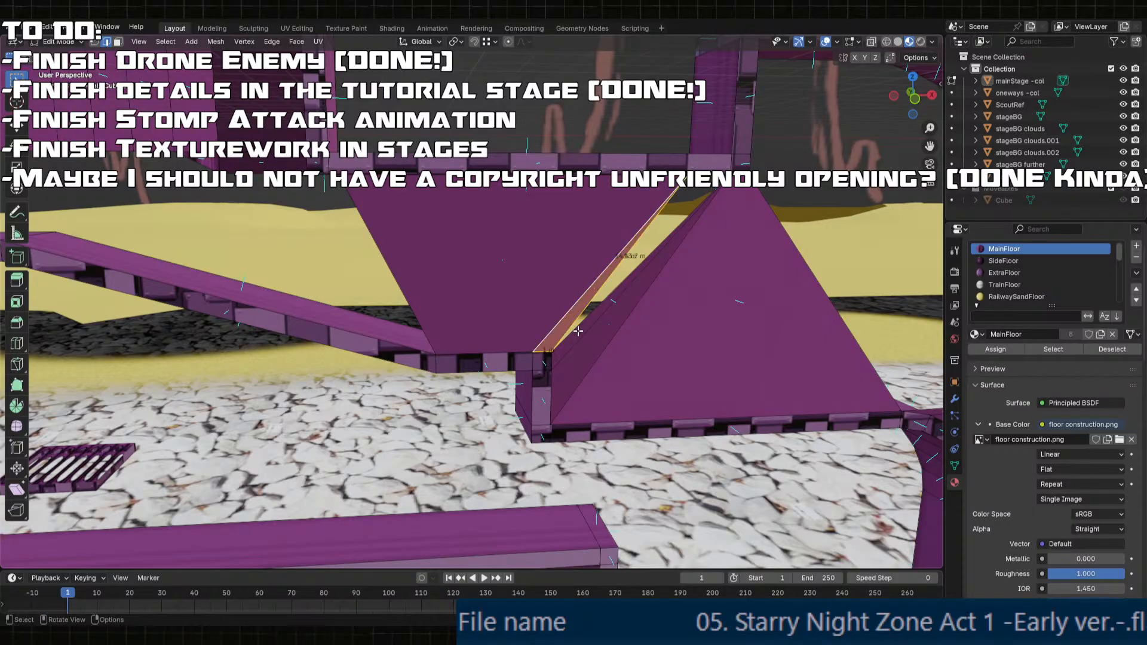
# - Delete the large face above the step and the narrow triangle beside it
pyautogui.keyDown('shift'); pyautogui.moveTo(578, 332); pyautogui.dragTo(504, 328, button='middle'); pyautogui.keyUp('shift')
pyautogui.scroll(2, 504, 328)
pyautogui.click(515, 310)
pyautogui.keyDown('shift'); pyautogui.click(511, 292); pyautogui.keyUp('shift')
pyautogui.keyDown('shift'); pyautogui.moveTo(740, 96); pyautogui.dragTo(606, 188, button='middle'); pyautogui.keyUp('shift')
pyautogui.moveTo(608, 132); pyautogui.dragTo(623, 142, button='middle')
pyautogui.scroll(-2, 622, 200)
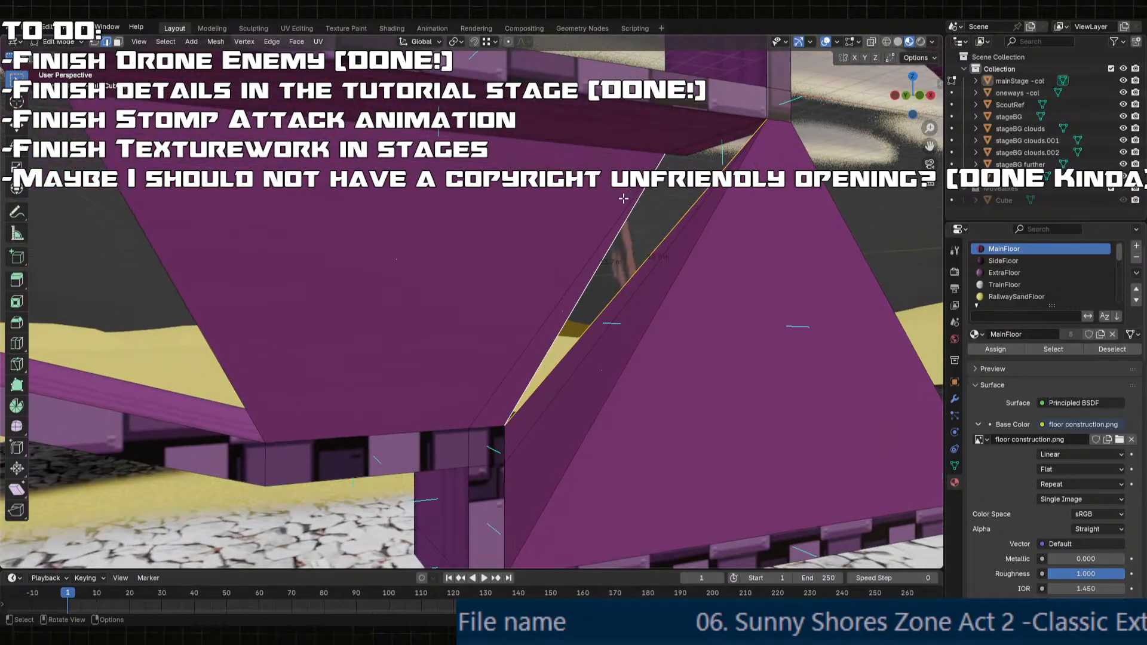
pyautogui.press('3')
pyautogui.click(591, 261)
pyautogui.moveTo(591, 262); pyautogui.dragTo(593, 236, button='middle')
pyautogui.keyDown('shift'); pyautogui.click(593, 235); pyautogui.keyUp('shift')
pyautogui.press('x')
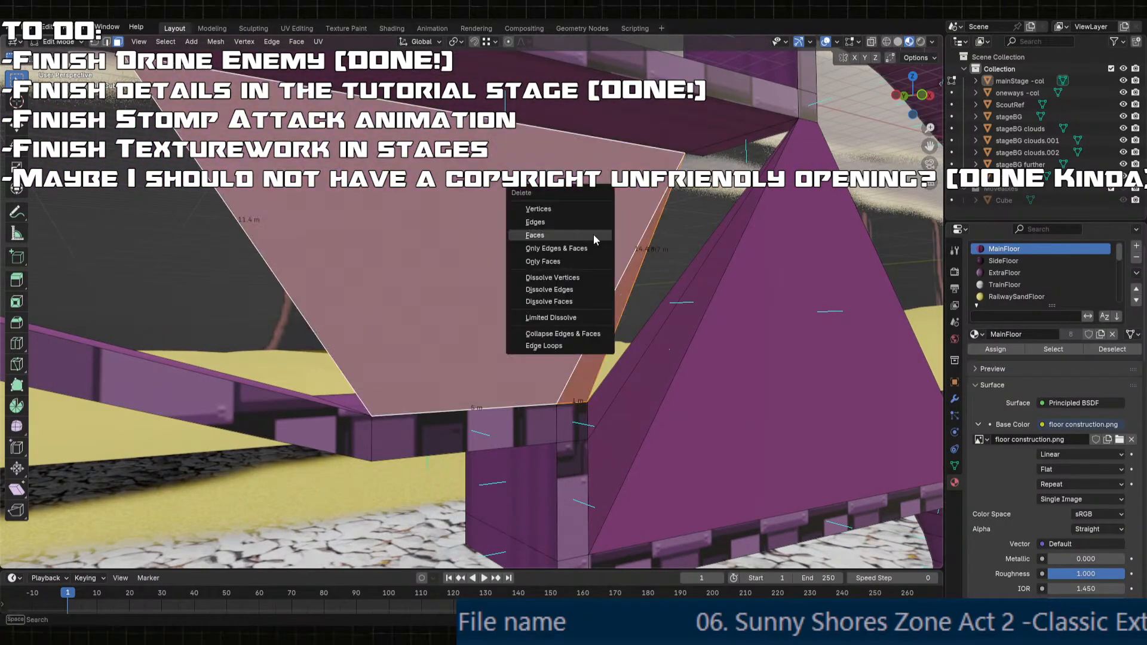
pyautogui.click(594, 234)
# - Bridge the step's top edge to the overhead platform's lower front edge with a face and fill the narrow gap beside it
pyautogui.press('2')
pyautogui.click(633, 86)
pyautogui.keyDown('shift'); pyautogui.click(475, 415); pyautogui.keyUp('shift')
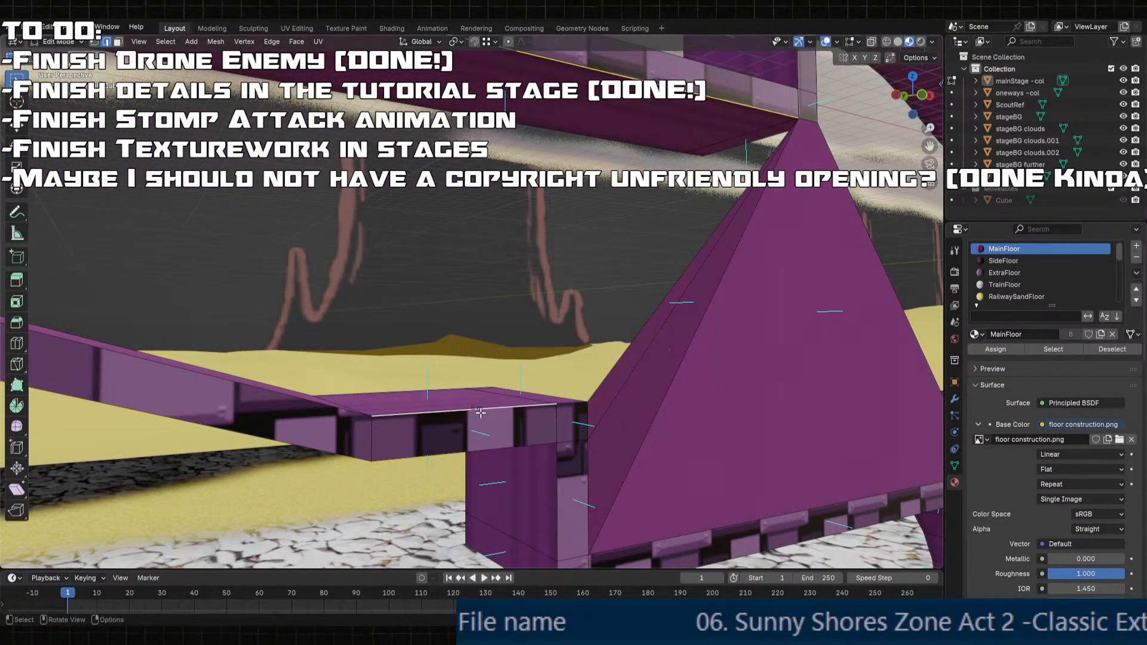
pyautogui.press('f')
pyautogui.click(572, 407)
pyautogui.moveTo(597, 353); pyautogui.dragTo(574, 359, button='middle')
pyautogui.click(438, 406)
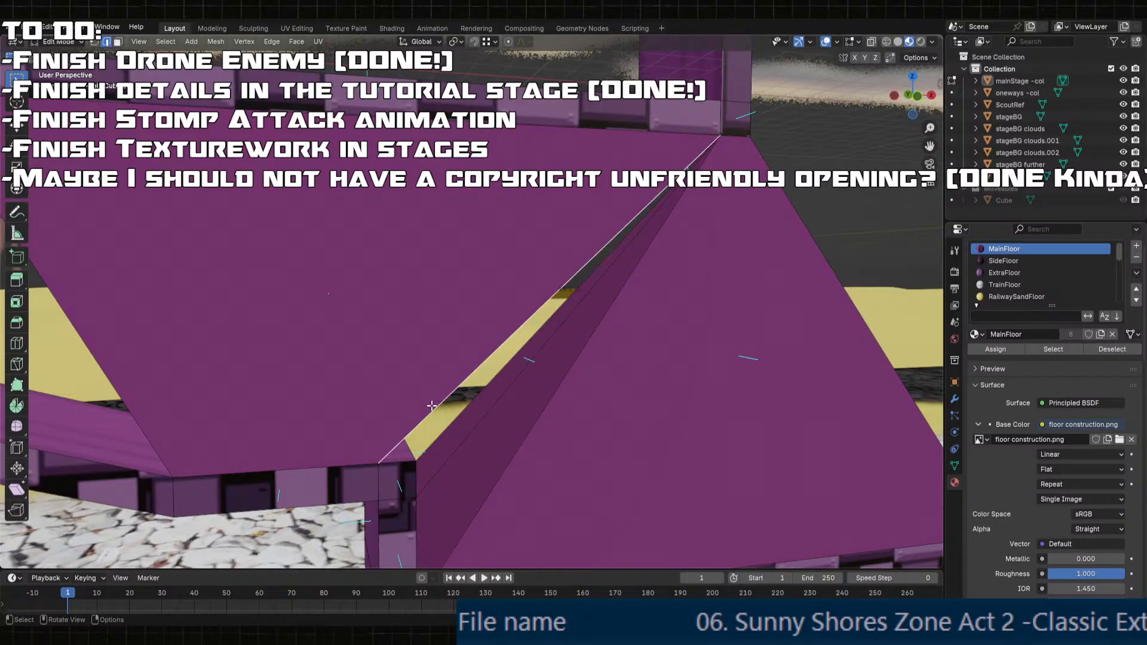
pyautogui.keyDown('shift'); pyautogui.click(400, 462); pyautogui.keyUp('shift')
pyautogui.press('f')
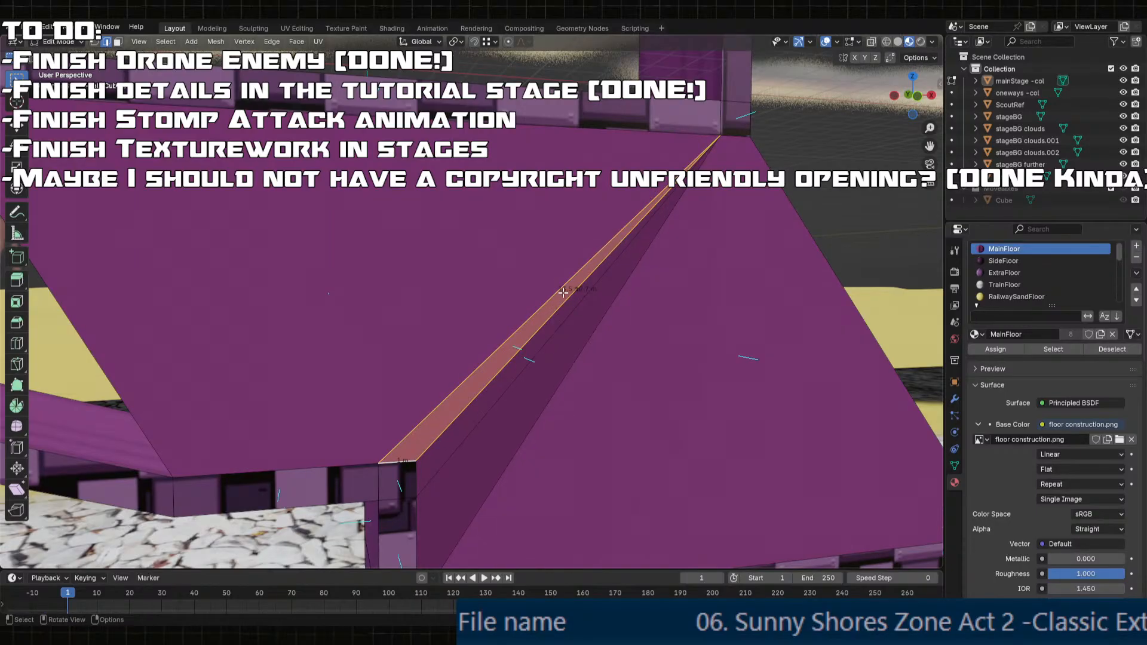
# - Delete the thin fan faces between the upper curve and the block-patterned wall, keeping the large face below them
pyautogui.moveTo(564, 292); pyautogui.dragTo(488, 357, button='middle')
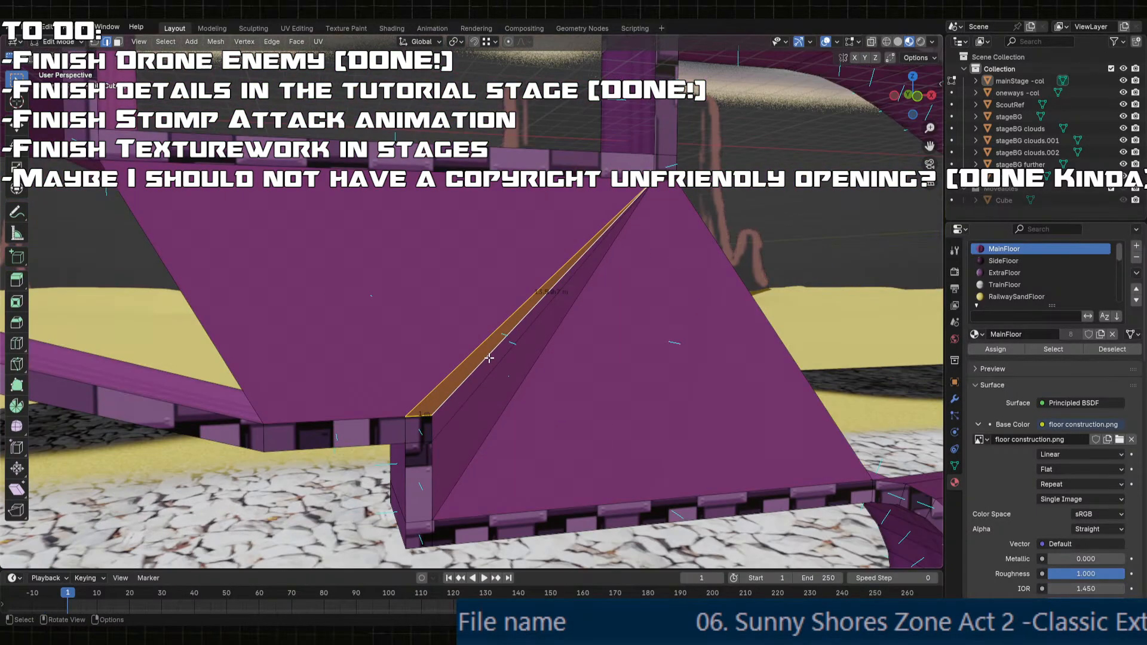
pyautogui.scroll(-2, 489, 358)
pyautogui.click(584, 369)
pyautogui.moveTo(583, 369); pyautogui.dragTo(615, 305, button='middle')
pyautogui.keyDown('shift'); pyautogui.moveTo(615, 304); pyautogui.dragTo(678, 371, button='middle'); pyautogui.keyUp('shift')
pyautogui.press('3')
pyautogui.click(533, 382)
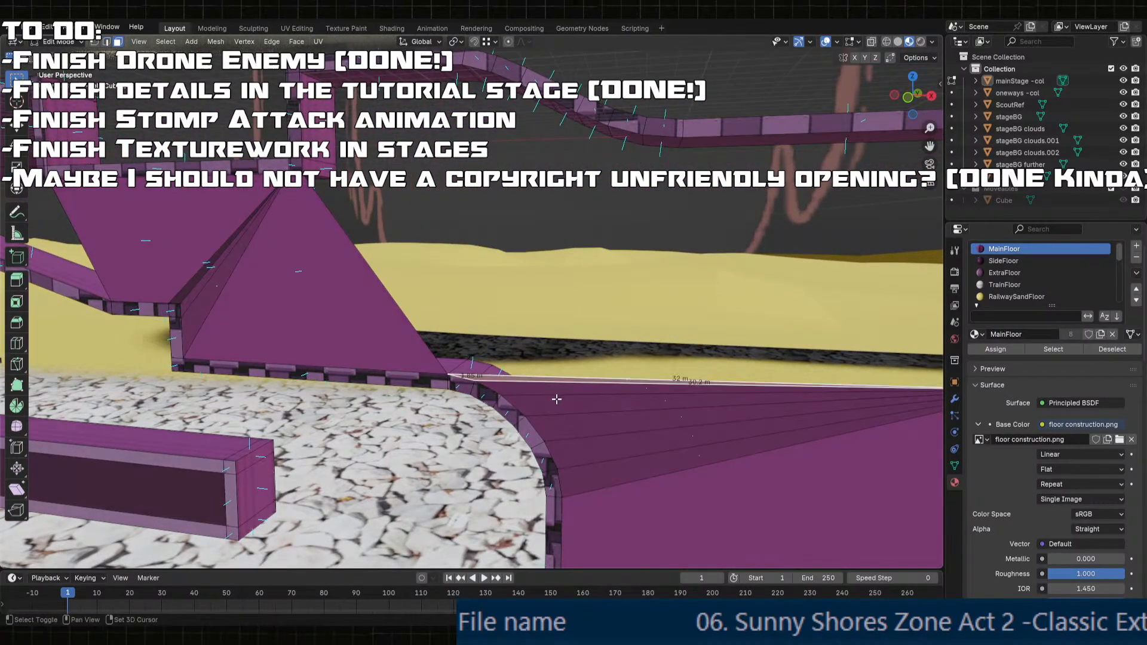
pyautogui.keyDown('shift'); pyautogui.click(548, 393); pyautogui.keyUp('shift')
pyautogui.keyDown('shift'); pyautogui.click(556, 407); pyautogui.keyUp('shift')
pyautogui.keyDown('shift'); pyautogui.click(577, 426); pyautogui.keyUp('shift')
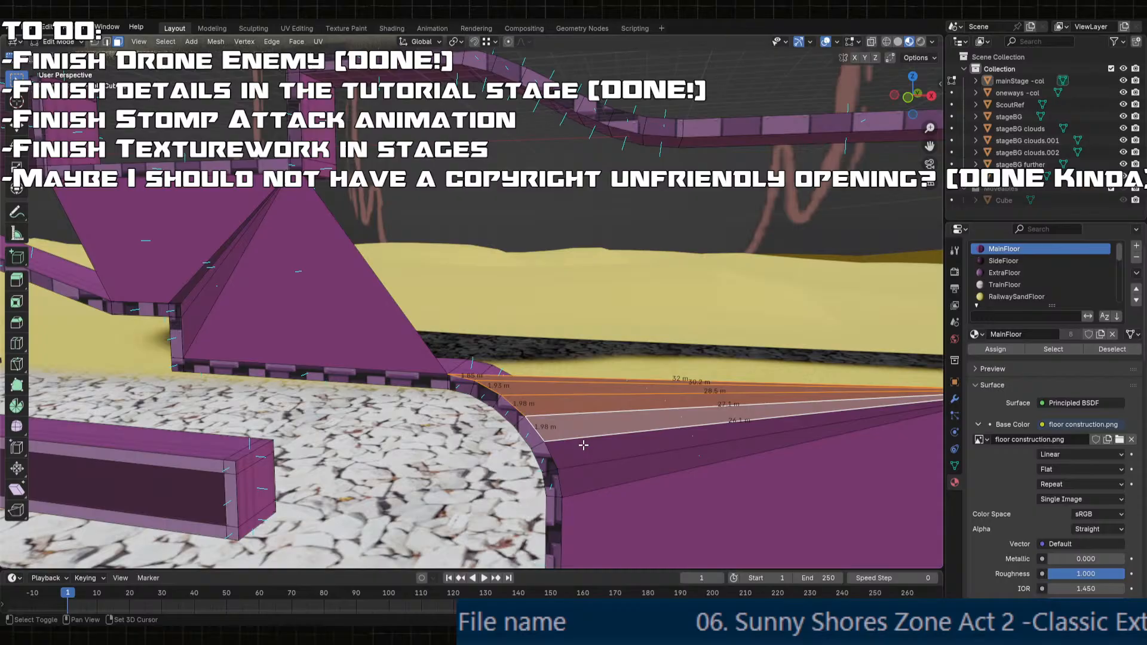
pyautogui.press('x')
pyautogui.click(582, 478)
# - Fill three vertical strips joining the first segments of the upper curve to the matching edges of the overhead track
pyautogui.press('2')
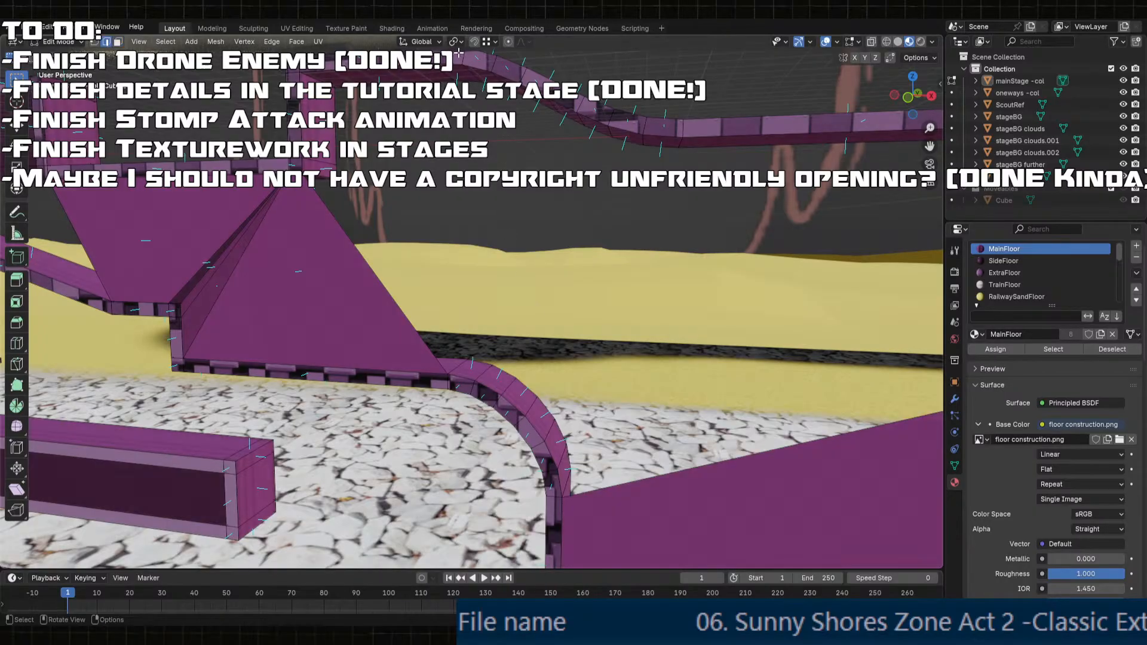
pyautogui.keyDown('shift'); pyautogui.click(460, 375); pyautogui.keyUp('shift')
pyautogui.press('f')
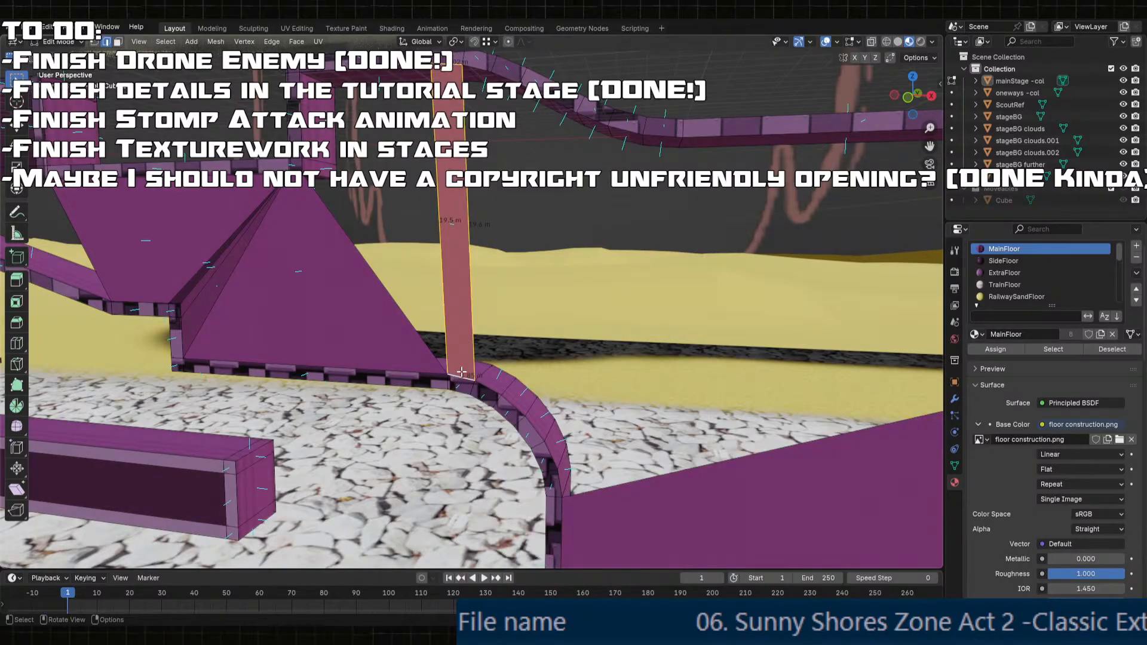
pyautogui.click(490, 71)
pyautogui.keyDown('shift'); pyautogui.click(475, 321); pyautogui.keyUp('shift')
pyautogui.press('f')
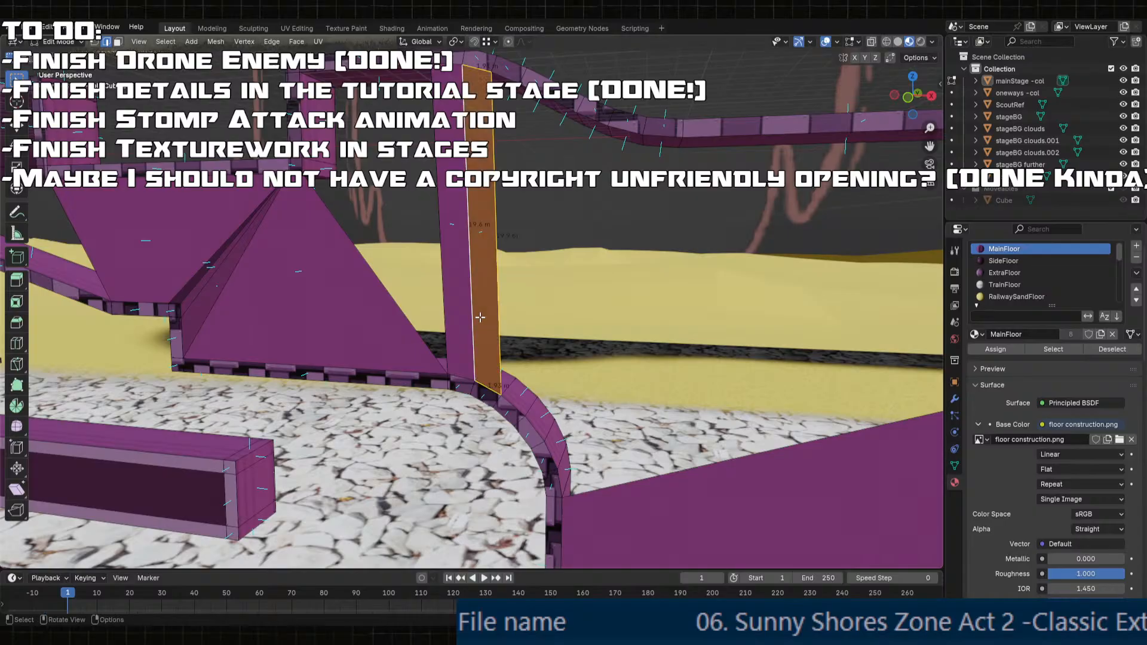
pyautogui.click(502, 75)
pyautogui.keyDown('shift'); pyautogui.click(520, 352); pyautogui.keyUp('shift')
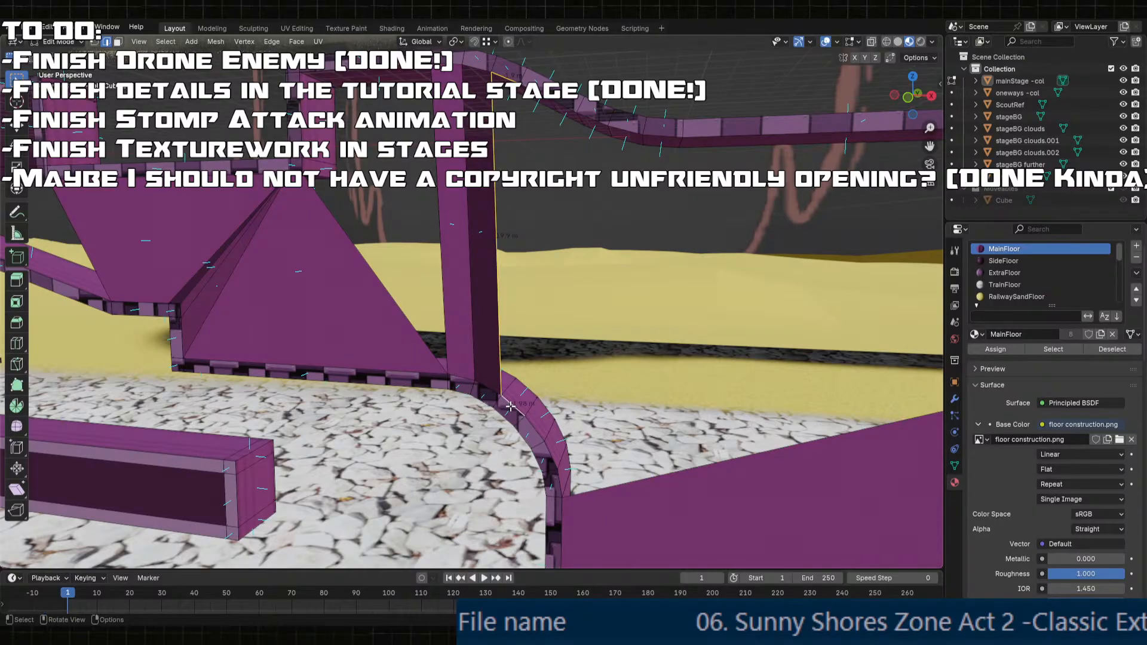
pyautogui.press('f')
# - Fill two more vertical strips joining the curve's steeper segments to the descending part of the overhead track
pyautogui.click(535, 96)
pyautogui.keyDown('shift'); pyautogui.click(522, 190); pyautogui.keyUp('shift')
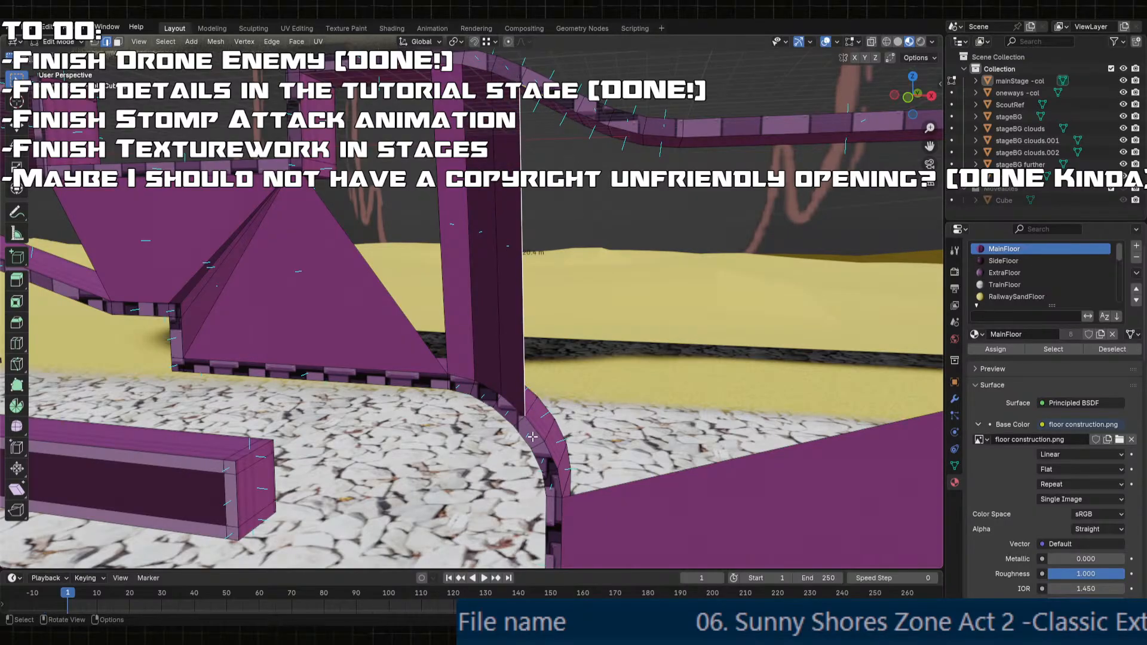
pyautogui.keyDown('shift'); pyautogui.click(552, 197); pyautogui.keyUp('shift')
pyautogui.press('f')
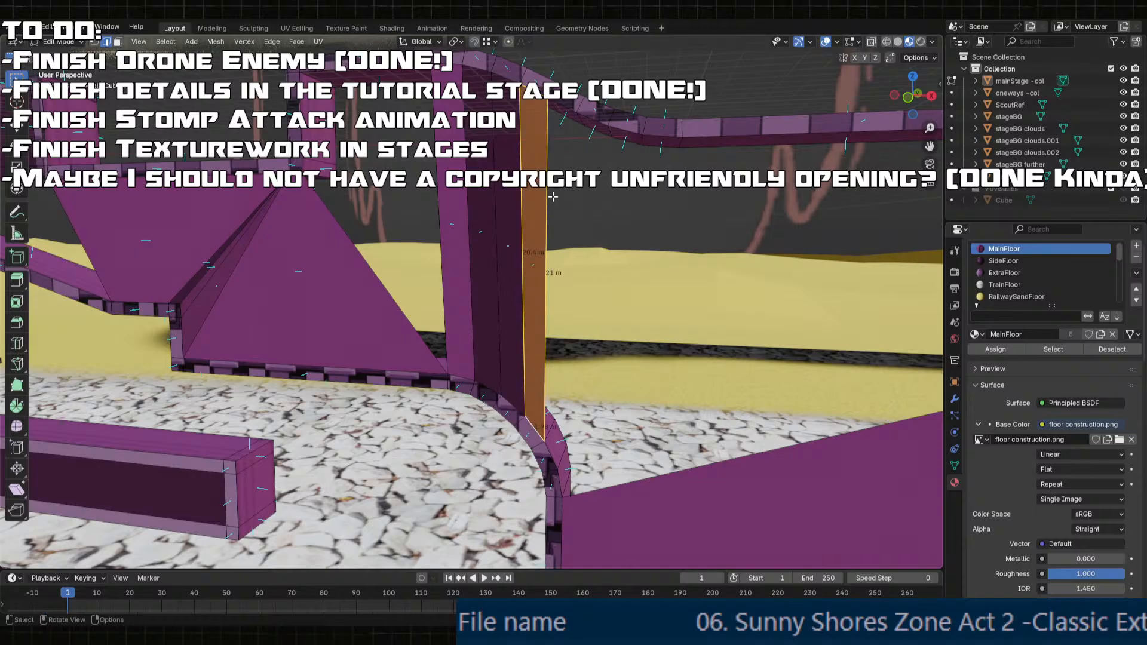
pyautogui.click(561, 107)
pyautogui.keyDown('shift'); pyautogui.click(549, 185); pyautogui.keyUp('shift')
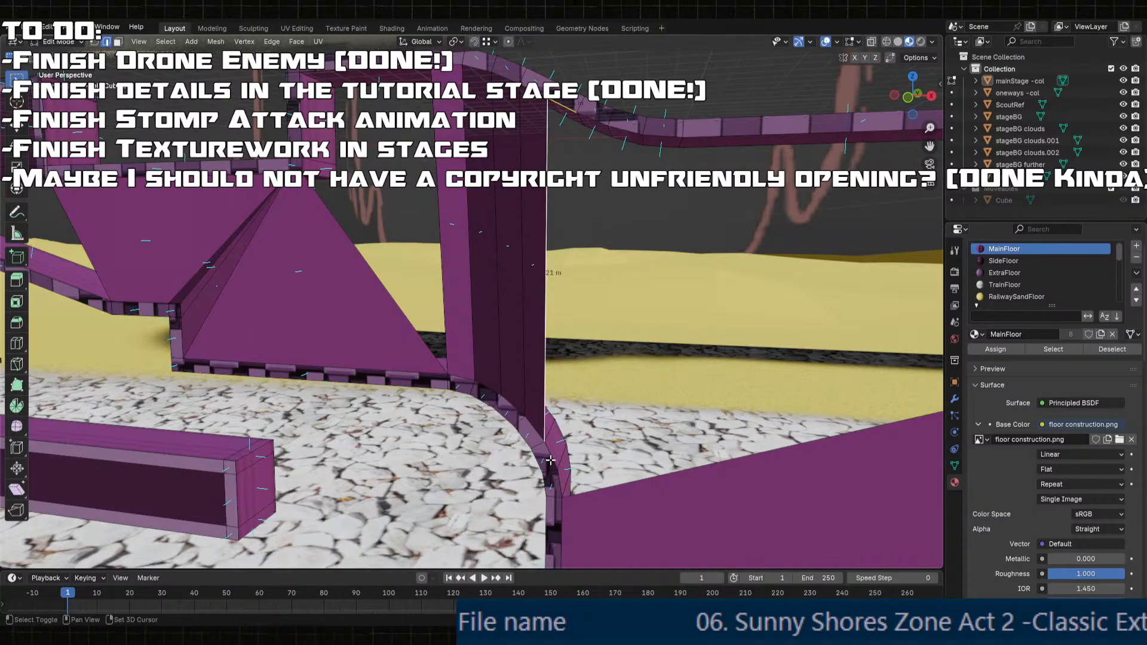
pyautogui.keyDown('shift'); pyautogui.click(552, 460); pyautogui.keyUp('shift')
pyautogui.press('f')
# - Fill three tapering faces from the curve's lowest upper segment and its end corner to the dip in the overhead track
pyautogui.click(557, 484)
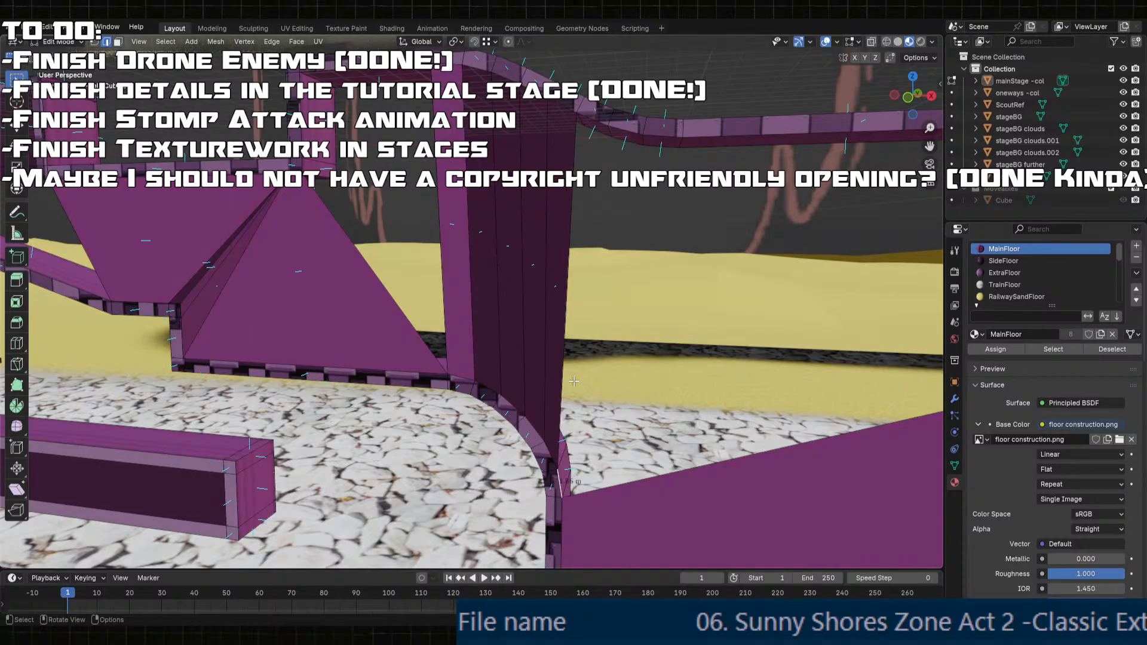
pyautogui.keyDown('shift'); pyautogui.click(568, 229); pyautogui.keyUp('shift')
pyautogui.keyDown('shift'); pyautogui.click(590, 117); pyautogui.keyUp('shift')
pyautogui.press('f')
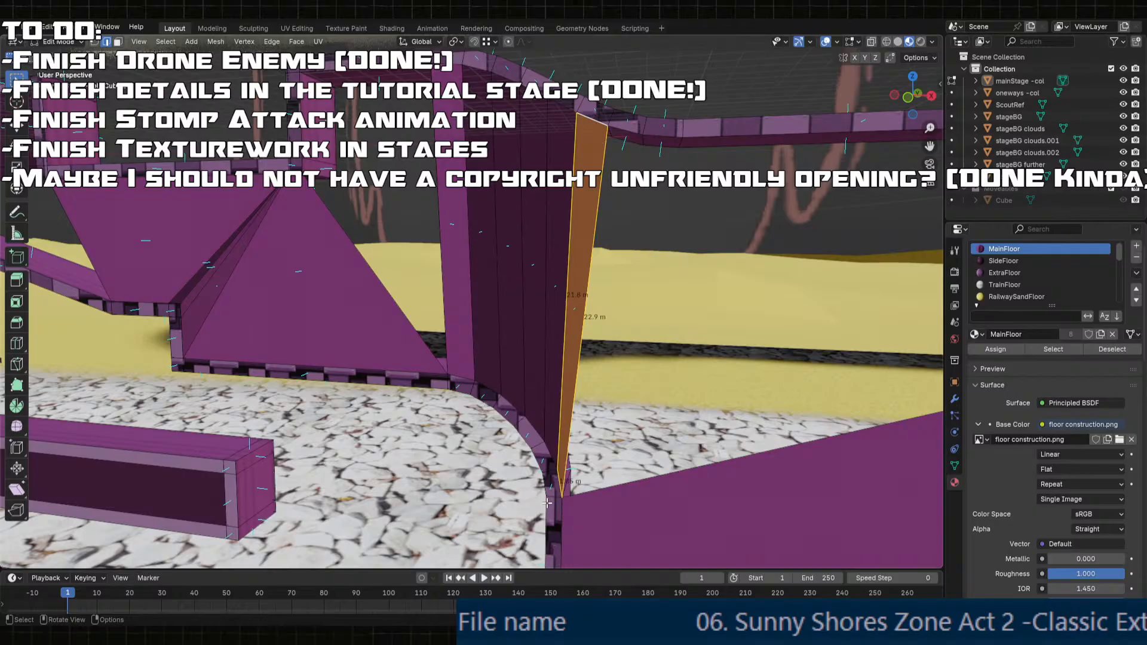
pyautogui.click(566, 457)
pyautogui.keyDown('shift'); pyautogui.click(629, 131); pyautogui.keyUp('shift')
pyautogui.press('f')
pyautogui.click(658, 134)
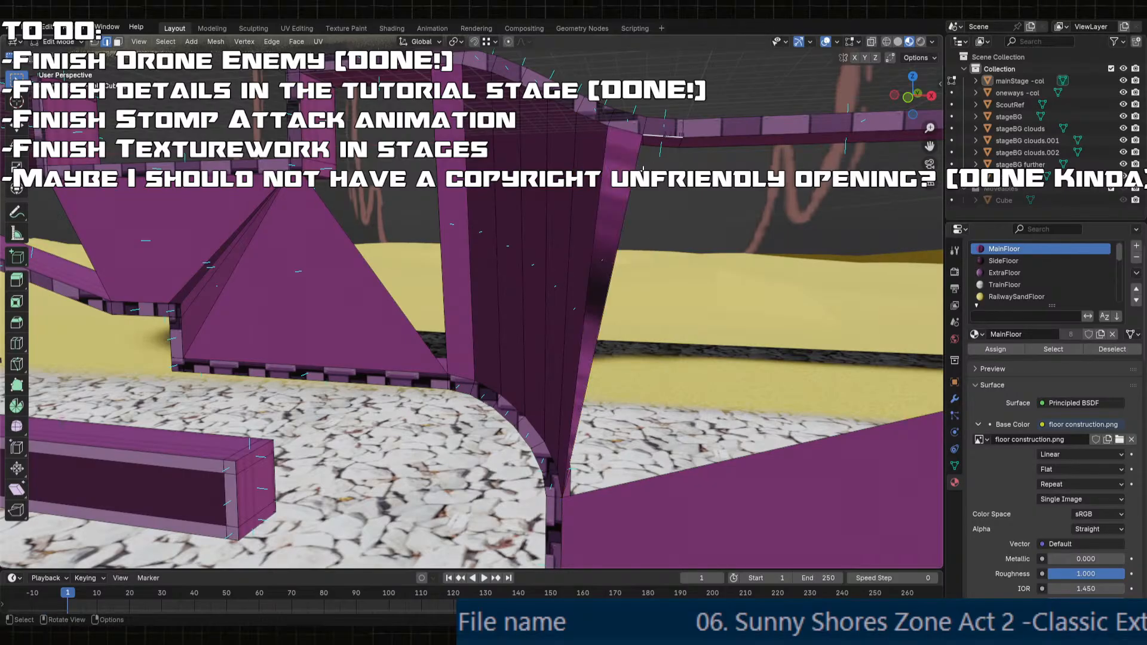
pyautogui.keyDown('shift'); pyautogui.click(635, 171); pyautogui.keyUp('shift')
pyautogui.press('f')
# - Fill the large opening between the last tapering face, the sloped wall edge, the vertical track and the overhead track with one face
pyautogui.click(594, 407)
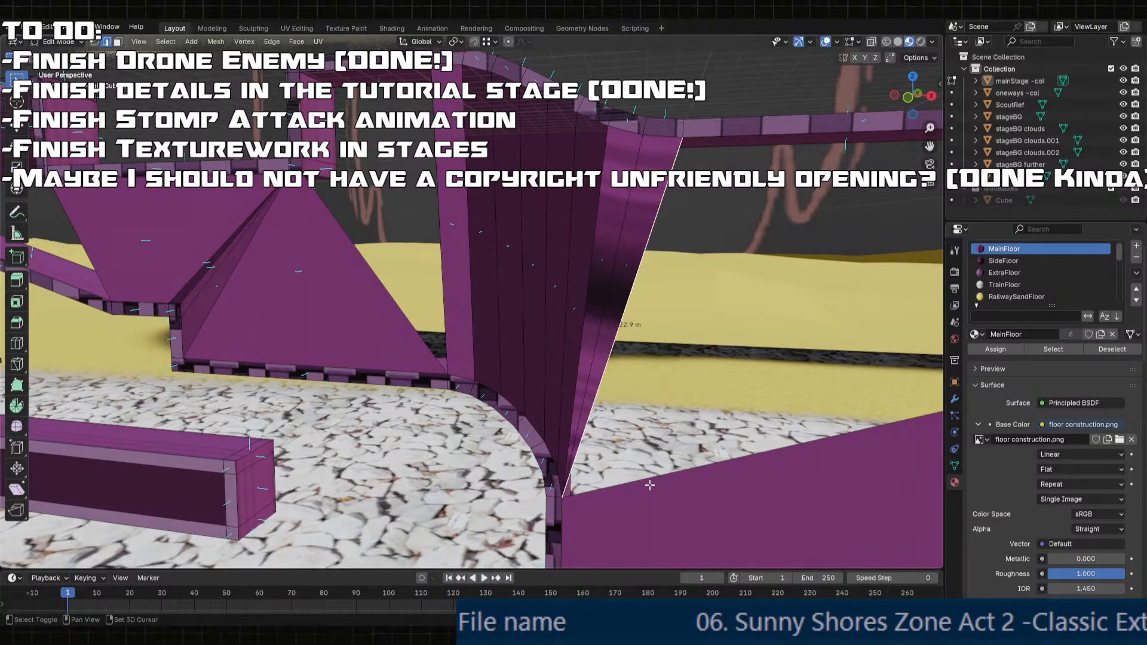
pyautogui.keyDown('shift'); pyautogui.click(649, 485); pyautogui.keyUp('shift')
pyautogui.keyDown('shift'); pyautogui.moveTo(896, 332); pyautogui.dragTo(760, 352, button='middle'); pyautogui.keyUp('shift')
pyautogui.keyDown('shift'); pyautogui.click(768, 324); pyautogui.keyUp('shift')
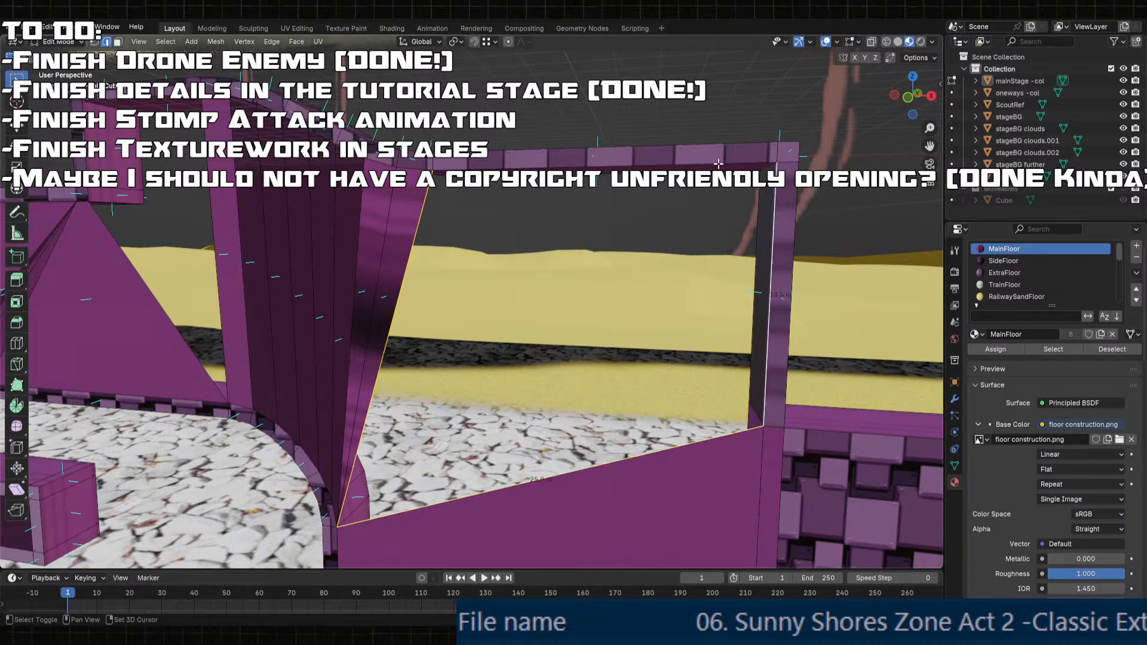
pyautogui.keyDown('shift'); pyautogui.click(717, 164); pyautogui.keyUp('shift')
pyautogui.press('f')
pyautogui.moveTo(540, 337); pyautogui.dragTo(546, 338, button='middle')
pyautogui.hotkey('alt', 'a')
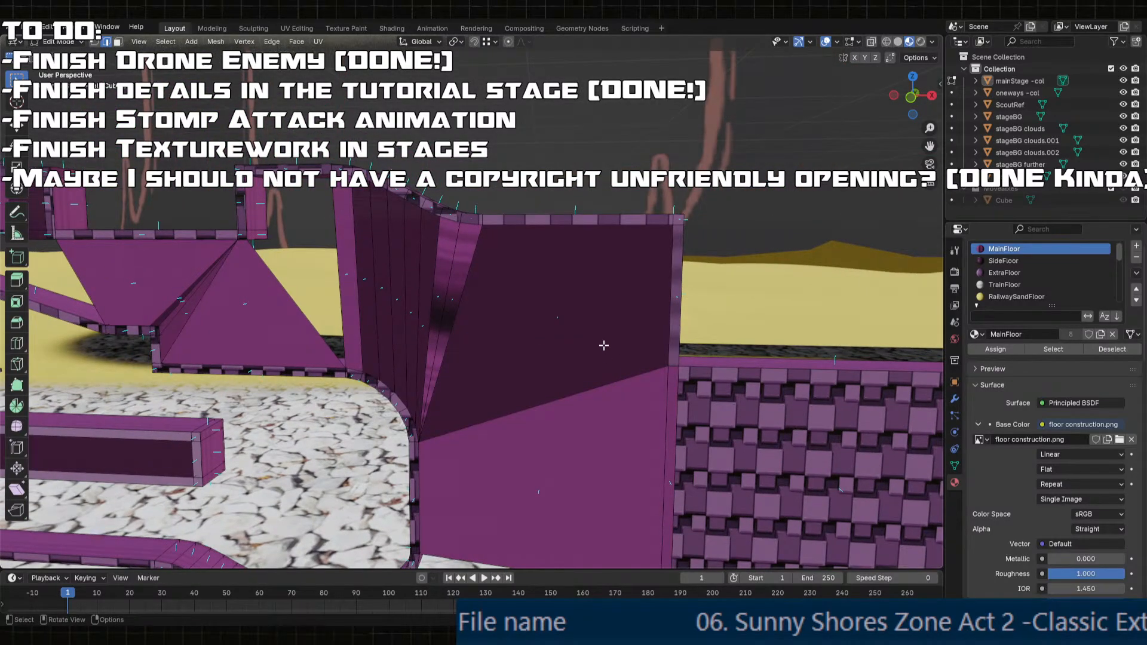
# - Fill three faces closing the opening between the triangular wall's diagonal edge, the two uprights and the overhead track
pyautogui.moveTo(596, 389); pyautogui.dragTo(539, 294, button='middle')
pyautogui.scroll(2, 449, 260)
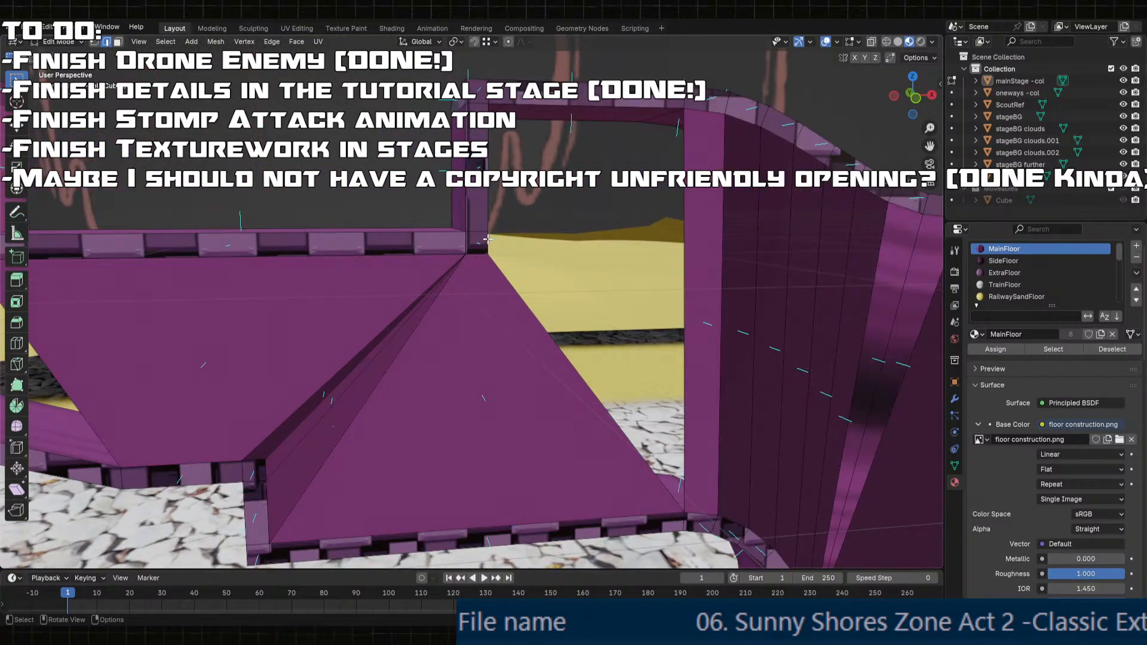
pyautogui.click(521, 277)
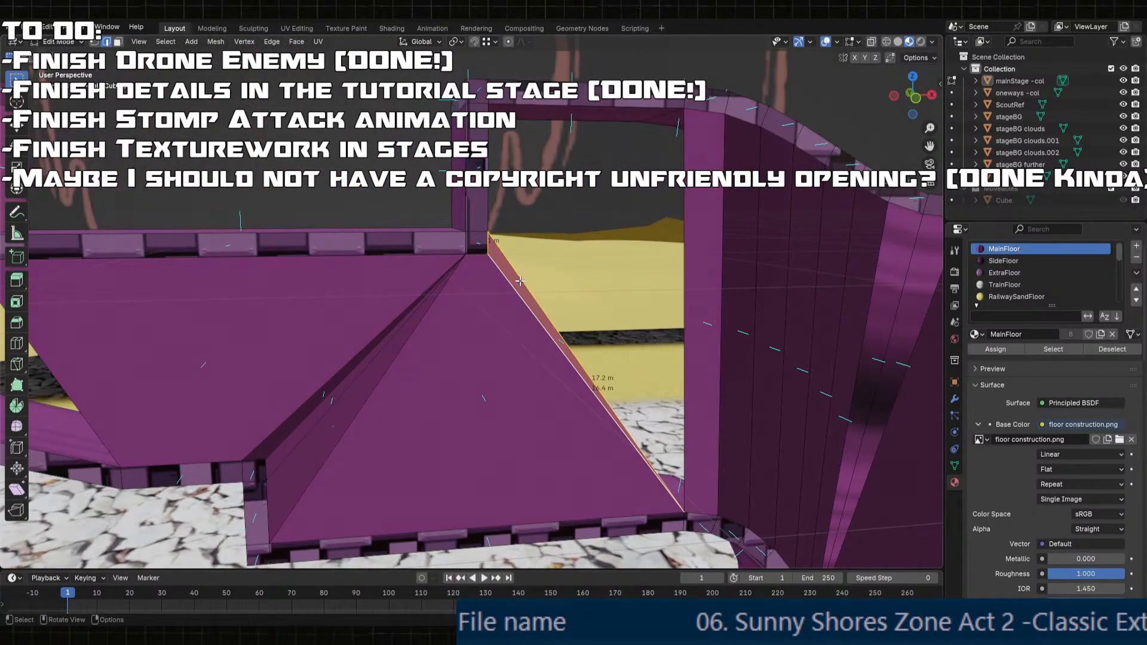
pyautogui.click(482, 214)
pyautogui.keyDown('shift'); pyautogui.click(507, 259); pyautogui.keyUp('shift')
pyautogui.press('f')
pyautogui.click(536, 115)
pyautogui.keyDown('shift'); pyautogui.click(527, 181); pyautogui.keyUp('shift')
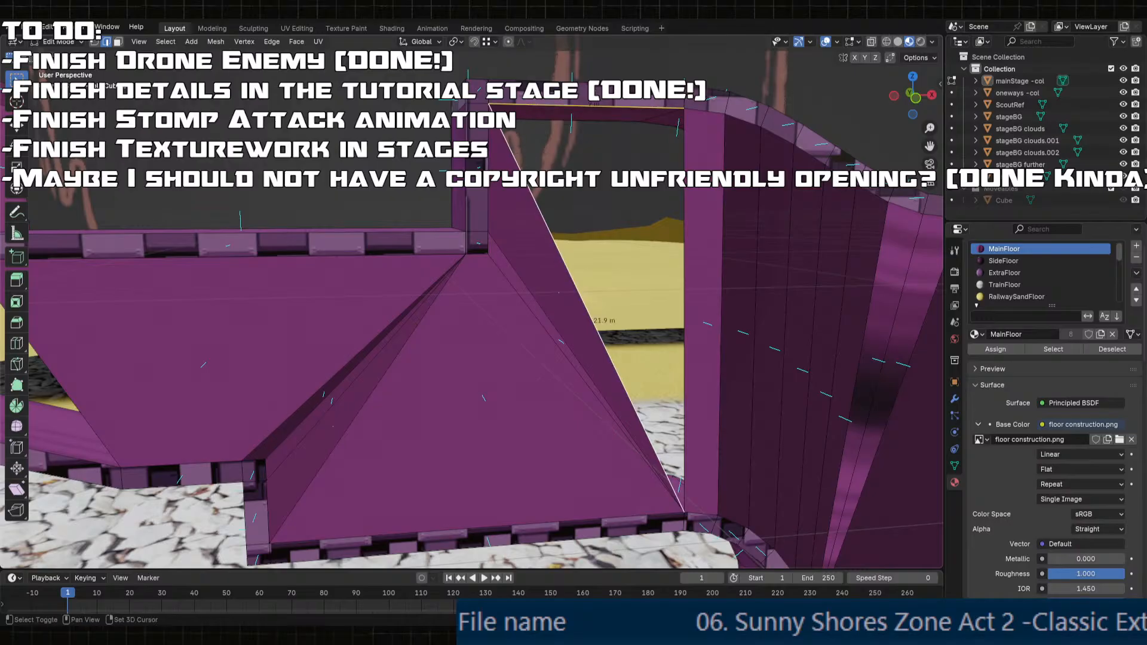
pyautogui.keyDown('shift'); pyautogui.click(682, 230); pyautogui.keyUp('shift')
pyautogui.press('f')
# - Fill the faces joining the descending floor track to the neighbouring wall and the lower edge of the dark wall panel
pyautogui.scroll(-5, 476, 340)
pyautogui.keyDown('shift'); pyautogui.moveTo(476, 340); pyautogui.dragTo(597, 350, button='middle'); pyautogui.keyUp('shift')
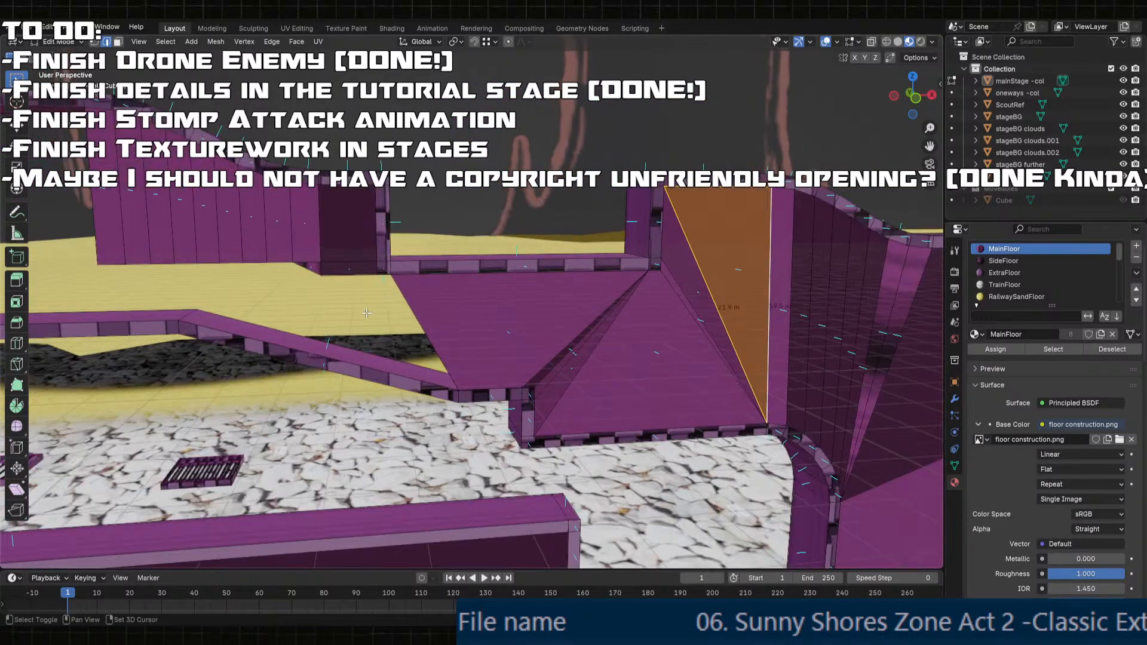
pyautogui.scroll(4, 484, 301)
pyautogui.keyDown('shift'); pyautogui.click(478, 422); pyautogui.keyUp('shift')
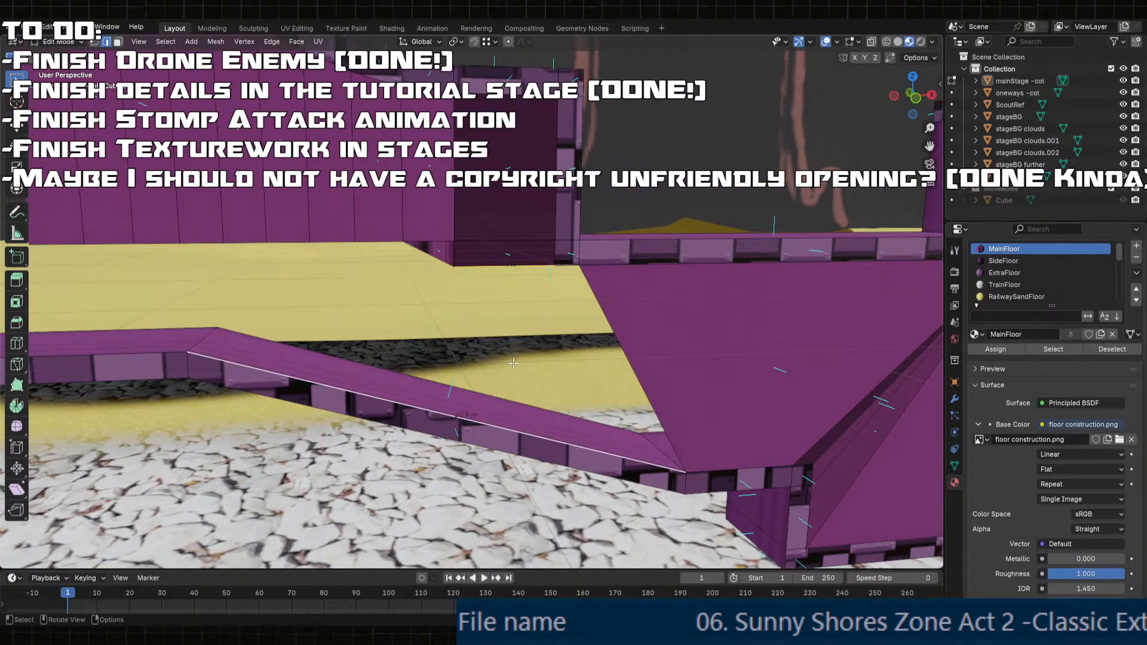
pyautogui.press('f')
pyautogui.click(565, 262)
pyautogui.keyDown('shift'); pyautogui.click(570, 288); pyautogui.keyUp('shift')
pyautogui.keyDown('shift'); pyautogui.click(592, 287); pyautogui.keyUp('shift')
pyautogui.press('f')
# - Fill three triangular faces from the floor track's bend to the dark panel's corner, the small ledge and the first wall strip
pyautogui.scroll(-1, 377, 308)
pyautogui.keyDown('shift'); pyautogui.moveTo(355, 302); pyautogui.dragTo(619, 329, button='middle'); pyautogui.keyUp('shift')
pyautogui.click(627, 345)
pyautogui.keyDown('shift'); pyautogui.click(676, 306); pyautogui.keyUp('shift')
pyautogui.press('f')
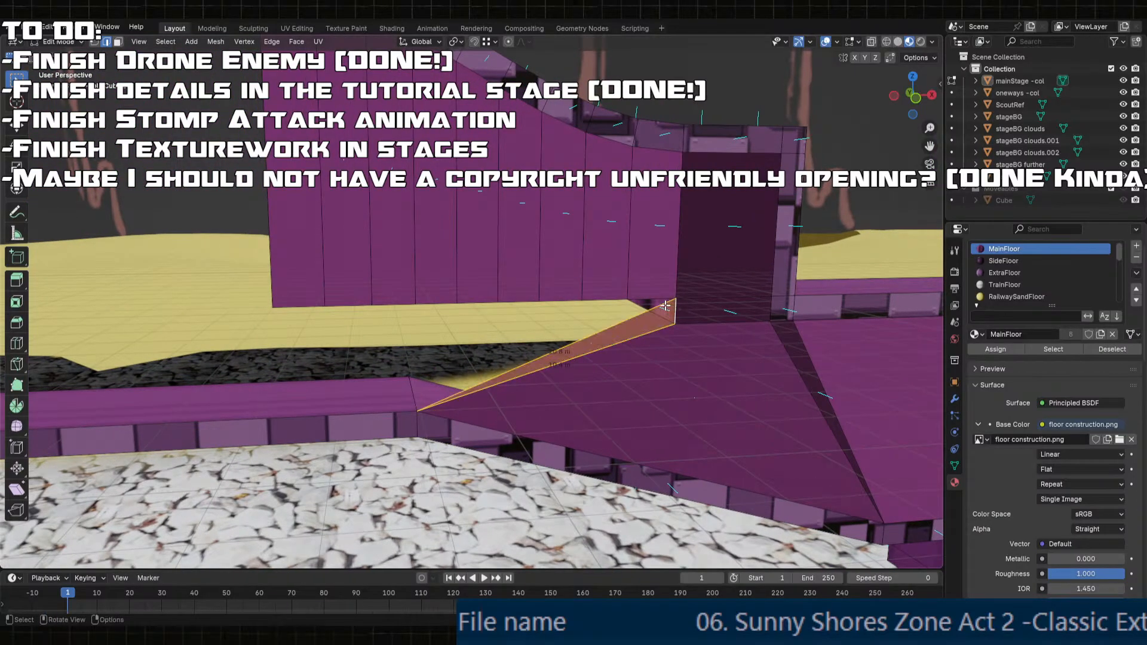
pyautogui.click(652, 306)
pyautogui.press('f')
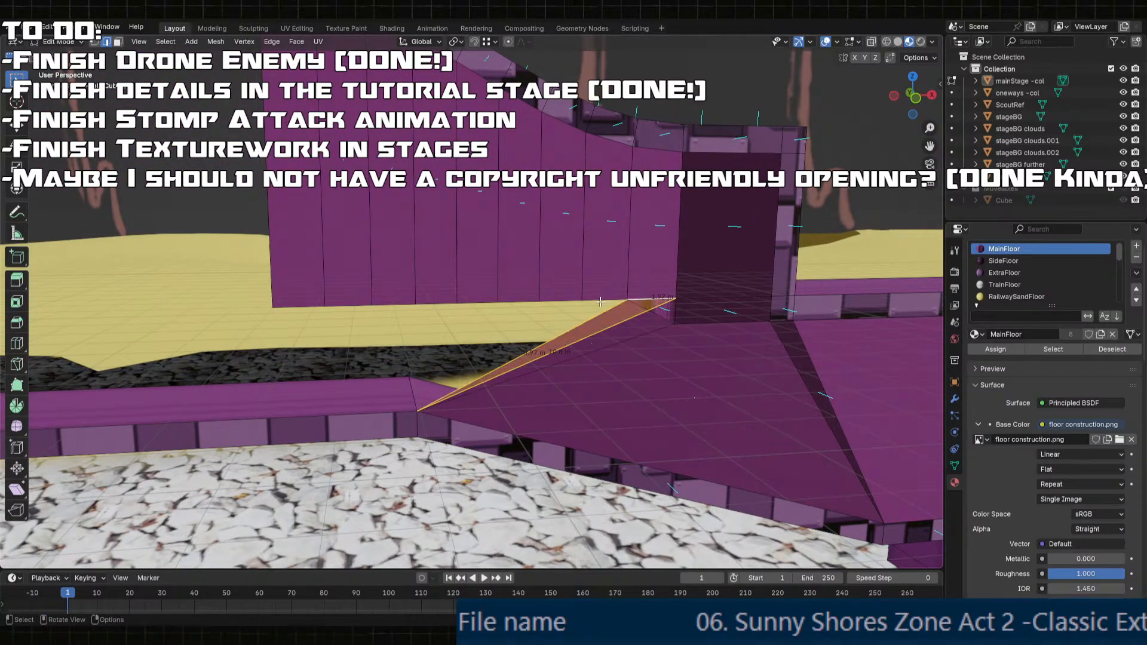
pyautogui.click(600, 304)
pyautogui.keyDown('shift'); pyautogui.click(584, 310); pyautogui.keyUp('shift')
pyautogui.press('f')
# - Fill four more triangular faces joining the bottom edges of the next wall strips to the floor track's bend
pyautogui.click(556, 302)
pyautogui.keyDown('shift'); pyautogui.click(539, 314); pyautogui.keyUp('shift')
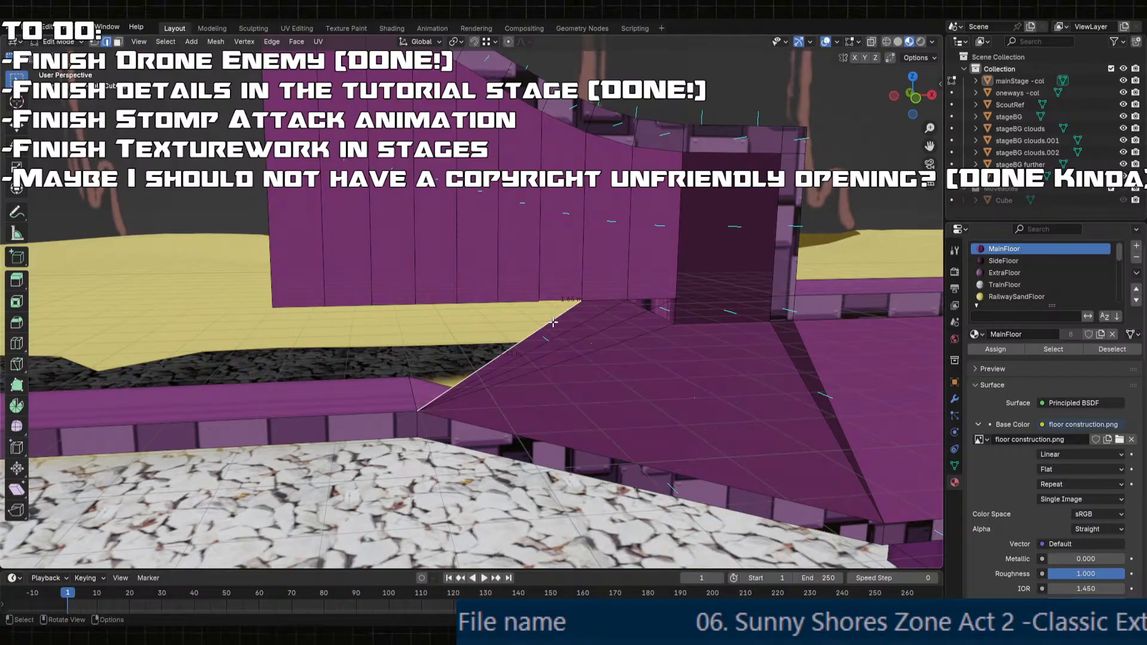
pyautogui.press('f')
pyautogui.click(506, 299)
pyautogui.keyDown('shift'); pyautogui.click(496, 314); pyautogui.keyUp('shift')
pyautogui.press('f')
pyautogui.click(479, 304)
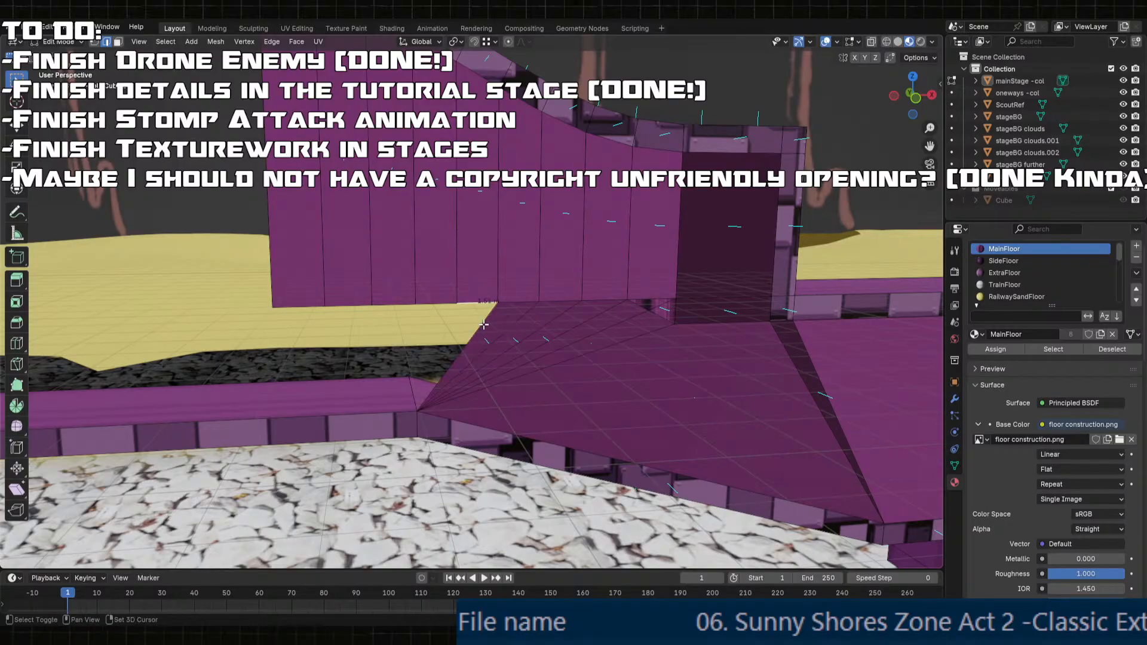
pyautogui.keyDown('shift'); pyautogui.click(477, 315); pyautogui.keyUp('shift')
pyautogui.press('f')
pyautogui.click(441, 305)
pyautogui.keyDown('shift'); pyautogui.click(445, 317); pyautogui.keyUp('shift')
pyautogui.press('f')
# - Fill one large face between the far upright, the overhead track and the straight floor track
pyautogui.click(402, 303)
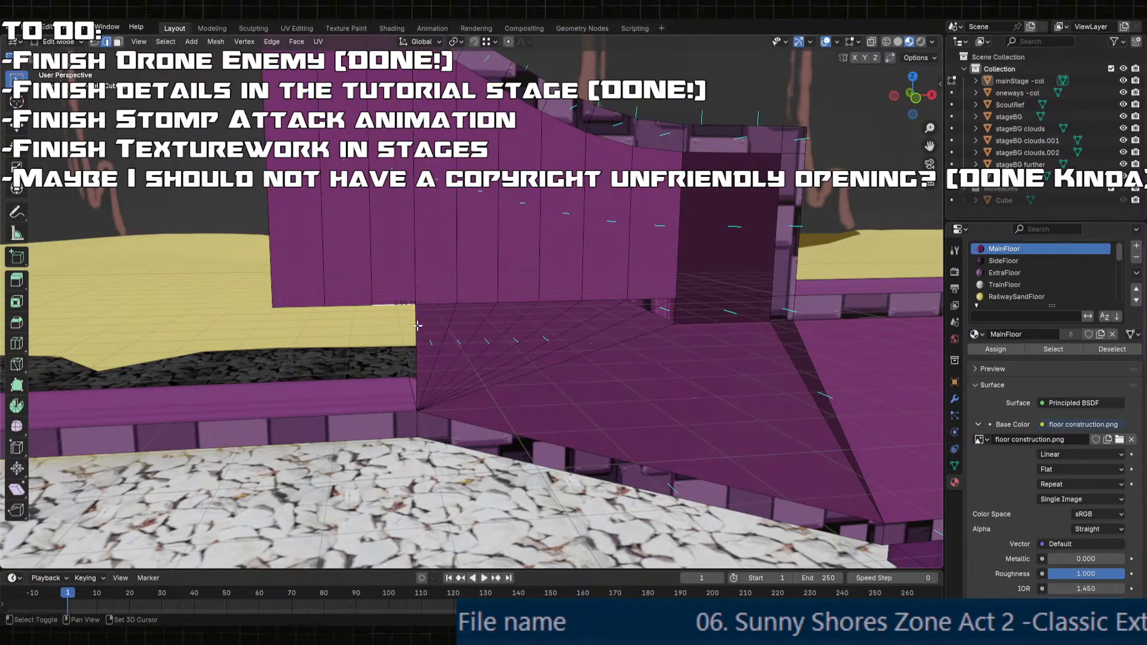
pyautogui.keyDown('shift'); pyautogui.click(413, 335); pyautogui.keyUp('shift')
pyautogui.keyDown('shift'); pyautogui.moveTo(415, 344); pyautogui.dragTo(530, 368, button='middle'); pyautogui.keyUp('shift')
pyautogui.scroll(-2, 490, 323)
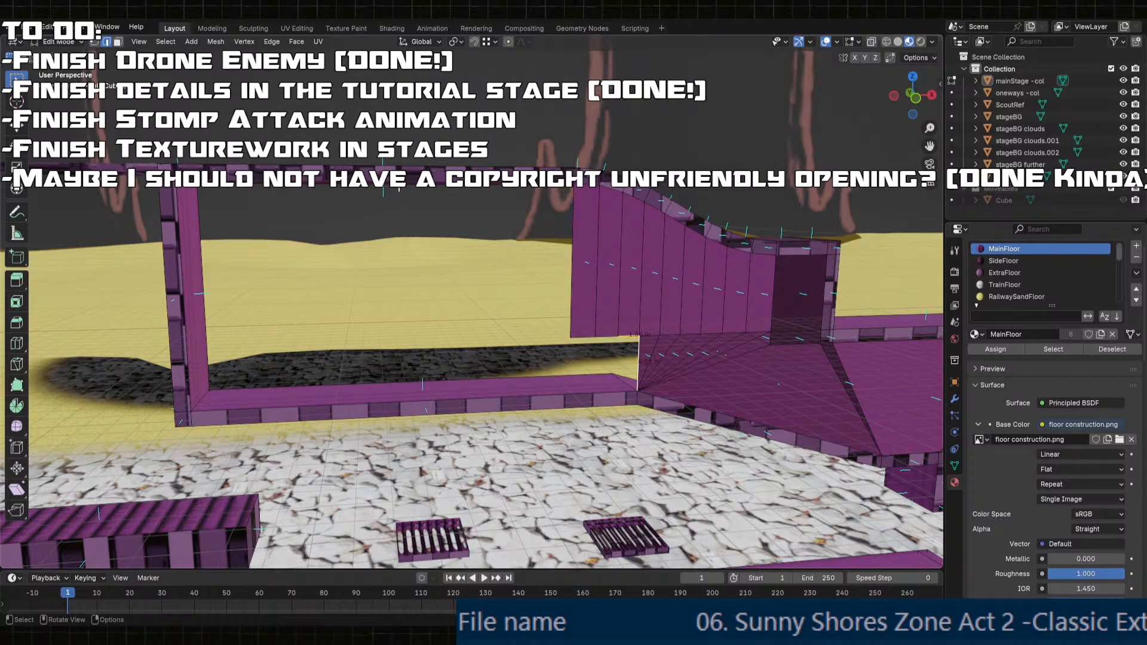
pyautogui.scroll(2, 505, 363)
pyautogui.keyDown('shift'); pyautogui.click(523, 431); pyautogui.keyUp('shift')
pyautogui.press('f')
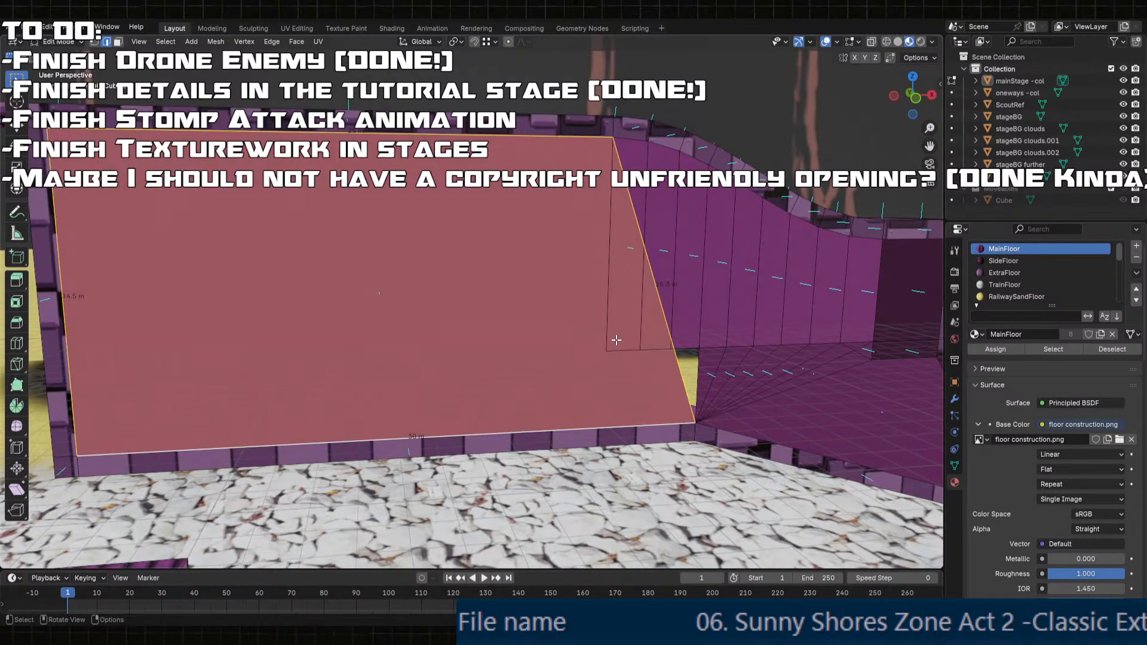
# - Delete the three wall strips that overlap the new large face below the start of the upper curve
pyautogui.click(608, 346)
pyautogui.press('3')
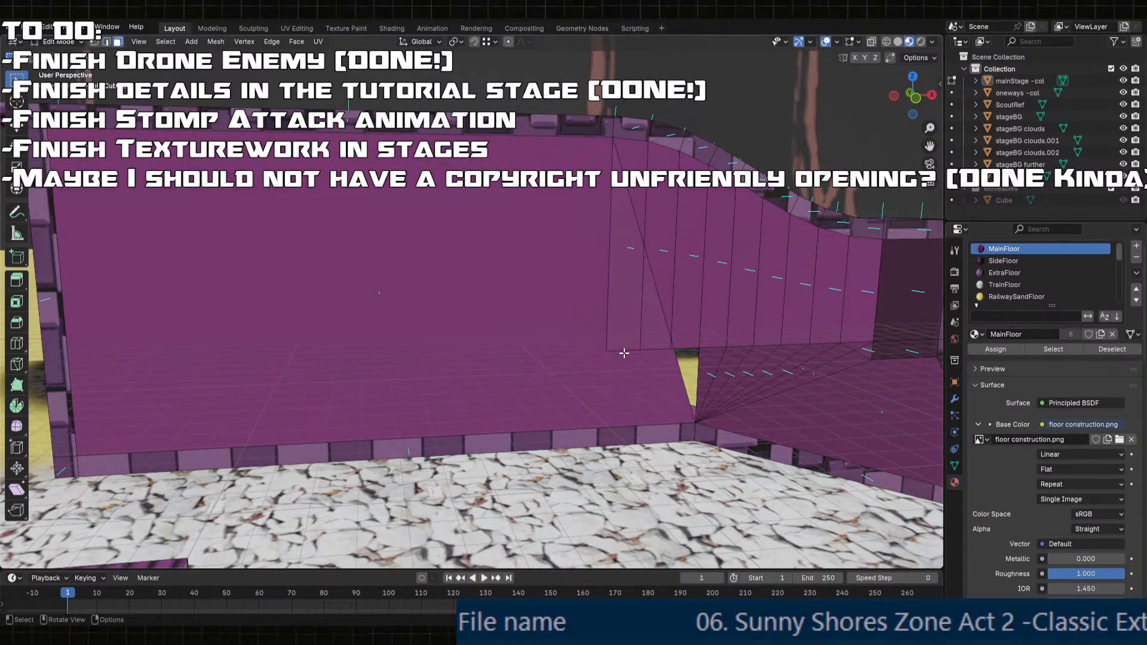
pyautogui.click(625, 343)
pyautogui.keyDown('shift'); pyautogui.click(671, 257); pyautogui.keyUp('shift')
pyautogui.keyDown('shift'); pyautogui.click(673, 256); pyautogui.keyUp('shift')
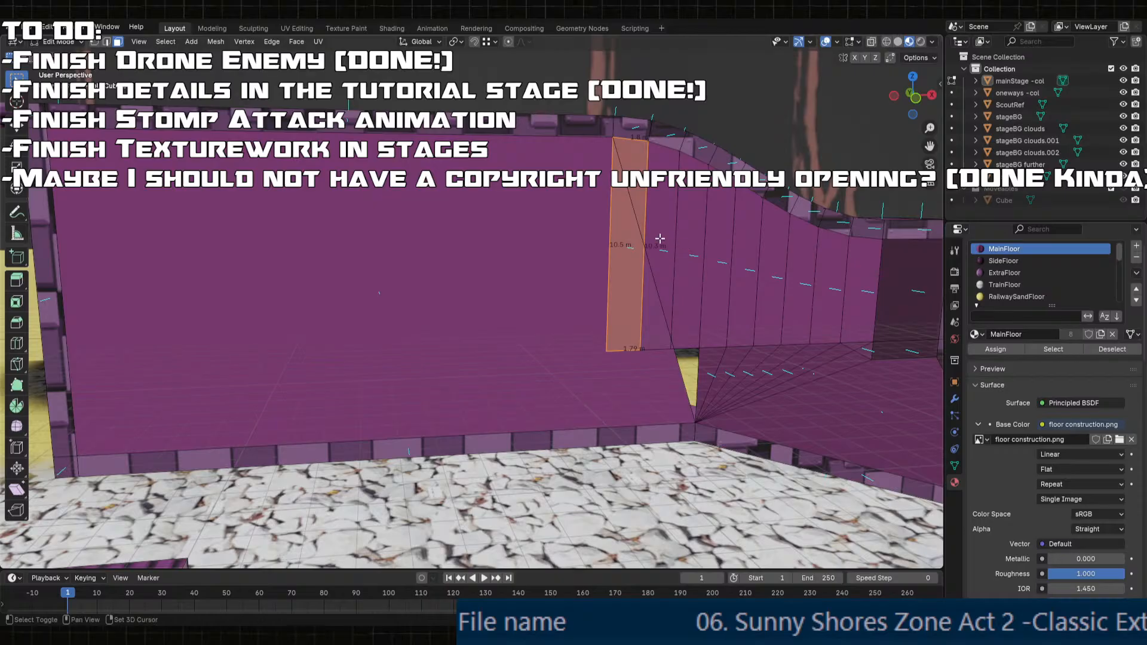
pyautogui.keyDown('shift'); pyautogui.click(660, 238); pyautogui.keyUp('shift')
pyautogui.keyDown('shift'); pyautogui.click(684, 241); pyautogui.keyUp('shift')
pyautogui.moveTo(680, 274); pyautogui.dragTo(575, 295, button='middle')
pyautogui.press('x')
pyautogui.click(538, 279)
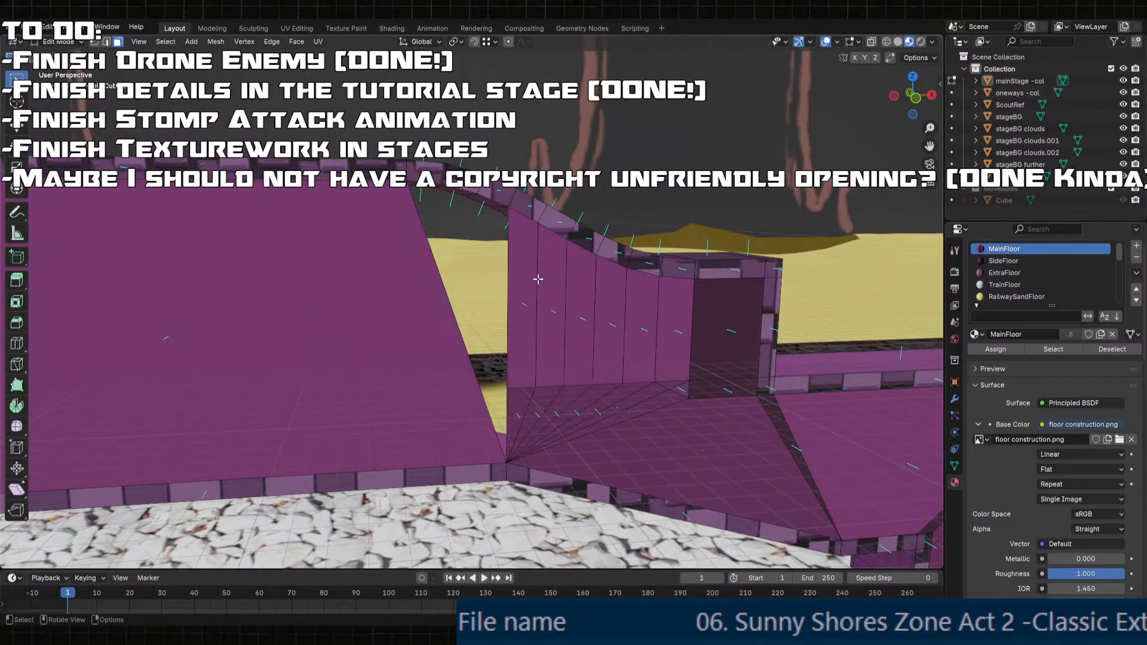
# - Fill narrow triangular faces joining the upper curve's first segments to the floor track's bend beside the large face
pyautogui.press('2')
pyautogui.press('f')
pyautogui.click(461, 197)
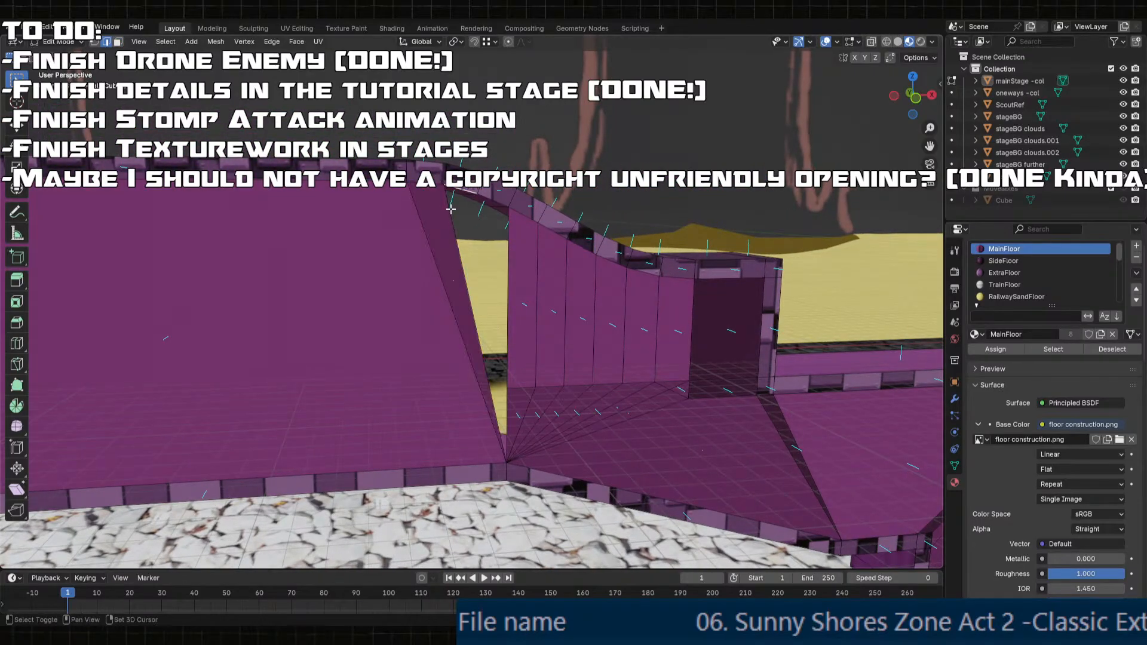
pyautogui.keyDown('shift'); pyautogui.click(452, 216); pyautogui.keyUp('shift')
pyautogui.press('f')
pyautogui.click(503, 199)
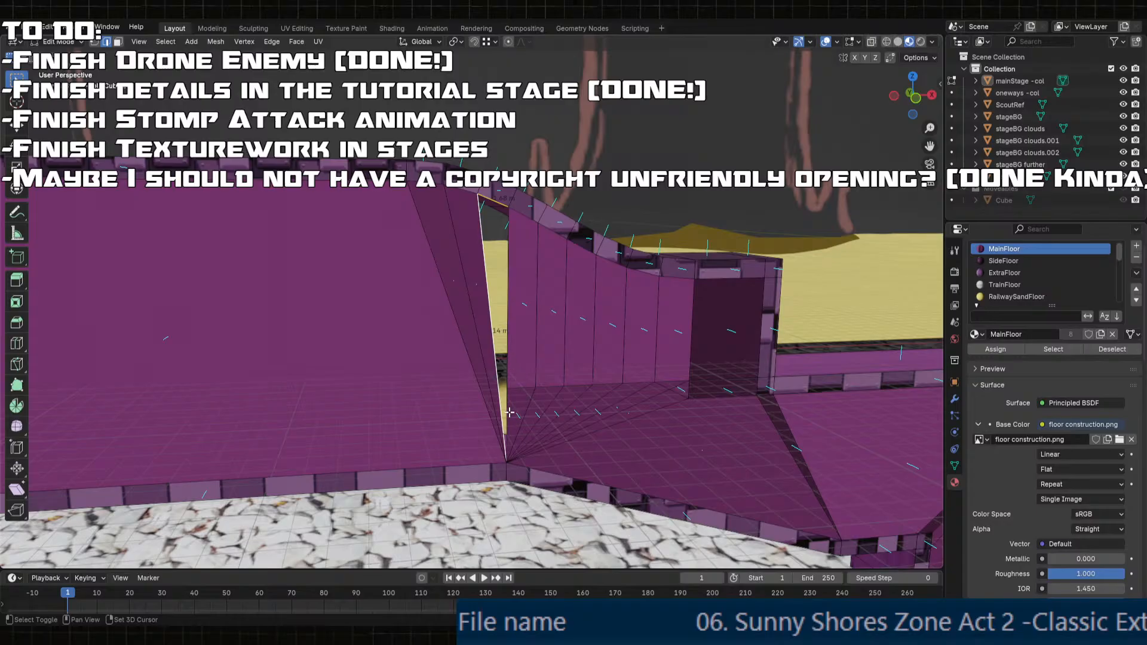
pyautogui.moveTo(517, 387); pyautogui.dragTo(512, 299, button='middle')
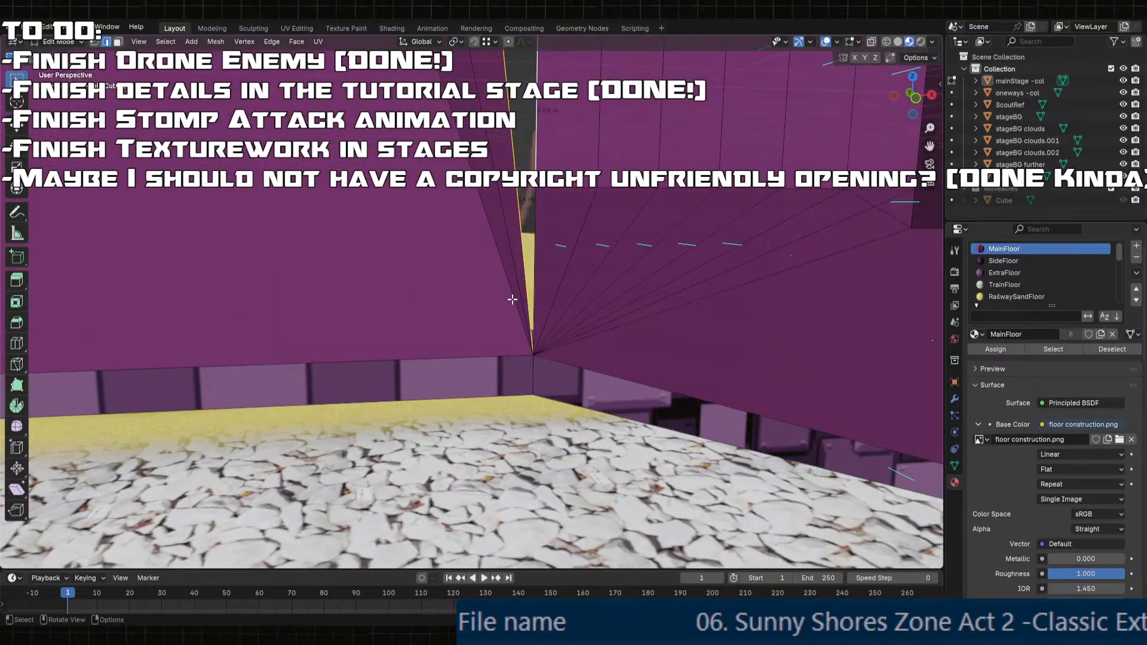
pyautogui.keyDown('shift'); pyautogui.click(542, 213); pyautogui.keyUp('shift')
# - Extrude the straight edge beyond the quarter-curve track upward along Z to the block-patterned upright, plus another 1 m
pyautogui.moveTo(542, 213); pyautogui.dragTo(472, 378, button='middle')
pyautogui.scroll(4, 480, 370)
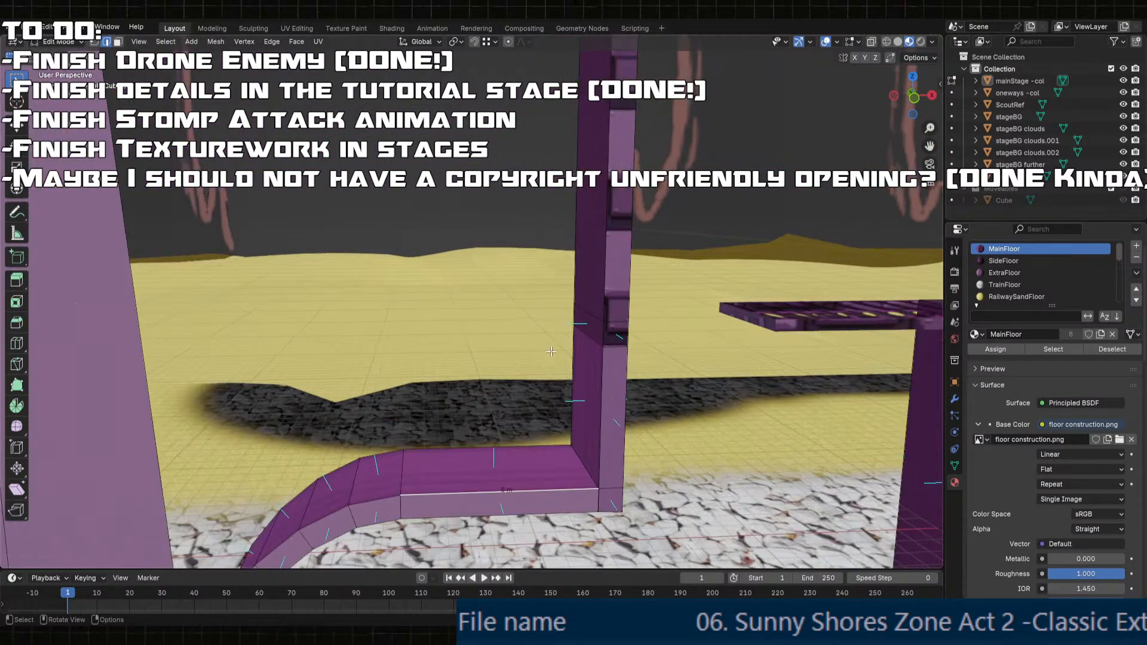
pyautogui.press('e')
pyautogui.press('z')
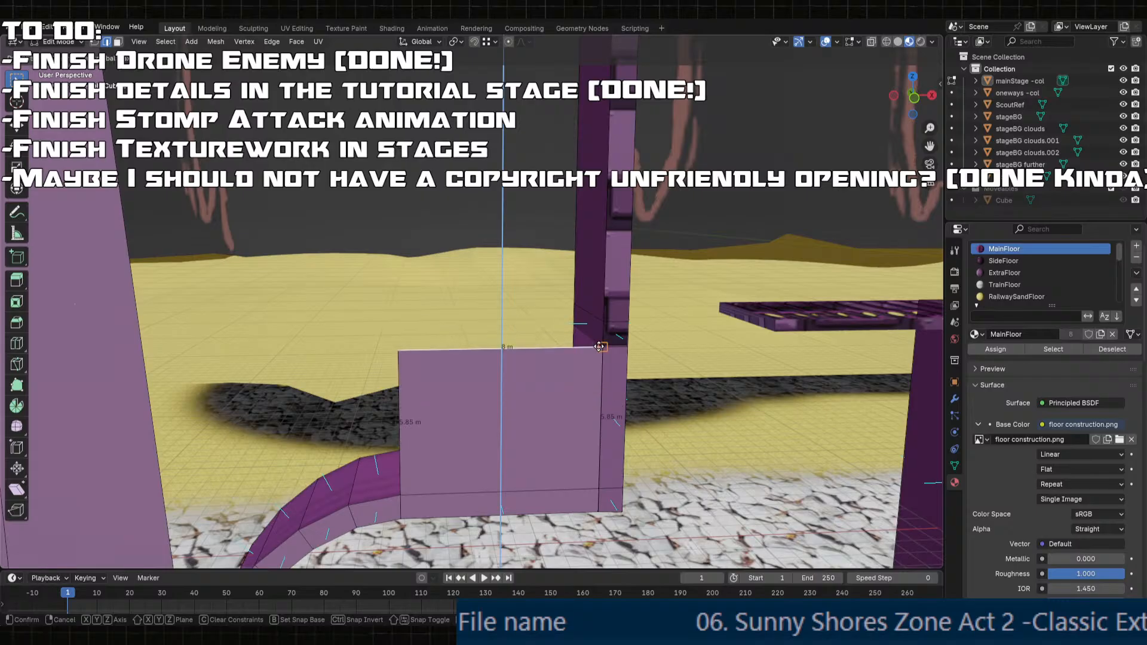
pyautogui.click(580, 366)
pyautogui.press('e')
pyautogui.keyDown('ctrl'); pyautogui.moveTo(580, 344); pyautogui.dragTo(595, 333, button='middle'); pyautogui.keyUp('ctrl')
pyautogui.click(594, 332)
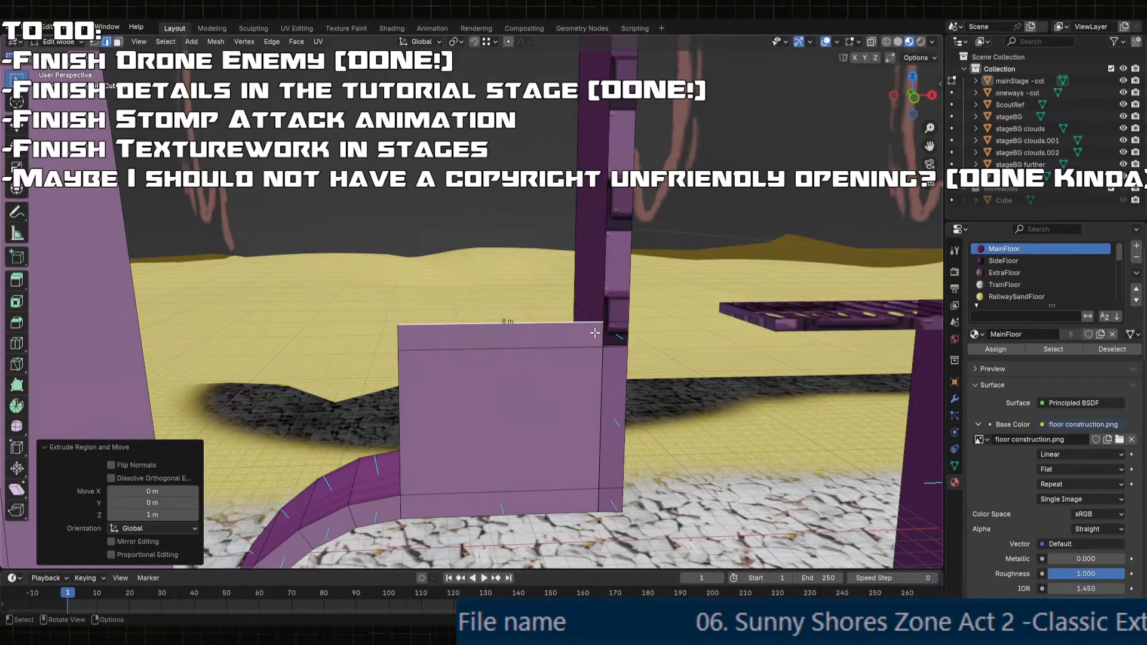
# - Select the edge path along the quarter-curve track and extrude it 11.543 m upward along Z
pyautogui.scroll(-4, 472, 336)
pyautogui.keyDown('shift'); pyautogui.moveTo(465, 339); pyautogui.dragTo(514, 413, button='middle'); pyautogui.keyUp('shift')
pyautogui.click(391, 460)
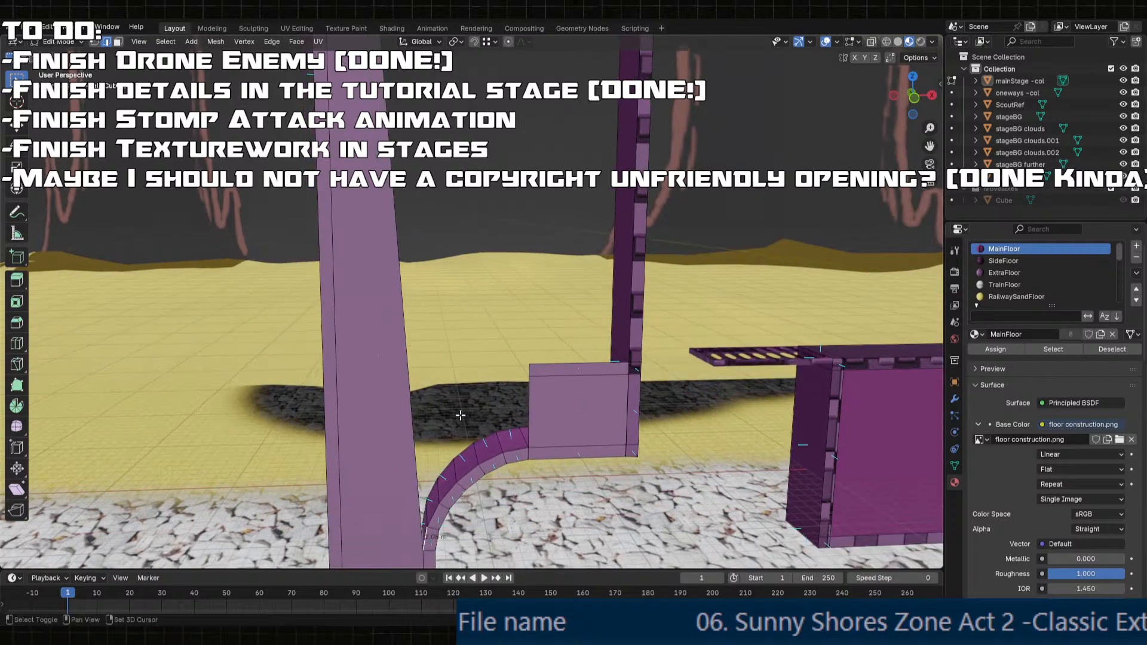
pyautogui.scroll(2, 540, 398)
pyautogui.keyDown('ctrl'); pyautogui.click(553, 391); pyautogui.keyUp('ctrl')
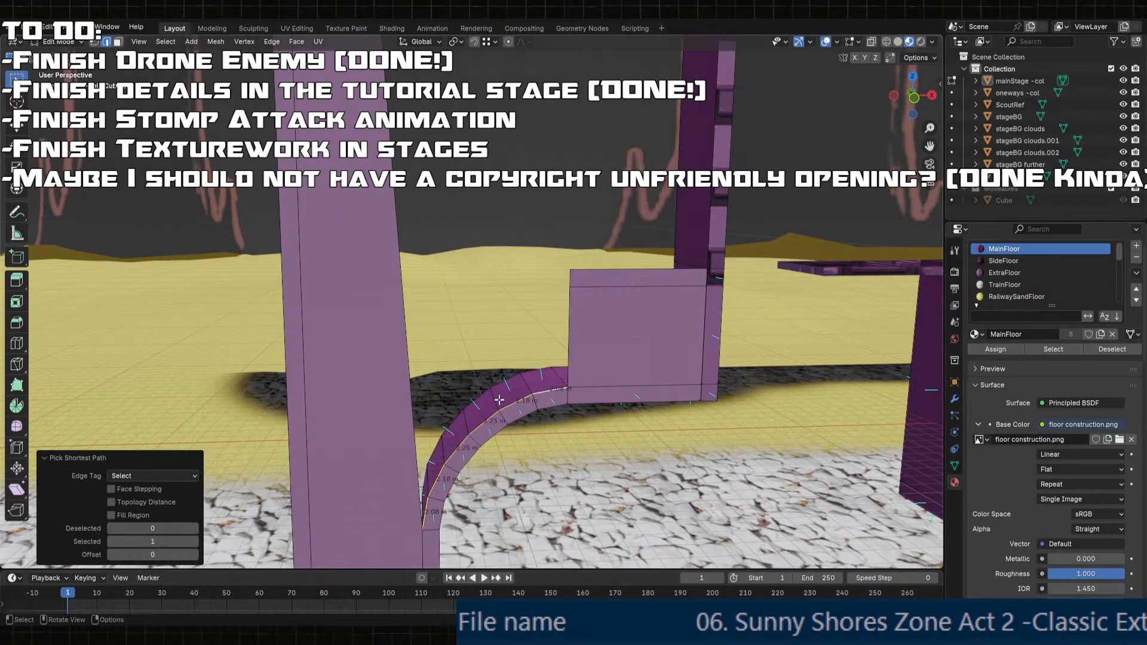
pyautogui.press('e')
pyautogui.press('z')
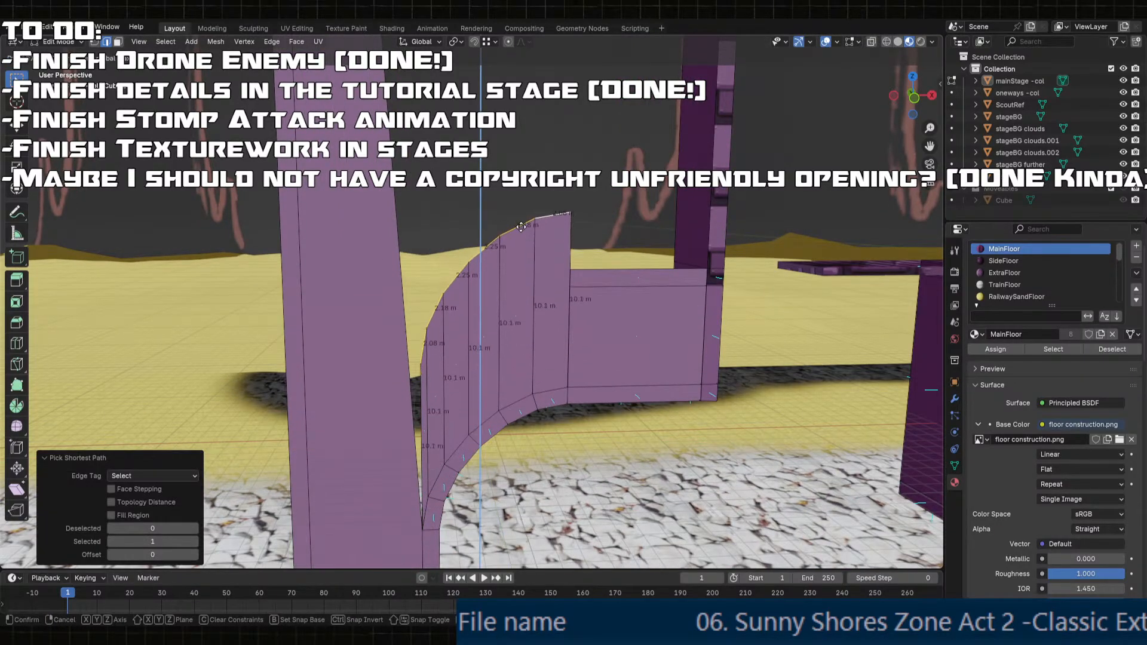
pyautogui.click(518, 200)
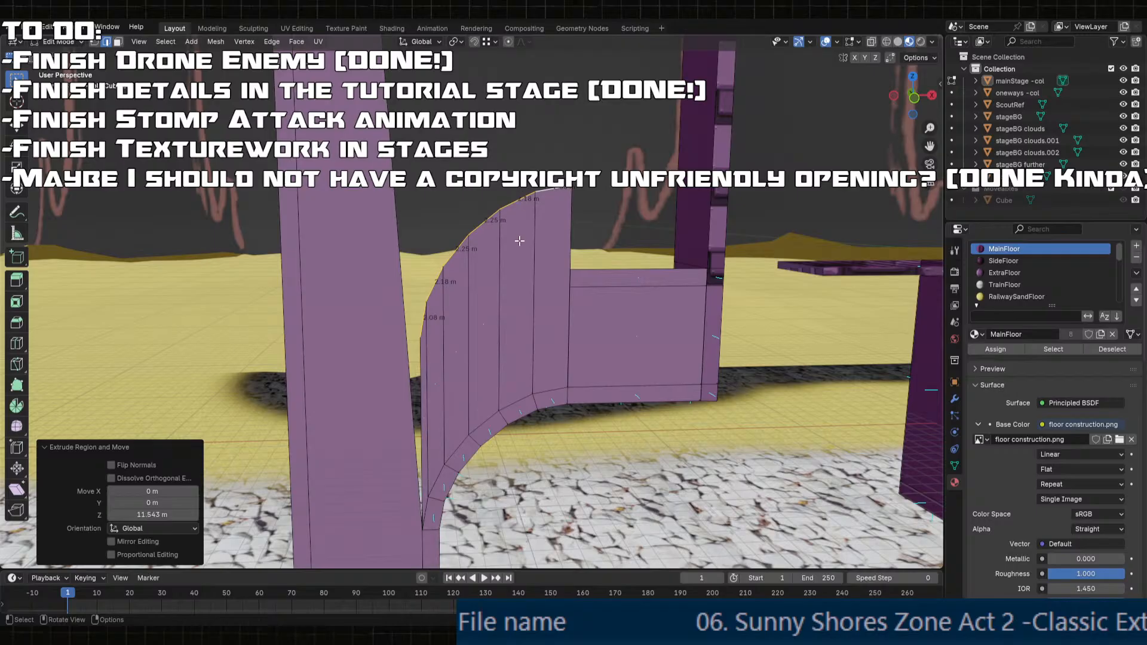
# - Flatten the extruded curve's upper edges with a Z scale of 0 and move them -2.2982 m along Z to the adjoining wall's horizontal edge
pyautogui.press('s')
pyautogui.press('z')
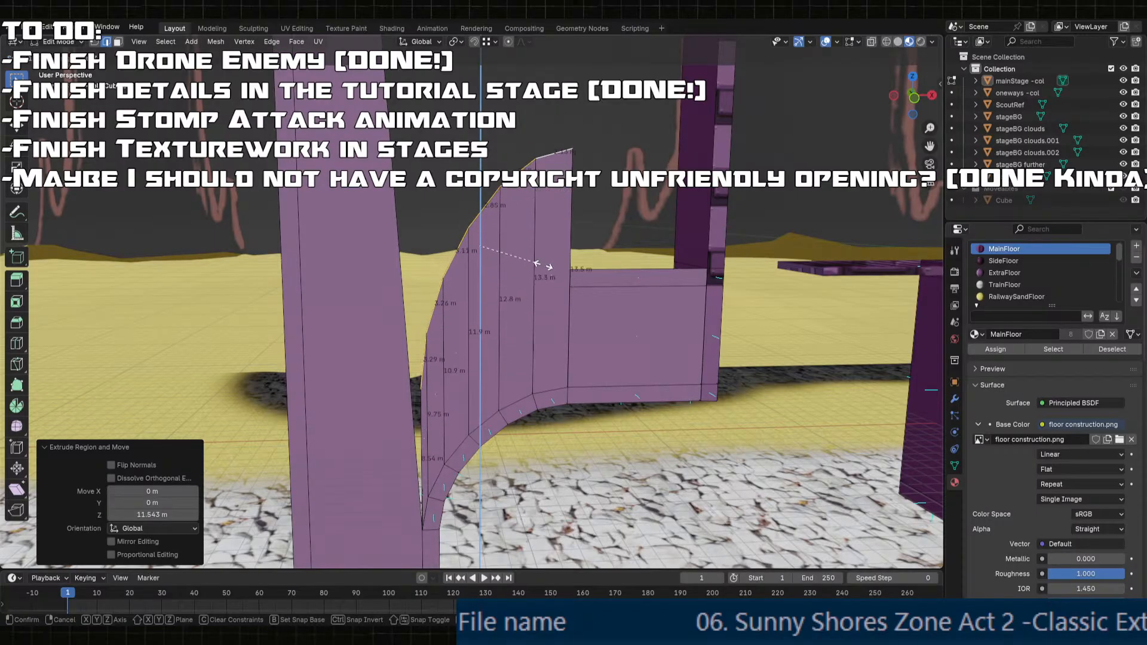
pyautogui.click(484, 274)
pyautogui.click(158, 515)
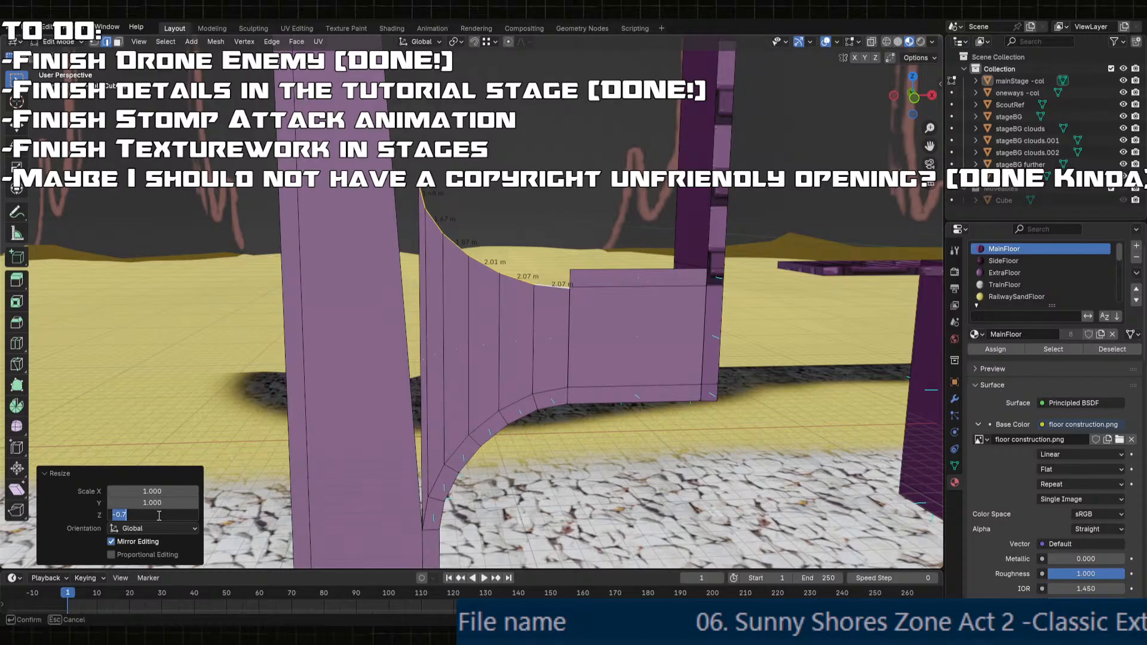
pyautogui.write('0')
pyautogui.press('Return')
pyautogui.scroll(5, 558, 361)
pyautogui.press('g')
pyautogui.press('z')
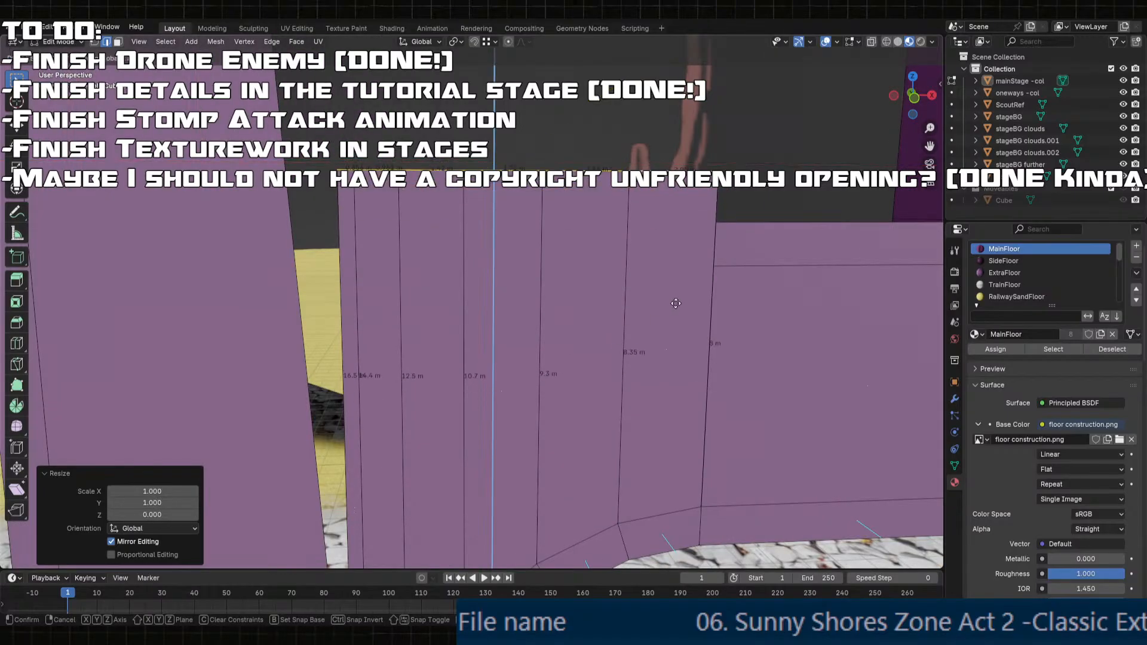
pyautogui.click(715, 265)
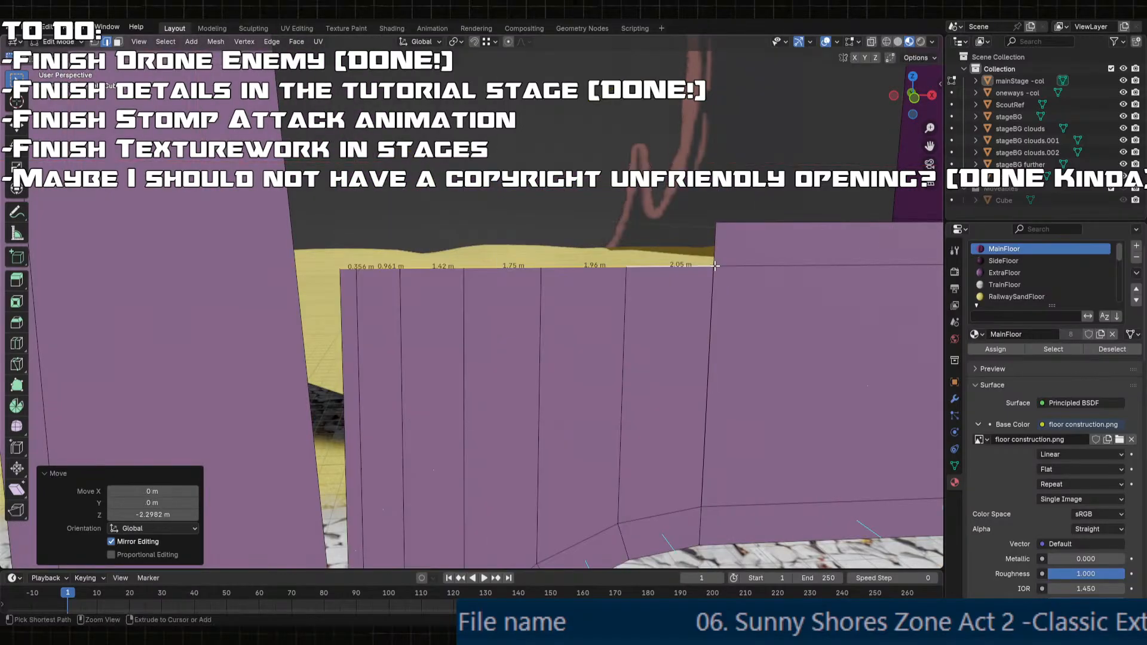
# - Fill triangular faces between the straight wall's raised corner and the three nearest upper edges of the curved wall
pyautogui.click(692, 272)
pyautogui.press('f')
pyautogui.click(650, 256)
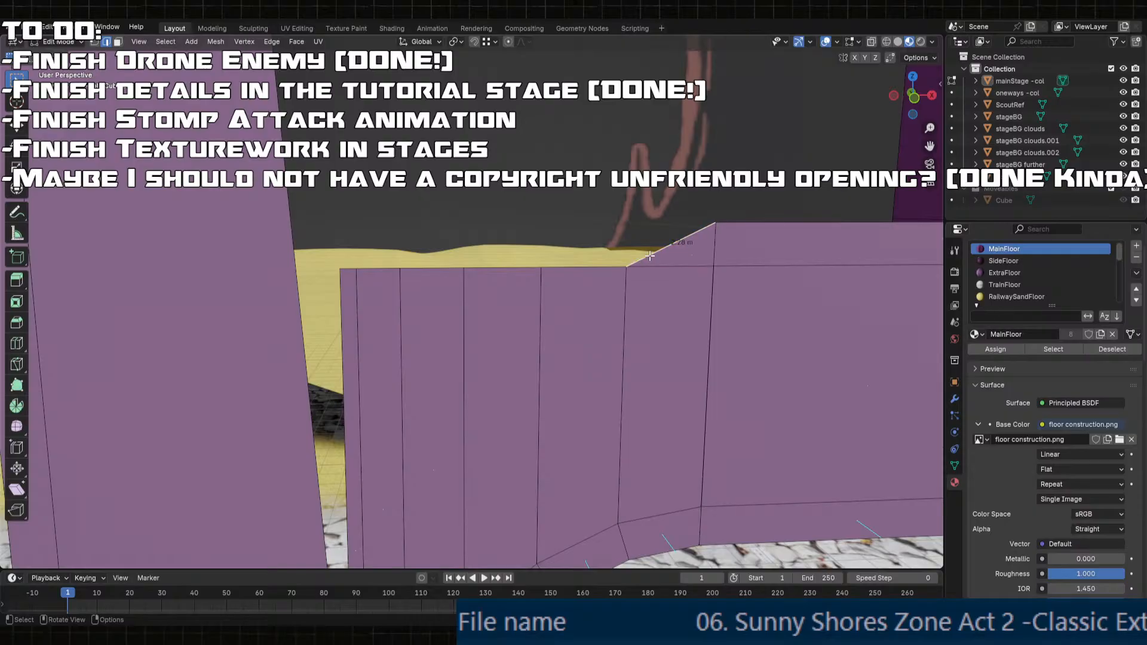
pyautogui.press('f')
pyautogui.click(507, 271)
pyautogui.keyDown('shift'); pyautogui.click(559, 262); pyautogui.keyUp('shift')
pyautogui.press('f')
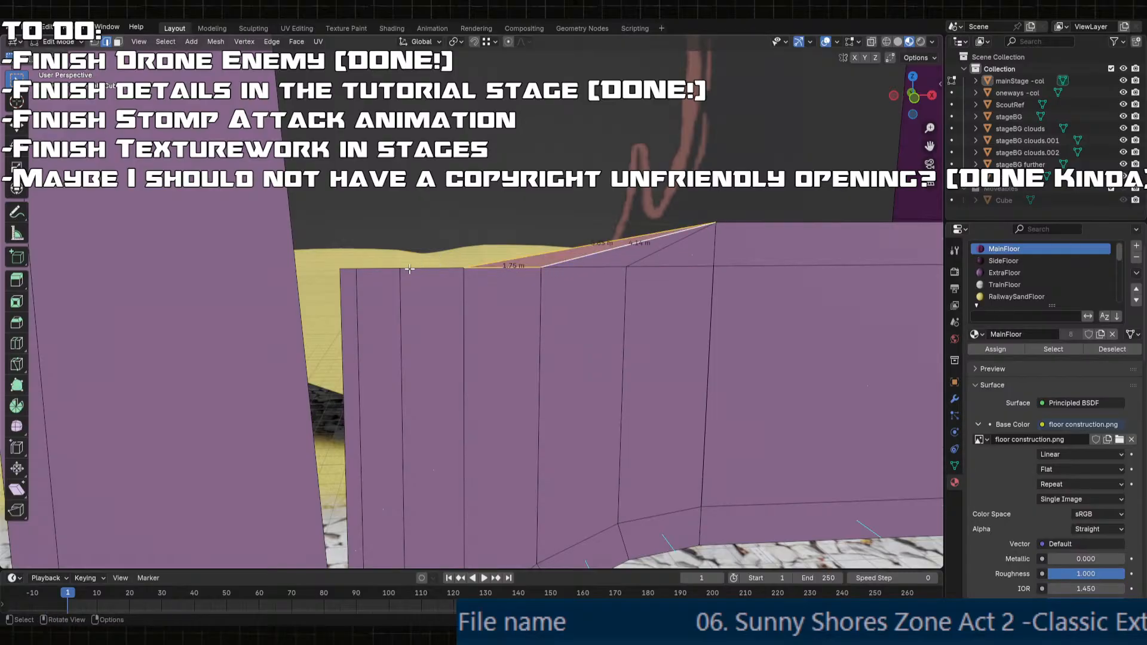
# - Continue the fan of triangular faces over the curved wall's remaining narrow upper edges, up to the same raised corner
pyautogui.click(411, 269)
pyautogui.keyDown('shift'); pyautogui.click(502, 254); pyautogui.keyUp('shift')
pyautogui.press('f')
pyautogui.click(393, 271)
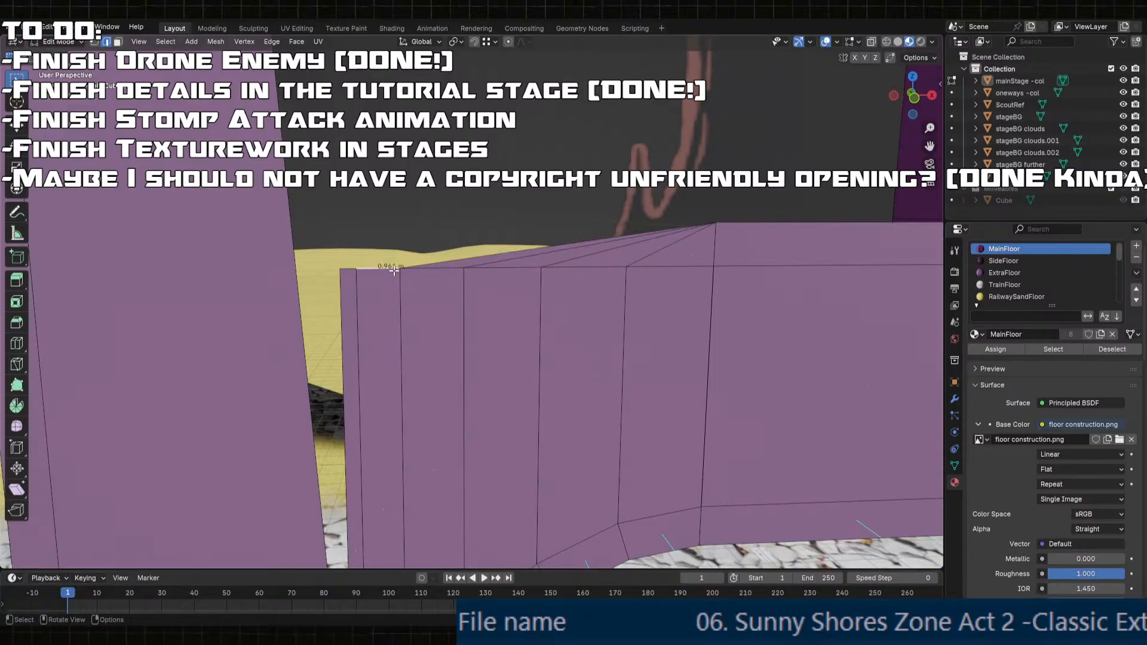
pyautogui.keyDown('shift'); pyautogui.click(460, 255); pyautogui.keyUp('shift')
pyautogui.press('f')
pyautogui.click(361, 267)
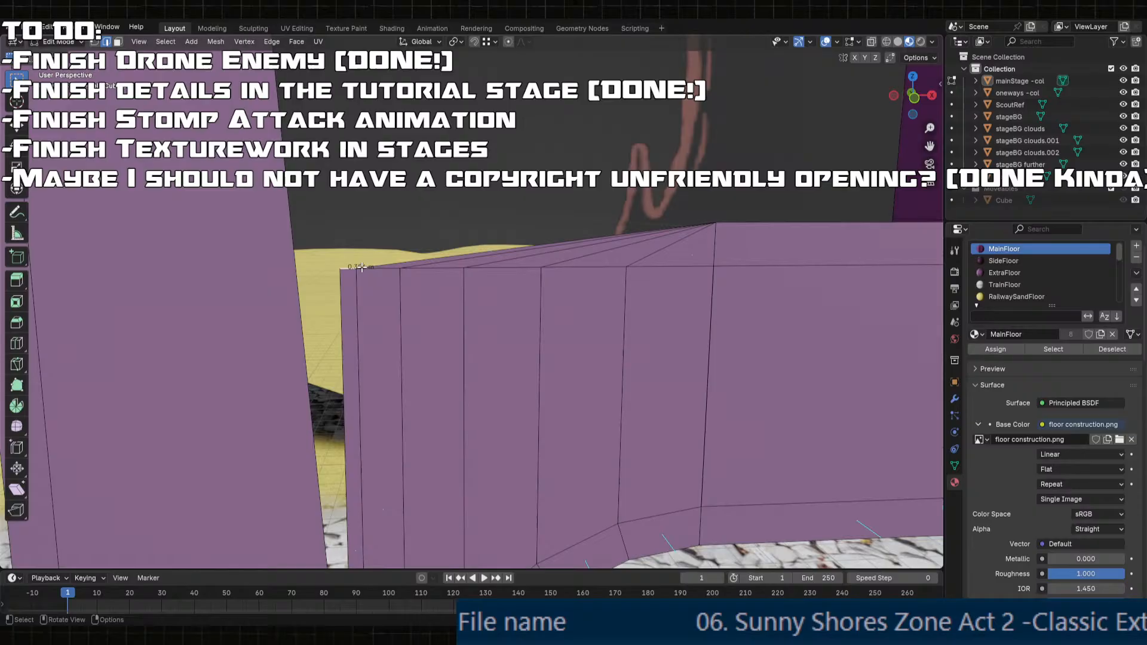
pyautogui.keyDown('shift'); pyautogui.click(414, 259); pyautogui.keyUp('shift')
pyautogui.moveTo(414, 259); pyautogui.dragTo(445, 305, button='middle')
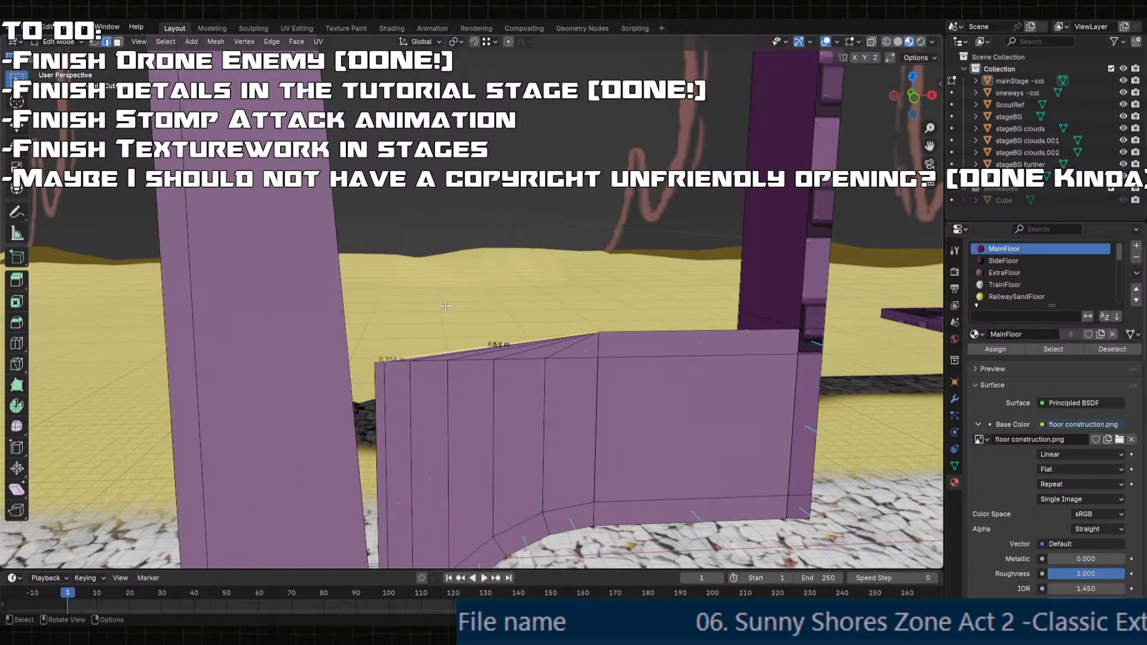
# - Fill the long narrow triangular face between the tall wall's slanted edge and the curved wall's outer vertical edge
pyautogui.click(350, 384)
pyautogui.keyDown('shift'); pyautogui.click(377, 380); pyautogui.keyUp('shift')
pyautogui.scroll(-7, 391, 371)
pyautogui.keyDown('shift'); pyautogui.moveTo(445, 239); pyautogui.dragTo(462, 342, button='middle'); pyautogui.keyUp('shift')
pyautogui.press('f')
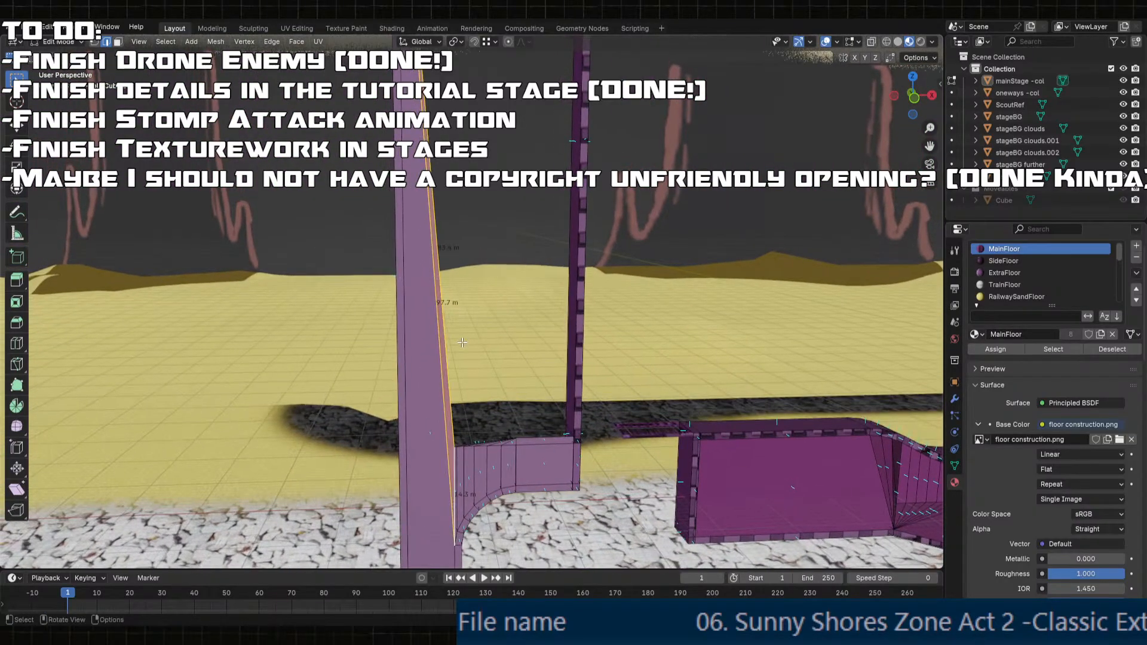
# - Fill the tall triangular face joining the tall wall's new slanted edge to the fan's sloped upper edge
pyautogui.scroll(4, 462, 343)
pyautogui.keyDown('shift'); pyautogui.moveTo(475, 460); pyautogui.dragTo(488, 366, button='middle'); pyautogui.keyUp('shift')
pyautogui.scroll(5, 437, 454)
pyautogui.keyDown('shift'); pyautogui.moveTo(435, 463); pyautogui.dragTo(484, 347, button='middle'); pyautogui.keyUp('shift')
pyautogui.click(491, 364)
pyautogui.scroll(-9, 485, 357)
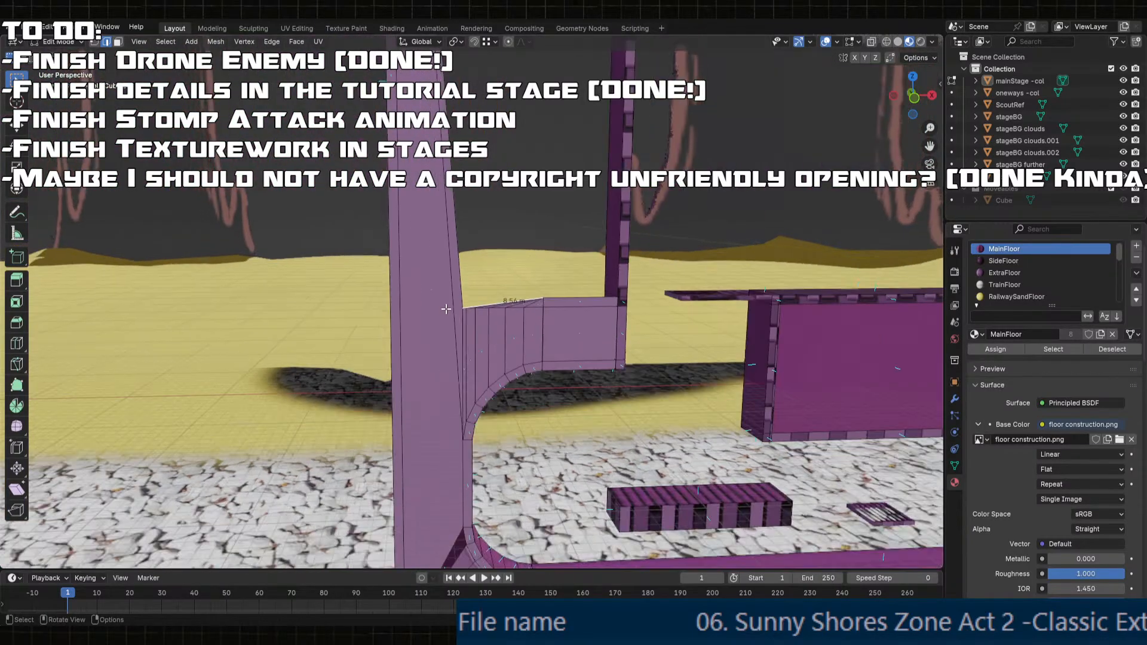
pyautogui.scroll(2, 447, 309)
pyautogui.scroll(2, 507, 297)
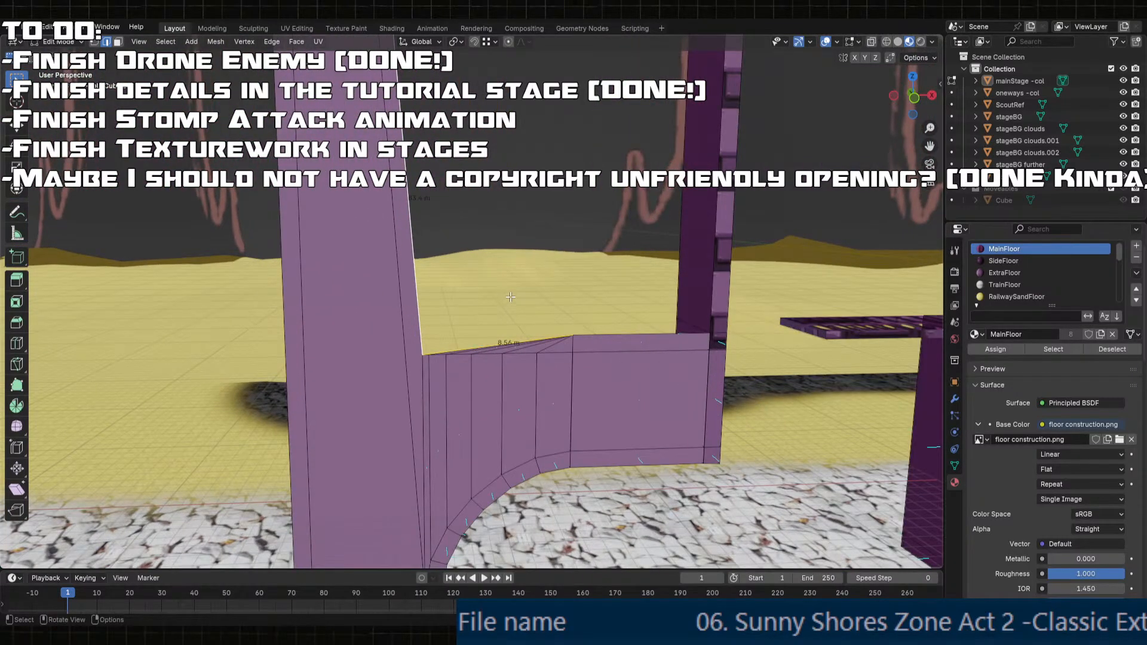
pyautogui.keyDown('shift'); pyautogui.click(511, 297); pyautogui.keyUp('shift')
# - Fill the large wall face between the newest slanted edge and the block-patterned upright
pyautogui.keyDown('shift'); pyautogui.moveTo(511, 297); pyautogui.dragTo(459, 370, button='middle'); pyautogui.keyUp('shift')
pyautogui.click(468, 496)
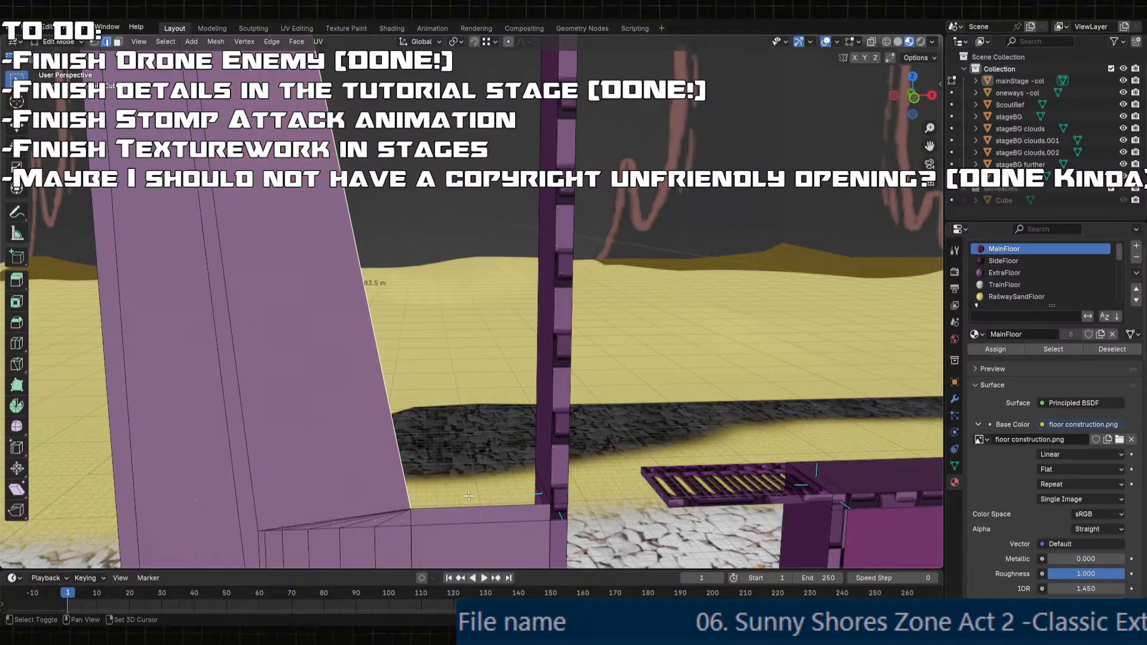
pyautogui.scroll(-5, 555, 385)
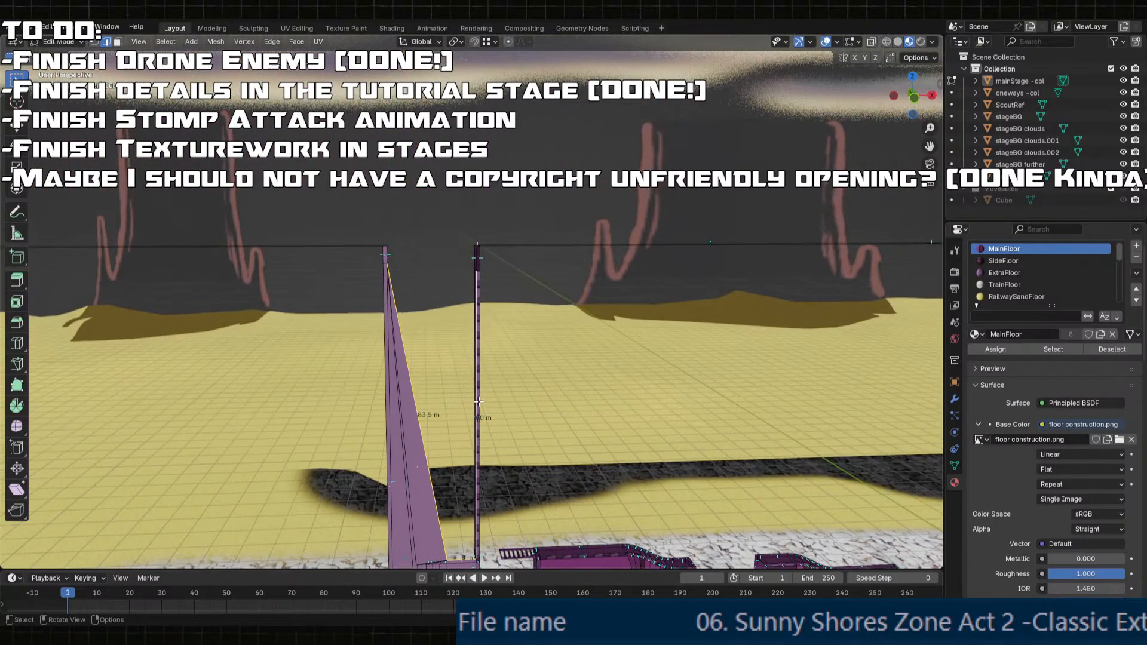
pyautogui.click(478, 401)
# - Fill the remaining gap at the wall's upper end between the tall wall and the upright's plain section
pyautogui.scroll(5, 569, 390)
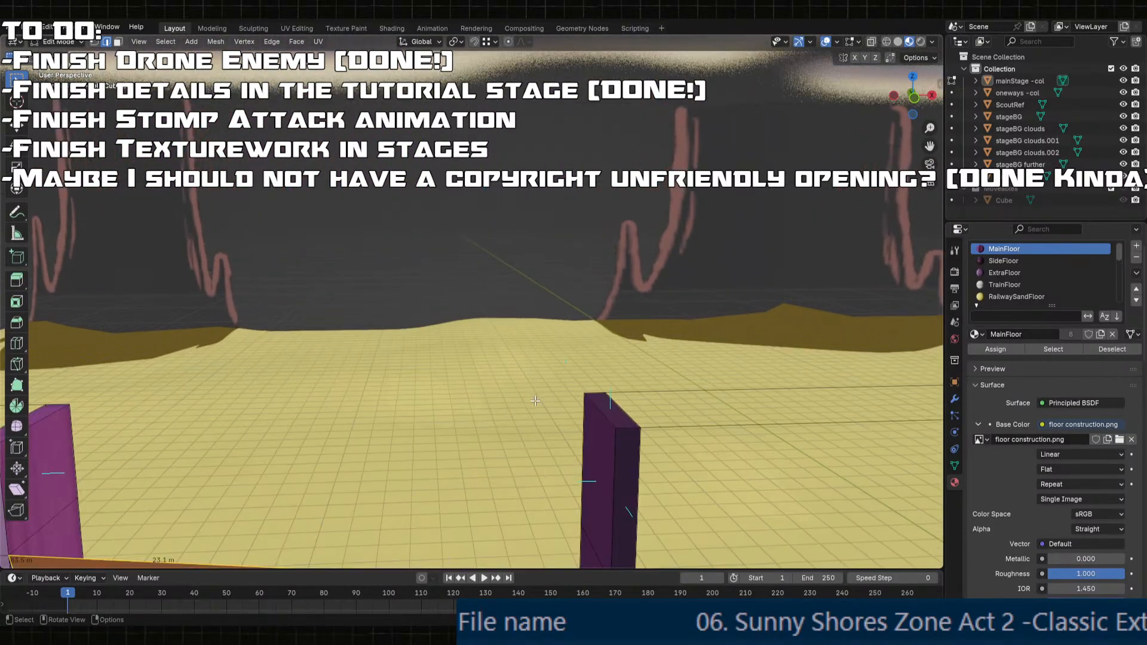
pyautogui.click(542, 442)
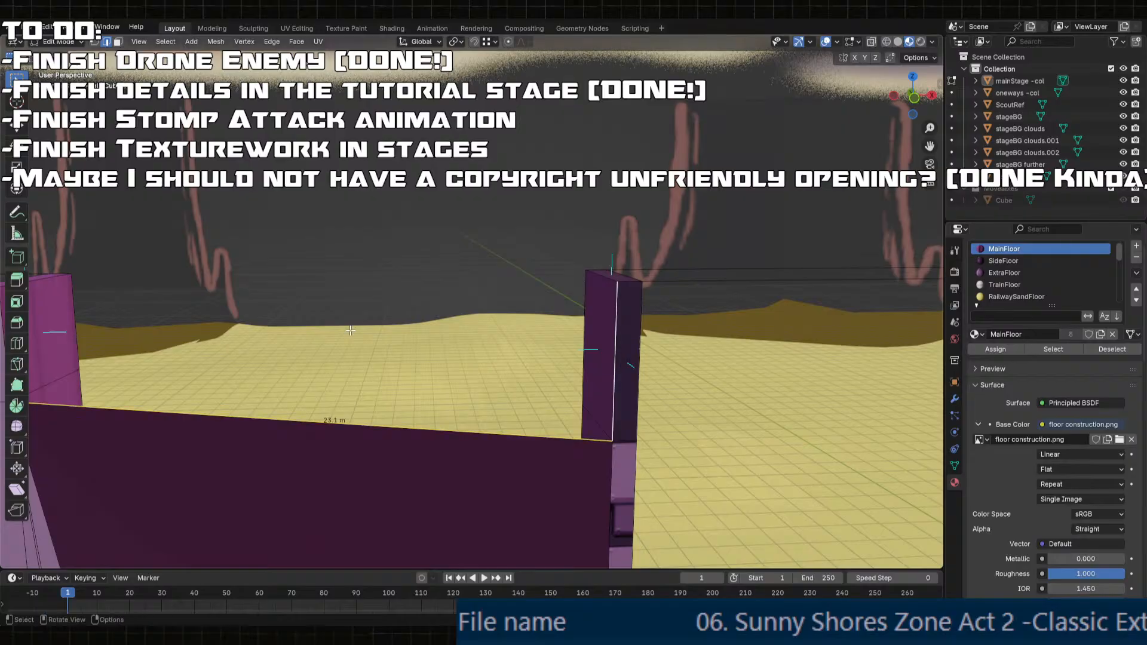
pyautogui.scroll(-3, 179, 318)
pyautogui.press('f')
pyautogui.press('3')
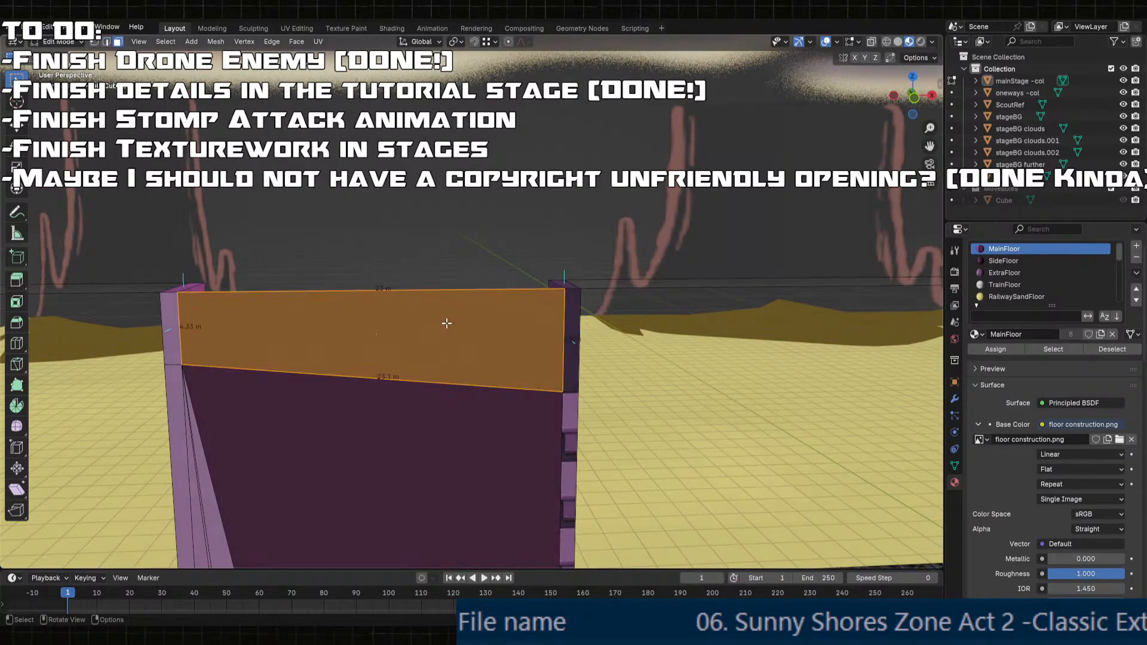
pyautogui.click(446, 324)
# - Select the edge path along the lower track's long straight and far bend and extrude it 20 m downward along Z
pyautogui.scroll(-6, 437, 418)
pyautogui.keyDown('shift'); pyautogui.moveTo(435, 432); pyautogui.dragTo(476, 334, button='middle'); pyautogui.keyUp('shift')
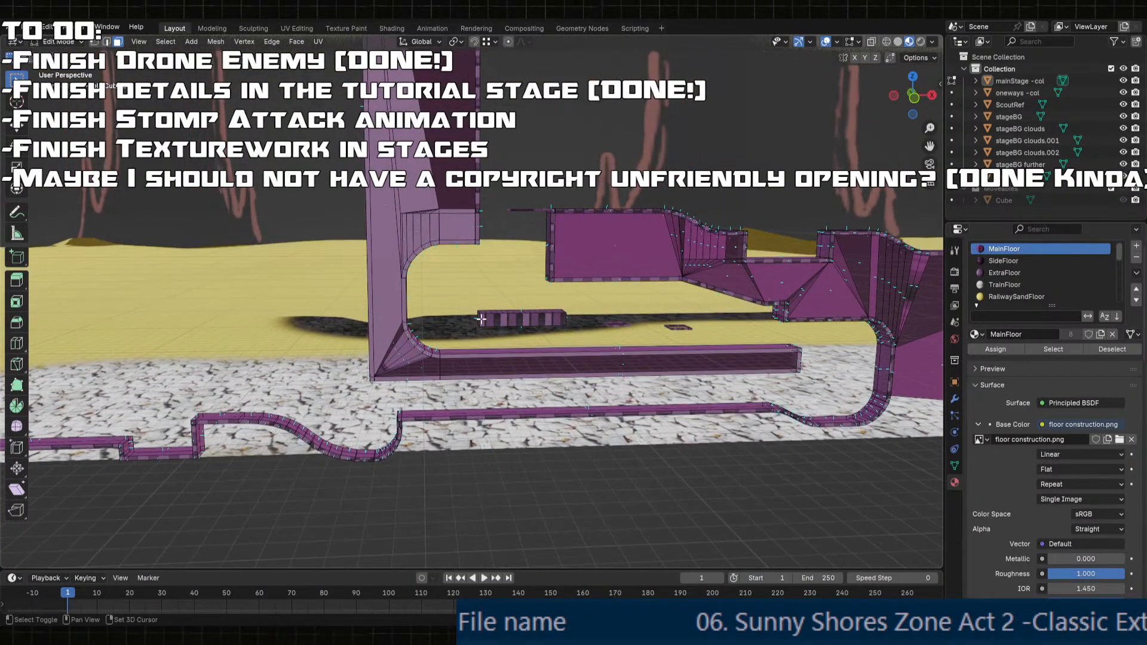
pyautogui.moveTo(554, 379); pyautogui.dragTo(537, 362, button='middle')
pyautogui.scroll(3, 557, 337)
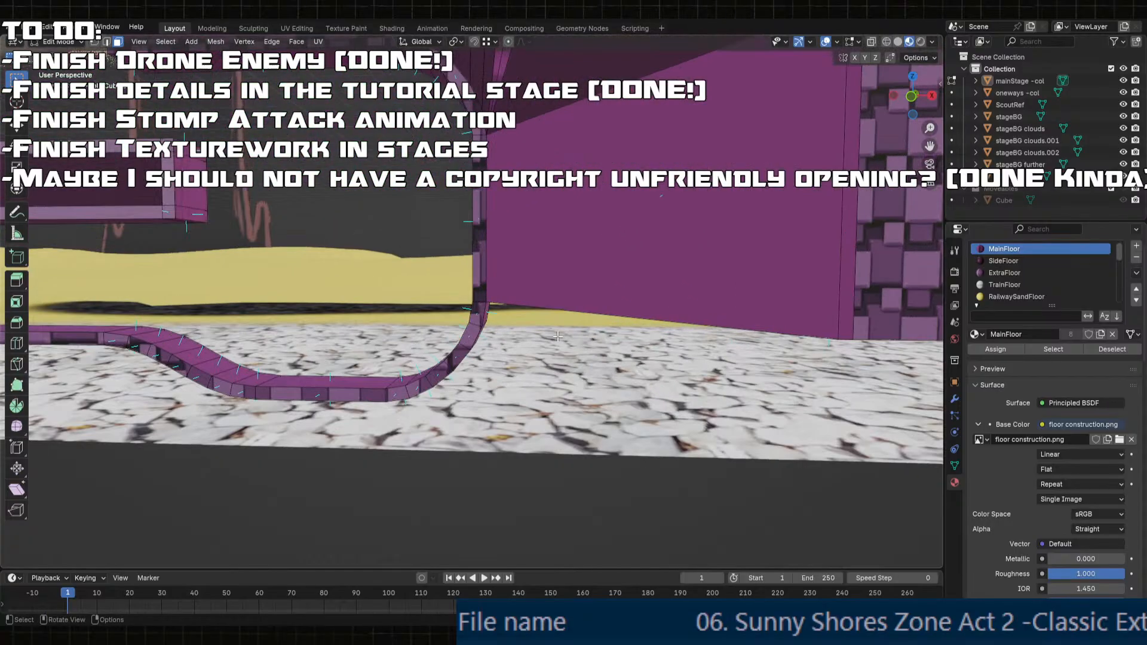
pyautogui.press('2')
pyautogui.moveTo(479, 317); pyautogui.dragTo(531, 322, button='middle')
pyautogui.keyDown('ctrl'); pyautogui.click(448, 316); pyautogui.keyUp('ctrl')
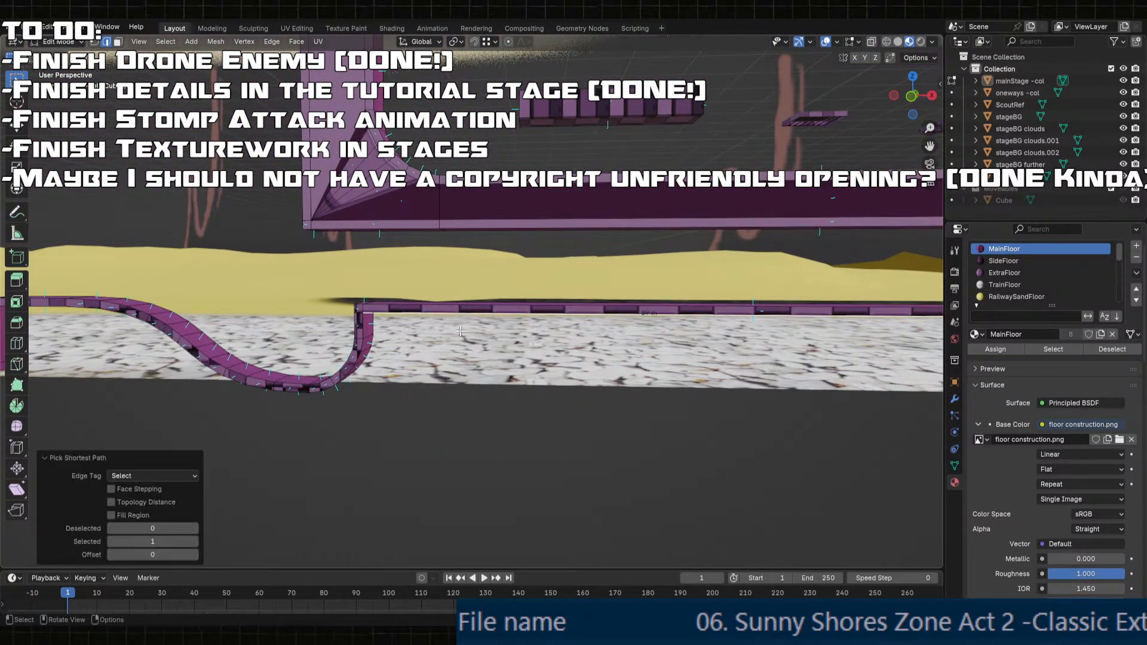
pyautogui.press('e')
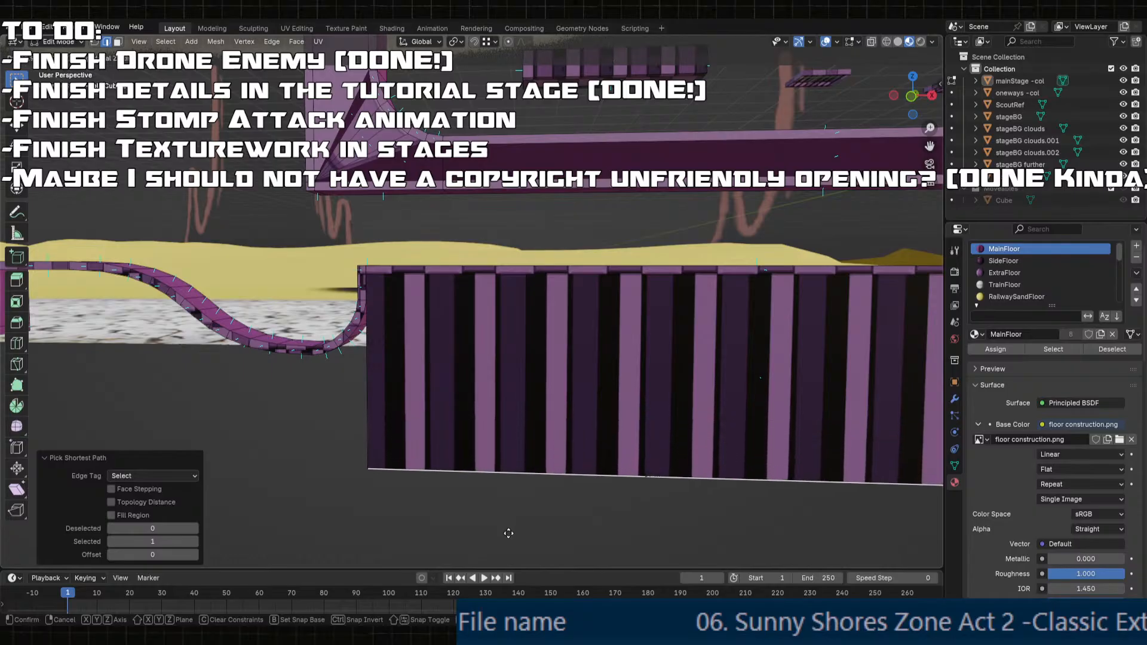
pyautogui.click(351, 536)
pyautogui.click(137, 515)
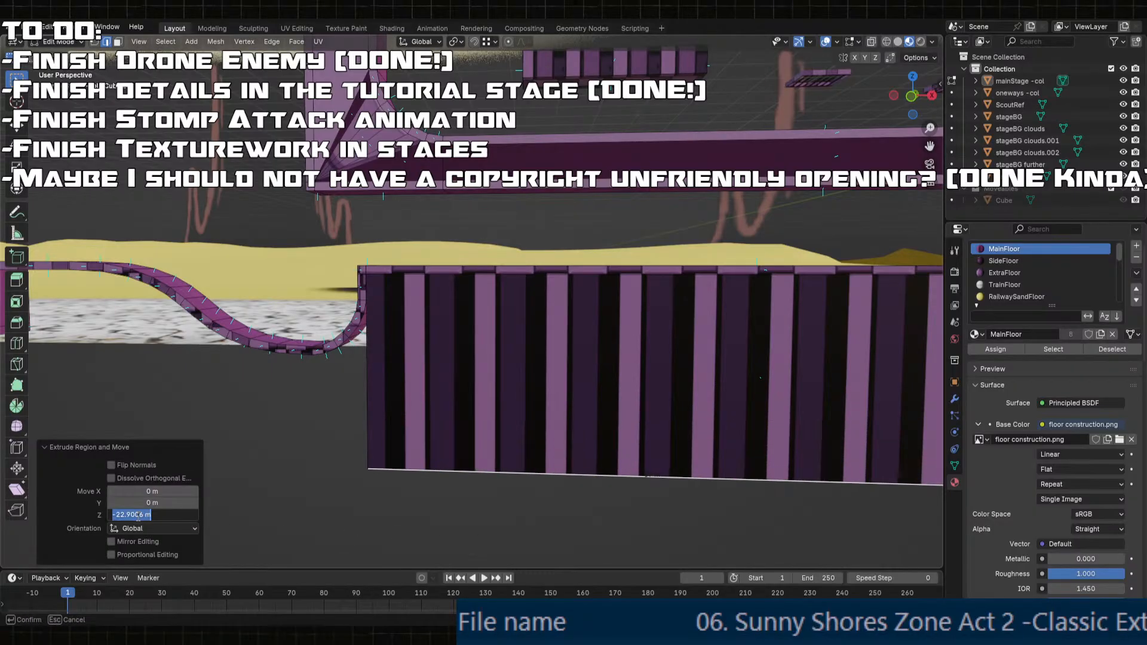
pyautogui.press('Return')
# - Select the edge path along the lower track's curved dip and raised flat stretch and extrude it -17 m along Z
pyautogui.moveTo(461, 402); pyautogui.dragTo(469, 358, button='middle')
pyautogui.keyDown('shift'); pyautogui.moveTo(389, 377); pyautogui.dragTo(639, 391, button='middle'); pyautogui.keyUp('shift')
pyautogui.scroll(-3, 427, 325)
pyautogui.keyDown('ctrl'); pyautogui.click(383, 261); pyautogui.keyUp('ctrl')
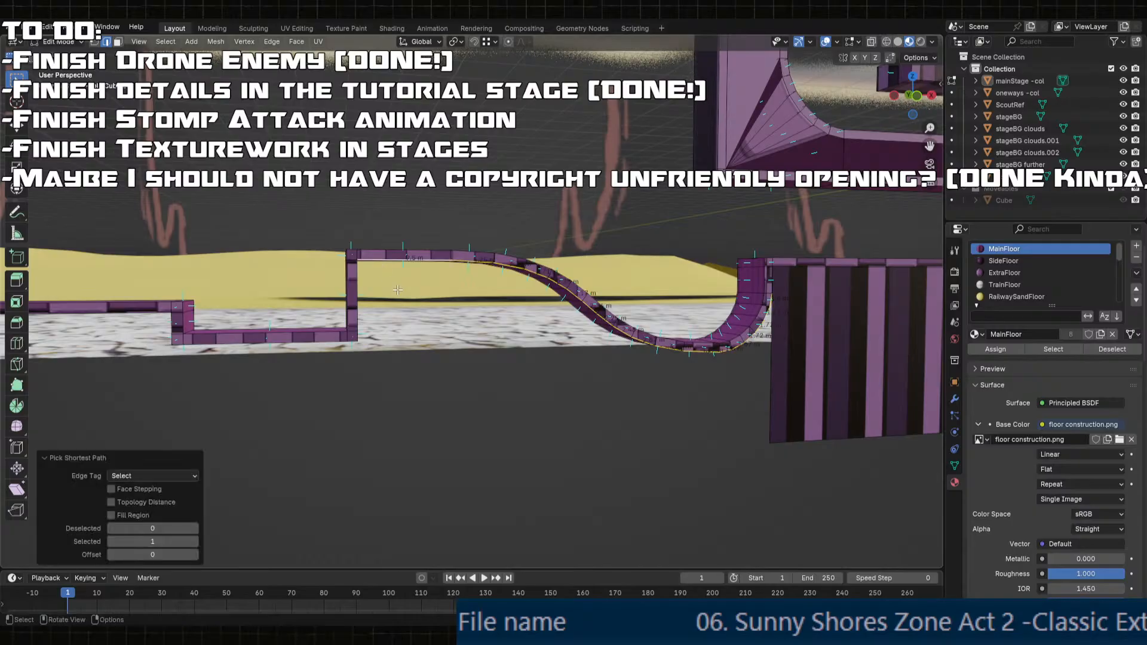
pyautogui.press('e')
pyautogui.press('z')
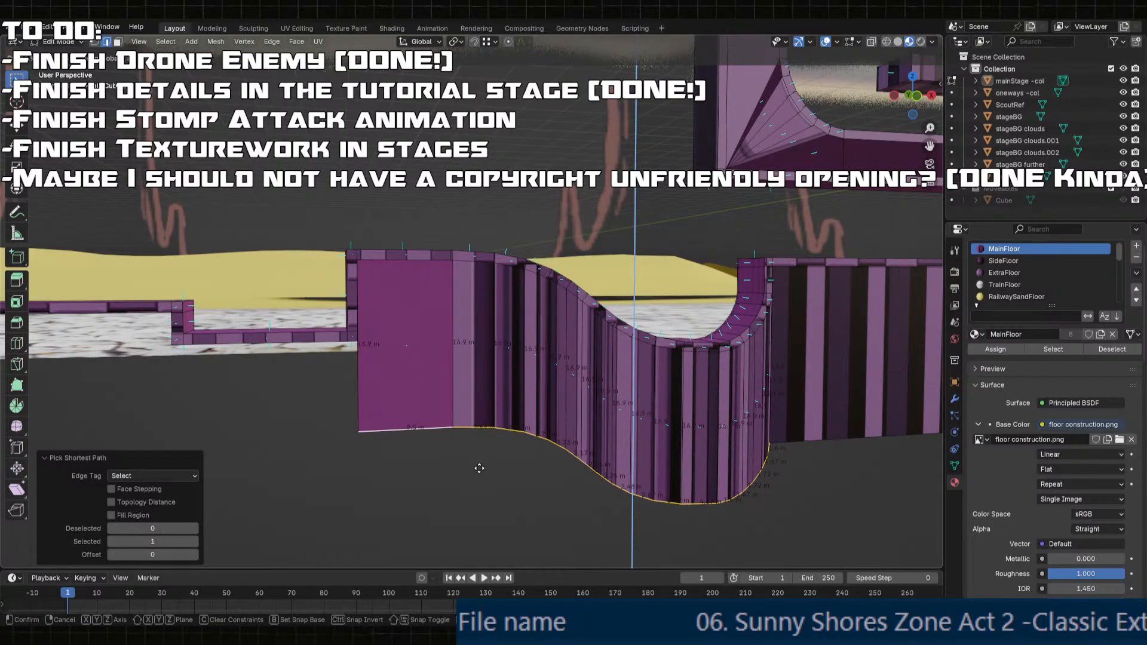
pyautogui.click(478, 468)
pyautogui.moveTo(144, 515); pyautogui.dragTo(153, 516)
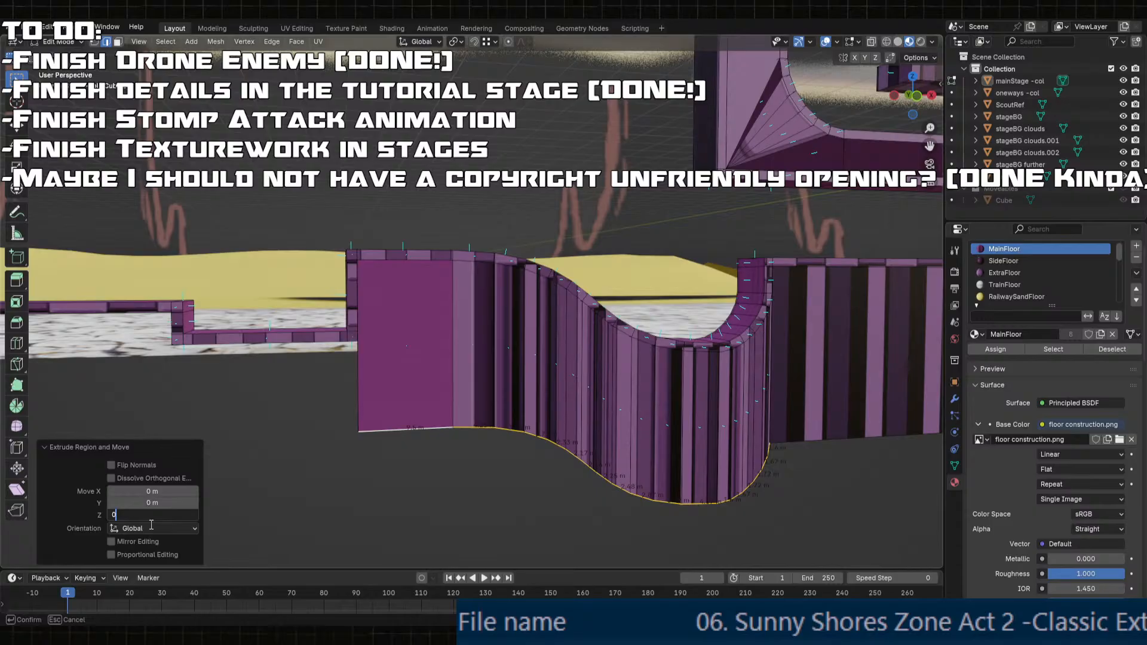
pyautogui.write('17')
pyautogui.press('Return')
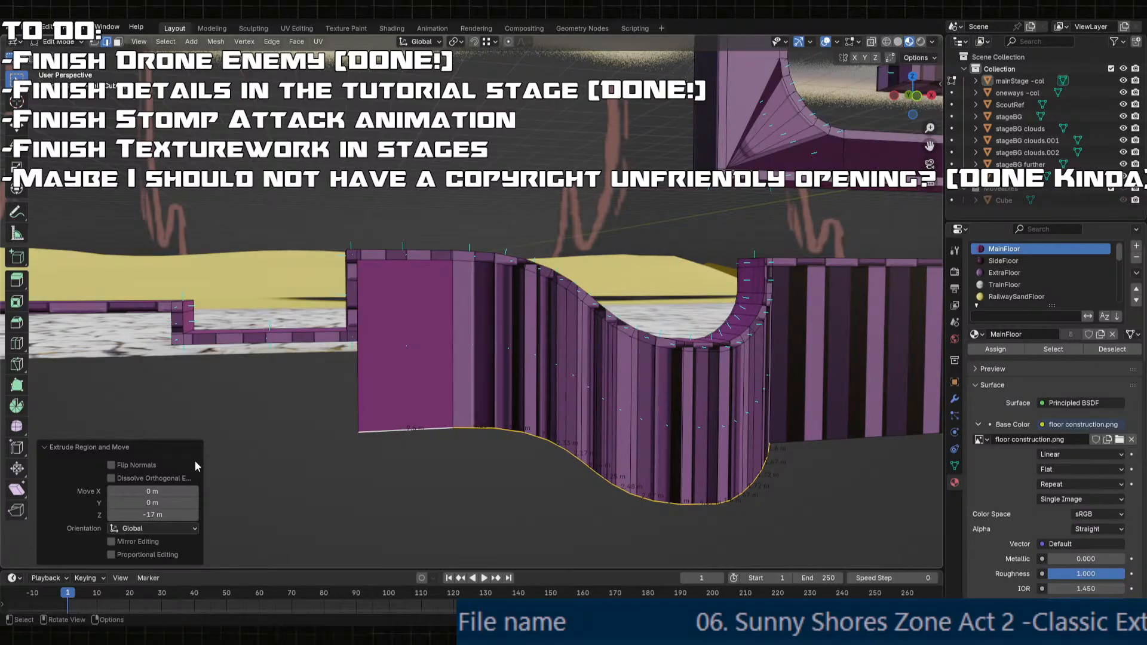
# - Select the edge path from the recessed stretch to the track's sloped far end and extrude it -12 m along Z
pyautogui.keyDown('shift'); pyautogui.moveTo(352, 346); pyautogui.dragTo(500, 356, button='middle'); pyautogui.keyUp('shift')
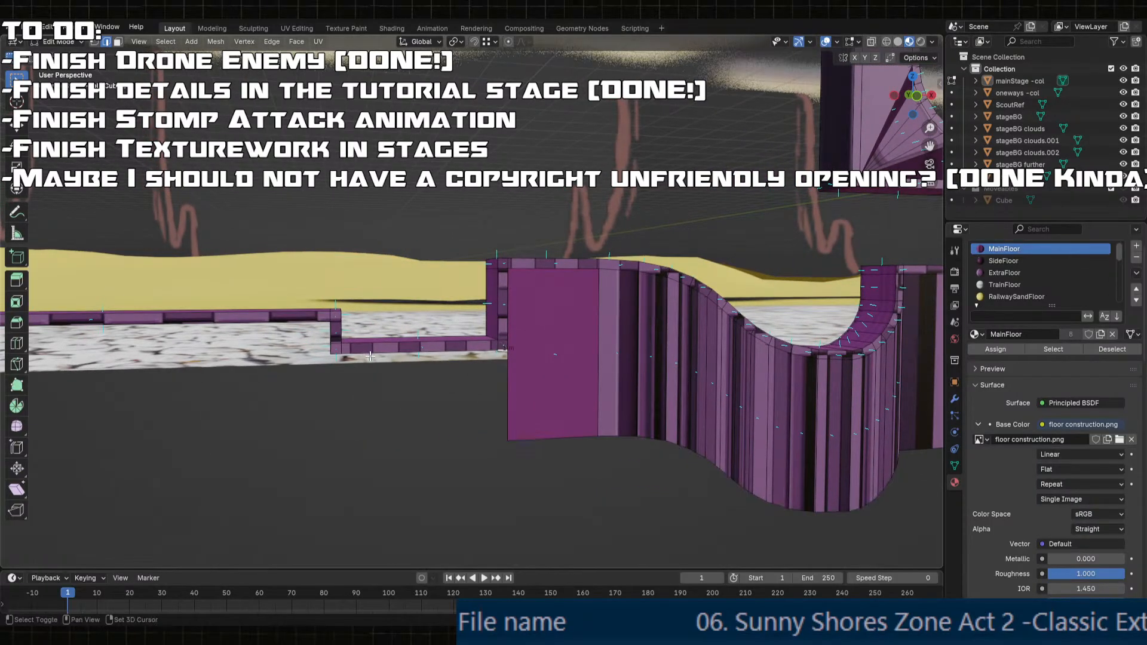
pyautogui.keyDown('shift'); pyautogui.moveTo(321, 326); pyautogui.dragTo(576, 354, button='middle'); pyautogui.keyUp('shift')
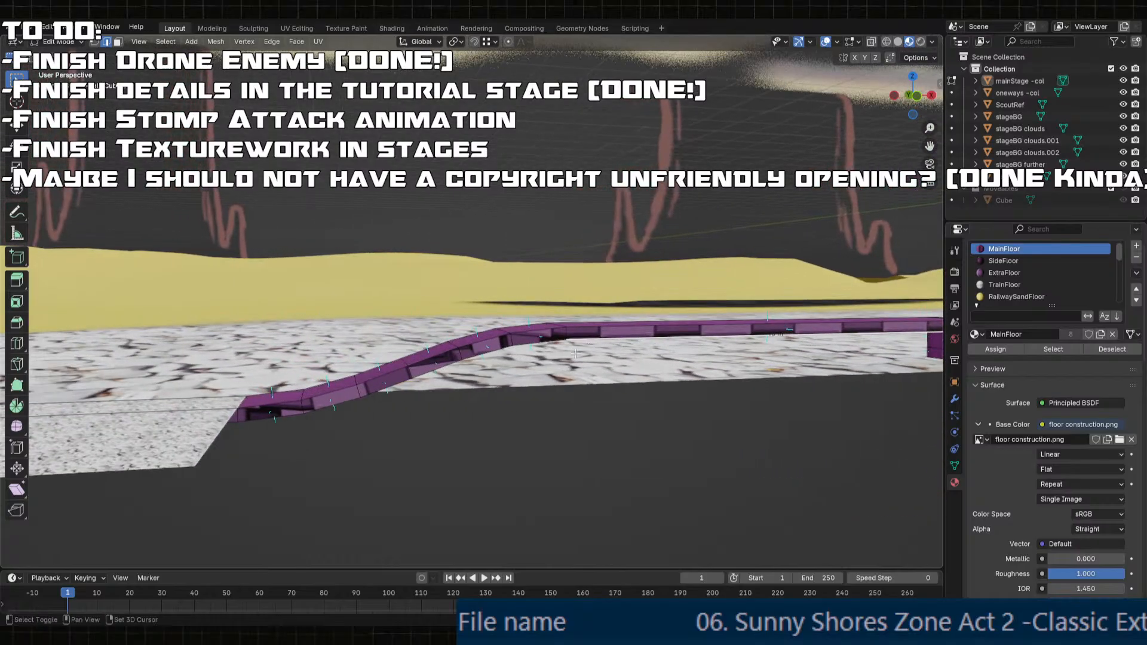
pyautogui.keyDown('ctrl'); pyautogui.click(249, 422); pyautogui.keyUp('ctrl')
pyautogui.keyDown('shift'); pyautogui.moveTo(250, 421); pyautogui.dragTo(296, 390, button='middle'); pyautogui.keyUp('shift')
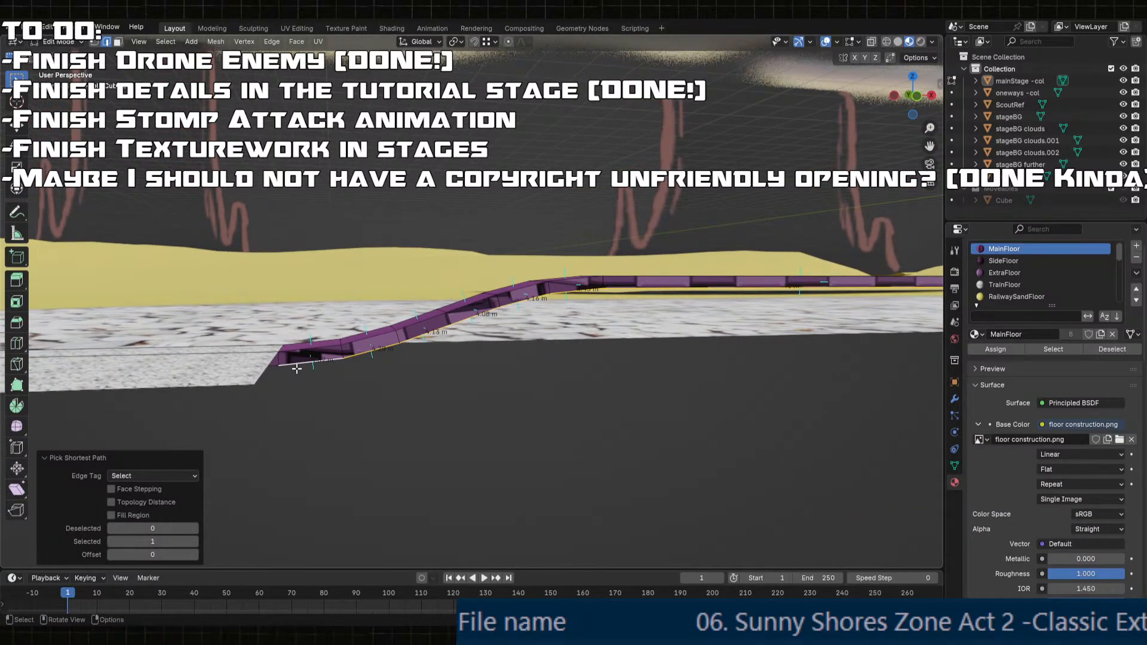
pyautogui.press('e')
pyautogui.press('z')
pyautogui.click(574, 420)
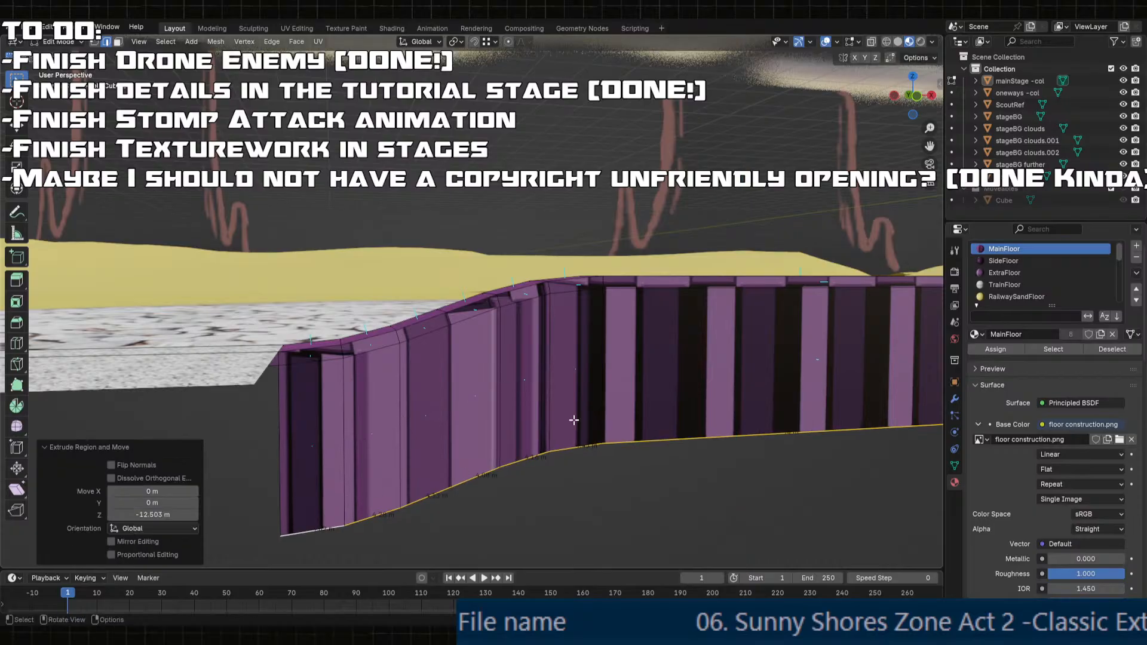
pyautogui.click(167, 514)
pyautogui.write('-')
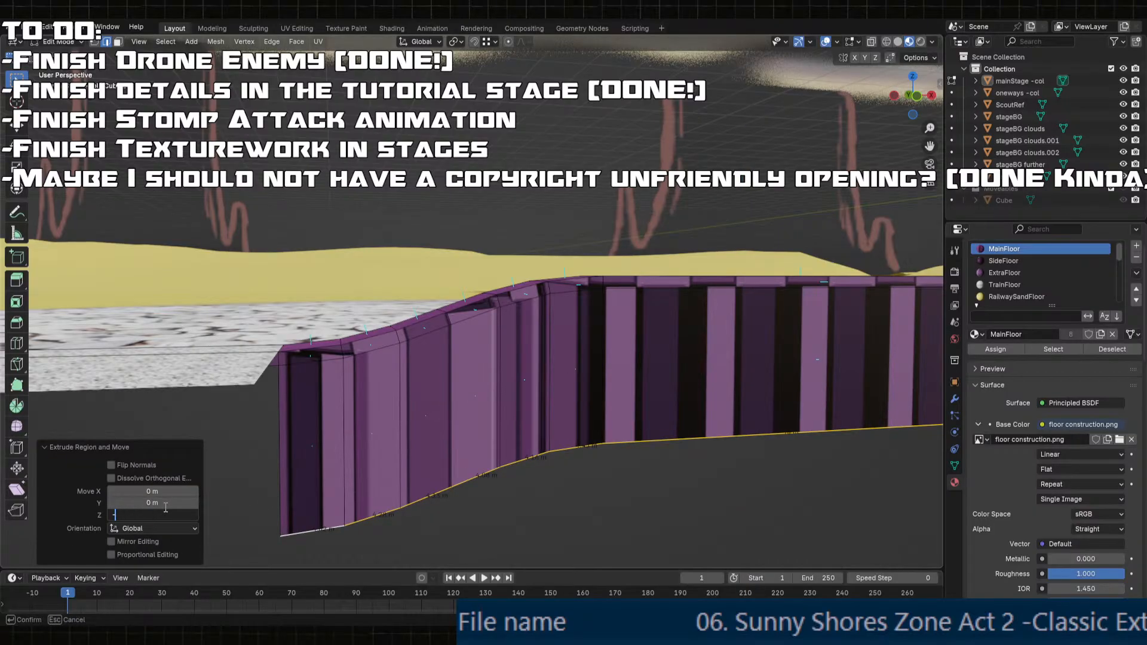
pyautogui.write('12')
pyautogui.press('Return')
# - Assign the ExtraFloor material to the large face between the slanted wall and the block-patterned upright
pyautogui.moveTo(489, 331); pyautogui.dragTo(551, 368, button='middle')
pyautogui.press('3')
pyautogui.keyDown('shift'); pyautogui.moveTo(441, 366); pyautogui.dragTo(574, 373, button='middle'); pyautogui.keyUp('shift')
pyautogui.click(717, 376)
pyautogui.keyDown('shift'); pyautogui.moveTo(821, 396); pyautogui.dragTo(469, 304, button='middle'); pyautogui.keyUp('shift')
pyautogui.keyDown('shift'); pyautogui.click(658, 381); pyautogui.keyUp('shift')
pyautogui.keyDown('shift'); pyautogui.moveTo(499, 179); pyautogui.dragTo(454, 330, button='middle'); pyautogui.keyUp('shift')
pyautogui.click(570, 273)
pyautogui.click(1004, 272)
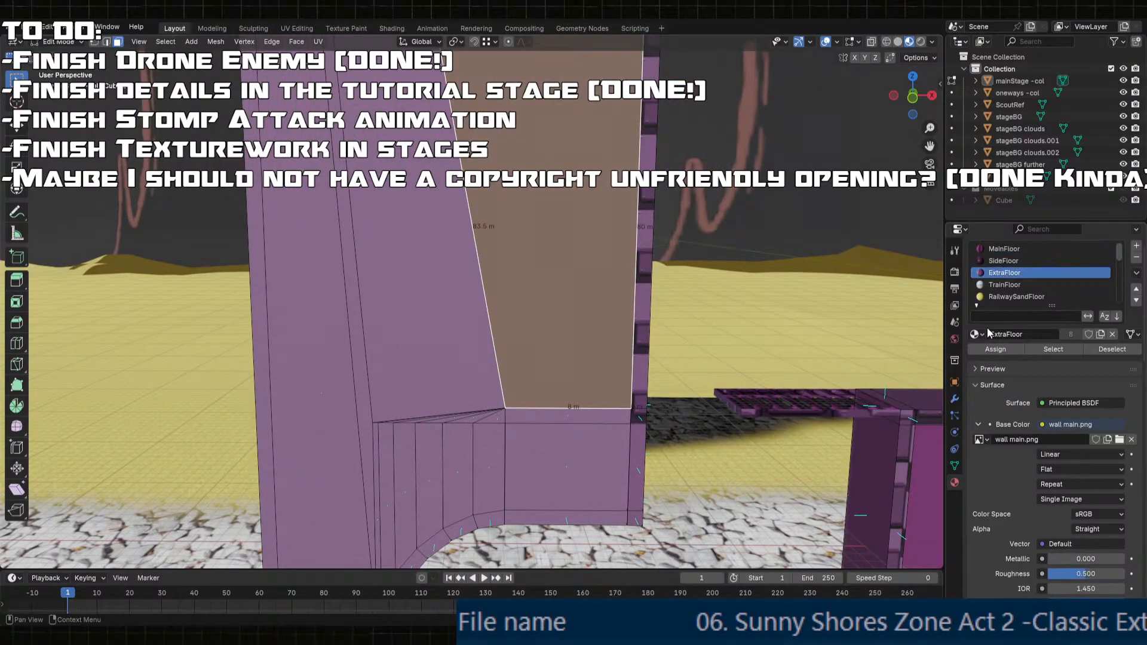
pyautogui.click(995, 348)
# - Check the tall wall faces' material and select every face that uses ExtraFloor
pyautogui.moveTo(520, 303); pyautogui.dragTo(482, 272, button='middle')
pyautogui.click(457, 281)
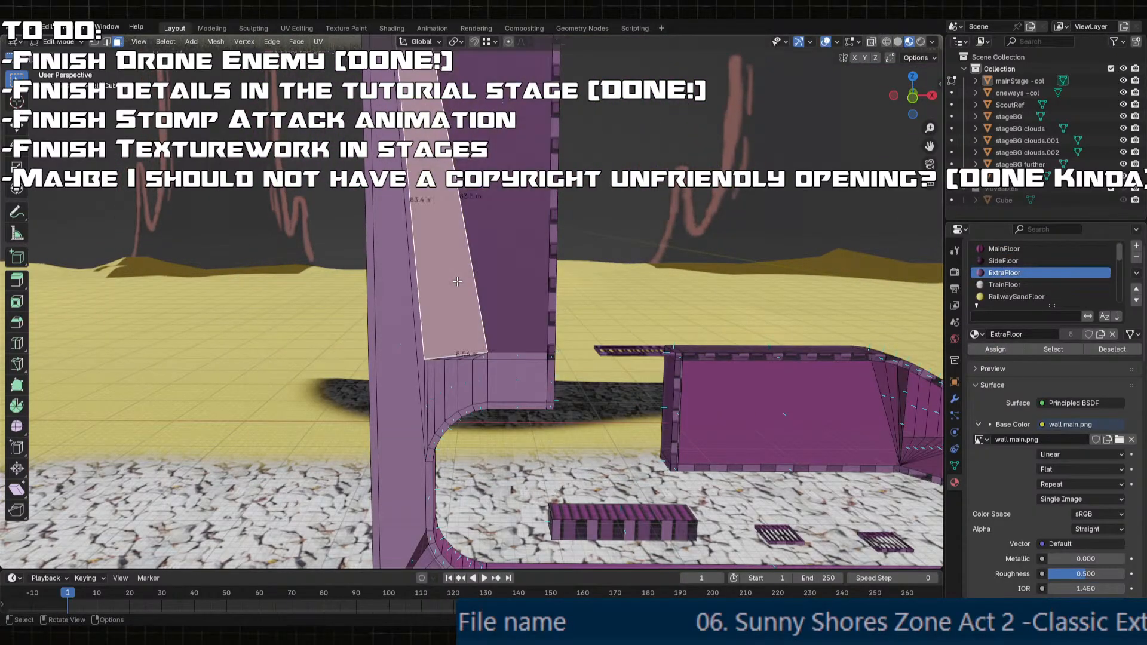
pyautogui.click(414, 314)
pyautogui.click(489, 288)
pyautogui.scroll(-5, 492, 299)
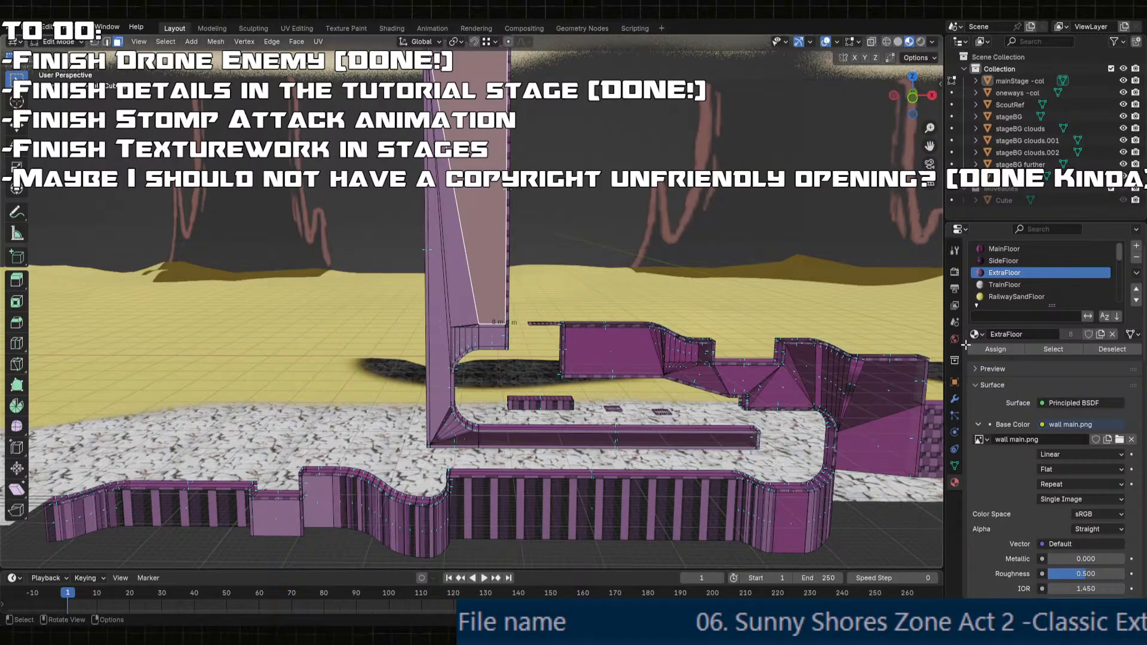
pyautogui.click(1056, 348)
pyautogui.keyDown('shift'); pyautogui.moveTo(574, 433); pyautogui.dragTo(499, 273, button='middle'); pyautogui.keyUp('shift')
pyautogui.scroll(1, 499, 272)
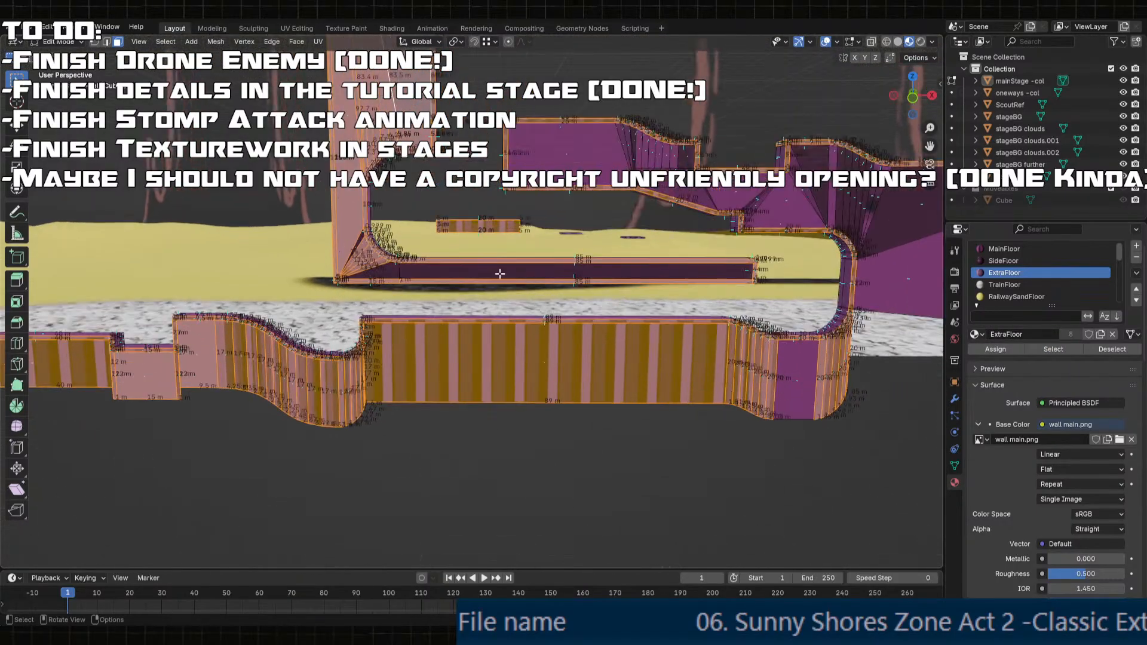
# - Assign ExtraFloor to the long horizontal beam's face, the adjoining corner wedge and the dark sliver beside the curve
pyautogui.scroll(5, 366, 248)
pyautogui.keyDown('shift'); pyautogui.moveTo(365, 248); pyautogui.dragTo(526, 326, button='middle'); pyautogui.keyUp('shift')
pyautogui.click(439, 312)
pyautogui.keyDown('shift'); pyautogui.click(514, 307); pyautogui.keyUp('shift')
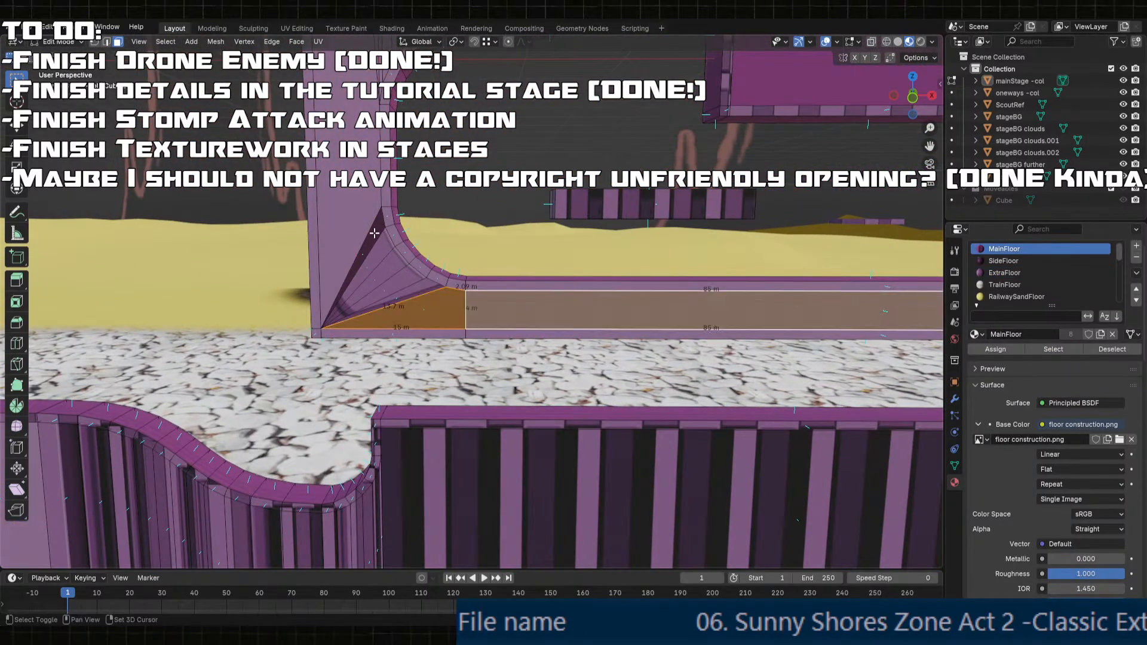
pyautogui.keyDown('shift'); pyautogui.click(374, 233); pyautogui.keyUp('shift')
pyautogui.click(1003, 273)
pyautogui.click(995, 349)
# - Assign the ExtraFloor material to the plain 10 m wide wall face below the flat bottom of the curve
pyautogui.scroll(-5, 553, 380)
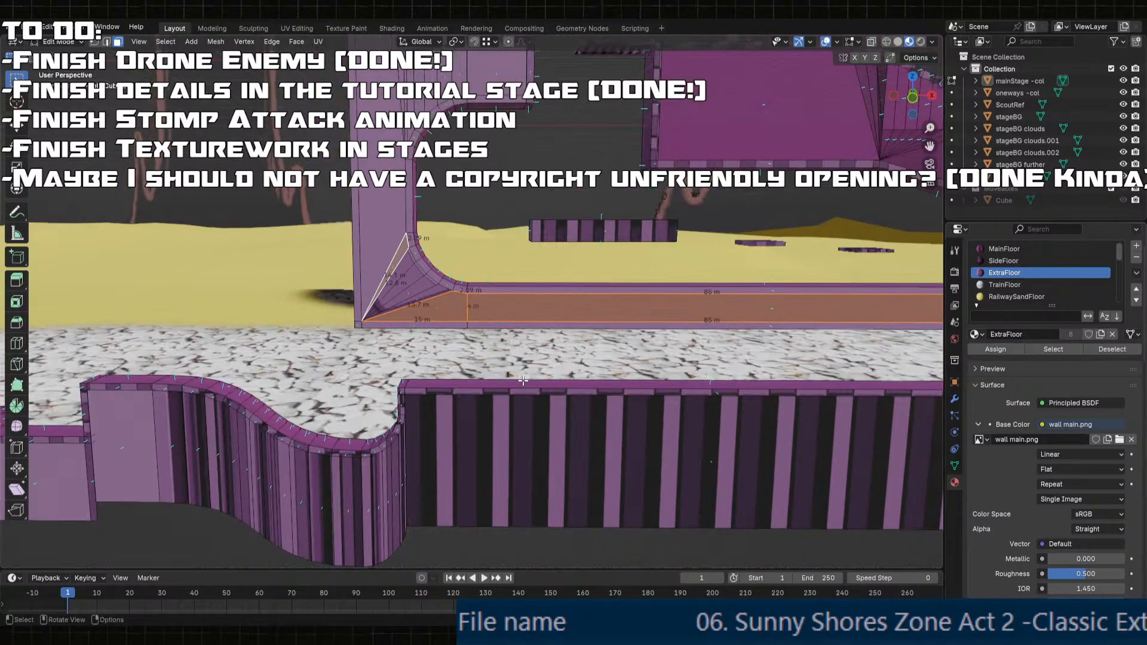
pyautogui.click(553, 380)
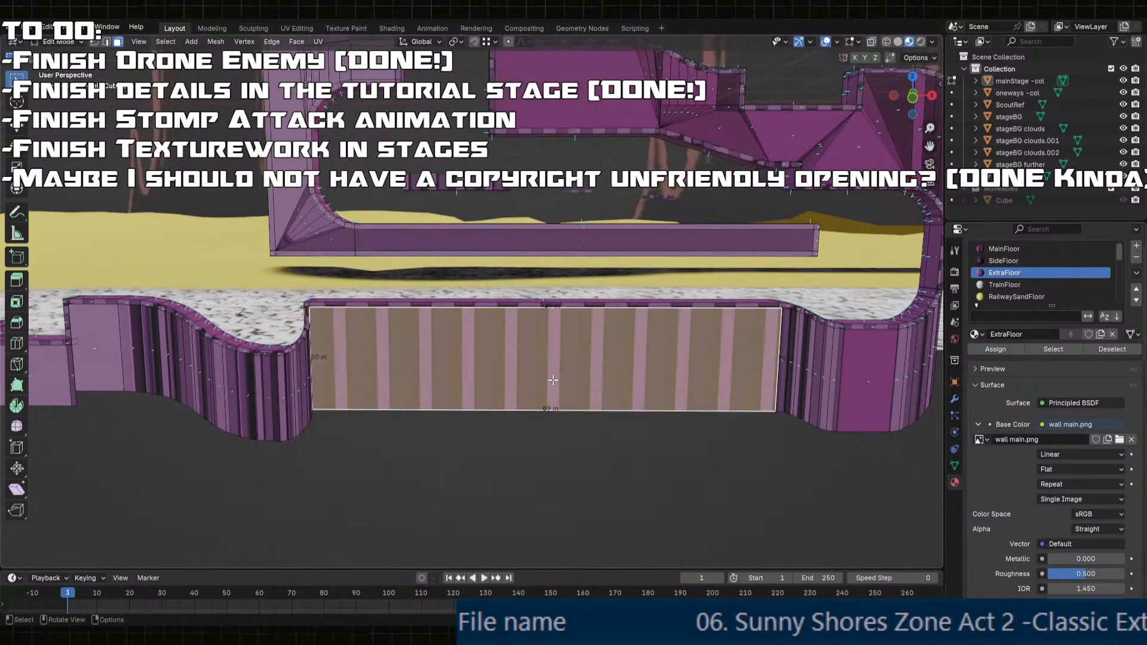
pyautogui.click(1042, 349)
pyautogui.keyDown('shift'); pyautogui.moveTo(896, 395); pyautogui.dragTo(548, 395, button='middle'); pyautogui.keyUp('shift')
pyautogui.scroll(3, 546, 412)
pyautogui.click(547, 417)
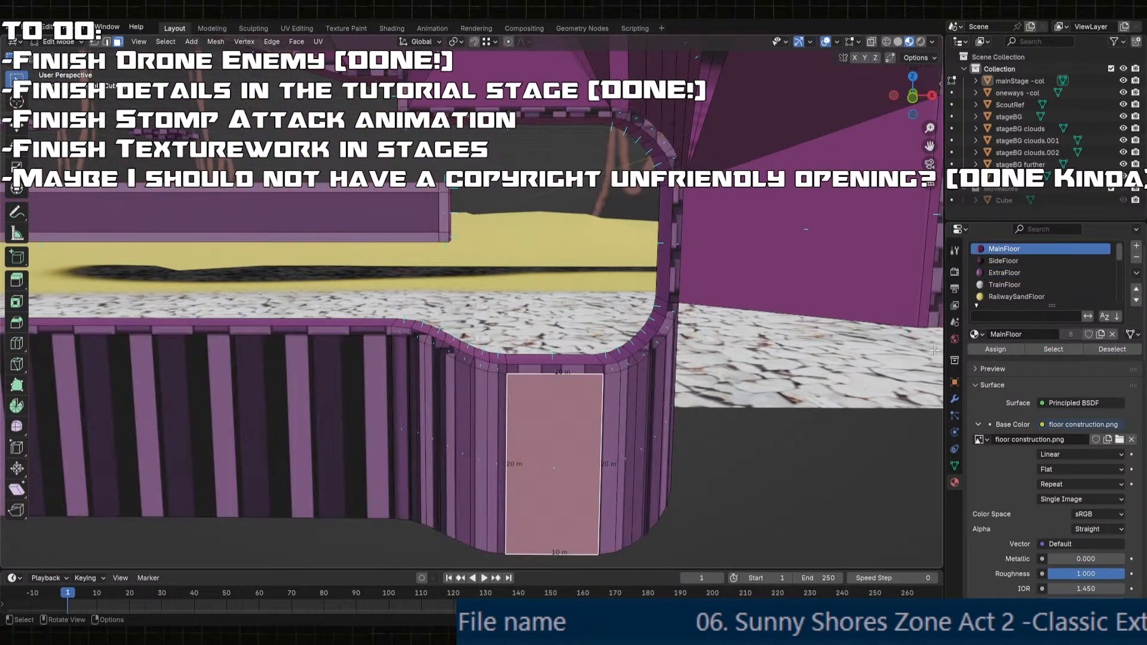
pyautogui.click(1010, 271)
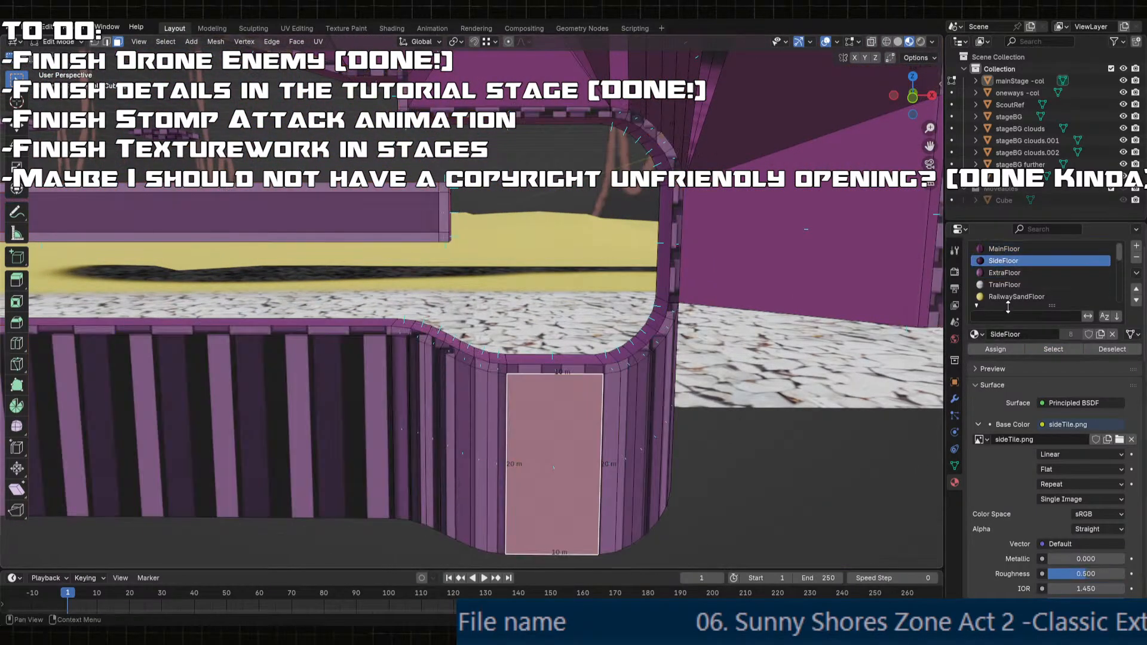
pyautogui.click(995, 349)
# - Extrude the lower edge of the plain wall face beside the curve 20 m downward along Z
pyautogui.keyDown('shift'); pyautogui.moveTo(760, 356); pyautogui.dragTo(550, 324, button='middle'); pyautogui.keyUp('shift')
pyautogui.press('2')
pyautogui.click(607, 286)
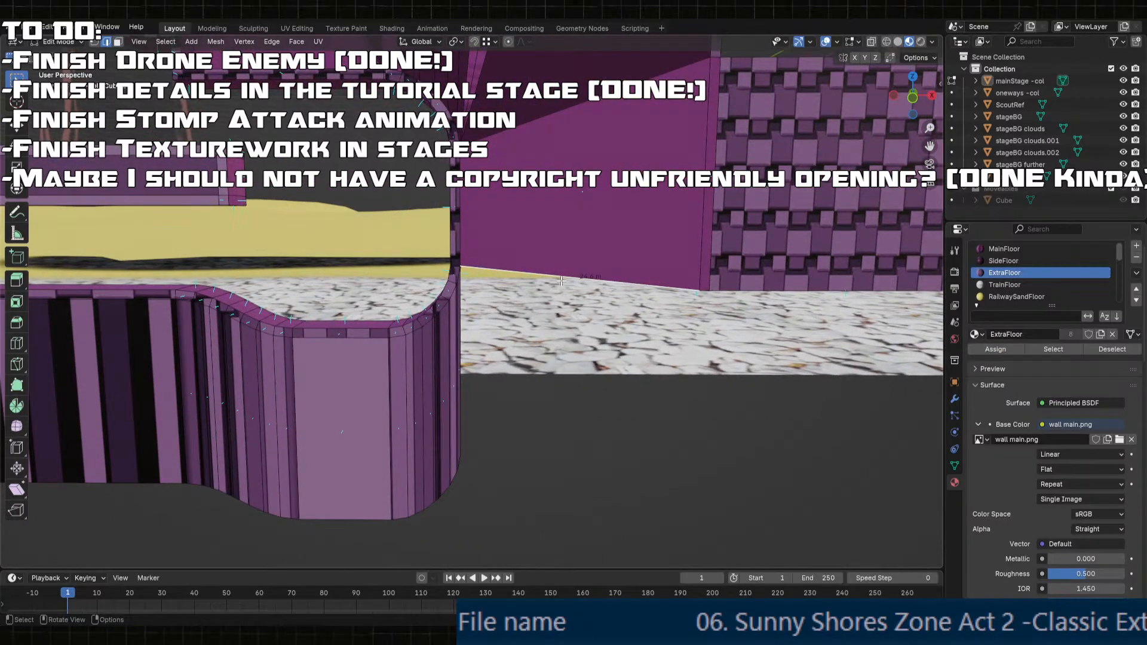
pyautogui.press('e')
pyautogui.press('z')
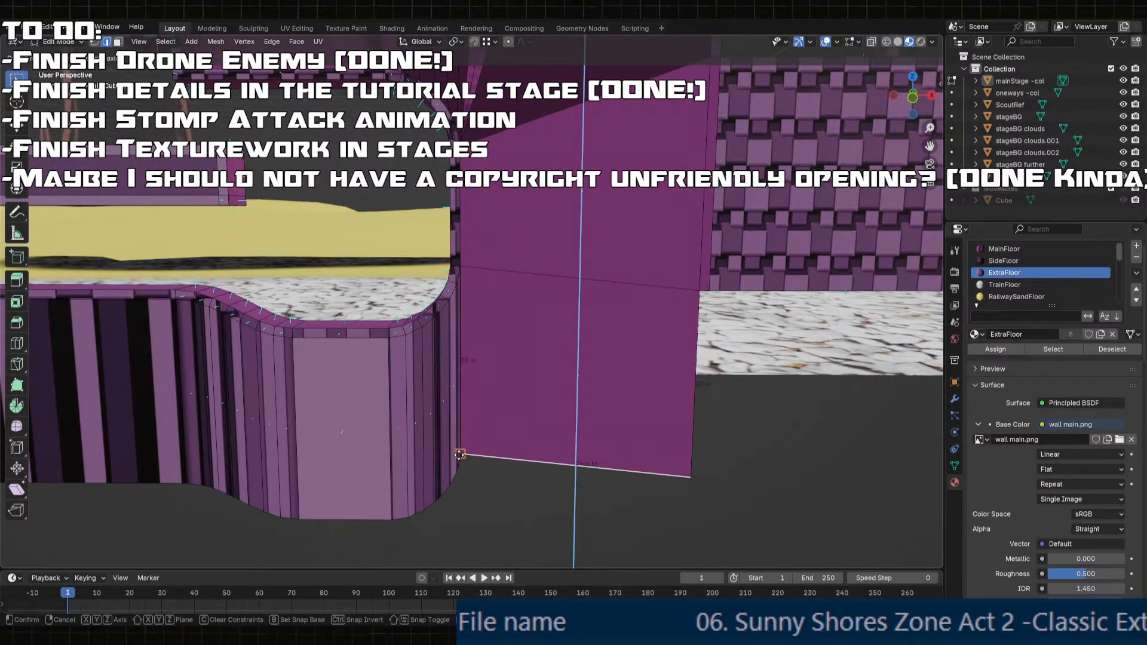
pyautogui.click(459, 454)
# - Assign ExtraFloor to the new extruded face, the wall faces above it and the connected fan and ramp faces through the large 30 m block
pyautogui.press('3')
pyautogui.click(584, 366)
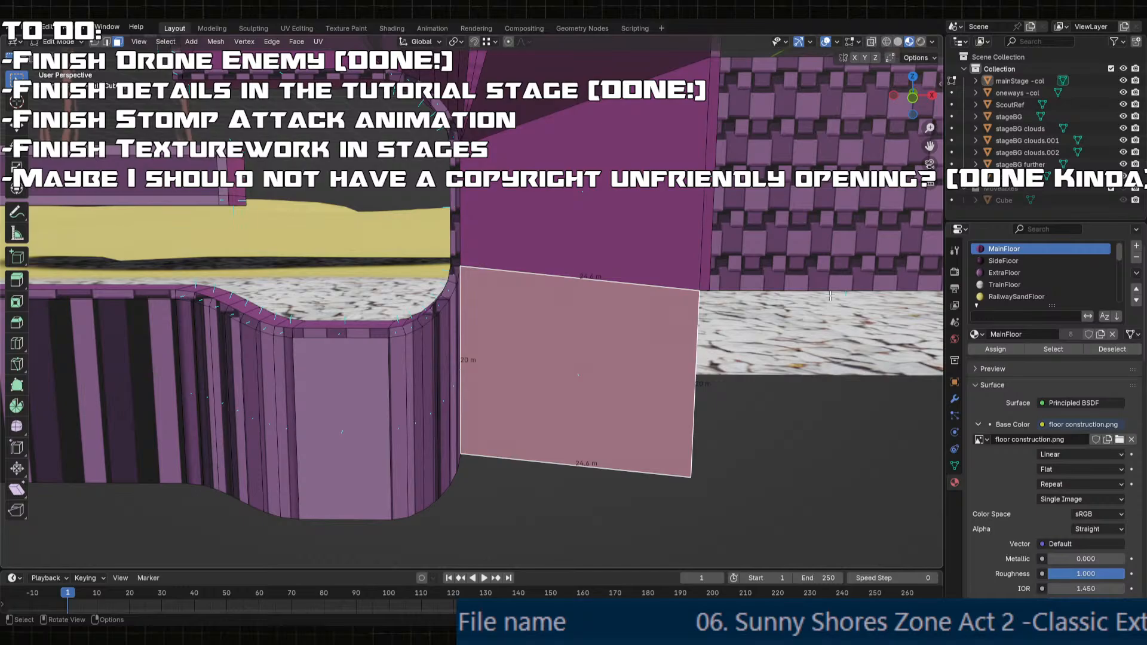
pyautogui.click(1008, 273)
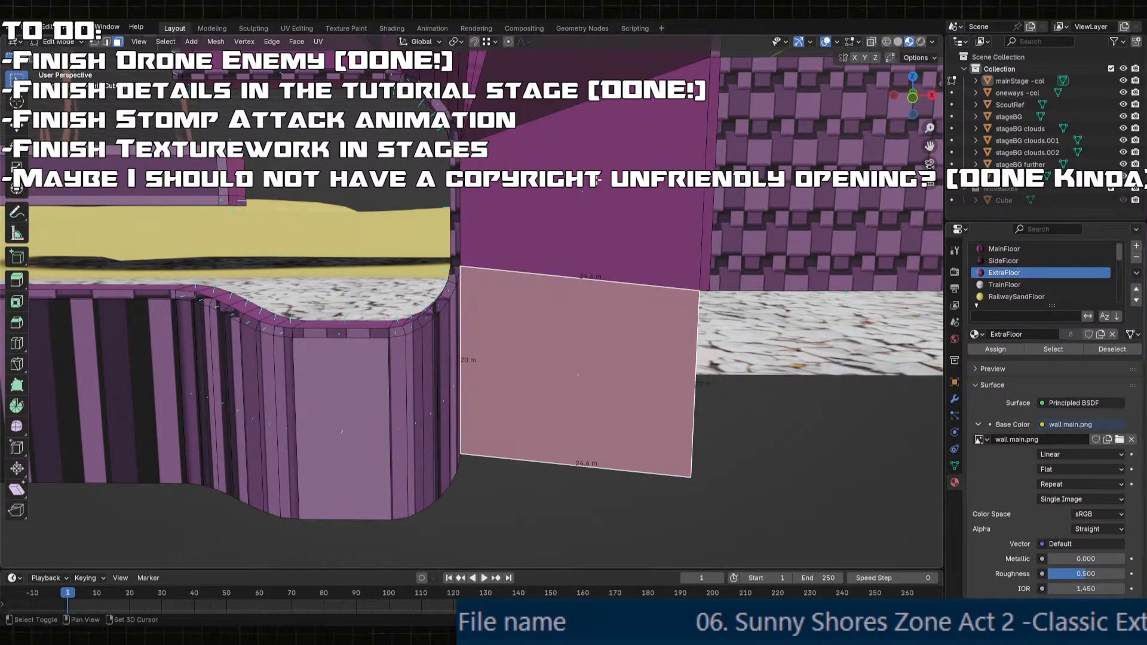
pyautogui.keyDown('shift'); pyautogui.click(599, 180); pyautogui.keyUp('shift')
pyautogui.keyDown('shift'); pyautogui.click(708, 158); pyautogui.keyUp('shift')
pyautogui.keyDown('shift'); pyautogui.moveTo(581, 65); pyautogui.dragTo(586, 189, button='middle'); pyautogui.keyUp('shift')
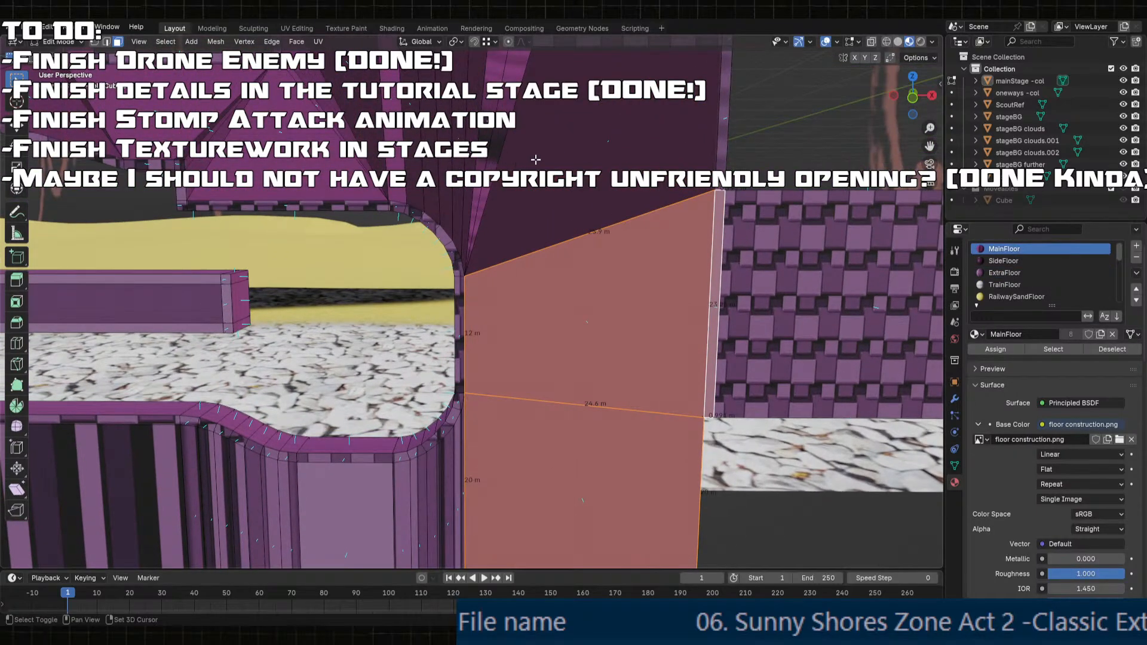
pyautogui.keyDown('shift'); pyautogui.moveTo(536, 159); pyautogui.dragTo(567, 209, button='middle'); pyautogui.keyUp('shift')
pyautogui.keyDown('ctrl'); pyautogui.click(442, 202); pyautogui.keyUp('ctrl')
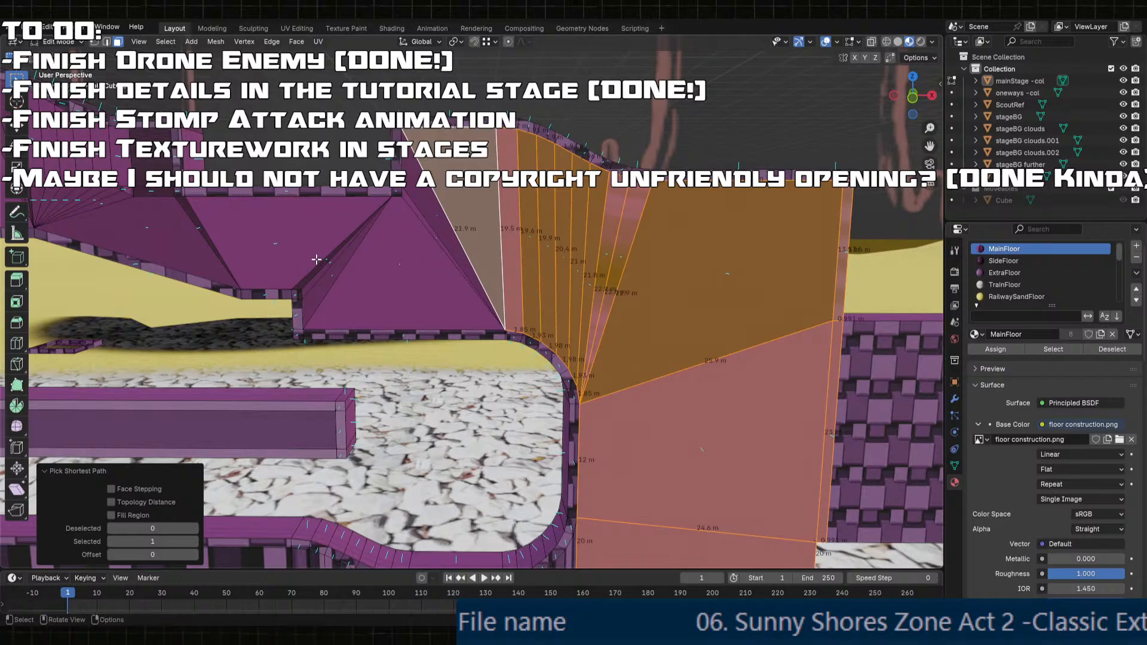
pyautogui.keyDown('ctrl'); pyautogui.click(272, 242); pyautogui.keyUp('ctrl')
pyautogui.keyDown('shift'); pyautogui.moveTo(182, 233); pyautogui.dragTo(627, 336, button='middle'); pyautogui.keyUp('shift')
pyautogui.keyDown('ctrl'); pyautogui.click(439, 274); pyautogui.keyUp('ctrl')
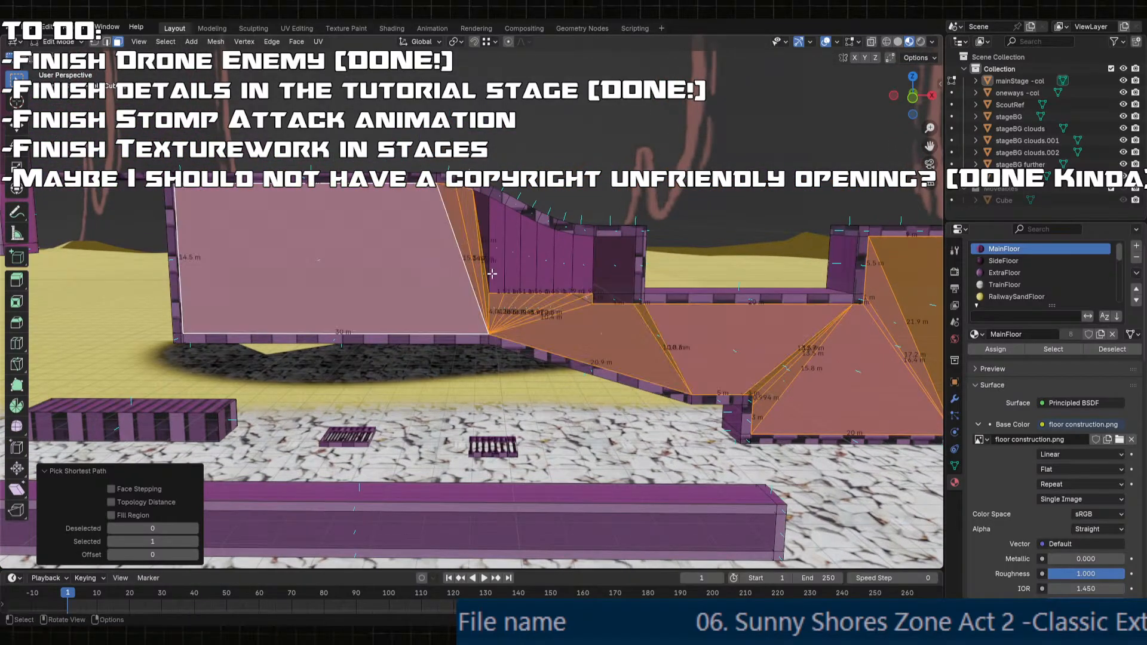
pyautogui.keyDown('ctrl'); pyautogui.click(621, 270); pyautogui.keyUp('ctrl')
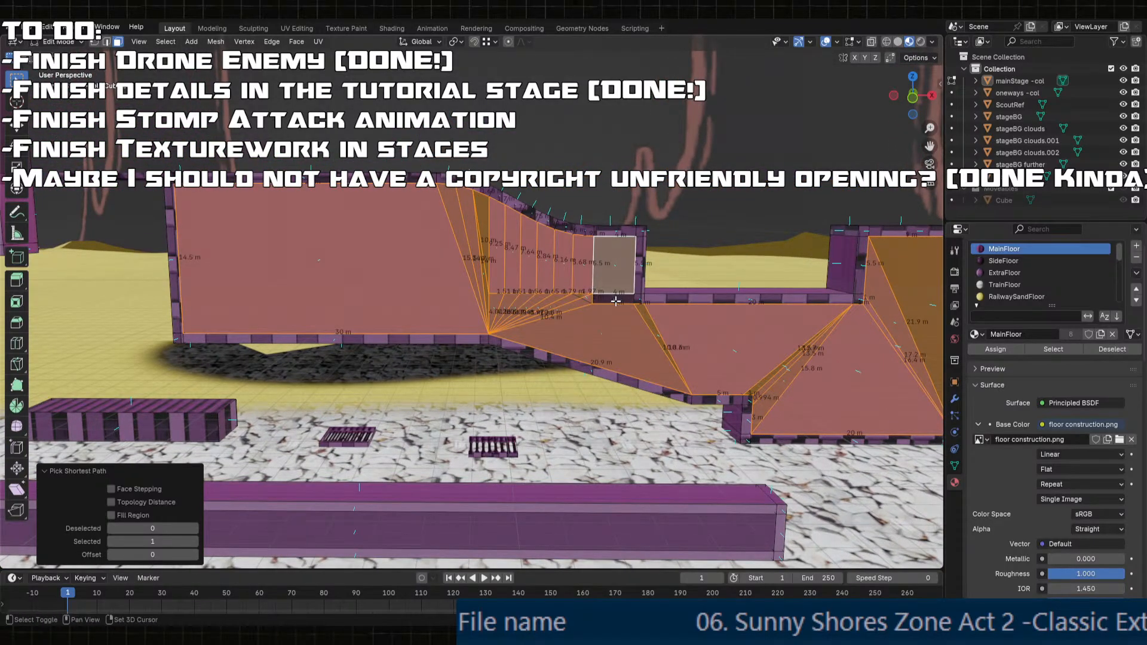
pyautogui.keyDown('shift'); pyautogui.click(615, 300); pyautogui.keyUp('shift')
pyautogui.keyDown('shift'); pyautogui.moveTo(616, 301); pyautogui.dragTo(757, 302, button='middle'); pyautogui.keyUp('shift')
pyautogui.click(1027, 272)
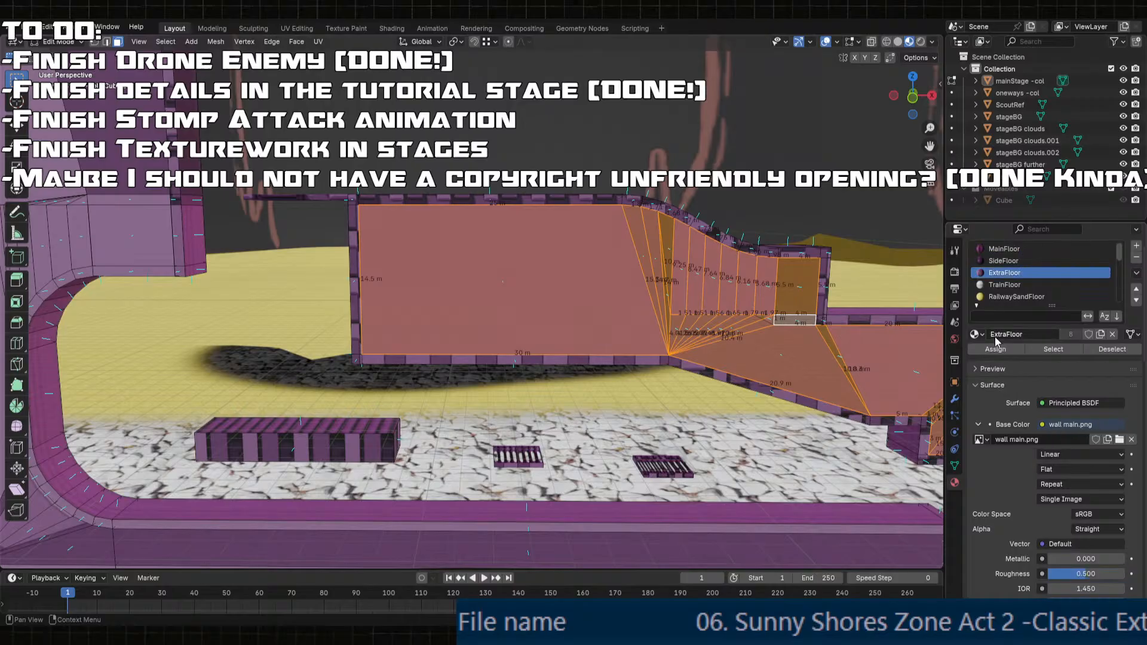
pyautogui.click(997, 347)
# - Select the end edge of the front gravel strip where the sloped striped wall begins
pyautogui.scroll(-6, 752, 394)
pyautogui.keyDown('shift'); pyautogui.moveTo(751, 402); pyautogui.dragTo(656, 358, button='middle'); pyautogui.keyUp('shift')
pyautogui.click(673, 456)
pyautogui.keyDown('shift'); pyautogui.moveTo(457, 423); pyautogui.dragTo(938, 392, button='middle'); pyautogui.keyUp('shift')
pyautogui.scroll(7, 472, 425)
pyautogui.keyDown('shift'); pyautogui.moveTo(478, 469); pyautogui.dragTo(415, 394, button='middle'); pyautogui.keyUp('shift')
pyautogui.scroll(4, 414, 394)
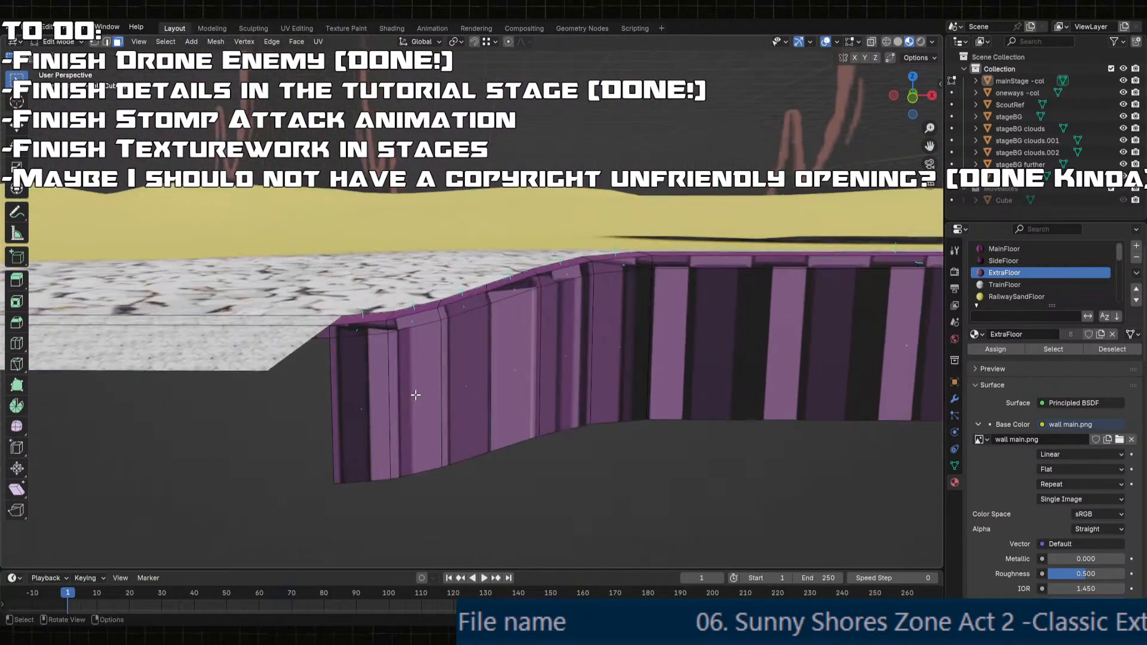
pyautogui.press('2')
pyautogui.moveTo(211, 379); pyautogui.dragTo(225, 396, button='middle')
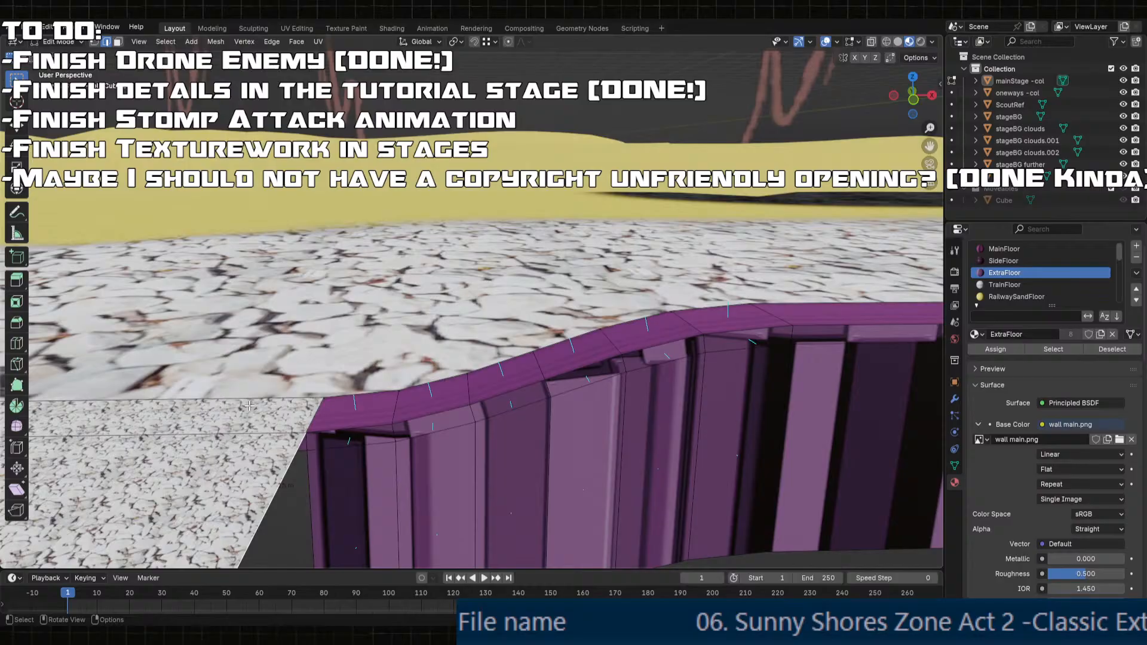
pyautogui.press('KP_Decimal')
pyautogui.scroll(-5, 460, 338)
pyautogui.moveTo(532, 329); pyautogui.dragTo(544, 371, button='middle')
pyautogui.keyDown('shift'); pyautogui.moveTo(544, 371); pyautogui.dragTo(438, 399, button='middle'); pyautogui.keyUp('shift')
# - Try to extrude the gravel strip's end edge about 95 m along X, then undo it
pyautogui.press('e')
pyautogui.moveTo(439, 399); pyautogui.dragTo(514, 401, button='middle')
pyautogui.click(412, 426)
pyautogui.scroll(-1, 417, 425)
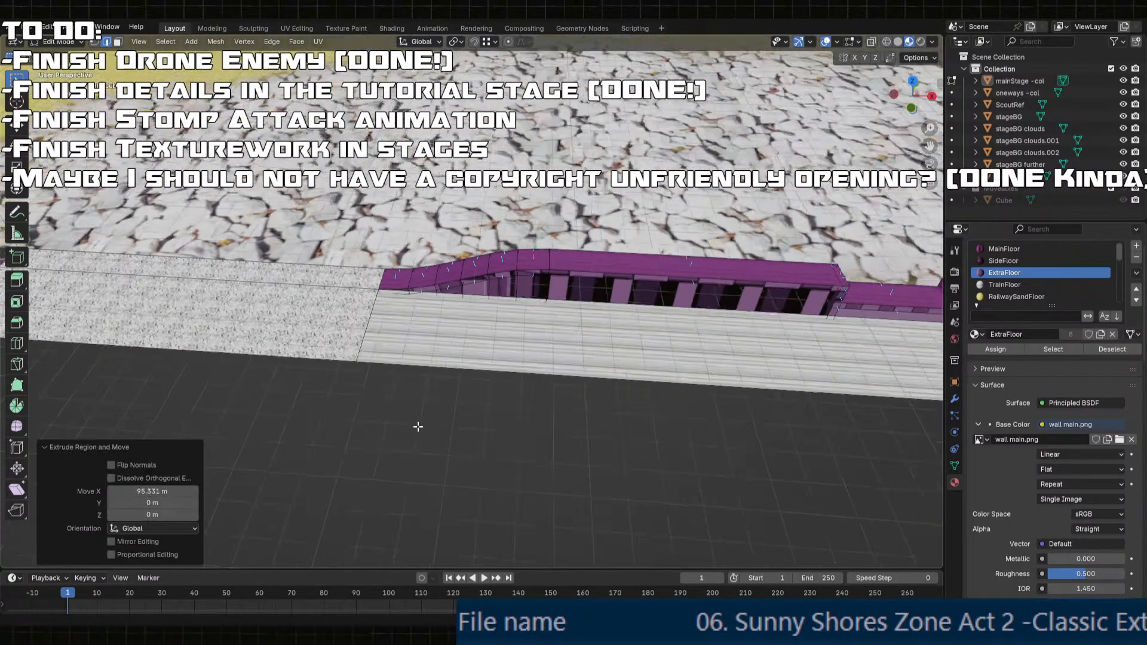
pyautogui.keyDown('shift'); pyautogui.moveTo(598, 389); pyautogui.dragTo(215, 361, button='middle'); pyautogui.keyUp('shift')
pyautogui.scroll(-1, 415, 382)
pyautogui.scroll(-1, 261, 350)
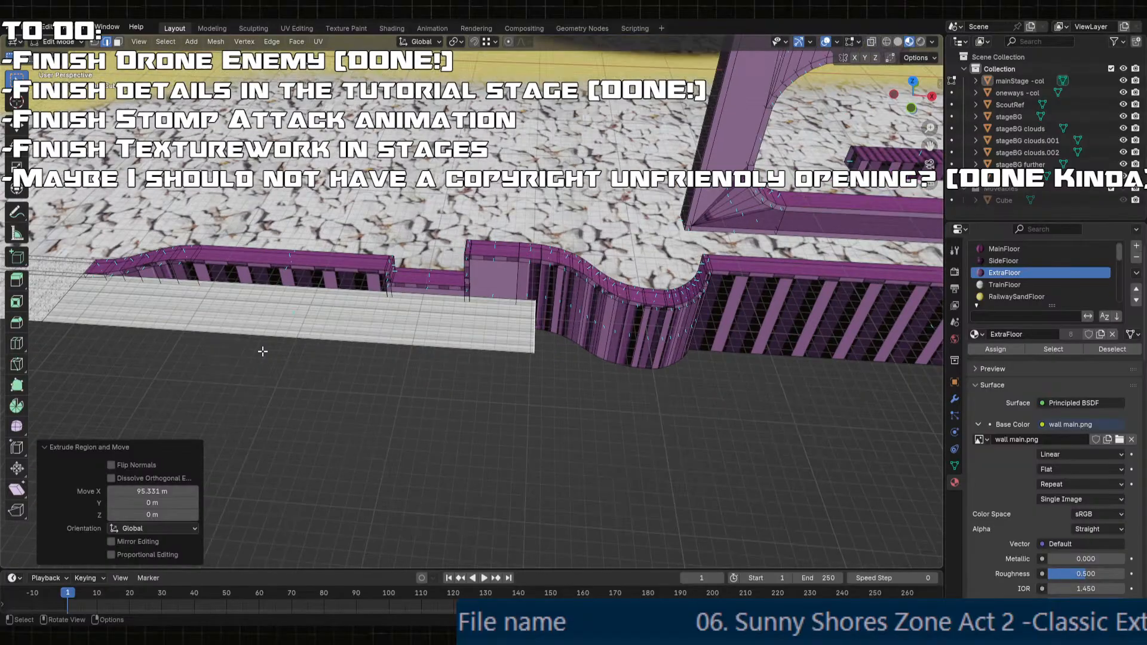
pyautogui.hotkey('ctrl', 'z')
# - Extrude the gravel strip's end edge 127 m along X to the start of the long striped wall
pyautogui.scroll(-2, 263, 351)
pyautogui.keyDown('shift'); pyautogui.moveTo(422, 345); pyautogui.dragTo(328, 358, button='middle'); pyautogui.keyUp('shift')
pyautogui.moveTo(329, 359); pyautogui.dragTo(345, 372, button='middle')
pyautogui.press('g')
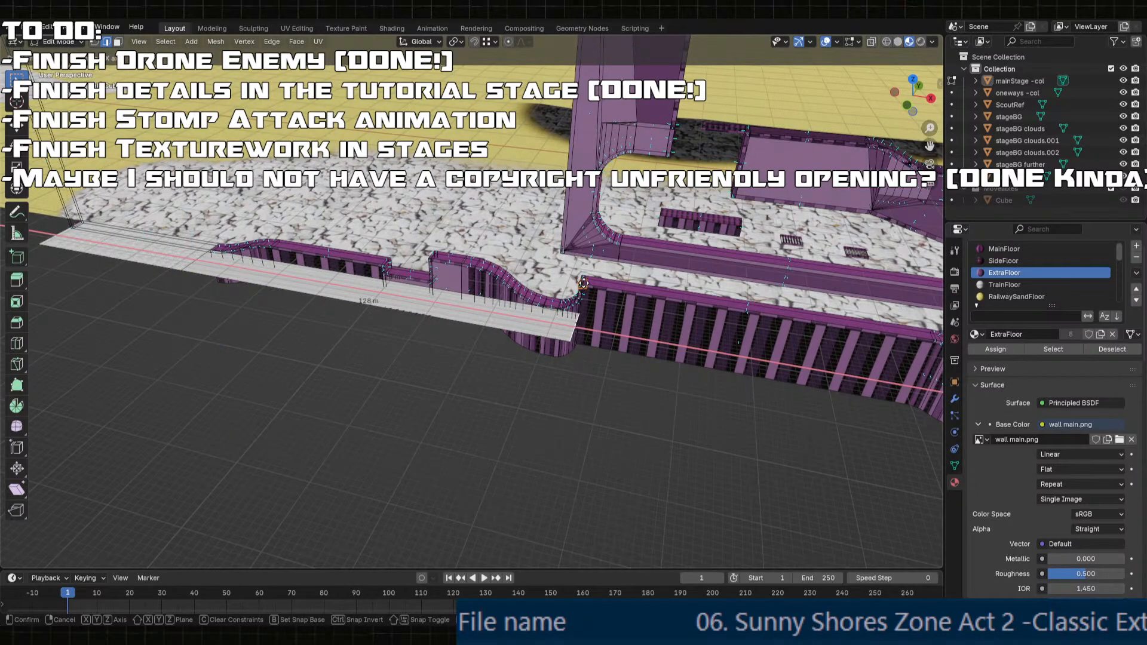
pyautogui.click(579, 282)
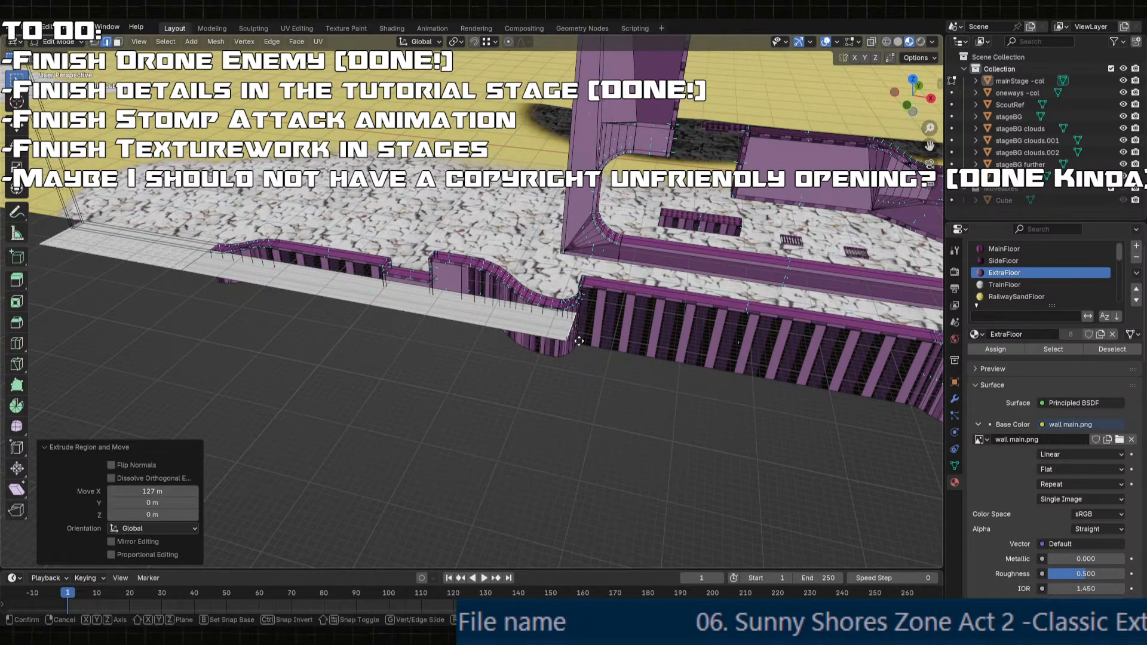
pyautogui.rightClick(806, 415)
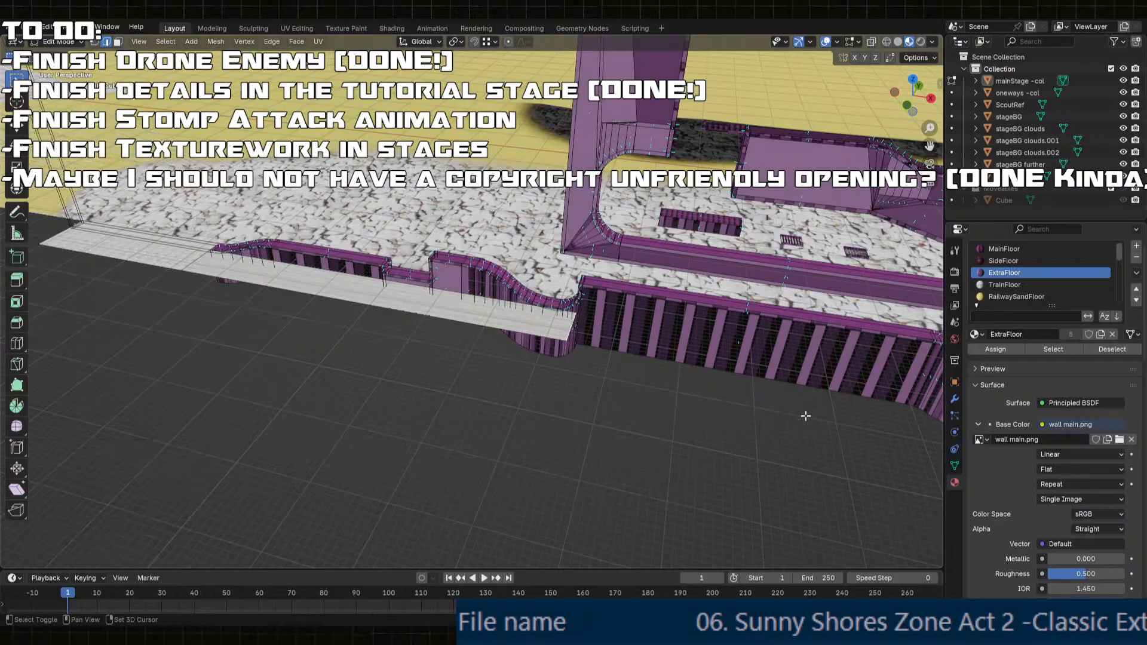
# - Extrude the strip's new end edge further along X, snapping it to the far corner of the wall beyond the curve
pyautogui.keyDown('shift'); pyautogui.moveTo(806, 415); pyautogui.dragTo(492, 397, button='middle'); pyautogui.keyUp('shift')
pyautogui.press('e')
pyautogui.press('x')
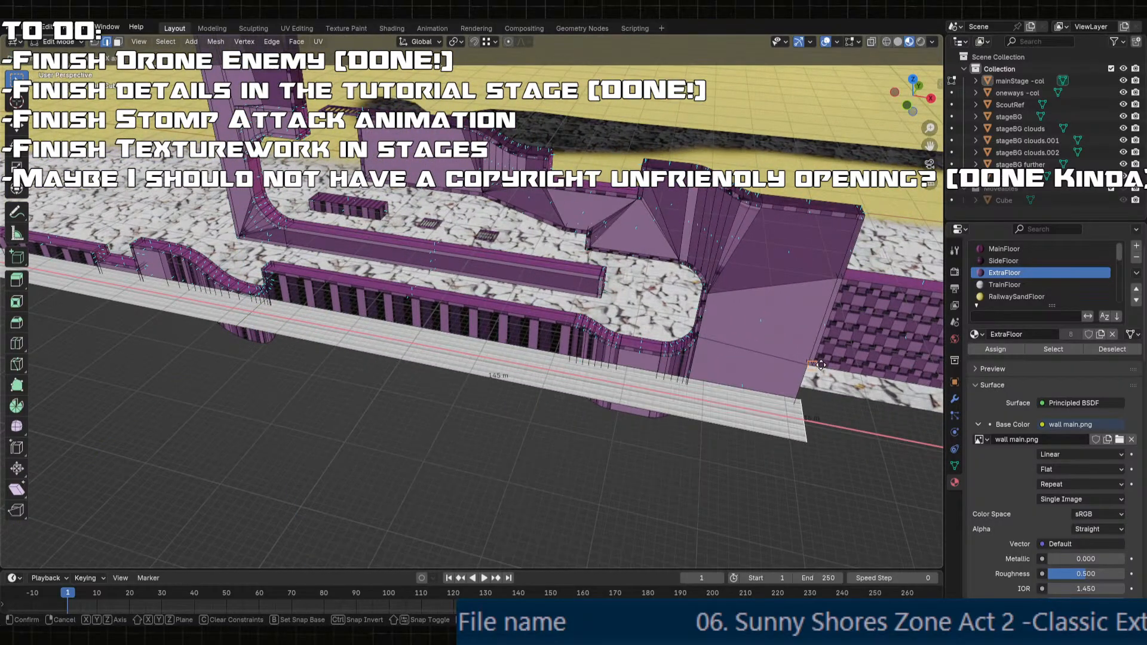
pyautogui.keyDown('ctrl'); pyautogui.click(819, 366); pyautogui.keyUp('ctrl')
# - Apply Cube Projection to the UVs of the extruded ground strips and the two adjoining 60 m gravel faces
pyautogui.press('3')
pyautogui.click(294, 335)
pyautogui.moveTo(293, 351); pyautogui.dragTo(360, 380, button='middle')
pyautogui.keyDown('shift'); pyautogui.moveTo(359, 380); pyautogui.dragTo(912, 234, button='middle'); pyautogui.keyUp('shift')
pyautogui.keyDown('shift'); pyautogui.click(528, 445); pyautogui.keyUp('shift')
pyautogui.keyDown('shift'); pyautogui.click(389, 496); pyautogui.keyUp('shift')
pyautogui.keyDown('shift'); pyautogui.moveTo(377, 497); pyautogui.dragTo(470, 408, button='middle'); pyautogui.keyUp('shift')
pyautogui.scroll(4, 471, 407)
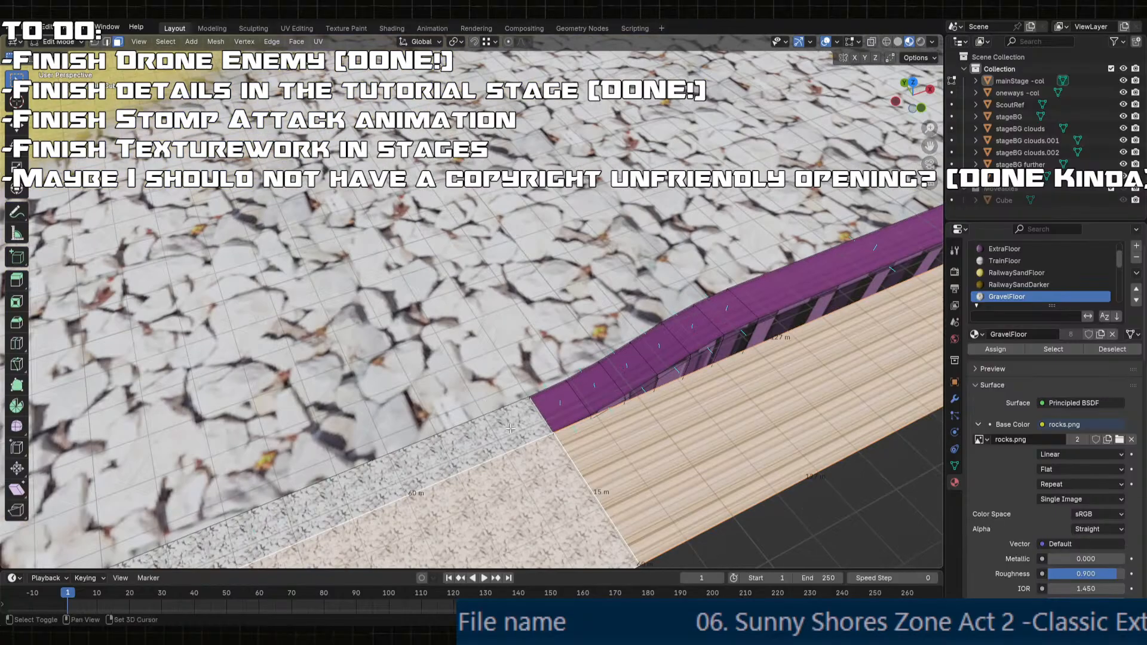
pyautogui.scroll(2, 513, 387)
pyautogui.keyDown('shift'); pyautogui.moveTo(501, 477); pyautogui.dragTo(436, 382, button='middle'); pyautogui.keyUp('shift')
pyautogui.keyDown('shift'); pyautogui.click(512, 387); pyautogui.keyUp('shift')
pyautogui.scroll(-2, 440, 383)
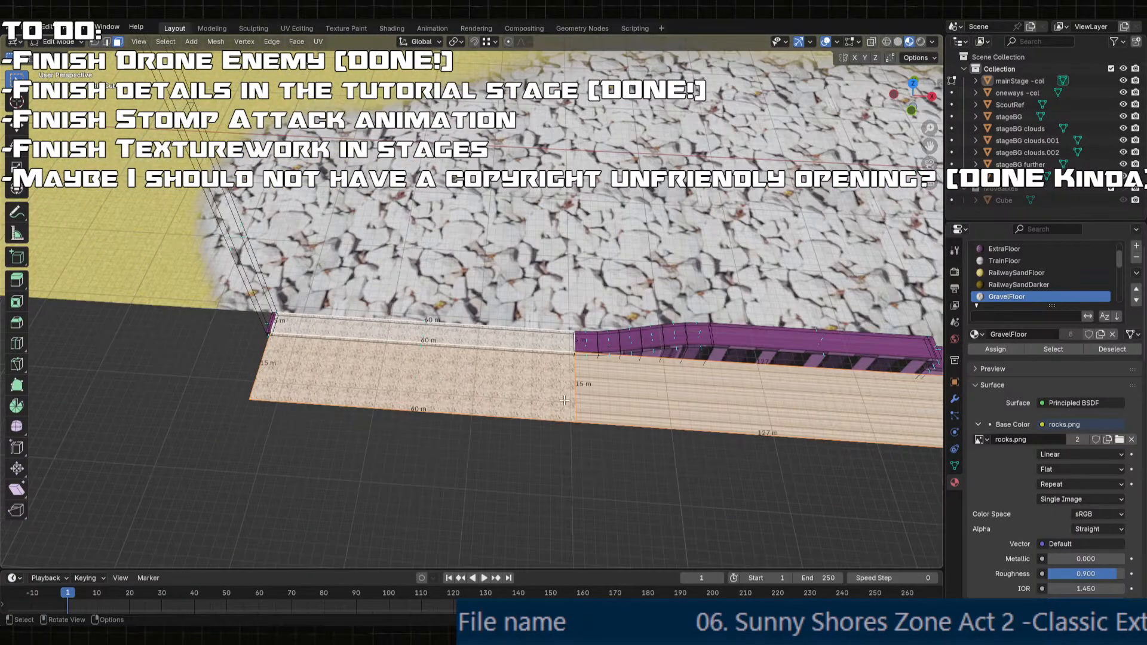
pyautogui.moveTo(564, 400); pyautogui.dragTo(554, 396, button='middle')
pyautogui.click(295, 28)
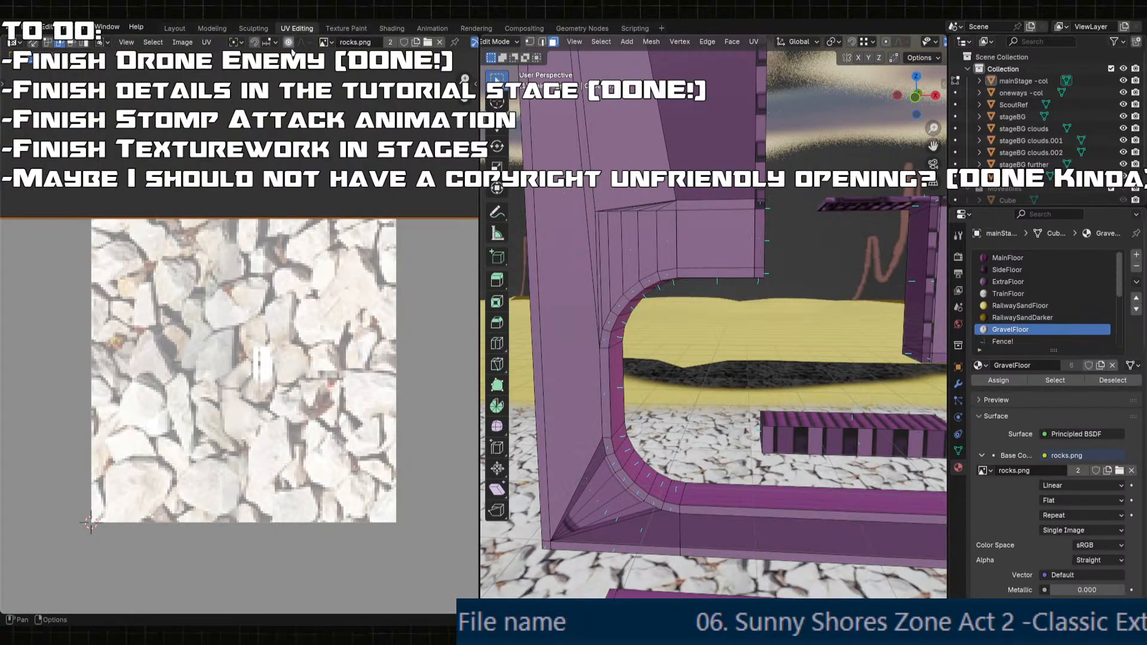
pyautogui.press('u')
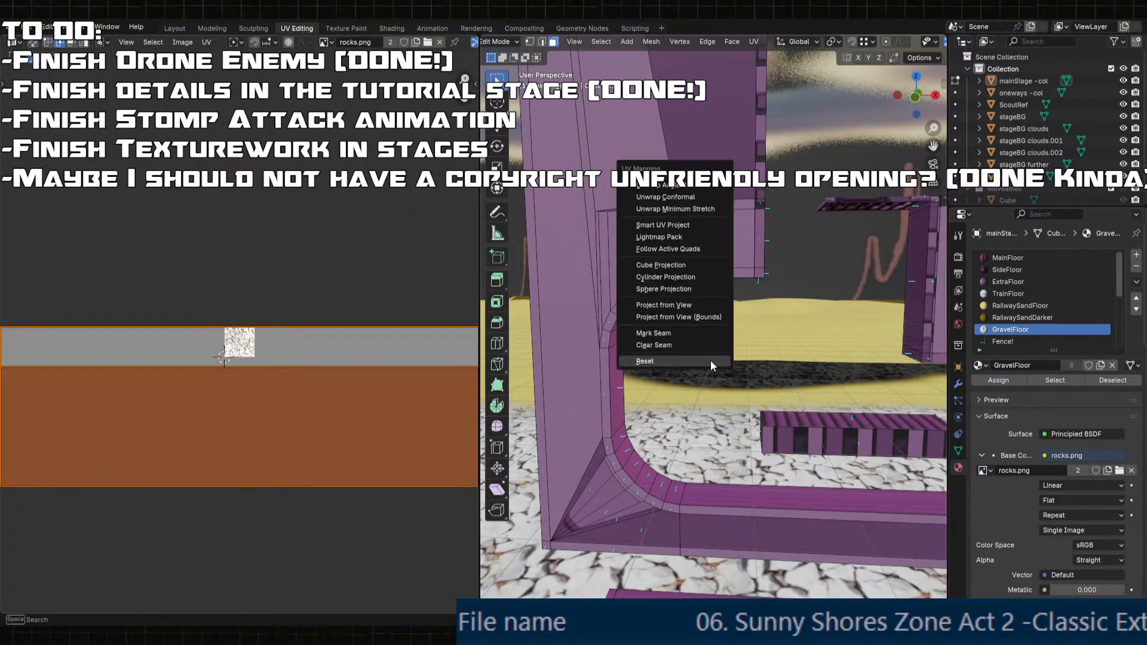
pyautogui.click(659, 264)
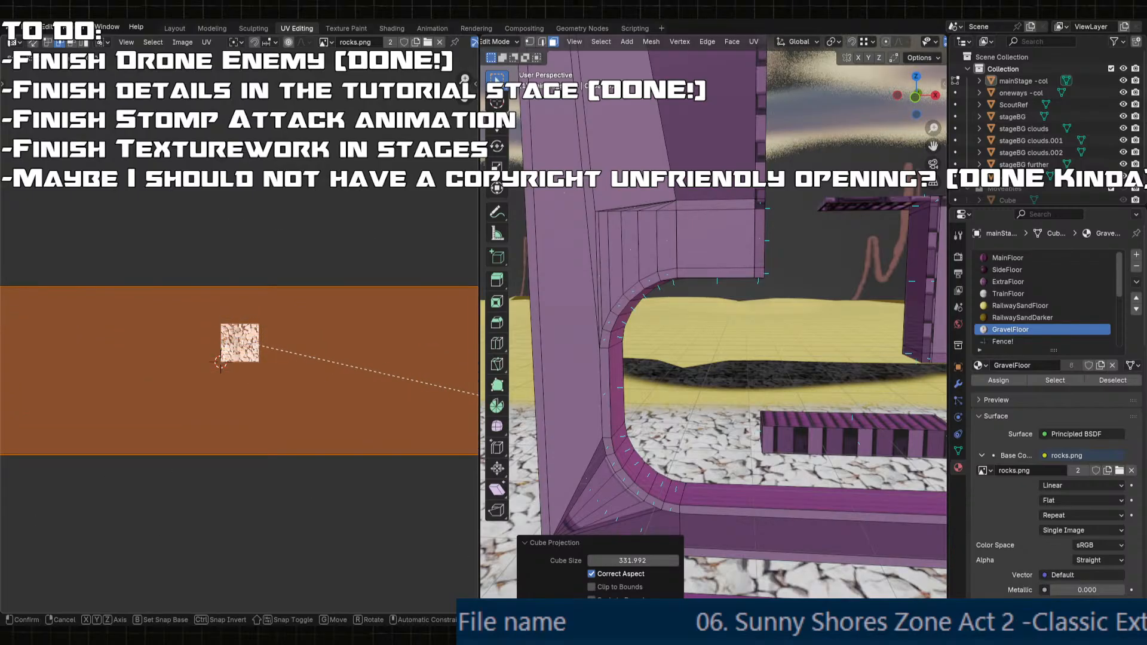
# - Scale the projected gravel UVs by 200 on X, Y and Z
pyautogui.press('Return')
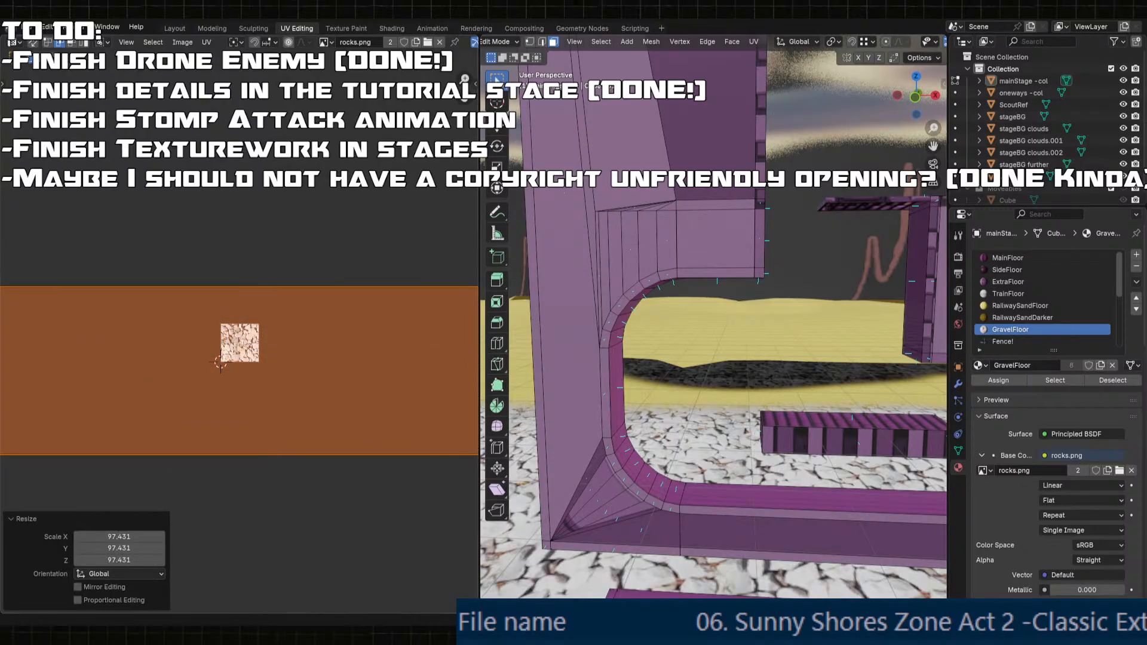
pyautogui.scroll(-8, 837, 352)
pyautogui.moveTo(866, 357); pyautogui.dragTo(871, 402, button='middle')
pyautogui.scroll(-2, 870, 402)
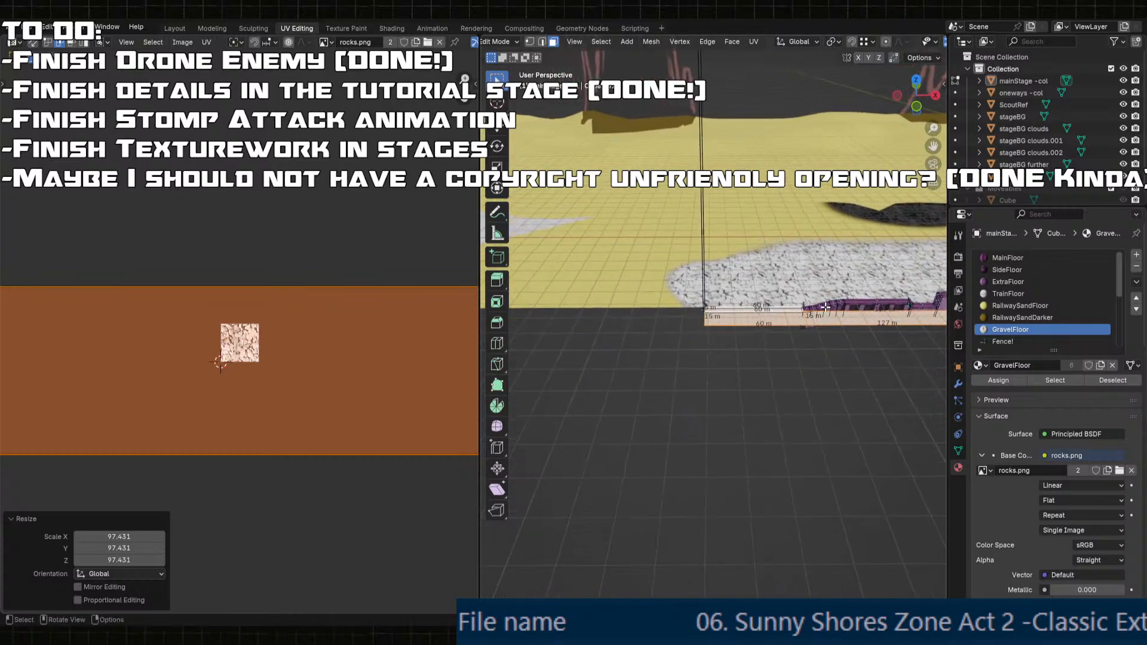
pyautogui.scroll(5, 825, 307)
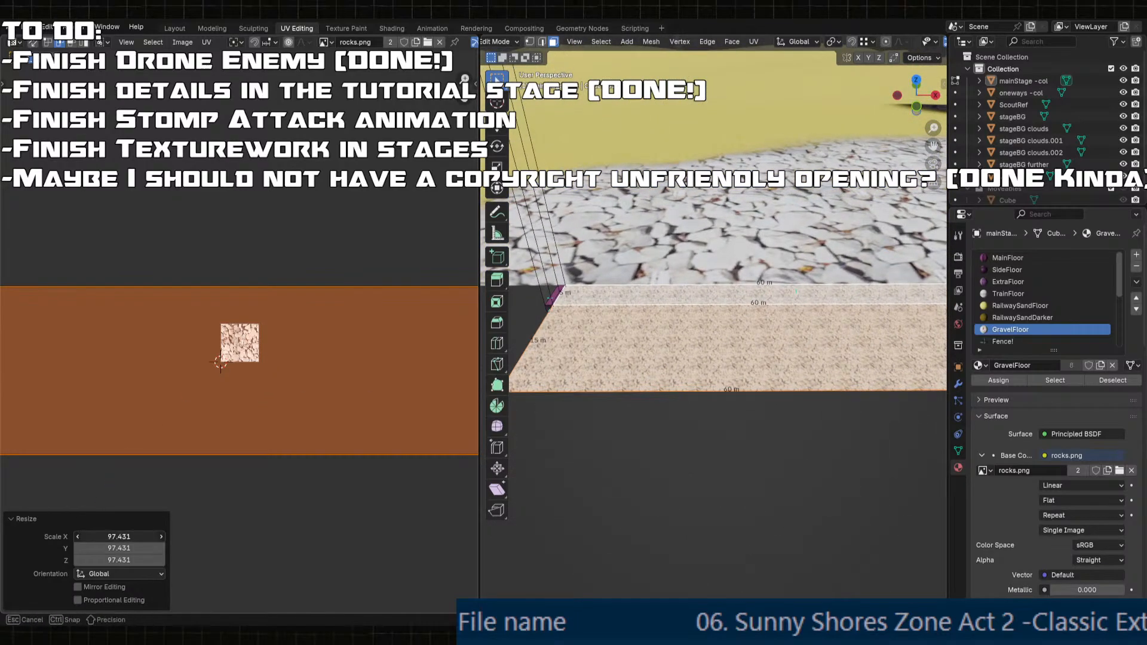
pyautogui.click(116, 537)
pyautogui.write('200')
pyautogui.press('Tab')
pyautogui.write('200')
pyautogui.press('Tab')
pyautogui.write('200')
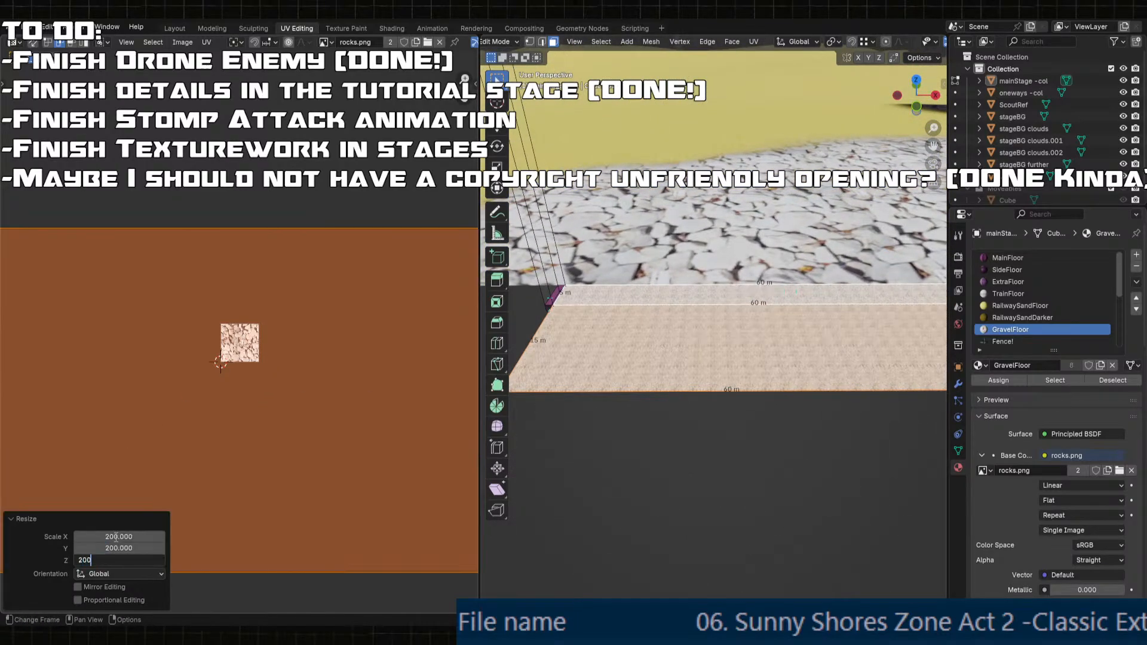
# - Select every face that uses ExtraFloor and apply Cube Projection to their UVs
pyautogui.moveTo(764, 371); pyautogui.dragTo(836, 299, button='middle')
pyautogui.click(729, 274)
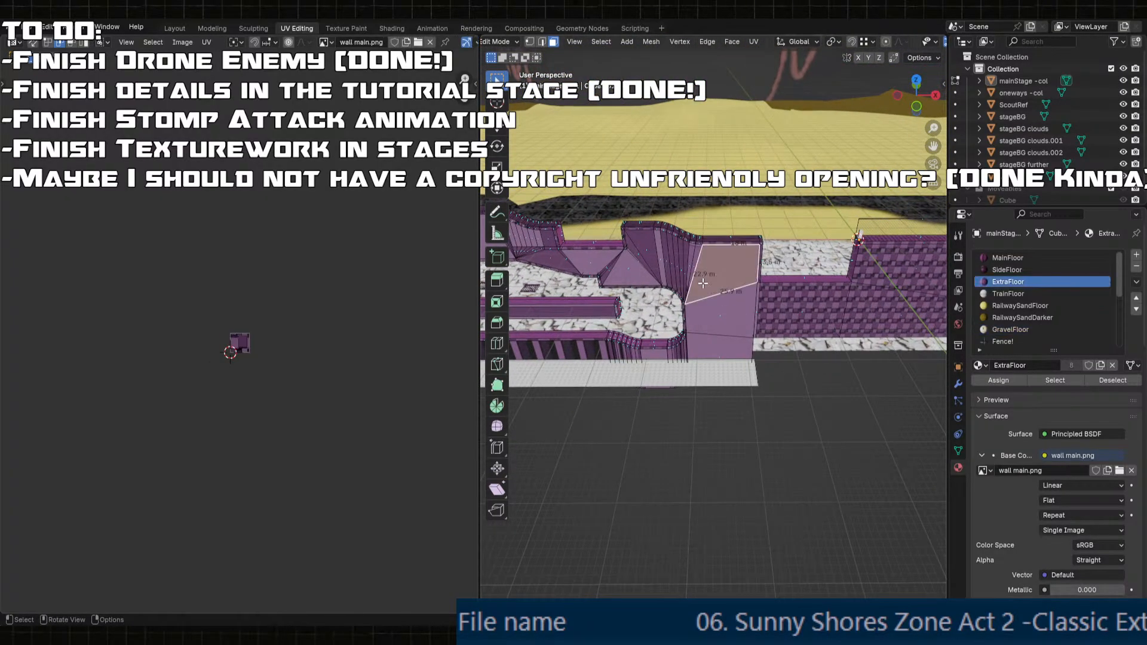
pyautogui.moveTo(729, 275); pyautogui.dragTo(836, 335, button='middle')
pyautogui.click(1047, 380)
pyautogui.keyDown('shift'); pyautogui.moveTo(585, 298); pyautogui.dragTo(596, 258, button='middle'); pyautogui.keyUp('shift')
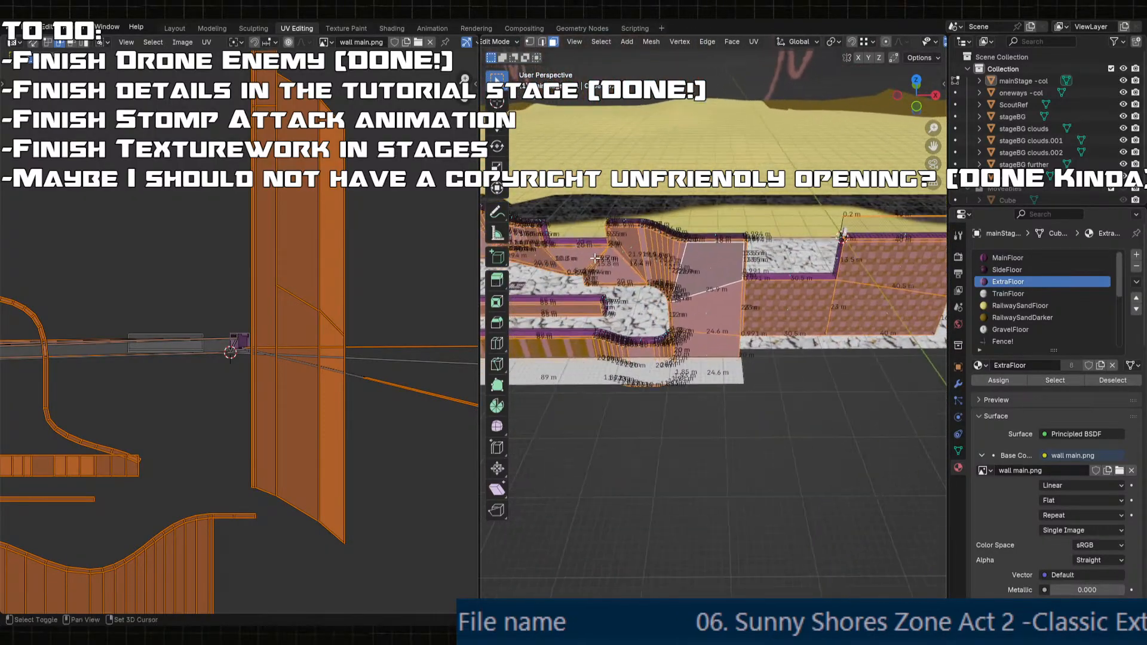
pyautogui.press('u')
pyautogui.click(740, 288)
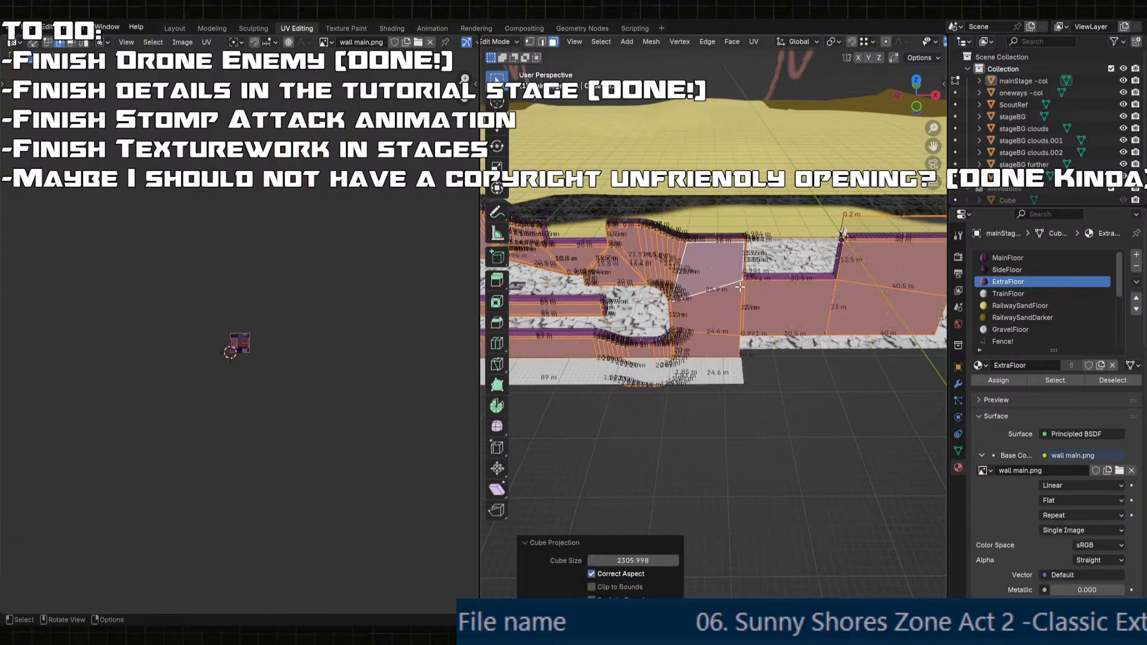
# - Scale the projected ExtraFloor wall UVs by 400 on X and Y
pyautogui.scroll(5, 279, 369)
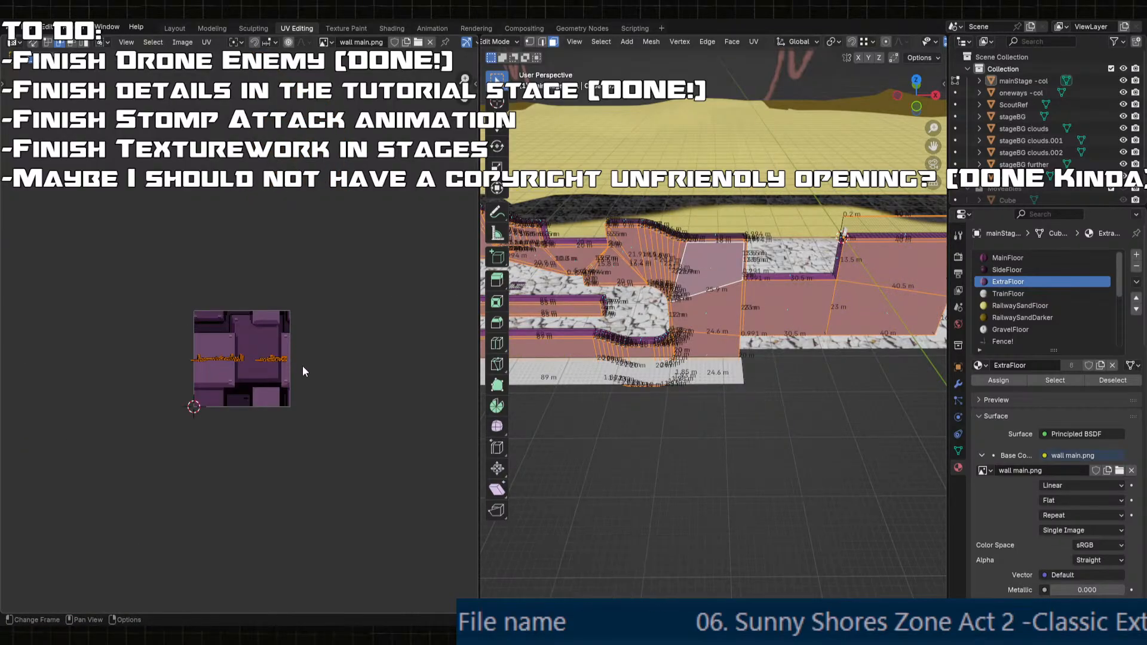
pyautogui.press('s')
pyautogui.click(49, 503)
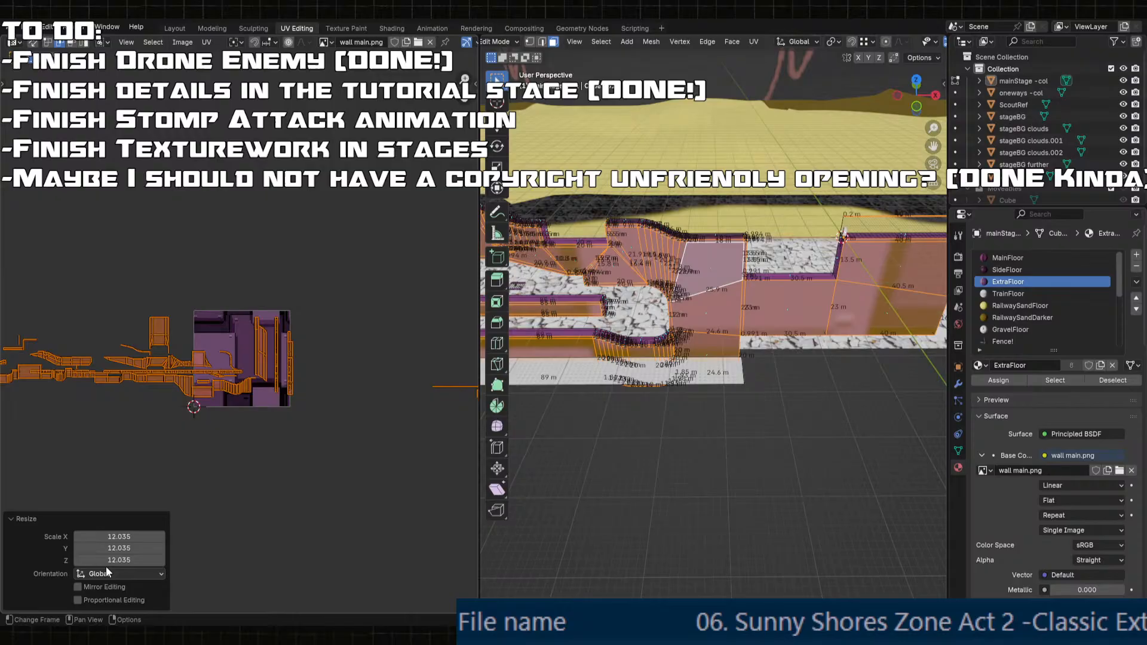
pyautogui.click(115, 536)
pyautogui.write('400')
pyautogui.press('Tab')
pyautogui.write('400')
pyautogui.press('Tab')
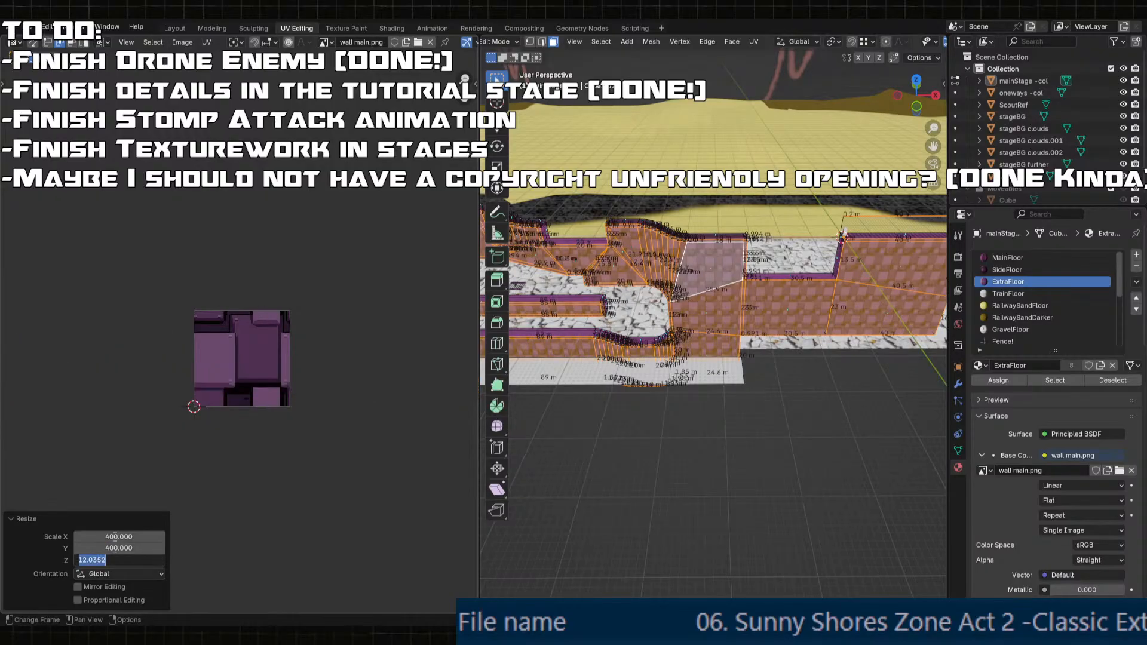
pyautogui.press('Tab')
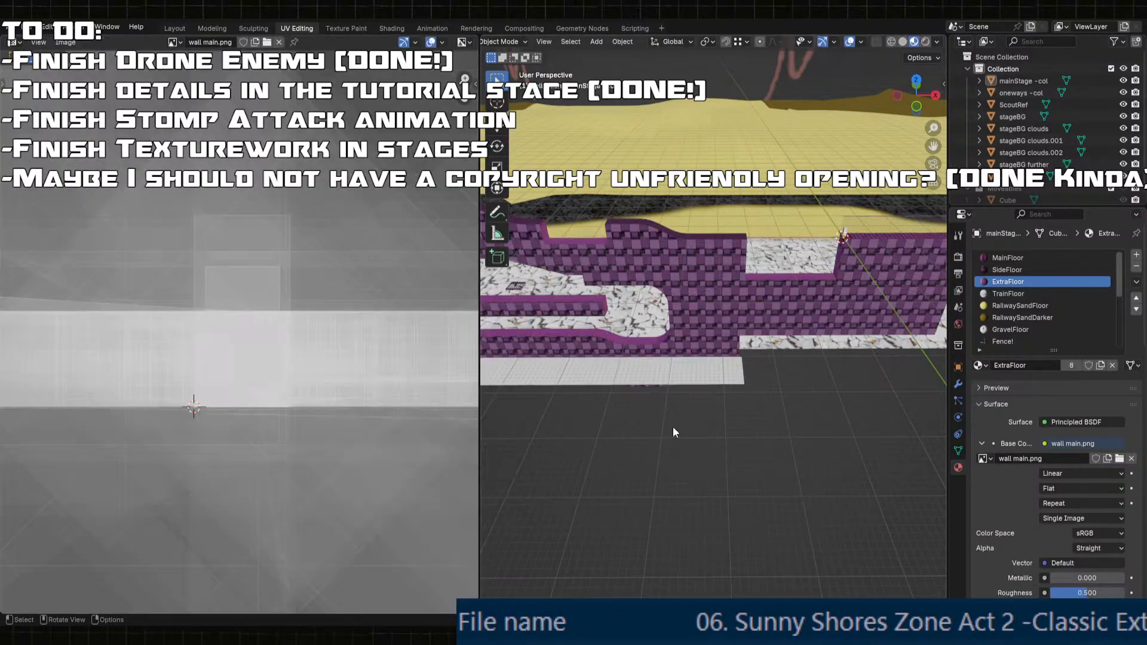
# - Edit the mainStage - col mesh and delete the thin sliver face overlapping the brick wall
pyautogui.moveTo(673, 427); pyautogui.dragTo(687, 389, button='middle')
pyautogui.click(686, 389)
pyautogui.press('Tab')
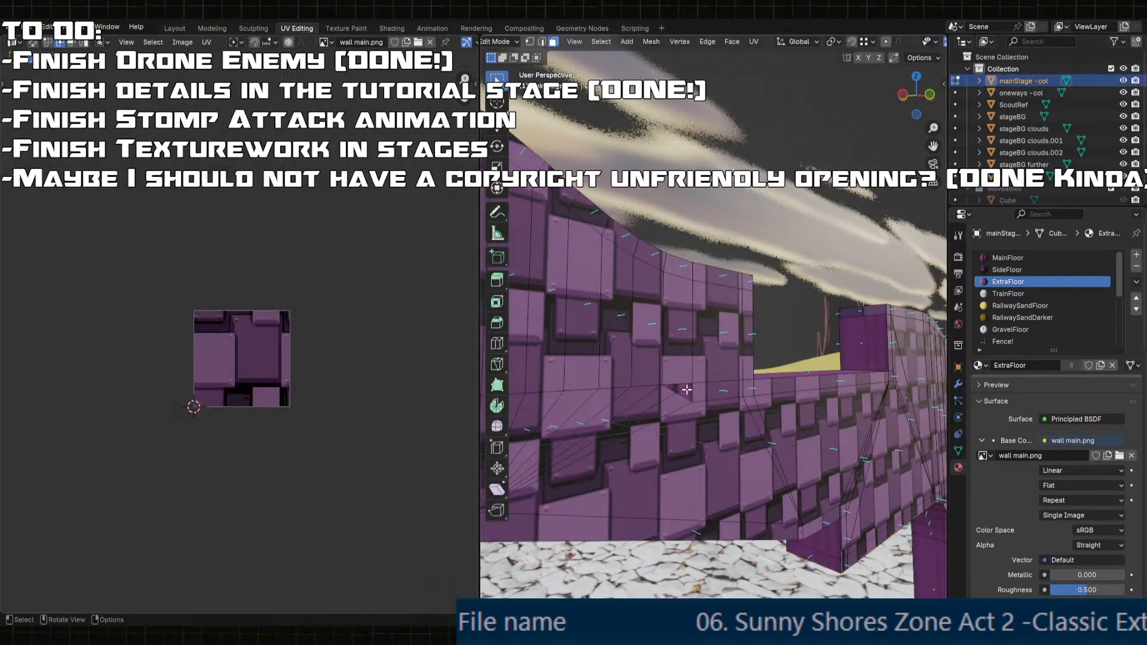
pyautogui.click(692, 391)
pyautogui.click(683, 388)
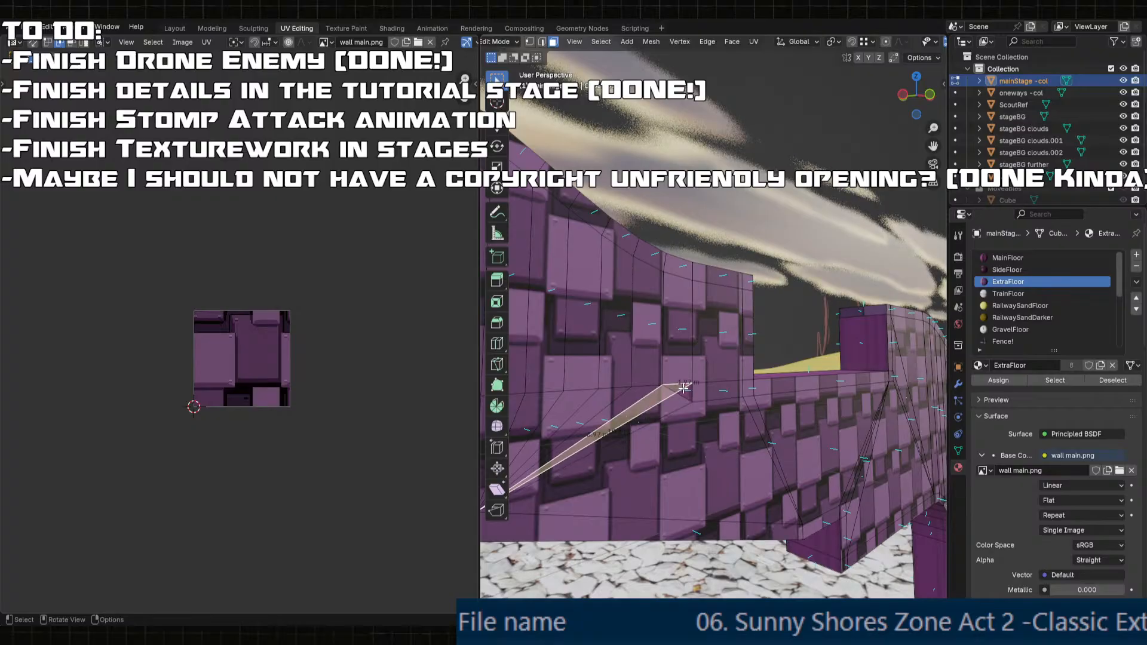
pyautogui.moveTo(683, 389); pyautogui.dragTo(424, 411, button='middle')
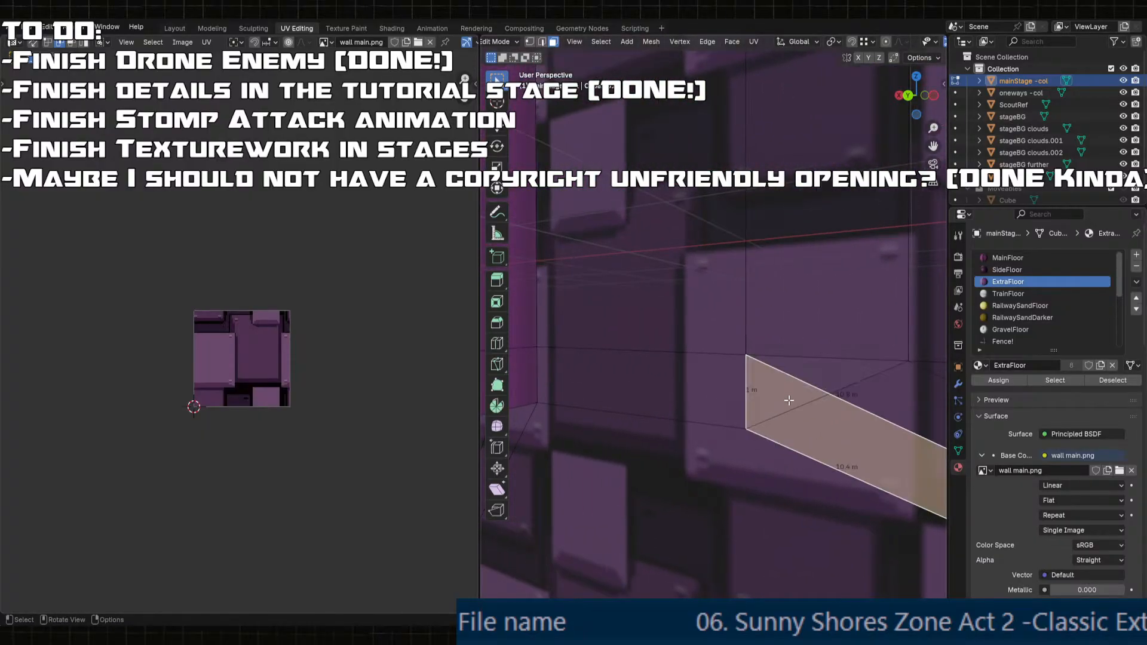
pyautogui.click(778, 419)
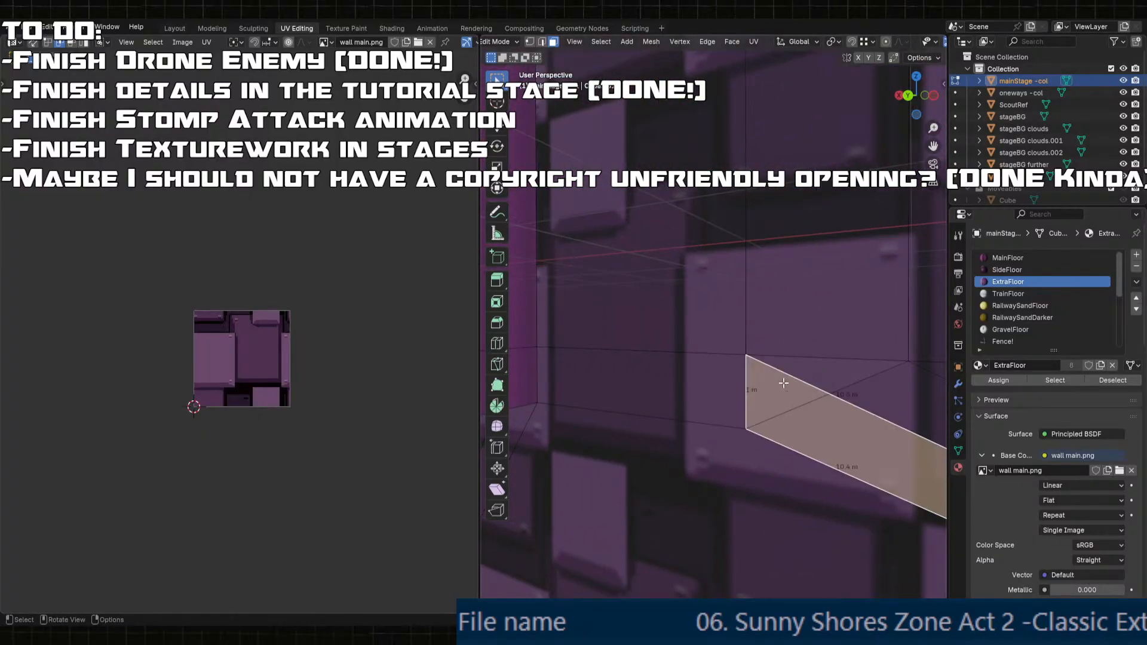
pyautogui.click(827, 376)
pyautogui.press('x')
pyautogui.click(826, 375)
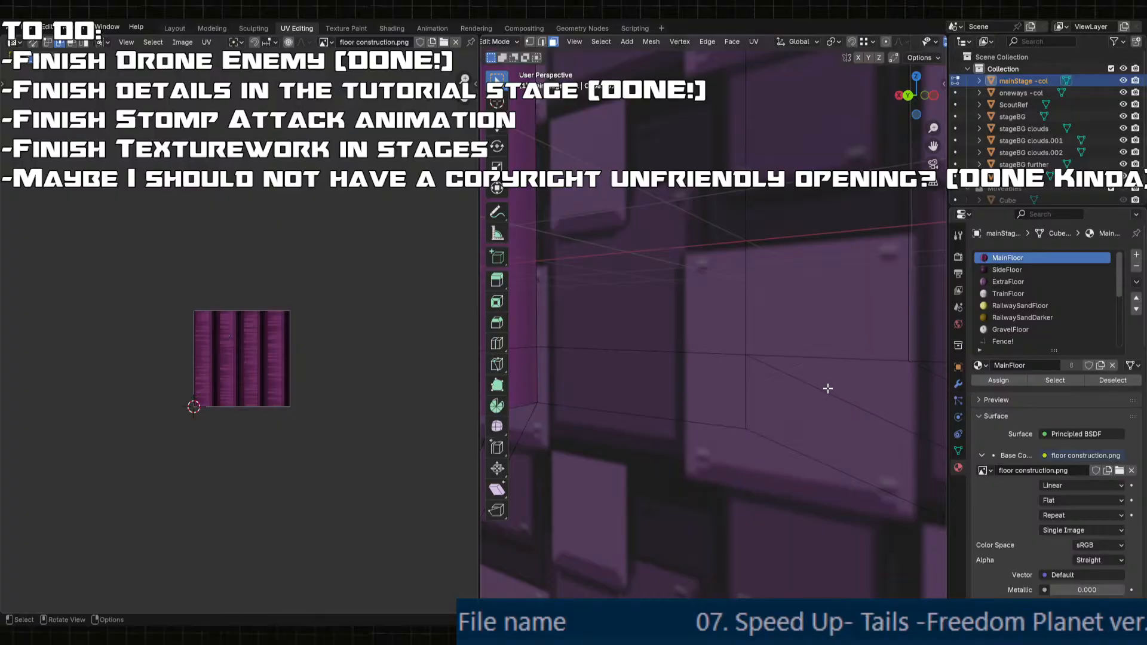
# - Look over the stage's walls, tower and floor tops for faces with wrong or missing textures
pyautogui.moveTo(828, 388); pyautogui.dragTo(727, 312, button='middle')
pyautogui.scroll(-8, 634, 406)
pyautogui.scroll(-4, 834, 408)
pyautogui.scroll(2, 651, 319)
pyautogui.scroll(5, 727, 313)
pyautogui.scroll(-9, 758, 351)
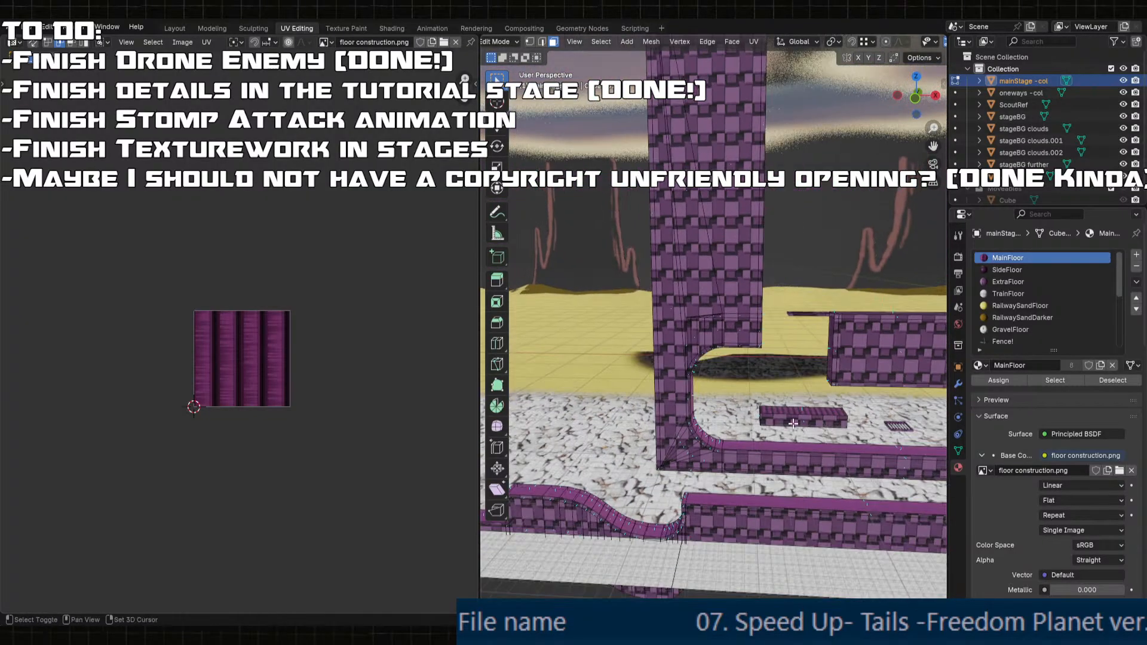
pyautogui.moveTo(793, 423); pyautogui.dragTo(688, 293, button='middle')
pyautogui.scroll(2, 688, 293)
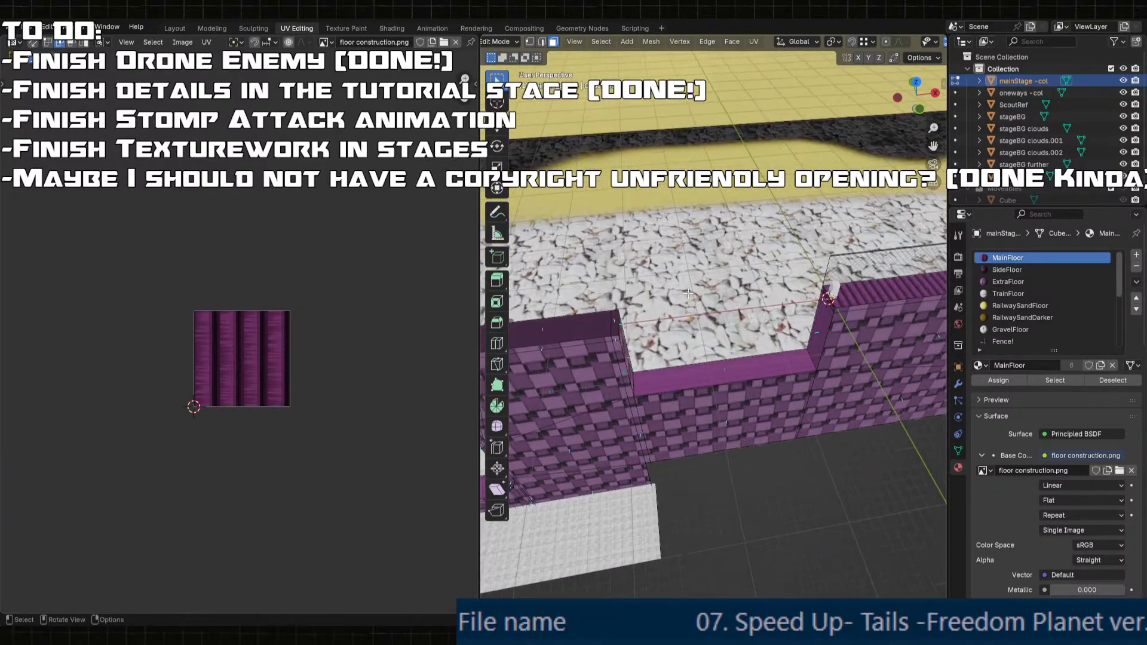
# - Assign ExtraFloor to the 5 m wide vertical face at the raised wall's end, just below its top
pyautogui.scroll(2, 725, 404)
pyautogui.keyDown('shift'); pyautogui.moveTo(713, 384); pyautogui.dragTo(781, 407, button='middle'); pyautogui.keyUp('shift')
pyautogui.scroll(1, 770, 401)
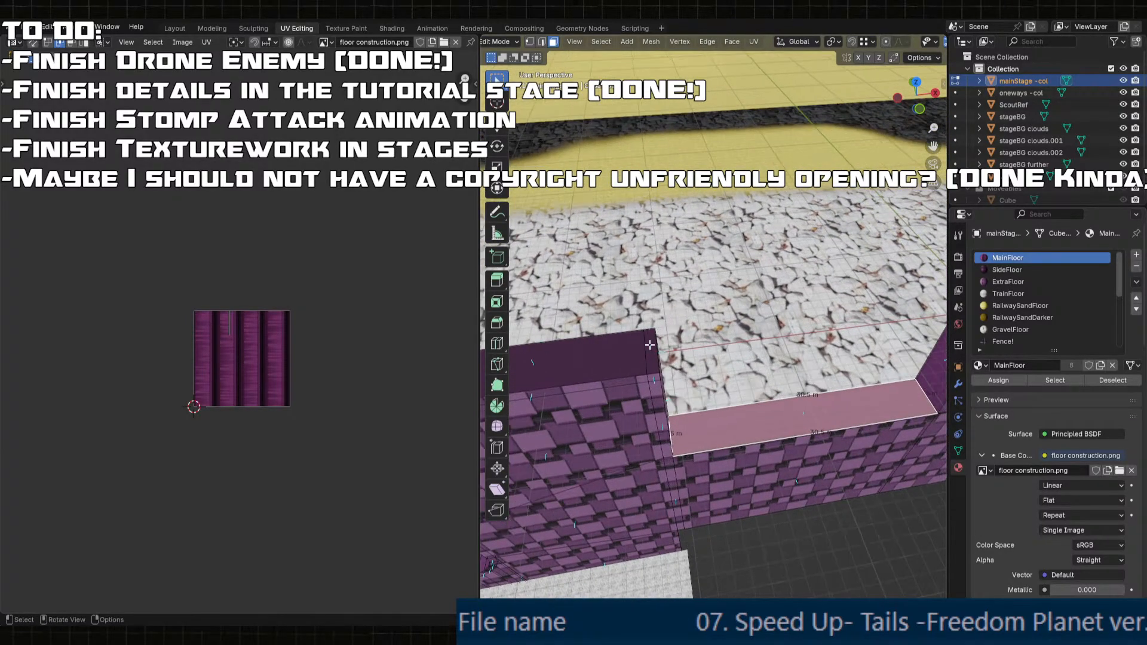
pyautogui.press('KP_Decimal')
pyautogui.moveTo(676, 340); pyautogui.dragTo(565, 309, button='middle')
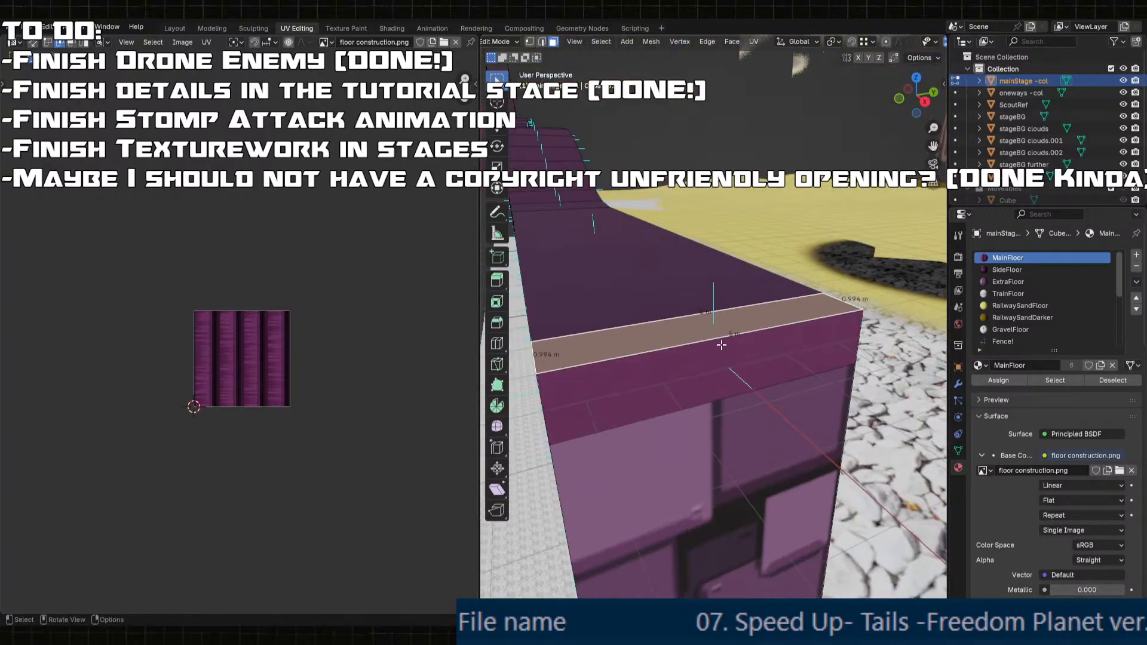
pyautogui.scroll(-2, 719, 340)
pyautogui.click(741, 349)
pyautogui.click(1009, 381)
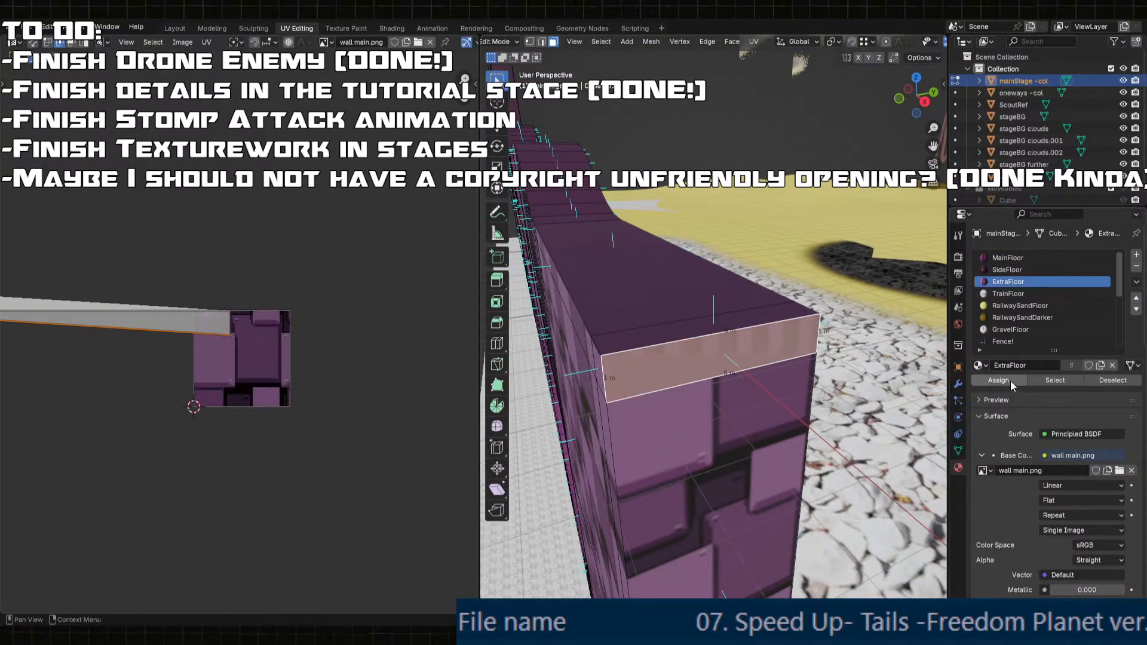
# - Select the top faces along the curved raised walls and the lower floors joining them, and assign MainFloor
pyautogui.click(688, 328)
pyautogui.moveTo(680, 353); pyautogui.dragTo(737, 418, button='middle')
pyautogui.scroll(-4, 684, 370)
pyautogui.keyDown('ctrl'); pyautogui.click(648, 367); pyautogui.keyUp('ctrl')
pyautogui.keyDown('shift'); pyautogui.click(617, 399); pyautogui.keyUp('shift')
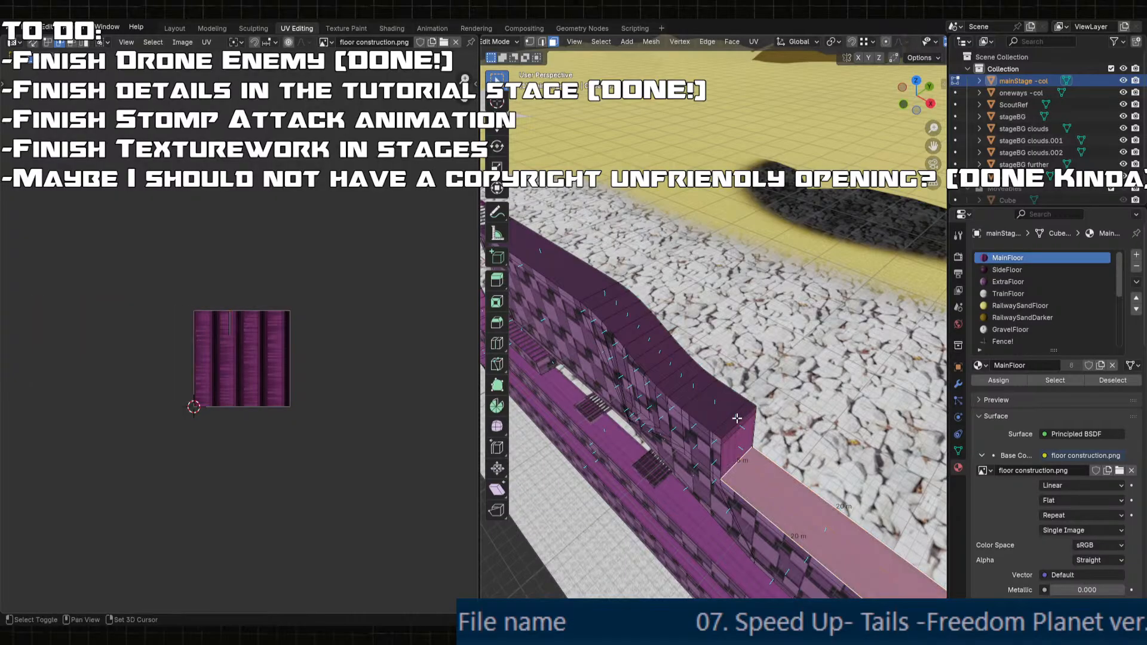
pyautogui.keyDown('shift'); pyautogui.click(739, 428); pyautogui.keyUp('shift')
pyautogui.moveTo(650, 347); pyautogui.dragTo(850, 282, button='middle')
pyautogui.keyDown('ctrl'); pyautogui.click(698, 360); pyautogui.keyUp('ctrl')
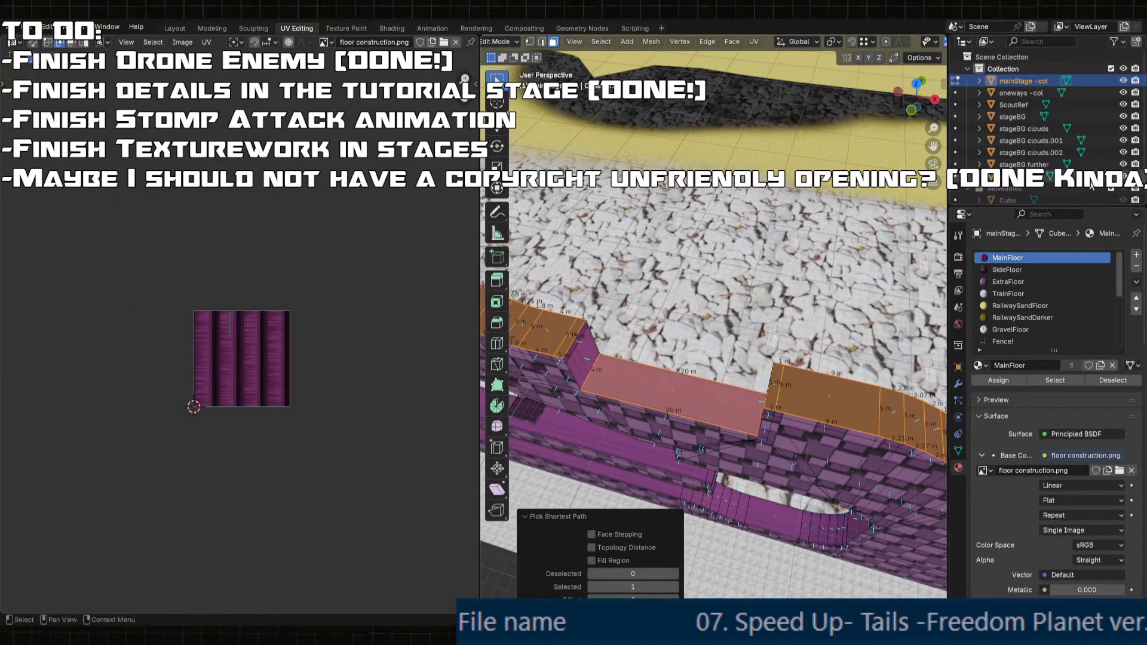
pyautogui.moveTo(761, 399); pyautogui.dragTo(553, 384, button='middle')
pyautogui.moveTo(725, 382); pyautogui.dragTo(838, 384, button='middle')
pyautogui.keyDown('shift'); pyautogui.click(745, 391); pyautogui.keyUp('shift')
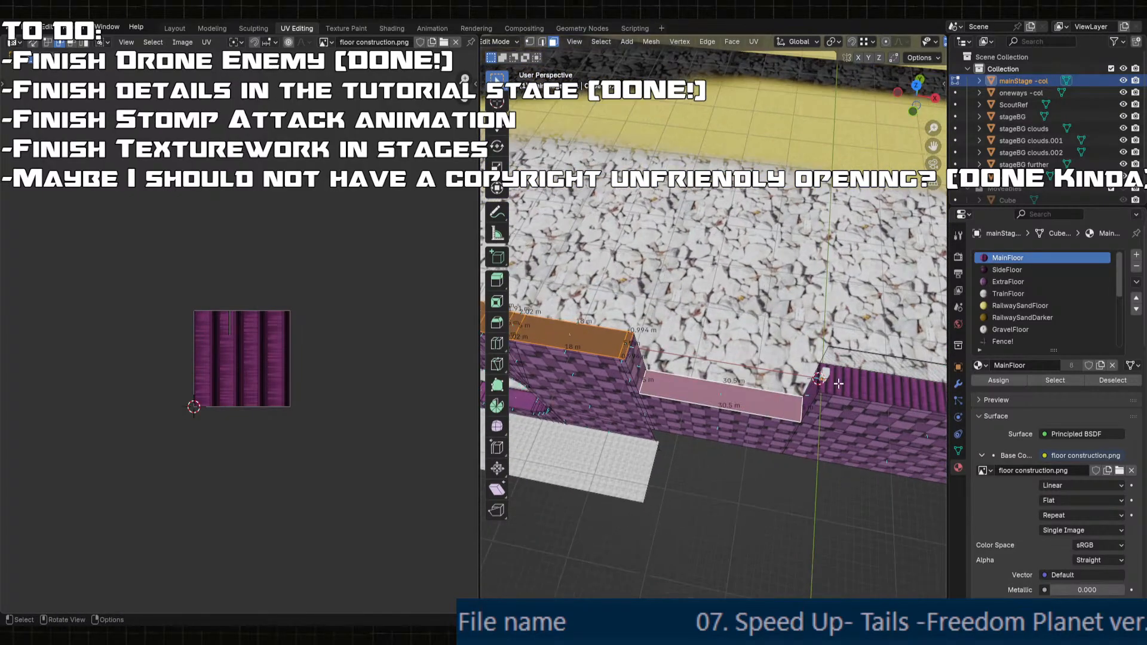
pyautogui.click(999, 381)
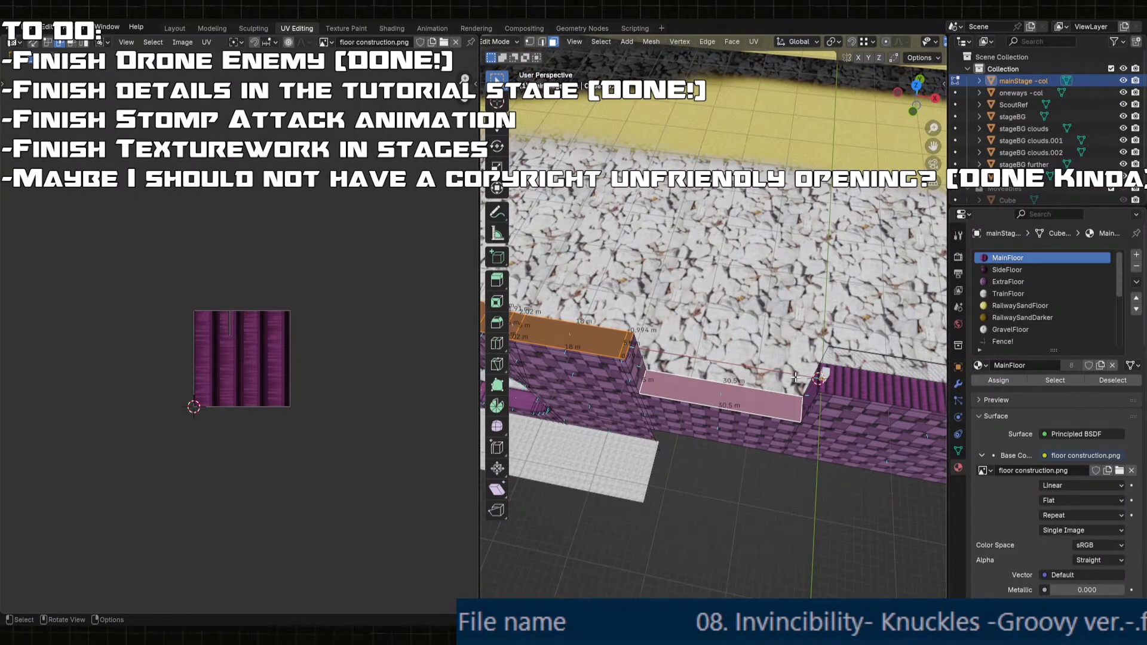
# - Apply Cube Projection to the selected floor tops and scale their UVs by about 27.8 to fill the texture's height
pyautogui.press('u')
pyautogui.click(741, 359)
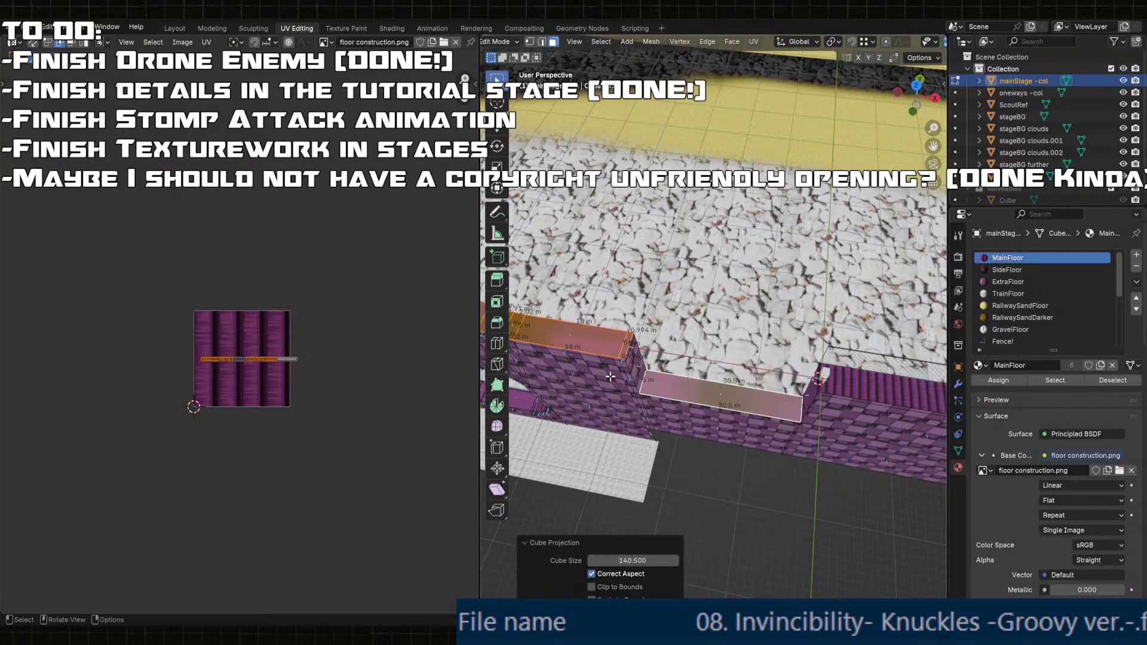
pyautogui.scroll(4, 299, 389)
pyautogui.press('s')
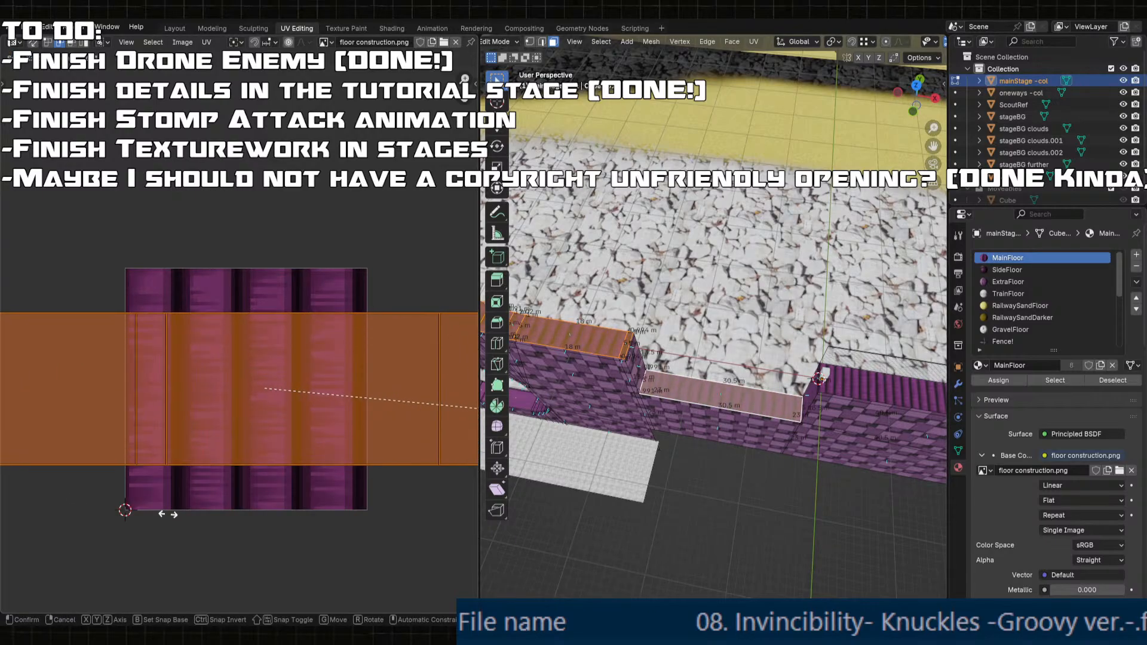
pyautogui.click(437, 563)
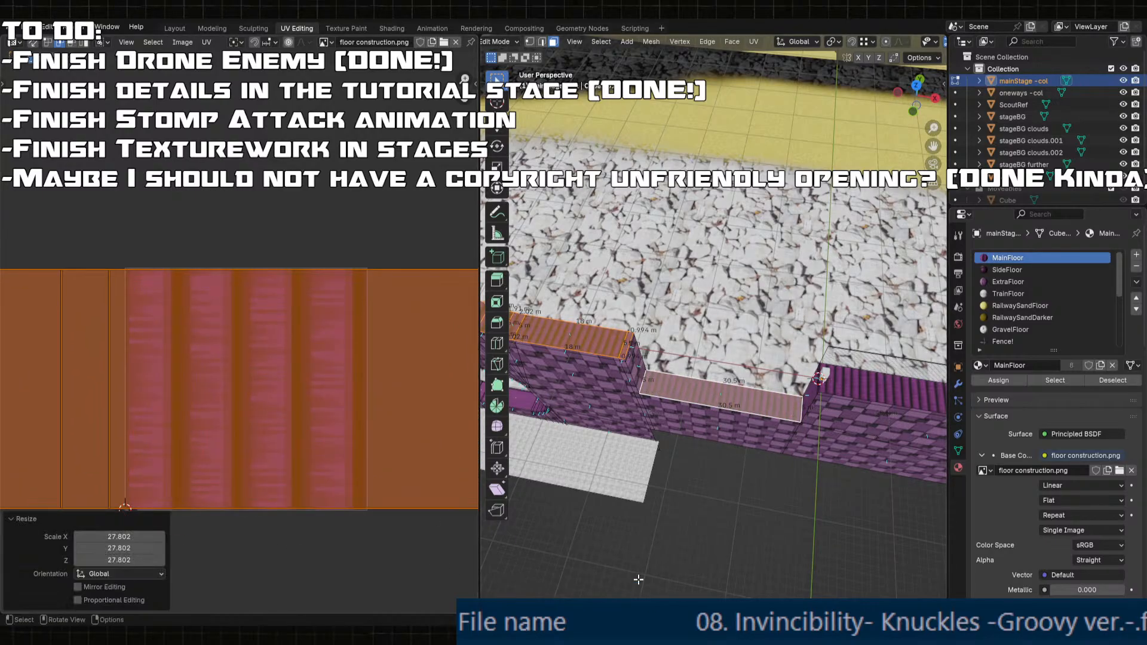
pyautogui.click(656, 567)
# - Assign ExtraFloor to the vertical end face where the raised wall drops to the lower floor
pyautogui.moveTo(665, 548); pyautogui.dragTo(550, 509, button='middle')
pyautogui.moveTo(549, 400); pyautogui.dragTo(657, 376, button='middle')
pyautogui.click(572, 339)
pyautogui.scroll(2, 661, 379)
pyautogui.scroll(-3, 661, 379)
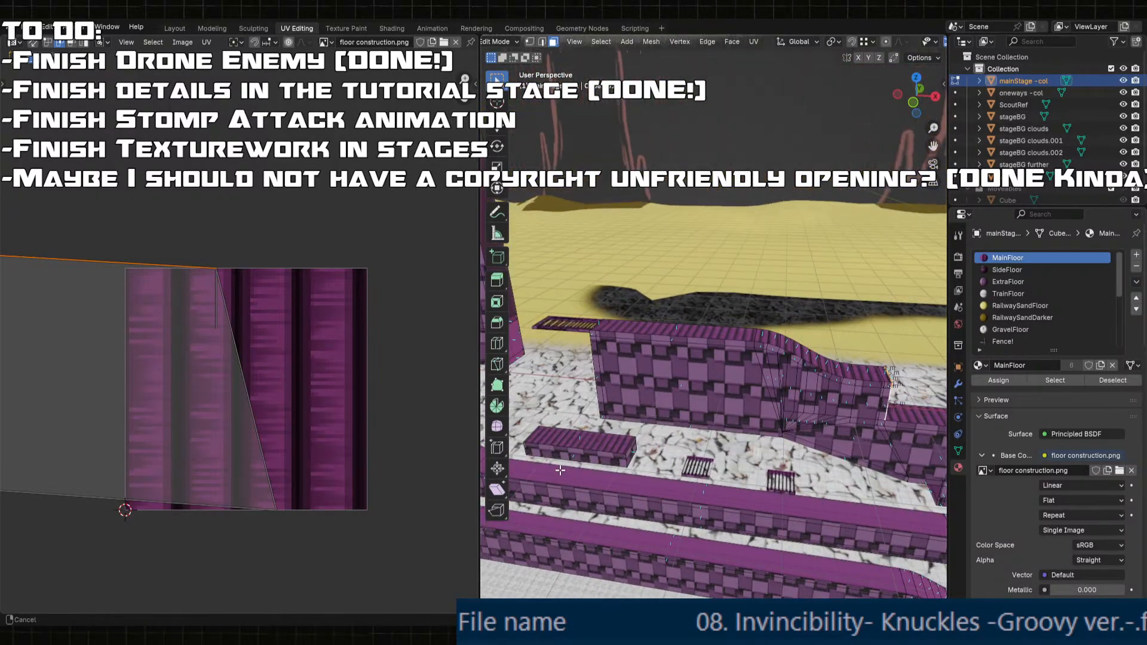
pyautogui.keyDown('shift'); pyautogui.moveTo(561, 468); pyautogui.dragTo(889, 473, button='middle'); pyautogui.keyUp('shift')
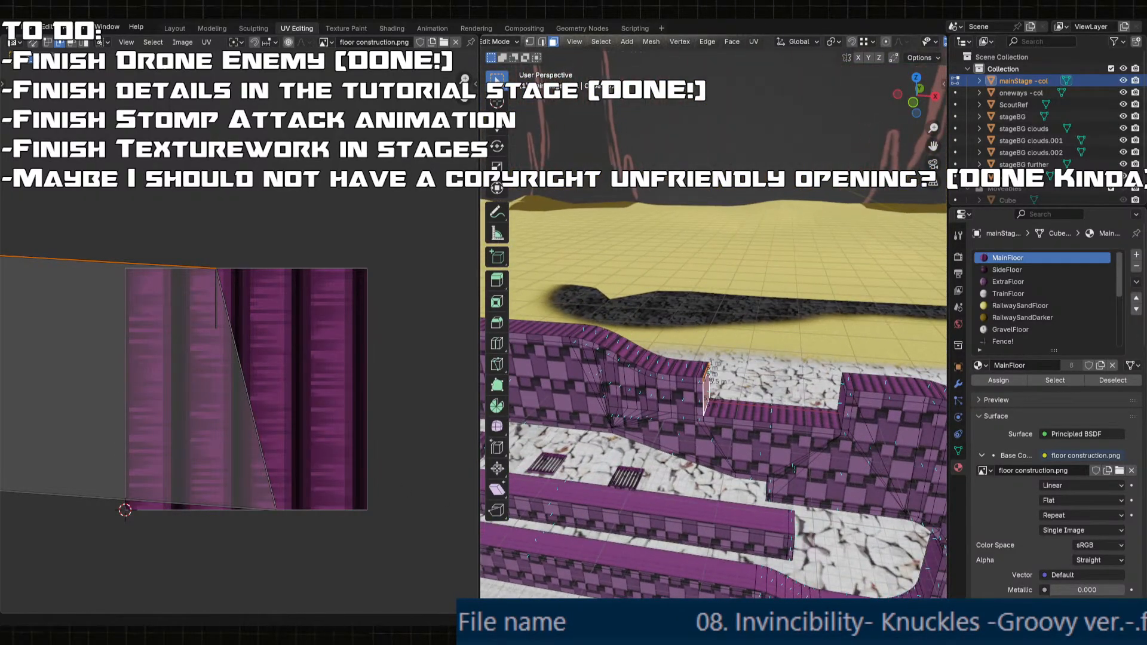
pyautogui.click(998, 381)
# - Select all ExtraFloor faces and reapply Cube Projection to their UVs
pyautogui.moveTo(687, 382); pyautogui.dragTo(776, 431, button='middle')
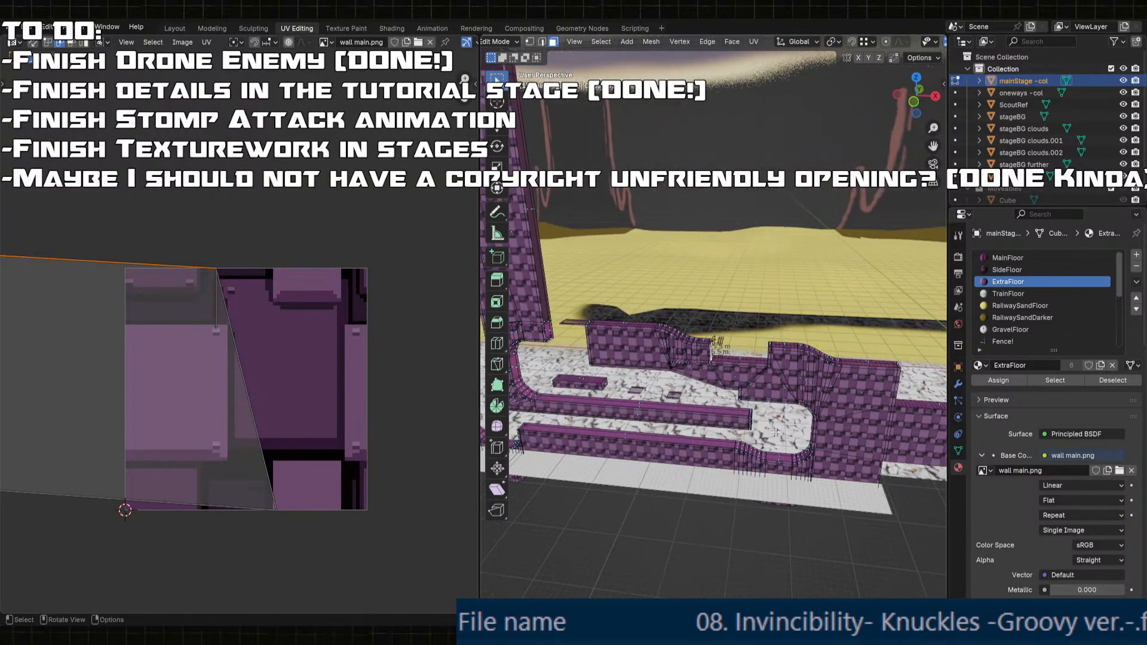
pyautogui.click(1055, 381)
pyautogui.press('u')
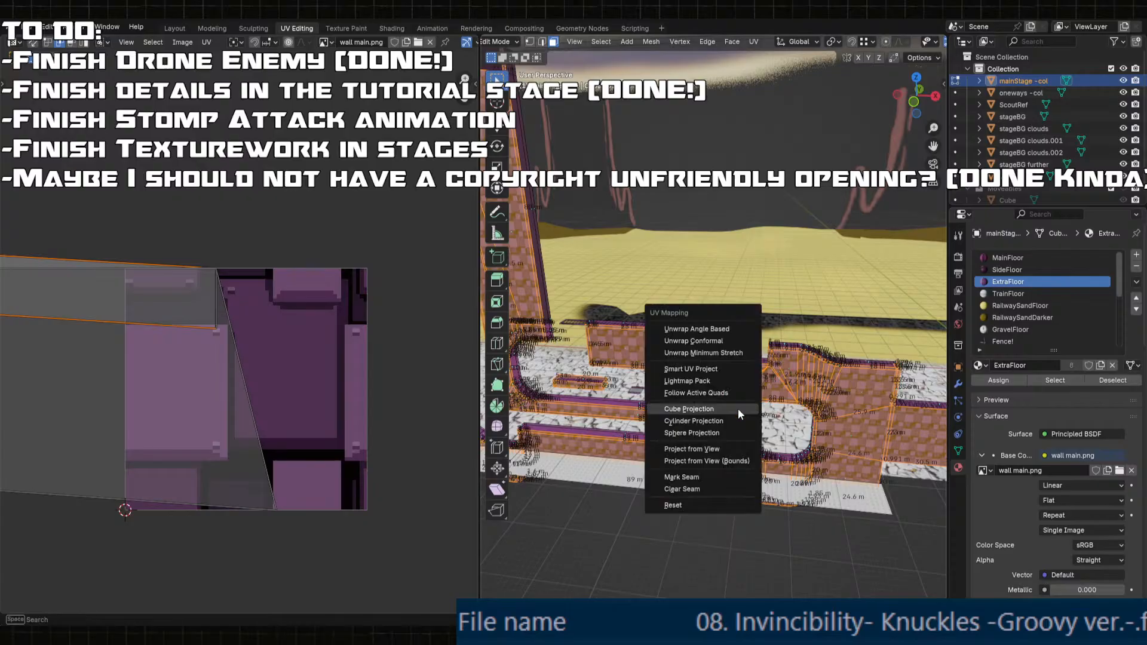
pyautogui.click(725, 408)
# - Scale the reprojected ExtraFloor UVs by 400 on X, Y and Z
pyautogui.press('s')
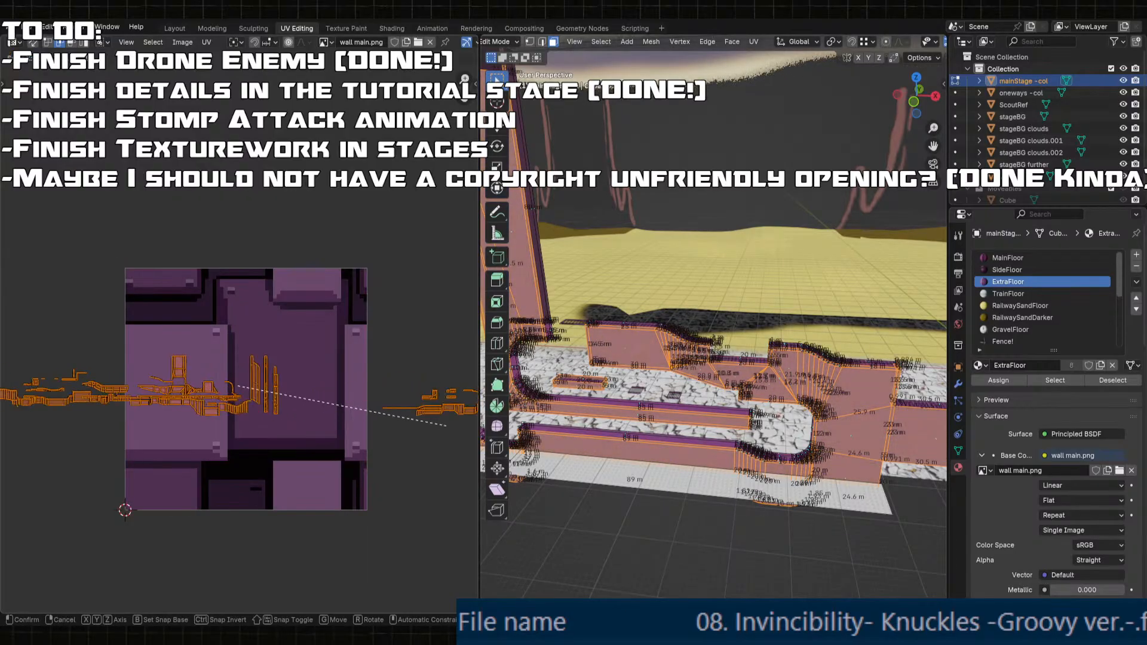
pyautogui.click(268, 525)
pyautogui.click(99, 538)
pyautogui.write('40')
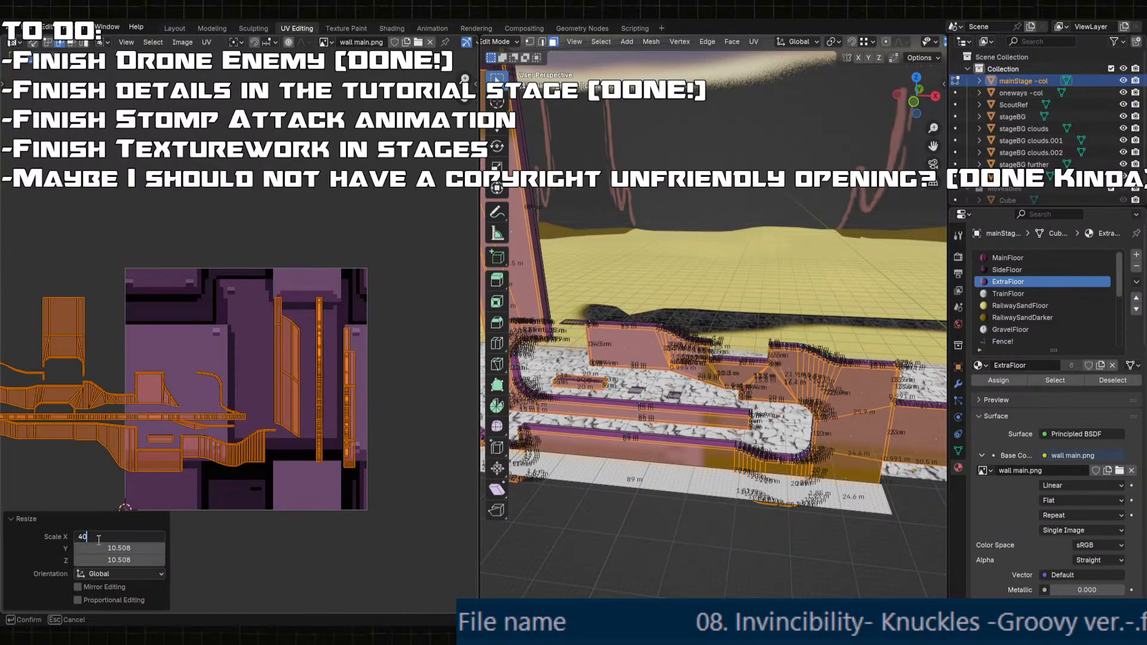
pyautogui.write('0')
pyautogui.press('Tab')
pyautogui.write('400')
pyautogui.press('Tab')
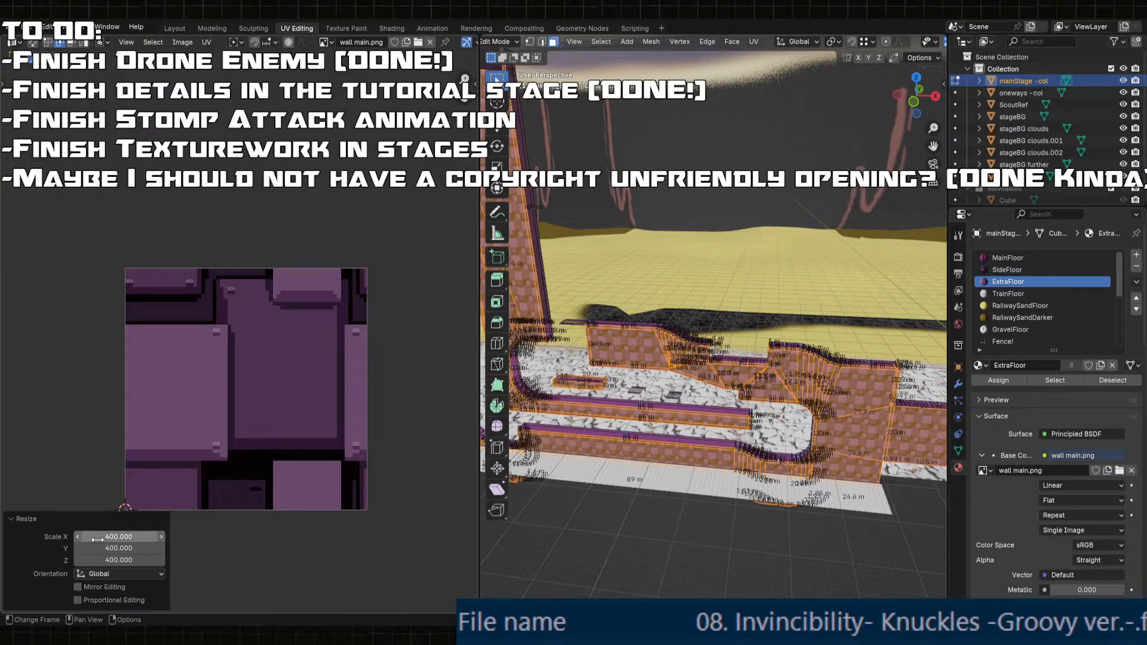
# - Select the tall tower's narrow side faces and the 23.1 m face at its top, and assign ExtraFloor
pyautogui.moveTo(598, 418); pyautogui.dragTo(782, 418, button='middle')
pyautogui.scroll(-3, 660, 288)
pyautogui.click(787, 423)
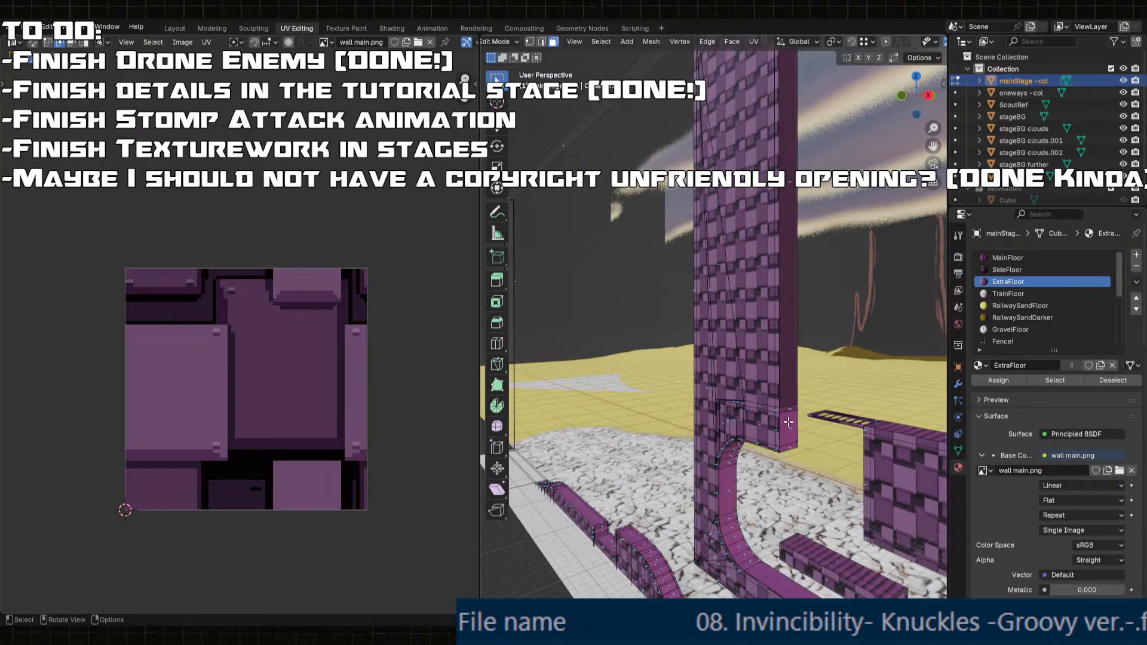
pyautogui.press('KP_Decimal')
pyautogui.scroll(-5, 786, 422)
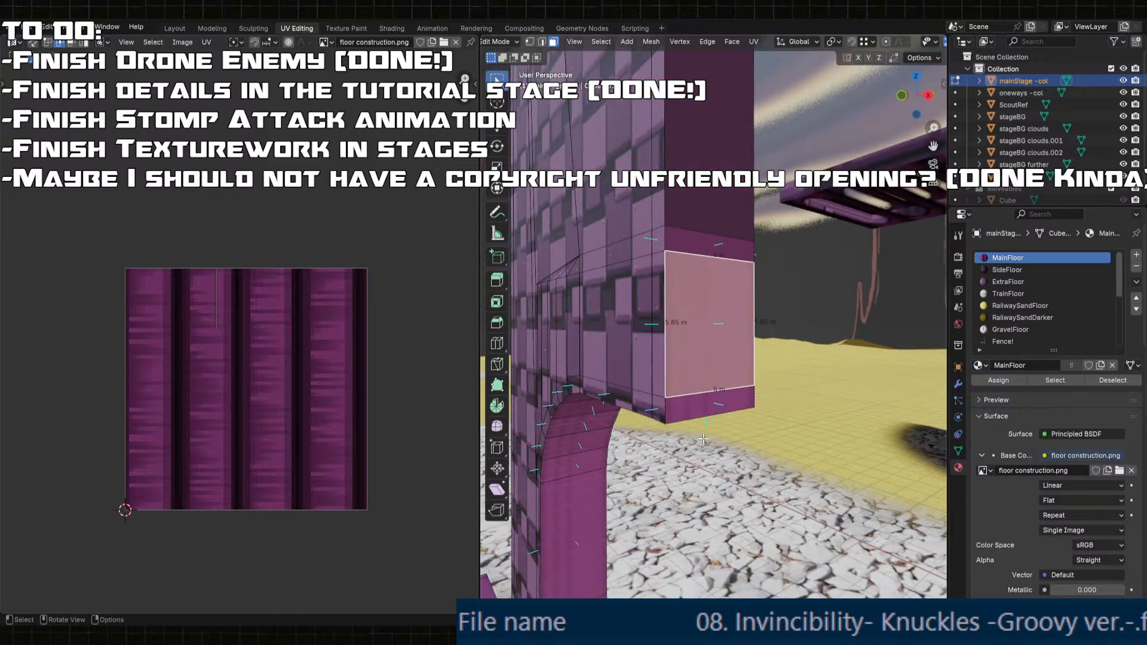
pyautogui.keyDown('shift'); pyautogui.click(706, 411); pyautogui.keyUp('shift')
pyautogui.keyDown('shift'); pyautogui.click(706, 248); pyautogui.keyUp('shift')
pyautogui.keyDown('shift'); pyautogui.click(705, 221); pyautogui.keyUp('shift')
pyautogui.scroll(-5, 705, 220)
pyautogui.keyDown('shift'); pyautogui.moveTo(705, 220); pyautogui.dragTo(742, 123, button='middle'); pyautogui.keyUp('shift')
pyautogui.moveTo(727, 207); pyautogui.dragTo(791, 250, button='middle')
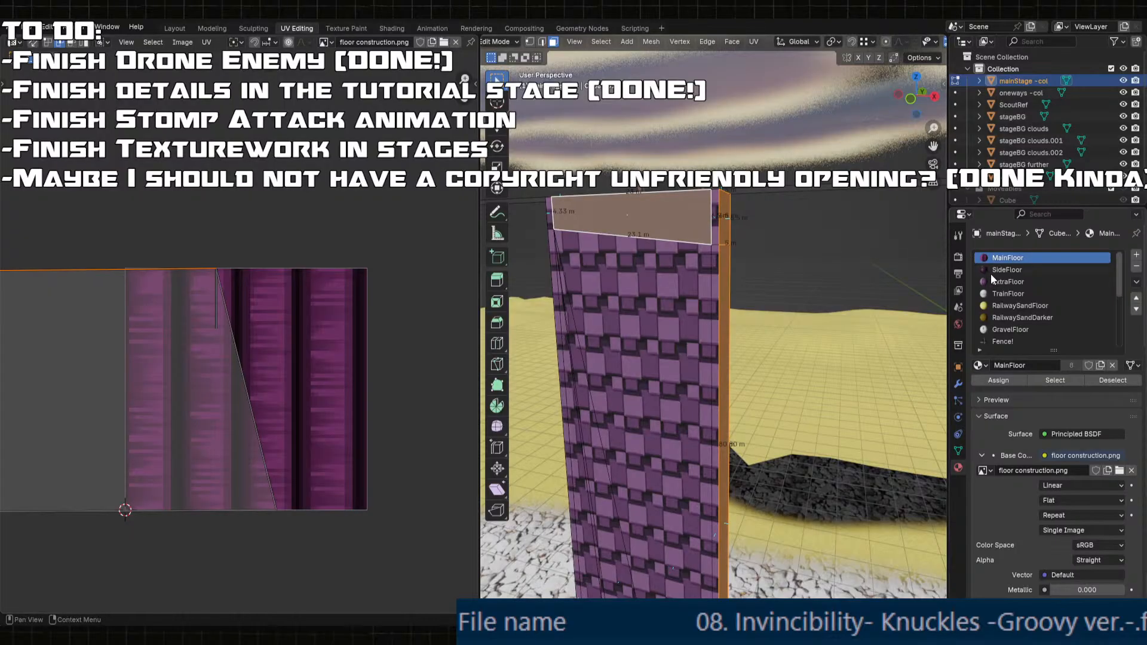
pyautogui.click(997, 378)
# - Reselect every ExtraFloor face, including the newly assigned tower sides, and cube-project their UVs
pyautogui.scroll(-4, 717, 345)
pyautogui.moveTo(702, 380); pyautogui.dragTo(695, 388, button='middle')
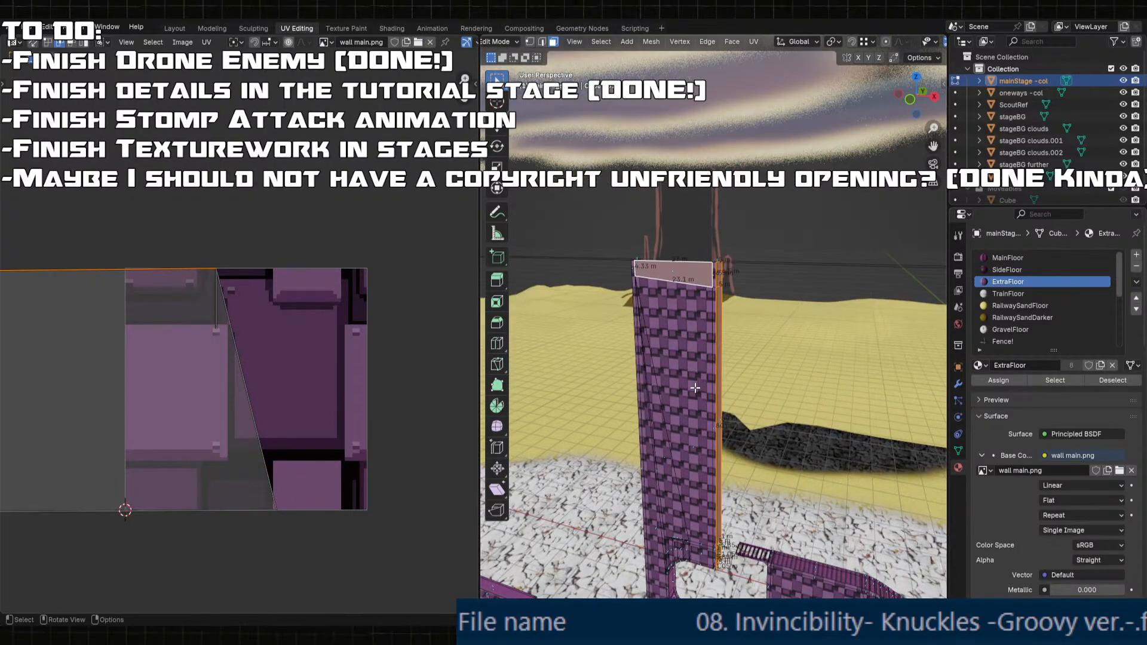
pyautogui.click(1056, 380)
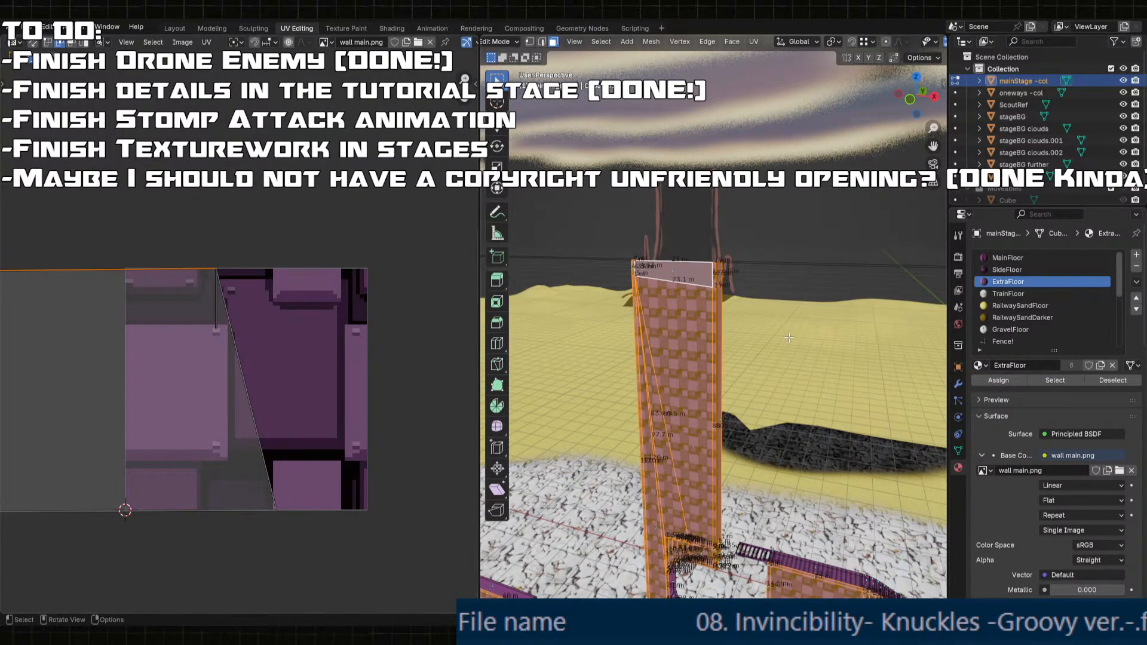
pyautogui.press('a')
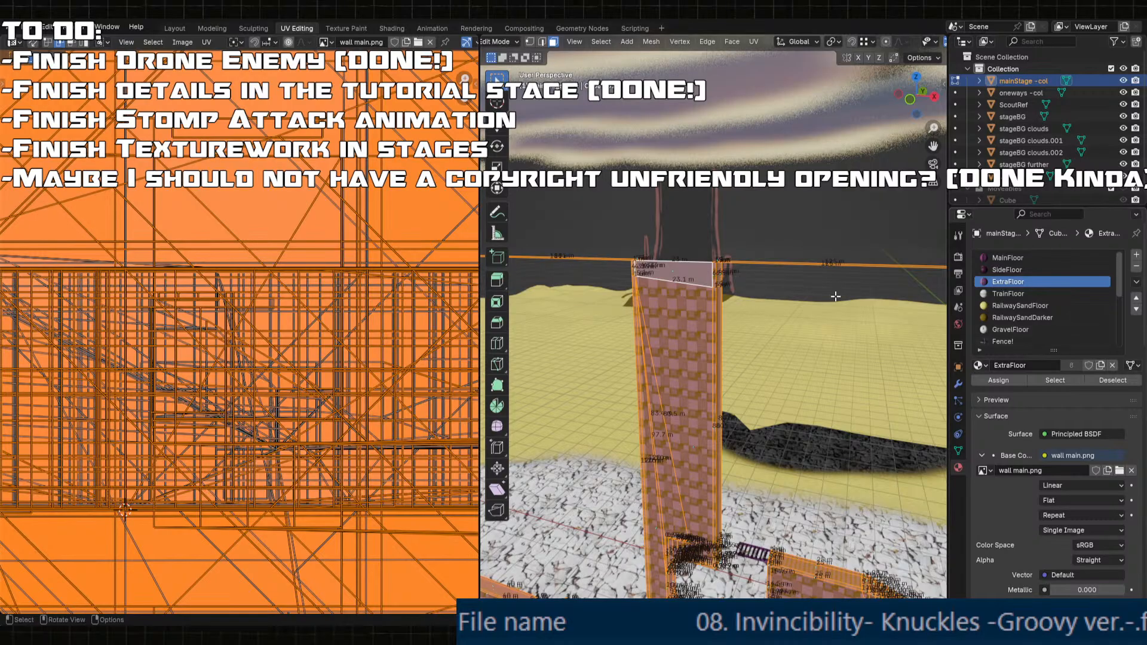
pyautogui.hotkey('alt', 'a')
pyautogui.click(1061, 380)
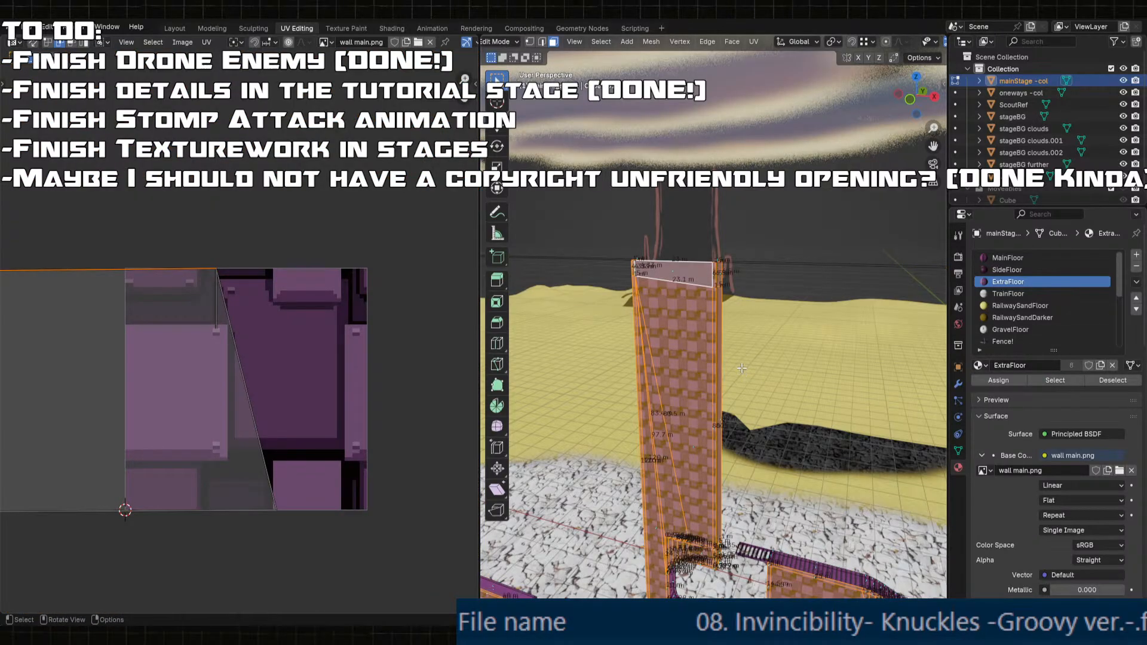
pyautogui.press('u')
pyautogui.click(712, 368)
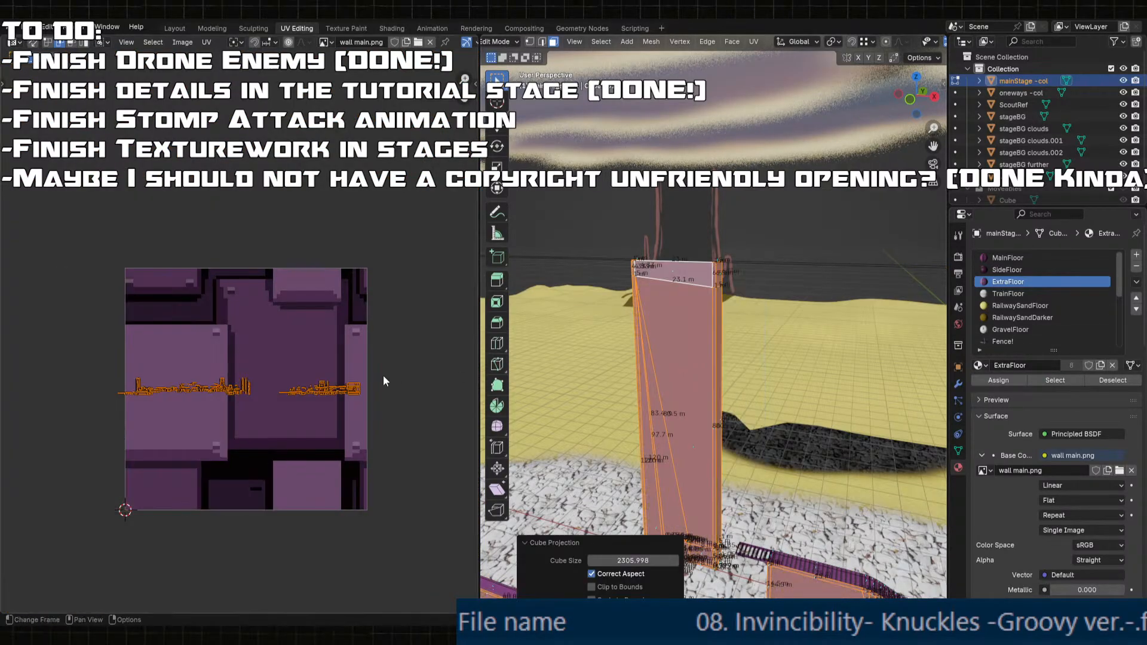
# - Enlarge the cube-projected ExtraFloor UVs with a scale of 400 on X, Y and Z
pyautogui.click(159, 427)
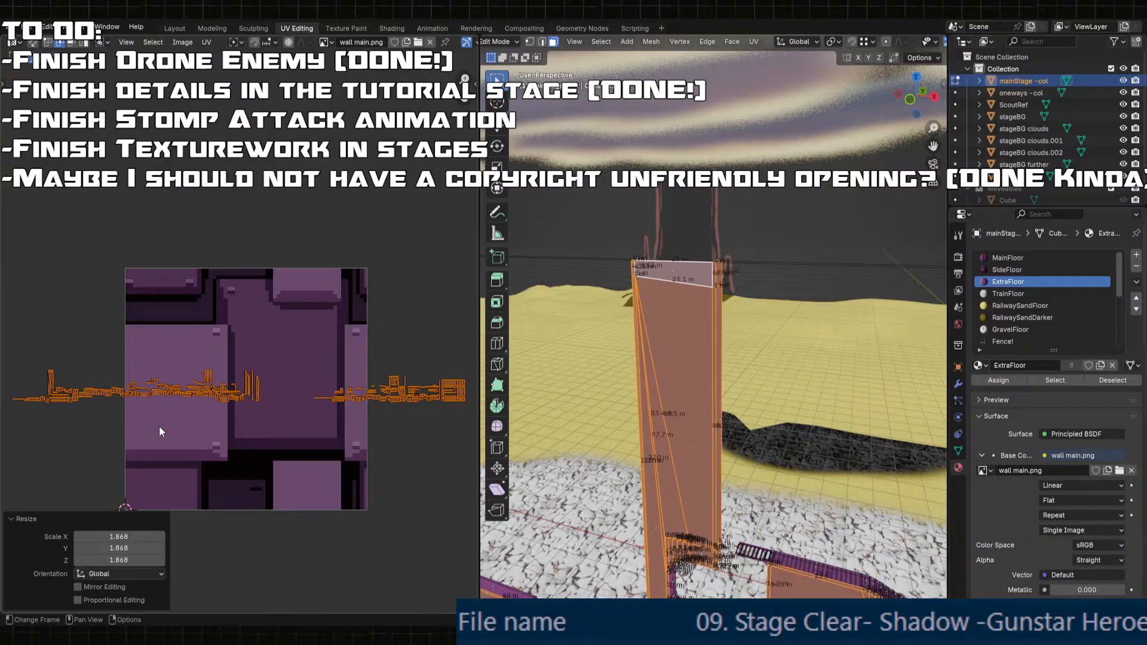
pyautogui.click(117, 537)
pyautogui.write('400')
pyautogui.press('Tab')
pyautogui.write('400')
pyautogui.press('Tab')
pyautogui.write('400')
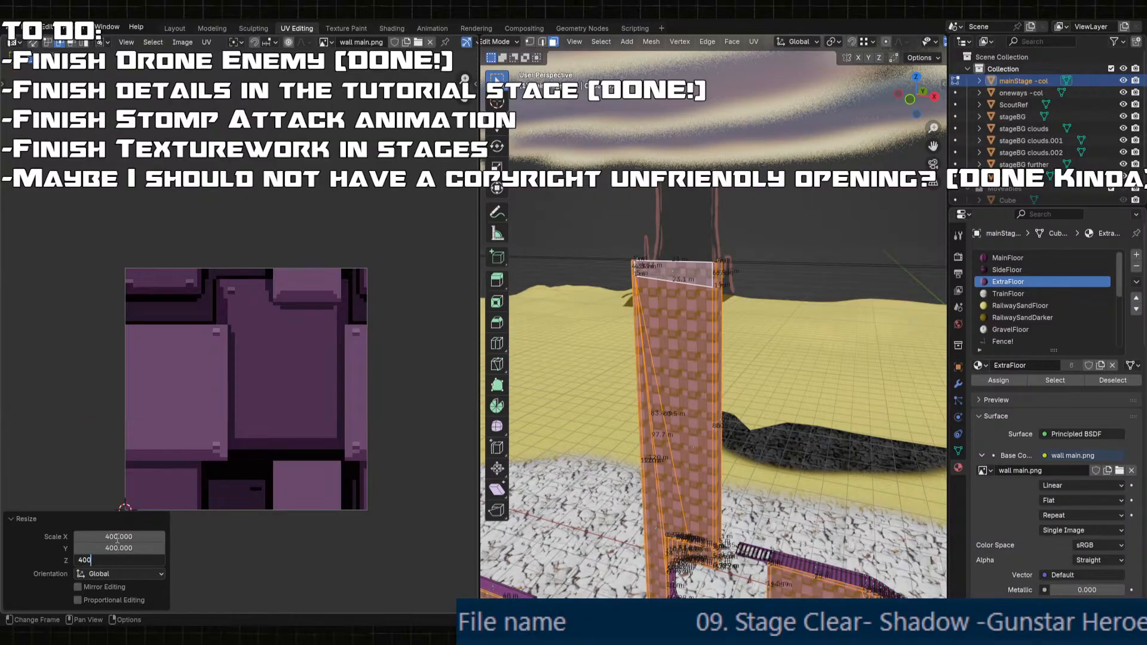
# - Examine the retextured tower and lower floor sections in Object Mode for vertical faces still using MainFloor
pyautogui.scroll(-3, 791, 549)
pyautogui.moveTo(791, 549); pyautogui.dragTo(836, 570, button='middle')
pyautogui.press('Tab')
pyautogui.click(836, 571)
pyautogui.moveTo(833, 478); pyautogui.dragTo(837, 363, button='middle')
pyautogui.scroll(4, 813, 468)
pyautogui.scroll(2, 700, 411)
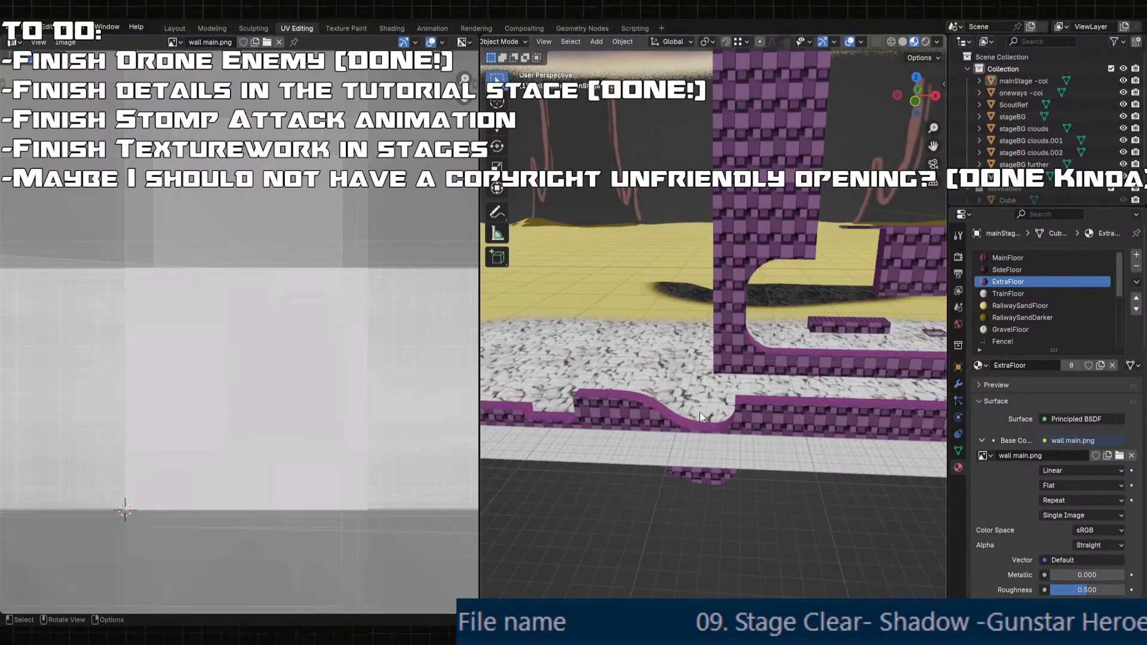
pyautogui.keyDown('shift'); pyautogui.moveTo(701, 411); pyautogui.dragTo(886, 365, button='middle'); pyautogui.keyUp('shift')
pyautogui.scroll(2, 757, 387)
pyautogui.keyDown('shift'); pyautogui.moveTo(756, 387); pyautogui.dragTo(779, 356, button='middle'); pyautogui.keyUp('shift')
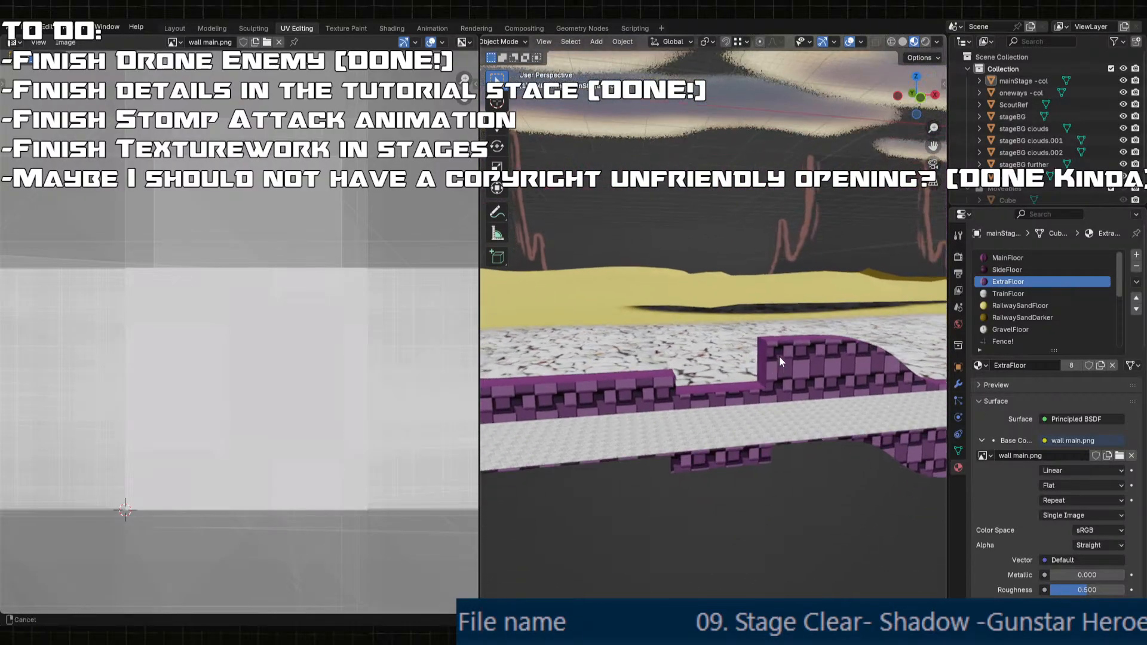
pyautogui.scroll(4, 776, 354)
# - Select the vertical end faces beside the lowered floor section in Edit Mode and assign ExtraFloor
pyautogui.press('Tab')
pyautogui.click(801, 361)
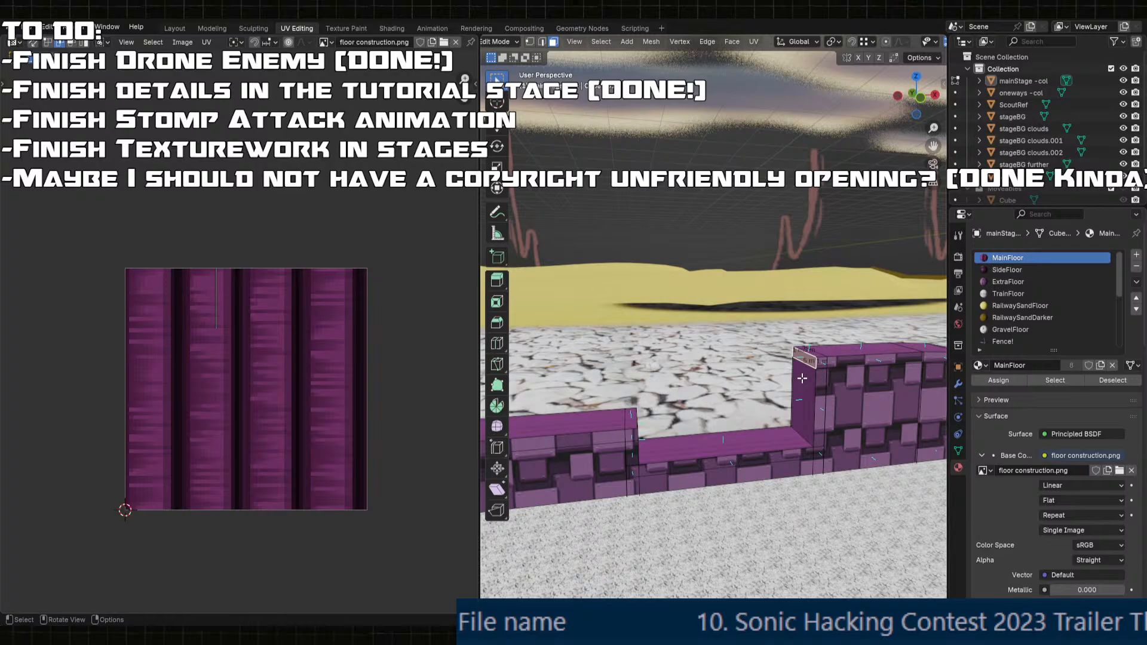
pyautogui.scroll(4, 801, 377)
pyautogui.moveTo(801, 377); pyautogui.dragTo(600, 359, button='middle')
pyautogui.keyDown('shift'); pyautogui.click(725, 430); pyautogui.keyUp('shift')
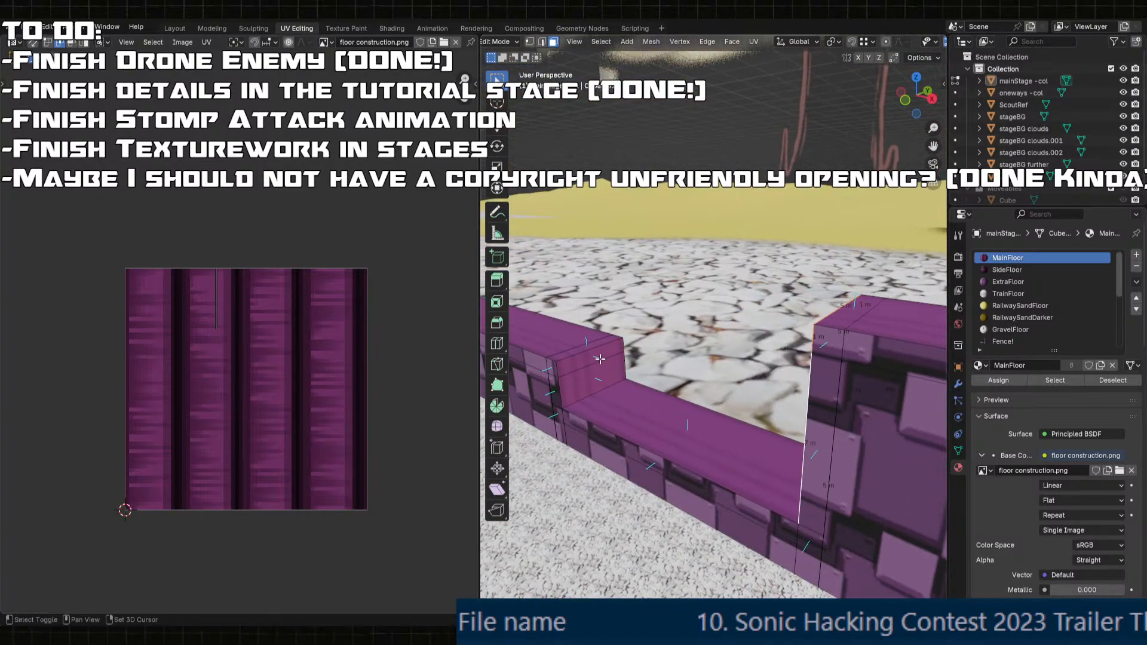
pyautogui.click(1014, 282)
pyautogui.click(998, 380)
pyautogui.moveTo(705, 419); pyautogui.dragTo(782, 460, button='middle')
pyautogui.click(719, 432)
pyautogui.keyDown('shift'); pyautogui.click(802, 263); pyautogui.keyUp('shift')
pyautogui.moveTo(797, 281); pyautogui.dragTo(910, 407, button='middle')
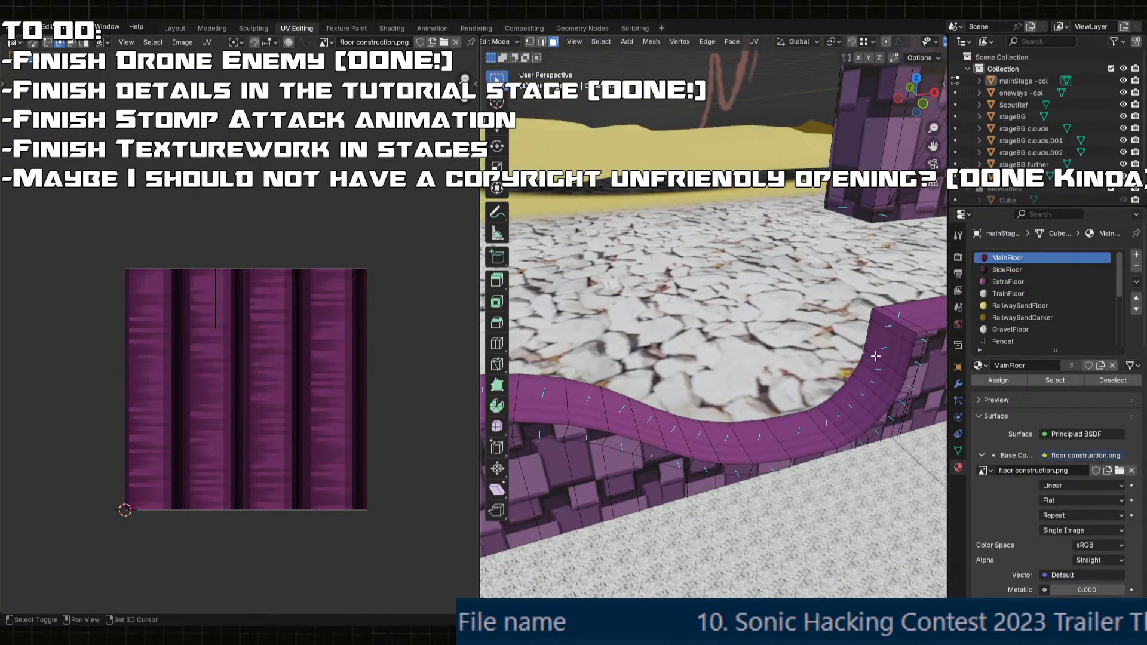
pyautogui.keyDown('ctrl'); pyautogui.click(896, 339); pyautogui.keyUp('ctrl')
pyautogui.keyDown('shift'); pyautogui.click(922, 330); pyautogui.keyUp('shift')
pyautogui.moveTo(933, 445); pyautogui.dragTo(840, 297, button='middle')
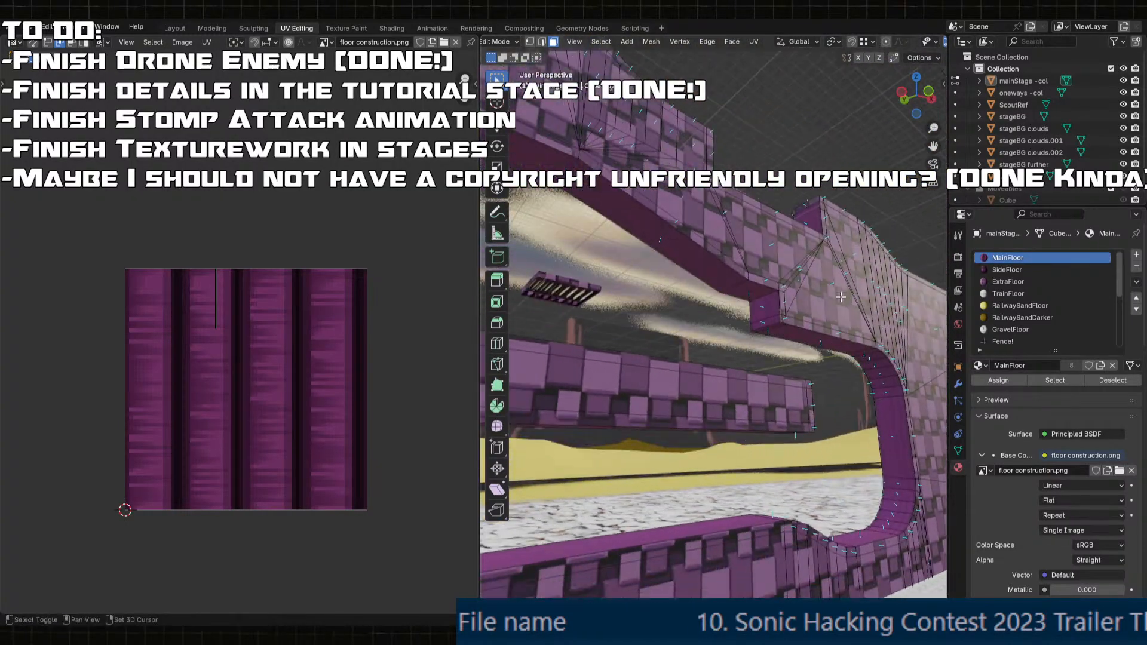
pyautogui.keyDown('ctrl'); pyautogui.click(776, 328); pyautogui.keyUp('ctrl')
pyautogui.keyDown('shift'); pyautogui.click(770, 310); pyautogui.keyUp('shift')
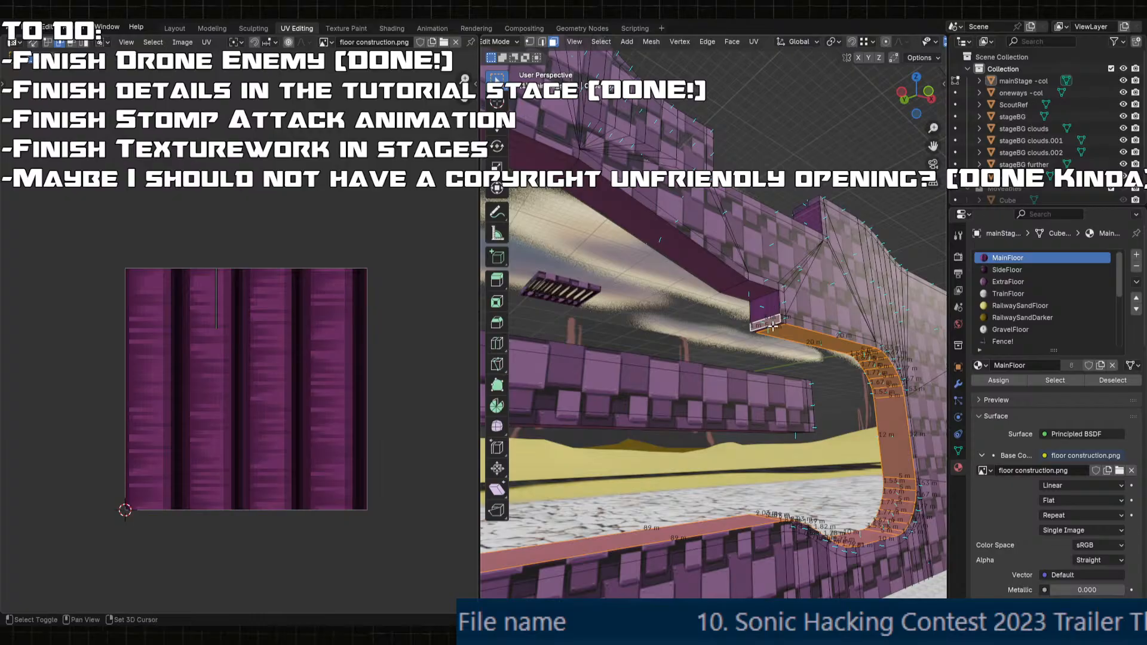
# - Select the overhang's stepped underside, its connecting slope and the vertical end wall beyond, and assign ExtraFloor
pyautogui.click(771, 316)
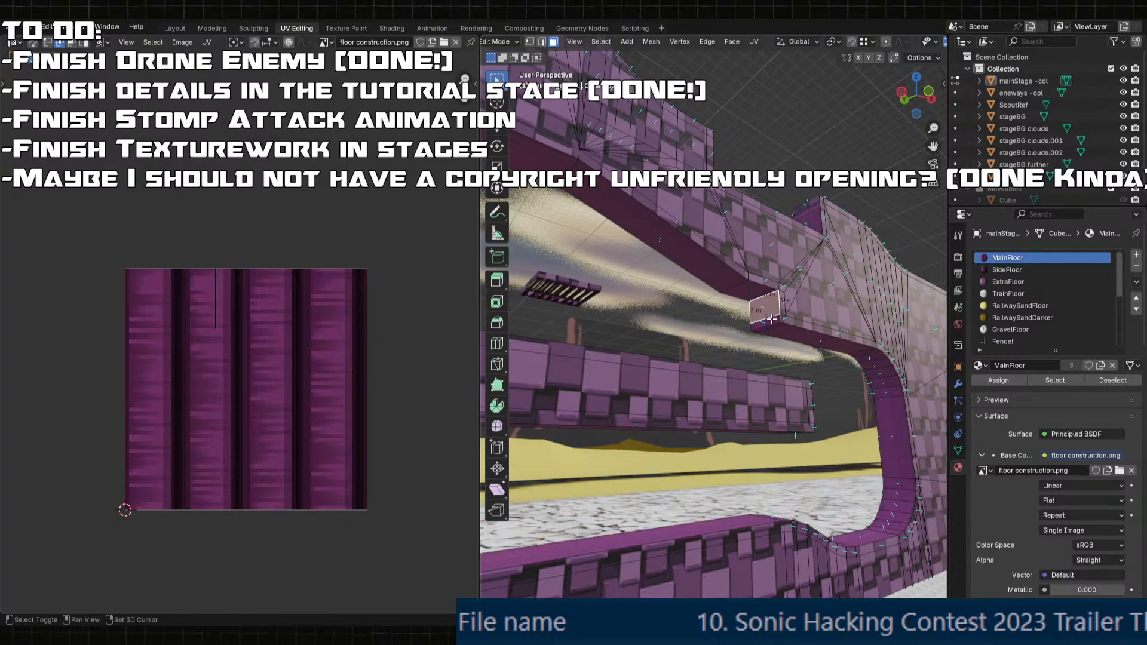
pyautogui.moveTo(756, 322); pyautogui.dragTo(742, 309, button='middle')
pyautogui.keyDown('shift'); pyautogui.click(788, 302); pyautogui.keyUp('shift')
pyautogui.keyDown('shift'); pyautogui.click(755, 297); pyautogui.keyUp('shift')
pyautogui.keyDown('shift'); pyautogui.click(680, 246); pyautogui.keyUp('shift')
pyautogui.keyDown('shift'); pyautogui.moveTo(675, 245); pyautogui.dragTo(798, 288, button='middle'); pyautogui.keyUp('shift')
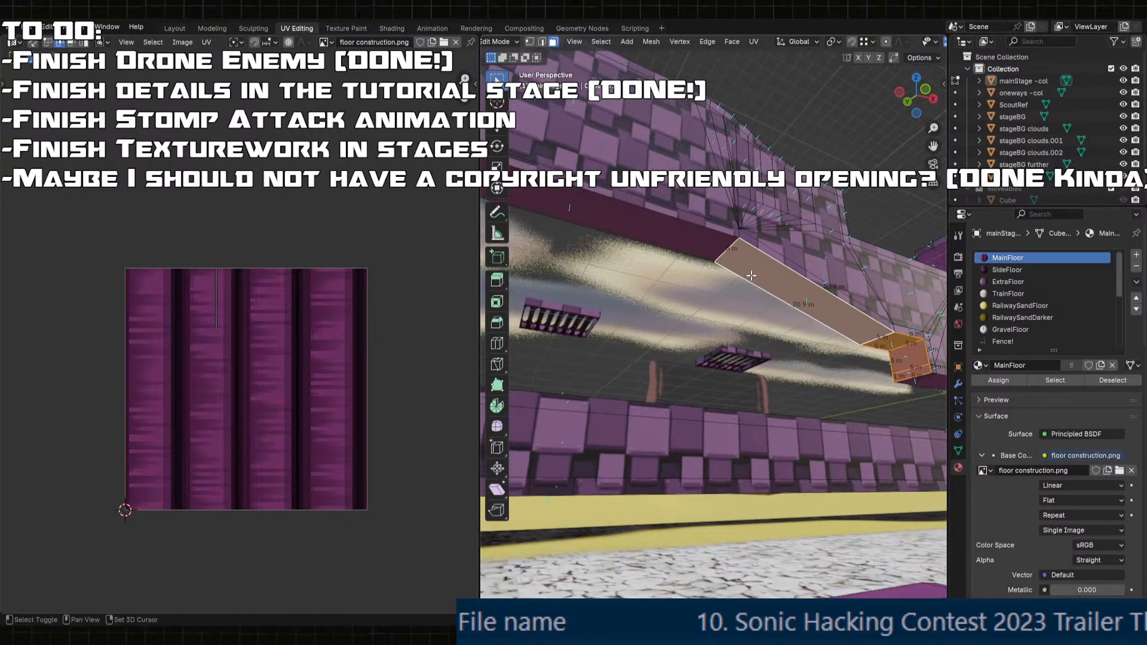
pyautogui.keyDown('shift'); pyautogui.click(566, 220); pyautogui.keyUp('shift')
pyautogui.keyDown('shift'); pyautogui.moveTo(563, 224); pyautogui.dragTo(887, 338, button='middle'); pyautogui.keyUp('shift')
pyautogui.keyDown('shift'); pyautogui.click(696, 258); pyautogui.keyUp('shift')
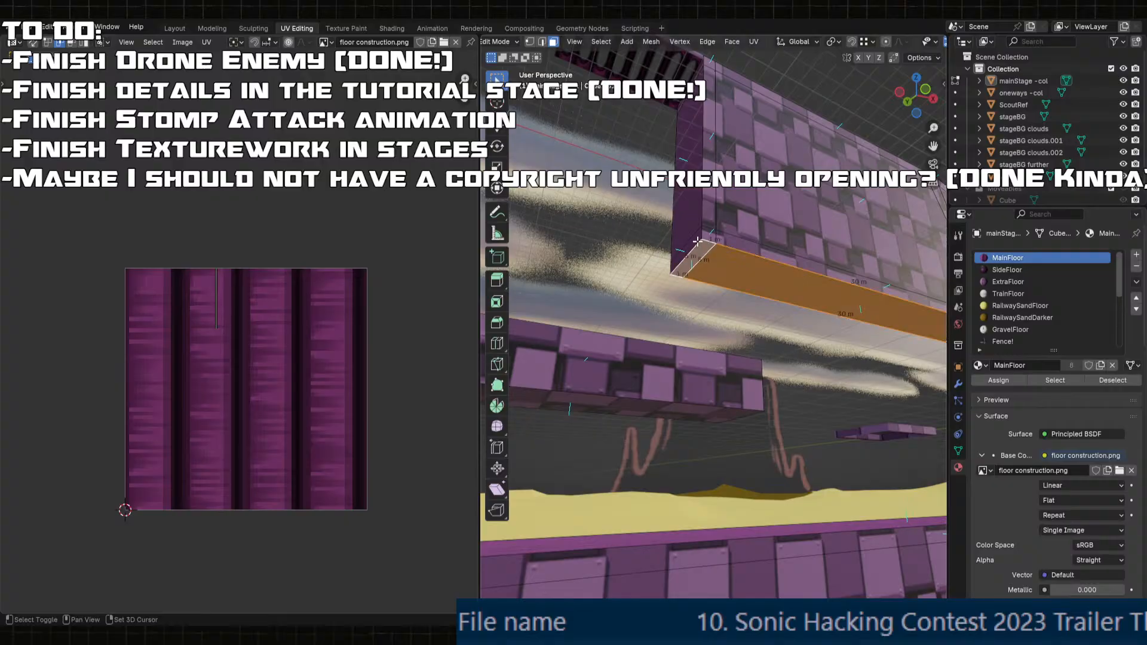
pyautogui.keyDown('shift'); pyautogui.click(687, 246); pyautogui.keyUp('shift')
pyautogui.keyDown('shift'); pyautogui.click(688, 200); pyautogui.keyUp('shift')
pyautogui.moveTo(689, 194); pyautogui.dragTo(700, 257, button='middle')
pyautogui.keyDown('shift'); pyautogui.moveTo(714, 164); pyautogui.dragTo(805, 304, button='middle'); pyautogui.keyUp('shift')
pyautogui.keyDown('shift'); pyautogui.click(822, 303); pyautogui.keyUp('shift')
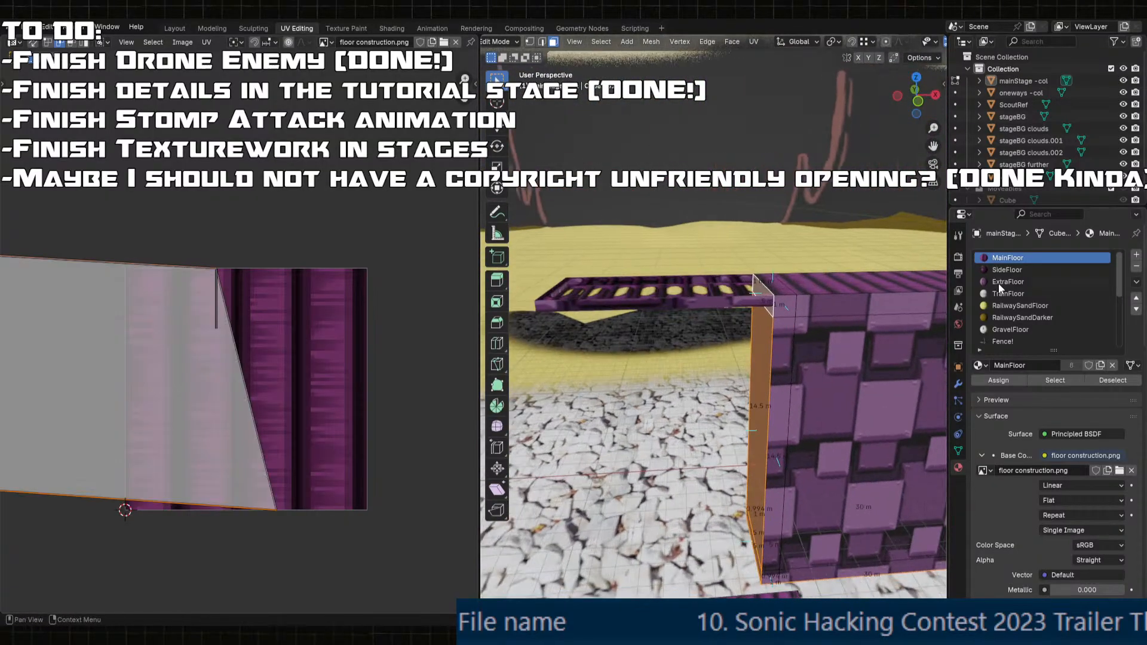
pyautogui.click(998, 377)
# - Start a MainFloor face selection along the C-shaped platform's underside, undoing the stray shortest-path picks
pyautogui.scroll(-6, 714, 337)
pyautogui.moveTo(711, 337); pyautogui.dragTo(723, 260, button='middle')
pyautogui.scroll(4, 734, 338)
pyautogui.click(793, 284)
pyautogui.moveTo(792, 284); pyautogui.dragTo(642, 333, button='middle')
pyautogui.keyDown('ctrl'); pyautogui.click(911, 303); pyautogui.keyUp('ctrl')
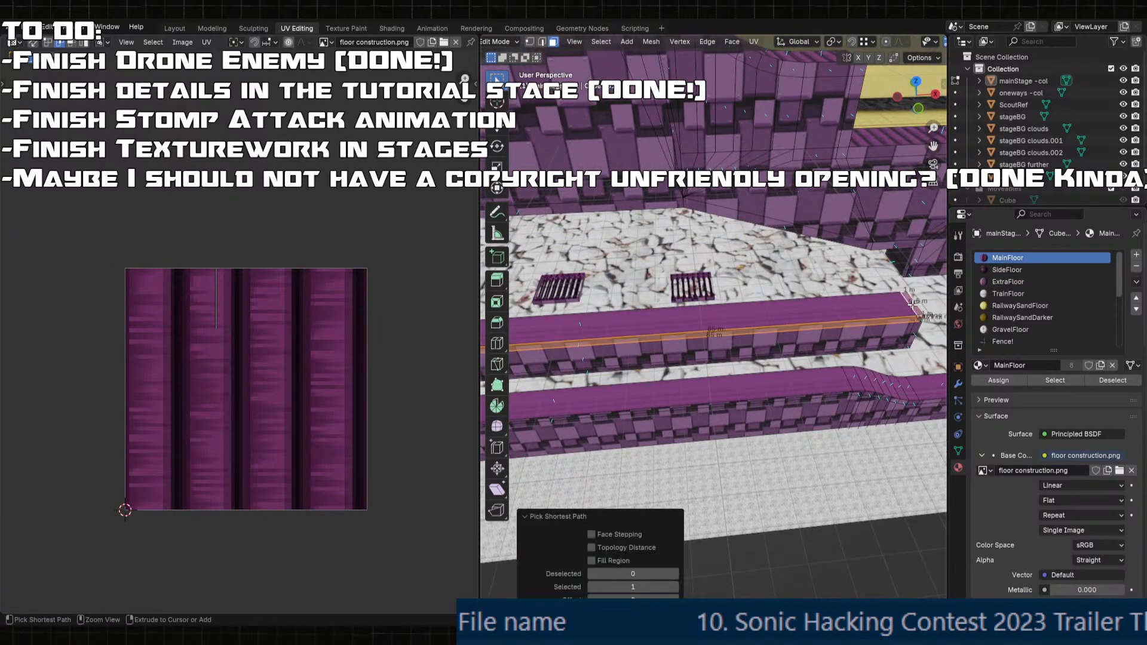
pyautogui.hotkey('ctrl', 'z')
pyautogui.moveTo(747, 314); pyautogui.dragTo(732, 155, button='middle')
pyautogui.keyDown('ctrl'); pyautogui.click(552, 347); pyautogui.keyUp('ctrl')
pyautogui.hotkey('ctrl', 'z')
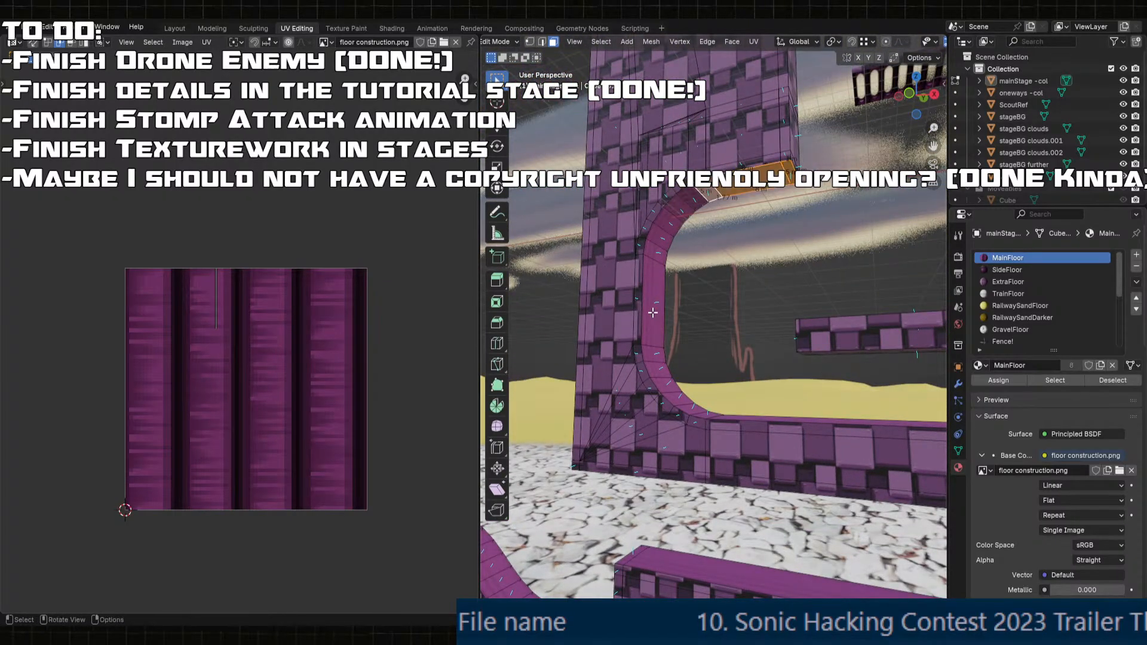
# - Extend the selection around the inner curve and along the platform floor to its end strip, and apply Cube Projection
pyautogui.keyDown('ctrl'); pyautogui.click(656, 346); pyautogui.keyUp('ctrl')
pyautogui.moveTo(656, 346); pyautogui.dragTo(906, 382, button='middle')
pyautogui.keyDown('ctrl'); pyautogui.click(765, 389); pyautogui.keyUp('ctrl')
pyautogui.moveTo(736, 507); pyautogui.dragTo(719, 448, button='middle')
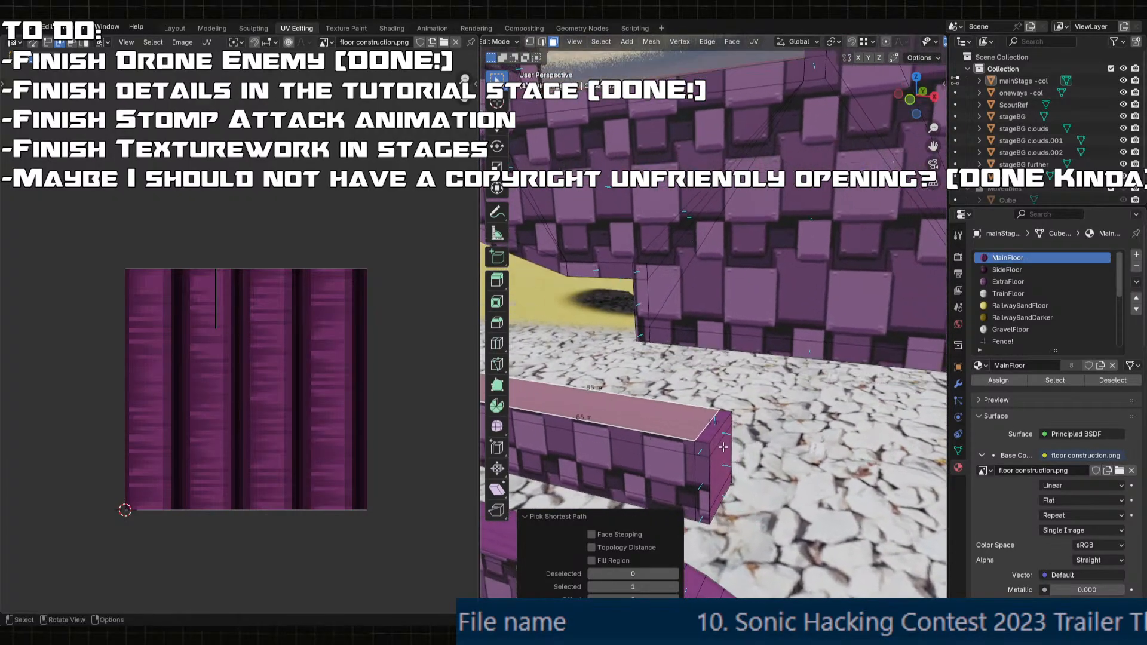
pyautogui.keyDown('shift'); pyautogui.click(714, 423); pyautogui.keyUp('shift')
pyautogui.press('u')
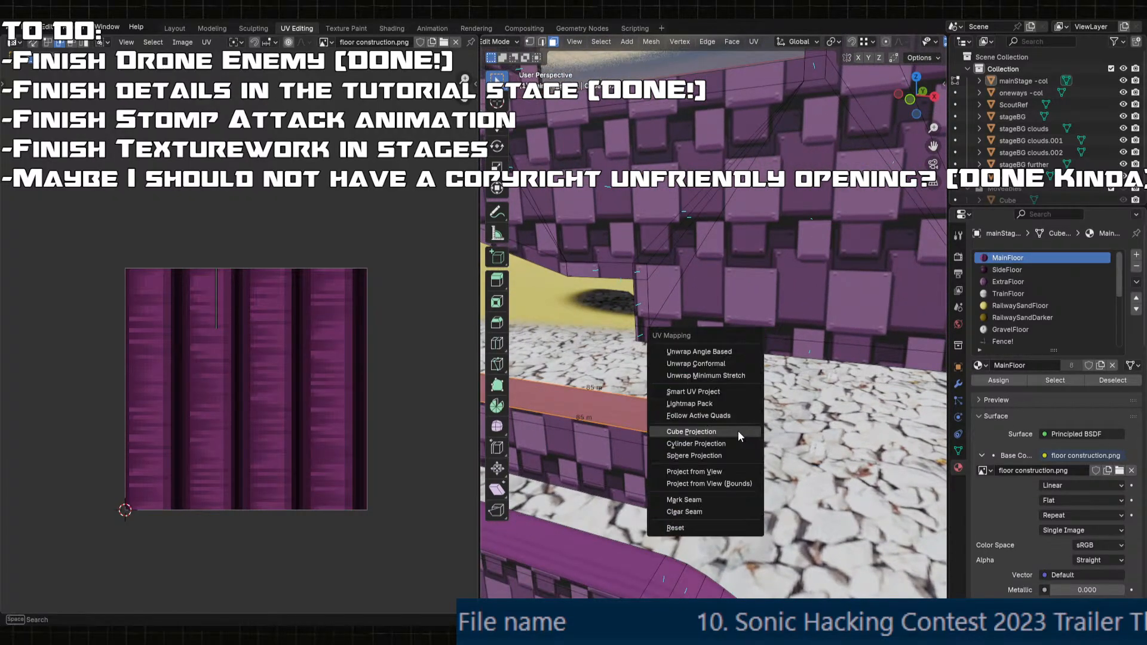
pyautogui.click(737, 431)
# - Enlarge the projected MainFloor UVs in two passes, finishing with a scale of about 18.614 to match the strip to the tile height
pyautogui.scroll(3, 302, 402)
pyautogui.press('s')
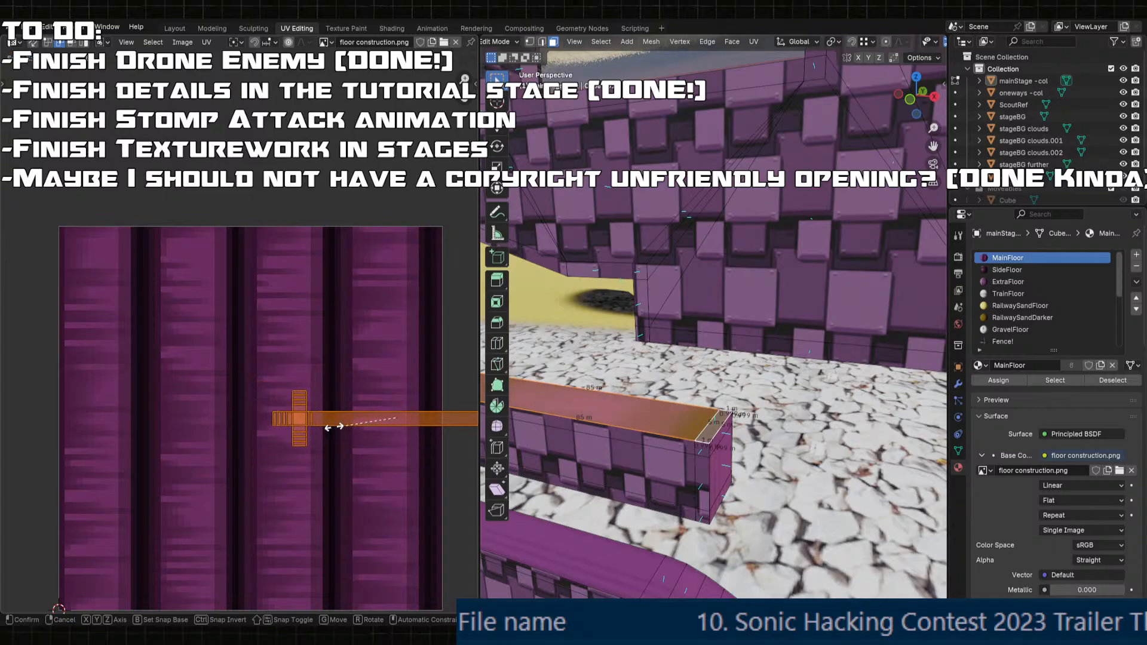
pyautogui.click(284, 419)
pyautogui.press('s')
pyautogui.scroll(-3, 322, 439)
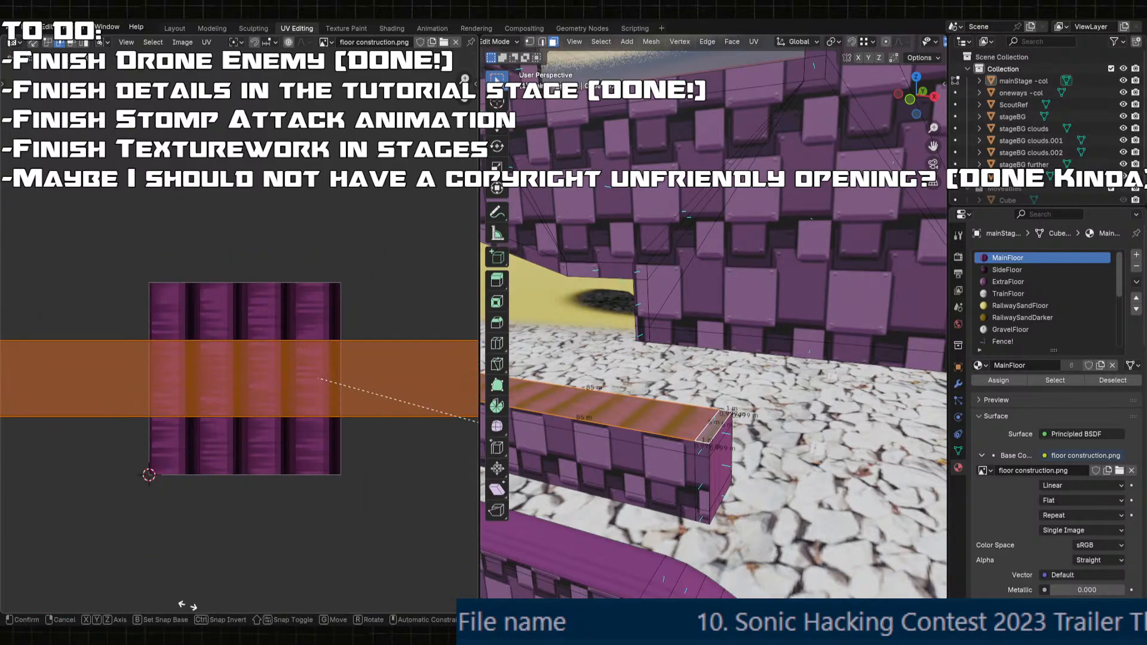
pyautogui.click(23, 327)
pyautogui.scroll(-5, 257, 364)
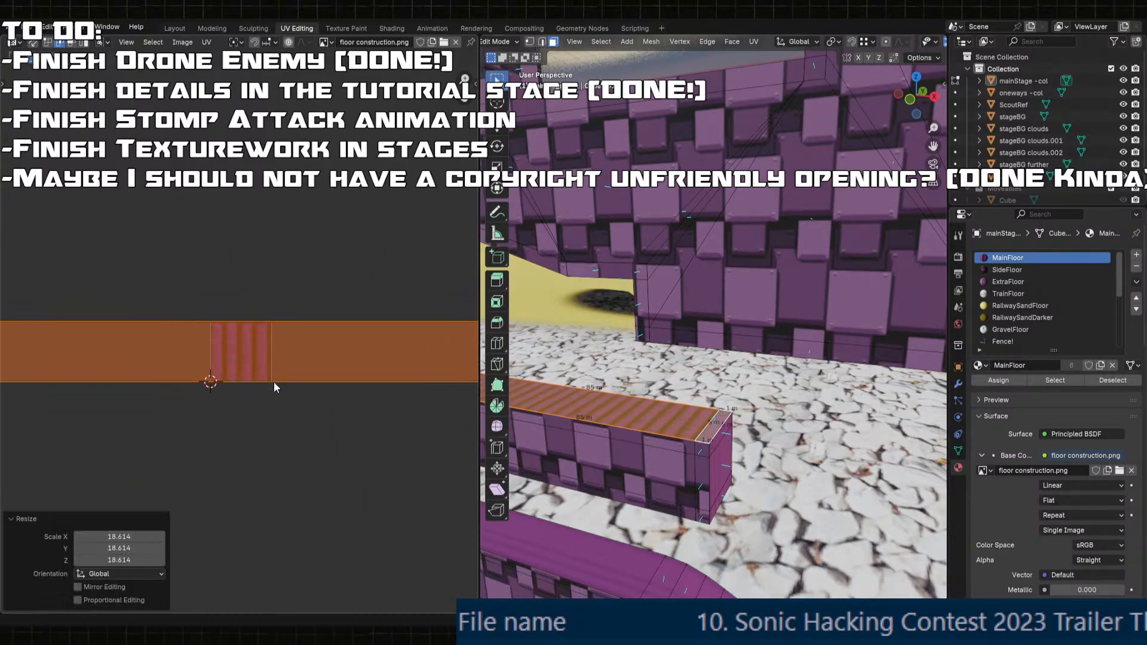
# - Box-select part of the vertical UV strip and examine how the floor texture runs along the inner curve
pyautogui.moveTo(274, 382); pyautogui.dragTo(335, 404, button='middle')
pyautogui.click(324, 258)
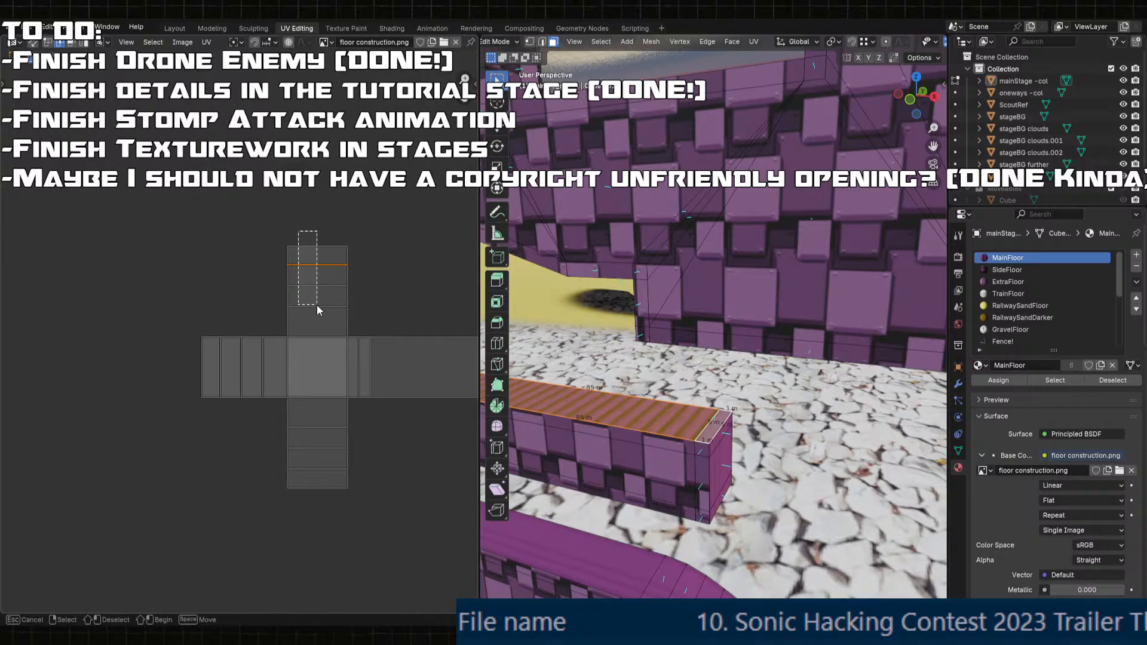
pyautogui.moveTo(317, 305); pyautogui.dragTo(321, 317)
pyautogui.moveTo(322, 318); pyautogui.dragTo(351, 322, button='middle')
pyautogui.moveTo(573, 310); pyautogui.dragTo(636, 341, button='middle')
pyautogui.scroll(-4, 538, 286)
pyautogui.click(614, 319)
pyautogui.press('KP_Decimal')
pyautogui.scroll(-6, 624, 319)
# - Select the steep faces of the inner curve and rotate their UVs a quarter turn to run the stripes across the surface
pyautogui.click(762, 473)
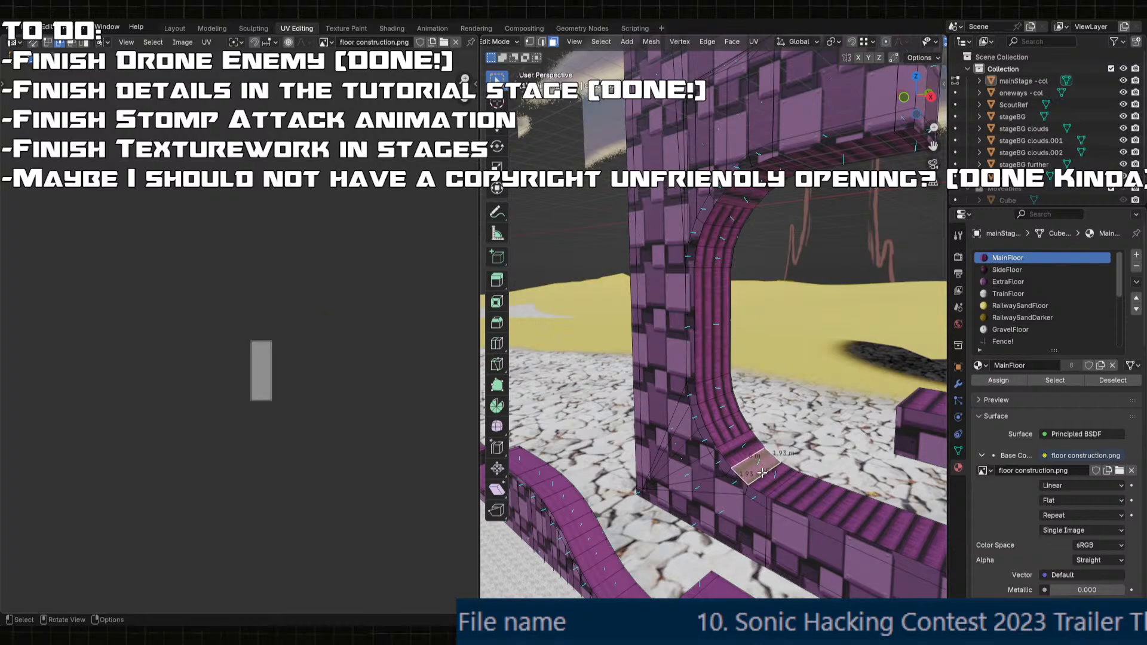
pyautogui.click(730, 421)
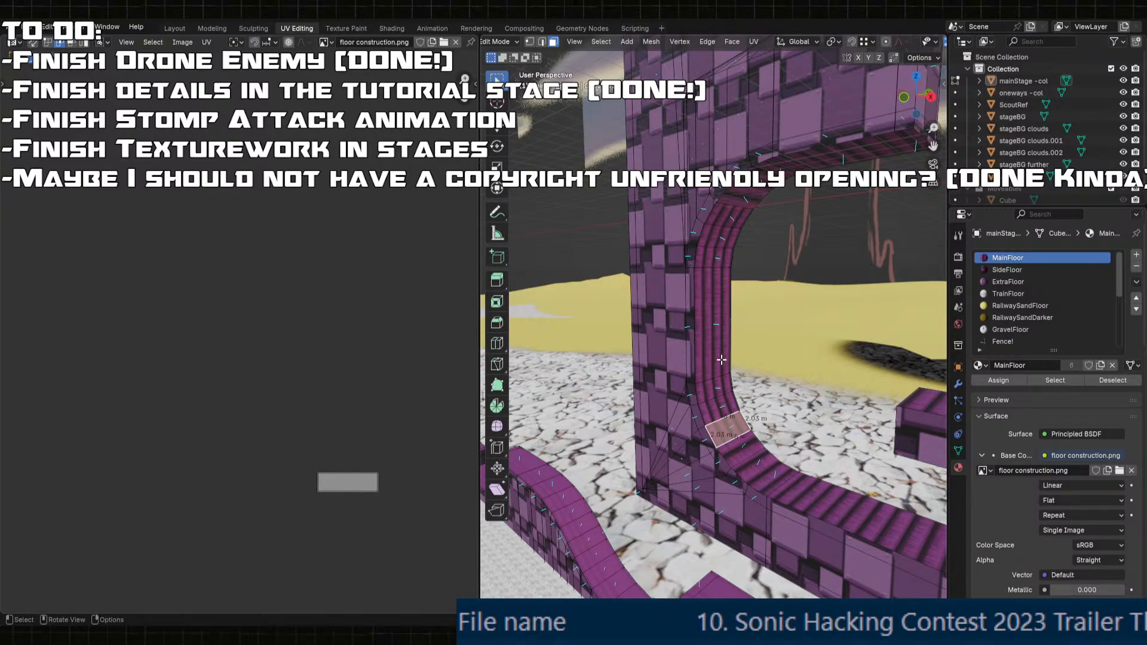
pyautogui.keyDown('ctrl'); pyautogui.click(710, 340); pyautogui.keyUp('ctrl')
pyautogui.keyDown('ctrl'); pyautogui.click(730, 220); pyautogui.keyUp('ctrl')
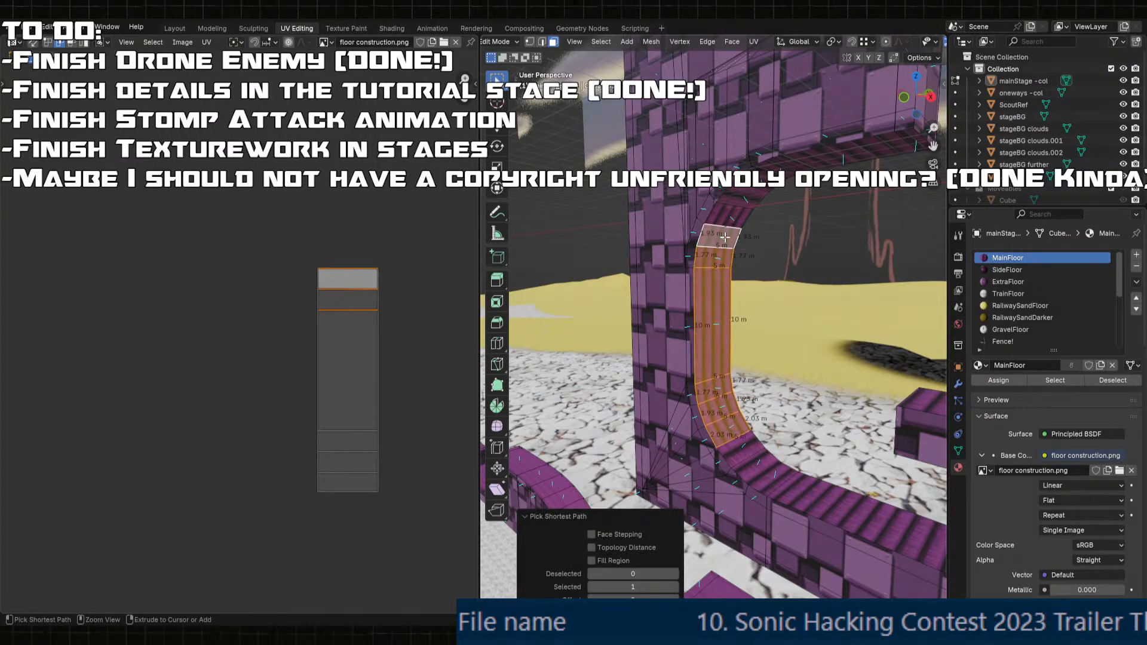
pyautogui.keyDown('ctrl'); pyautogui.click(728, 210); pyautogui.keyUp('ctrl')
pyautogui.press('a')
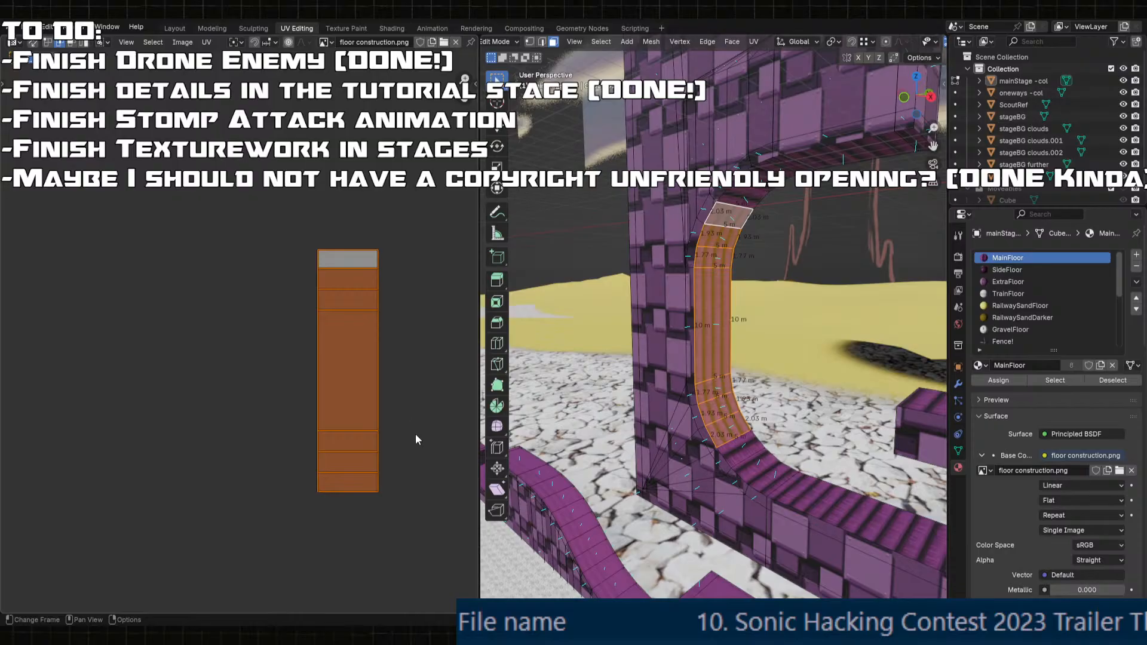
pyautogui.press('r')
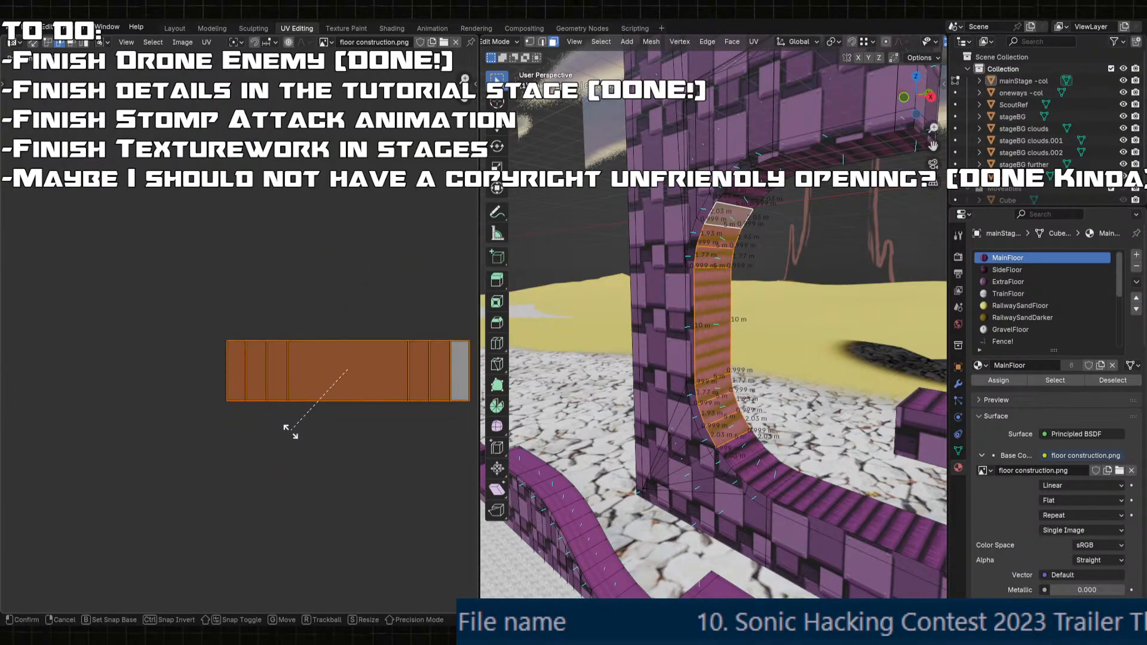
pyautogui.click(293, 435)
# - Assign ExtraFloor to the vertical end faces of the platform leading out of the inner curve
pyautogui.click(739, 451)
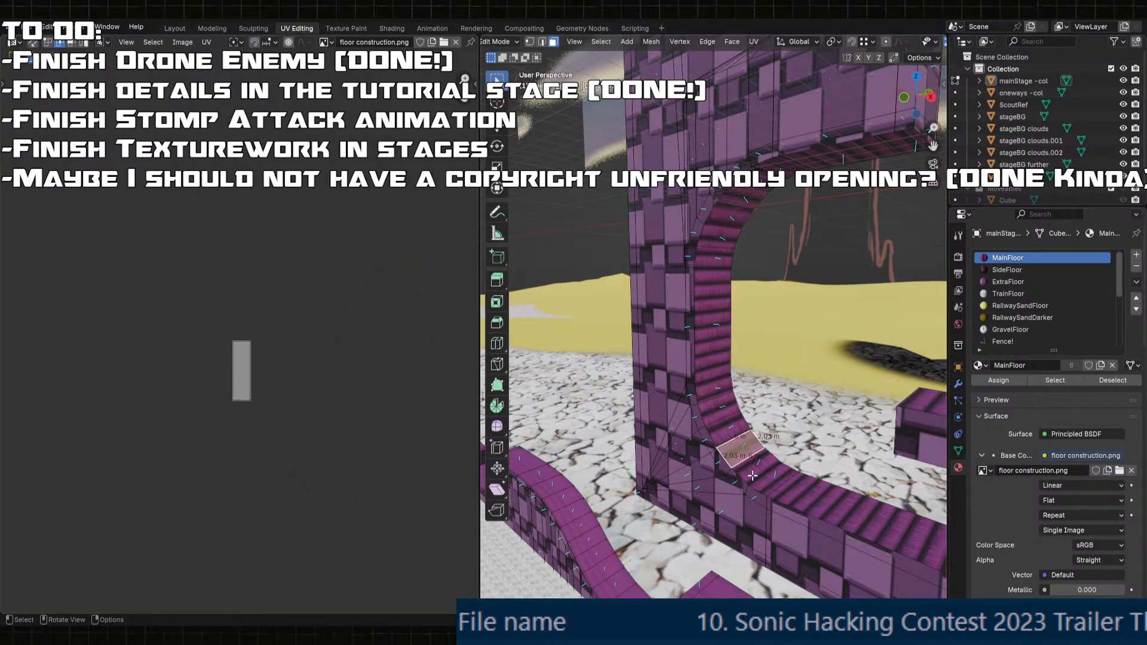
pyautogui.moveTo(739, 453); pyautogui.dragTo(622, 335, button='middle')
pyautogui.keyDown('shift'); pyautogui.moveTo(836, 382); pyautogui.dragTo(948, 345, button='middle'); pyautogui.keyUp('shift')
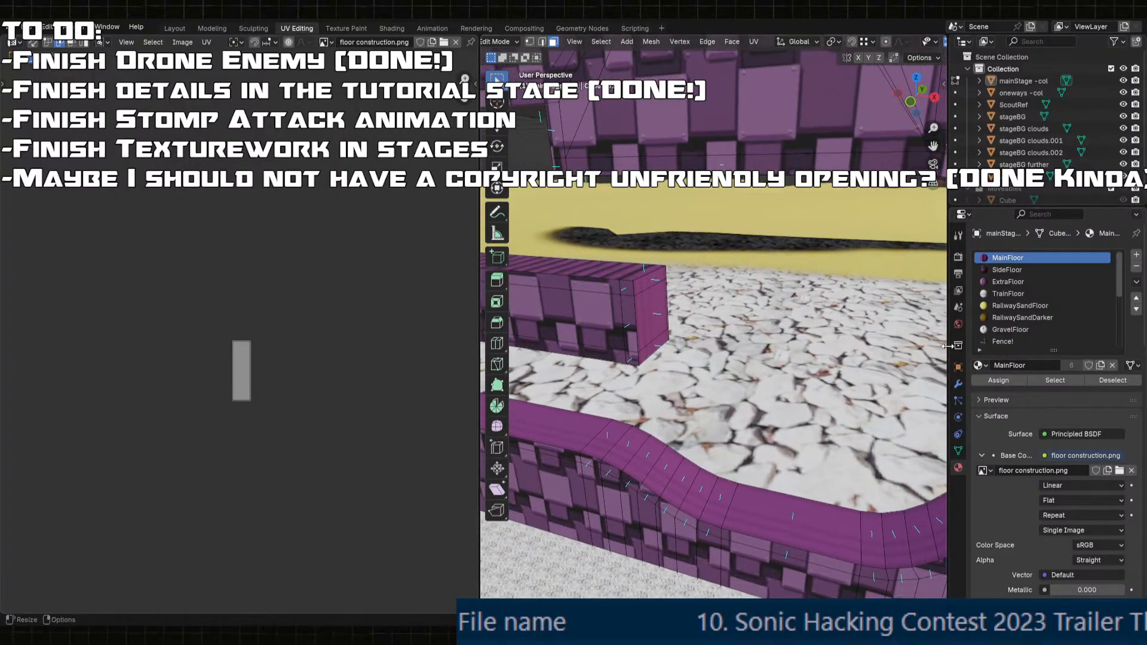
pyautogui.click(996, 283)
pyautogui.click(1008, 384)
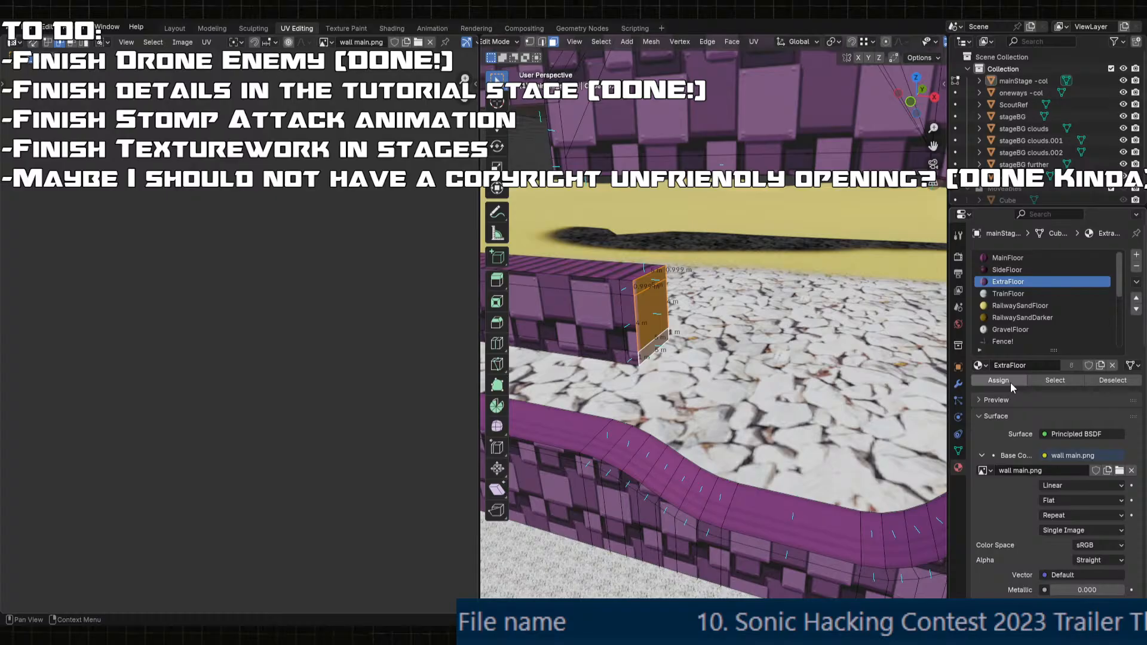
pyautogui.moveTo(664, 266); pyautogui.dragTo(710, 196, button='middle')
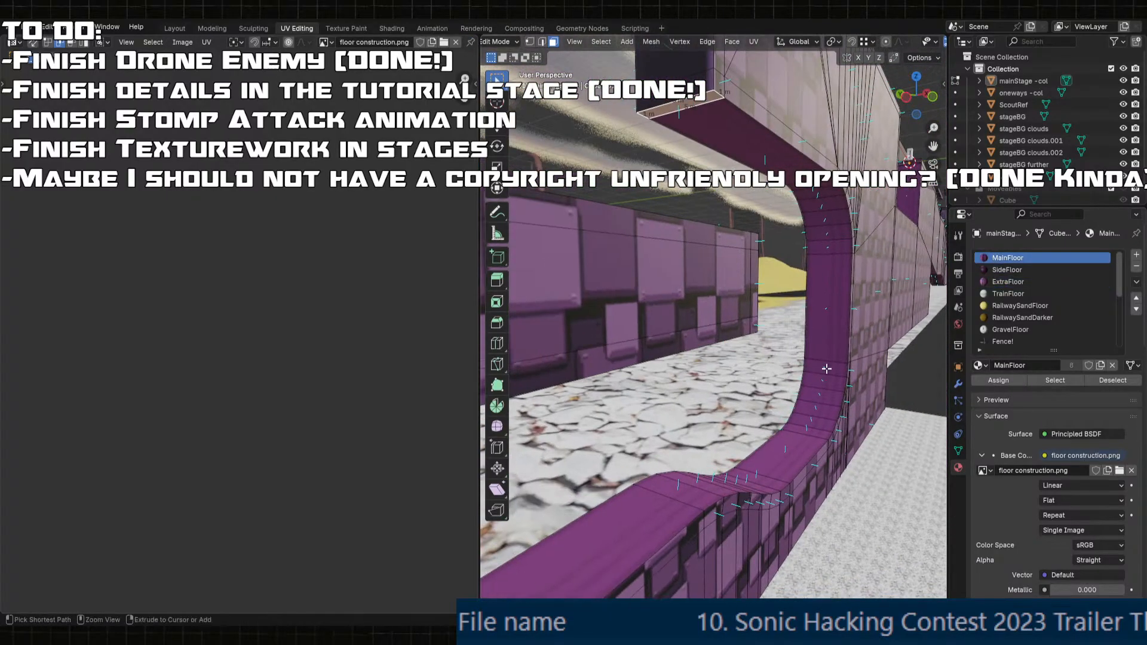
# - Extend the face selection from the overhang down the curved wall and along the flat floor strip into the dip
pyautogui.keyDown('ctrl'); pyautogui.click(826, 369); pyautogui.keyUp('ctrl')
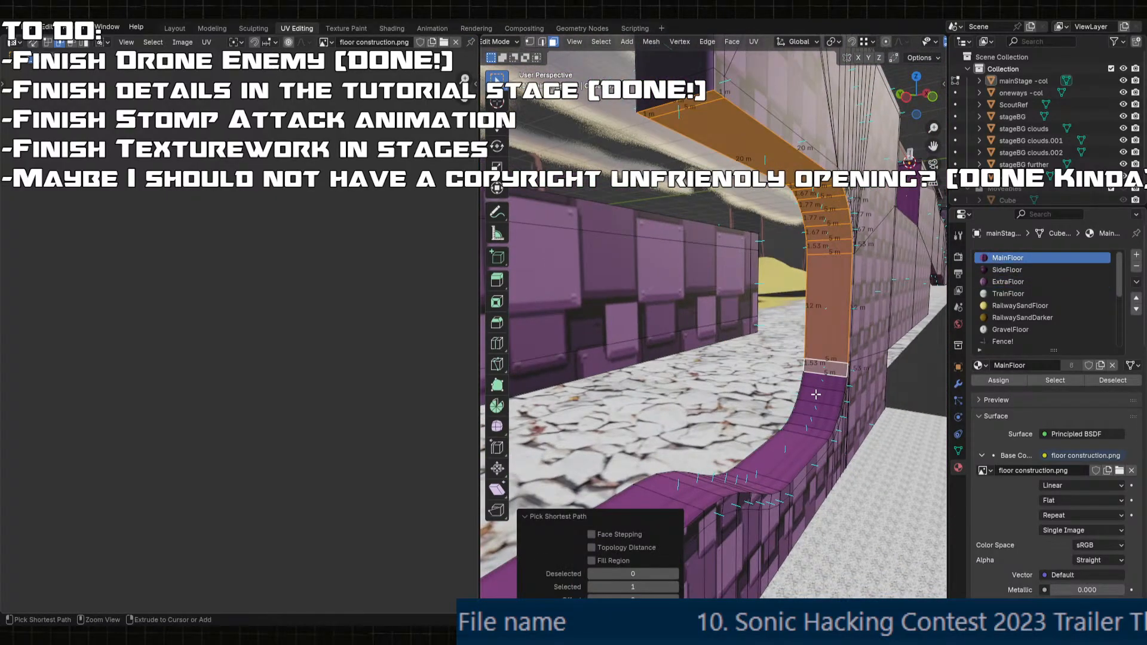
pyautogui.keyDown('ctrl'); pyautogui.click(727, 489); pyautogui.keyUp('ctrl')
pyautogui.moveTo(727, 489); pyautogui.dragTo(417, 350, button='middle')
pyautogui.keyDown('ctrl'); pyautogui.click(700, 370); pyautogui.keyUp('ctrl')
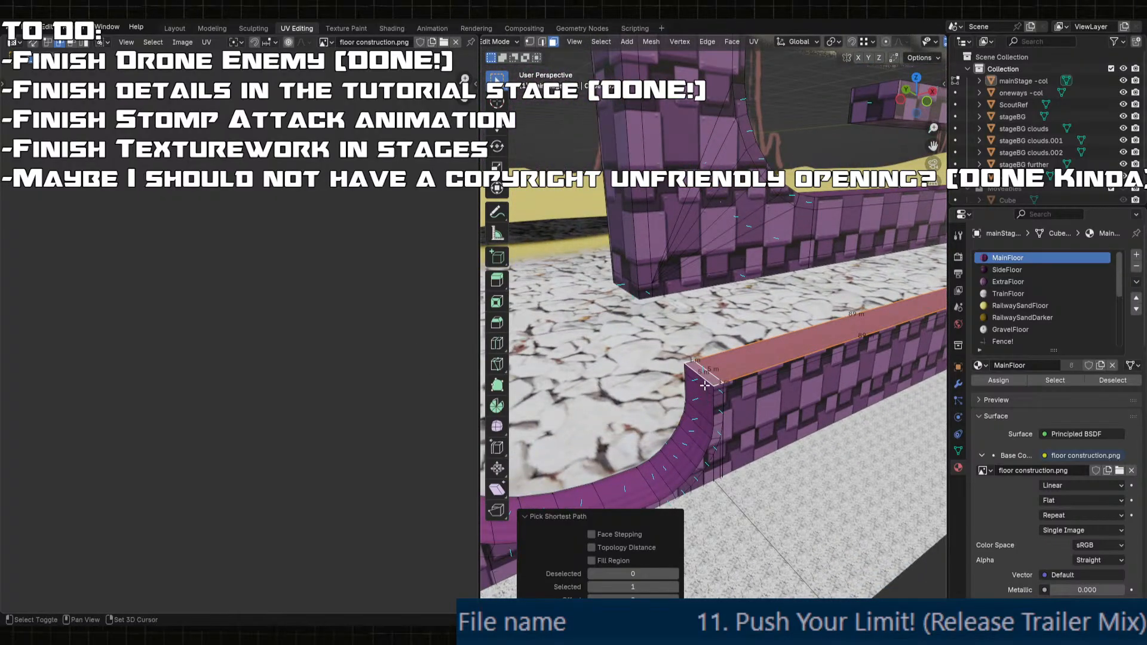
pyautogui.keyDown('shift'); pyautogui.click(705, 386); pyautogui.keyUp('shift')
pyautogui.keyDown('shift'); pyautogui.moveTo(705, 388); pyautogui.dragTo(931, 362, button='middle'); pyautogui.keyUp('shift')
pyautogui.keyDown('ctrl'); pyautogui.click(690, 427); pyautogui.keyUp('ctrl')
# - Add the raised block, the lower ledge and the remaining floor-strip faces down to the sloped end to the selection
pyautogui.scroll(-4, 689, 426)
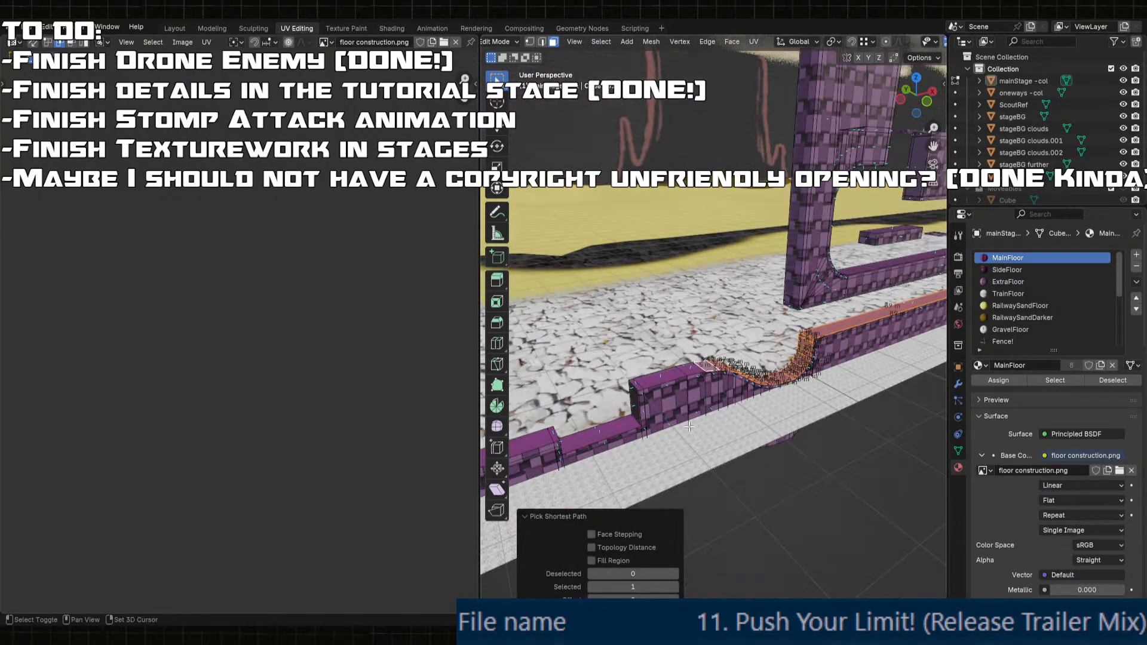
pyautogui.keyDown('shift'); pyautogui.moveTo(688, 427); pyautogui.dragTo(807, 408, button='middle'); pyautogui.keyUp('shift')
pyautogui.scroll(3, 803, 406)
pyautogui.keyDown('ctrl'); pyautogui.click(782, 394); pyautogui.keyUp('ctrl')
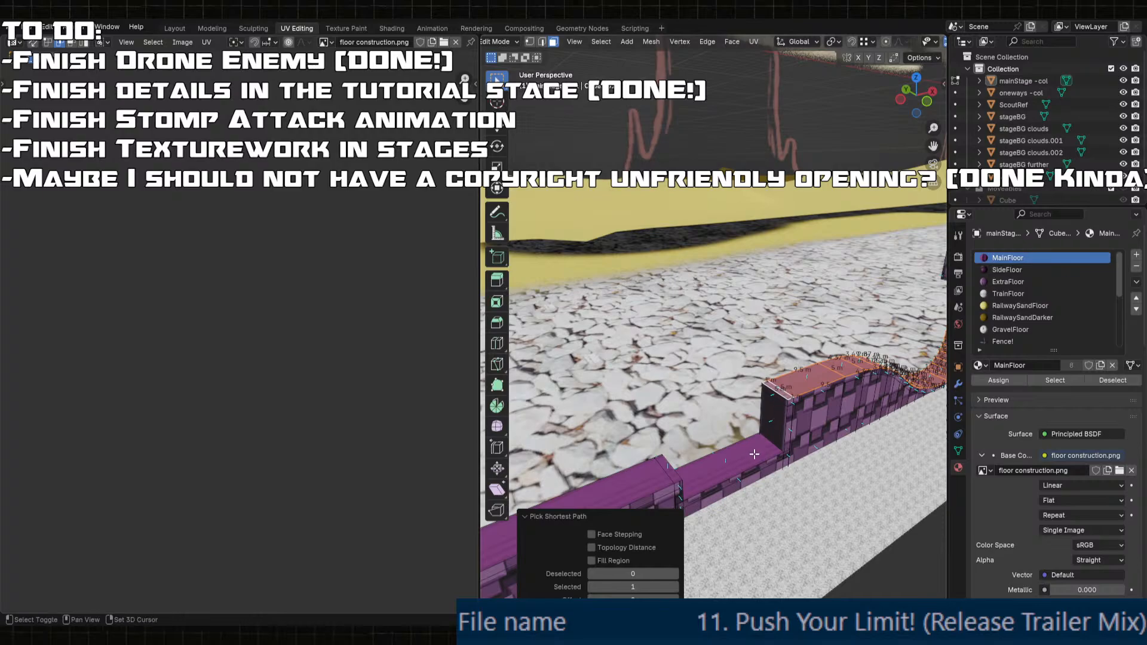
pyautogui.keyDown('shift'); pyautogui.click(753, 454); pyautogui.keyUp('shift')
pyautogui.moveTo(753, 454); pyautogui.dragTo(793, 455, button='middle')
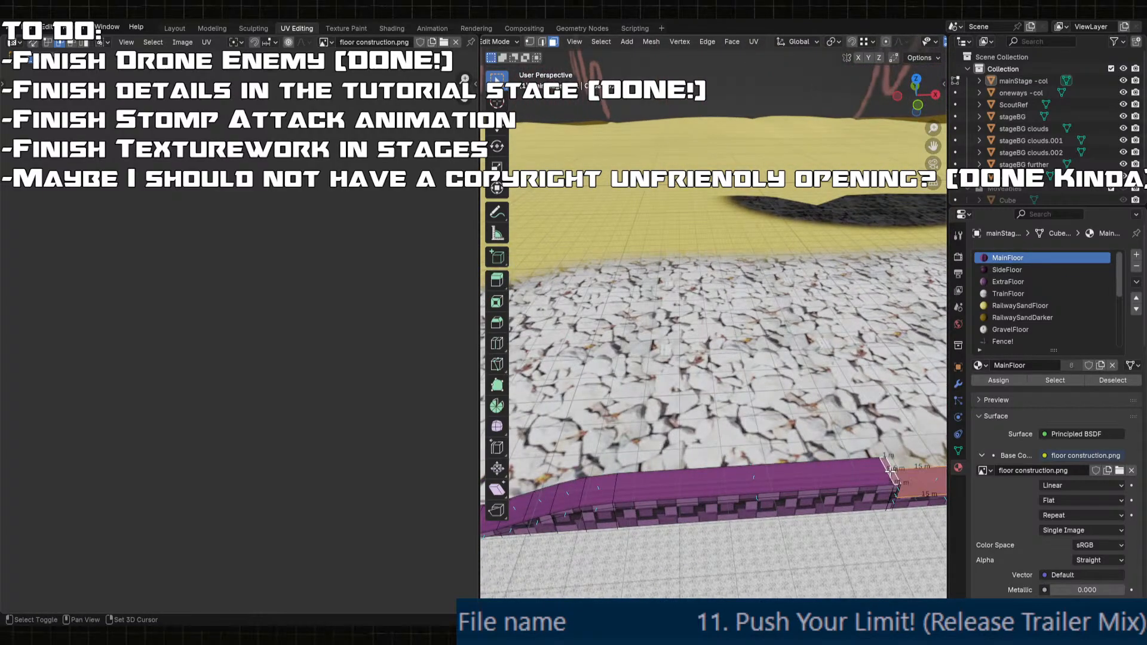
pyautogui.keyDown('shift'); pyautogui.moveTo(890, 470); pyautogui.dragTo(761, 493, button='middle'); pyautogui.keyUp('shift')
pyautogui.keyDown('ctrl'); pyautogui.click(761, 493); pyautogui.keyUp('ctrl')
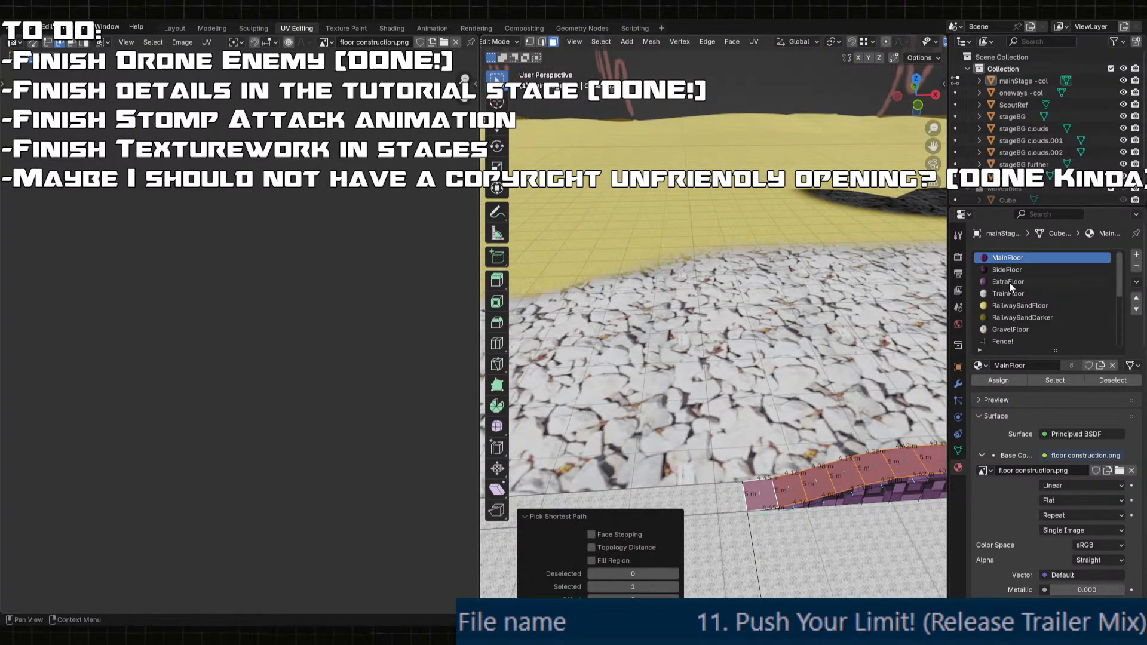
# - Assign the MainFloor material to the selected faces and unwrap them with Cube Projection
pyautogui.click(993, 380)
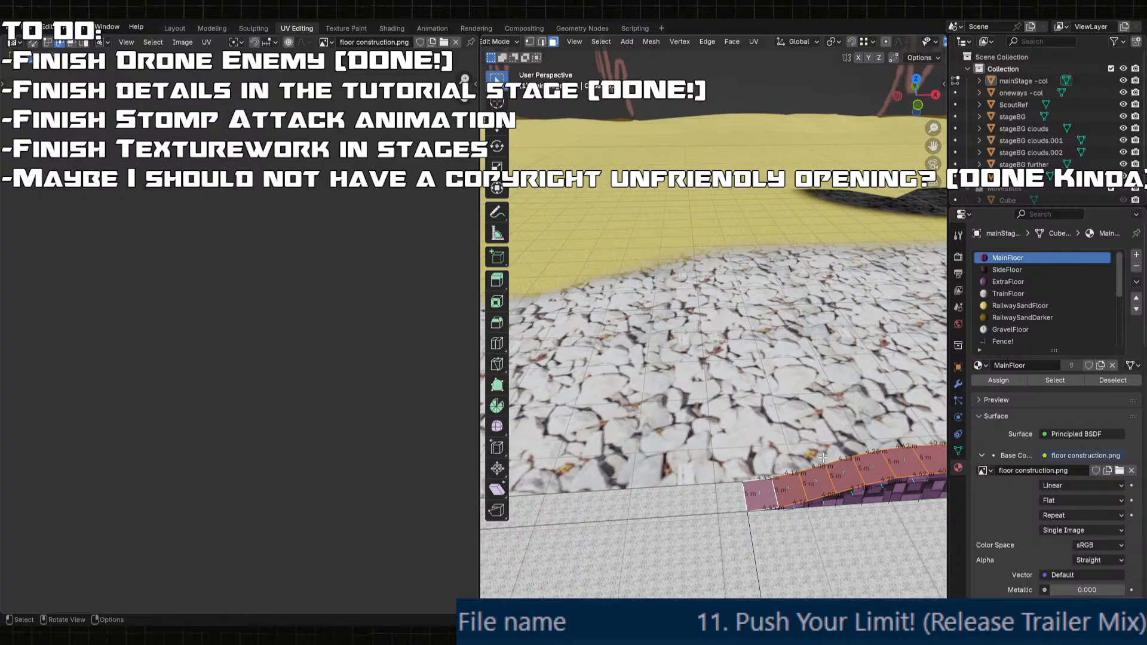
pyautogui.press('u')
pyautogui.click(795, 452)
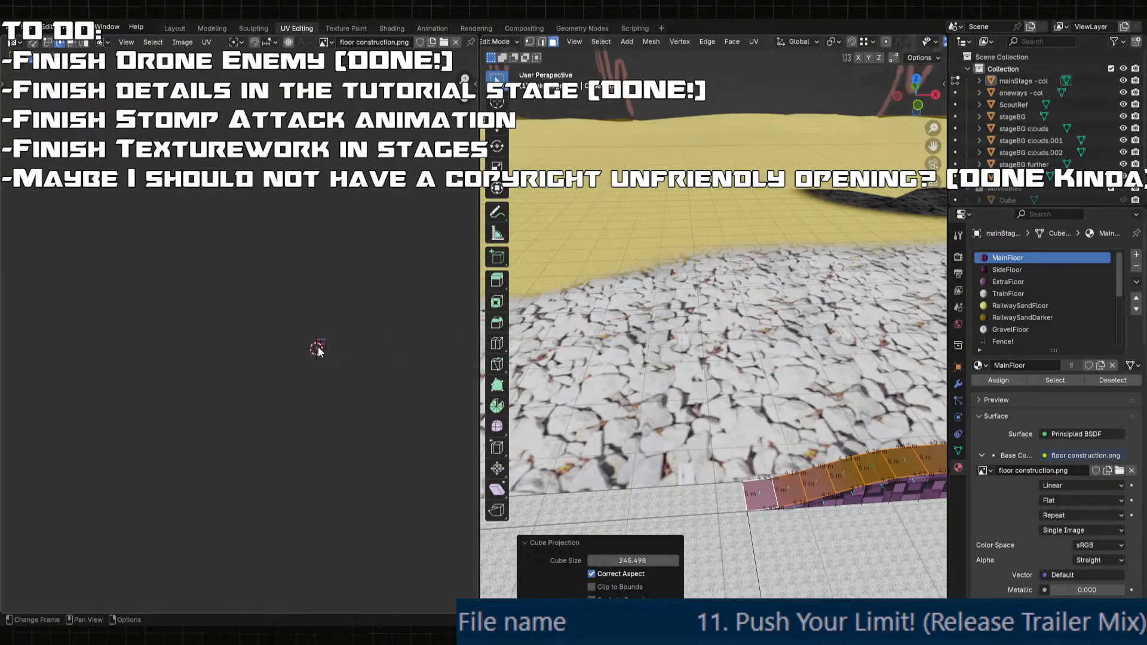
# - Enlarge the projected UVs and shift them vertically, including moves of about 0.543 m and 0.741 m, over the floor construction.png tile
pyautogui.scroll(3, 365, 361)
pyautogui.scroll(8, 315, 359)
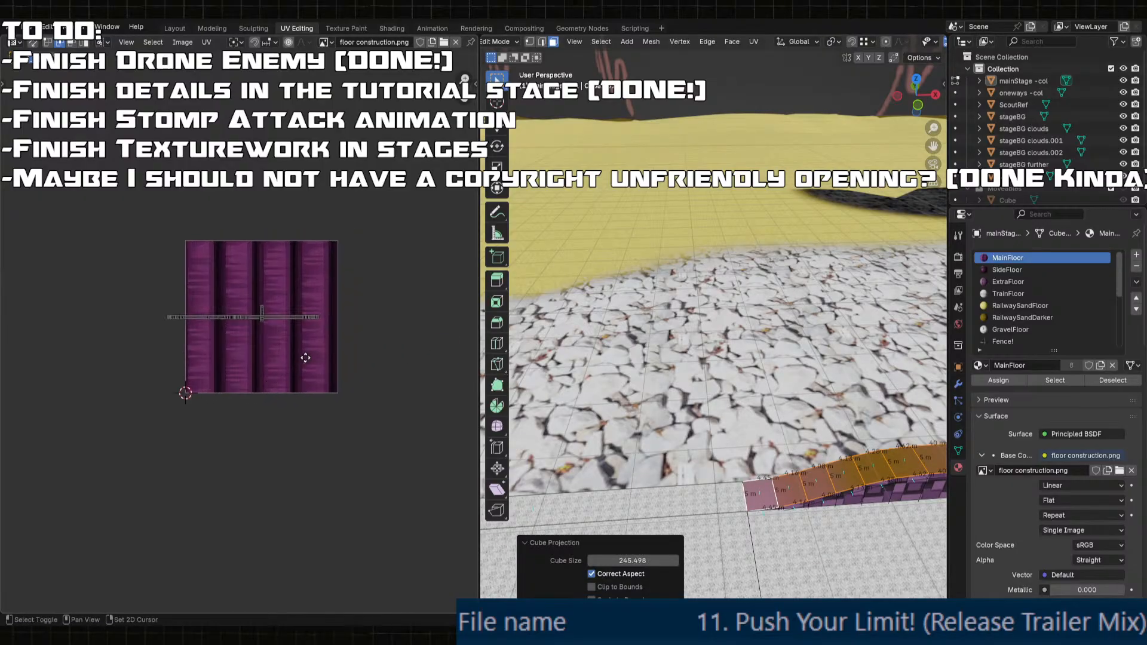
pyautogui.press('s')
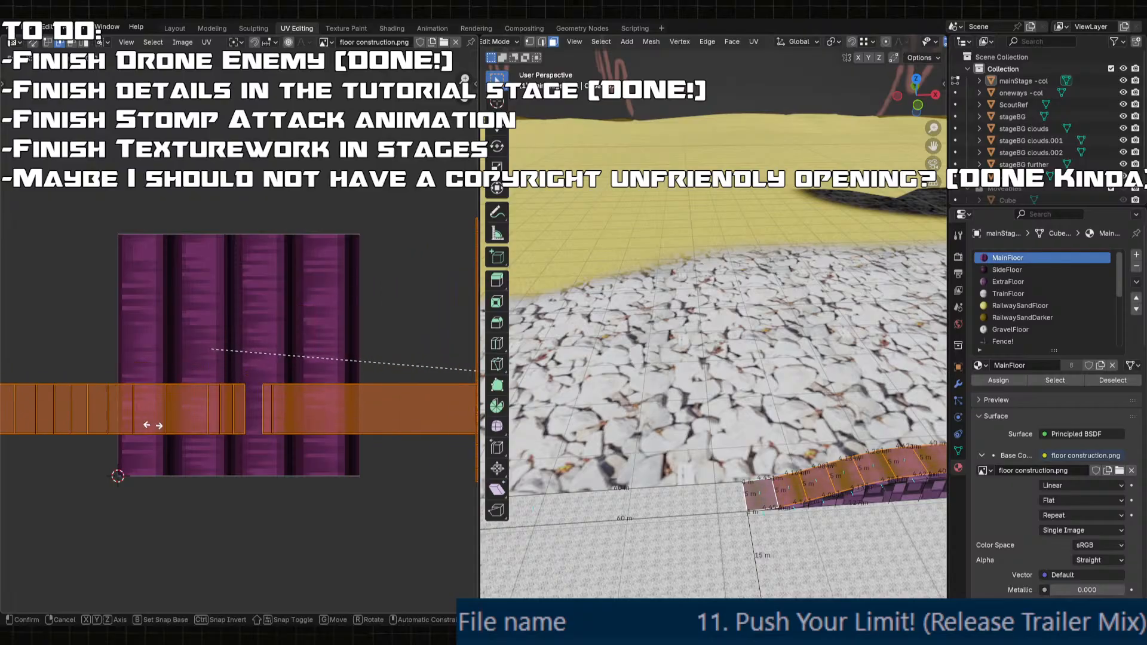
pyautogui.click(333, 487)
pyautogui.press('g')
pyautogui.click(342, 360)
pyautogui.press('s')
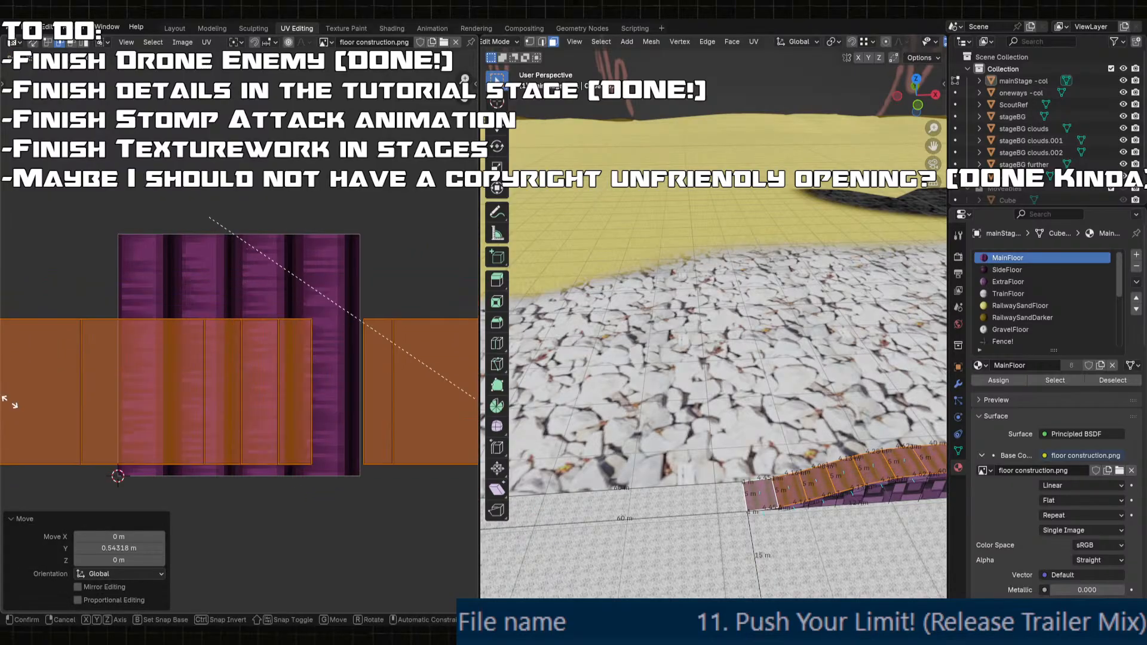
pyautogui.click(320, 454)
pyautogui.press('g')
pyautogui.click(308, 285)
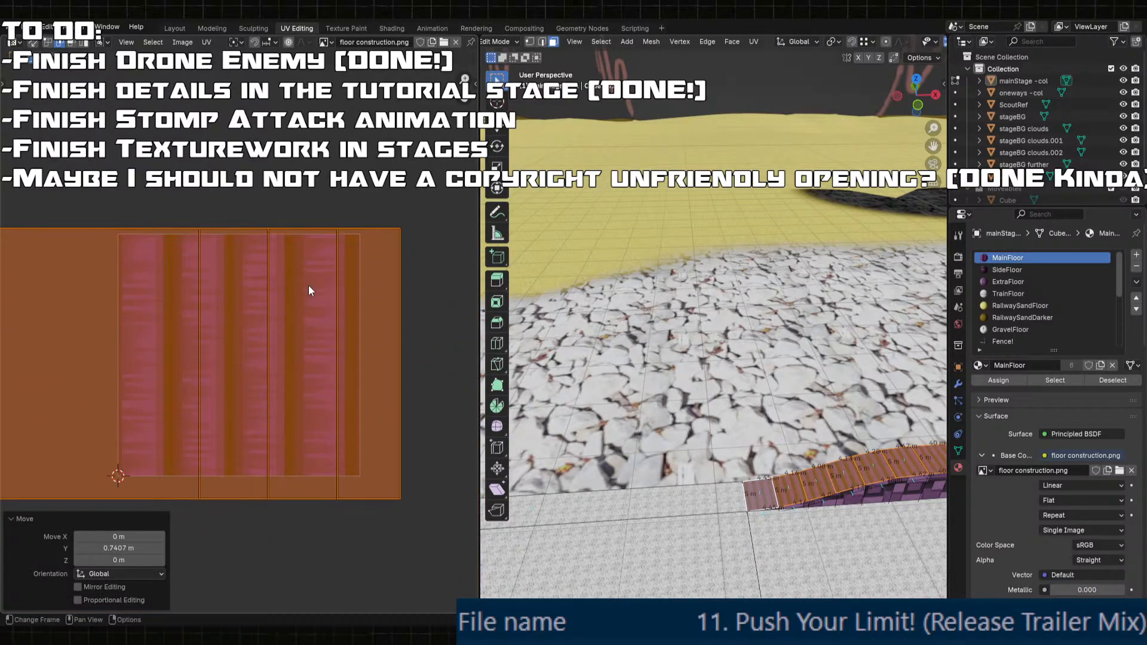
# - Rescale the UVs by factors including 0.801 and 1.083, align them vertically to the texture tile's height, and clear the selection
pyautogui.press('s')
pyautogui.click(280, 241)
pyautogui.press('g')
pyautogui.press('y')
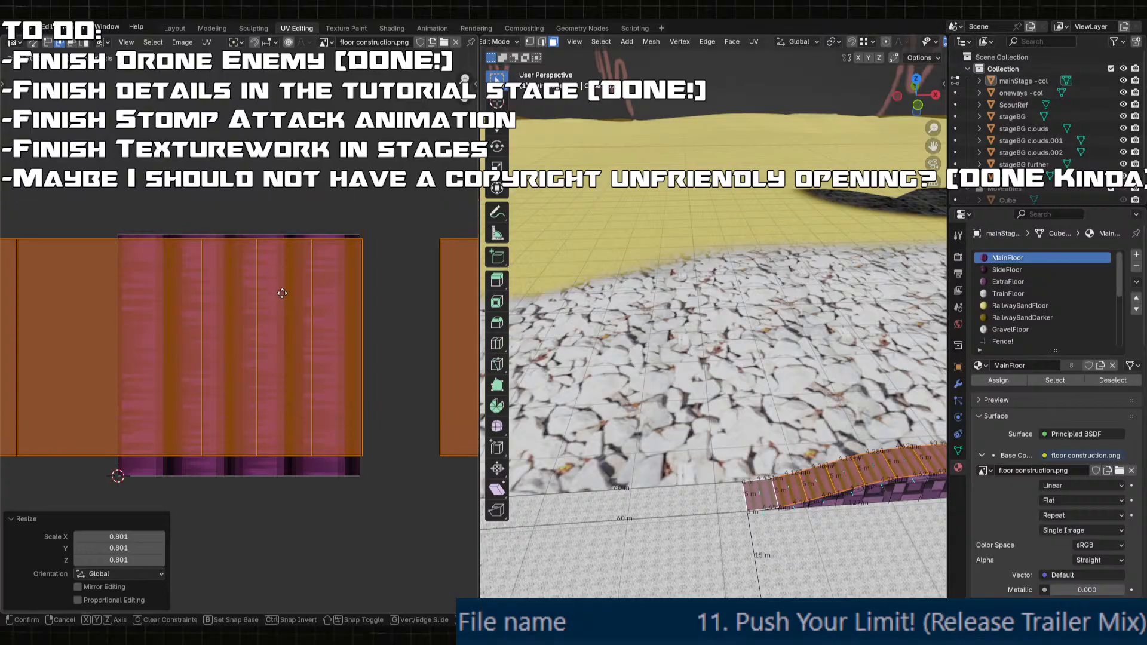
pyautogui.click(282, 296)
pyautogui.press('s')
pyautogui.click(301, 305)
pyautogui.press('g')
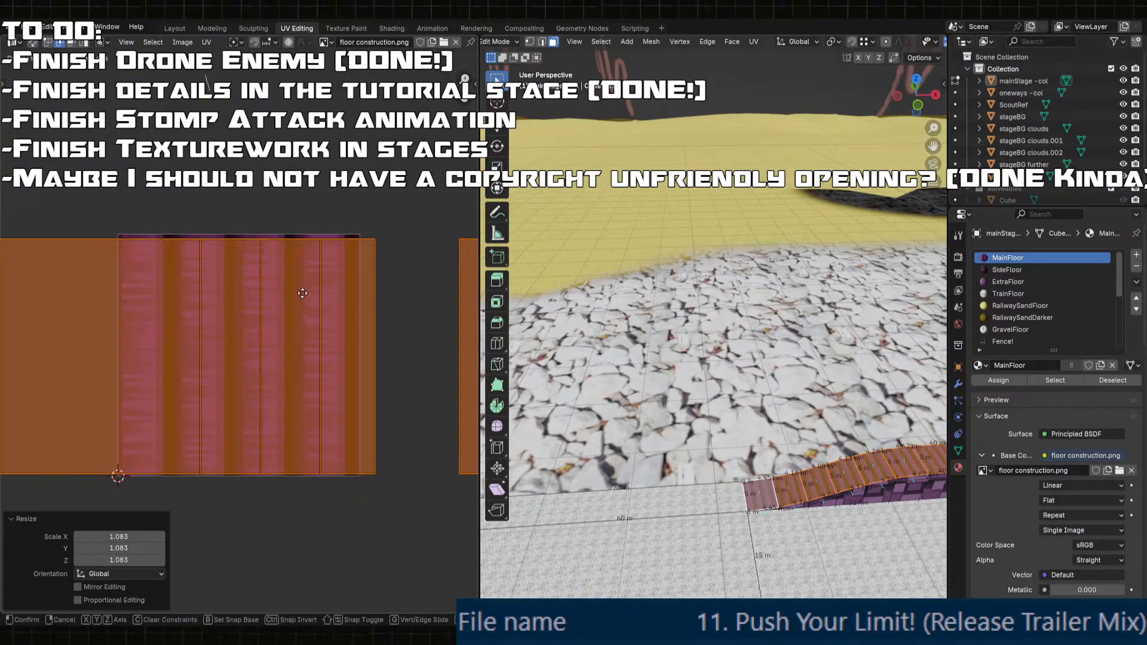
pyautogui.press('Escape')
pyautogui.press('s')
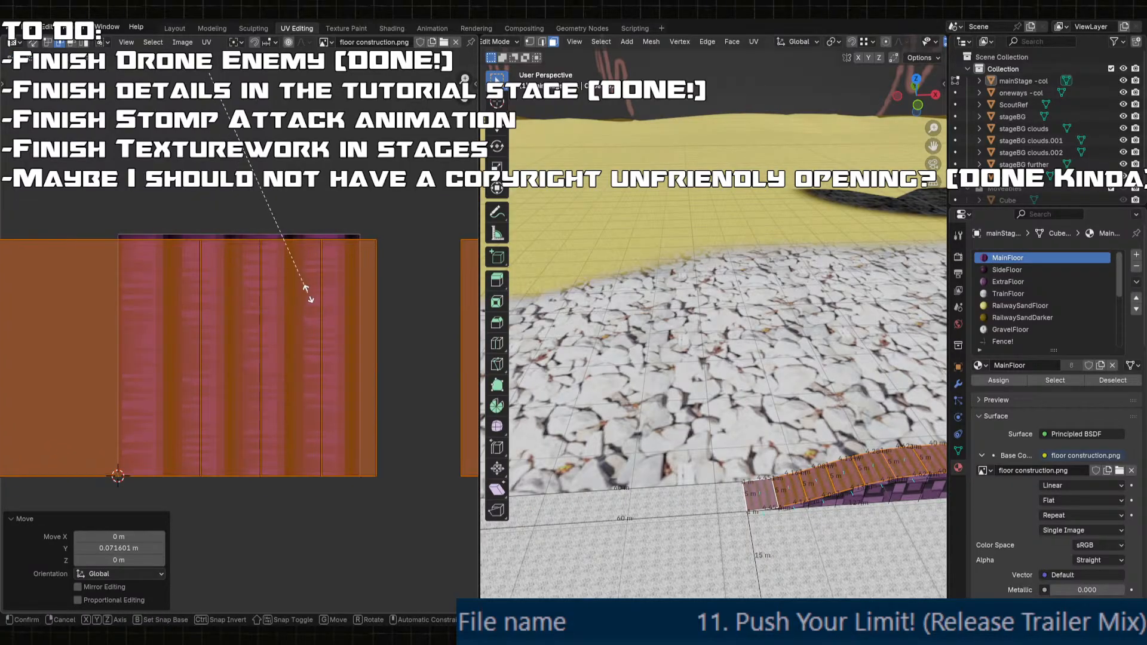
pyautogui.click(308, 292)
pyautogui.press('g')
pyautogui.click(309, 297)
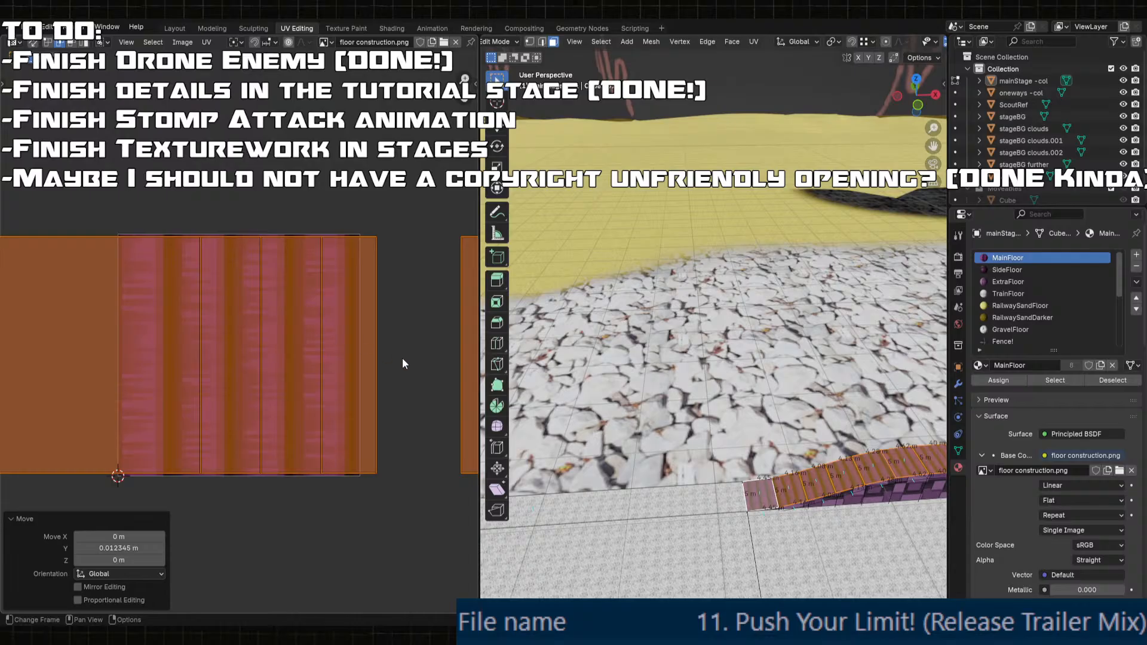
pyautogui.scroll(-3, 403, 360)
pyautogui.click(338, 405)
# - Select the curved wall's vertical face and the three adjoining faces both above and below it
pyautogui.scroll(-4, 836, 442)
pyautogui.keyDown('shift'); pyautogui.moveTo(884, 448); pyautogui.dragTo(776, 358, button='middle'); pyautogui.keyUp('shift')
pyautogui.click(783, 353)
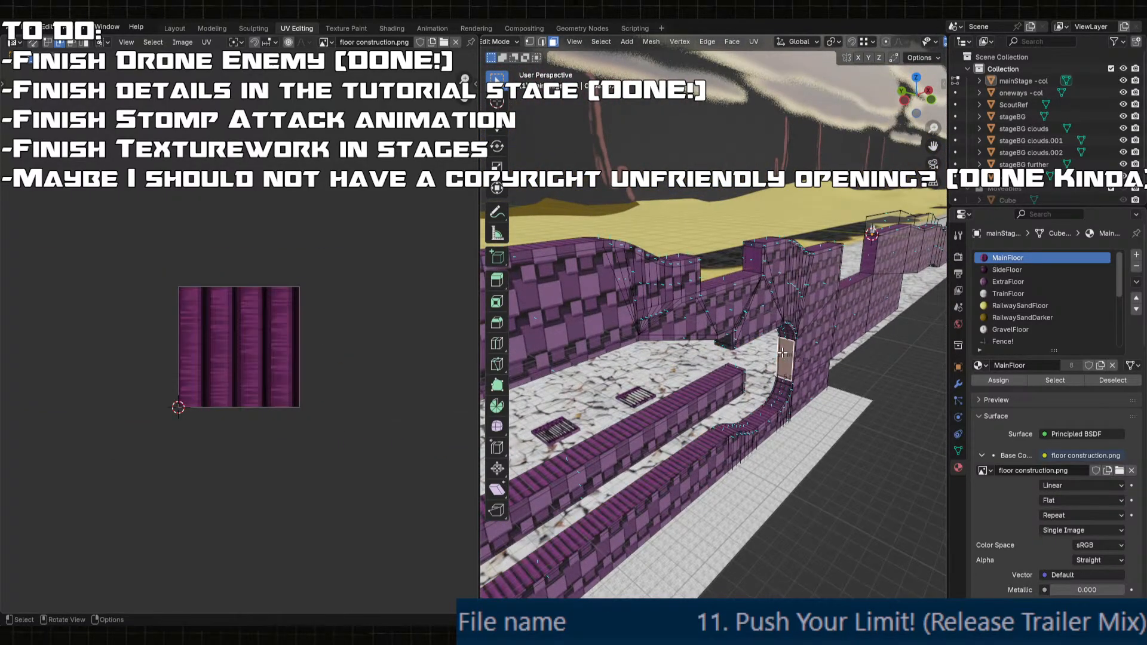
pyautogui.press('KP_Decimal')
pyautogui.scroll(-2, 741, 402)
pyautogui.keyDown('ctrl'); pyautogui.click(703, 476); pyautogui.keyUp('ctrl')
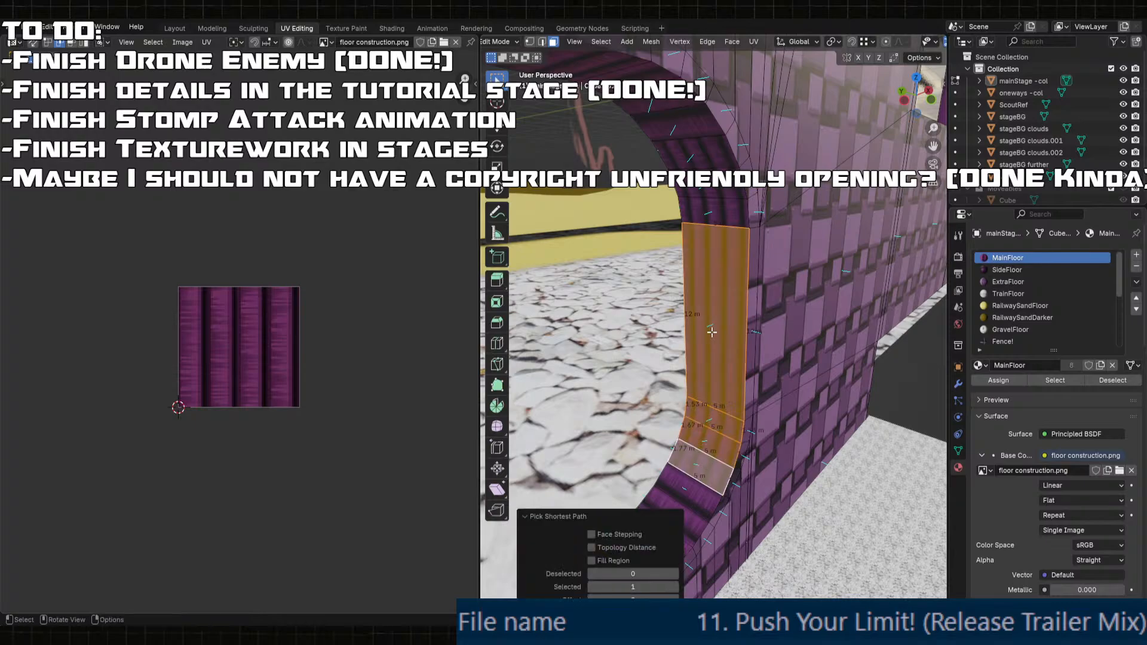
pyautogui.moveTo(702, 475); pyautogui.dragTo(725, 163, button='middle')
pyautogui.keyDown('shift'); pyautogui.click(719, 156); pyautogui.keyUp('shift')
pyautogui.keyDown('shift'); pyautogui.click(720, 191); pyautogui.keyUp('shift')
pyautogui.keyDown('shift'); pyautogui.click(718, 219); pyautogui.keyUp('shift')
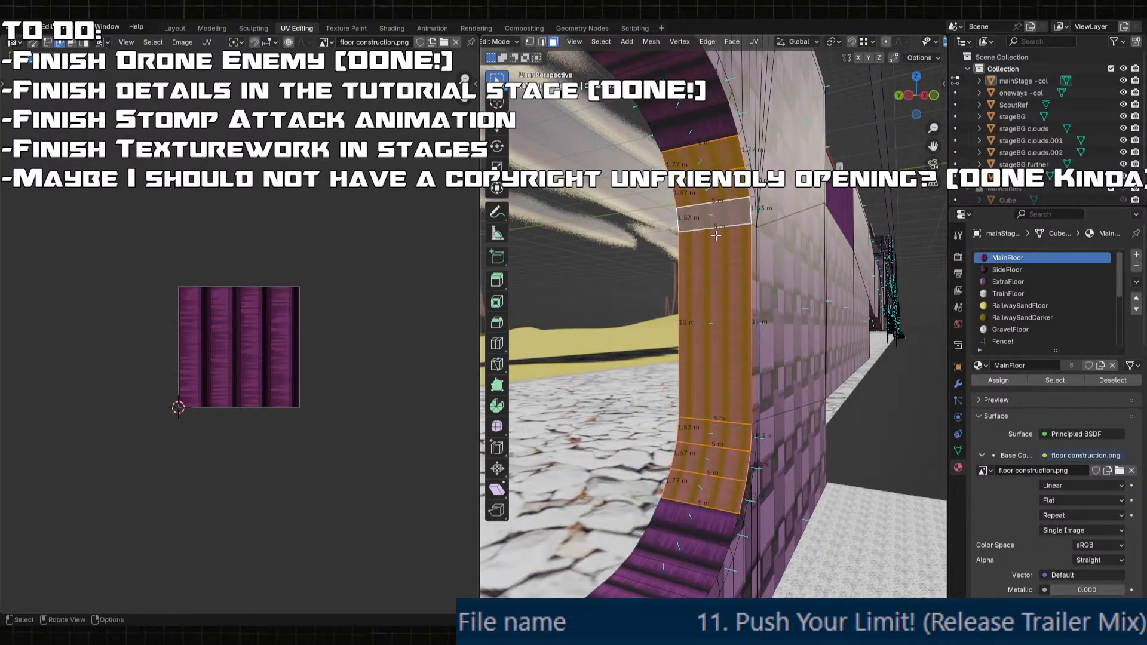
# - Rotate all UVs of the selected curved-wall faces by 90° so the ridges run across the strip
pyautogui.scroll(-7, 367, 343)
pyautogui.scroll(2, 367, 326)
pyautogui.scroll(-2, 369, 327)
pyautogui.press('a')
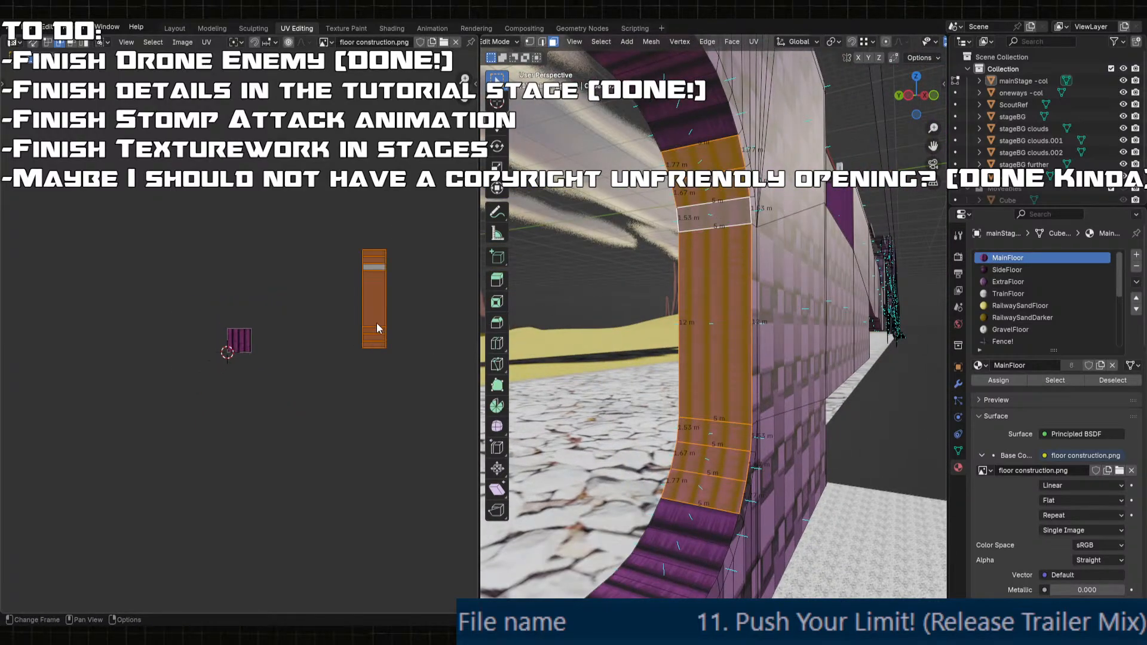
pyautogui.scroll(2, 380, 329)
pyautogui.press('r')
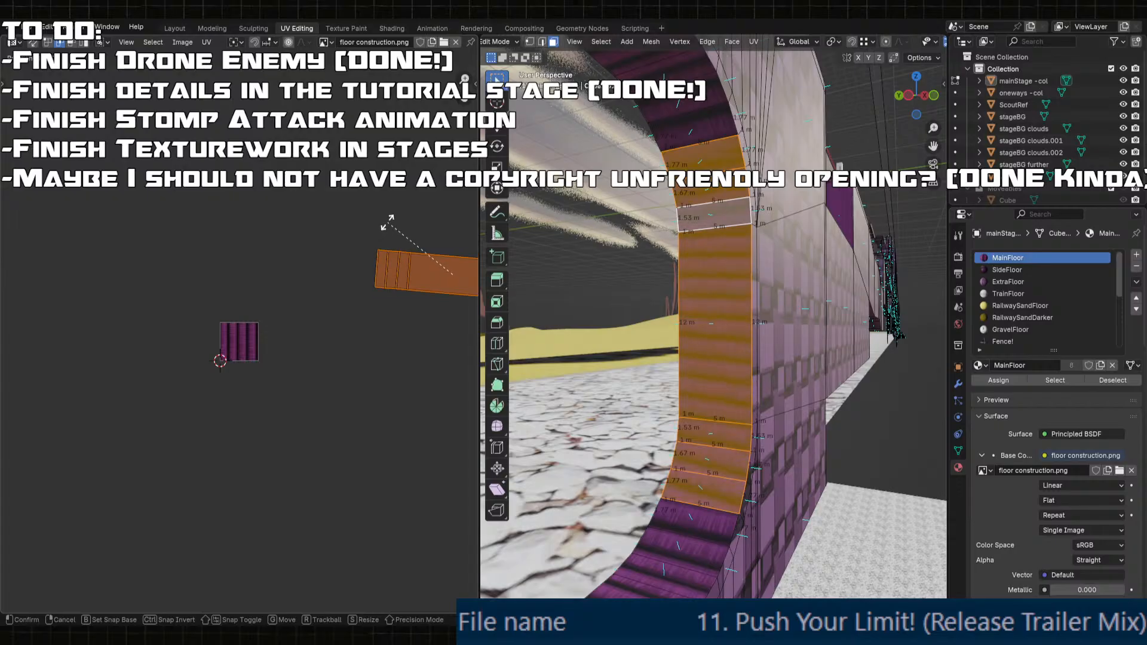
pyautogui.keyDown('ctrl'); pyautogui.click(384, 221); pyautogui.keyUp('ctrl')
pyautogui.scroll(-2, 352, 375)
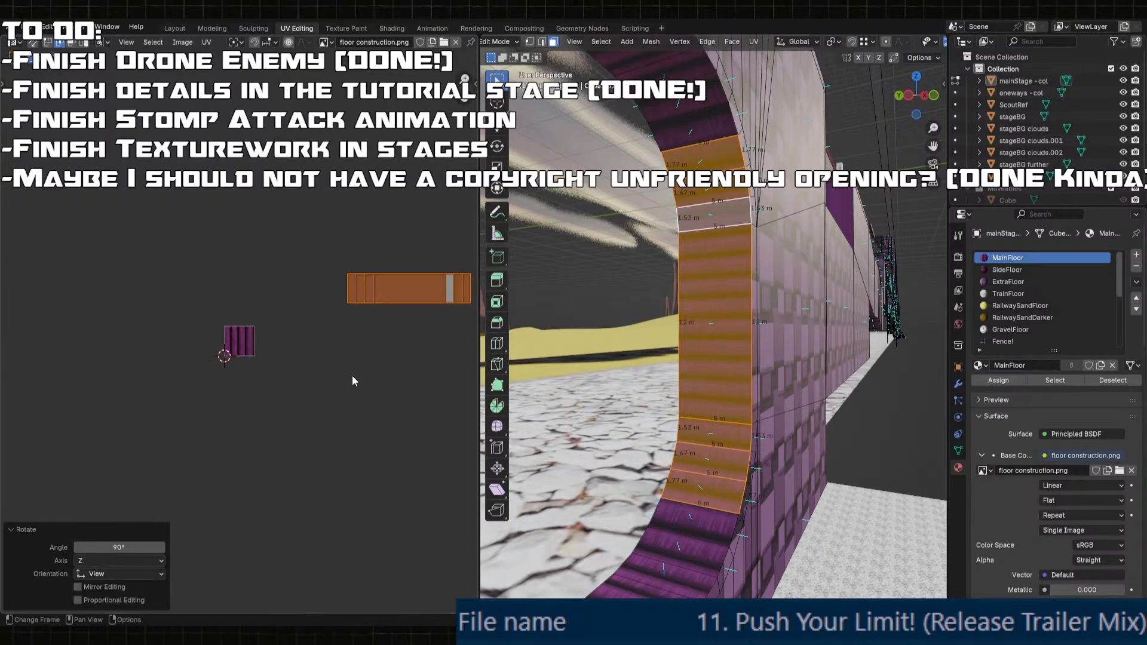
# - Move the rotated UVs -5.1265 m in X and -1.7559 m in Y onto the texture tile
pyautogui.moveTo(392, 351); pyautogui.dragTo(417, 389, button='middle')
pyautogui.scroll(2, 417, 390)
pyautogui.press('g')
pyautogui.press('x')
pyautogui.click(190, 382)
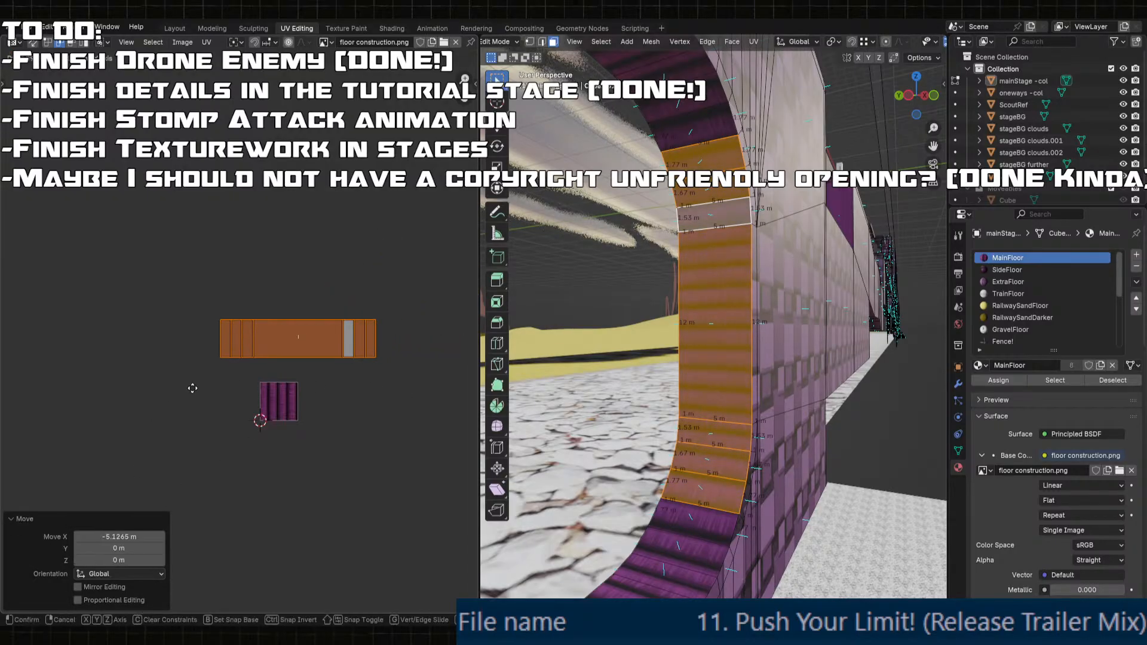
pyautogui.press('g')
pyautogui.press('y')
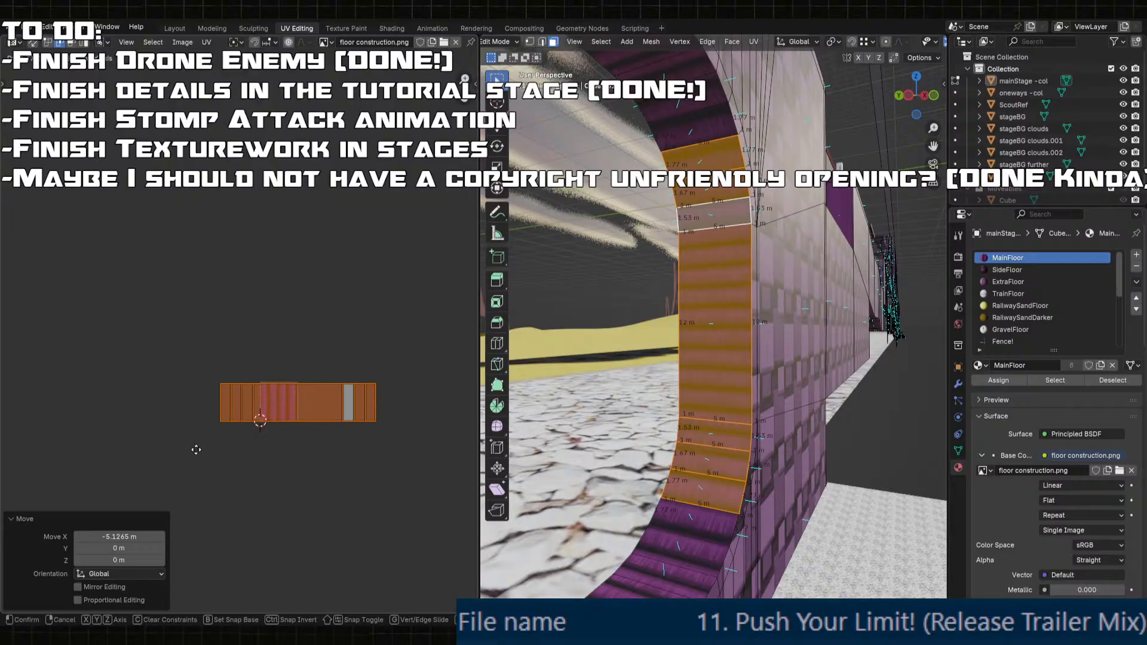
pyautogui.scroll(6, 301, 461)
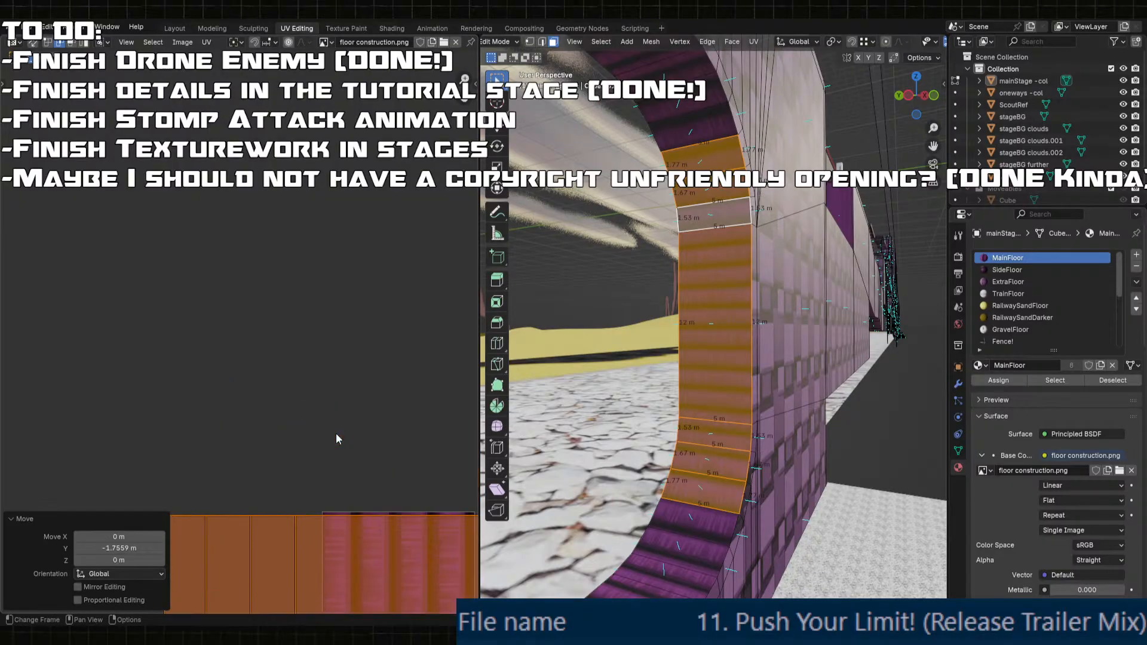
# - Fine-tune the curved wall UVs along X and Y against the texture tile and deselect all faces
pyautogui.moveTo(335, 434); pyautogui.dragTo(202, 283, button='middle')
pyautogui.press('g')
pyautogui.press('x')
pyautogui.click(304, 459)
pyautogui.press('g')
pyautogui.press('y')
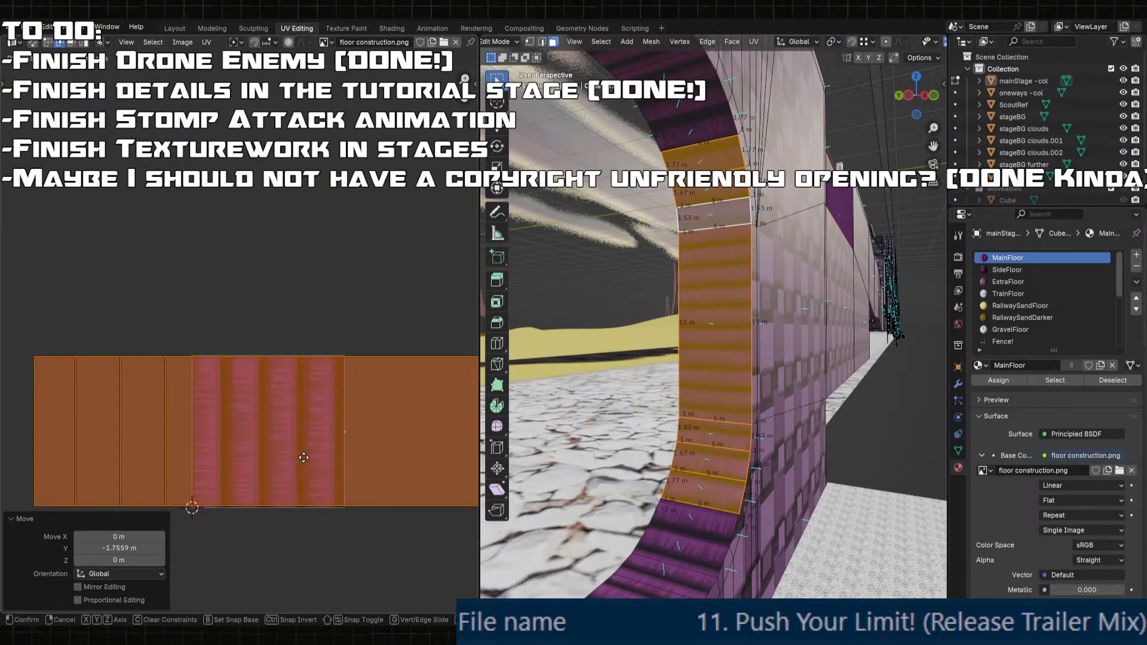
pyautogui.click(307, 458)
pyautogui.click(312, 361)
pyautogui.scroll(-1, 971, 397)
pyautogui.hotkey('alt', 'a')
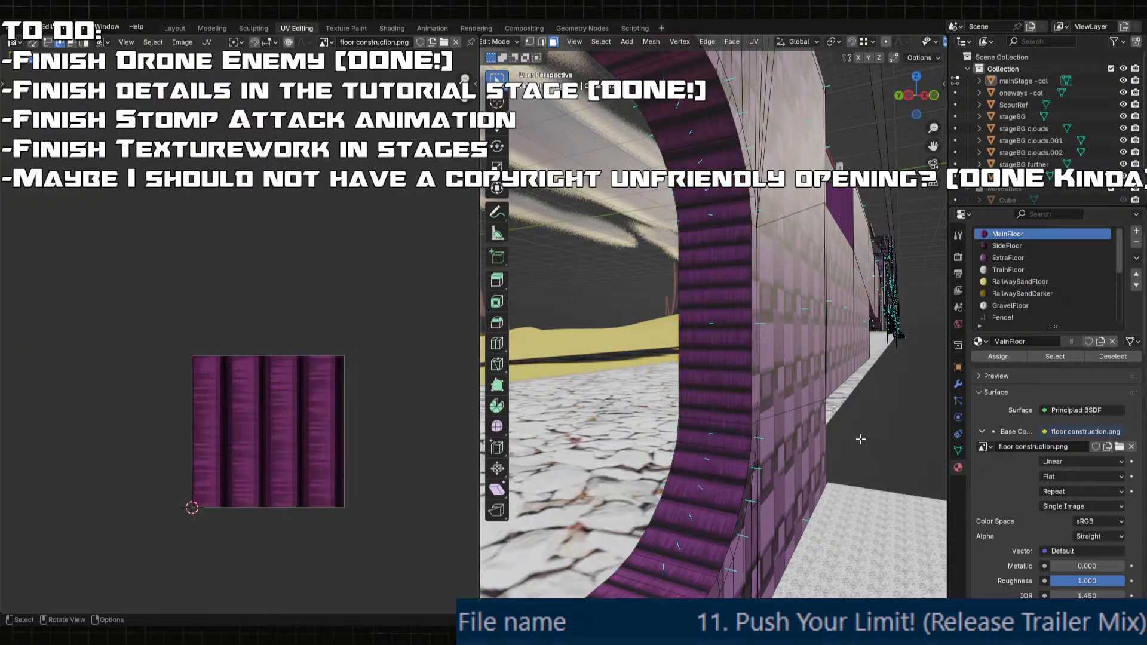
# - Inspect the retextured curved wall and neighbouring stage sections in Object Mode, returning to Edit Mode
pyautogui.scroll(-4, 729, 338)
pyautogui.moveTo(727, 344)
pyautogui.mouseDown(button='middle')
pyautogui.moveTo(827, 376)
pyautogui.moveTo(721, 364)
pyautogui.moveTo(637, 381)
pyautogui.moveTo(794, 425)
pyautogui.moveTo(629, 403)
pyautogui.moveTo(503, 414)
pyautogui.moveTo(906, 365)
pyautogui.moveTo(795, 294)
pyautogui.moveTo(734, 282)
pyautogui.moveTo(754, 210)
pyautogui.moveTo(735, 395)
pyautogui.moveTo(746, 330)
pyautogui.moveTo(801, 417)
pyautogui.moveTo(776, 321)
pyautogui.moveTo(795, 239)
pyautogui.moveTo(744, 331)
pyautogui.mouseUp(button='middle')
pyautogui.press('Tab')
pyautogui.scroll(-4, 743, 335)
pyautogui.moveTo(831, 332); pyautogui.dragTo(622, 329, button='middle')
pyautogui.scroll(4, 804, 339)
pyautogui.press('Tab')
# - Assign the ExtraFloor material to the tall vertical end face beside the sunken walkway and the small face above it
pyautogui.click(804, 335)
pyautogui.keyDown('shift'); pyautogui.moveTo(851, 401); pyautogui.dragTo(699, 367, button='middle'); pyautogui.keyUp('shift')
pyautogui.click(884, 278)
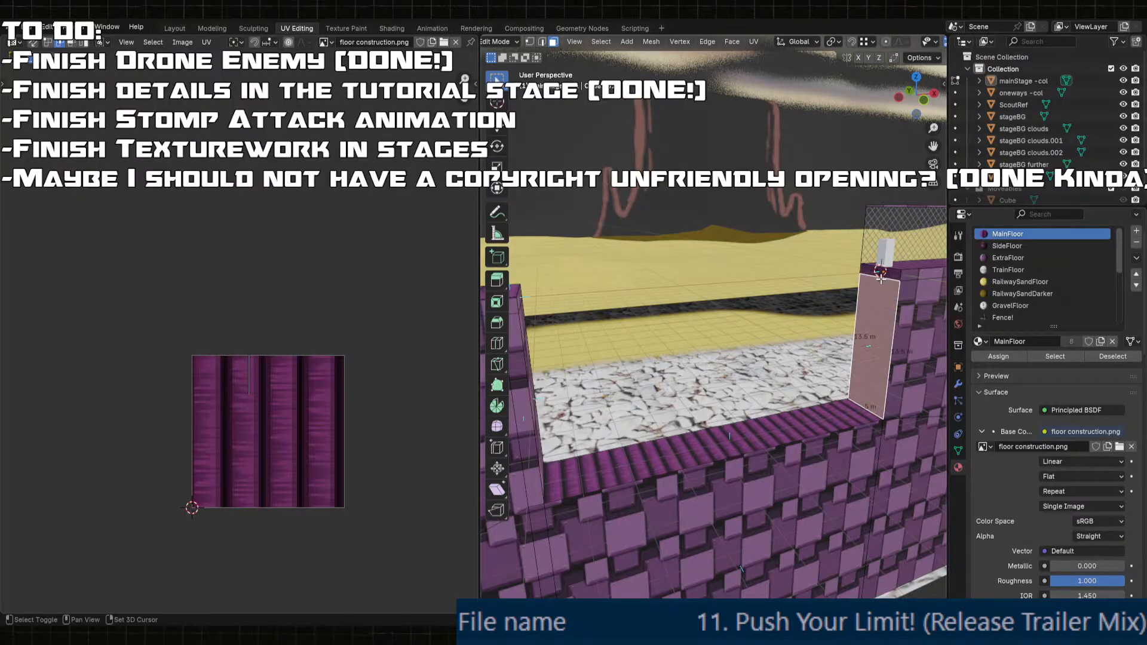
pyautogui.click(1016, 257)
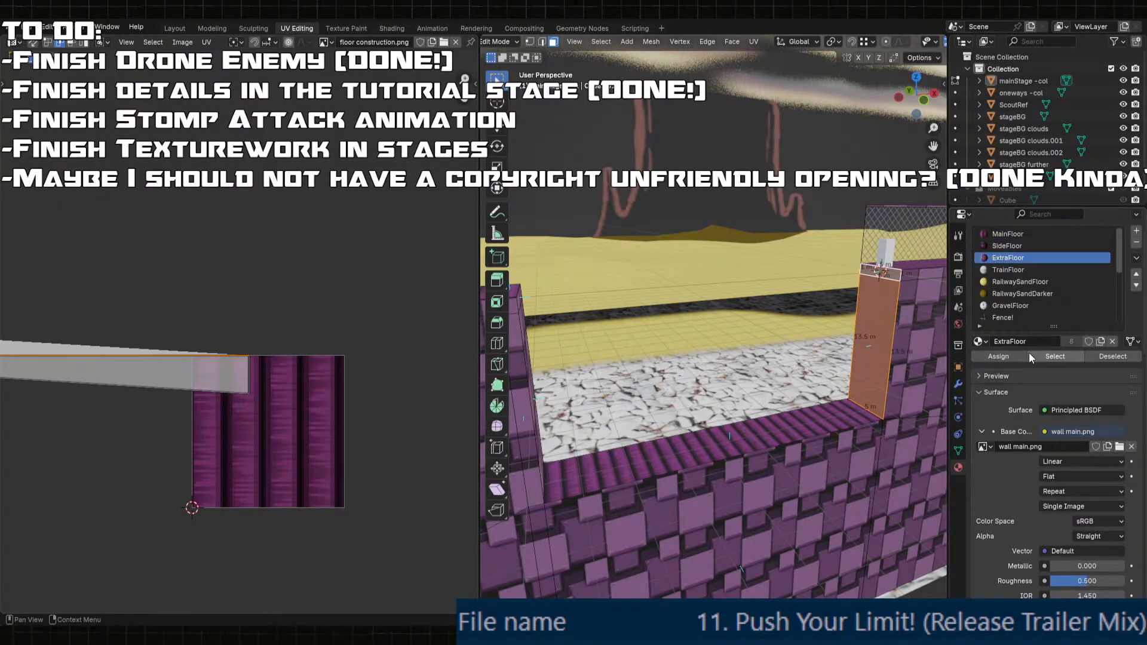
pyautogui.click(1007, 355)
# - Survey the rest of the stage for wrongly textured walls, selecting all faces that use the ExtraFloor material
pyautogui.moveTo(896, 382); pyautogui.dragTo(856, 377, button='middle')
pyautogui.scroll(-5, 809, 385)
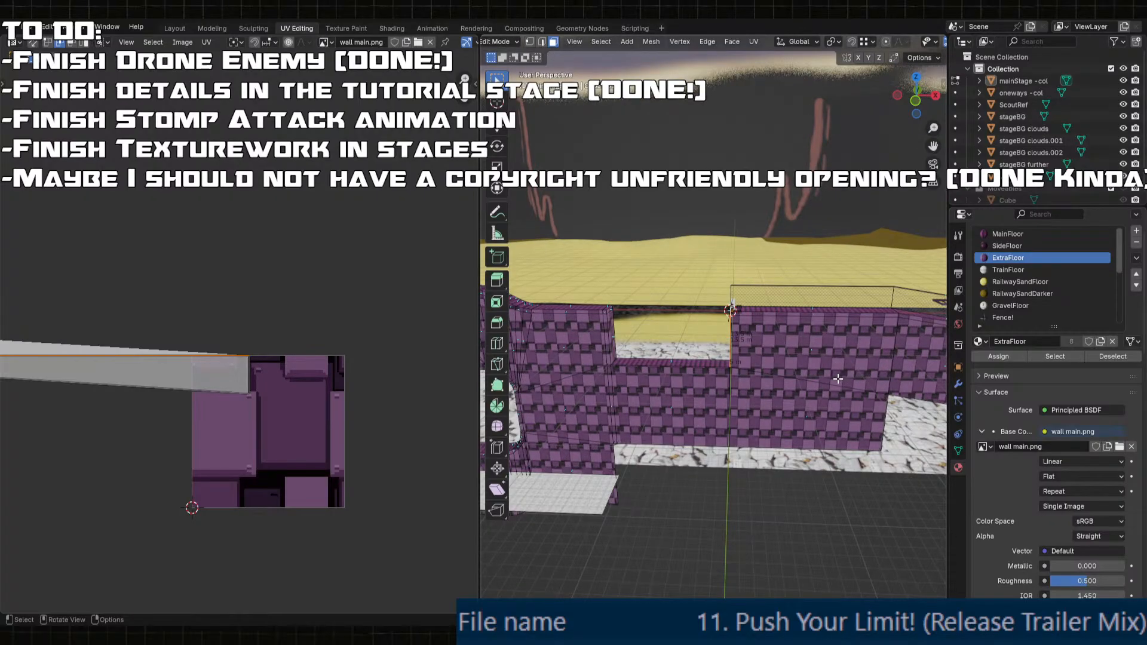
pyautogui.scroll(-4, 838, 379)
pyautogui.keyDown('shift'); pyautogui.moveTo(839, 379); pyautogui.dragTo(513, 346, button='middle'); pyautogui.keyUp('shift')
pyautogui.scroll(3, 639, 369)
pyautogui.moveTo(836, 346); pyautogui.dragTo(745, 329, button='middle')
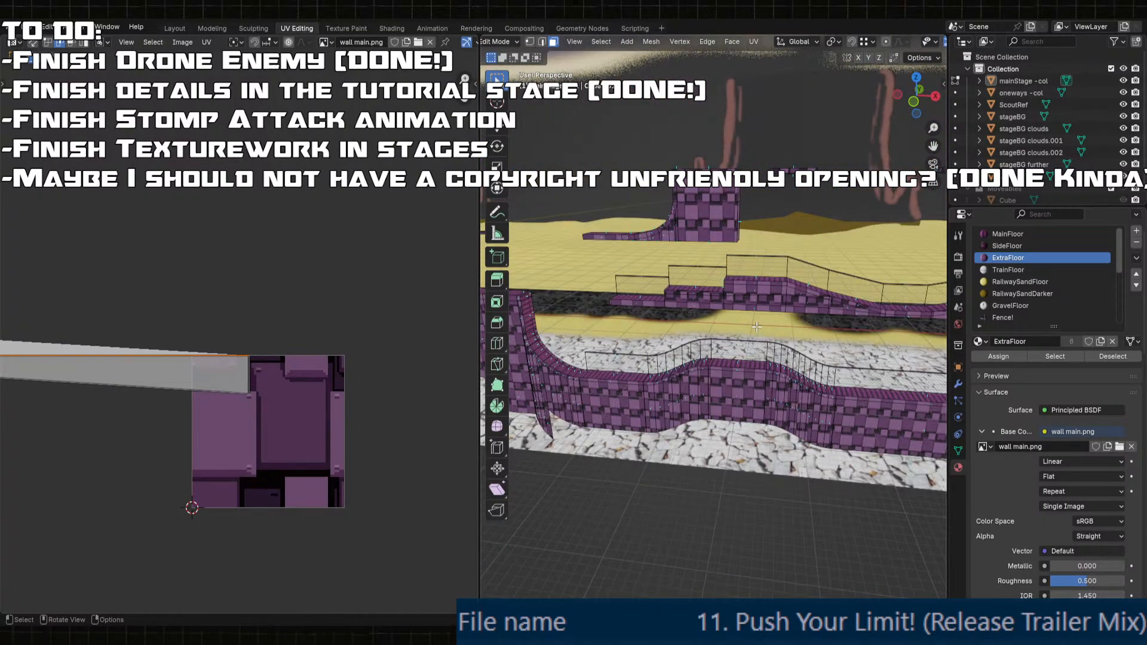
pyautogui.moveTo(742, 236)
pyautogui.mouseDown(button='middle')
pyautogui.moveTo(700, 245)
pyautogui.moveTo(726, 236)
pyautogui.mouseUp(button='middle')
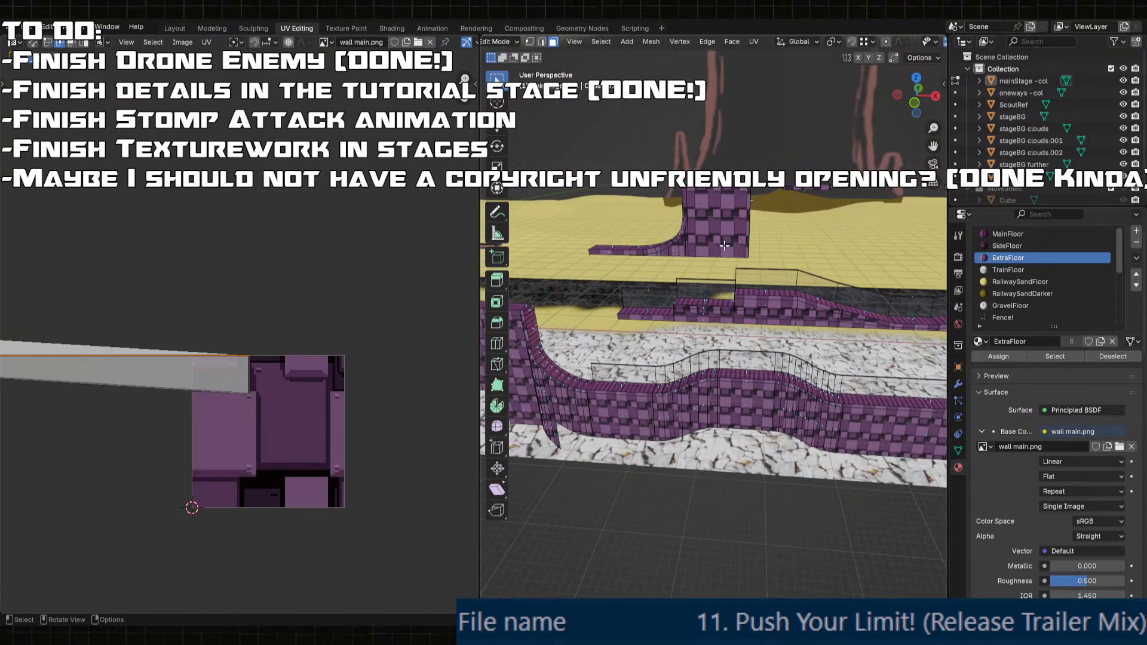
pyautogui.click(1045, 356)
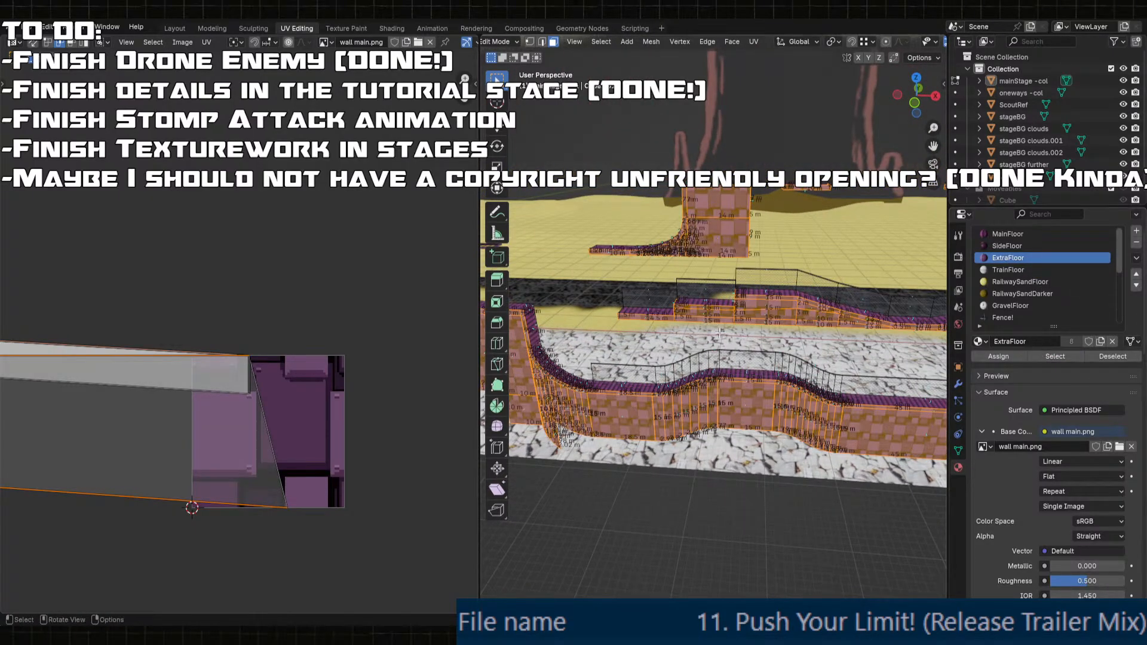
pyautogui.moveTo(720, 333); pyautogui.dragTo(666, 285, button='middle')
# - Assign the ExtraFloor material to the tall vertical face at the far end of the walkway and the small face above it
pyautogui.click(875, 285)
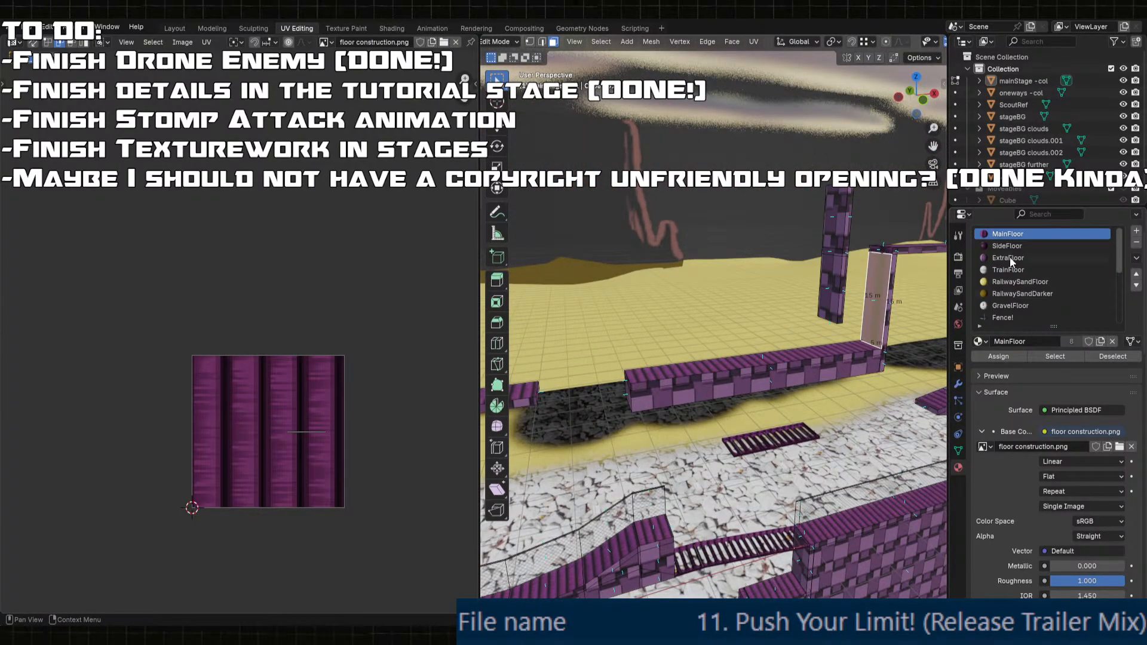
pyautogui.click(1010, 257)
pyautogui.click(877, 249)
pyautogui.keyDown('shift'); pyautogui.click(877, 275); pyautogui.keyUp('shift')
pyautogui.click(992, 257)
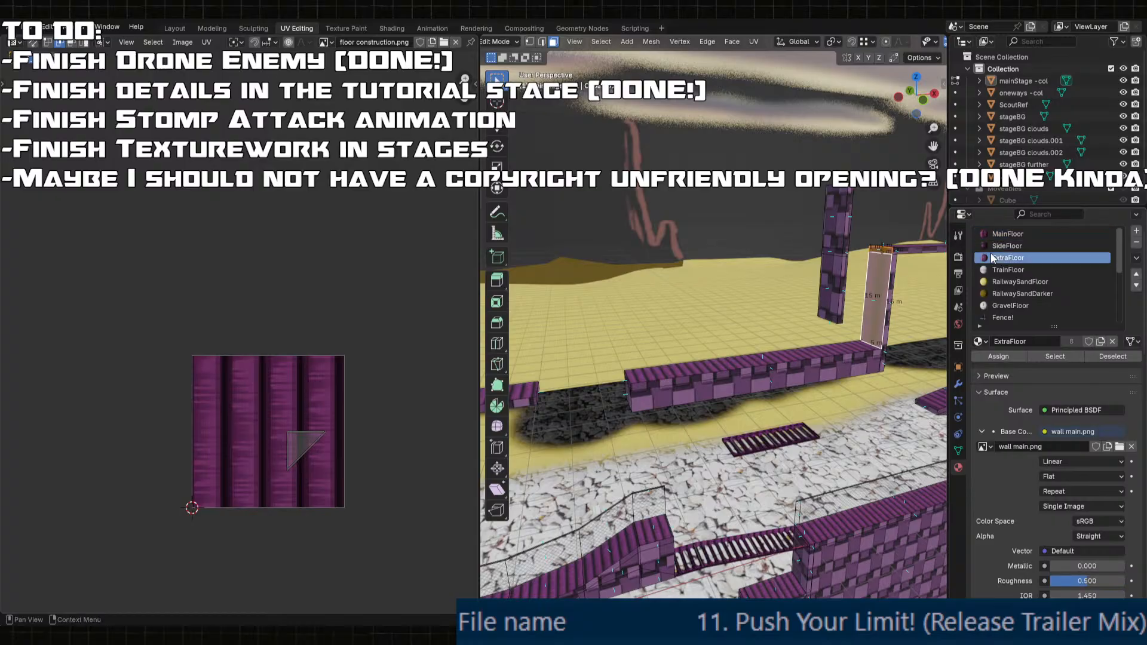
pyautogui.click(999, 356)
# - Assign the ExtraFloor material to the short step face where the sloped walkway meets the higher wall, plus the narrow face above it
pyautogui.moveTo(687, 335); pyautogui.dragTo(741, 308, button='middle')
pyautogui.scroll(4, 719, 315)
pyautogui.keyDown('shift'); pyautogui.click(764, 278); pyautogui.keyUp('shift')
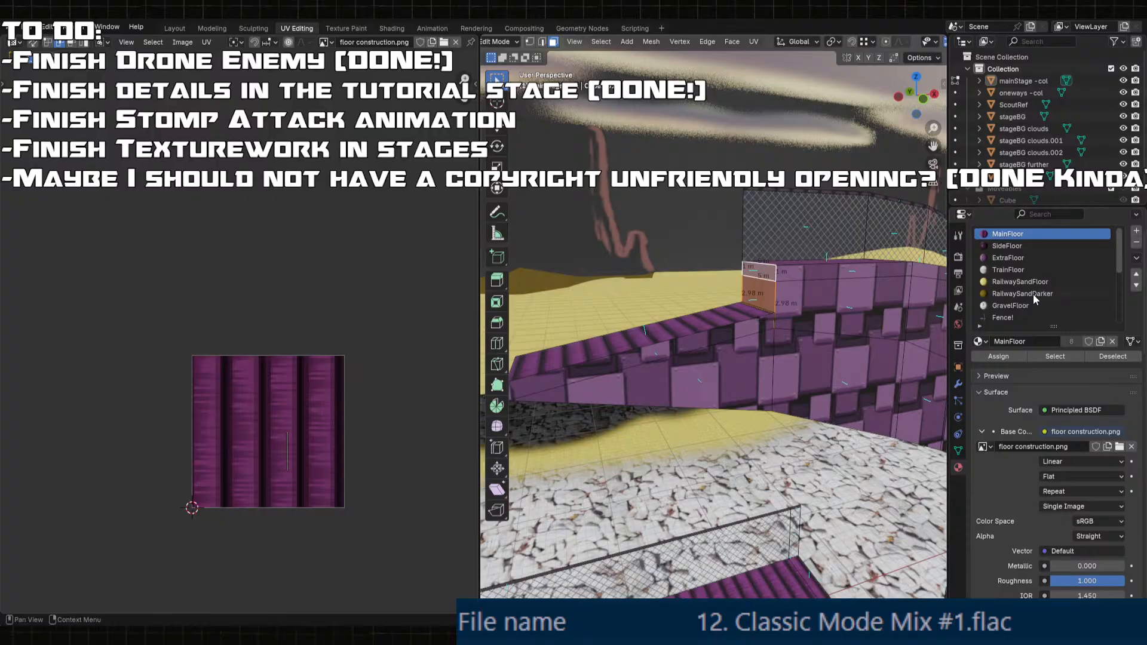
pyautogui.click(1010, 256)
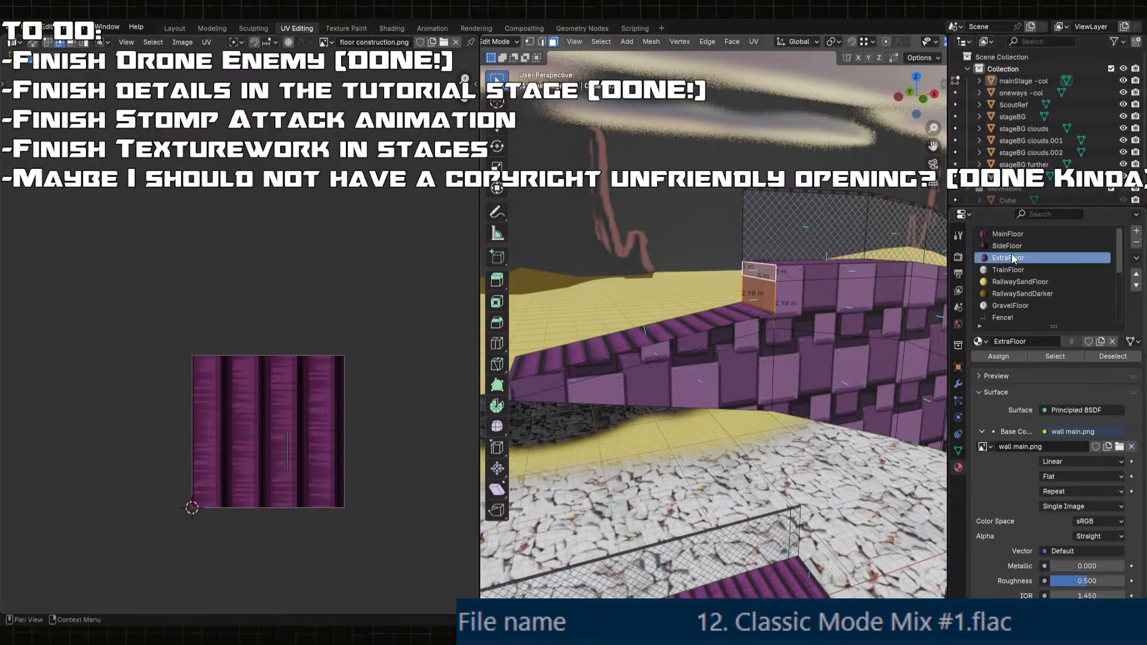
pyautogui.click(1015, 355)
# - Assign the ExtraFloor material to the vertical faces at both ends of the sunken walkway and the small faces above them
pyautogui.scroll(-5, 779, 375)
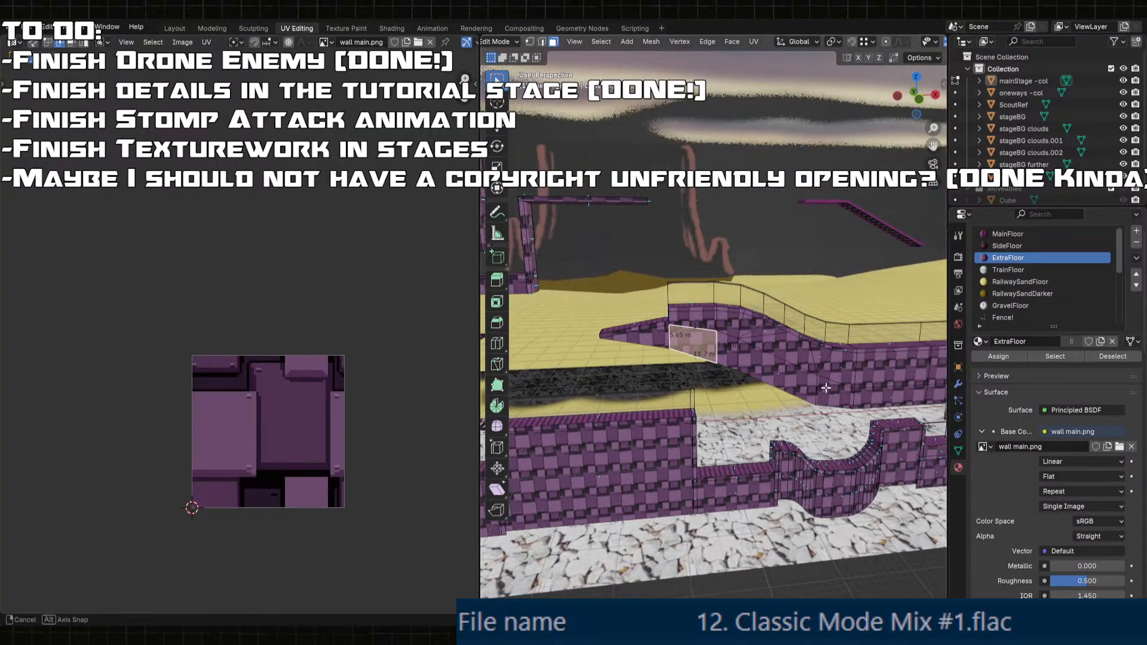
pyautogui.keyDown('shift'); pyautogui.moveTo(827, 389); pyautogui.dragTo(717, 331, button='middle'); pyautogui.keyUp('shift')
pyautogui.scroll(5, 683, 361)
pyautogui.keyDown('shift'); pyautogui.moveTo(862, 299); pyautogui.dragTo(687, 307, button='middle'); pyautogui.keyUp('shift')
pyautogui.scroll(-2, 878, 342)
pyautogui.keyDown('shift'); pyautogui.moveTo(884, 345); pyautogui.dragTo(610, 349, button='middle'); pyautogui.keyUp('shift')
pyautogui.keyDown('shift'); pyautogui.moveTo(797, 362); pyautogui.dragTo(705, 380, button='middle'); pyautogui.keyUp('shift')
pyautogui.scroll(2, 710, 367)
pyautogui.scroll(4, 706, 380)
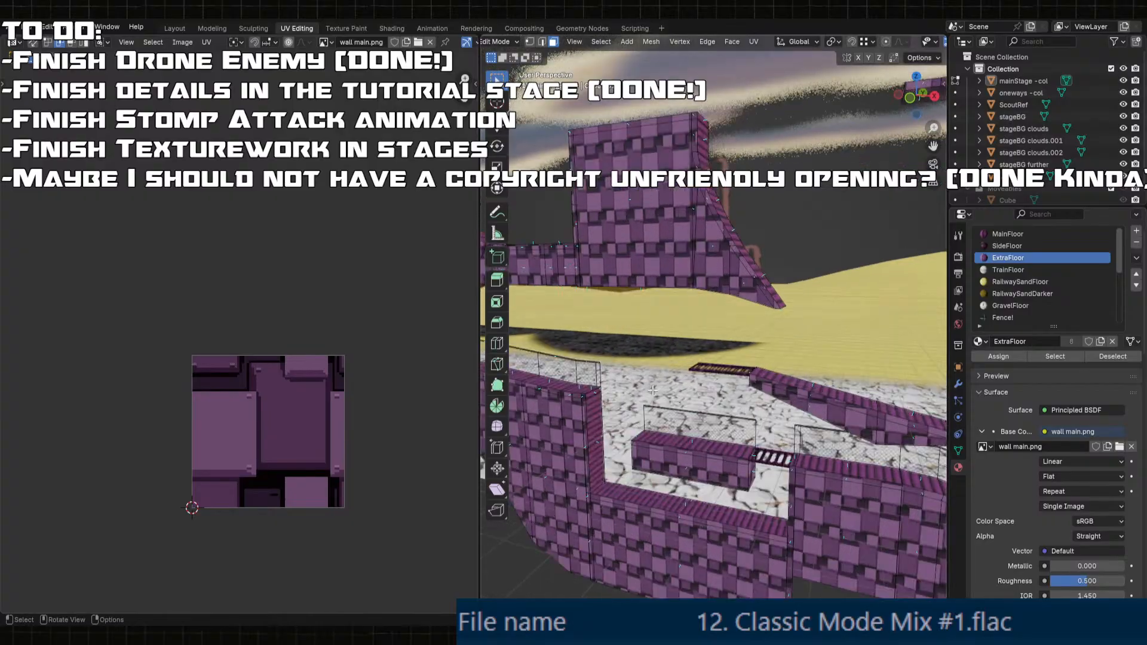
pyautogui.click(571, 365)
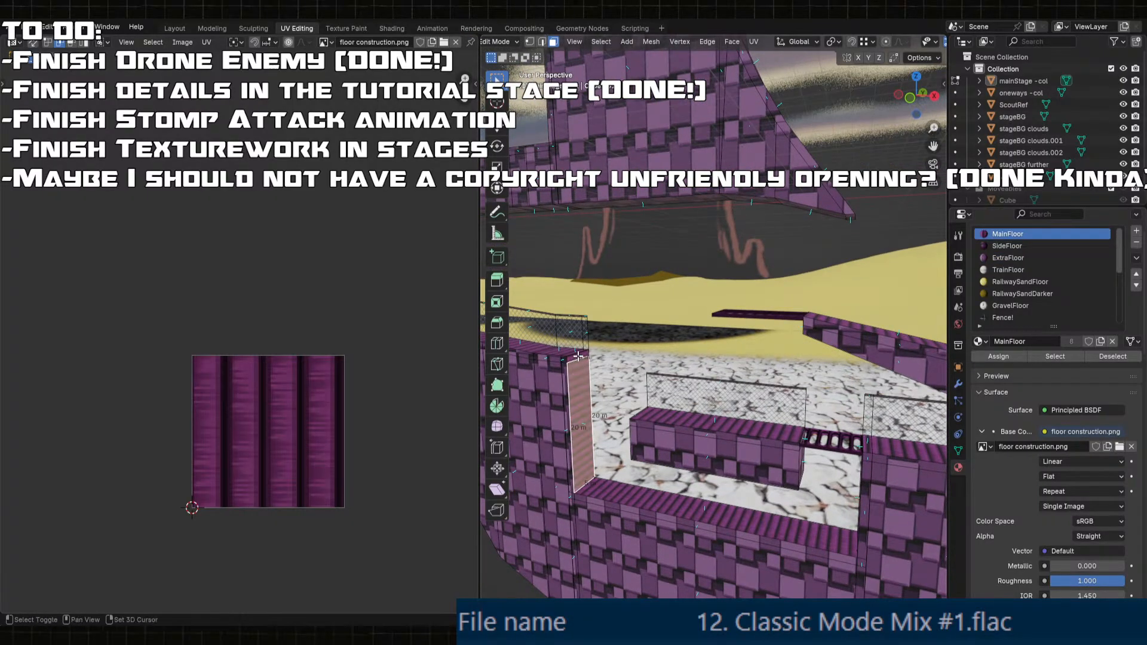
pyautogui.keyDown('shift'); pyautogui.click(578, 357); pyautogui.keyUp('shift')
pyautogui.moveTo(670, 443); pyautogui.dragTo(692, 426, button='middle')
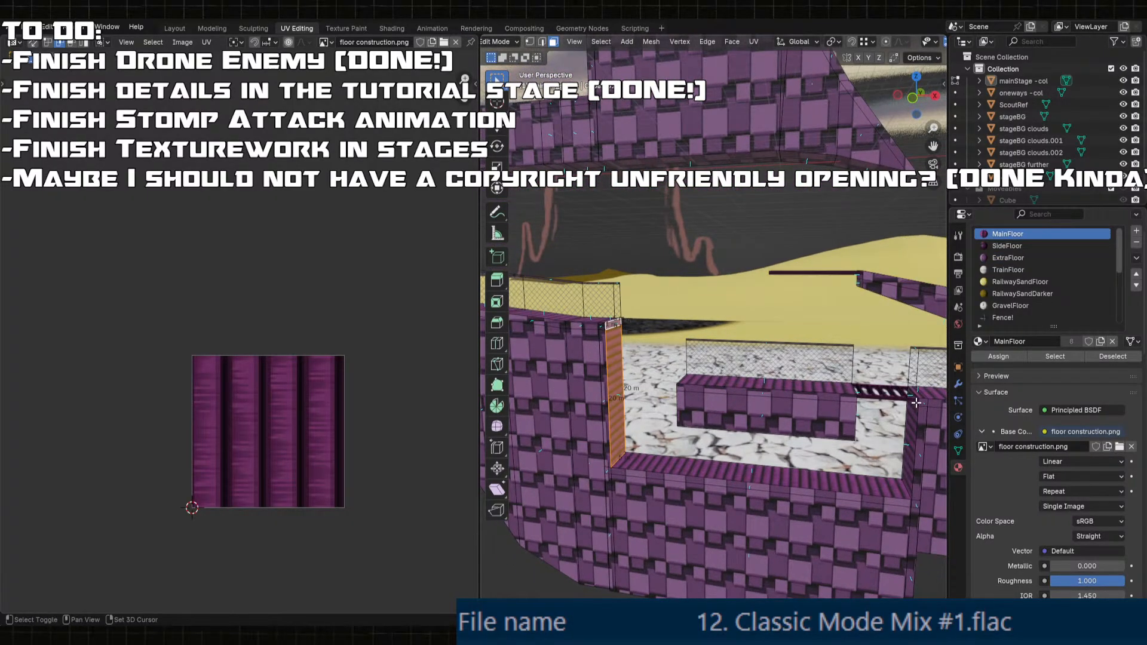
pyautogui.moveTo(916, 403); pyautogui.dragTo(881, 401, button='middle')
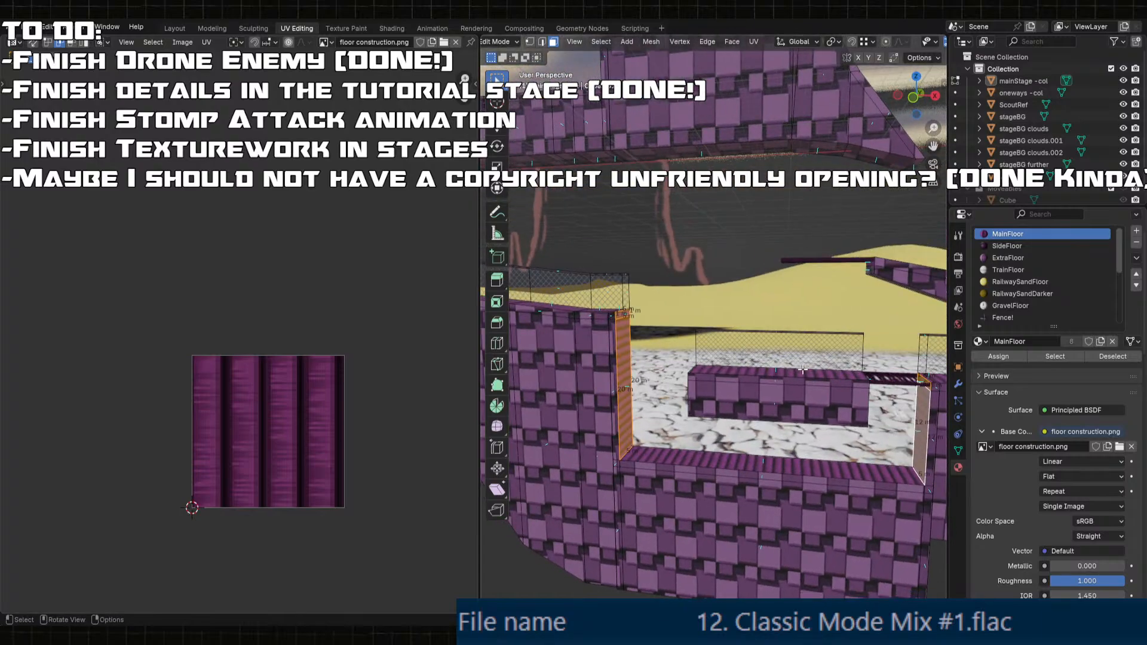
pyautogui.click(1014, 259)
pyautogui.click(1016, 358)
# - Survey the area around the tall pillar, grey curved ramp and overhanging walkway for faces with wrong textures
pyautogui.moveTo(848, 364); pyautogui.dragTo(889, 382, button='middle')
pyautogui.scroll(1, 1003, 364)
pyautogui.moveTo(741, 299); pyautogui.dragTo(708, 310, button='middle')
pyautogui.scroll(1, 788, 335)
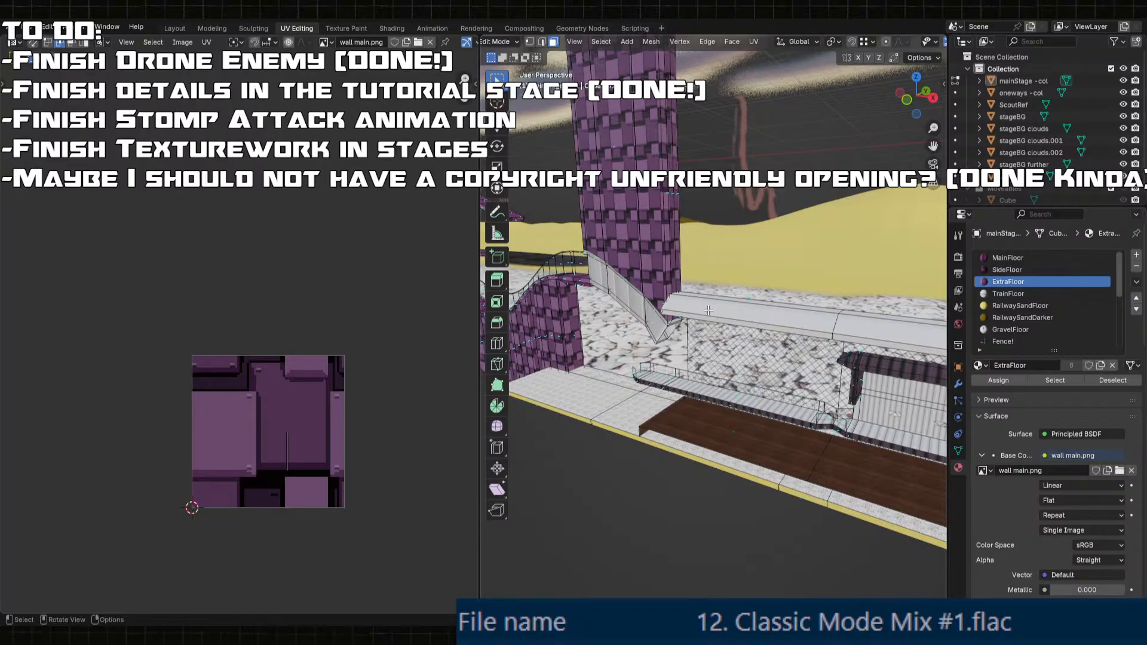
pyautogui.scroll(3, 710, 310)
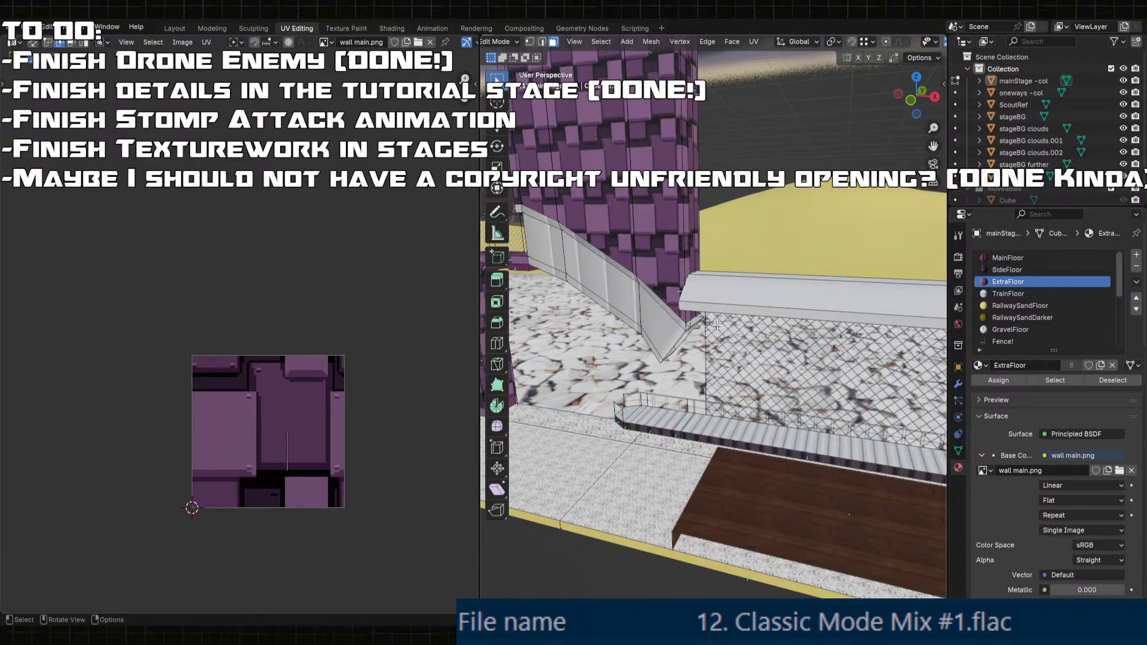
pyautogui.scroll(-6, 716, 324)
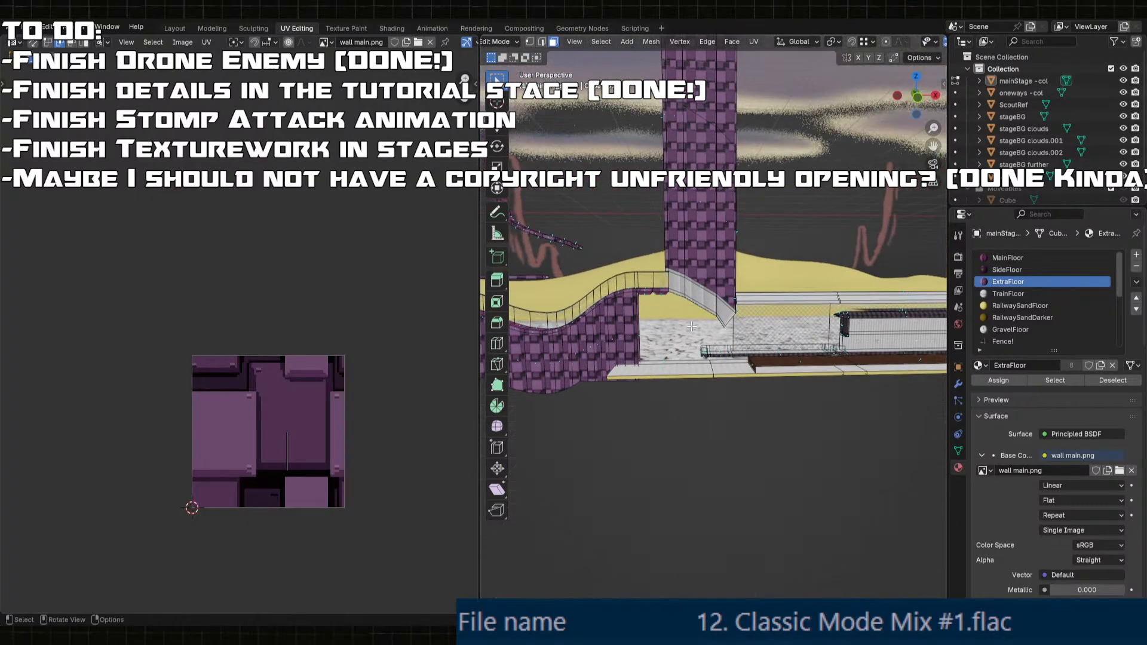
pyautogui.scroll(3, 691, 327)
pyautogui.moveTo(691, 326); pyautogui.dragTo(712, 295, button='middle')
pyautogui.scroll(5, 711, 296)
pyautogui.moveTo(719, 230); pyautogui.dragTo(714, 277, button='middle')
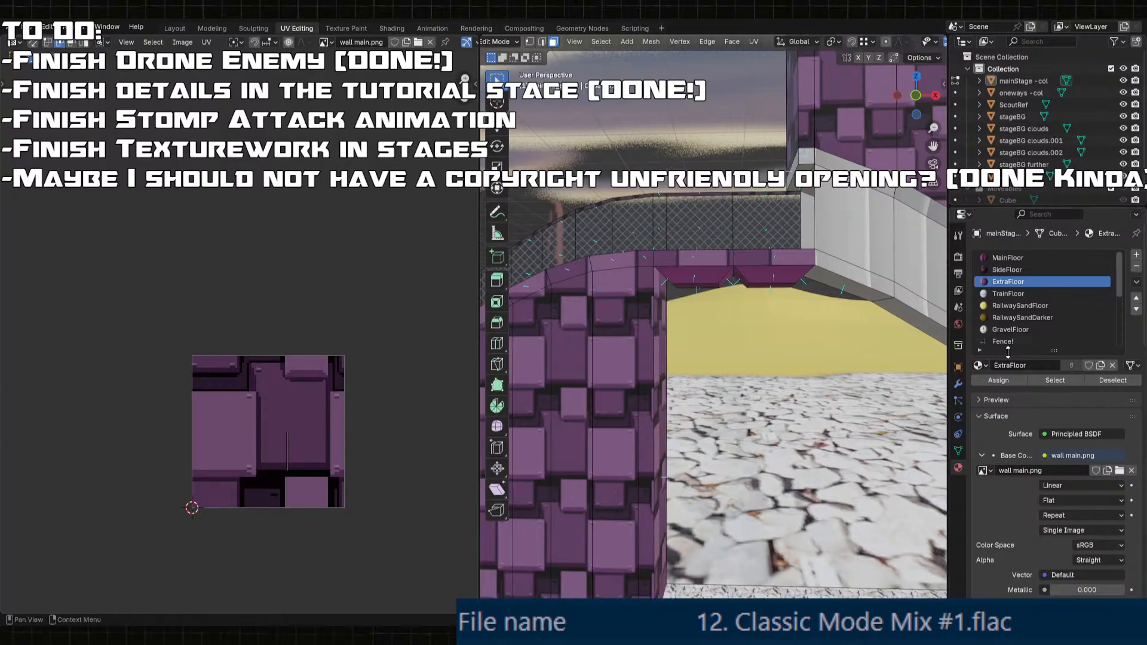
# - Select all faces using the ExtraFloor material and unwrap them with Cube Projection
pyautogui.click(1046, 382)
pyautogui.scroll(-4, 783, 326)
pyautogui.moveTo(784, 326); pyautogui.dragTo(805, 348, button='middle')
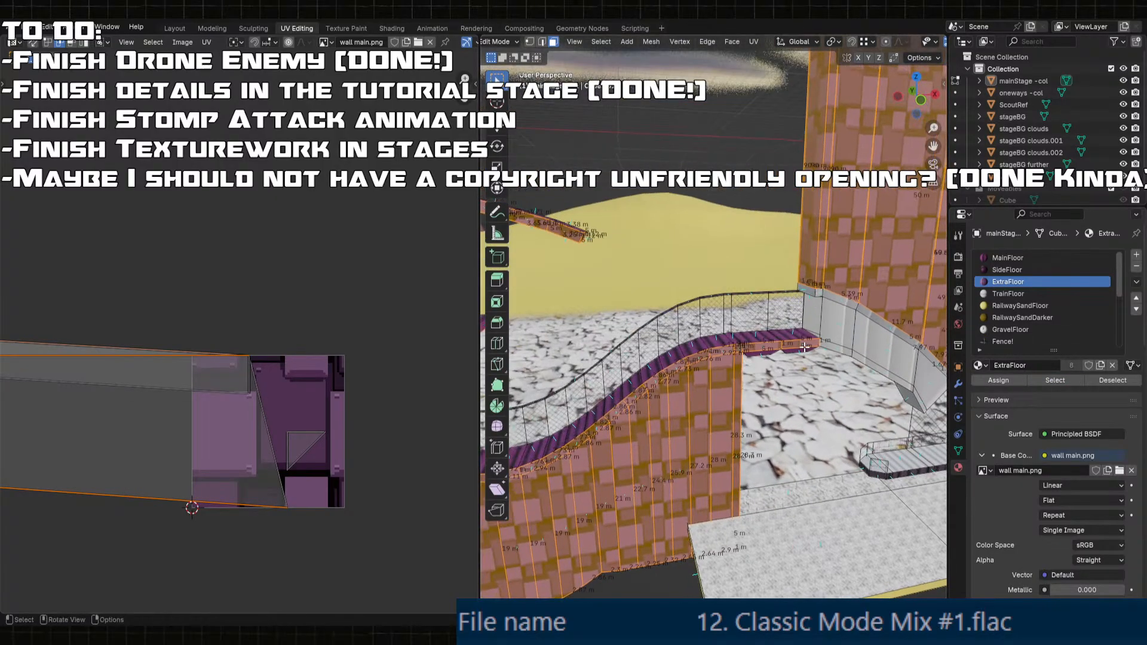
pyautogui.press('u')
pyautogui.click(664, 410)
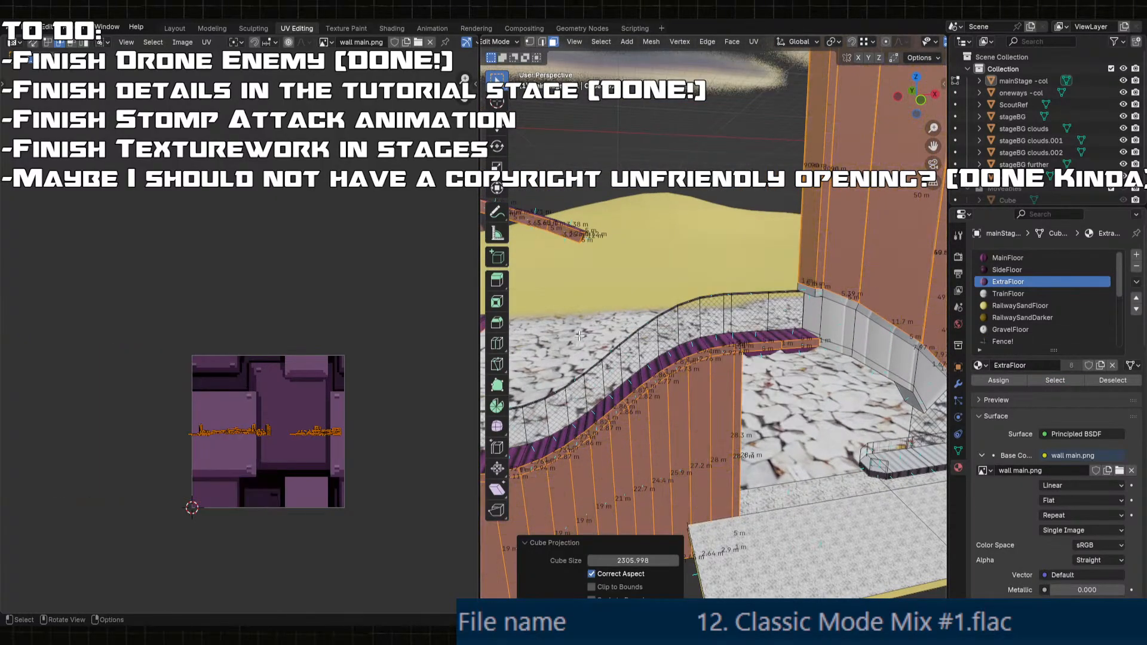
# - Scale the UVs of the ExtraFloor faces by 400 on all axes and leave Edit Mode
pyautogui.scroll(-2, 379, 389)
pyautogui.press('s')
pyautogui.click(454, 394)
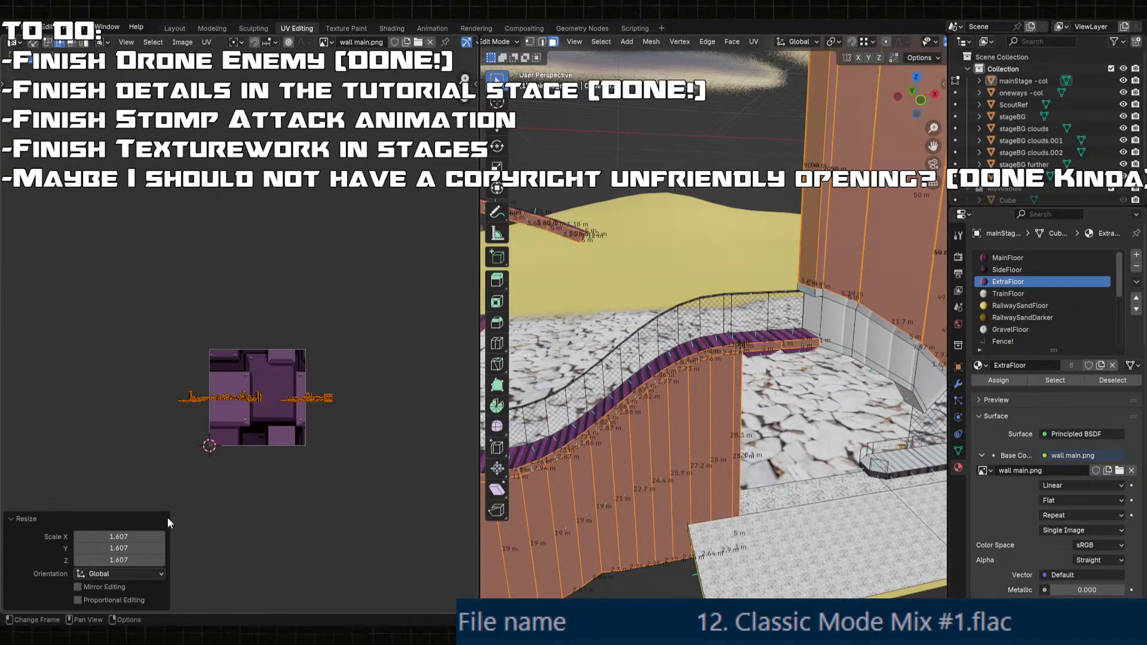
pyautogui.click(141, 534)
pyautogui.write('400')
pyautogui.press('Tab')
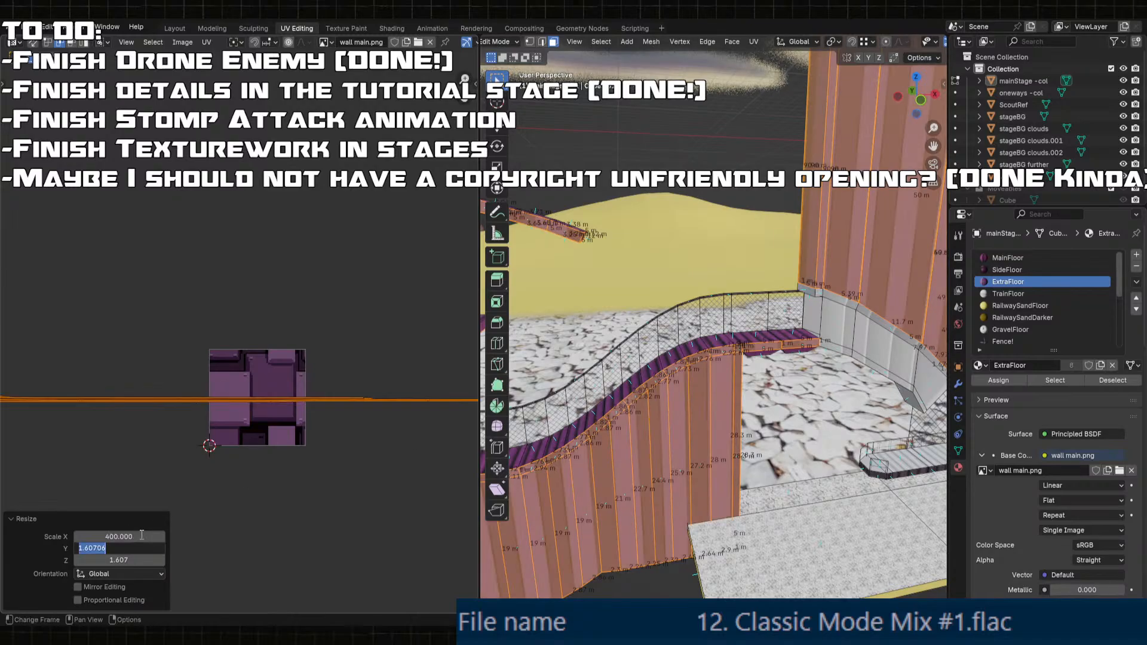
pyautogui.write('400')
pyautogui.press('Tab')
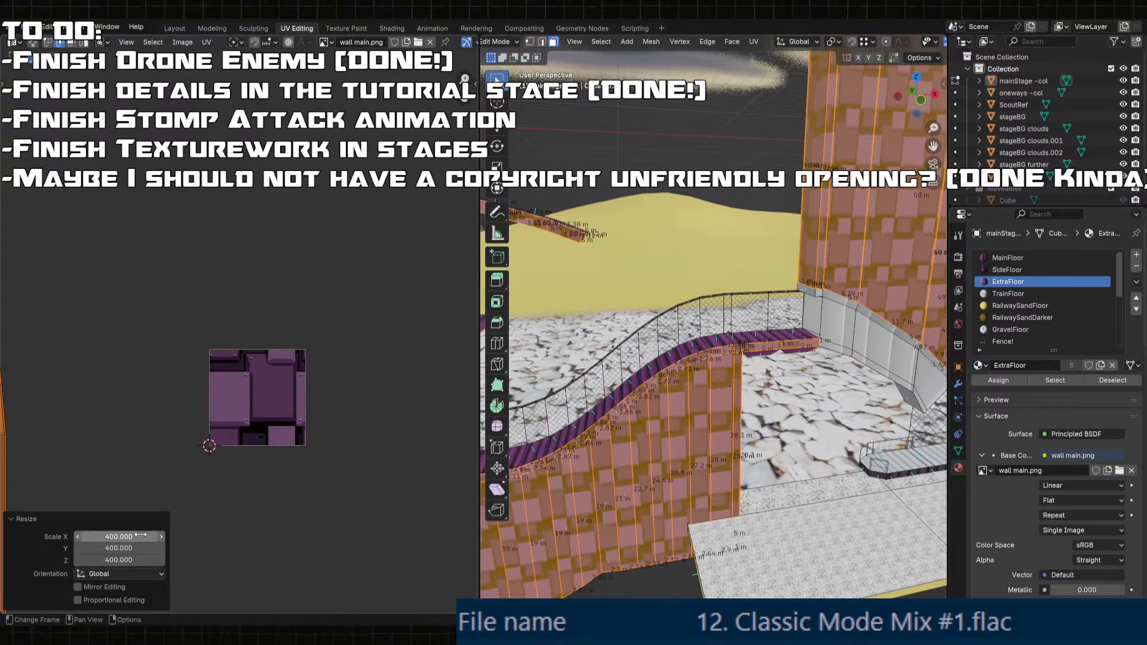
pyautogui.press('Tab')
# - Assign the ExtraFloor material to the end face of the thin floating walkway
pyautogui.moveTo(847, 502); pyautogui.dragTo(756, 277, button='middle')
pyautogui.press('Tab')
pyautogui.click(790, 232)
pyautogui.moveTo(860, 238); pyautogui.dragTo(862, 274, button='middle')
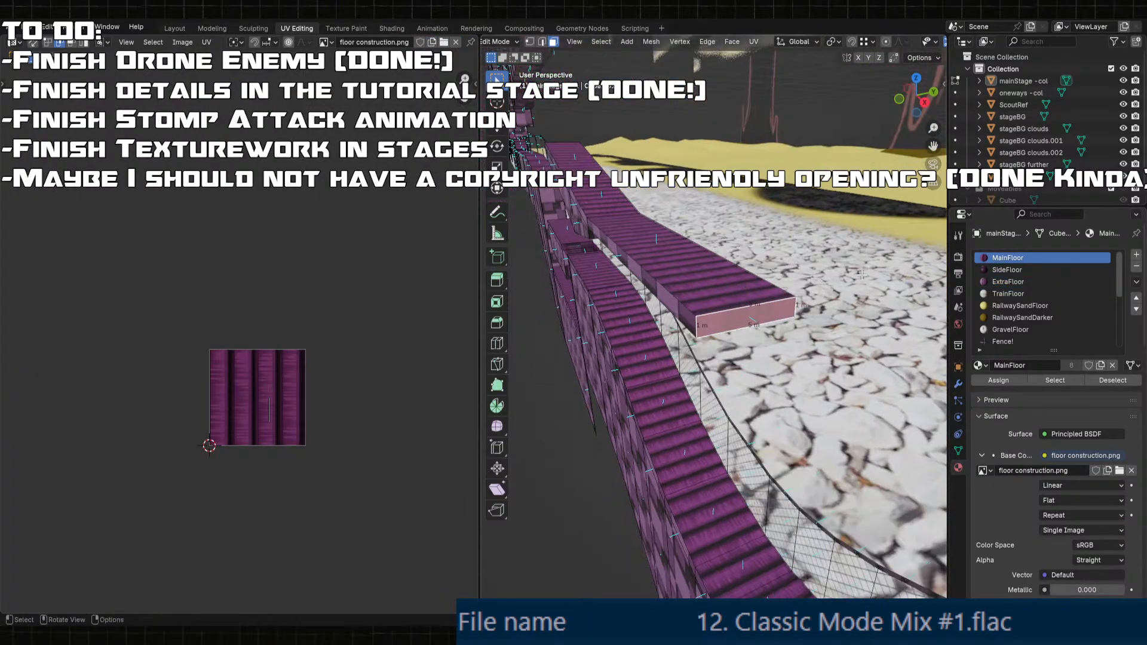
pyautogui.click(1007, 282)
pyautogui.click(999, 380)
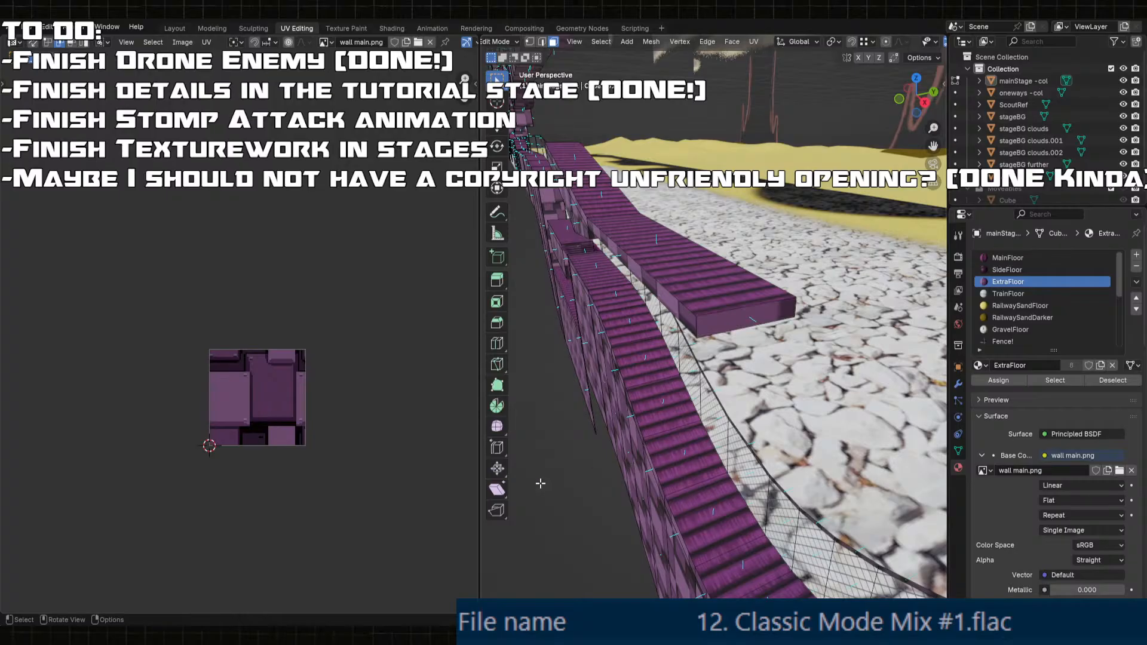
# - Inspect the floating walkways and curved stage sections in Object Mode, returning to Edit Mode on the mainStage mesh
pyautogui.press('Tab')
pyautogui.moveTo(540, 483); pyautogui.dragTo(674, 336, button='middle')
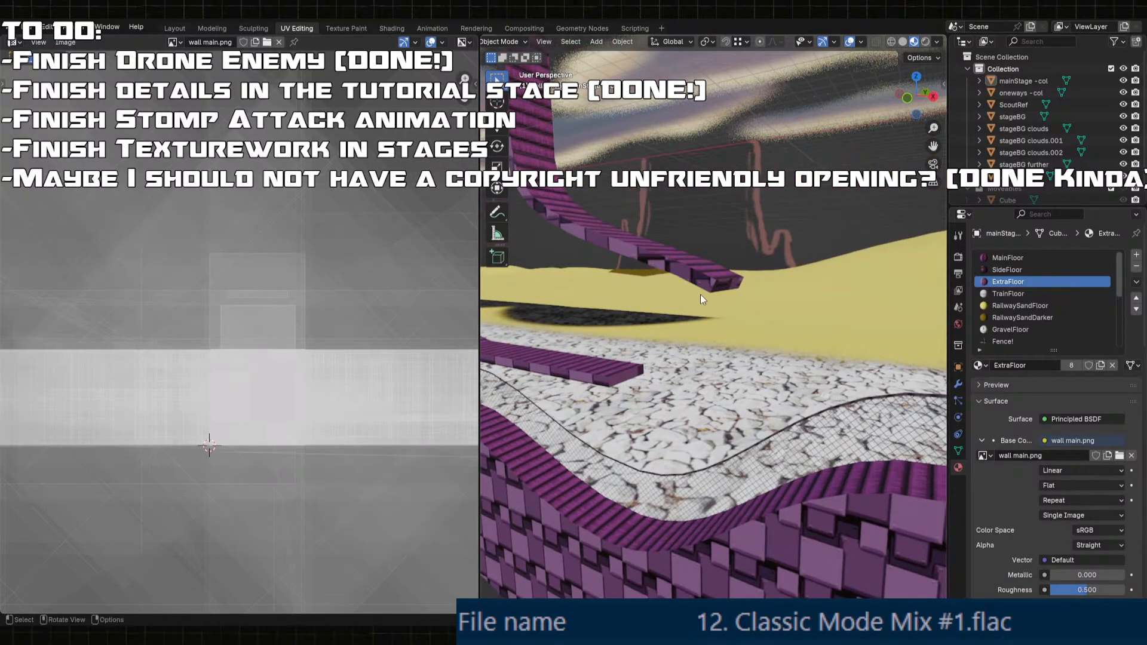
pyautogui.scroll(-3, 687, 293)
pyautogui.moveTo(677, 292); pyautogui.dragTo(786, 211, button='middle')
pyautogui.scroll(-4, 768, 313)
pyautogui.scroll(3, 871, 436)
pyautogui.click(881, 410)
pyautogui.press('Tab')
# - Rotate the UVs of the curved ramp's upper floor faces by -90° so the planks run across the ramp
pyautogui.scroll(4, 881, 408)
pyautogui.click(752, 147)
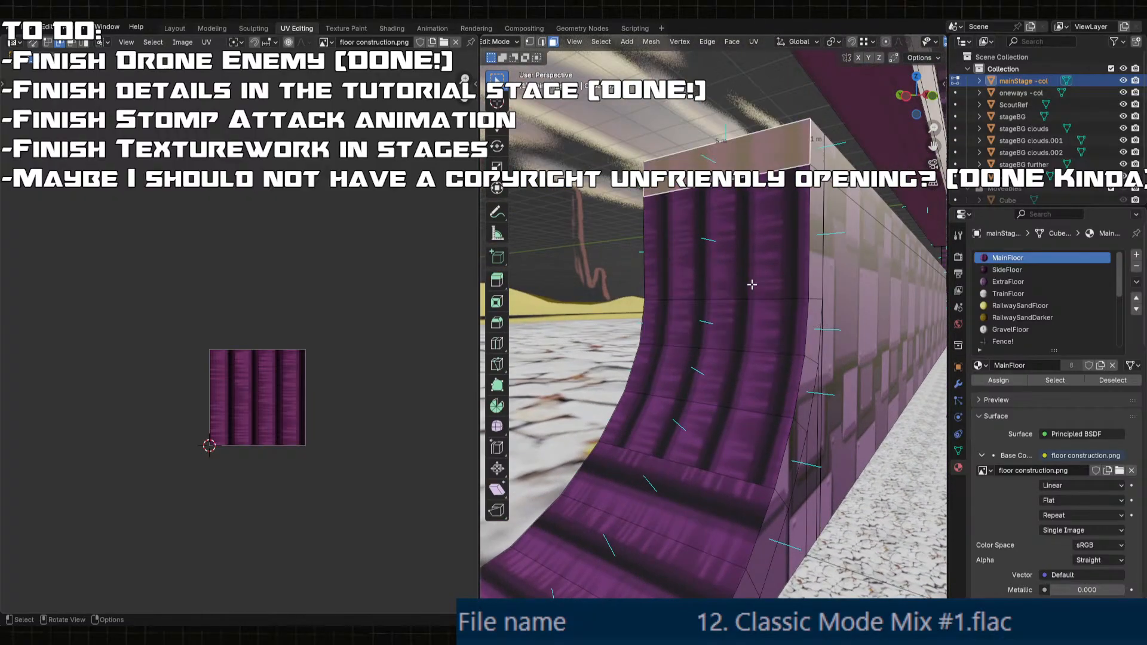
pyautogui.keyDown('ctrl'); pyautogui.click(729, 452); pyautogui.keyUp('ctrl')
pyautogui.scroll(3, 388, 405)
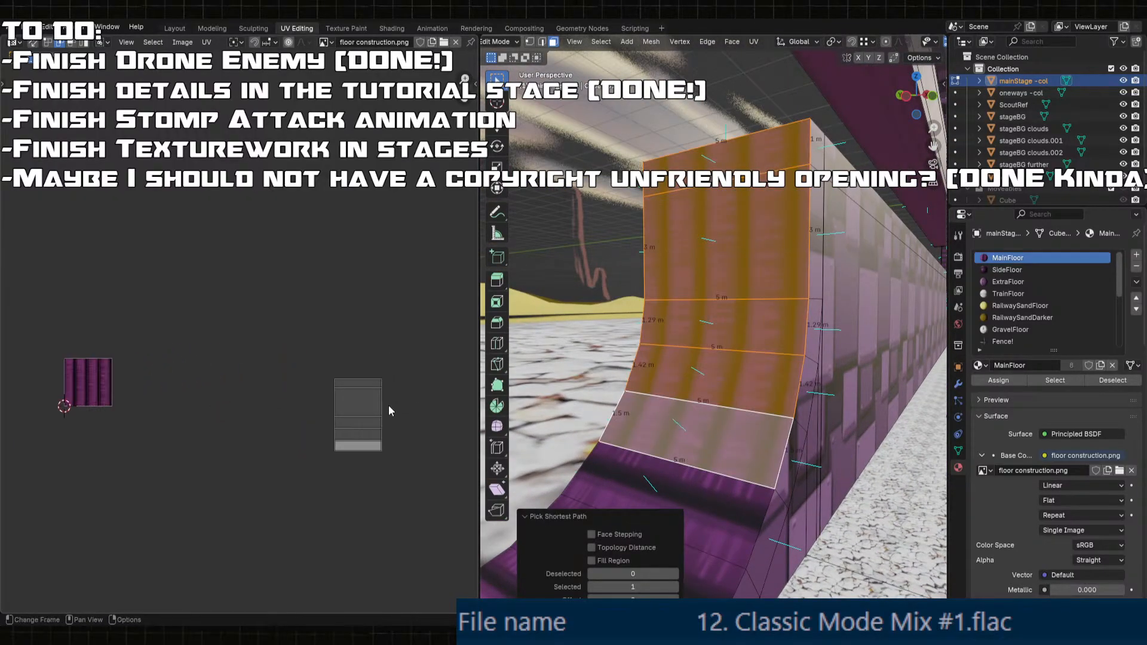
pyautogui.press('a')
pyautogui.press('r')
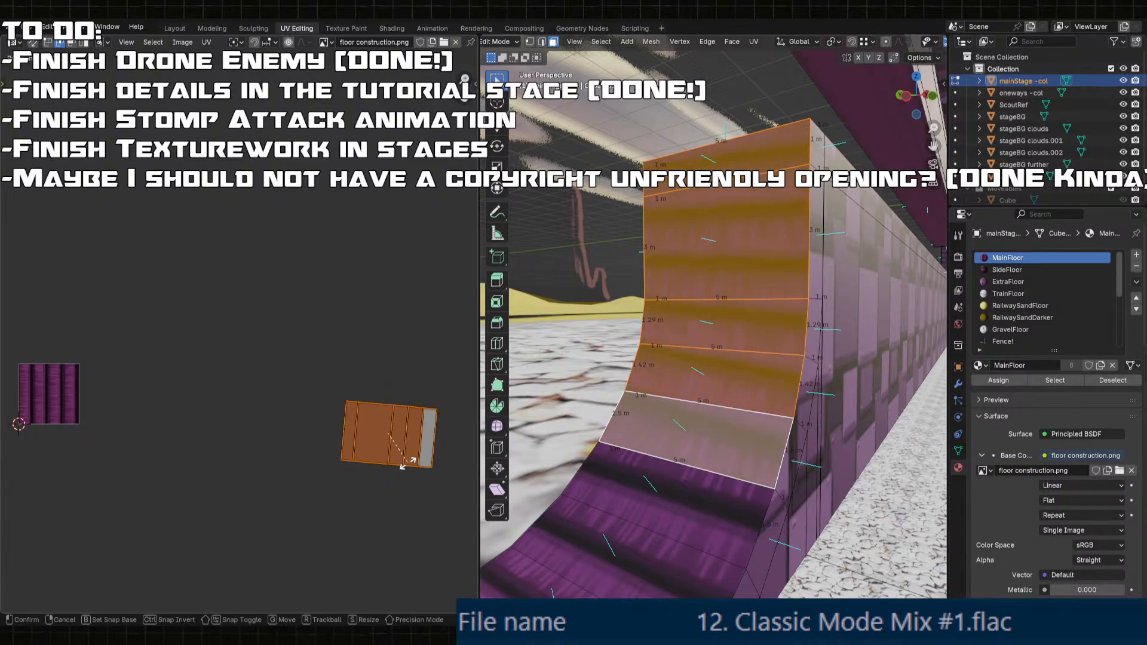
pyautogui.click(407, 469)
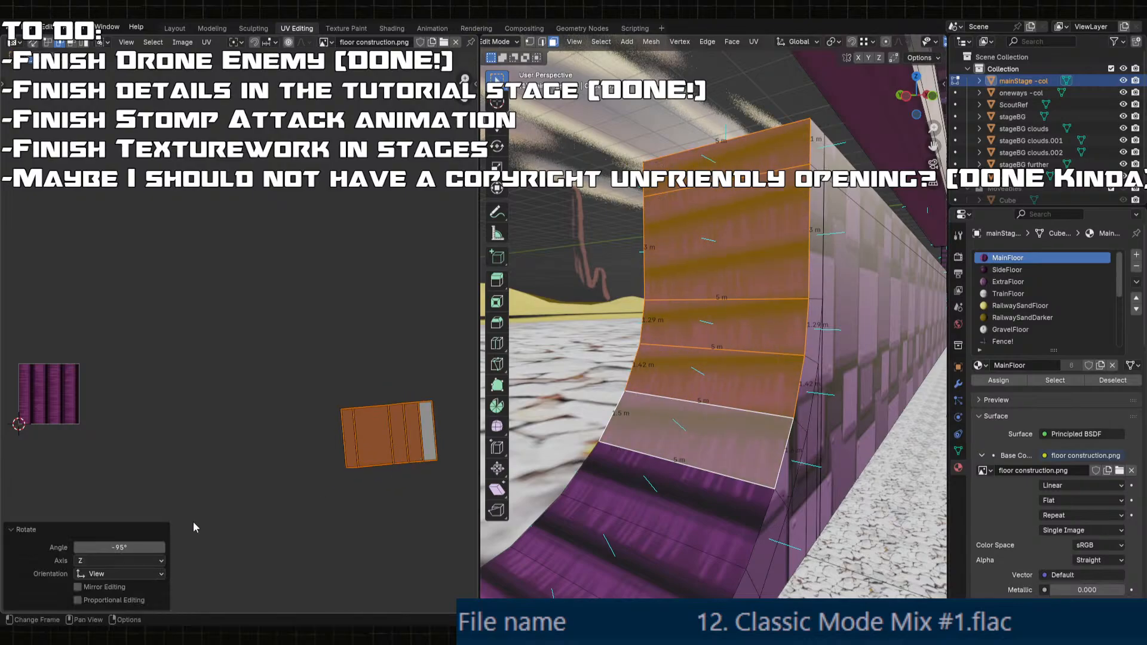
pyautogui.click(127, 546)
pyautogui.write('-90')
pyautogui.press('Return')
pyautogui.press('Tab')
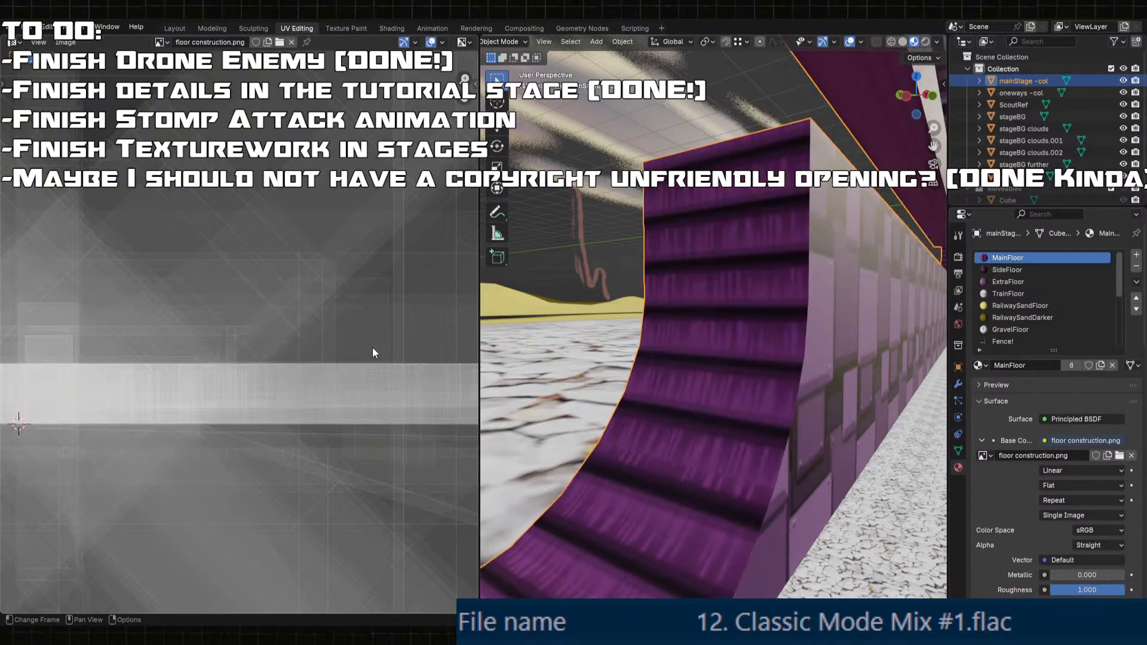
# - Assign the ExtraFloor material to the underside faces along the raised C-shaped structure and the end face of its lower arm
pyautogui.scroll(-9, 822, 465)
pyautogui.press('Tab')
pyautogui.scroll(8, 815, 386)
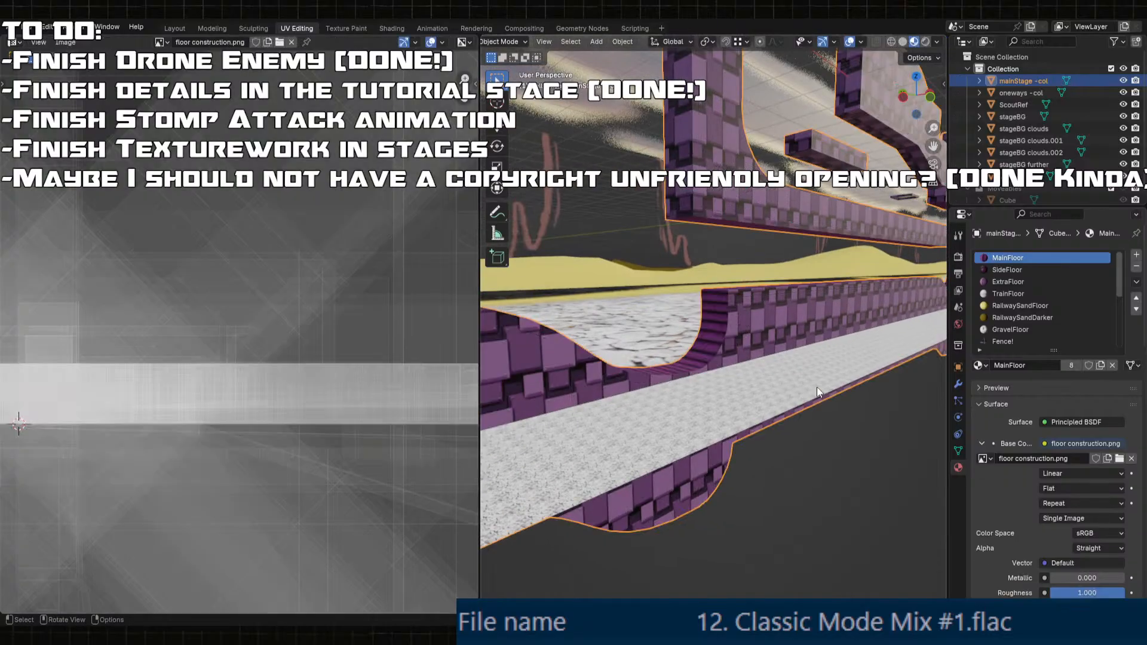
pyautogui.click(701, 216)
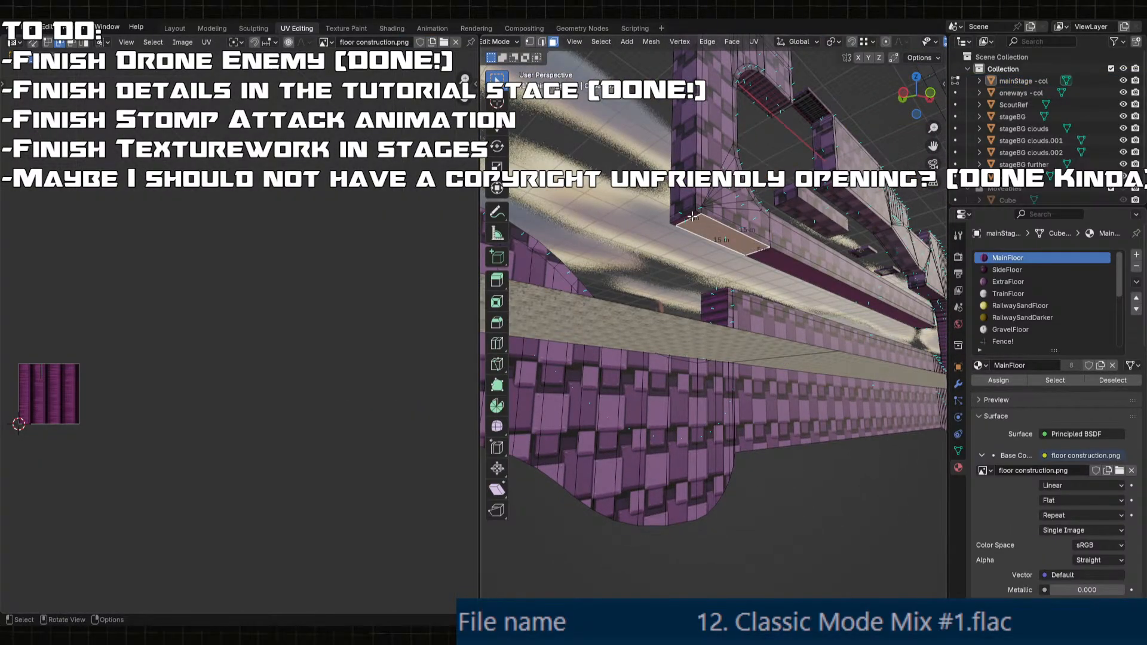
pyautogui.keyDown('shift'); pyautogui.click(717, 229); pyautogui.keyUp('shift')
pyautogui.moveTo(717, 229); pyautogui.dragTo(625, 239, button='middle')
pyautogui.keyDown('shift'); pyautogui.moveTo(850, 266); pyautogui.dragTo(672, 277, button='middle'); pyautogui.keyUp('shift')
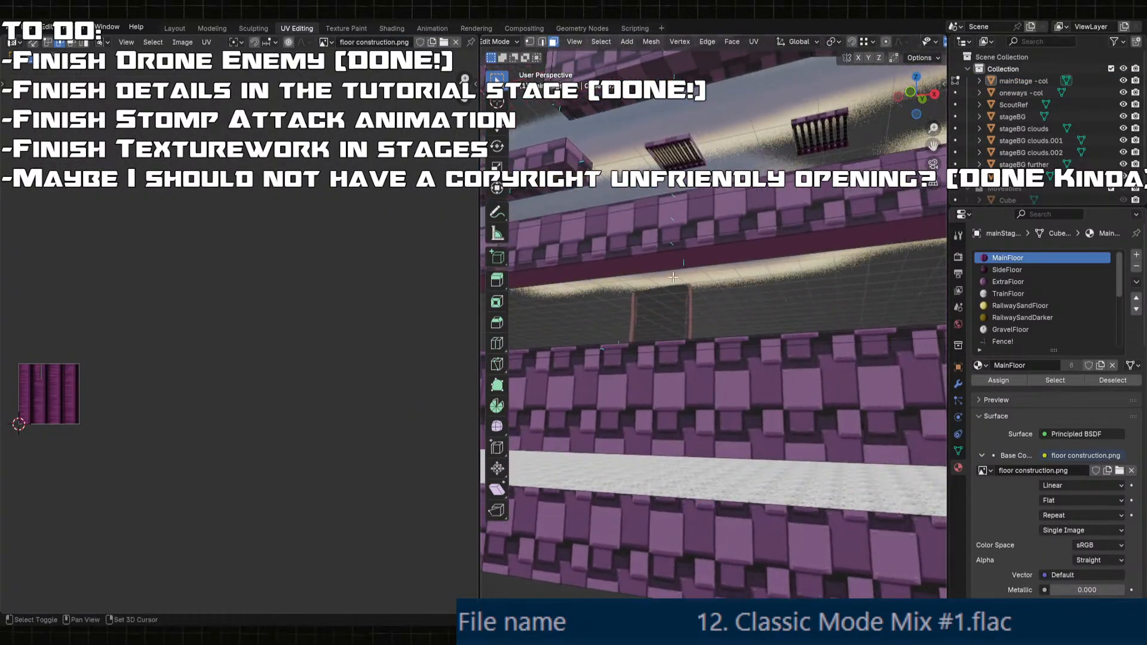
pyautogui.scroll(1, 744, 254)
pyautogui.keyDown('shift'); pyautogui.click(744, 251); pyautogui.keyUp('shift')
pyautogui.scroll(1, 746, 251)
pyautogui.keyDown('shift'); pyautogui.moveTo(794, 248); pyautogui.dragTo(603, 254, button='middle'); pyautogui.keyUp('shift')
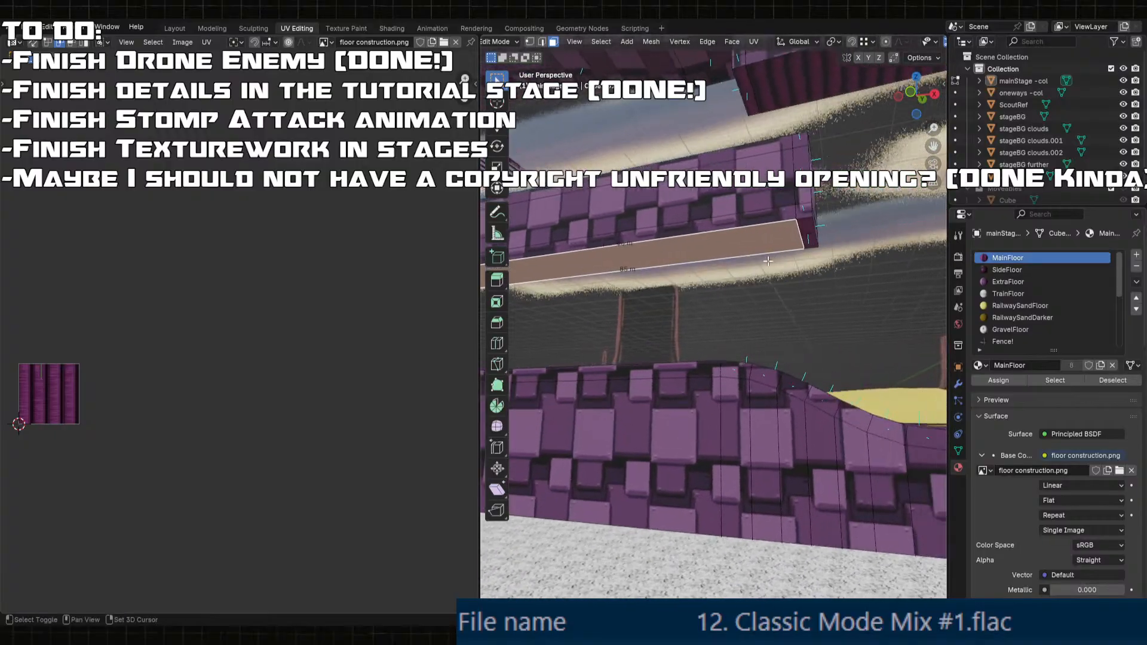
pyautogui.keyDown('shift'); pyautogui.click(808, 227); pyautogui.keyUp('shift')
pyautogui.moveTo(809, 230); pyautogui.dragTo(944, 299, button='middle')
pyautogui.keyDown('shift'); pyautogui.moveTo(515, 305); pyautogui.dragTo(955, 289, button='middle'); pyautogui.keyUp('shift')
pyautogui.click(1008, 281)
pyautogui.click(998, 380)
# - Cube-project the underside faces, scale their UVs by about 27.789, and check the texture in Object Mode
pyautogui.moveTo(687, 359); pyautogui.dragTo(725, 372, button='middle')
pyautogui.press('u')
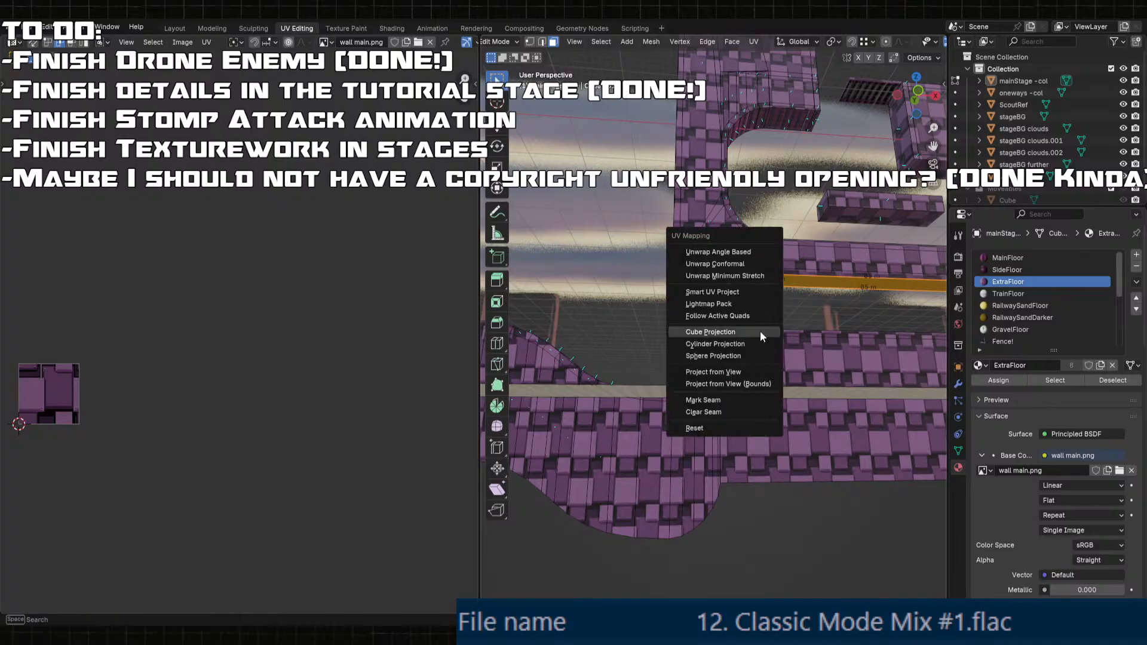
pyautogui.click(760, 333)
pyautogui.scroll(2, 203, 418)
pyautogui.press('s')
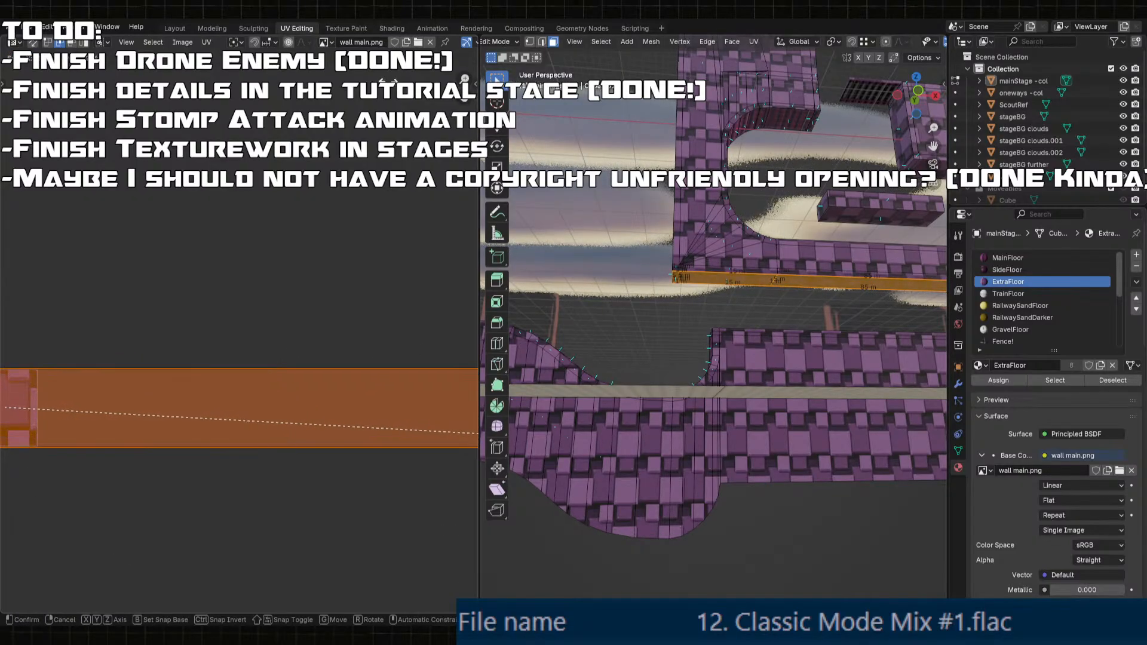
pyautogui.click(213, 371)
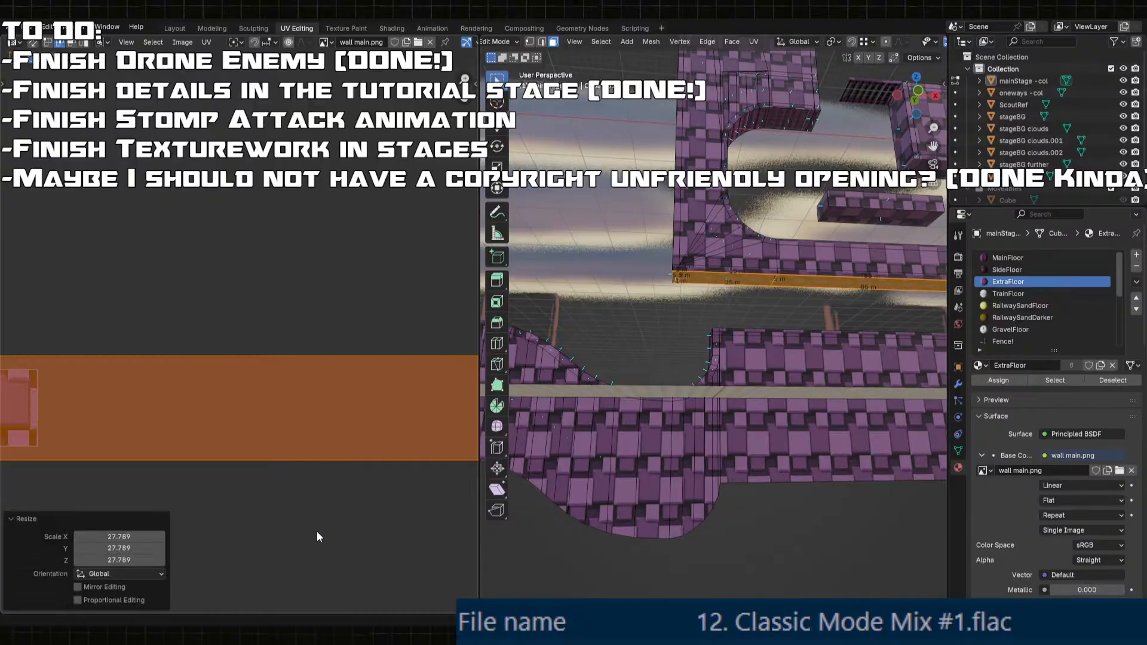
pyautogui.click(785, 525)
pyautogui.press('Tab')
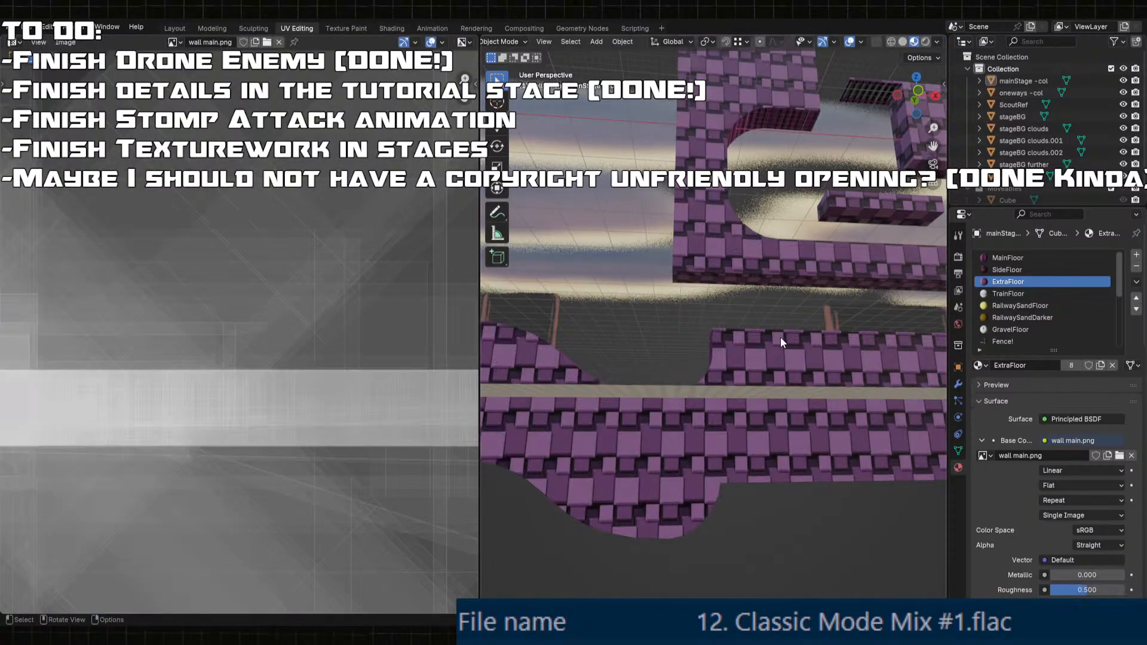
pyautogui.moveTo(780, 337); pyautogui.dragTo(714, 392, button='middle')
pyautogui.press('Tab')
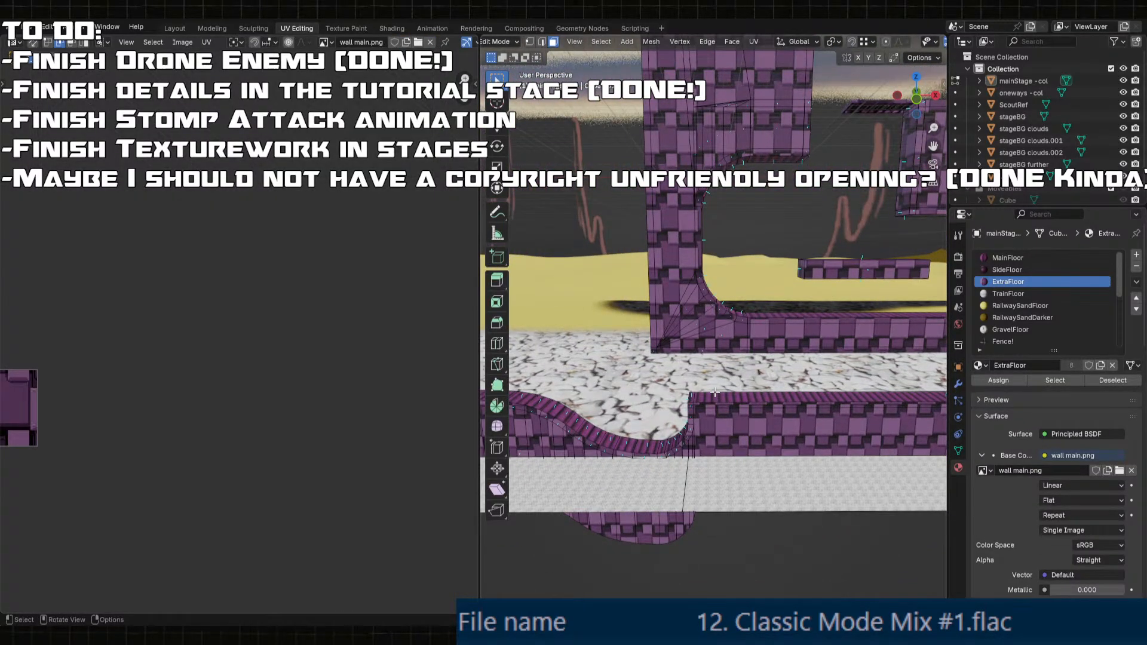
# - Select the continuous path of back edges along the lower walkway's floor, from its raised end through the dip into the curved ramp
pyautogui.press('2')
pyautogui.press('KP_Decimal')
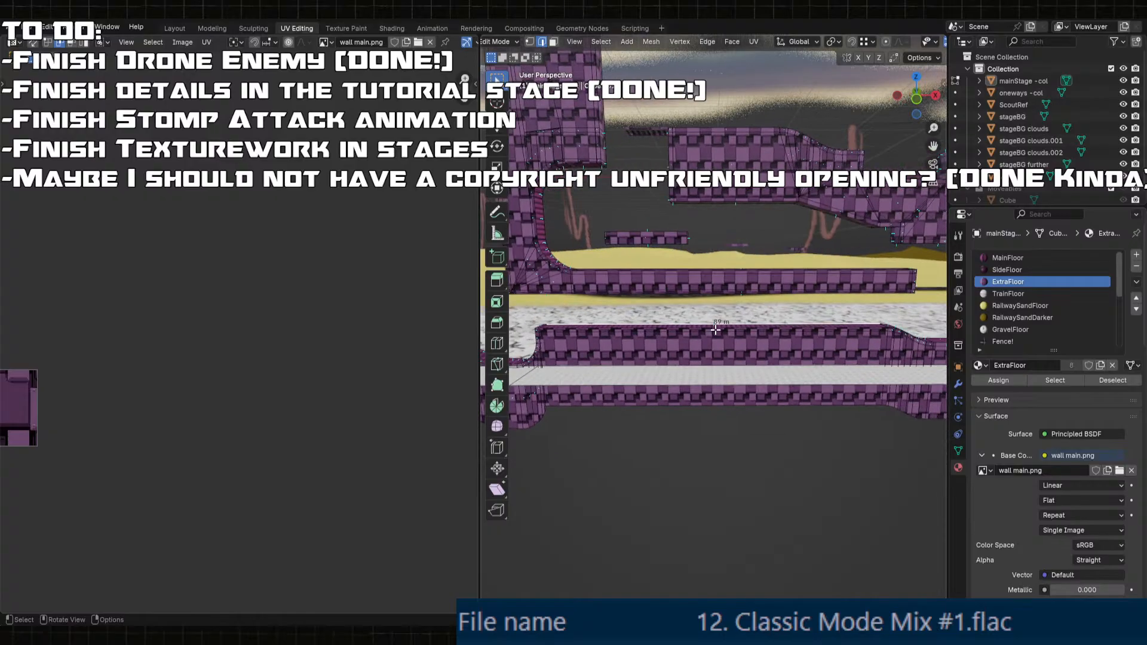
pyautogui.scroll(4, 715, 330)
pyautogui.scroll(2, 667, 344)
pyautogui.keyDown('shift'); pyautogui.moveTo(645, 335); pyautogui.dragTo(755, 362, button='middle'); pyautogui.keyUp('shift')
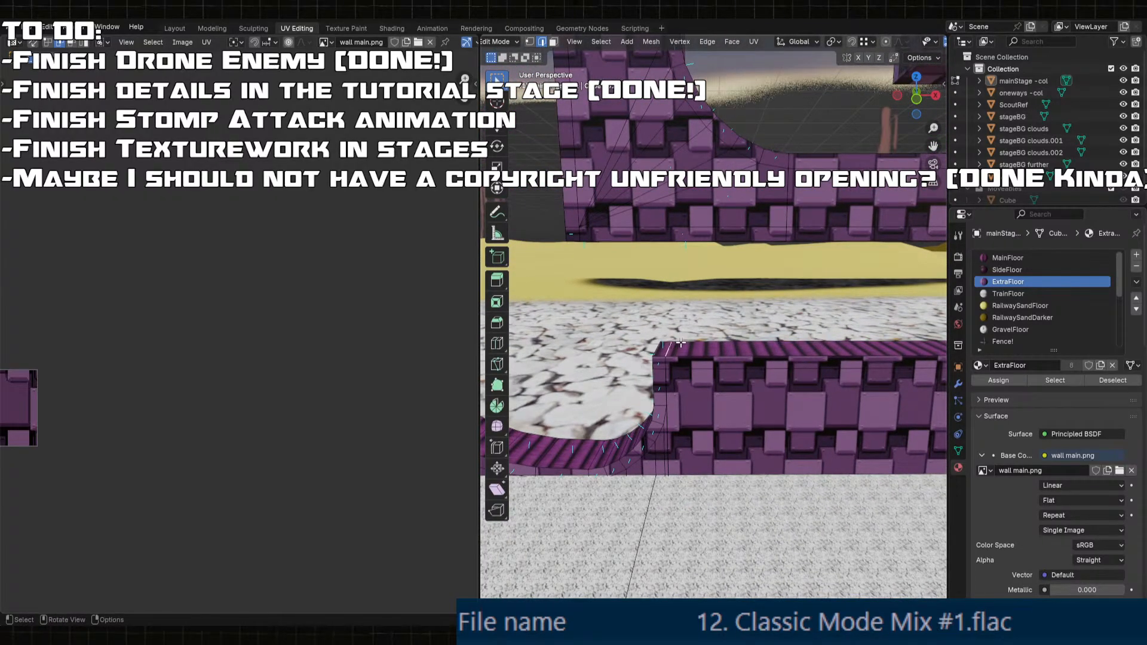
pyautogui.scroll(2, 617, 355)
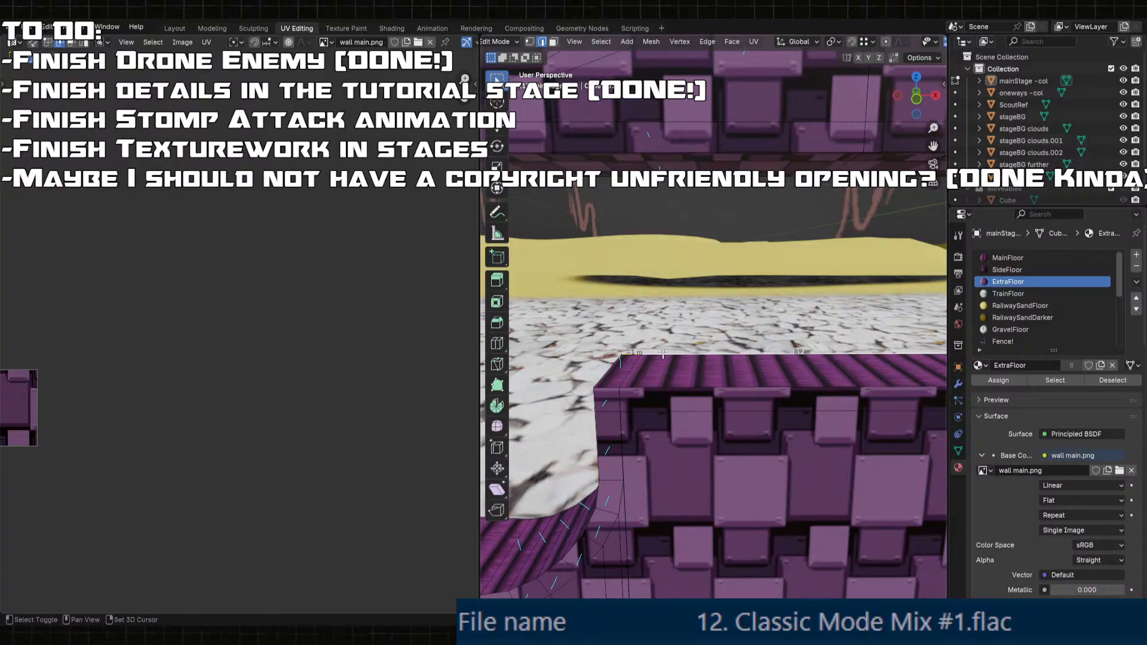
pyautogui.scroll(-5, 662, 354)
pyautogui.keyDown('shift'); pyautogui.moveTo(662, 354); pyautogui.dragTo(490, 441, button='middle'); pyautogui.keyUp('shift')
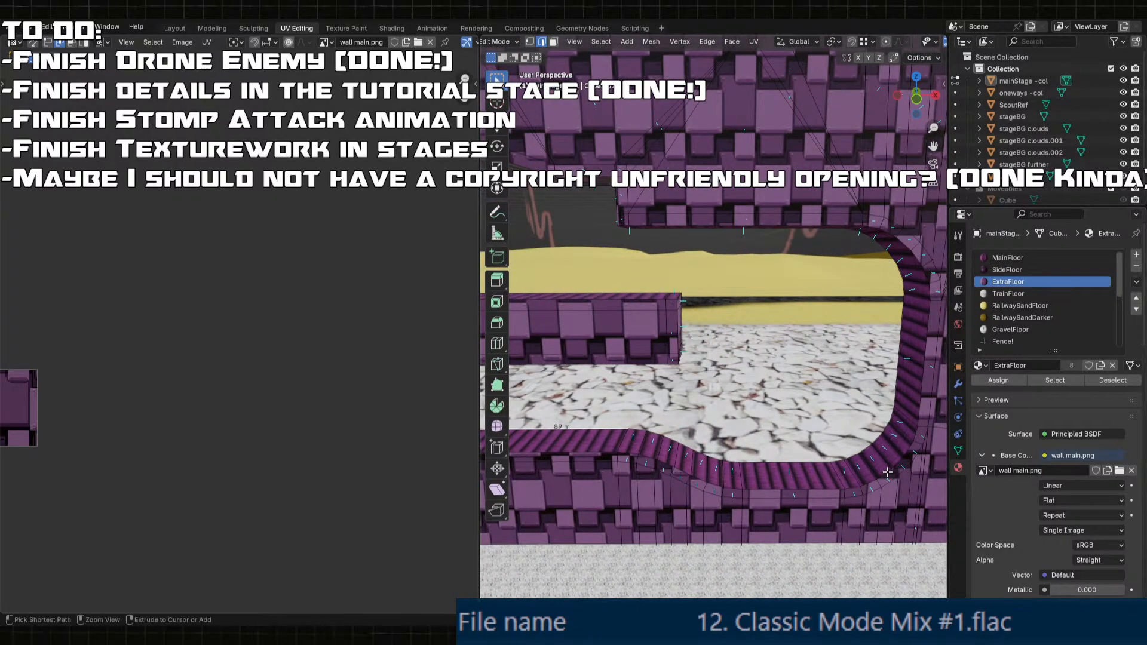
pyautogui.keyDown('ctrl'); pyautogui.click(886, 436); pyautogui.keyUp('ctrl')
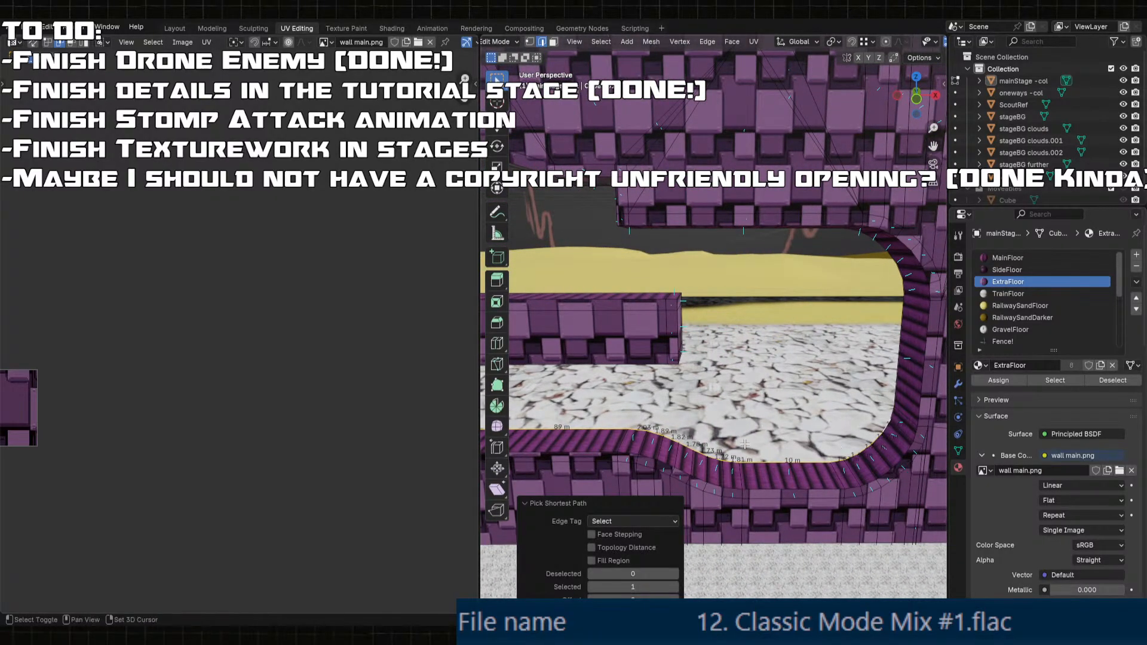
# - Try to extrude the selected back edges upward along Z by about 9.5 m
pyautogui.press('e')
pyautogui.press('z')
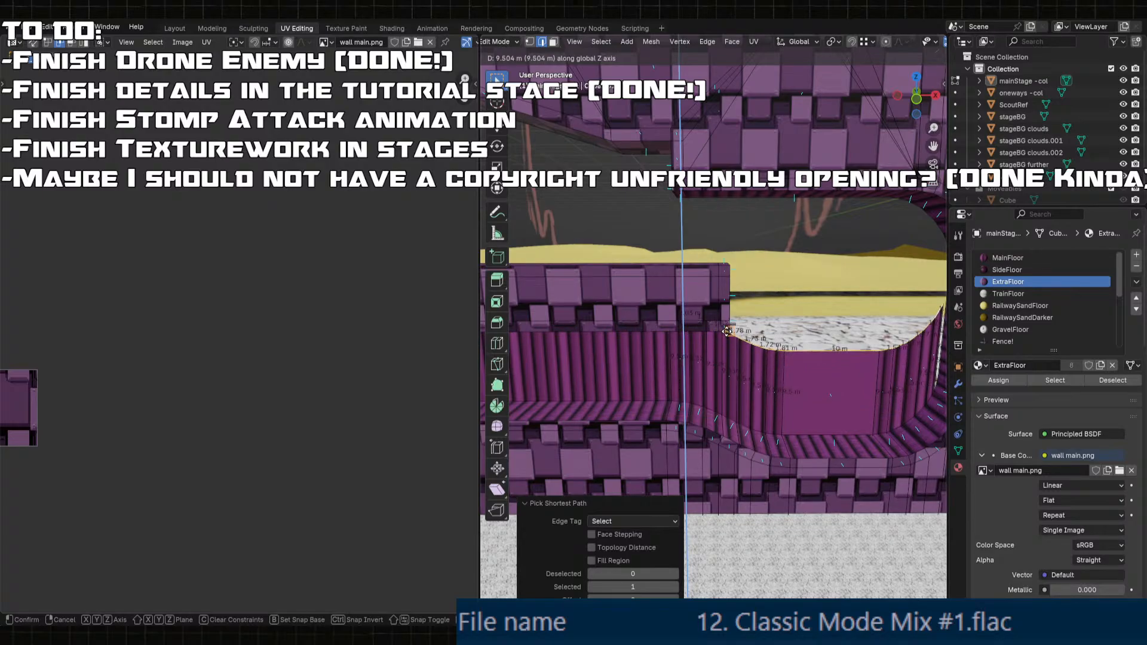
pyautogui.click(727, 330)
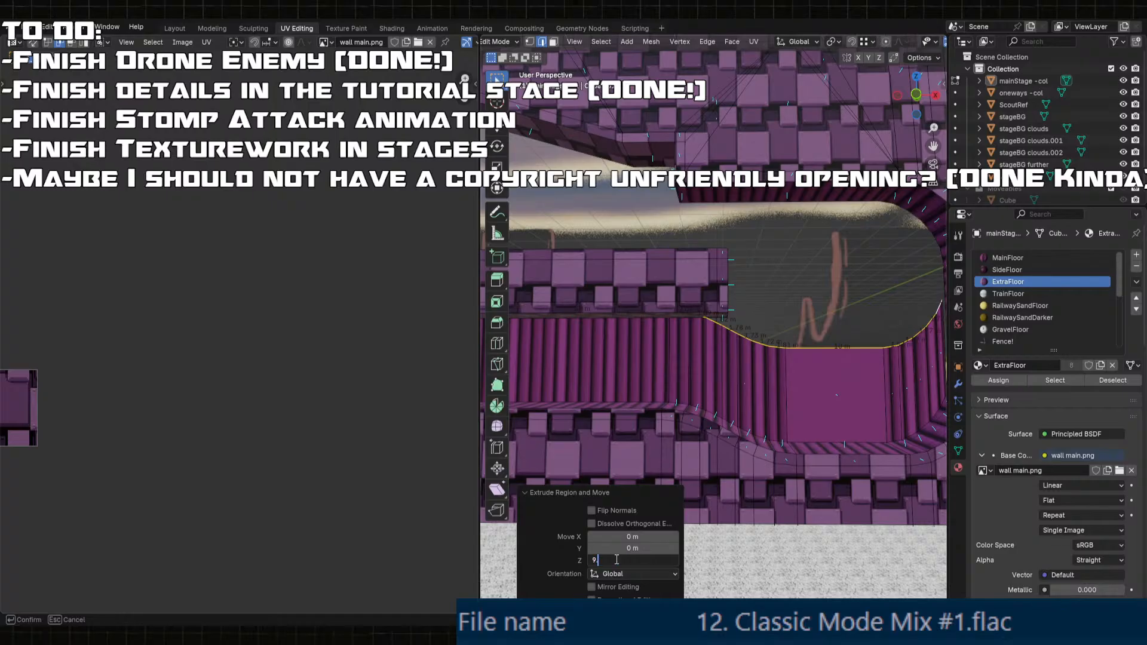
pyautogui.moveTo(830, 292); pyautogui.dragTo(732, 371, button='middle')
pyautogui.hotkey('ctrl', 'z')
# - Extrude the selected back edges of the lower walkway 10 m upward along Z to form a wall
pyautogui.keyDown('shift'); pyautogui.moveTo(826, 421); pyautogui.dragTo(890, 469, button='middle'); pyautogui.keyUp('shift')
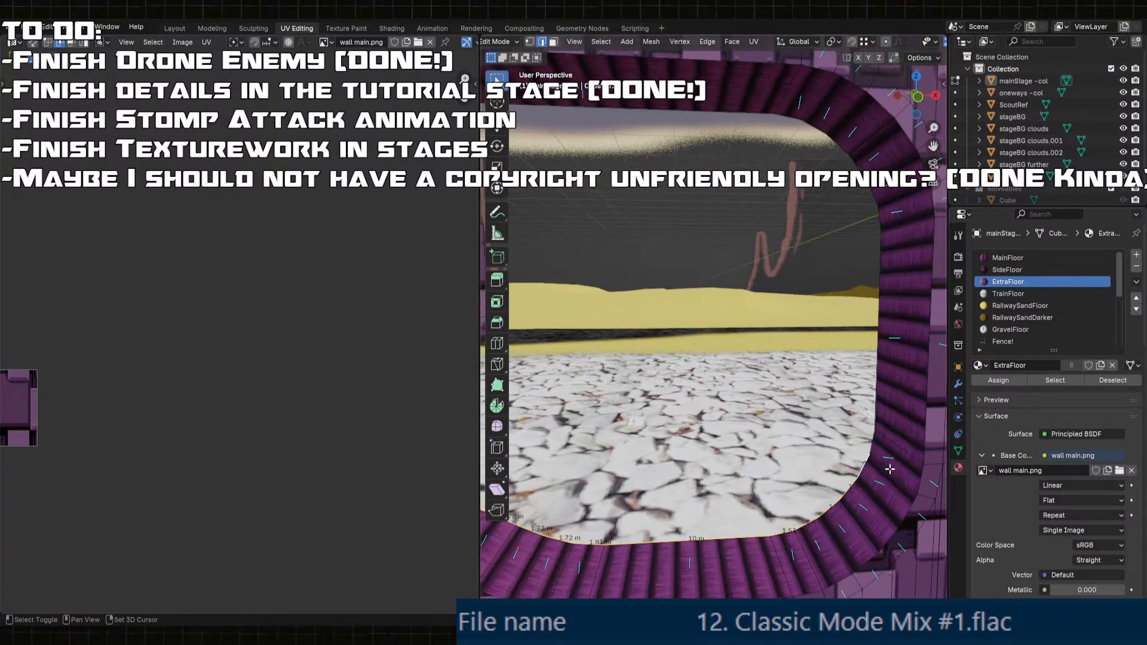
pyautogui.scroll(-2, 805, 436)
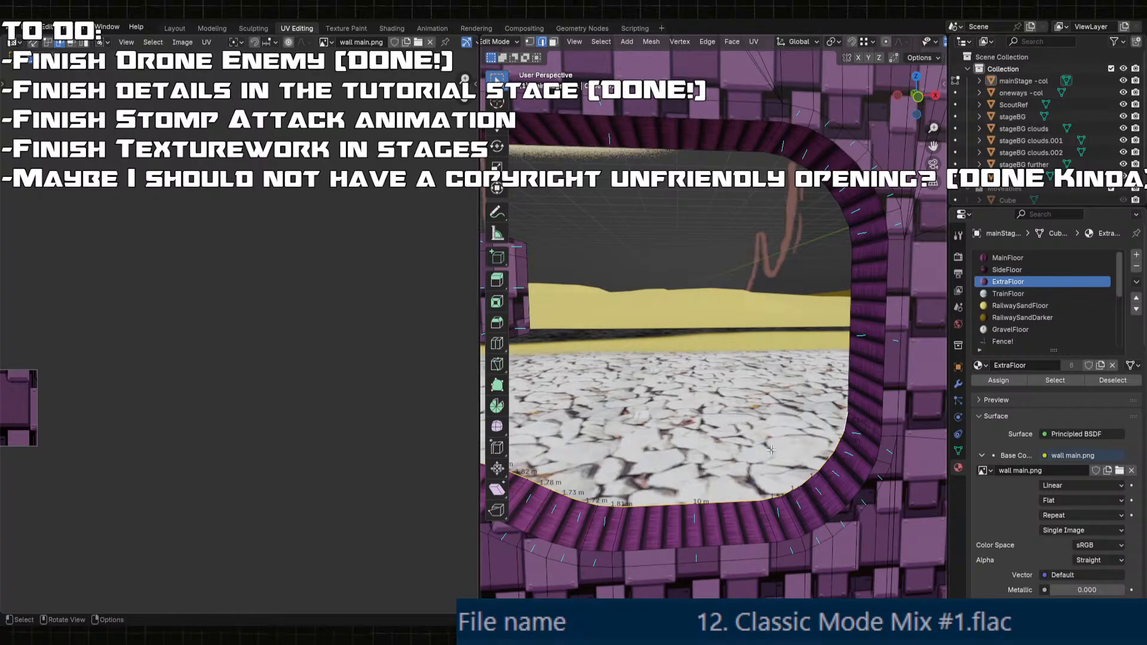
pyautogui.press('e')
pyautogui.press('z')
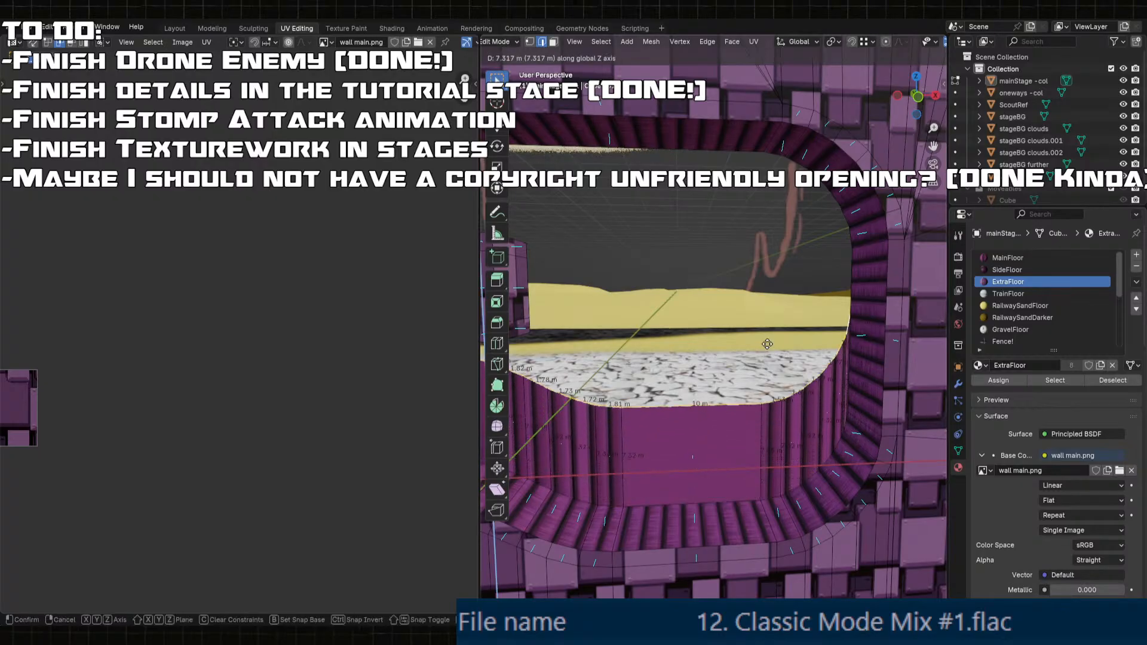
pyautogui.click(534, 321)
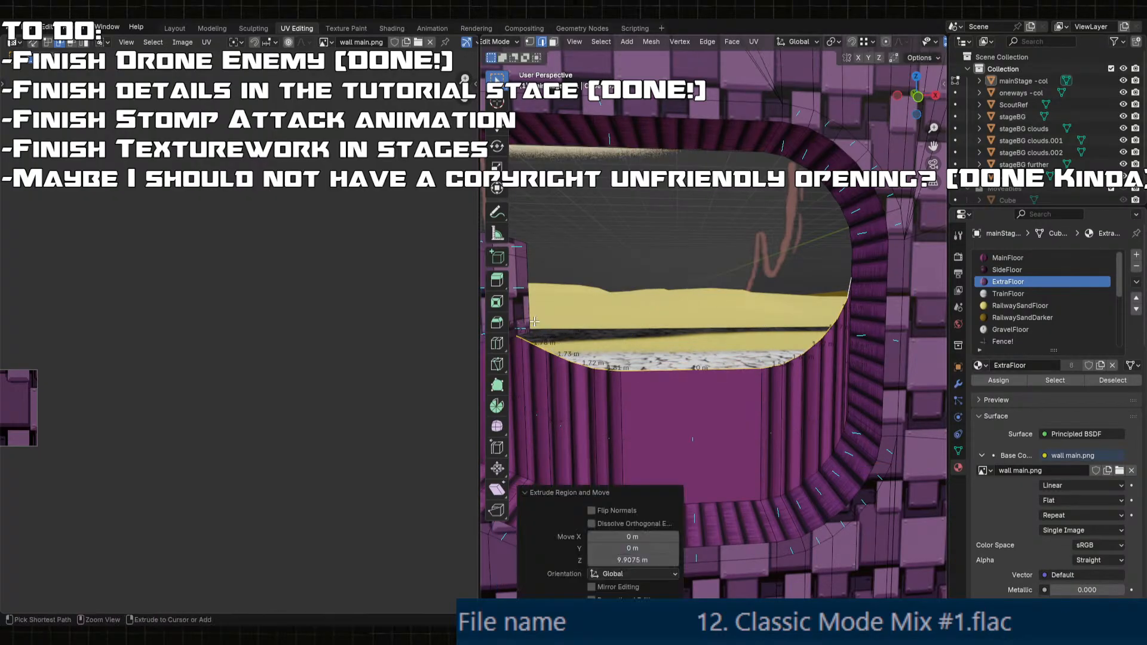
pyautogui.moveTo(534, 322); pyautogui.dragTo(718, 349, button='middle')
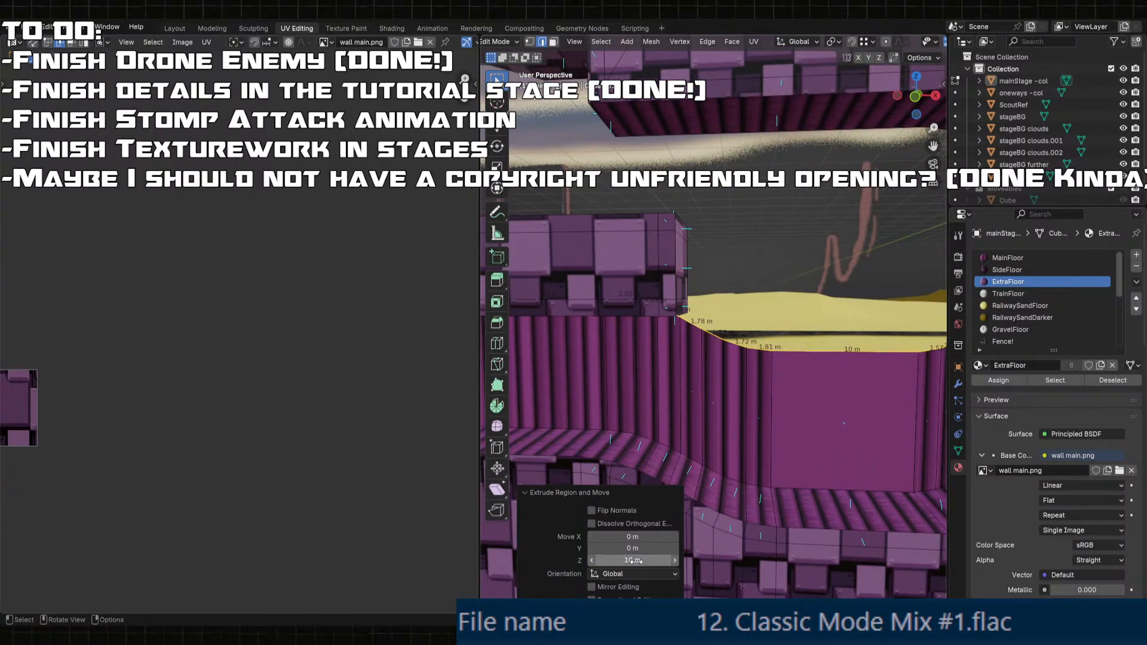
pyautogui.moveTo(896, 364); pyautogui.dragTo(756, 376, button='middle')
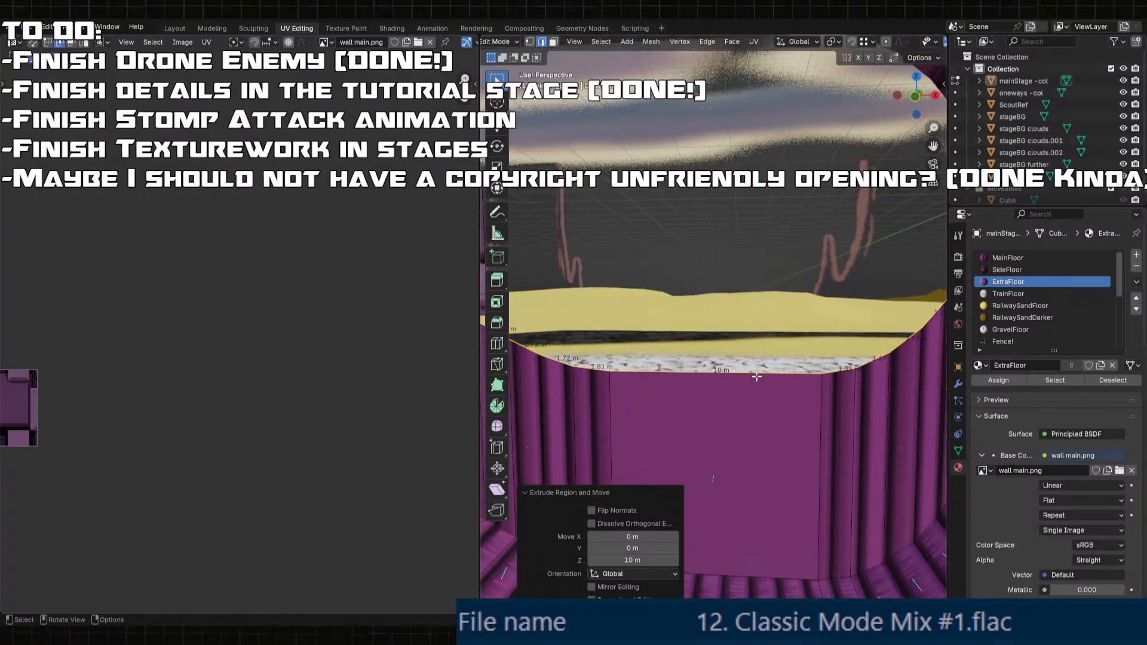
# - Extrude the new wall's top edges a further 0.25 m upward along Z as a thin rim
pyautogui.hotkey('ctrl', 'z')
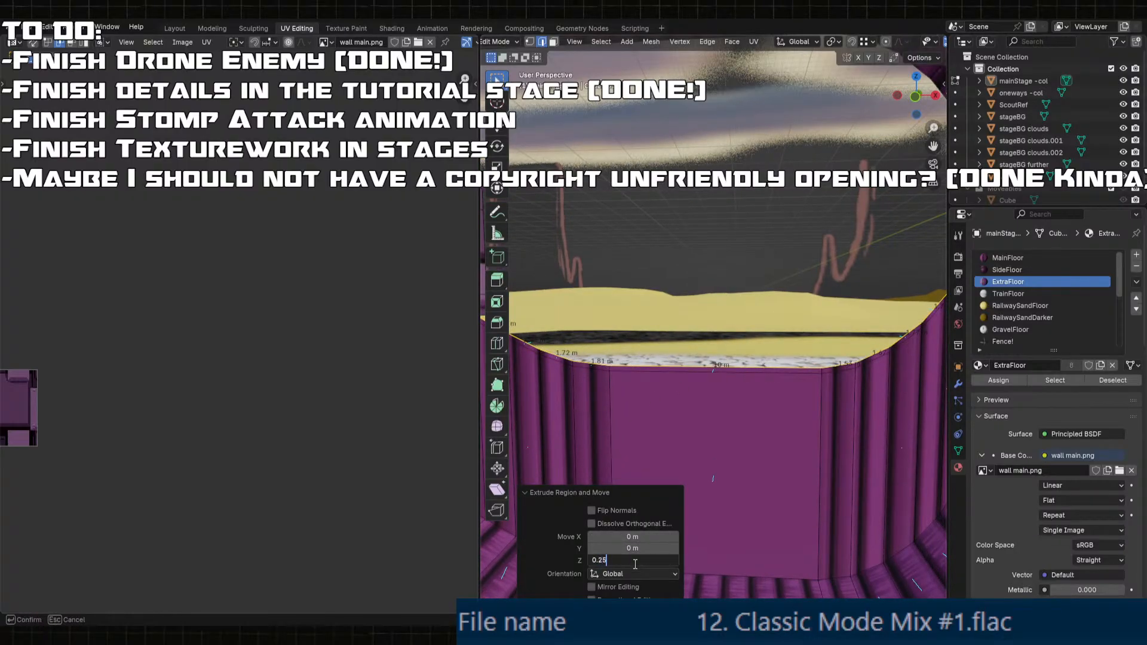
pyautogui.click(635, 564)
pyautogui.write('0.25')
pyautogui.press('Return')
# - Select the thin rim faces along the top of the wall and assign the trainTop material to them
pyautogui.press('3')
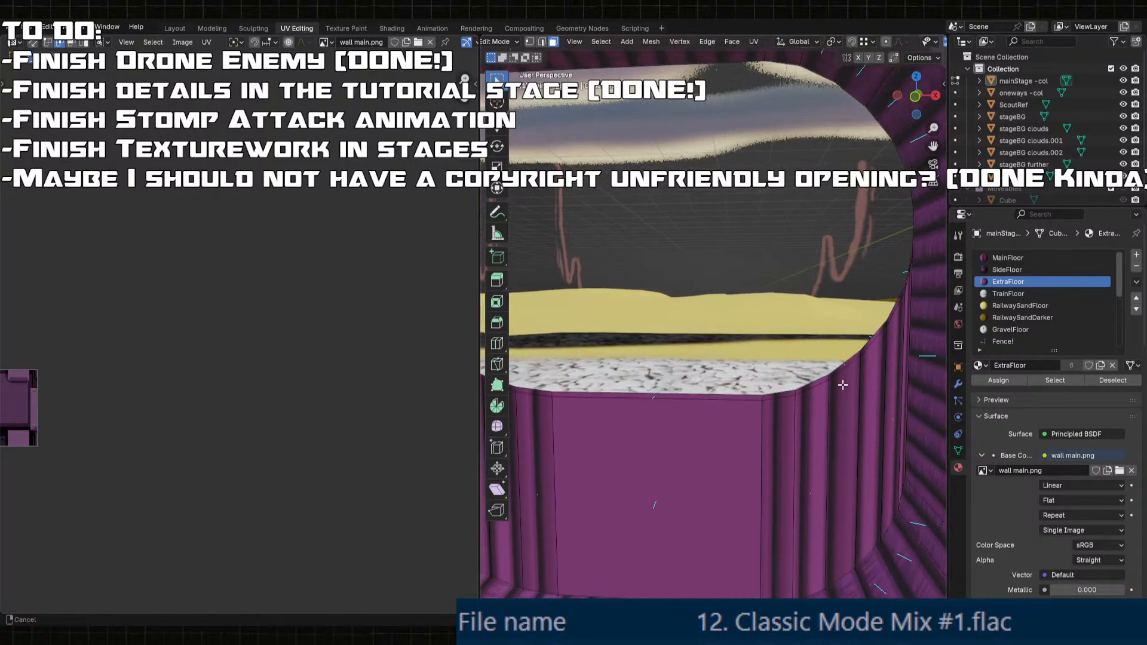
pyautogui.scroll(2, 901, 289)
pyautogui.click(906, 287)
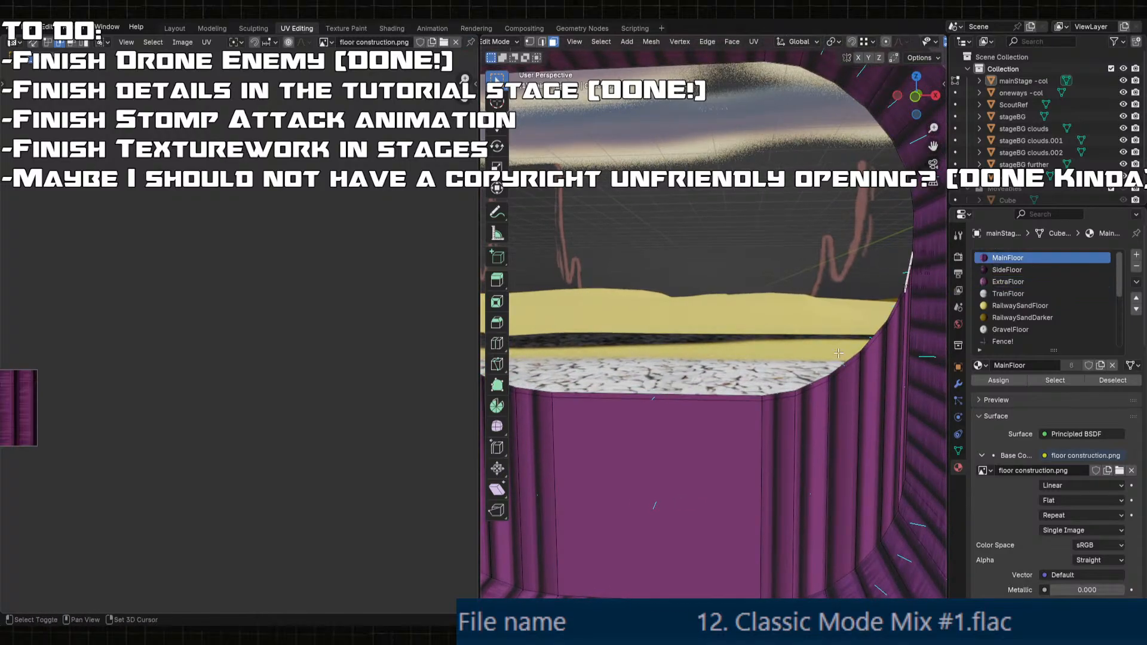
pyautogui.keyDown('shift'); pyautogui.moveTo(906, 287); pyautogui.dragTo(758, 321, button='middle'); pyautogui.keyUp('shift')
pyautogui.keyDown('ctrl'); pyautogui.click(587, 328); pyautogui.keyUp('ctrl')
pyautogui.moveTo(586, 328); pyautogui.dragTo(908, 333, button='middle')
pyautogui.scroll(-2, 1039, 320)
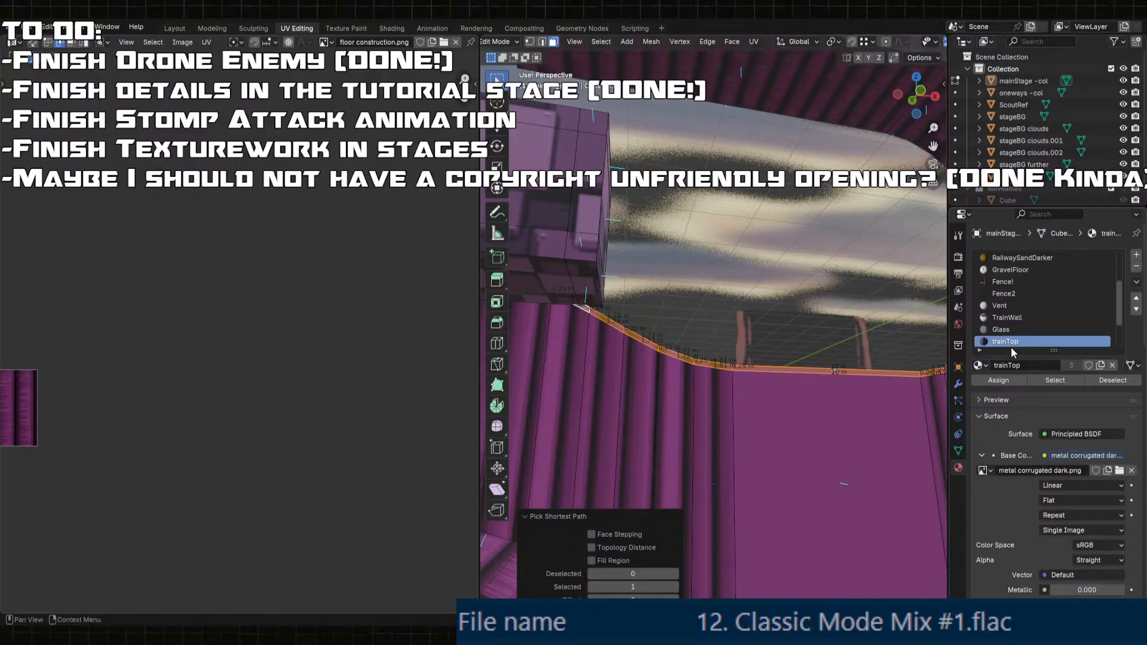
pyautogui.click(1005, 382)
# - Select all the tall wall faces below the rim along the walkway and assign the Fence! material to them
pyautogui.click(765, 450)
pyautogui.moveTo(765, 451); pyautogui.dragTo(799, 443, button='middle')
pyautogui.scroll(-2, 799, 444)
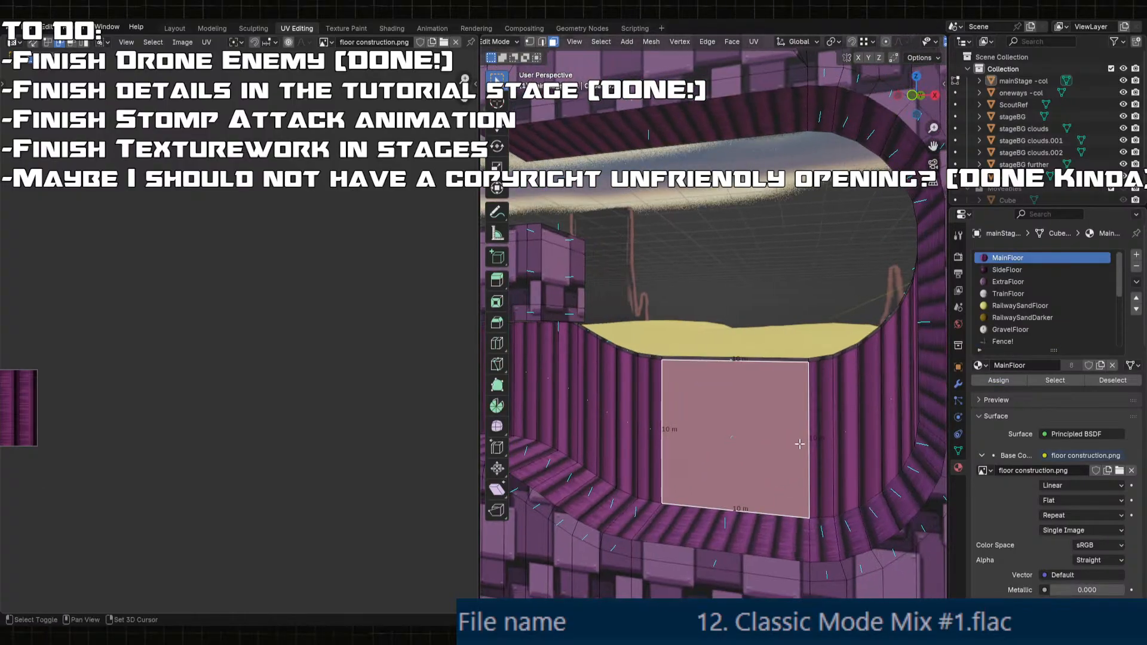
pyautogui.click(918, 311)
pyautogui.hotkey('alt', 'a')
pyautogui.keyDown('shift'); pyautogui.moveTo(645, 434); pyautogui.dragTo(944, 454, button='middle'); pyautogui.keyUp('shift')
pyautogui.moveTo(603, 412); pyautogui.dragTo(735, 353, button='middle')
pyautogui.scroll(2, 592, 420)
pyautogui.keyDown('ctrl'); pyautogui.click(770, 345); pyautogui.keyUp('ctrl')
pyautogui.scroll(-5, 1037, 334)
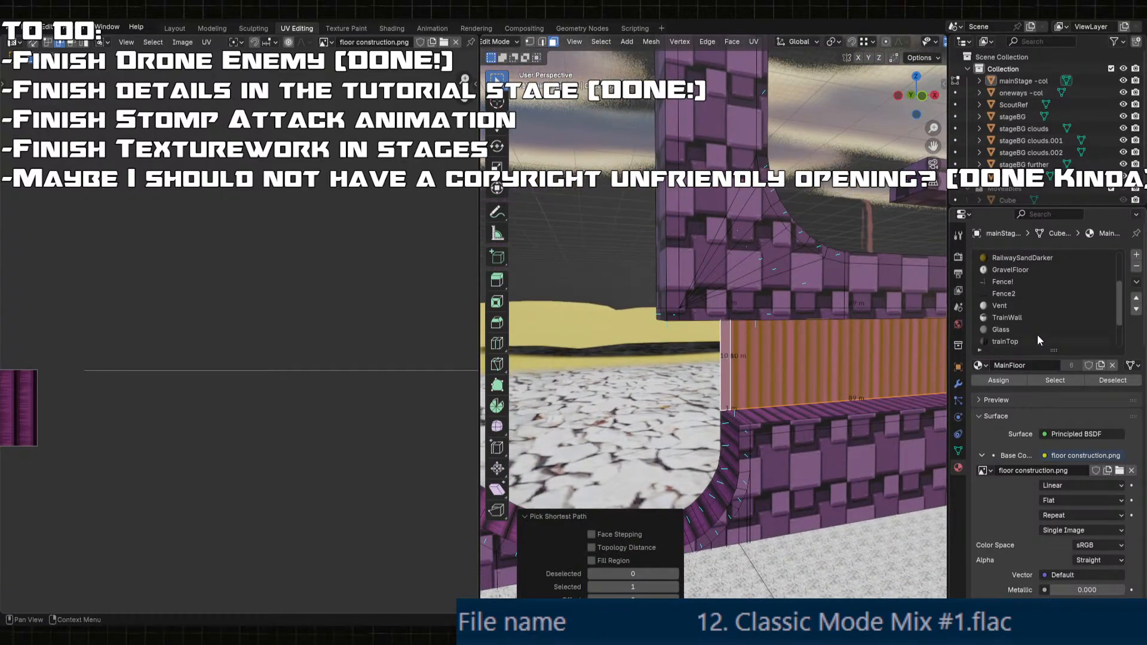
pyautogui.click(1004, 282)
pyautogui.click(998, 379)
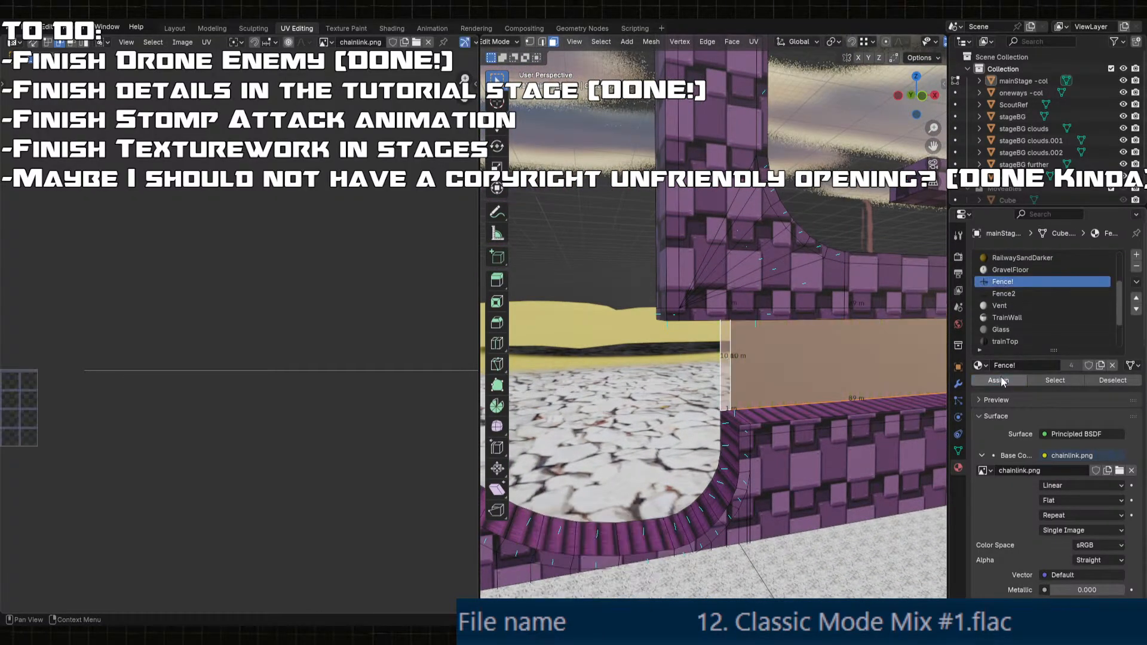
# - Cube-project the fence faces and rotate all their UVs by 45°
pyautogui.press('u')
pyautogui.click(779, 368)
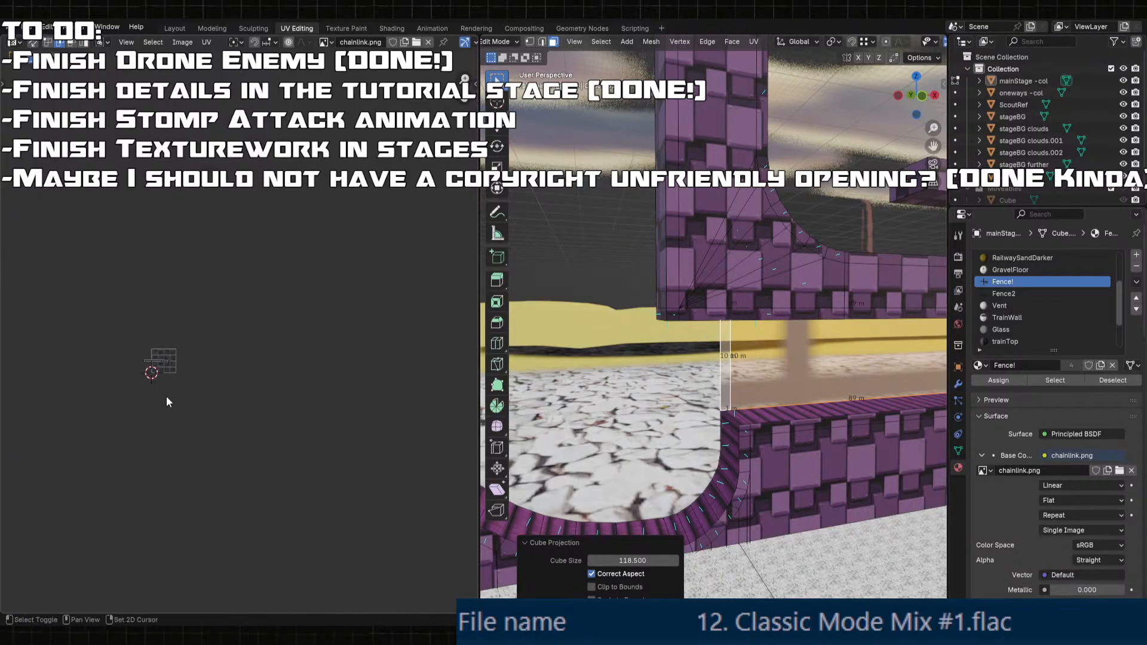
pyautogui.scroll(4, 179, 397)
pyautogui.press('a')
pyautogui.press('r')
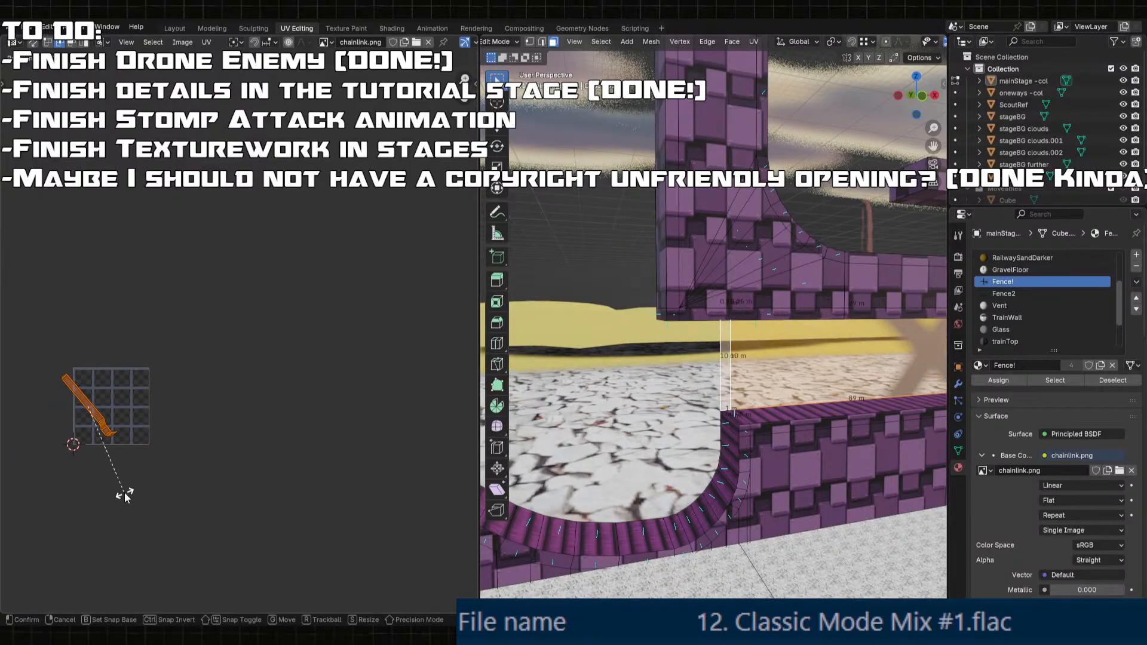
pyautogui.click(124, 495)
pyautogui.press('Return')
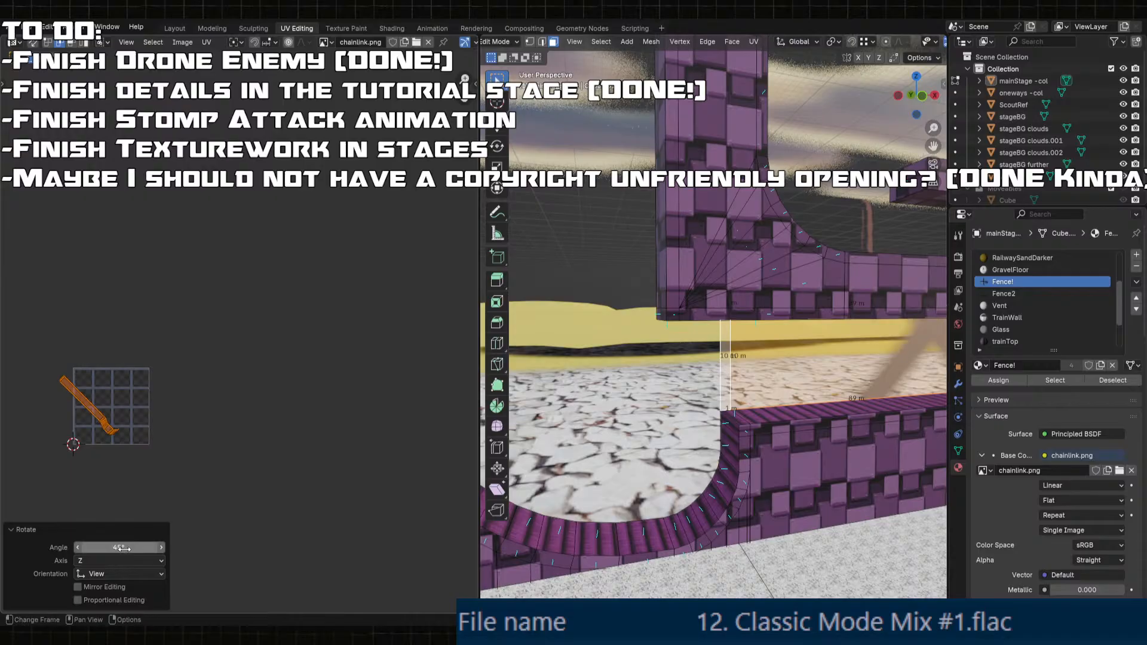
# - Scale the fence faces' UVs by 65 on all axes
pyautogui.press('s')
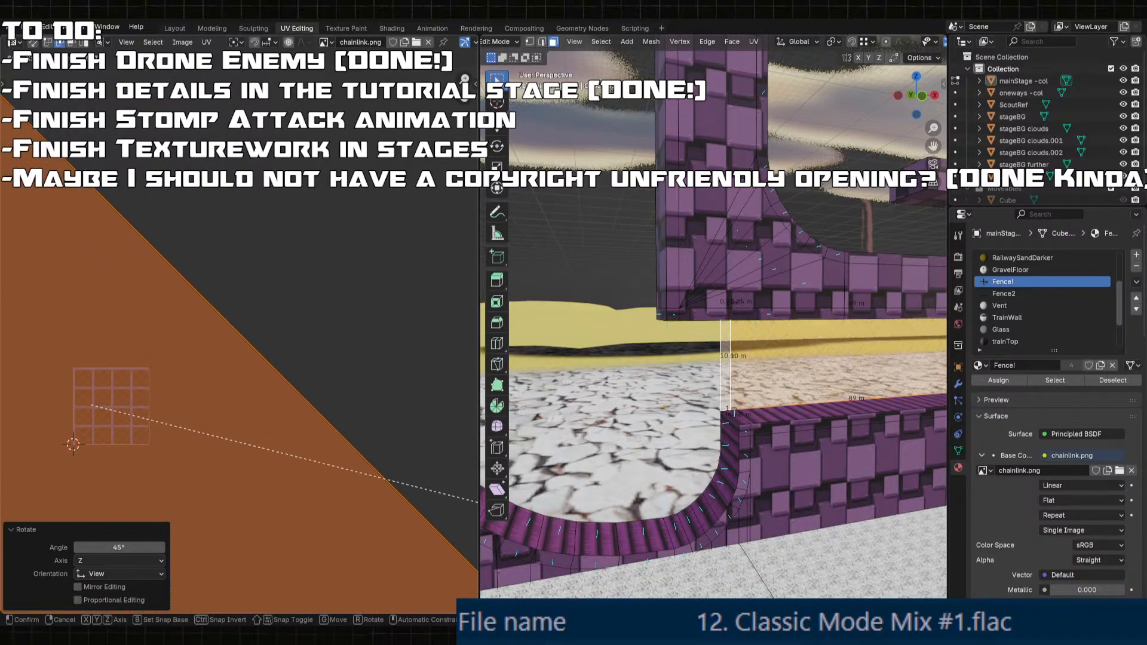
pyautogui.click(199, 493)
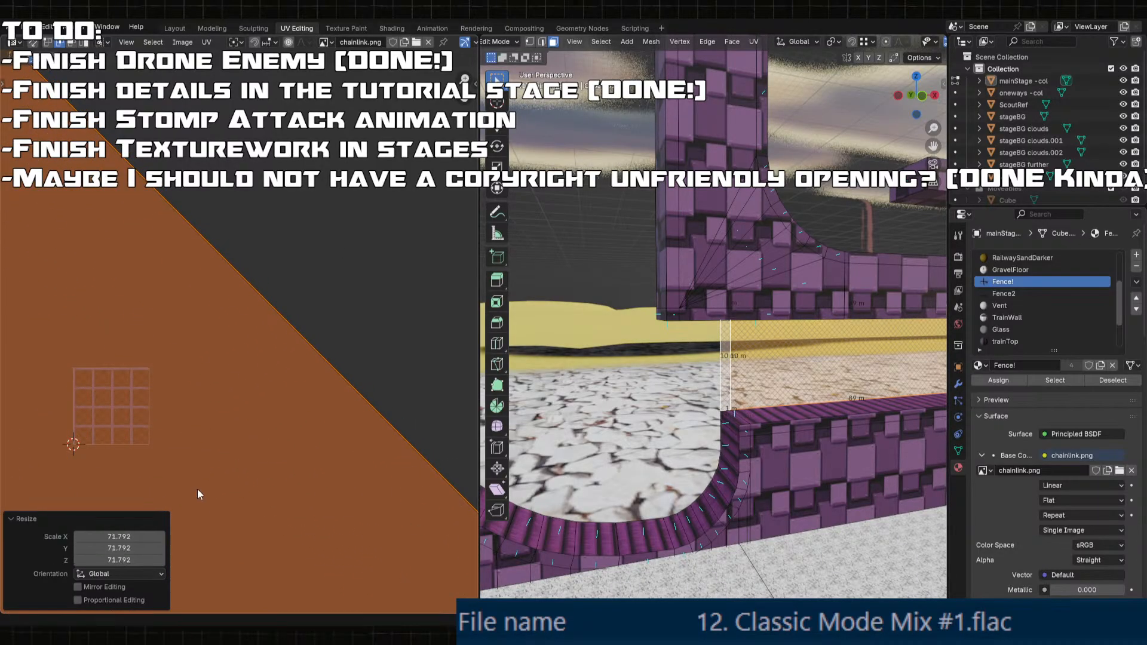
pyautogui.click(125, 539)
pyautogui.write('6')
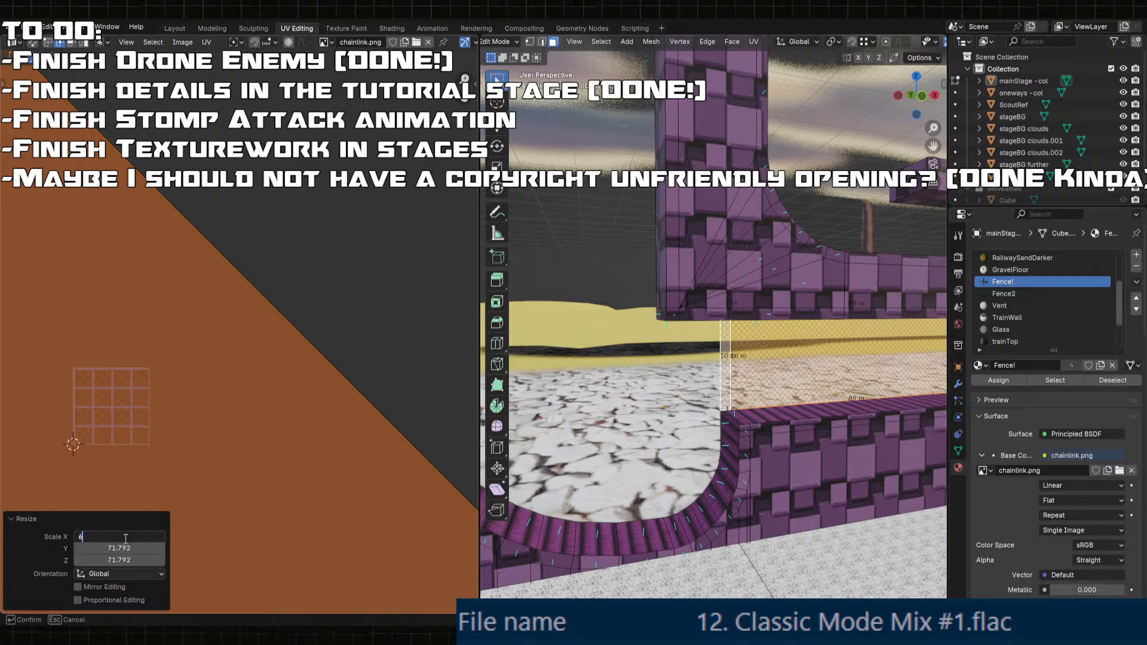
pyautogui.write('5')
pyautogui.press('Tab')
pyautogui.write('65')
pyautogui.press('Tab')
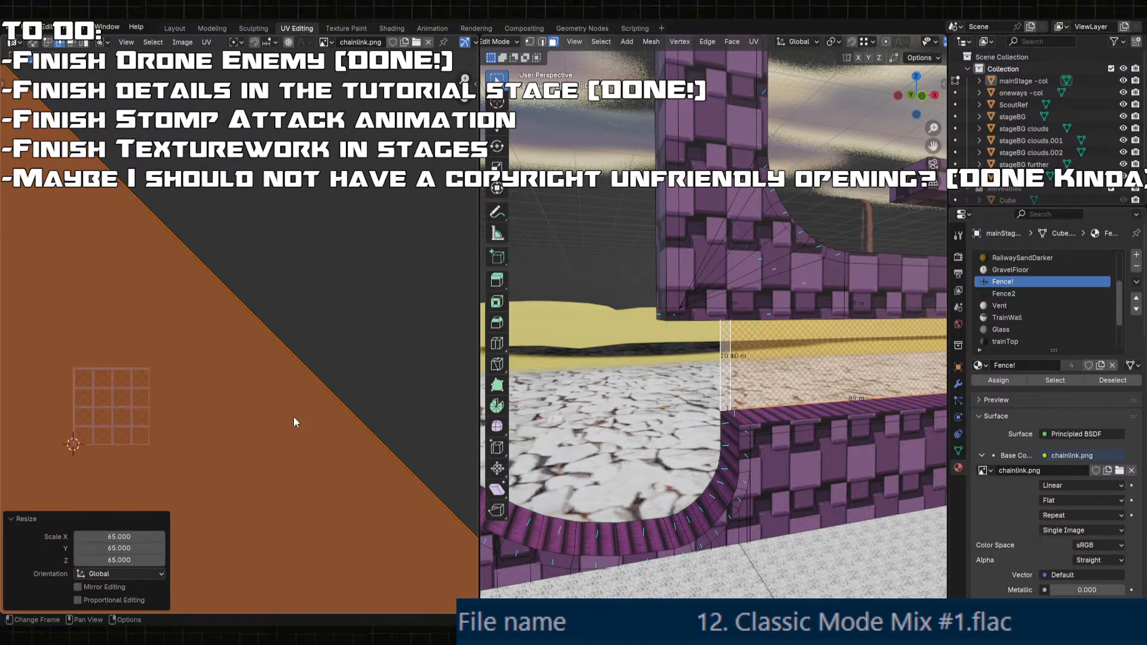
# - Examine the chain-link fence and the walkways around it in Object Mode, returning to Edit Mode on the mainStage mesh
pyautogui.press('Tab')
pyautogui.moveTo(840, 474); pyautogui.dragTo(690, 423, button='middle')
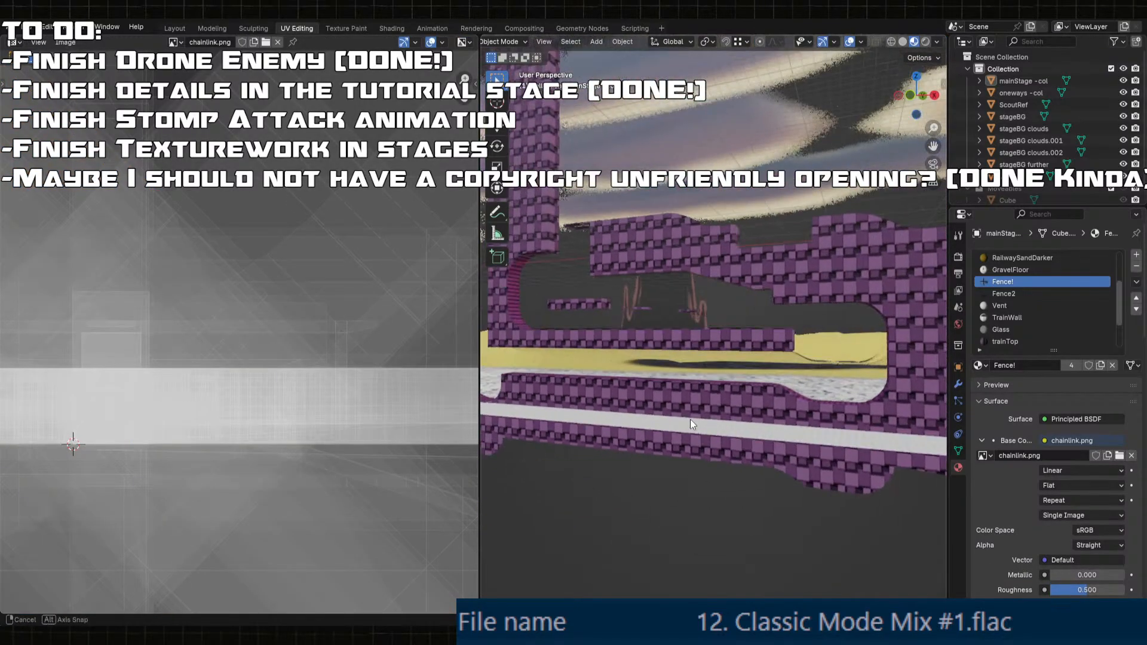
pyautogui.scroll(3, 693, 421)
pyautogui.press('Tab')
pyautogui.keyDown('shift'); pyautogui.moveTo(854, 421); pyautogui.dragTo(699, 399, button='middle'); pyautogui.keyUp('shift')
pyautogui.press('Tab')
pyautogui.moveTo(783, 397); pyautogui.dragTo(830, 431, button='middle')
pyautogui.scroll(1, 819, 350)
pyautogui.scroll(3, 847, 348)
pyautogui.scroll(2, 830, 438)
pyautogui.keyDown('shift'); pyautogui.moveTo(748, 403); pyautogui.dragTo(834, 465, button='middle'); pyautogui.keyUp('shift')
pyautogui.scroll(2, 830, 464)
pyautogui.press('Tab')
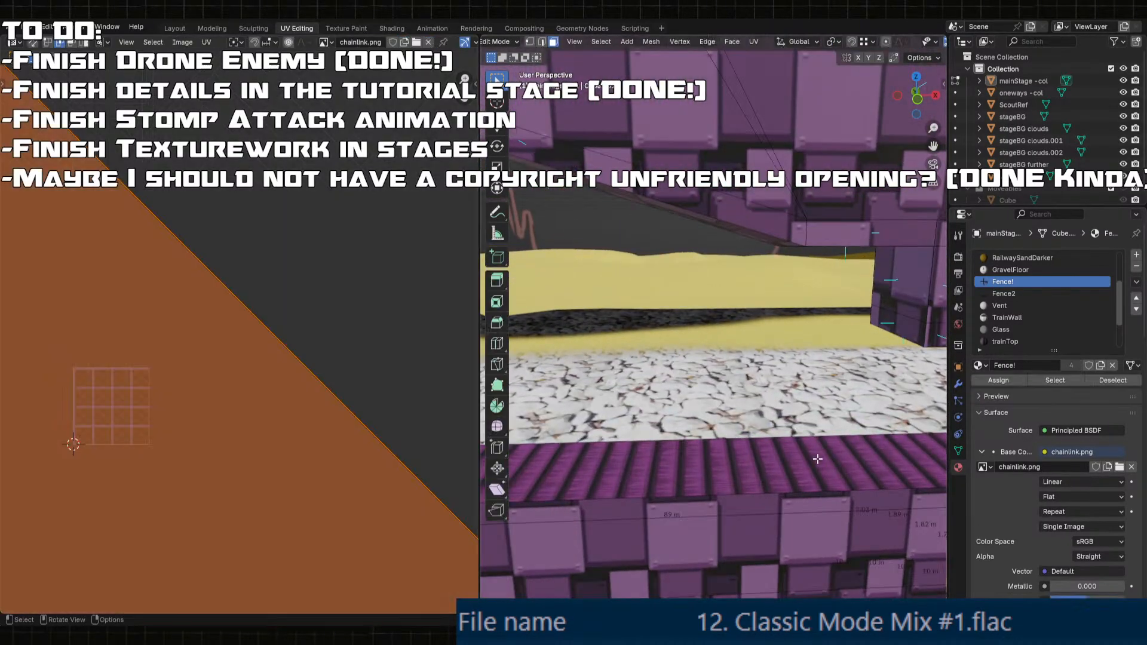
# - Select the path of back edges along the floor of the C-shaped structure's lower arm and up its inner curve
pyautogui.click(791, 451)
pyautogui.press('Tab')
pyautogui.press('Tab')
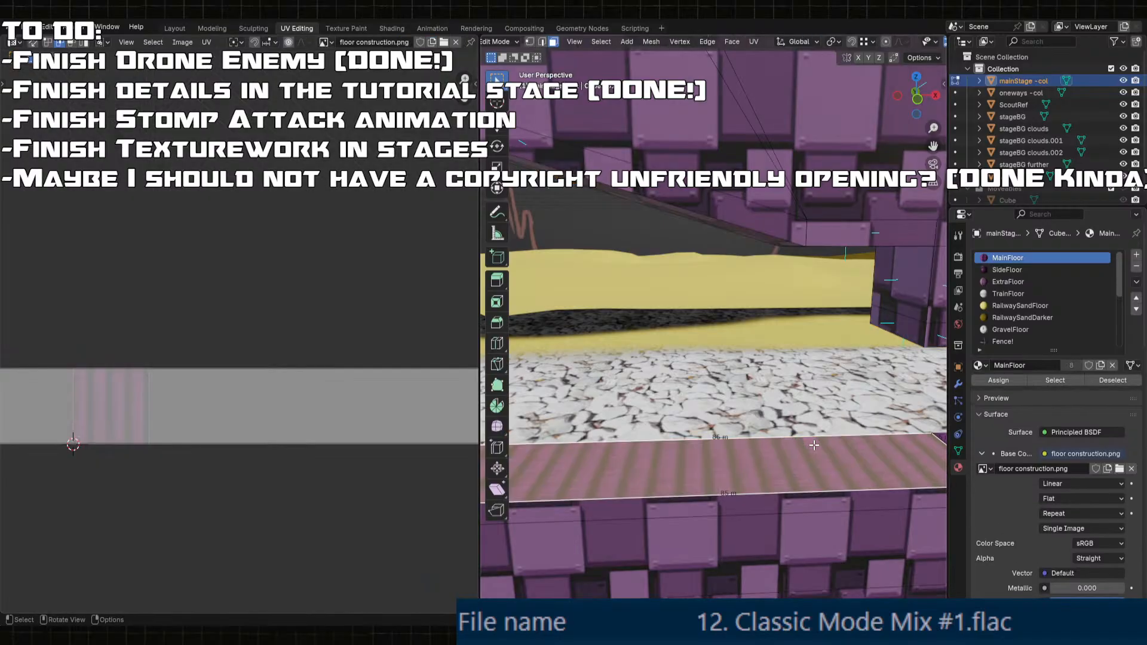
pyautogui.press('2')
pyautogui.click(813, 443)
pyautogui.scroll(-2, 814, 443)
pyautogui.moveTo(813, 444); pyautogui.dragTo(794, 428, button='middle')
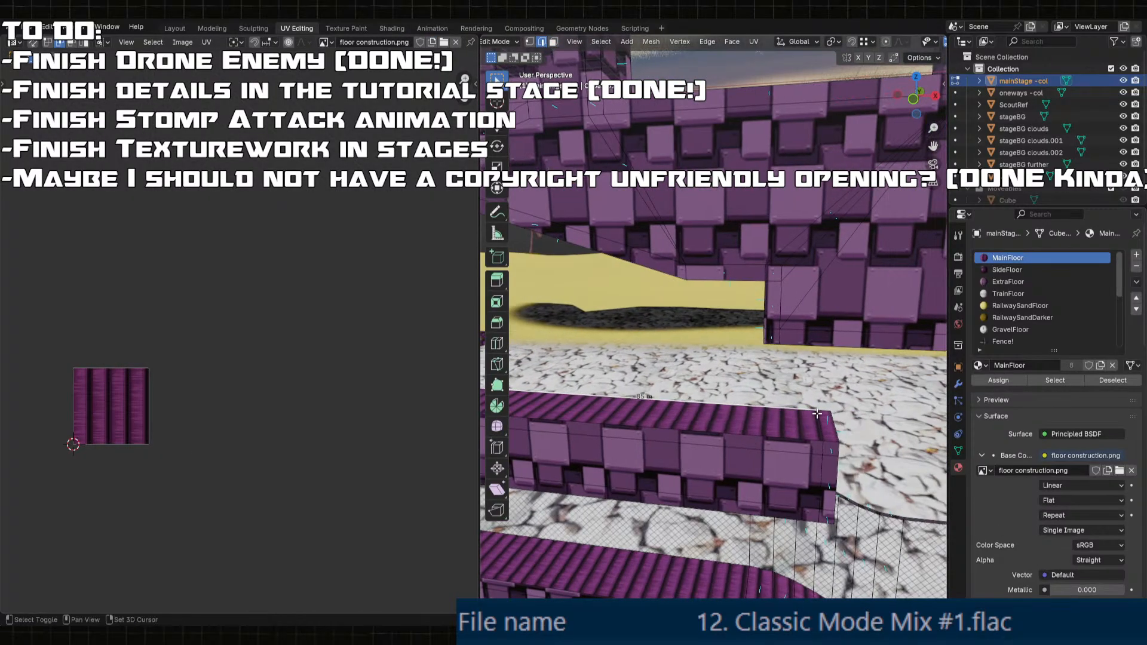
pyautogui.moveTo(681, 410); pyautogui.dragTo(515, 447, button='middle')
pyautogui.moveTo(621, 406); pyautogui.dragTo(597, 403, button='middle')
pyautogui.keyDown('ctrl'); pyautogui.click(625, 344); pyautogui.keyUp('ctrl')
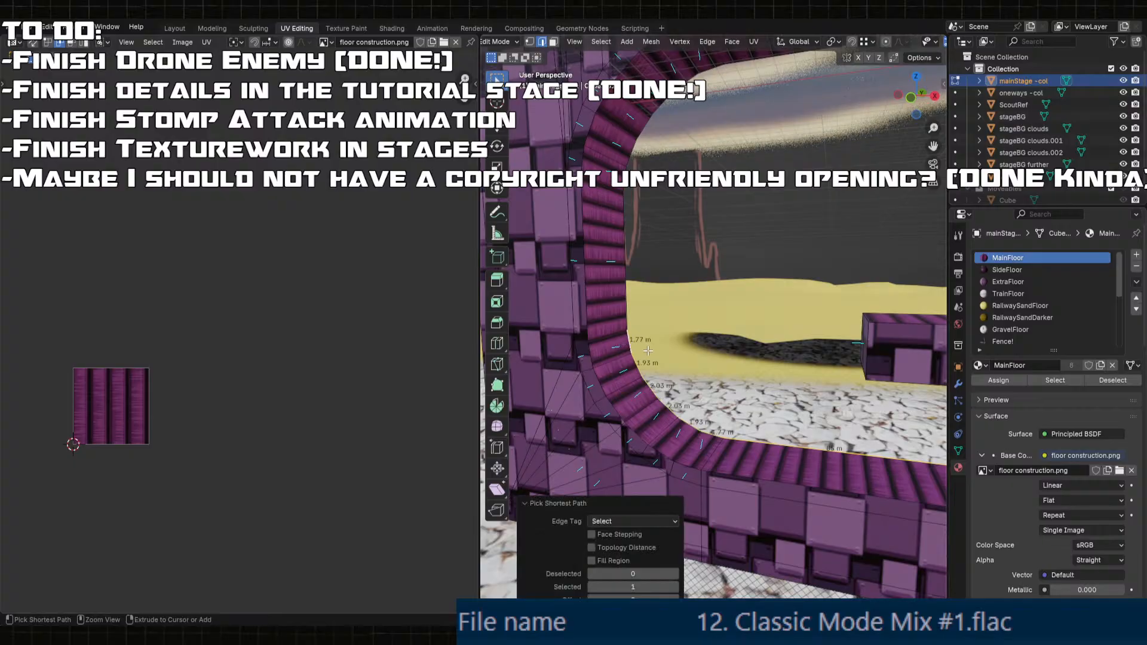
pyautogui.moveTo(696, 425)
pyautogui.mouseDown(button='middle')
pyautogui.moveTo(680, 429)
pyautogui.moveTo(706, 444)
pyautogui.mouseUp(button='middle')
# - Extrude the selected back edges of the C-shaped structure's lower arm 6.25 m upward along Z
pyautogui.press('g')
pyautogui.press('z')
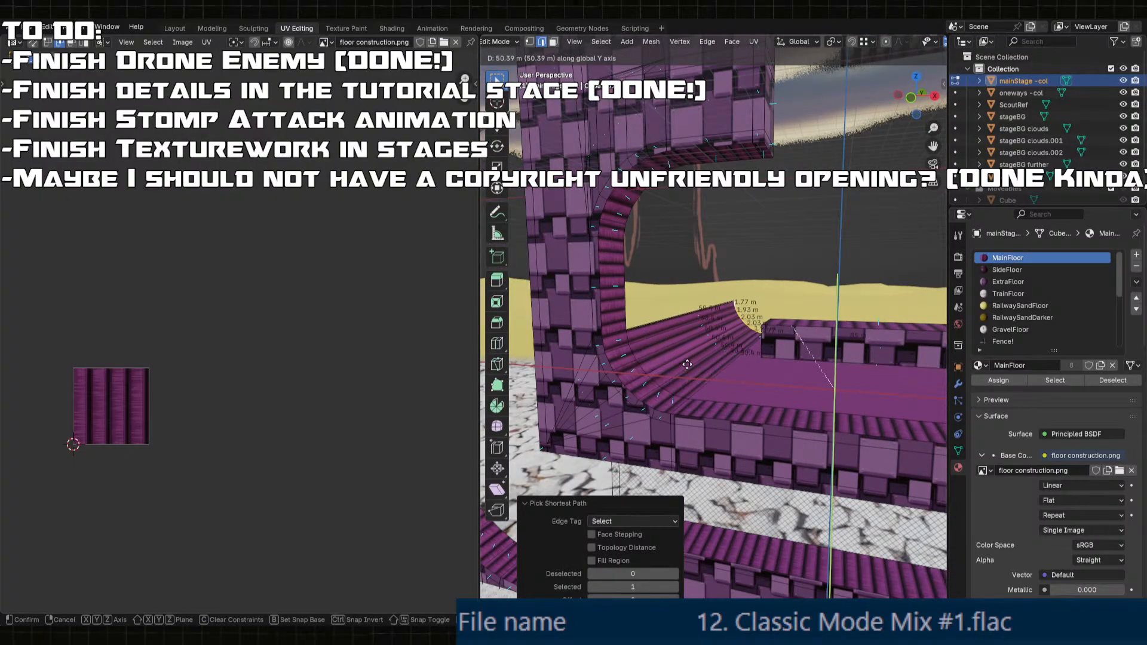
pyautogui.click(771, 363)
pyautogui.moveTo(755, 388); pyautogui.dragTo(778, 411, button='middle')
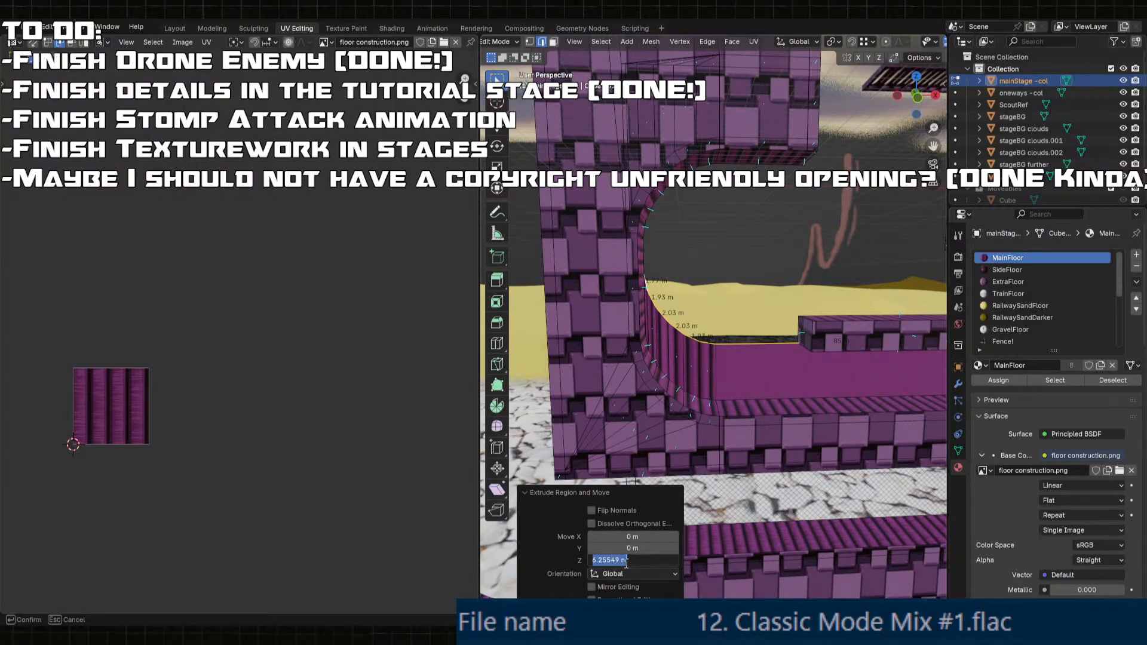
pyautogui.click(626, 563)
pyautogui.write('6.25')
pyautogui.press('Return')
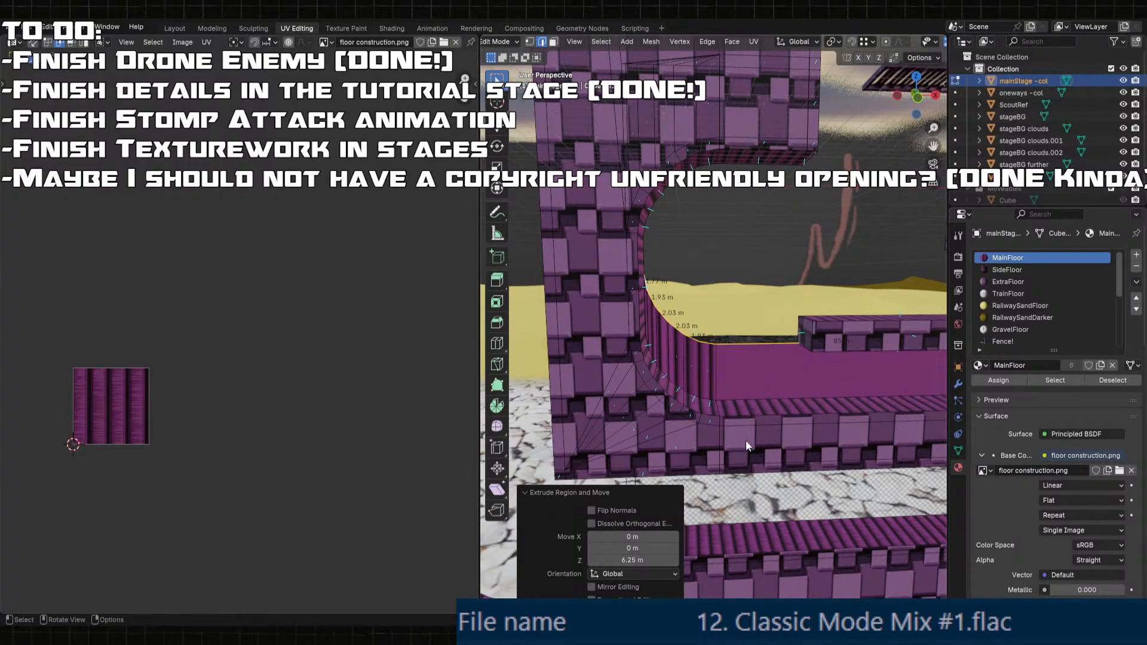
# - Extrude the top edges of the C-shaped structure's new back wall slightly upward along Z to form a thin rim
pyautogui.moveTo(745, 446); pyautogui.dragTo(780, 370, button='middle')
pyautogui.press('g')
pyautogui.press('z')
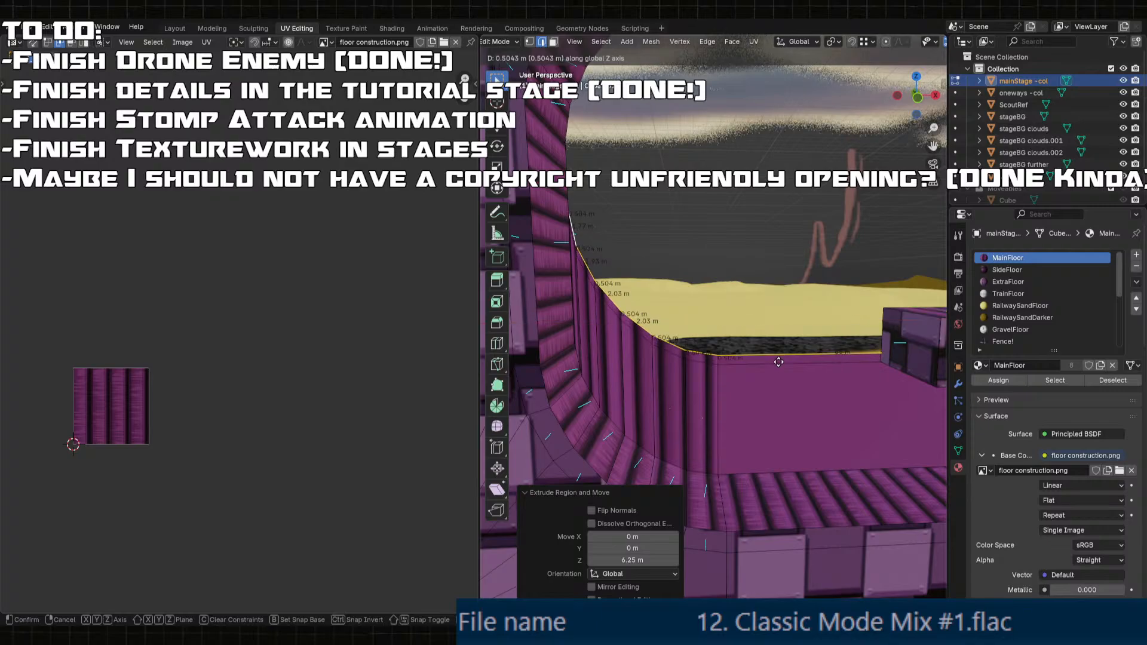
pyautogui.click(778, 362)
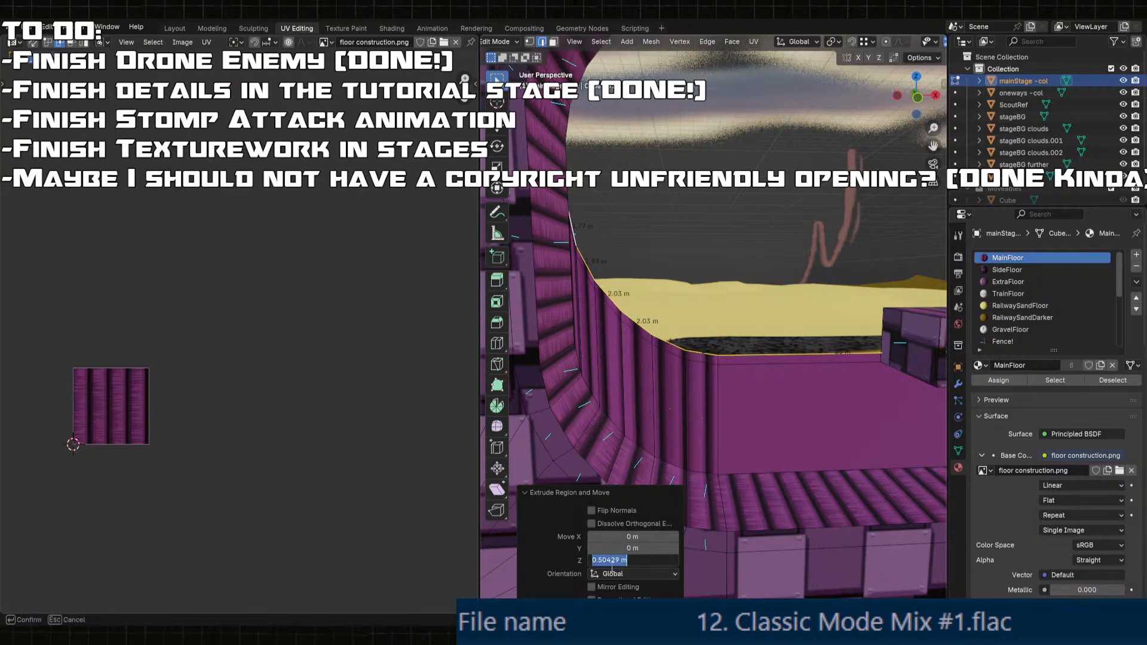
pyautogui.press('Return')
pyautogui.press('3')
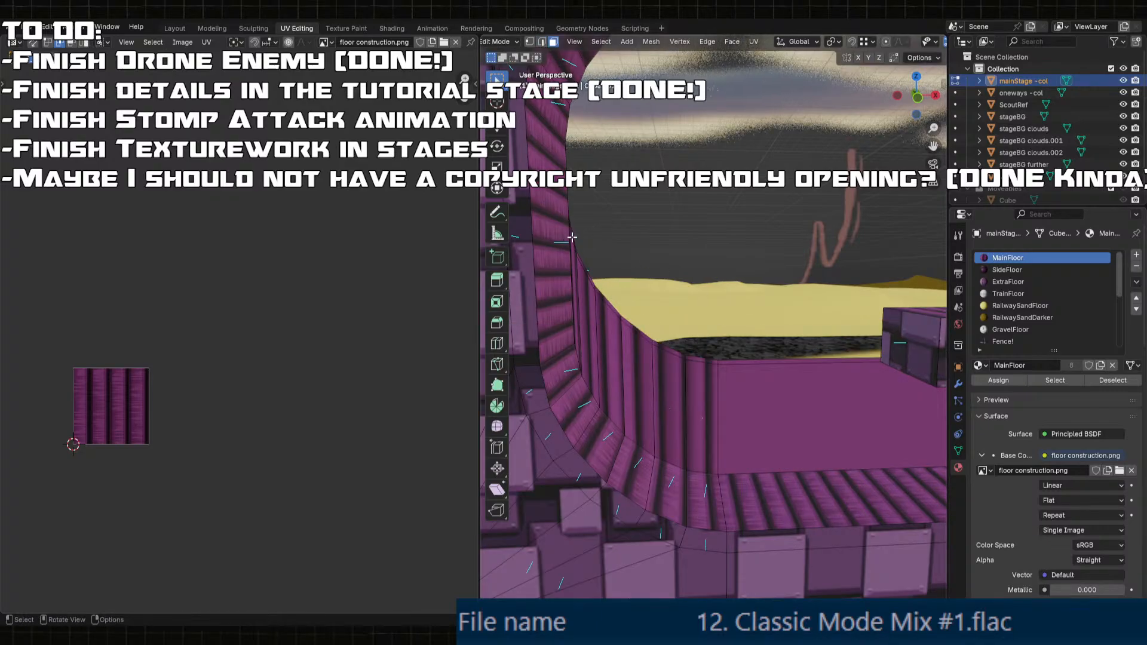
# - Select the thin rim faces along the top of the C-shaped structure's back wall and assign them the trainTop material
pyautogui.click(572, 242)
pyautogui.click(573, 243)
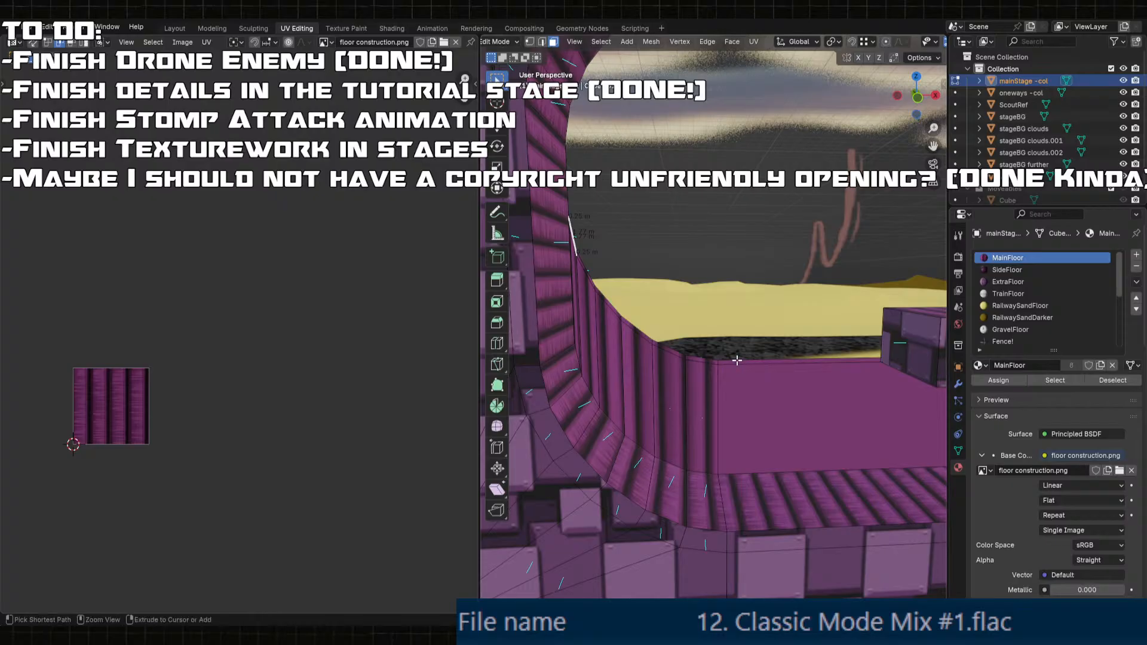
pyautogui.keyDown('ctrl'); pyautogui.click(737, 360); pyautogui.keyUp('ctrl')
pyautogui.keyDown('shift'); pyautogui.moveTo(894, 390); pyautogui.dragTo(785, 322, button='middle'); pyautogui.keyUp('shift')
pyautogui.keyDown('shift'); pyautogui.click(783, 319); pyautogui.keyUp('shift')
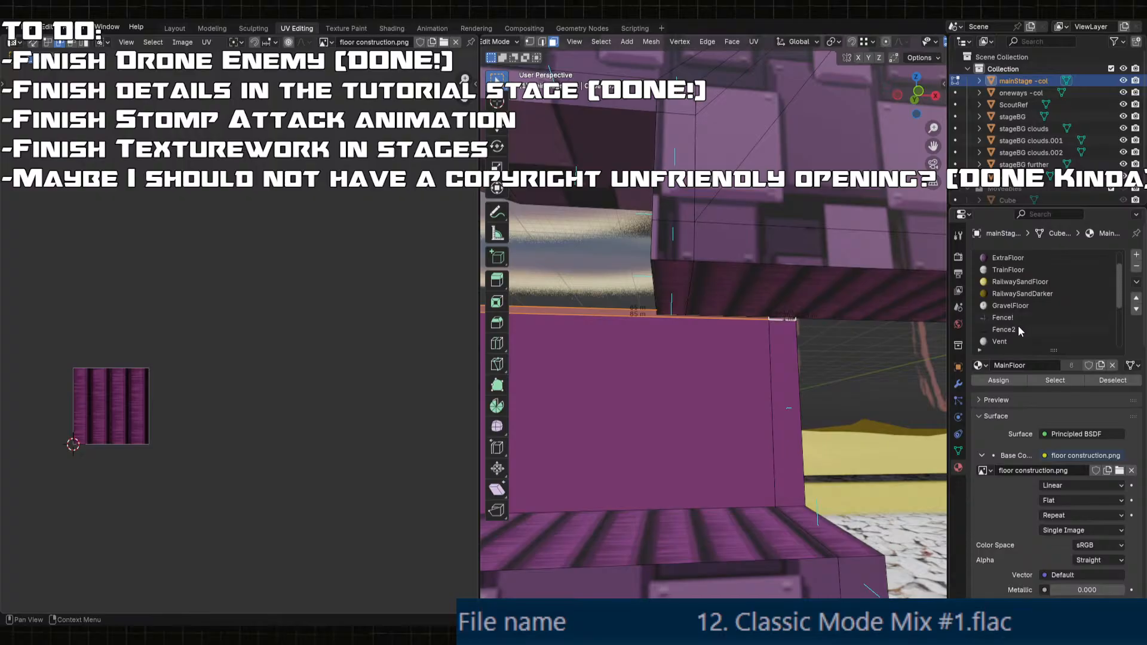
pyautogui.scroll(-4, 1013, 318)
pyautogui.click(1014, 331)
pyautogui.click(1004, 383)
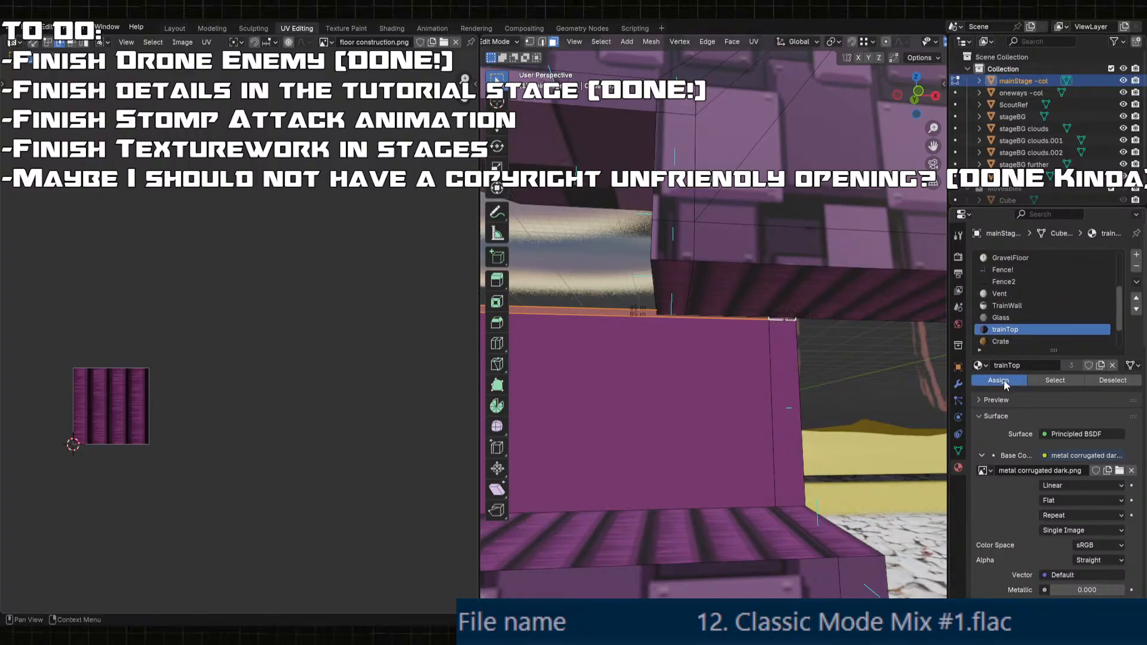
# - Select the tall back wall faces below the rim, including the curved section, and assign them the Fence! material
pyautogui.click(776, 357)
pyautogui.scroll(-5, 711, 363)
pyautogui.moveTo(644, 367); pyautogui.dragTo(620, 322, button='middle')
pyautogui.scroll(-2, 753, 423)
pyautogui.scroll(3, 638, 322)
pyautogui.keyDown('ctrl'); pyautogui.click(603, 305); pyautogui.keyUp('ctrl')
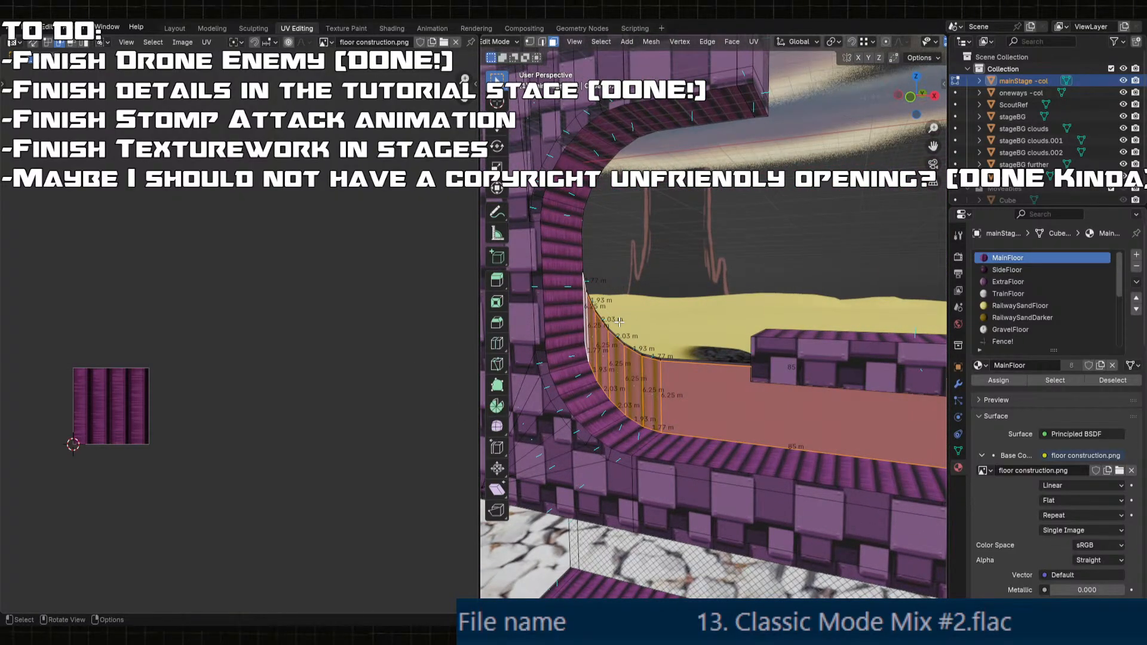
pyautogui.scroll(-7, 620, 322)
pyautogui.scroll(3, 720, 325)
pyautogui.scroll(-4, 989, 324)
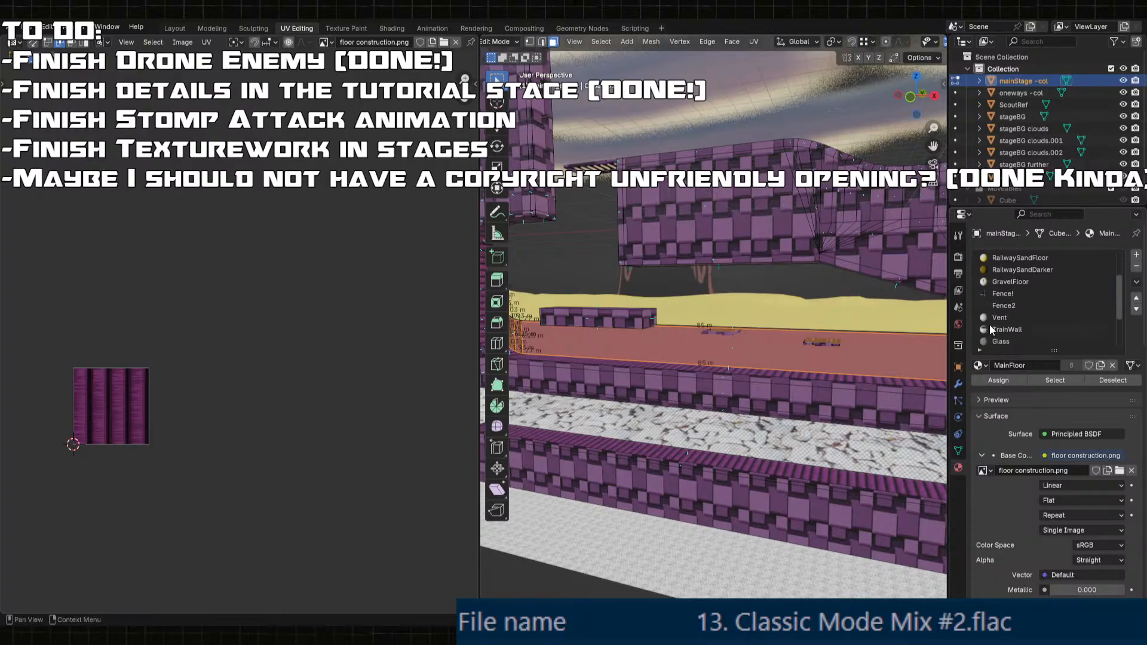
pyautogui.moveTo(687, 358); pyautogui.dragTo(728, 363, button='middle')
pyautogui.keyDown('shift'); pyautogui.moveTo(597, 358); pyautogui.dragTo(729, 364, button='middle'); pyautogui.keyUp('shift')
pyautogui.scroll(3, 728, 364)
pyautogui.scroll(3, 568, 374)
pyautogui.moveTo(568, 374); pyautogui.dragTo(640, 376, button='middle')
pyautogui.scroll(-2, 639, 376)
pyautogui.keyDown('shift'); pyautogui.moveTo(717, 370); pyautogui.dragTo(547, 385, button='middle'); pyautogui.keyUp('shift')
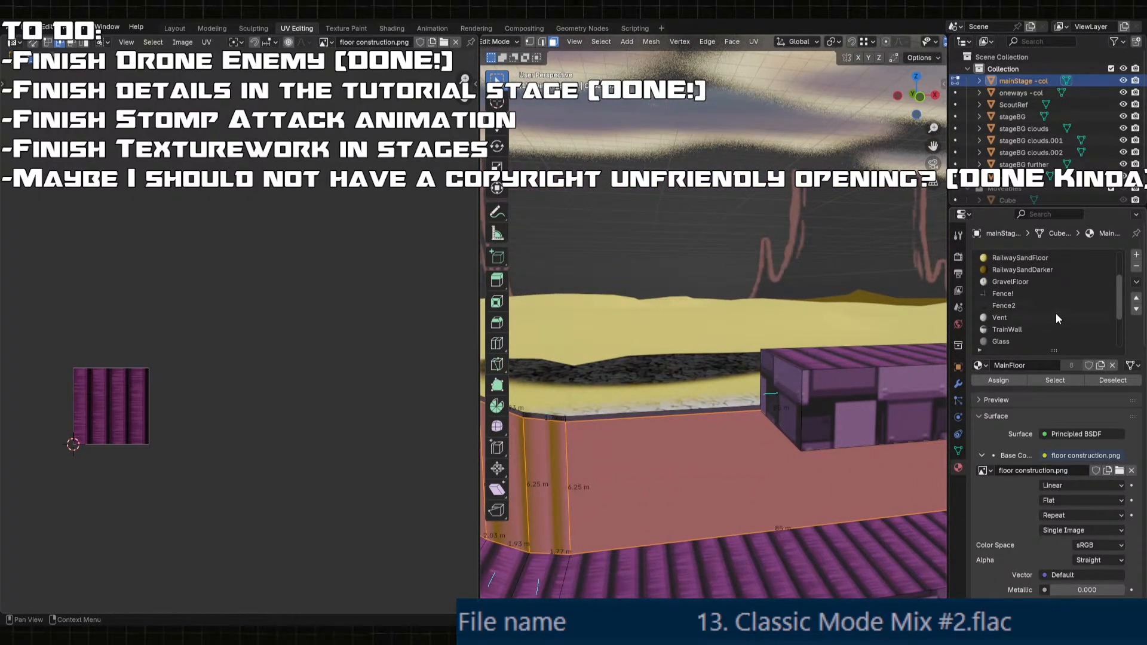
pyautogui.click(1016, 293)
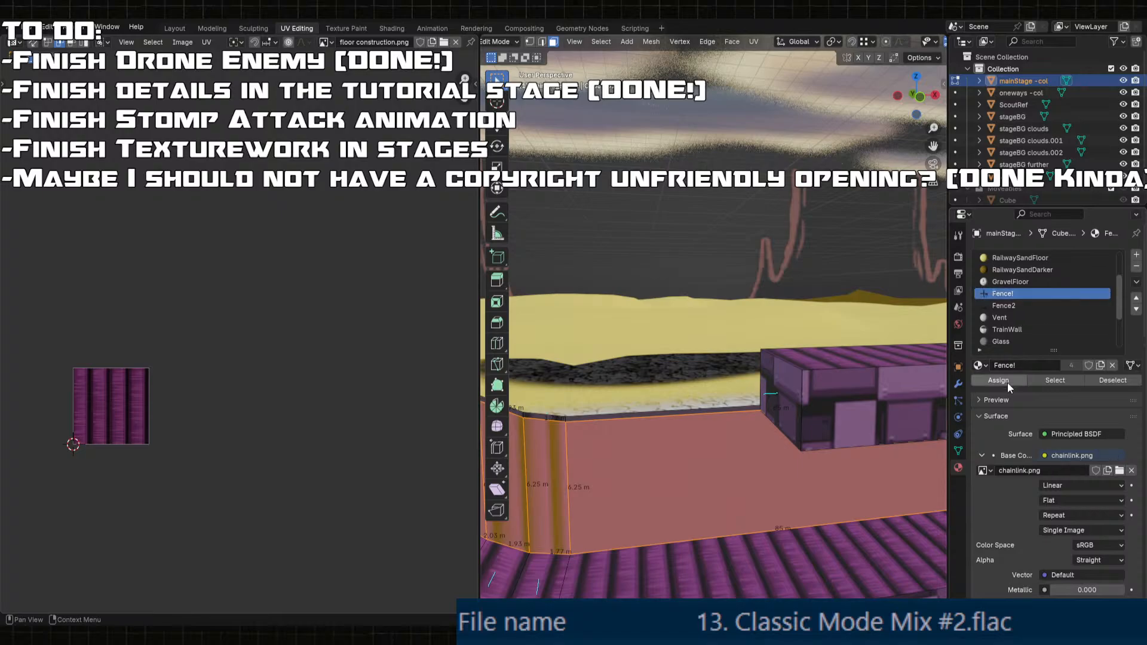
pyautogui.click(1006, 381)
# - Unwrap the C-shaped structure's fence faces with Cube Projection and rotate their UVs by 45°
pyautogui.press('u')
pyautogui.click(756, 360)
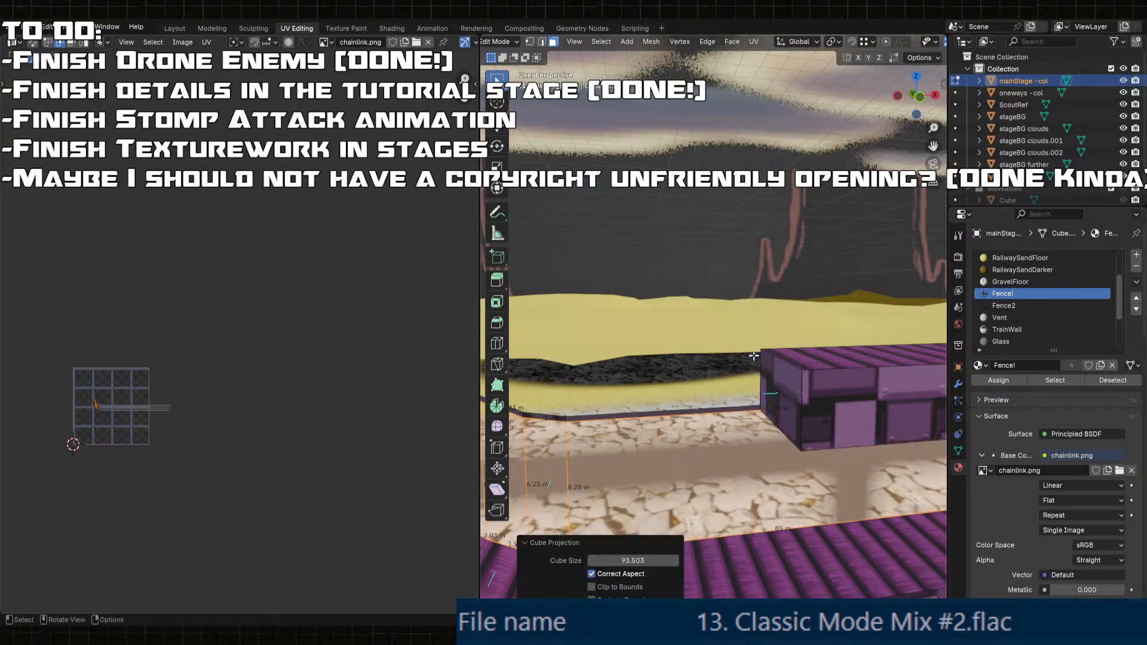
pyautogui.scroll(2, 115, 403)
pyautogui.press('r')
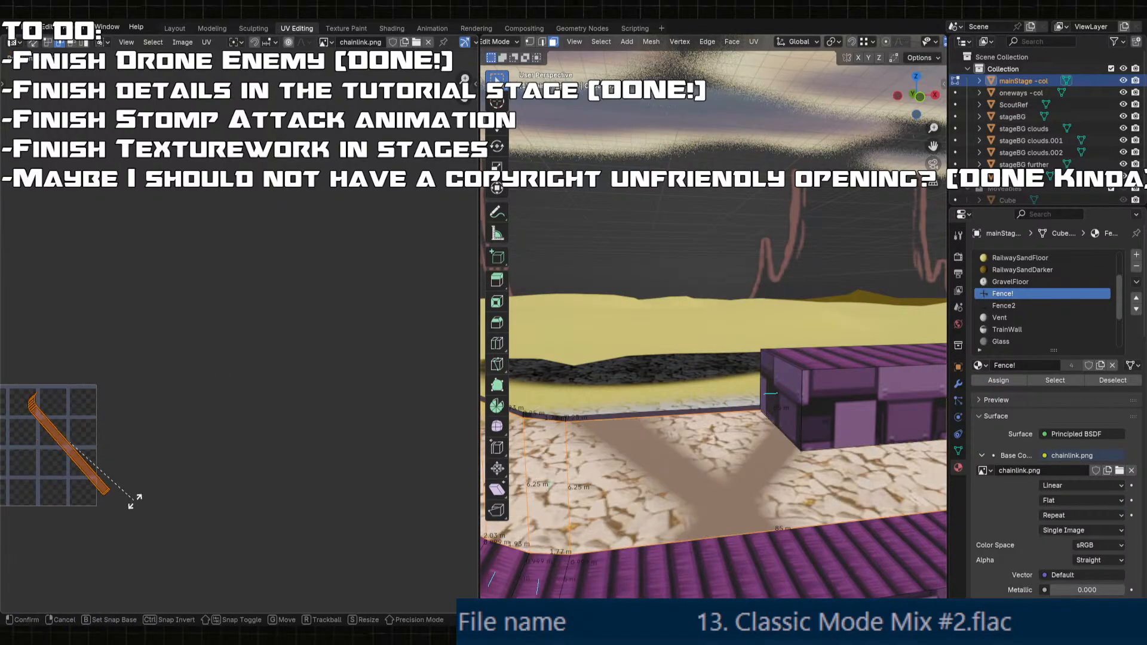
pyautogui.click(133, 494)
pyautogui.click(108, 547)
pyautogui.write('45')
pyautogui.press('Return')
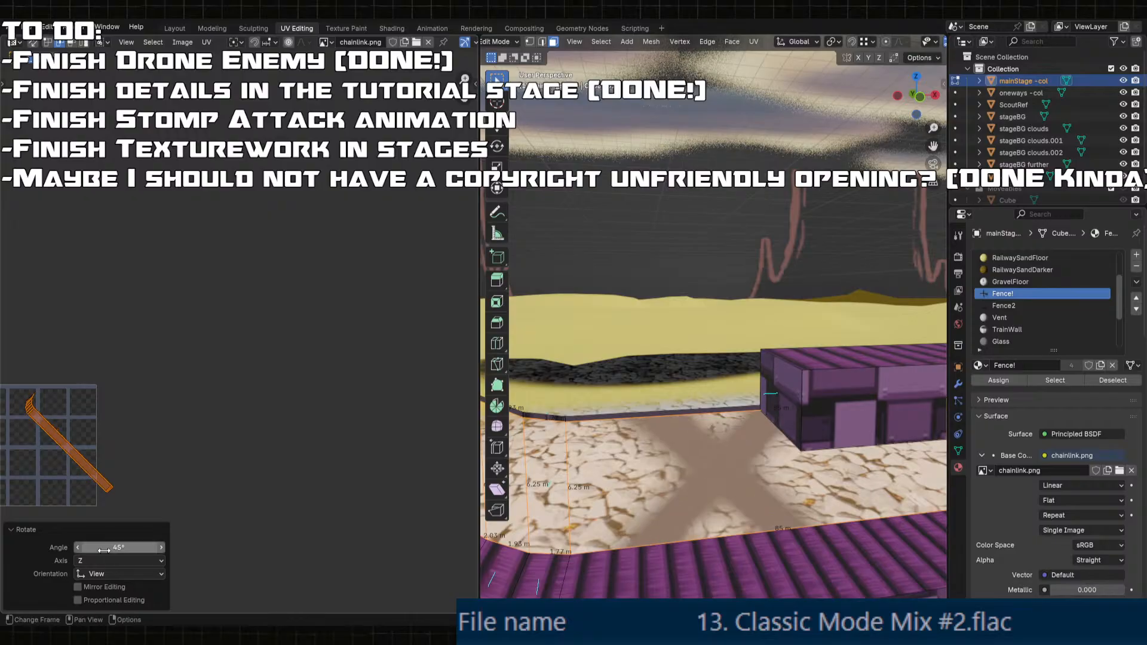
# - Scale the C-shaped structure's fence UVs by 60 on all axes
pyautogui.scroll(-2, 232, 470)
pyautogui.press('s')
pyautogui.click(100, 613)
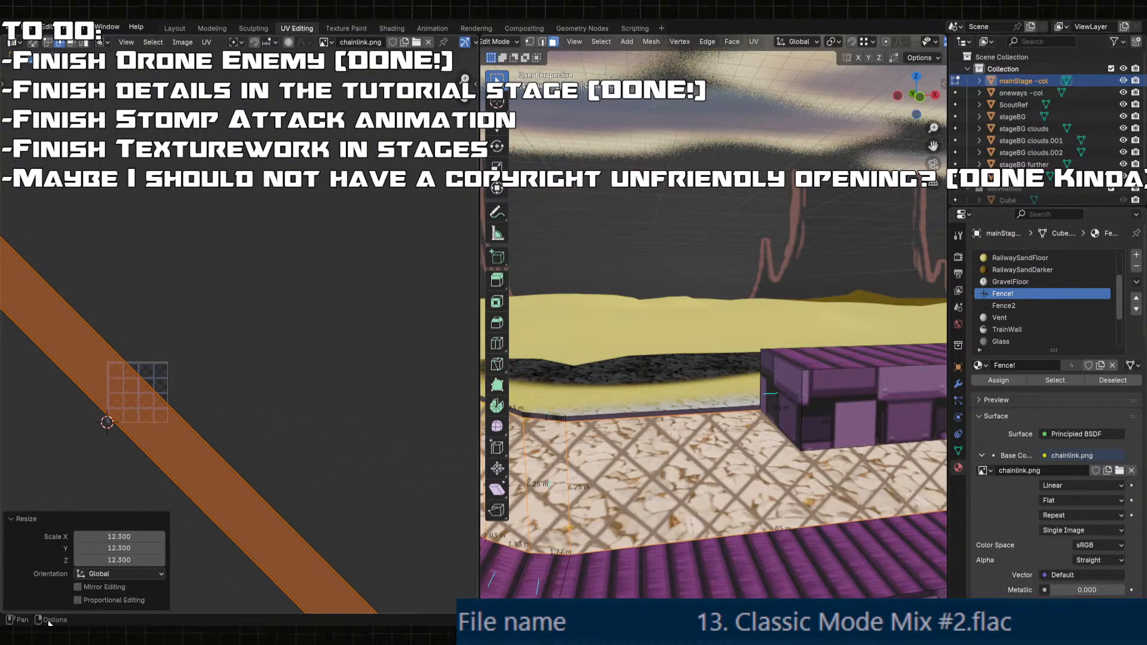
pyautogui.click(125, 535)
pyautogui.write('6')
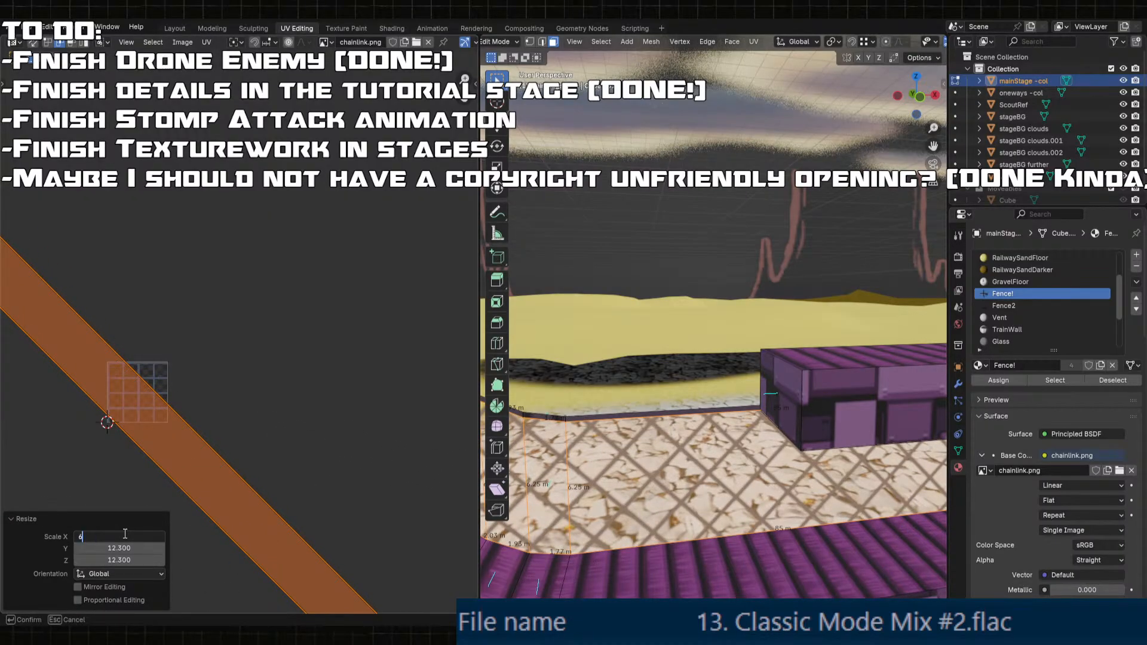
pyautogui.write('0')
pyautogui.press('Tab')
pyautogui.write('60')
pyautogui.press('Tab')
pyautogui.write('60')
pyautogui.press('Return')
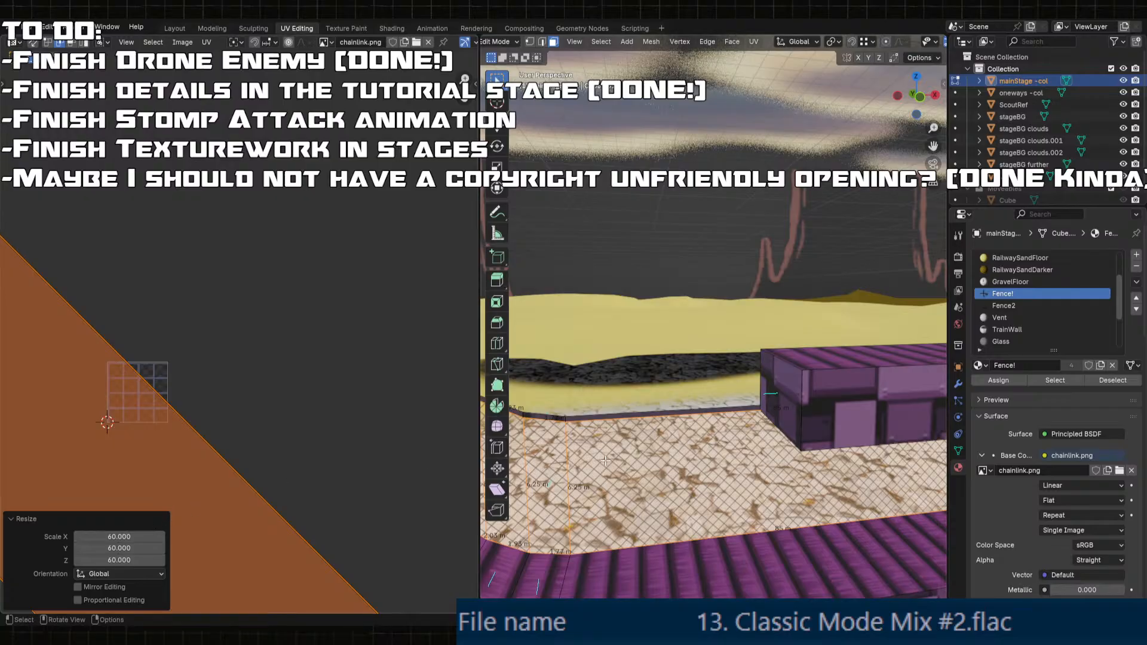
# - Extrude the back edge of the small raised platform above the C-shaped structure's lower arm 5 m upward along Z
pyautogui.scroll(-3, 605, 460)
pyautogui.press('Tab')
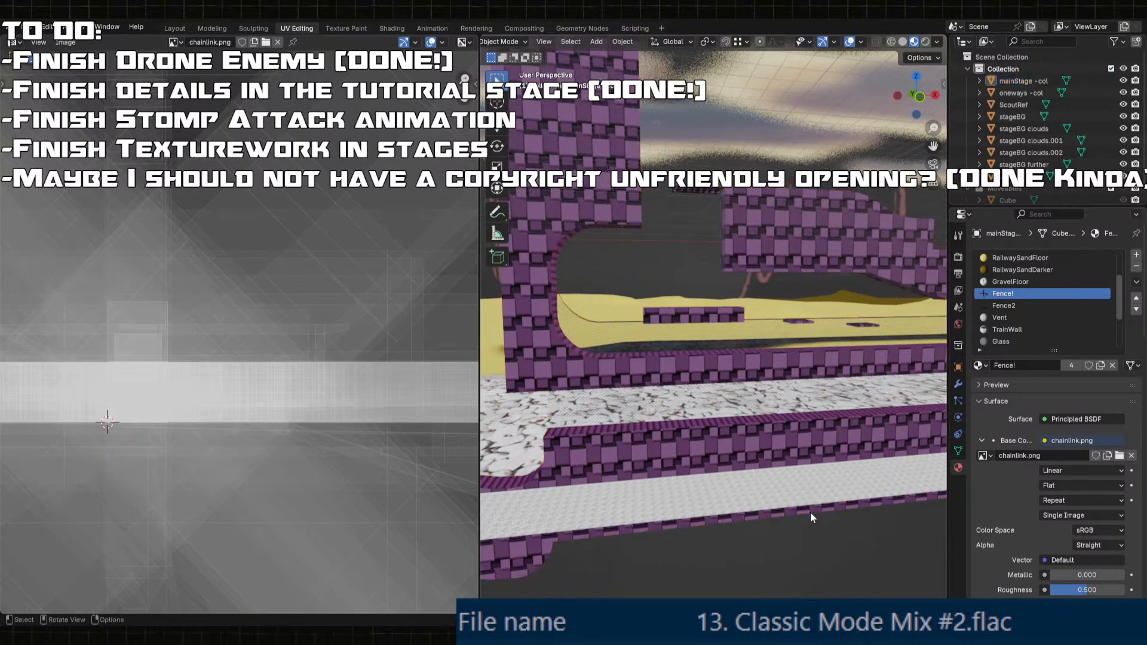
pyautogui.scroll(8, 810, 512)
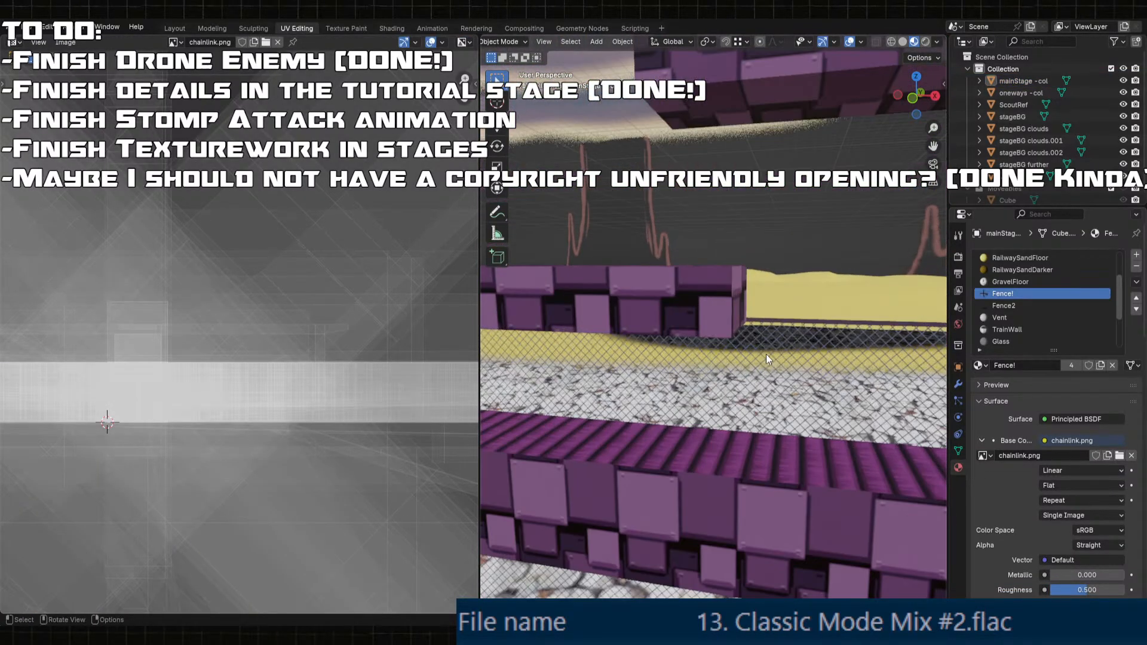
pyautogui.keyDown('shift'); pyautogui.moveTo(599, 250); pyautogui.dragTo(766, 394, button='middle'); pyautogui.keyUp('shift')
pyautogui.press('Tab')
pyautogui.click(718, 414)
pyautogui.press('2')
pyautogui.click(755, 423)
pyautogui.press('e')
pyautogui.press('z')
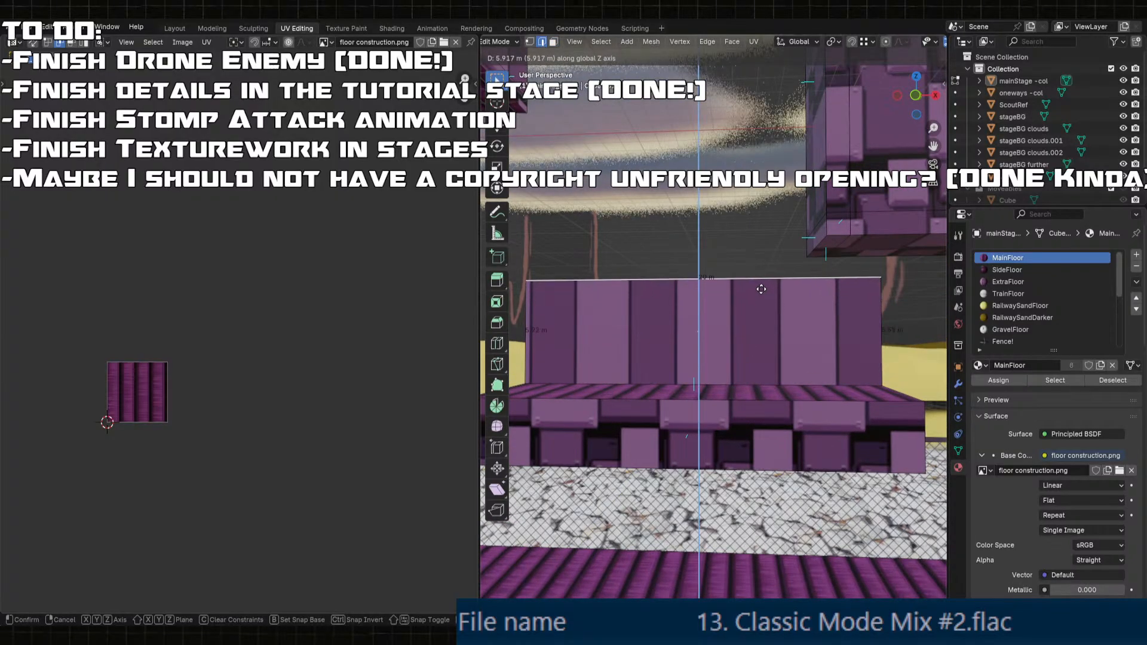
pyautogui.click(761, 300)
pyautogui.click(626, 562)
pyautogui.write('5')
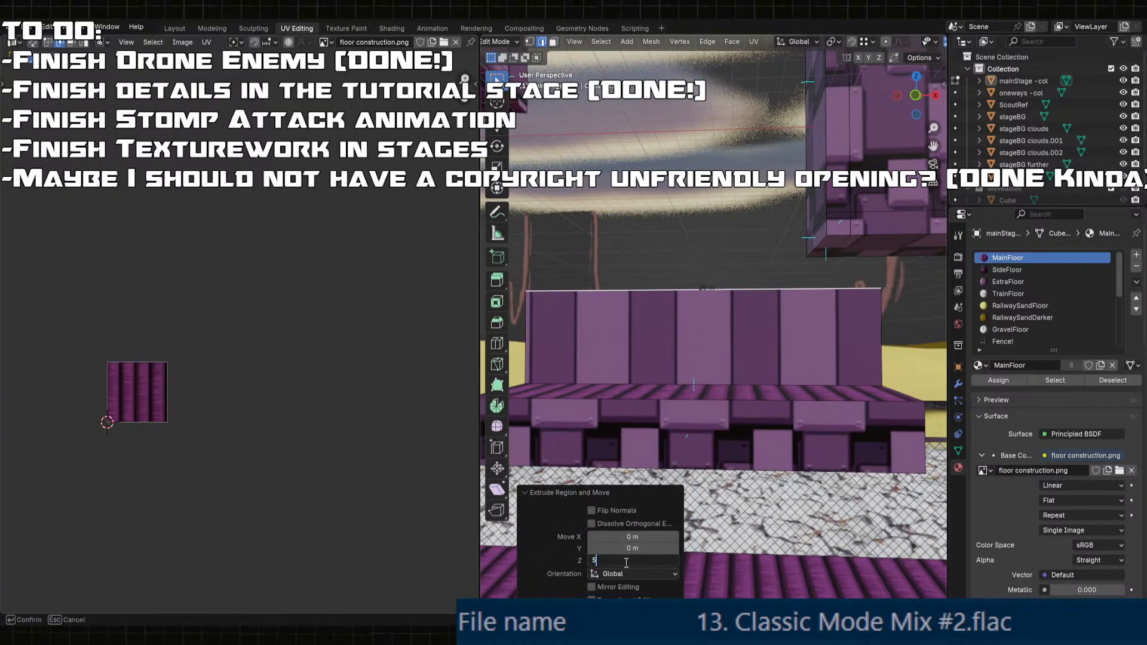
pyautogui.press('Return')
# - Extrude the top edge of the small platform's back wall another 0.25 m along Z for a rim
pyautogui.scroll(3, 775, 317)
pyautogui.press('e')
pyautogui.press('z')
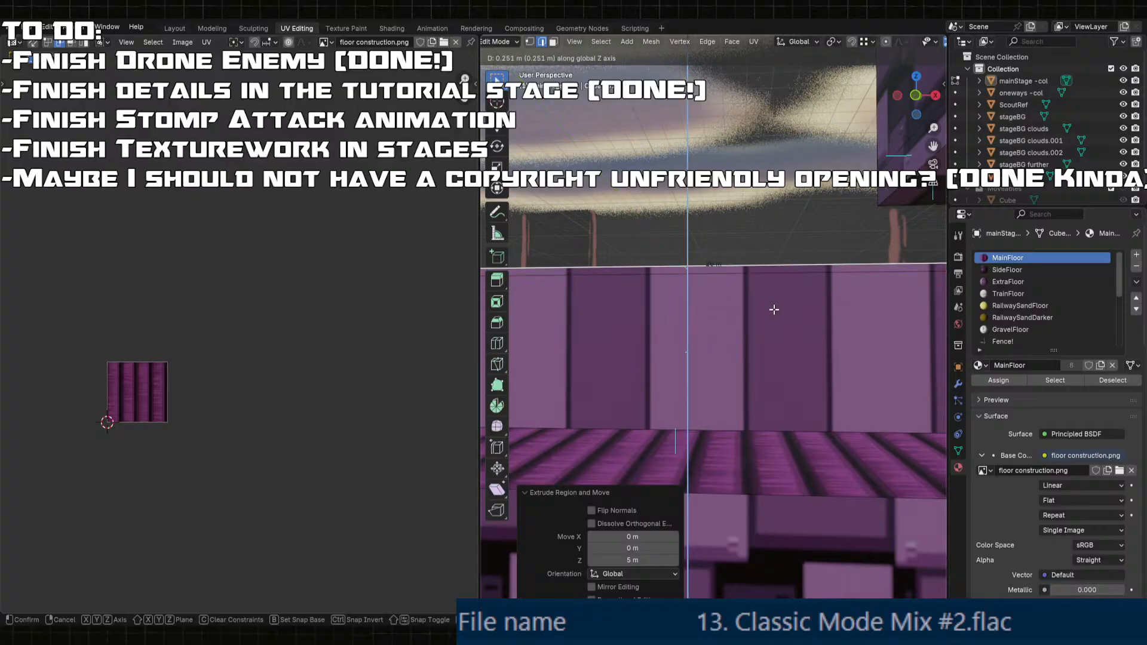
pyautogui.click(774, 310)
pyautogui.click(627, 560)
pyautogui.write('0.25')
pyautogui.press('Return')
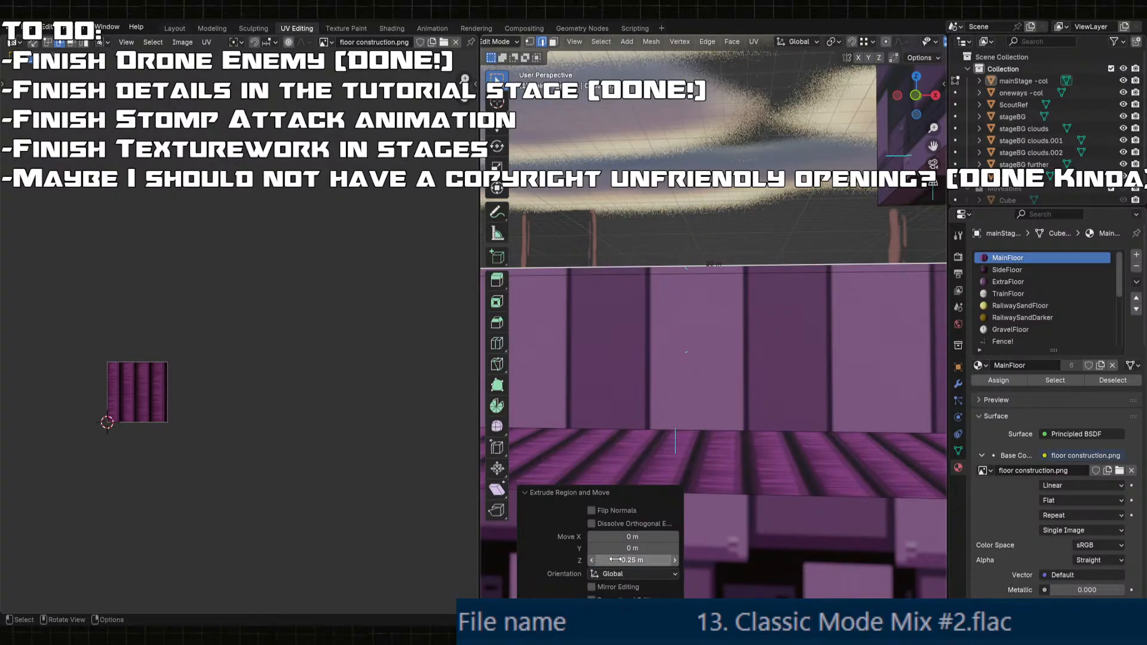
# - Assign the trainTop material to the small platform's thin rim face and the Fence! material to the wall face below it
pyautogui.click(1009, 281)
pyautogui.scroll(-2, 1015, 299)
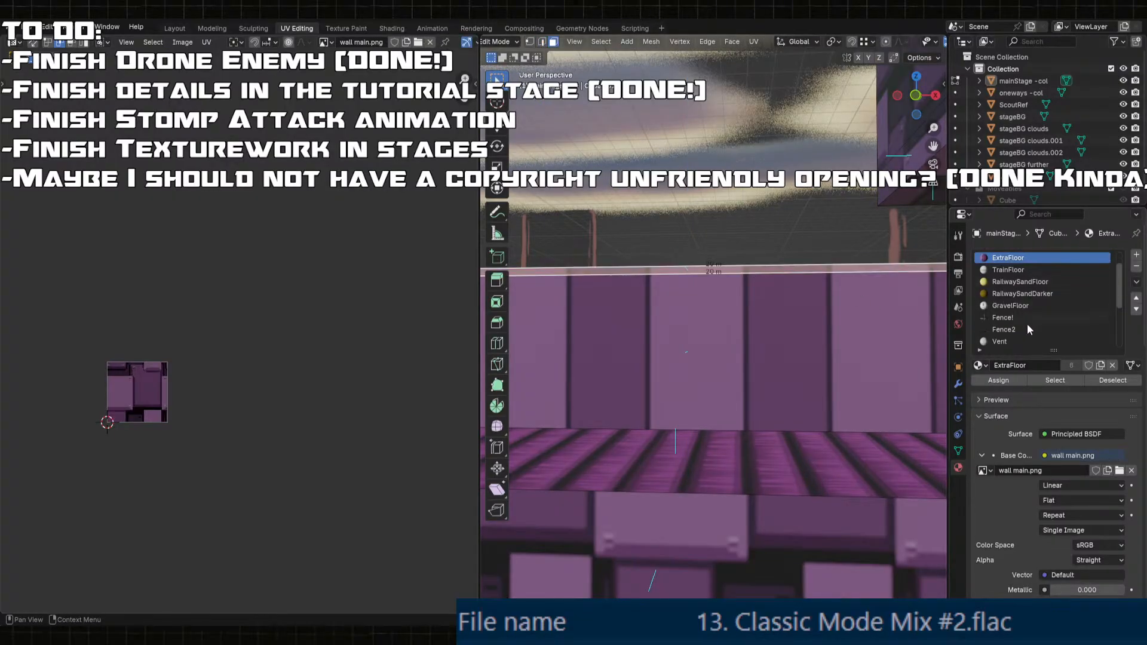
pyautogui.scroll(-4, 1022, 320)
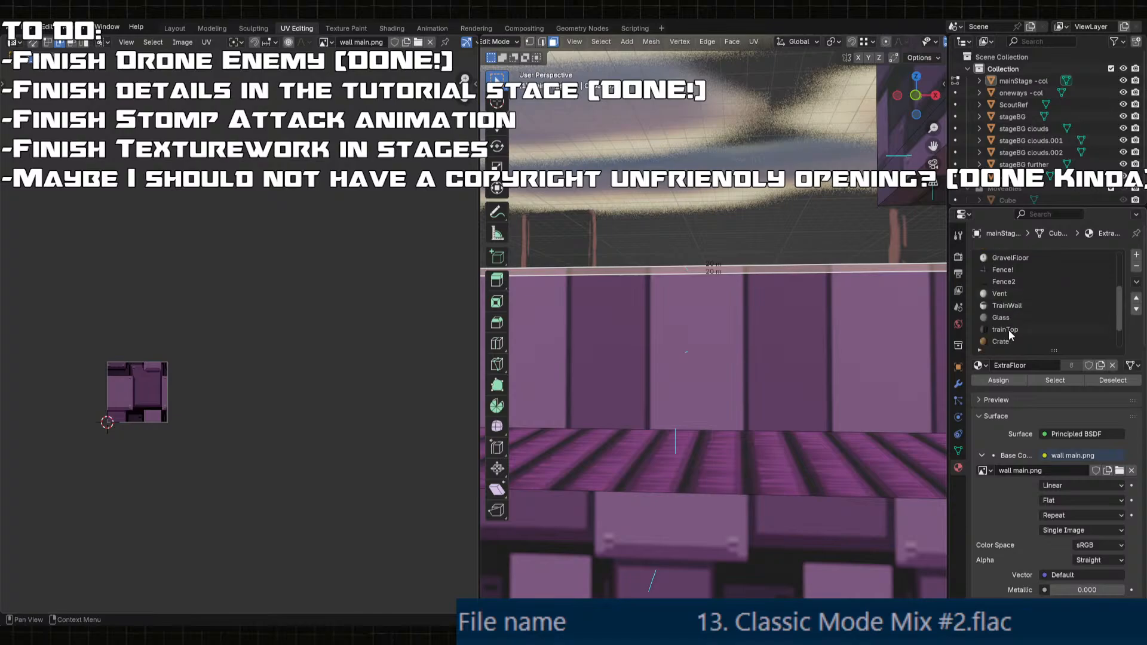
pyautogui.click(1008, 329)
pyautogui.hotkey('ctrl', 'z')
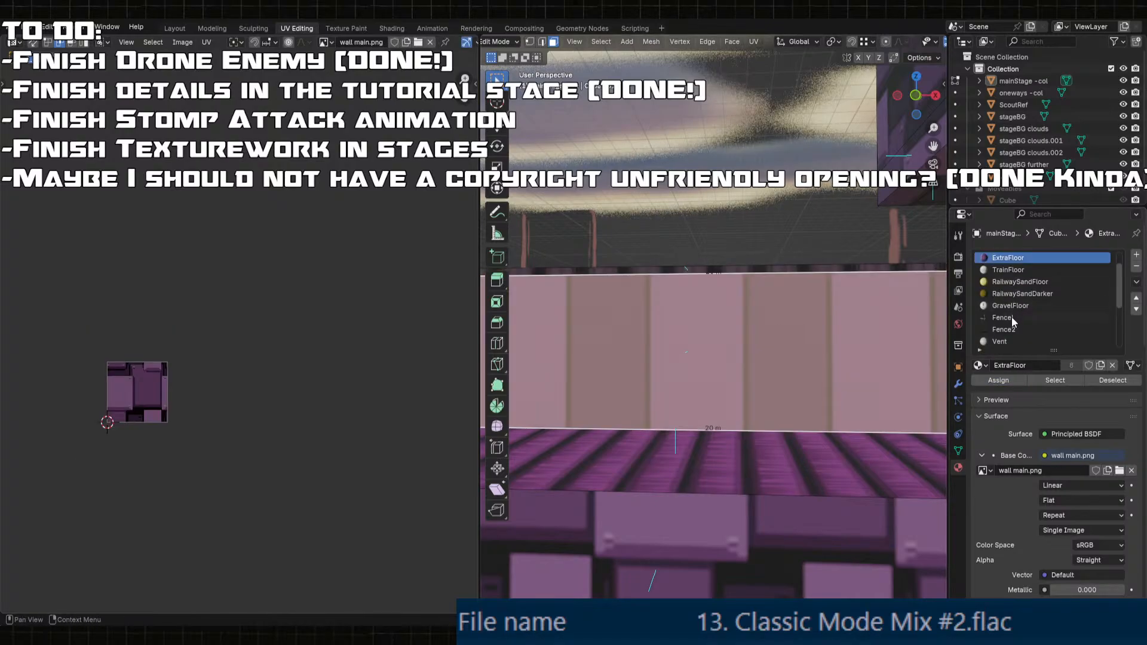
pyautogui.click(1009, 319)
pyautogui.click(998, 381)
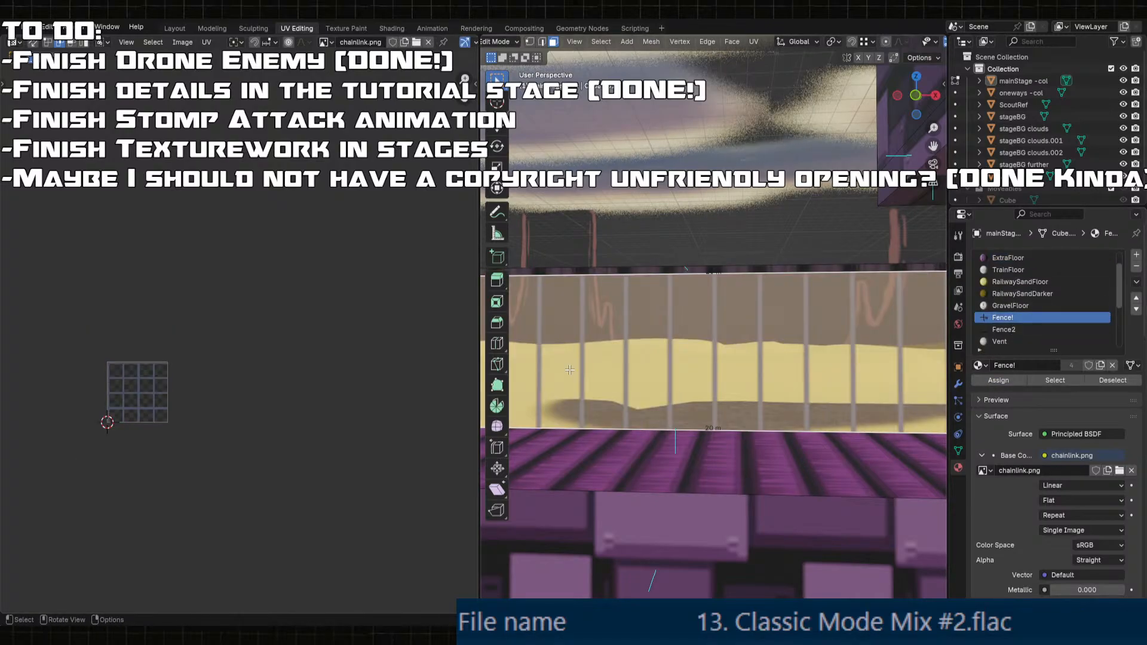
# - Unwrap the small platform's fence face with Cube Projection and rotate its UVs by 45°
pyautogui.press('u')
pyautogui.click(679, 359)
pyautogui.scroll(2, 194, 399)
pyautogui.press('r')
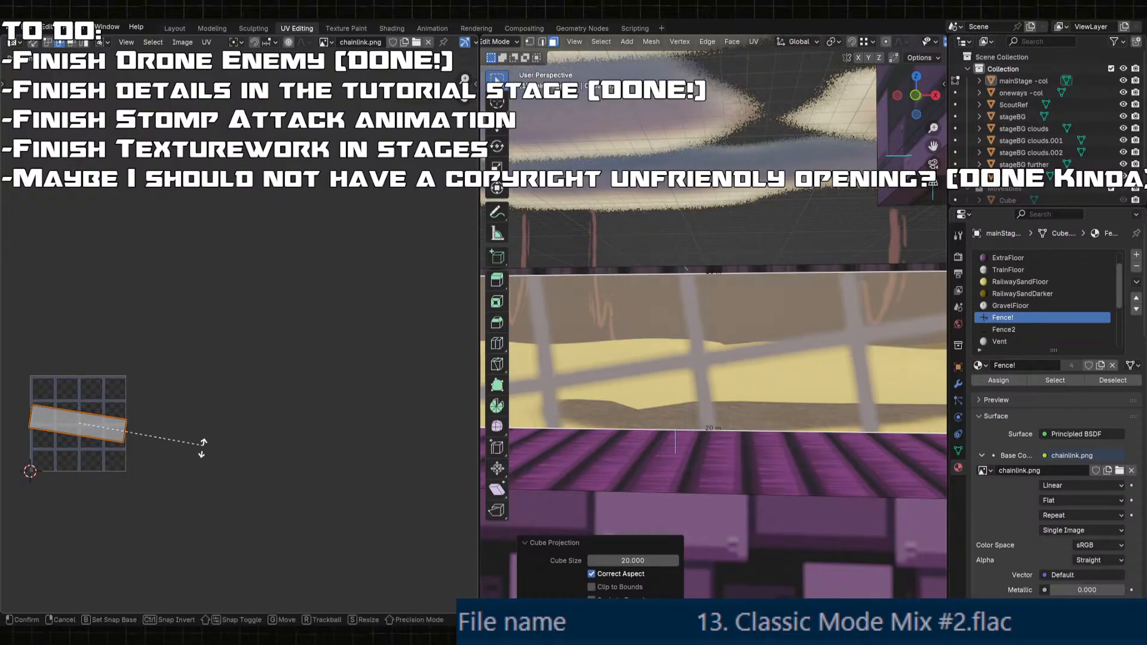
pyautogui.click(149, 513)
pyautogui.click(122, 547)
pyautogui.write('4')
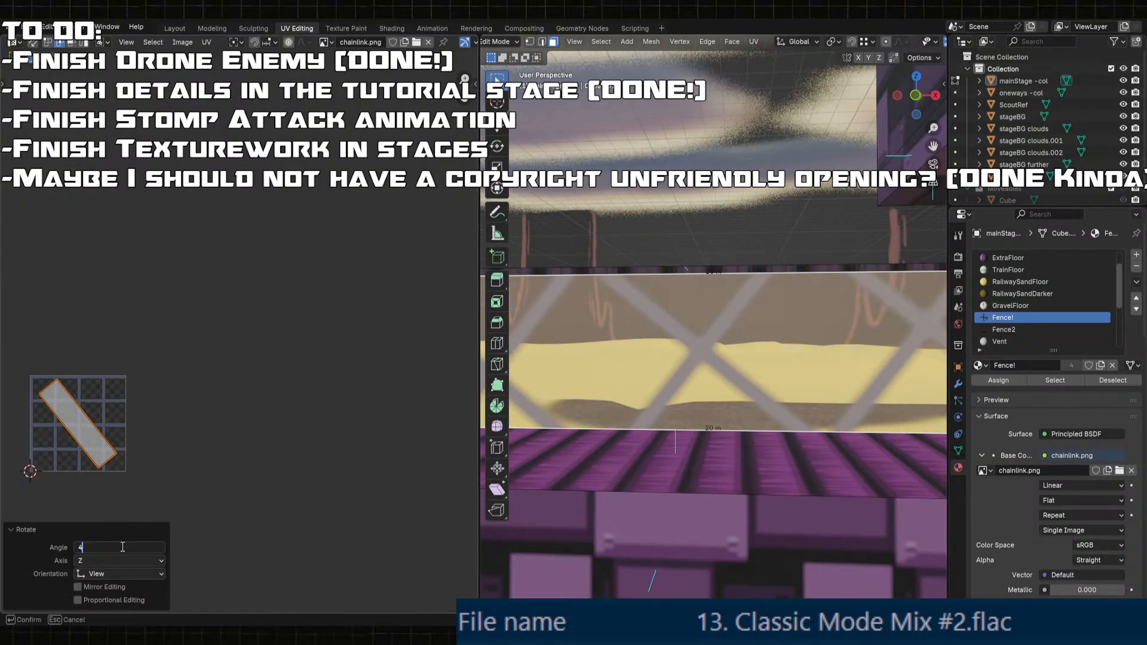
pyautogui.write('5')
pyautogui.press('Return')
# - Scale the small platform's fence UVs by 20 on all axes
pyautogui.press('s')
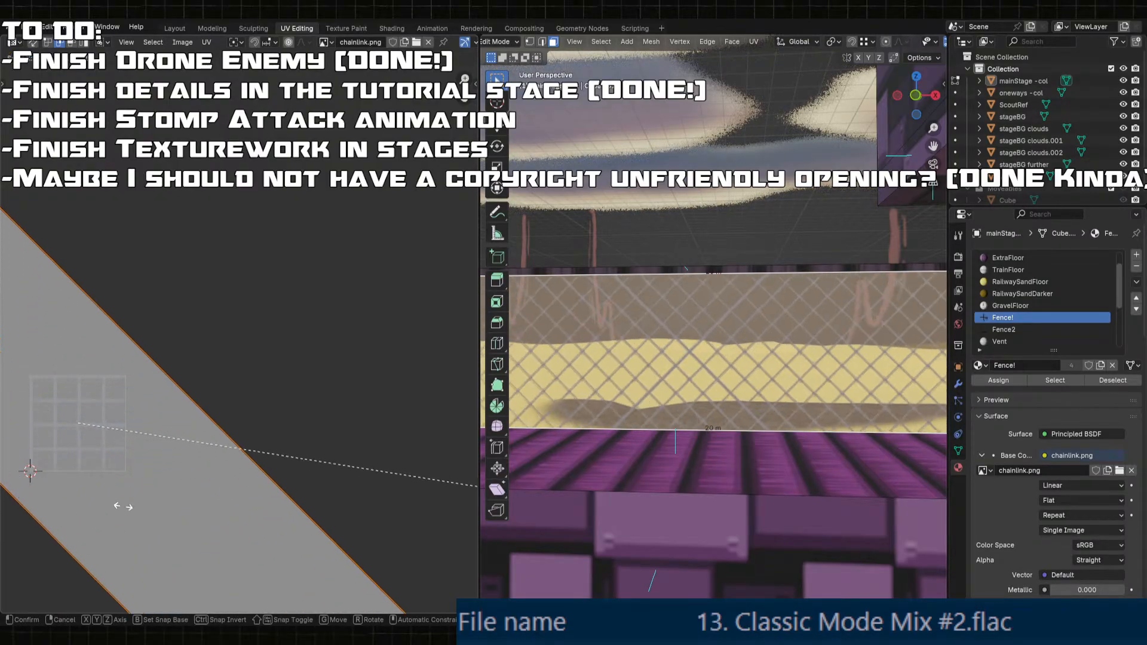
pyautogui.click(186, 61)
pyautogui.click(117, 537)
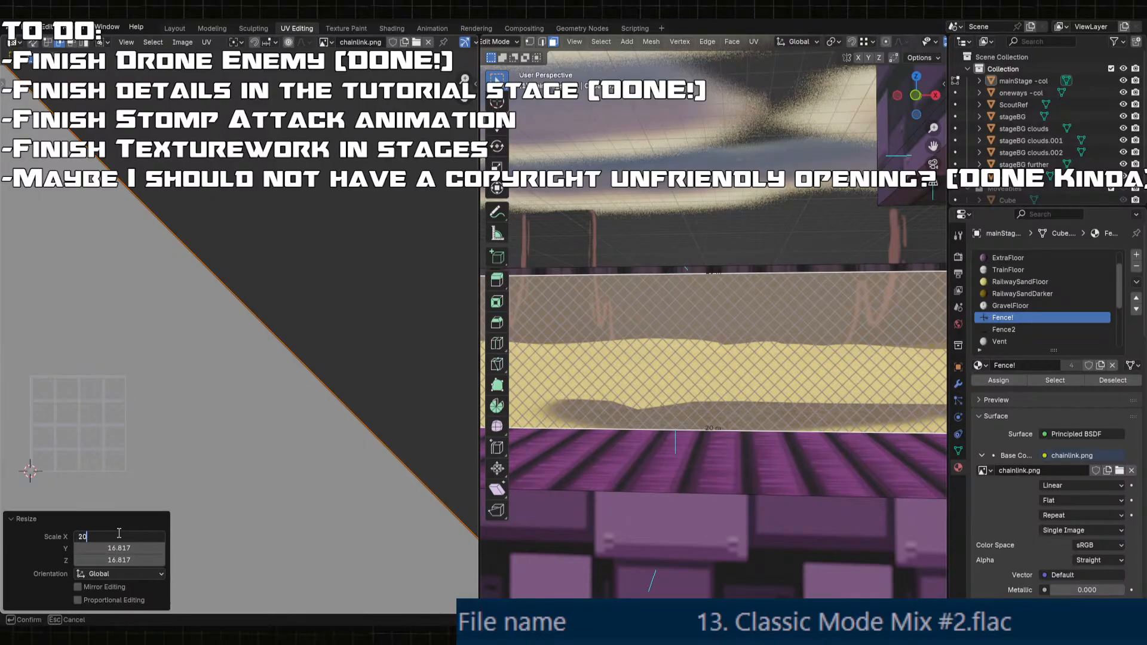
pyautogui.press('Tab')
pyautogui.write('20')
pyautogui.press('Return')
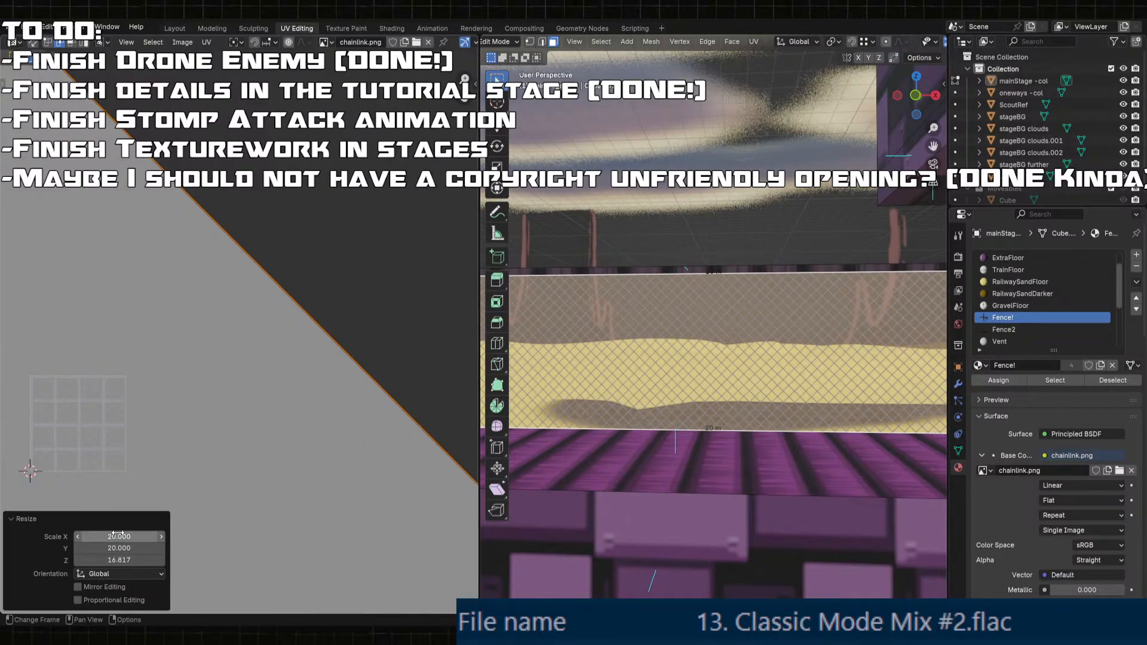
pyautogui.click(127, 561)
pyautogui.write('20')
pyautogui.press('Return')
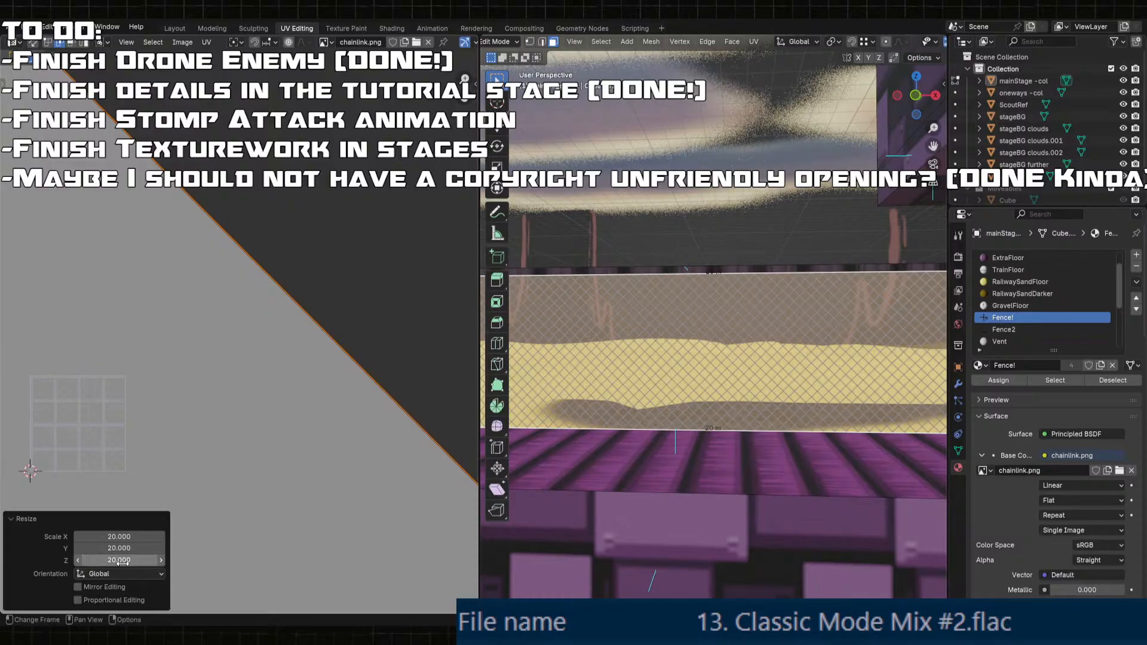
# - Extrude the back top edges of the two raised, curved-top wall sections beside the gap 5 m along Z
pyautogui.scroll(-9, 776, 341)
pyautogui.press('Tab')
pyautogui.moveTo(790, 349); pyautogui.dragTo(818, 389, button='middle')
pyautogui.press('Tab')
pyautogui.scroll(1, 738, 363)
pyautogui.click(729, 360)
pyautogui.hotkey('ctrl', 'z')
pyautogui.press('2')
pyautogui.click(727, 359)
pyautogui.scroll(2, 726, 357)
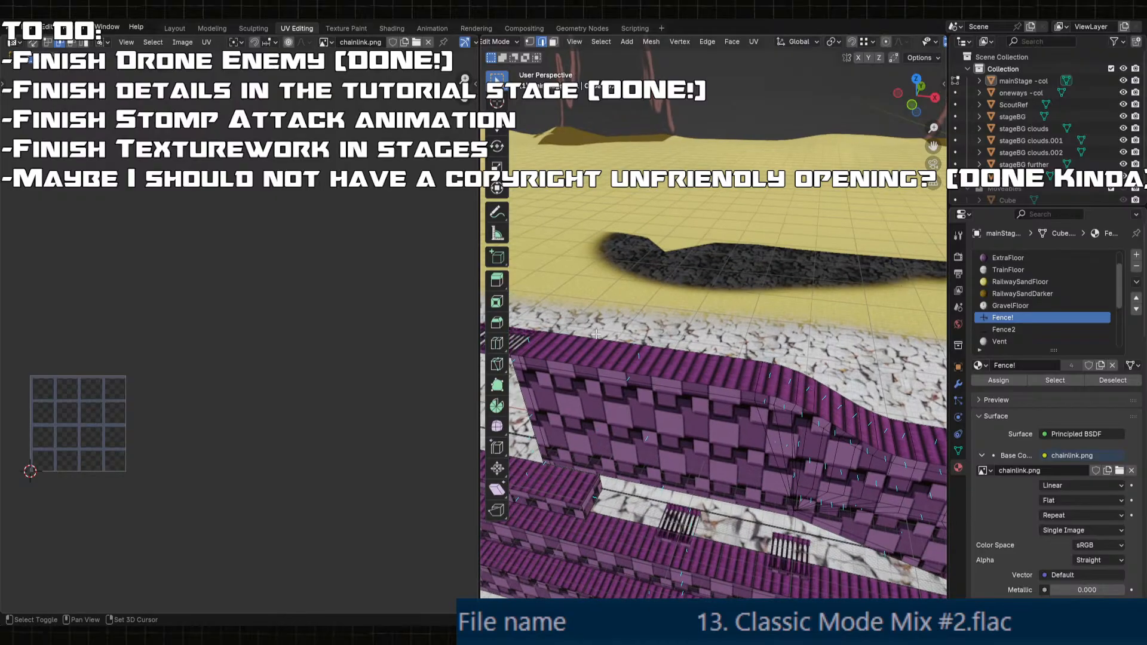
pyautogui.keyDown('ctrl'); pyautogui.click(541, 333); pyautogui.keyUp('ctrl')
pyautogui.moveTo(541, 334); pyautogui.dragTo(913, 319, button='middle')
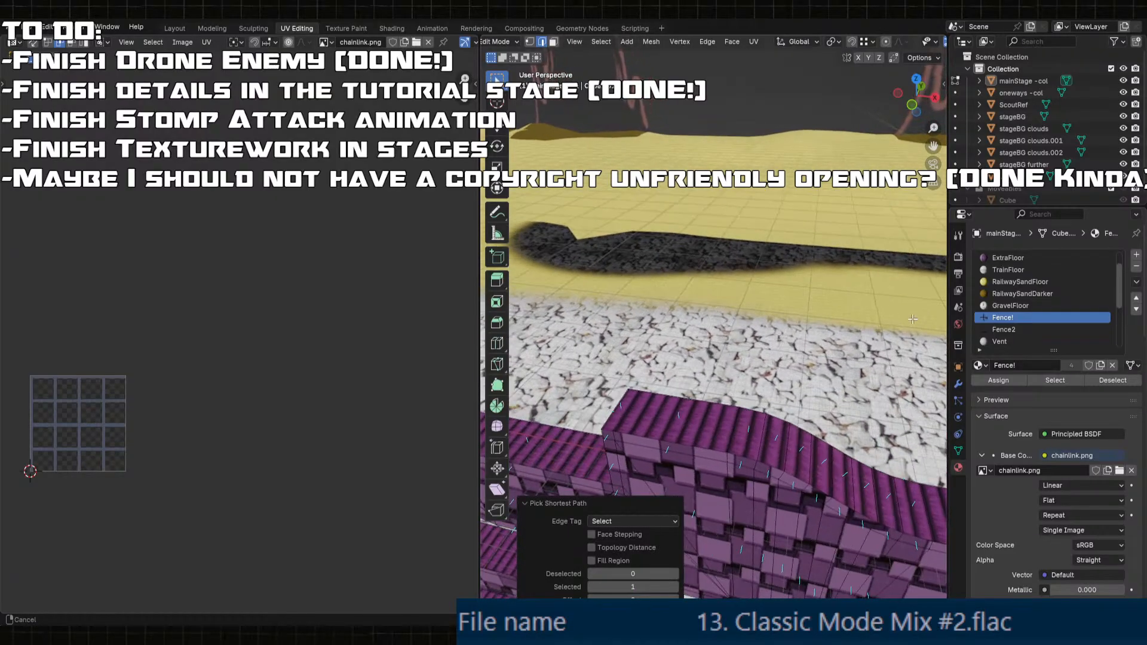
pyautogui.keyDown('shift'); pyautogui.click(629, 386); pyautogui.keyUp('shift')
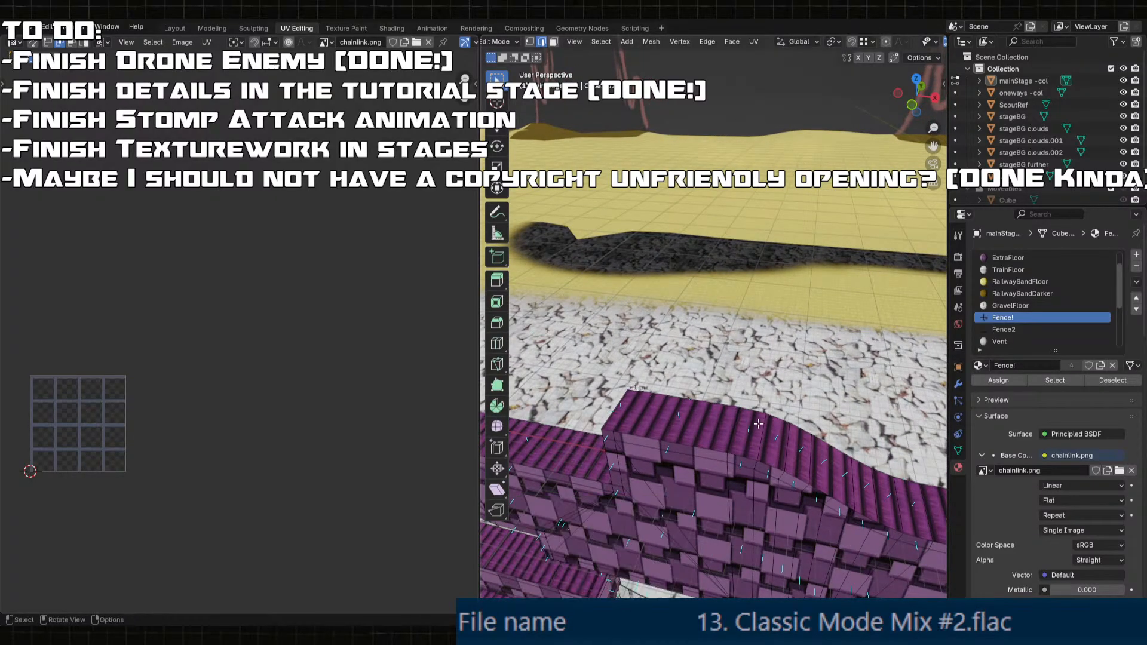
pyautogui.keyDown('shift'); pyautogui.moveTo(760, 418); pyautogui.dragTo(932, 462, button='middle'); pyautogui.keyUp('shift')
pyautogui.keyDown('ctrl'); pyautogui.click(826, 460); pyautogui.keyUp('ctrl')
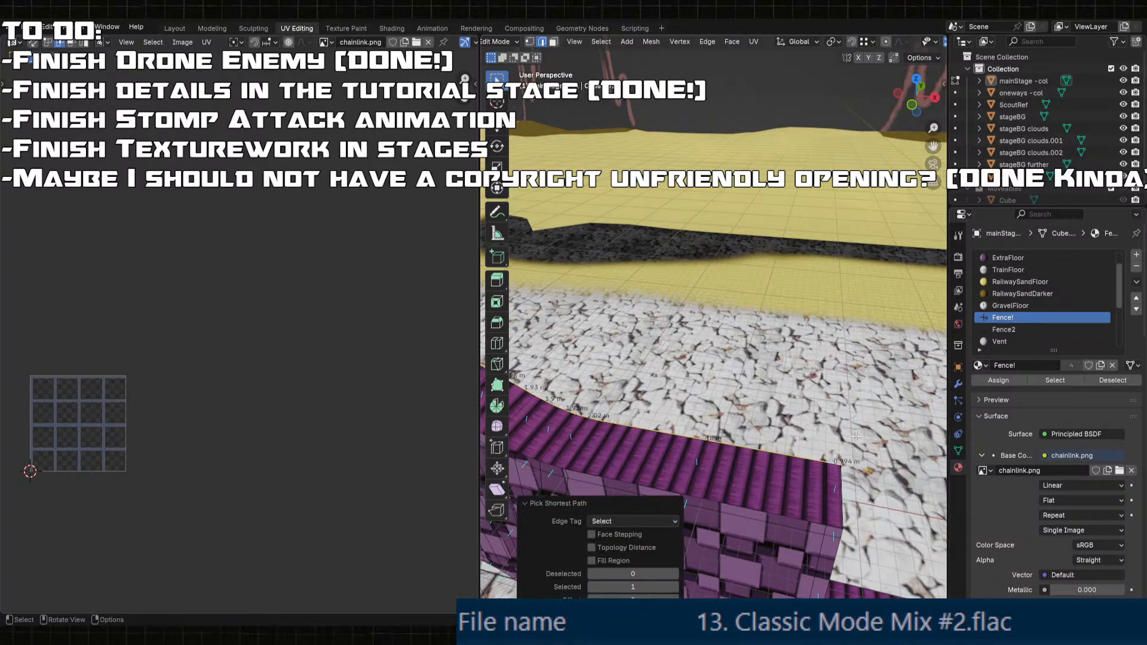
pyautogui.moveTo(826, 460); pyautogui.dragTo(815, 377, button='middle')
pyautogui.scroll(3, 725, 388)
pyautogui.scroll(2, 815, 424)
pyautogui.press('e')
pyautogui.press('x')
pyautogui.press('z')
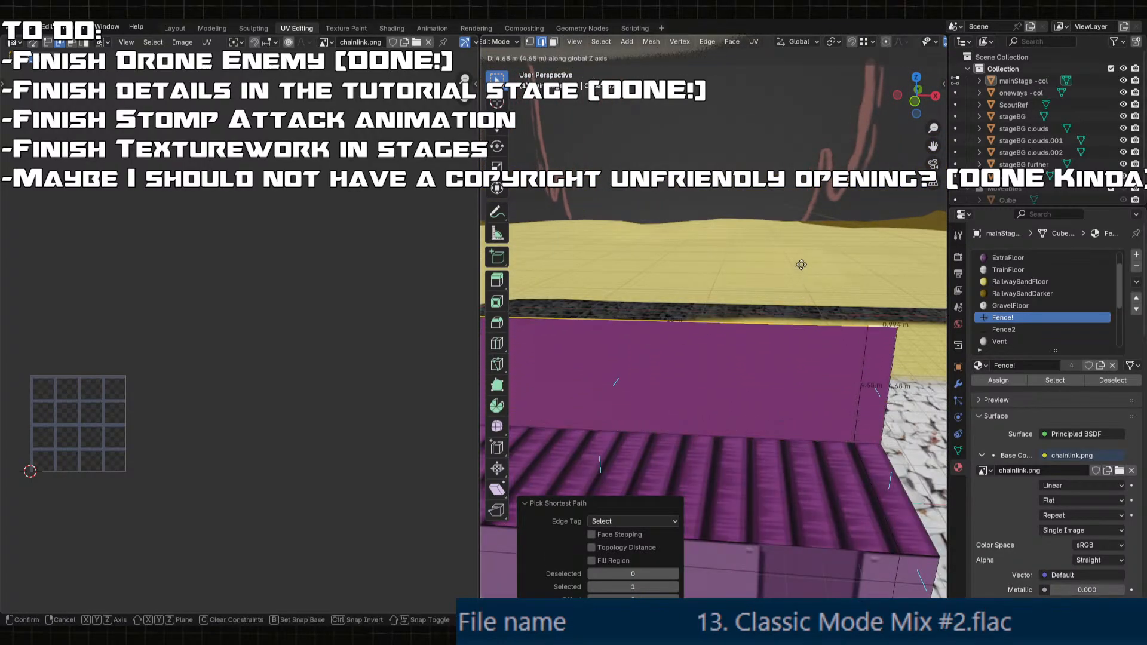
pyautogui.click(799, 246)
pyautogui.click(642, 556)
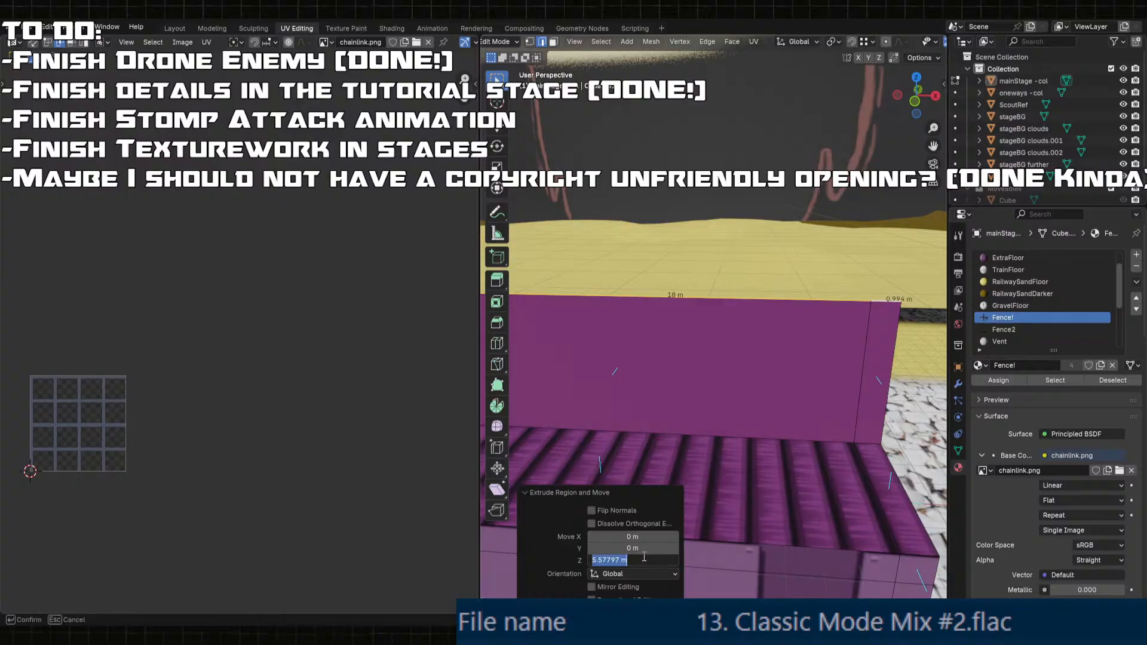
pyautogui.write('5')
pyautogui.press('Return')
# - Extrude the top edges of the new back walls another 0.25 m along Z for a rim
pyautogui.moveTo(717, 478); pyautogui.dragTo(685, 412, button='middle')
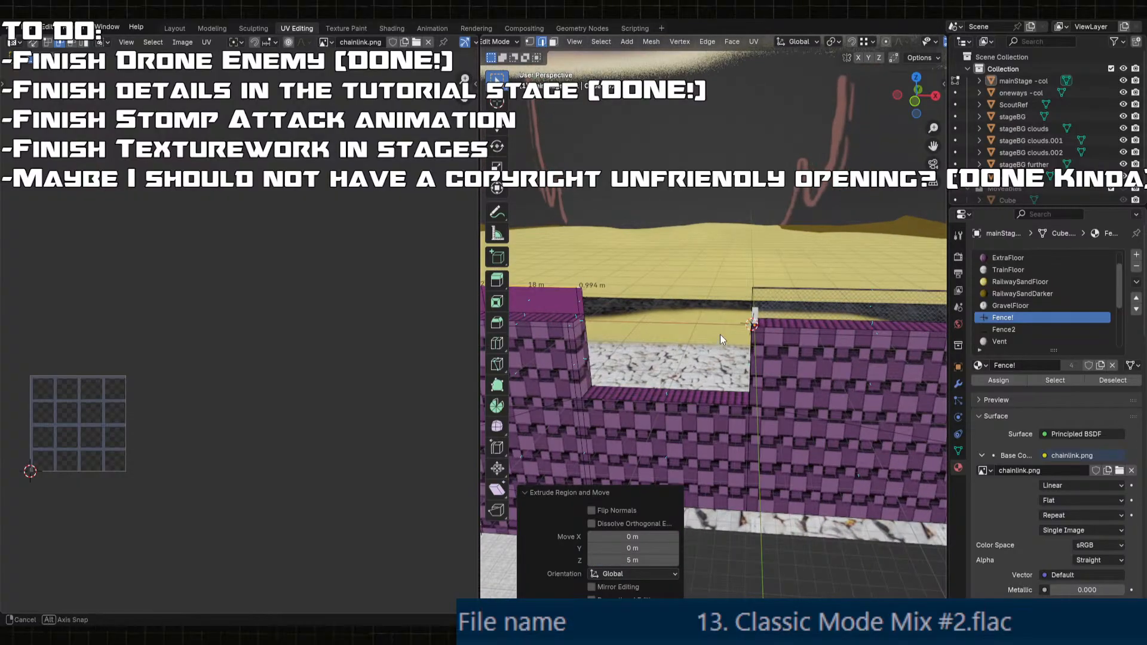
pyautogui.moveTo(719, 335); pyautogui.dragTo(755, 322, button='middle')
pyautogui.scroll(4, 752, 329)
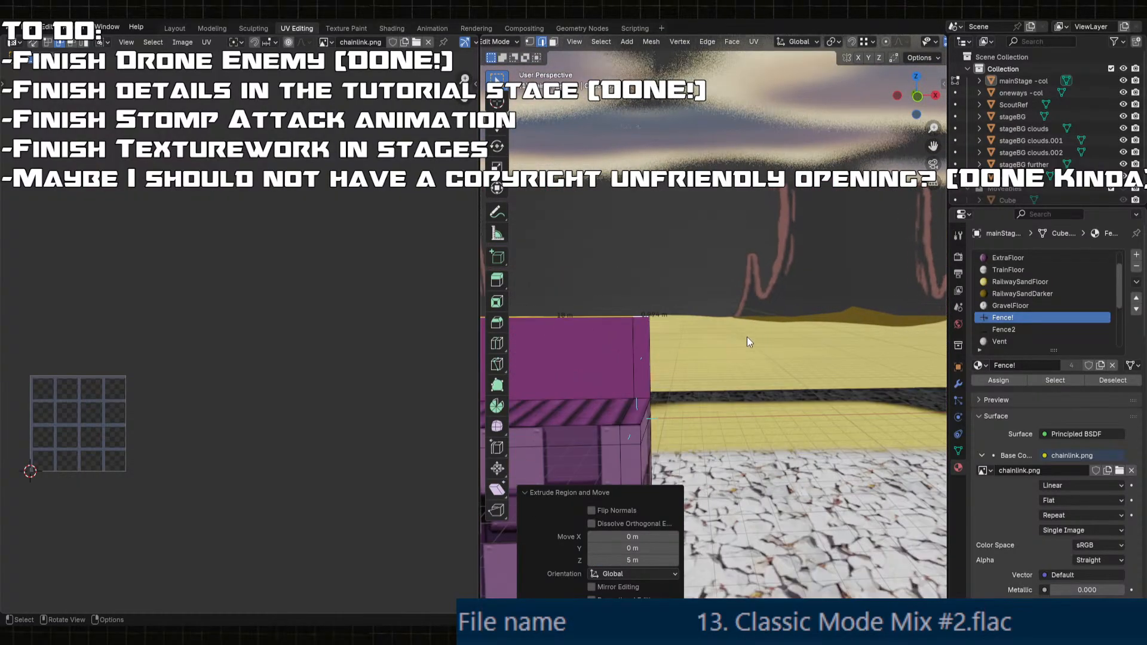
pyautogui.press('e')
pyautogui.press('z')
pyautogui.click(745, 345)
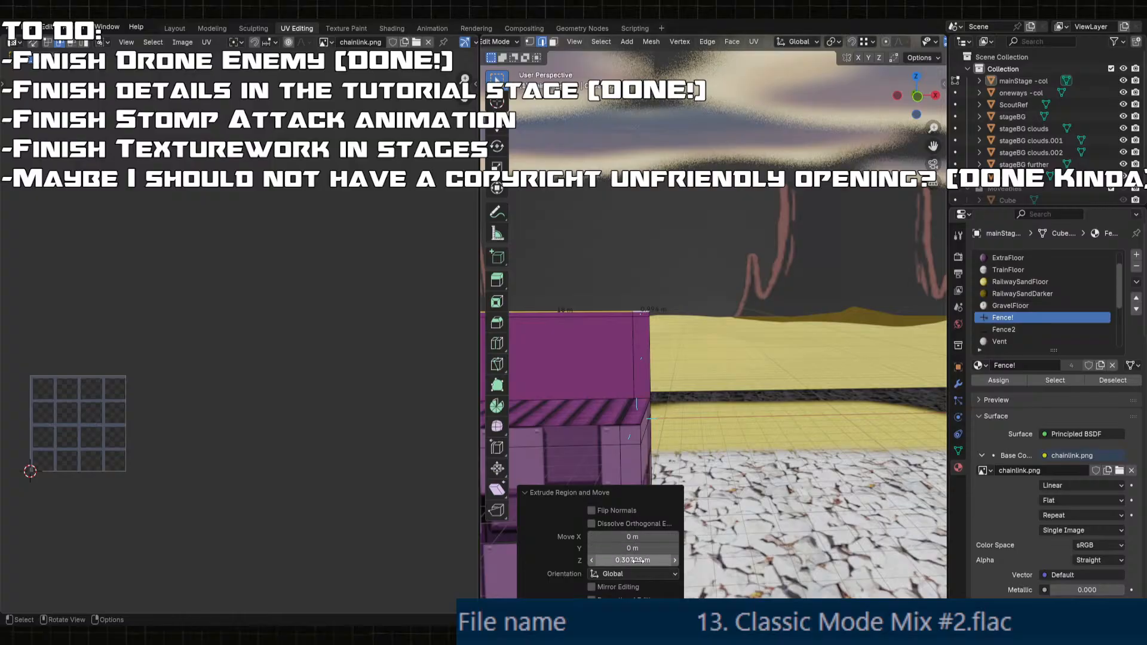
pyautogui.click(619, 559)
pyautogui.write('0.25')
pyautogui.press('Return')
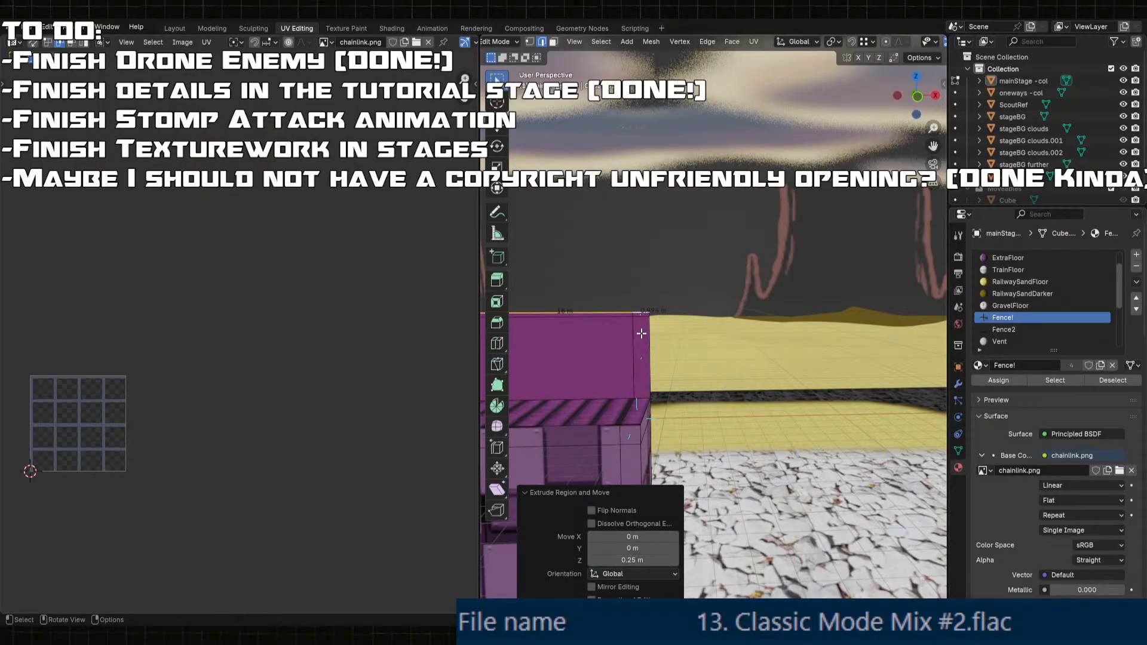
# - Assign the Fence! material to the tall back-wall faces below the rim on both raised sections
pyautogui.press('3')
pyautogui.click(637, 338)
pyautogui.scroll(-4, 621, 348)
pyautogui.keyDown('shift'); pyautogui.moveTo(615, 350); pyautogui.dragTo(508, 346, button='middle'); pyautogui.keyUp('shift')
pyautogui.scroll(2, 690, 347)
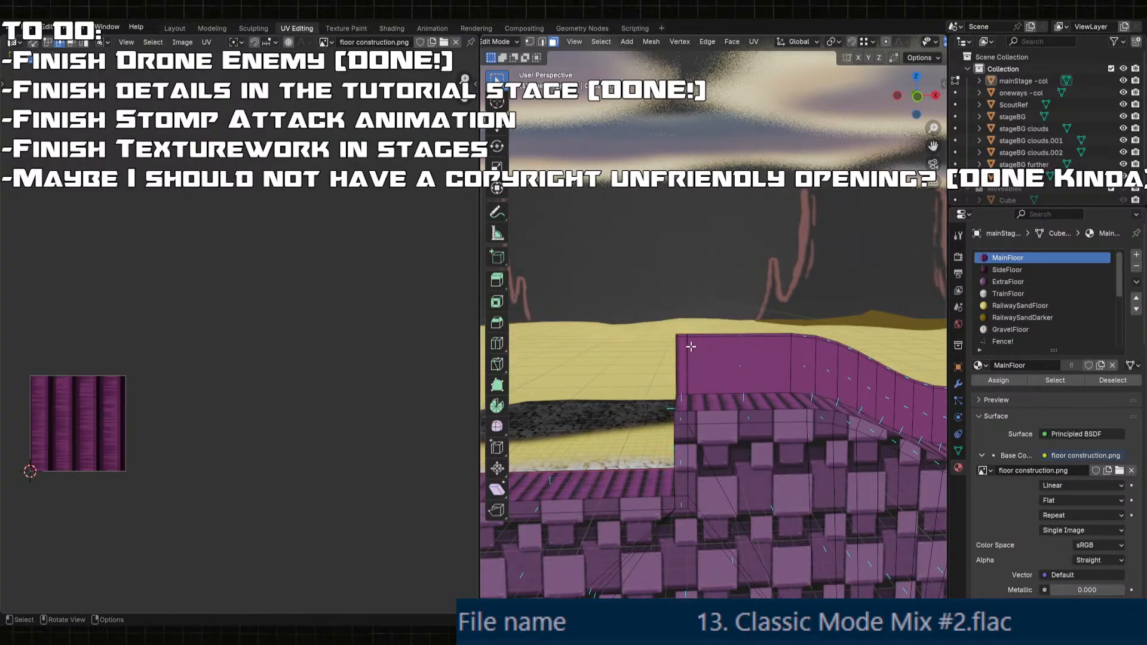
pyautogui.keyDown('ctrl'); pyautogui.click(684, 352); pyautogui.keyUp('ctrl')
pyautogui.keyDown('shift'); pyautogui.moveTo(657, 364); pyautogui.dragTo(683, 358, button='middle'); pyautogui.keyUp('shift')
pyautogui.keyDown('shift'); pyautogui.click(690, 363); pyautogui.keyUp('shift')
pyautogui.keyDown('ctrl'); pyautogui.click(625, 354); pyautogui.keyUp('ctrl')
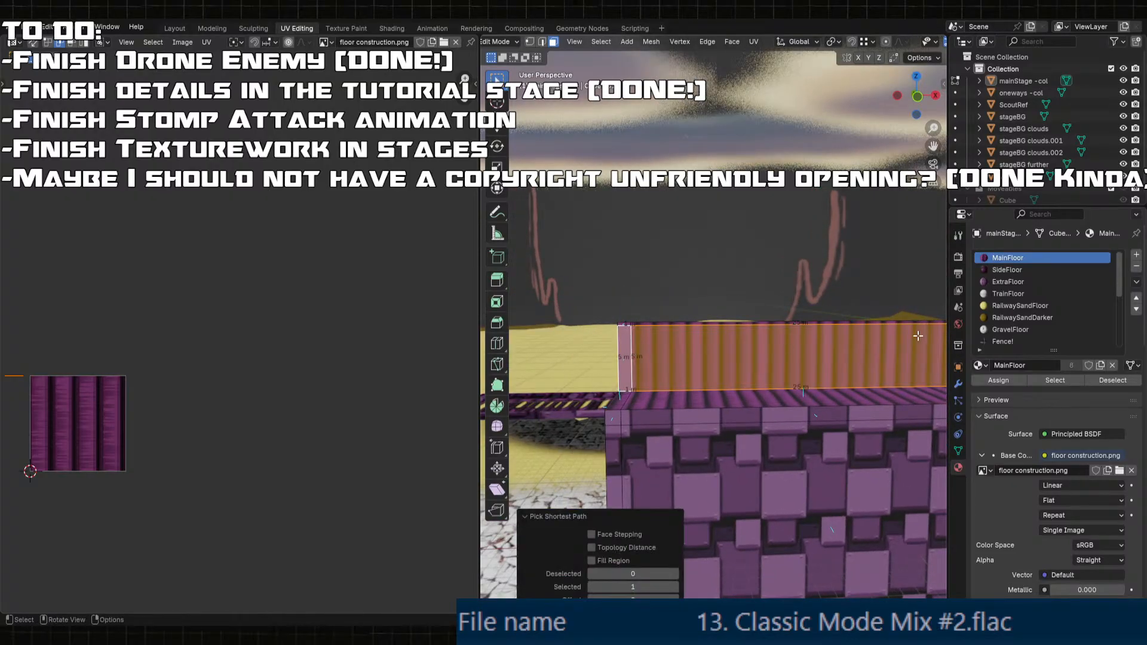
pyautogui.click(1003, 341)
pyautogui.click(998, 380)
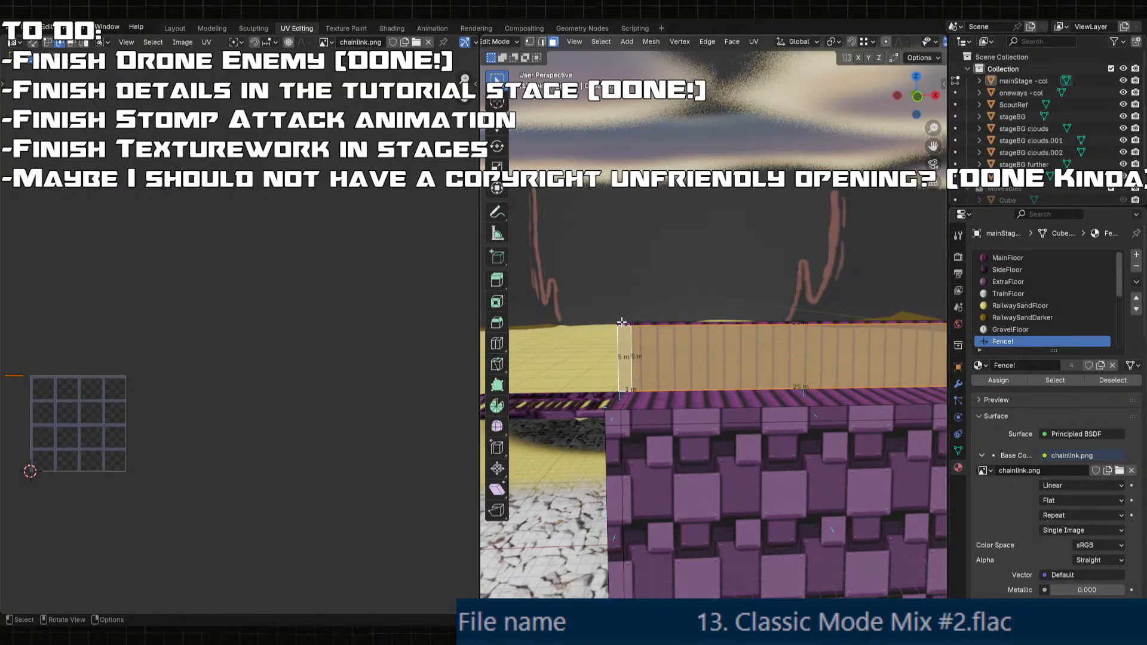
# - Unwrap the raised sections' fence faces with Cube Projection and rotate their UVs by 45°
pyautogui.press('u')
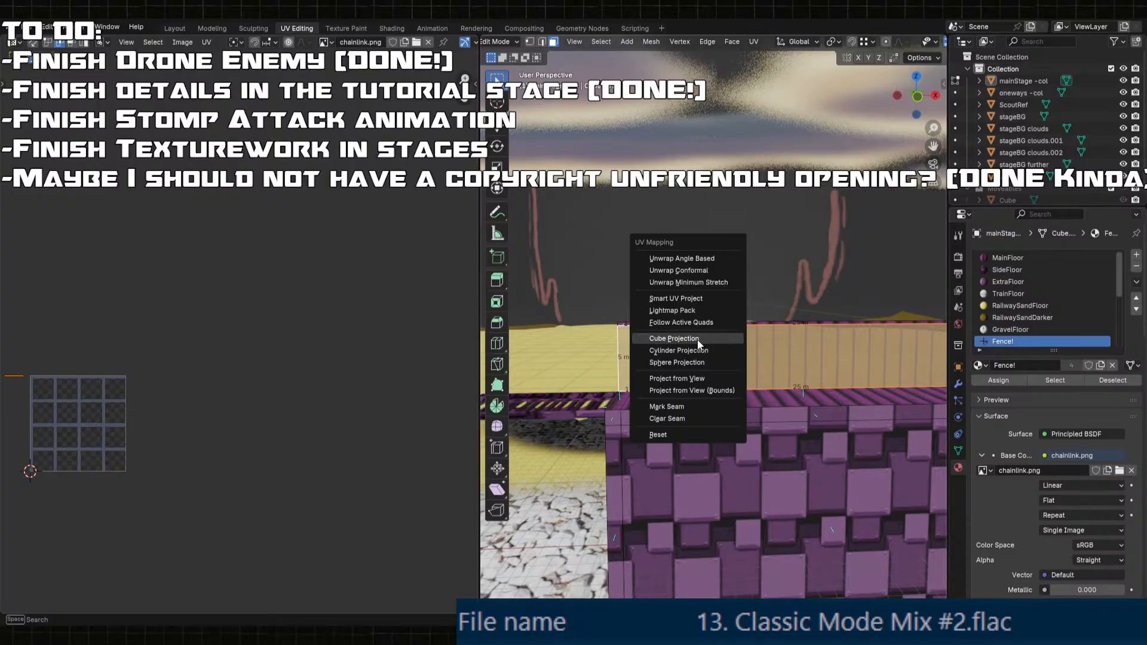
pyautogui.click(698, 338)
pyautogui.scroll(1, 202, 435)
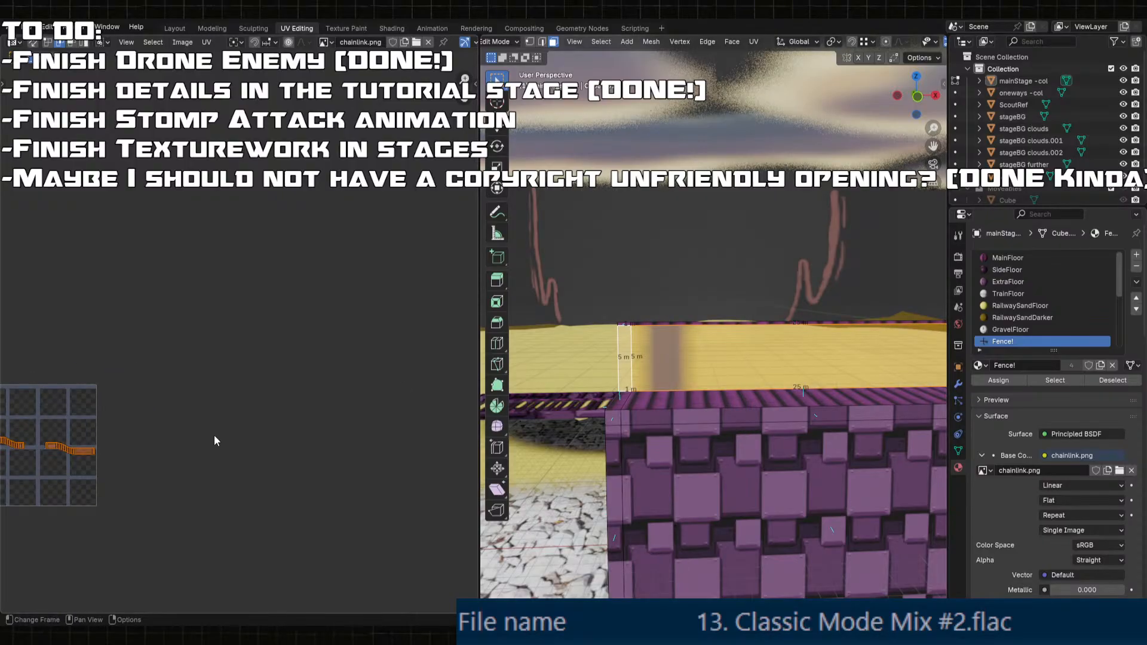
pyautogui.moveTo(216, 441); pyautogui.dragTo(418, 401, button='middle')
pyautogui.press('r')
pyautogui.click(295, 557)
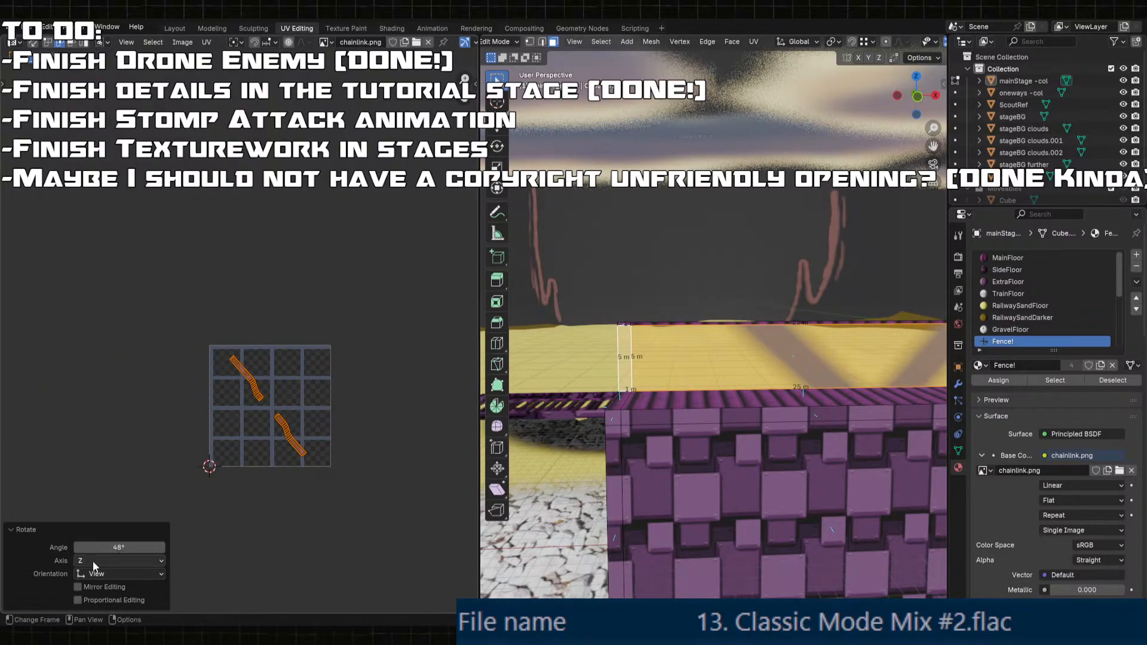
pyautogui.click(122, 546)
pyautogui.write('45')
pyautogui.press('Return')
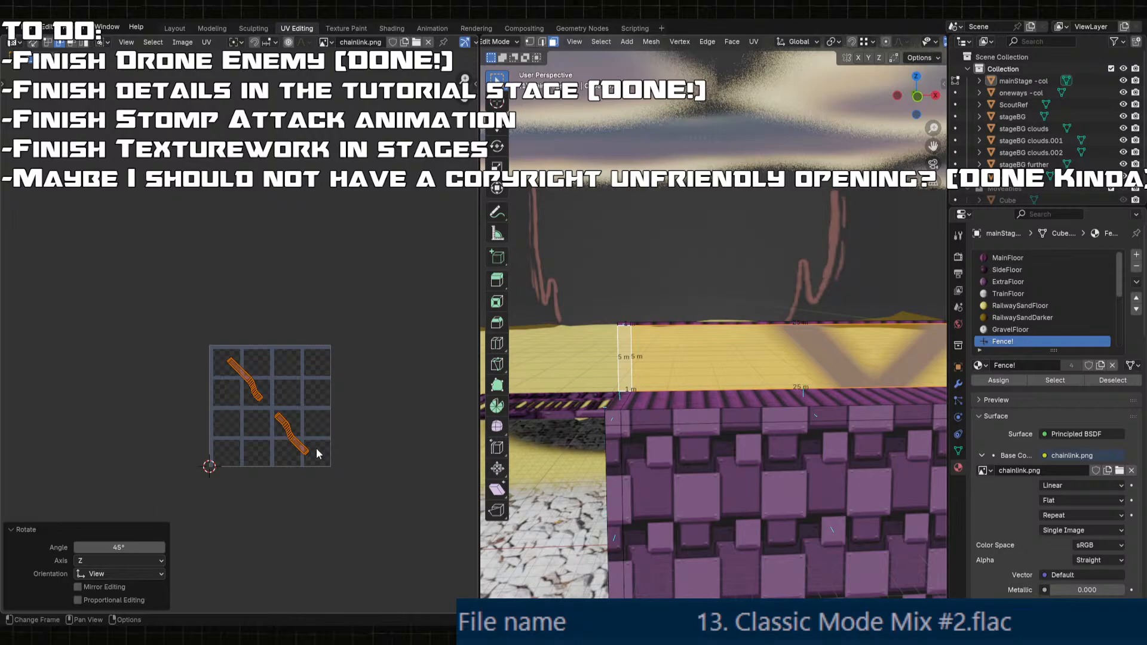
# - Scale the raised sections' fence UVs by 60 on all axes
pyautogui.press('s')
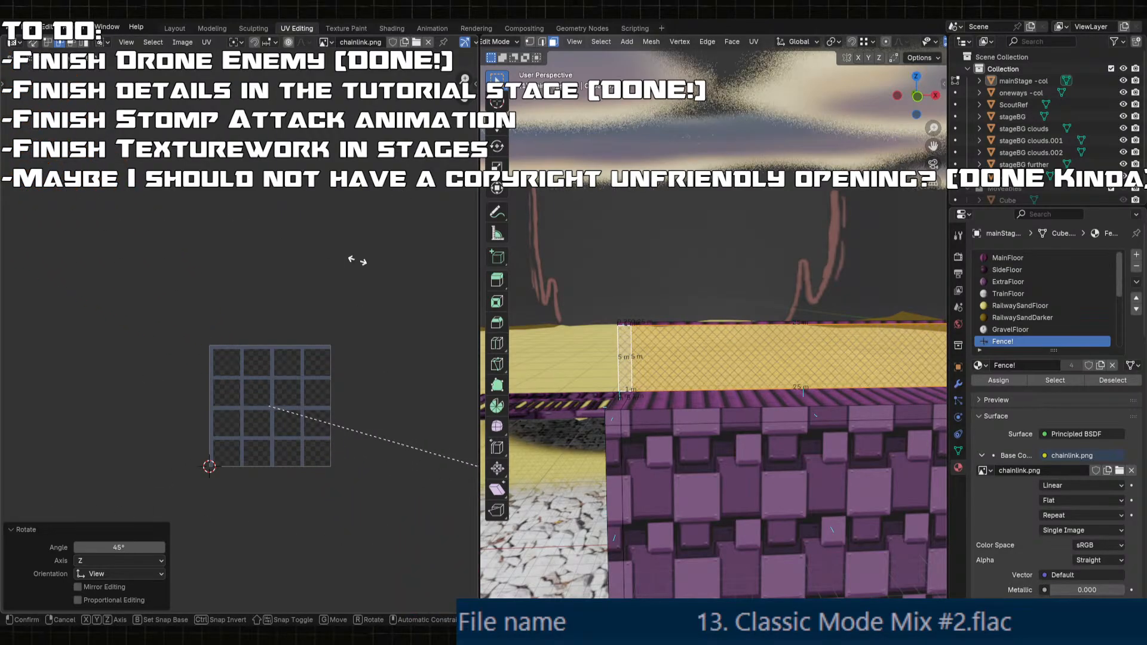
pyautogui.click(357, 261)
pyautogui.click(119, 537)
pyautogui.write('60')
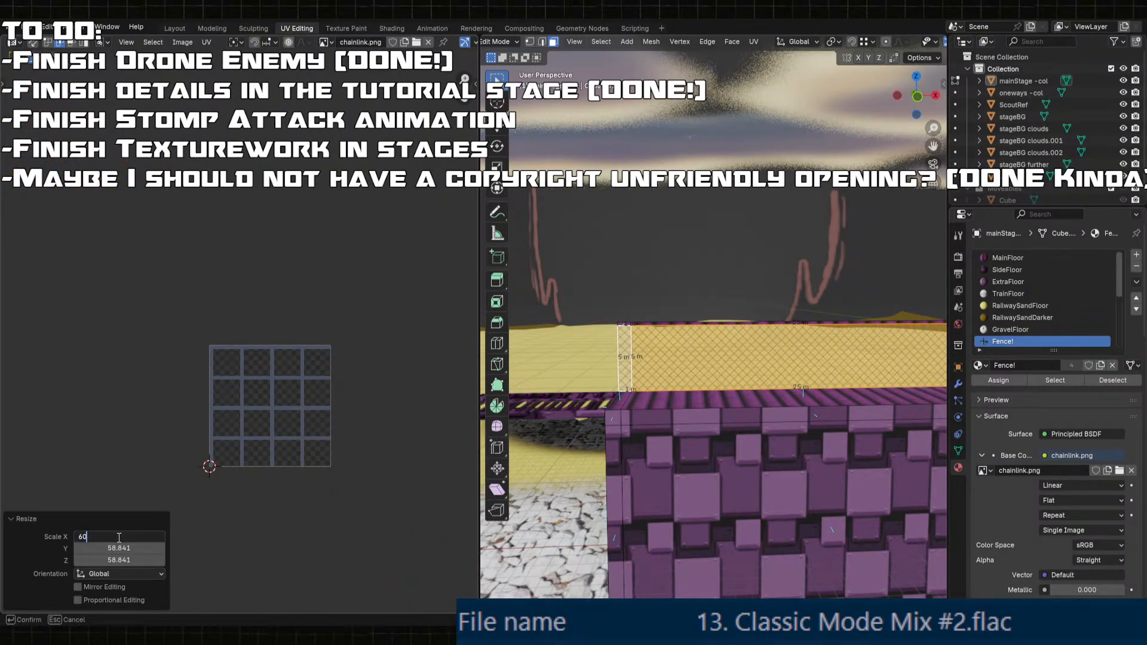
pyautogui.press('Tab')
pyautogui.write('60')
pyautogui.press('Tab')
pyautogui.write('60')
pyautogui.press('Return')
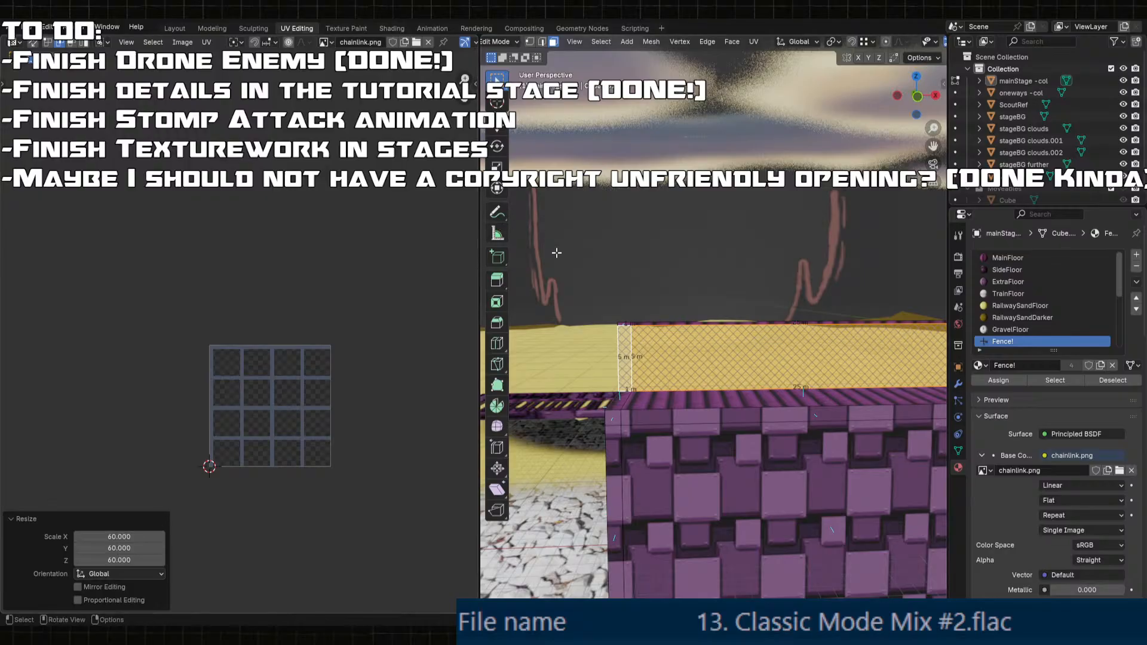
# - Assign the trainTop material to the thin rim faces along the first raised section's fence
pyautogui.scroll(3, 623, 332)
pyautogui.click(555, 323)
pyautogui.moveTo(556, 323); pyautogui.dragTo(783, 389, button='middle')
pyautogui.keyDown('ctrl'); pyautogui.click(778, 383); pyautogui.keyUp('ctrl')
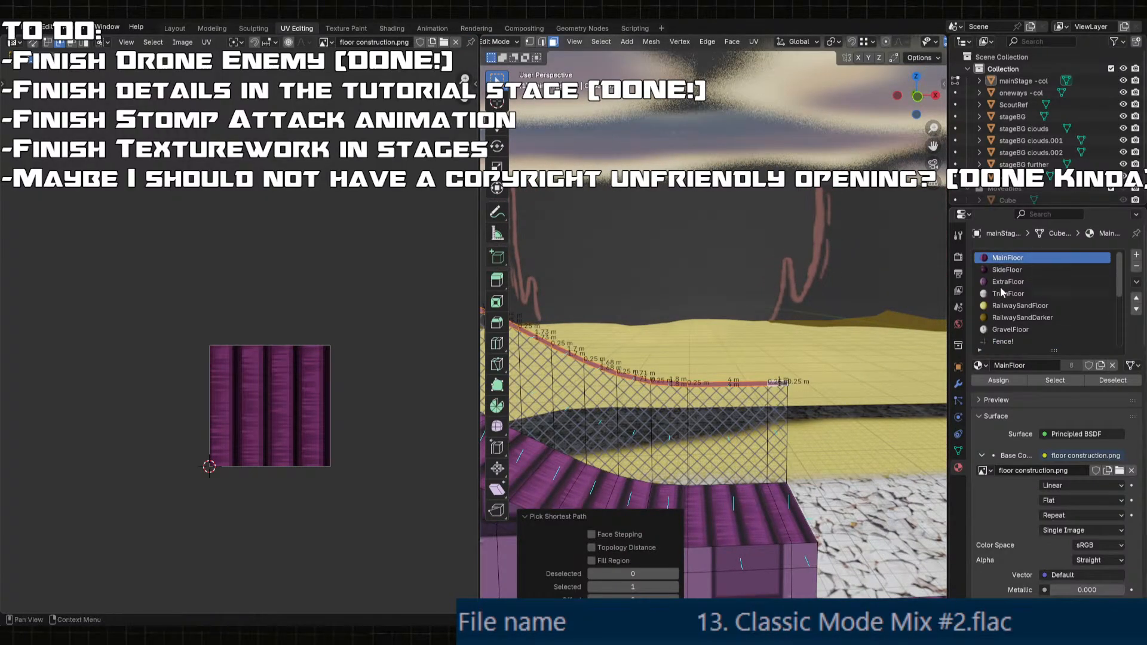
pyautogui.scroll(-5, 1011, 336)
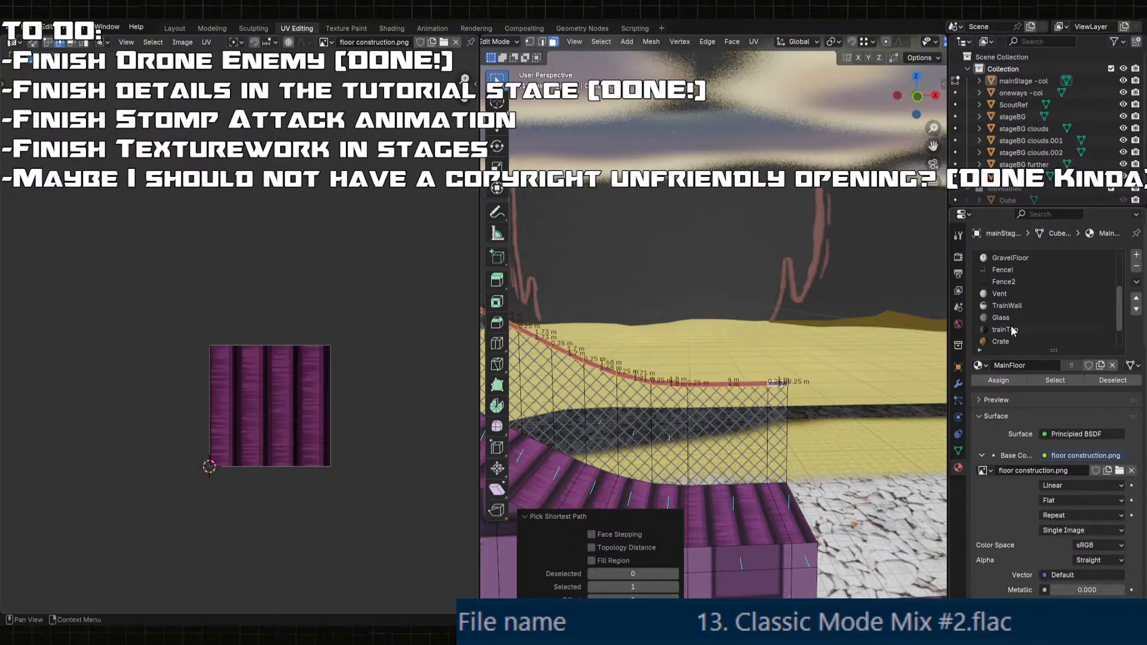
pyautogui.click(1012, 331)
pyautogui.click(1002, 384)
# - Assign the trainTop material to the rim faces of the other raised section's fence
pyautogui.scroll(3, 657, 389)
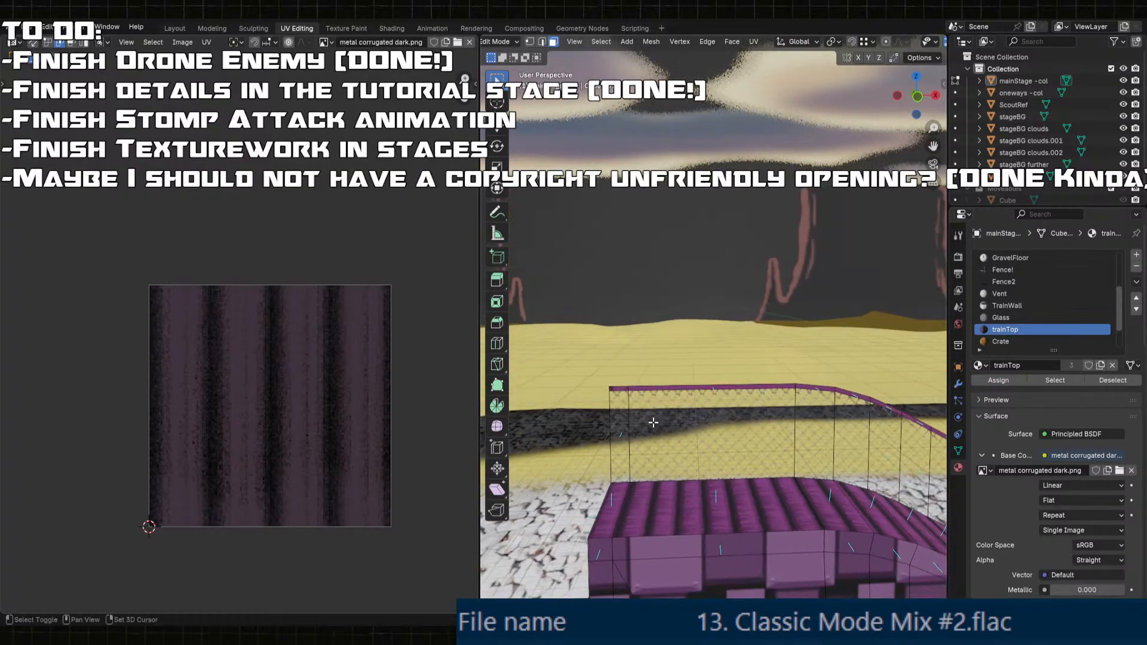
pyautogui.click(618, 390)
pyautogui.keyDown('shift'); pyautogui.moveTo(619, 390); pyautogui.dragTo(515, 392, button='middle'); pyautogui.keyUp('shift')
pyautogui.keyDown('ctrl'); pyautogui.click(744, 389); pyautogui.keyUp('ctrl')
pyautogui.scroll(-4, 1005, 340)
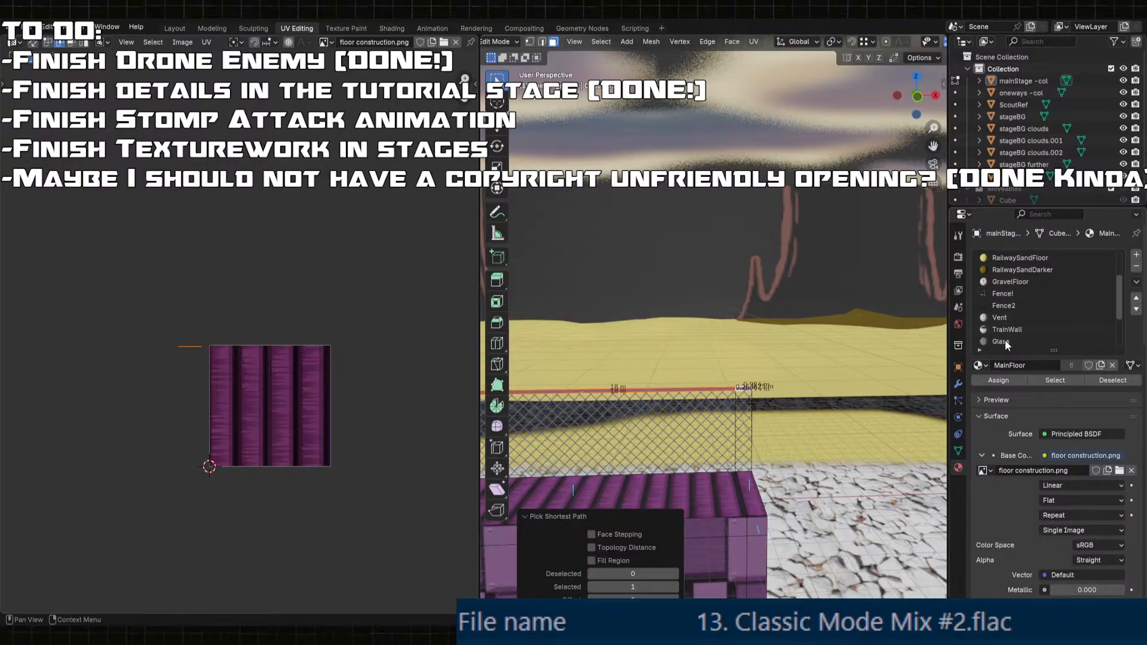
pyautogui.click(1006, 329)
pyautogui.press('Tab')
# - Inspect the new fences on the walls and the rest of the stage out to its far end and background
pyautogui.scroll(3, 698, 289)
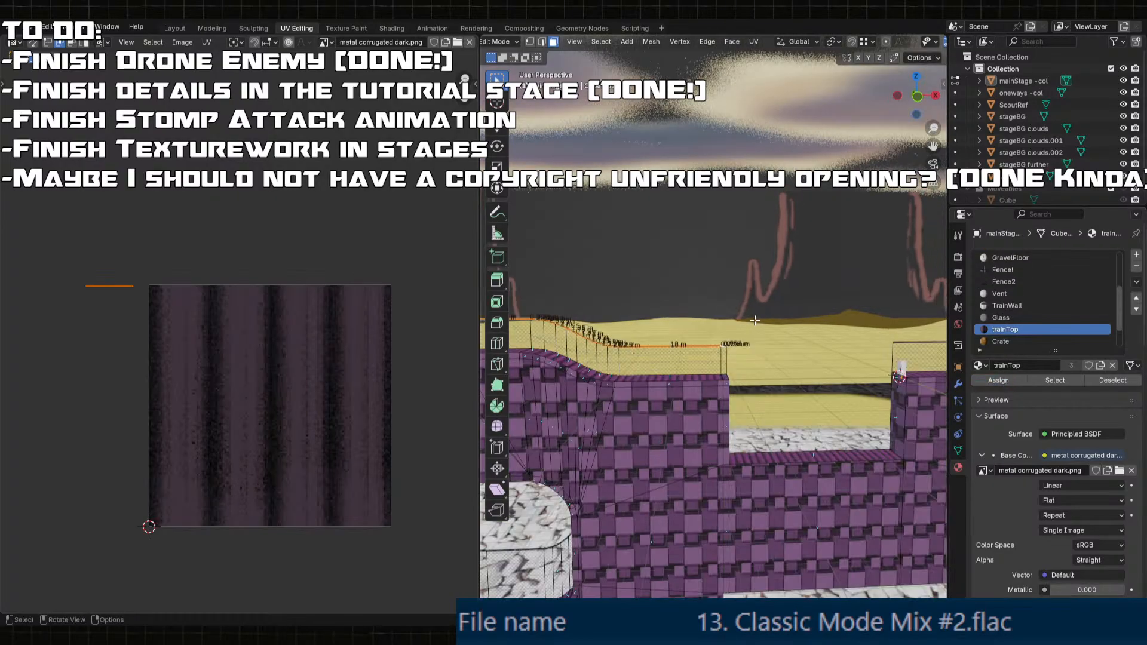
pyautogui.scroll(-4, 694, 286)
pyautogui.scroll(4, 653, 316)
pyautogui.keyDown('shift'); pyautogui.moveTo(582, 321); pyautogui.dragTo(656, 333, button='middle'); pyautogui.keyUp('shift')
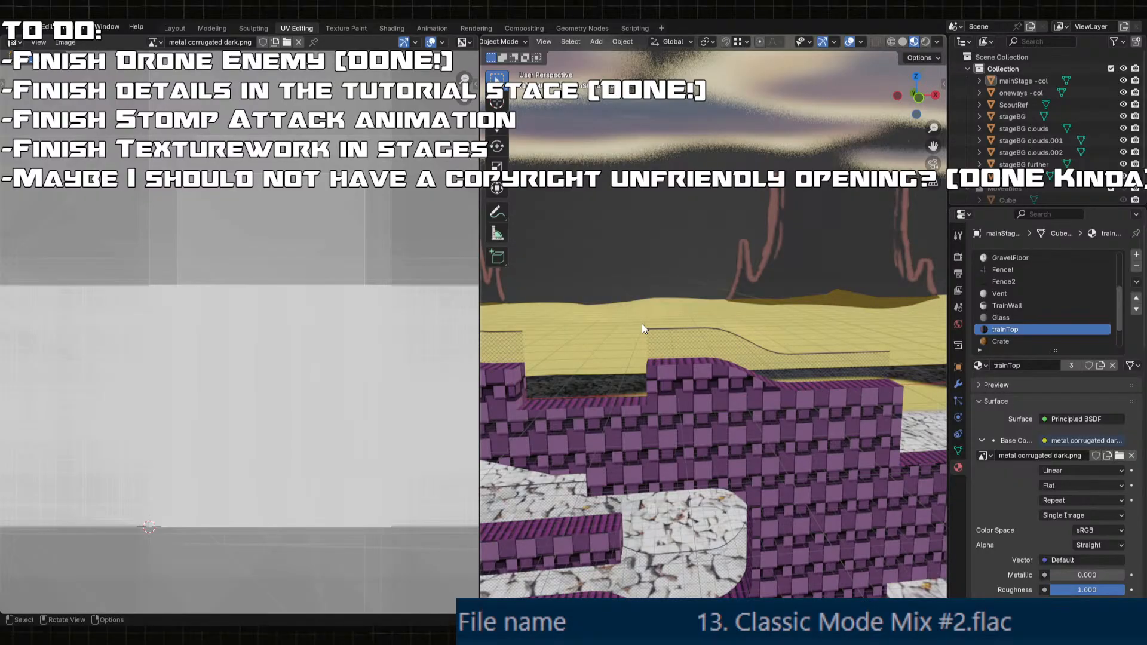
pyautogui.scroll(-9, 737, 377)
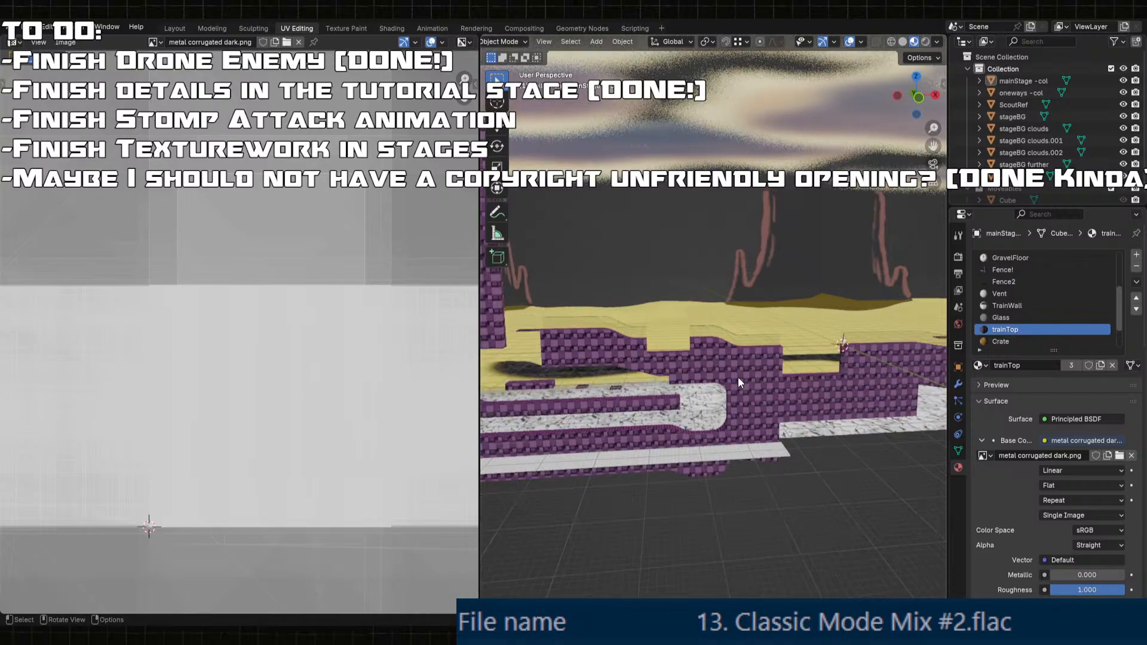
pyautogui.keyDown('shift'); pyautogui.moveTo(639, 376); pyautogui.dragTo(782, 422, button='middle'); pyautogui.keyUp('shift')
pyautogui.scroll(3, 672, 443)
pyautogui.keyDown('shift'); pyautogui.moveTo(671, 443); pyautogui.dragTo(823, 400, button='middle'); pyautogui.keyUp('shift')
pyautogui.scroll(3, 824, 400)
pyautogui.keyDown('shift'); pyautogui.moveTo(753, 439); pyautogui.dragTo(711, 385, button='middle'); pyautogui.keyUp('shift')
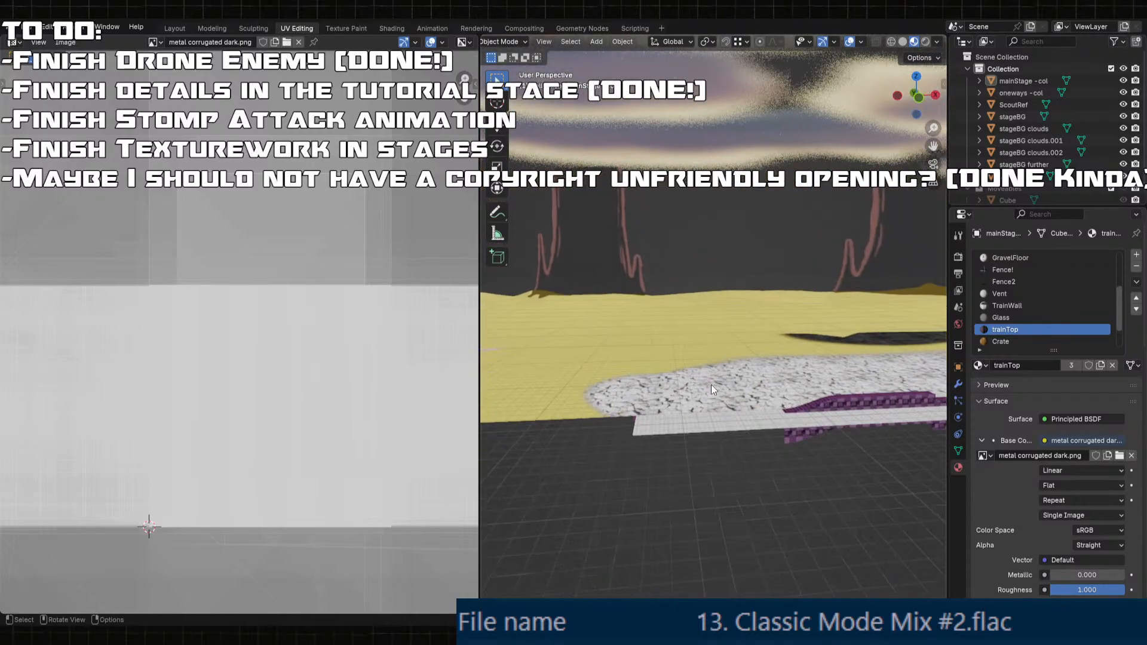
pyautogui.scroll(4, 711, 384)
pyautogui.moveTo(733, 422); pyautogui.dragTo(534, 565, button='middle')
pyautogui.press('Tab')
pyautogui.press('Tab')
pyautogui.scroll(-4, 708, 399)
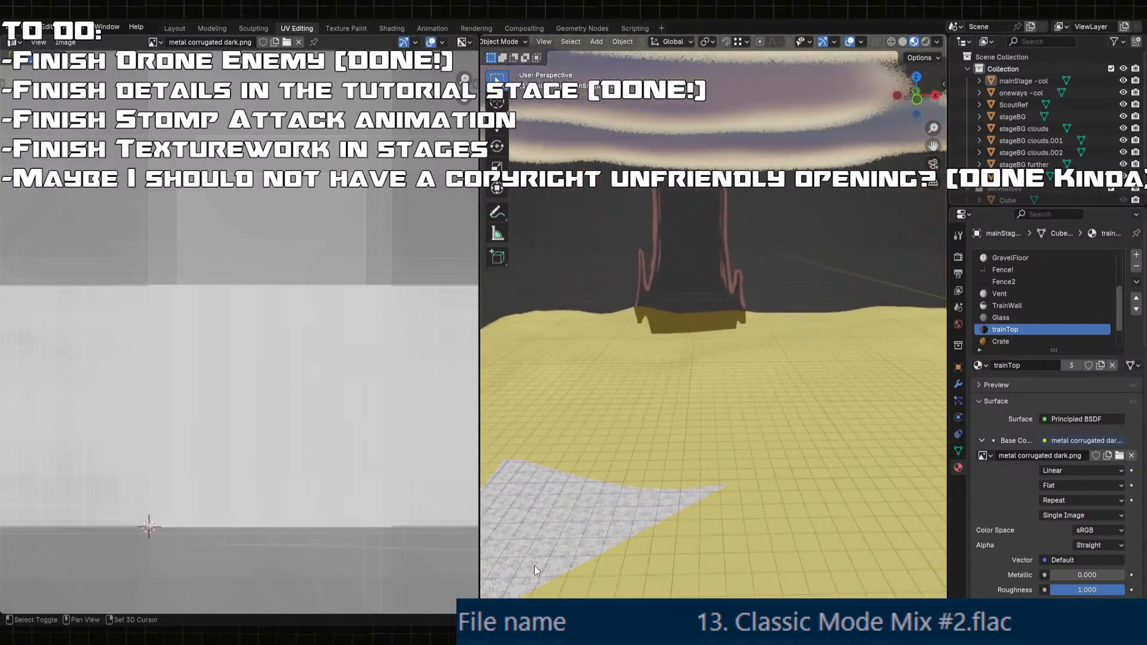
pyautogui.scroll(-5, 664, 401)
pyautogui.keyDown('shift'); pyautogui.moveTo(677, 311); pyautogui.dragTo(831, 399, button='middle'); pyautogui.keyUp('shift')
# - Extrude the end edge of the stageBG clouds.002 plane by -300 m along X
pyautogui.click(554, 265)
pyautogui.press('Tab')
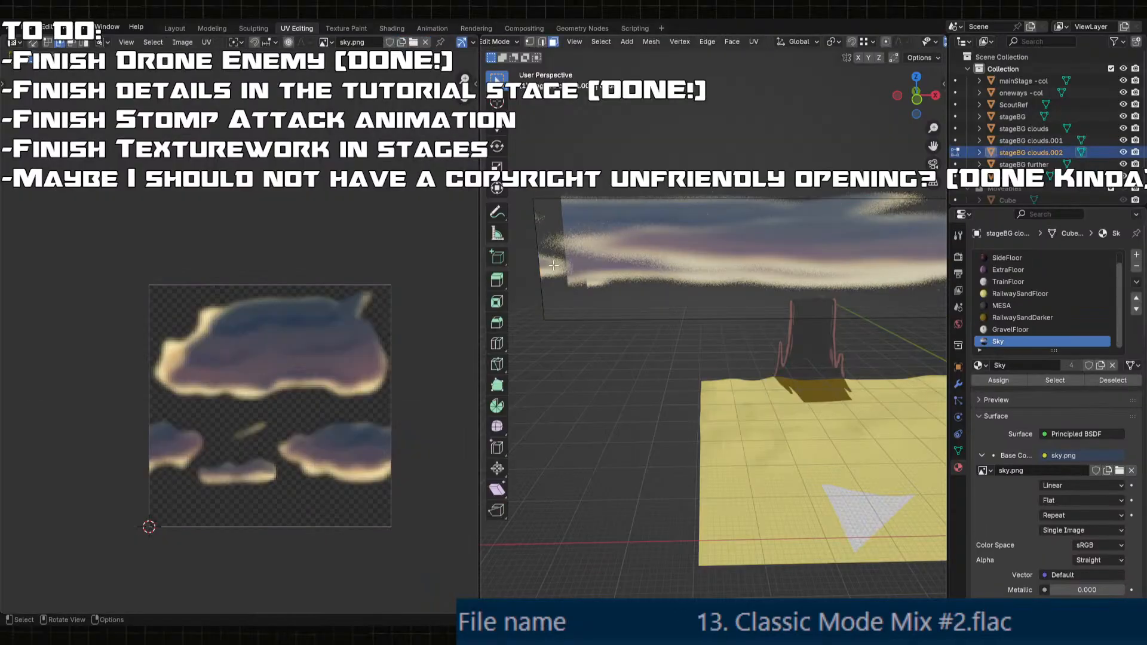
pyautogui.moveTo(541, 294); pyautogui.dragTo(755, 324, button='middle')
pyautogui.scroll(2, 657, 327)
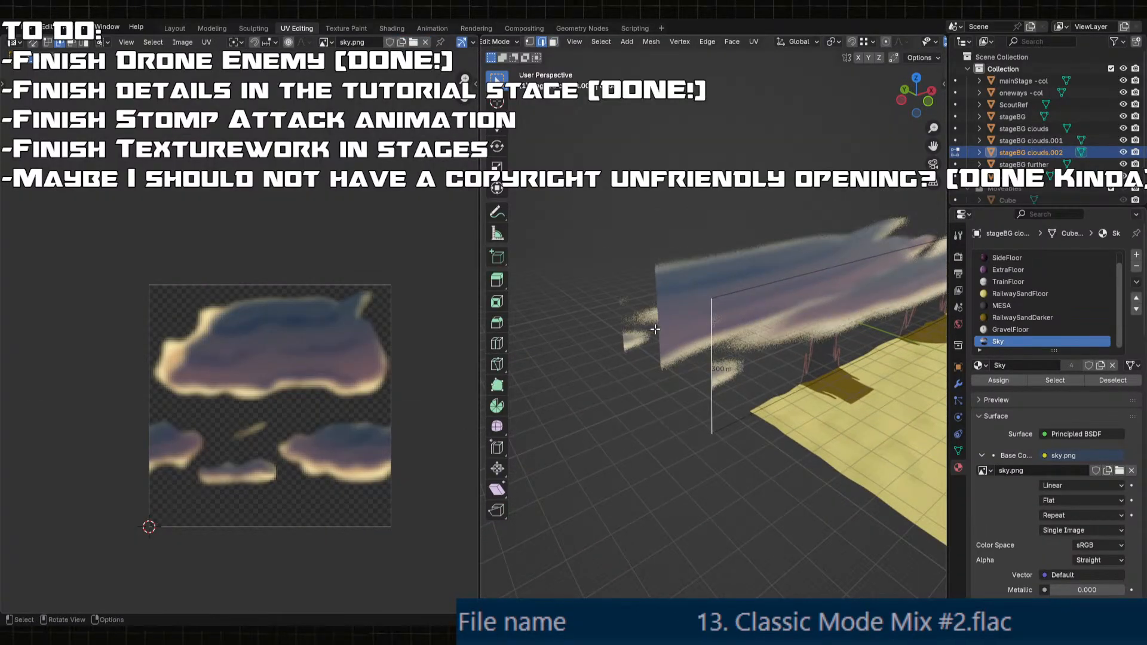
pyautogui.press('e')
pyautogui.press('x')
pyautogui.click(894, 490)
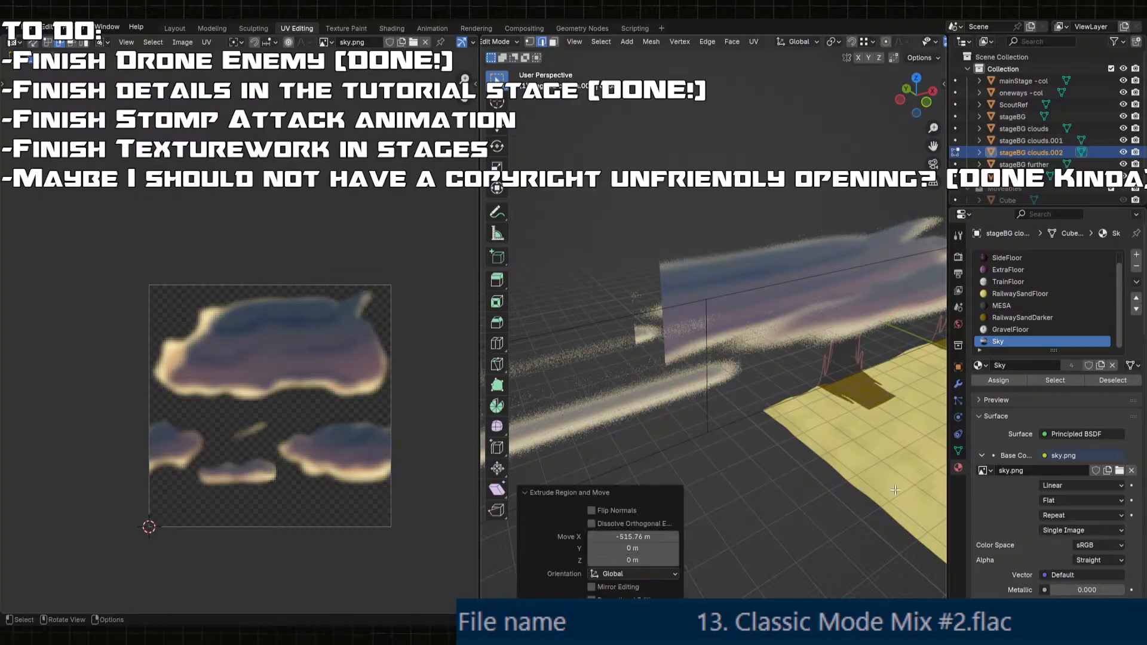
pyautogui.click(645, 537)
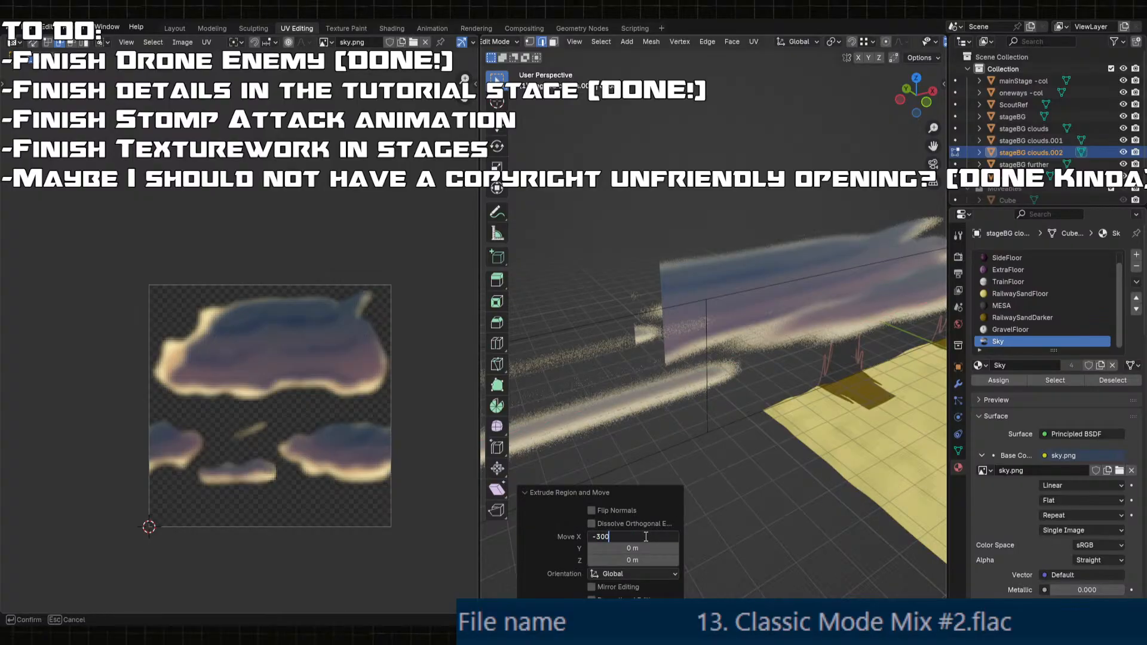
pyautogui.press('Return')
# - Check the extended end of the stageBG clouds.002 plane and undo the -300 m extrusion of its end edge
pyautogui.moveTo(717, 326); pyautogui.dragTo(697, 350, button='middle')
pyautogui.click(756, 352)
pyautogui.click(763, 315)
pyautogui.moveTo(763, 315); pyautogui.dragTo(776, 346, button='middle')
pyautogui.scroll(2, 799, 354)
pyautogui.scroll(1, 800, 354)
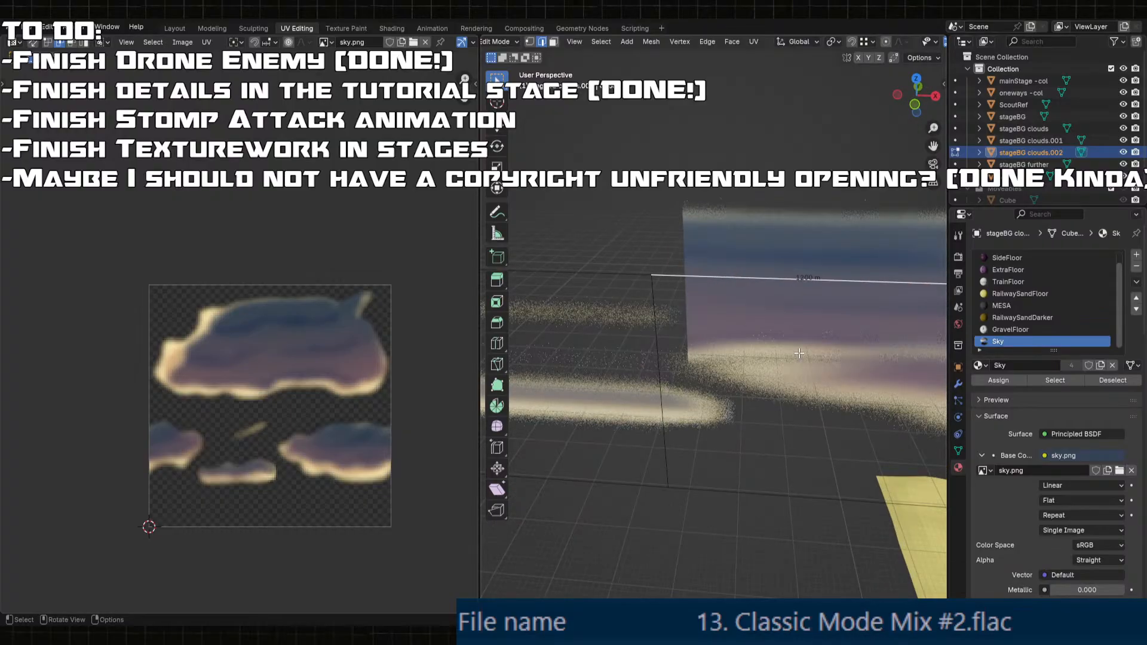
pyautogui.scroll(-2, 633, 354)
pyautogui.keyDown('shift'); pyautogui.moveTo(554, 354); pyautogui.dragTo(750, 370, button='middle'); pyautogui.keyUp('shift')
pyautogui.click(623, 357)
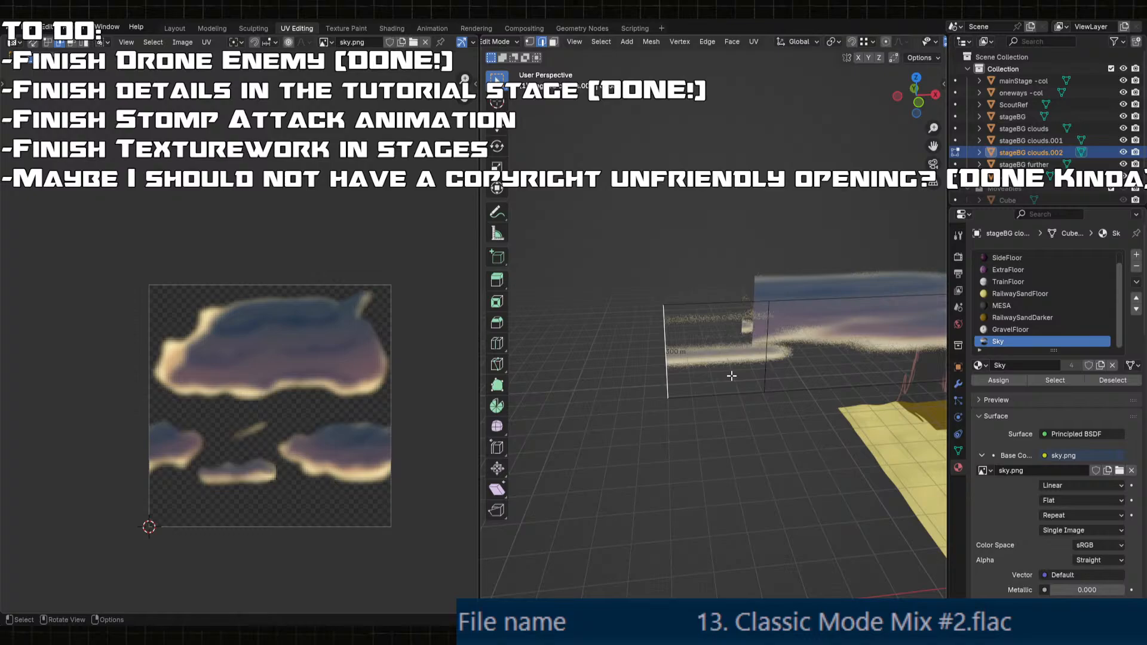
pyautogui.hotkey('ctrl', 'z')
pyautogui.hotkey('ctrl', 'z')
# - Extrude the end edge of the stageBG clouds.002 plane by -1200 m along X
pyautogui.press('e')
pyautogui.press('x')
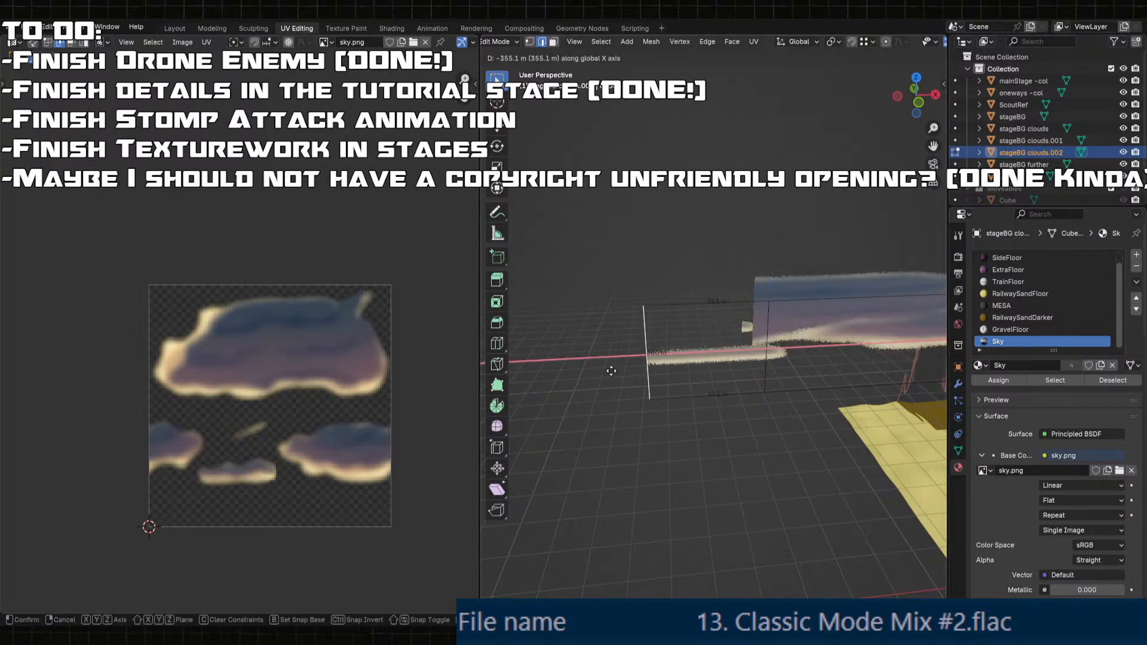
pyautogui.click(608, 372)
pyautogui.click(645, 541)
pyautogui.write('-120')
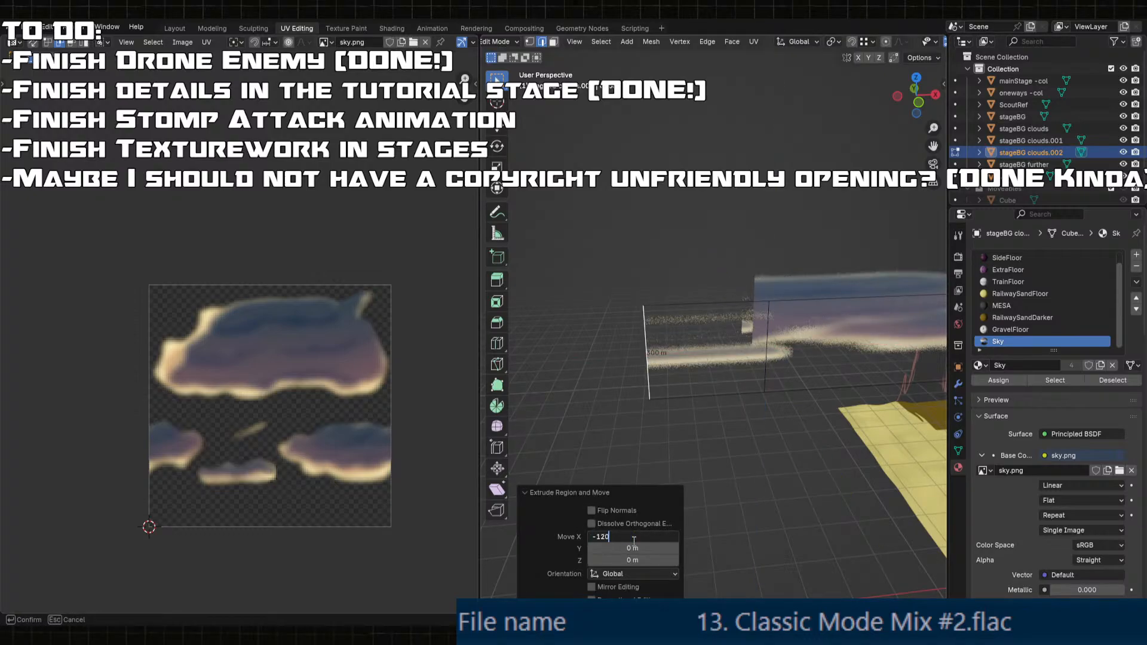
pyautogui.write('0')
pyautogui.press('Return')
# - Switch editing to the stageBG clouds.001 plane and extrude its end edge in the negative X direction to lengthen it
pyautogui.moveTo(836, 293); pyautogui.dragTo(806, 317, button='middle')
pyautogui.press('Tab')
pyautogui.click(802, 292)
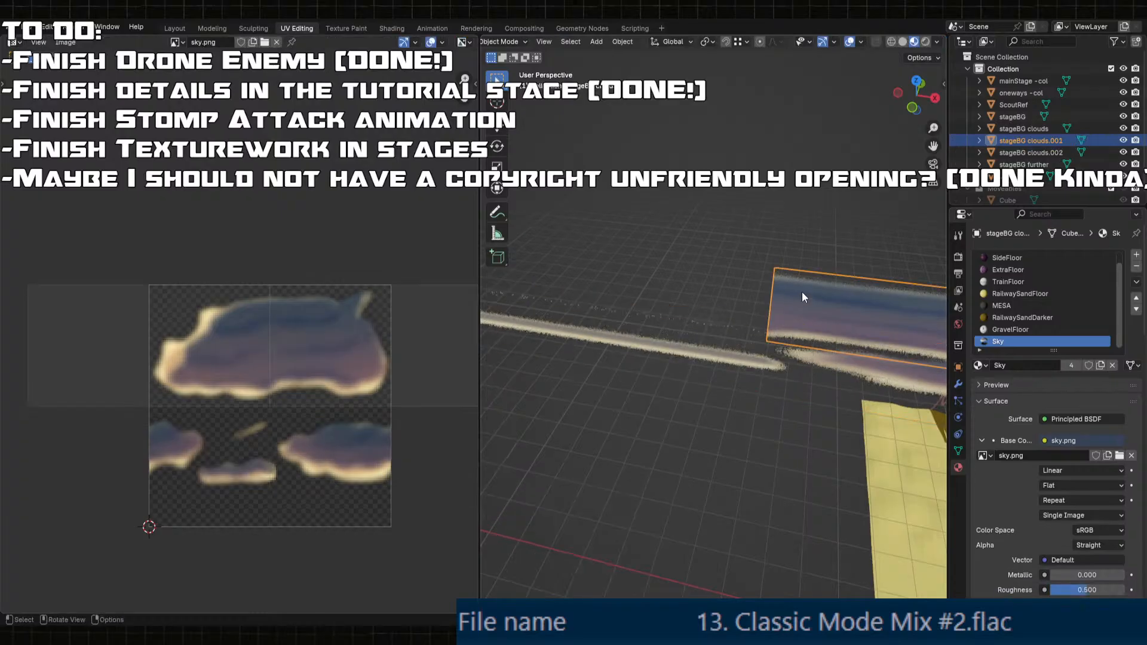
pyautogui.press('Tab')
pyautogui.press('e')
pyautogui.press('x')
pyautogui.click(604, 585)
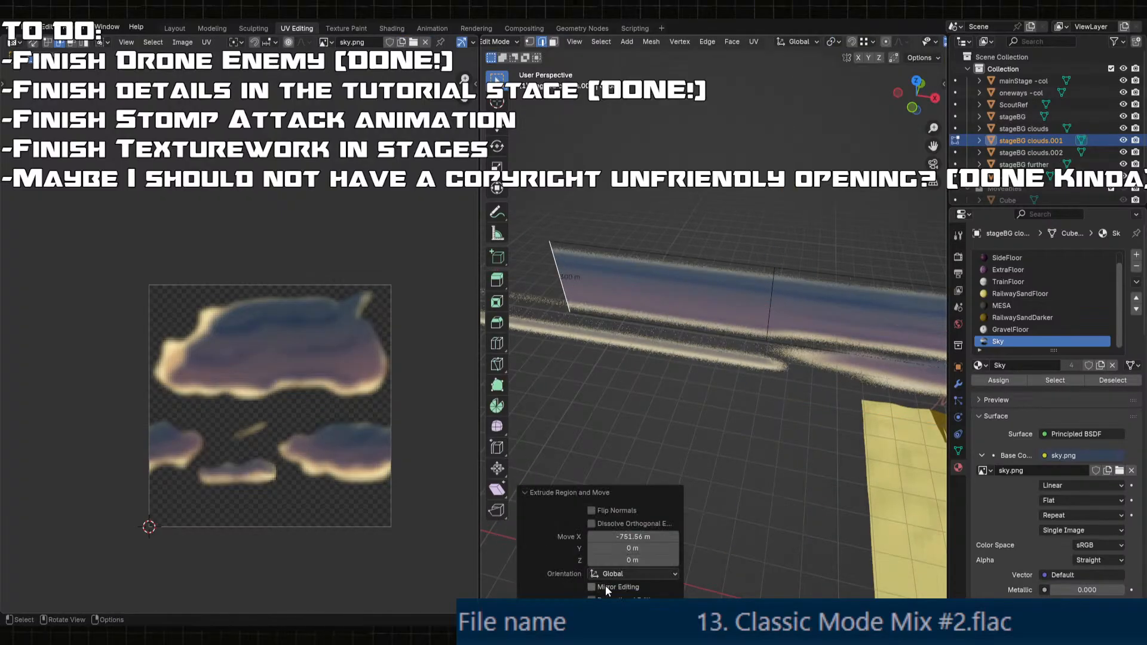
pyautogui.click(633, 536)
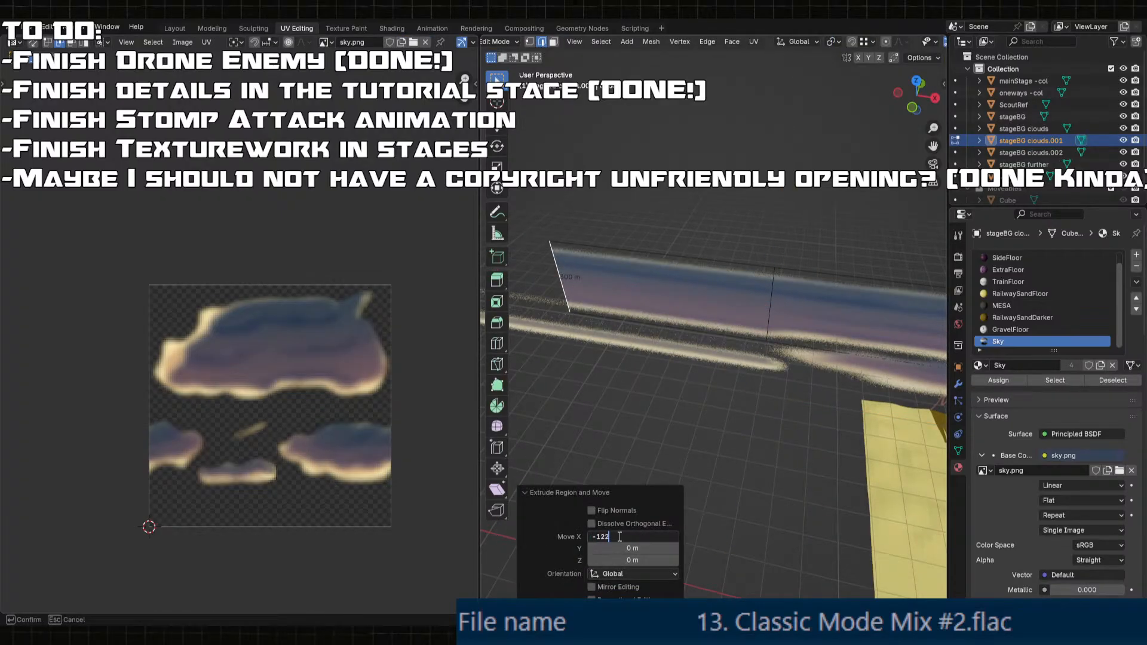
pyautogui.press('Return')
# - Leave the stageBG clouds.001 mesh and open the stageBG clouds plane for editing from the opposite side
pyautogui.press('3')
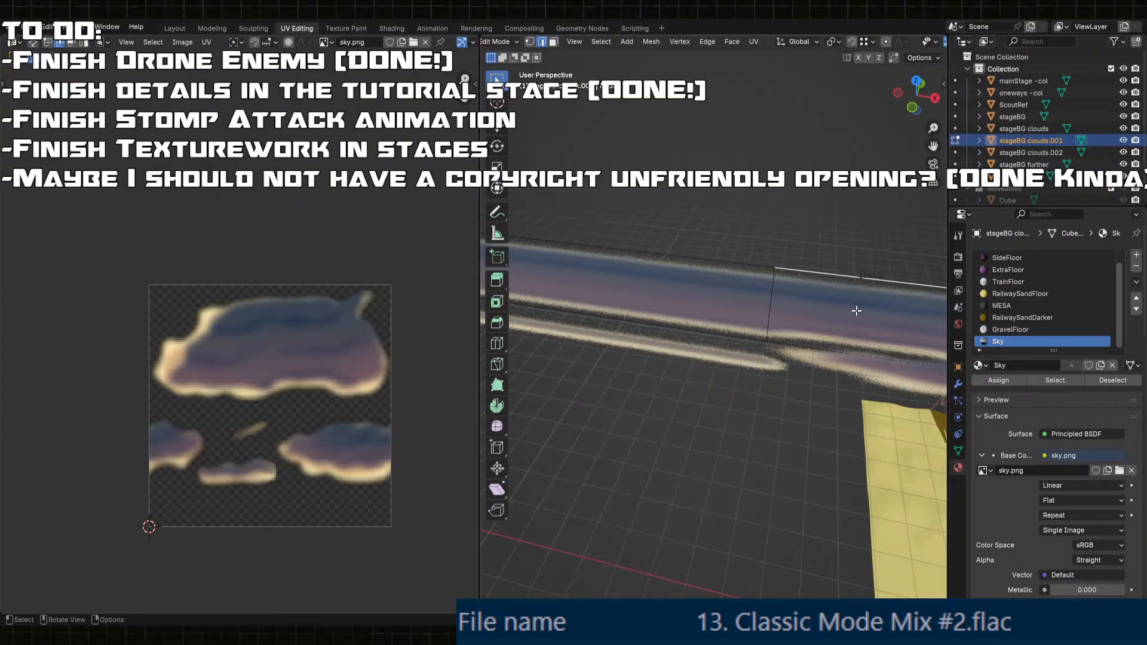
pyautogui.click(840, 311)
pyautogui.scroll(-3, 687, 346)
pyautogui.moveTo(687, 345); pyautogui.dragTo(689, 313, button='middle')
pyautogui.moveTo(837, 360)
pyautogui.mouseDown(button='middle')
pyautogui.moveTo(724, 347)
pyautogui.moveTo(825, 351)
pyautogui.mouseUp(button='middle')
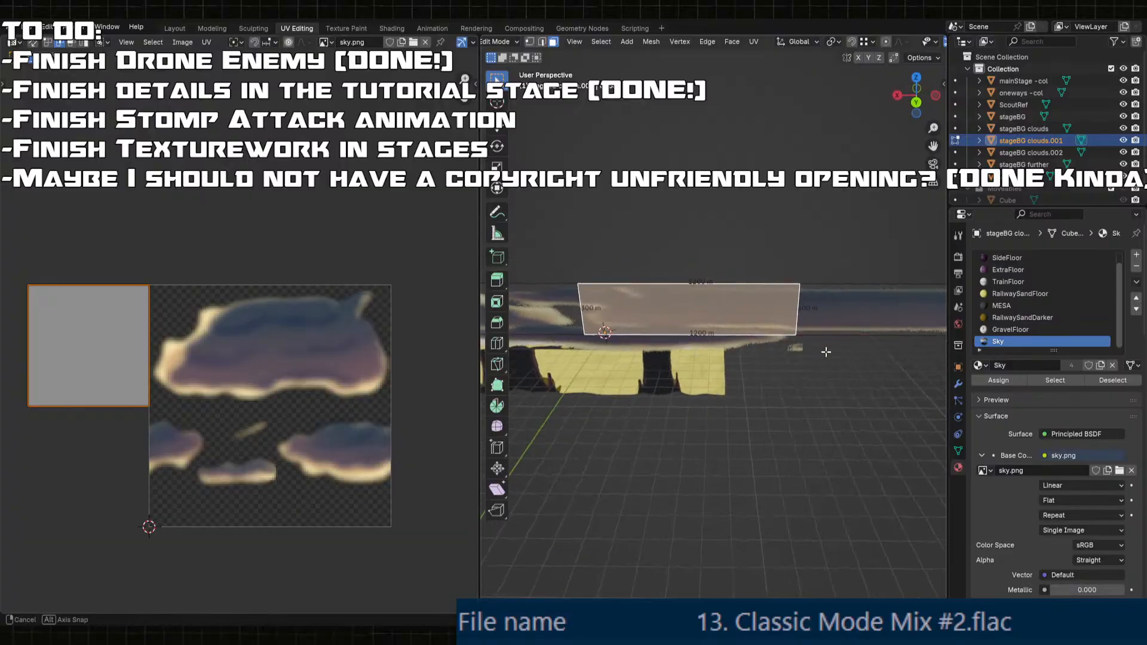
pyautogui.press('Tab')
pyautogui.click(800, 354)
pyautogui.press('2')
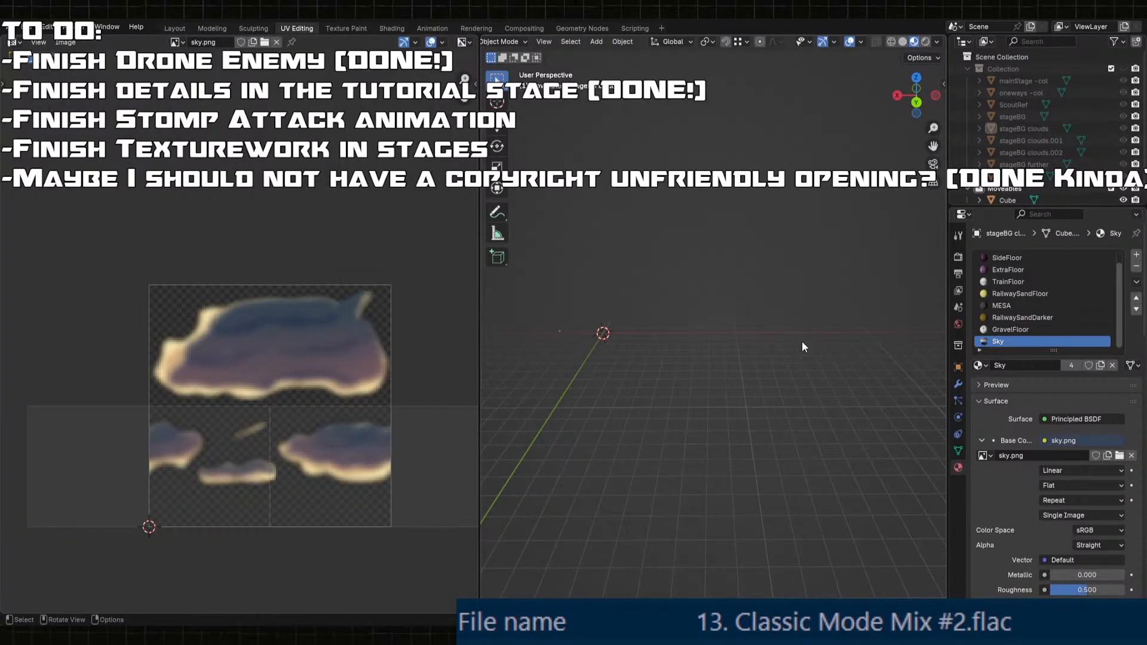
pyautogui.press('1')
pyautogui.press('Tab')
pyautogui.click(801, 347)
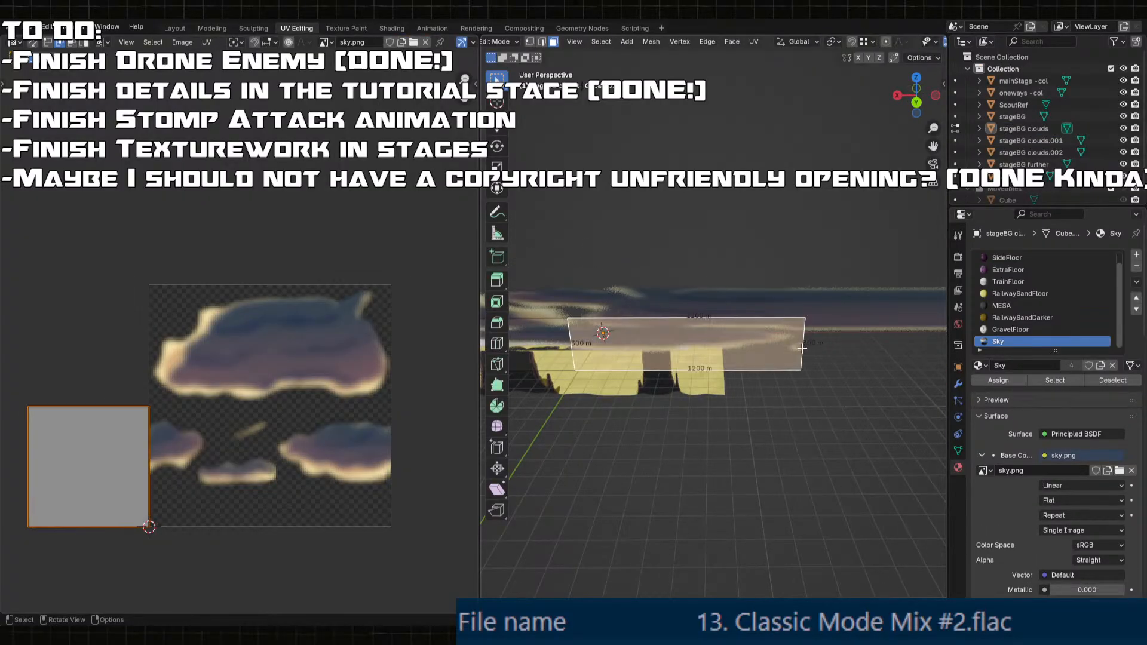
# - Extrude the end edge of the stageBG clouds plane by -1200 m along X
pyautogui.press('2')
pyautogui.click(802, 344)
pyautogui.press('e')
pyautogui.press('x')
pyautogui.click(924, 373)
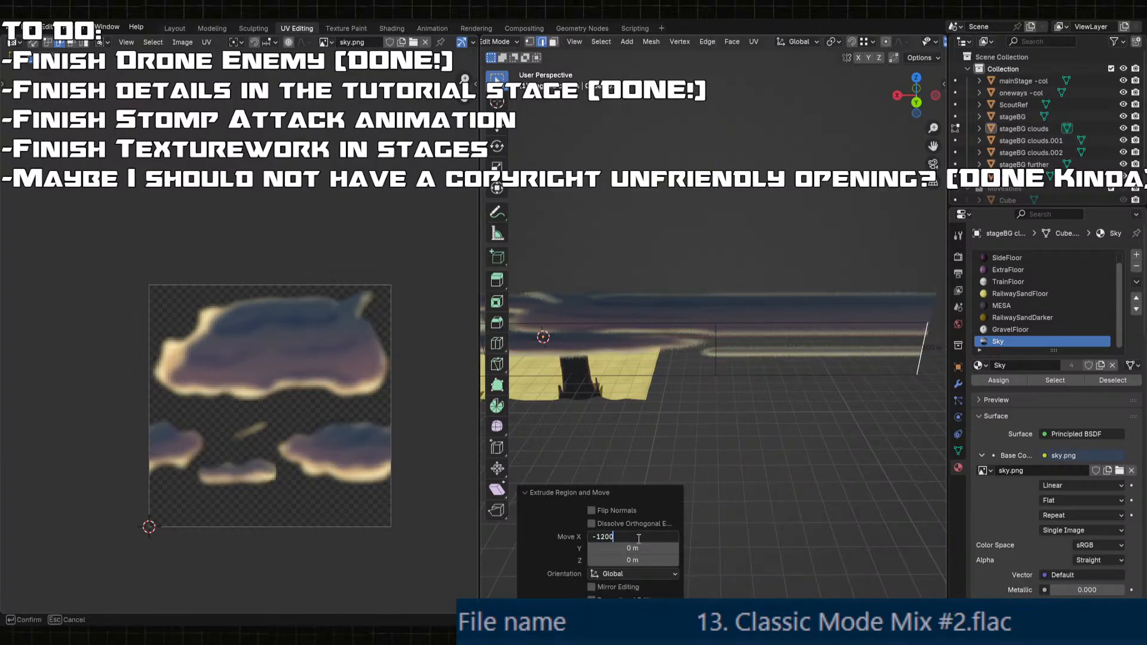
pyautogui.click(798, 436)
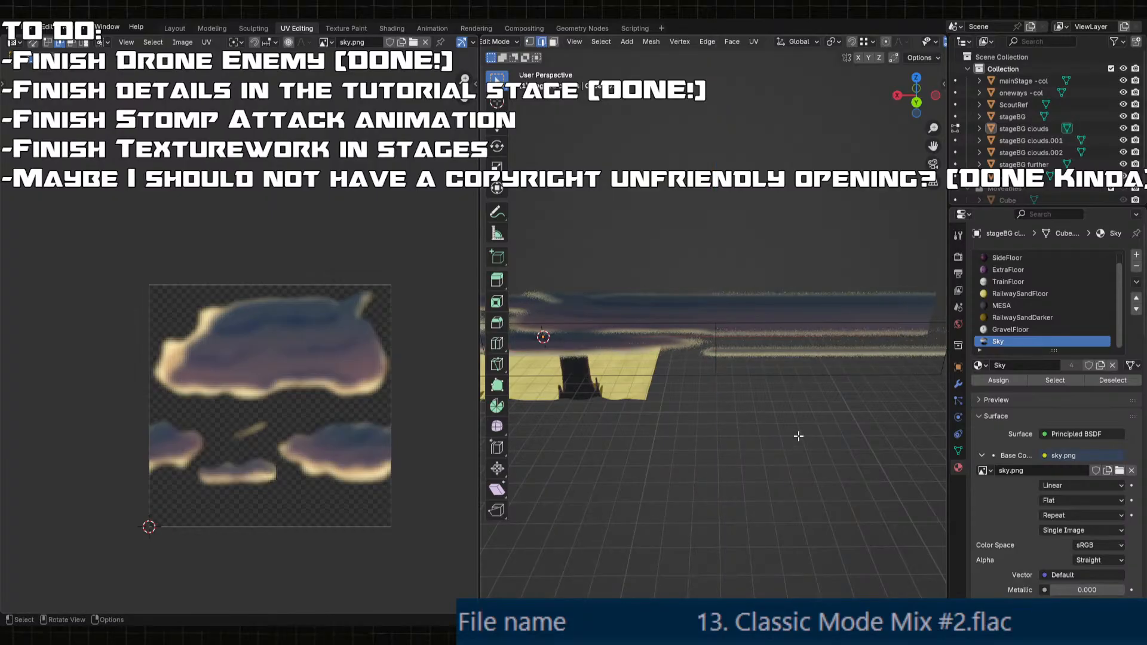
# - Select the row of faces along the stageBG clouds plane and unwrap them with Cube Projection
pyautogui.press('Tab')
pyautogui.press('2')
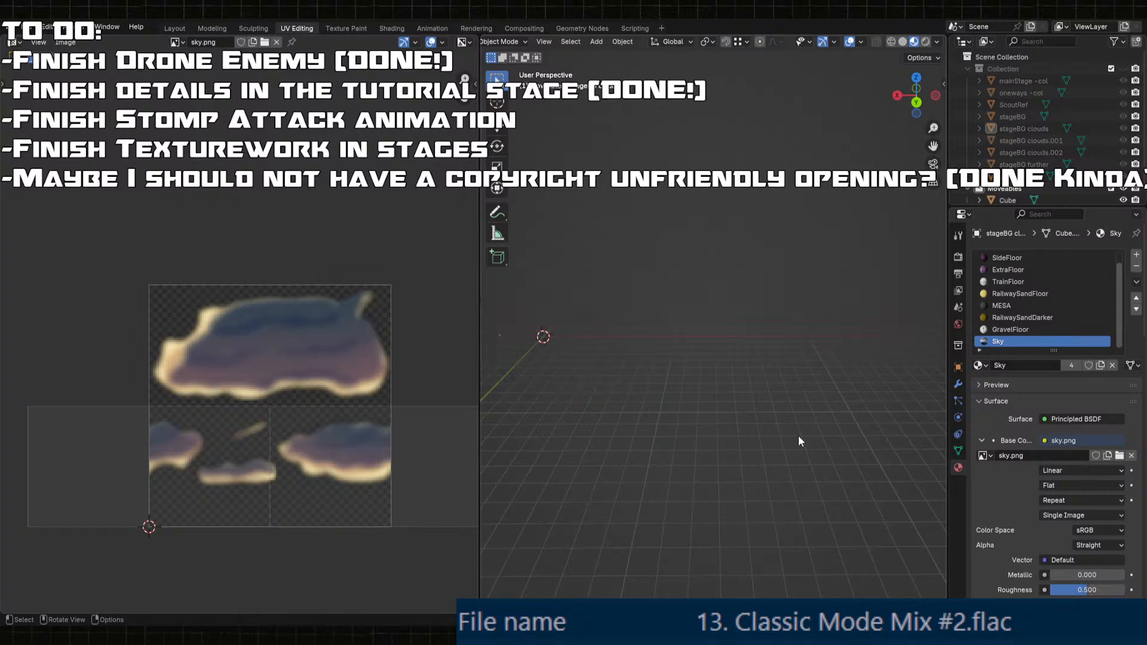
pyautogui.press('1')
pyautogui.moveTo(798, 435); pyautogui.dragTo(599, 245, button='middle')
pyautogui.press('Tab')
pyautogui.moveTo(778, 351); pyautogui.dragTo(718, 325, button='middle')
pyautogui.keyDown('ctrl'); pyautogui.click(715, 323); pyautogui.keyUp('ctrl')
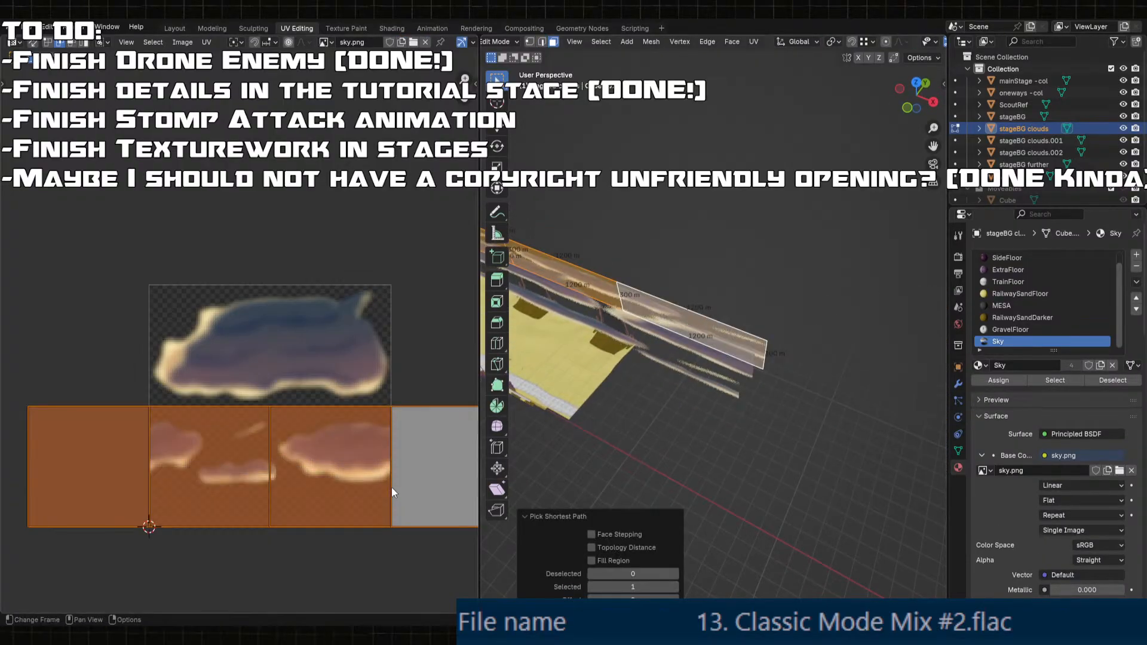
pyautogui.scroll(-3, 392, 490)
pyautogui.moveTo(698, 289); pyautogui.dragTo(697, 318, button='middle')
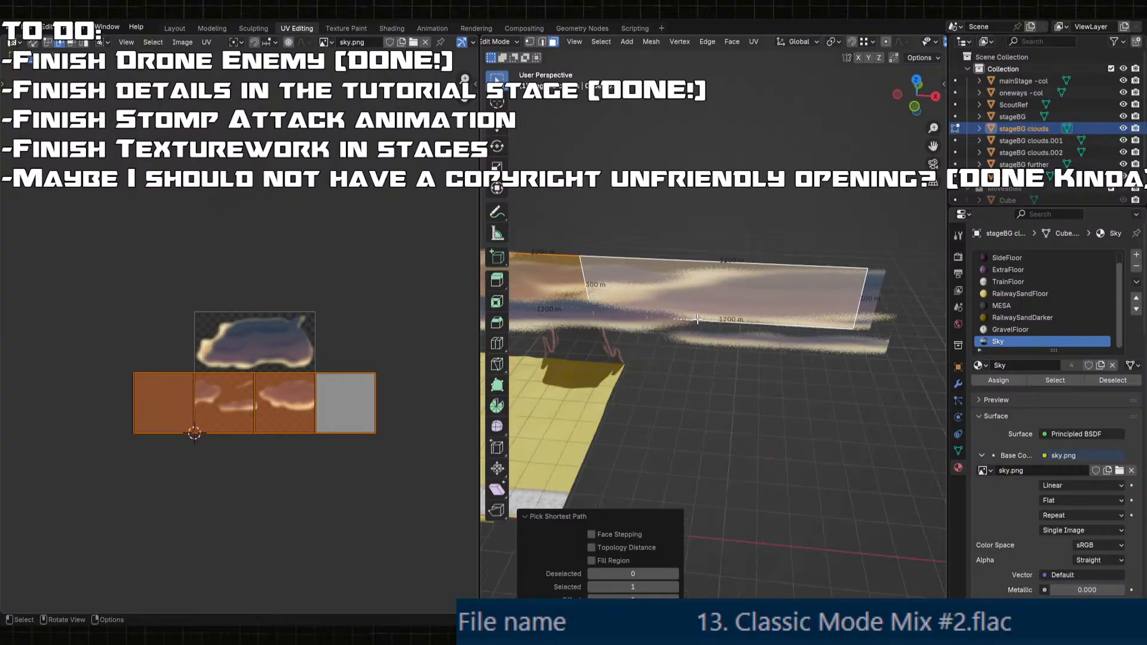
pyautogui.press('u')
pyautogui.click(651, 319)
pyautogui.scroll(4, 338, 452)
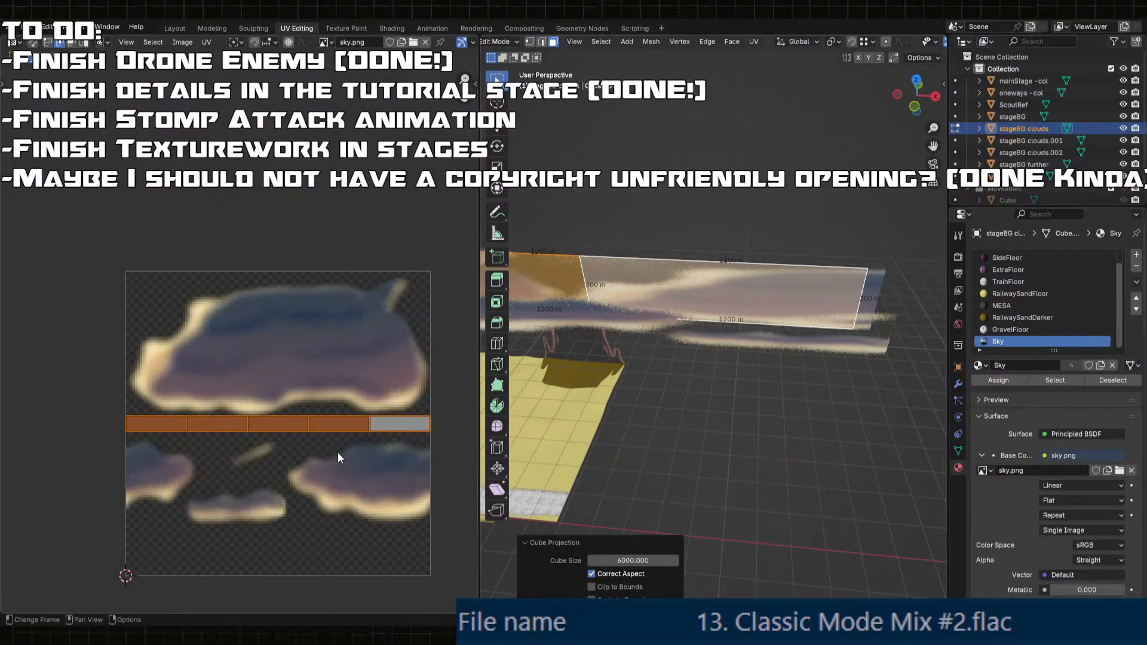
# - Scale the stageBG clouds UV strip taller along Y and move it down about 0.349 over the texture's small clouds
pyautogui.moveTo(590, 349); pyautogui.dragTo(604, 334, button='middle')
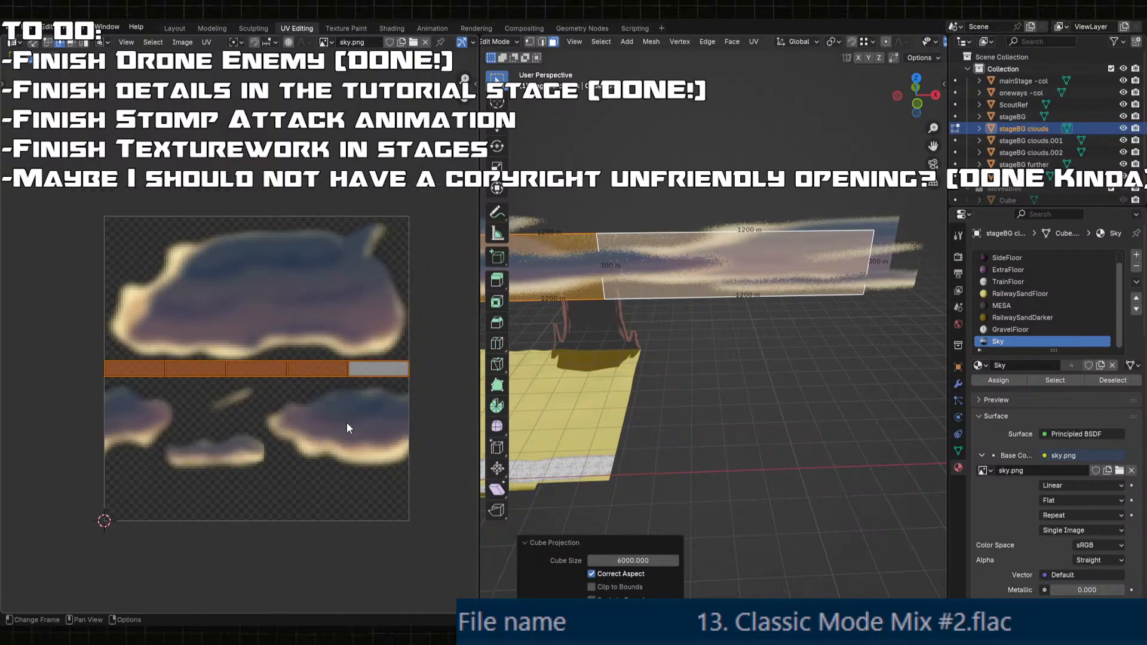
pyautogui.press('s')
pyautogui.press('y')
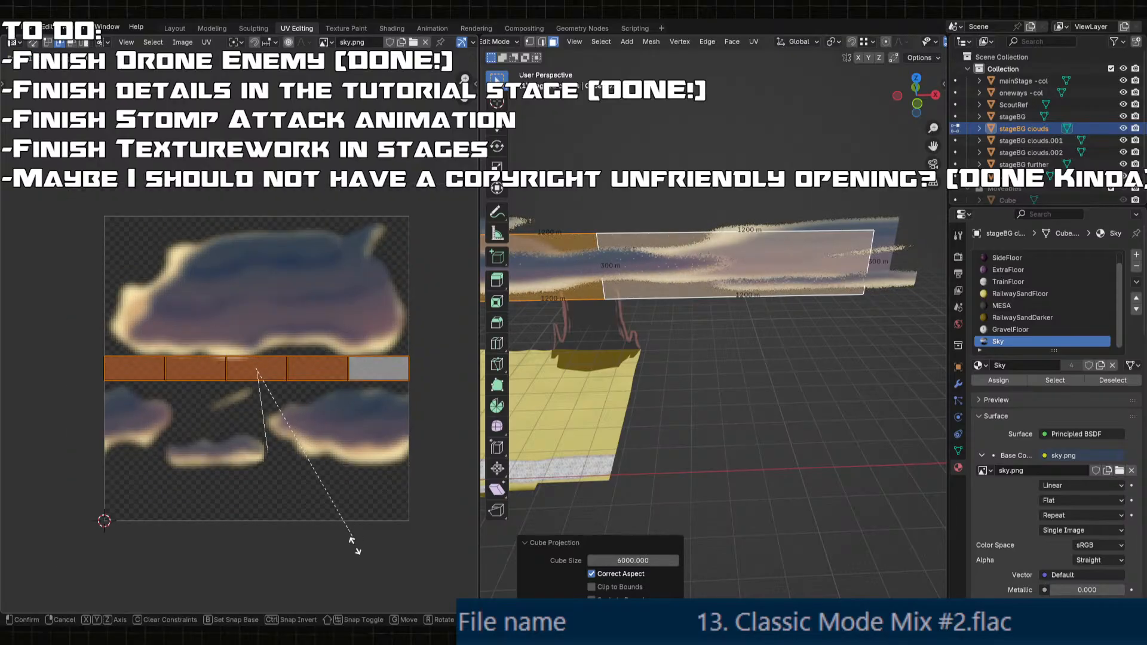
pyautogui.click(299, 345)
pyautogui.press('g')
pyautogui.press('y')
pyautogui.click(295, 450)
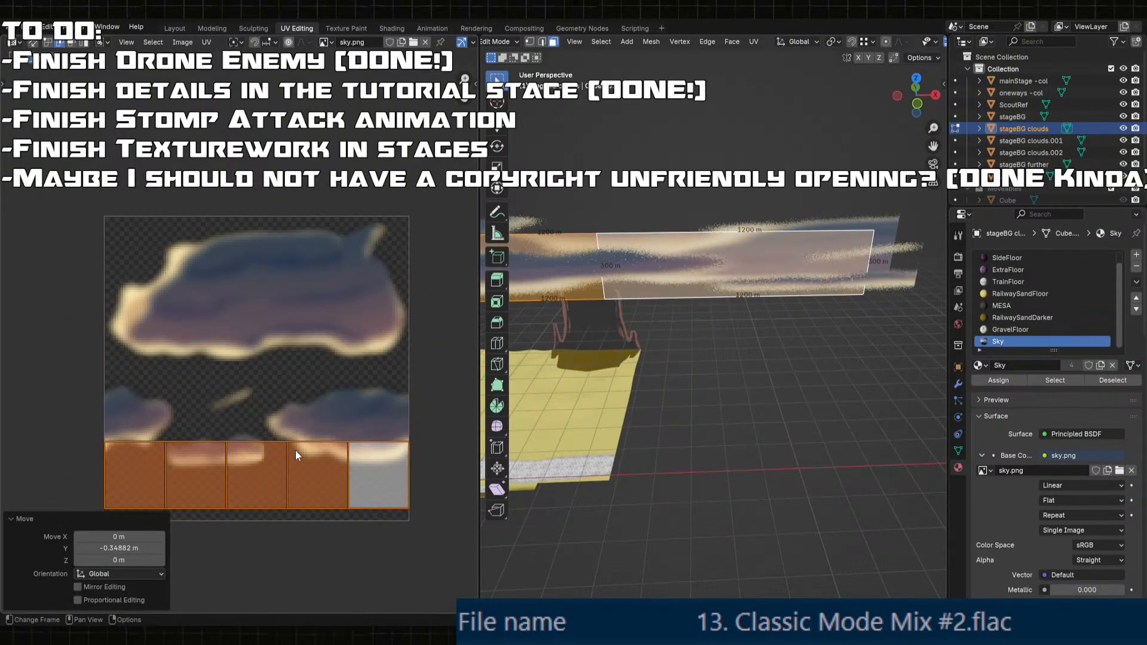
# - Scale the UV strip further along Y and adjust its height until it covers the lower half of the sky texture
pyautogui.press('s')
pyautogui.press('y')
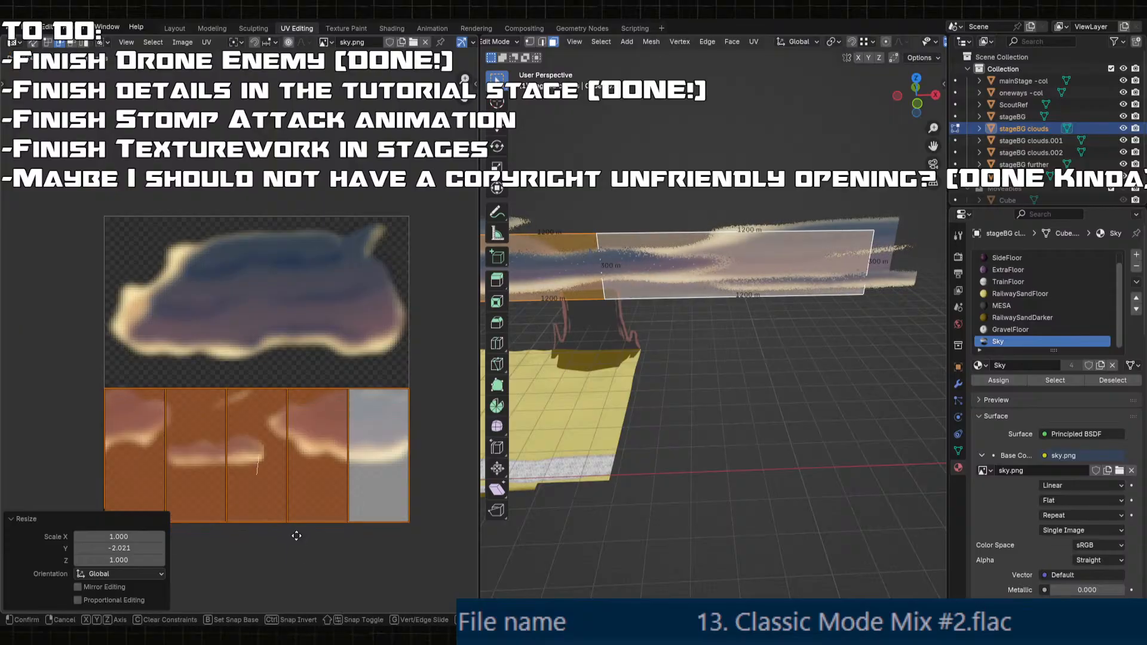
pyautogui.click(300, 528)
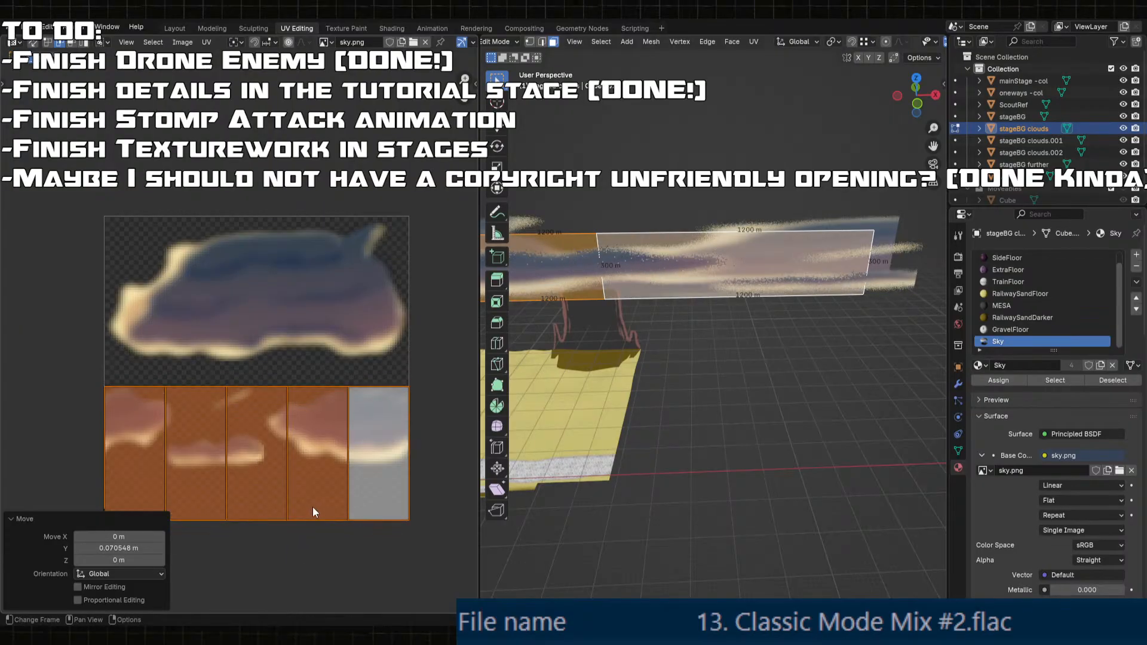
pyautogui.press('s')
pyautogui.press('y')
pyautogui.click(313, 512)
pyautogui.press('g')
pyautogui.press('y')
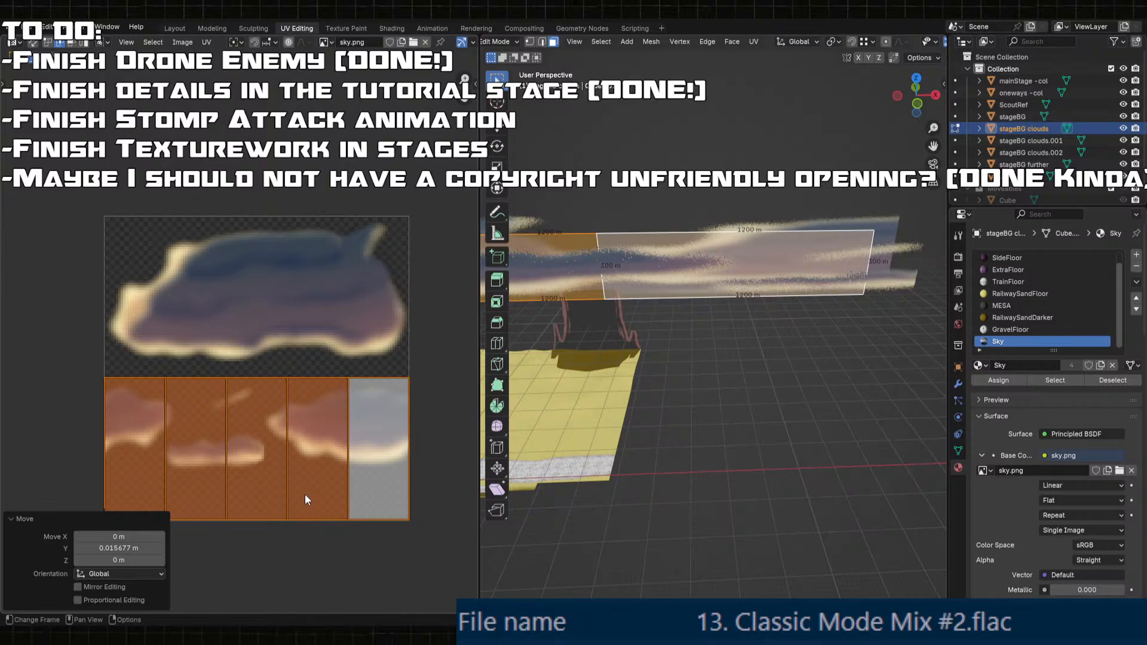
pyautogui.press('g')
pyautogui.press('y')
pyautogui.click(306, 488)
# - Stretch the stageBG clouds UV strip by about 4.973 along X and narrow it again so the clouds repeat less often
pyautogui.scroll(-1, 306, 487)
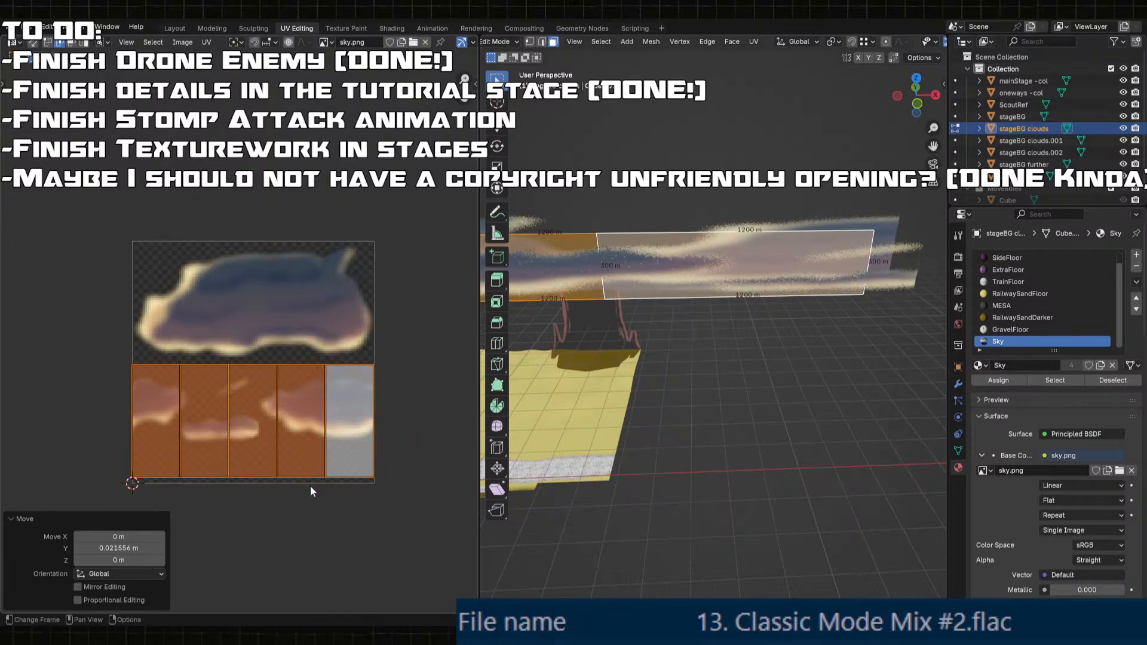
pyautogui.press('s')
pyautogui.press('x')
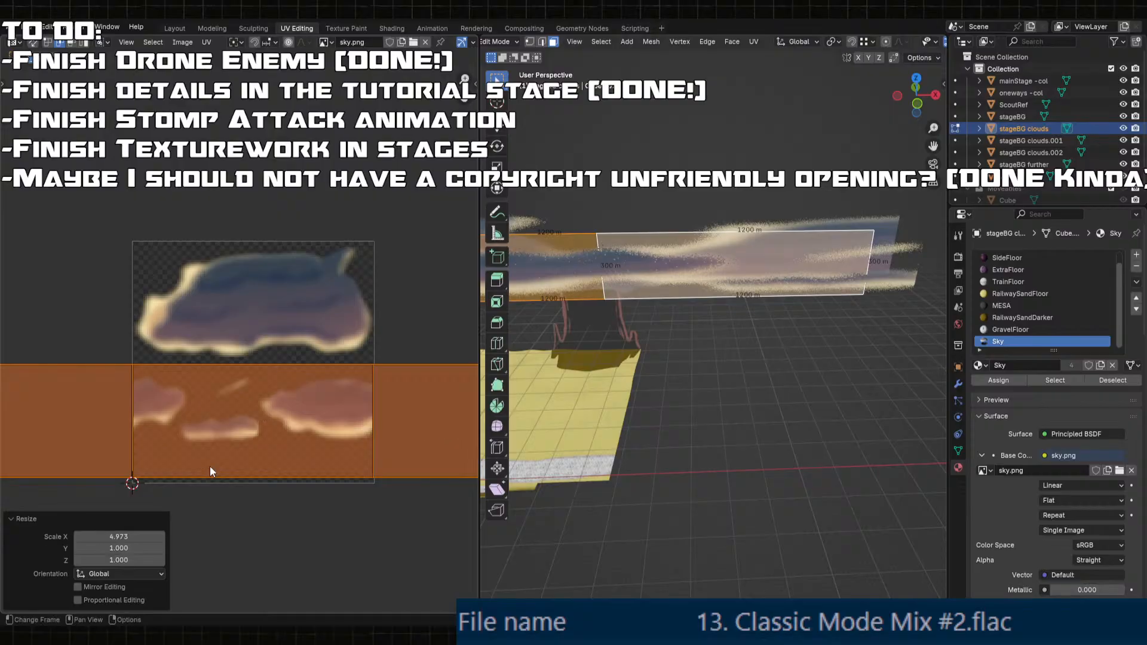
pyautogui.moveTo(705, 323); pyautogui.dragTo(714, 309, button='middle')
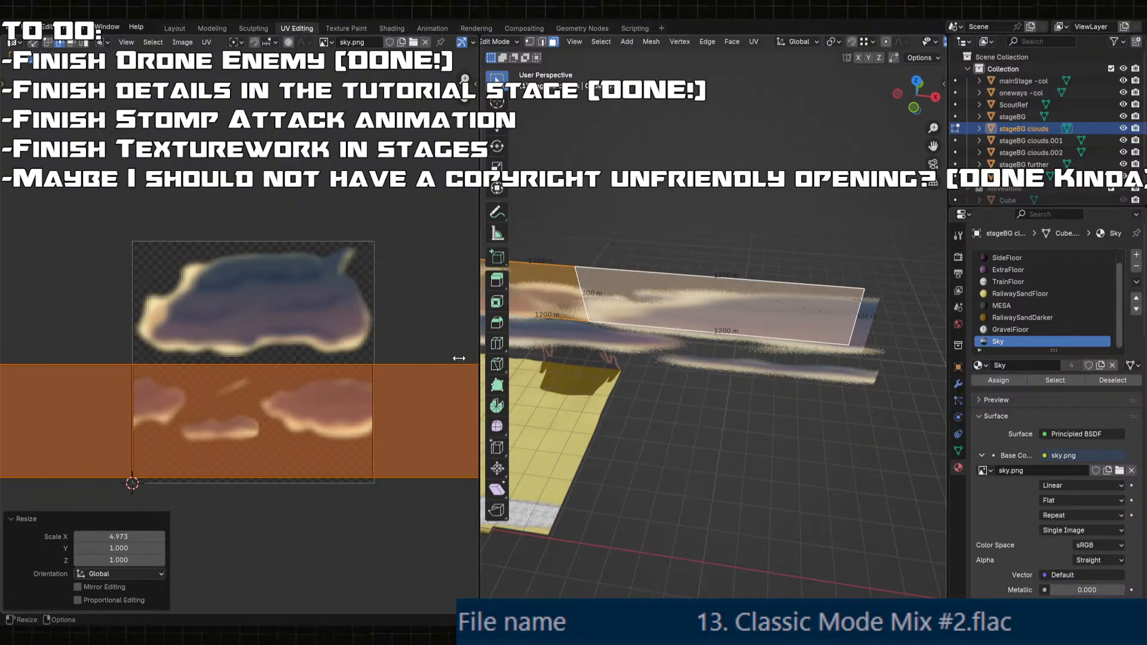
pyautogui.press('s')
pyautogui.press('x')
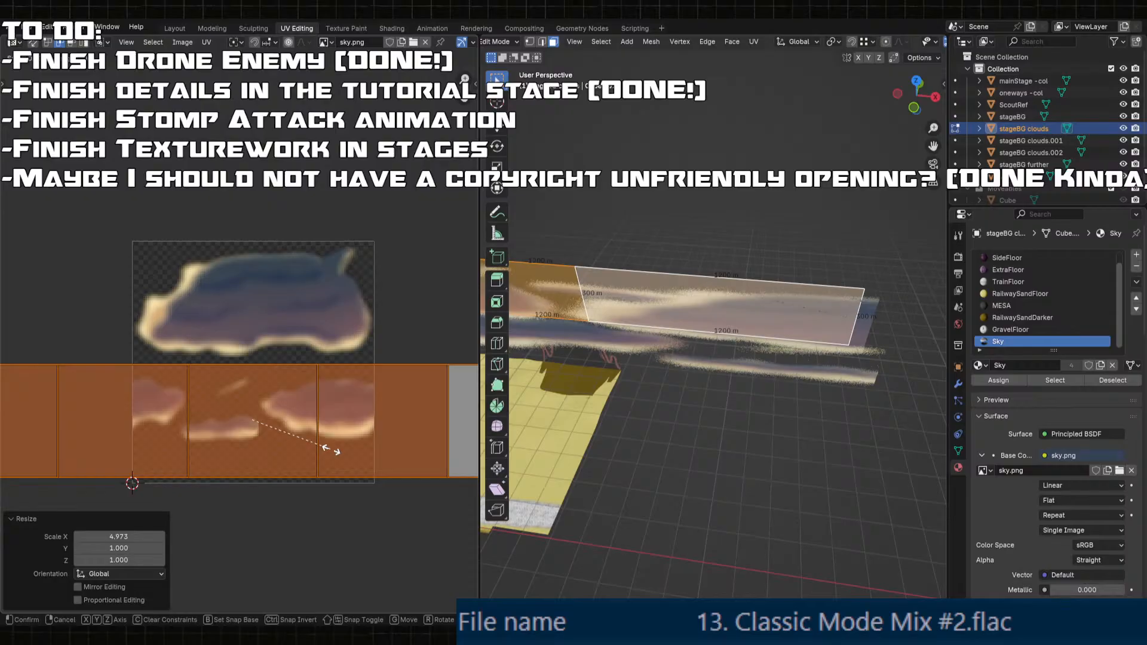
pyautogui.moveTo(696, 396); pyautogui.dragTo(694, 350, button='middle')
pyautogui.moveTo(703, 302); pyautogui.dragTo(709, 309, button='middle')
# - Switch editing to the stageBG clouds.002 plane and select all of its faces
pyautogui.click(660, 247)
pyautogui.moveTo(661, 247); pyautogui.dragTo(710, 377, button='middle')
pyautogui.click(708, 375)
pyautogui.press('a')
pyautogui.scroll(-3, 377, 379)
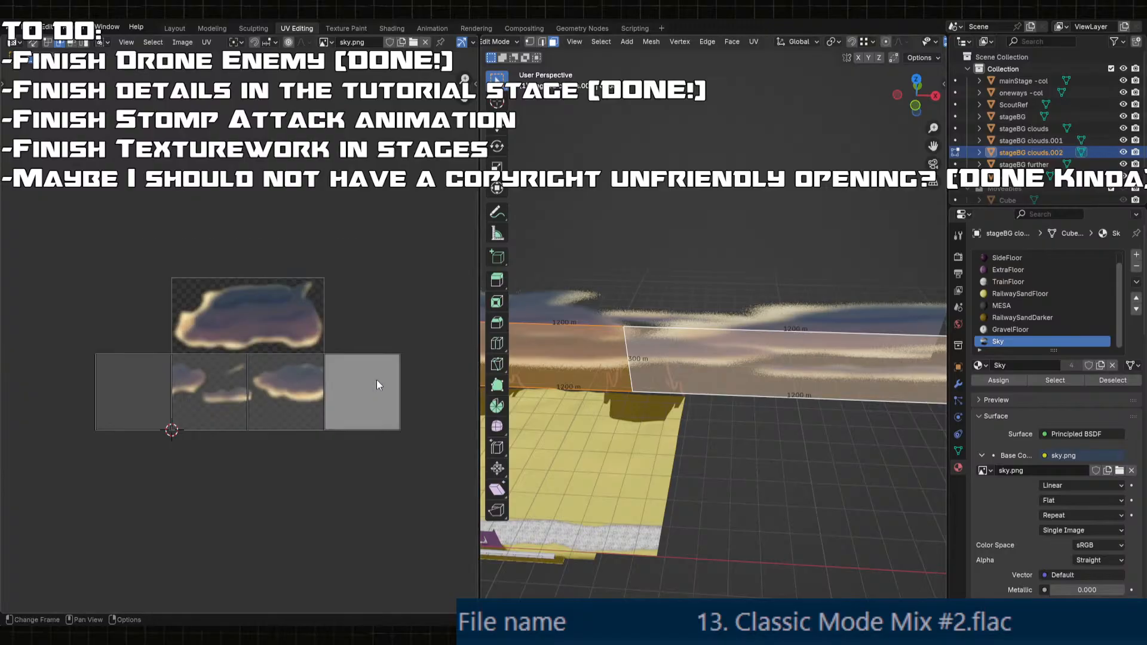
pyautogui.moveTo(625, 377); pyautogui.dragTo(633, 365, button='middle')
pyautogui.scroll(2, 308, 382)
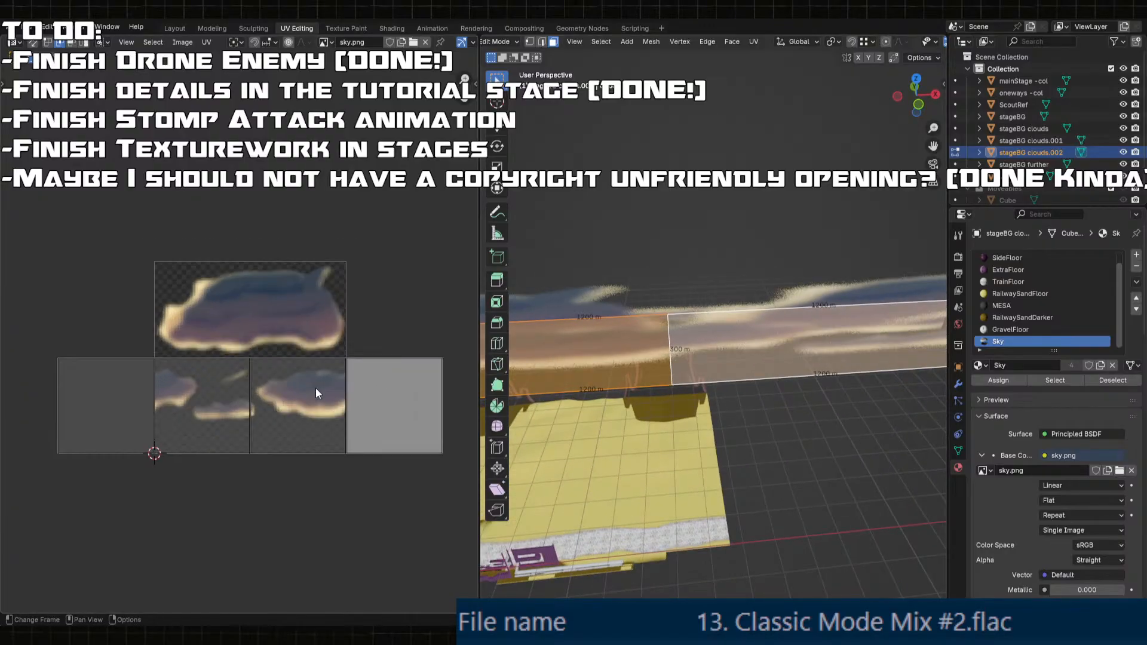
pyautogui.scroll(1, 335, 406)
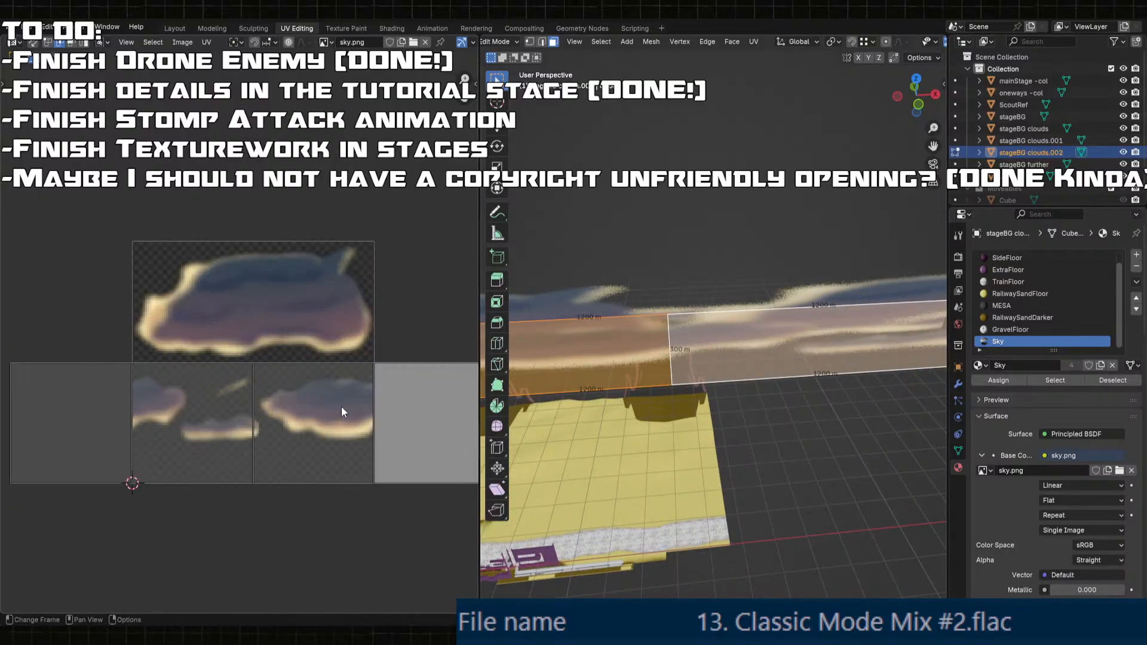
# - Unwrap the stageBG clouds.002 faces with Cube Projection and scale the resulting UV strip uniformly by about 2.202
pyautogui.press('u')
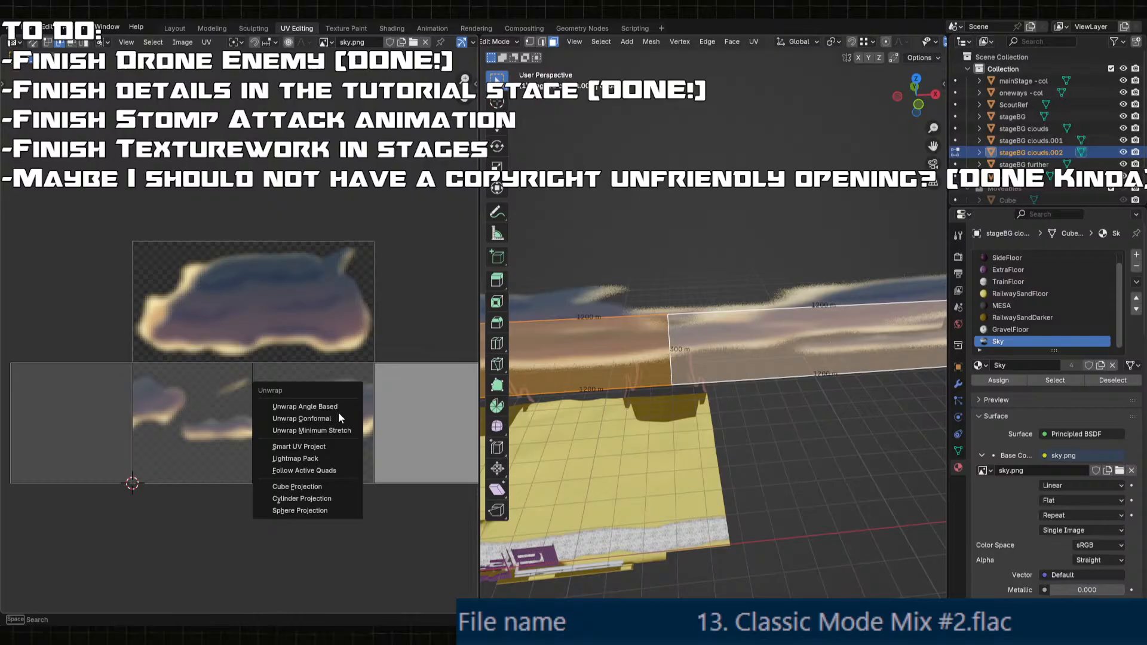
pyautogui.click(324, 487)
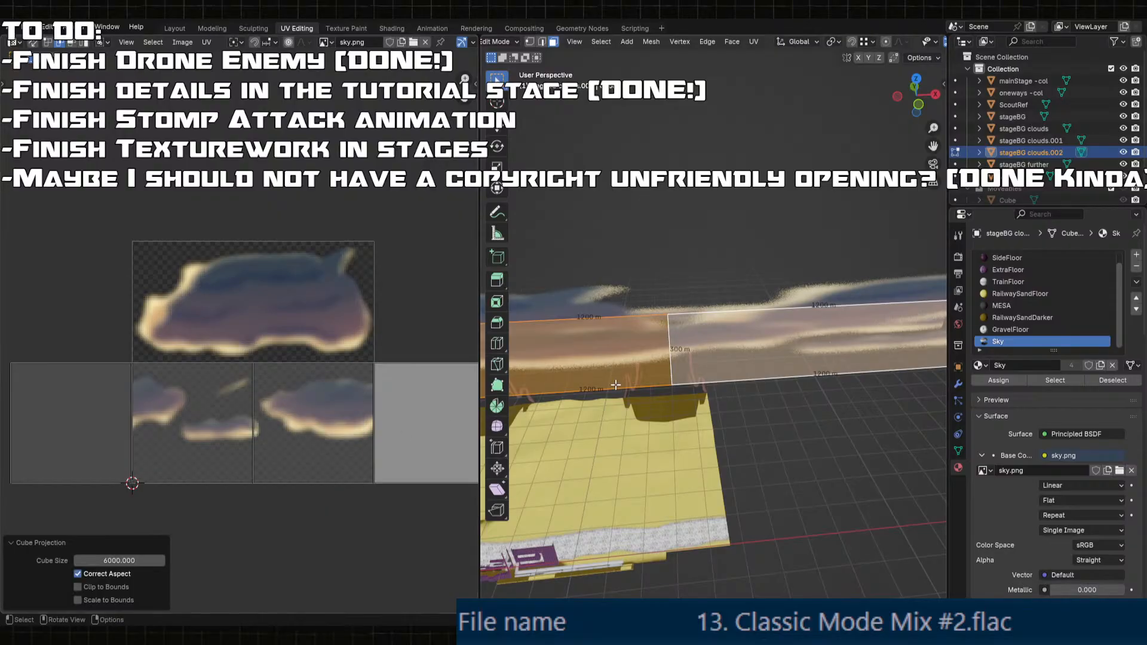
pyautogui.moveTo(621, 370); pyautogui.dragTo(593, 377, button='middle')
pyautogui.scroll(-2, 603, 378)
pyautogui.press('u')
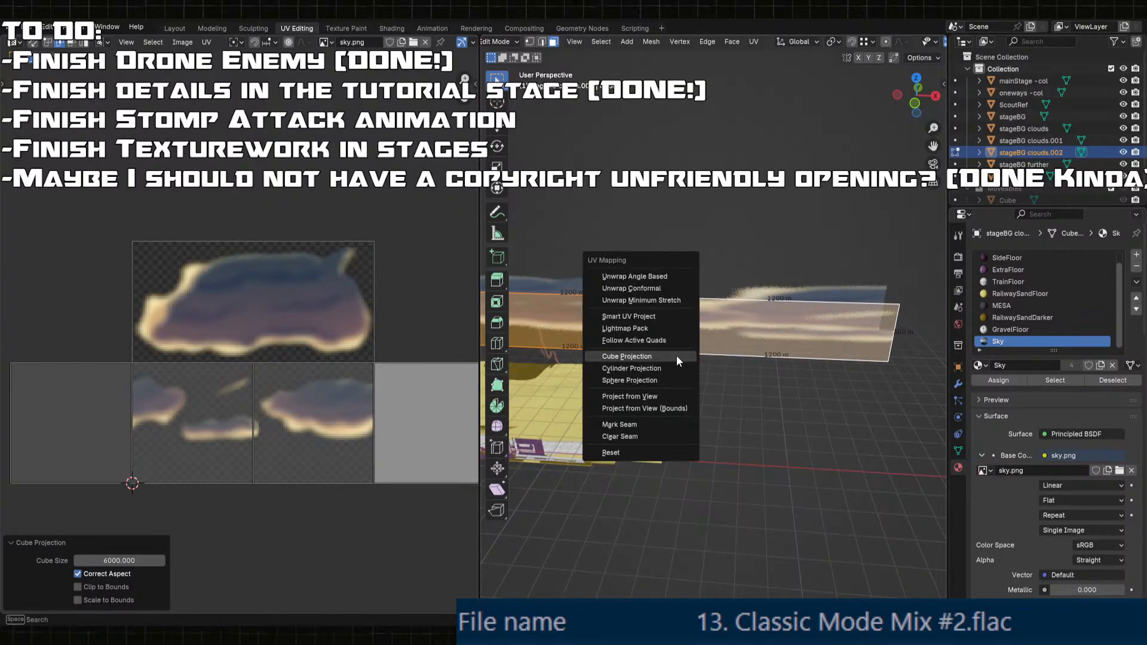
pyautogui.click(676, 356)
pyautogui.press('s')
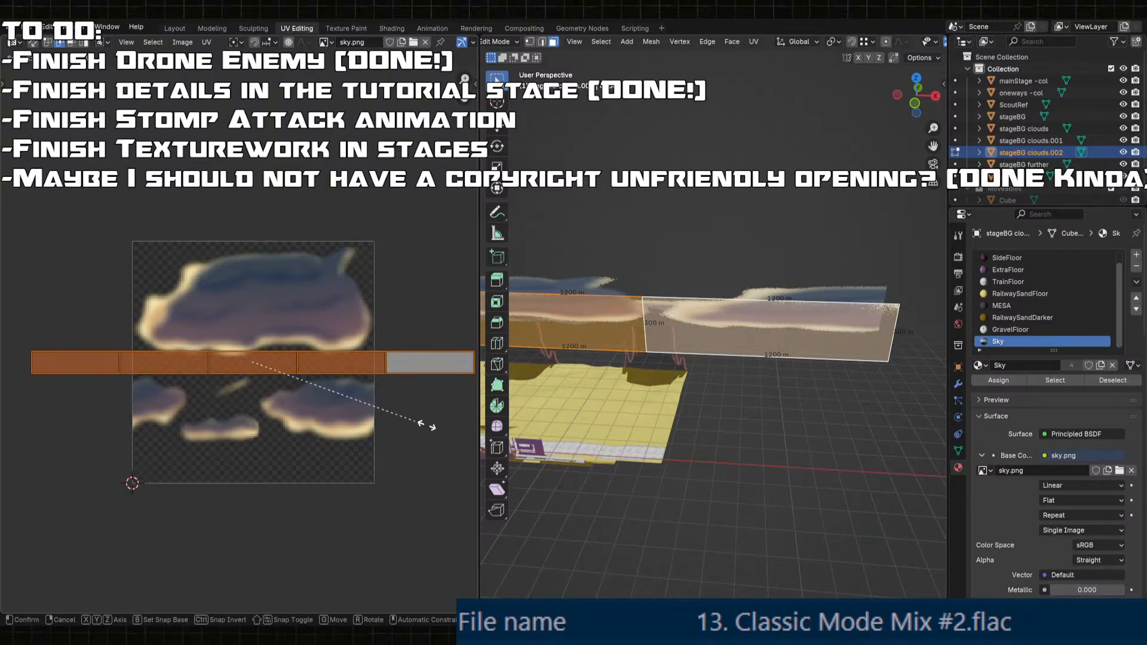
pyautogui.click(464, 426)
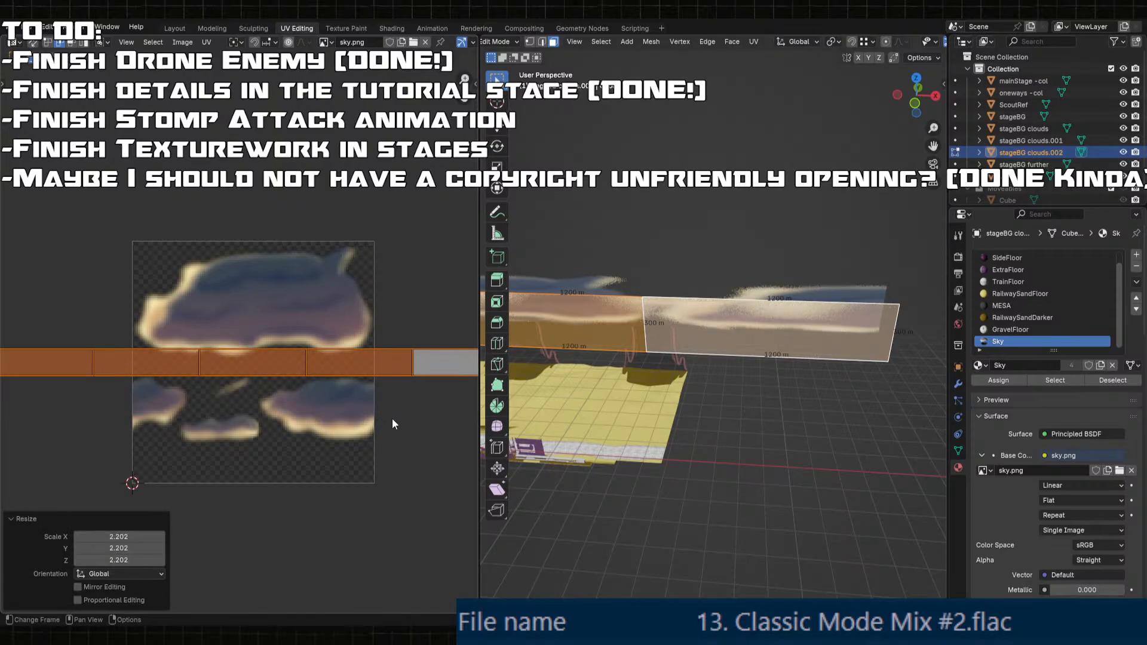
# - Move the stageBG clouds.002 UV strip by -0.2469 m along Y and scale it by 4.393 along Y to cover the texture's lower half
pyautogui.press('g')
pyautogui.press('y')
pyautogui.click(350, 479)
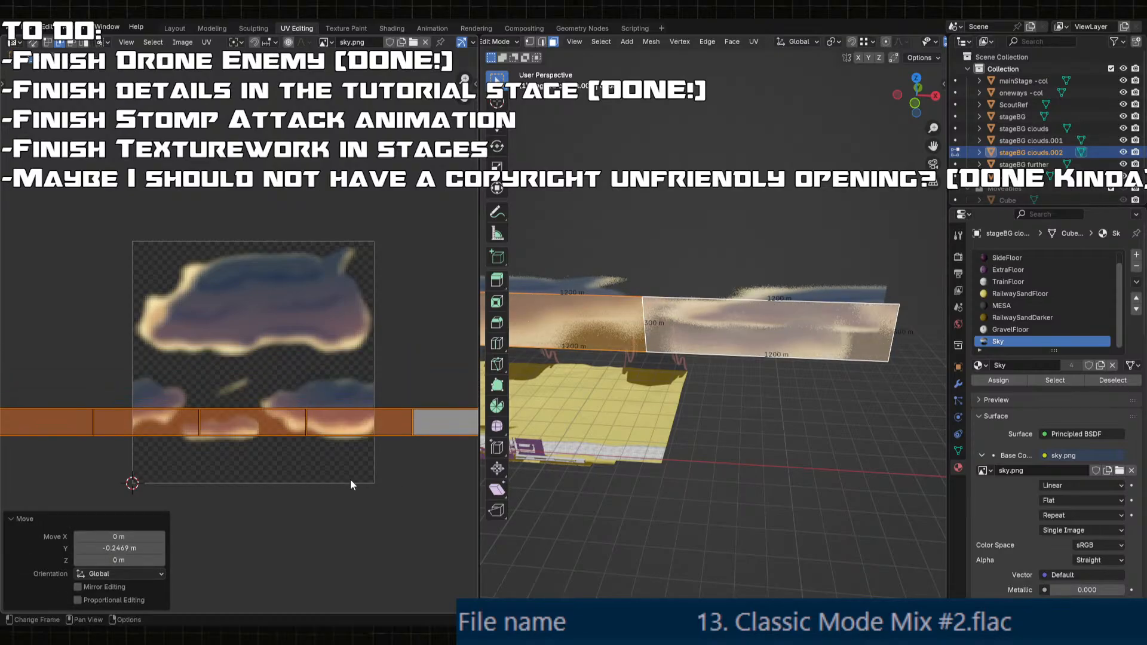
pyautogui.press('s')
pyautogui.press('y')
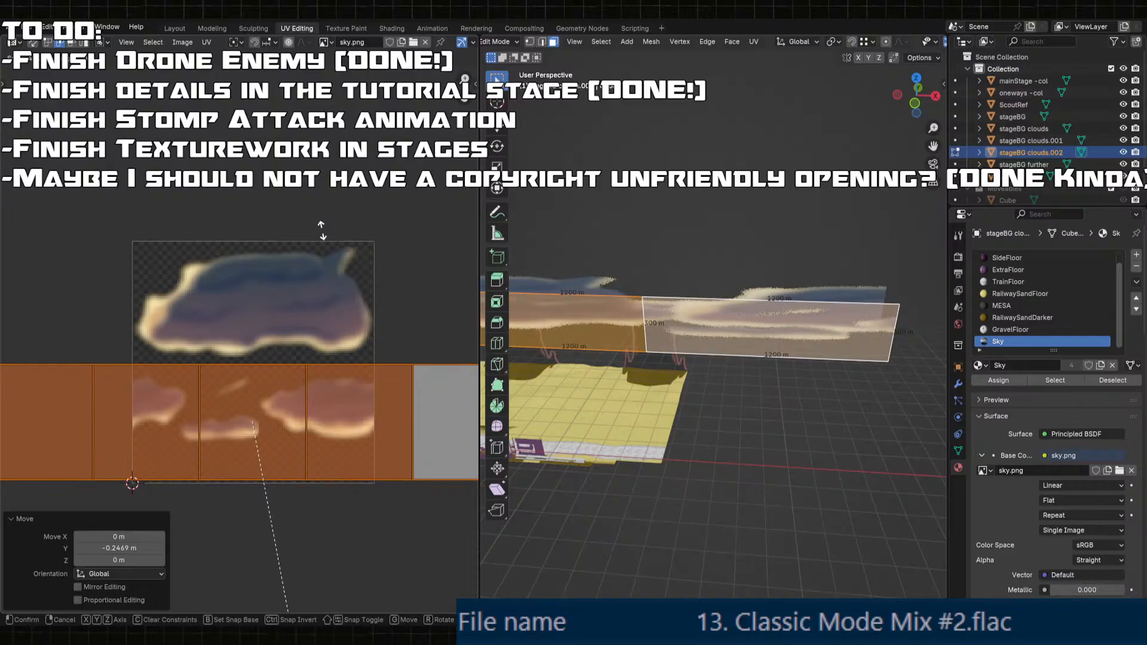
pyautogui.click(322, 230)
# - Stretch the clouds.002 UV strip by 1.417 along X and narrow it again by a factor of about 0.906
pyautogui.press('s')
pyautogui.press('x')
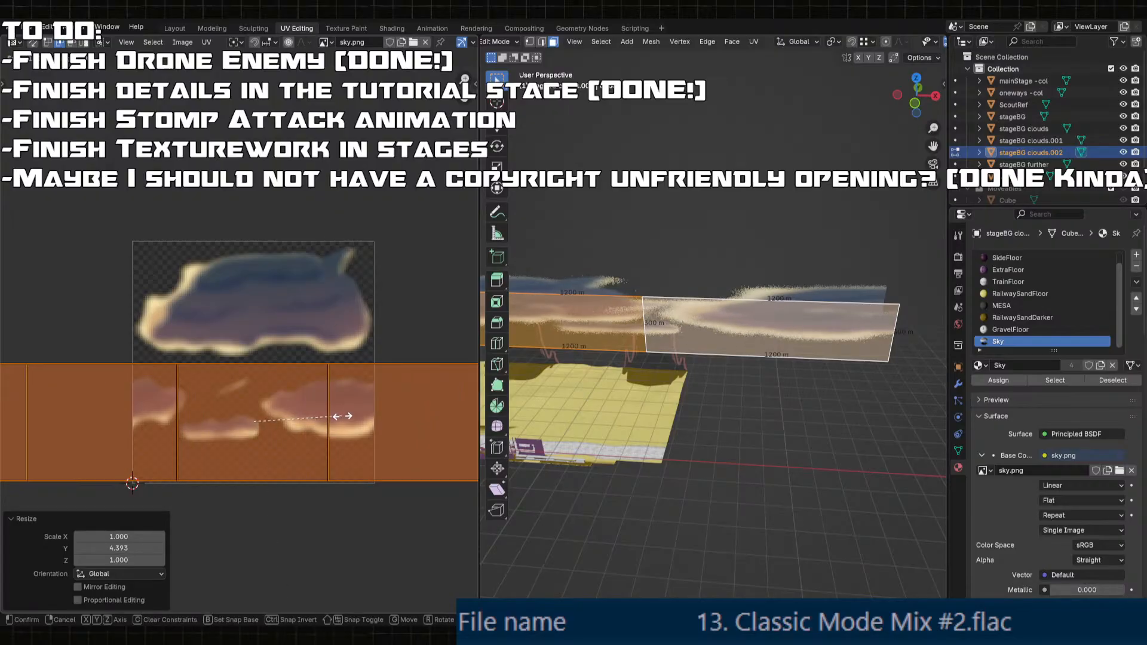
pyautogui.press('s')
pyautogui.press('x')
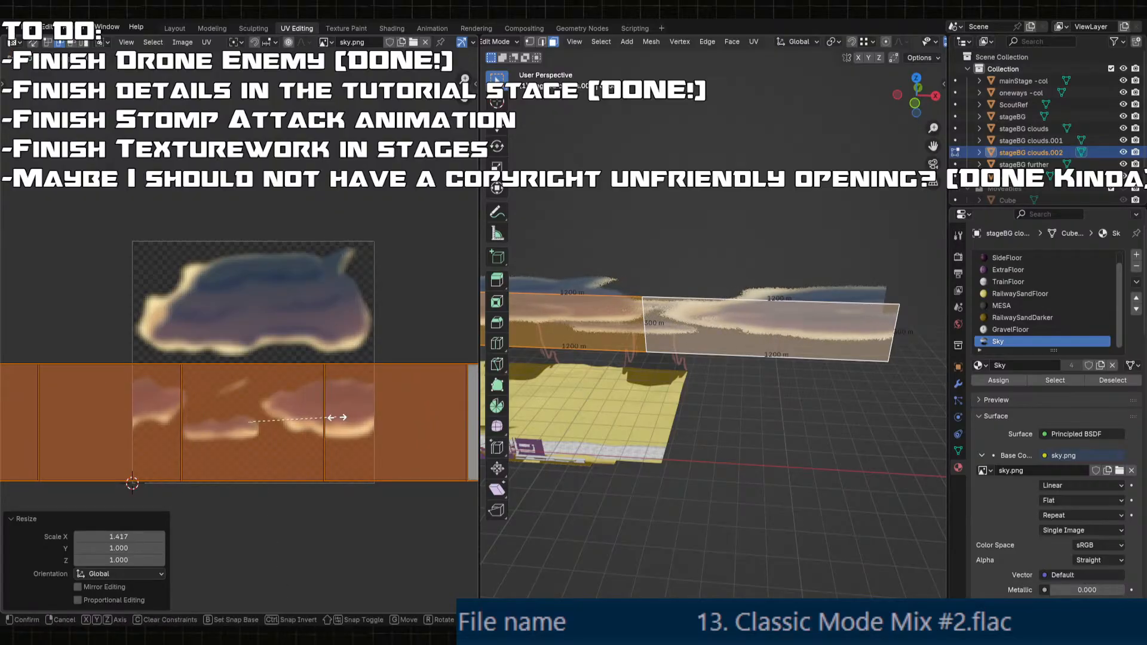
pyautogui.click(333, 418)
pyautogui.press('g')
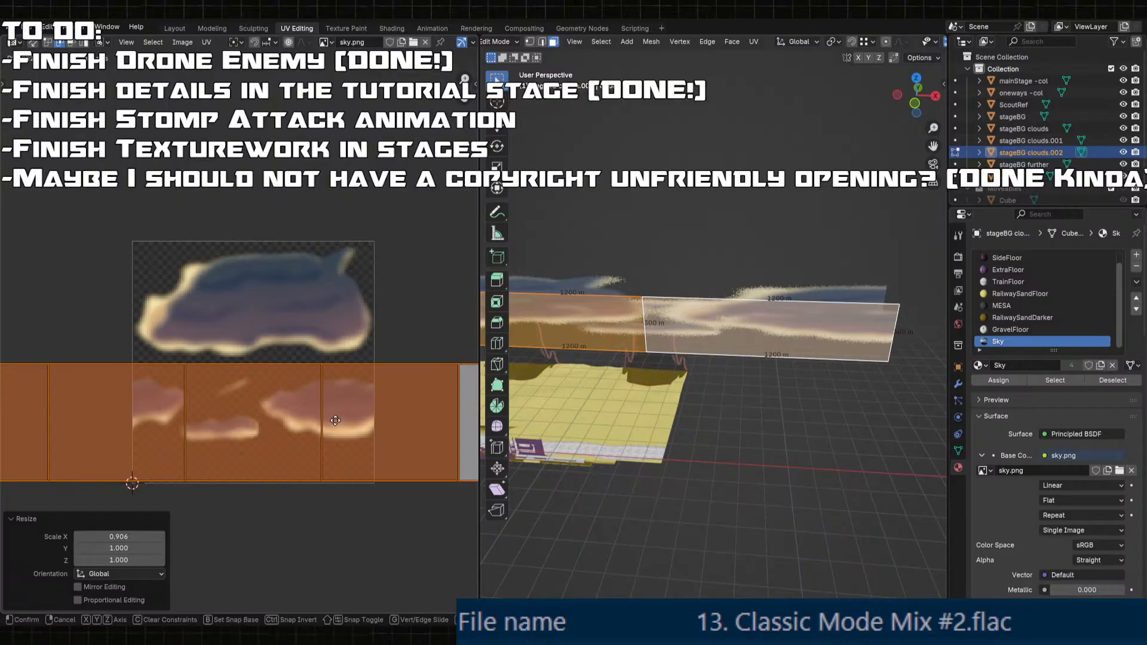
pyautogui.click(678, 365)
pyautogui.moveTo(678, 364); pyautogui.dragTo(664, 371, button='middle')
# - Switch editing to the stageBG clouds.001 plane and select all of its faces
pyautogui.press('Tab')
pyautogui.click(800, 323)
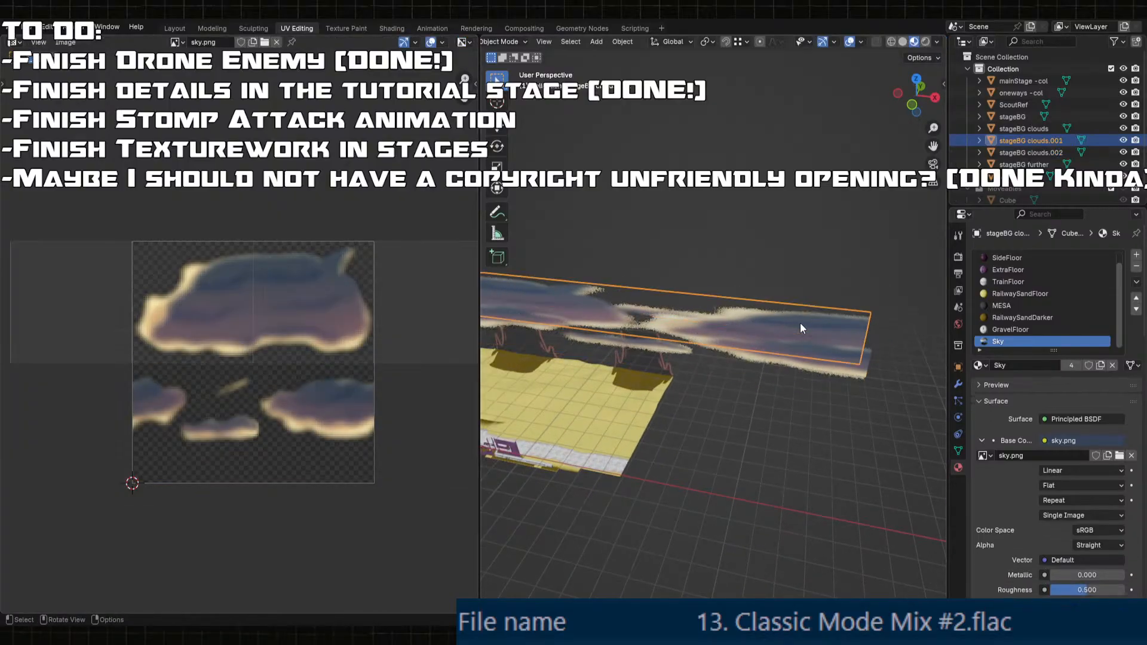
pyautogui.press('Tab')
pyautogui.press('a')
pyautogui.scroll(-2, 326, 354)
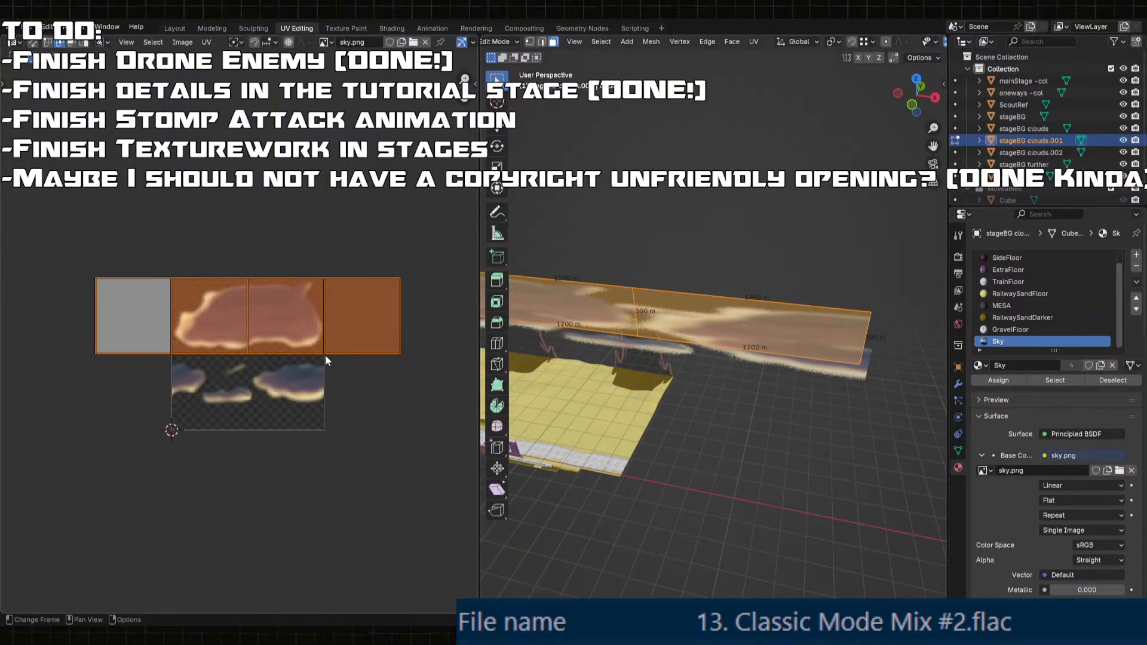
# - Unwrap the stageBG clouds.001 faces with Cube Projection and enlarge the resulting UV strip uniformly to the texture's width
pyautogui.press('u')
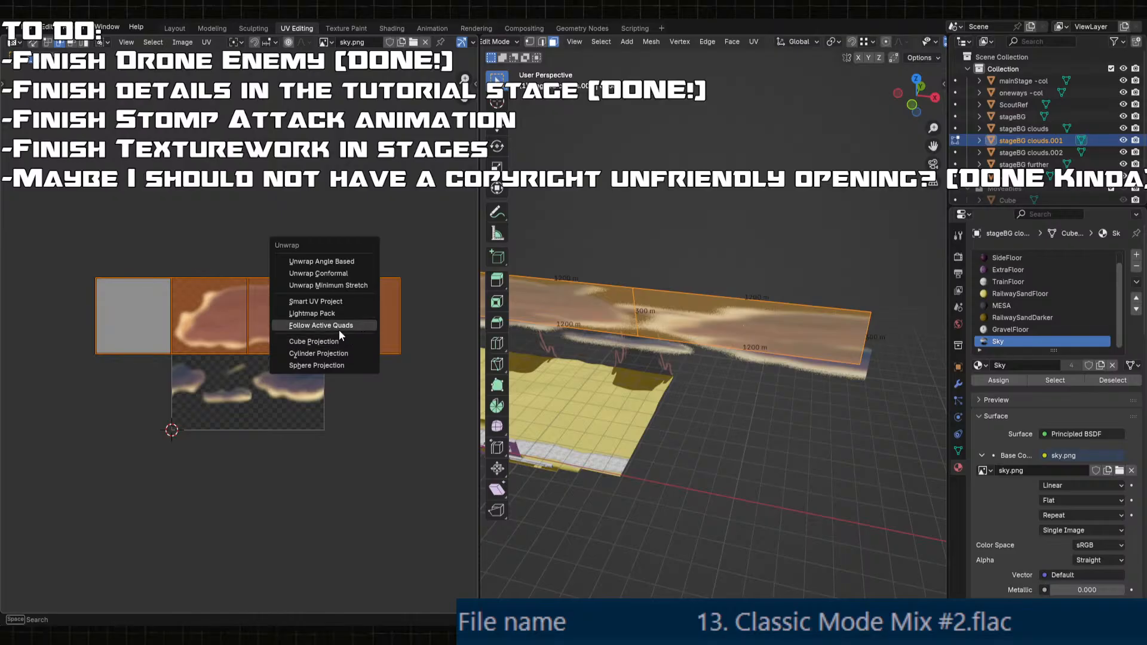
pyautogui.click(335, 339)
pyautogui.scroll(3, 322, 382)
pyautogui.press('s')
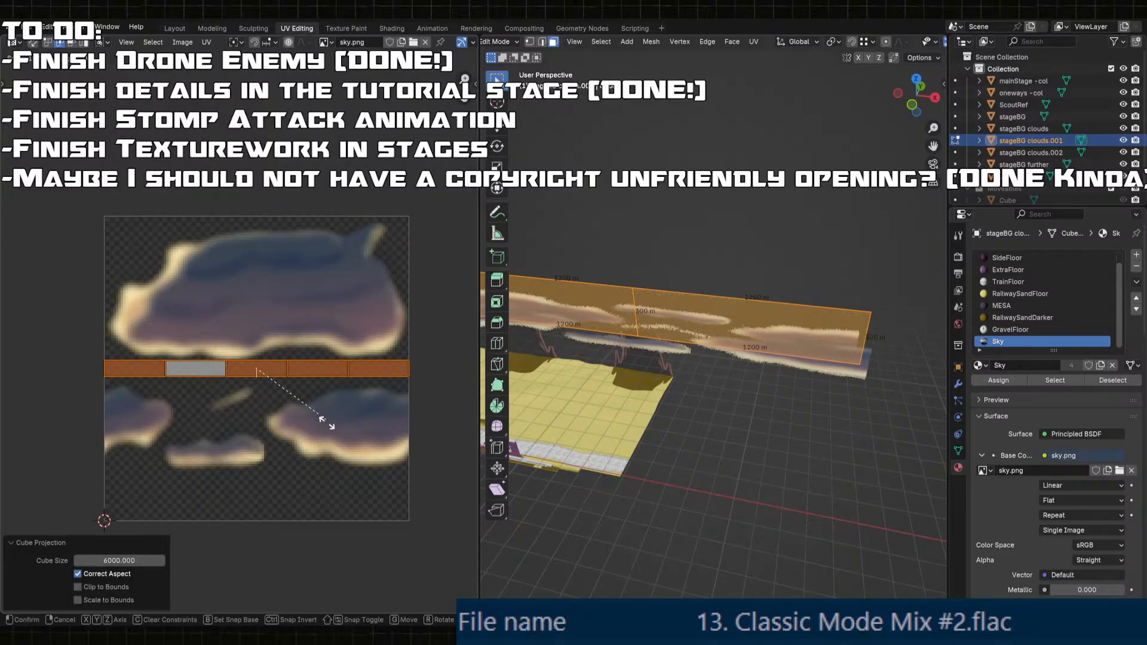
pyautogui.click(342, 250)
# - Raise the clouds.001 UV strip and scale it by 1.740 and 1.082 along Y to cover the upper half of the sky texture
pyautogui.press('g')
pyautogui.press('y')
pyautogui.click(341, 240)
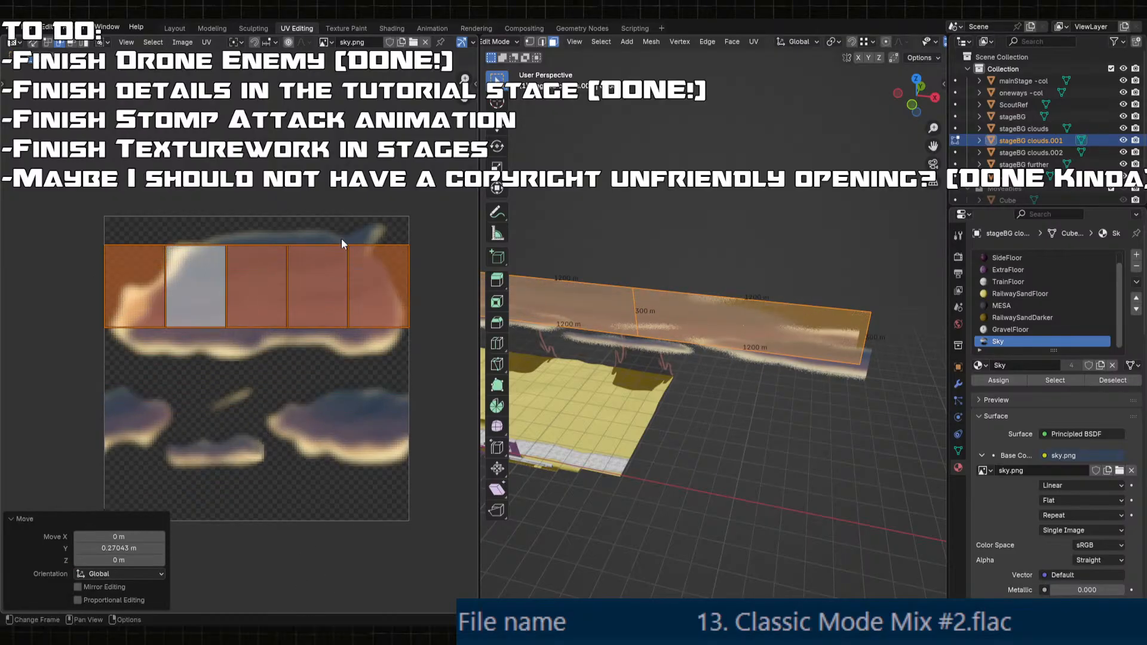
pyautogui.press('s')
pyautogui.press('y')
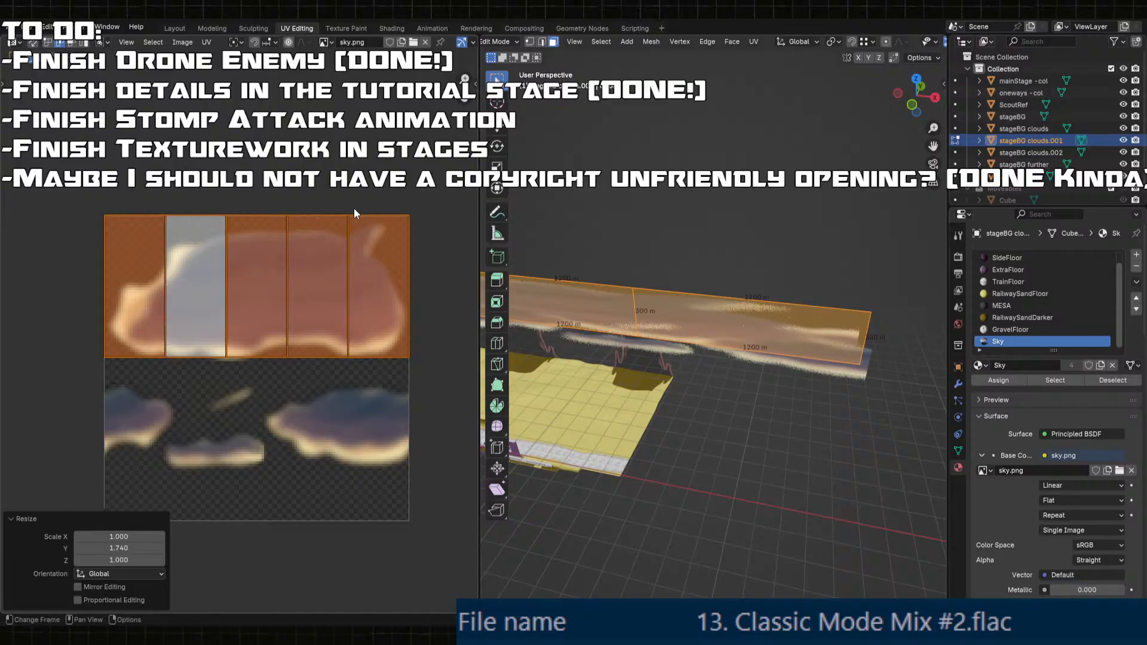
pyautogui.click(350, 256)
pyautogui.press('g')
pyautogui.press('y')
pyautogui.click(350, 269)
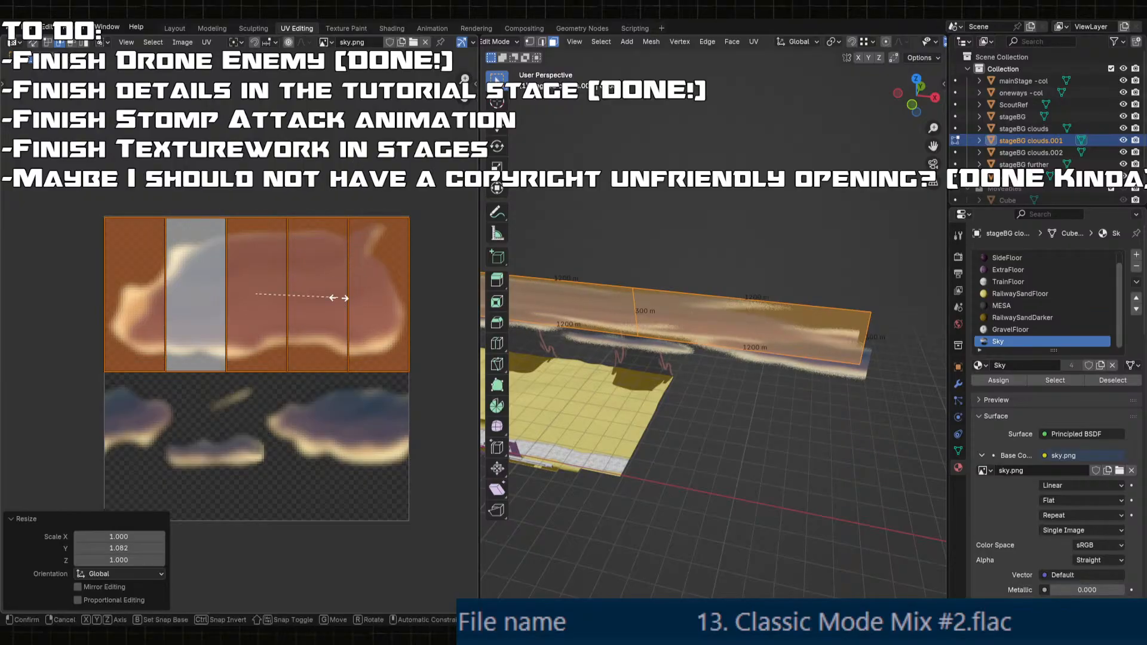
# - Stretch the clouds.001 UV strip by 2.534 along X and leave mesh editing
pyautogui.press('x')
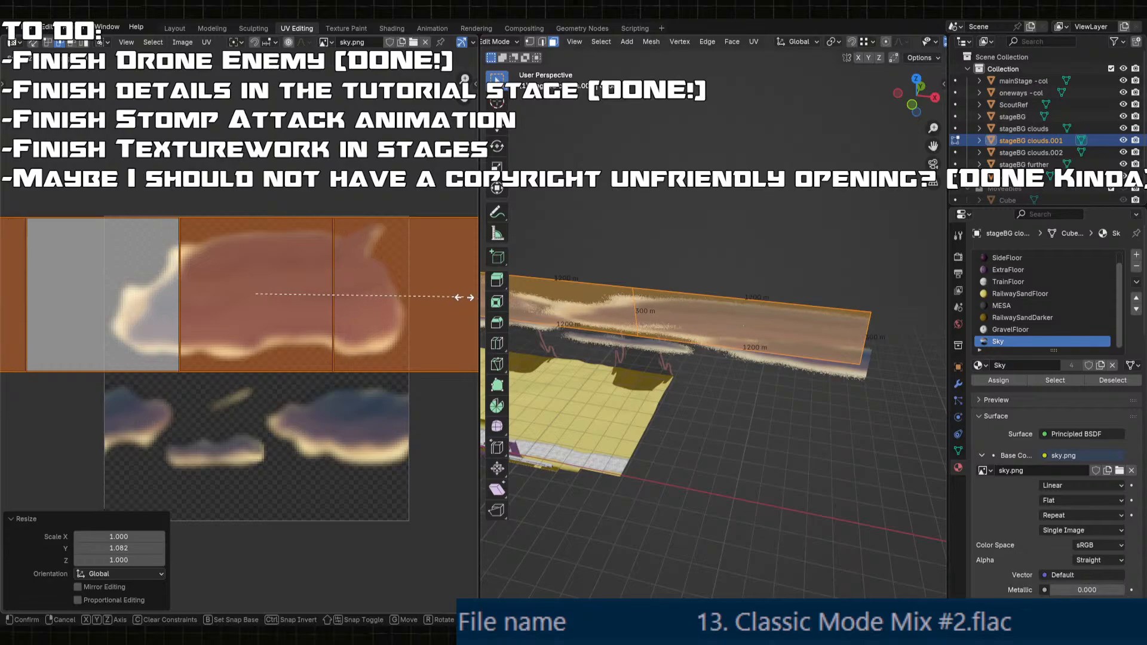
pyautogui.moveTo(591, 353); pyautogui.dragTo(637, 356, button='middle')
pyautogui.scroll(-2, 637, 349)
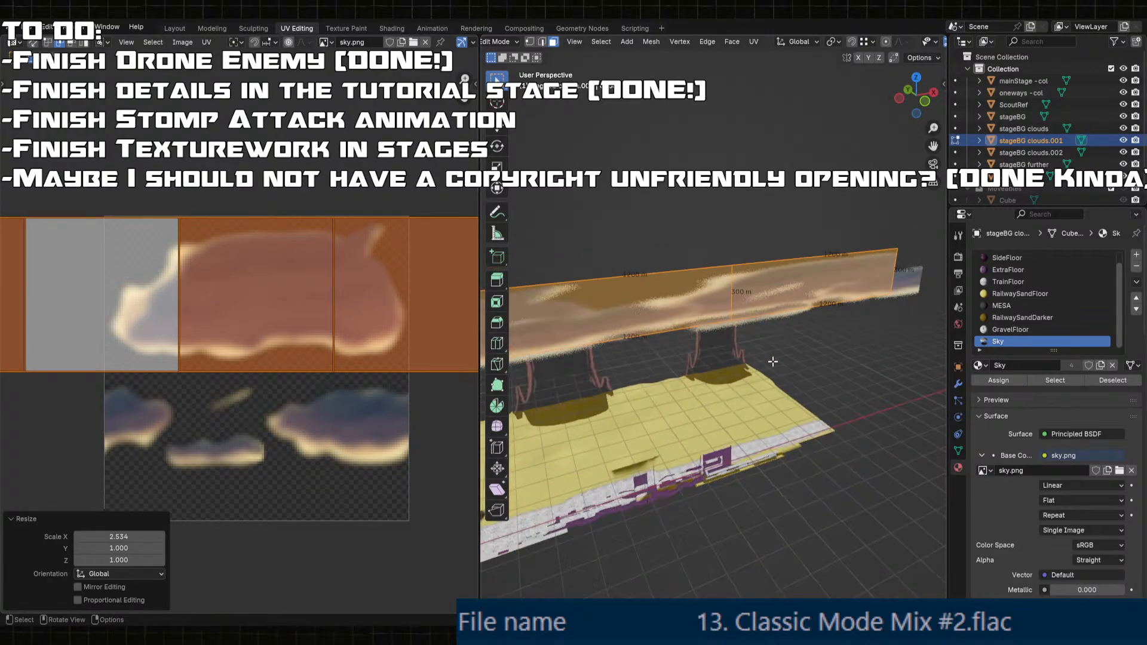
pyautogui.press('Tab')
# - Examine the stageBG further terrain mesh and the cloud planes behind it
pyautogui.click(836, 365)
pyautogui.moveTo(769, 353); pyautogui.dragTo(717, 482, button='middle')
pyautogui.click(704, 425)
pyautogui.press('Tab')
pyautogui.scroll(4, 717, 402)
pyautogui.keyDown('shift'); pyautogui.moveTo(627, 131); pyautogui.dragTo(659, 309, button='middle'); pyautogui.keyUp('shift')
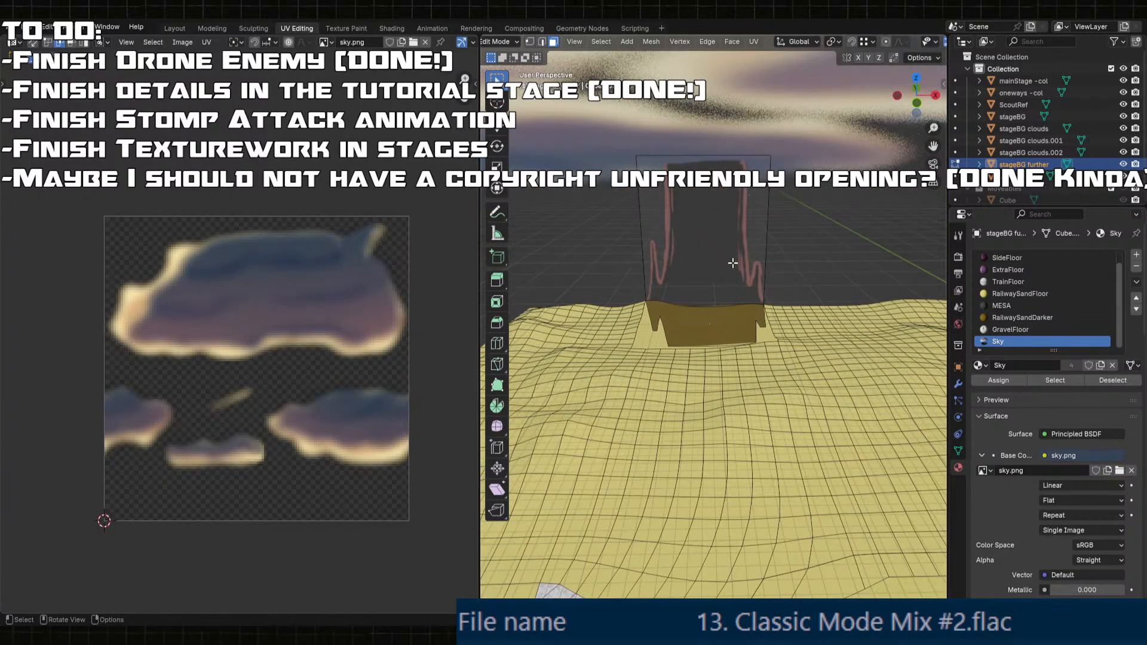
pyautogui.press('Tab')
pyautogui.scroll(-4, 734, 278)
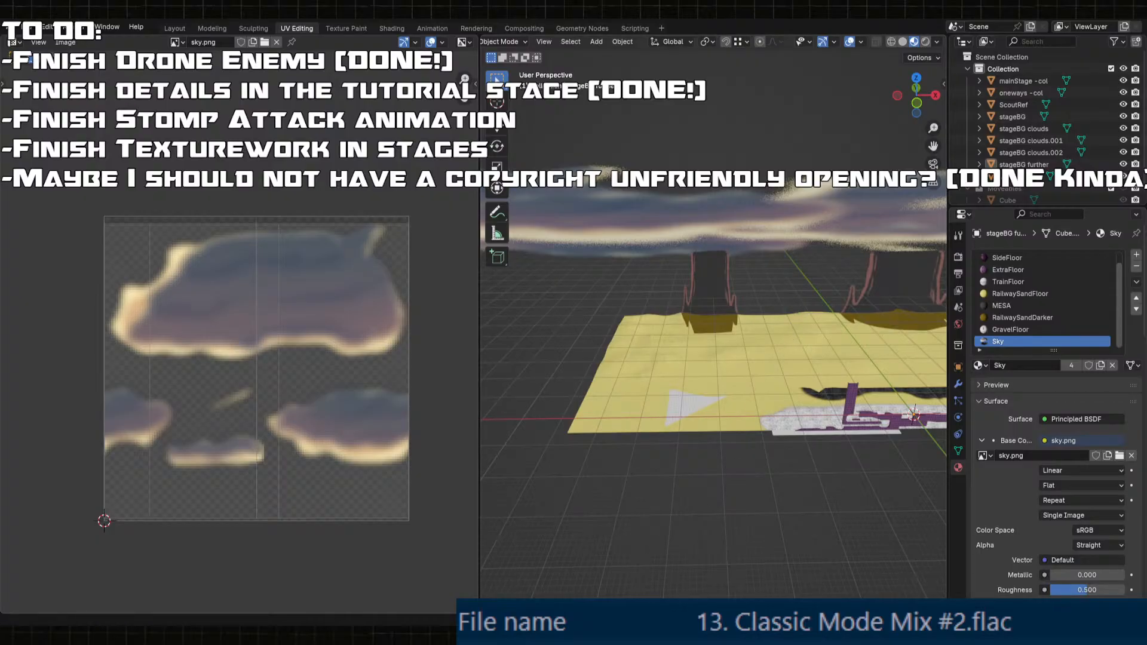
# - Switch to the Godot editor, open the desert railway stage scene and inspect its background around the dark red ramp
pyautogui.hotkey('alt', 'Tab')
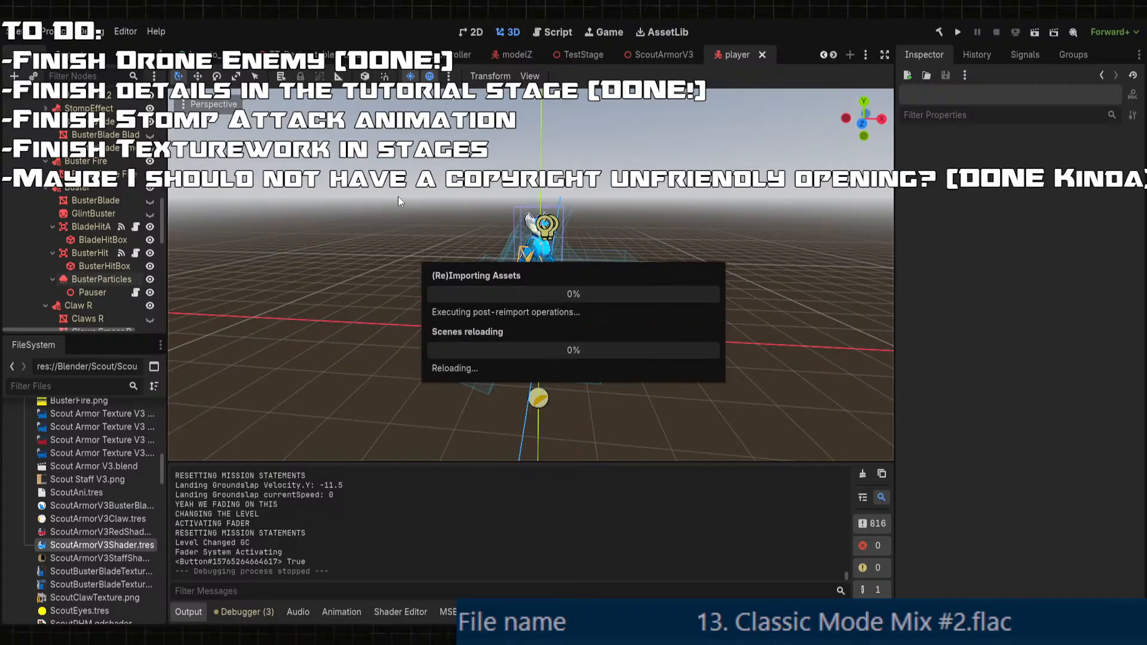
pyautogui.scroll(5, 210, 52)
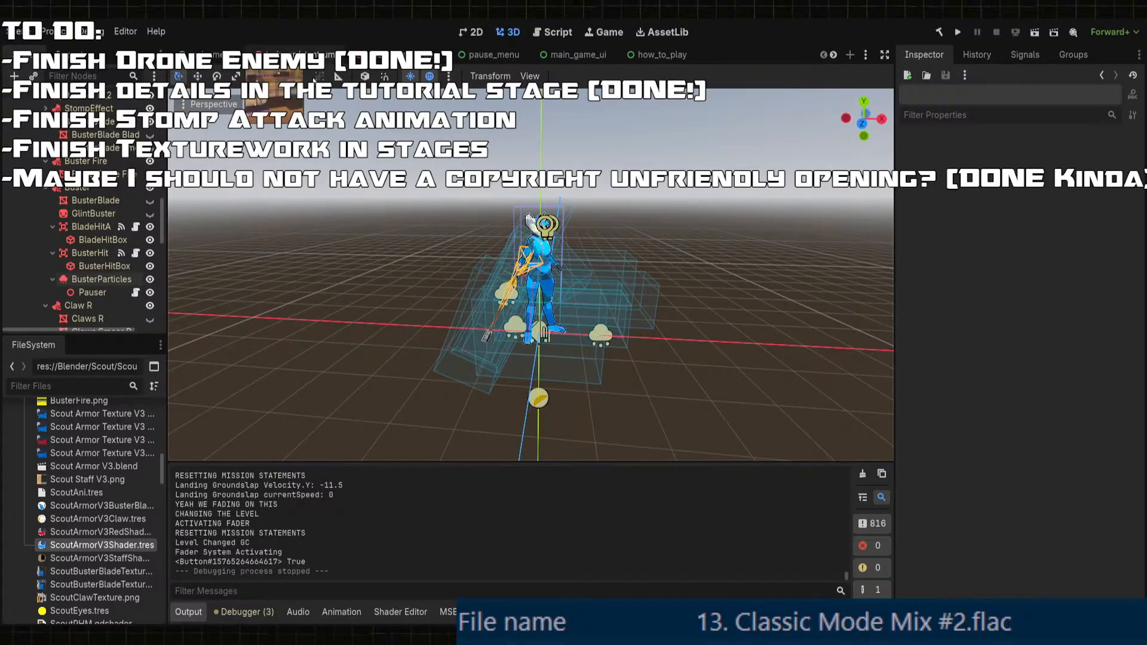
pyautogui.click(298, 55)
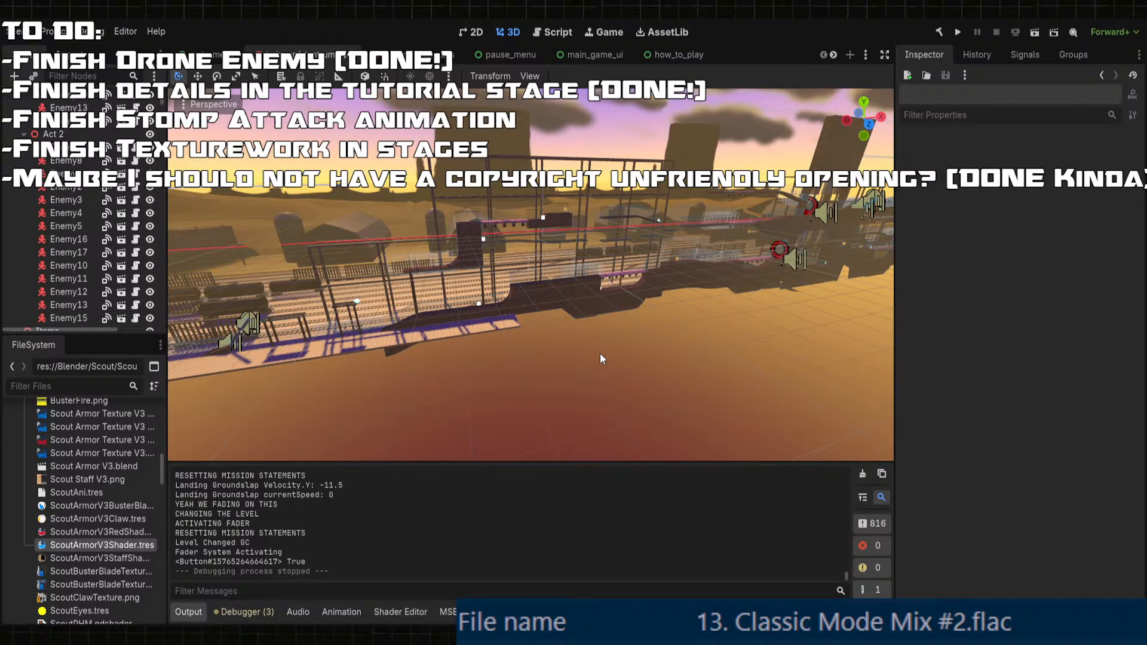
pyautogui.moveTo(599, 353); pyautogui.dragTo(675, 328, button='middle')
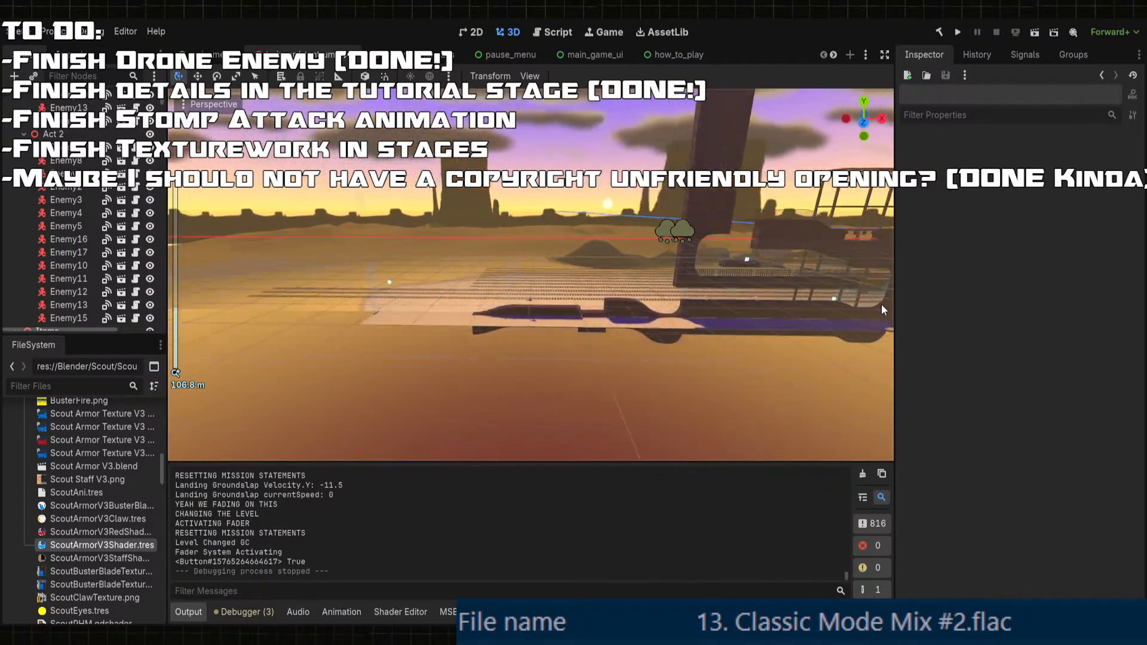
pyautogui.scroll(15, 537, 298)
pyautogui.keyDown('shift'); pyautogui.moveTo(339, 267); pyautogui.dragTo(306, 258, button='middle'); pyautogui.keyUp('shift')
pyautogui.scroll(15, 543, 307)
pyautogui.scroll(5, 321, 274)
pyautogui.scroll(2, 549, 332)
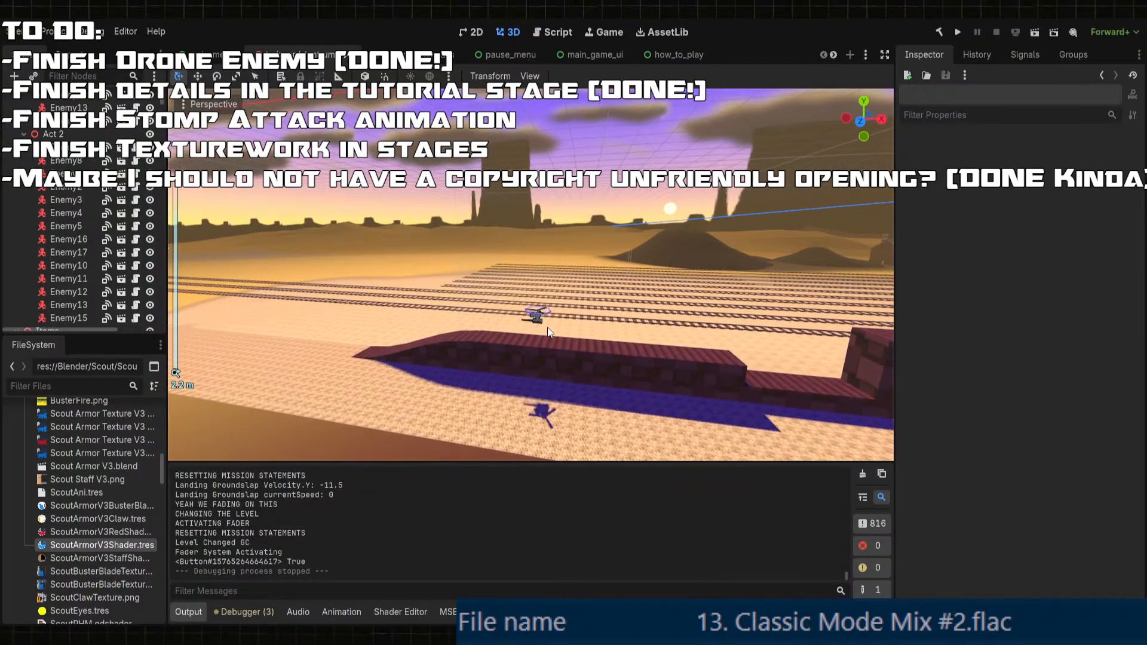
# - Select and frame the drone enemy above the dark red ramp, examining it and the train tracks beyond
pyautogui.click(537, 315)
pyautogui.press('f')
pyautogui.scroll(-20, 540, 316)
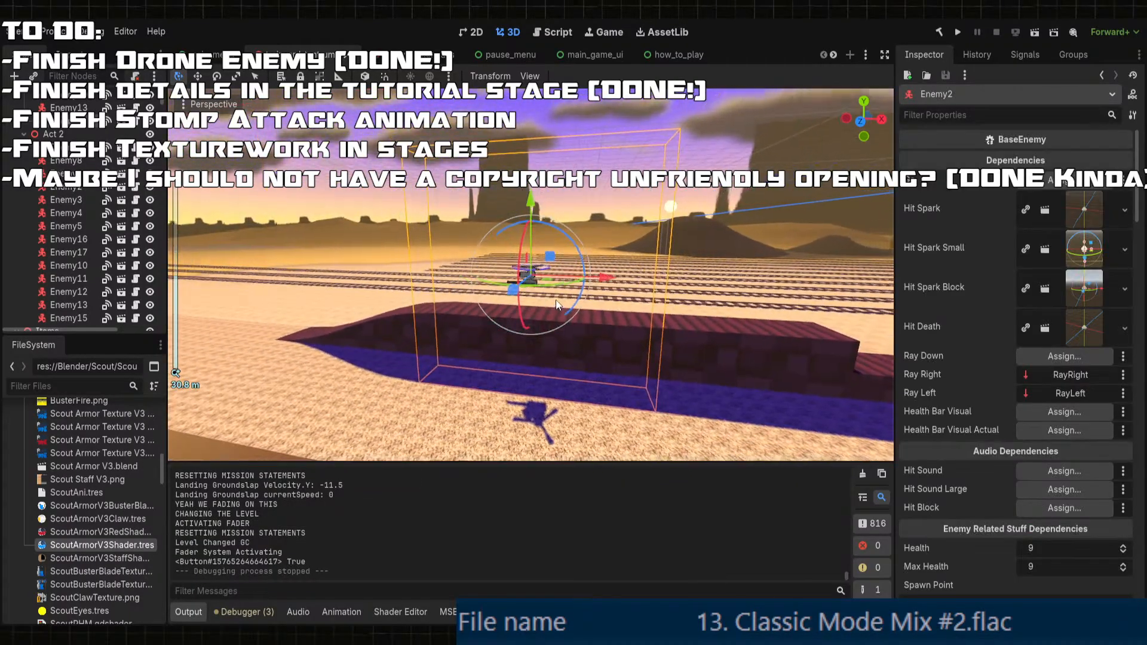
pyautogui.moveTo(541, 281); pyautogui.dragTo(586, 334, button='middle')
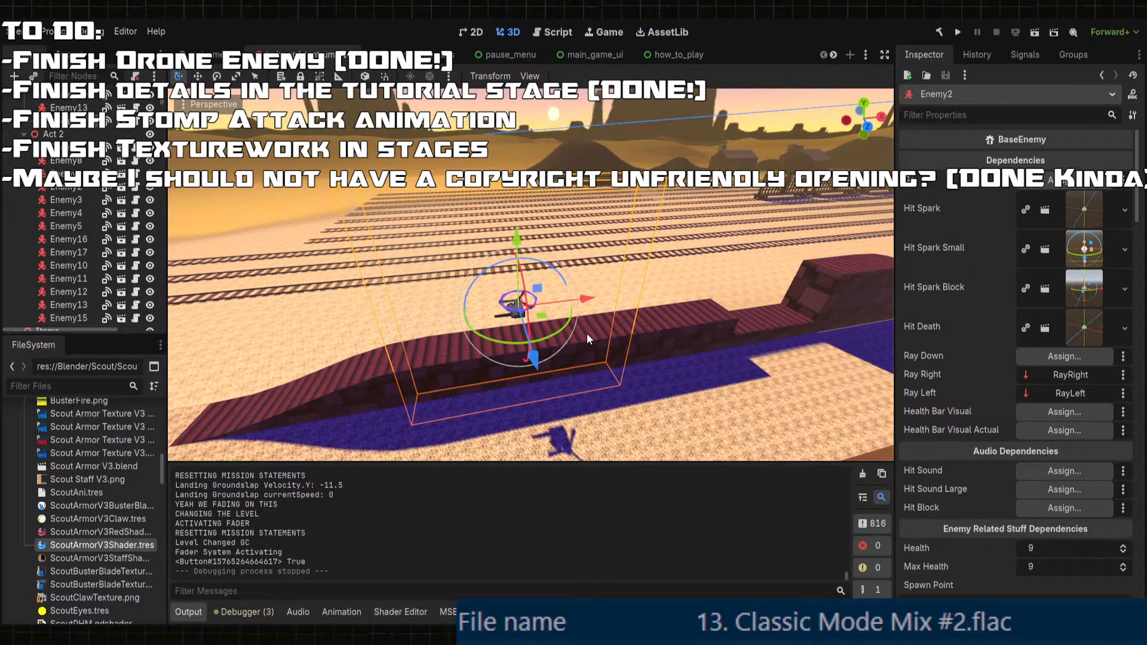
pyautogui.scroll(9, 587, 333)
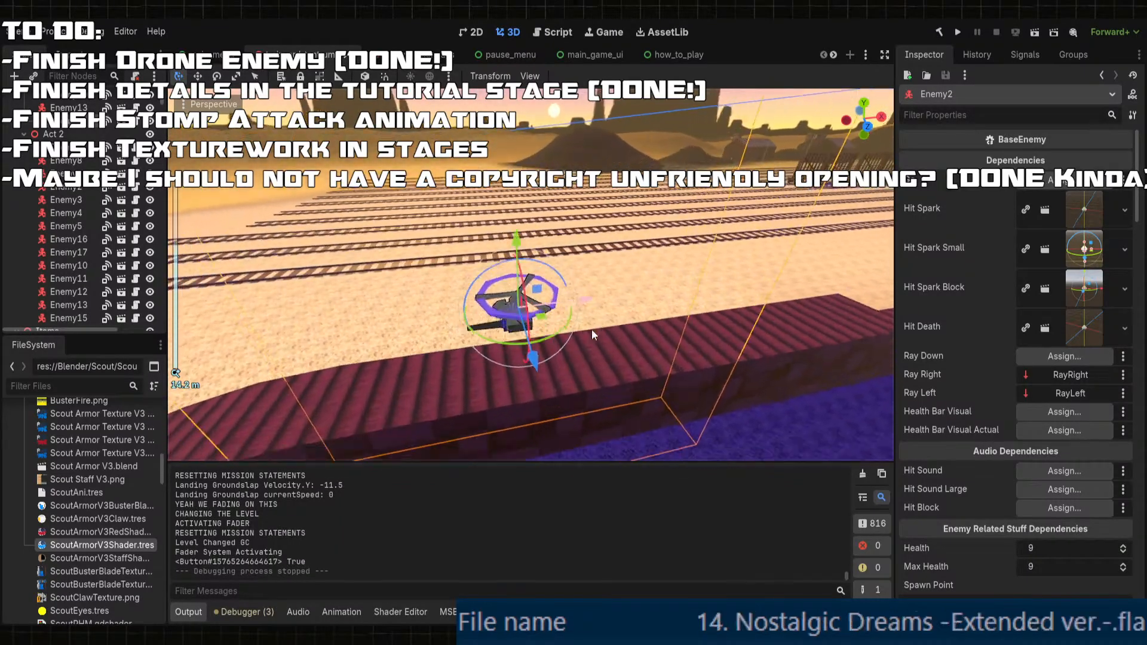
pyautogui.press('f')
pyautogui.scroll(9, 592, 329)
pyautogui.moveTo(593, 329); pyautogui.dragTo(328, 389, button='middle')
pyautogui.scroll(-7, 681, 302)
pyautogui.scroll(-4, 679, 302)
pyautogui.scroll(-8, 598, 287)
pyautogui.scroll(-5, 589, 360)
pyautogui.keyDown('shift'); pyautogui.moveTo(589, 361); pyautogui.dragTo(271, 276, button='middle'); pyautogui.keyUp('shift')
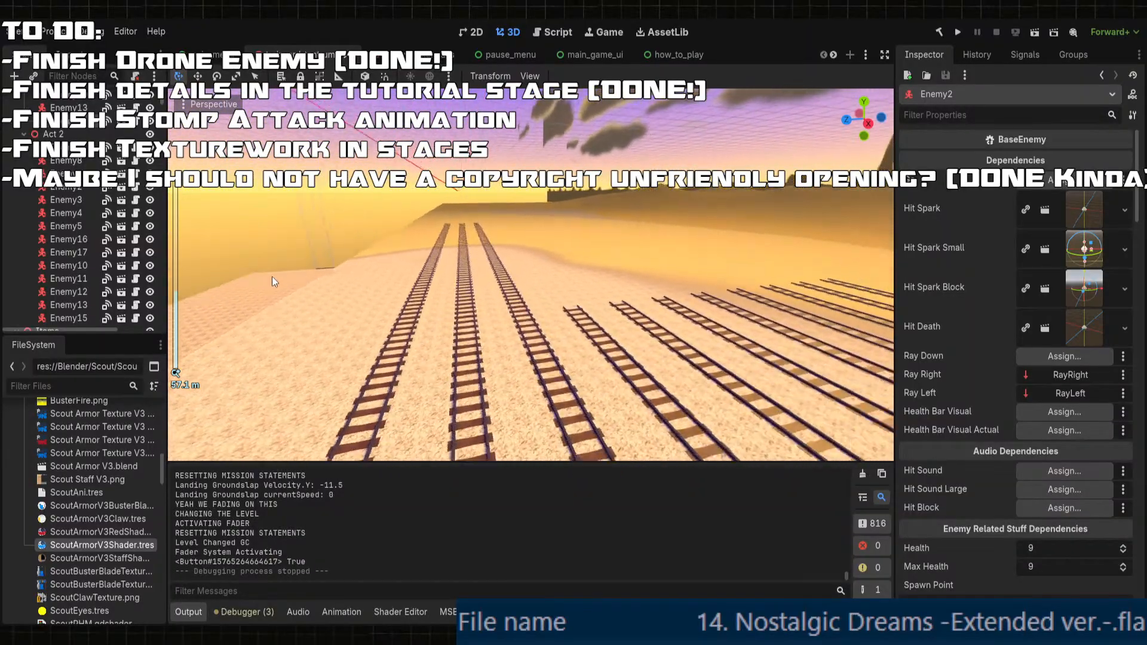
# - Select the end rails of the two nearest shortened tracks and look up their Train Tracks groups in the scene tree
pyautogui.click(552, 310)
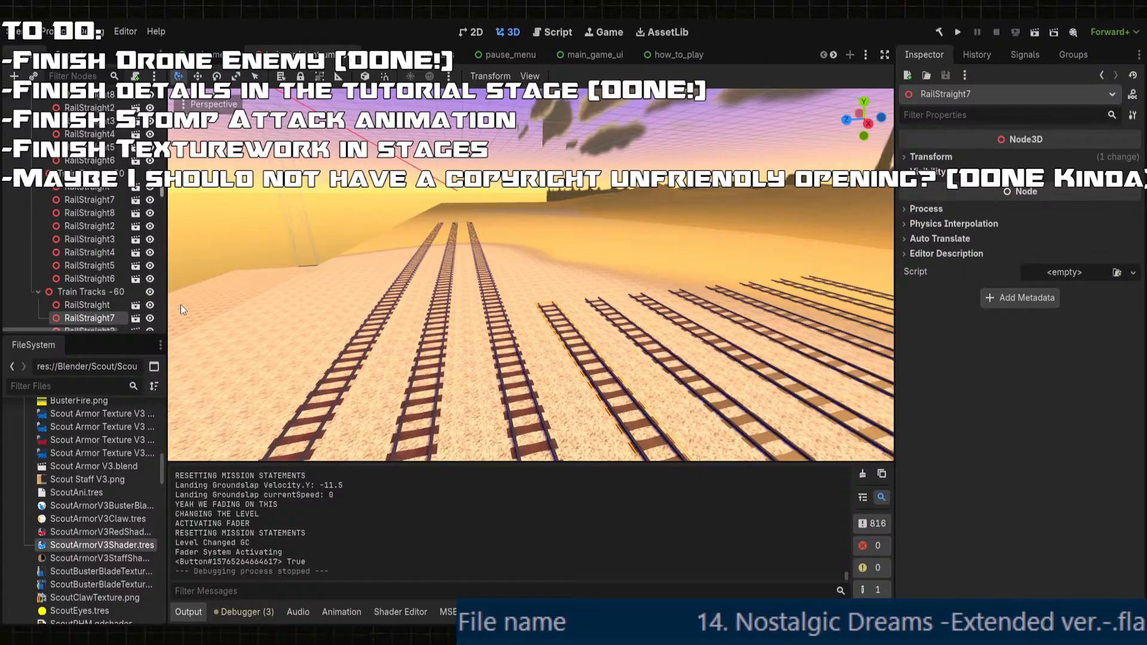
pyautogui.scroll(-5, 185, 307)
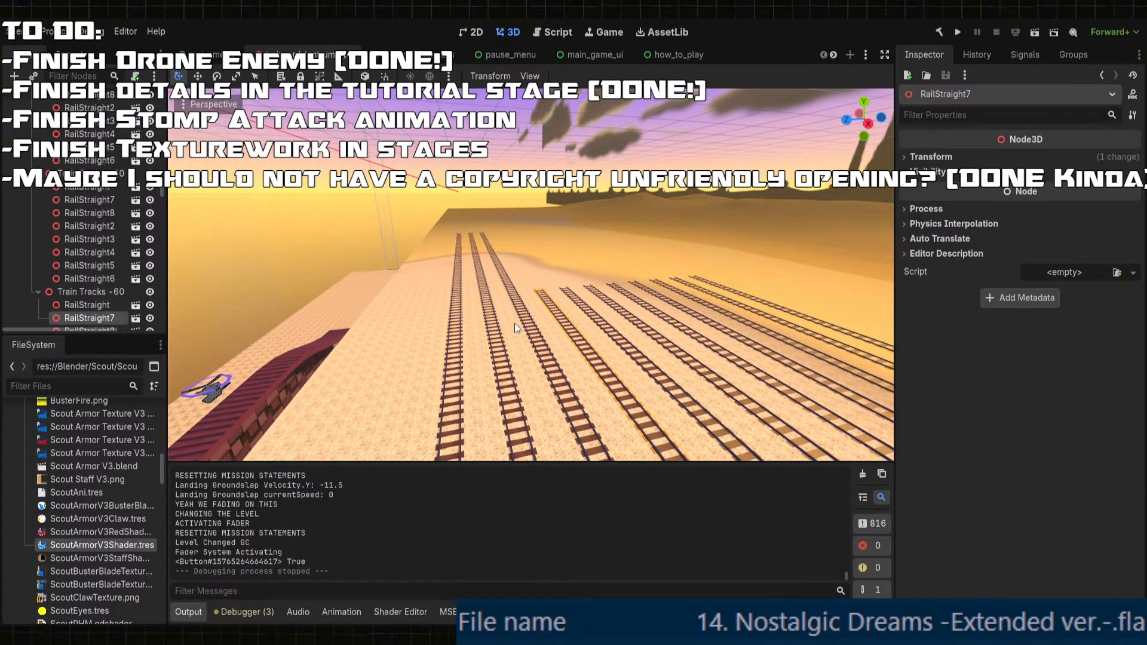
pyautogui.moveTo(514, 323); pyautogui.dragTo(525, 301, button='middle')
pyautogui.scroll(4, 483, 273)
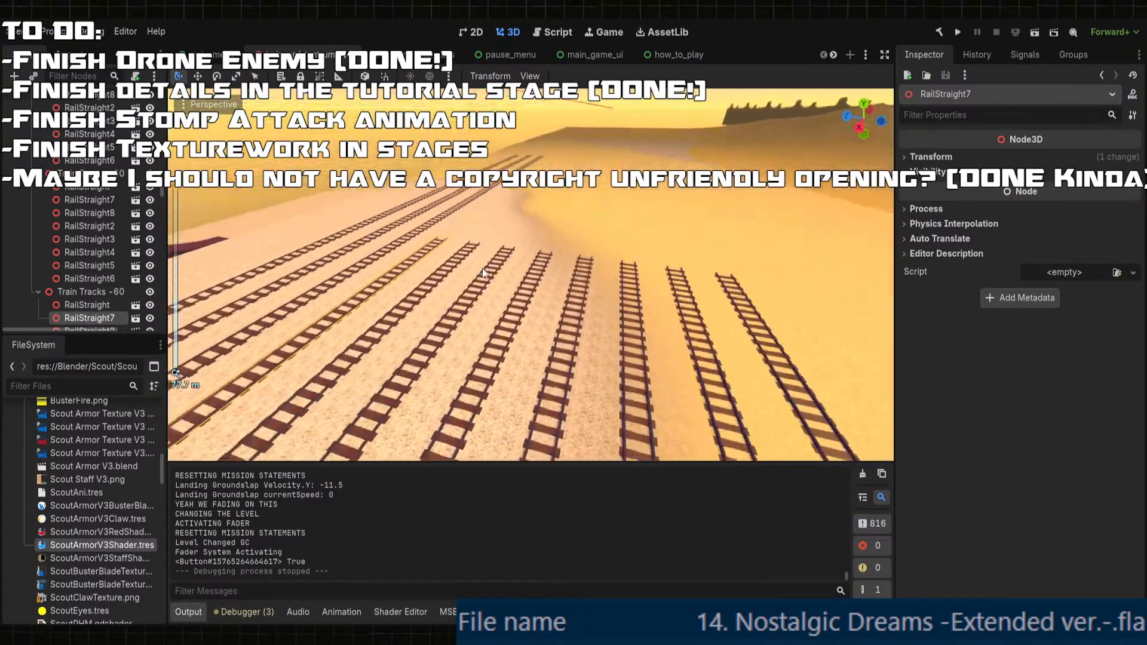
pyautogui.keyDown('shift'); pyautogui.click(464, 255); pyautogui.keyUp('shift')
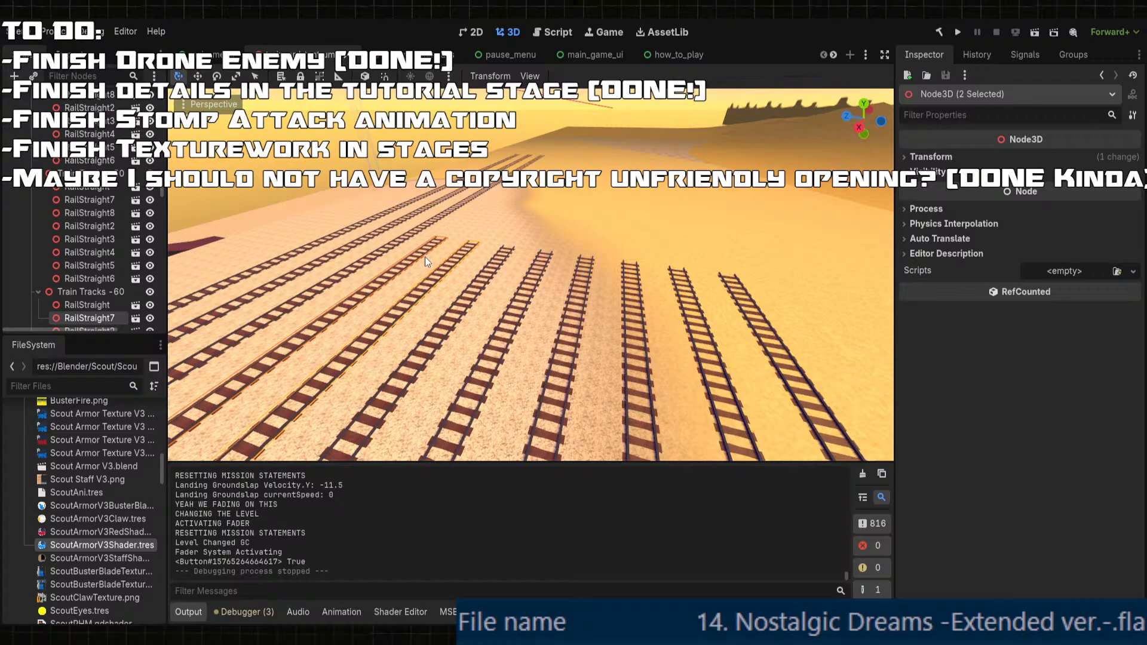
pyautogui.scroll(-2, 113, 269)
pyautogui.scroll(-2, 392, 262)
pyautogui.scroll(-3, 124, 254)
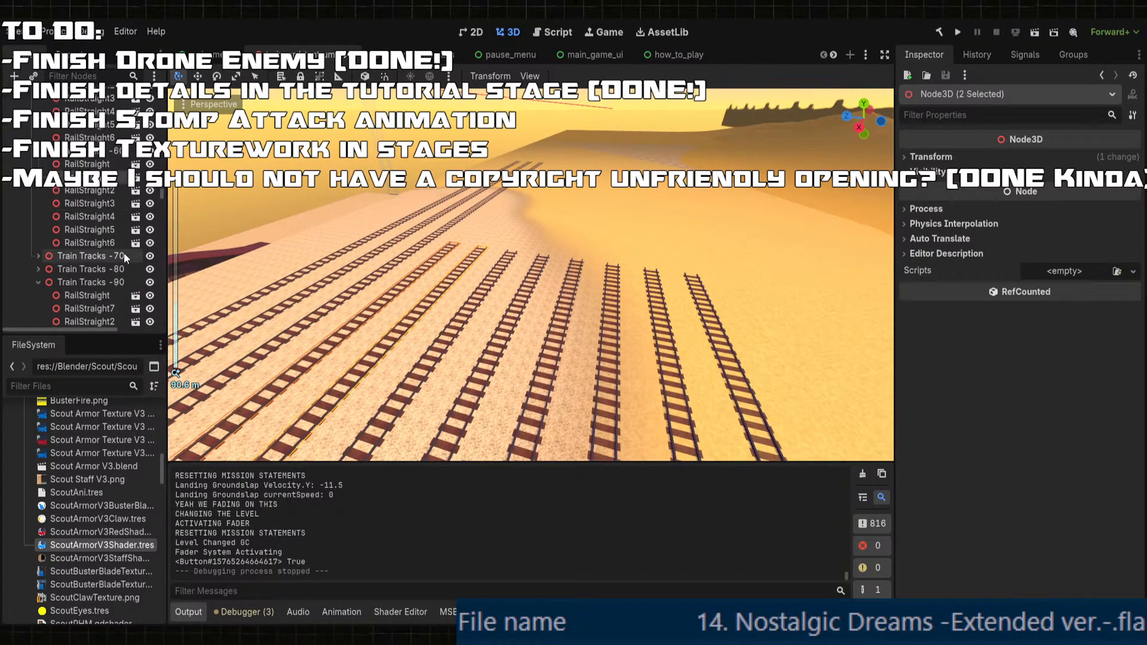
pyautogui.scroll(5, 120, 248)
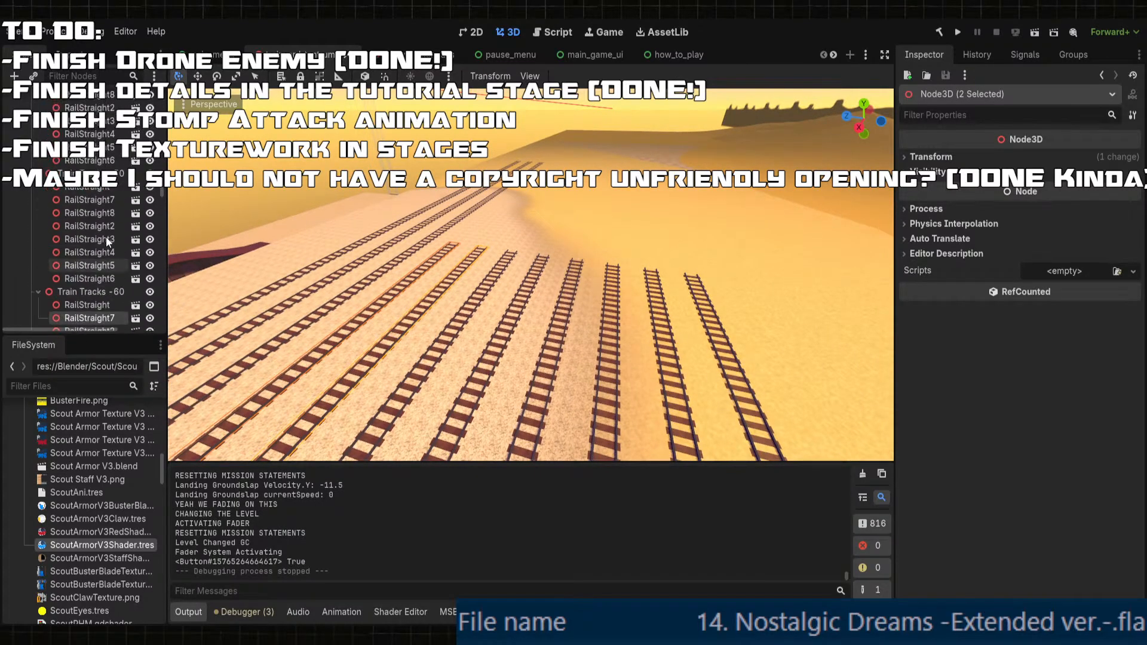
pyautogui.scroll(6, 106, 237)
pyautogui.scroll(1, 451, 252)
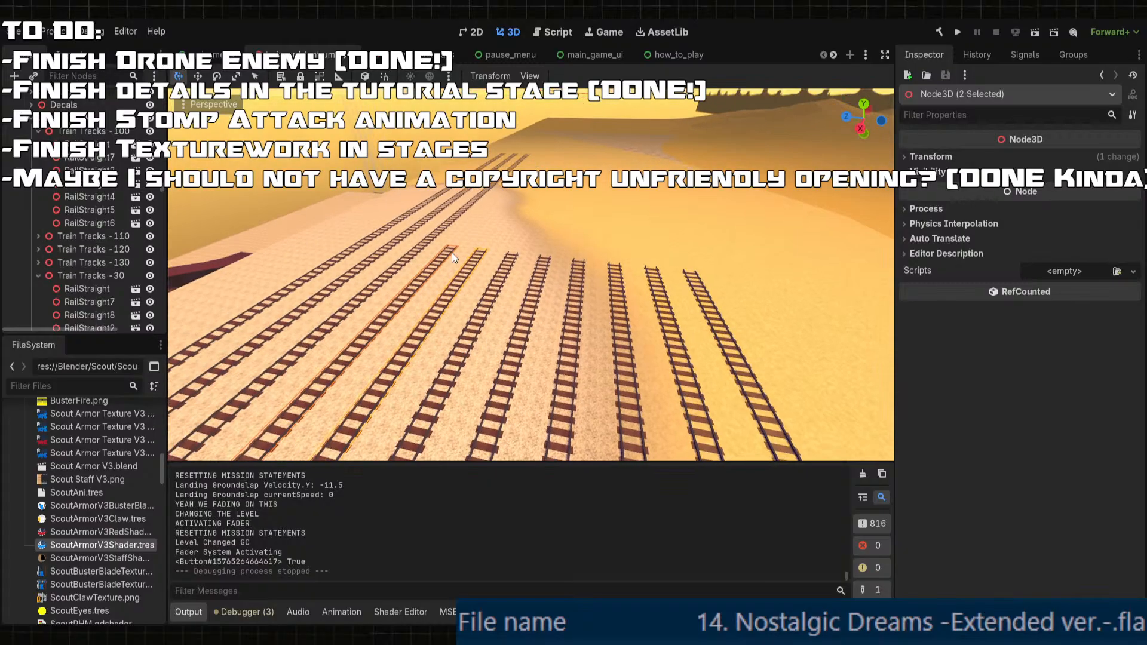
# - Select only the RailStraight7 end piece of the Train Tracks -60 group
pyautogui.scroll(3, 452, 252)
pyautogui.moveTo(451, 252); pyautogui.dragTo(590, 264, button='middle')
pyautogui.click(447, 299)
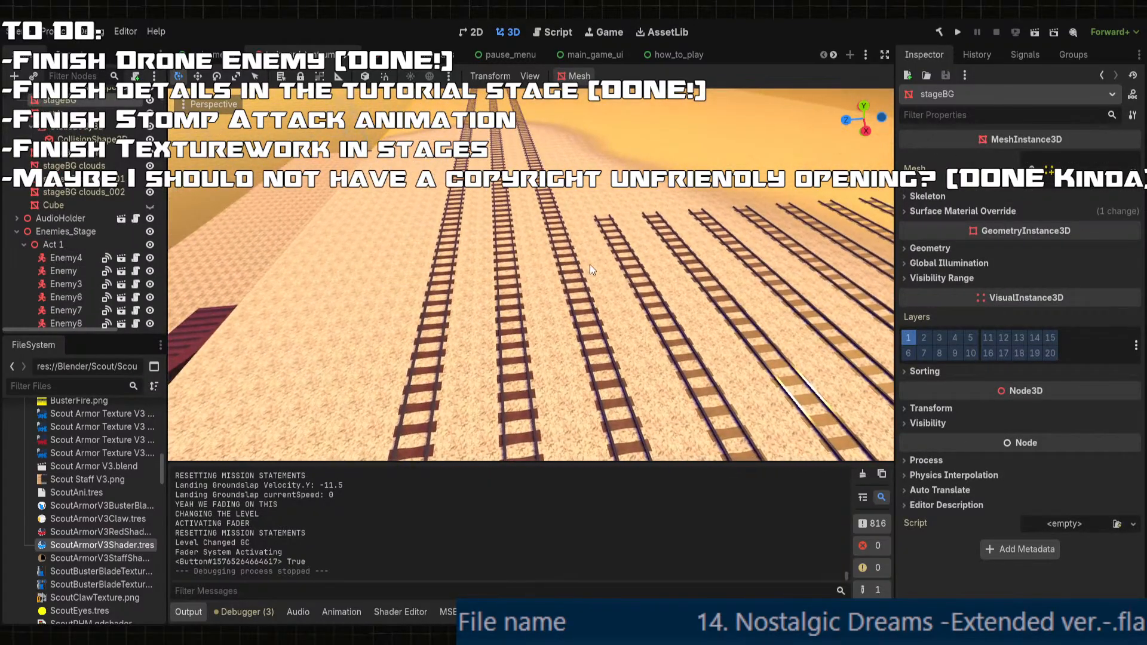
pyautogui.click(641, 272)
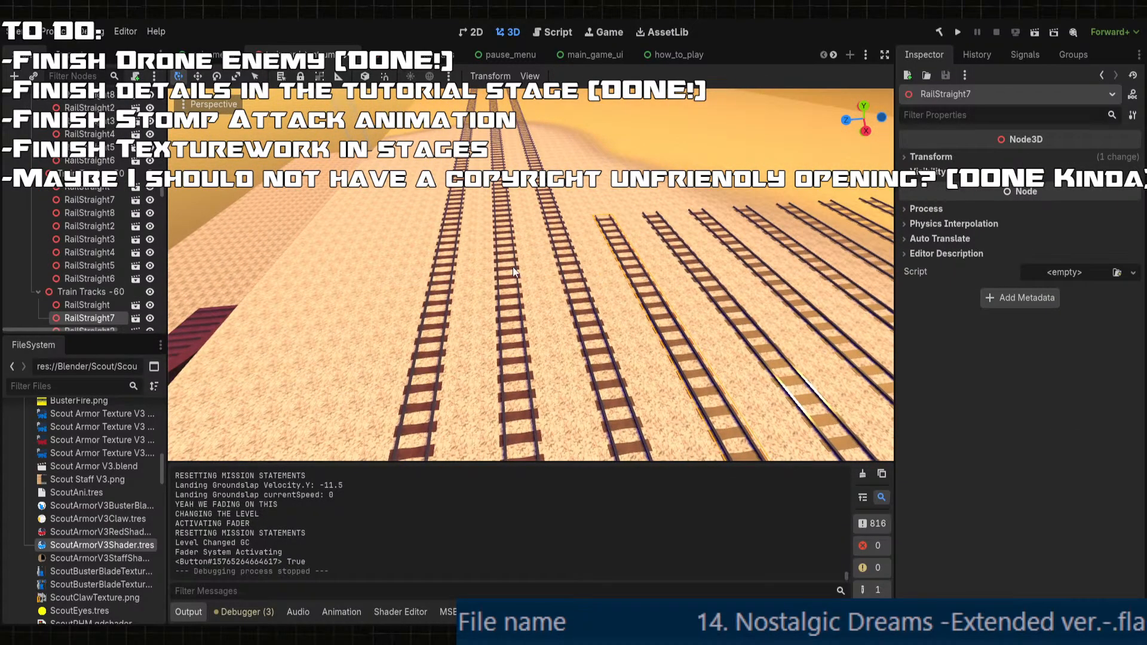
pyautogui.moveTo(512, 266); pyautogui.dragTo(630, 254, button='middle')
pyautogui.moveTo(227, 300); pyautogui.dragTo(493, 328, button='middle')
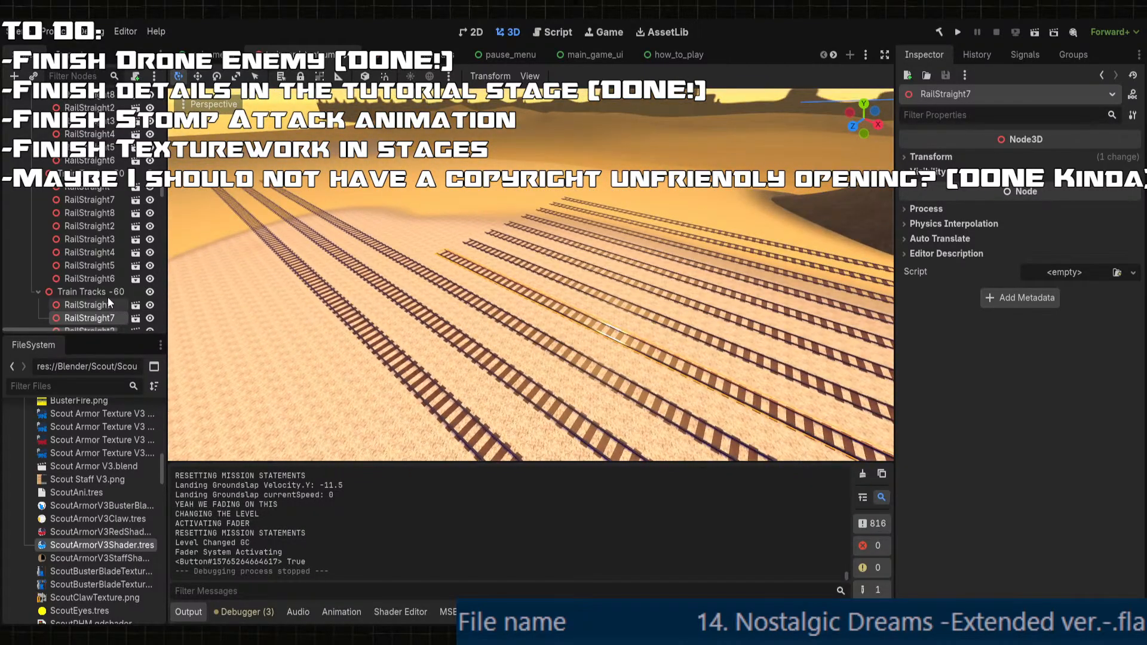
# - Duplicate the RailStraight7 end piece of Train Tracks -60 and offset the copy by -160 to an X position of -320 m
pyautogui.scroll(-1, 108, 293)
pyautogui.moveTo(305, 309); pyautogui.dragTo(421, 297, button='middle')
pyautogui.scroll(-1, 174, 308)
pyautogui.scroll(-3, 103, 276)
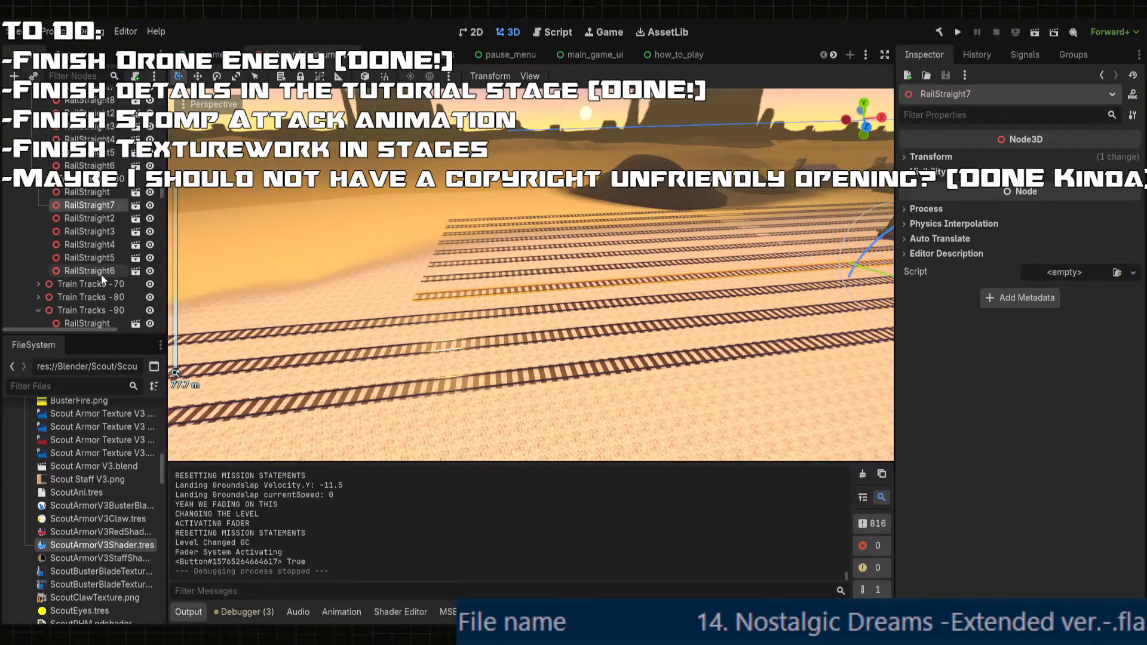
pyautogui.hotkey('ctrl', 'd')
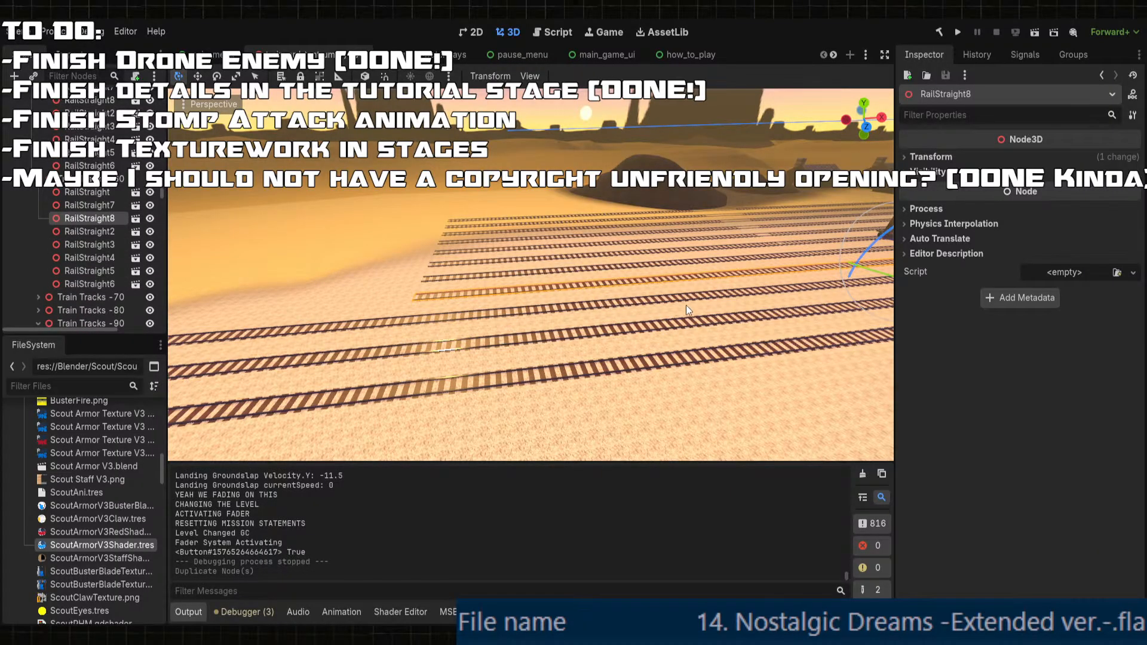
pyautogui.click(943, 155)
pyautogui.click(965, 190)
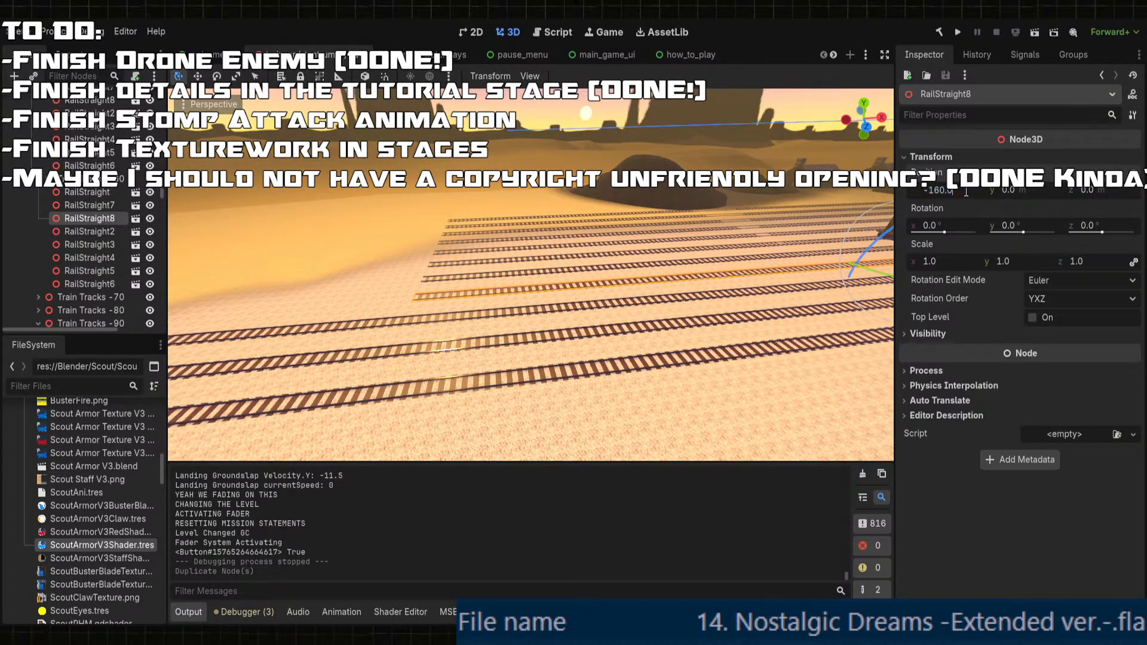
pyautogui.write('-160')
pyautogui.press('Return')
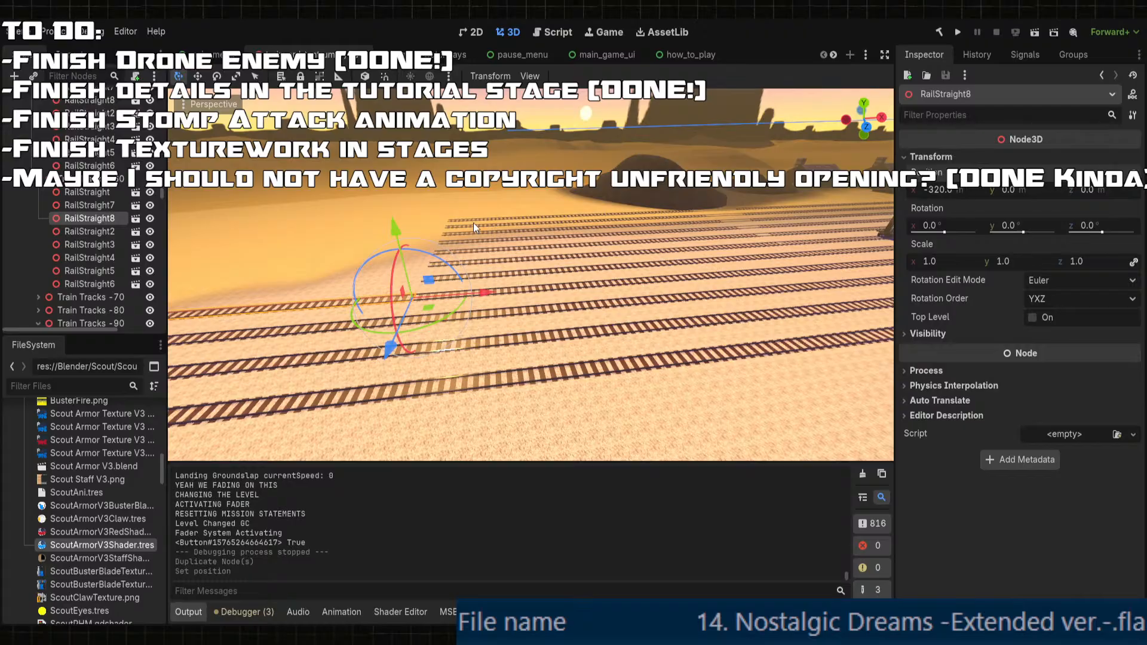
# - Look over the shortened tracks and the wider stage, and pick out the Farm Processsor building from the Big ass buildings group for copying
pyautogui.moveTo(474, 228); pyautogui.dragTo(707, 299, button='right')
pyautogui.click(530, 311)
pyautogui.click(533, 317)
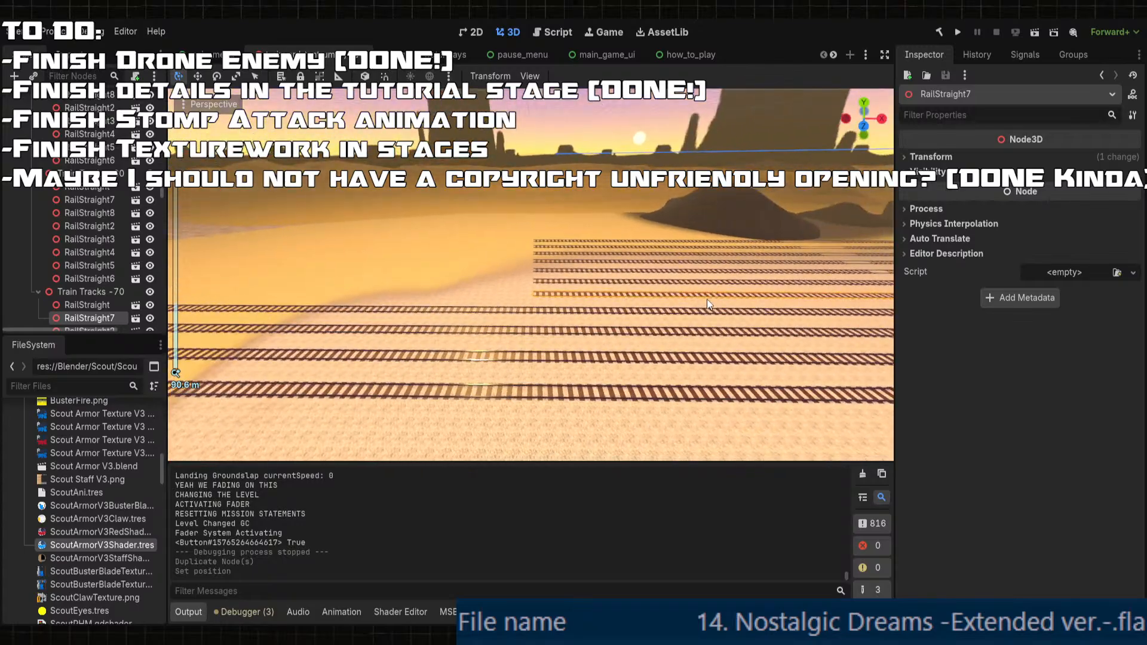
pyautogui.scroll(-5, 708, 298)
pyautogui.moveTo(572, 315); pyautogui.dragTo(574, 270, button='middle')
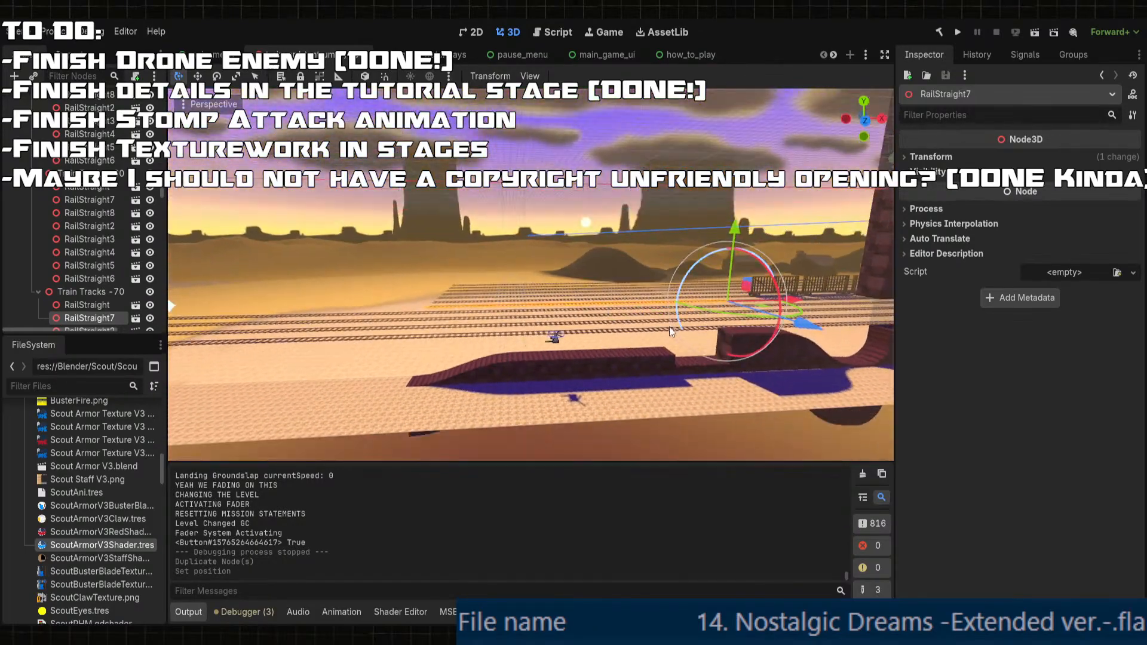
pyautogui.keyDown('shift'); pyautogui.moveTo(798, 323); pyautogui.dragTo(540, 364, button='middle'); pyautogui.keyUp('shift')
pyautogui.scroll(6, 563, 317)
pyautogui.scroll(-8, 578, 289)
pyautogui.moveTo(578, 289); pyautogui.dragTo(507, 316, button='middle')
pyautogui.scroll(-3, 726, 329)
pyautogui.click(599, 332)
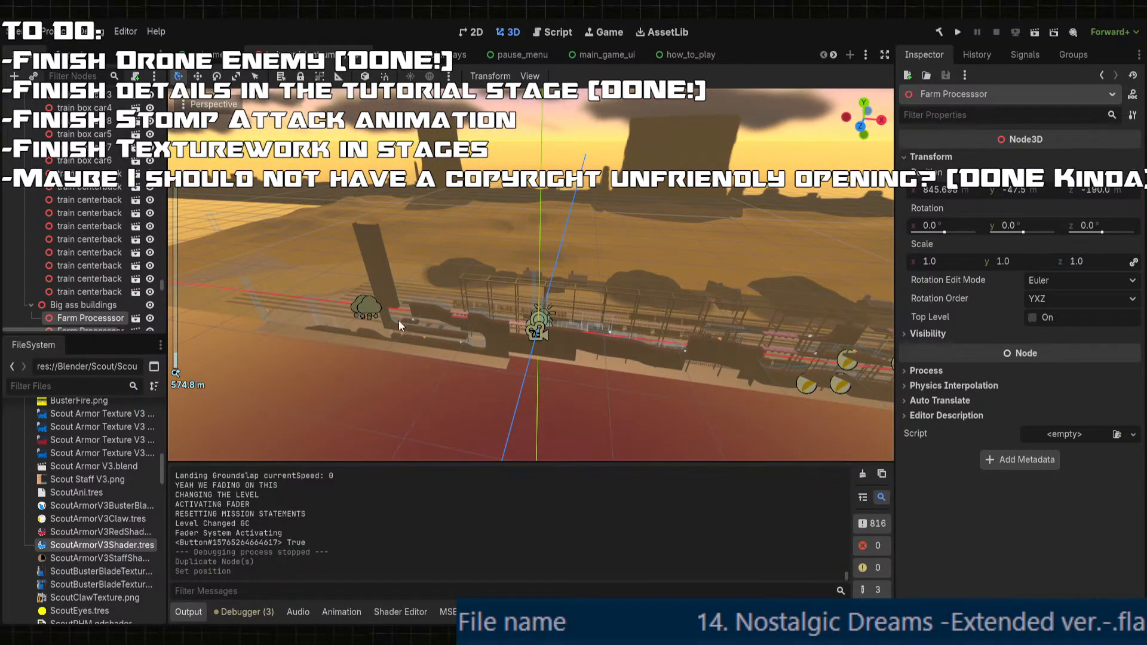
# - Locate the Grain Shoots group through the small background sheds and paste the Farm Processsor into it as a child
pyautogui.scroll(10, 103, 208)
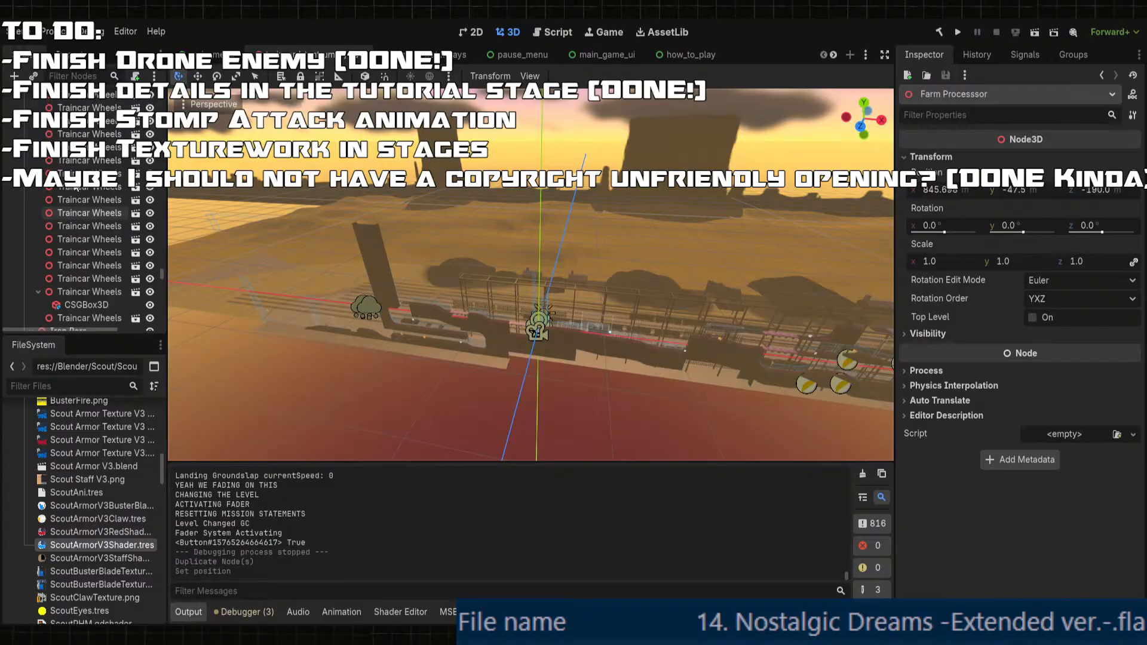
pyautogui.scroll(5, 468, 285)
pyautogui.click(561, 288)
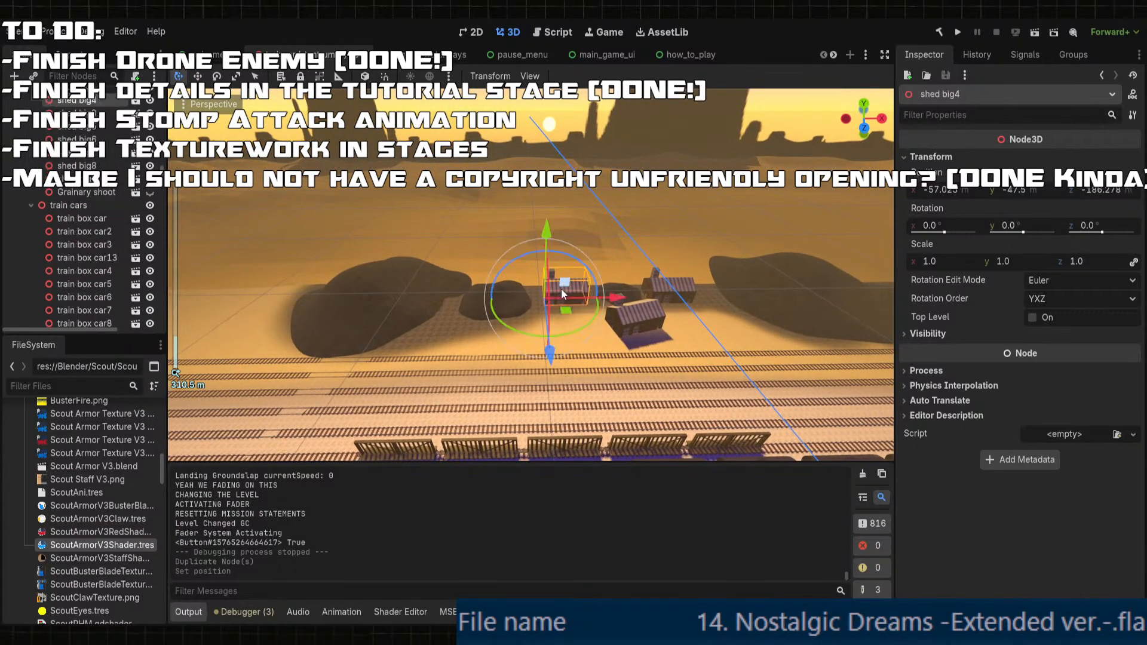
pyautogui.scroll(3, 119, 195)
pyautogui.click(94, 147)
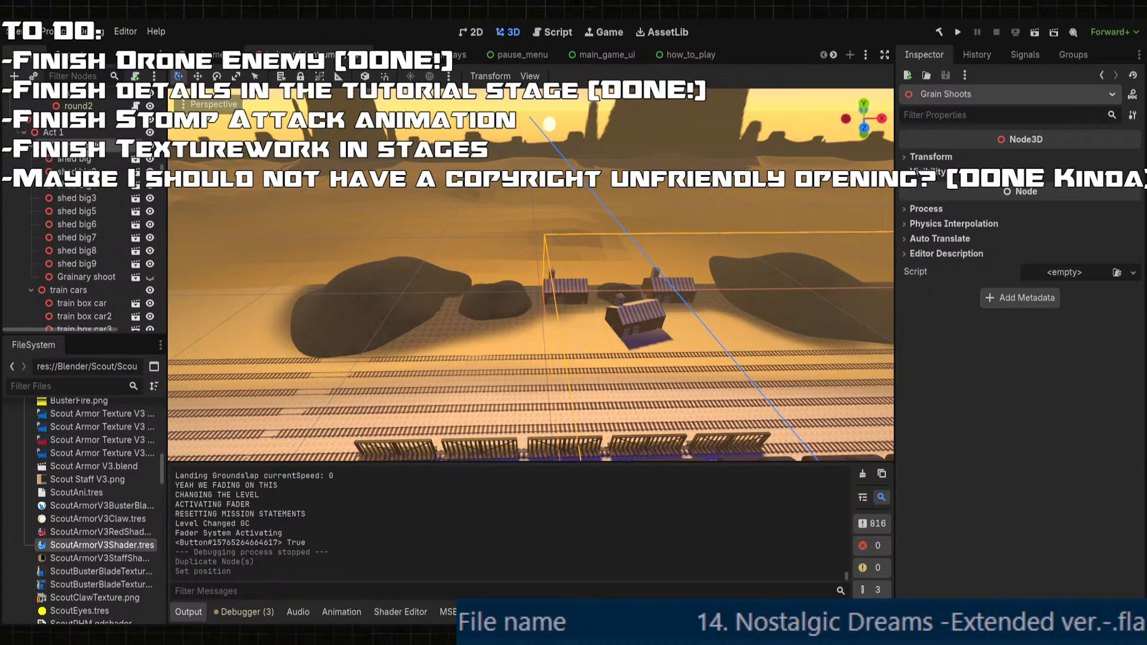
pyautogui.click(82, 160)
pyautogui.hotkey('ctrl', 'v')
# - Move the pasted Farm Processsor back along the stage's length to the area near the start of the tracks
pyautogui.scroll(-15, 611, 324)
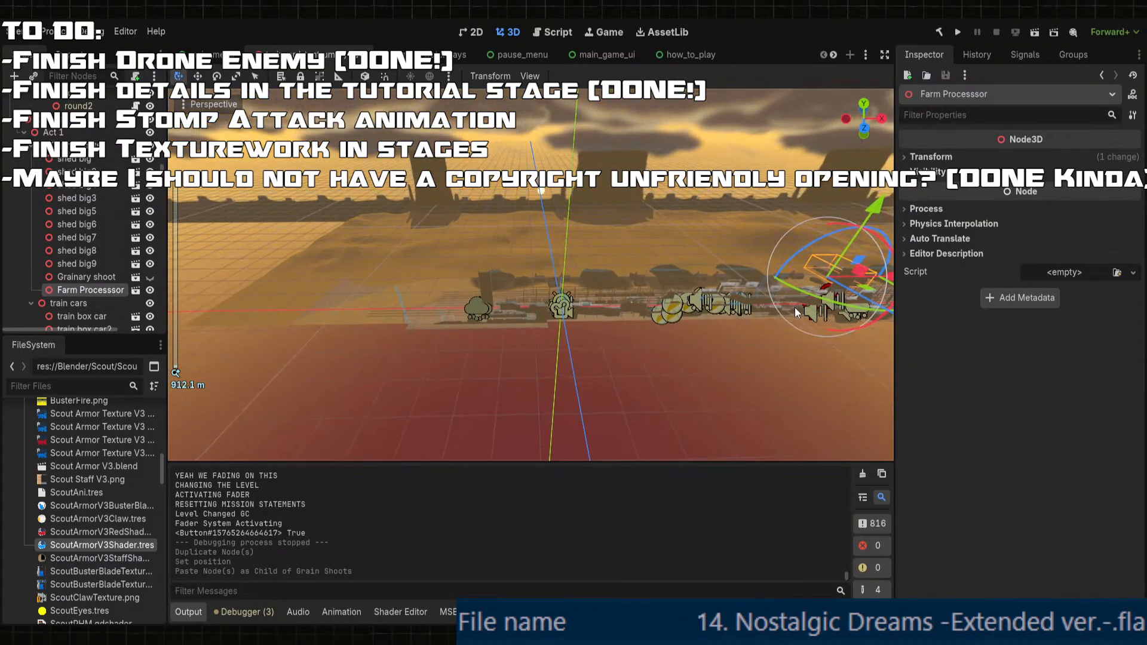
pyautogui.keyDown('shift'); pyautogui.moveTo(795, 307); pyautogui.dragTo(589, 330, button='middle'); pyautogui.keyUp('shift')
pyautogui.moveTo(739, 296); pyautogui.dragTo(375, 303)
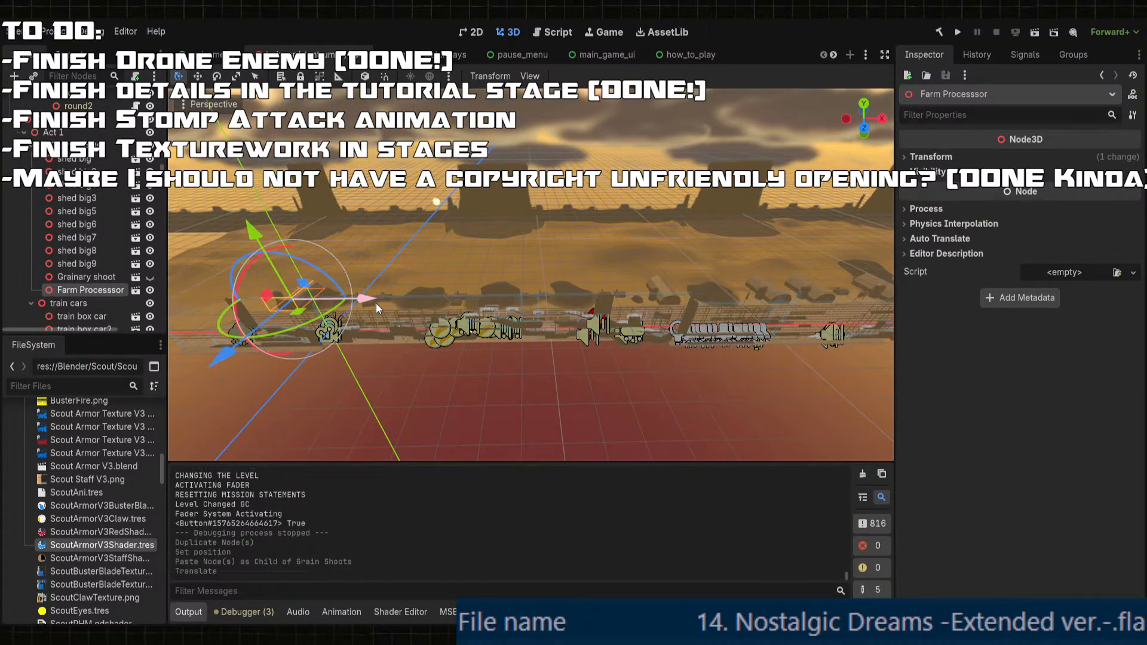
pyautogui.press('f')
pyautogui.scroll(14, 375, 303)
pyautogui.moveTo(375, 303); pyautogui.dragTo(466, 293, button='middle')
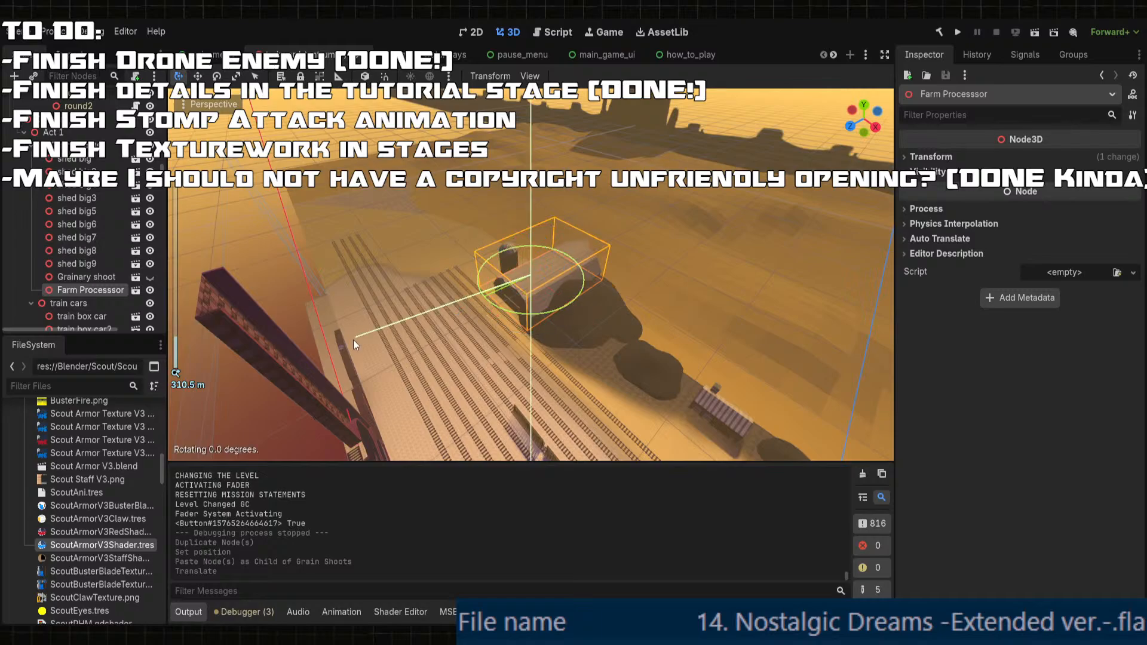
# - Rotate the Farm Processsor about its vertical axis and shift it onto the tracks beside the dark red ramp
pyautogui.moveTo(353, 339); pyautogui.dragTo(357, 339)
pyautogui.moveTo(466, 313); pyautogui.dragTo(316, 404)
pyautogui.moveTo(431, 362); pyautogui.dragTo(611, 341, button='middle')
pyautogui.press('f')
pyautogui.scroll(13, 611, 341)
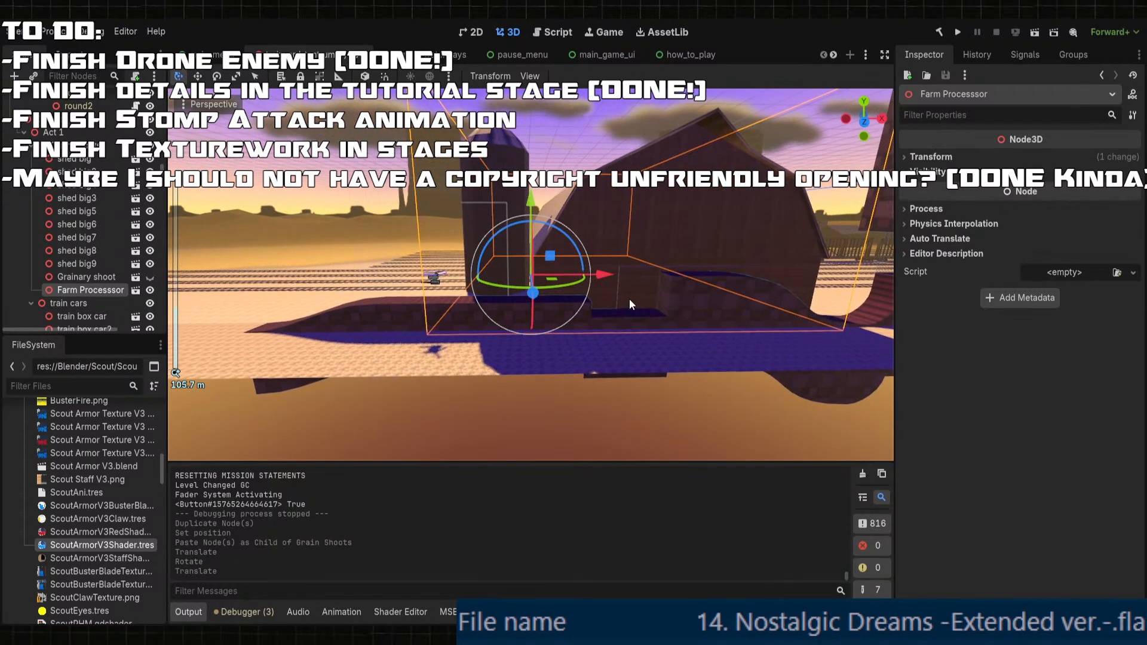
pyautogui.moveTo(629, 298); pyautogui.dragTo(626, 324, button='middle')
pyautogui.moveTo(525, 307); pyautogui.dragTo(552, 296)
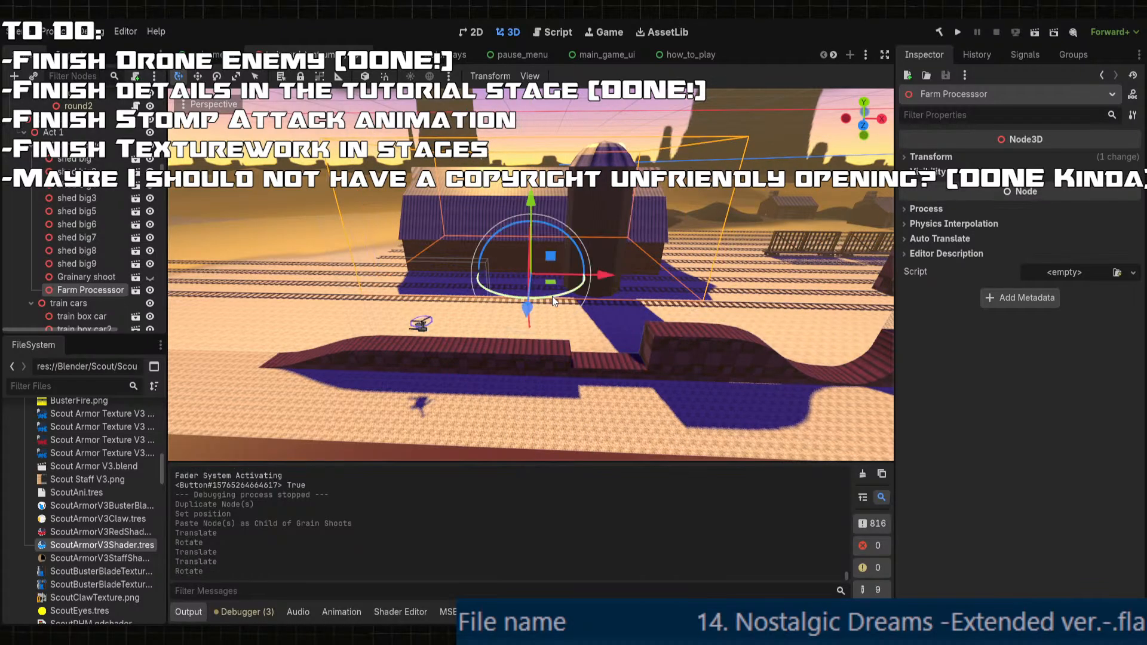
# - Reposition the Farm Processsor over the far ends of the tracks, beyond the start of the dark red ramp
pyautogui.moveTo(552, 295); pyautogui.dragTo(494, 309, button='middle')
pyautogui.moveTo(493, 309); pyautogui.dragTo(372, 433)
pyautogui.moveTo(525, 385); pyautogui.dragTo(239, 301)
pyautogui.scroll(5, 537, 290)
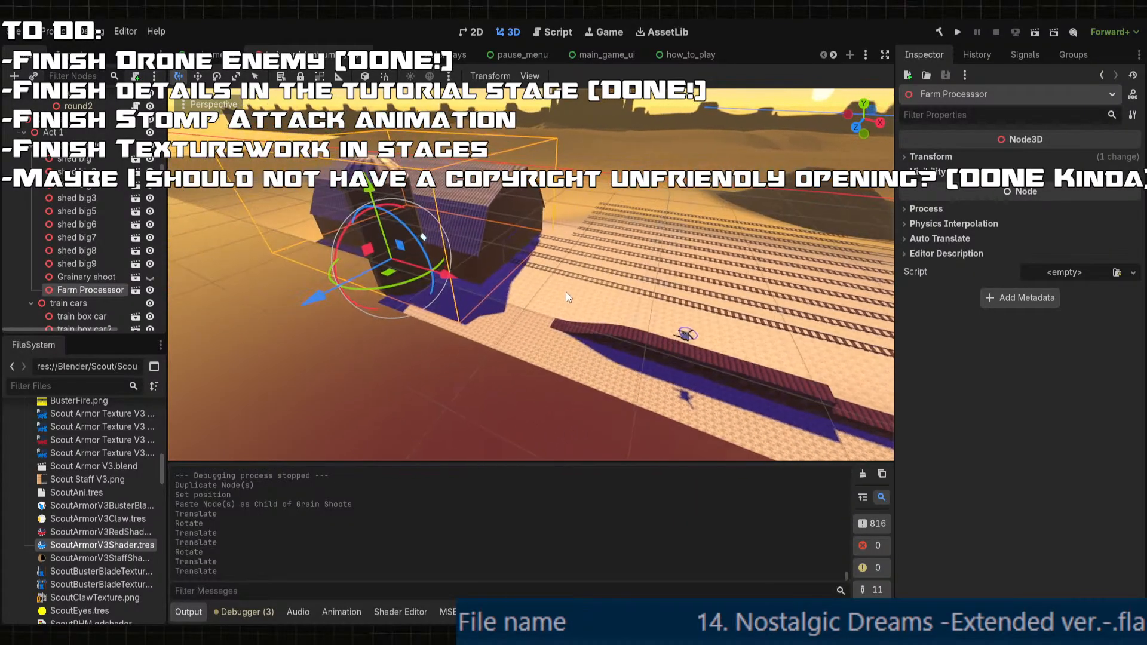
pyautogui.keyDown('shift'); pyautogui.moveTo(484, 278); pyautogui.dragTo(562, 276, button='middle'); pyautogui.keyUp('shift')
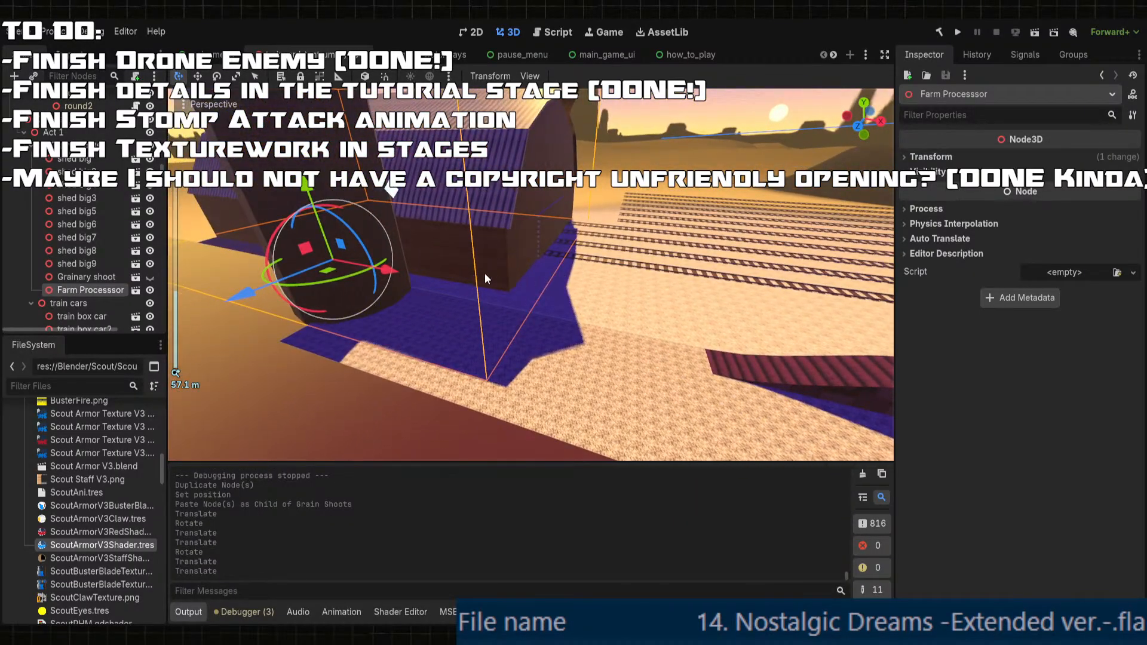
pyautogui.moveTo(396, 274); pyautogui.dragTo(373, 251)
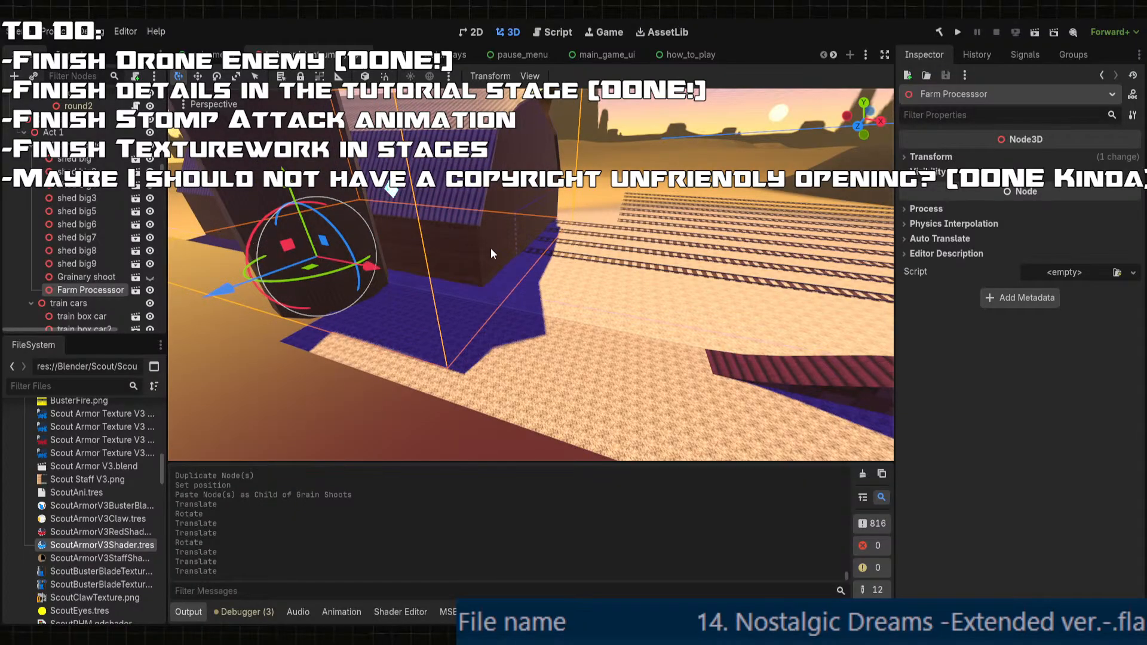
pyautogui.moveTo(491, 253); pyautogui.dragTo(489, 293, button='middle')
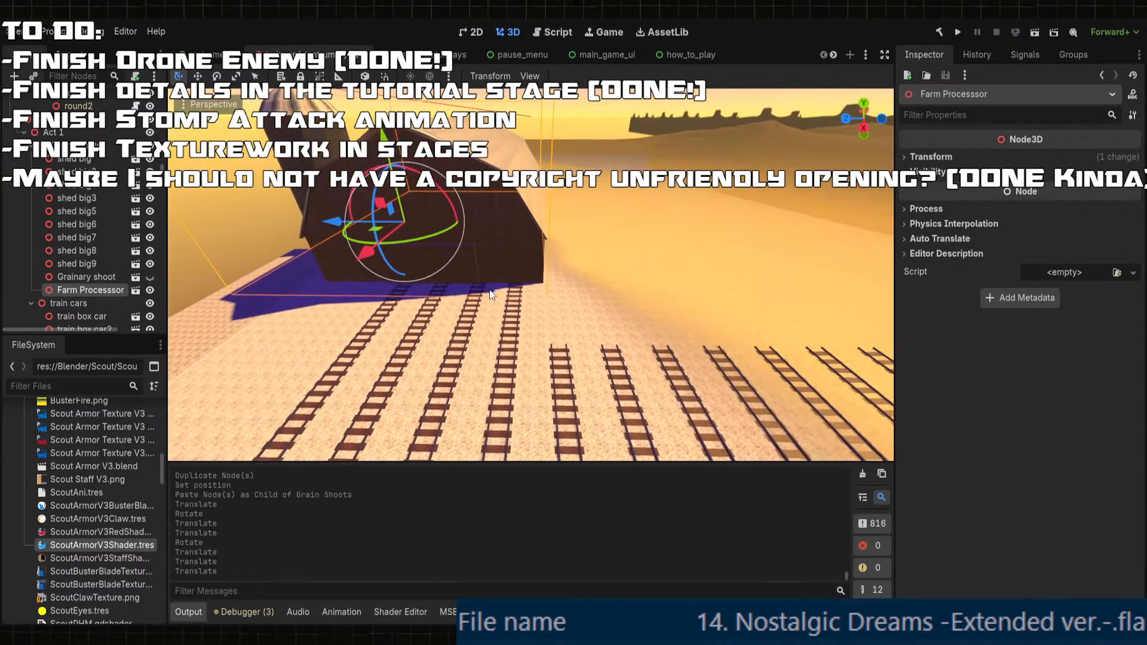
# - Check the Farm Processsor's placement against the Train Tracks -70 end rail and nudge the building sideways across the track ends
pyautogui.click(552, 363)
pyautogui.moveTo(600, 371); pyautogui.dragTo(344, 299, button='middle')
pyautogui.scroll(-4, 513, 290)
pyautogui.moveTo(526, 287); pyautogui.dragTo(477, 267, button='middle')
pyautogui.scroll(-2, 461, 257)
pyautogui.scroll(2, 476, 267)
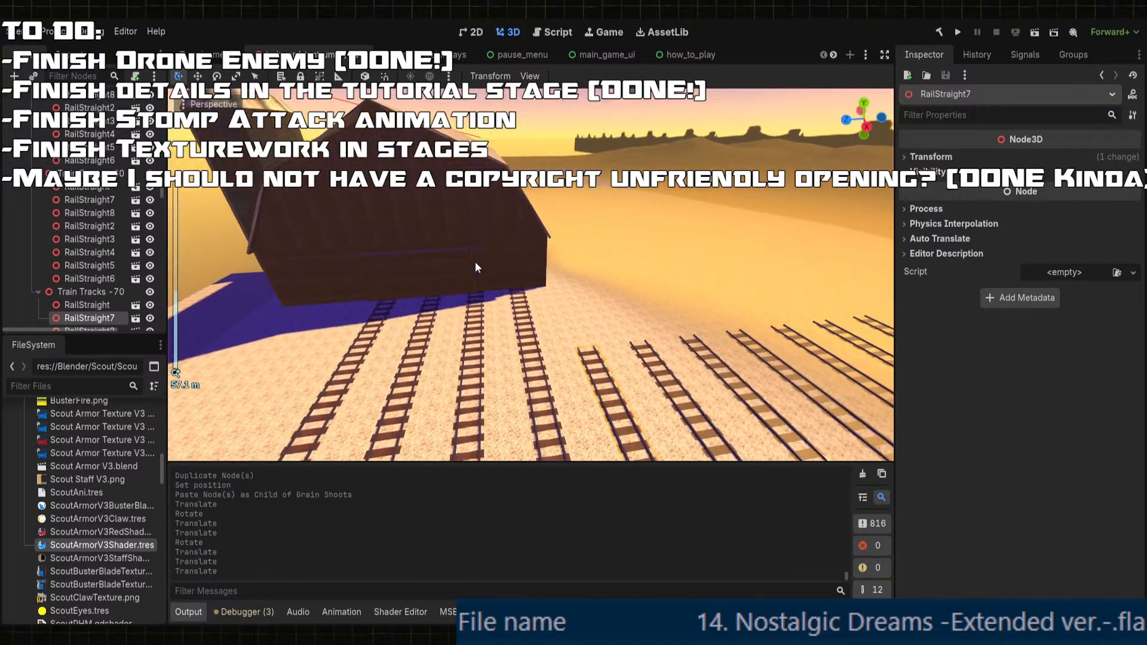
pyautogui.click(476, 267)
pyautogui.moveTo(392, 251); pyautogui.dragTo(448, 255, button='middle')
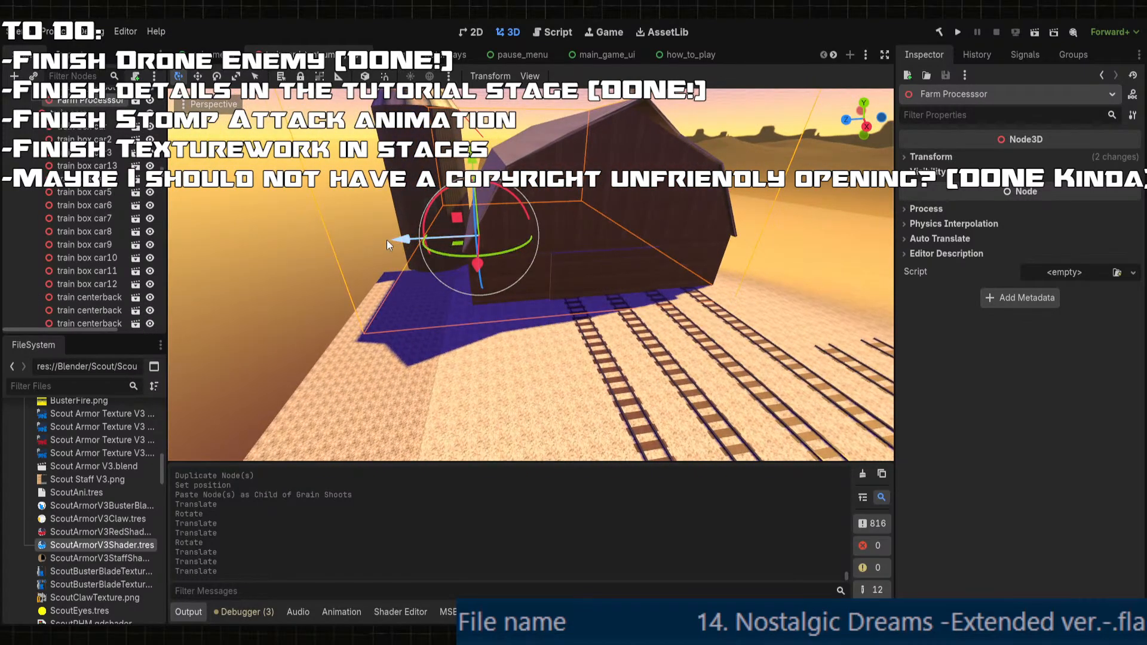
pyautogui.moveTo(386, 239)
pyautogui.mouseDown()
pyautogui.moveTo(402, 239)
pyautogui.moveTo(381, 242)
pyautogui.moveTo(399, 241)
pyautogui.moveTo(390, 248)
pyautogui.mouseUp()
pyautogui.moveTo(681, 354); pyautogui.dragTo(496, 281, button='middle')
pyautogui.scroll(-3, 496, 281)
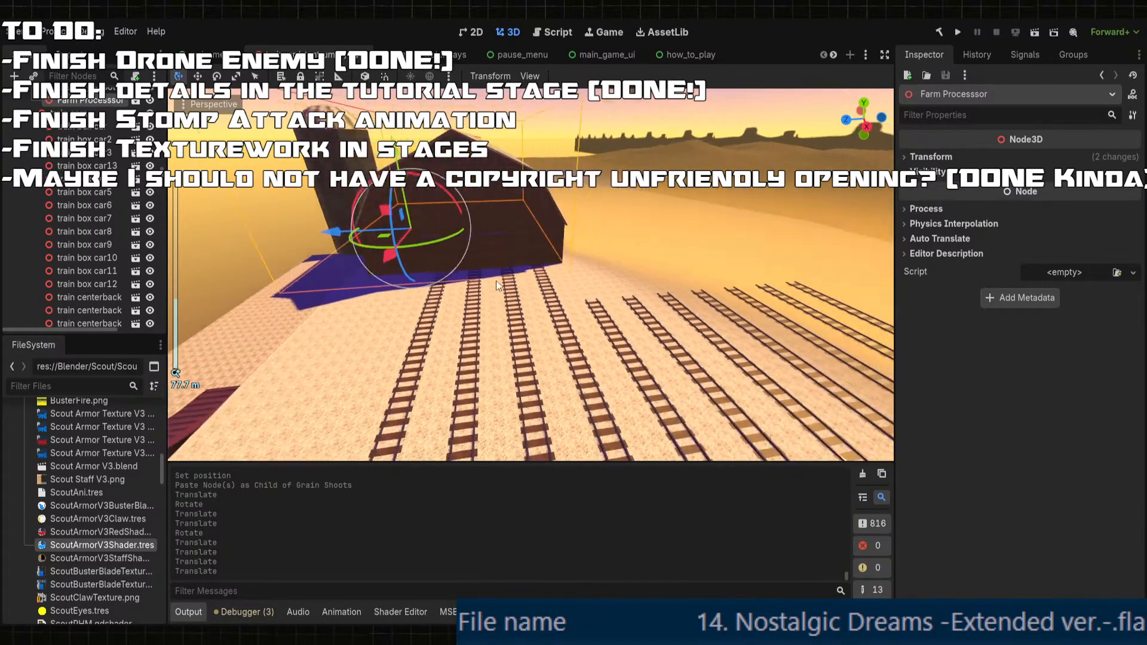
# - Duplicate the RailStraight7 end piece of Train Tracks -70 and set the copy's X position to -320 m
pyautogui.click(562, 305)
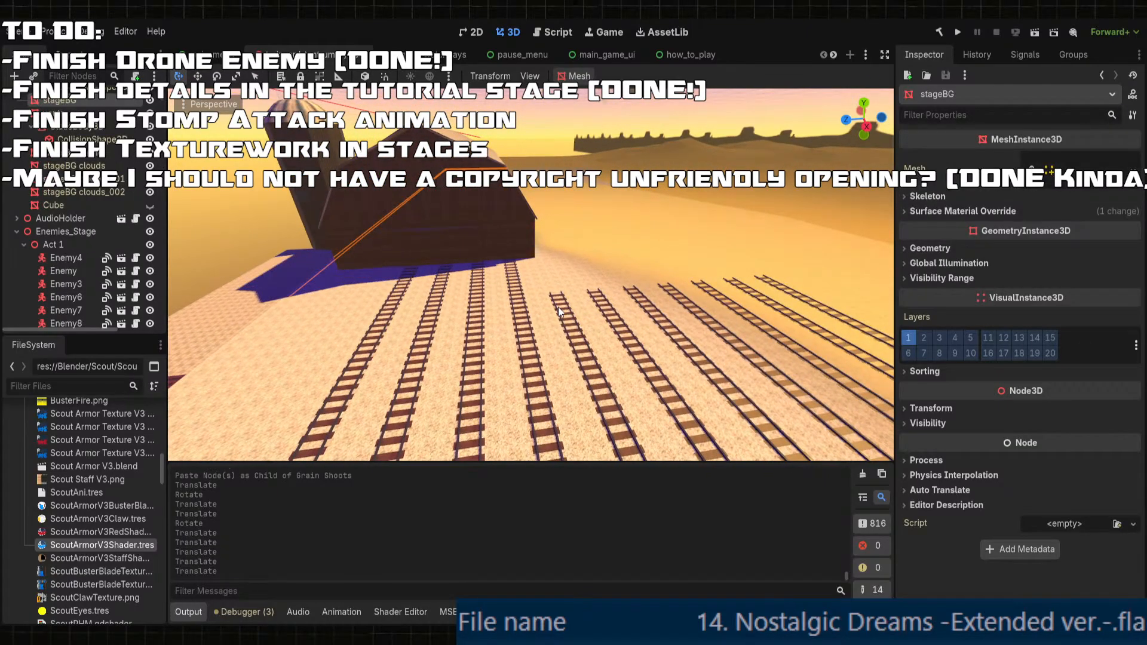
pyautogui.click(558, 311)
pyautogui.moveTo(558, 311); pyautogui.dragTo(510, 313, button='middle')
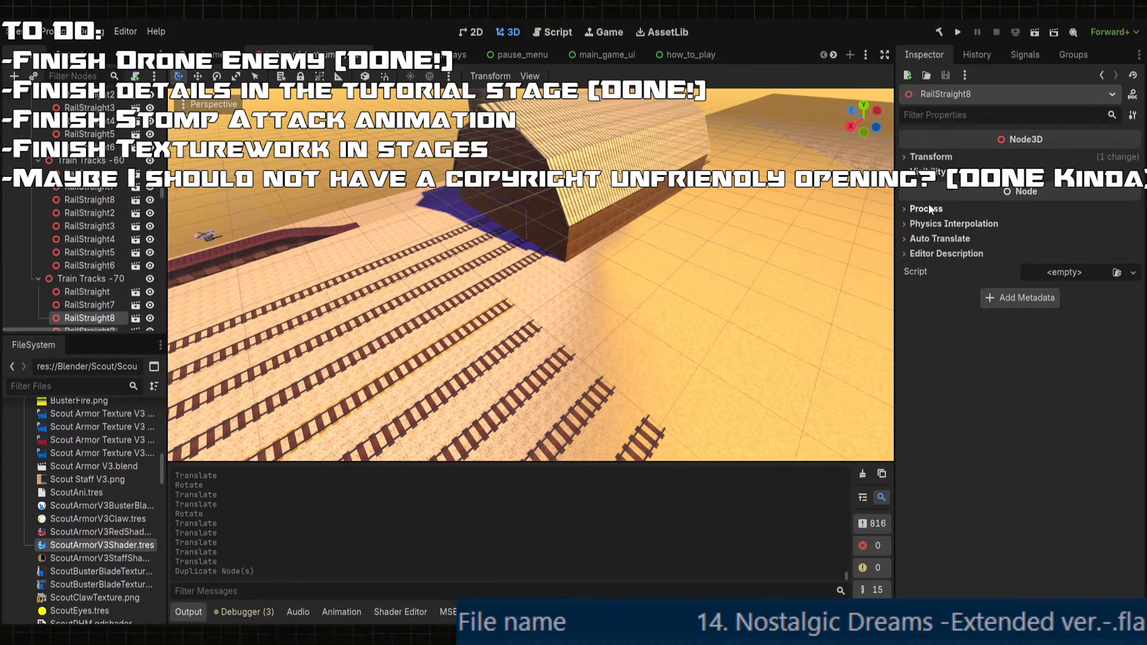
pyautogui.click(930, 157)
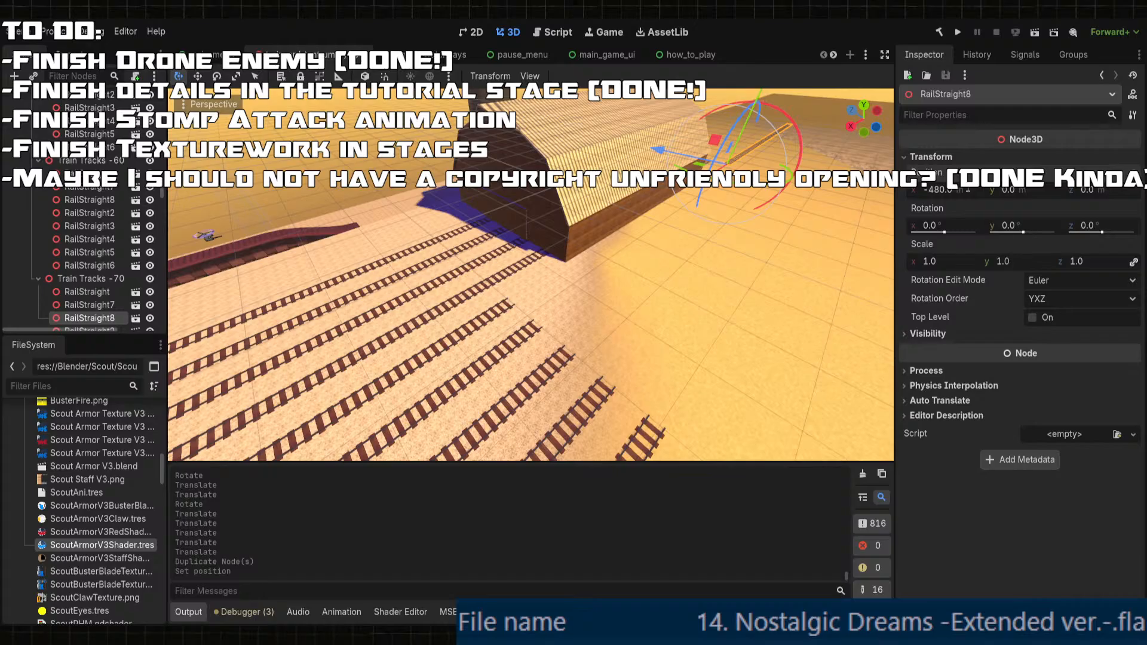
pyautogui.hotkey('ctrl', 'z')
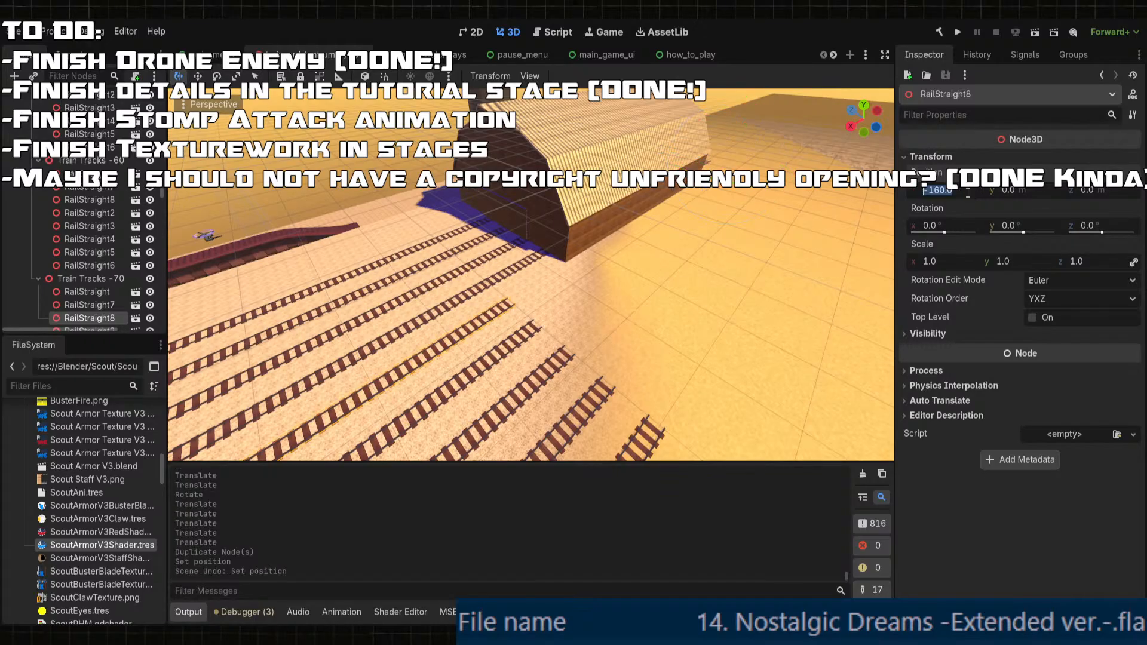
pyautogui.click(970, 192)
pyautogui.write('-160')
pyautogui.press('Return')
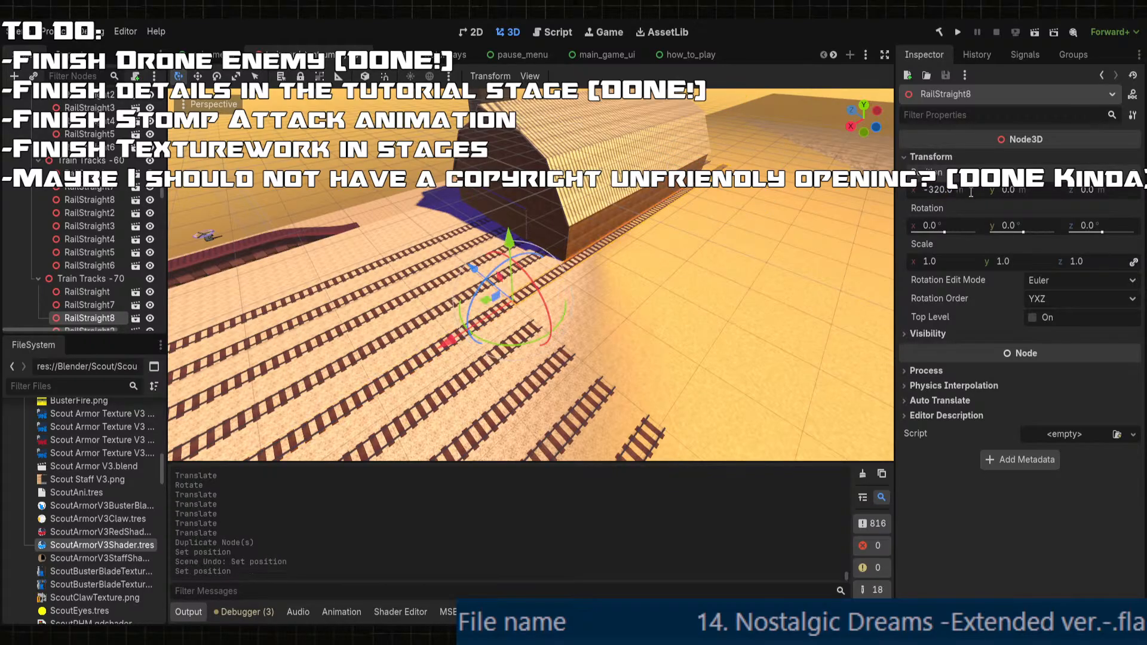
# - Duplicate the RailStraight7 end pieces of Train Tracks -80 and -90, setting each copy's X position to -320 m
pyautogui.click(476, 369)
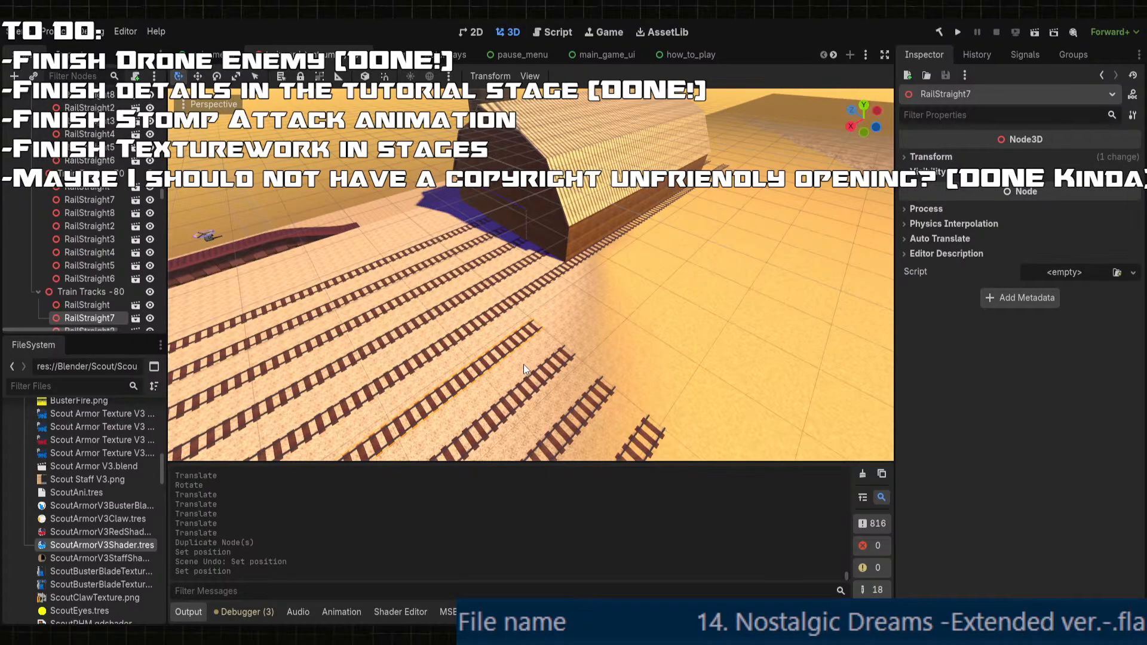
pyautogui.click(951, 157)
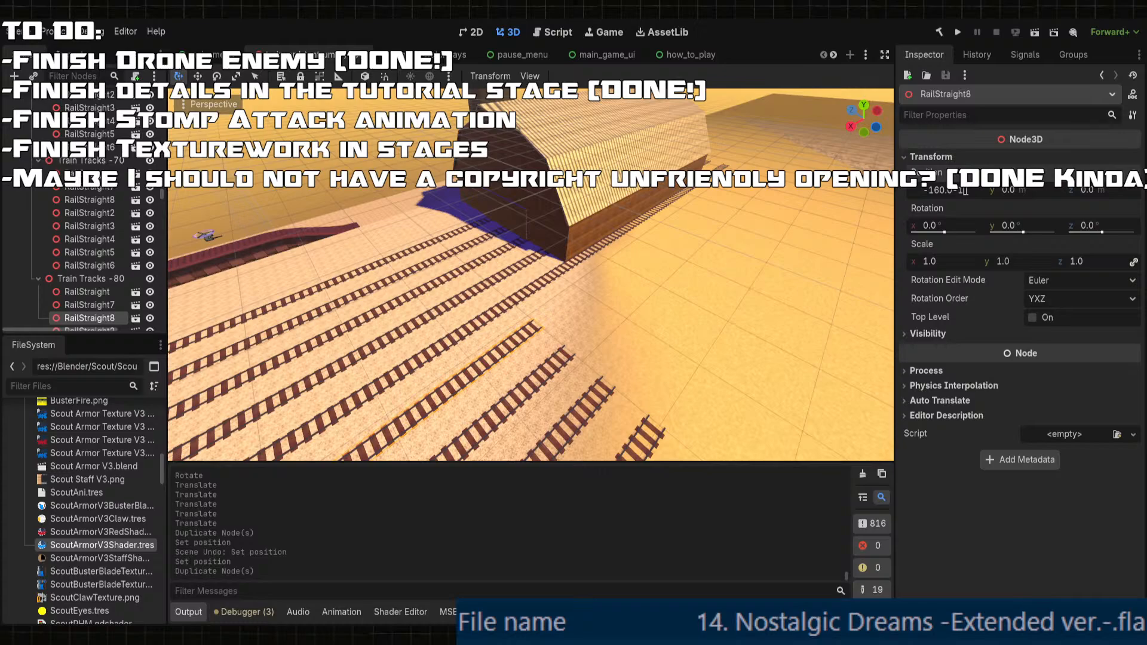
pyautogui.press('Return')
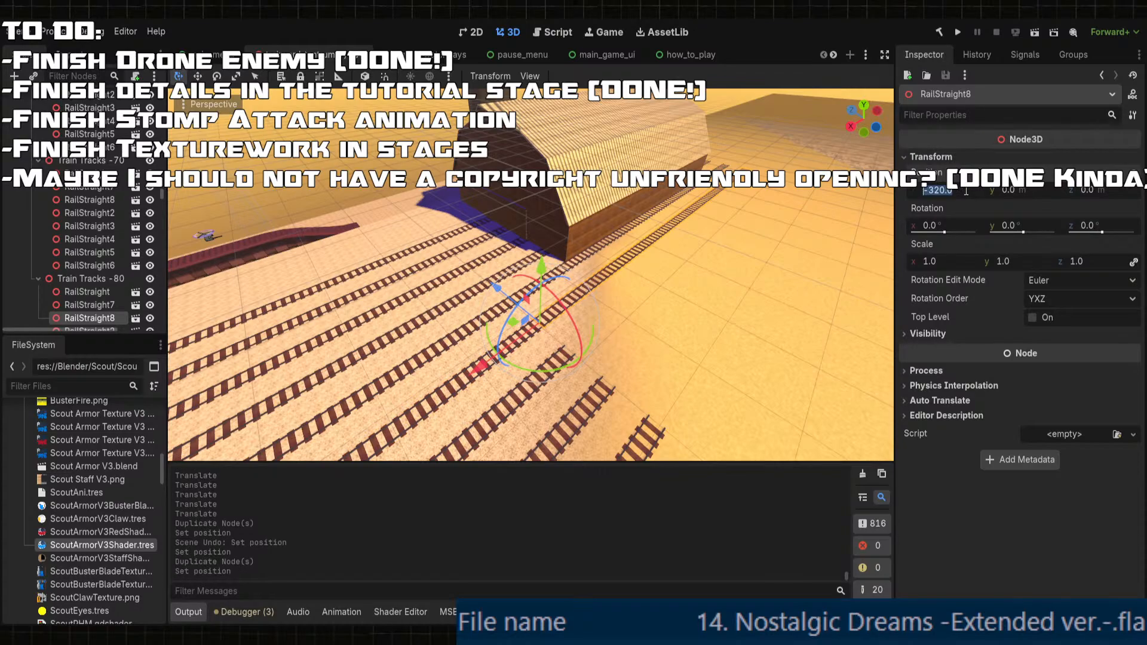
pyautogui.click(527, 396)
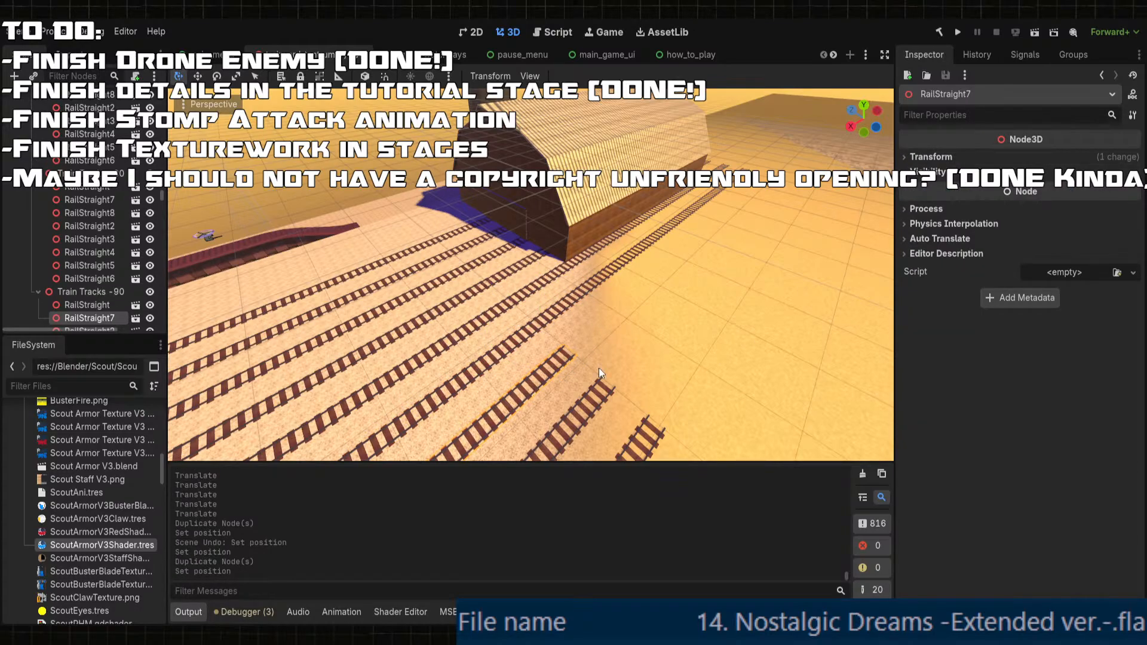
pyautogui.click(941, 157)
pyautogui.press('Return')
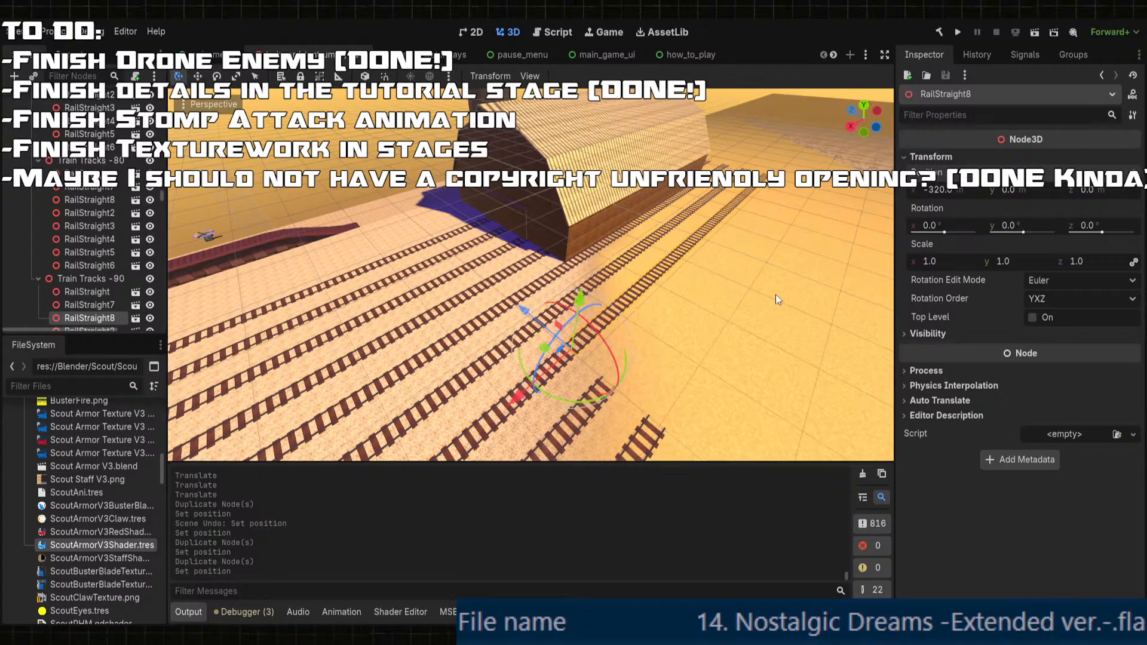
# - Duplicate the RailStraight7 end piece of Train Tracks -100 and set the copy's X position to -320 m
pyautogui.click(569, 430)
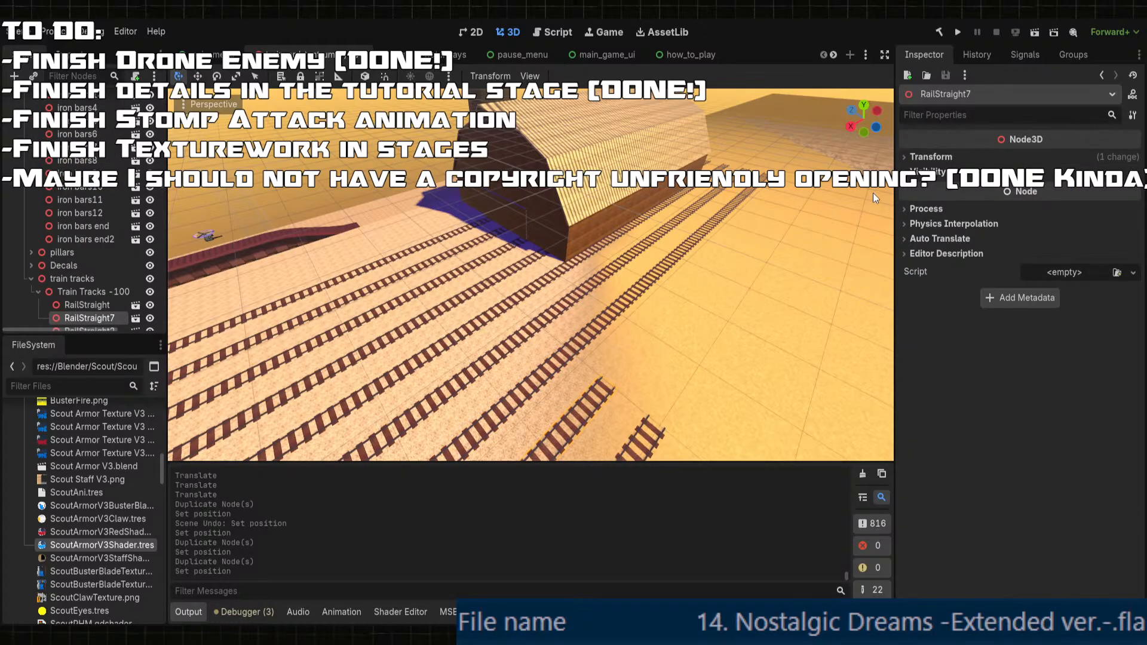
pyautogui.hotkey('ctrl', 'd')
pyautogui.click(932, 157)
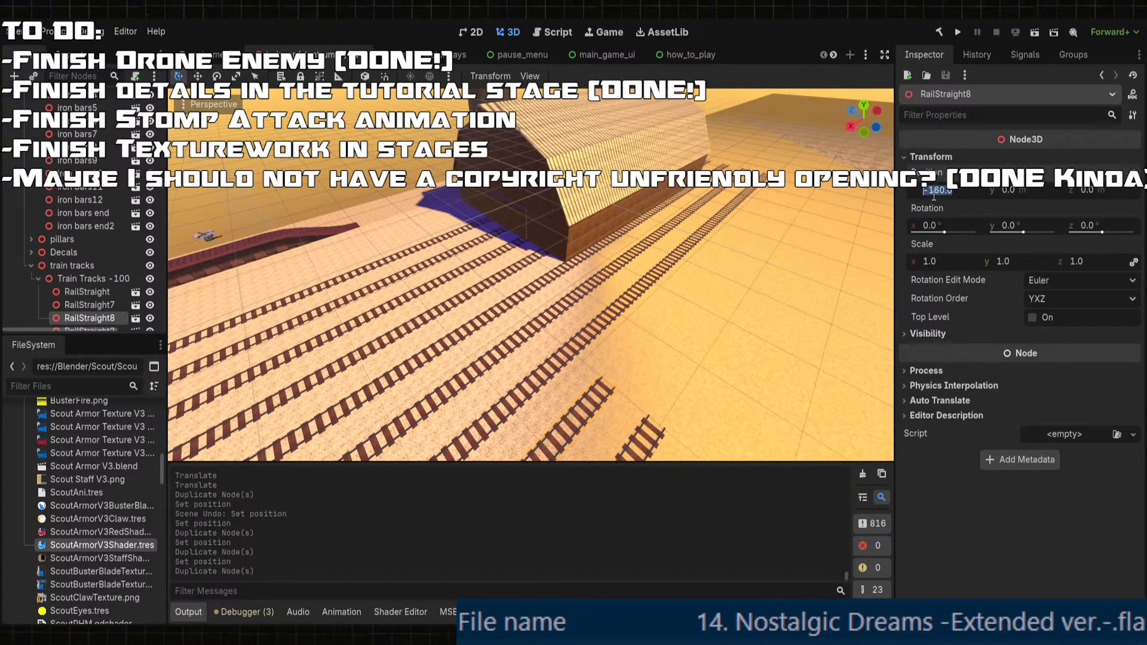
pyautogui.press('Return')
pyautogui.keyDown('shift'); pyautogui.moveTo(646, 417); pyautogui.dragTo(596, 345, button='middle'); pyautogui.keyUp('shift')
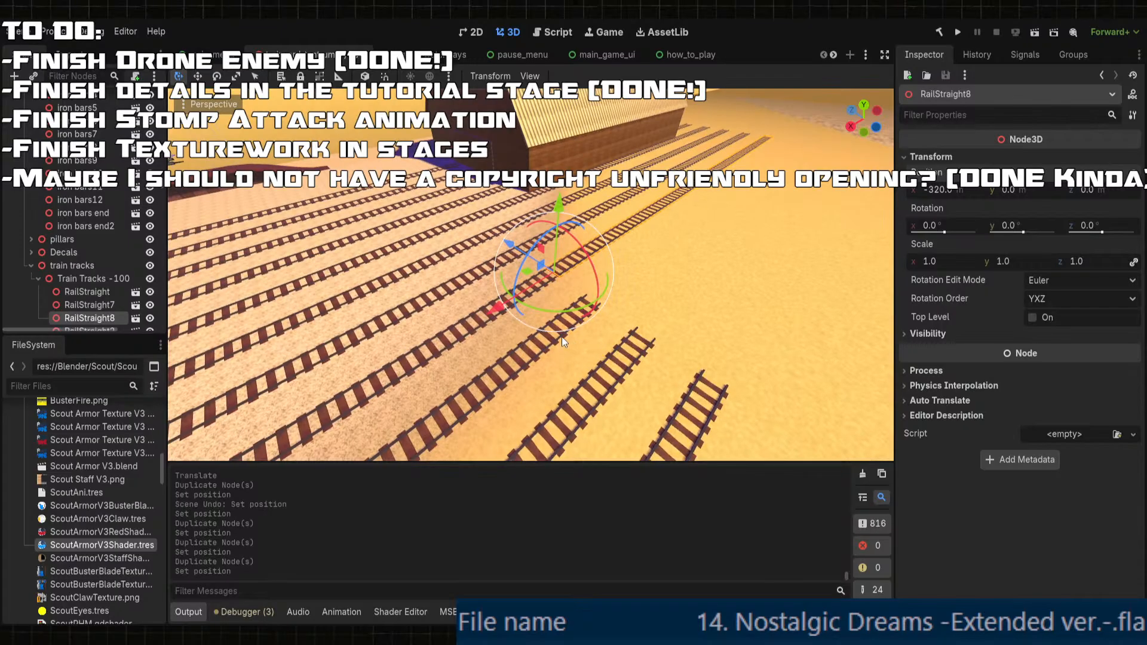
# - Duplicate the RailStraight7 end pieces of Train Tracks -120 and -130, setting each copy's X position to -320 m
pyautogui.click(626, 356)
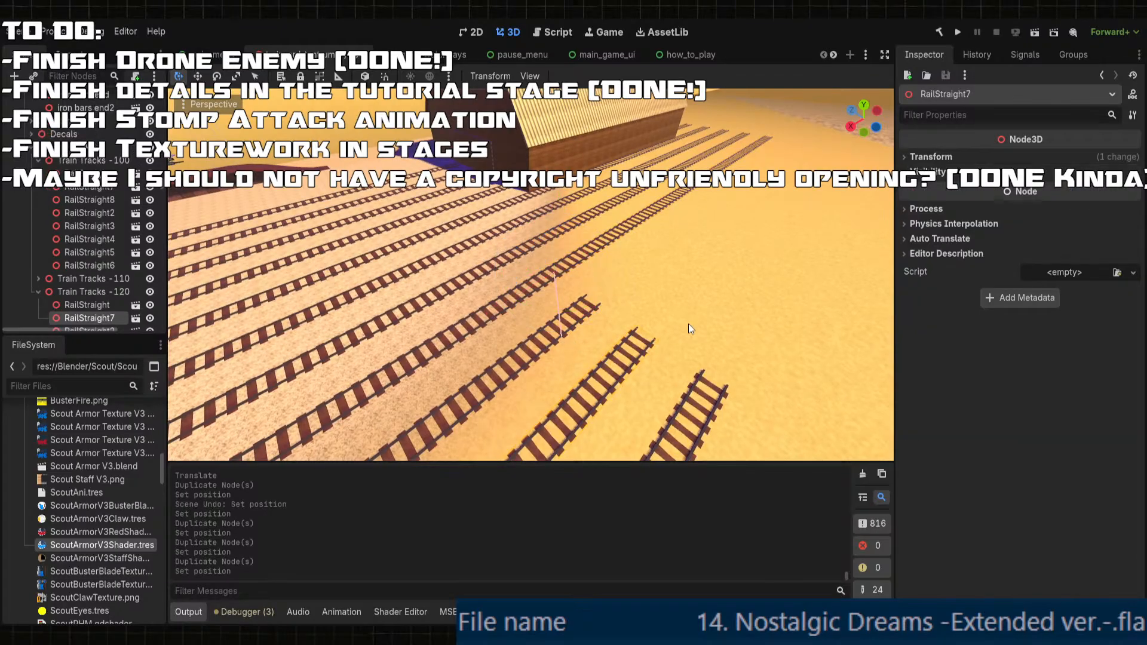
pyautogui.hotkey('ctrl', 'd')
pyautogui.click(932, 156)
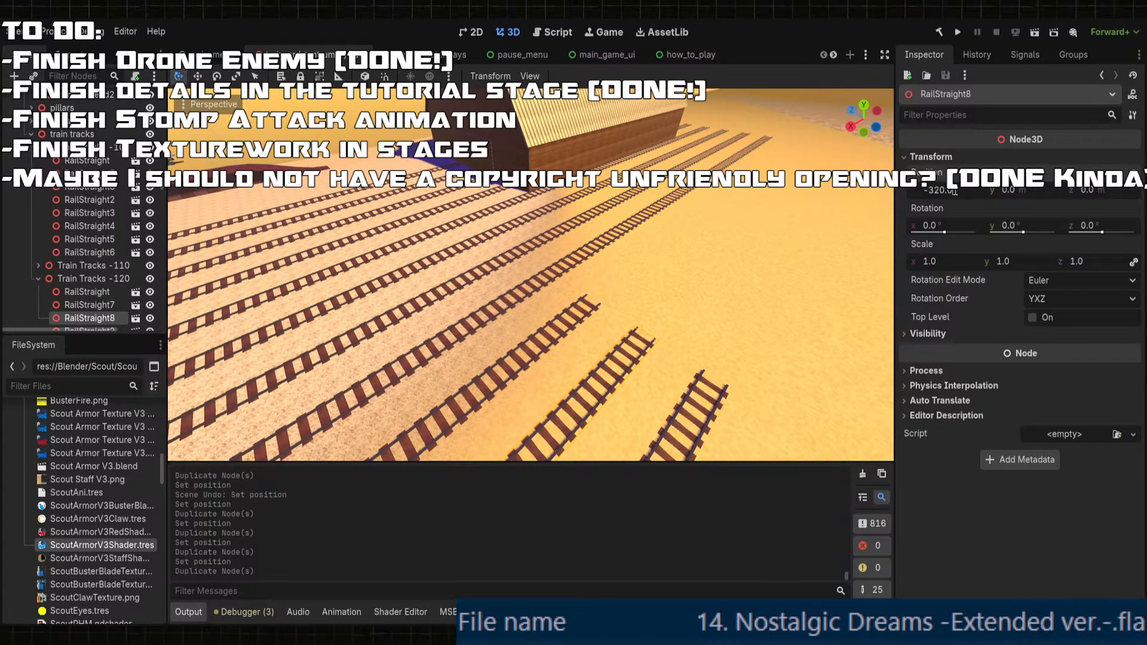
pyautogui.hotkey('ctrl', 'z')
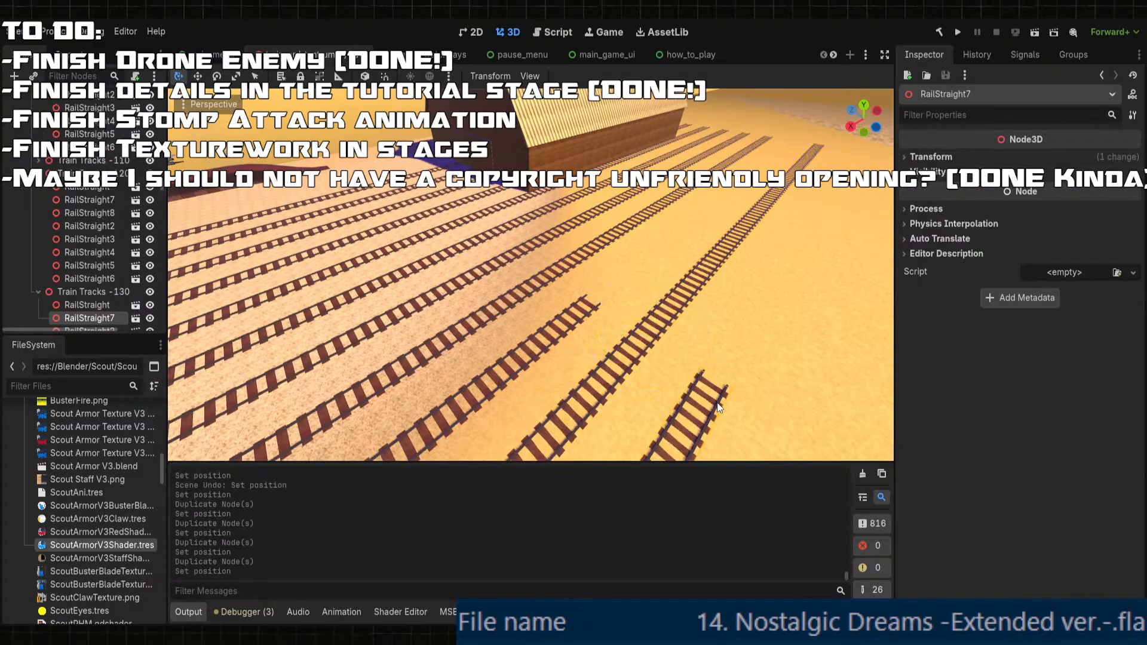
pyautogui.click(932, 157)
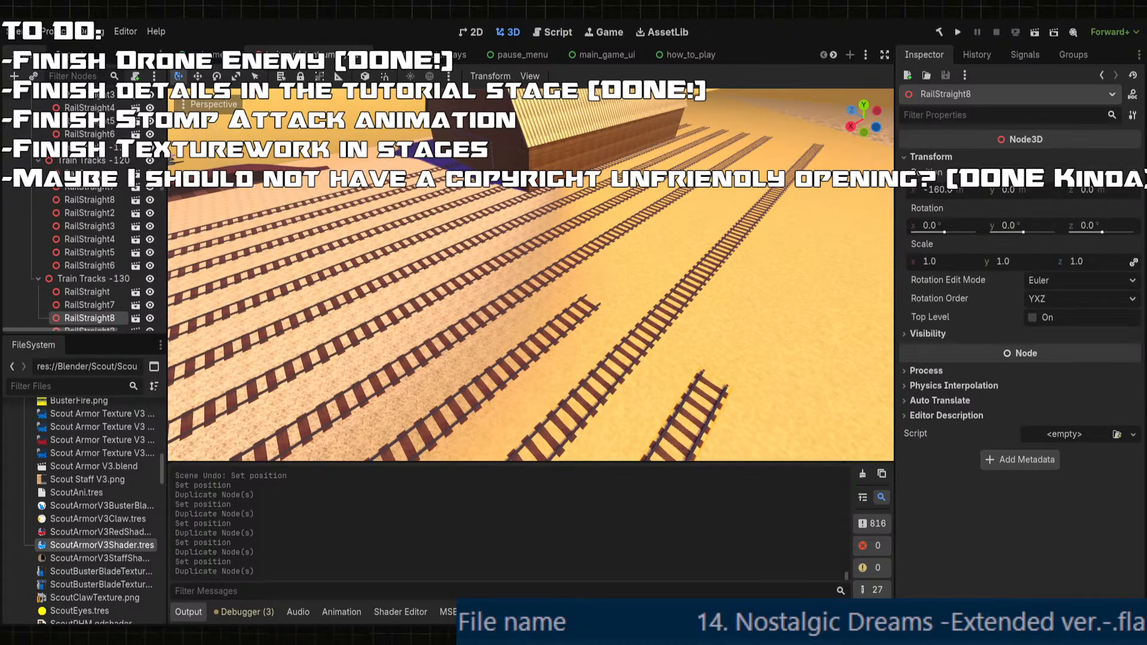
pyautogui.press('Return')
pyautogui.hotkey('ctrl', 'z')
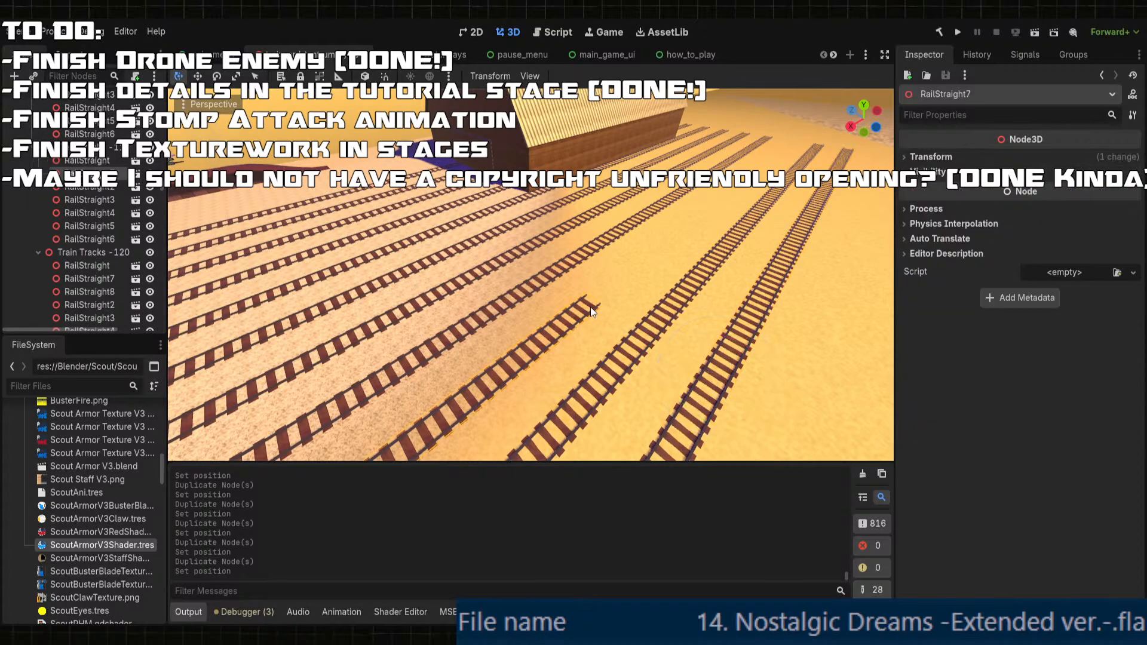
# - Duplicate the RailStraight7 end piece of Train Tracks -110 and set the copy's X position to -320 m
pyautogui.click(930, 158)
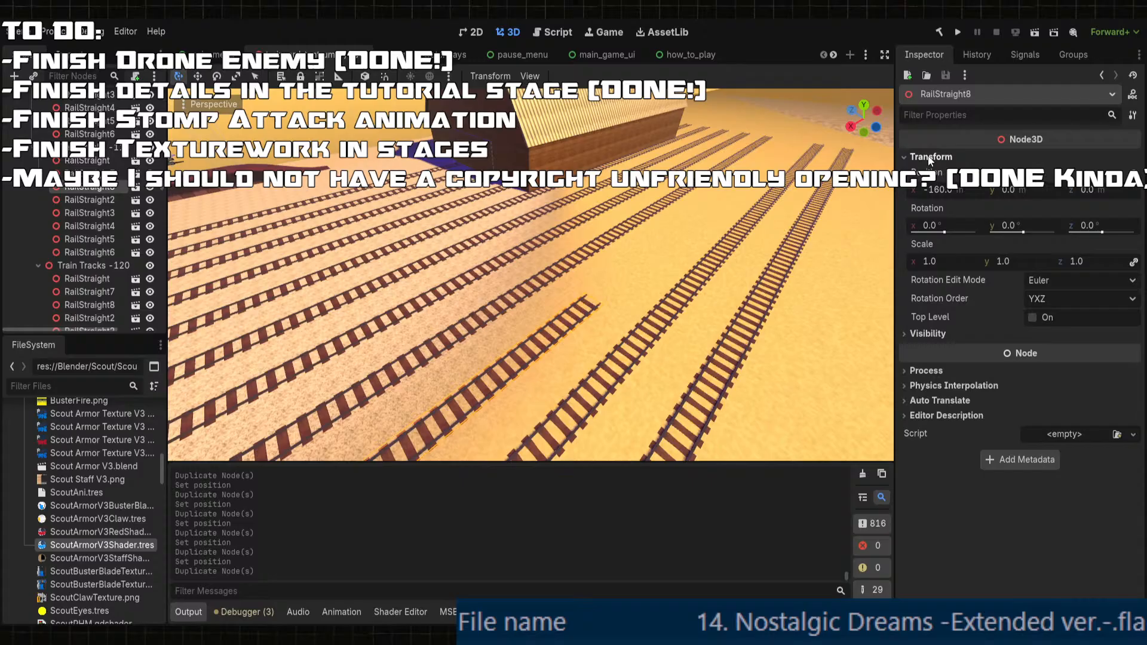
pyautogui.click(943, 189)
pyautogui.write('-320.0')
pyautogui.press('Return')
# - Duplicate the oil tanker car at the end of the slatted freight cars and slide the copy along the tracks towards the Farm Processsor
pyautogui.moveTo(704, 254); pyautogui.dragTo(665, 260, button='middle')
pyautogui.scroll(-3, 628, 307)
pyautogui.scroll(2, 629, 307)
pyautogui.moveTo(628, 307); pyautogui.dragTo(637, 361, button='middle')
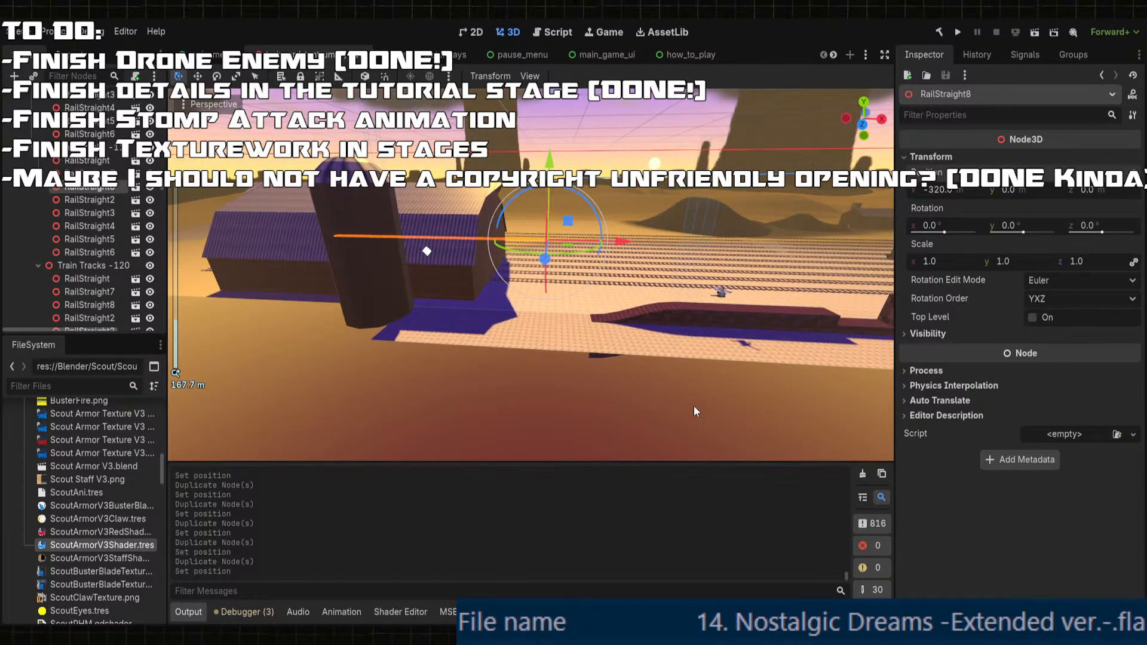
pyautogui.scroll(3, 694, 410)
pyautogui.moveTo(695, 411); pyautogui.dragTo(406, 312, button='middle')
pyautogui.moveTo(562, 299); pyautogui.dragTo(851, 321, button='middle')
pyautogui.click(683, 227)
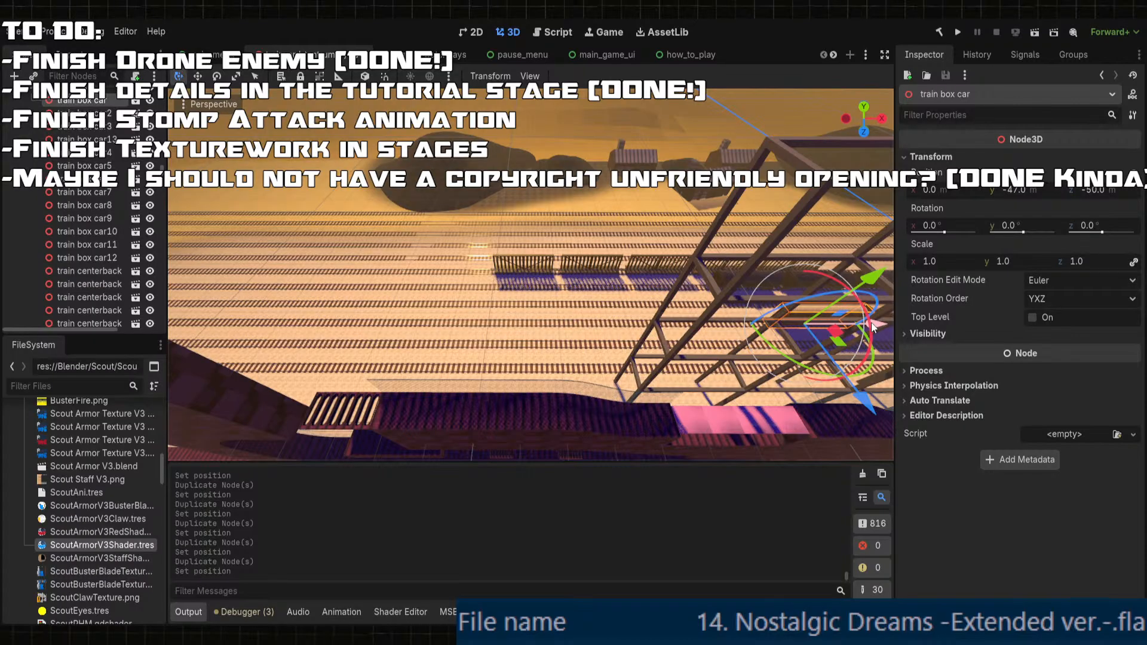
pyautogui.click(447, 192)
pyautogui.press('f')
pyautogui.scroll(14, 432, 218)
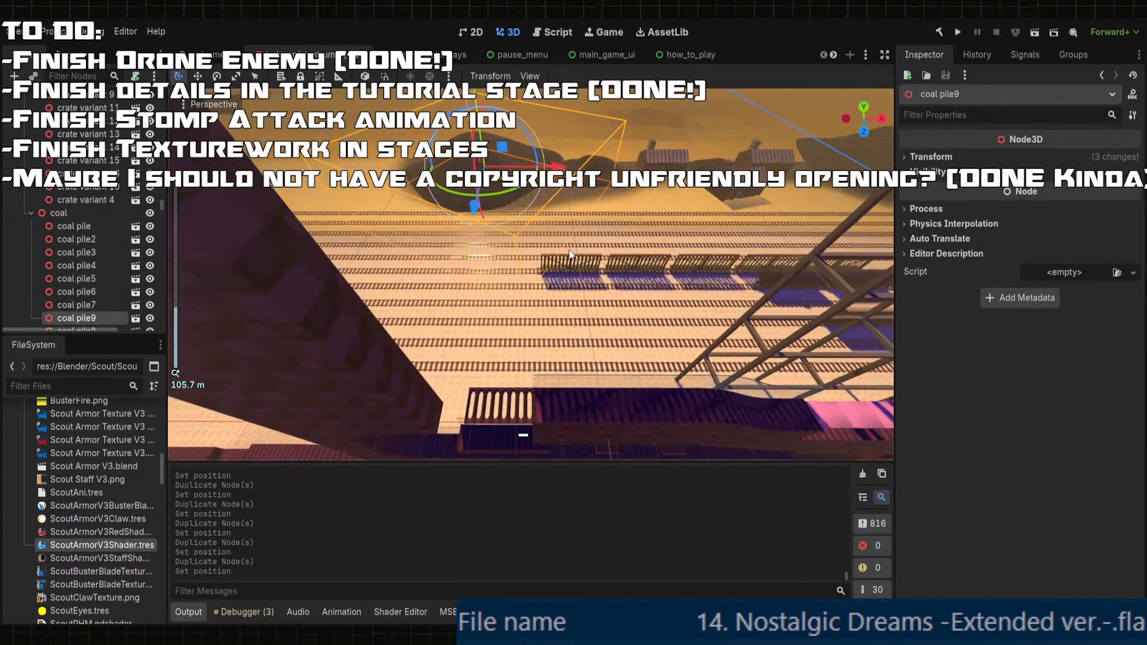
pyautogui.moveTo(597, 240); pyautogui.dragTo(642, 244, button='middle')
pyautogui.click(827, 235)
pyautogui.moveTo(827, 235); pyautogui.dragTo(769, 257, button='middle')
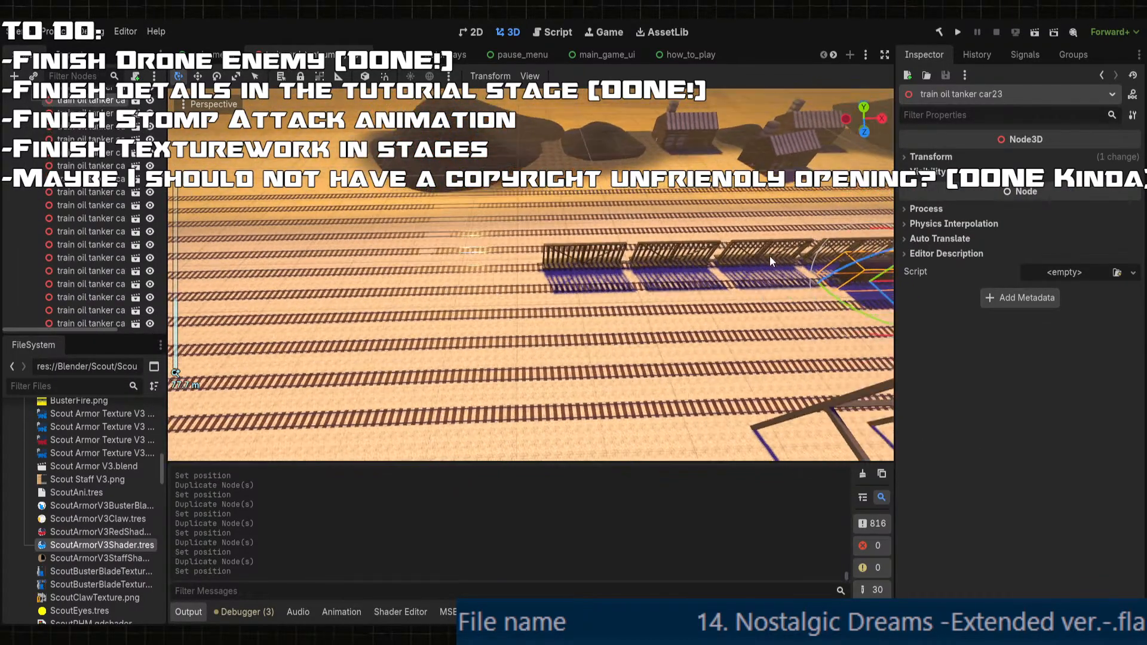
pyautogui.scroll(-4, 831, 291)
pyautogui.hotkey('ctrl', 'd')
pyautogui.moveTo(878, 284); pyautogui.dragTo(343, 282)
# - Duplicate the end centerback freight car and align the copy on the tanker's track, with its coupler just short of the tanker's end
pyautogui.click(564, 259)
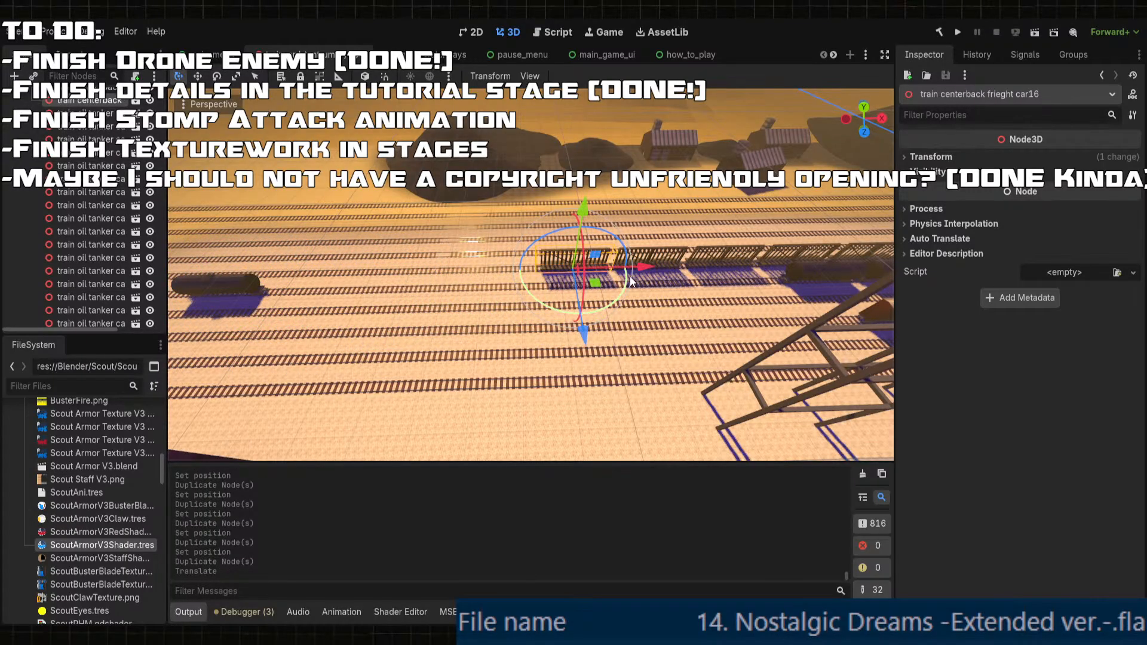
pyautogui.moveTo(644, 272); pyautogui.dragTo(279, 270)
pyautogui.press('f')
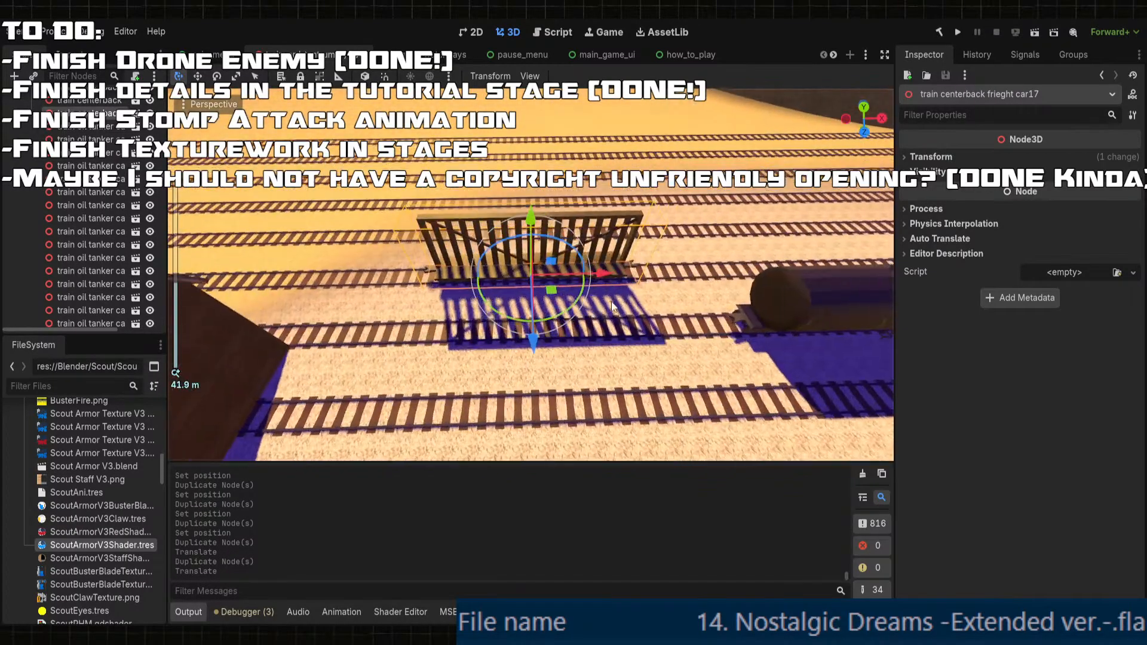
pyautogui.scroll(2, 503, 338)
pyautogui.moveTo(538, 348); pyautogui.dragTo(579, 427)
pyautogui.moveTo(605, 330); pyautogui.dragTo(706, 328)
pyautogui.scroll(6, 770, 324)
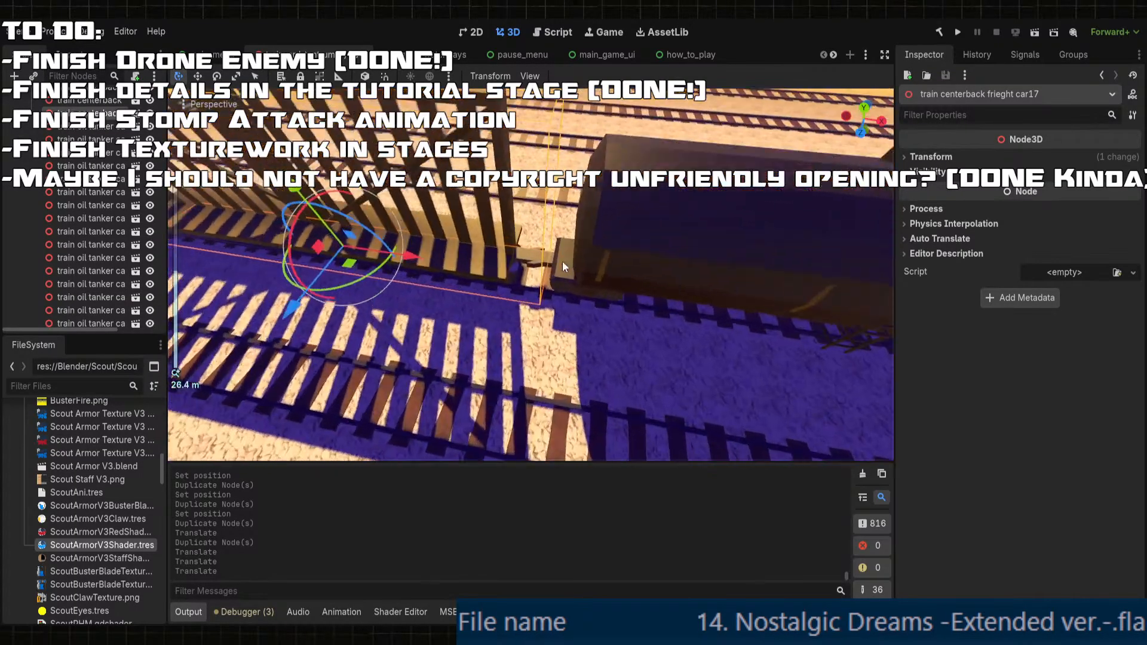
pyautogui.moveTo(408, 261); pyautogui.dragTo(391, 264)
pyautogui.scroll(-6, 580, 247)
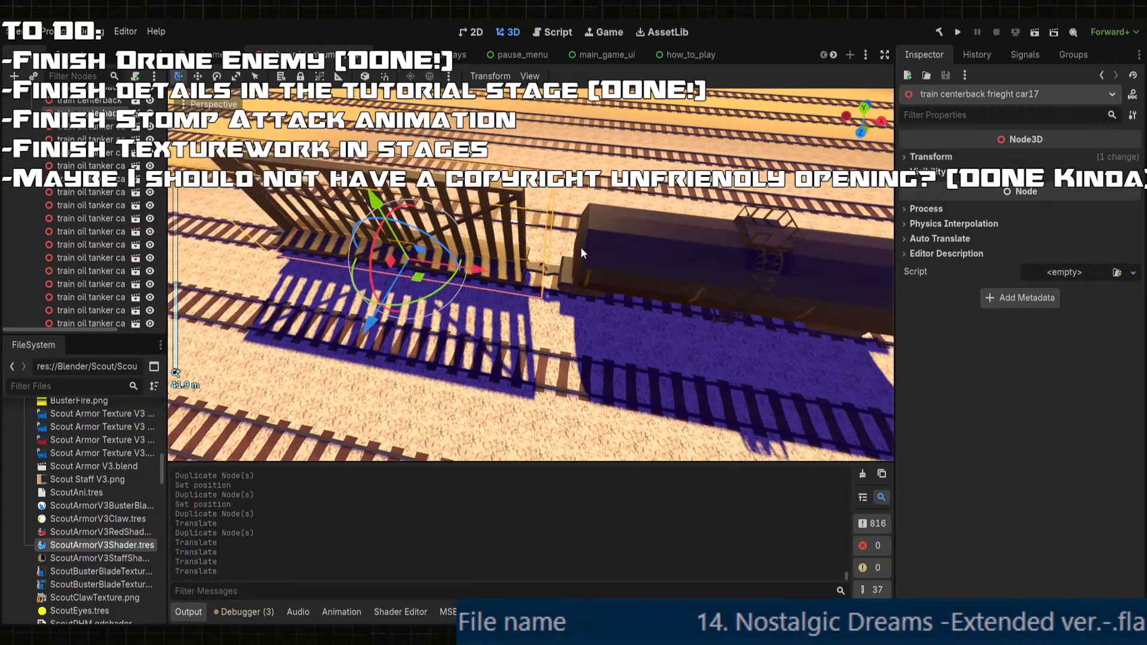
# - Duplicate the freight car and tanker pair further along its track towards the building, and nudge the Farm Processsor slightly sideways
pyautogui.keyDown('shift'); pyautogui.click(639, 238); pyautogui.keyUp('shift')
pyautogui.scroll(-9, 639, 239)
pyautogui.moveTo(639, 238); pyautogui.dragTo(664, 234, button='middle')
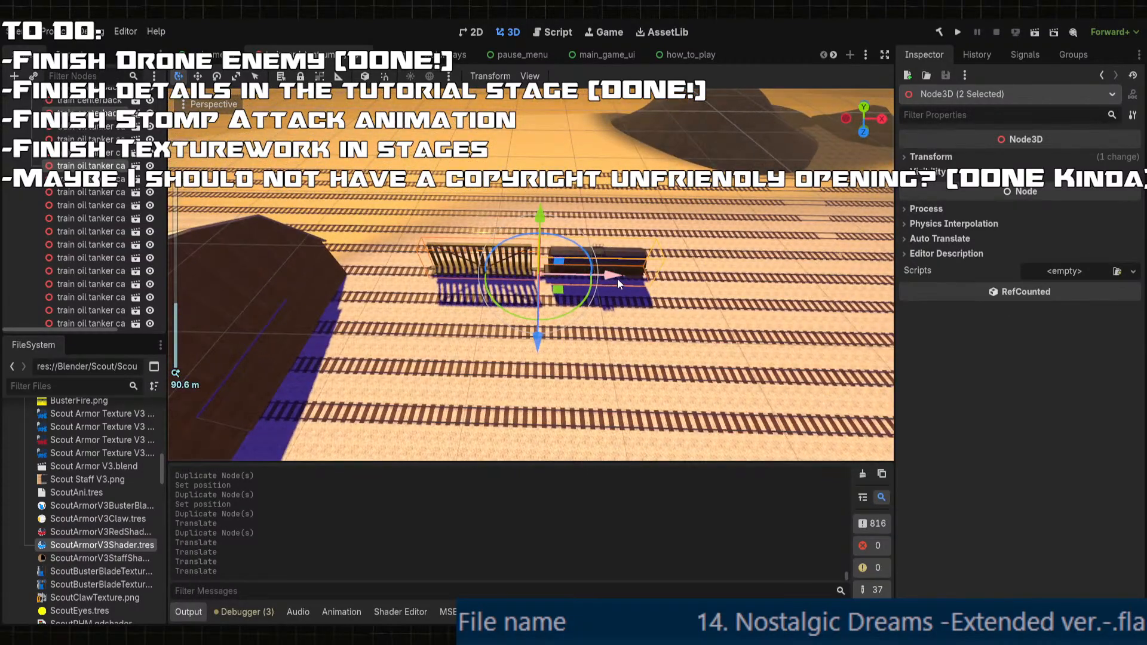
pyautogui.hotkey('ctrl', 'd')
pyautogui.moveTo(617, 278); pyautogui.dragTo(404, 284)
pyautogui.scroll(5, 443, 273)
pyautogui.moveTo(637, 281); pyautogui.dragTo(452, 278, button='middle')
pyautogui.scroll(-10, 495, 227)
pyautogui.click(471, 258)
pyautogui.moveTo(299, 295); pyautogui.dragTo(282, 303)
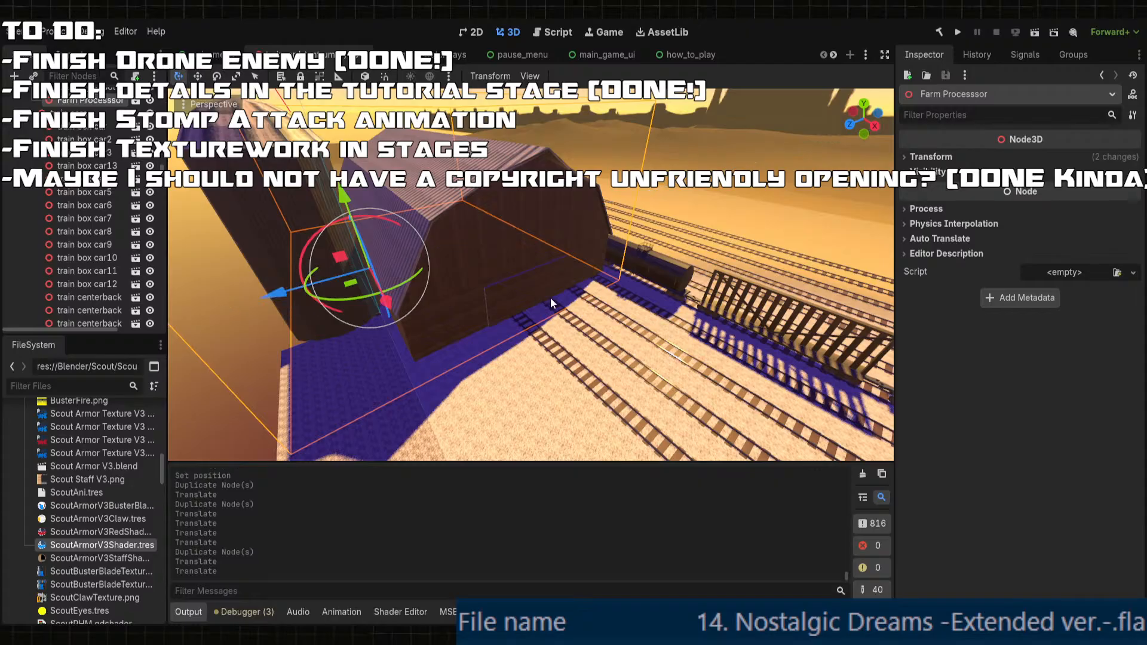
# - Duplicate a train box car and move the copy across the yard and along the far tracks near the large coal pile
pyautogui.moveTo(645, 293); pyautogui.dragTo(687, 290, button='middle')
pyautogui.click(694, 288)
pyautogui.hotkey('ctrl', 'd')
pyautogui.moveTo(773, 321); pyautogui.dragTo(648, 282)
pyautogui.moveTo(661, 191); pyautogui.dragTo(421, 379)
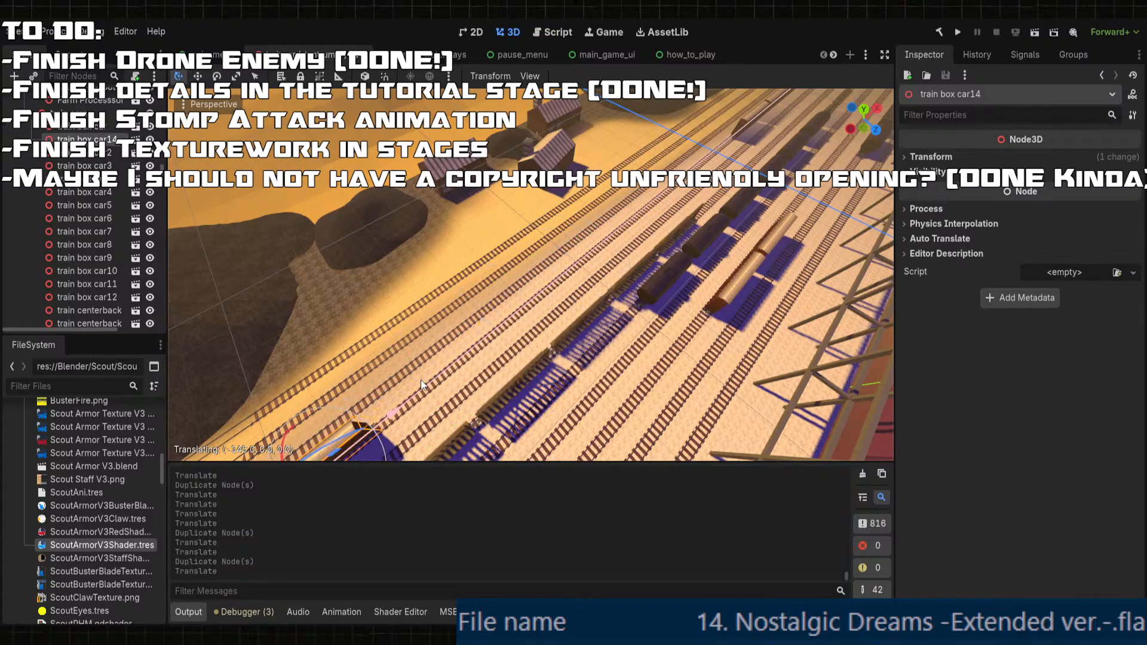
# - Set the box car copy's Z position to -100 m and slide it along the track to X -171 m
pyautogui.press('f')
pyautogui.click(935, 156)
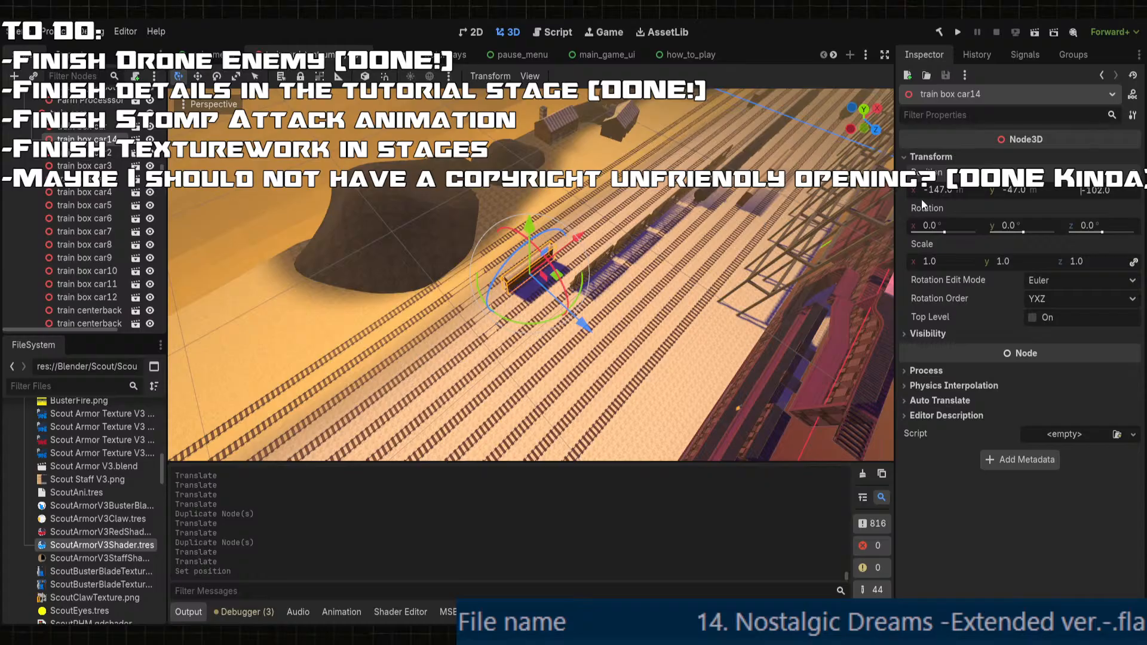
pyautogui.press('Up')
pyautogui.press('Up')
pyautogui.moveTo(565, 308); pyautogui.dragTo(730, 265, button='middle')
pyautogui.scroll(8, 531, 267)
pyautogui.moveTo(730, 266); pyautogui.dragTo(620, 288)
pyautogui.keyDown('shift'); pyautogui.moveTo(620, 288); pyautogui.dragTo(740, 313, button='middle'); pyautogui.keyUp('shift')
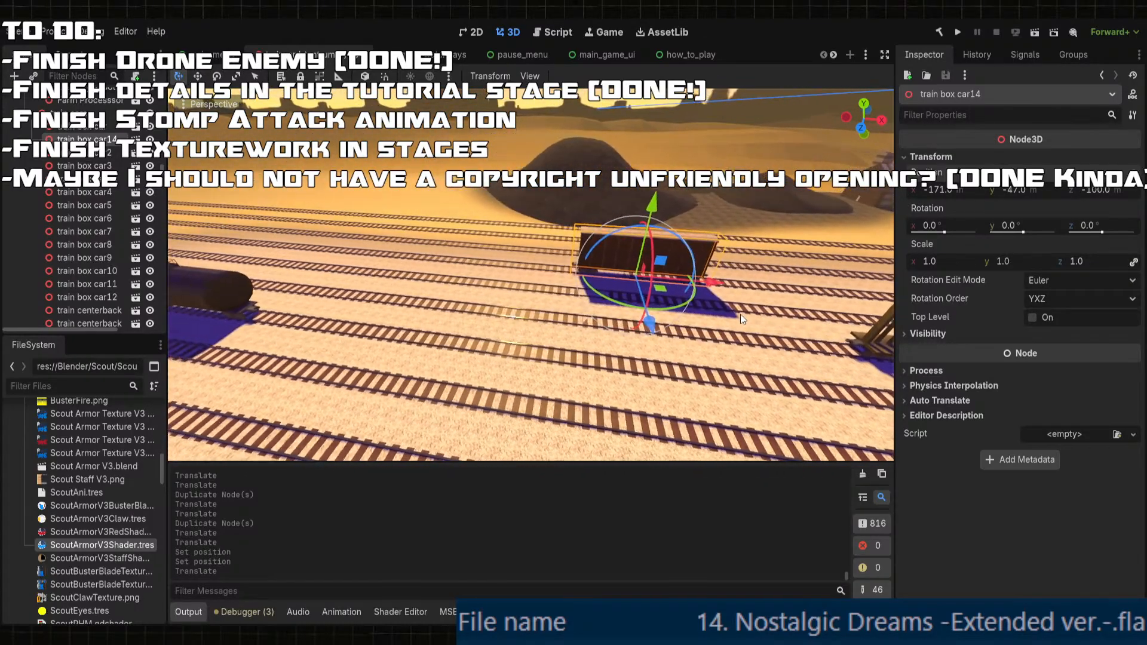
# - Duplicate the box car twice along its track to form a row of three coupled cars
pyautogui.hotkey('ctrl', 'd')
pyautogui.moveTo(716, 285); pyautogui.dragTo(472, 273)
pyautogui.hotkey('ctrl', 'd')
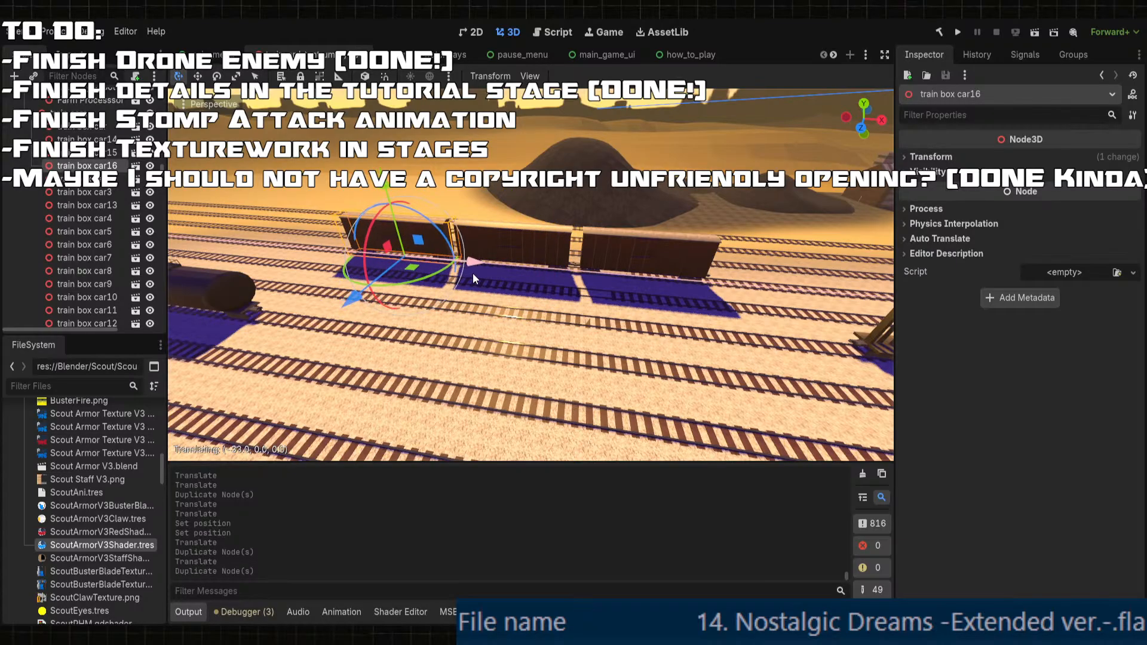
pyautogui.scroll(5, 622, 282)
pyautogui.scroll(-15, 610, 274)
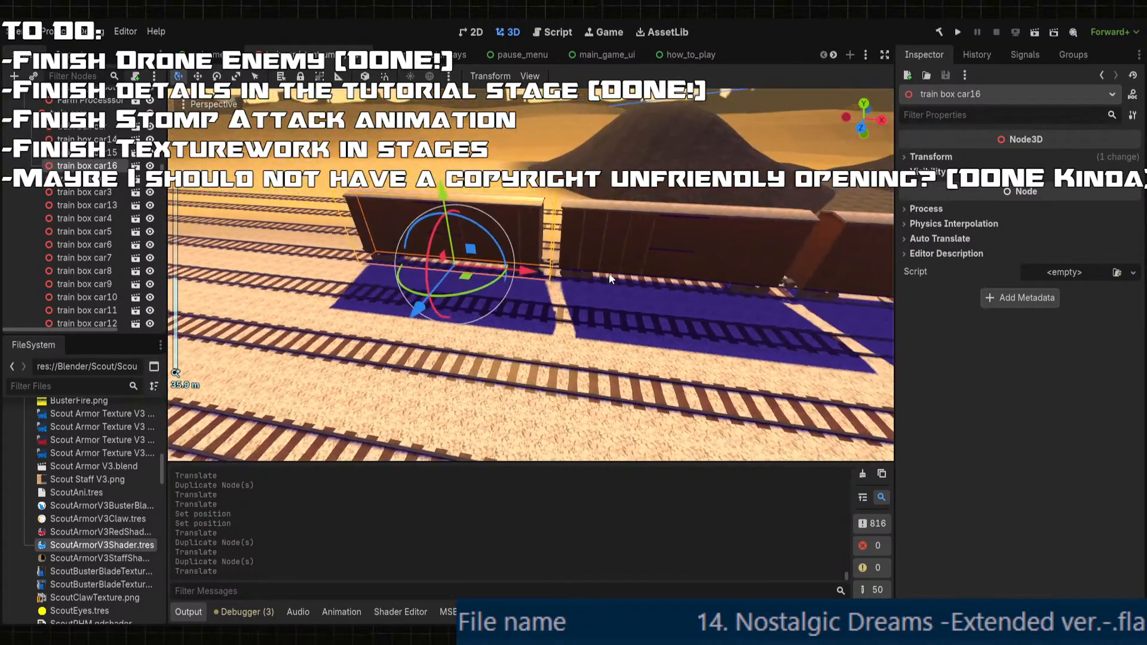
# - Duplicate the end centerback freight car, move the copy to the track at Z -50 m and slide it to X -175 m
pyautogui.moveTo(612, 274); pyautogui.dragTo(666, 331, button='middle')
pyautogui.scroll(5, 665, 323)
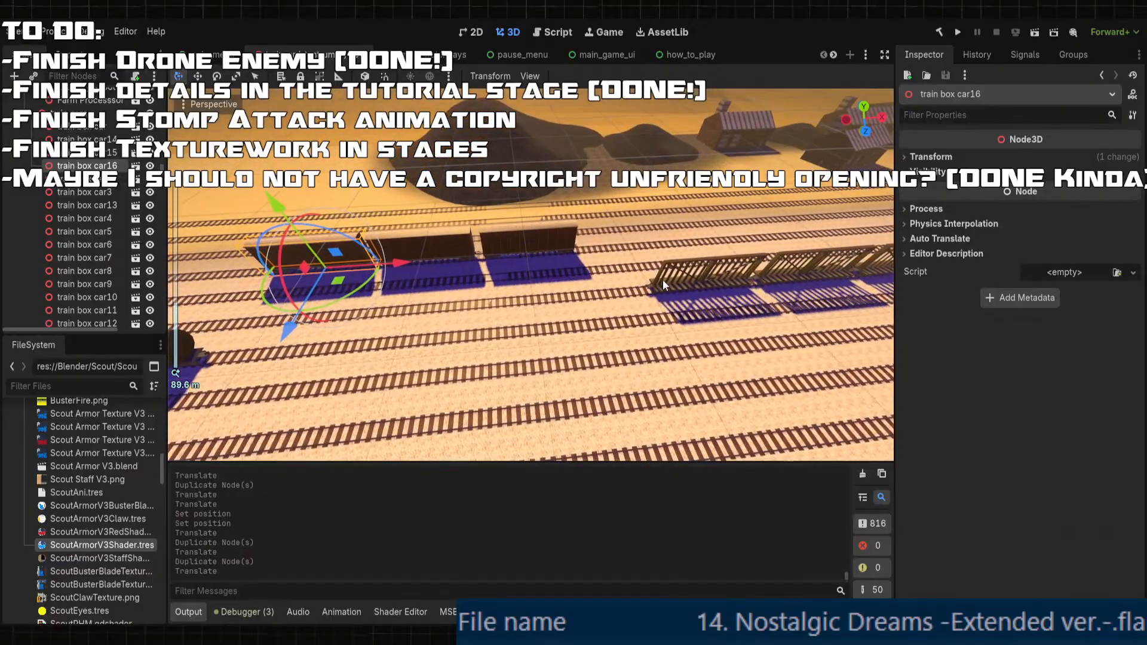
pyautogui.click(662, 280)
pyautogui.moveTo(663, 286); pyautogui.dragTo(737, 310, button='middle')
pyautogui.hotkey('ctrl', 'd')
pyautogui.moveTo(747, 292); pyautogui.dragTo(856, 361)
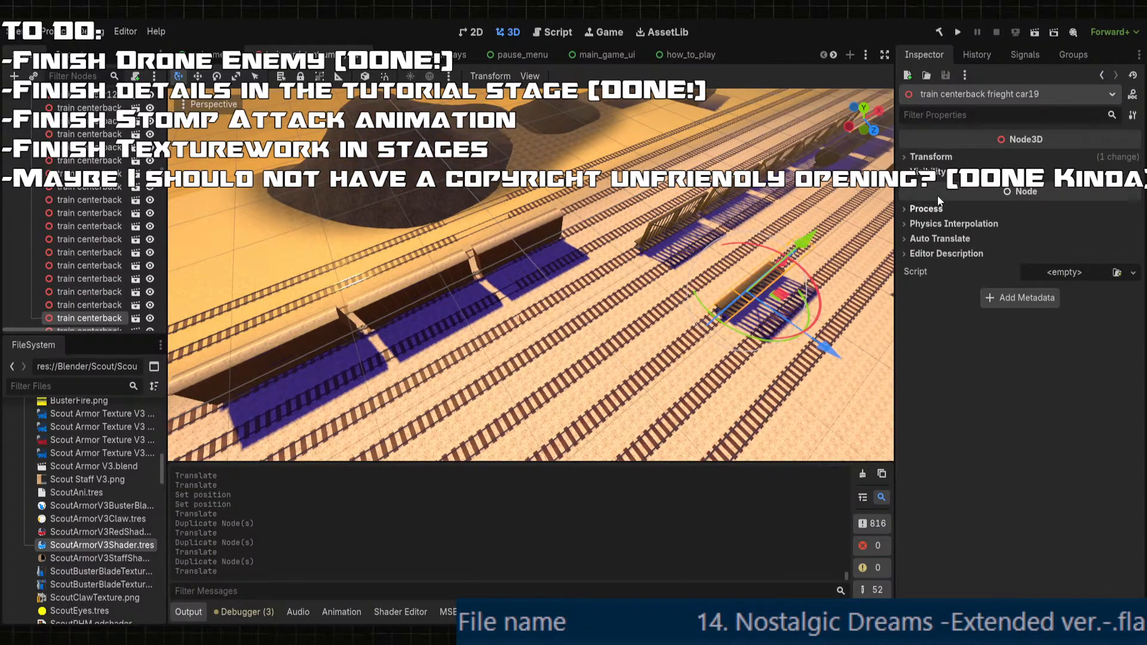
pyautogui.click(930, 156)
pyautogui.moveTo(693, 266)
pyautogui.mouseDown(button='middle')
pyautogui.moveTo(639, 247)
pyautogui.moveTo(687, 269)
pyautogui.mouseUp(button='middle')
pyautogui.moveTo(825, 269); pyautogui.dragTo(594, 273)
pyautogui.keyDown('shift'); pyautogui.moveTo(476, 279); pyautogui.dragTo(732, 279, button='middle'); pyautogui.keyUp('shift')
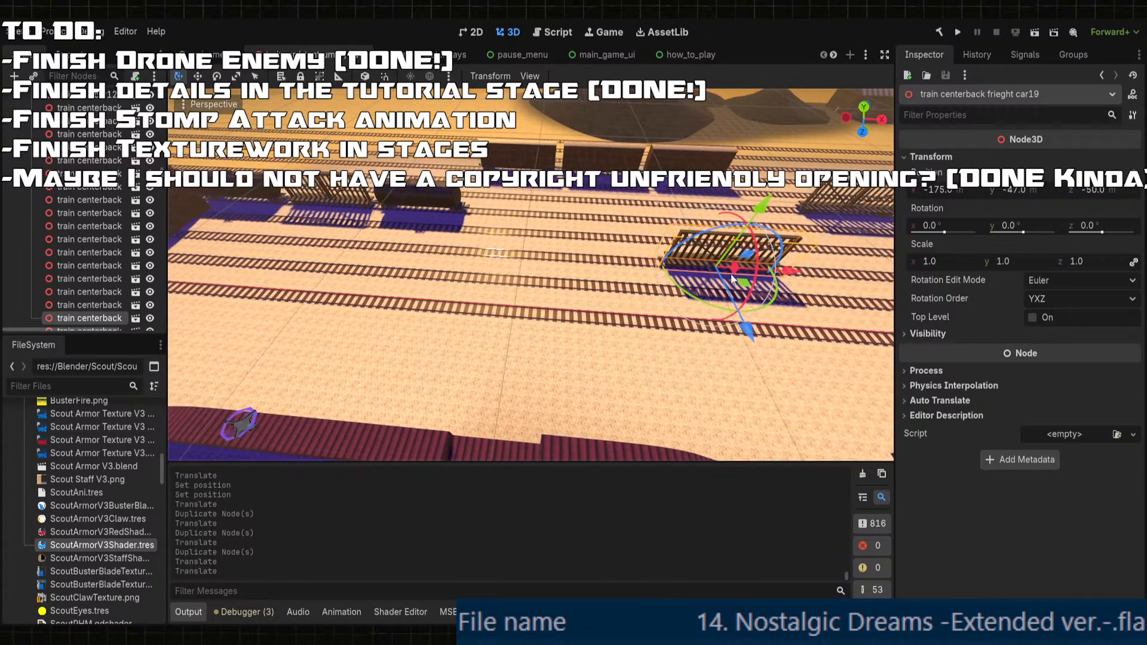
# - Duplicate the centerback freight car twice along the Z -50 m track to form a row of three cars
pyautogui.hotkey('ctrl', 'd')
pyautogui.moveTo(795, 274); pyautogui.dragTo(558, 273)
pyautogui.hotkey('ctrl', 'd')
# - Duplicate the large background coal pile and move the copy across the tracks to the sand beside the main walkway
pyautogui.scroll(-9, 599, 236)
pyautogui.moveTo(599, 236); pyautogui.dragTo(648, 242, button='middle')
pyautogui.click(555, 123)
pyautogui.moveTo(556, 122); pyautogui.dragTo(621, 138, button='middle')
pyautogui.hotkey('ctrl', 'd')
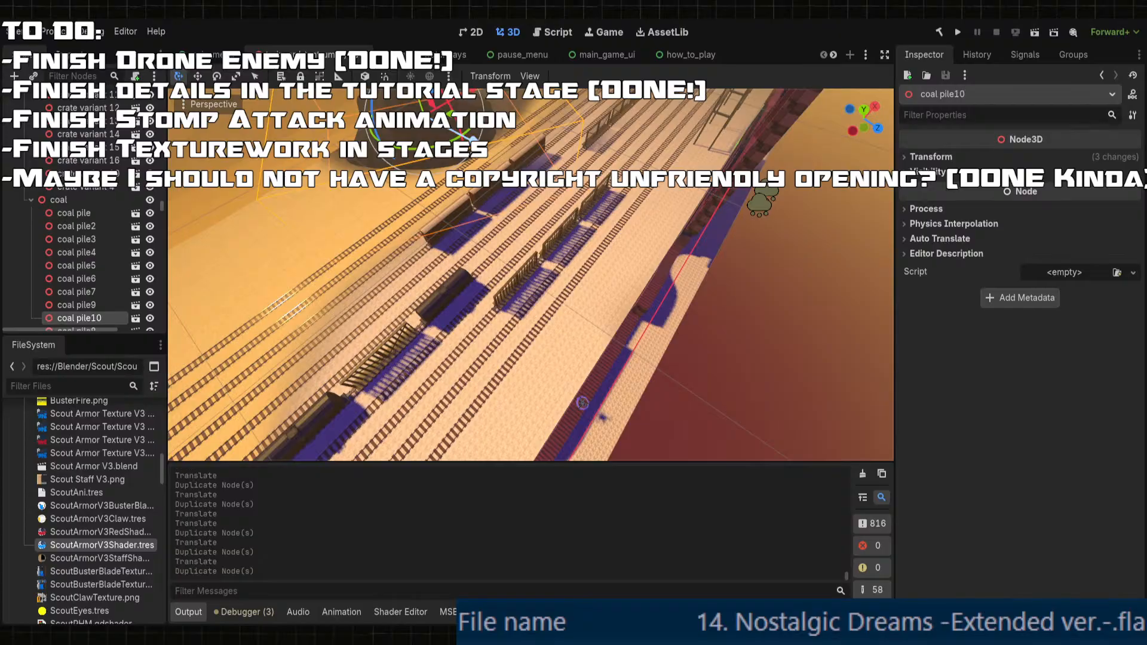
pyautogui.moveTo(474, 139); pyautogui.dragTo(765, 275)
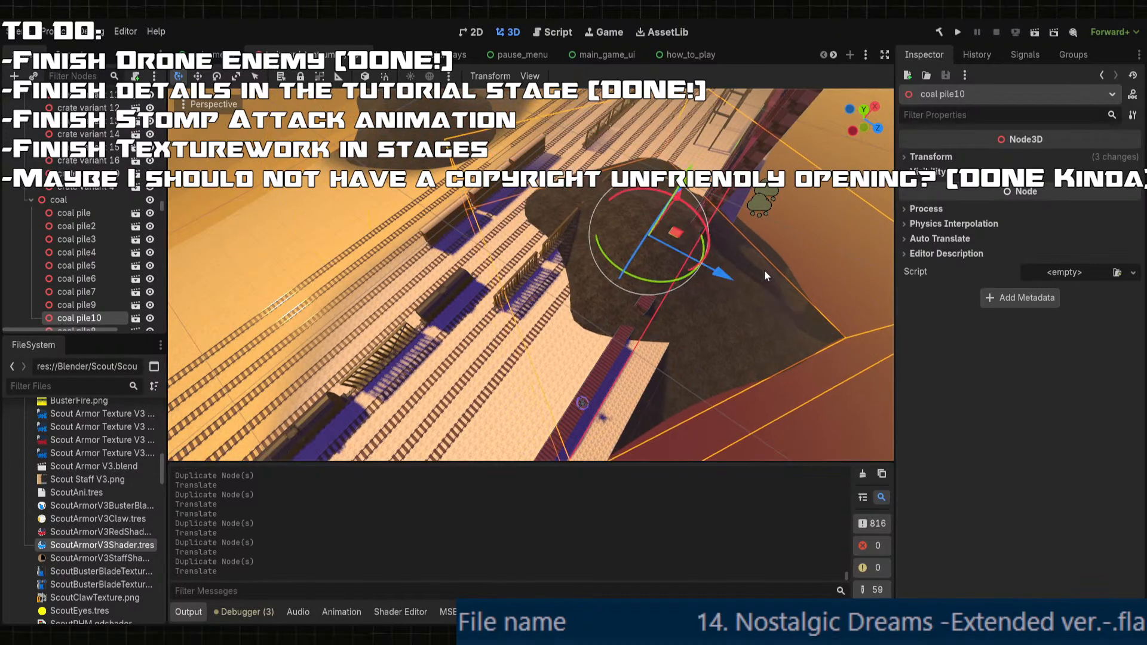
# - Scale the coal pile copy uniformly to 0.465 and lower it to Y -46.063 m
pyautogui.click(930, 157)
pyautogui.moveTo(939, 263); pyautogui.dragTo(884, 263)
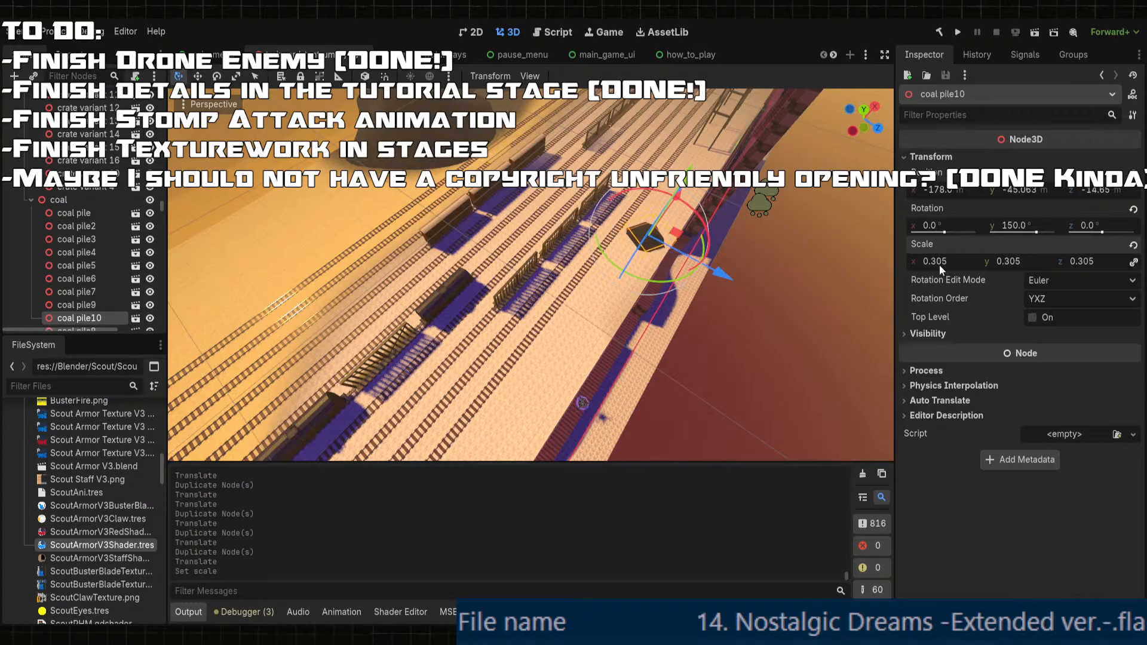
pyautogui.scroll(6, 635, 223)
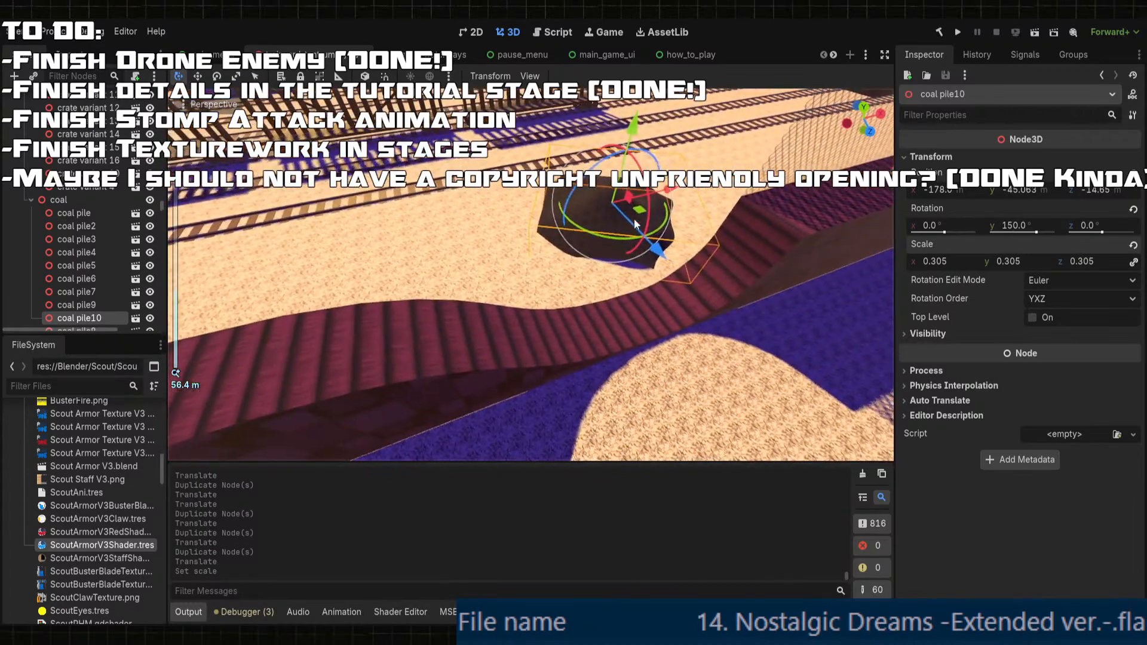
pyautogui.moveTo(635, 130); pyautogui.dragTo(637, 144)
pyautogui.moveTo(949, 263); pyautogui.dragTo(979, 263)
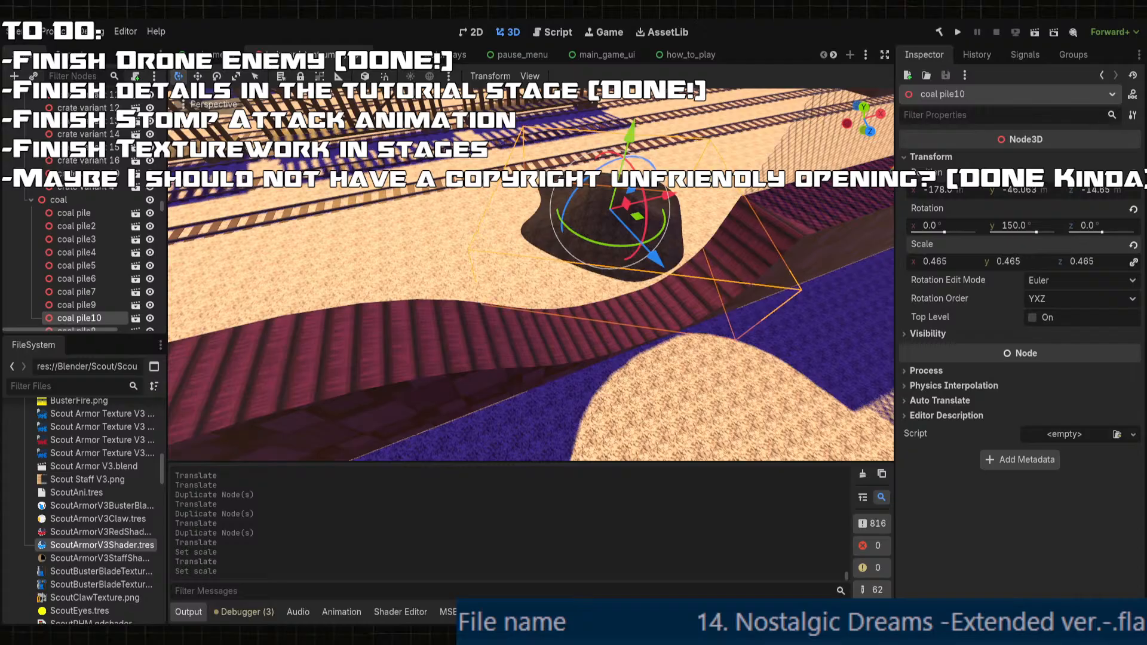
# - Duplicate the small coal pile, move the copy along the walkway towards the Farm Processsor and rotate it
pyautogui.scroll(-10, 636, 255)
pyautogui.moveTo(637, 256); pyautogui.dragTo(712, 272, button='middle')
pyautogui.scroll(-4, 713, 274)
pyautogui.scroll(-4, 859, 358)
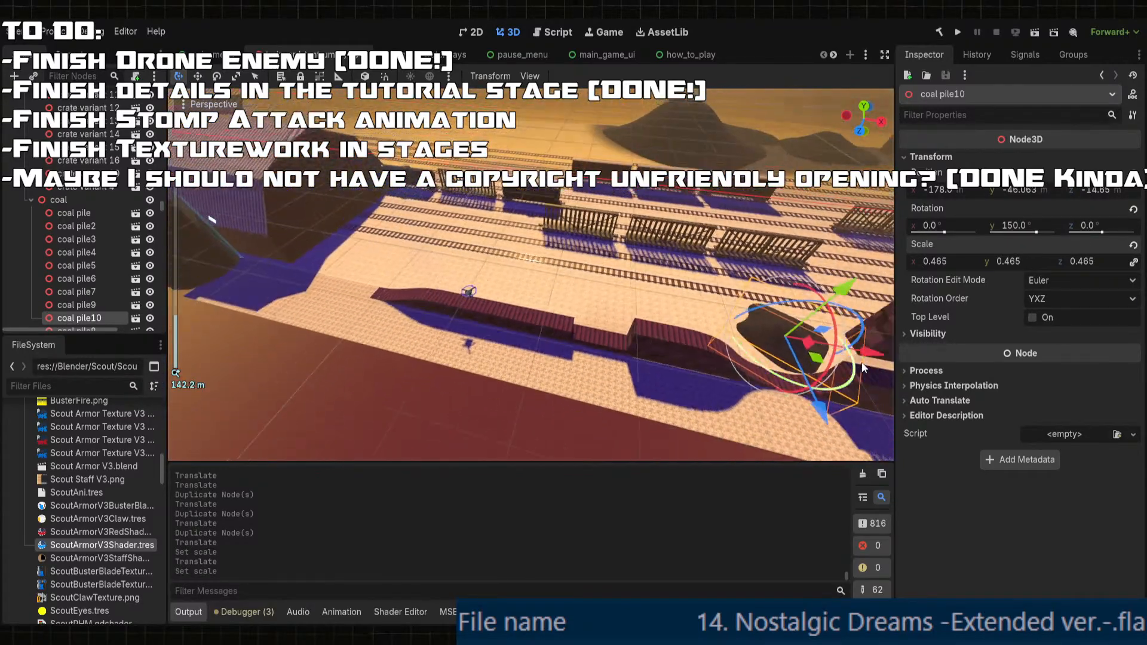
pyautogui.hotkey('ctrl', 'd')
pyautogui.moveTo(862, 350); pyautogui.dragTo(589, 258)
pyautogui.moveTo(589, 258)
pyautogui.mouseDown(button='middle')
pyautogui.moveTo(624, 278)
pyautogui.moveTo(673, 343)
pyautogui.moveTo(604, 254)
pyautogui.mouseUp(button='middle')
# - Duplicate the large coal pile behind the box cars, move the copy along the desert towards the track ends and rotate it
pyautogui.moveTo(543, 193); pyautogui.dragTo(620, 250, button='middle')
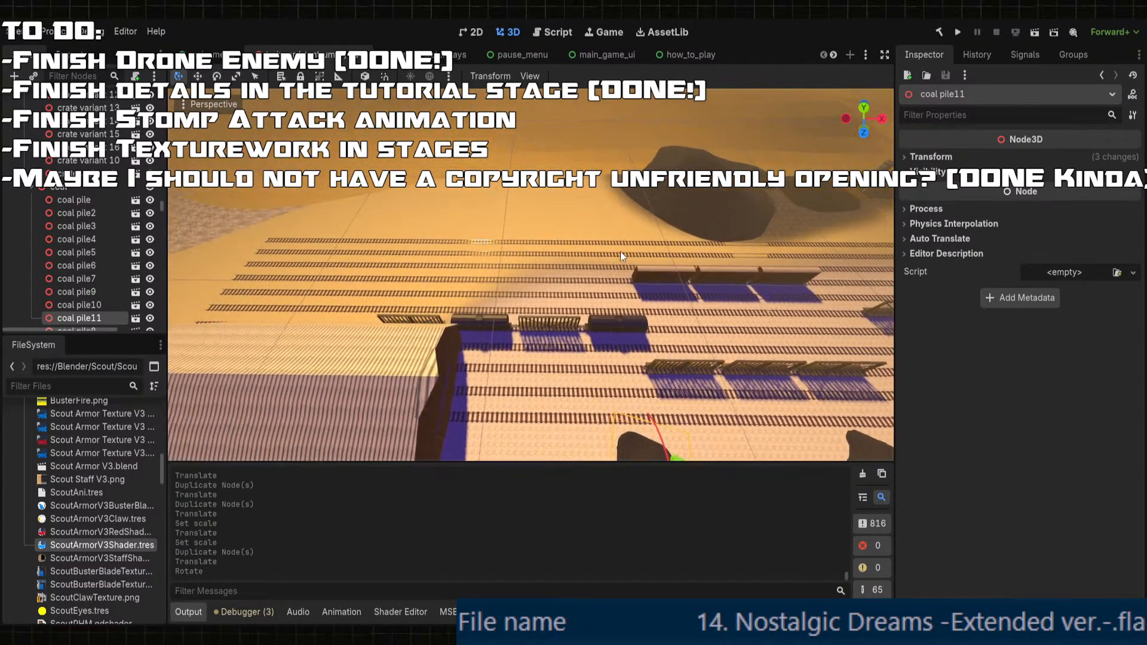
pyautogui.click(741, 206)
pyautogui.hotkey('ctrl', 'd')
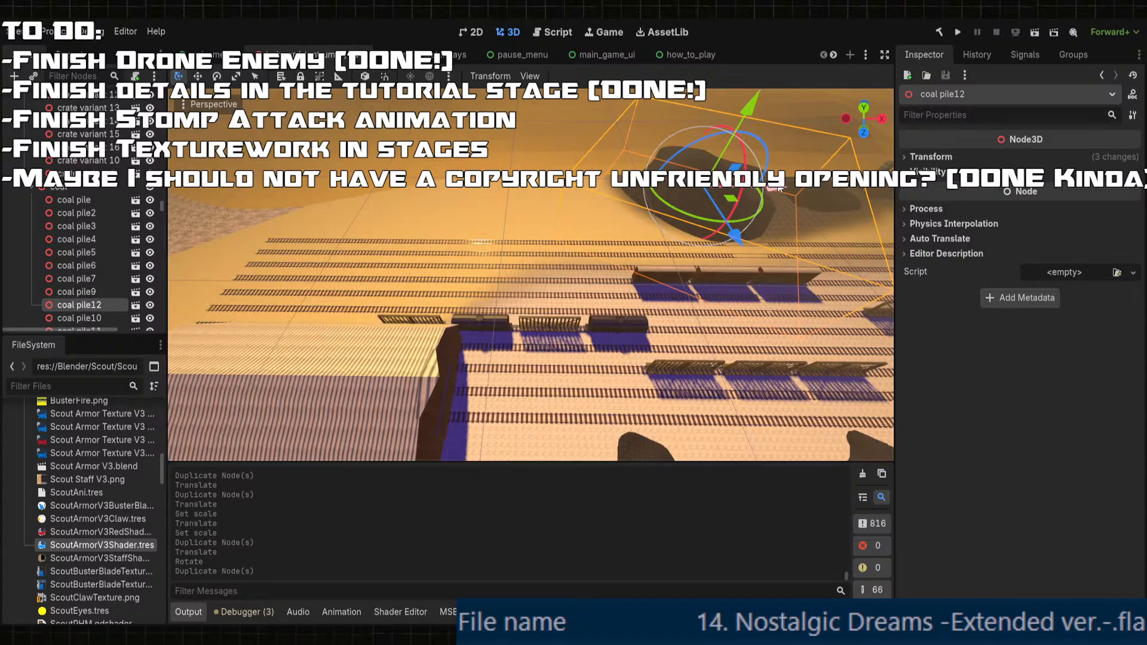
pyautogui.moveTo(751, 206); pyautogui.dragTo(462, 221)
pyautogui.moveTo(545, 219)
pyautogui.mouseDown(button='middle')
pyautogui.moveTo(576, 228)
pyautogui.moveTo(531, 230)
pyautogui.mouseUp(button='middle')
pyautogui.scroll(-3, 566, 276)
pyautogui.moveTo(566, 276)
pyautogui.mouseDown(button='middle')
pyautogui.moveTo(617, 228)
pyautogui.moveTo(568, 253)
pyautogui.mouseUp(button='middle')
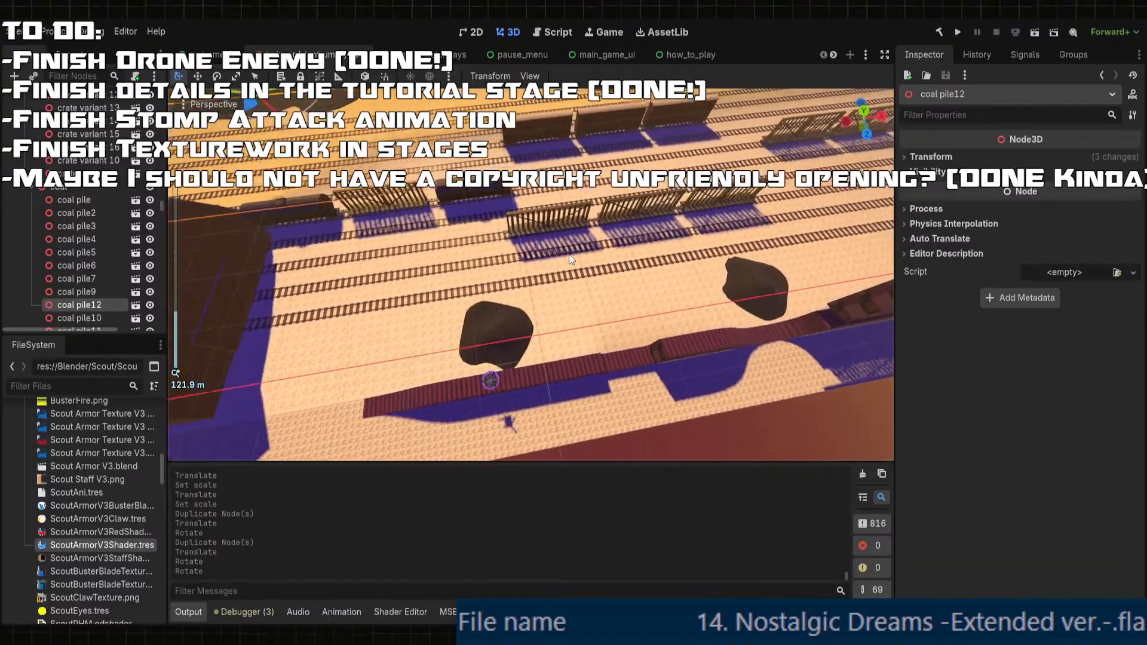
# - Save the stage scene and switch to Blender to view the railway stage model from a higher angle
pyautogui.scroll(2, 571, 274)
pyautogui.hotkey('ctrl', 's')
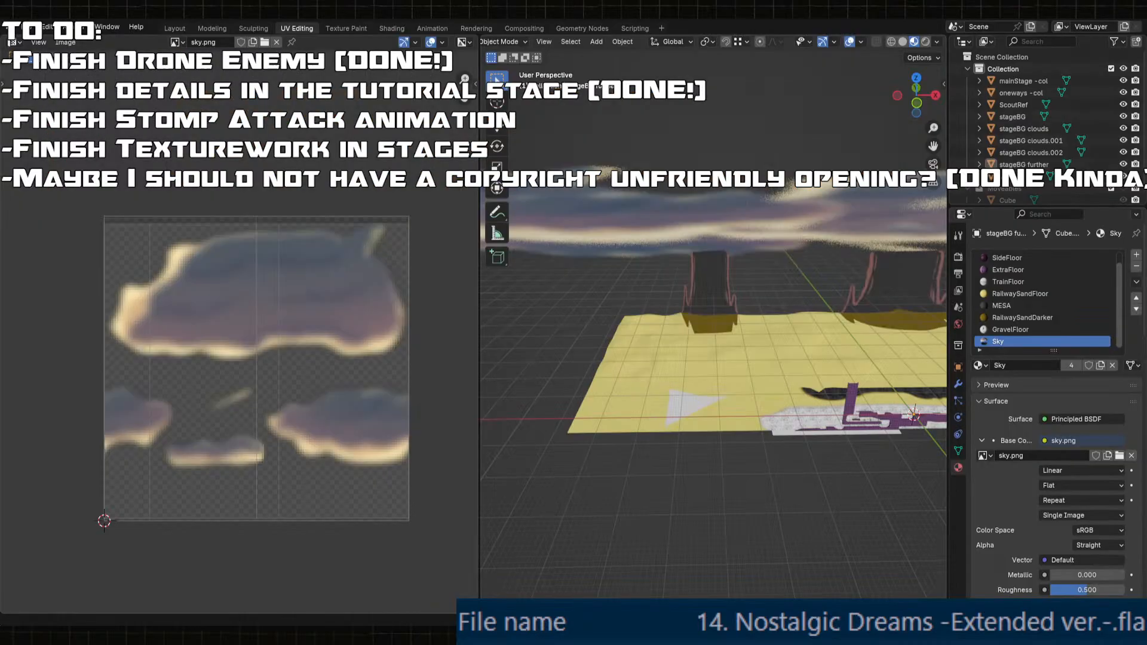
pyautogui.moveTo(578, 379); pyautogui.dragTo(663, 433, button='middle')
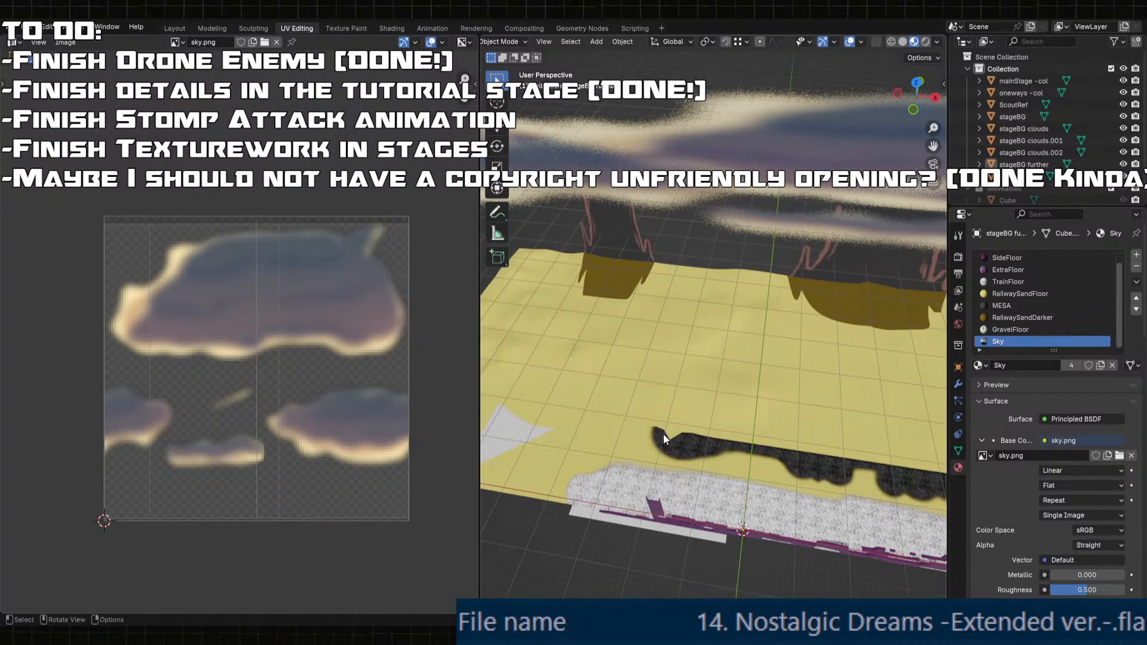
# - Select the stageBG mesh, switch it to Edit Mode, and open its TTTextureMapClose image in the Texture Paint workspace
pyautogui.press('Tab')
pyautogui.press('Tab')
pyautogui.click(649, 452)
pyautogui.press('Tab')
pyautogui.scroll(6, 702, 423)
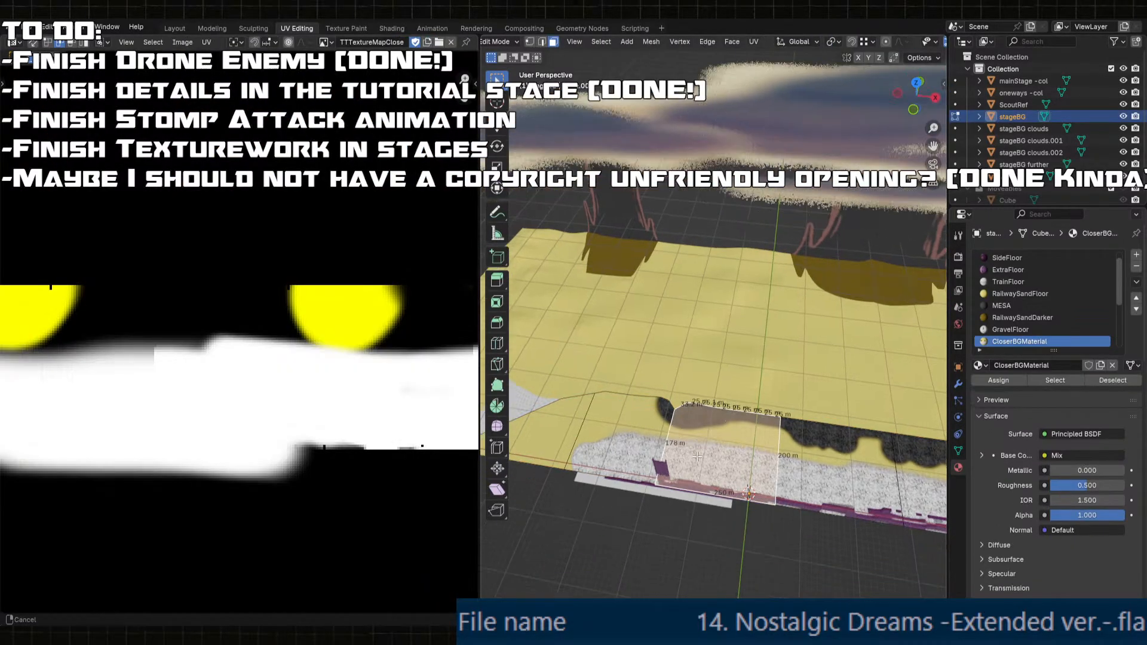
pyautogui.scroll(-8, 702, 423)
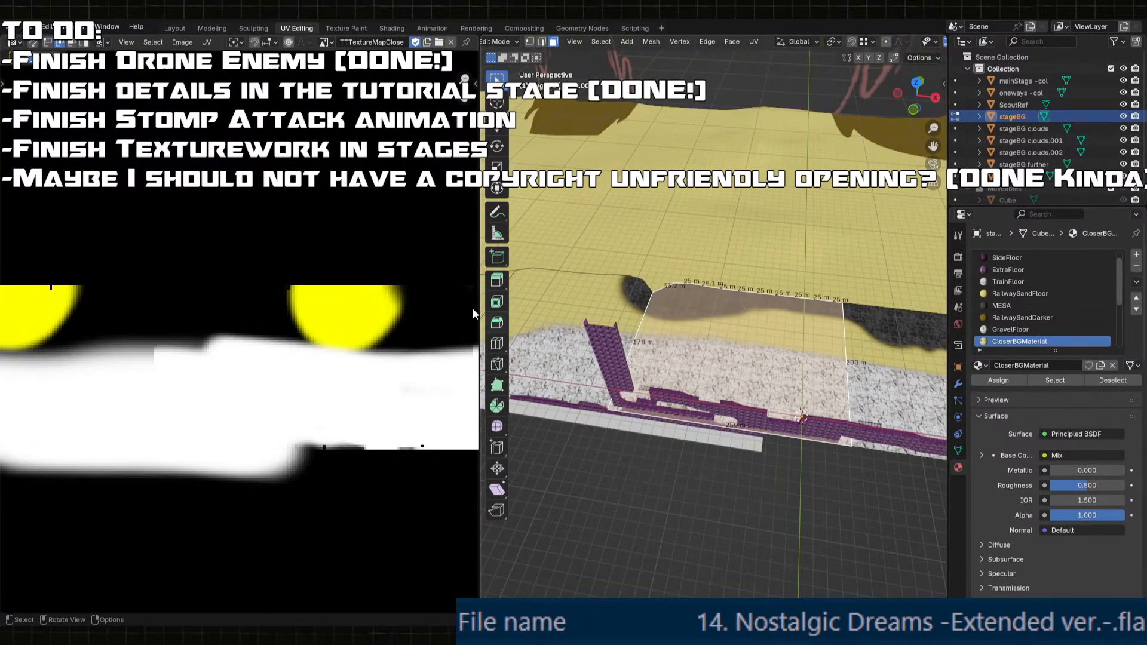
pyautogui.click(345, 30)
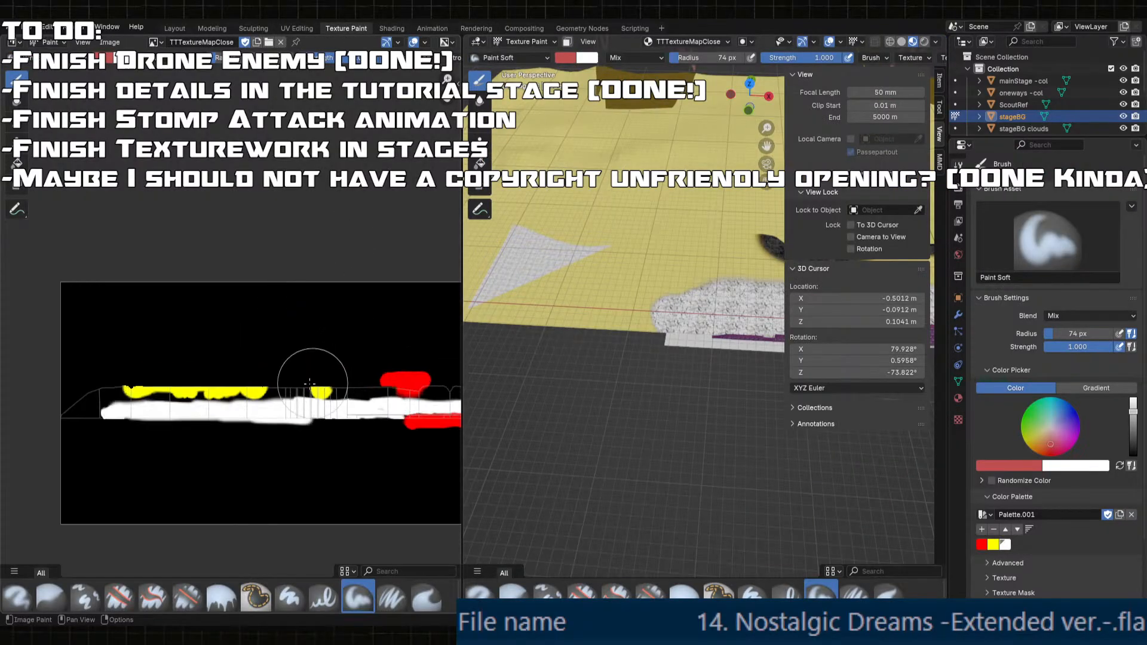
# - Paint two small yellow coal patches on the gravel beside the start of the walkway with the 74 px Paint Soft brush
pyautogui.scroll(2, 304, 382)
pyautogui.moveTo(410, 430); pyautogui.dragTo(419, 371, button='middle')
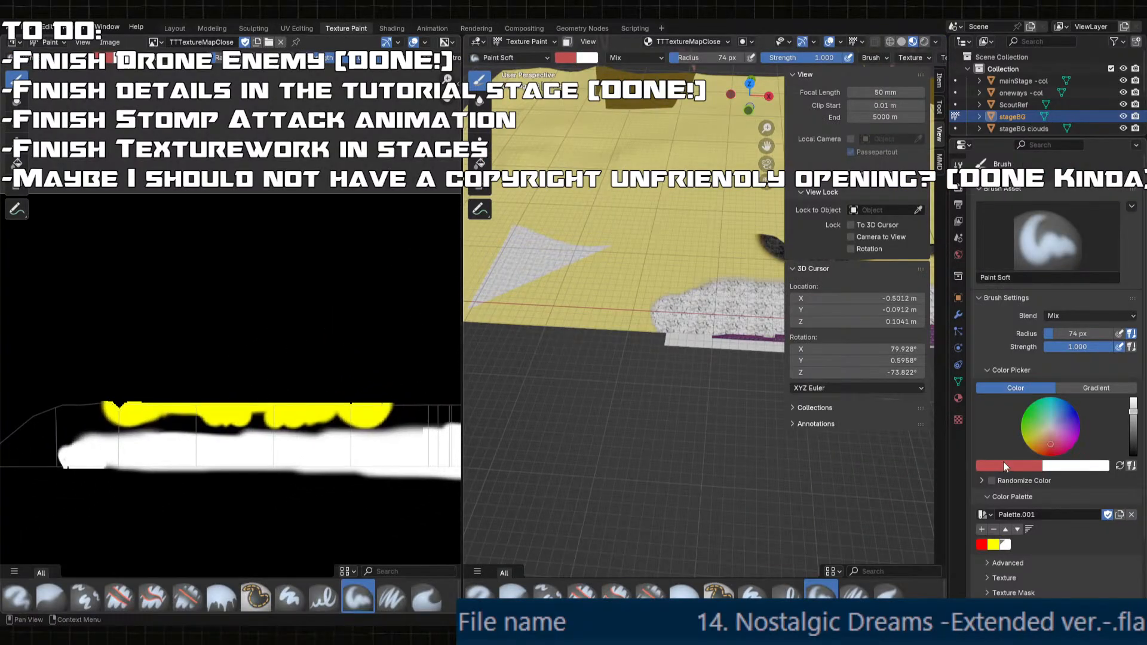
pyautogui.click(984, 547)
pyautogui.moveTo(740, 278)
pyautogui.keyDown('shift'); pyautogui.mouseDown(button='middle')
pyautogui.moveTo(594, 314)
pyautogui.moveTo(609, 335)
pyautogui.moveTo(605, 413)
pyautogui.moveTo(689, 358)
pyautogui.mouseUp(button='middle'); pyautogui.keyUp('shift')
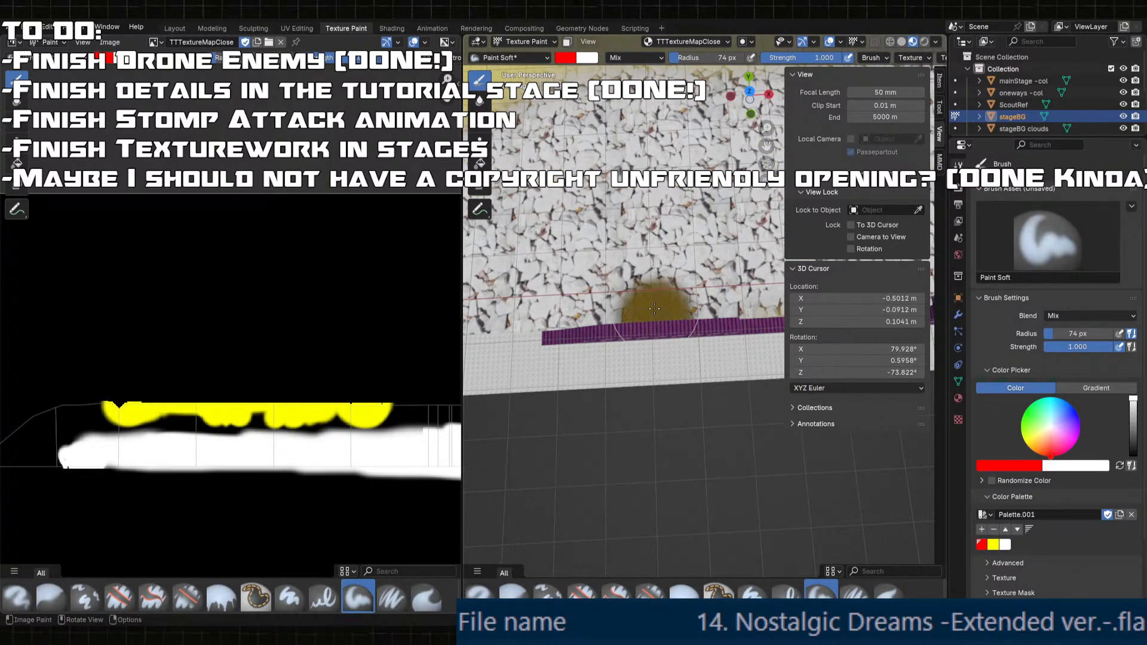
pyautogui.click(993, 544)
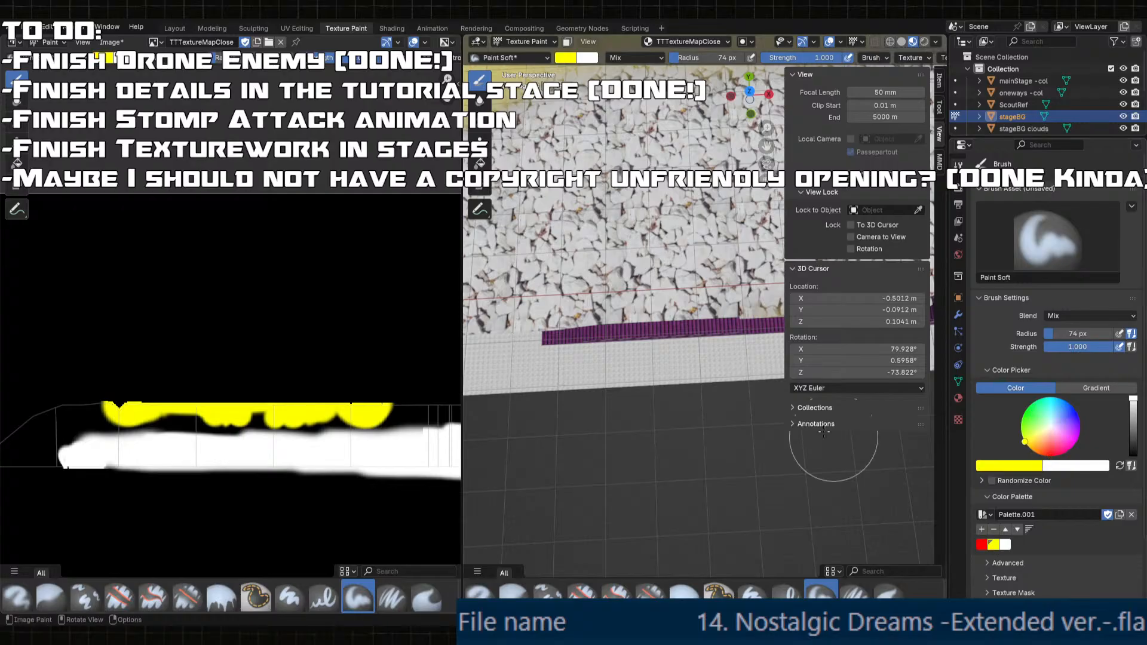
pyautogui.moveTo(654, 316)
pyautogui.mouseDown()
pyautogui.moveTo(716, 311)
pyautogui.moveTo(615, 311)
pyautogui.moveTo(730, 315)
pyautogui.mouseUp()
pyautogui.moveTo(729, 314); pyautogui.dragTo(663, 310, button='middle')
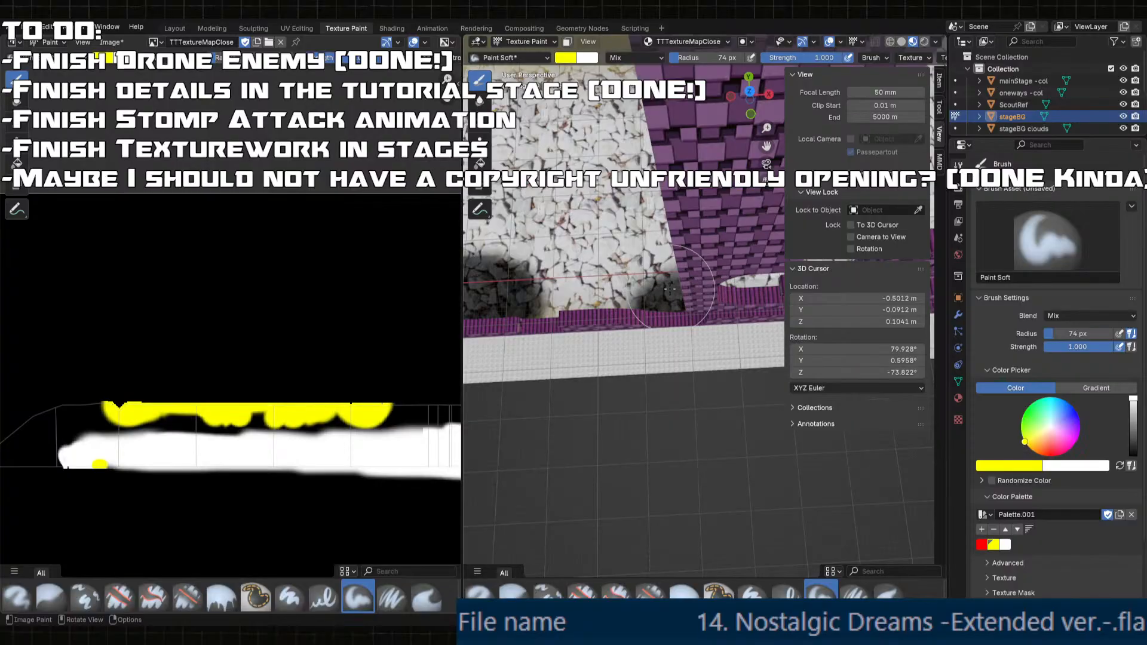
pyautogui.moveTo(670, 289); pyautogui.dragTo(675, 294)
pyautogui.moveTo(675, 294); pyautogui.dragTo(684, 298, button='middle')
pyautogui.moveTo(684, 299)
pyautogui.mouseDown()
pyautogui.moveTo(707, 289)
pyautogui.moveTo(735, 292)
pyautogui.moveTo(686, 304)
pyautogui.moveTo(740, 300)
pyautogui.mouseUp()
# - Paint white along the outer end of the gravel bed to extend it further into the sand
pyautogui.scroll(-4, 739, 301)
pyautogui.keyDown('shift'); pyautogui.moveTo(585, 313); pyautogui.dragTo(732, 321, button='middle'); pyautogui.keyUp('shift')
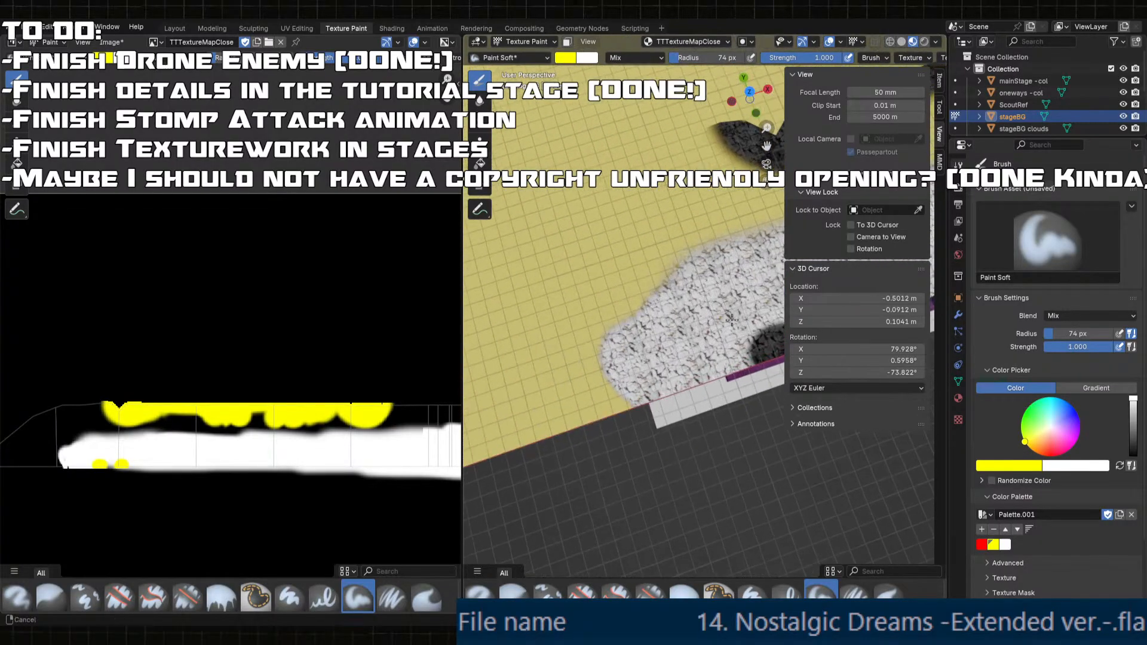
pyautogui.click(1005, 544)
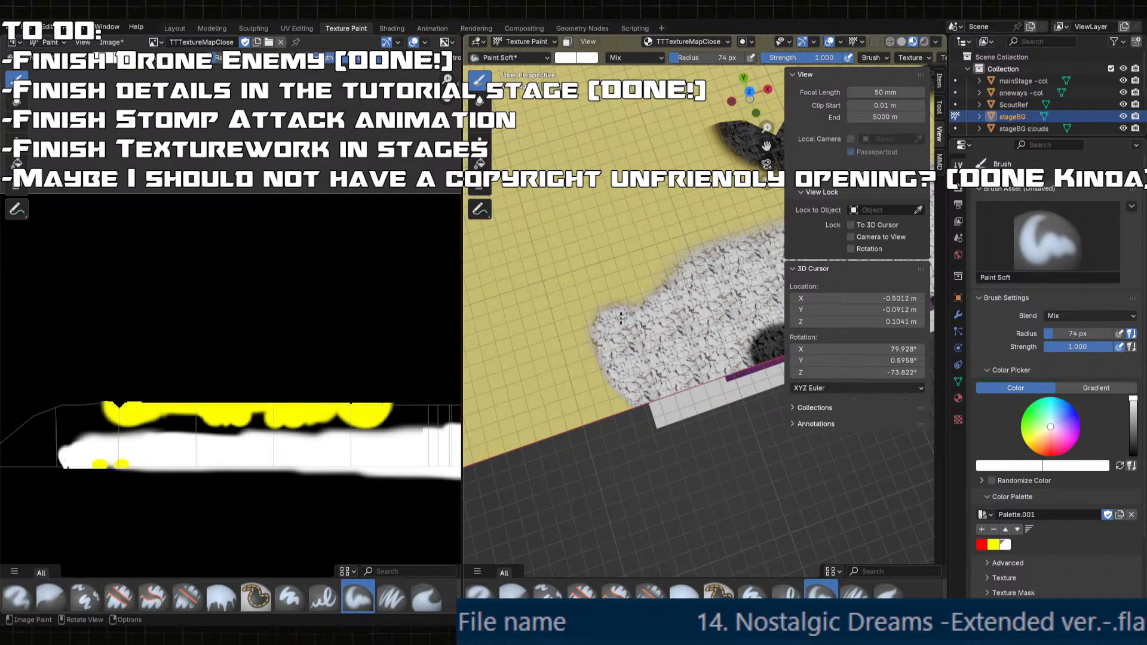
pyautogui.moveTo(621, 319)
pyautogui.mouseDown()
pyautogui.moveTo(698, 257)
pyautogui.moveTo(751, 243)
pyautogui.mouseUp()
pyautogui.moveTo(734, 252)
pyautogui.mouseDown(button='middle')
pyautogui.moveTo(680, 256)
pyautogui.moveTo(636, 291)
pyautogui.moveTo(567, 276)
pyautogui.mouseUp(button='middle')
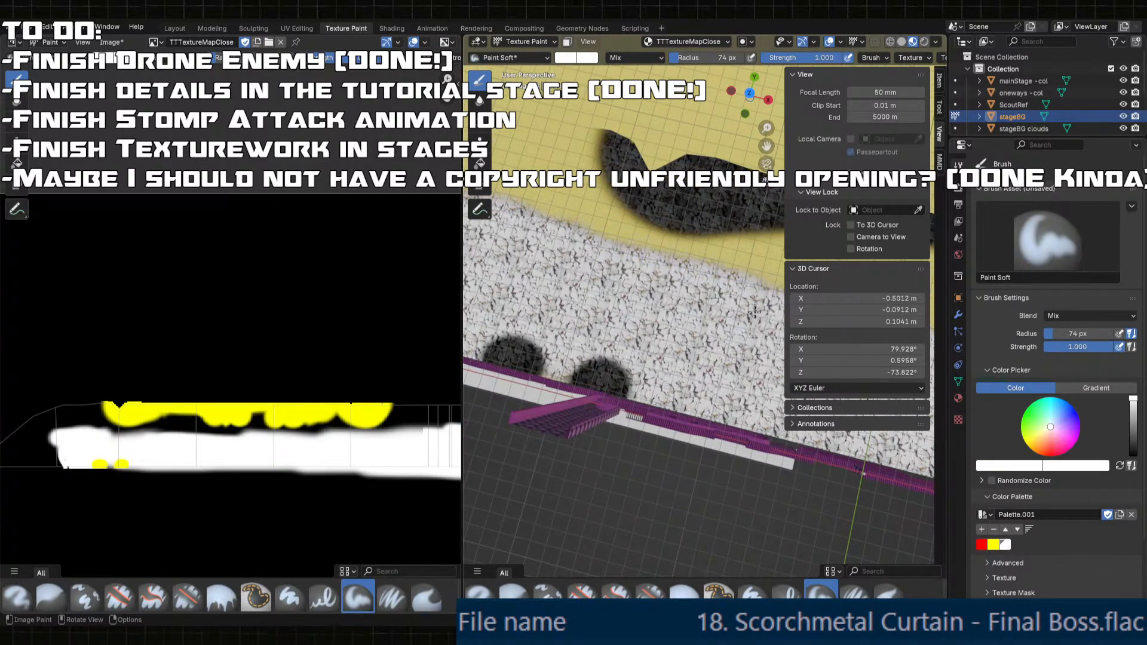
pyautogui.moveTo(508, 297)
pyautogui.keyDown('shift'); pyautogui.mouseDown(button='middle')
pyautogui.moveTo(785, 313)
pyautogui.moveTo(761, 316)
pyautogui.mouseUp(button='middle'); pyautogui.keyUp('shift')
pyautogui.moveTo(632, 240)
pyautogui.mouseDown()
pyautogui.moveTo(586, 325)
pyautogui.moveTo(518, 312)
pyautogui.moveTo(583, 236)
pyautogui.moveTo(553, 221)
pyautogui.mouseUp()
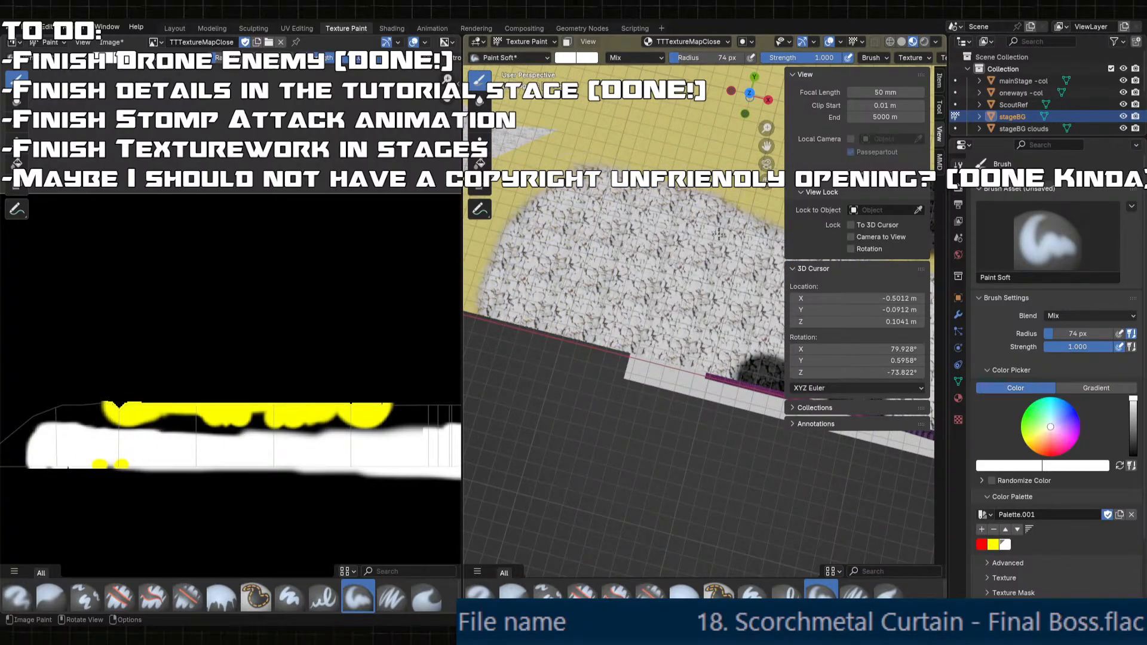
pyautogui.keyDown('shift'); pyautogui.moveTo(594, 197); pyautogui.dragTo(639, 231, button='middle'); pyautogui.keyUp('shift')
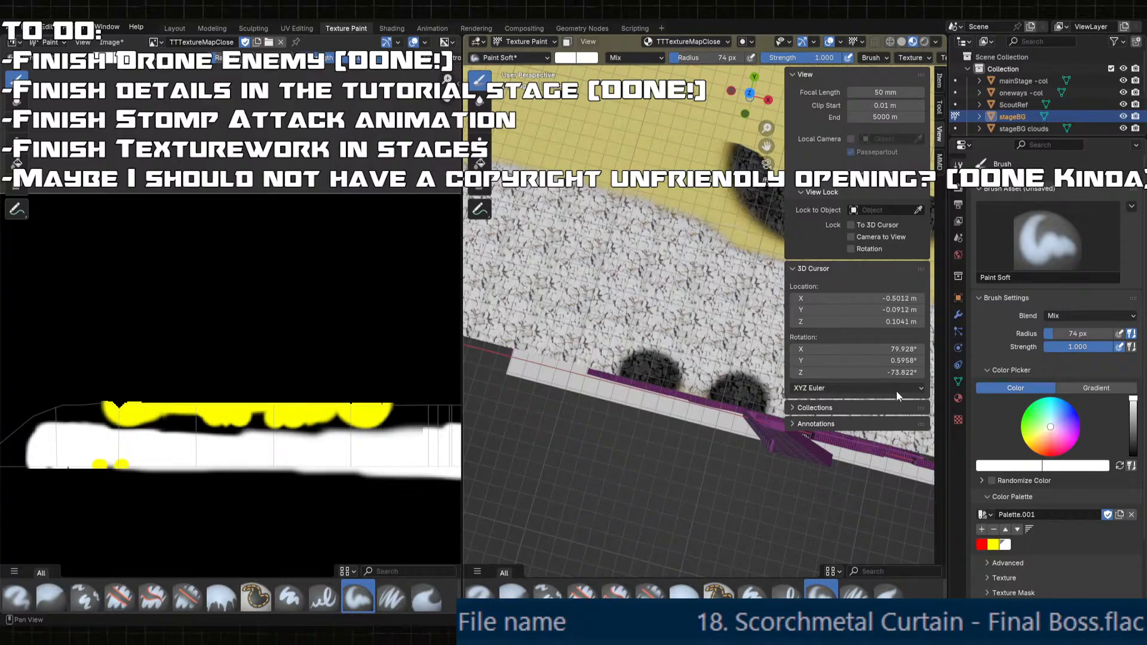
# - Paint another yellow coal patch on the sand behind the extended gravel end and save the TTTextureMapClose image
pyautogui.click(993, 544)
pyautogui.moveTo(621, 144)
pyautogui.mouseDown()
pyautogui.moveTo(687, 149)
pyautogui.moveTo(502, 122)
pyautogui.moveTo(662, 130)
pyautogui.mouseUp()
pyautogui.moveTo(666, 205); pyautogui.dragTo(678, 227, button='middle')
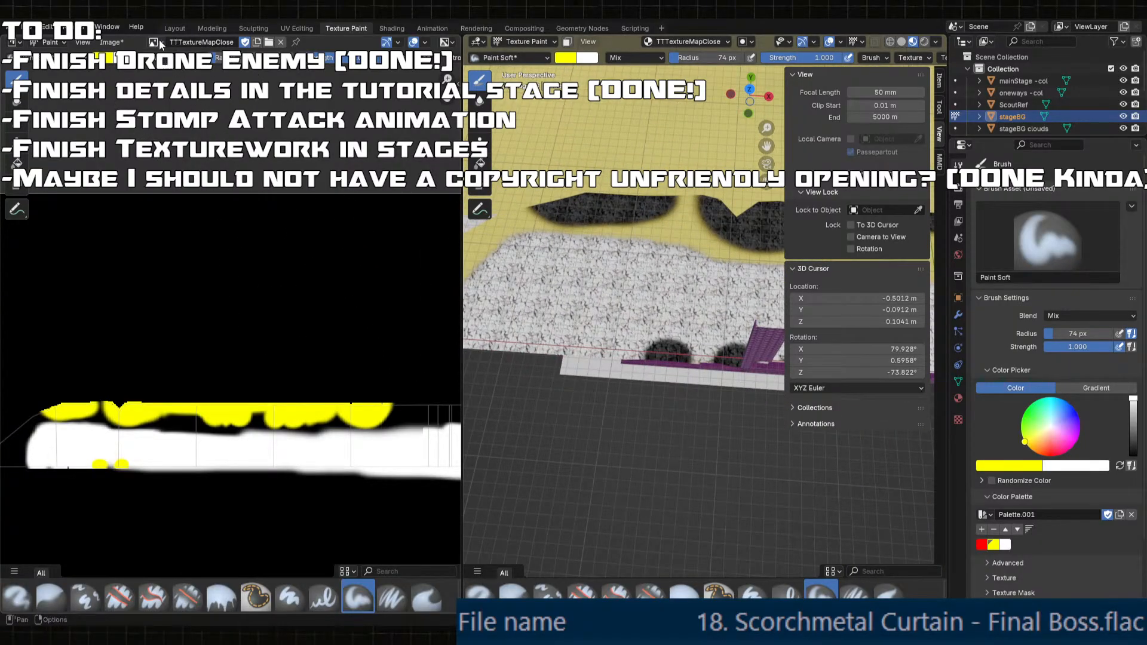
pyautogui.click(104, 43)
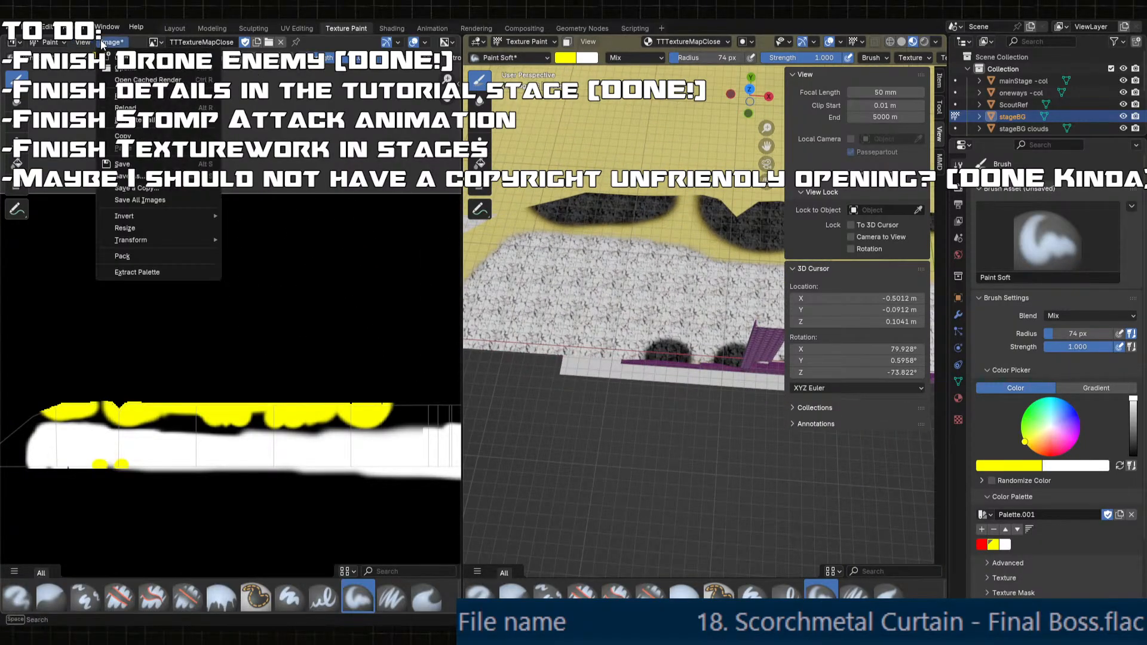
pyautogui.click(137, 162)
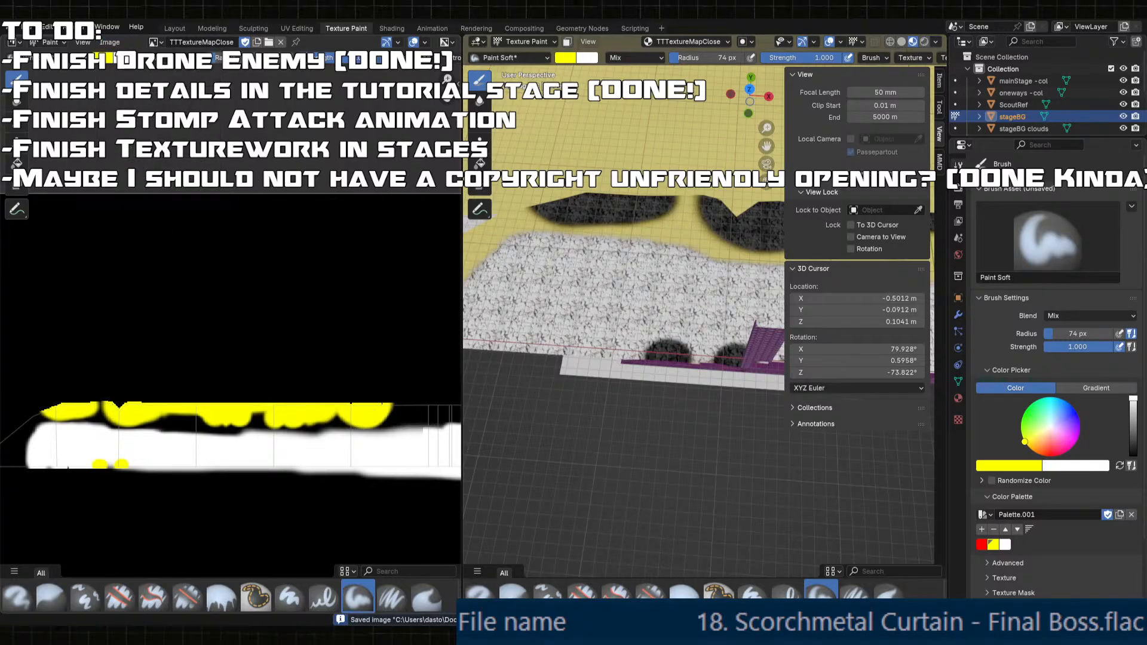
# - Switch to Godot and reposition coal pile12 in the desert behind the tracks over its dark ground patch
pyautogui.hotkey('alt', 'Tab')
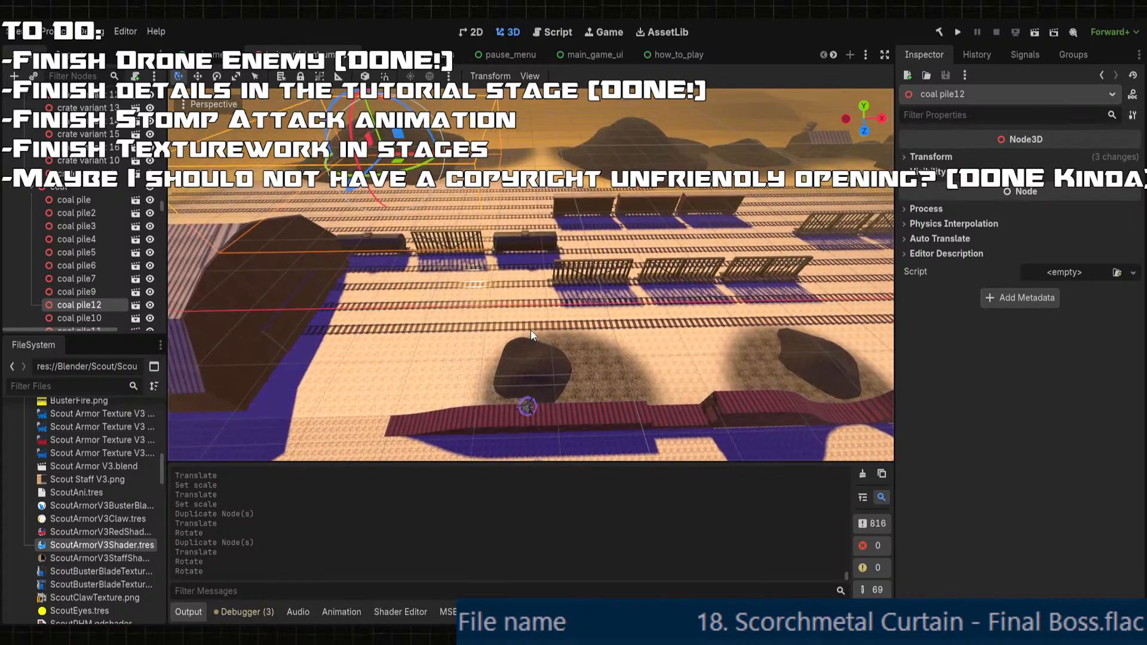
pyautogui.keyDown('shift'); pyautogui.moveTo(439, 144); pyautogui.dragTo(469, 206, button='middle'); pyautogui.keyUp('shift')
pyautogui.moveTo(383, 196); pyautogui.dragTo(492, 218, button='middle')
pyautogui.scroll(4, 493, 217)
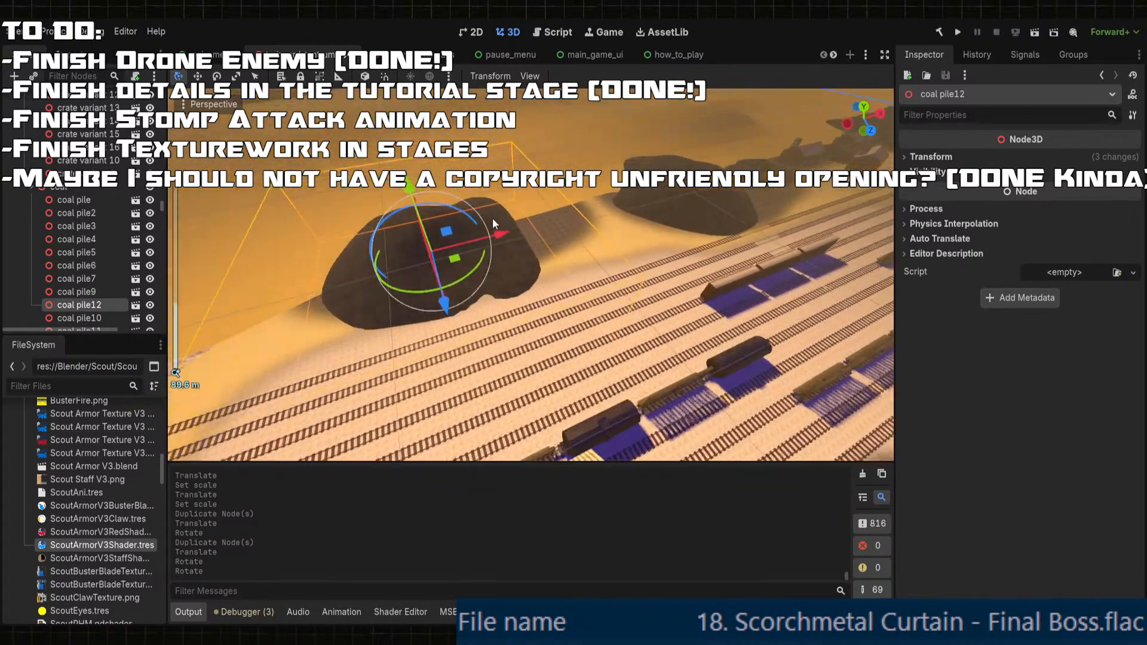
pyautogui.scroll(2, 492, 217)
pyautogui.moveTo(486, 230); pyautogui.dragTo(508, 224)
pyautogui.moveTo(476, 265); pyautogui.dragTo(435, 260)
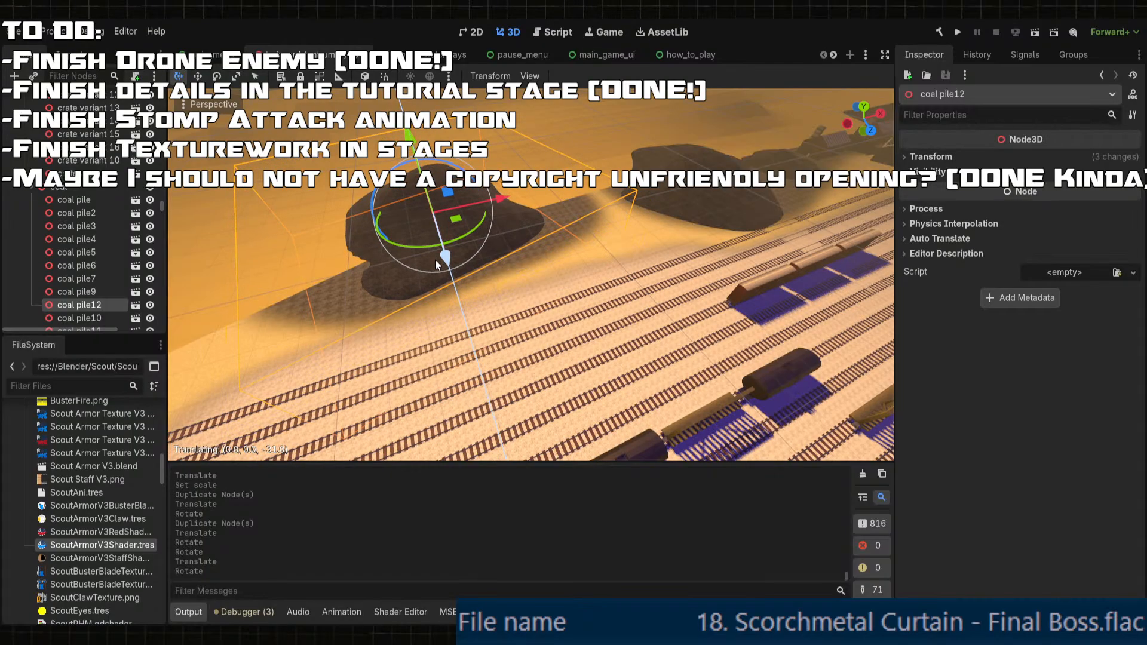
# - Adjust coal pile12's position, duplicate it, place and rotate the copy along the desert edge, and deselect it
pyautogui.moveTo(528, 260); pyautogui.dragTo(435, 223, button='middle')
pyautogui.scroll(-6, 435, 222)
pyautogui.moveTo(619, 274); pyautogui.dragTo(653, 275)
pyautogui.hotkey('ctrl', 'd')
pyautogui.moveTo(554, 302); pyautogui.dragTo(567, 302)
pyautogui.scroll(-3, 693, 357)
pyautogui.keyDown('shift'); pyautogui.moveTo(693, 353); pyautogui.dragTo(529, 347, button='middle'); pyautogui.keyUp('shift')
pyautogui.click(695, 327)
pyautogui.scroll(3, 538, 283)
pyautogui.scroll(-3, 604, 325)
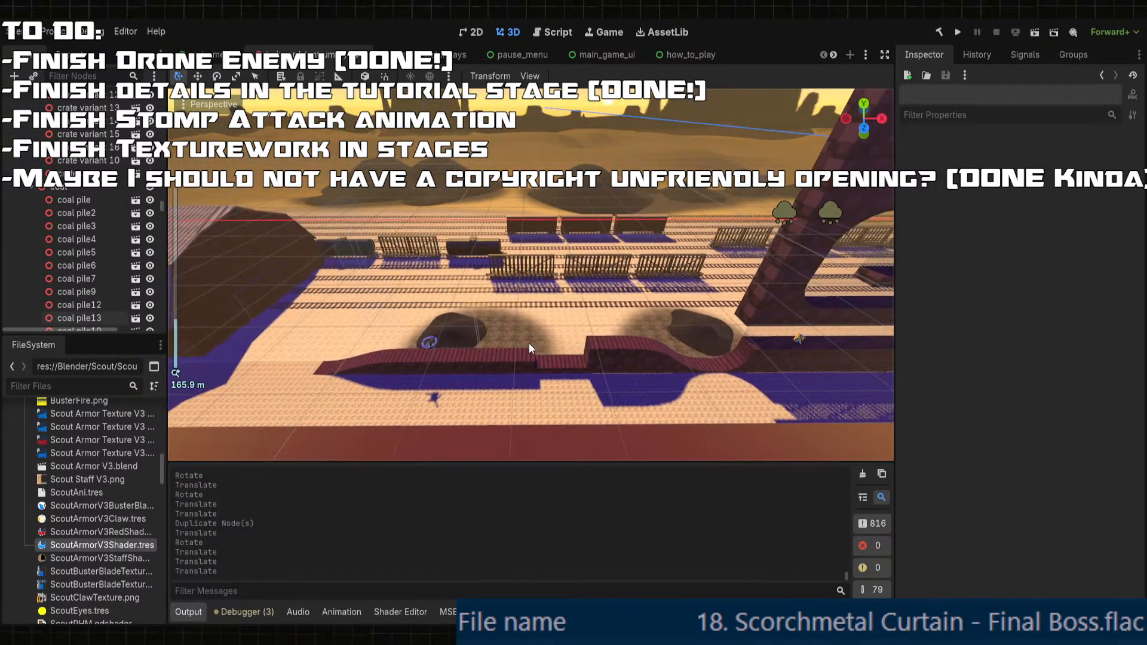
# - Select coal pile11 beside the start of the walkway, scale it uniformly to 0.62 and adjust its position
pyautogui.moveTo(459, 325); pyautogui.dragTo(519, 340)
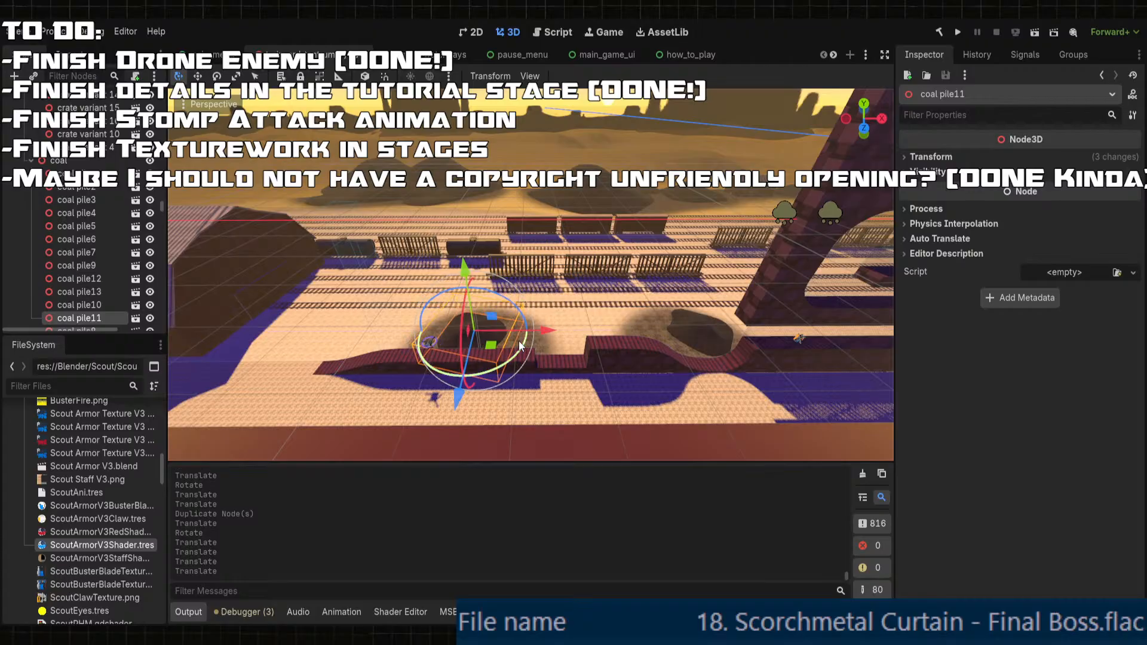
pyautogui.click(930, 157)
pyautogui.moveTo(943, 263); pyautogui.dragTo(978, 263)
pyautogui.moveTo(627, 346); pyautogui.dragTo(608, 314, button='middle')
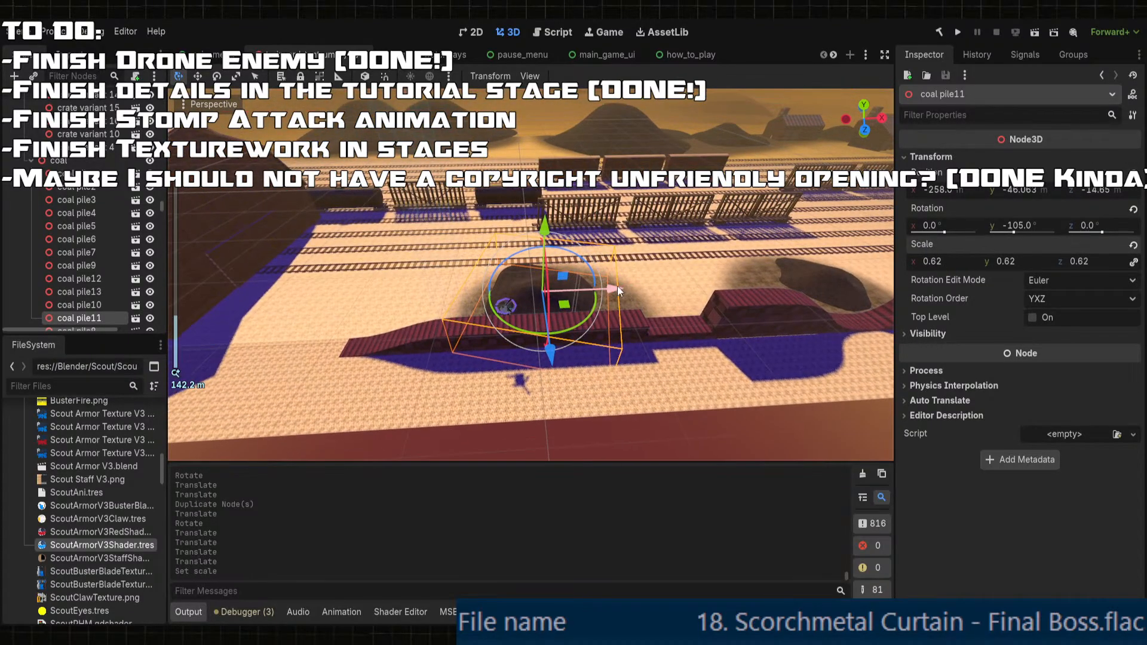
pyautogui.scroll(5, 623, 281)
# - Scale coal pile10 uniformly to 0.515 and move it over the dark ground patch behind the walkway
pyautogui.click(701, 324)
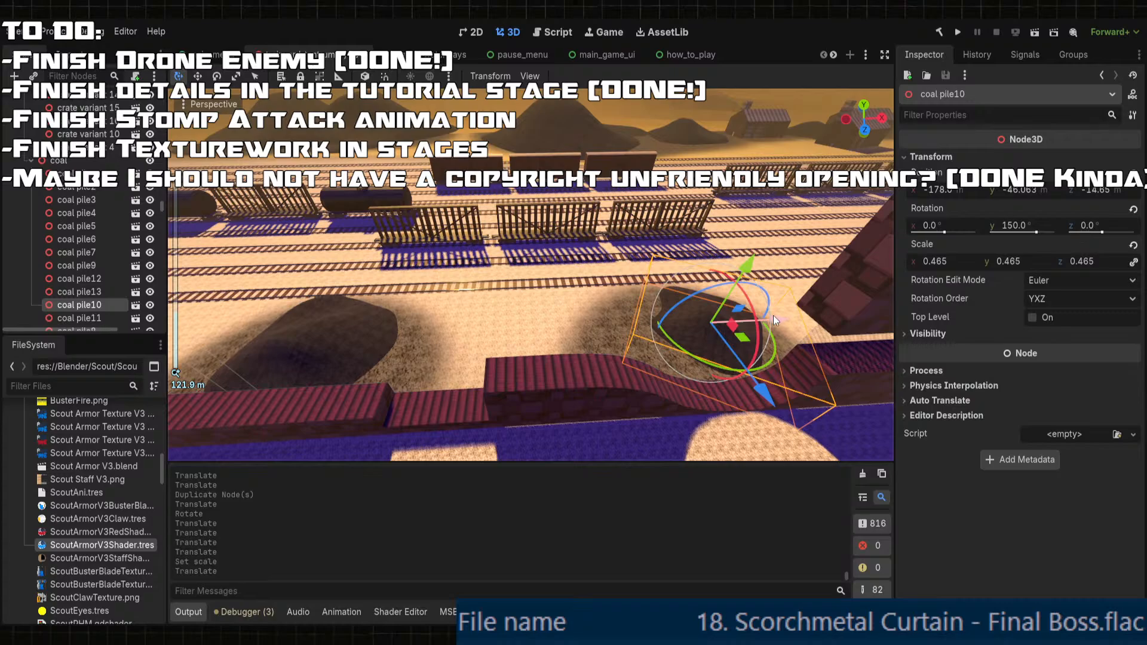
pyautogui.moveTo(772, 314); pyautogui.dragTo(750, 321)
pyautogui.moveTo(949, 262); pyautogui.dragTo(959, 262)
pyautogui.moveTo(759, 335); pyautogui.dragTo(739, 351, button='middle')
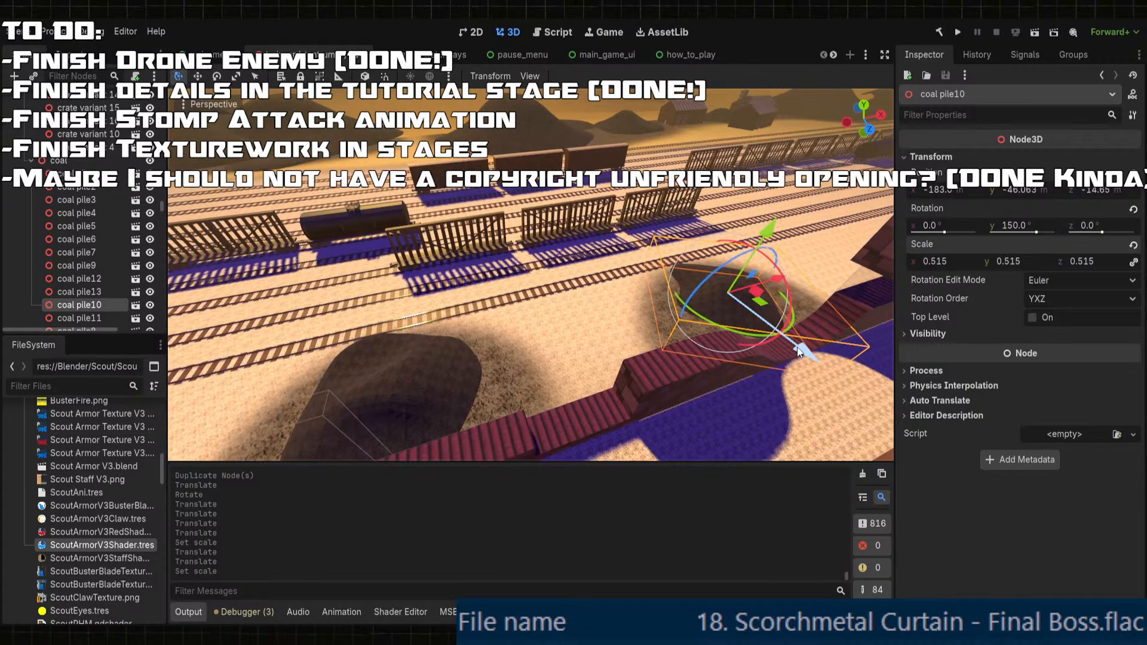
pyautogui.moveTo(803, 349); pyautogui.dragTo(691, 319)
# - Deselect the coal pile and save the stage scene
pyautogui.scroll(-5, 725, 375)
pyautogui.click(726, 375)
pyautogui.moveTo(726, 375); pyautogui.dragTo(568, 266, button='middle')
pyautogui.scroll(4, 599, 339)
pyautogui.scroll(2, 567, 267)
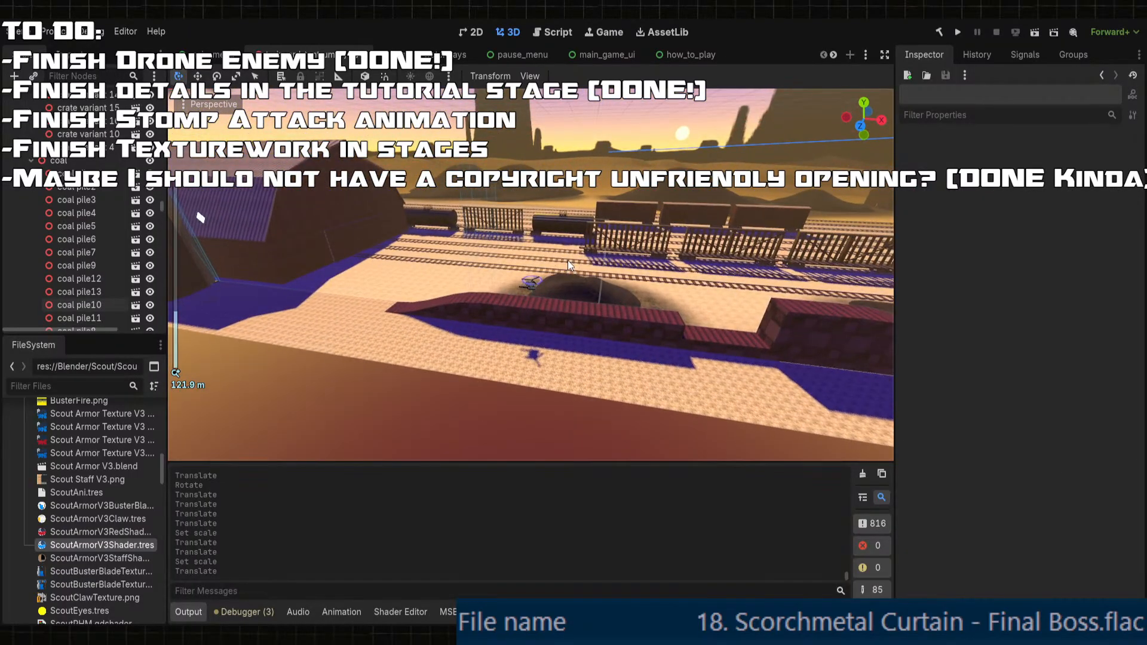
pyautogui.hotkey('ctrl', 's')
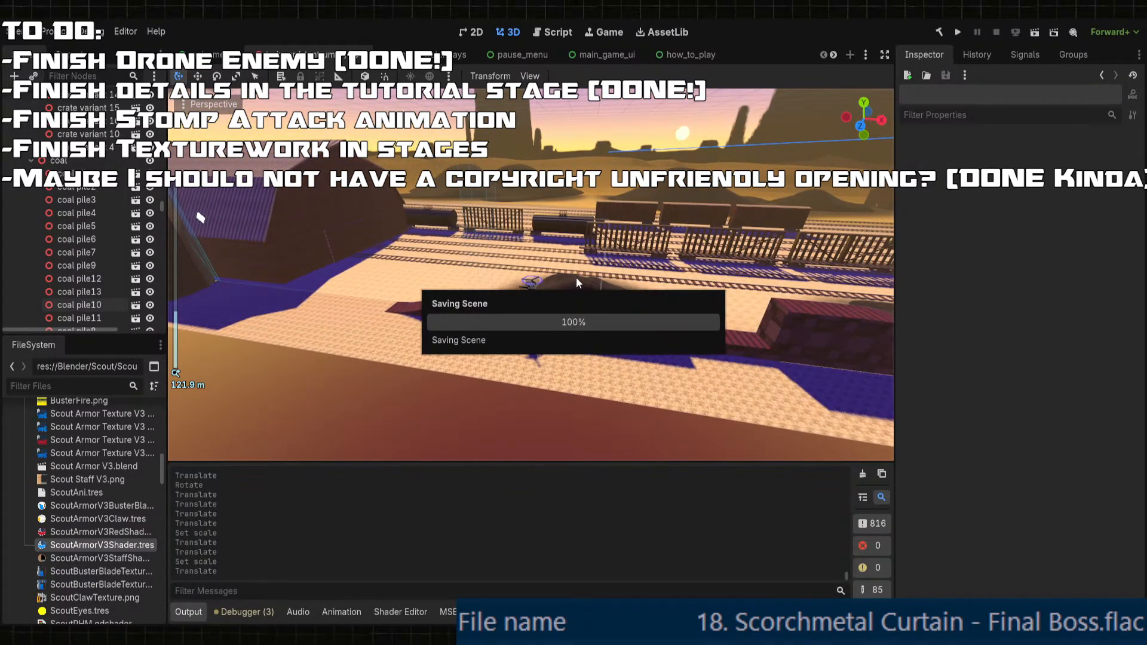
# - Examine the stage walls further along and the destructible platforms bridging the gap between them
pyautogui.scroll(2, 577, 278)
pyautogui.moveTo(580, 281); pyautogui.dragTo(572, 309, button='middle')
pyautogui.scroll(-2, 669, 292)
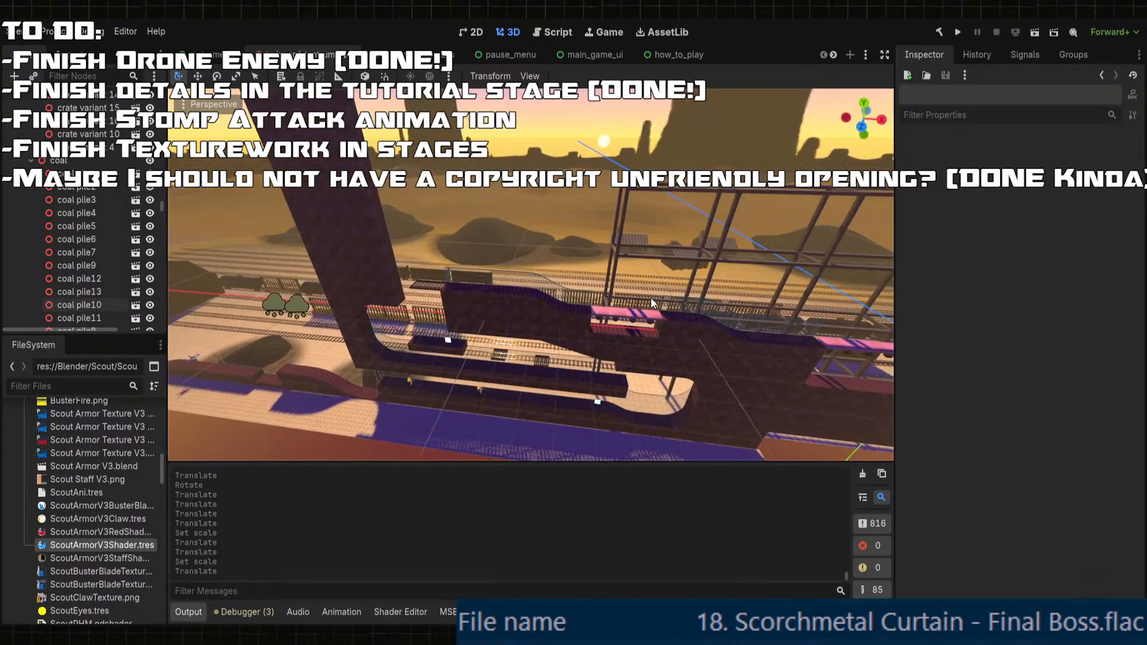
pyautogui.scroll(2, 650, 298)
pyautogui.keyDown('shift'); pyautogui.moveTo(650, 297); pyautogui.dragTo(614, 284, button='middle'); pyautogui.keyUp('shift')
pyautogui.keyDown('shift'); pyautogui.moveTo(800, 287); pyautogui.dragTo(586, 318, button='middle'); pyautogui.keyUp('shift')
pyautogui.scroll(7, 655, 311)
pyautogui.scroll(-6, 652, 310)
pyautogui.scroll(5, 646, 310)
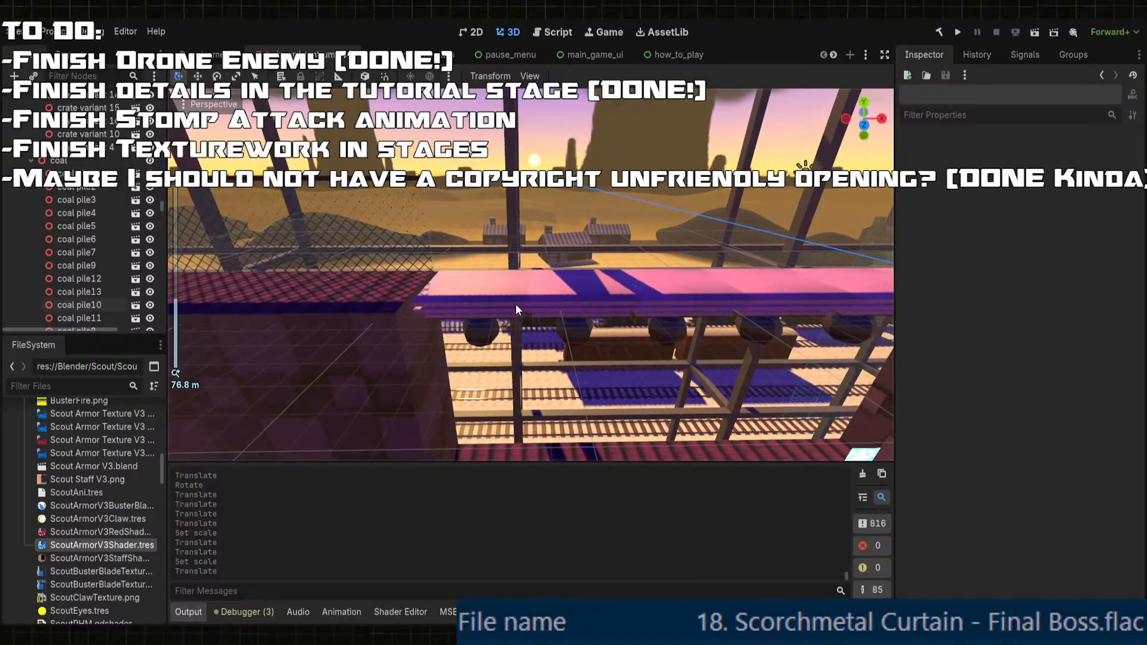
pyautogui.click(517, 303)
pyautogui.scroll(-3, 518, 306)
pyautogui.moveTo(519, 306); pyautogui.dragTo(650, 324, button='middle')
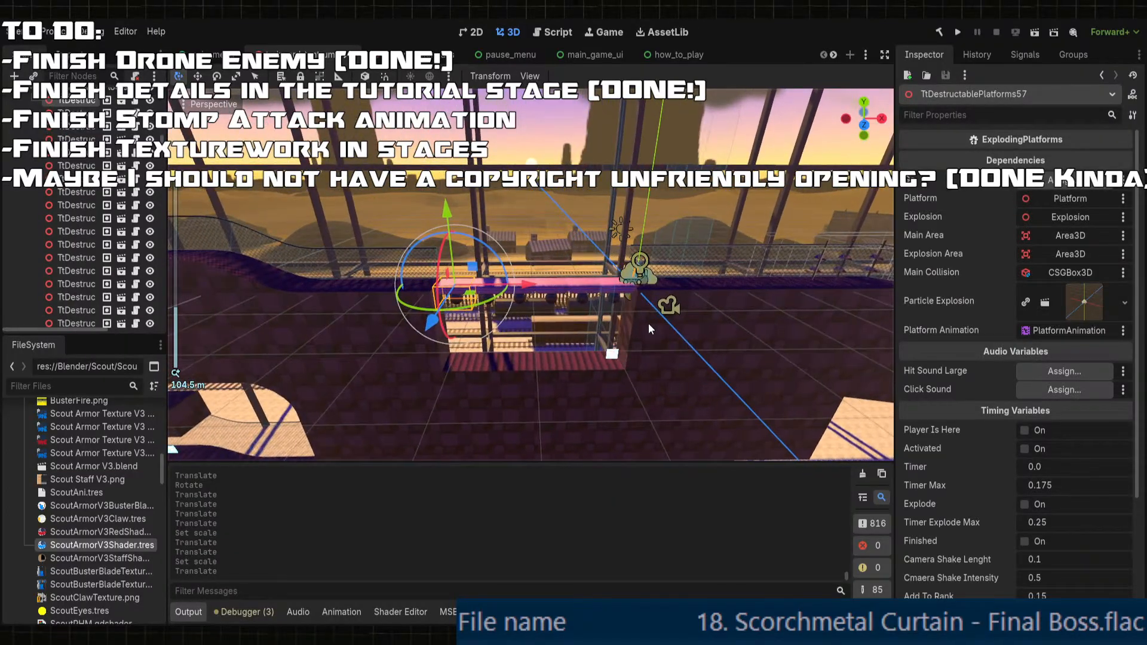
pyautogui.scroll(4, 648, 323)
pyautogui.keyDown('shift'); pyautogui.moveTo(427, 315); pyautogui.dragTo(497, 315, button='middle'); pyautogui.keyUp('shift')
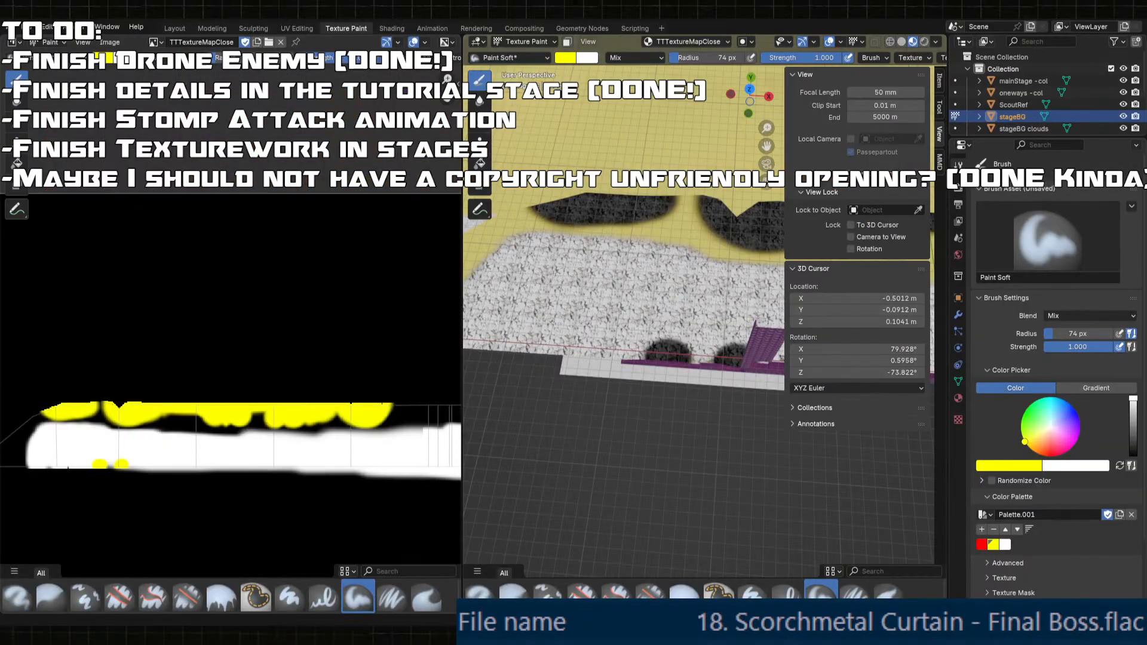
# - Switch to the Layout workspace and open the mainStage mesh for editing around the gap between the raised walls
pyautogui.click(176, 29)
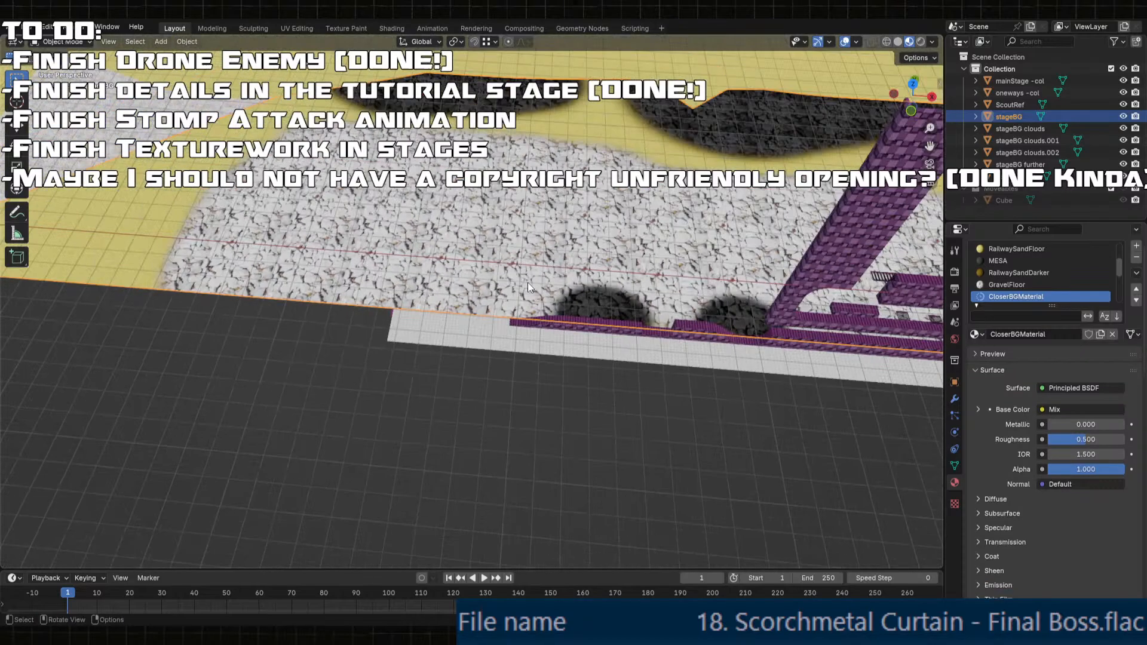
pyautogui.moveTo(528, 282)
pyautogui.keyDown('shift'); pyautogui.mouseDown(button='middle')
pyautogui.moveTo(395, 327)
pyautogui.moveTo(600, 315)
pyautogui.moveTo(455, 296)
pyautogui.mouseUp(button='middle'); pyautogui.keyUp('shift')
pyautogui.scroll(3, 455, 297)
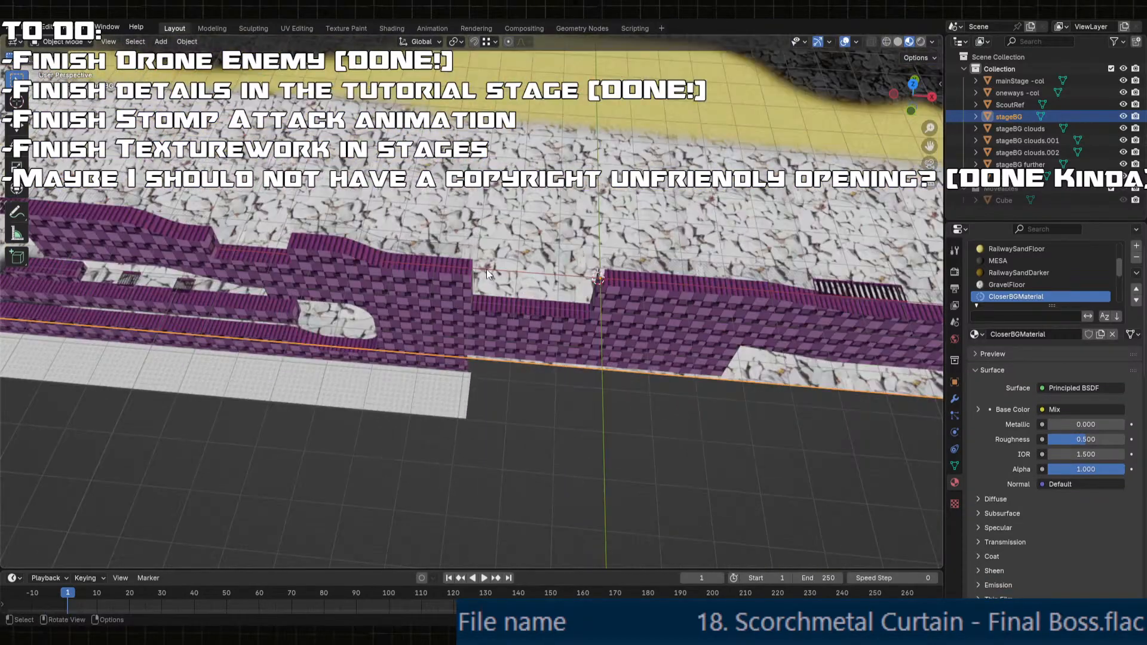
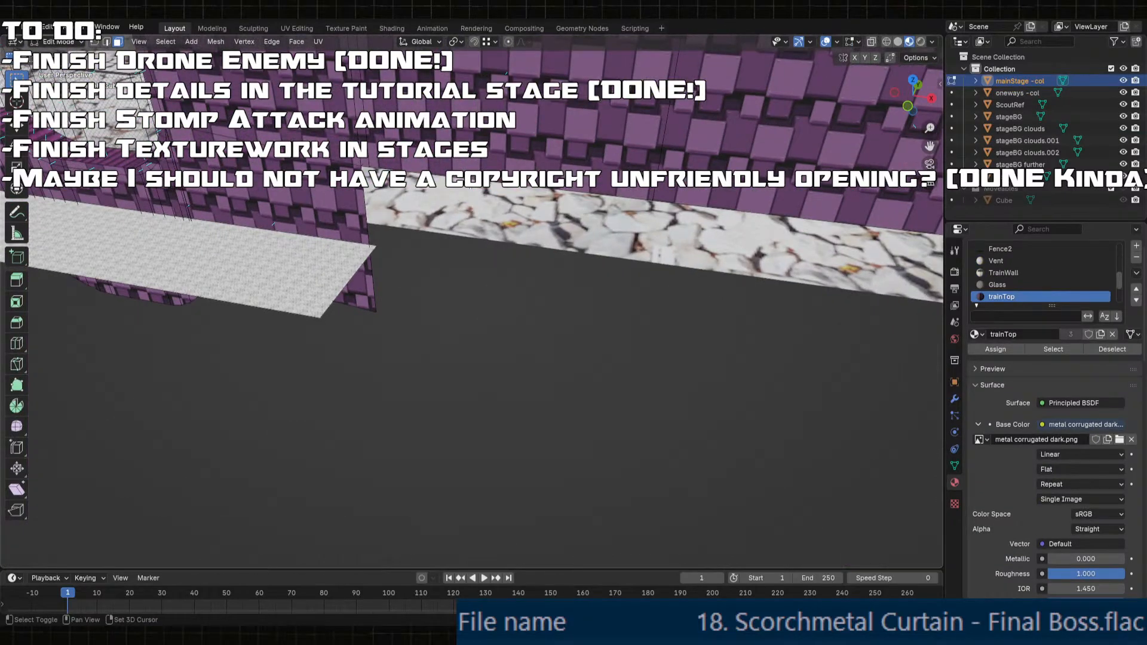
pyautogui.keyDown('shift'); pyautogui.moveTo(466, 78); pyautogui.dragTo(479, 359, button='middle'); pyautogui.keyUp('shift')
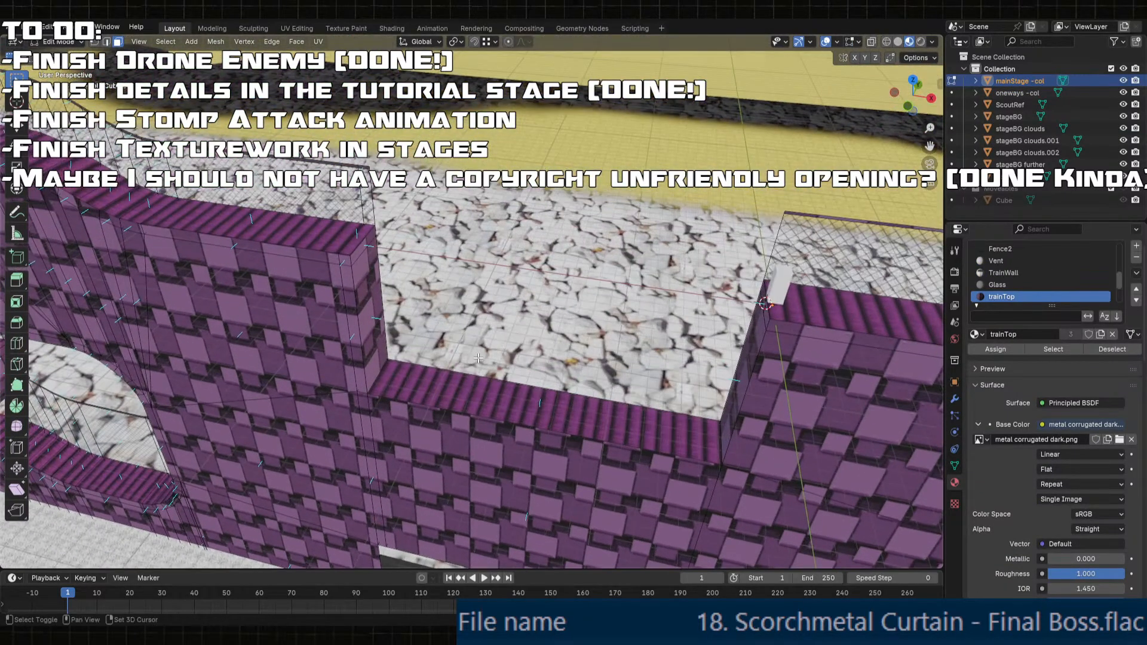
# - Select the wall end faces facing the gap and move them 0.5 m along X
pyautogui.click(364, 245)
pyautogui.press('KP_Decimal')
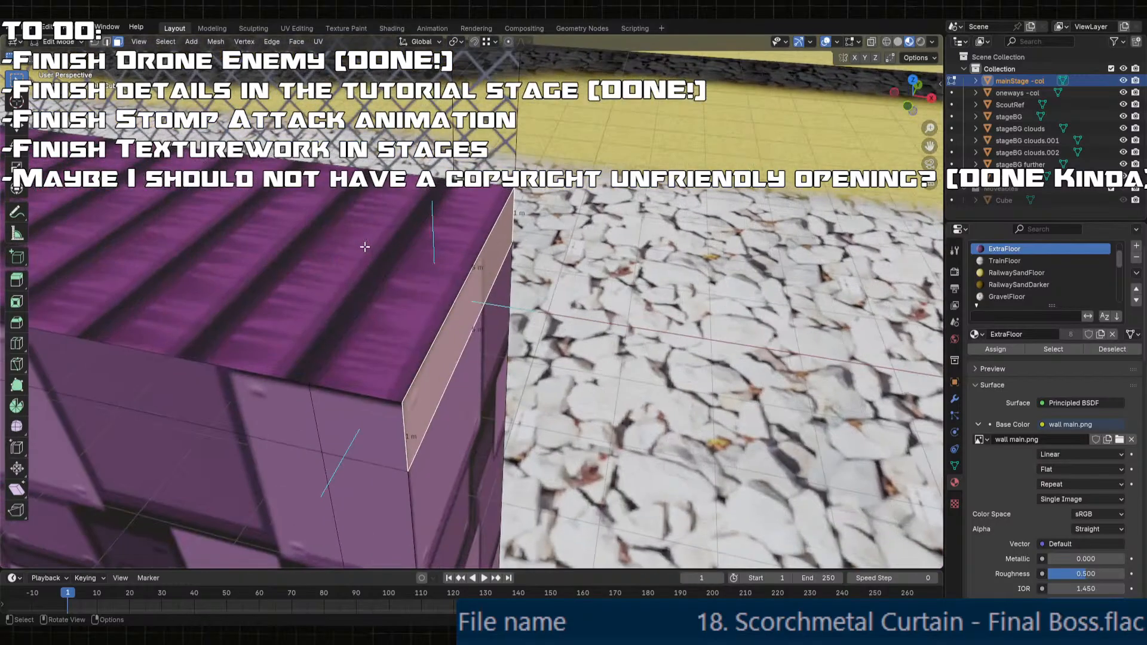
pyautogui.scroll(-2, 363, 248)
pyautogui.moveTo(492, 400); pyautogui.dragTo(505, 481, button='middle')
pyautogui.keyDown('shift'); pyautogui.click(471, 385); pyautogui.keyUp('shift')
pyautogui.keyDown('shift'); pyautogui.moveTo(508, 532); pyautogui.dragTo(481, 399, button='middle'); pyautogui.keyUp('shift')
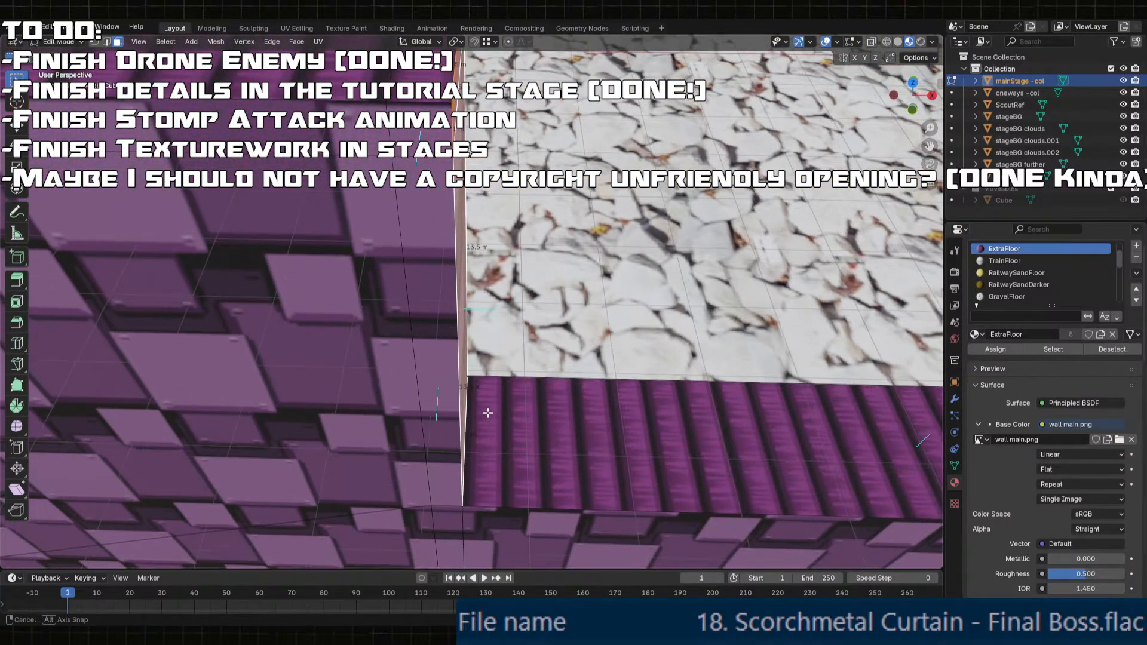
pyautogui.press('g')
pyautogui.press('x')
pyautogui.click(501, 412)
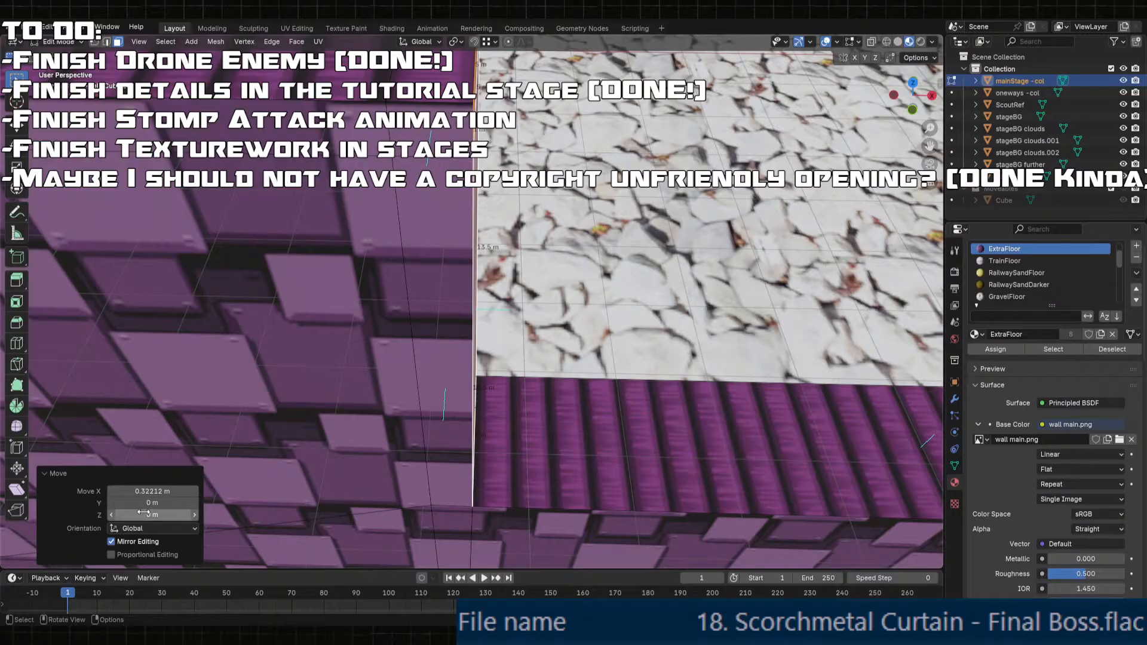
pyautogui.click(148, 491)
pyautogui.write('0.5')
pyautogui.press('Return')
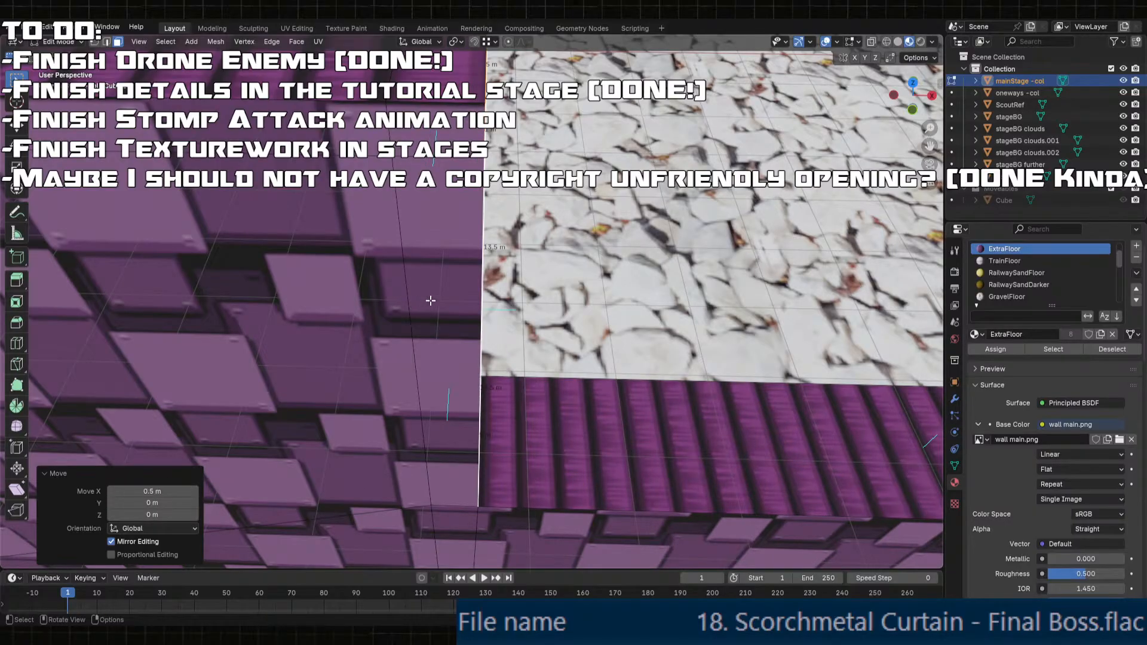
# - Select the end edge of the chain-link fence above that wall and move it 0.5 m along X to line up
pyautogui.scroll(-1, 452, 298)
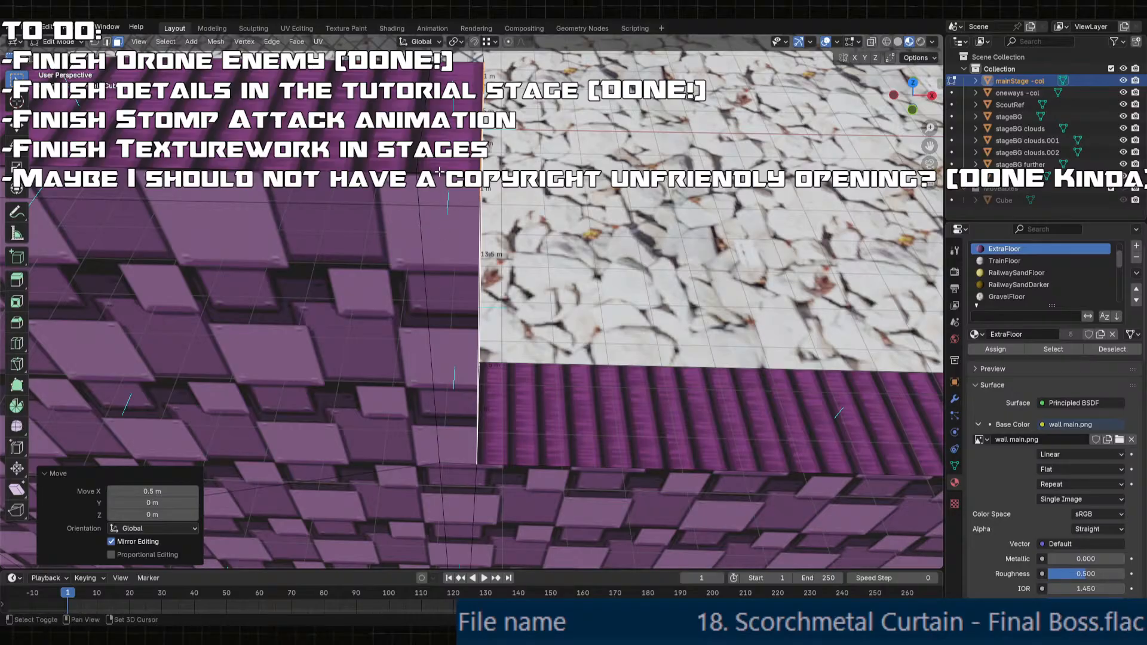
pyautogui.keyDown('shift'); pyautogui.moveTo(439, 156); pyautogui.dragTo(464, 473, button='middle'); pyautogui.keyUp('shift')
pyautogui.press('2')
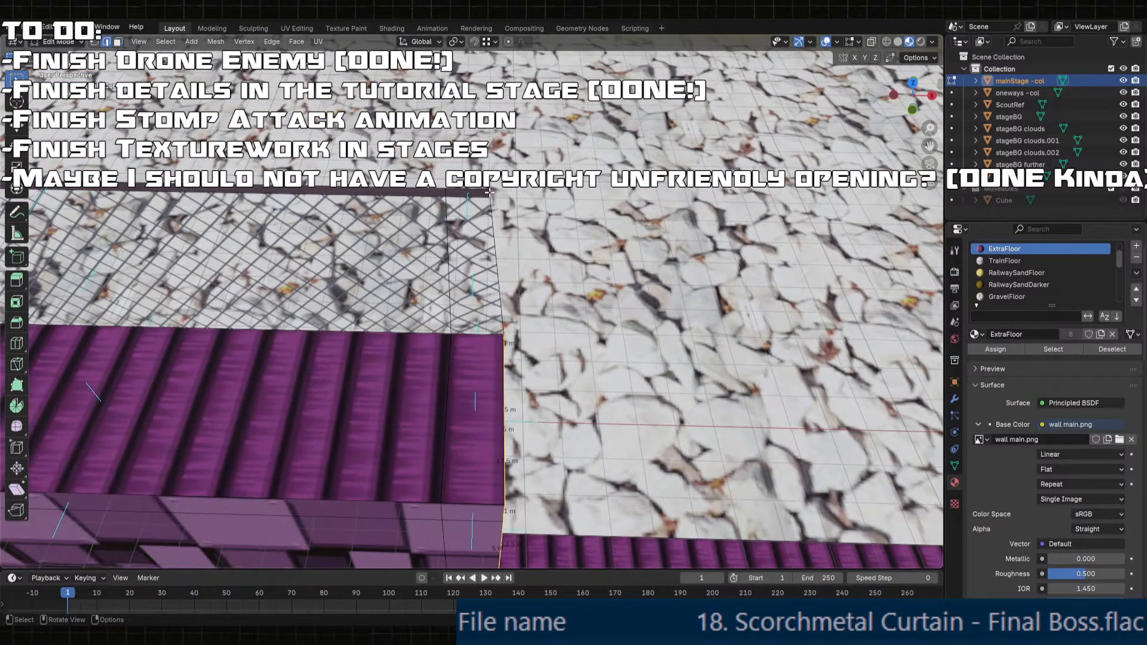
pyautogui.click(489, 195)
pyautogui.press('g')
pyautogui.press('x')
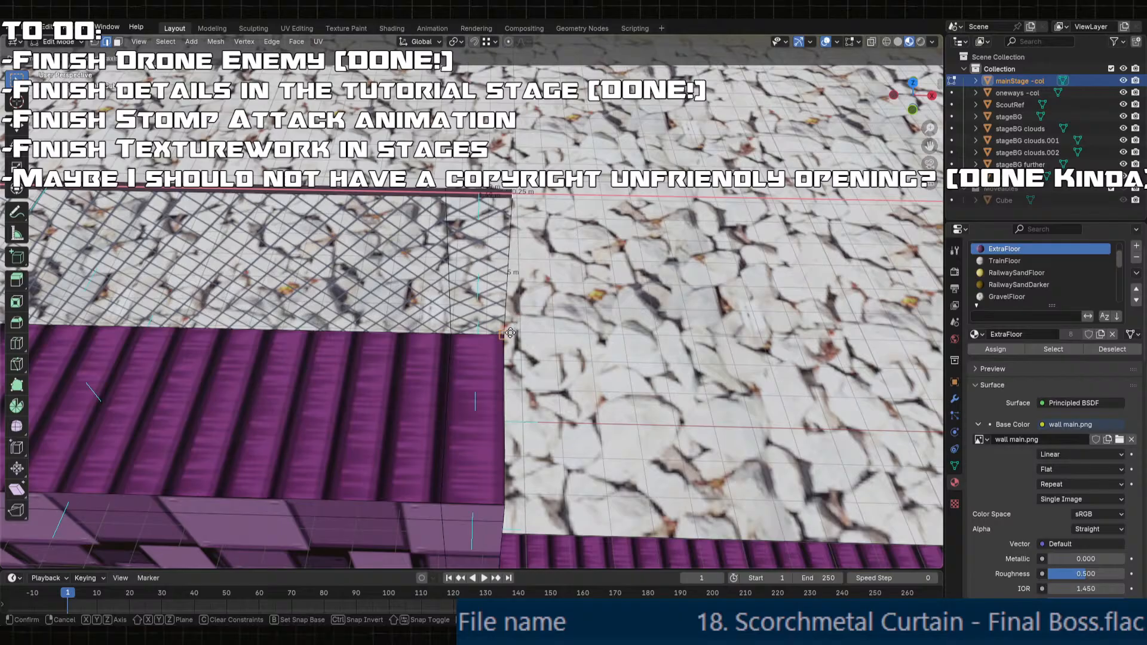
pyautogui.click(517, 328)
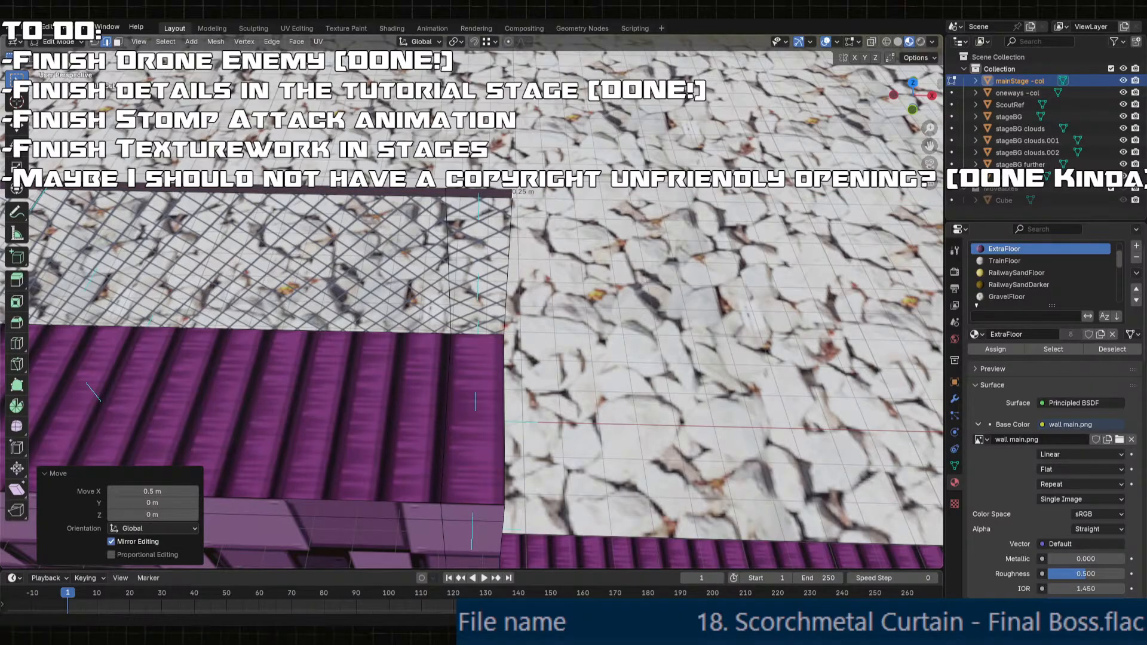
# - Switch to Godot, deselect the destructible platform and inspect the bridged wall gap from several angles
pyautogui.click(390, 632)
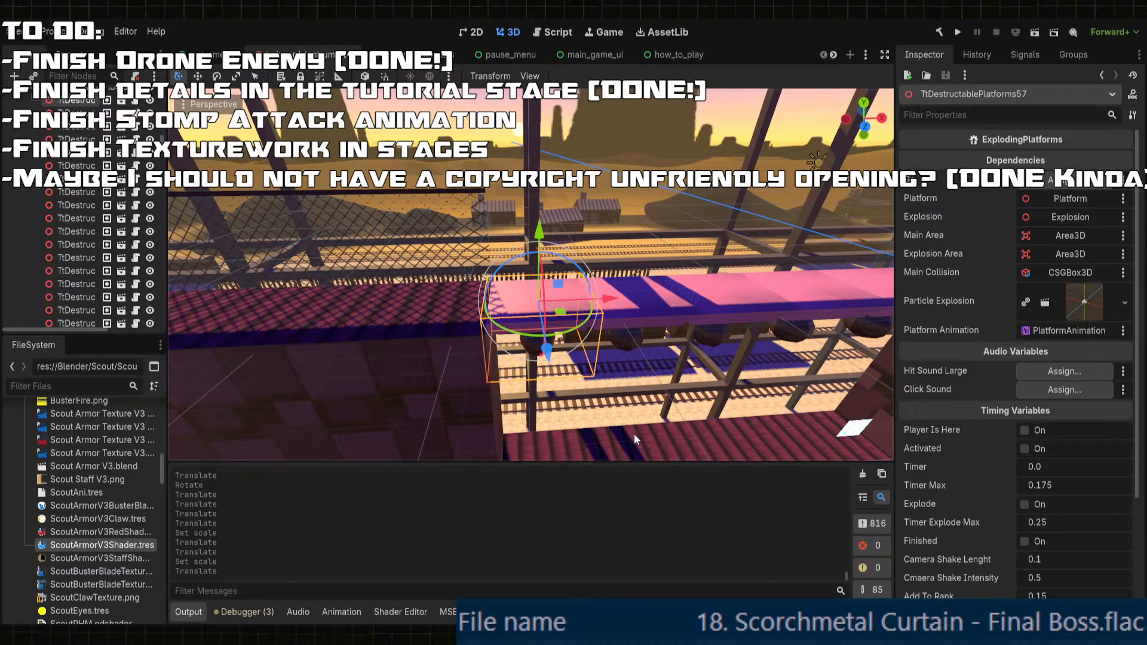
pyautogui.scroll(-10, 569, 287)
pyautogui.moveTo(569, 288); pyautogui.dragTo(696, 353, button='middle')
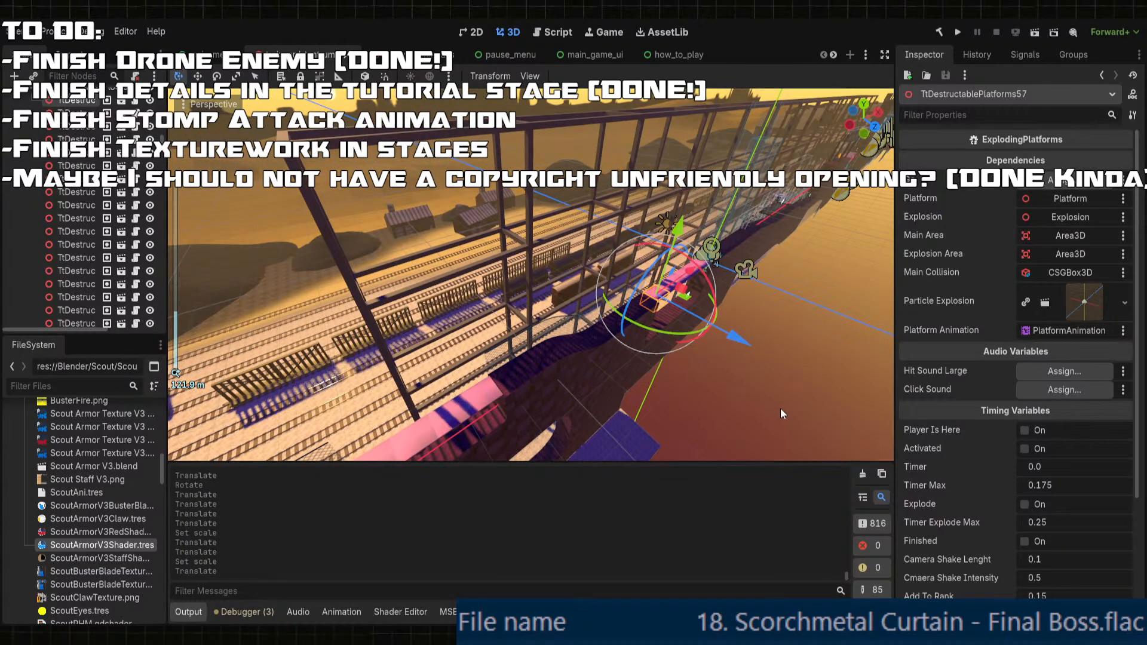
pyautogui.click(780, 408)
pyautogui.moveTo(780, 408); pyautogui.dragTo(418, 239, button='middle')
pyautogui.scroll(8, 654, 371)
pyautogui.scroll(-5, 495, 283)
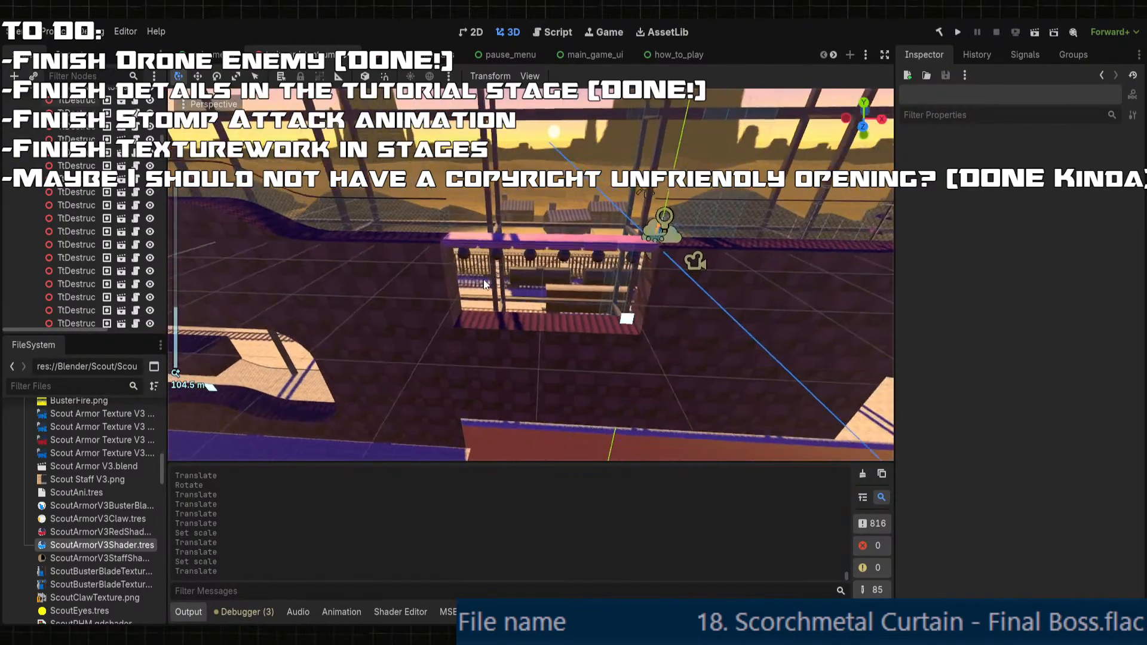
# - Examine the walls, ramps, coal piles and train cars back along the stage to the building at its start
pyautogui.scroll(3, 487, 288)
pyautogui.keyDown('shift'); pyautogui.moveTo(432, 286); pyautogui.dragTo(813, 341, button='middle'); pyautogui.keyUp('shift')
pyautogui.scroll(2, 557, 293)
pyautogui.scroll(-4, 633, 347)
pyautogui.keyDown('shift'); pyautogui.moveTo(566, 340); pyautogui.dragTo(592, 283, button='middle'); pyautogui.keyUp('shift')
pyautogui.scroll(2, 585, 305)
pyautogui.scroll(4, 593, 282)
pyautogui.scroll(-4, 586, 262)
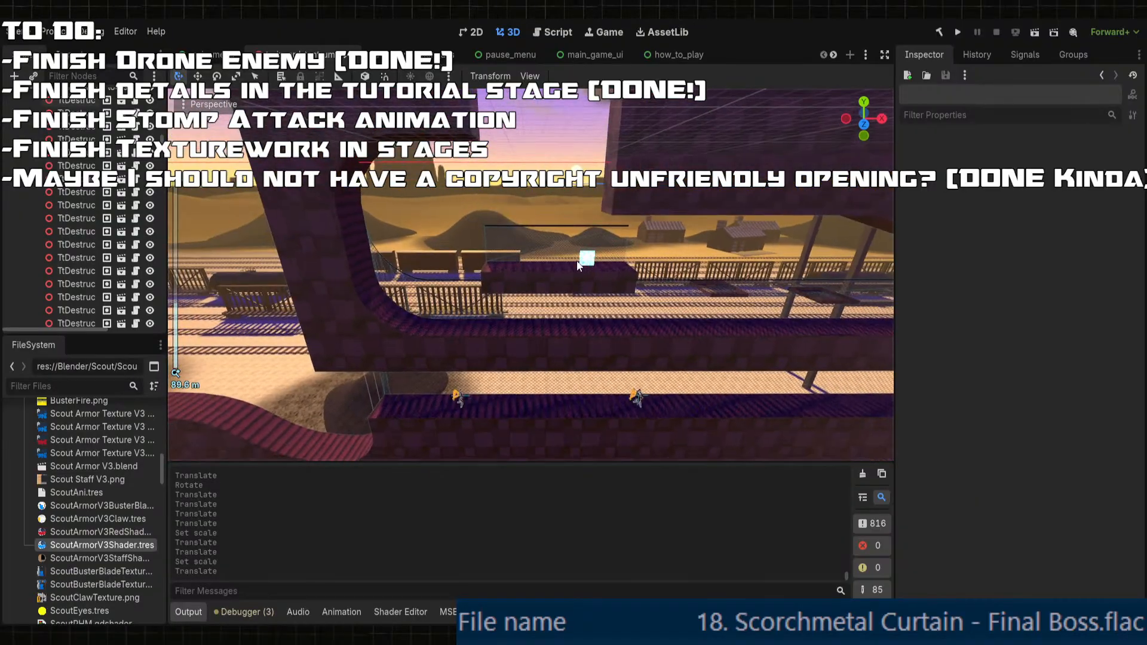
pyautogui.keyDown('shift'); pyautogui.moveTo(391, 266); pyautogui.dragTo(717, 272, button='middle'); pyautogui.keyUp('shift')
pyautogui.scroll(-4, 571, 270)
pyautogui.keyDown('shift'); pyautogui.moveTo(507, 288); pyautogui.dragTo(620, 293, button='middle'); pyautogui.keyUp('shift')
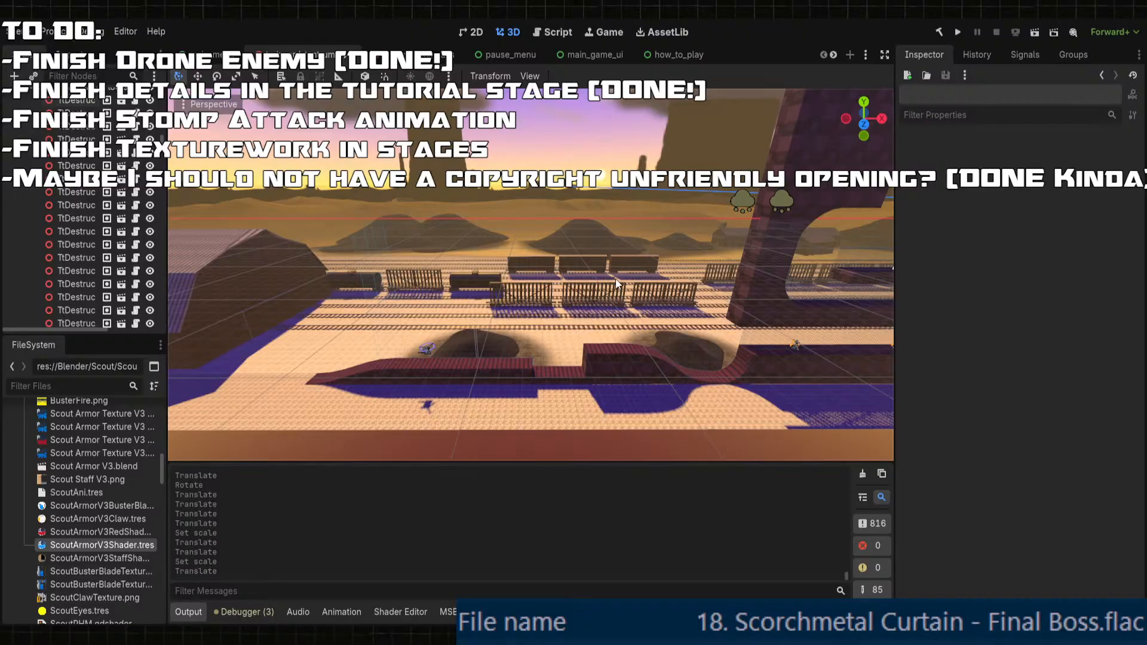
pyautogui.scroll(8, 615, 279)
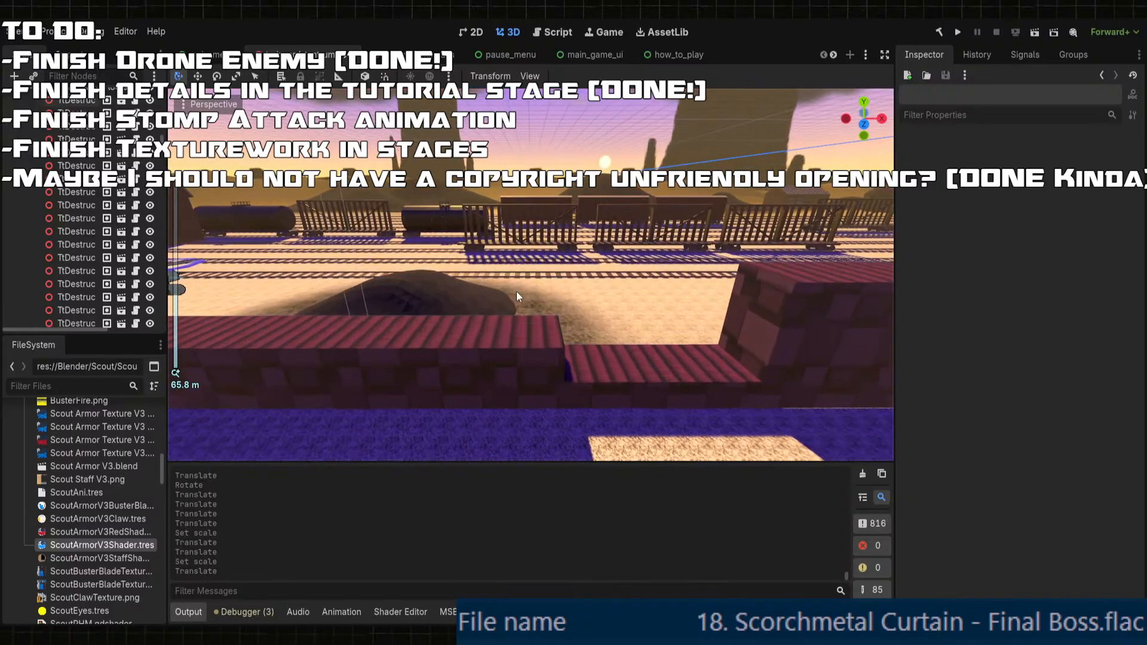
pyautogui.keyDown('shift'); pyautogui.moveTo(516, 292); pyautogui.dragTo(773, 299, button='middle'); pyautogui.keyUp('shift')
pyautogui.scroll(-6, 759, 286)
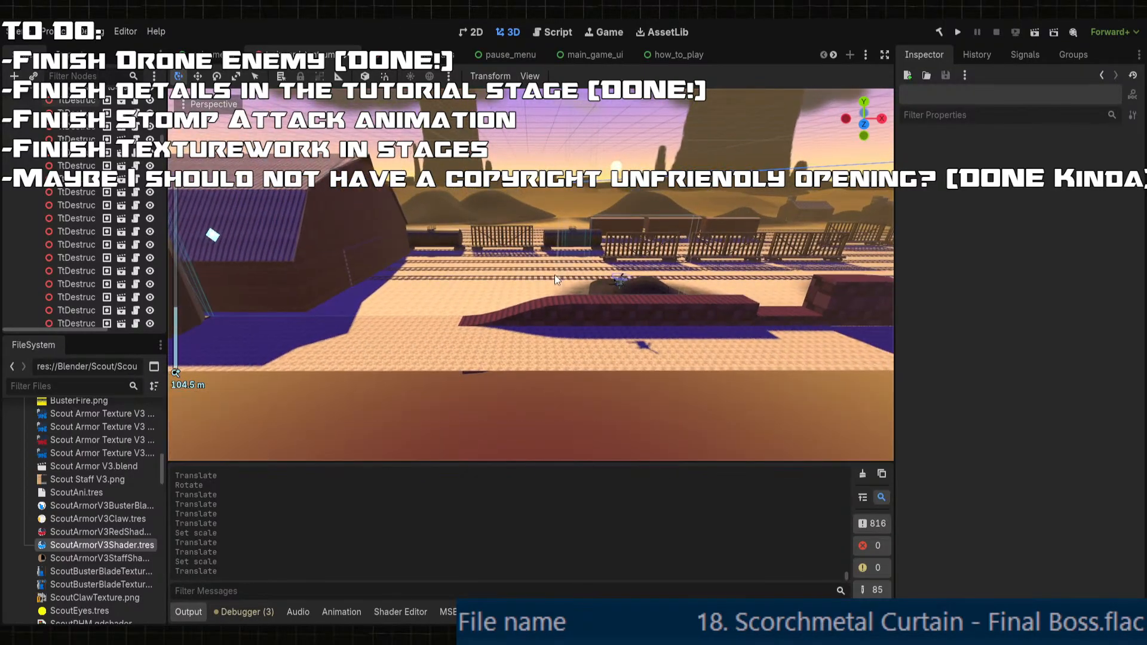
pyautogui.keyDown('shift'); pyautogui.moveTo(554, 274); pyautogui.dragTo(672, 302, button='middle'); pyautogui.keyUp('shift')
pyautogui.scroll(6, 621, 294)
pyautogui.moveTo(538, 286); pyautogui.dragTo(587, 292, button='middle')
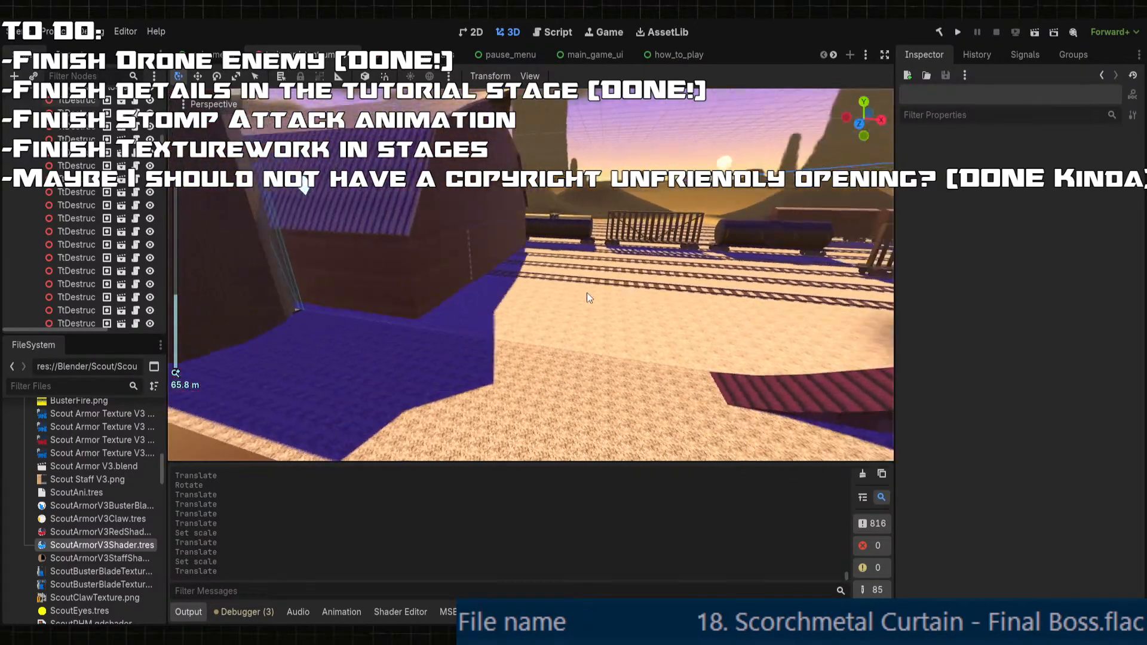
# - Save the stage scene
pyautogui.hotkey('ctrl', 's')
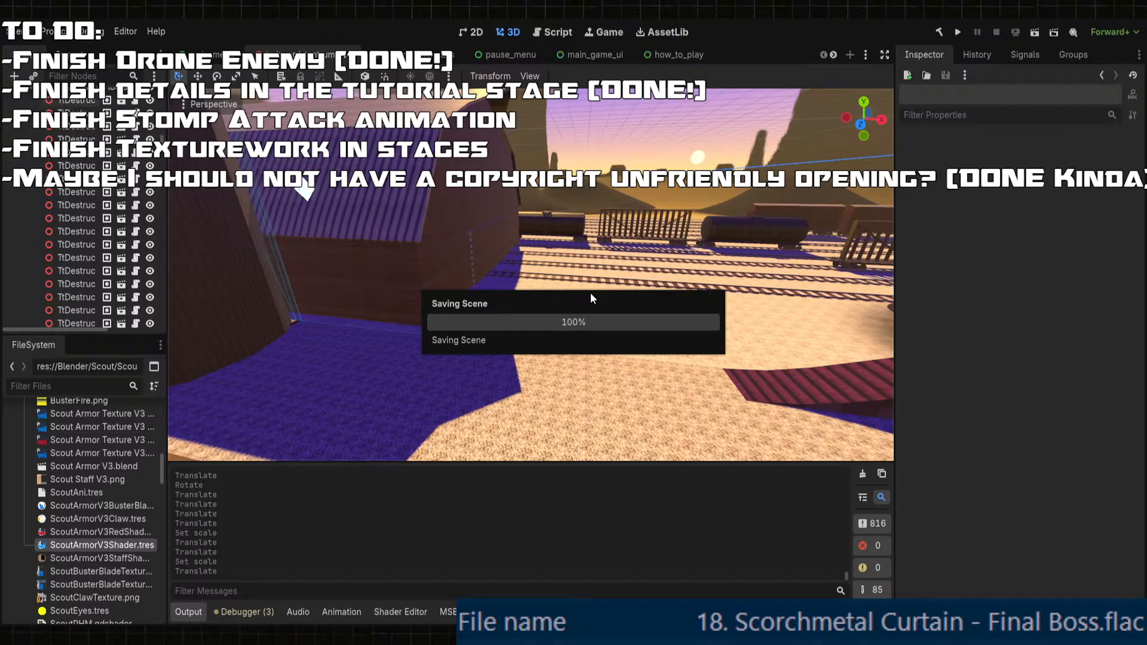
pyautogui.moveTo(551, 293); pyautogui.dragTo(608, 307, button='middle')
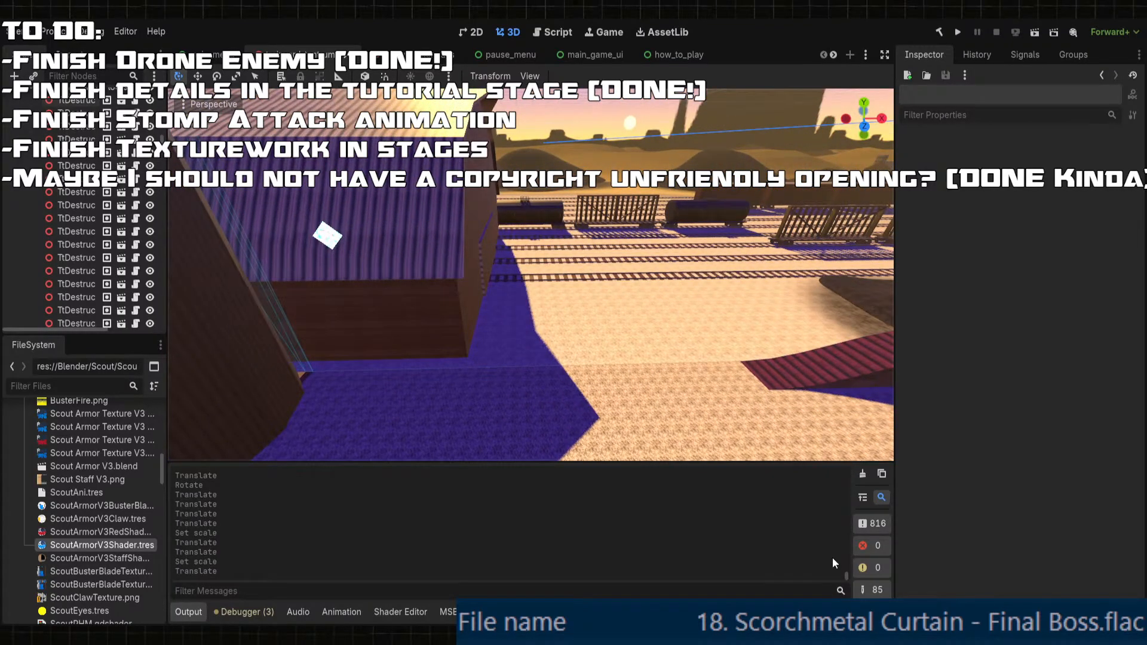